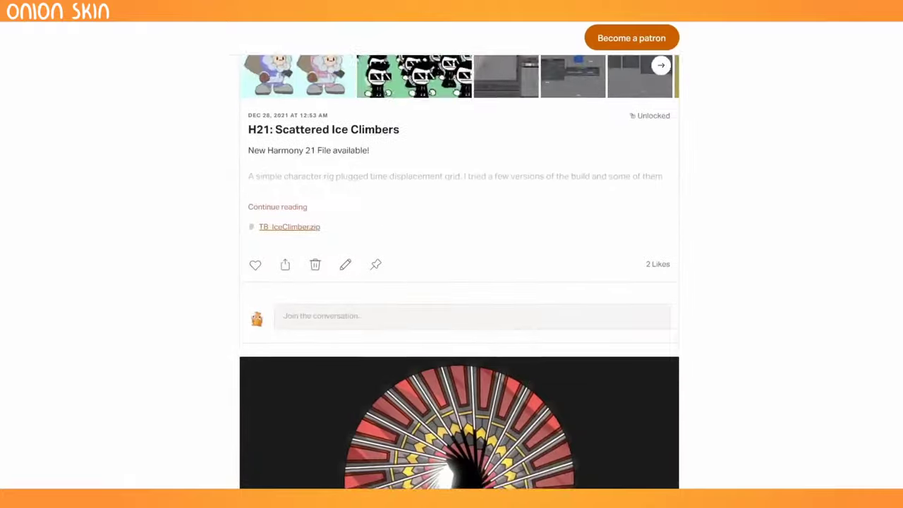
Browse the Patreon posts offering downloadable Harmony rig files, from Scattered Ice Climbers down past Spider Scurry.
scroll(459, 282, down, 5)
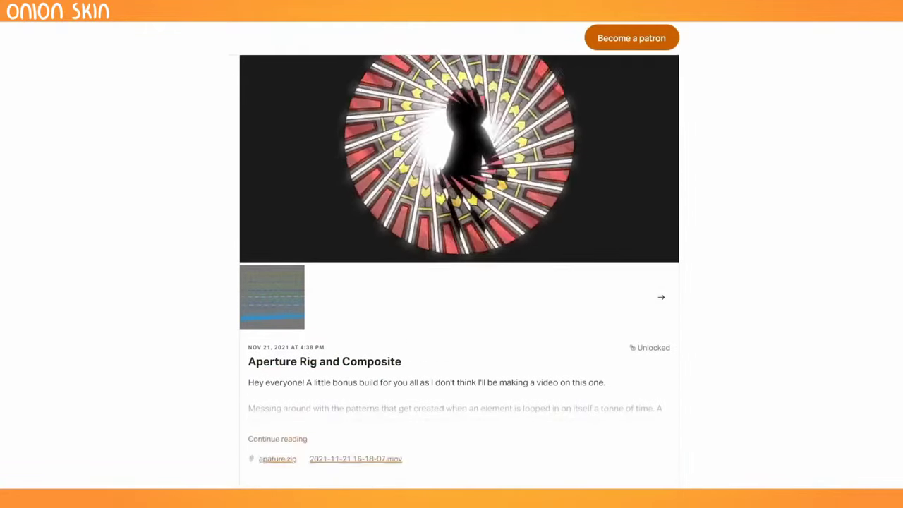
scroll(458, 282, down, 5)
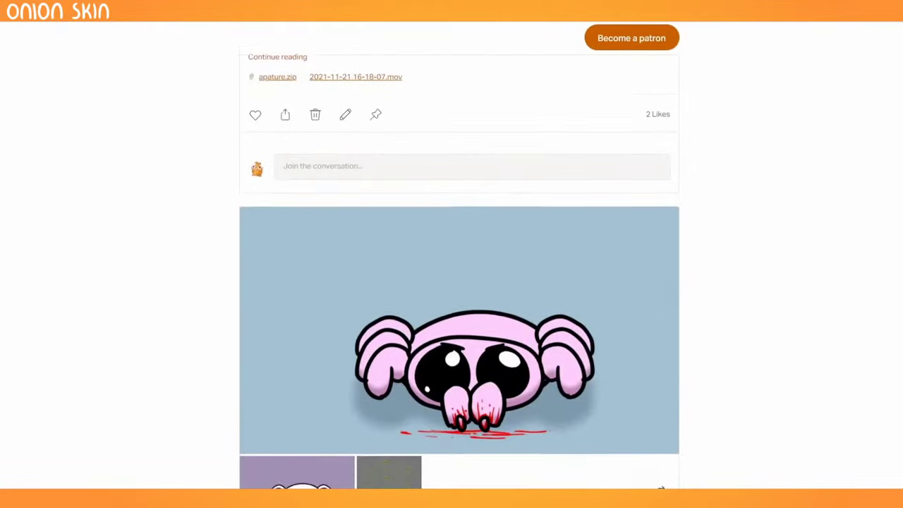
scroll(458, 282, down, 5)
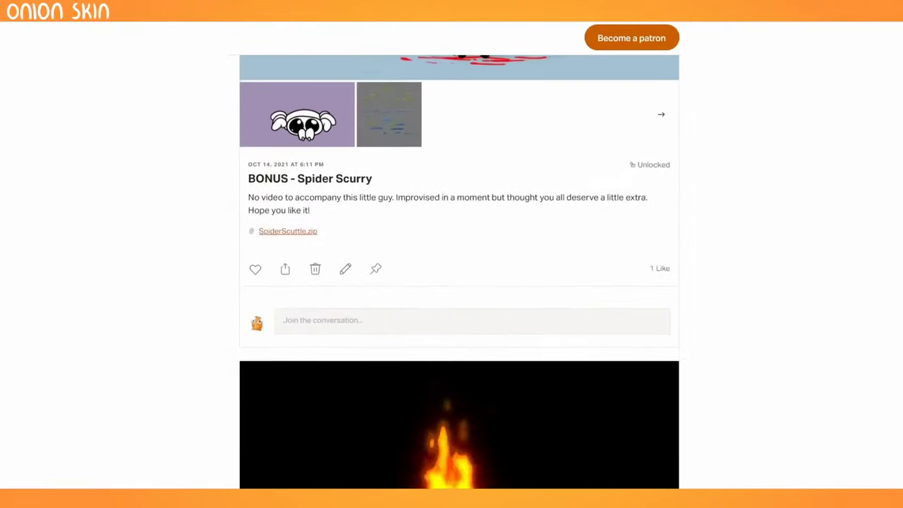
scroll(458, 282, down, 5)
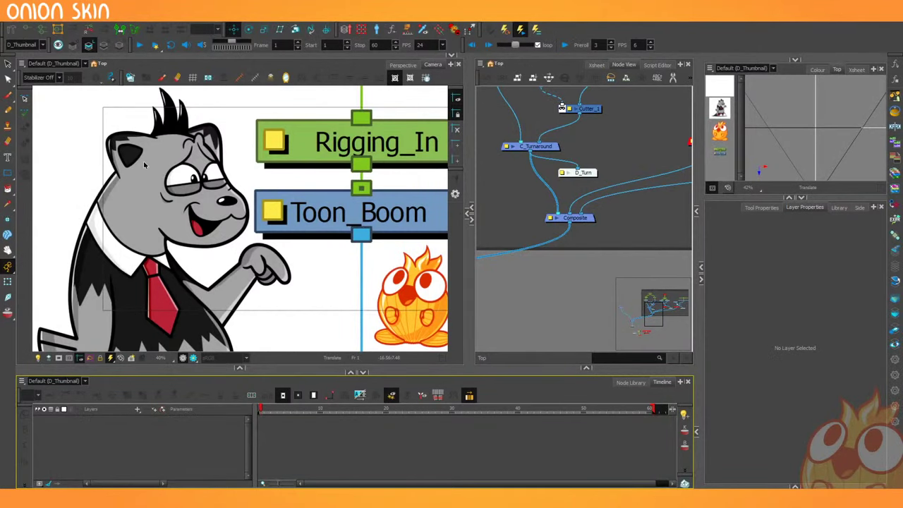
Switch to the Harmony scene and narrow the Layer Properties column to give the Camera and Node views more room.
click(517, 254)
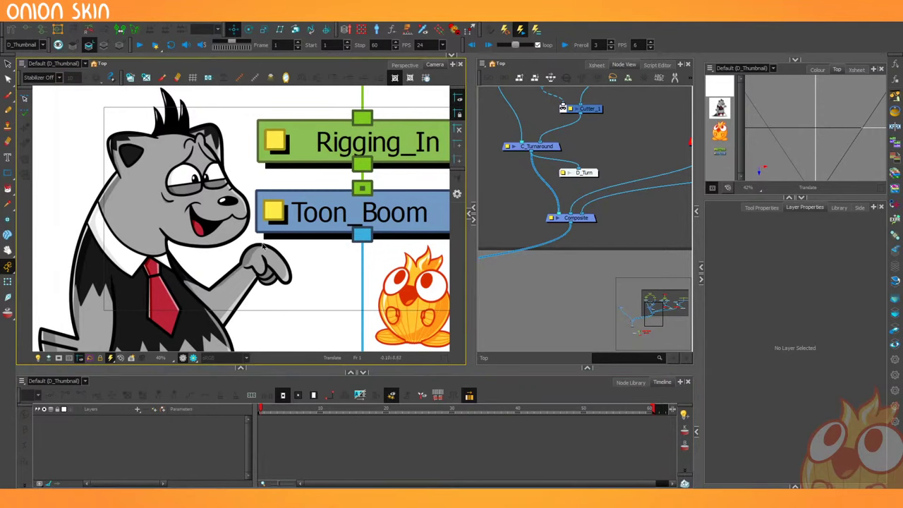
scroll(263, 246, down, 1)
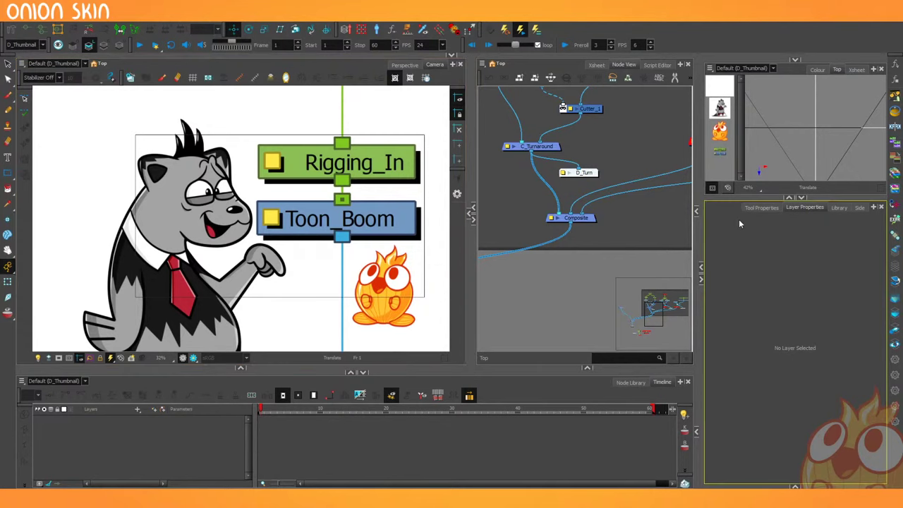
drag(703, 219, 725, 220)
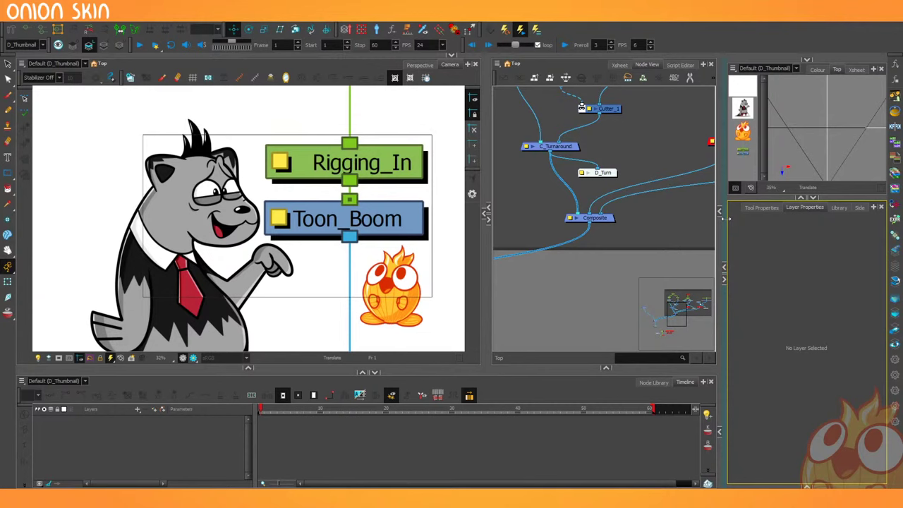
click(501, 288)
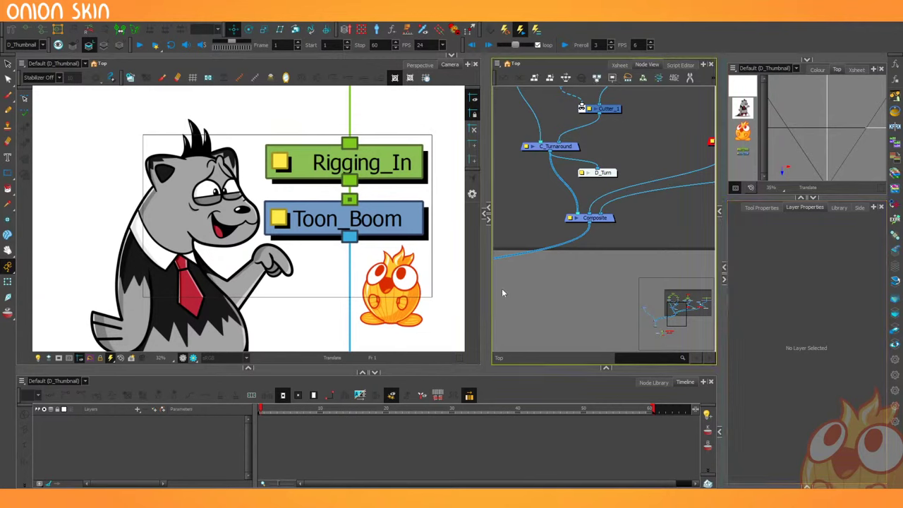
Widen the Node View at the Camera view's expense and survey the whole node network around the Reference backdrop.
scroll(534, 287, down, 1)
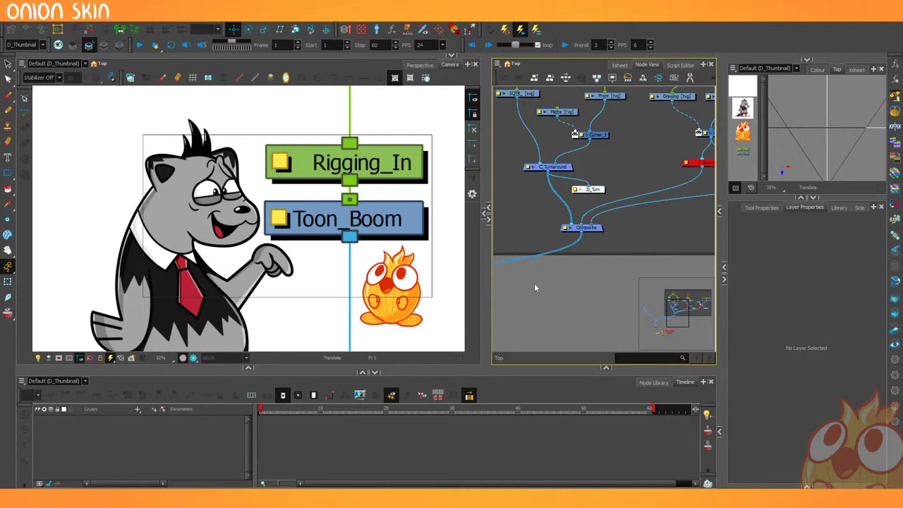
scroll(535, 287, down, 1)
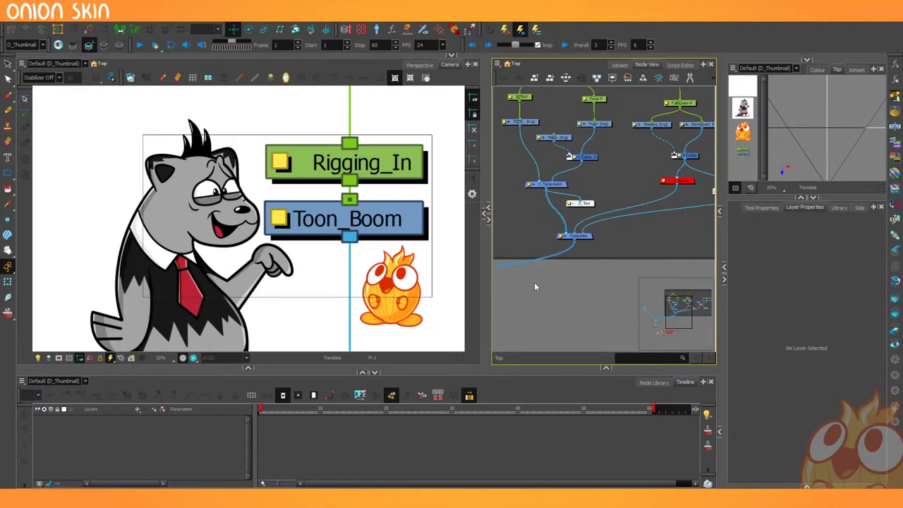
scroll(530, 265, down, 2)
scroll(531, 265, down, 1)
drag(486, 230, 421, 240)
scroll(238, 221, down, 2)
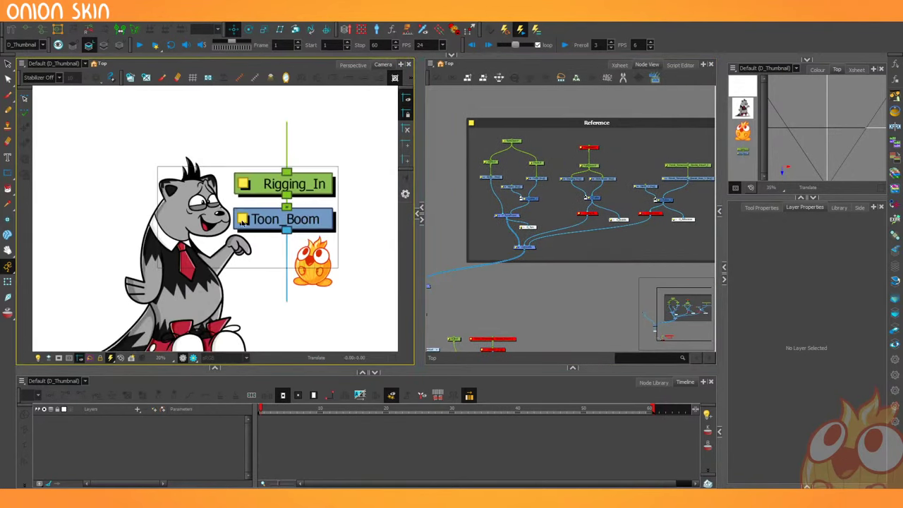
scroll(310, 223, up, 1)
scroll(549, 239, down, 2)
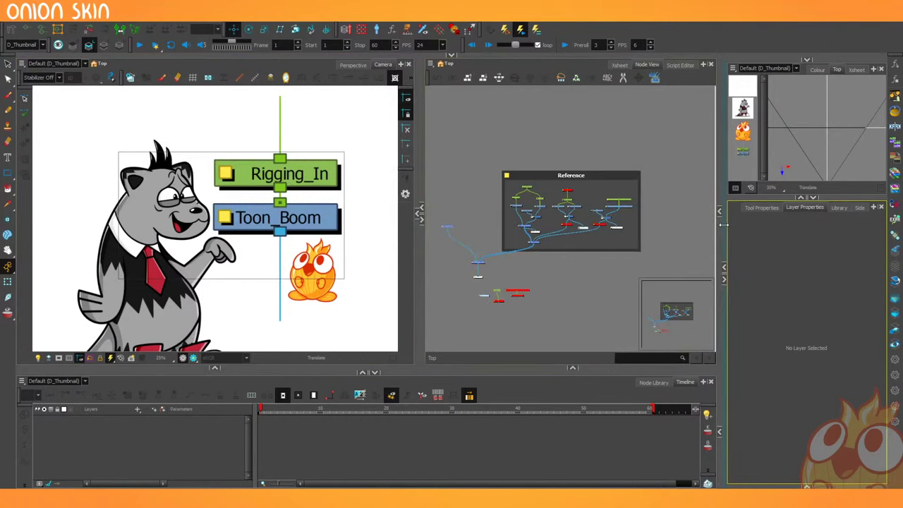
drag(417, 189, 360, 190)
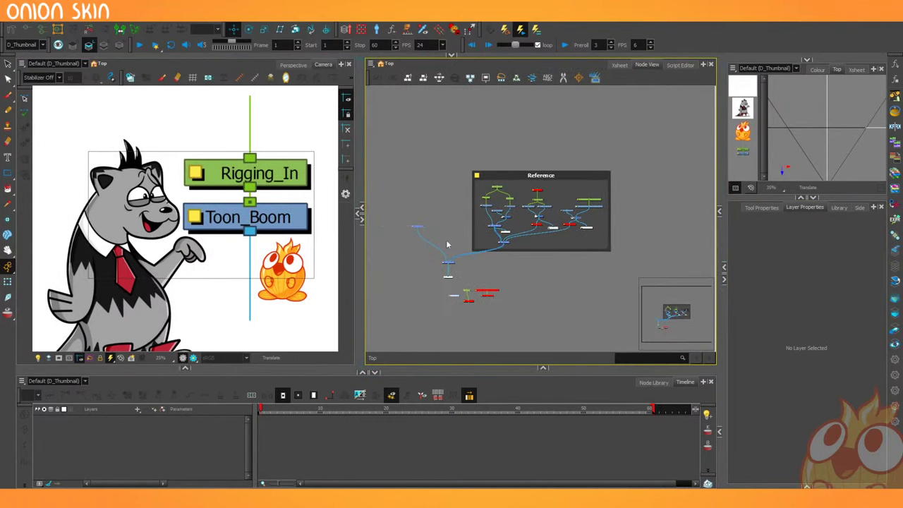
Switch the scene's active display from D_Thumbnail to the main Display node below Composite_1.
scroll(487, 278, up, 4)
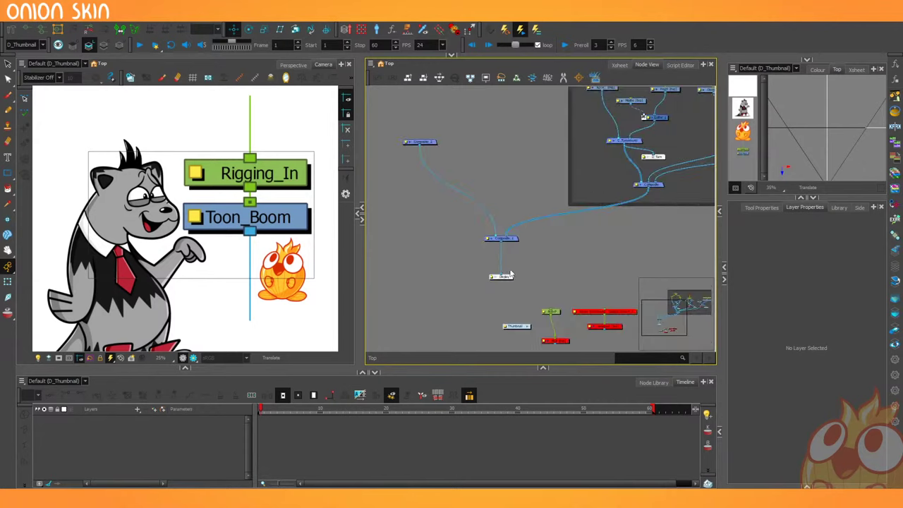
click(29, 45)
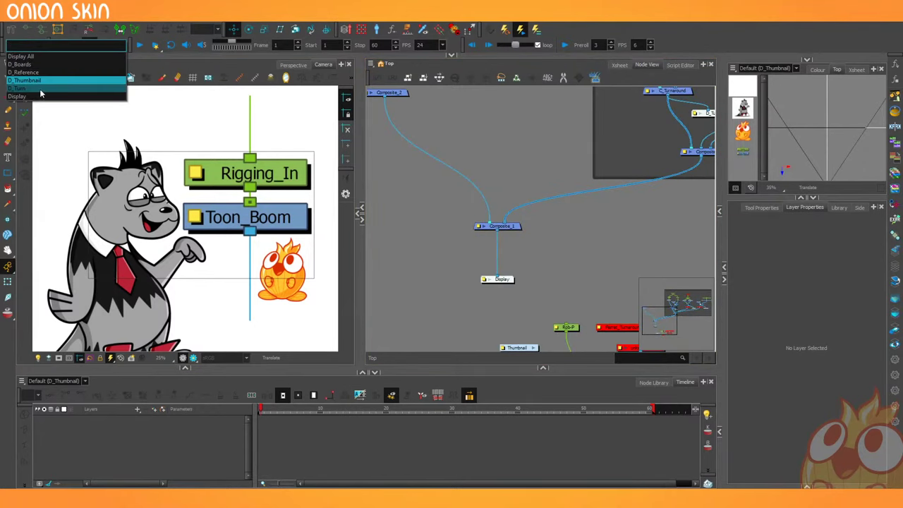
click(43, 96)
scroll(226, 223, up, 1)
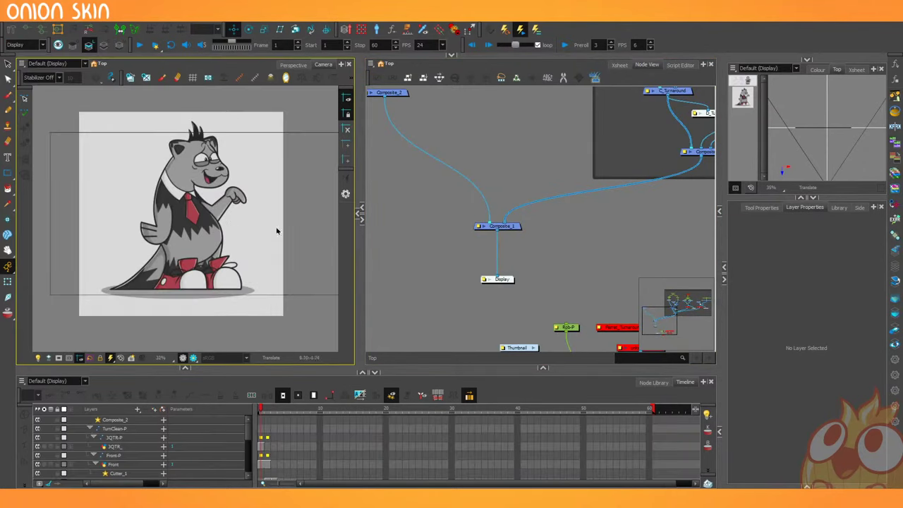
Examine the node branches inside the Reference backdrop and advance to frame 2 to view the front pose.
scroll(452, 247, down, 5)
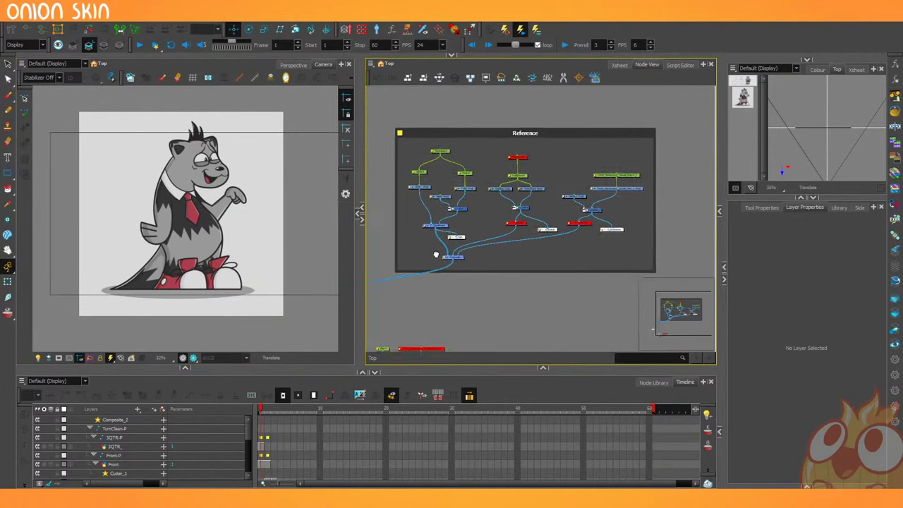
scroll(436, 254, up, 2)
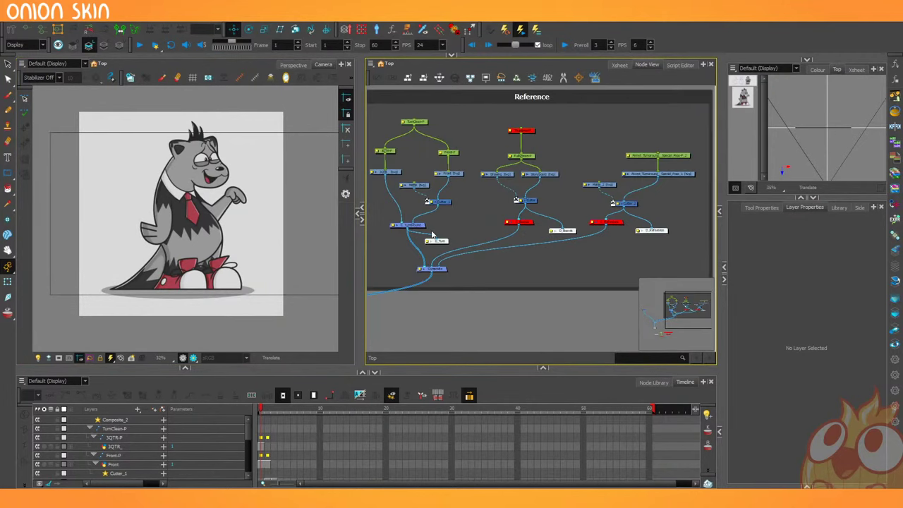
drag(453, 221, 464, 229)
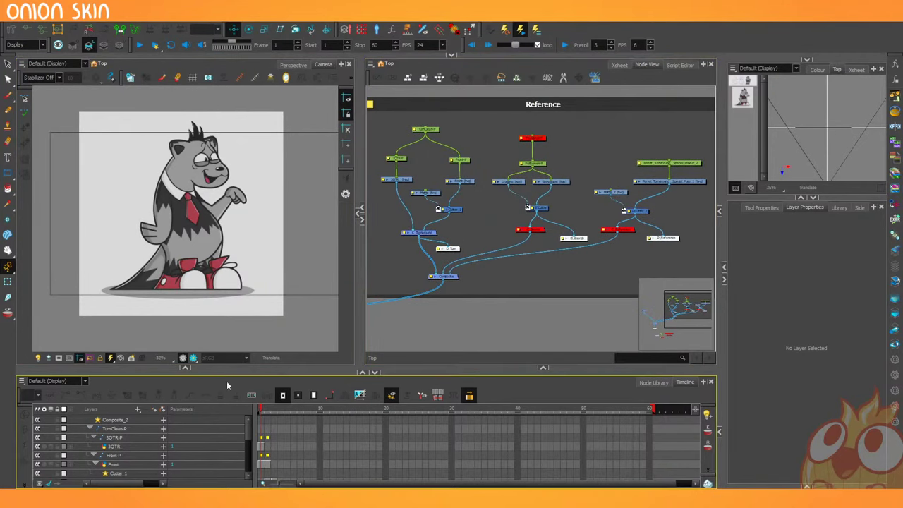
key(period)
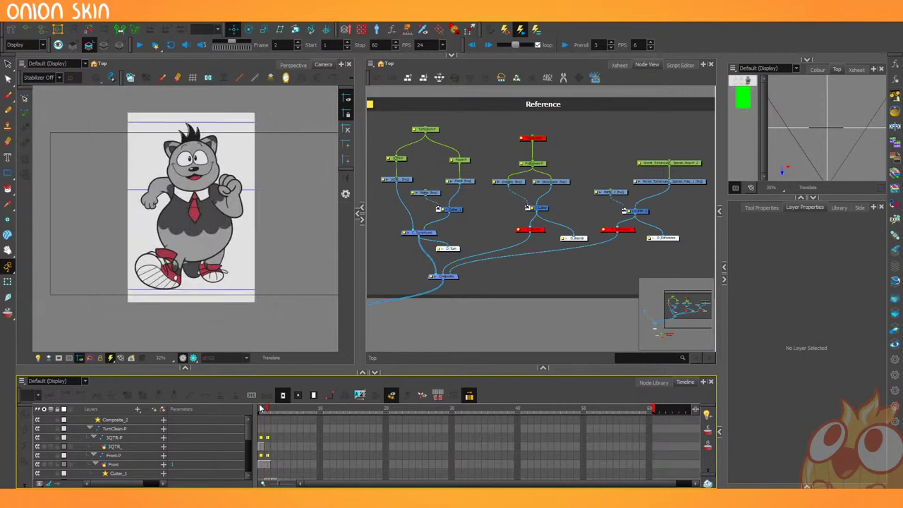
key(.)
Inspect the D_Reference branch and set the active display to D_Reference to view the full turnaround sketches.
scroll(680, 250, up, 2)
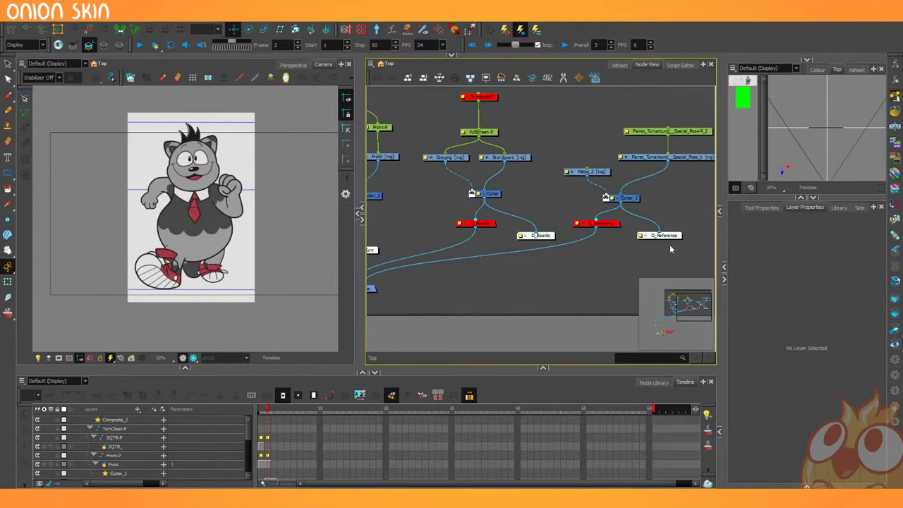
click(27, 45)
click(28, 73)
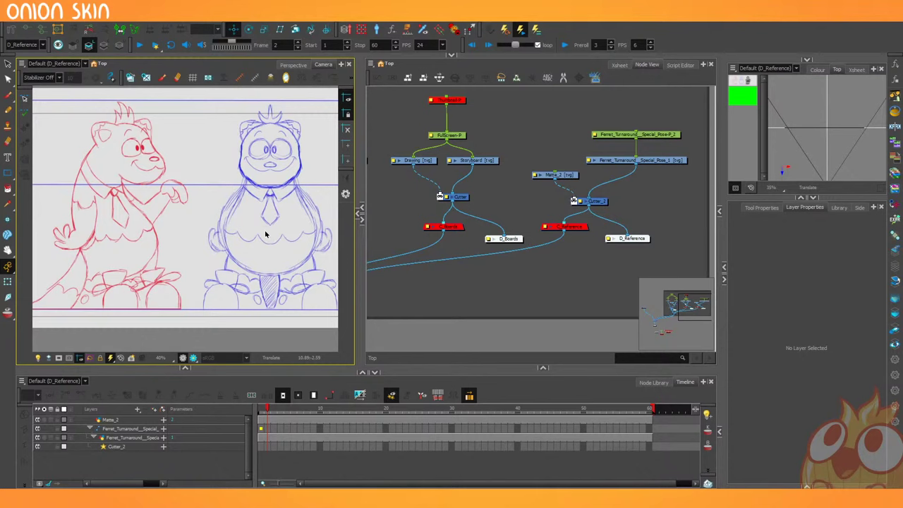
scroll(256, 235, down, 2)
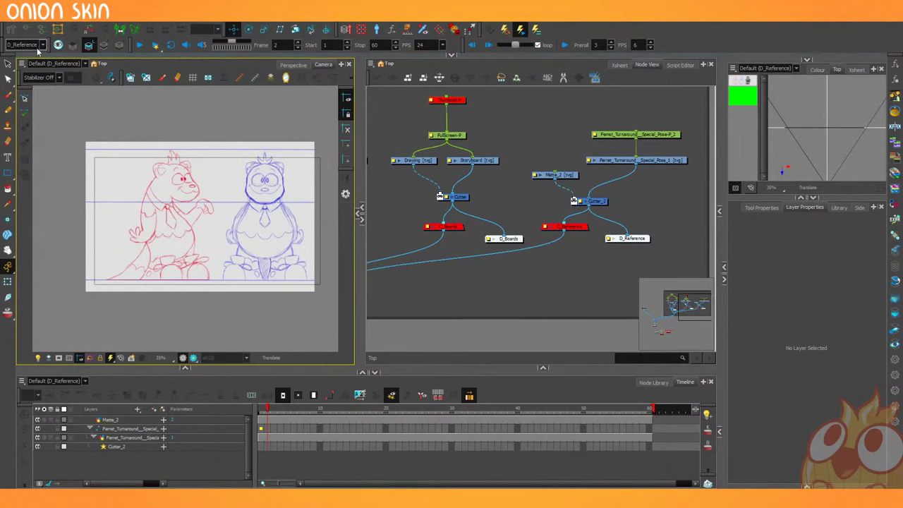
Set the active display to D_Thumbnail and return the timeline to frame 1.
click(39, 46)
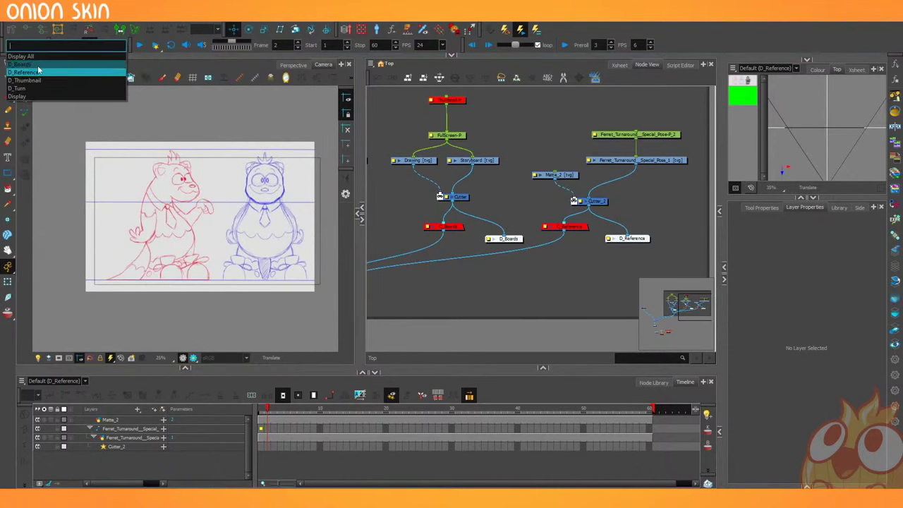
click(42, 79)
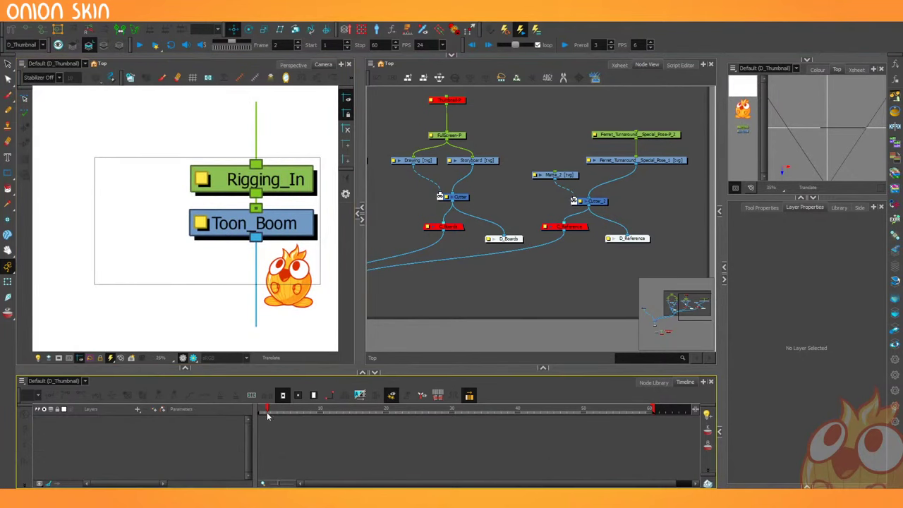
drag(266, 410, 260, 410)
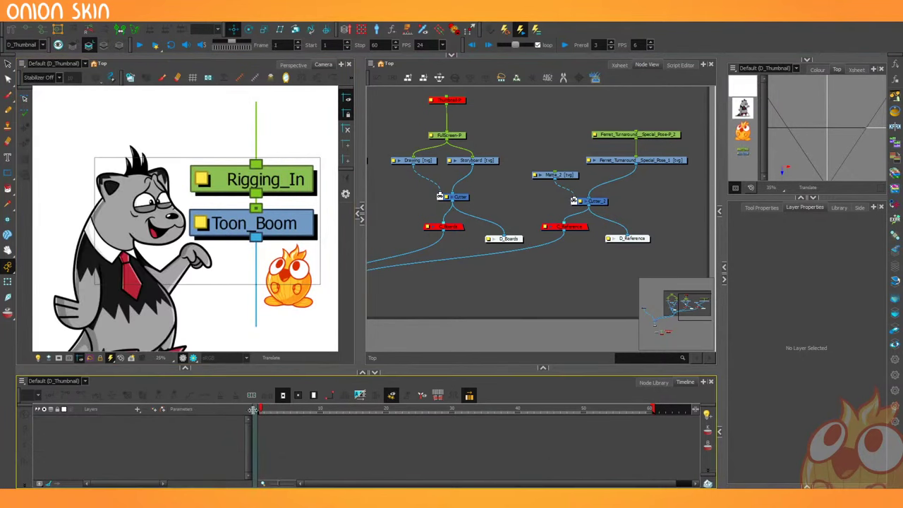
Return the active display to D_Reference and examine the red three-quarter character sketch up close.
click(40, 44)
click(42, 88)
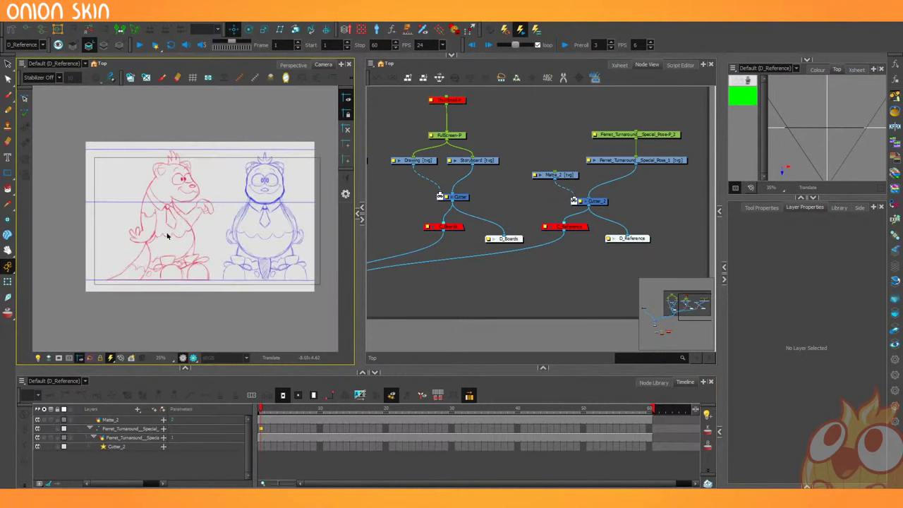
scroll(172, 237, up, 2)
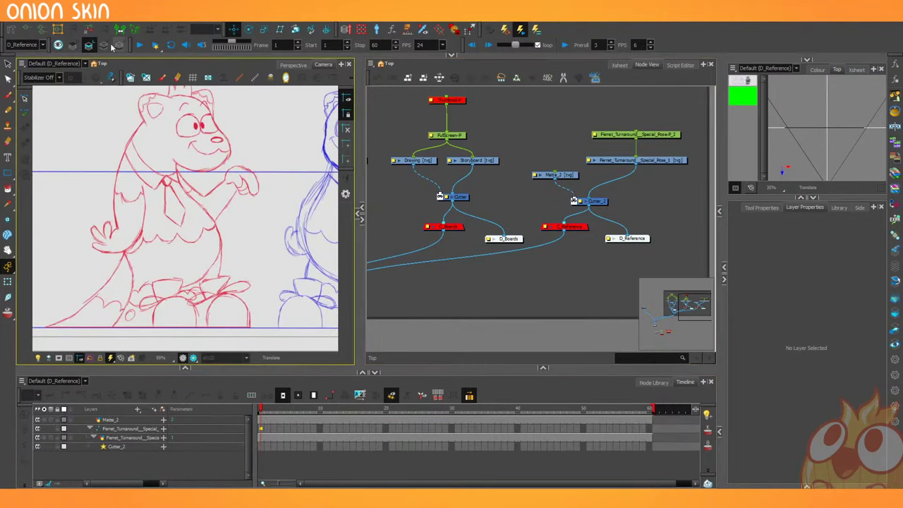
Set the active display to D_Boards and widen the Camera view to fit the full storyboard panel.
click(39, 44)
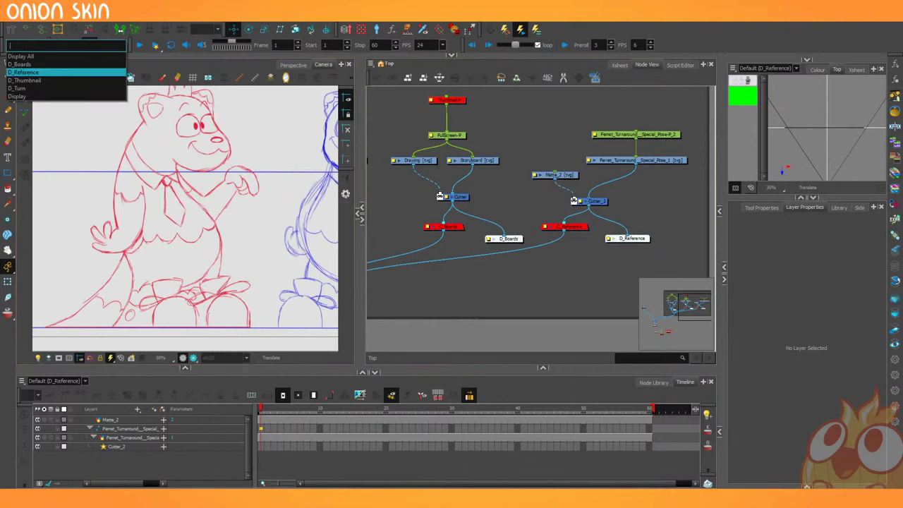
click(41, 65)
drag(360, 140, 495, 140)
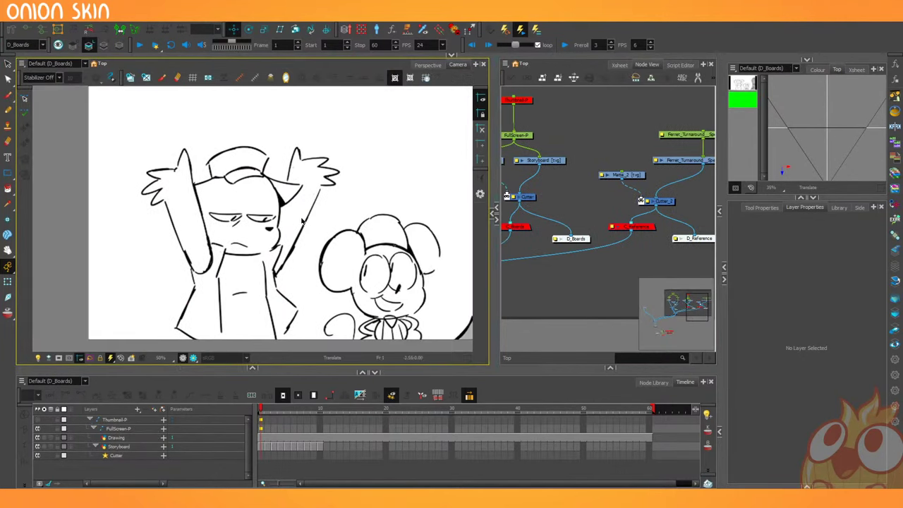
scroll(299, 209, down, 2)
scroll(299, 209, up, 2)
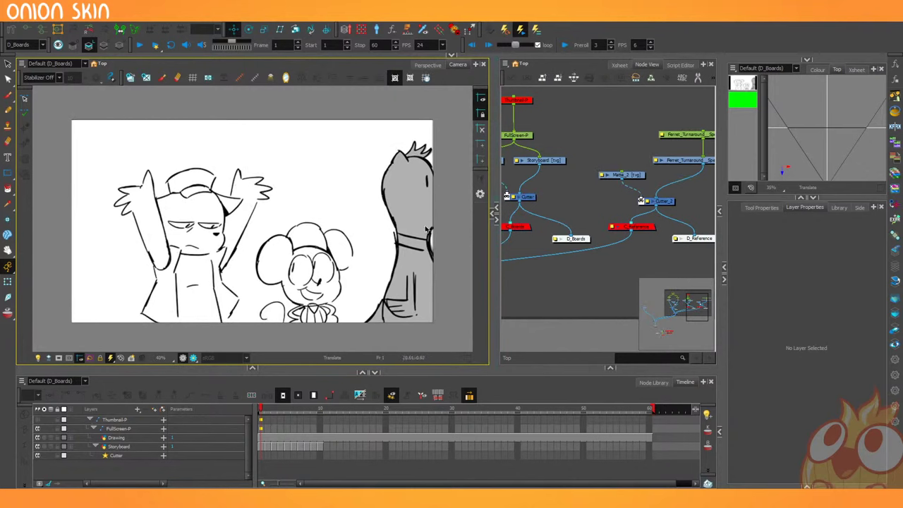
Step through the storyboard panels one frame at a time, from frame 2 to frame 5.
key(period)
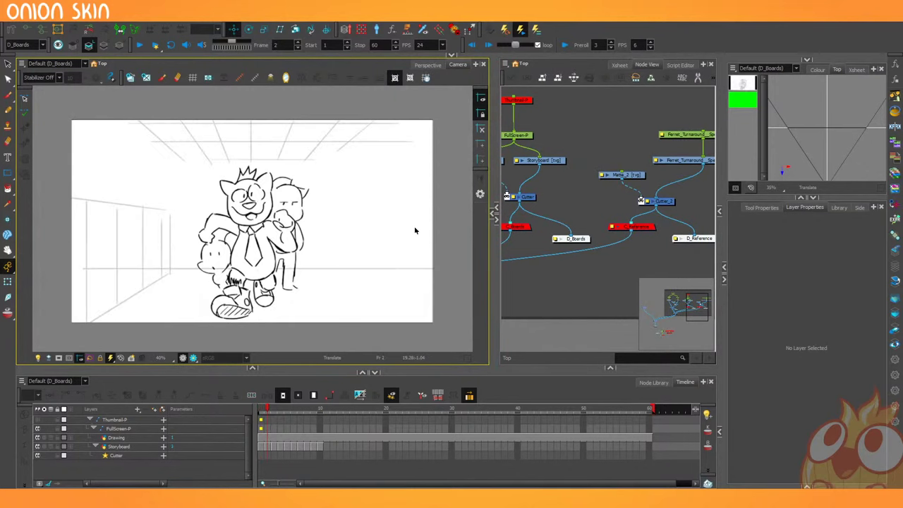
key(period)
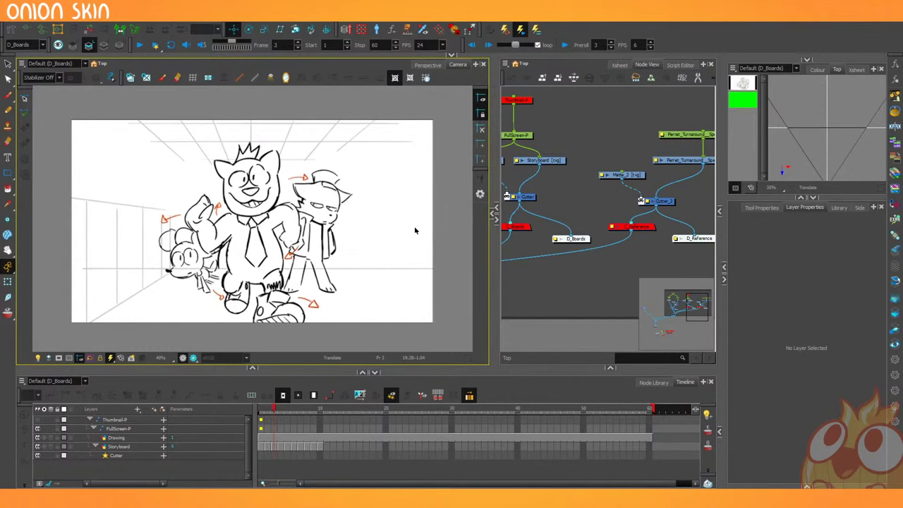
key(period)
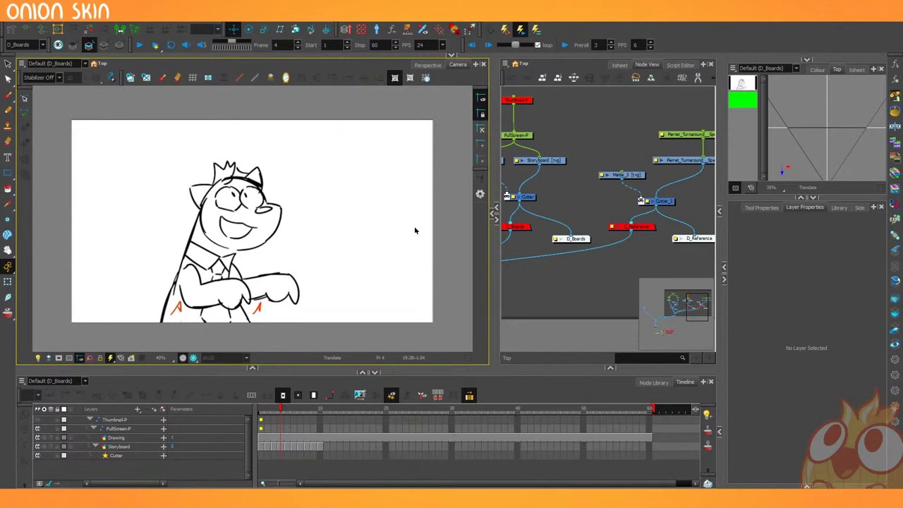
key(period)
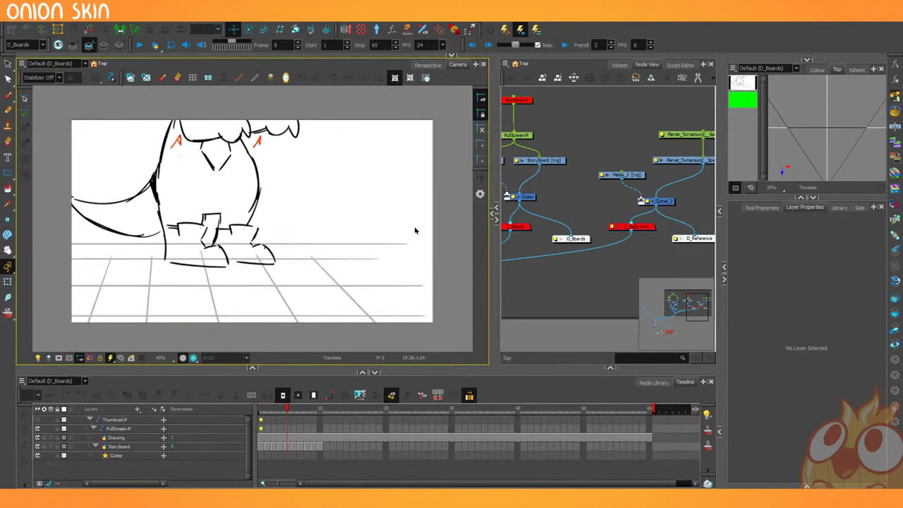
Step through the storyboard panels one frame at a time, from frame 6 to frame 10.
key(period)
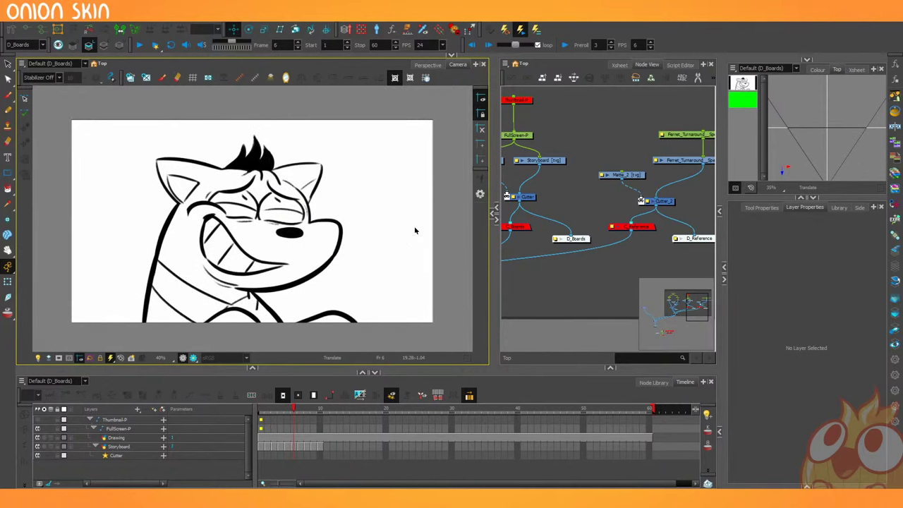
key(period)
key(period)
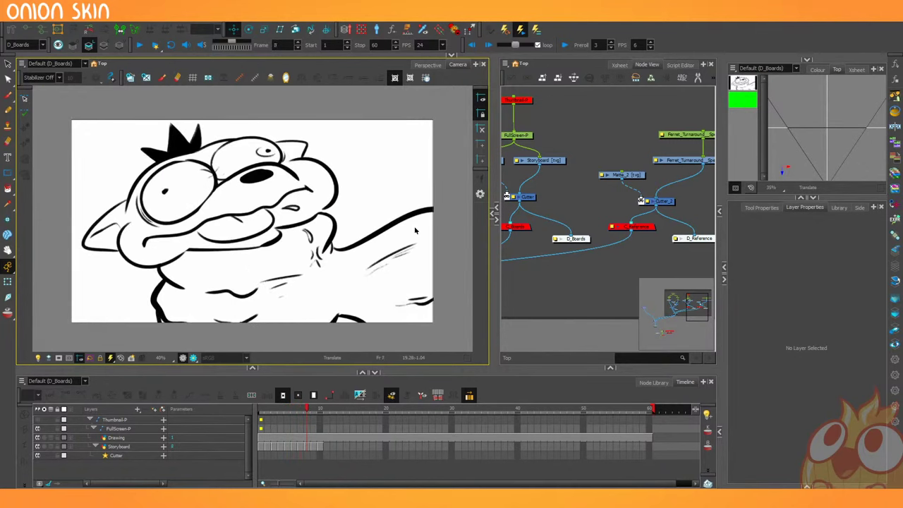
key(period)
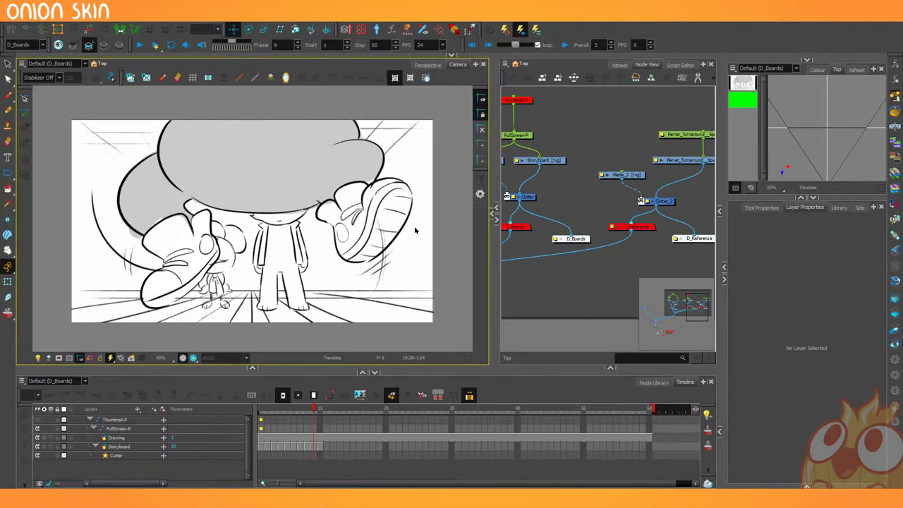
key(period)
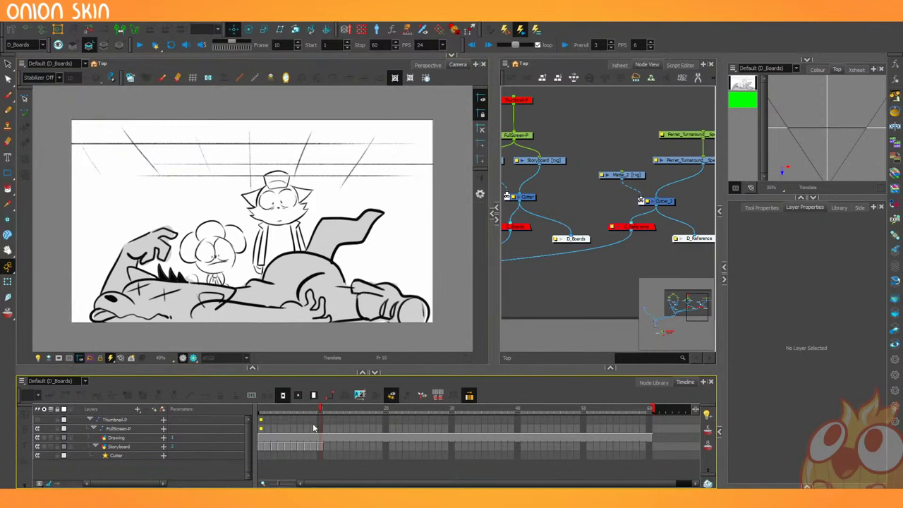
Return to the first storyboard panel and review the walking panels up to frame 5.
click(261, 411)
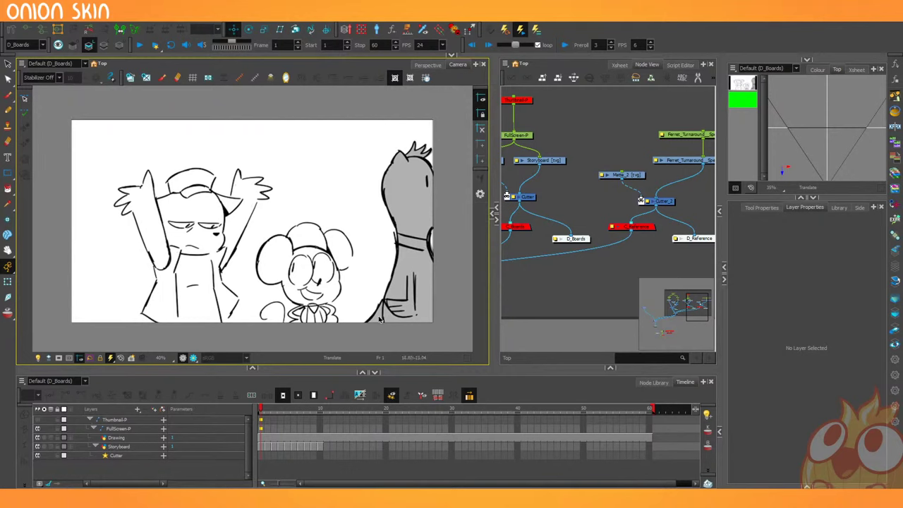
click(270, 392)
click(268, 410)
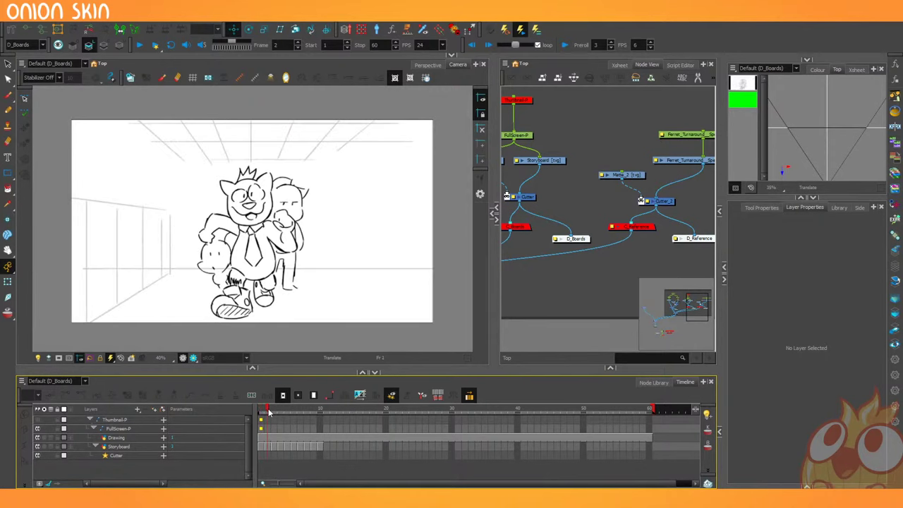
click(275, 410)
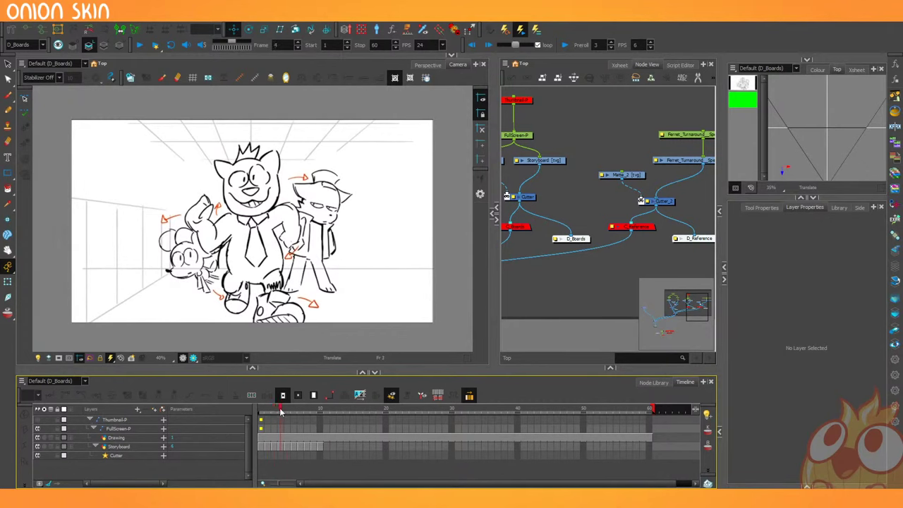
click(285, 409)
Set the active display to D_Reference and select the Ferret_Turnaround__Special_Pose_1 drawing node at frame 33.
click(27, 44)
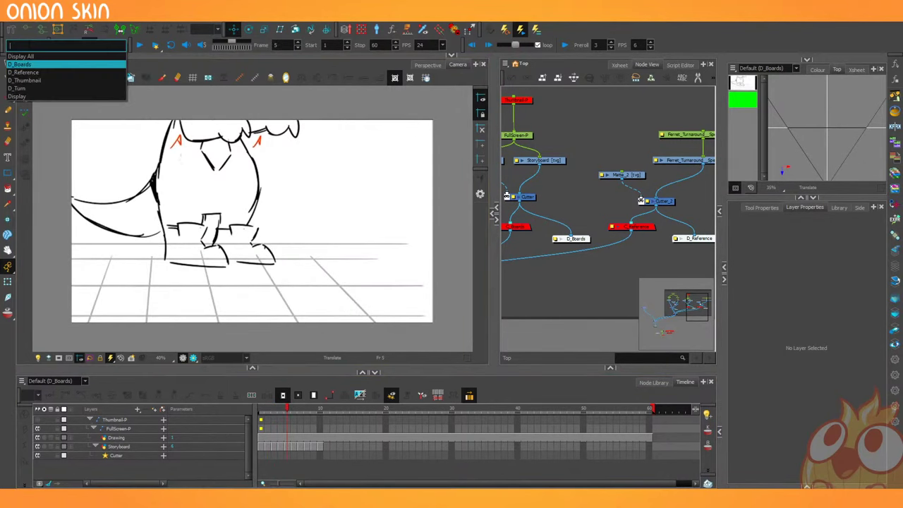
click(31, 79)
click(27, 44)
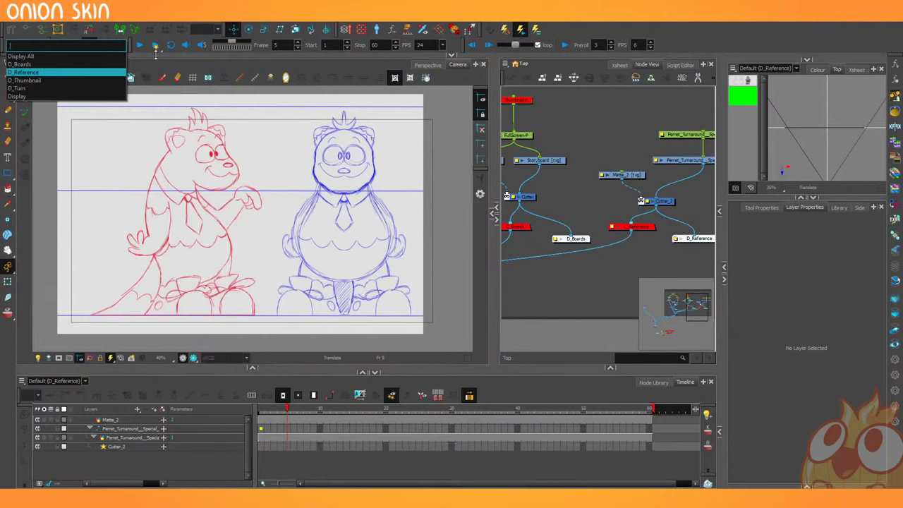
click(161, 63)
drag(266, 407, 474, 408)
scroll(545, 229, down, 1)
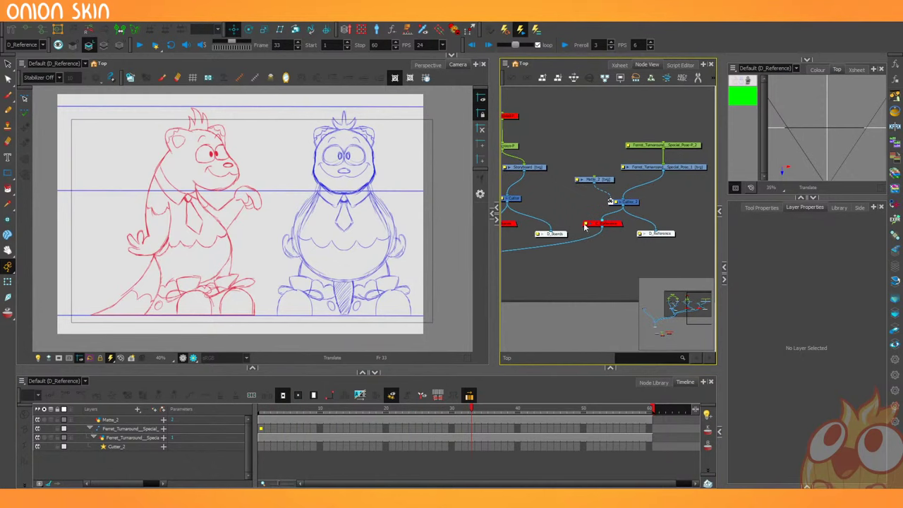
click(683, 168)
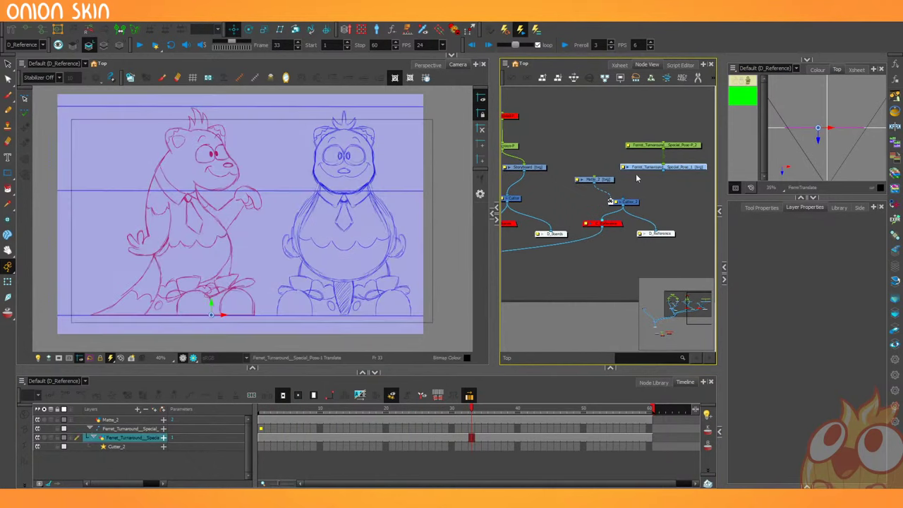
Set the active display to D_Turn and compare the coloured character poses on frames 1 and 2.
click(25, 45)
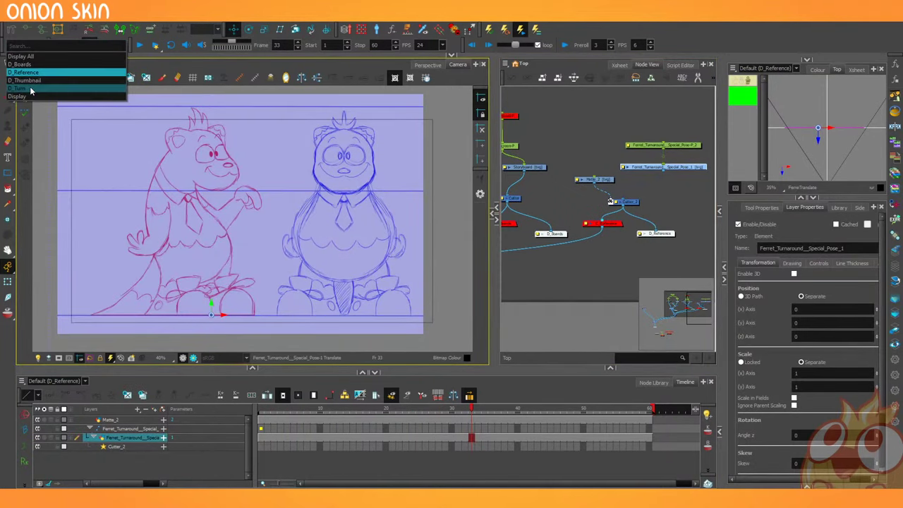
click(28, 88)
click(261, 409)
key(period)
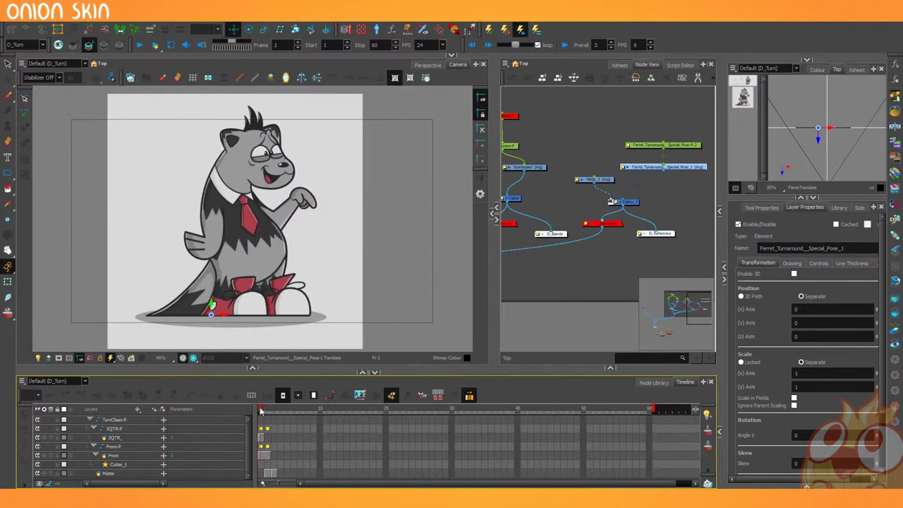
key(comma)
key(period)
key(period)
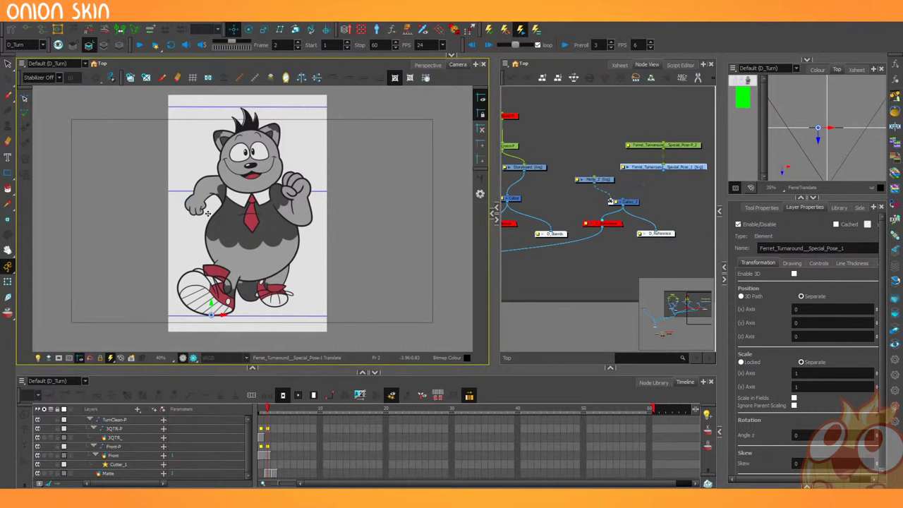
Examine the sneakers and lower body of the front pose on frame 2 up close.
scroll(208, 213, up, 4)
scroll(253, 108, down, 2)
scroll(310, 322, up, 1)
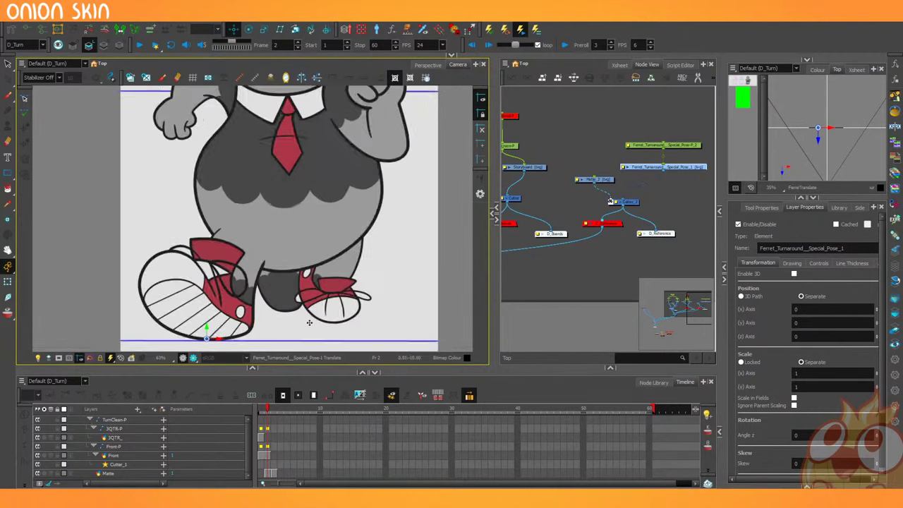
scroll(309, 322, up, 2)
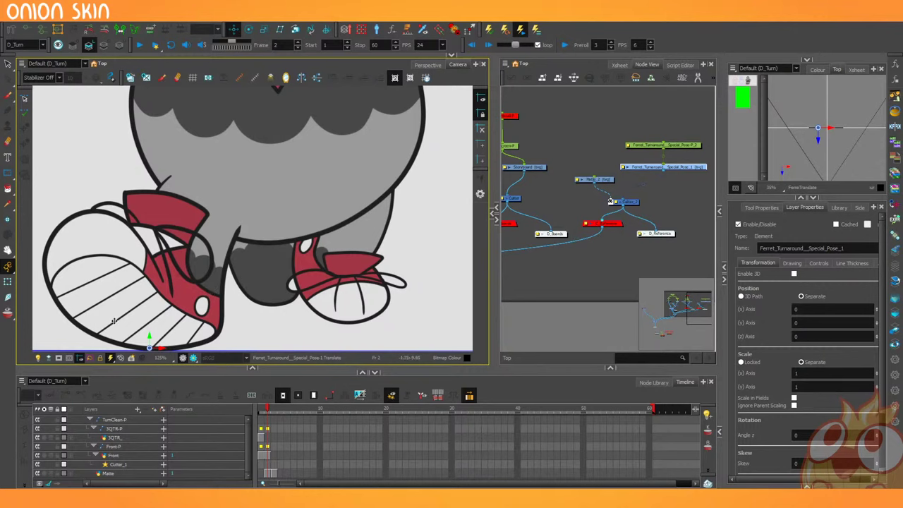
scroll(191, 309, down, 1)
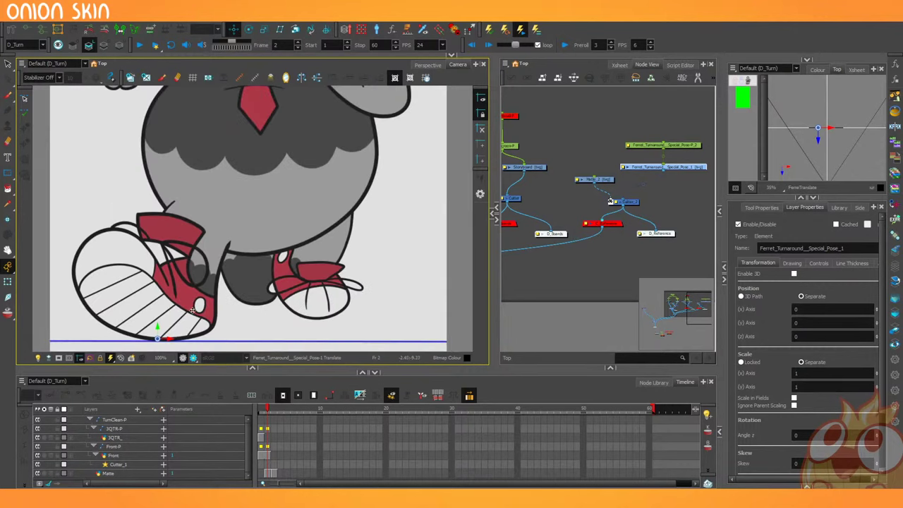
scroll(200, 341, up, 1)
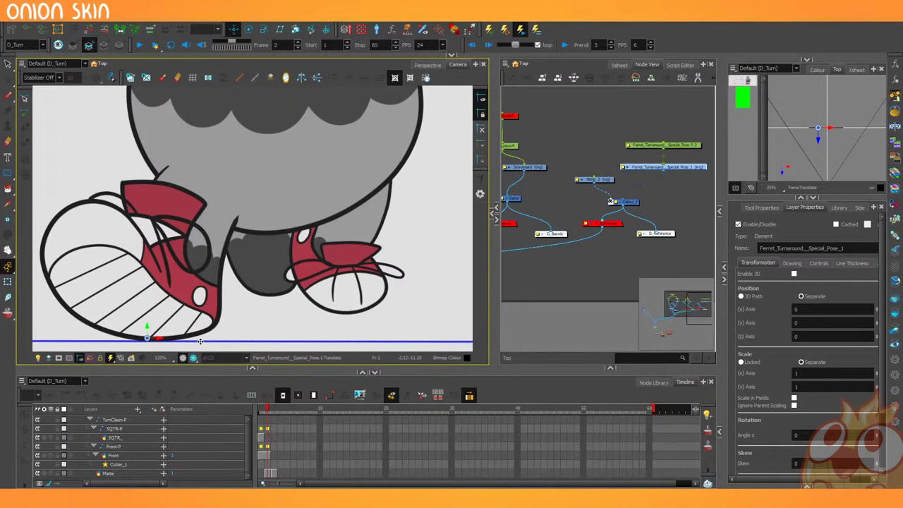
scroll(200, 341, down, 4)
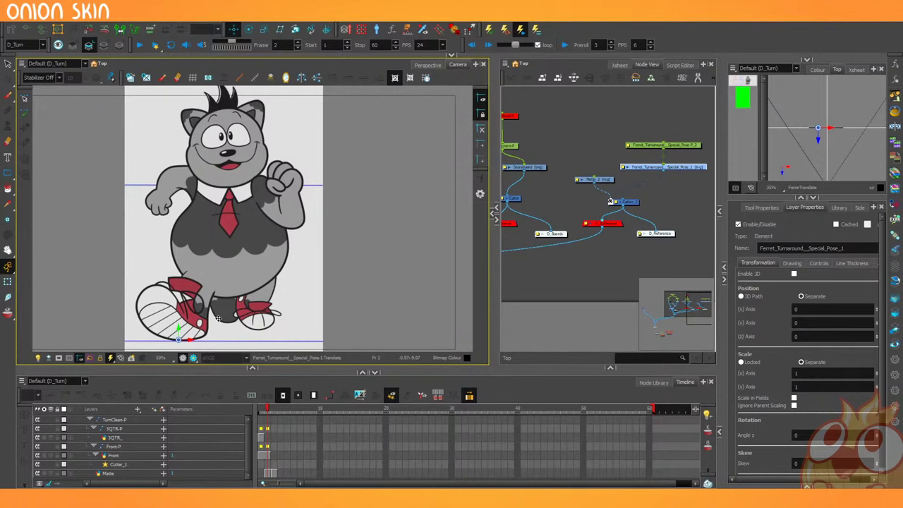
Return the timeline to frame 1 and widen the Node View to inspect the Reference group's nodes.
click(316, 421)
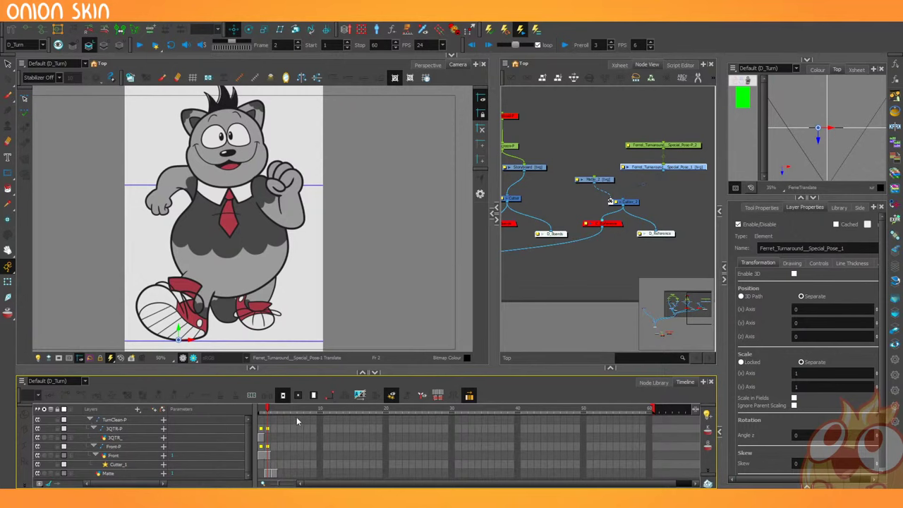
click(261, 410)
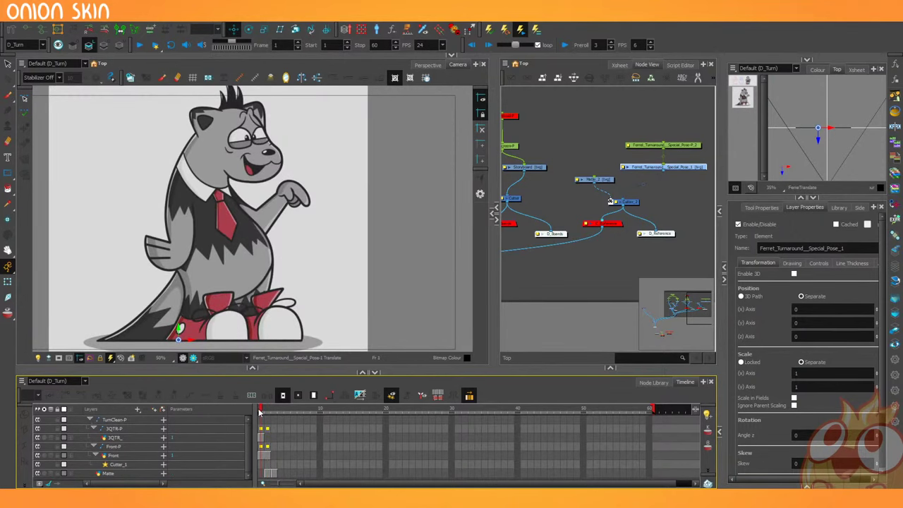
drag(494, 211, 417, 211)
scroll(576, 240, down, 2)
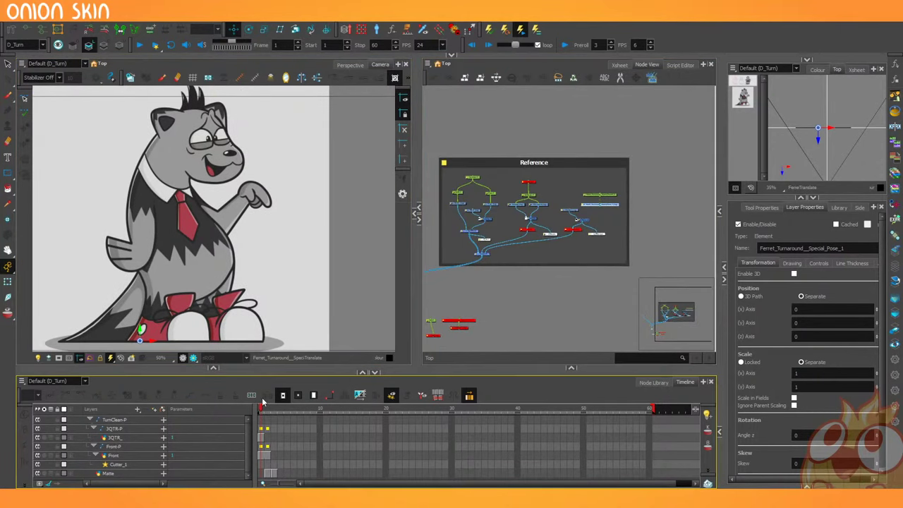
scroll(557, 249, up, 3)
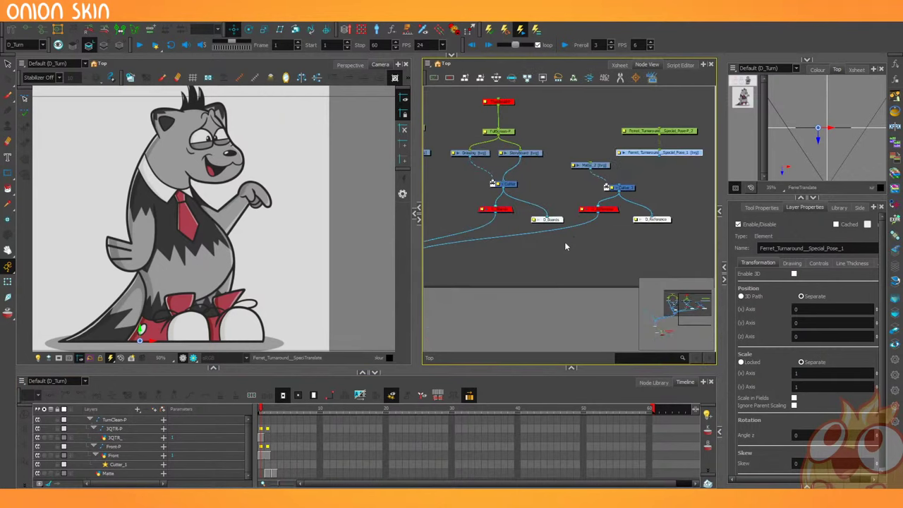
Set the active display to D_Boards and advance to the storyboard panel on frame 2.
click(25, 45)
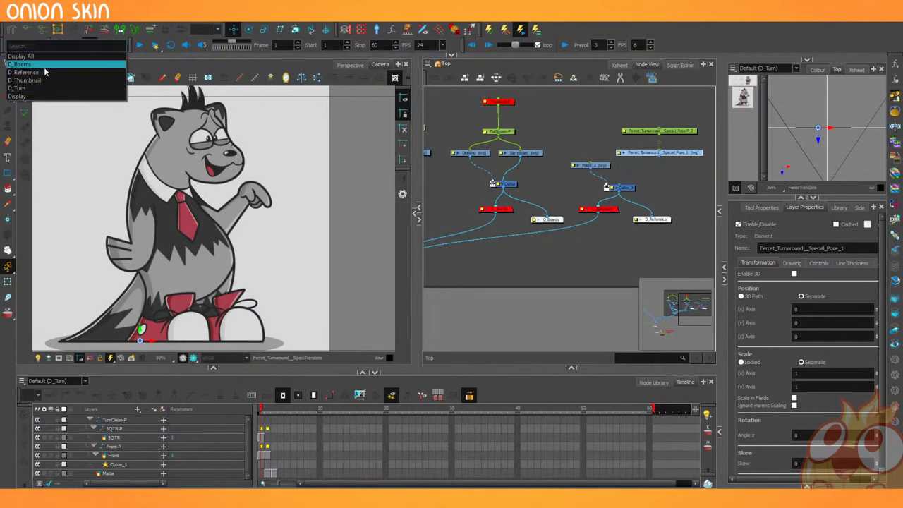
click(44, 65)
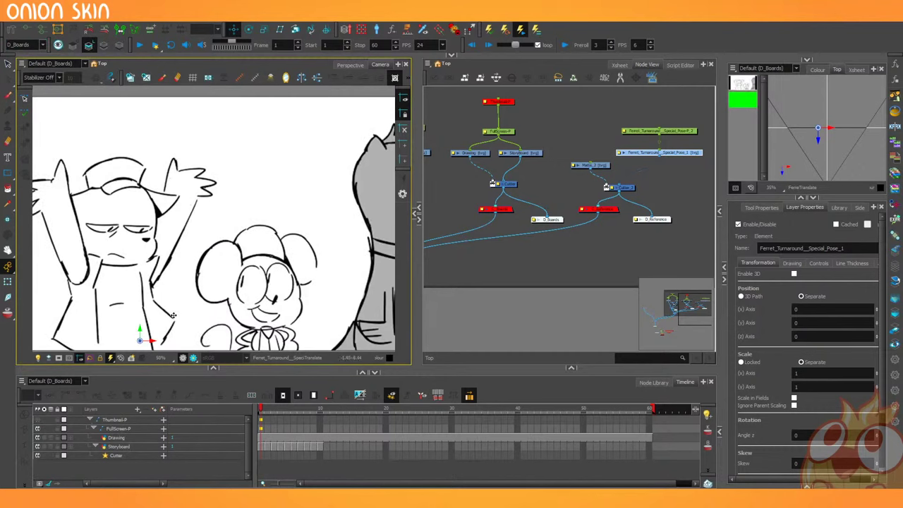
key(period)
Enable the C_Boards composite node below the Cutter and connect it to the D_Boards display.
drag(513, 273, 572, 293)
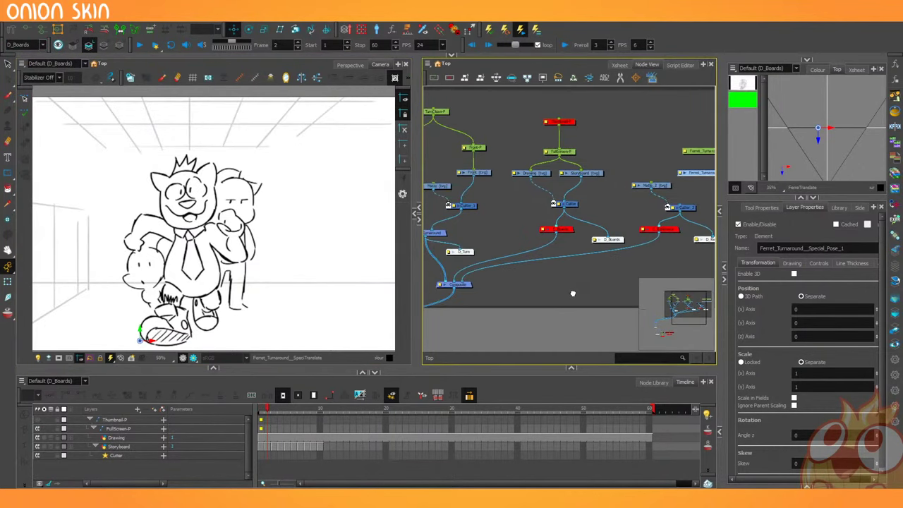
scroll(550, 220, up, 3)
click(565, 246)
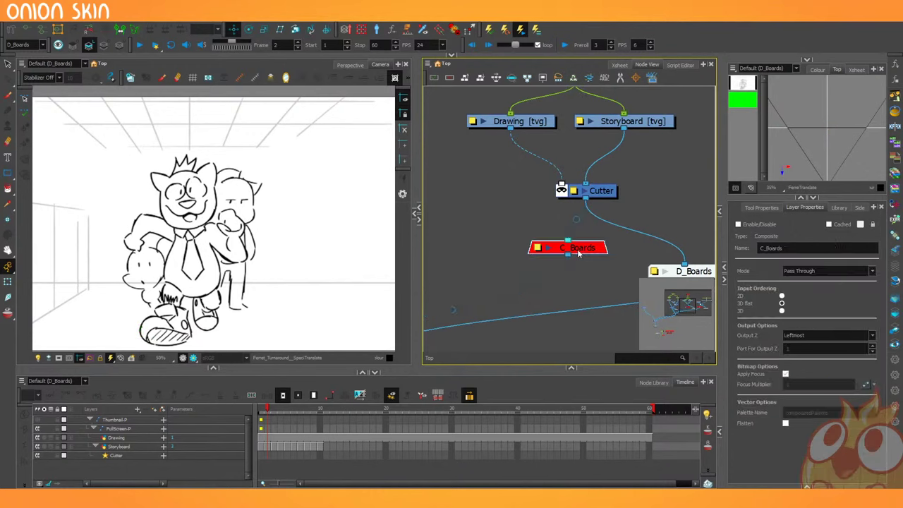
click(501, 212)
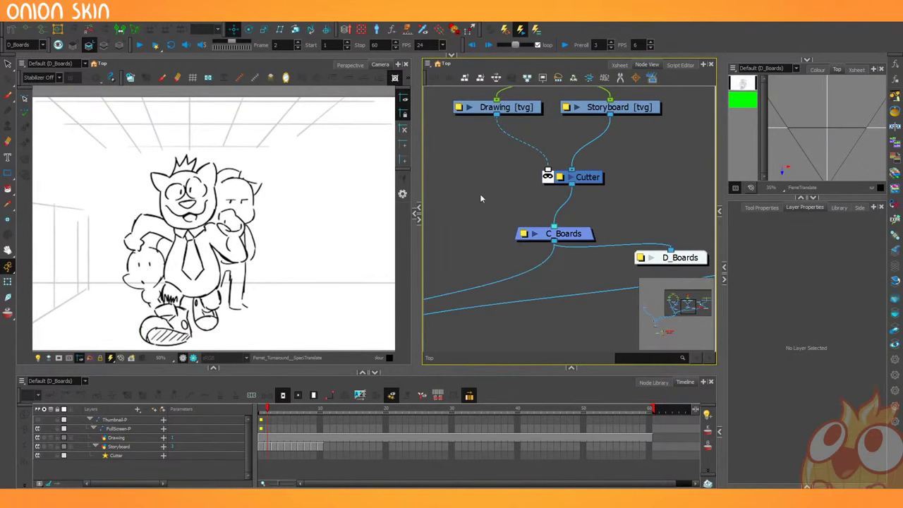
Add a drawing layer named Drawing_1 and place it in the node graph above C_Boards as an input.
key(ctrl+r)
click(418, 284)
drag(642, 216, 508, 190)
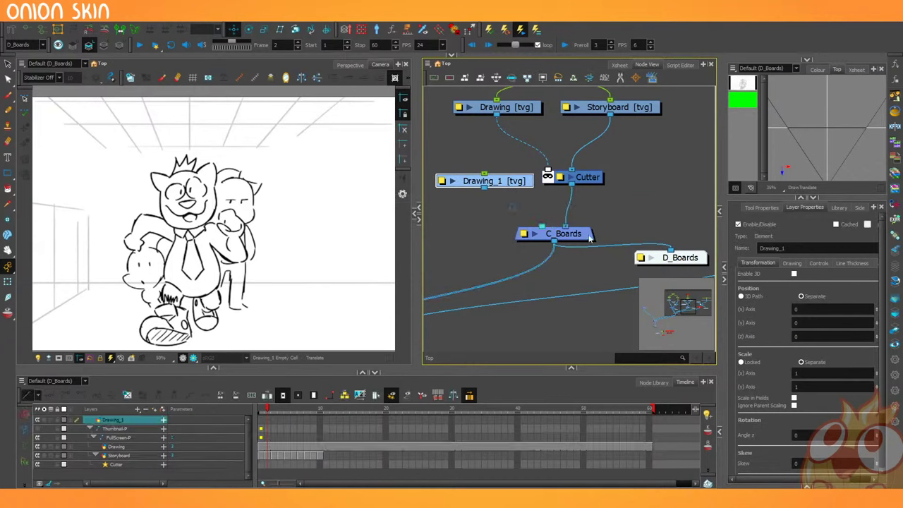
Show more of the CU_Sneakers palette's swatches and choose Blue as the drawing colour.
click(818, 69)
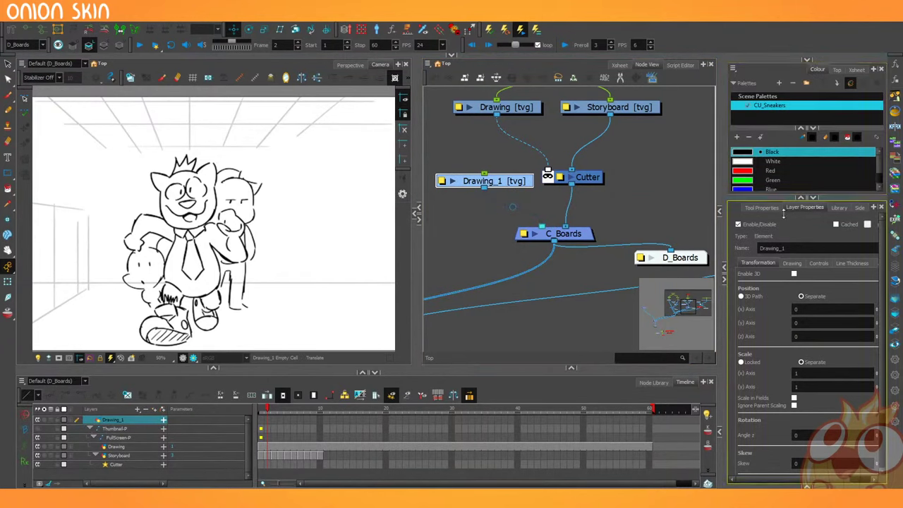
drag(783, 199, 783, 270)
click(753, 217)
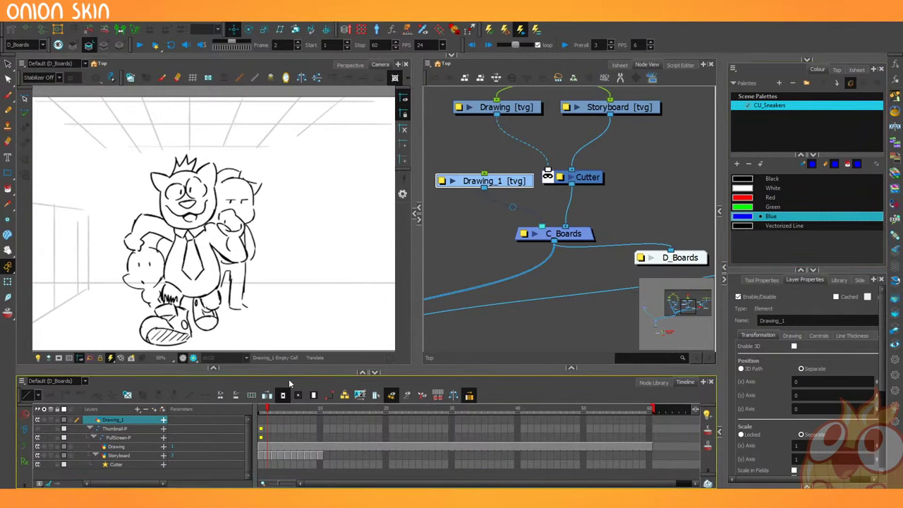
Advance the timeline to the storyboard panel on frame 9.
key(period)
key(comma)
key(period)
key(period)
key(period)
key(period)
key(period)
key(period)
key(period)
Switch to the Brush tool and slightly increase Solid Brush 2's maximum size for drawing over the frame 9 panel.
drag(128, 285, 146, 260)
key(1)
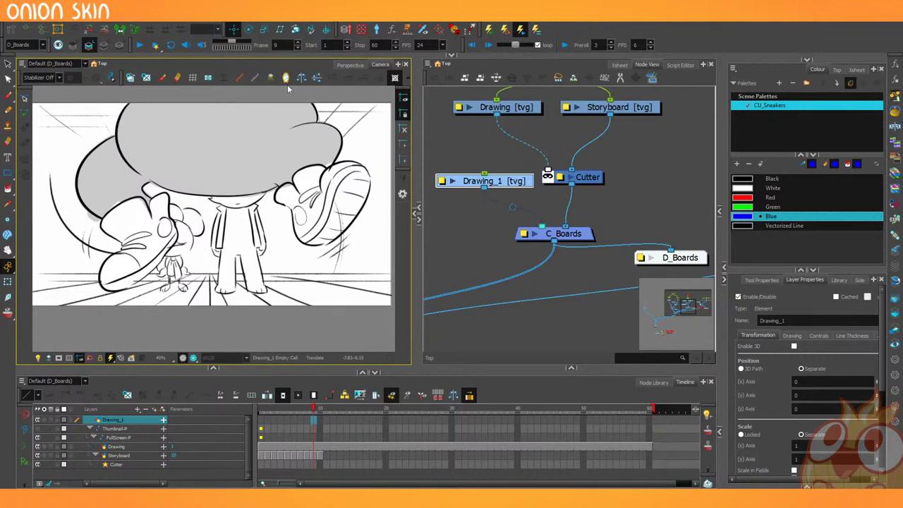
drag(210, 181, 227, 208)
click(8, 95)
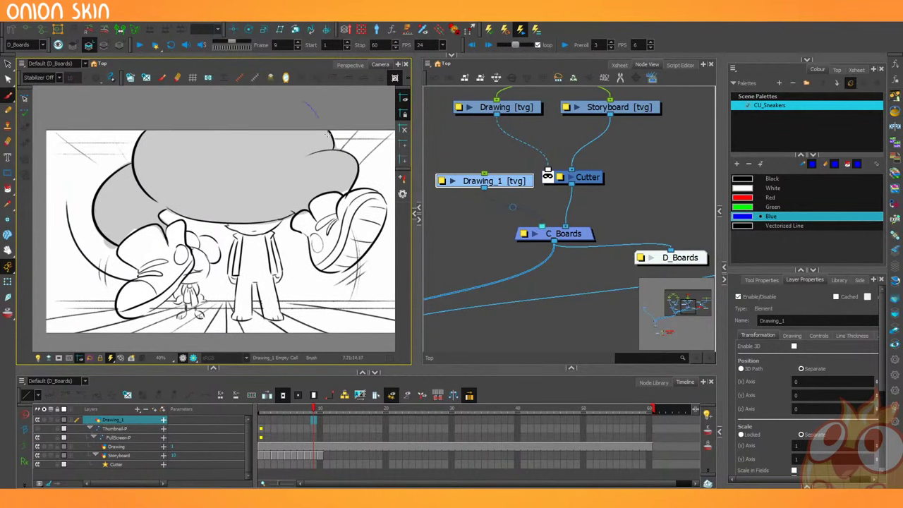
click(760, 280)
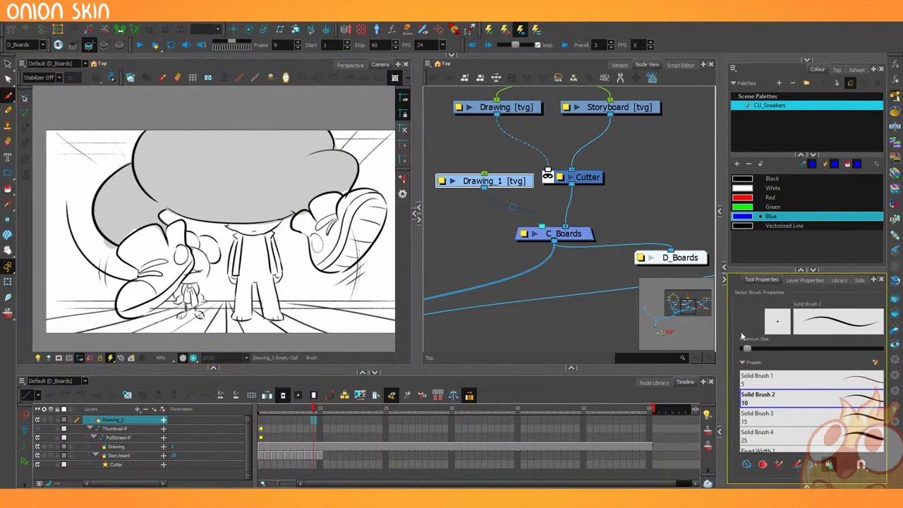
drag(747, 347, 752, 348)
Try circling the large overhanging head shape and the character's raised shoe in blue on the frame 9 panel, and undo both circles.
mouse_move(306, 100)
mouse_down()
mouse_move(329, 173)
mouse_move(205, 85)
mouse_up()
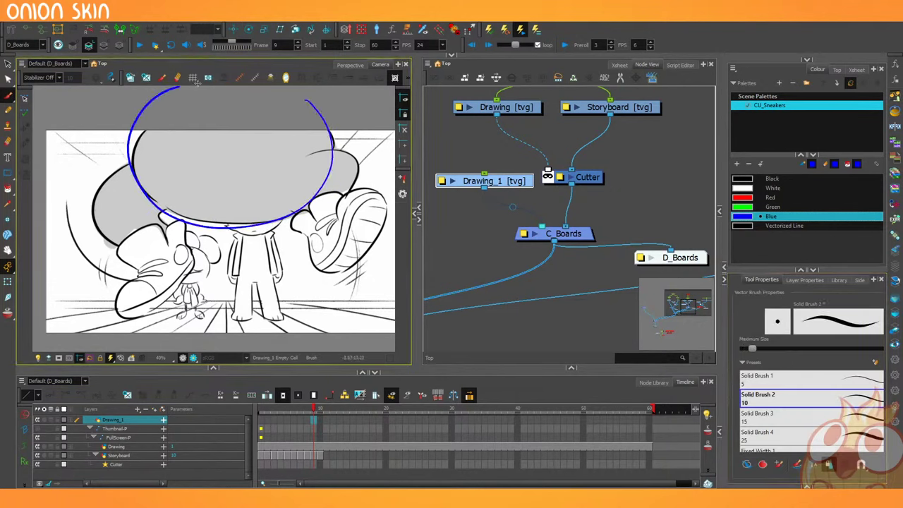
mouse_move(300, 154)
mouse_down()
mouse_move(328, 151)
mouse_move(273, 184)
mouse_move(303, 152)
mouse_up()
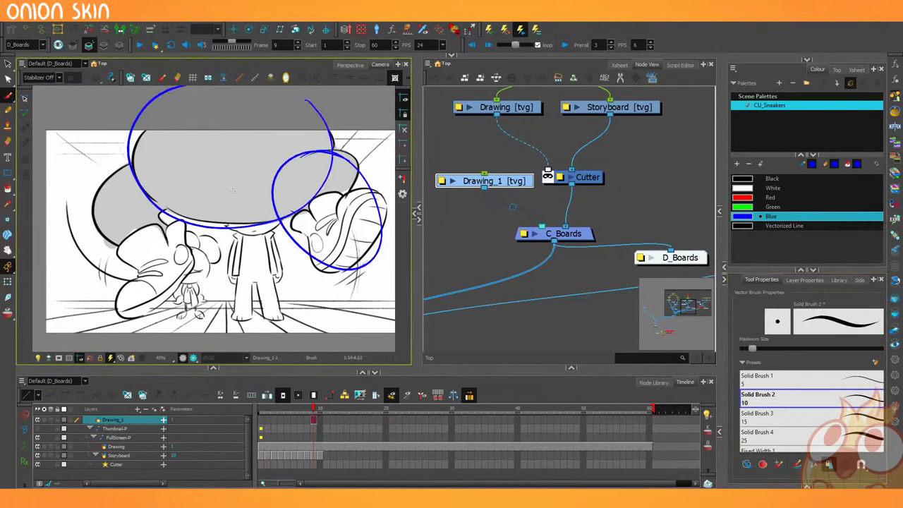
key(ctrl+z)
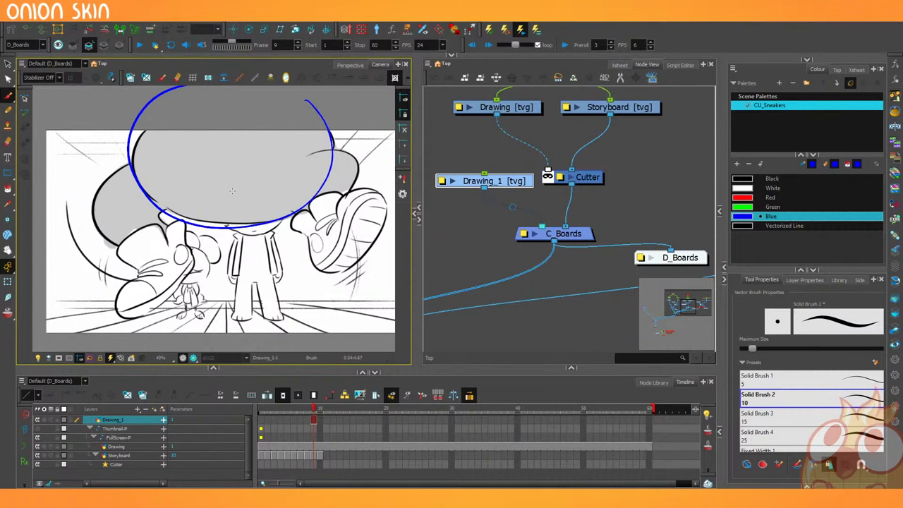
key(ctrl+z)
Try outlining the grey shape behind the other raised shoe in blue on frame 9, and undo all of these strokes.
mouse_move(172, 198)
mouse_down()
mouse_move(161, 205)
mouse_move(154, 253)
mouse_move(140, 247)
mouse_up()
mouse_move(148, 159)
mouse_down()
mouse_move(123, 166)
mouse_move(144, 258)
mouse_up()
drag(102, 221, 134, 254)
mouse_move(161, 162)
mouse_down()
mouse_move(135, 159)
mouse_move(112, 175)
mouse_up()
drag(168, 196, 138, 161)
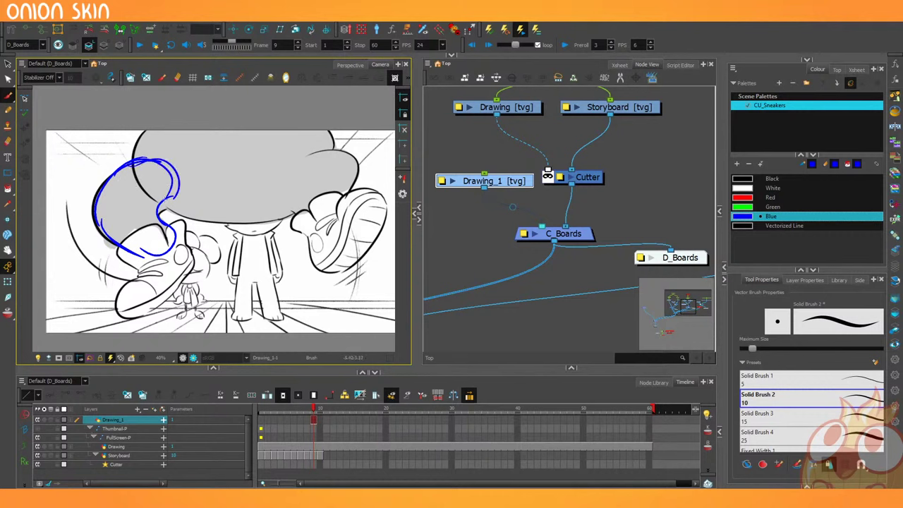
key(ctrl+z)
key(ctrl+z)
key(ctrl+z)
key(ctrl+z)
key(ctrl+z)
key(ctrl+z)
key(ctrl+z)
key(ctrl+z)
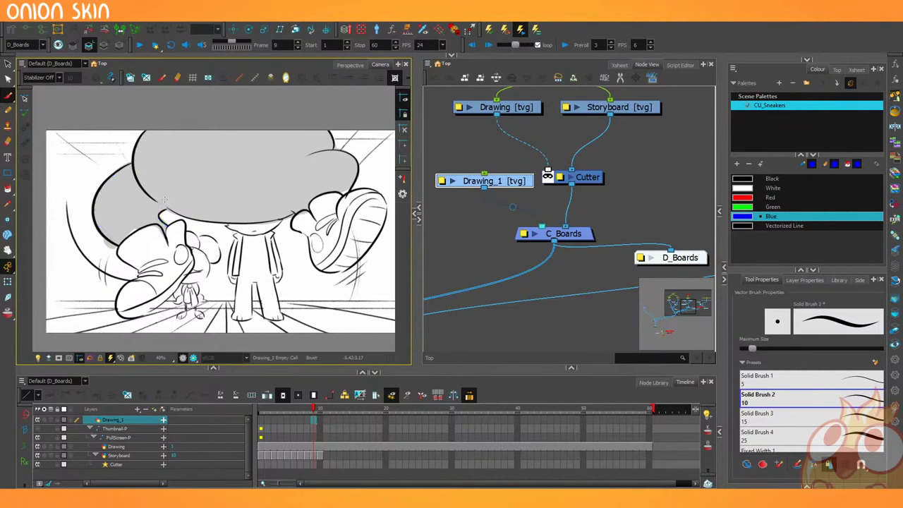
Go back to the frame 4 panel, outline the near upper arm with an ellipse, and recolour the Blue swatch bright green.
key(comma)
key(comma)
key(comma)
key(comma)
key(comma)
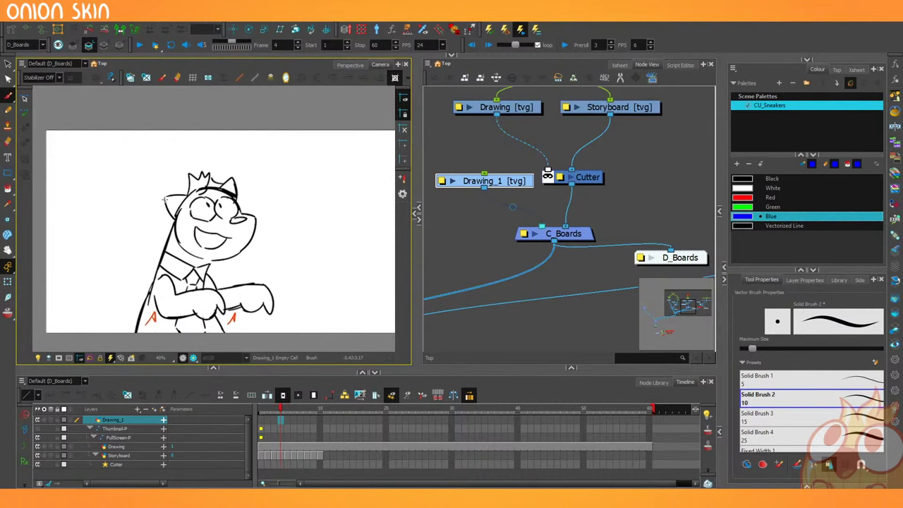
key(2)
key(2)
drag(99, 291, 119, 161)
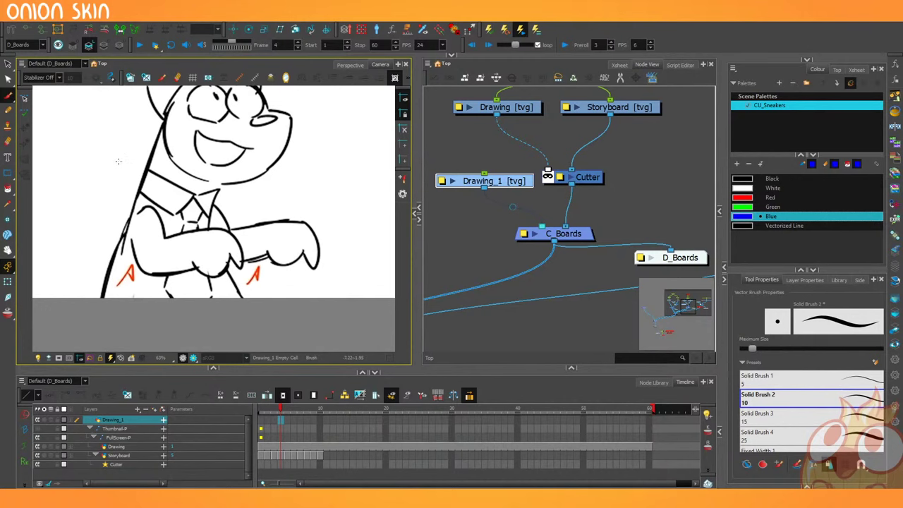
scroll(180, 274, up, 4)
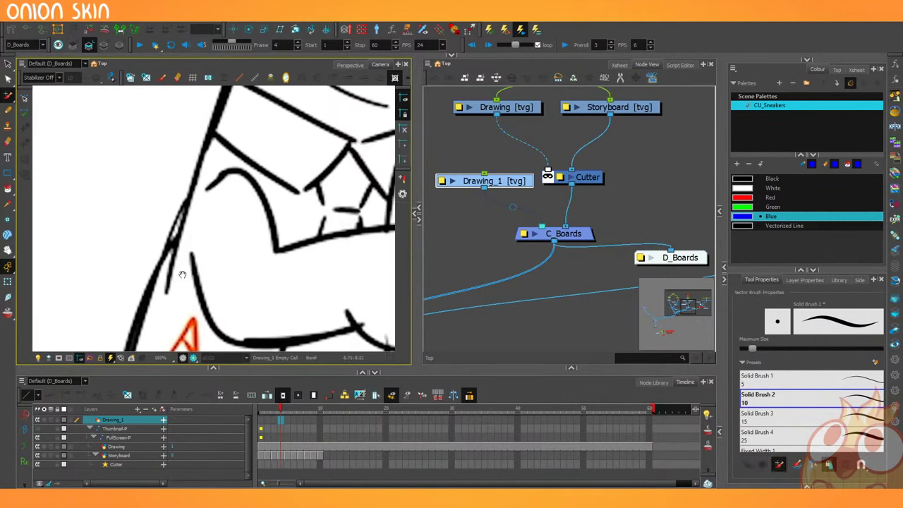
drag(182, 274, 117, 228)
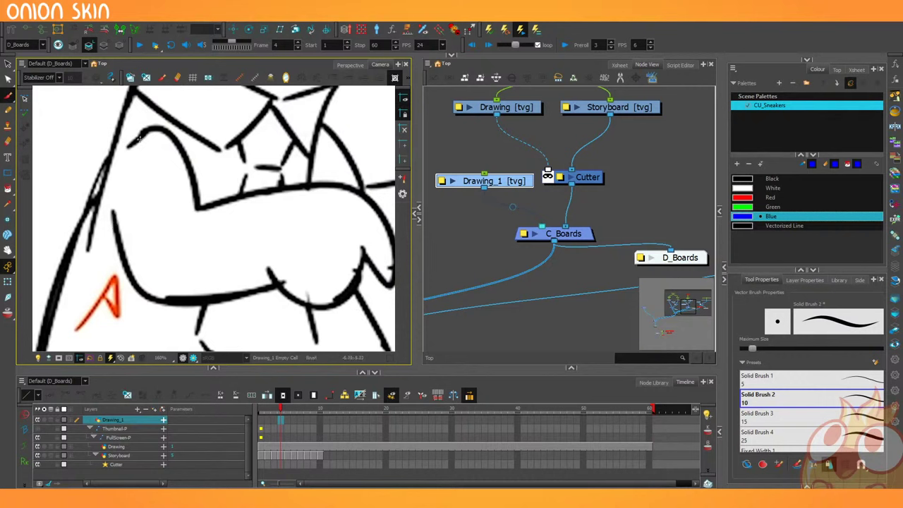
drag(151, 126, 199, 265)
key(ctrl+z)
mouse_move(164, 135)
mouse_down()
mouse_move(129, 155)
mouse_move(122, 239)
mouse_move(211, 280)
mouse_up()
double_click(742, 216)
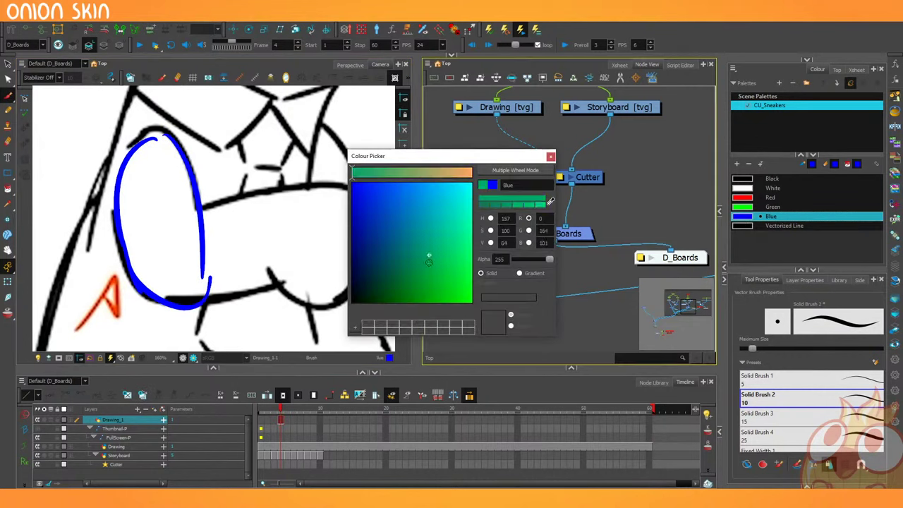
click(550, 156)
Rough in the near forearm and hand over the frame 4 panel in green, hatching the overlaps at the elbow and wrist.
drag(240, 201, 127, 255)
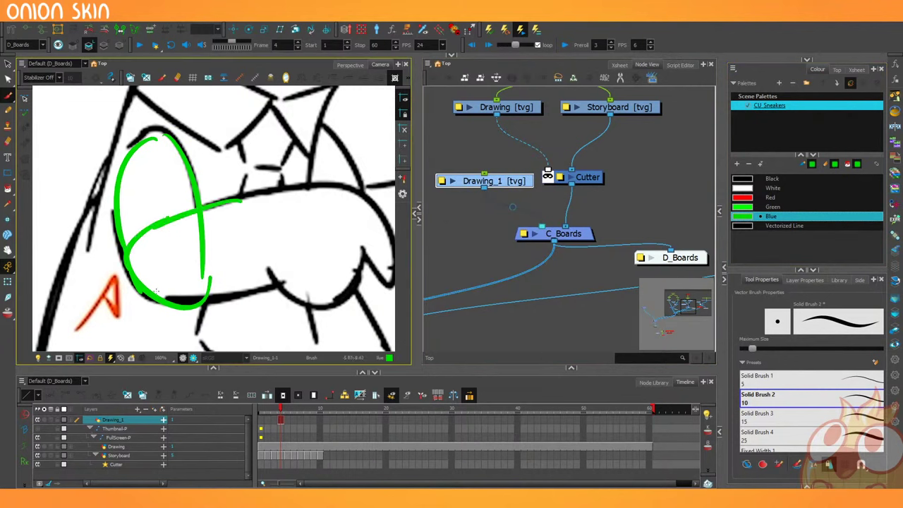
drag(167, 298, 274, 285)
mouse_move(203, 206)
mouse_down()
mouse_move(315, 280)
mouse_move(298, 287)
mouse_up()
mouse_move(340, 193)
mouse_down()
mouse_move(299, 294)
mouse_move(356, 286)
mouse_move(275, 287)
mouse_up()
mouse_move(165, 206)
mouse_down()
mouse_move(147, 225)
mouse_move(201, 300)
mouse_up()
mouse_move(314, 201)
mouse_down()
mouse_move(258, 273)
mouse_move(287, 292)
mouse_up()
key(1)
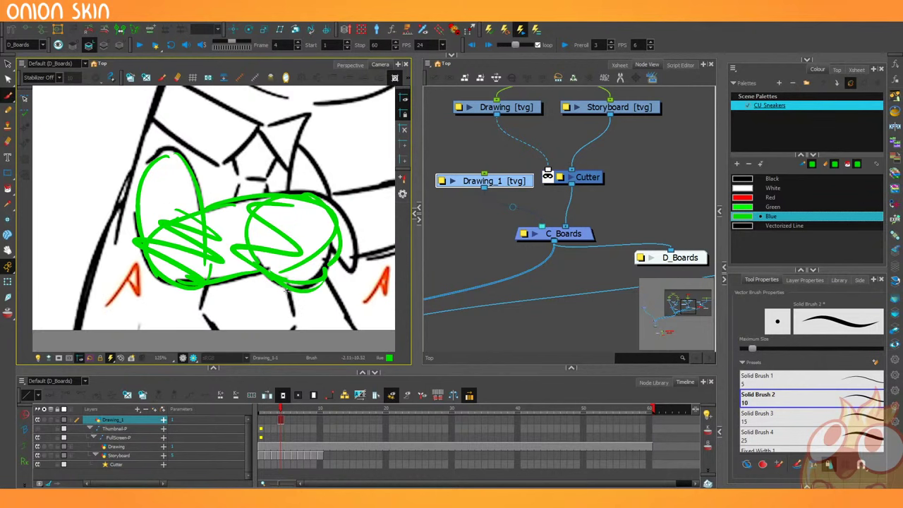
key(1)
key(1)
Undo the hatching, hand and forearm strokes on the frame 4 panel.
key(ctrl+z)
key(ctrl+z)
key(ctrl+z)
key(ctrl+z)
key(ctrl+z)
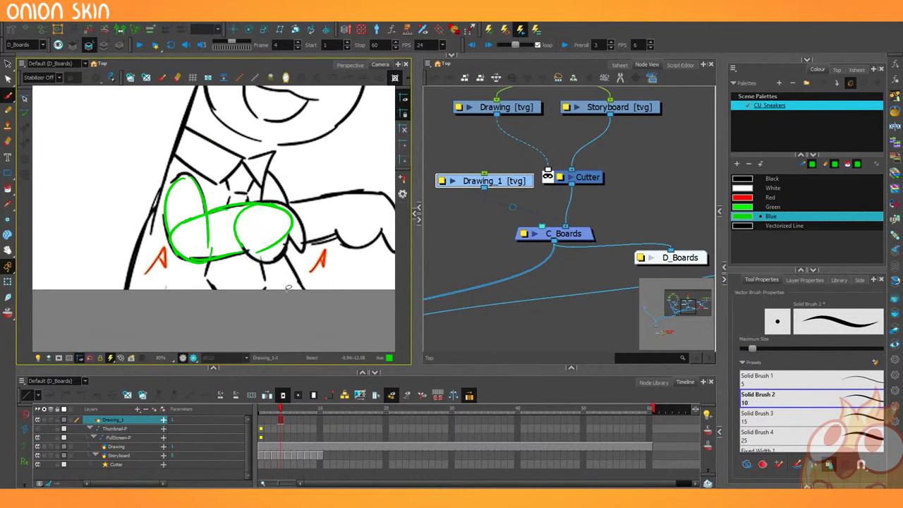
key(ctrl+z)
key(ctrl+z)
key(ctrl+z)
key(ctrl+z)
key(ctrl+z)
key(ctrl+z)
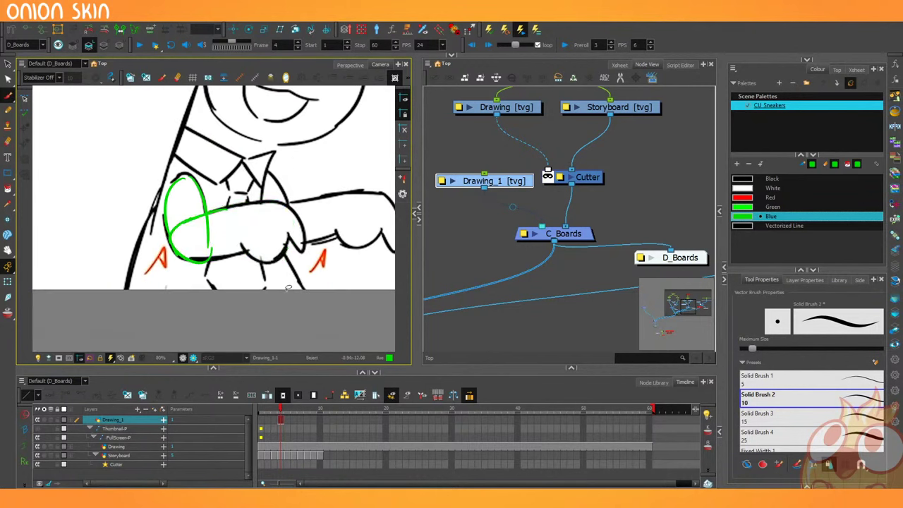
Try a short vertical green stroke where the far arm meets the body, and undo it along with the remaining forearm stroke.
key(ctrl+shift+z)
key(alt+b)
drag(301, 186, 306, 231)
key(ctrl+z)
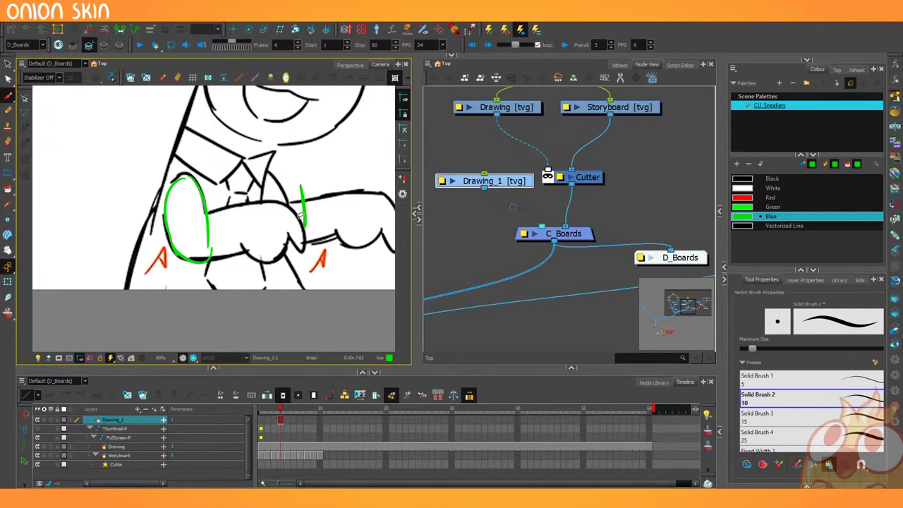
key(ctrl+z)
Trace both sides of the torso in green on the frame 4 panel, undoing the extra strokes below and across it.
drag(178, 133, 133, 308)
drag(268, 152, 274, 300)
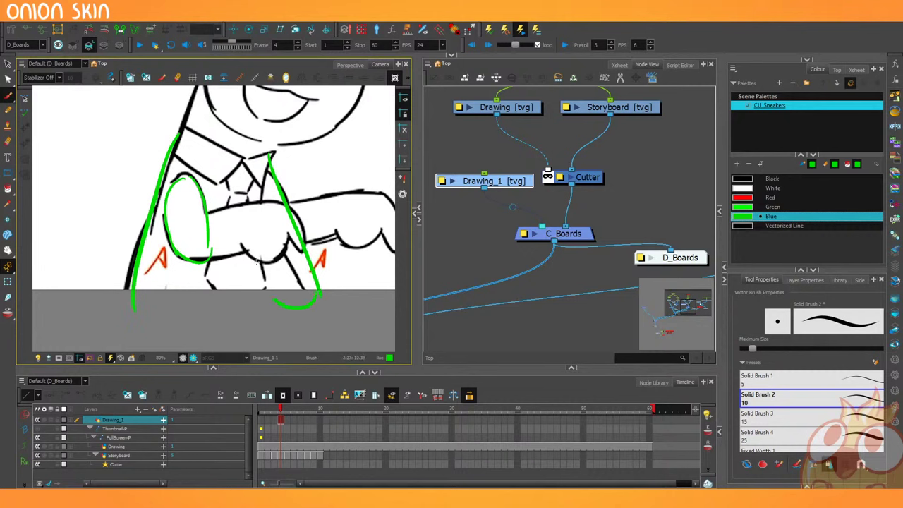
mouse_move(245, 160)
mouse_down()
mouse_move(261, 267)
mouse_move(254, 288)
mouse_up()
key(ctrl+z)
mouse_move(239, 188)
mouse_down()
mouse_move(250, 276)
mouse_move(239, 290)
mouse_move(95, 219)
mouse_move(100, 214)
mouse_up()
key(ctrl+z)
key(ctrl+z)
key(ctrl+z)
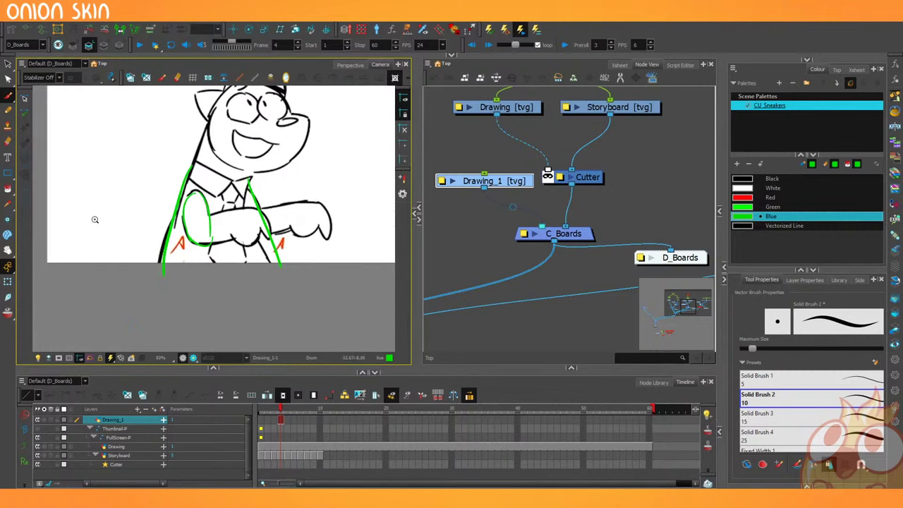
Advance to the frame 5 panel, undo a trial circle around the lower body, and draw rounded green thigh outlines over both legs.
key(period)
drag(145, 106, 132, 169)
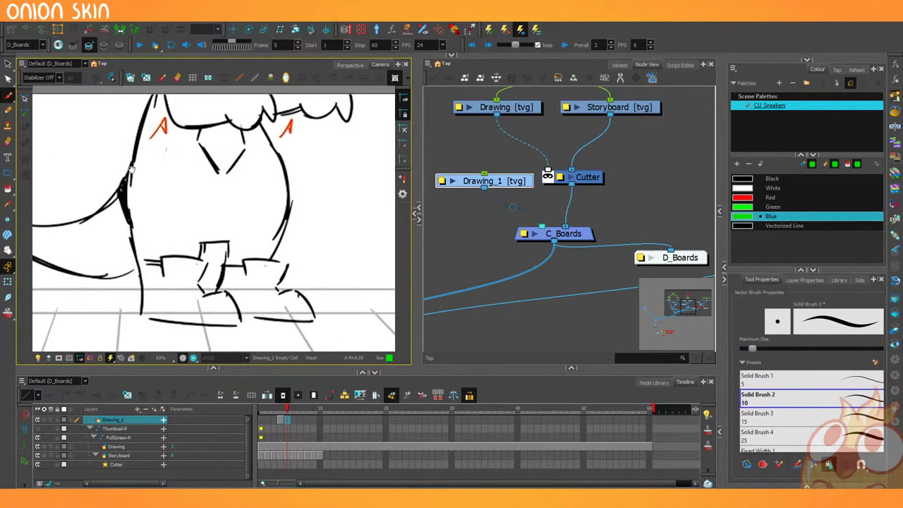
mouse_move(124, 129)
mouse_down()
mouse_move(353, 251)
mouse_move(130, 116)
mouse_up()
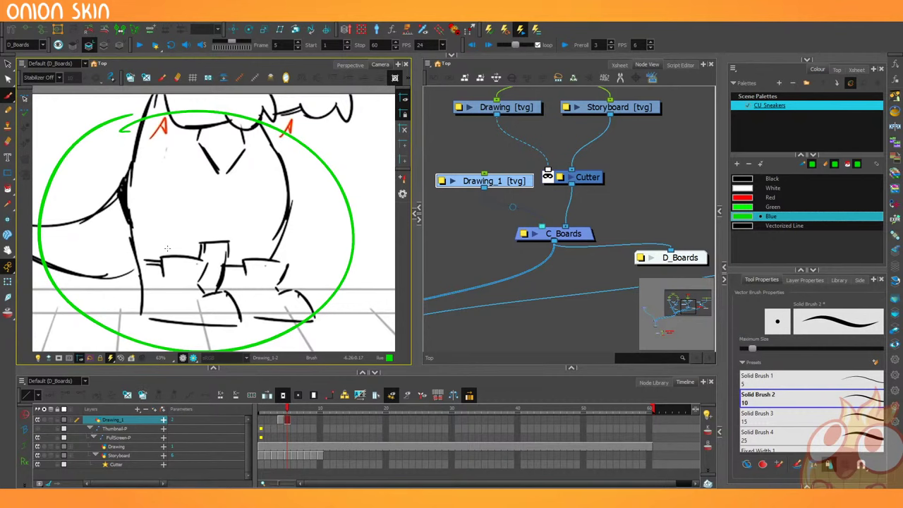
key(ctrl+z)
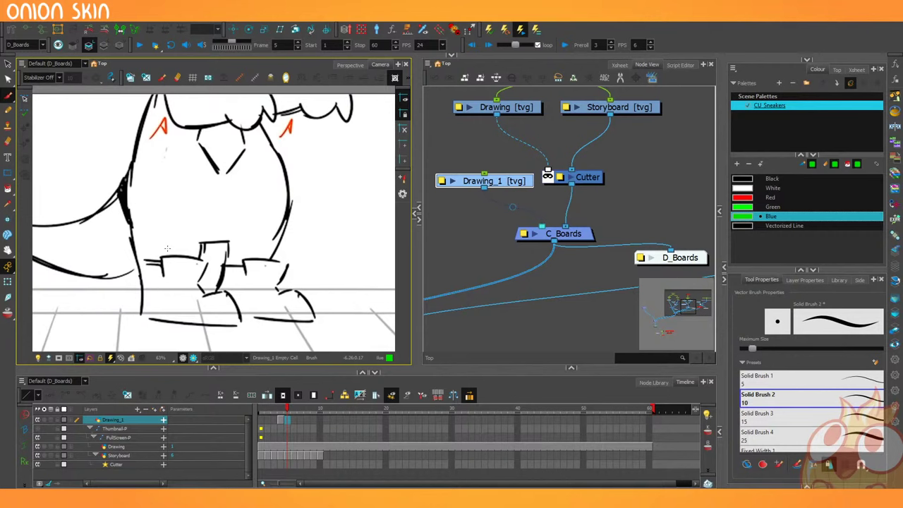
mouse_move(131, 232)
mouse_down()
mouse_move(170, 188)
mouse_move(203, 220)
mouse_move(203, 247)
mouse_move(291, 212)
mouse_move(229, 240)
mouse_move(224, 227)
mouse_move(184, 280)
mouse_up()
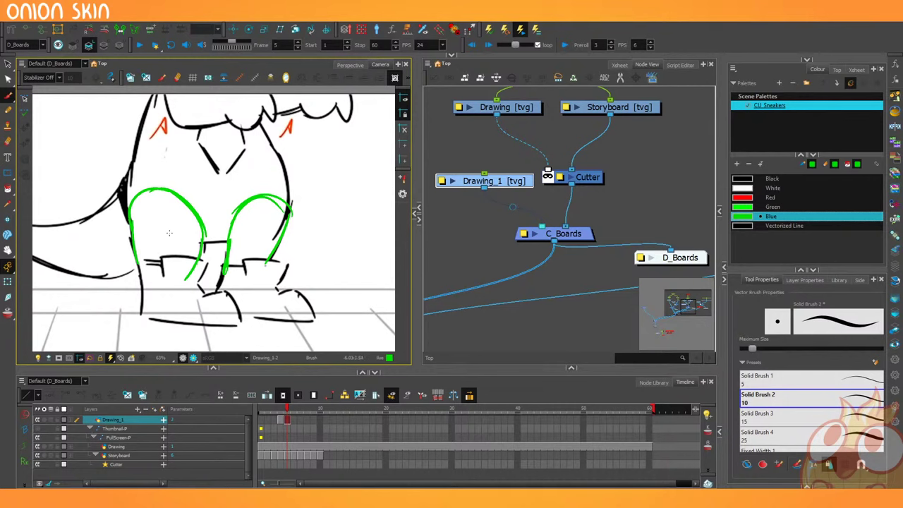
Advance to the storyboard panel on frame 6 and widen the Camera view against the Node View.
key(.)
scroll(278, 321, down, 3)
scroll(284, 328, up, 3)
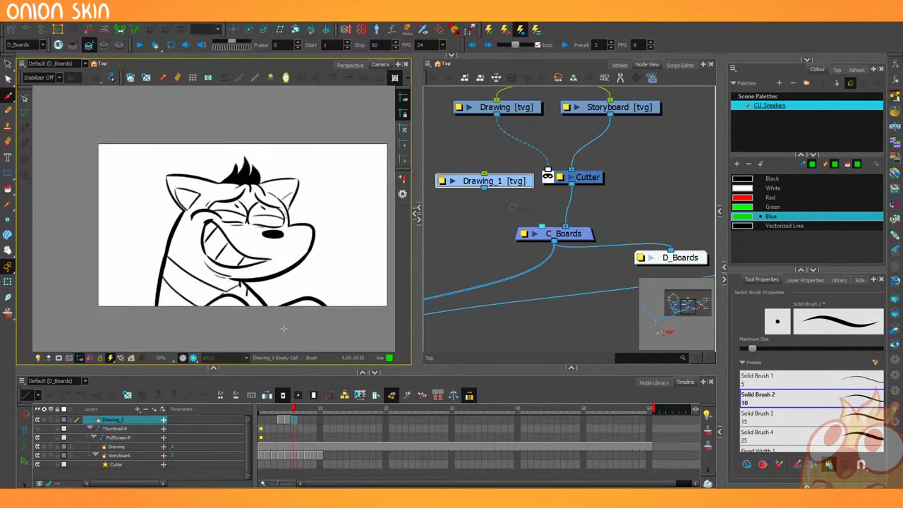
scroll(283, 329, down, 1)
scroll(283, 329, up, 1)
drag(419, 268, 482, 269)
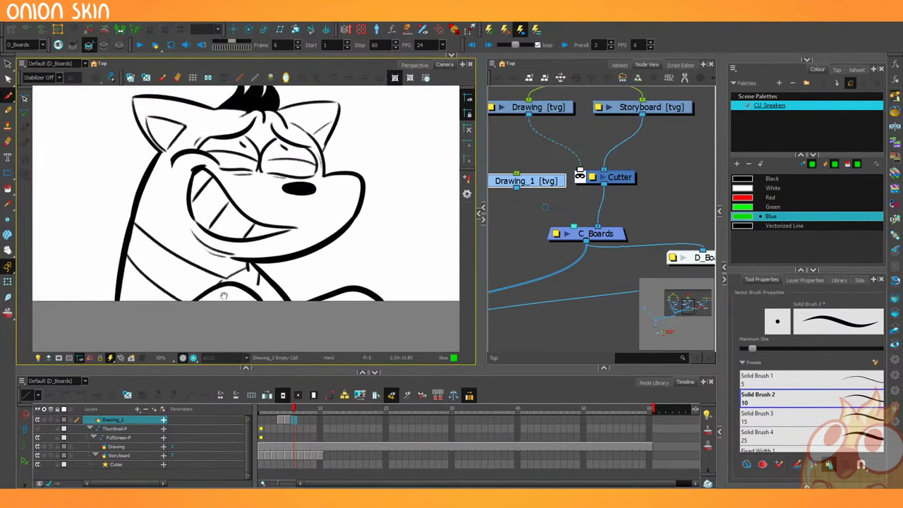
Compare the character's head and expression between the storyboard panels on frames 6 and 7.
scroll(223, 302, up, 2)
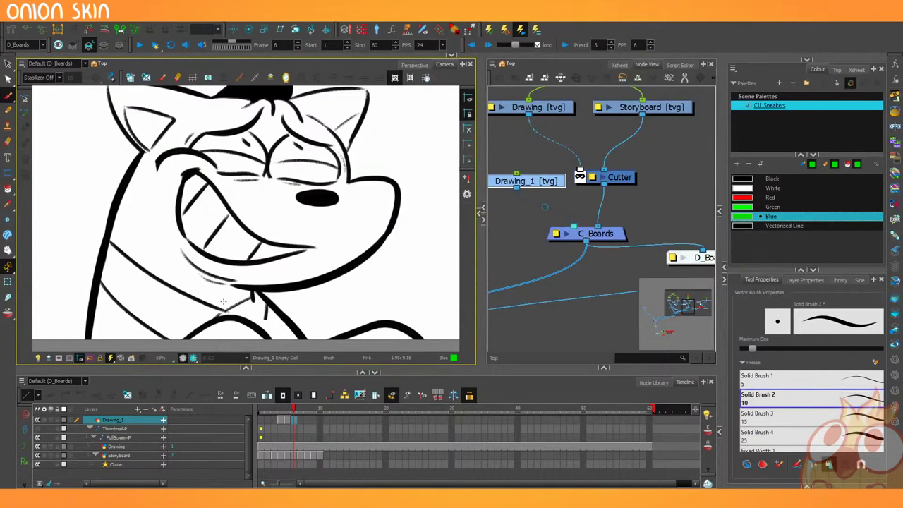
scroll(223, 302, down, 1)
scroll(254, 240, up, 1)
key(.)
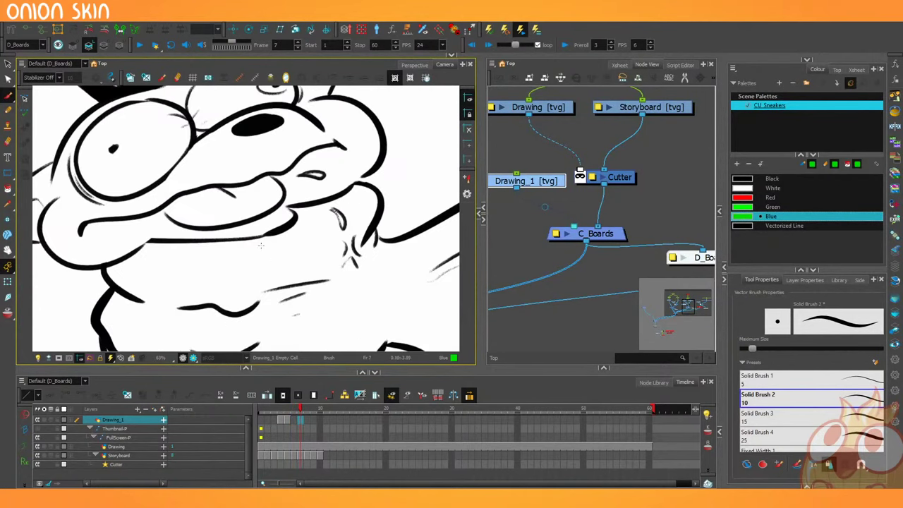
scroll(166, 256, down, 2)
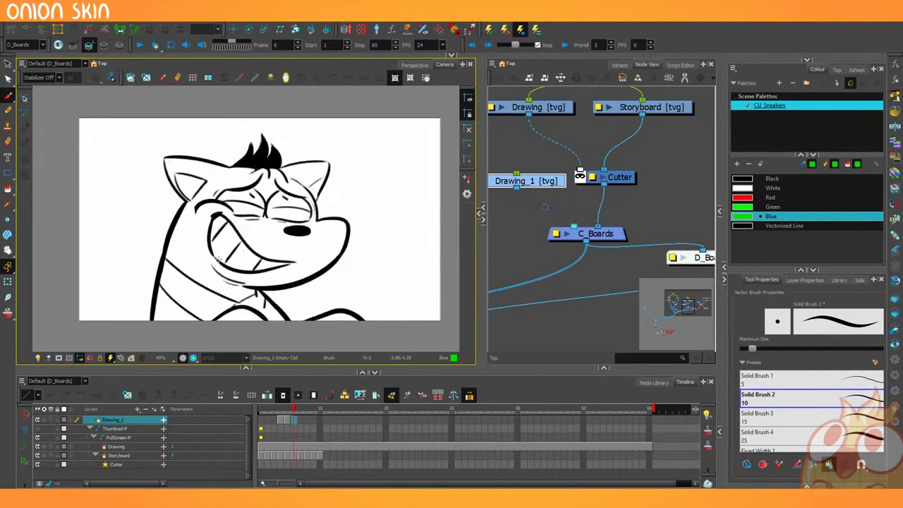
key(.)
key(.)
scroll(156, 233, up, 1)
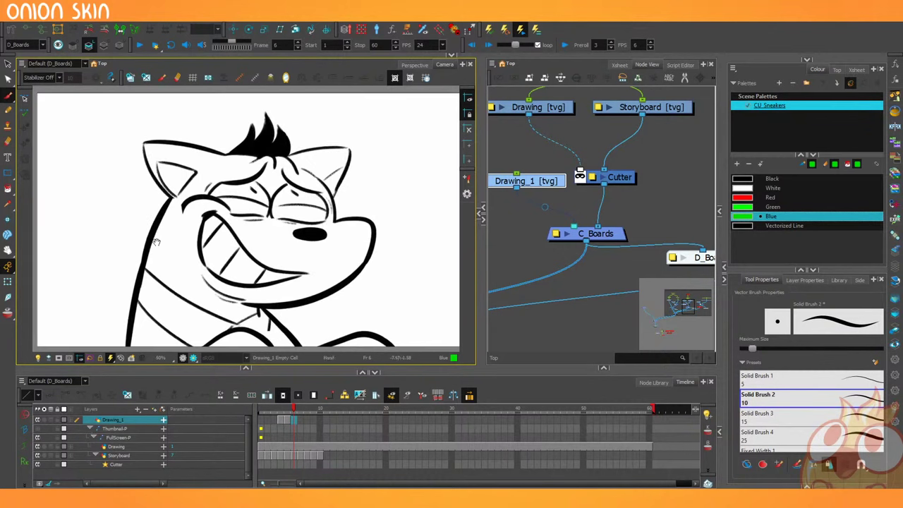
Try outlining both ears with green loops on the frame 6 panel, and undo the strokes.
drag(157, 239, 151, 246)
mouse_move(172, 210)
mouse_down()
mouse_move(143, 161)
mouse_move(175, 204)
mouse_up()
mouse_move(314, 208)
mouse_down()
mouse_move(298, 154)
mouse_move(360, 150)
mouse_up()
drag(352, 166, 357, 180)
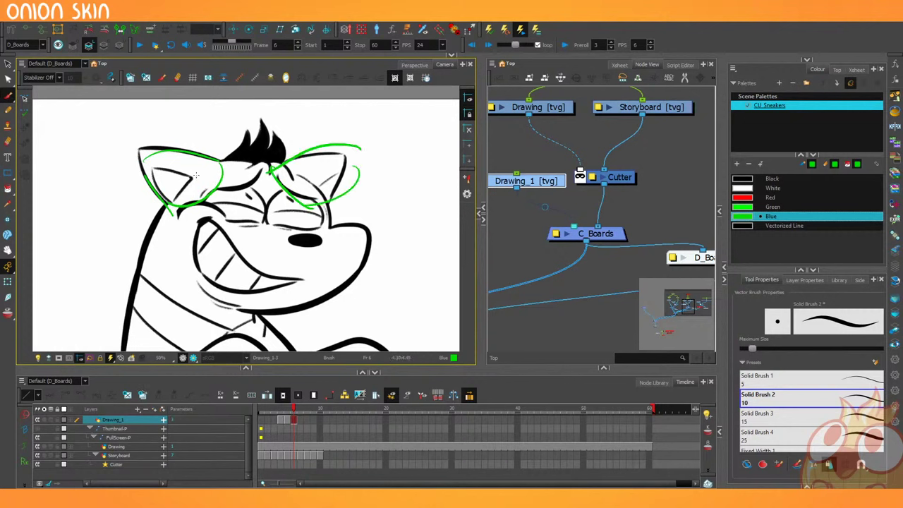
key(ctrl+z)
key(ctrl+z)
key(ctrl+z)
key(ctrl+z)
key(ctrl+z)
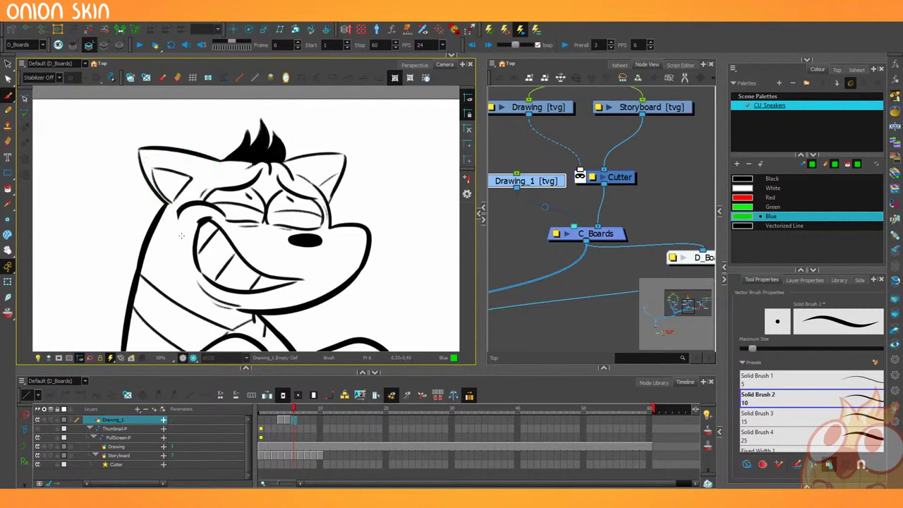
Try drawing green strokes around the cheek and grinning mouth on the frame 6 panel, and undo them.
mouse_move(174, 230)
mouse_down()
mouse_move(236, 222)
mouse_move(282, 270)
mouse_up()
drag(192, 265, 178, 214)
key(ctrl+z)
key(ctrl+z)
key(ctrl+z)
key(ctrl+z)
Check the frame 7 panel, return to frame 6, and try a green stroke from the cheek around the near ear before undoing it.
key(period)
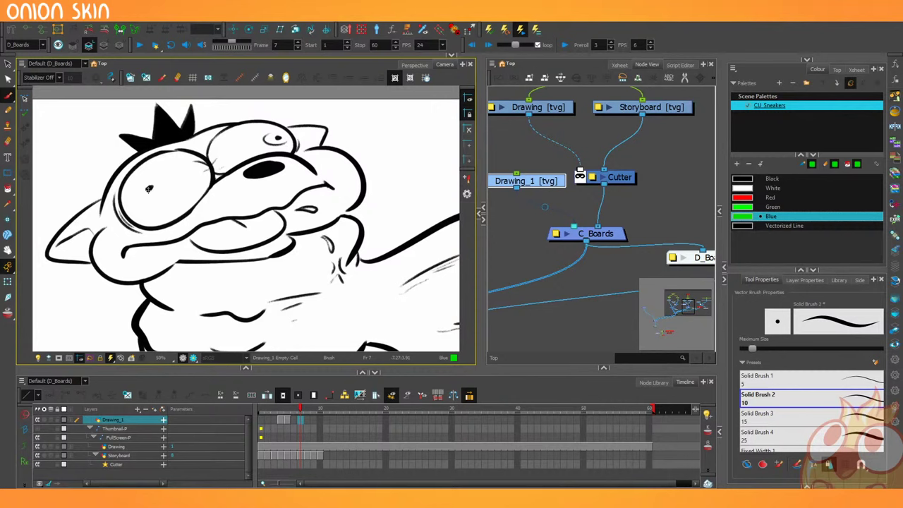
key(comma)
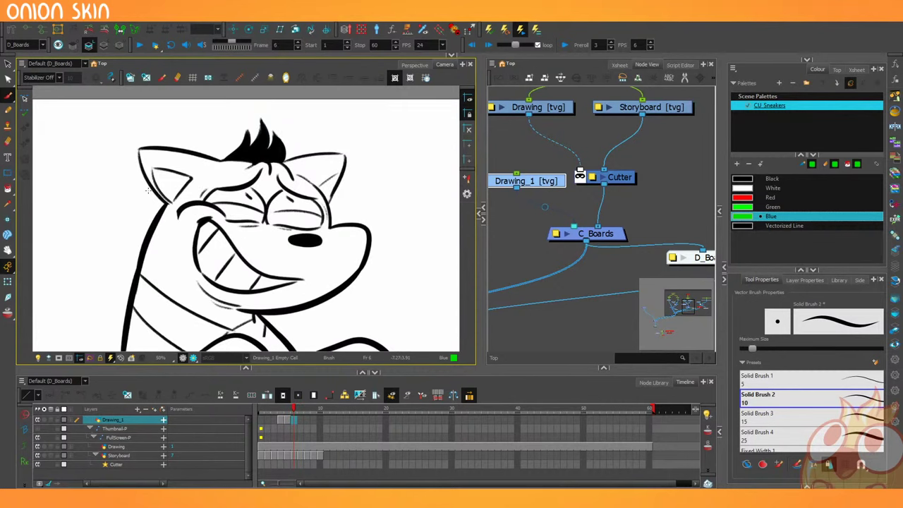
mouse_move(175, 203)
mouse_down()
mouse_move(176, 186)
mouse_move(218, 137)
mouse_up()
key(ctrl+z)
Advance to the frame 7 panel and draw a large green circle over the character's head.
key(period)
mouse_move(114, 200)
mouse_down()
mouse_move(127, 155)
mouse_move(86, 192)
mouse_up()
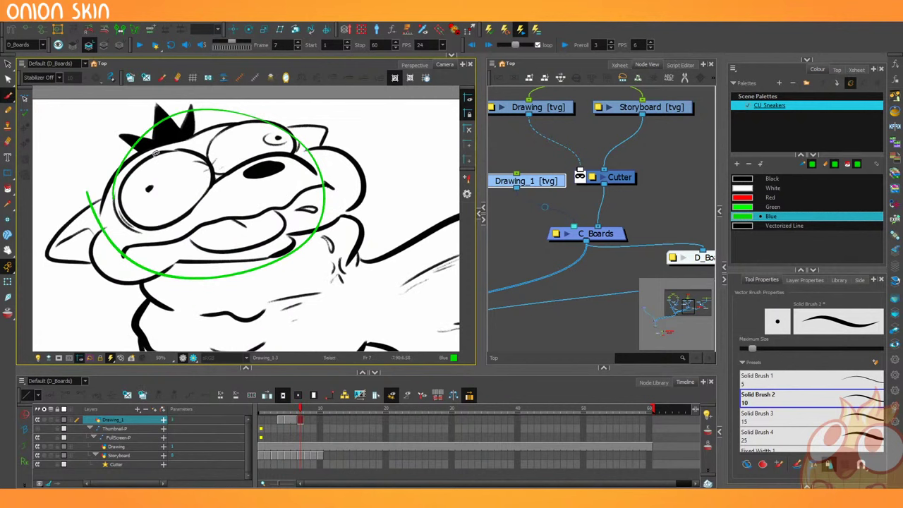
Undo the head circle on the frame 7 panel, and try green strokes along the near ear and cheek before undoing them.
key(ctrl+z)
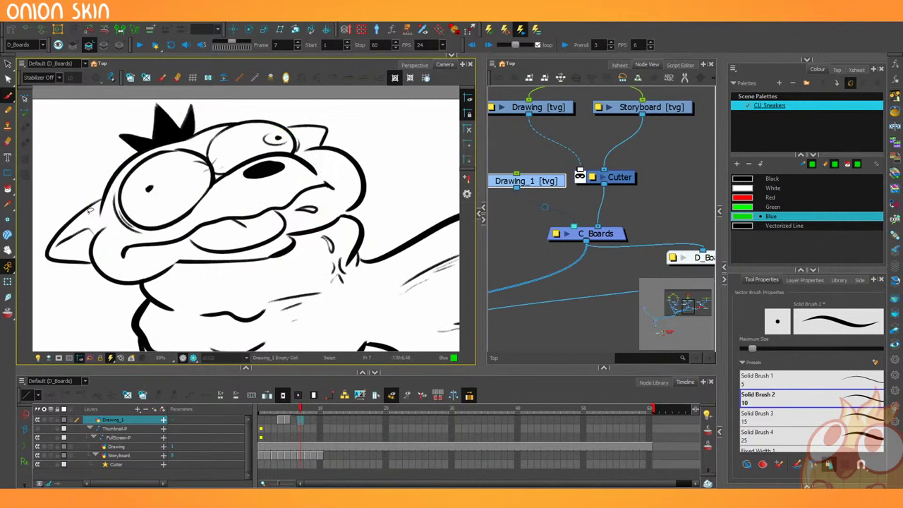
drag(48, 248, 71, 260)
key(ctrl+z)
drag(110, 230, 147, 278)
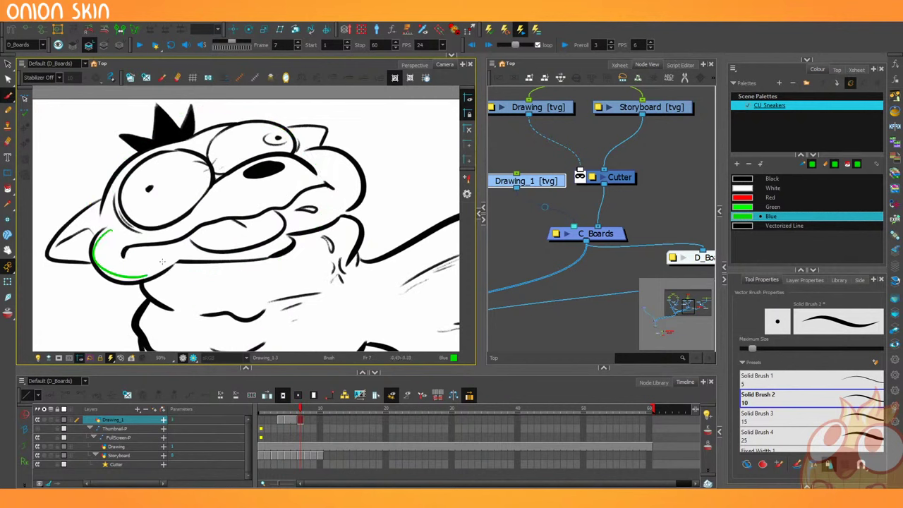
key(ctrl+z)
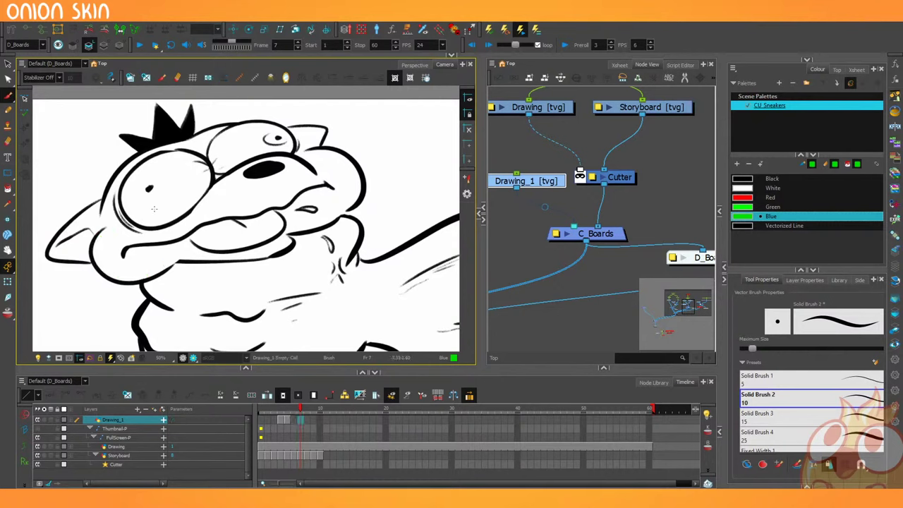
Return to the frame 6 panel and draw a rough green box around the cheek and grinning mouth.
key(comma)
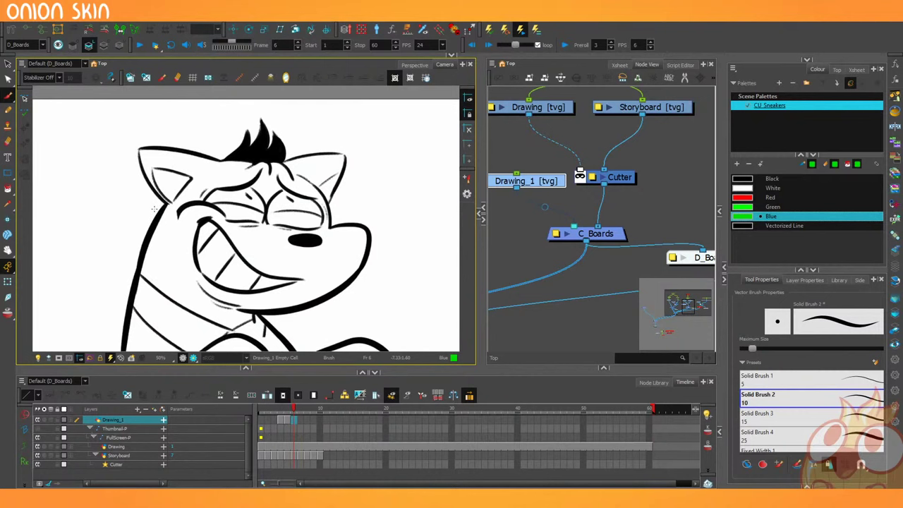
key(2)
key(2)
key(2)
mouse_move(217, 278)
mouse_down()
mouse_move(202, 324)
mouse_move(201, 274)
mouse_up()
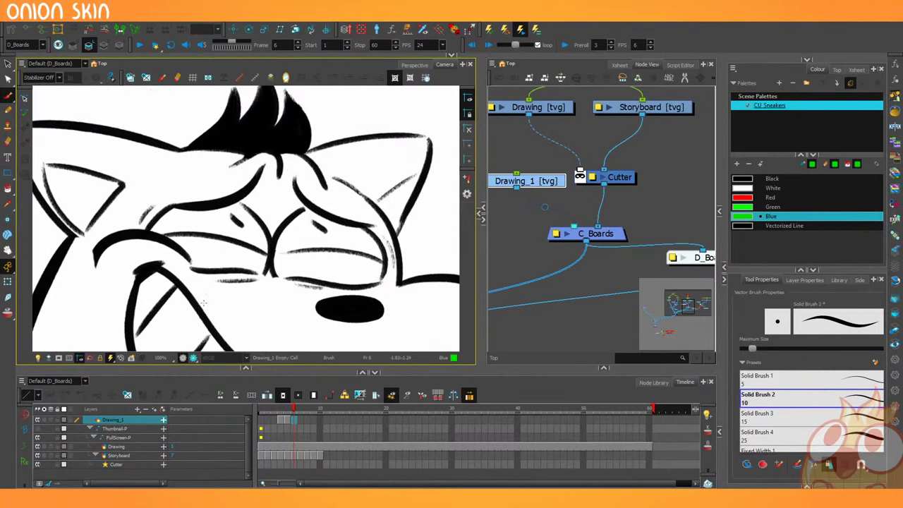
mouse_move(101, 211)
mouse_down()
mouse_move(332, 261)
mouse_move(246, 332)
mouse_move(114, 329)
mouse_up()
drag(95, 222, 105, 328)
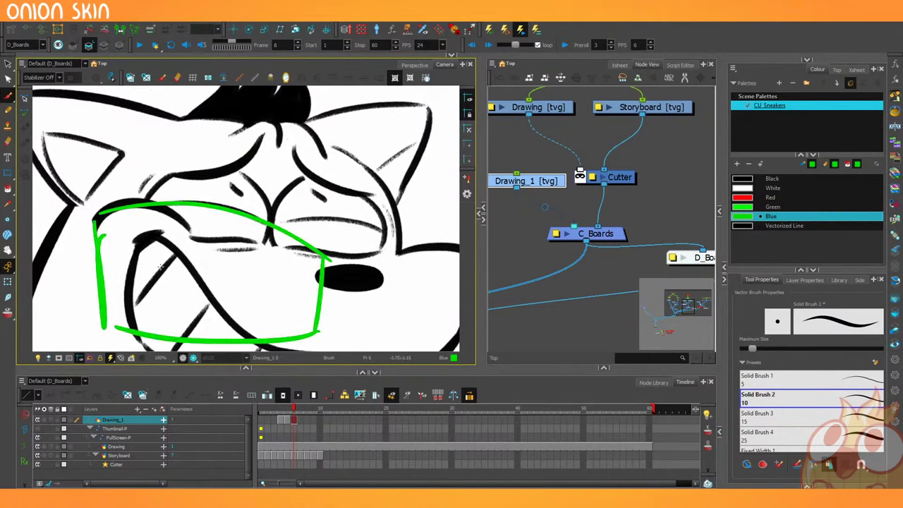
Draw a green box around the hair tuft, add an arrow pointing down from it, and scribble over the near eye.
drag(133, 138, 136, 194)
mouse_move(108, 165)
mouse_down()
mouse_move(199, 99)
mouse_move(326, 162)
mouse_up()
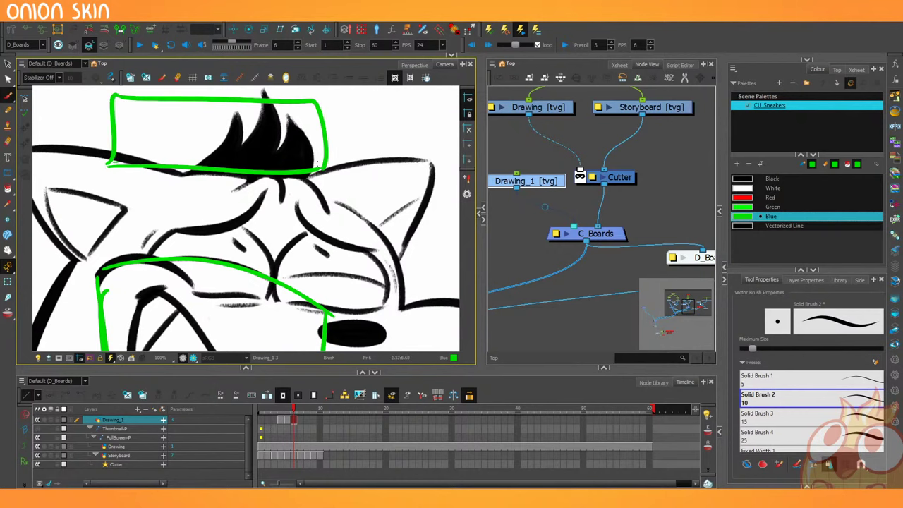
scroll(323, 165, down, 2)
mouse_move(166, 106)
mouse_down()
mouse_move(167, 161)
mouse_move(179, 153)
mouse_up()
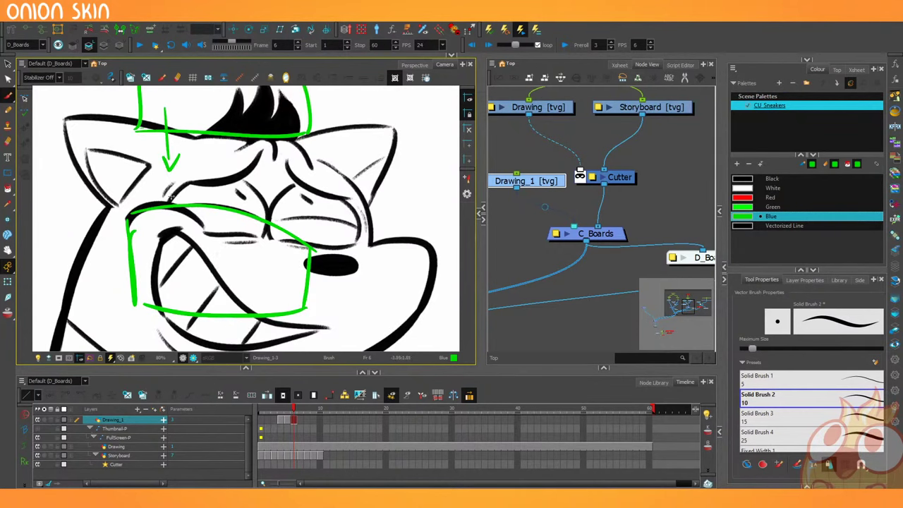
mouse_move(256, 186)
mouse_down()
mouse_move(246, 226)
mouse_move(167, 209)
mouse_up()
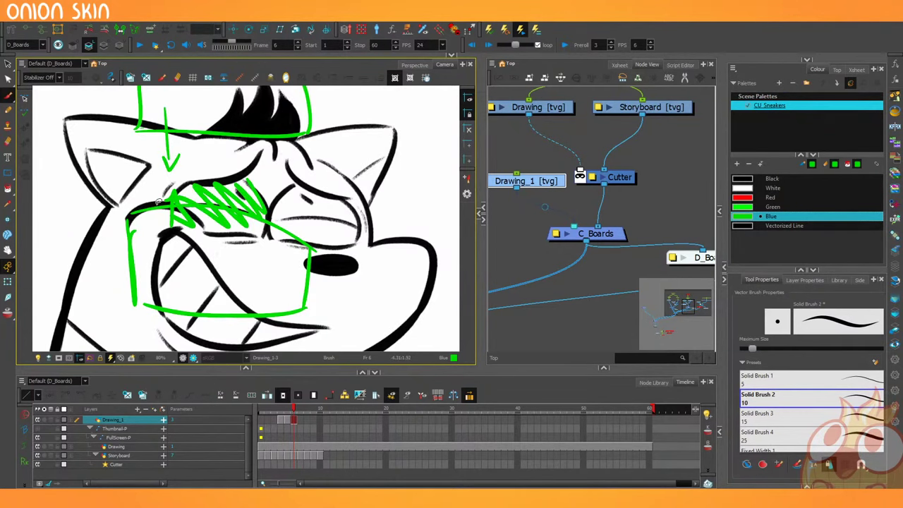
Undo the scribble, the arrow and both green boxes on the frame 6 panel.
key(ctrl+z)
key(ctrl+z)
key(ctrl+z)
key(ctrl+z)
key(ctrl+z)
key(ctrl+z)
key(ctrl+z)
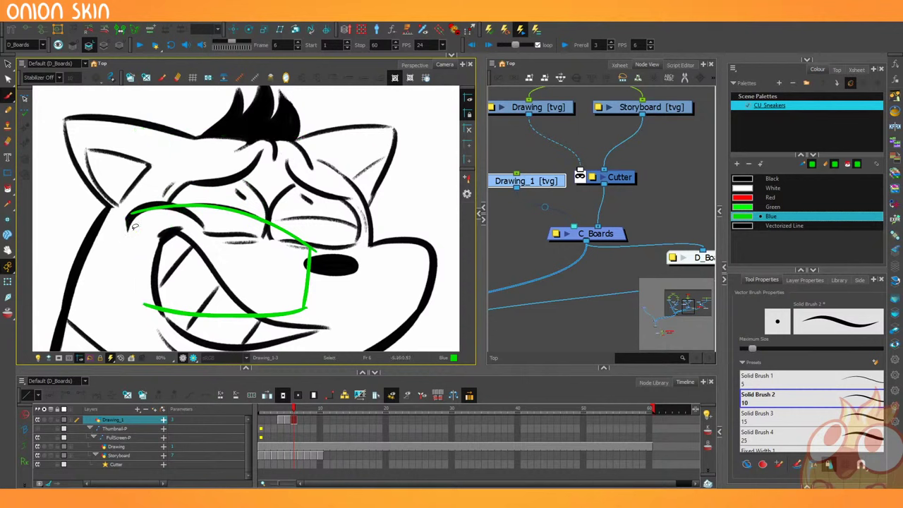
key(ctrl+z)
key(ctrl+z)
Try tracing the near eyebrow and the brow crease below the hair in green on frame 6, and undo the strokes.
drag(189, 186, 258, 151)
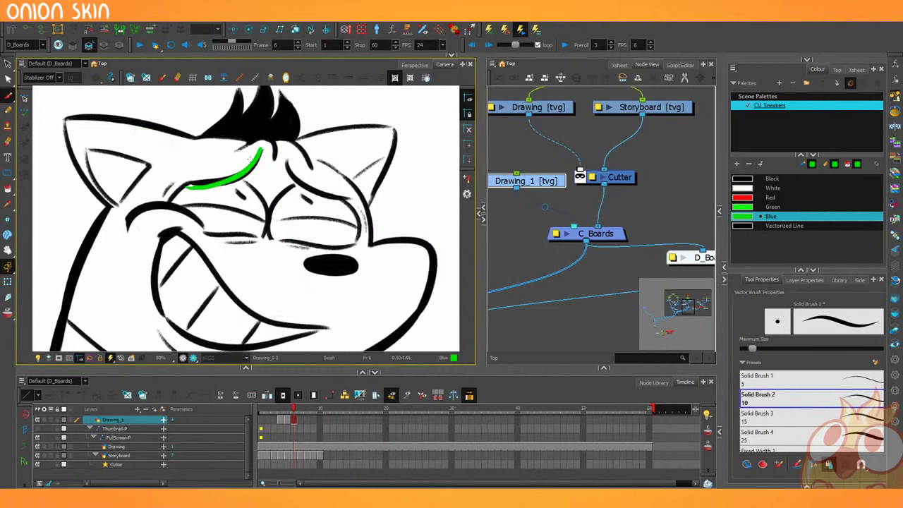
mouse_move(219, 179)
mouse_down()
mouse_move(217, 210)
mouse_move(179, 221)
mouse_up()
key(2)
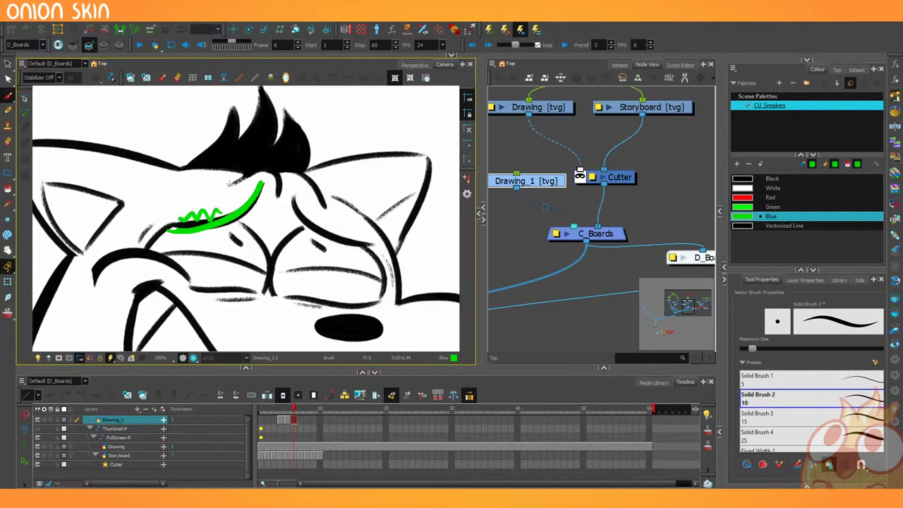
drag(274, 161, 284, 201)
scroll(217, 197, down, 2)
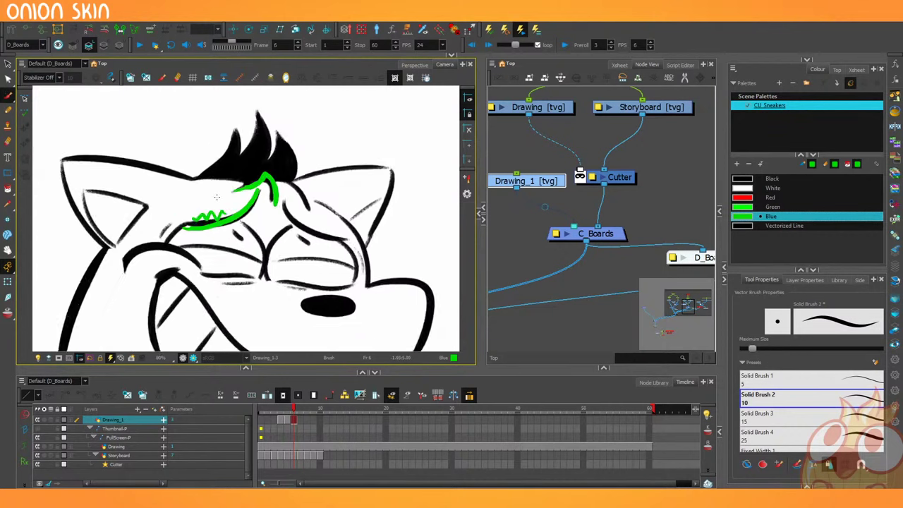
scroll(217, 197, down, 2)
key(ctrl+z)
key(ctrl+z)
key(ctrl+z)
key(alt+b)
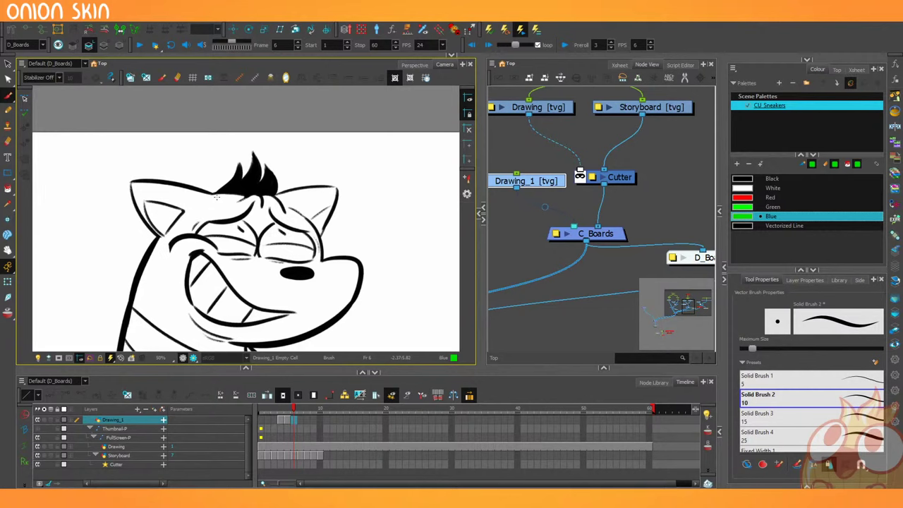
Try a large green circle around the near eye and eyebrow on the frame 6 panel, and undo it.
scroll(217, 197, down, 1)
scroll(240, 233, up, 3)
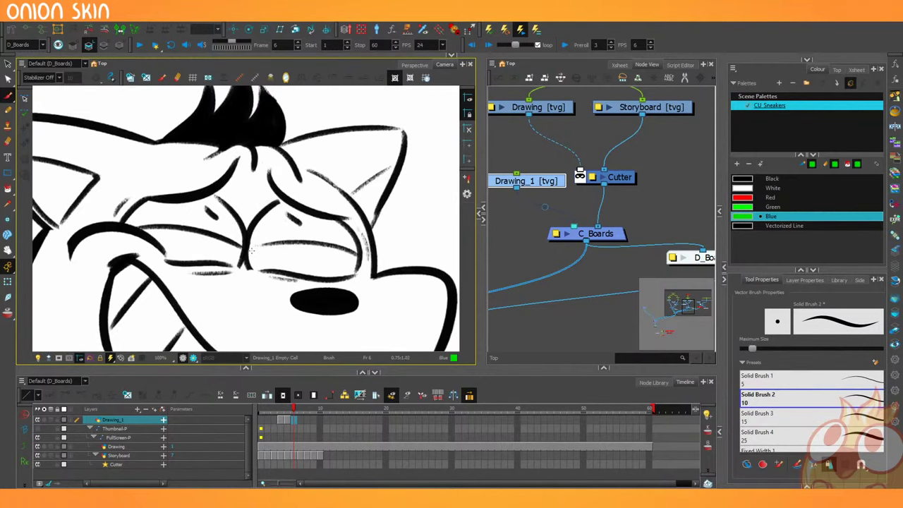
mouse_move(133, 182)
mouse_down()
mouse_move(229, 272)
mouse_move(126, 185)
mouse_up()
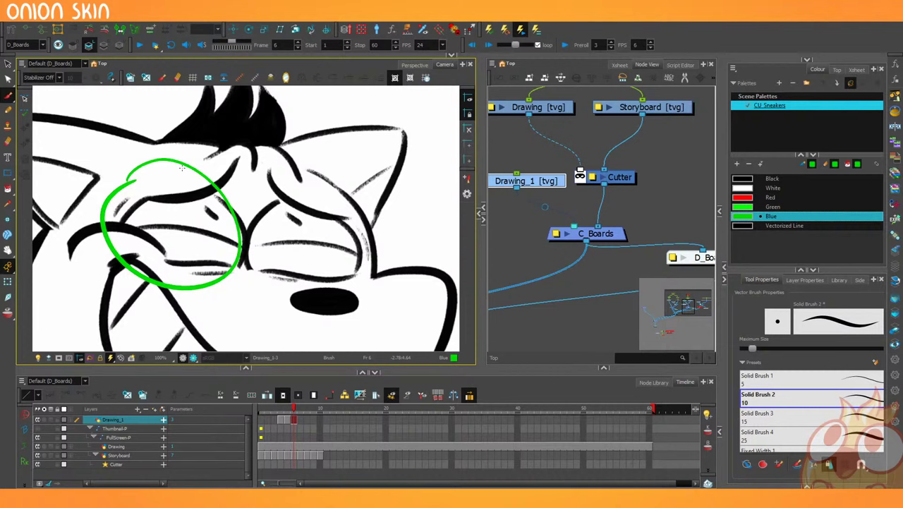
key(ctrl+z)
key(1)
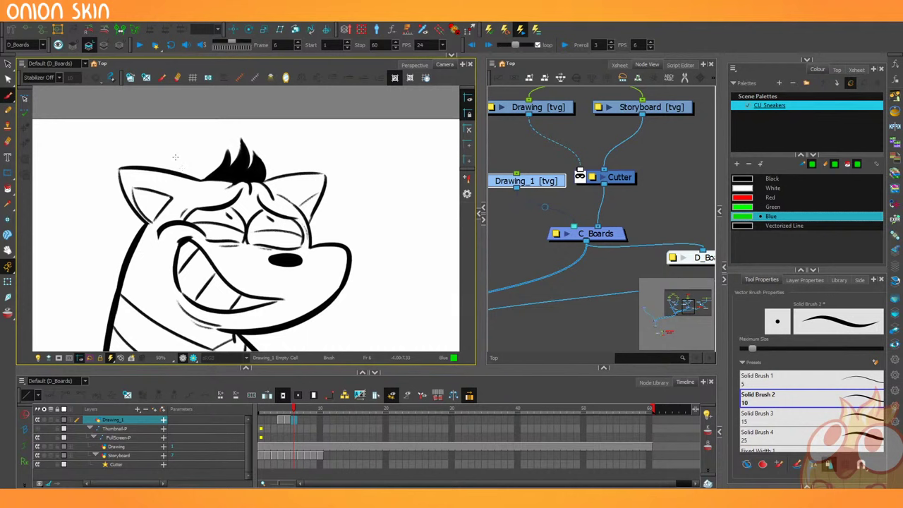
Advance to the frame 7 panel, try a green stroke beside the near eye, and undo it.
key(period)
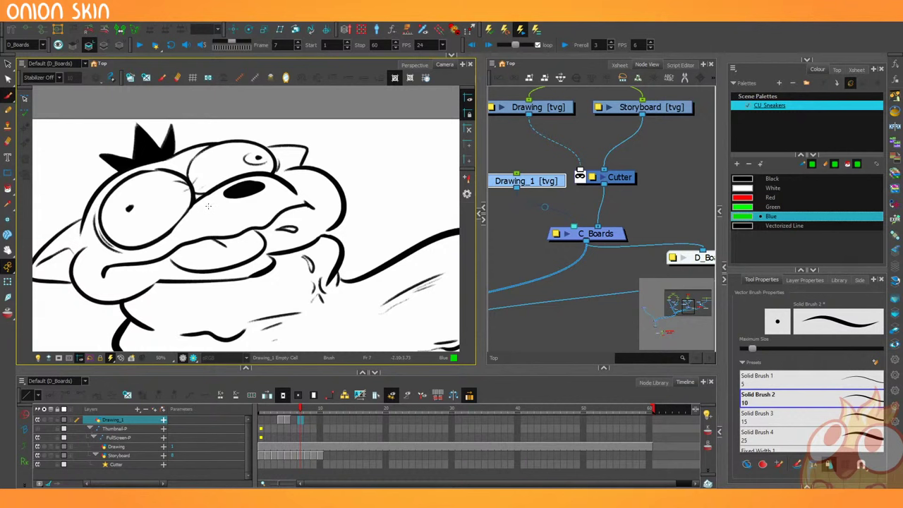
drag(94, 220, 110, 251)
key(ctrl+z)
key(ctrl+z)
Compare the frame 6 and frame 7 panels, and try a green stroke near the cheek on frame 6 before undoing it.
key(comma)
click(229, 217)
key(comma)
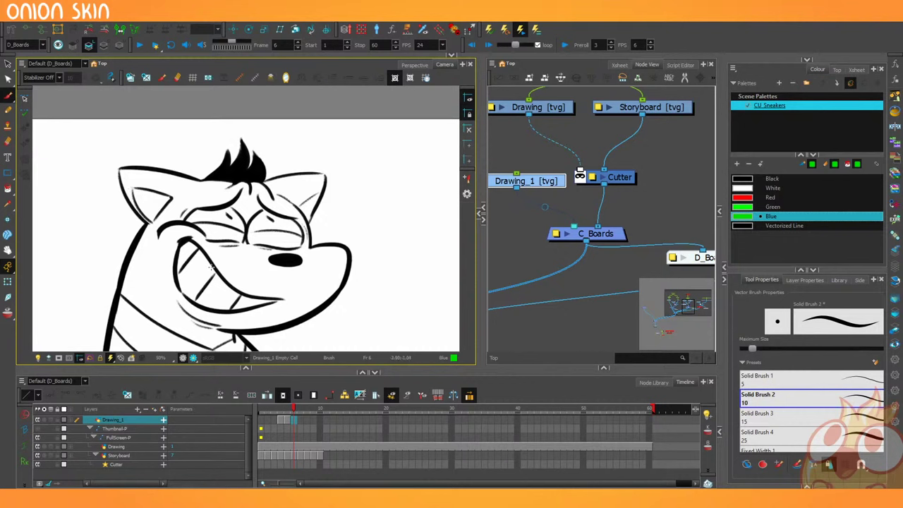
key(period)
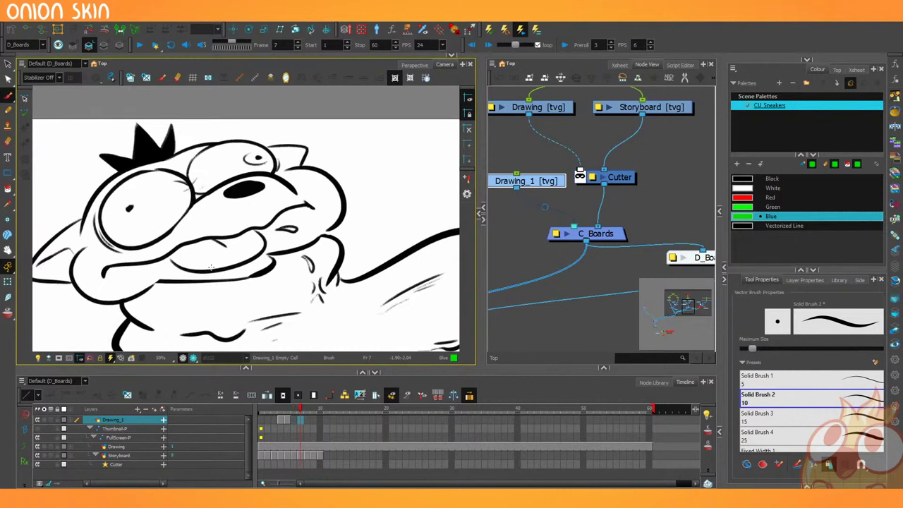
key(comma)
mouse_move(151, 233)
mouse_down()
mouse_move(332, 308)
mouse_move(168, 224)
mouse_up()
key(ctrl+z)
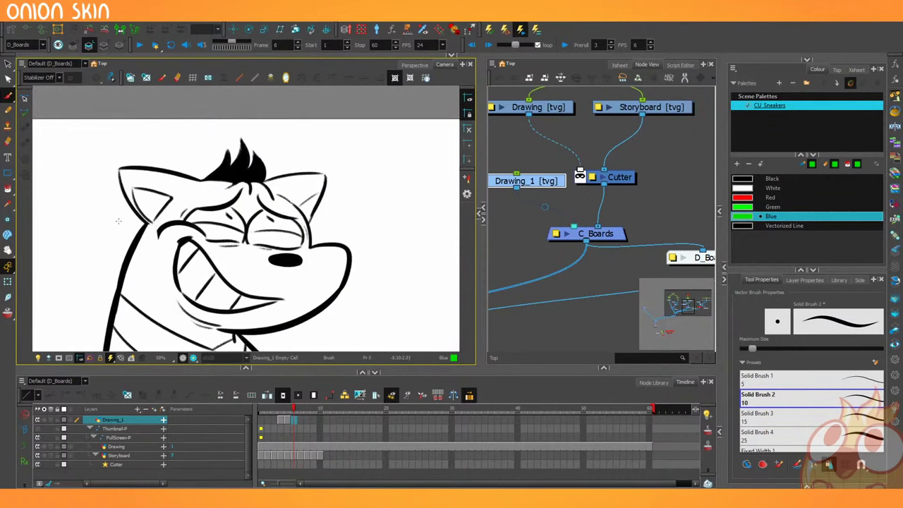
Try green strokes along the cheek and near the far ear on the frame 7 panel, and undo them.
key(period)
mouse_move(81, 247)
mouse_down()
mouse_move(83, 295)
mouse_move(145, 290)
mouse_up()
mouse_move(298, 167)
mouse_down()
mouse_move(327, 224)
mouse_move(274, 171)
mouse_up()
key(2)
key(ctrl+z)
key(ctrl+z)
key(ctrl+z)
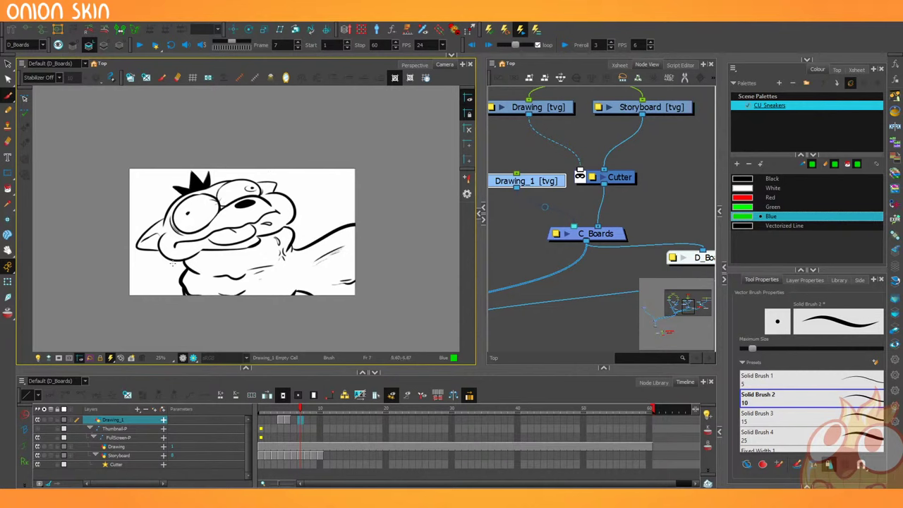
Go back to frame 1 and switch the display to D_Turn to show the coloured character turnaround.
click(261, 411)
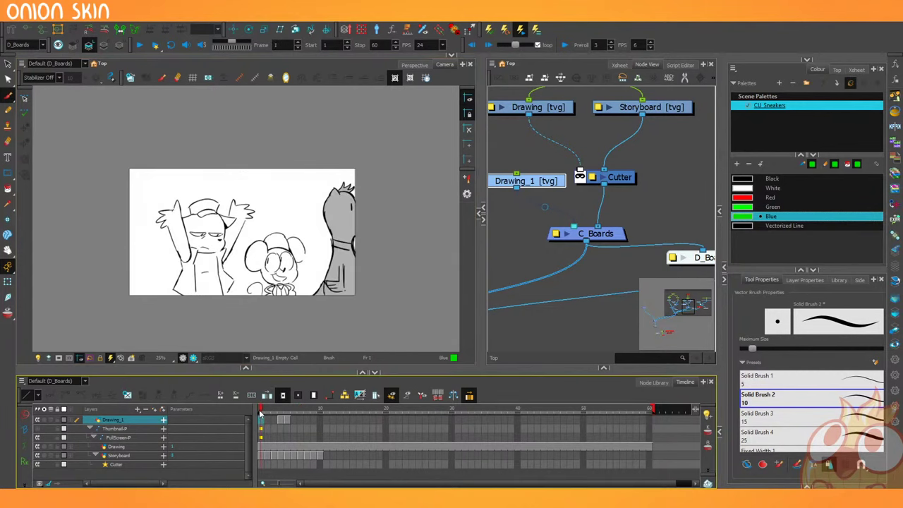
scroll(228, 271, down, 1)
click(42, 45)
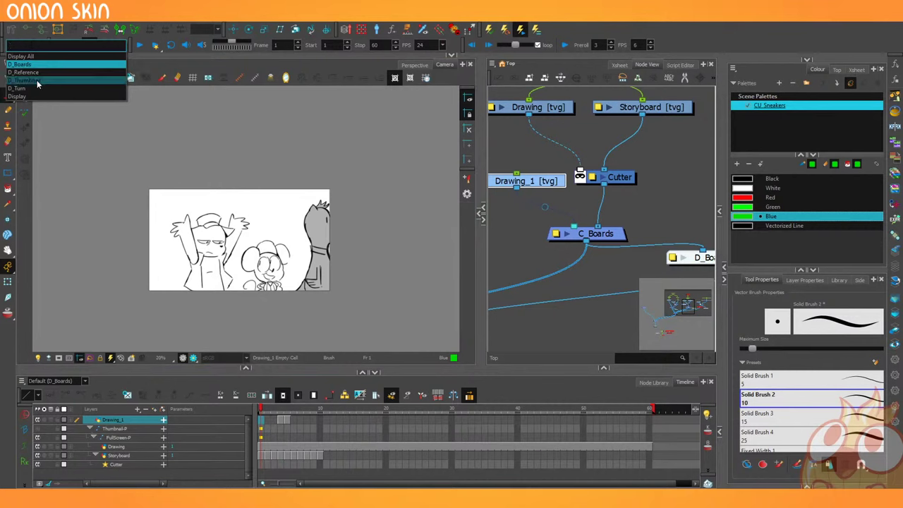
click(34, 88)
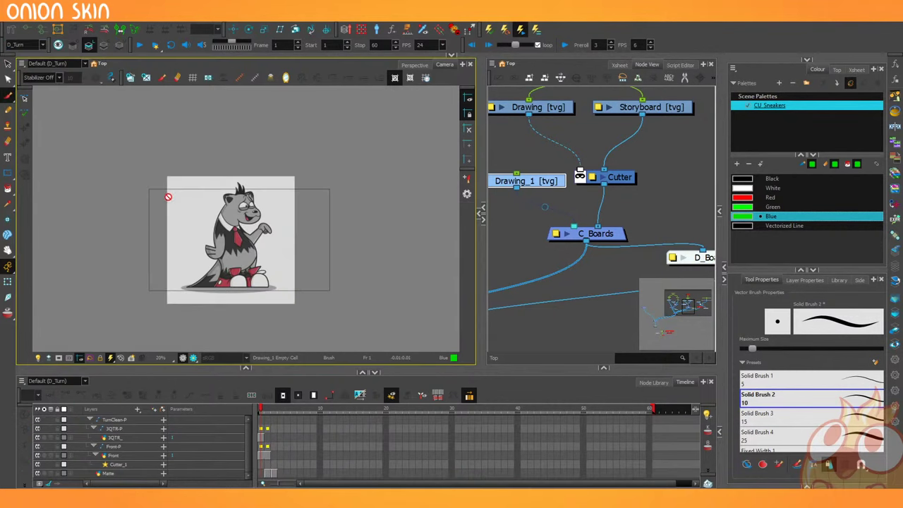
scroll(221, 243, up, 3)
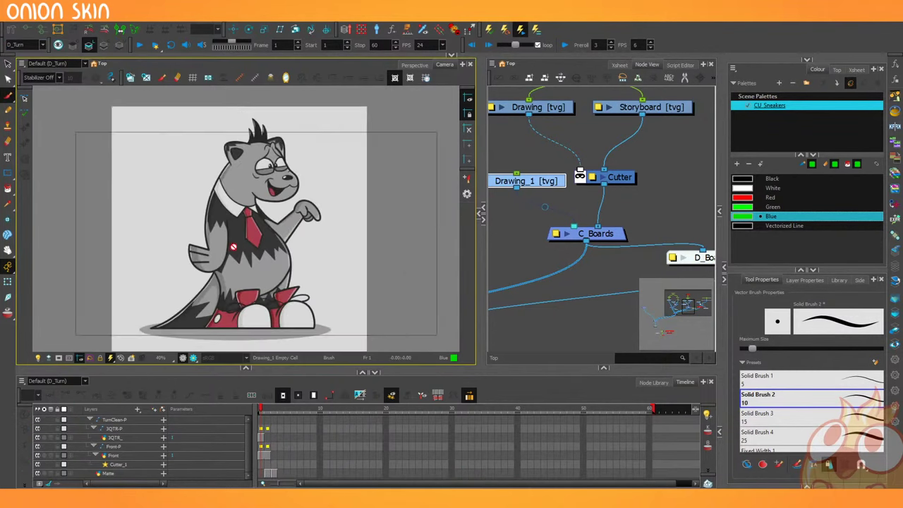
click(233, 247)
click(448, 267)
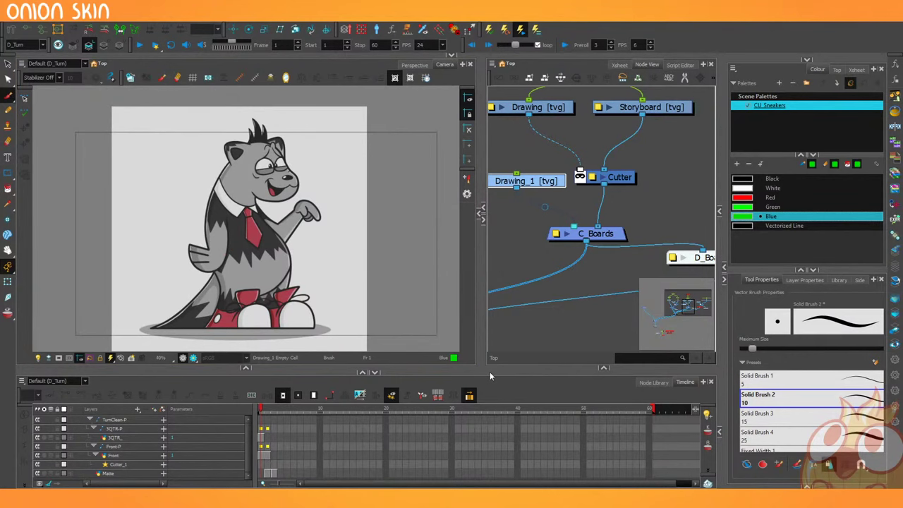
Enlarge the Node View and move the Composite_2 node into empty space away from the Reference group.
drag(490, 371, 489, 421)
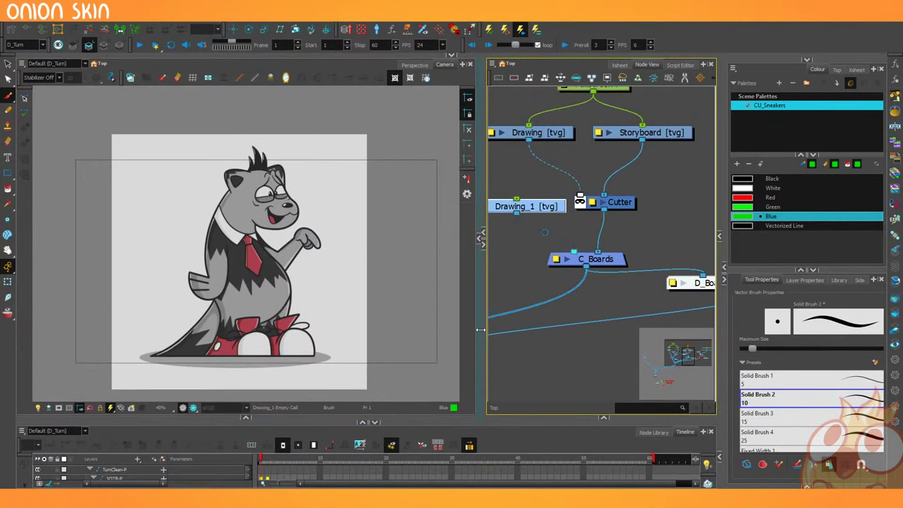
drag(480, 330, 304, 329)
scroll(502, 290, down, 5)
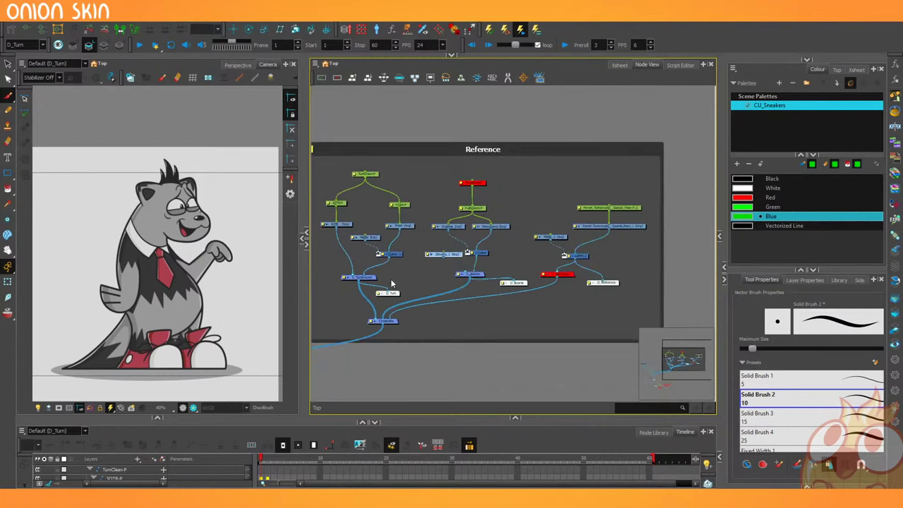
scroll(392, 281, down, 2)
drag(392, 281, 623, 261)
drag(545, 244, 723, 225)
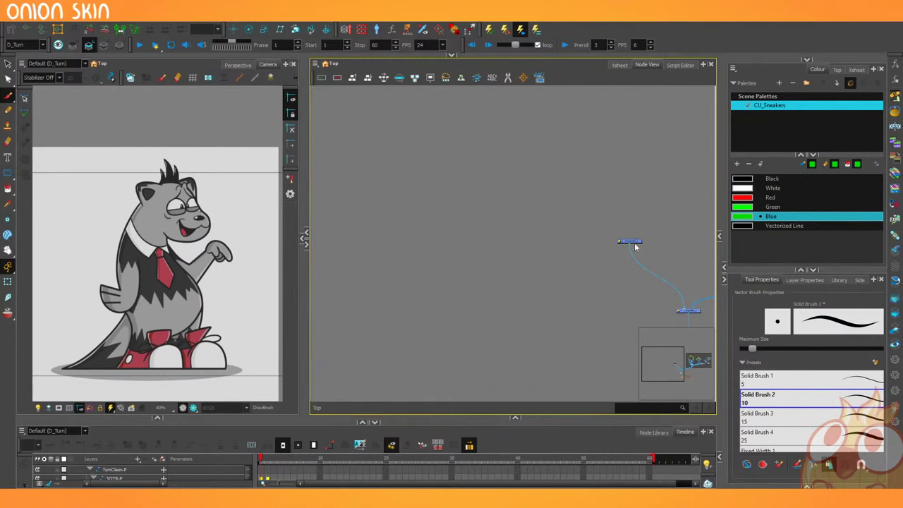
drag(635, 244, 497, 283)
scroll(485, 224, up, 4)
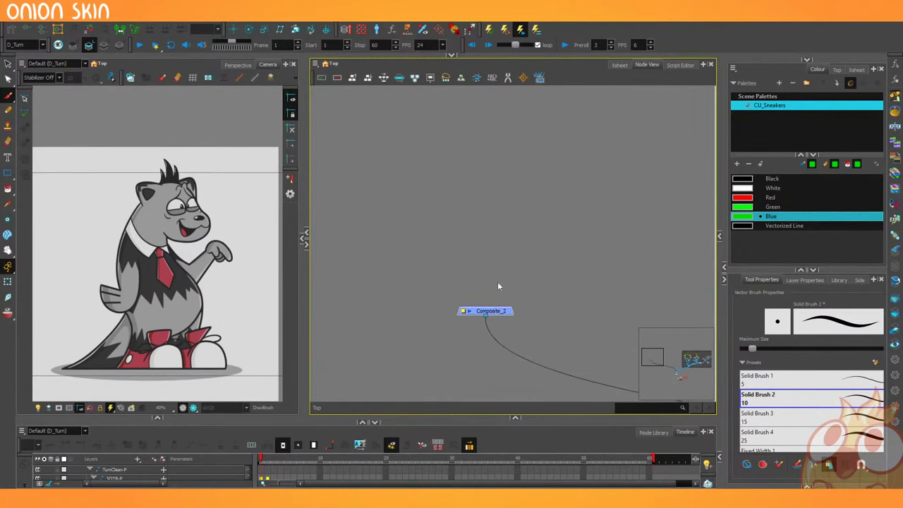
click(490, 256)
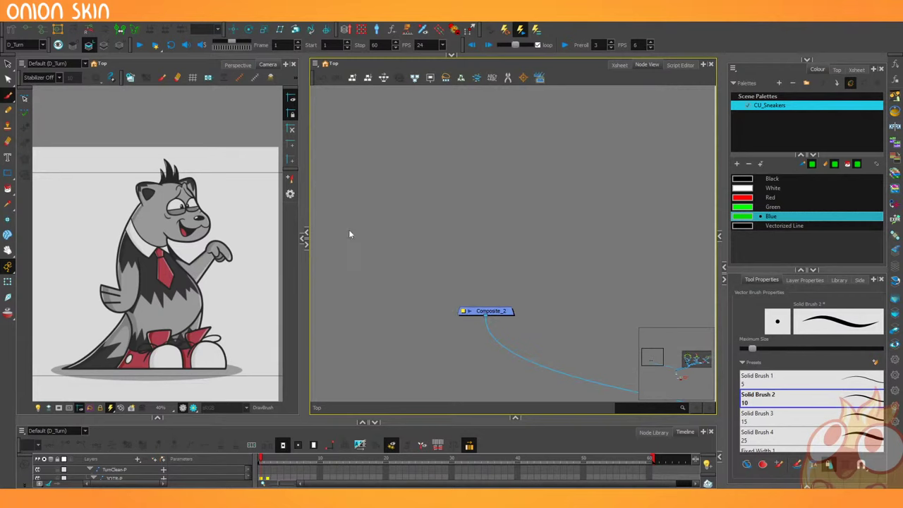
Enlarge the frame 1 character in the camera view and add a vector drawing layer named Leg_F.
click(218, 192)
drag(174, 359, 182, 326)
scroll(182, 325, up, 1)
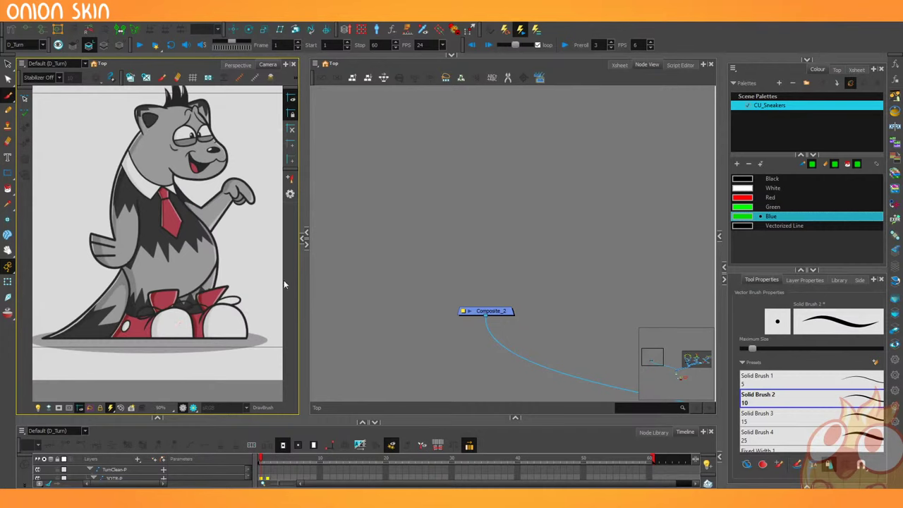
click(505, 265)
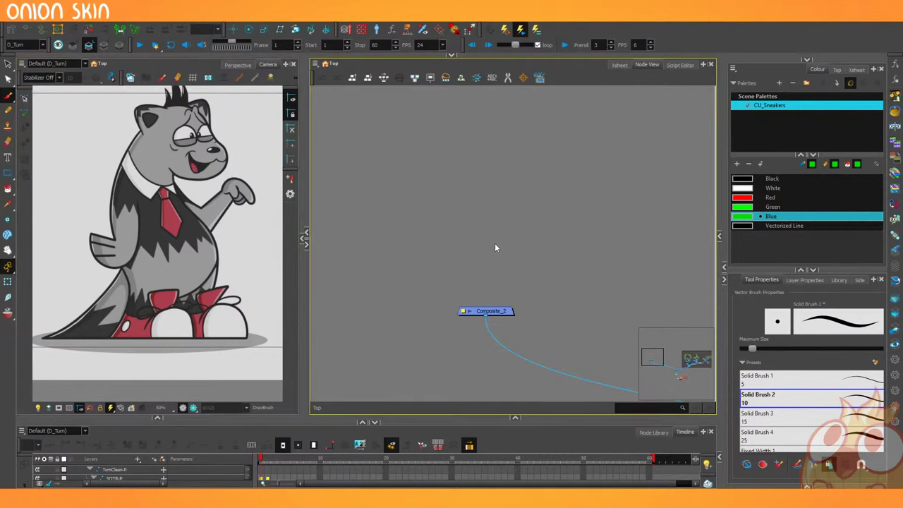
key(ctrl+r)
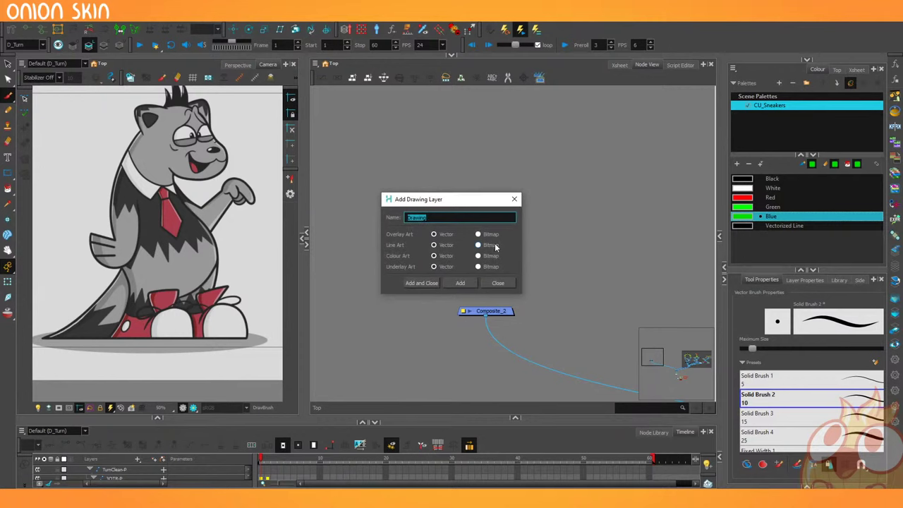
text(Lef)
key(BackSpace)
text(g_F)
key(Return)
Add further vector drawing layers named Leg_B, Arm_F, Arm_B and Tail.
text(Le)
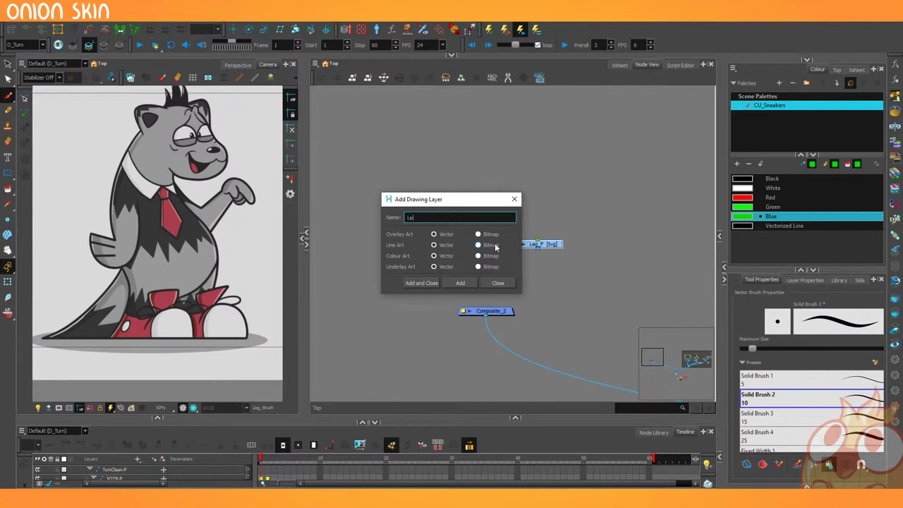
text(g_B)
key(Return)
key(Return)
text(Arm_B)
key(Return)
text(Tail)
key(Return)
click(497, 282)
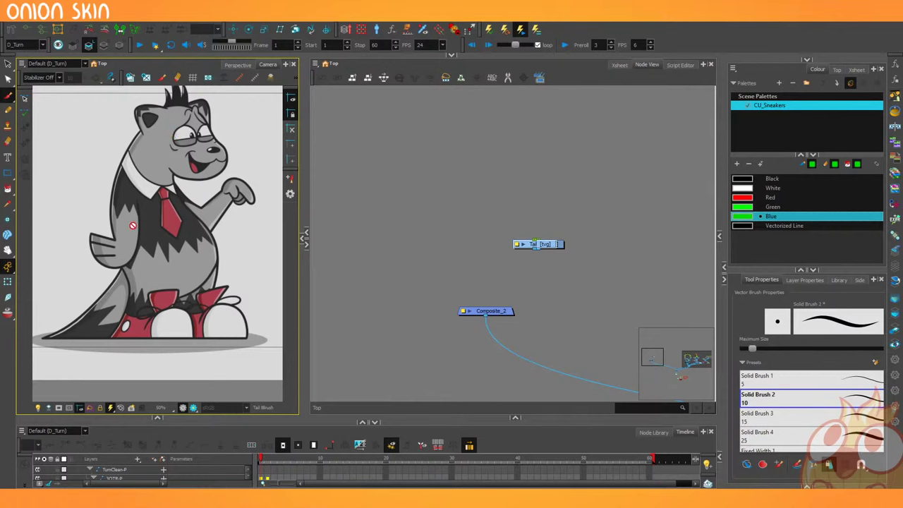
Compare the character poses on frames 2 and 1, and add a vector drawing layer named Body.
click(264, 460)
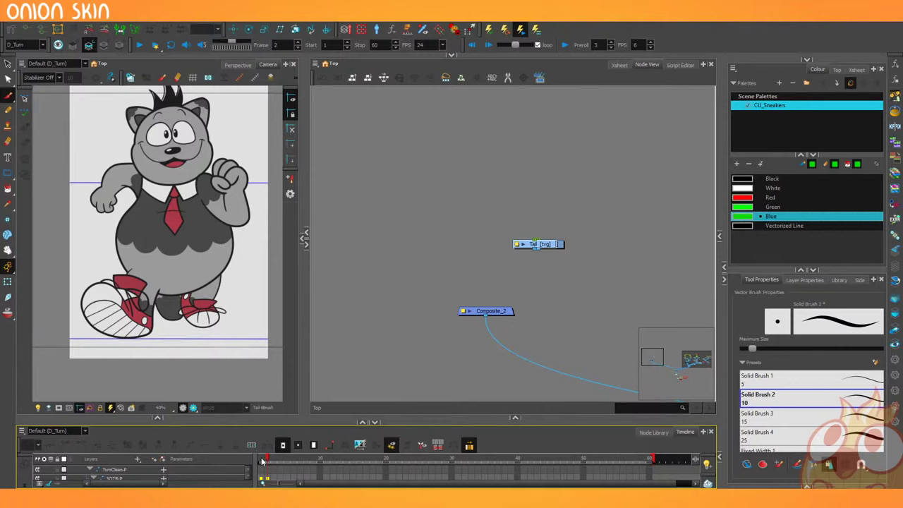
click(261, 459)
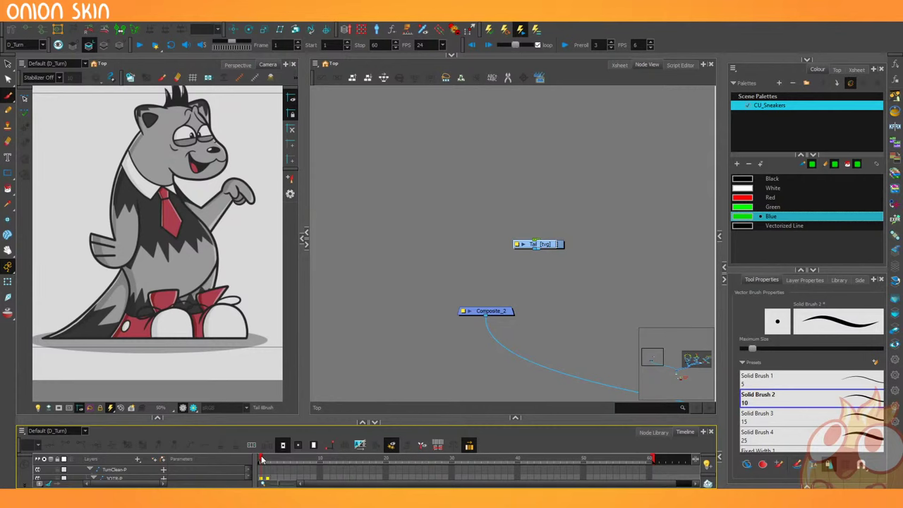
click(469, 223)
key(ctrl+r)
text(Body)
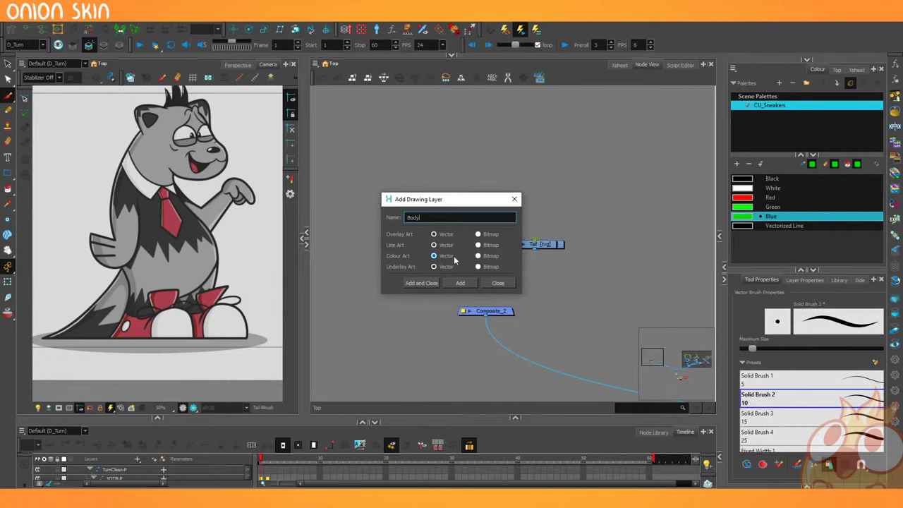
click(447, 283)
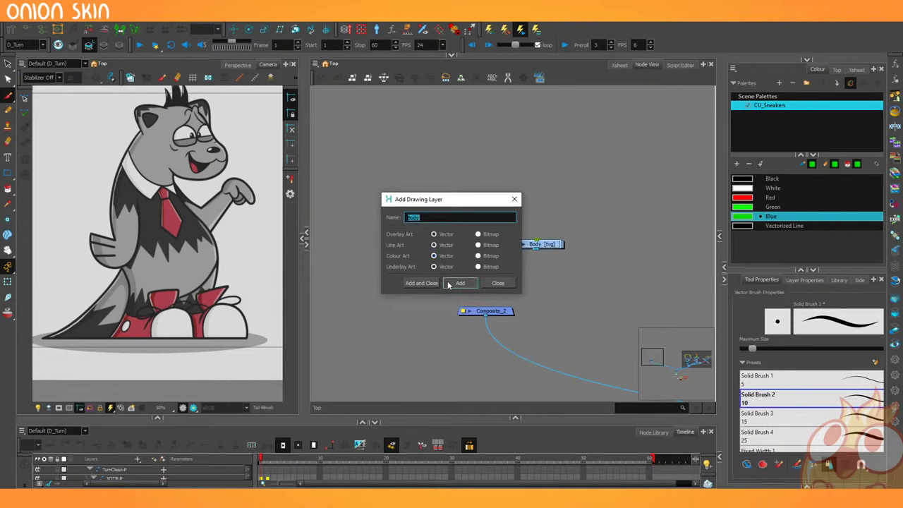
Add drawing layers for the Collar, Head, front and back ears, hair pieces and eyes.
text(Collar)
click(459, 283)
text(Head)
click(458, 283)
click(448, 285)
text(Ear_B)
click(448, 284)
click(448, 283)
click(448, 283)
Add front and back pupil drawing layers plus layers named Nose and Mouth, and finish adding layers.
key(BackSpace)
key(BackSpace)
key(BackSpace)
text(Pu)
click(448, 284)
text(B)
click(448, 283)
text(Nose)
click(448, 283)
click(448, 283)
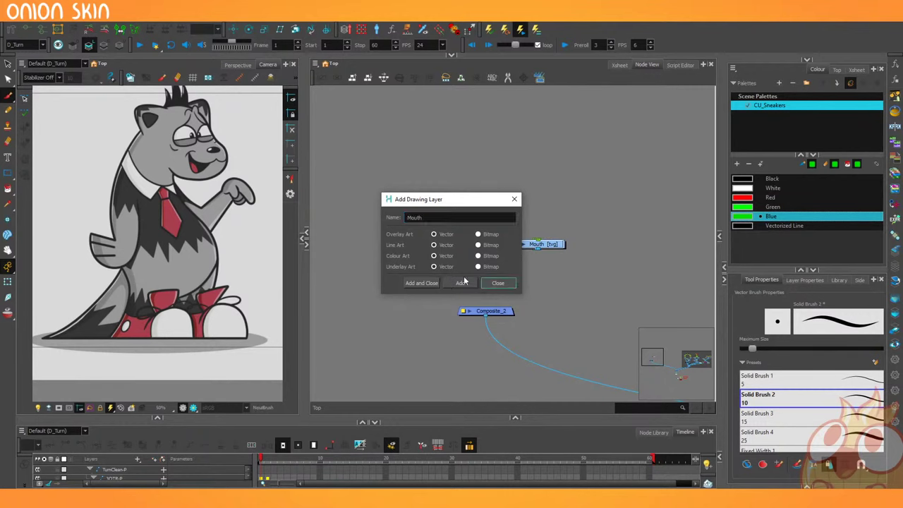
click(498, 283)
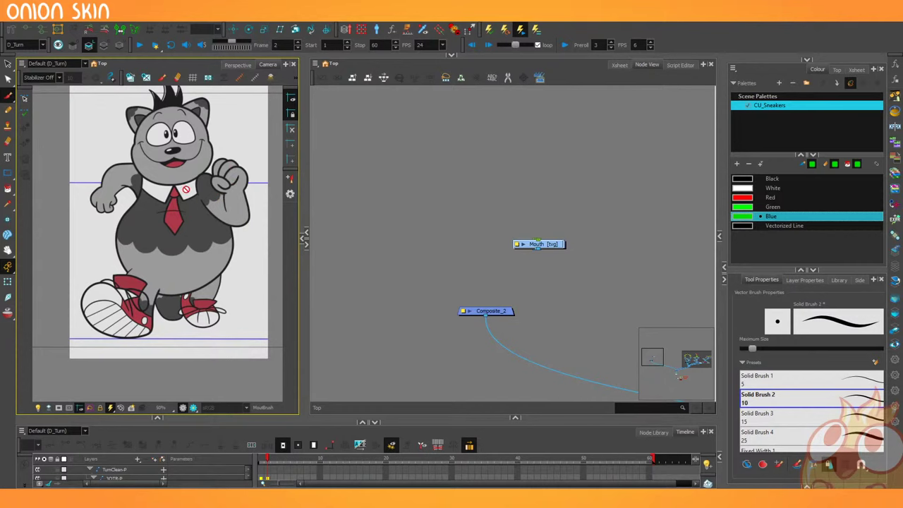
Spread the stacked new drawing nodes into one horizontal row and widen the Node View over the camera view.
click(323, 260)
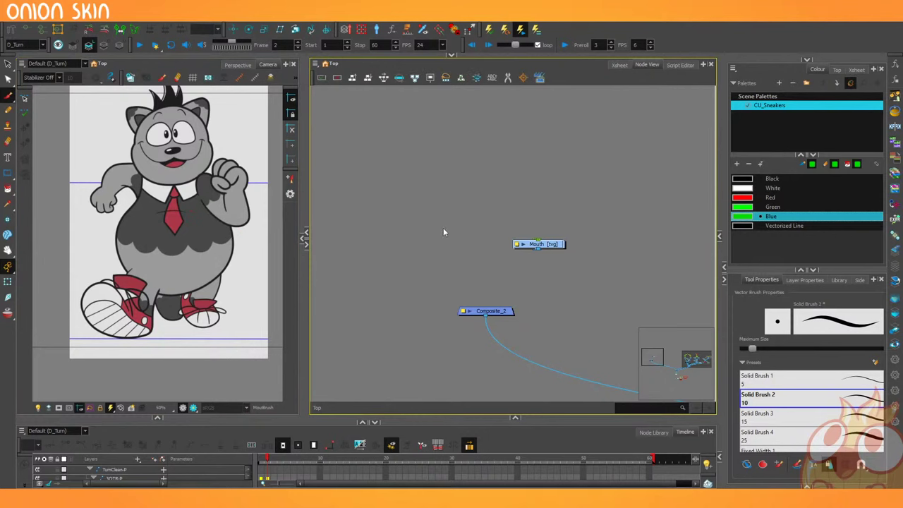
scroll(443, 227, down, 1)
drag(304, 224, 282, 224)
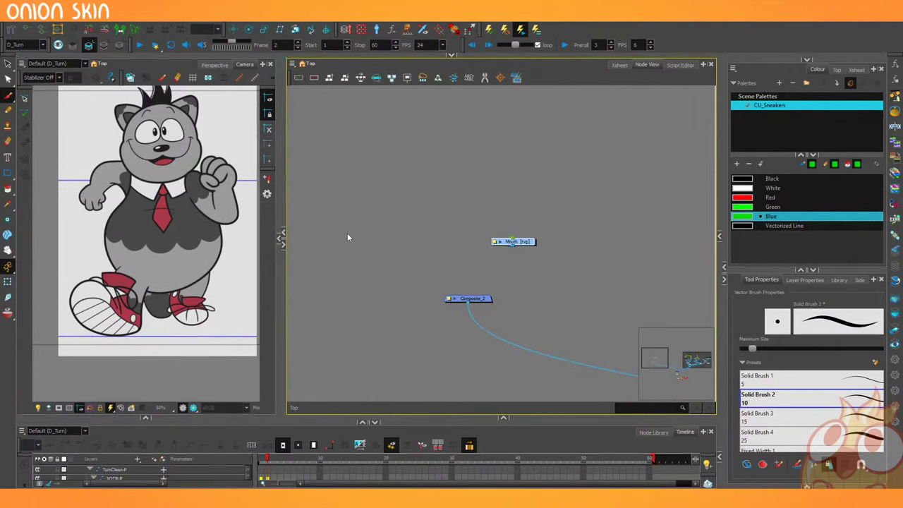
scroll(347, 233, down, 2)
drag(373, 218, 421, 154)
click(360, 82)
drag(283, 132, 60, 155)
scroll(314, 227, down, 5)
drag(353, 219, 334, 217)
scroll(333, 217, up, 5)
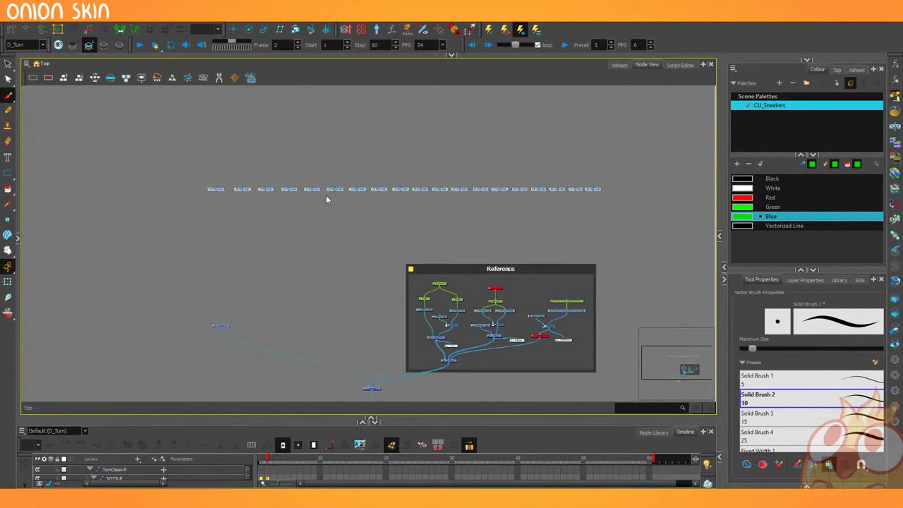
Extend the Node View over the colour area, frame the whole row of drawing nodes and deselect them.
drag(221, 204, 197, 206)
click(224, 233)
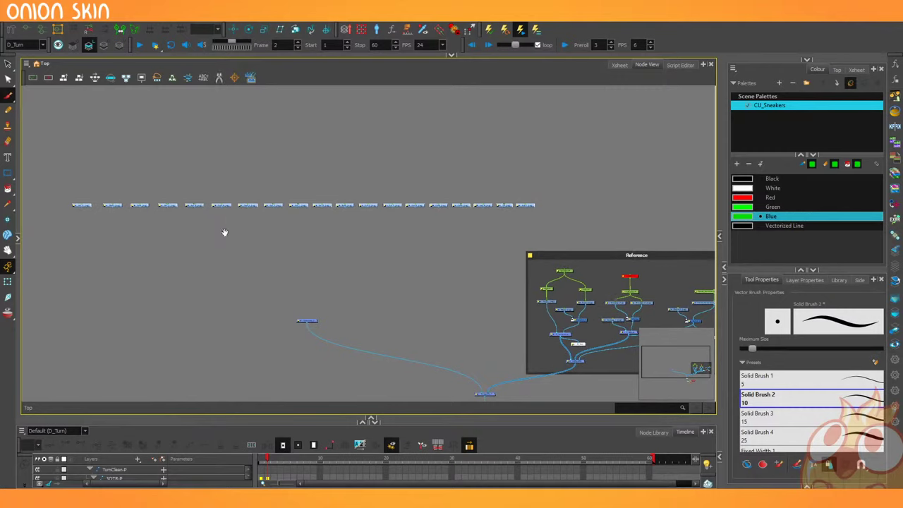
drag(224, 233, 285, 233)
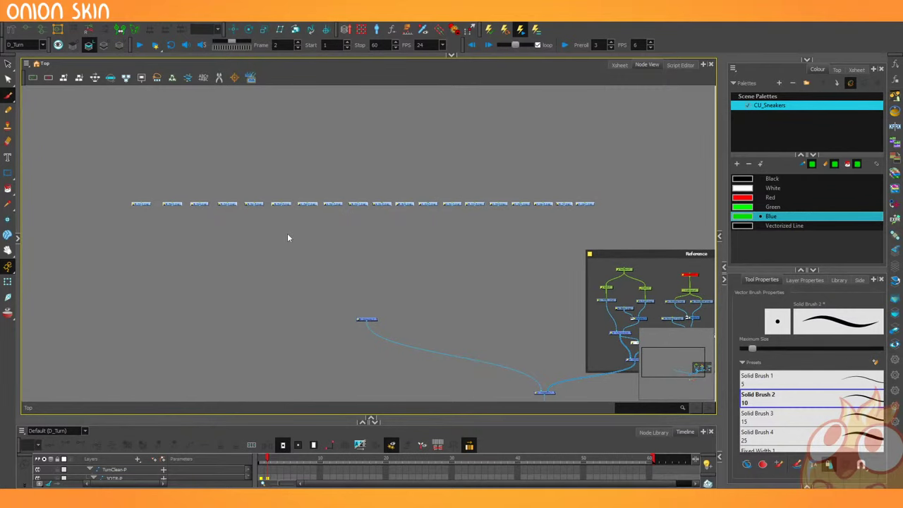
scroll(287, 237, up, 2)
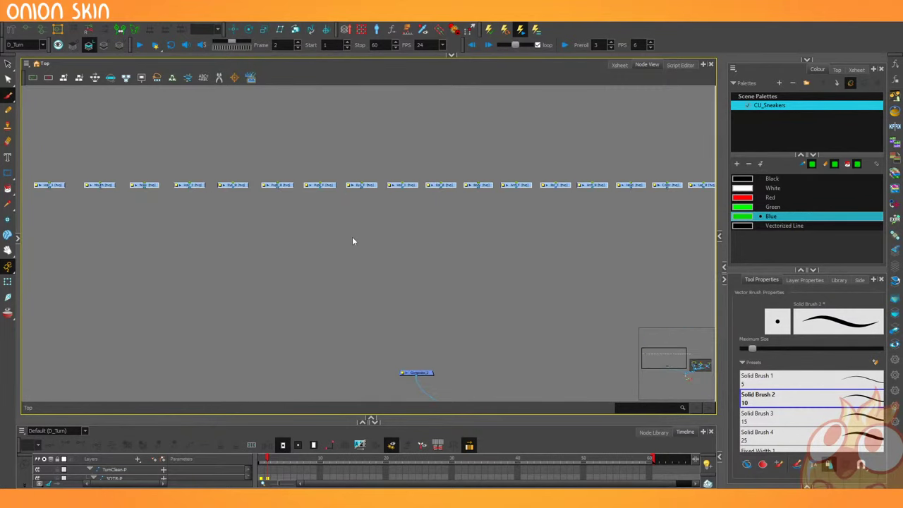
drag(721, 238, 840, 268)
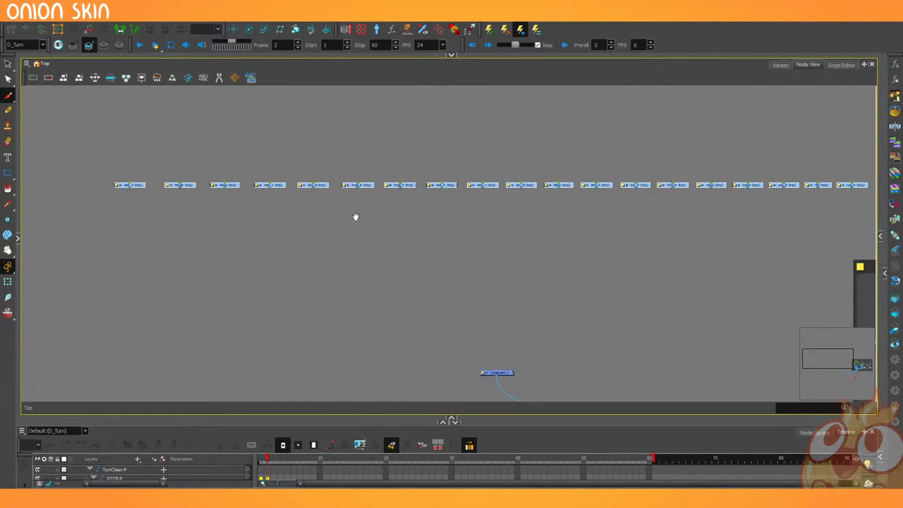
drag(356, 215, 313, 252)
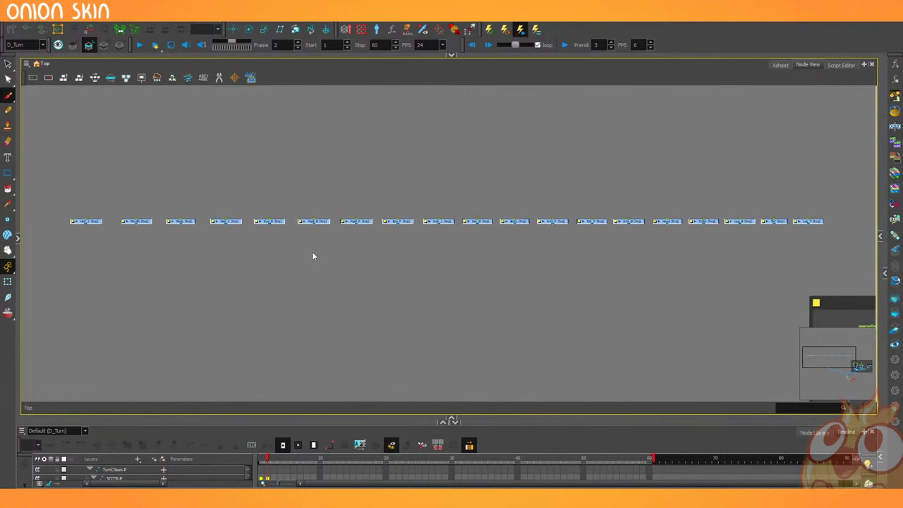
click(314, 256)
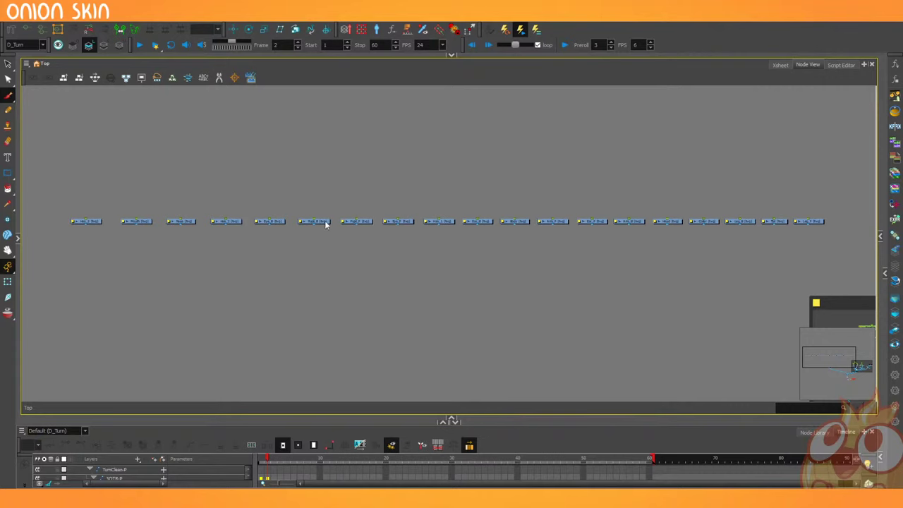
Pair the Pupil_F and Eye_F nodes, and place Pupil_B, Nose and two hair nodes separately above the row.
drag(327, 224, 53, 128)
drag(109, 148, 180, 129)
drag(97, 225, 305, 106)
drag(406, 221, 118, 129)
drag(187, 224, 202, 164)
drag(243, 223, 259, 103)
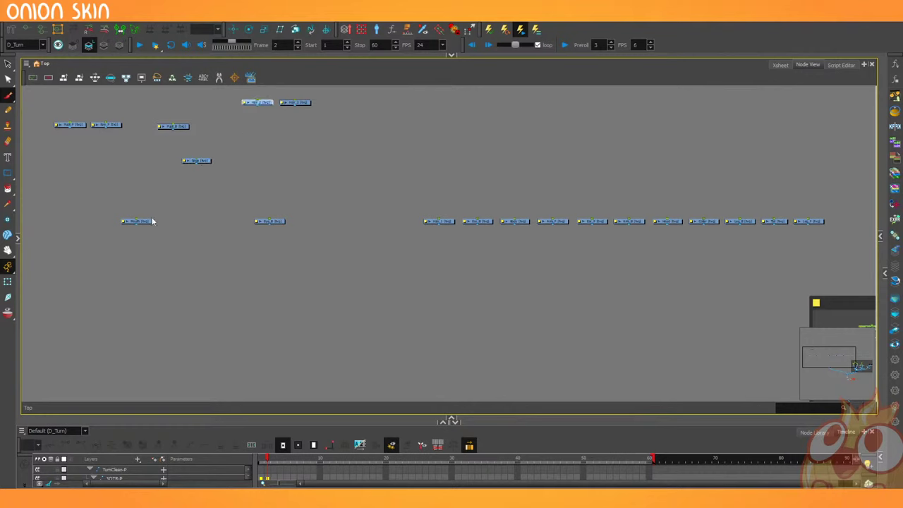
Set the Mouth node apart, place Eye_B beside Pupil_B, and add the remaining hair node to the hair group.
drag(147, 221, 133, 187)
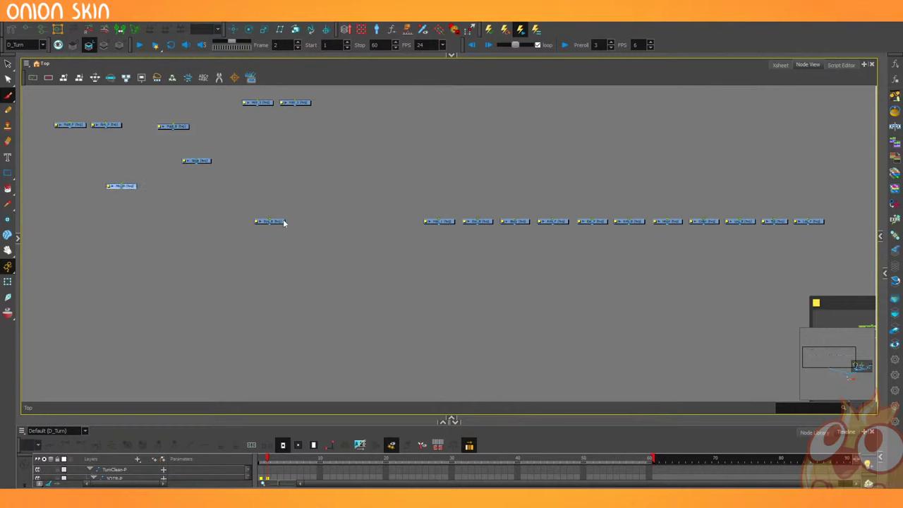
click(282, 222)
drag(266, 168, 218, 127)
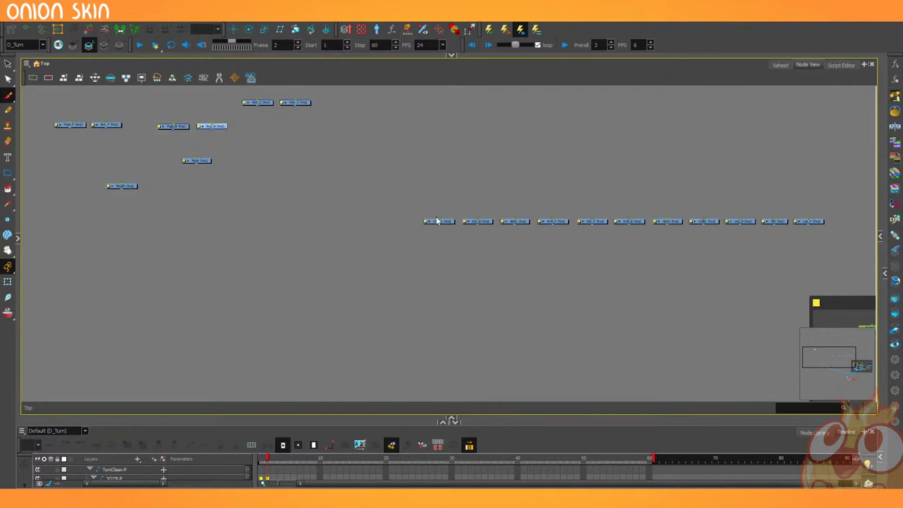
click(448, 225)
drag(447, 224, 230, 106)
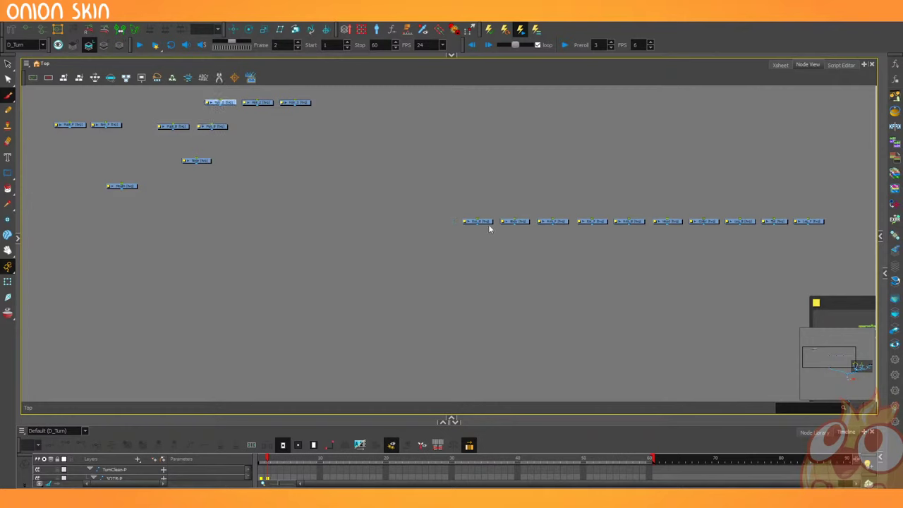
Pair the Ear_F and Ear_B nodes and line the three hair nodes up beyond them, leaving room for the face nodes.
drag(486, 224, 428, 127)
drag(592, 221, 380, 127)
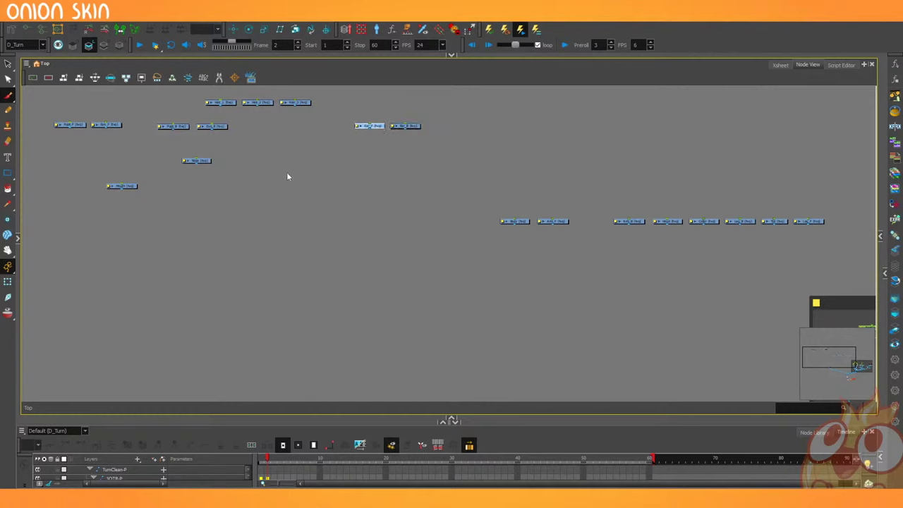
drag(208, 161, 243, 200)
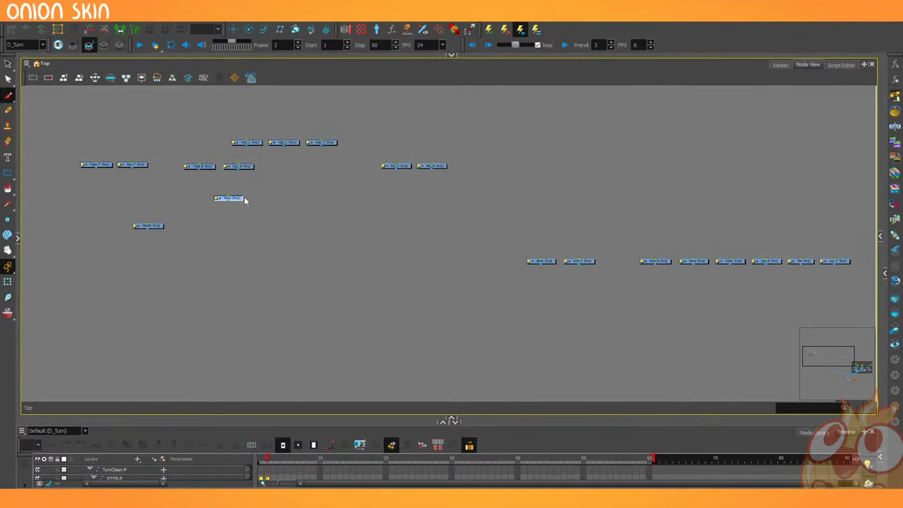
drag(256, 134, 599, 171)
drag(462, 149, 379, 169)
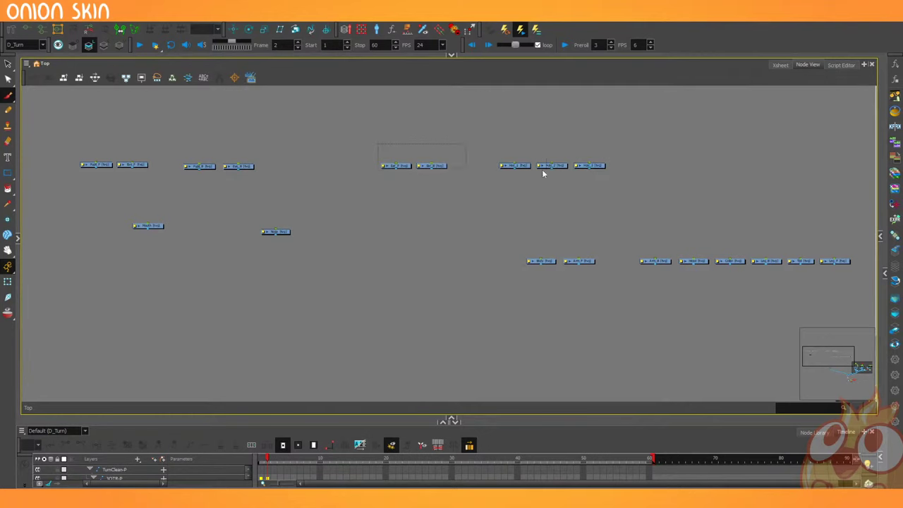
drag(599, 165, 651, 168)
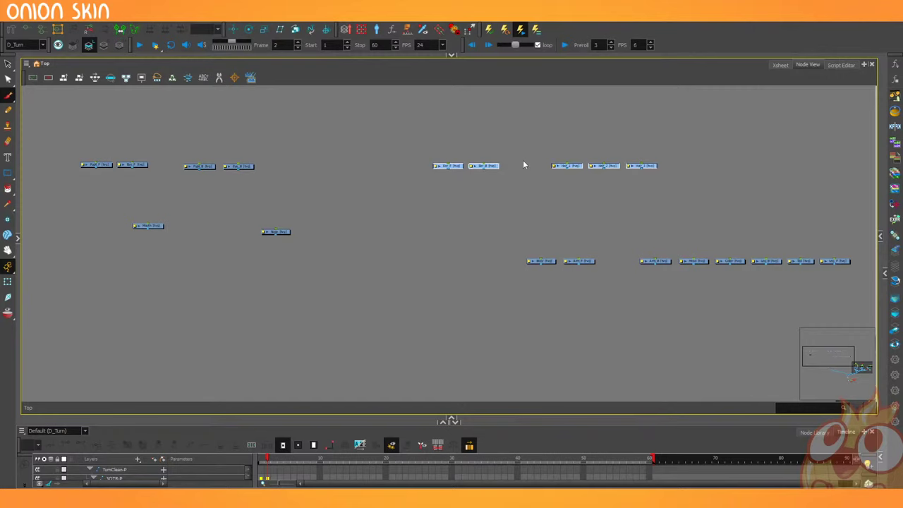
Place the Nose and Mouth nodes side by side in line with the ears, and shift the hair group slightly.
click(577, 171)
drag(274, 232, 387, 168)
drag(160, 228, 356, 168)
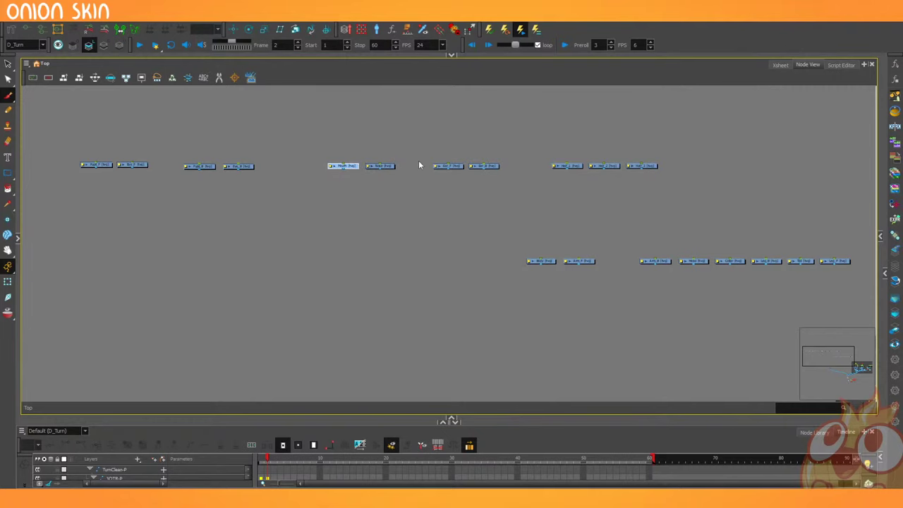
drag(542, 147, 645, 168)
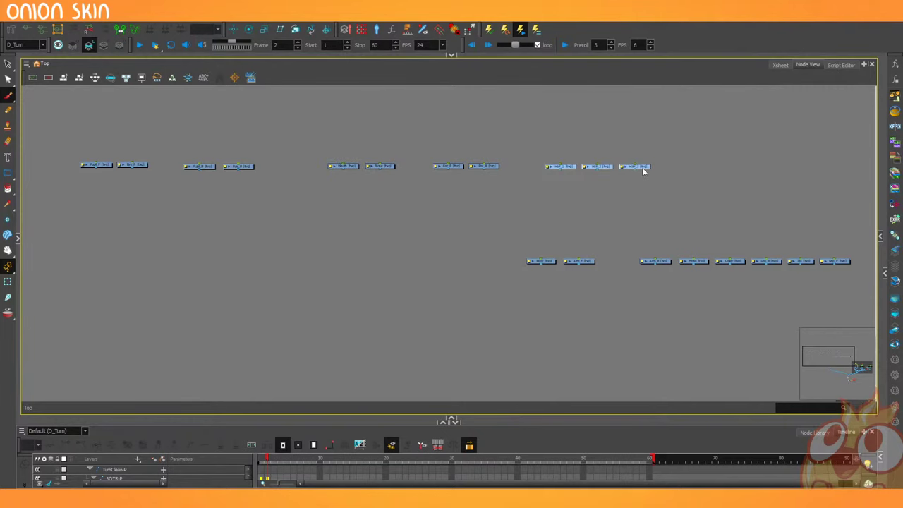
click(615, 212)
Raise the Head node into line with the hair nodes as the end of the face group.
drag(599, 262, 524, 269)
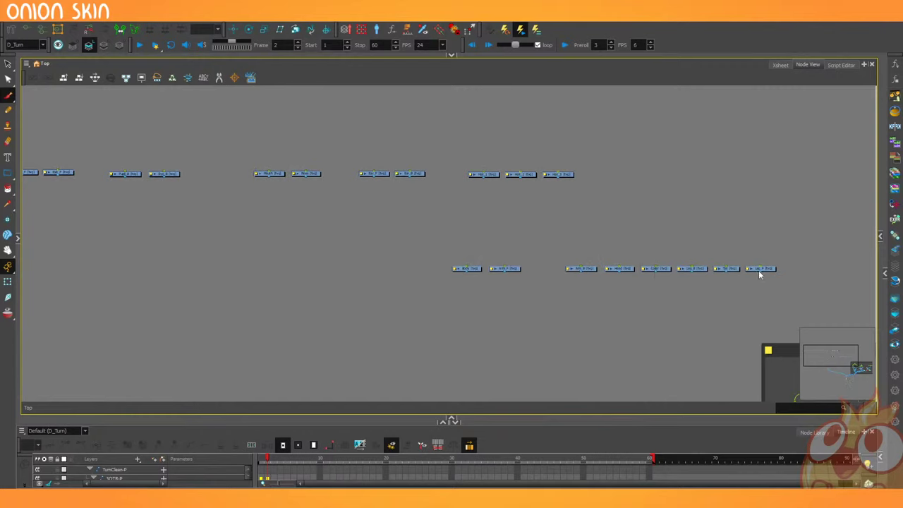
drag(634, 269, 635, 174)
drag(657, 231, 265, 271)
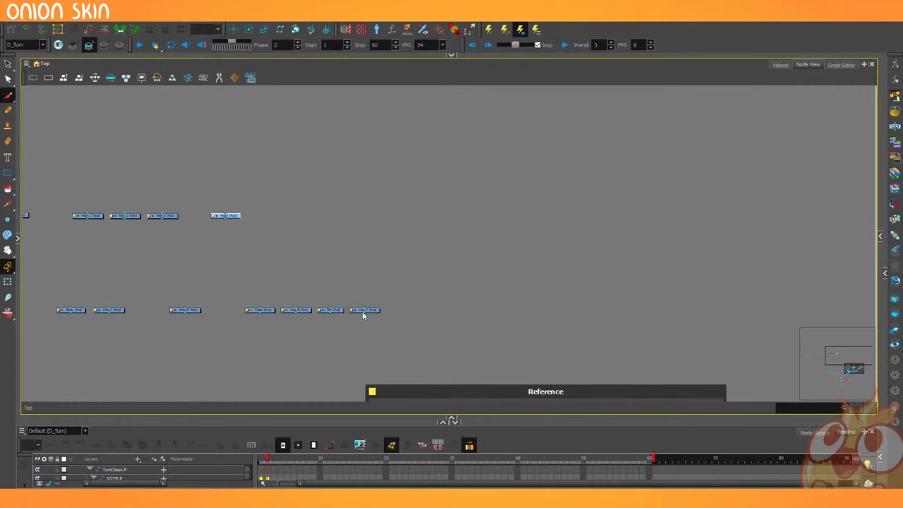
Pair the Arm_B and Arm_F nodes beyond the Head node, and group Collar with Body next to them.
drag(72, 309, 626, 218)
drag(123, 314, 592, 221)
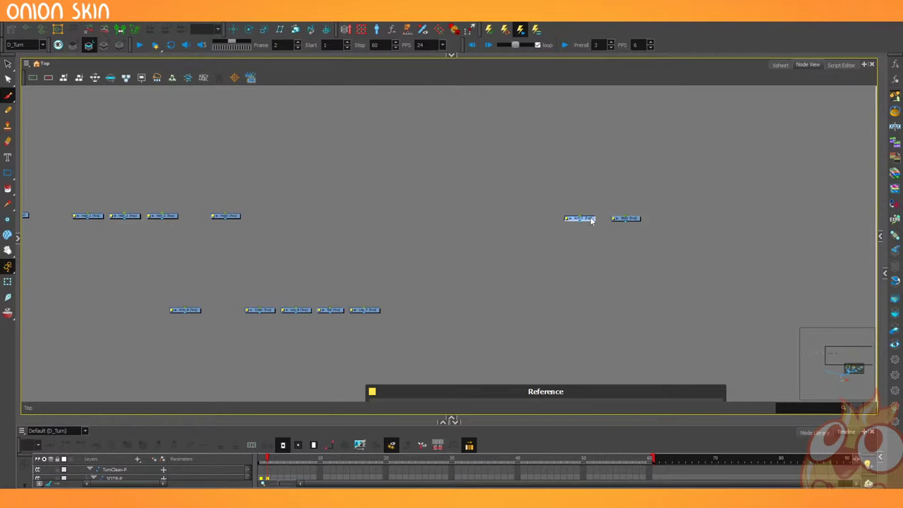
drag(198, 311, 496, 230)
drag(274, 307, 637, 278)
drag(639, 220, 697, 221)
drag(632, 280, 658, 223)
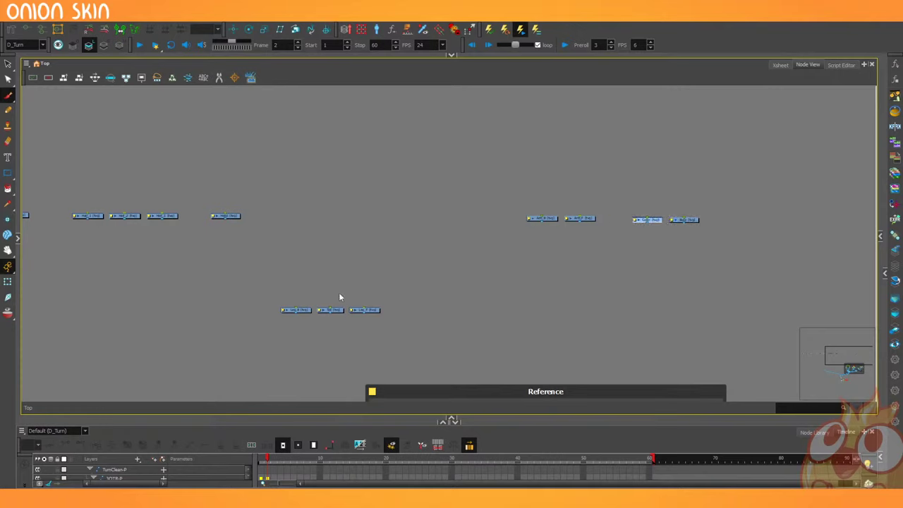
Place the Leg_F and Leg_B nodes side by side beyond the Body node, and line up the Tail node after them.
drag(306, 310, 725, 236)
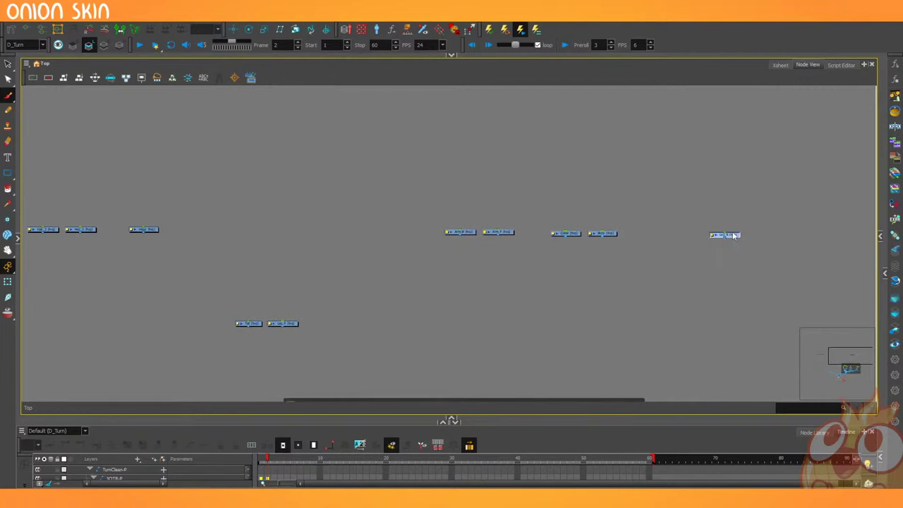
drag(292, 328, 685, 242)
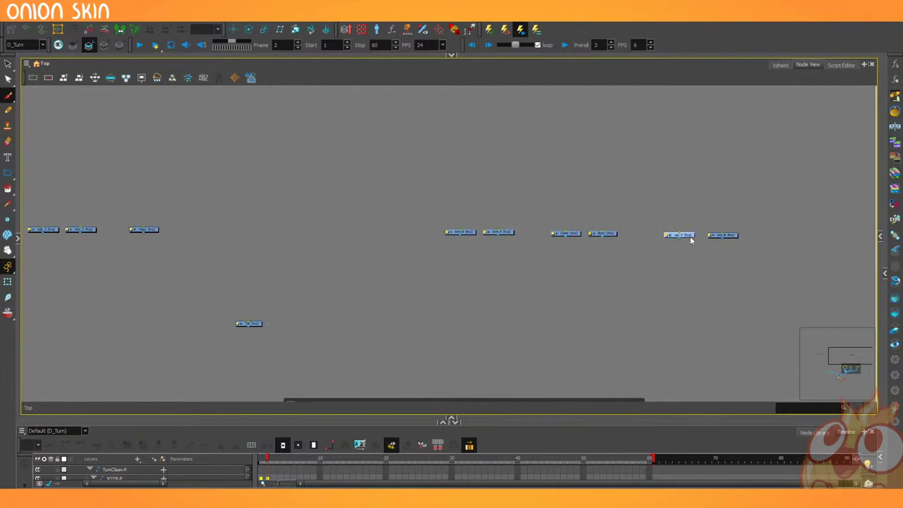
drag(260, 323, 805, 240)
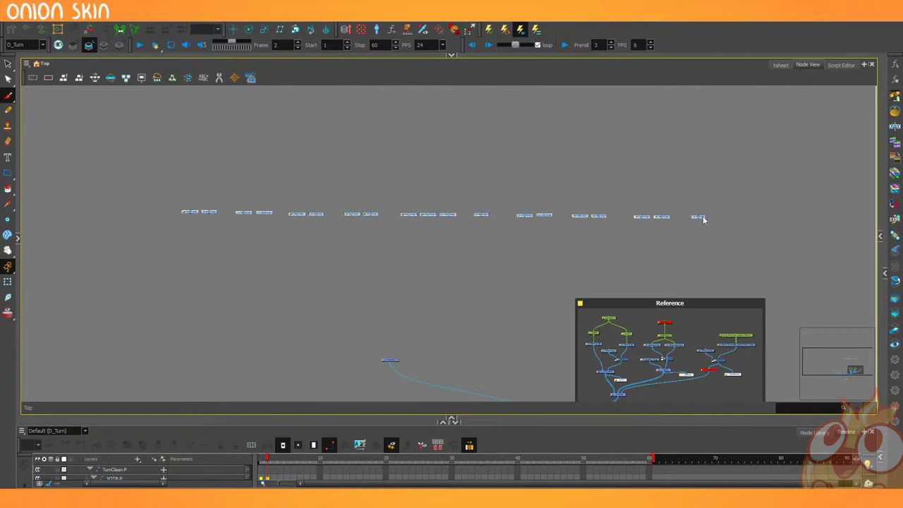
Move the whole row of body-part nodes as one selection to a clearer area away from the Reference group.
drag(702, 216, 595, 184)
click(446, 232)
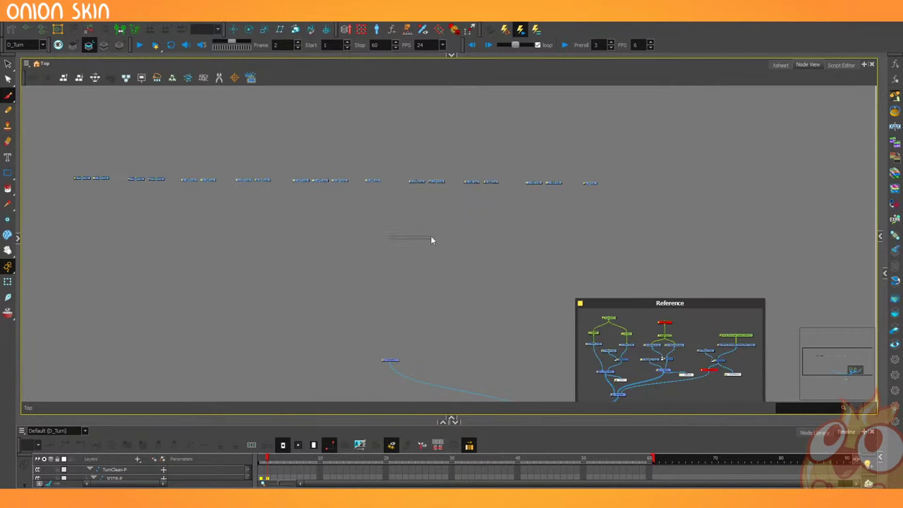
drag(431, 237, 496, 236)
drag(130, 157, 592, 210)
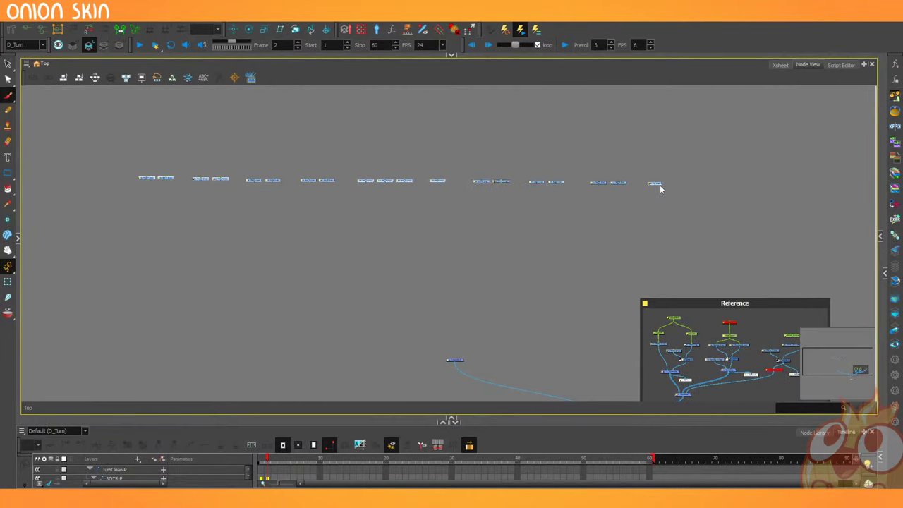
drag(655, 183, 543, 286)
Connect the front pupil and eye nodes to one composite and the back pupil and eye nodes to another.
drag(208, 331, 458, 271)
scroll(249, 233, up, 3)
click(249, 231)
drag(271, 183, 276, 233)
key(ctrl+j)
drag(255, 172, 328, 237)
key(ctrl+shift+c)
Connect the two ear and three hair nodes to one composite, and the Mouth and Nose nodes to another.
drag(389, 226, 364, 90)
drag(369, 151, 587, 212)
key(ctrl+shift+c)
drag(491, 220, 489, 224)
drag(280, 173, 328, 205)
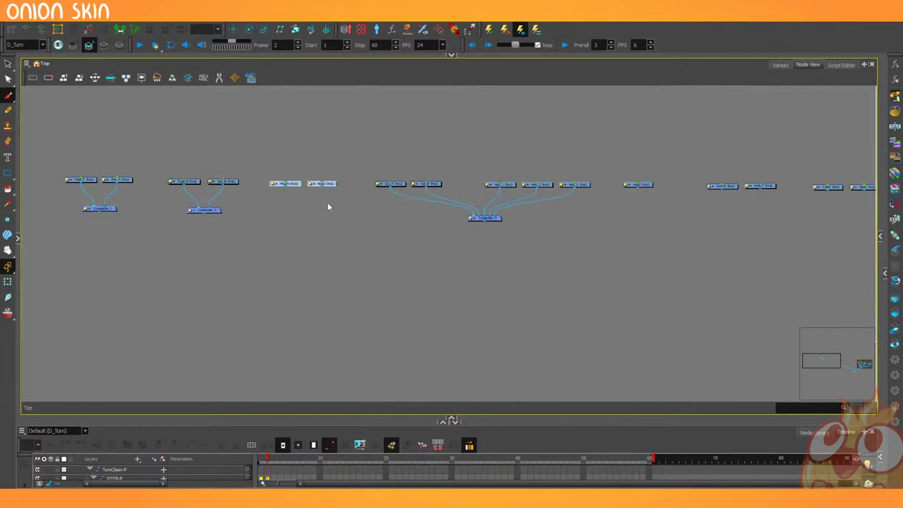
key(ctrl+shift+c)
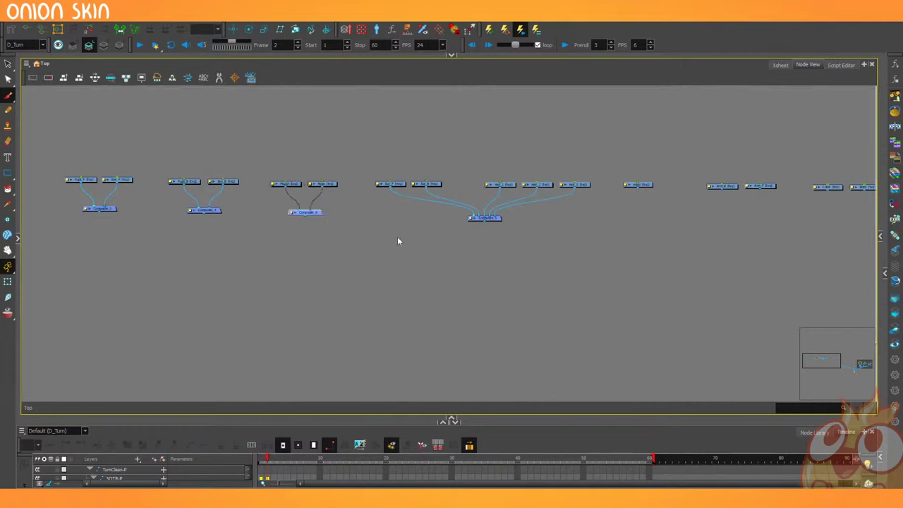
Shift the ear and hair group aside, and place the Head node beside the Nose, connected to the mouth and nose composite.
drag(649, 187, 411, 280)
drag(386, 166, 597, 227)
drag(585, 186, 648, 185)
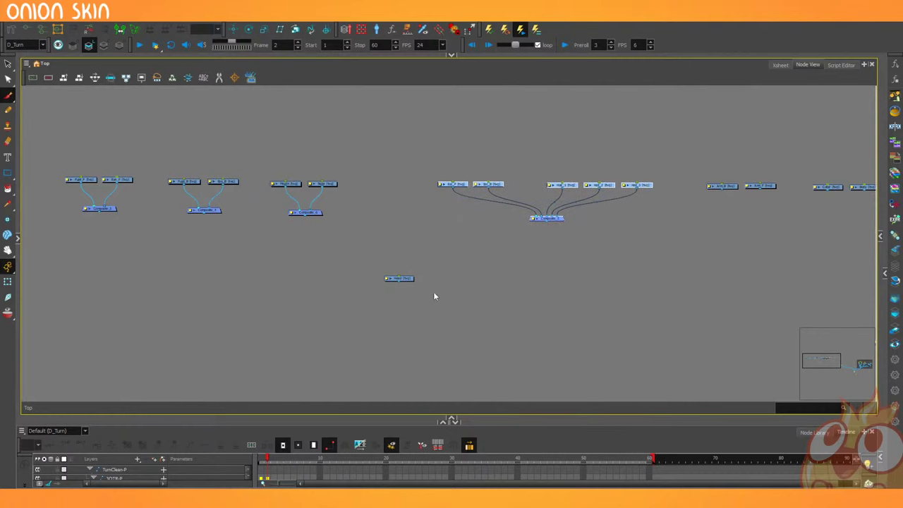
drag(409, 281, 320, 214)
Combine the four face-part composites into a single composite placed below them.
click(135, 225)
drag(78, 201, 573, 297)
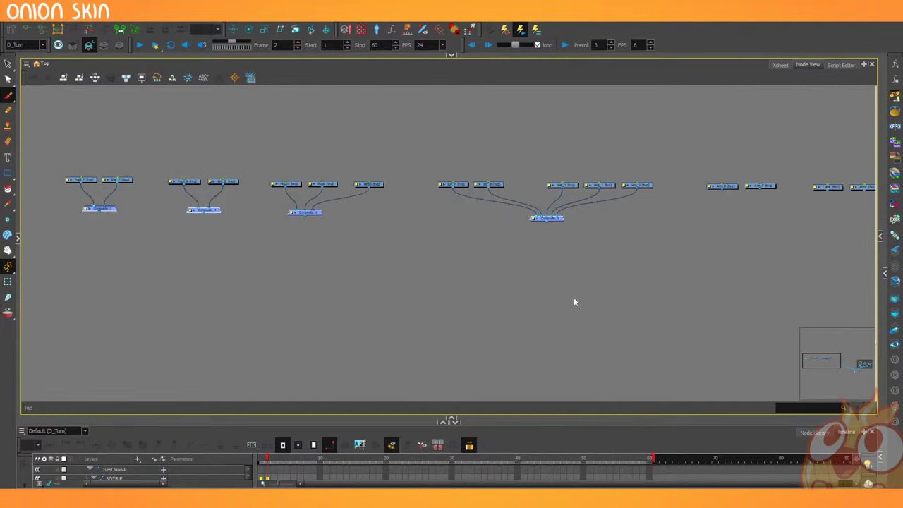
key(ctrl+k)
drag(292, 249, 346, 325)
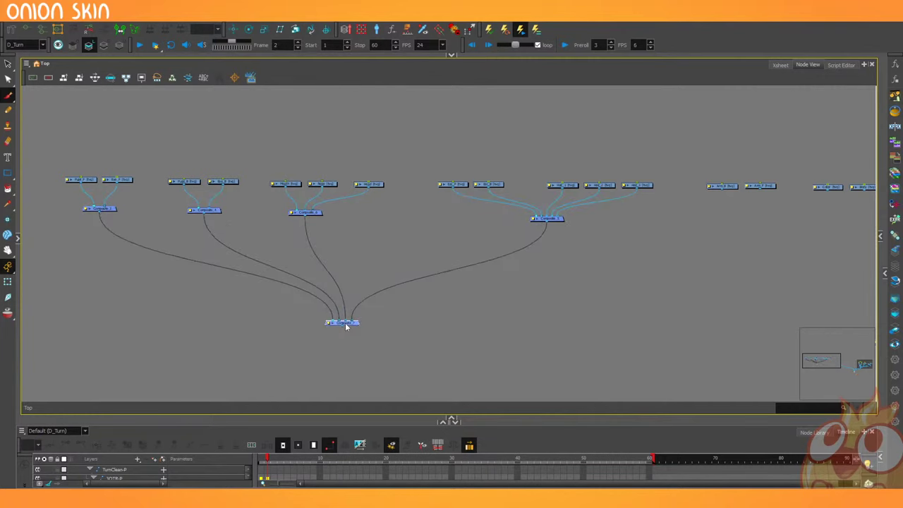
Connect the two arm nodes, Collar and Body to a new composite placed below them.
scroll(351, 212, down, 2)
scroll(532, 231, up, 6)
scroll(317, 227, down, 5)
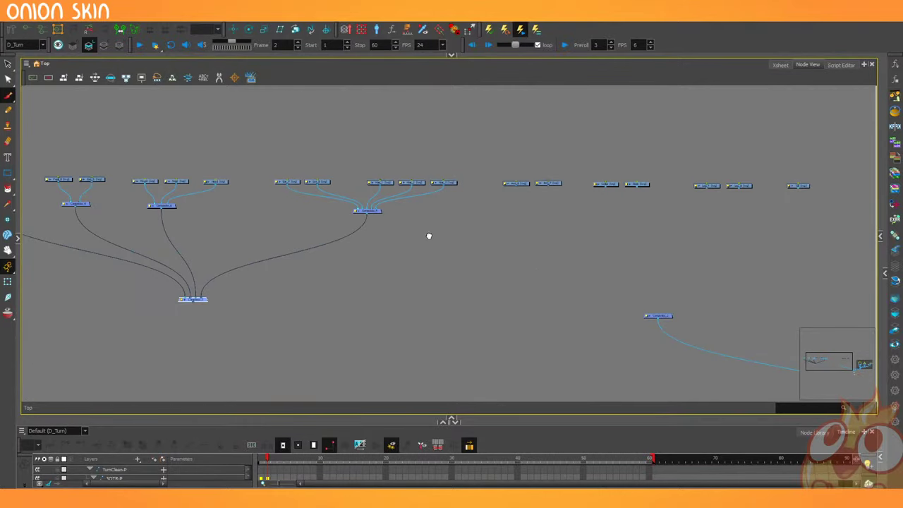
drag(428, 236, 346, 241)
drag(420, 177, 464, 208)
drag(414, 170, 578, 241)
key(ctrl+h)
drag(498, 217, 483, 284)
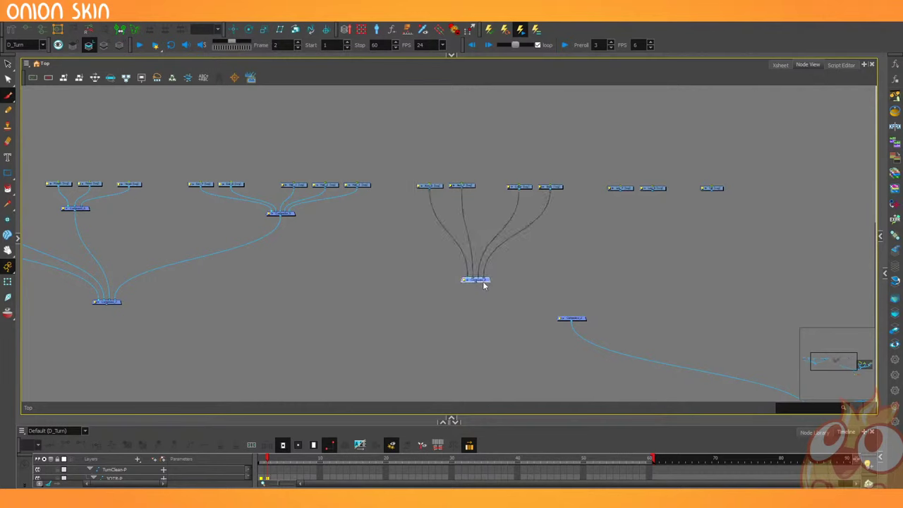
Connect the Leg_F, Leg_B and Tail nodes to a new composite level with the body's composite.
drag(601, 179, 734, 222)
key(ctrl+shift+c)
drag(671, 215, 621, 287)
Move the old rig composite out of the way, and combine the head, body and leg composites into one main composite.
drag(580, 321, 554, 371)
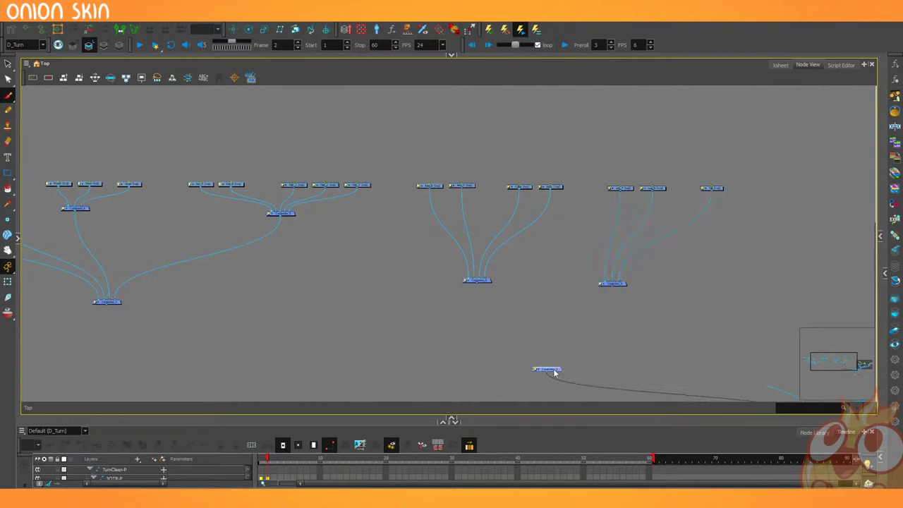
drag(89, 278, 644, 326)
key(ctrl+shift+c)
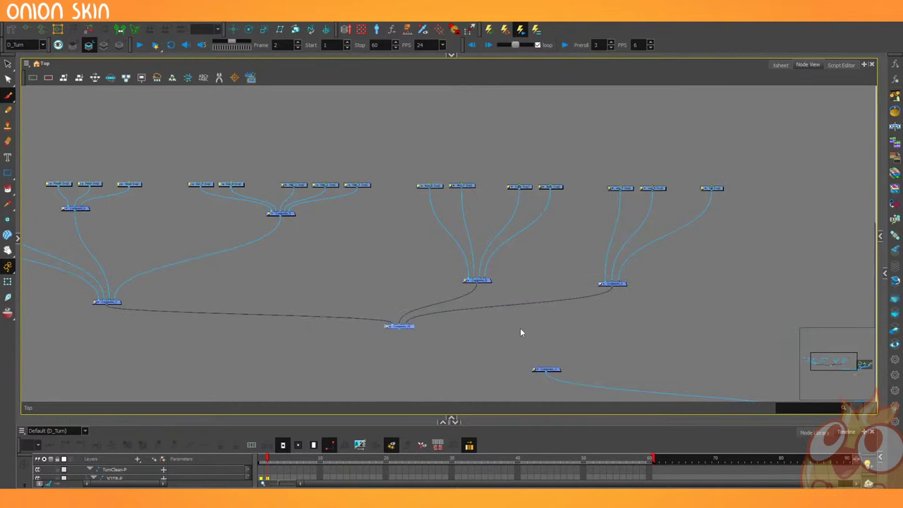
Delete the old composite, leaving the main composite connected in its place, and position it between the head and body branches.
drag(398, 331, 490, 398)
click(484, 331)
key(Delete)
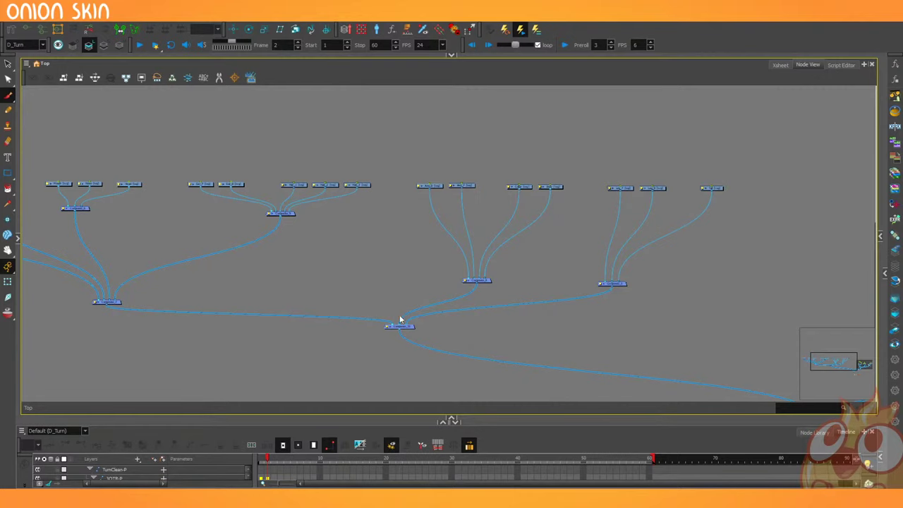
drag(403, 326, 314, 339)
click(217, 261)
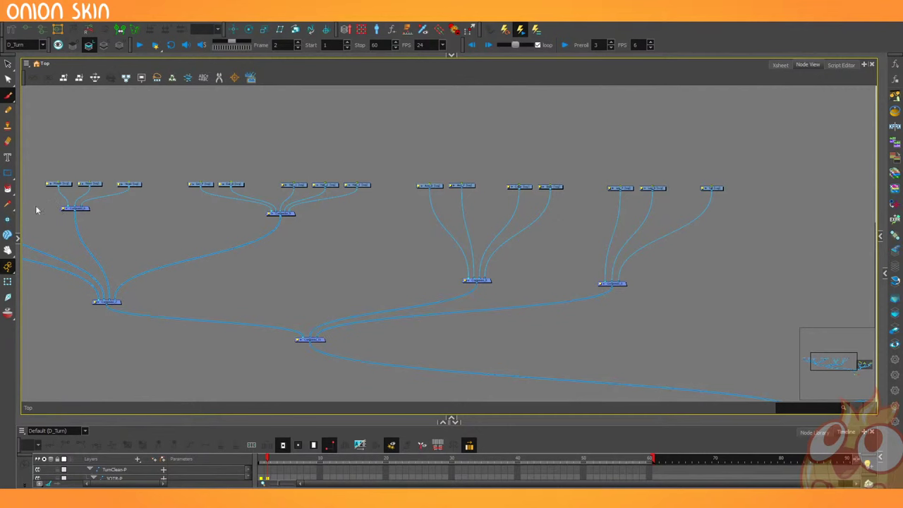
Bring the Camera view back beside the Node View, select the Tail node and choose the Line tool.
drag(16, 204, 542, 247)
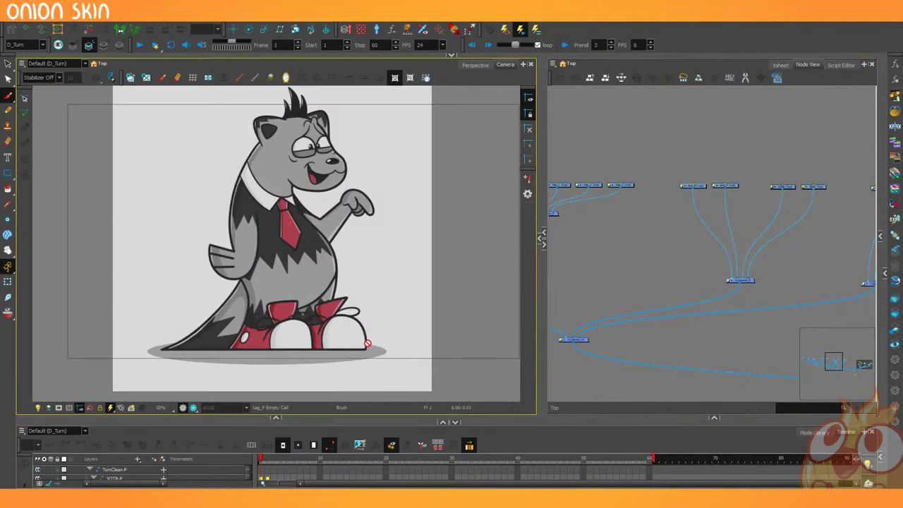
scroll(687, 208, down, 1)
scroll(688, 208, up, 5)
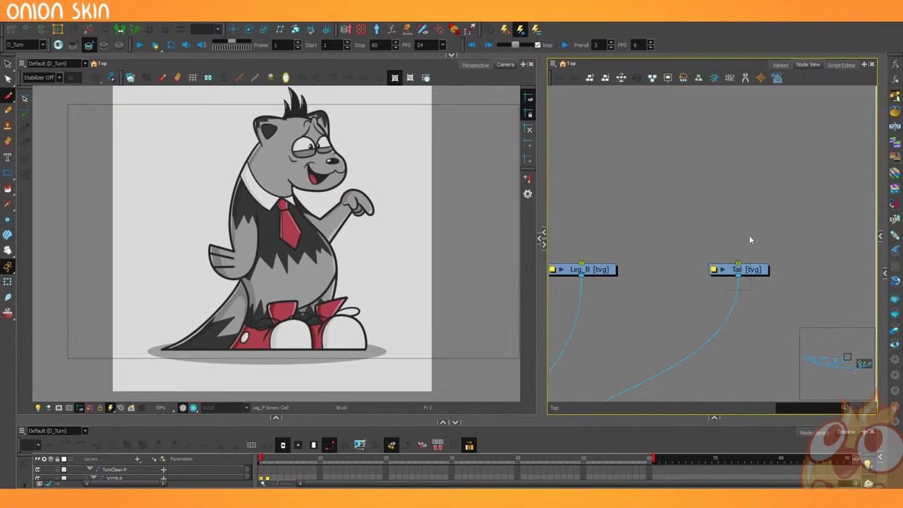
click(8, 174)
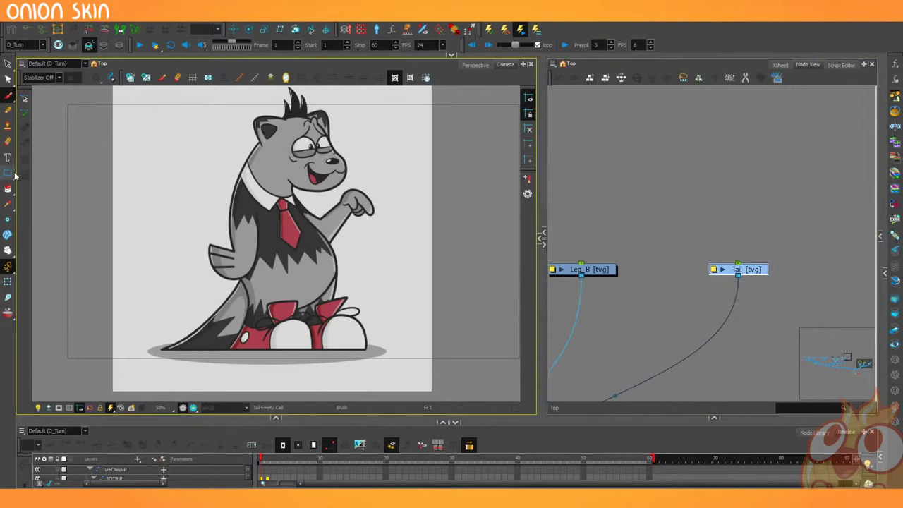
click(31, 193)
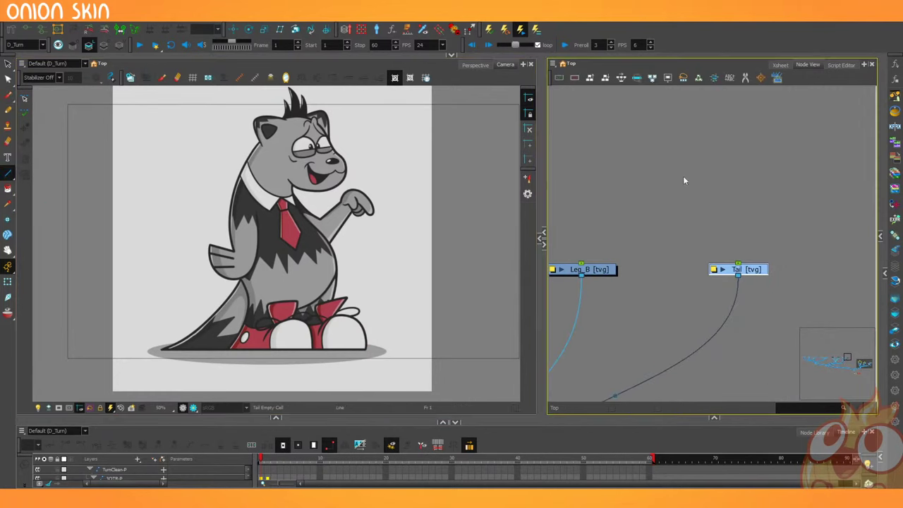
Widen the colour and tool properties area, enlarge the Timeline and hide its parameters column.
drag(886, 193, 690, 239)
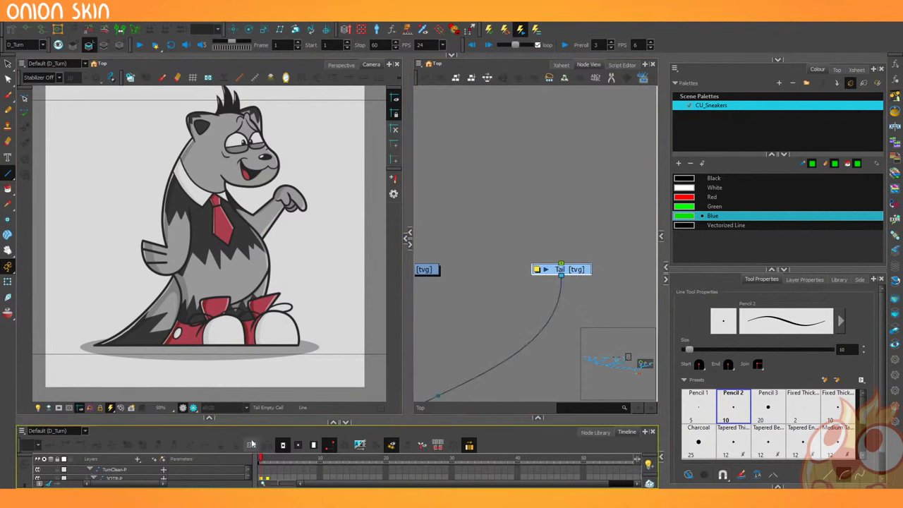
drag(263, 424, 243, 353)
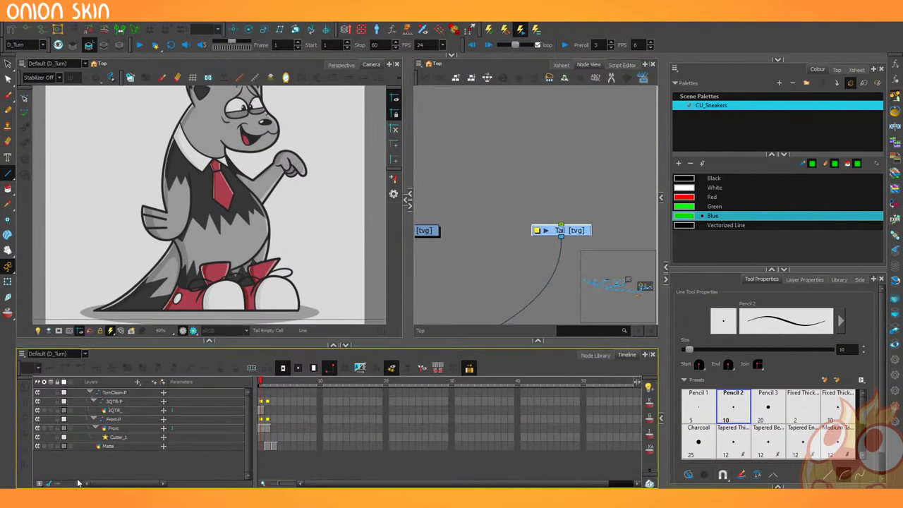
click(53, 484)
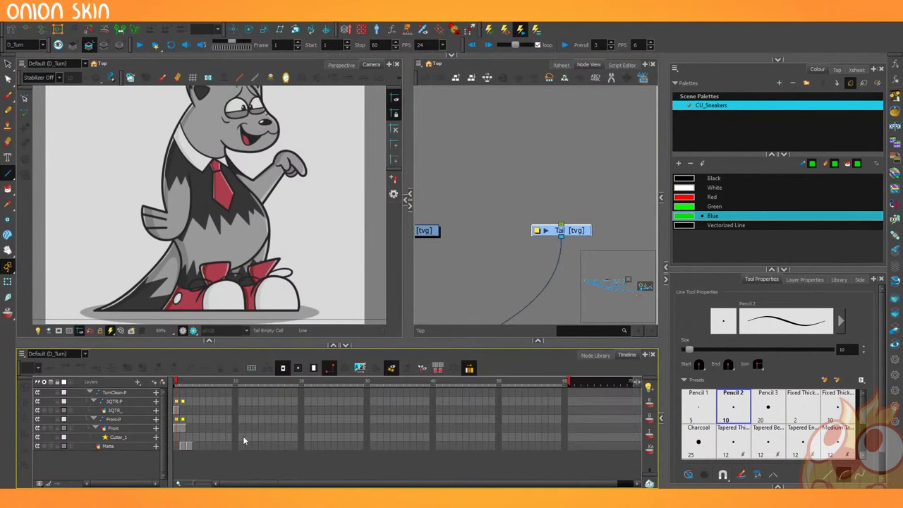
scroll(496, 191, down, 3)
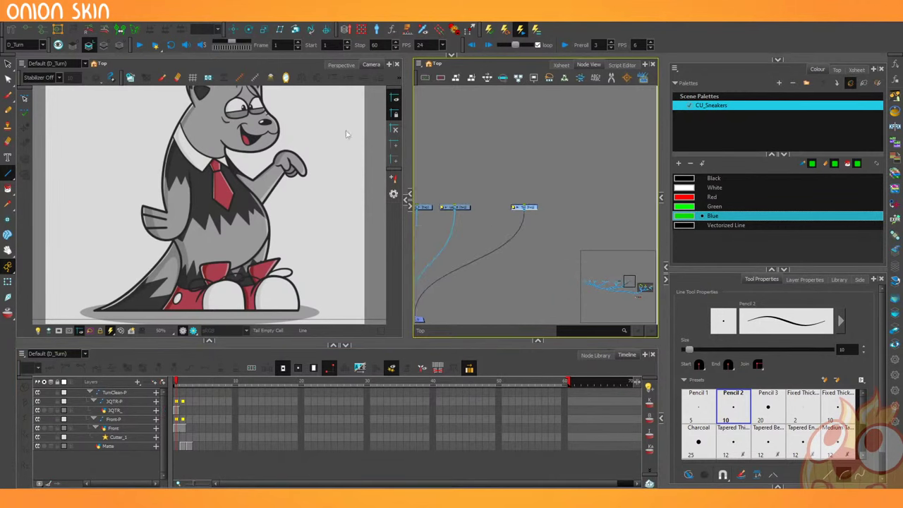
Switch the active display to Display, and disable the middle composite in the Reference group to hide the rough sketches.
click(27, 44)
click(45, 95)
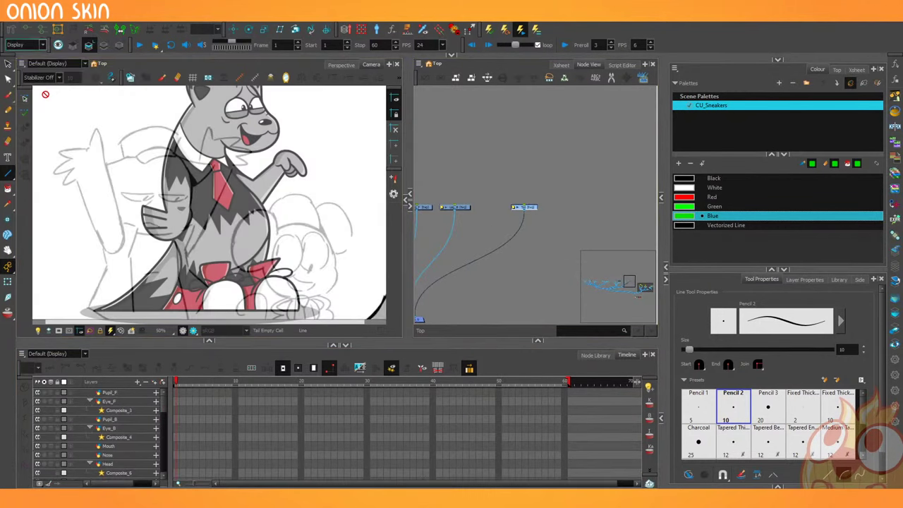
scroll(450, 196, down, 4)
drag(497, 268, 477, 191)
scroll(488, 219, up, 4)
drag(532, 243, 383, 304)
drag(503, 248, 472, 258)
click(484, 181)
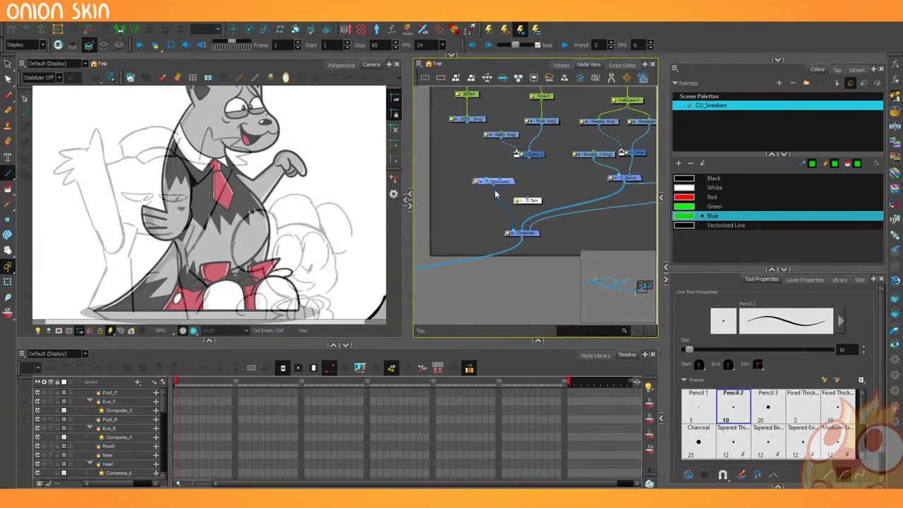
drag(582, 181, 463, 190)
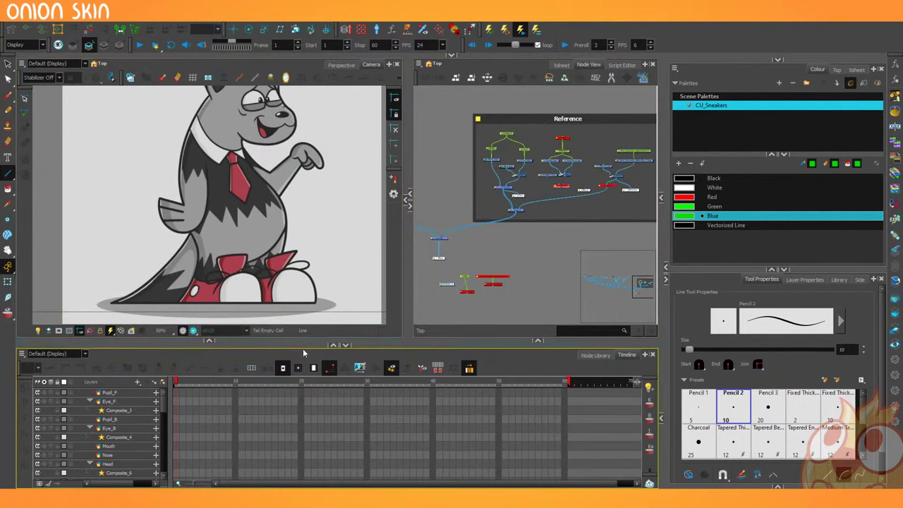
Enlarge the Camera view by shrinking the Timeline and the Node View.
drag(299, 347, 299, 374)
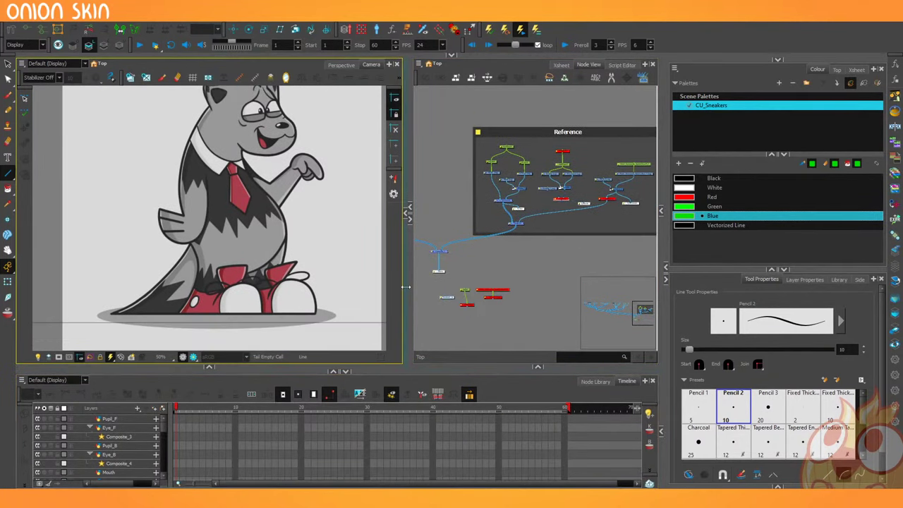
drag(408, 287, 438, 287)
drag(140, 187, 248, 266)
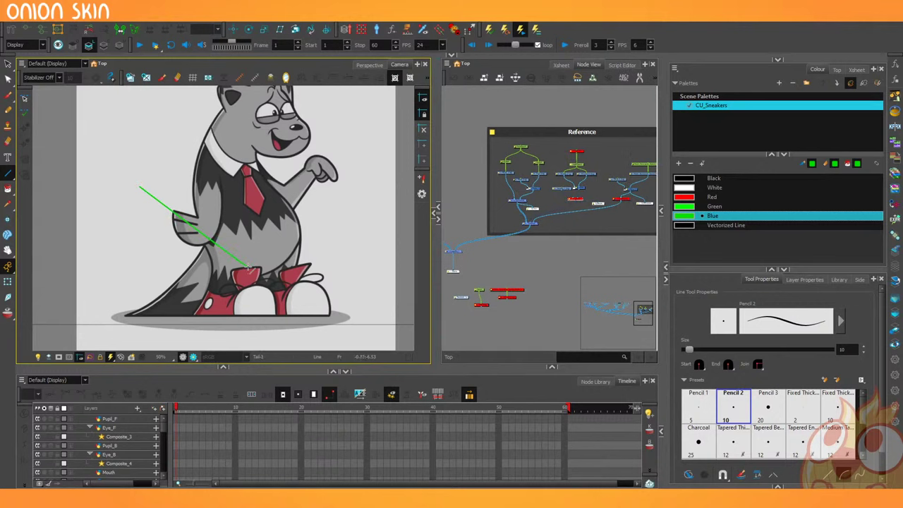
key(ctrl+z)
key(ctrl+z)
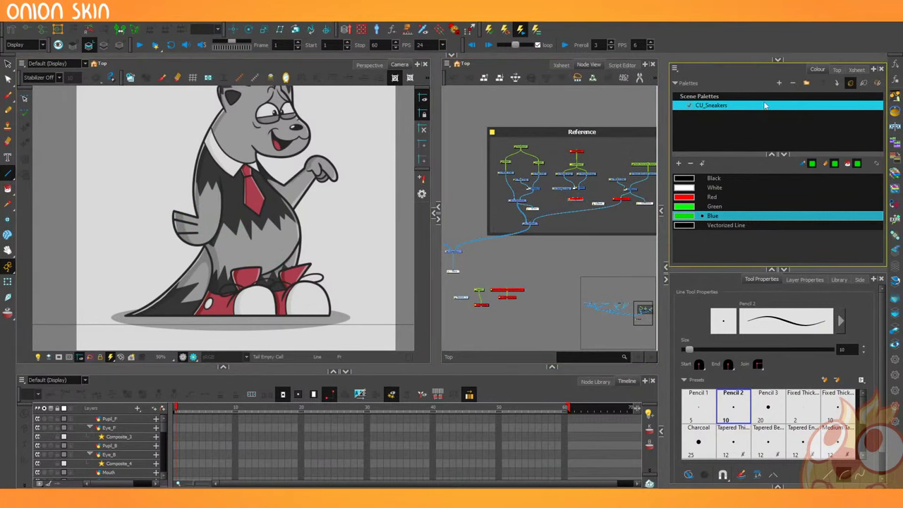
Choose the Black swatch of the CU_Sneakers palette, enlarge the Tool Properties area and activate the Line tool.
click(703, 181)
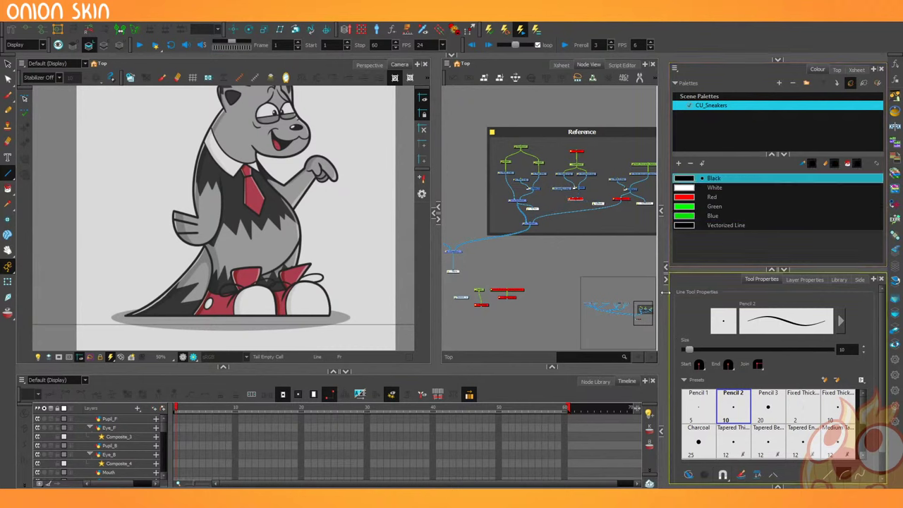
drag(685, 270, 683, 233)
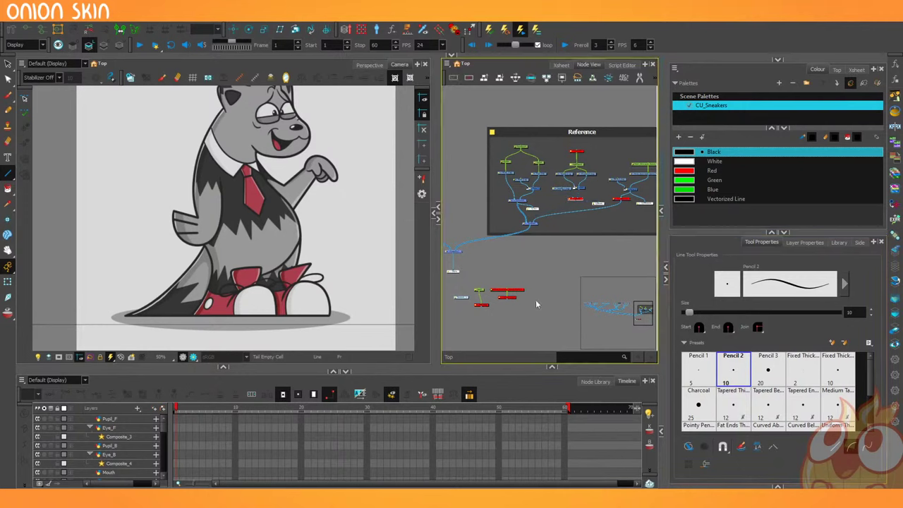
click(9, 174)
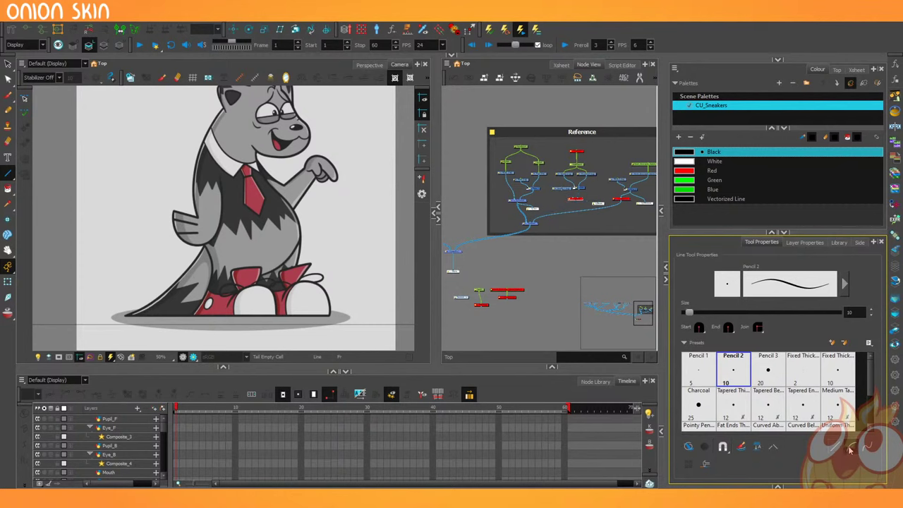
Try a curved line across the character with the Line tool, and undo it.
mouse_move(367, 176)
mouse_down()
mouse_move(227, 270)
mouse_move(366, 237)
mouse_up()
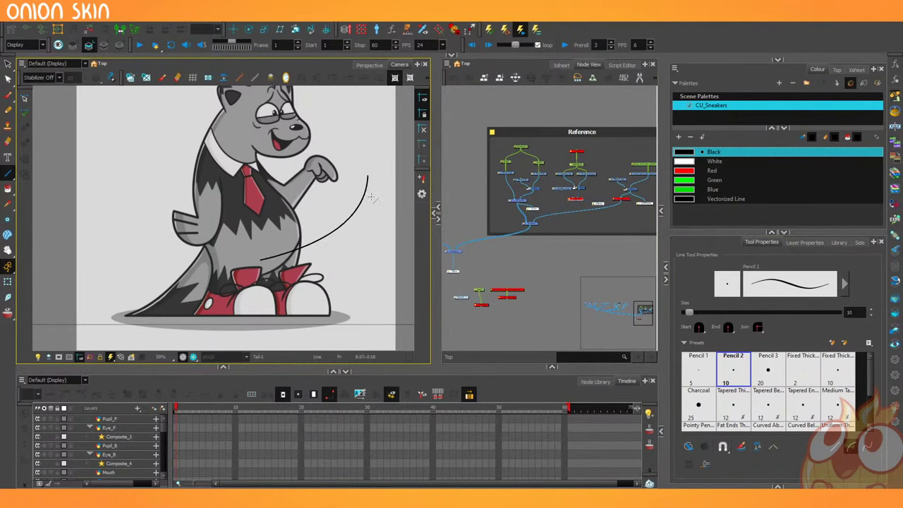
key(ctrl+z)
scroll(311, 227, up, 2)
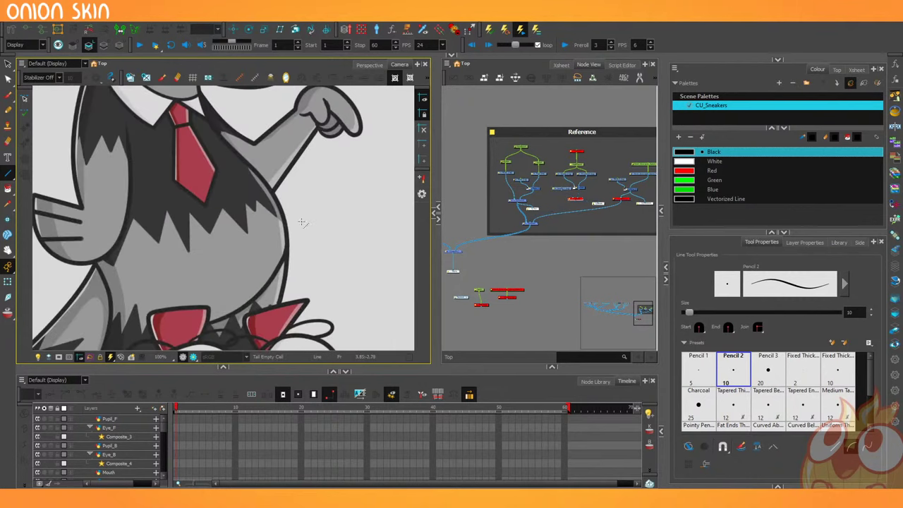
Try a size 15 line down the vest beside the hanging arm, and undo it.
scroll(270, 191, down, 2)
scroll(232, 194, up, 3)
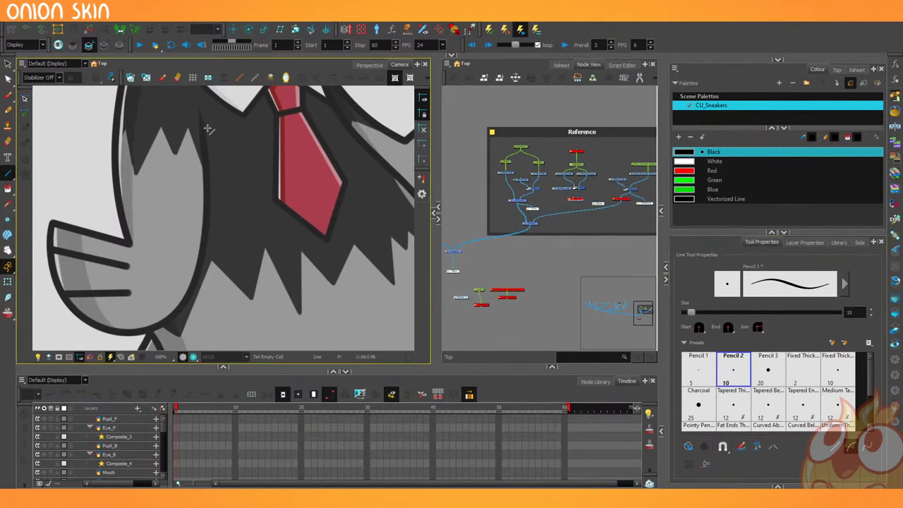
drag(206, 127, 214, 295)
key(ctrl+z)
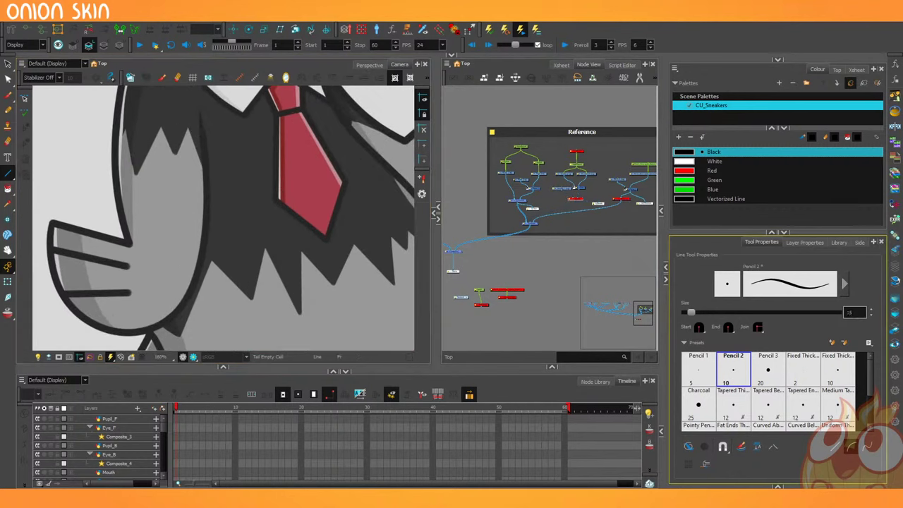
Reduce the Line tool's pencil size to 4, test it with a line near the tie, and undo the test line.
drag(858, 314, 834, 321)
text(5)
scroll(279, 266, down, 5)
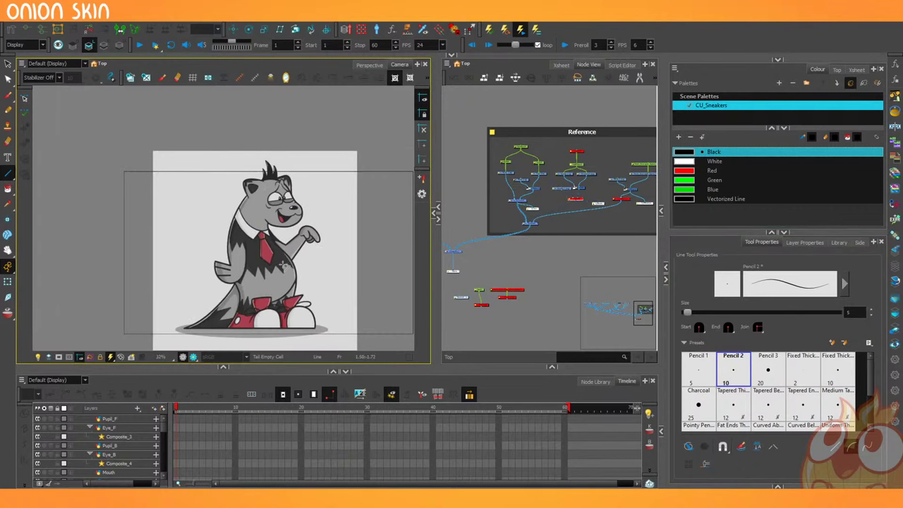
scroll(283, 264, up, 6)
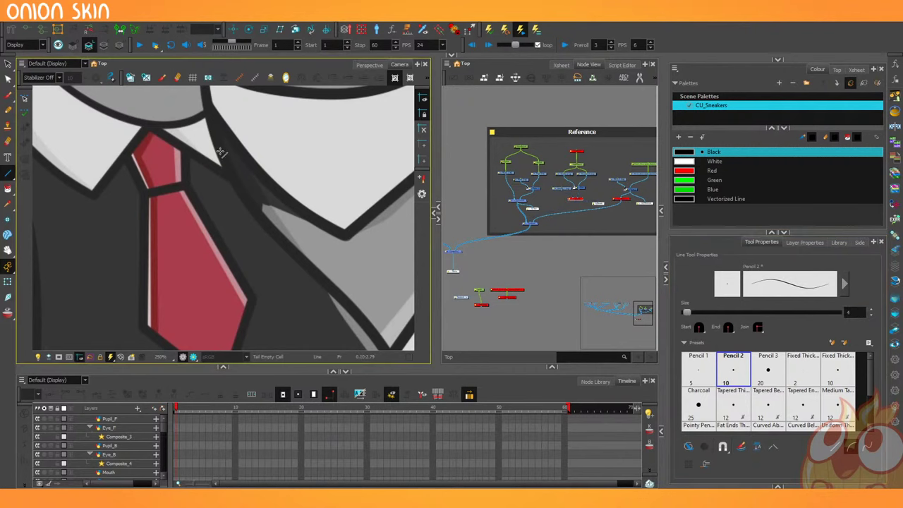
drag(256, 124, 298, 336)
key(ctrl+z)
Collapse the Timeline and the Node View beside the Camera view so that the Camera view fills the workspace.
drag(320, 371, 321, 481)
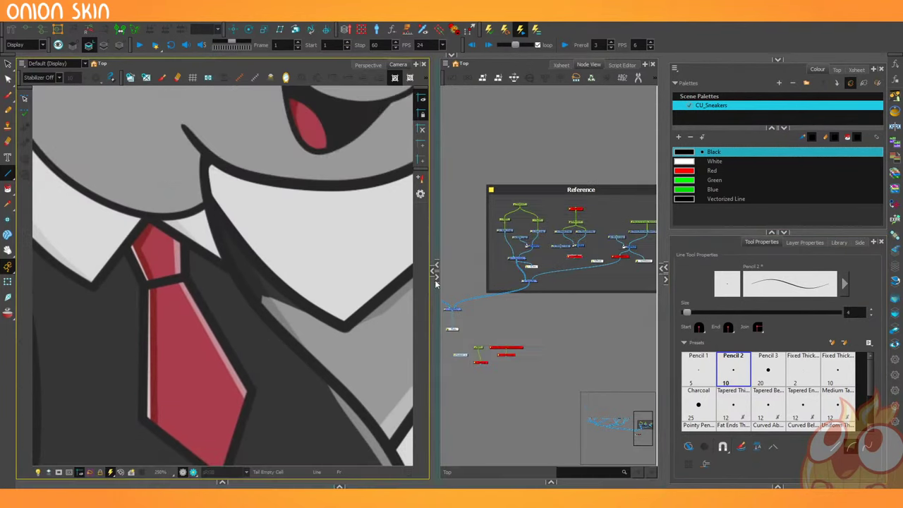
drag(436, 312, 724, 302)
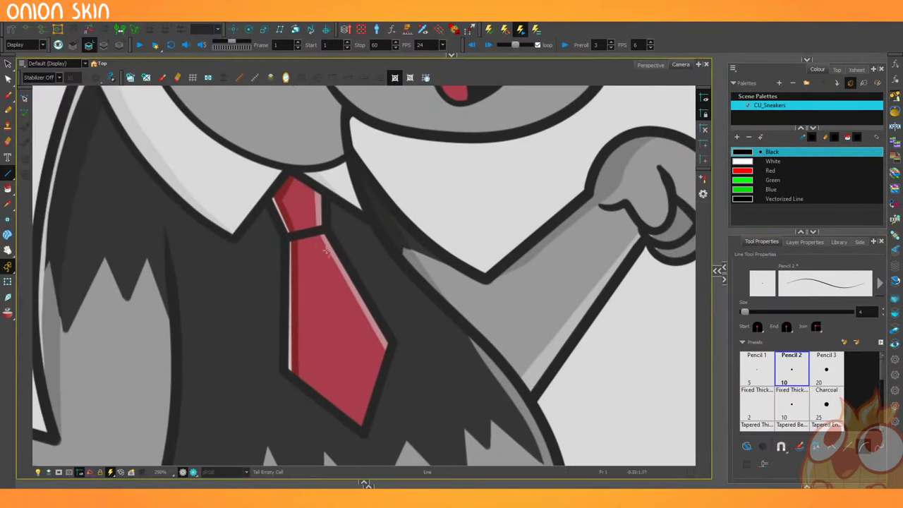
scroll(309, 251, down, 2)
Open a narrow view strip above the Camera view and switch it to the Node View.
mouse_move(349, 55)
mouse_down()
mouse_move(353, 203)
mouse_move(356, 134)
mouse_up()
click(622, 71)
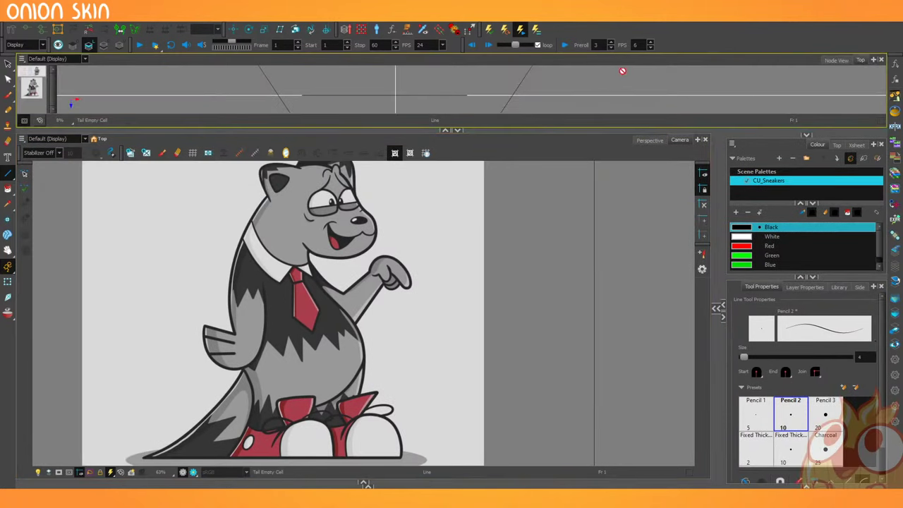
click(836, 61)
Find the row of body-part drawing nodes in the network and select the Tail drawing node.
scroll(417, 96, down, 5)
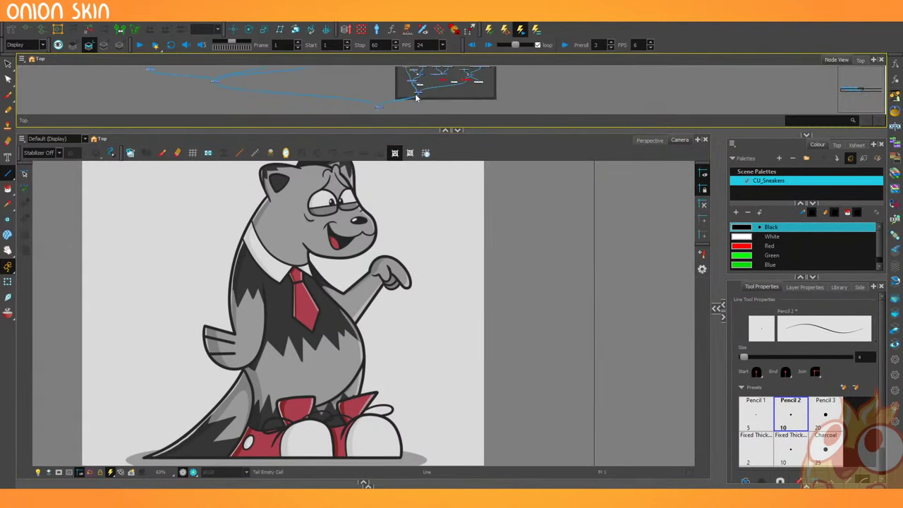
drag(421, 80, 582, 135)
scroll(395, 91, up, 4)
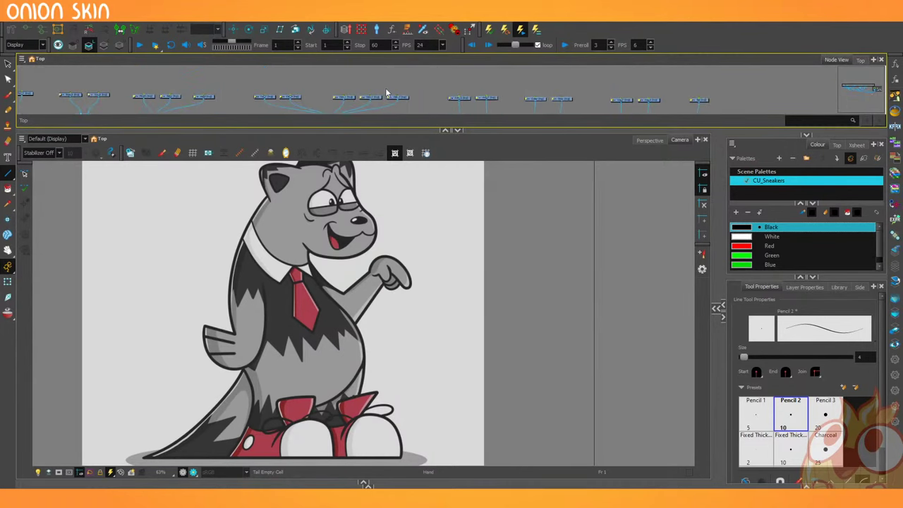
drag(388, 94, 446, 91)
scroll(455, 89, up, 2)
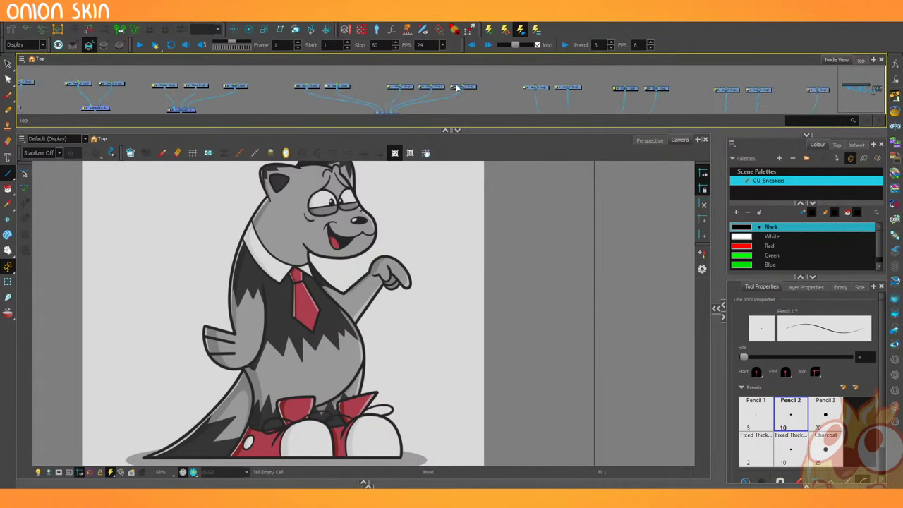
drag(789, 81, 722, 82)
click(752, 93)
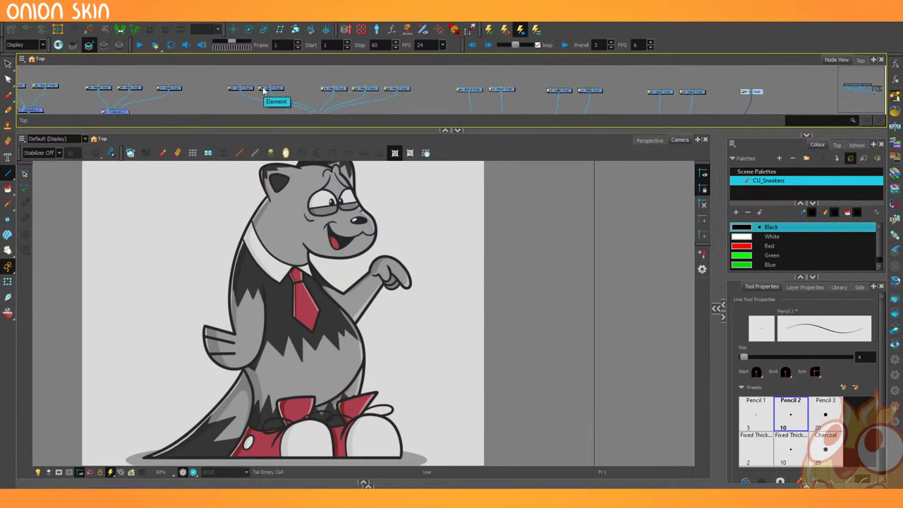
Try a black line along the tail's upper edge, and undo it.
drag(94, 306, 184, 201)
scroll(170, 340, up, 1)
drag(166, 384, 199, 421)
scroll(170, 340, up, 1)
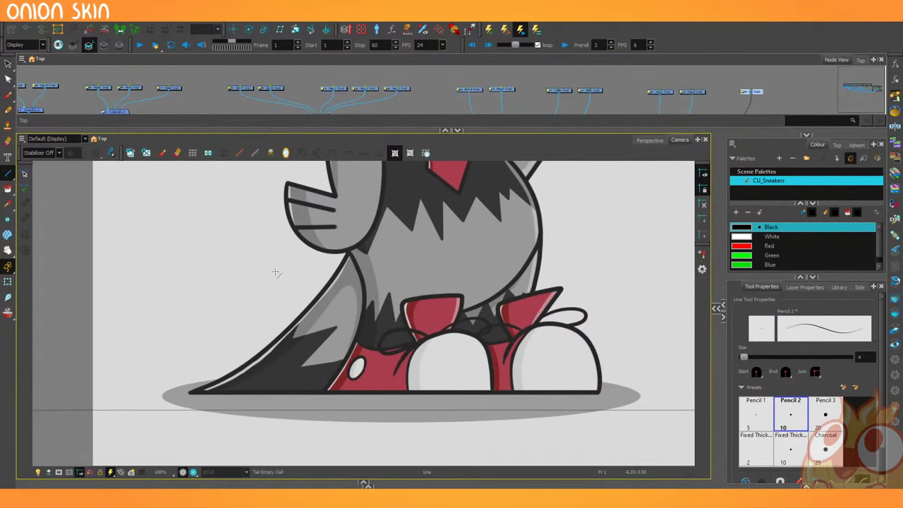
mouse_move(276, 225)
mouse_down()
mouse_move(209, 363)
mouse_move(179, 293)
mouse_up()
key(ctrl+z)
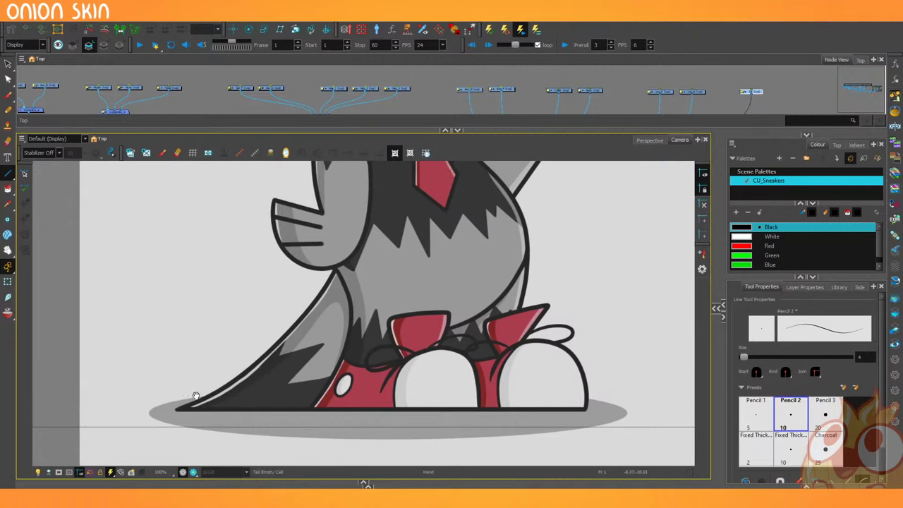
mouse_move(180, 408)
mouse_down()
mouse_move(224, 380)
mouse_move(351, 228)
mouse_move(293, 367)
mouse_move(296, 325)
mouse_move(321, 328)
mouse_up()
key(ctrl+z)
Change the Black swatch's colour to bright magenta.
click(741, 229)
double_click(740, 230)
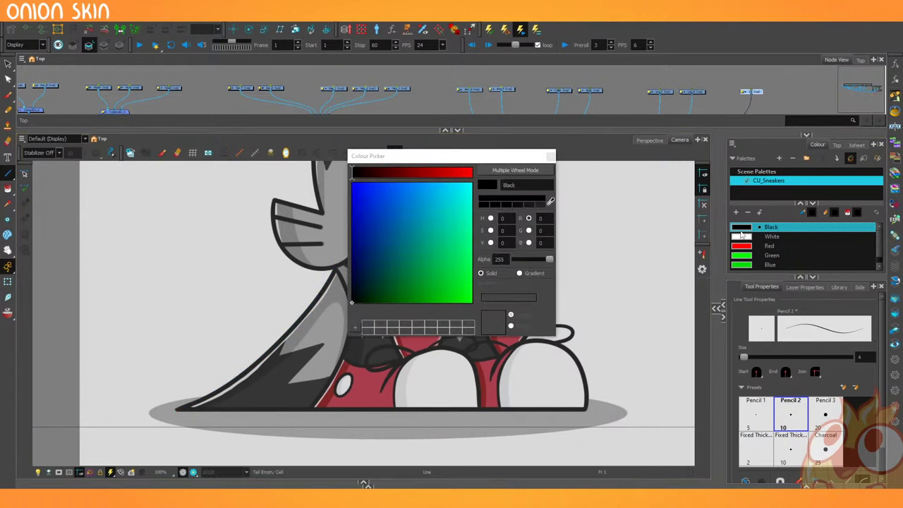
click(430, 175)
drag(383, 212, 566, 231)
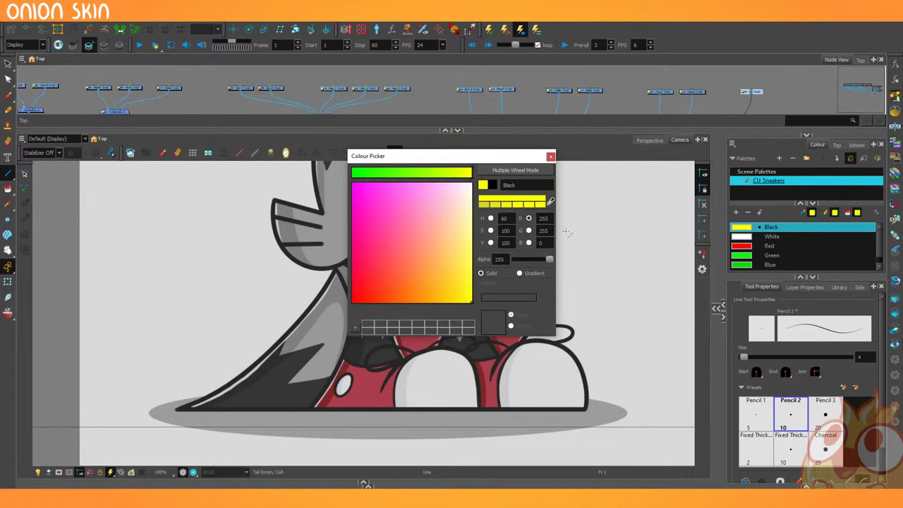
drag(433, 211, 352, 183)
click(549, 157)
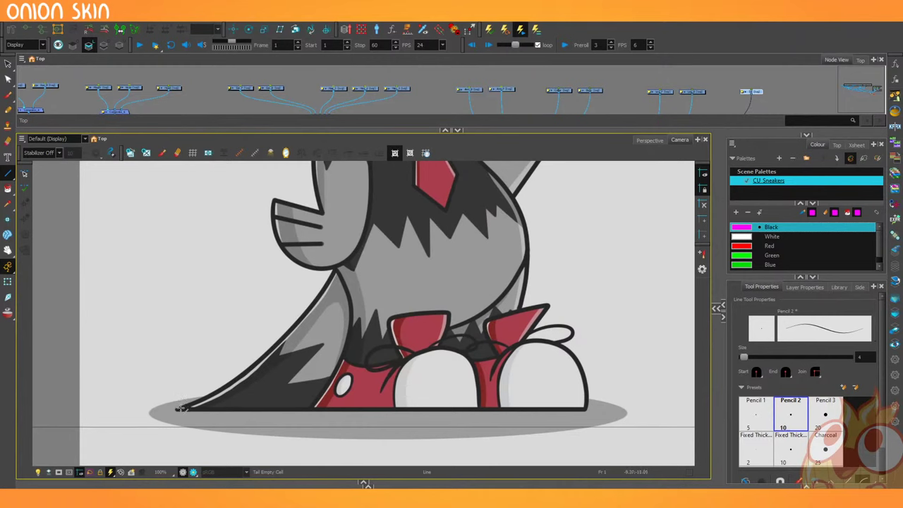
Draw the tail outline with curved lines along its upper edge, a straight base, and a rounded end overlapping the body.
drag(182, 408, 335, 267)
drag(266, 335, 284, 364)
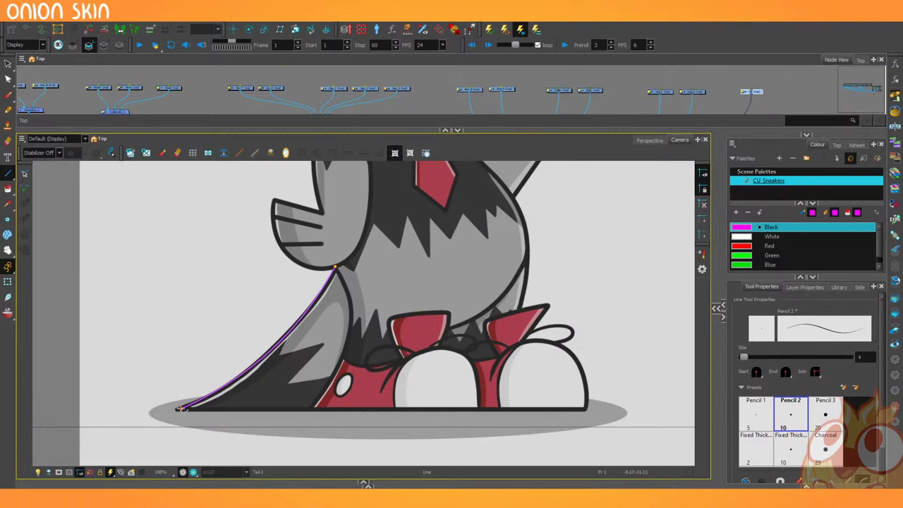
mouse_move(180, 408)
mouse_down()
mouse_move(377, 405)
mouse_move(360, 409)
mouse_up()
drag(360, 409, 409, 385)
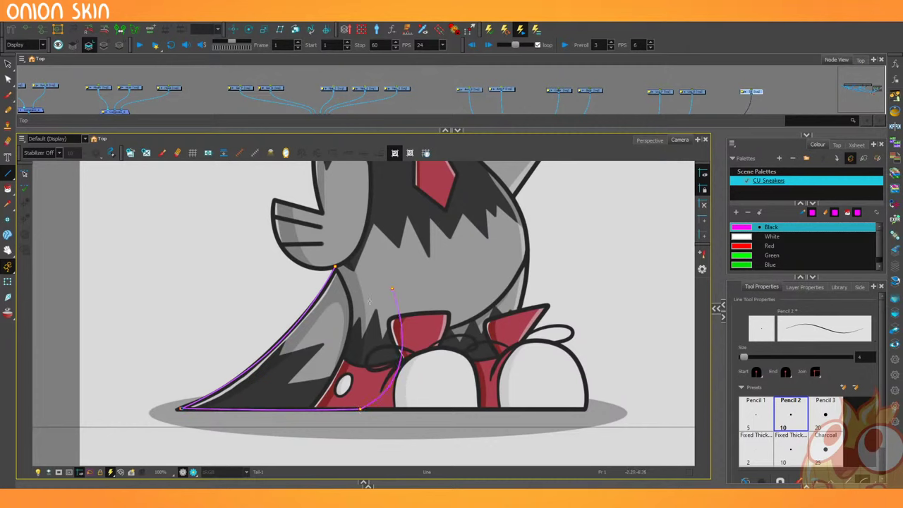
mouse_move(341, 267)
mouse_down()
mouse_move(356, 276)
mouse_move(366, 237)
mouse_move(330, 271)
mouse_move(324, 243)
mouse_up()
Select the tail's separate pencil lines and merge them into one continuous outline.
click(8, 64)
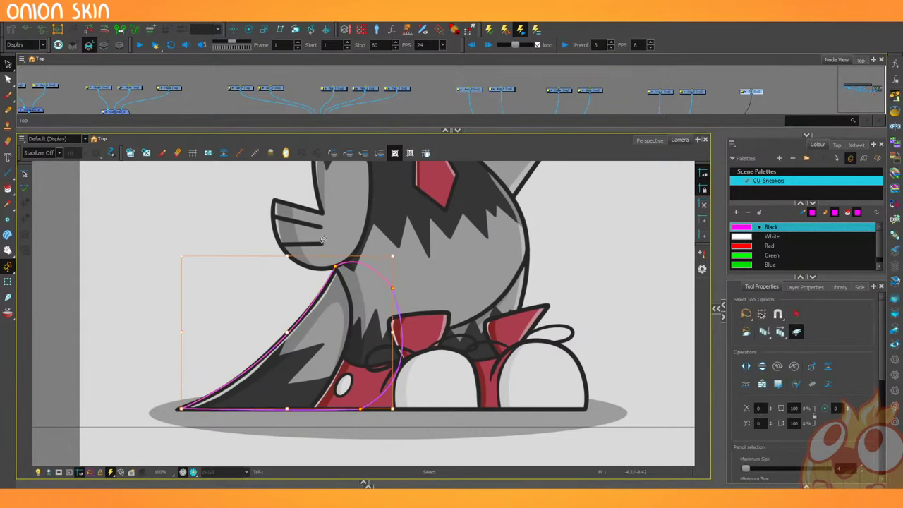
click(811, 385)
drag(395, 301, 388, 305)
click(812, 386)
mouse_move(206, 245)
mouse_down()
mouse_move(371, 447)
mouse_move(111, 326)
mouse_up()
click(812, 385)
click(145, 244)
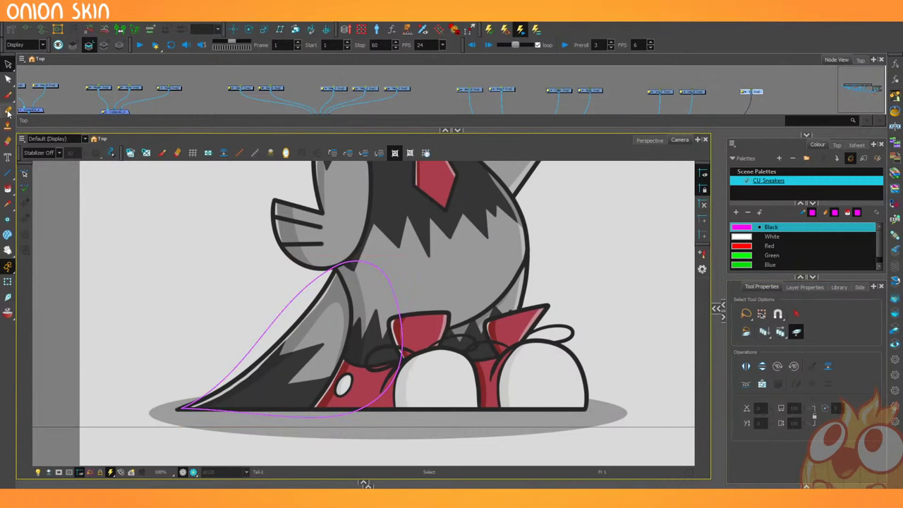
Reshape the tail outline's upper edge to follow the reference with the Contour Editor, deleting the extra point halfway along it.
click(9, 79)
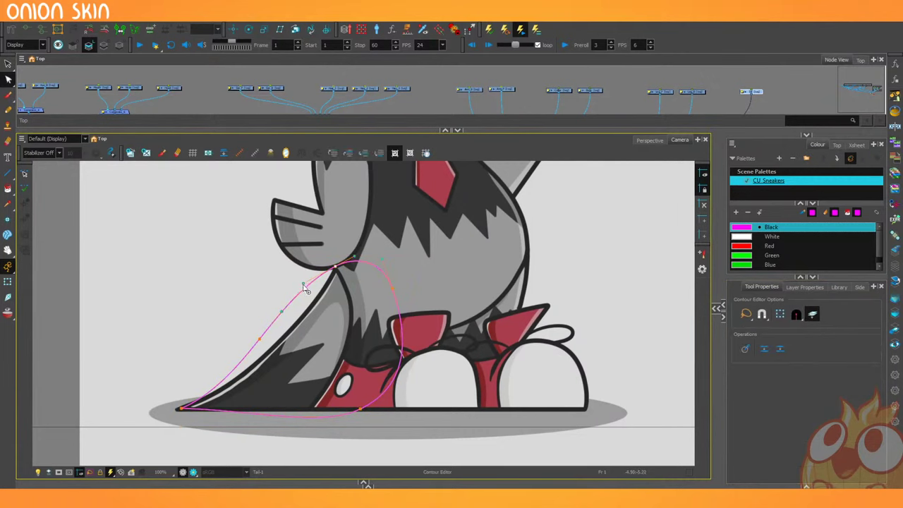
drag(304, 284, 309, 323)
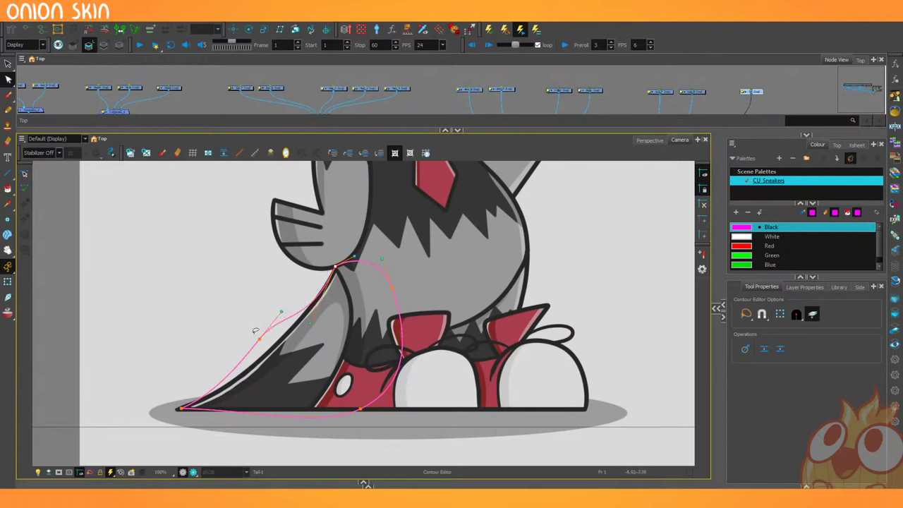
drag(255, 330, 253, 330)
key(Delete)
mouse_move(178, 398)
mouse_down()
mouse_move(169, 397)
mouse_move(188, 409)
mouse_move(245, 384)
mouse_up()
Straighten the tail outline's underside along the ground line and refine the curve of its upper edge.
click(425, 259)
drag(311, 322, 309, 320)
mouse_move(354, 398)
mouse_down()
mouse_move(371, 404)
mouse_move(308, 409)
mouse_up()
click(294, 273)
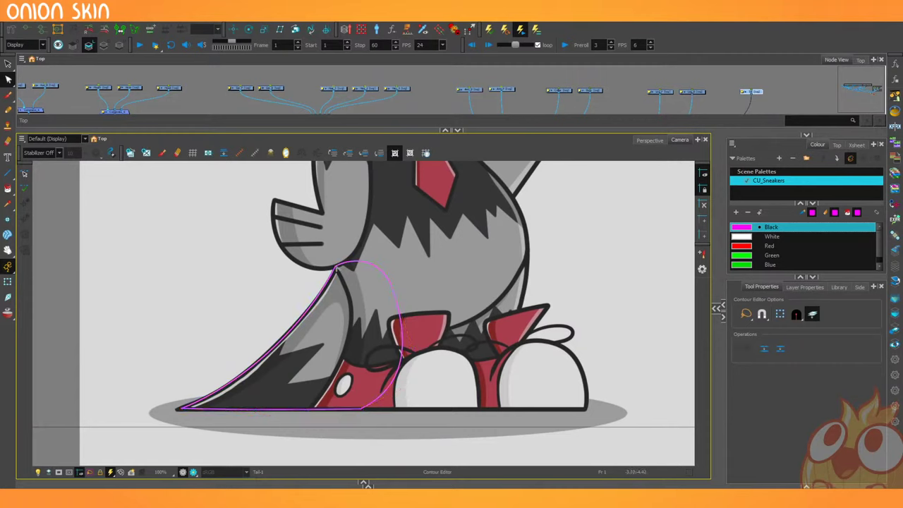
click(338, 268)
click(270, 246)
Select the Leg_B drawing node and activate the Ellipse tool.
click(692, 91)
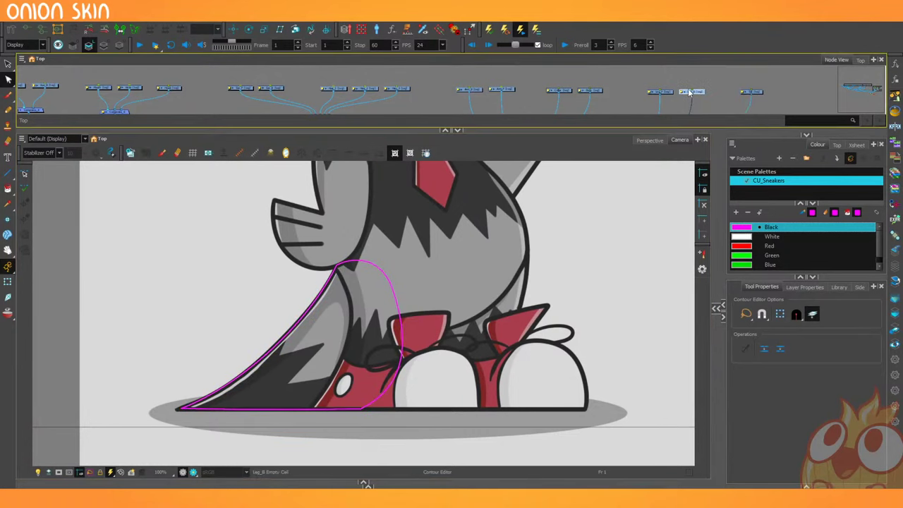
drag(239, 288, 167, 289)
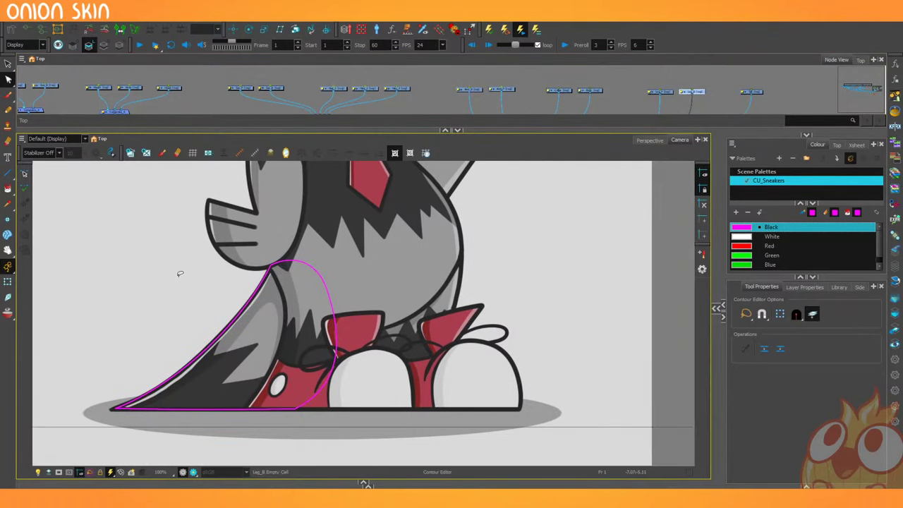
click(7, 173)
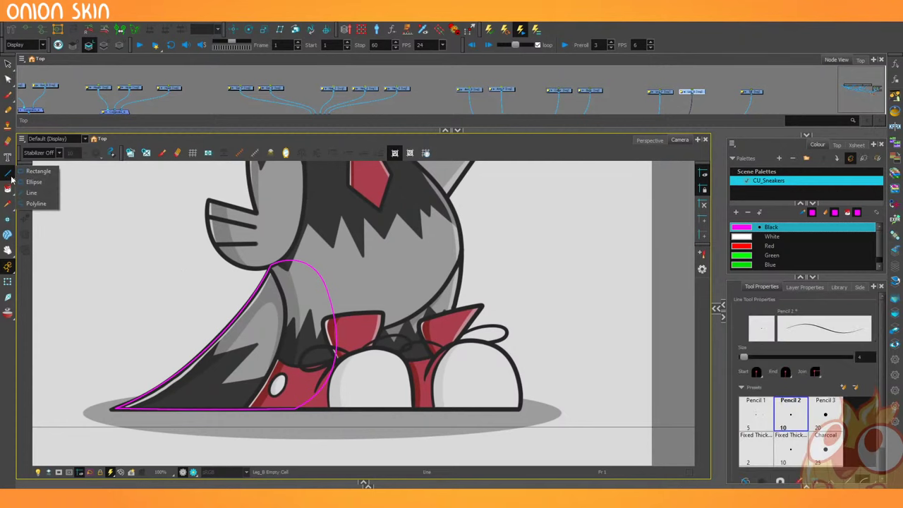
click(30, 183)
Turn on the Light Table and frame the character's legs closely in the Camera view.
key(2)
drag(141, 306, 144, 282)
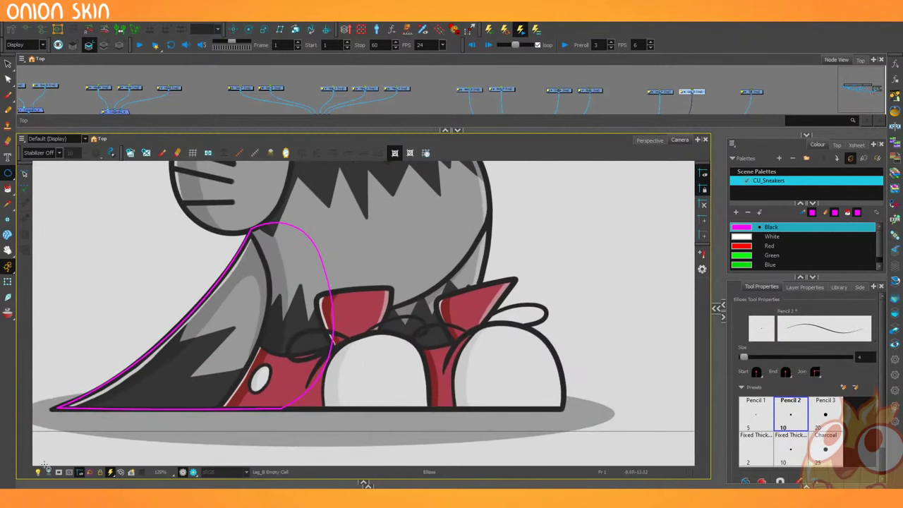
click(39, 472)
key(2)
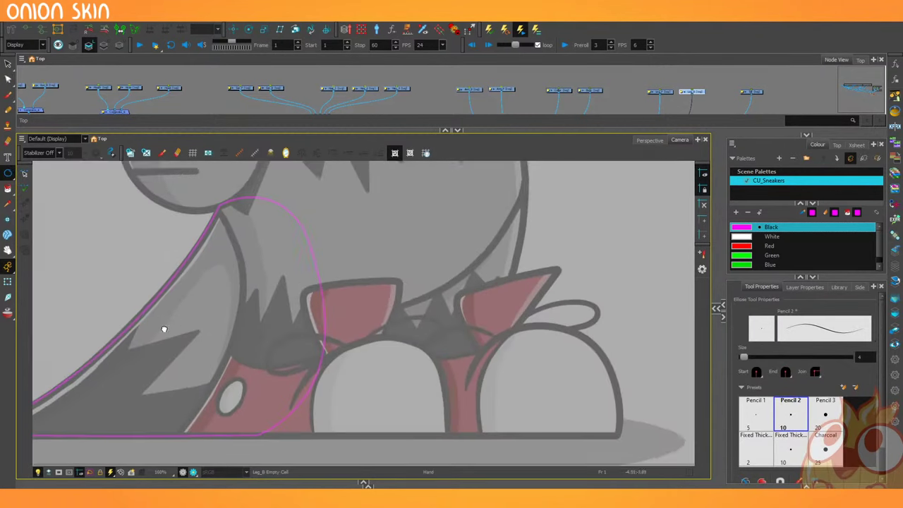
drag(164, 328, 157, 338)
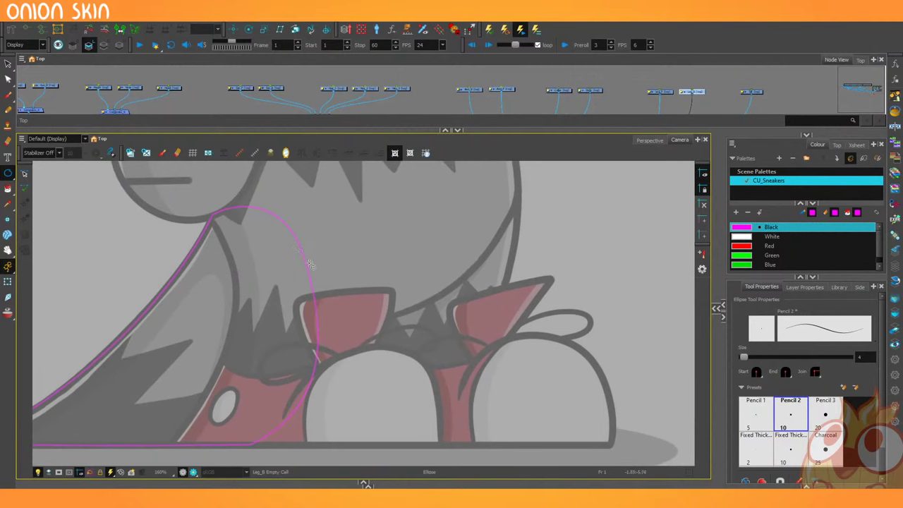
Draw a circle over the lower body above the back leg's red shoe top, undoing any misplaced attempt.
drag(310, 264, 342, 326)
drag(122, 217, 127, 238)
drag(205, 226, 253, 254)
key(ctrl+z)
Select the Leg_B circle, align it with the back of the body, and scale it up slightly in proportion.
click(8, 64)
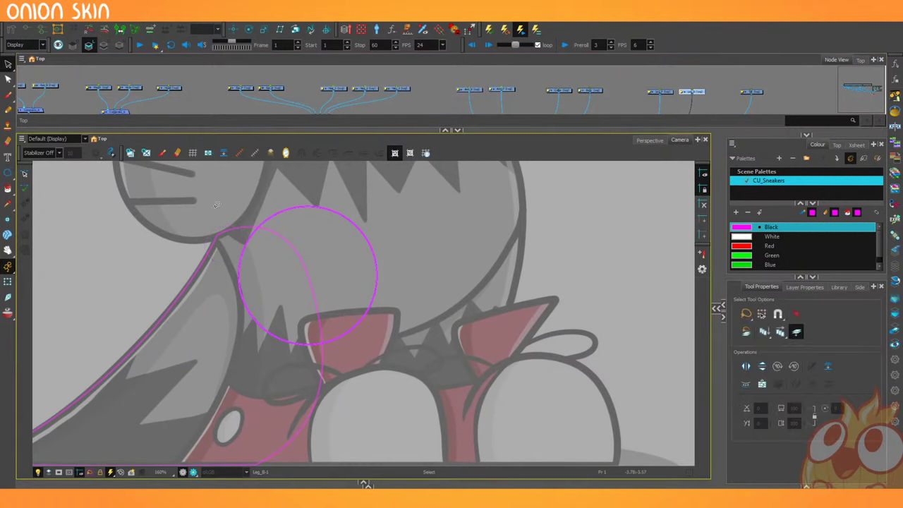
click(244, 215)
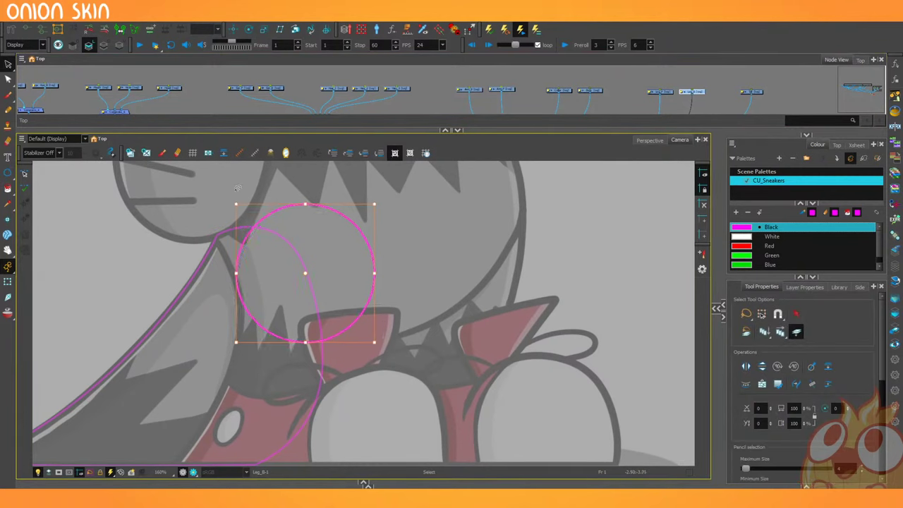
mouse_move(374, 342)
mouse_down()
mouse_move(383, 349)
mouse_move(383, 340)
mouse_up()
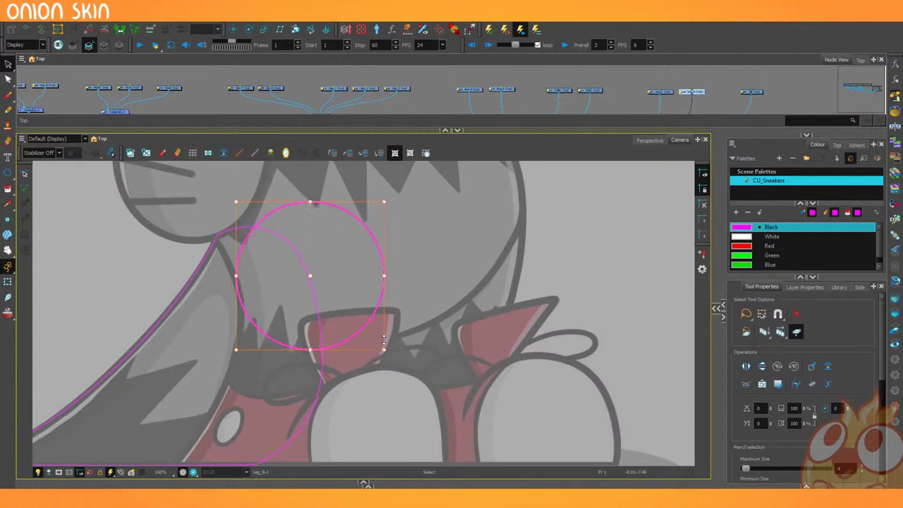
key(1)
key(1)
key(1)
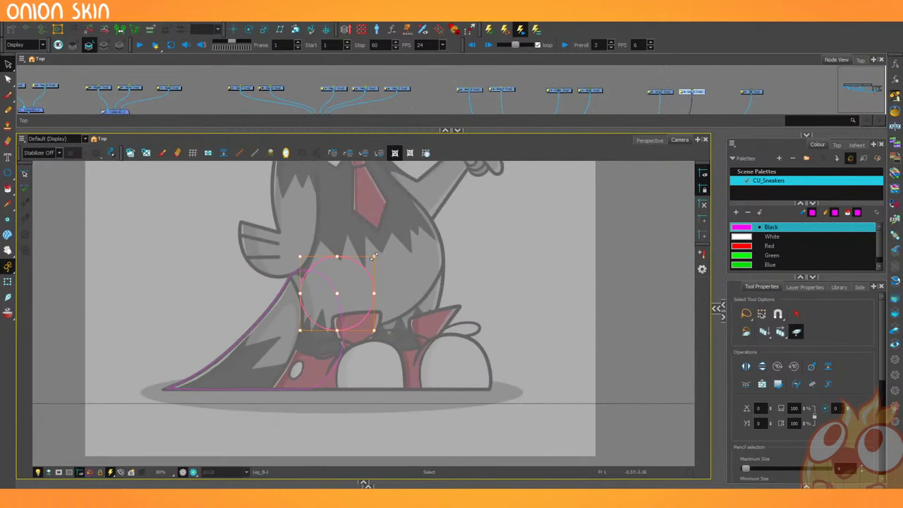
drag(374, 257, 379, 252)
Add a copy of the Leg_B circle and scale it down to about one third, concentric with the original.
key(1)
key(1)
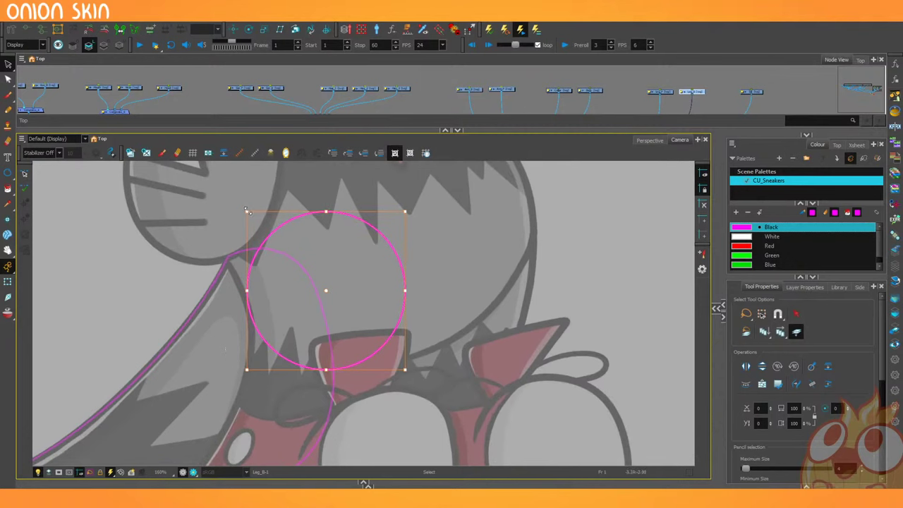
drag(247, 211, 303, 262)
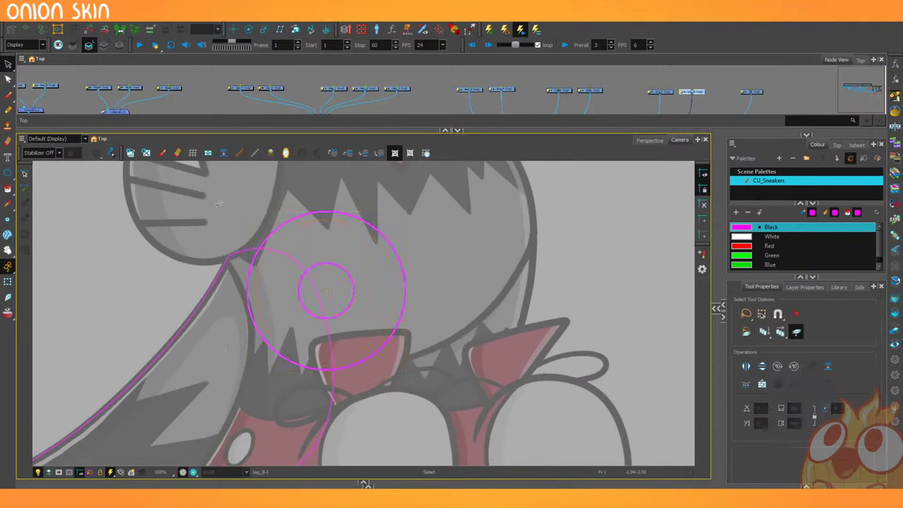
Fill the small inner Leg_B circle with colour and delete its magenta outline.
key(alt+i)
click(317, 292)
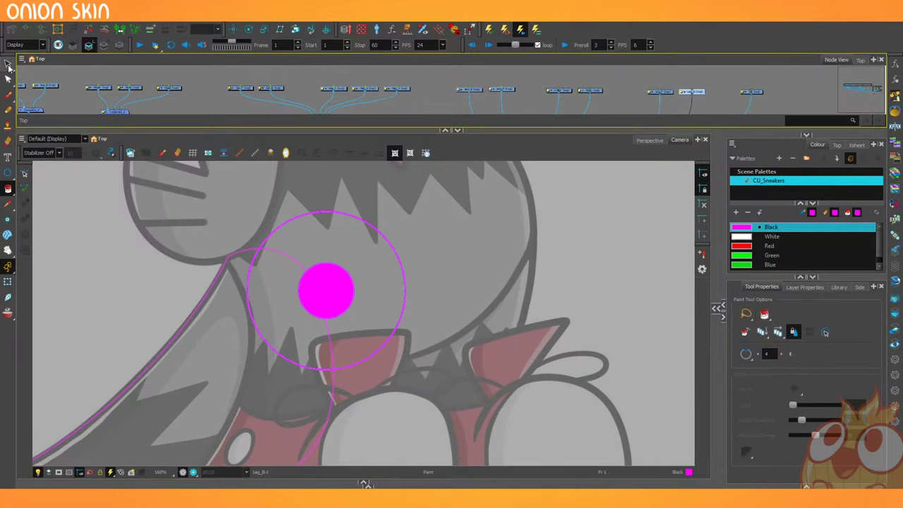
key(alt+s)
click(301, 294)
click(290, 278)
Recolour the inner circle's fill with the Green swatch and shrink it to a tiny dot at the large circle's centre.
click(325, 287)
click(747, 256)
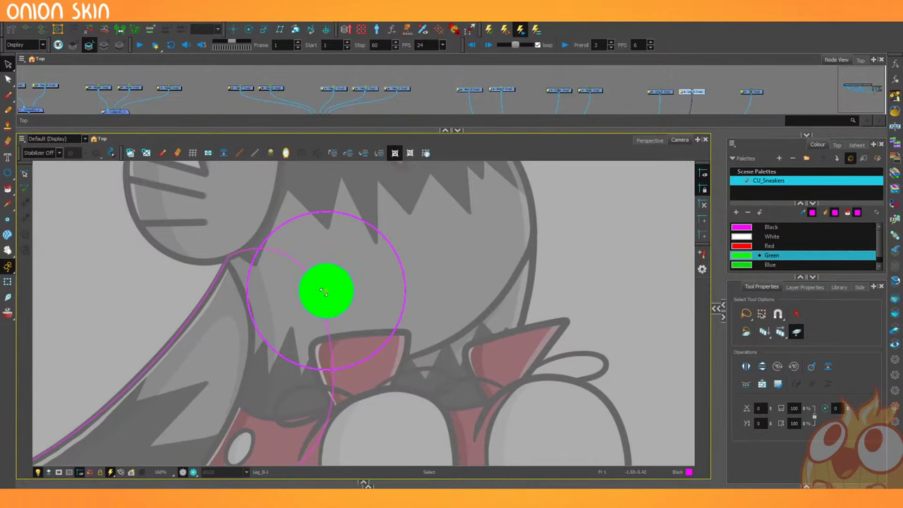
click(300, 310)
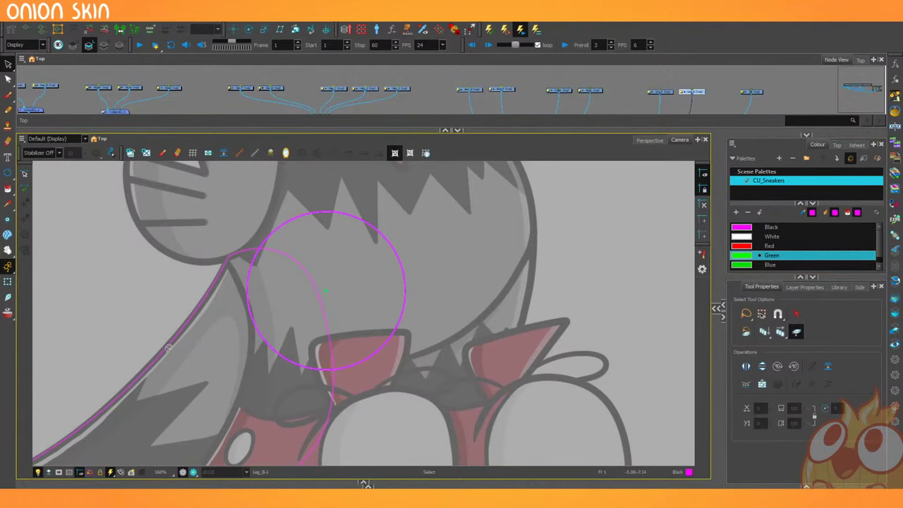
Draw the curved back edge of Leg_B from the circle down to the heel, and the straight sole line to the toe's front.
drag(168, 347, 210, 260)
click(7, 173)
click(29, 194)
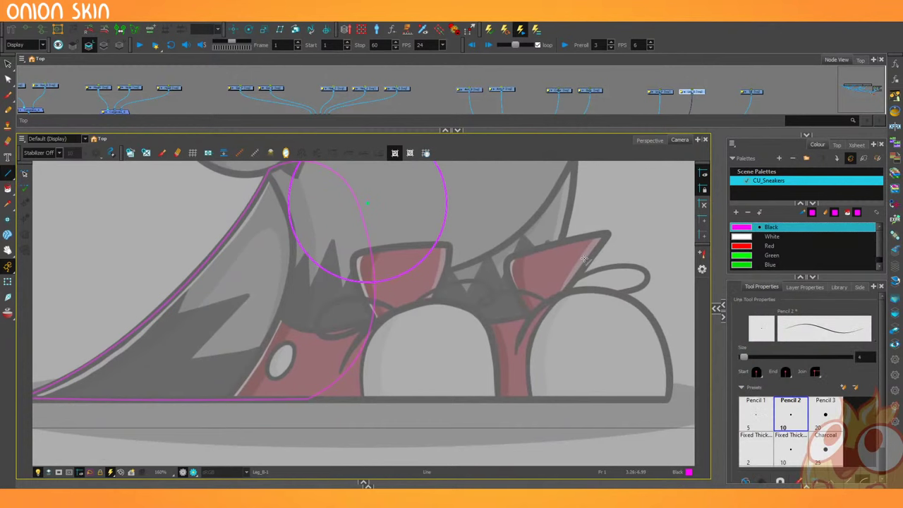
mouse_move(262, 406)
mouse_down()
mouse_move(318, 214)
mouse_move(335, 328)
mouse_move(342, 301)
mouse_up()
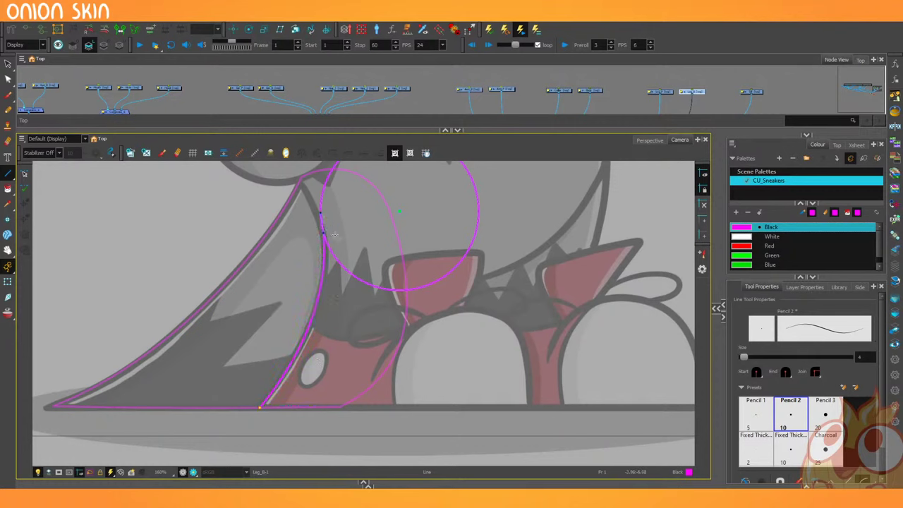
drag(224, 369, 95, 343)
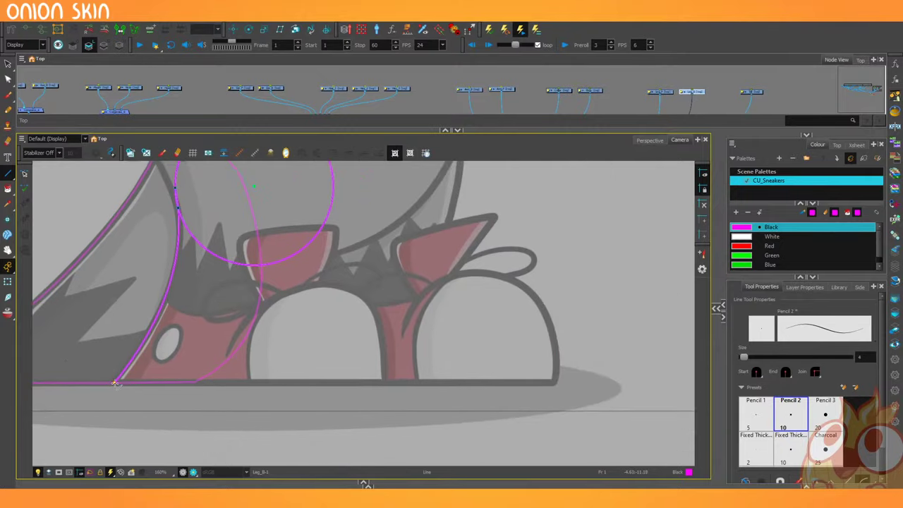
drag(115, 381, 388, 383)
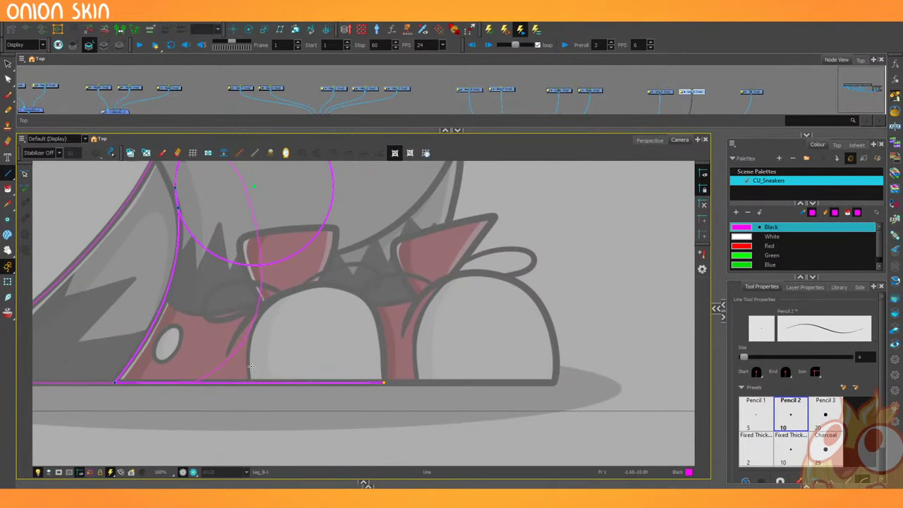
Draw a curved line for the shoe's upper edge from the back of the ankle to the top of the toe cap.
key(2)
drag(152, 261, 246, 315)
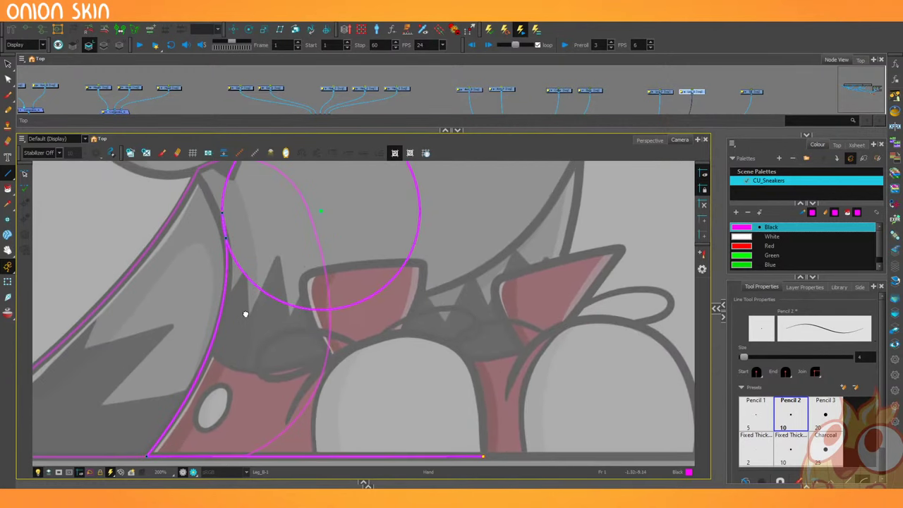
drag(129, 302, 138, 271)
mouse_move(129, 353)
mouse_down()
mouse_move(303, 434)
mouse_move(333, 417)
mouse_move(368, 285)
mouse_move(367, 293)
mouse_up()
drag(357, 442, 360, 430)
key(shift+x)
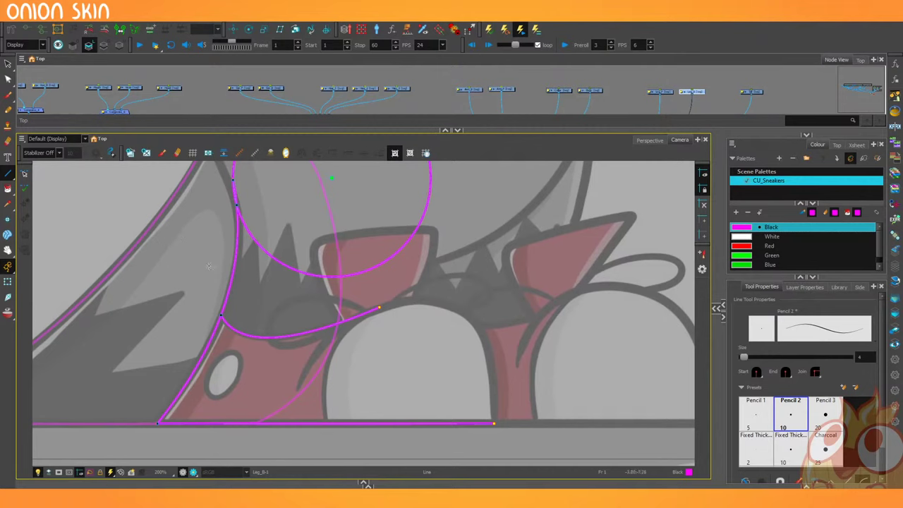
Select the Pencil tool and enter 100 in the Pencil 2 stroke properties for a line of uniform width.
drag(193, 331, 129, 287)
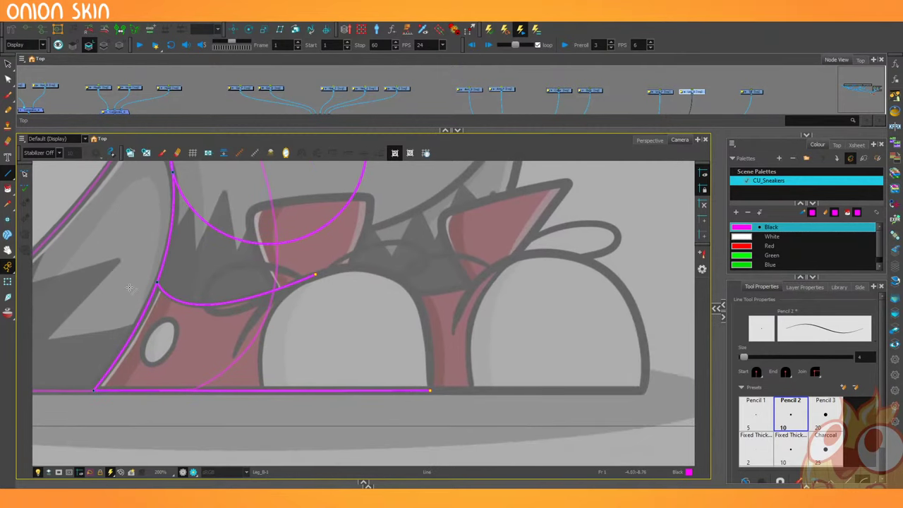
click(8, 109)
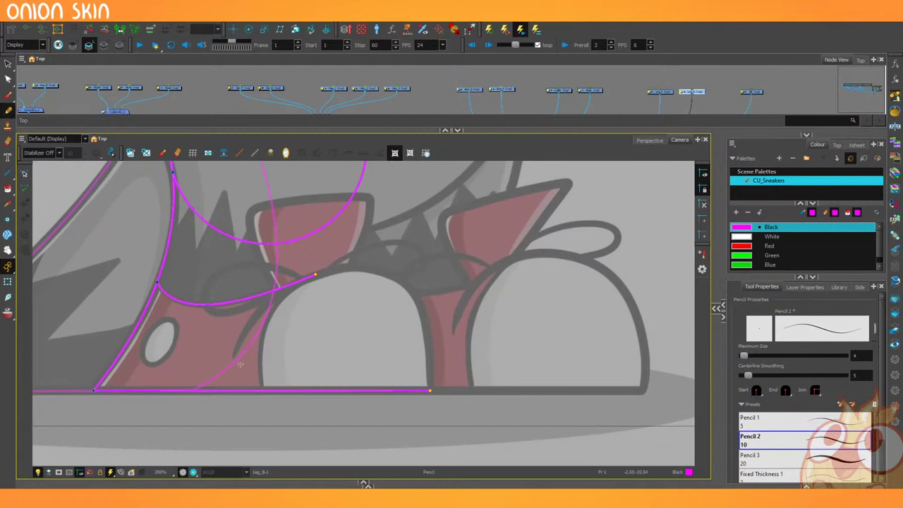
click(874, 328)
double_click(553, 118)
text(100)
key(Return)
click(587, 32)
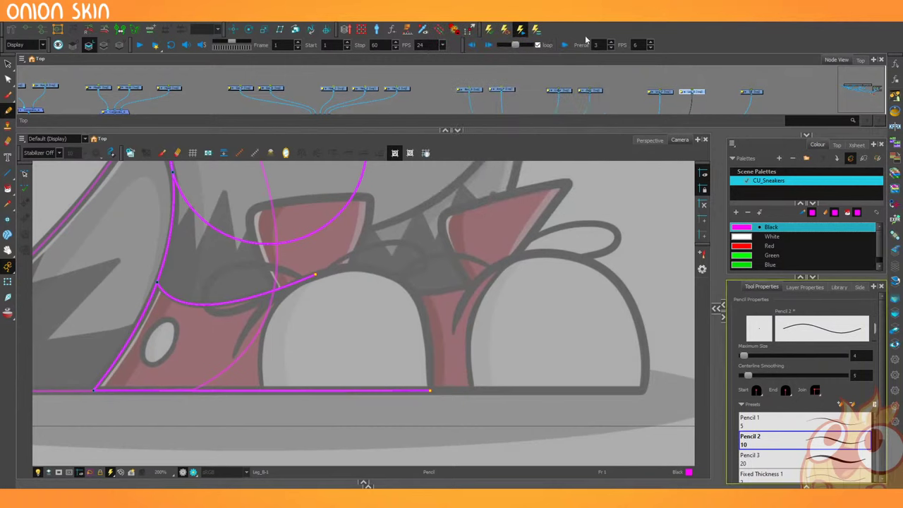
mouse_move(379, 308)
mouse_down()
mouse_move(335, 357)
mouse_move(240, 332)
mouse_up()
key(ctrl+z)
key(2)
key(2)
key(2)
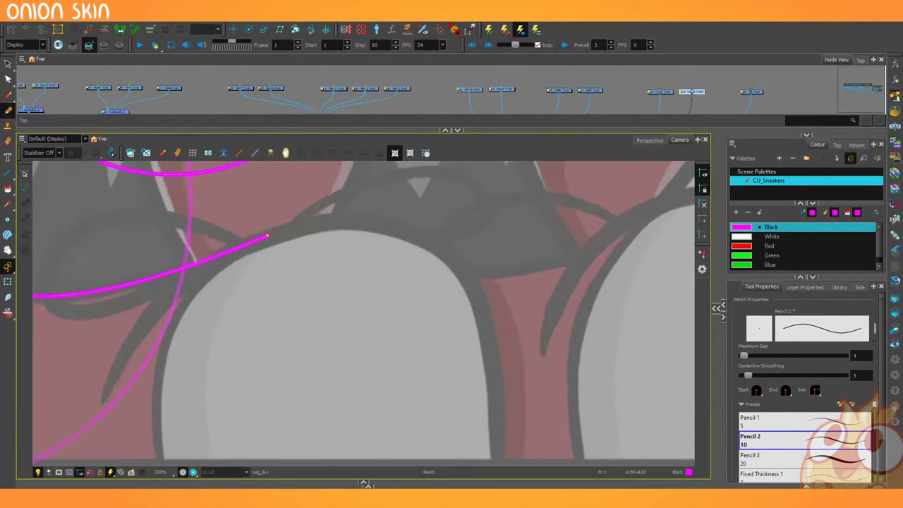
key(2)
mouse_move(218, 203)
mouse_down()
mouse_move(256, 307)
mouse_move(240, 317)
mouse_up()
key(ctrl+z)
key(1)
key(1)
key(1)
key(2)
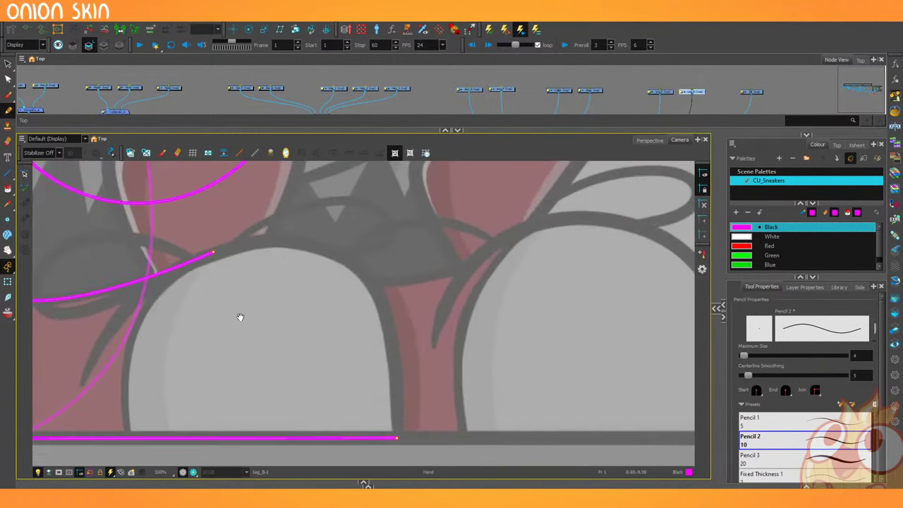
drag(399, 424, 386, 310)
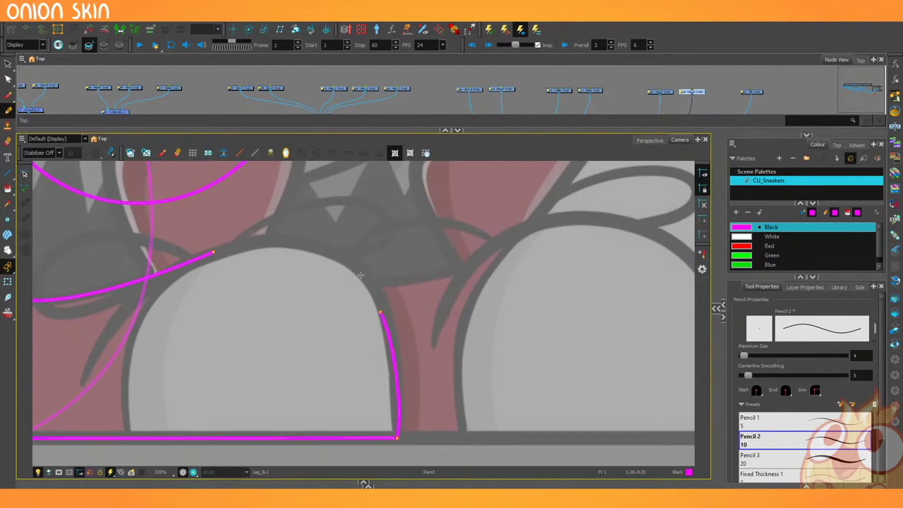
key(ctrl+z)
Trace the toe cap's top and front edge down to the sole line and adjust its contour to match the reference.
mouse_move(212, 252)
mouse_down()
mouse_move(274, 241)
mouse_move(351, 262)
mouse_up()
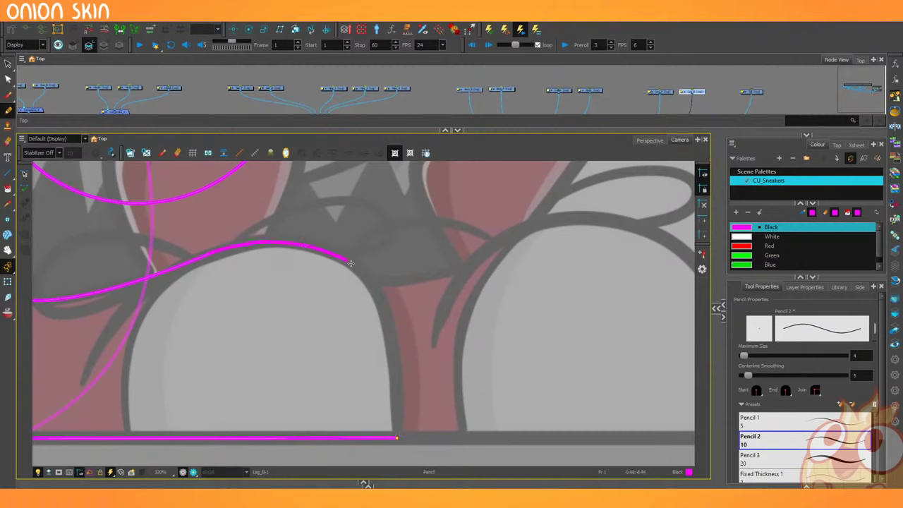
drag(393, 395, 394, 437)
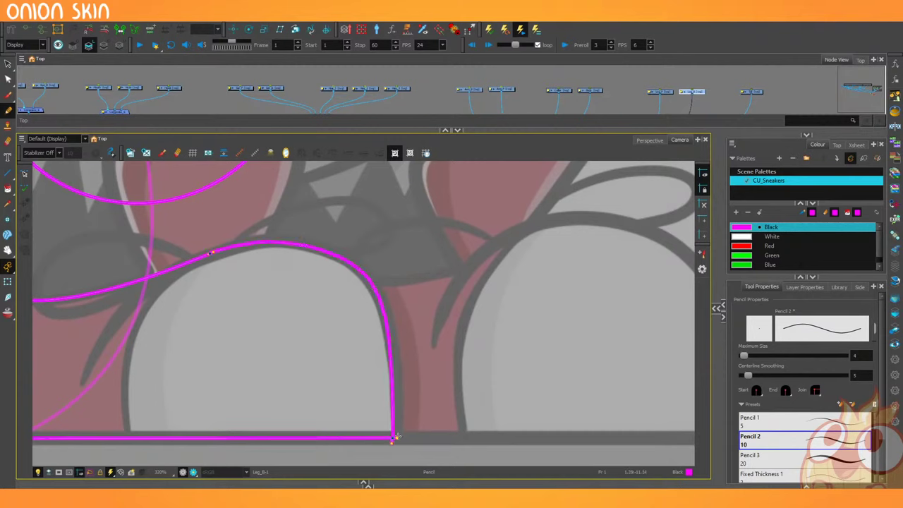
click(8, 78)
click(382, 312)
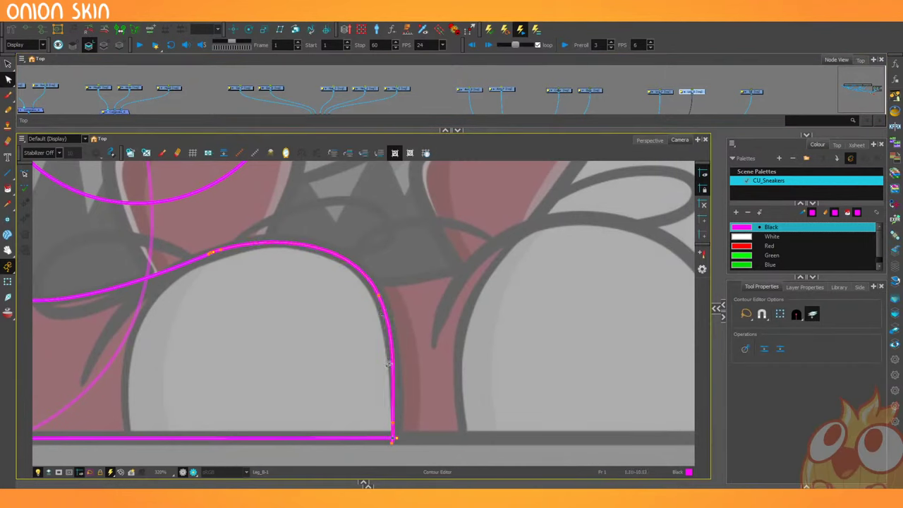
drag(379, 297, 380, 299)
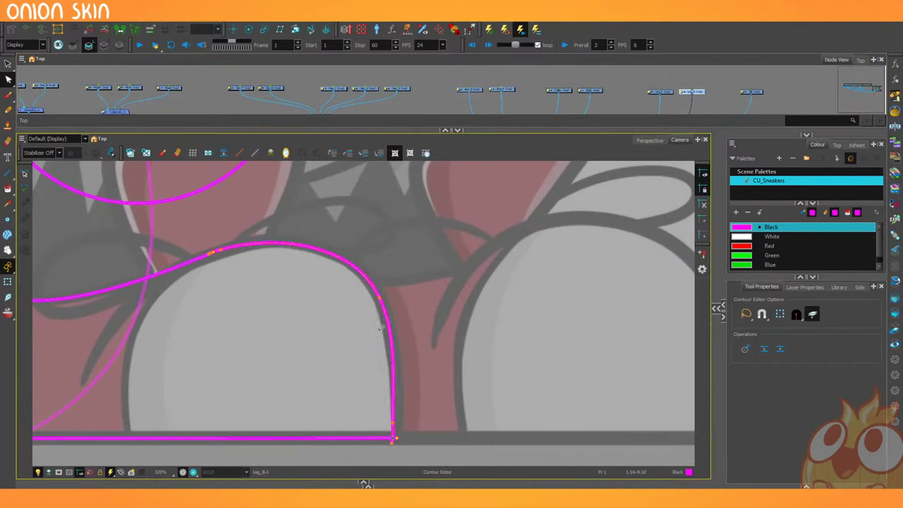
click(389, 455)
Draw the toe cap's curved back edge from the end of the shoe's upper line down to the sole.
drag(116, 324, 205, 314)
click(8, 172)
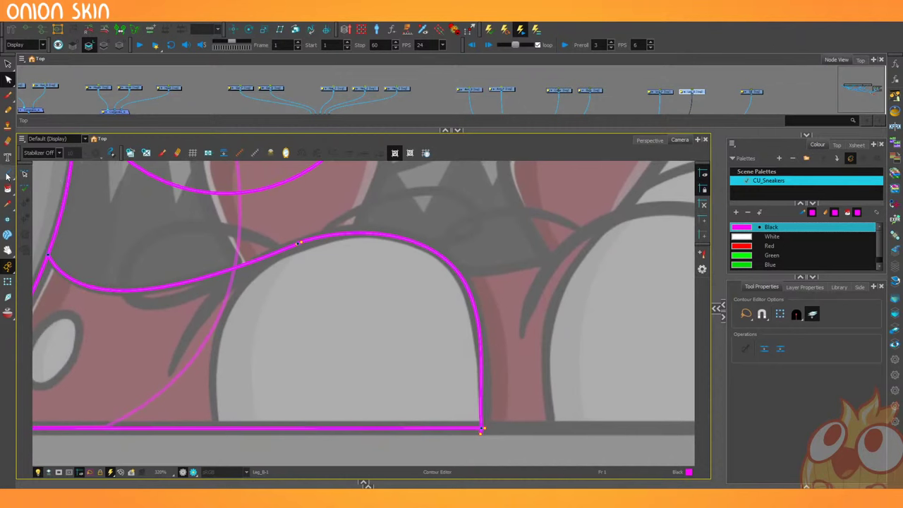
mouse_move(300, 244)
mouse_down()
mouse_move(222, 430)
mouse_move(191, 297)
mouse_up()
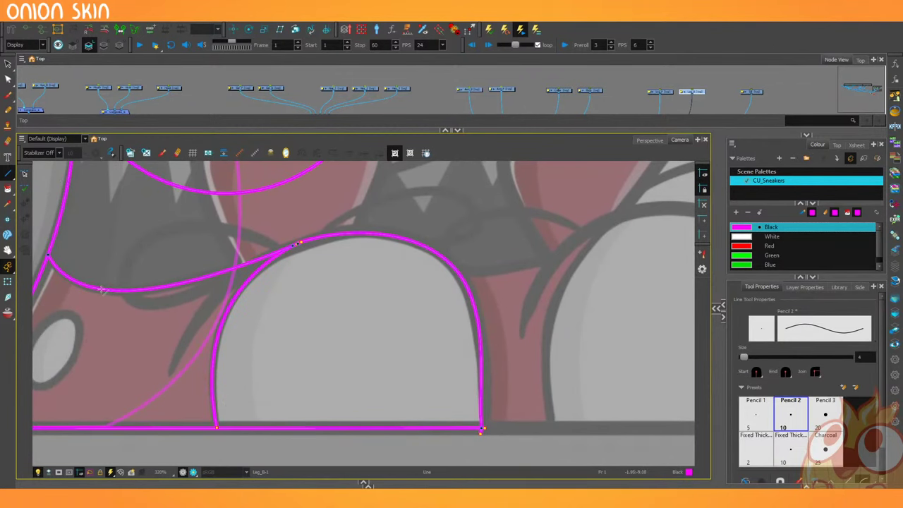
Draw an ellipse over the white spot at the shoe's ankle, then rotate and resize it to match the tilted reference shape.
drag(114, 332, 174, 354)
mouse_move(85, 304)
mouse_down()
mouse_move(182, 335)
mouse_move(241, 325)
mouse_up()
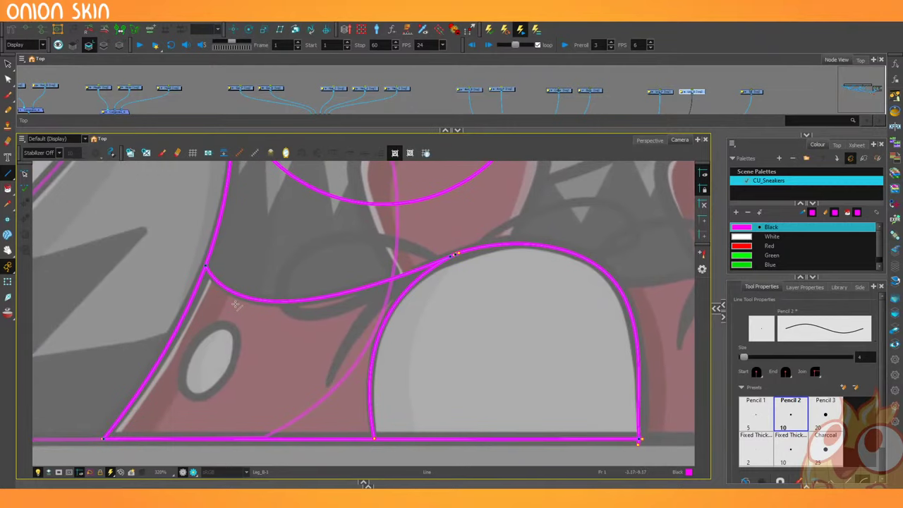
click(8, 173)
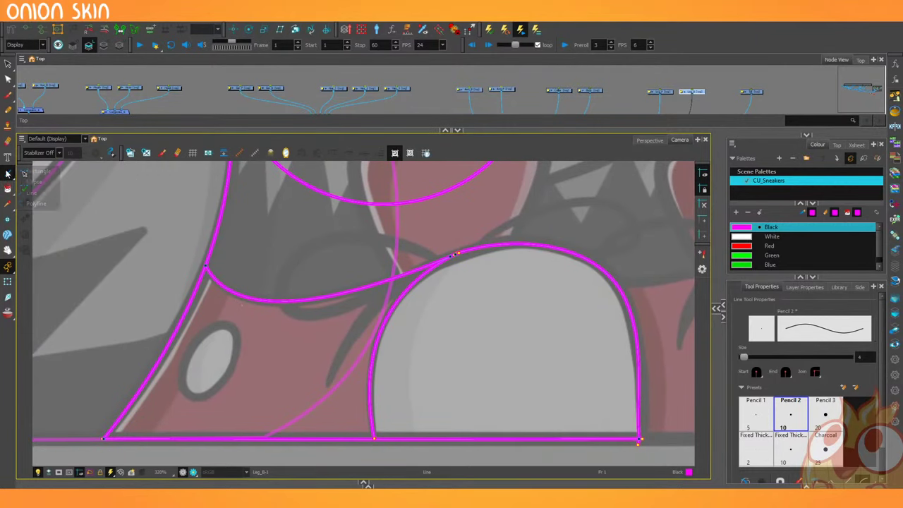
click(31, 185)
mouse_move(210, 361)
mouse_down()
mouse_move(219, 394)
mouse_move(229, 397)
mouse_up()
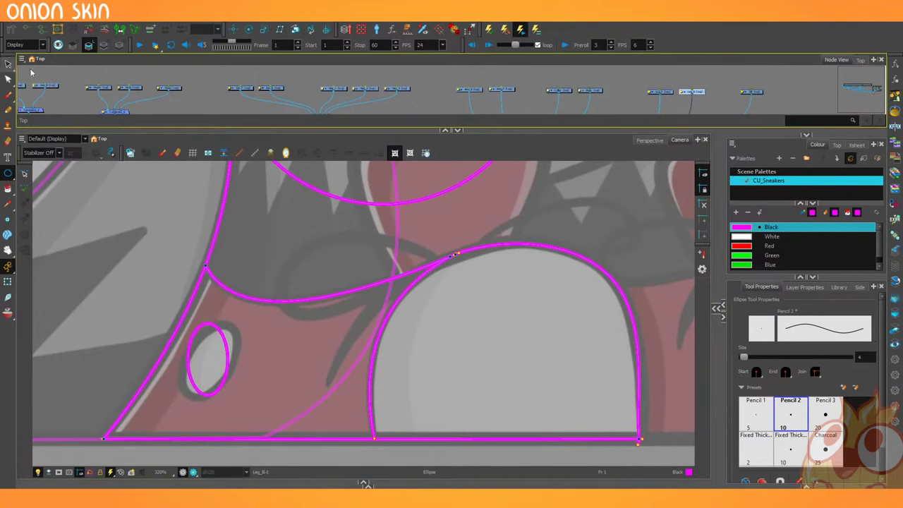
click(7, 63)
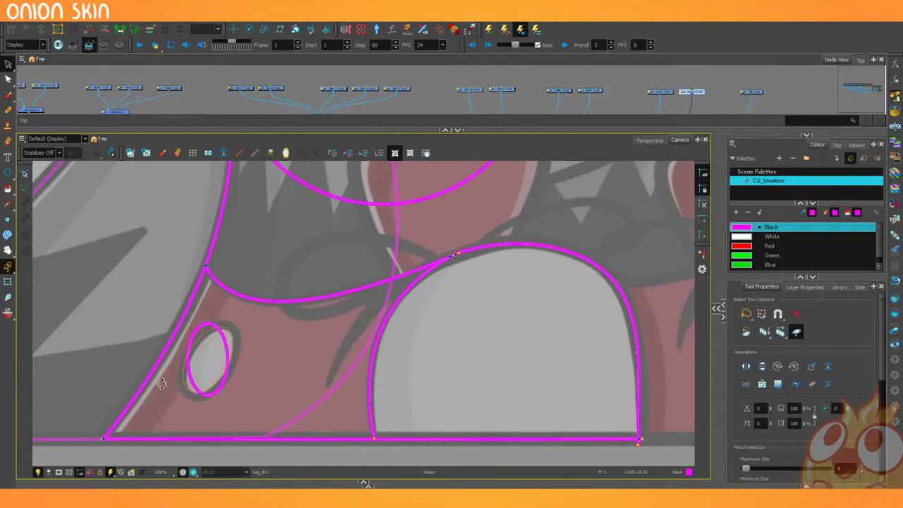
click(187, 359)
drag(231, 396, 235, 399)
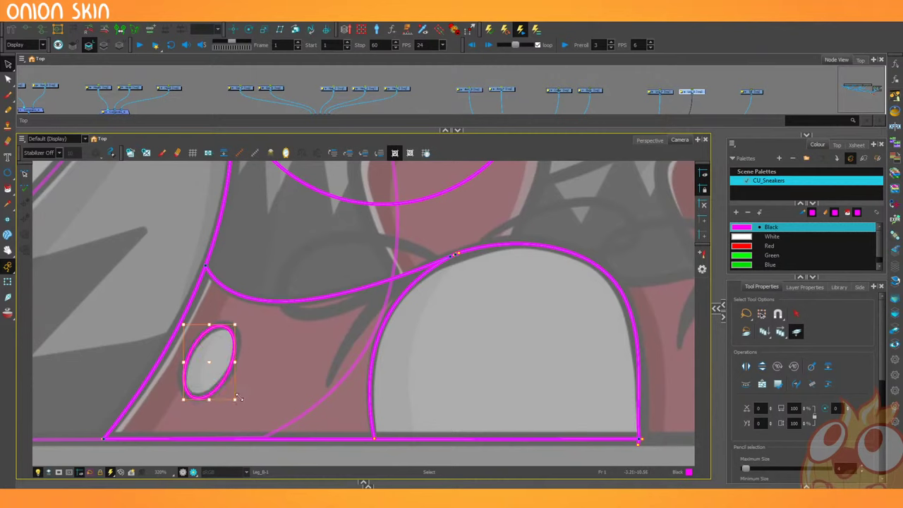
drag(177, 324, 179, 316)
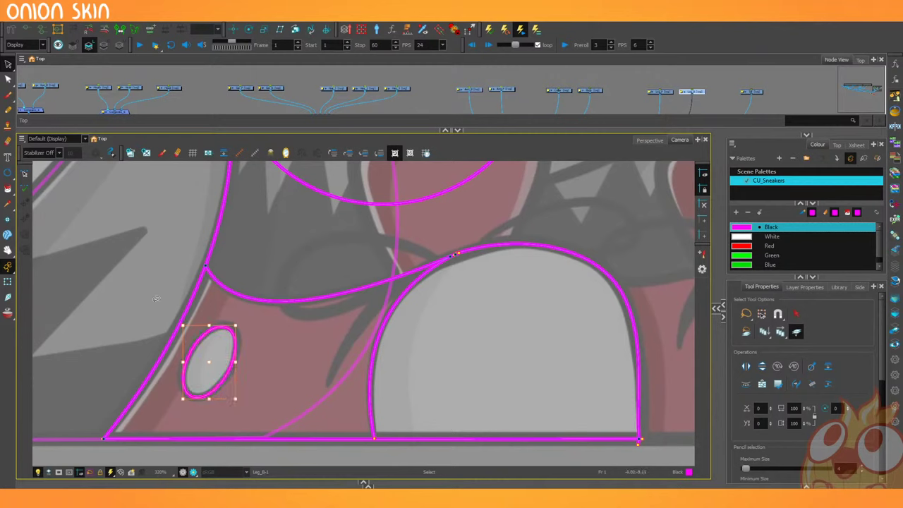
click(154, 287)
click(9, 80)
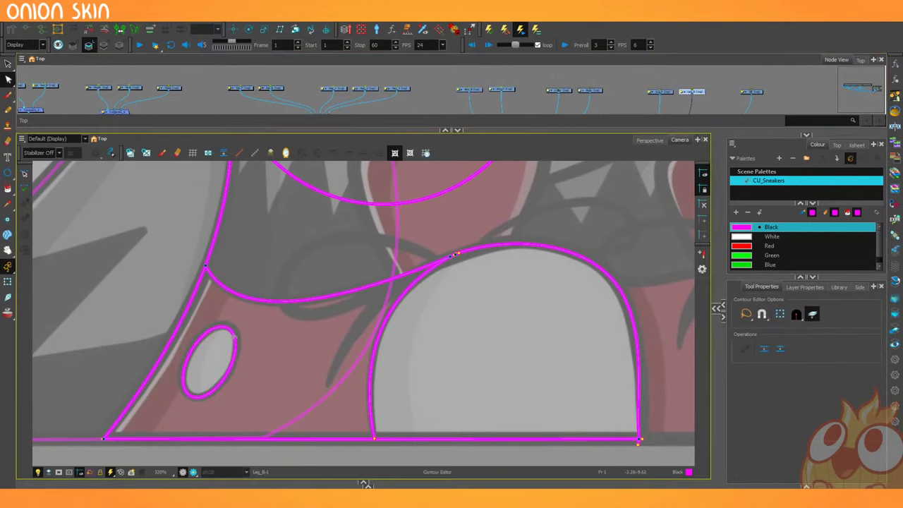
click(232, 329)
key(ctrl+z)
key(ctrl+z)
click(213, 357)
key(1)
key(1)
key(1)
drag(182, 275, 146, 328)
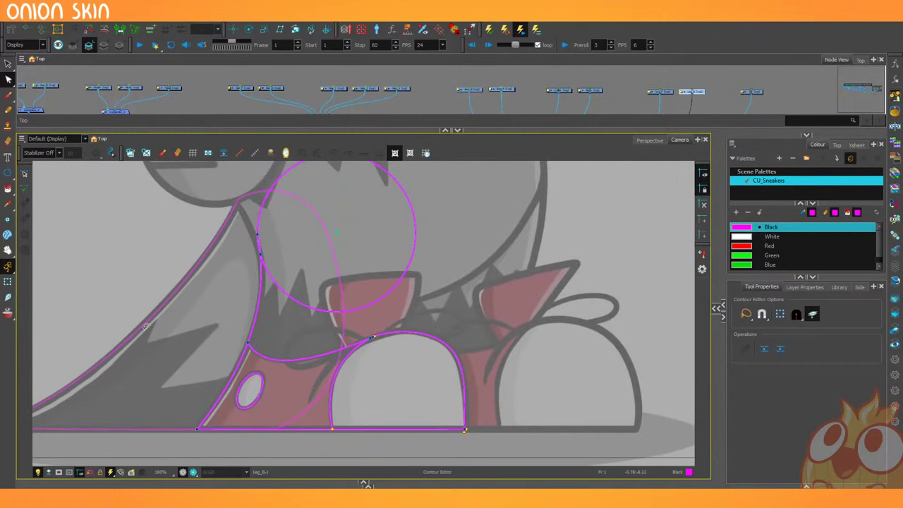
scroll(121, 267, down, 3)
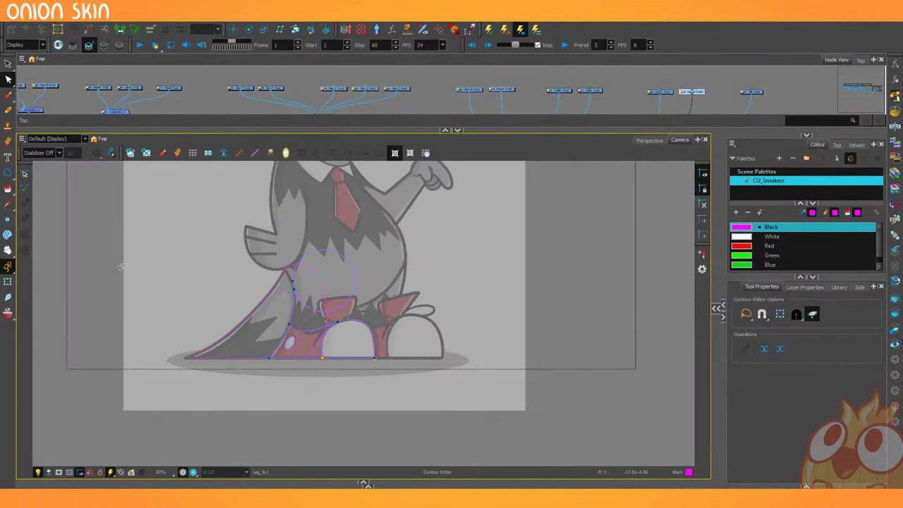
scroll(121, 266, up, 4)
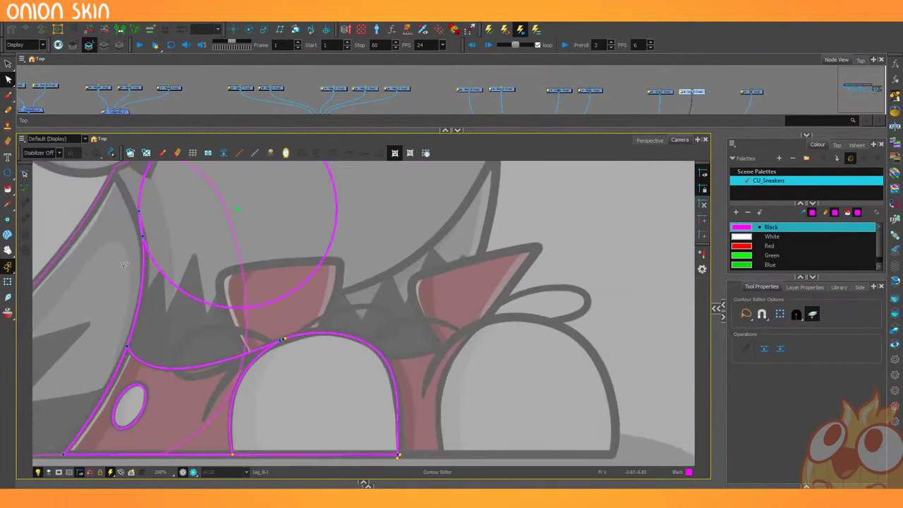
scroll(125, 264, up, 1)
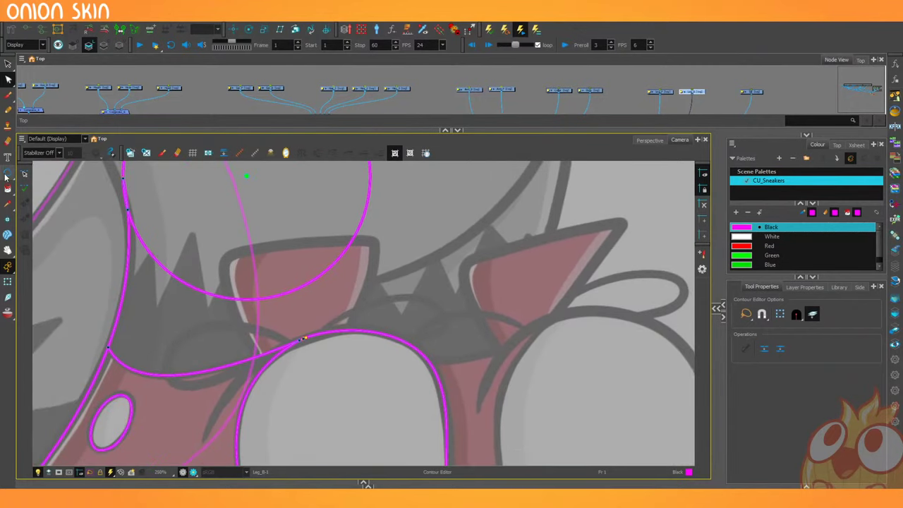
click(6, 175)
scroll(109, 296, down, 4)
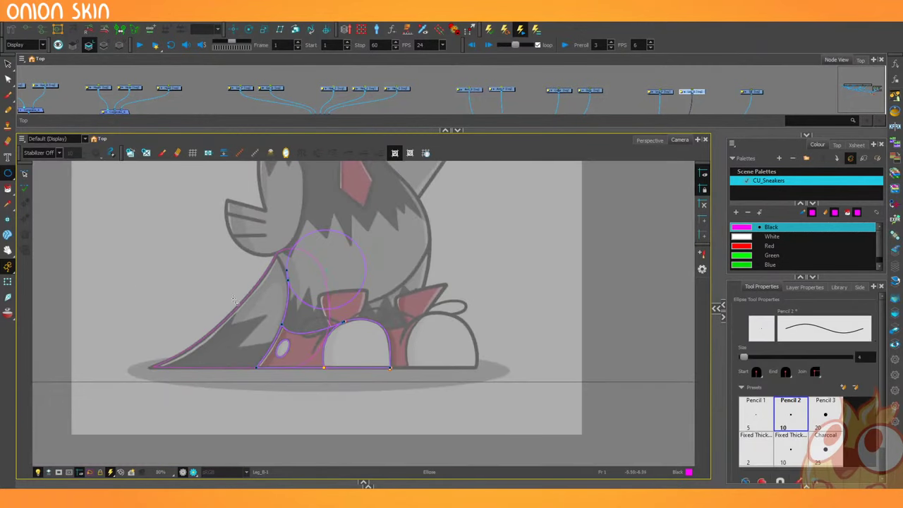
key(2)
key(2)
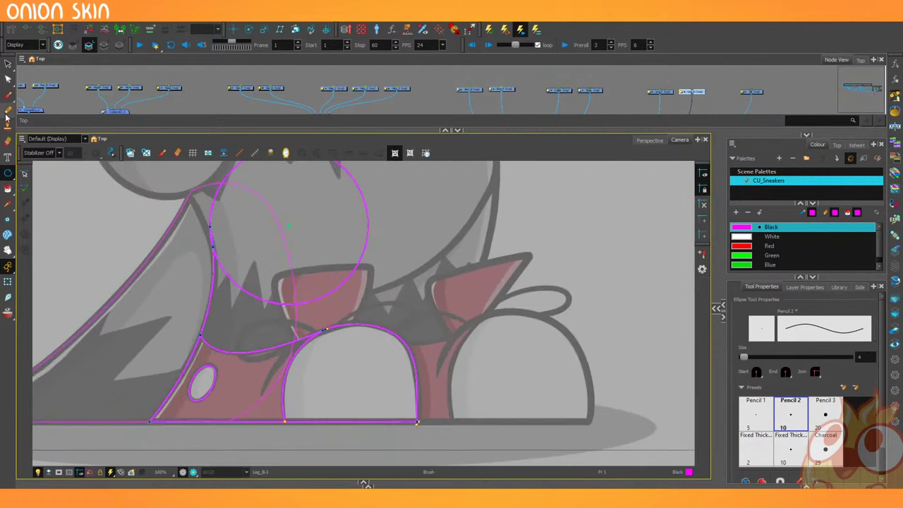
key(2)
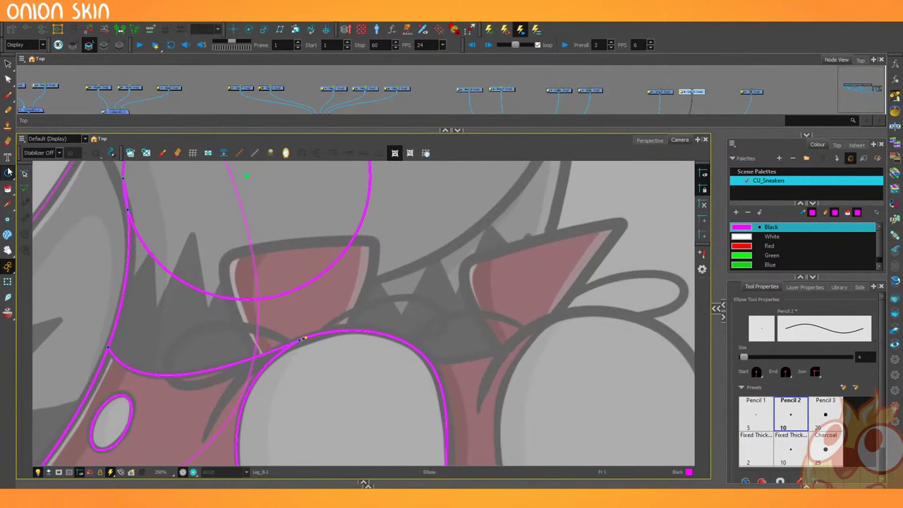
Try to draw the front edge of the shoe's tongue with a freehand pencil stroke and a straight line.
click(7, 177)
click(24, 193)
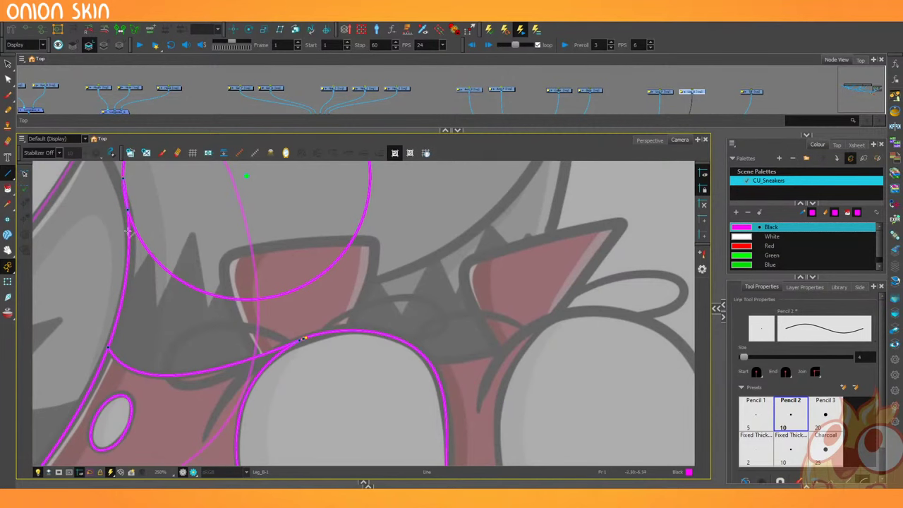
key(2)
key(2)
drag(173, 290, 237, 287)
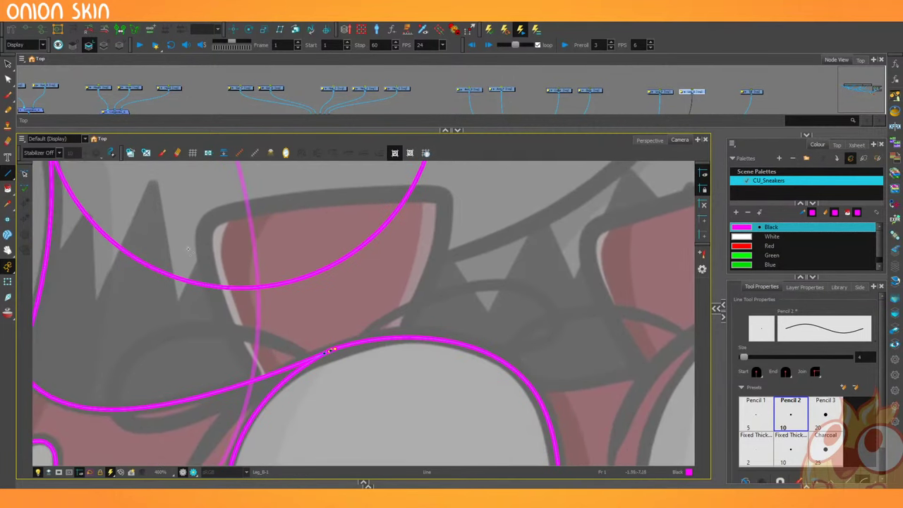
drag(200, 242, 202, 272)
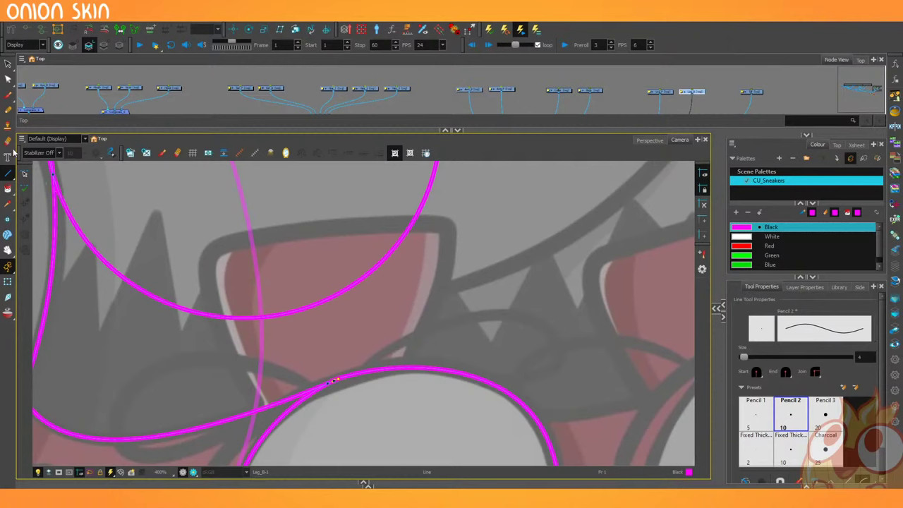
click(7, 110)
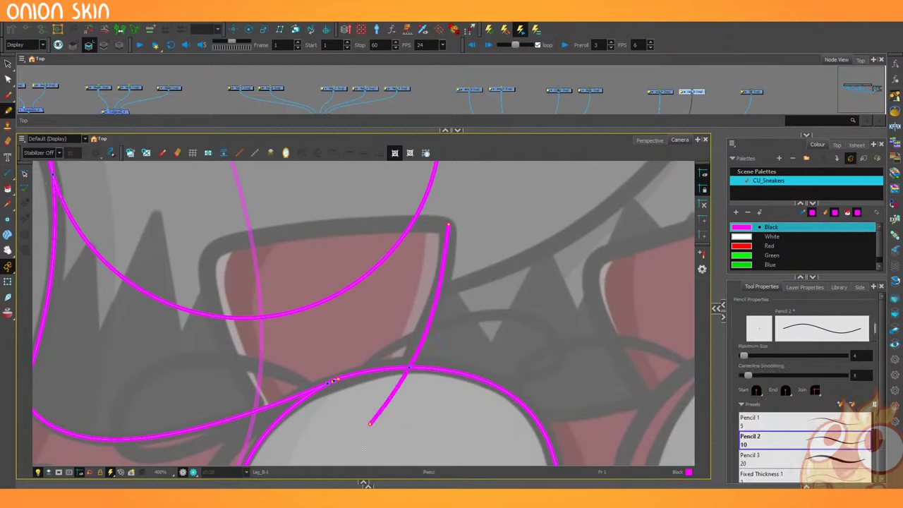
key(alt+backslash)
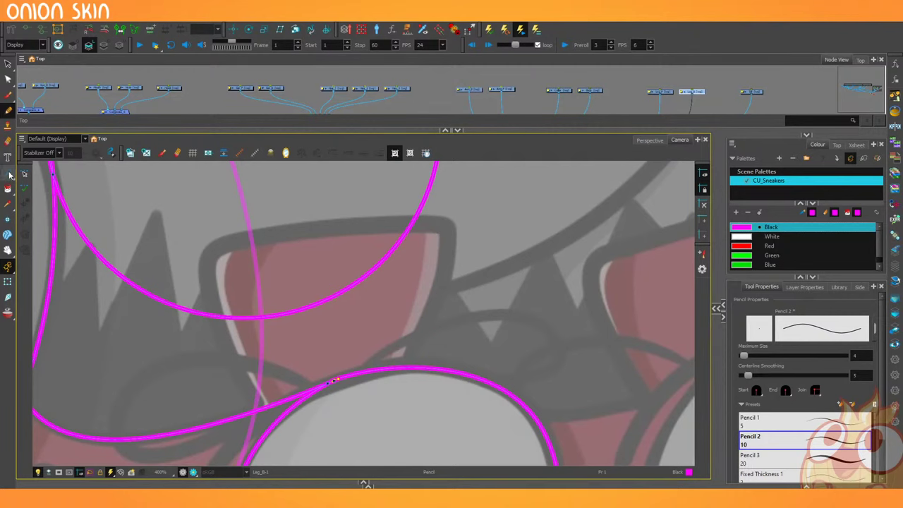
drag(447, 193, 388, 407)
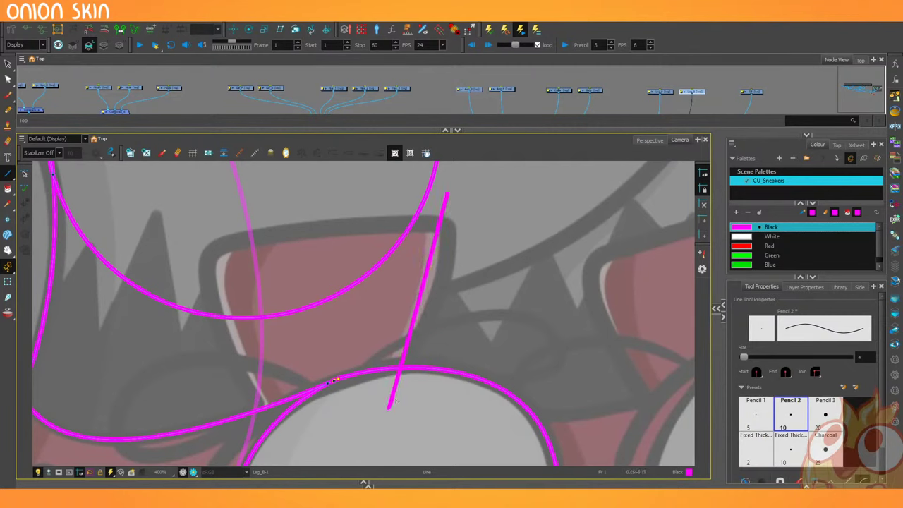
key(ctrl+z)
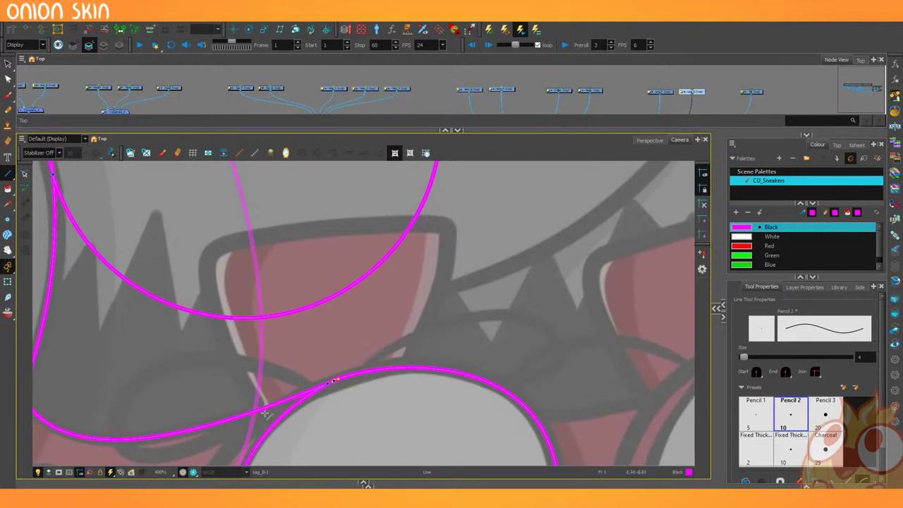
Draw the tongue outline with the Line tool, bending the back, top and front edges to follow the reference.
drag(265, 419, 209, 274)
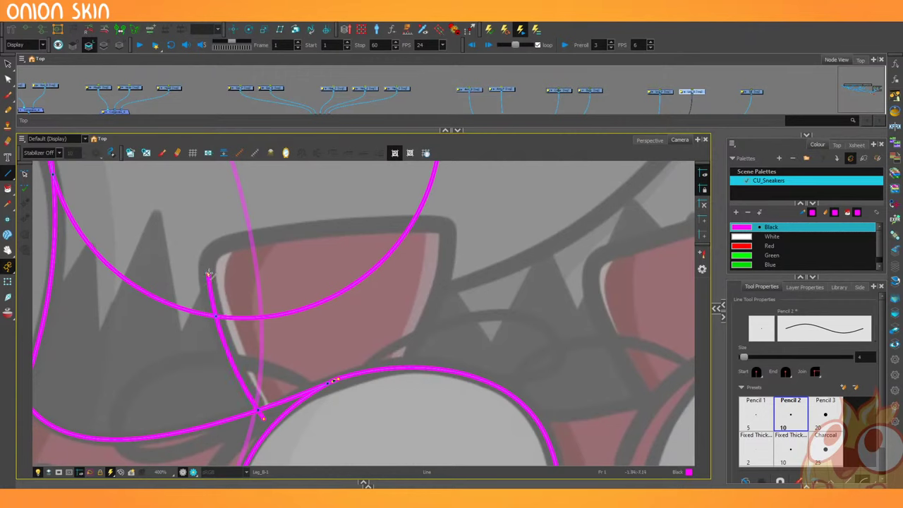
mouse_move(208, 274)
mouse_down()
mouse_move(236, 243)
mouse_move(203, 257)
mouse_move(329, 226)
mouse_move(443, 226)
mouse_move(448, 243)
mouse_up()
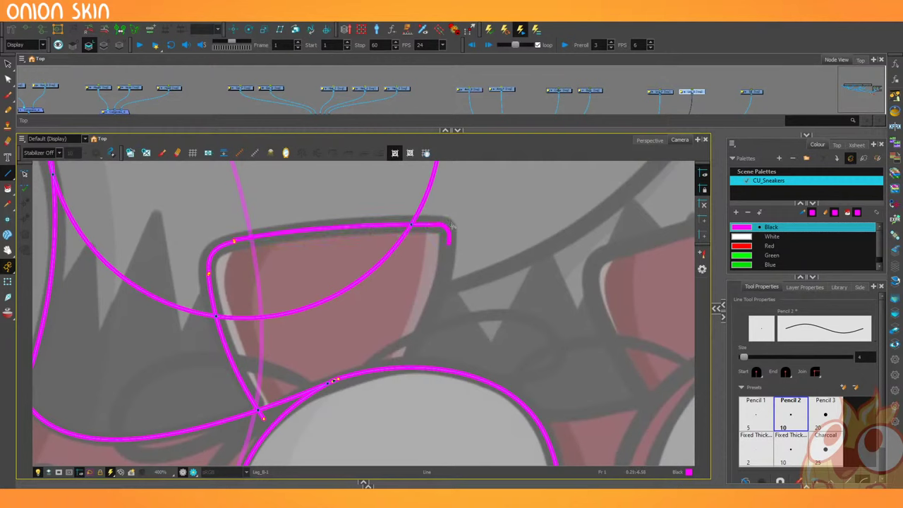
drag(449, 243, 410, 361)
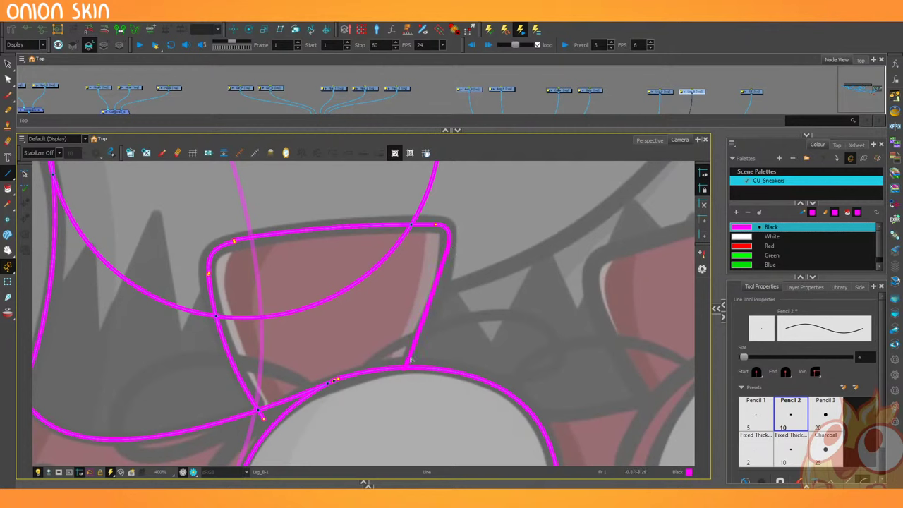
Select the tongue's outline strokes together and merge them into a single pencil line.
click(8, 63)
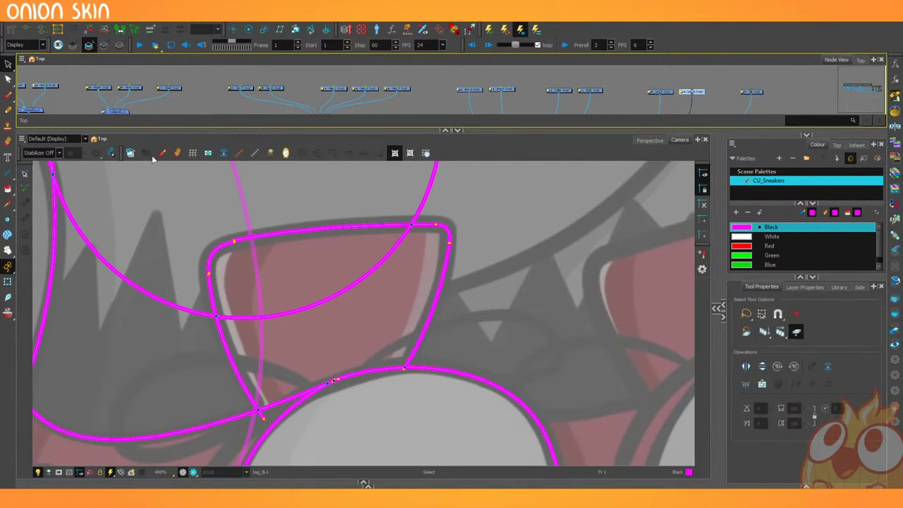
click(238, 227)
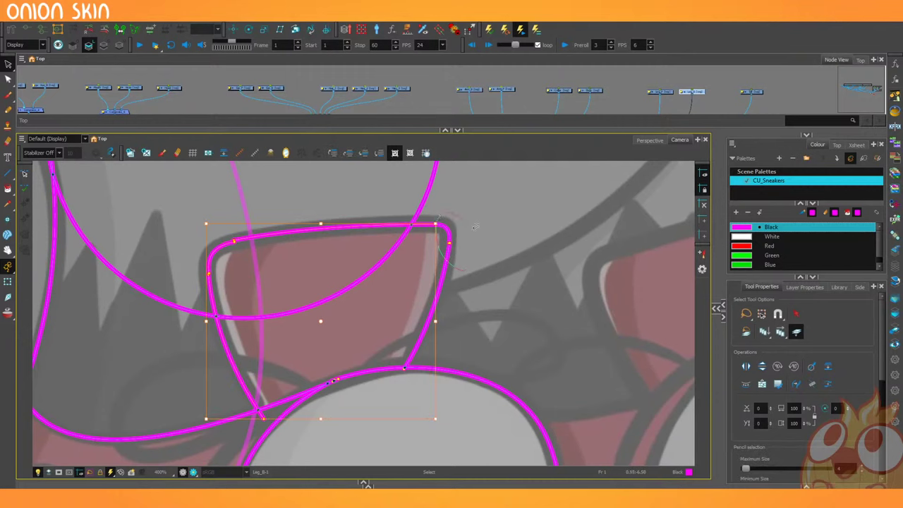
shift+click(446, 255)
click(812, 385)
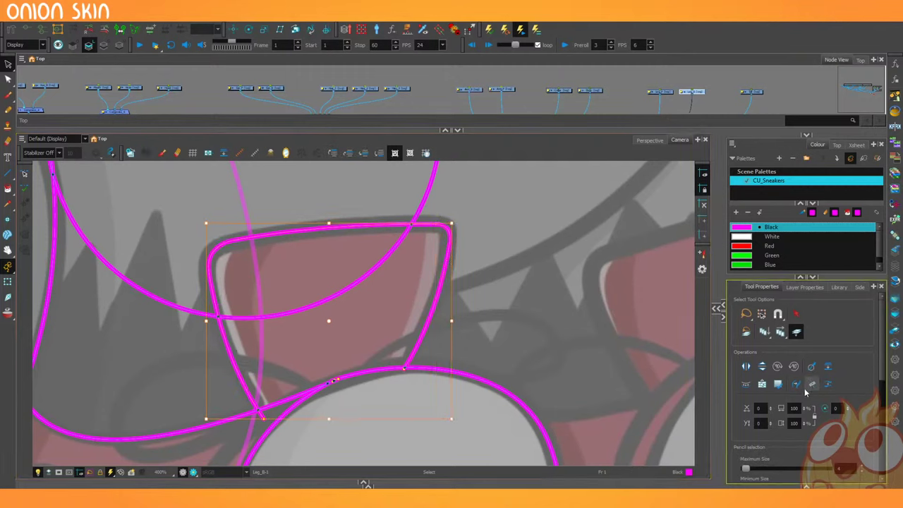
click(173, 359)
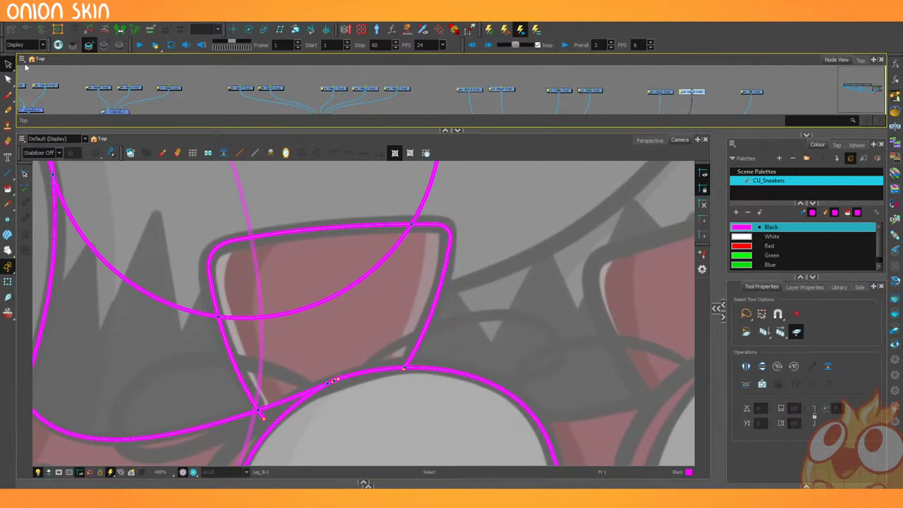
Cut off the end of the tongue's back edge that overshoots the shoe's upper line.
click(10, 65)
click(41, 74)
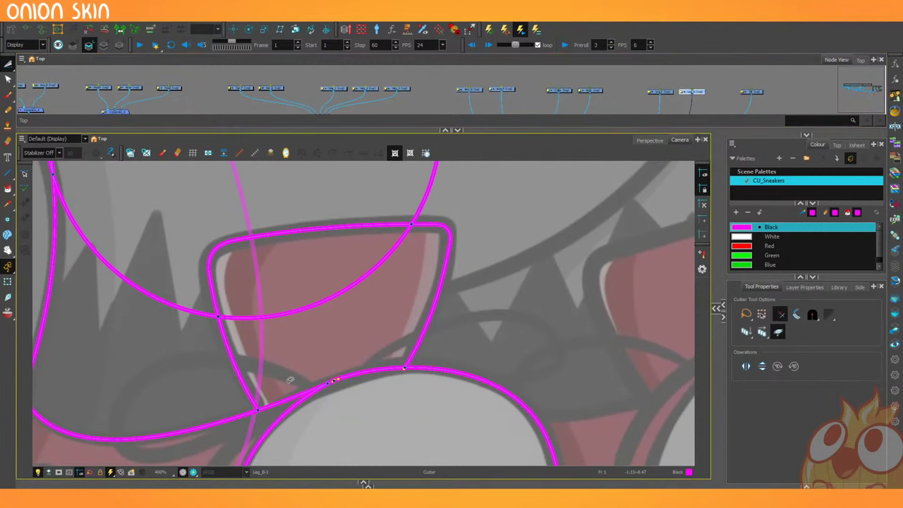
scroll(151, 231, down, 4)
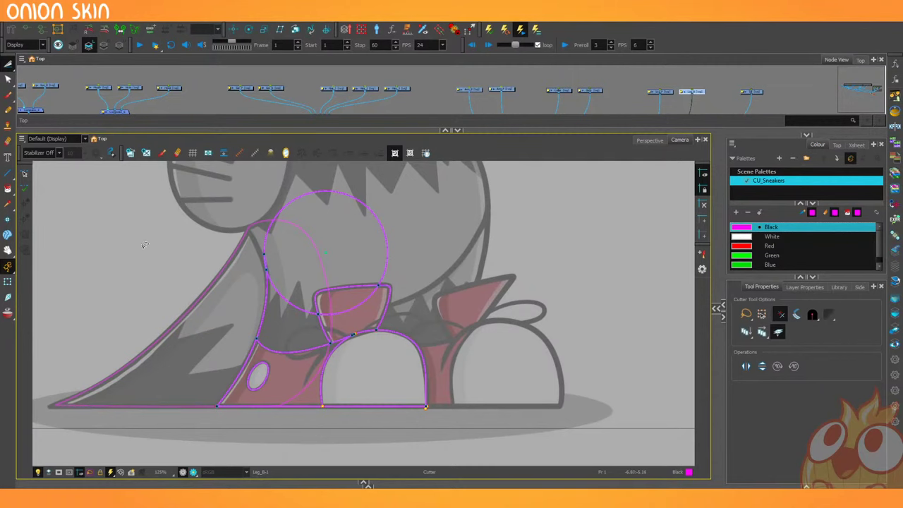
Draw the front lace loop with the Pencil tool, from the tongue's base around to the toe cap's top edge.
key(2)
key(2)
drag(128, 263, 129, 215)
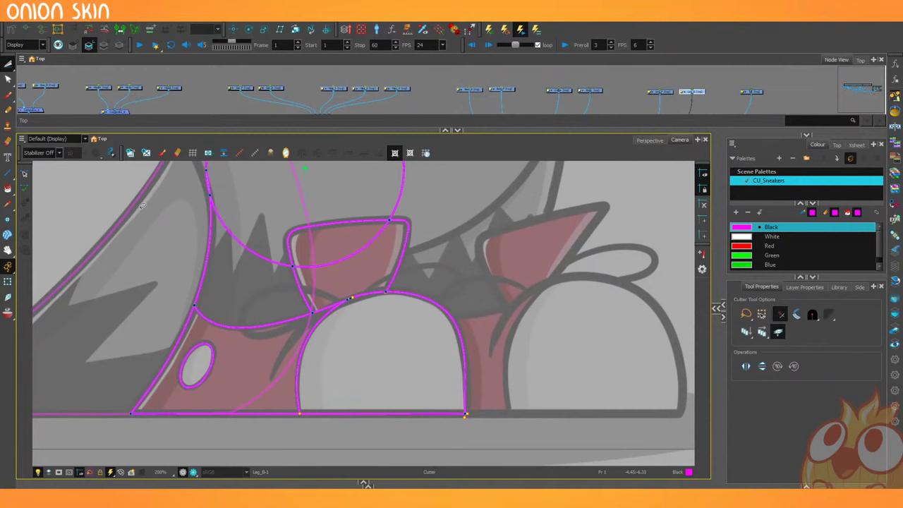
scroll(141, 205, up, 2)
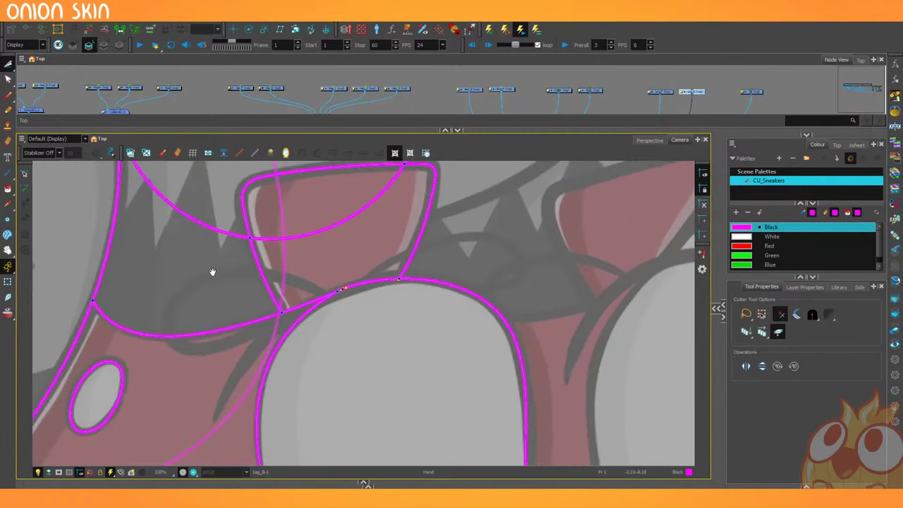
drag(211, 270, 213, 261)
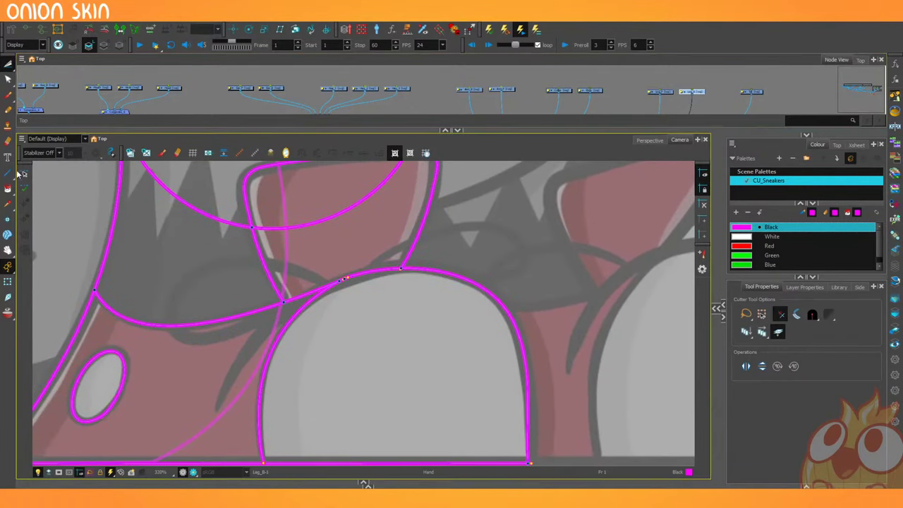
click(8, 110)
drag(257, 288, 213, 333)
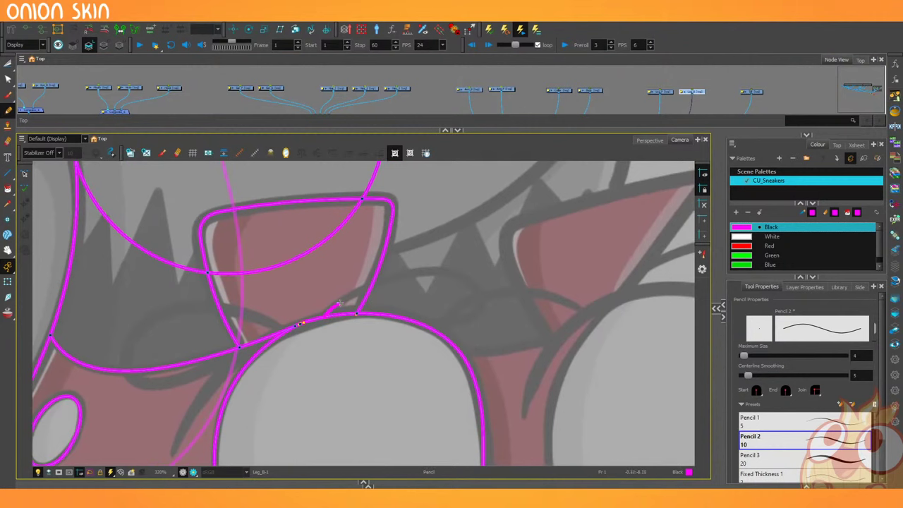
drag(483, 306, 401, 329)
drag(59, 383, 193, 139)
Draw the back lace loop behind the toe cap and the loose lace end hanging below it.
drag(164, 256, 192, 343)
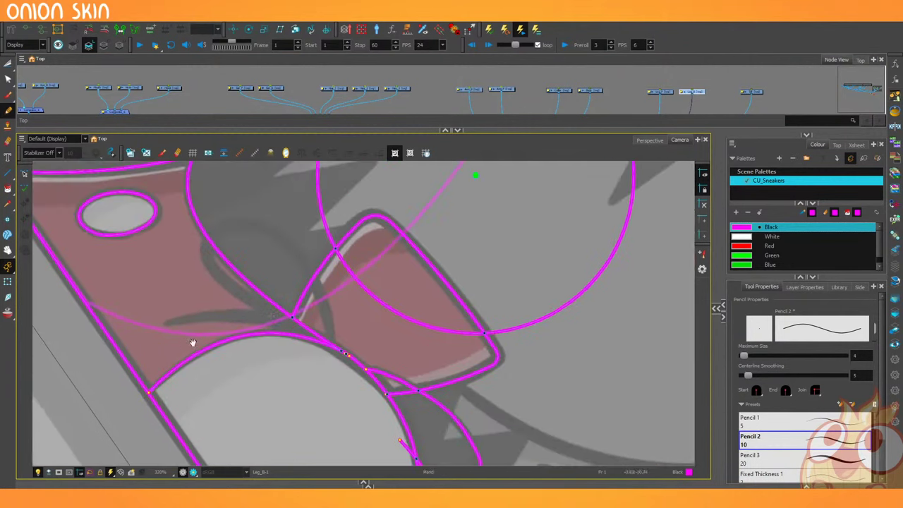
drag(205, 239, 331, 376)
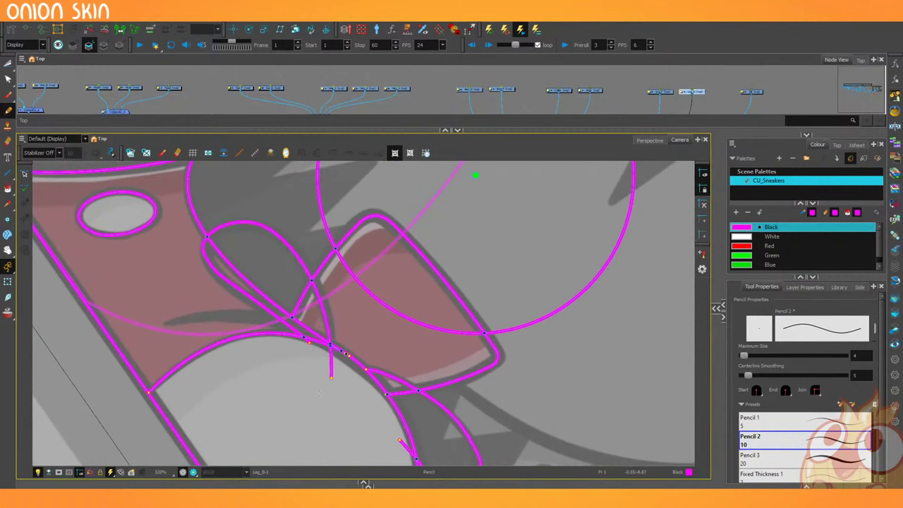
drag(118, 317, 105, 275)
mouse_move(104, 279)
mouse_down()
mouse_move(167, 244)
mouse_move(265, 256)
mouse_move(319, 306)
mouse_up()
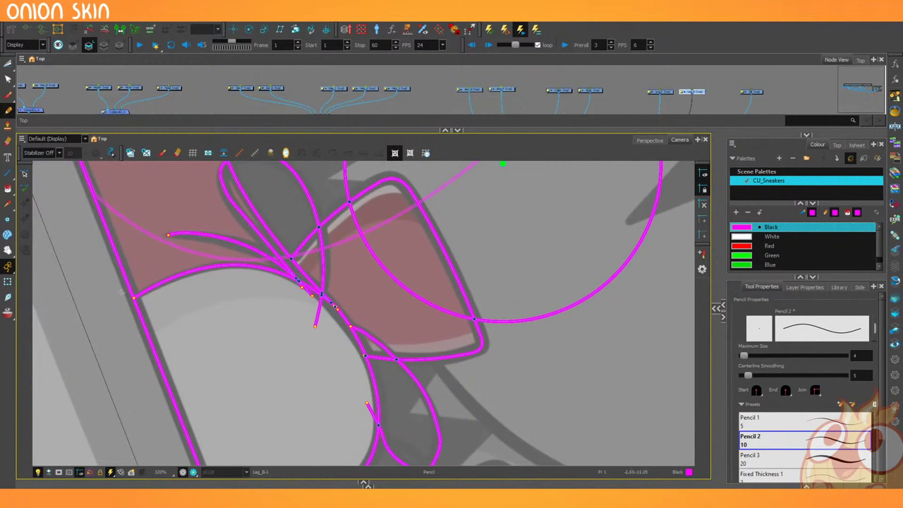
key(ctrl+z)
mouse_move(123, 302)
mouse_down()
mouse_move(270, 445)
mouse_move(310, 455)
mouse_up()
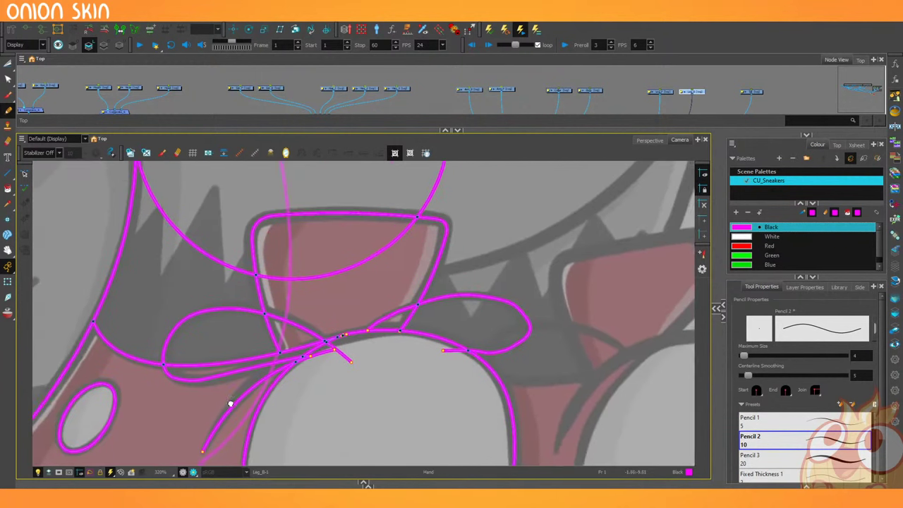
drag(230, 403, 172, 374)
Adjust the front lace loop's contour so its upper curve follows the reference.
click(8, 79)
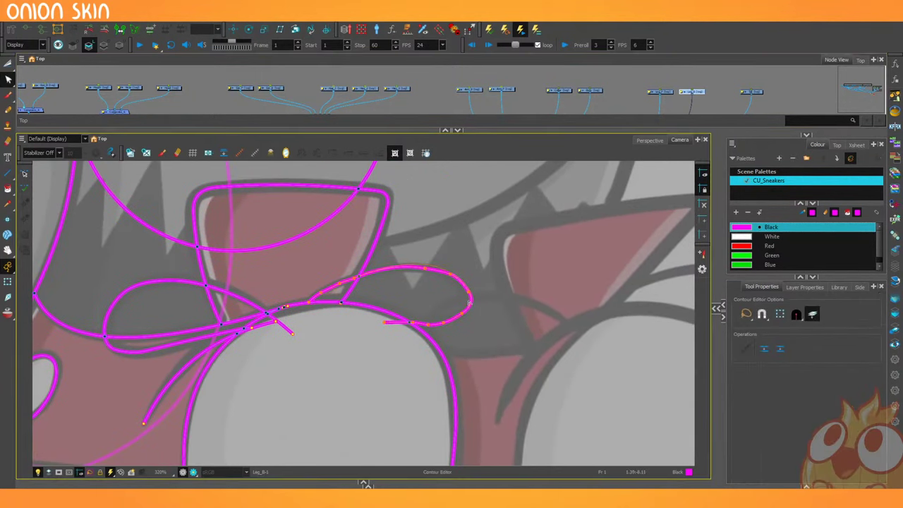
click(466, 293)
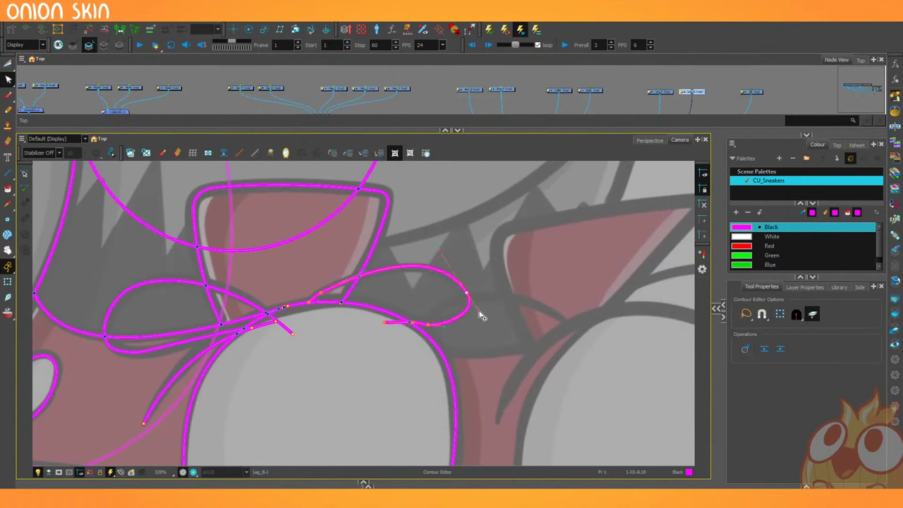
drag(437, 245, 437, 253)
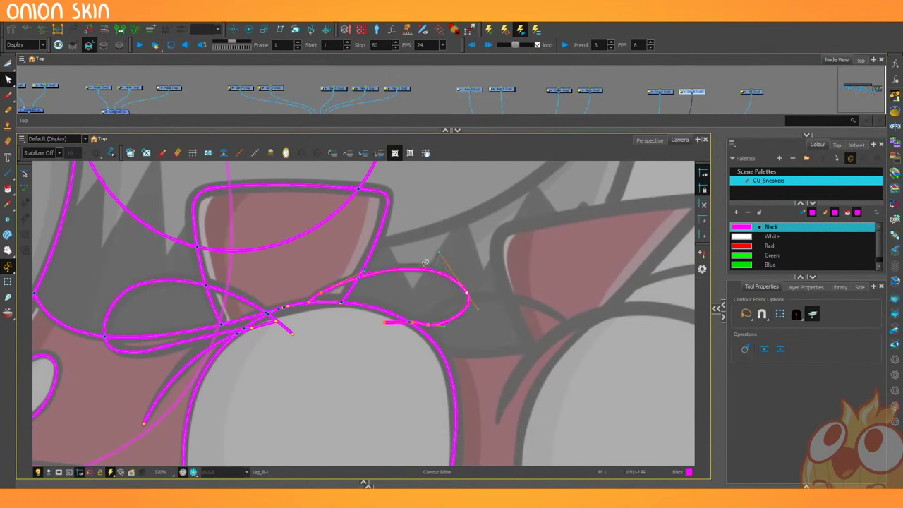
click(413, 323)
click(407, 326)
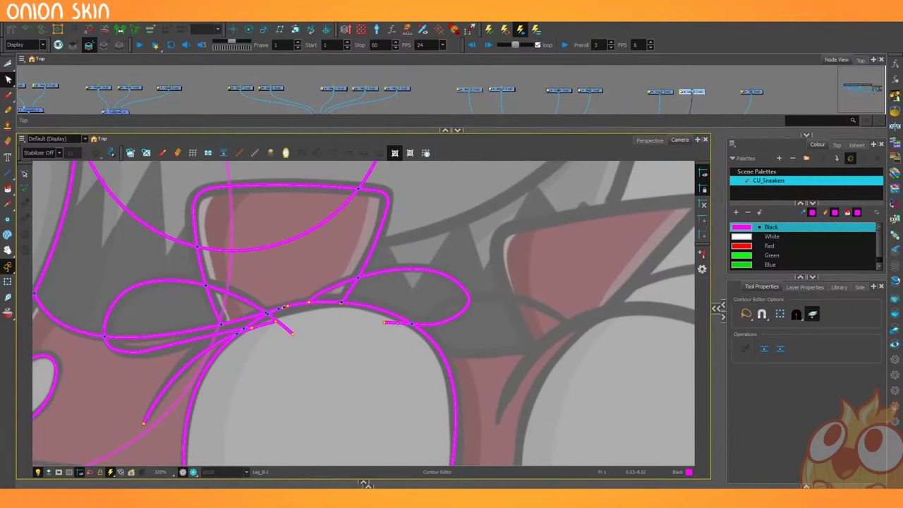
Cut off the overshooting ends of the lace loops and the loose lace end inside the toe cap.
scroll(397, 323, down, 3)
drag(145, 353, 182, 297)
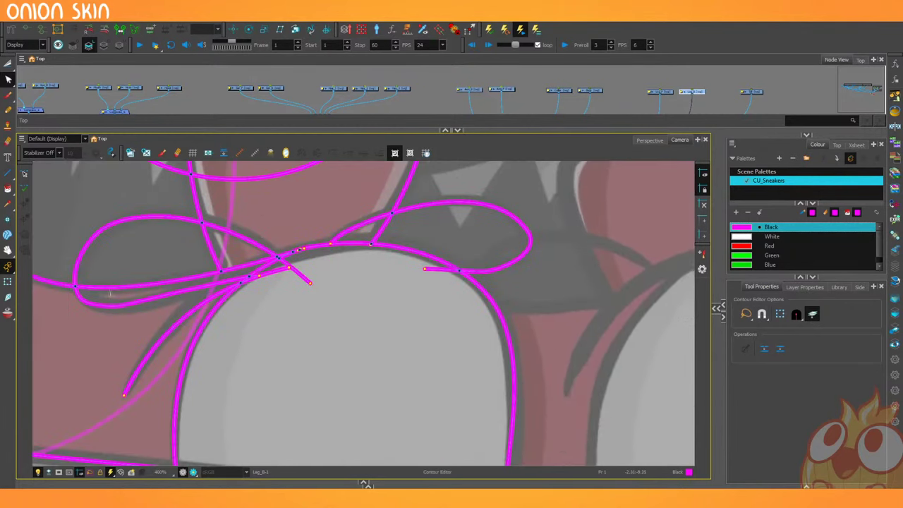
drag(121, 306, 120, 346)
click(9, 64)
click(285, 277)
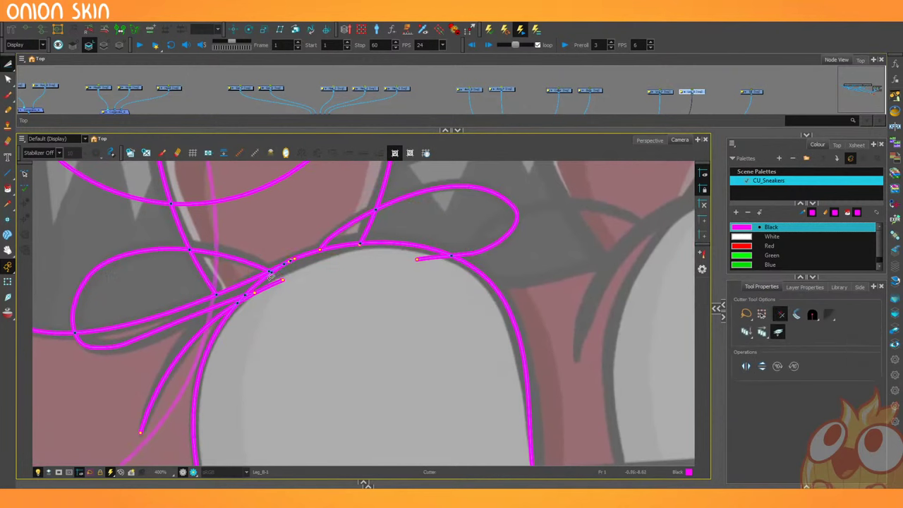
click(251, 294)
click(416, 258)
Cut away the part of the leg circle that crosses the inside of the tongue.
key(1)
key(1)
key(1)
drag(143, 235, 146, 159)
key(2)
key(2)
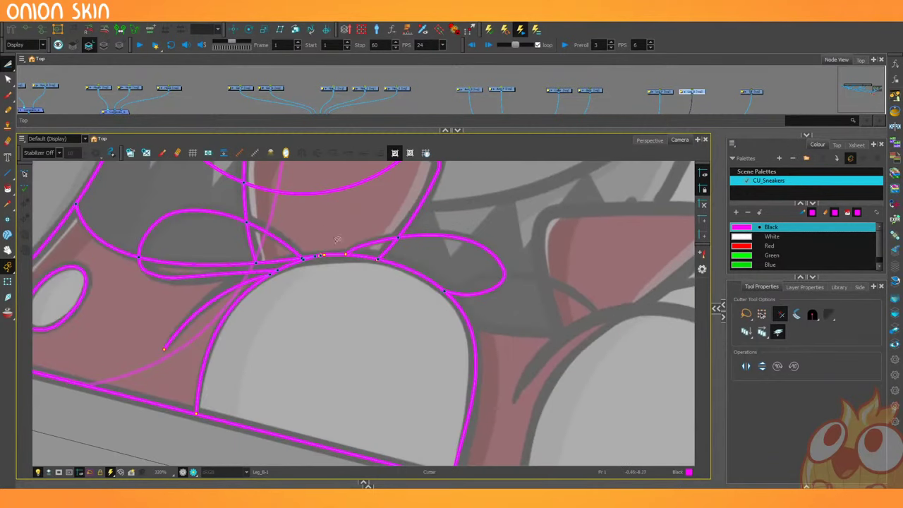
scroll(111, 259, down, 3)
scroll(115, 281, up, 2)
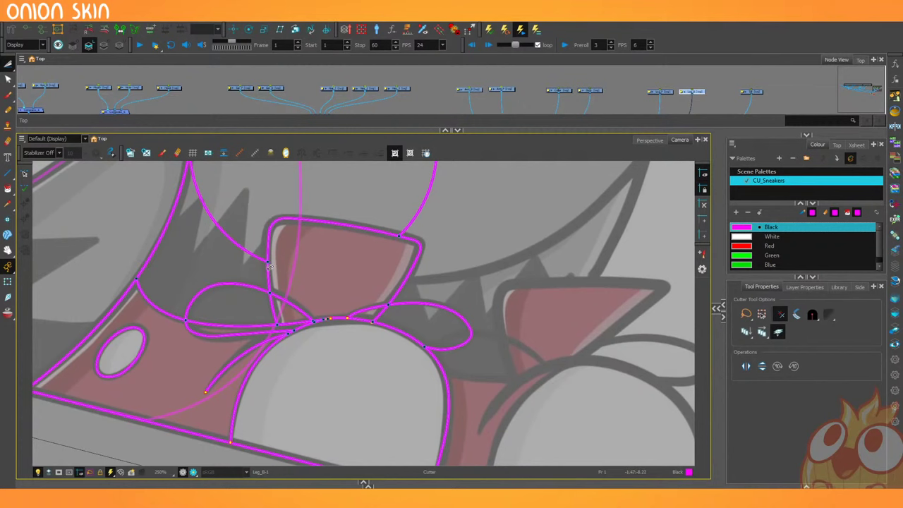
key(shift+x)
Try to remove the contour points where the loose lace end meets the toe cap outline.
drag(129, 311, 160, 246)
key(2)
key(2)
key(2)
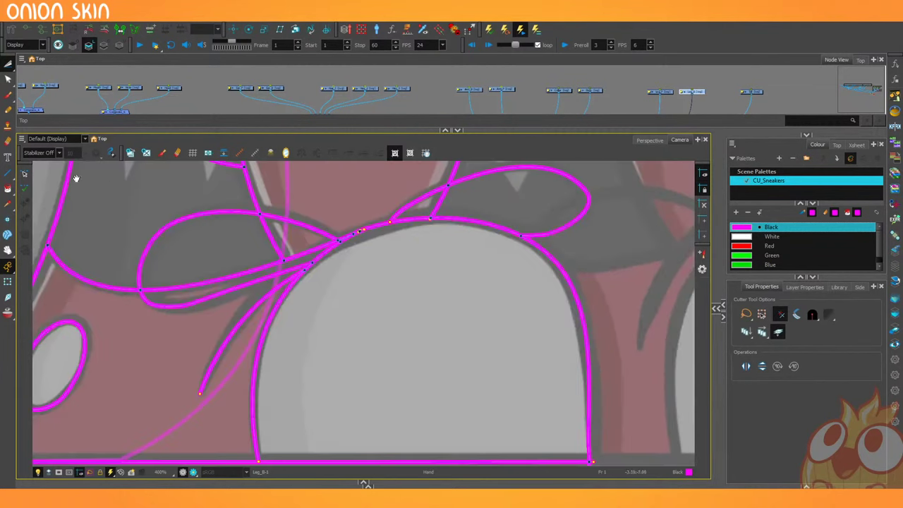
click(8, 79)
click(291, 262)
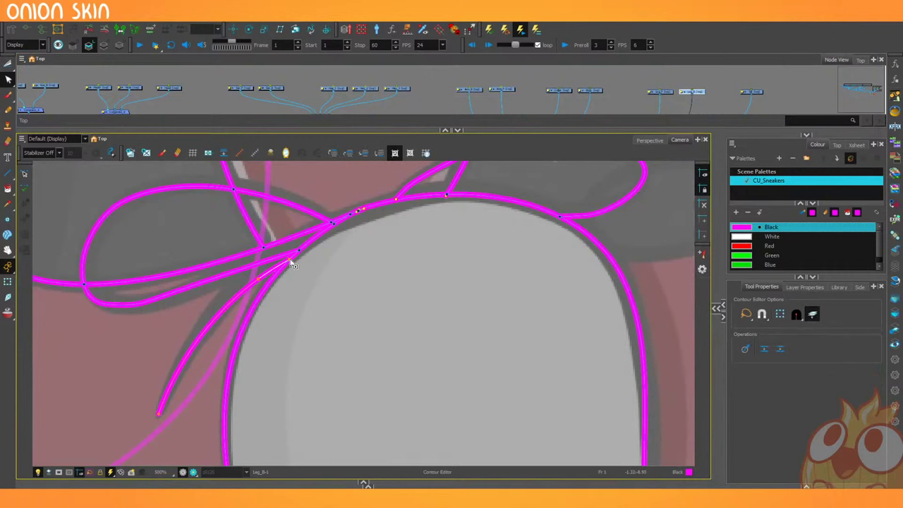
key(Delete)
click(290, 263)
key(Delete)
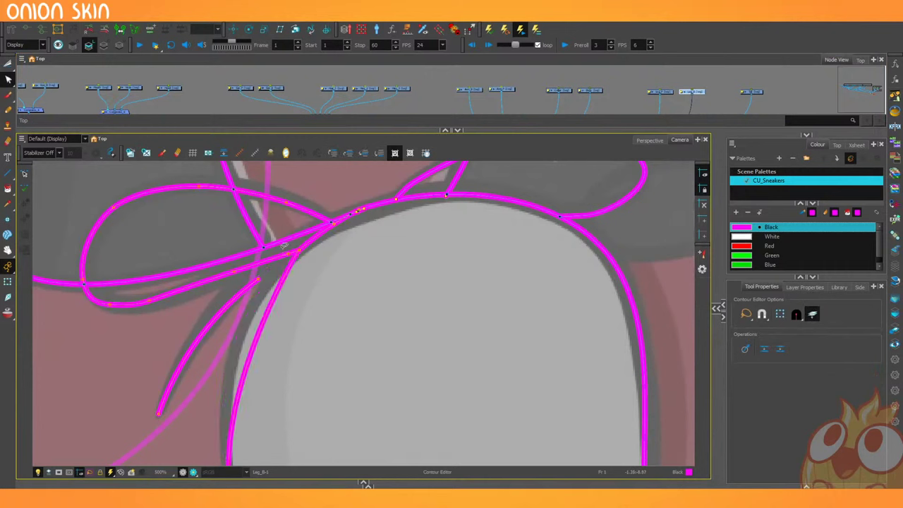
drag(257, 269, 263, 265)
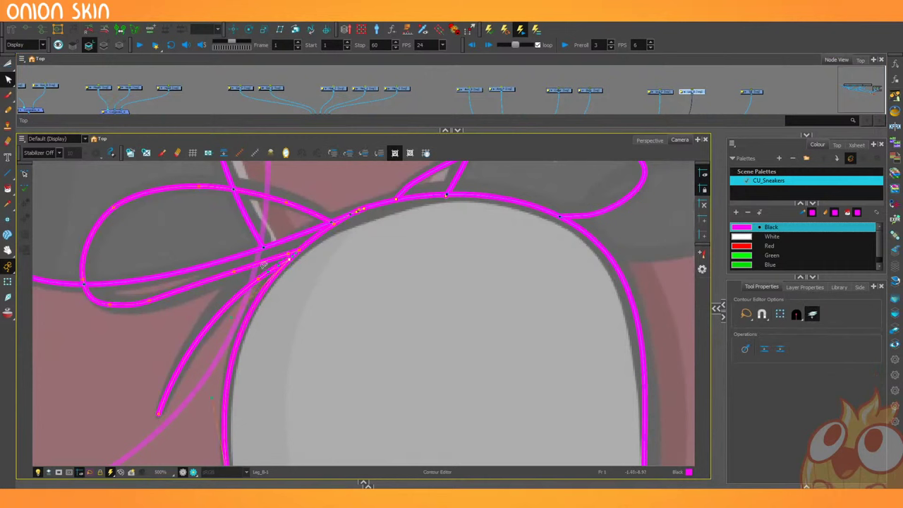
scroll(295, 241, down, 2)
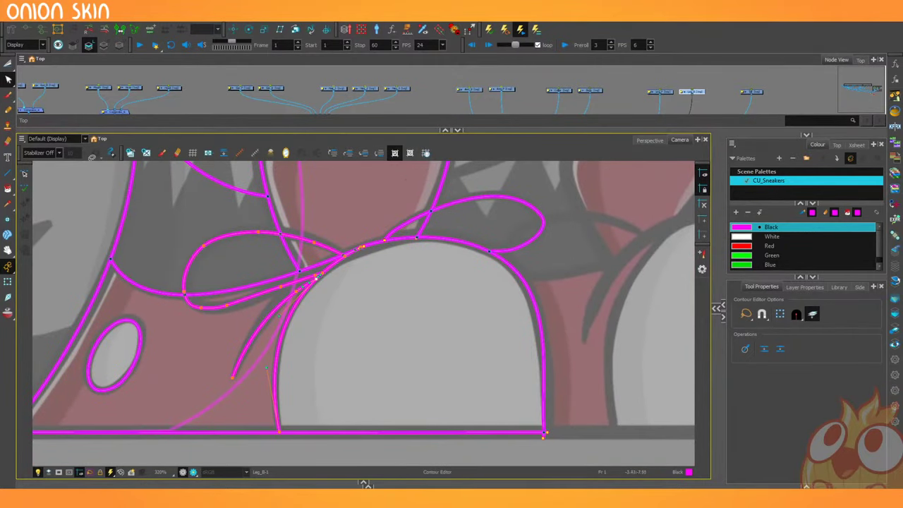
Move the loose lace end up to where the lace loops meet and stretch its tip back onto the reference.
click(9, 64)
click(27, 62)
click(265, 325)
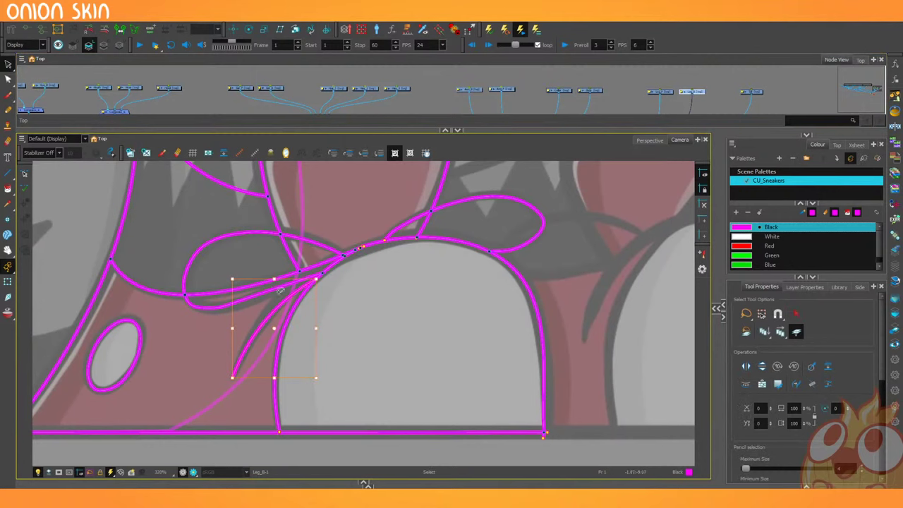
drag(278, 304, 302, 281)
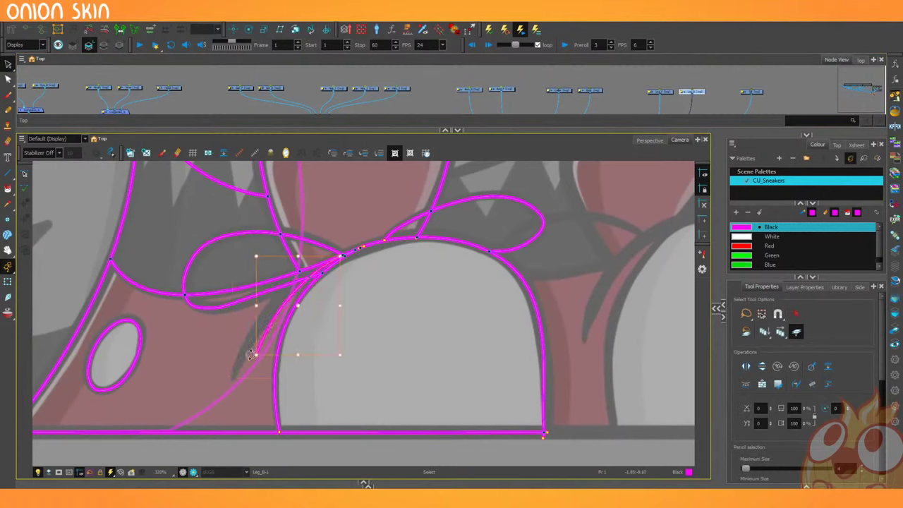
drag(255, 355, 234, 376)
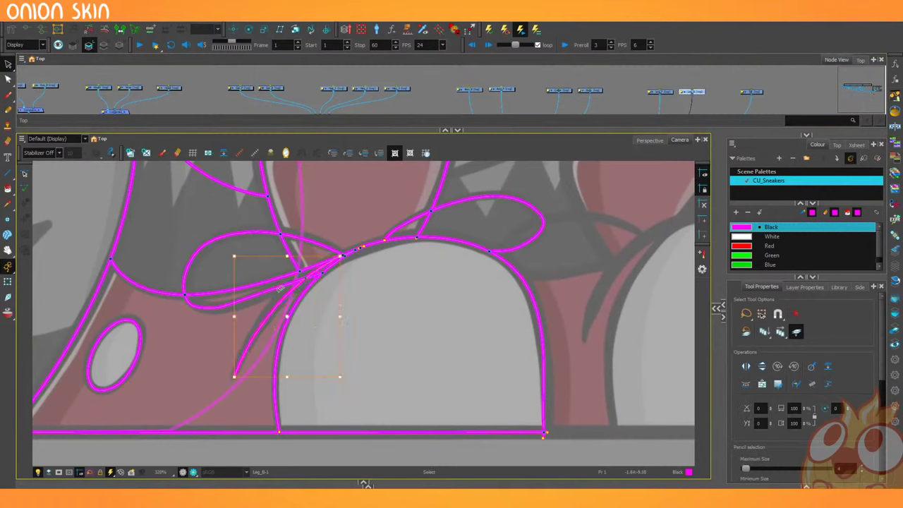
click(232, 326)
Taper the loose lace end's lower tip to a thin point with the Pencil Editor.
key(2)
key(2)
drag(174, 341, 281, 254)
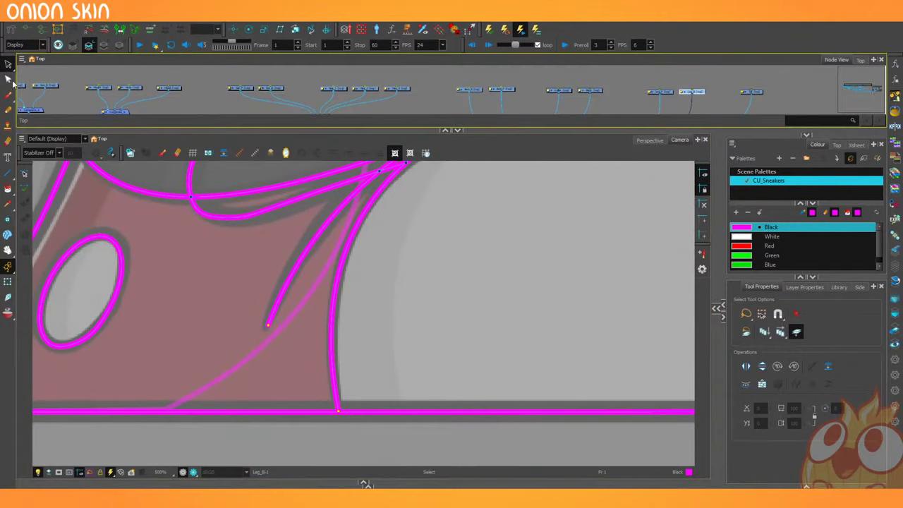
click(9, 81)
click(39, 99)
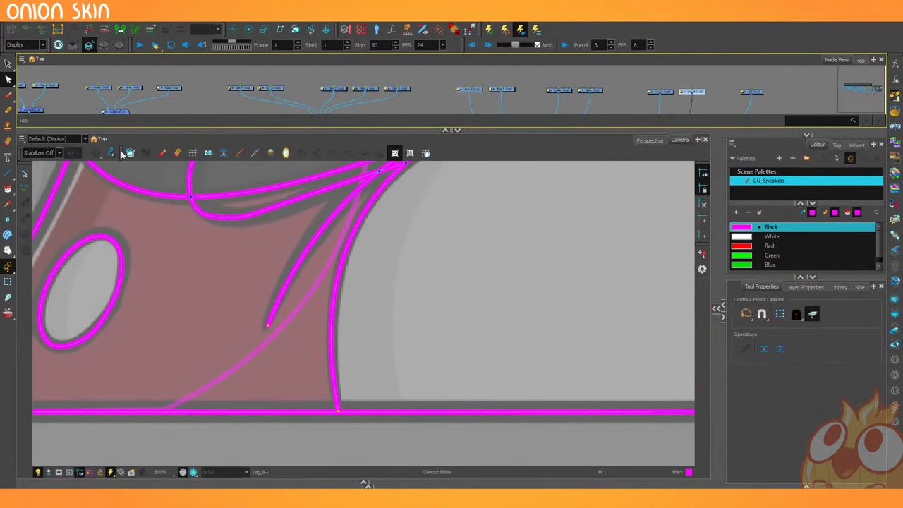
key(2)
click(263, 228)
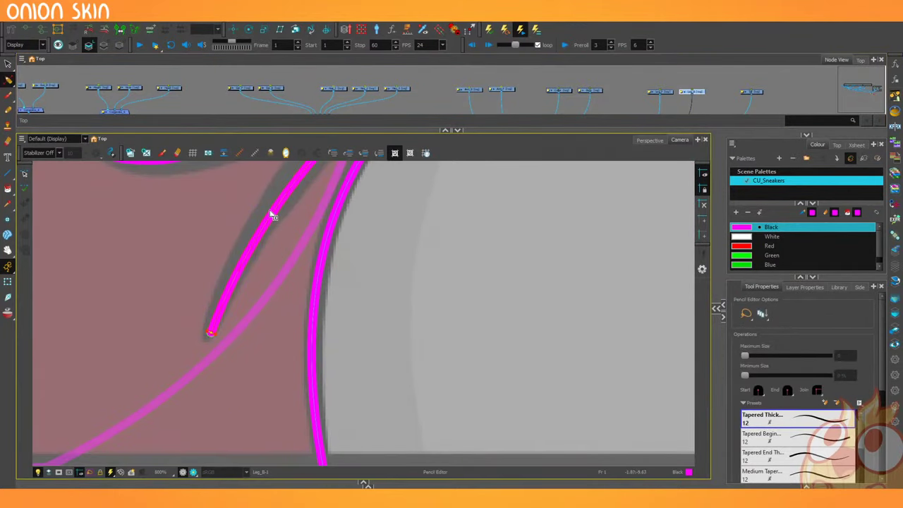
key(2)
drag(161, 325, 214, 332)
click(222, 341)
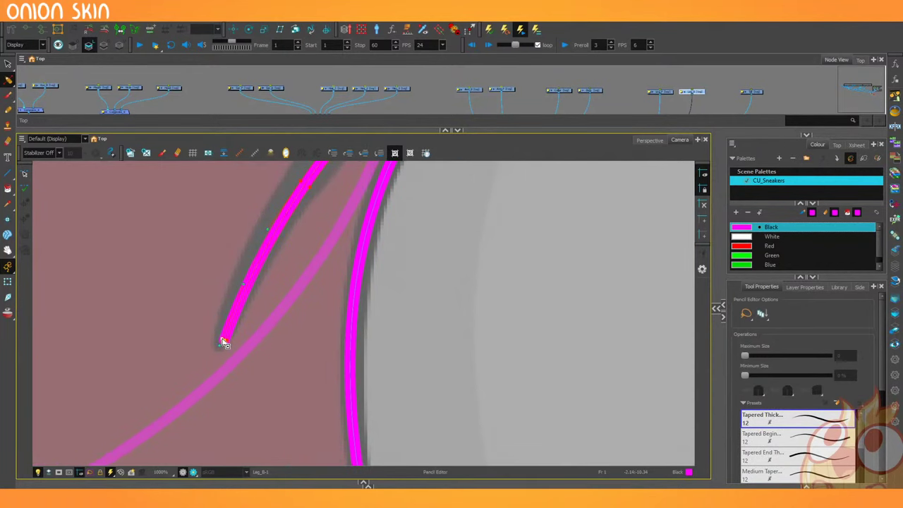
click(222, 343)
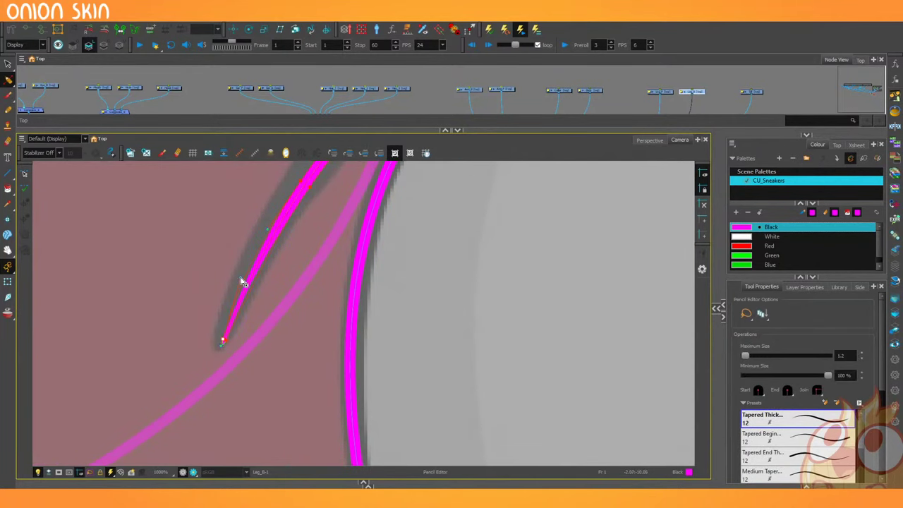
Cut away the leg circle's lower arc between the shoe's tongue and the leg's back line, including the small leftover piece.
scroll(227, 251, down, 5)
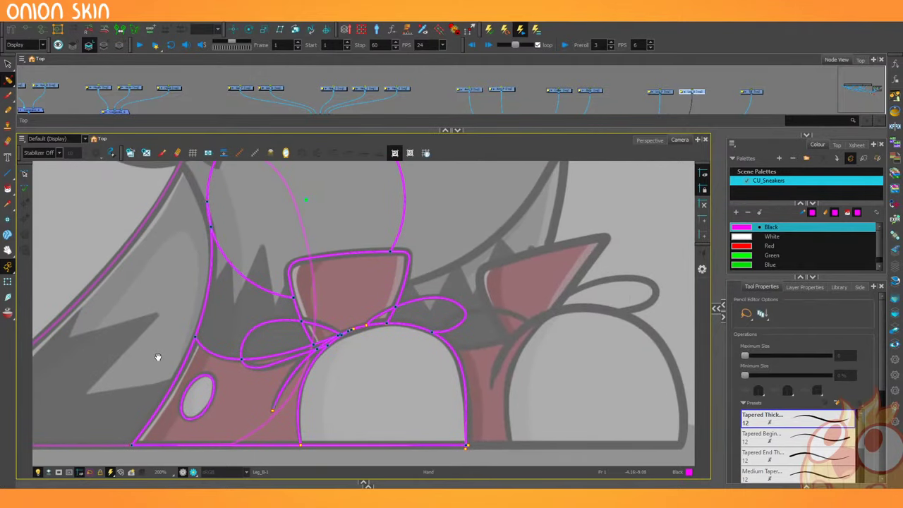
drag(158, 357, 141, 392)
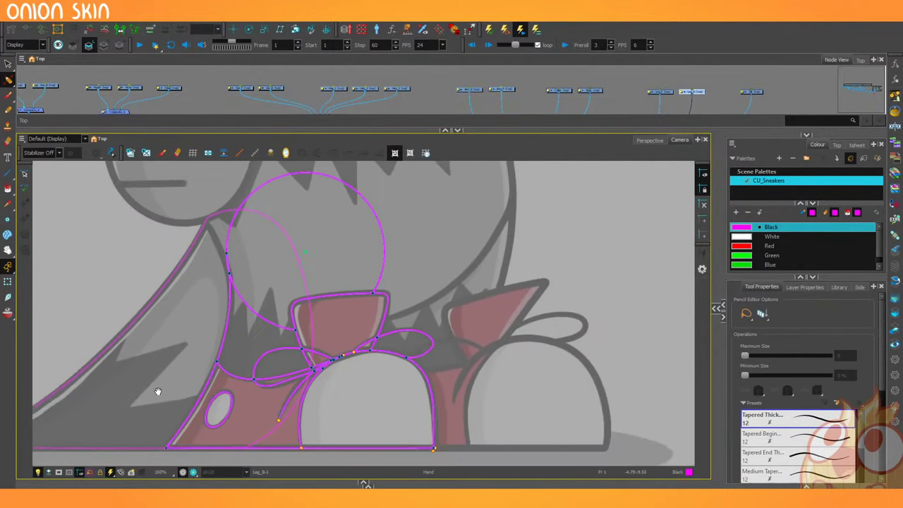
click(10, 66)
click(27, 75)
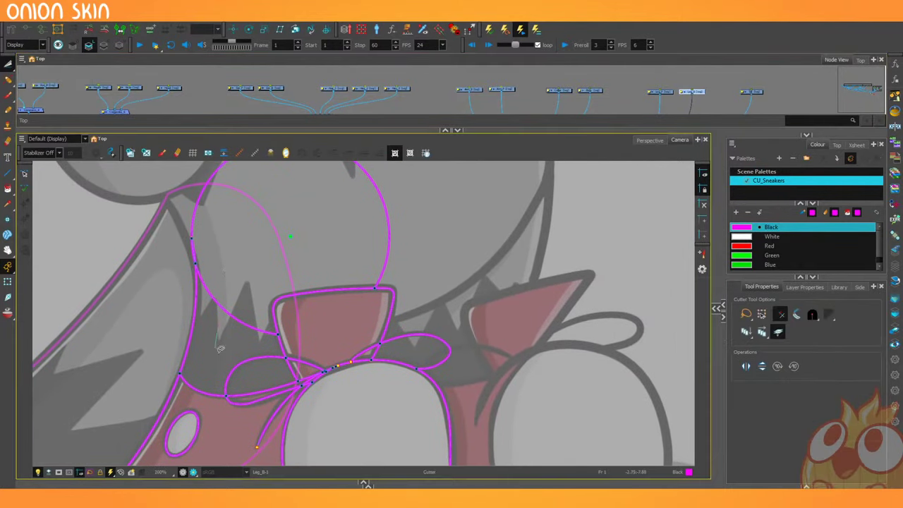
drag(233, 308, 222, 334)
scroll(222, 330, down, 2)
scroll(159, 240, up, 3)
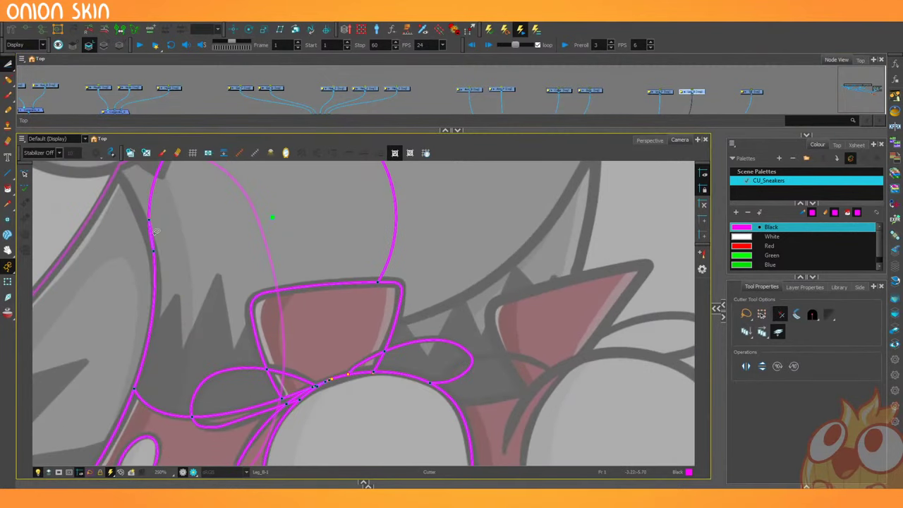
click(156, 233)
key(Delete)
scroll(121, 195, down, 2)
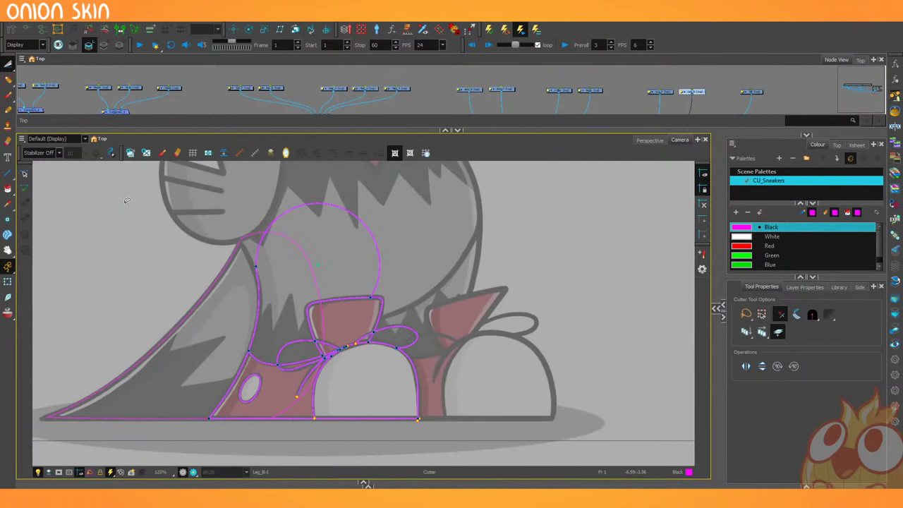
Cut off the toe cap line's overshoot below the sole at the shoe's front corner.
scroll(126, 201, down, 1)
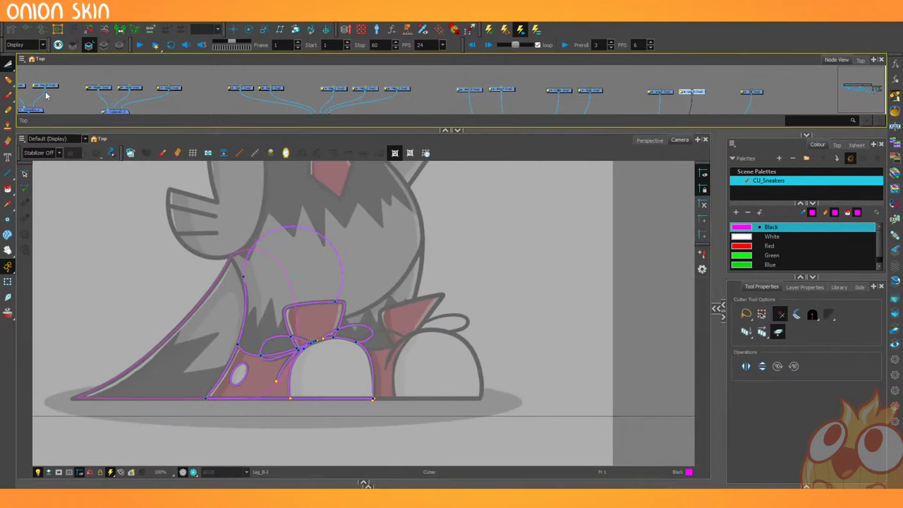
click(8, 64)
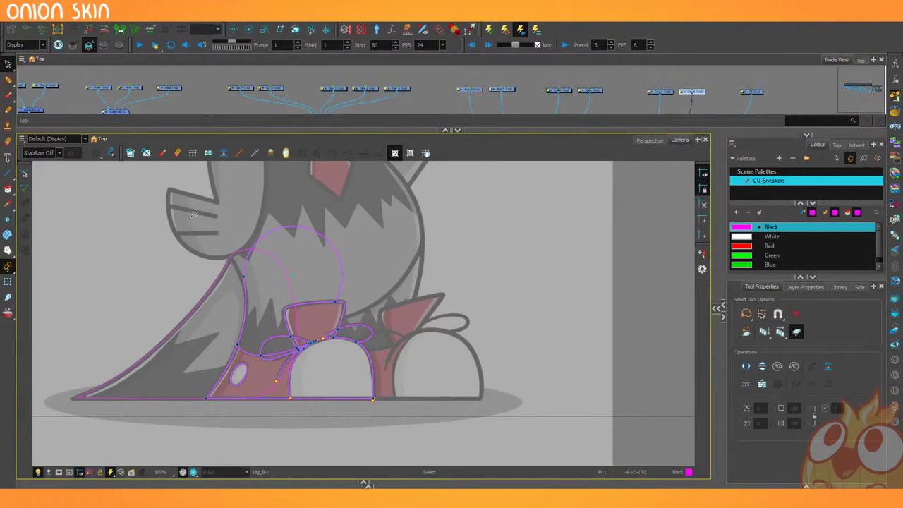
scroll(297, 390, up, 2)
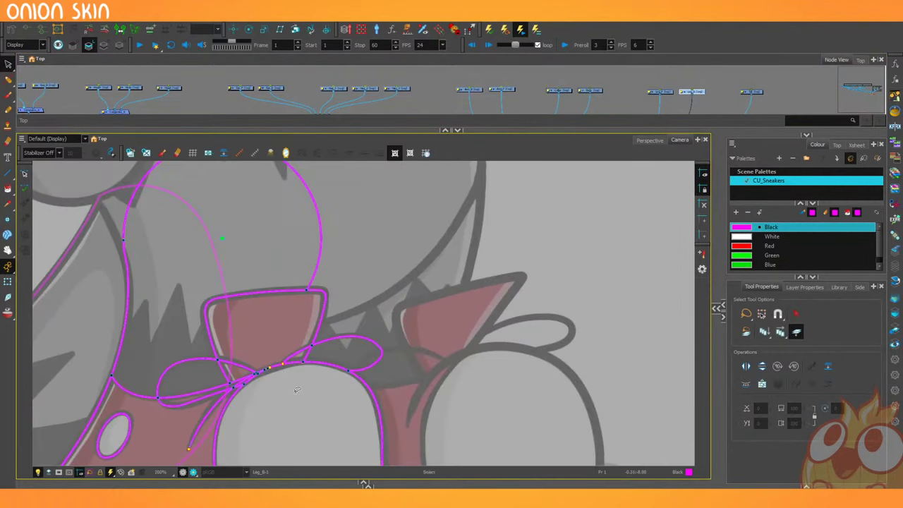
scroll(297, 390, up, 3)
click(9, 64)
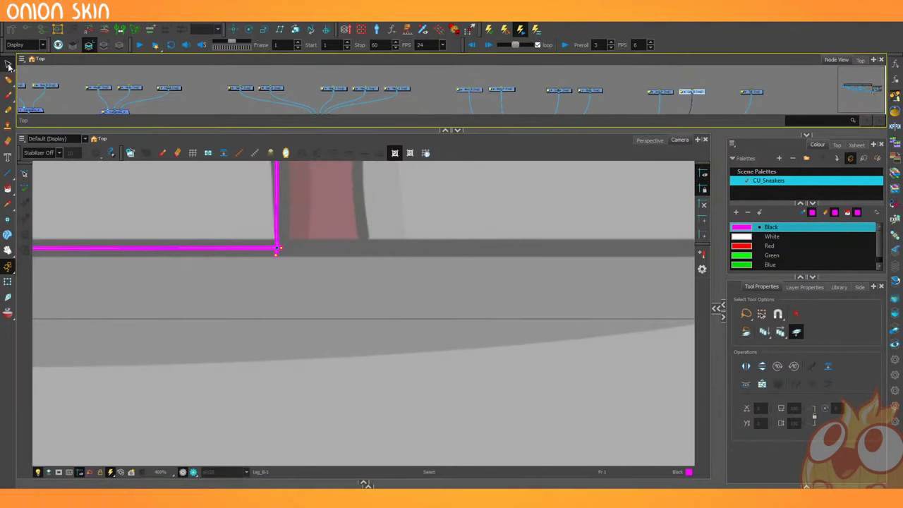
click(29, 74)
drag(270, 241, 287, 255)
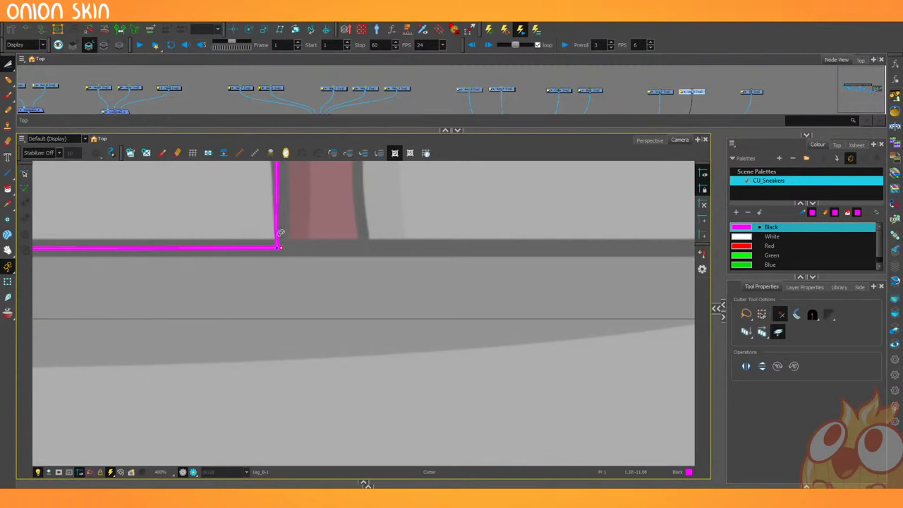
key(Delete)
Delete the extra contour point above the shoe's front bottom corner and reshape the toe cap's front edge to the reference.
key(1)
key(1)
key(1)
key(1)
key(1)
key(1)
key(1)
key(1)
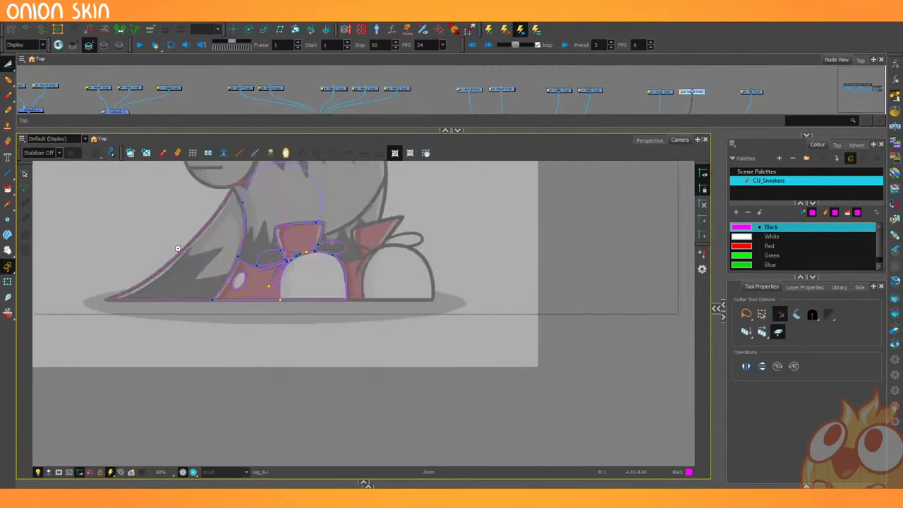
scroll(240, 285, up, 6)
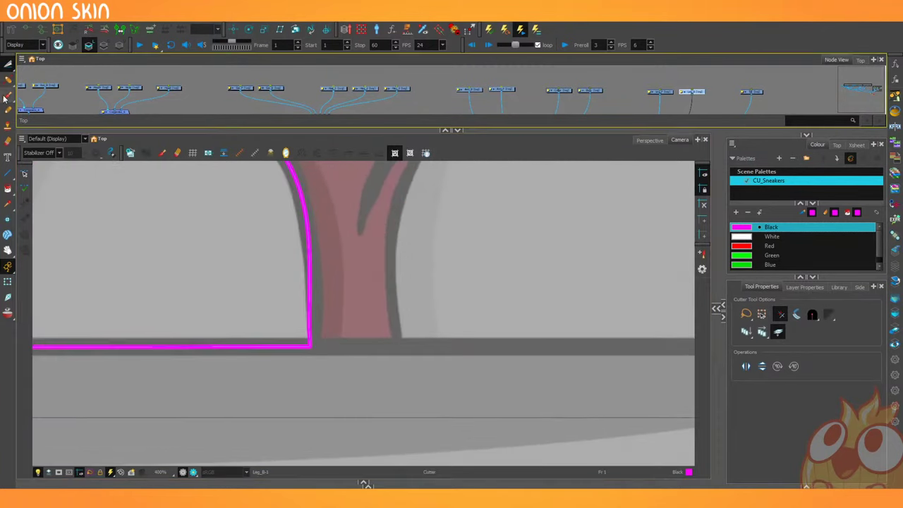
click(9, 76)
click(35, 79)
click(309, 304)
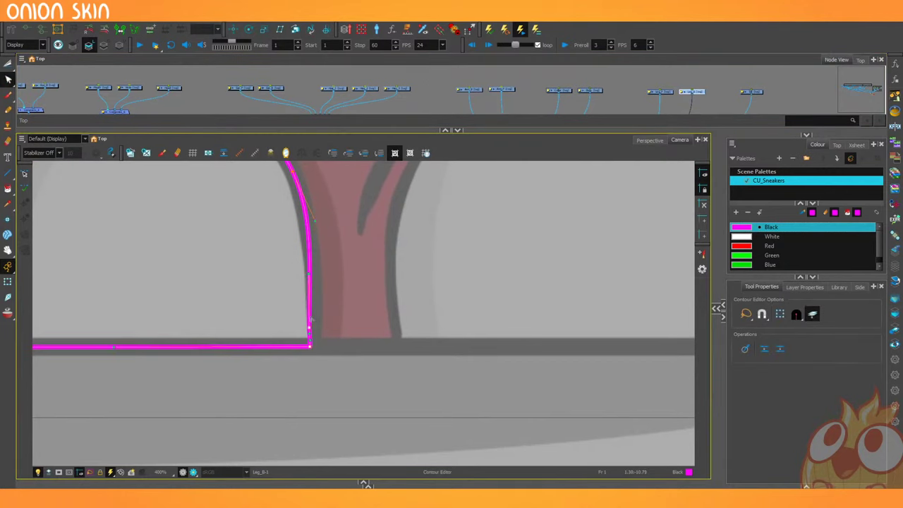
click(309, 328)
key(Delete)
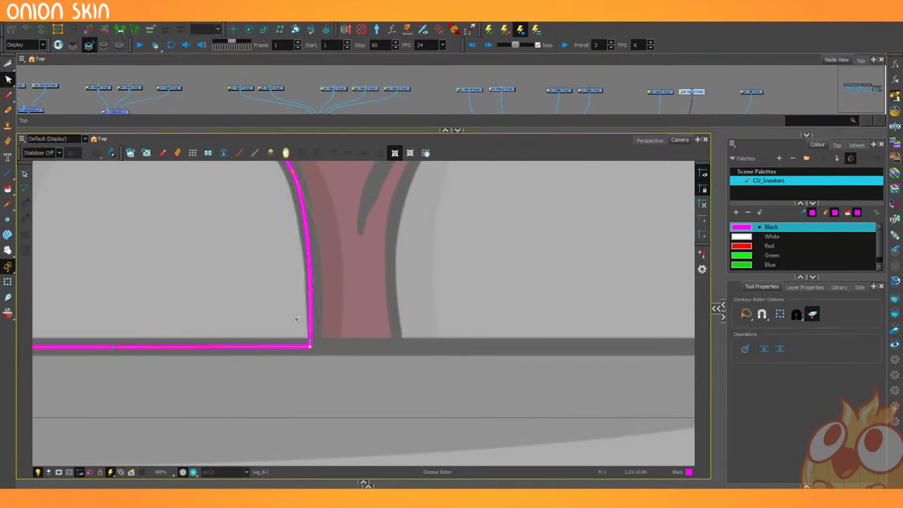
drag(310, 345, 318, 308)
scroll(213, 240, down, 3)
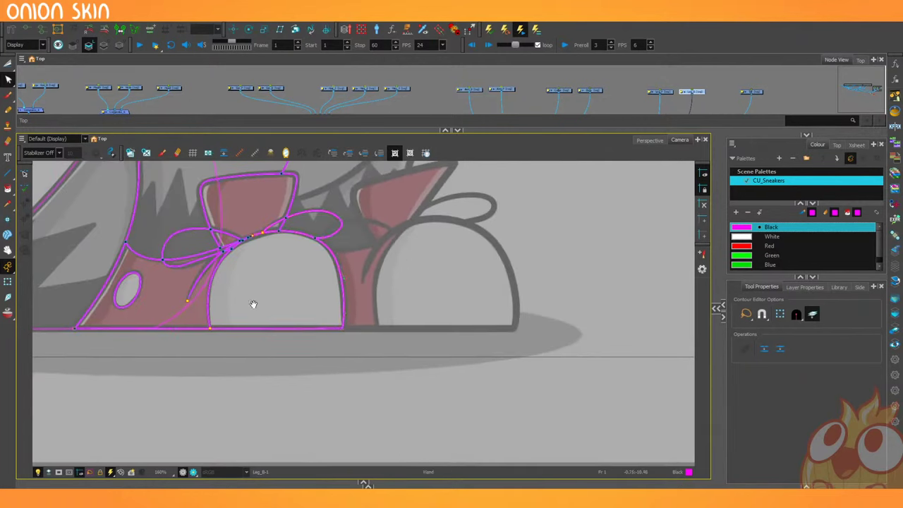
Copy the entire Leg_B drawing into the Leg_F drawing and make Leg_B the active drawing again.
scroll(188, 292, down, 2)
drag(188, 292, 194, 331)
click(8, 64)
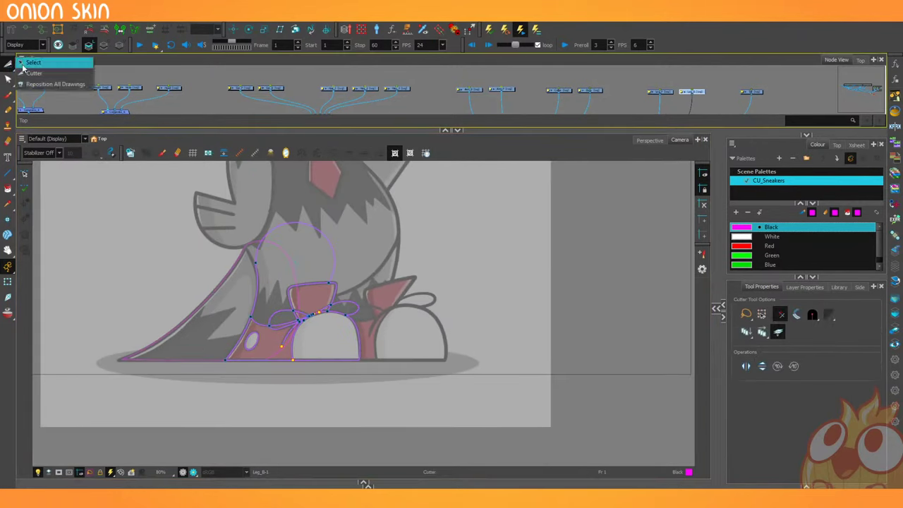
click(24, 63)
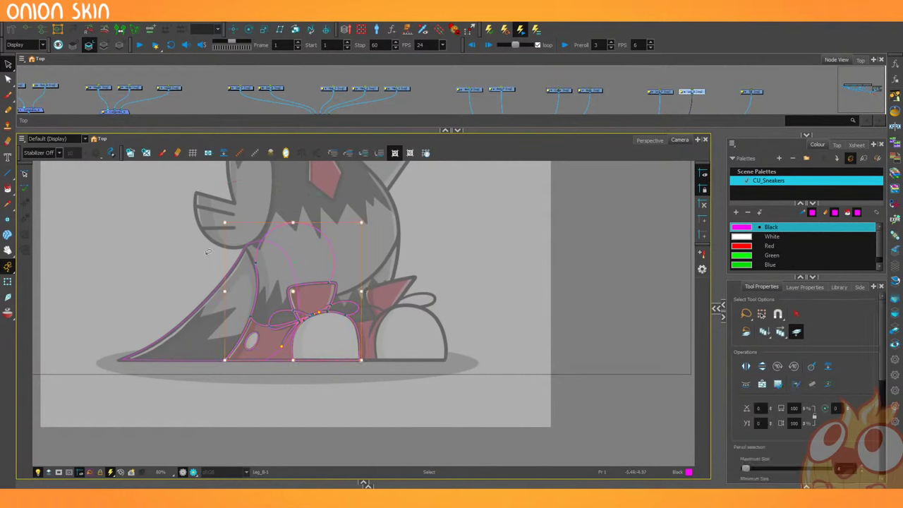
click(654, 93)
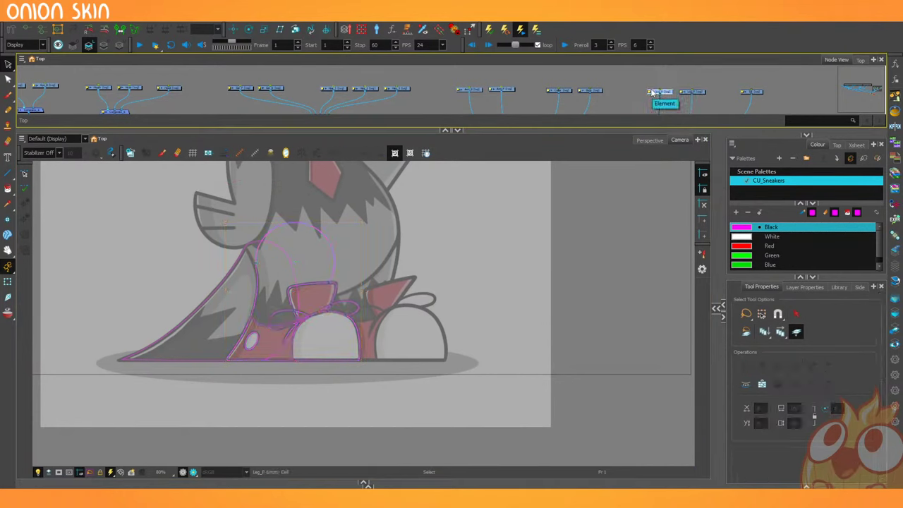
key(2)
key(2)
drag(682, 94, 439, 114)
click(514, 94)
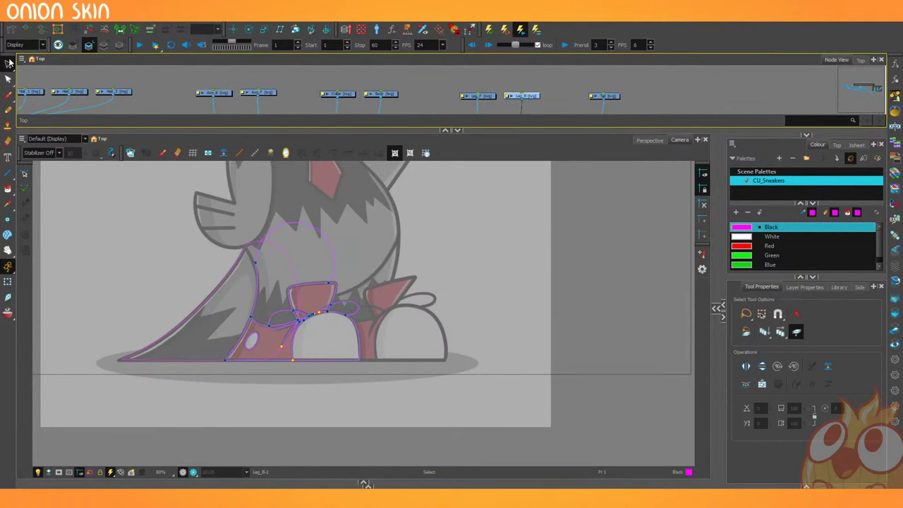
key(ctrl+a)
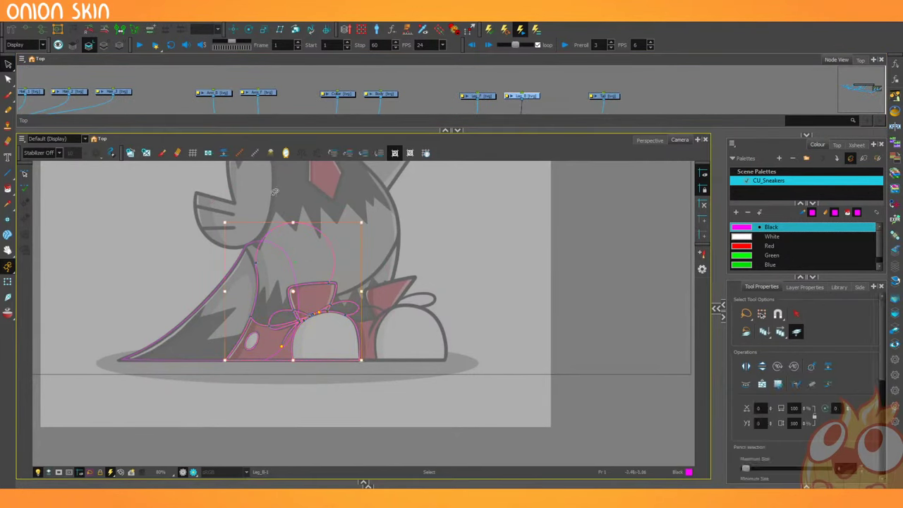
click(477, 95)
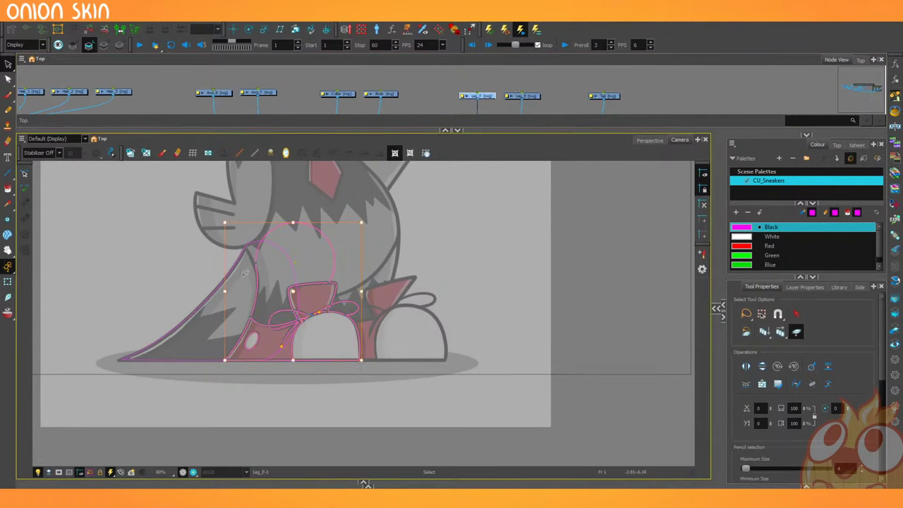
click(522, 95)
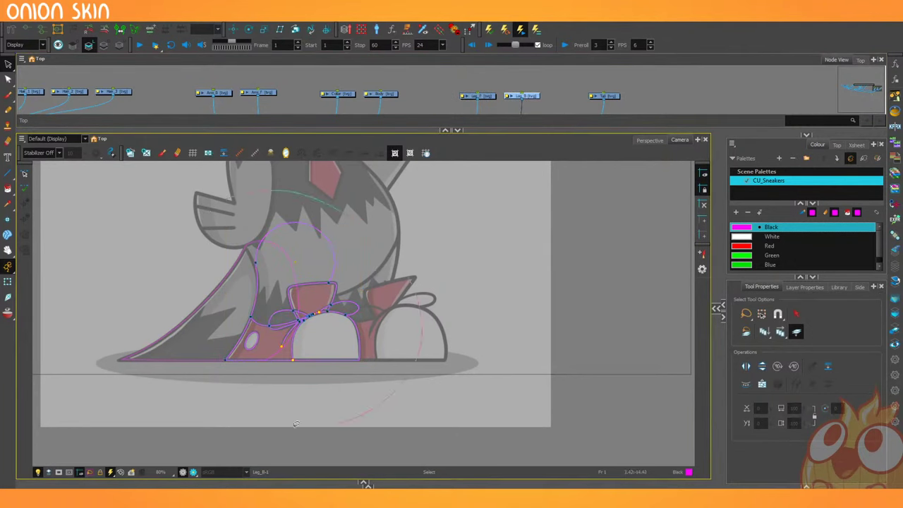
Move the whole Leg_B drawing forward so its toe cap sits on the reference's second shoe.
mouse_move(289, 300)
mouse_down()
mouse_move(374, 311)
mouse_move(377, 291)
mouse_up()
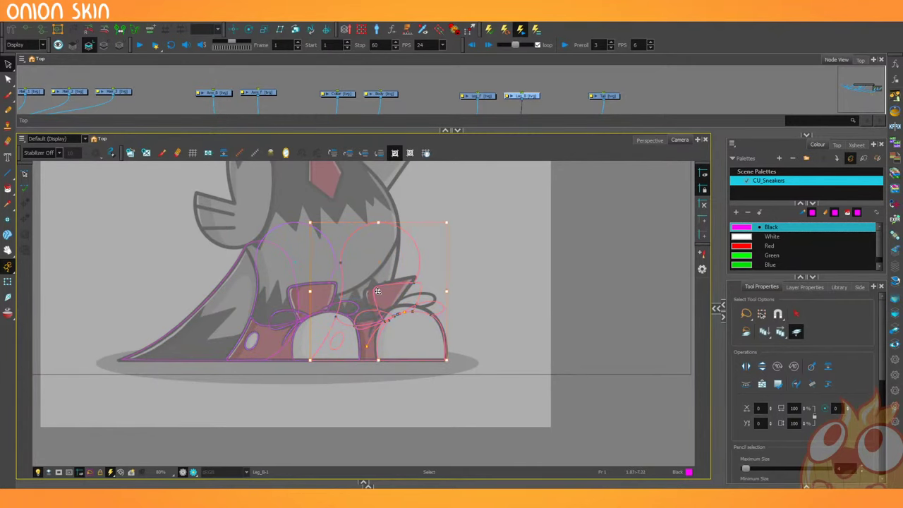
scroll(377, 291, up, 4)
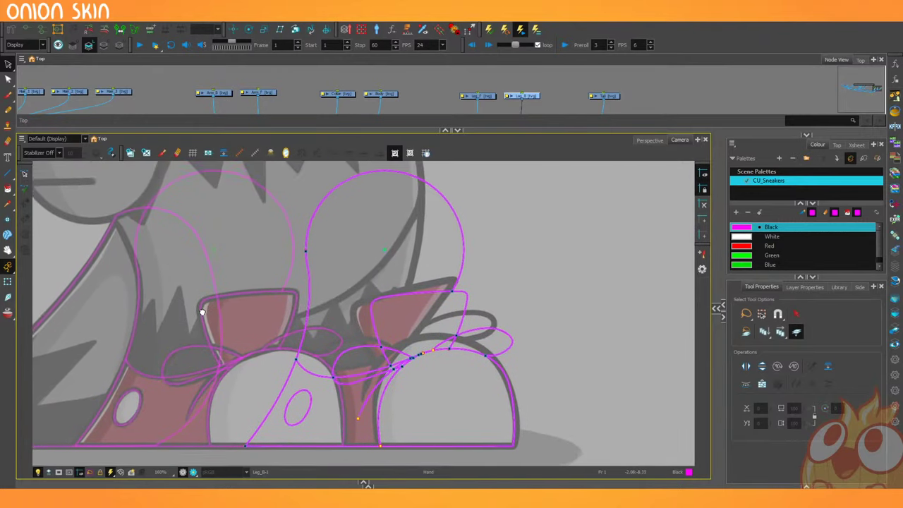
scroll(204, 305, down, 4)
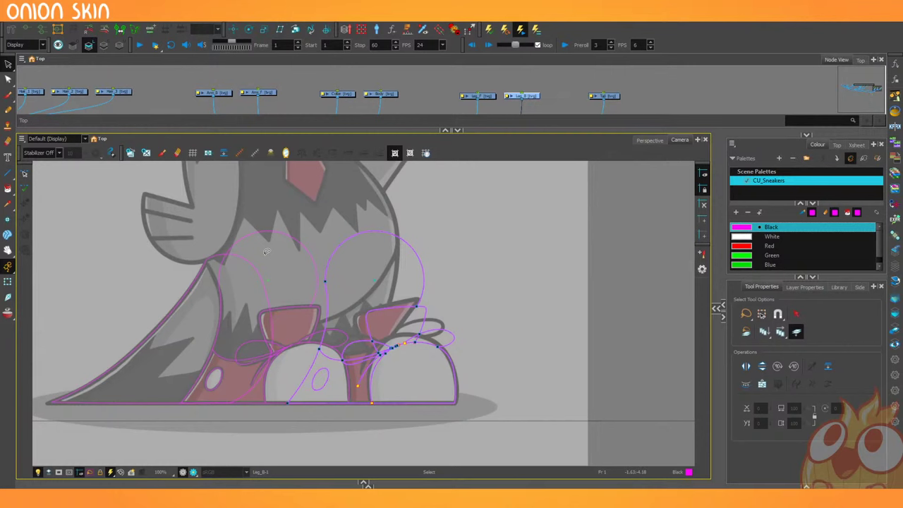
drag(146, 288, 145, 259)
drag(84, 176, 84, 190)
scroll(281, 250, up, 3)
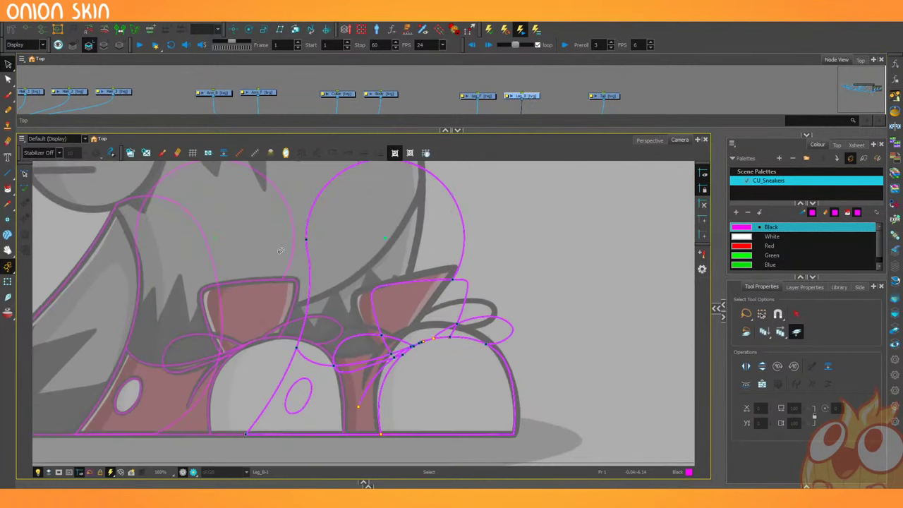
Delete the leg outline with its thigh circle and the shoe's collar line from the moved Leg_B drawing.
click(340, 227)
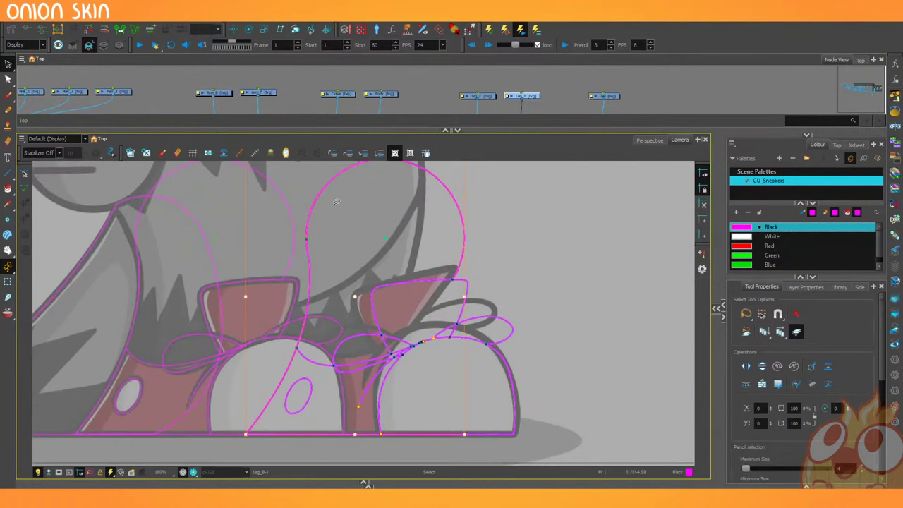
key(Left)
key(Left)
key(Left)
key(Left)
key(Left)
key(Left)
key(Left)
key(Left)
key(Left)
key(Left)
key(Left)
key(Left)
key(Left)
key(Left)
key(Left)
key(Left)
key(Left)
key(Left)
key(Left)
key(Left)
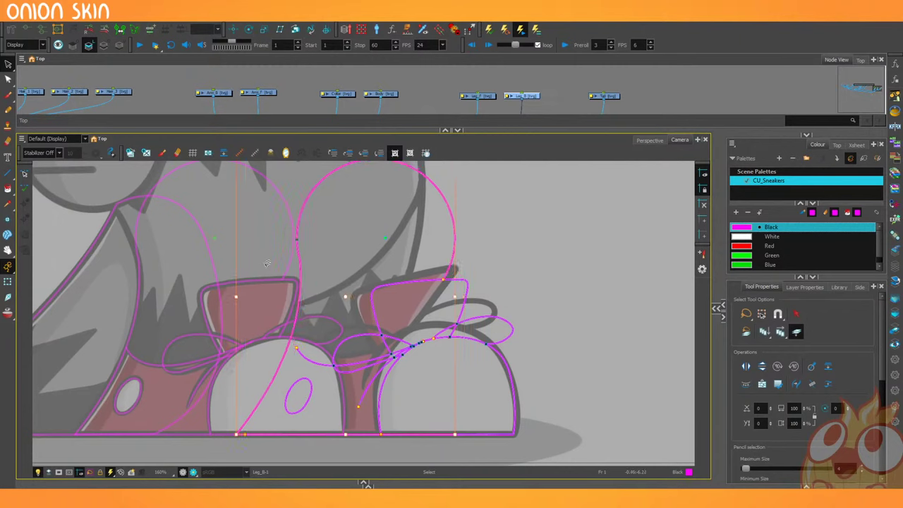
key(Left)
key(Left)
key(Delete)
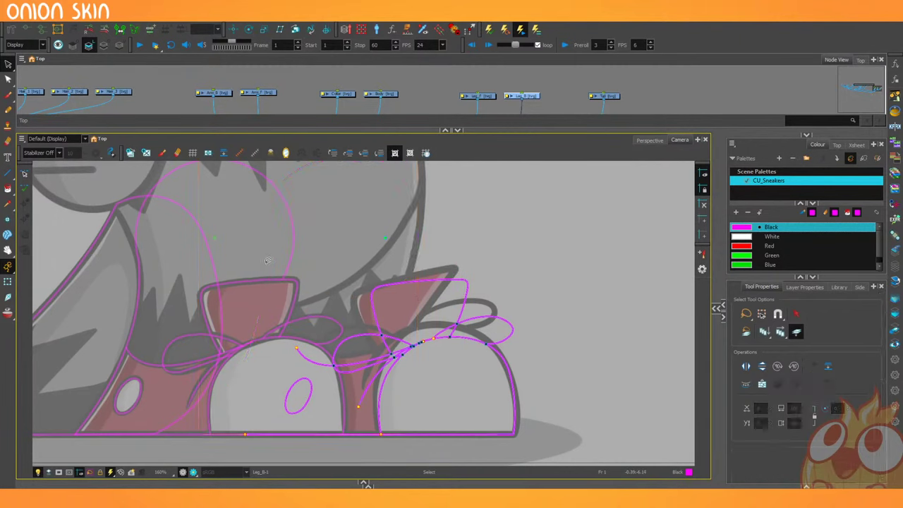
click(306, 340)
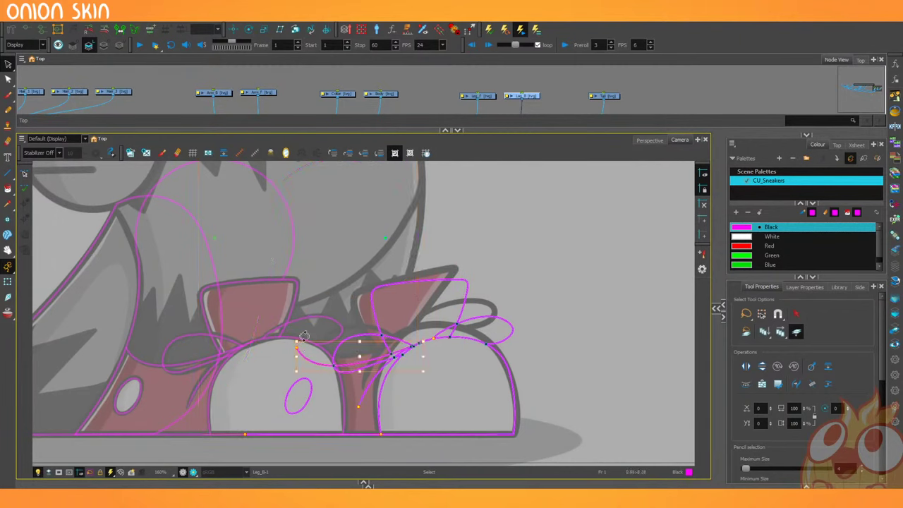
key(Escape)
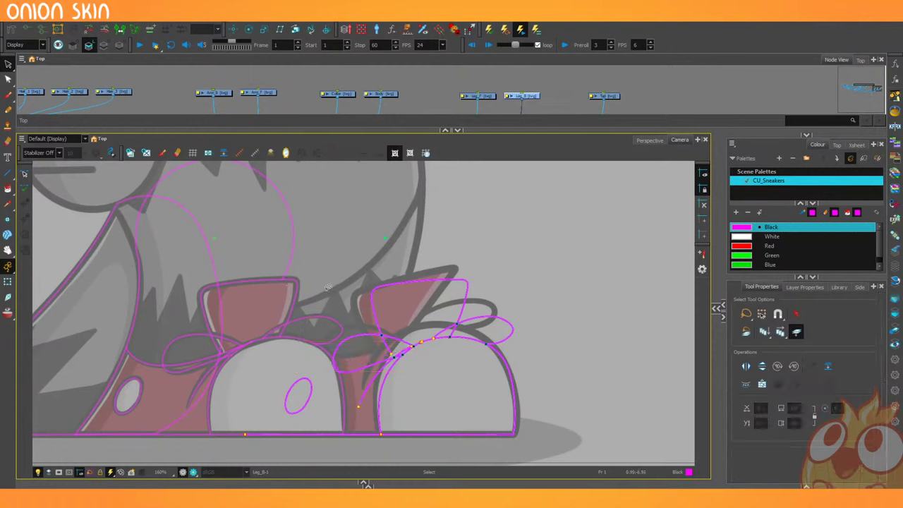
click(362, 432)
key(Delete)
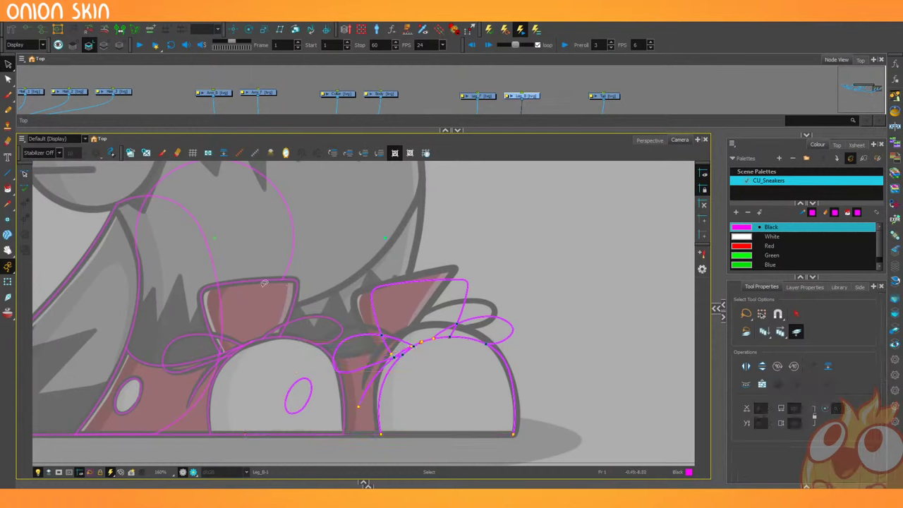
drag(497, 279, 486, 262)
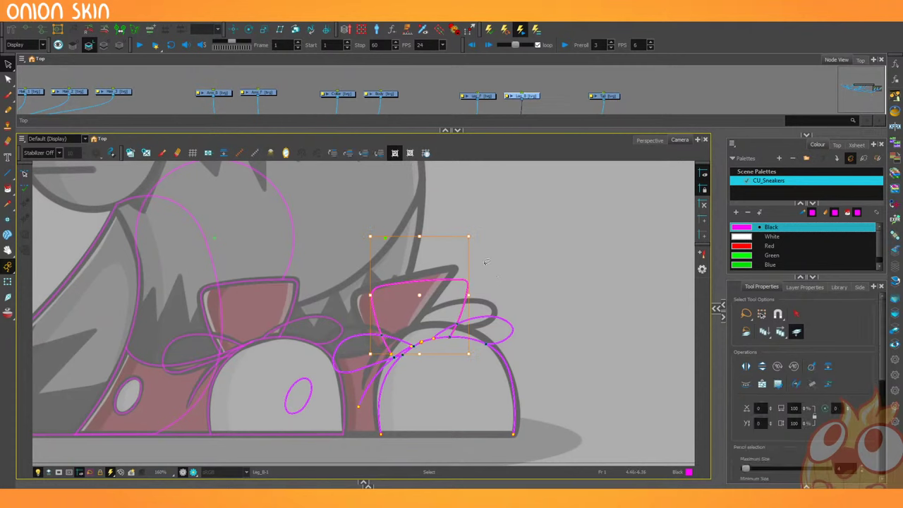
key(ctrl+z)
key(ctrl+z)
key(ctrl+z)
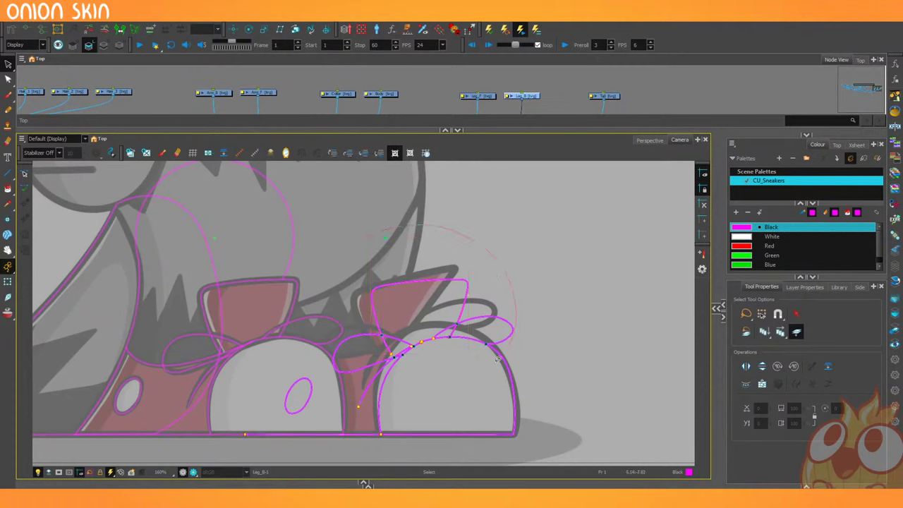
Skew the tongue, laces and toe cap backward and stretch them slightly taller toward the reference shoe.
mouse_move(497, 360)
mouse_down()
mouse_move(364, 213)
mouse_move(345, 241)
mouse_up()
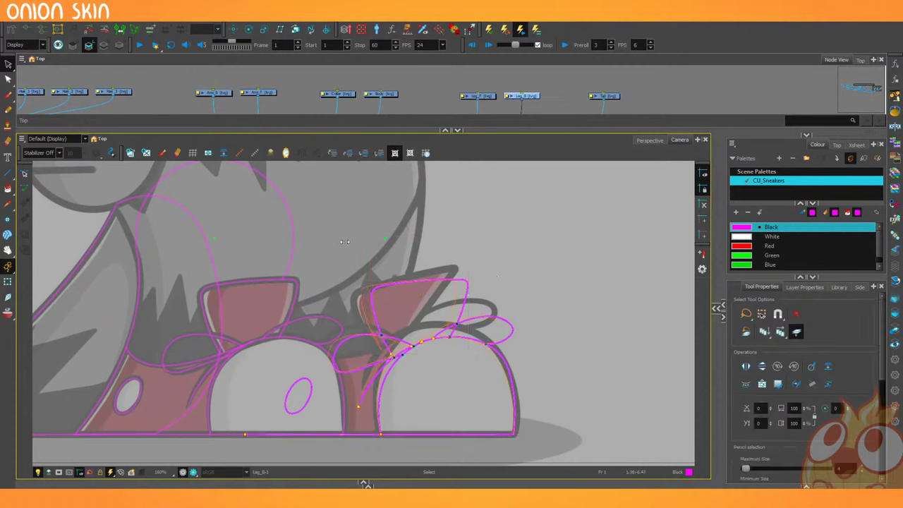
key(ctrl+z)
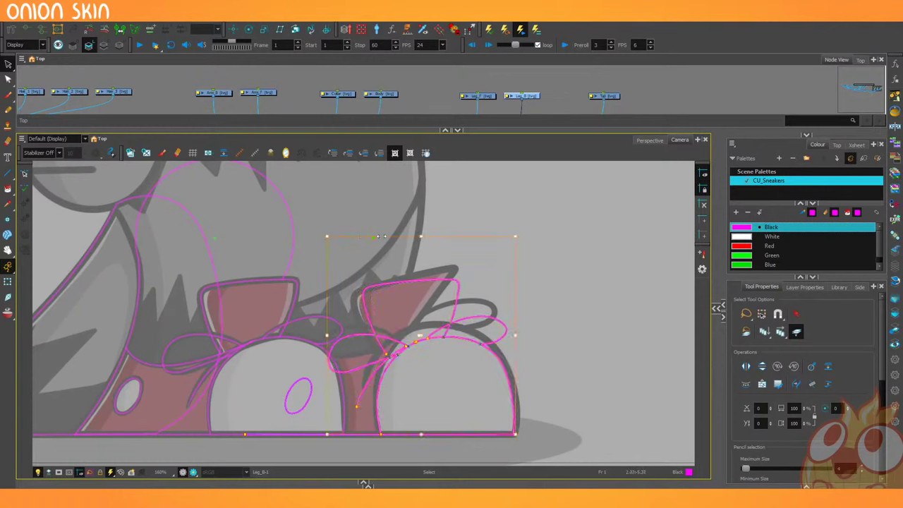
drag(421, 236, 419, 229)
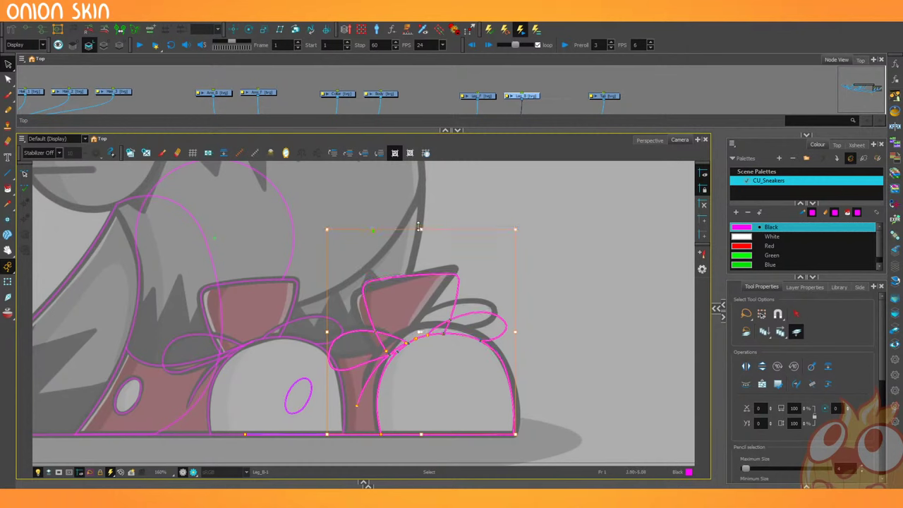
click(381, 198)
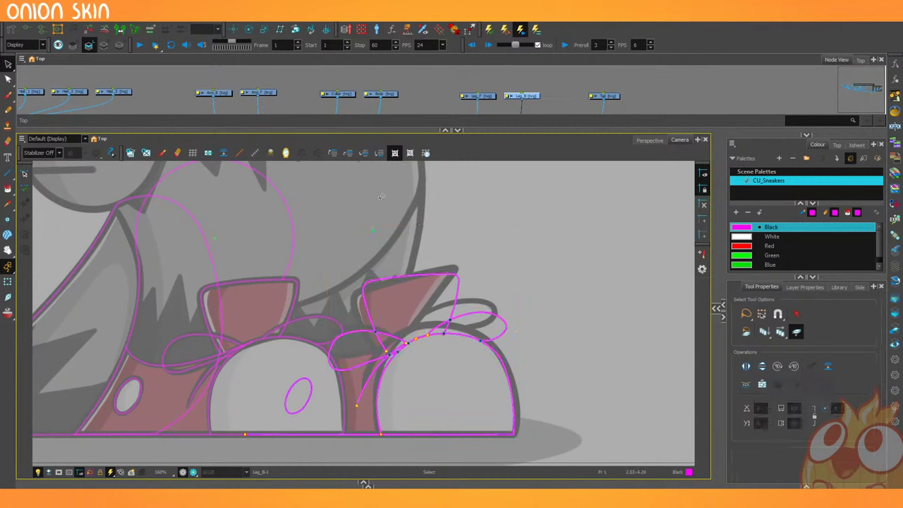
Delete the tongue, laces and toe cap lines from Leg_B, keeping the sole line and the ankle oval.
mouse_move(373, 272)
mouse_down()
mouse_move(354, 335)
mouse_move(392, 309)
mouse_up()
key(Delete)
key(Delete)
drag(472, 296, 467, 323)
key(Delete)
drag(407, 309, 395, 352)
key(Delete)
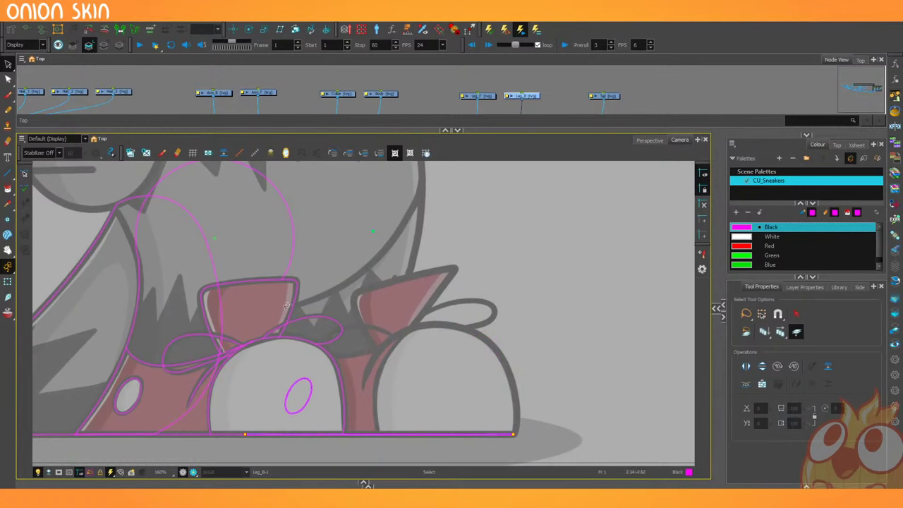
mouse_move(232, 333)
mouse_down()
mouse_move(162, 300)
mouse_move(177, 303)
mouse_move(165, 269)
mouse_up()
key(2)
key(ctrl+z)
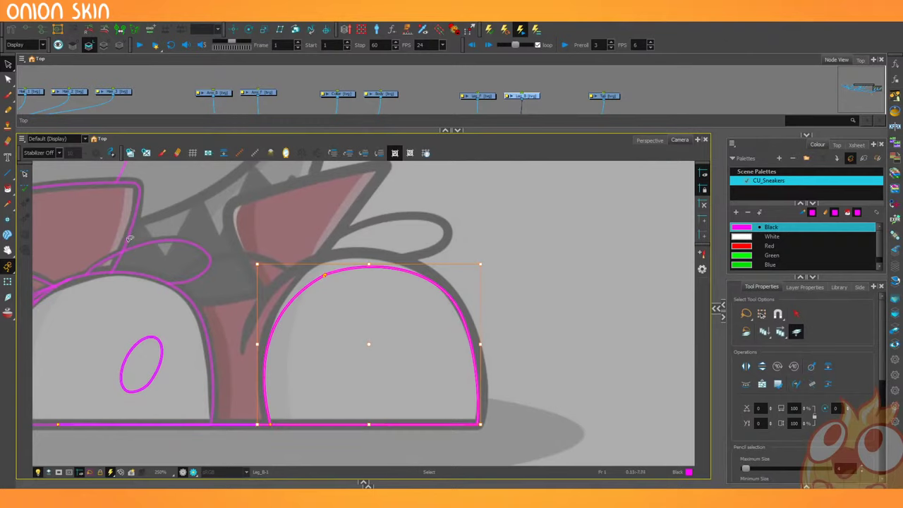
key(ctrl+shift+z)
key(1)
key(1)
key(1)
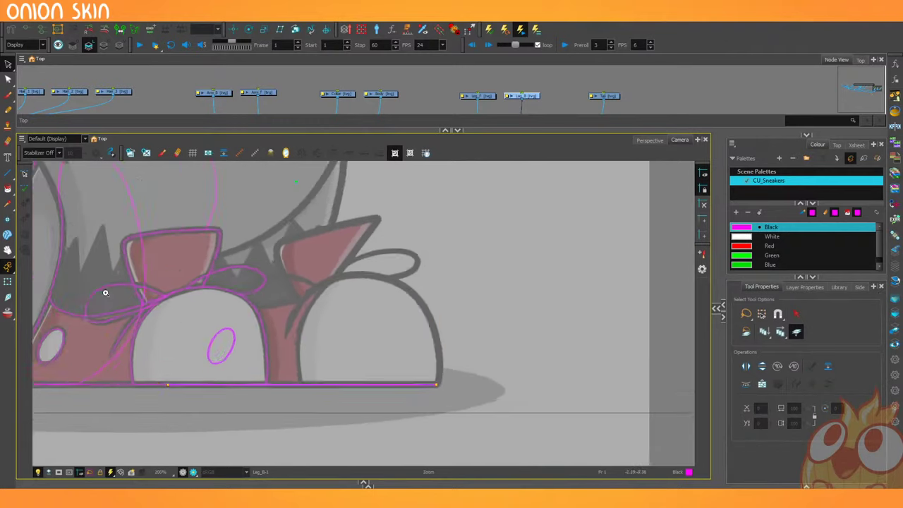
Draw a new Polyline toe cap outline from the crease behind the second shoe's toe over to the sole's front corner.
drag(108, 309, 232, 313)
key(2)
key(2)
drag(169, 222, 194, 219)
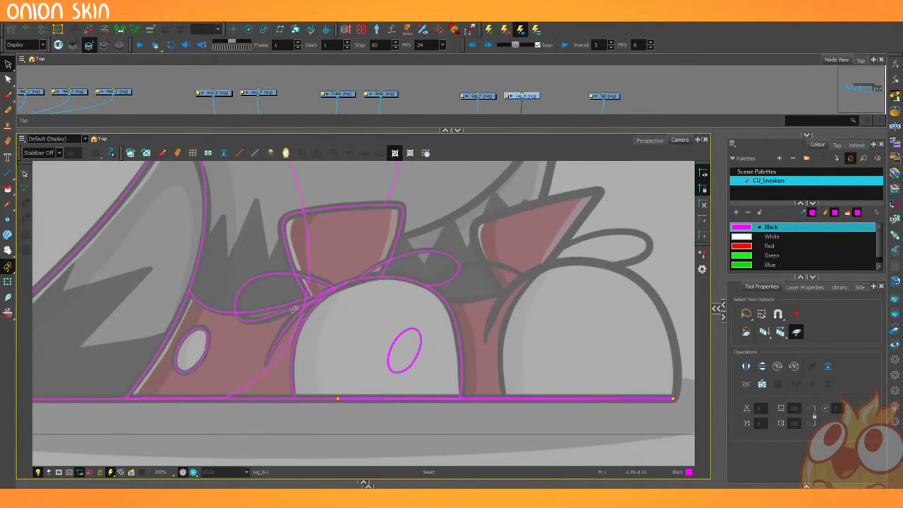
drag(365, 336, 201, 355)
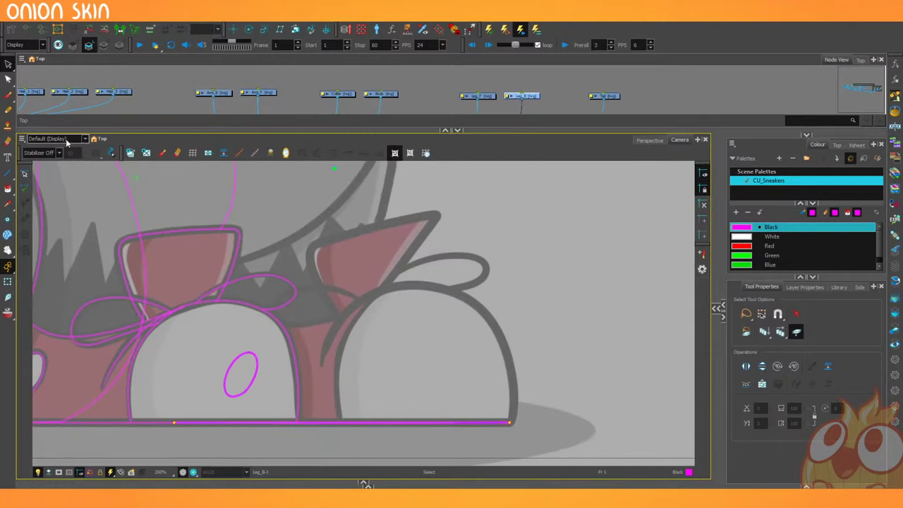
drag(9, 175, 32, 203)
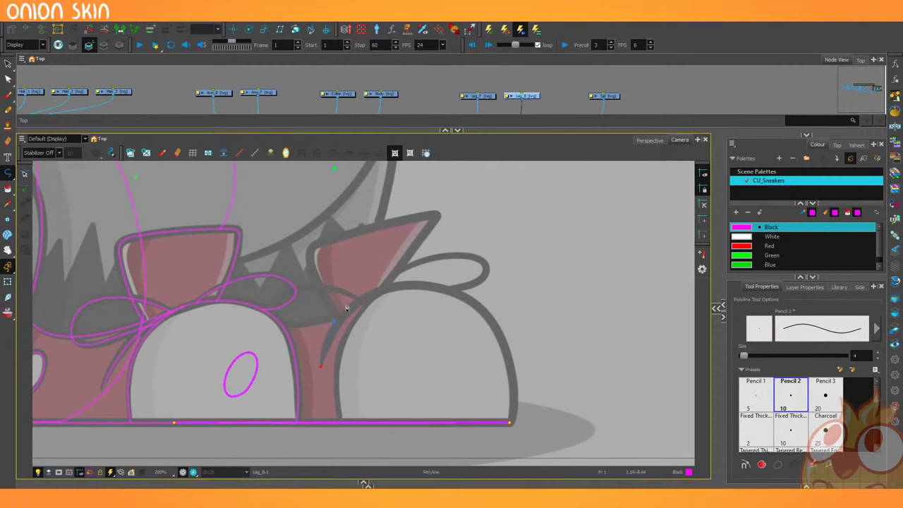
click(410, 282)
key(ctrl+z)
drag(516, 349, 517, 350)
drag(506, 444, 507, 442)
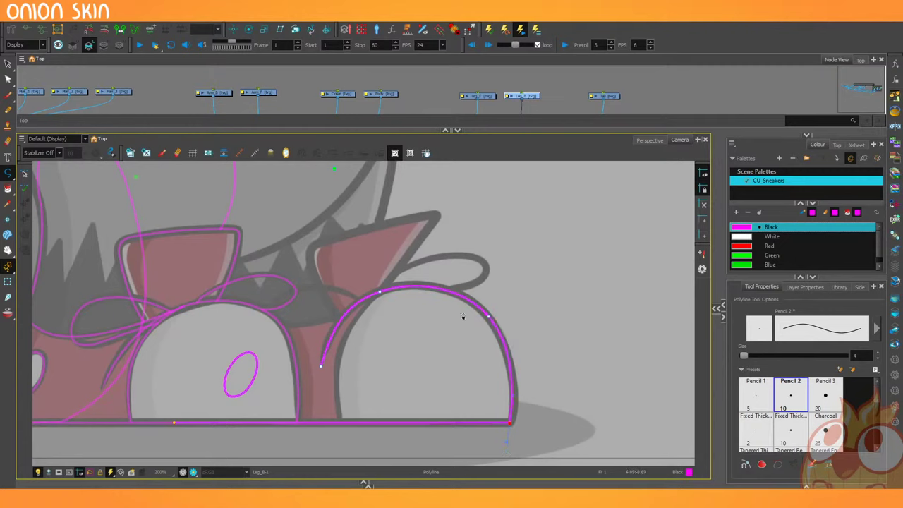
Reshape the lower front curve of the new toe cap outline to follow the reference down to the sole corner.
key(alt+q)
drag(517, 350, 513, 349)
drag(512, 405, 514, 401)
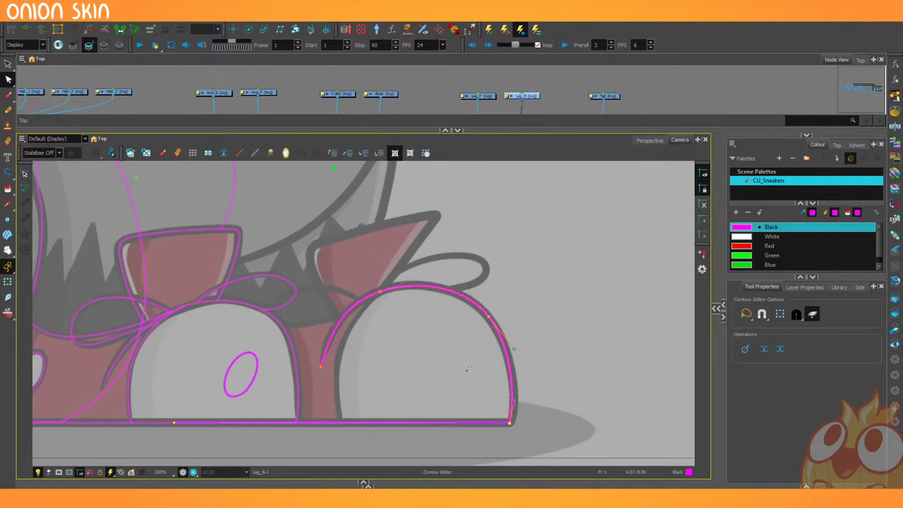
Select the new toe cap line and start contour editing at its rear crease end.
key(alt+s)
mouse_move(368, 254)
mouse_down()
mouse_move(362, 300)
mouse_move(292, 271)
mouse_up()
click(352, 306)
key(ctrl+z)
mouse_move(355, 251)
mouse_down()
mouse_move(489, 273)
mouse_move(364, 291)
mouse_up()
click(811, 384)
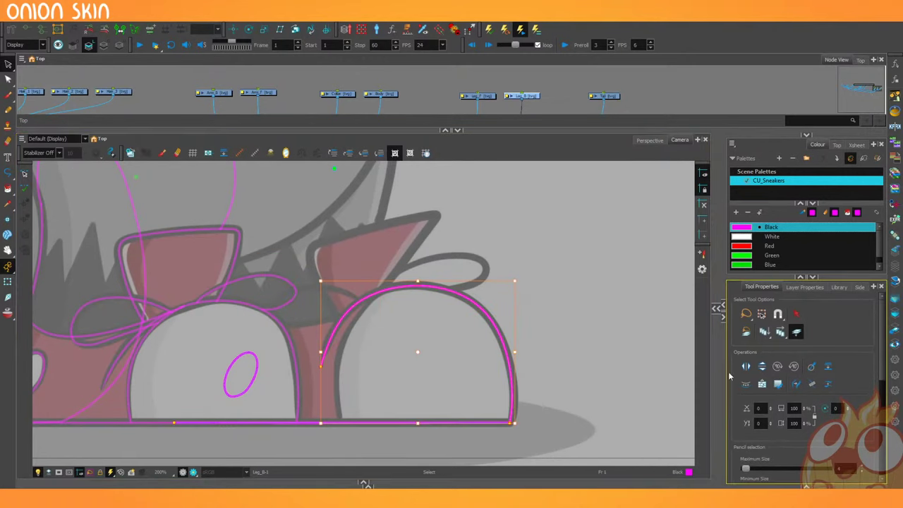
click(429, 317)
key(2)
key(2)
key(2)
drag(244, 369, 282, 276)
key(2)
click(9, 79)
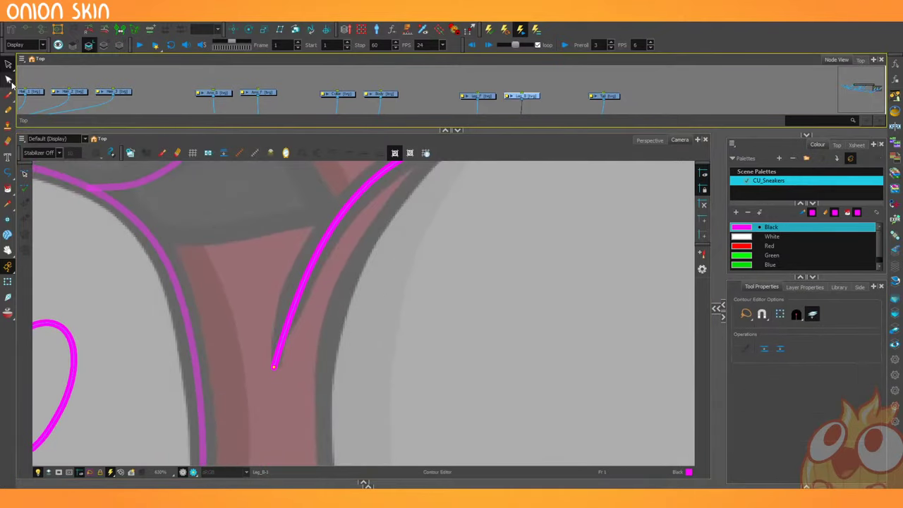
Taper the lower tip of the crease line beside the back shoe's toe cap with the Pencil Editor.
click(29, 100)
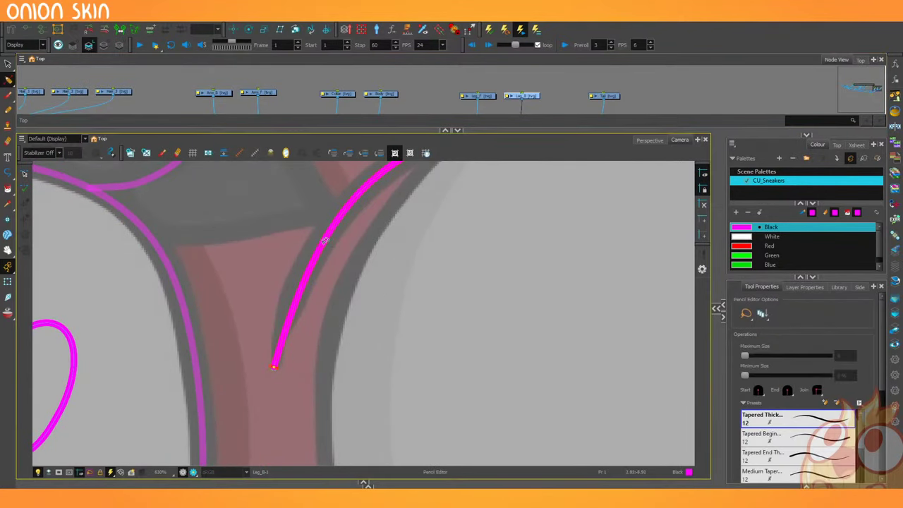
key(2)
key(2)
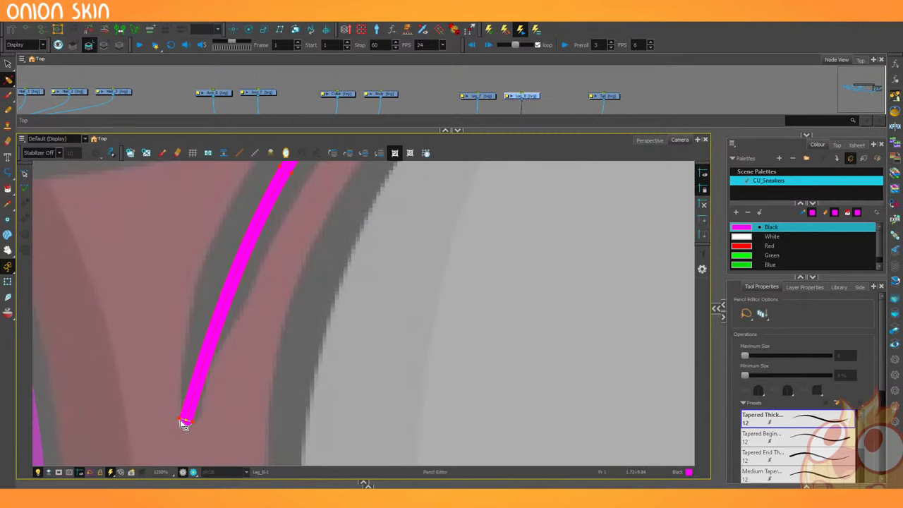
click(184, 420)
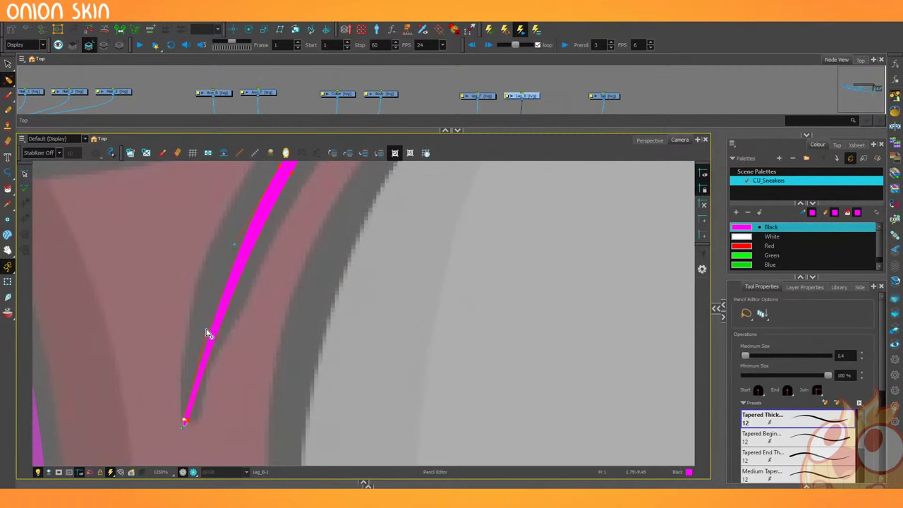
Draw the inner edge of the back shoe's white toe cap as a curved Line stroke from its upper rim down to the sole.
key(1)
key(1)
key(1)
key(1)
key(1)
key(1)
key(1)
key(1)
key(1)
drag(284, 270, 259, 285)
key(2)
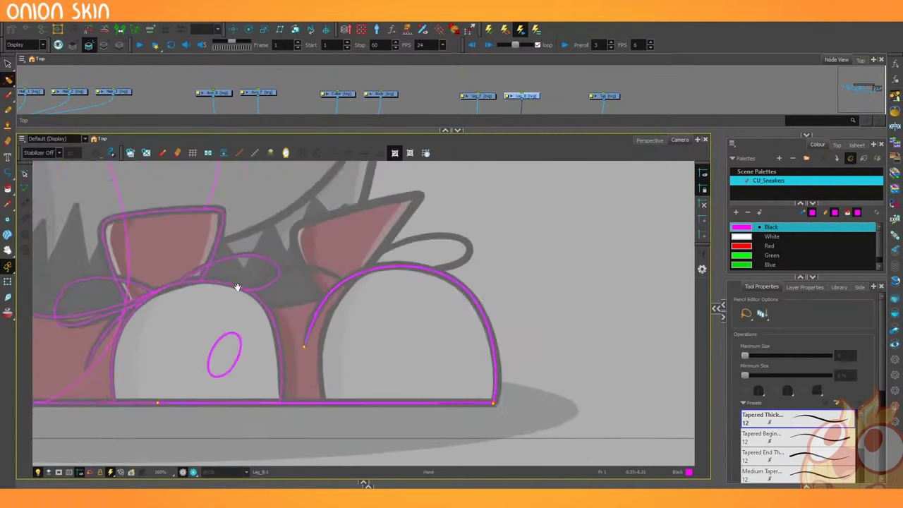
key(2)
key(2)
key(2)
click(7, 173)
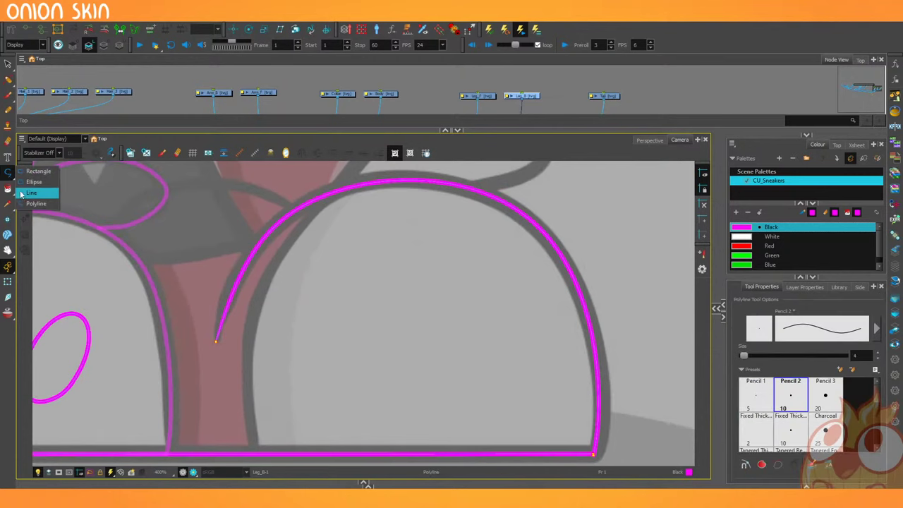
click(31, 192)
key(1)
mouse_move(344, 216)
mouse_down()
mouse_move(289, 293)
mouse_move(278, 424)
mouse_up()
drag(256, 316, 246, 285)
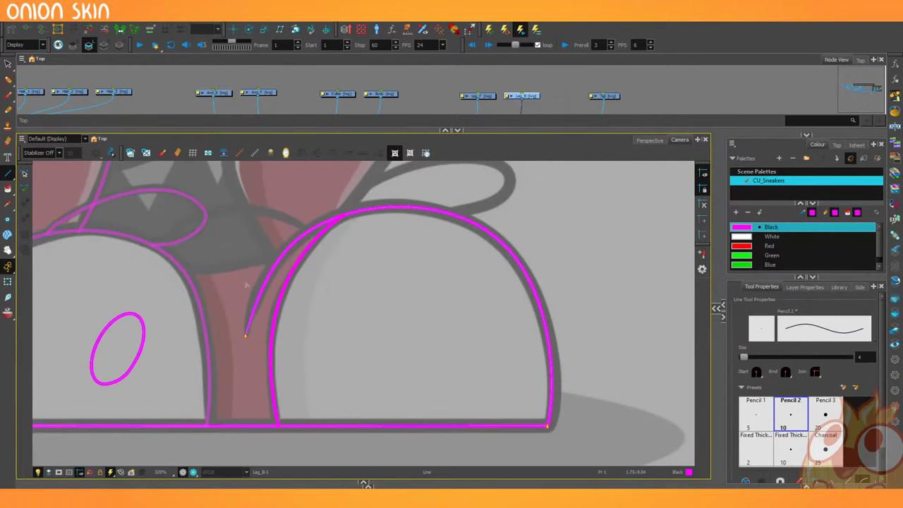
Trace the red flap above the back shoe's toe cap with the Line tool, following its rounded corner, long upper edge and pointed tip.
key(1)
key(1)
drag(284, 335, 254, 378)
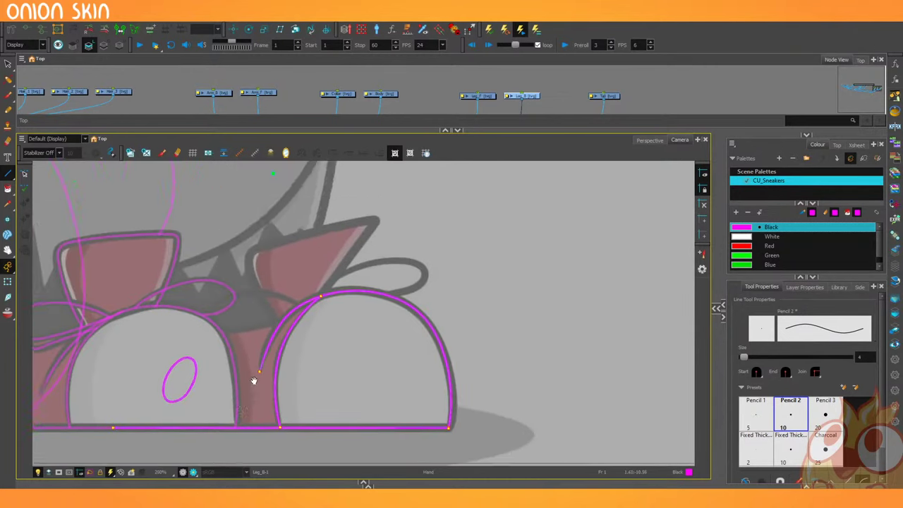
key(2)
key(2)
key(2)
drag(177, 323, 221, 402)
drag(141, 294, 167, 238)
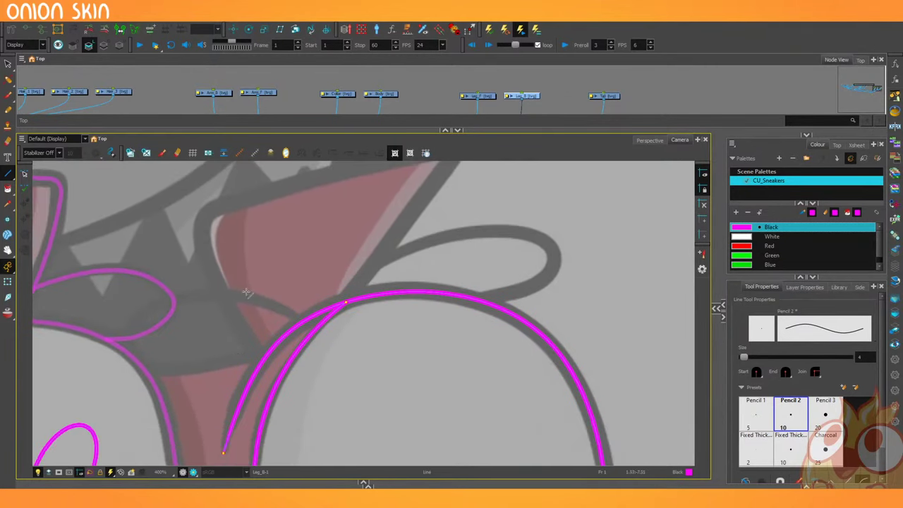
drag(219, 268, 203, 242)
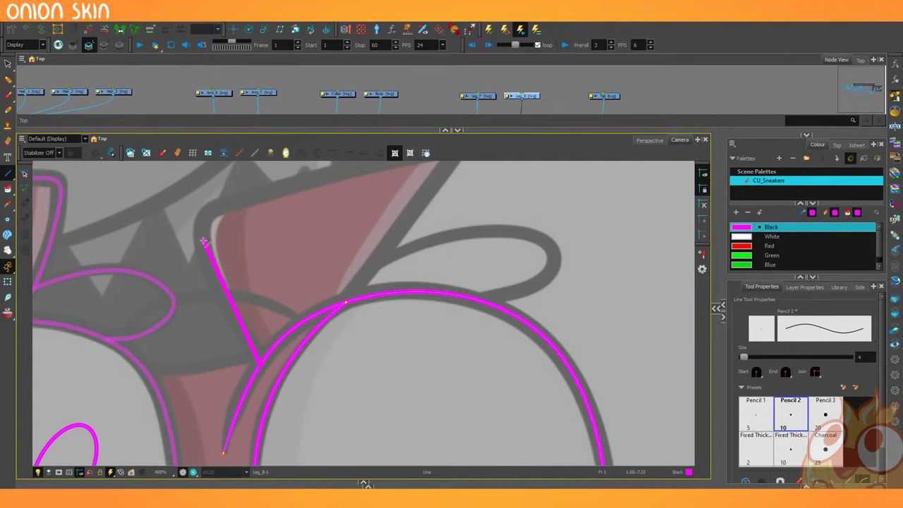
scroll(177, 258, up, 2)
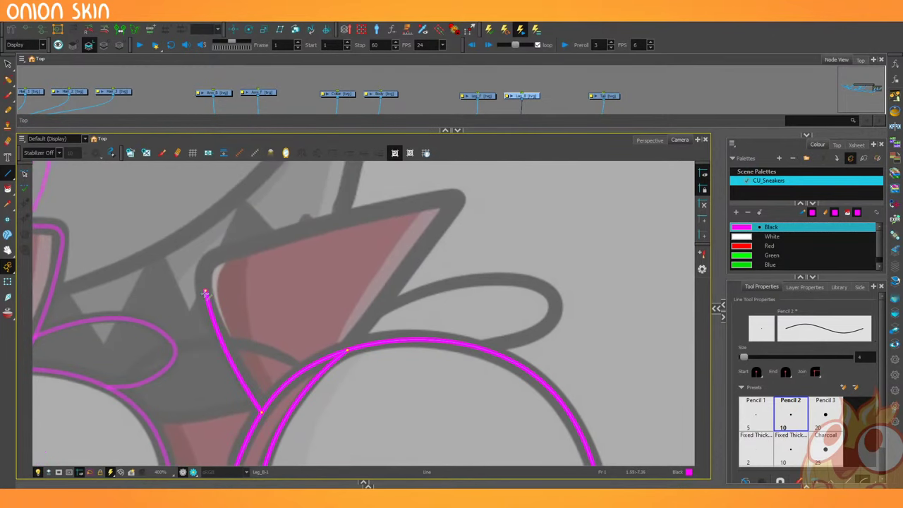
drag(205, 291, 229, 252)
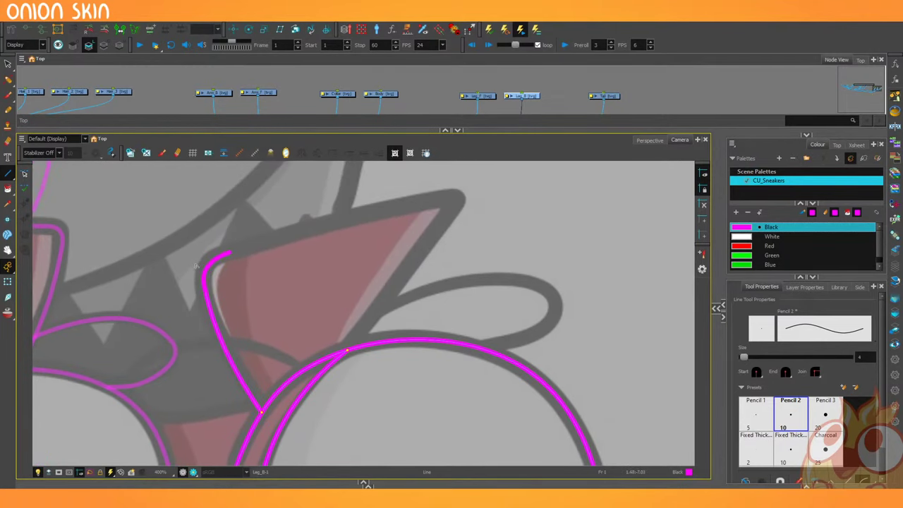
mouse_move(233, 250)
mouse_down()
mouse_move(432, 201)
mouse_move(443, 201)
mouse_move(450, 217)
mouse_move(451, 206)
mouse_move(374, 326)
mouse_move(347, 350)
mouse_up()
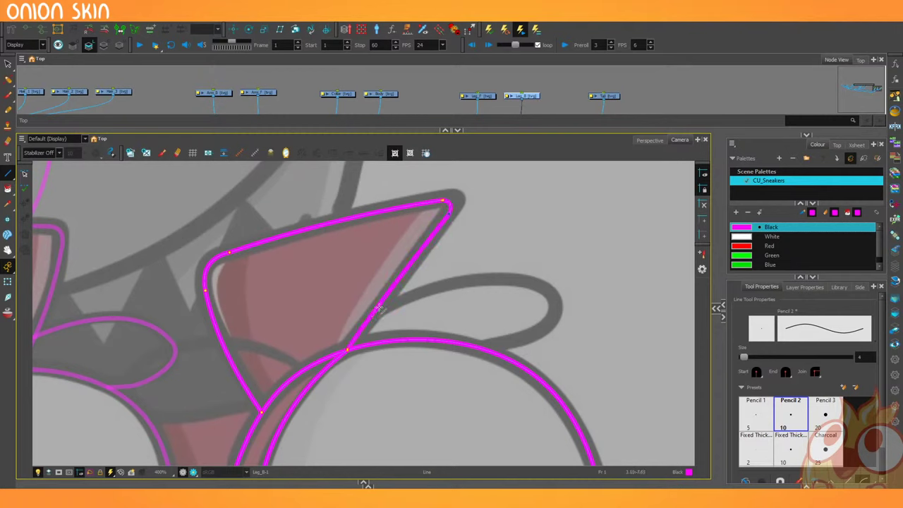
Draw the outer lace loop with the Pencil tool, running its ends past the toe cap and flap outlines.
drag(167, 290, 116, 276)
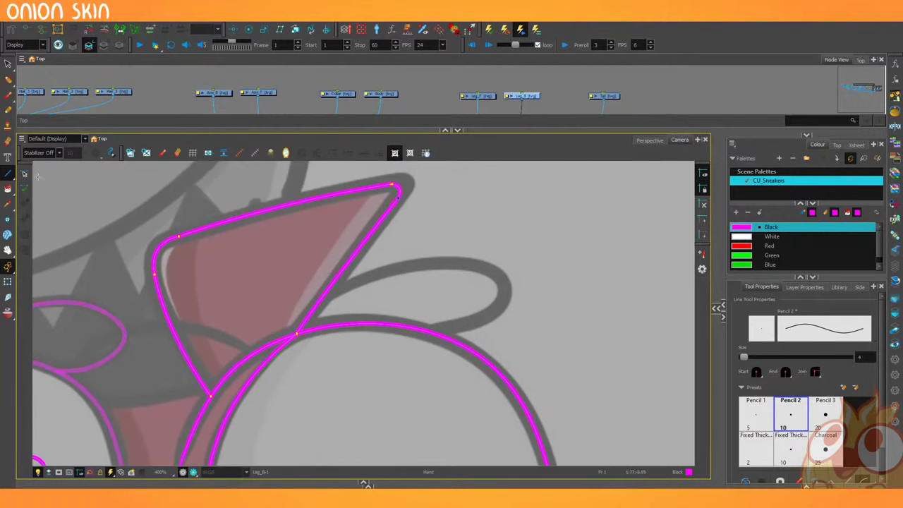
click(9, 113)
mouse_move(167, 288)
mouse_down()
mouse_move(257, 127)
mouse_move(290, 127)
mouse_up()
drag(225, 277, 127, 235)
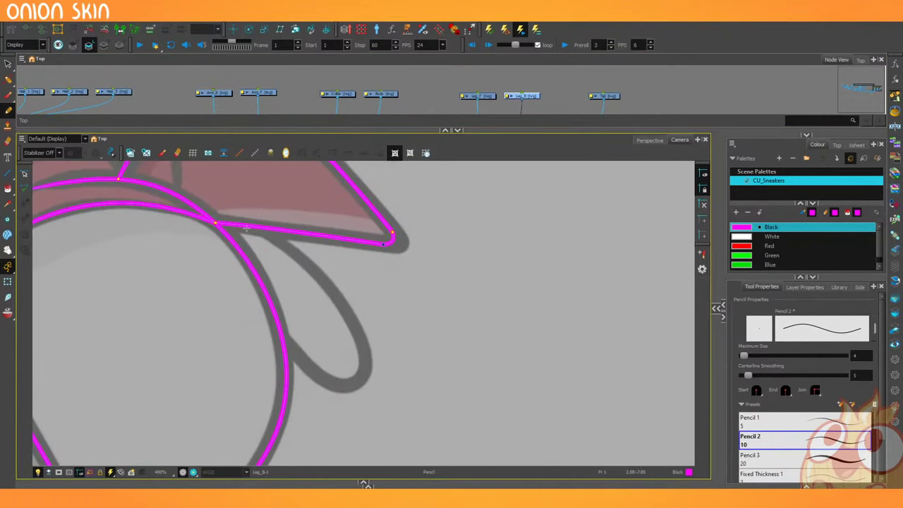
drag(290, 248, 361, 332)
key(ctrl+z)
mouse_move(365, 376)
mouse_down()
mouse_move(311, 369)
mouse_move(272, 326)
mouse_up()
key(ctrl+z)
drag(362, 381, 213, 202)
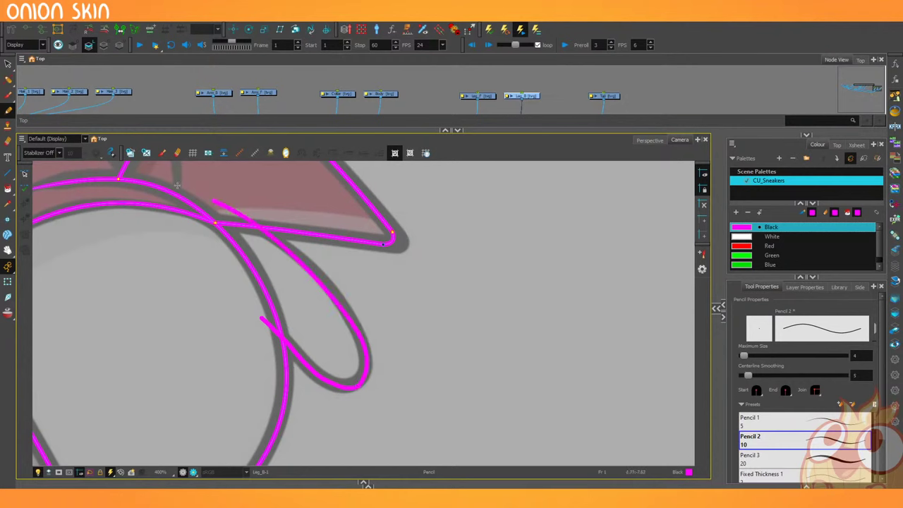
Refine the outer lace loop's curve with the Contour Editor so it follows the sketch.
click(8, 80)
click(29, 78)
click(317, 277)
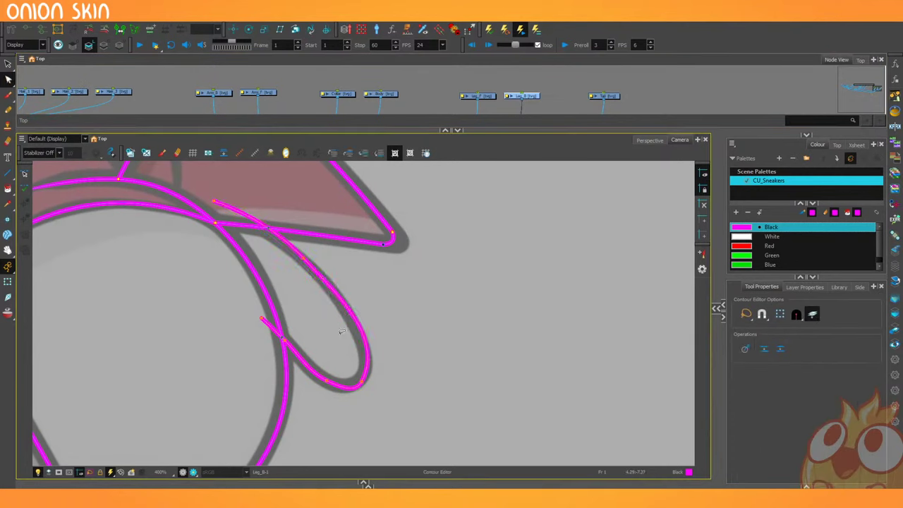
mouse_move(385, 336)
mouse_down()
mouse_move(397, 343)
mouse_move(389, 350)
mouse_up()
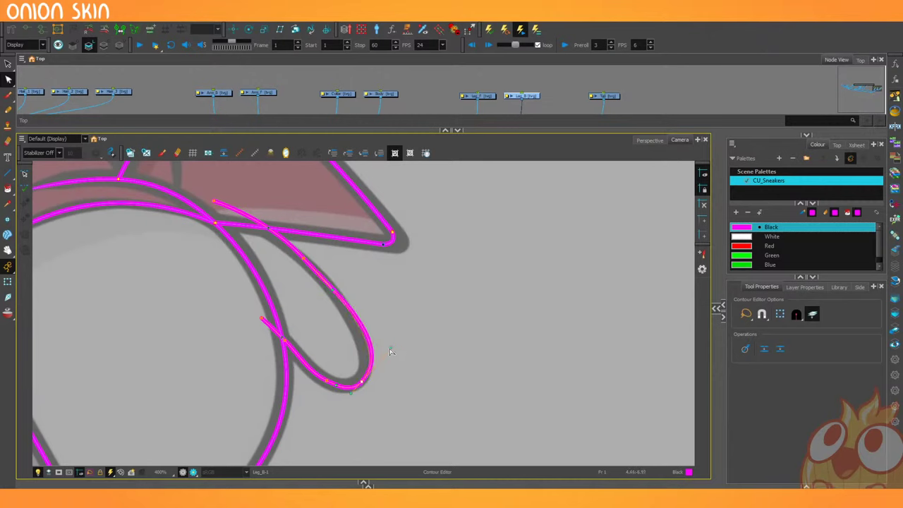
click(302, 258)
drag(214, 201, 211, 202)
click(298, 257)
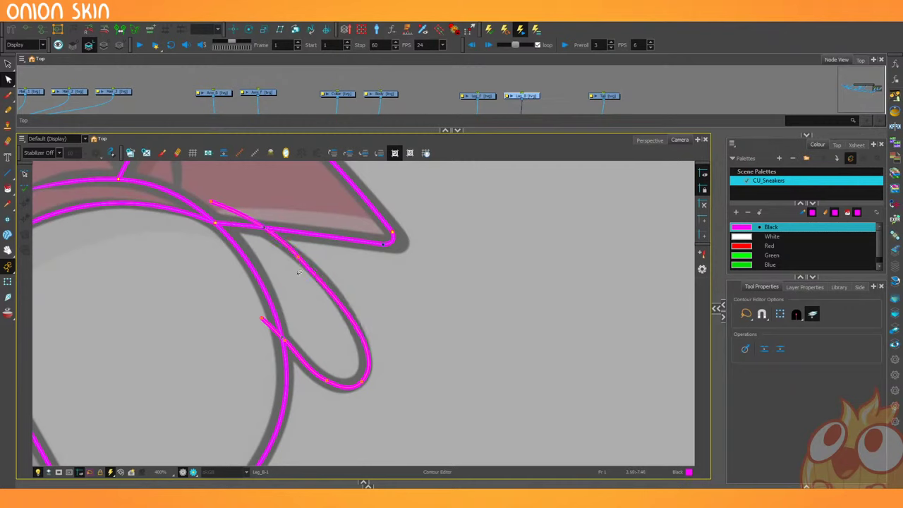
drag(327, 290, 328, 285)
drag(298, 258, 299, 255)
click(326, 382)
click(323, 391)
Cut off the outer lace loop's two overhanging ends where they cross the toe cap and flap outlines.
click(9, 65)
click(24, 74)
click(270, 325)
drag(231, 202, 216, 208)
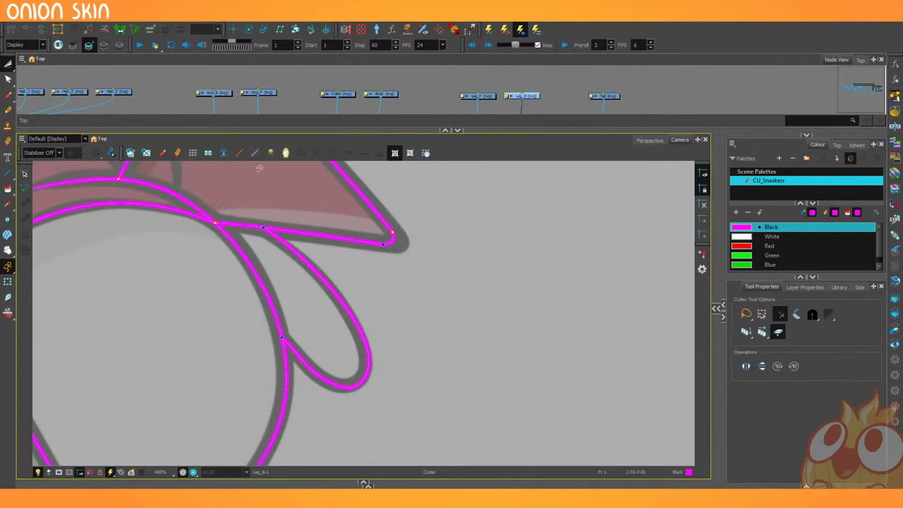
Select the strokes forming the red flap's outline and merge them into one pencil line.
key(shift+x)
key(1)
key(1)
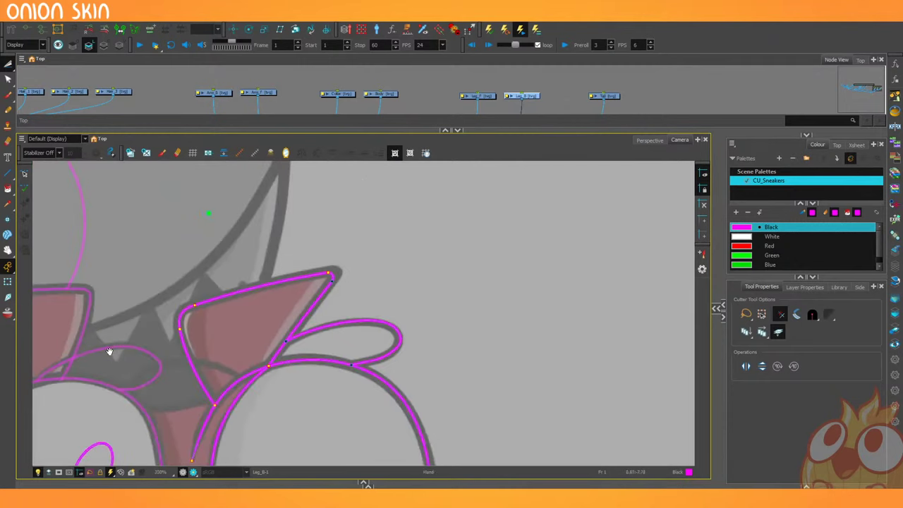
key(2)
drag(111, 353, 152, 290)
key(2)
click(8, 65)
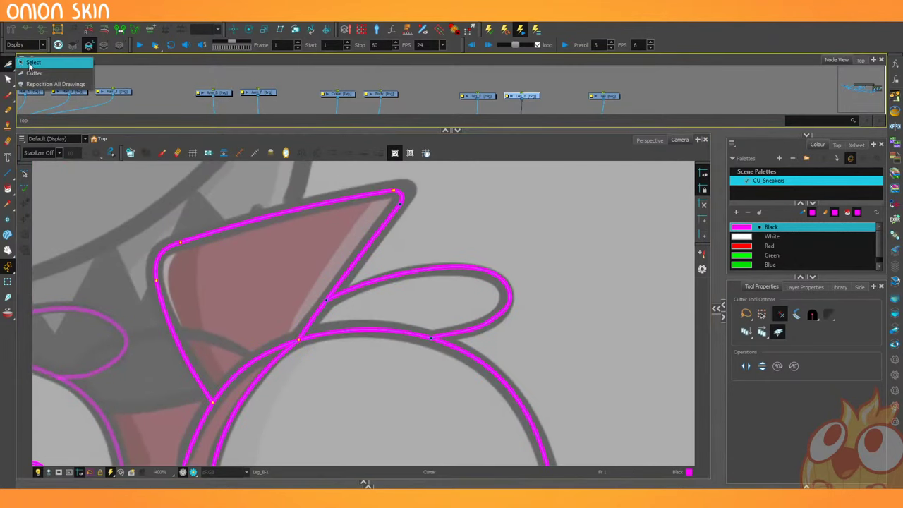
click(24, 63)
mouse_move(146, 216)
mouse_down()
mouse_move(188, 270)
mouse_move(134, 215)
mouse_up()
drag(392, 168, 400, 227)
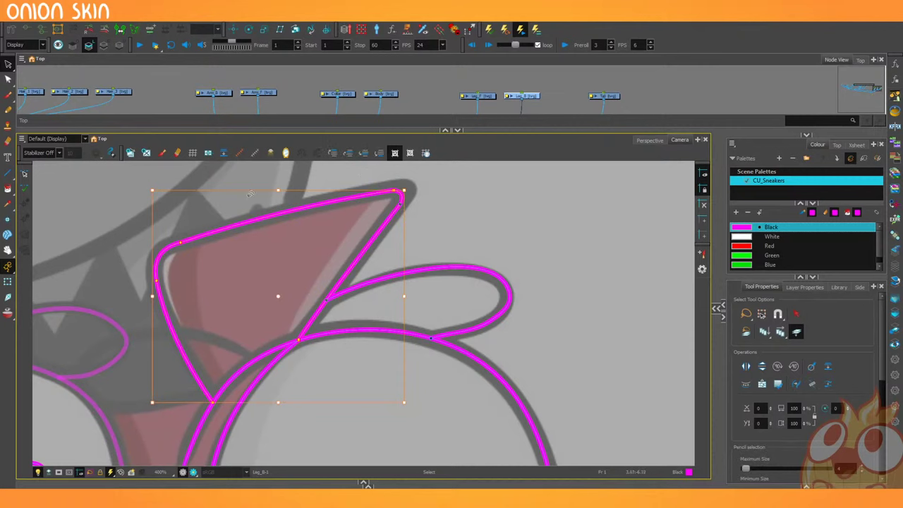
click(795, 366)
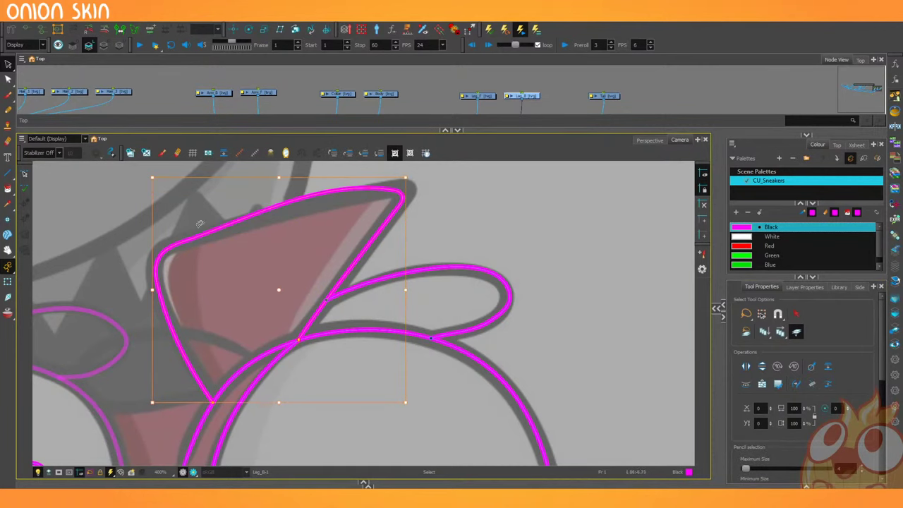
Reshape the merged flap outline's upper edge with the Contour Editor to match the sketch.
click(9, 78)
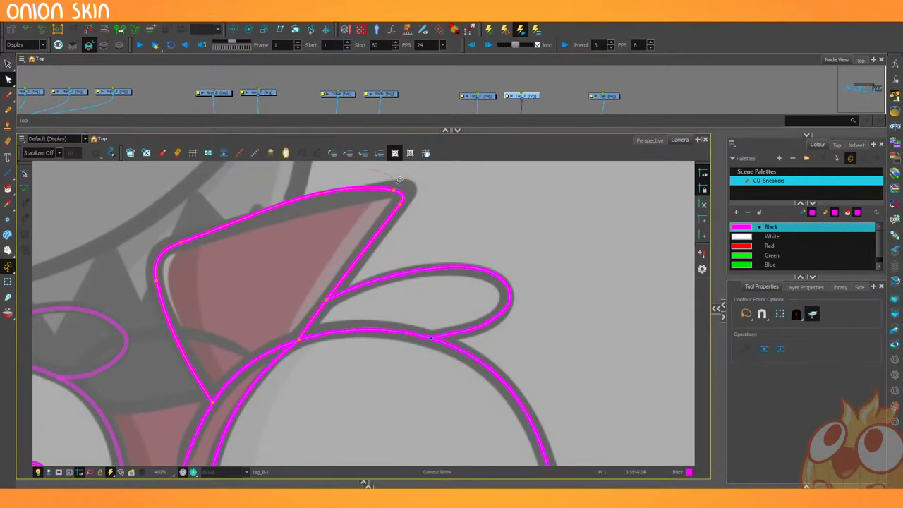
drag(399, 181, 375, 174)
drag(319, 180, 311, 209)
click(300, 186)
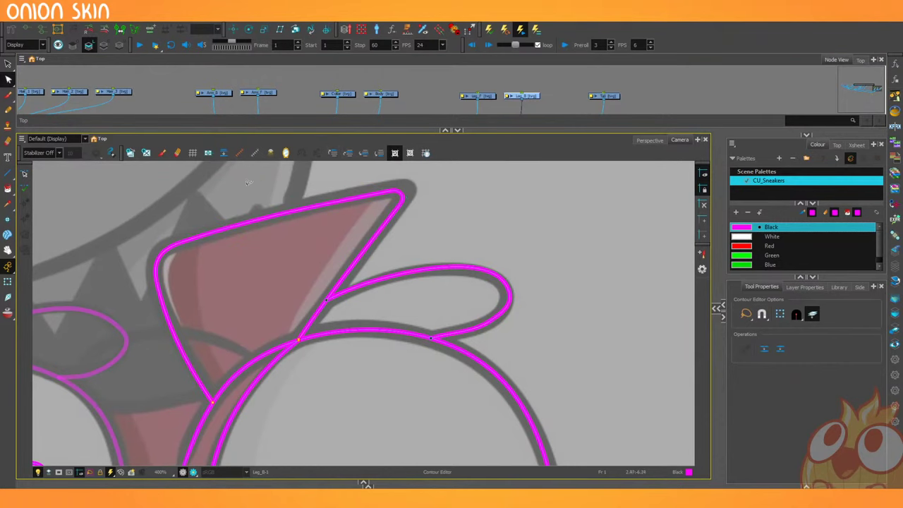
Draw the inner lace loop with the Pencil tool, from the flap's base around and back to the toe cap edge.
key(1)
key(1)
drag(186, 313, 229, 265)
key(2)
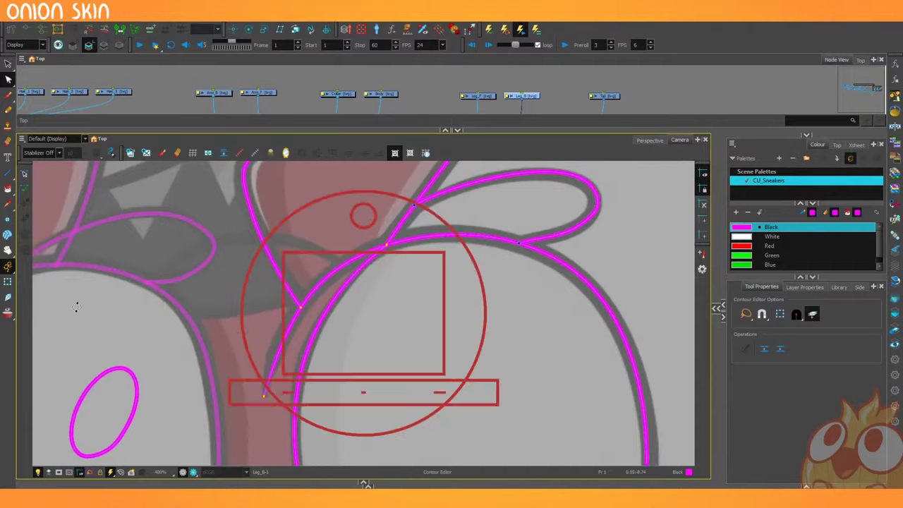
drag(77, 306, 291, 139)
drag(241, 170, 200, 268)
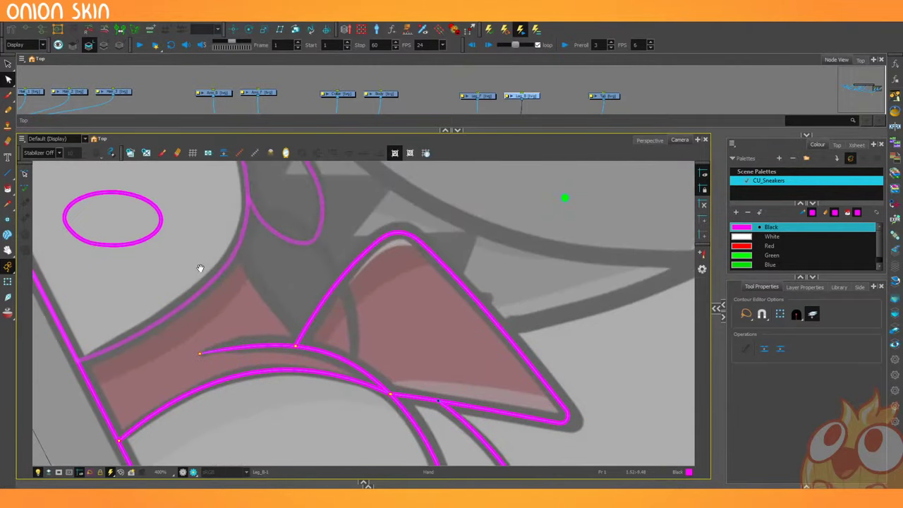
click(7, 110)
drag(245, 304, 251, 326)
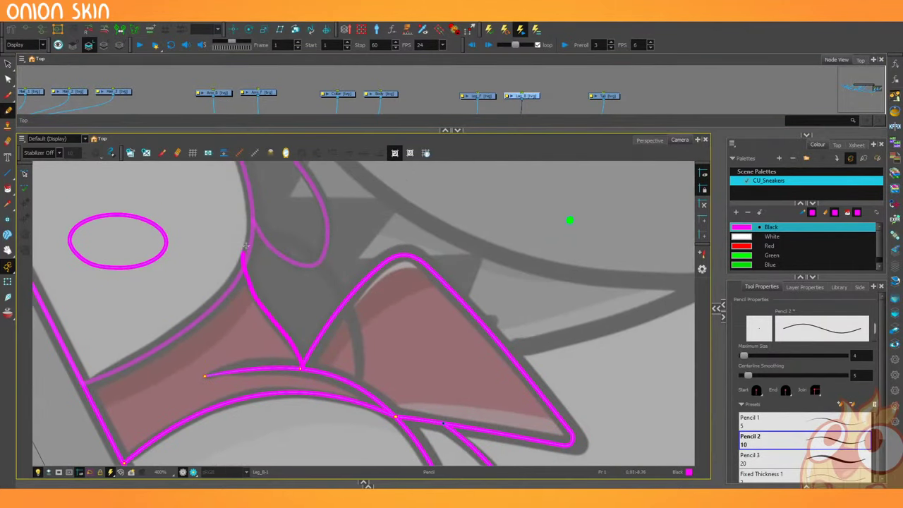
drag(246, 246, 369, 385)
key(ctrl+z)
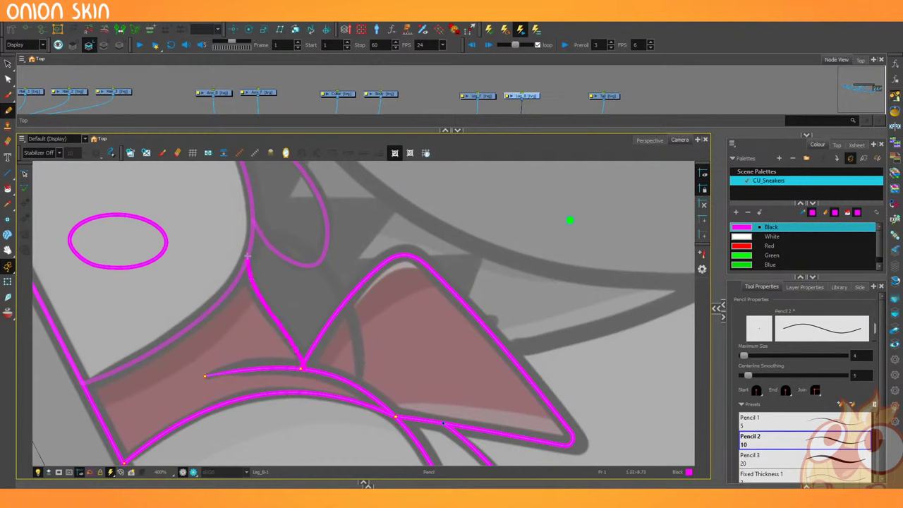
mouse_move(247, 256)
mouse_down()
mouse_move(280, 233)
mouse_move(341, 294)
mouse_move(354, 373)
mouse_up()
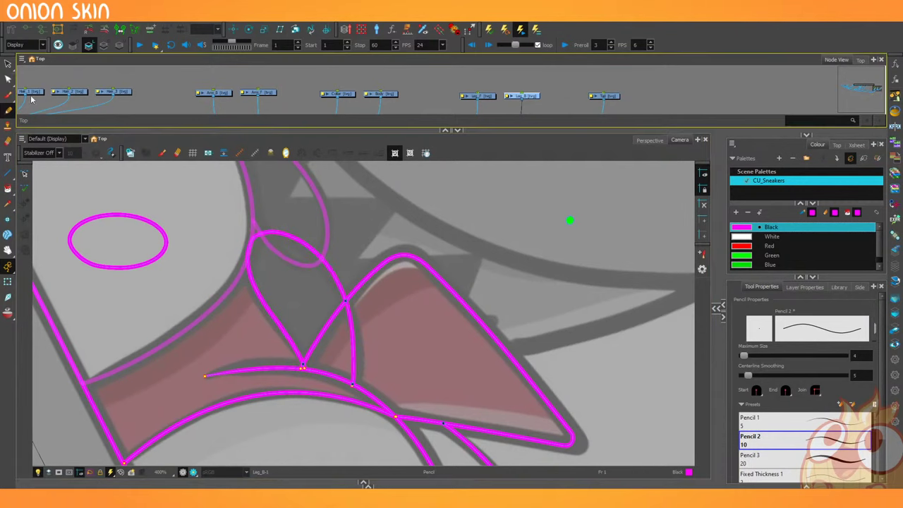
Adjust the inner lace loop's end point and curve at the toe cap edge with the Contour Editor.
key(alt+q)
drag(352, 386, 355, 388)
drag(354, 347, 359, 350)
drag(355, 388, 357, 386)
click(254, 323)
Draw a circle with the Ellipse tool above the back sneaker, over the character's lower body, to form the top of the back leg.
scroll(247, 304, down, 5)
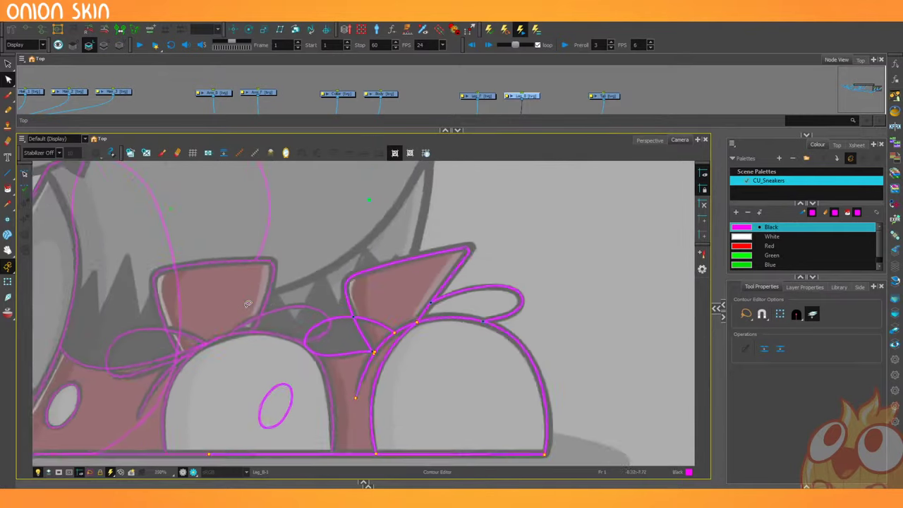
drag(206, 219, 188, 252)
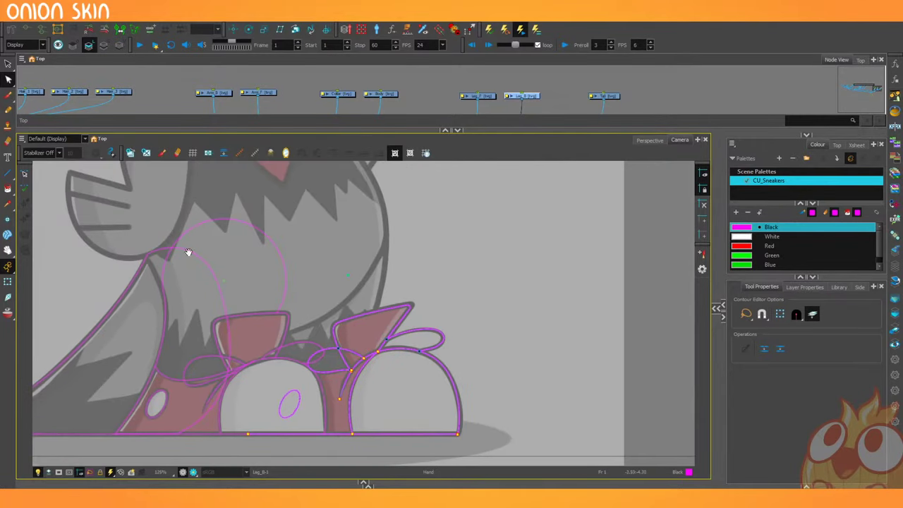
click(8, 64)
click(339, 271)
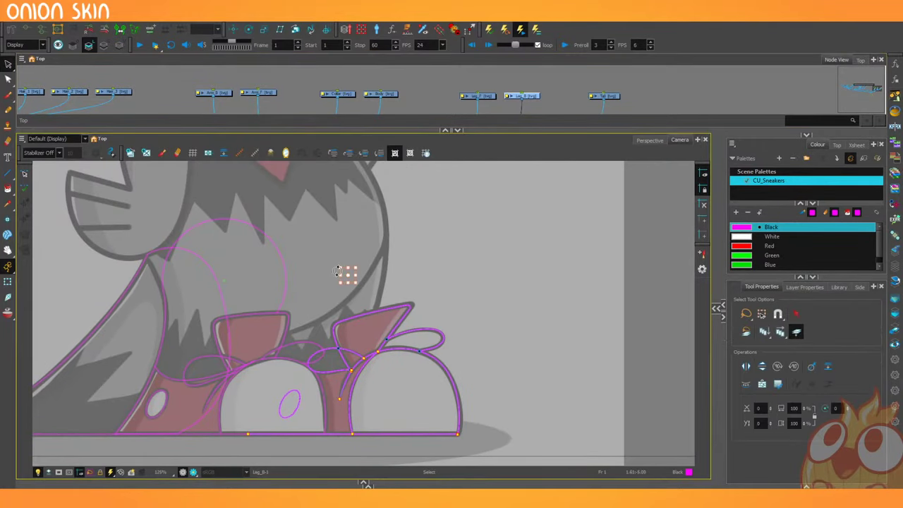
click(8, 177)
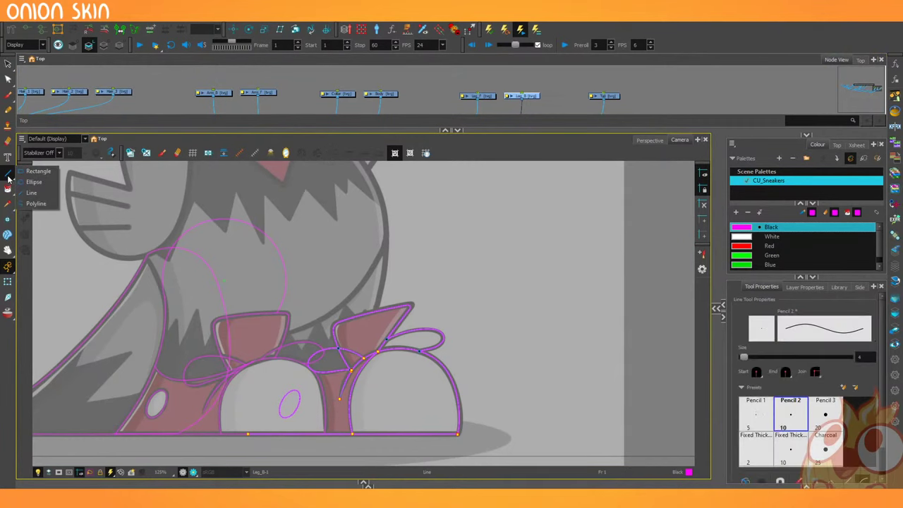
click(34, 182)
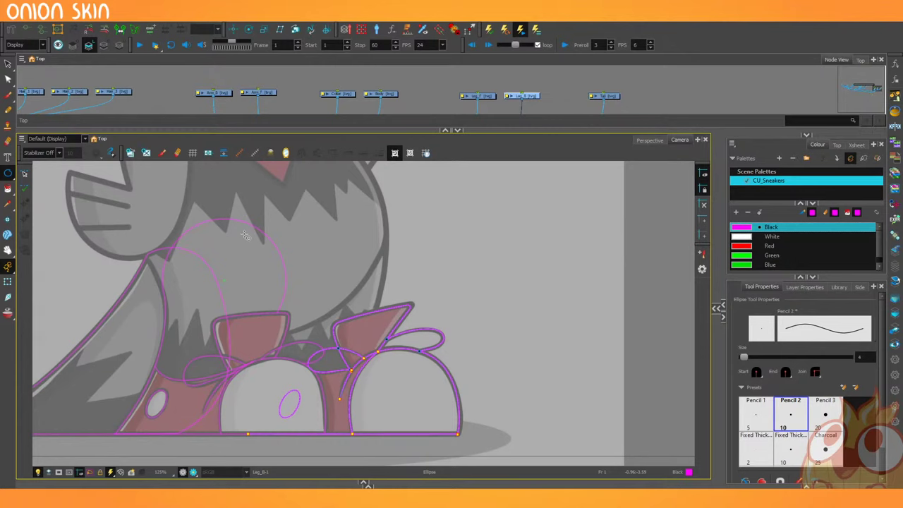
drag(175, 253, 219, 238)
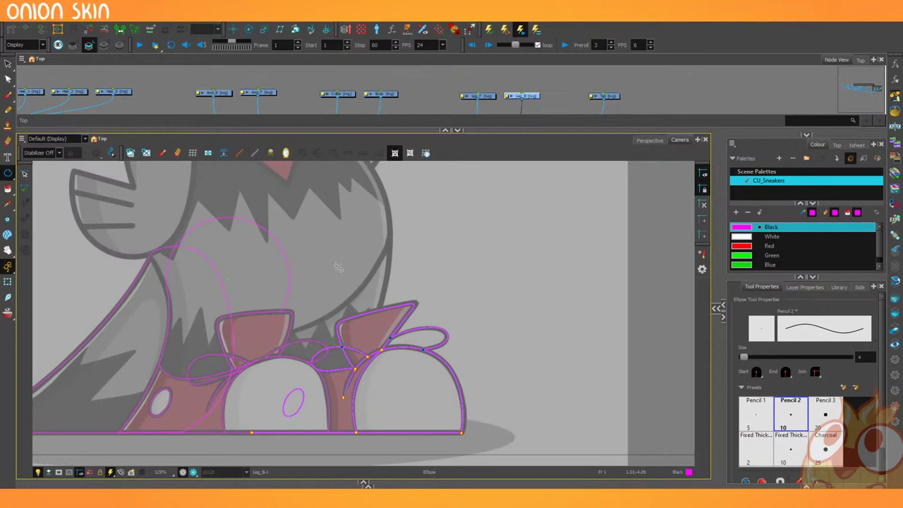
drag(334, 264, 273, 318)
Enlarge the new circle and move it up against the inner side of the body's outline.
key(alt+s)
click(295, 258)
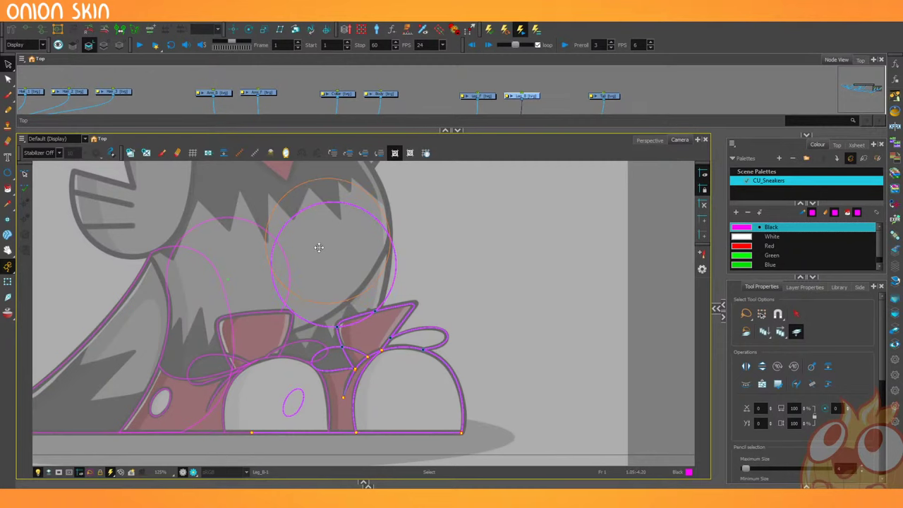
drag(318, 247, 318, 247)
drag(265, 302, 249, 314)
drag(321, 255, 320, 242)
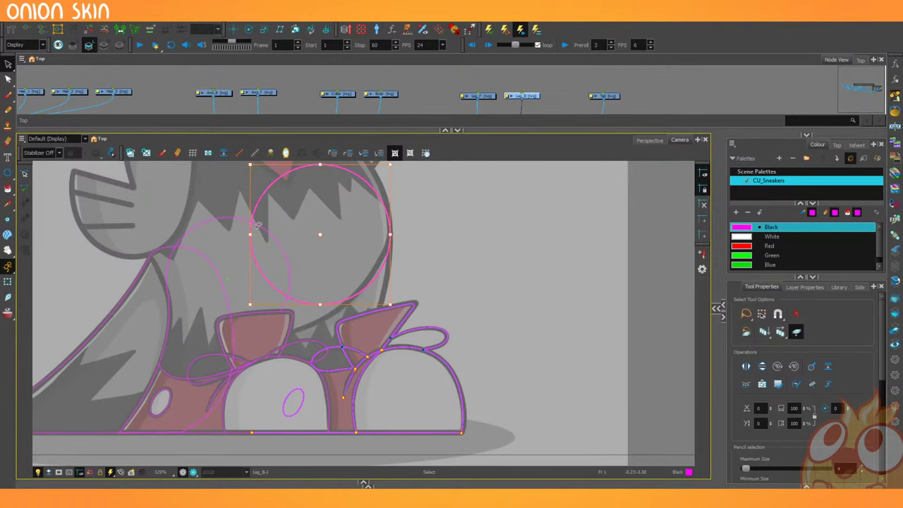
Scale the back leg's circle down proportionally and reposition it along the body's outline.
key(1)
key(1)
key(2)
key(2)
drag(249, 164, 273, 187)
drag(324, 251, 327, 240)
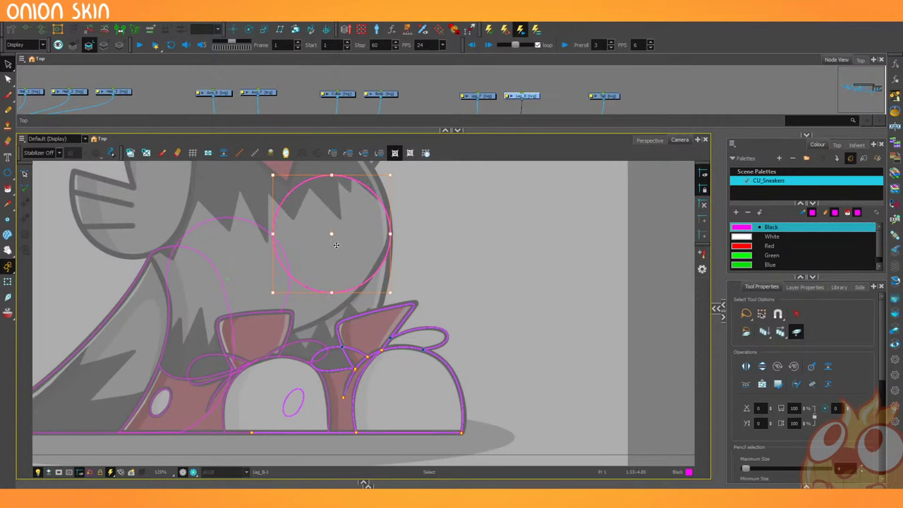
Scale the back leg's circle to match the front leg's circle, then place it against the body's outline above the sneaker.
click(250, 258)
key(ctrl+z)
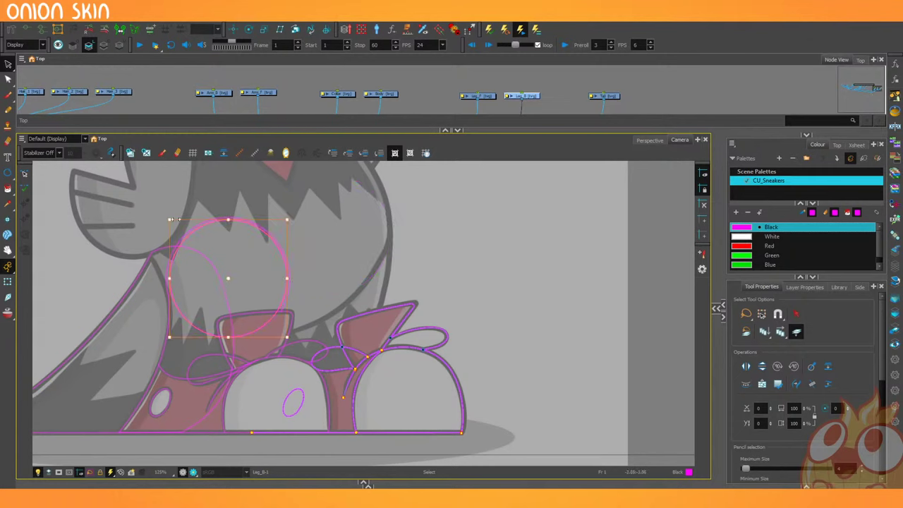
click(165, 217)
drag(163, 217, 164, 218)
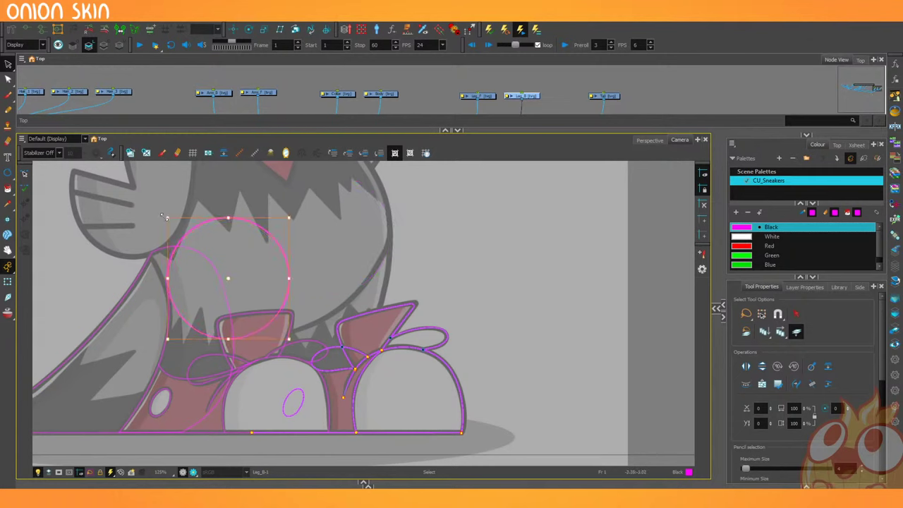
drag(224, 286, 323, 256)
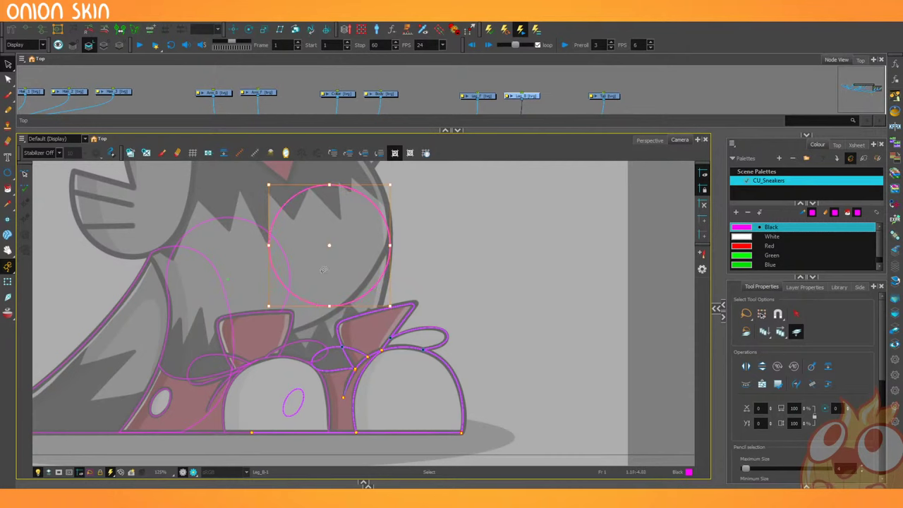
click(306, 326)
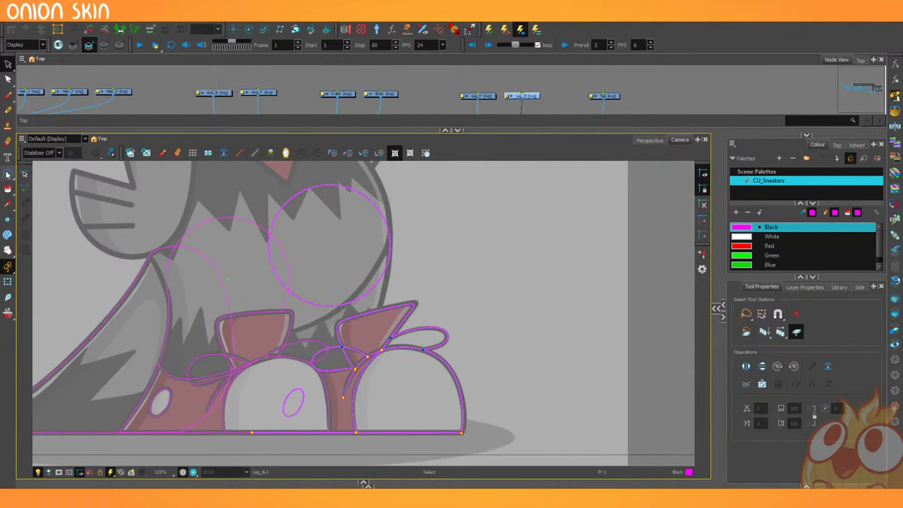
Draw a curved line with the Line tool from the circle's outer edge down into the red flap of the sneaker.
click(8, 173)
click(28, 192)
key(2)
key(2)
drag(326, 252, 293, 276)
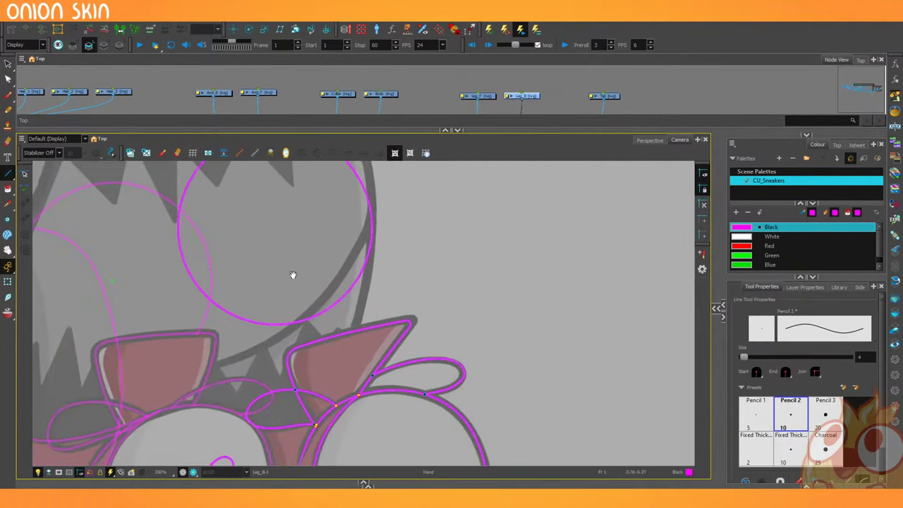
mouse_move(370, 238)
mouse_down()
mouse_move(328, 421)
mouse_move(334, 364)
mouse_move(342, 361)
mouse_up()
scroll(363, 311, down, 2)
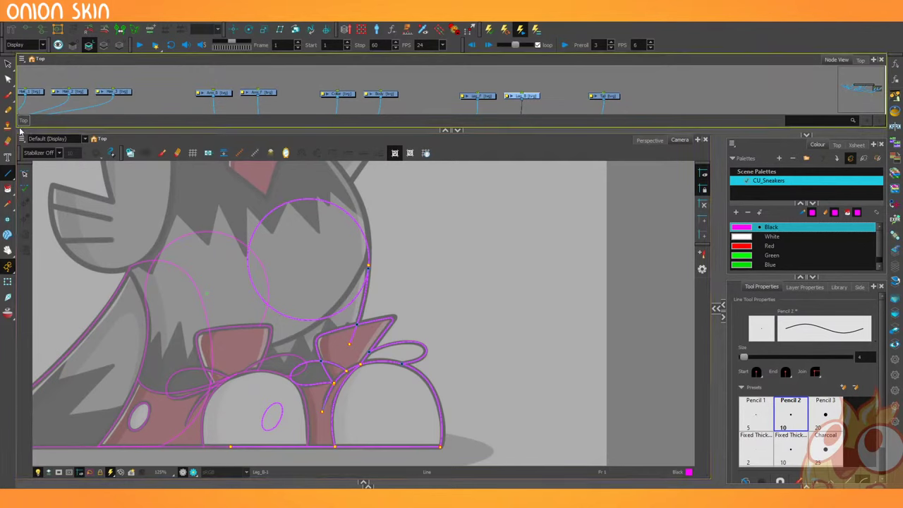
Draw a short vertical test line in the empty area beside the character and bend it slightly outward.
drag(304, 280, 121, 280)
key(2)
key(2)
scroll(276, 278, up, 2)
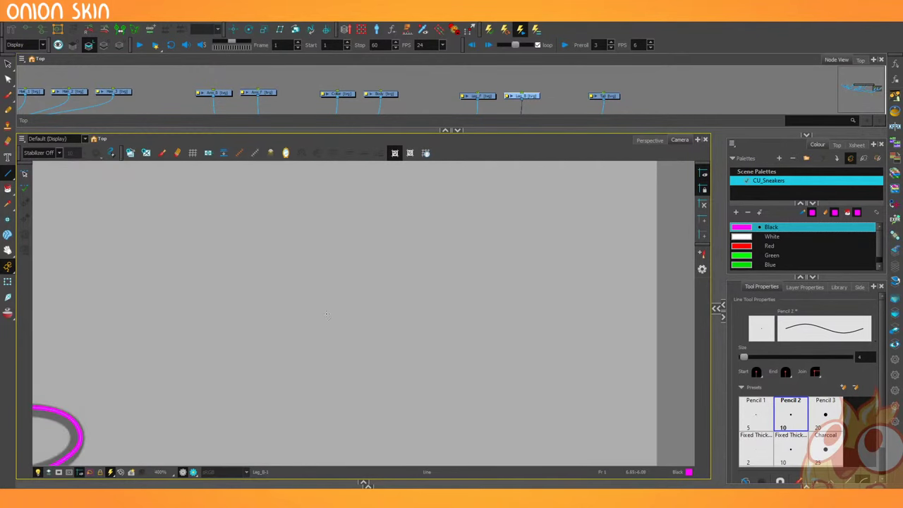
drag(334, 220, 333, 396)
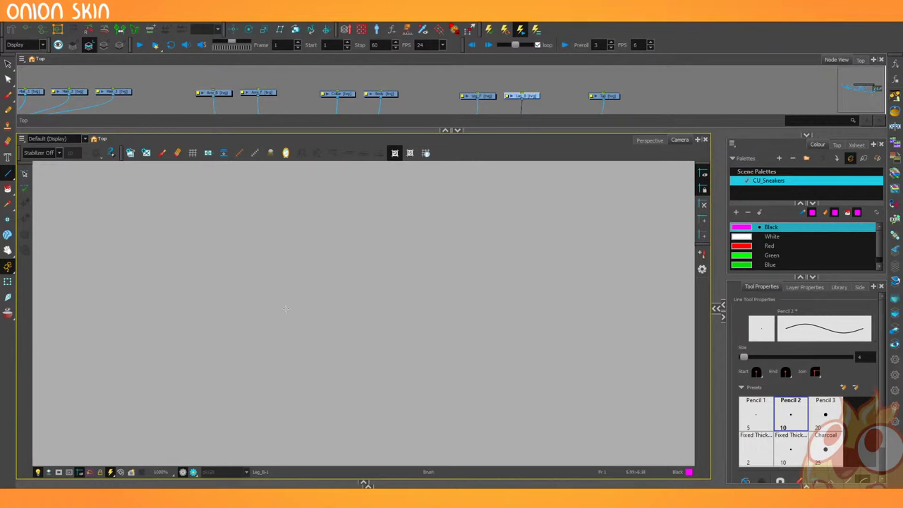
drag(334, 327, 347, 326)
key(2)
key(2)
scroll(275, 266, up, 2)
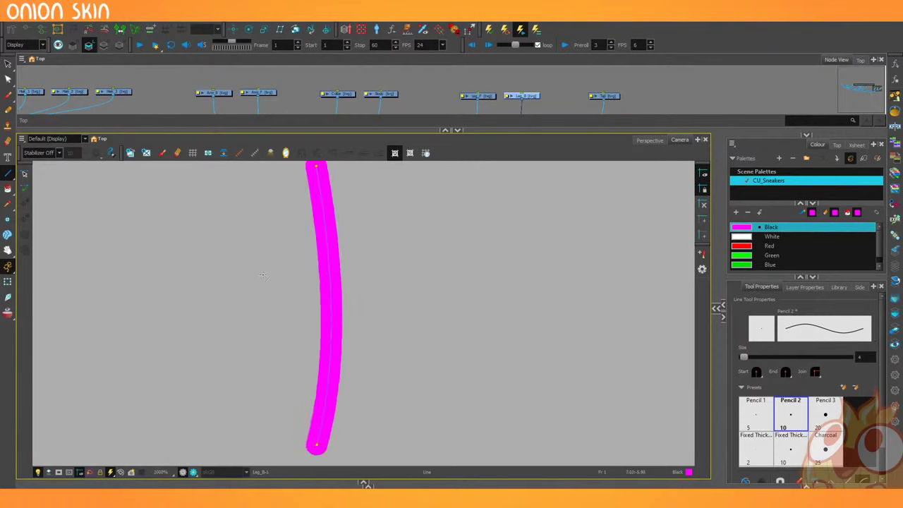
drag(274, 266, 282, 349)
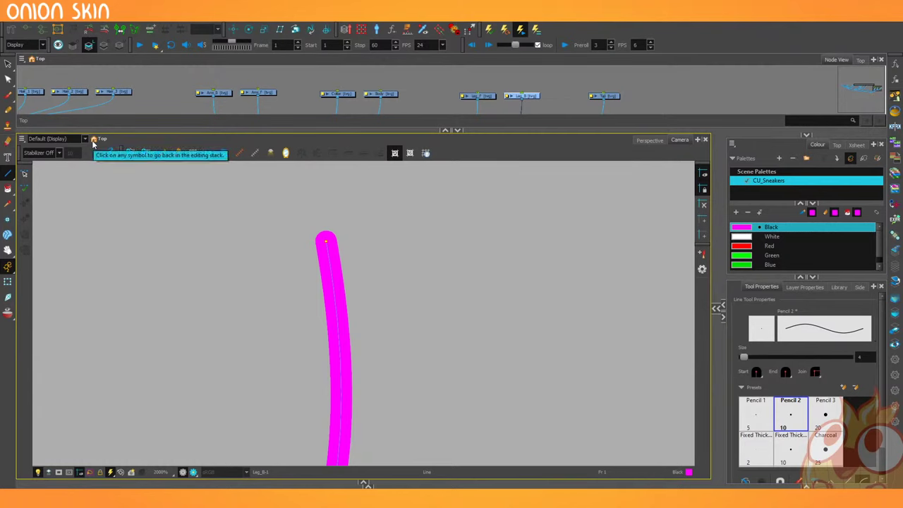
Try bulging the middle of the test line with the Pencil Editor by adding thickness points, and undo the changes.
click(7, 80)
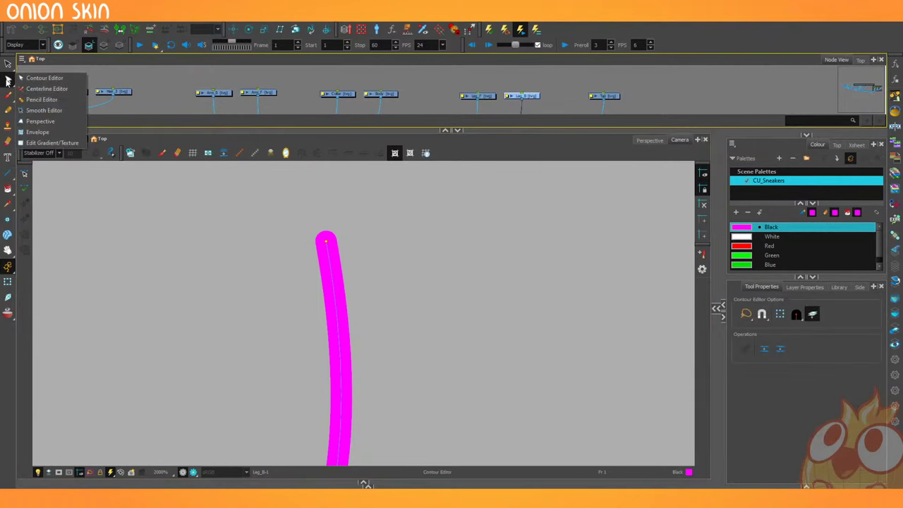
click(69, 103)
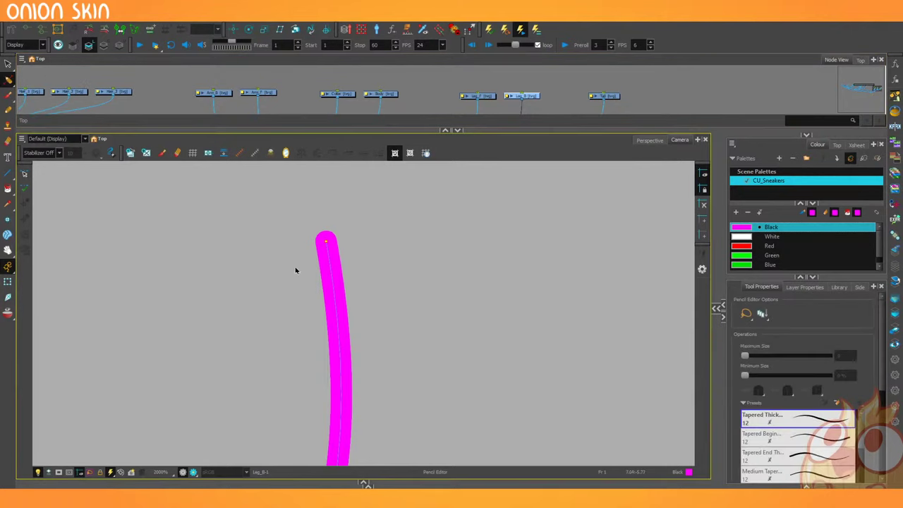
click(332, 306)
drag(333, 296, 216, 331)
mouse_move(224, 372)
mouse_down()
mouse_move(208, 334)
mouse_move(275, 253)
mouse_up()
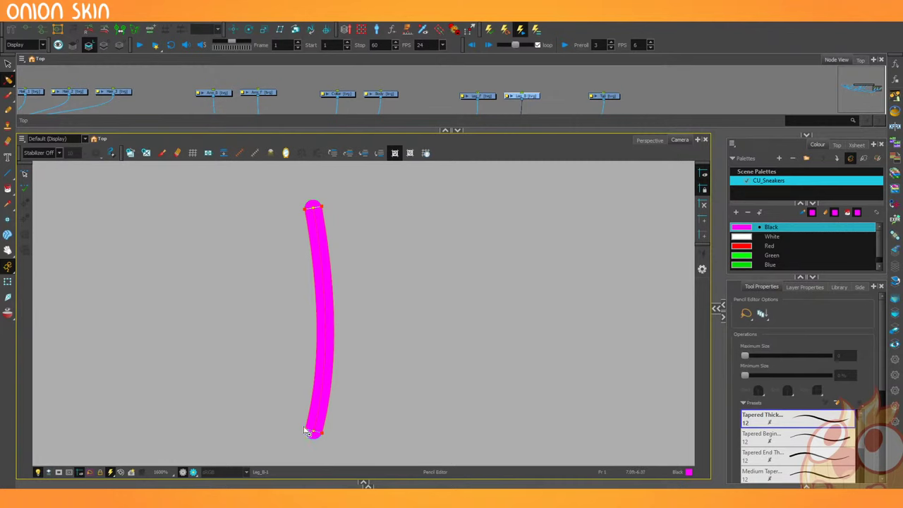
click(323, 311)
mouse_move(317, 312)
mouse_down()
mouse_move(268, 311)
mouse_move(347, 313)
mouse_move(325, 311)
mouse_up()
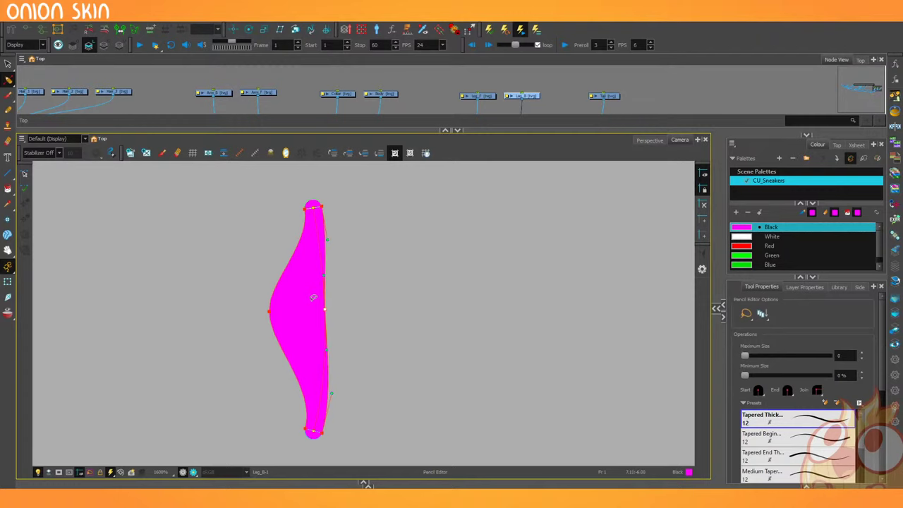
key(ctrl+z)
key(ctrl+z)
Add a pair of thickness points below the upper end of the test line with the Pencil Editor.
key(2)
key(2)
key(space)
drag(222, 263, 251, 392)
drag(216, 323, 202, 260)
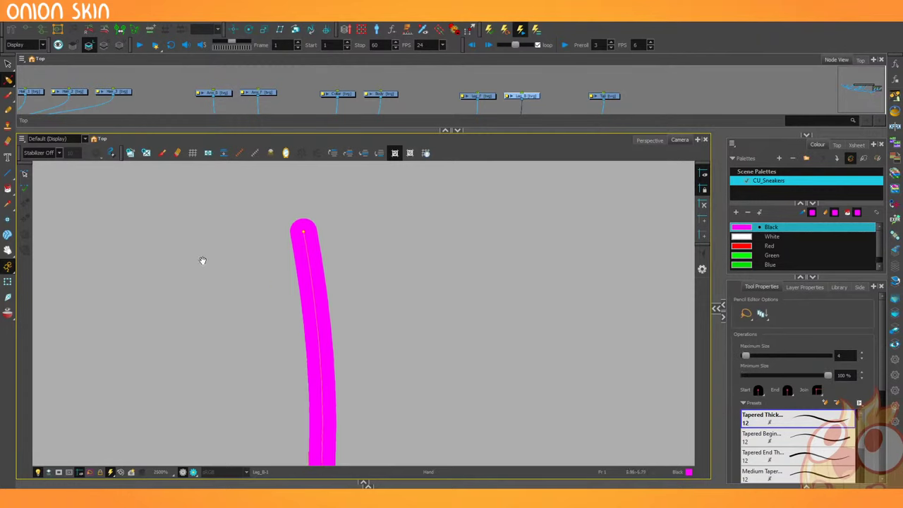
click(319, 345)
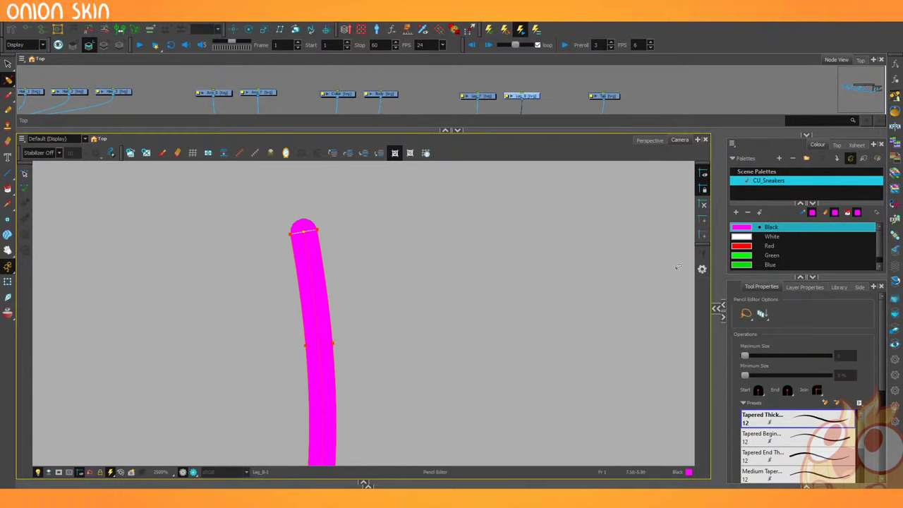
Change the Black swatch of the CU_Sneakers palette to yellow.
double_click(742, 229)
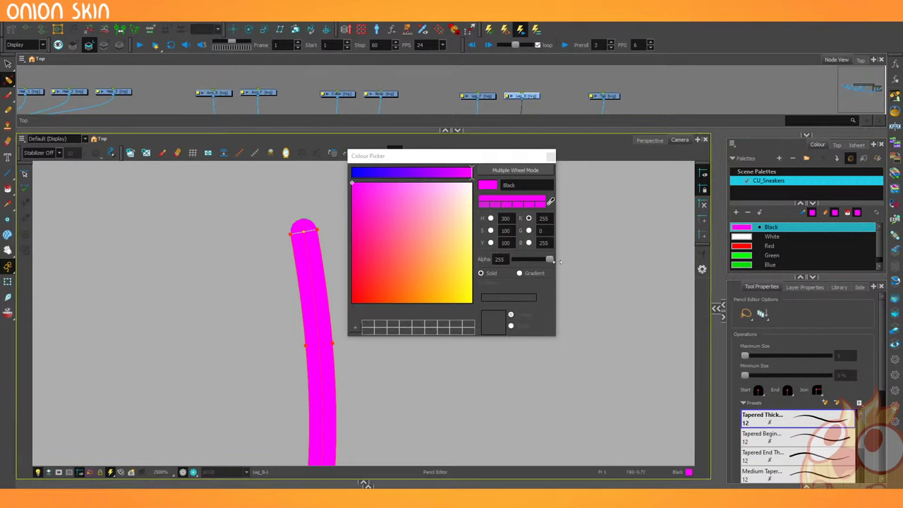
drag(455, 286, 518, 317)
click(551, 156)
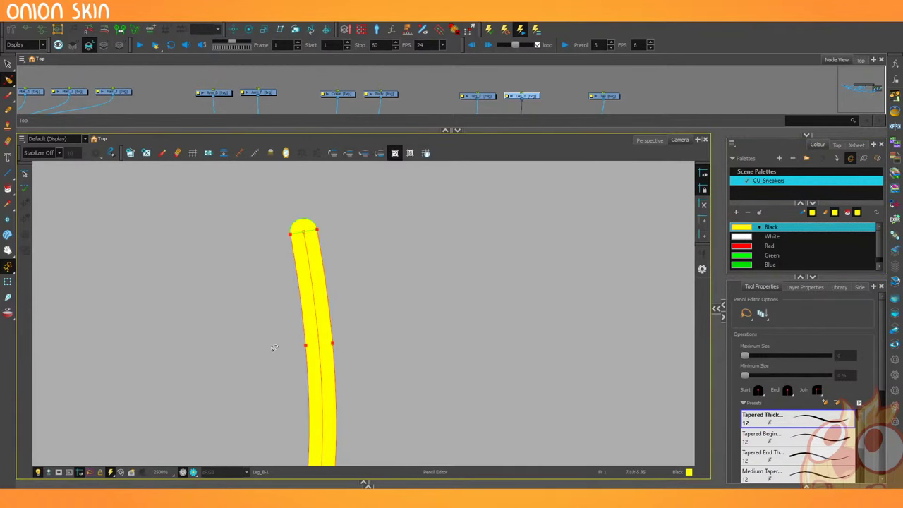
Try widening one side of the test line with the Pencil Editor and bending its centre line with the Contour Editor, then undo both.
scroll(272, 346, up, 2)
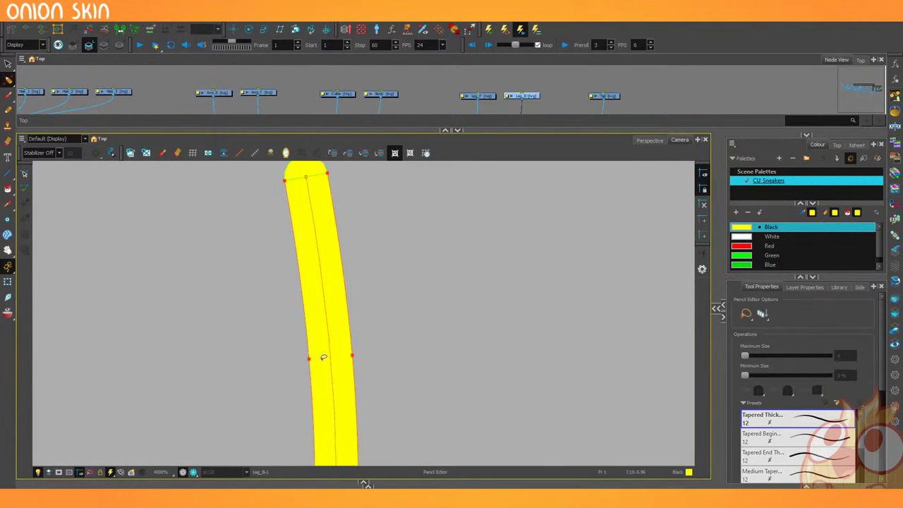
key(1)
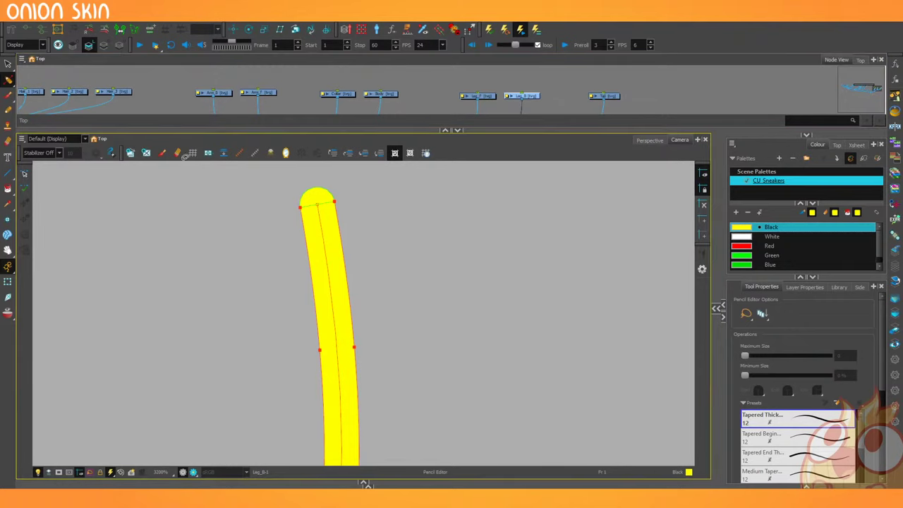
drag(320, 350, 270, 356)
click(184, 240)
click(9, 80)
click(28, 78)
drag(337, 350, 381, 341)
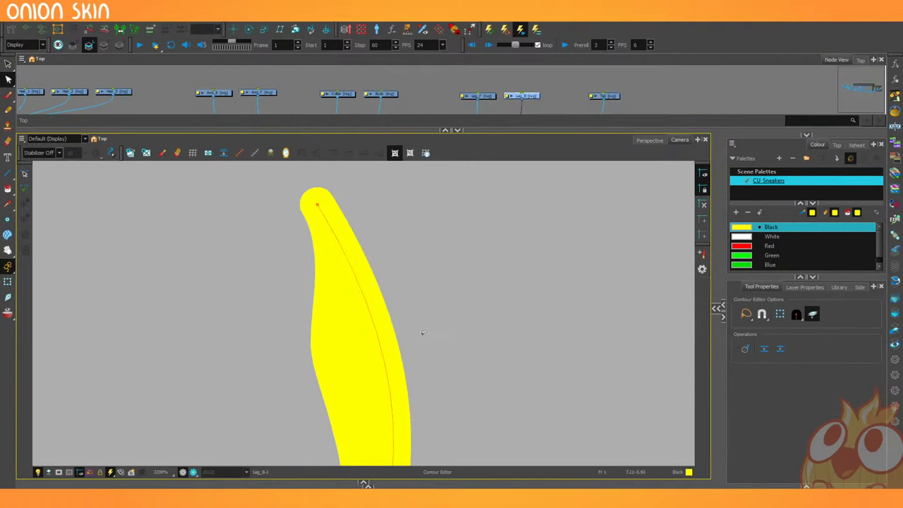
key(ctrl+z)
key(ctrl+z)
Taper the upper end of the test line to a narrow tip with the Pencil Editor and smooth its contour.
mouse_move(8, 80)
mouse_down()
mouse_move(28, 80)
mouse_move(42, 100)
mouse_up()
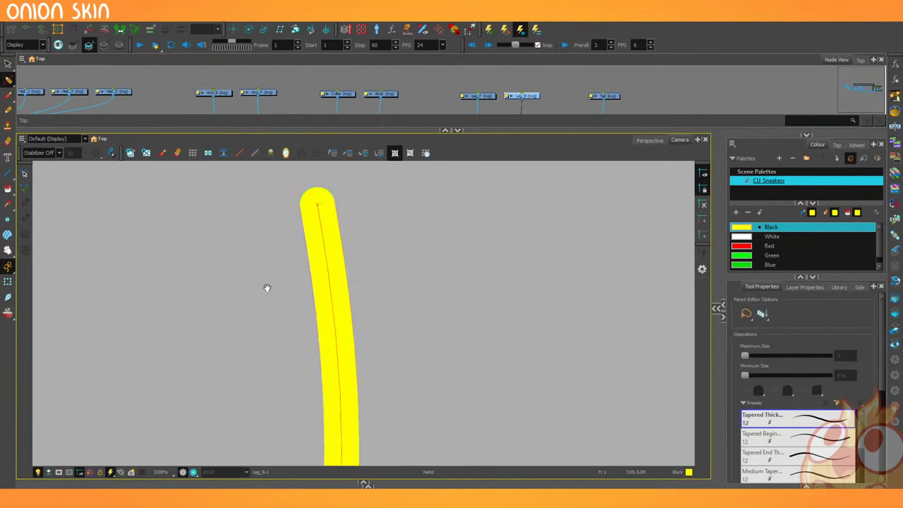
key(2)
mouse_move(276, 185)
mouse_down()
mouse_move(269, 224)
mouse_move(289, 229)
mouse_move(229, 238)
mouse_move(294, 234)
mouse_up()
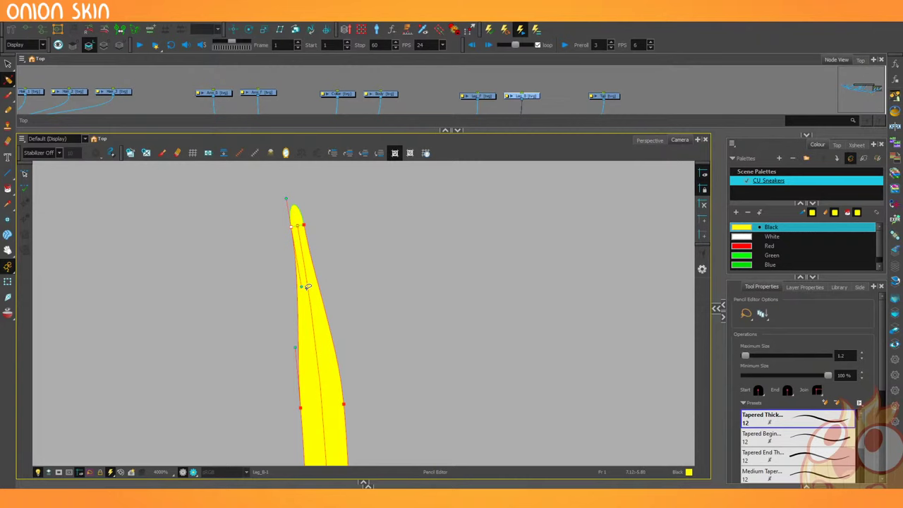
drag(302, 287, 293, 287)
drag(292, 230, 288, 227)
click(262, 232)
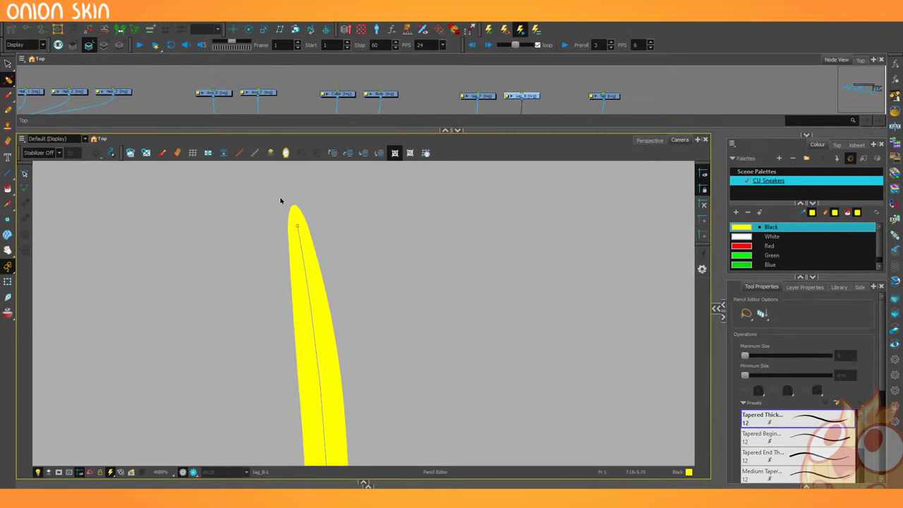
key(2)
key(2)
key(2)
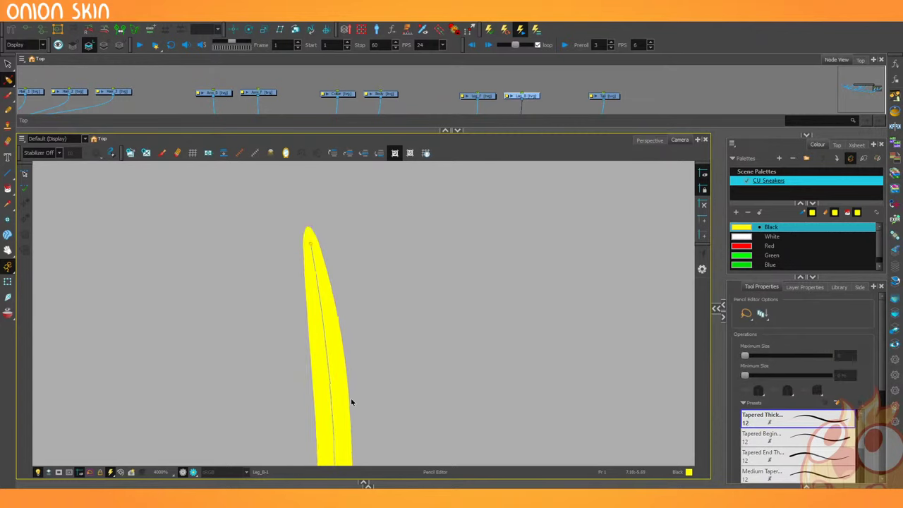
drag(227, 308, 171, 266)
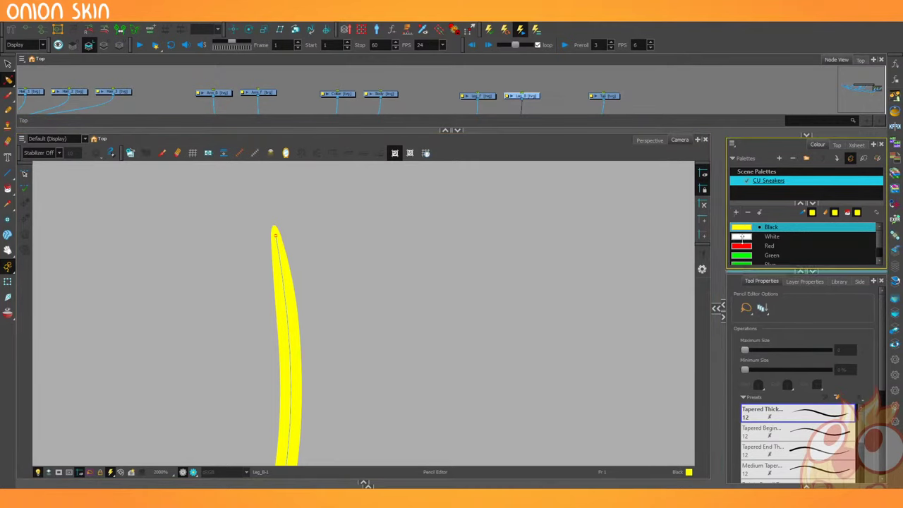
Draw a short test stroke beside the tapered line using the Pencil's Fat Ends Thickness Stencil preset.
click(800, 272)
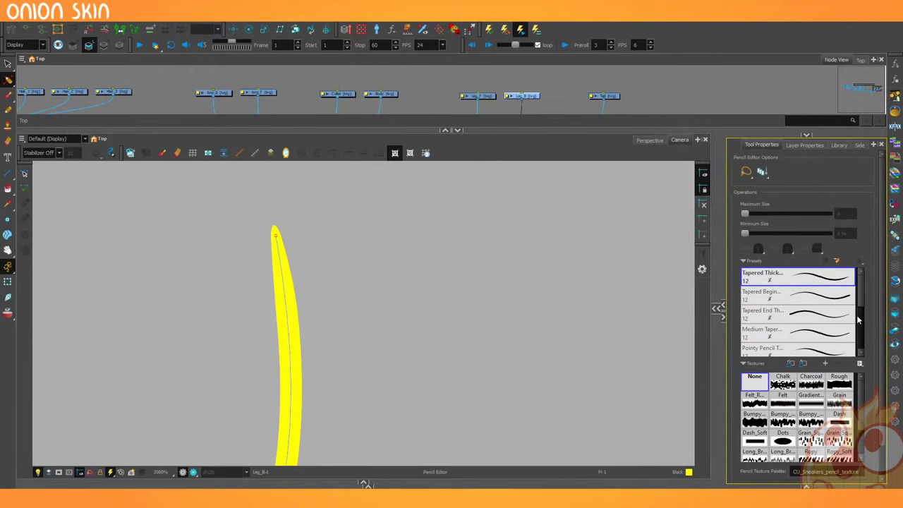
key(alt+l)
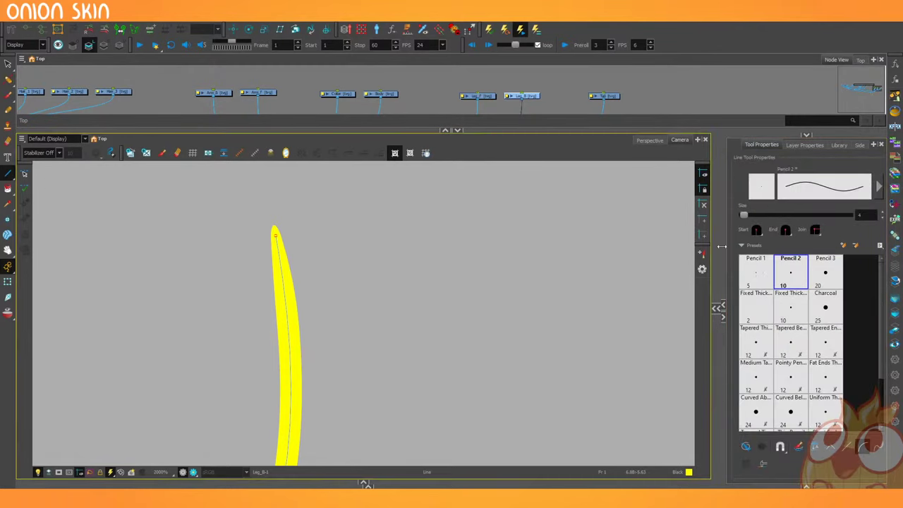
click(9, 108)
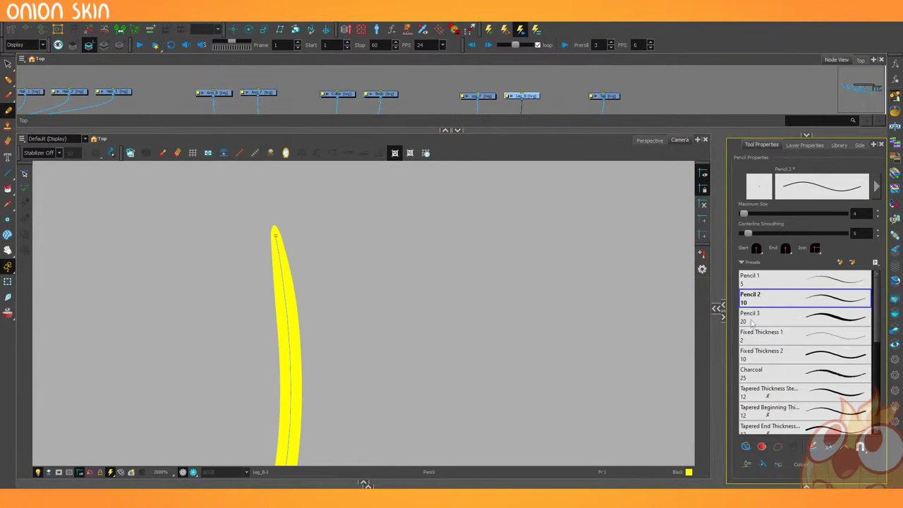
scroll(874, 419, down, 3)
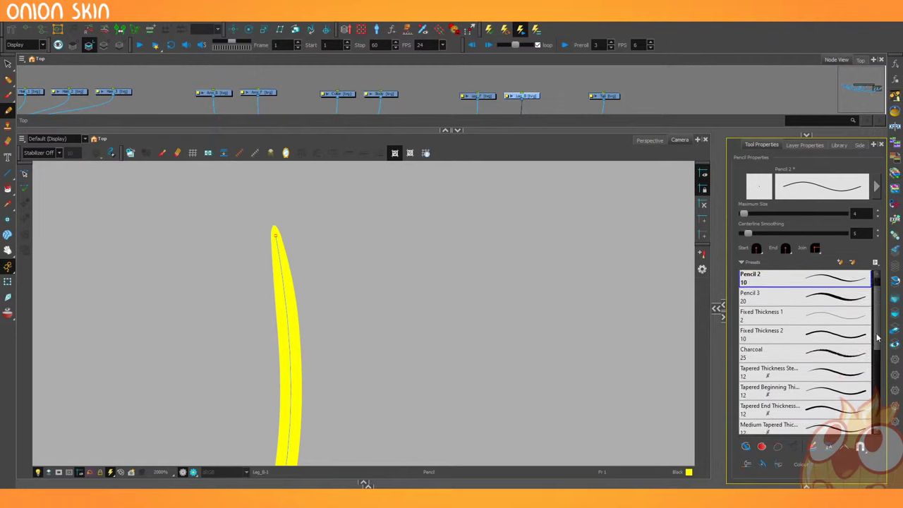
scroll(875, 419, down, 2)
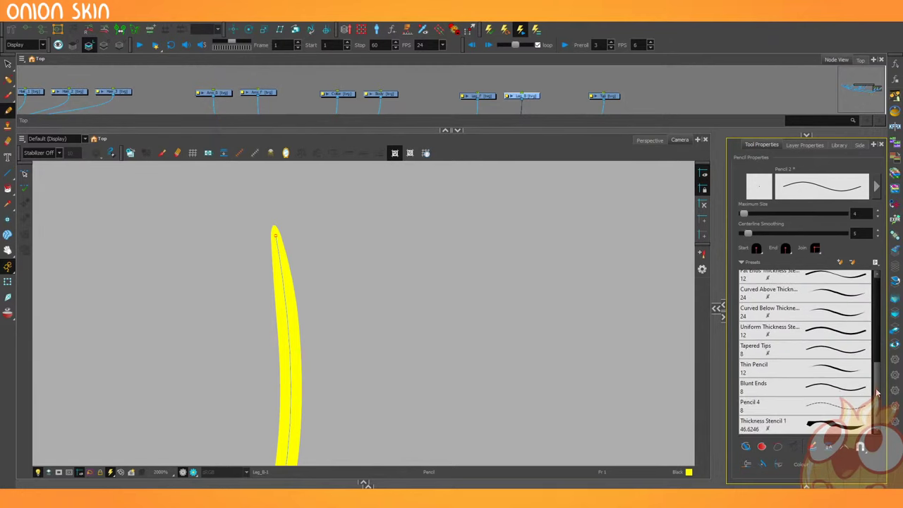
scroll(859, 351, up, 2)
click(834, 340)
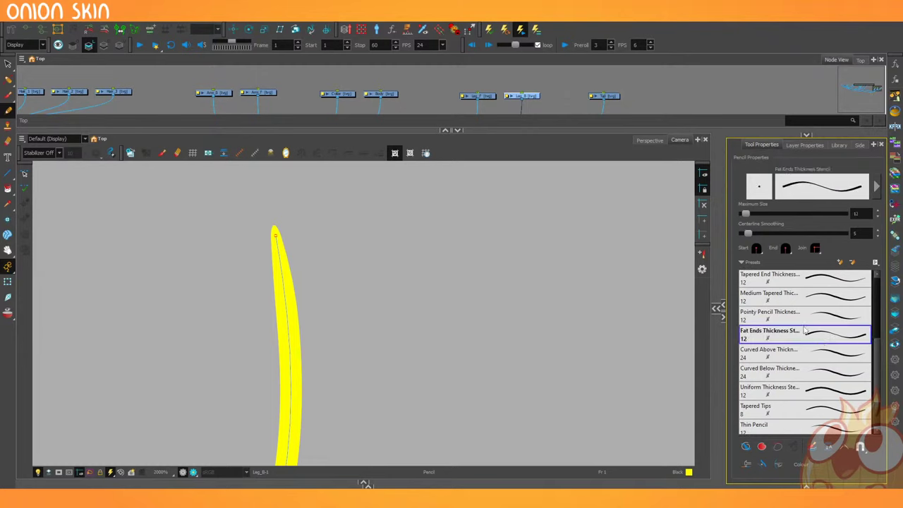
mouse_move(374, 198)
mouse_down()
mouse_move(459, 318)
mouse_move(483, 403)
mouse_up()
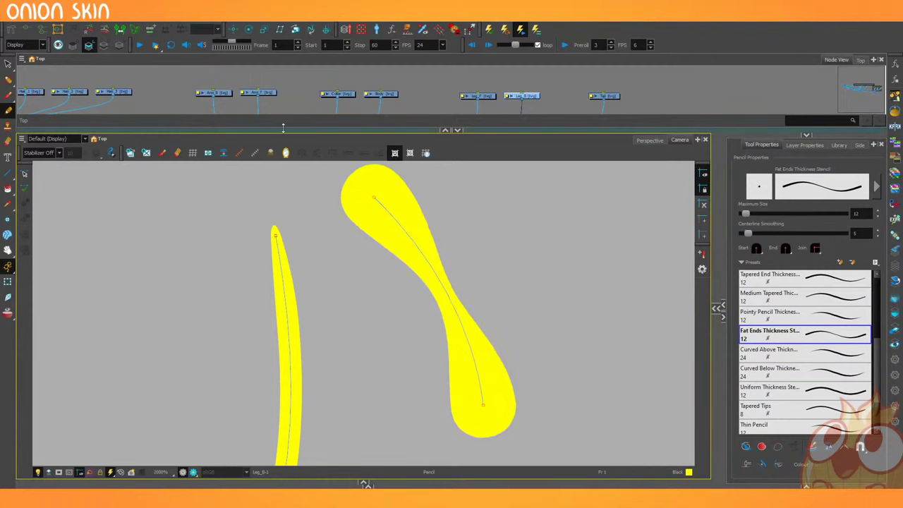
Try two long curved strokes with the Fat Ends Thickness Stencil on the empty canvas area, undoing each one.
key(1)
key(1)
key(1)
key(1)
key(1)
key(1)
key(1)
key(1)
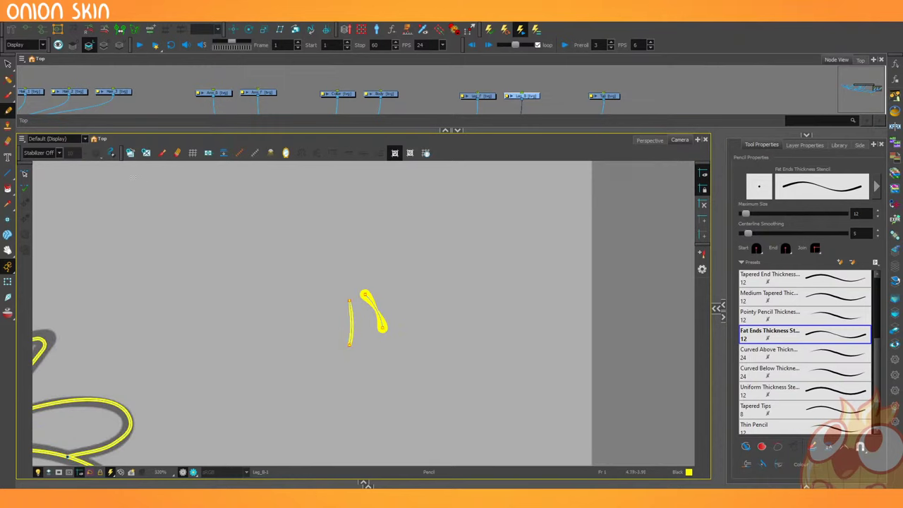
drag(134, 181, 488, 351)
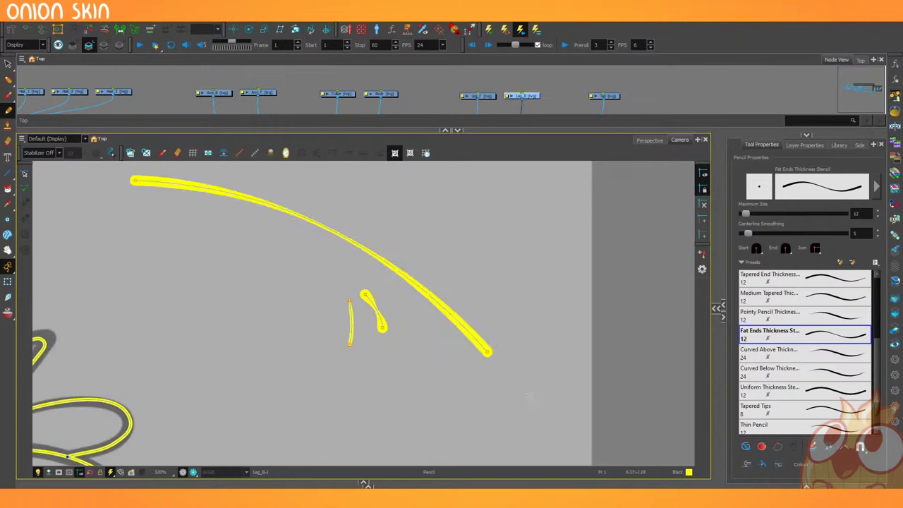
key(ctrl+z)
drag(232, 200, 304, 467)
key(1)
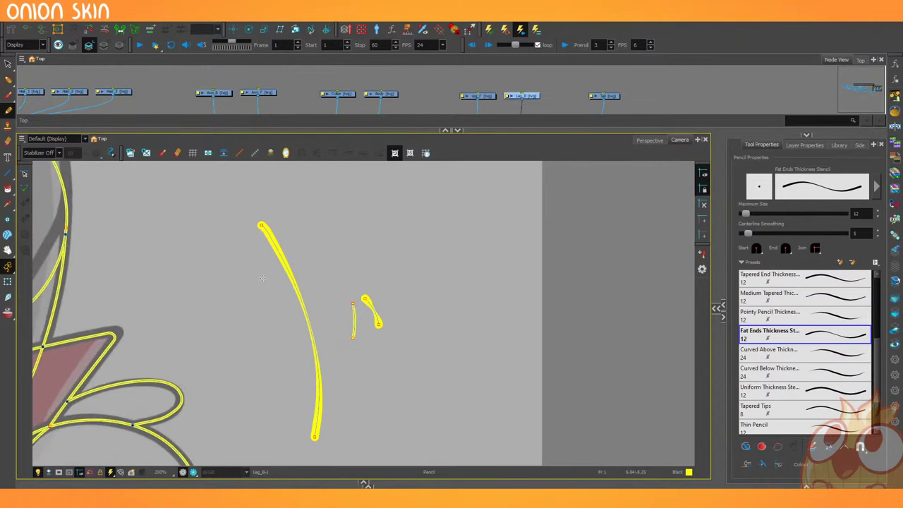
key(2)
key(2)
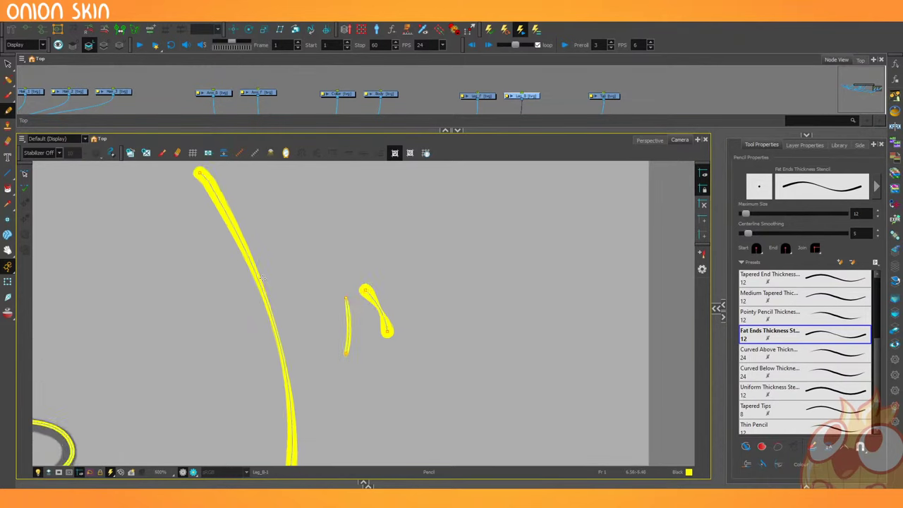
key(2)
key(2)
key(ctrl+z)
Widen the narrow middle of the fat-ended test stroke with the Pencil Editor, and delete that stroke.
key(2)
key(2)
key(2)
key(2)
key(2)
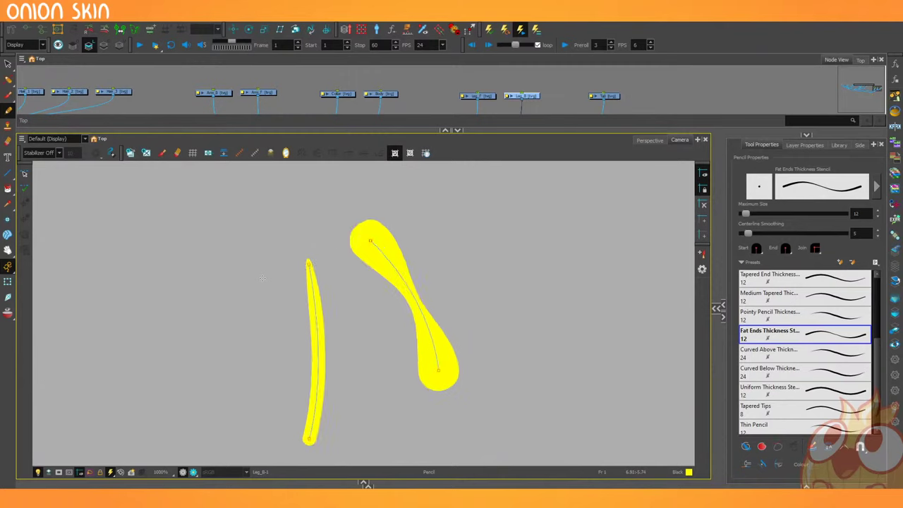
drag(273, 360, 217, 342)
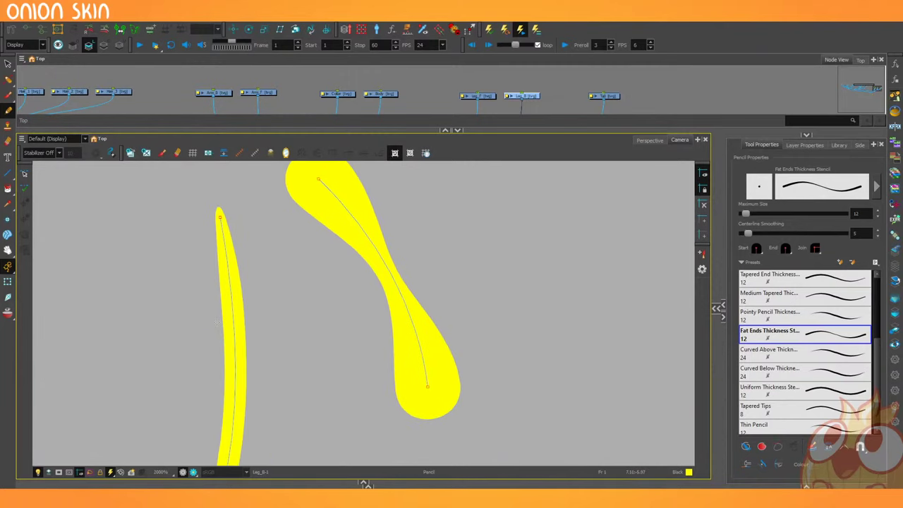
key(2)
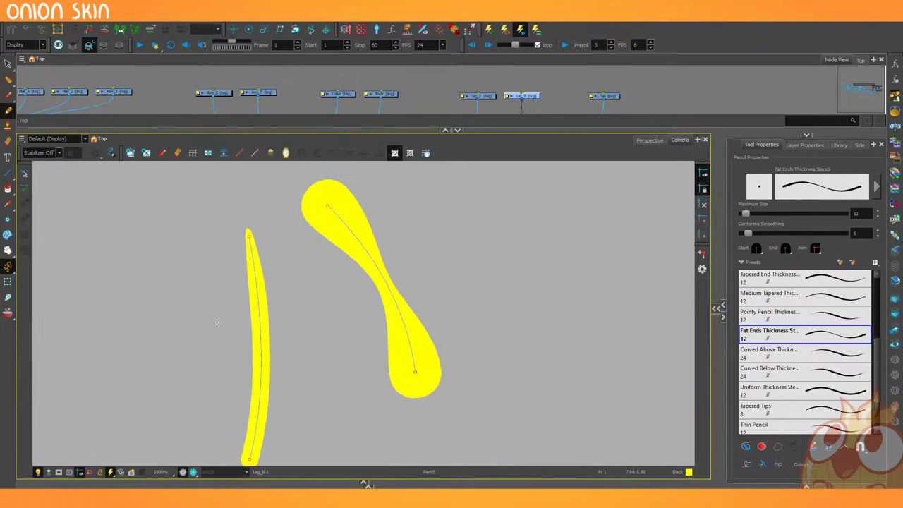
drag(194, 318, 184, 335)
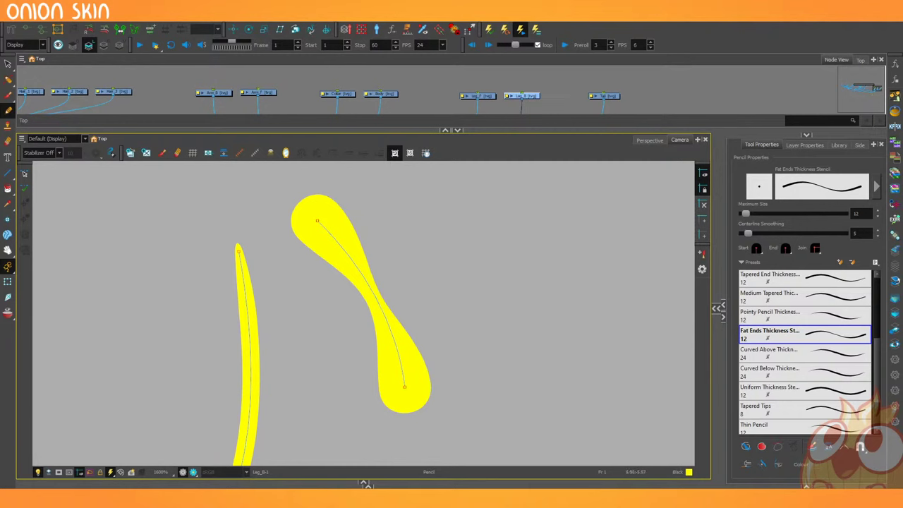
click(7, 79)
click(343, 252)
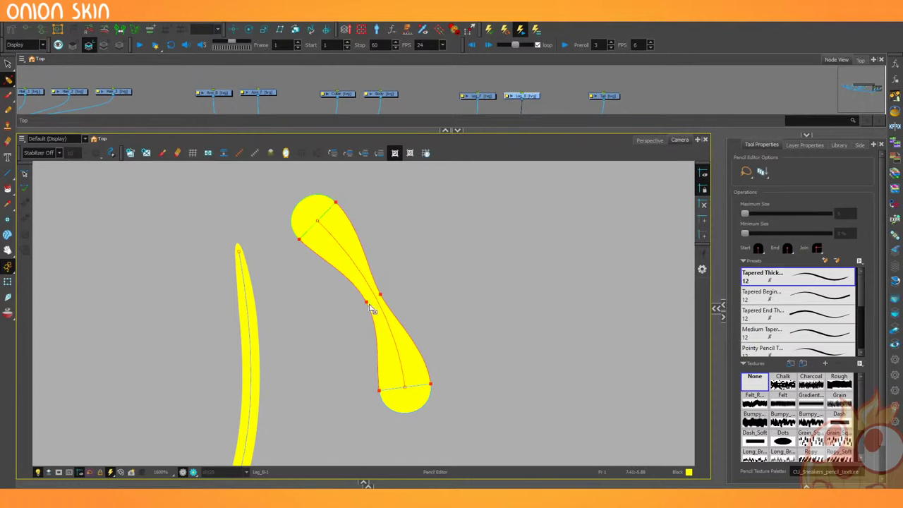
mouse_move(371, 305)
mouse_down()
mouse_move(353, 289)
mouse_move(321, 292)
mouse_move(299, 280)
mouse_up()
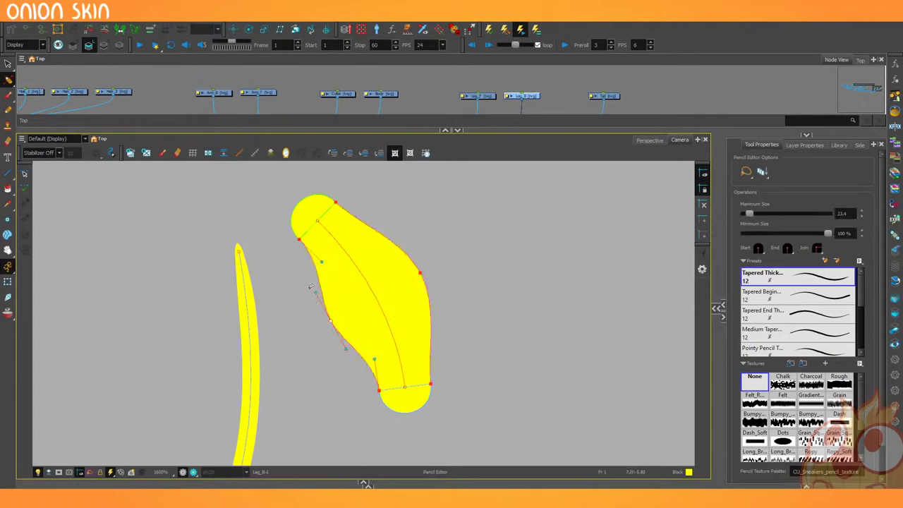
key(Delete)
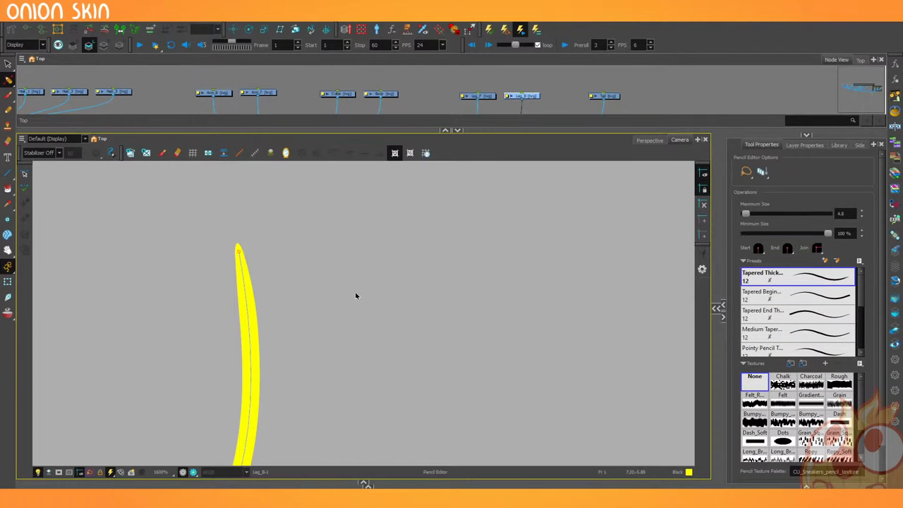
Choose the Pencil 1 preset for the Pencil tool, try a wavy test stroke with it, and undo the stroke.
click(8, 110)
click(769, 280)
scroll(805, 282, up, 5)
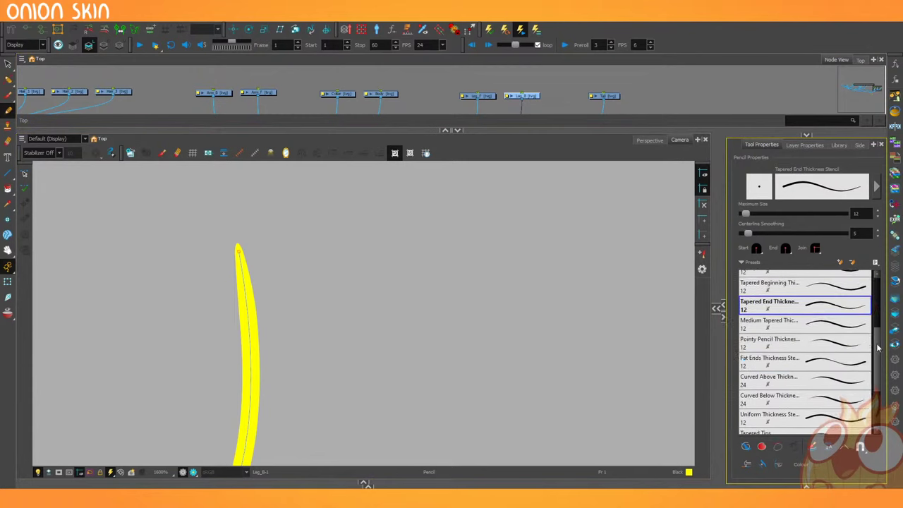
click(805, 280)
drag(438, 246, 262, 302)
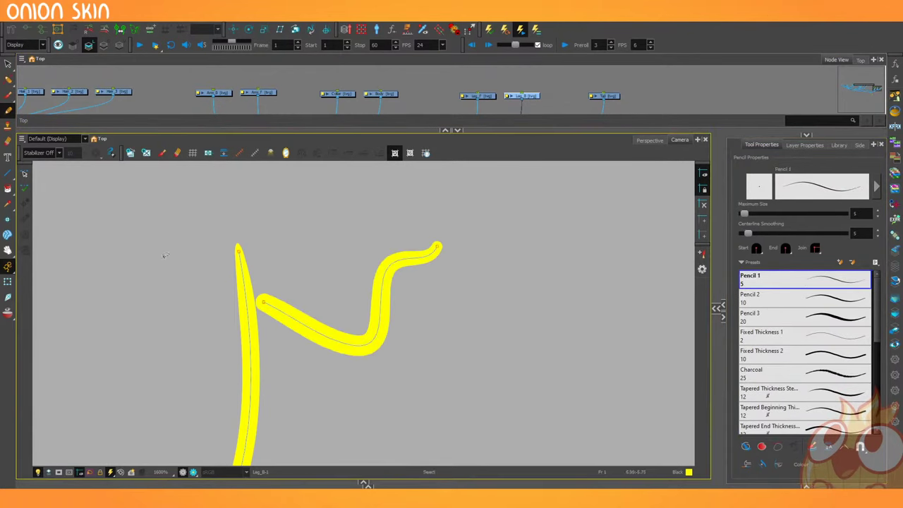
key(ctrl+z)
Set the Pencil 1 minimum size to 100% and its maximum size to 4.
click(876, 186)
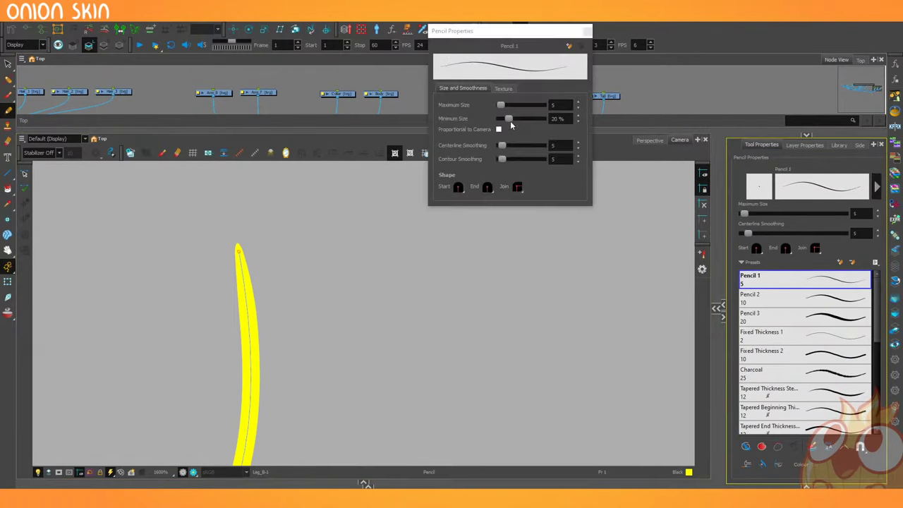
drag(510, 119, 541, 119)
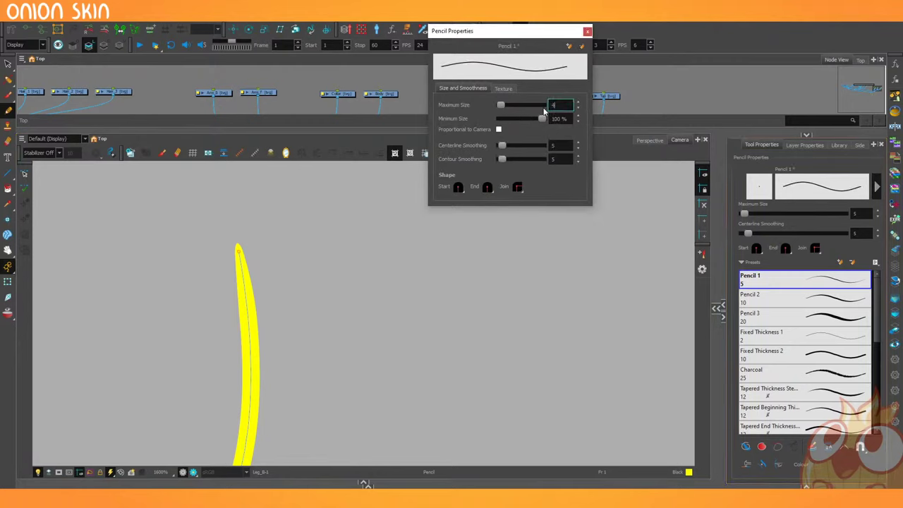
click(587, 32)
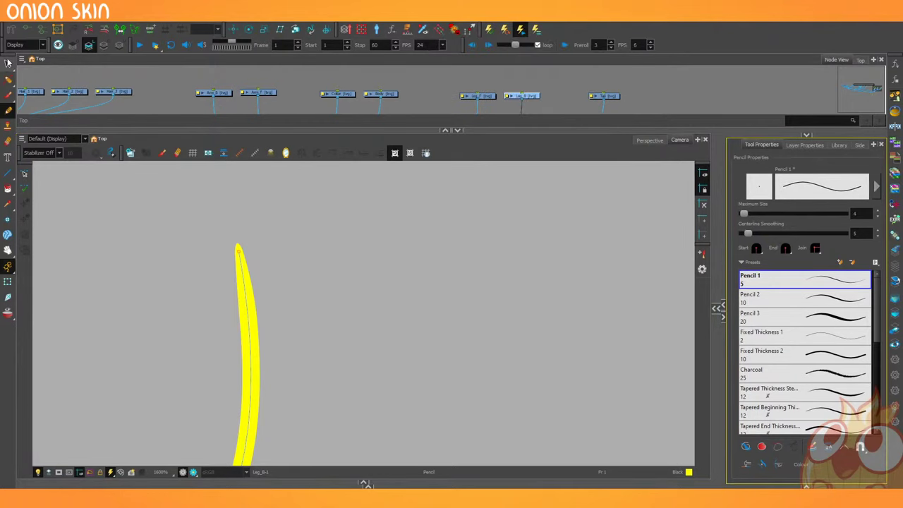
Delete the tapered yellow test line from the Leg_B drawing.
click(8, 64)
click(236, 293)
key(Delete)
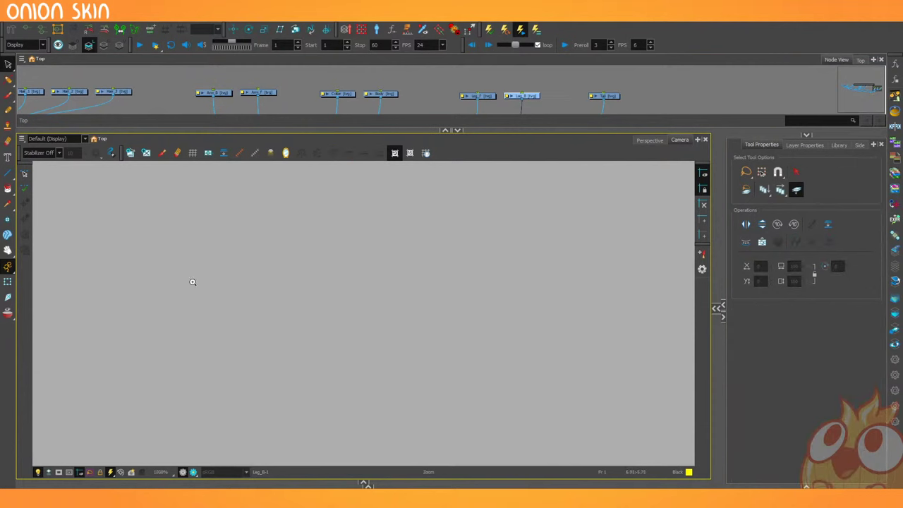
Draw a slightly curved rear leg line with the Line tool from the large circle's left side down to the sole line.
key(1)
key(1)
key(1)
key(1)
mouse_move(106, 346)
mouse_down()
mouse_move(121, 348)
mouse_move(266, 208)
mouse_up()
drag(138, 250, 176, 314)
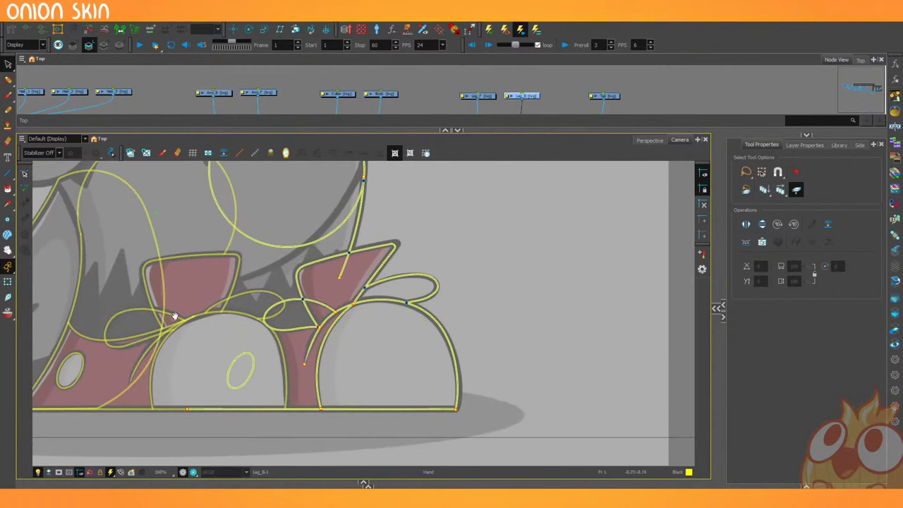
key(2)
click(10, 67)
click(34, 74)
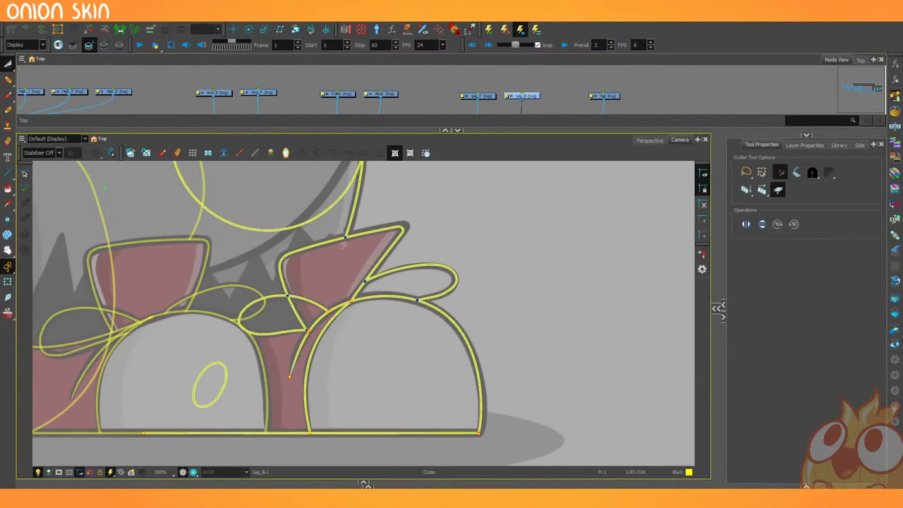
key(1)
drag(119, 295, 121, 309)
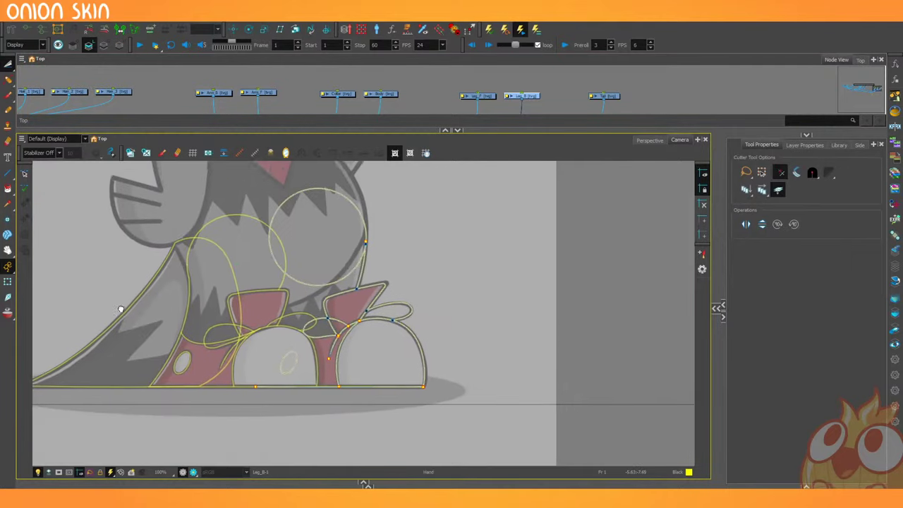
scroll(170, 296, up, 3)
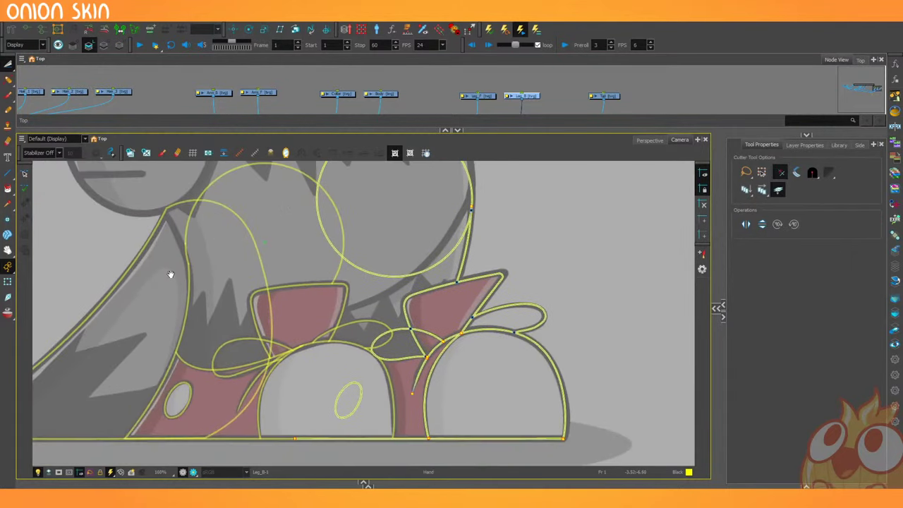
click(7, 177)
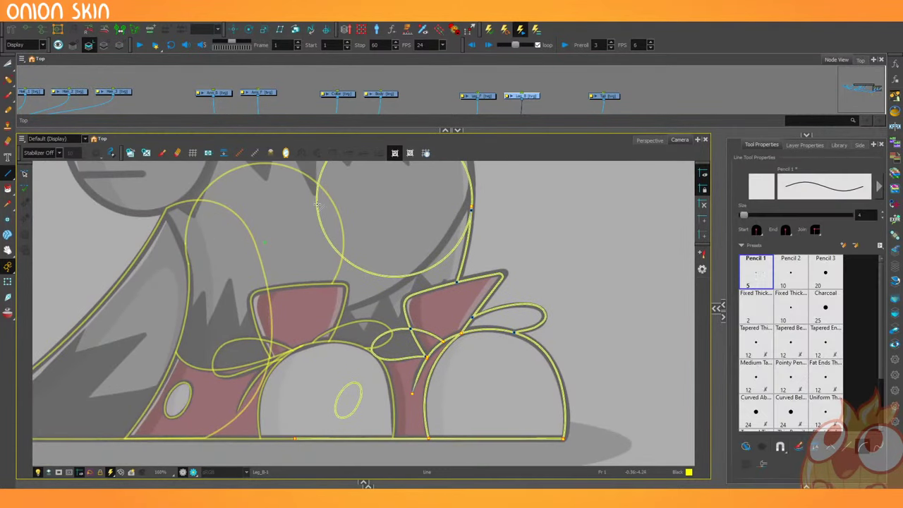
drag(317, 203, 295, 438)
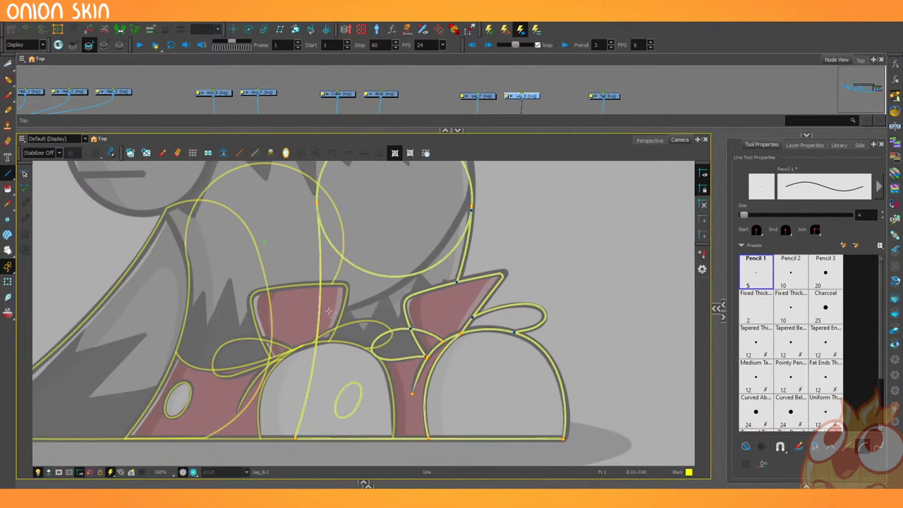
Duplicate the large circle at the top of the back leg, align the copy over it, and shrink it to a small concentric circle.
scroll(329, 311, down, 2)
scroll(328, 311, up, 1)
drag(214, 260, 165, 315)
scroll(165, 316, up, 2)
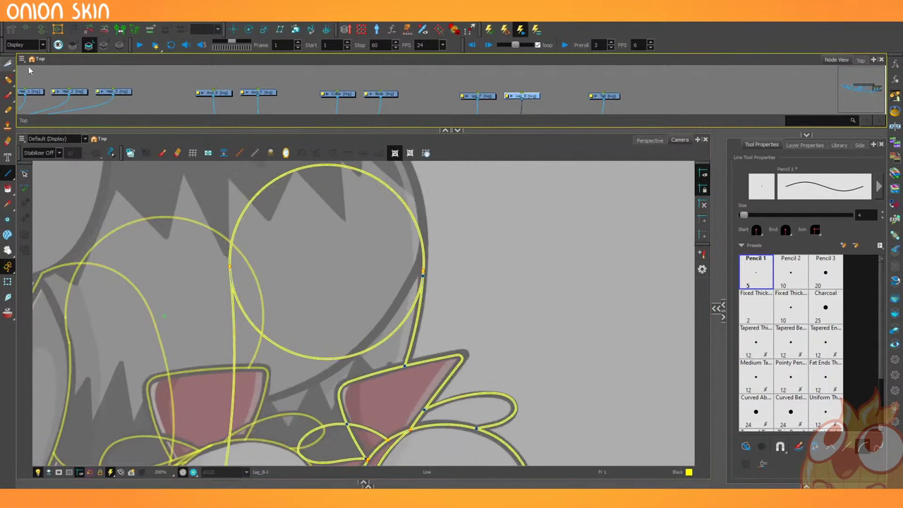
click(7, 65)
click(8, 65)
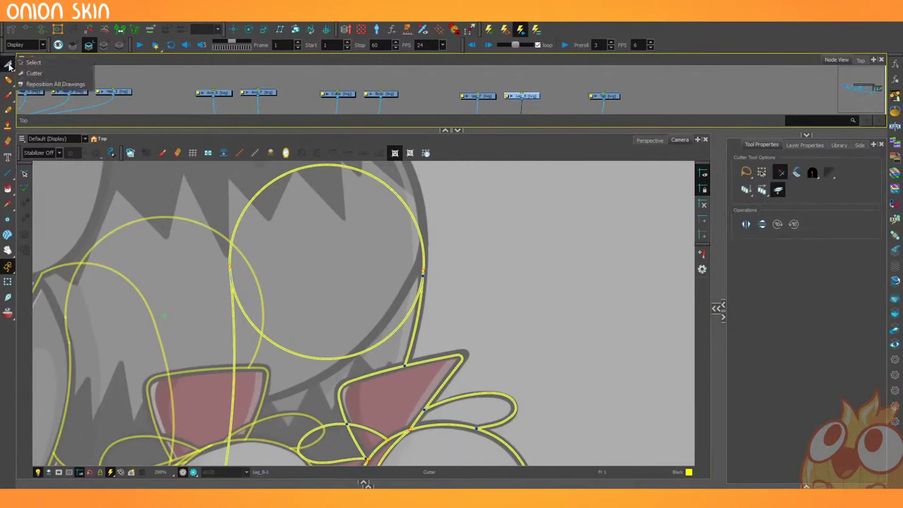
click(29, 63)
click(253, 199)
key(ctrl+v)
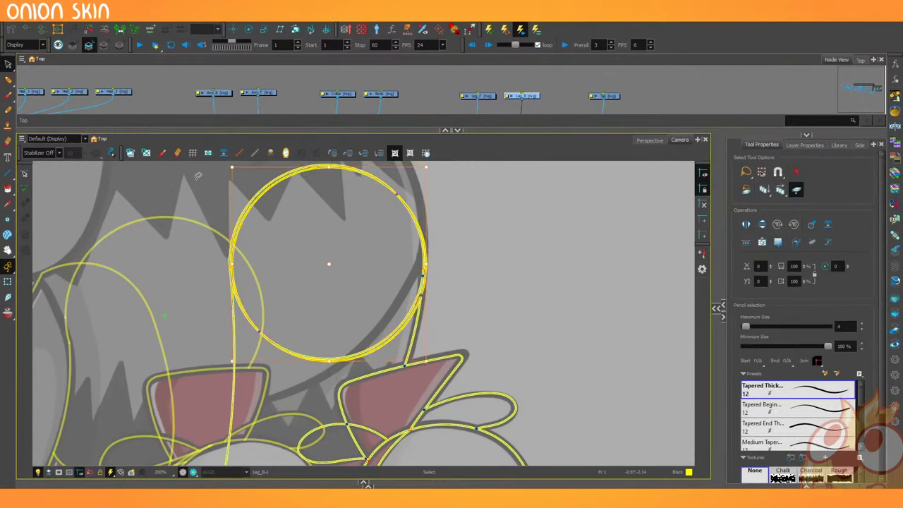
key(Up)
key(Left)
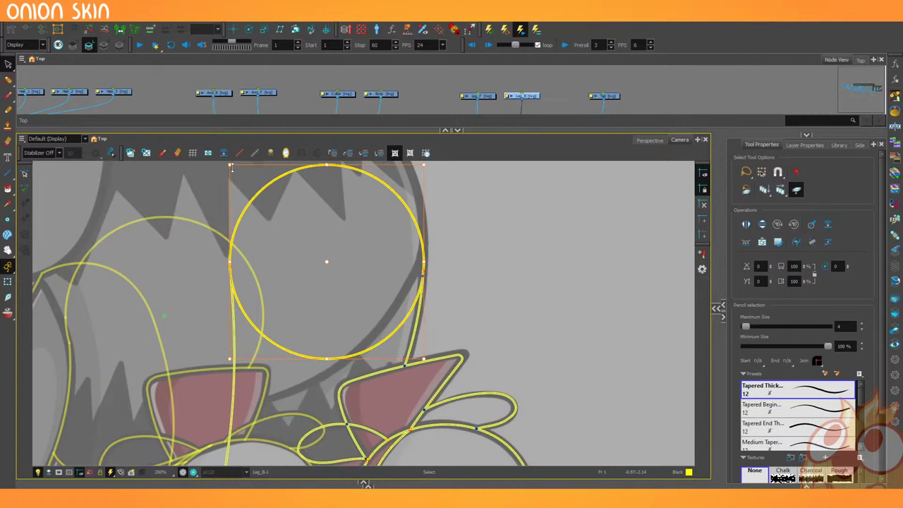
drag(231, 167, 308, 220)
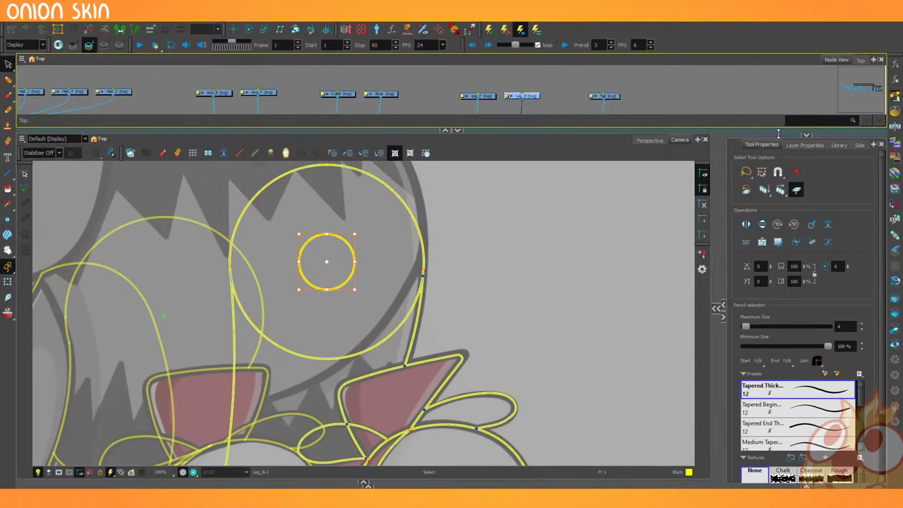
Recolour the small concentric circle's outline with the Green swatch and paint its interior Green.
drag(781, 134, 781, 266)
click(742, 259)
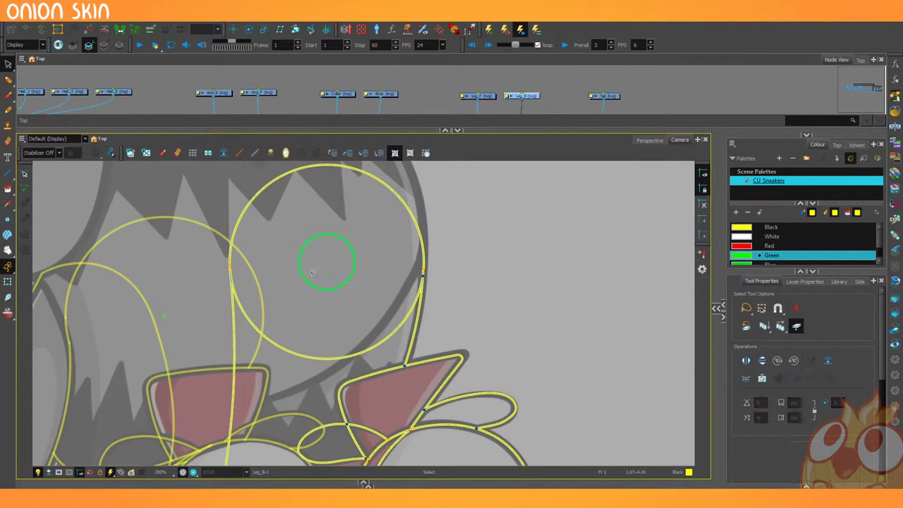
click(8, 188)
click(741, 226)
click(327, 261)
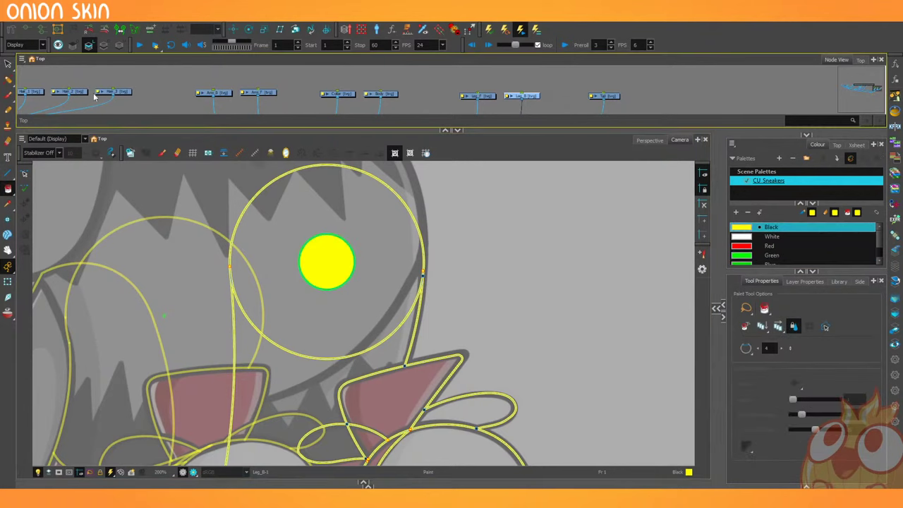
key(ctrl+z)
click(742, 255)
click(326, 265)
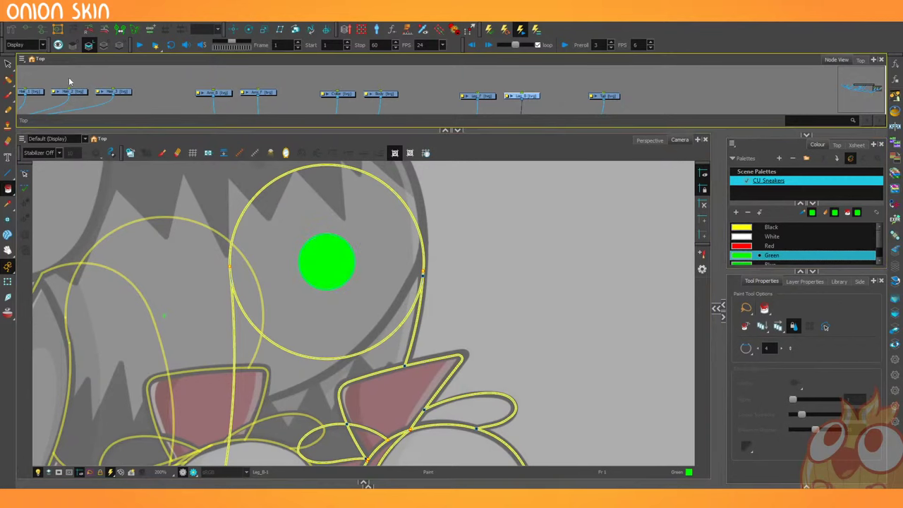
Delete the small green circle at the top of the back leg, both its outline and its fill.
click(7, 63)
click(300, 250)
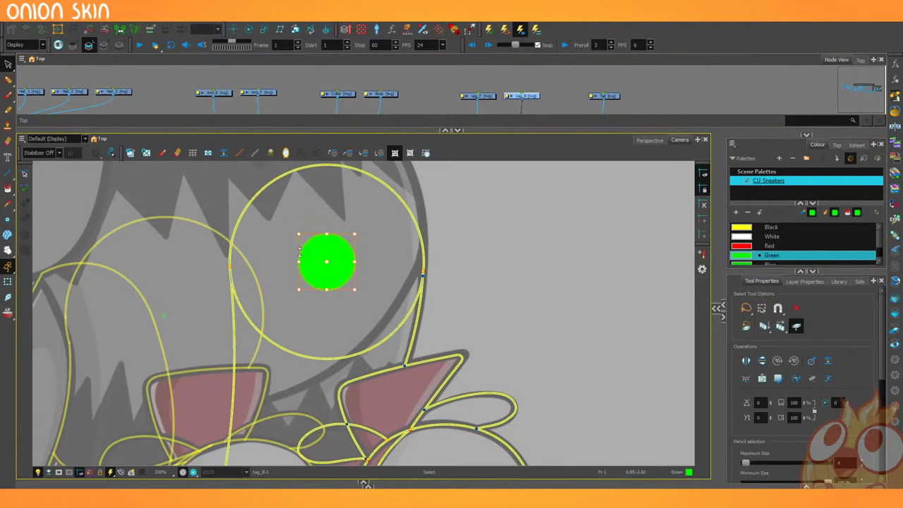
key(Delete)
click(311, 255)
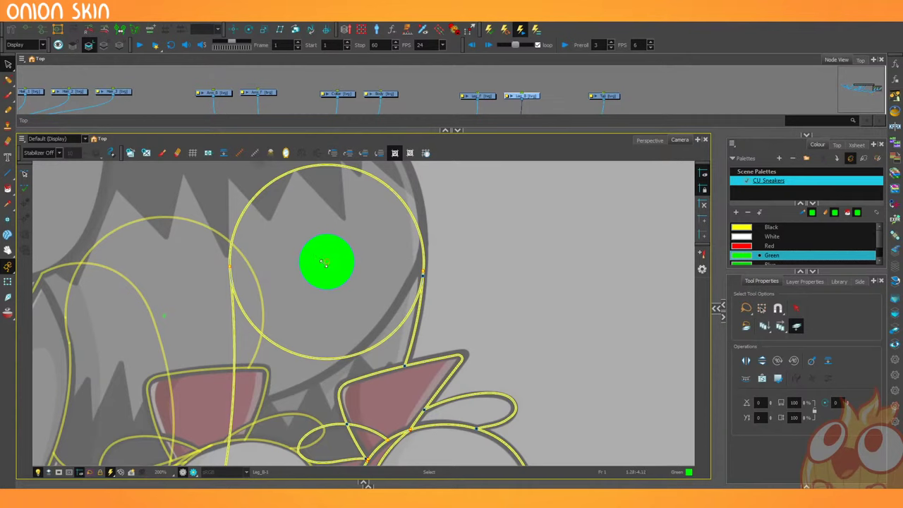
key(Delete)
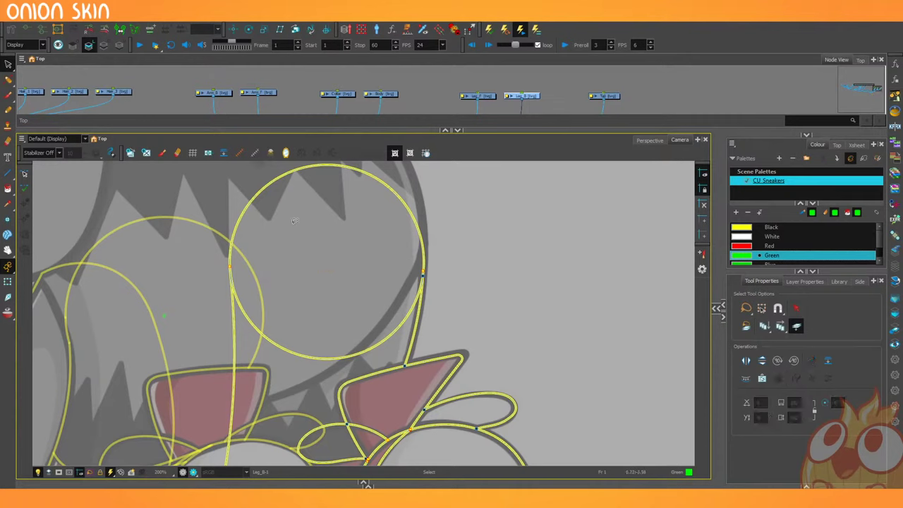
key(ctrl+z)
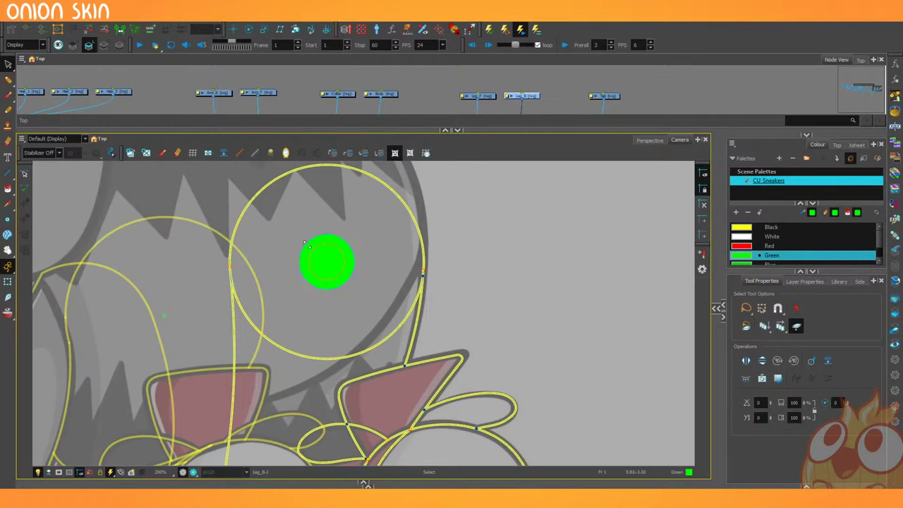
key(Delete)
Draw a curved Black line with the Line tool from the rear leg line across the sneaker to the collar edge inside the lace loop.
scroll(239, 311, down, 5)
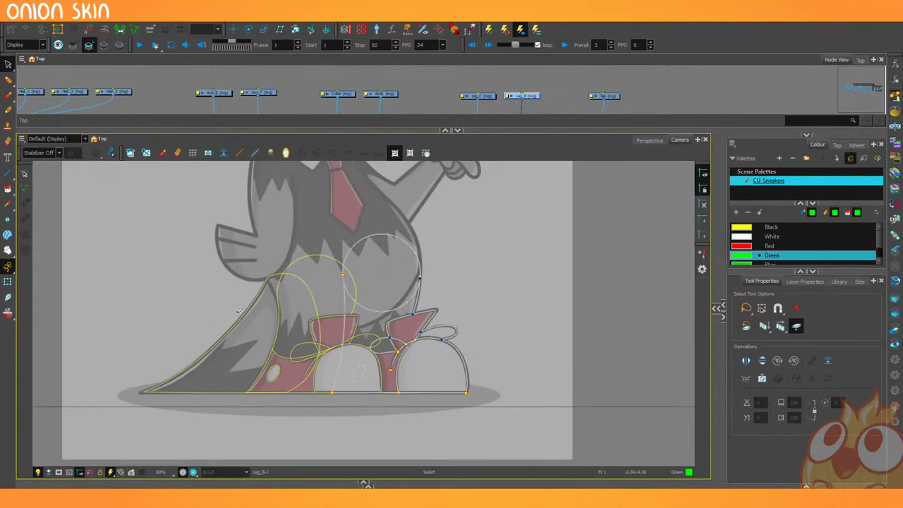
scroll(239, 310, up, 5)
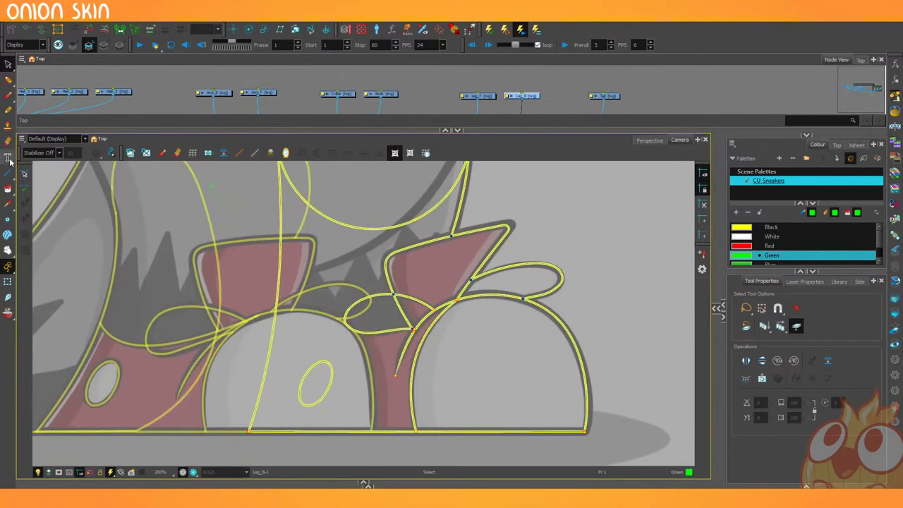
click(10, 161)
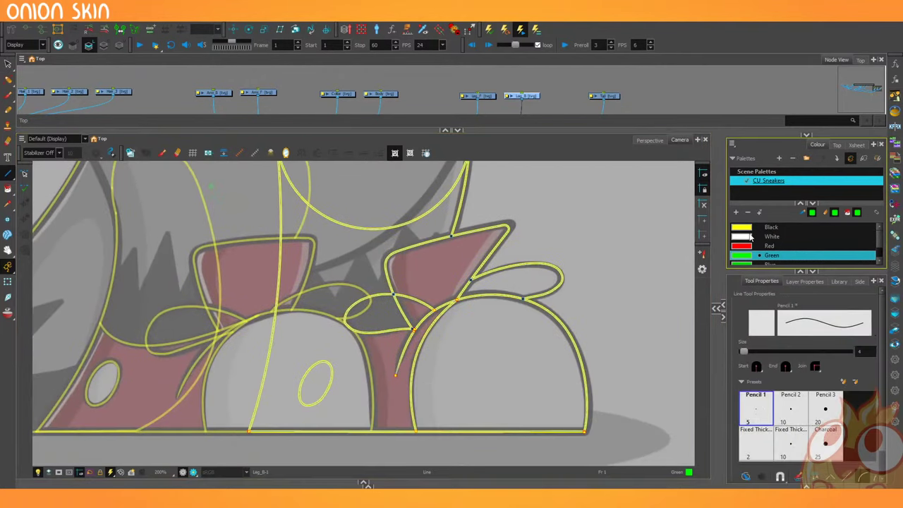
drag(104, 353, 287, 321)
drag(406, 301, 389, 325)
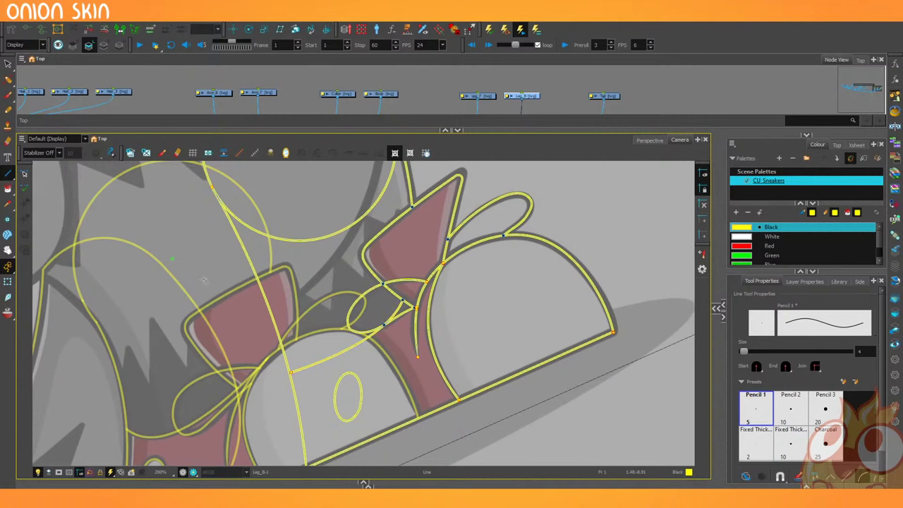
Move the new sneaker line's loose end onto the rear leg line with the Contour Editor.
scroll(242, 278, up, 6)
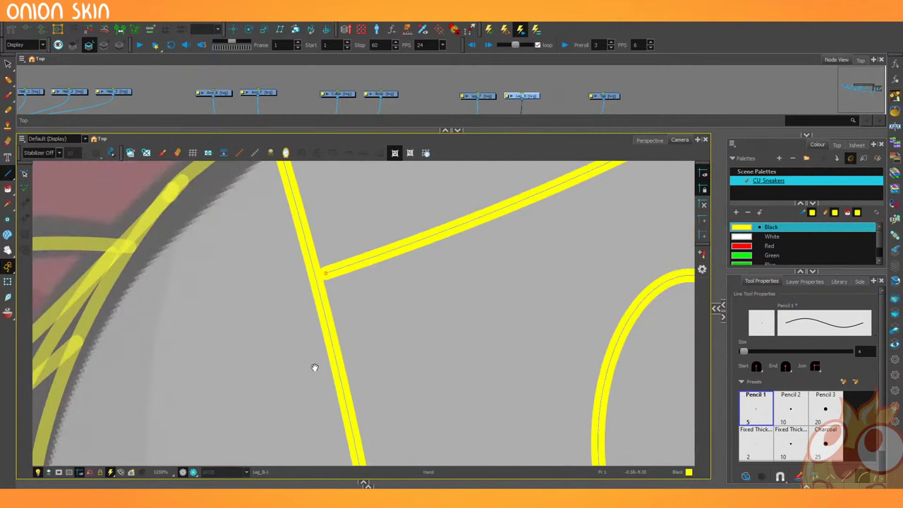
click(8, 79)
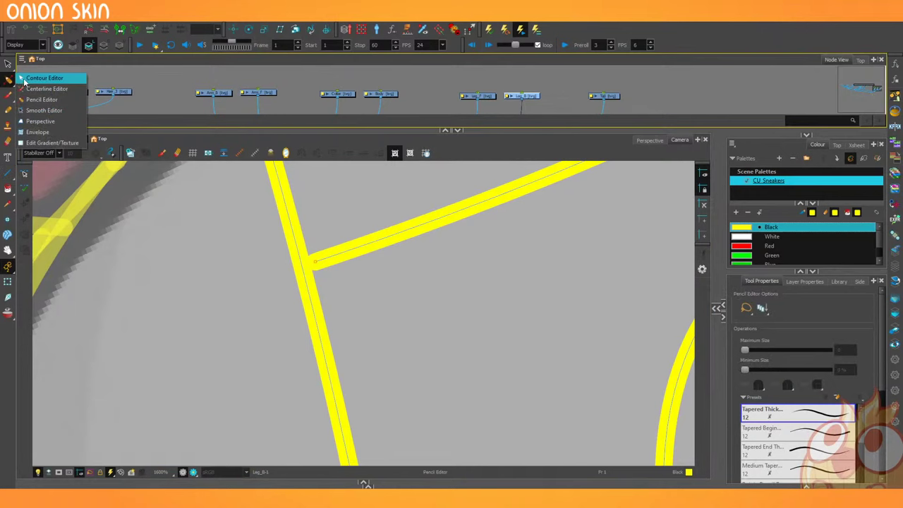
click(42, 76)
click(309, 257)
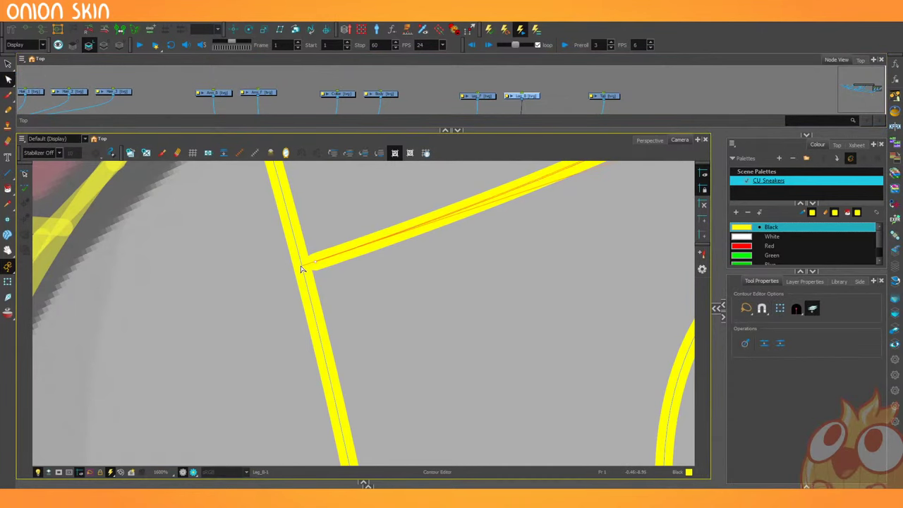
scroll(269, 242, down, 8)
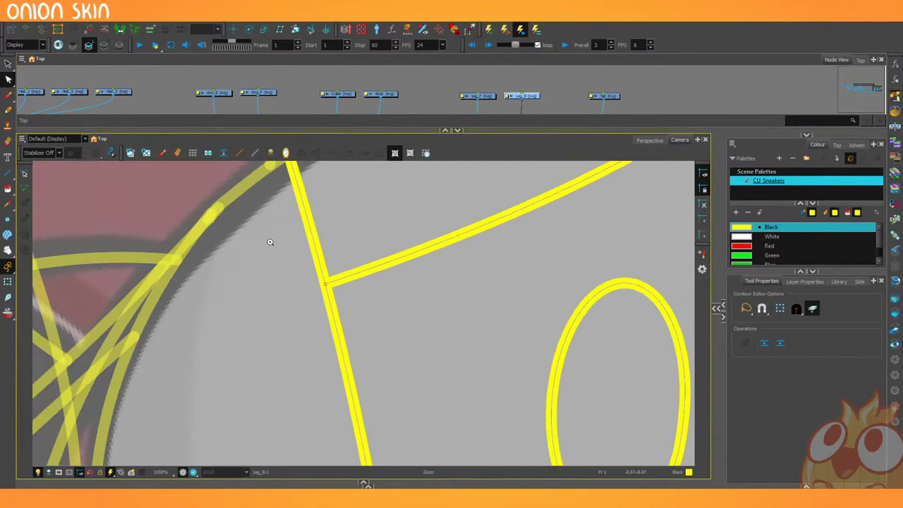
scroll(211, 294, down, 10)
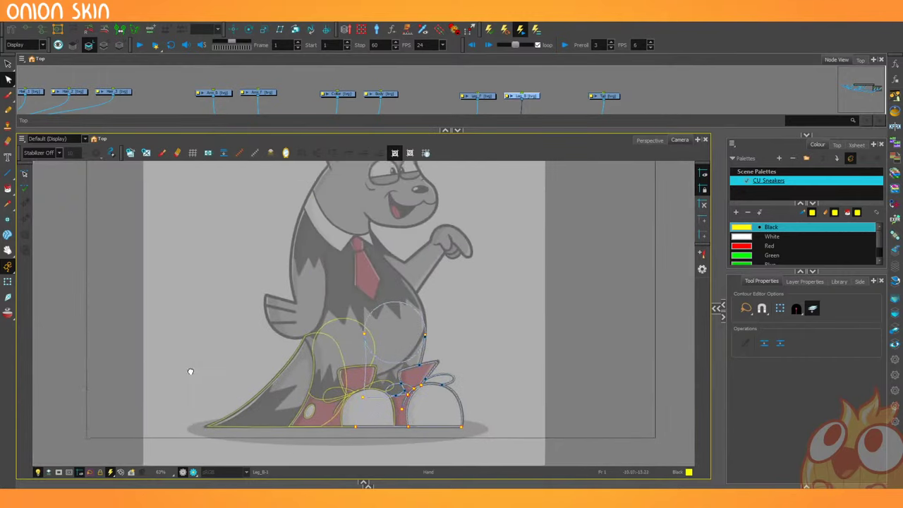
Select the Body drawing layer, enlarge the Timeline view and locate the layer there.
click(478, 95)
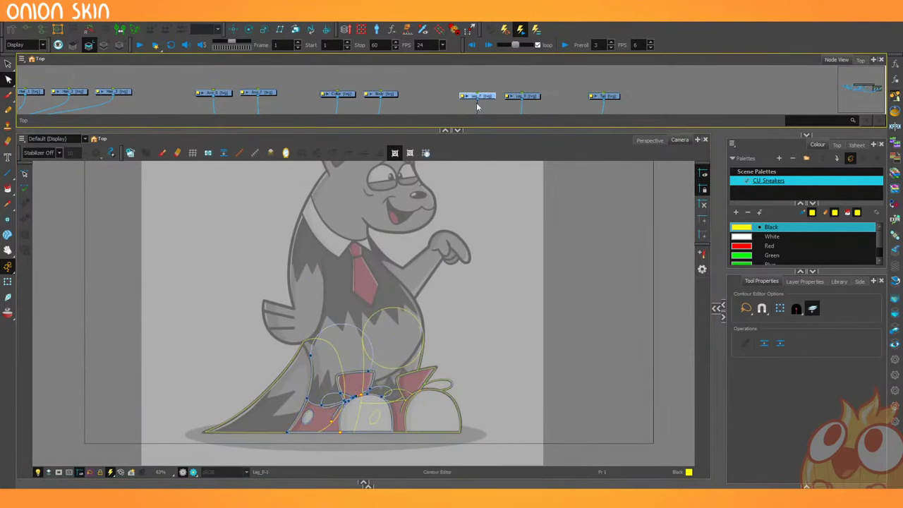
click(381, 93)
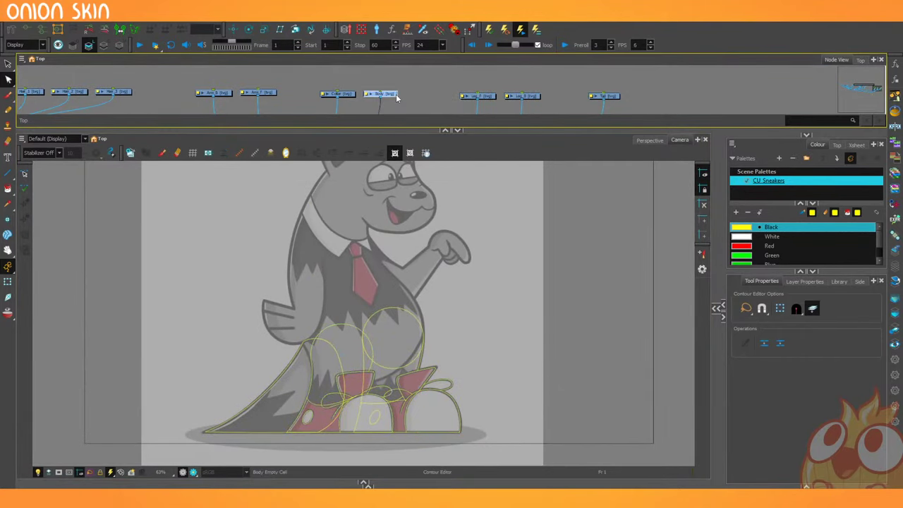
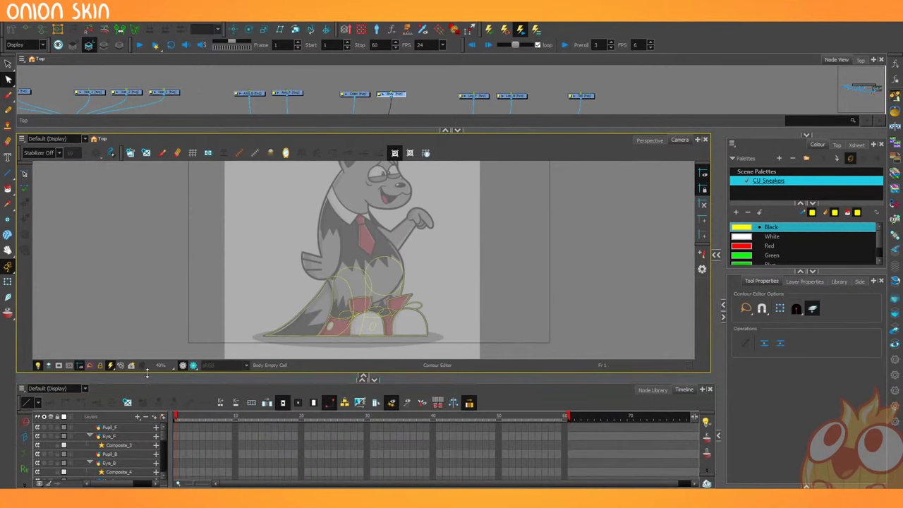
drag(146, 377, 142, 355)
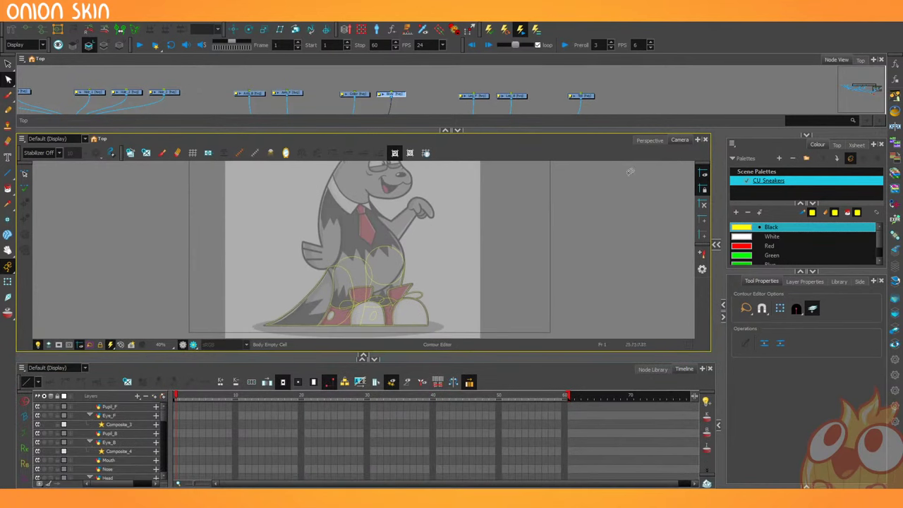
scroll(503, 91, down, 5)
scroll(504, 92, down, 3)
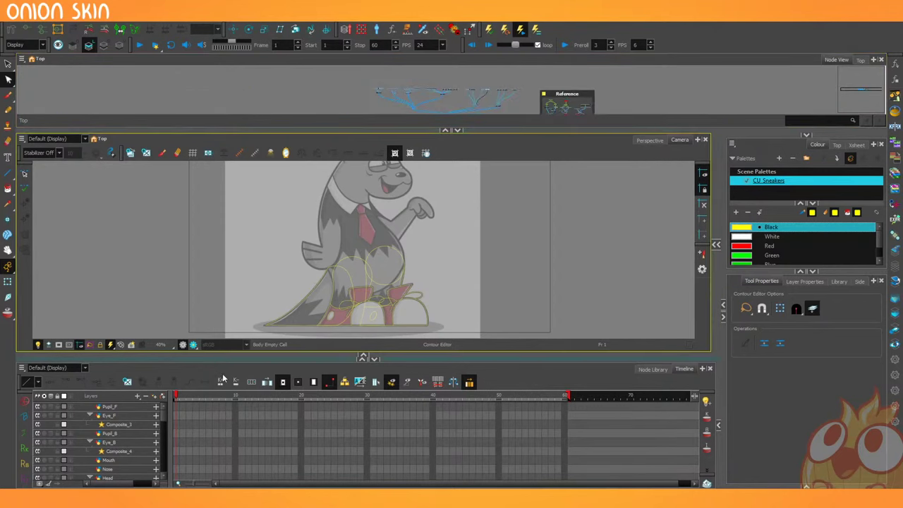
key(o)
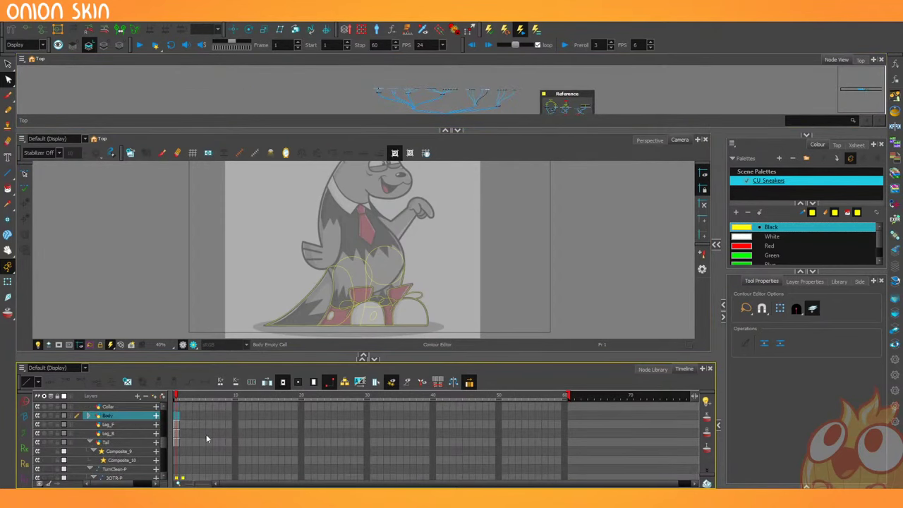
Select the 3QTR_ reference drawing with the Transform tool and find its layer in the Timeline.
scroll(209, 434, down, 5)
click(8, 281)
click(260, 256)
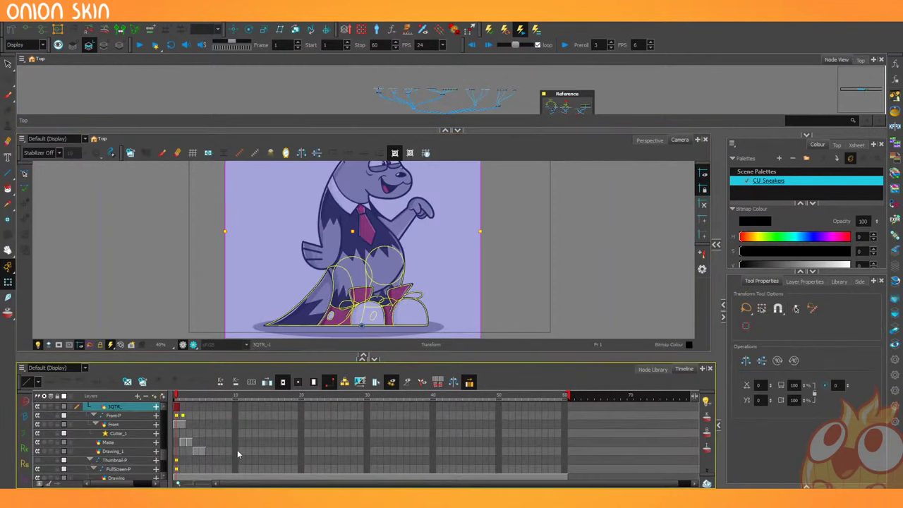
scroll(195, 434, up, 3)
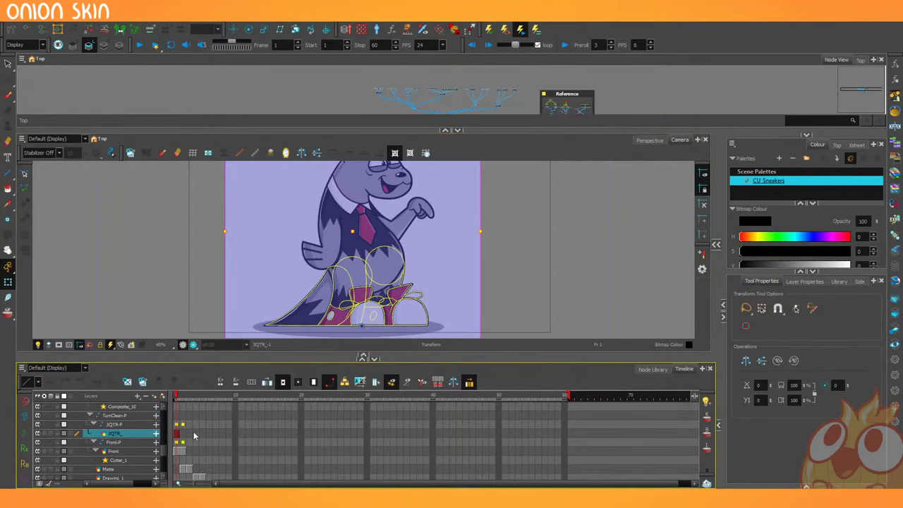
Step through the first frames and stop on frame 2 to examine the front-view reference pose.
key(period)
key(period)
key(period)
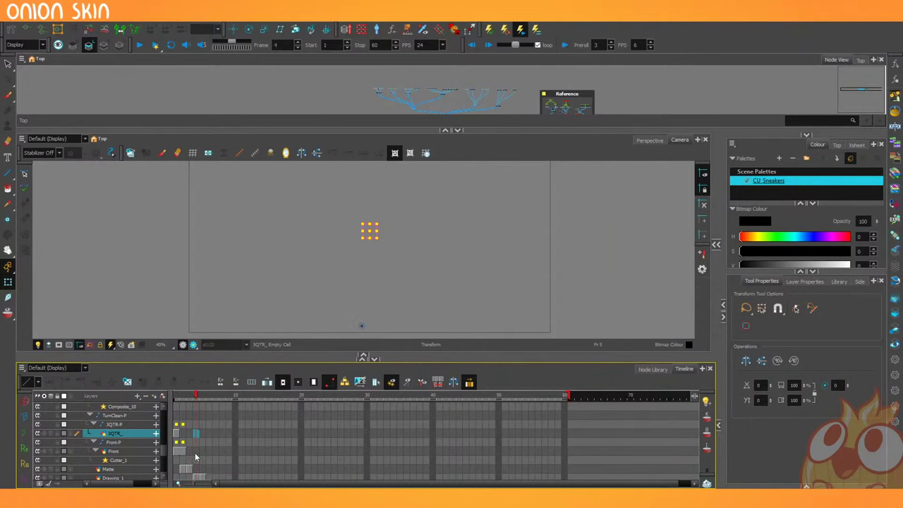
key(comma)
key(comma)
key(comma)
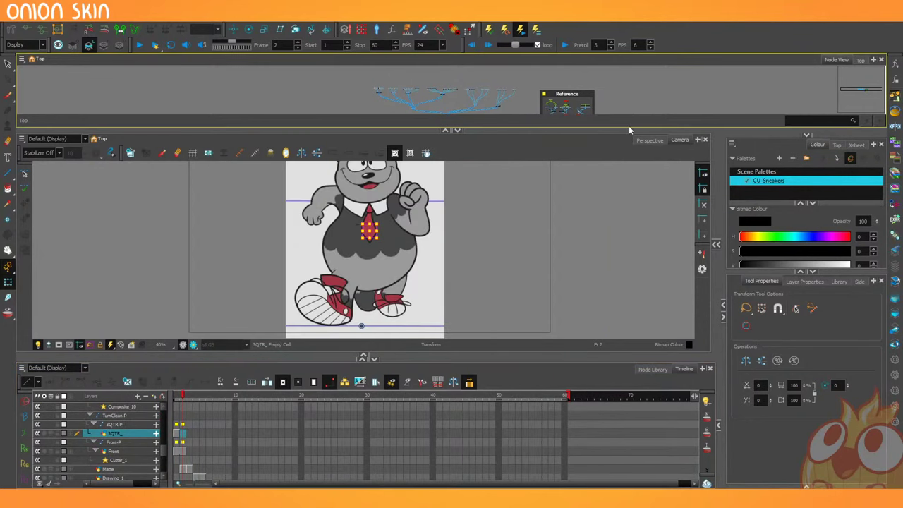
click(432, 260)
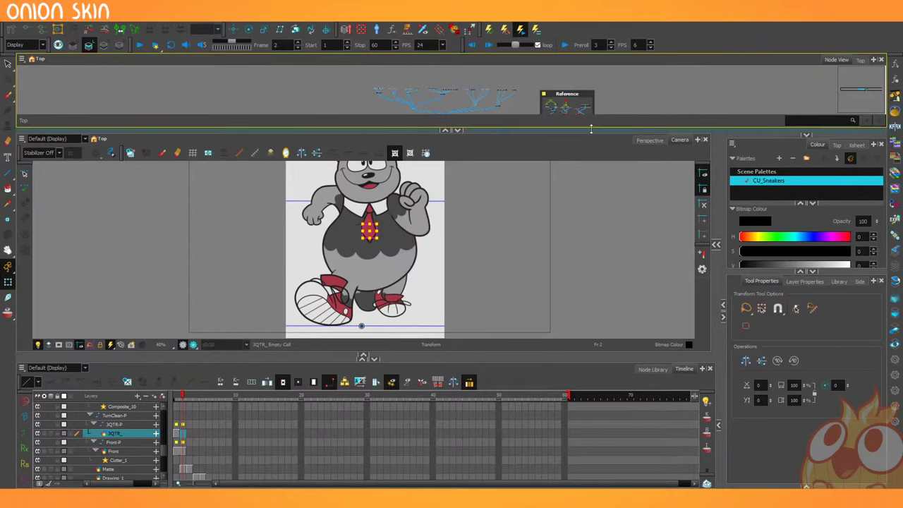
Enlarge the Node View around the Reference group's nodes and select the Front drawing.
drag(591, 129, 591, 206)
scroll(599, 161, up, 5)
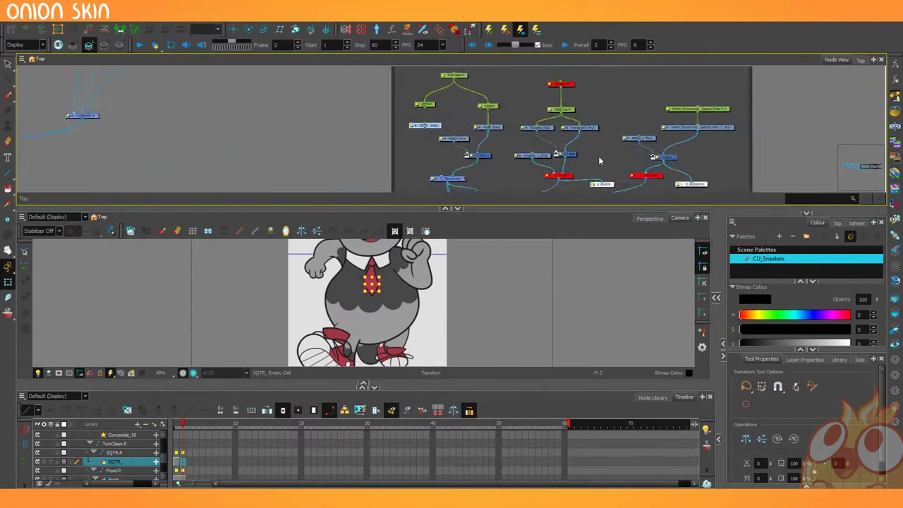
scroll(598, 161, up, 3)
drag(479, 149, 387, 141)
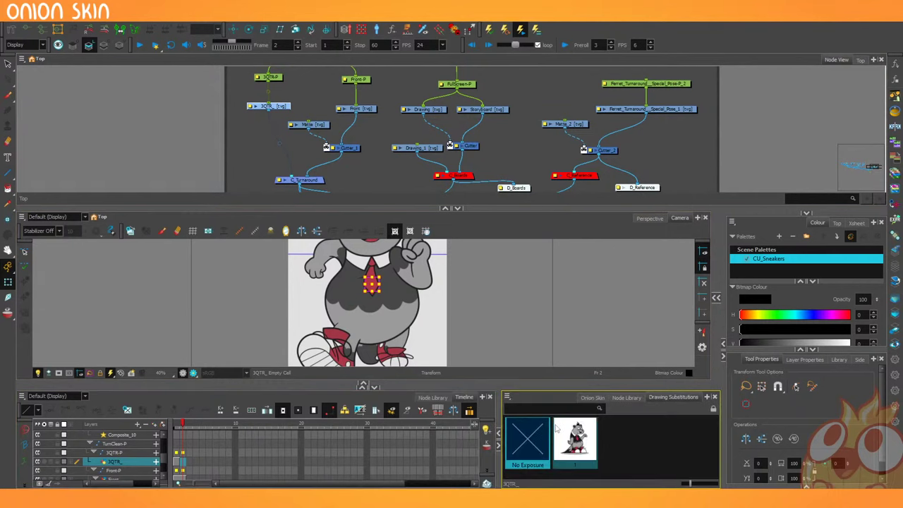
click(367, 111)
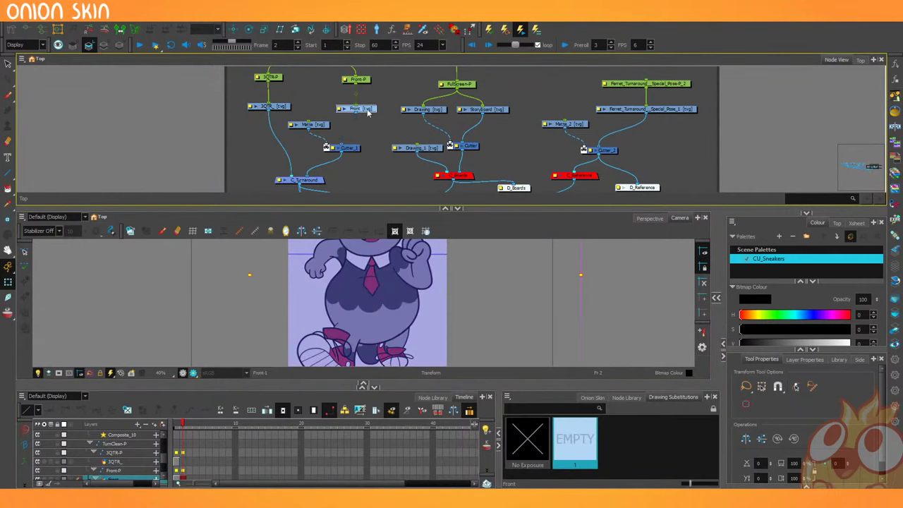
Disable the Matte node to inspect the uncropped turnaround sheet on frame 2, and re-enable it.
click(311, 125)
scroll(400, 302, down, 2)
drag(295, 289, 379, 305)
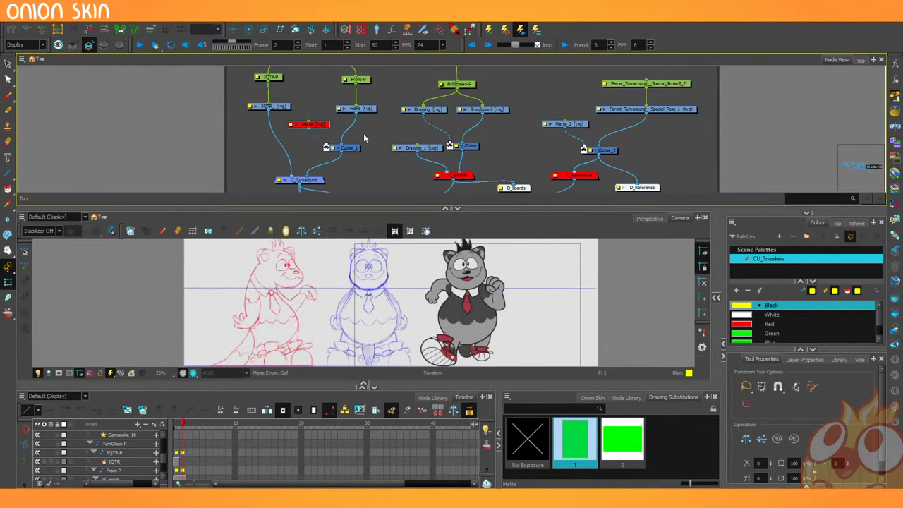
click(344, 139)
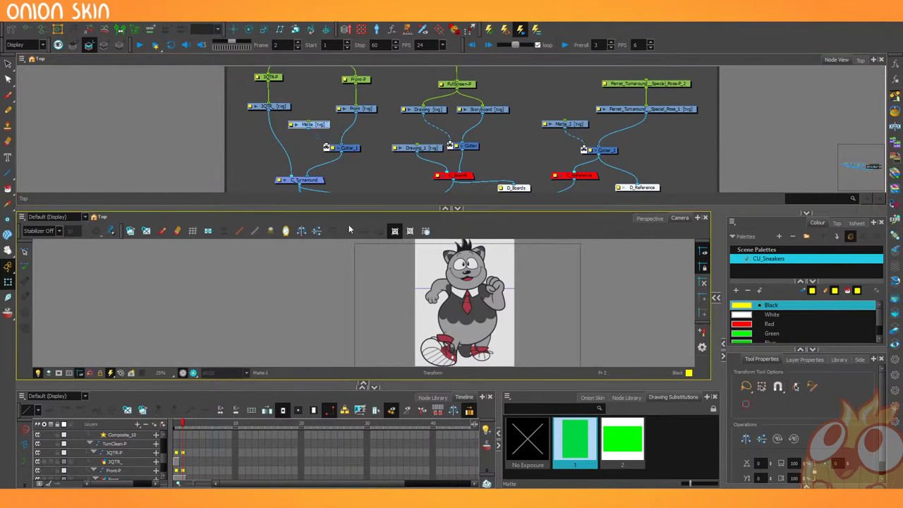
Return to frame 1, select the Front-P peg for the Translate tool, and undo a trial sideways move of it.
key(comma)
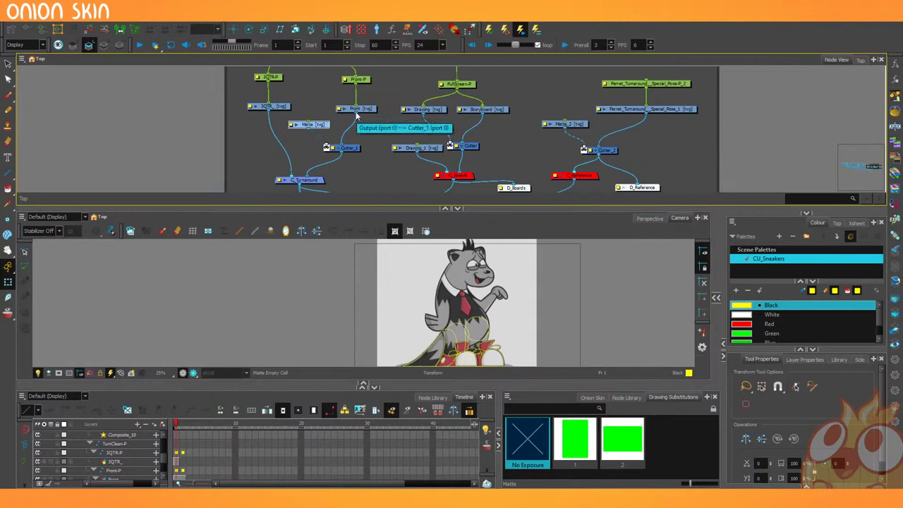
mouse_move(364, 120)
mouse_down()
mouse_move(324, 154)
mouse_move(336, 150)
mouse_up()
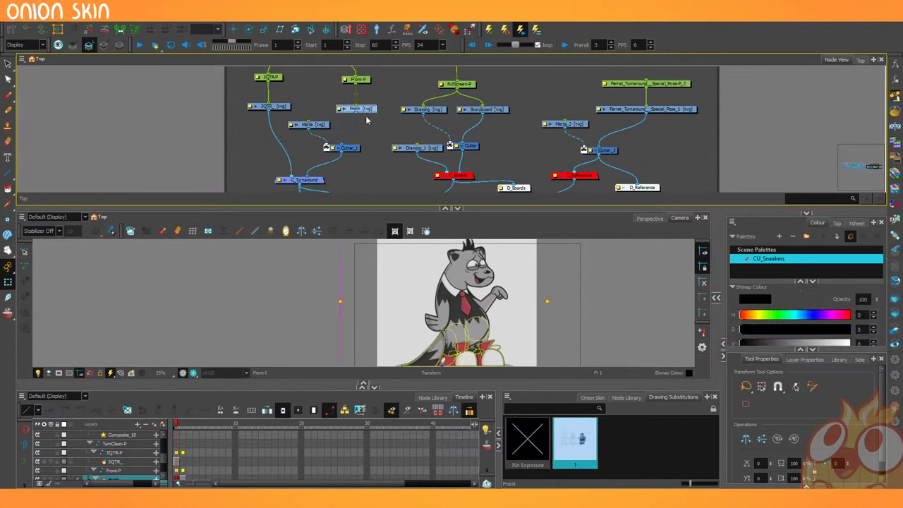
click(177, 470)
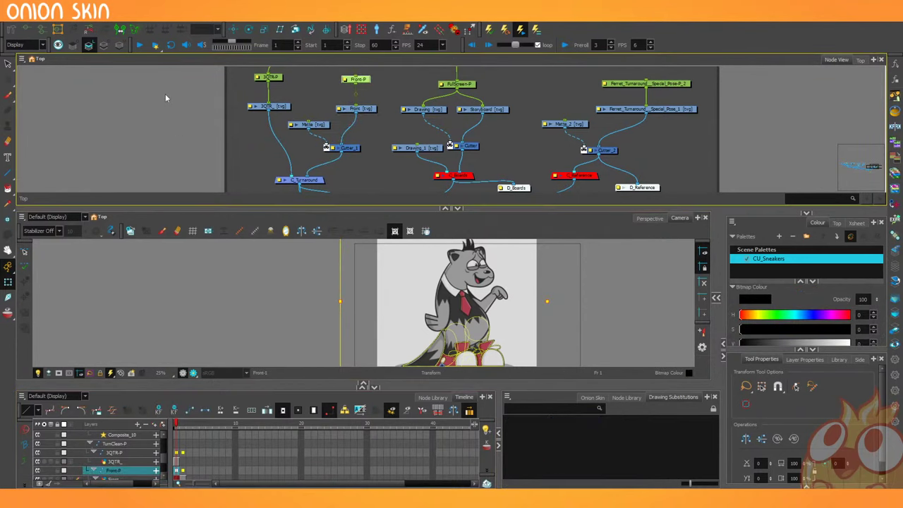
click(233, 28)
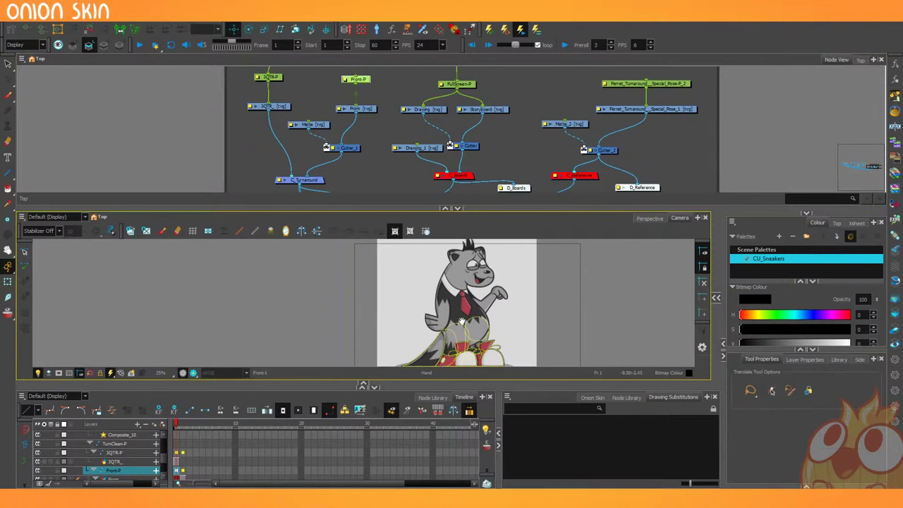
drag(461, 321, 351, 292)
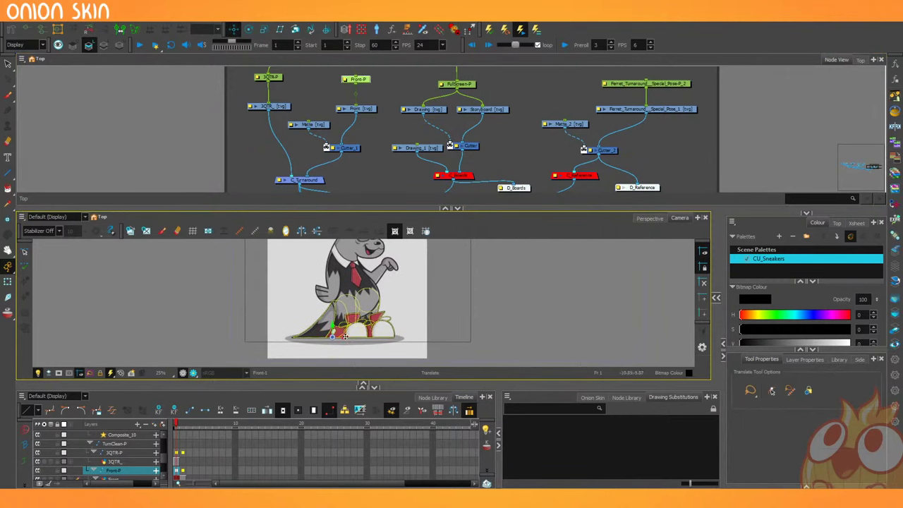
drag(345, 337, 417, 339)
key(ctrl+z)
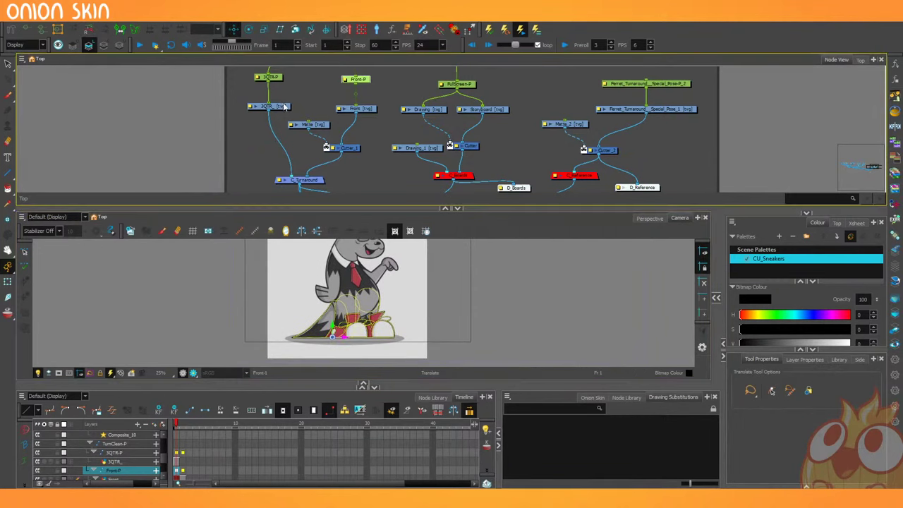
Disable the 3QTR_ drawing and extend the exposure of Matte drawing 1 back to frame 1.
click(285, 107)
key(d)
click(356, 110)
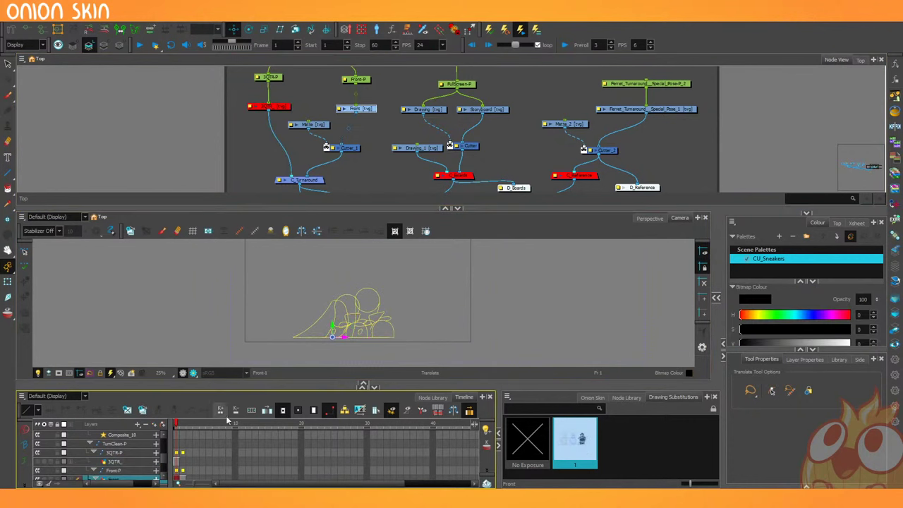
click(308, 124)
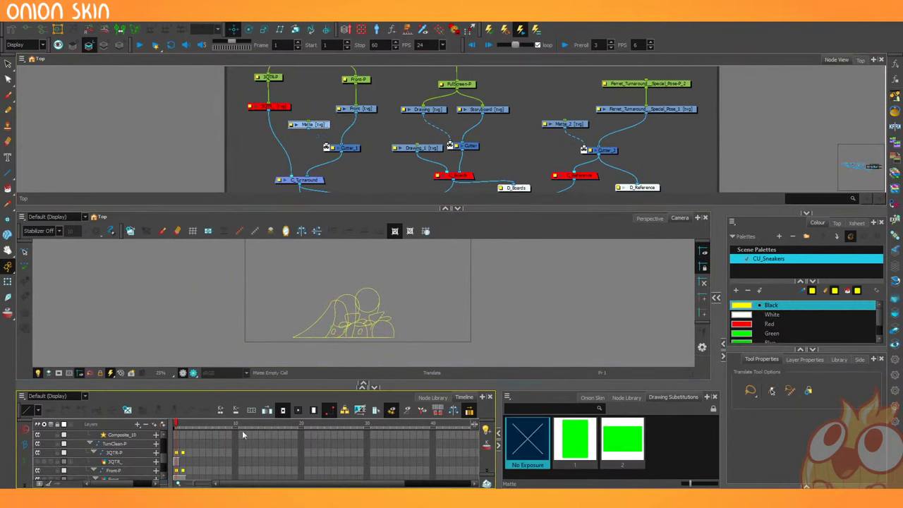
drag(251, 386, 251, 332)
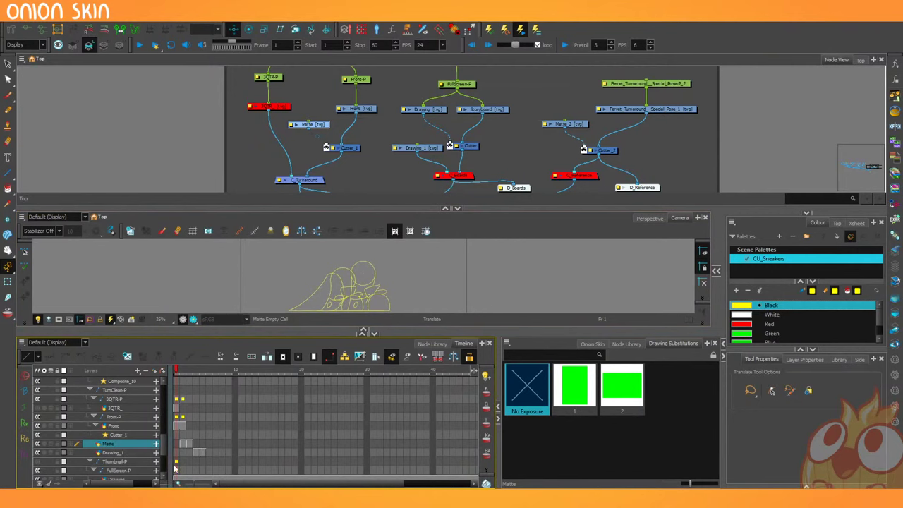
click(183, 444)
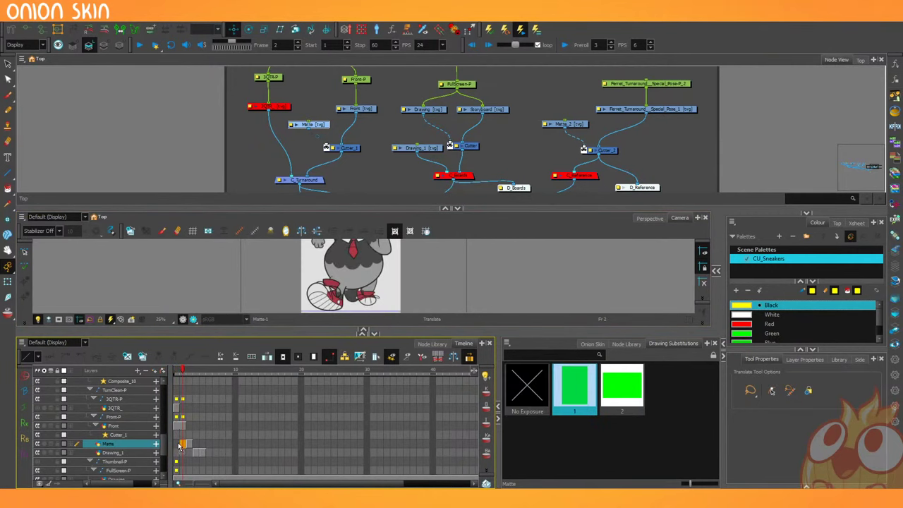
click(177, 445)
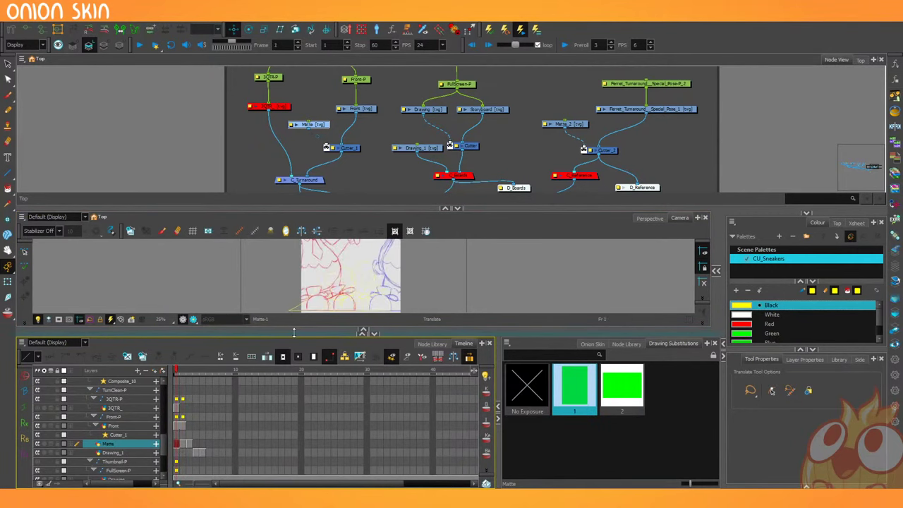
drag(294, 332, 294, 394)
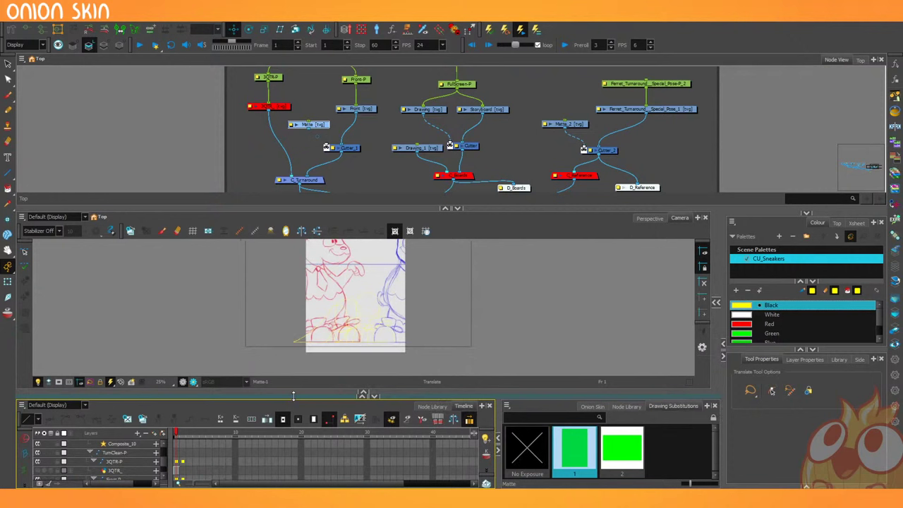
Recolour the Black swatch of the CU_Sneakers palette to blue.
double_click(750, 304)
drag(421, 220, 332, 174)
click(551, 156)
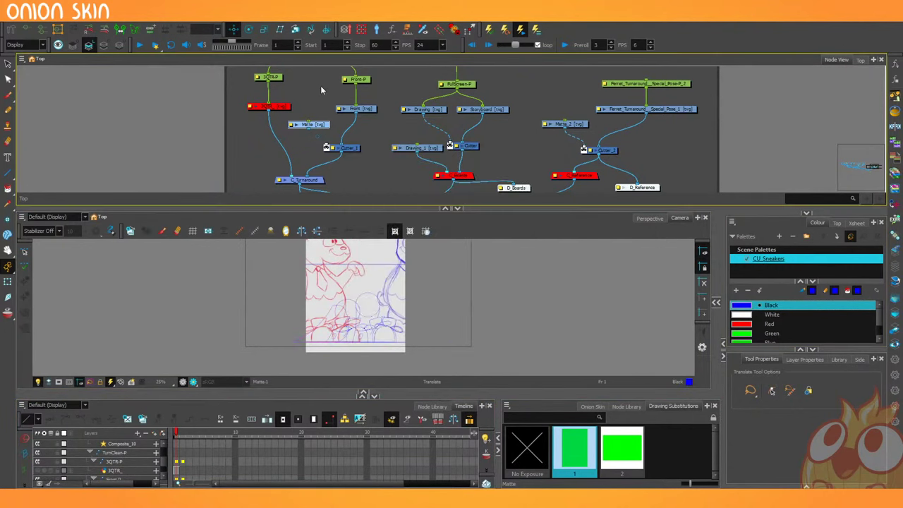
Translate the Front-P peg on frame 1 until the red rough sketch lines up with the blue traced sneakers and ground line.
drag(342, 103, 338, 118)
click(358, 96)
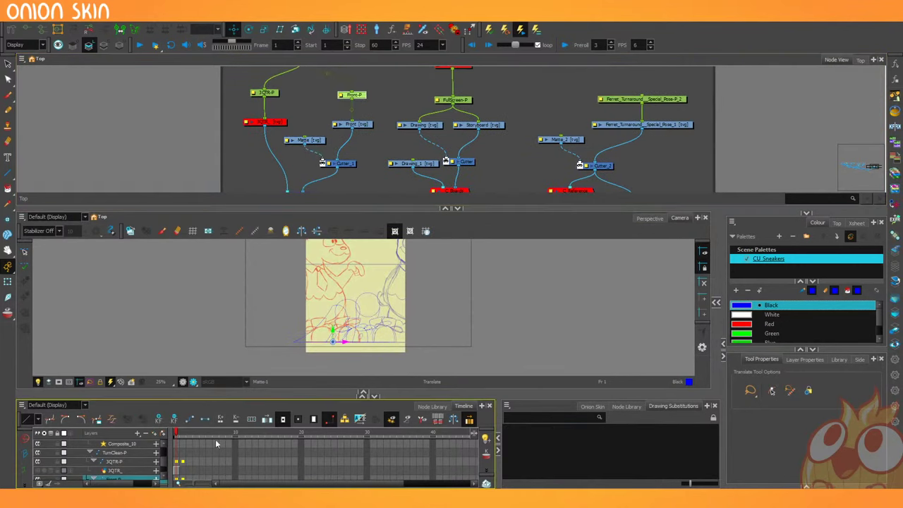
drag(352, 343, 381, 360)
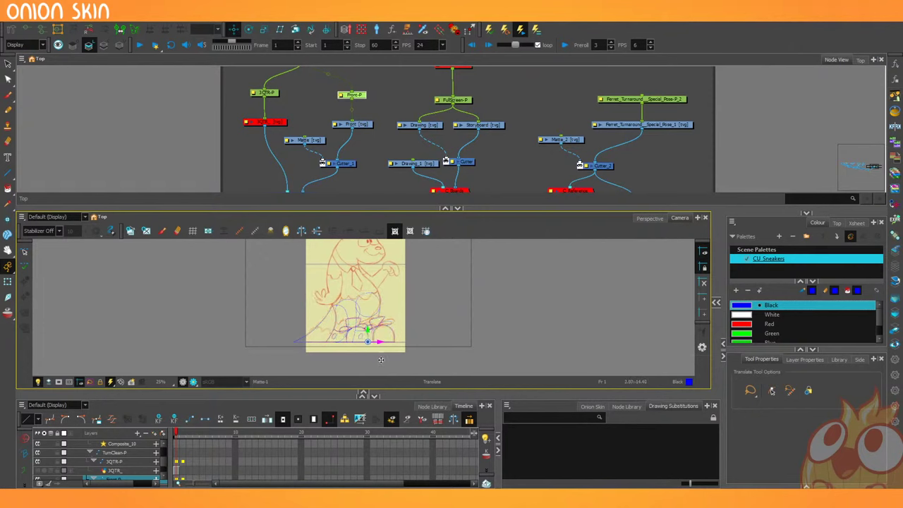
scroll(381, 360, up, 2)
scroll(392, 366, up, 2)
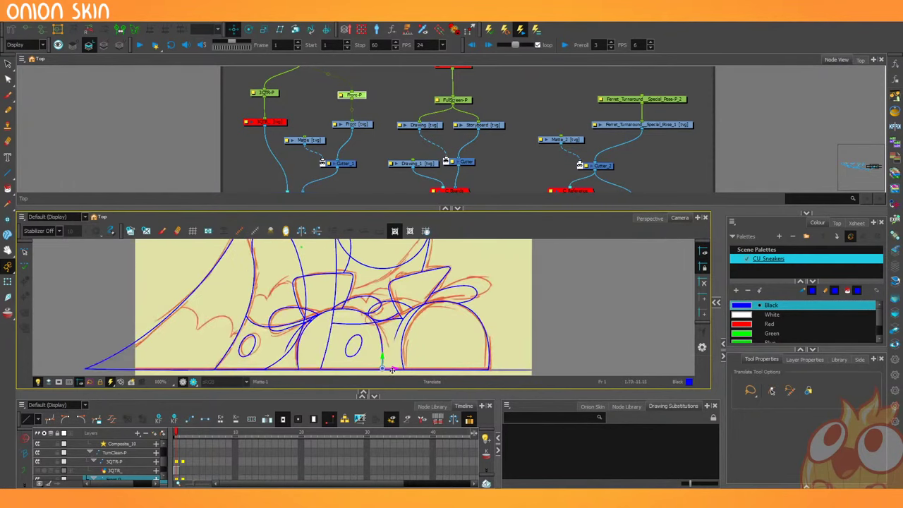
drag(392, 370, 391, 371)
scroll(392, 370, down, 3)
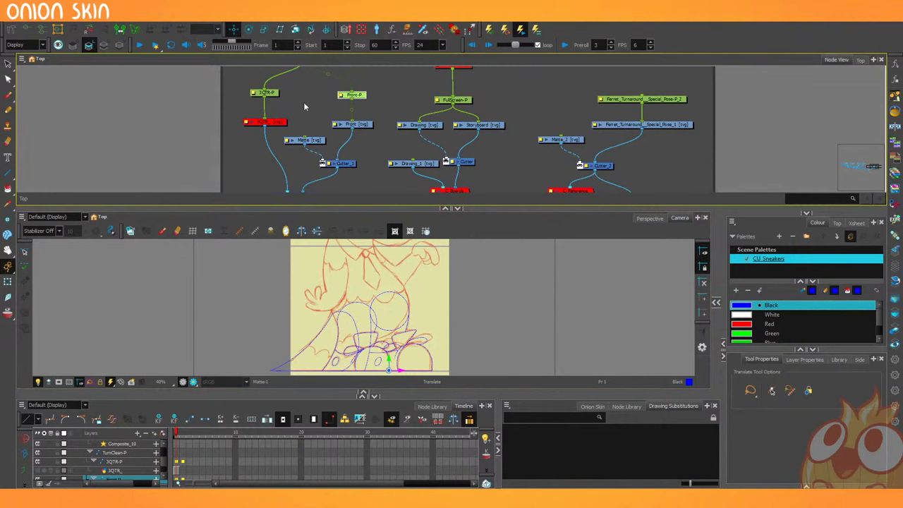
Re-enable the 3QTR_ drawing and compare its clean-up of the face and body with the aligned rough sketch.
click(286, 121)
click(281, 122)
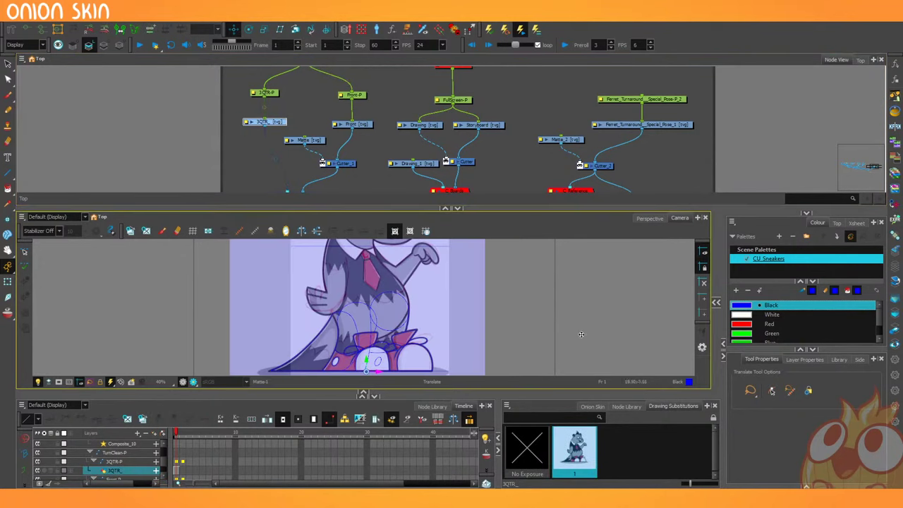
click(429, 296)
mouse_move(407, 269)
mouse_down()
mouse_move(448, 445)
mouse_move(462, 463)
mouse_up()
scroll(419, 324, up, 3)
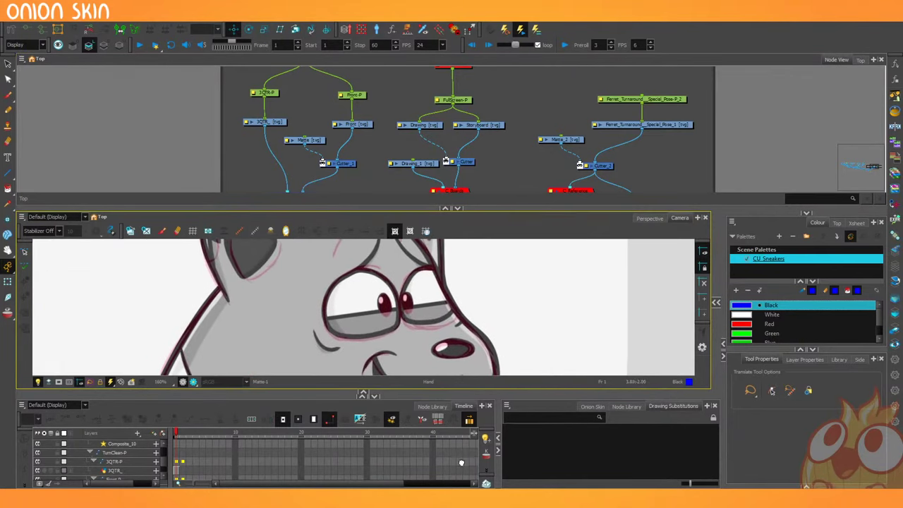
scroll(400, 149, down, 2)
scroll(426, 253, down, 3)
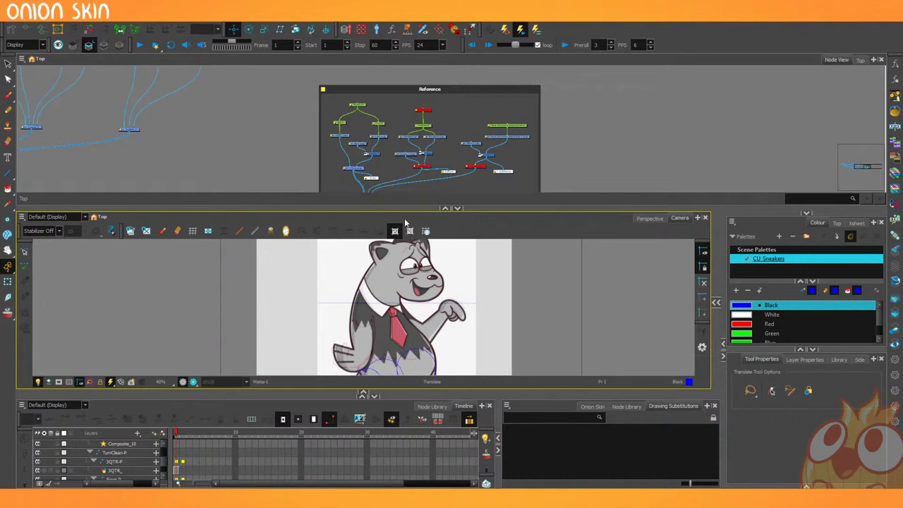
Look over the Reference group and the character's drawing nodes in the Node View, and give the Camera view more height.
click(202, 177)
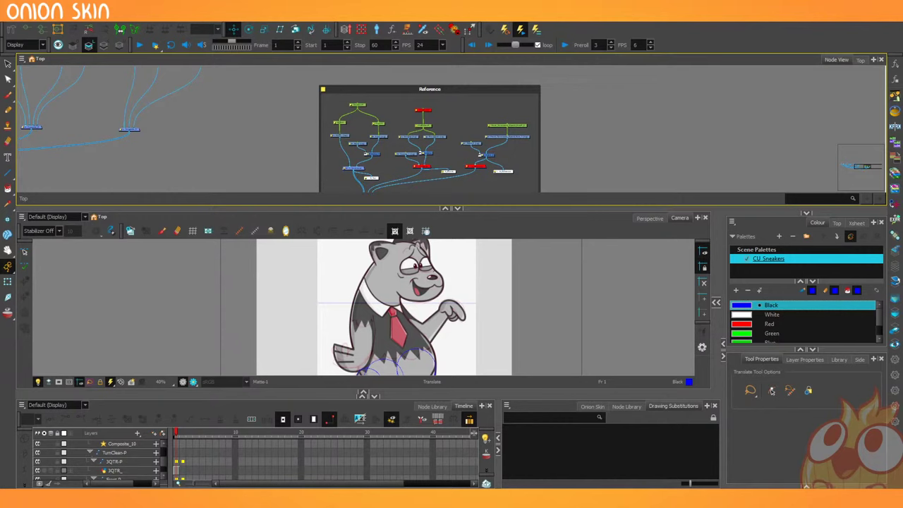
click(283, 286)
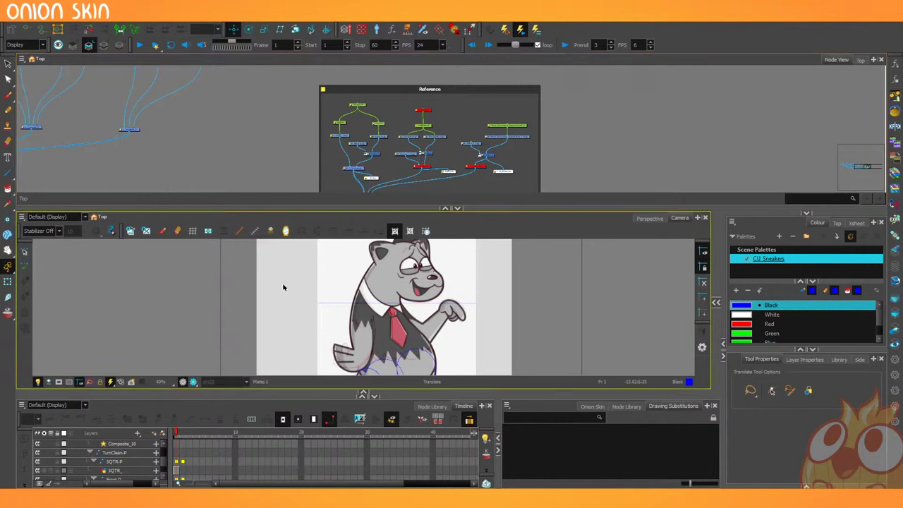
drag(491, 198, 490, 167)
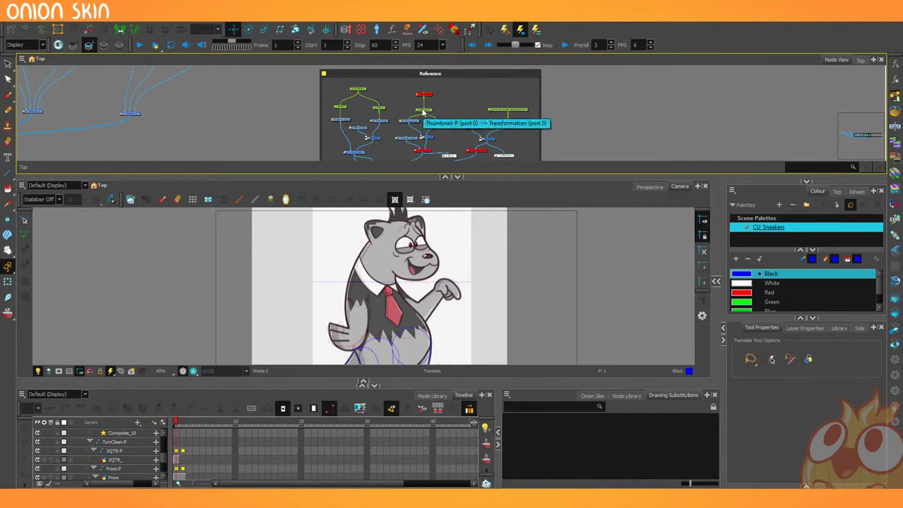
scroll(423, 111, up, 2)
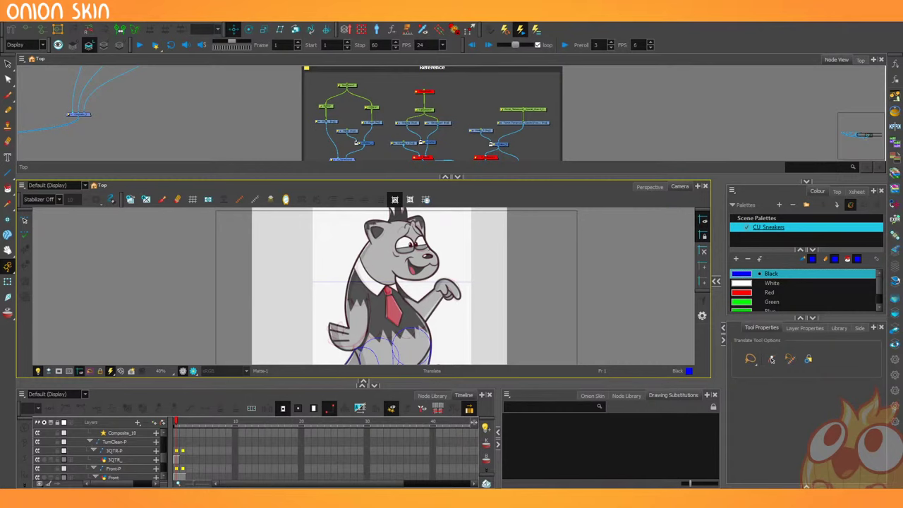
drag(428, 178, 429, 190)
scroll(462, 113, down, 5)
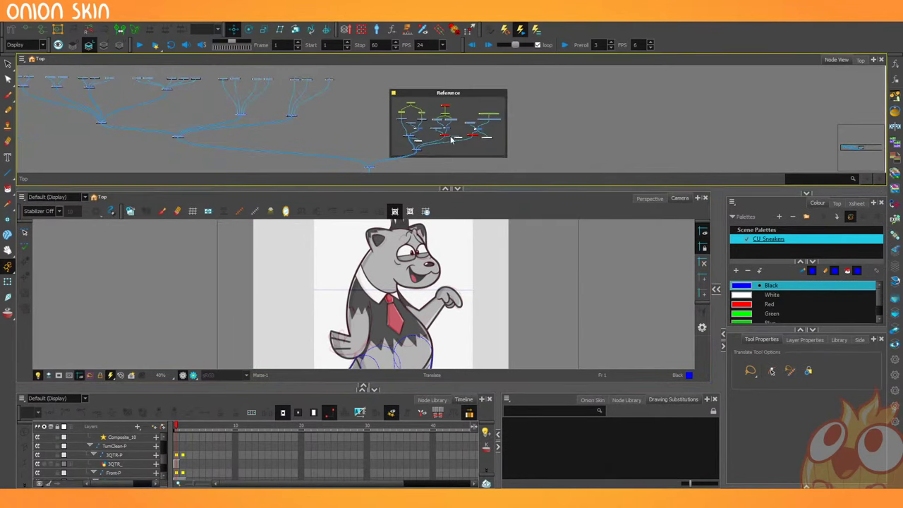
scroll(420, 137, up, 2)
scroll(450, 136, up, 4)
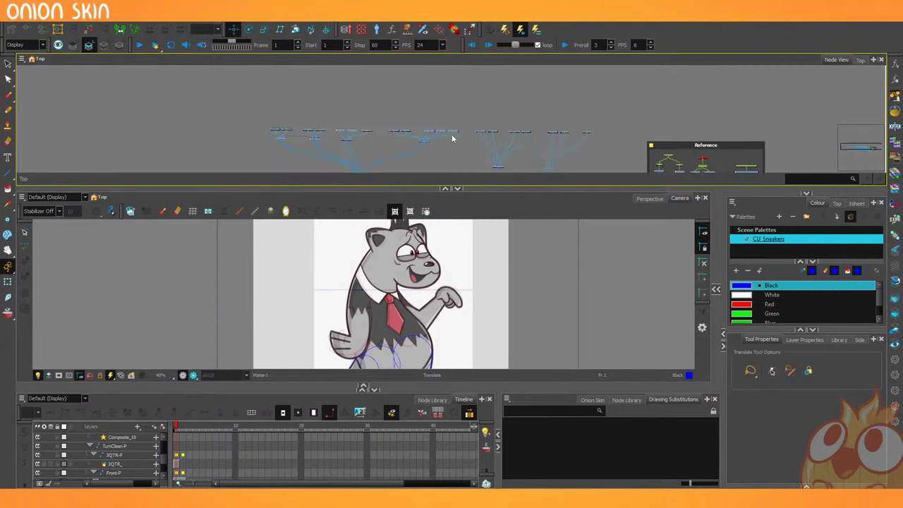
scroll(470, 139, down, 1)
scroll(479, 106, up, 2)
drag(479, 150, 473, 117)
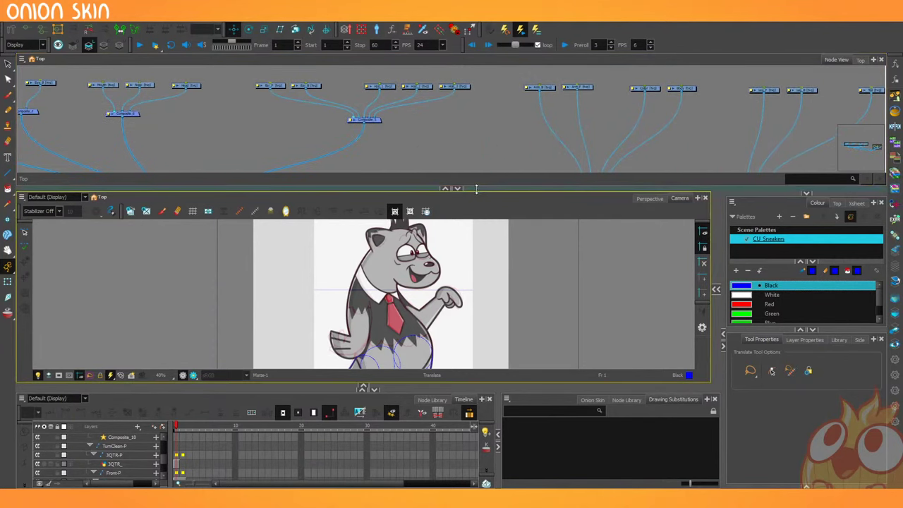
drag(476, 188, 473, 153)
scroll(456, 91, down, 3)
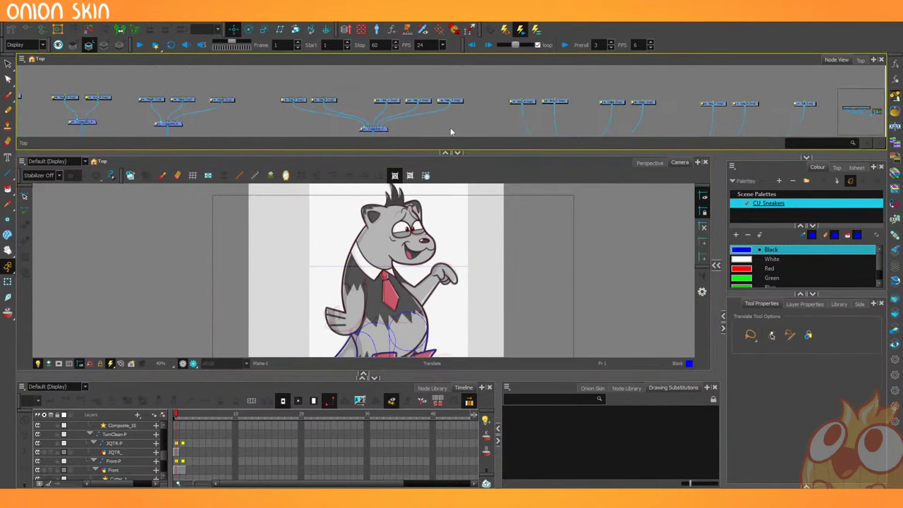
Check the reference across the first frames, return to frame 1, and activate the Stroke tool over the tail and sneakers.
click(182, 416)
drag(181, 416, 176, 416)
scroll(322, 253, down, 3)
scroll(330, 287, up, 2)
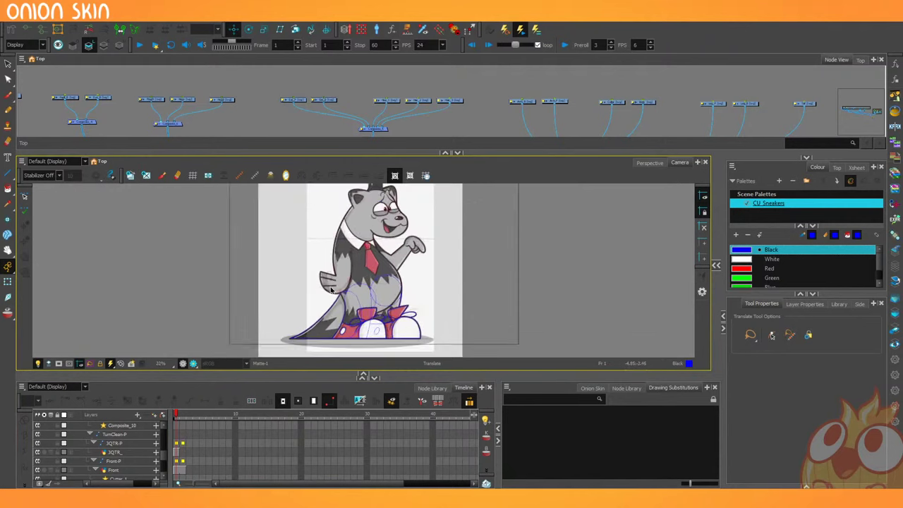
scroll(330, 289, up, 6)
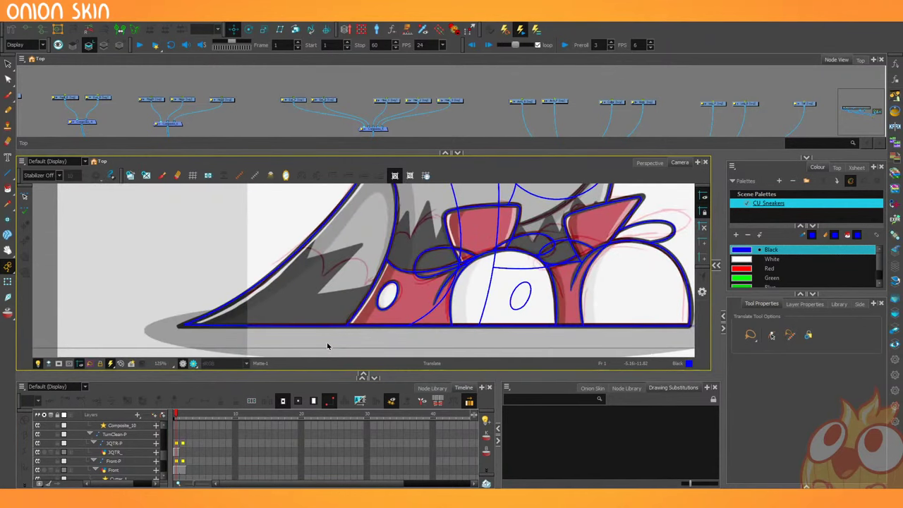
click(8, 172)
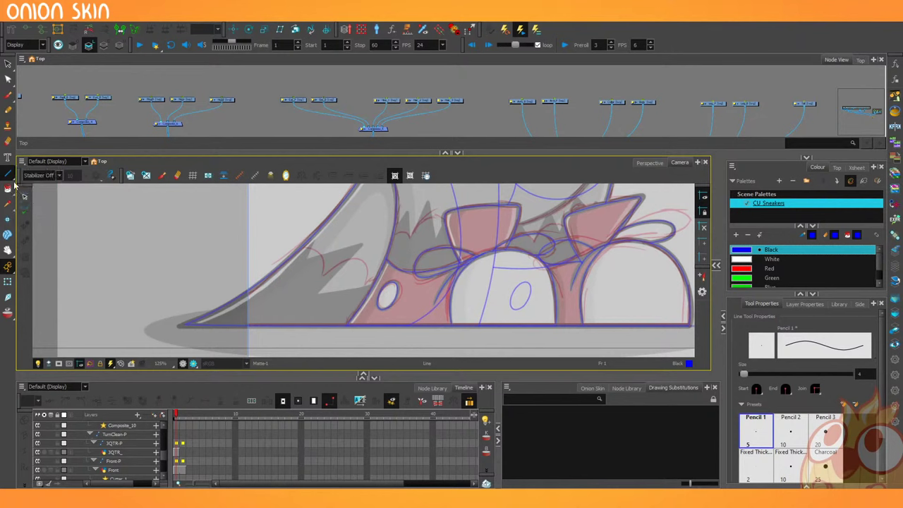
drag(7, 190, 22, 242)
click(22, 242)
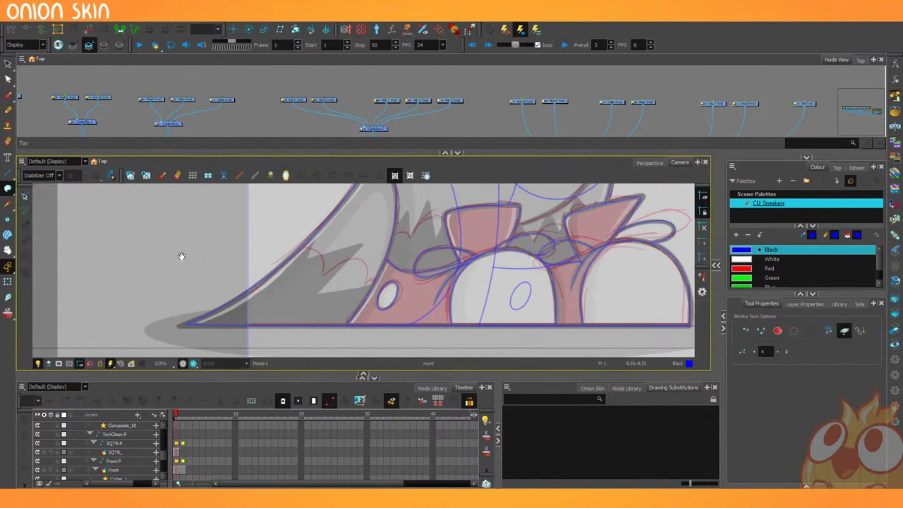
drag(182, 257, 115, 235)
drag(77, 300, 81, 298)
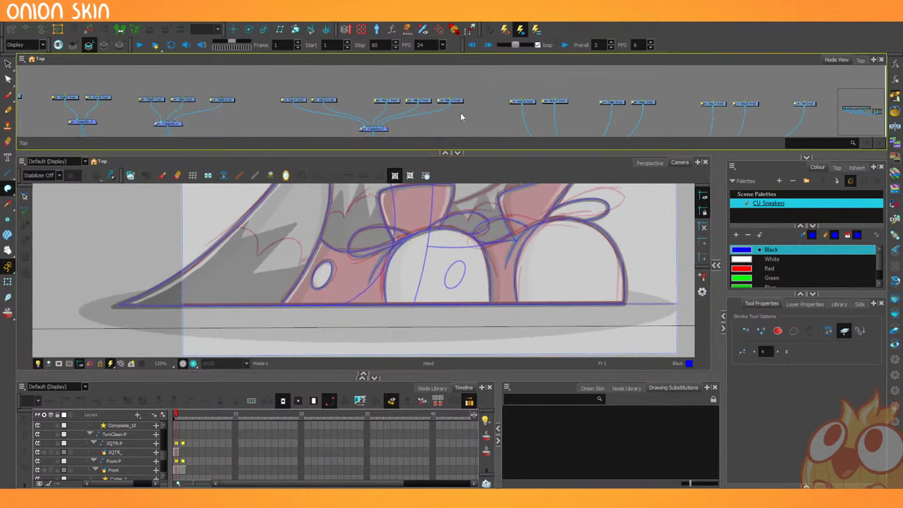
Select the Tail drawing node and activate the Line tool over the tail's fur marking.
drag(627, 101, 298, 111)
click(468, 114)
mouse_move(117, 295)
mouse_down()
mouse_move(158, 277)
mouse_move(109, 304)
mouse_move(262, 413)
mouse_up()
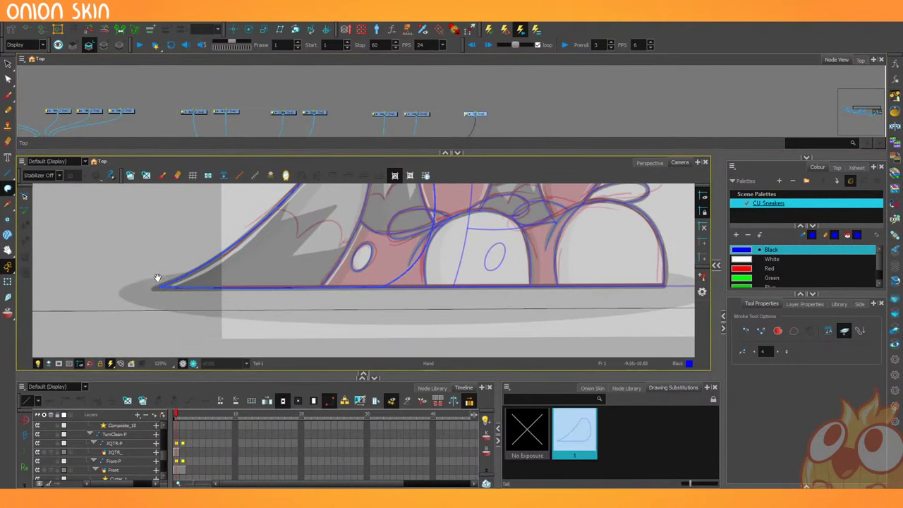
click(266, 388)
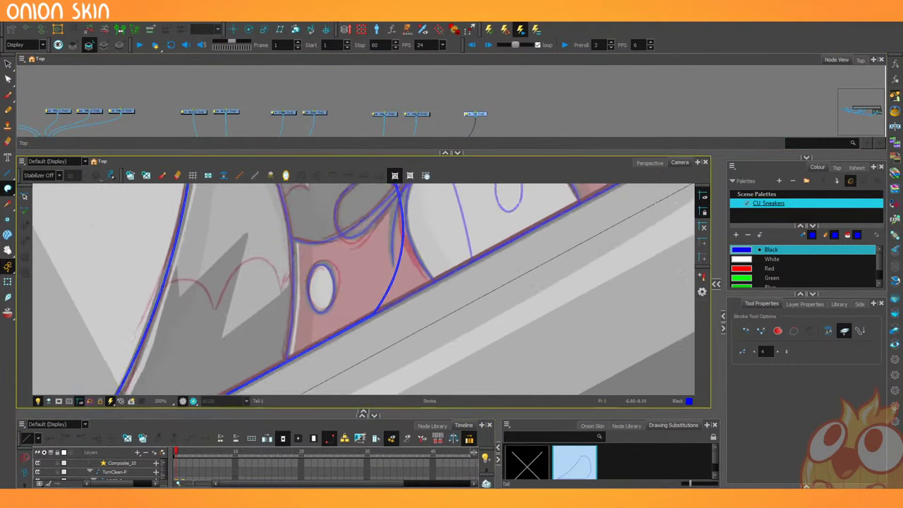
scroll(248, 325, up, 5)
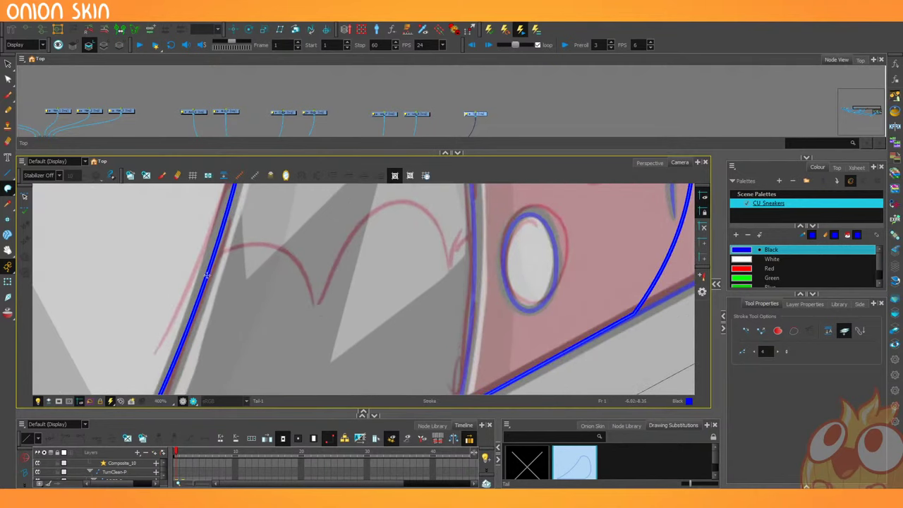
click(317, 303)
click(7, 188)
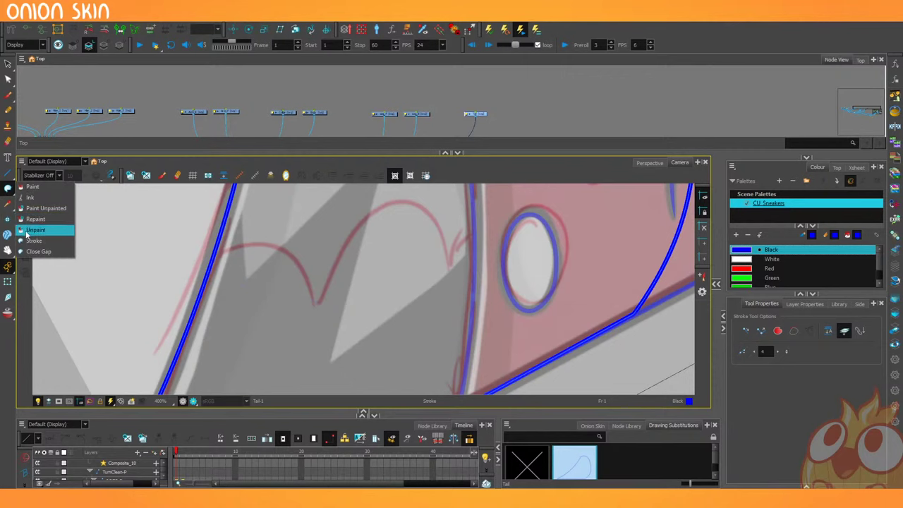
click(7, 193)
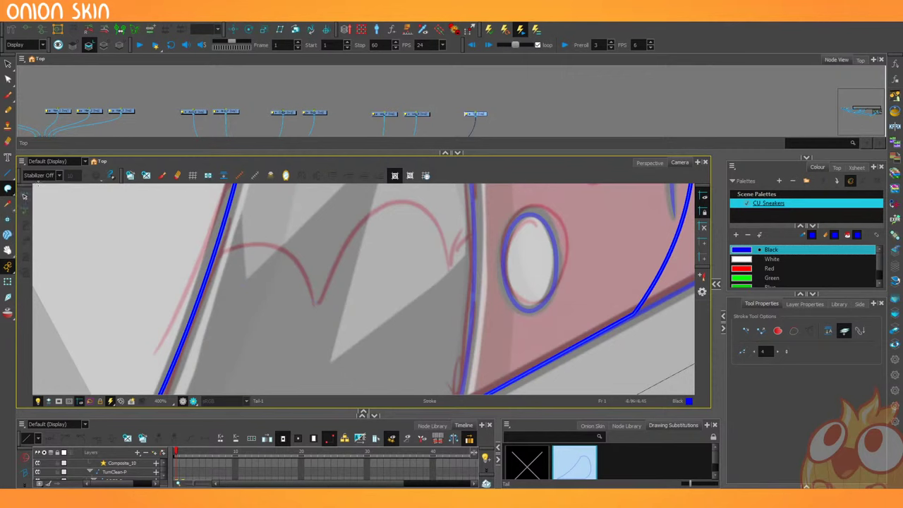
click(7, 174)
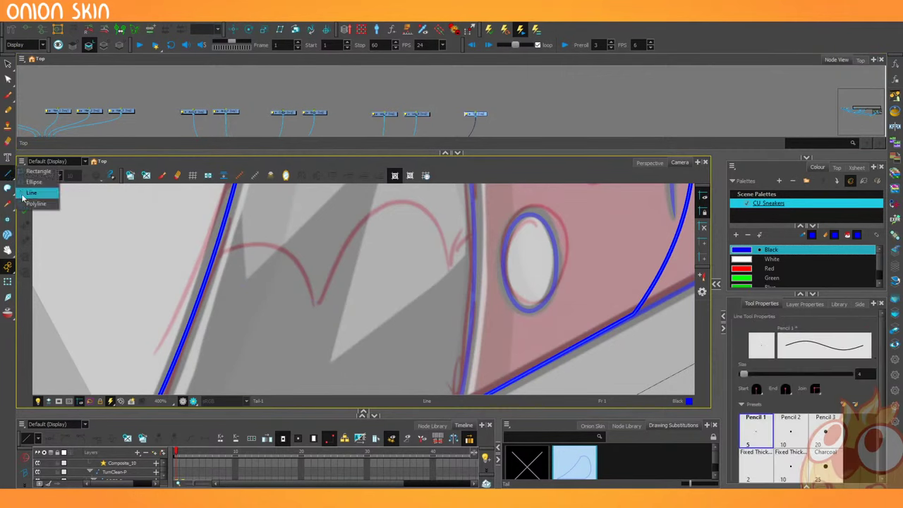
click(24, 195)
Draw two connected fur arcs in the Green swatch, starting at the tail's outer edge and following the red sketch.
mouse_move(317, 304)
mouse_down()
mouse_move(179, 271)
mouse_move(186, 279)
mouse_up()
key(ctrl+z)
click(771, 278)
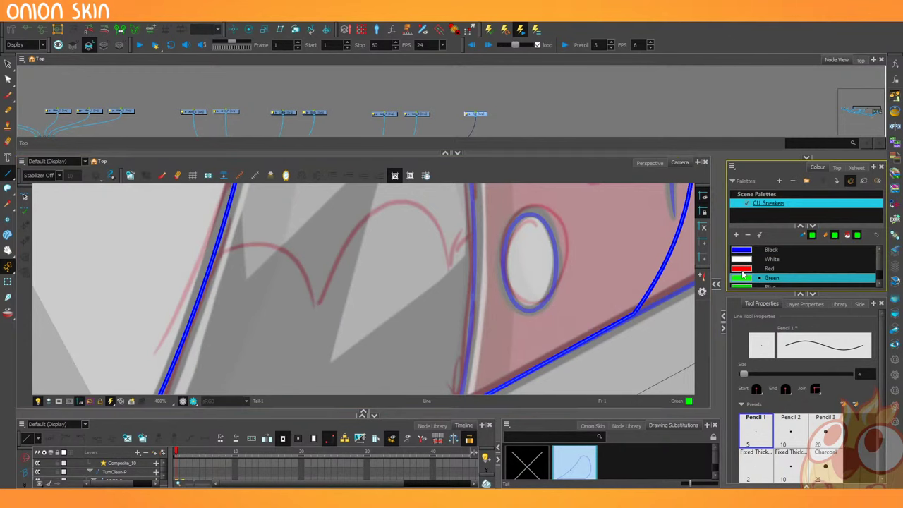
mouse_move(318, 304)
mouse_down()
mouse_move(200, 288)
mouse_move(273, 195)
mouse_up()
drag(262, 294, 210, 306)
drag(267, 314, 396, 276)
mouse_move(331, 294)
mouse_down()
mouse_move(343, 145)
mouse_move(347, 208)
mouse_up()
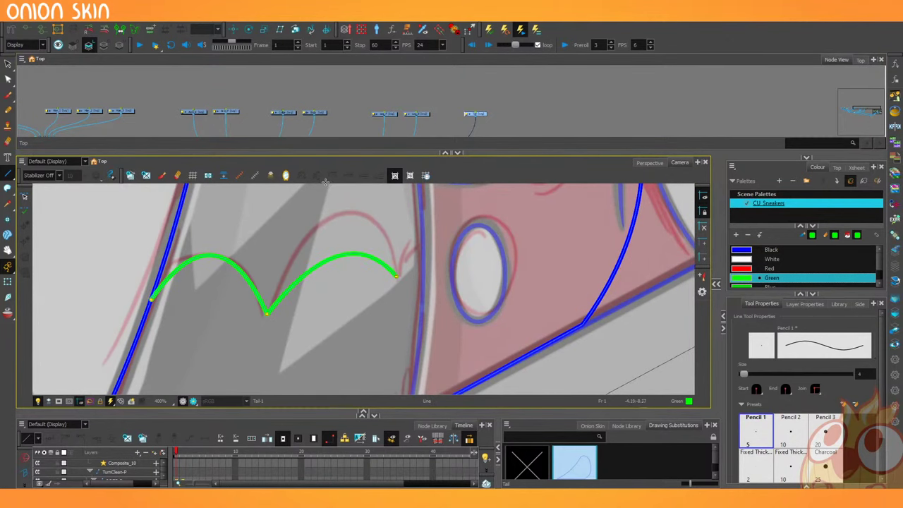
Undo the second green fur arc and redraw it with a higher curve matching the red sketch.
drag(308, 153, 308, 57)
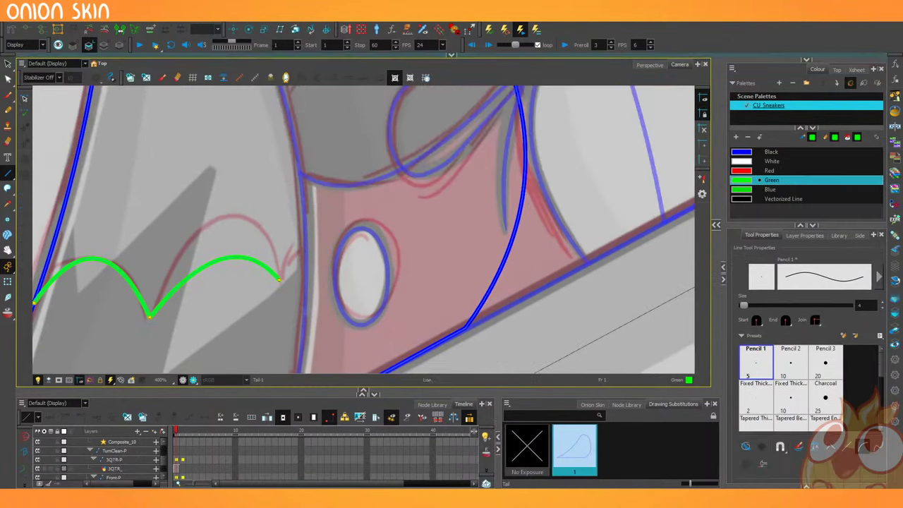
drag(290, 191, 432, 178)
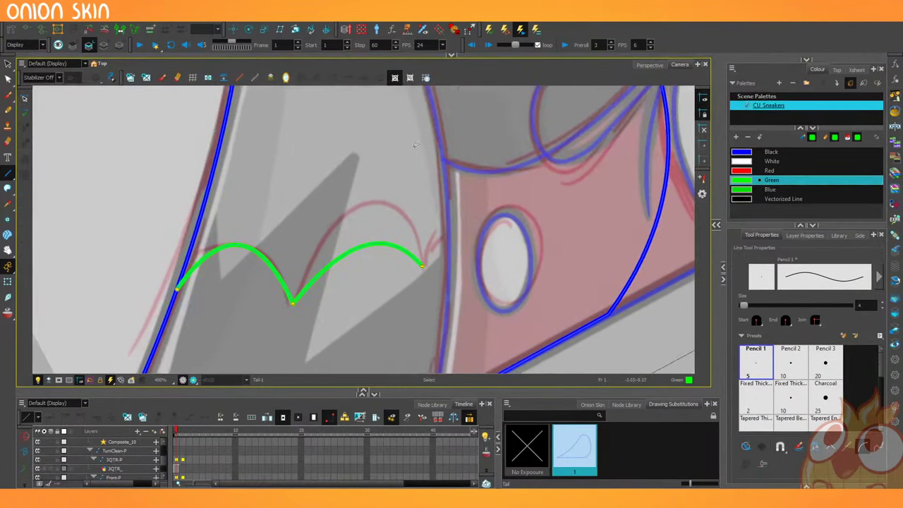
key(ctrl+z)
drag(292, 304, 423, 266)
drag(357, 285, 377, 126)
drag(366, 233, 256, 221)
Continue the green fur line with two more arcs across the sneaker area until it passes the tail's inner outline.
key(1)
key(1)
key(1)
key(2)
mouse_move(334, 242)
mouse_down()
mouse_move(403, 241)
mouse_move(393, 242)
mouse_move(403, 242)
mouse_move(373, 185)
mouse_move(377, 172)
mouse_up()
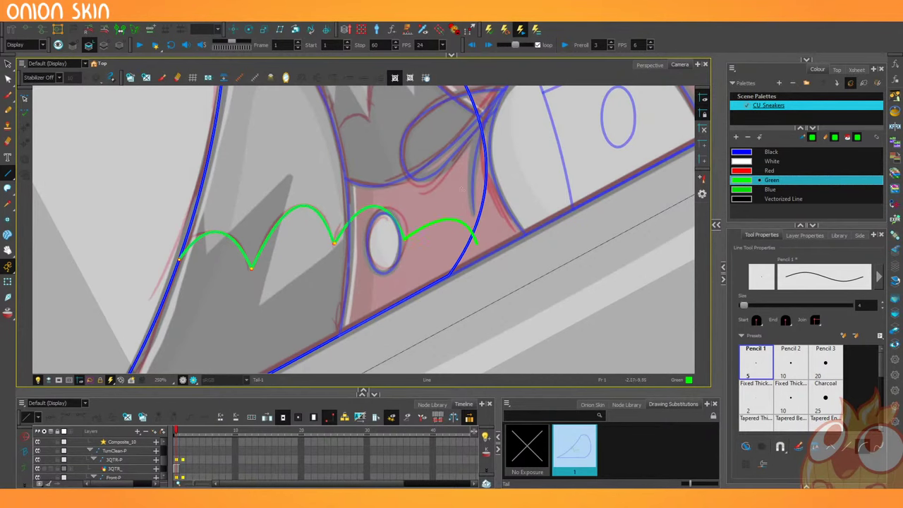
Select the connected green fur arcs on the tail and merge them into a single pencil line.
key(shift+x)
key(1)
key(1)
key(1)
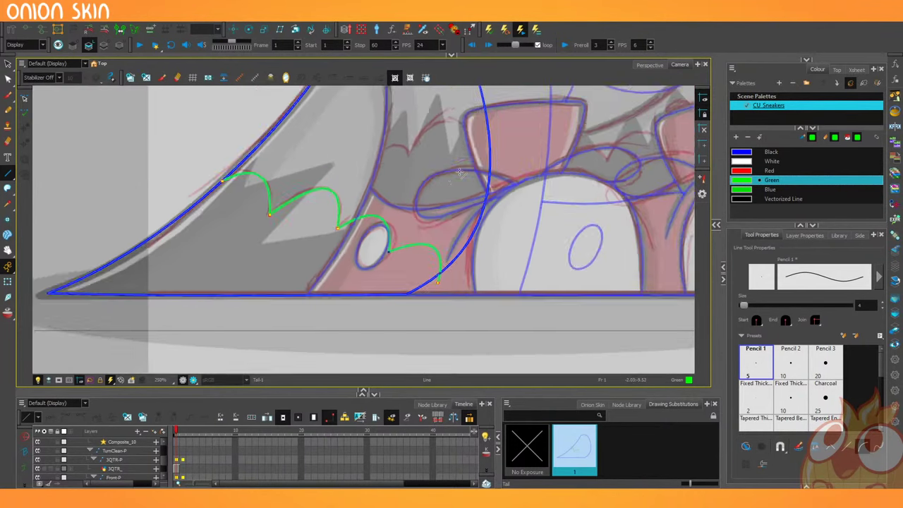
key(space)
scroll(170, 240, up, 6)
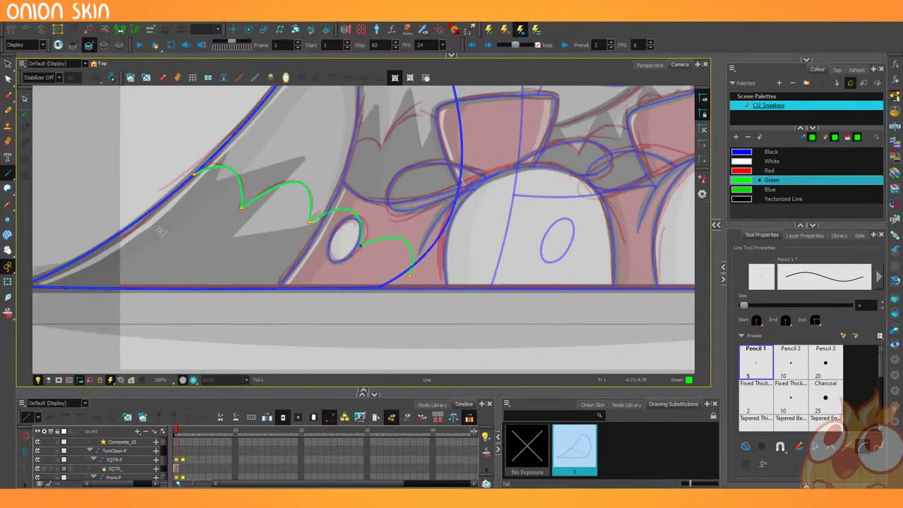
click(9, 65)
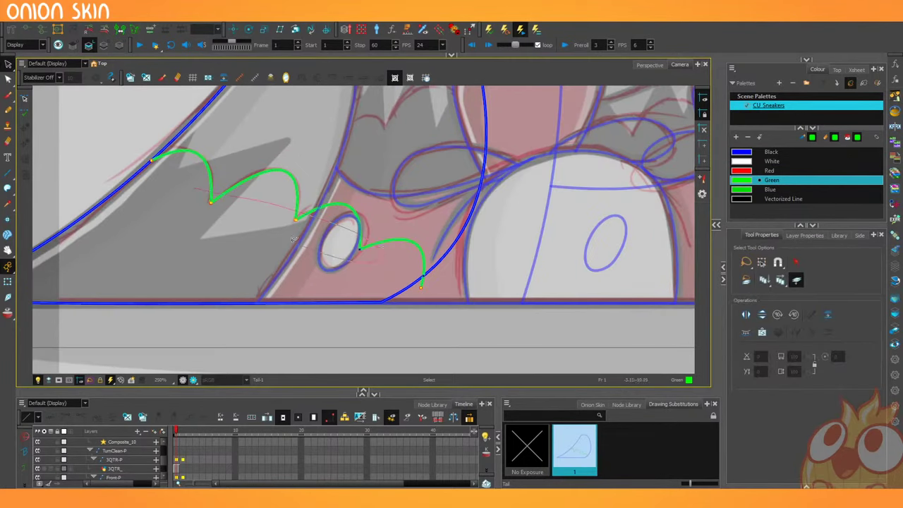
click(360, 236)
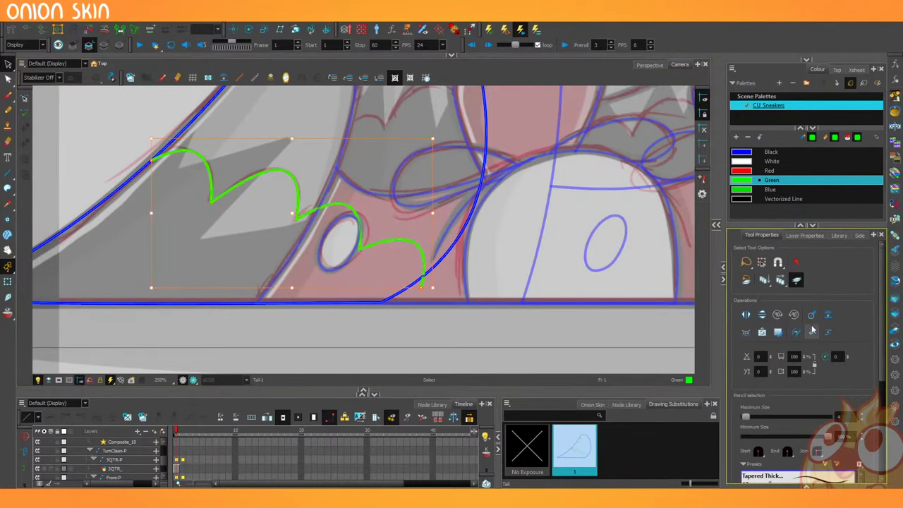
click(204, 190)
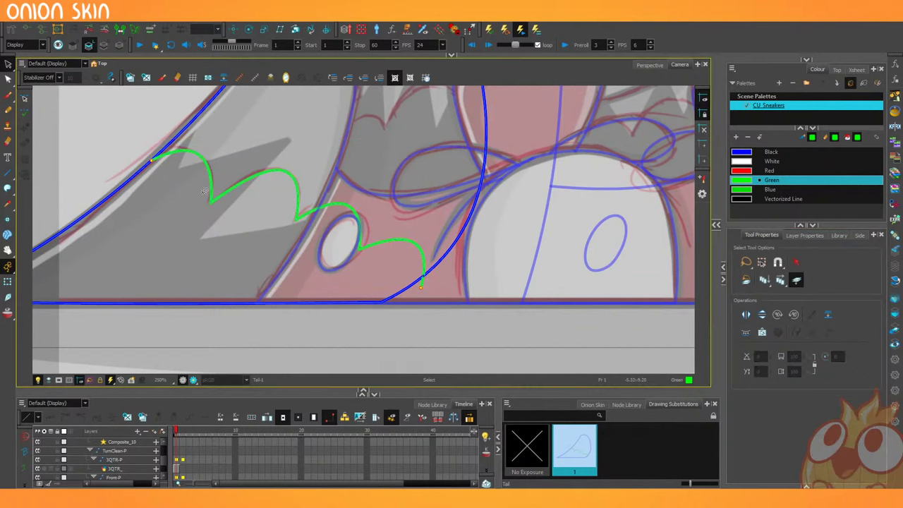
Reshape the first green fur arc with the Contour Editor so its curve follows the red sketch.
click(8, 79)
scroll(198, 211, up, 2)
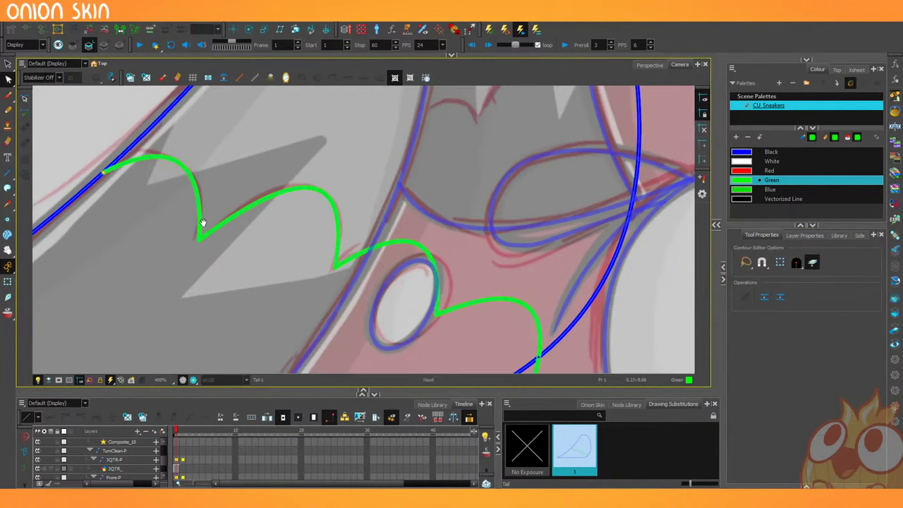
drag(202, 222, 242, 250)
click(221, 196)
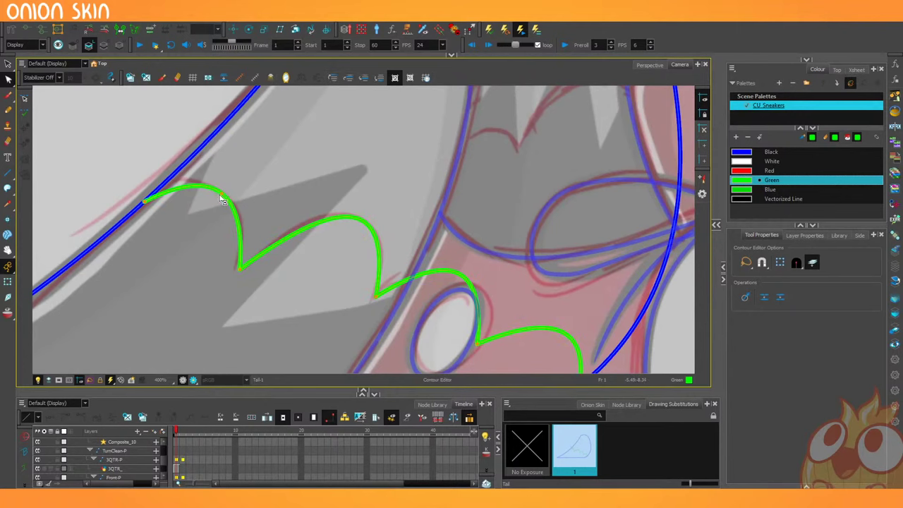
click(222, 196)
drag(207, 182, 173, 178)
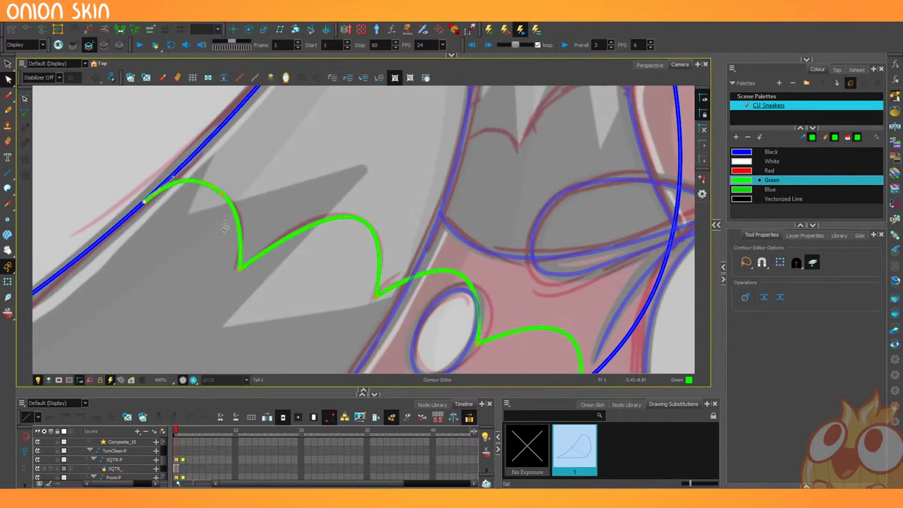
drag(240, 267, 156, 211)
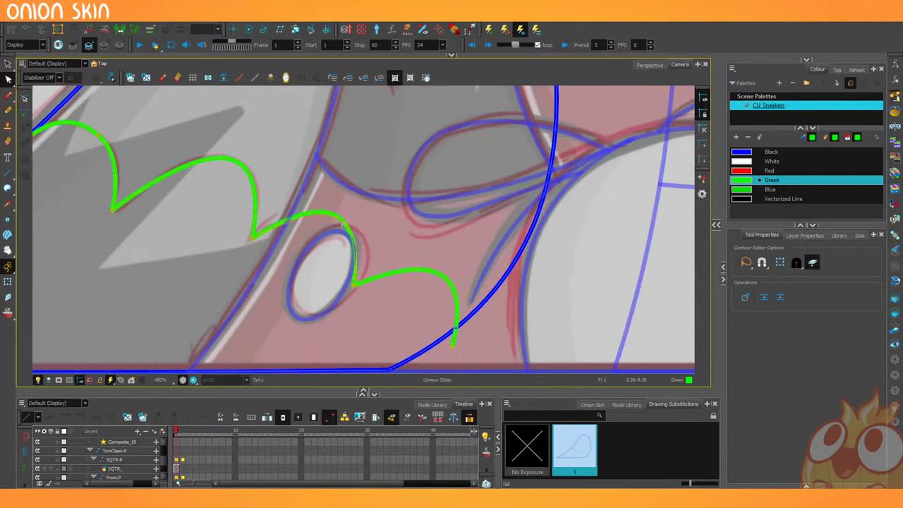
Cut off the end of the green fur line that overhangs the tail's blue outline.
scroll(332, 228, down, 2)
drag(8, 63, 29, 79)
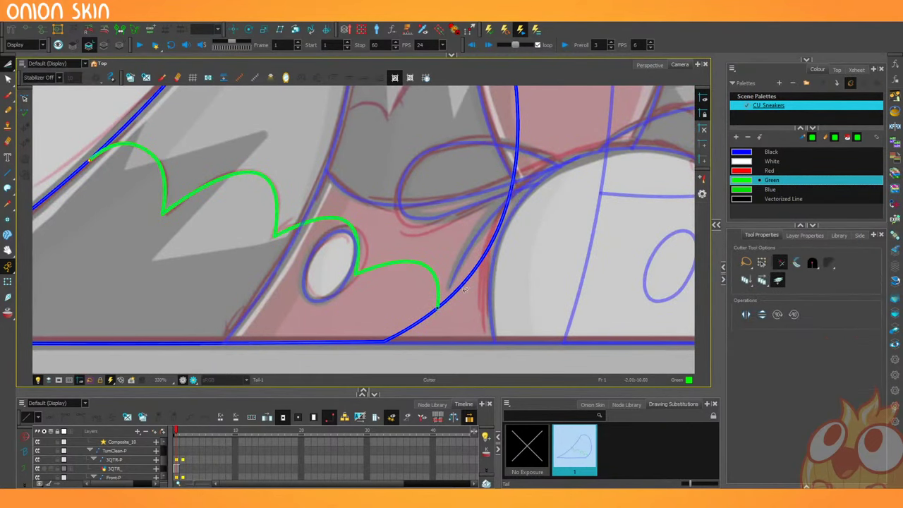
scroll(464, 290, down, 3)
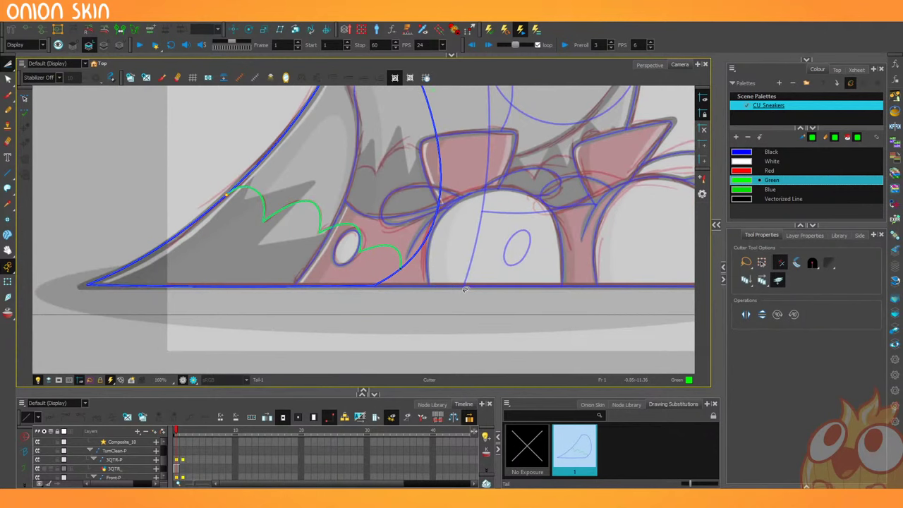
Select the Leg_F drawing node to work on the front leg and its sneaker.
key(1)
key(1)
drag(246, 218, 169, 264)
key(2)
key(2)
key(2)
key(2)
key(2)
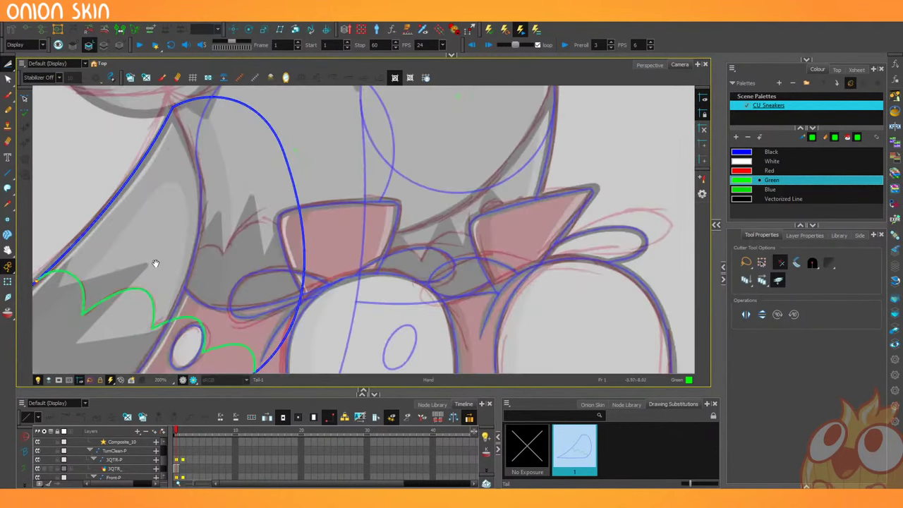
drag(102, 297, 193, 265)
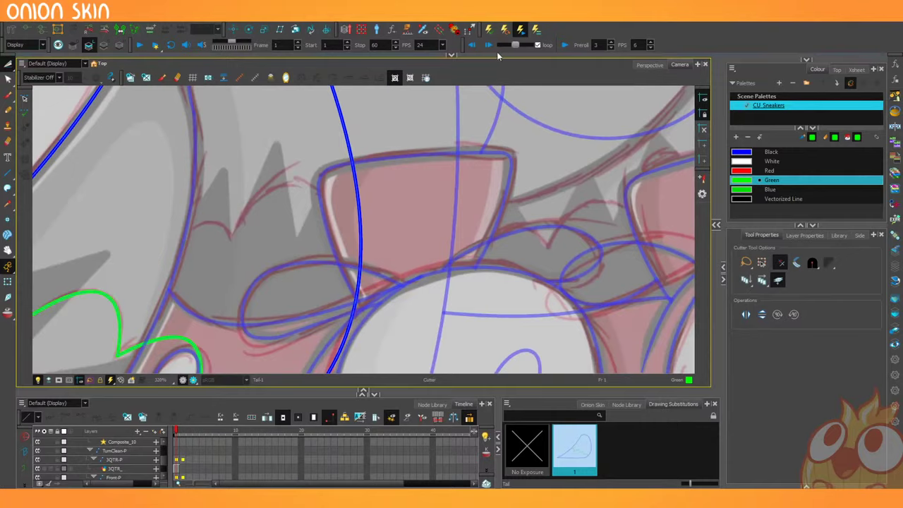
drag(491, 117, 491, 117)
drag(411, 98, 445, 84)
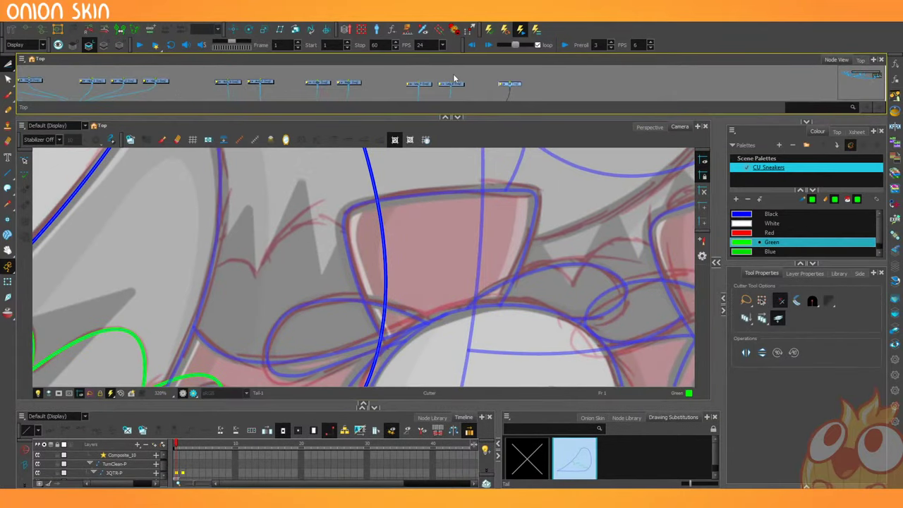
click(455, 82)
click(418, 83)
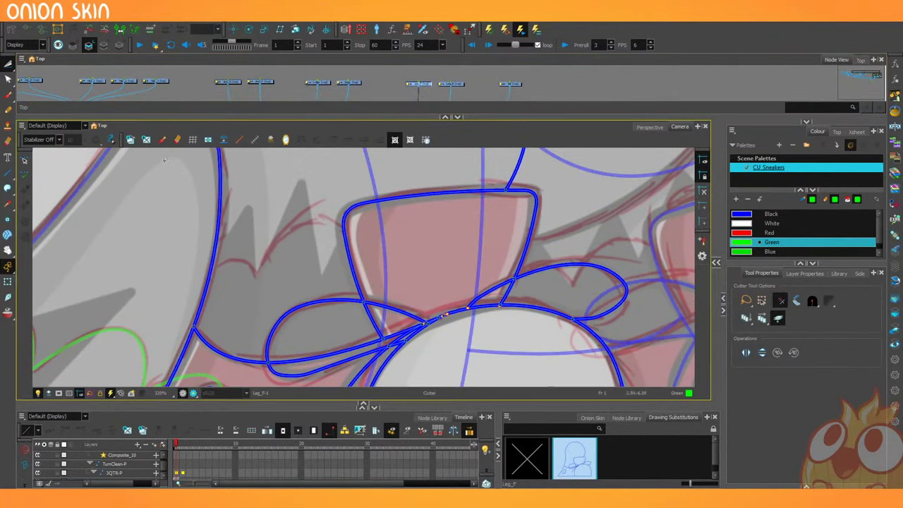
Draw three connected green fur arcs with the Line tool from the leg's outer edge across the pink sneaker tongue.
drag(112, 270, 155, 263)
key(2)
click(8, 189)
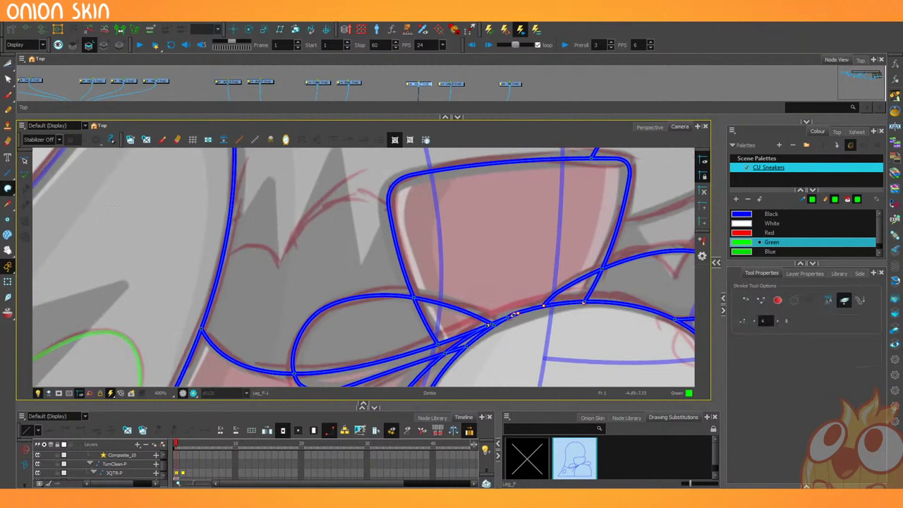
click(8, 173)
click(8, 173)
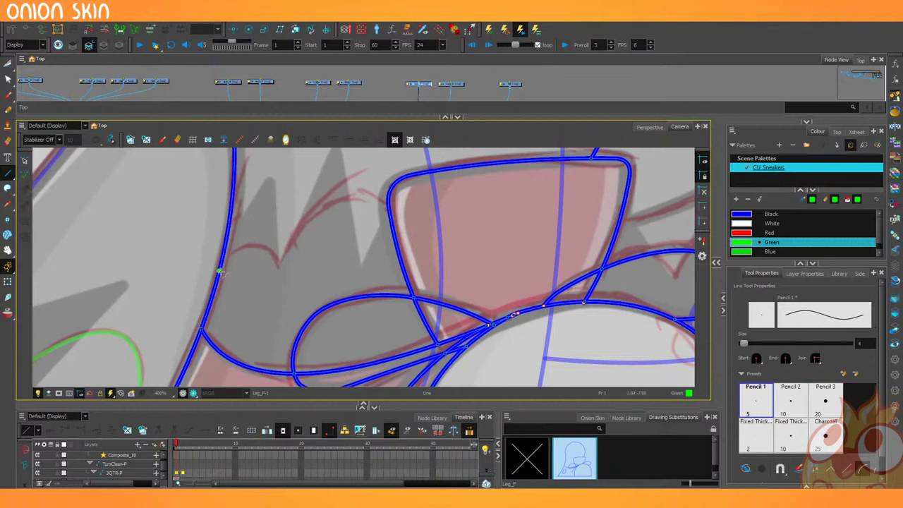
drag(219, 270, 246, 226)
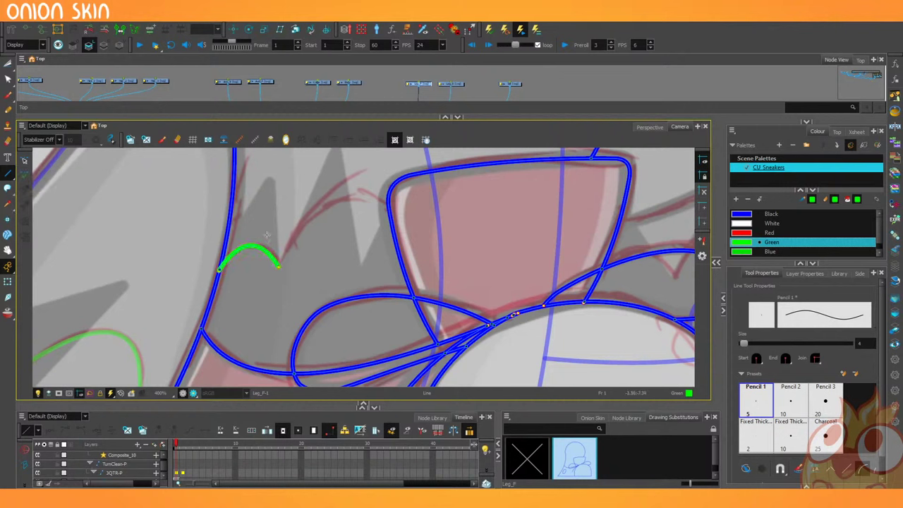
mouse_move(280, 266)
mouse_down()
mouse_move(372, 233)
mouse_move(415, 234)
mouse_up()
drag(347, 250, 331, 149)
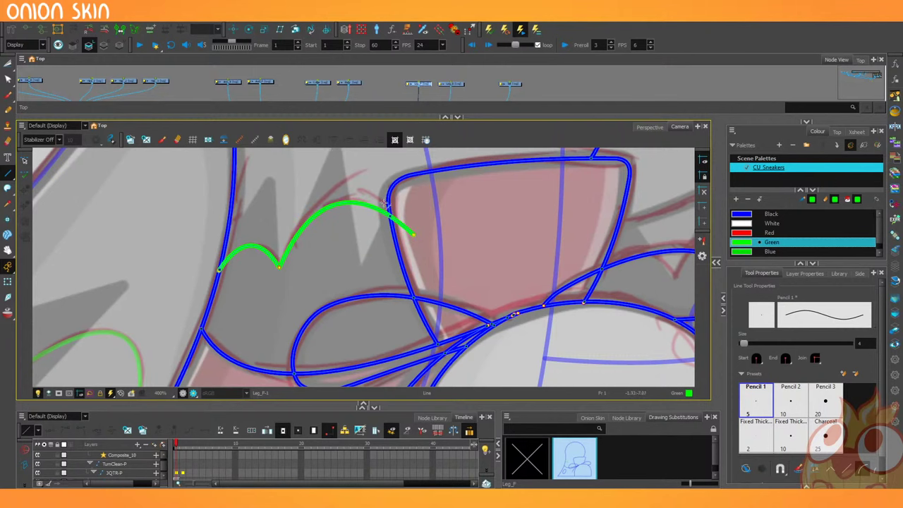
drag(516, 209, 484, 200)
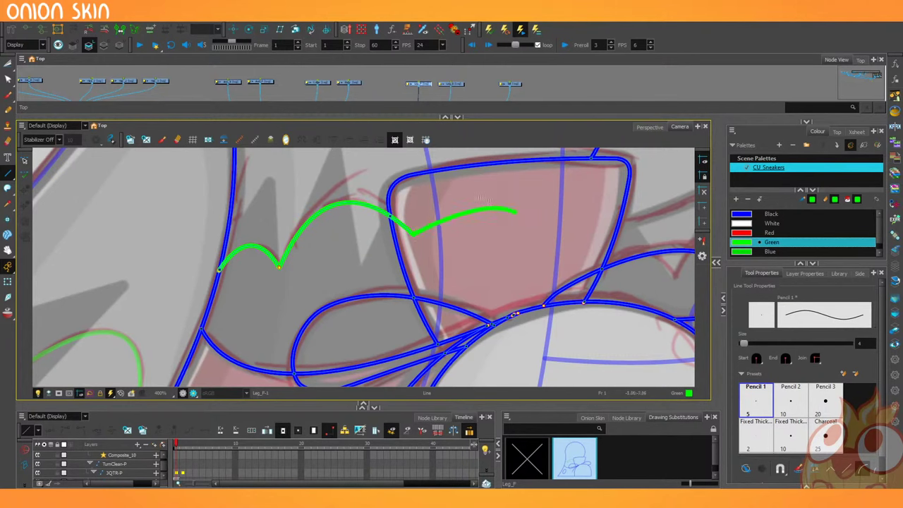
drag(195, 219, 194, 241)
Refine the second and third green fur arcs on the leg with the Contour Editor, adjusting their curve handles and shared point.
click(7, 80)
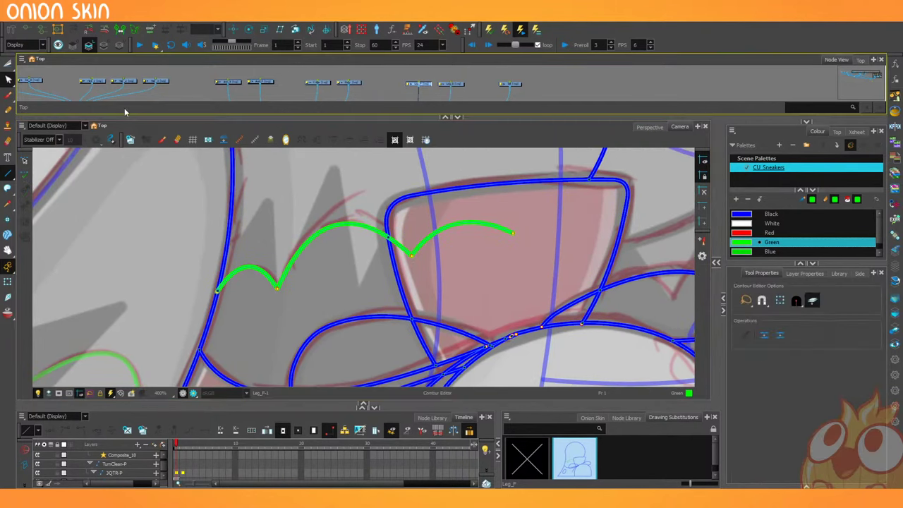
drag(352, 234, 310, 227)
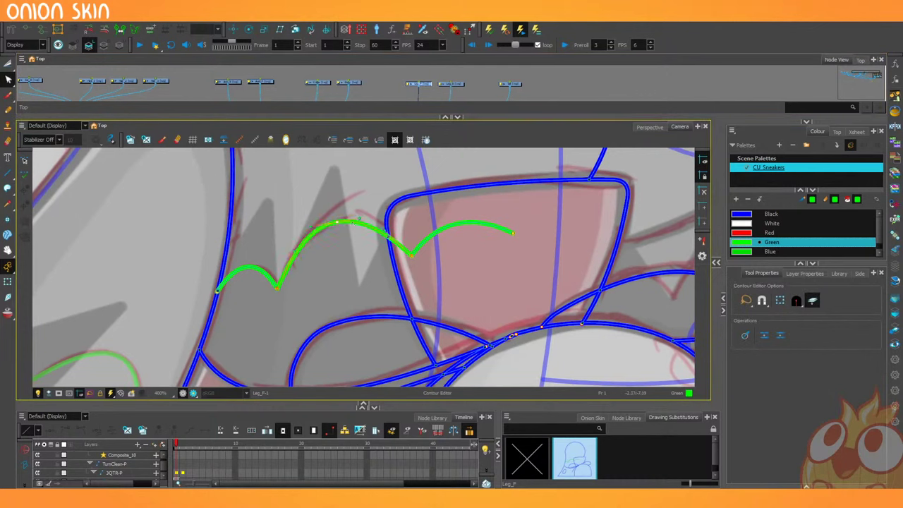
drag(366, 220, 366, 218)
click(411, 256)
click(412, 254)
drag(430, 218, 426, 224)
click(419, 200)
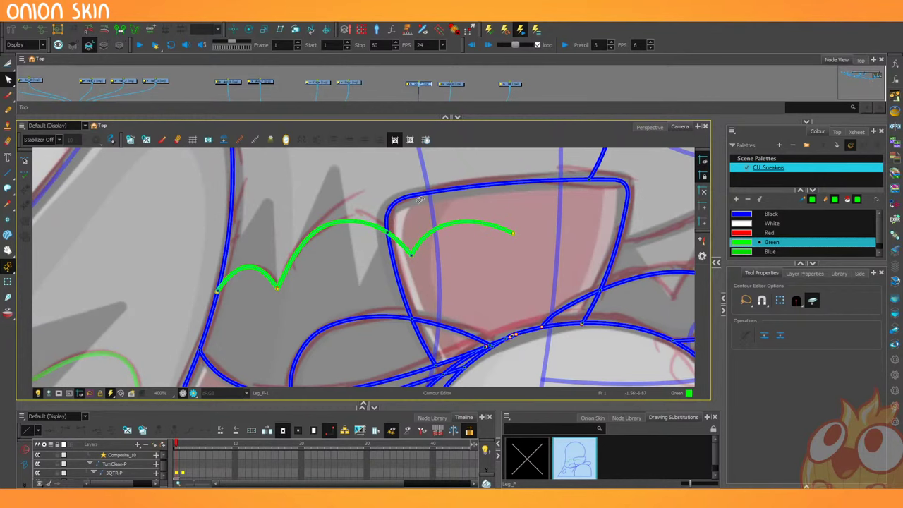
key(1)
key(1)
key(1)
key(1)
key(space)
drag(216, 239, 101, 240)
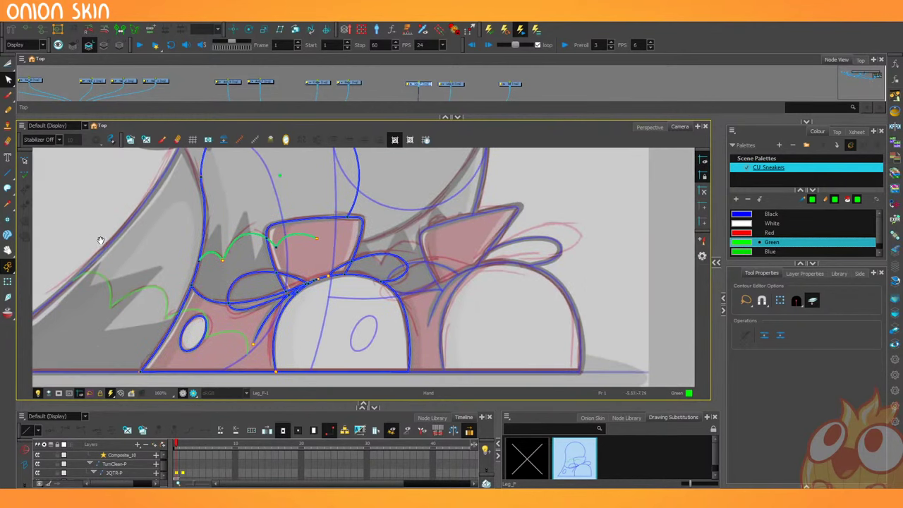
On the Leg_B drawing, use the Line tool to draw two connected green fur arcs between the two pink sneaker tongues.
key(2)
key(2)
scroll(143, 251, up, 2)
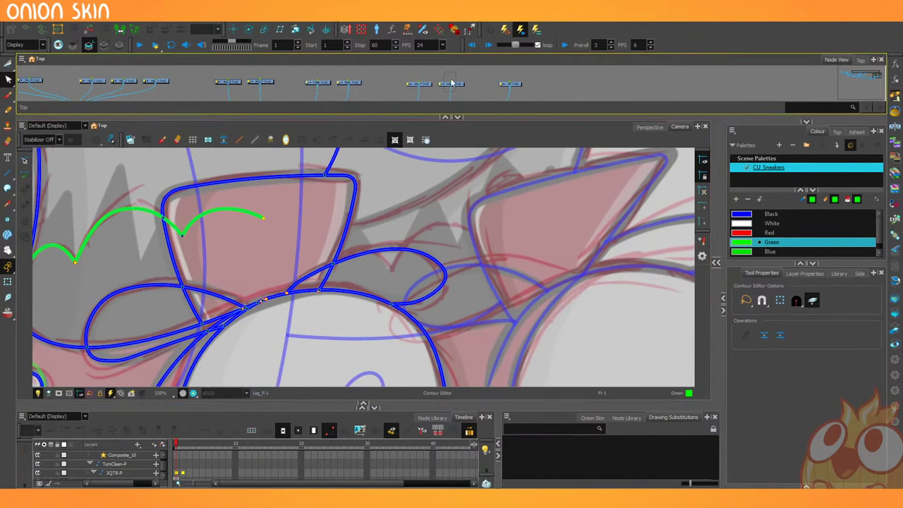
key(alt+l)
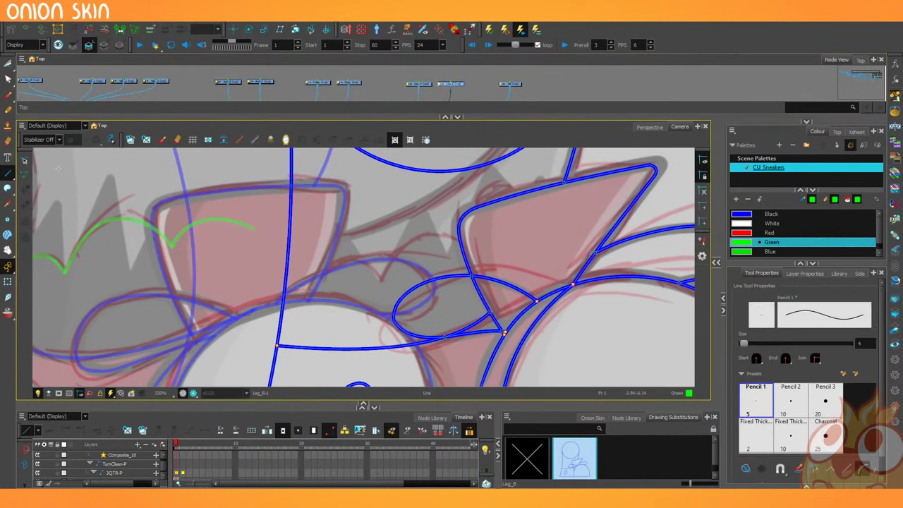
drag(266, 280, 381, 280)
drag(323, 280, 331, 220)
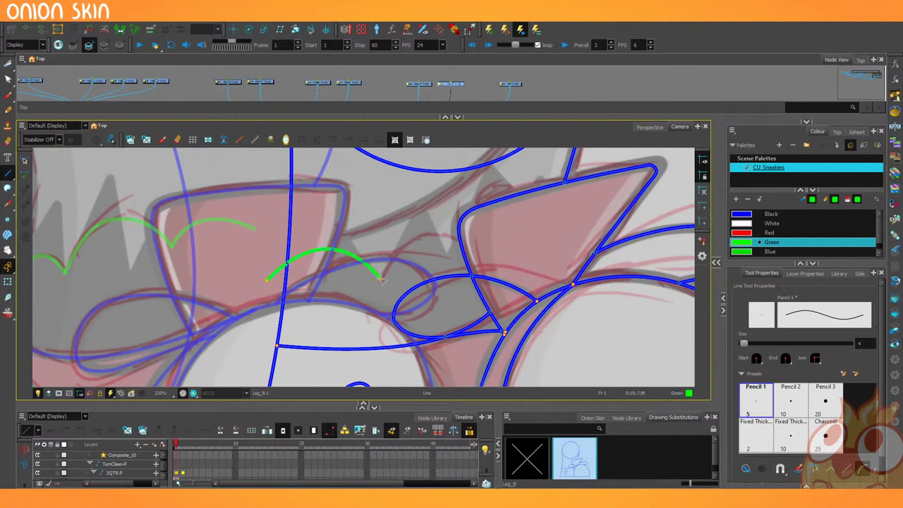
drag(379, 279, 488, 260)
drag(433, 269, 419, 199)
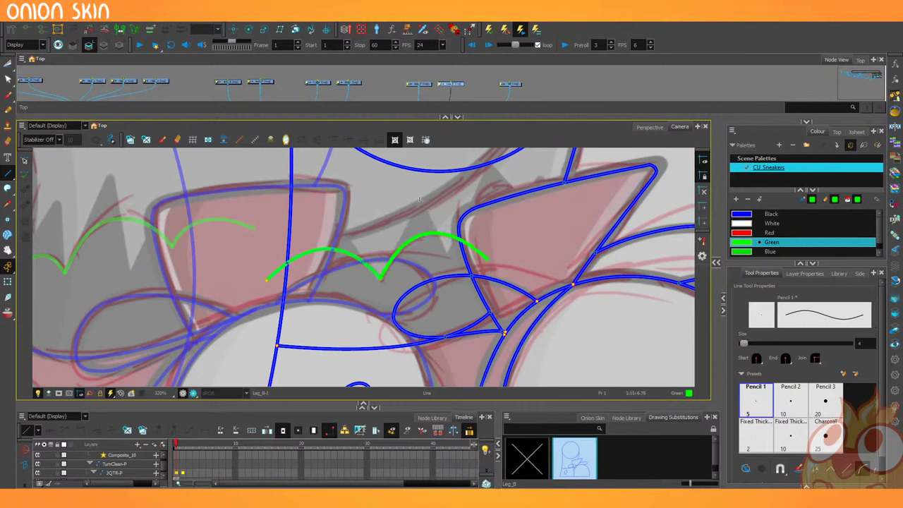
Cut off both ends of the green fur arcs that overhang Leg_B's blue outlines.
click(7, 64)
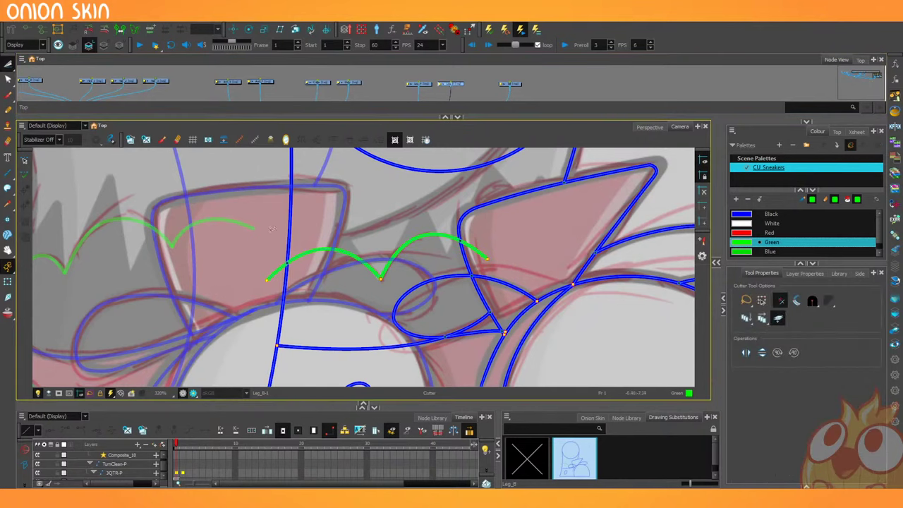
drag(270, 264, 287, 300)
drag(475, 234, 465, 244)
scroll(464, 245, down, 4)
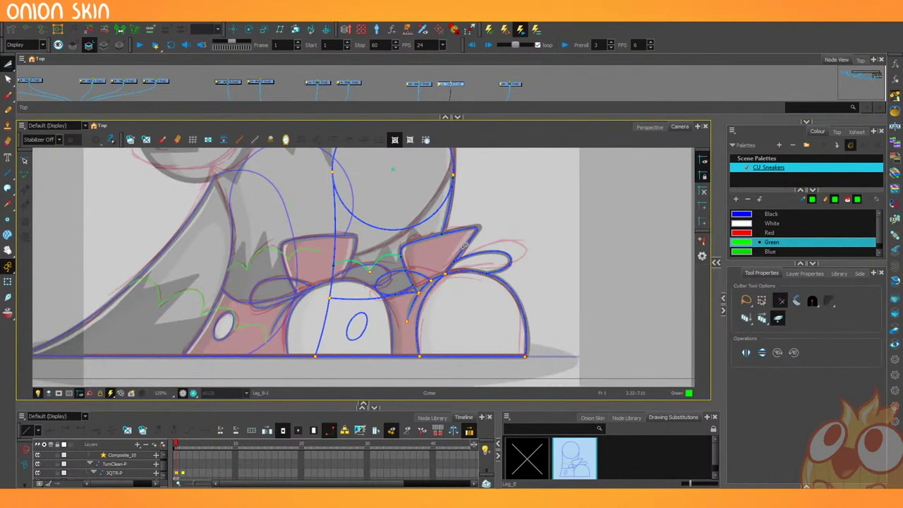
On the Body drawing, draw three connected green fur arcs with the Line tool from the lowered hand across to below the tie.
drag(135, 258, 176, 326)
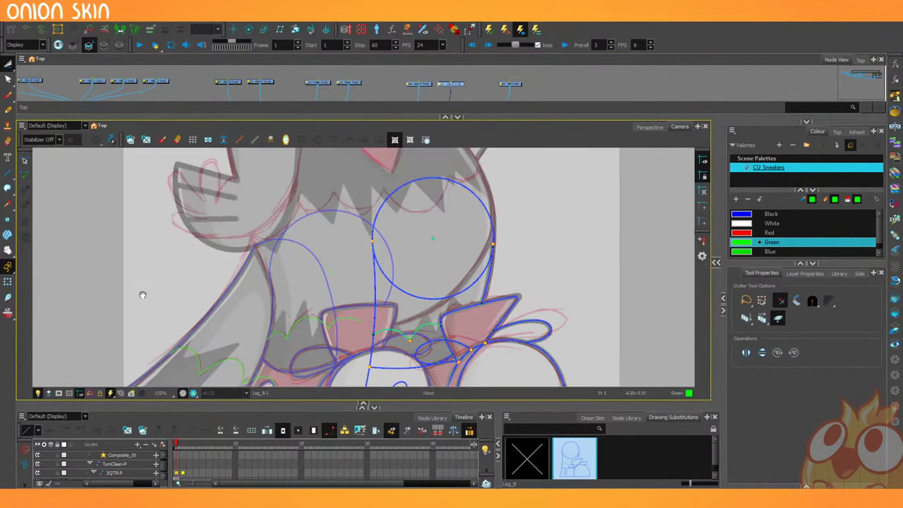
drag(143, 294, 153, 330)
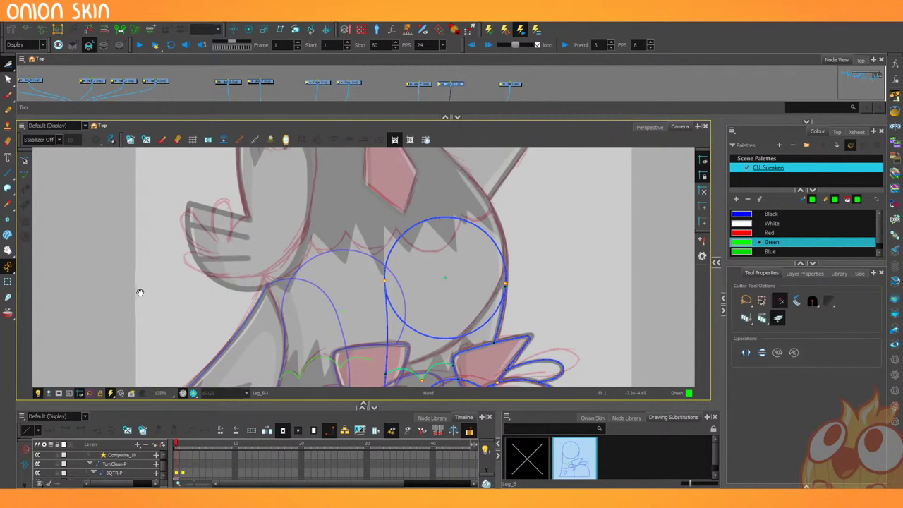
click(346, 81)
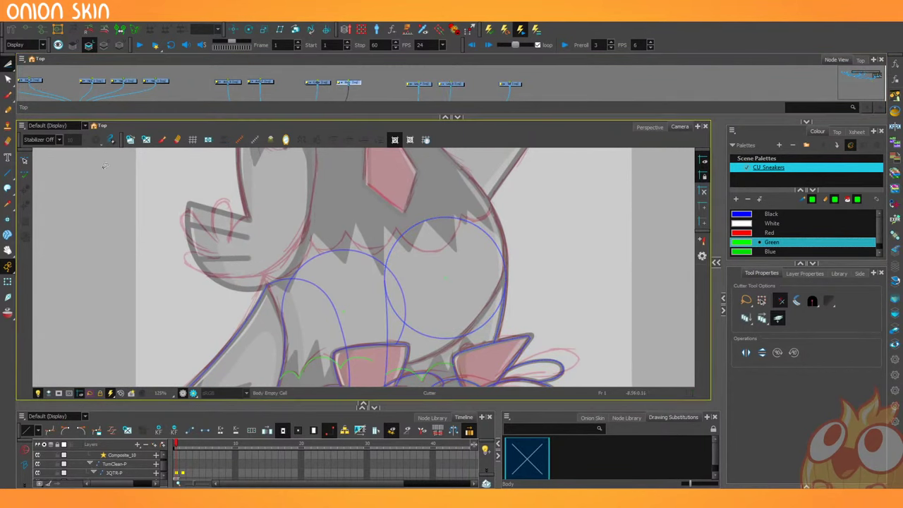
scroll(189, 211, up, 2)
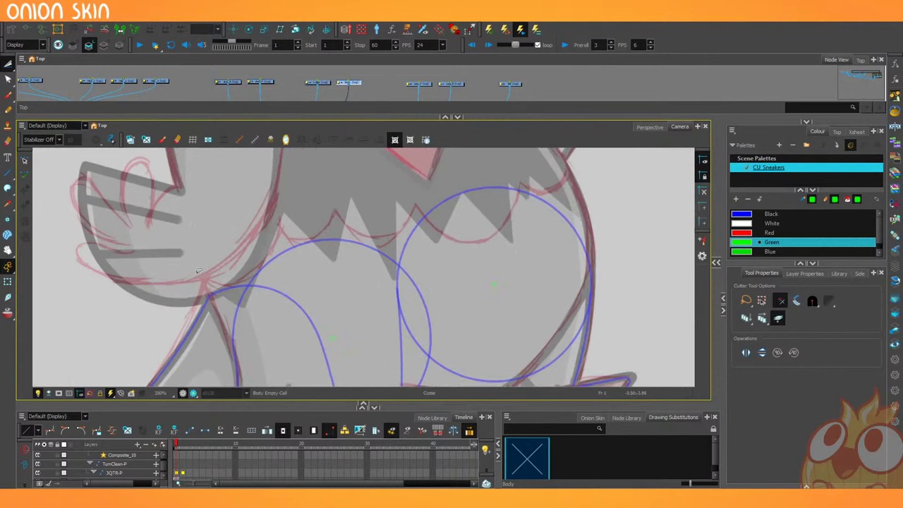
click(7, 173)
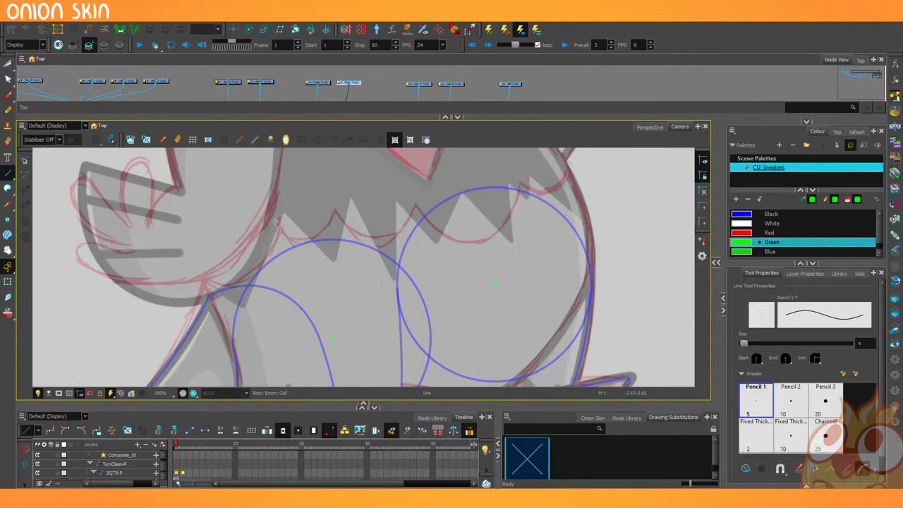
mouse_move(252, 234)
mouse_down()
mouse_move(181, 259)
mouse_move(249, 320)
mouse_up()
mouse_move(279, 224)
mouse_down()
mouse_move(335, 212)
mouse_move(308, 256)
mouse_up()
mouse_move(335, 211)
mouse_down()
mouse_move(414, 203)
mouse_move(381, 237)
mouse_move(384, 267)
mouse_up()
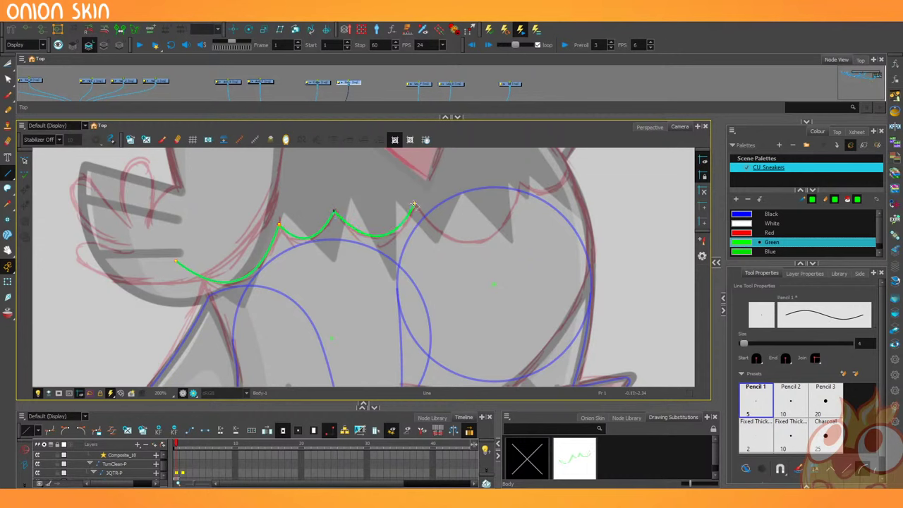
Extend the belly fur line with two more green arcs, ending just past the body outline beneath the raised arm.
drag(415, 204, 520, 184)
drag(467, 194, 489, 291)
drag(378, 277, 310, 255)
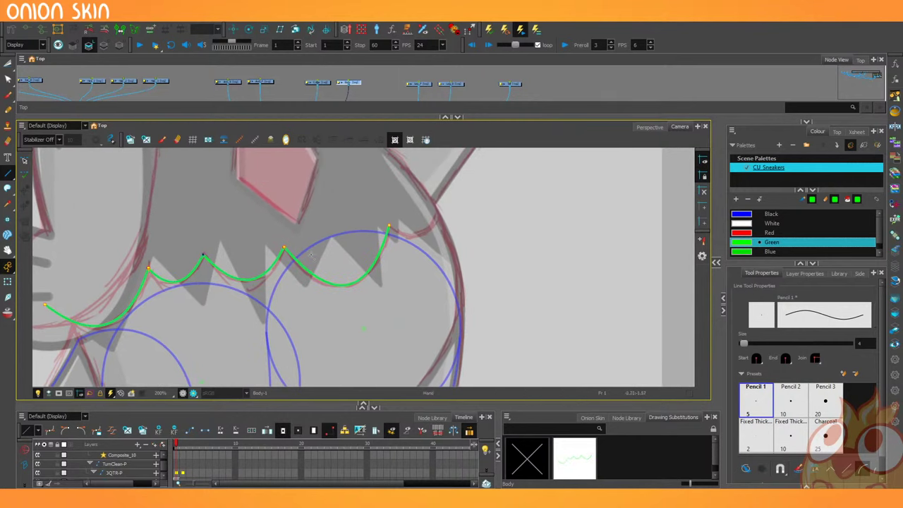
drag(389, 227, 445, 197)
Select all the green belly fur arcs and merge them into one continuous pencil line.
click(8, 79)
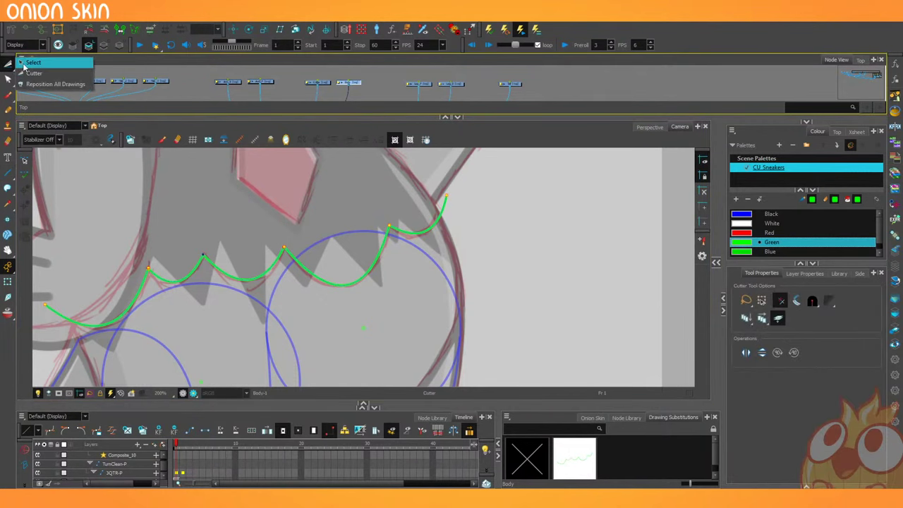
click(32, 62)
drag(91, 196, 130, 171)
drag(215, 302, 83, 302)
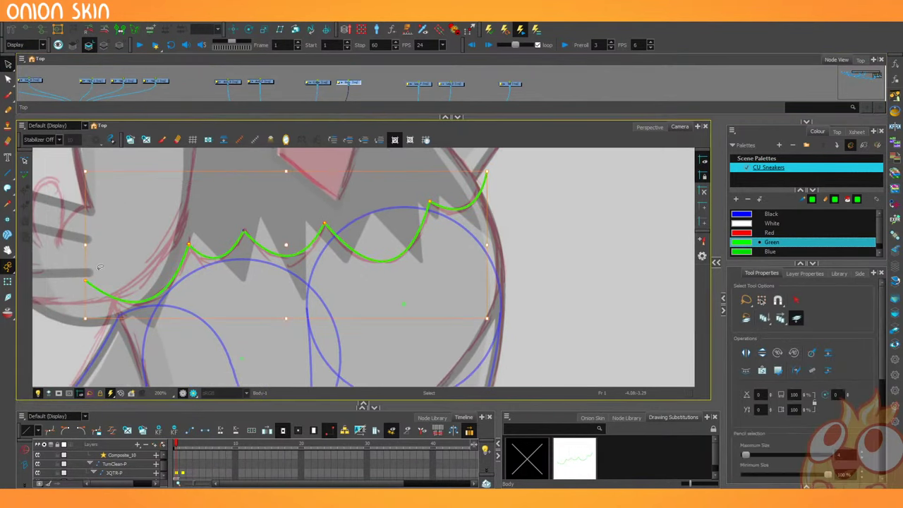
click(798, 372)
click(400, 290)
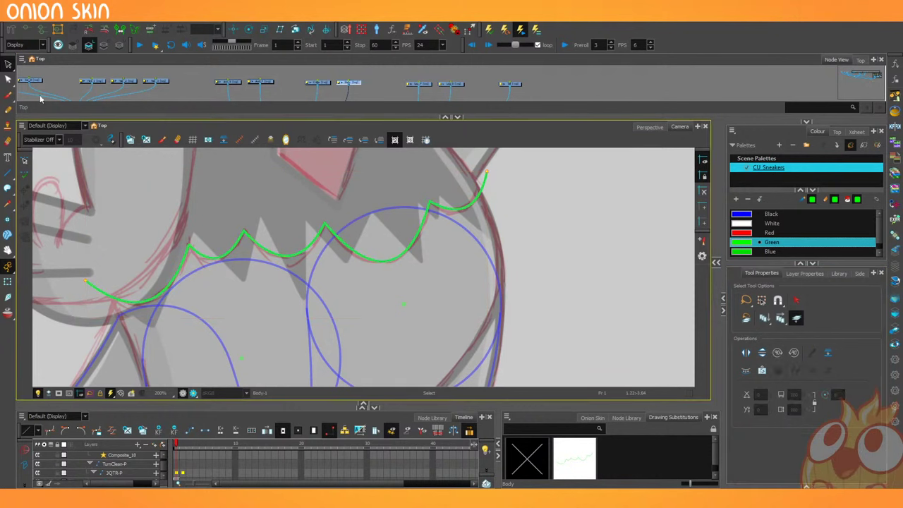
Refine the belly fur line's middle and raised-arm-side arcs with the Contour Editor, adjusting their curve handles and end point.
click(8, 79)
click(187, 244)
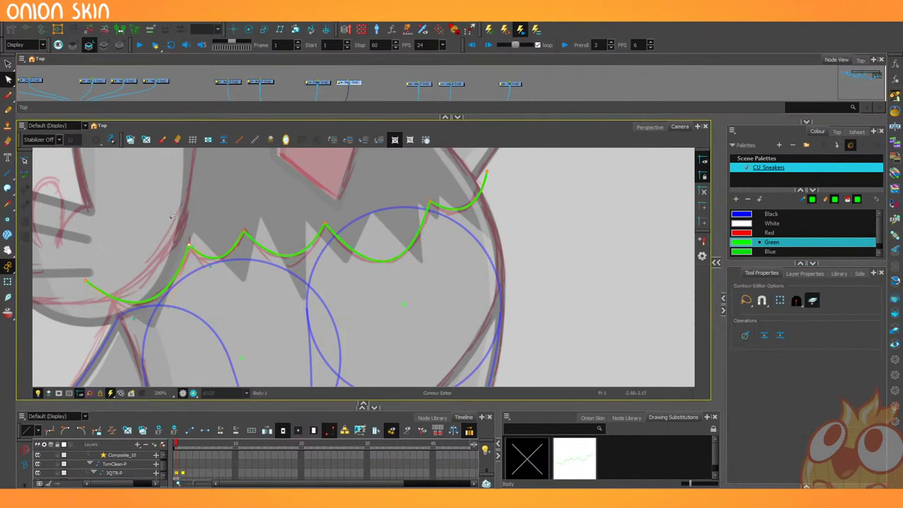
click(381, 260)
click(324, 223)
mouse_move(375, 281)
mouse_down()
mouse_move(367, 285)
mouse_move(419, 267)
mouse_up()
drag(460, 219, 482, 204)
drag(486, 172, 483, 170)
click(496, 229)
Adjust the curve handle of the belly fur arc nearest the lowered hand to follow the red sketch.
click(187, 247)
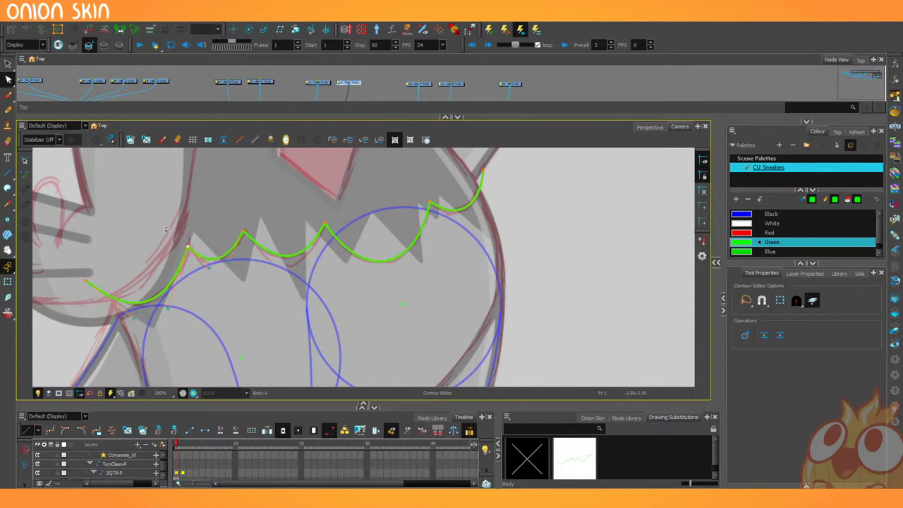
click(149, 255)
drag(168, 308, 175, 310)
click(184, 324)
key(1)
key(1)
key(1)
key(1)
key(1)
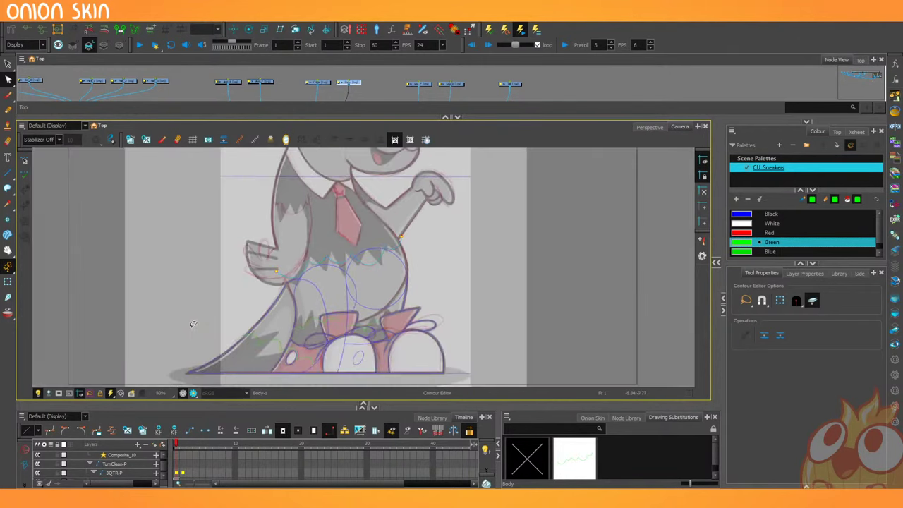
key(2)
key(2)
key(space)
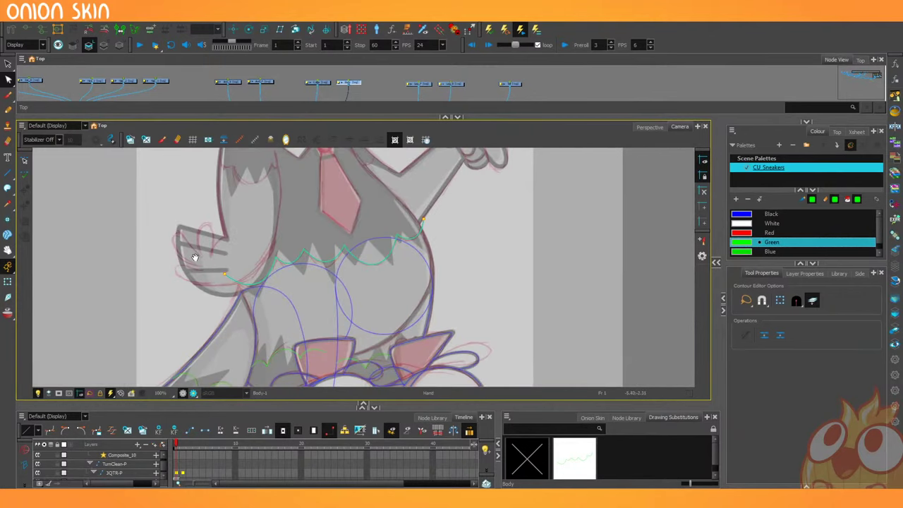
drag(195, 257, 206, 289)
On the Body drawing, draw a large circle around the torso with the Ellipse tool in the Black swatch colour.
click(317, 82)
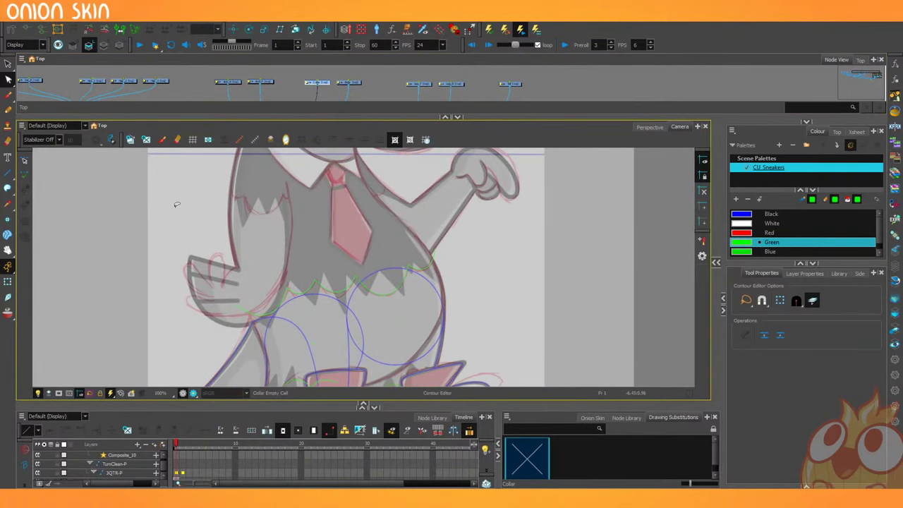
click(349, 82)
click(9, 111)
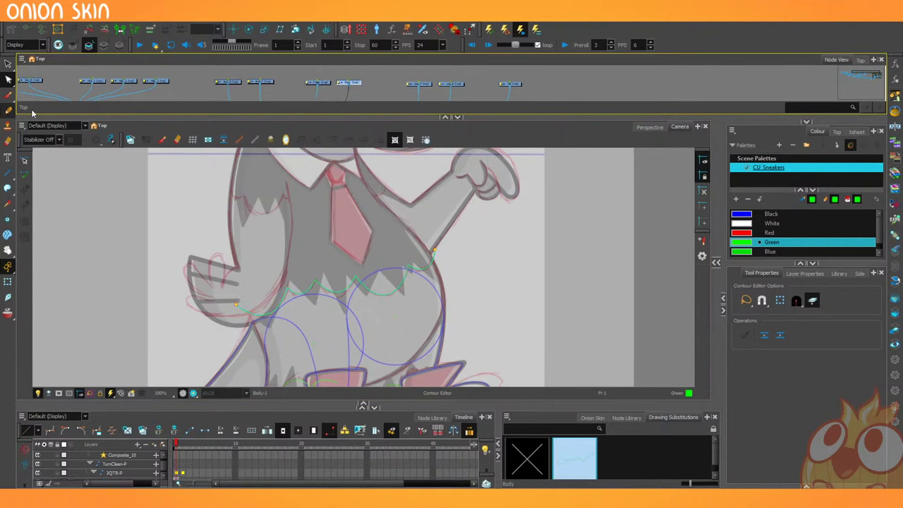
key(alt+/)
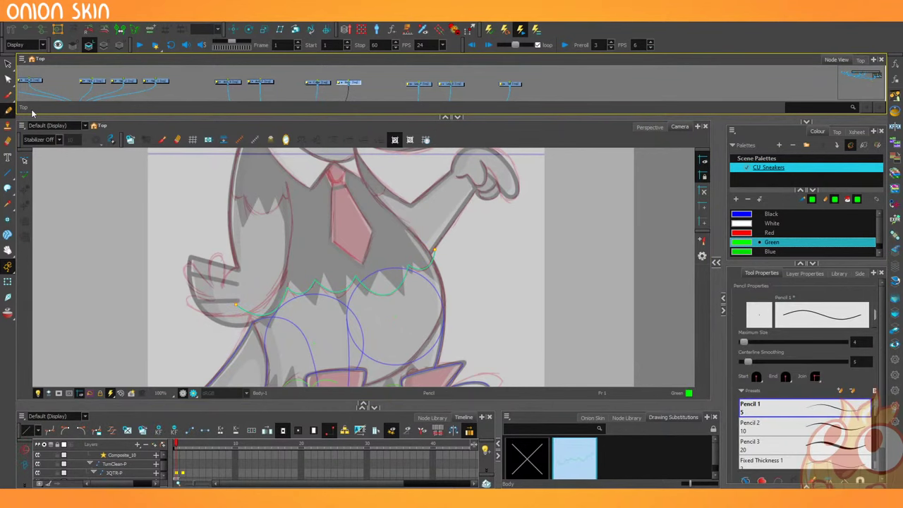
click(738, 215)
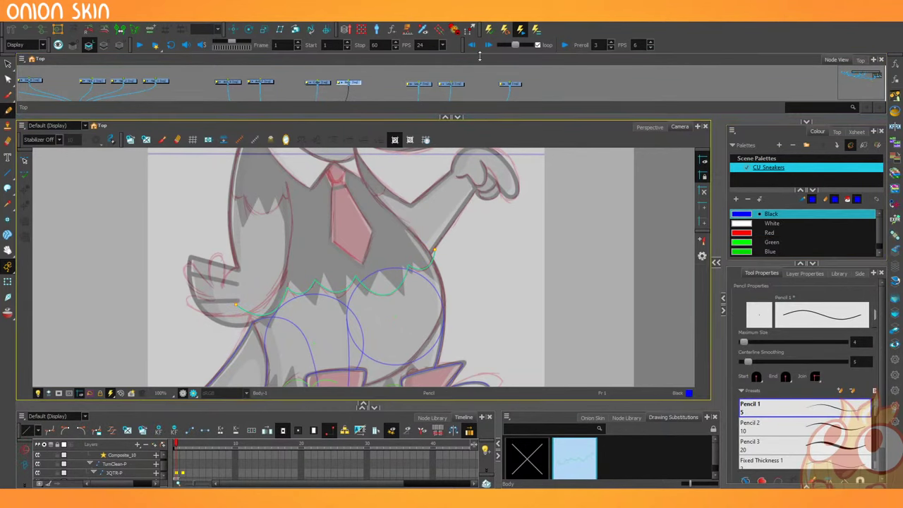
drag(480, 56, 480, 54)
drag(274, 239, 271, 245)
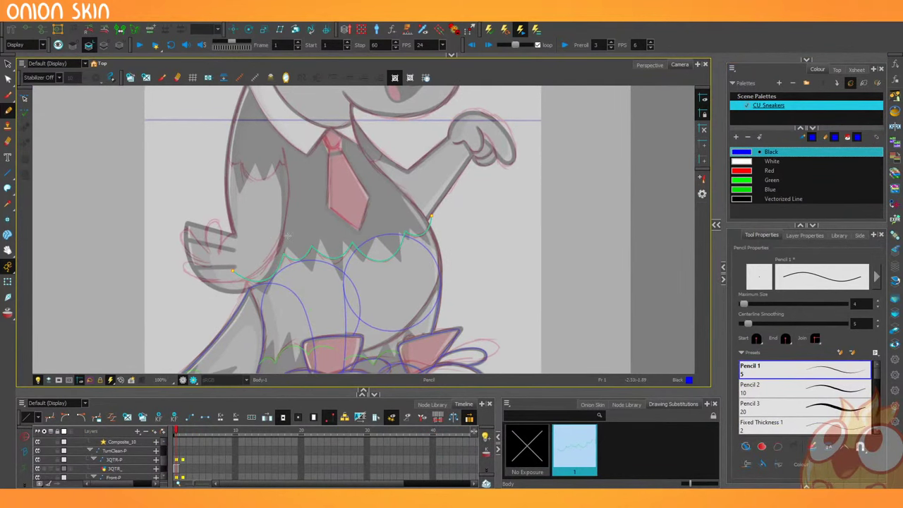
click(7, 173)
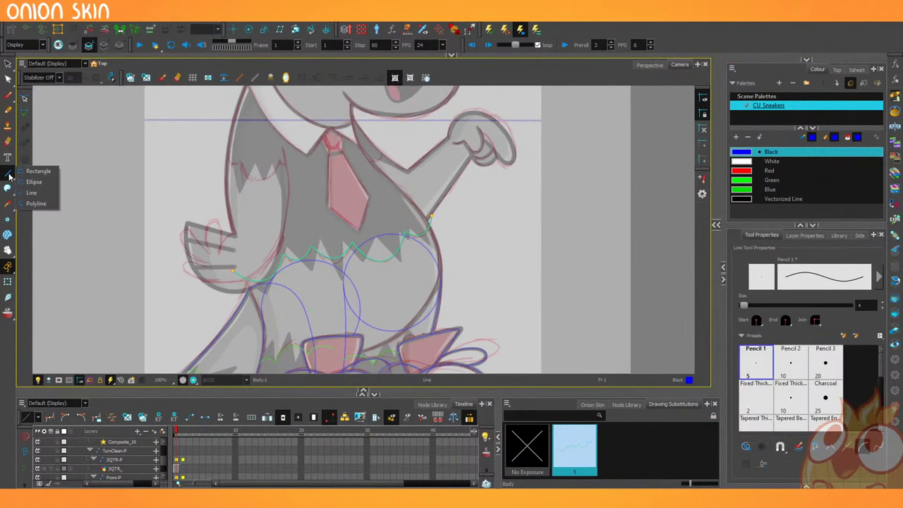
drag(337, 262, 252, 343)
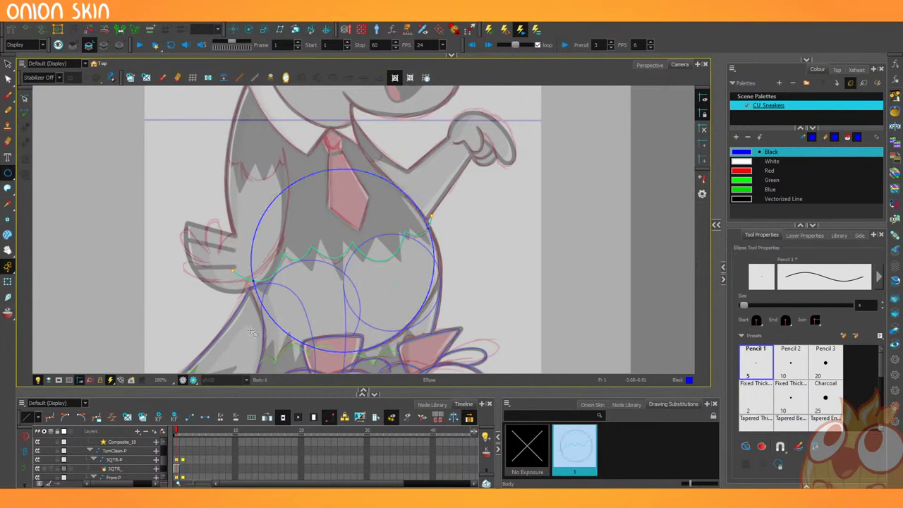
Move the torso circle and enlarge it slightly to match the belly's outer curve and the base of the back.
click(7, 63)
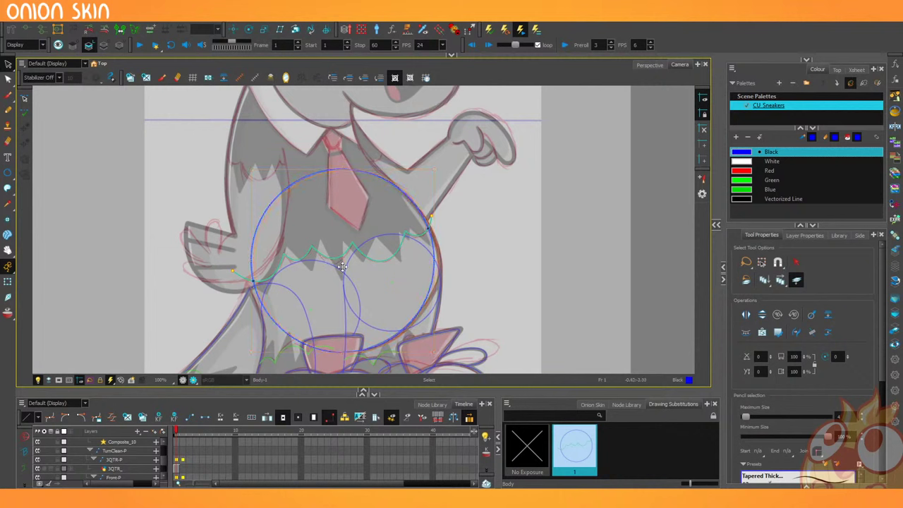
drag(342, 270, 345, 272)
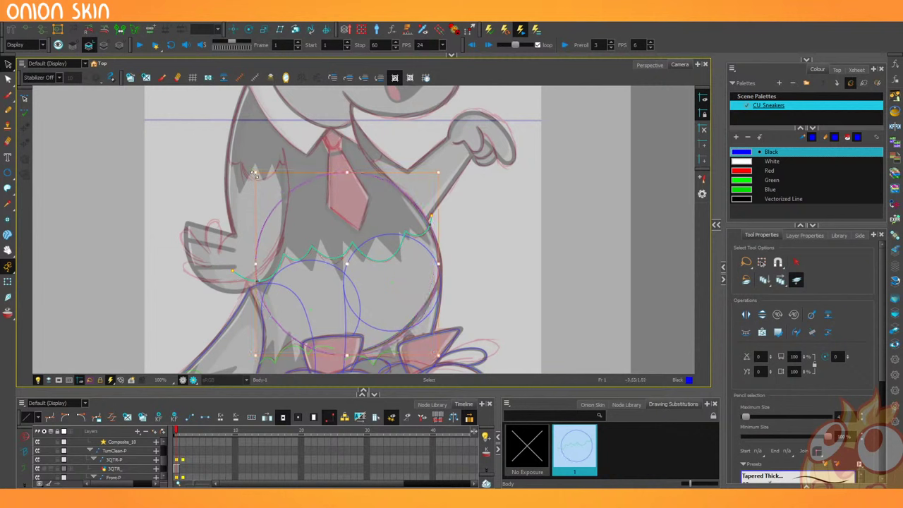
drag(243, 166, 247, 164)
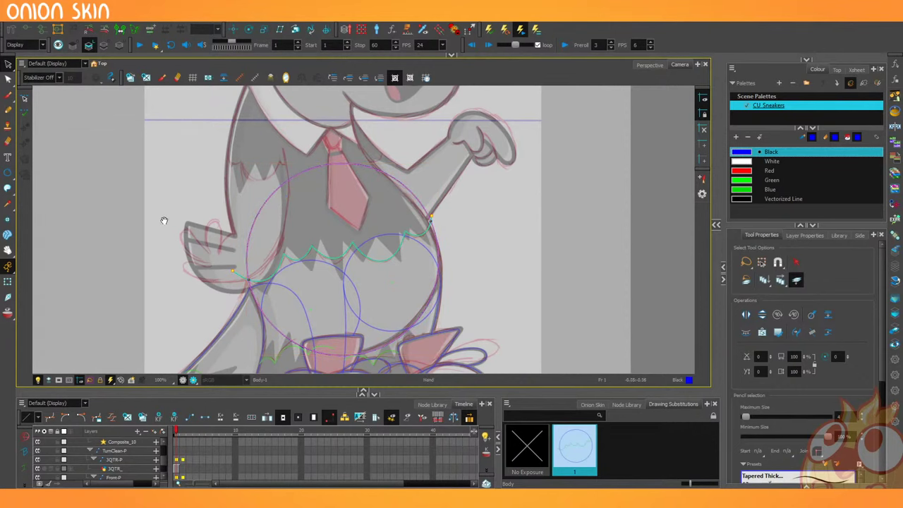
drag(164, 221, 153, 290)
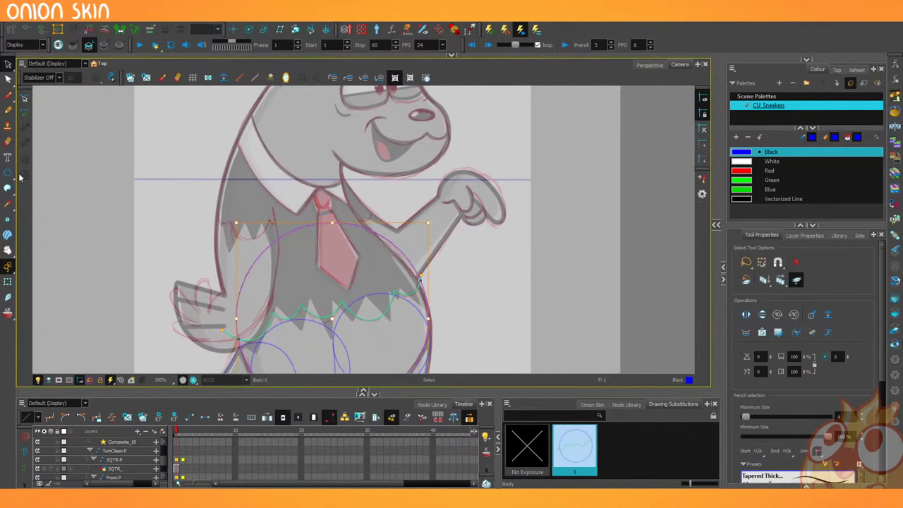
Draw a back line from the character's ear to the base of the back with the Line tool, bending it along the back outline.
click(8, 173)
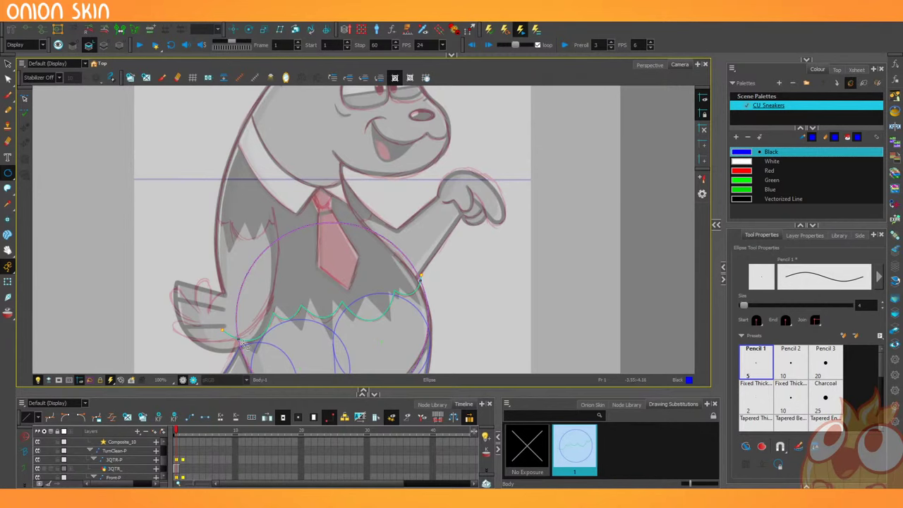
drag(8, 173, 28, 187)
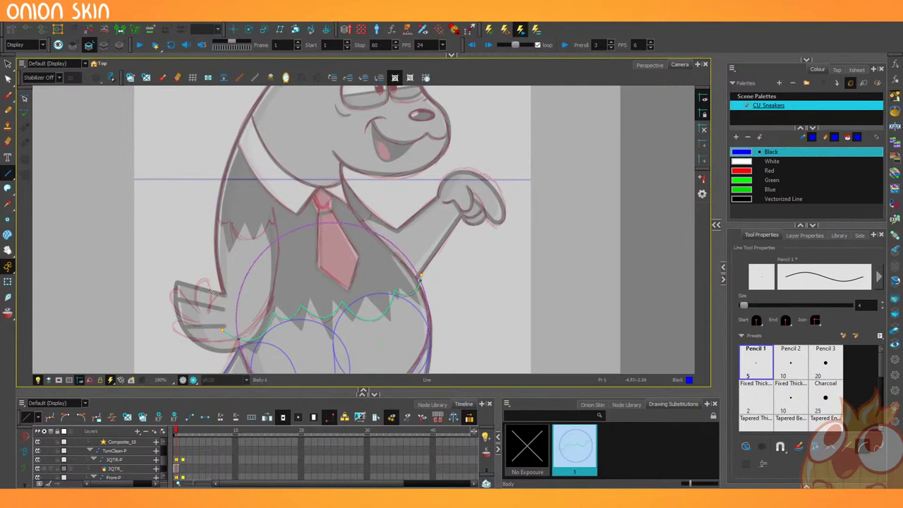
scroll(220, 286, down, 2)
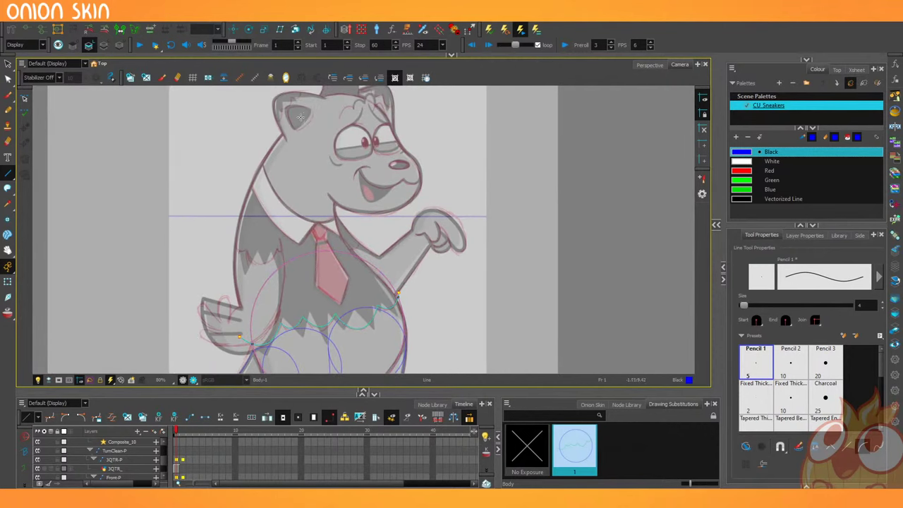
drag(304, 113, 251, 342)
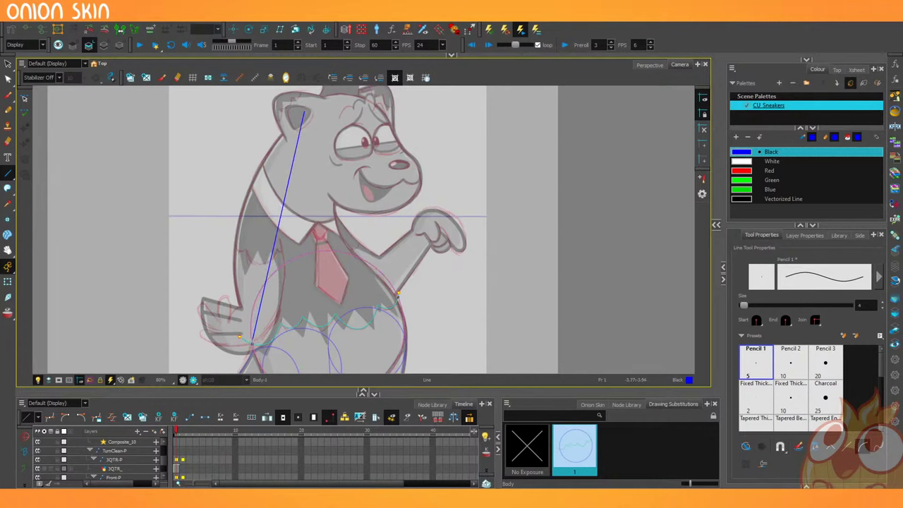
drag(198, 218, 199, 220)
click(200, 217)
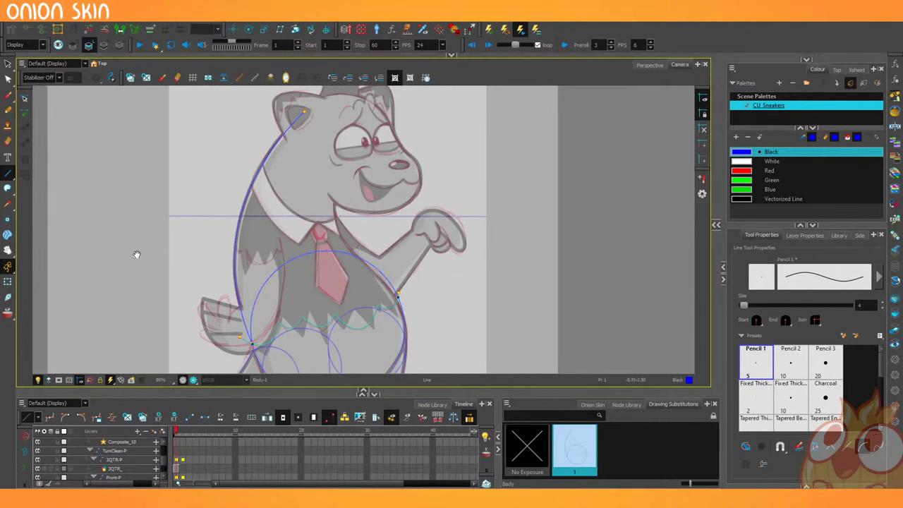
With the Contour Editor, move the torso circle's point below the raised arm onto the reference outline.
drag(134, 262, 129, 219)
key(2)
key(2)
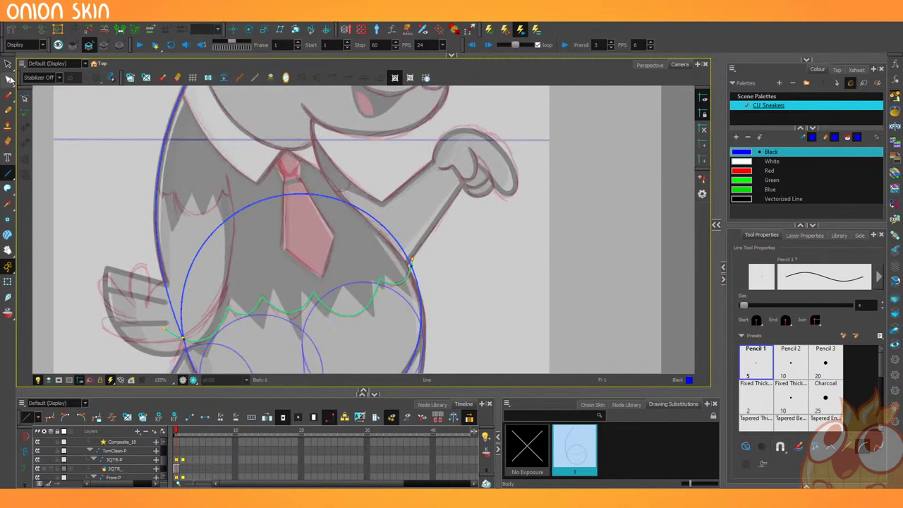
click(8, 78)
drag(120, 252, 78, 224)
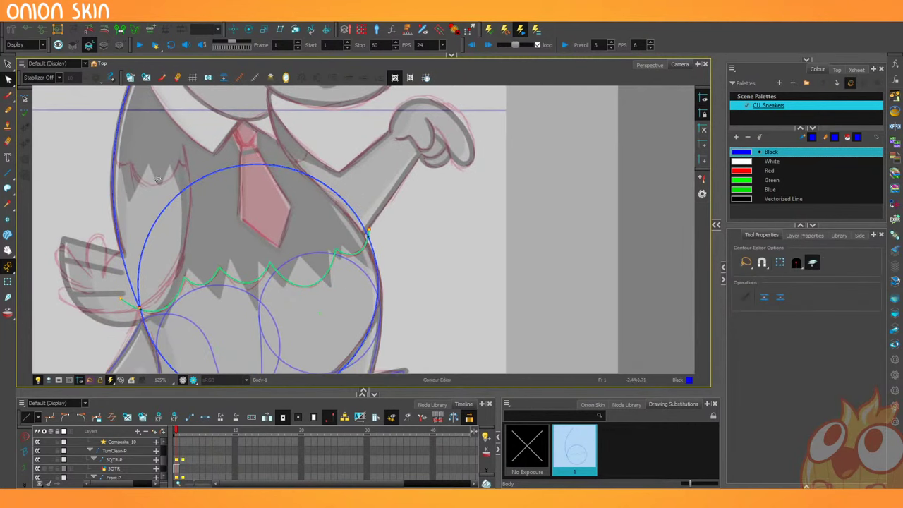
click(204, 158)
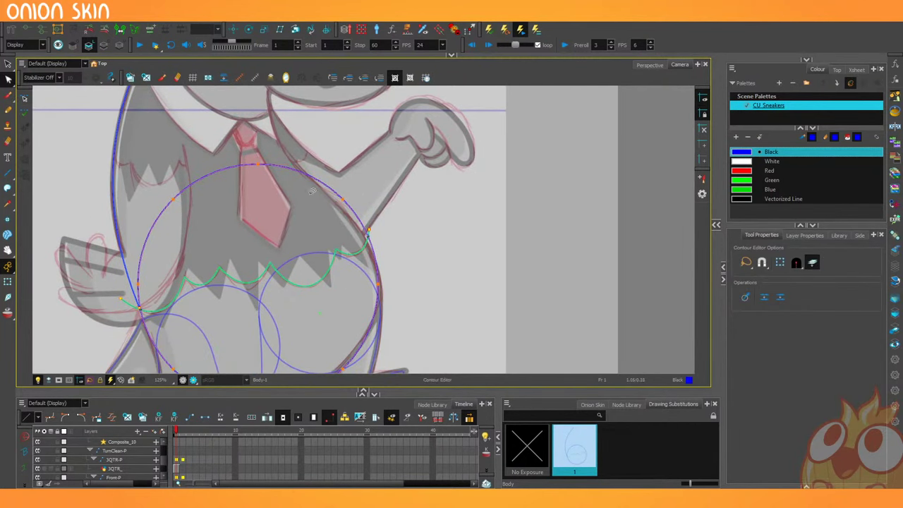
click(339, 206)
click(377, 289)
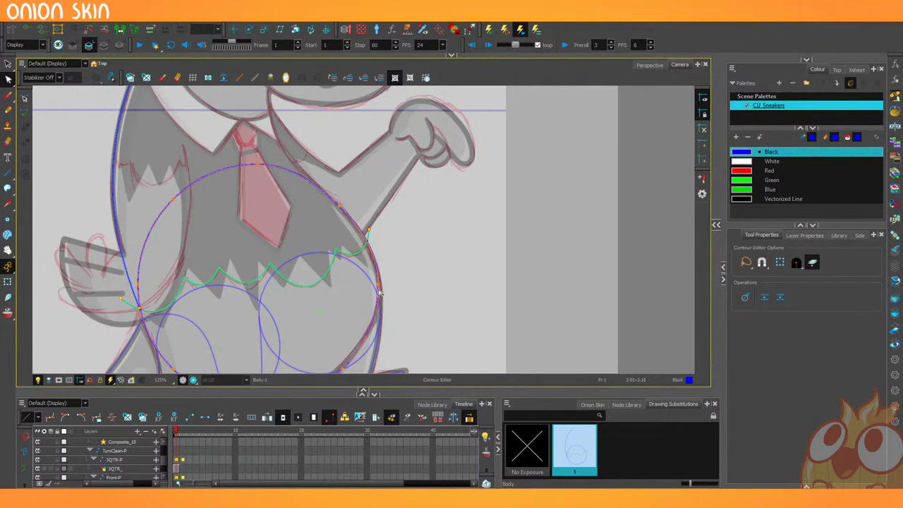
Reshape the torso circle's outer belly curve by adjusting its outermost point and upper curve handle.
scroll(309, 282, up, 3)
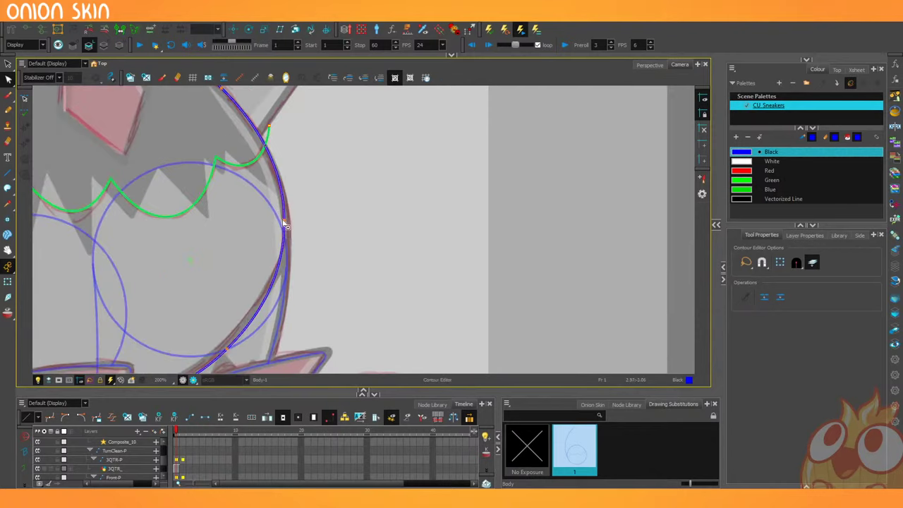
drag(265, 219, 268, 264)
mouse_move(190, 196)
mouse_down()
mouse_move(221, 292)
mouse_move(224, 221)
mouse_up()
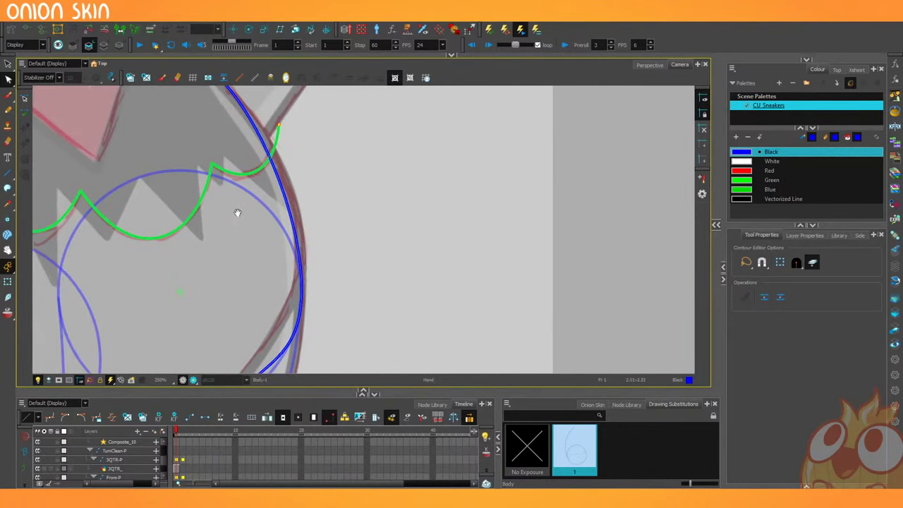
drag(302, 223, 306, 188)
key(space)
drag(226, 145, 254, 269)
Move the torso circle's lower belly point onto the reference outline and shift the outermost belly point slightly upward.
key(1)
key(1)
key(1)
key(1)
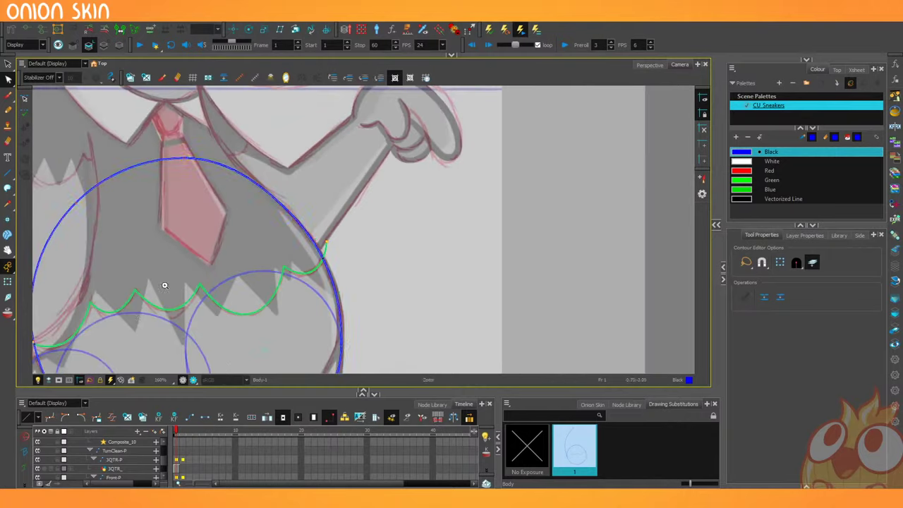
drag(137, 323, 141, 236)
key(2)
key(2)
key(2)
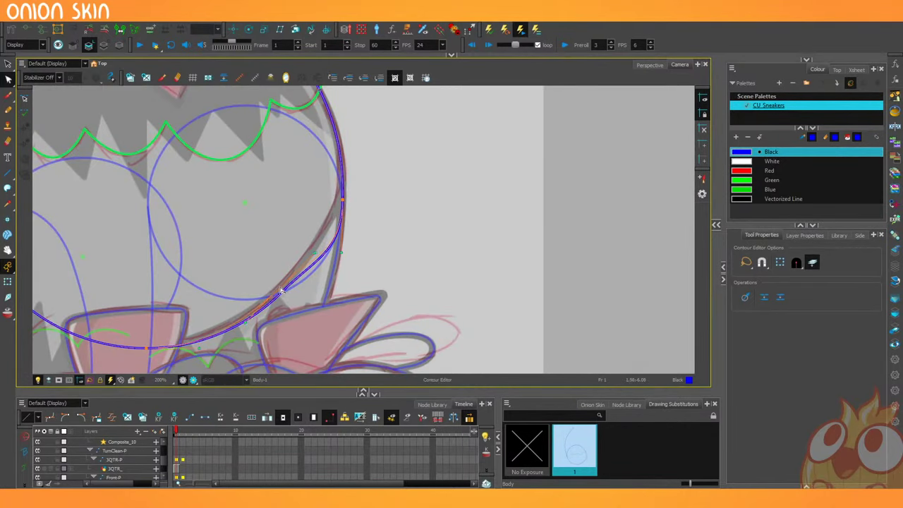
click(281, 289)
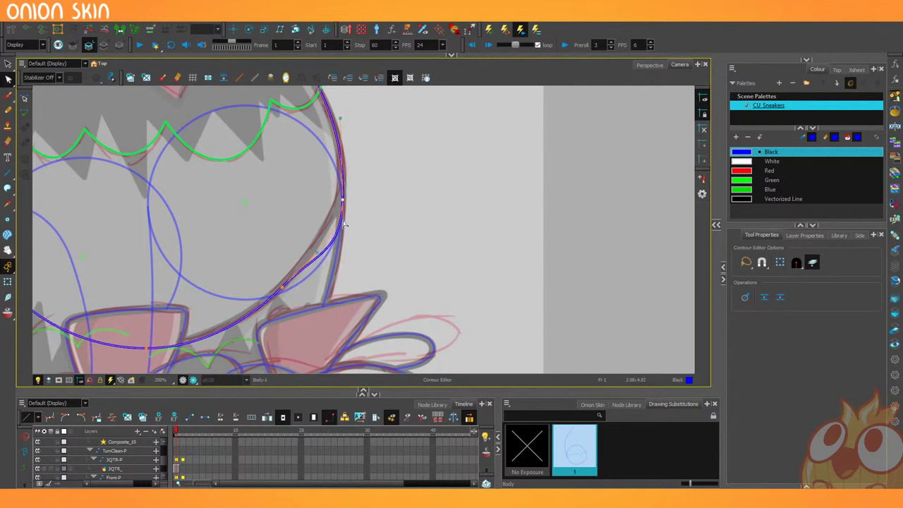
click(342, 198)
mouse_move(341, 191)
mouse_down()
mouse_move(343, 202)
mouse_move(343, 185)
mouse_up()
Refine the torso curve between the outer belly and the raised arm by adjusting its points and handles.
drag(288, 158, 275, 249)
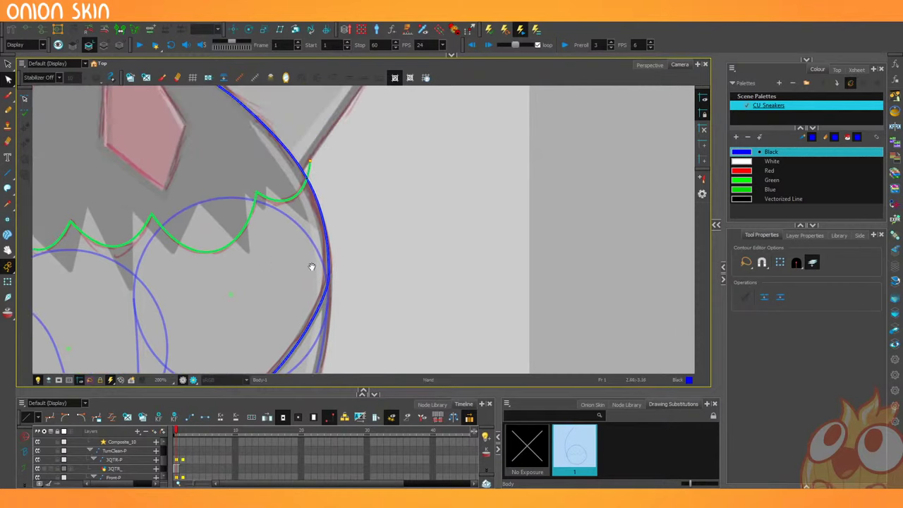
drag(332, 300, 323, 329)
drag(329, 275, 327, 270)
drag(338, 190, 337, 217)
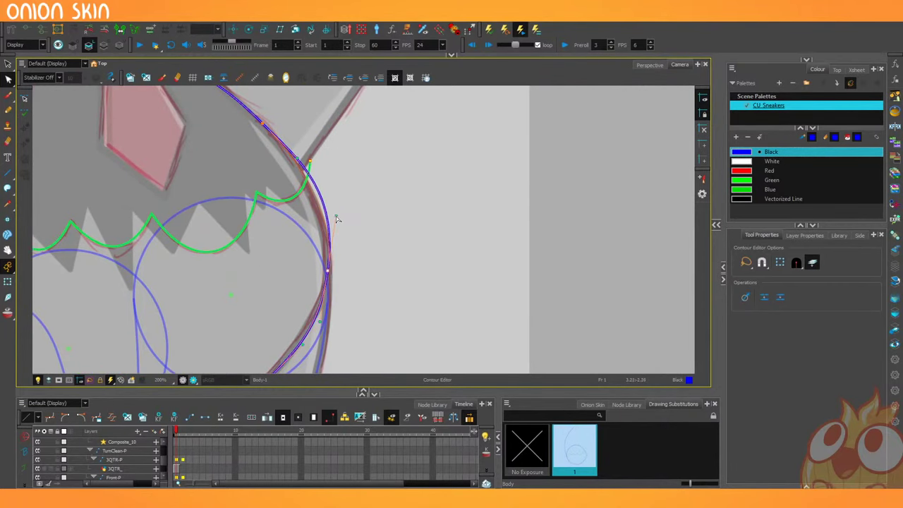
click(258, 122)
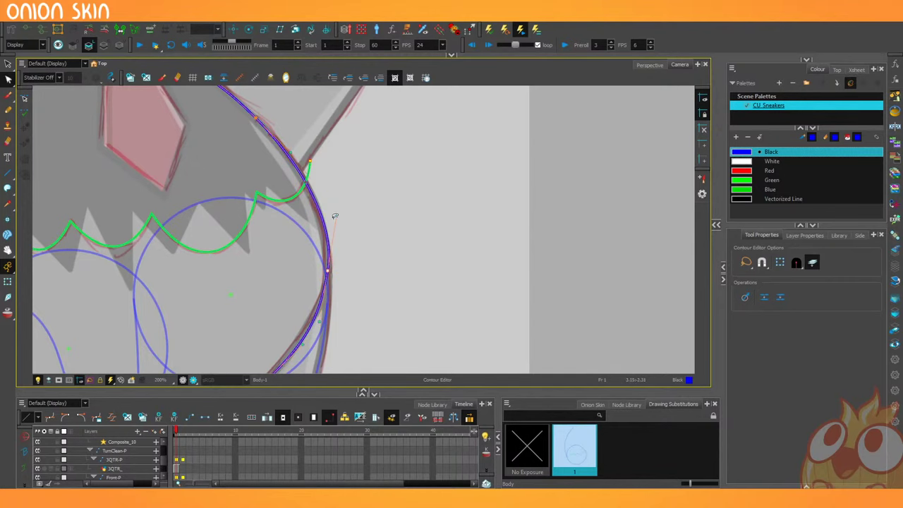
drag(214, 285, 226, 190)
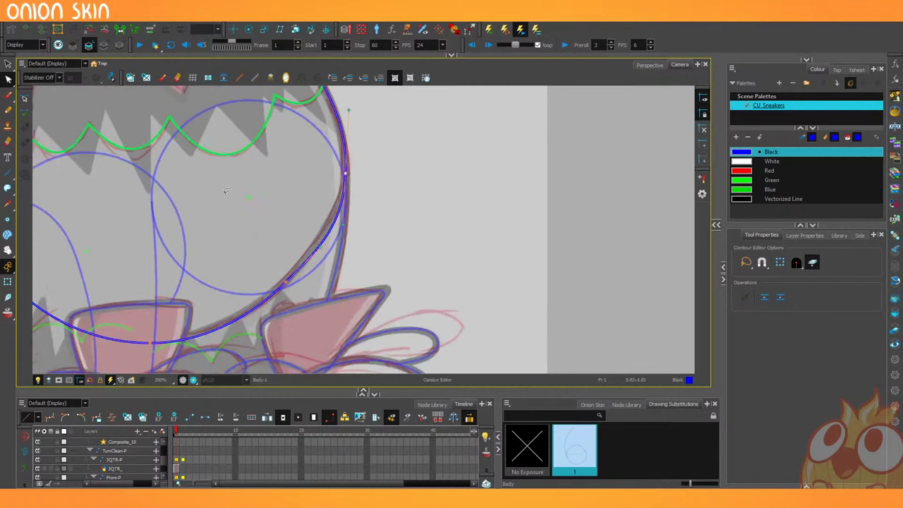
Delete the lower belly point and extend the neighbouring curve handles so the belly's underside follows the reference.
drag(297, 287, 287, 273)
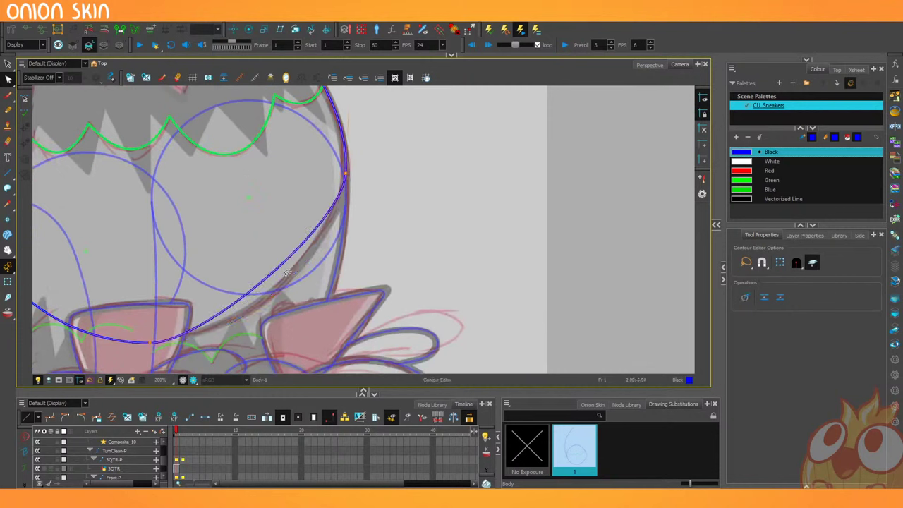
drag(134, 313, 183, 377)
drag(204, 342, 343, 253)
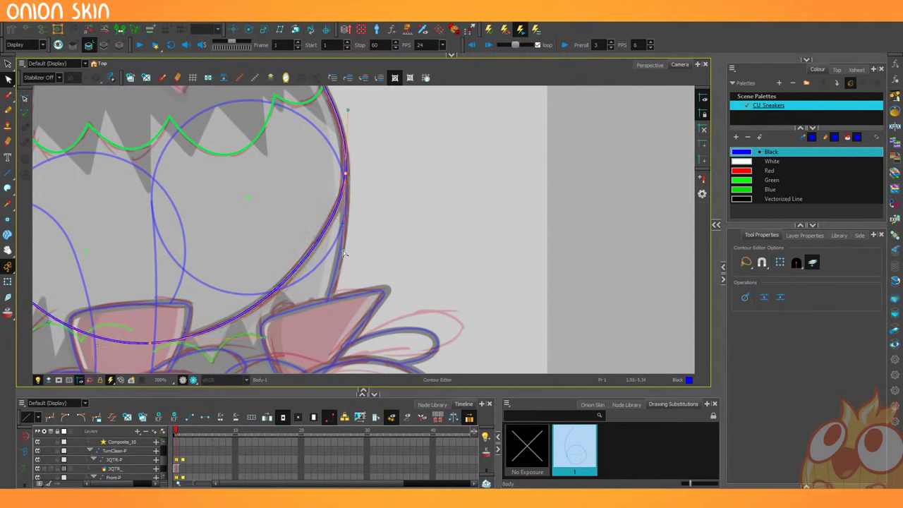
click(149, 343)
drag(264, 338, 251, 335)
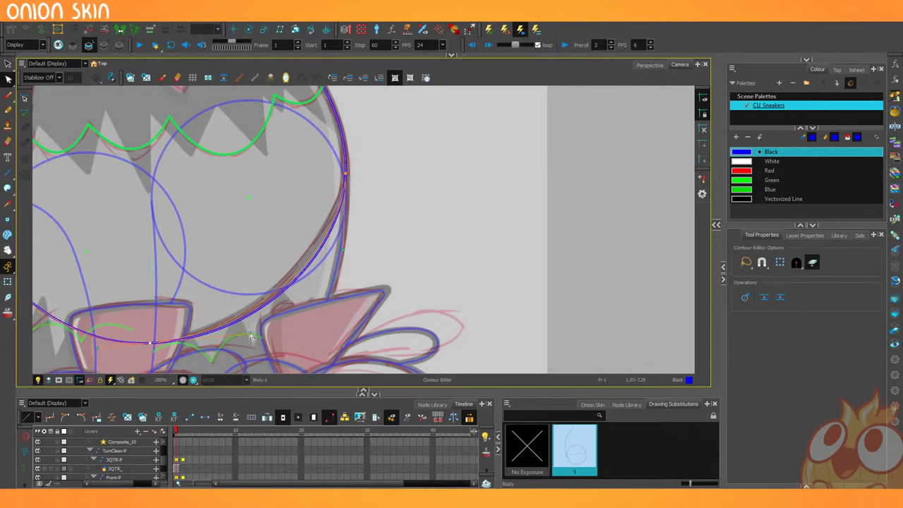
drag(343, 253, 346, 248)
scroll(346, 248, down, 5)
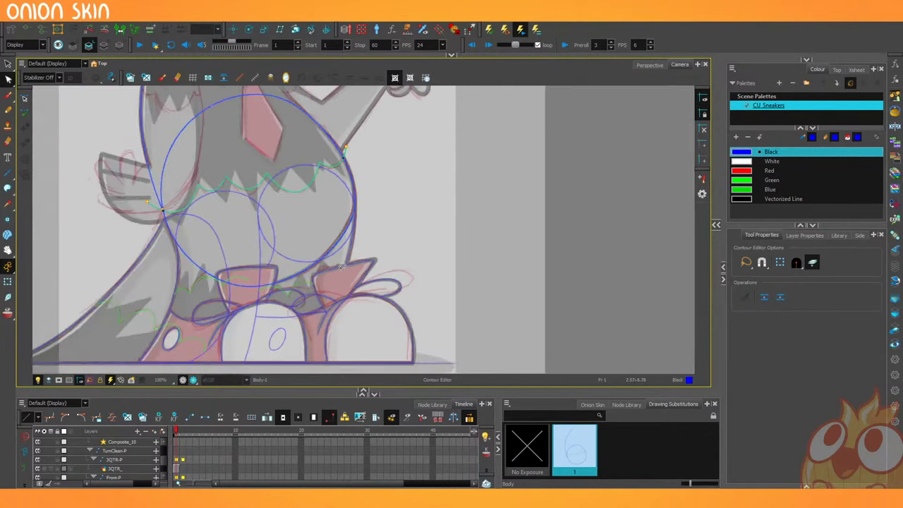
drag(133, 226, 177, 273)
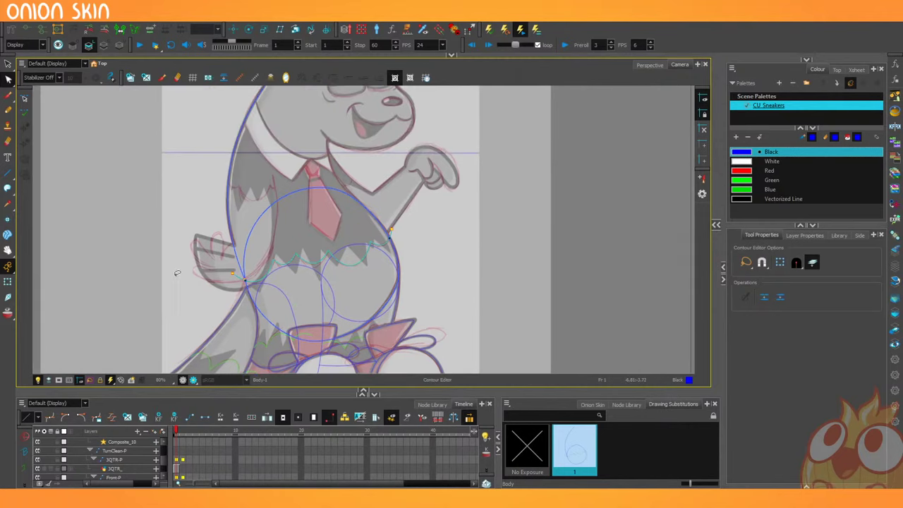
key(2)
key(2)
key(2)
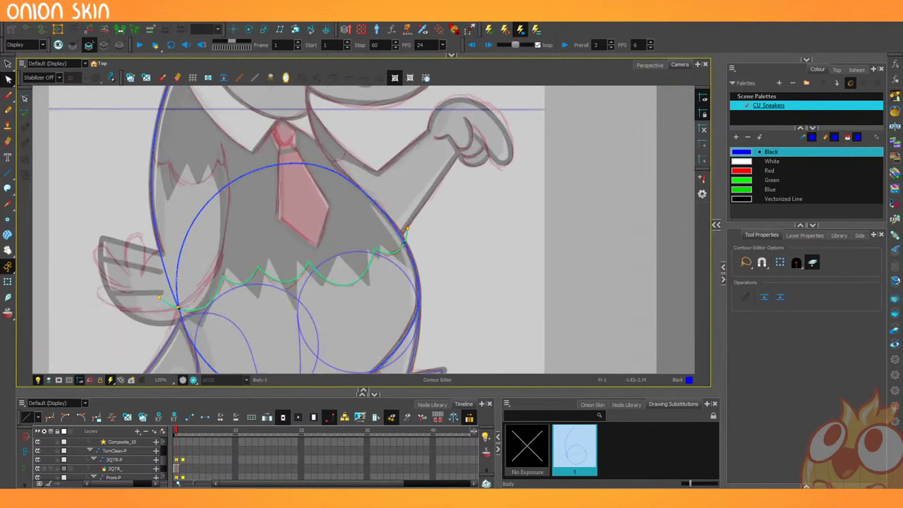
drag(183, 176, 193, 297)
click(8, 111)
drag(141, 198, 110, 246)
key(1)
key(2)
drag(209, 184, 189, 160)
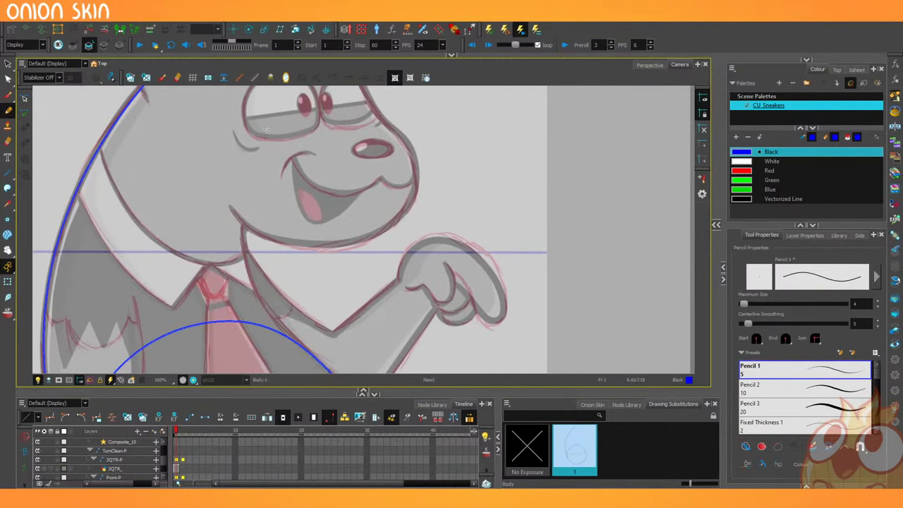
mouse_move(268, 130)
mouse_down()
mouse_move(272, 237)
mouse_move(307, 354)
mouse_up()
key(ctrl+z)
Draw a curved chest line from beneath the nearer eye to the torso circle near the raised arm with the Line tool.
click(7, 173)
mouse_move(266, 135)
mouse_down()
mouse_move(286, 309)
mouse_move(310, 353)
mouse_up()
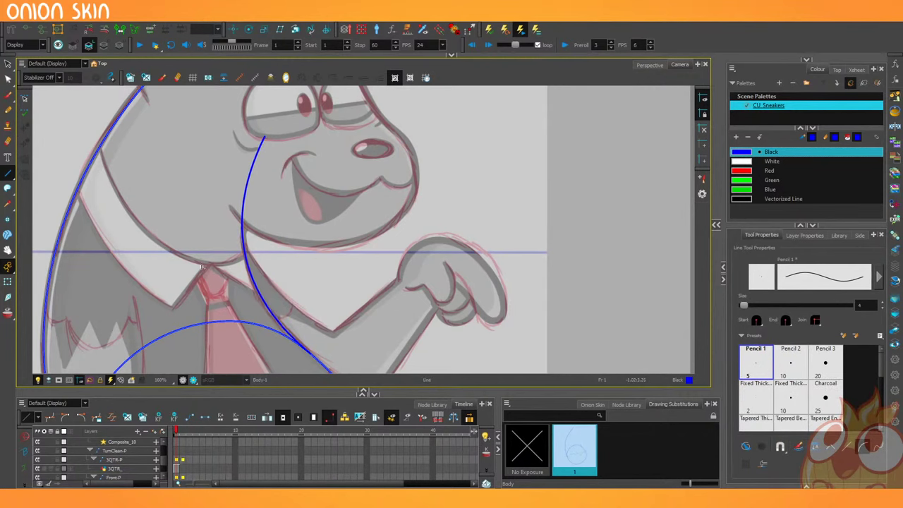
drag(202, 267, 171, 298)
key(1)
key(1)
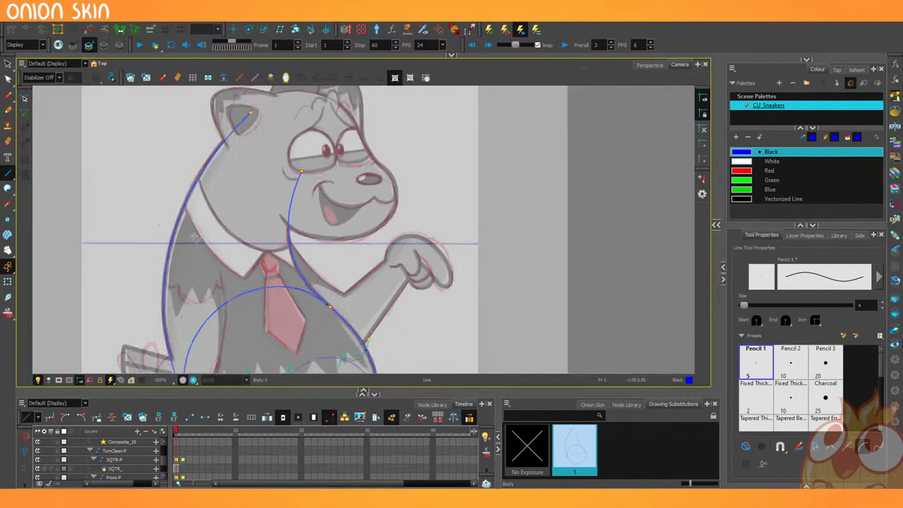
Draw a circle inside the head, between the inner ear and the nearer eye, with the Ellipse tool.
key(2)
key(space)
key(2)
key(2)
key(2)
key(2)
drag(105, 256, 151, 229)
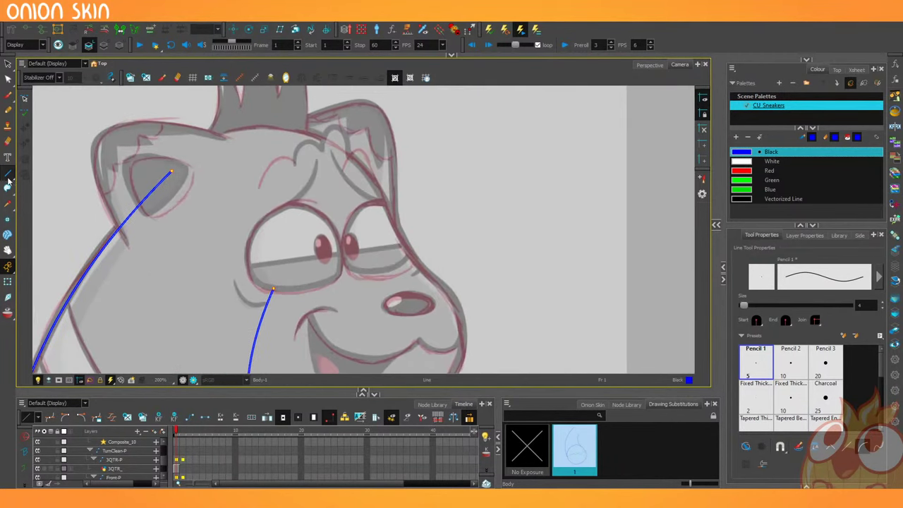
drag(8, 173, 32, 183)
drag(232, 215, 298, 280)
Move and enlarge the head circle so it meets the upper ends of the back and chest lines.
click(8, 64)
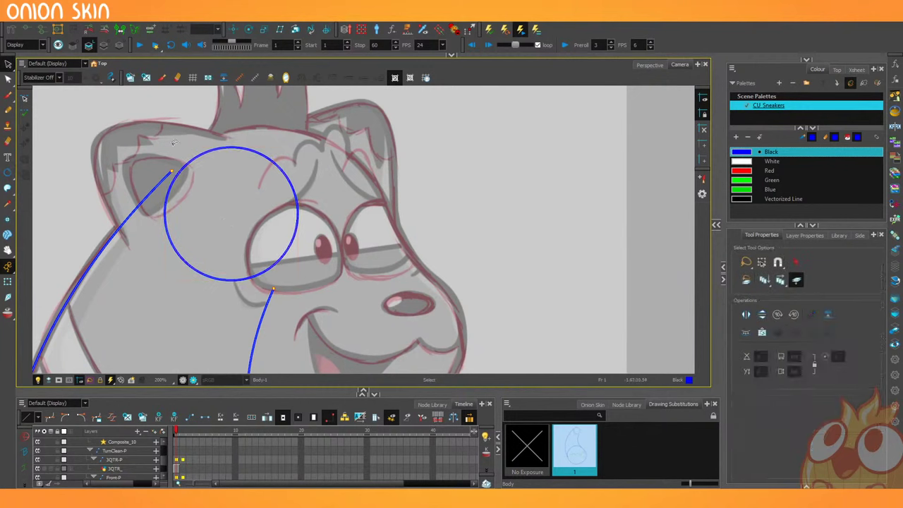
click(180, 175)
drag(175, 179, 160, 185)
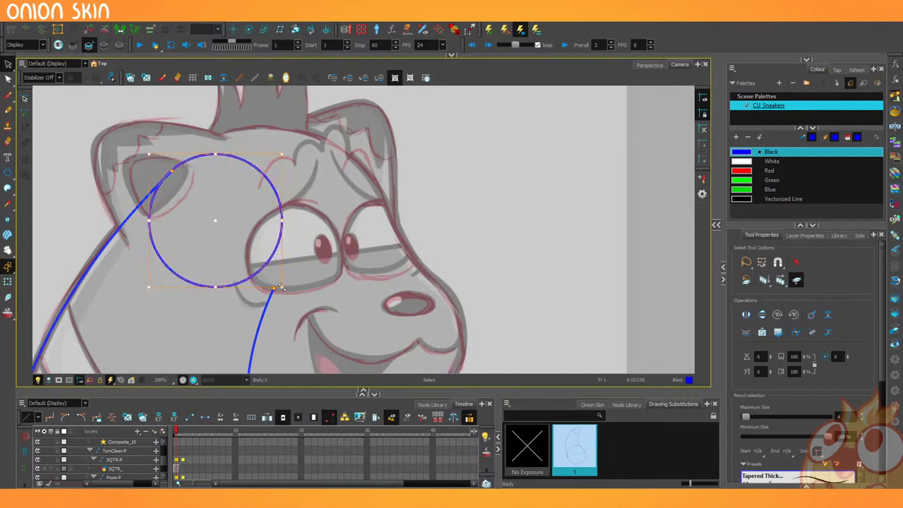
drag(282, 286, 290, 305)
drag(289, 307, 302, 307)
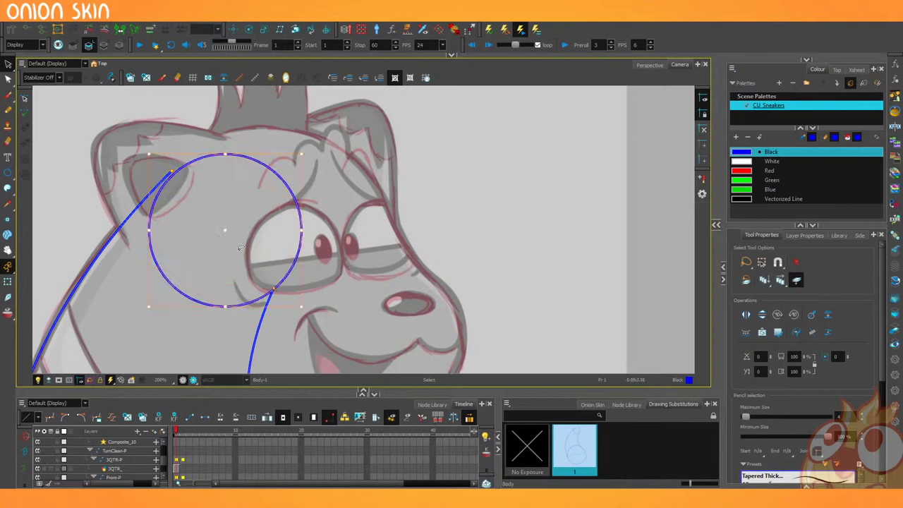
drag(148, 154, 144, 152)
click(177, 183)
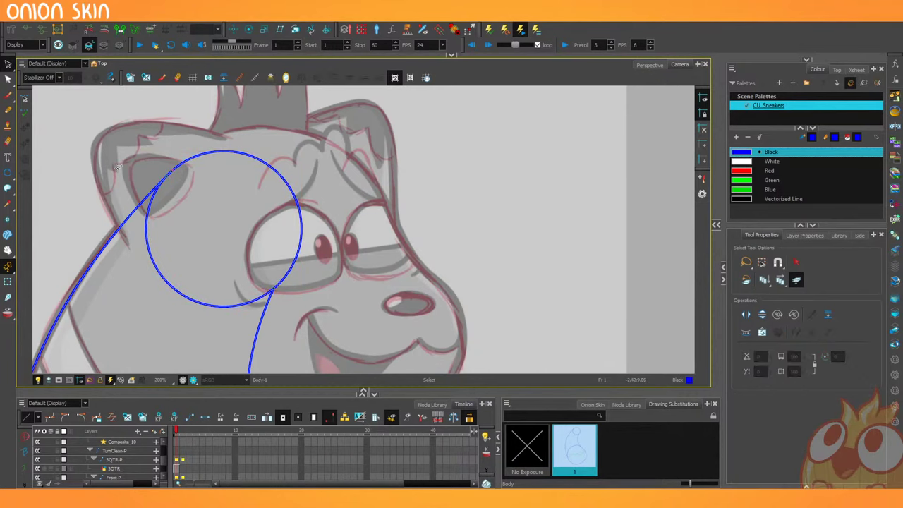
Cut away the head circle's lower arc between the back and chest lines with the Cutter tool.
key(2)
key(1)
key(1)
drag(117, 304, 129, 278)
click(9, 65)
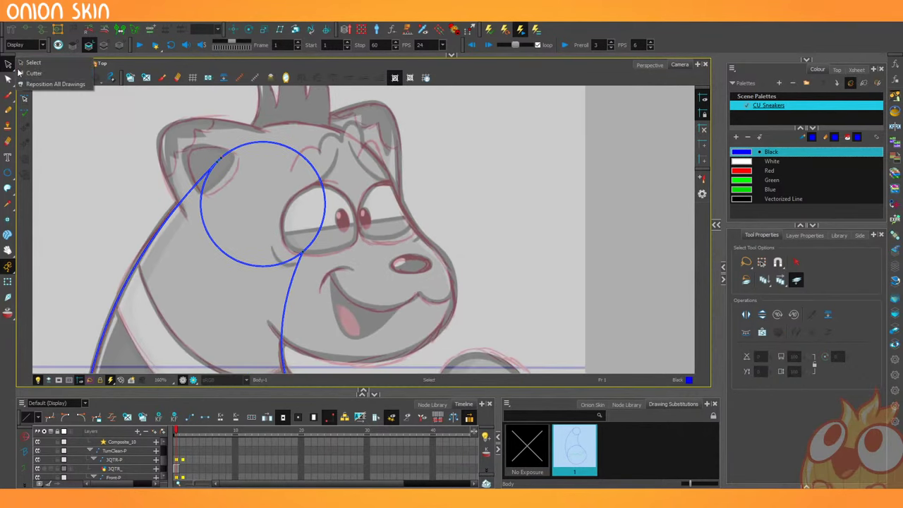
click(34, 73)
drag(194, 214, 221, 191)
key(1)
drag(292, 224, 303, 256)
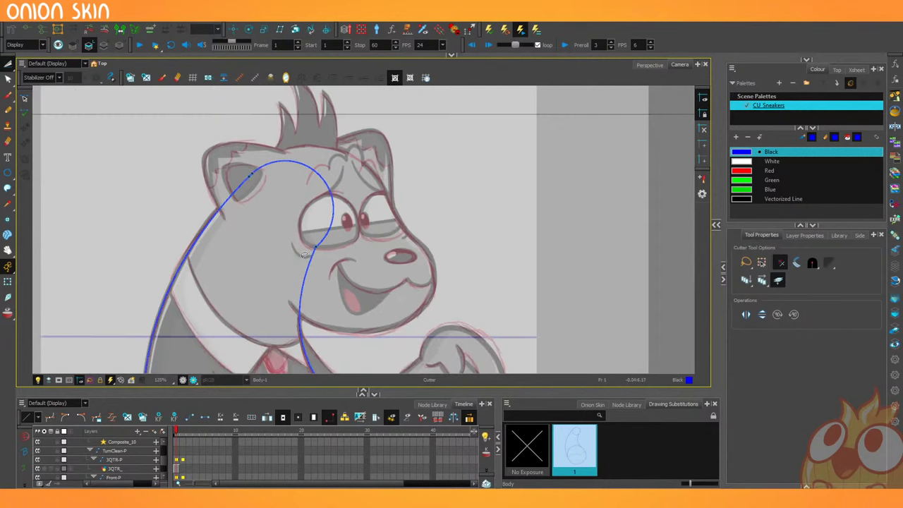
Cut away the torso circle's upper arc inside the body between the back and chest lines.
drag(160, 296, 256, 97)
drag(188, 269, 173, 245)
mouse_move(228, 229)
mouse_down()
mouse_move(248, 251)
mouse_move(209, 186)
mouse_up()
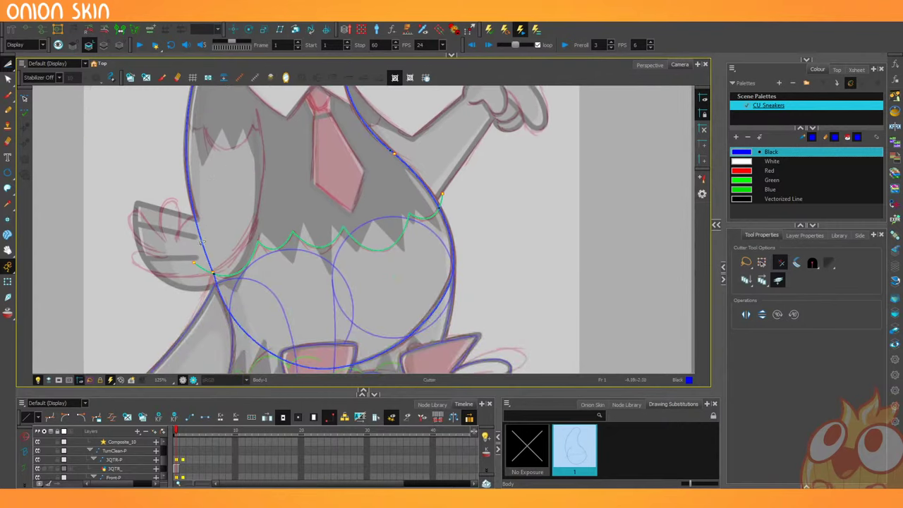
Trim the ends of the green belly-marking line that stick out past the body outline with the Cutter tool.
click(433, 183)
key(1)
key(1)
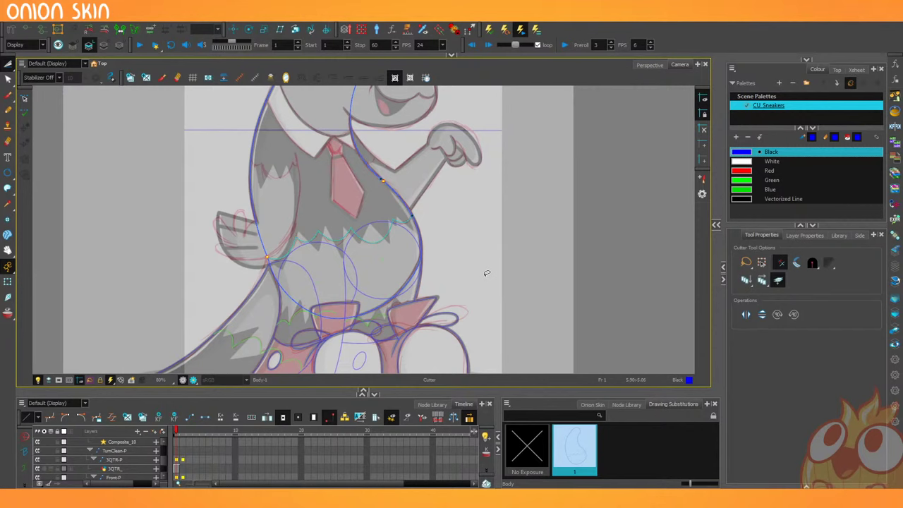
key(2)
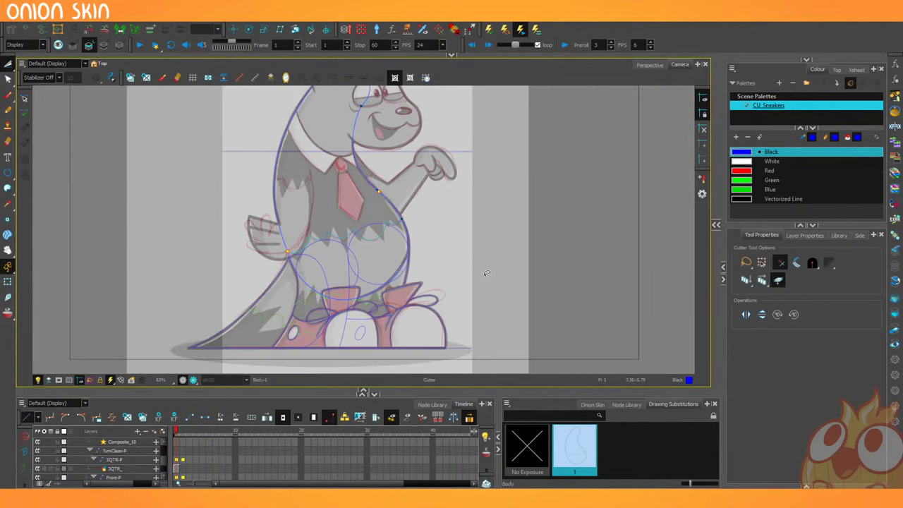
Examine the traced head, back, chest and belly lines against the reference drawing.
drag(226, 207, 190, 337)
key(2)
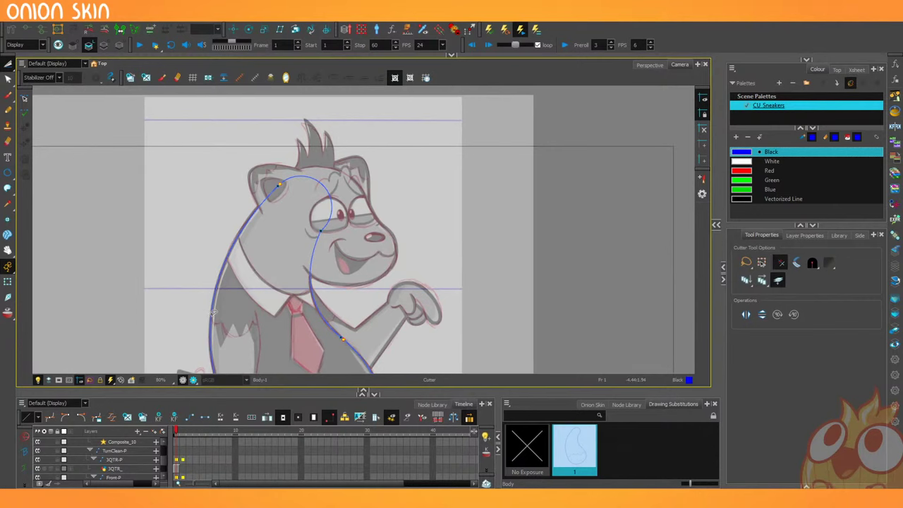
key(1)
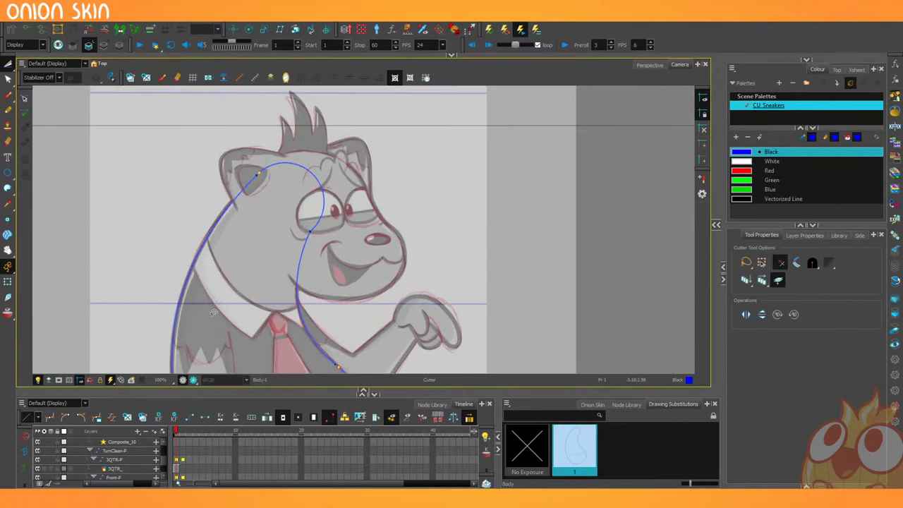
key(1)
key(1)
key(1)
key(1)
drag(183, 301, 165, 225)
key(2)
key(2)
key(2)
key(2)
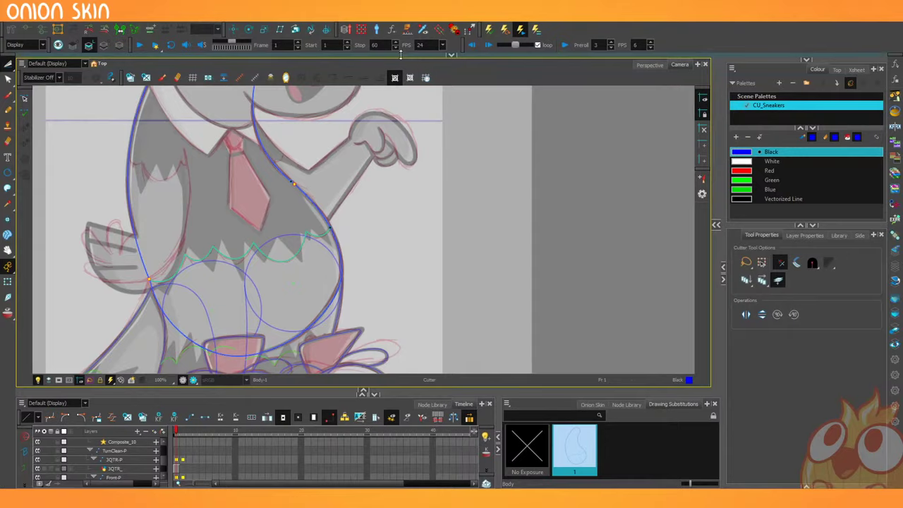
Select the empty Collar drawing in the node network and frame the neck area for tracing.
drag(401, 55, 409, 142)
click(323, 103)
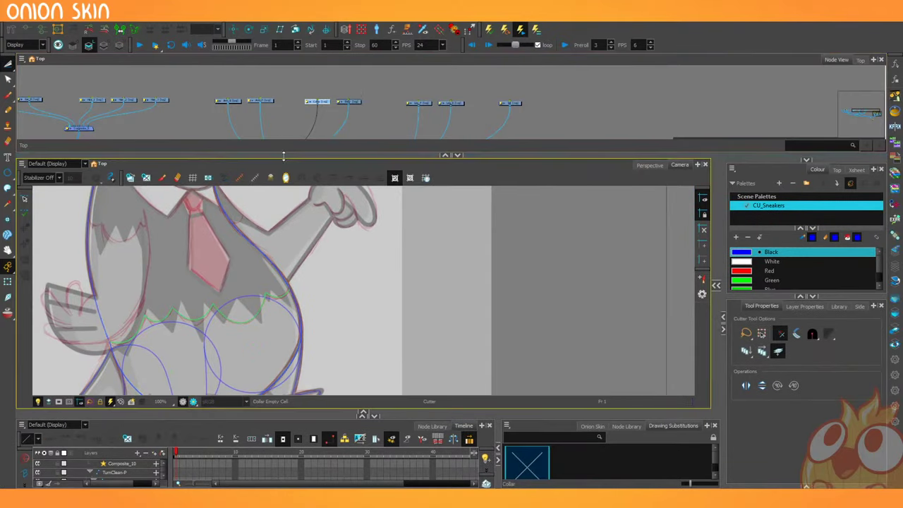
drag(284, 155, 286, 71)
key(space)
drag(175, 176, 327, 285)
scroll(327, 285, up, 3)
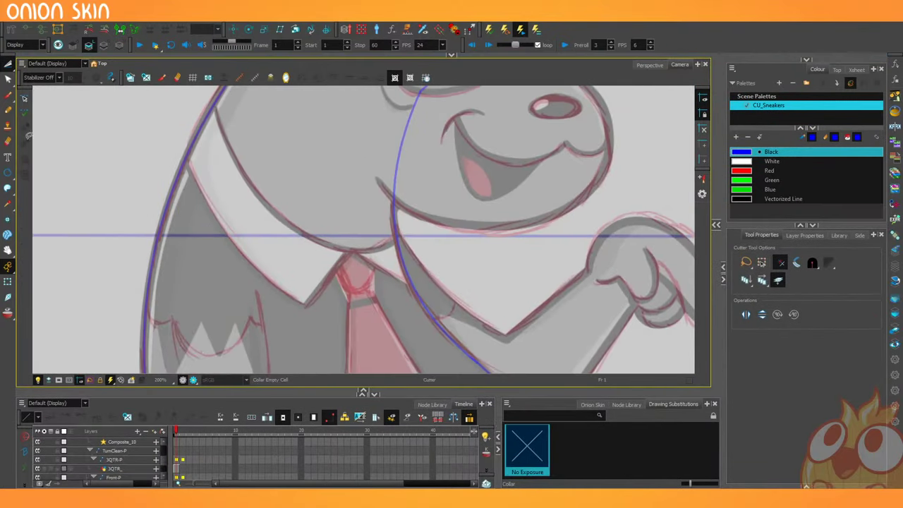
Draw a curved line with the Line tool along the collar's upper edge, from behind the neck to past the chest line.
click(8, 174)
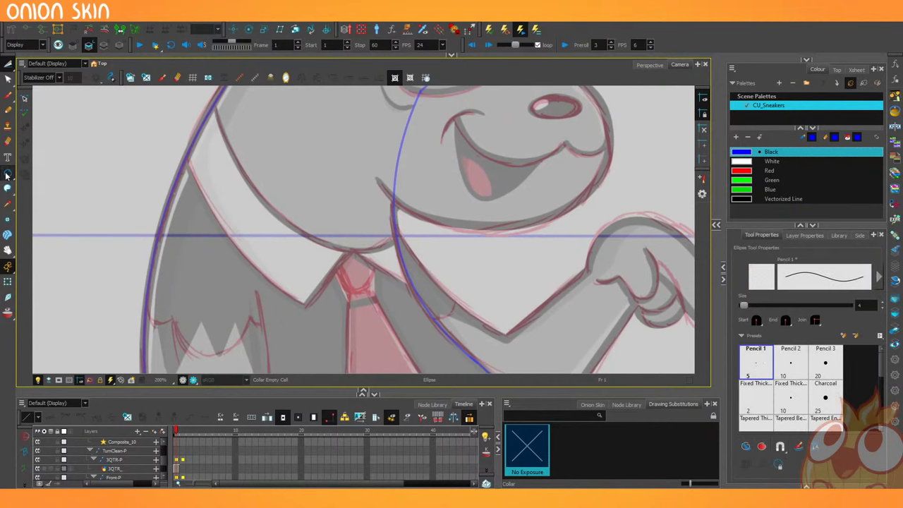
click(7, 175)
click(40, 192)
key(space)
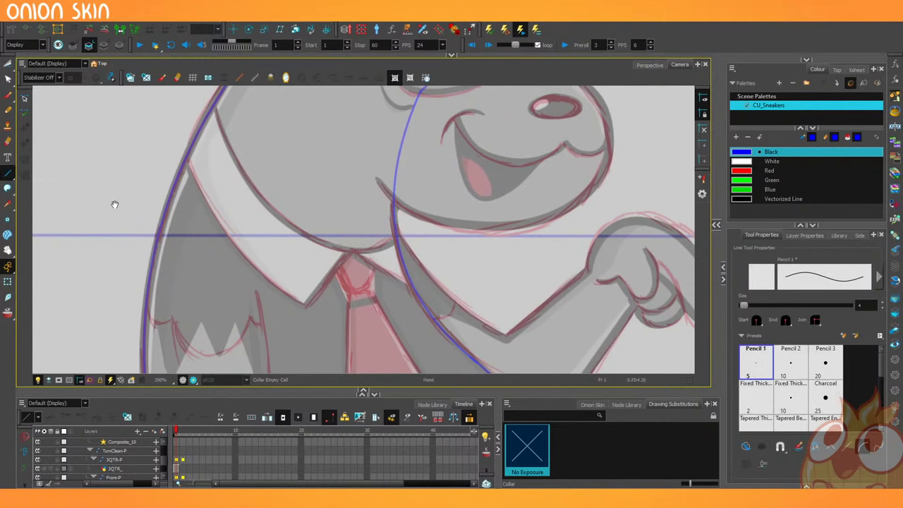
drag(247, 238, 281, 289)
scroll(280, 290, down, 1)
mouse_move(428, 287)
mouse_down()
mouse_move(227, 136)
mouse_move(310, 347)
mouse_up()
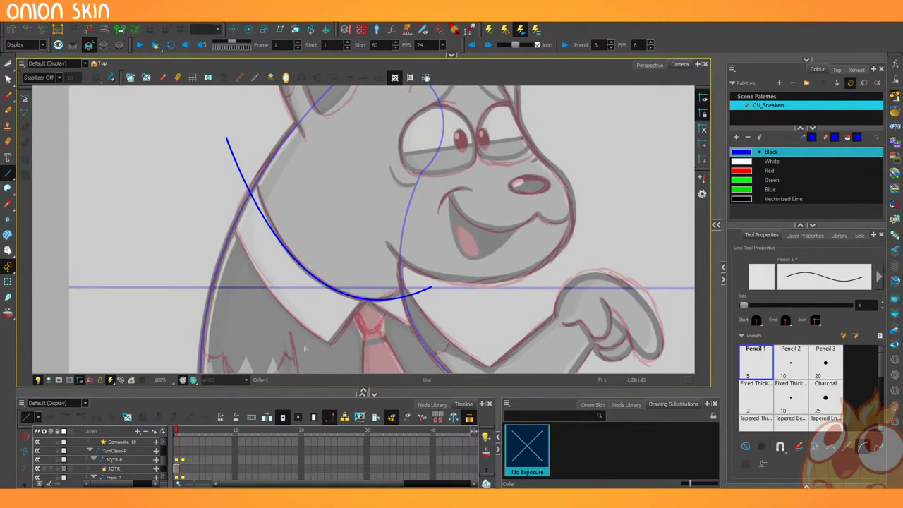
Reshape the collar's upper-edge curve with the Contour Editor so it follows the reference and extends past the body lines.
click(9, 92)
drag(227, 138, 236, 125)
drag(288, 261, 271, 285)
drag(236, 123, 240, 122)
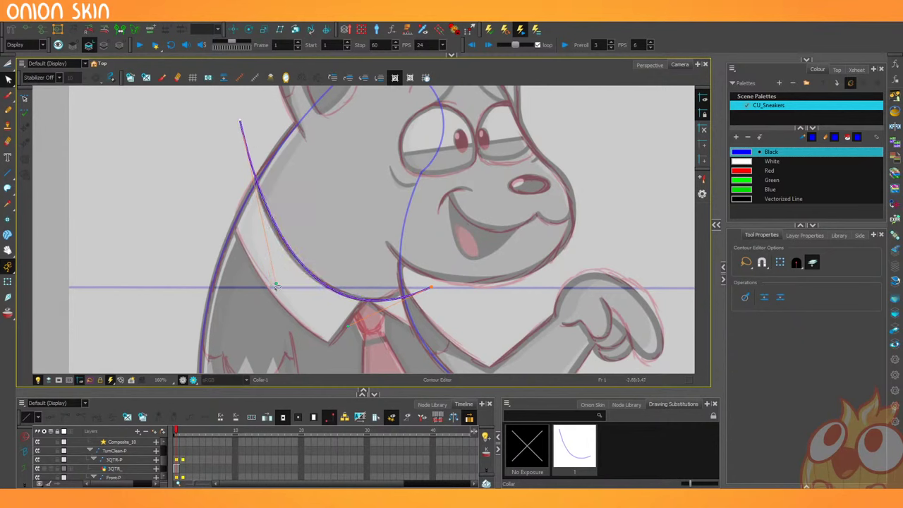
drag(275, 284, 269, 286)
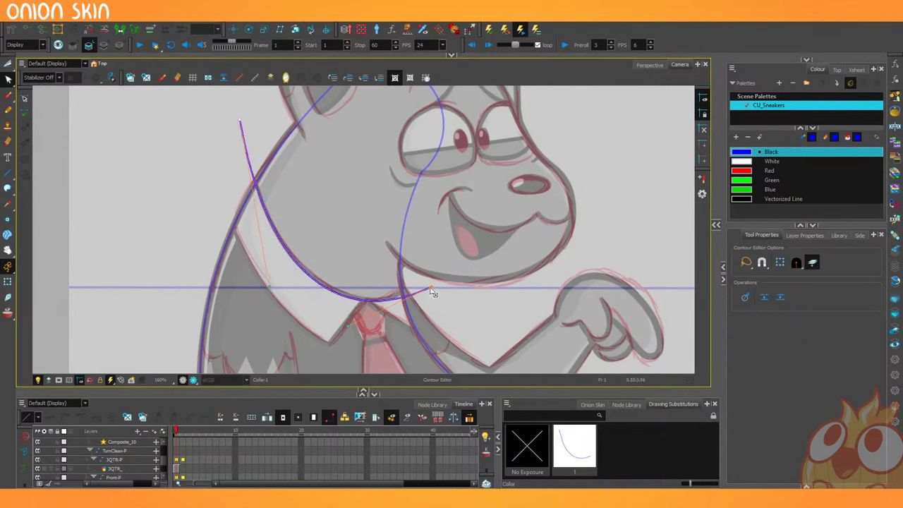
drag(431, 290, 439, 269)
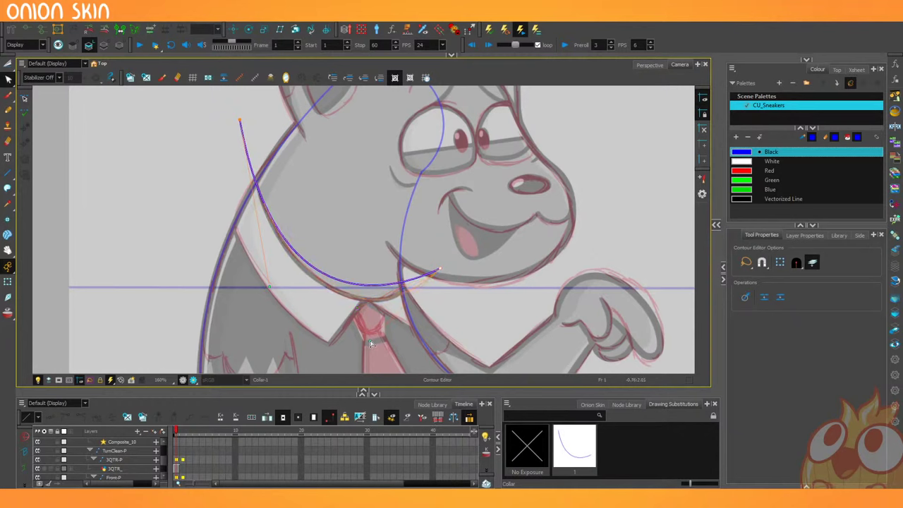
drag(370, 344, 368, 342)
drag(269, 286, 266, 285)
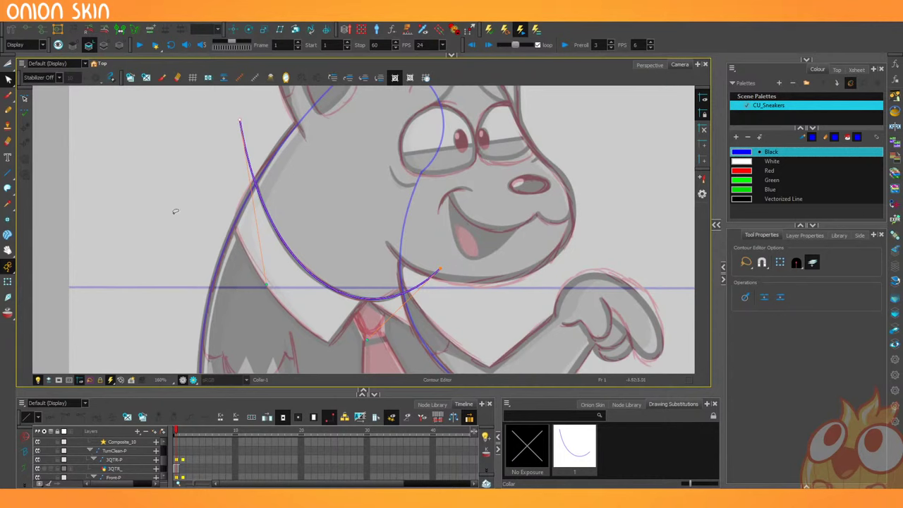
Draw two straight lines crossing above the tie knot for the inner edges of the two collar flaps.
click(7, 173)
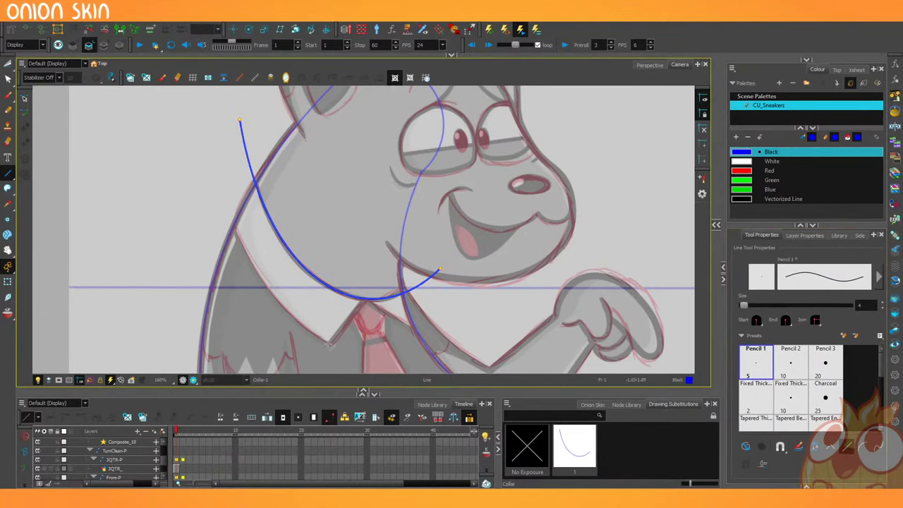
drag(320, 356, 388, 268)
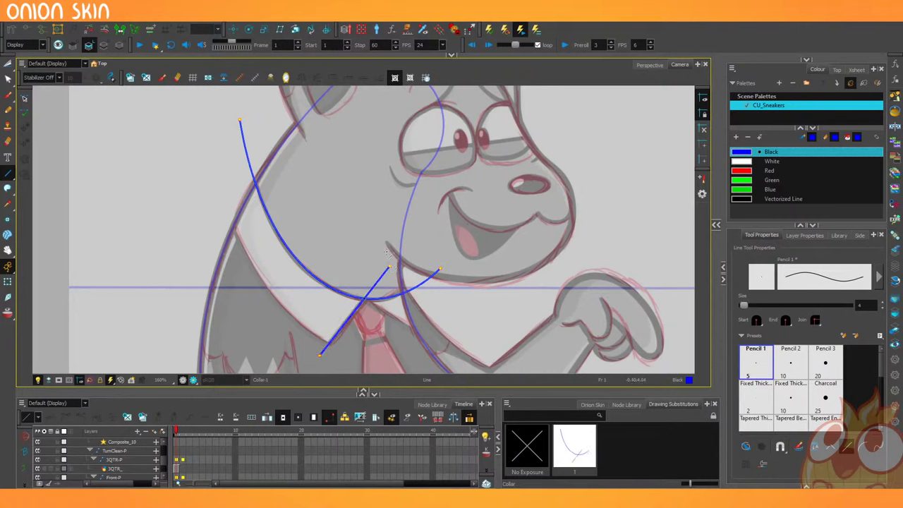
drag(366, 297, 436, 346)
key(2)
key(1)
key(1)
drag(132, 225, 145, 172)
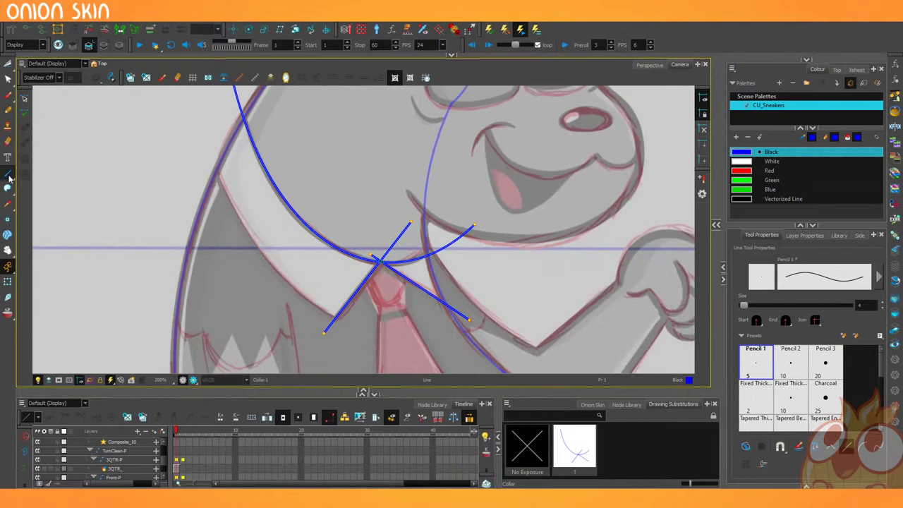
Draw a curved line for the collar's lower edge, from behind the back to past the near flap's tip.
click(9, 178)
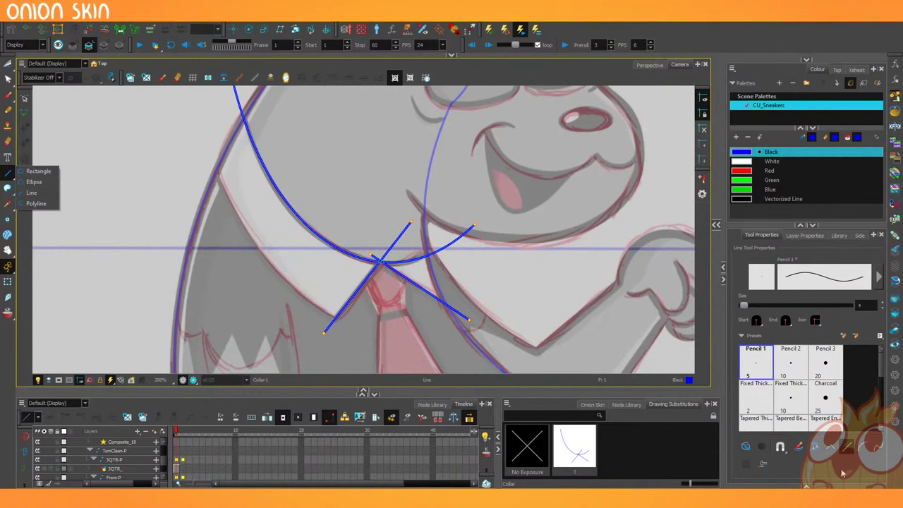
click(861, 451)
click(863, 447)
key(1)
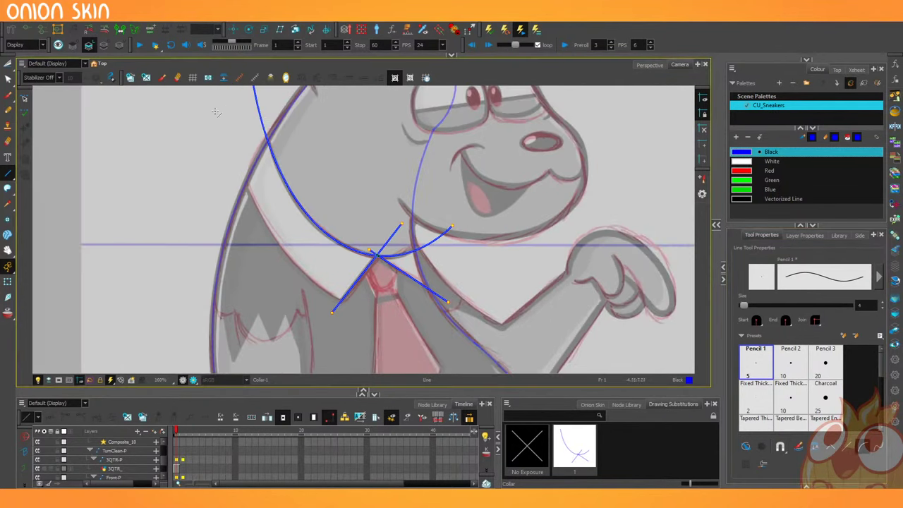
mouse_move(222, 94)
mouse_down()
mouse_move(257, 179)
mouse_move(365, 324)
mouse_up()
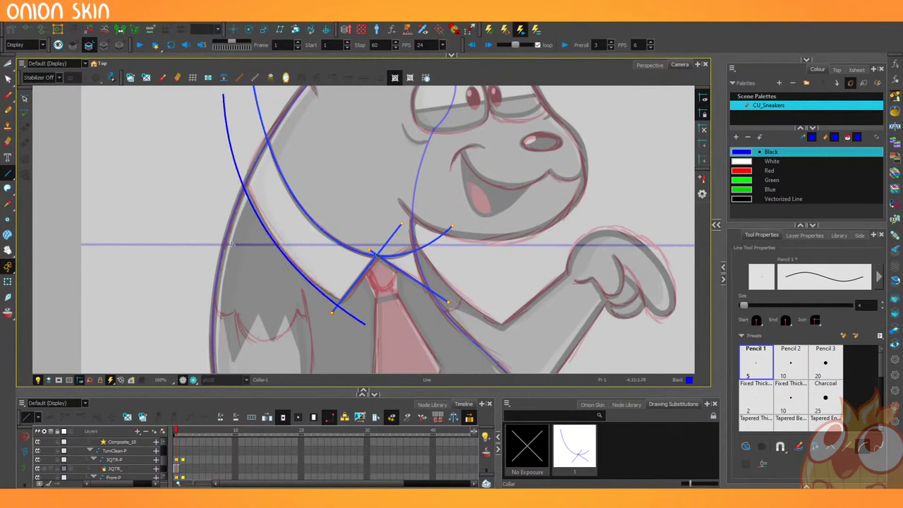
Reshape the collar's lower-edge curve with the Contour Editor to match the reference from the back to the near flap's tip.
key(alt+q)
drag(364, 324, 370, 314)
drag(284, 261, 283, 292)
key(space)
drag(206, 185, 202, 235)
drag(219, 144, 225, 141)
drag(230, 236, 224, 240)
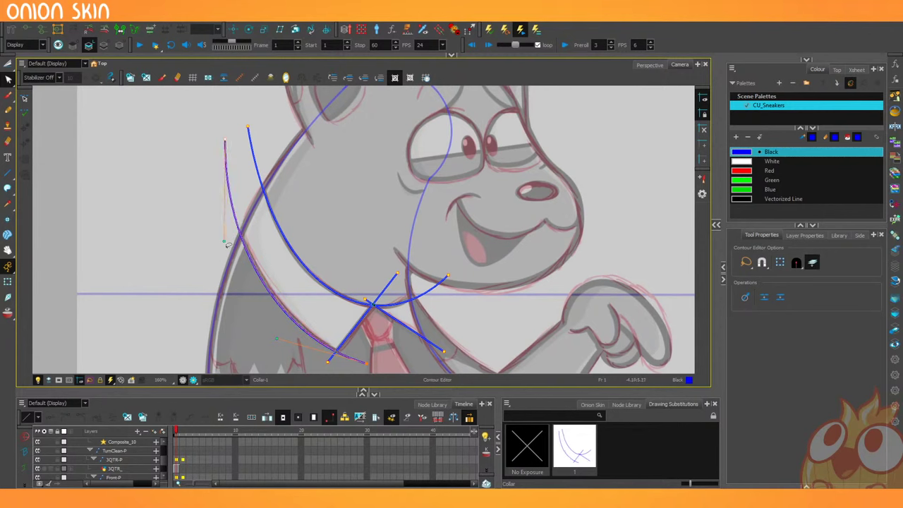
drag(277, 342, 285, 342)
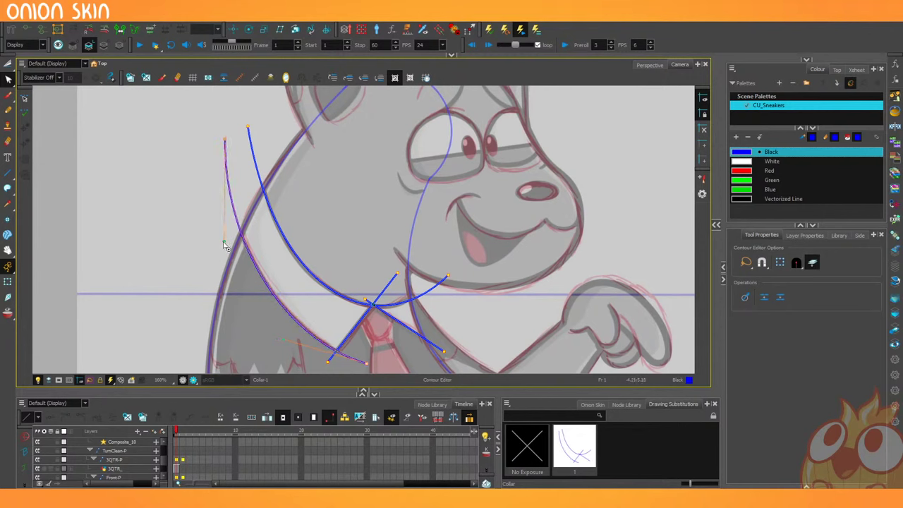
click(213, 122)
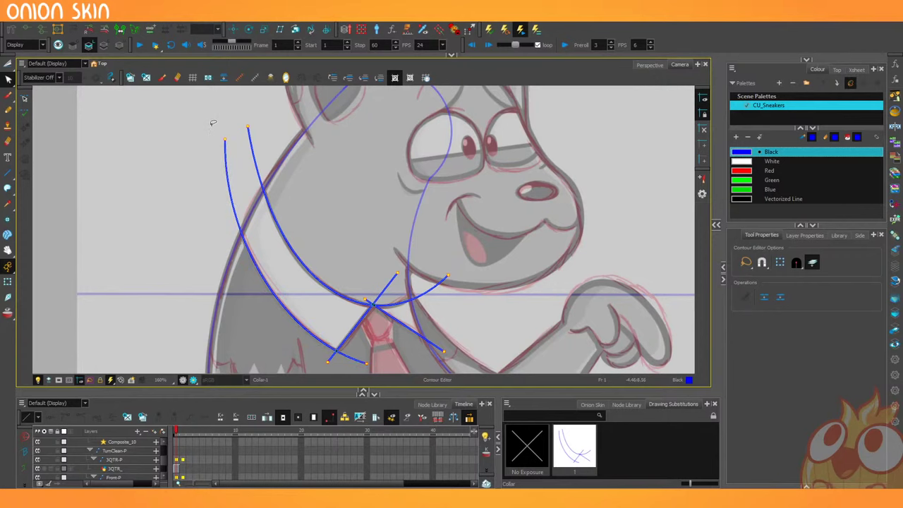
Draw a curved outer edge for the front collar flap and a short line joining it to the upper edge under the chin.
drag(219, 281, 132, 238)
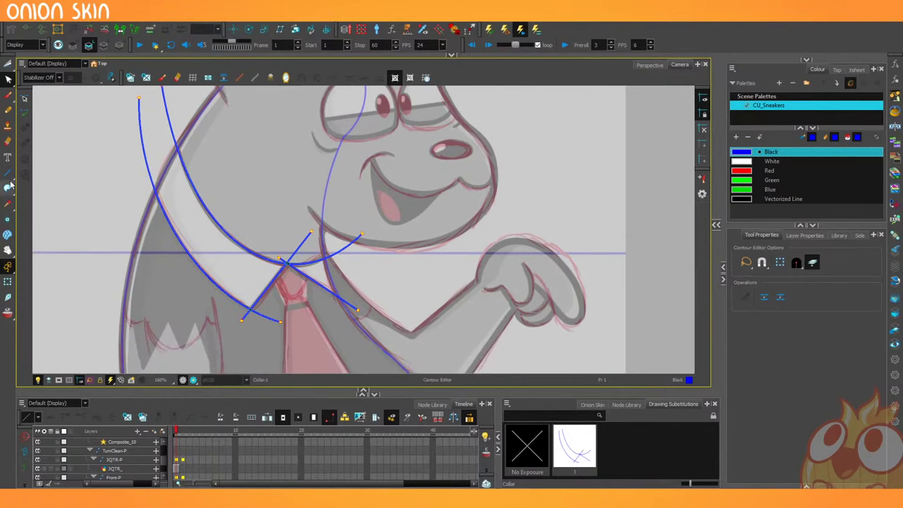
click(8, 173)
mouse_move(345, 321)
mouse_down()
mouse_move(388, 246)
mouse_move(400, 201)
mouse_up()
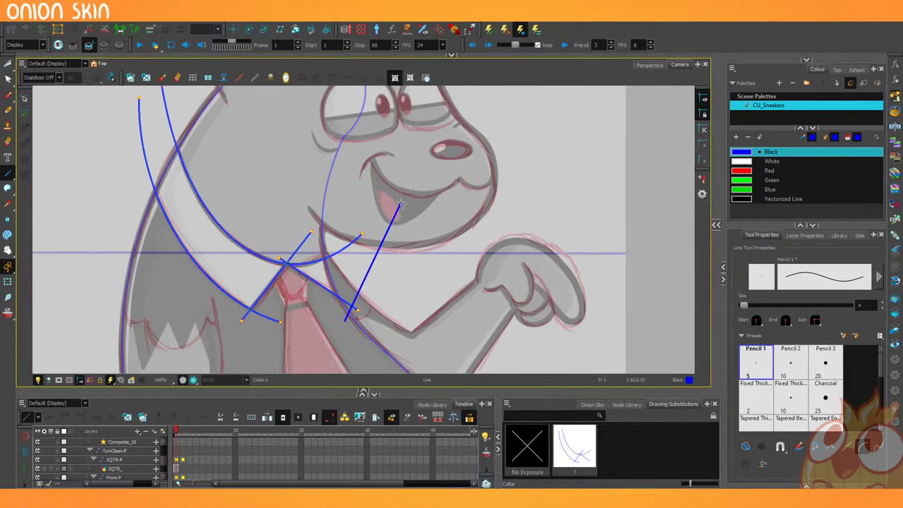
click(397, 271)
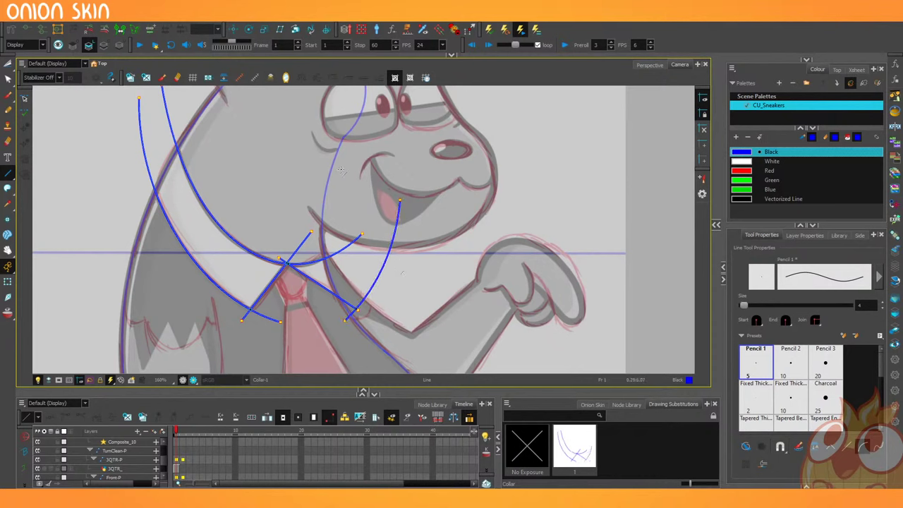
drag(348, 238, 408, 251)
Draw a short line behind the neck that closes the gap between the collar's upper and lower edges.
click(64, 63)
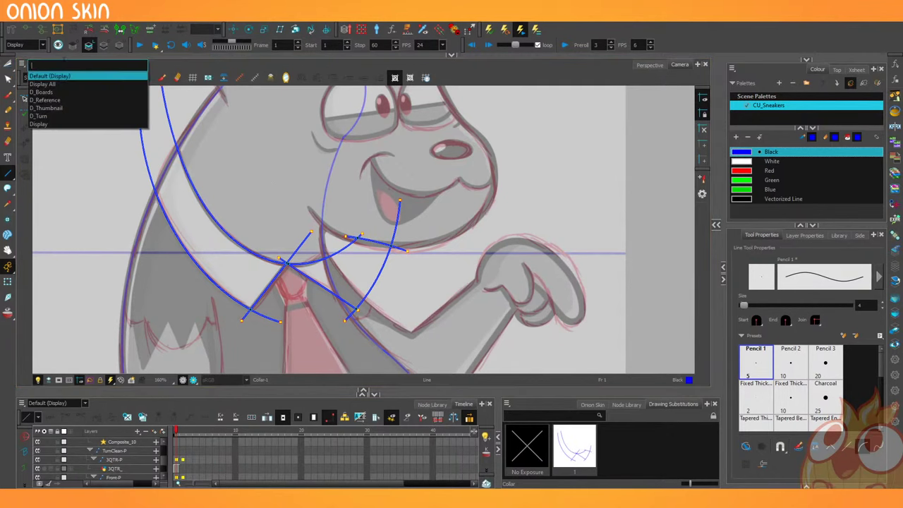
click(8, 67)
key(ctrl+z)
drag(88, 161, 114, 209)
click(8, 173)
mouse_move(206, 128)
mouse_down()
mouse_move(144, 169)
mouse_move(168, 193)
mouse_up()
Cut away the overhanging line ends at the collar's back end, above the tie knot and at the near flap's tip.
click(8, 67)
mouse_move(157, 151)
mouse_down()
mouse_move(185, 118)
mouse_move(250, 153)
mouse_move(196, 134)
mouse_up()
drag(306, 258, 252, 179)
key(2)
key(2)
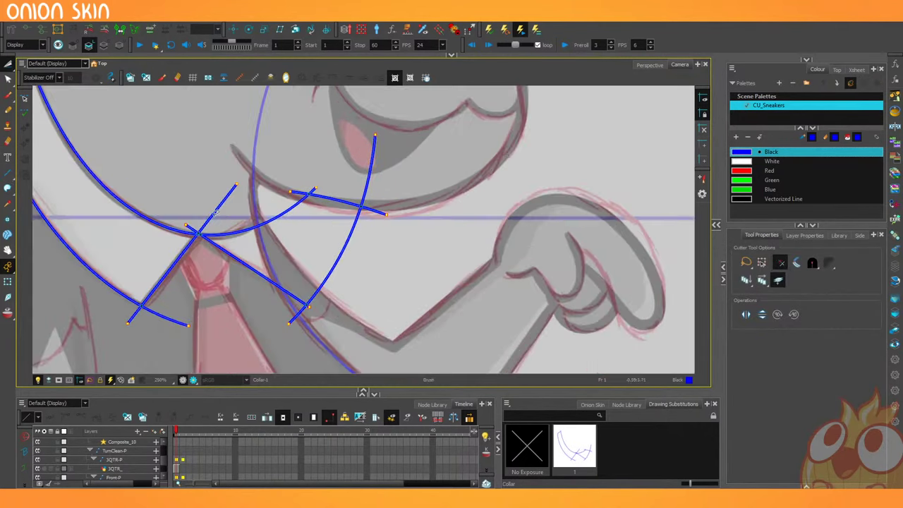
drag(193, 220, 186, 231)
drag(227, 207, 199, 206)
drag(146, 323, 129, 311)
drag(161, 336, 169, 309)
Cut away the overhanging line ends at the front flap's tip and upper corners, keeping its curved outer edge.
mouse_move(287, 309)
mouse_down()
mouse_move(305, 322)
mouse_move(314, 302)
mouse_up()
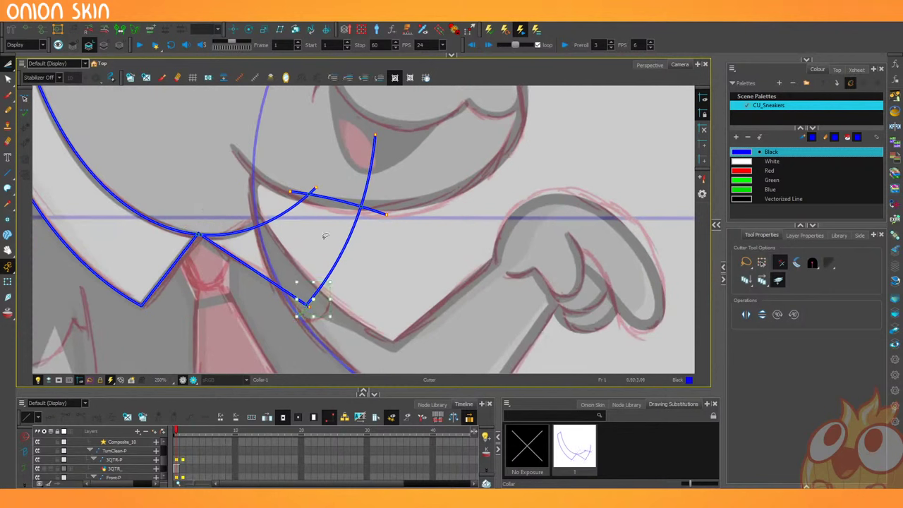
click(322, 293)
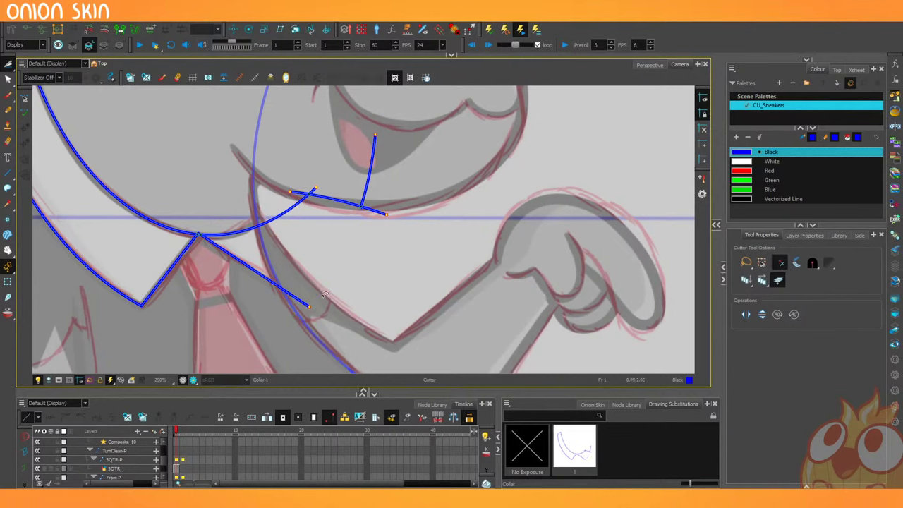
key(ctrl+z)
drag(369, 252, 371, 254)
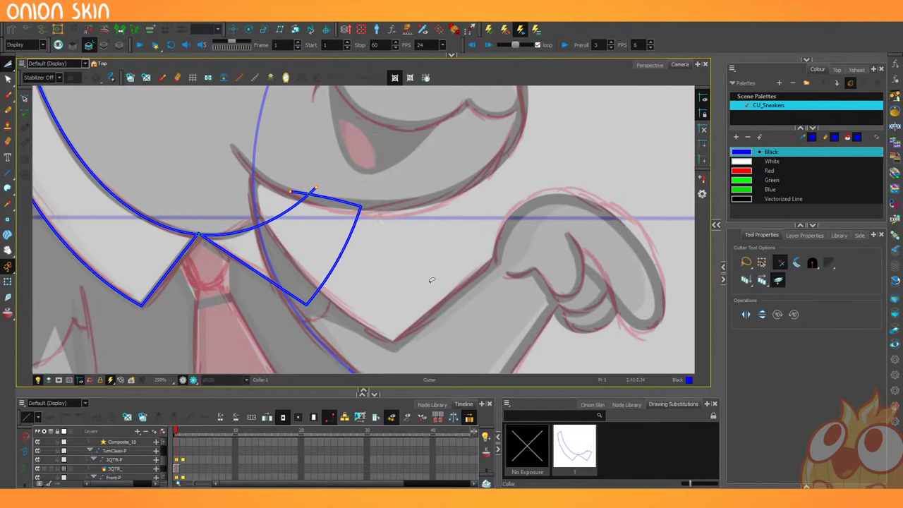
mouse_move(307, 175)
mouse_down()
mouse_move(300, 186)
mouse_move(322, 194)
mouse_up()
scroll(375, 216, down, 6)
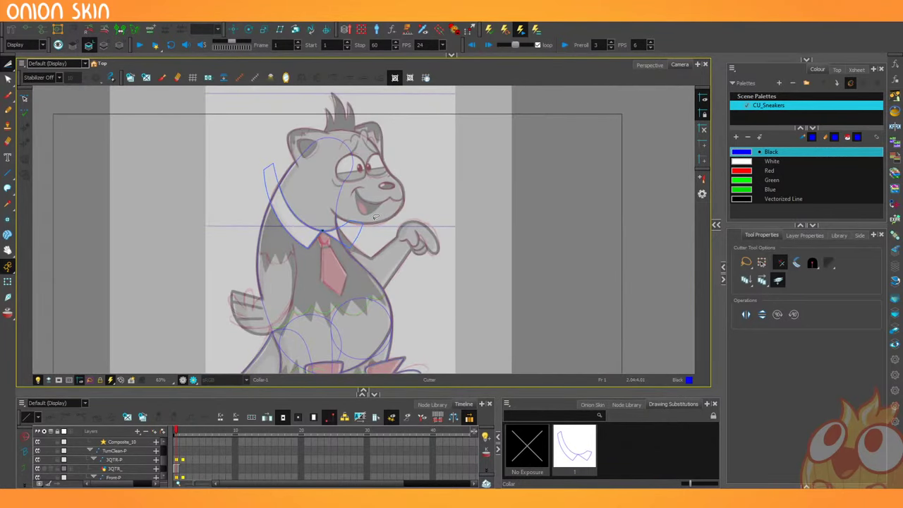
Draw two straight lines along the sides of the tie knot, running from above the collar flaps down into the tie.
scroll(376, 216, up, 7)
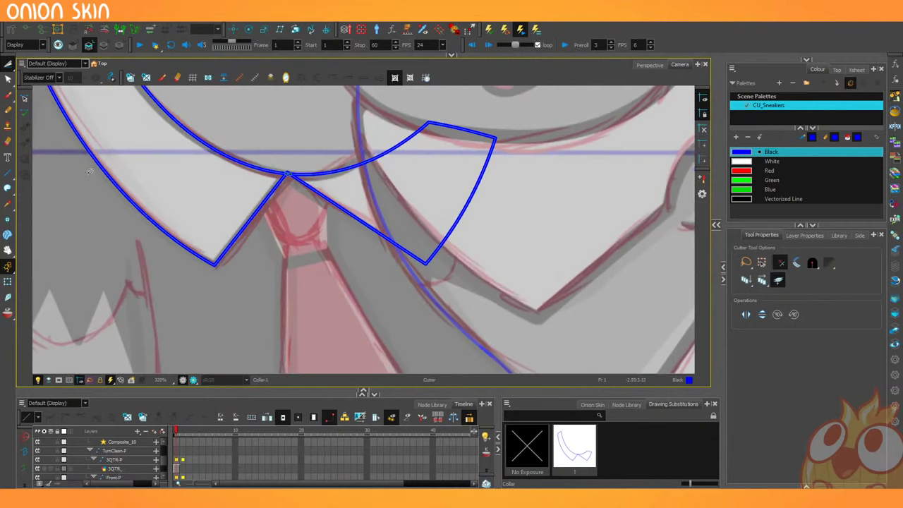
click(7, 173)
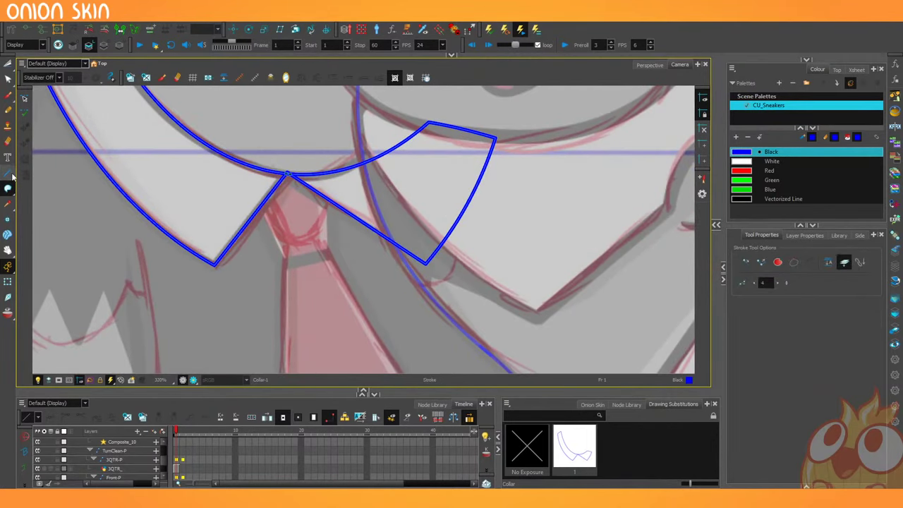
click(8, 174)
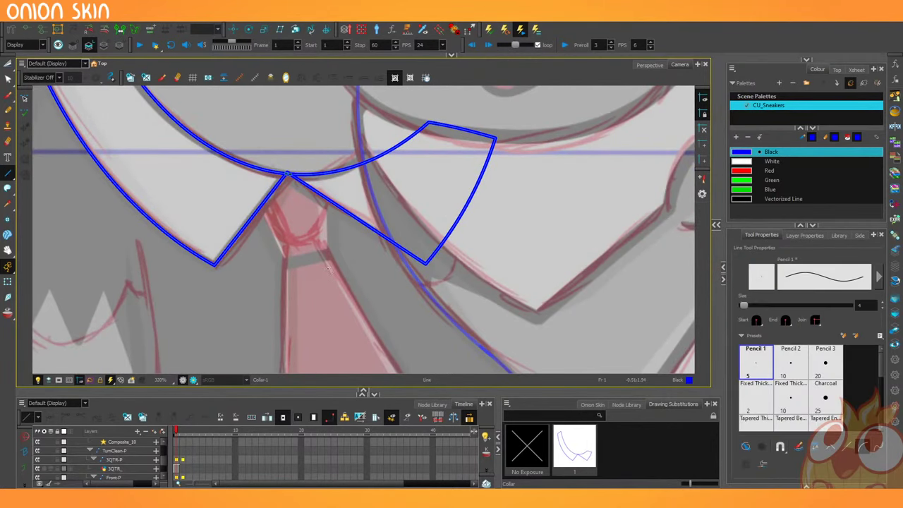
scroll(236, 276, down, 3)
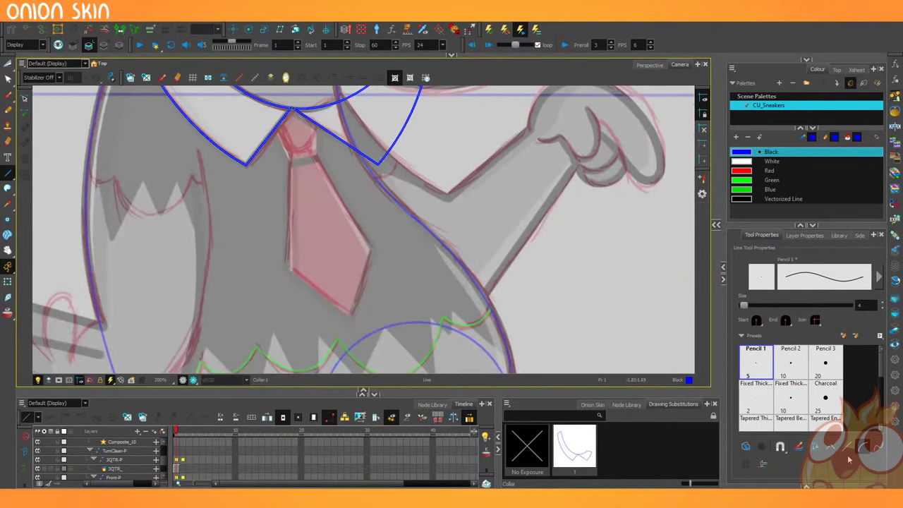
click(849, 447)
key(2)
drag(248, 169, 262, 209)
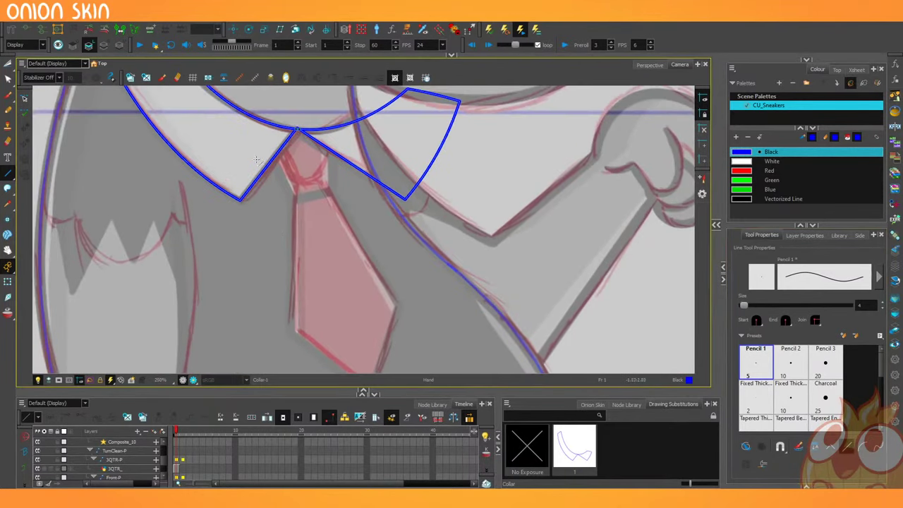
drag(265, 144, 317, 253)
key(ctrl+z)
drag(267, 140, 322, 273)
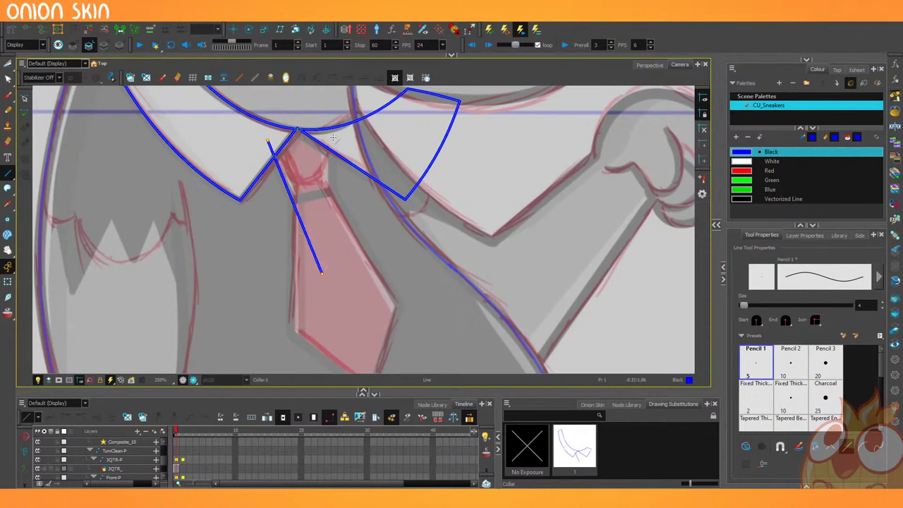
drag(333, 138, 331, 239)
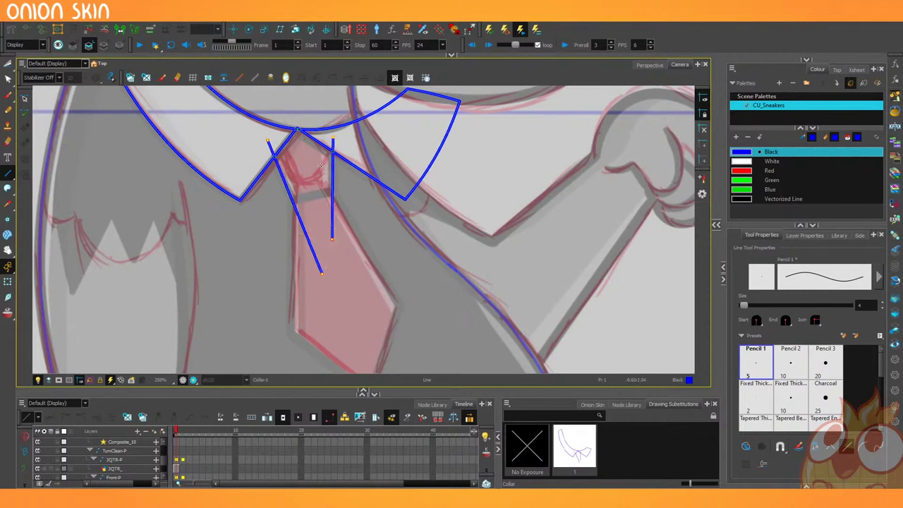
Draw four straight, overlapping lines along the tie's two long sides and the two edges of its pointed lower end.
mouse_move(321, 166)
mouse_down()
mouse_move(399, 319)
mouse_move(420, 341)
mouse_up()
key(2)
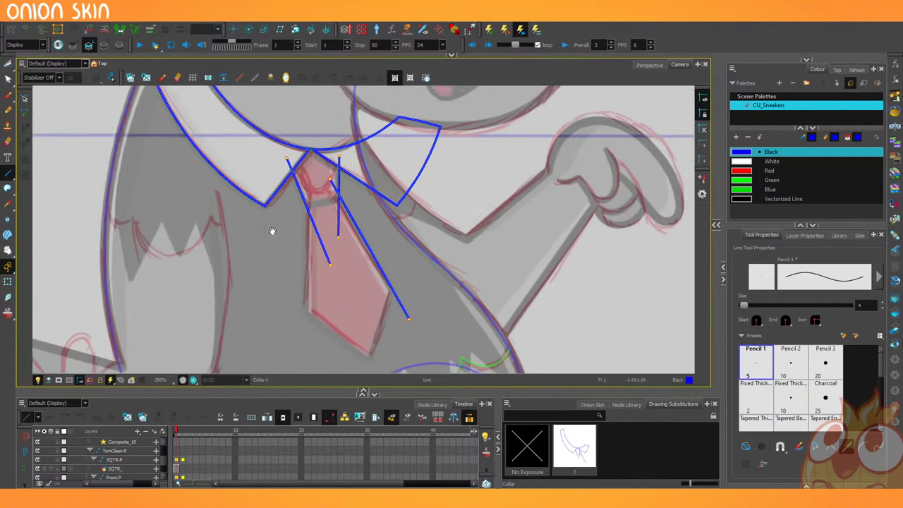
drag(271, 231, 276, 214)
mouse_move(312, 161)
mouse_down()
mouse_move(309, 338)
mouse_move(310, 328)
mouse_up()
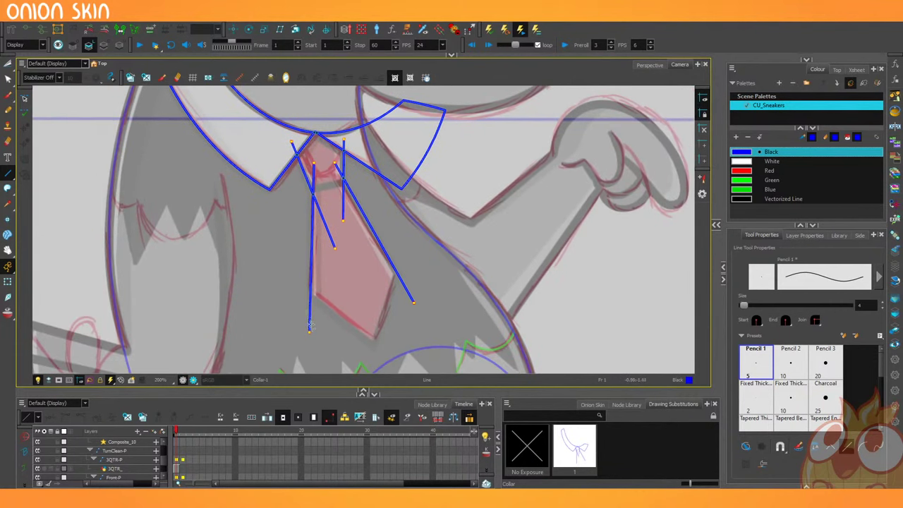
drag(307, 292, 399, 366)
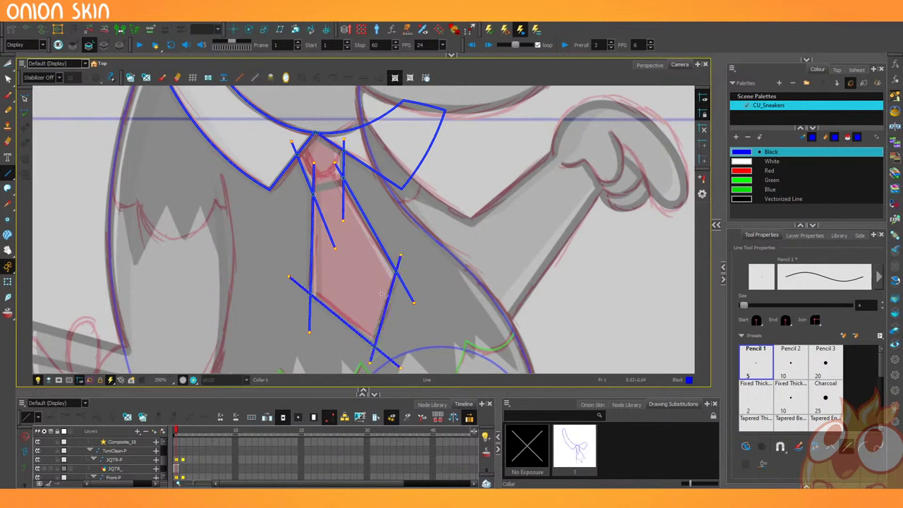
drag(399, 262, 368, 363)
Cut away the line ends that cross inside the knot and the upper part of the tie.
click(9, 64)
drag(308, 167, 319, 177)
drag(319, 224, 333, 230)
drag(337, 152, 337, 176)
click(342, 201)
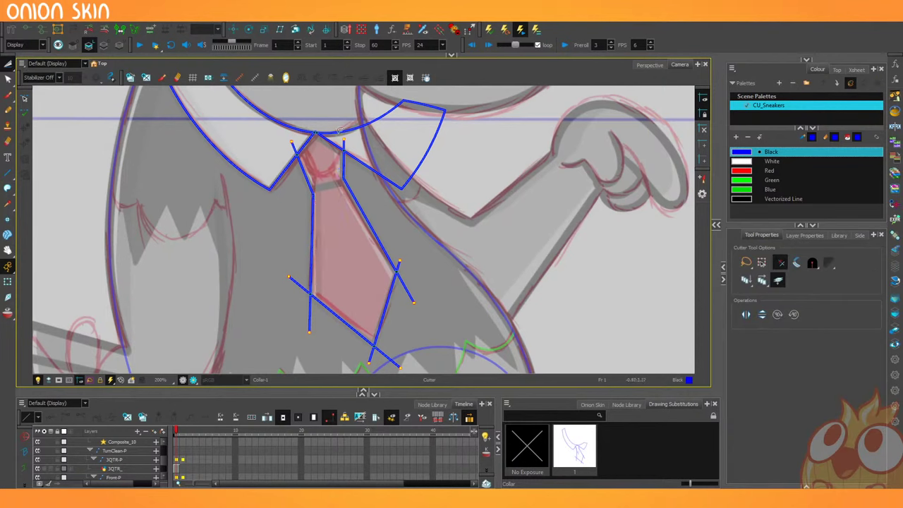
Cut away the knot lines' ends overlapping the collar and the overhanging ends at the tie's side and tip corners.
click(344, 145)
click(293, 147)
click(296, 282)
click(310, 316)
click(368, 356)
click(387, 356)
click(406, 288)
click(398, 266)
Adjust the contour points at the corners where the tie knot meets the tie to match the reference.
click(9, 173)
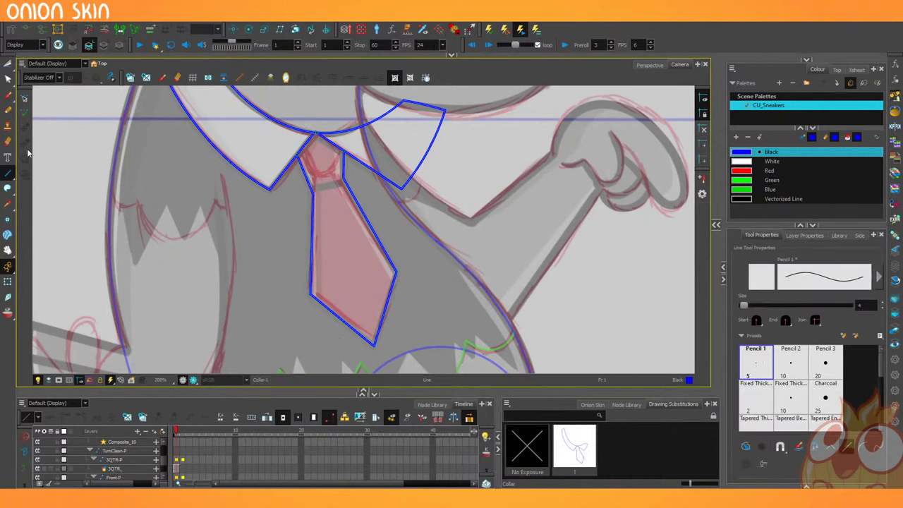
key(2)
key(2)
drag(197, 204, 178, 264)
click(8, 79)
click(306, 190)
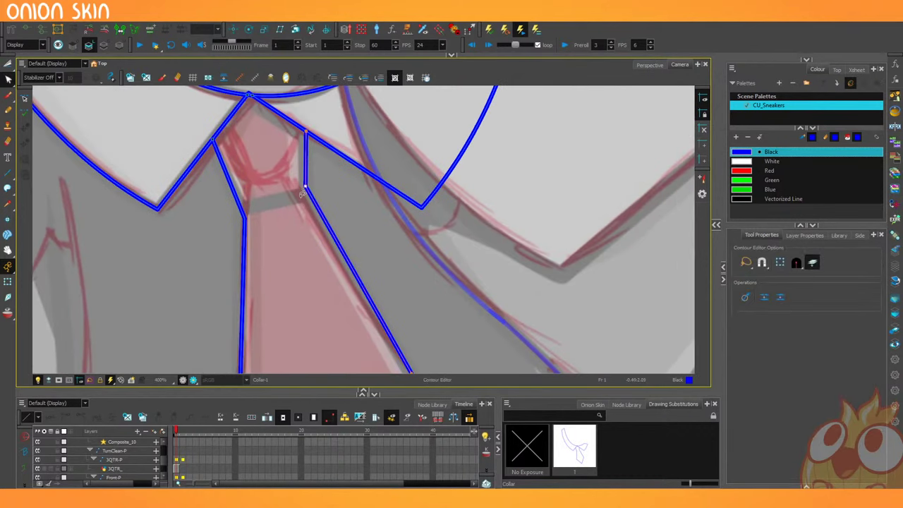
drag(307, 188, 308, 195)
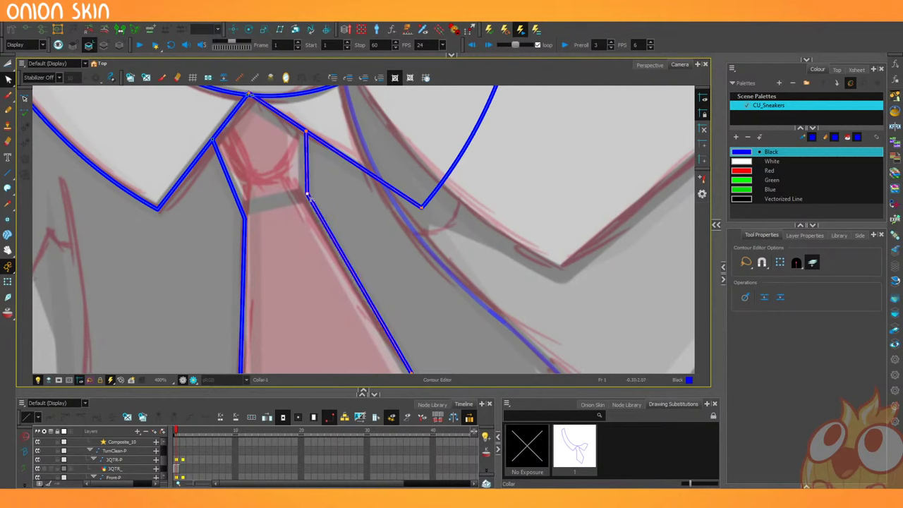
click(263, 198)
click(245, 217)
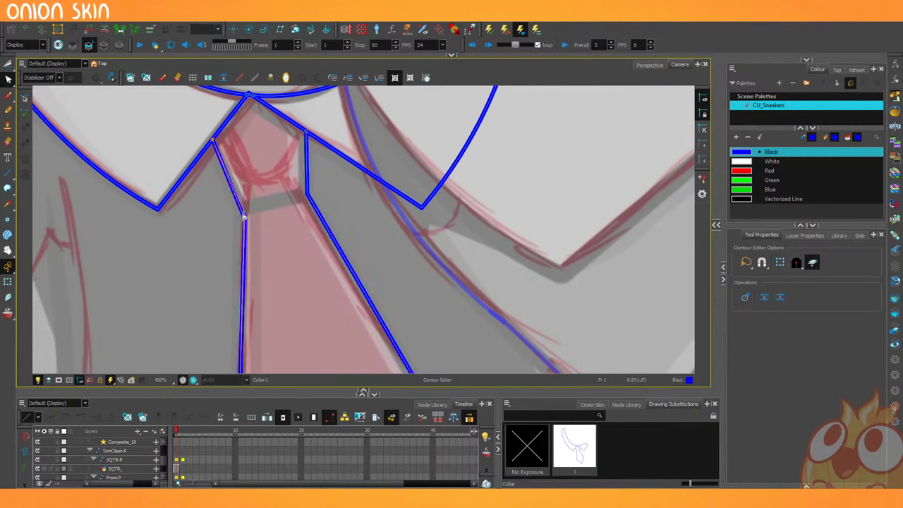
click(236, 198)
Draw a straight line across the base of the tie knot and cut away its overhanging ends.
drag(245, 218, 340, 184)
click(7, 173)
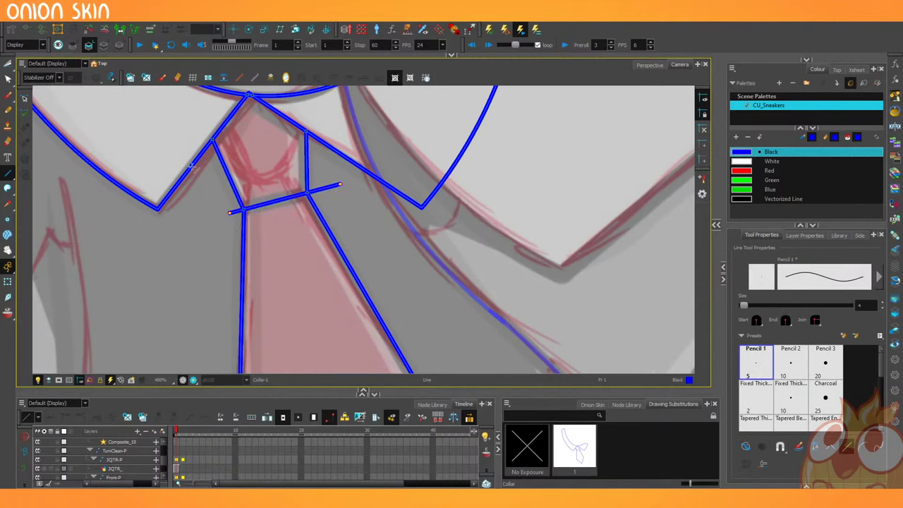
drag(224, 197, 245, 229)
key(ctrl+z)
click(8, 64)
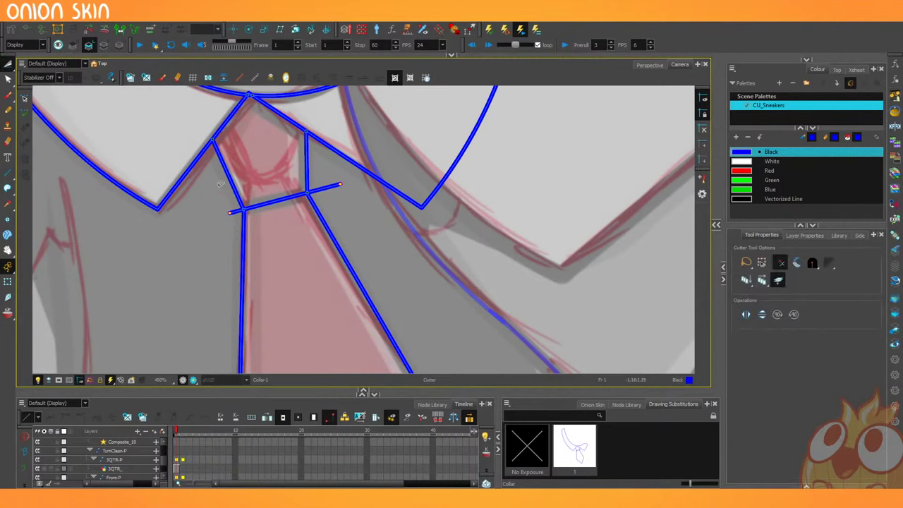
drag(222, 187, 240, 224)
drag(314, 172, 334, 211)
Examine the traced tie, knot and collar against the reference drawing at several magnifications.
scroll(358, 263, down, 3)
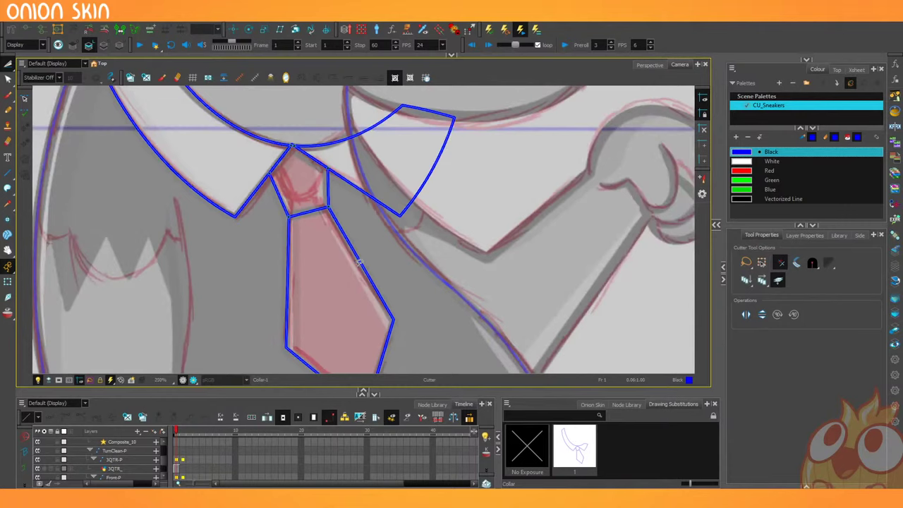
scroll(358, 263, down, 3)
scroll(162, 292, up, 3)
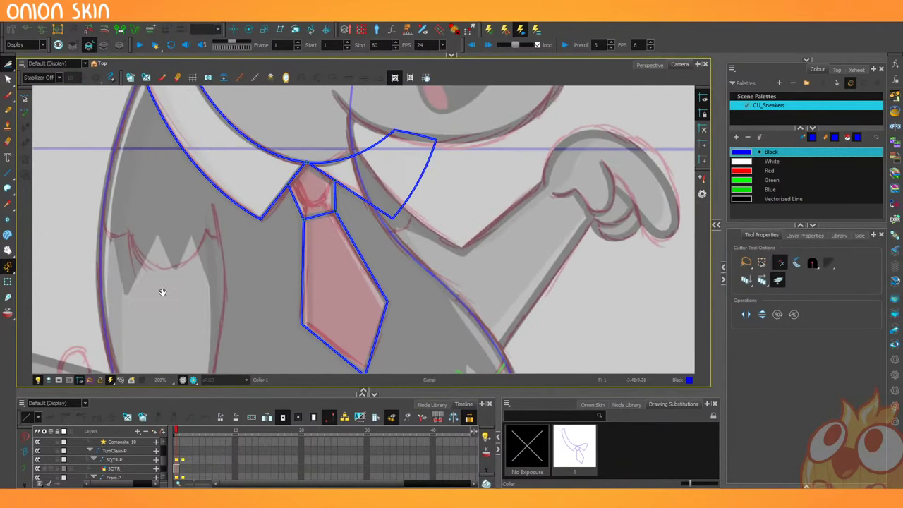
drag(162, 292, 176, 238)
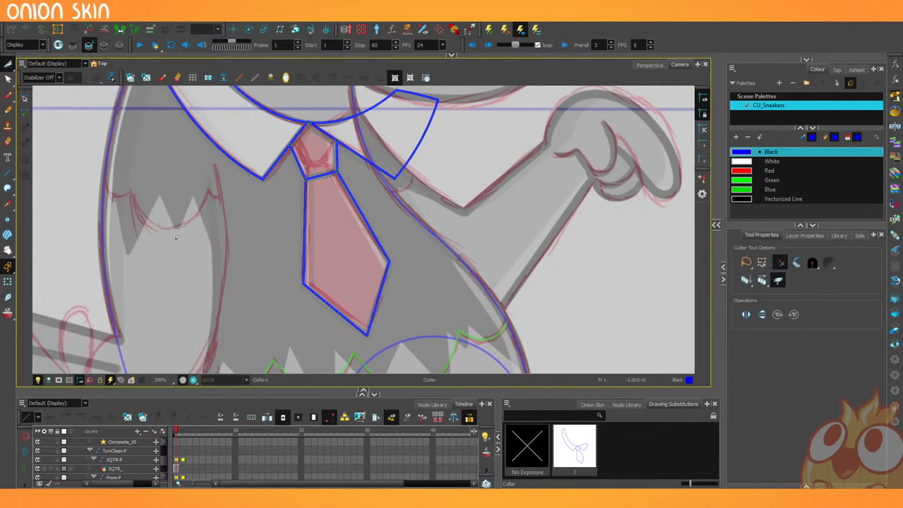
key(1)
key(1)
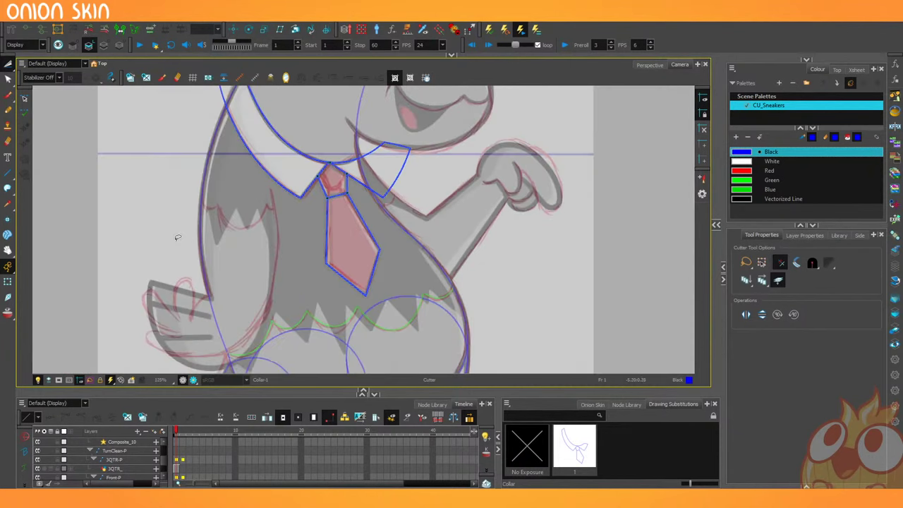
key(2)
key(2)
mouse_move(122, 301)
mouse_down()
mouse_move(143, 234)
mouse_move(107, 311)
mouse_up()
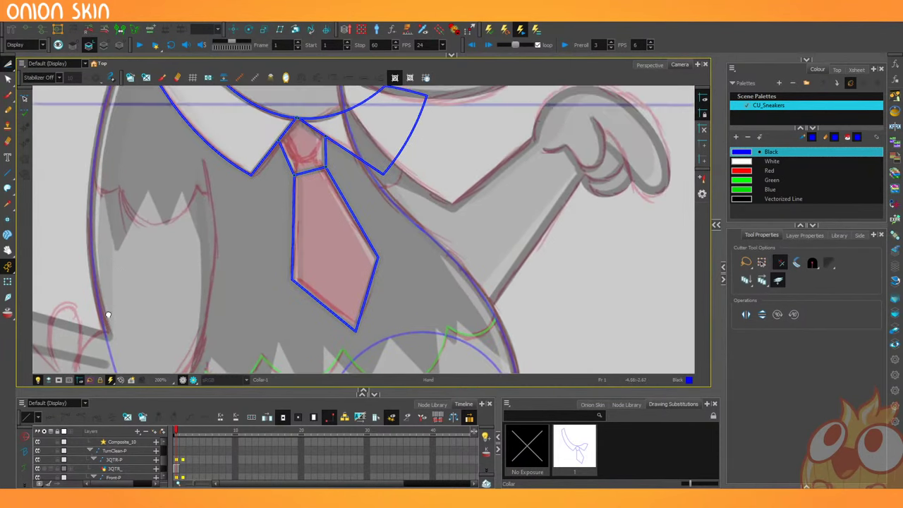
drag(153, 257, 107, 278)
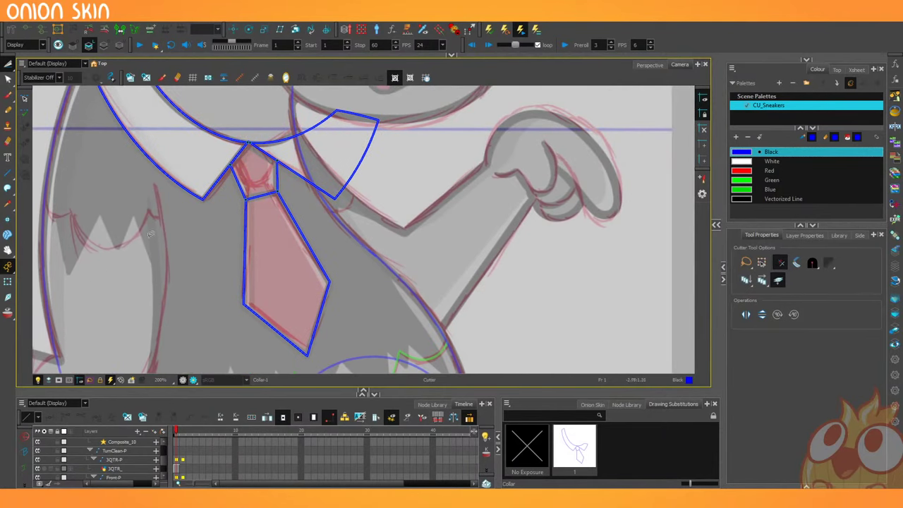
scroll(116, 180, down, 3)
scroll(131, 314, up, 2)
drag(131, 314, 130, 318)
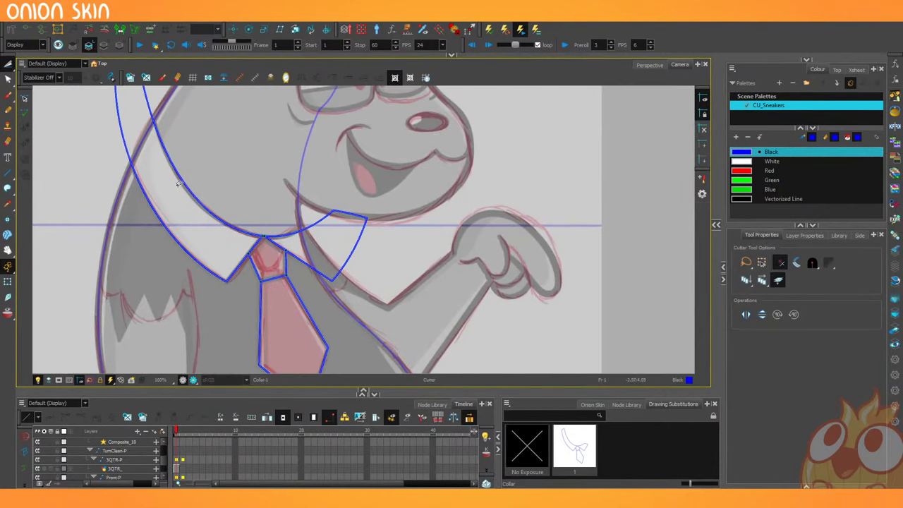
Nudge the contour point at the front collar flap's upper corner under the chin.
click(8, 79)
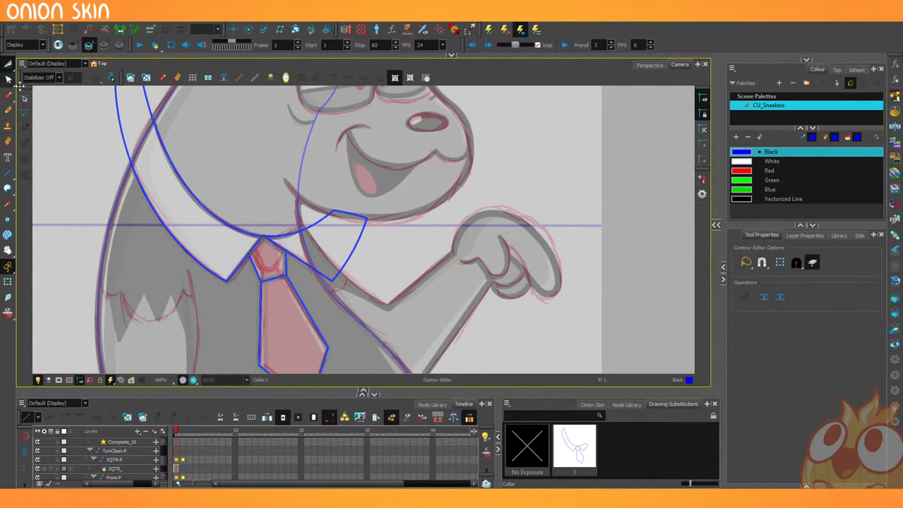
click(333, 210)
drag(333, 210, 334, 213)
click(332, 177)
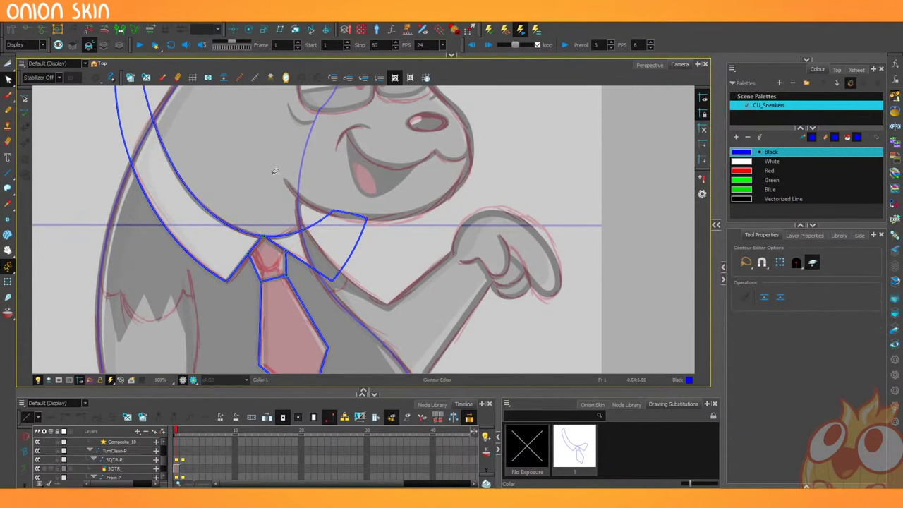
scroll(276, 171, down, 3)
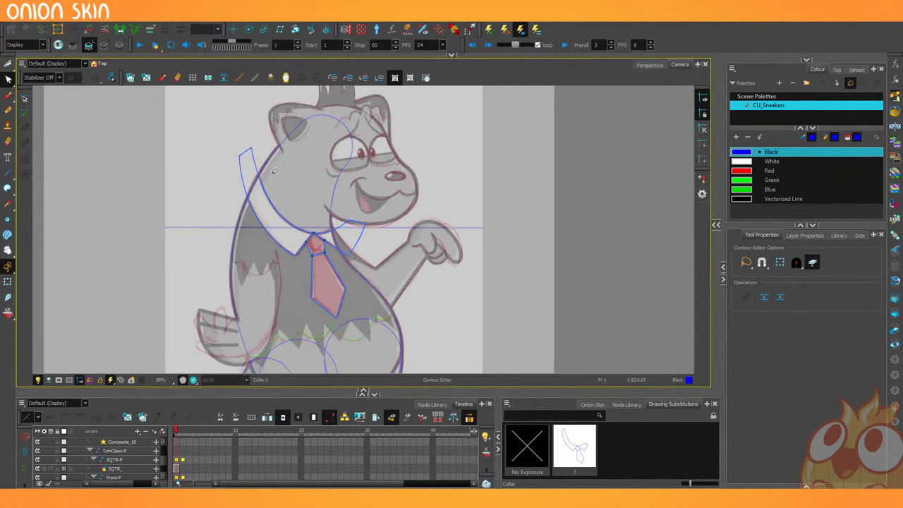
scroll(188, 208, down, 3)
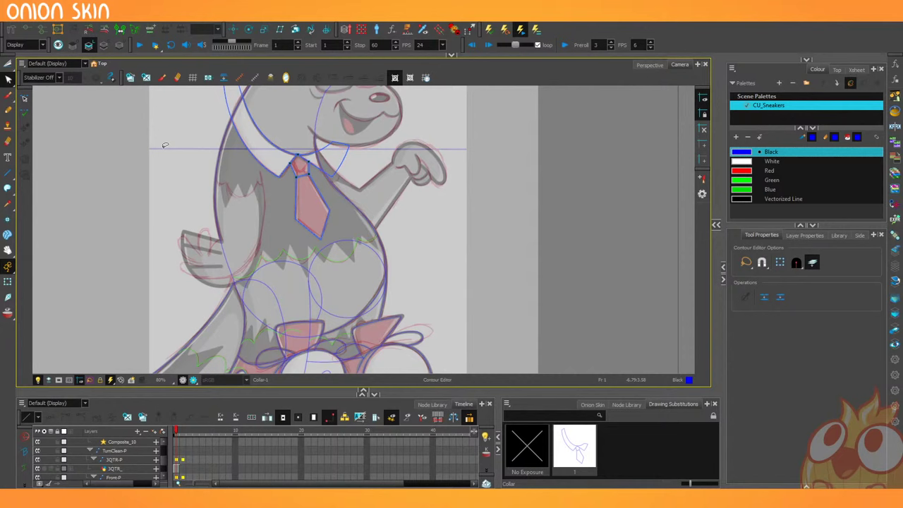
key(2)
key(1)
key(2)
drag(132, 183, 133, 211)
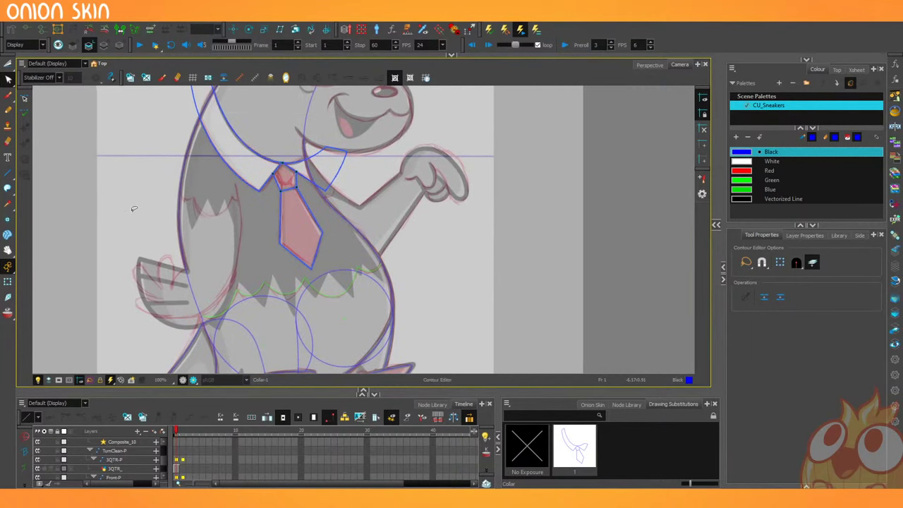
click(8, 110)
drag(171, 219, 51, 247)
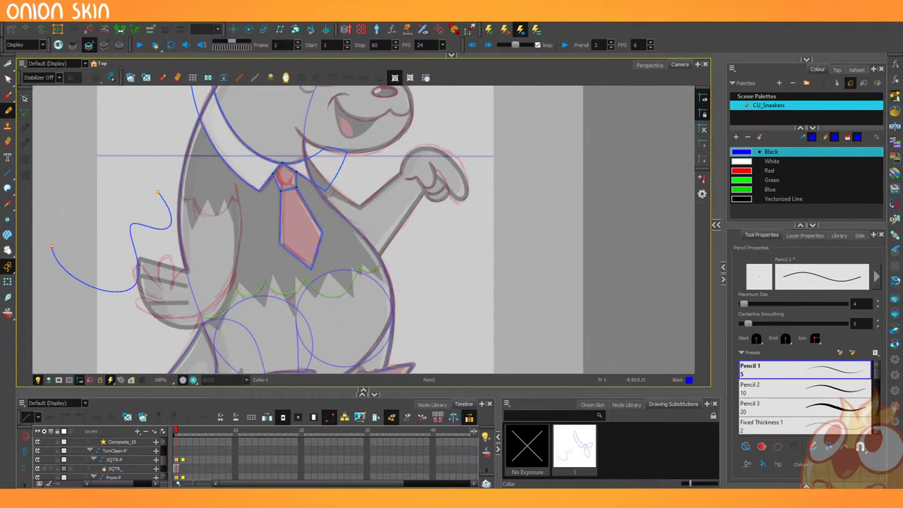
key(ctrl+z)
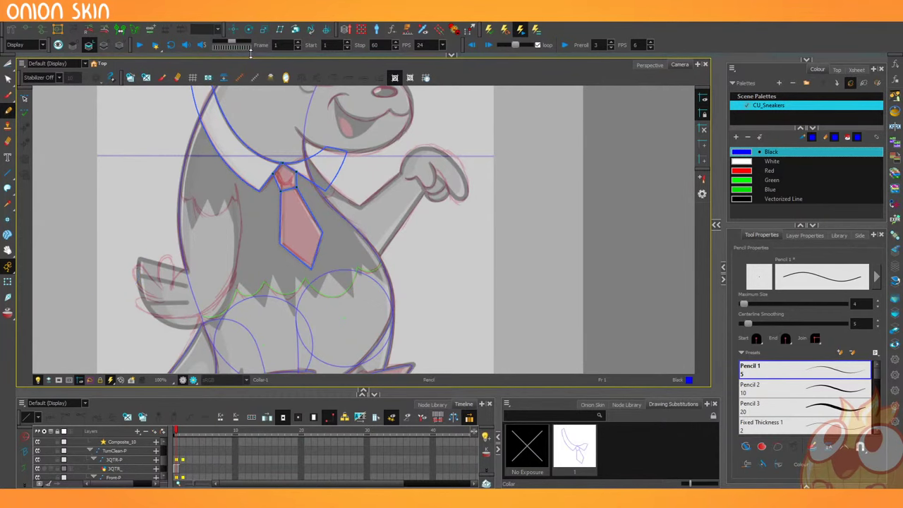
Select the empty Arm_F drawing node, frame the arm reference and choose the Line tool.
drag(251, 55, 259, 110)
click(260, 90)
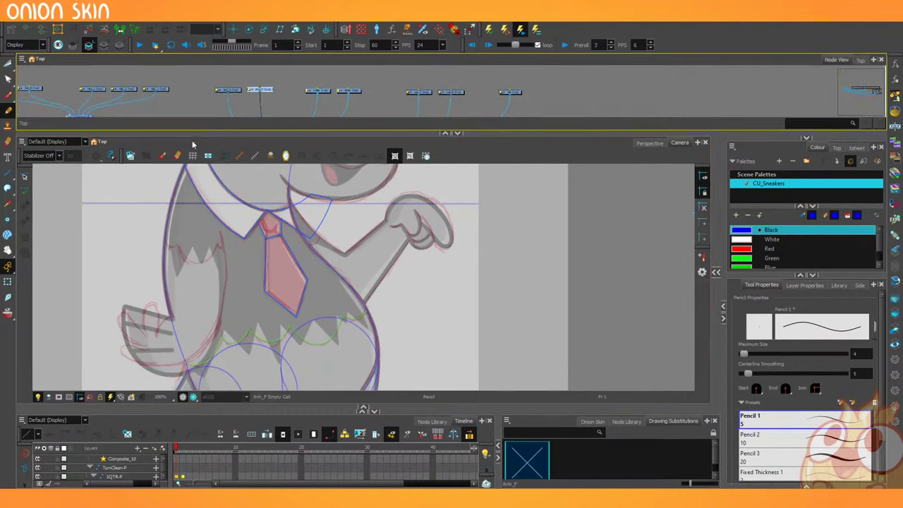
drag(167, 195, 187, 202)
drag(189, 132, 185, 62)
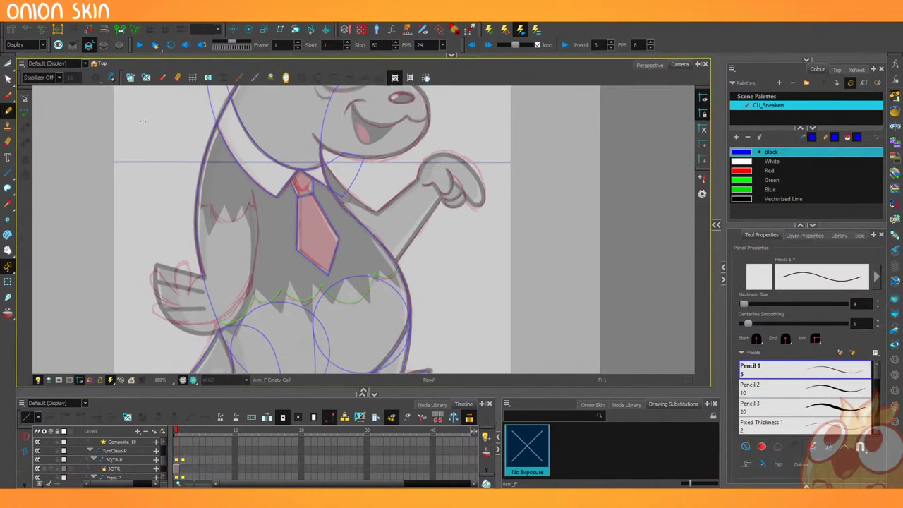
drag(105, 196, 190, 174)
key(2)
drag(82, 161, 102, 154)
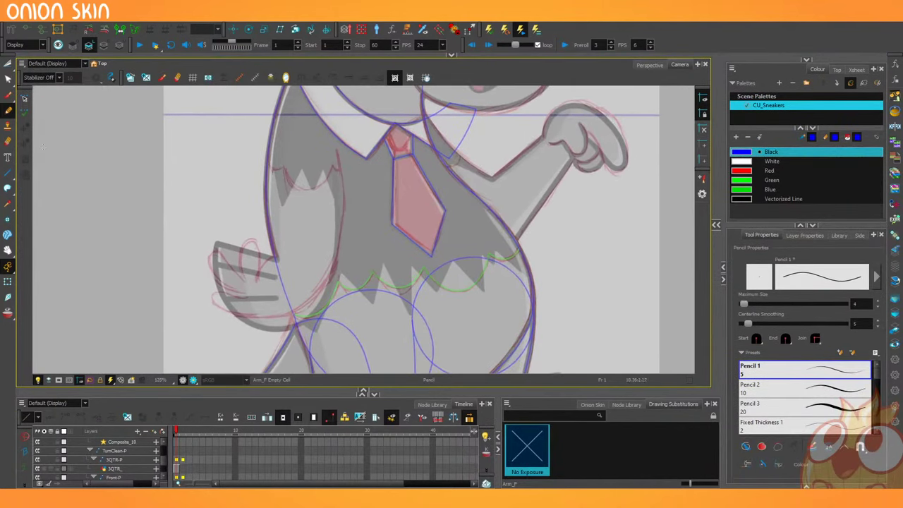
click(8, 173)
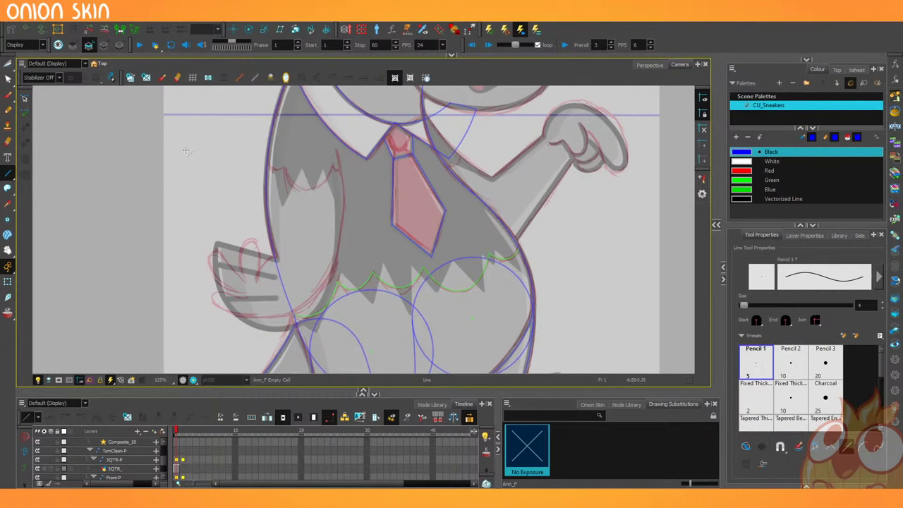
Draw a circle over the lowered hand with the Ellipse tool and fit it to the rounded lower edge of the reference.
click(8, 175)
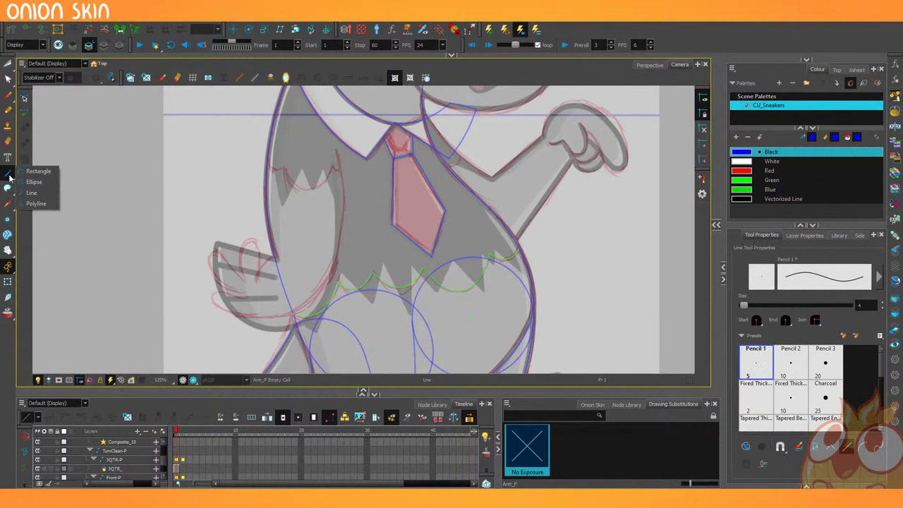
click(28, 181)
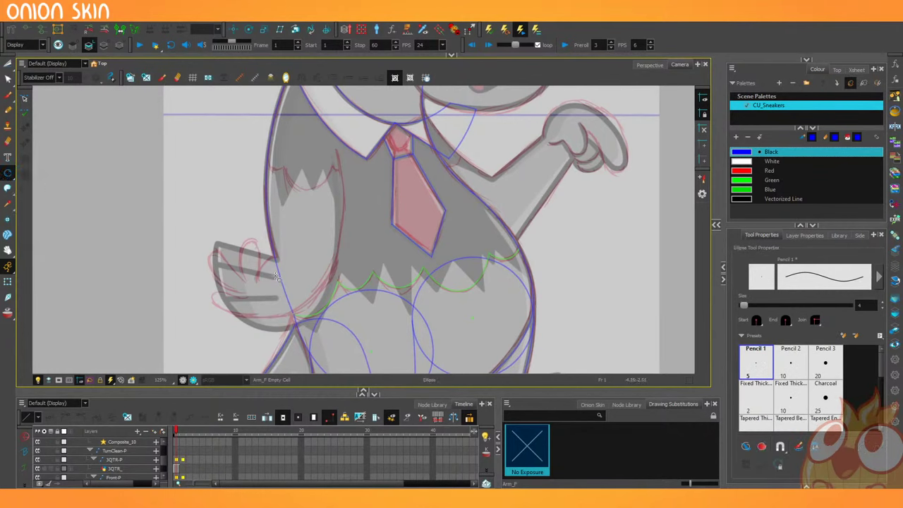
drag(277, 278, 328, 330)
click(7, 63)
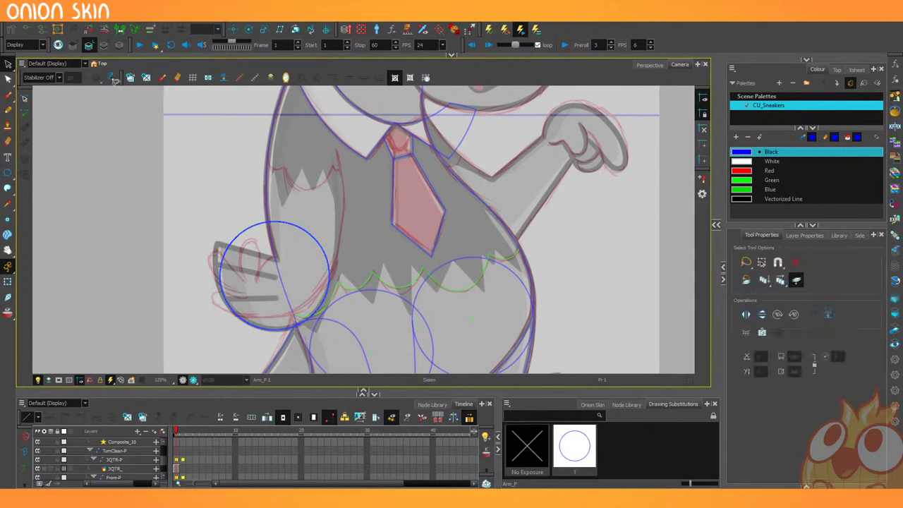
key(ctrl+a)
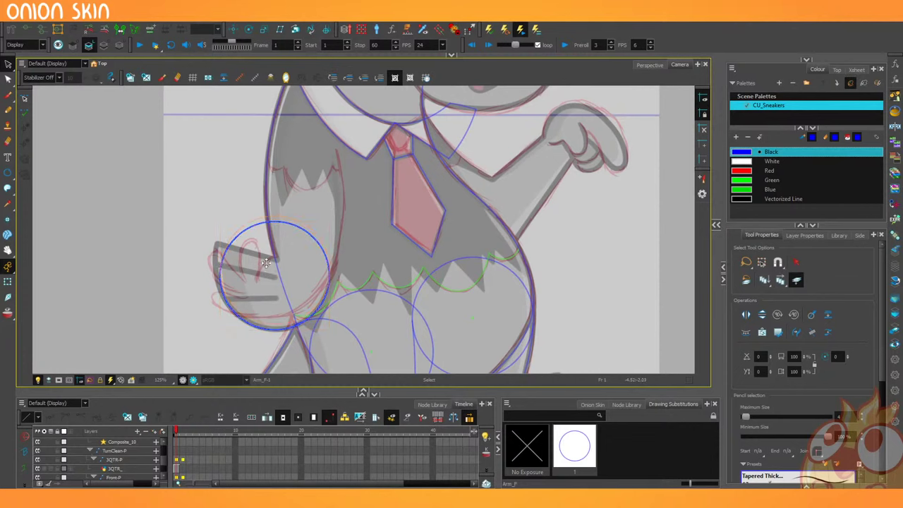
click(176, 199)
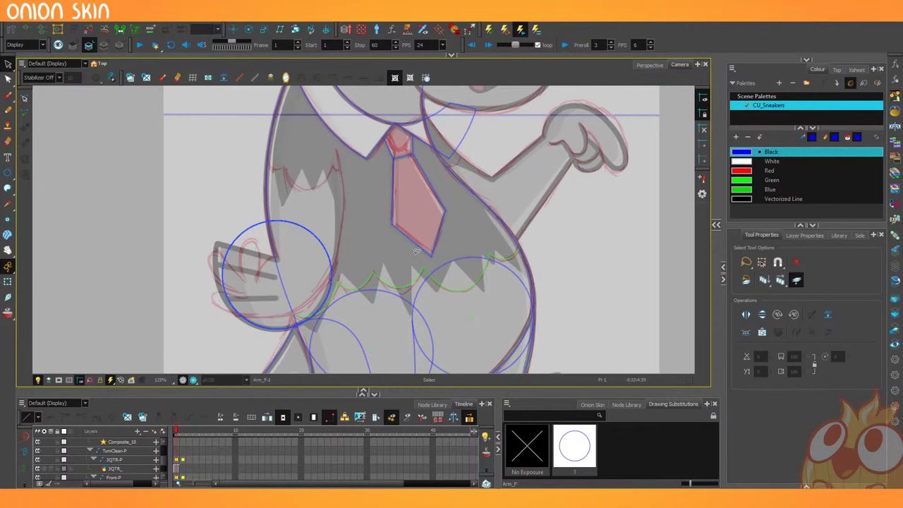
Pull the circle's outer contour point out to the upper fingertip corner of the lowered hand.
key(alt+q)
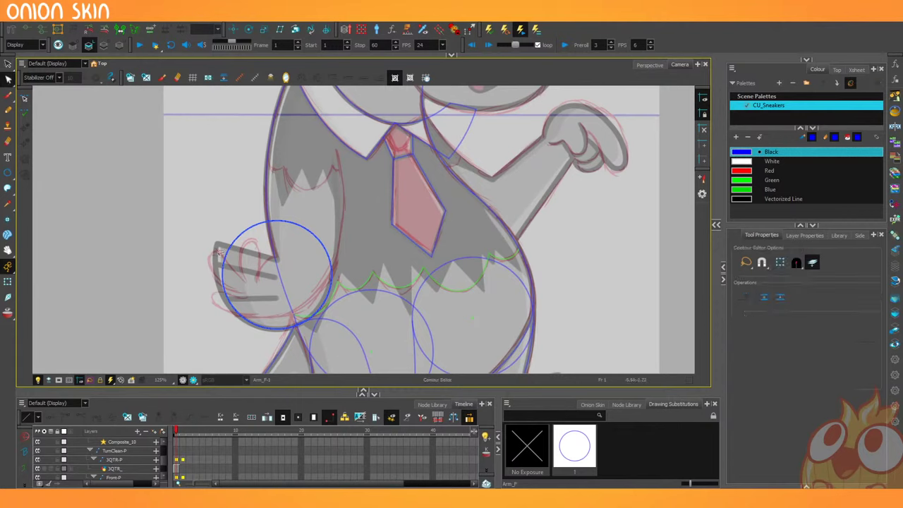
scroll(202, 252, up, 3)
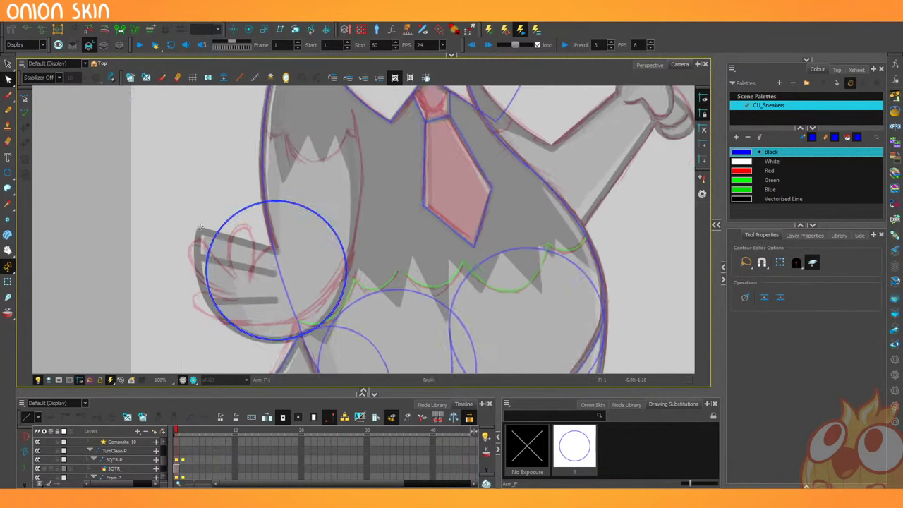
key(2)
drag(167, 279, 158, 230)
drag(134, 283, 139, 246)
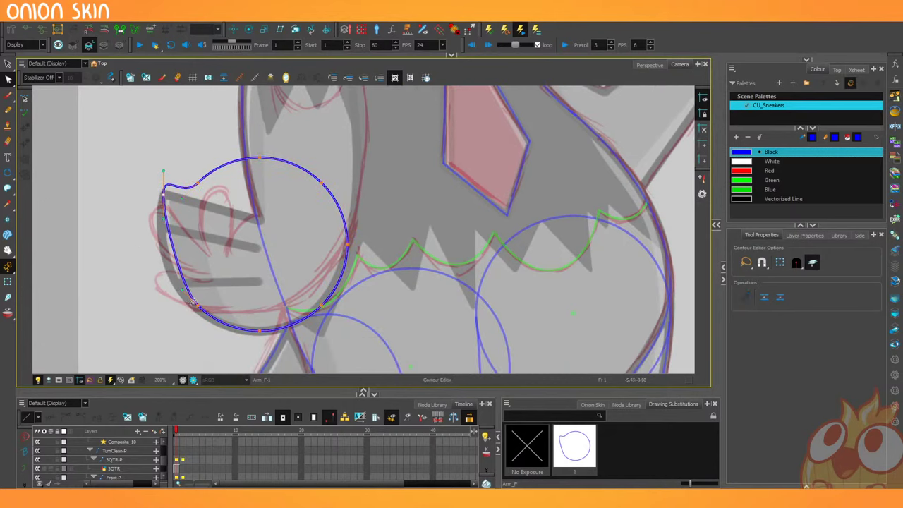
Adjust the contour points and handles along the fingertips and lower edge of the hand to follow the grey reference outline.
click(196, 304)
drag(182, 289, 173, 274)
drag(197, 306, 189, 298)
click(164, 191)
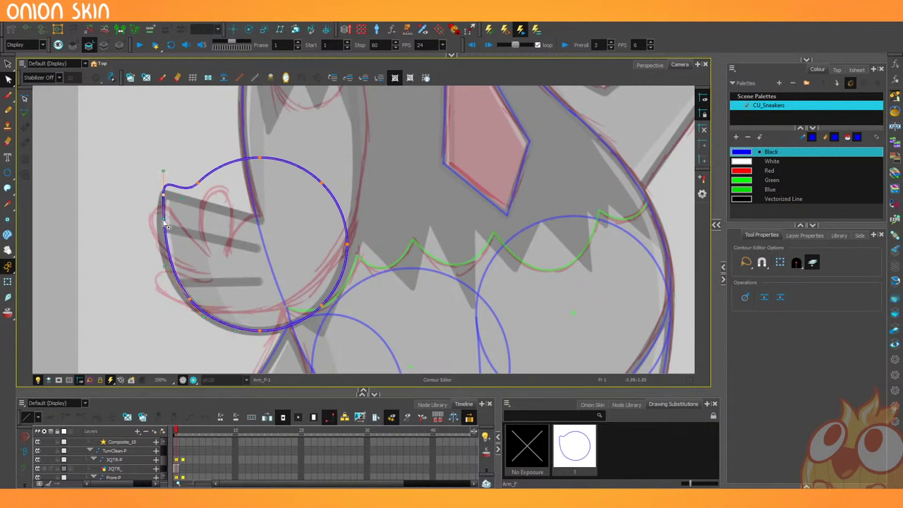
drag(163, 198, 162, 199)
click(189, 303)
drag(189, 303, 192, 305)
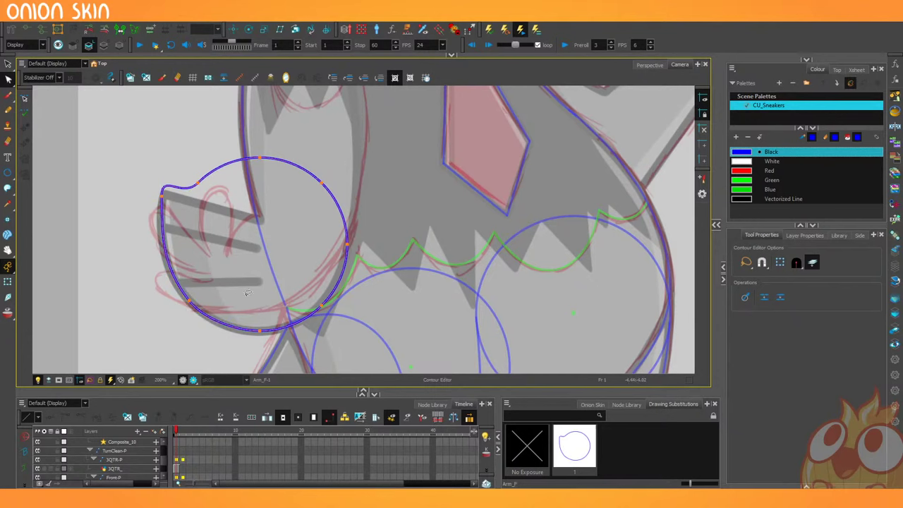
Delete the surplus contour points on the hand's upper side and shape the remaining curve along the top finger edge to the wrist.
click(223, 263)
mouse_move(145, 180)
mouse_down()
mouse_move(187, 191)
mouse_move(151, 170)
mouse_move(162, 193)
mouse_up()
key(Delete)
drag(164, 240, 161, 246)
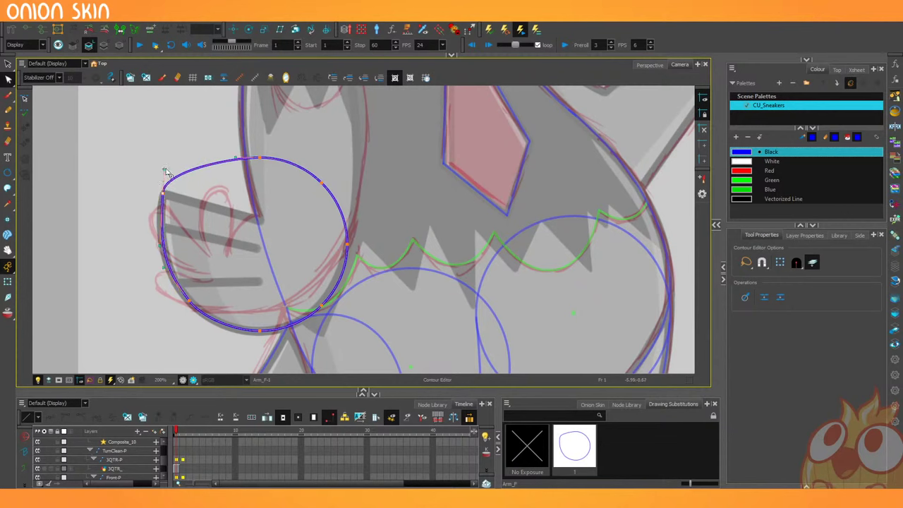
drag(163, 170, 329, 251)
key(Delete)
key(1)
key(1)
key(1)
drag(149, 166, 134, 147)
key(2)
key(2)
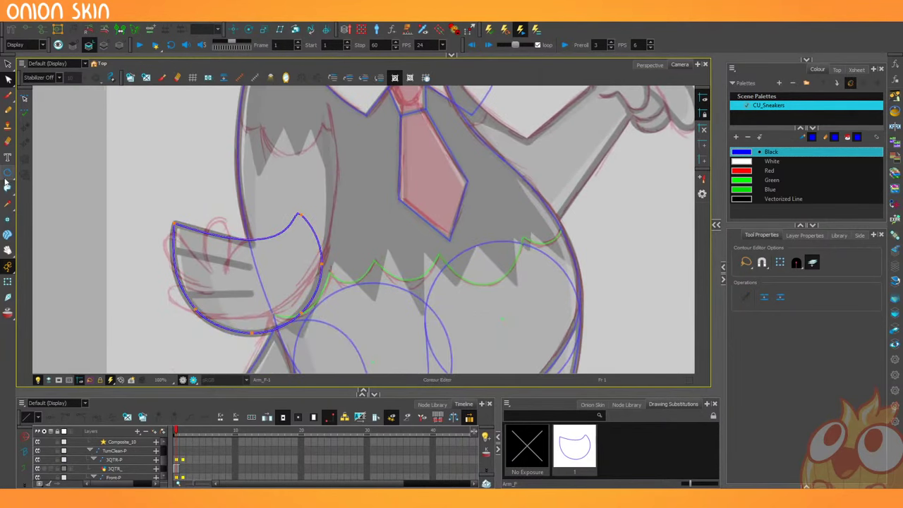
Draw a line along the arm's inner edge, from above the fur marking down to the hand's outline.
drag(7, 184, 32, 191)
key(2)
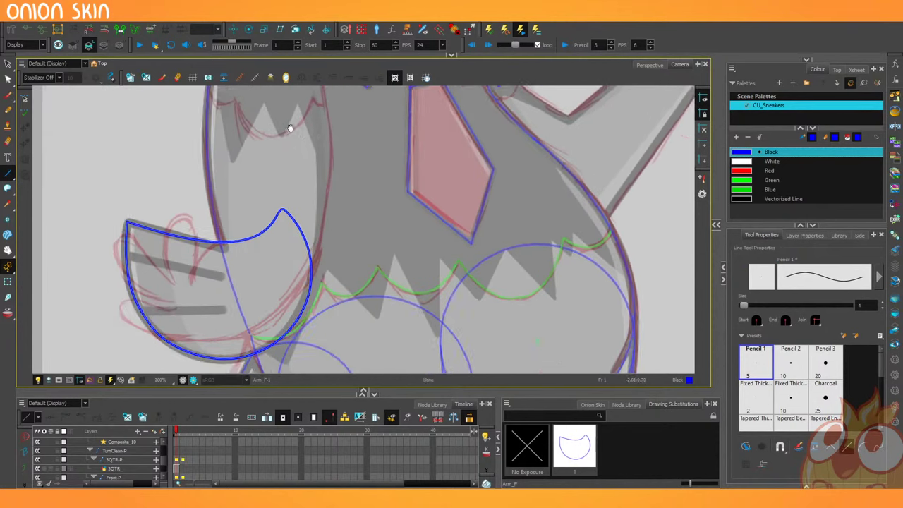
mouse_move(290, 129)
mouse_down()
mouse_move(299, 239)
mouse_move(286, 147)
mouse_move(321, 321)
mouse_up()
key(1)
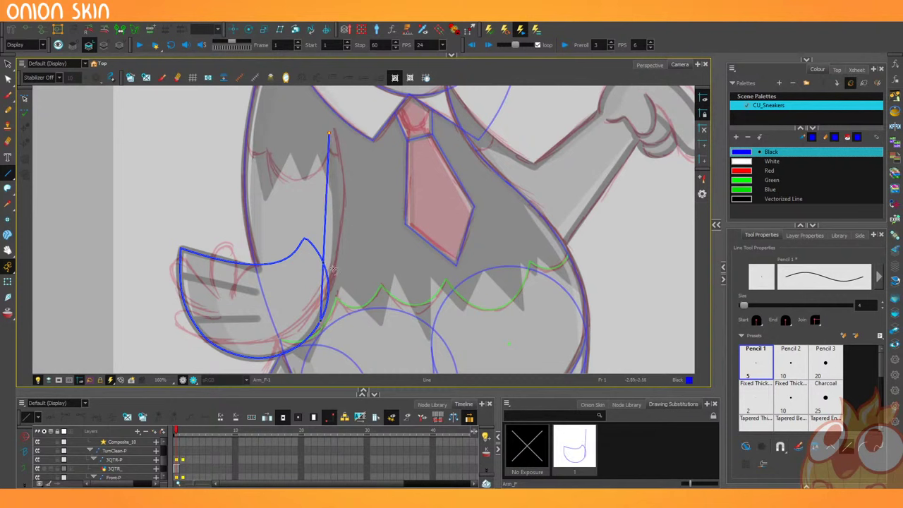
key(Delete)
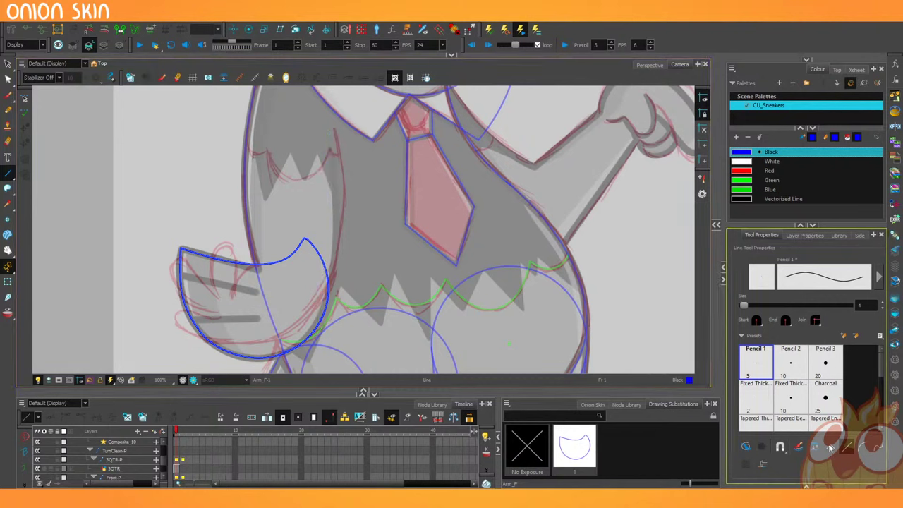
drag(329, 132, 316, 328)
drag(357, 209, 341, 301)
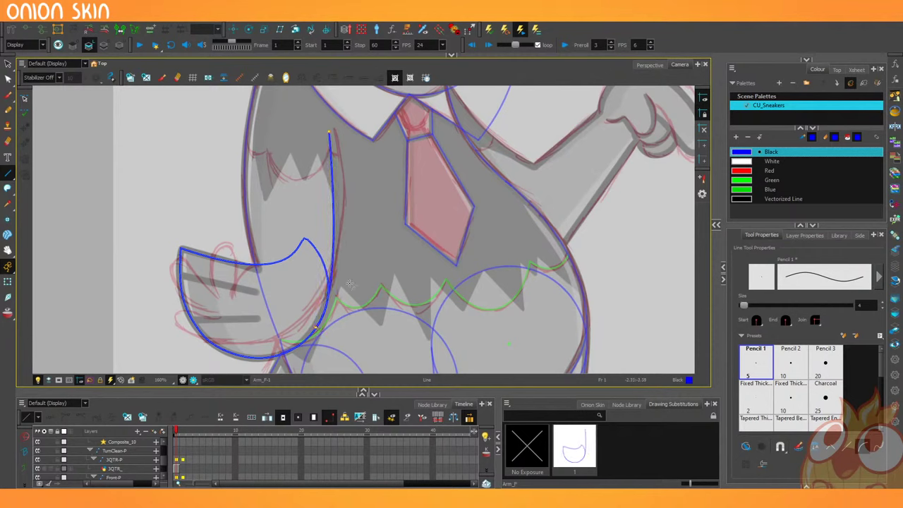
Bend the inner arm line outward with the Contour Editor to follow the reference and refine its lower end on the hand outline.
key(alt+q)
click(330, 194)
drag(330, 194, 350, 214)
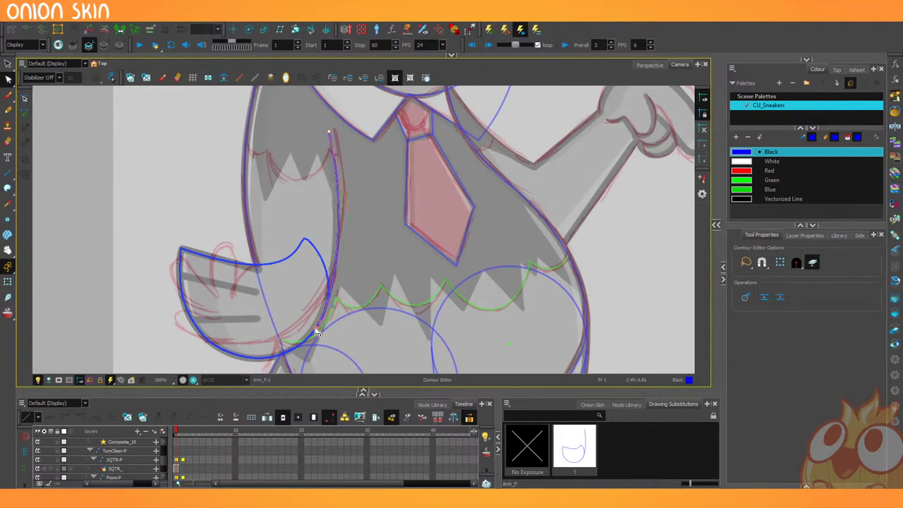
drag(315, 328, 316, 328)
click(230, 159)
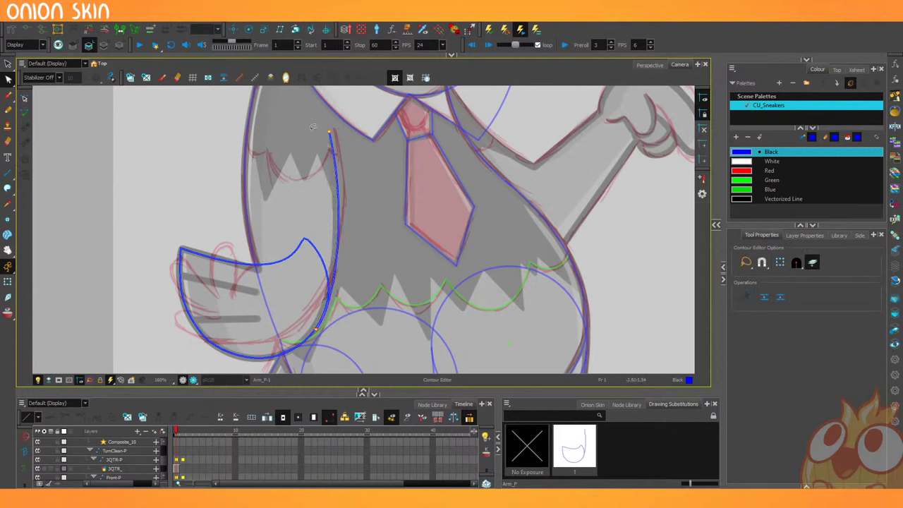
click(332, 145)
click(350, 256)
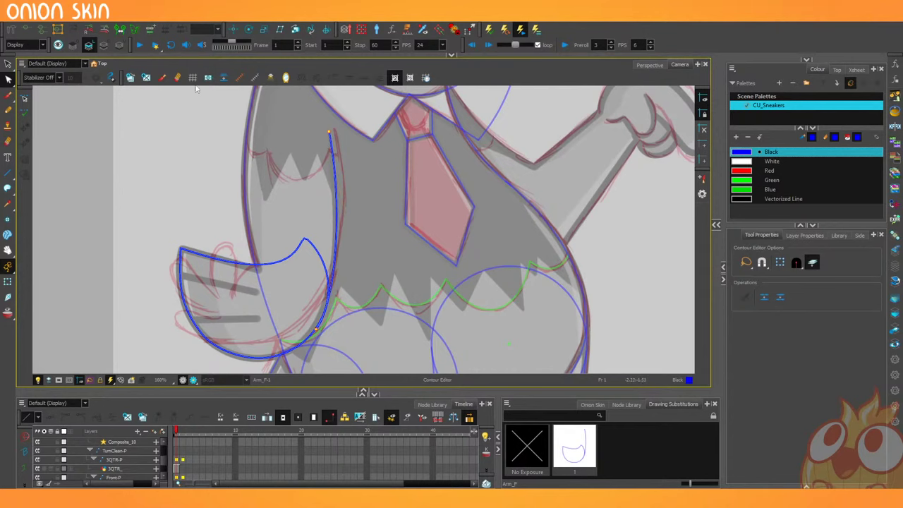
Draw a curved line along the arm's outer edge from the collar down to the corner where the hand begins.
key(1)
drag(180, 173, 177, 193)
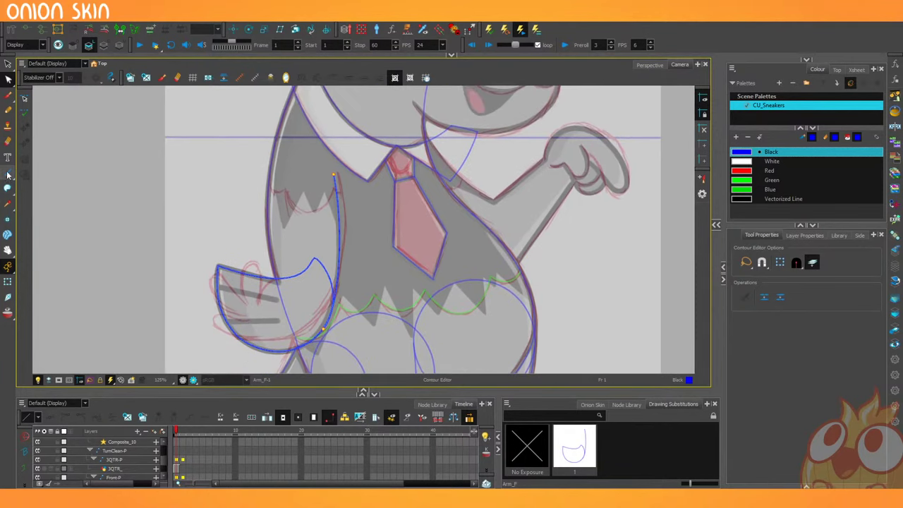
click(7, 174)
drag(288, 92, 277, 281)
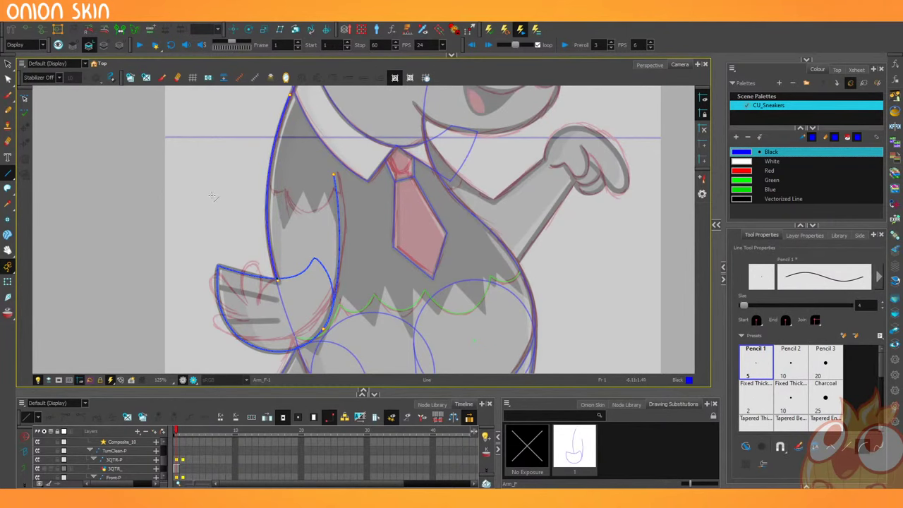
Draw the scalloped fur marking across the arm in the Green swatch as three connected curves overshooting both arm edges.
key(2)
drag(740, 189, 740, 182)
click(737, 189)
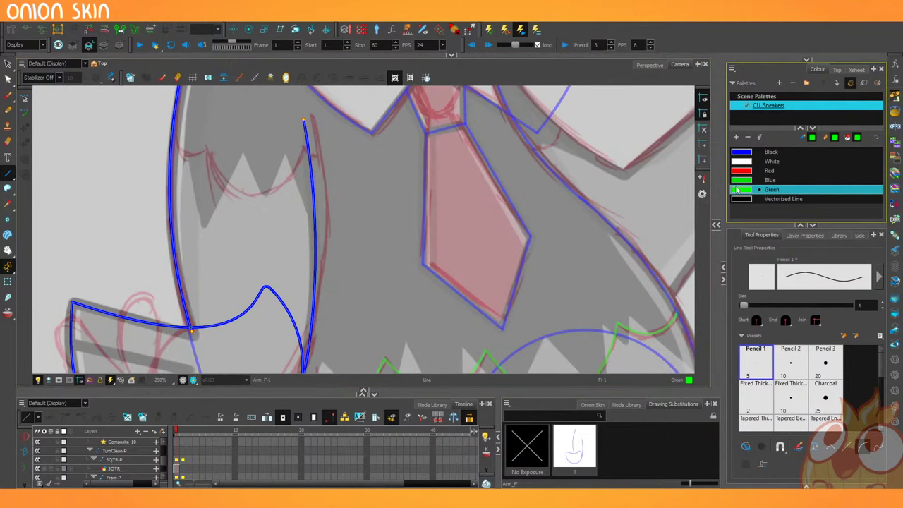
click(522, 76)
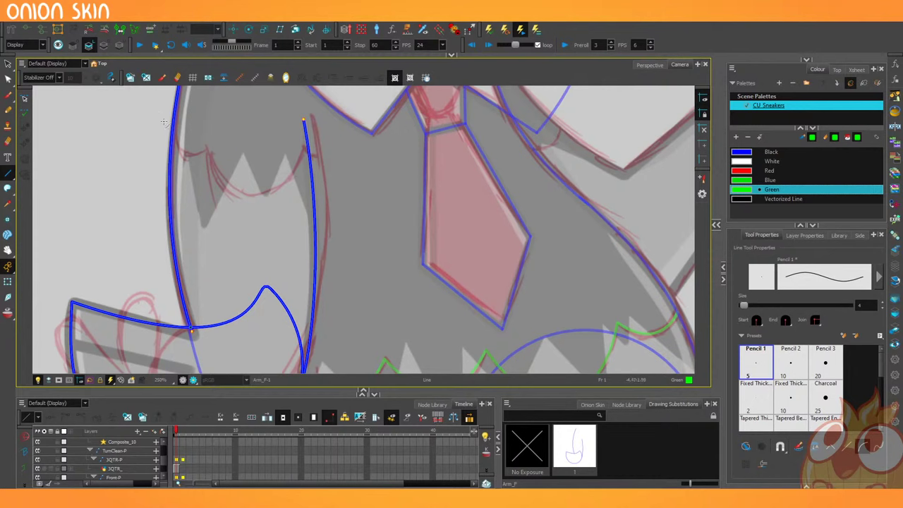
mouse_move(138, 113)
mouse_down()
mouse_move(209, 145)
mouse_move(182, 175)
mouse_move(194, 258)
mouse_up()
key(ctrl+z)
mouse_move(240, 209)
mouse_down()
mouse_move(189, 174)
mouse_move(210, 235)
mouse_move(337, 205)
mouse_move(297, 261)
mouse_move(286, 304)
mouse_up()
mouse_move(333, 209)
mouse_down()
mouse_move(380, 216)
mouse_move(355, 240)
mouse_up()
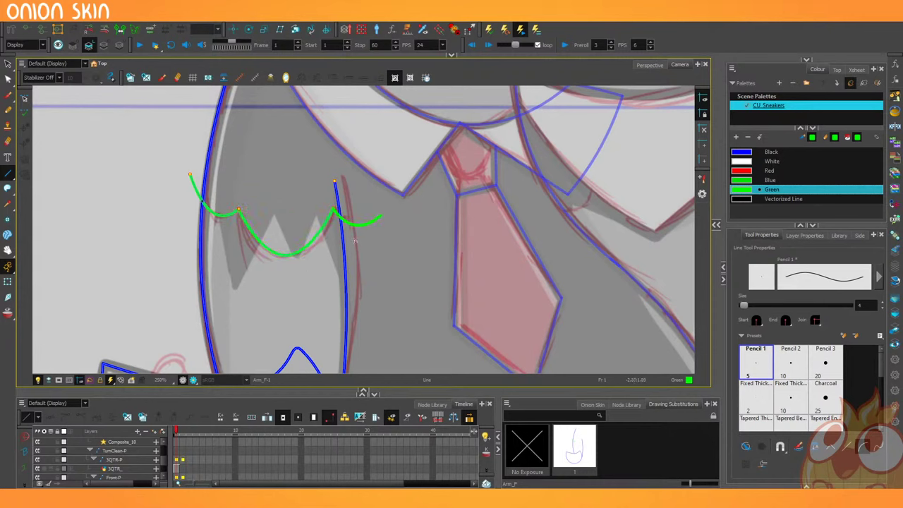
Select the green fur curves on the arm and join them into one pencil line.
scroll(354, 239, up, 1)
key(alt+s)
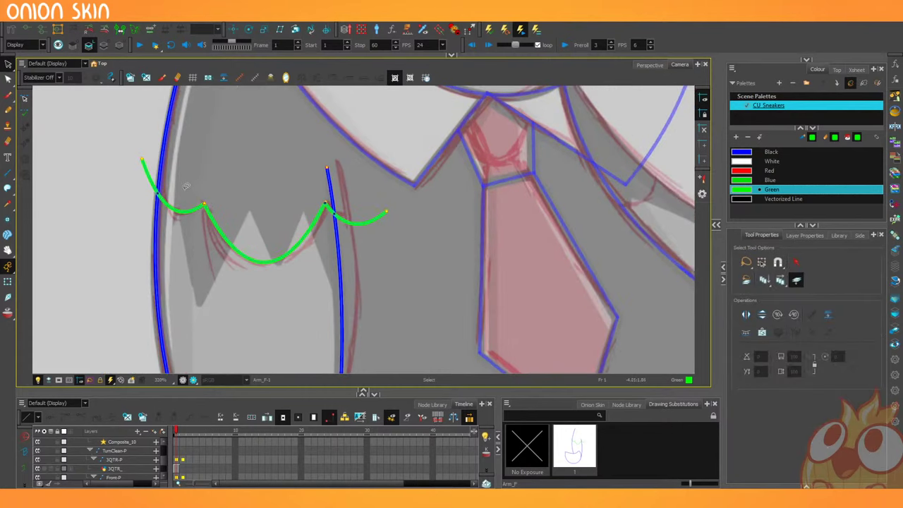
click(329, 203)
click(814, 334)
click(270, 308)
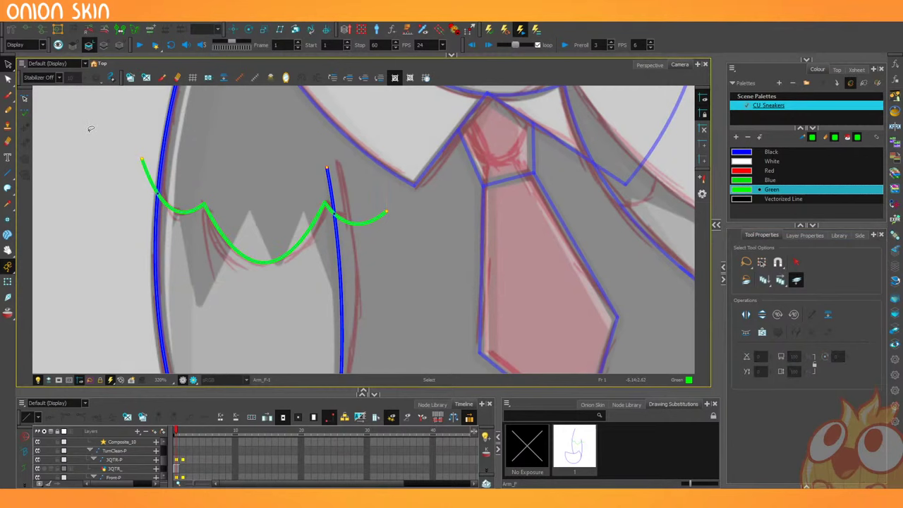
Round out both sides of the middle green scallop by adjusting its contour handles.
click(9, 80)
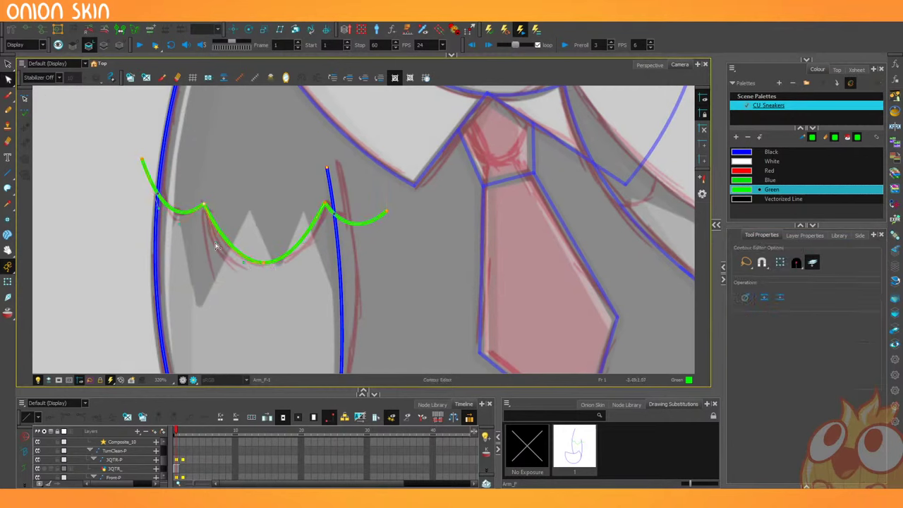
drag(216, 245, 215, 242)
click(326, 203)
drag(305, 243, 314, 247)
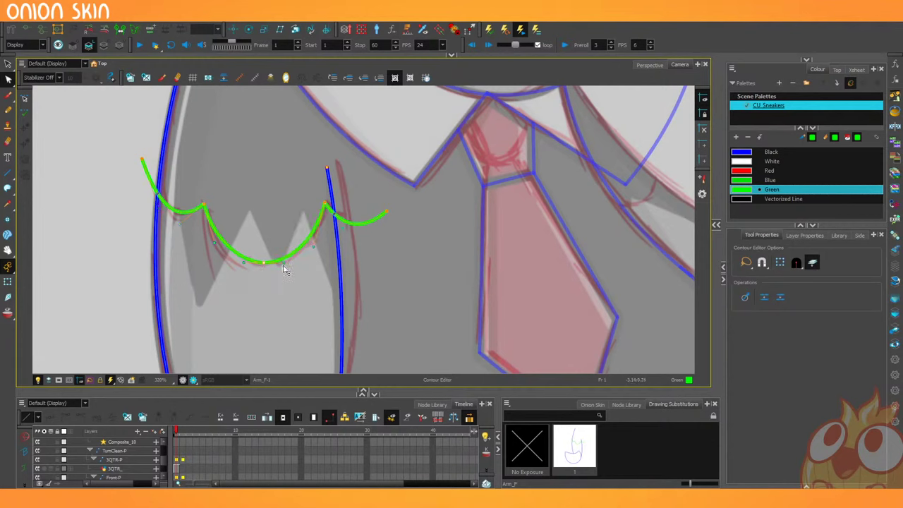
click(159, 207)
scroll(151, 188, down, 5)
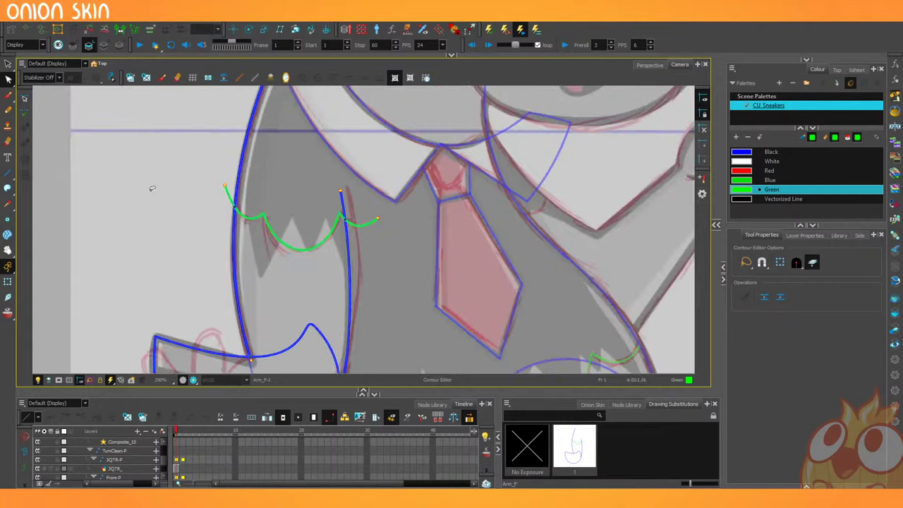
Adjust the lower end of the inner arm line where it blends into the hand's outline.
drag(216, 331, 209, 245)
key(2)
key(2)
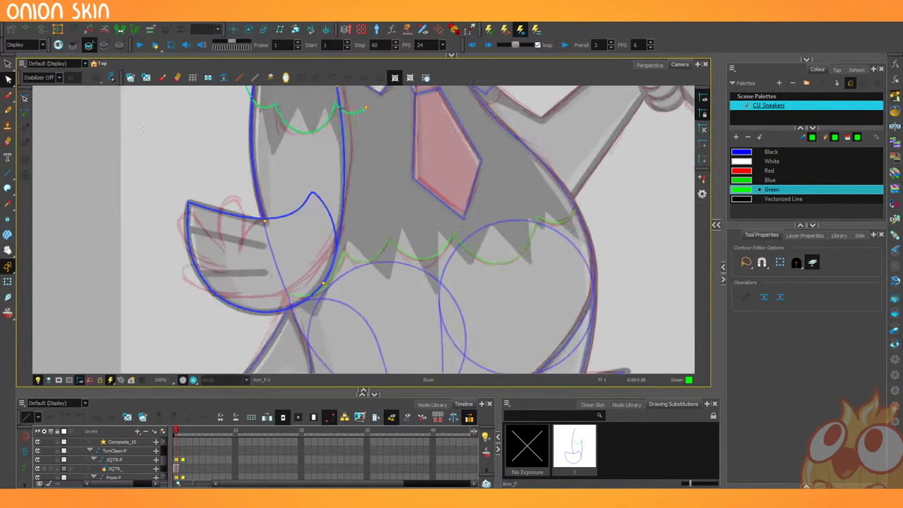
key(2)
key(2)
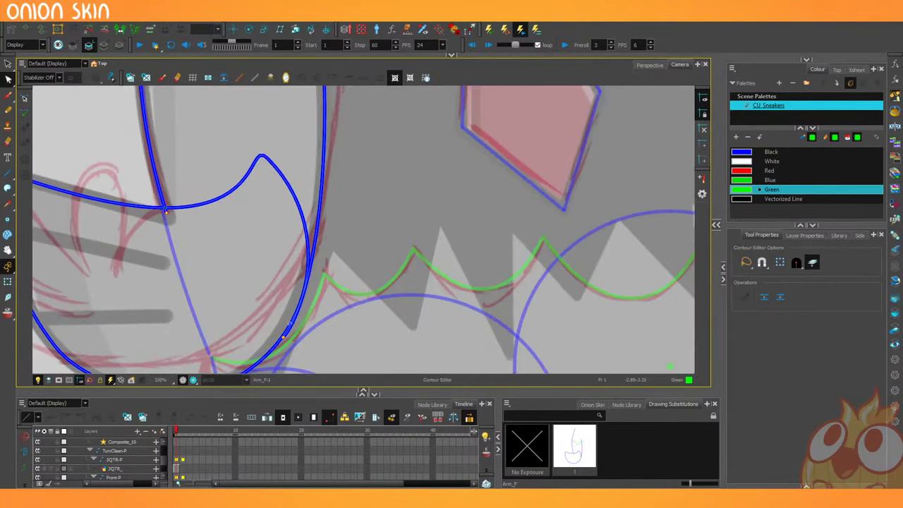
drag(283, 339, 299, 304)
key(1)
key(1)
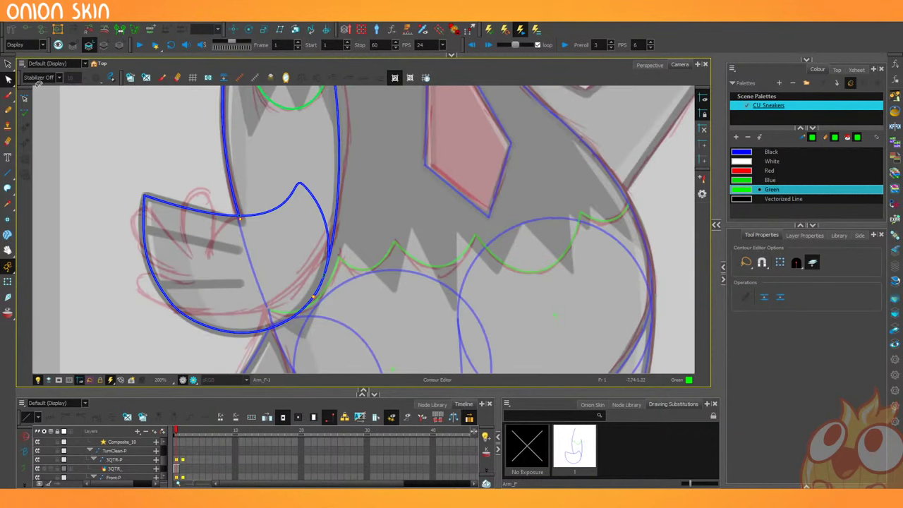
Cut away the curved line that crosses the lower arm above the hand with the Cutter tool.
click(9, 65)
click(28, 75)
drag(276, 226, 253, 189)
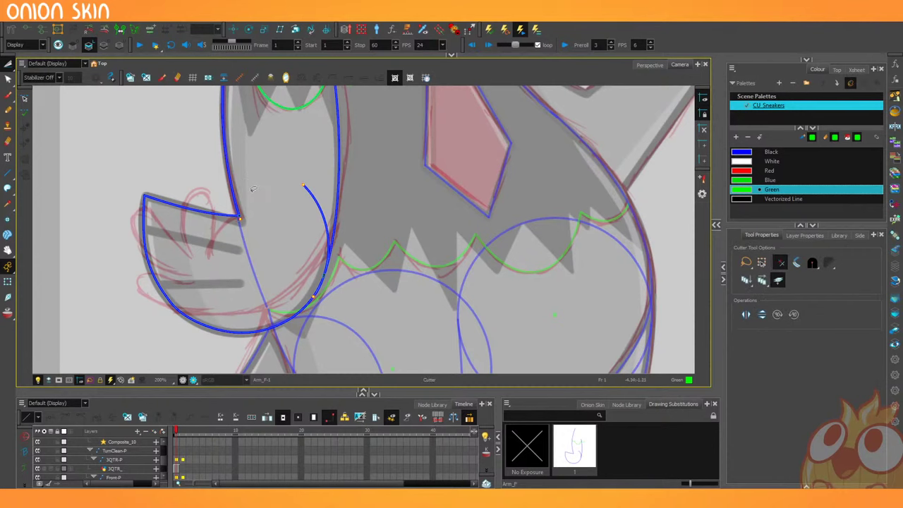
drag(304, 220, 331, 155)
drag(235, 222, 244, 214)
drag(104, 227, 132, 206)
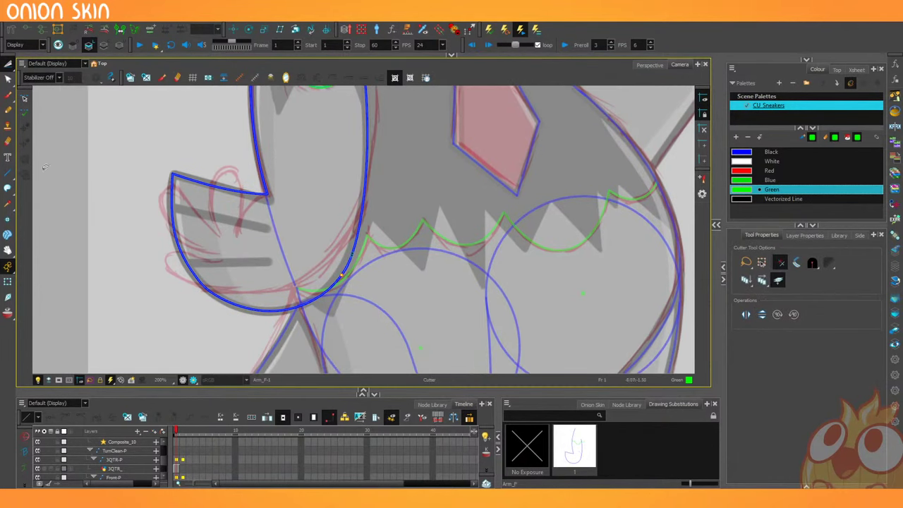
Draw two straight finger lines in the Black swatch across the hand, extending past its outer outline.
click(7, 173)
mouse_move(252, 223)
mouse_down()
mouse_move(111, 200)
mouse_move(134, 238)
mouse_up()
key(ctrl+z)
click(752, 154)
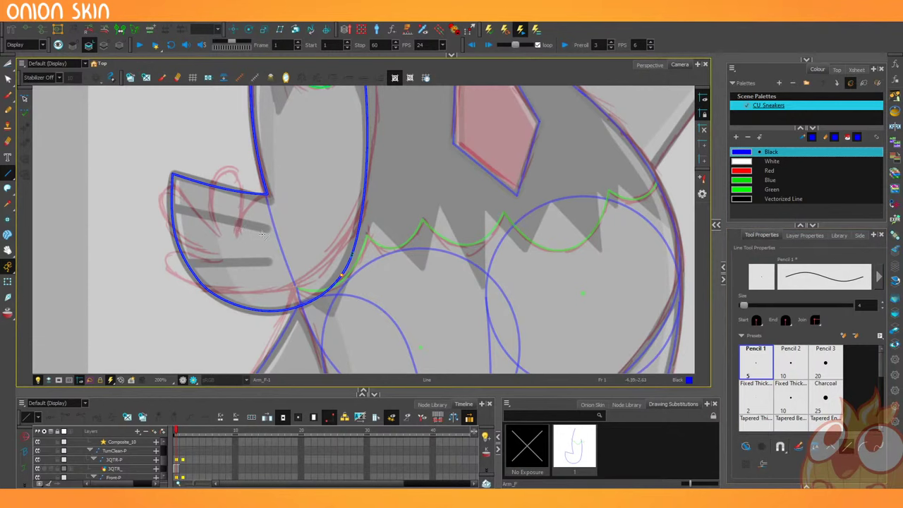
drag(266, 228, 135, 202)
drag(269, 262, 149, 265)
Taper the inner end of the upper finger line to a thin point with the Pencil Editor.
scroll(234, 239, up, 4)
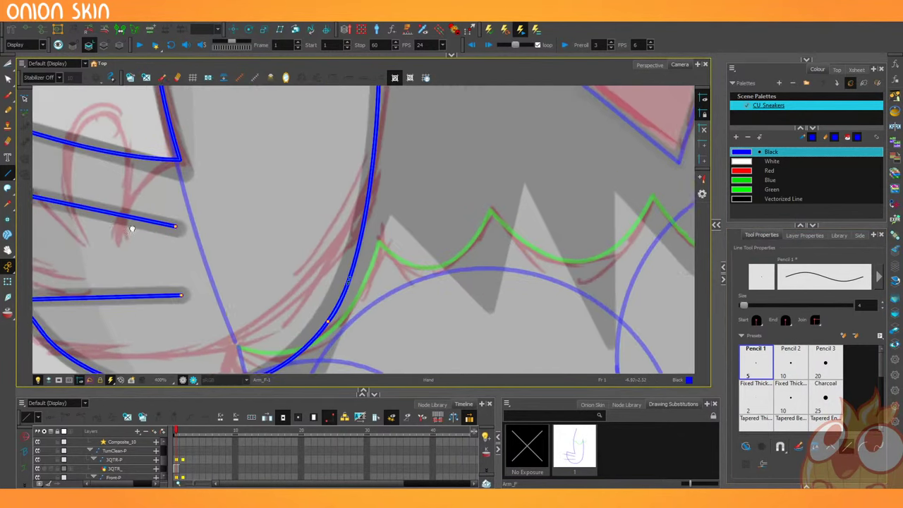
click(8, 94)
mouse_move(9, 93)
mouse_down()
mouse_move(21, 110)
mouse_move(29, 91)
mouse_up()
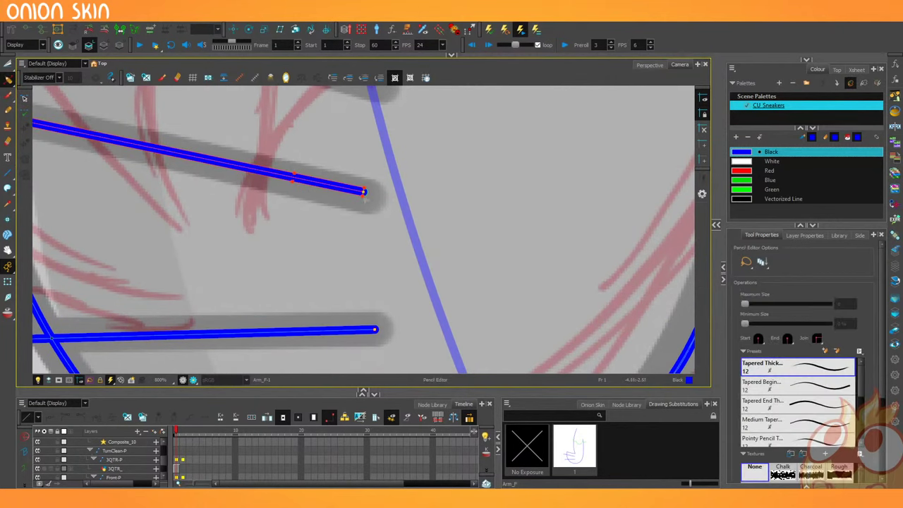
scroll(367, 196, up, 2)
drag(364, 163, 365, 154)
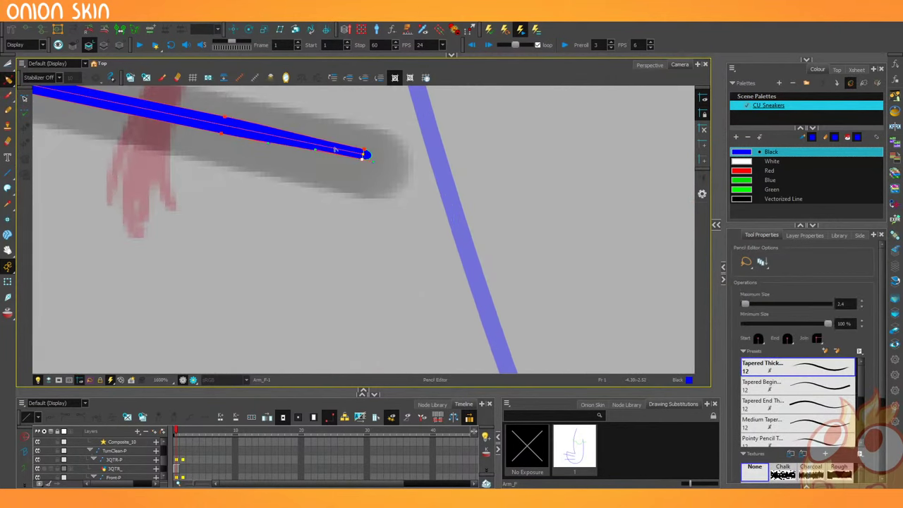
click(313, 176)
scroll(312, 177, down, 2)
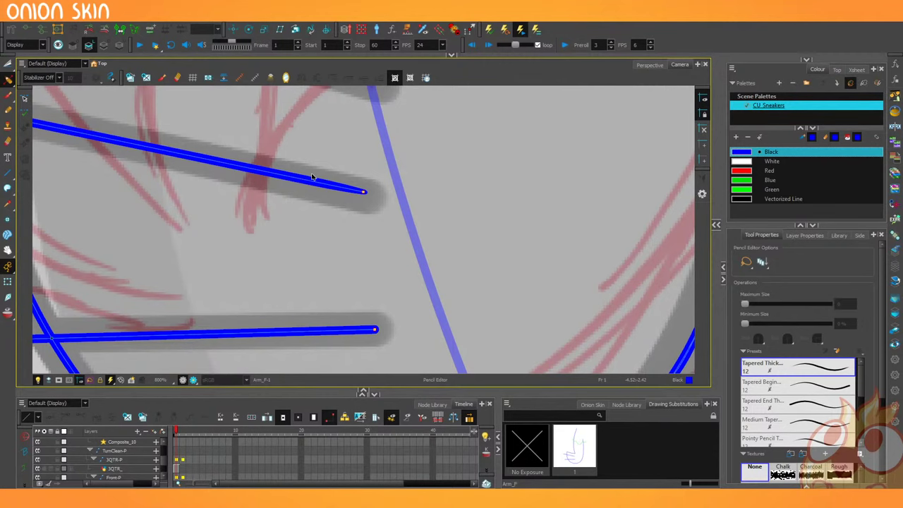
Taper the inner end of the lower finger line with the Pencil Editor.
drag(206, 244, 220, 180)
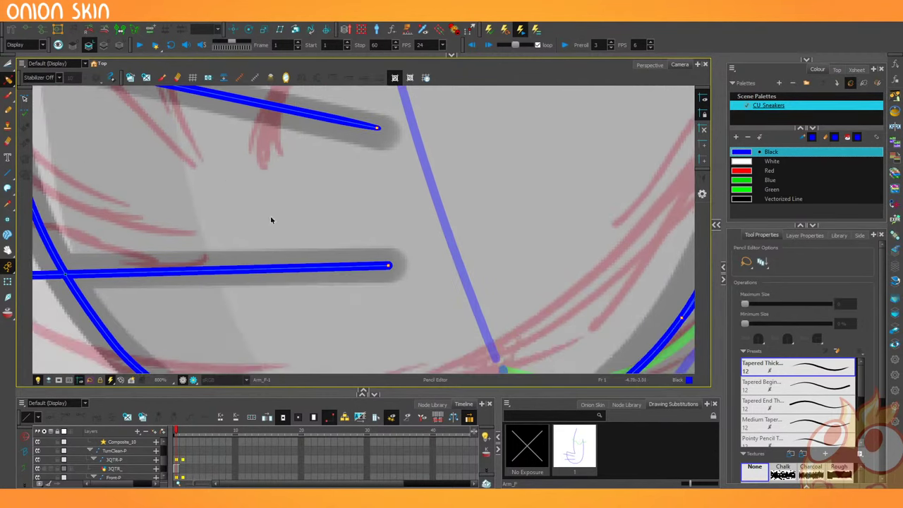
click(273, 269)
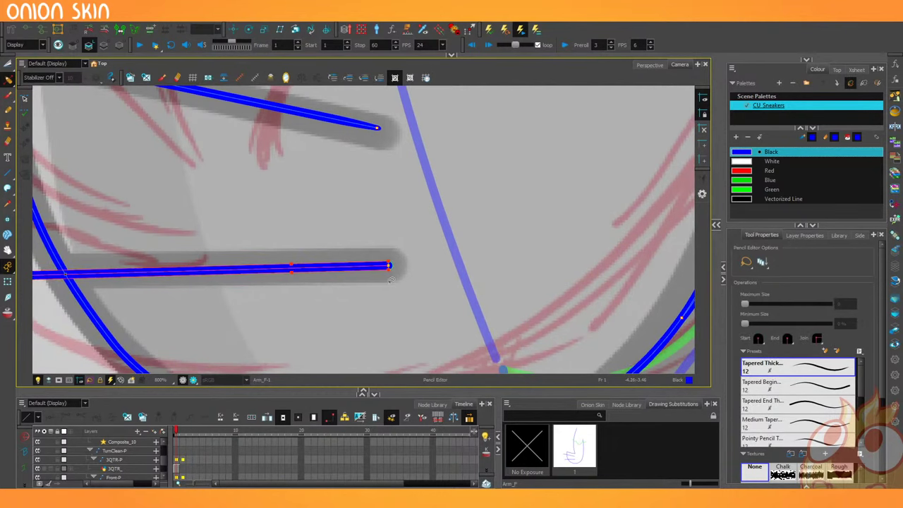
key(2)
drag(415, 316, 413, 303)
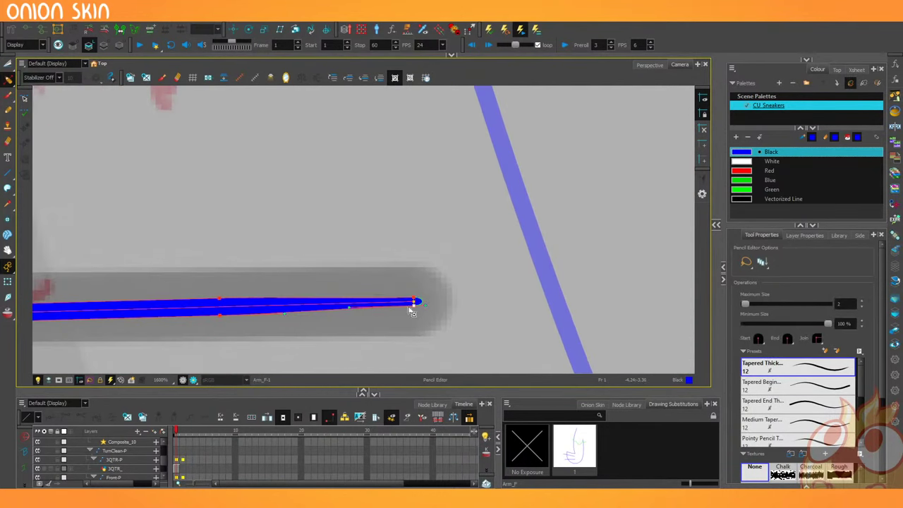
drag(350, 309, 351, 314)
click(352, 323)
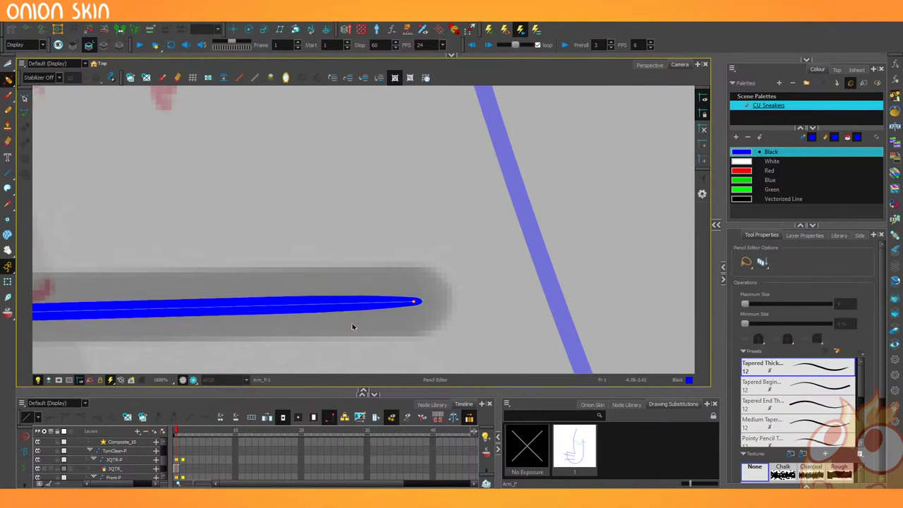
Try freehand strokes beside and inside the hand with Solid Brush 2 in the Black swatch, then undo them.
key(1)
key(1)
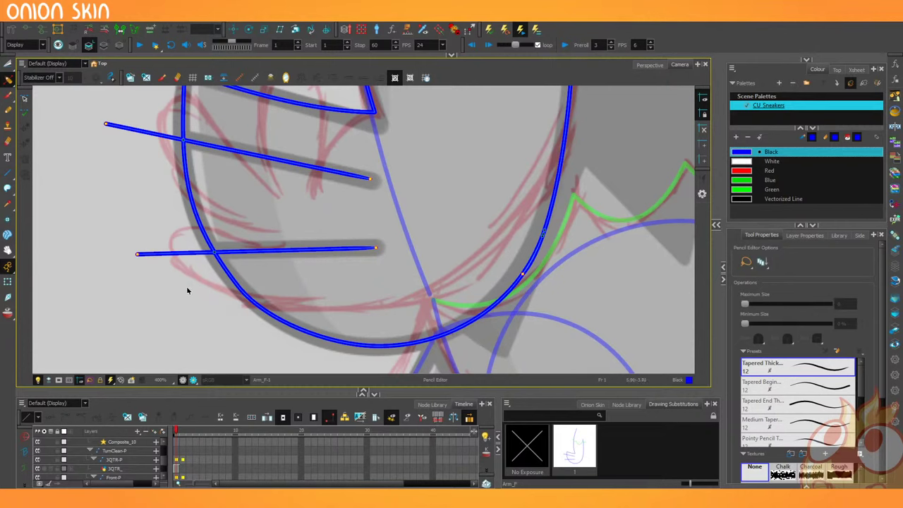
click(7, 95)
drag(131, 188, 108, 209)
mouse_move(243, 201)
mouse_down()
mouse_move(237, 264)
mouse_move(271, 267)
mouse_up()
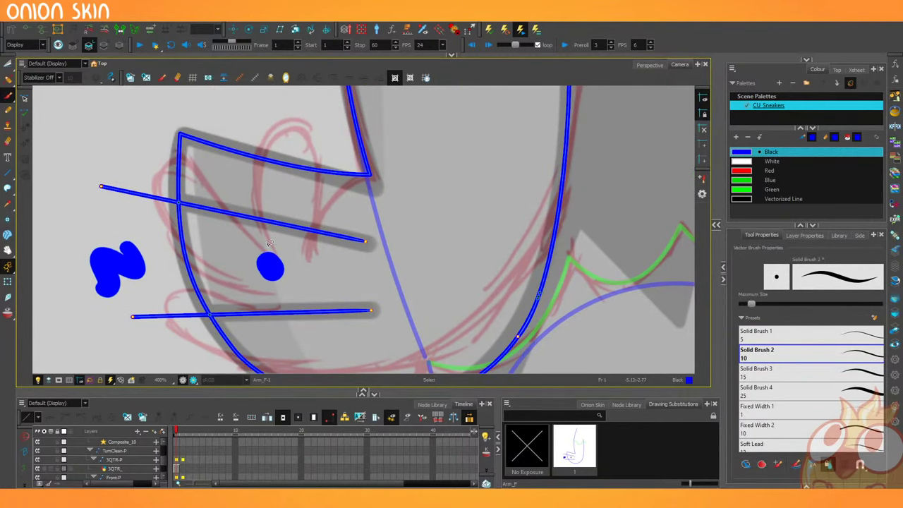
key(ctrl+z)
key(ctrl+z)
Cut off the ends of both finger lines that stick out past the hand's outer outline.
key(1)
key(1)
key(1)
key(1)
key(1)
key(2)
key(2)
key(2)
click(8, 64)
drag(235, 180, 202, 306)
key(1)
key(1)
key(space)
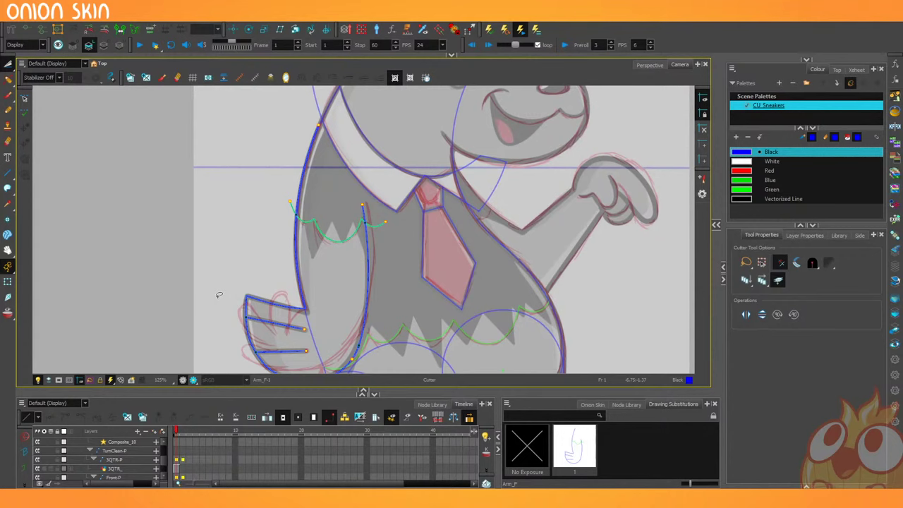
Search the keyboard shortcuts for 3, first by name and then by shortcut.
click(26, 20)
click(49, 286)
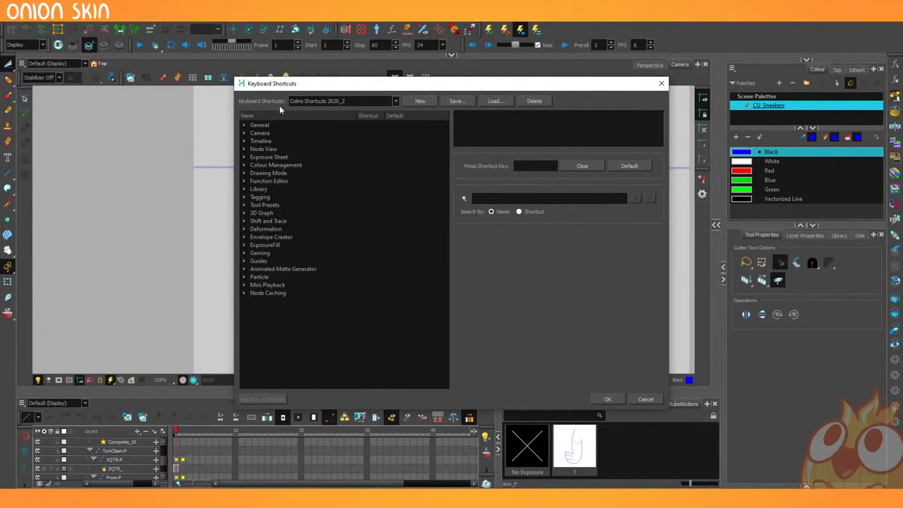
click(536, 199)
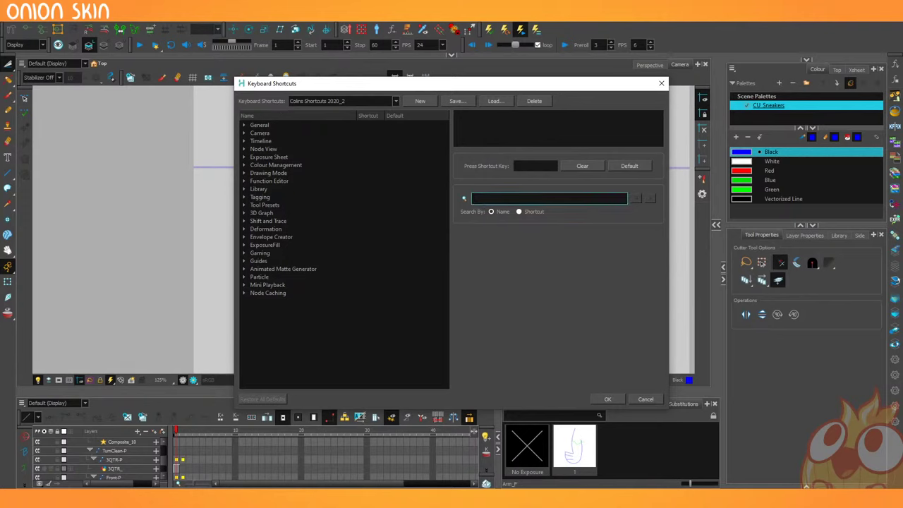
text(3)
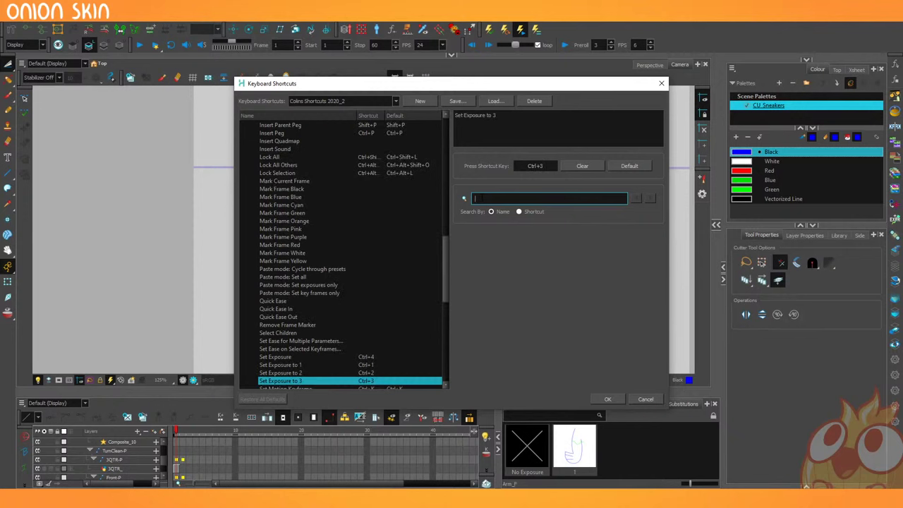
click(519, 211)
click(485, 197)
text(3)
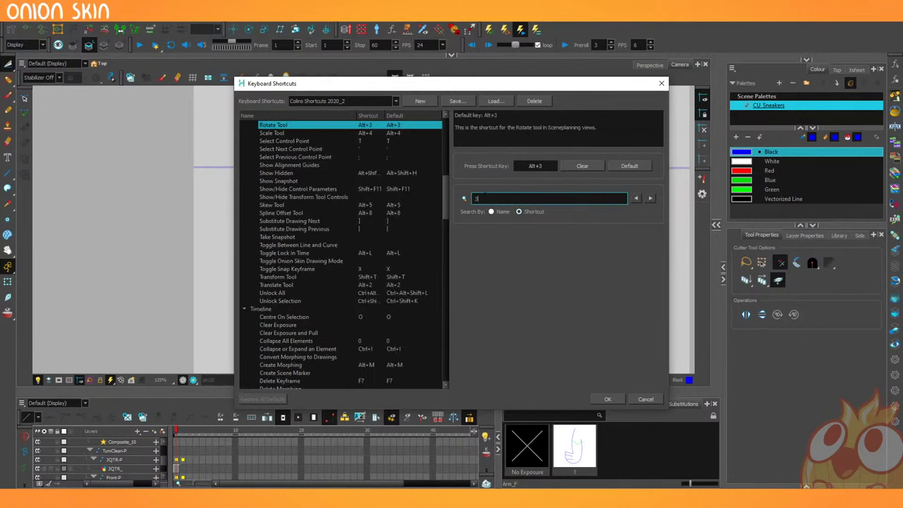
Search the keyboard shortcuts by name for "paint" and go to the Paint Tool entry.
click(491, 212)
drag(484, 199, 424, 206)
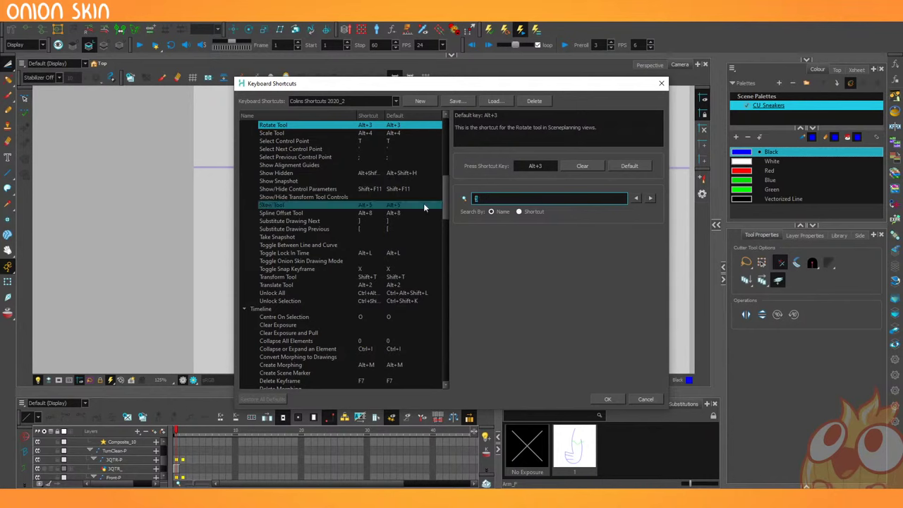
text(paint)
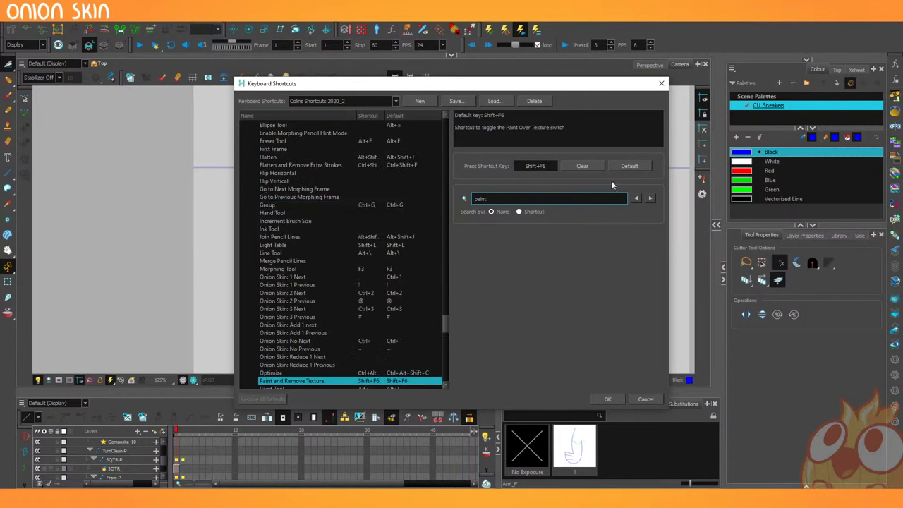
click(651, 198)
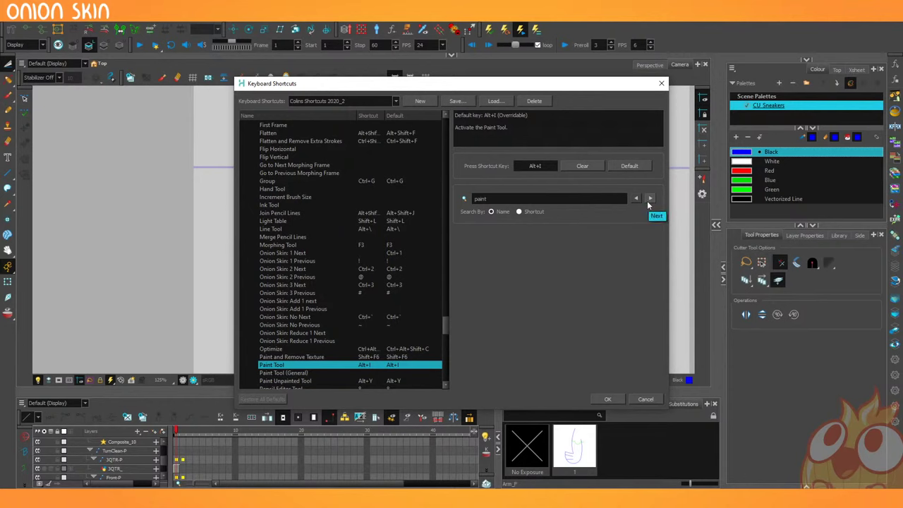
Compare the Paint Tool's shortcut in the Toon Boom Studio set and the custom 2020 sets, ending on the custom 2020_2 set.
click(356, 100)
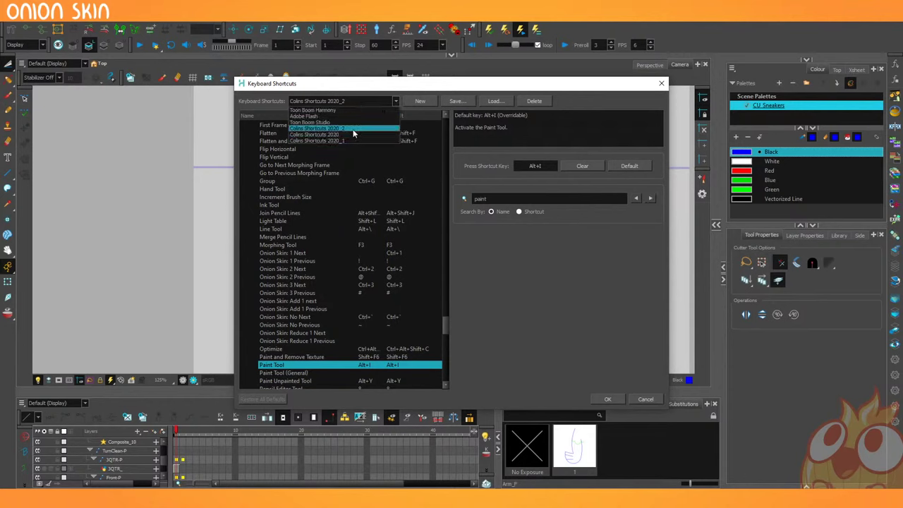
click(354, 130)
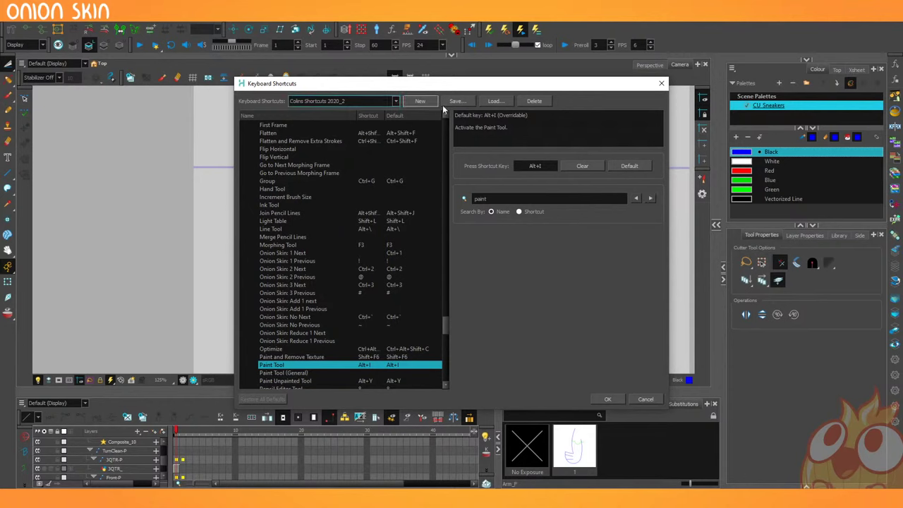
click(368, 101)
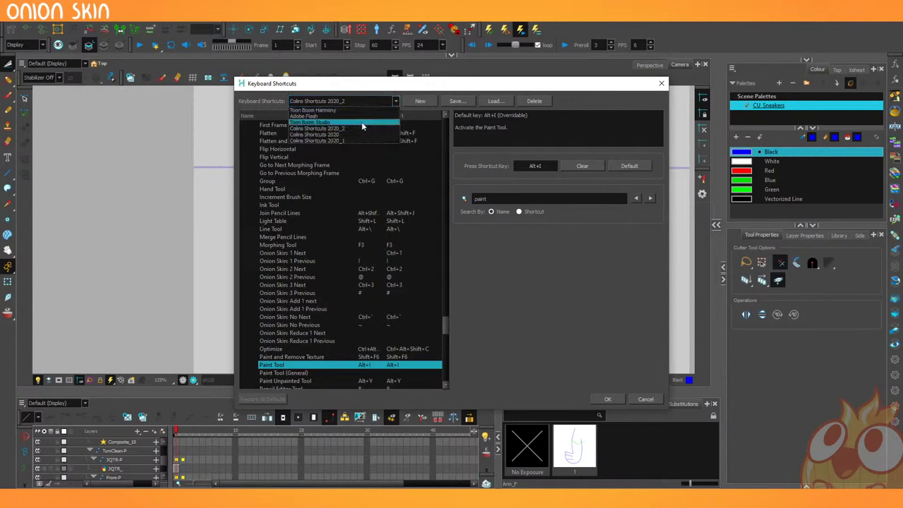
click(361, 122)
click(359, 103)
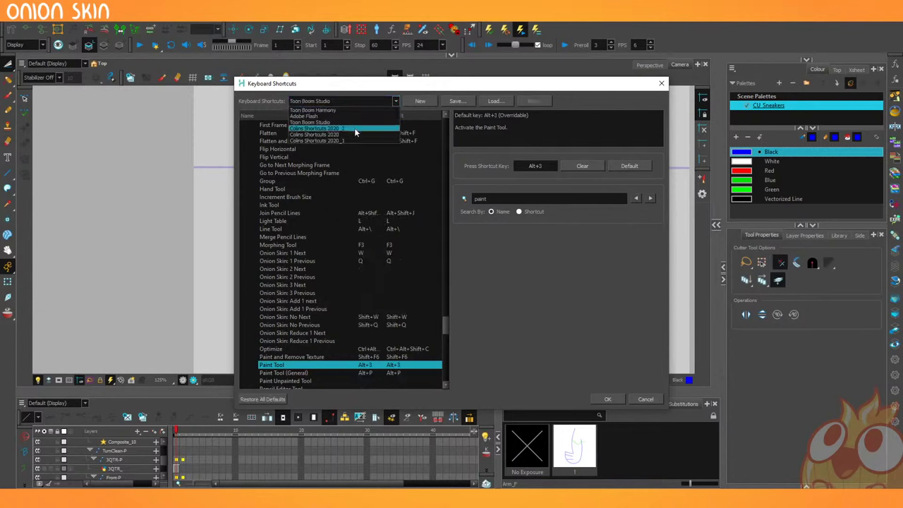
click(352, 133)
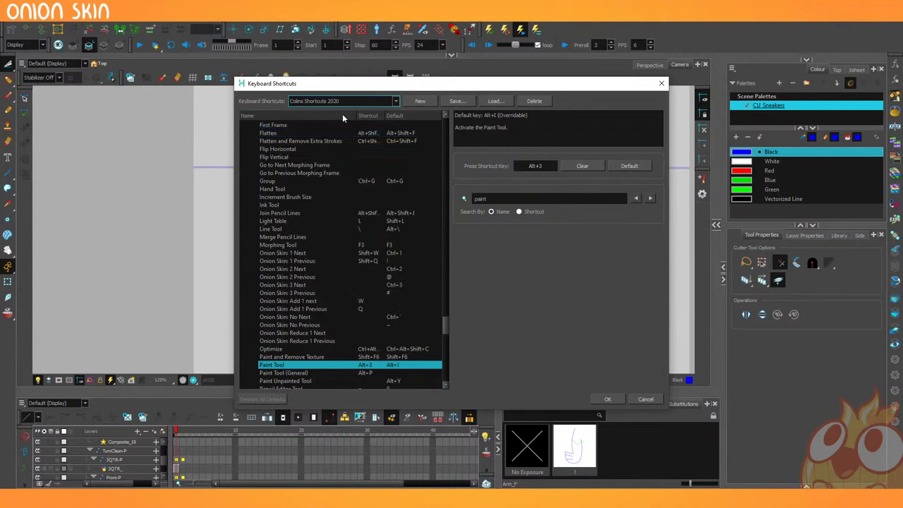
click(346, 102)
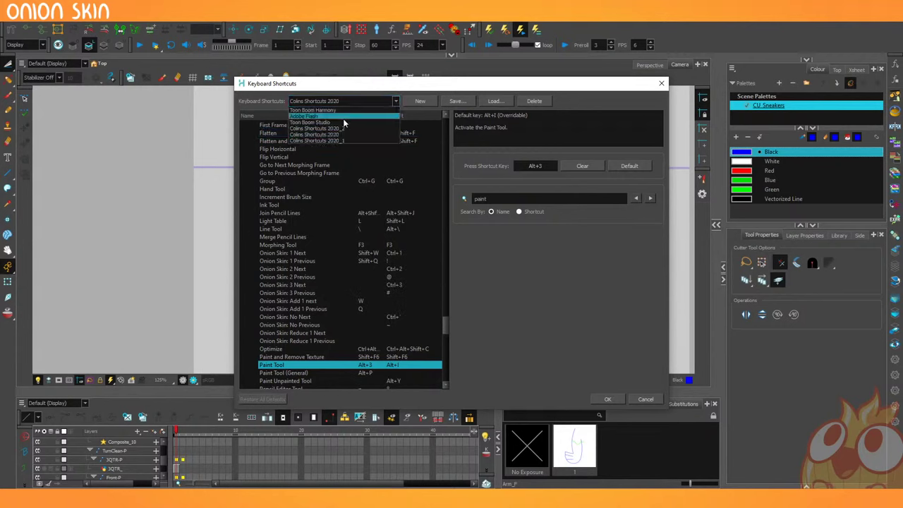
click(350, 128)
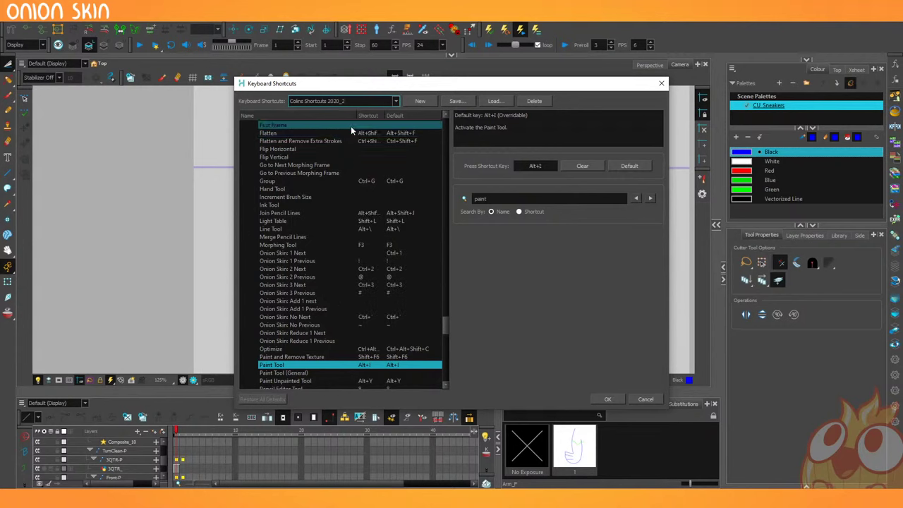
click(338, 102)
click(344, 134)
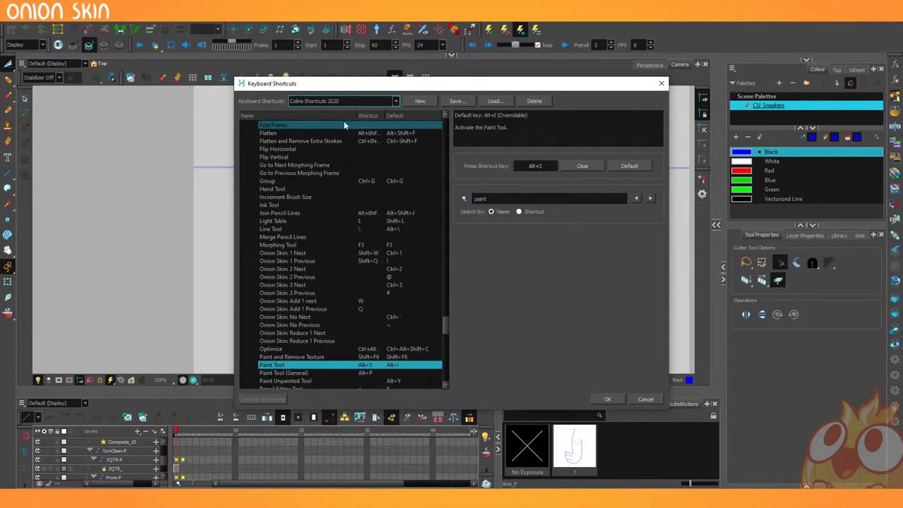
click(345, 104)
click(349, 129)
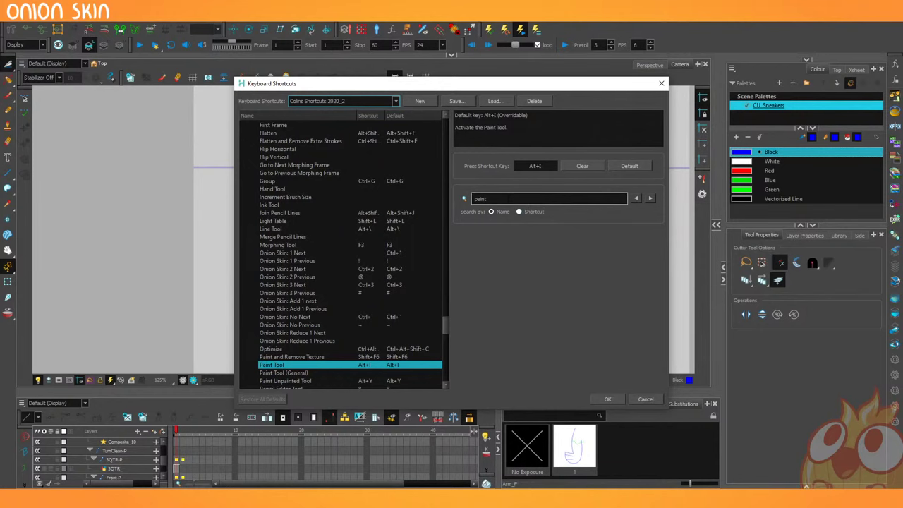
click(608, 398)
Try filling the lower arm and hand with the Black swatch using the Paint tool, then undo the fill.
drag(7, 188, 58, 189)
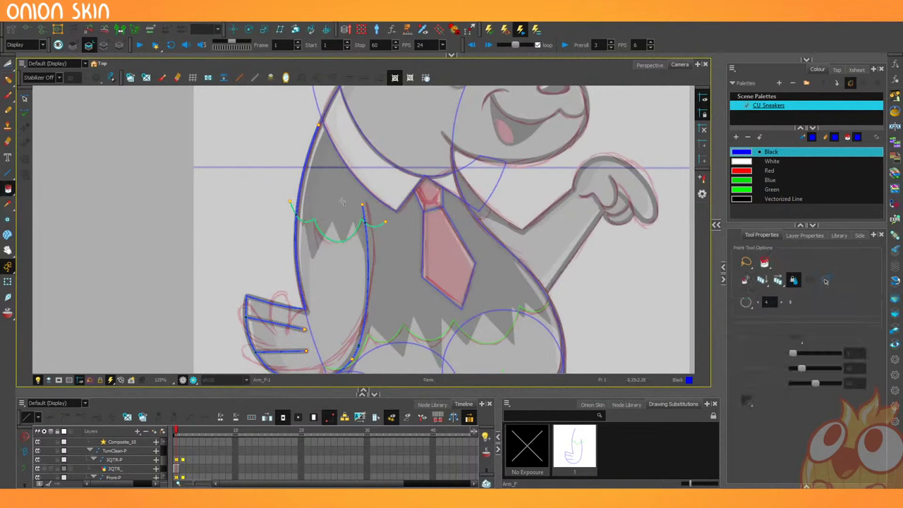
click(325, 283)
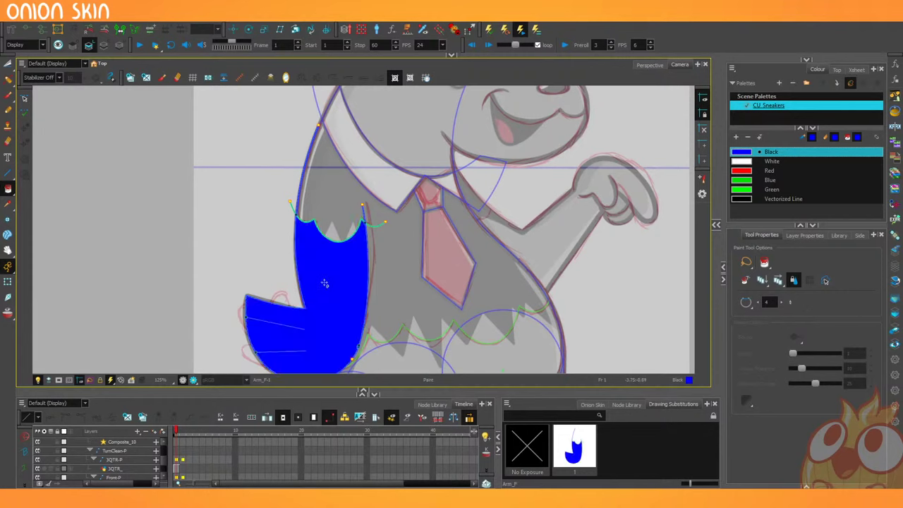
key(ctrl+z)
key(alt+t)
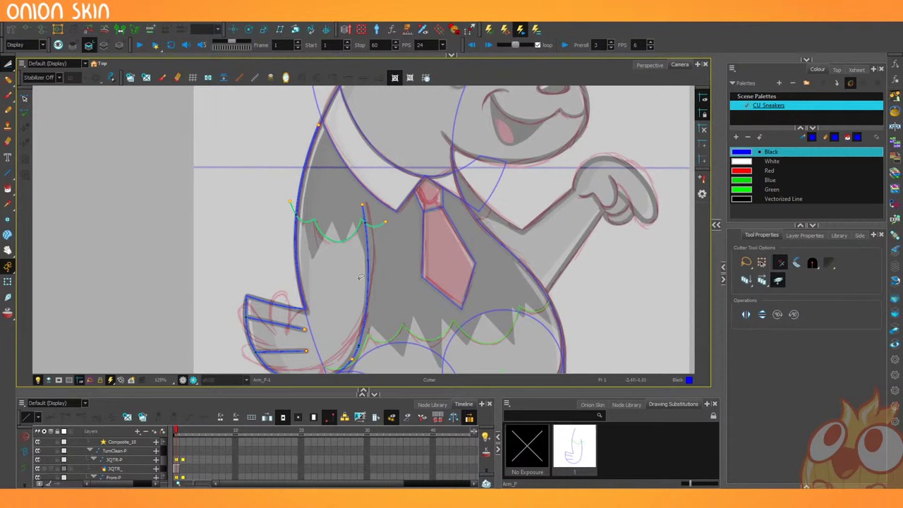
Review the available keyboard shortcut sets and leave the shortcut settings without applying a change.
click(24, 16)
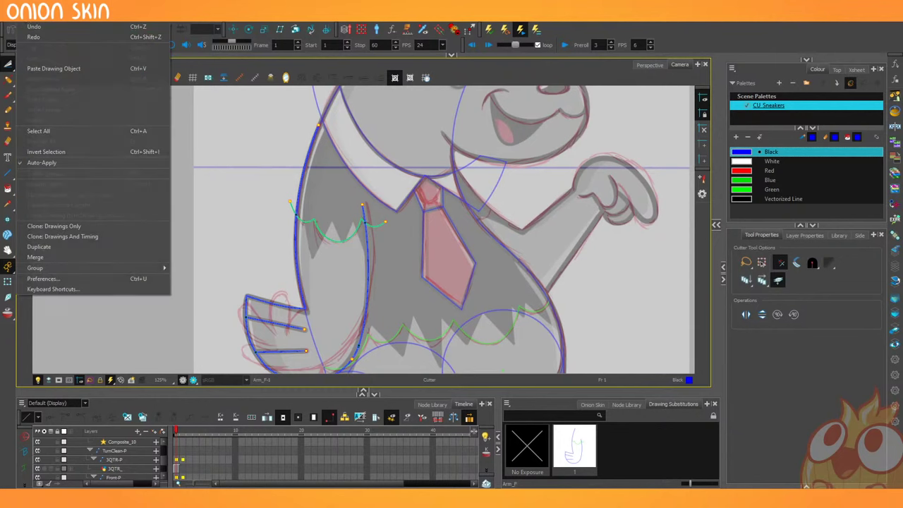
click(86, 289)
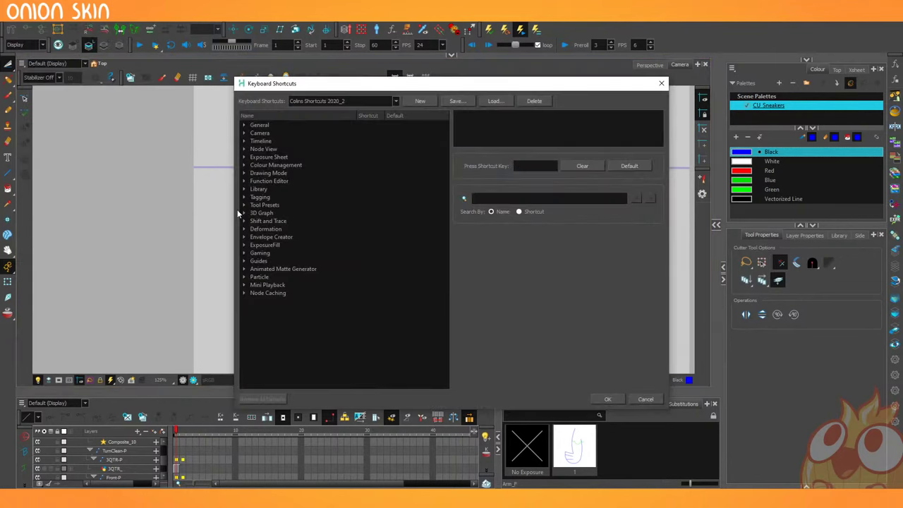
click(296, 101)
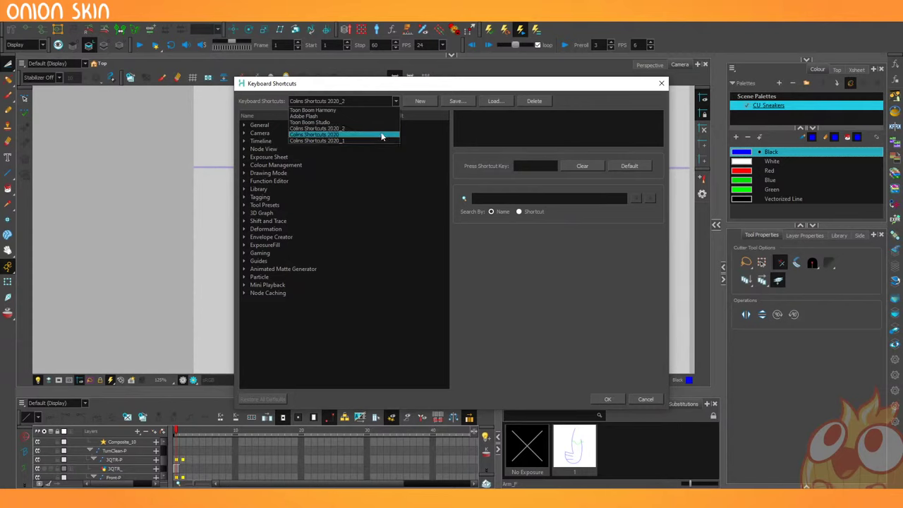
click(551, 356)
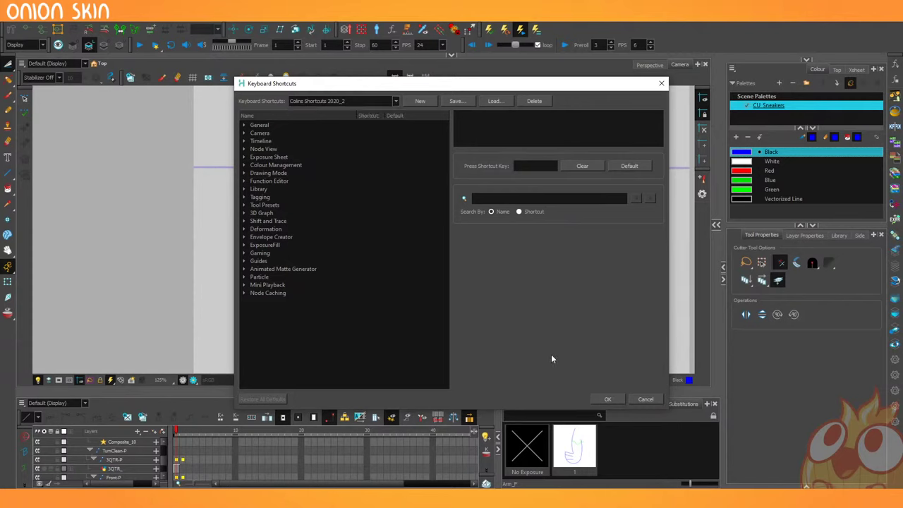
click(656, 400)
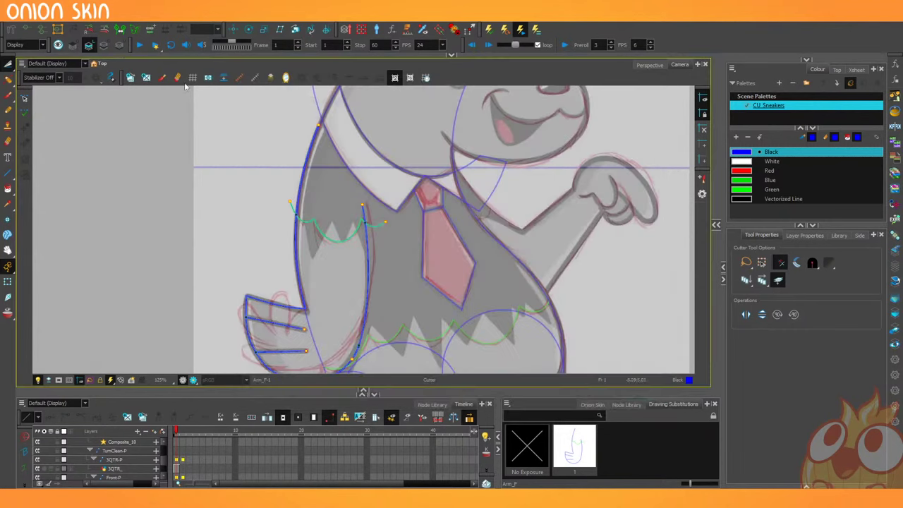
click(30, 23)
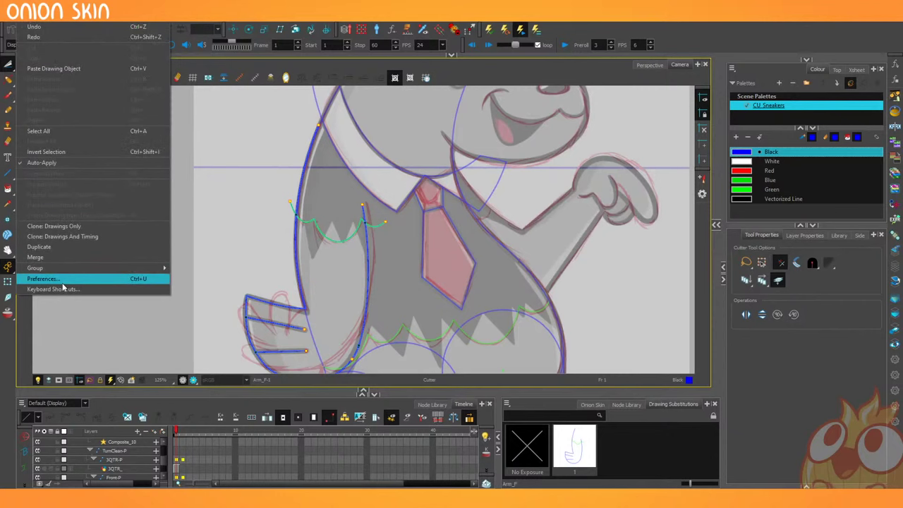
click(241, 279)
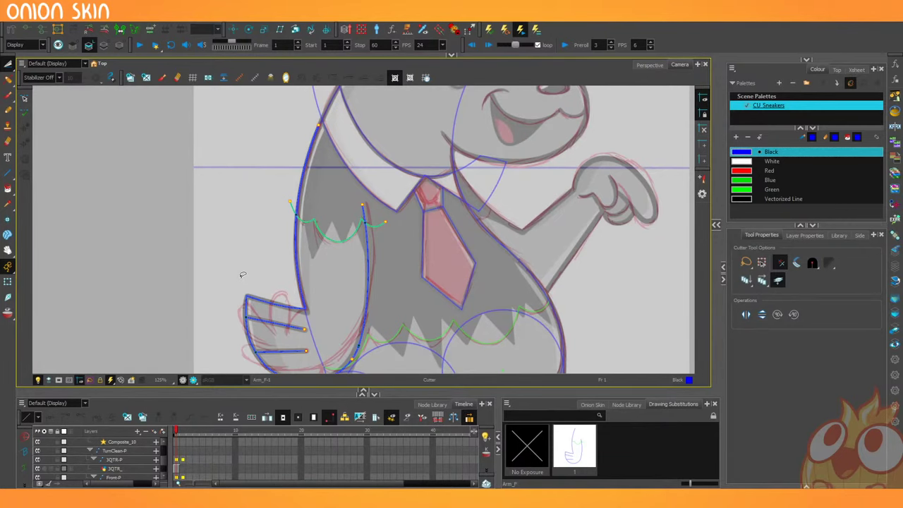
scroll(243, 275, down, 3)
scroll(247, 263, up, 3)
scroll(282, 268, down, 3)
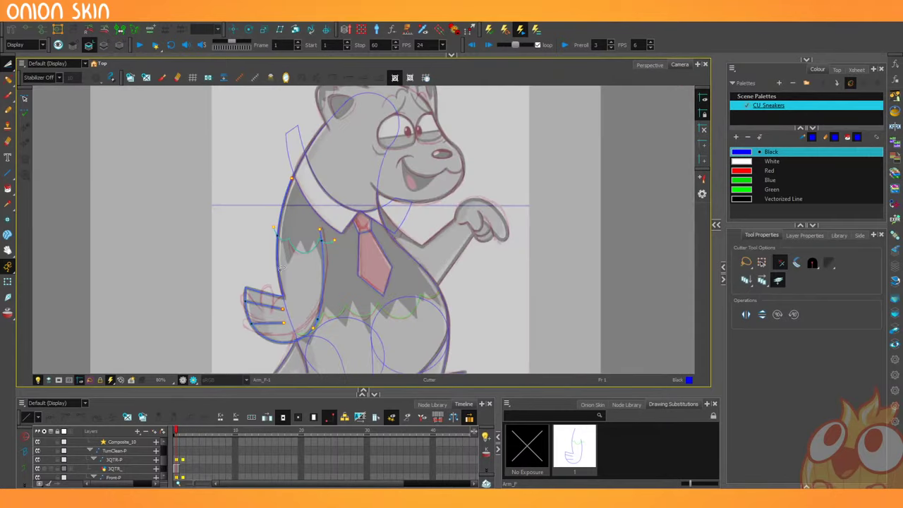
scroll(317, 276, up, 3)
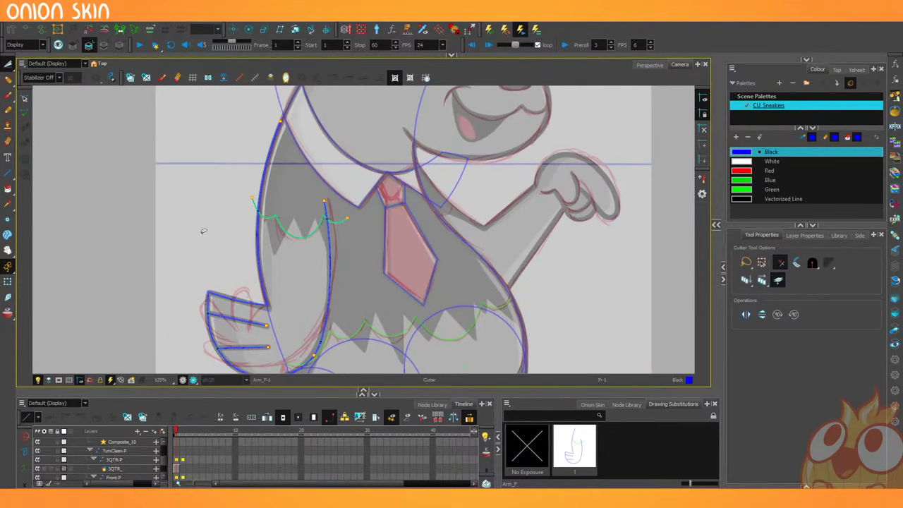
drag(300, 344, 278, 361)
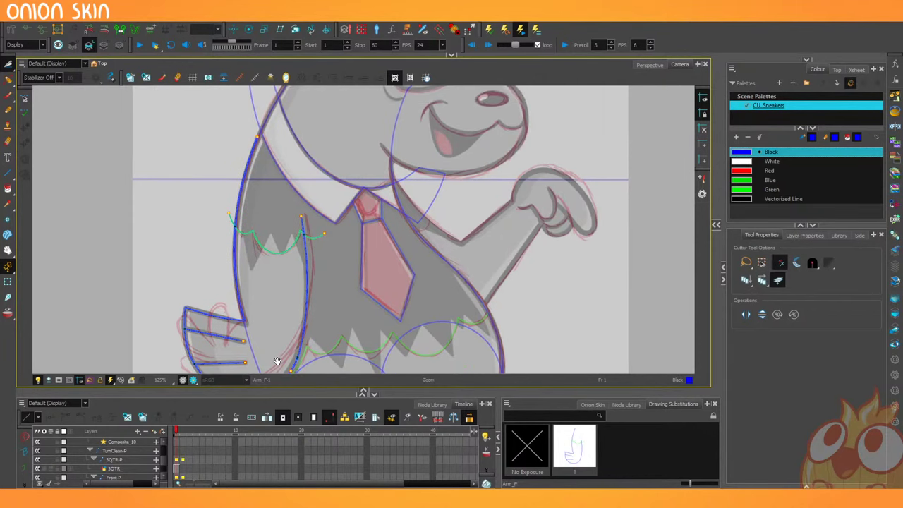
drag(166, 200, 167, 224)
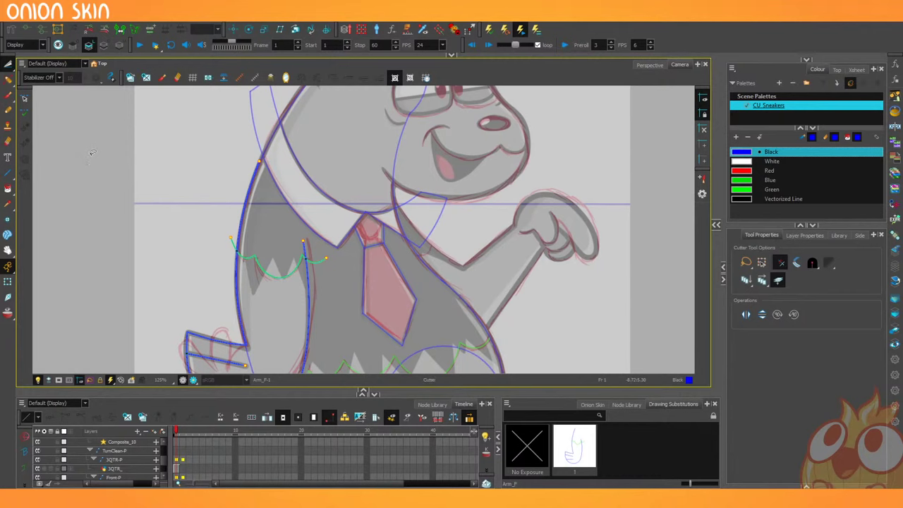
Switch the active keyboard shortcuts to the custom 2020_1 set.
click(34, 21)
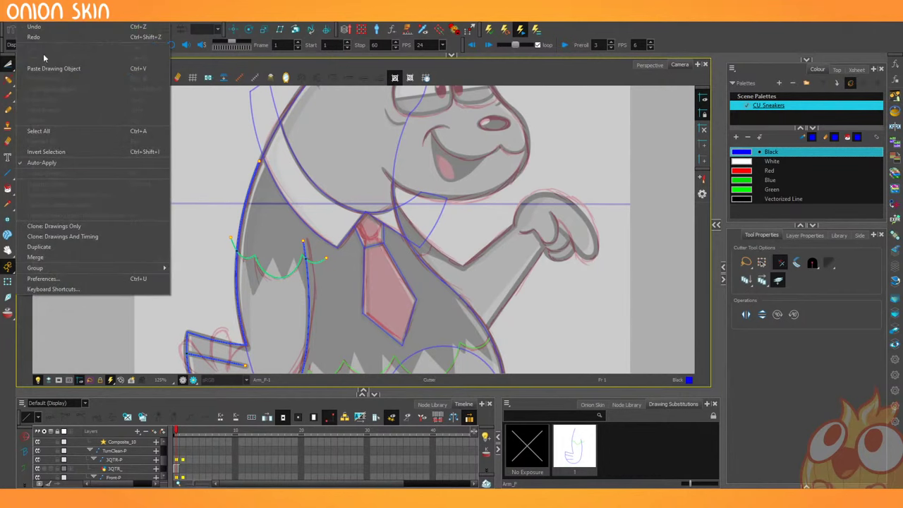
click(74, 288)
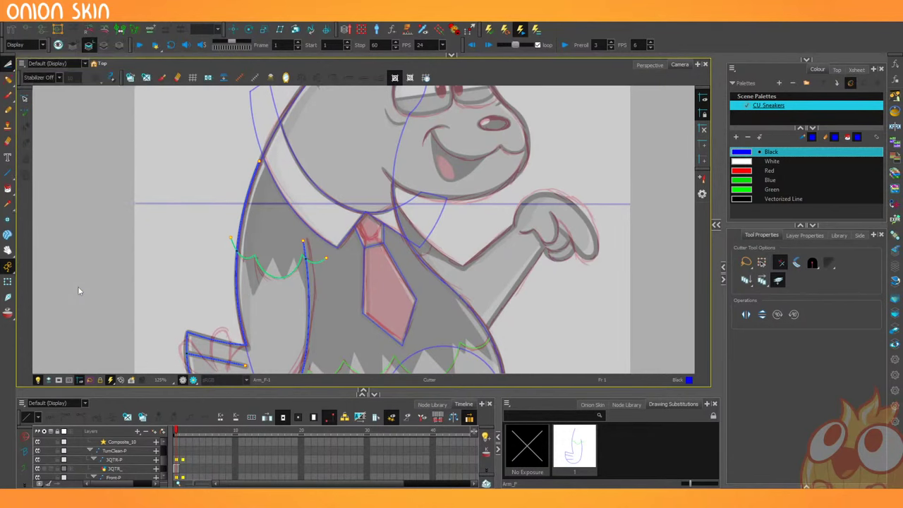
drag(400, 87, 329, 91)
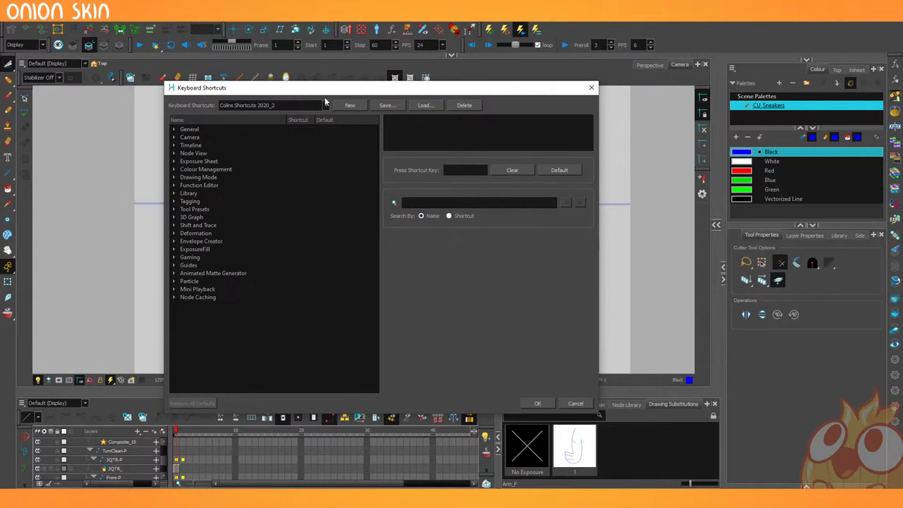
click(307, 102)
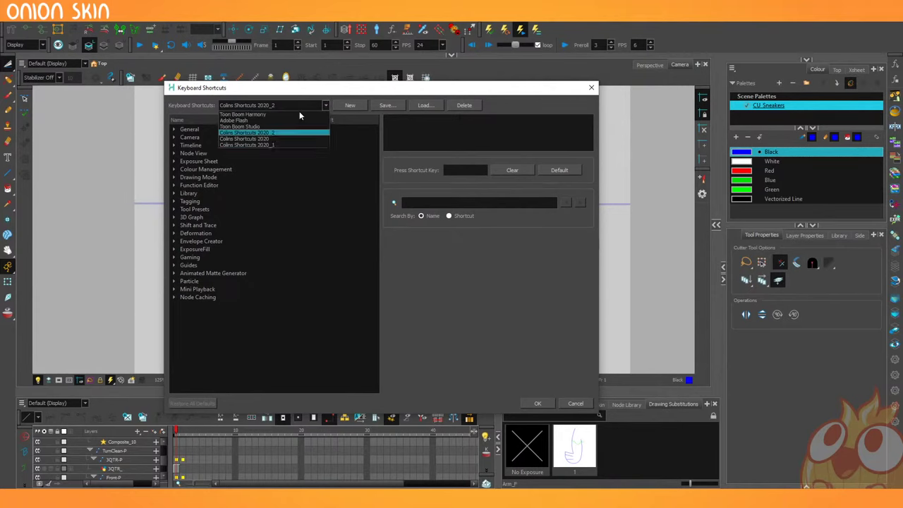
click(280, 145)
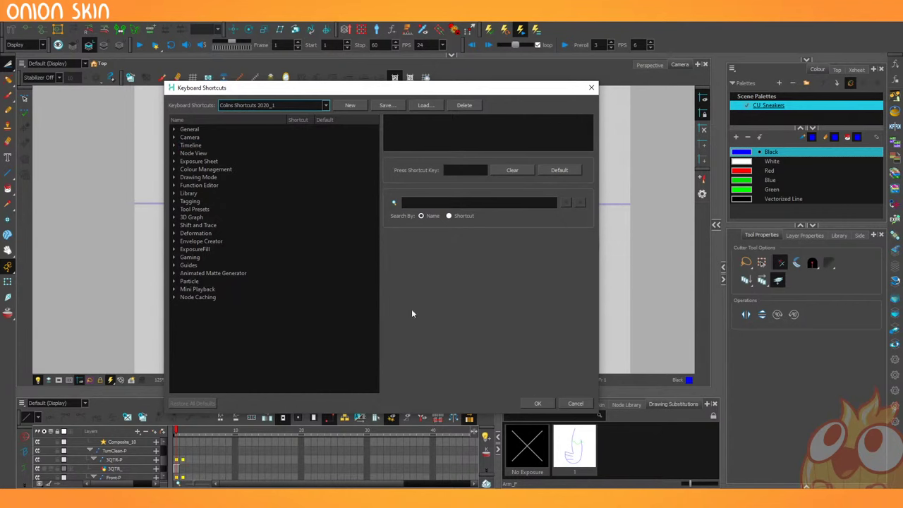
click(536, 403)
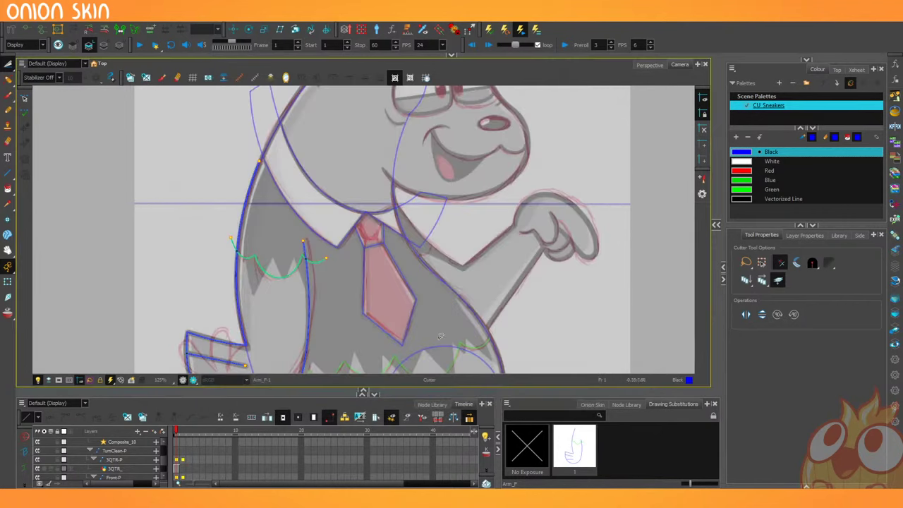
scroll(369, 270, up, 3)
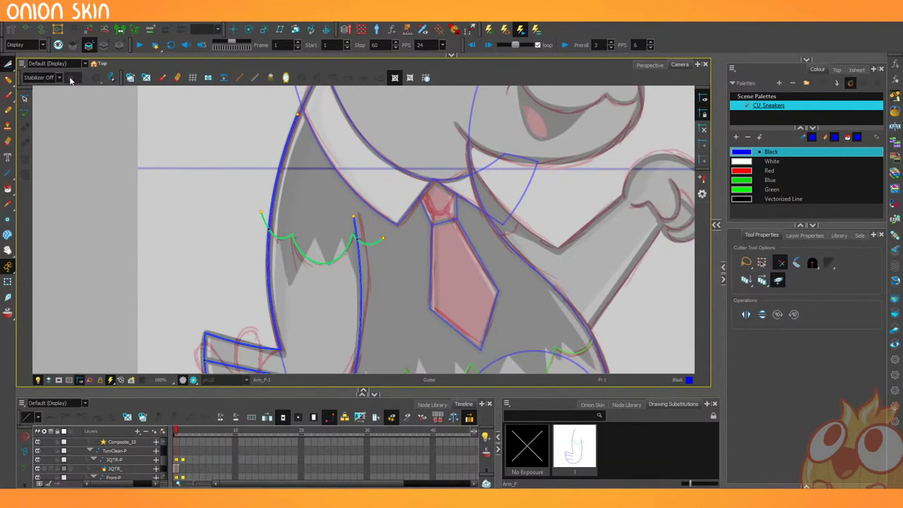
Set the active keyboard shortcuts back to the custom 2020_2 set.
click(38, 17)
mouse_move(24, 18)
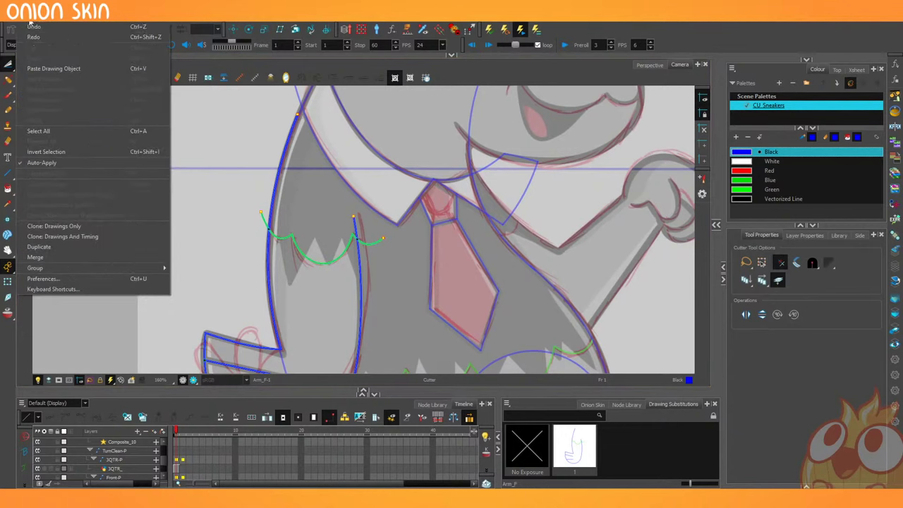
click(69, 288)
click(338, 101)
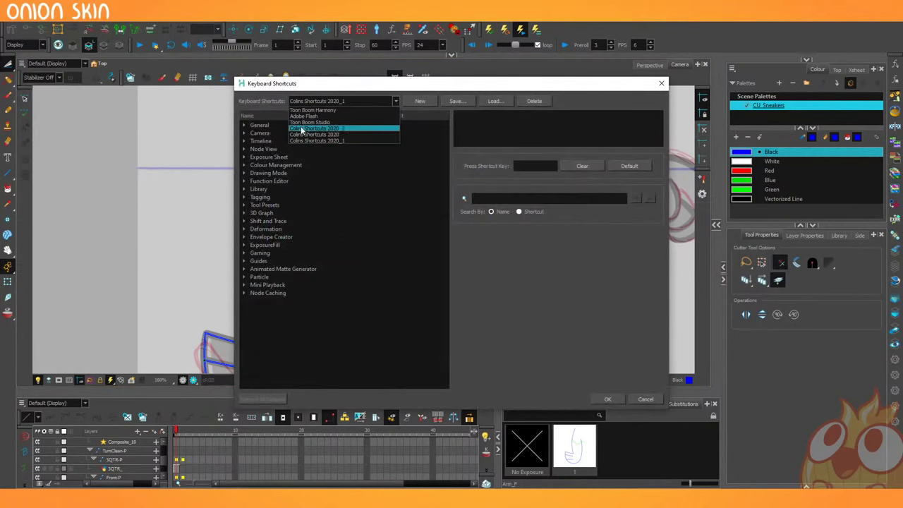
click(302, 125)
click(607, 401)
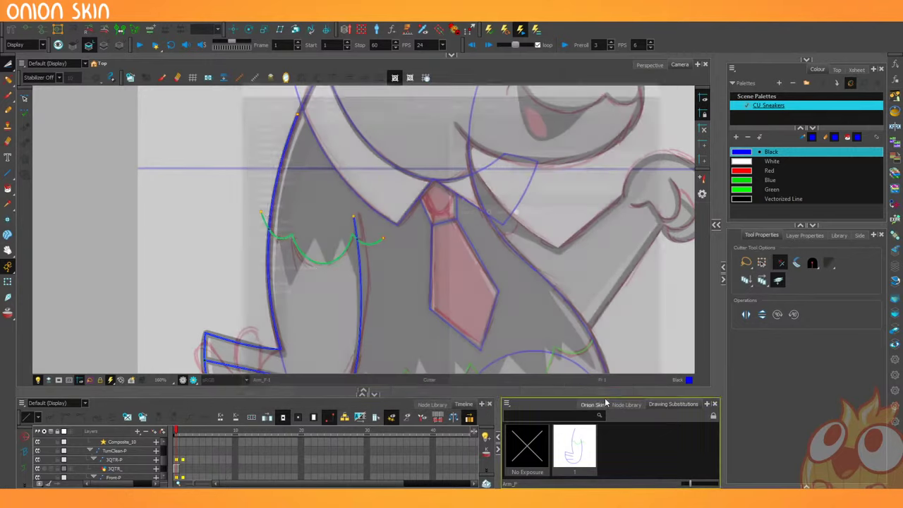
Select the back arm's empty drawing node, Arm_B, for drawing the raised arm.
key(z)
key(x)
key(x)
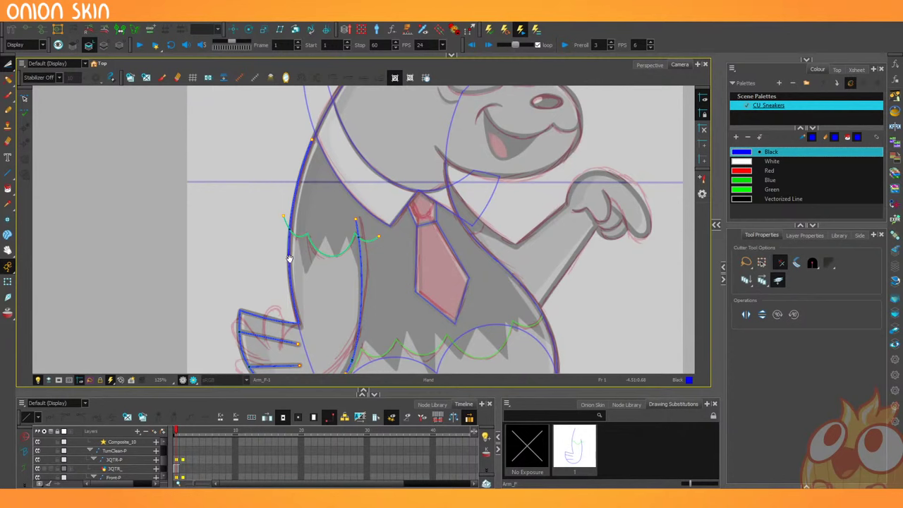
drag(288, 258, 121, 214)
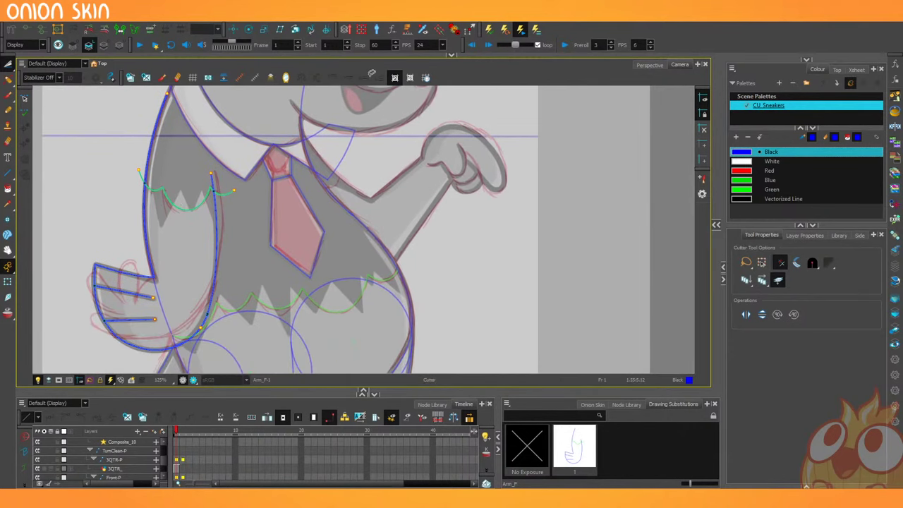
drag(330, 55, 329, 147)
click(228, 97)
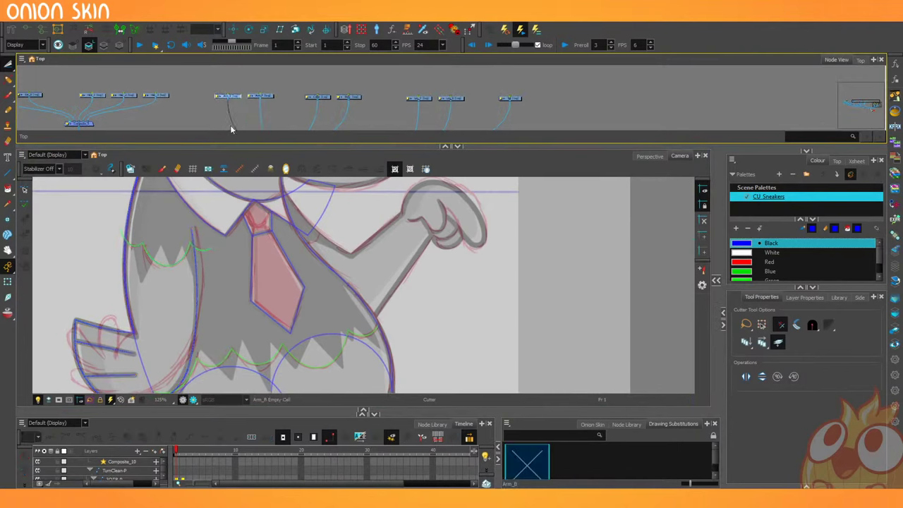
drag(232, 146, 232, 56)
click(431, 259)
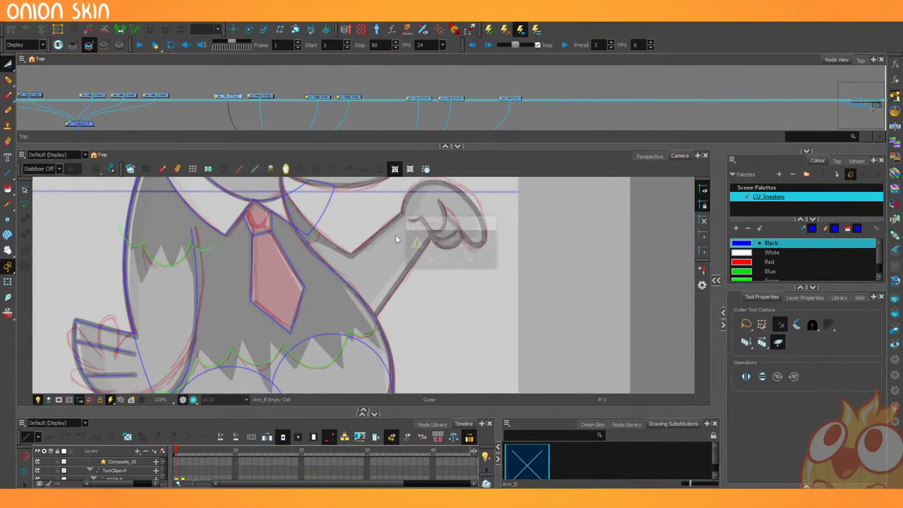
drag(282, 146, 282, 57)
Draw the raised arm's upper edge with the Line tool as a curve from the elbow up past the collar into the head area.
scroll(196, 217, up, 5)
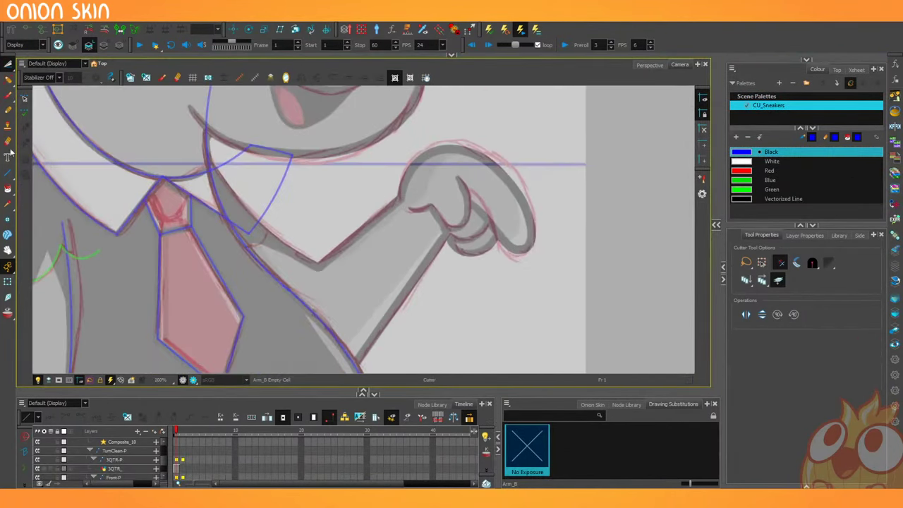
key(alt+l)
drag(183, 214, 236, 238)
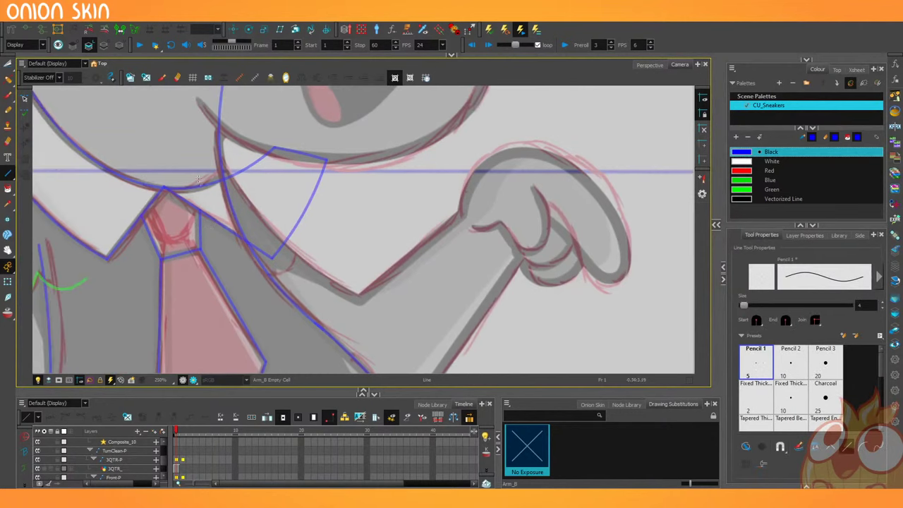
drag(184, 124, 359, 299)
key(ctrl+z)
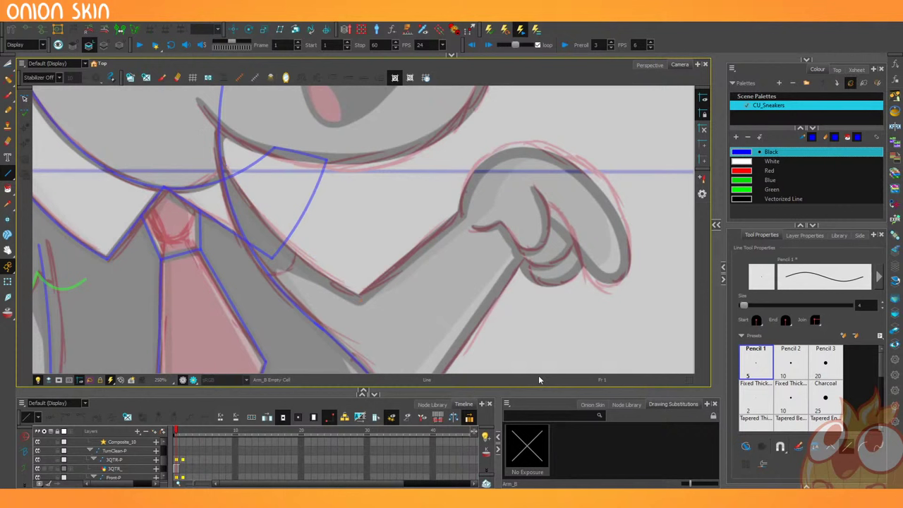
mouse_move(359, 300)
mouse_down()
mouse_move(228, 177)
mouse_move(169, 91)
mouse_move(260, 227)
mouse_move(254, 238)
mouse_up()
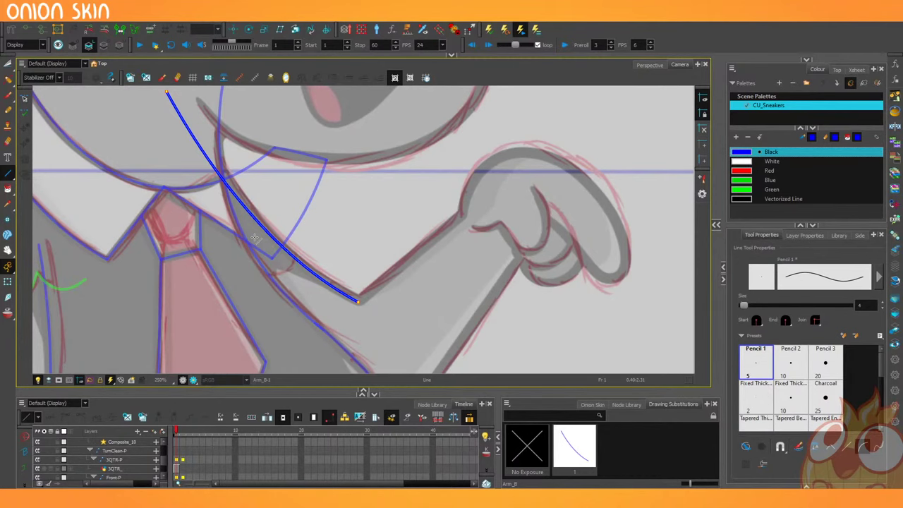
Draw the forearm's upper line from the elbow to the wrist and its underside from the wrist down into the torso.
drag(305, 252, 212, 260)
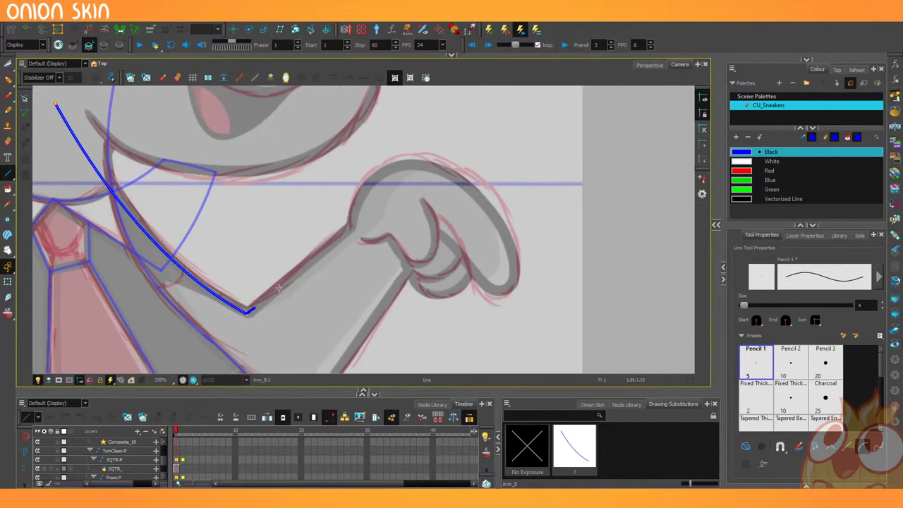
drag(246, 310, 343, 227)
drag(227, 312, 223, 207)
key(1)
drag(388, 184, 293, 336)
key(1)
key(1)
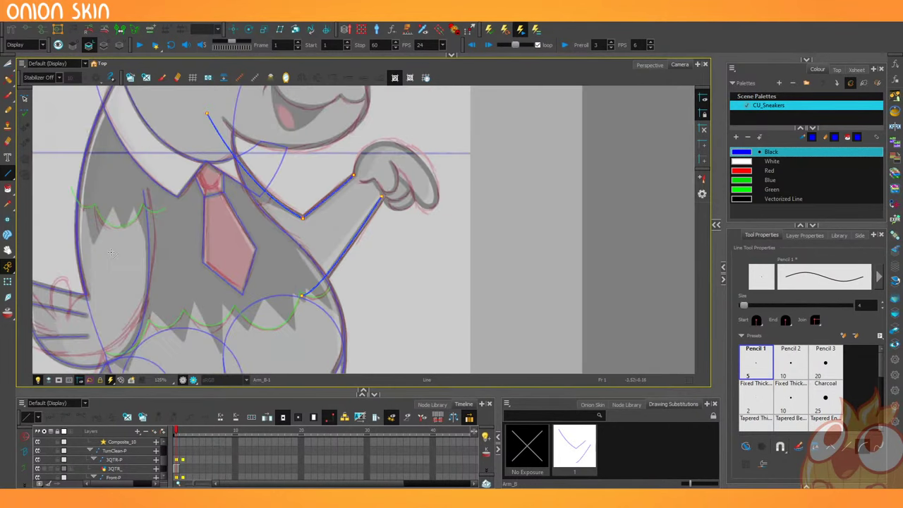
Close off the back arm inside the torso with curved lines joining the upper arm's top end to the underside line.
drag(154, 246, 175, 249)
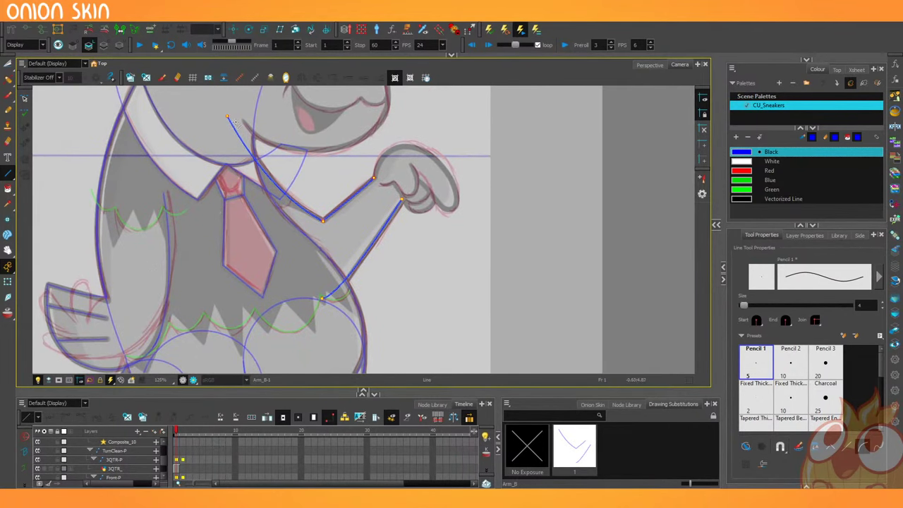
mouse_move(235, 122)
mouse_down()
mouse_move(211, 241)
mouse_move(177, 139)
mouse_up()
drag(197, 223, 258, 288)
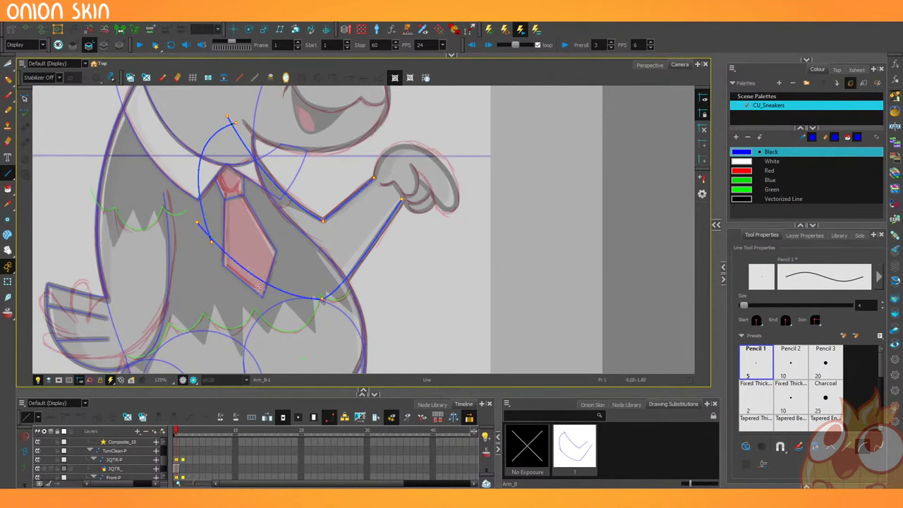
Select the back arm's strokes and trim their overshooting ends inside the torso and head with the Cutter.
click(7, 64)
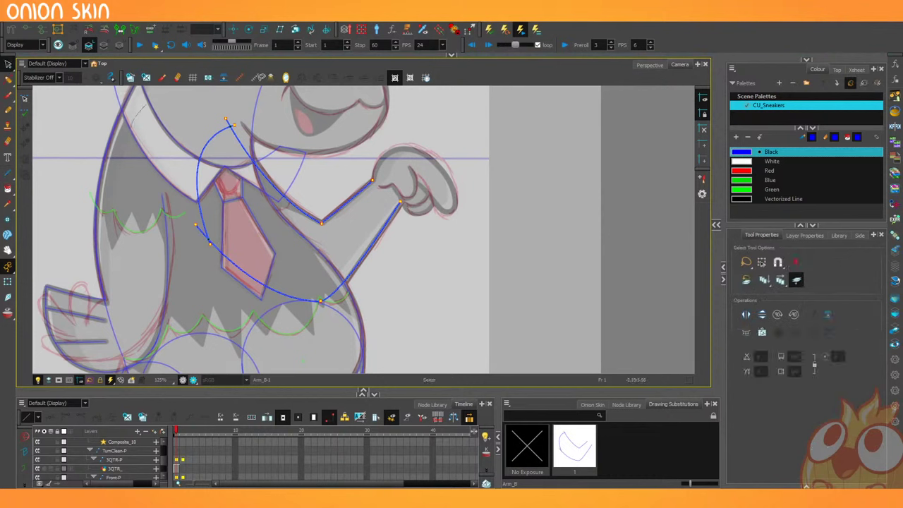
click(387, 249)
click(812, 337)
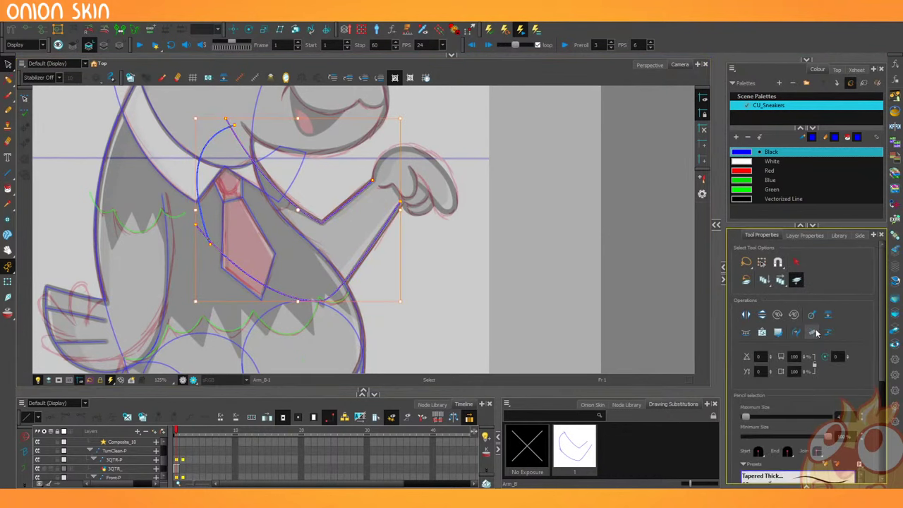
click(138, 149)
click(8, 63)
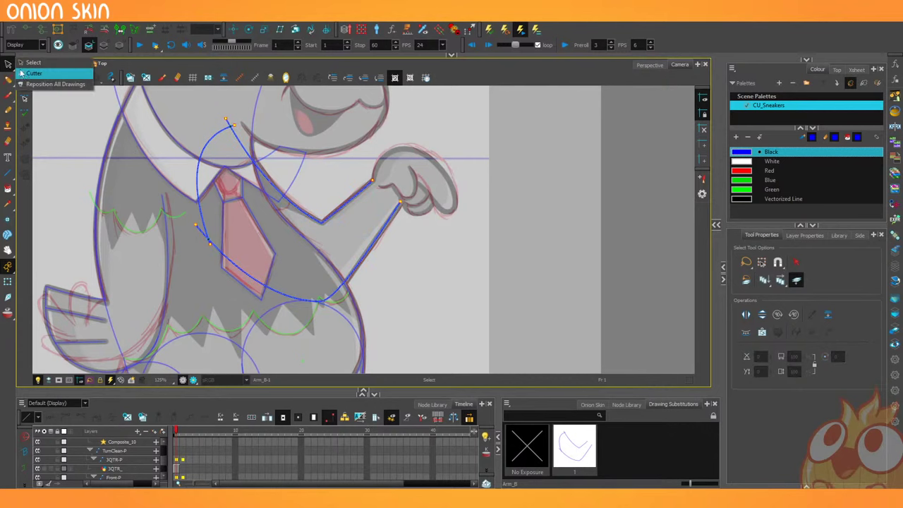
click(27, 73)
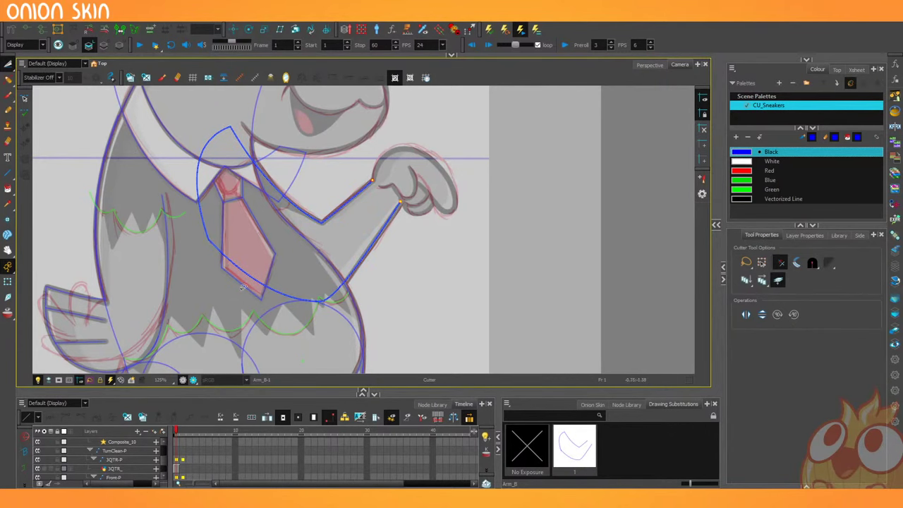
scroll(242, 287, up, 4)
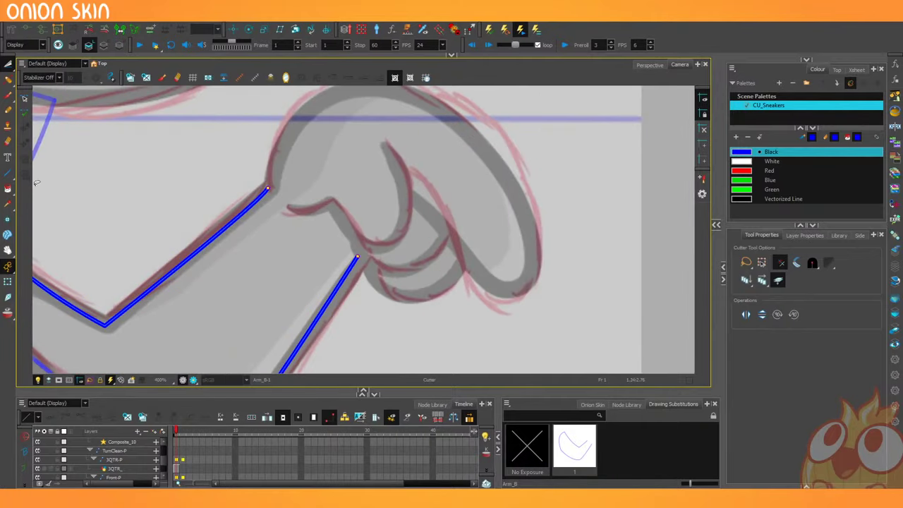
drag(7, 175, 32, 184)
drag(327, 219, 280, 278)
key(ctrl+z)
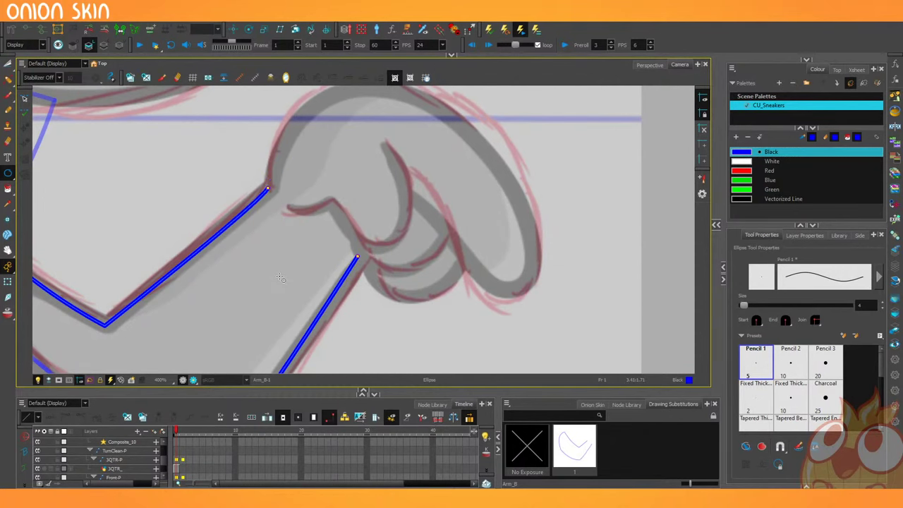
Draw the raised hand's thumb line with the Pencil from the palm crease down around the thumb tip and up its far side.
click(8, 110)
drag(365, 163, 490, 319)
key(ctrl+z)
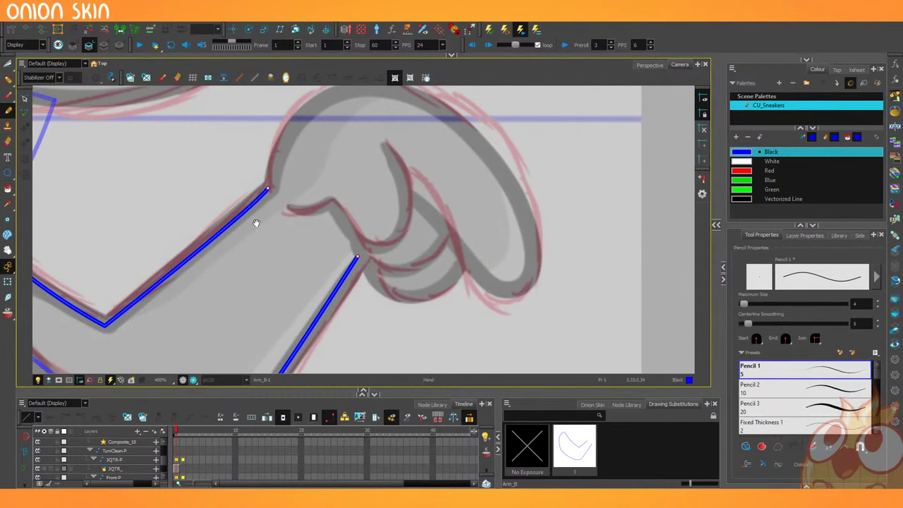
drag(275, 199, 167, 246)
scroll(226, 193, up, 3)
drag(291, 150, 300, 304)
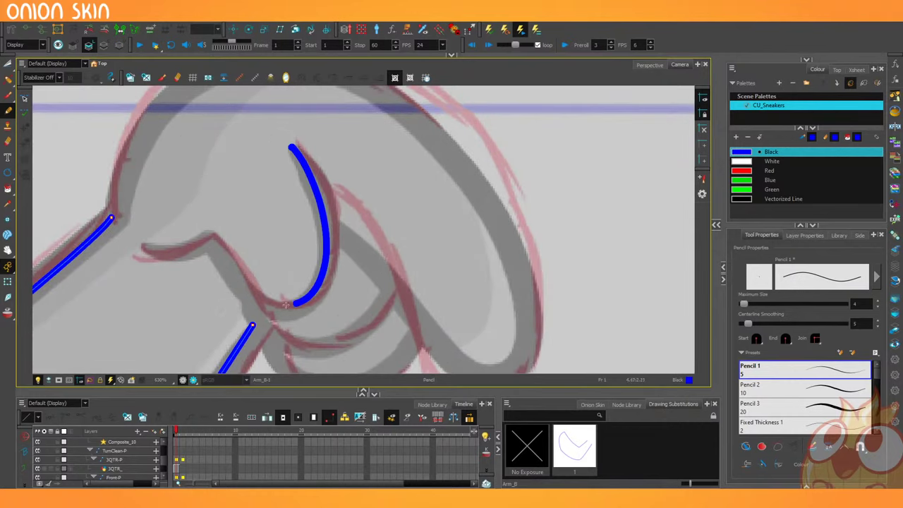
key(ctrl+z)
mouse_move(142, 245)
mouse_down()
mouse_move(163, 255)
mouse_move(207, 242)
mouse_move(255, 304)
mouse_move(307, 292)
mouse_move(290, 157)
mouse_up()
key(ctrl+z)
mouse_move(141, 245)
mouse_down()
mouse_move(208, 244)
mouse_move(272, 309)
mouse_move(290, 144)
mouse_up()
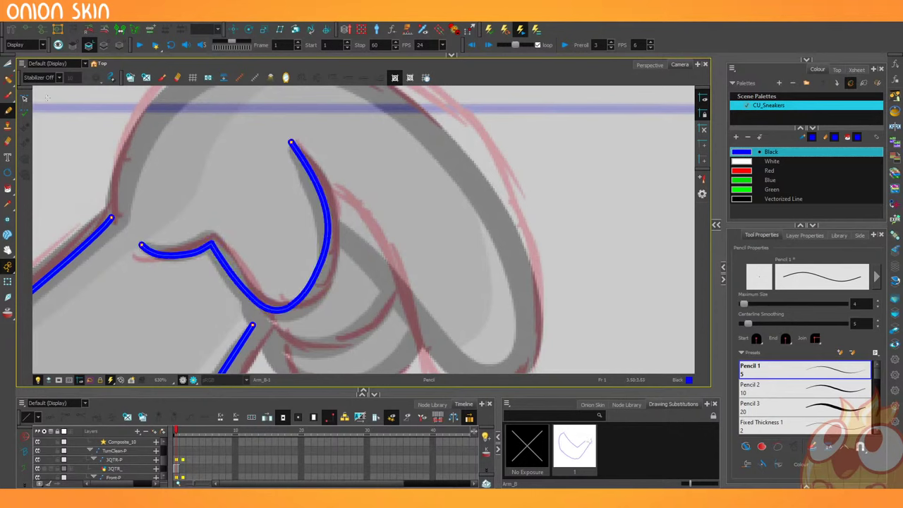
Reshape the thumb curve with the Contour Editor, deleting the surplus point at its tip and rounding it to match the rough.
drag(8, 79, 35, 86)
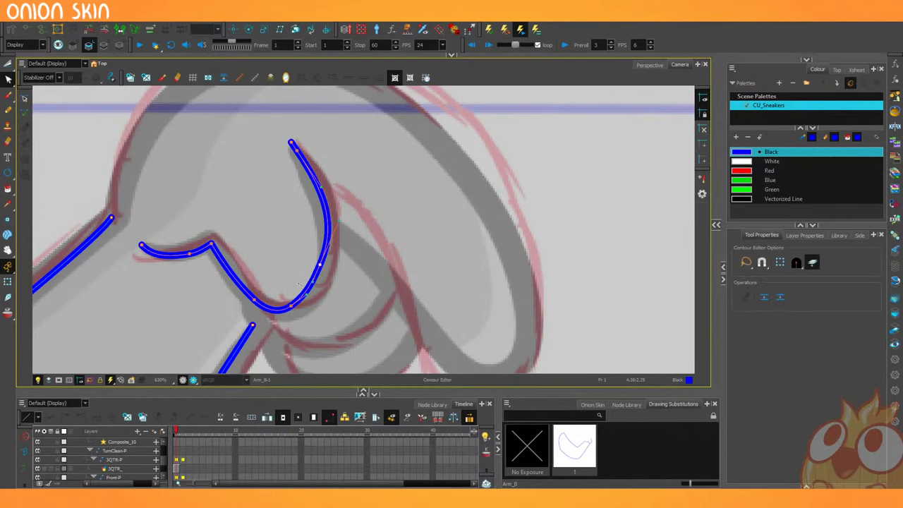
drag(319, 265, 315, 311)
click(290, 304)
key(Delete)
click(322, 279)
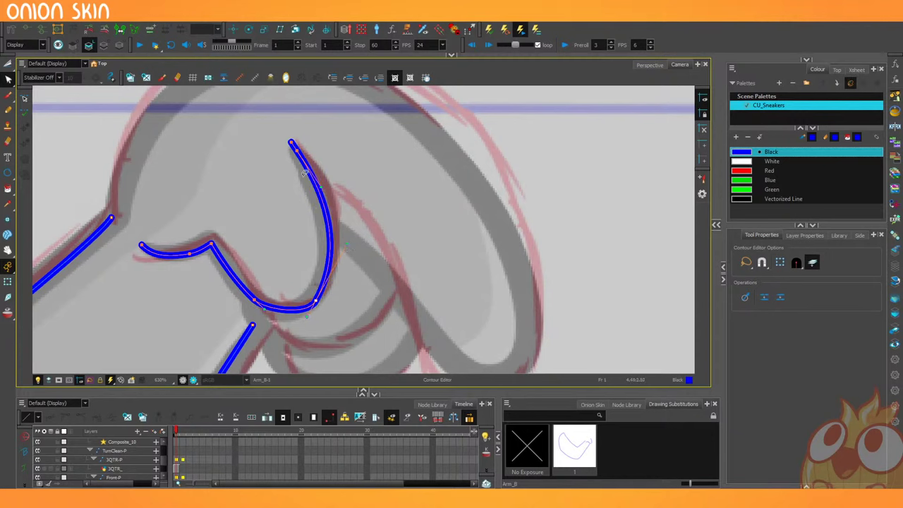
drag(257, 305, 280, 313)
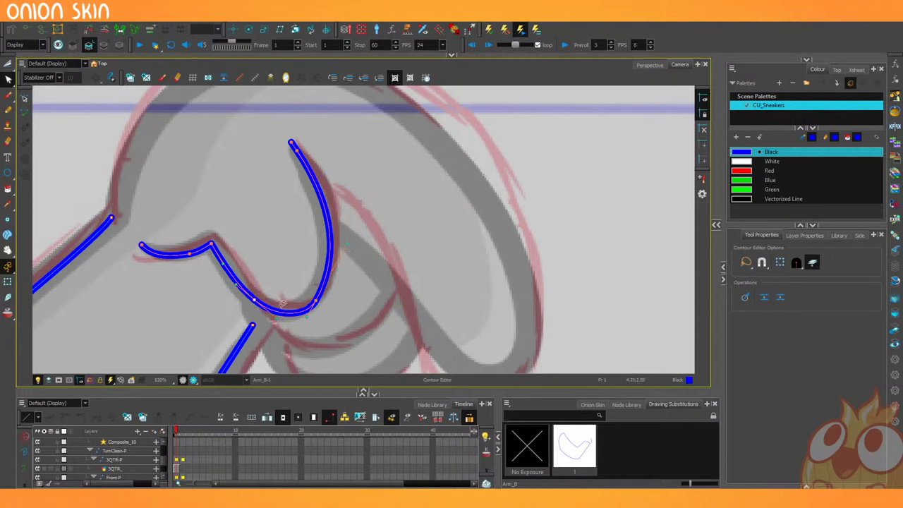
click(223, 296)
click(315, 263)
drag(347, 245, 343, 264)
drag(316, 302, 313, 300)
click(208, 183)
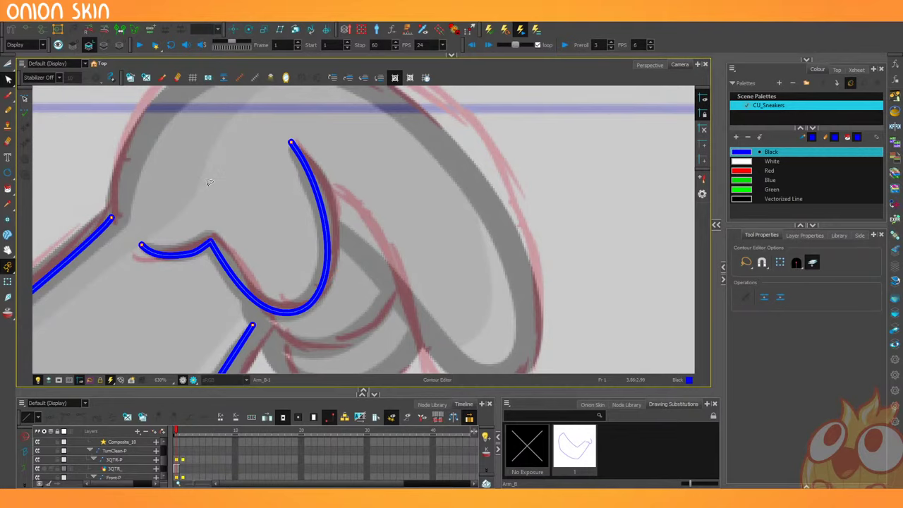
Draw the hand's outer contour with the Pencil from behind the thumb, around the long finger's tip and over the back to the wrist.
key(1)
key(1)
key(1)
key(2)
mouse_move(157, 235)
mouse_down()
mouse_move(111, 222)
mouse_move(90, 252)
mouse_up()
key(2)
key(1)
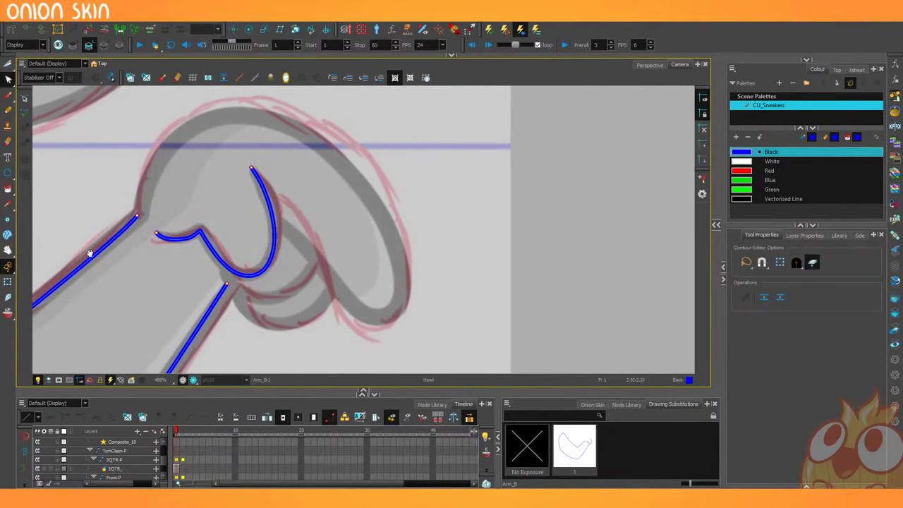
click(8, 110)
drag(258, 208, 338, 300)
key(ctrl+z)
drag(253, 209, 325, 282)
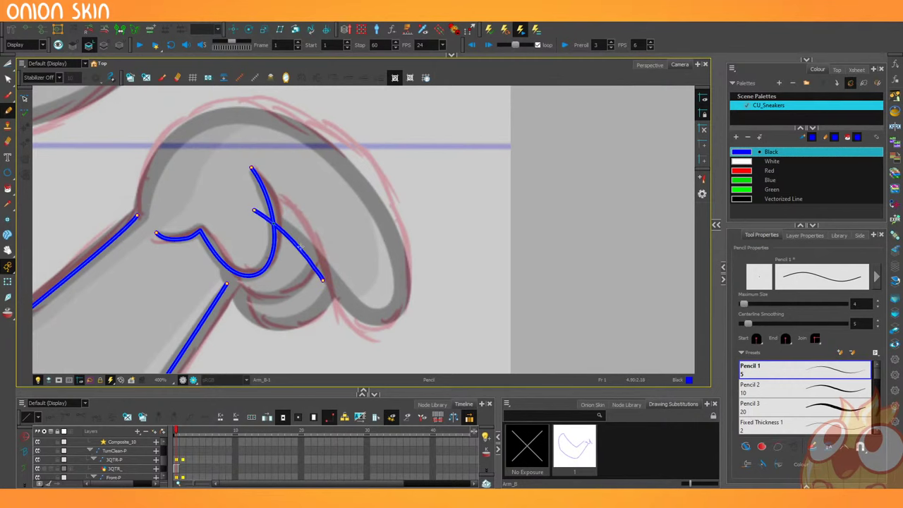
key(ctrl+z)
mouse_move(253, 208)
mouse_down()
mouse_move(361, 309)
mouse_move(396, 308)
mouse_move(390, 252)
mouse_move(341, 171)
mouse_move(238, 116)
mouse_up()
key(ctrl+z)
key(ctrl+alt)
drag(110, 290, 189, 228)
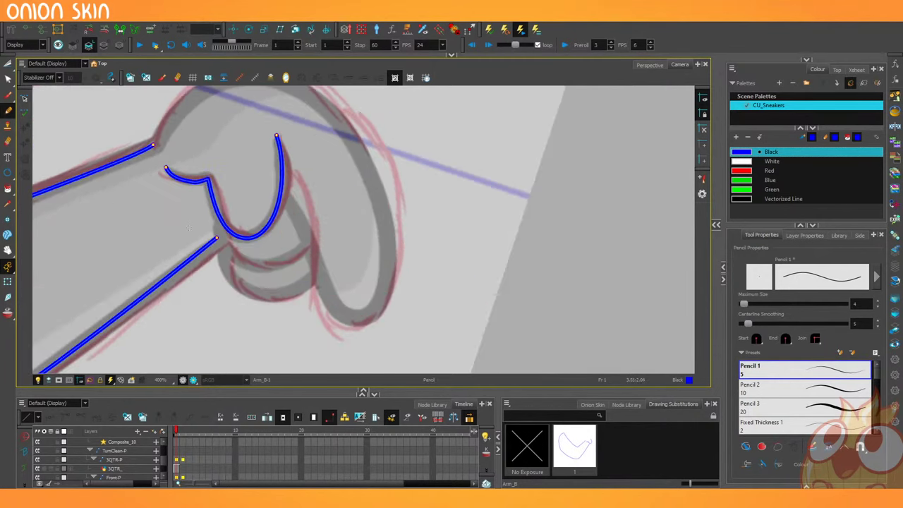
drag(300, 393, 301, 484)
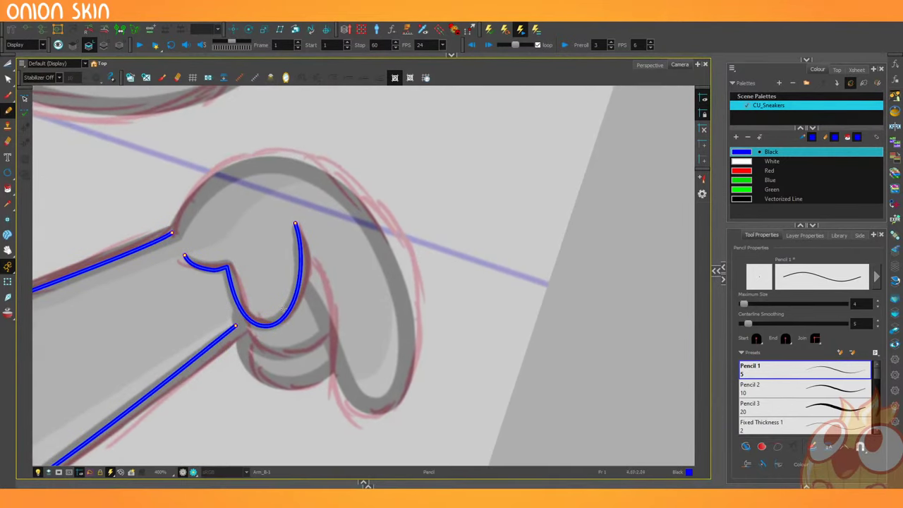
mouse_move(284, 263)
mouse_down()
mouse_move(343, 370)
mouse_move(397, 401)
mouse_move(381, 240)
mouse_move(259, 166)
mouse_move(158, 258)
mouse_up()
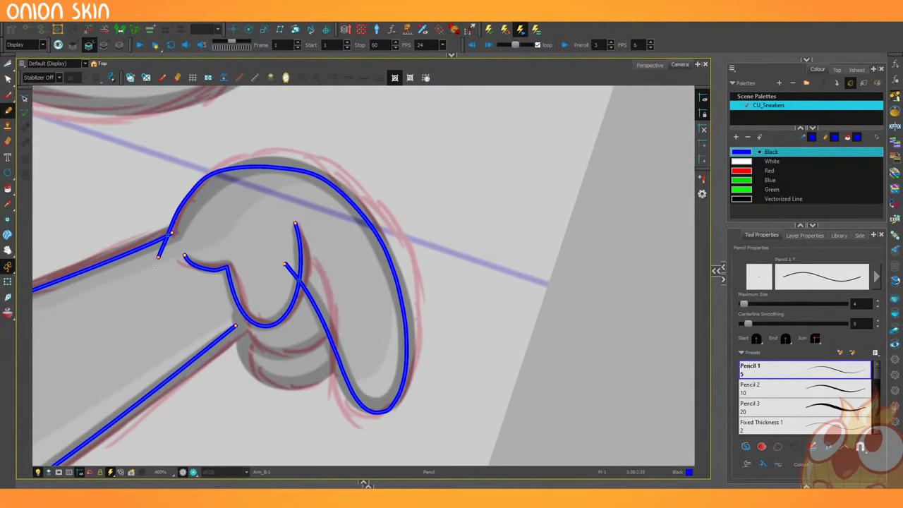
Adjust the points and handles along the back of the hand with the Contour Editor to follow the rough sketch.
click(9, 79)
click(317, 174)
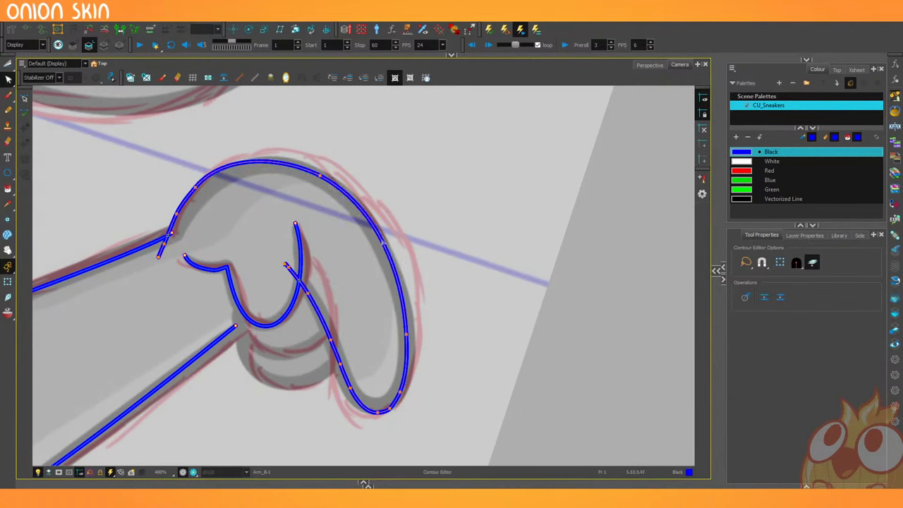
drag(383, 242, 377, 239)
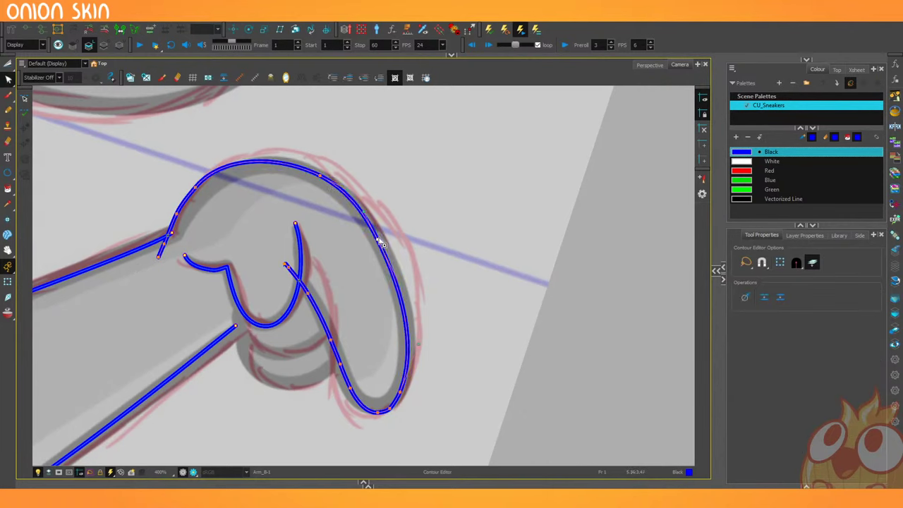
drag(401, 287, 398, 277)
drag(379, 247, 378, 240)
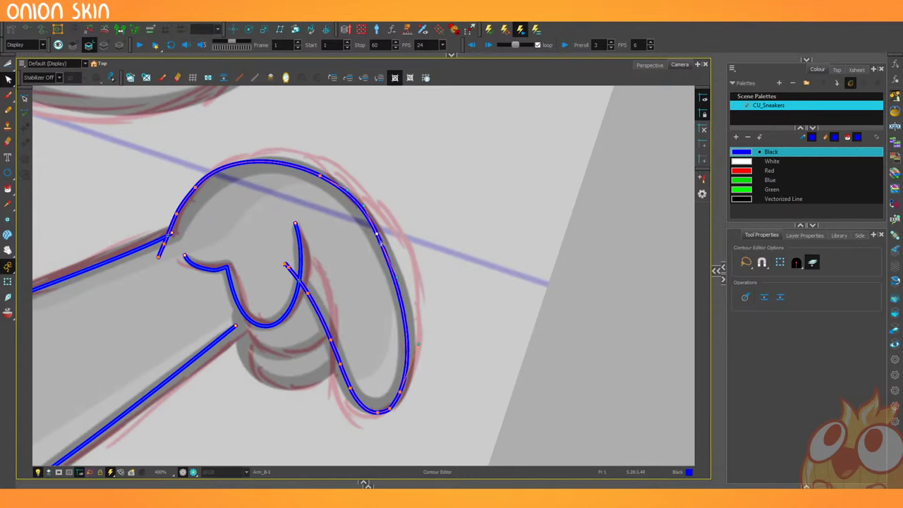
drag(320, 176, 306, 170)
mouse_move(175, 167)
mouse_down()
mouse_move(209, 195)
mouse_move(206, 188)
mouse_up()
click(196, 188)
drag(236, 153, 243, 157)
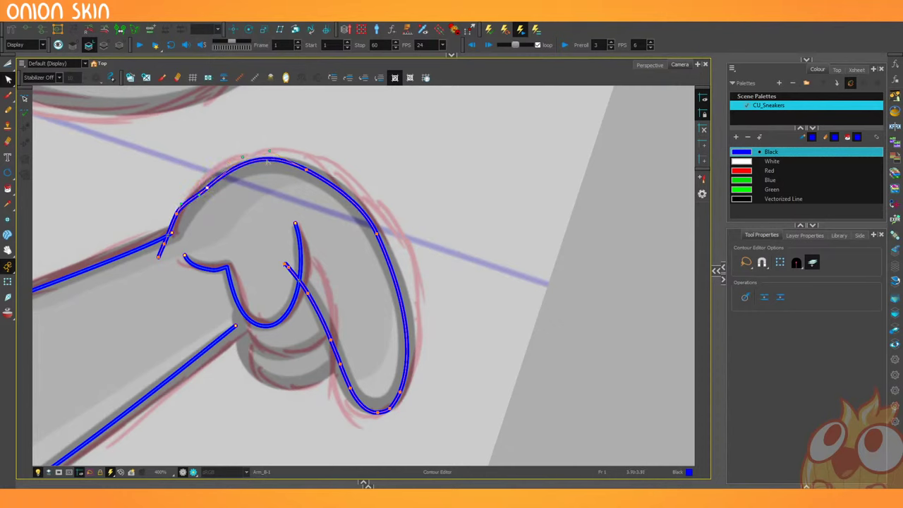
Delete surplus points from the hand outline over the knuckles and near the wrist, adjusting the remaining curve above the long finger.
drag(294, 170, 315, 175)
key(Delete)
drag(363, 233, 383, 239)
drag(344, 177, 339, 154)
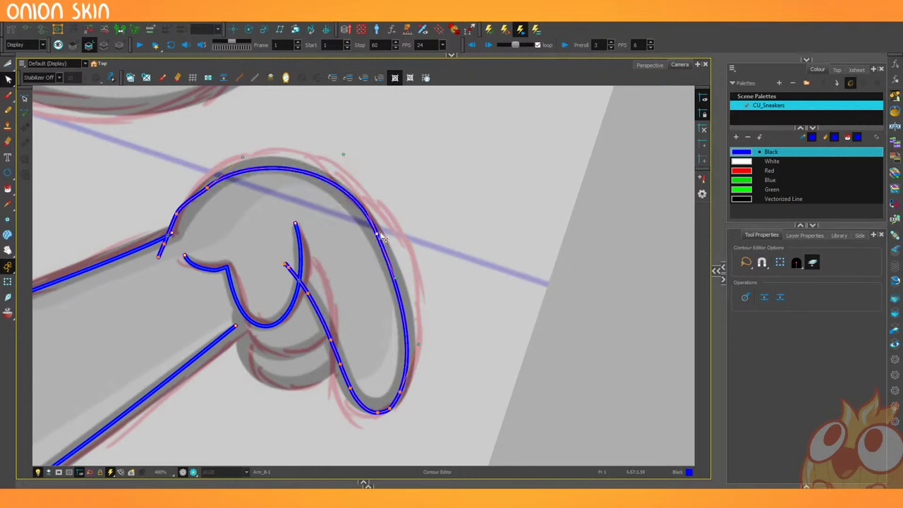
drag(378, 240, 379, 240)
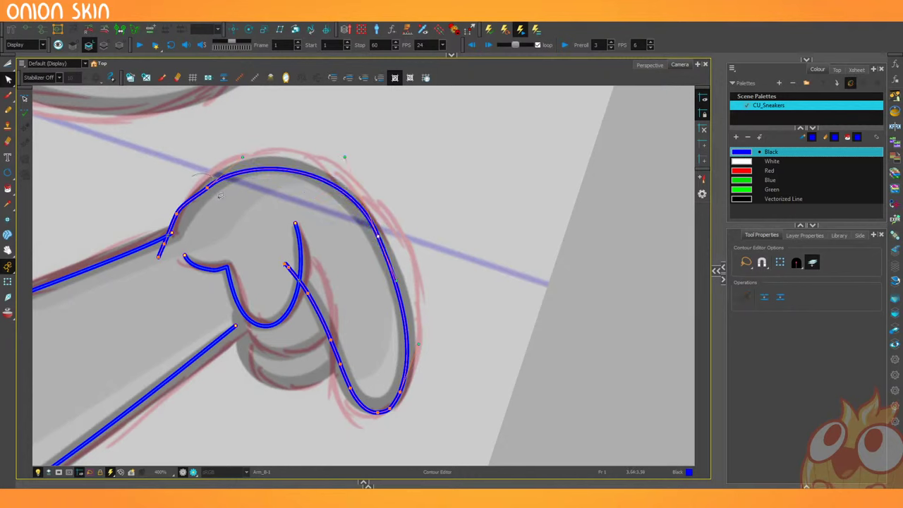
mouse_move(220, 195)
mouse_down()
mouse_move(191, 186)
mouse_move(167, 205)
mouse_up()
key(Delete)
drag(153, 252, 163, 252)
key(Delete)
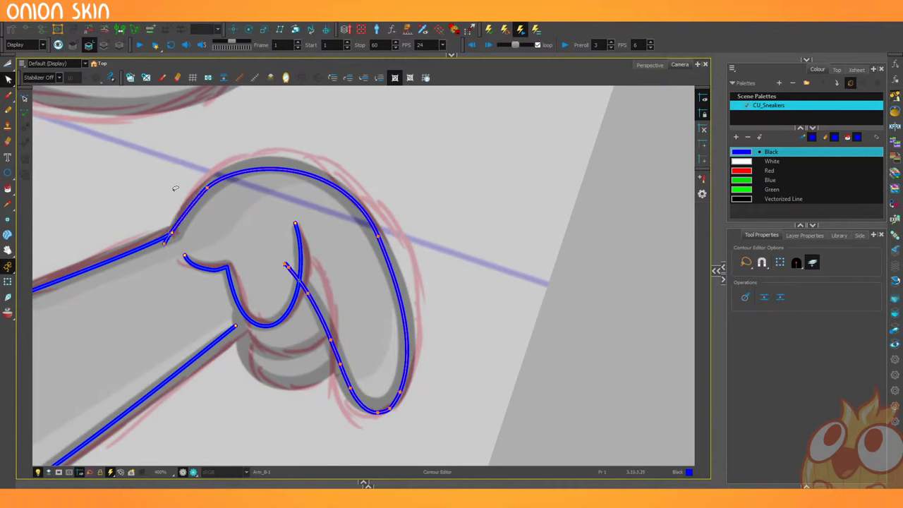
Move the remaining points and handles on the back of the hand to form one smooth arc from wrist to finger.
click(207, 188)
mouse_move(207, 187)
mouse_down()
mouse_move(232, 172)
mouse_move(201, 187)
mouse_up()
drag(346, 157, 354, 174)
drag(379, 238, 380, 243)
drag(351, 183, 345, 175)
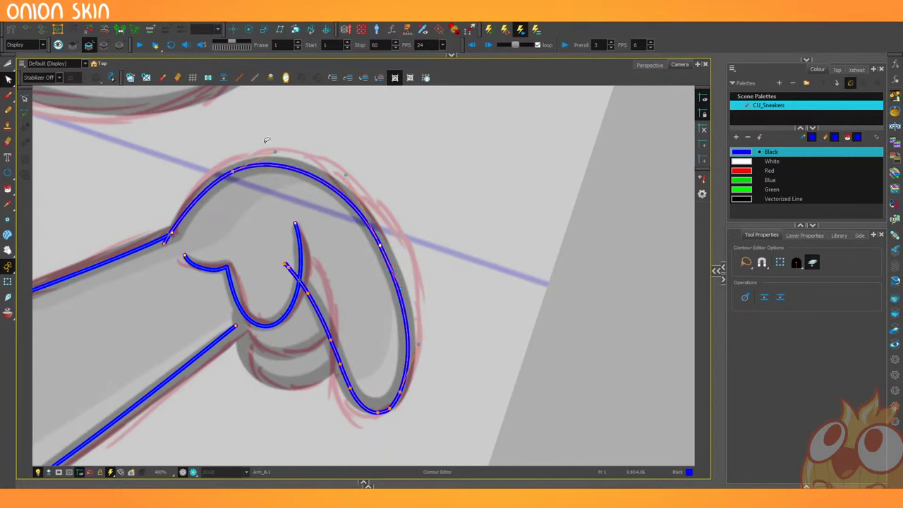
click(279, 154)
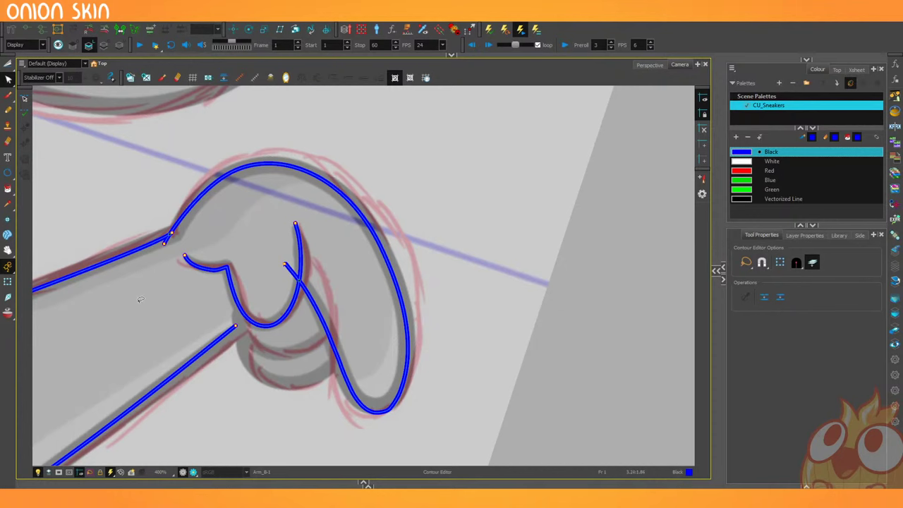
Draw the first curled finger behind the thumb with the Pencil, running both ends past the neighbouring lines.
drag(150, 245, 187, 236)
key(2)
key(2)
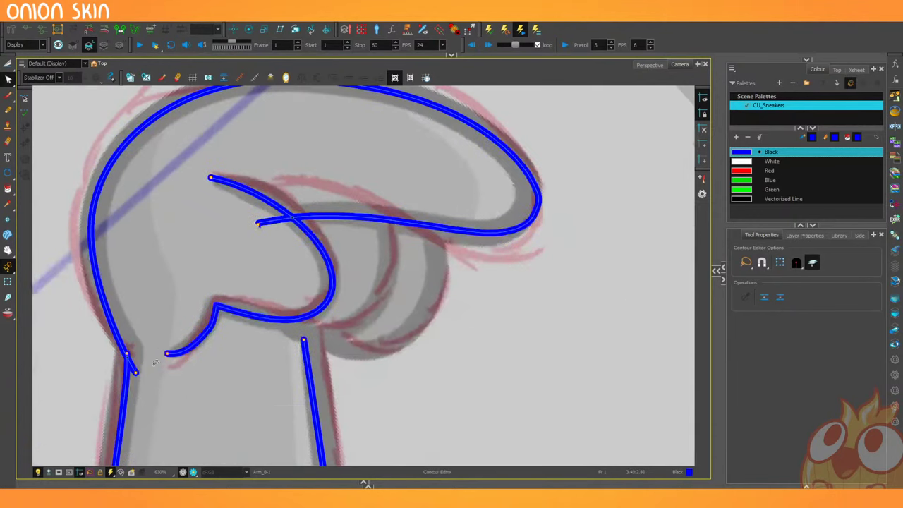
drag(153, 362, 233, 424)
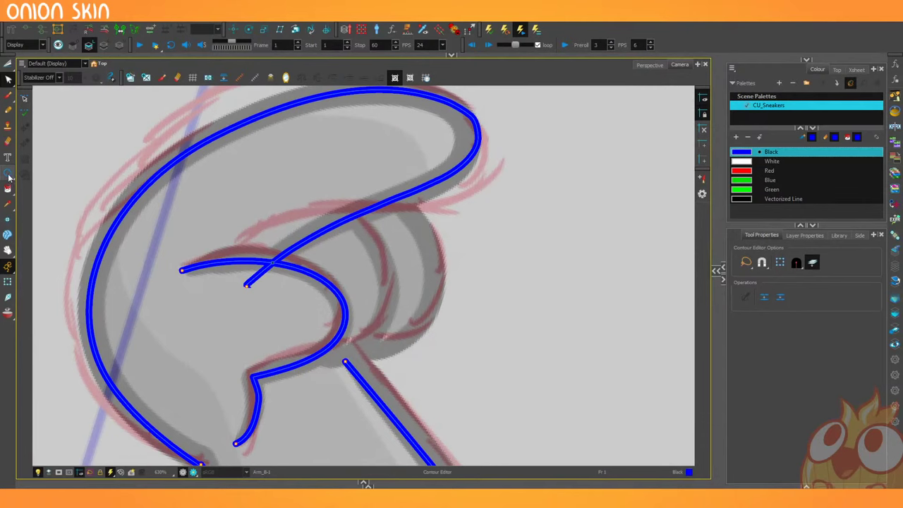
click(8, 111)
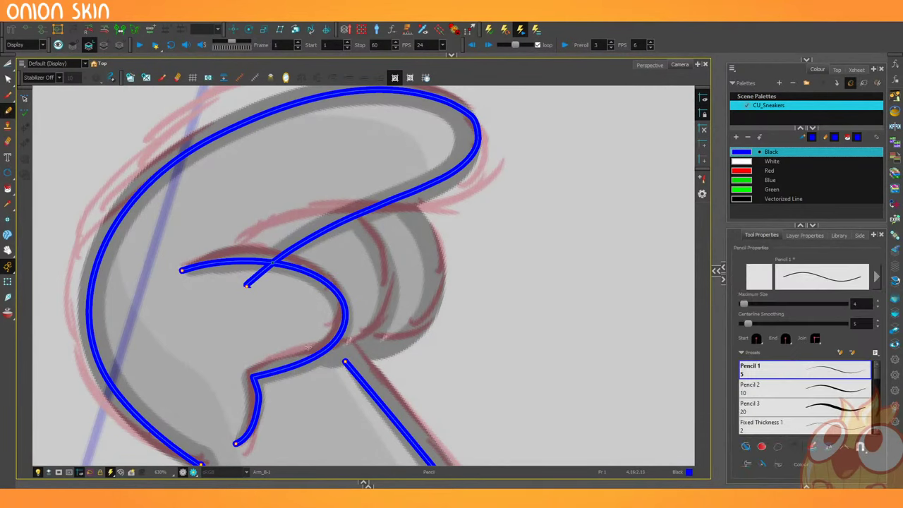
mouse_move(303, 352)
mouse_down()
mouse_move(366, 346)
mouse_move(305, 181)
mouse_up()
key(ctrl+z)
mouse_move(304, 348)
mouse_down()
mouse_move(384, 321)
mouse_move(316, 185)
mouse_up()
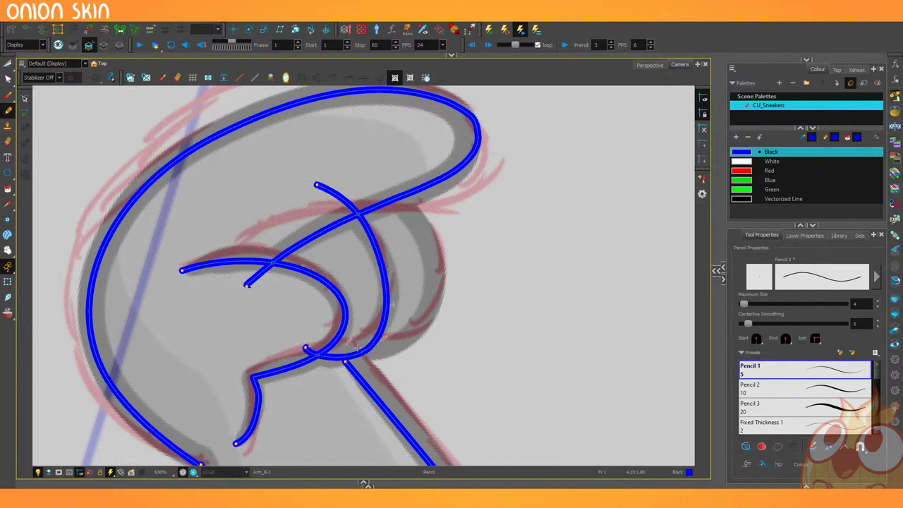
Draw the outermost curled finger as a wider Pencil curve beyond the first one, overlapping the long finger's underside.
mouse_move(357, 346)
mouse_down()
mouse_move(409, 338)
mouse_move(364, 173)
mouse_up()
key(ctrl+z)
mouse_move(355, 346)
mouse_down()
mouse_move(429, 307)
mouse_move(363, 169)
mouse_up()
key(ctrl+z)
mouse_move(355, 346)
mouse_down()
mouse_move(375, 353)
mouse_move(397, 198)
mouse_move(363, 168)
mouse_up()
key(ctrl+z)
mouse_move(352, 346)
mouse_down()
mouse_move(429, 299)
mouse_move(349, 152)
mouse_up()
Refine the curves of both curled fingers with the Contour Editor, extending the inner finger's upper end farther into the hand.
click(9, 79)
drag(126, 236, 151, 163)
click(423, 315)
drag(405, 344, 405, 337)
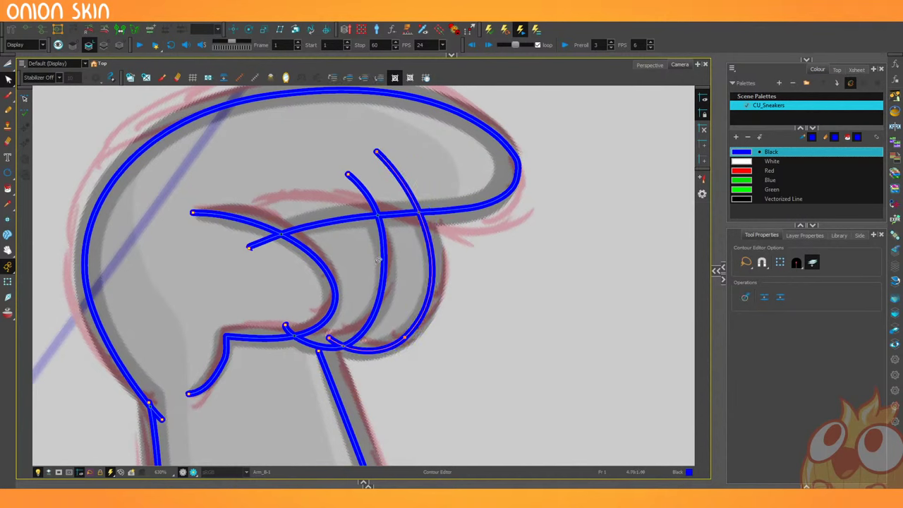
drag(383, 274, 387, 273)
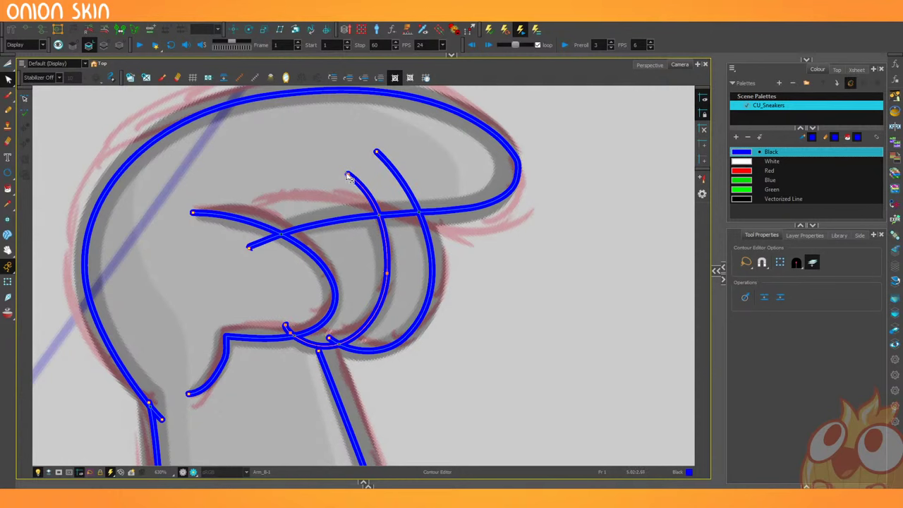
drag(348, 174, 337, 165)
drag(387, 274, 384, 274)
click(330, 252)
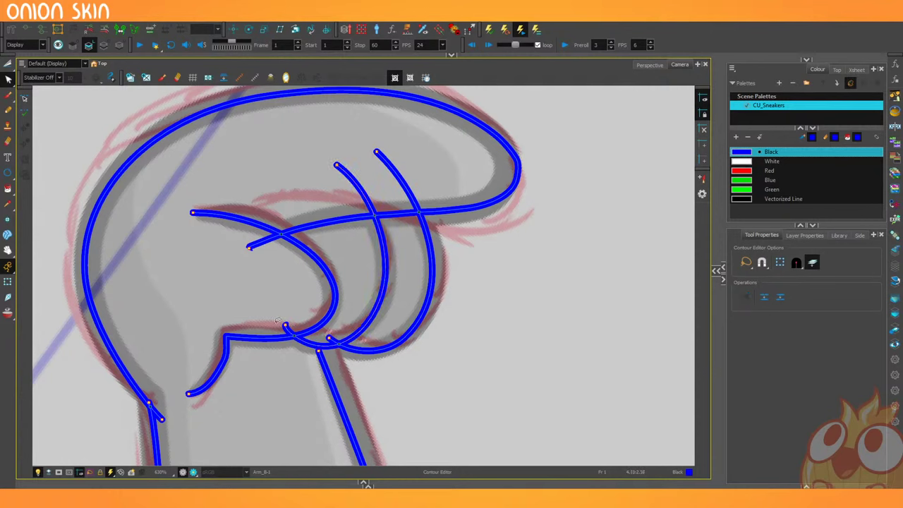
Trim the overshooting ends of the long finger's underside and both curled fingers with the Cutter.
key(alt+t)
drag(253, 232, 271, 252)
mouse_move(301, 325)
mouse_down()
mouse_move(275, 335)
mouse_move(347, 341)
mouse_up()
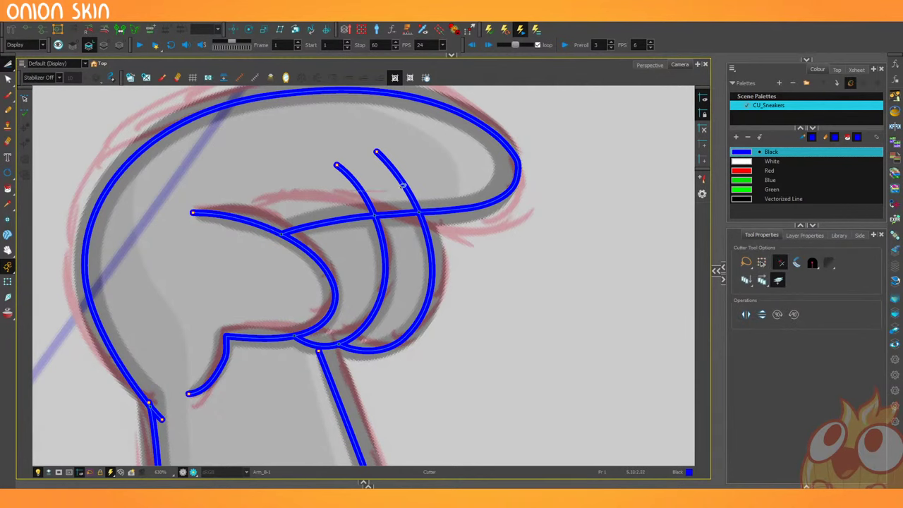
drag(403, 186, 418, 184)
Cut off the overlapping stub where the back of the hand meets the forearm at the wrist.
key(space)
drag(207, 303, 215, 233)
key(2)
key(2)
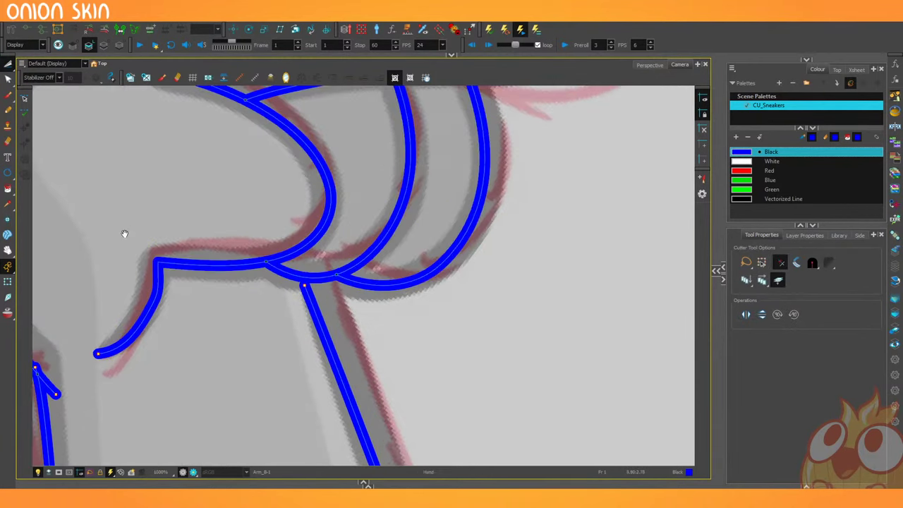
key(space)
drag(122, 233, 242, 229)
drag(175, 379, 164, 410)
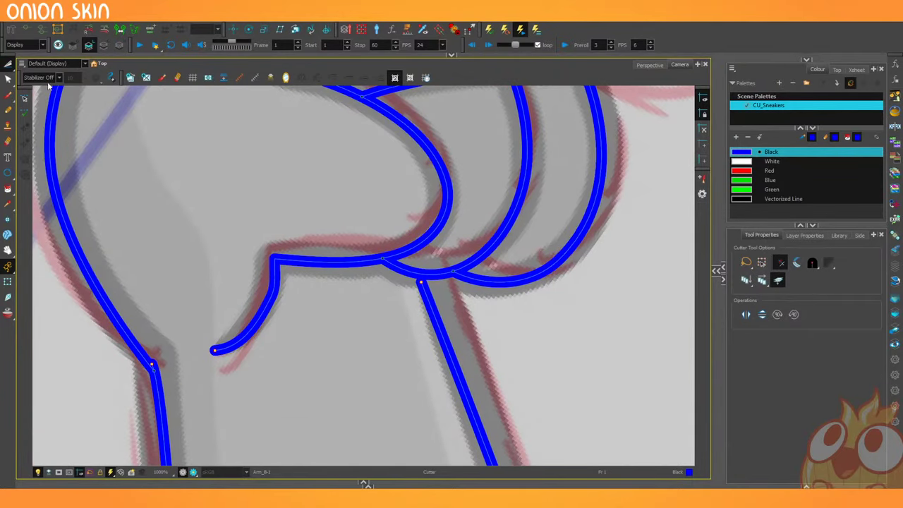
Try to move the upper end of the forearm's lower line onto the curled finger's outline with the Contour Editor.
click(8, 110)
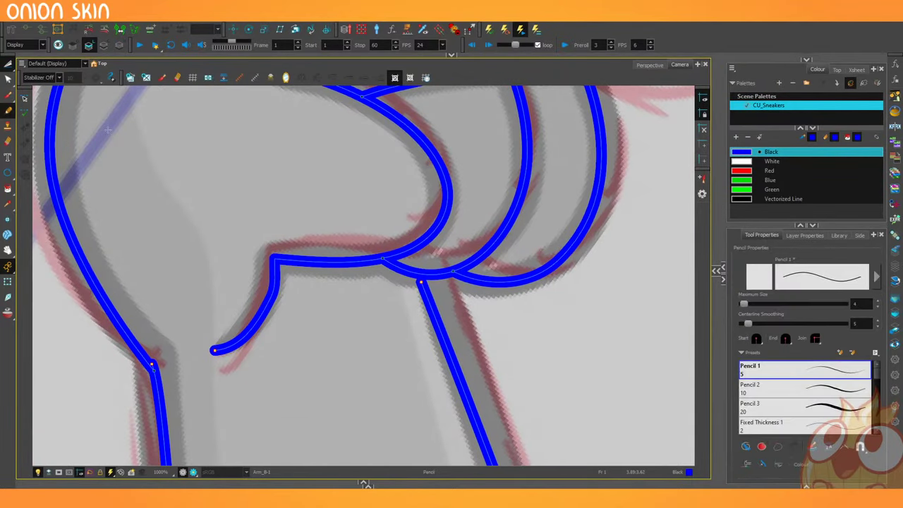
key(alt+q)
click(419, 279)
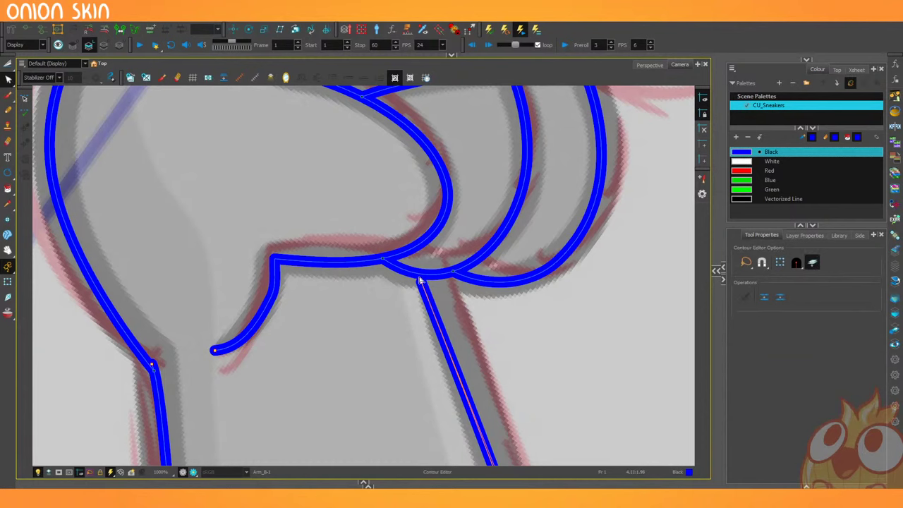
drag(420, 281, 417, 272)
click(370, 317)
key(1)
key(1)
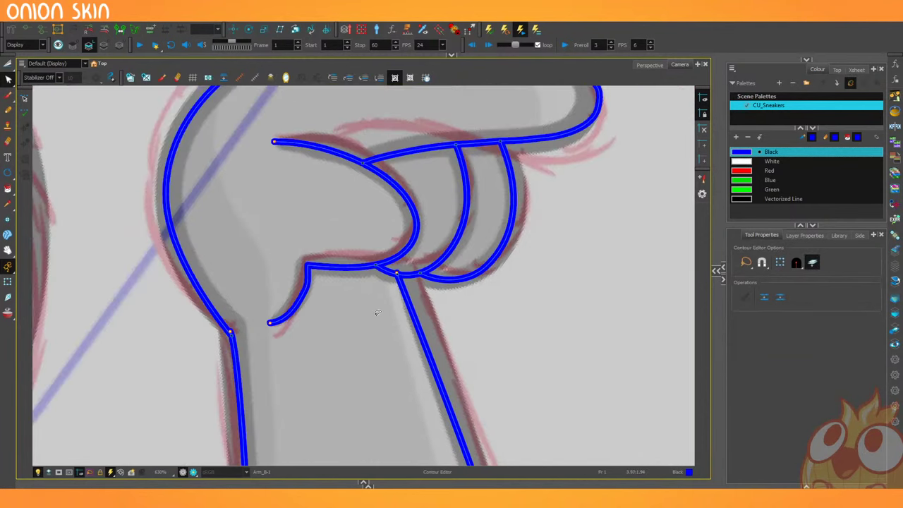
key(1)
key(1)
key(1)
key(1)
key(2)
key(2)
key(2)
key(ctrl+z)
Join the upper end of the forearm's lower line to the base of the curled fingers.
key(2)
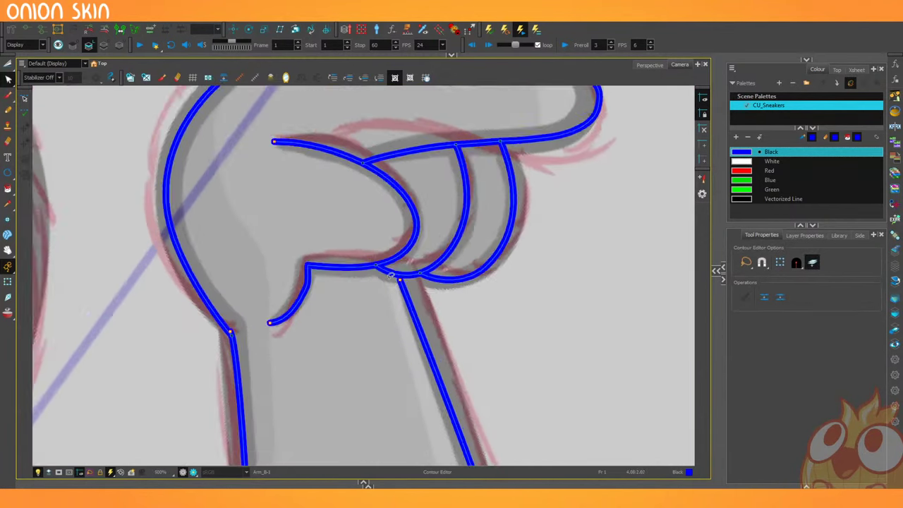
key(2)
key(2)
drag(421, 283, 430, 273)
Reshape the forearm's lower line by adjusting its upper handle and middle section so it runs nearly straight to the elbow.
key(1)
key(1)
key(1)
key(1)
drag(313, 369, 246, 264)
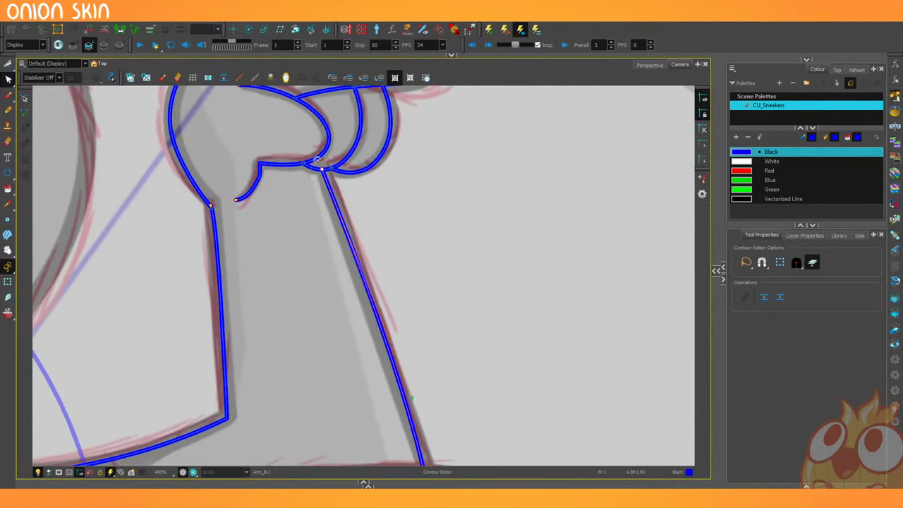
drag(322, 170, 328, 186)
drag(349, 252, 373, 315)
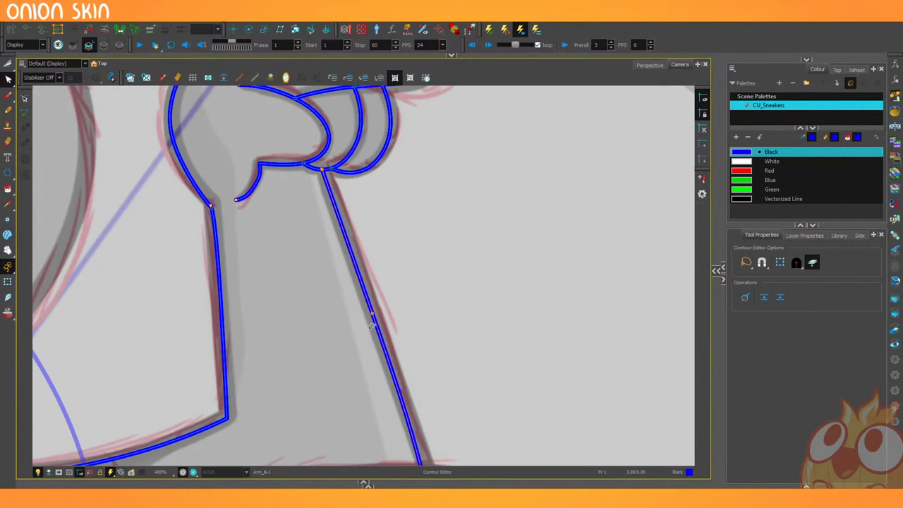
Examine the raised arm and hand against the whole figure and again at closer range.
key(1)
key(1)
key(1)
key(1)
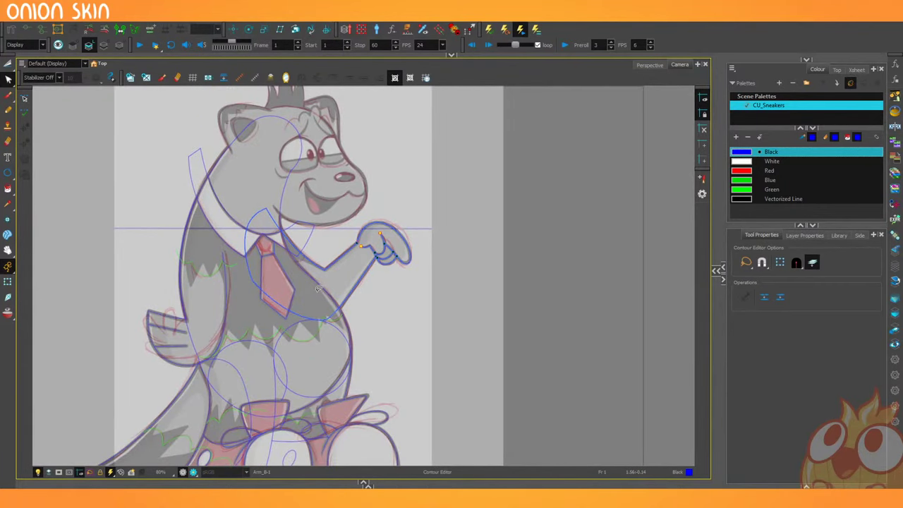
key(2)
key(2)
key(2)
key(2)
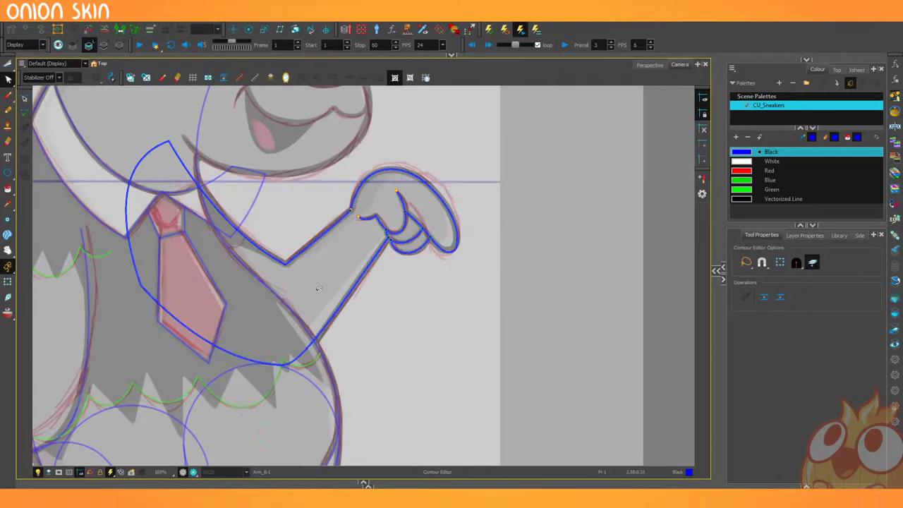
Draw three connected scalloped arcs across the upper arm using the Line tool and the Blue swatch.
key(alt+/)
click(739, 181)
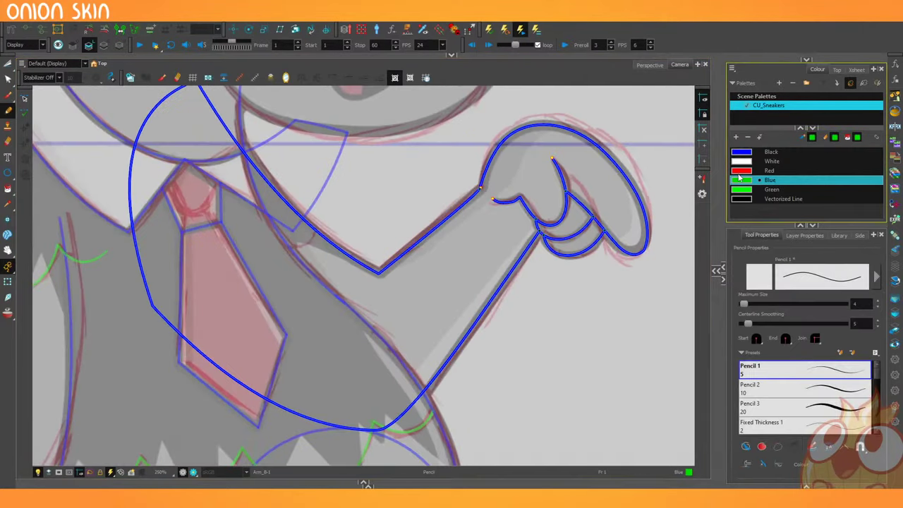
drag(107, 245, 151, 129)
key(2)
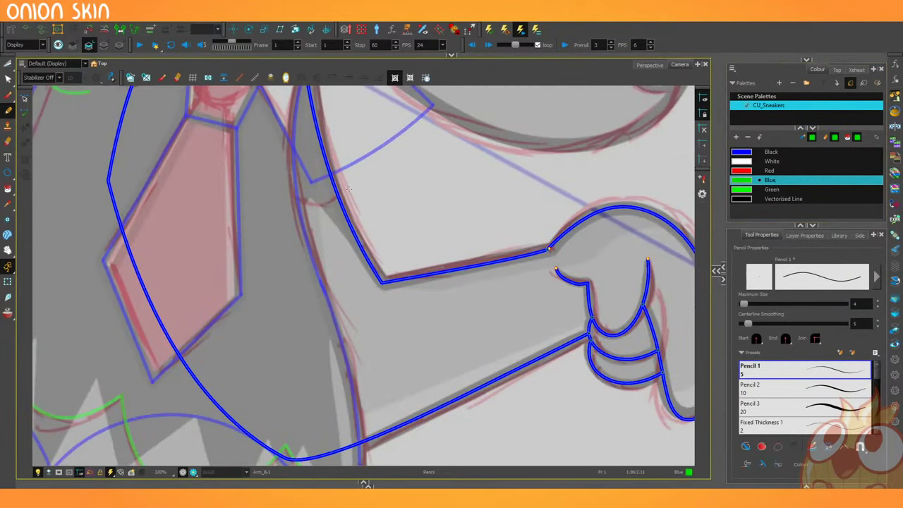
drag(8, 173, 32, 193)
mouse_move(362, 186)
mouse_down()
mouse_move(261, 190)
mouse_move(318, 221)
mouse_up()
key(ctrl+z)
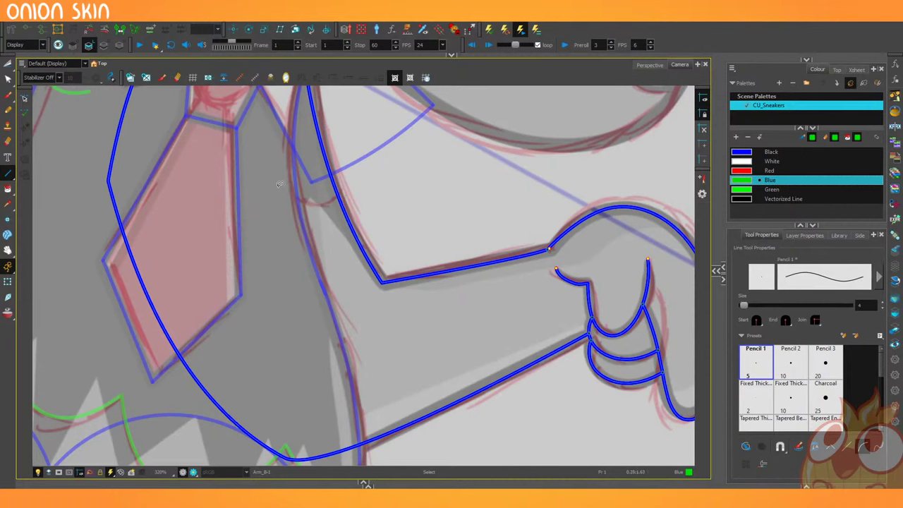
mouse_move(271, 187)
mouse_down()
mouse_move(355, 175)
mouse_move(299, 200)
mouse_move(324, 227)
mouse_up()
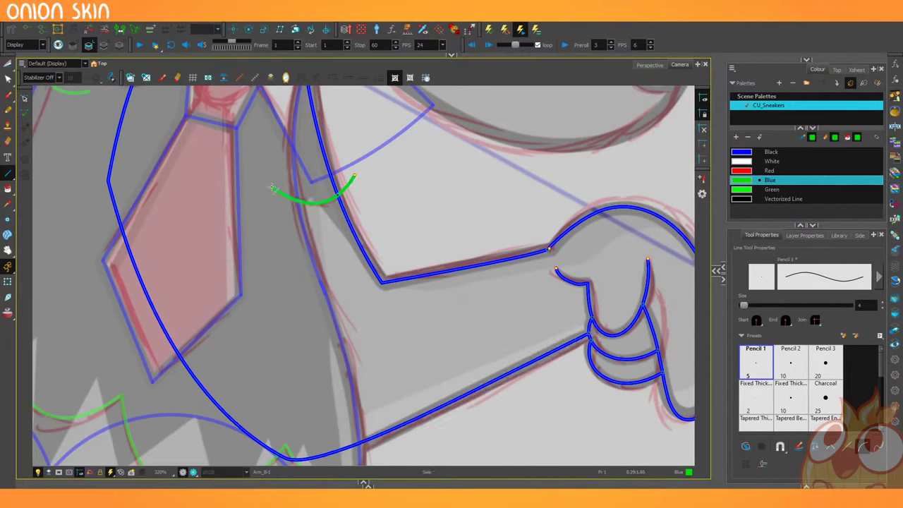
mouse_move(273, 187)
mouse_down()
mouse_move(194, 190)
mouse_move(238, 242)
mouse_move(227, 238)
mouse_up()
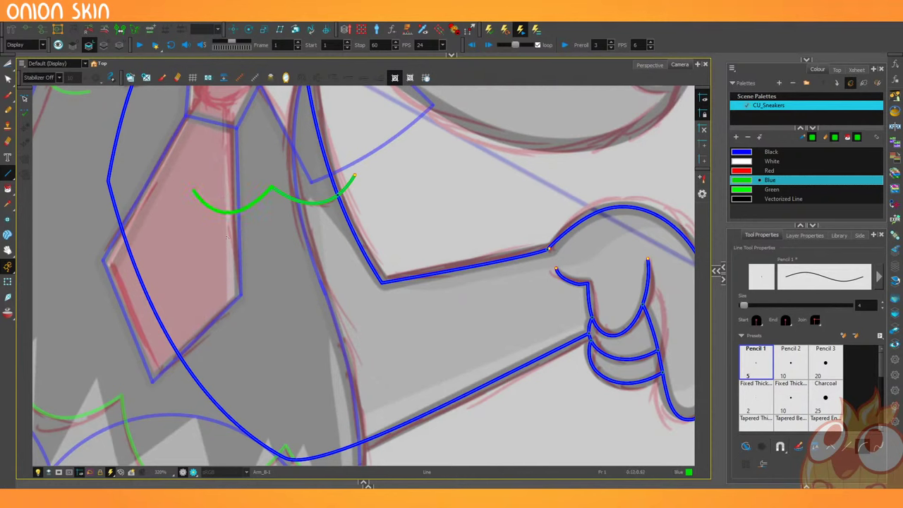
mouse_move(192, 190)
mouse_down()
mouse_move(99, 191)
mouse_move(161, 254)
mouse_move(151, 251)
mouse_up()
Select the scalloped arcs on the upper arm and merge them into one continuous line.
click(7, 64)
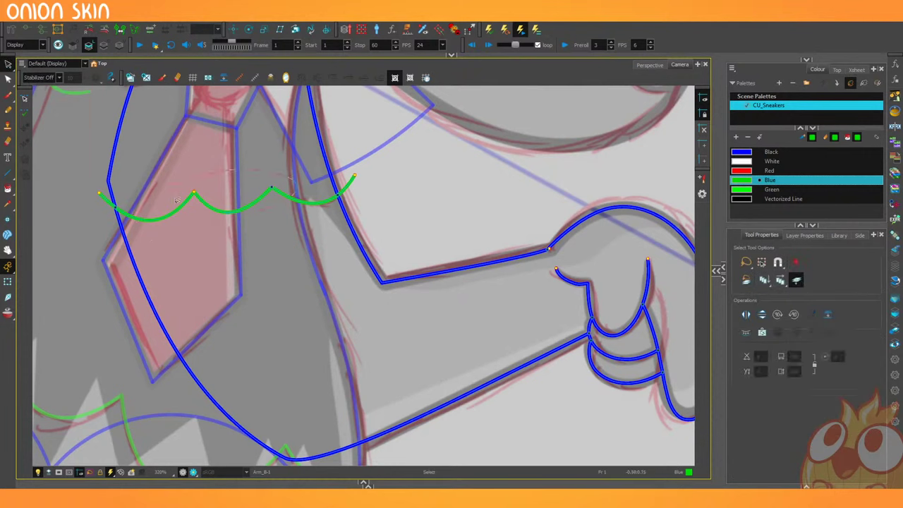
drag(177, 200, 238, 205)
click(811, 331)
click(206, 226)
Trim both ends of the scalloped line at the arm's outlines with the Cutter and reset the view rotation.
click(8, 64)
click(42, 75)
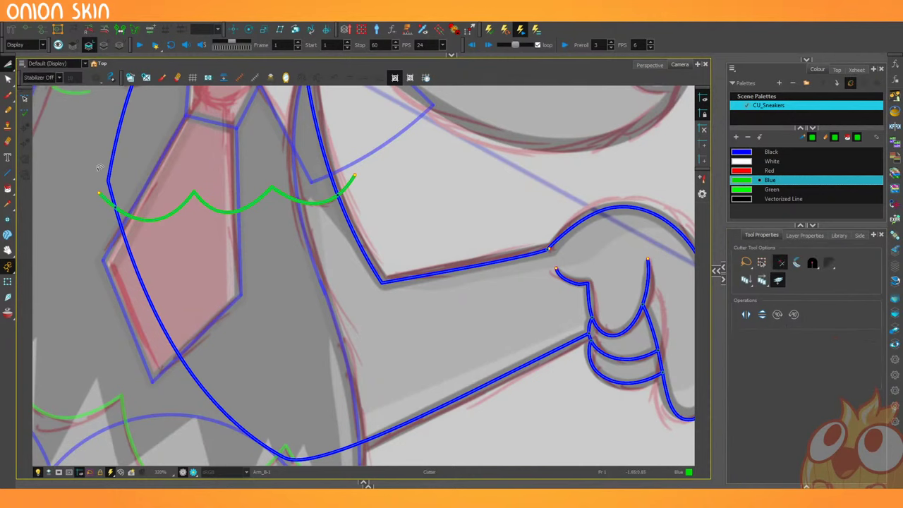
drag(100, 168, 122, 239)
drag(345, 168, 391, 253)
key(2)
key(2)
key(2)
key(2)
key(2)
key(c)
key(1)
key(1)
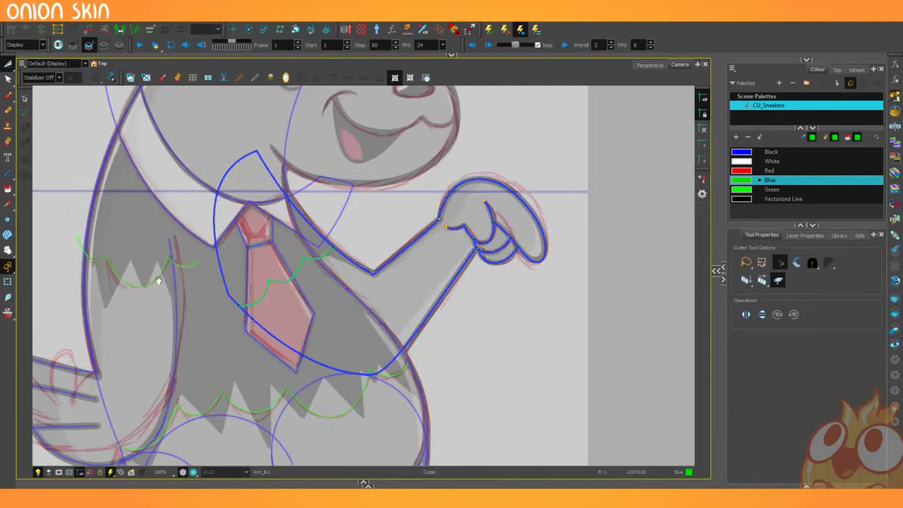
Examine the arm's line art and the sketch of the bear's head, face and ears.
drag(158, 281, 187, 292)
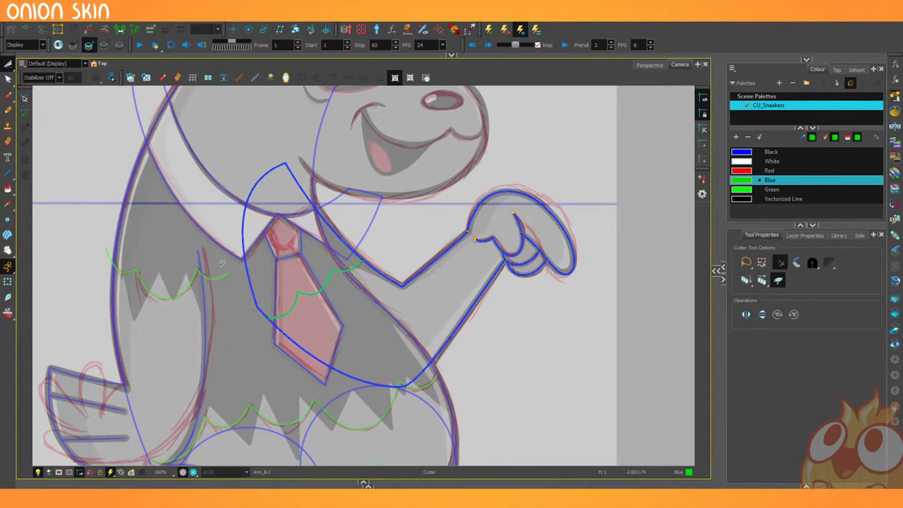
scroll(359, 272, down, 3)
scroll(333, 196, up, 4)
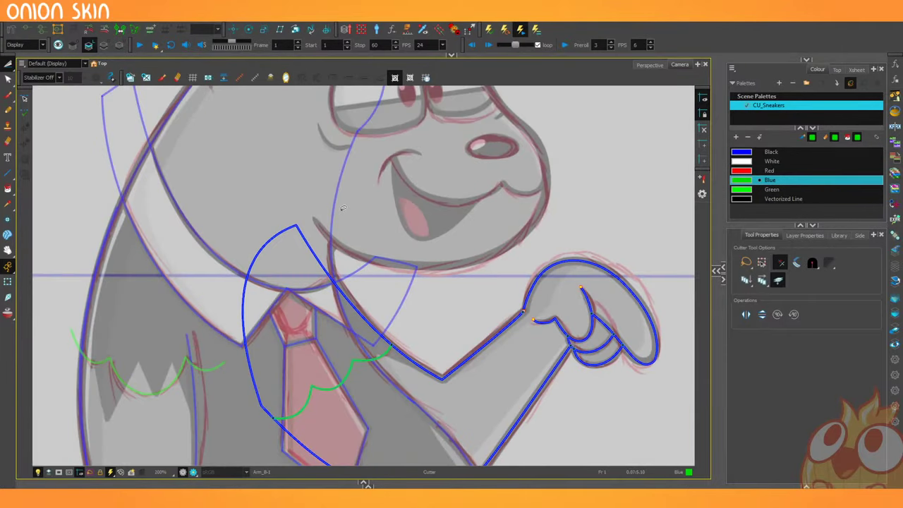
scroll(342, 208, down, 3)
scroll(345, 241, up, 3)
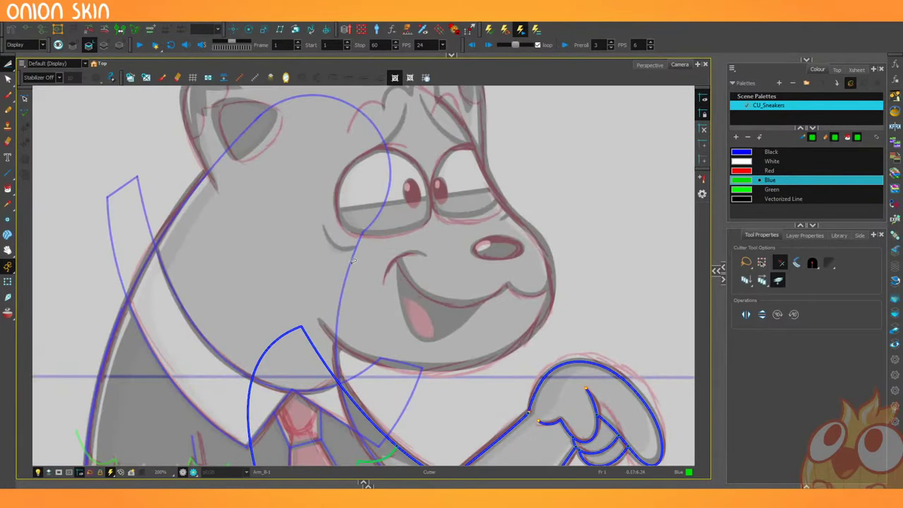
scroll(356, 273, down, 3)
scroll(363, 230, up, 2)
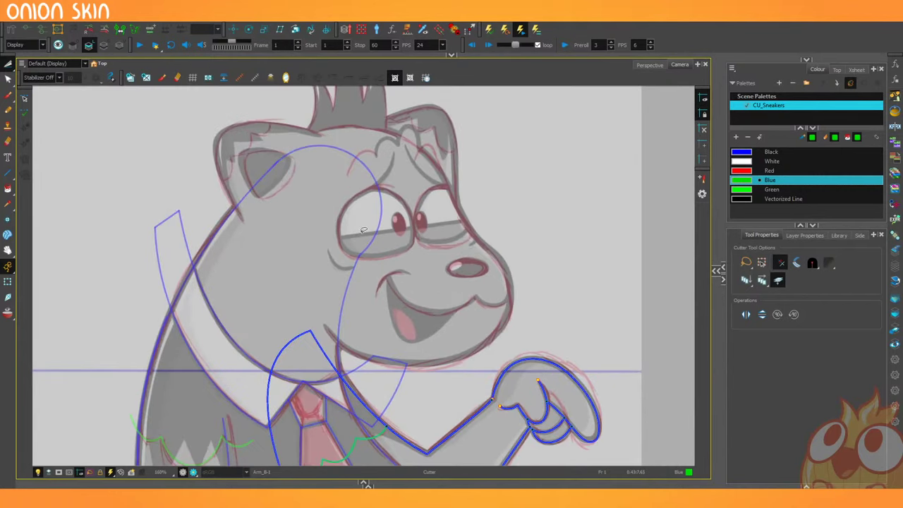
scroll(363, 230, up, 1)
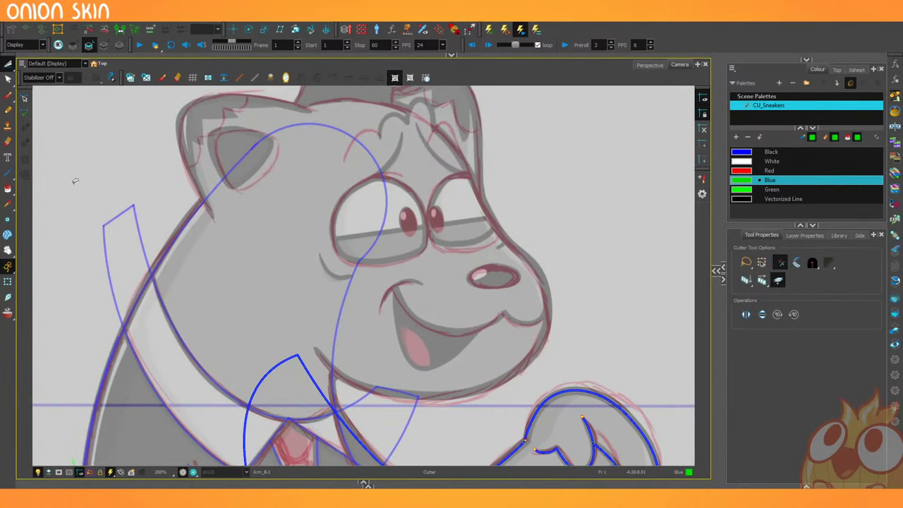
Find the head's drawing nodes in the node network and make Ear_B the active drawing.
drag(9, 179, 33, 182)
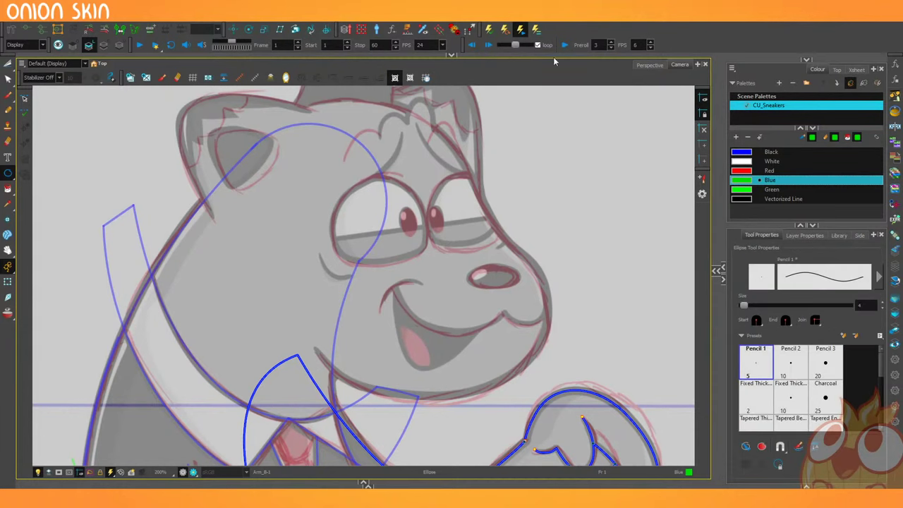
drag(553, 59, 550, 170)
scroll(344, 107, down, 2)
drag(261, 108, 452, 109)
scroll(419, 108, up, 5)
click(380, 101)
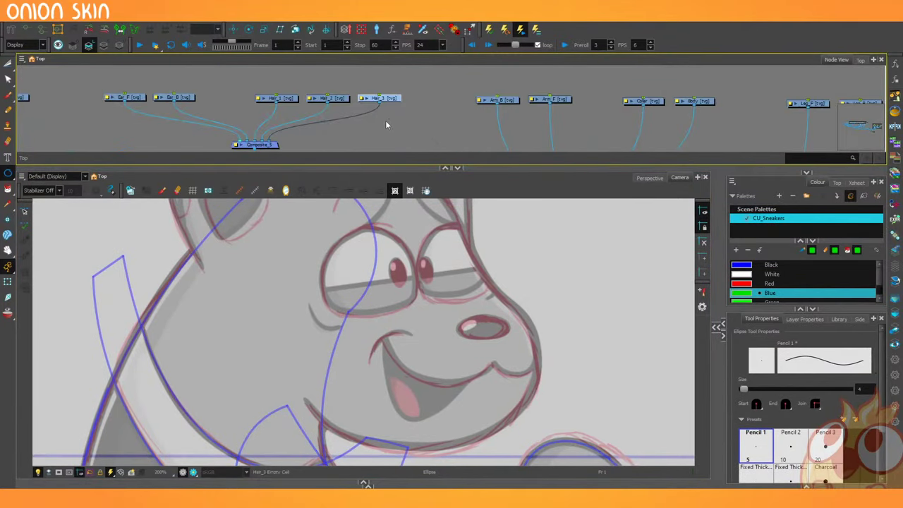
scroll(365, 126, down, 1)
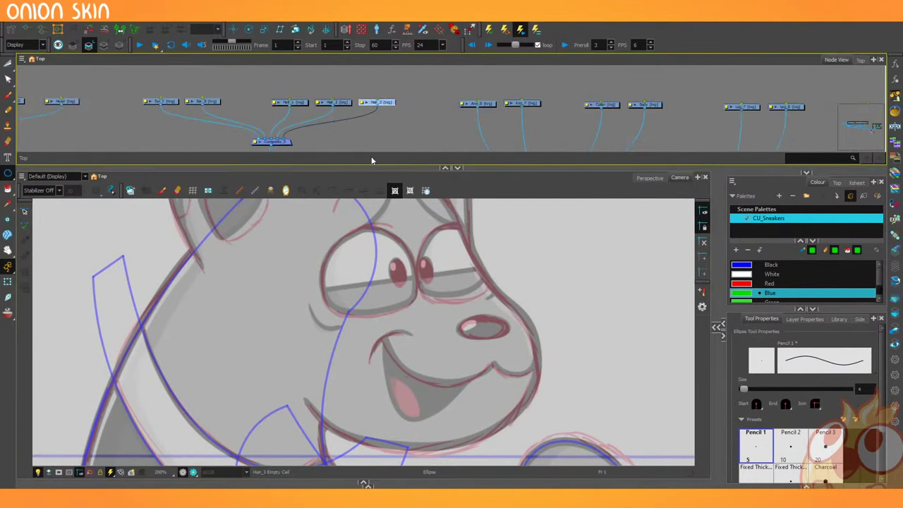
scroll(391, 322, down, 3)
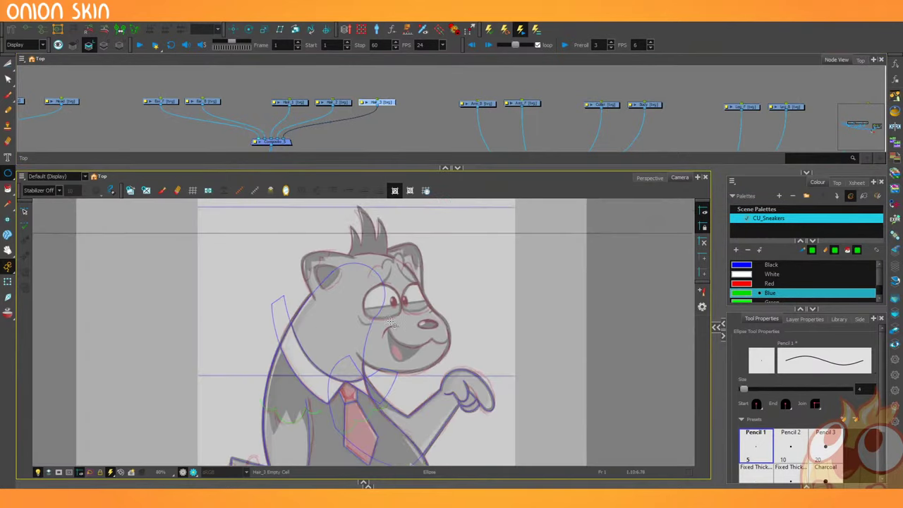
scroll(390, 322, up, 3)
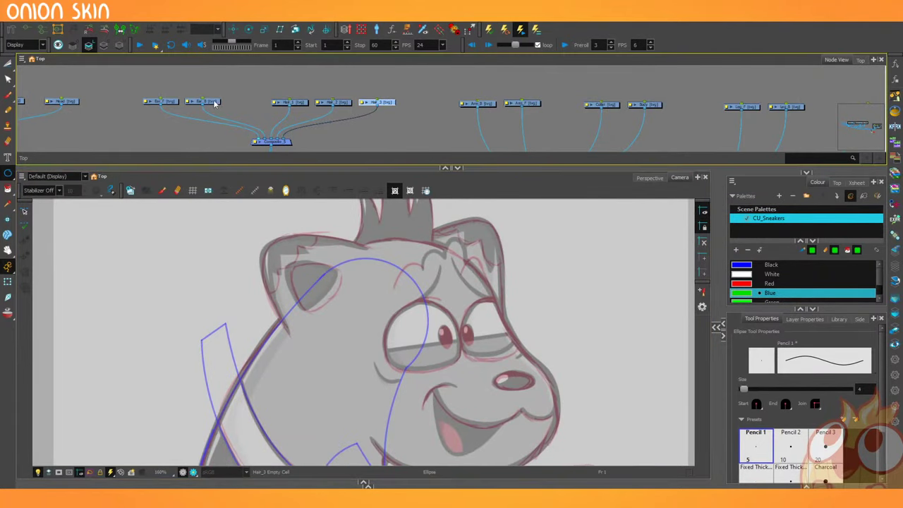
click(216, 103)
scroll(505, 251, up, 2)
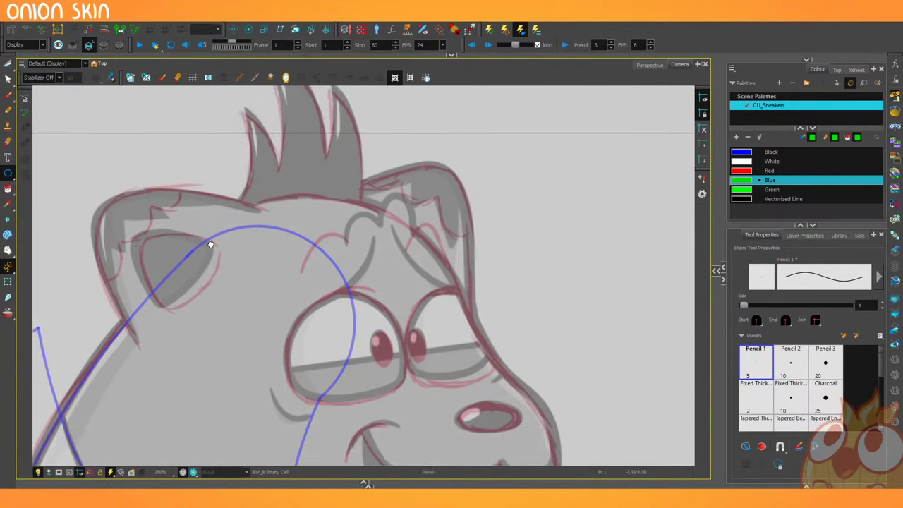
Draw the outer side of the back ear with the Line tool and the Black swatch, running its lower end into the face.
drag(8, 172, 44, 187)
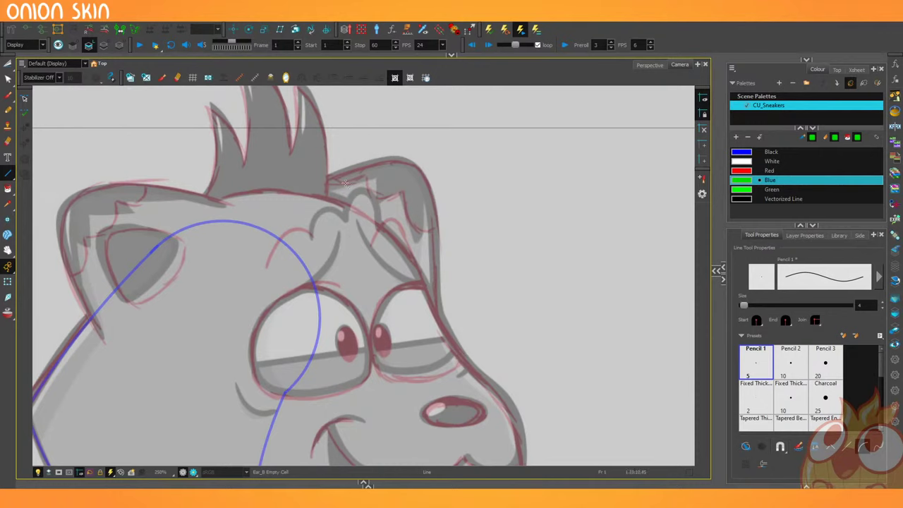
mouse_move(431, 210)
mouse_down()
mouse_move(437, 350)
mouse_move(439, 265)
mouse_up()
key(ctrl+z)
click(740, 153)
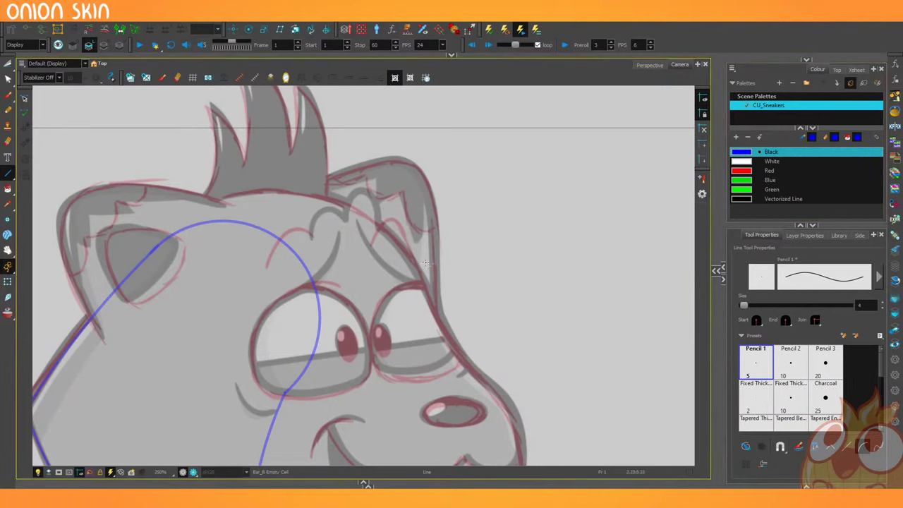
drag(430, 210, 436, 358)
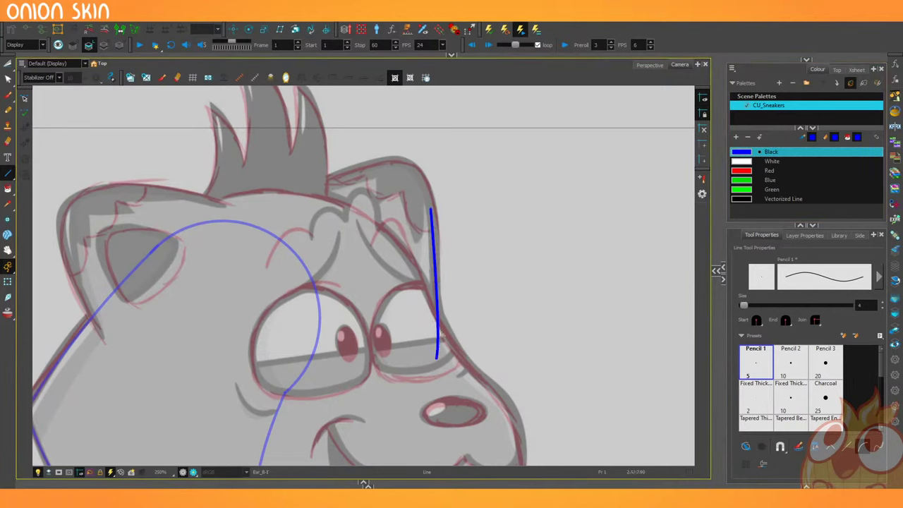
click(435, 284)
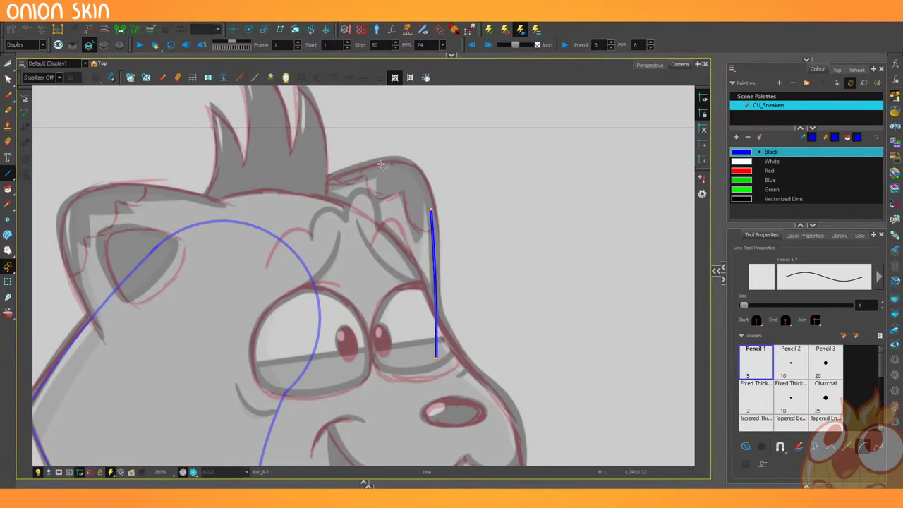
Draw the back ear's upper edge as a gentle curve extending past the hair base into the head.
drag(381, 165, 325, 176)
click(325, 174)
key(2)
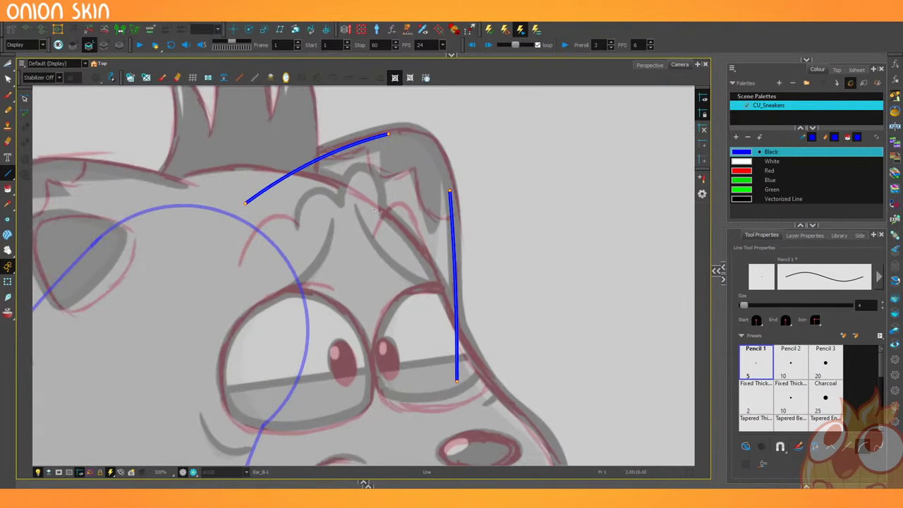
Connect the back ear's upper edge and outer side with a rounded tip, and merge the strokes into one continuous line.
mouse_move(449, 191)
mouse_down()
mouse_move(390, 134)
mouse_move(437, 134)
mouse_move(437, 122)
mouse_up()
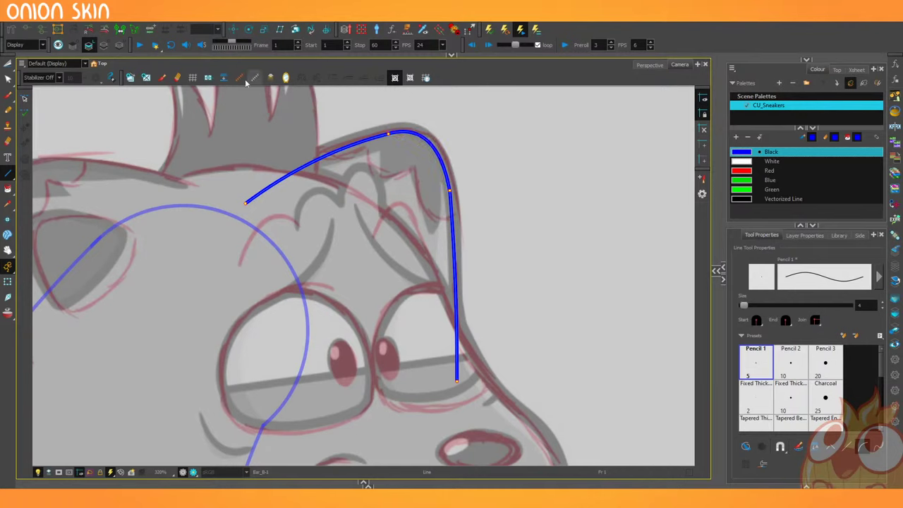
click(8, 64)
click(399, 137)
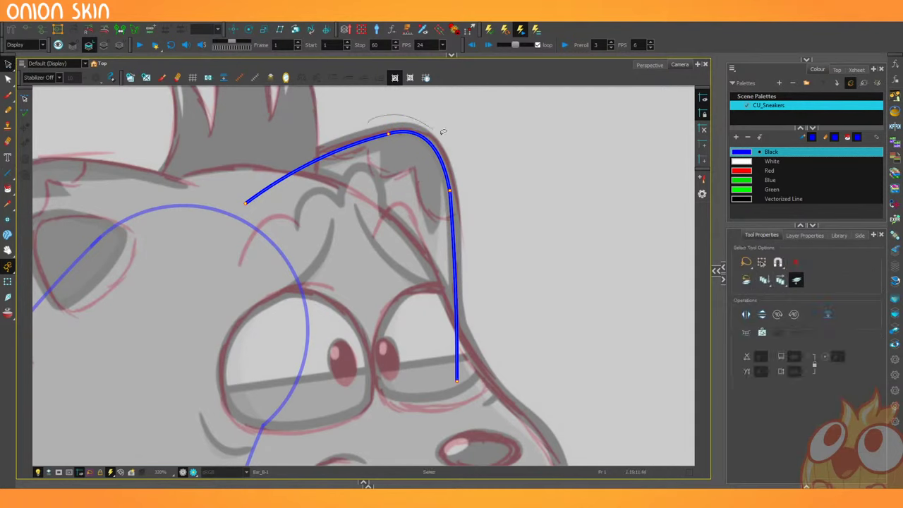
click(812, 332)
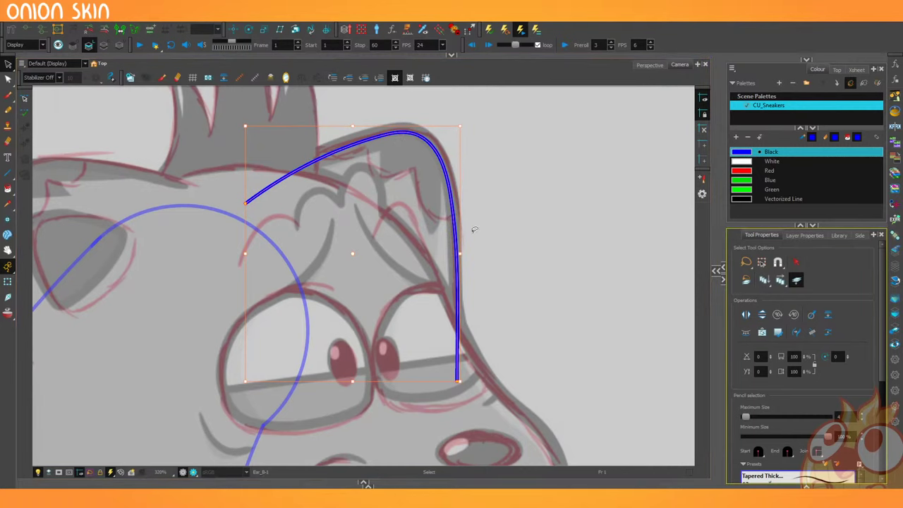
click(475, 229)
Slightly adjust the outer side of the back ear's outline with the Contour Editor.
click(8, 79)
click(453, 261)
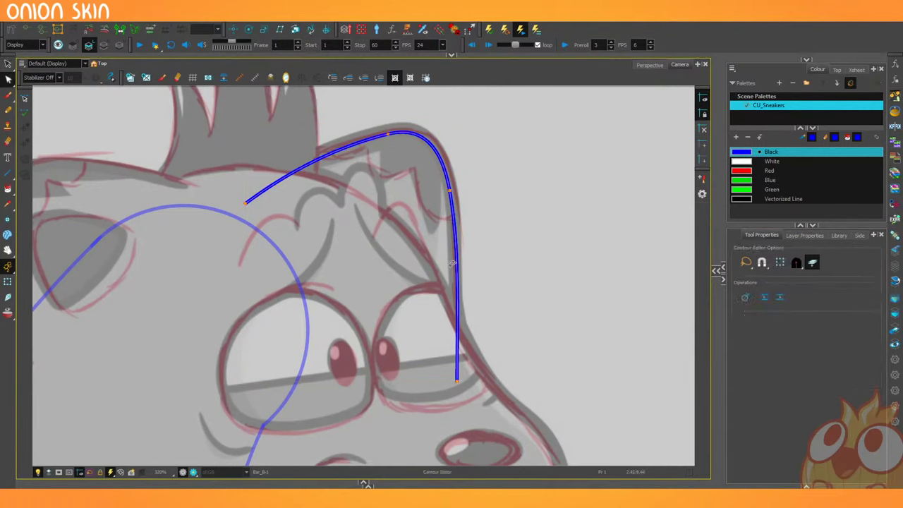
drag(455, 269, 456, 269)
click(439, 227)
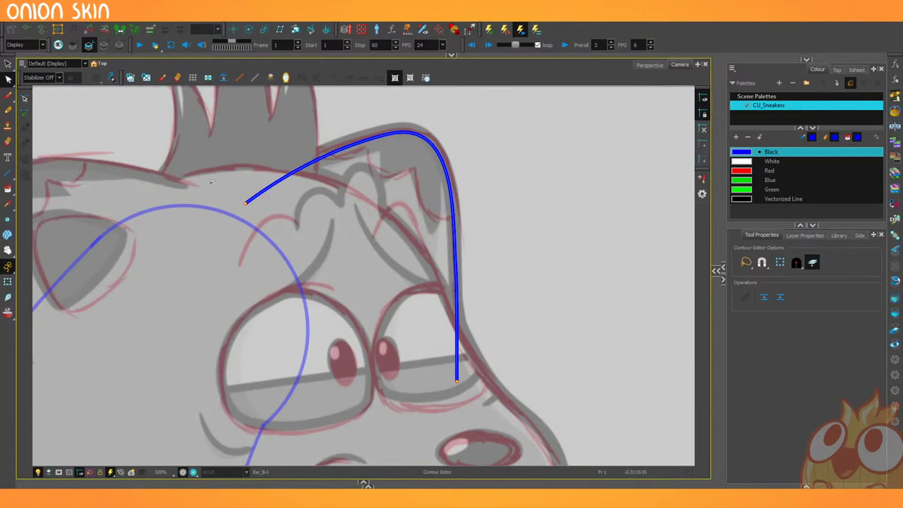
Examine the back ear's outline up close and in relation to the whole head.
key(1)
key(1)
key(2)
key(2)
key(1)
key(1)
key(1)
key(1)
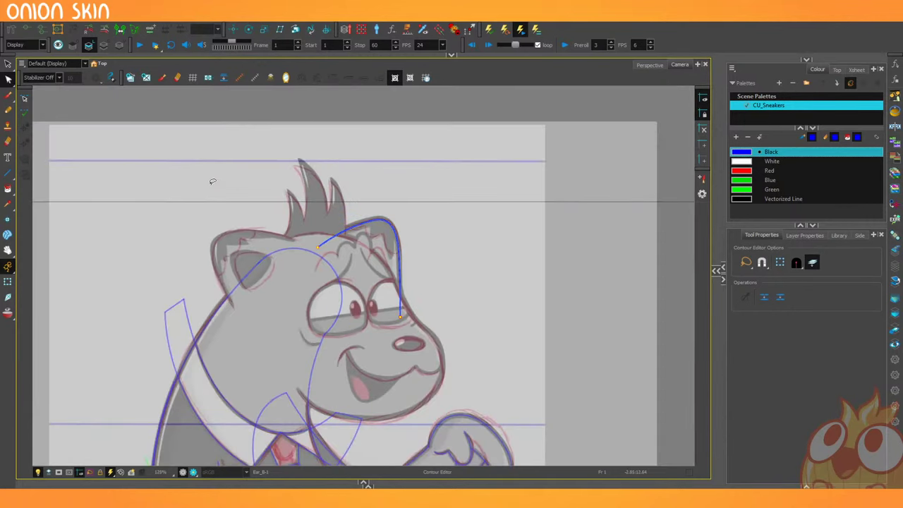
Close the back ear's shape with a curved line running through the face between the outline's two open ends.
key(2)
key(2)
key(2)
drag(170, 226, 157, 202)
key(2)
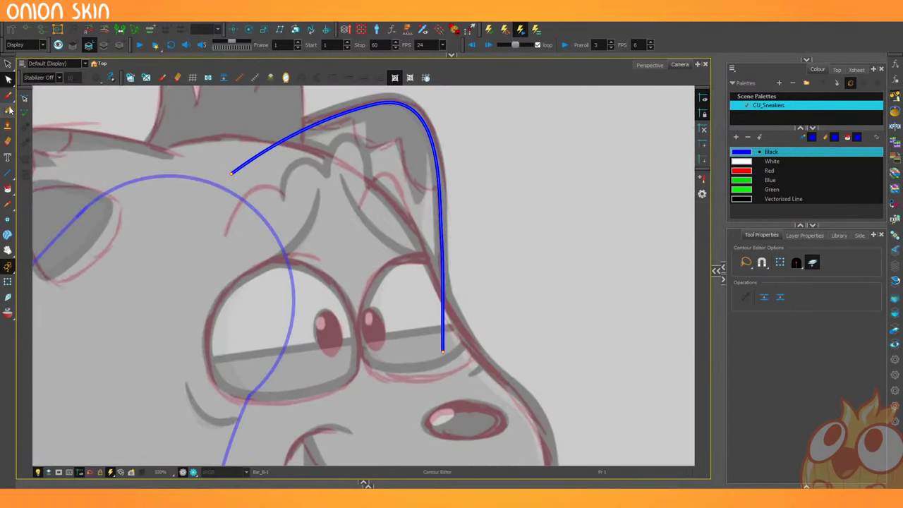
click(7, 173)
mouse_move(442, 350)
mouse_down()
mouse_move(236, 166)
mouse_move(276, 296)
mouse_up()
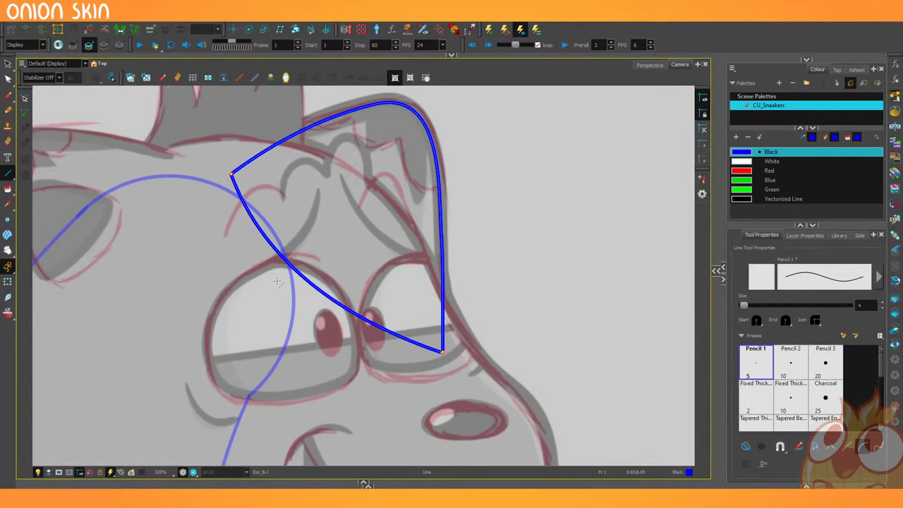
Draw the back ear's scalloped inner fur line with three curved strokes in the Blue swatch, overlapping the ear's edges.
drag(130, 268, 272, 405)
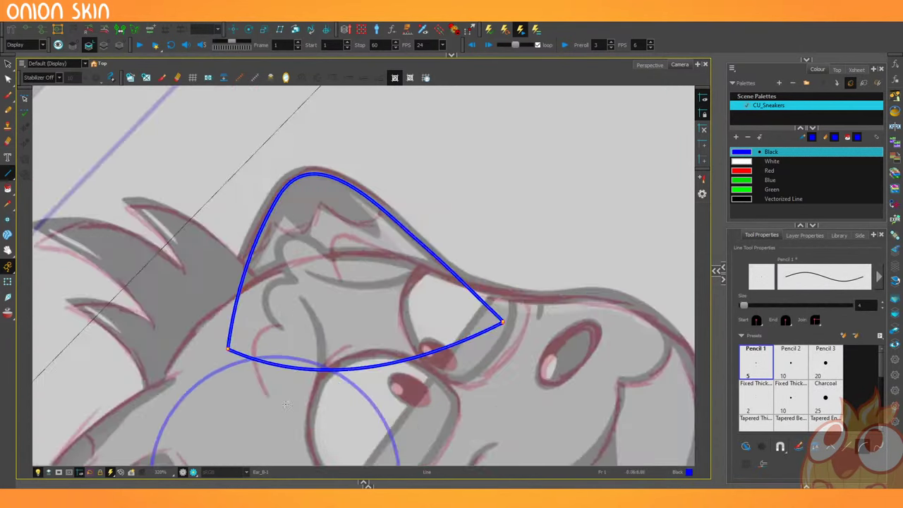
key(2)
drag(174, 258, 196, 310)
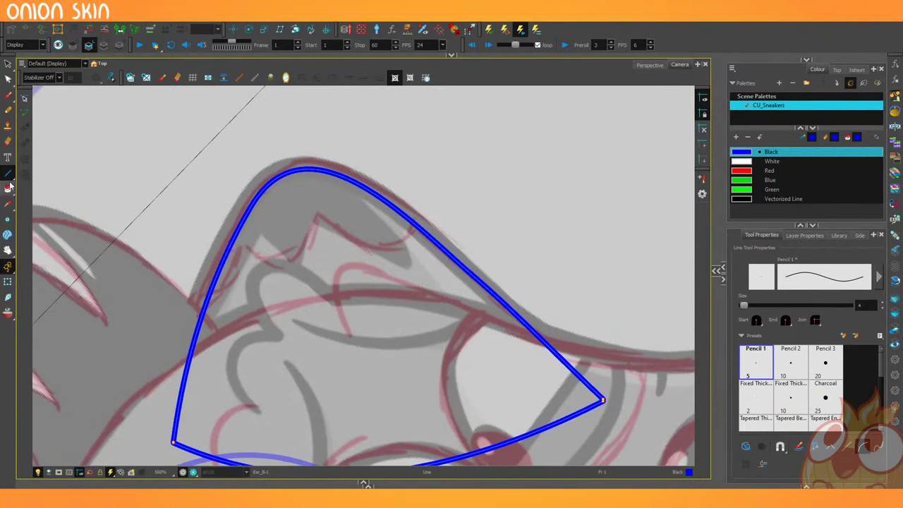
click(770, 179)
drag(183, 307, 230, 319)
mouse_move(250, 244)
mouse_down()
mouse_move(319, 212)
mouse_move(295, 302)
mouse_up()
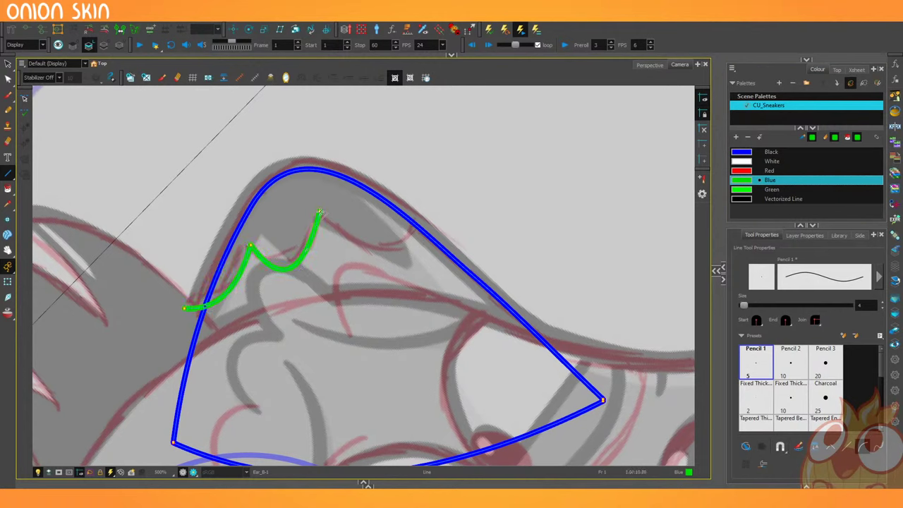
mouse_move(319, 211)
mouse_down()
mouse_move(423, 187)
mouse_move(414, 188)
mouse_move(419, 302)
mouse_move(420, 292)
mouse_up()
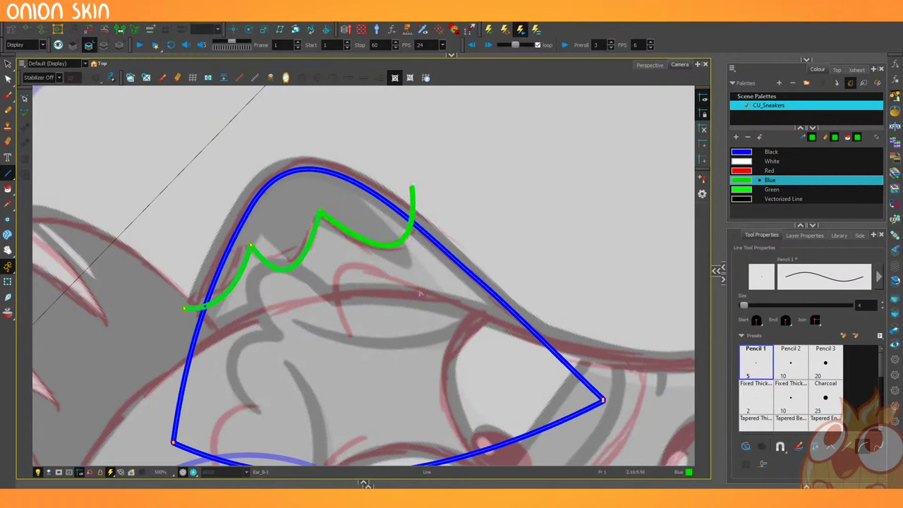
Reshape the fur line's last curve with the Contour Editor, pulling its end further outside the ear's outline.
key(alt+q)
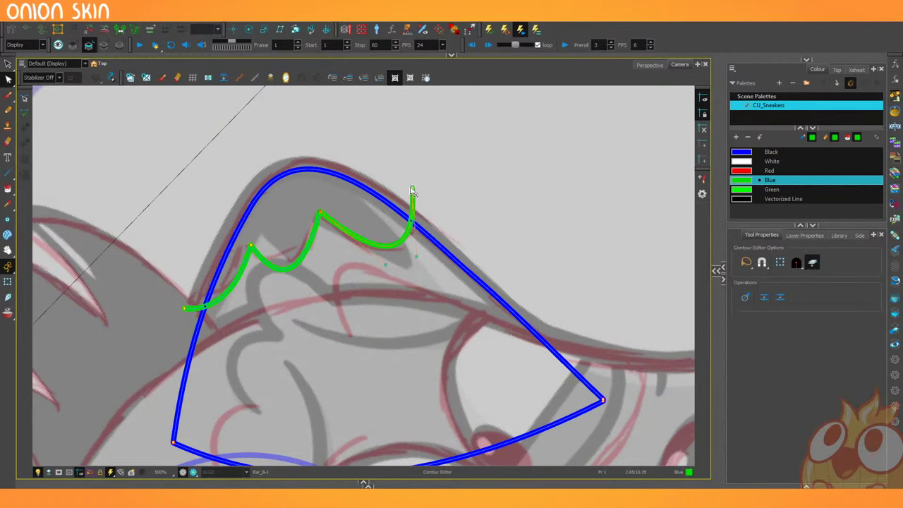
drag(423, 187, 437, 181)
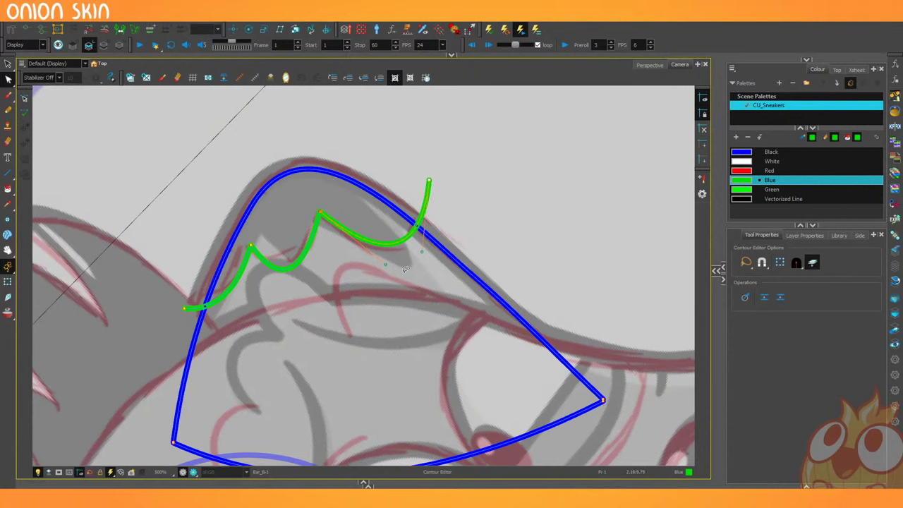
drag(383, 266, 390, 272)
Merge the back ear's separate fur strokes into one continuous line and inspect its points.
key(1)
key(1)
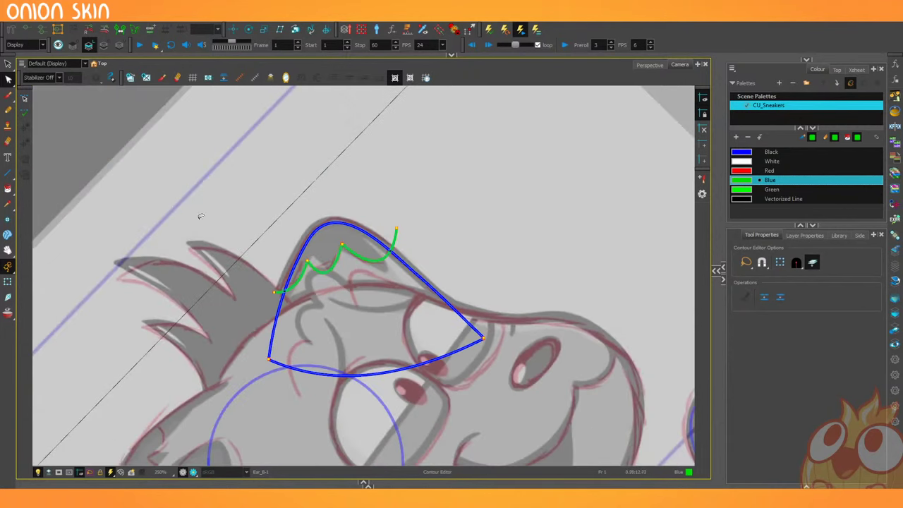
key(2)
click(273, 253)
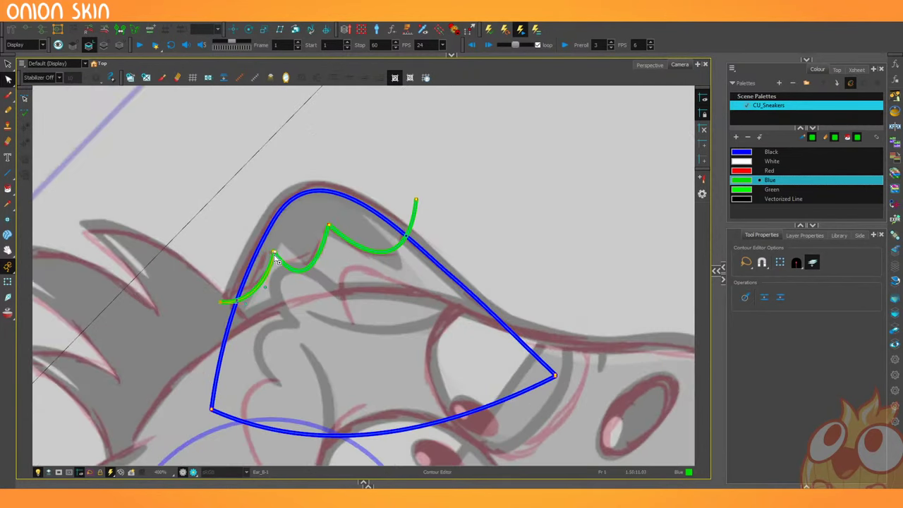
key(alt+s)
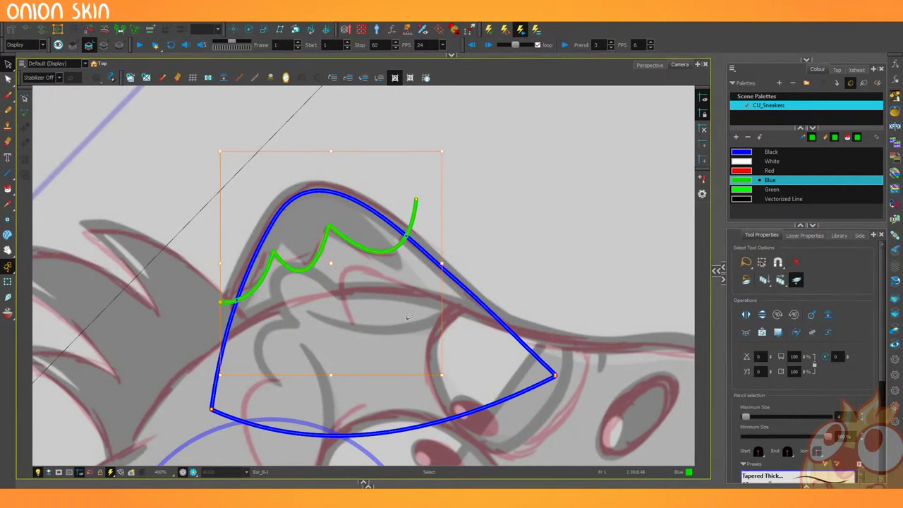
click(318, 275)
key(2)
key(alt+q)
click(248, 248)
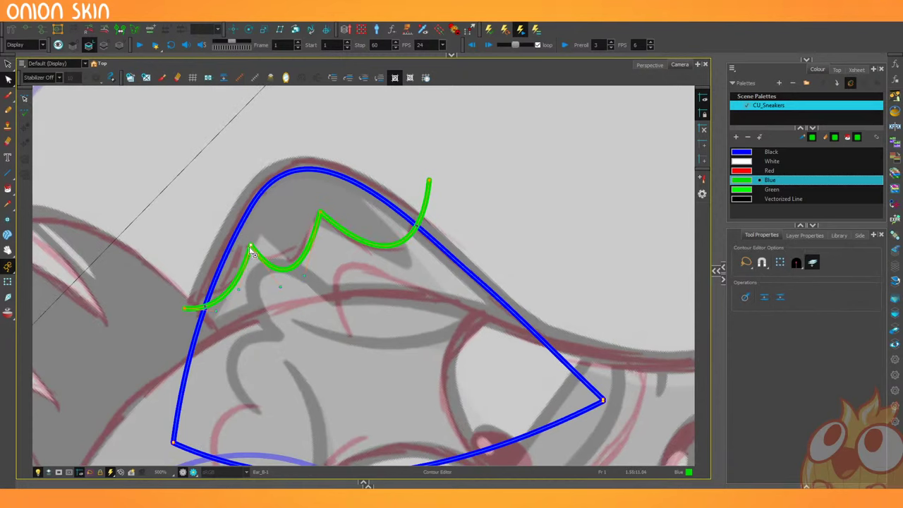
Activate the Brush tool with the Black swatch.
key(1)
key(1)
key(1)
key(1)
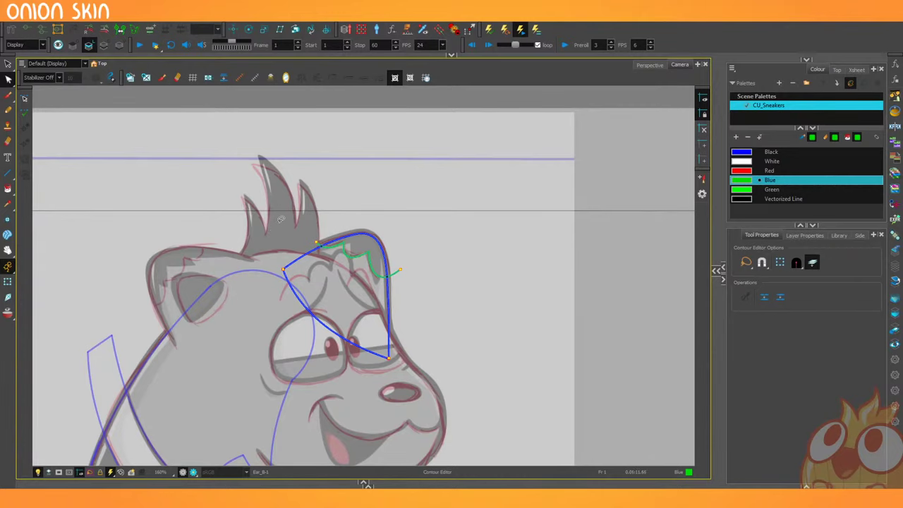
scroll(285, 224, down, 3)
scroll(429, 281, up, 2)
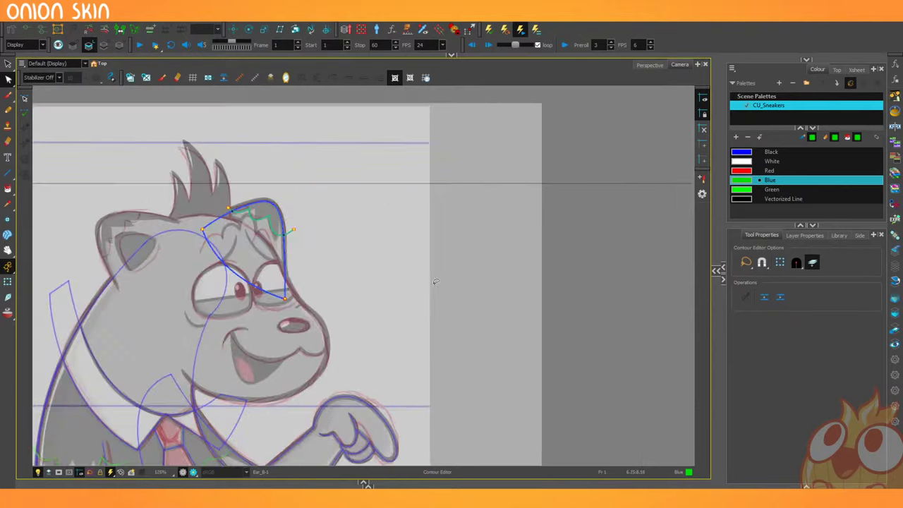
click(8, 94)
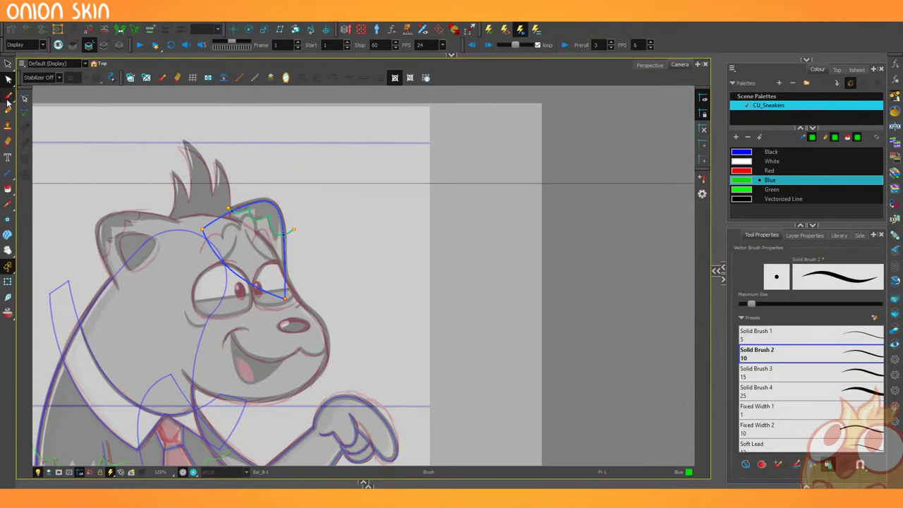
click(736, 153)
scroll(268, 247, down, 1)
scroll(358, 286, up, 1)
scroll(458, 296, up, 1)
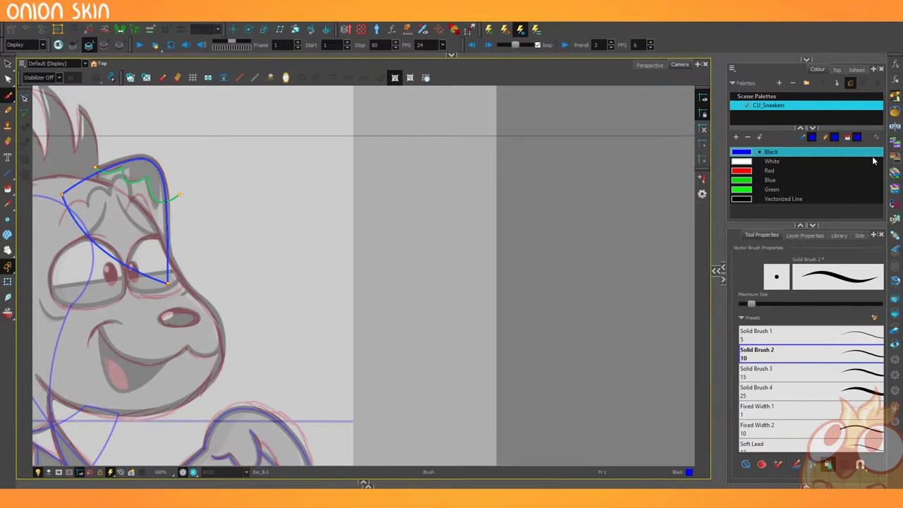
Reveal the node network and enlarge the Node View to fill the workspace.
drag(718, 181, 378, 243)
scroll(511, 245, down, 3)
drag(472, 242, 709, 256)
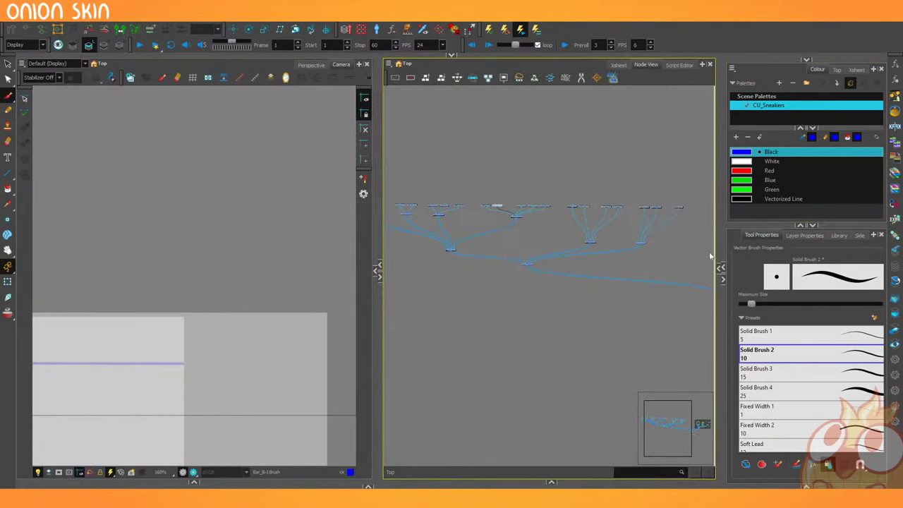
drag(718, 222, 886, 221)
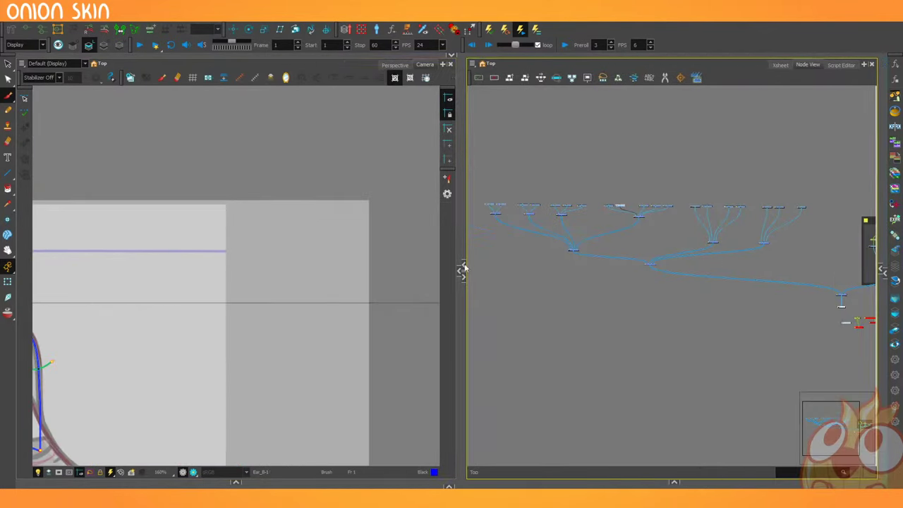
scroll(209, 303, up, 2)
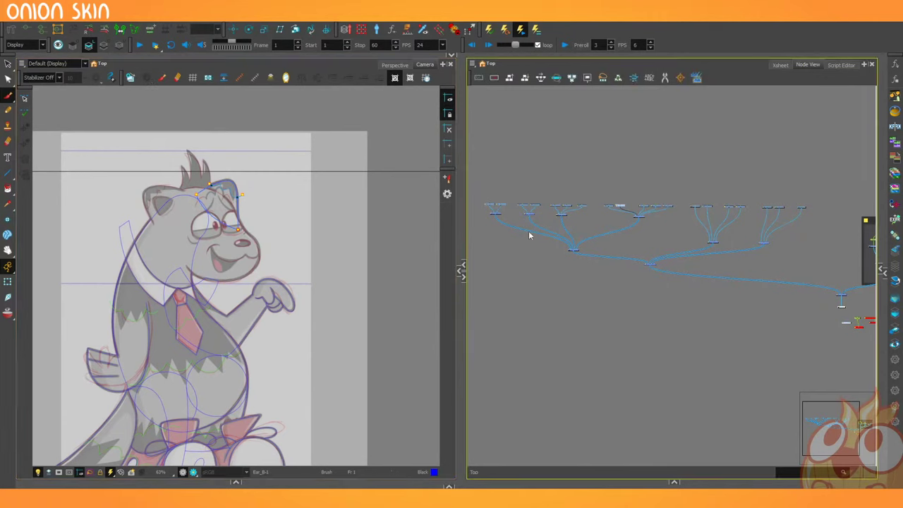
drag(462, 157, 334, 184)
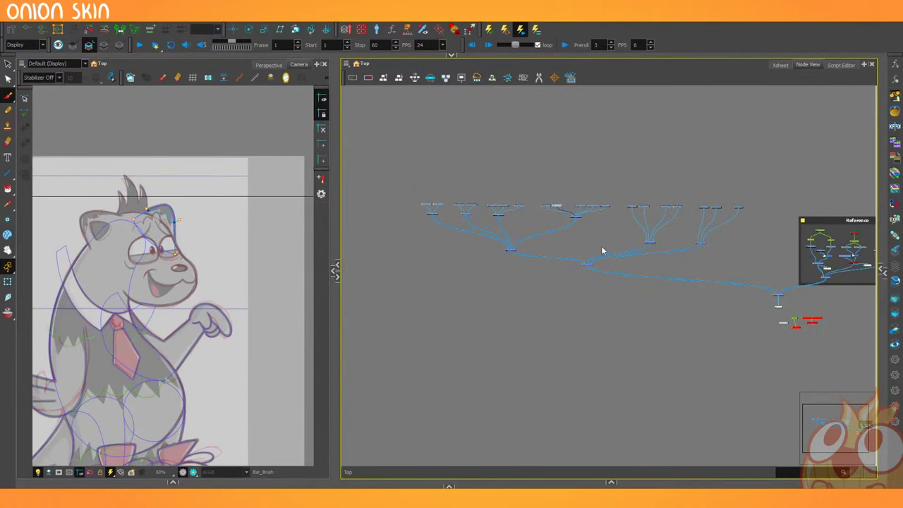
scroll(598, 247, up, 5)
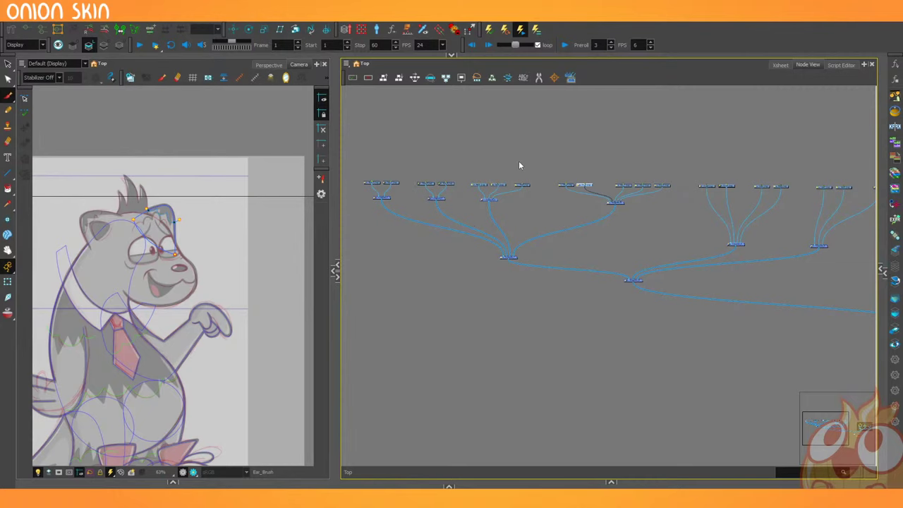
drag(338, 170, 193, 264)
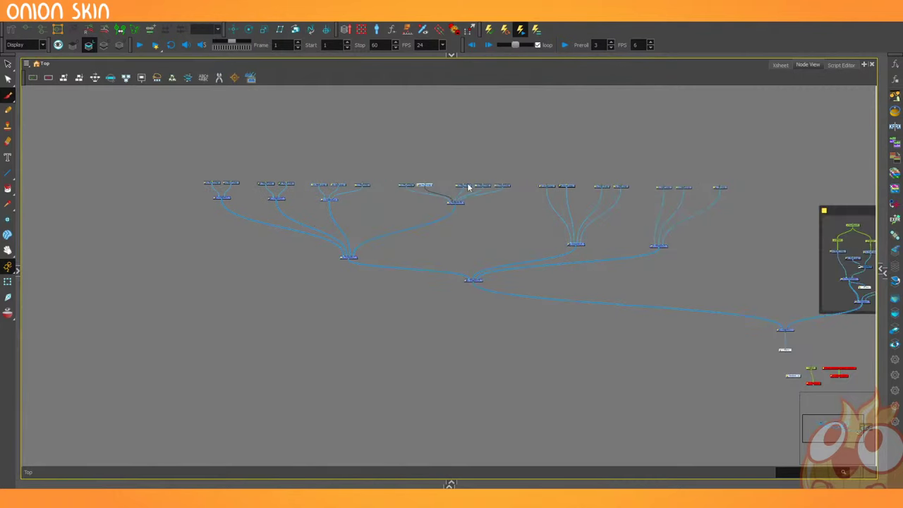
Inspect the front eye, back eye and face node groups by selecting each with its composite.
scroll(475, 240, up, 2)
scroll(476, 248, up, 5)
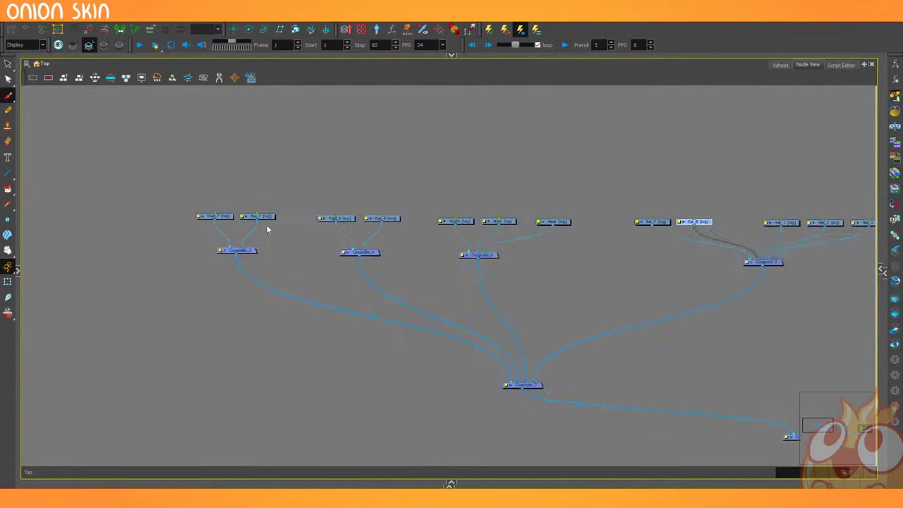
drag(182, 167, 290, 291)
drag(332, 177, 371, 255)
scroll(357, 263, down, 2)
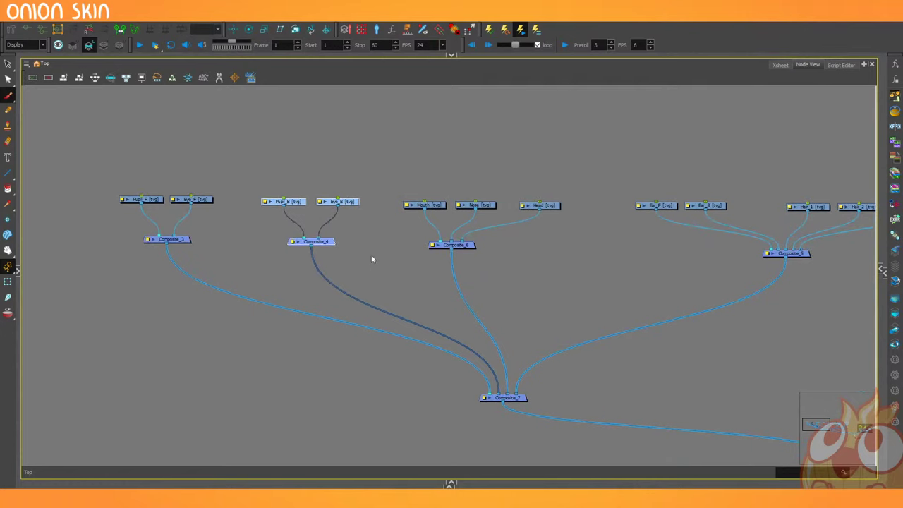
drag(426, 169, 518, 261)
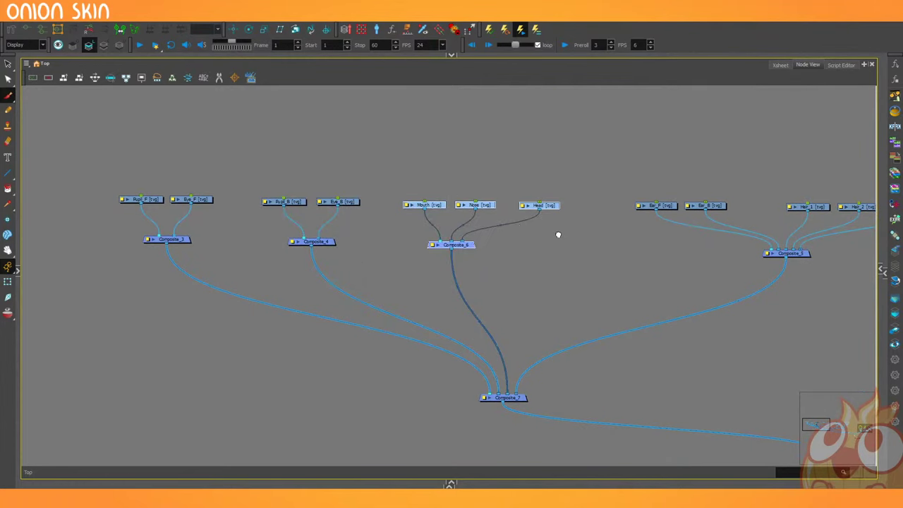
Move the Composite_7 node, which gathers the head's node groups, slightly to the left.
drag(604, 223, 510, 211)
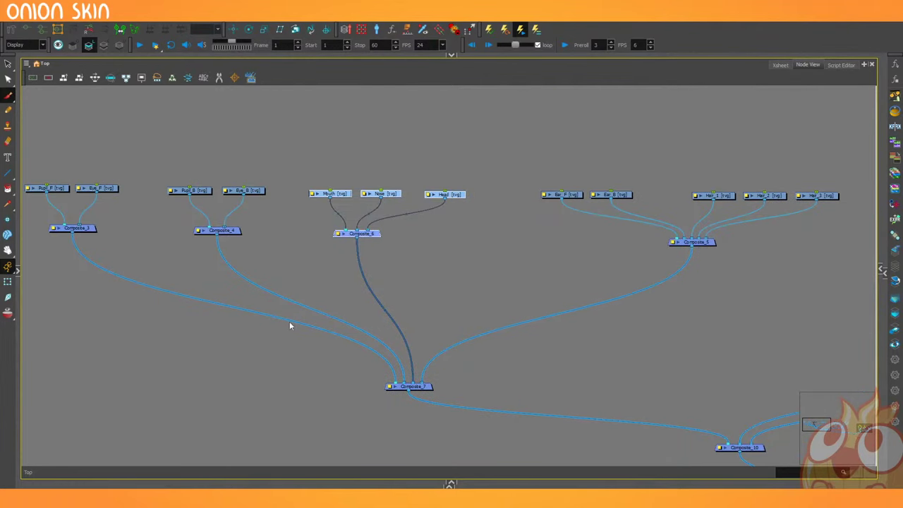
click(417, 390)
drag(417, 390, 392, 389)
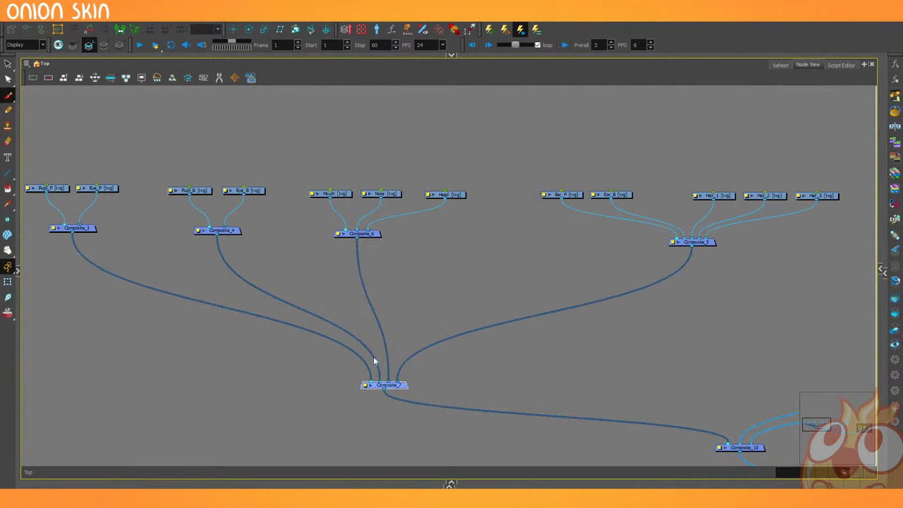
Select the arm, collar and body drawing nodes together with Composite_8 to inspect how they are grouped.
scroll(318, 287, down, 3)
drag(623, 343, 412, 278)
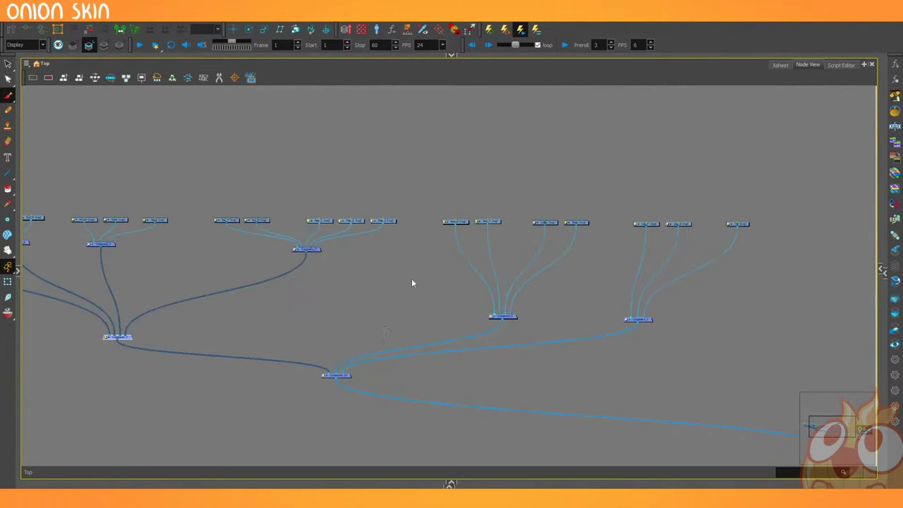
scroll(443, 205, up, 3)
drag(443, 204, 665, 442)
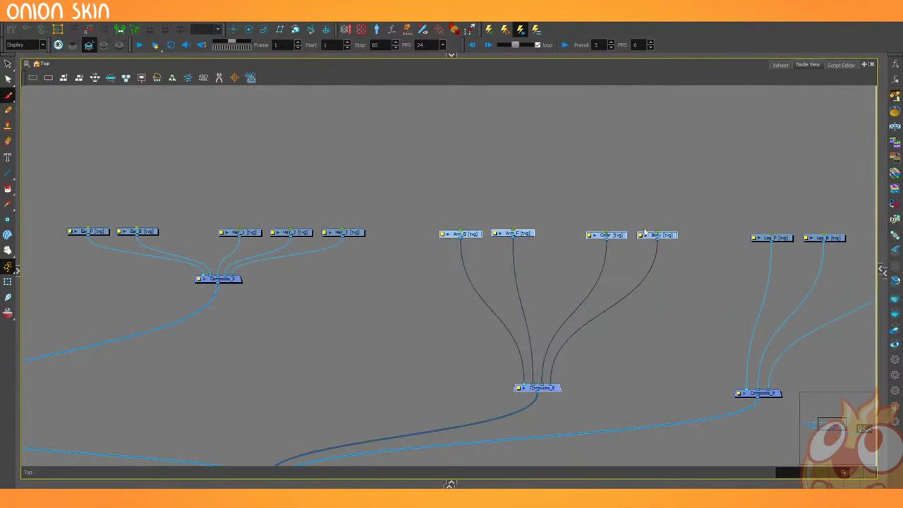
Select the leg and tail drawing nodes to inspect how they are grouped under Composite_9.
scroll(461, 239, down, 2)
drag(603, 261, 509, 260)
scroll(635, 235, up, 3)
drag(540, 203, 822, 277)
scroll(621, 260, down, 3)
drag(555, 361, 698, 268)
drag(494, 261, 640, 244)
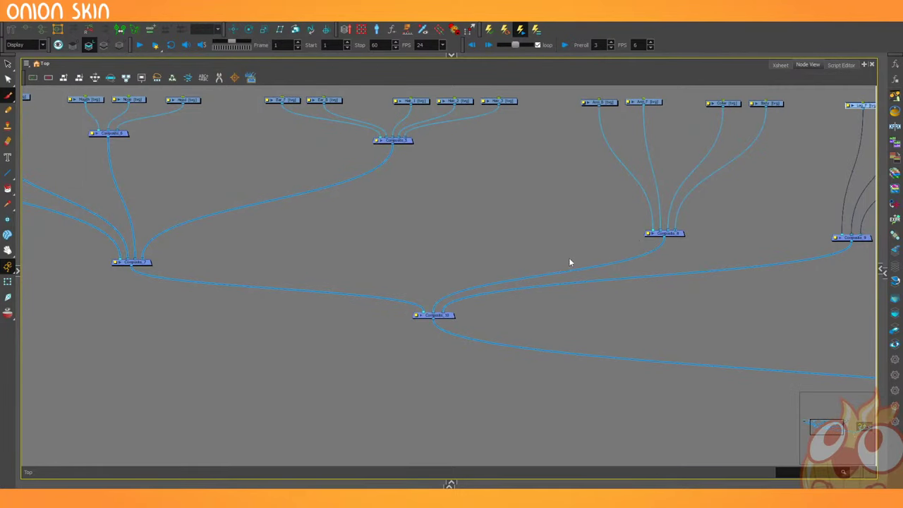
Select the head's drawing nodes and examine how the head, body and leg composites feed into Composite_10.
drag(369, 282, 478, 299)
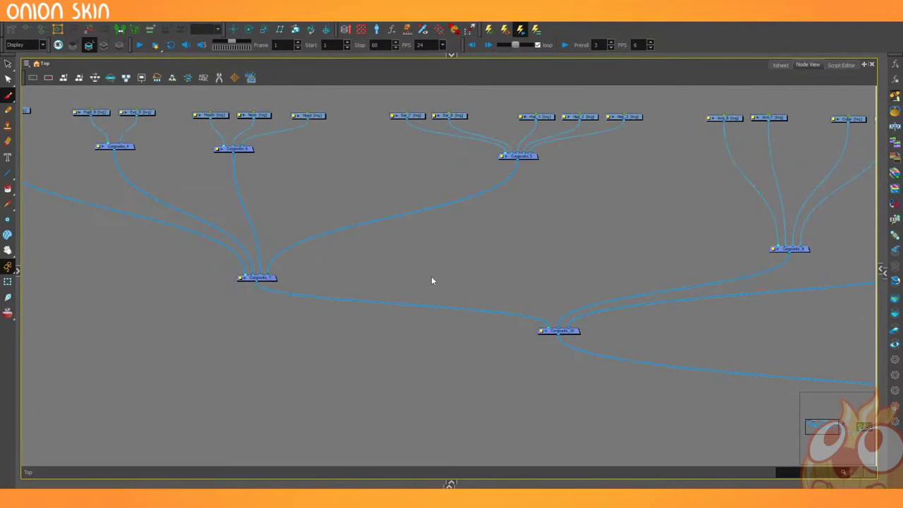
drag(431, 276, 480, 303)
scroll(480, 303, down, 1)
drag(80, 153, 697, 181)
drag(640, 226, 519, 215)
drag(678, 206, 552, 201)
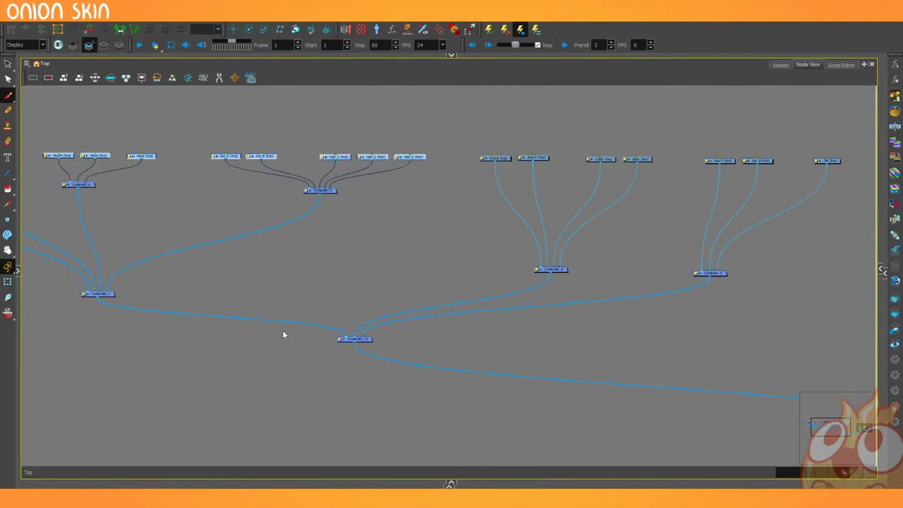
Move the Composite_7 connection from the first to the last input port of Composite_10.
scroll(341, 325, up, 4)
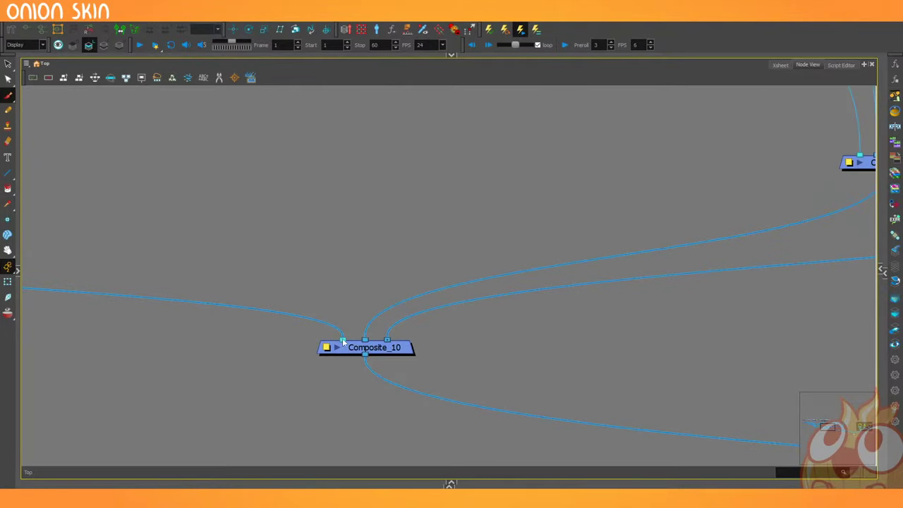
drag(343, 341, 391, 337)
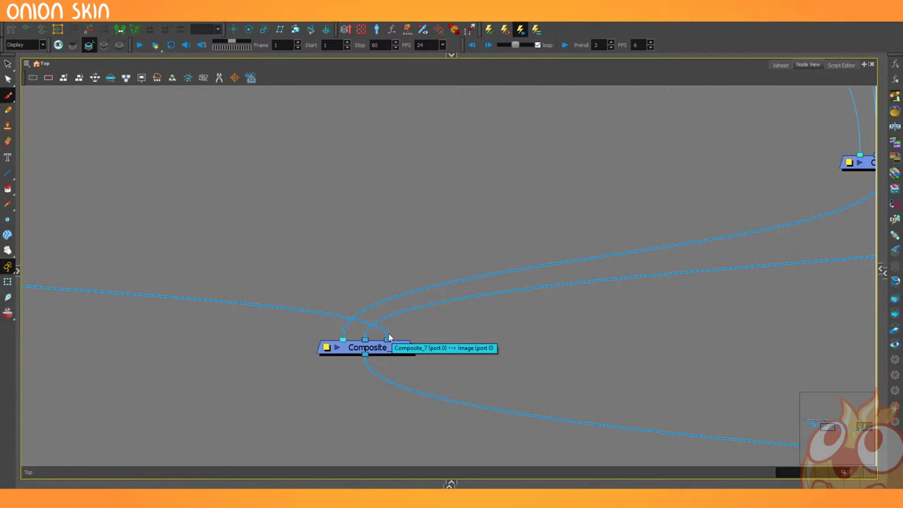
scroll(455, 330, down, 6)
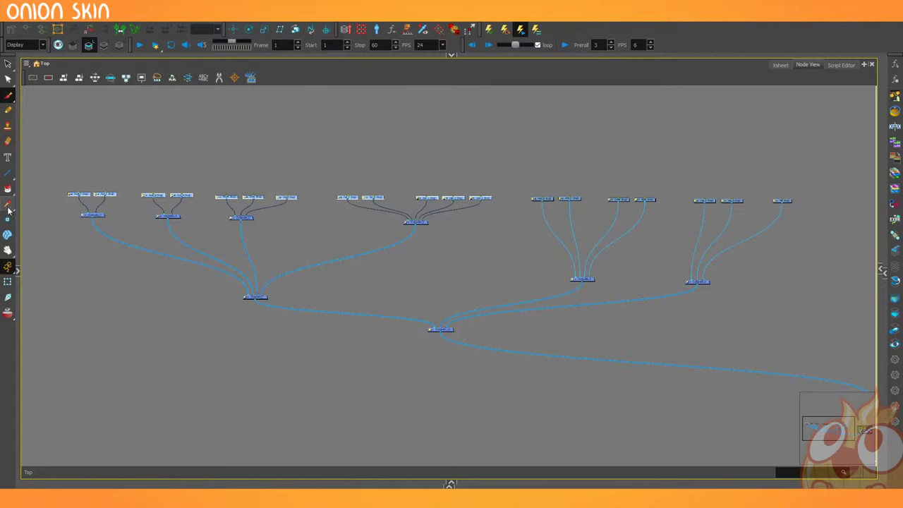
Bring the Camera view back beside the Node View and frame the whole bear in it.
drag(18, 207, 538, 219)
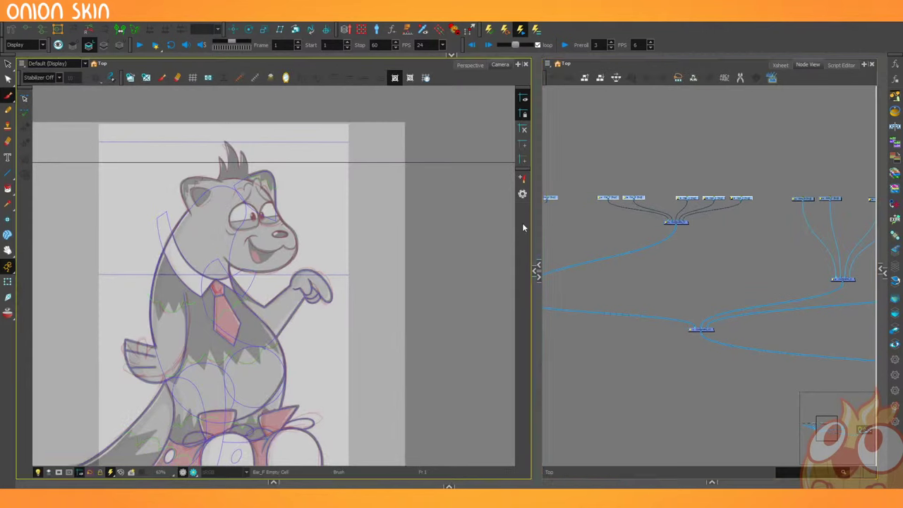
scroll(460, 242, down, 1)
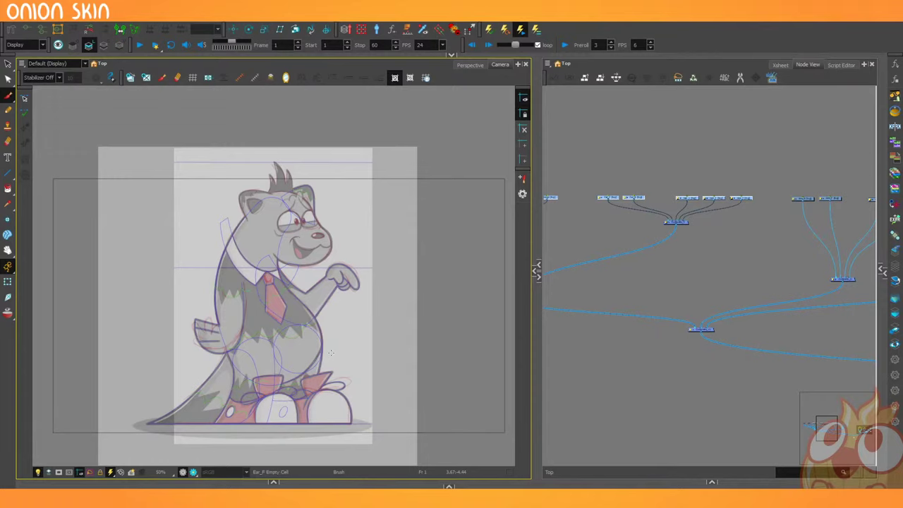
click(601, 70)
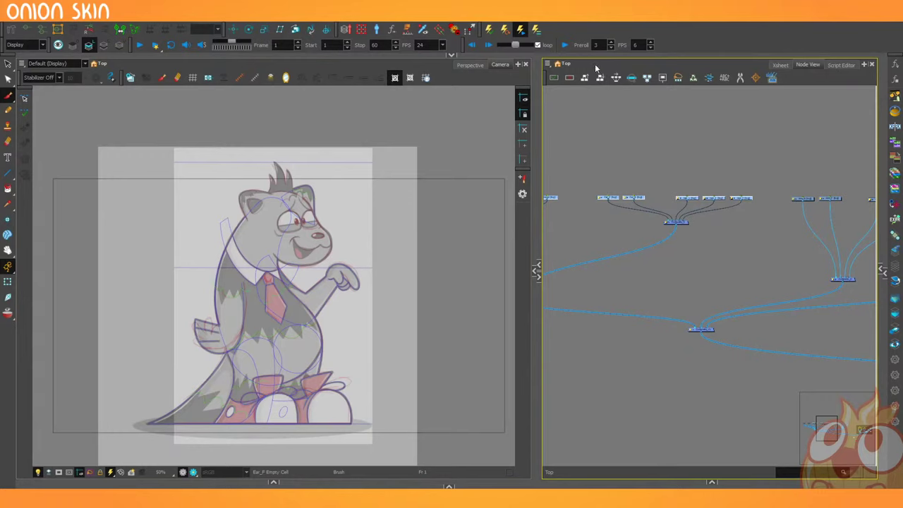
click(513, 65)
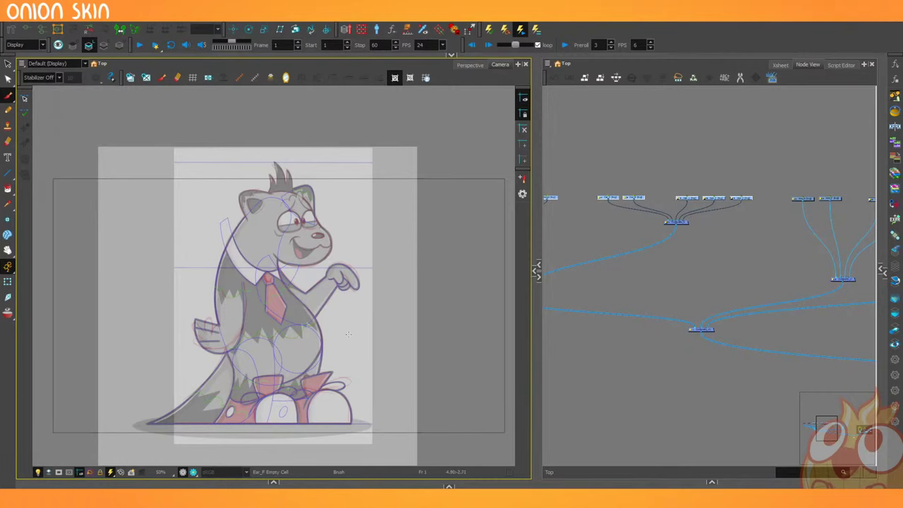
scroll(347, 334, down, 2)
scroll(303, 338, up, 4)
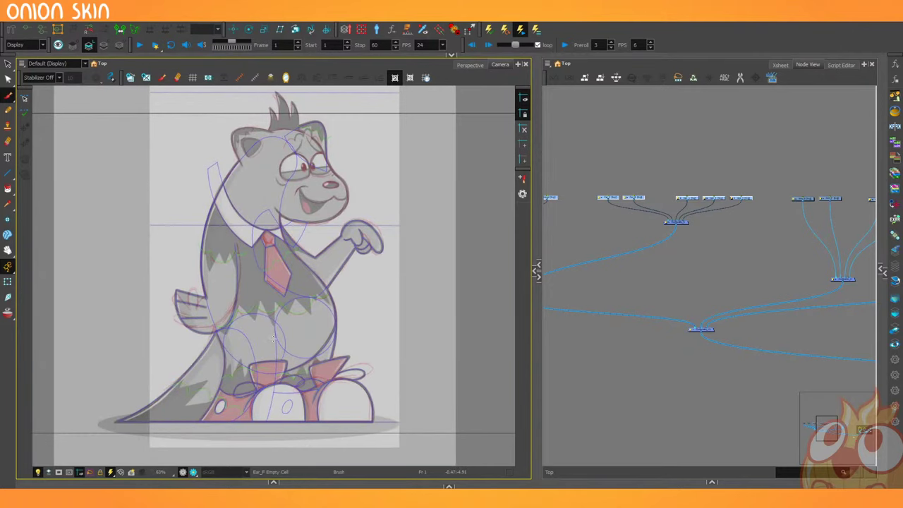
scroll(273, 339, down, 2)
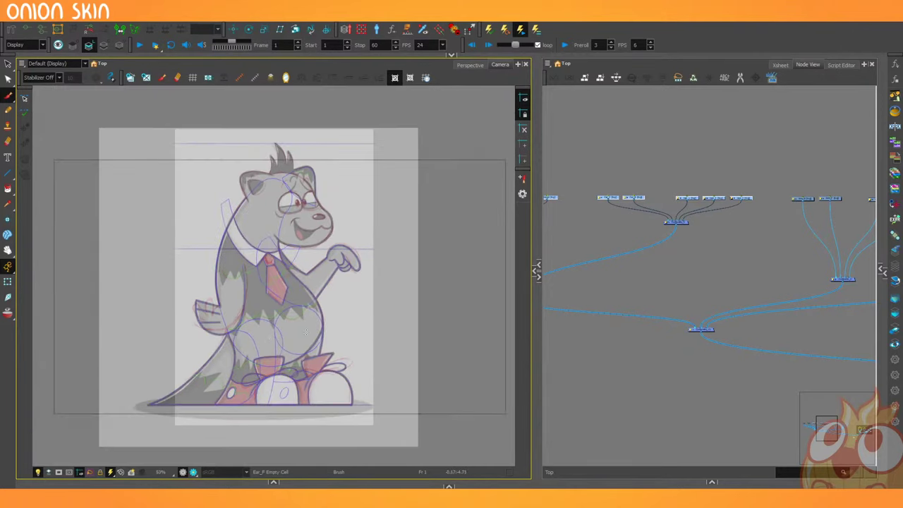
scroll(652, 256, down, 3)
drag(598, 261, 740, 249)
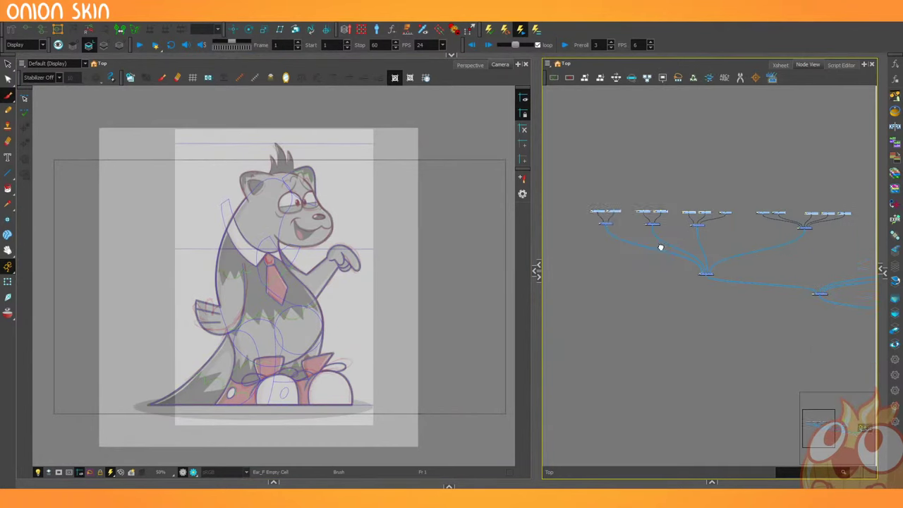
drag(661, 247, 705, 271)
key(Delete)
click(443, 259)
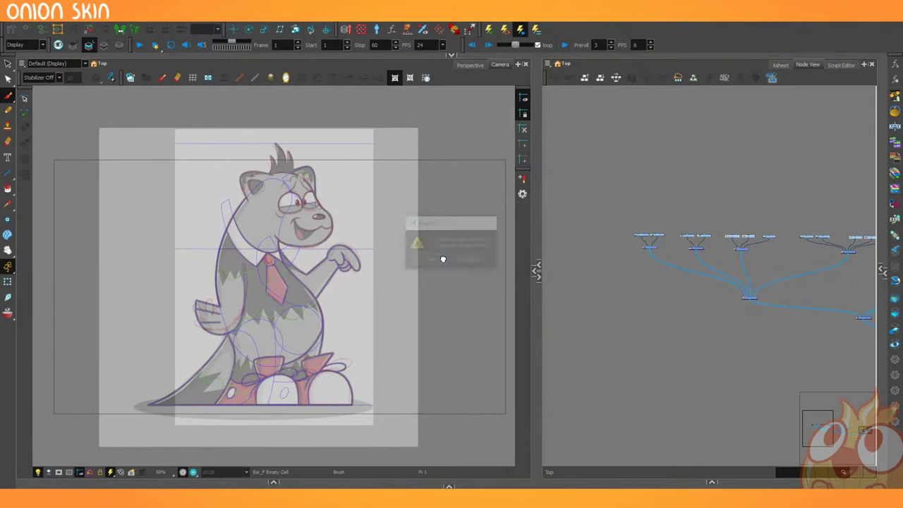
Inspect the hair, arm, collar and body nodes, selecting the body and arm drawings to check their line art.
scroll(671, 302, up, 2)
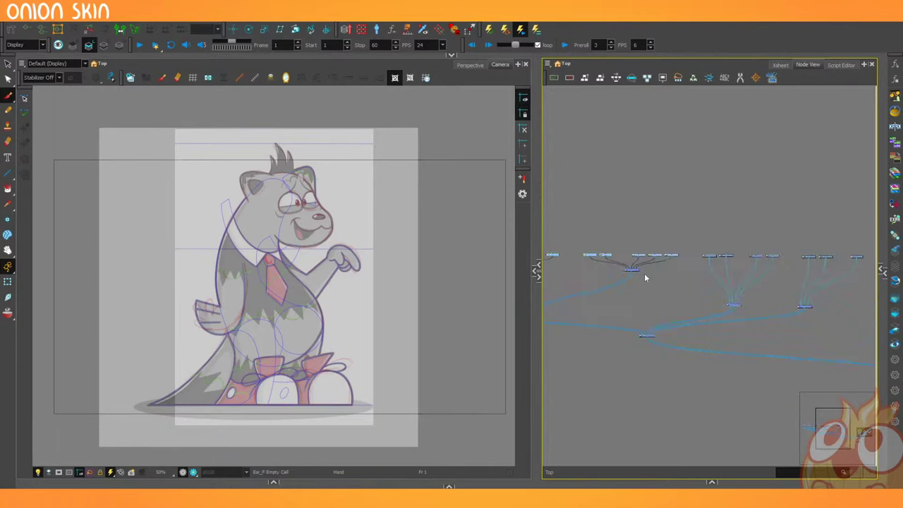
scroll(646, 275, up, 3)
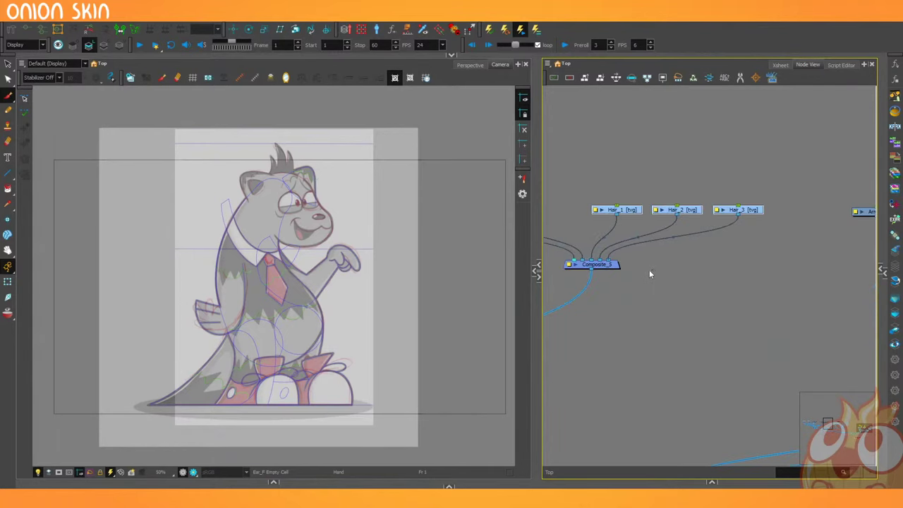
drag(729, 264, 504, 260)
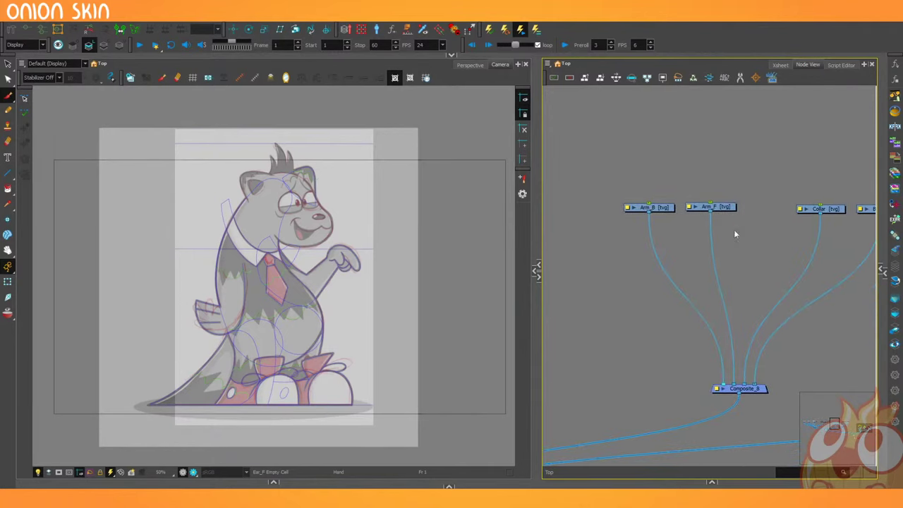
drag(742, 230, 597, 227)
scroll(717, 217, down, 1)
scroll(717, 220, down, 2)
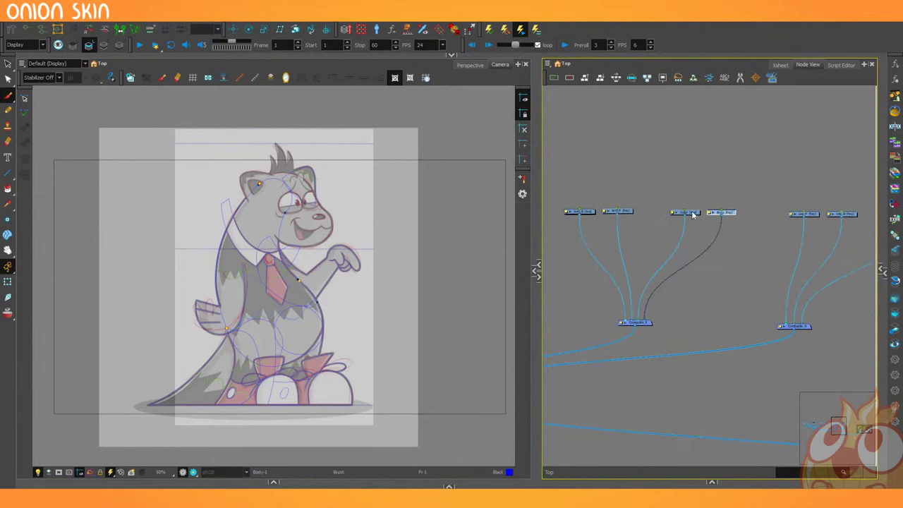
click(622, 212)
click(589, 213)
drag(556, 234, 790, 239)
Prepare the Hair_3 layer for drawing with the Line tool, with the colour palette and tool properties shown.
click(773, 221)
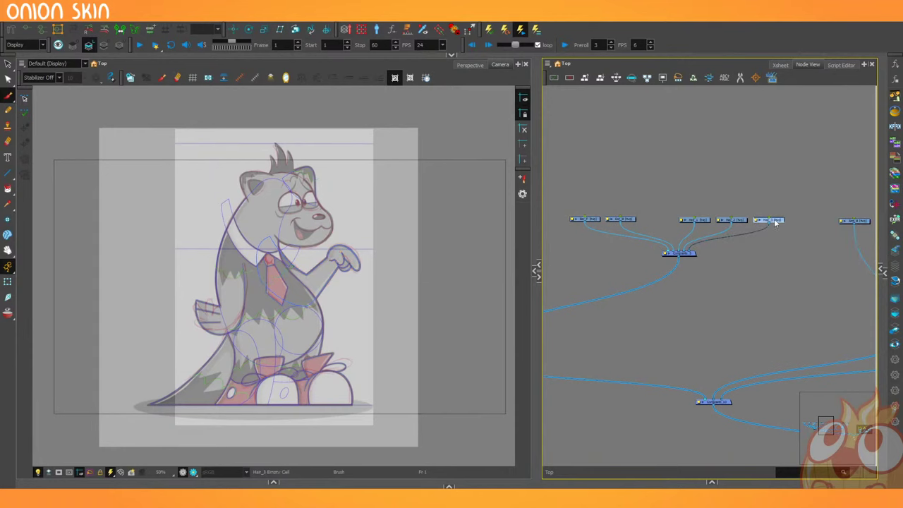
drag(298, 194, 347, 301)
key(2)
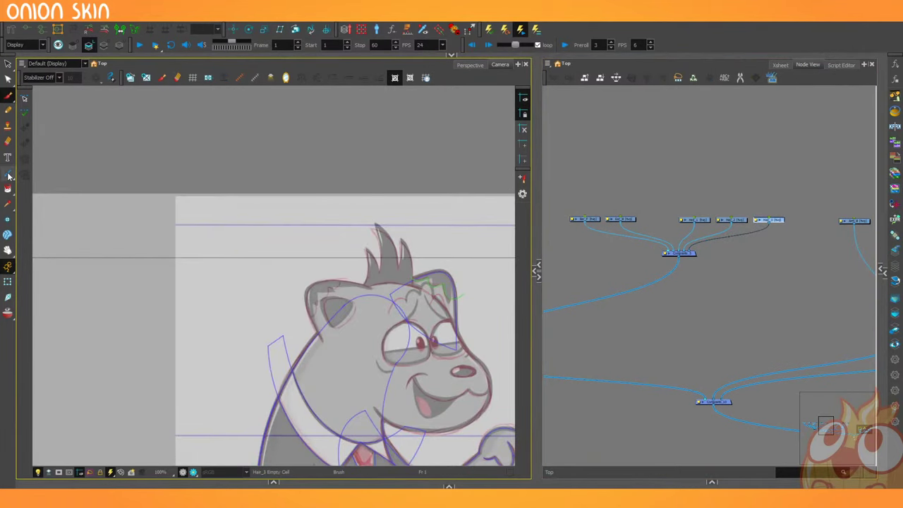
click(9, 174)
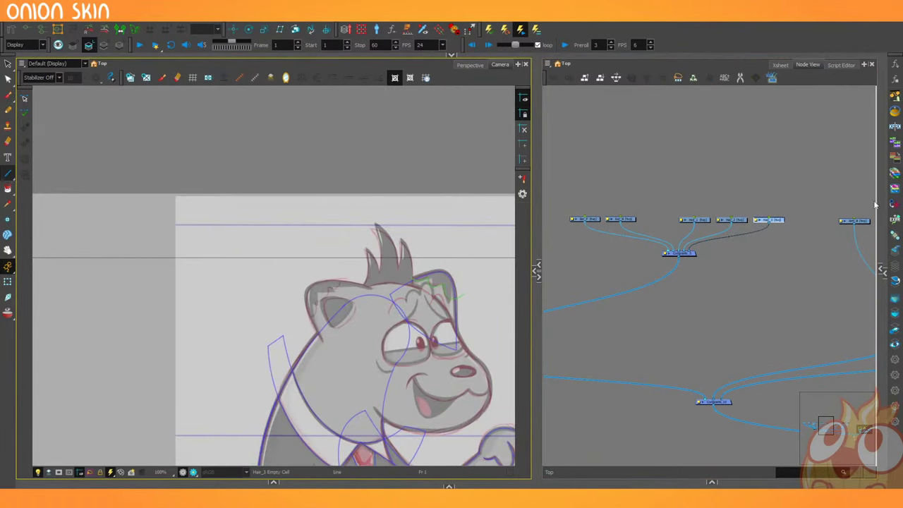
drag(887, 203, 698, 203)
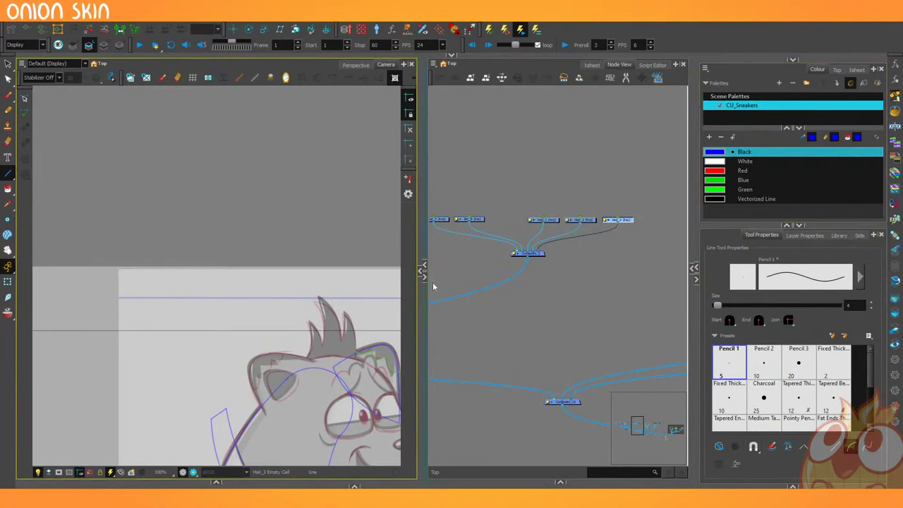
drag(424, 296, 468, 289)
Trace the small front hair spike on the Hair_3 layer with two curved lines meeting at its tip.
drag(295, 306, 280, 290)
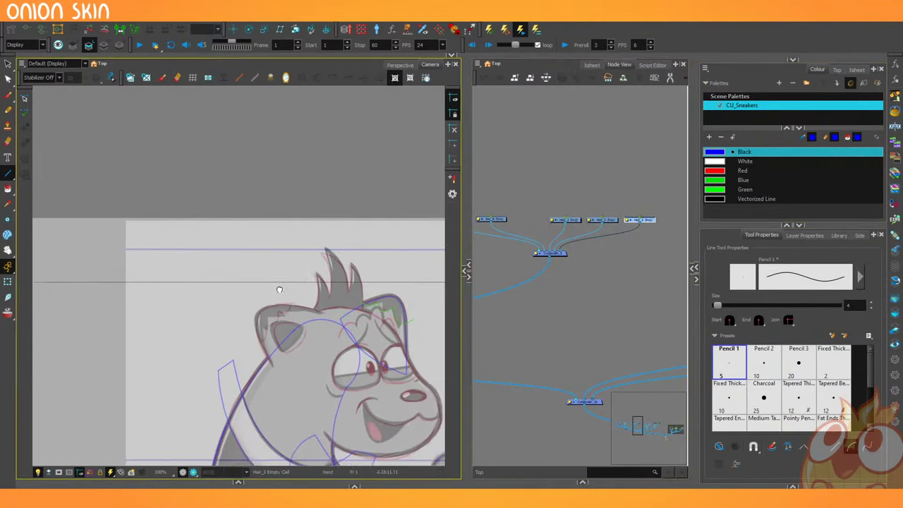
scroll(280, 289, up, 5)
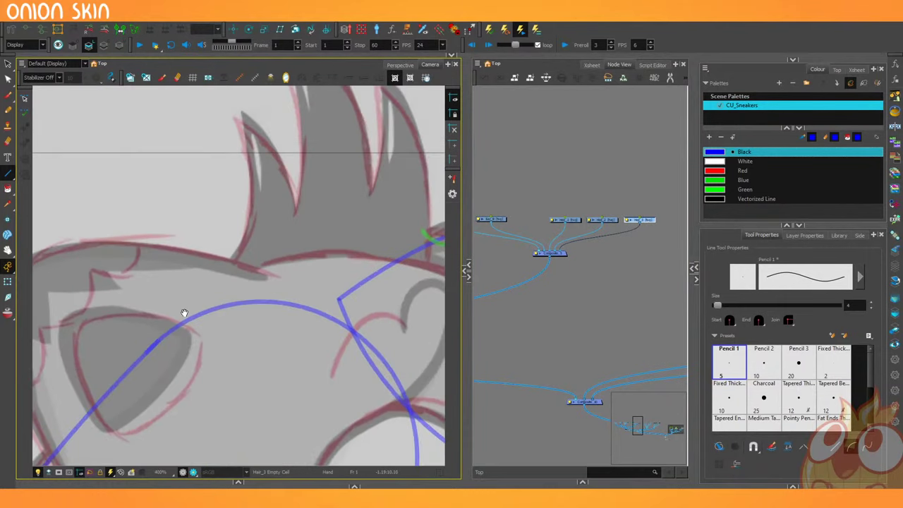
drag(184, 313, 182, 355)
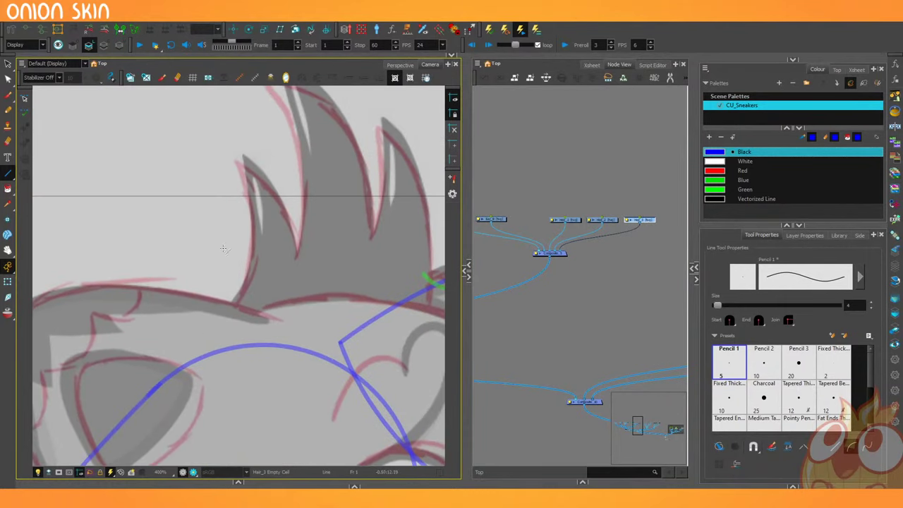
mouse_move(243, 156)
mouse_down()
mouse_move(215, 358)
mouse_move(198, 347)
mouse_move(277, 273)
mouse_up()
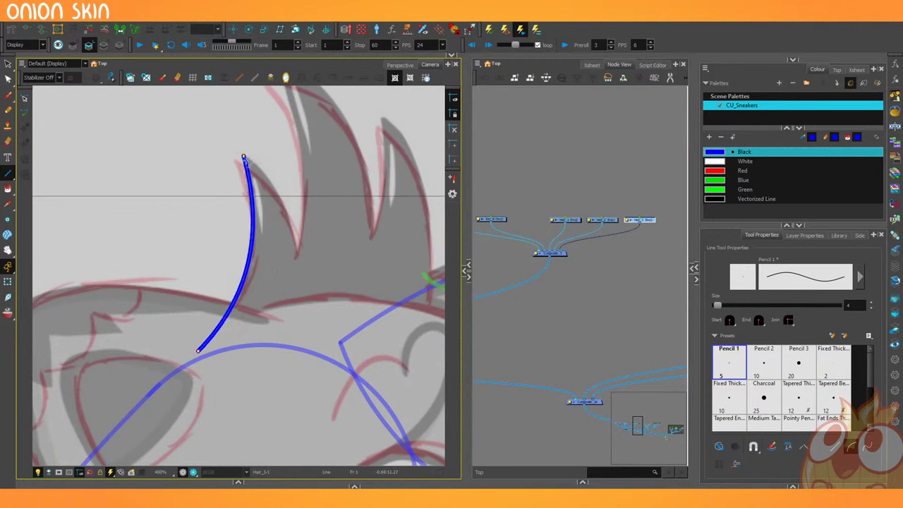
mouse_move(244, 156)
mouse_down()
mouse_move(298, 311)
mouse_move(293, 275)
mouse_move(282, 347)
mouse_up()
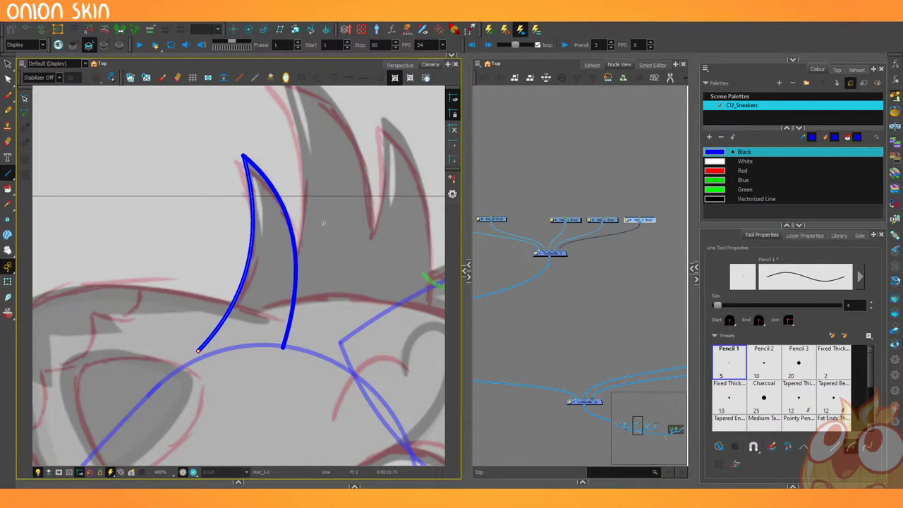
click(311, 222)
Trace the tall middle hair spike on the Hair_2 layer with two curved lines meeting at its tip.
key(1)
mouse_move(243, 301)
mouse_down()
mouse_move(230, 350)
mouse_move(259, 152)
mouse_move(326, 363)
mouse_move(331, 356)
mouse_up()
click(603, 221)
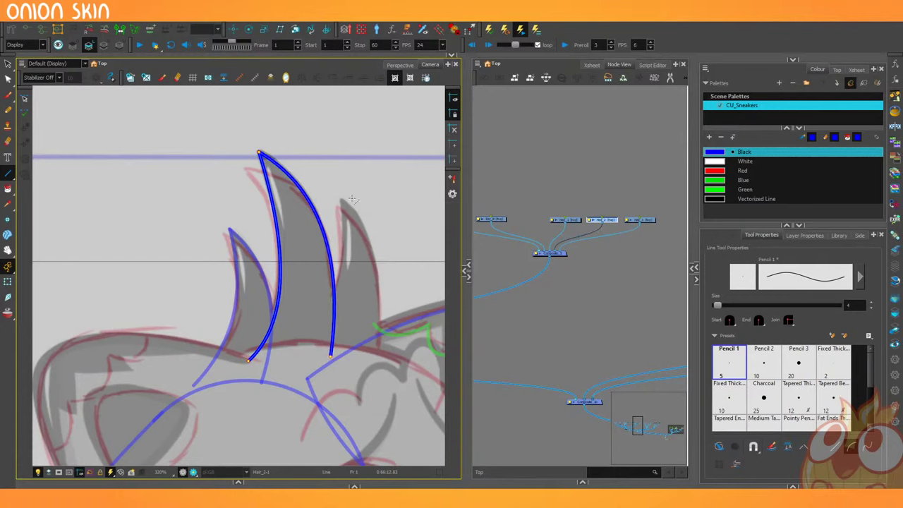
Trace the remaining hair spike beside the back ear on the Hair_1 layer with two curved lines.
click(568, 219)
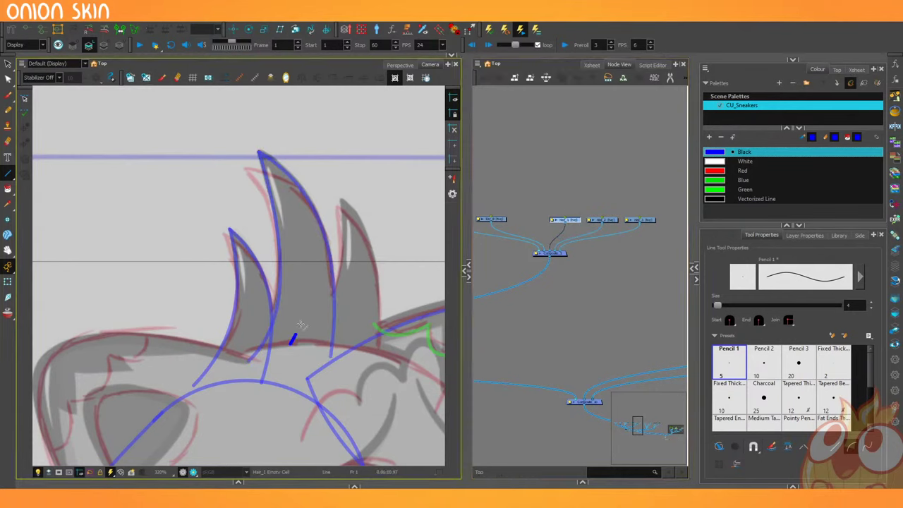
drag(290, 344, 341, 199)
drag(315, 271, 352, 315)
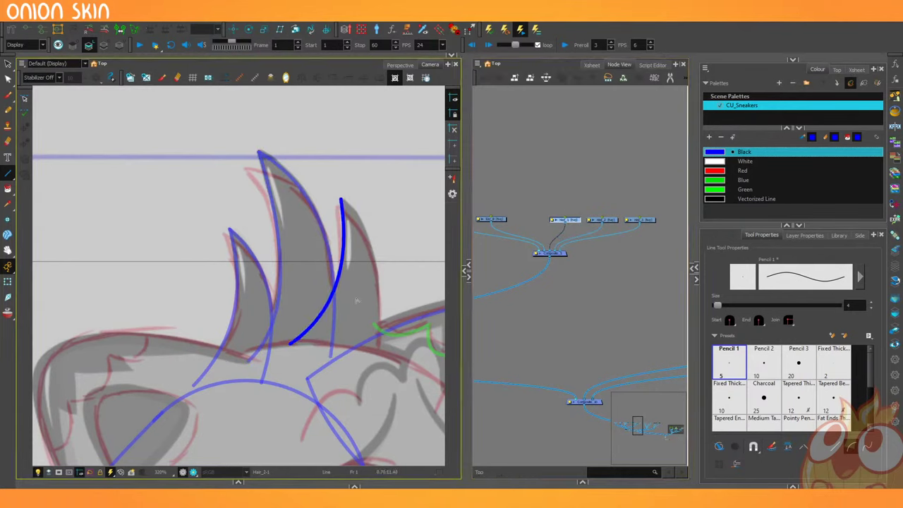
click(354, 299)
drag(341, 199, 369, 367)
drag(398, 270, 402, 263)
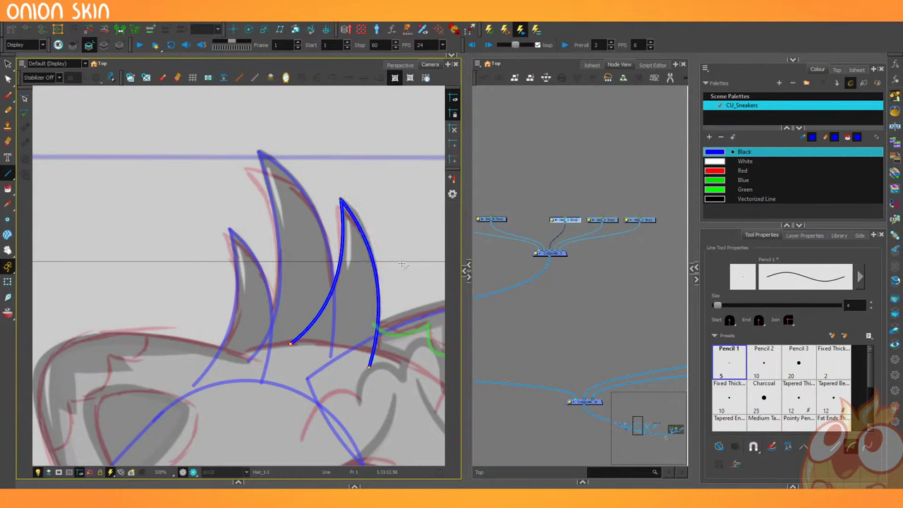
Extend the inner base point of the Hair_1 spike further down into the head with the Contour Editor.
click(7, 80)
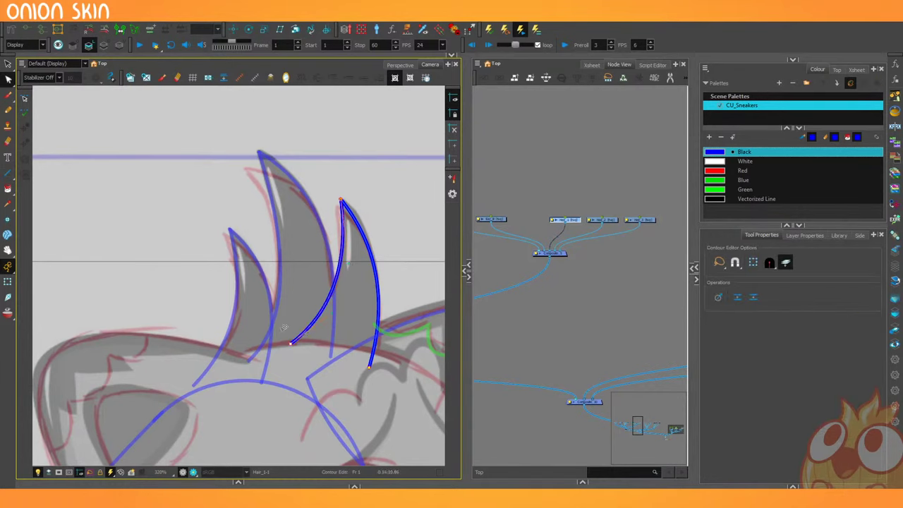
drag(292, 345, 254, 367)
click(288, 411)
key(1)
key(1)
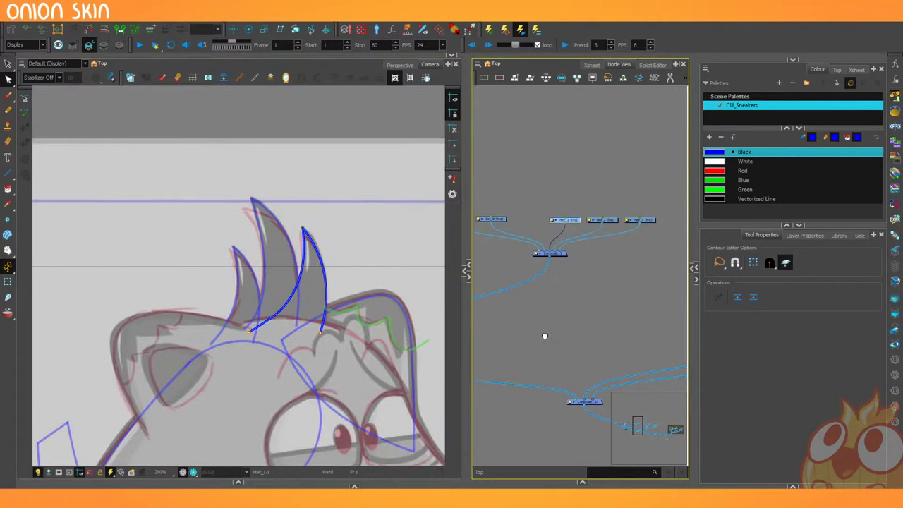
Draw the front ear's outer outline on the Ear_F layer from the cheek side up and over to the hair base.
drag(544, 337, 585, 334)
scroll(172, 276, up, 3)
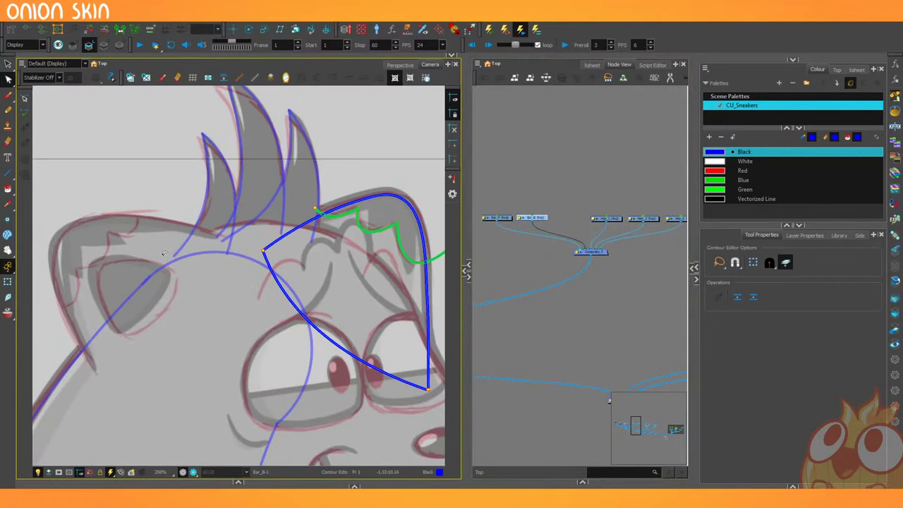
key(1)
key(2)
click(498, 219)
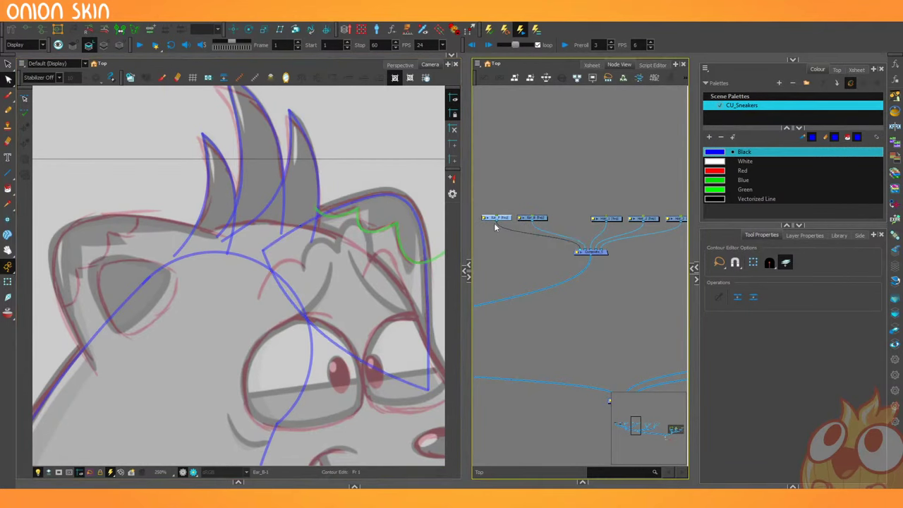
drag(133, 321, 173, 306)
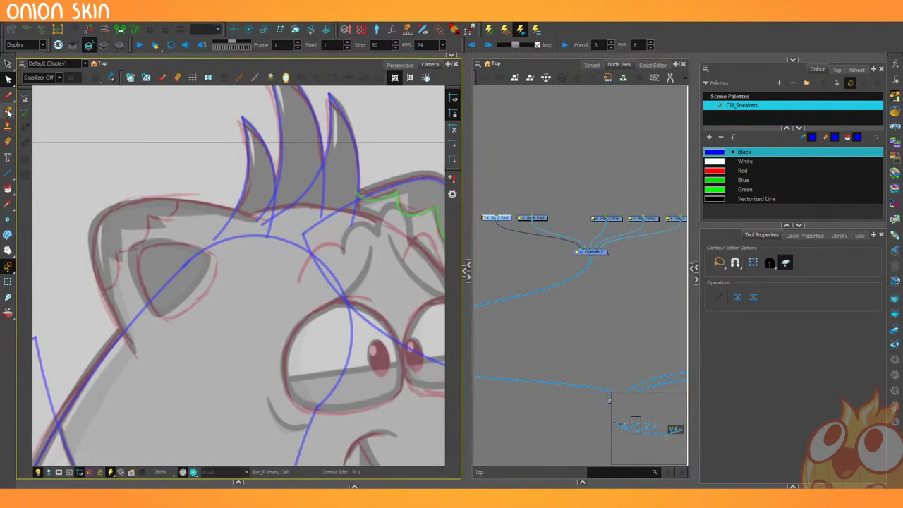
click(8, 111)
drag(104, 287, 100, 299)
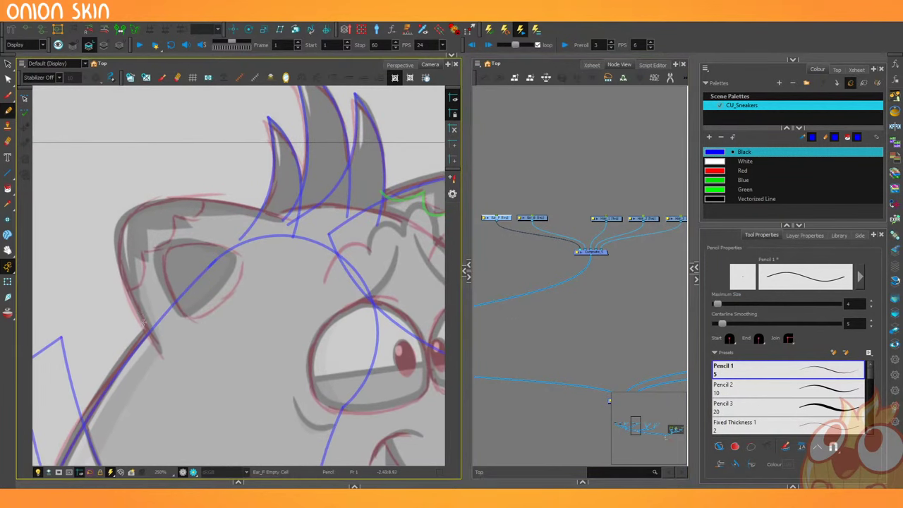
mouse_move(159, 350)
mouse_down()
mouse_move(226, 248)
mouse_move(280, 216)
mouse_move(276, 204)
mouse_move(161, 352)
mouse_move(50, 155)
mouse_up()
click(10, 177)
Pull the front ear outline outward at its upper outer corner with the Contour Editor to match the sketch.
click(8, 79)
click(127, 217)
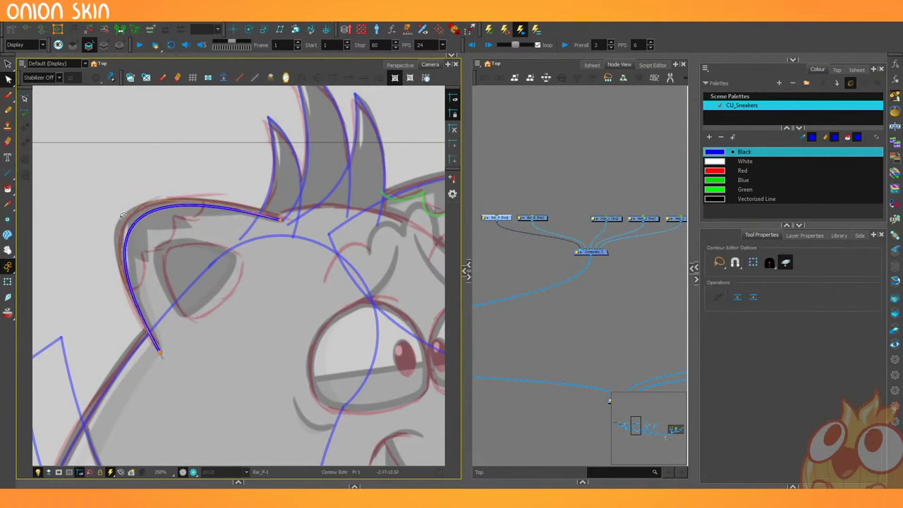
drag(122, 215, 119, 215)
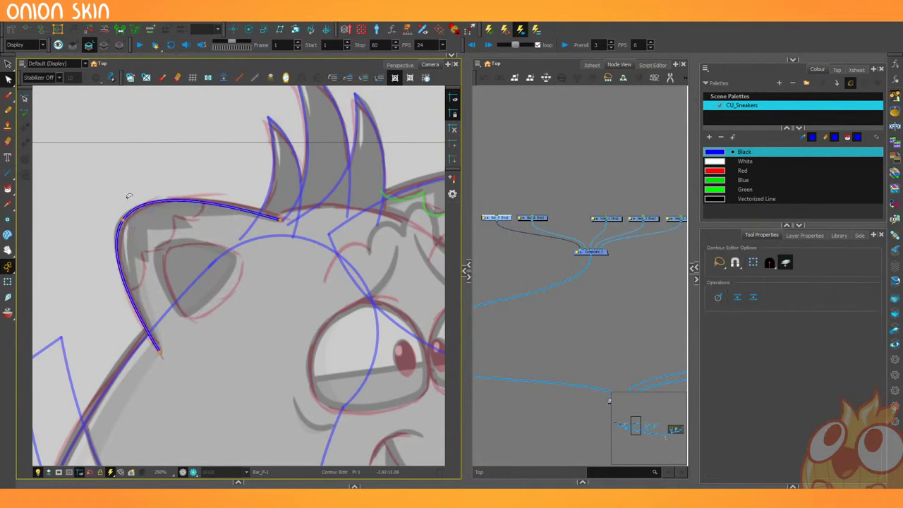
ctrl+click(123, 220)
click(280, 221)
click(190, 198)
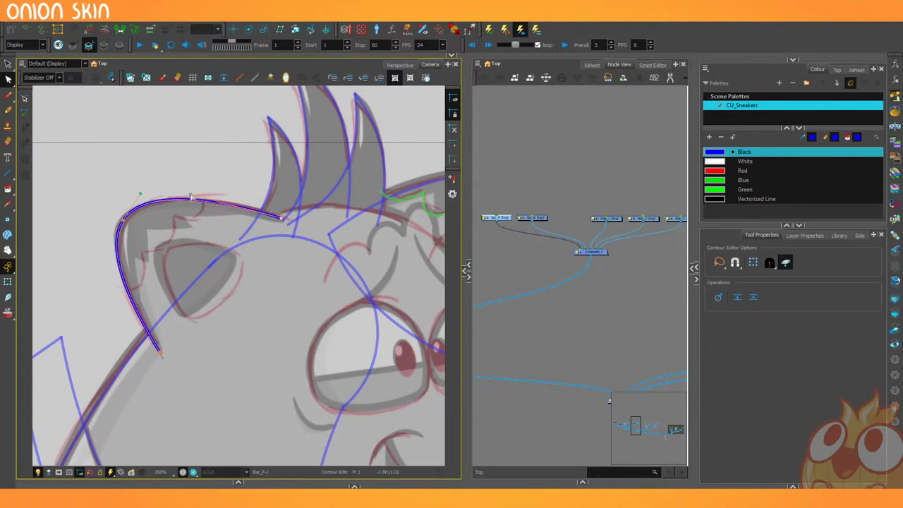
click(159, 352)
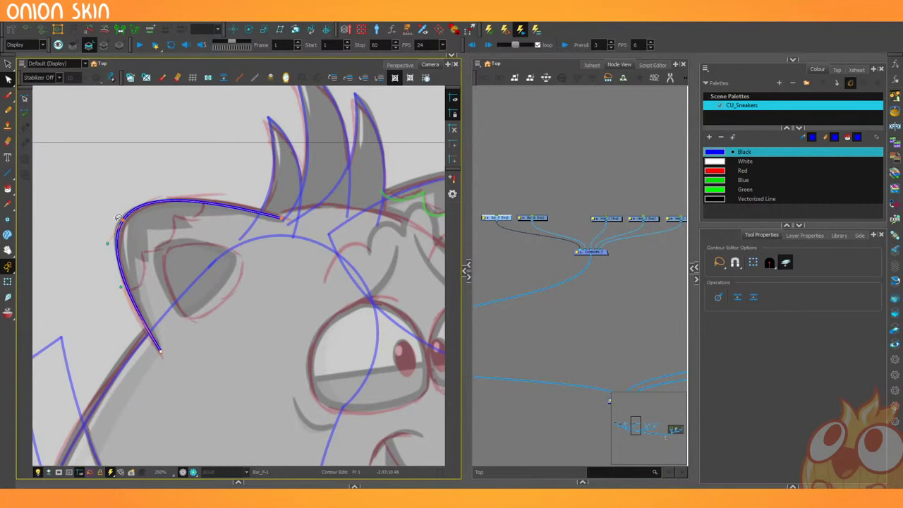
Fine-tune both curve handles at the front ear's upper outer corner so the outline follows the sketch closely.
scroll(116, 213, up, 3)
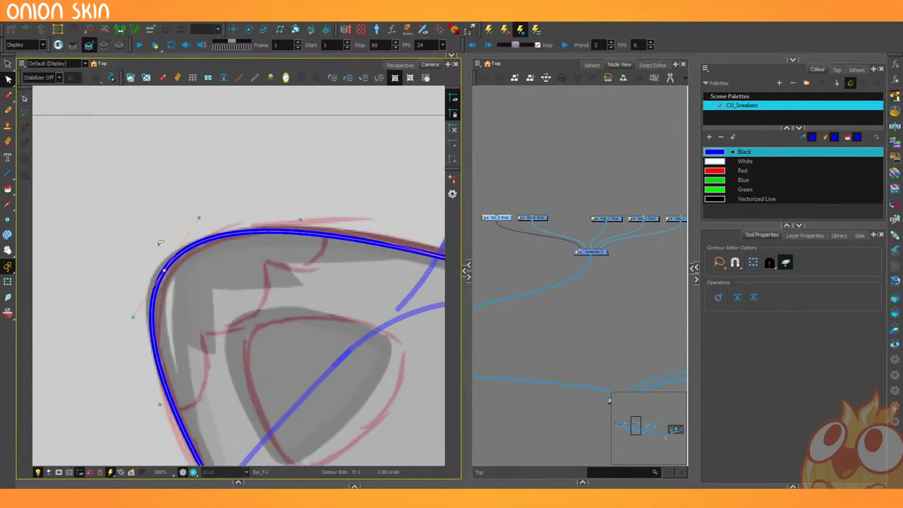
drag(197, 217, 200, 223)
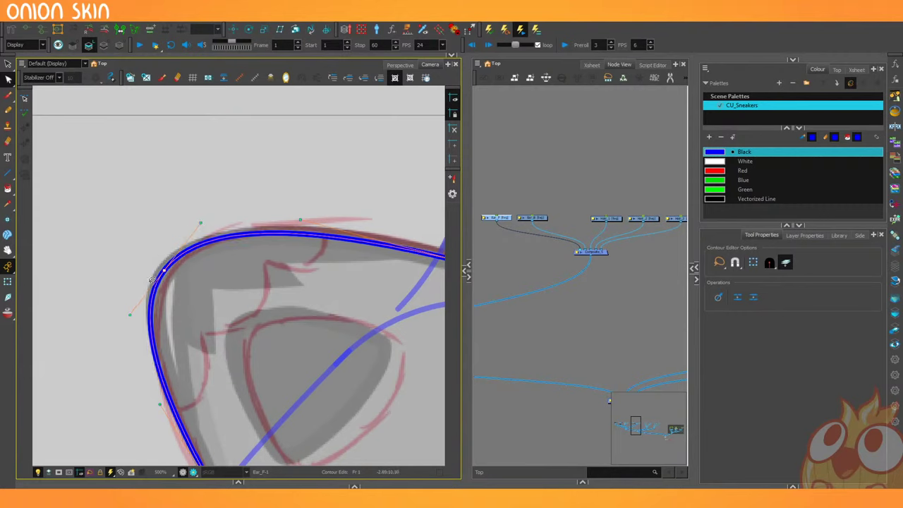
drag(131, 317, 135, 312)
click(157, 238)
scroll(162, 230, down, 3)
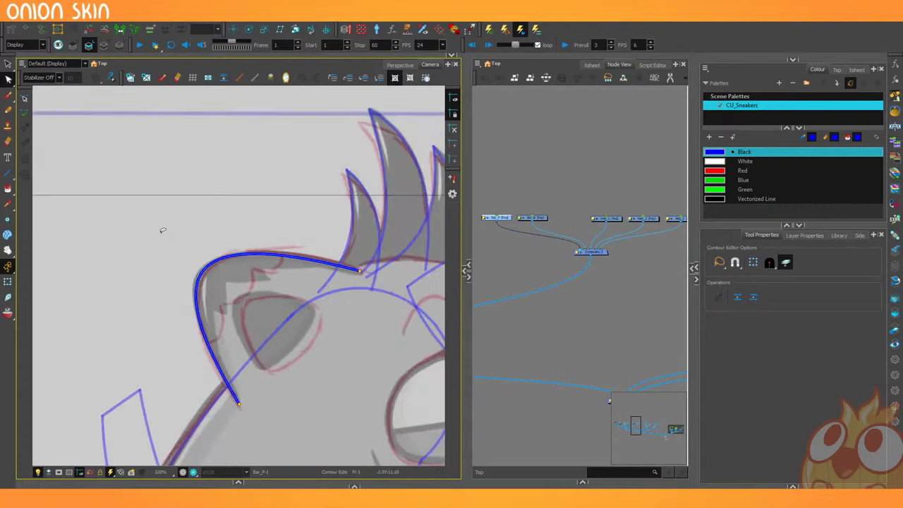
scroll(162, 230, up, 2)
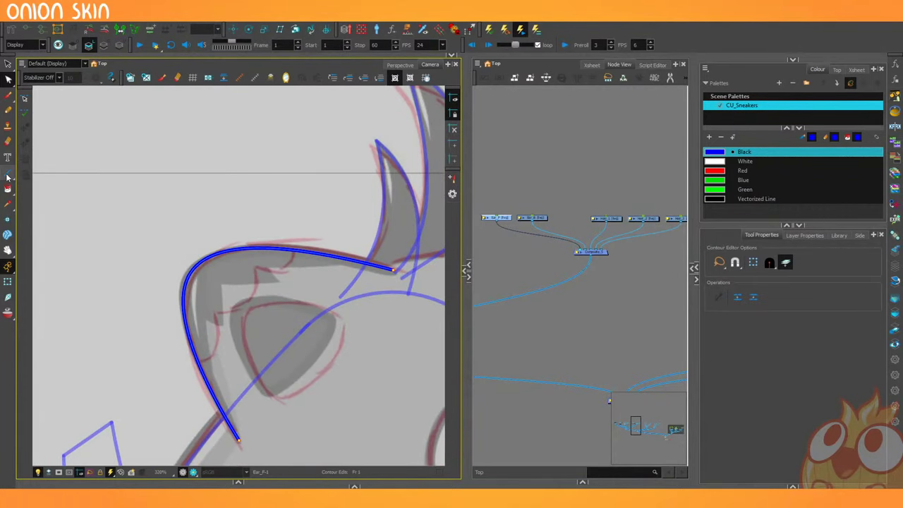
Draw the lowest curve of the front ear's fur edge across the outer outline with the Line tool in the Blue swatch.
click(7, 177)
scroll(219, 261, up, 3)
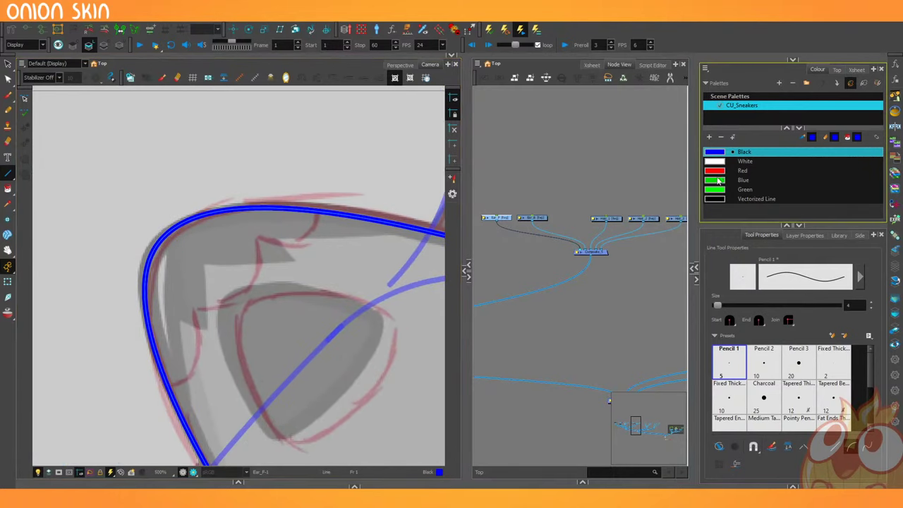
click(718, 181)
scroll(174, 304, up, 1)
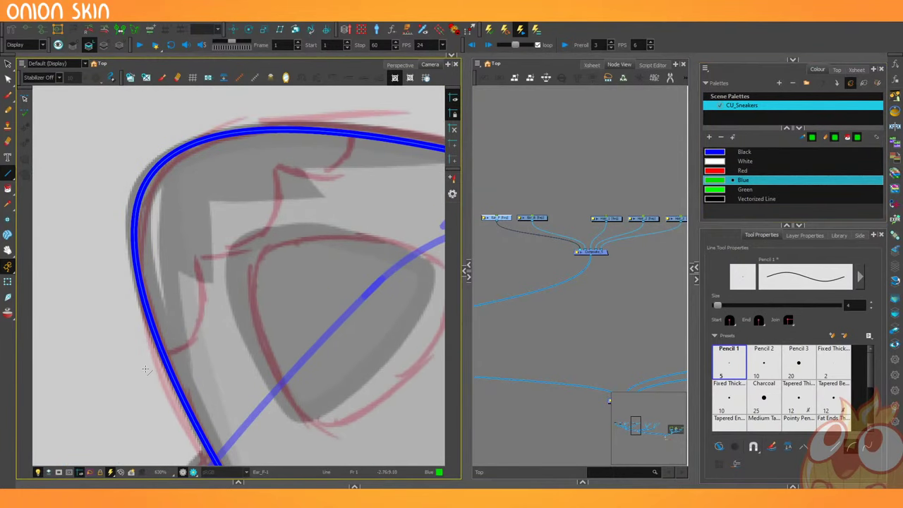
drag(141, 365, 195, 352)
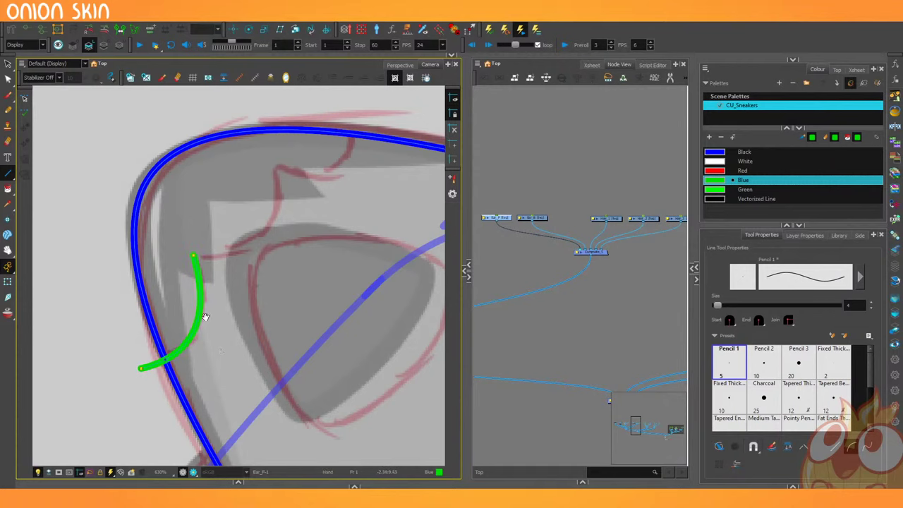
drag(206, 318, 172, 388)
Continue the front ear's fur edge with two more scalloped curves, ending beyond the ear's upper outline.
drag(158, 326, 241, 236)
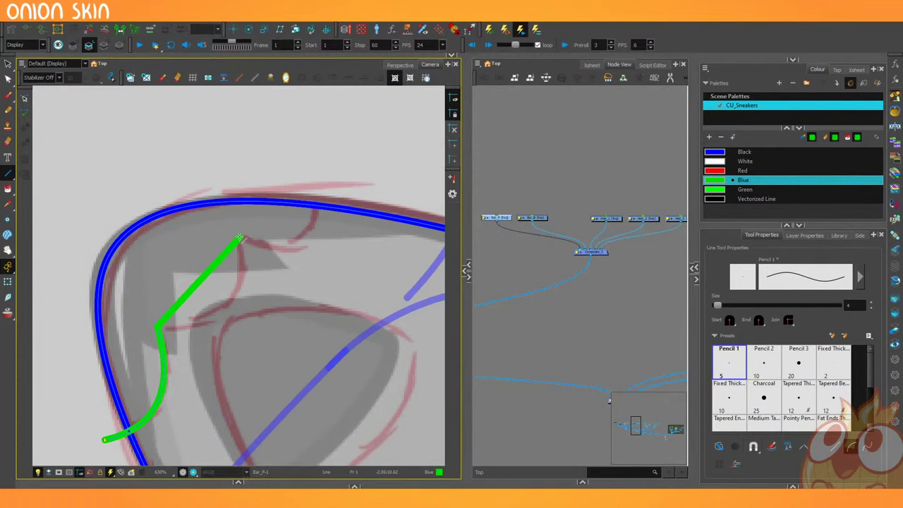
drag(207, 284, 144, 345)
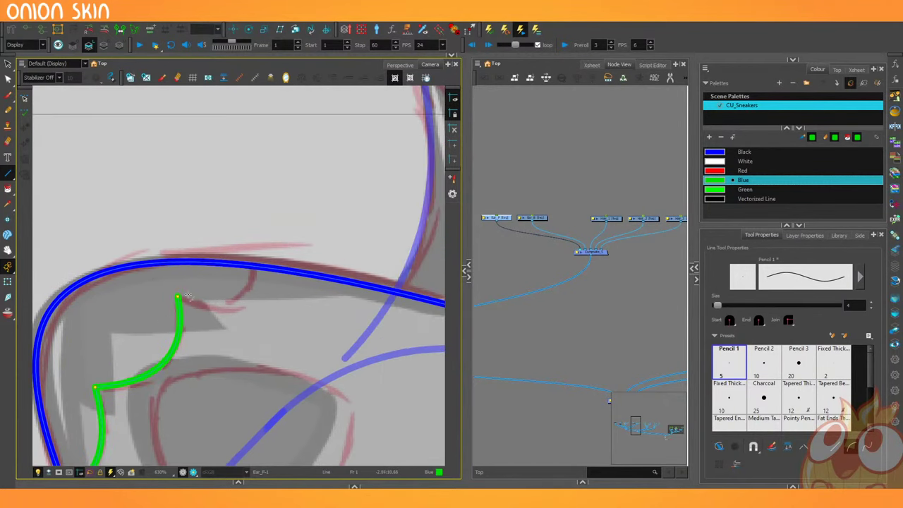
mouse_move(178, 296)
mouse_down()
mouse_move(258, 203)
mouse_move(261, 221)
mouse_up()
click(248, 282)
key(2)
key(2)
key(2)
drag(134, 324, 142, 245)
key(2)
key(2)
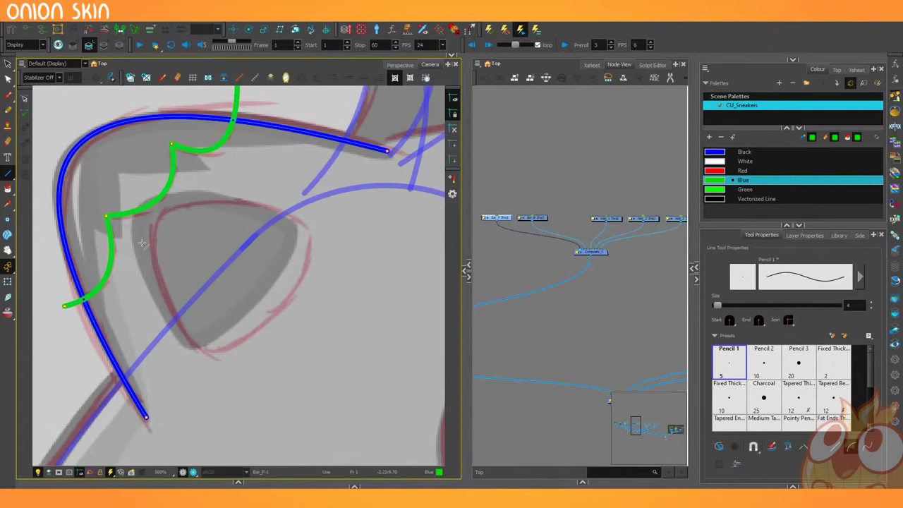
Draw the rounded triangular inner-ear shape with three joined curved lines in the Black swatch.
click(715, 153)
drag(292, 227, 188, 344)
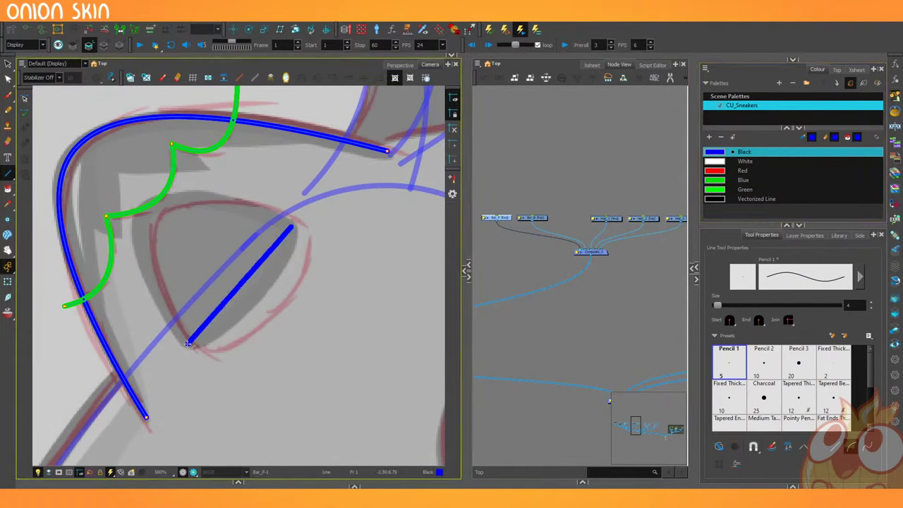
mouse_move(271, 315)
mouse_down()
mouse_move(259, 223)
mouse_move(145, 210)
mouse_move(188, 344)
mouse_up()
click(189, 182)
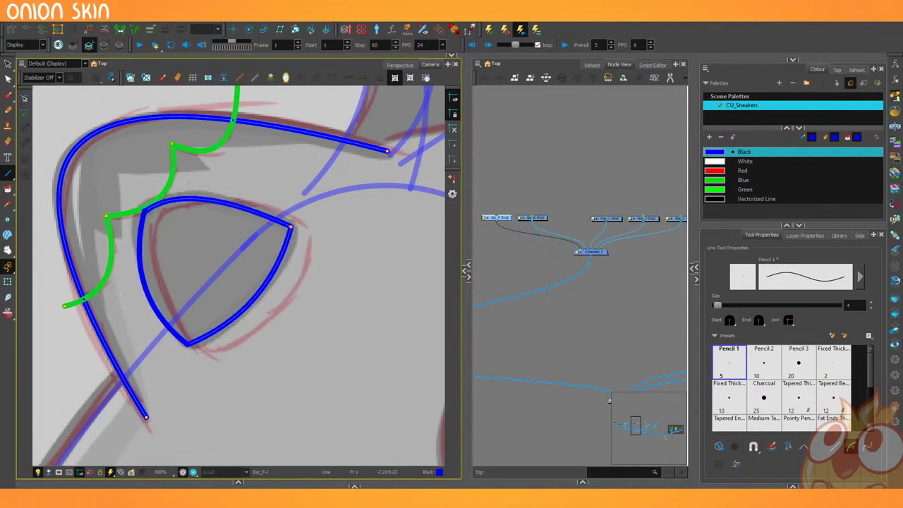
click(139, 279)
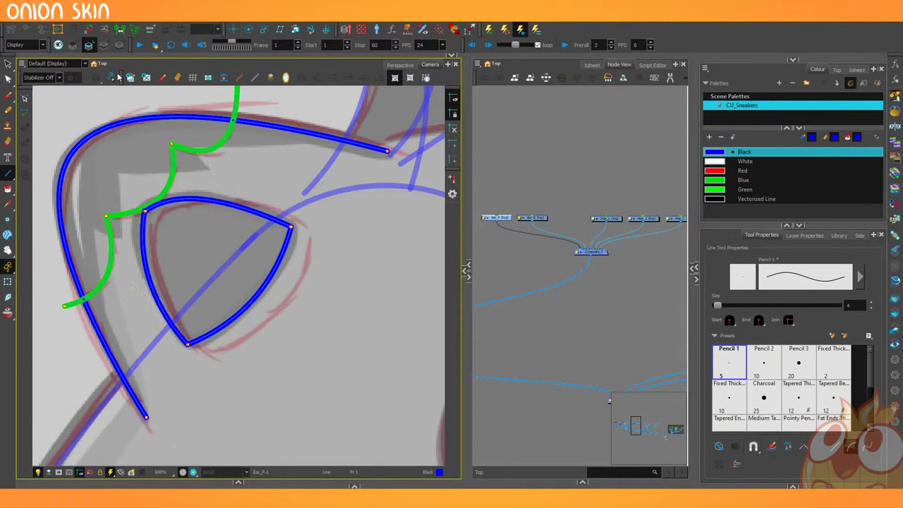
Select the three inner-ear lines and merge them into one closed pencil line.
click(9, 63)
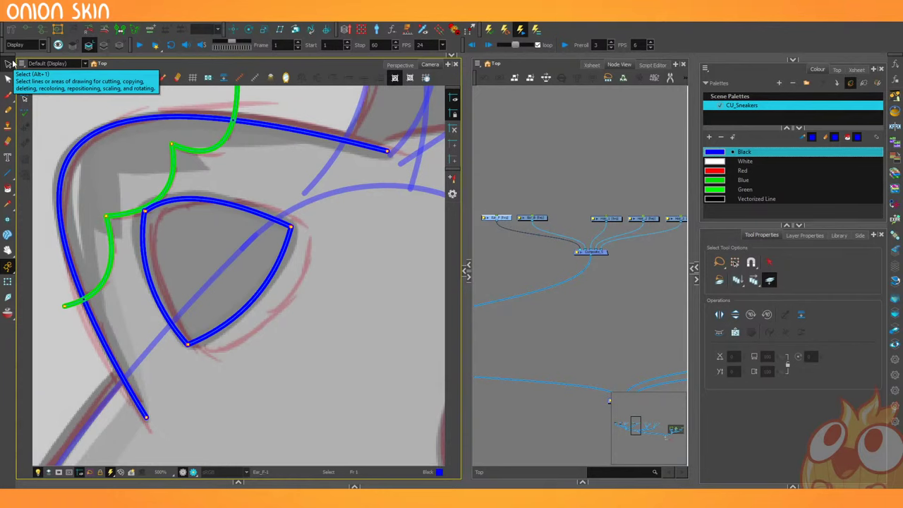
click(163, 294)
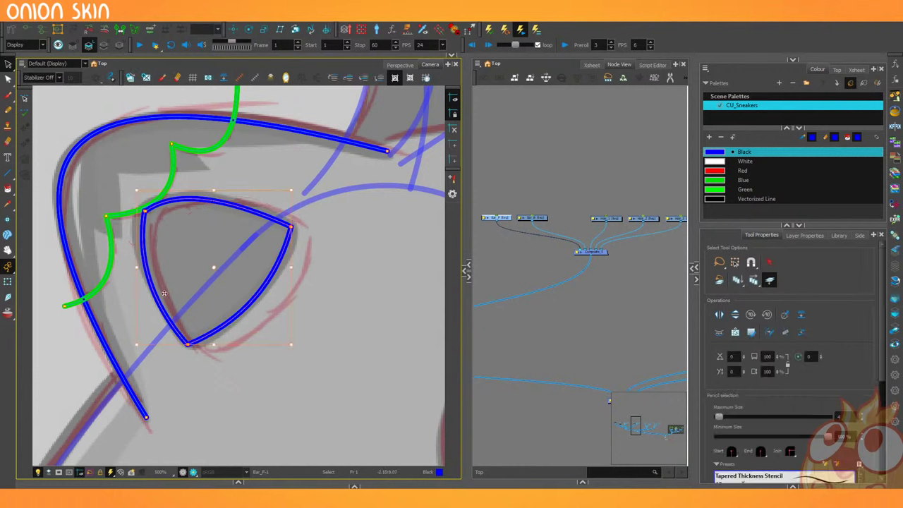
click(785, 332)
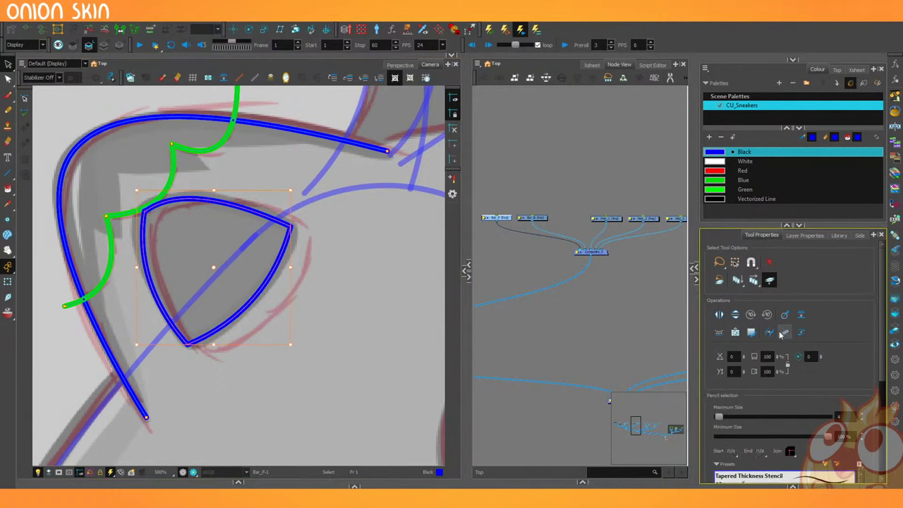
Delete the extra point at the inner ear's upper outer corner and move the remaining point inward as a smooth curve.
click(11, 80)
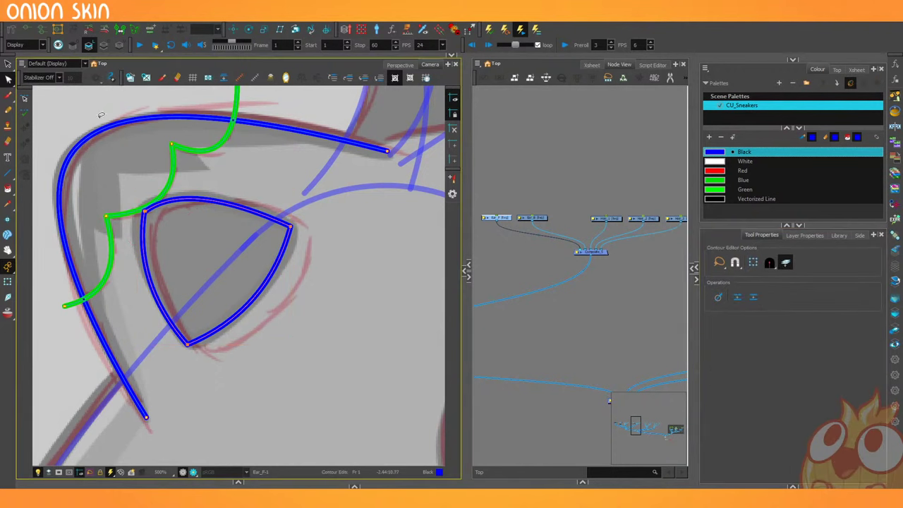
click(159, 217)
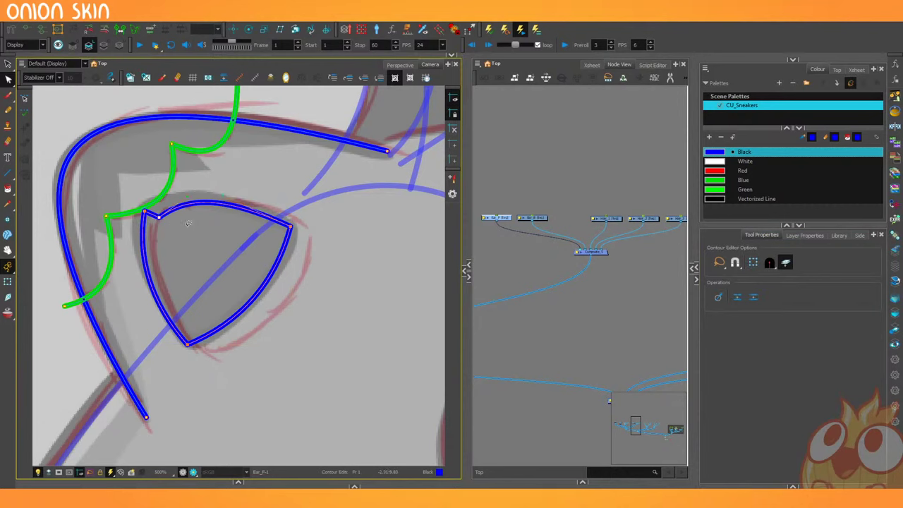
key(Delete)
click(144, 211)
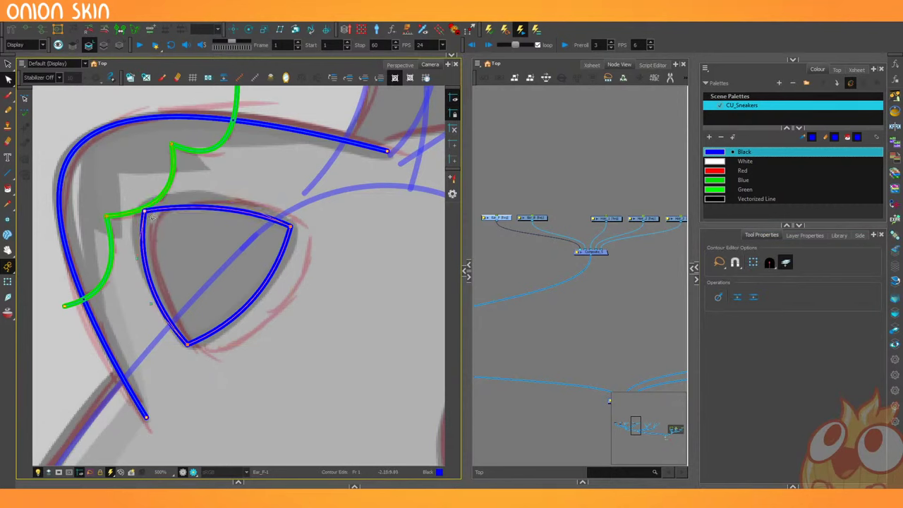
mouse_move(145, 211)
mouse_down()
mouse_move(126, 232)
mouse_move(147, 210)
mouse_move(158, 217)
mouse_up()
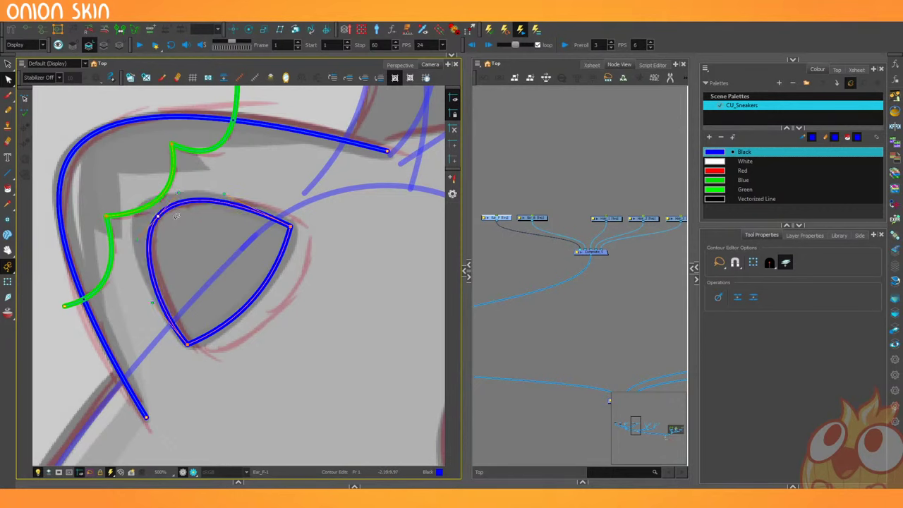
Nudge the inner ear's two upper corner points and bulge its lower curve outward with the curve handles.
drag(290, 226, 295, 227)
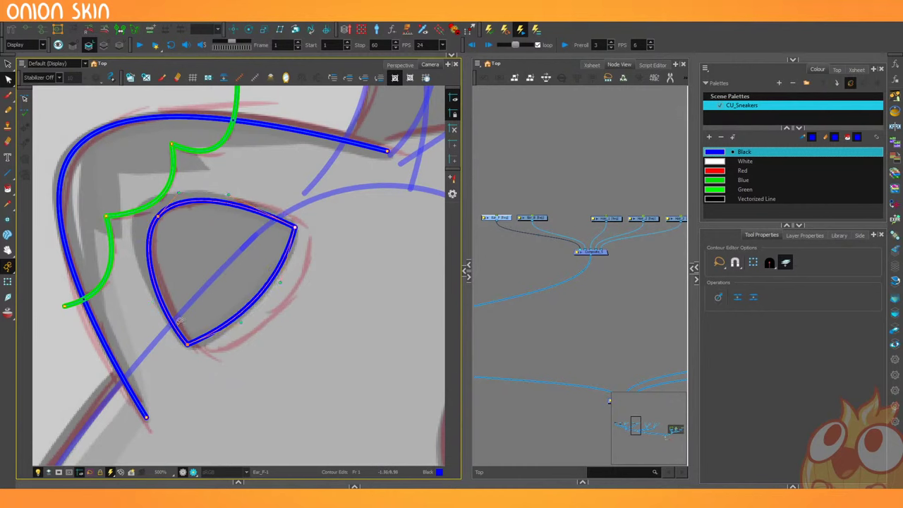
drag(240, 323, 236, 338)
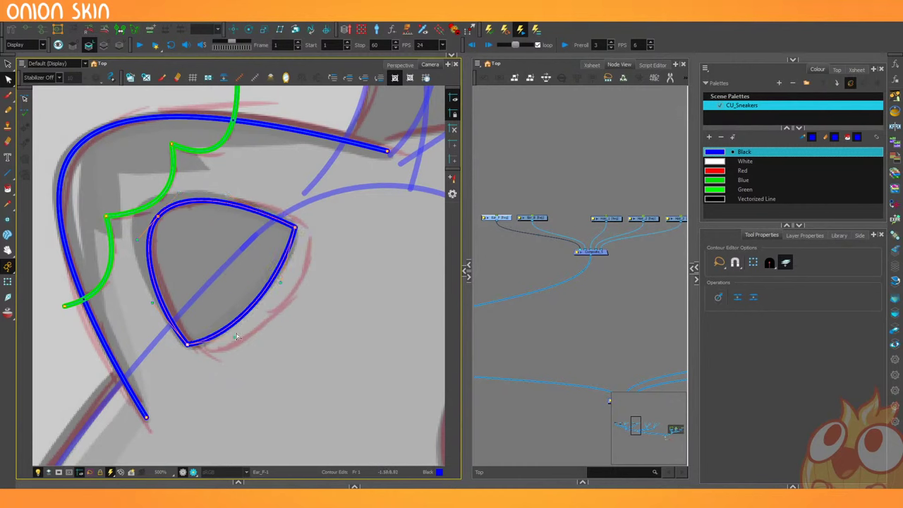
drag(280, 283, 289, 270)
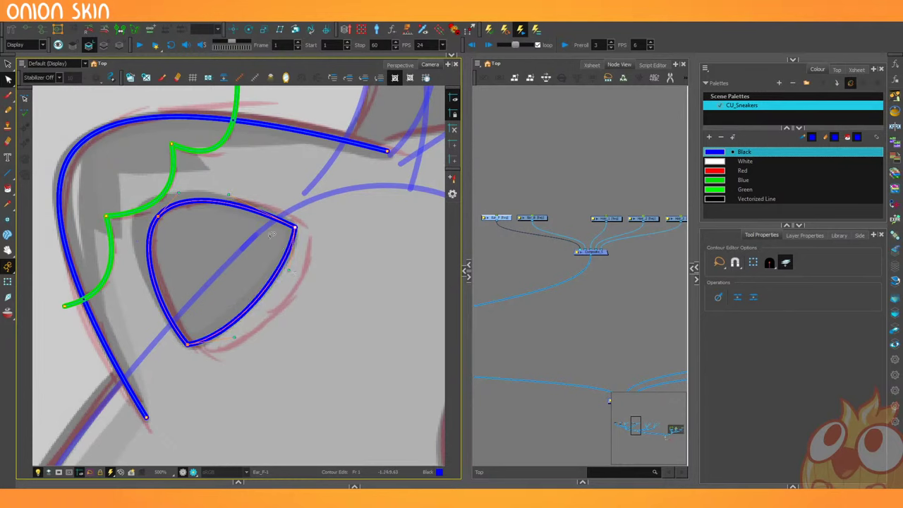
drag(158, 217, 161, 215)
Move the inner ear's hair-side corner and bottom tip onto the red sketch and reshape the adjoining curves to follow it.
drag(295, 227, 308, 230)
drag(188, 351, 246, 355)
drag(302, 276, 315, 278)
drag(242, 197, 242, 193)
drag(158, 216, 157, 216)
click(206, 351)
drag(171, 316, 168, 314)
click(165, 318)
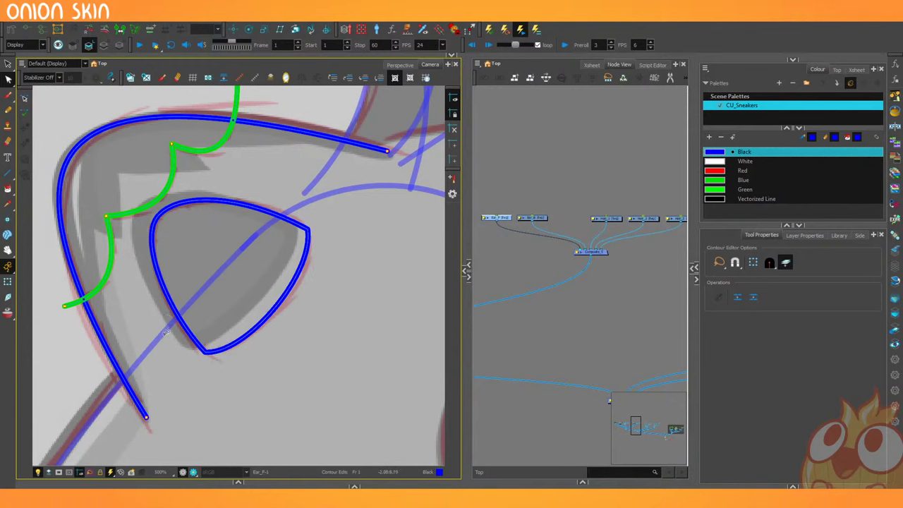
Check the traced front ear against the sketch and the rest of the bear's head.
key(2)
key(2)
key(1)
key(1)
key(1)
scroll(165, 318, down, 2)
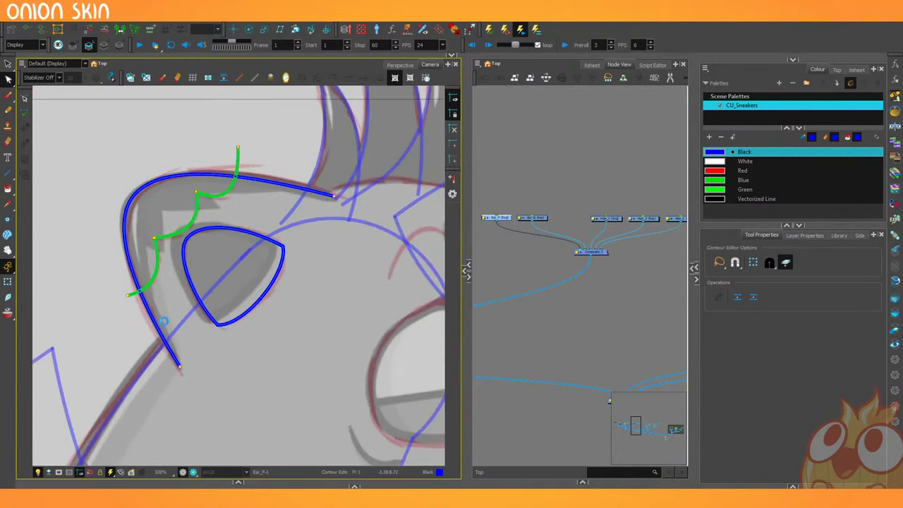
scroll(165, 319, up, 1)
scroll(116, 295, down, 2)
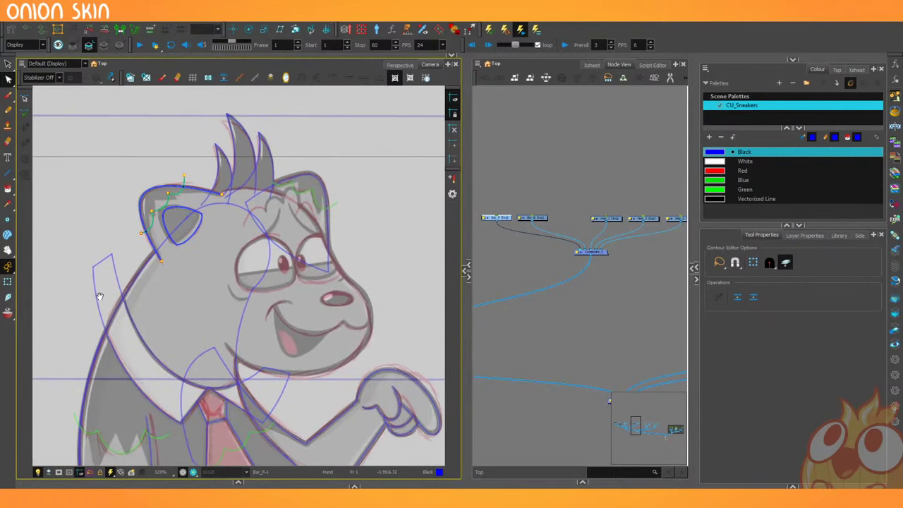
drag(546, 327, 678, 335)
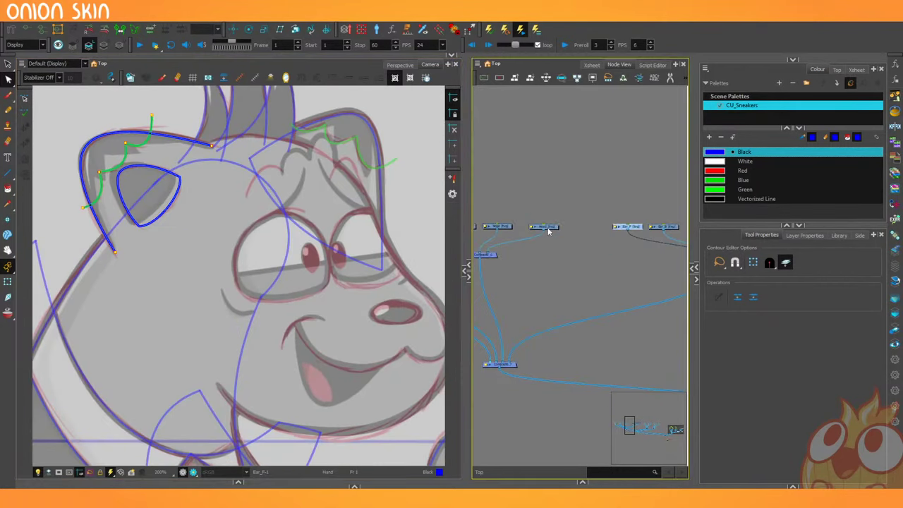
Trace the head's upper outline on the Head drawing with the Polyline tool, from beside the front ear over the forehead to the far eye.
click(546, 229)
key(space)
drag(196, 308, 115, 304)
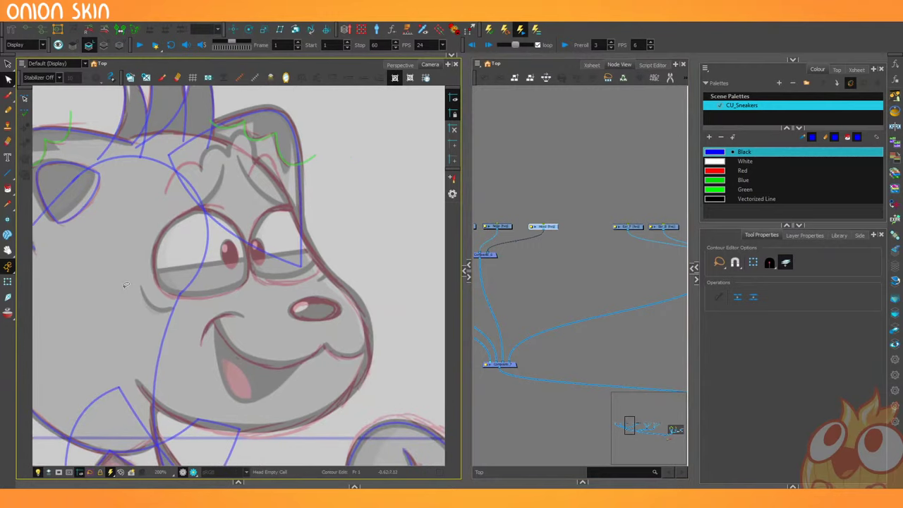
click(8, 110)
drag(177, 205, 105, 278)
key(ctrl+z)
key(2)
click(8, 173)
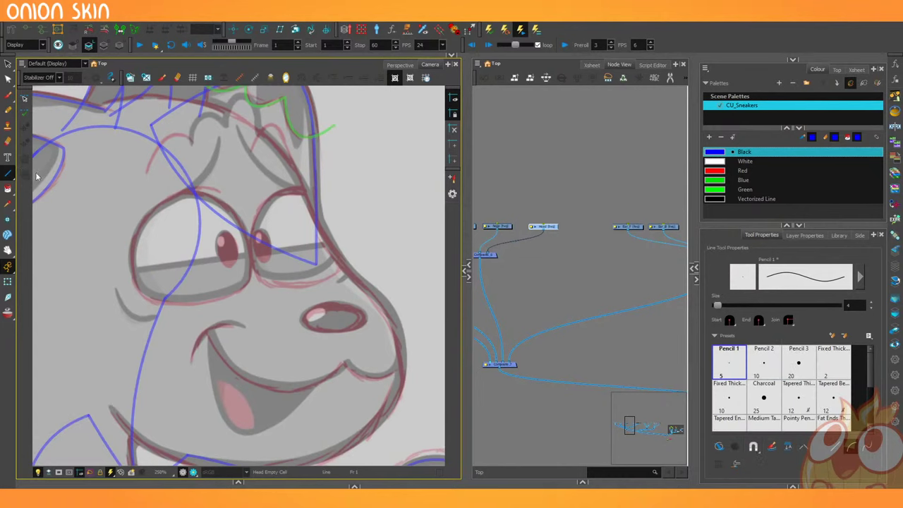
drag(108, 273, 163, 275)
key(1)
key(1)
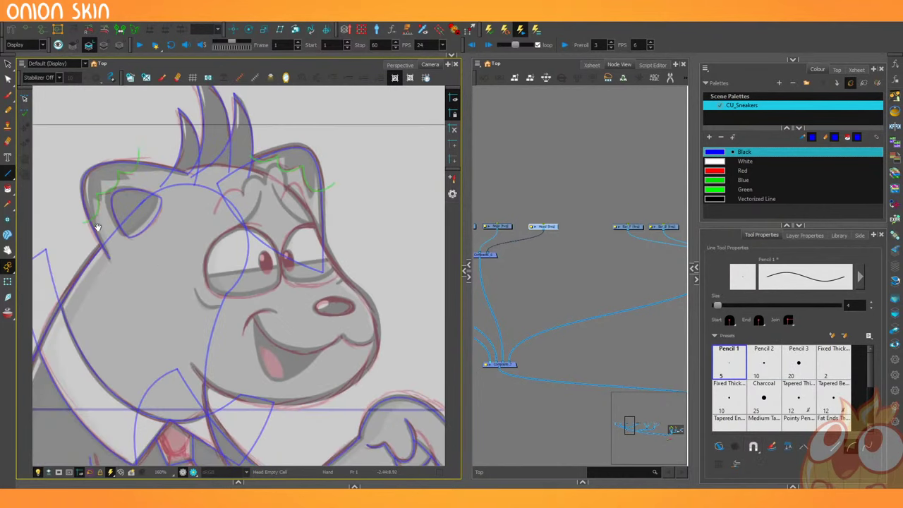
drag(70, 192, 56, 195)
drag(8, 174, 29, 195)
key(alt+[)
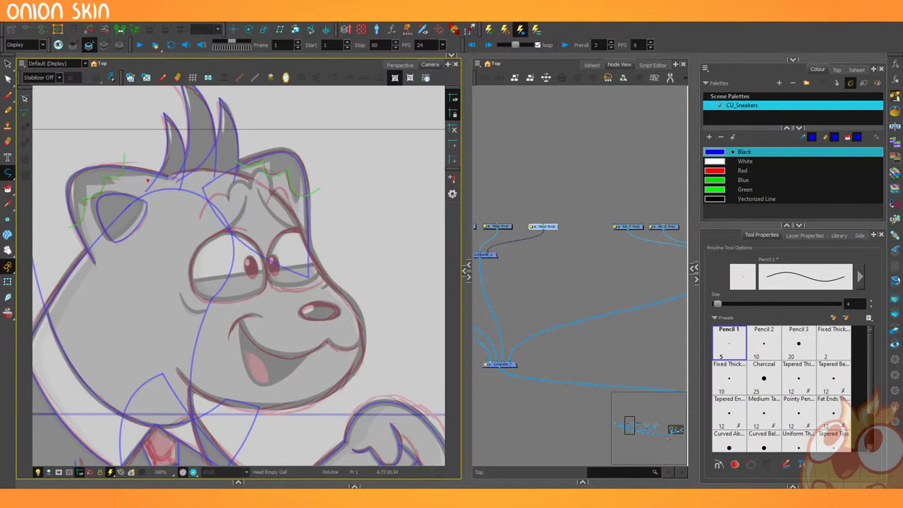
click(184, 170)
drag(267, 189, 299, 213)
click(308, 251)
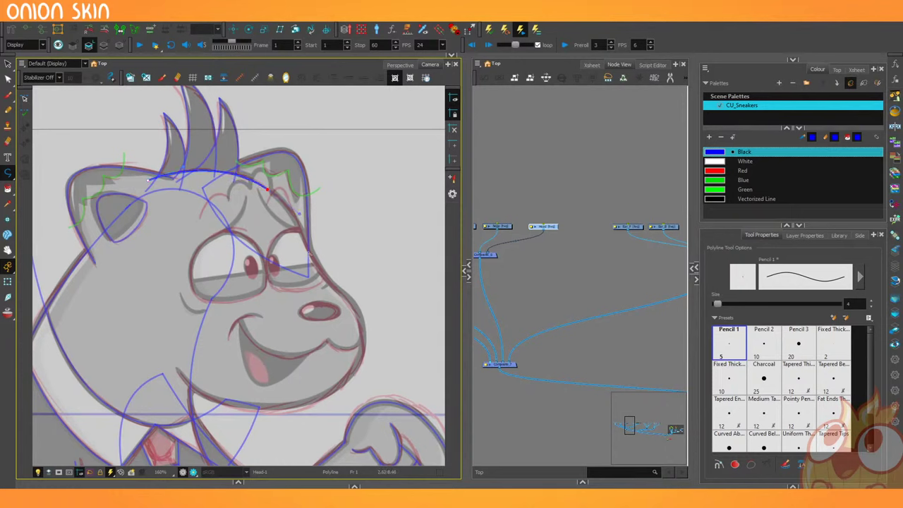
Continue the head polyline down the brow, around the muzzle and chin, and back along the jaw to its inner end.
drag(316, 267, 318, 269)
drag(352, 311, 367, 328)
key(ctrl+z)
drag(331, 286, 339, 290)
drag(360, 364, 362, 367)
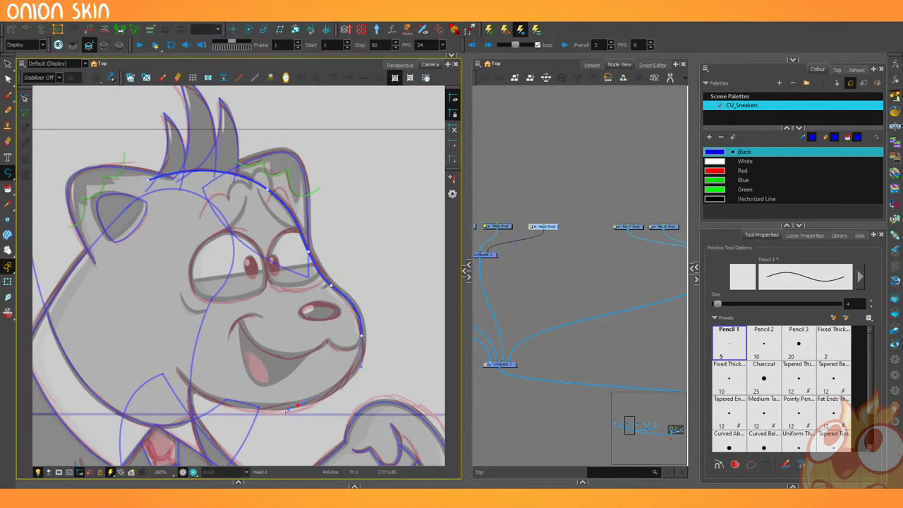
drag(285, 412, 259, 409)
drag(149, 341, 143, 335)
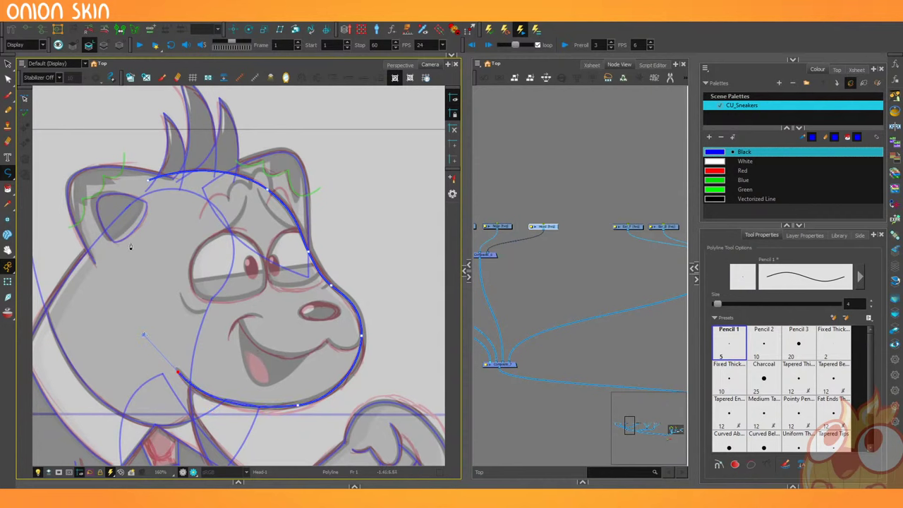
Delete the extra point beside the far eye and reshape the forehead-to-muzzle curve from the muzzle bridge point.
click(9, 78)
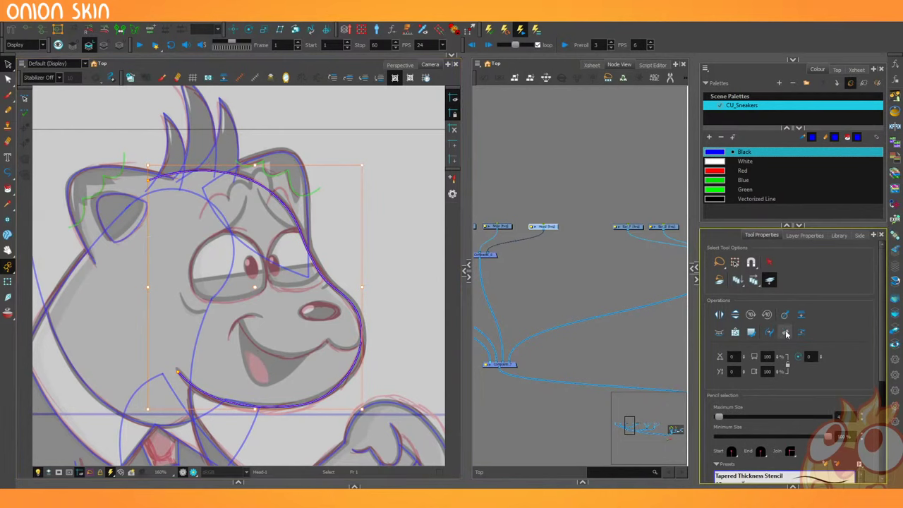
click(49, 97)
click(9, 79)
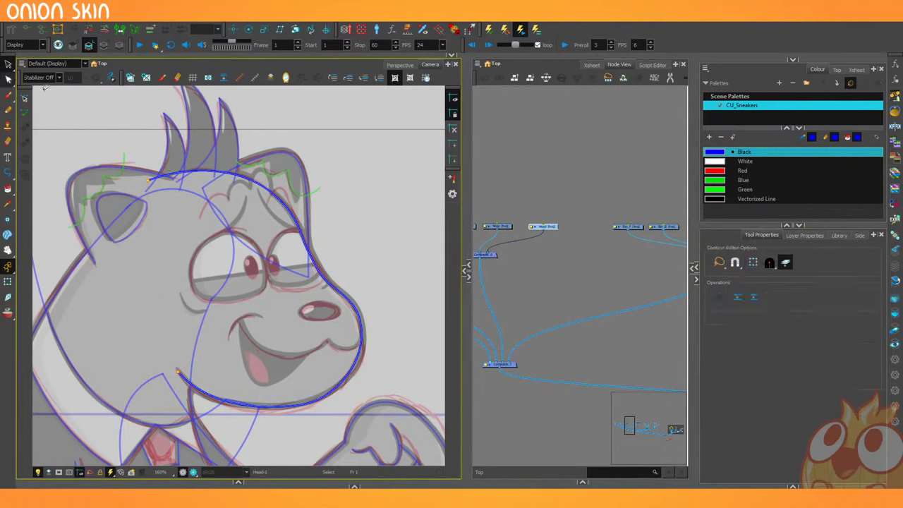
click(170, 174)
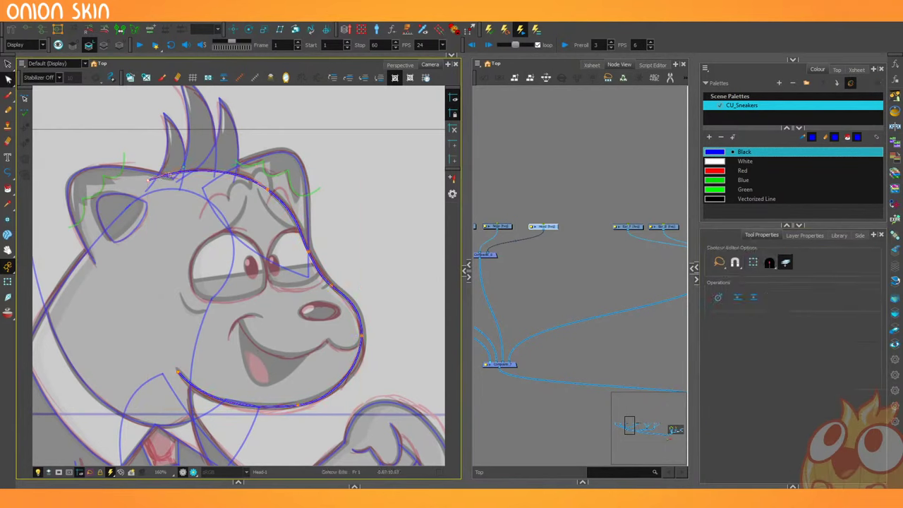
click(308, 252)
key(Delete)
click(331, 285)
drag(321, 276, 306, 221)
Nudge the muzzle and chin points onto the sketch and bow the jaw line's inner end slightly downward.
drag(361, 337, 364, 338)
drag(300, 410, 292, 408)
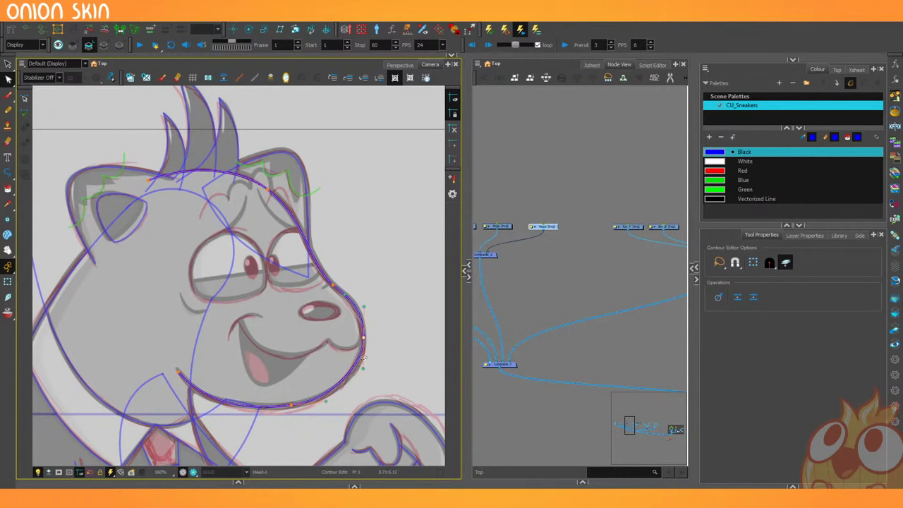
click(358, 389)
scroll(131, 381, up, 8)
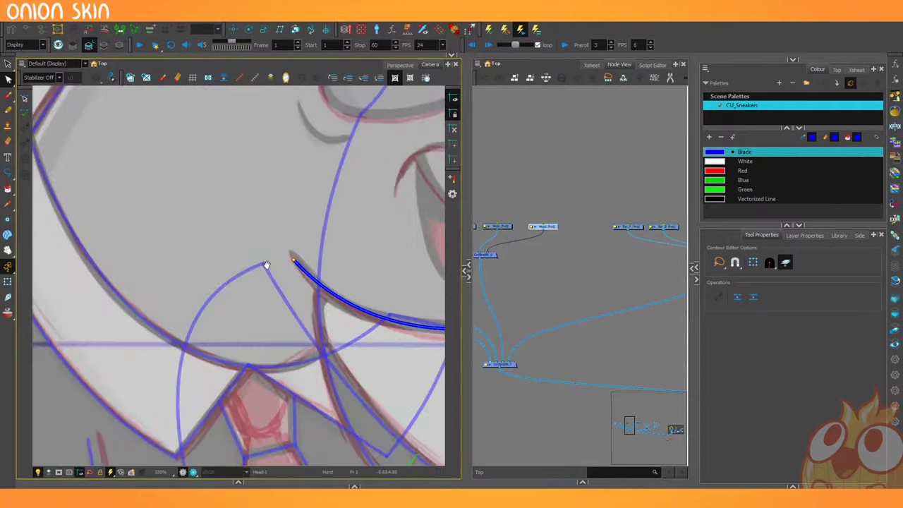
drag(147, 245, 146, 236)
drag(280, 385, 285, 401)
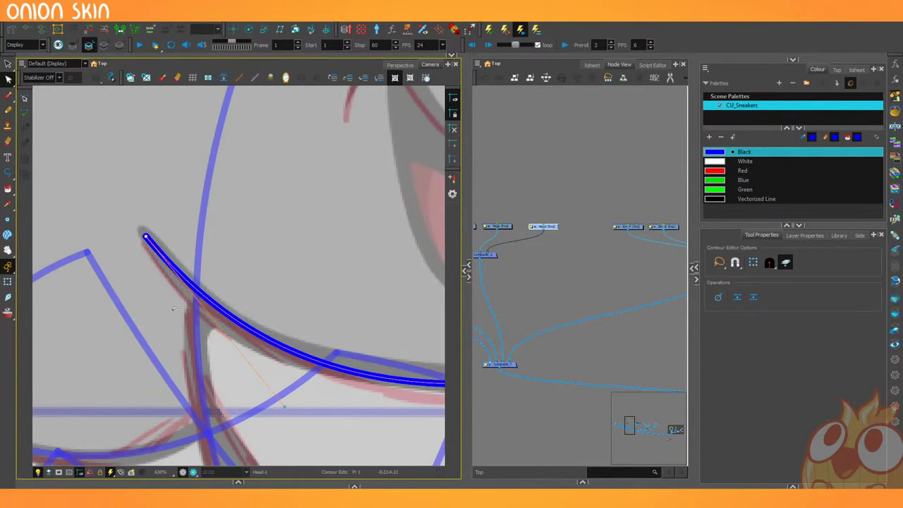
click(118, 281)
drag(119, 280, 145, 315)
Thin the tip of the jaw line's inner end into a taper with the Pencil Editor.
scroll(145, 314, up, 2)
drag(9, 81, 22, 95)
click(192, 332)
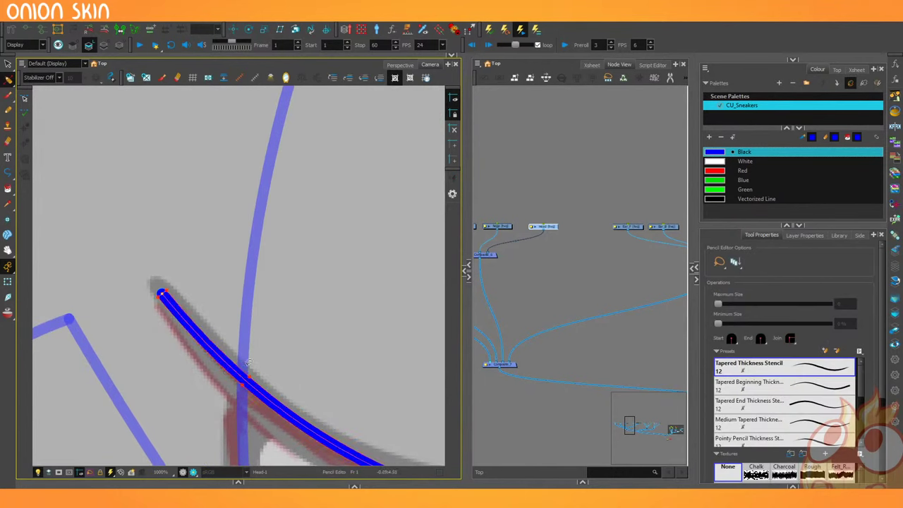
scroll(257, 282, up, 1)
drag(138, 303, 140, 300)
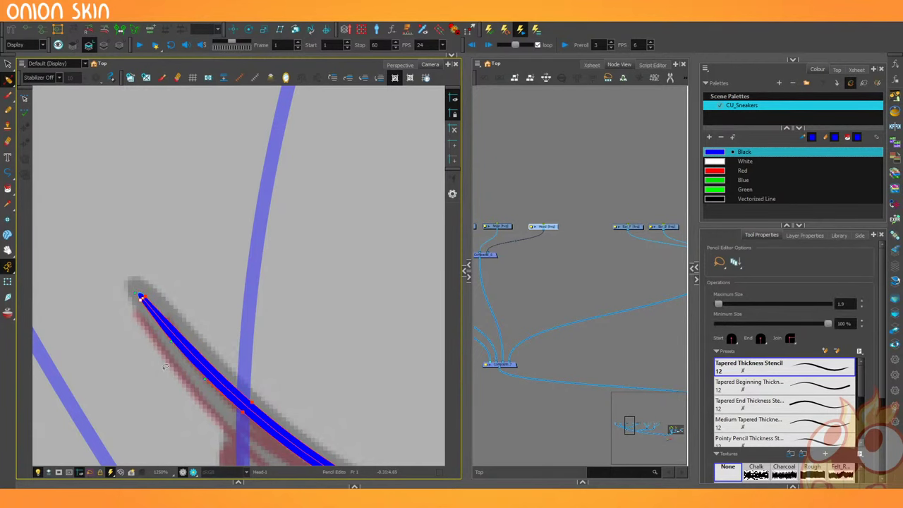
Check the traced head outline up close and against the whole character.
key(1)
key(1)
key(1)
key(1)
key(1)
key(1)
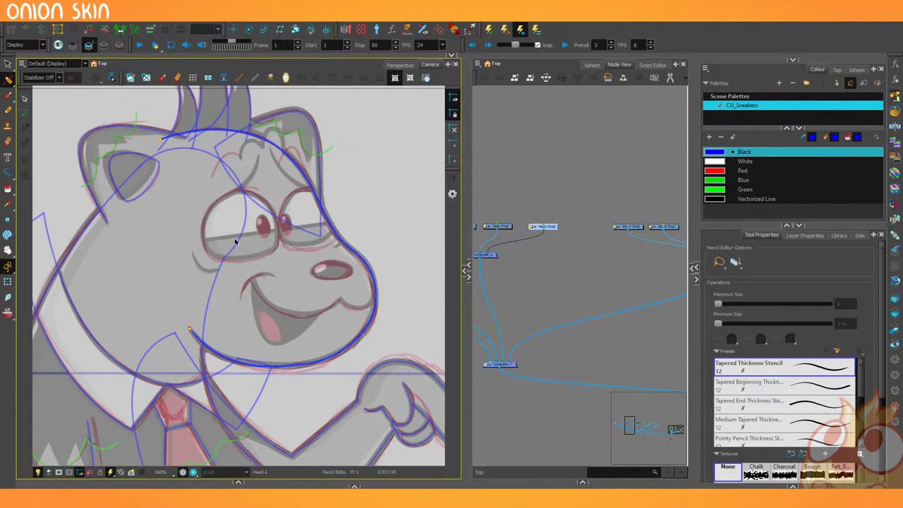
scroll(234, 242, down, 3)
scroll(165, 255, up, 2)
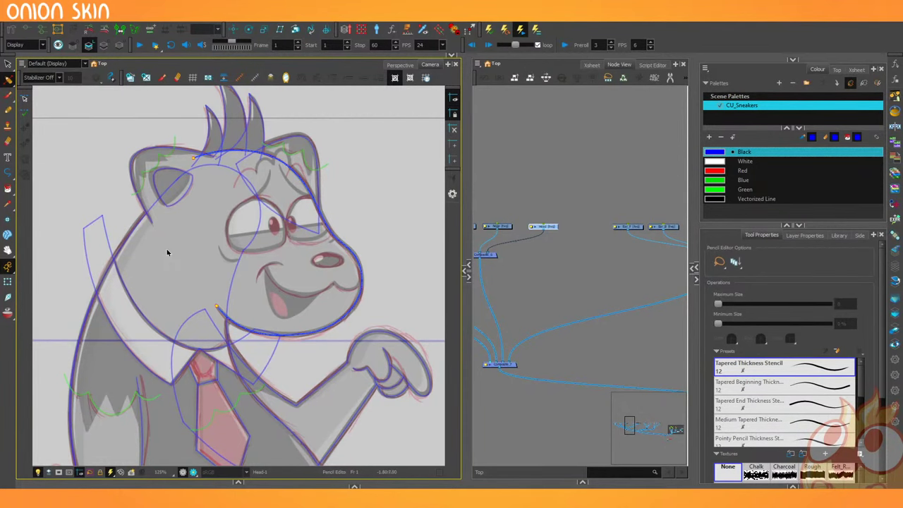
scroll(168, 252, down, 3)
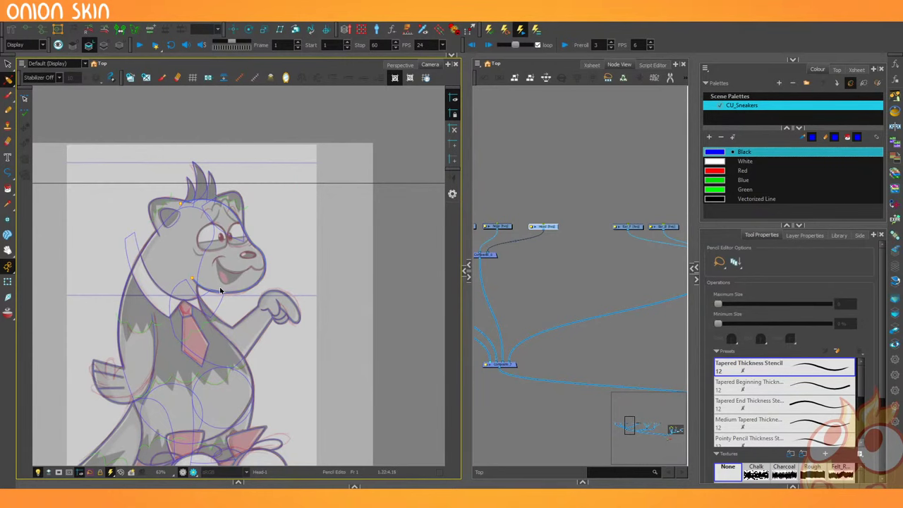
scroll(220, 289, up, 5)
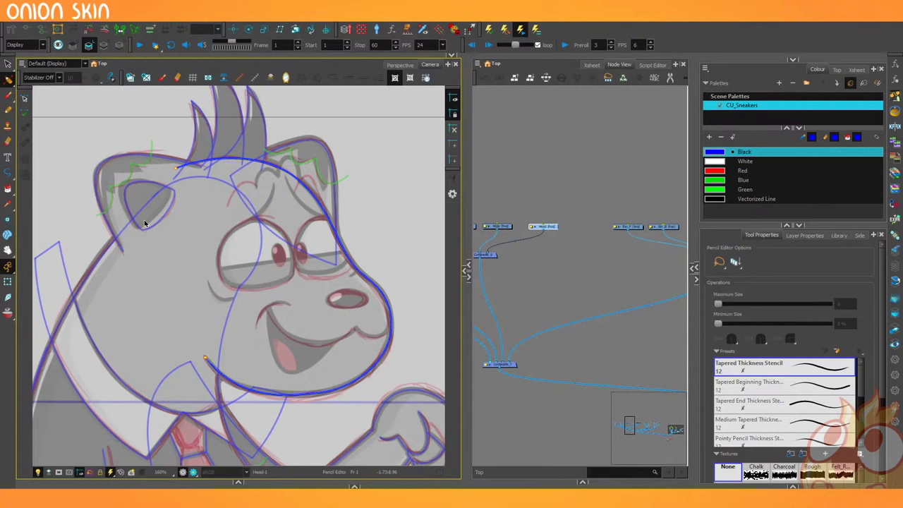
scroll(145, 223, down, 5)
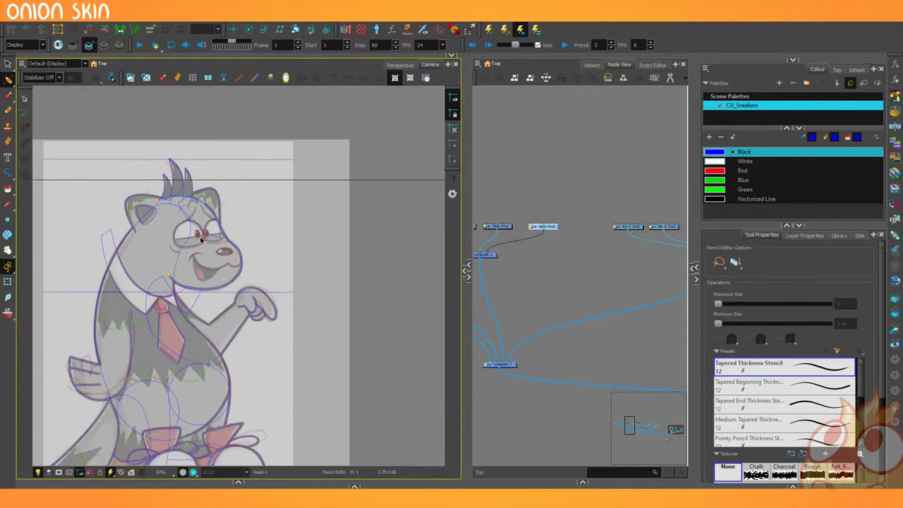
scroll(116, 238, up, 3)
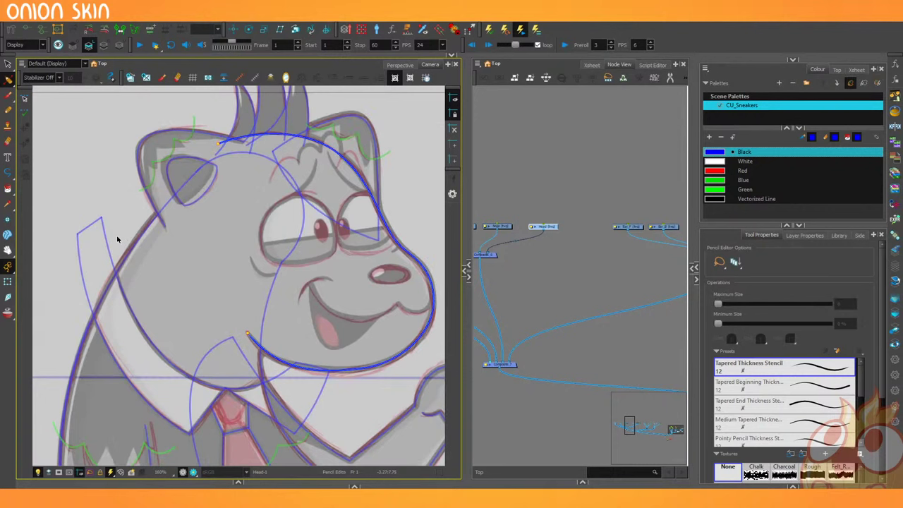
scroll(117, 239, down, 1)
scroll(220, 263, up, 1)
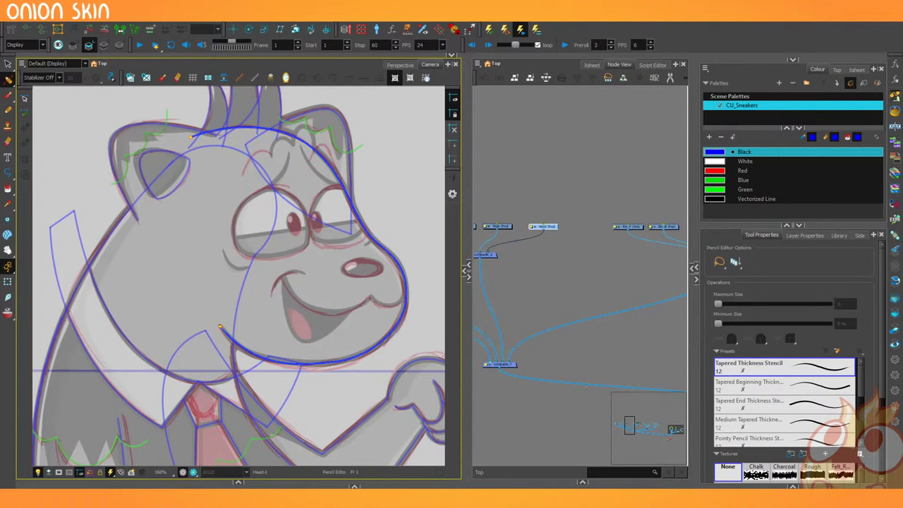
scroll(157, 318, down, 1)
scroll(158, 319, down, 2)
scroll(173, 302, down, 1)
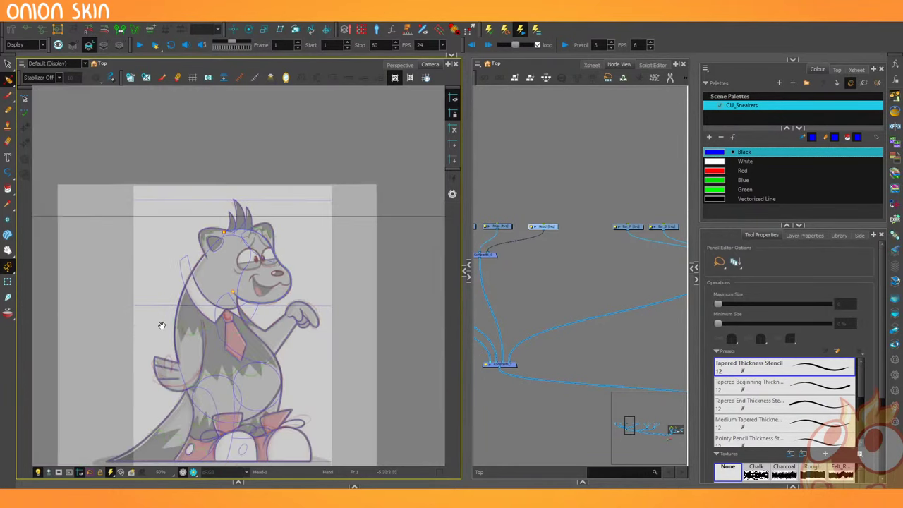
scroll(164, 321, down, 1)
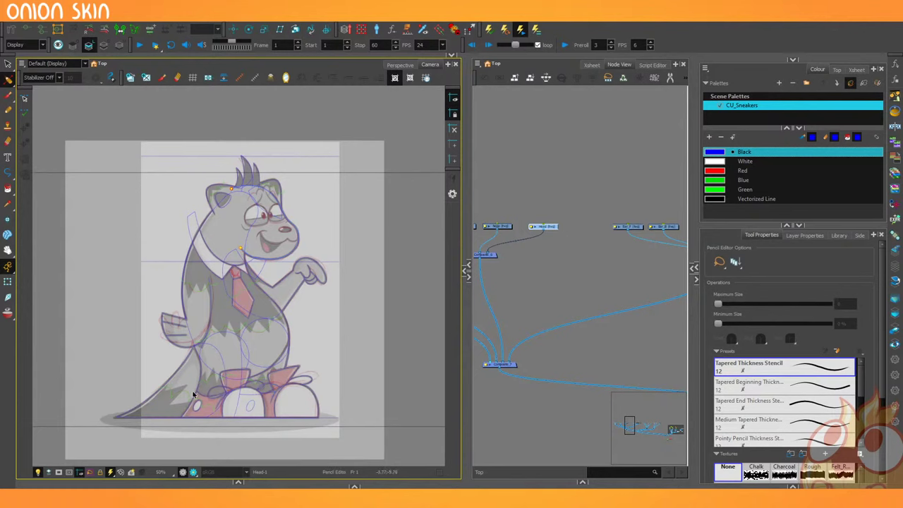
drag(497, 291, 562, 302)
scroll(562, 302, down, 3)
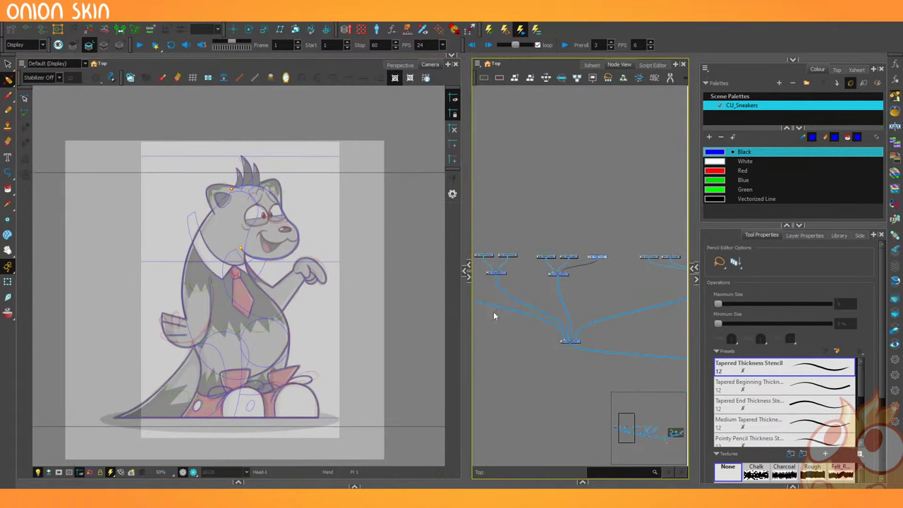
Sketch rough brush shapes over the face, torso and feet, with strokes marking the arms, neck and legs.
click(8, 95)
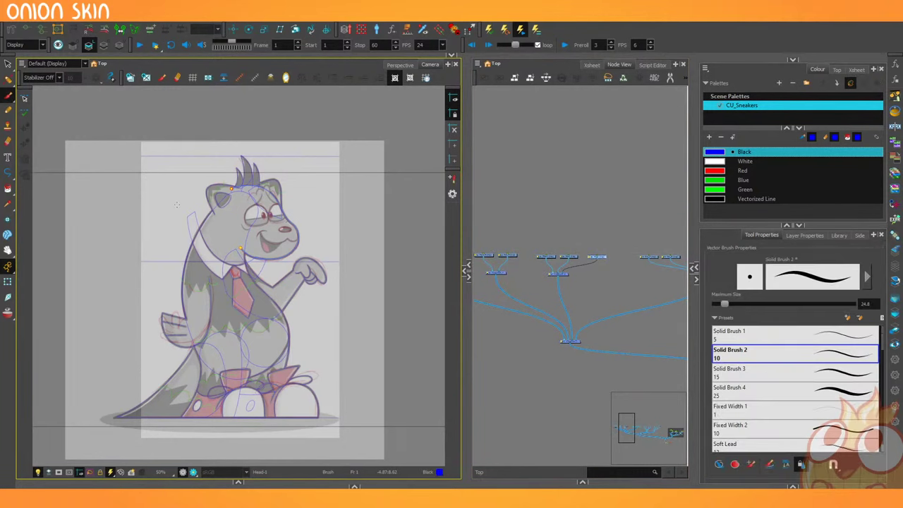
mouse_move(235, 215)
mouse_down()
mouse_move(230, 227)
mouse_move(233, 203)
mouse_up()
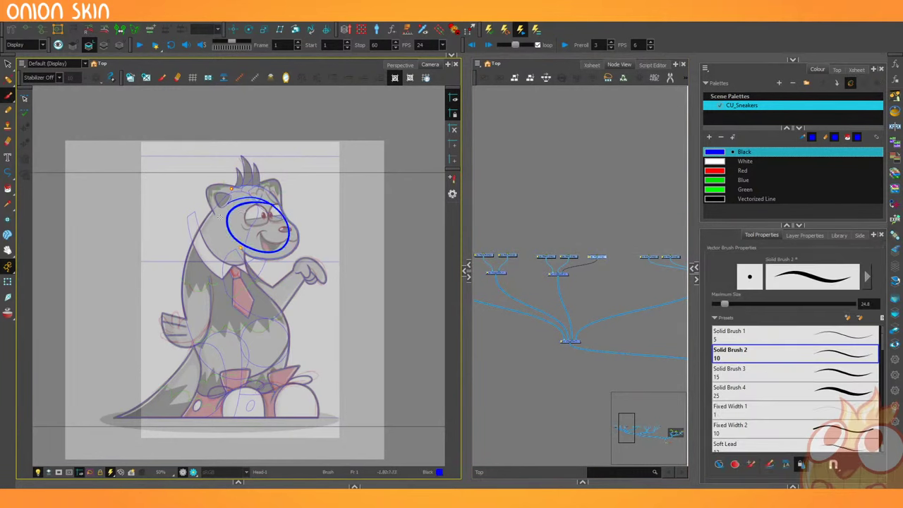
mouse_move(202, 265)
mouse_down()
mouse_move(257, 355)
mouse_move(212, 263)
mouse_up()
drag(292, 284, 248, 293)
drag(171, 302, 209, 303)
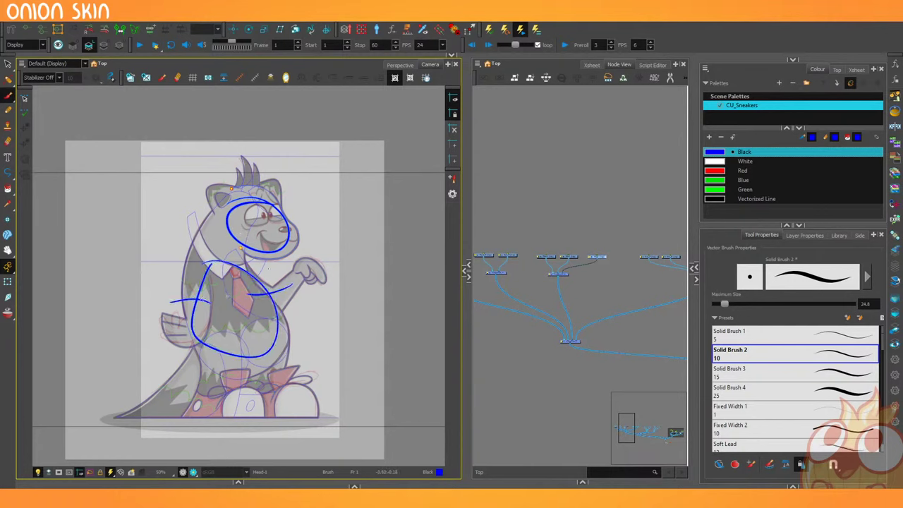
drag(244, 224, 224, 285)
drag(202, 377, 209, 364)
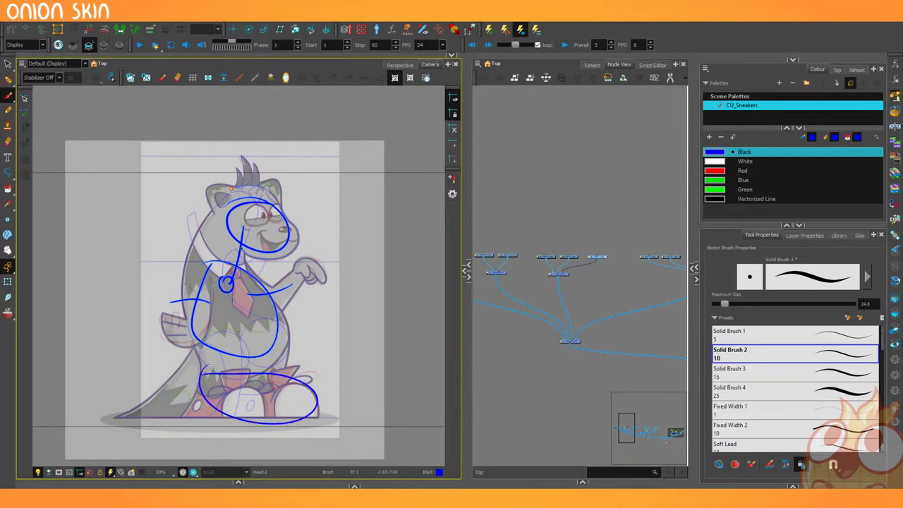
drag(254, 385, 242, 348)
Undo all the rough brush strokes drawn over the character.
key(ctrl+z)
key(ctrl+z)
key(ctrl+z)
key(ctrl+z)
key(ctrl+z)
key(ctrl+z)
key(ctrl+z)
key(ctrl+z)
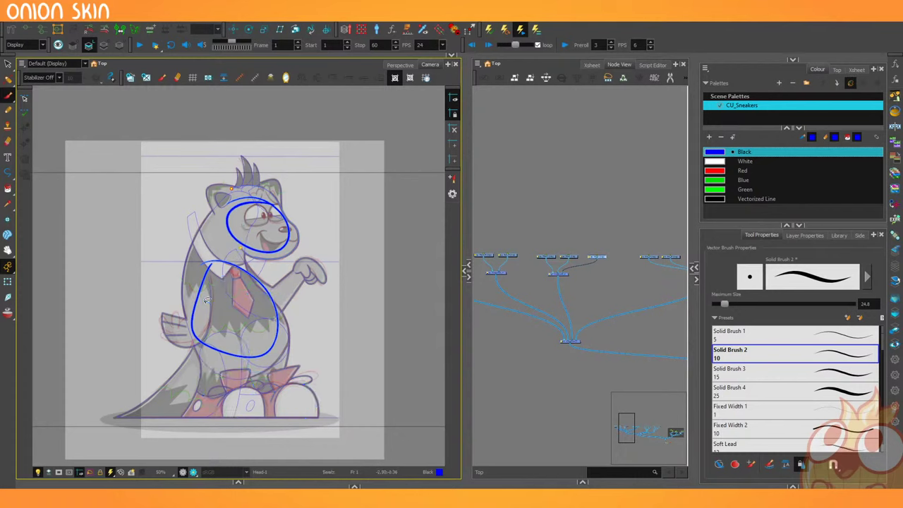
Examine the Head and neighbouring Nose drawing nodes together with the line art of the head.
key(2)
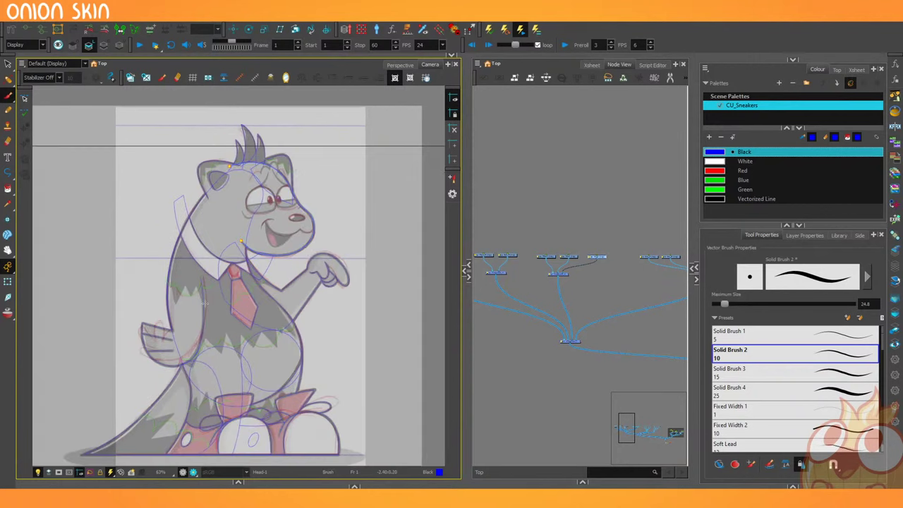
click(507, 307)
key(1)
key(1)
drag(590, 349, 552, 348)
key(2)
key(2)
key(2)
key(2)
key(2)
key(2)
key(2)
key(2)
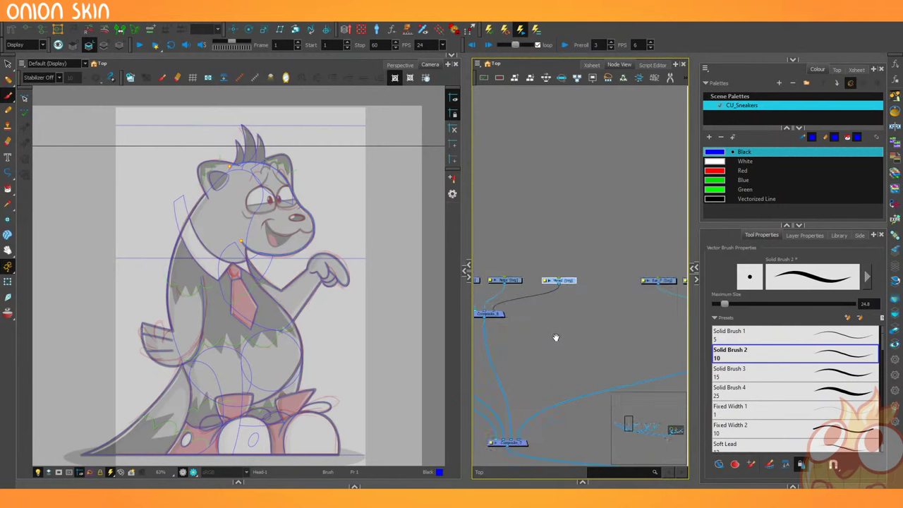
drag(235, 248, 243, 269)
key(2)
key(2)
key(2)
key(2)
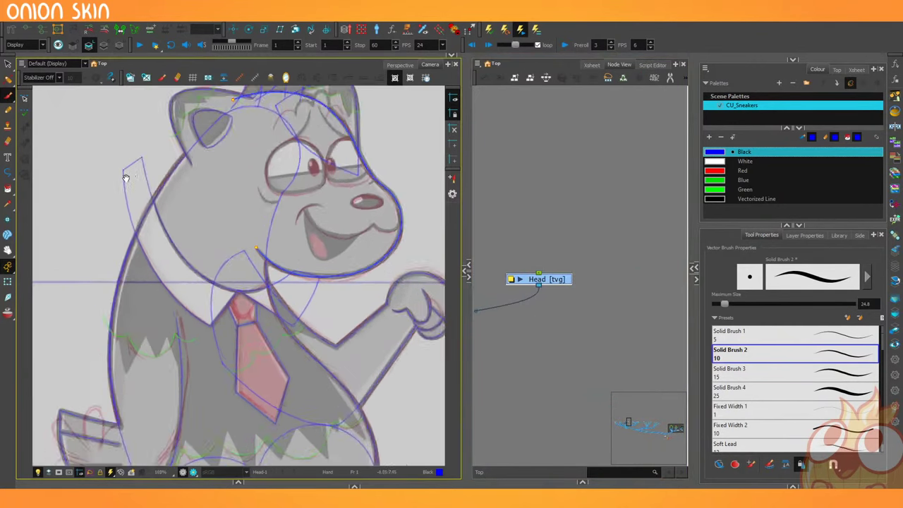
mouse_move(100, 188)
mouse_down()
mouse_move(78, 262)
mouse_move(57, 282)
mouse_up()
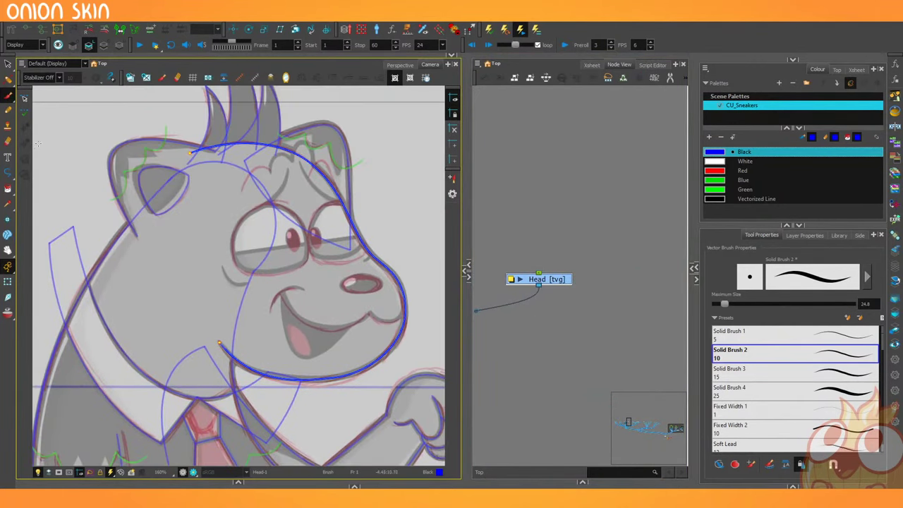
drag(509, 392, 622, 414)
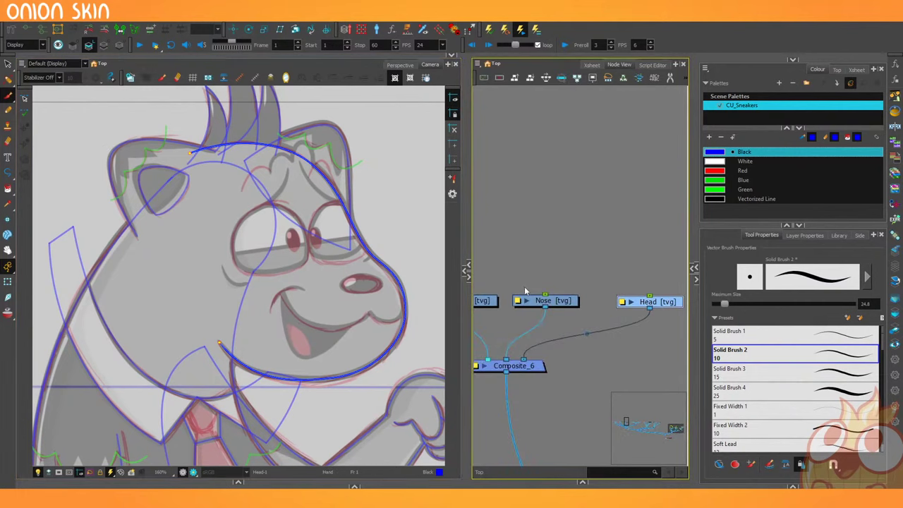
Draw a horizontal ellipse over the bear's sketched nose on the Nose drawing layer.
click(539, 301)
scroll(369, 291, up, 3)
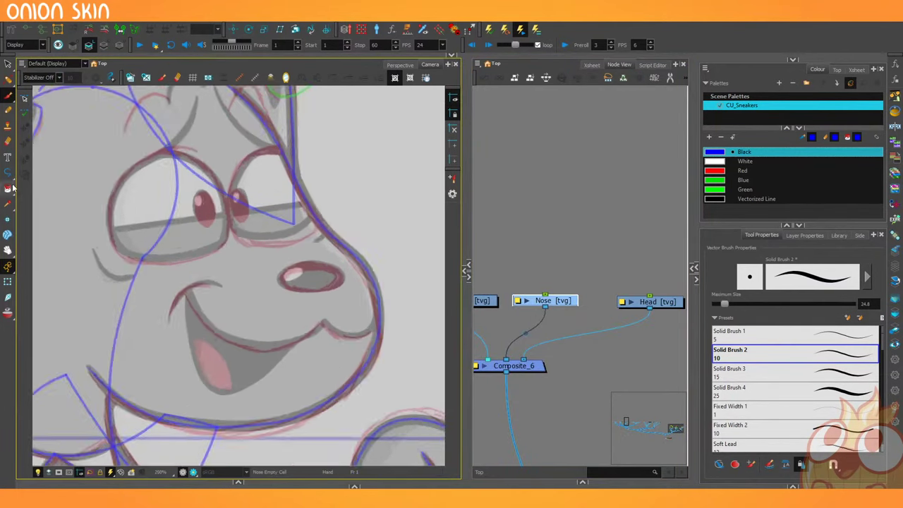
drag(9, 174, 23, 187)
scroll(282, 242, up, 2)
mouse_move(283, 240)
mouse_down()
mouse_move(198, 264)
mouse_move(203, 280)
mouse_up()
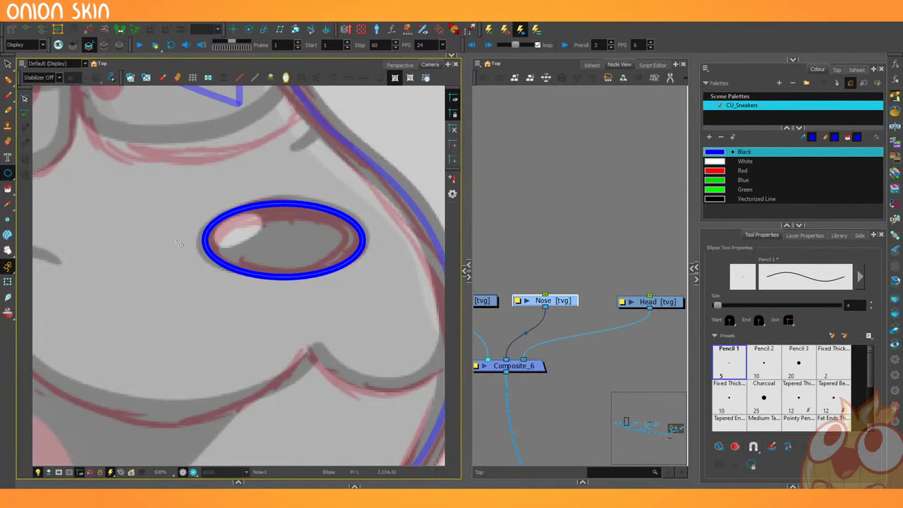
Adjust the nose ellipse's contour points with the Contour Editor so the outline follows the sketched nose.
click(8, 79)
drag(8, 79, 39, 77)
click(286, 203)
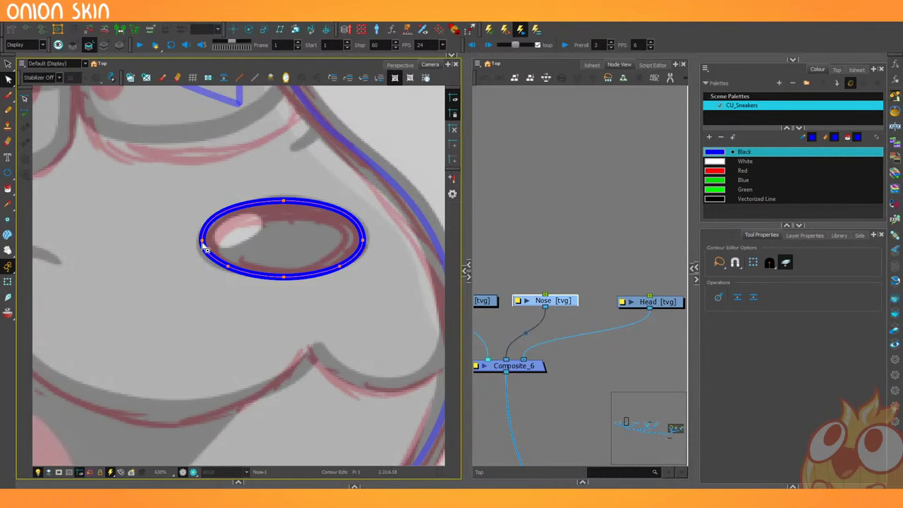
scroll(203, 245, up, 4)
scroll(125, 282, down, 1)
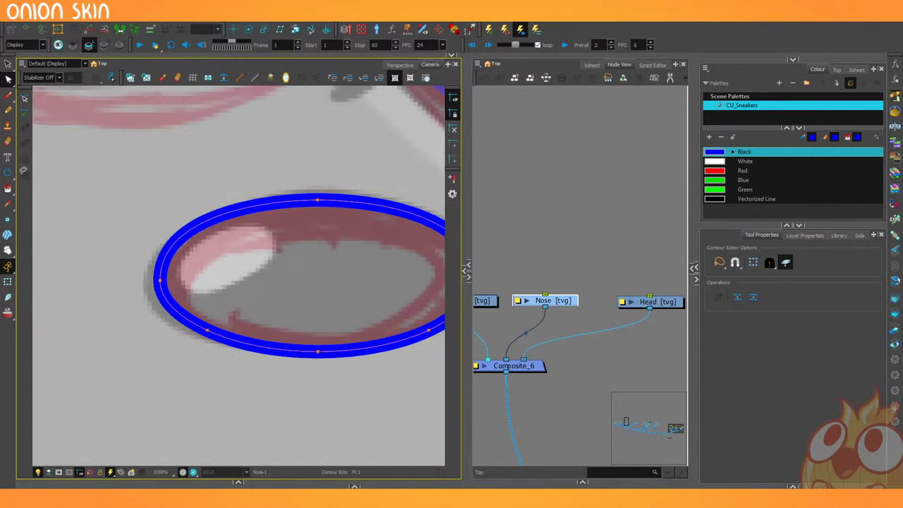
Outline the highlight inside the nose ellipse with the invisible-line Stroke tool, using a rotated view, and reset the view rotation.
click(10, 190)
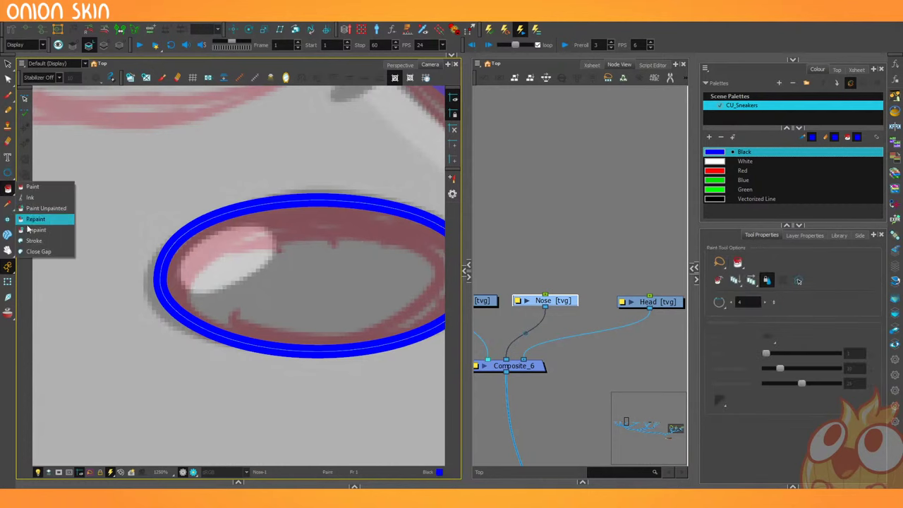
click(33, 240)
mouse_move(106, 310)
mouse_down()
mouse_move(145, 381)
mouse_move(275, 402)
mouse_up()
mouse_move(178, 299)
mouse_down()
mouse_move(174, 264)
mouse_move(250, 277)
mouse_move(179, 299)
mouse_up()
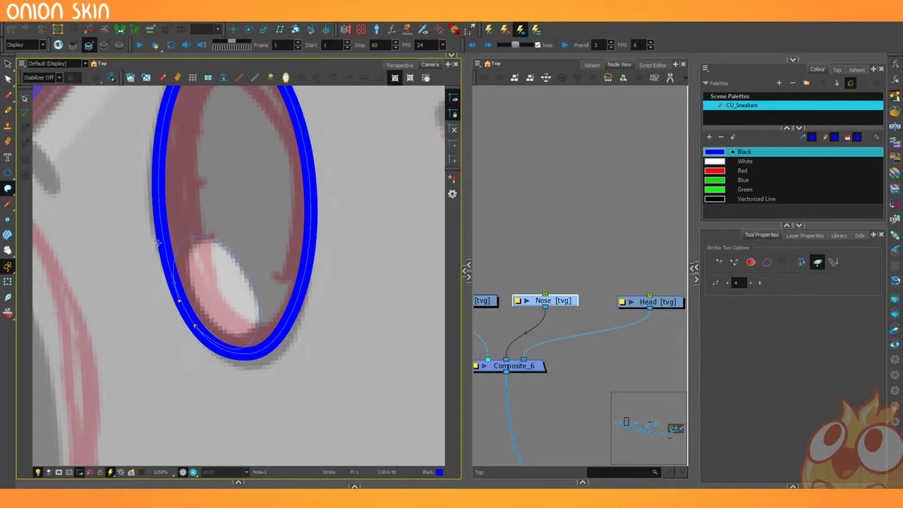
key(shift+x)
Check the traced nose in relation to the rest of the bear's face and head.
key(1)
key(1)
key(1)
key(1)
key(1)
key(1)
key(1)
key(1)
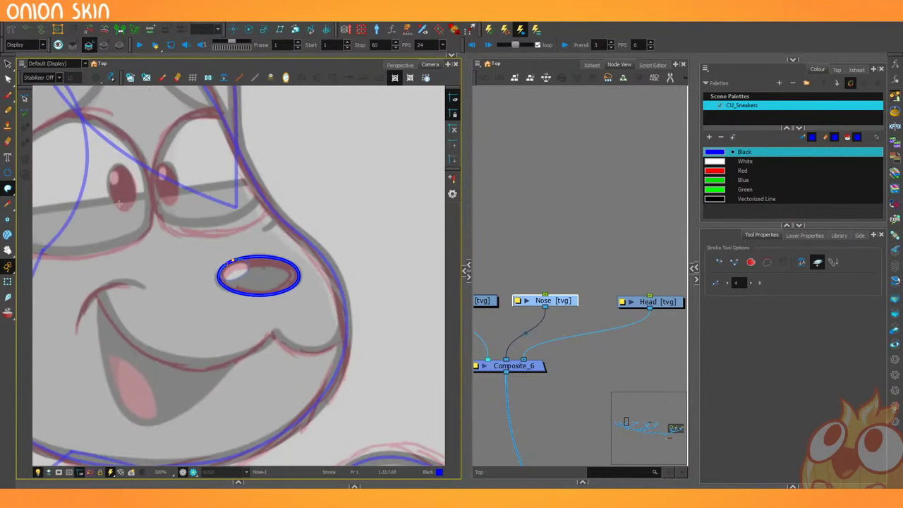
key(1)
key(1)
key(1)
key(1)
drag(114, 234, 132, 232)
key(2)
key(2)
key(2)
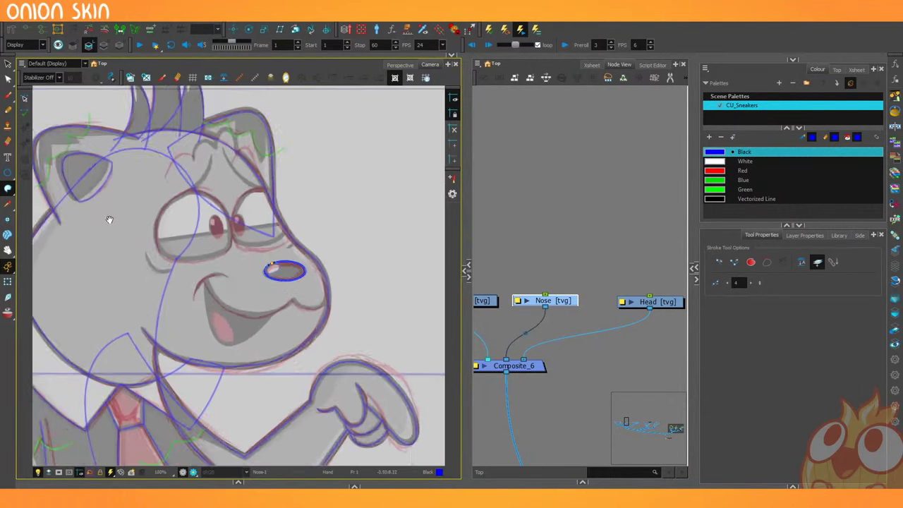
Trace the upper mouth line on the Mouth drawing layer with two joined curves running from the smile corner past the muzzle edge.
scroll(109, 219, up, 3)
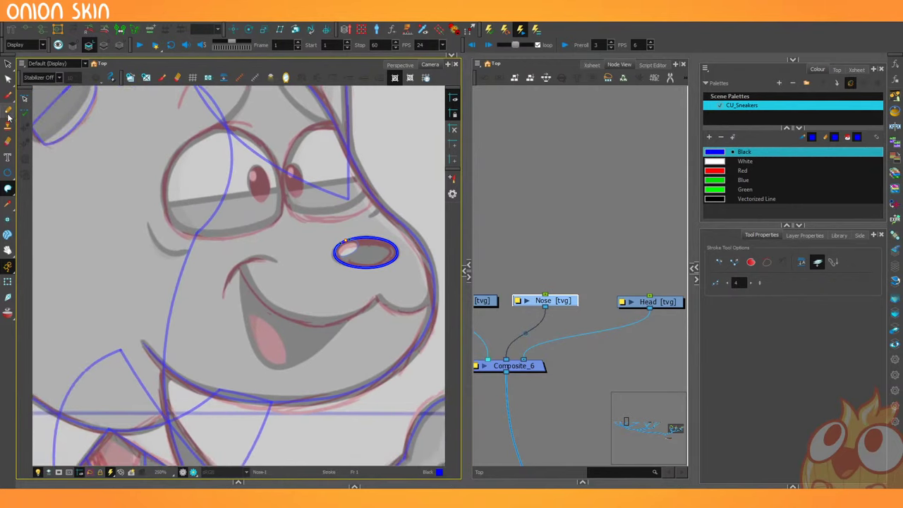
key(alt+/)
scroll(105, 235, up, 1)
scroll(162, 219, up, 1)
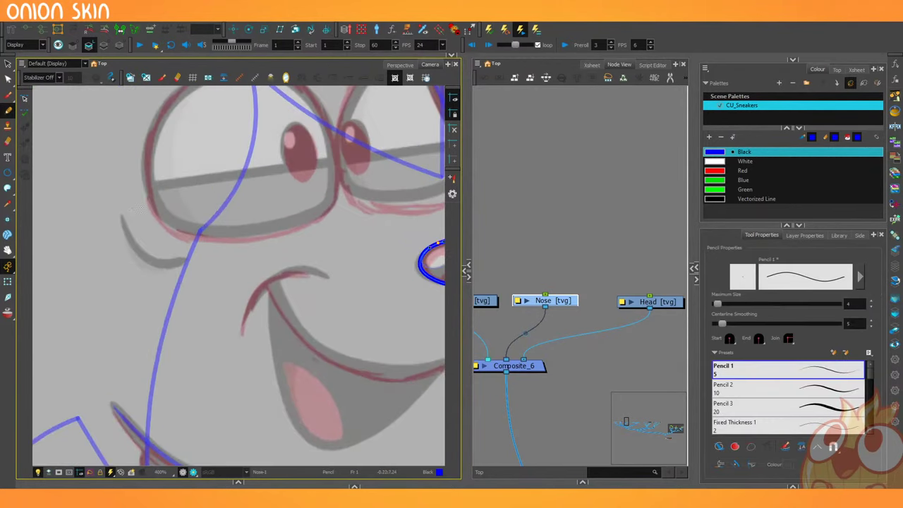
drag(152, 258, 120, 261)
drag(558, 391, 599, 398)
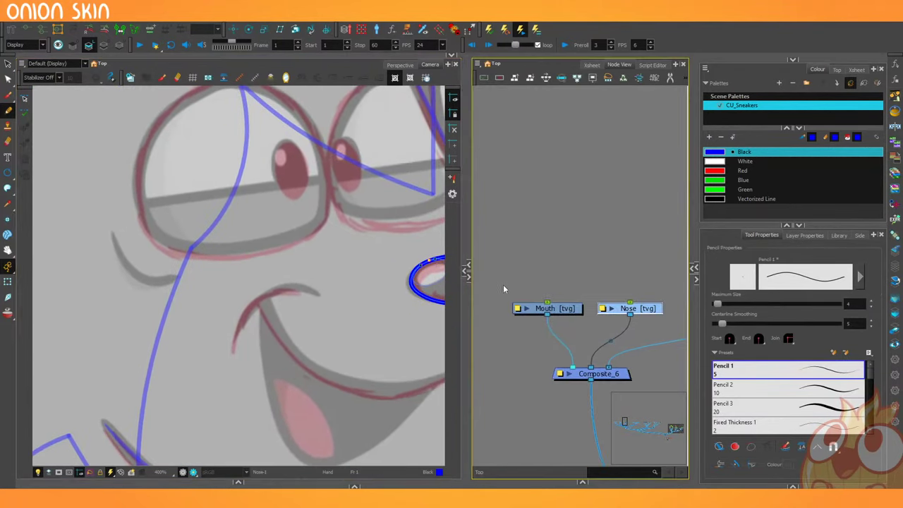
drag(503, 287, 534, 317)
drag(229, 289, 107, 211)
mouse_move(125, 263)
mouse_down()
mouse_move(76, 259)
mouse_move(125, 274)
mouse_up()
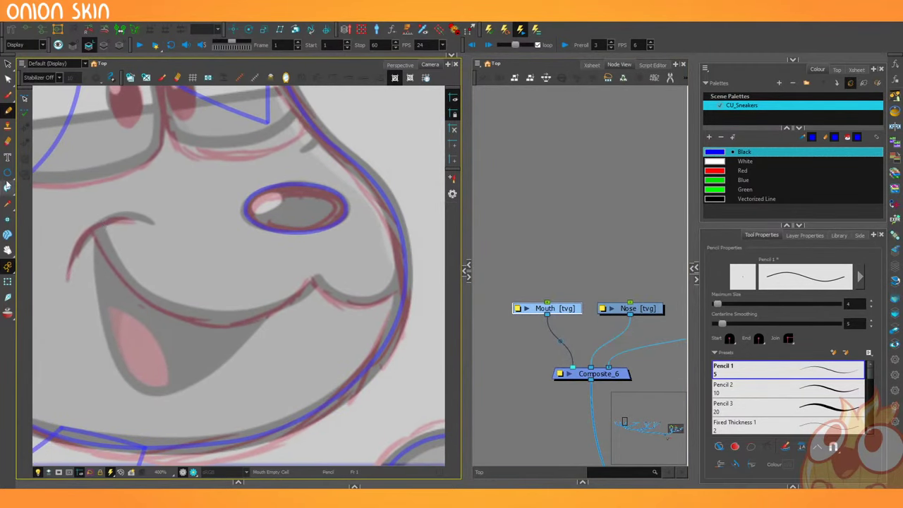
click(8, 174)
mouse_move(98, 227)
mouse_down()
mouse_move(319, 281)
mouse_move(366, 282)
mouse_move(413, 224)
mouse_up()
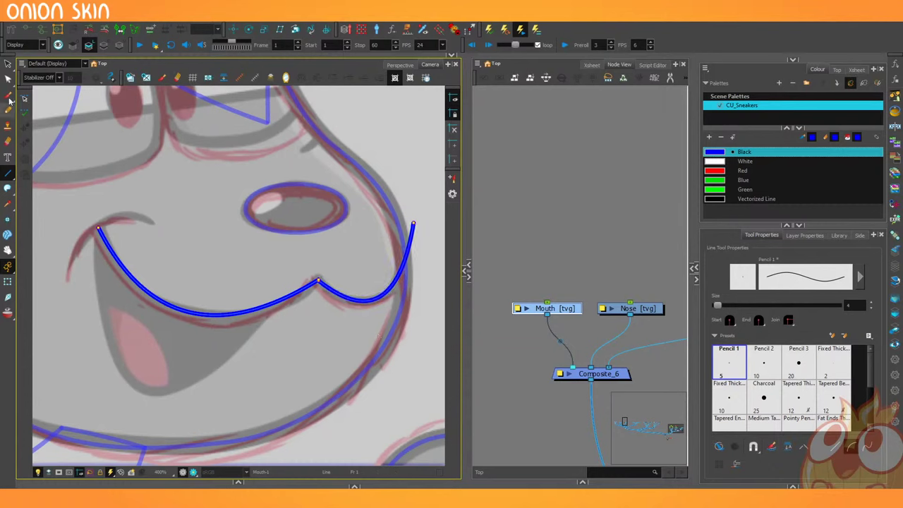
Add a contour point along the long curve of the mouth line and bend that section toward the sketch.
click(8, 64)
click(333, 296)
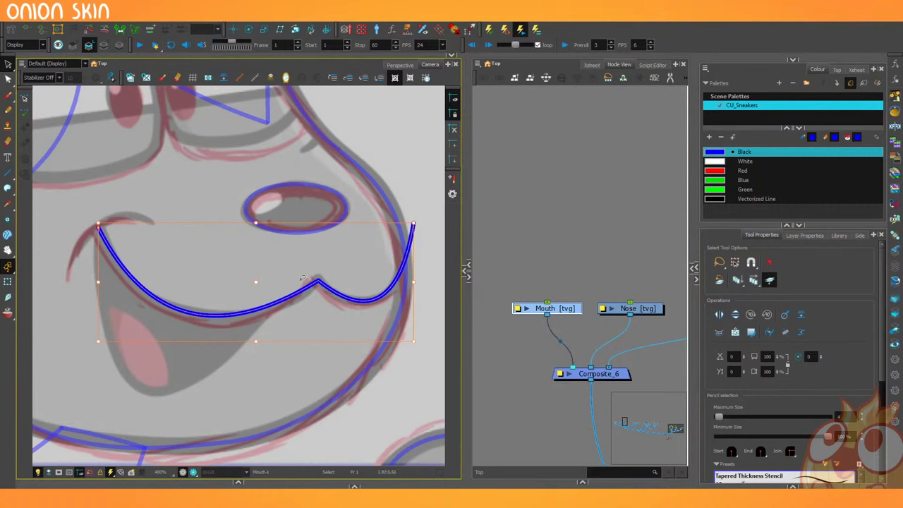
click(8, 79)
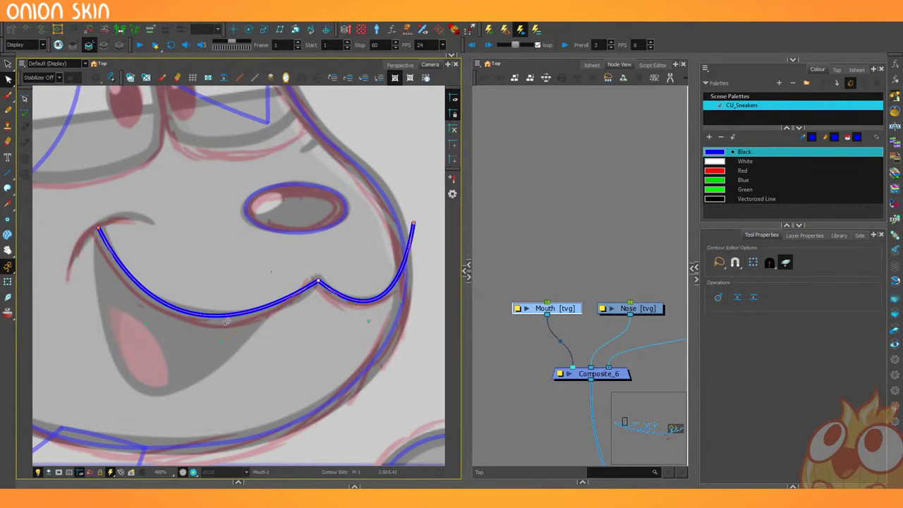
ctrl+click(192, 313)
click(192, 313)
drag(151, 305, 148, 303)
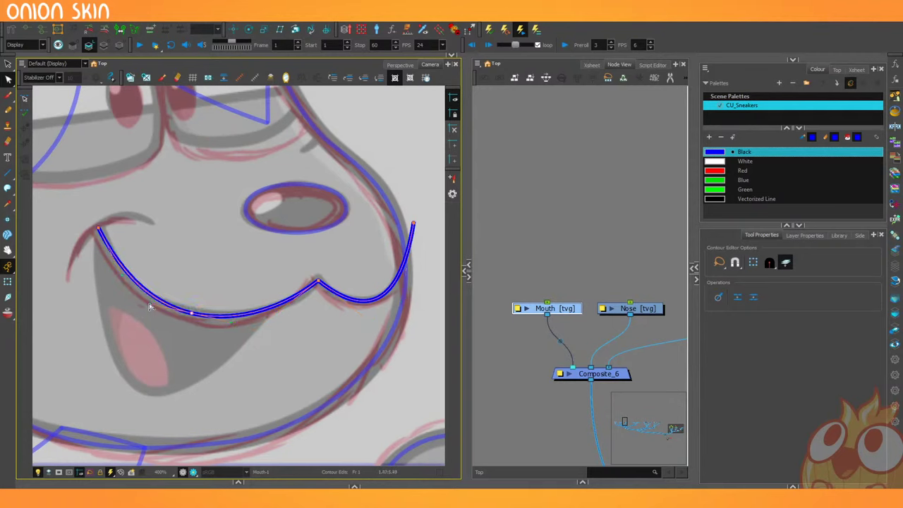
drag(122, 275, 111, 272)
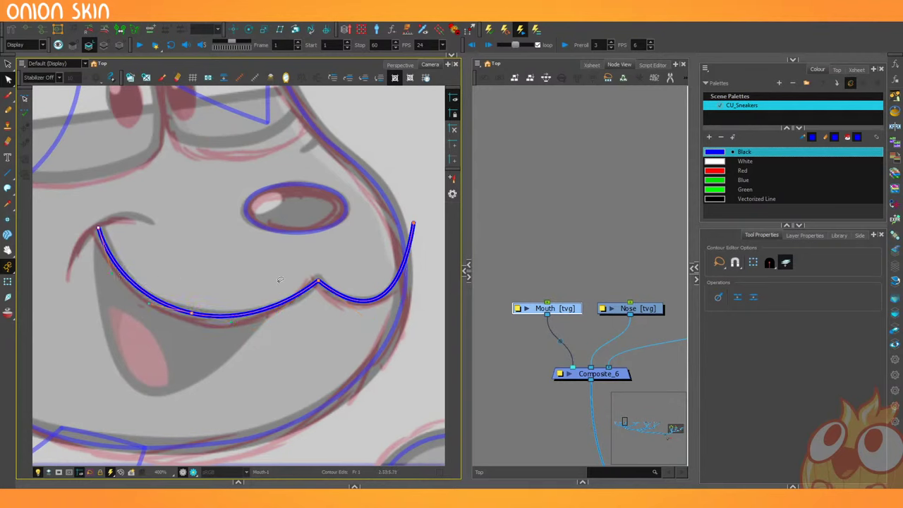
Refine the mouth line's muzzle end and the curves on both sides of its middle peak.
click(412, 224)
drag(402, 303, 412, 301)
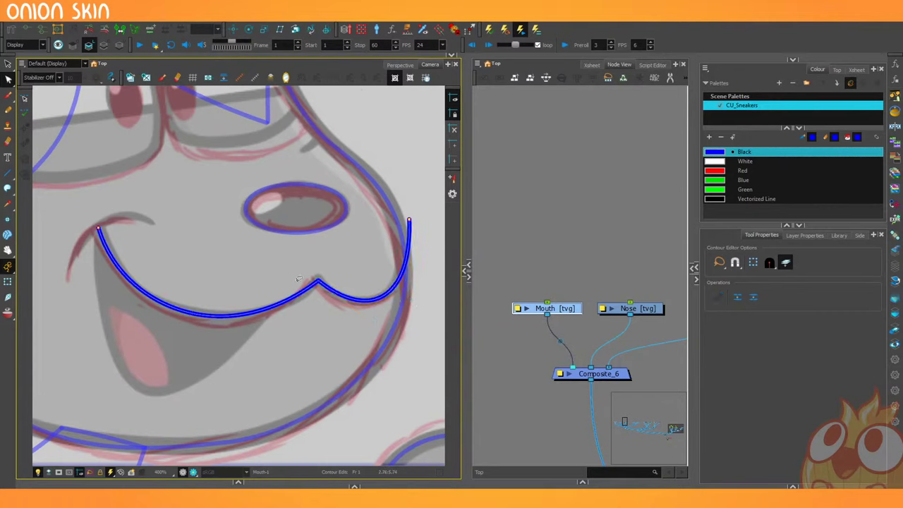
click(318, 282)
drag(279, 313, 295, 310)
drag(368, 322, 355, 323)
drag(411, 300, 422, 302)
drag(132, 301, 200, 322)
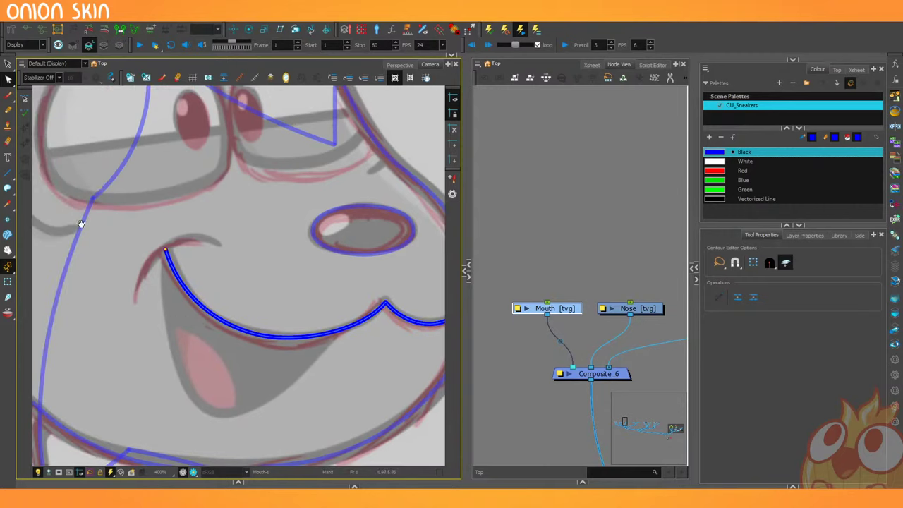
Draw a curved cheek crease across the smile corner of the mouth with the Line tool.
click(9, 173)
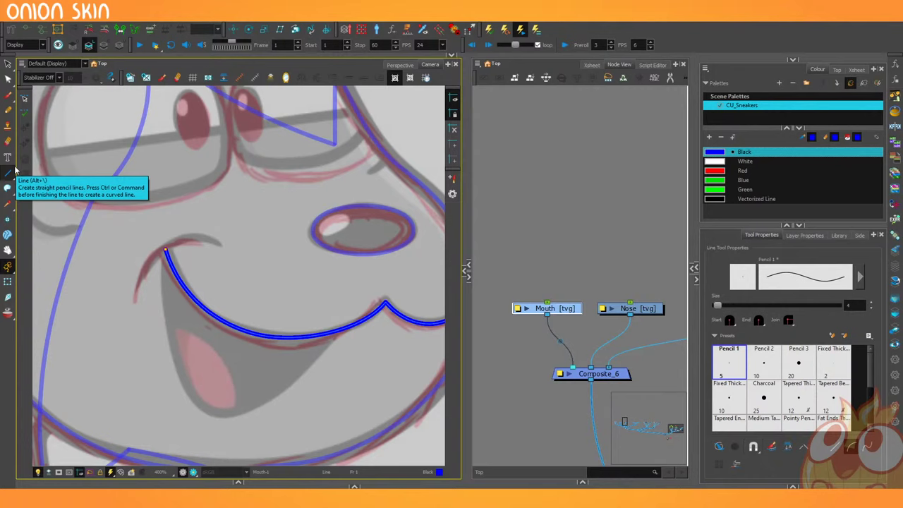
scroll(151, 262, up, 4)
mouse_move(126, 285)
mouse_down()
mouse_move(118, 300)
mouse_move(279, 238)
mouse_up()
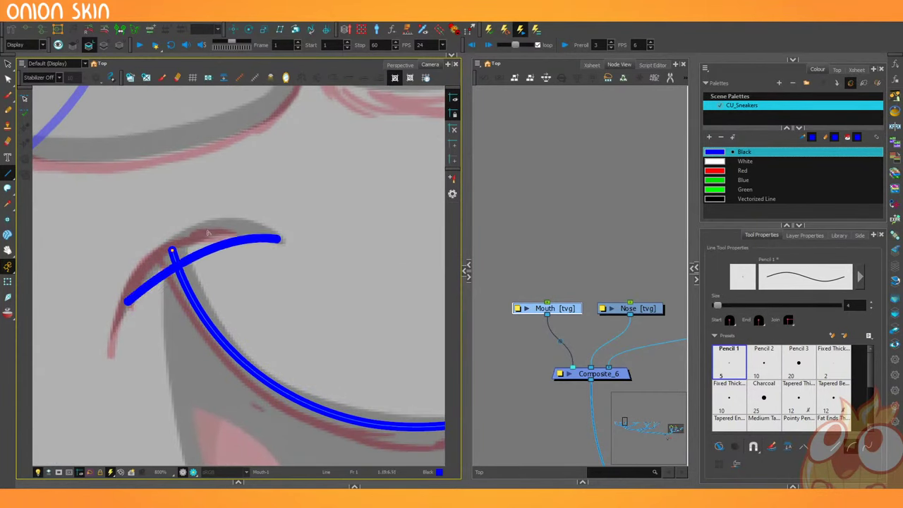
click(167, 214)
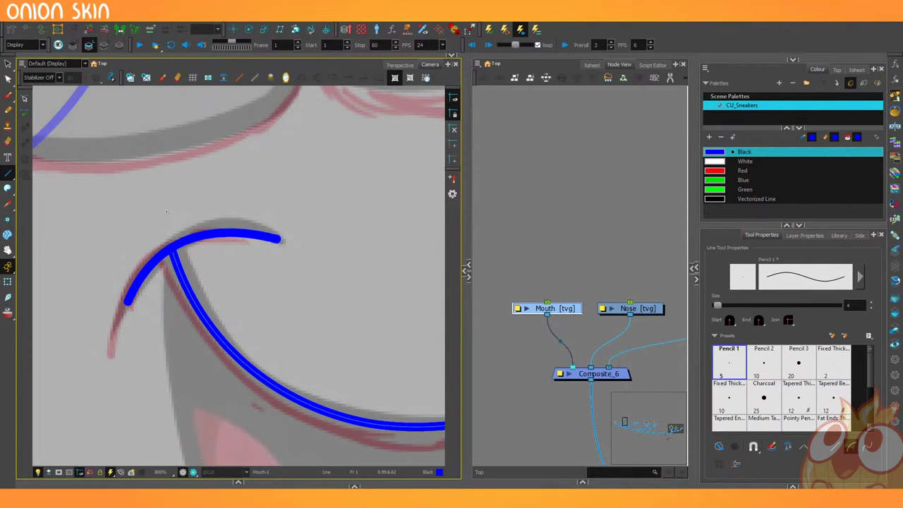
Reshape and lengthen the cheek crease with the Contour Editor and fit the mouth line's end onto it.
click(8, 79)
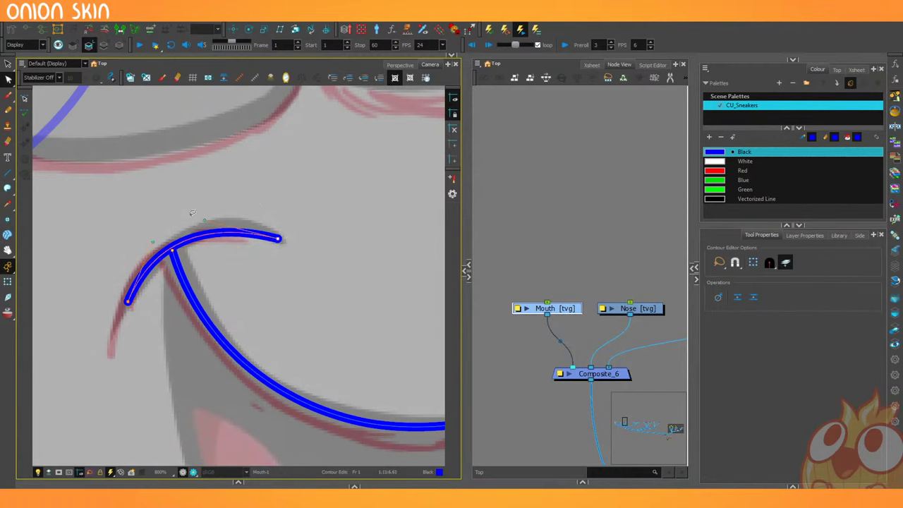
drag(204, 218, 209, 204)
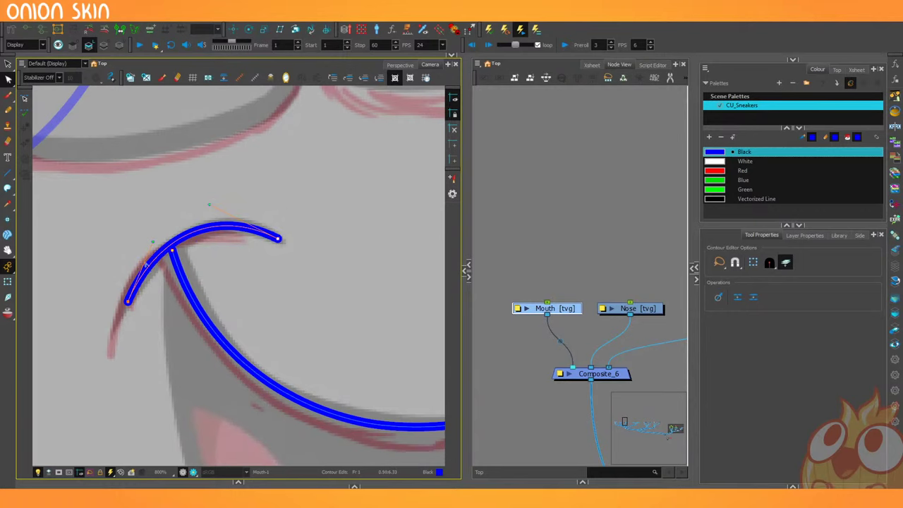
drag(128, 302, 114, 330)
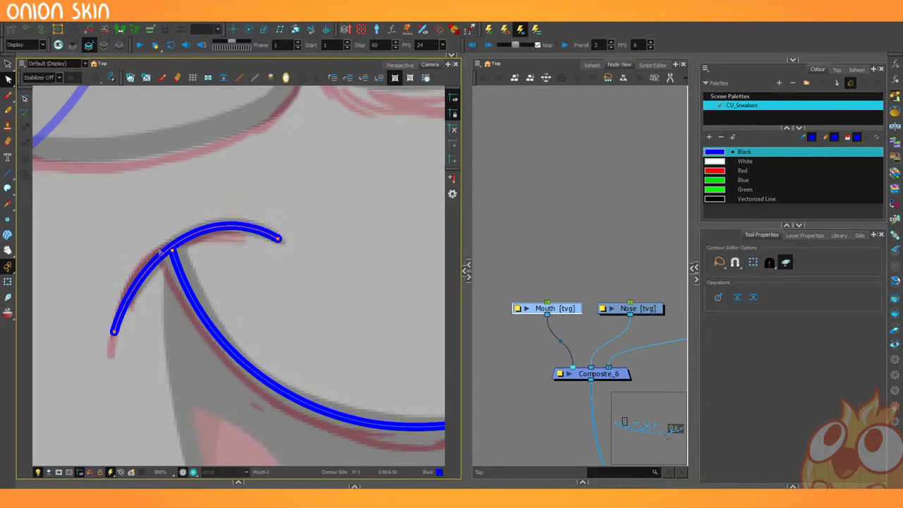
click(172, 253)
drag(170, 248, 175, 247)
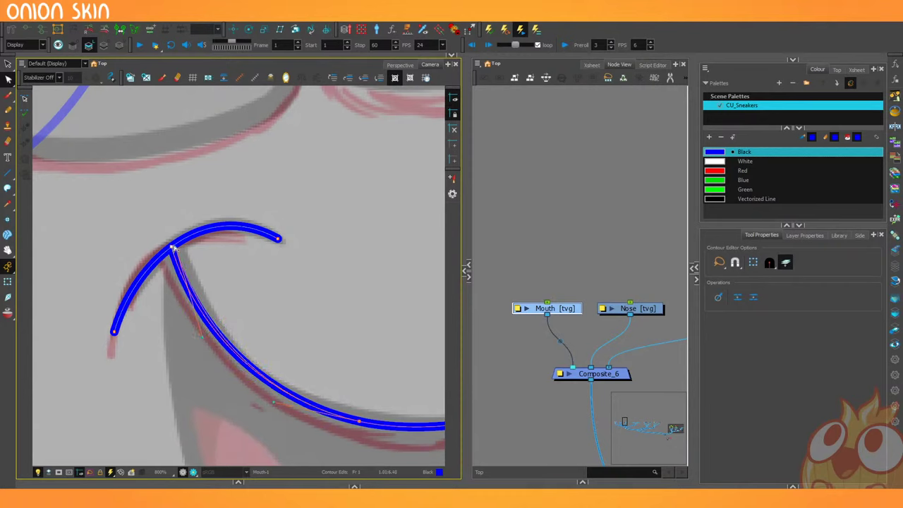
key(ctrl+z)
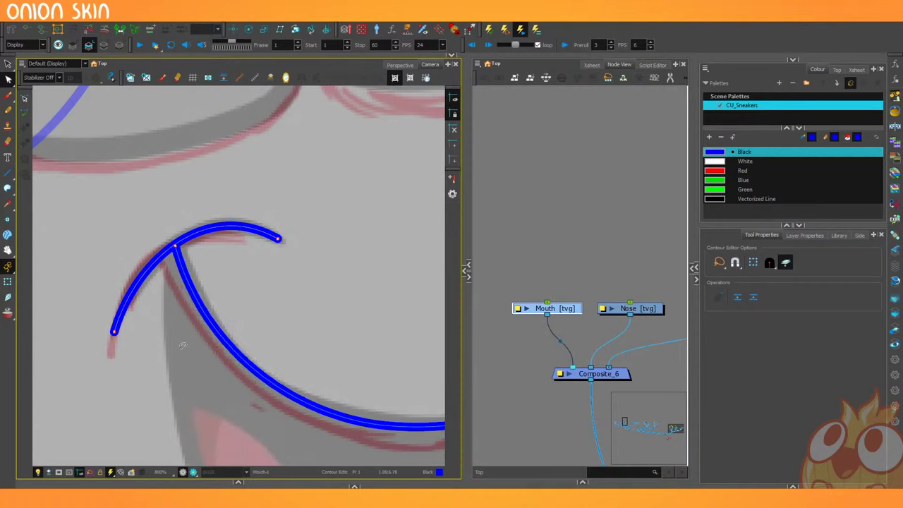
Taper both ends of the cheek crease with the Pencil Editor, adding a thickness point along its arc.
click(12, 82)
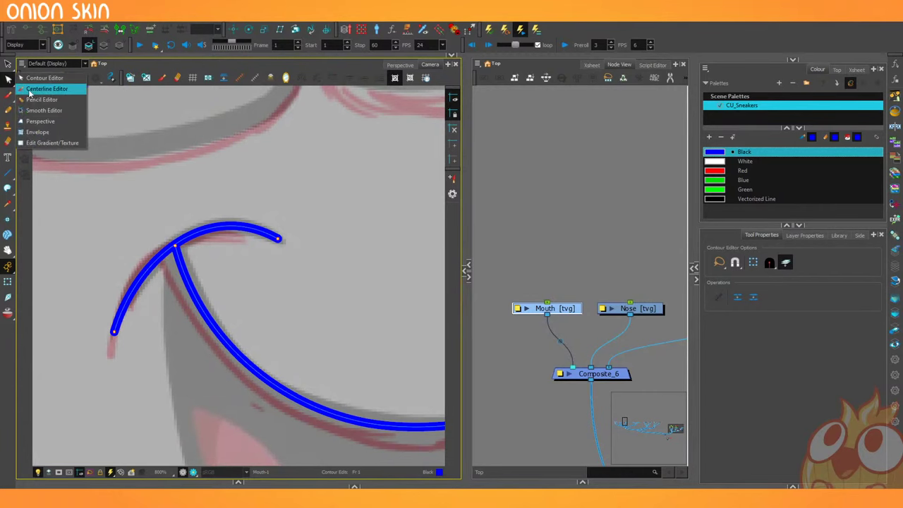
click(29, 100)
key(2)
key(2)
click(233, 200)
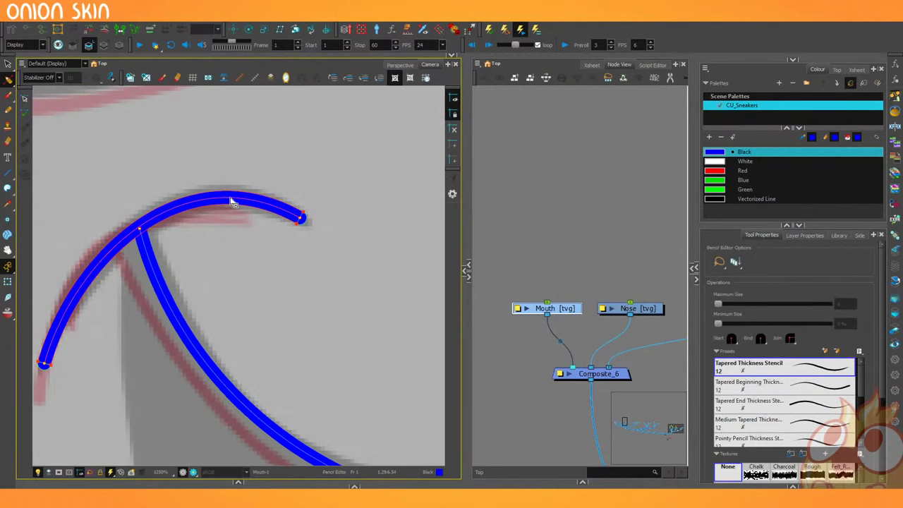
drag(302, 224, 302, 218)
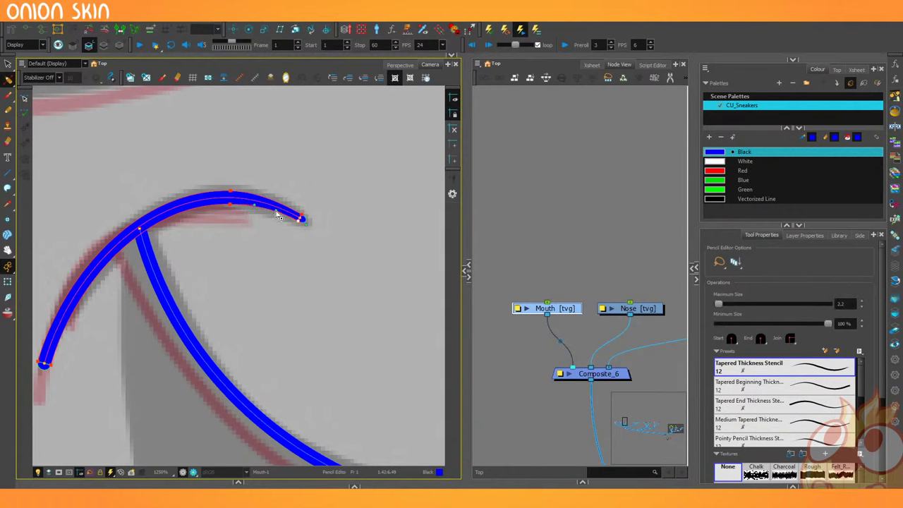
drag(65, 320, 215, 271)
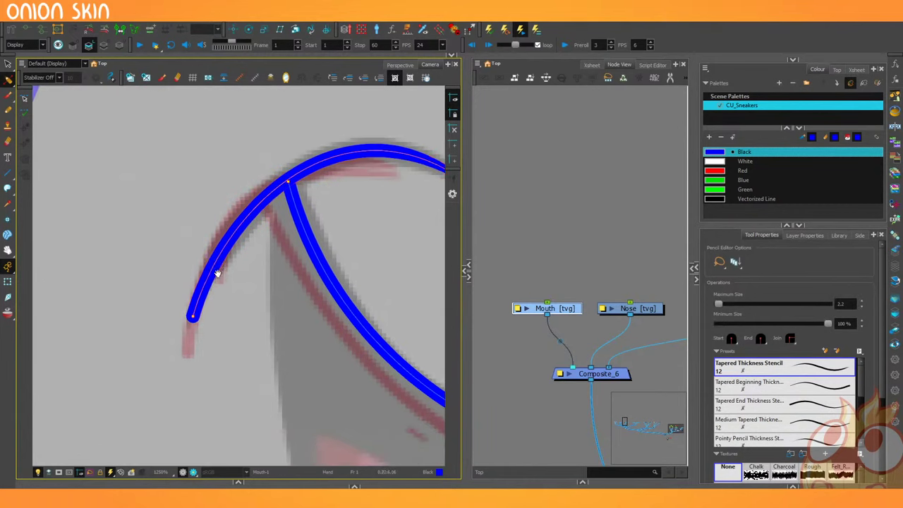
drag(187, 316, 191, 316)
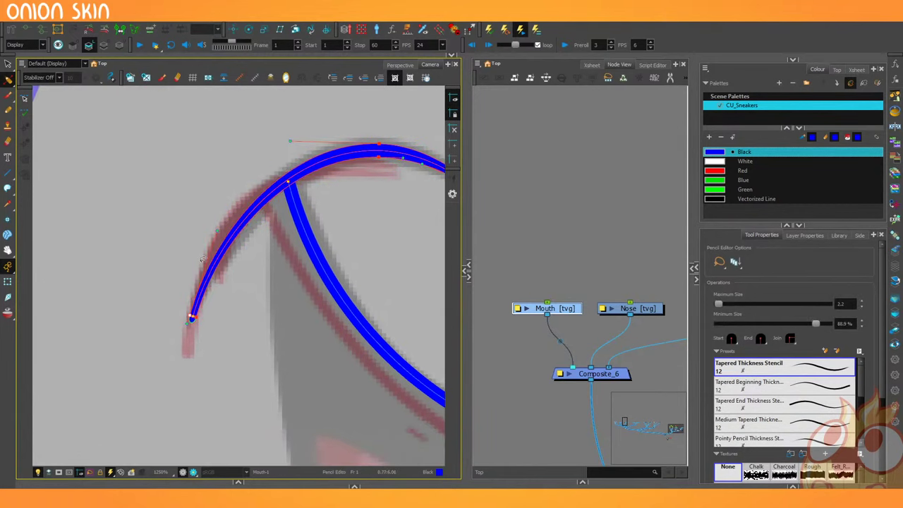
drag(213, 232, 212, 230)
scroll(190, 225, down, 5)
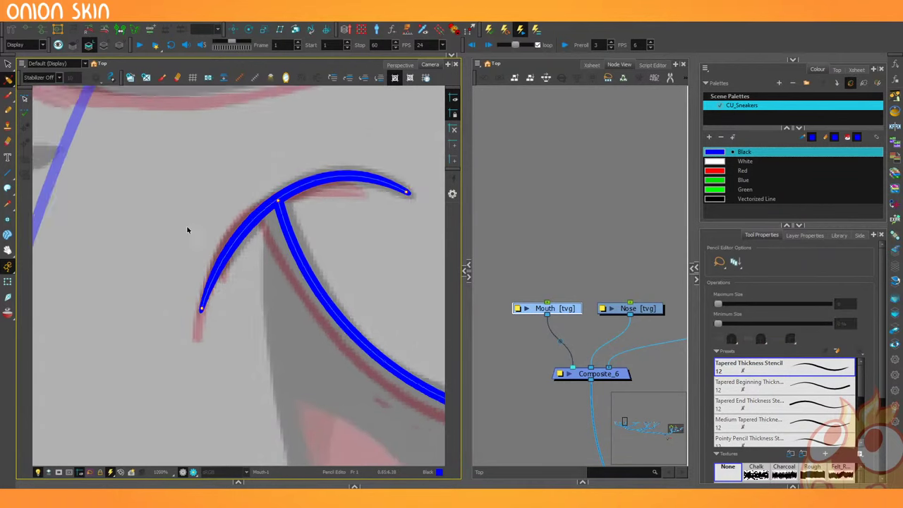
Switch to Notepad, dismiss the handwriting panel, write the example file name PR_01_001, and return to Harmony.
click(113, 499)
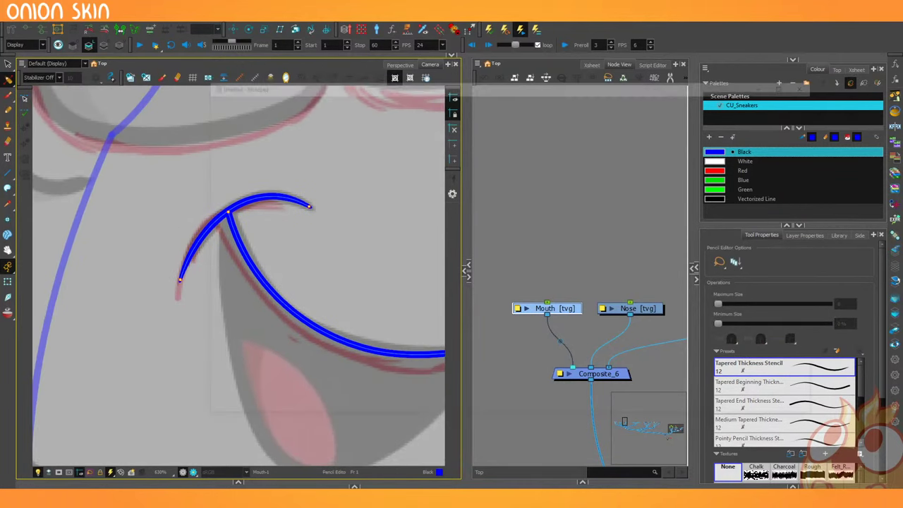
drag(279, 87, 225, 107)
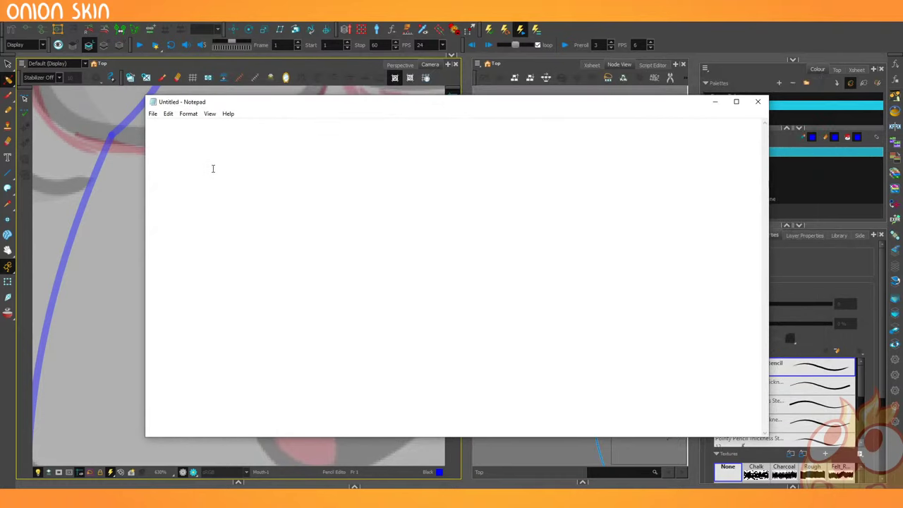
click(215, 168)
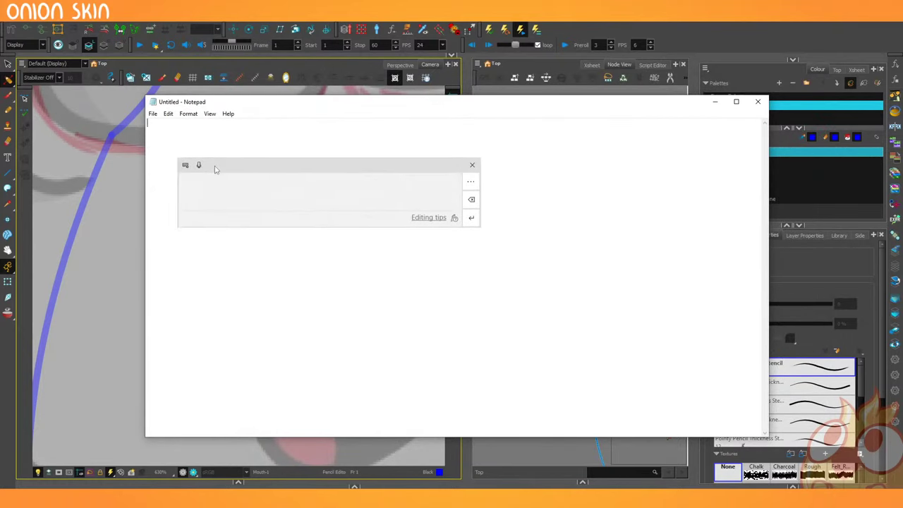
click(472, 165)
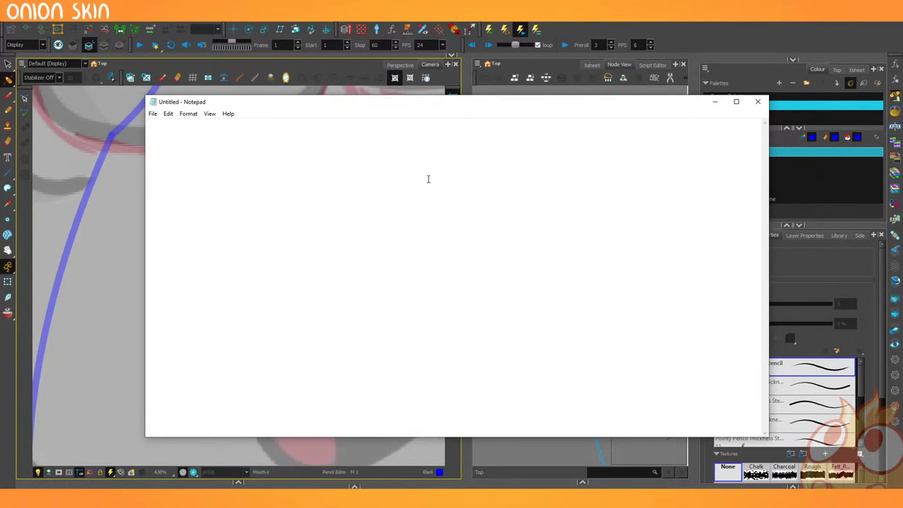
text(PR_)
text(001_001)
key(Left)
click(174, 123)
key(BackSpace)
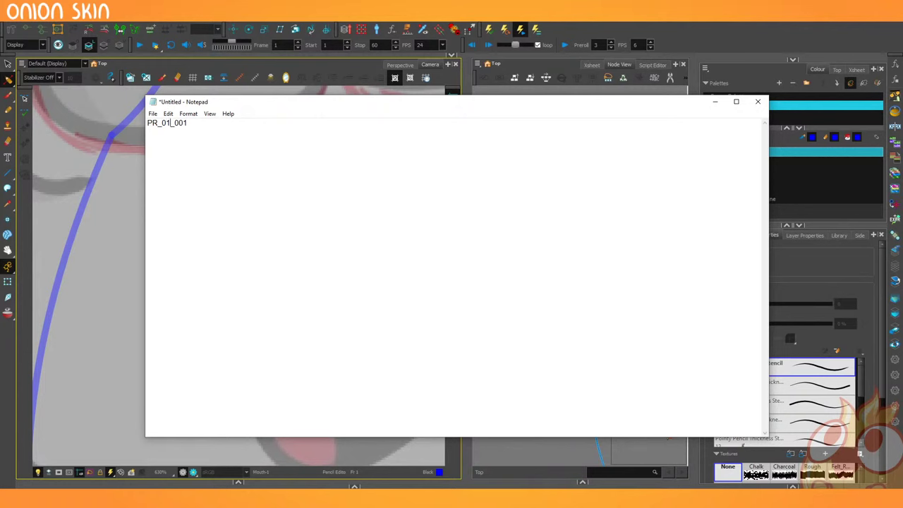
click(633, 19)
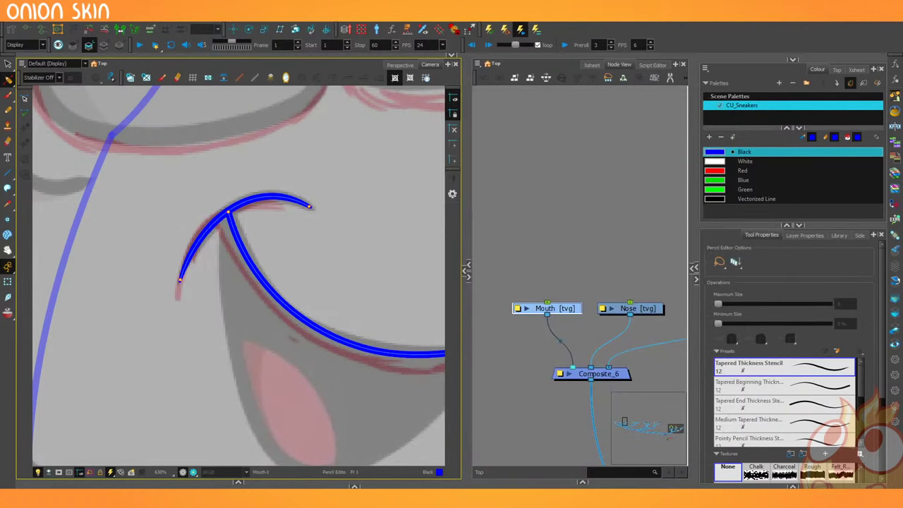
Bring Notepad back up and replace the example file name with the prefix PR_001_.
click(200, 114)
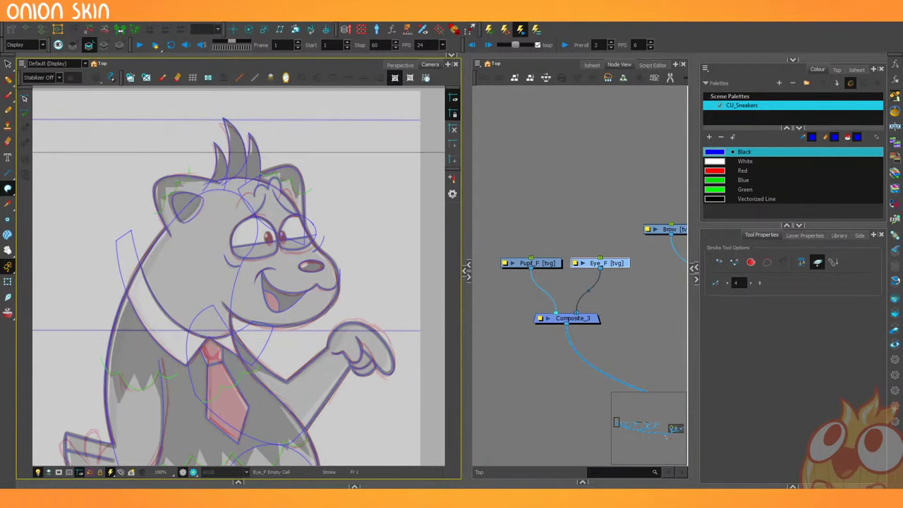
key(alt+Tab)
drag(237, 103, 253, 128)
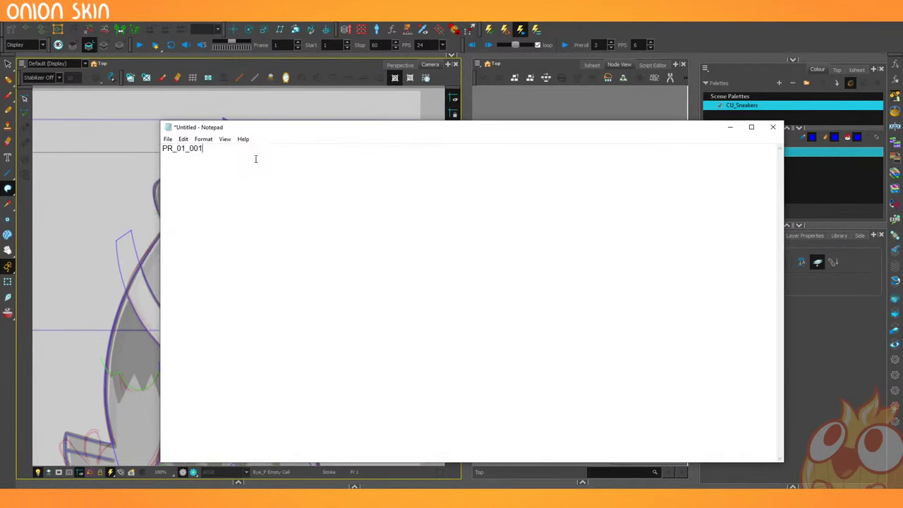
key(ctrl+a)
key(ctrl+x)
text(PR_001_)
key(BackSpace)
key(BackSpace)
key(BackSpace)
text(1_001)
key(BackSpace)
key(BackSpace)
key(BackSpace)
key(BackSpace)
key(BackSpace)
key(BackSpace)
text(001)
text(_)
Try ROUGH as the stage suffix of the example file name and erase it.
text(ROO)
key(BackSpace)
key(BackSpace)
text(OUGH)
key(BackSpace)
key(BackSpace)
key(BackSpace)
key(BackSpace)
key(BackSpace)
Try CLEAN as the stage suffix, replace it so the name reads PR_001_LINE_v01, and return to Harmony.
text(CLEAN)
key(BackSpace)
key(BackSpace)
key(BackSpace)
key(BackSpace)
key(BackSpace)
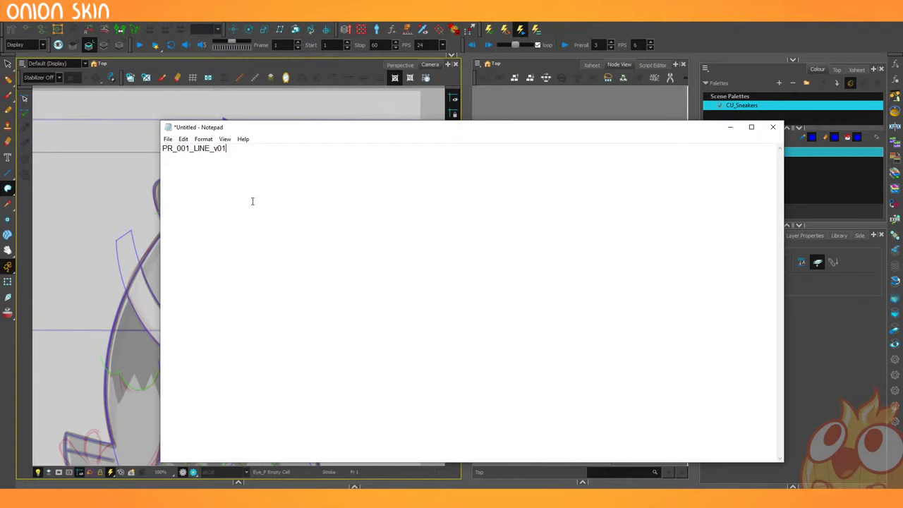
key(ctrl+a)
click(196, 149)
click(374, 14)
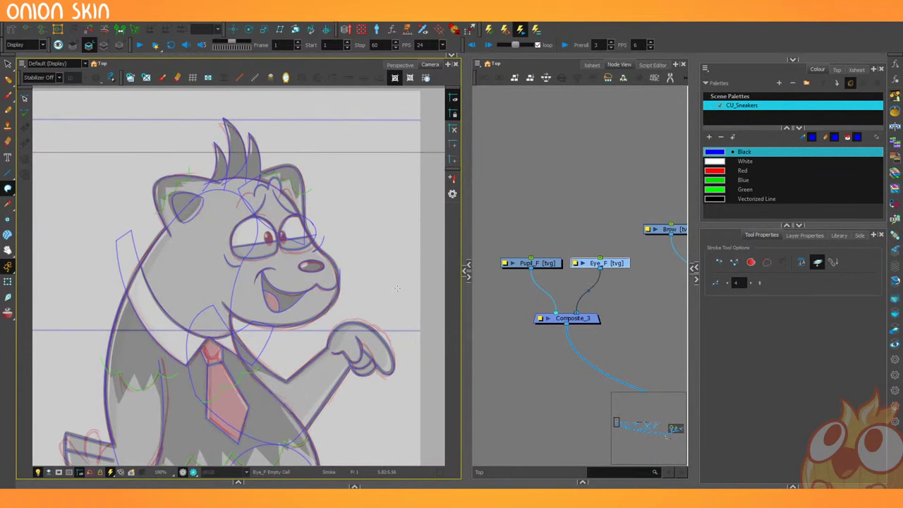
Widen the Node View and look over the whole node network, from the facial layers to the Reference group.
click(568, 275)
scroll(557, 261, down, 3)
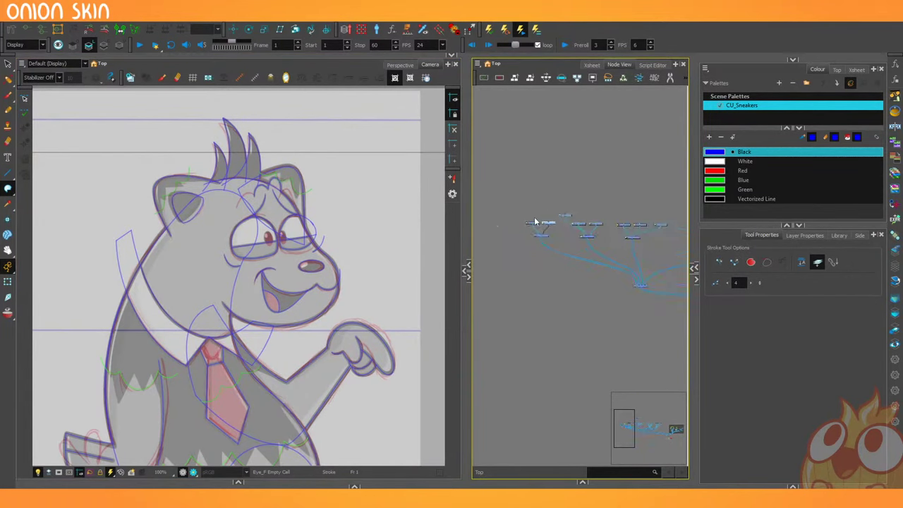
drag(467, 197, 350, 198)
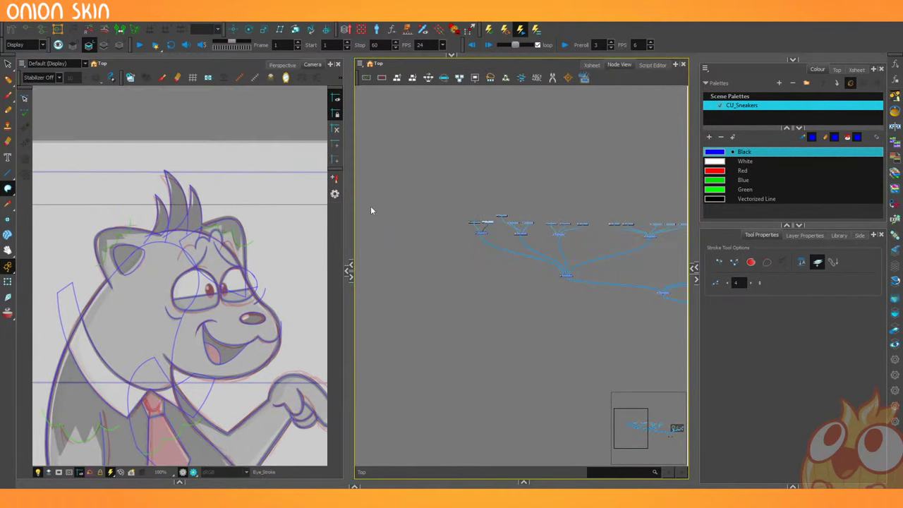
scroll(245, 211, down, 4)
scroll(268, 254, up, 2)
scroll(268, 254, up, 3)
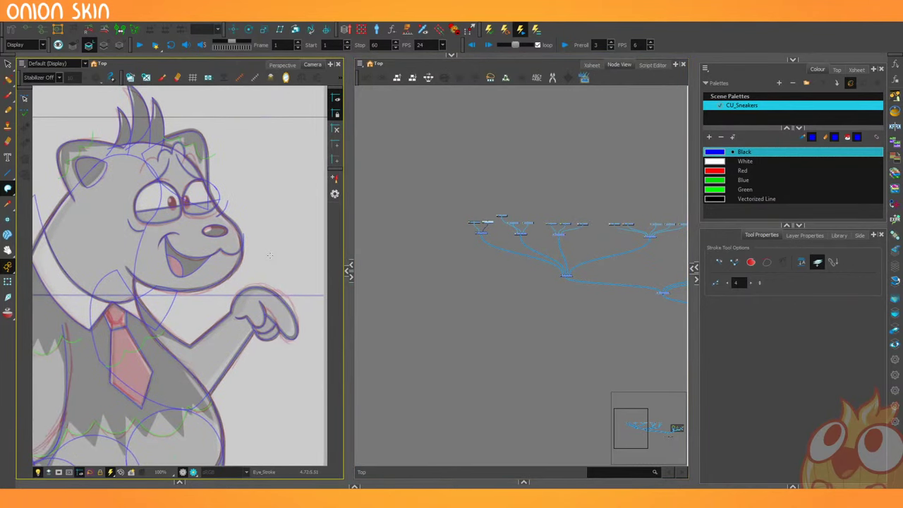
click(394, 301)
scroll(394, 300, down, 2)
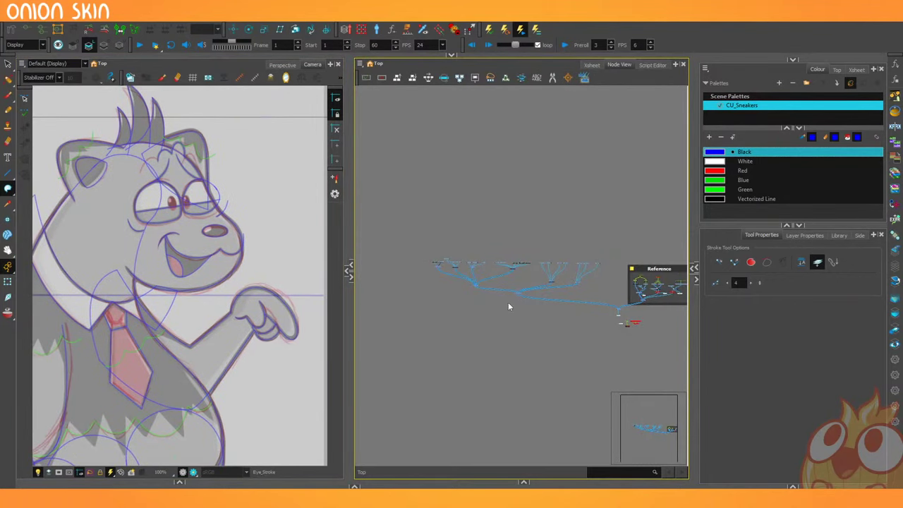
scroll(508, 306, up, 2)
scroll(505, 284, up, 5)
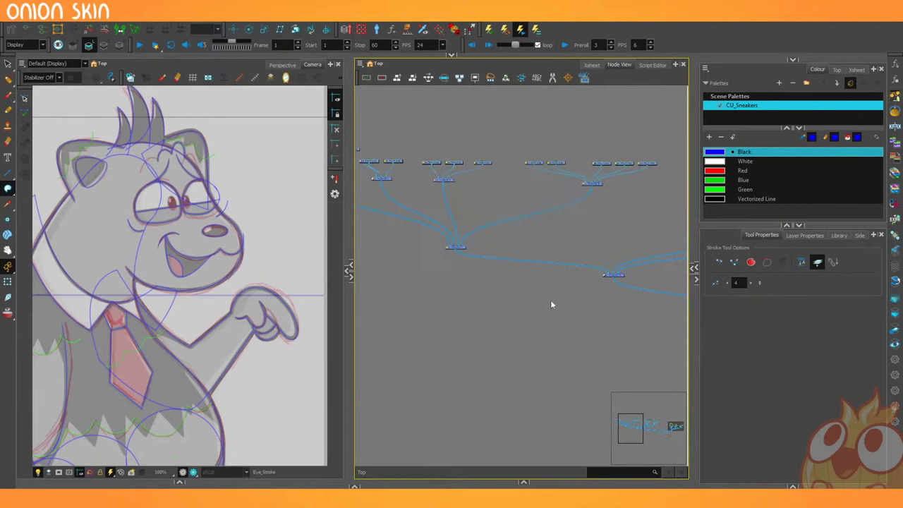
scroll(494, 247, down, 4)
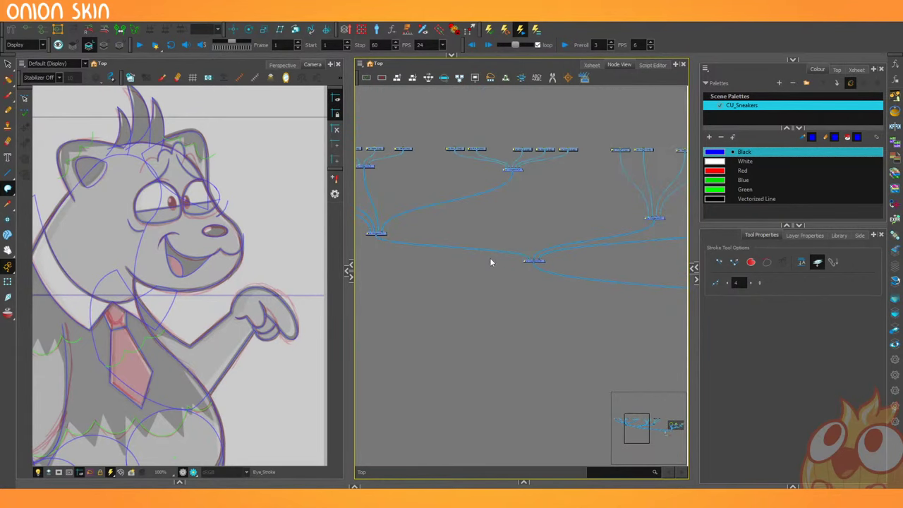
Add a Write node below Composite_10 and connect the composite's output to it.
scroll(530, 289, up, 6)
text(write)
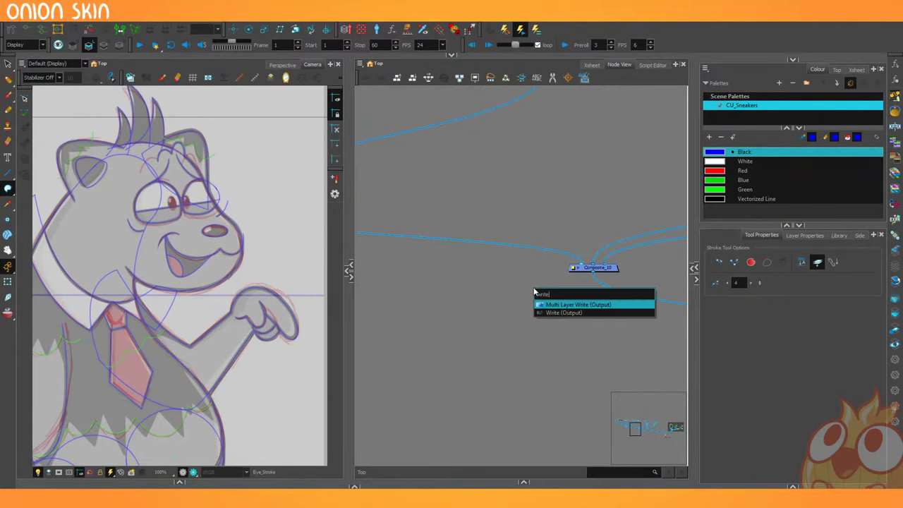
key(Down)
key(Return)
scroll(562, 304, up, 4)
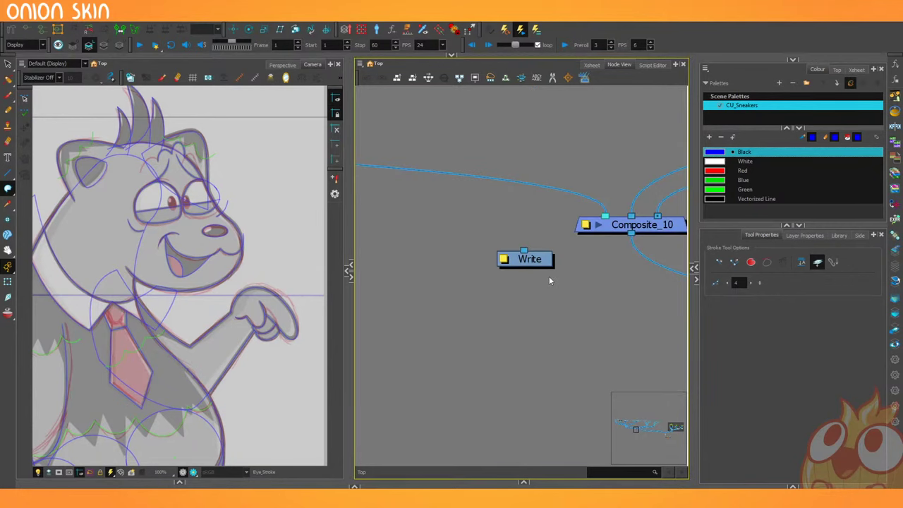
drag(540, 260, 555, 300)
drag(629, 238, 548, 292)
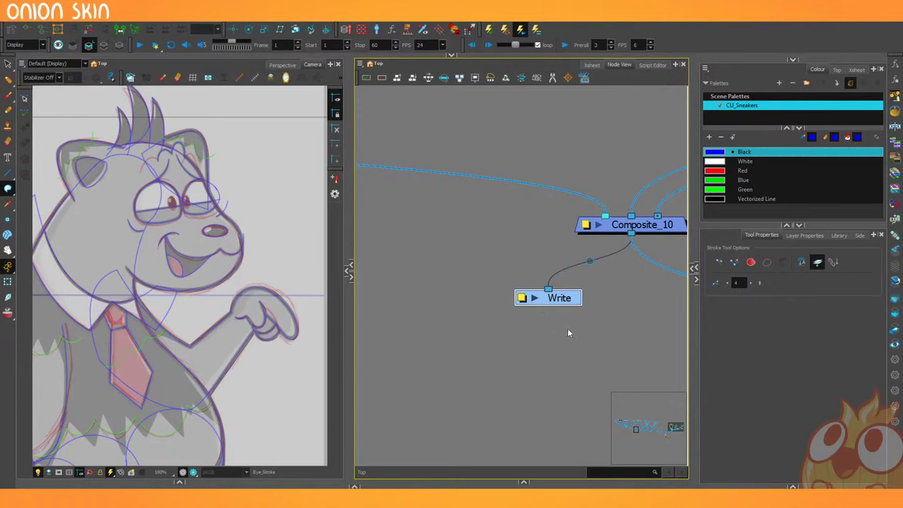
Reveal the Node Library below the network, view its Favorites including Write, and collapse it again.
scroll(613, 284, down, 2)
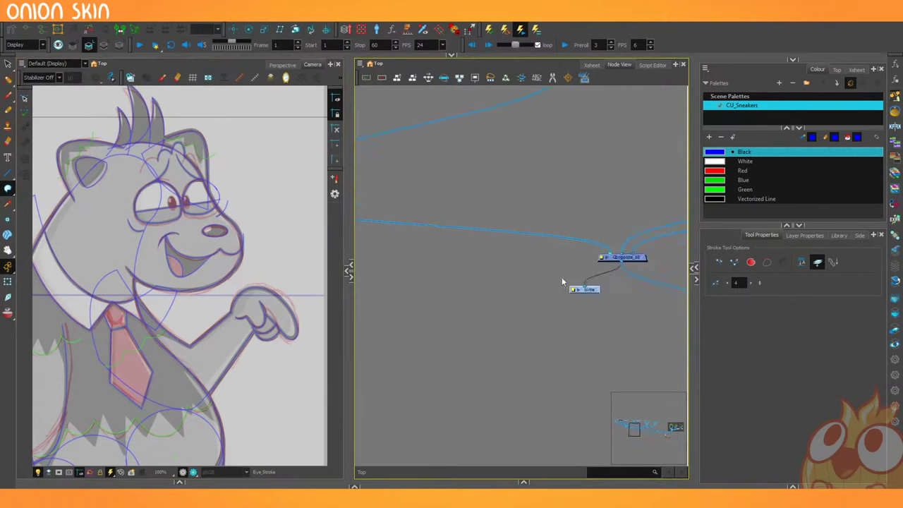
scroll(562, 282, down, 3)
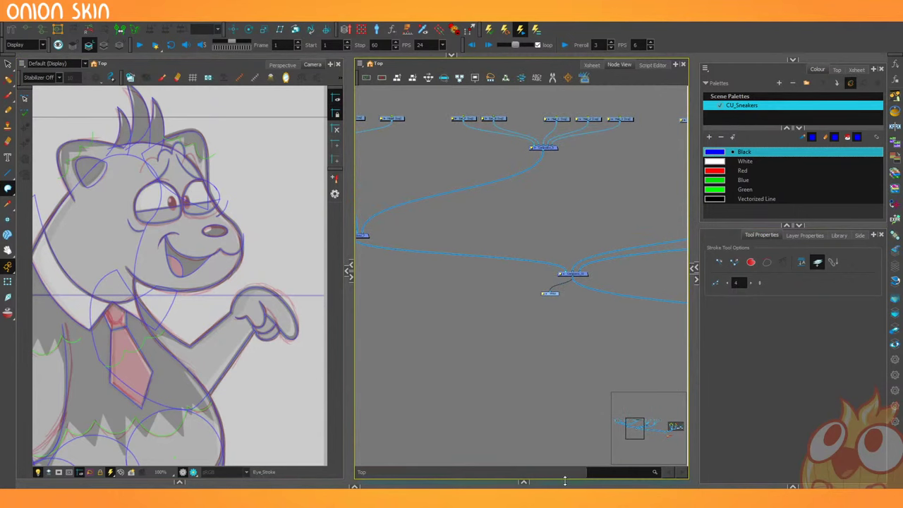
drag(564, 481, 565, 381)
scroll(531, 462, down, 1)
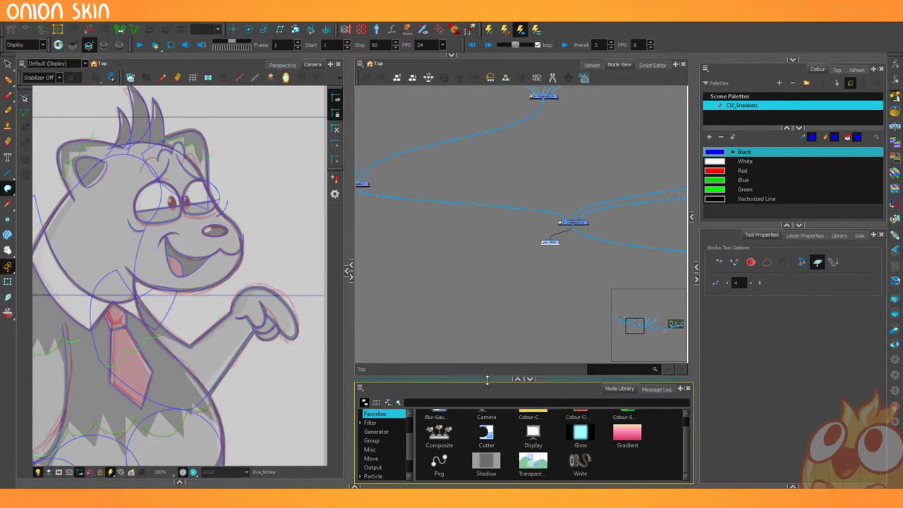
drag(487, 380, 491, 481)
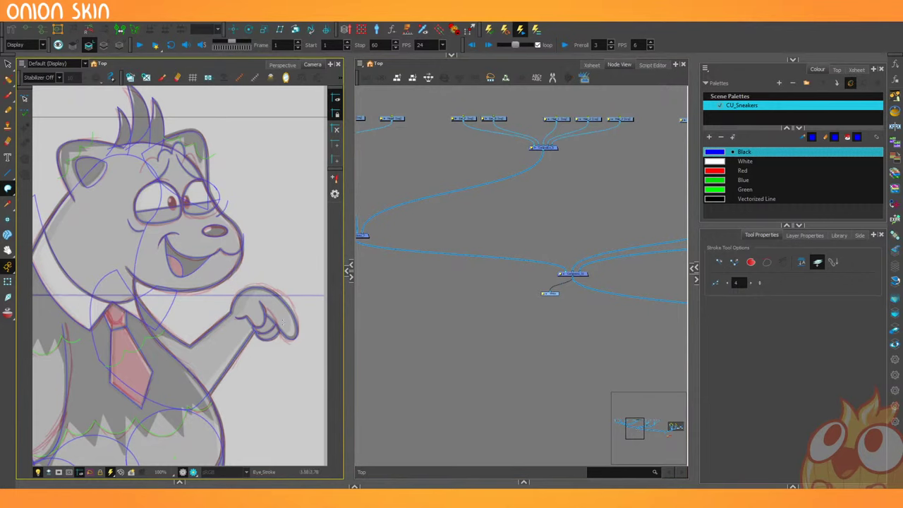
Delete the Write node connected to Composite_10.
click(437, 354)
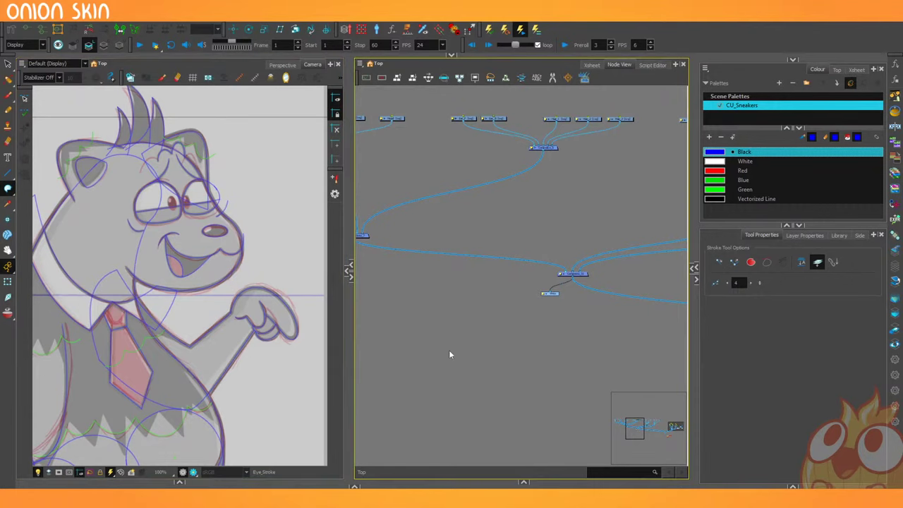
click(456, 352)
drag(515, 285, 568, 321)
key(Delete)
click(303, 412)
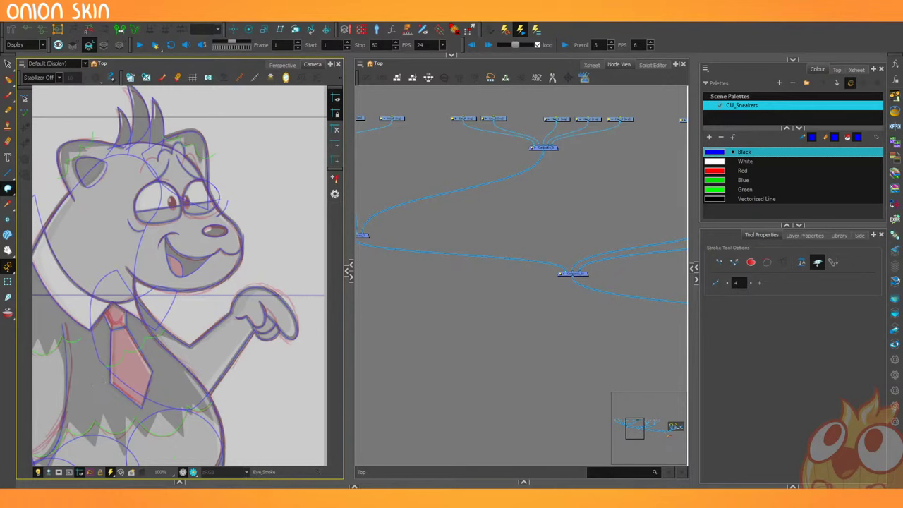
Widen the Camera View and look over the facial layer nodes and the bear's body line art.
scroll(452, 392, down, 3)
drag(471, 381, 579, 369)
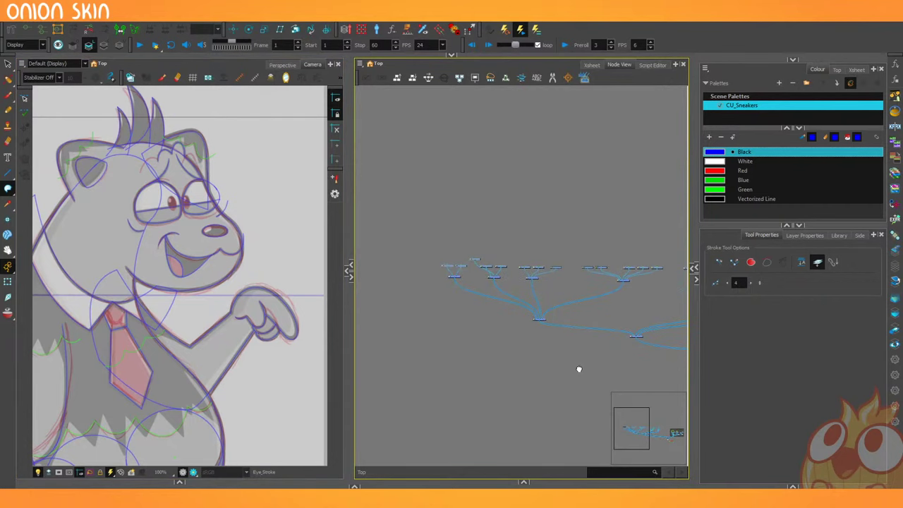
scroll(479, 249, up, 4)
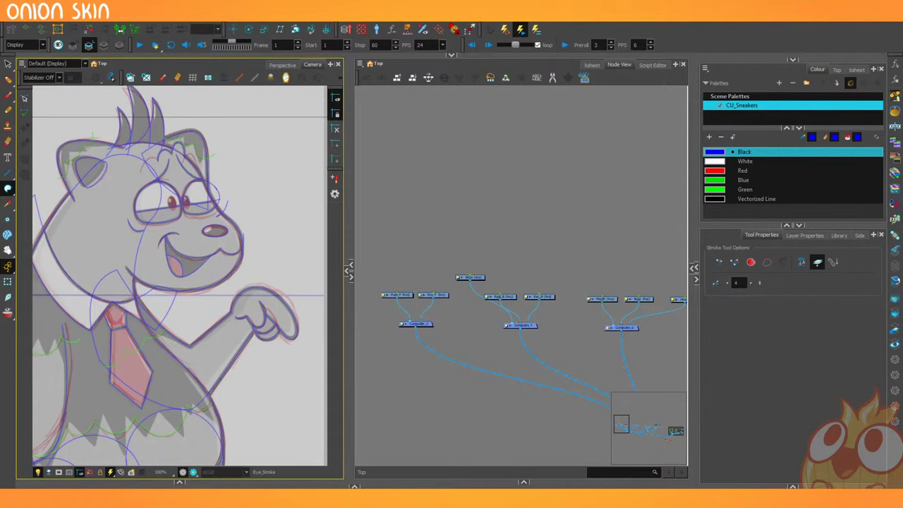
drag(349, 234, 386, 238)
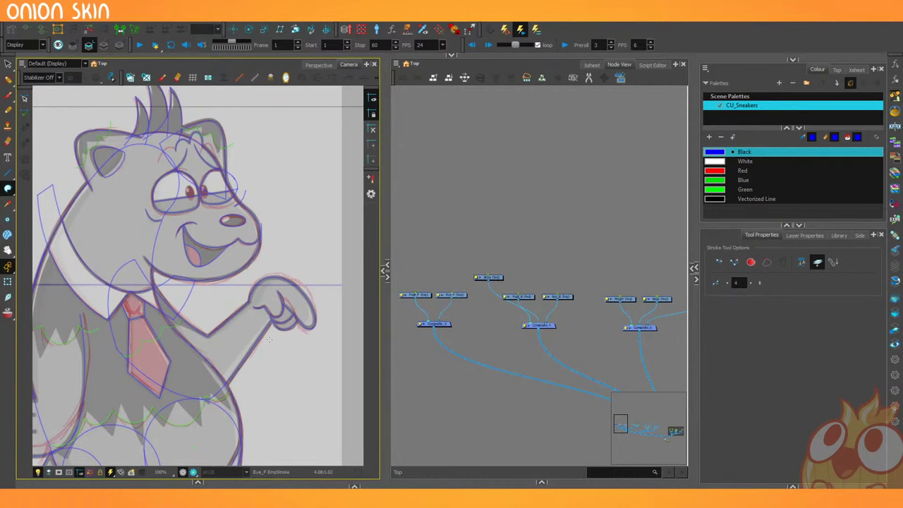
scroll(270, 340, down, 5)
scroll(230, 355, up, 4)
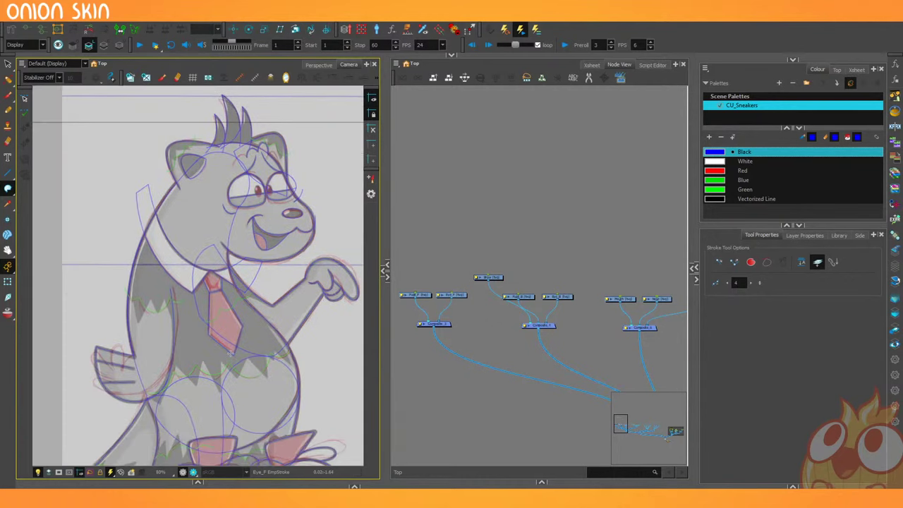
scroll(269, 343, up, 2)
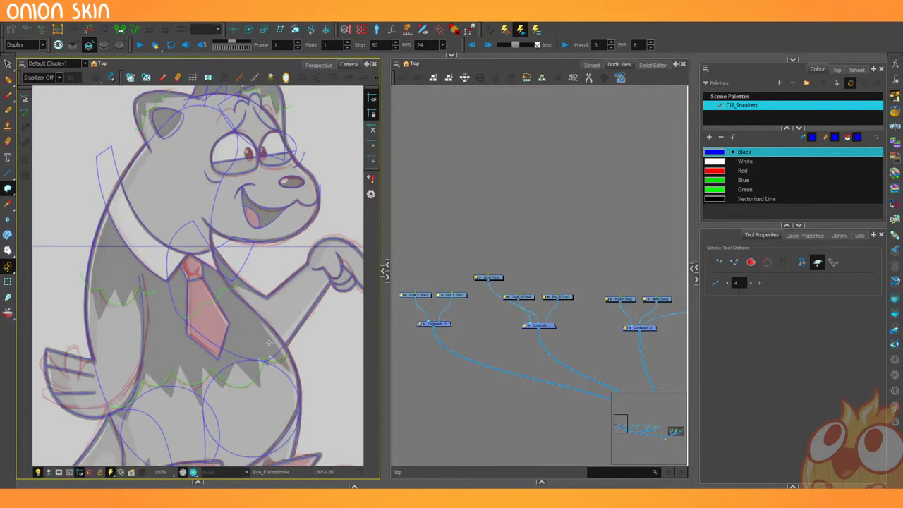
scroll(472, 368, up, 3)
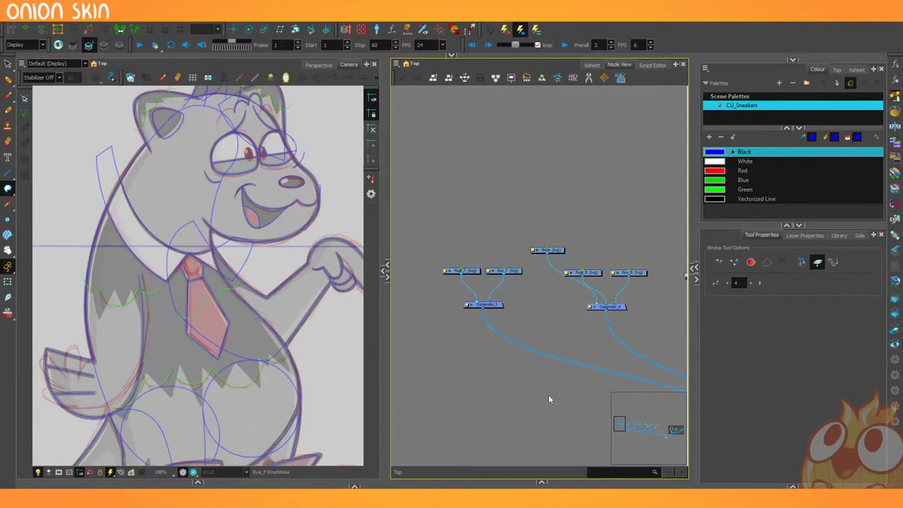
Give the Camera View more room and select Eye_F, Eye_B and Pupil_B in turn to inspect their drawings.
drag(387, 176, 410, 177)
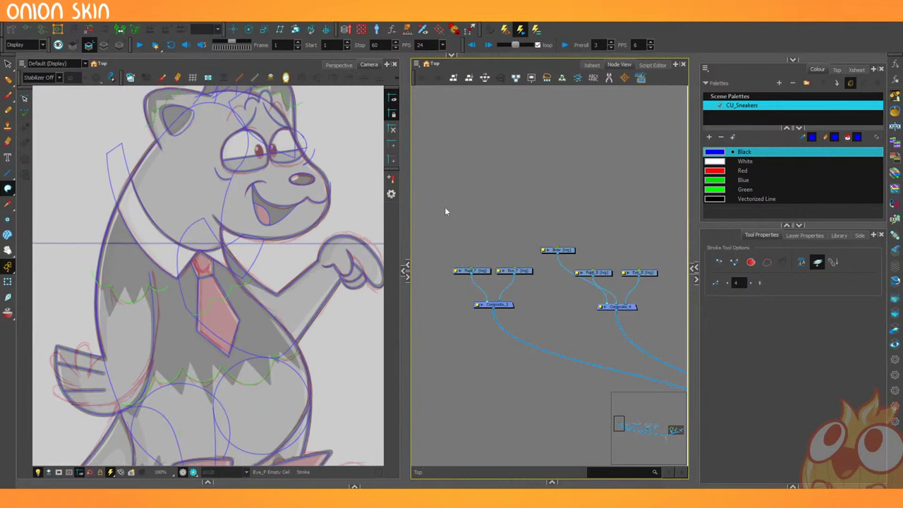
click(523, 272)
click(645, 273)
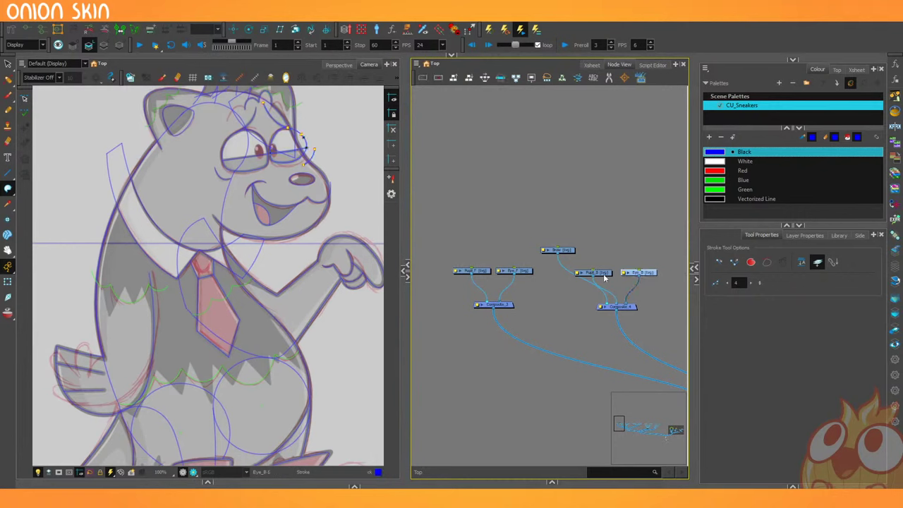
click(605, 275)
click(643, 272)
drag(612, 275, 560, 277)
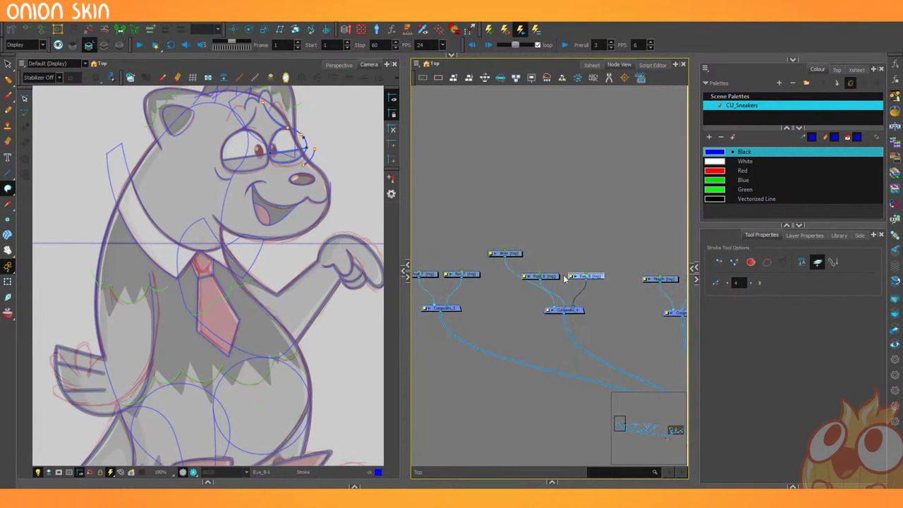
click(554, 277)
drag(275, 215, 294, 302)
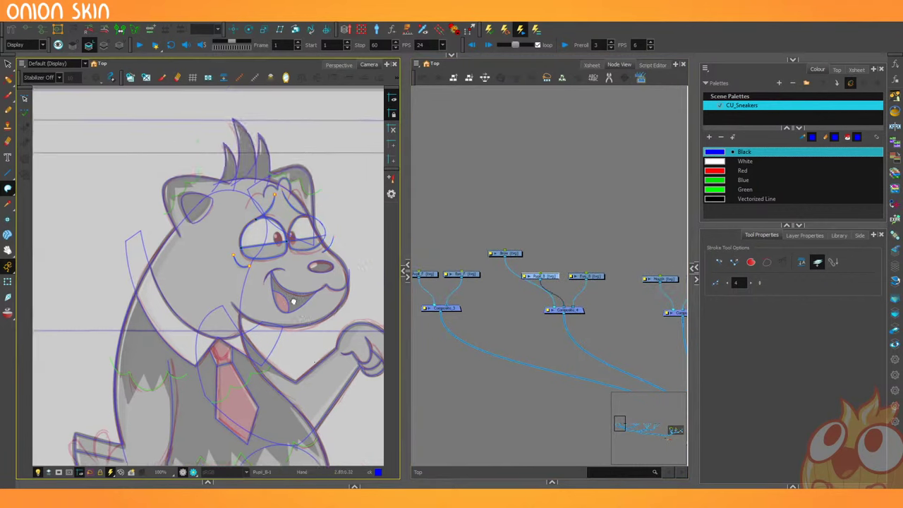
Move the large eye's outline, eyelid and crease strokes from the Pupil_B drawing onto the Eye_F layer.
scroll(257, 235, up, 2)
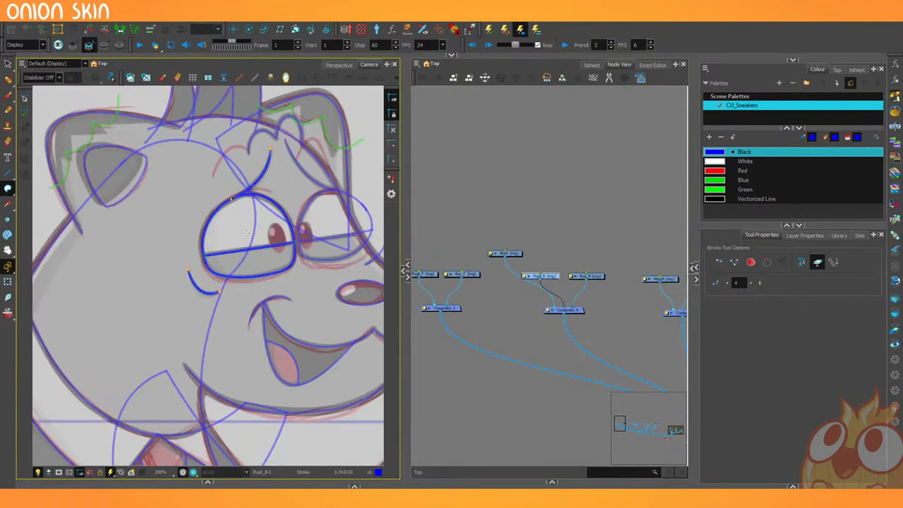
key(alt+s)
mouse_move(189, 310)
mouse_down()
mouse_move(323, 237)
mouse_move(295, 329)
mouse_up()
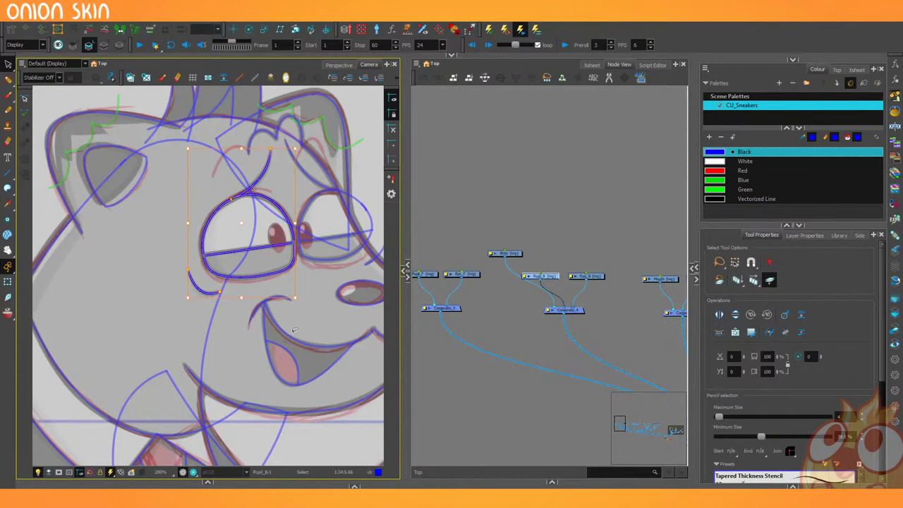
key(ctrl+x)
drag(466, 281, 497, 284)
click(500, 279)
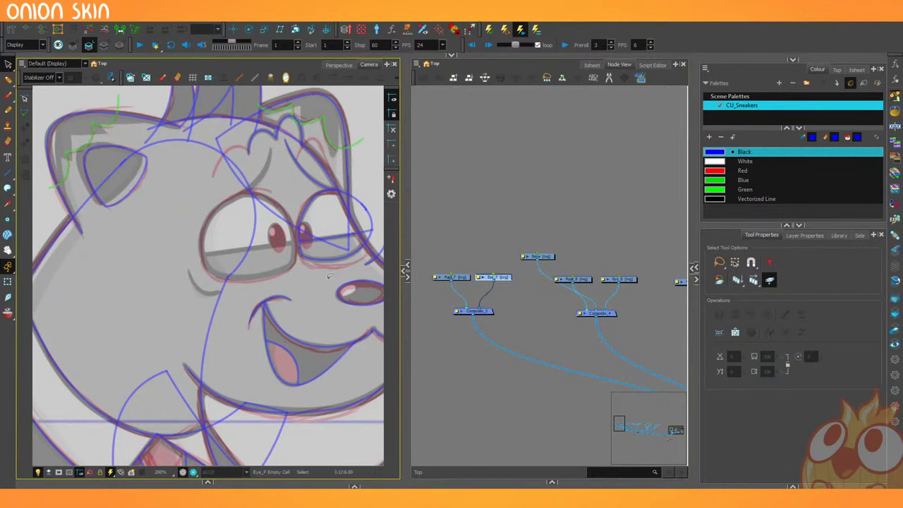
Make Pupil_F the active layer and reduce the Brush's maximum size to 6.8 for outlining the pupil.
click(316, 242)
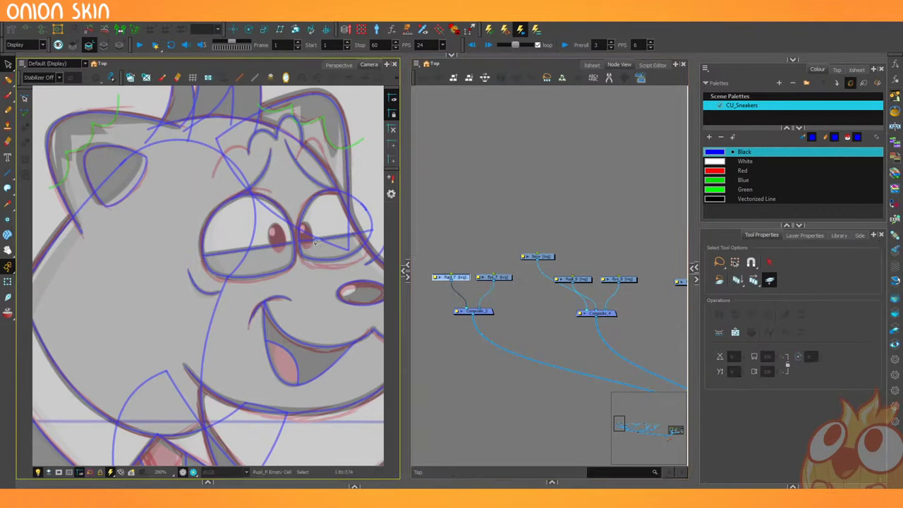
scroll(317, 242, up, 3)
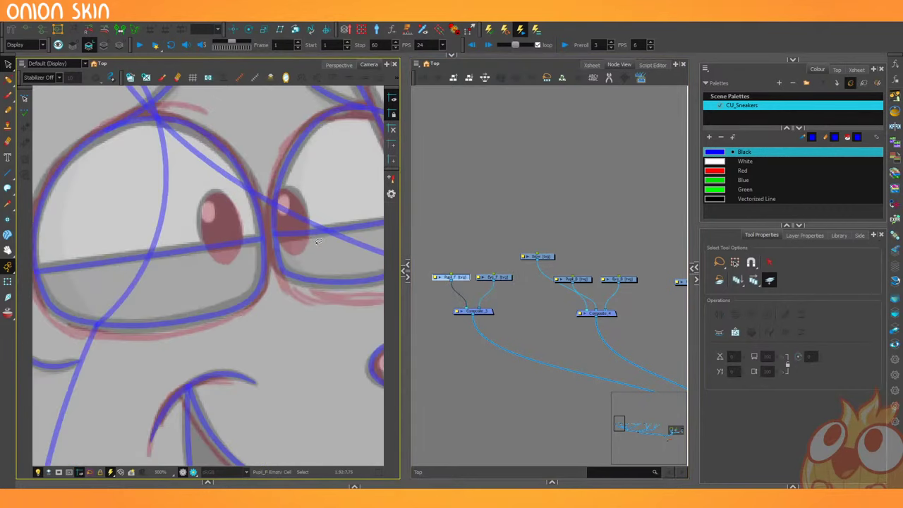
key(alt+b)
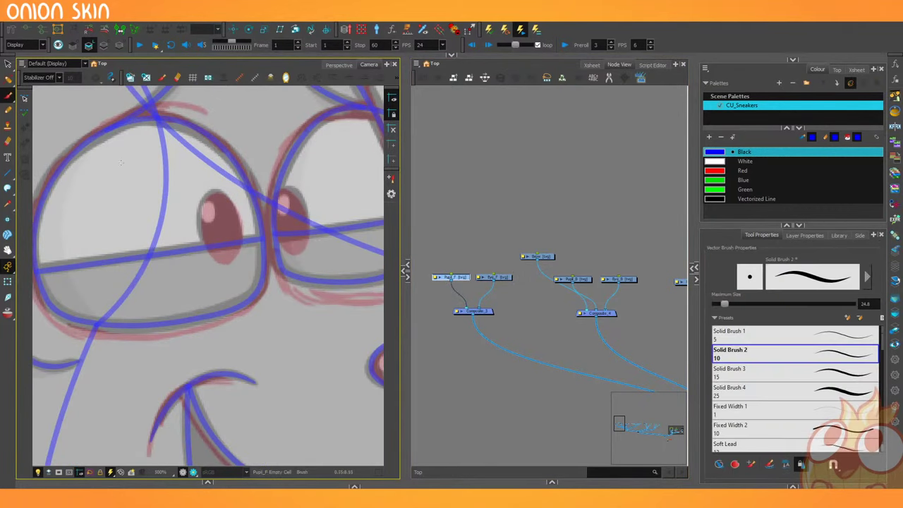
scroll(176, 186, up, 3)
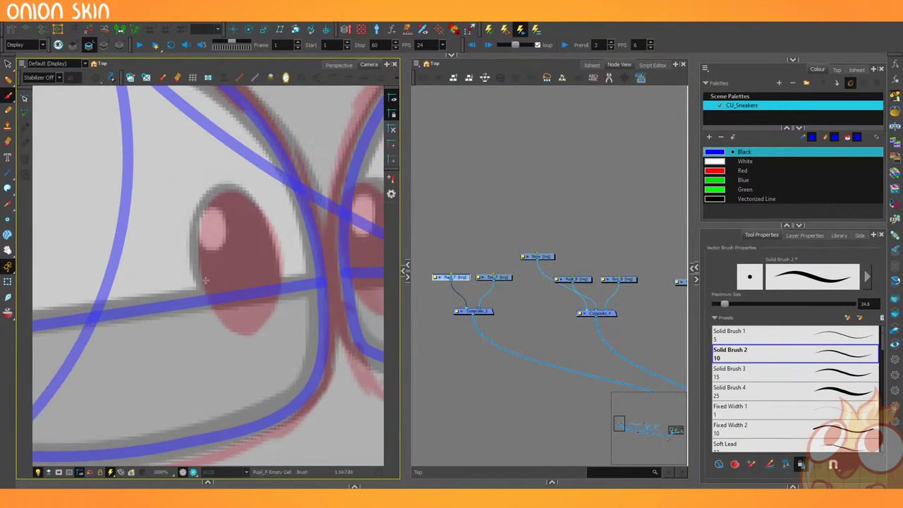
drag(205, 282, 182, 214)
key(ctrl+z)
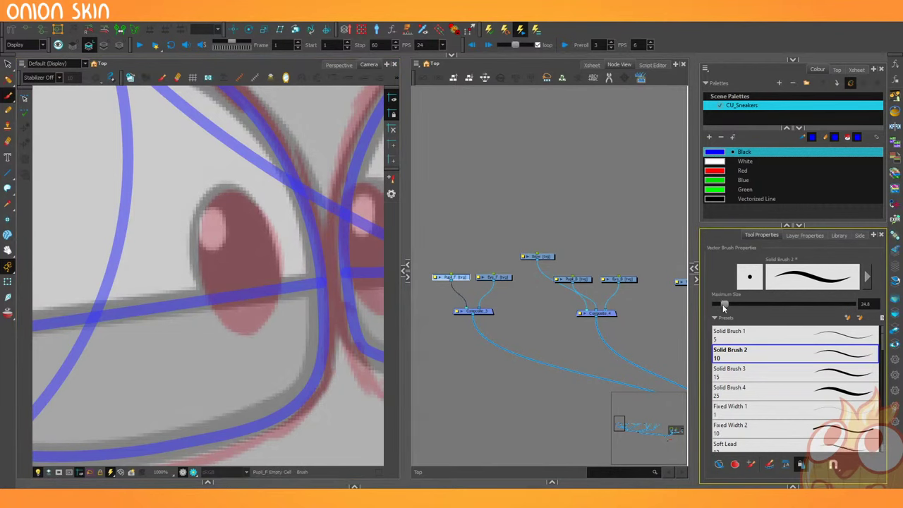
drag(725, 305, 717, 304)
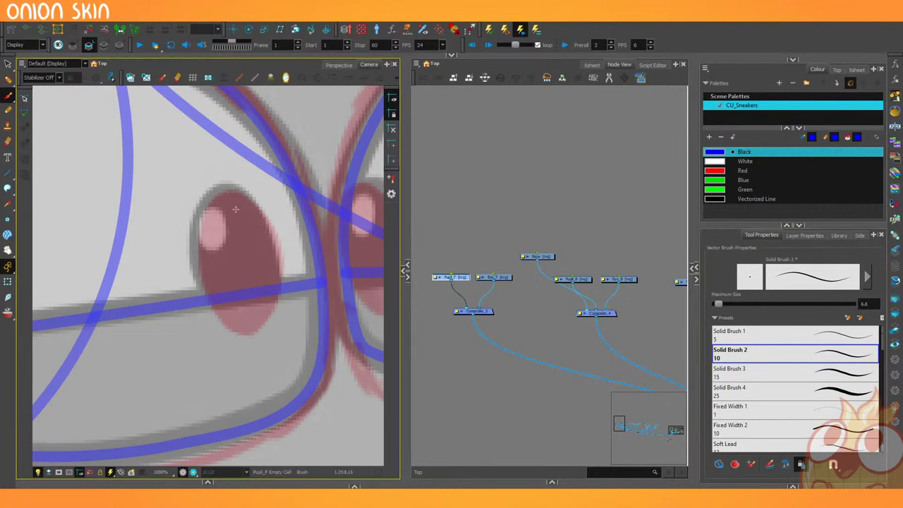
Try to trace the large eye's pupil outline freehand with the Brush on Pupil_F.
drag(224, 193, 267, 292)
key(ctrl+z)
drag(223, 189, 271, 297)
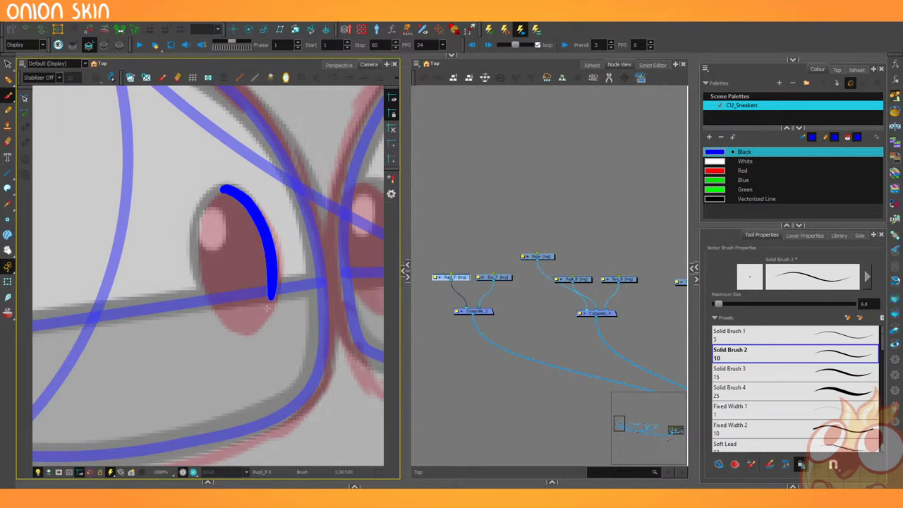
key(2)
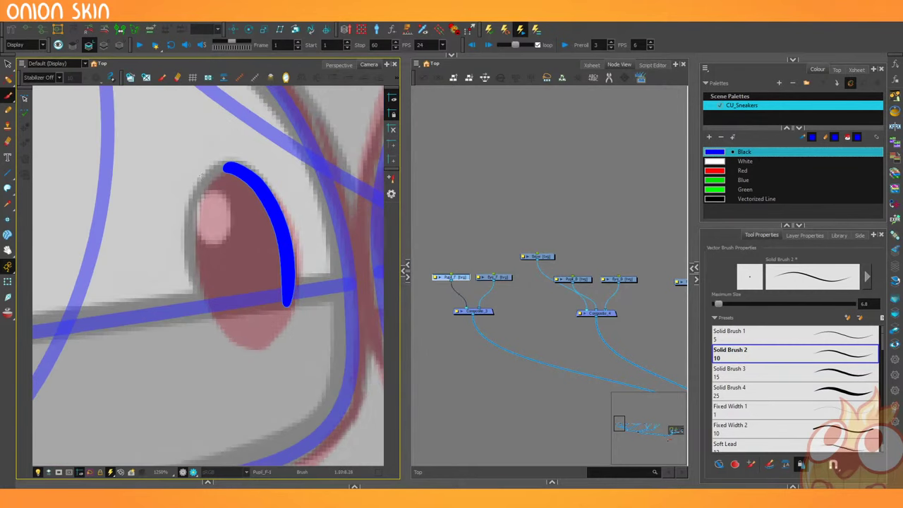
mouse_move(230, 167)
mouse_down()
mouse_move(199, 186)
mouse_move(198, 240)
mouse_up()
key(ctrl+z)
mouse_move(229, 167)
mouse_down()
mouse_move(198, 198)
mouse_move(223, 314)
mouse_up()
drag(205, 267, 252, 337)
drag(283, 276, 264, 329)
mouse_move(278, 306)
mouse_down()
mouse_move(235, 332)
mouse_move(214, 297)
mouse_move(246, 339)
mouse_move(197, 256)
mouse_up()
drag(227, 311, 206, 202)
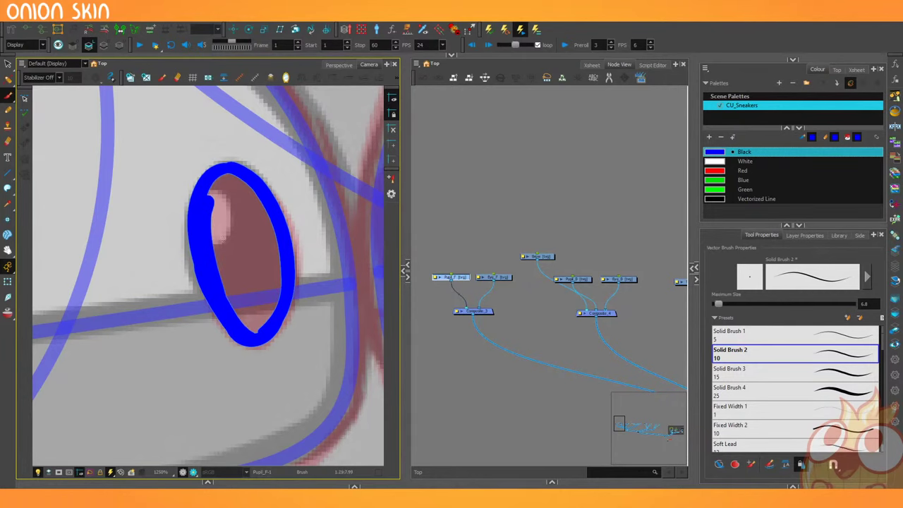
Undo all the freehand brush strokes around the pupil on Pupil_F and switch to the Ellipse tool.
click(227, 218)
scroll(226, 218, down, 1)
key(ctrl+z)
key(ctrl+z)
key(ctrl+z)
key(ctrl+z)
key(ctrl+z)
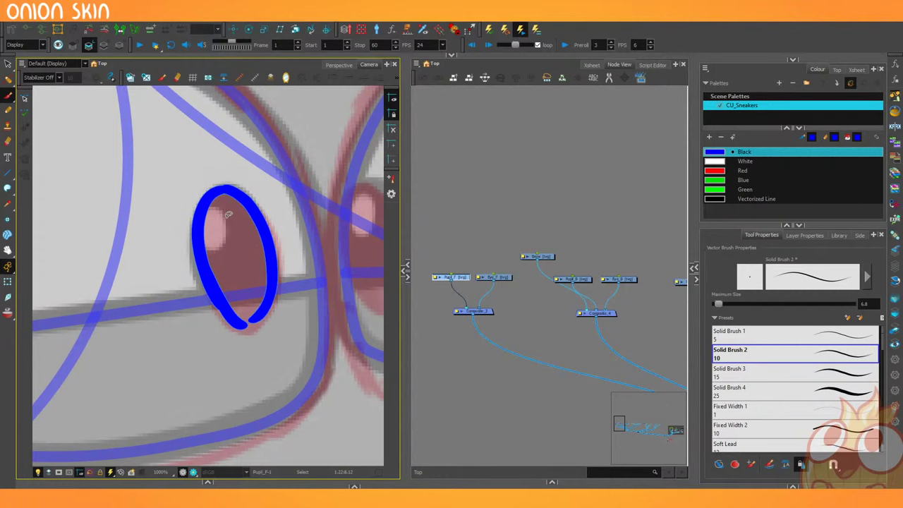
key(ctrl+z)
key(ctrl+z)
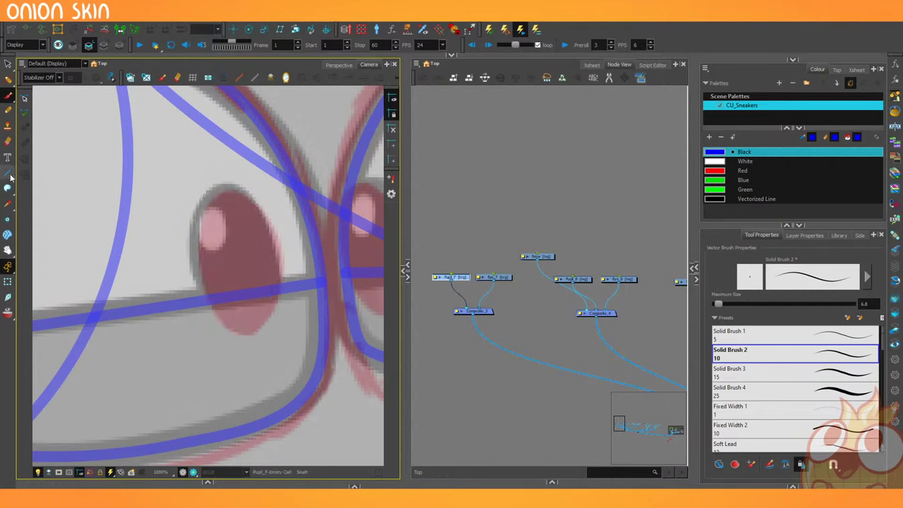
click(8, 176)
drag(7, 177, 45, 182)
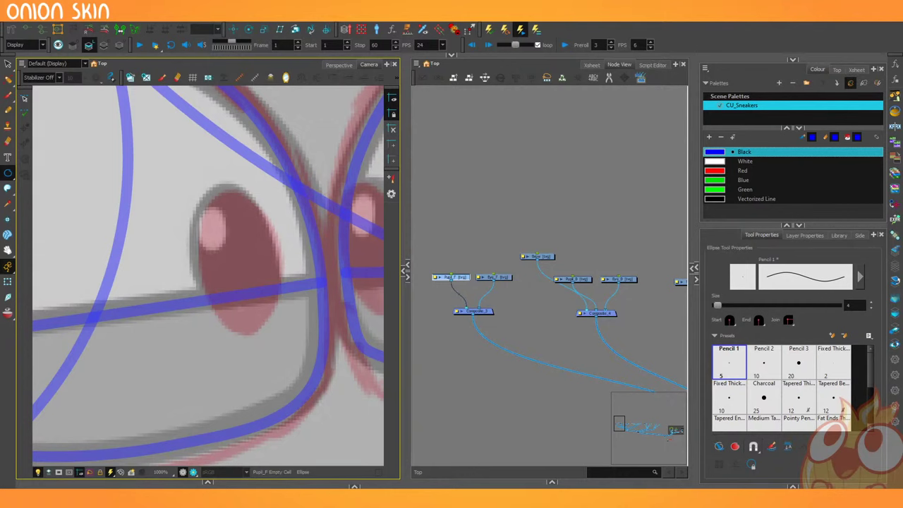
View the messy.jpg layer list in the browser, then return to Harmony and save the scene.
drag(2, 85, 217, 32)
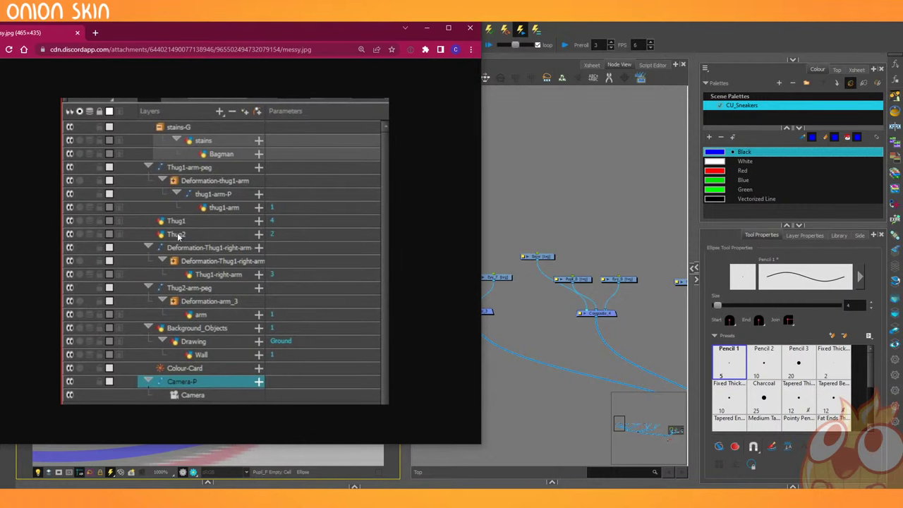
click(524, 412)
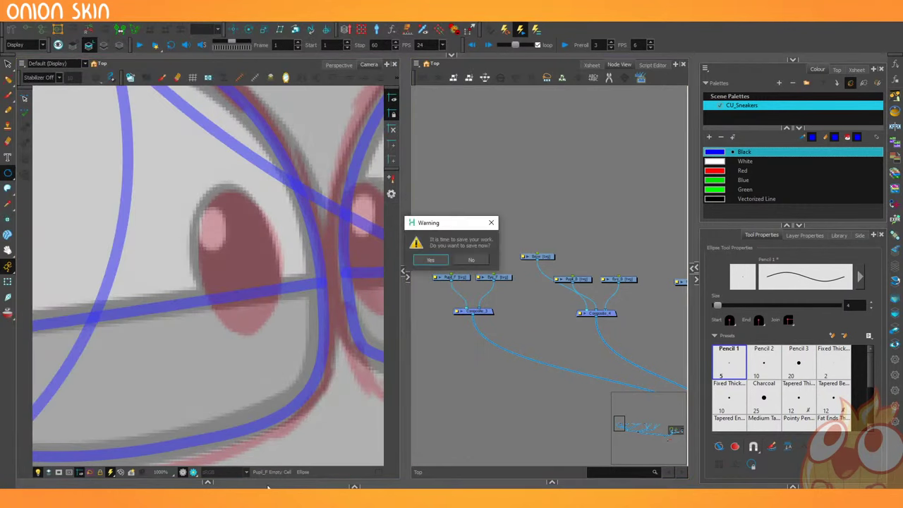
click(436, 261)
Reveal the Timeline beneath the views and look through the bear's facial and body layers.
drag(398, 482, 411, 288)
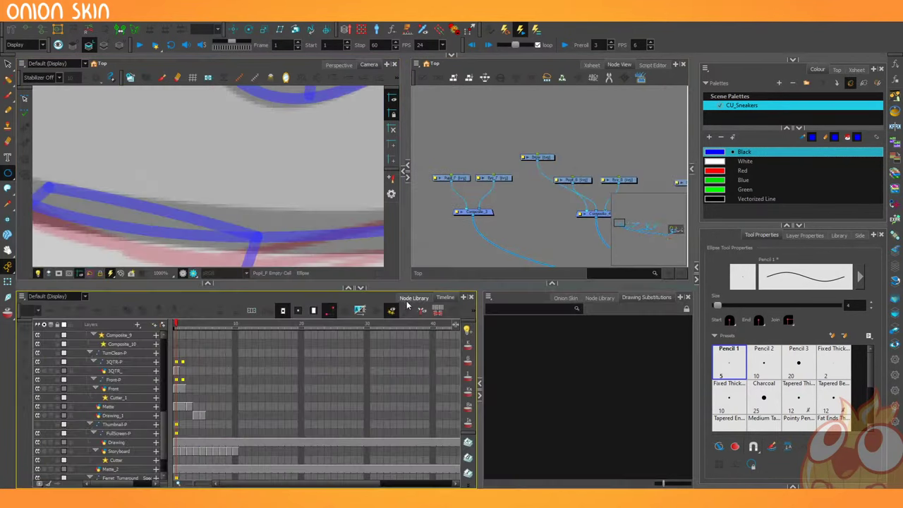
scroll(289, 404, down, 5)
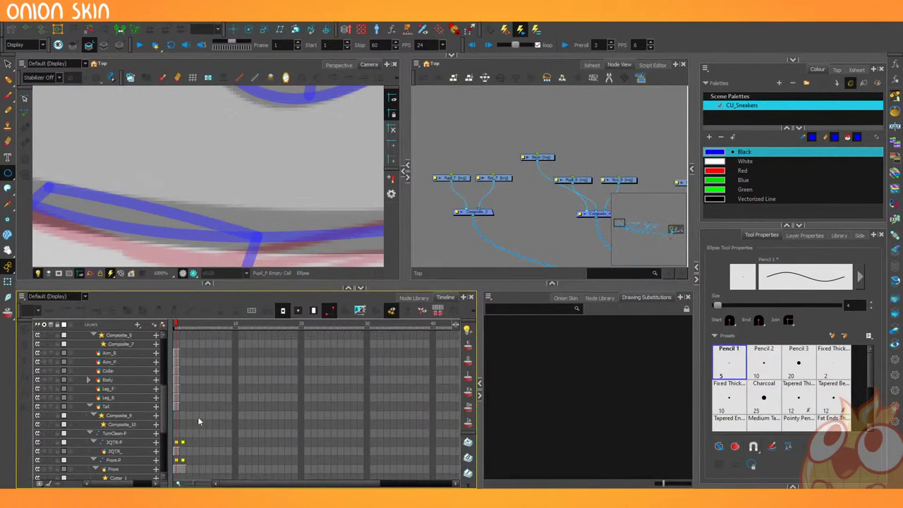
scroll(141, 402, down, 2)
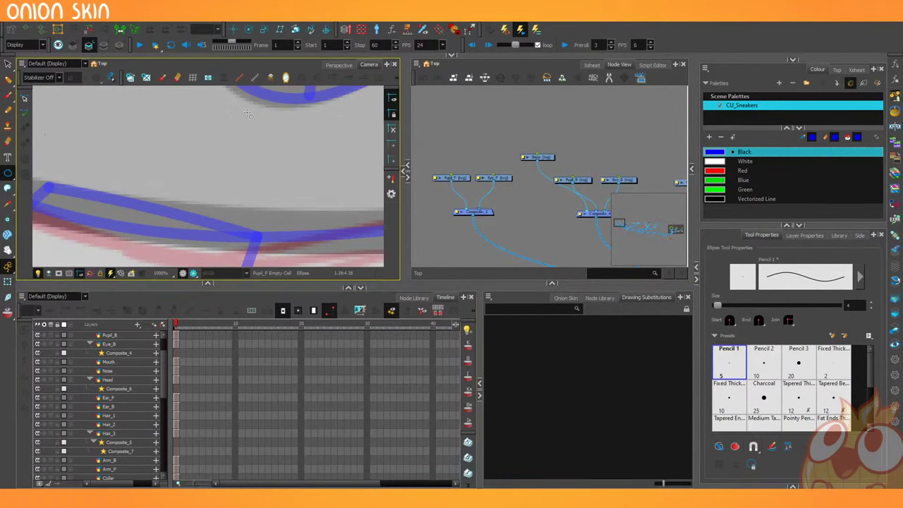
Select the Arm_B drawing with the Transform tool by picking its blue stroke near the bear's collar.
scroll(218, 203, down, 8)
scroll(219, 201, up, 3)
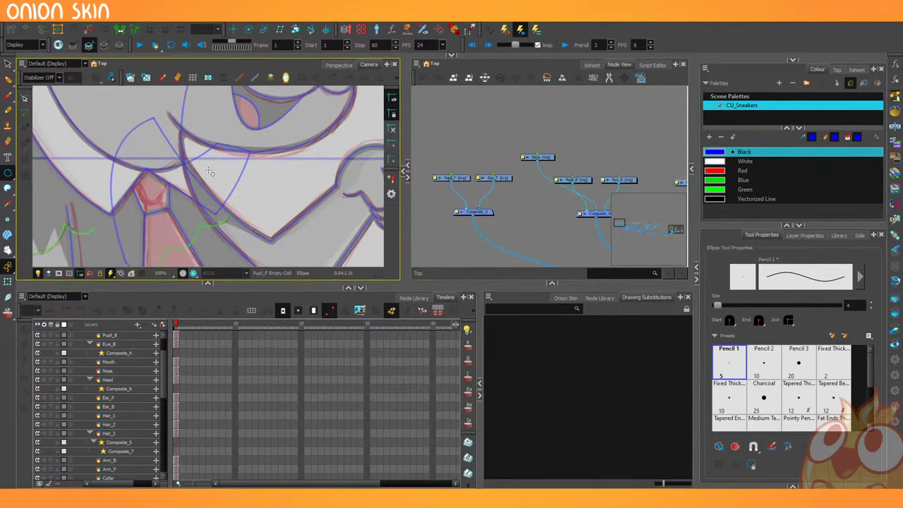
click(8, 281)
scroll(214, 223, up, 6)
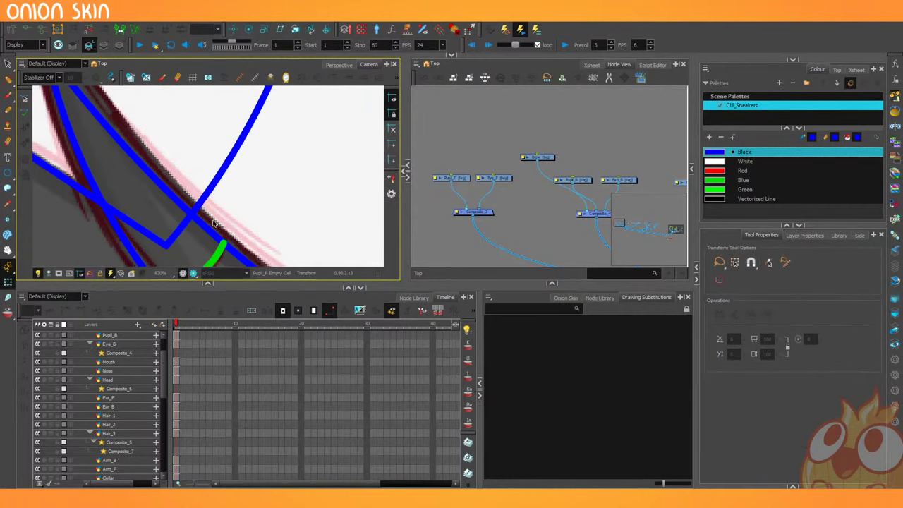
click(214, 223)
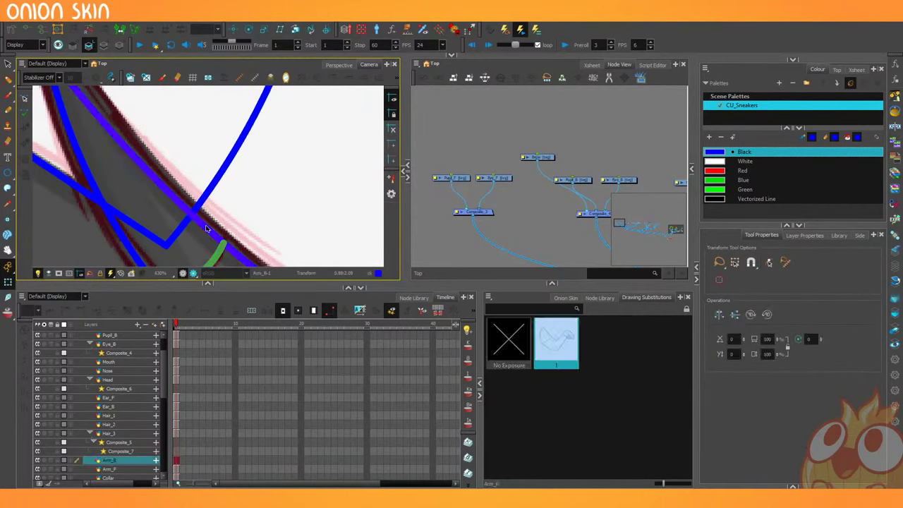
Examine the Arm_B layer's place in the layer list, the character's collar area and the overall node network.
scroll(241, 387, up, 2)
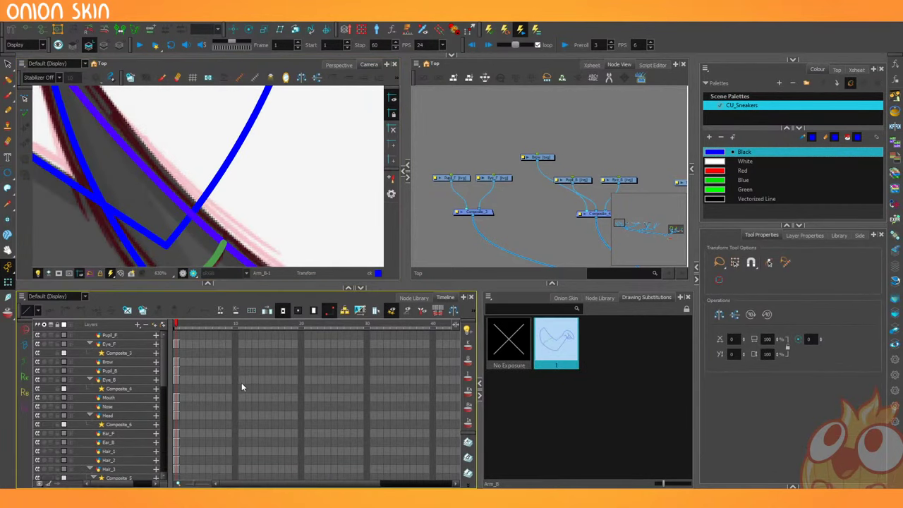
scroll(229, 389, down, 5)
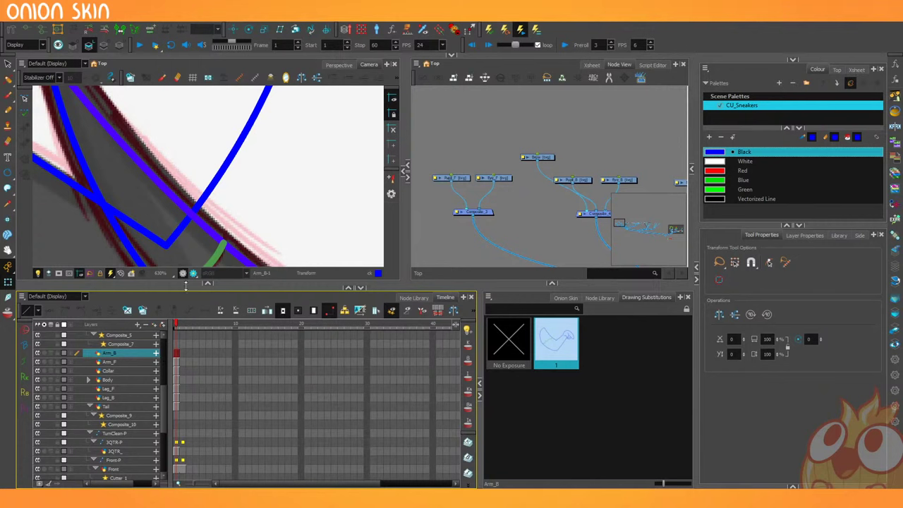
scroll(223, 198, down, 5)
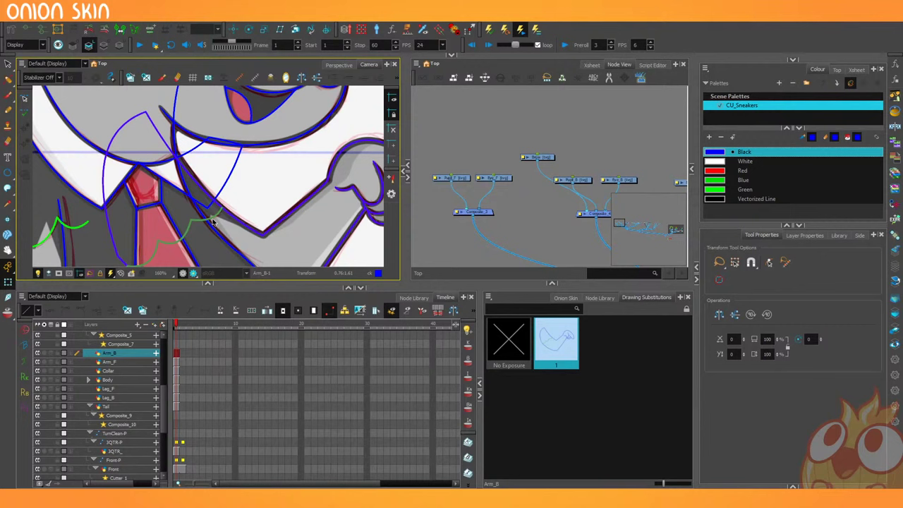
scroll(463, 187, down, 4)
drag(541, 199, 330, 205)
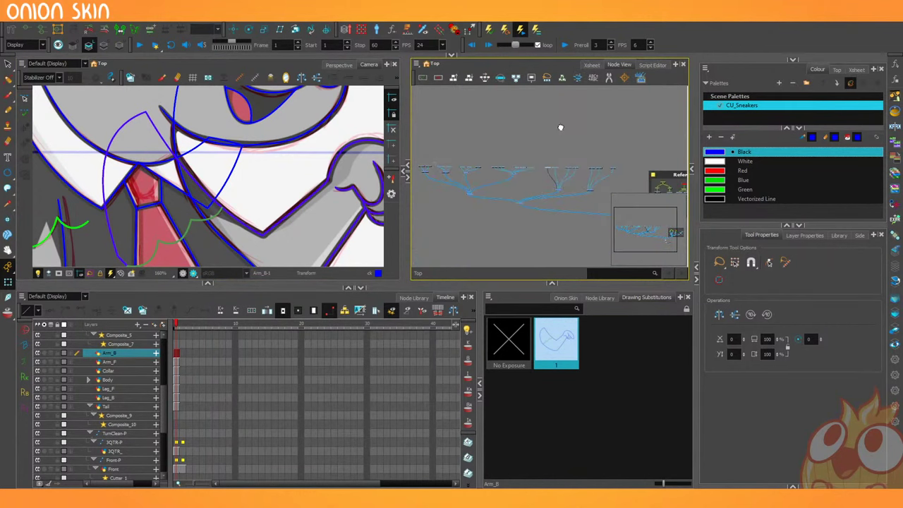
drag(561, 128, 565, 108)
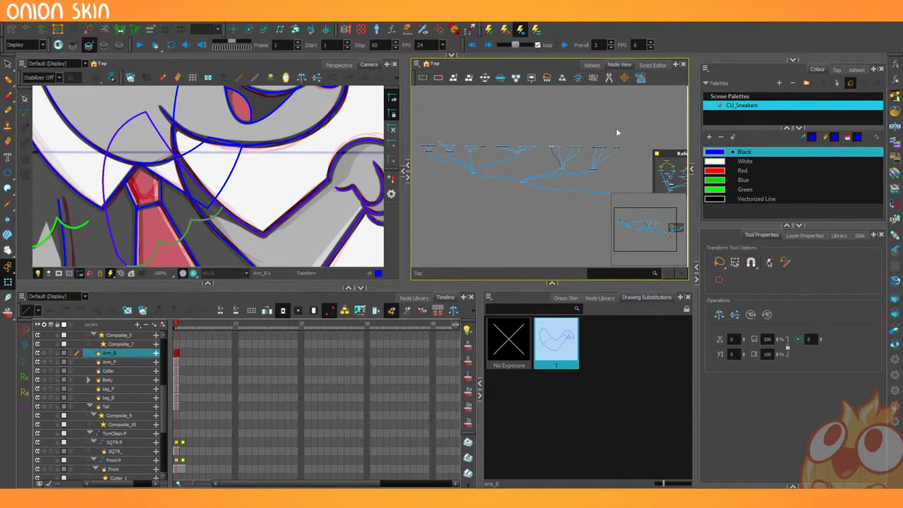
scroll(569, 125, up, 2)
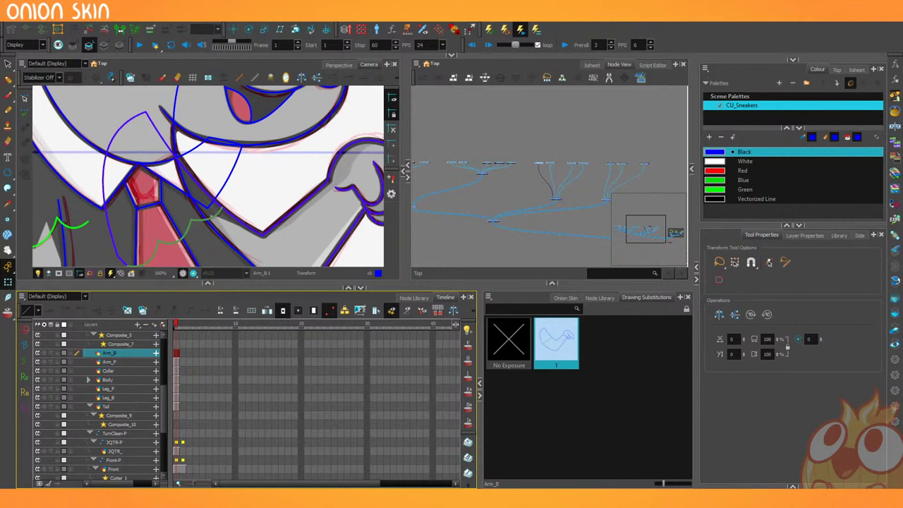
click(162, 113)
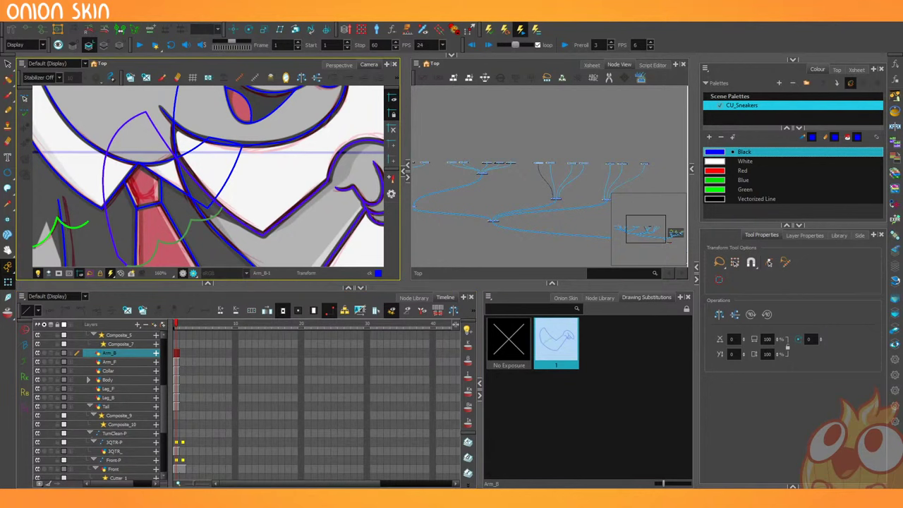
Switch to the video player, play the Scene_1 animation, pause it and scrub back through the shot.
key(alt+Tab)
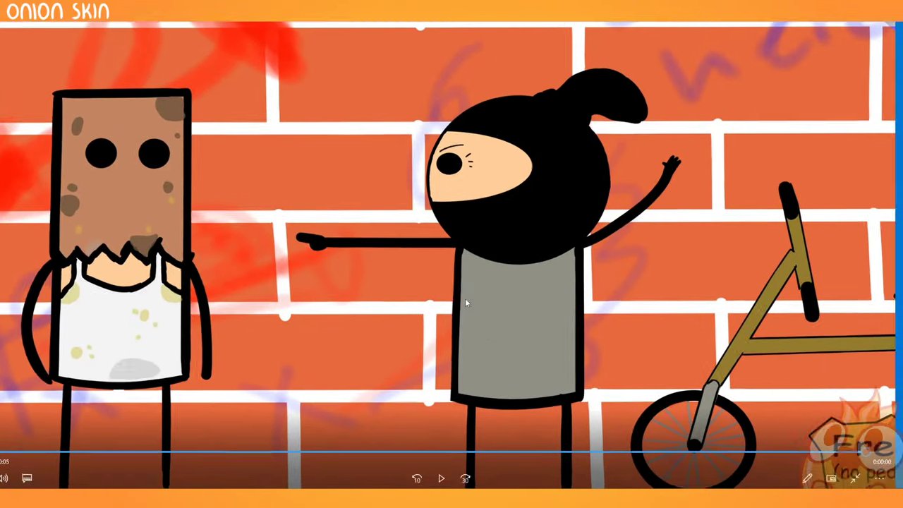
click(428, 425)
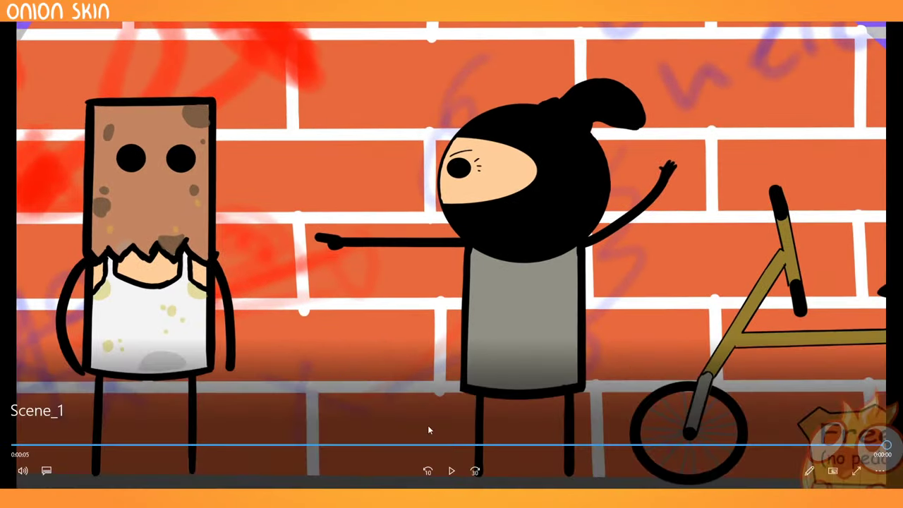
click(444, 470)
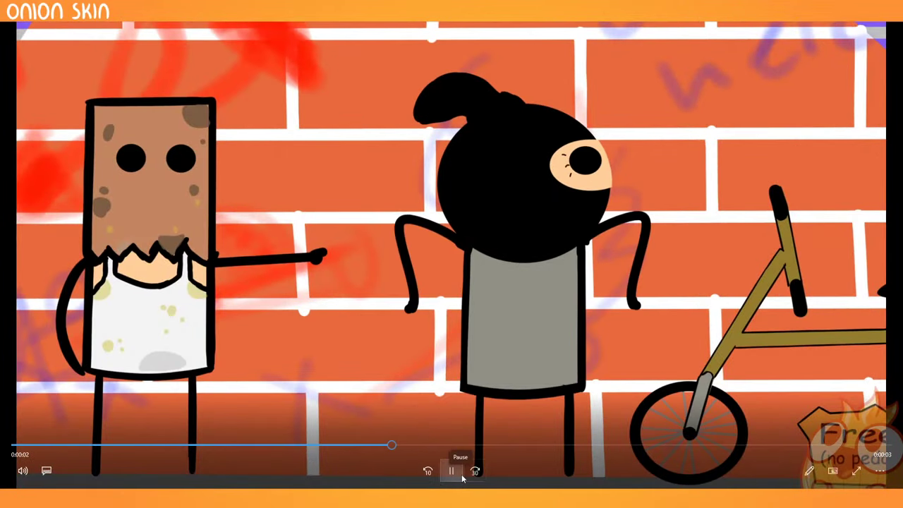
click(451, 470)
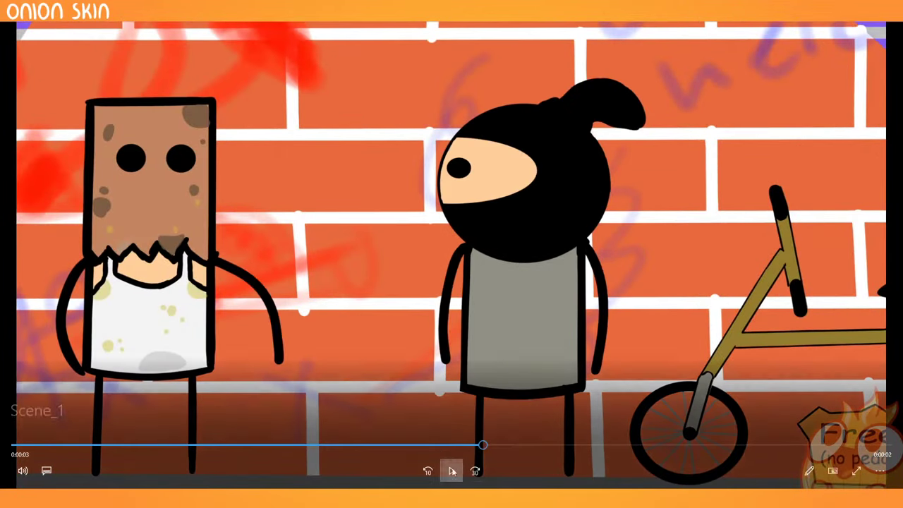
drag(439, 445, 192, 427)
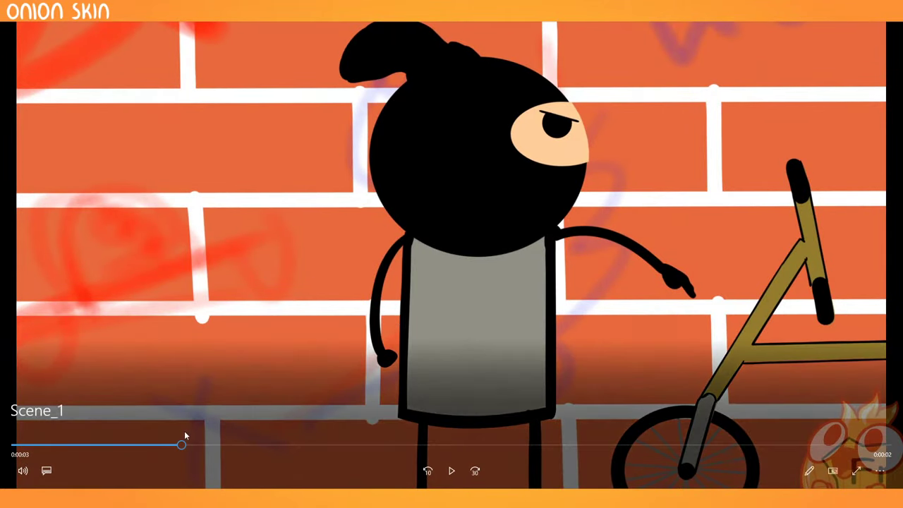
drag(183, 444, 413, 475)
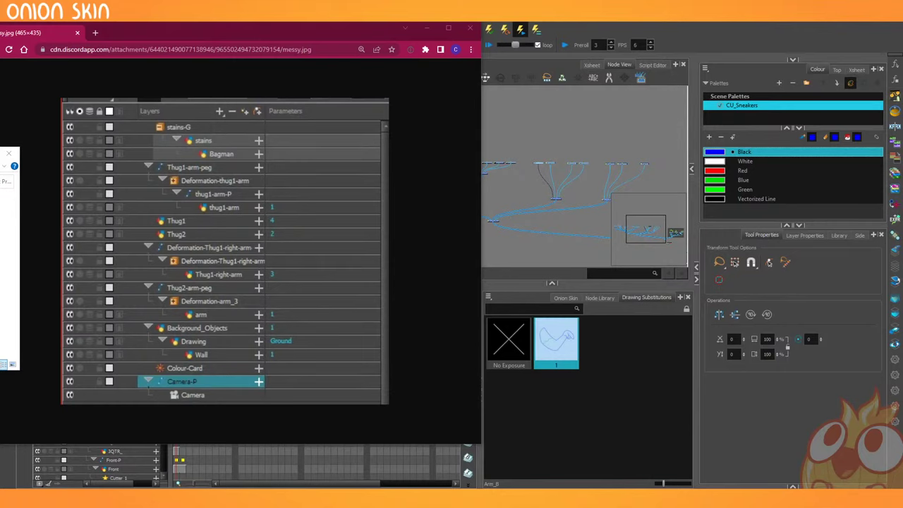
Switch to the player with Scene_1.wmv, replay the clip from the beginning and pause it at about 00:04.
key(alt+Tab)
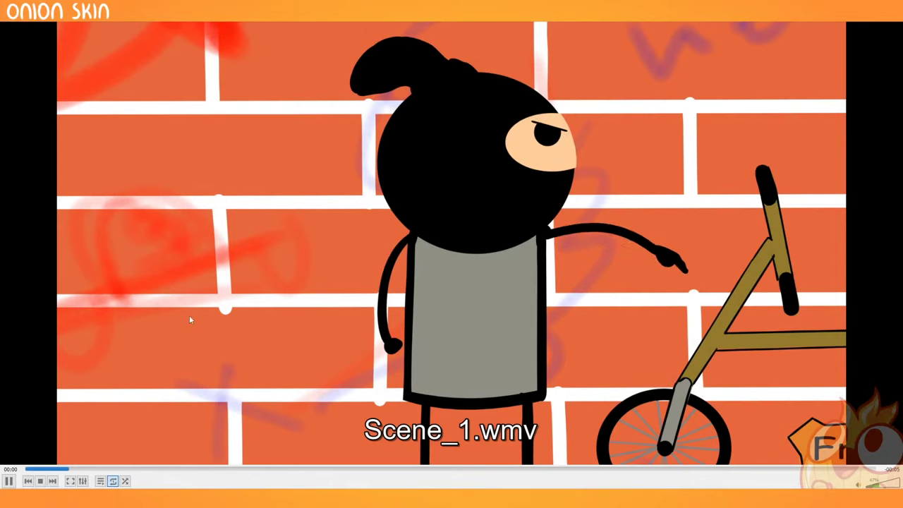
key(space)
key(shift+Left)
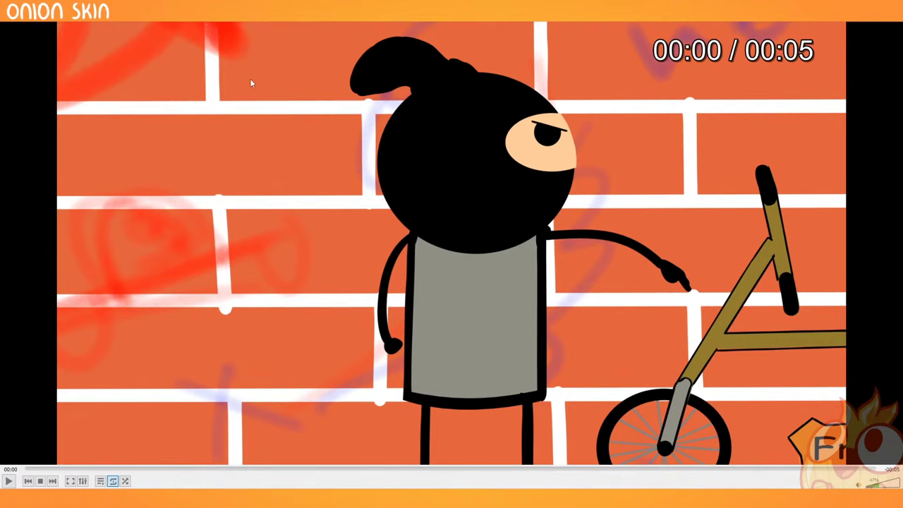
drag(53, 471, 105, 471)
click(8, 481)
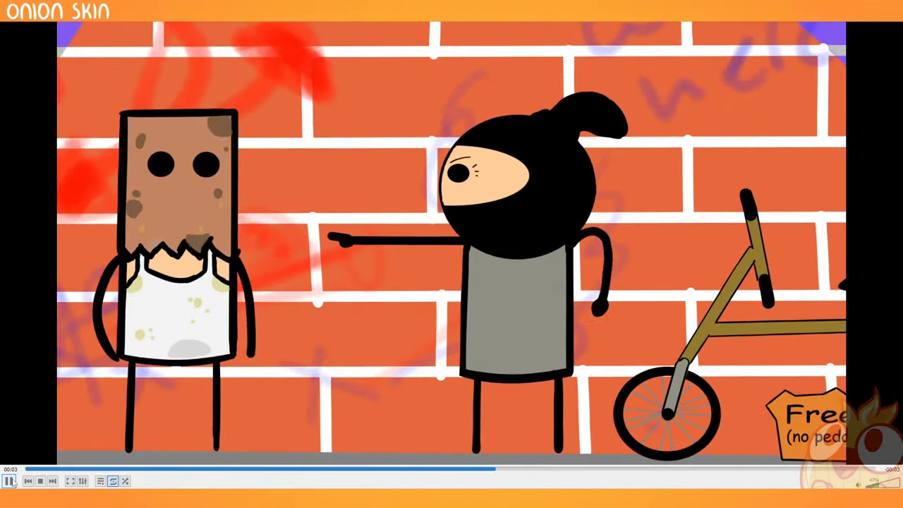
click(9, 481)
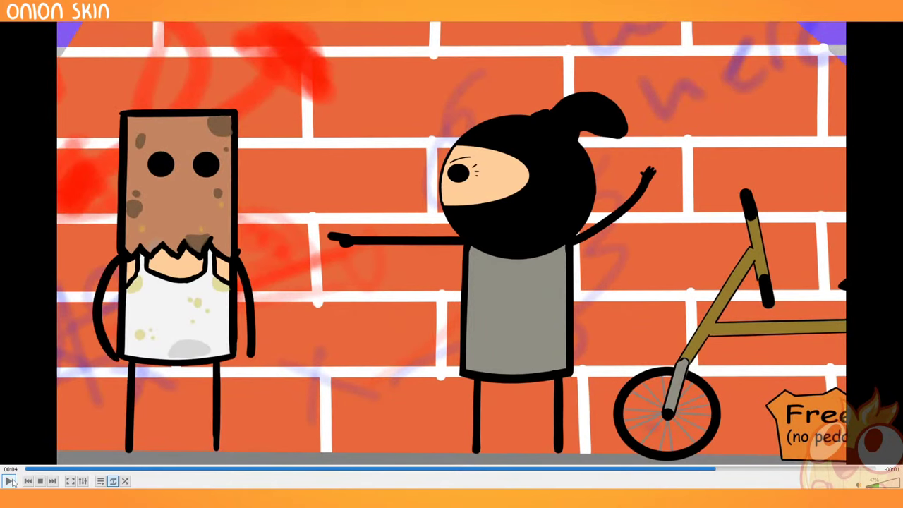
Rewind Scene_1.wmv to about 00:01, play the characters' pointing gestures and pause at about 00:04.
click(437, 471)
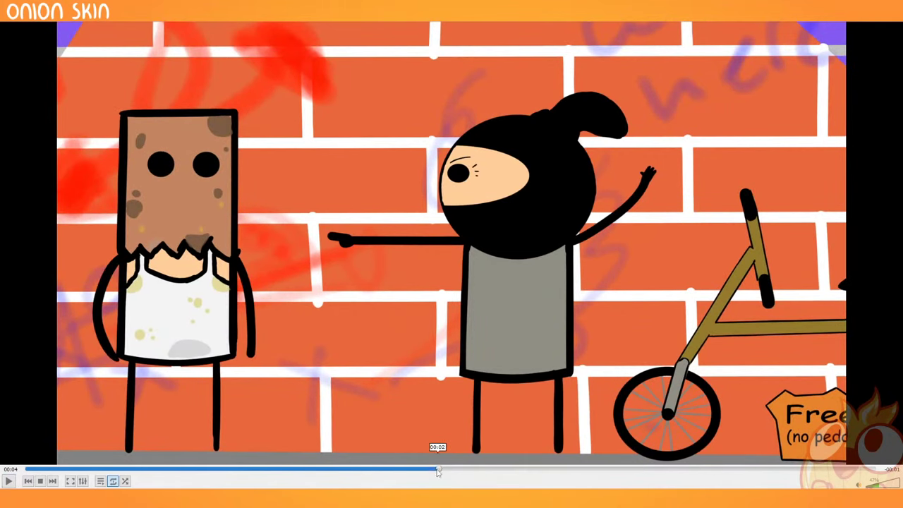
drag(437, 471, 210, 447)
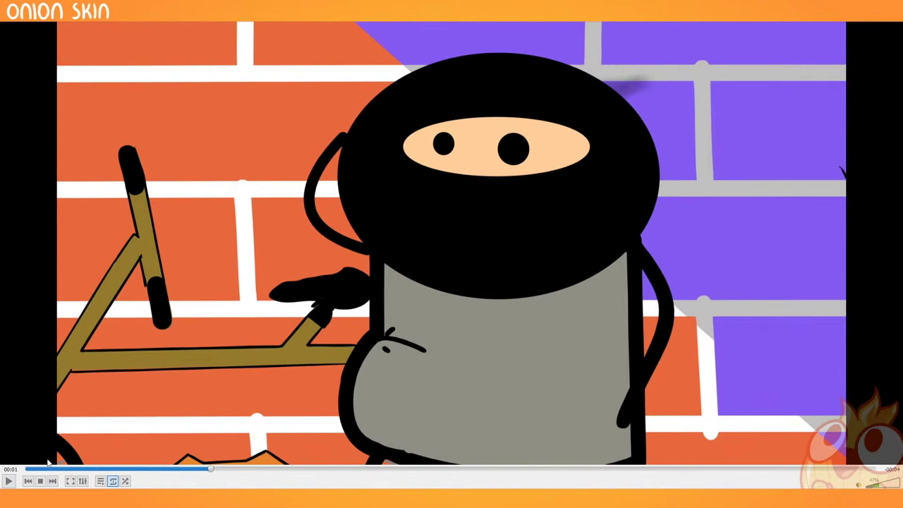
click(9, 481)
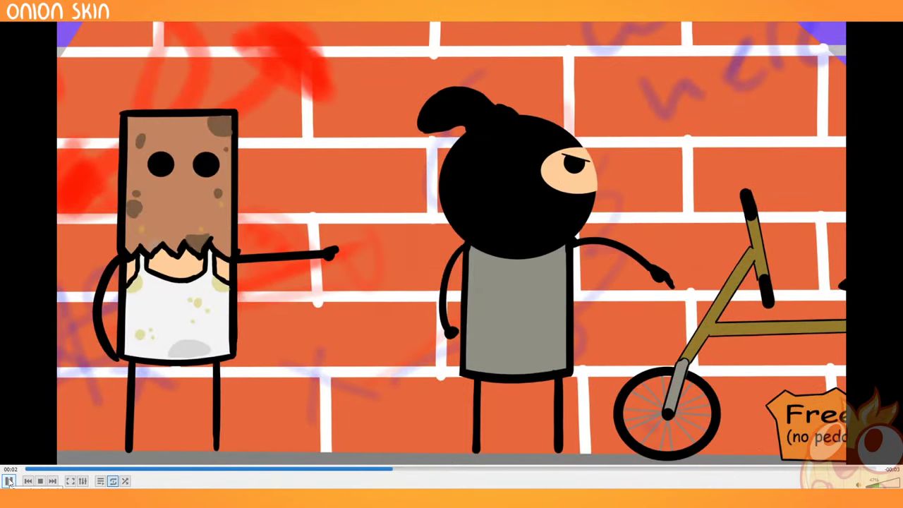
click(10, 481)
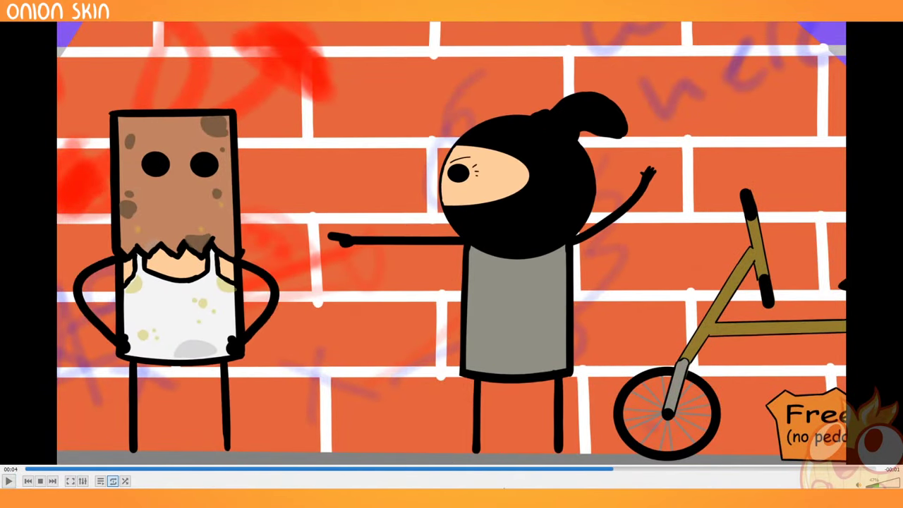
Replay Scene_1.wmv from near the start, pause at about 00:02 and scrub back to the camera move at 00:01.
drag(494, 471, 42, 471)
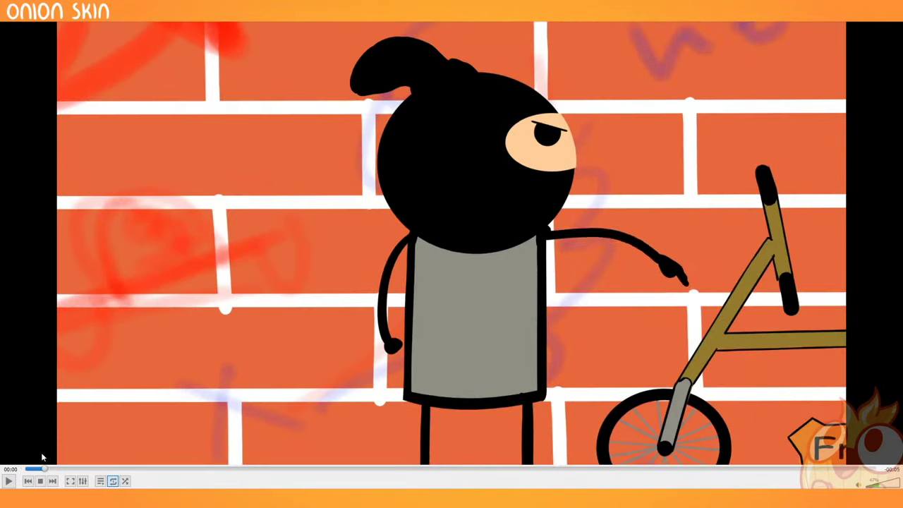
click(8, 481)
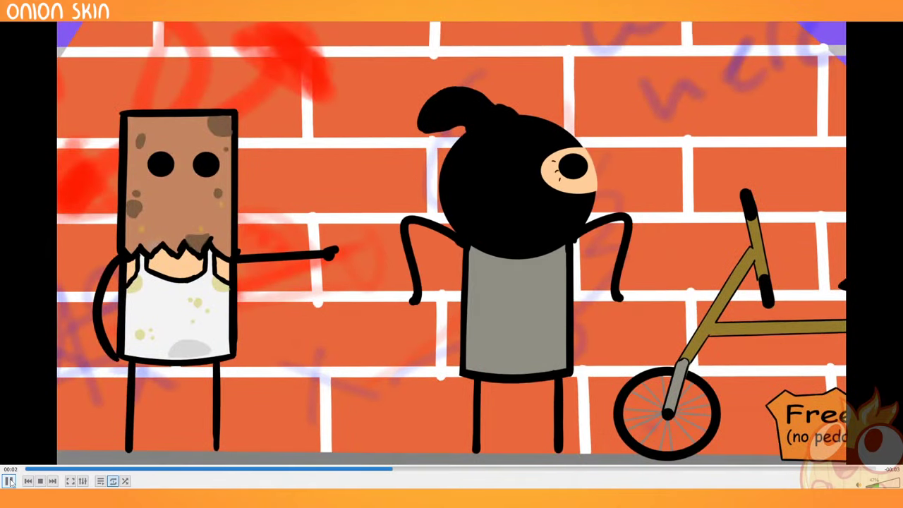
click(10, 482)
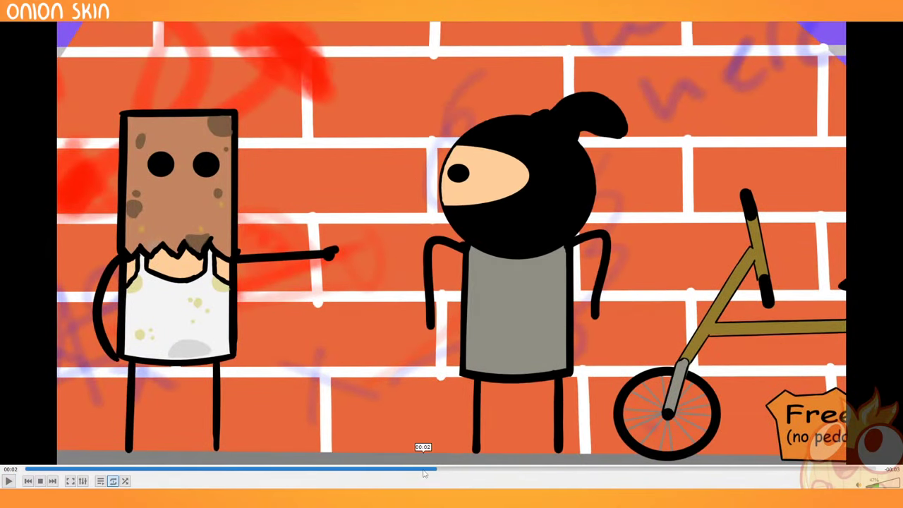
drag(423, 473, 357, 473)
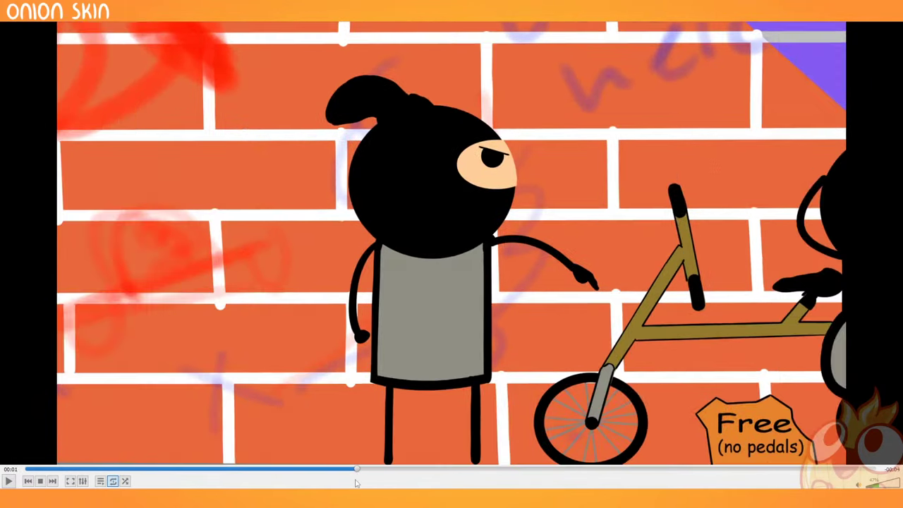
Resume Scene_1.wmv and scrub forward from about 00:02 to review the exchange between the two characters.
click(8, 481)
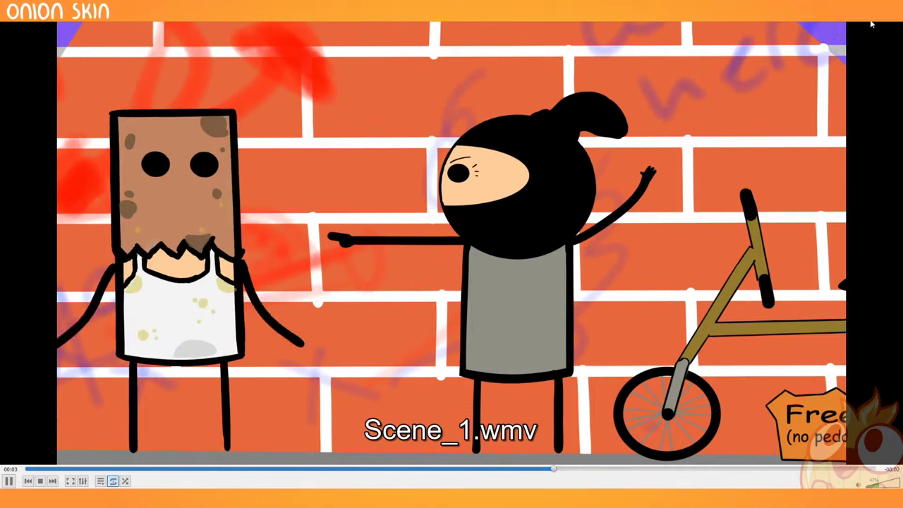
click(387, 469)
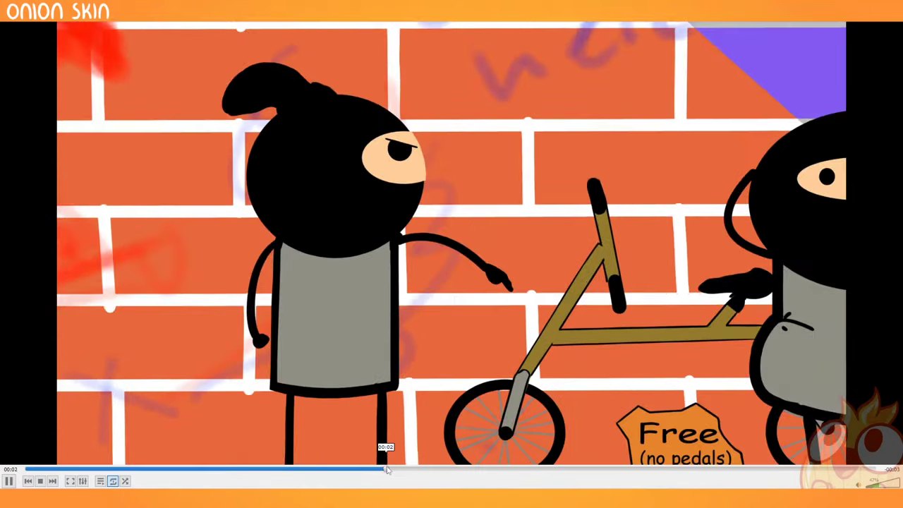
drag(386, 469, 494, 483)
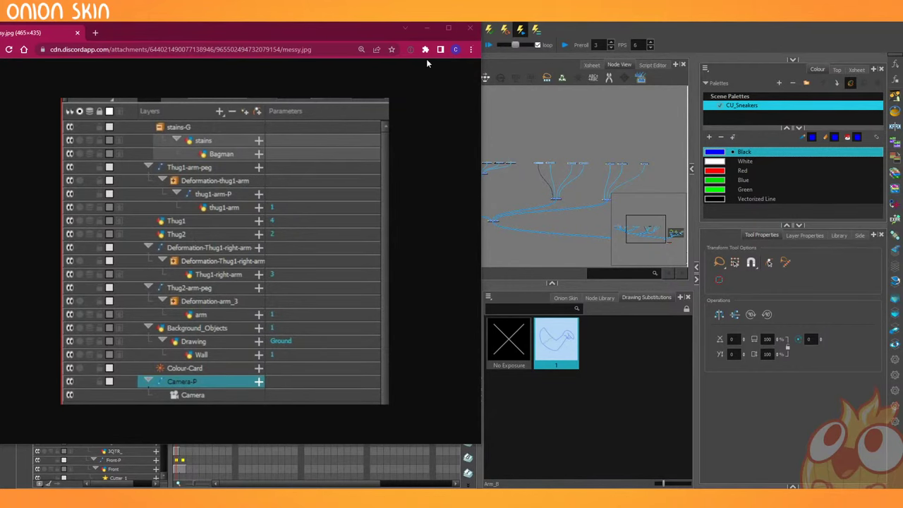
Minimise the browser window showing messy.jpg and enlarge the Camera view in width and height to show more of the bear.
click(427, 29)
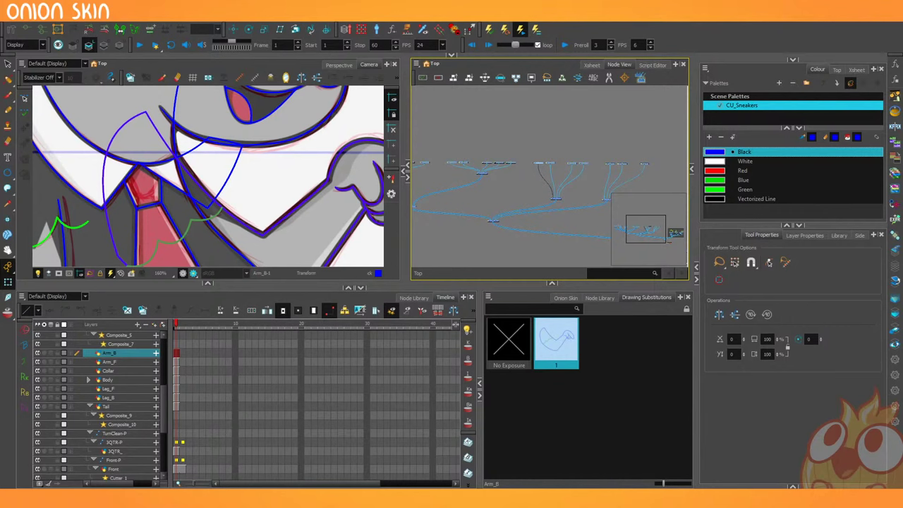
click(8, 385)
scroll(572, 182, up, 2)
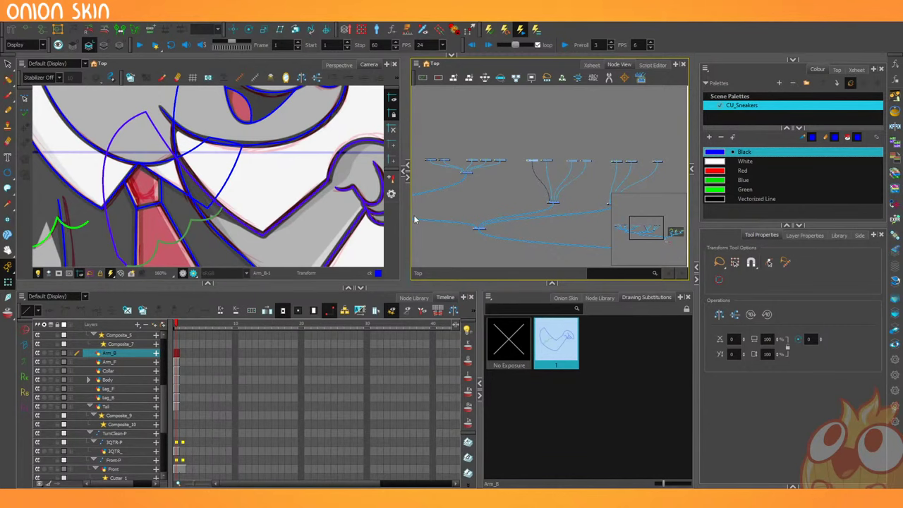
drag(407, 217, 465, 220)
scroll(406, 206, down, 4)
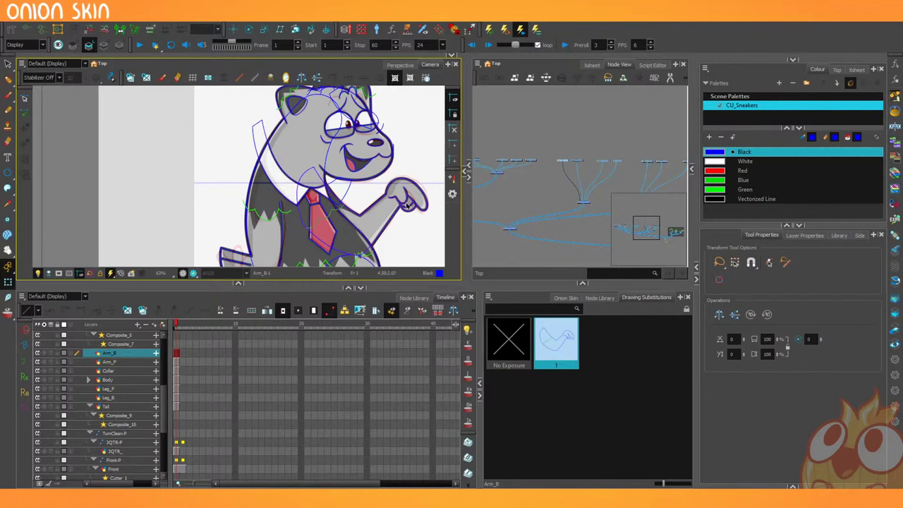
click(397, 292)
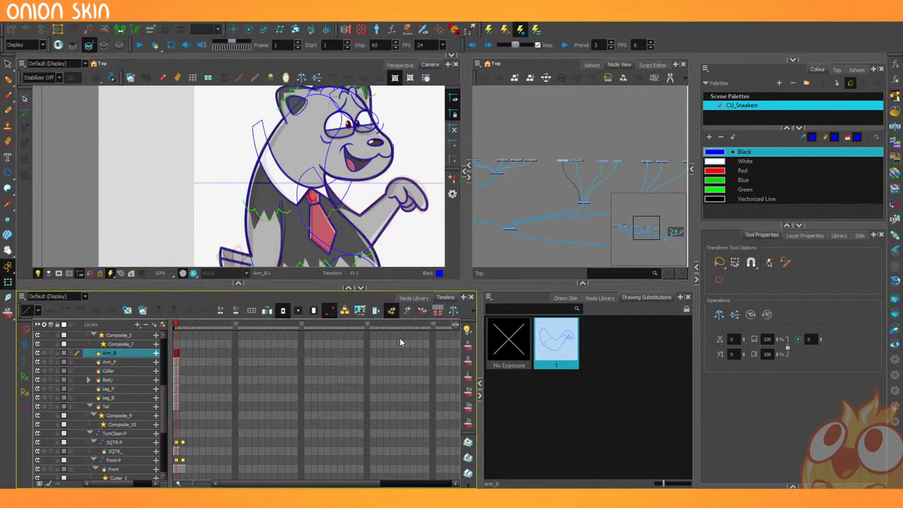
drag(402, 286, 402, 356)
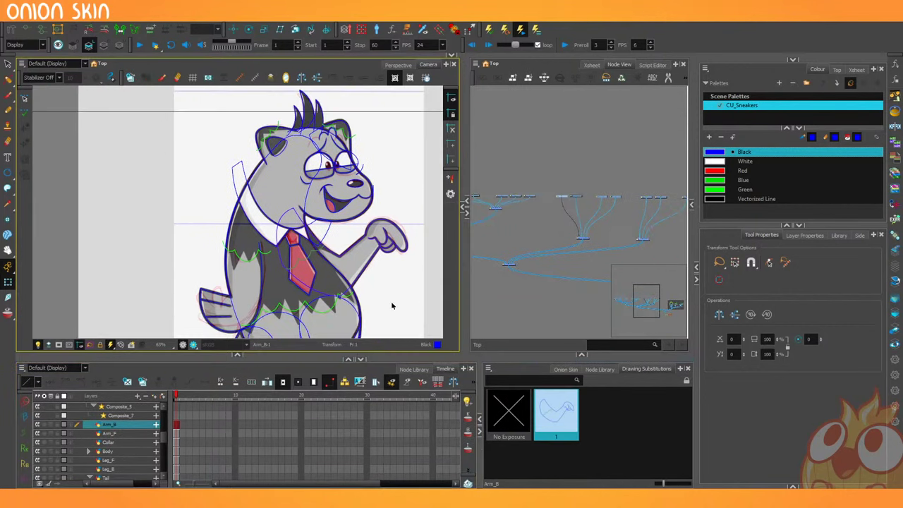
Draw an ellipse around the reference pupil of the bear's front eye on the Pupil_F layer.
scroll(324, 163, up, 8)
scroll(542, 197, down, 2)
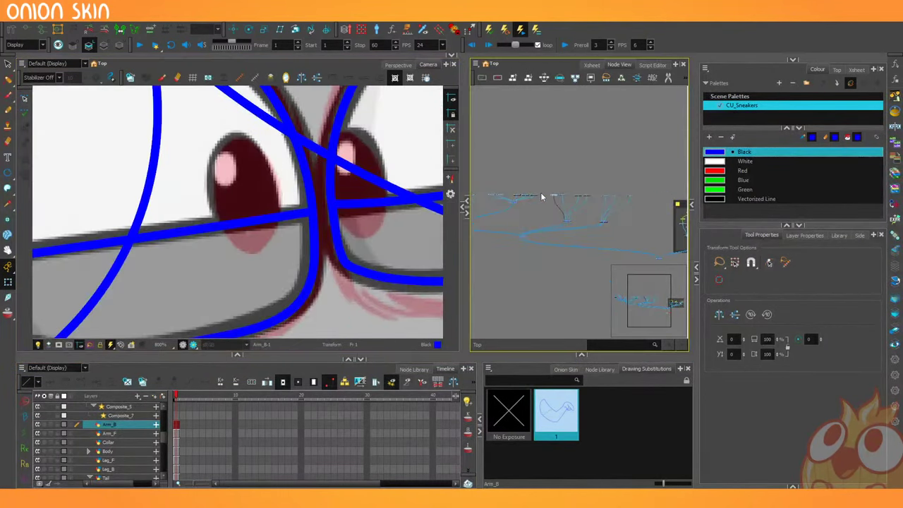
scroll(557, 195, up, 4)
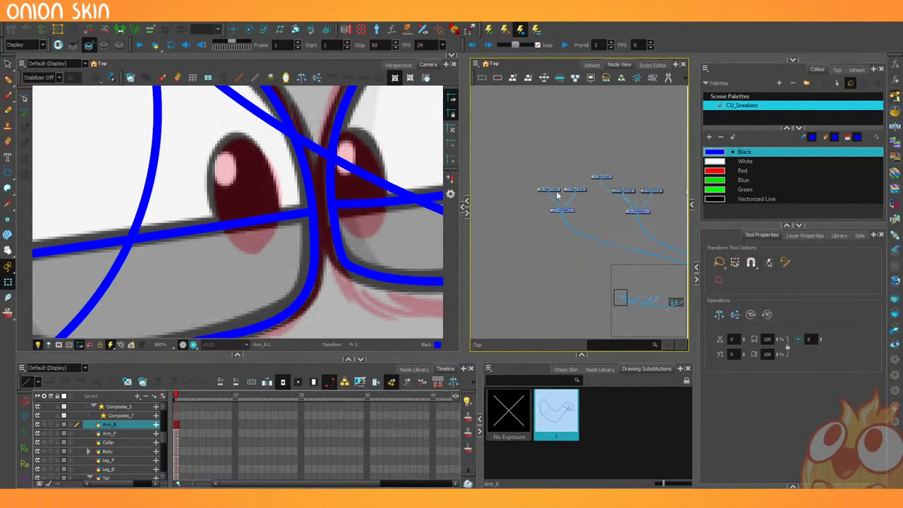
click(557, 195)
scroll(558, 195, up, 4)
click(534, 183)
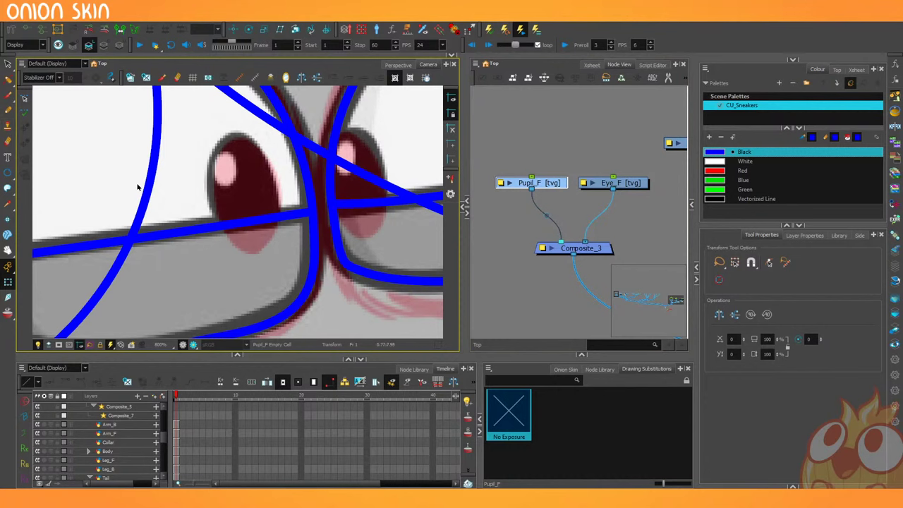
click(8, 173)
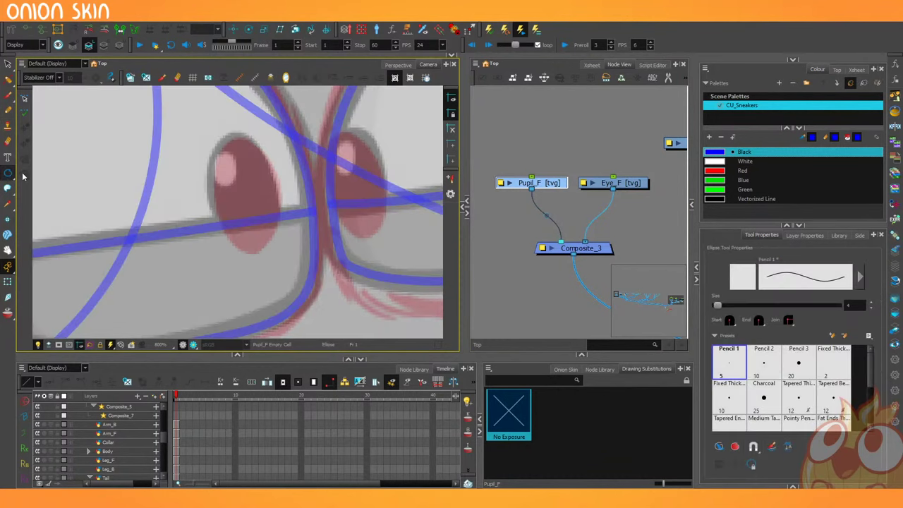
drag(253, 194, 282, 258)
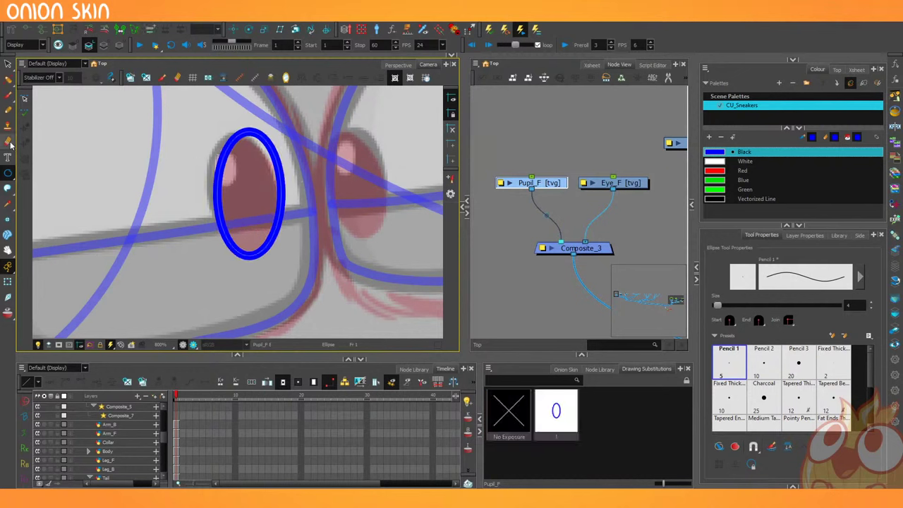
Fill the pupil ellipse with the Black swatch and delete its outline stroke.
click(10, 189)
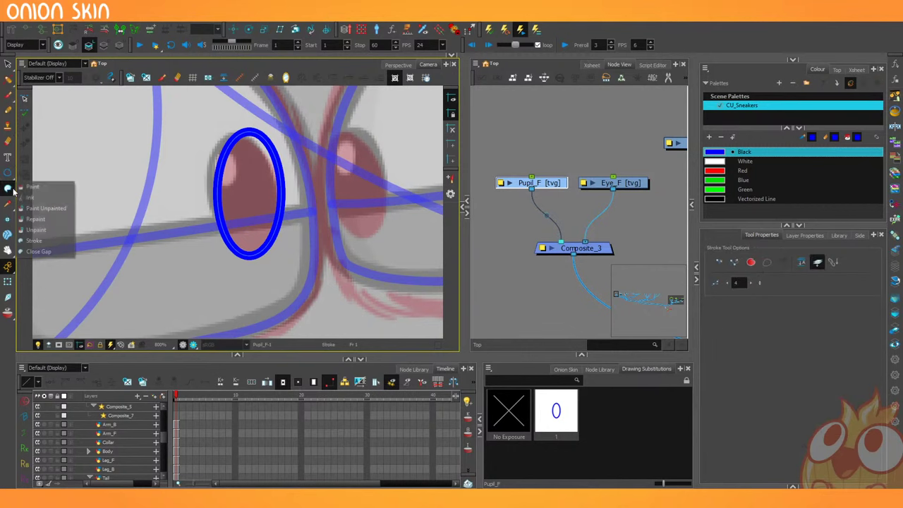
click(32, 187)
click(238, 191)
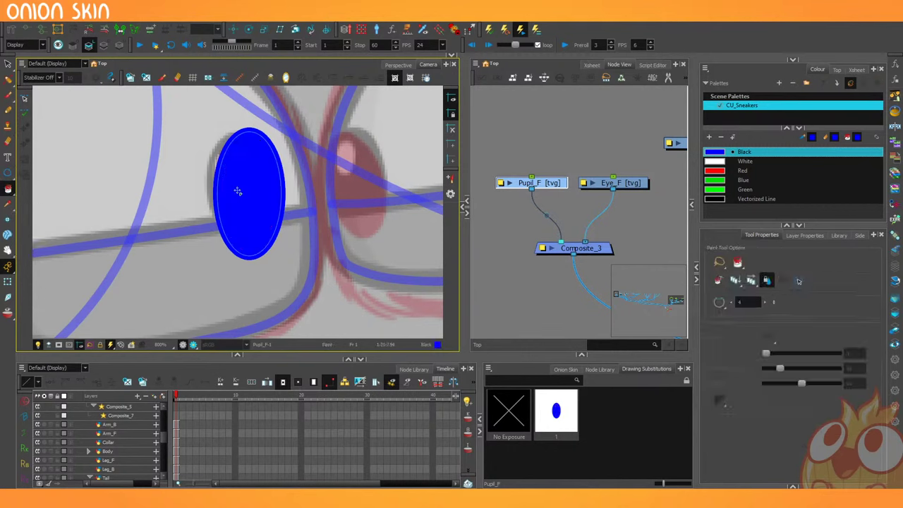
key(alt+s)
click(217, 205)
key(Delete)
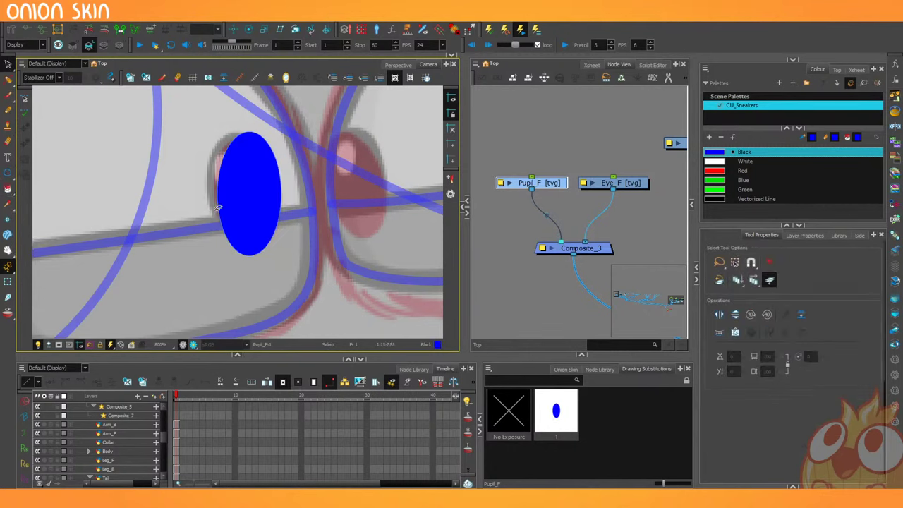
Shift the filled pupil slightly left to line up with the reference, and try a skew before undoing it.
click(235, 200)
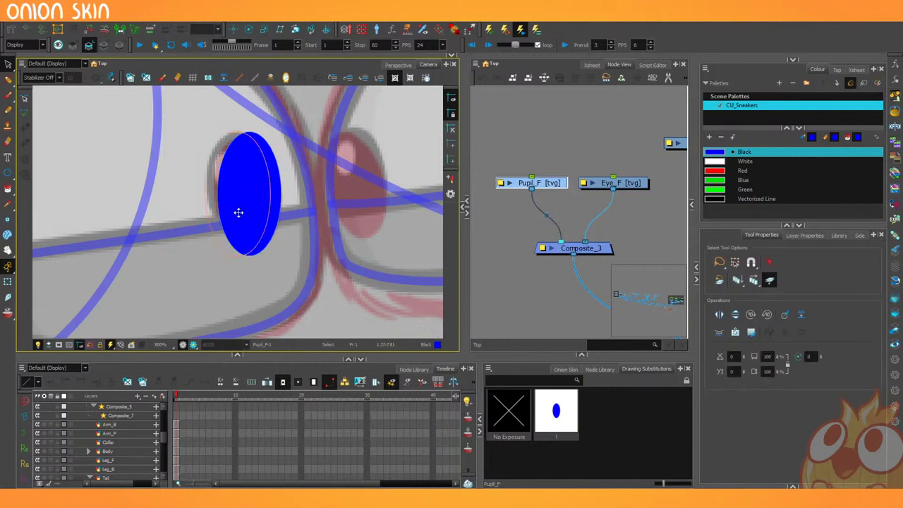
drag(248, 212, 239, 212)
drag(276, 261, 284, 255)
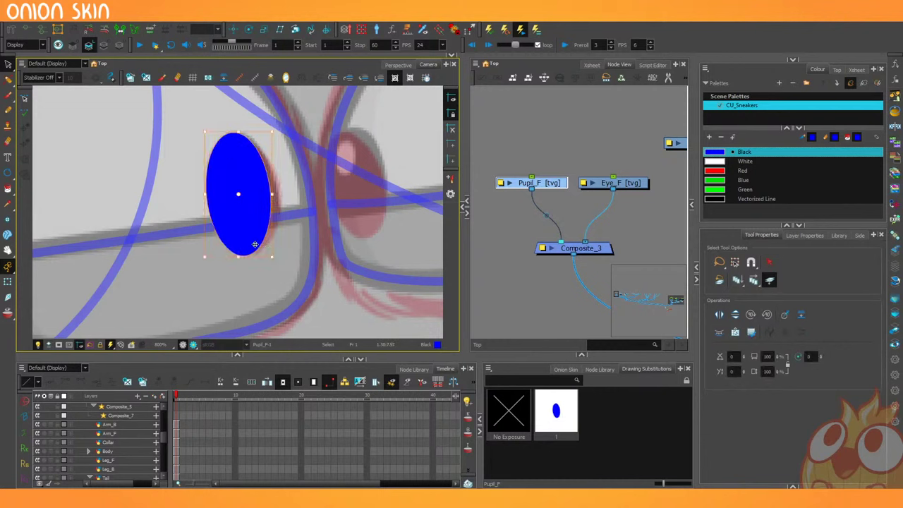
key(Right)
key(ctrl+z)
key(ctrl+z)
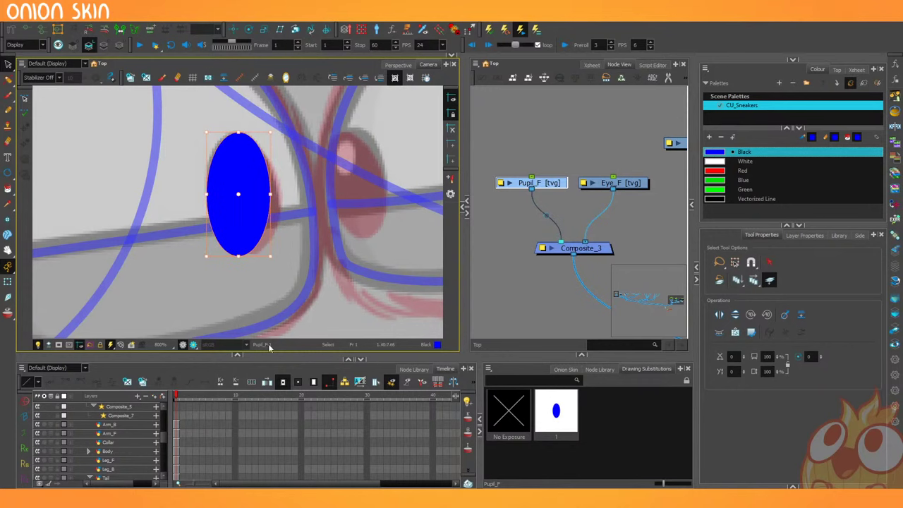
scroll(518, 224, down, 2)
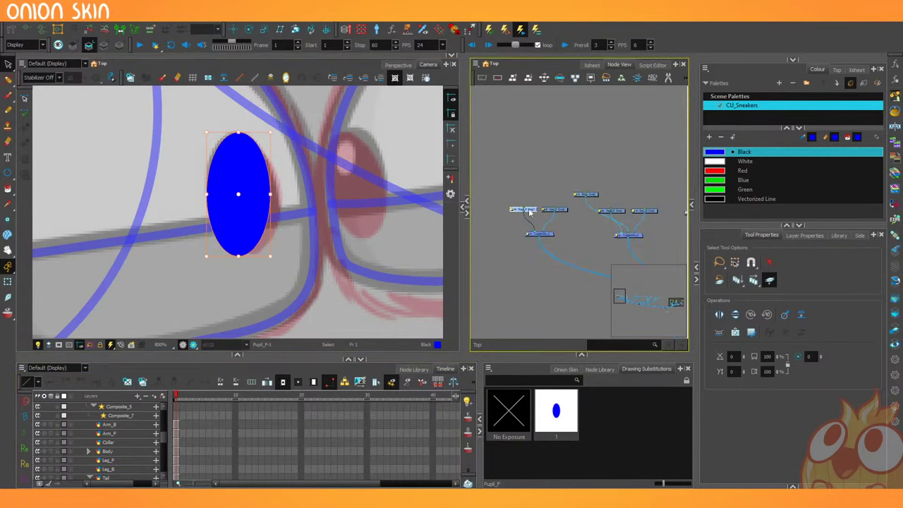
scroll(528, 180, down, 2)
drag(608, 215, 556, 216)
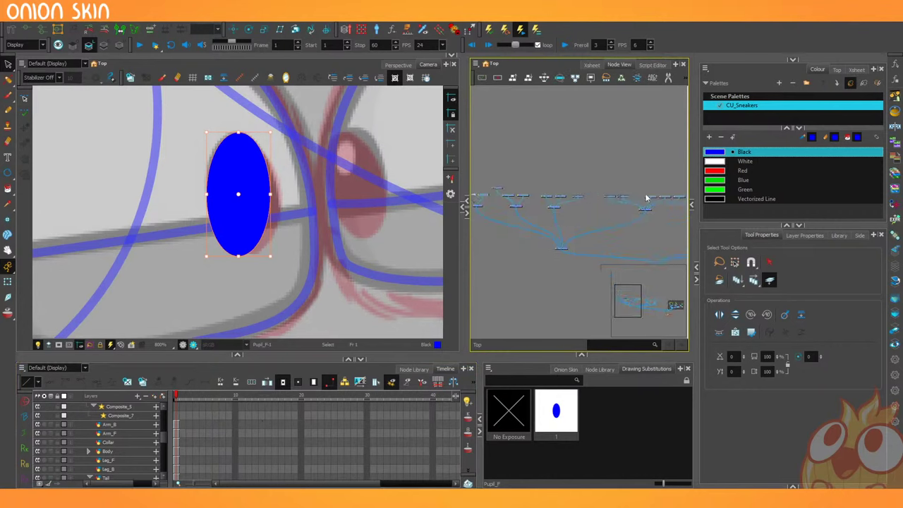
scroll(529, 207, up, 5)
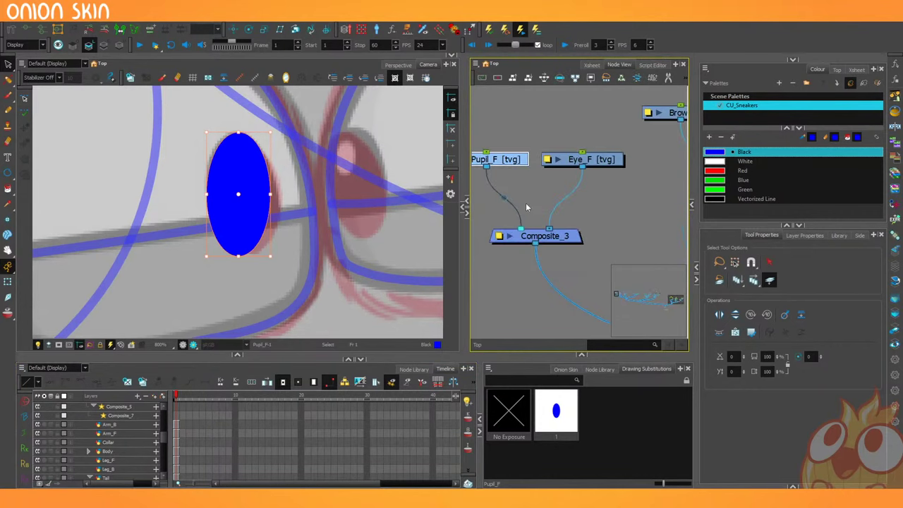
drag(525, 207, 563, 221)
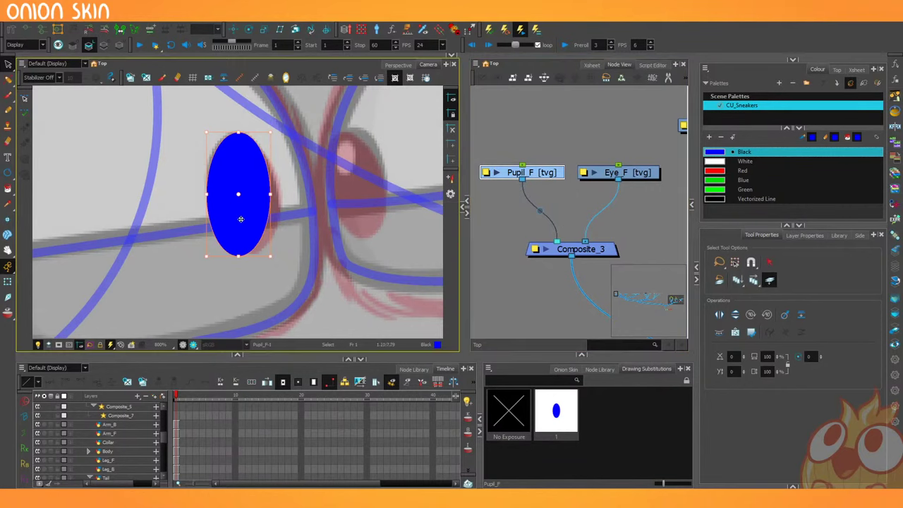
Duplicate the pupil ellipse, recolour the copy White and shrink it into a highlight on the pupil's upper left.
key(Down)
key(Down)
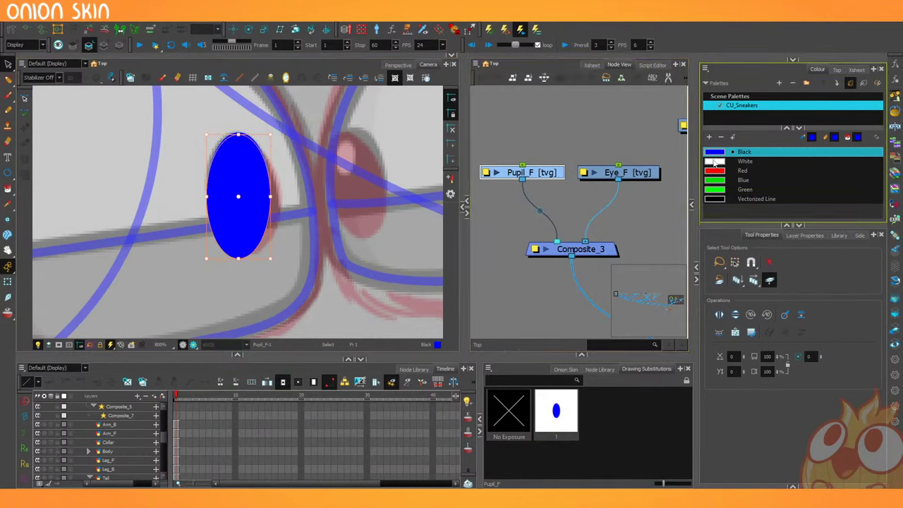
click(745, 160)
drag(268, 256, 228, 187)
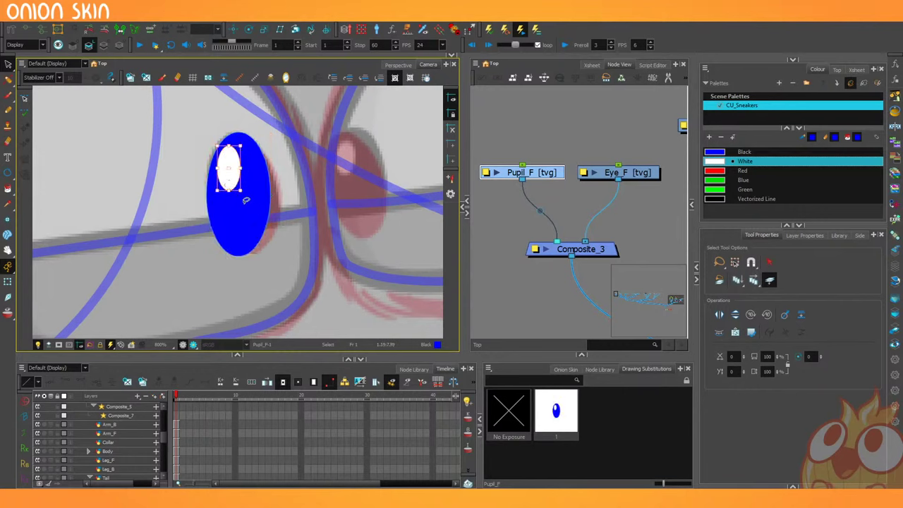
click(170, 220)
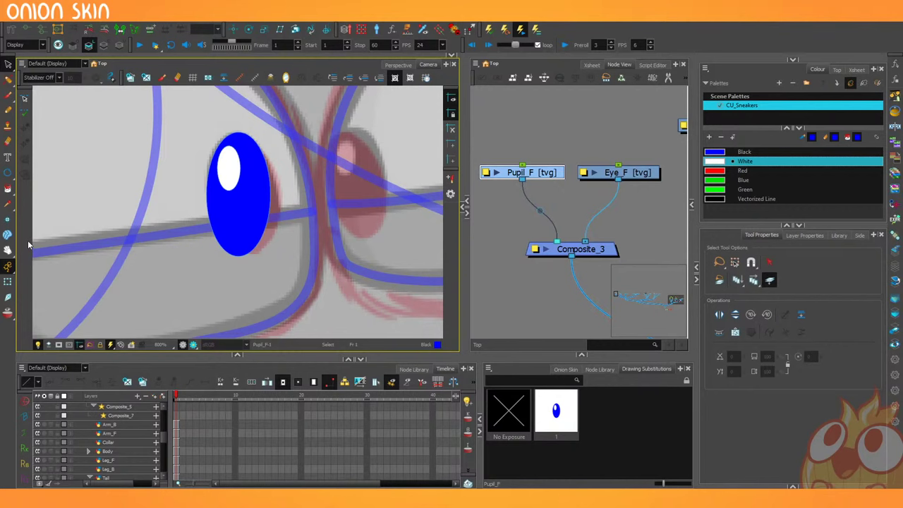
Widen the Node View and add a new vector drawing layer with the default name in empty space below the eye composites.
drag(464, 237, 431, 237)
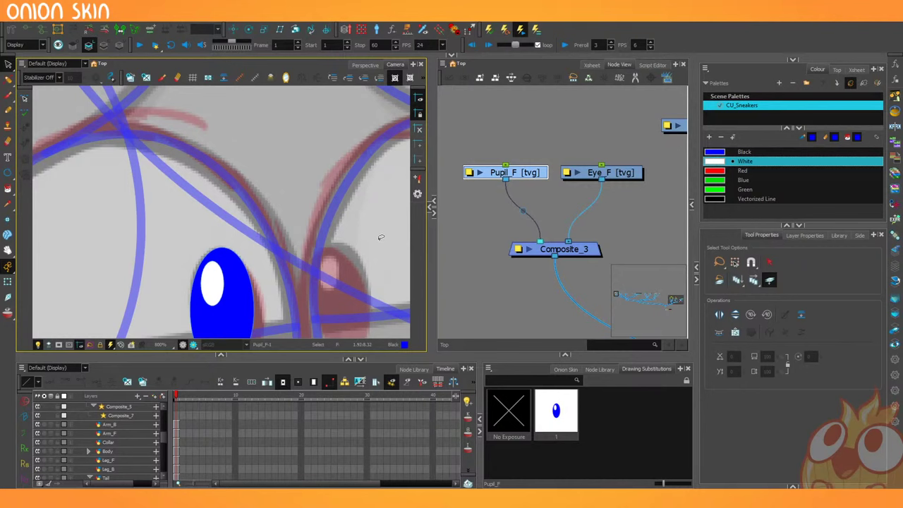
scroll(536, 196, down, 5)
drag(543, 255, 540, 225)
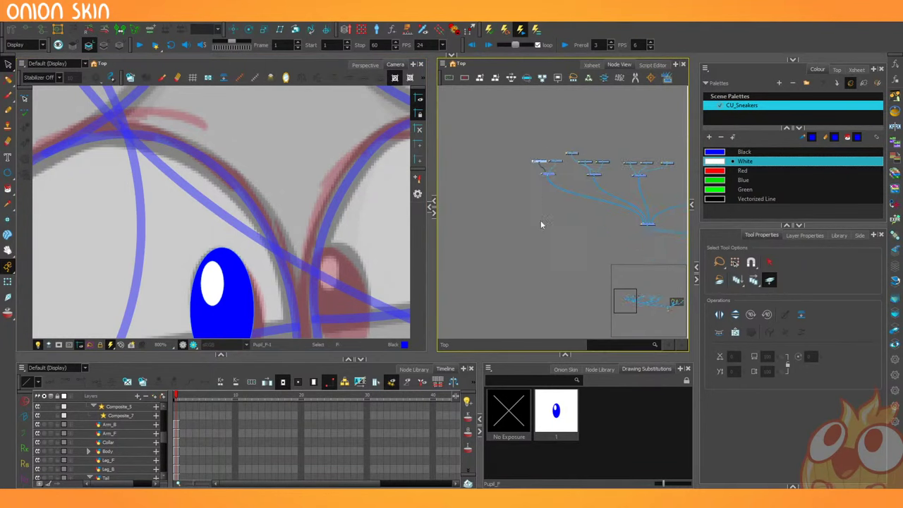
scroll(542, 225, up, 3)
click(544, 230)
key(ctrl+r)
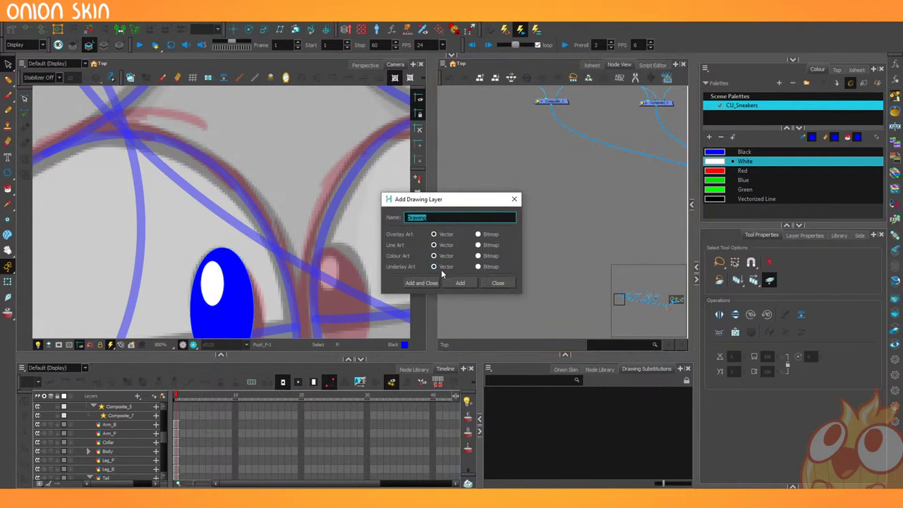
click(421, 283)
drag(587, 220, 540, 233)
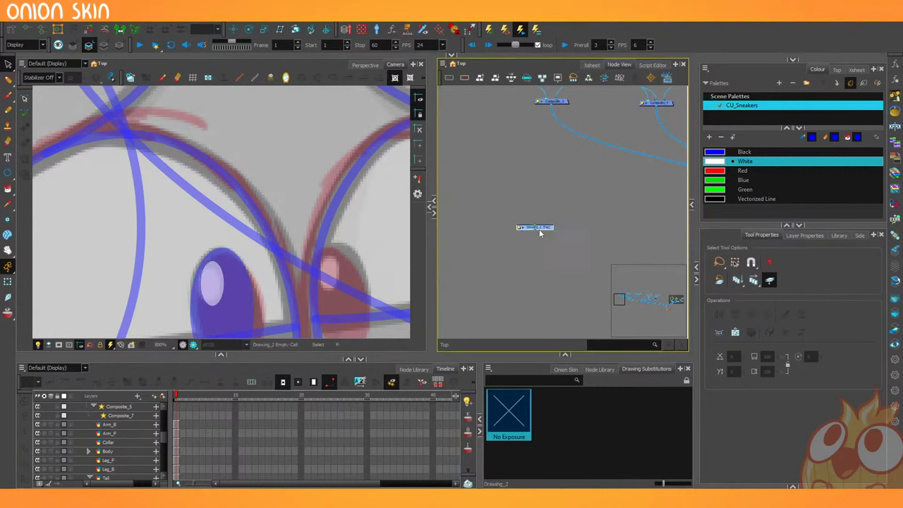
Add a separate Display node fed by the new drawing and make Display_2 the active display.
scroll(540, 233, up, 4)
click(531, 265)
key(ctrl+d)
drag(568, 261, 527, 221)
click(25, 44)
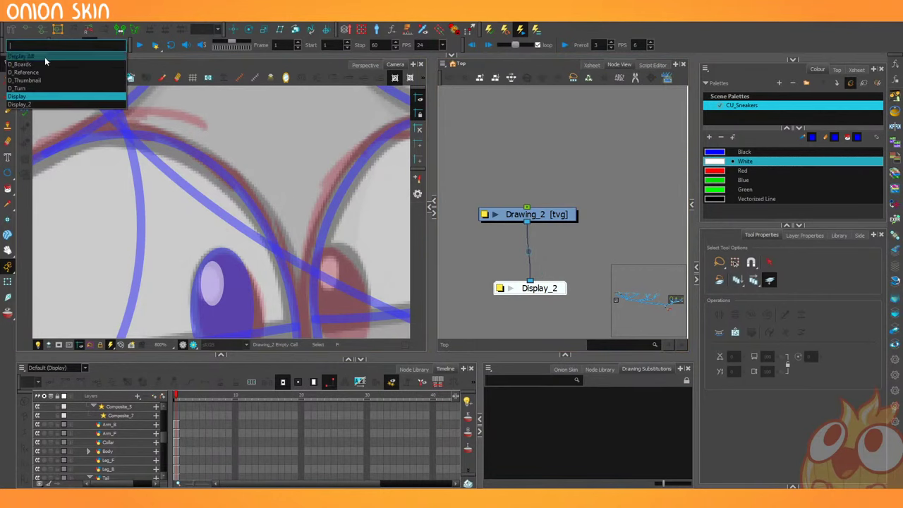
click(42, 104)
scroll(242, 187, down, 5)
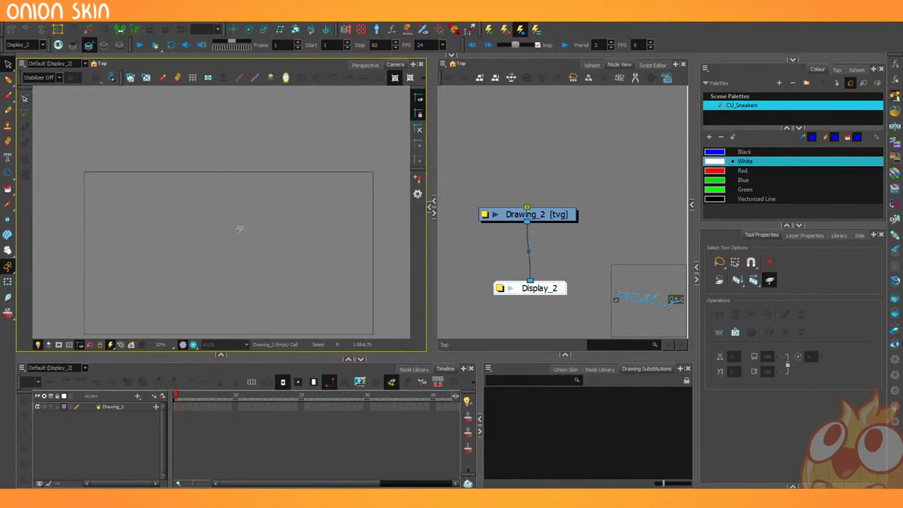
Widen the Node View further, raise the Drawing_2 node and insert a Composite node between it and Display_2.
drag(434, 219, 323, 219)
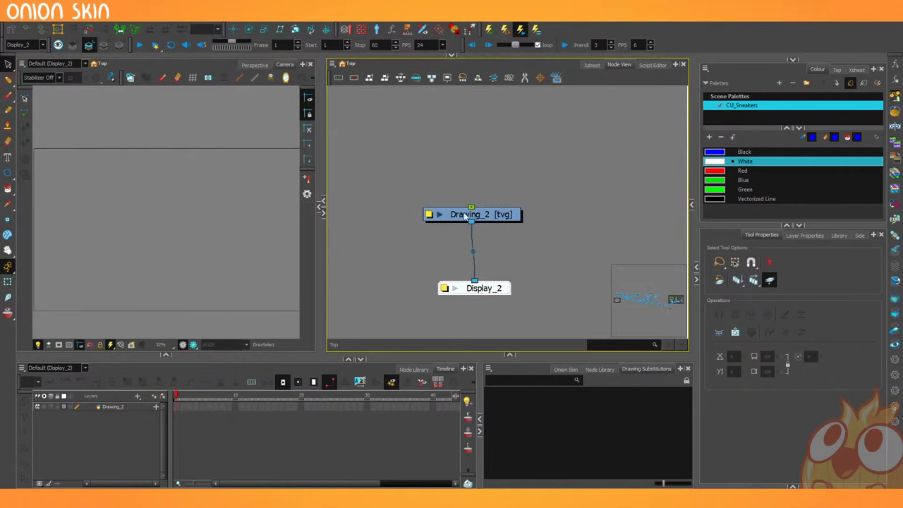
drag(466, 217, 470, 141)
click(500, 207)
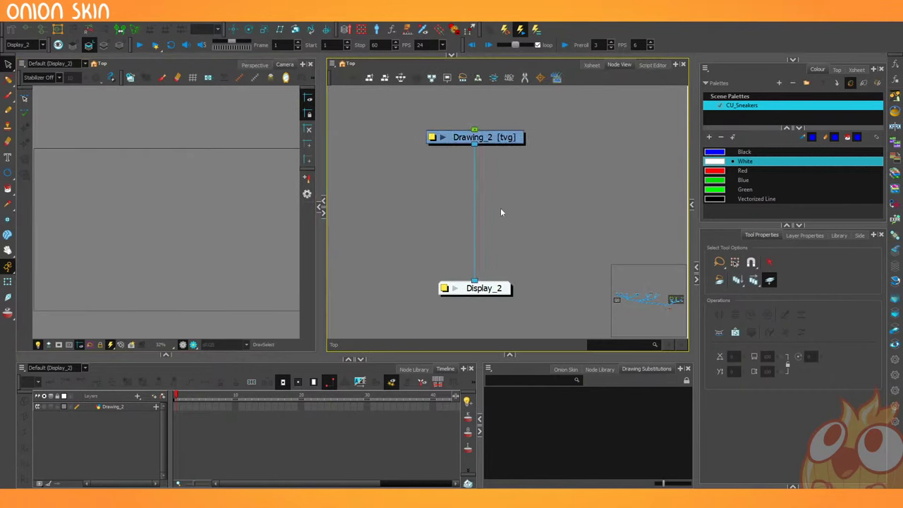
key(ctrl+v)
drag(544, 200, 490, 236)
click(496, 198)
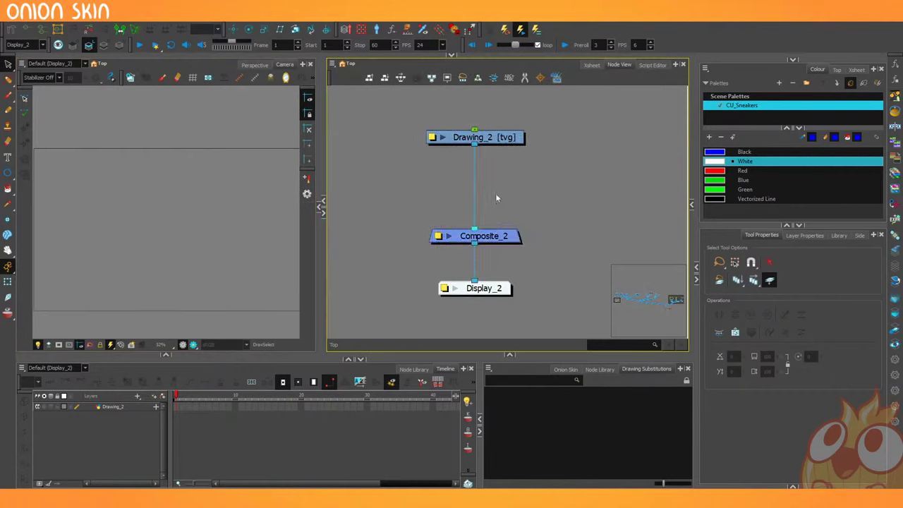
drag(496, 196, 498, 233)
Brush a large circle in the Black swatch on Drawing_2 with the maximum brush size set to 51.2.
mouse_move(504, 184)
mouse_down()
mouse_move(526, 177)
mouse_move(492, 172)
mouse_move(501, 173)
mouse_up()
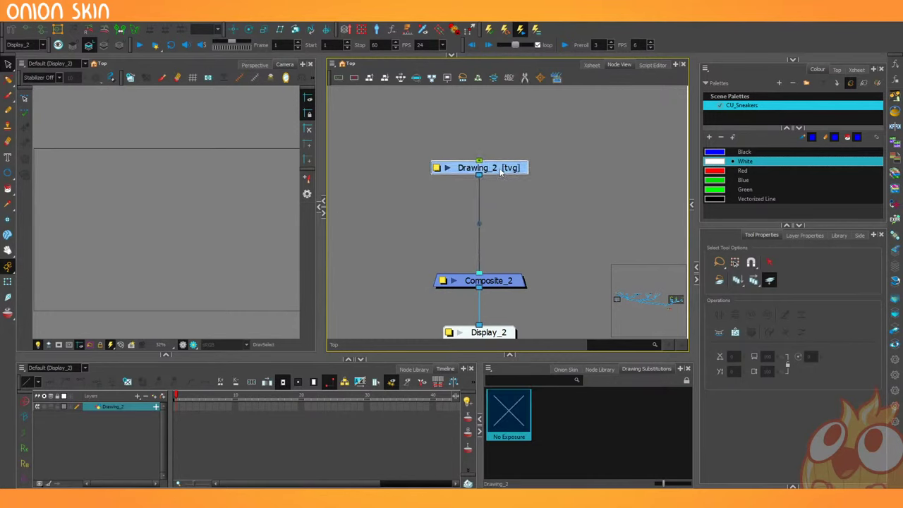
click(712, 152)
click(8, 95)
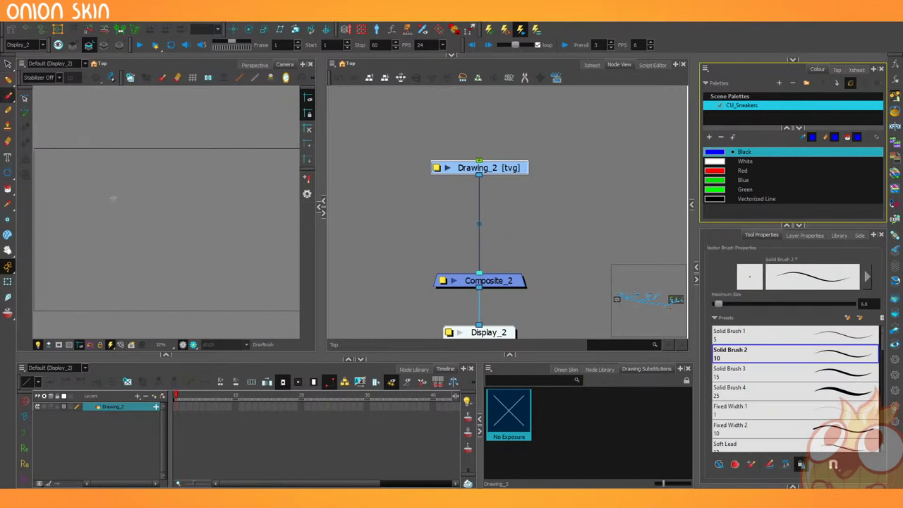
drag(149, 182, 147, 182)
key(ctrl+z)
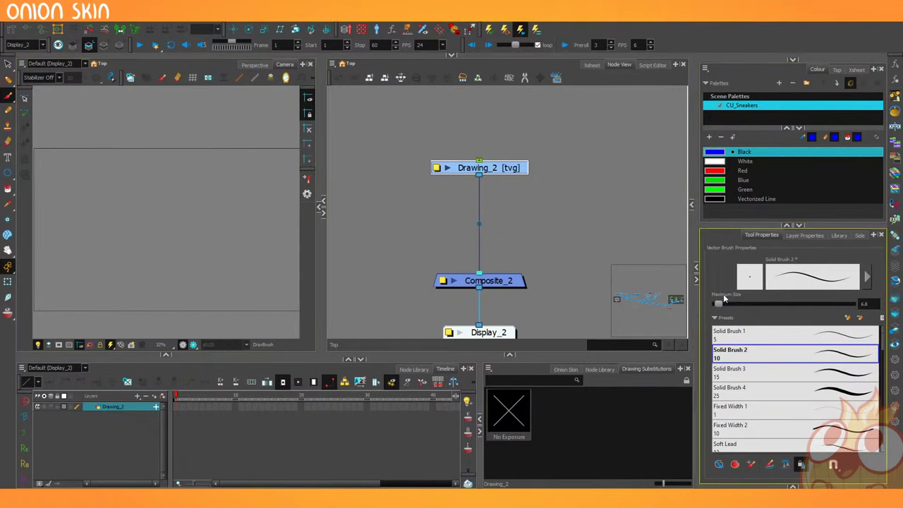
drag(718, 304, 733, 308)
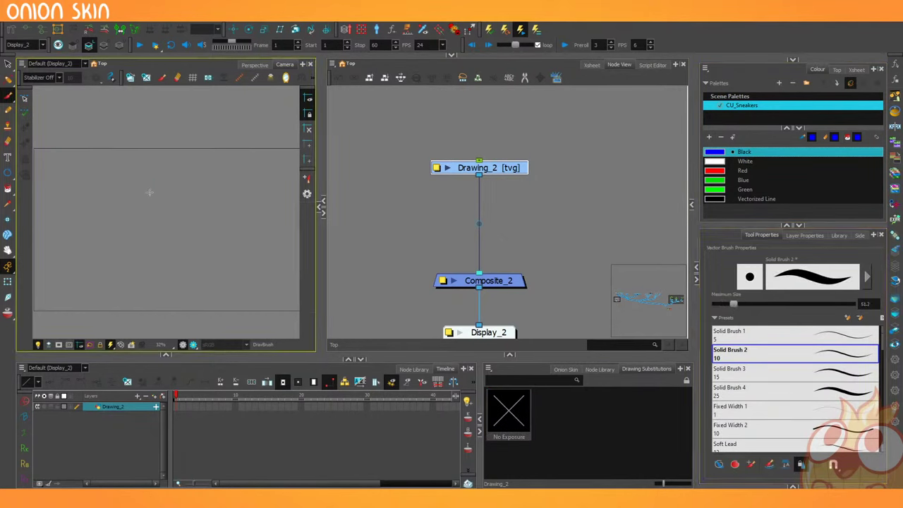
mouse_move(149, 181)
mouse_down()
mouse_move(175, 268)
mouse_move(150, 178)
mouse_up()
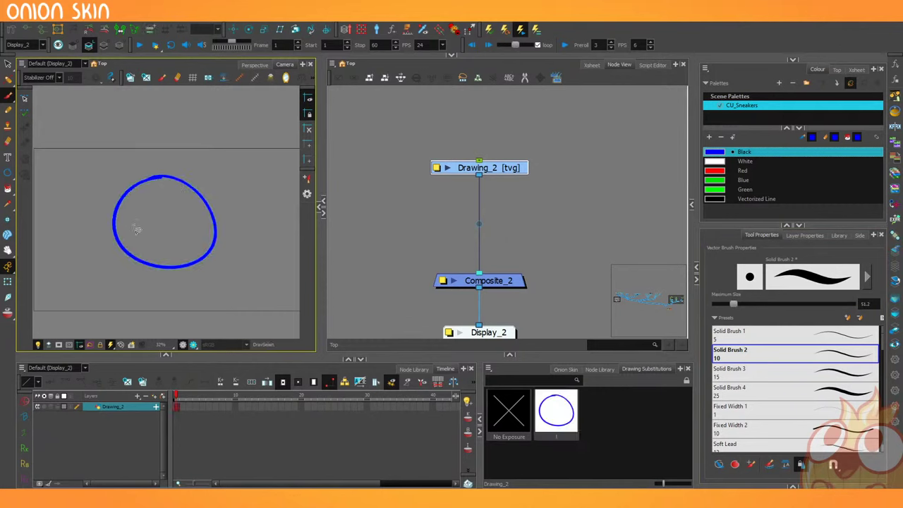
Add another vector drawing layer with the default name and connect it to Composite_2 to the right of Drawing_2's connection.
click(351, 252)
key(ctrl+r)
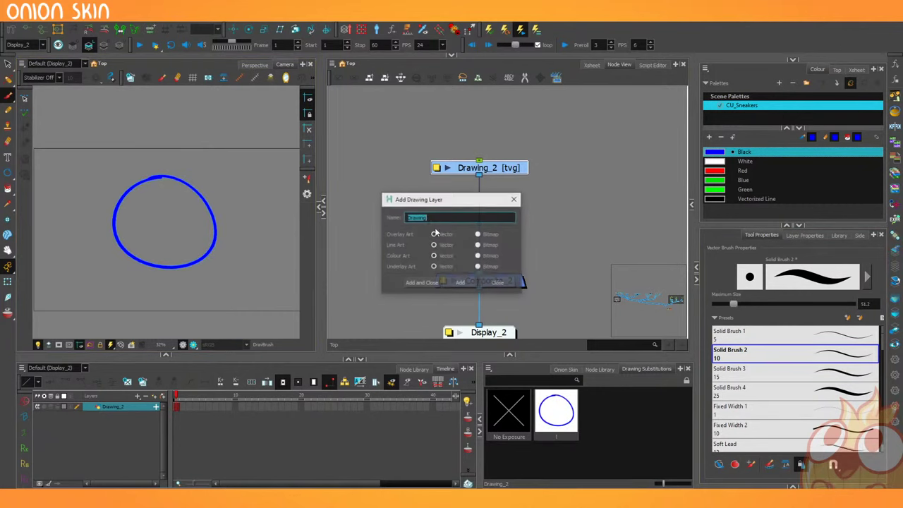
click(422, 282)
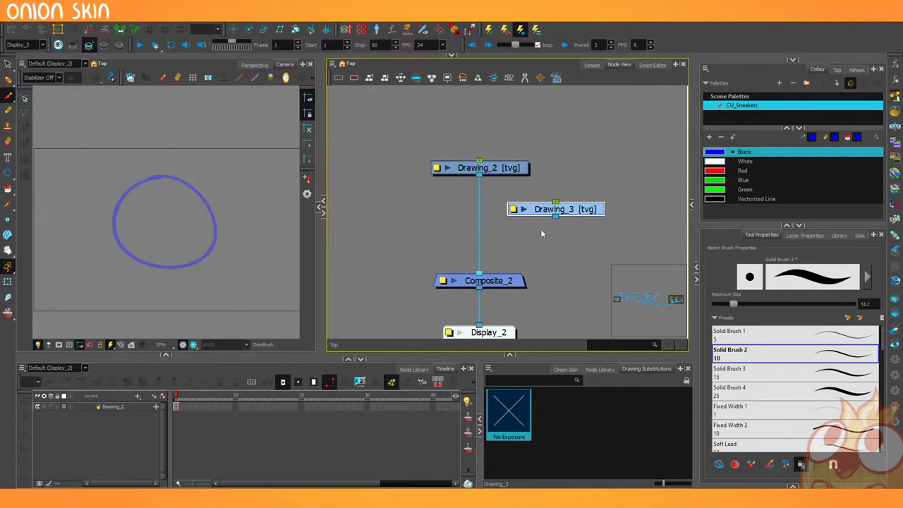
drag(556, 215, 493, 273)
click(153, 309)
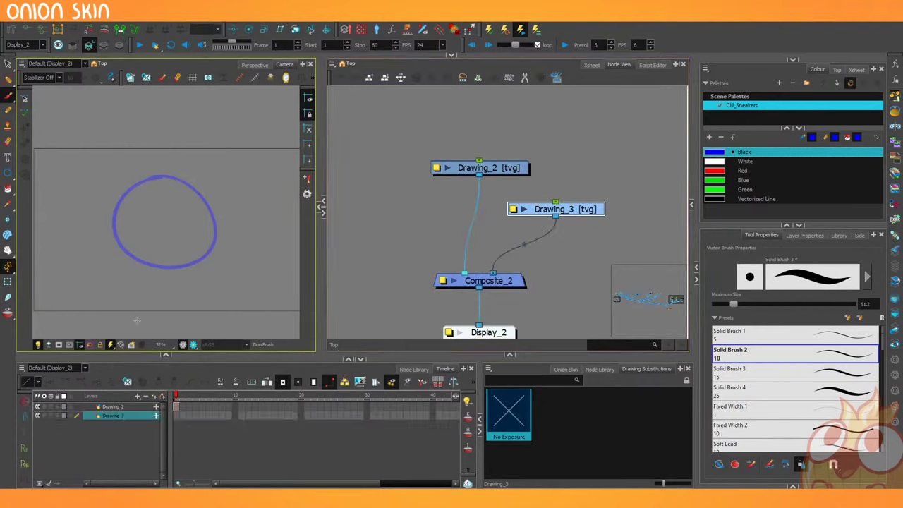
Brush an arch-shaped body with a flat base on Drawing_3, overlapping the lower edge of the head circle.
mouse_move(133, 323)
mouse_down()
mouse_move(179, 250)
mouse_move(194, 327)
mouse_move(128, 323)
mouse_up()
click(398, 260)
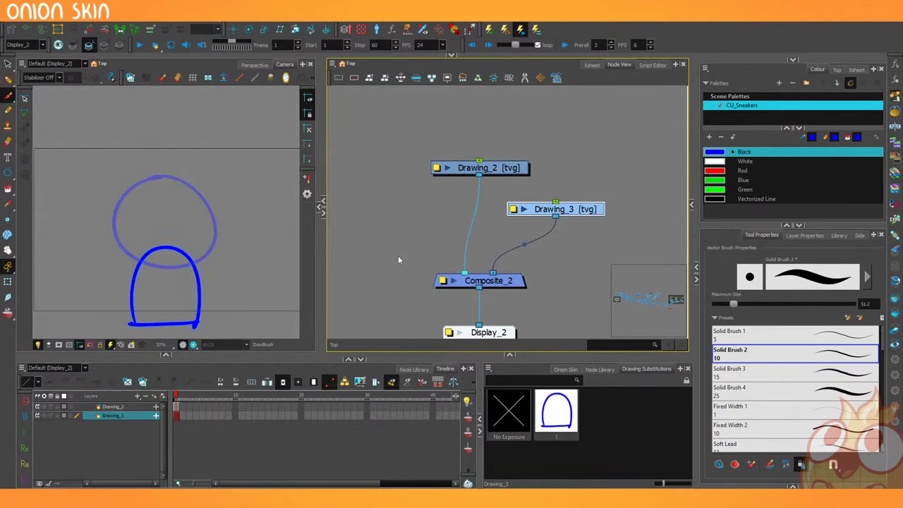
Add a vector drawing layer with the default name, connect it leftmost into Composite_2 and brush a shoulder-length hair outline around the head.
key(ctrl+r)
key(Return)
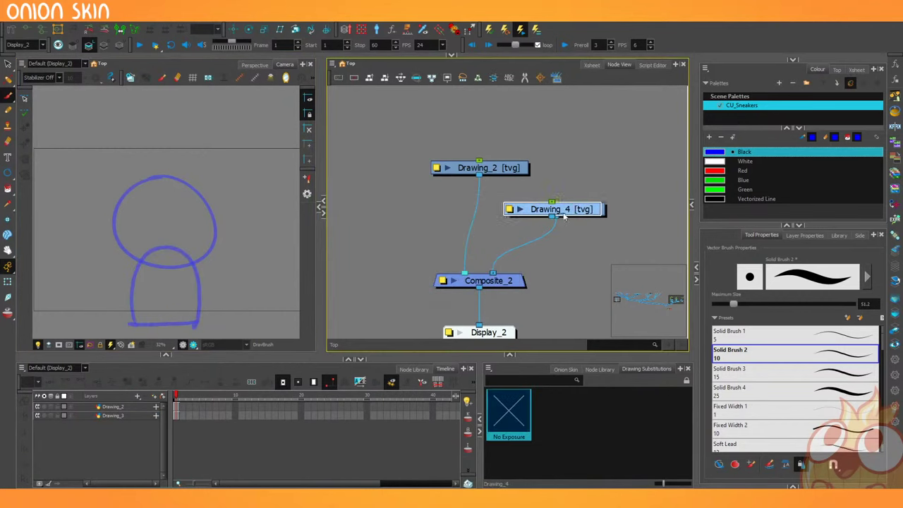
drag(563, 217, 405, 217)
mouse_move(163, 155)
mouse_down()
mouse_move(196, 146)
mouse_move(248, 283)
mouse_move(121, 289)
mouse_move(93, 215)
mouse_move(170, 146)
mouse_up()
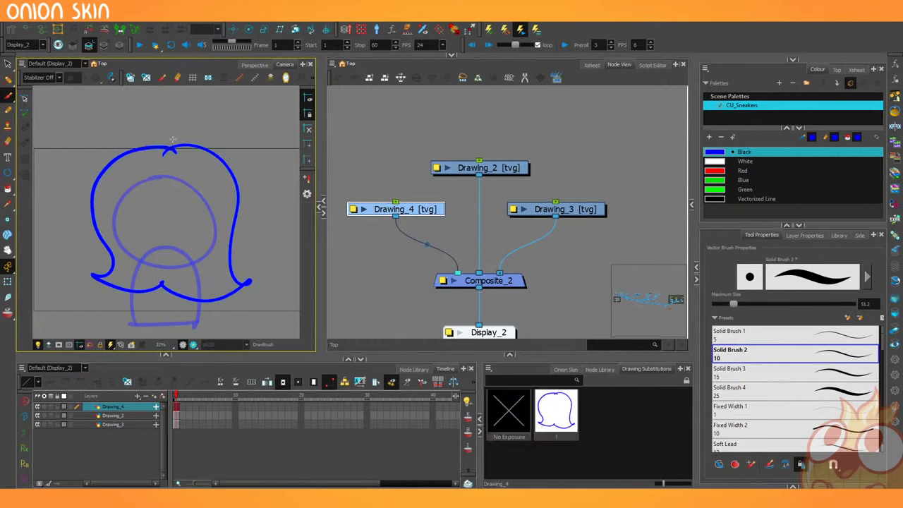
Fill the hair, head and body shapes on their three drawing layers with the White swatch.
click(709, 161)
click(194, 205)
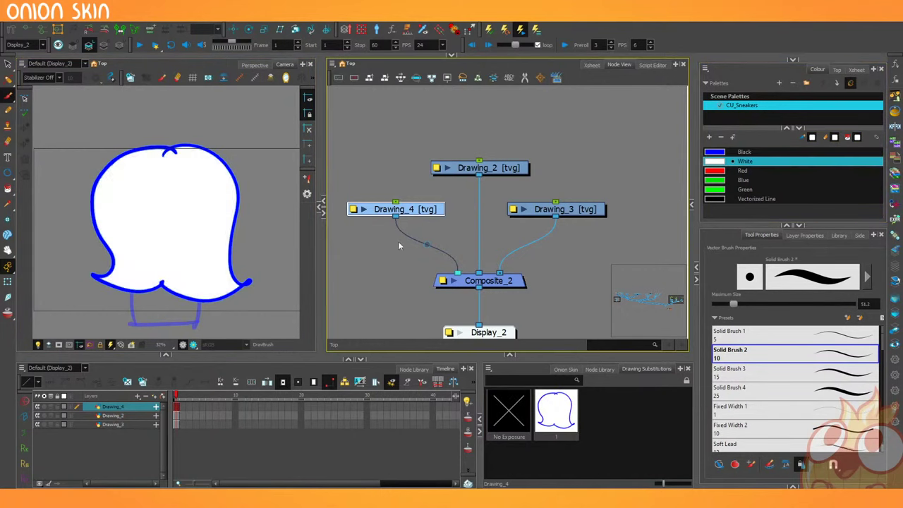
click(480, 167)
click(165, 224)
click(557, 209)
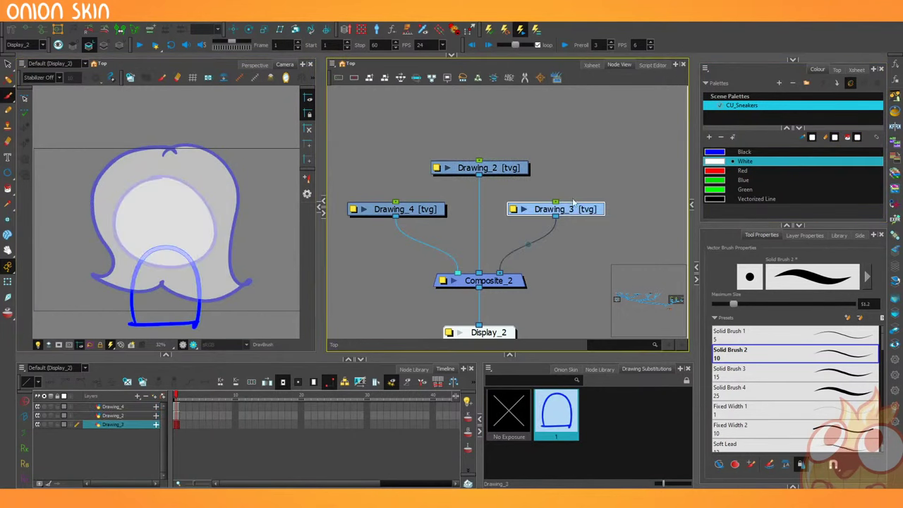
click(165, 296)
Rename the Drawing_3 layer to Body1 in its layer properties.
click(514, 209)
double_click(337, 191)
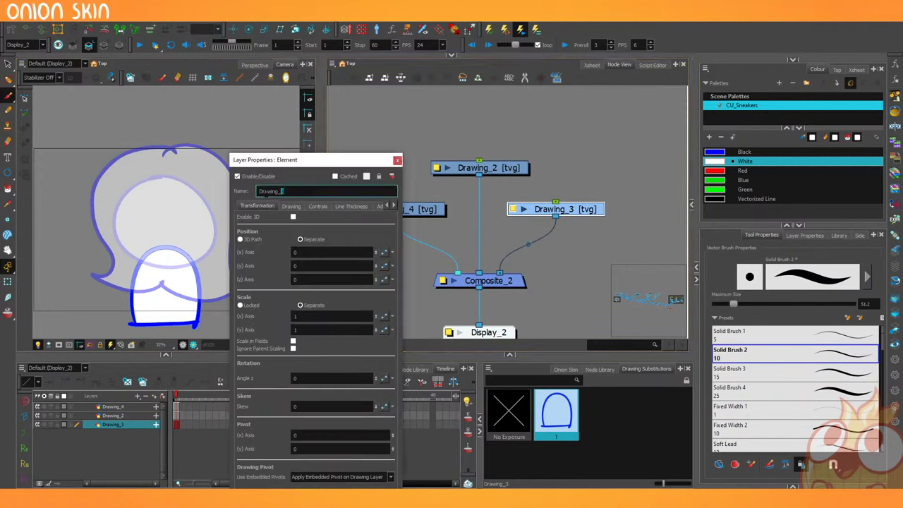
text(Body)
key(Return)
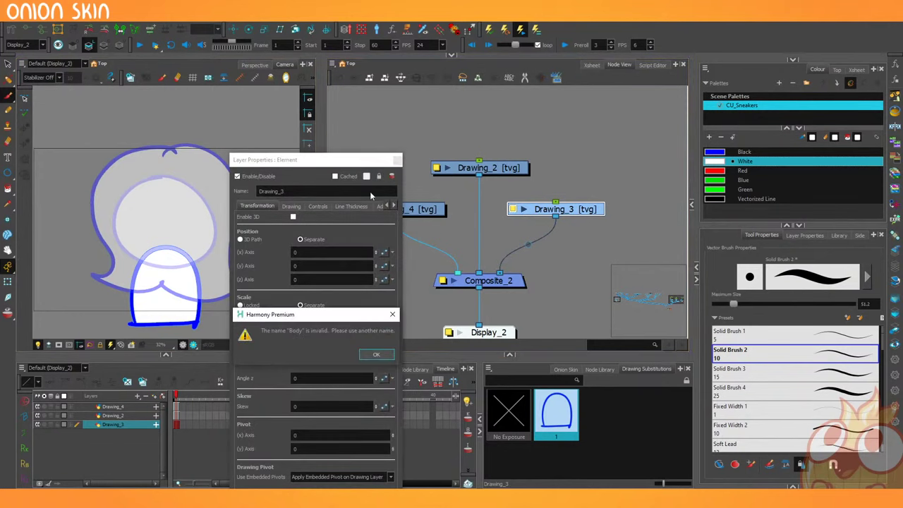
click(374, 355)
text(Body1)
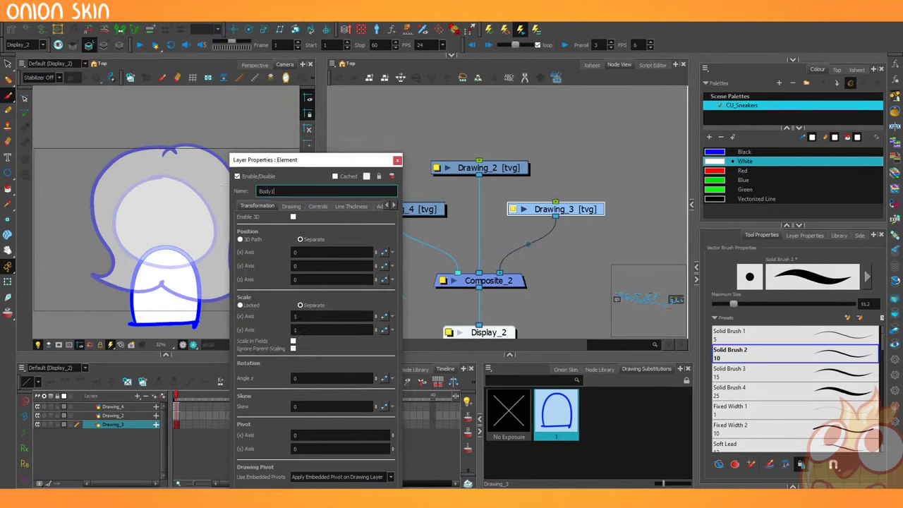
key(Return)
click(398, 160)
Rename the Drawing_2 layer to Head1 in its layer properties.
click(433, 168)
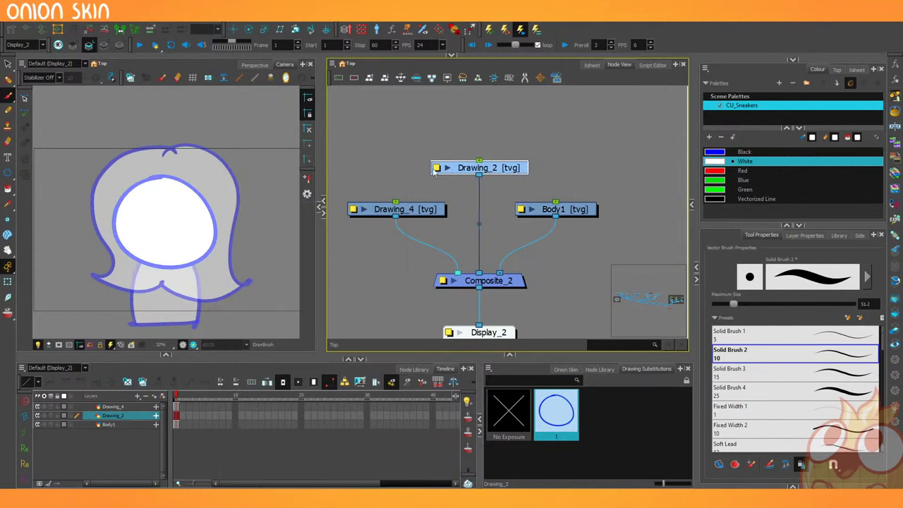
double_click(433, 167)
text(Head1)
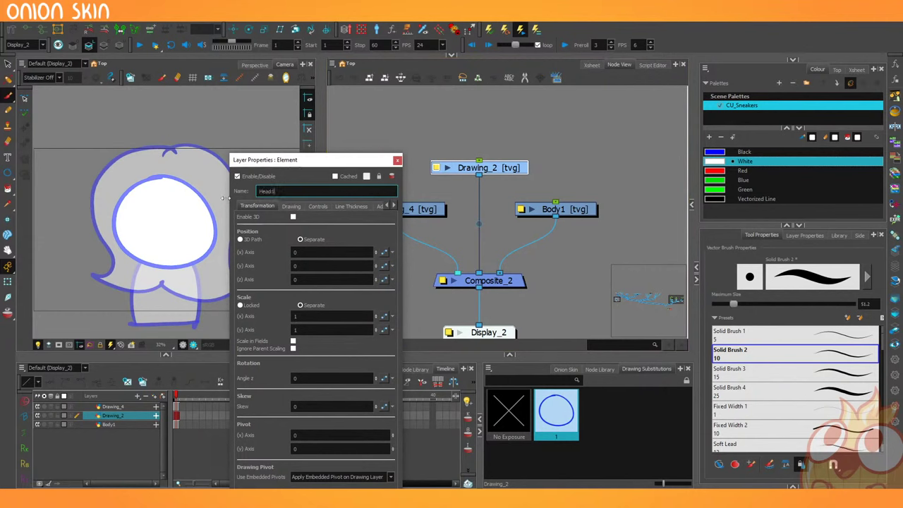
key(Return)
click(397, 160)
Rename the Drawing_4 layer to Hair1 in its layer properties.
click(352, 211)
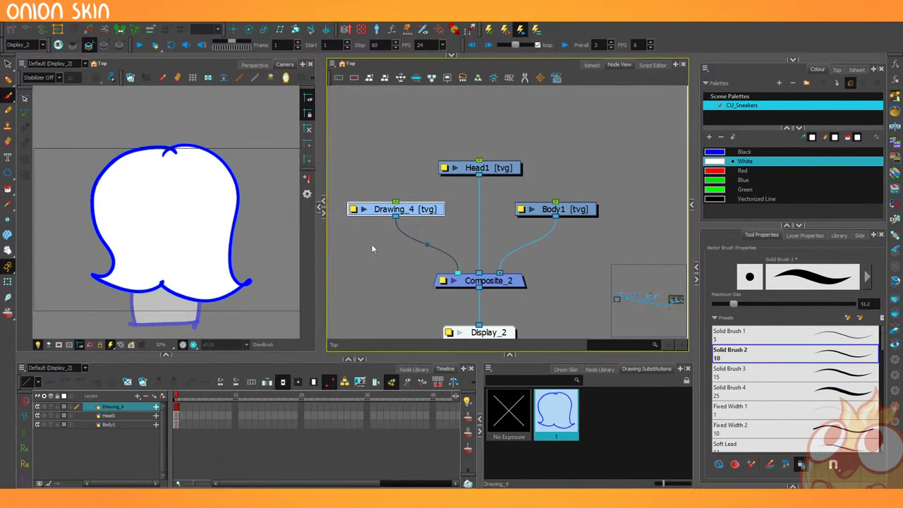
double_click(353, 210)
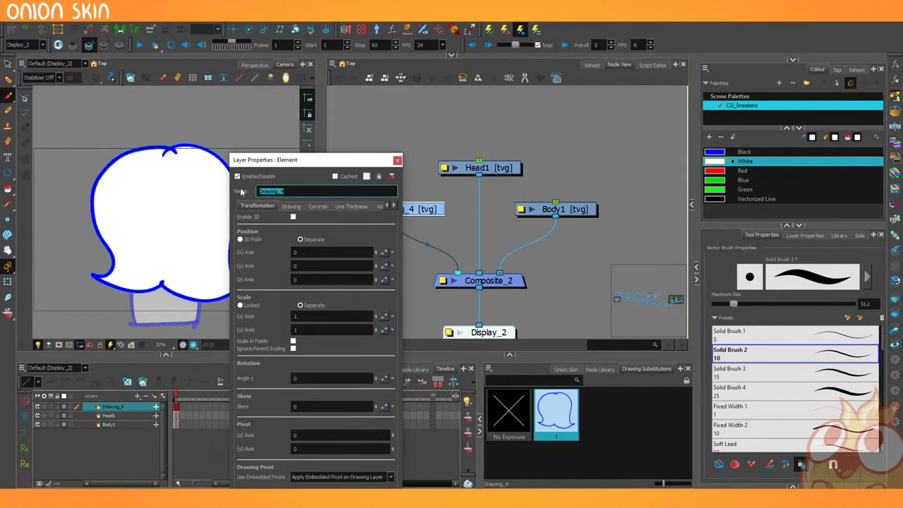
text(Hair1)
key(Return)
click(397, 160)
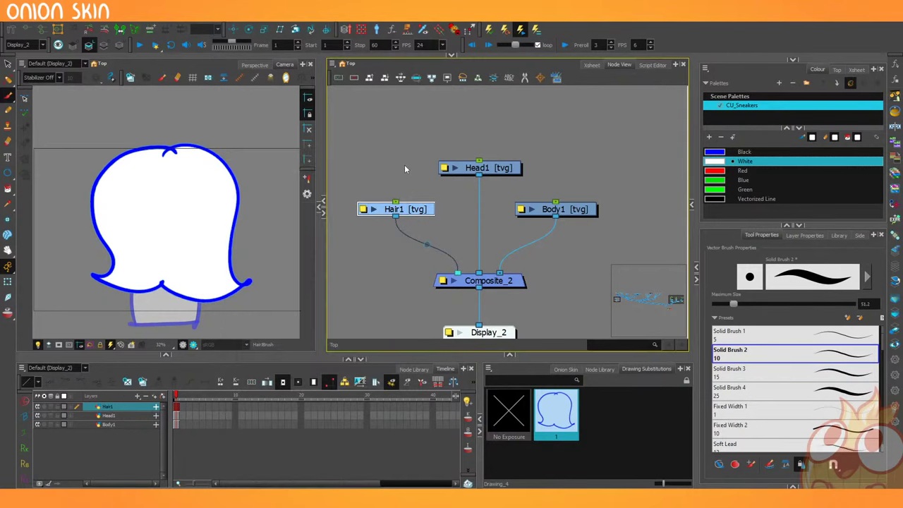
Turn off the Camera view's light table and move Hair1's connection to the rightmost input of Composite_2 to place the hair behind.
click(38, 345)
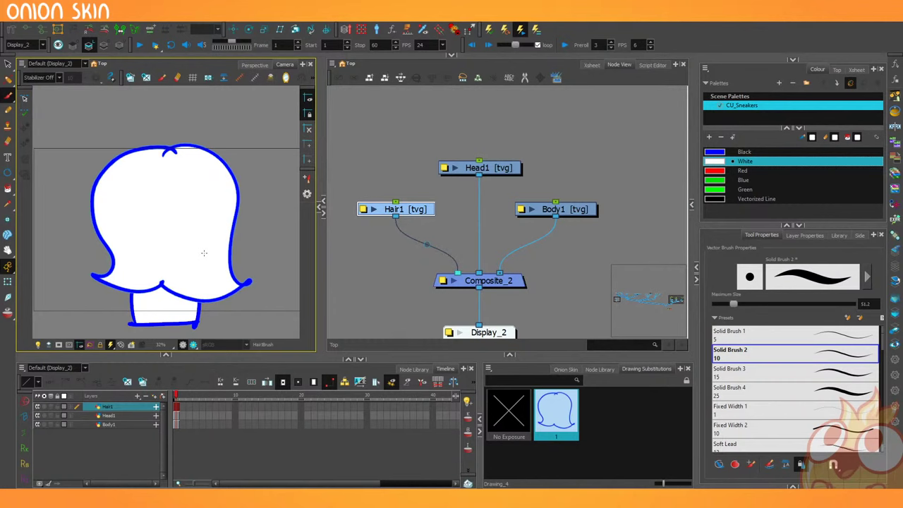
click(447, 252)
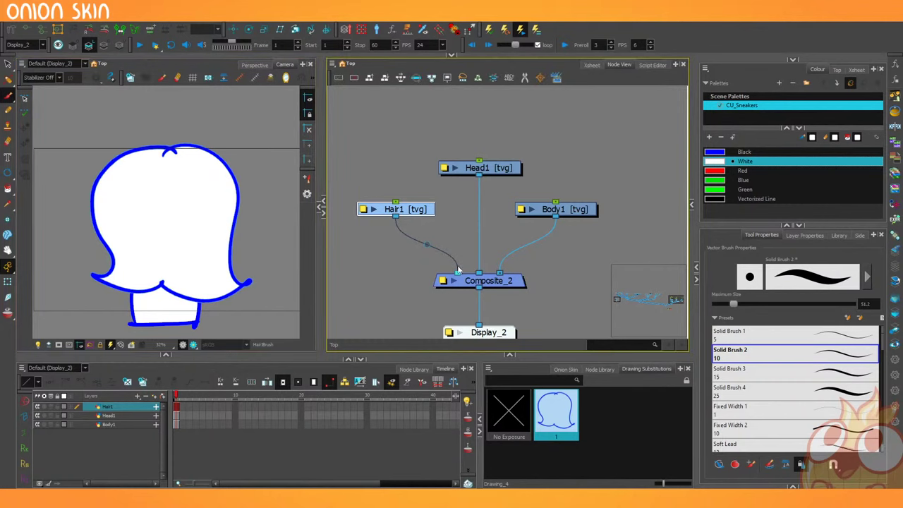
drag(459, 273, 499, 276)
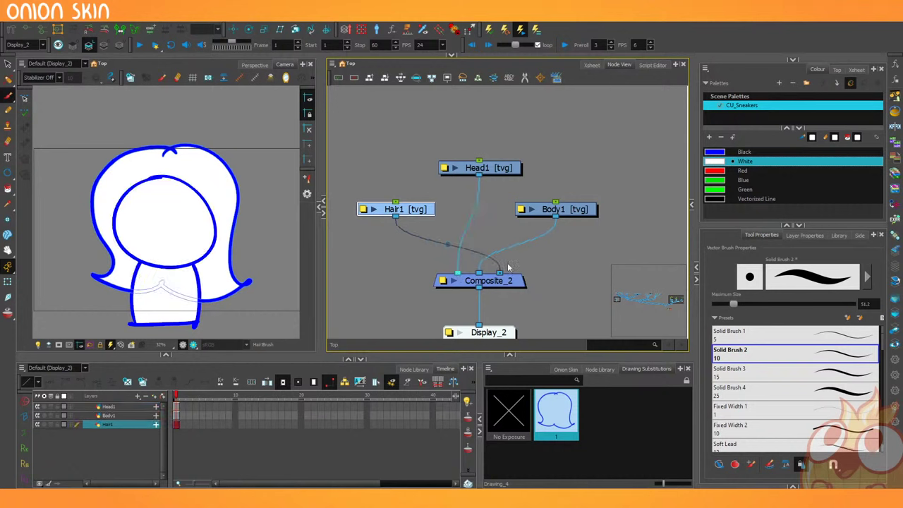
Arrange the Head1, Body1 and Hair1 nodes from left to right in one row above Composite_2.
drag(406, 209, 665, 192)
drag(582, 209, 526, 199)
drag(441, 171, 366, 173)
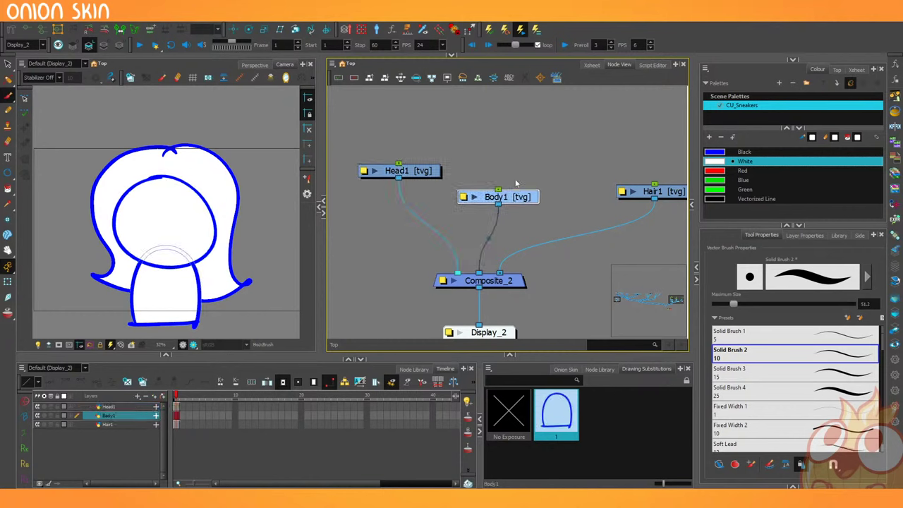
drag(515, 197, 508, 171)
drag(645, 191, 578, 172)
click(436, 208)
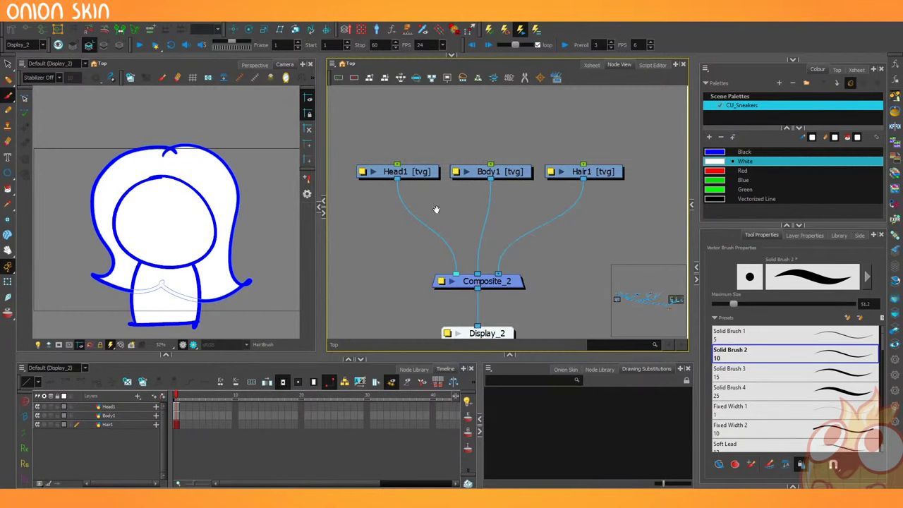
Add a shared parent peg for Head1 and Hair1 and centre it above the row of drawing nodes.
drag(436, 209, 427, 251)
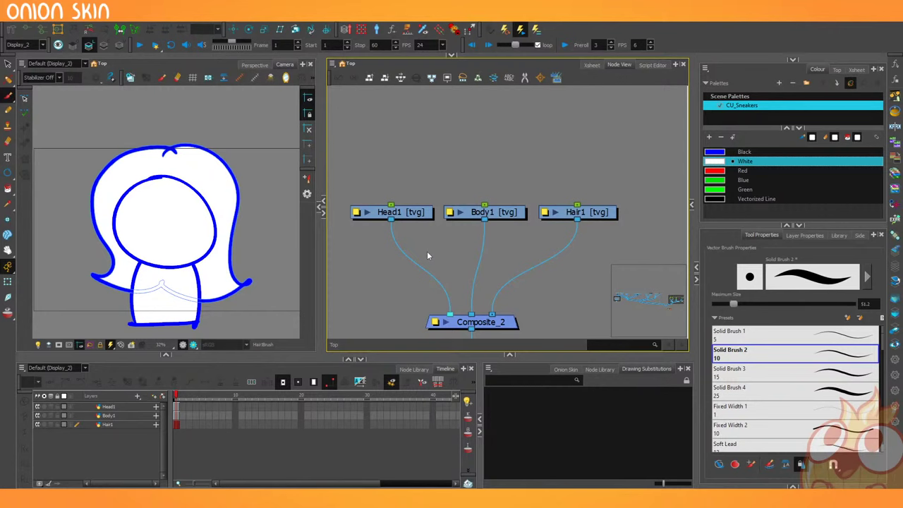
scroll(427, 253, down, 1)
drag(424, 186, 385, 229)
ctrl+click(580, 218)
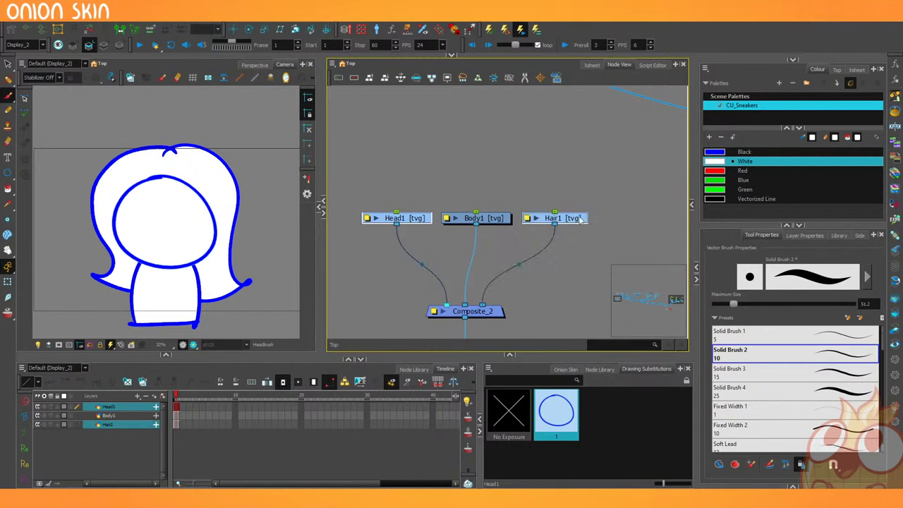
key(ctrl+p)
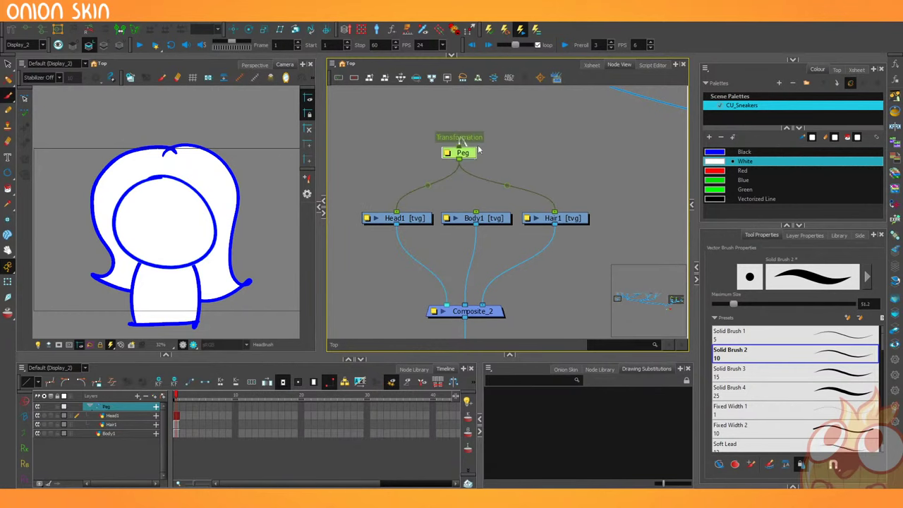
drag(472, 158, 487, 137)
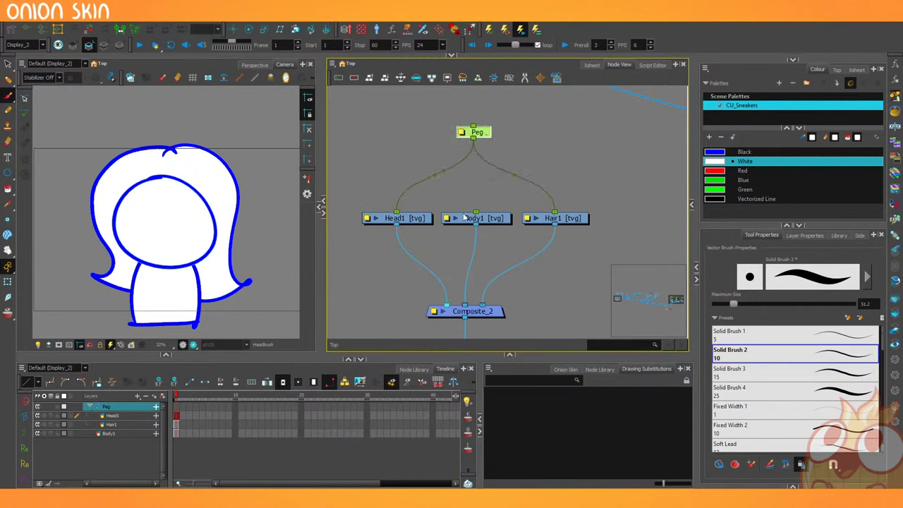
Move the head and hair slightly downward together through their peg with the Translate tool.
click(232, 29)
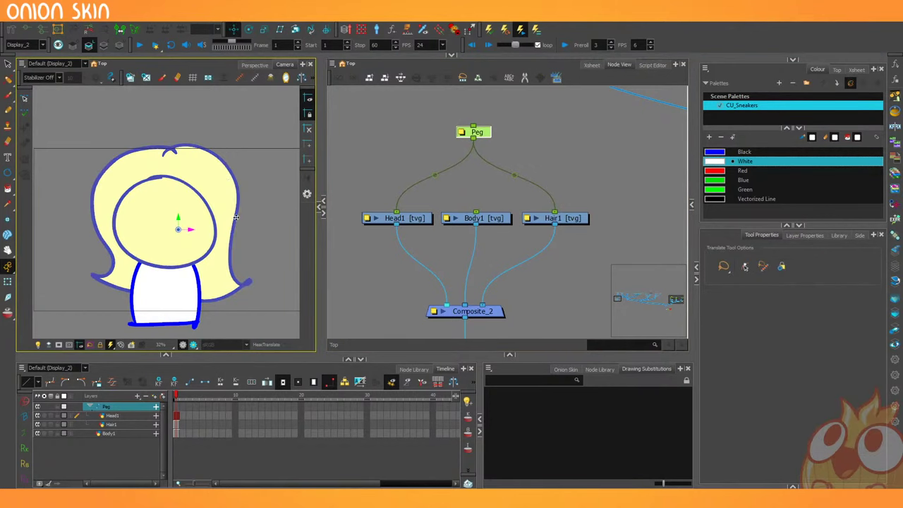
mouse_move(236, 218)
mouse_down()
mouse_move(263, 178)
mouse_move(182, 203)
mouse_move(239, 249)
mouse_move(253, 205)
mouse_move(214, 223)
mouse_move(220, 232)
mouse_move(239, 228)
mouse_move(247, 215)
mouse_move(225, 208)
mouse_move(245, 243)
mouse_move(260, 219)
mouse_move(233, 185)
mouse_move(232, 228)
mouse_move(234, 185)
mouse_move(233, 241)
mouse_move(196, 239)
mouse_move(194, 215)
mouse_move(262, 248)
mouse_move(269, 201)
mouse_move(212, 207)
mouse_move(239, 222)
mouse_up()
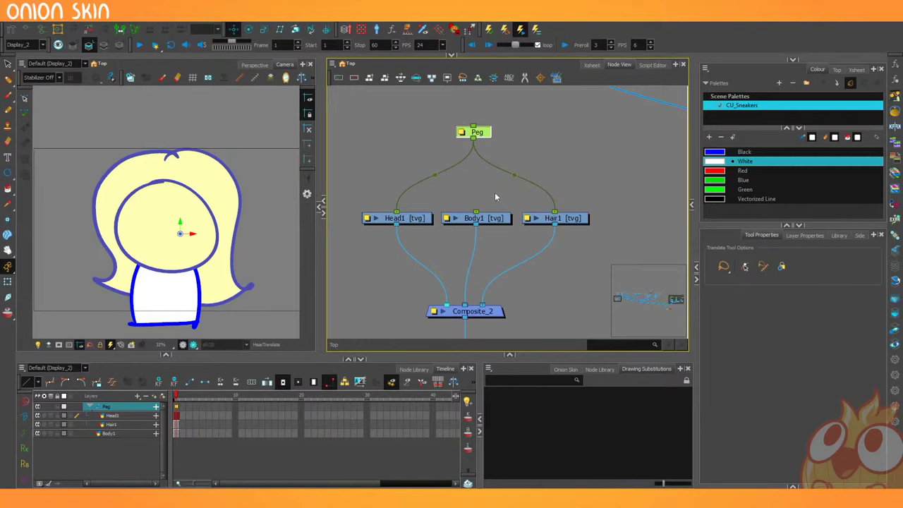
drag(278, 239, 273, 246)
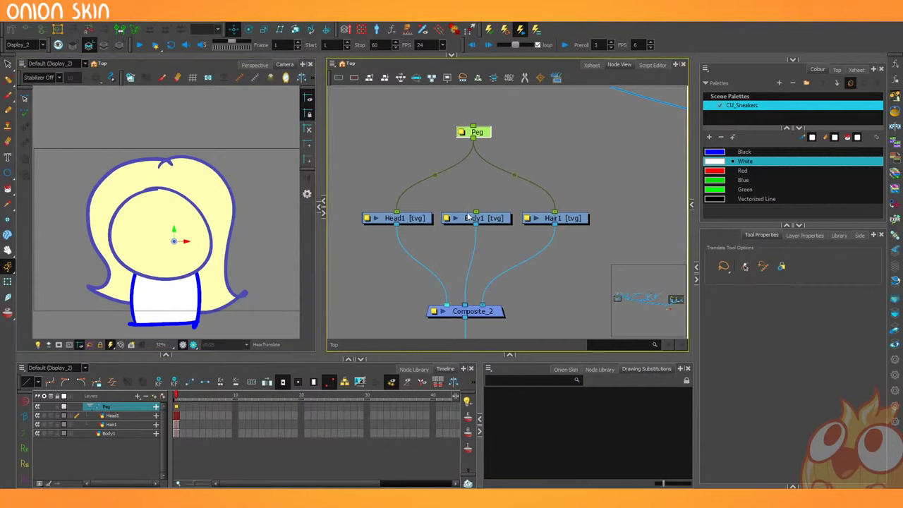
Shift the peg aside, add a parent peg above it and connect that new peg to Body1 as well.
drag(485, 133, 532, 151)
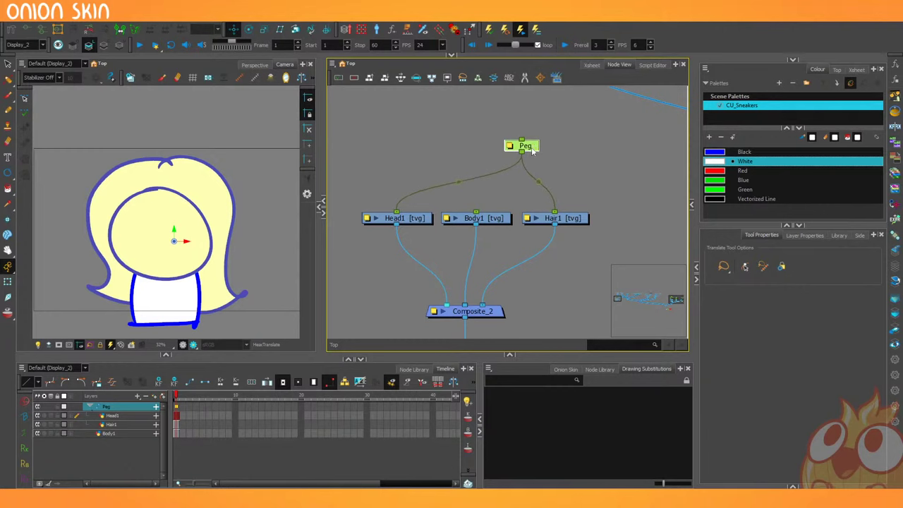
key(ctrl+p)
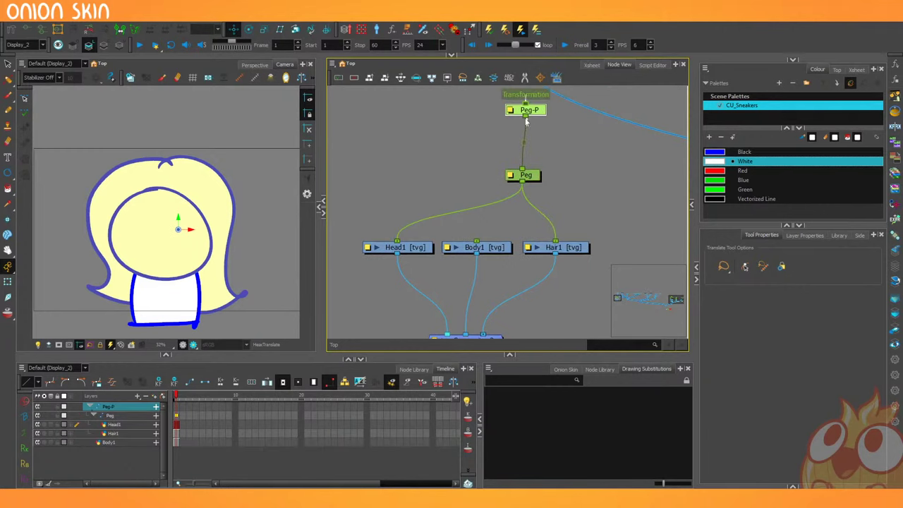
drag(527, 116, 477, 243)
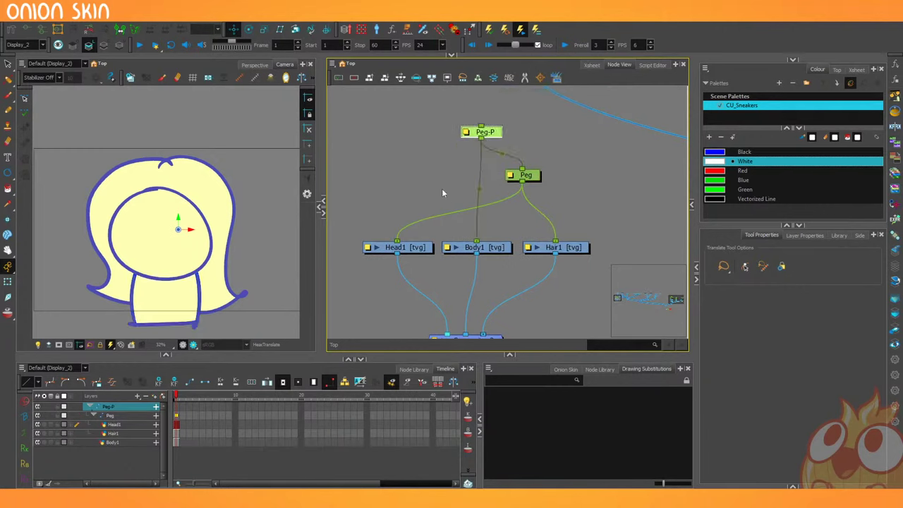
Translate the whole character slightly upward through the topmost peg and save the scene.
scroll(442, 179, down, 2)
mouse_move(247, 232)
mouse_down()
mouse_move(275, 256)
mouse_move(233, 234)
mouse_move(249, 206)
mouse_up()
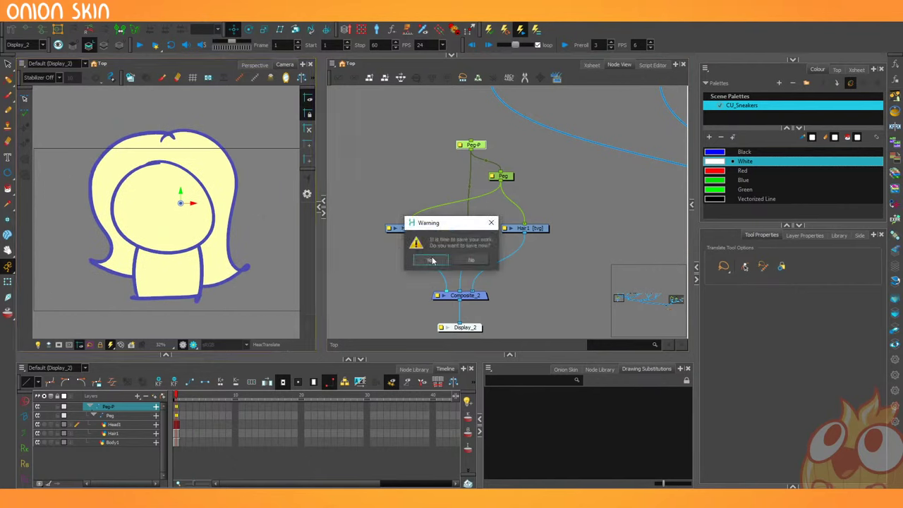
click(431, 260)
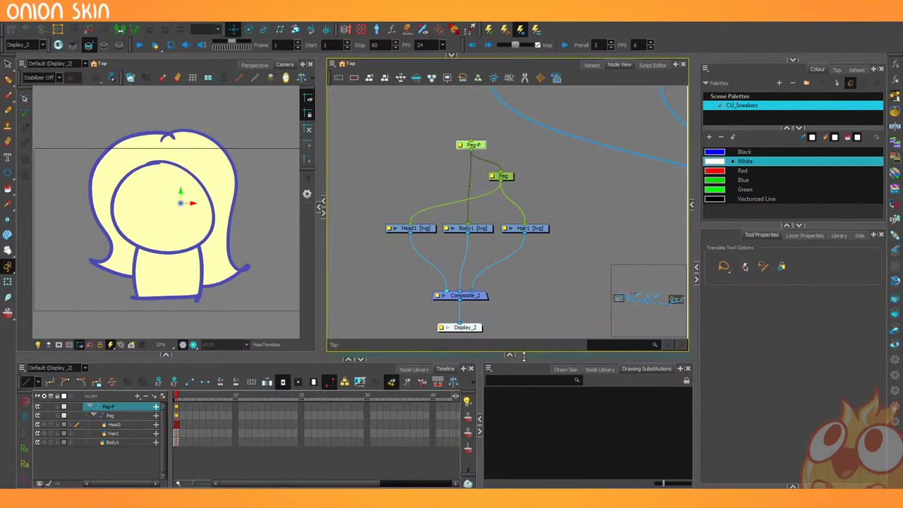
Show the Node Library, widen it over the timeline area and browse the full list of nodes.
click(599, 369)
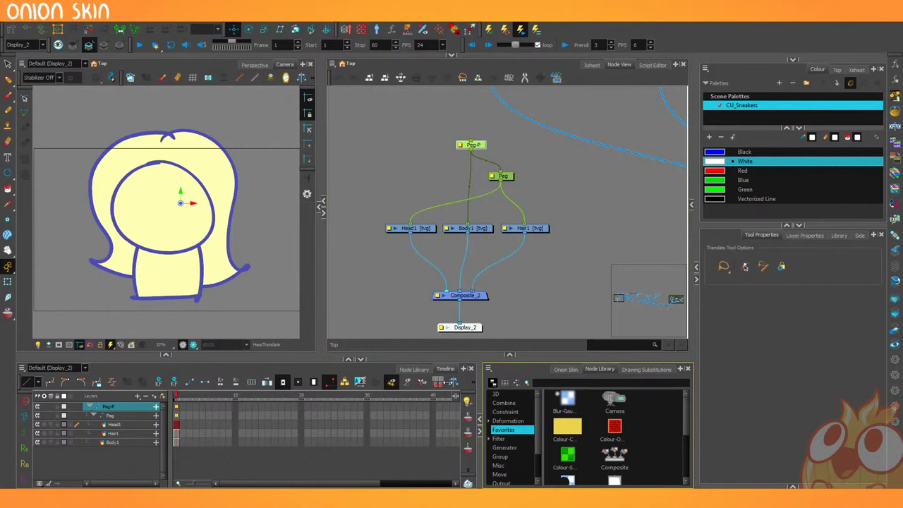
drag(453, 381, 378, 383)
click(487, 383)
mouse_move(683, 400)
mouse_down()
mouse_move(681, 474)
mouse_move(672, 409)
mouse_up()
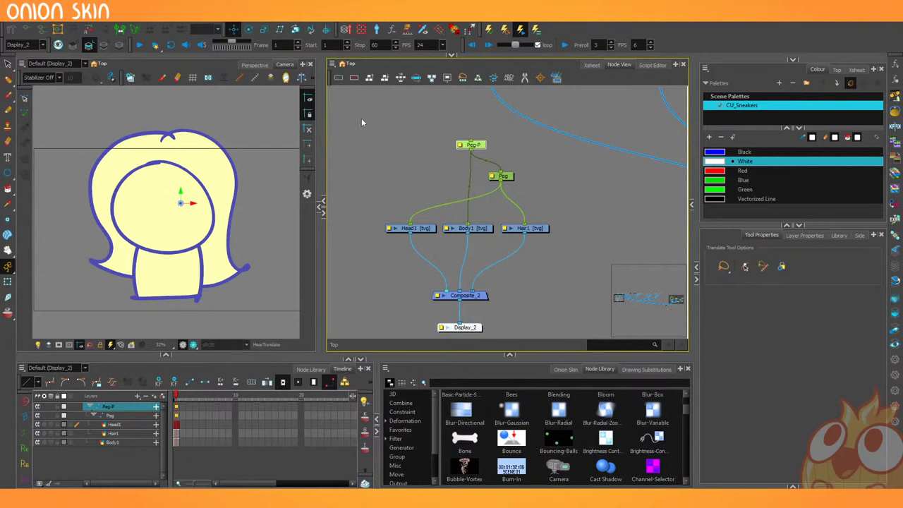
click(371, 142)
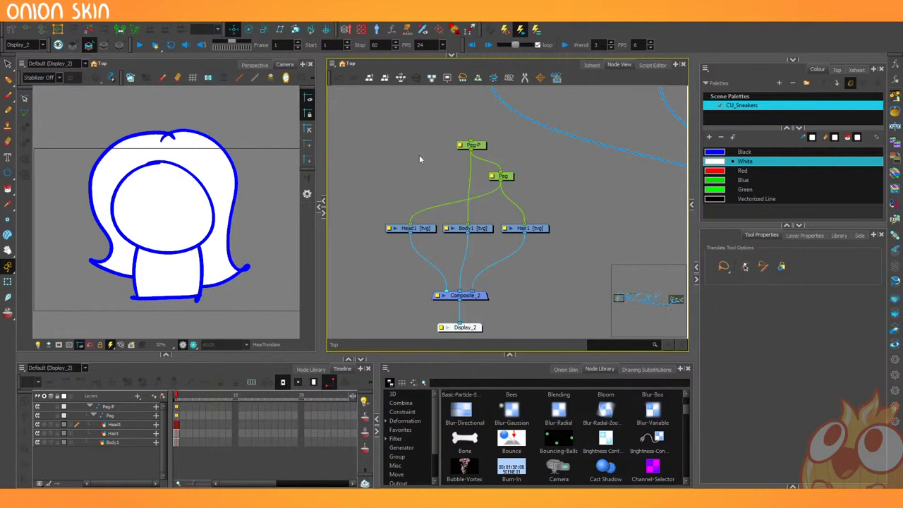
mouse_move(398, 140)
mouse_down()
mouse_move(546, 284)
mouse_move(484, 300)
mouse_up()
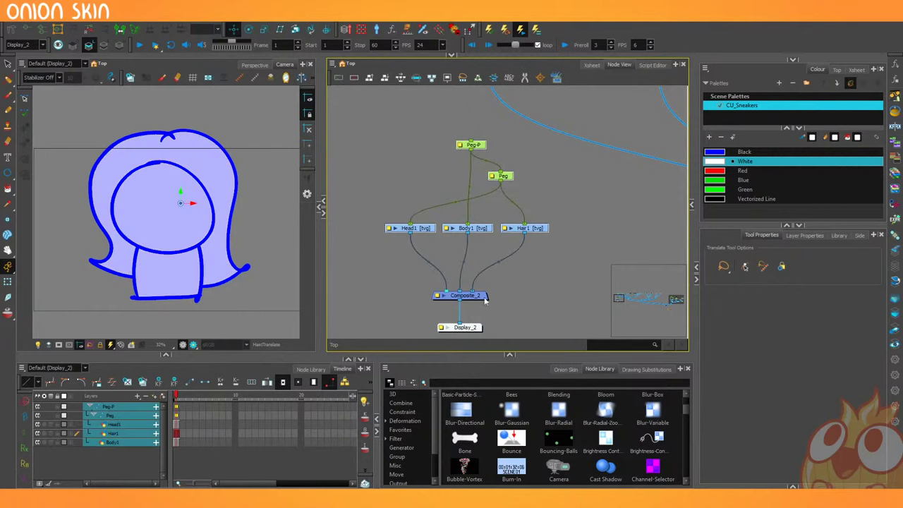
click(578, 255)
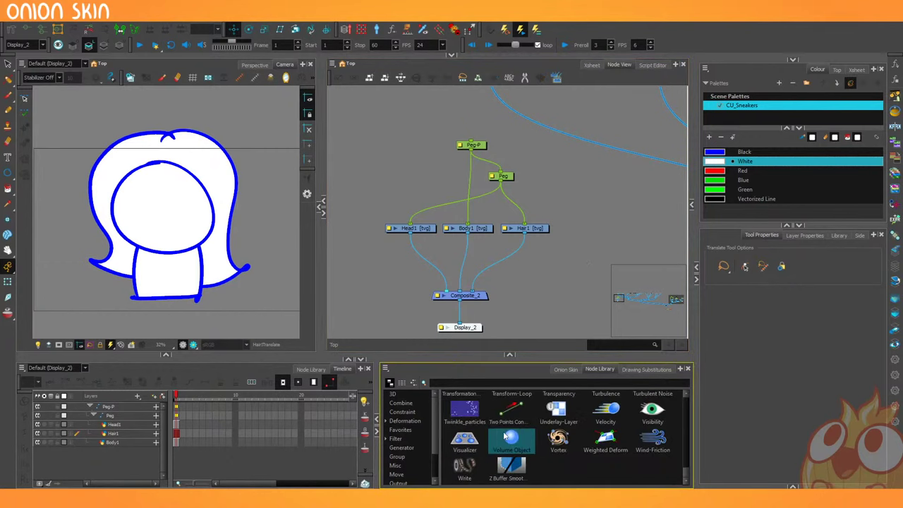
Browse the remaining nodes in the Node Library and return focus to the Camera view.
scroll(590, 423, down, 2)
scroll(590, 423, down, 3)
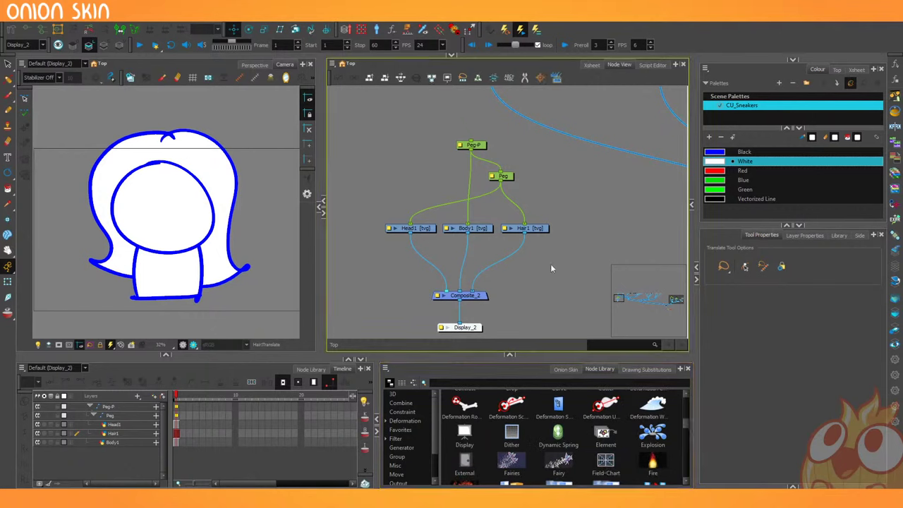
click(169, 212)
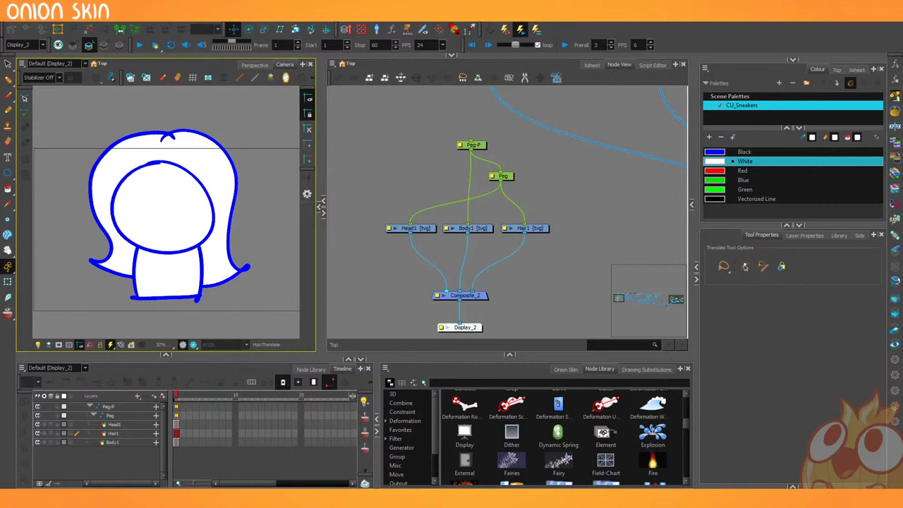
Select both pegs above the drawings and toggle them off and on to compare the character with and without their transformations.
drag(411, 133, 535, 205)
key(d)
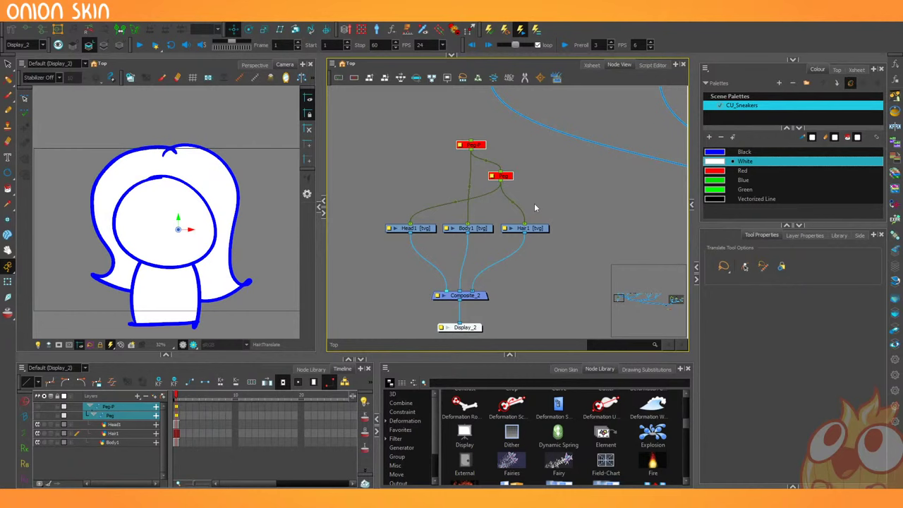
key(d)
key(d)
click(39, 409)
click(39, 409)
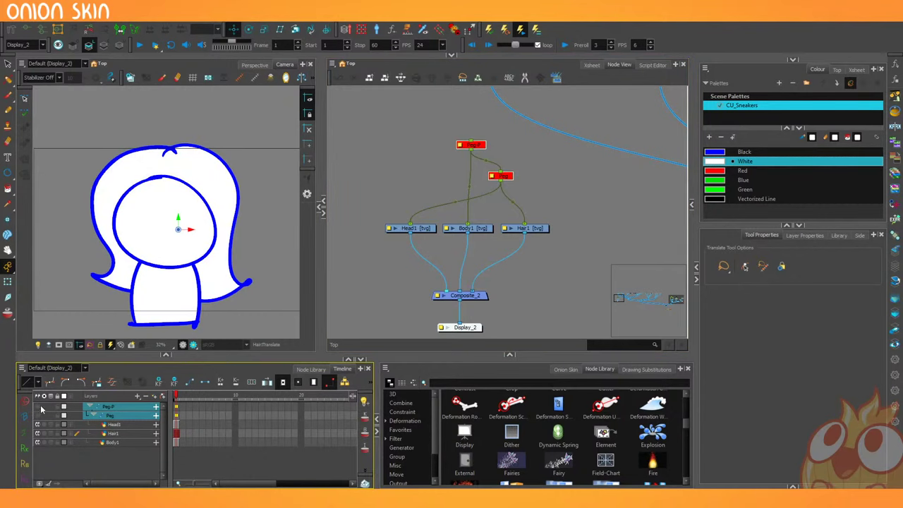
Widen the Camera and Timeline views and delete the demo character's pegs, drawings and composite, keeping Display_2.
drag(325, 277, 388, 295)
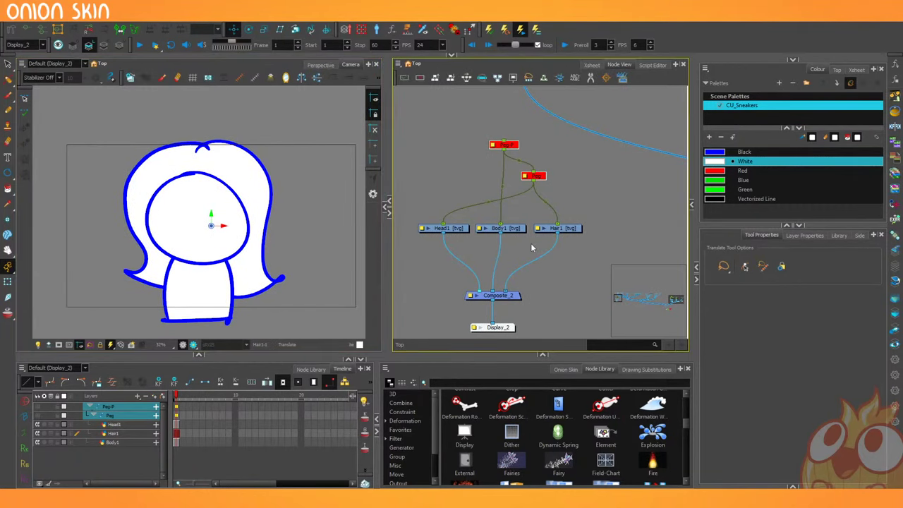
drag(379, 381, 471, 381)
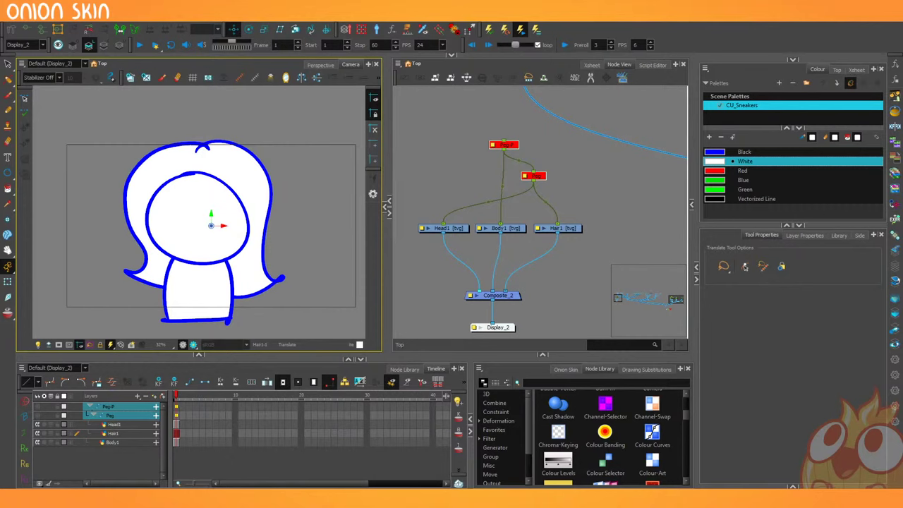
mouse_move(438, 137)
mouse_down()
mouse_move(518, 226)
mouse_move(560, 293)
mouse_move(558, 306)
mouse_up()
key(Delete)
key(Return)
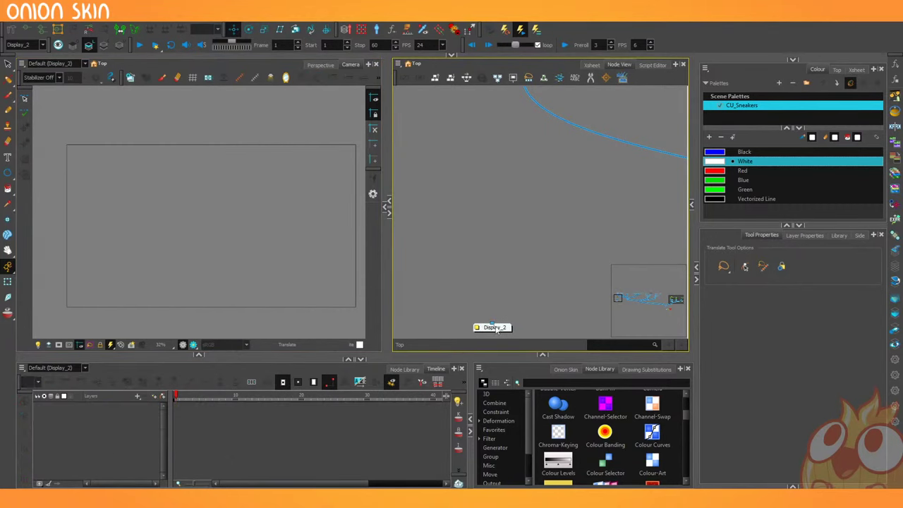
Set the active display to D_Turn and examine the existing character's eye and brow nodes in a widened Node View.
click(29, 45)
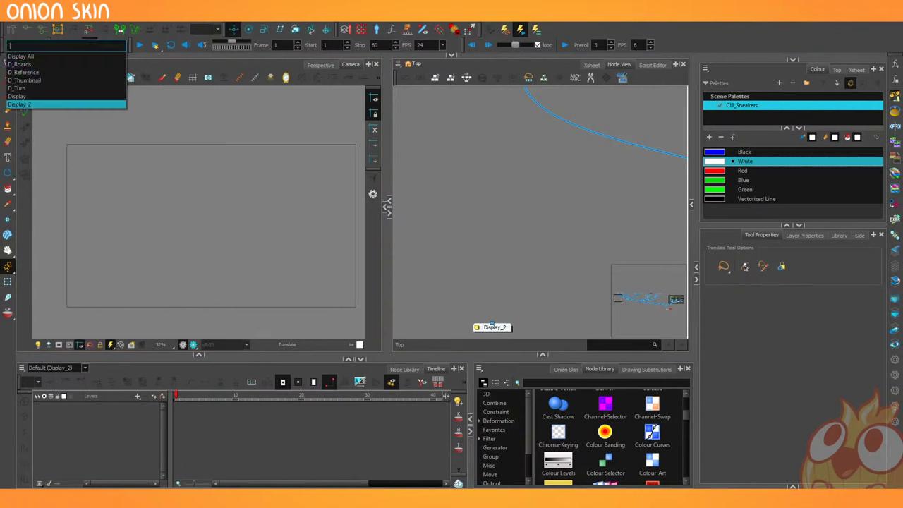
click(35, 88)
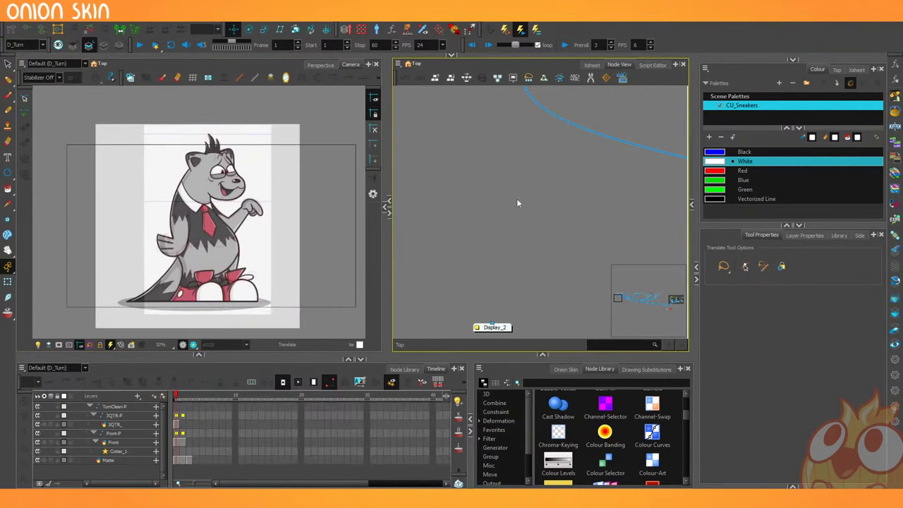
scroll(515, 204, down, 6)
scroll(542, 195, up, 4)
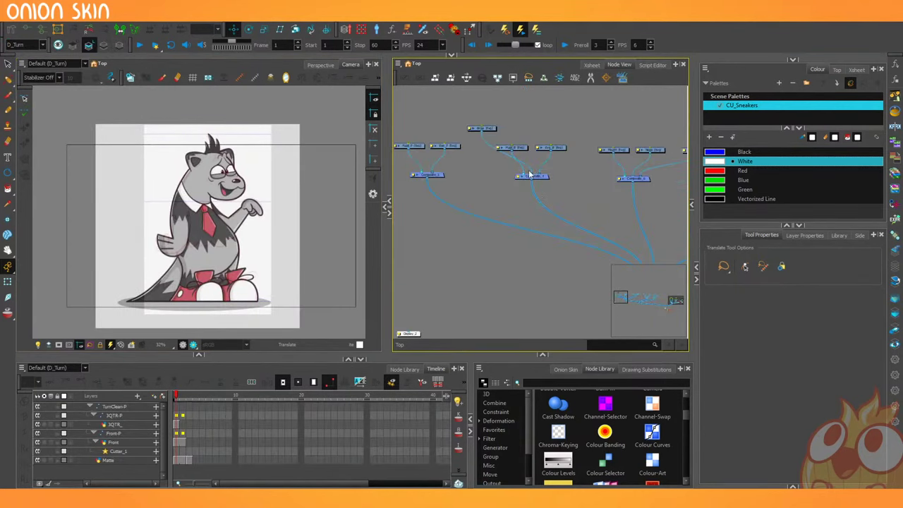
drag(390, 149, 311, 149)
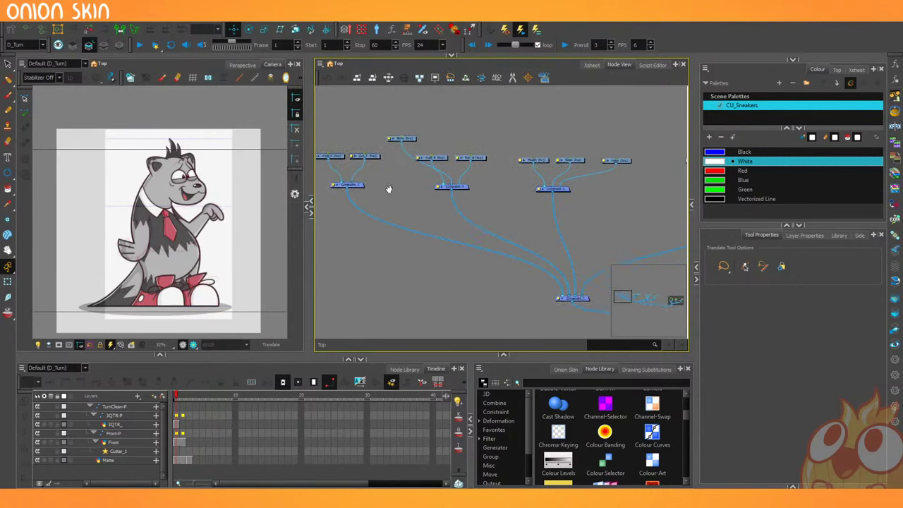
scroll(388, 189, down, 5)
scroll(508, 176, up, 3)
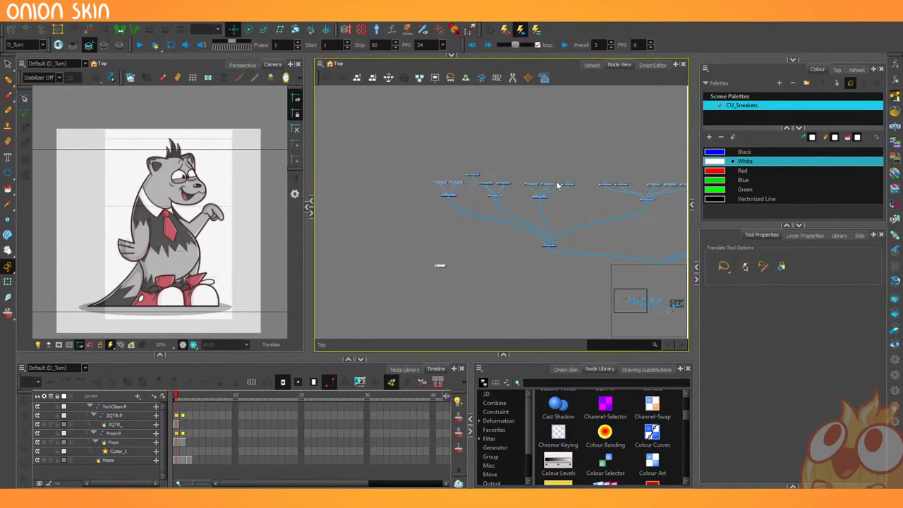
scroll(467, 178, up, 5)
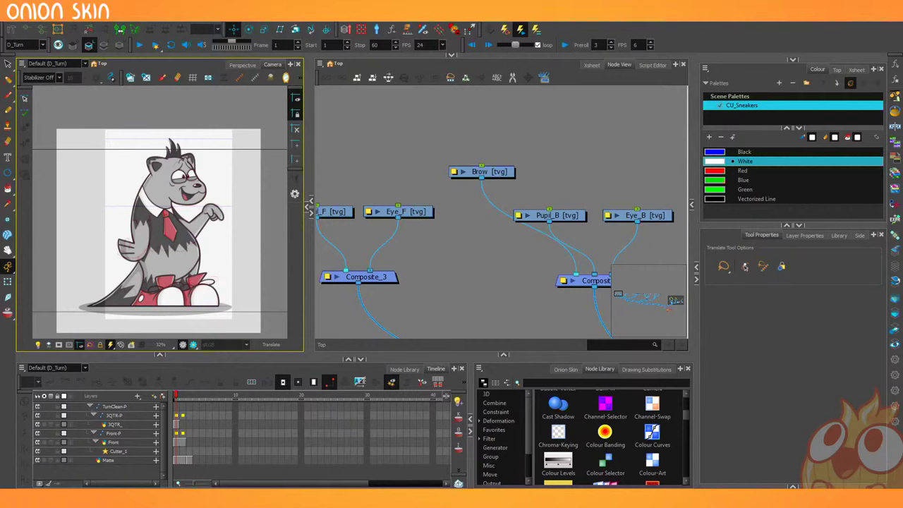
Examine the Reference backdrop and the eye and brow composites across the scene's node network.
scroll(527, 282, down, 5)
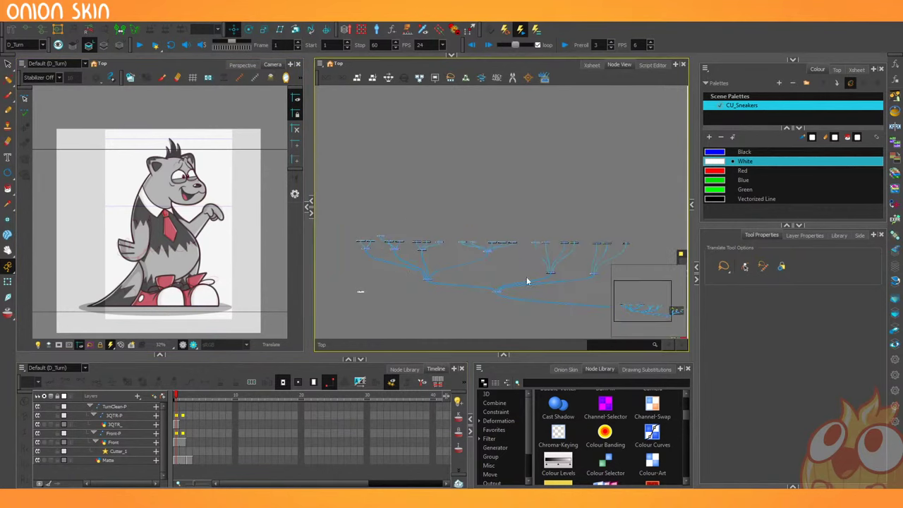
drag(527, 281, 362, 211)
drag(561, 188, 570, 183)
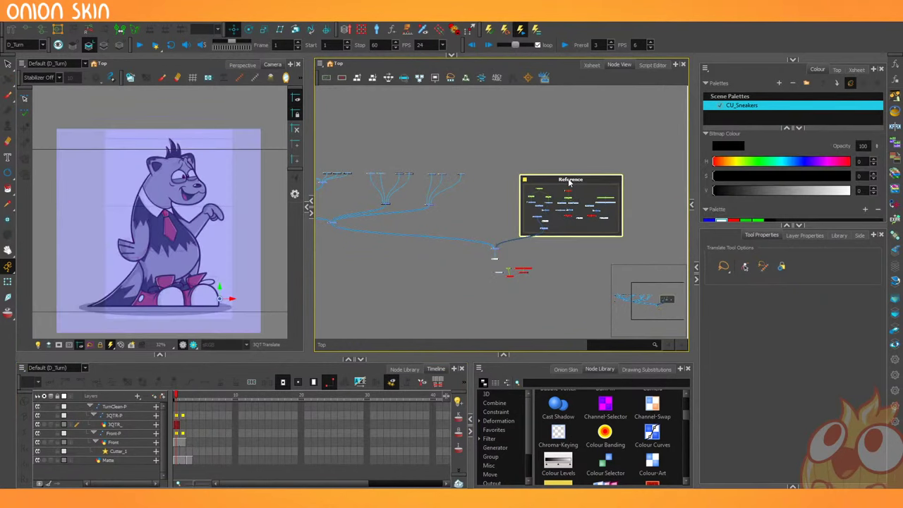
scroll(592, 179, up, 3)
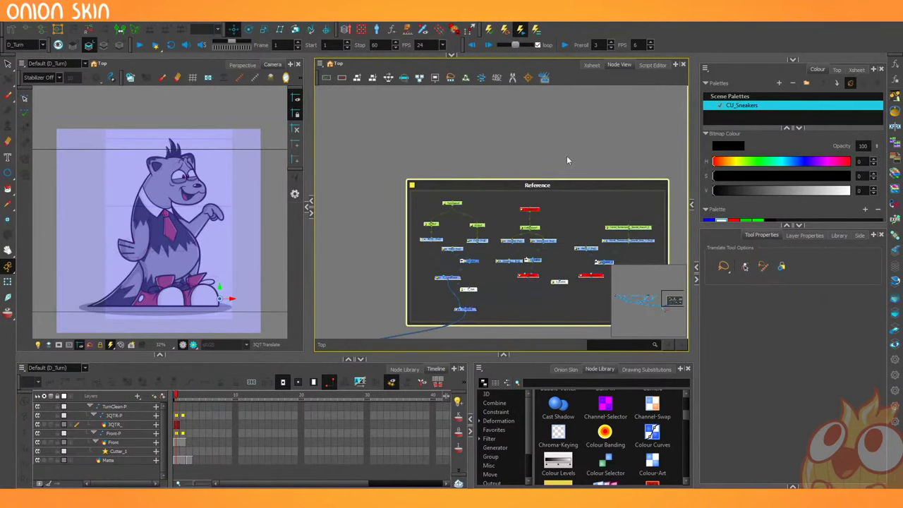
click(567, 160)
scroll(576, 170, down, 3)
drag(465, 191, 646, 207)
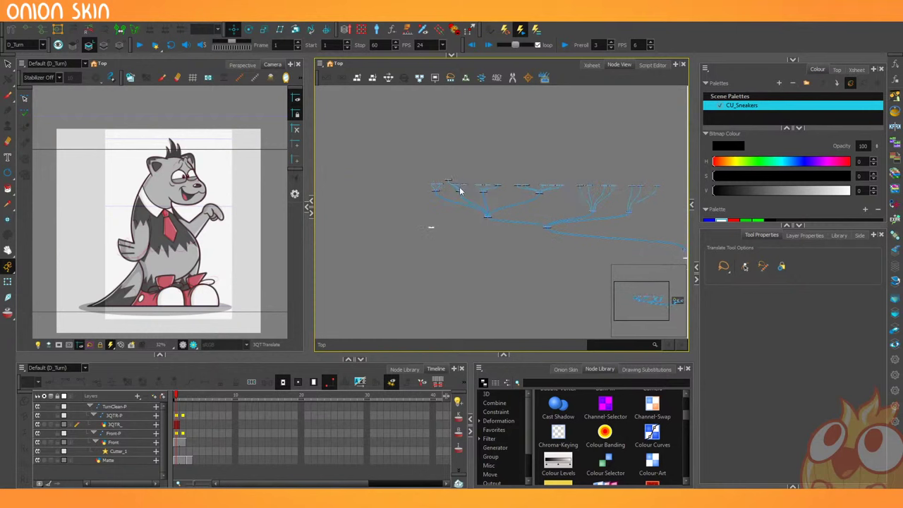
scroll(419, 194, up, 4)
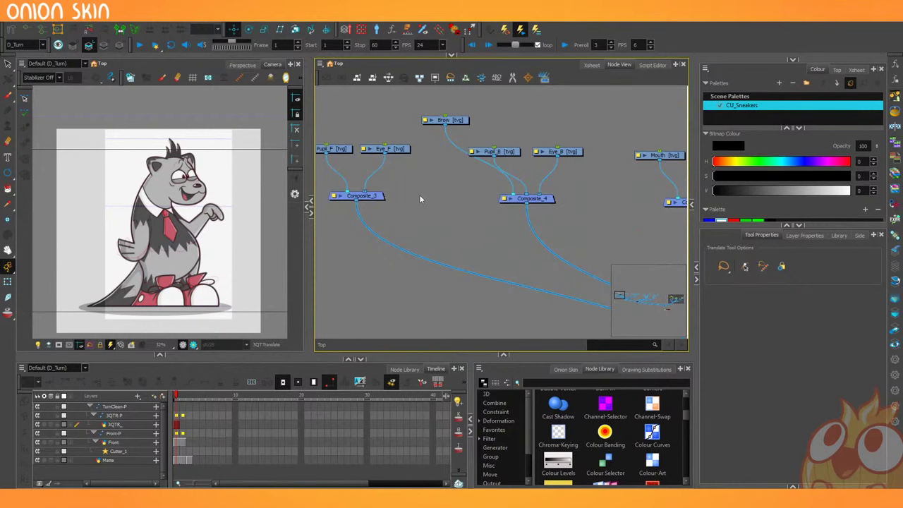
drag(459, 205, 527, 227)
scroll(523, 199, up, 2)
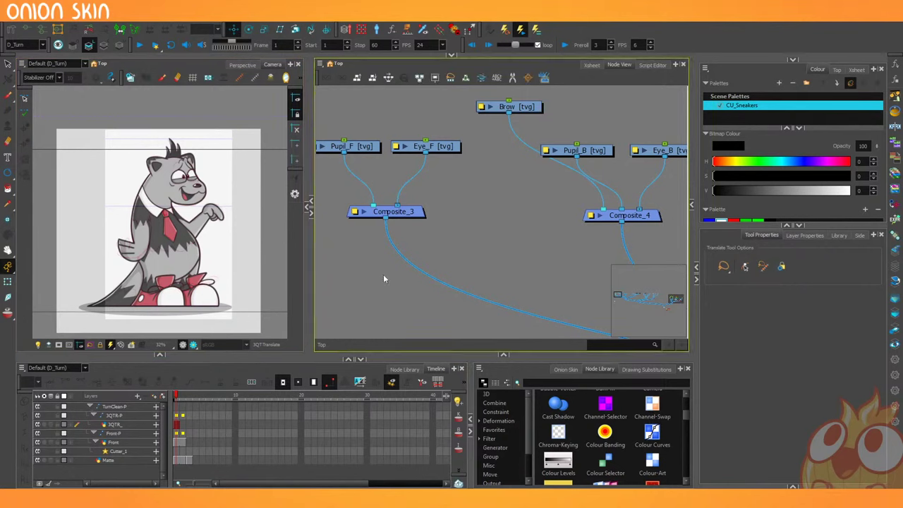
scroll(448, 239, up, 1)
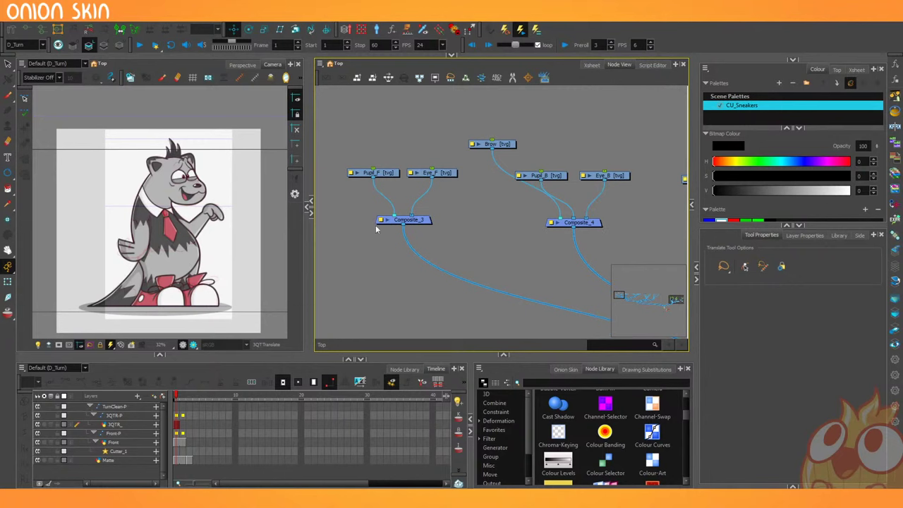
Add a new drawing layer in the empty area below Composite_3 and connect it through a composite to a new display.
drag(387, 256, 402, 137)
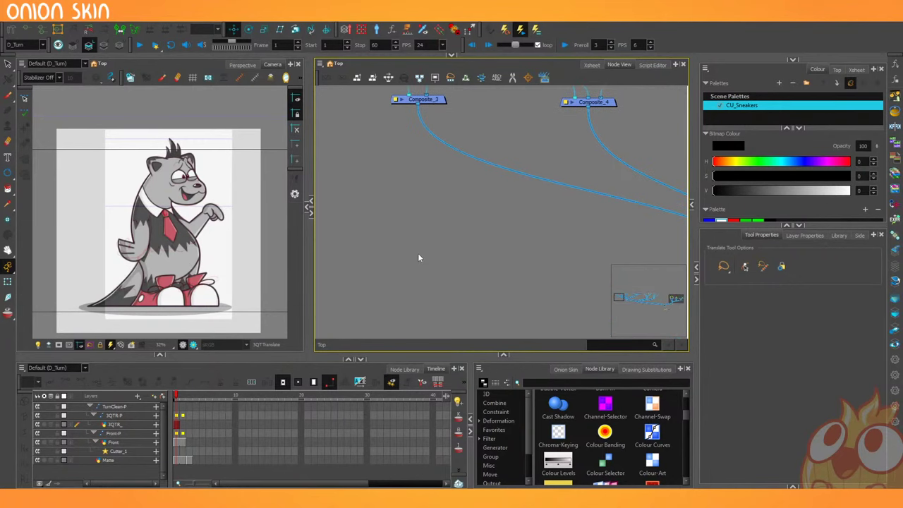
key(ctrl+r)
click(423, 286)
drag(549, 212, 464, 225)
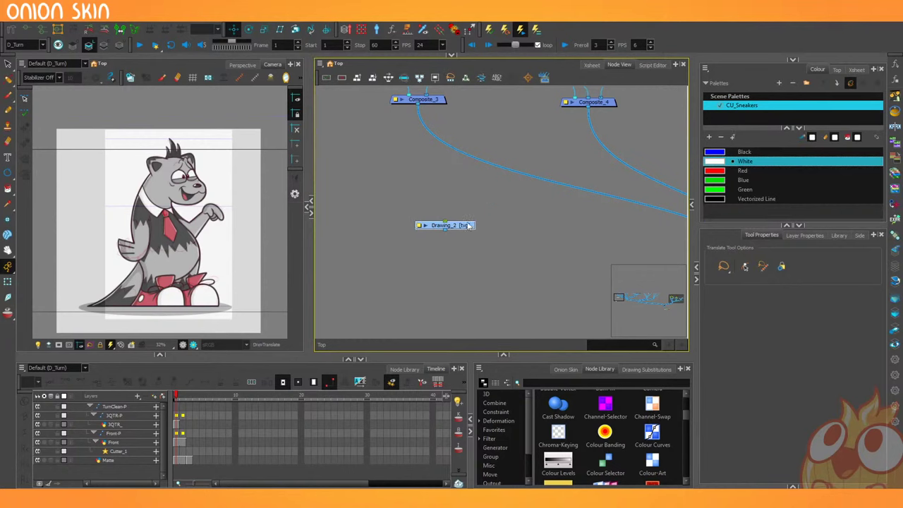
drag(496, 263, 468, 297)
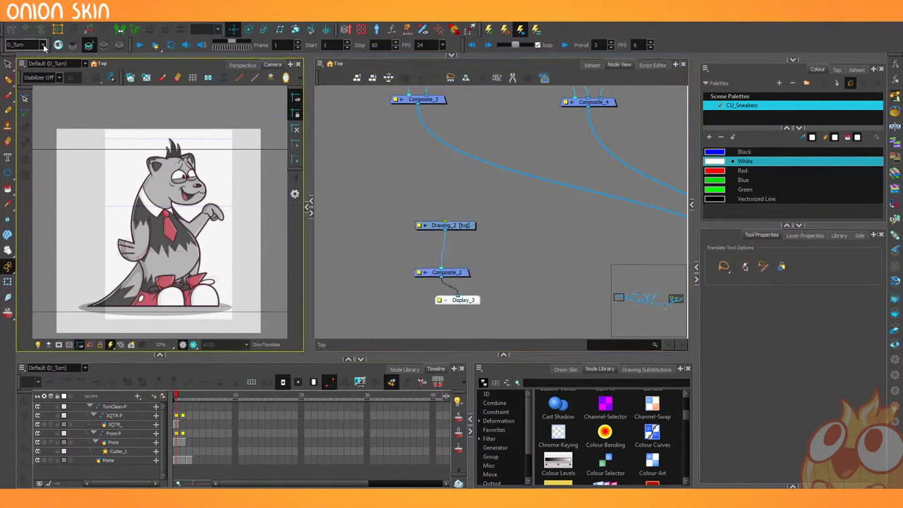
Set the active display to Display_3 and brush a tall white zigzag scribble onto the new drawing.
click(28, 45)
click(38, 110)
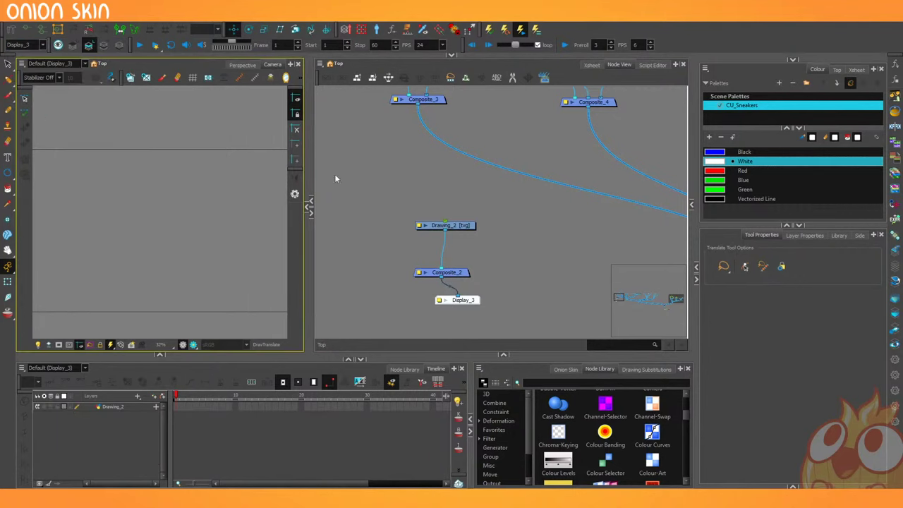
click(463, 226)
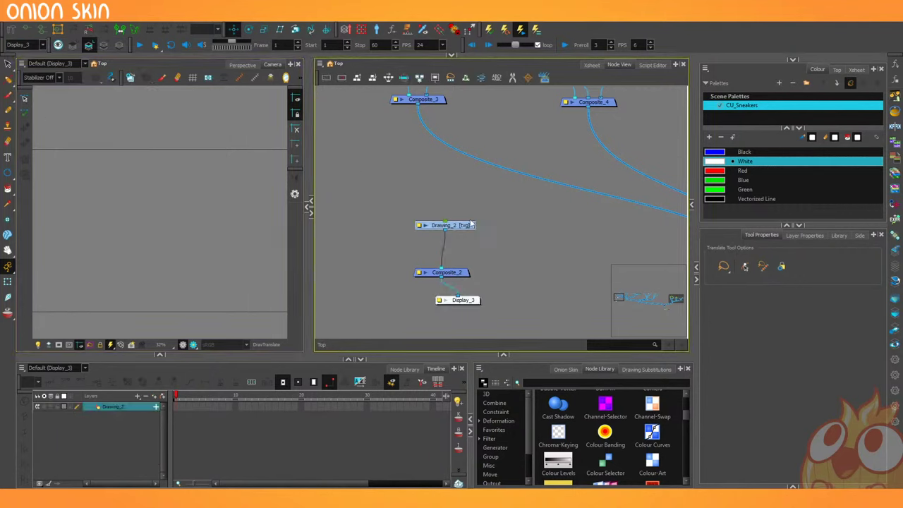
click(7, 95)
mouse_move(139, 273)
mouse_down()
mouse_move(144, 164)
mouse_move(146, 253)
mouse_move(139, 237)
mouse_up()
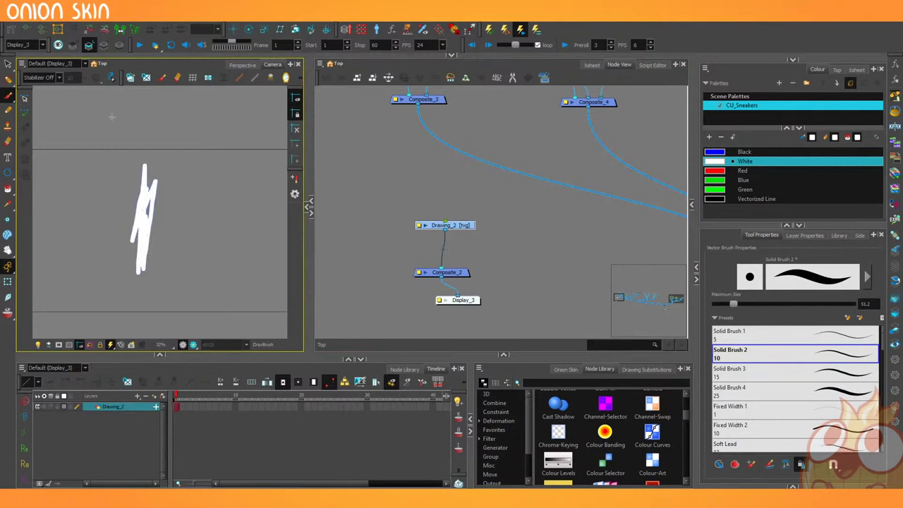
Use the Rigging tool in game-bone mode to build a two-segment bone chain from the scribble's upper end to its lower end.
click(12, 30)
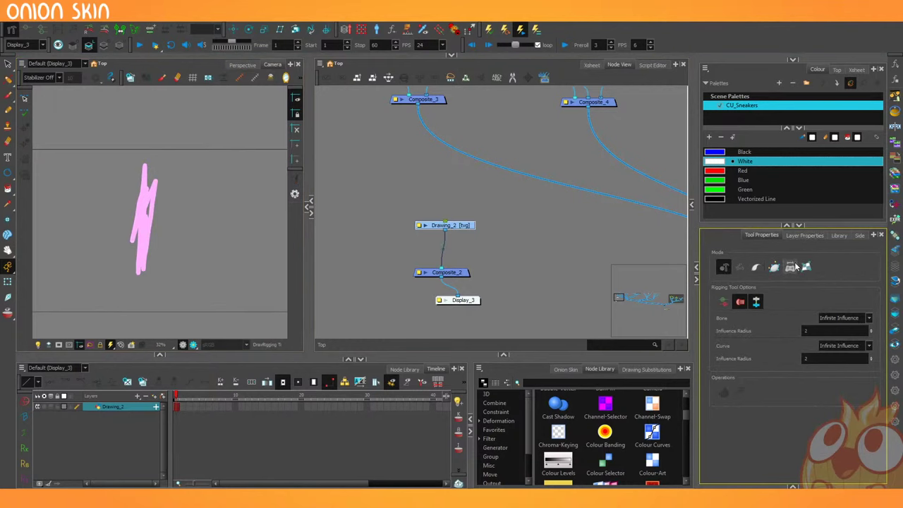
click(791, 266)
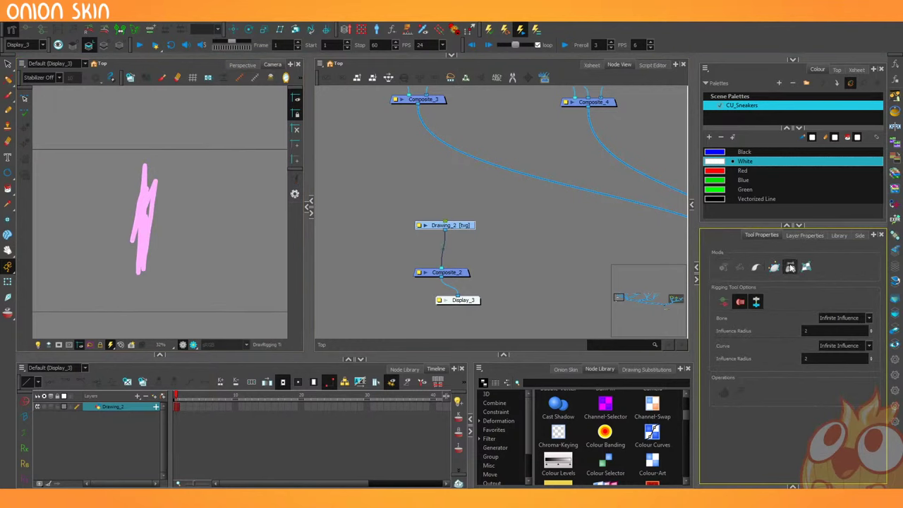
click(146, 172)
click(144, 222)
click(141, 266)
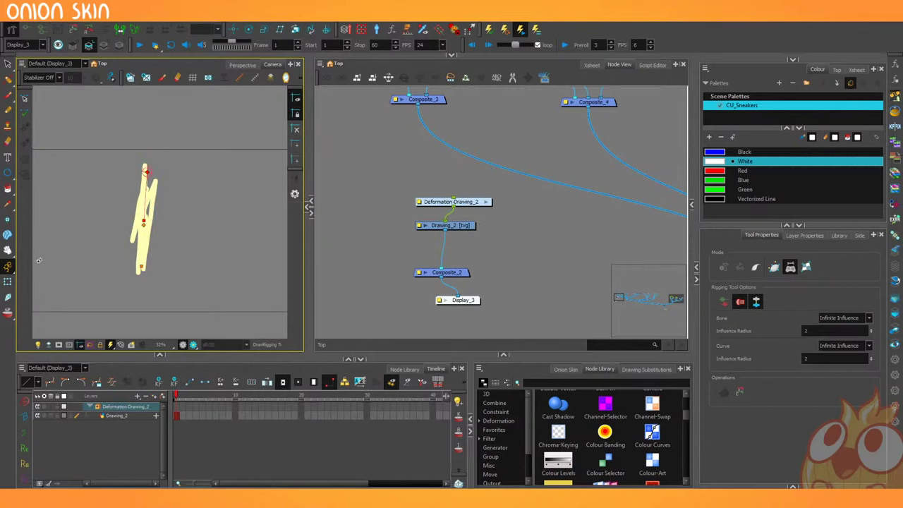
Rotate the lower bone sideways and upward with the Transform tool so the scribble bends at its middle joint.
click(7, 266)
scroll(146, 246, up, 2)
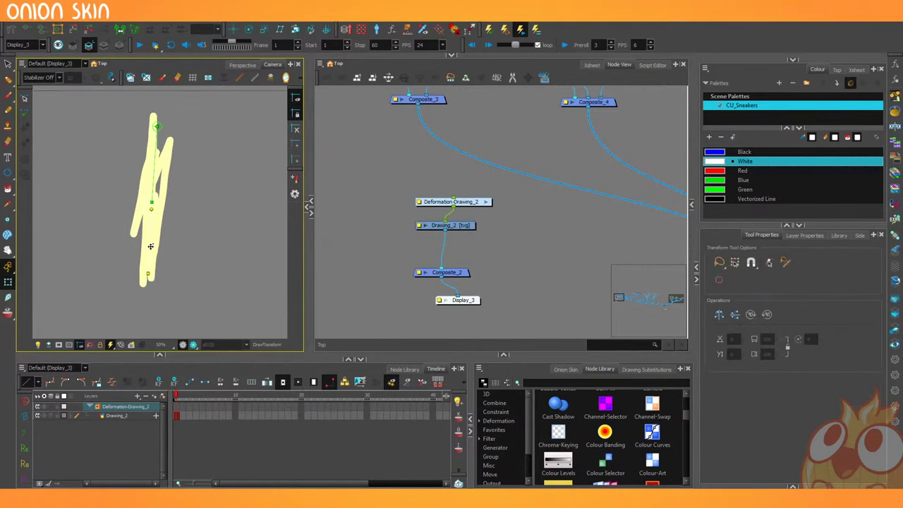
click(146, 246)
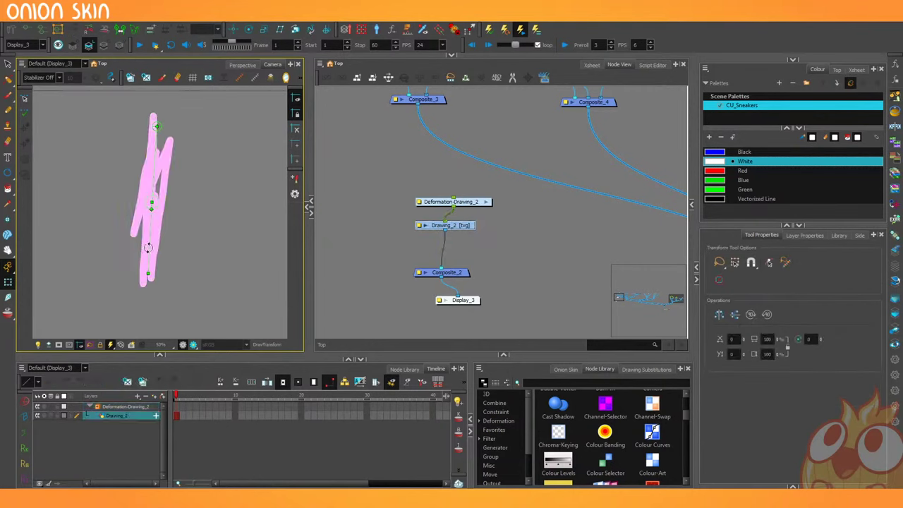
drag(147, 246, 252, 187)
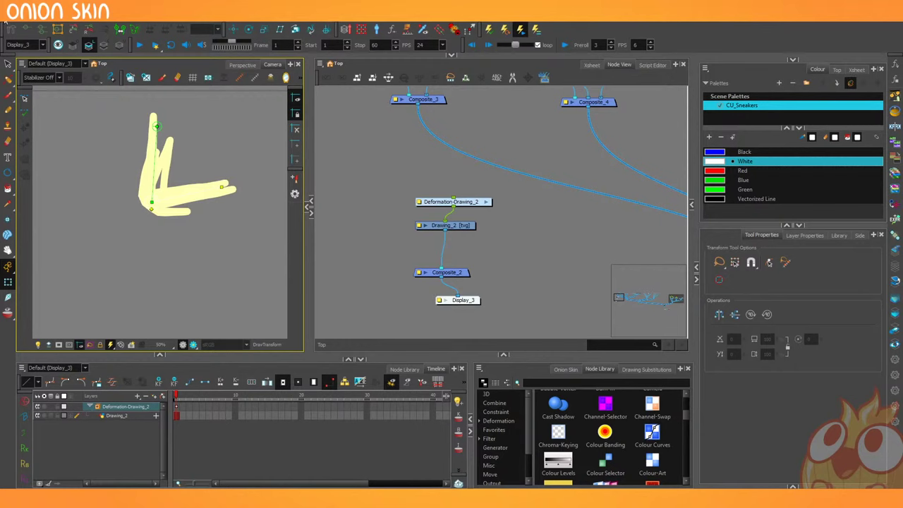
Review the available export formats, including Movie and Render Write Nodes, without exporting anything.
click(14, 16)
mouse_move(47, 154)
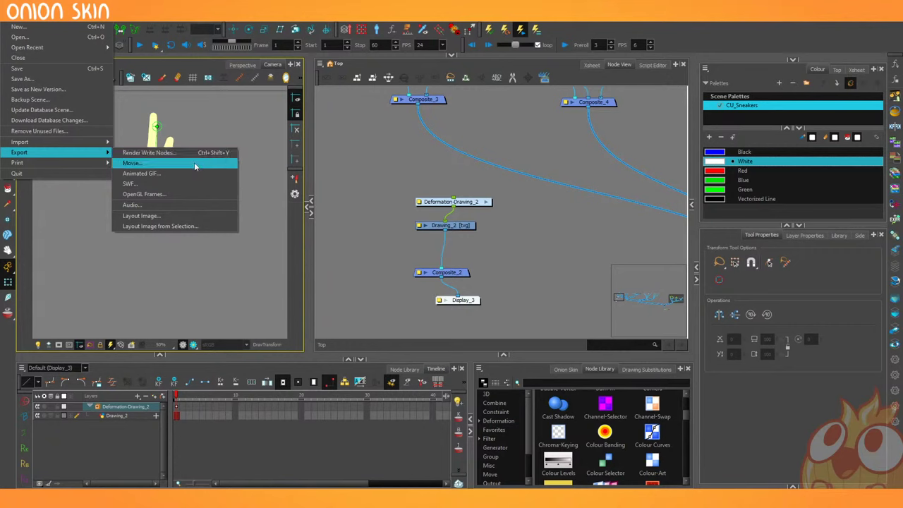
click(390, 234)
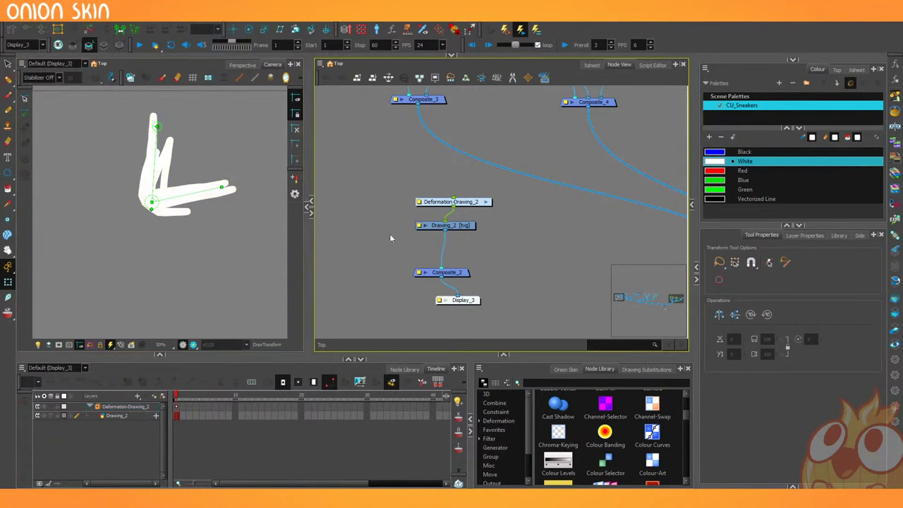
Add a Write node beside Display_3 and connect it to the output of Composite_2.
click(567, 381)
click(504, 316)
key(Tab)
text(wr)
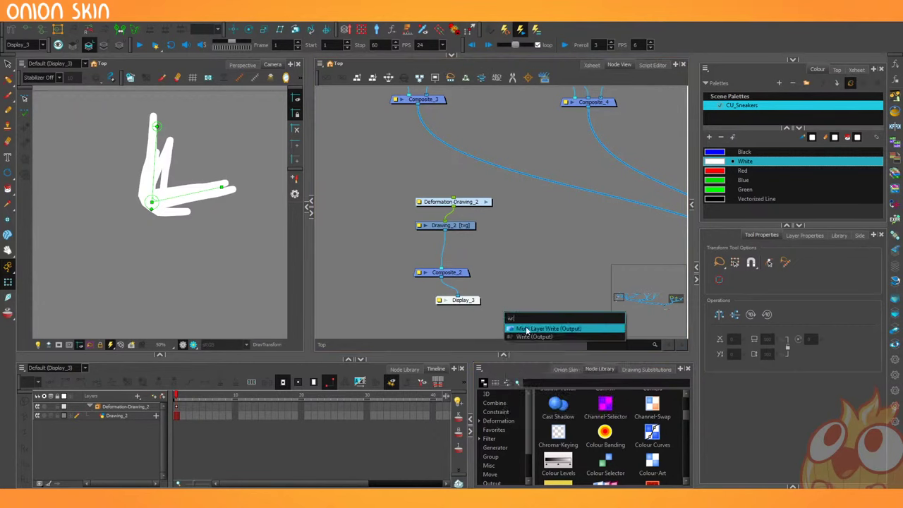
click(534, 336)
drag(442, 278, 519, 303)
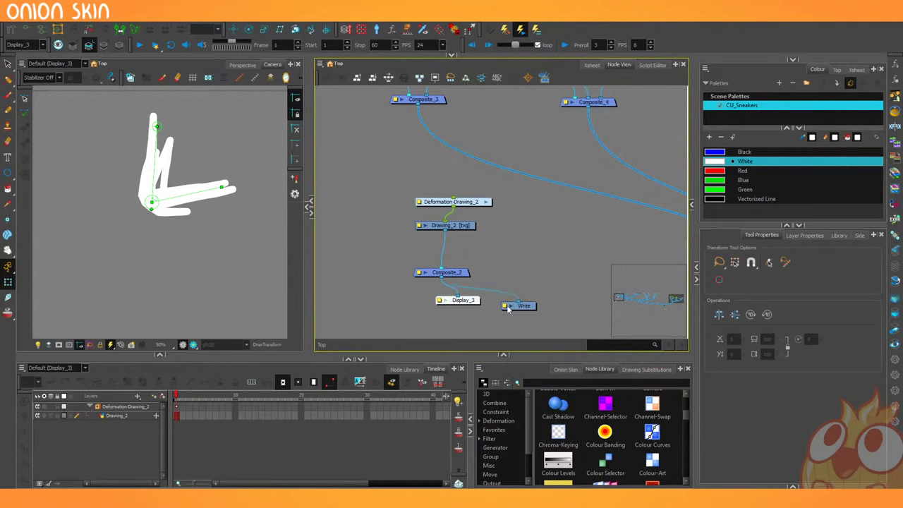
Review the Write node's output properties, including drawing folder, drawing type and movie option, without changing them.
click(504, 306)
click(332, 234)
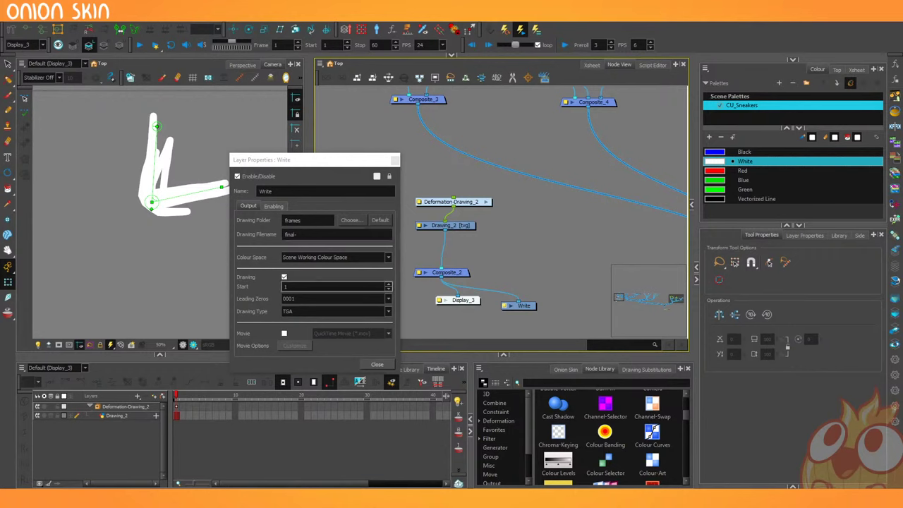
click(373, 362)
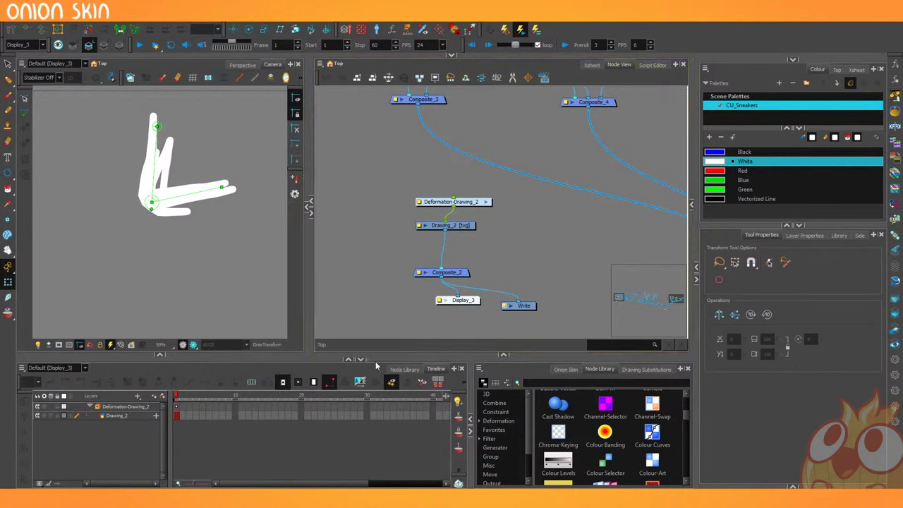
Search the Node Library for "gam" and clear the search.
text(gal)
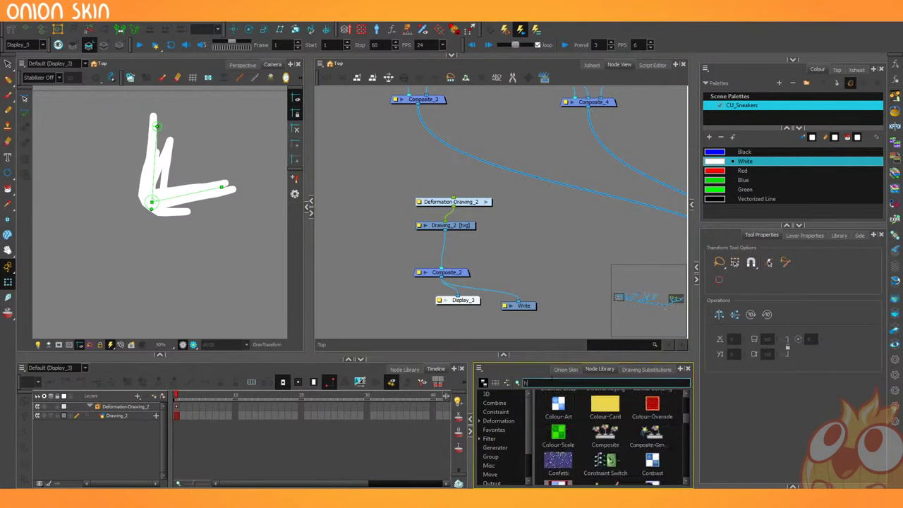
text(m)
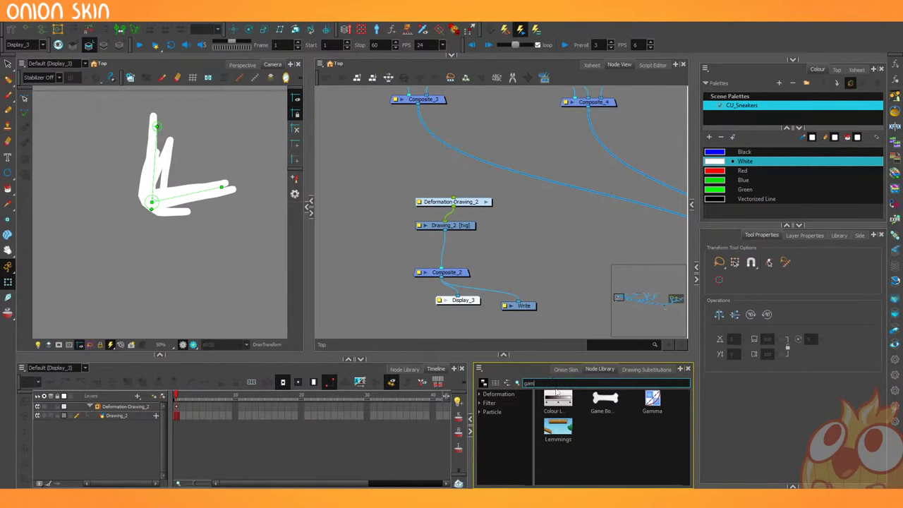
key(BackSpace)
key(BackSpace)
key(BackSpace)
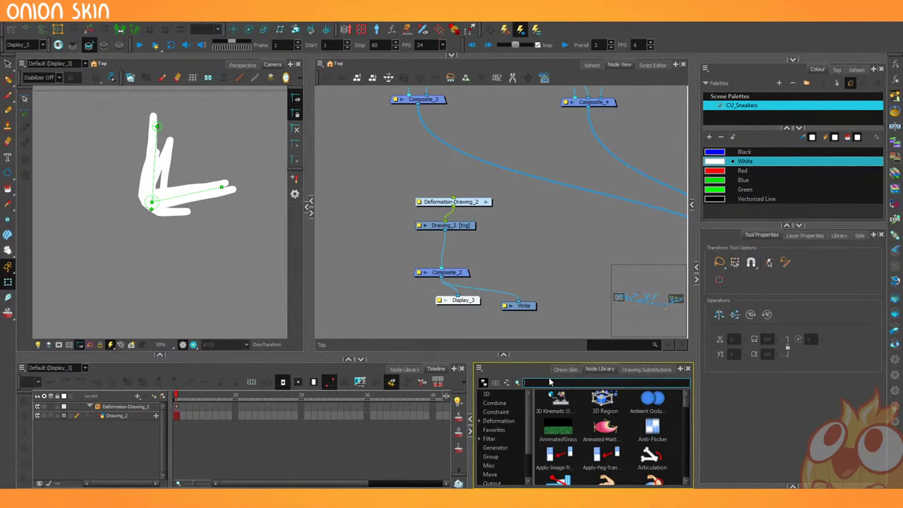
Show the toolbar with the game-export commands in the workspace.
click(187, 17)
right_click(622, 34)
right_click(622, 34)
click(661, 143)
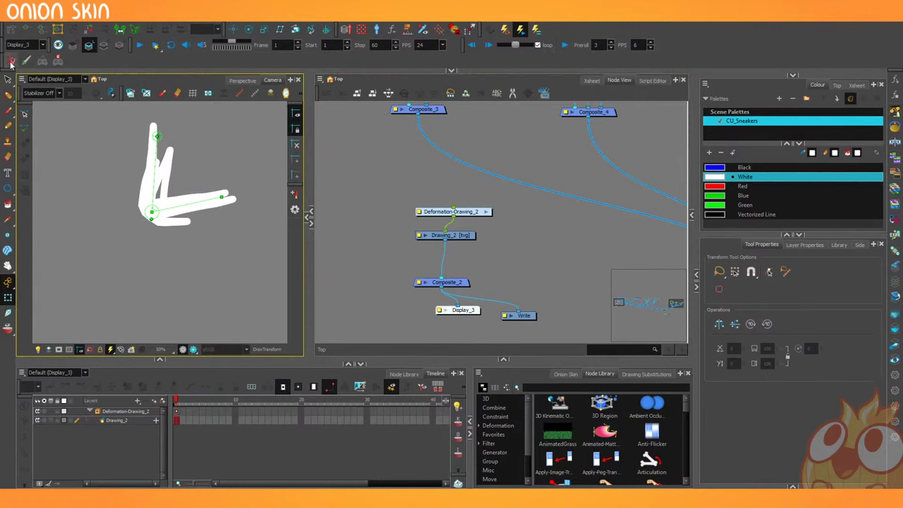
Review the Export To Easel JS settings for display, sprite sheet preferences and sprite resolutions, and leave without exporting.
click(55, 62)
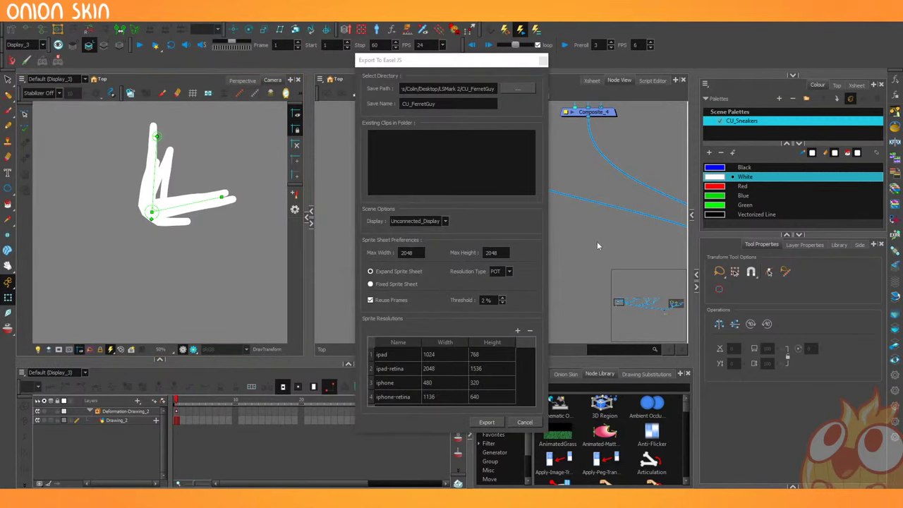
drag(550, 195, 704, 202)
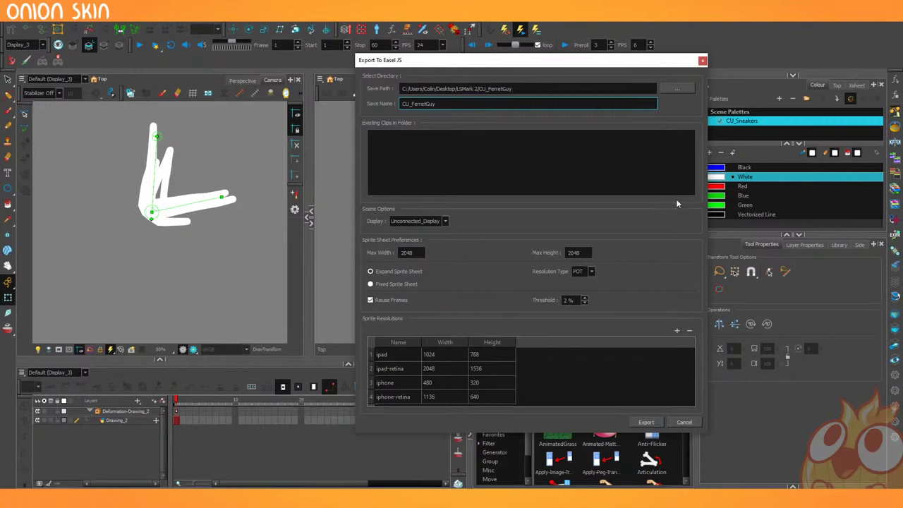
click(552, 364)
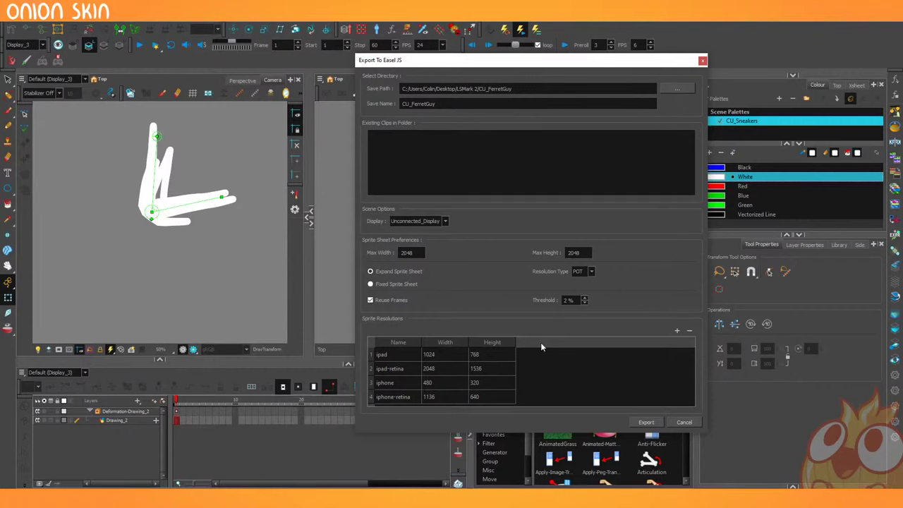
click(683, 422)
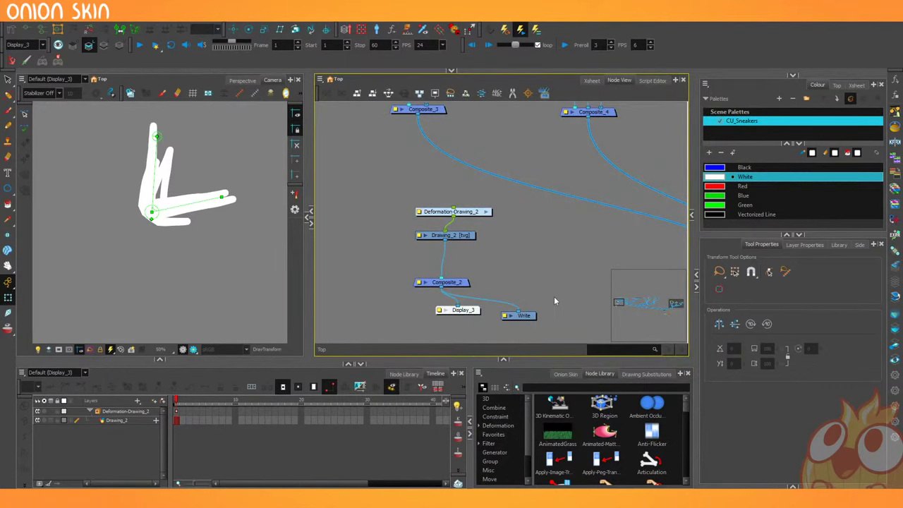
Switch to Blender, dismiss the splash screen and inspect the default cube scene from different angles.
scroll(533, 288, up, 1)
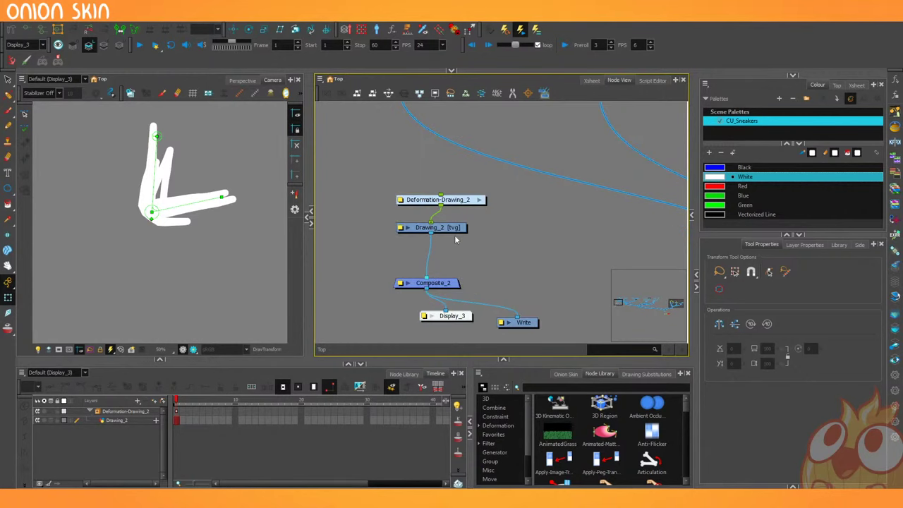
scroll(356, 178, down, 2)
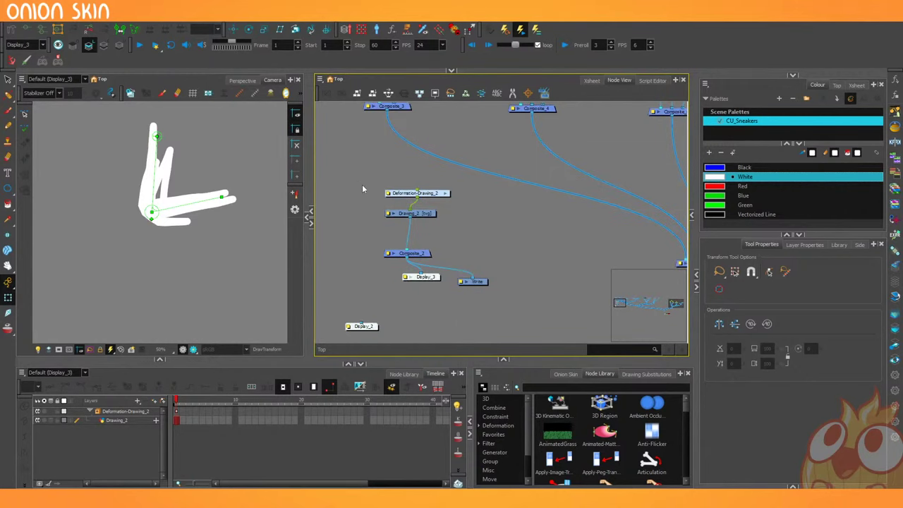
click(498, 497)
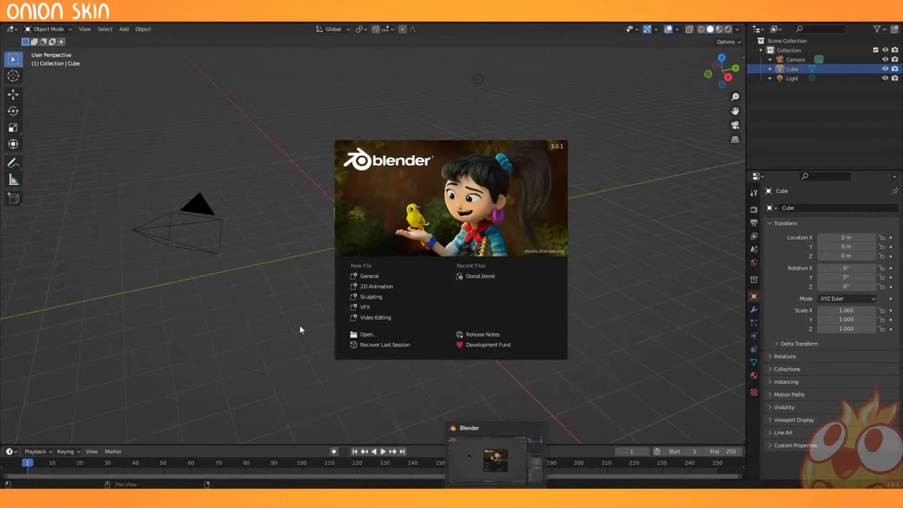
click(276, 329)
drag(338, 327, 303, 331)
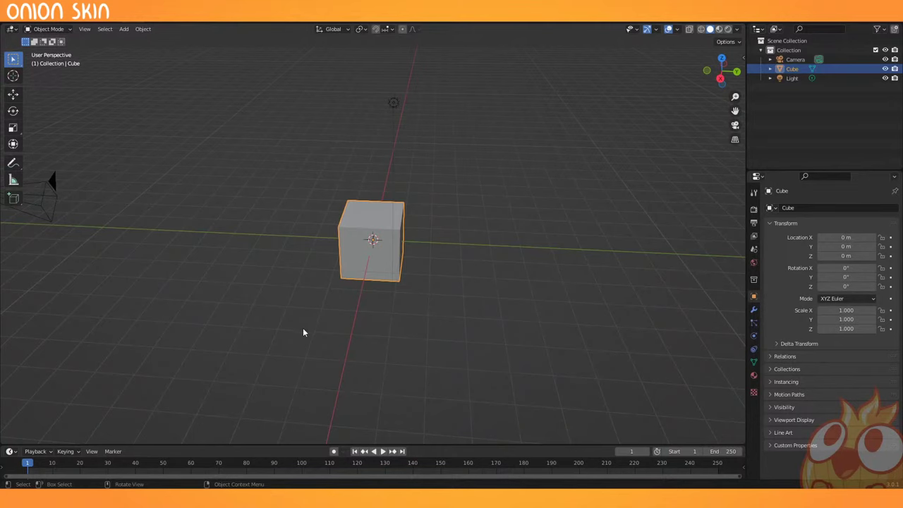
drag(304, 333, 363, 329)
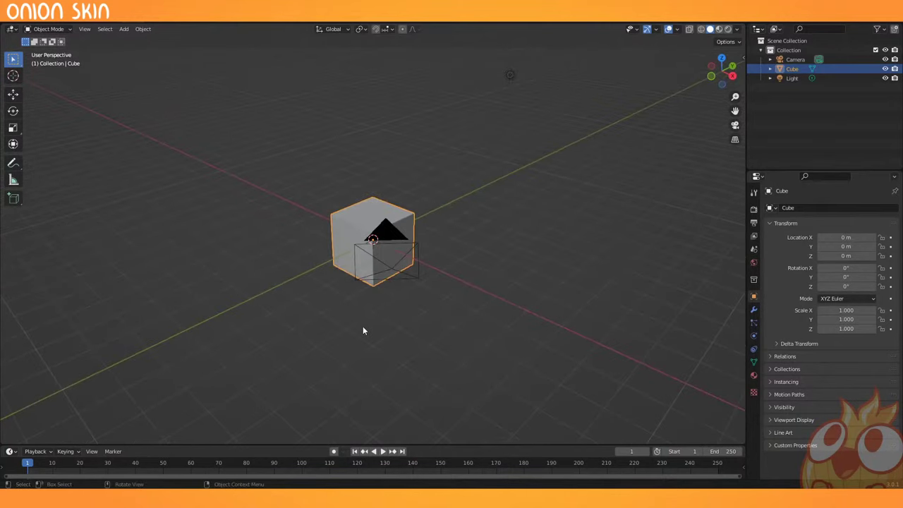
Create a new 2D Animation file and draw a large freehand pencil scribble across the canvas.
key(F4)
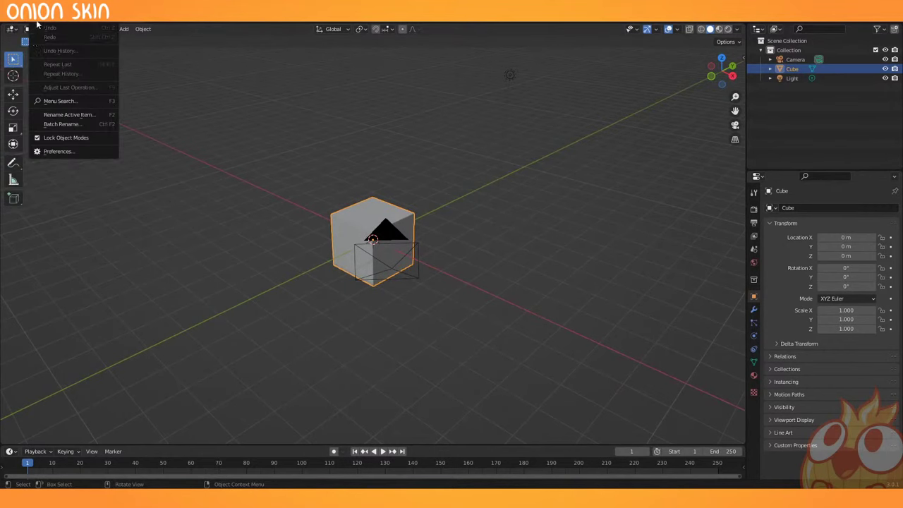
key(Escape)
key(F4)
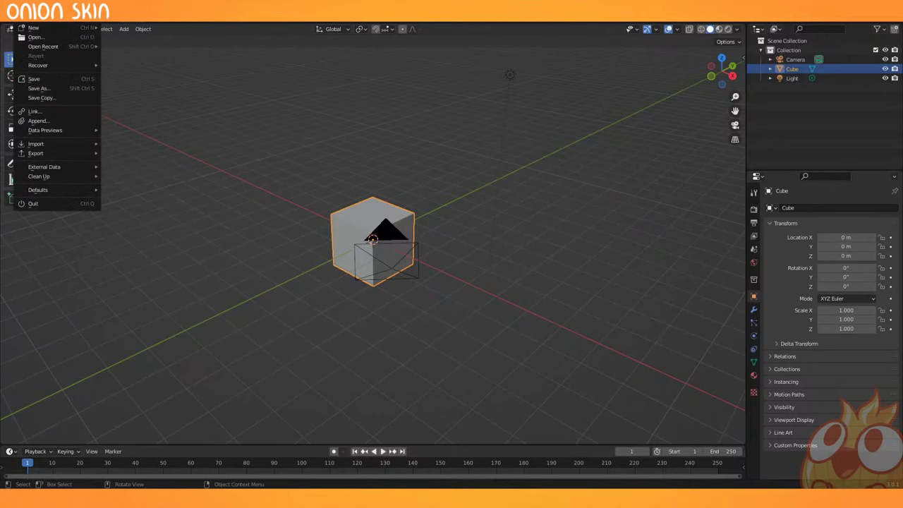
mouse_move(31, 29)
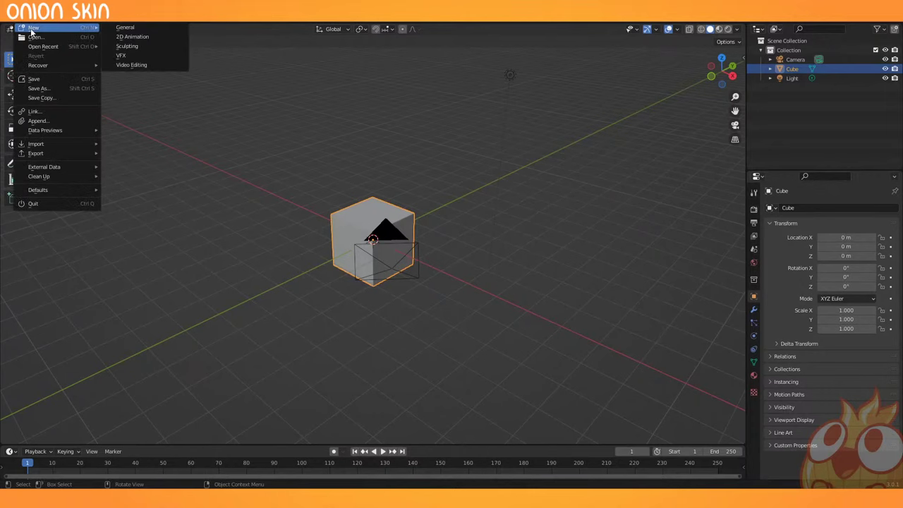
click(150, 39)
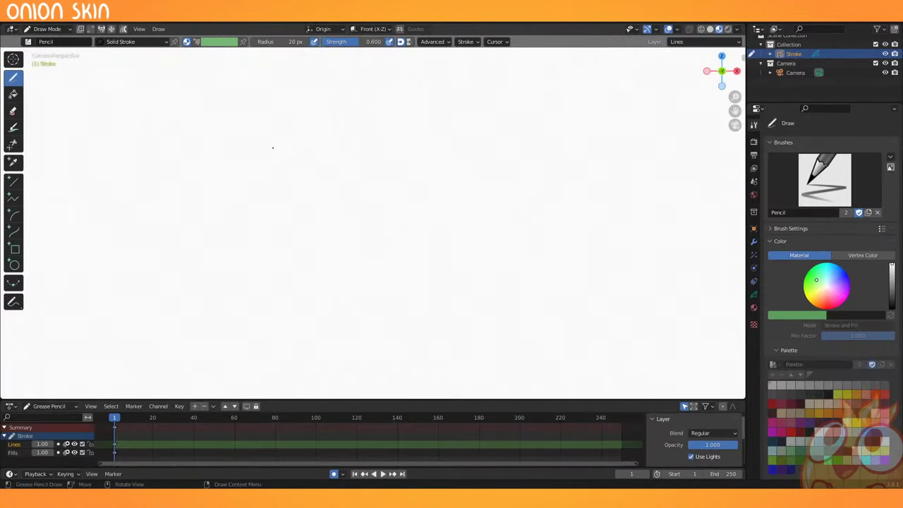
mouse_move(273, 148)
mouse_down()
mouse_move(381, 223)
mouse_move(421, 290)
mouse_move(427, 254)
mouse_move(503, 307)
mouse_up()
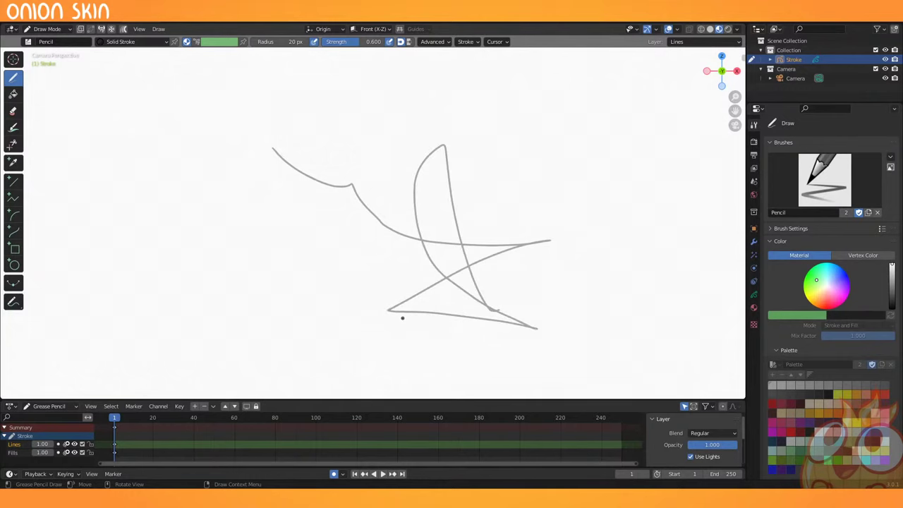
Scrub through the Grease Pencil timeline and quit Blender without saving, returning to Harmony.
drag(115, 421, 612, 420)
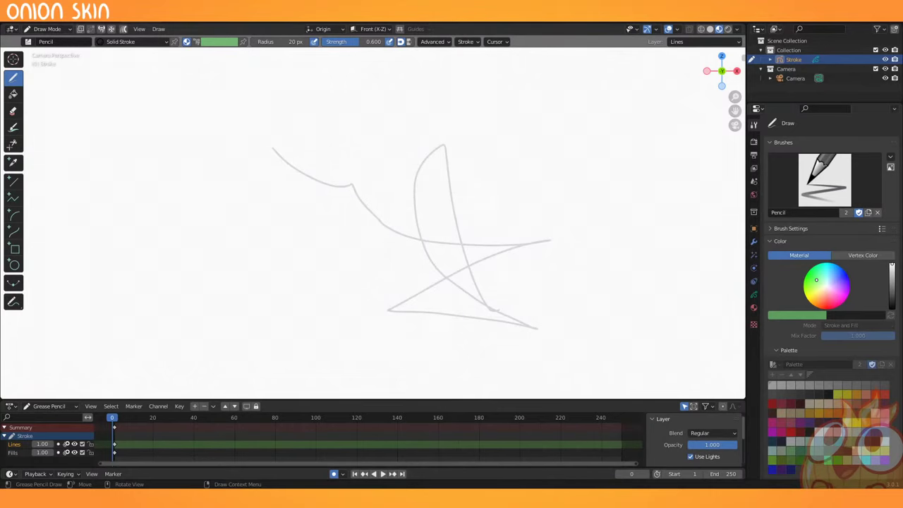
key(ctrl+q)
click(470, 269)
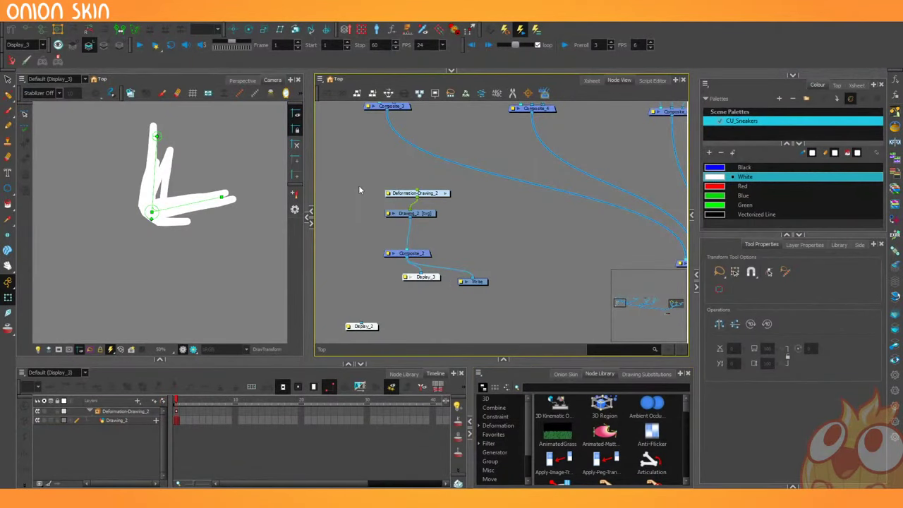
Remove the bone demo nodes from Deformation-Drawing_2 down to Display_3 and Write, and set the active display to D_Turn.
drag(359, 188, 508, 301)
key(ctrl+c)
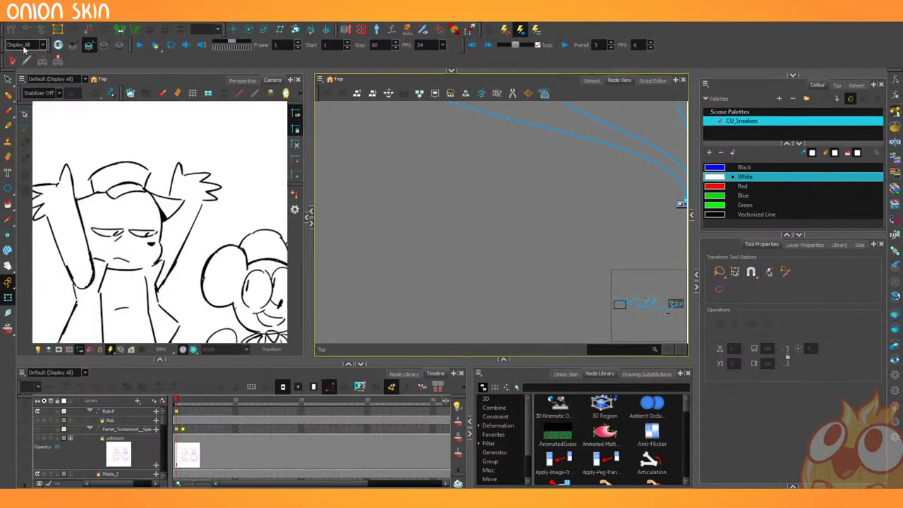
click(44, 44)
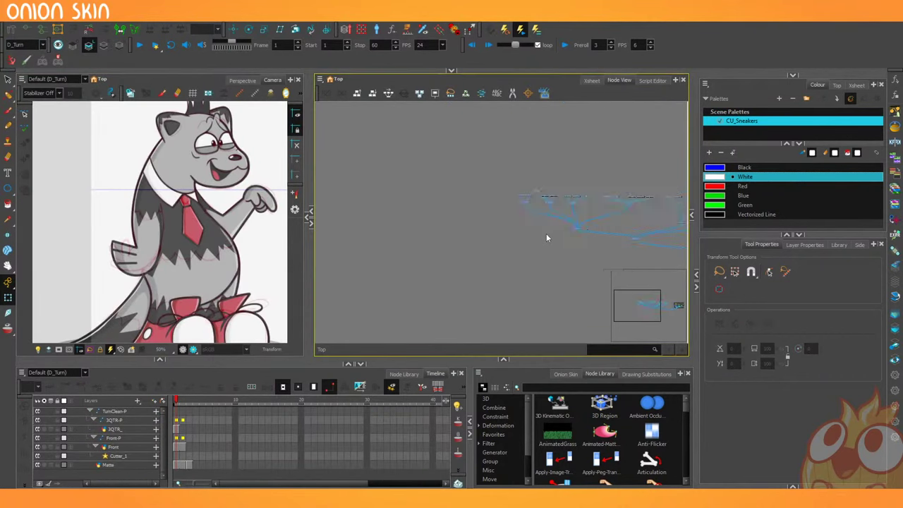
Examine the character's composite node network and the close-up linework of its eyes, nose and mouth.
drag(546, 234, 462, 231)
scroll(482, 219, up, 3)
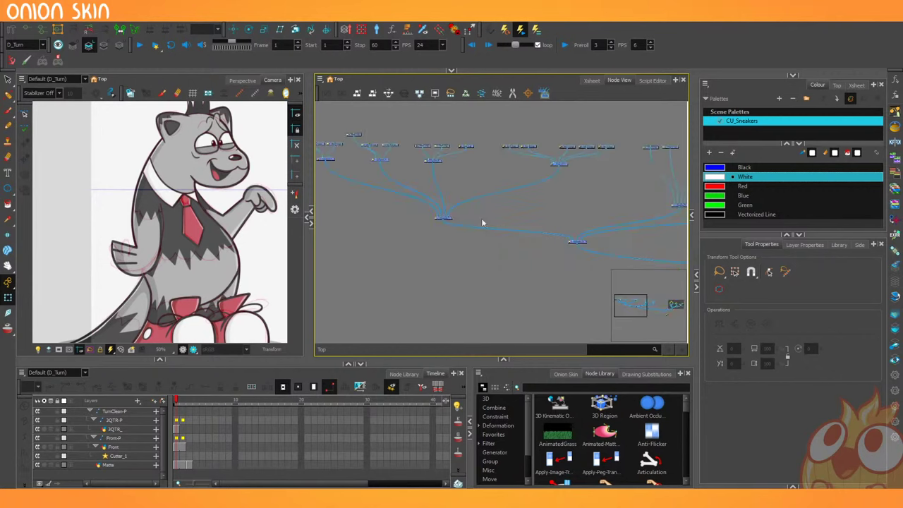
scroll(367, 208, down, 2)
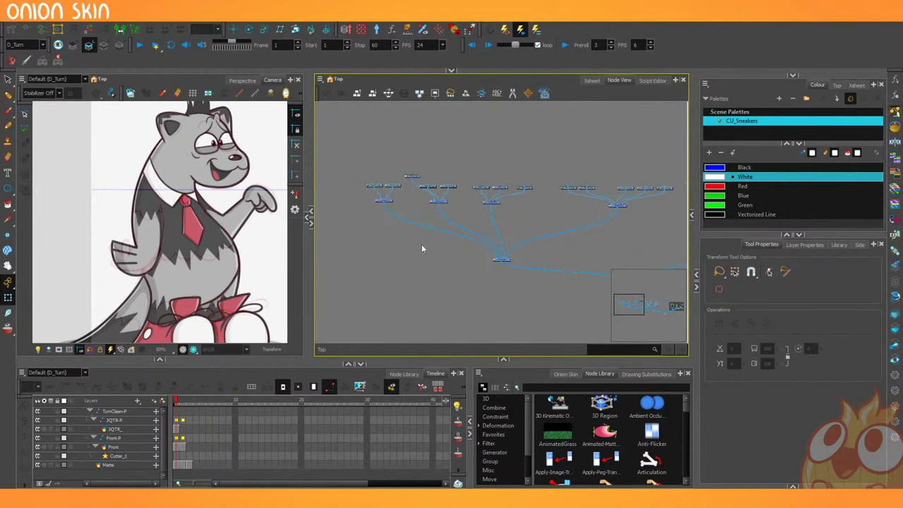
scroll(455, 254, up, 5)
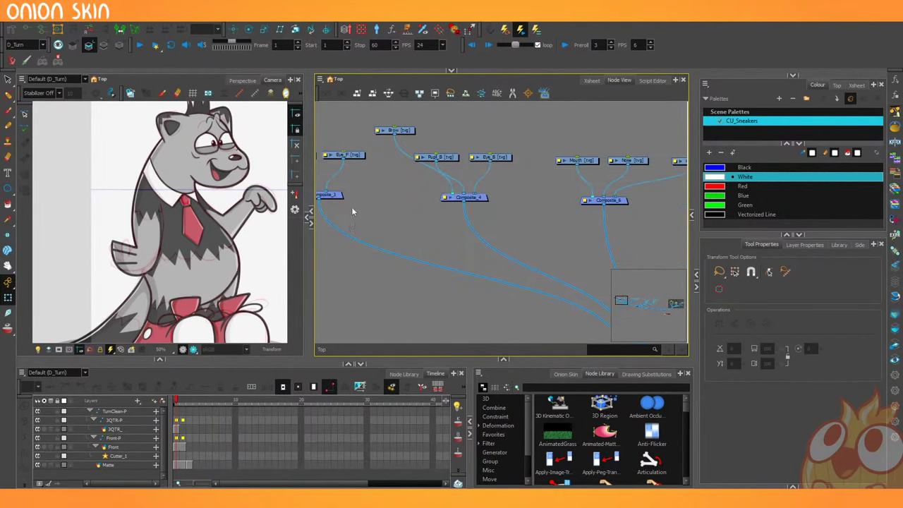
scroll(353, 211, down, 4)
scroll(244, 134, up, 5)
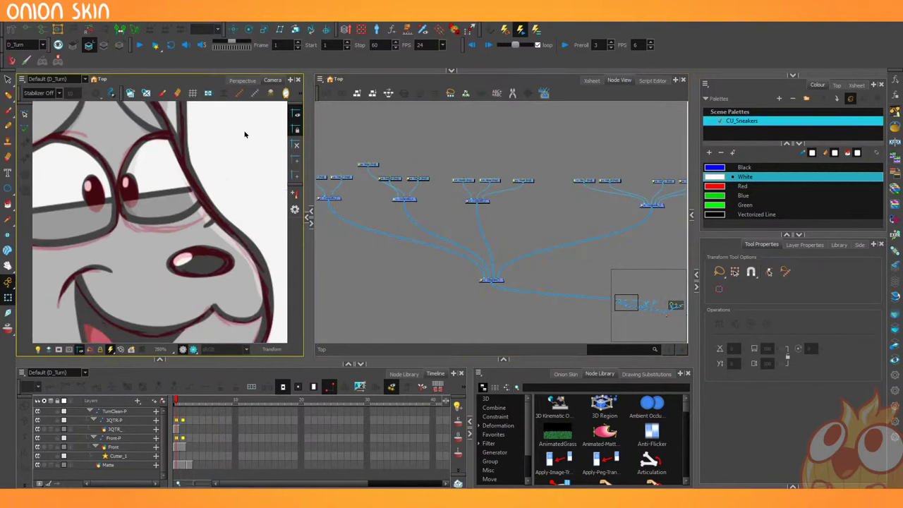
scroll(141, 218, up, 2)
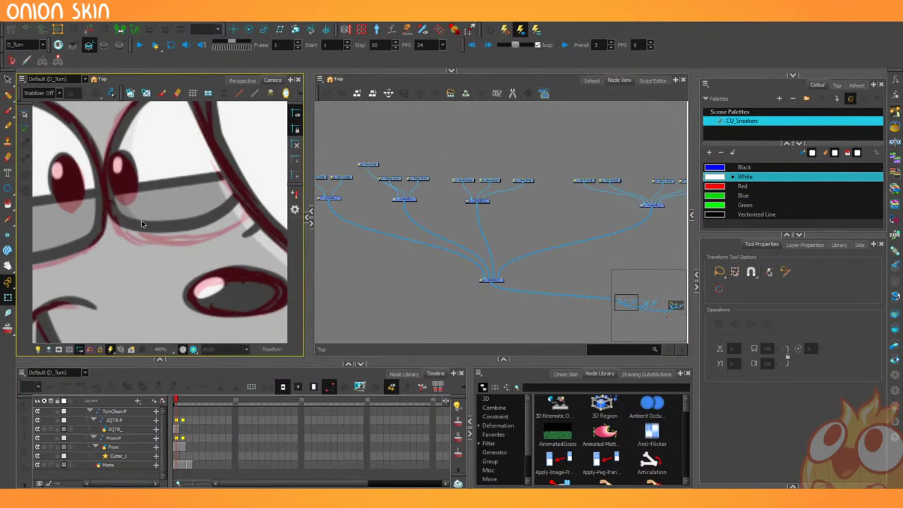
scroll(427, 224, down, 3)
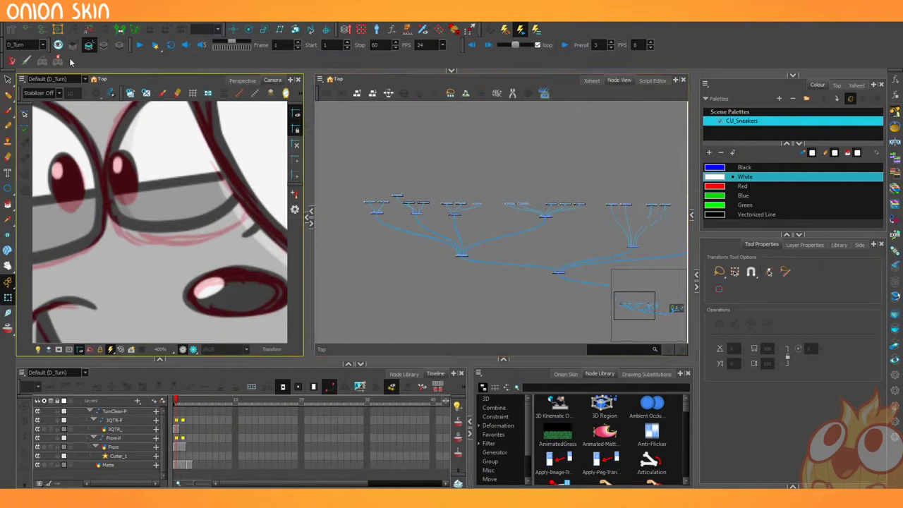
scroll(466, 226, up, 3)
Set the active display to Display and locate the Pupil_F and Eye_F nodes feeding Composite_3.
click(28, 45)
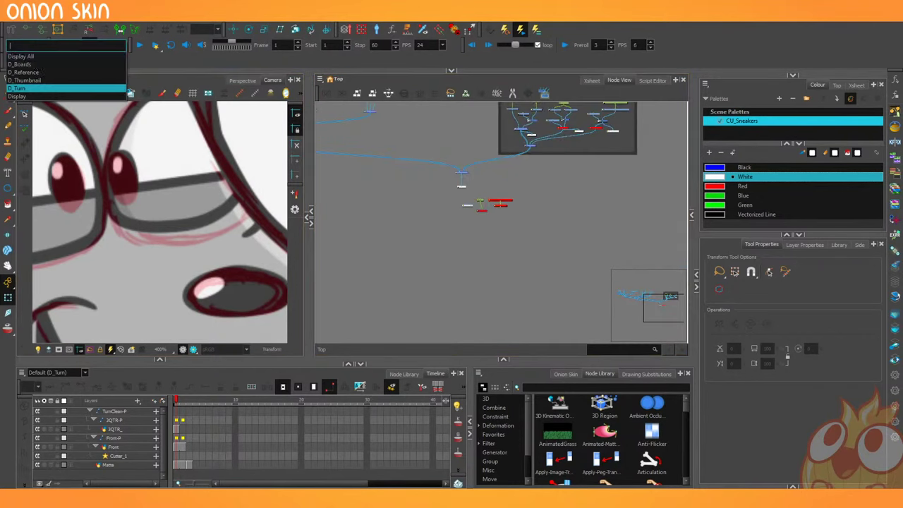
click(21, 96)
drag(514, 234, 605, 256)
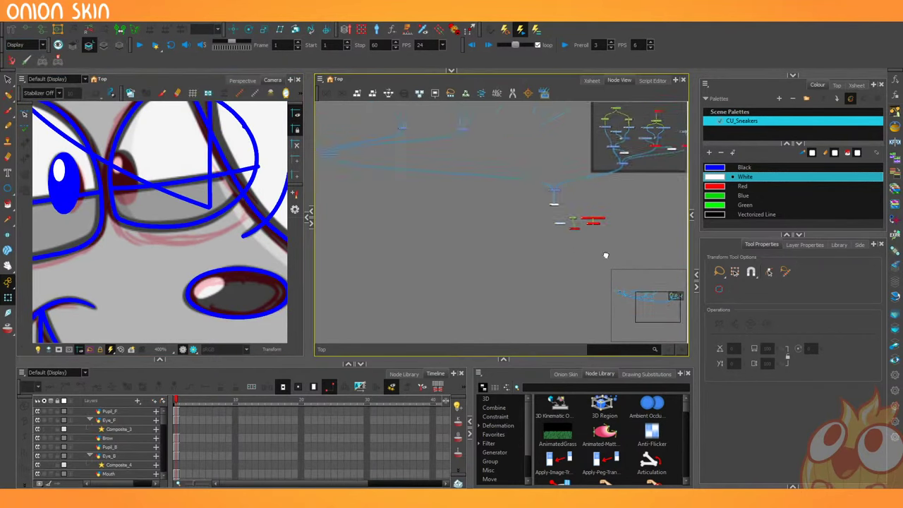
scroll(462, 204, up, 5)
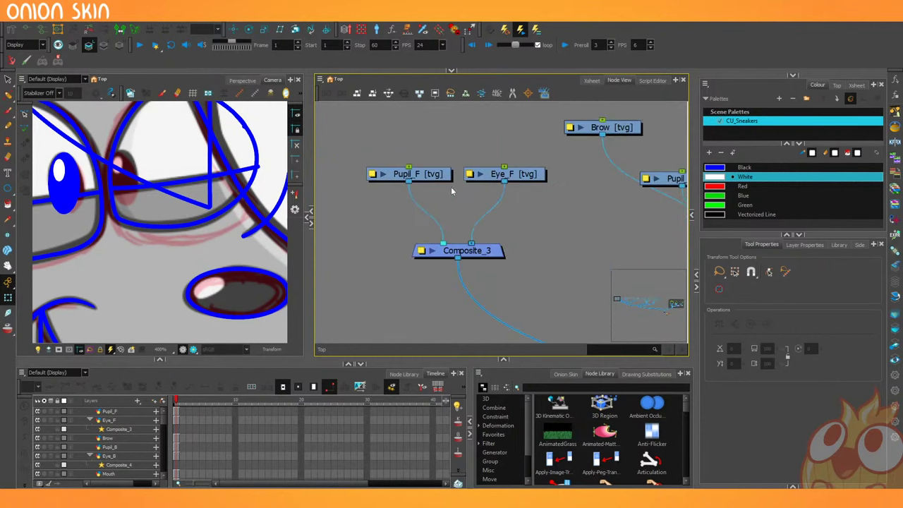
Tilt the pupil artwork on the Pupil_F layer to match the angle of the reference sketch.
click(432, 173)
drag(154, 189, 237, 198)
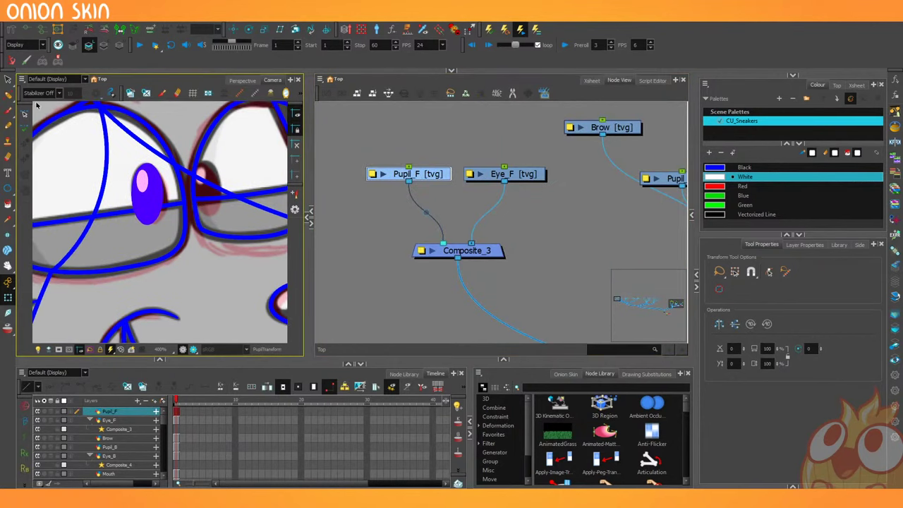
click(8, 79)
click(147, 187)
scroll(138, 163, up, 2)
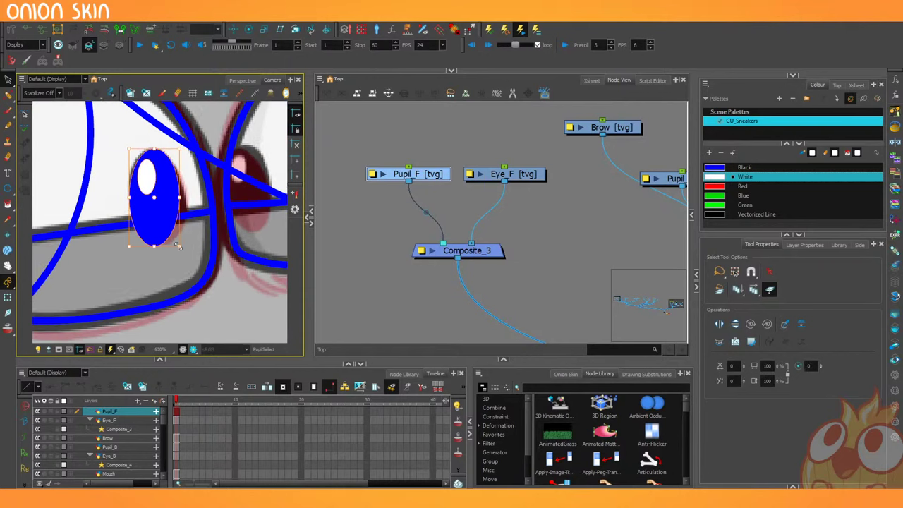
drag(184, 247, 165, 228)
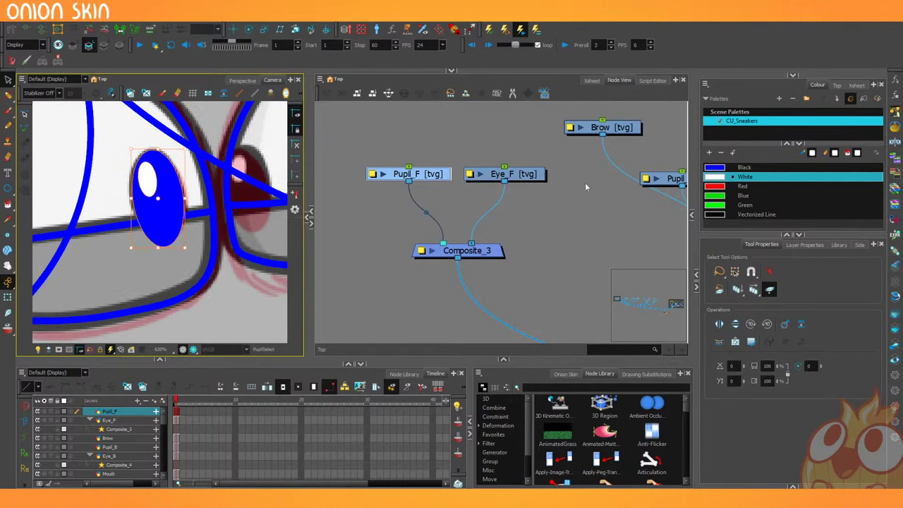
Tilt the pupil artwork on the Pupil_B layer to match the other eye, undoing the last adjustment.
drag(585, 187, 512, 193)
click(608, 185)
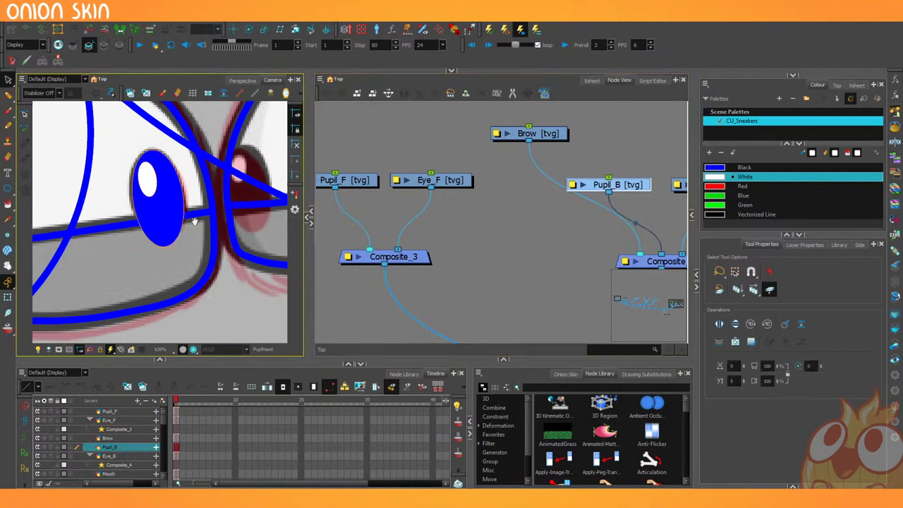
mouse_move(194, 221)
mouse_down()
mouse_move(141, 231)
mouse_move(207, 214)
mouse_up()
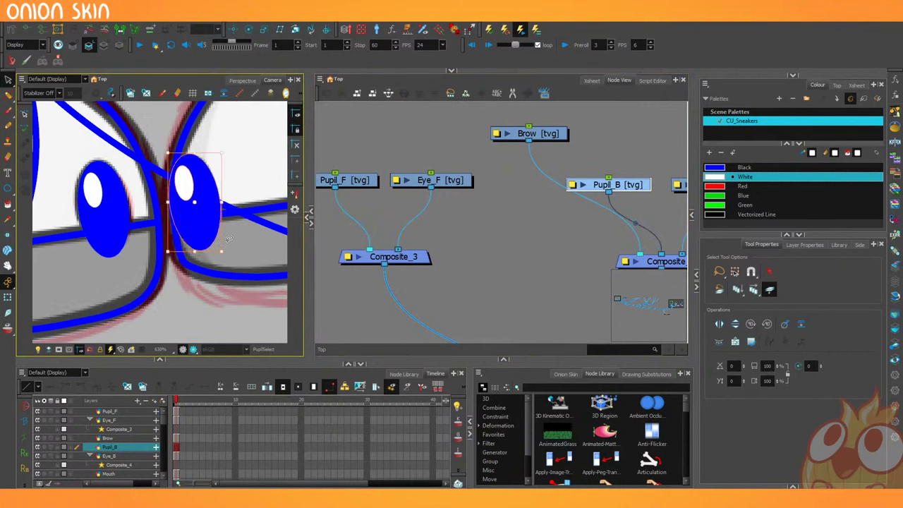
drag(220, 250, 196, 241)
key(ctrl+z)
click(464, 248)
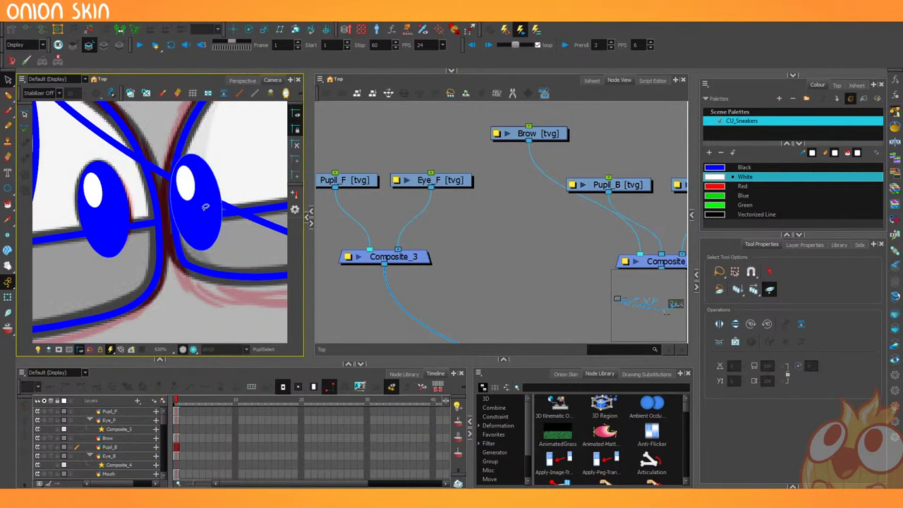
Widen the Camera view and examine the linework of the whole character from head to feet.
scroll(205, 207, down, 5)
drag(309, 253, 467, 249)
drag(362, 337, 359, 215)
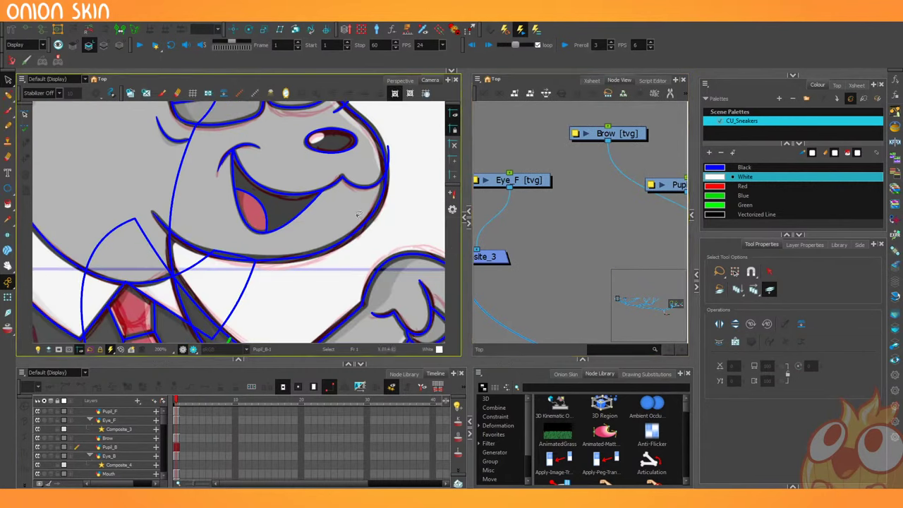
scroll(358, 213, down, 5)
scroll(291, 307, up, 1)
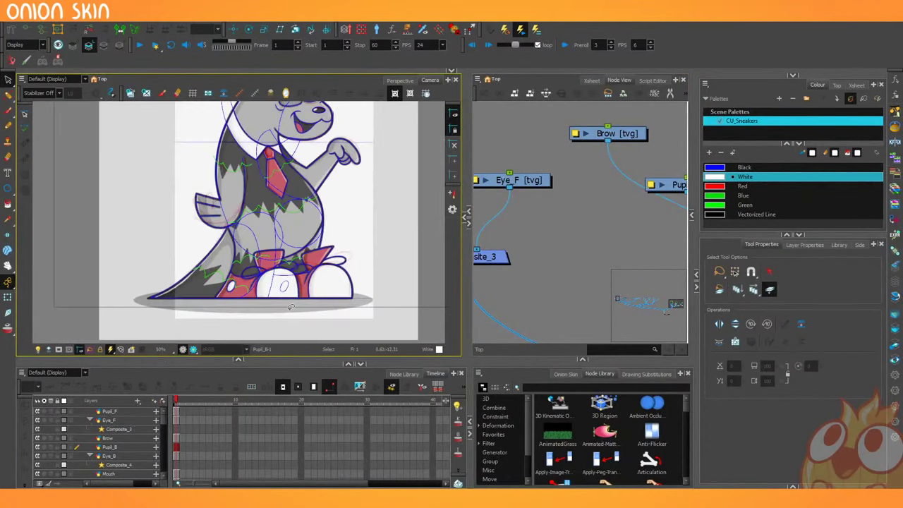
scroll(290, 307, down, 2)
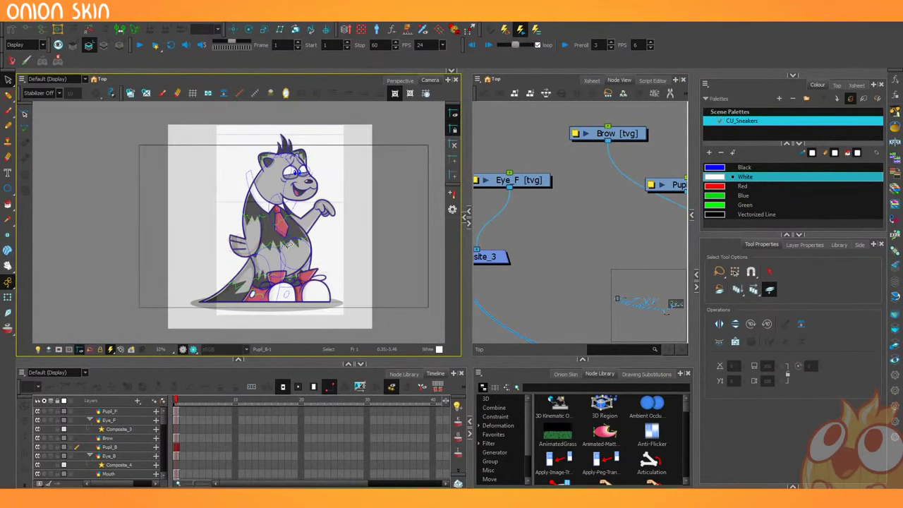
drag(466, 236, 384, 253)
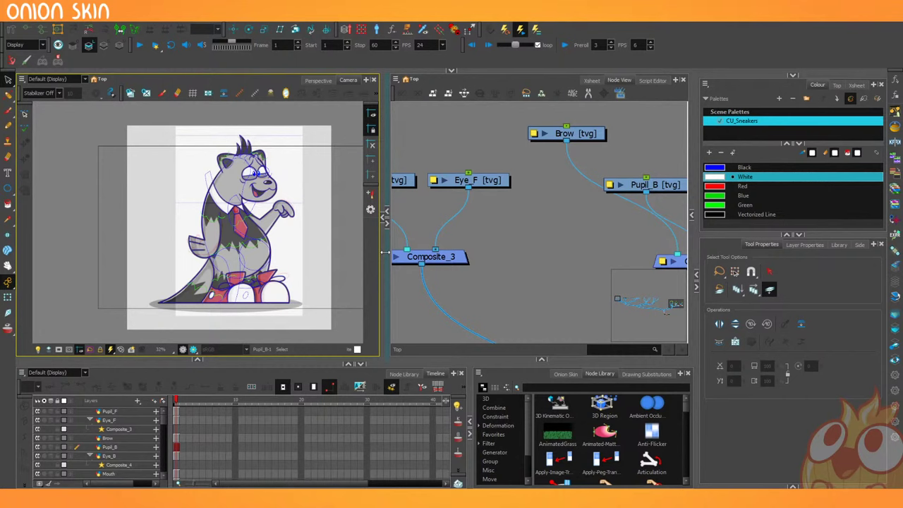
click(396, 247)
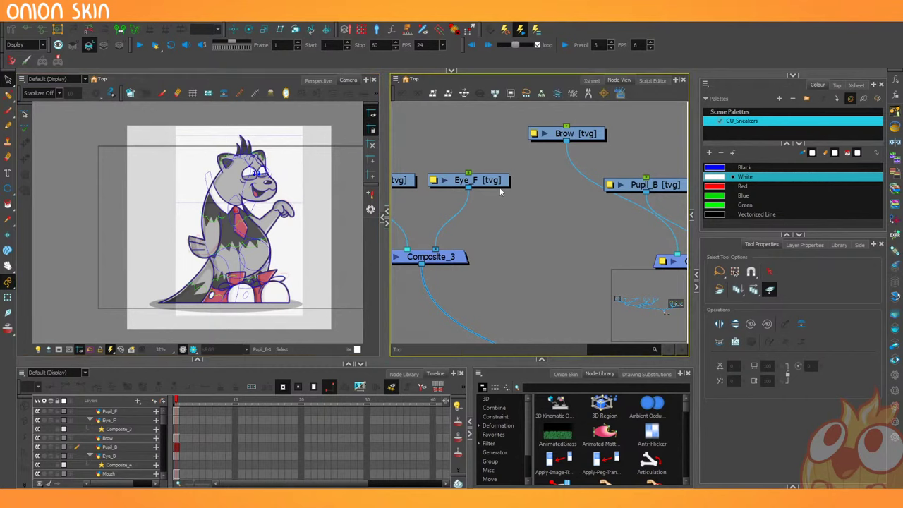
Locate the D_Turn display node below C_Turnaround and set the active display to D_Turn.
scroll(435, 245, down, 4)
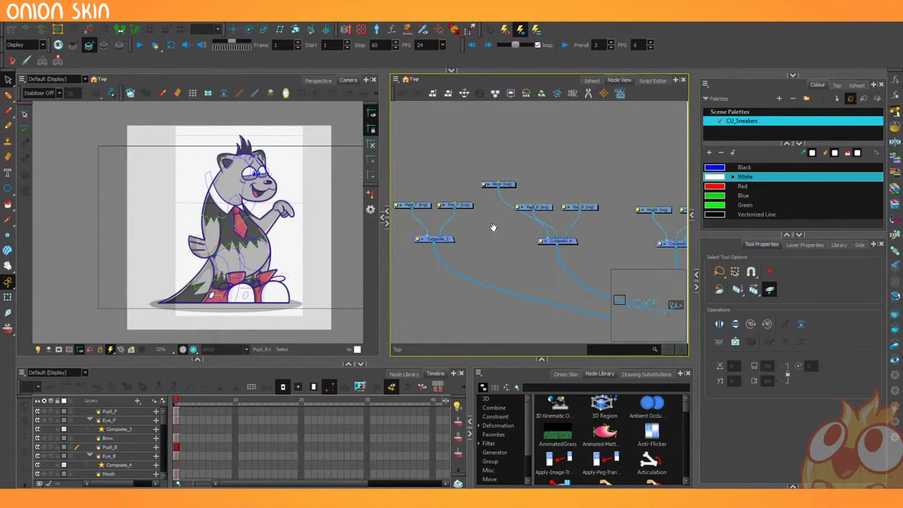
drag(575, 233, 467, 189)
scroll(463, 188, down, 5)
drag(549, 211, 424, 215)
scroll(575, 233, up, 9)
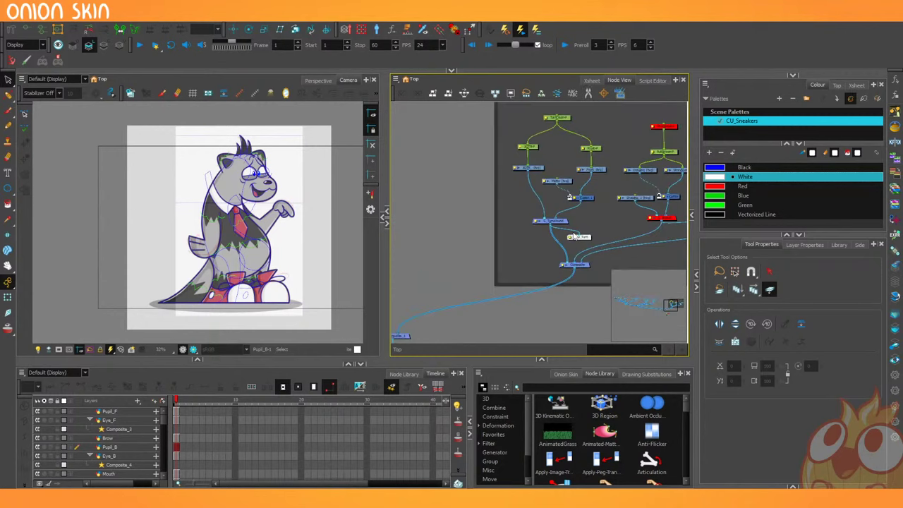
click(43, 46)
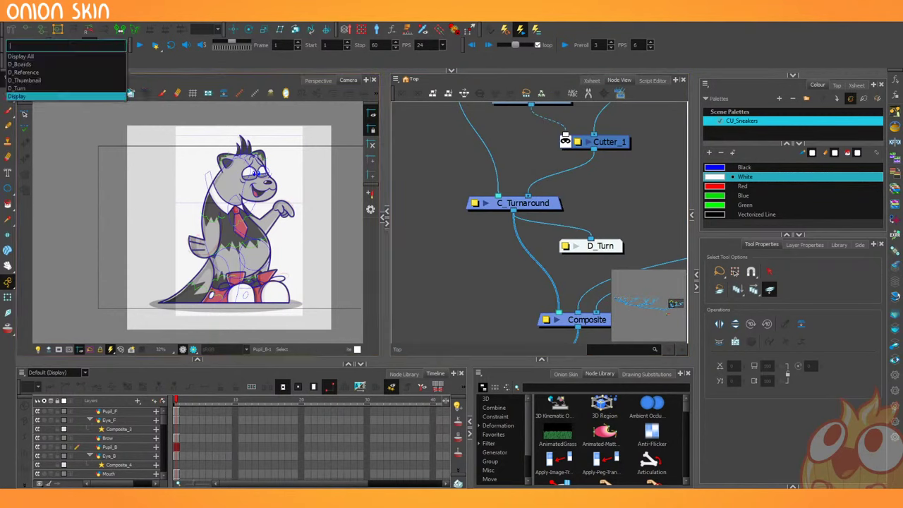
click(21, 89)
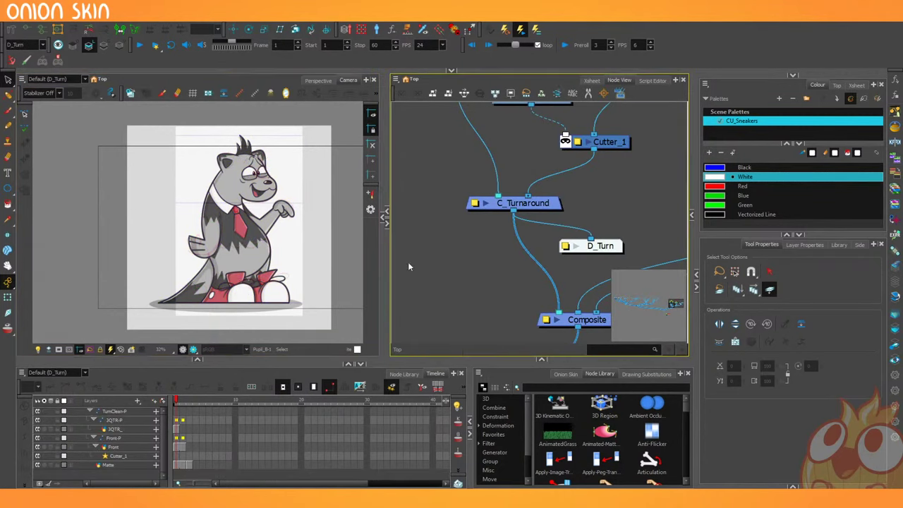
Set the opacity of the 3QTR_ turnaround drawing layer to 100.
drag(499, 135, 479, 264)
scroll(485, 237, down, 1)
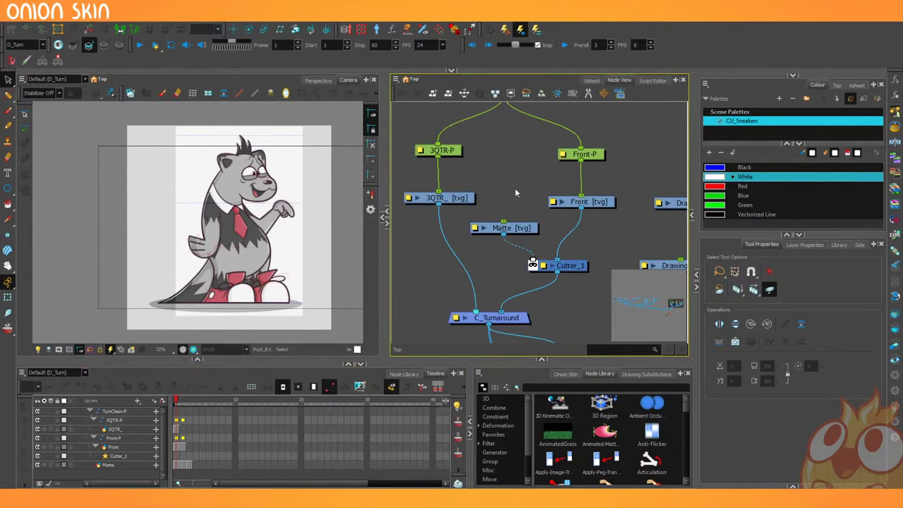
click(456, 198)
click(237, 430)
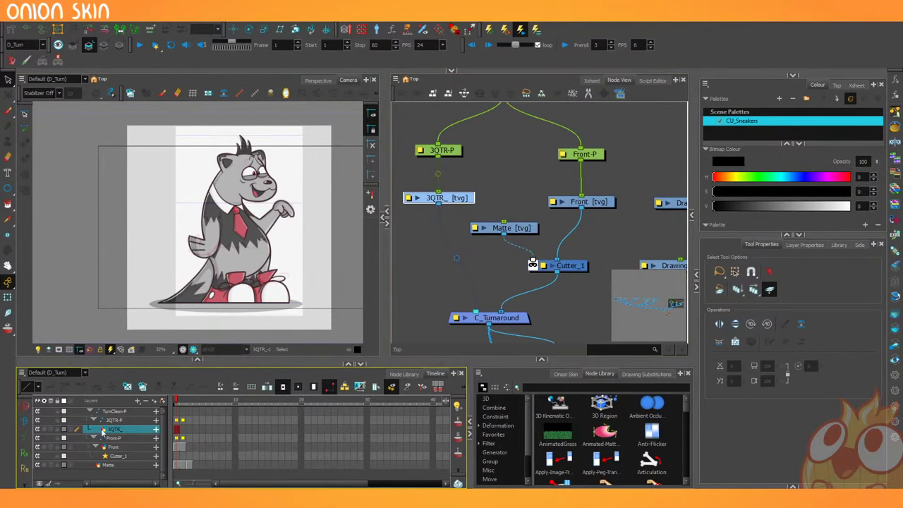
double_click(133, 432)
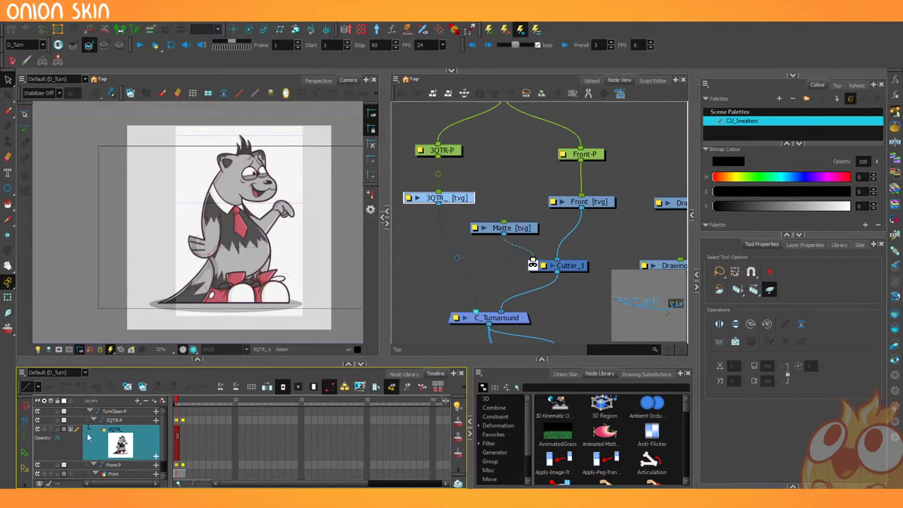
drag(59, 440, 171, 437)
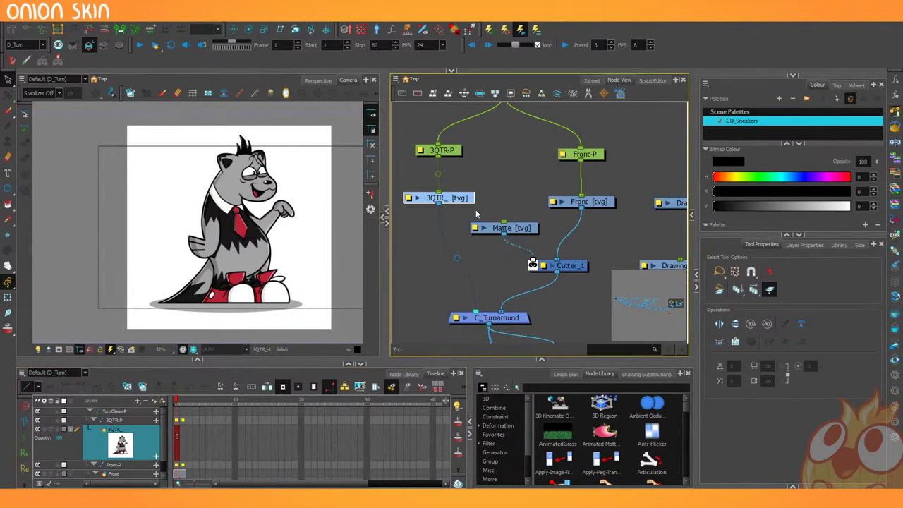
Select the Tail drawing node, enlarge the CU_Sneakers colour list, and rename the Black colour as Line.
scroll(476, 212, down, 6)
drag(477, 212, 638, 204)
scroll(521, 203, up, 3)
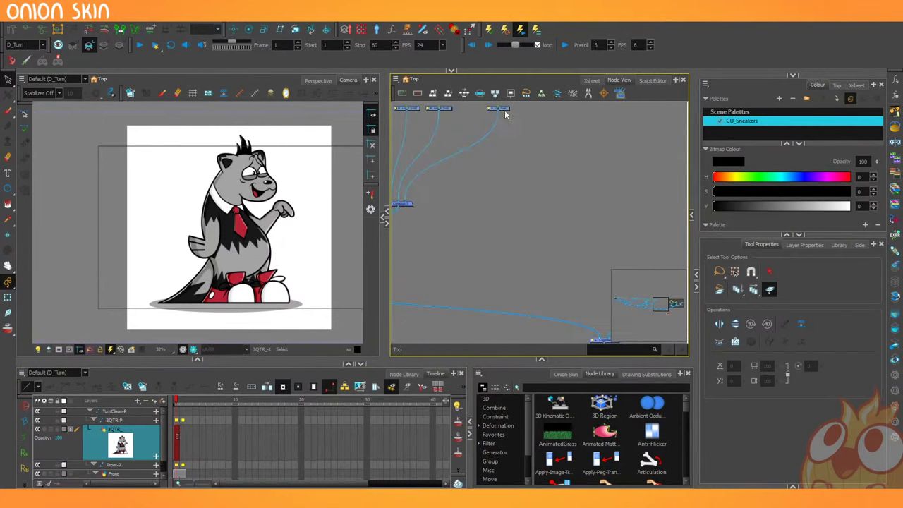
click(502, 109)
drag(750, 234, 750, 396)
drag(753, 280, 737, 164)
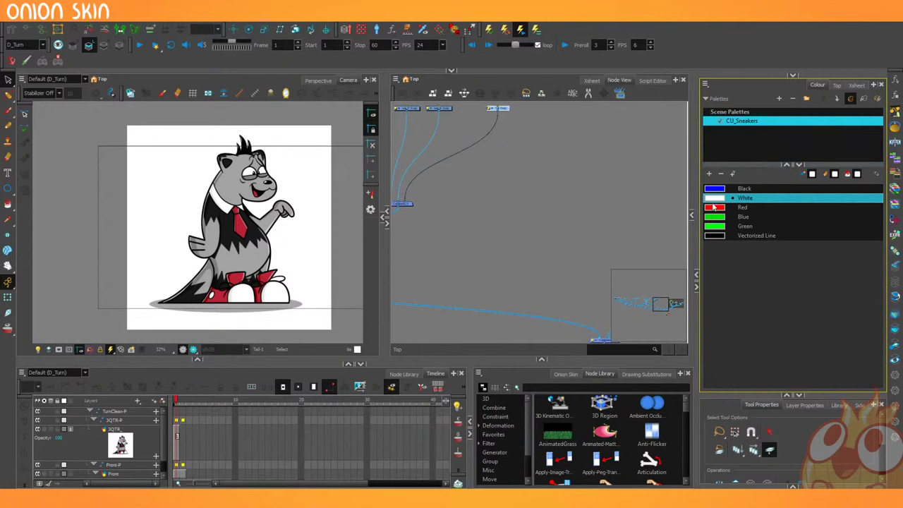
double_click(748, 189)
text(Line)
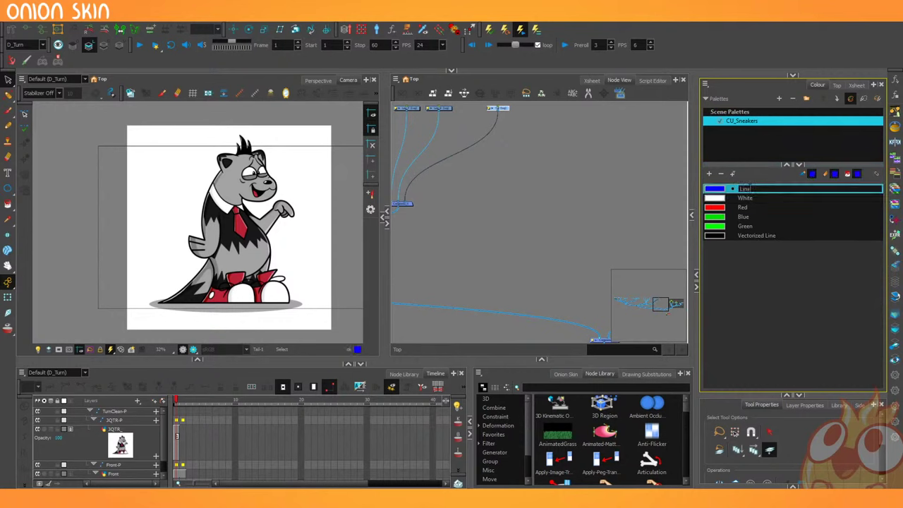
Name the Blue colour Matte at first, and replace that name with Stroke.
double_click(744, 217)
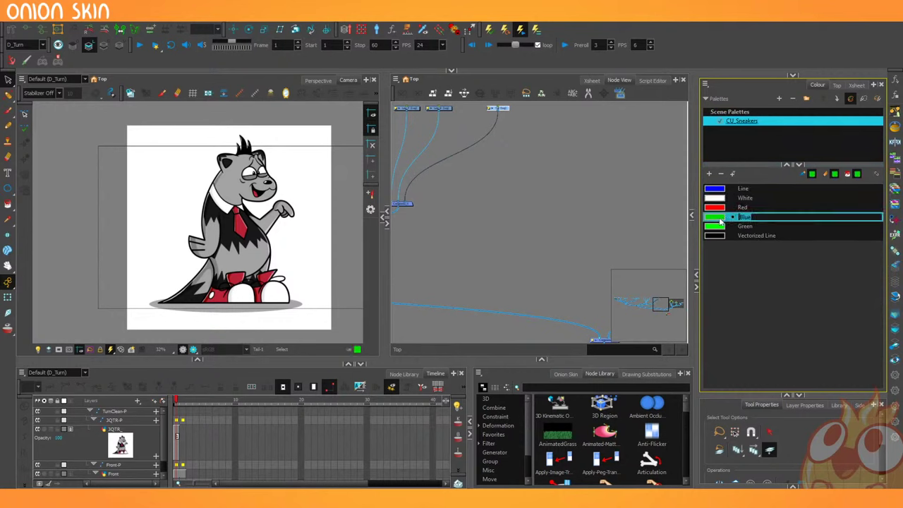
text(Matte)
key(Return)
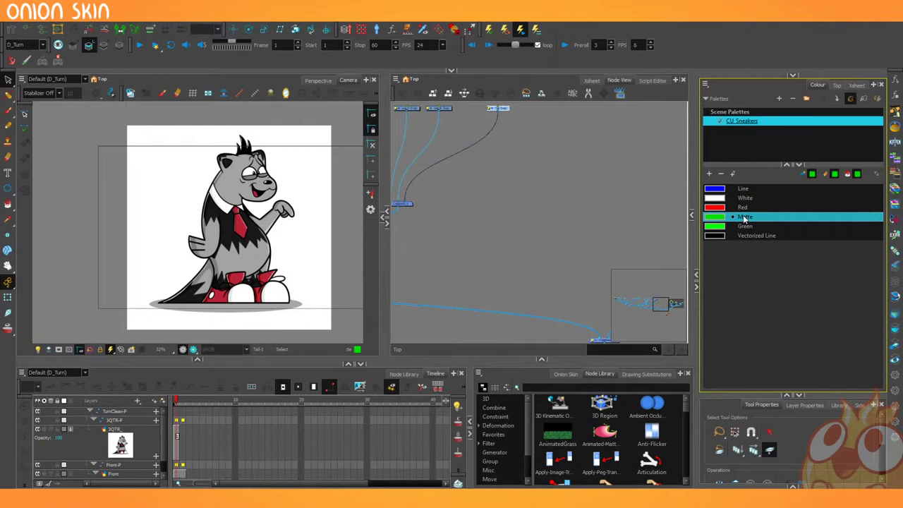
double_click(743, 218)
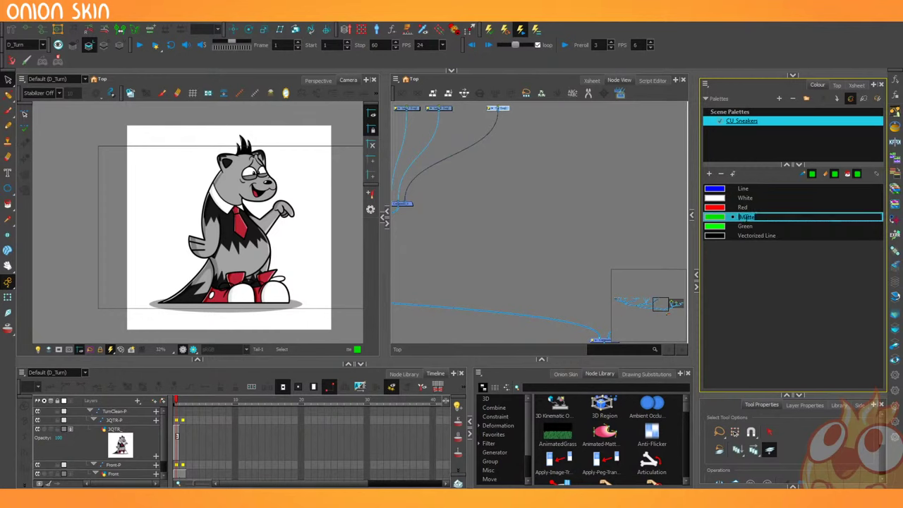
text(Stroke)
key(Tab)
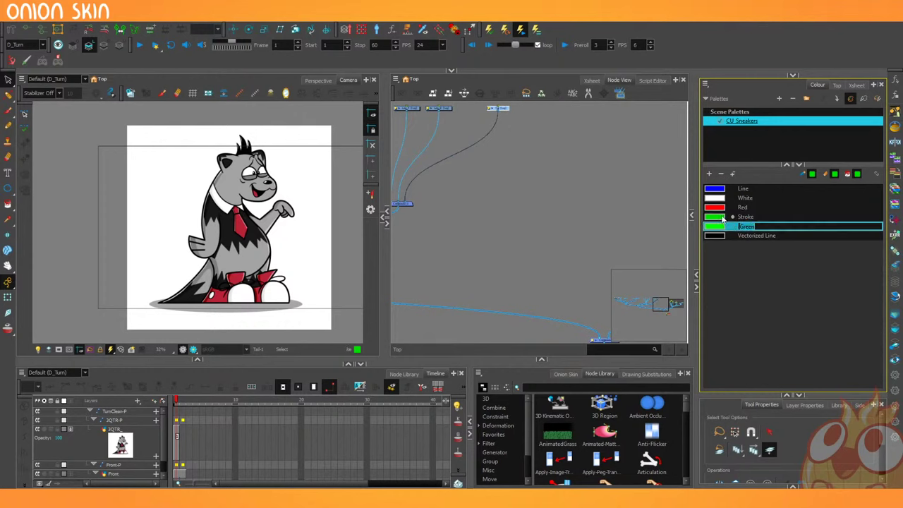
click(718, 218)
Delete the White and Red colours from the CU_Sneakers palette despite their use in drawings, and save the scene.
click(717, 200)
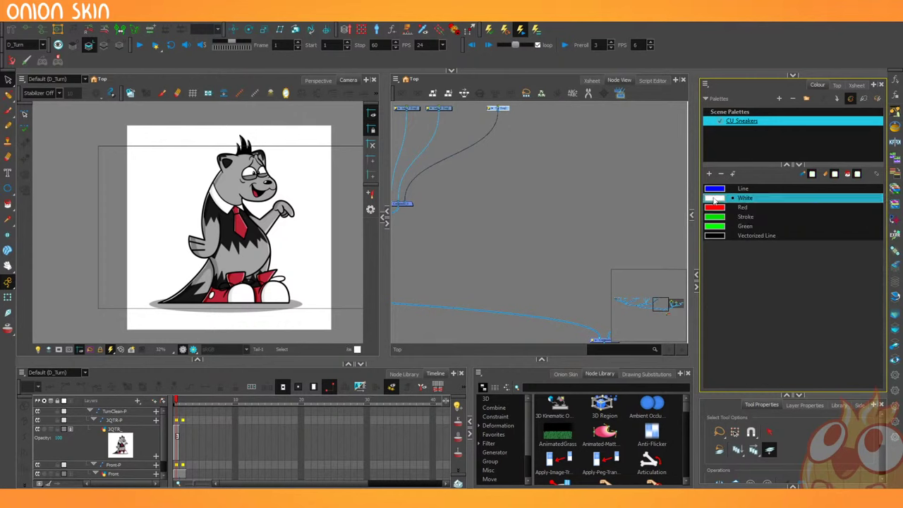
click(721, 174)
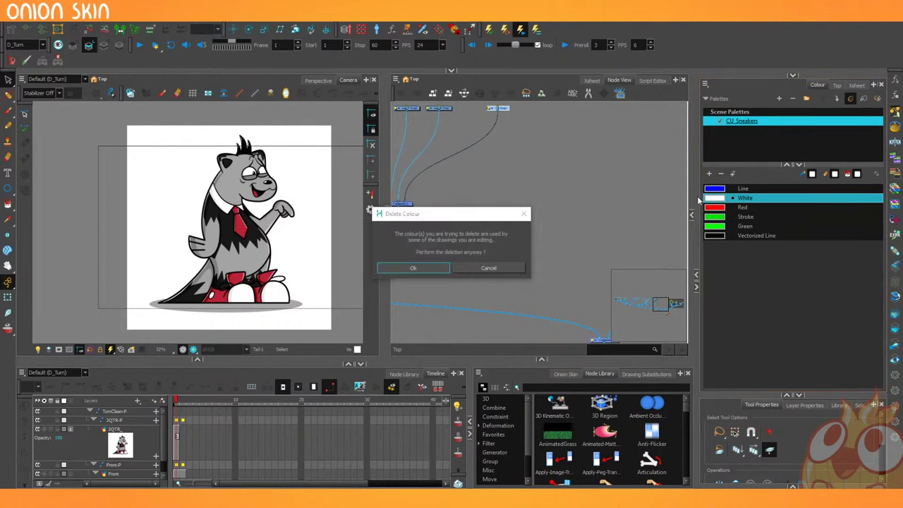
click(435, 267)
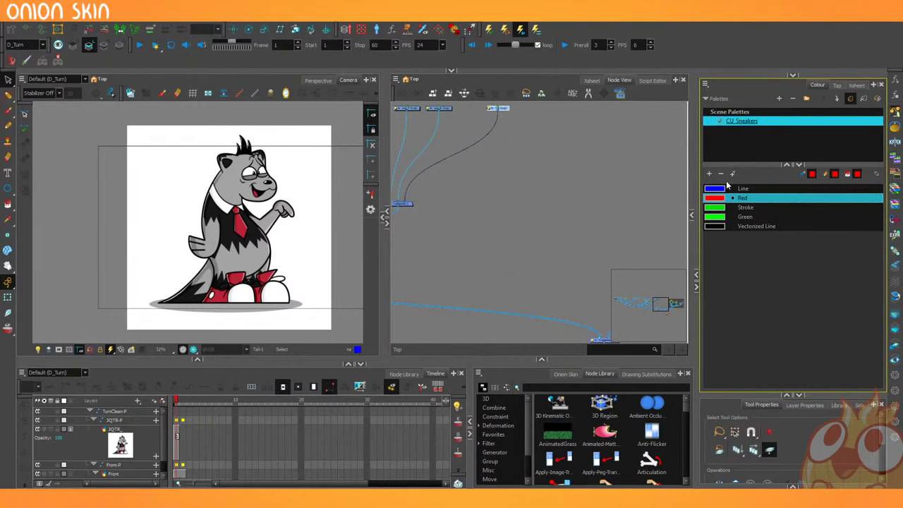
click(719, 208)
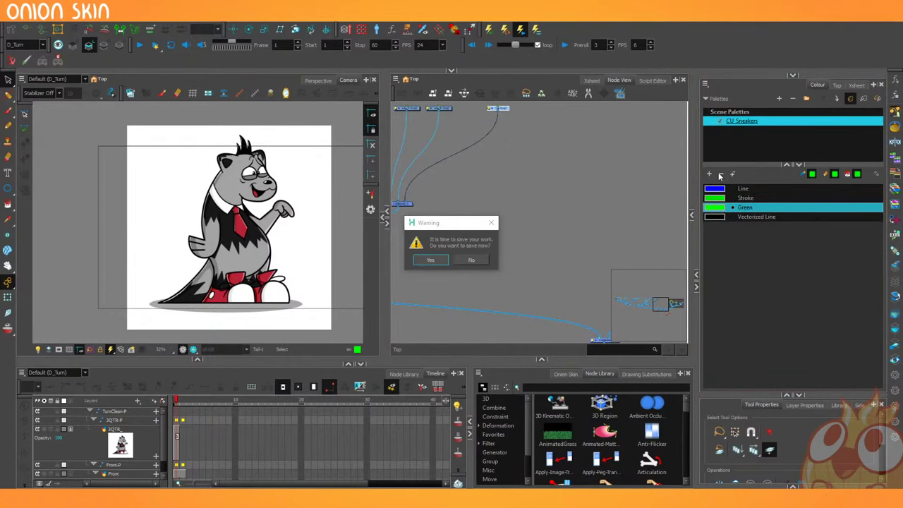
click(433, 261)
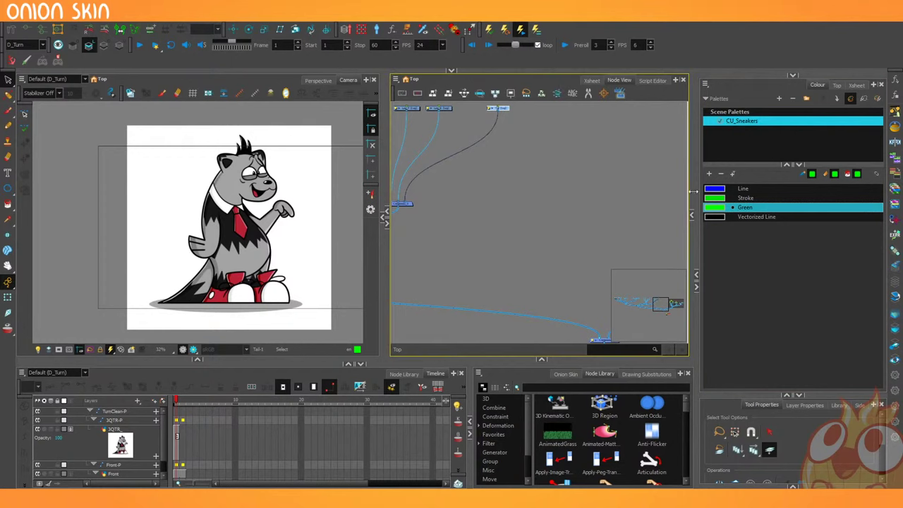
Cancel the deletion of the Green colour and delete the Vectorized Line colour instead.
click(724, 172)
click(488, 267)
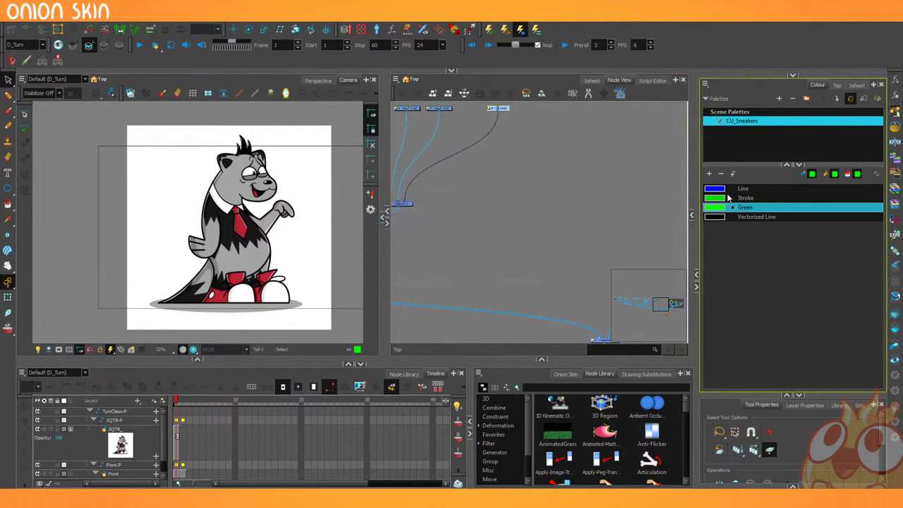
click(720, 218)
click(722, 174)
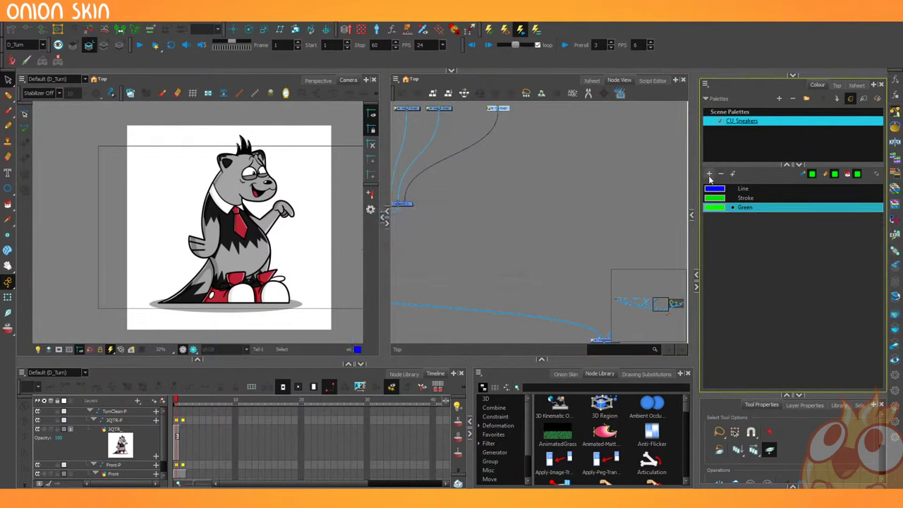
Add fifteen new colours based on the blue Line colour to the CU_Sneakers palette.
click(718, 189)
double_click(710, 174)
double_click(710, 174)
triple_click(709, 174)
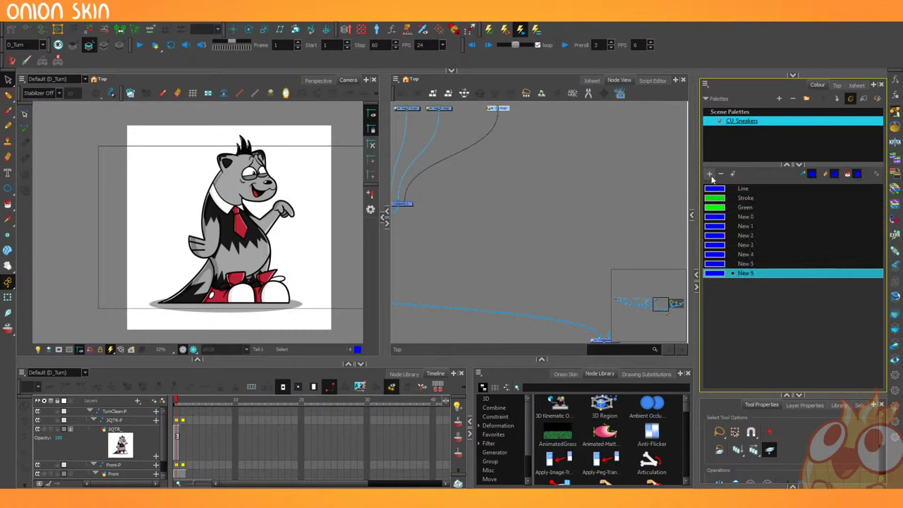
triple_click(710, 174)
triple_click(710, 175)
double_click(709, 175)
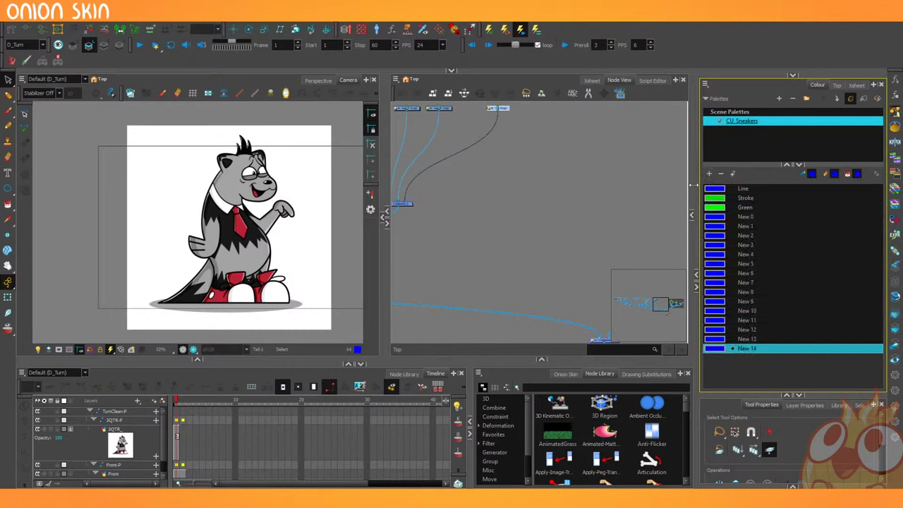
Rename the first three new colours, New 0 to New 2, as Skin, EyeWhite and EyeLid.
scroll(222, 213, up, 2)
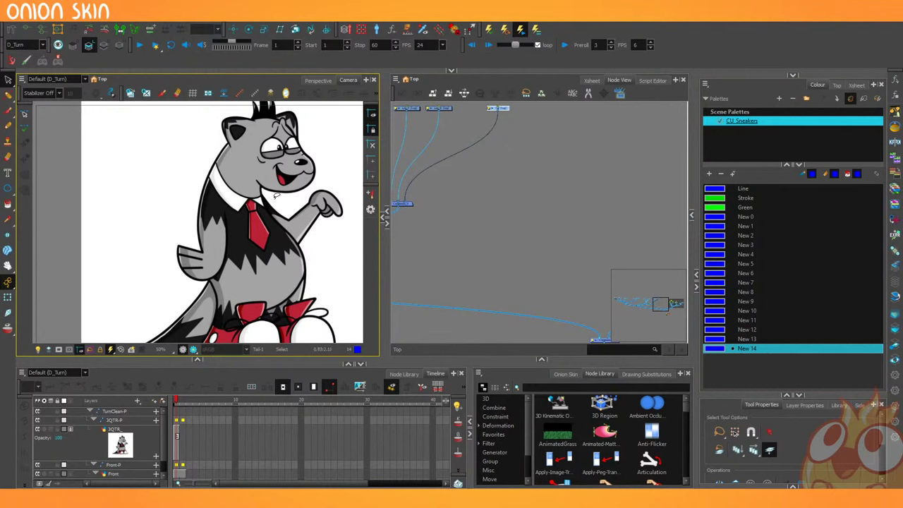
scroll(295, 168, up, 1)
drag(295, 168, 263, 188)
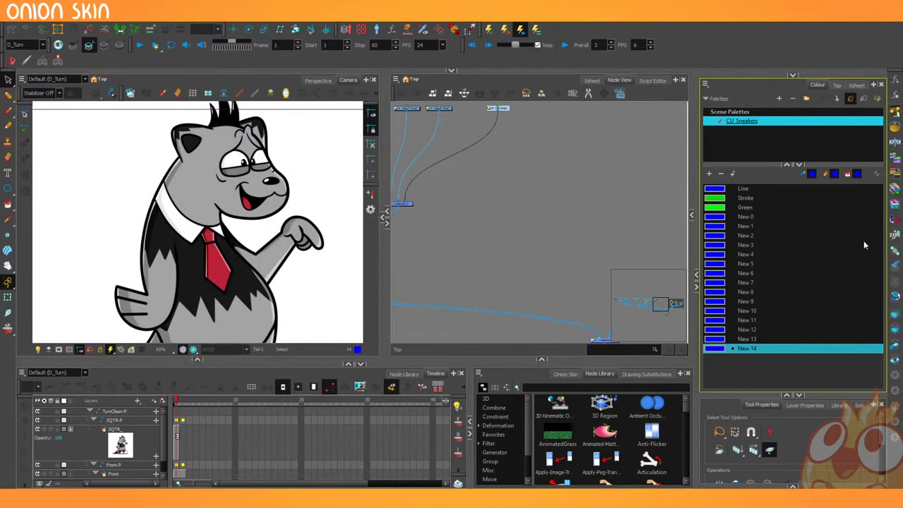
double_click(739, 218)
text(Skin)
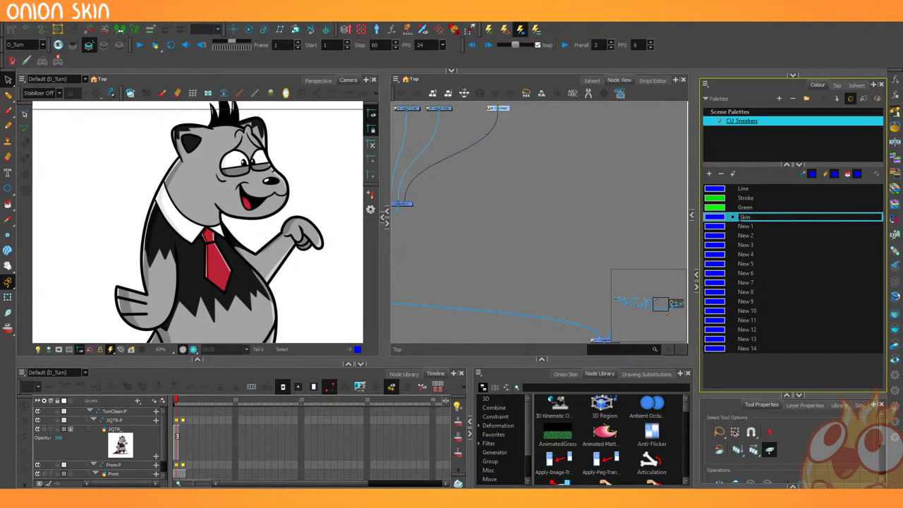
double_click(740, 223)
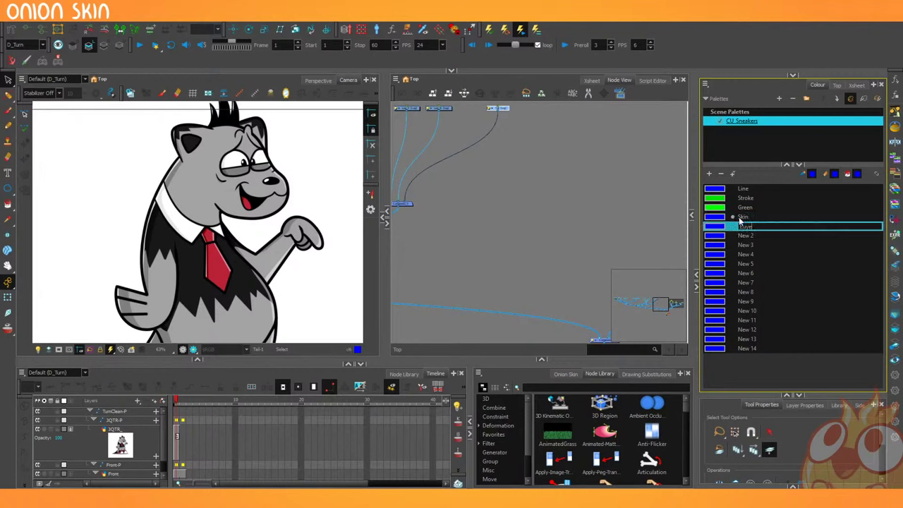
text(EyeWhite)
key(Tab)
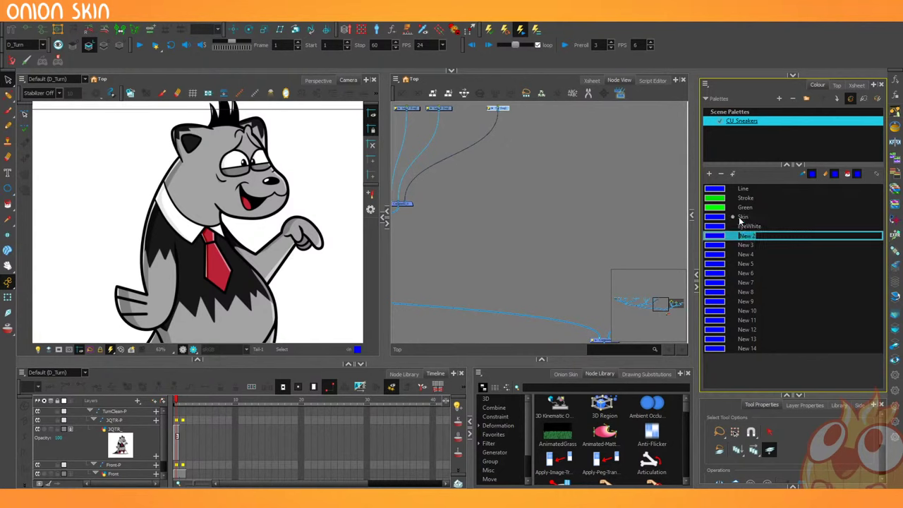
text(EyeLid)
key(Tab)
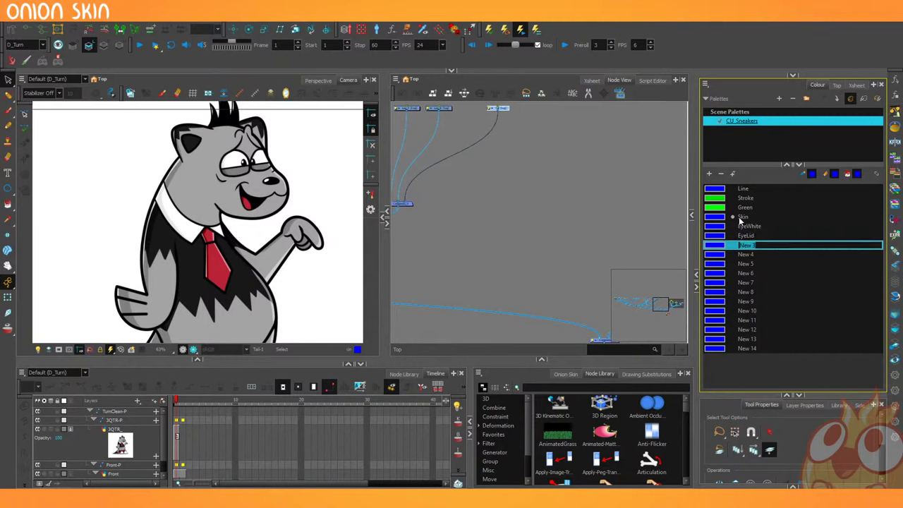
Rename the colours New 3, New 4 and New 5 as Shirt, Collar and Tie.
text(Shoe)
key(BackSpace)
key(BackSpace)
text(hirt)
key(Tab)
text(Collar)
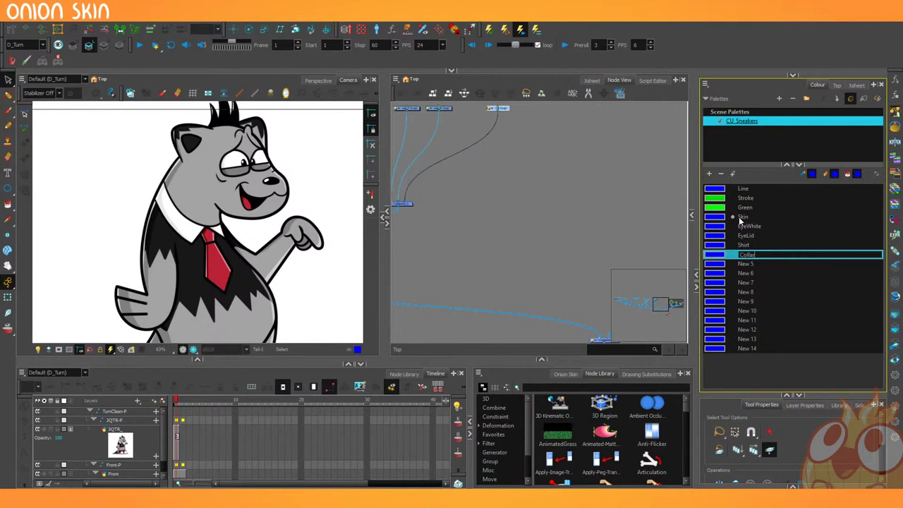
key(Tab)
text(Ti)
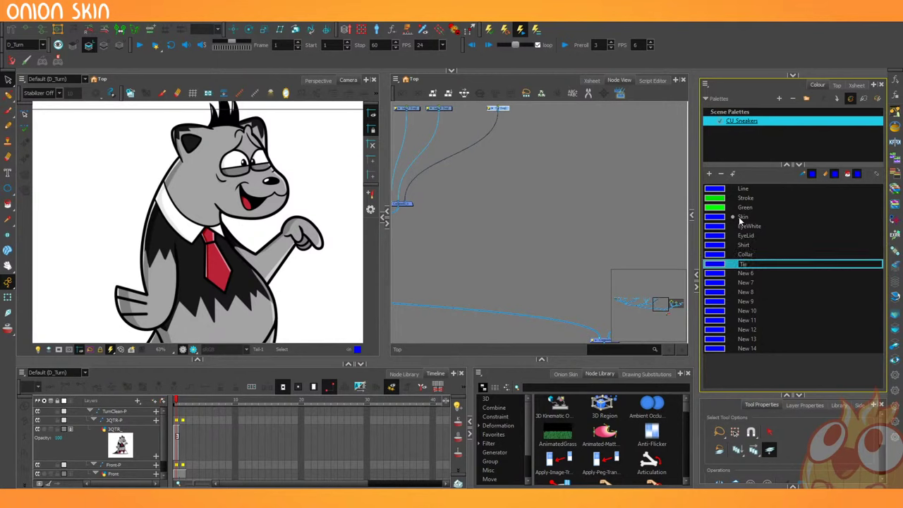
text(e)
key(Tab)
key(Return)
Rename the colours New 6, New 7 and New 8 as Tongue, Shoes Red and Shoes White.
scroll(259, 173, down, 6)
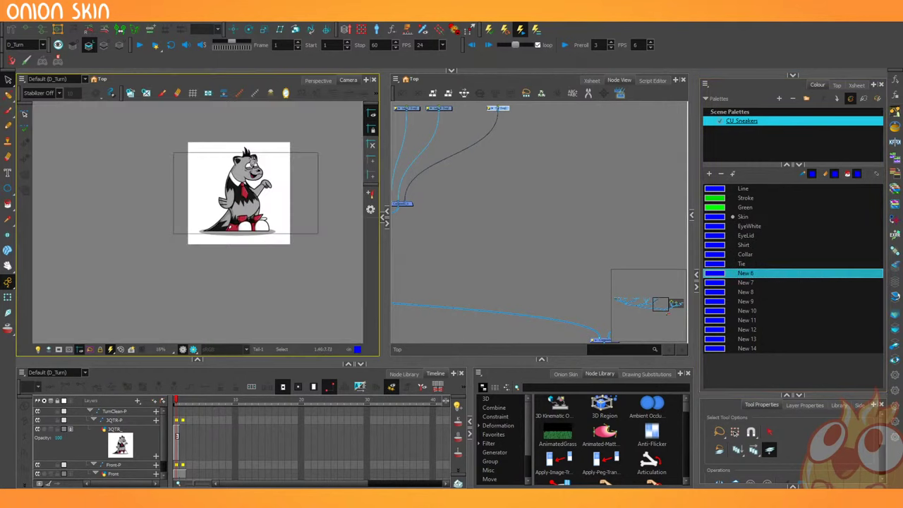
scroll(263, 210, up, 5)
double_click(745, 273)
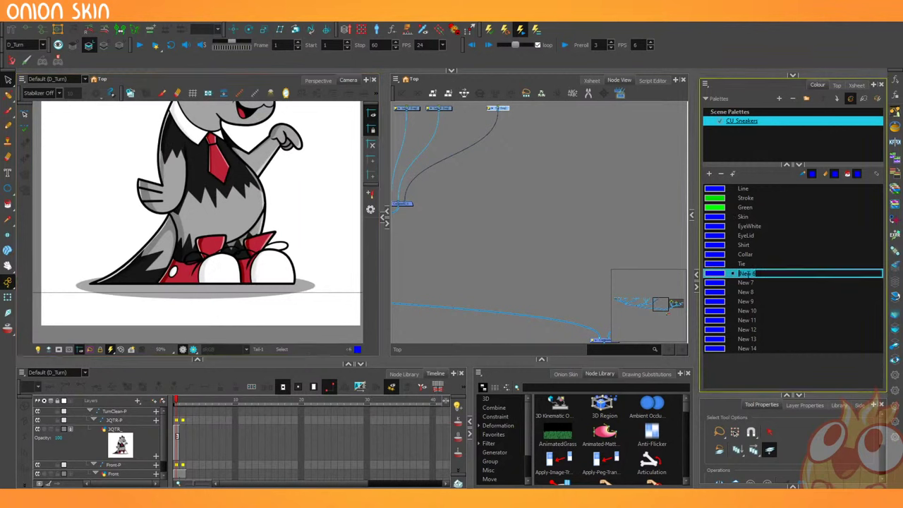
text(Tongue)
key(Tab)
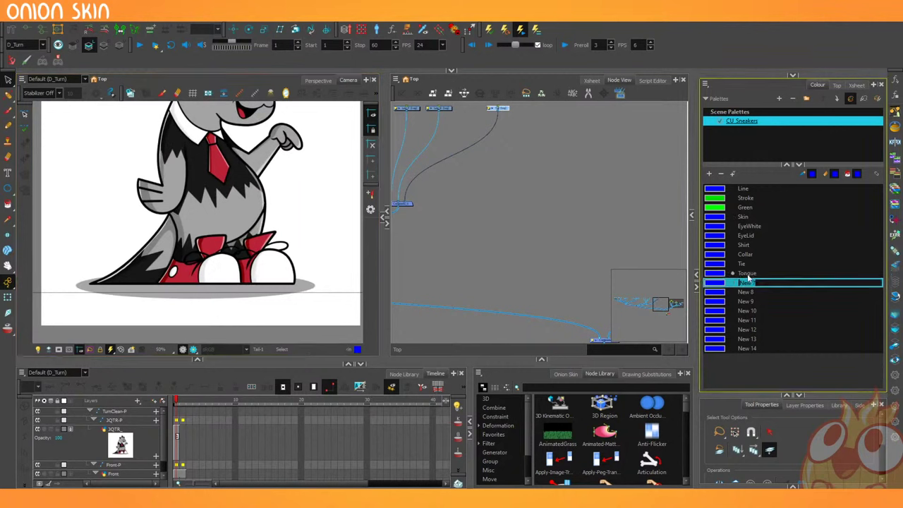
text(Shoes Red)
key(Tab)
text(Shoes)
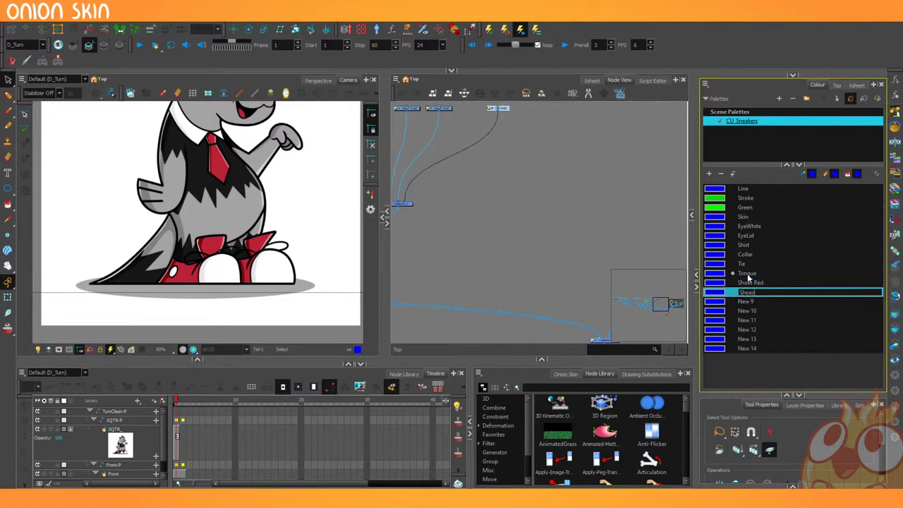
text( White)
key(Tab)
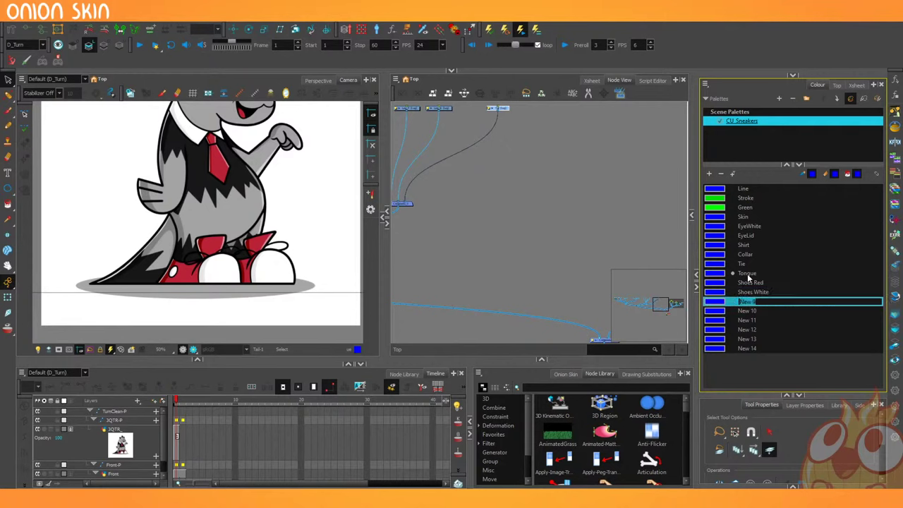
key(Return)
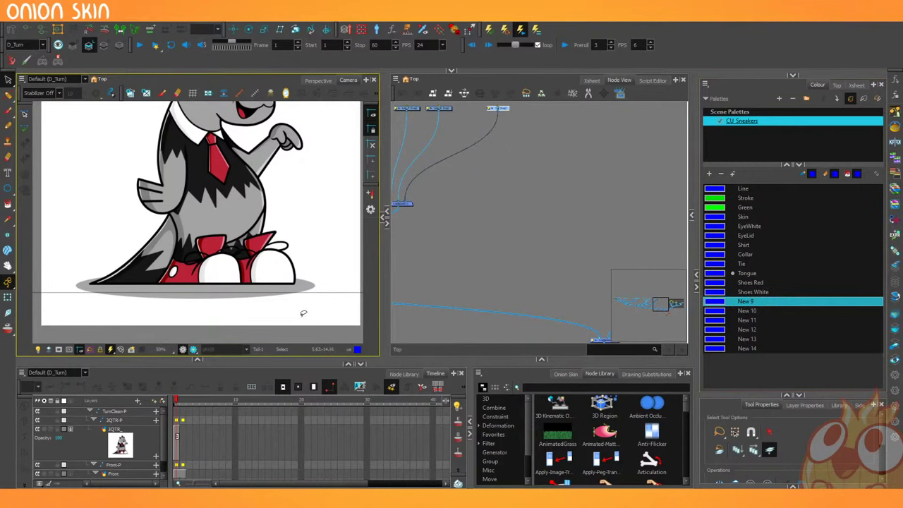
scroll(304, 313, down, 2)
scroll(287, 258, up, 2)
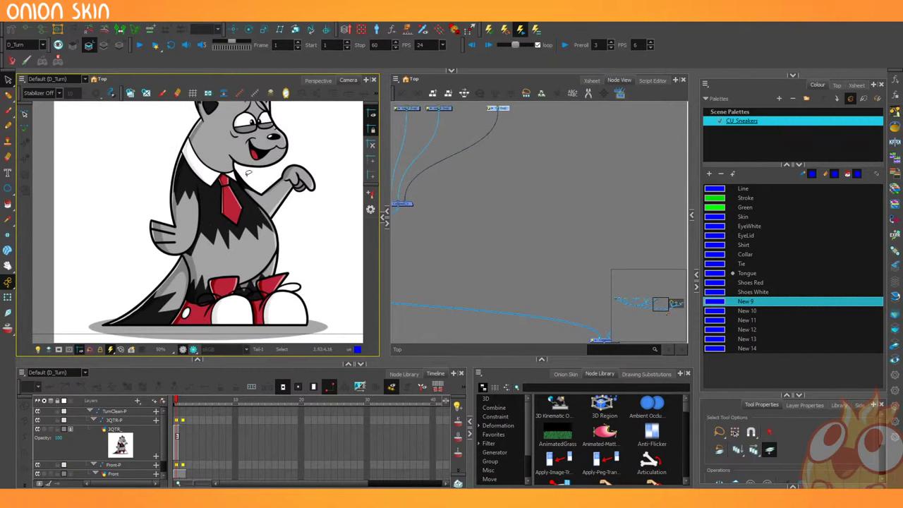
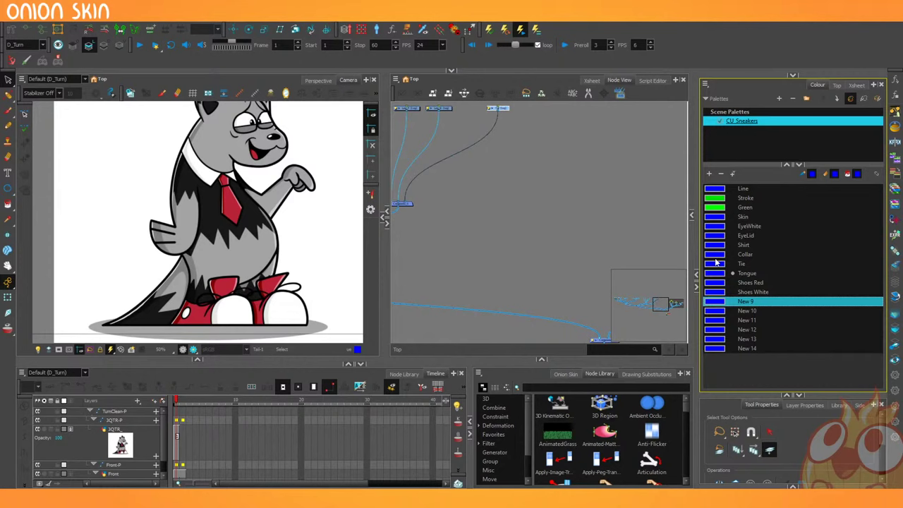
Sample the Skin colour from the reference character's light grey head and the EyeWhite colour from the white of its eye.
double_click(716, 218)
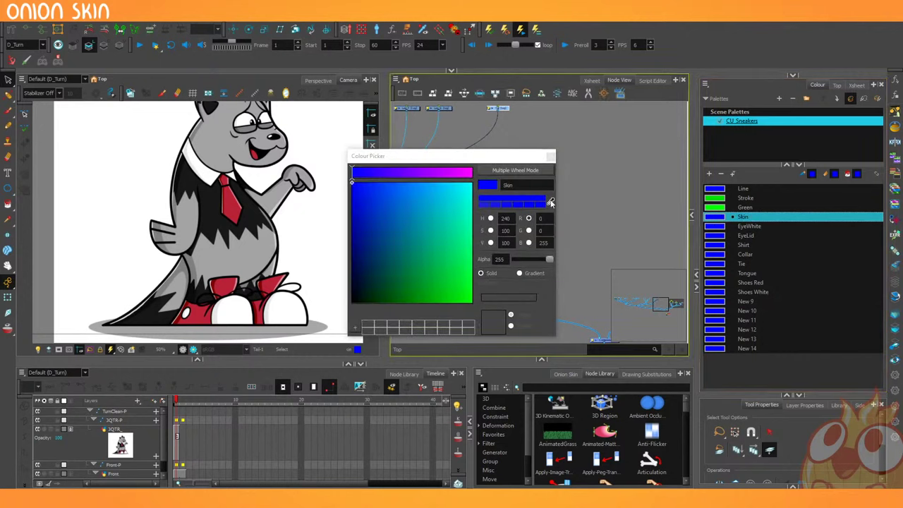
click(551, 202)
click(218, 142)
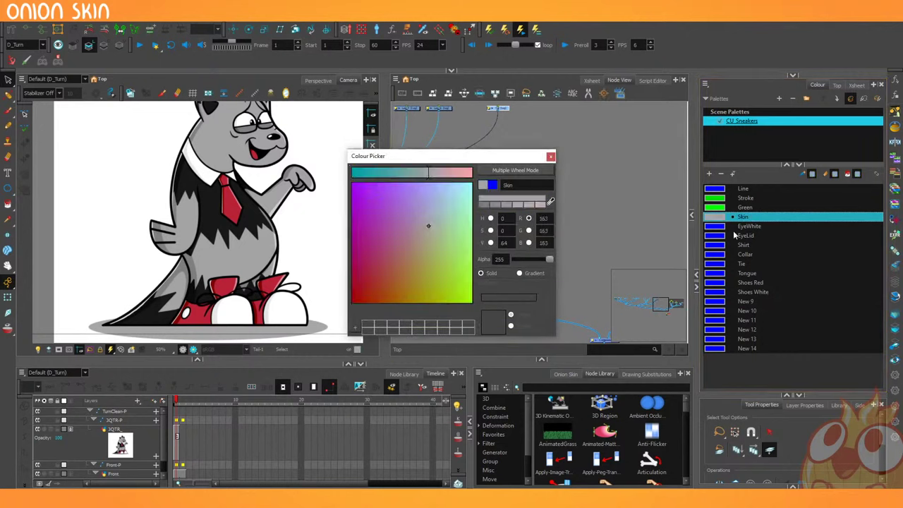
click(733, 226)
click(551, 203)
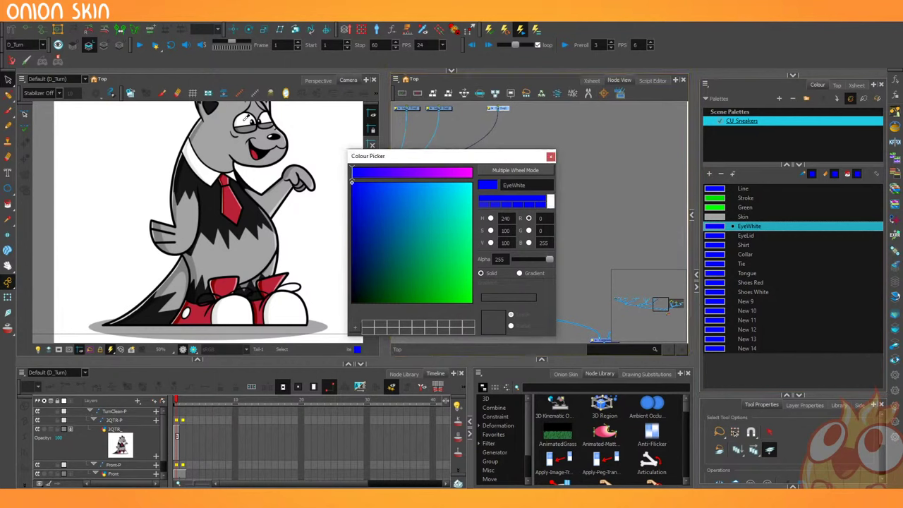
click(246, 119)
Sample the EyeLid colour from the reference character's eyelid and the Shirt colour from its near-black shirt.
click(737, 235)
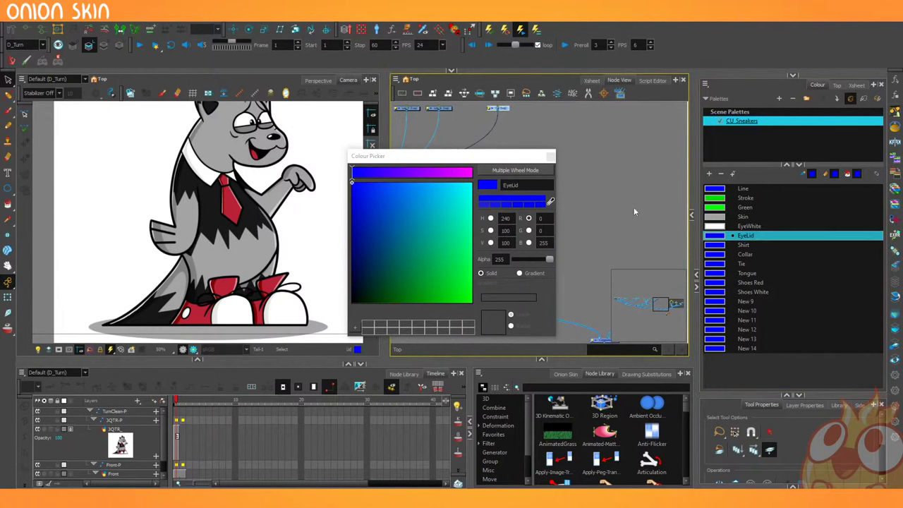
click(551, 203)
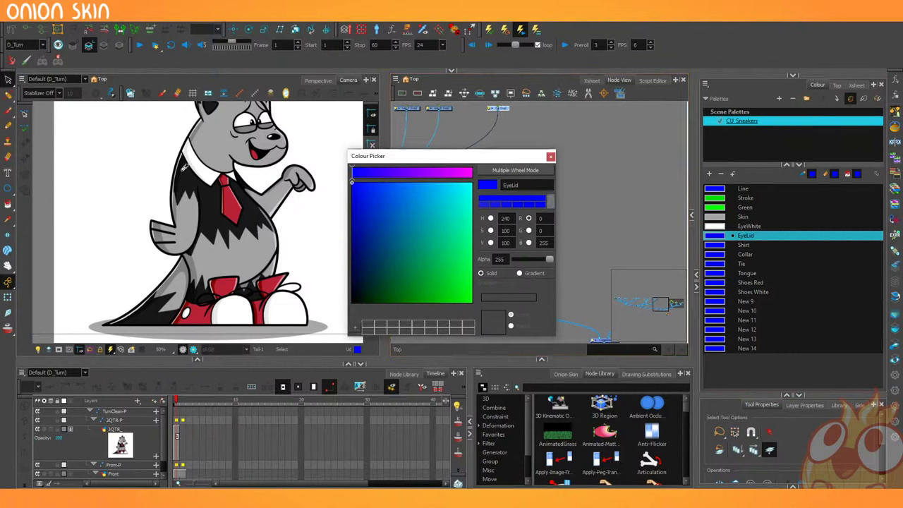
click(252, 123)
click(713, 245)
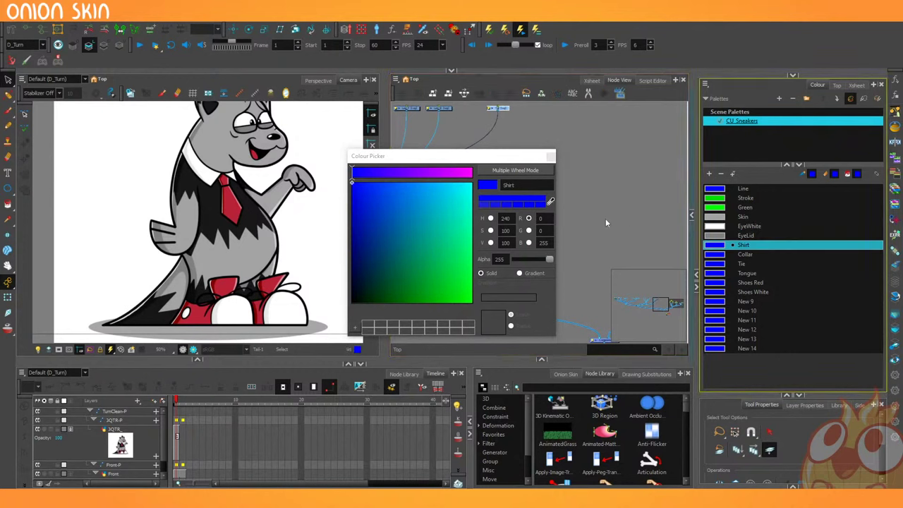
click(551, 202)
click(212, 192)
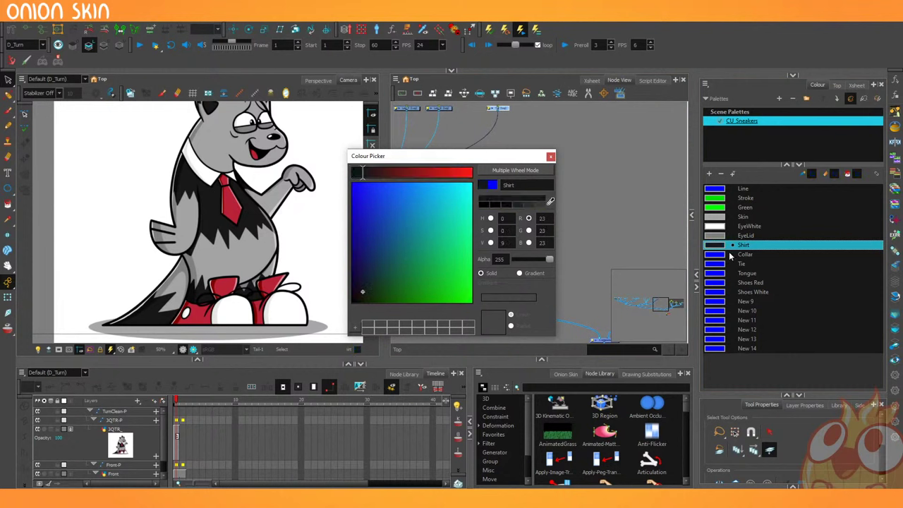
Sample the Collar colour from the reference character's white collar and the Tie colour from its red tie.
click(731, 255)
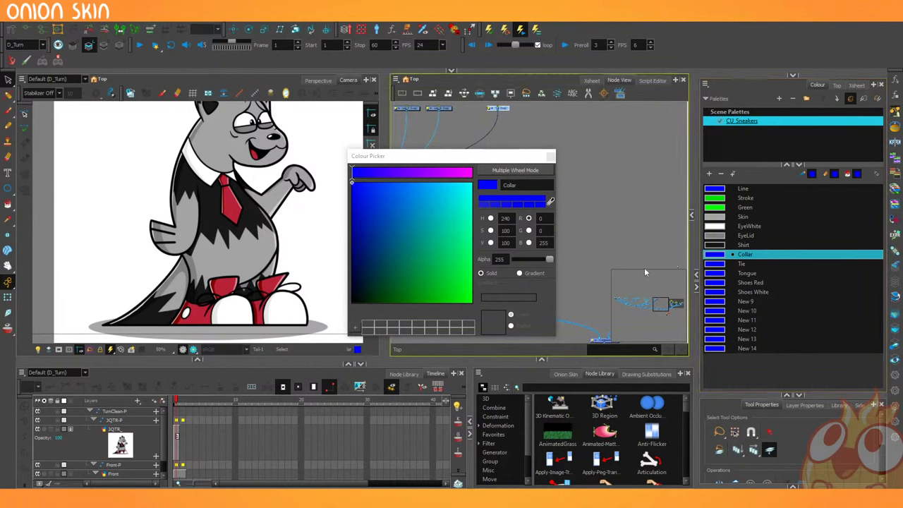
click(551, 201)
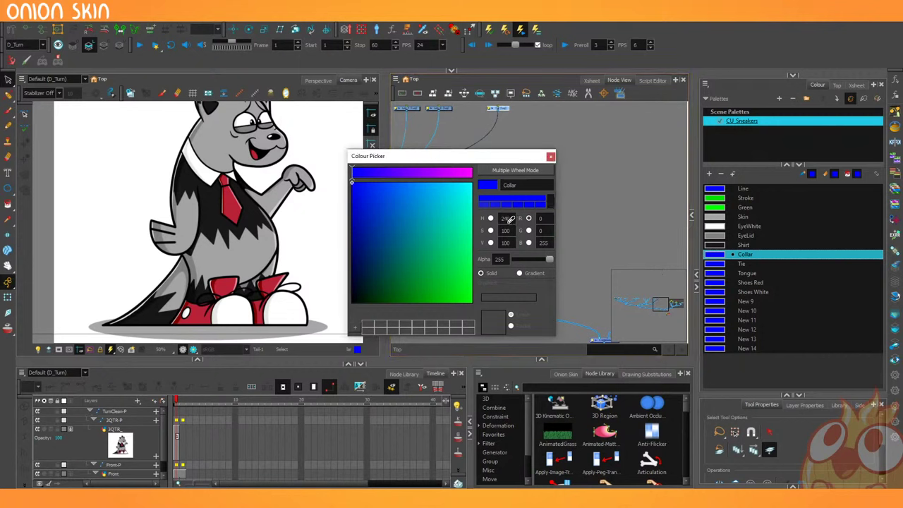
click(214, 173)
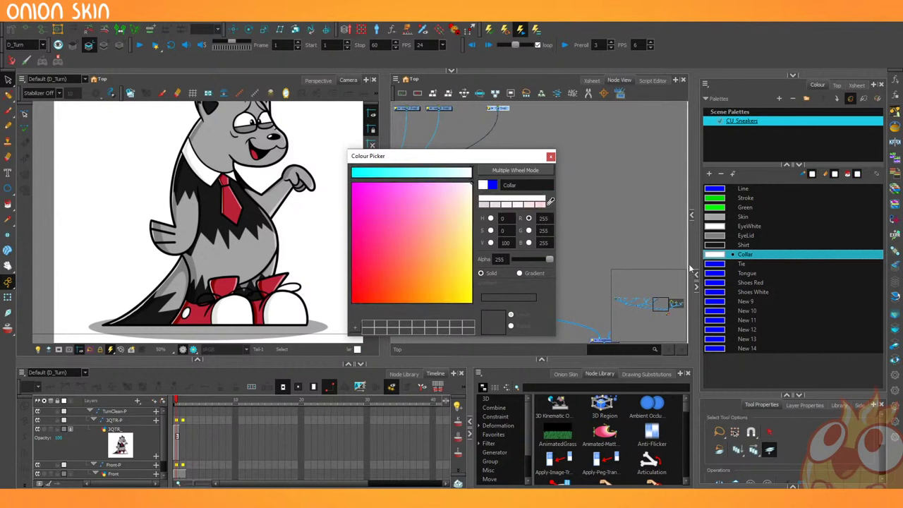
click(705, 265)
click(551, 201)
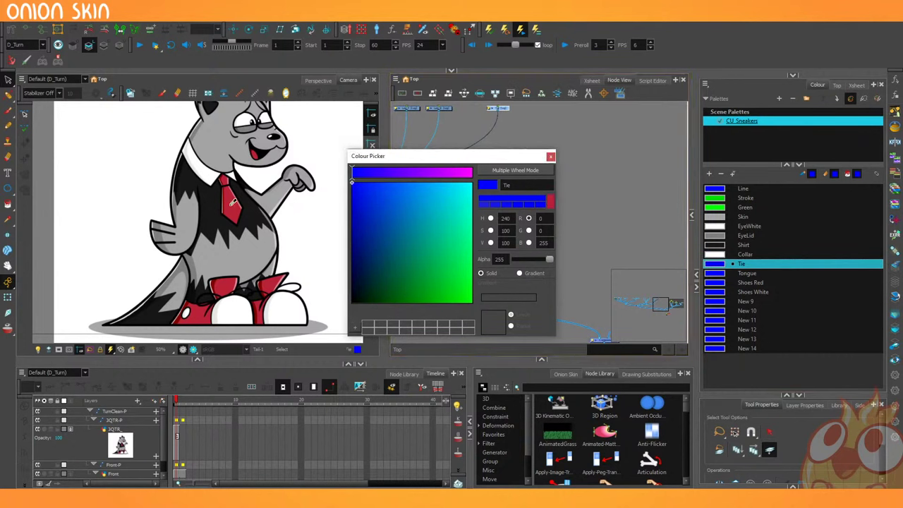
click(232, 202)
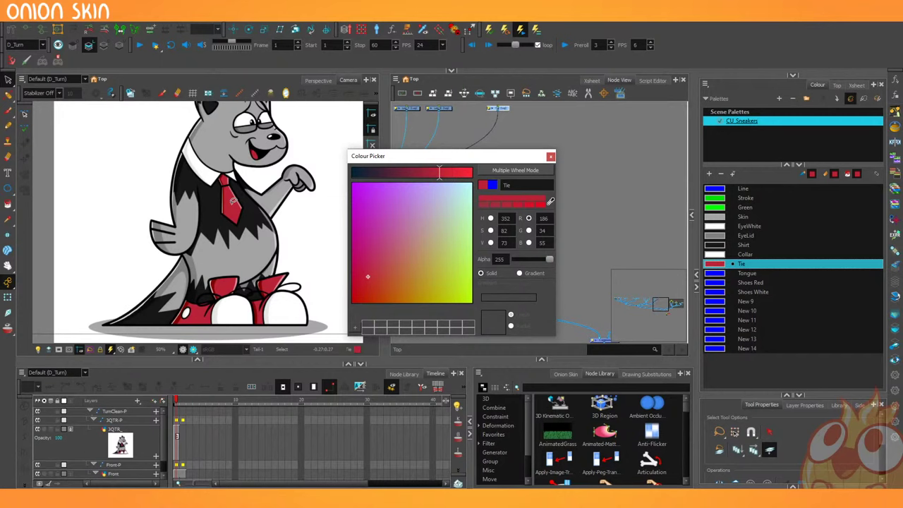
Sample the Tongue colour from the reference character's tongue and the Shoes Red colour from the red part of its shoe.
click(713, 274)
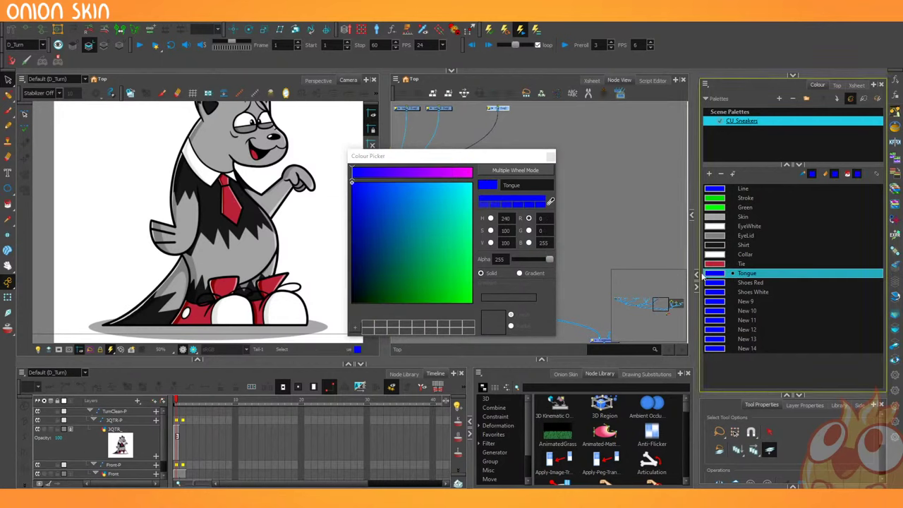
click(552, 203)
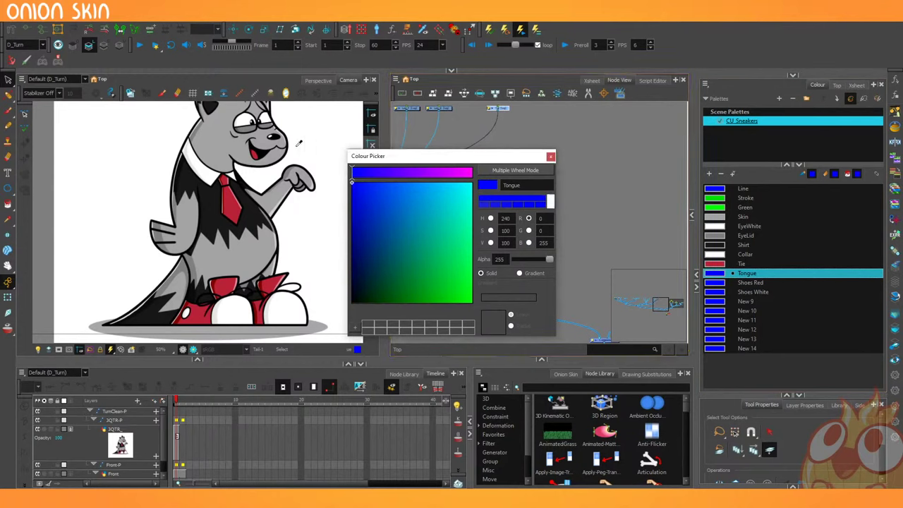
click(259, 151)
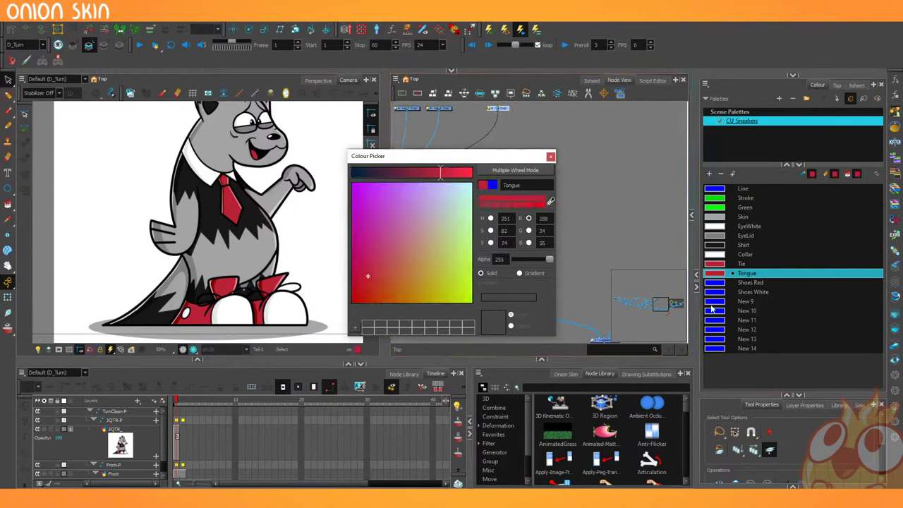
click(748, 283)
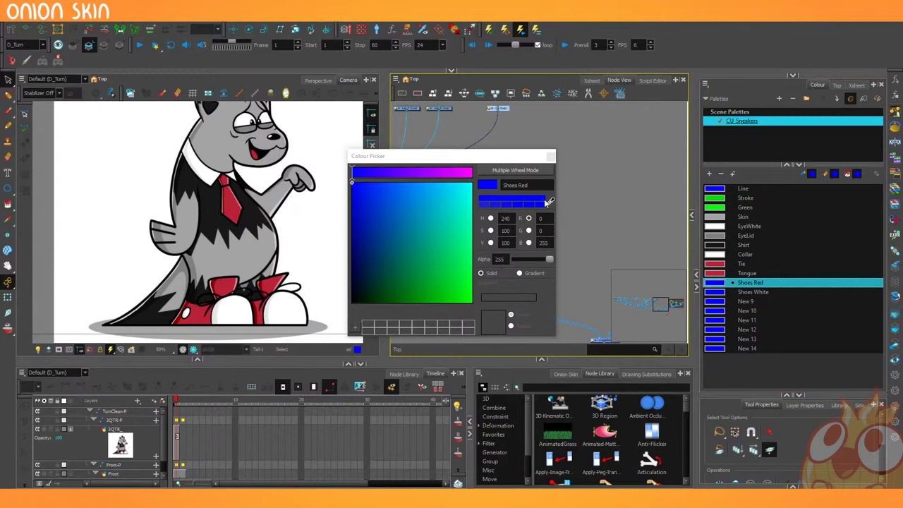
click(552, 202)
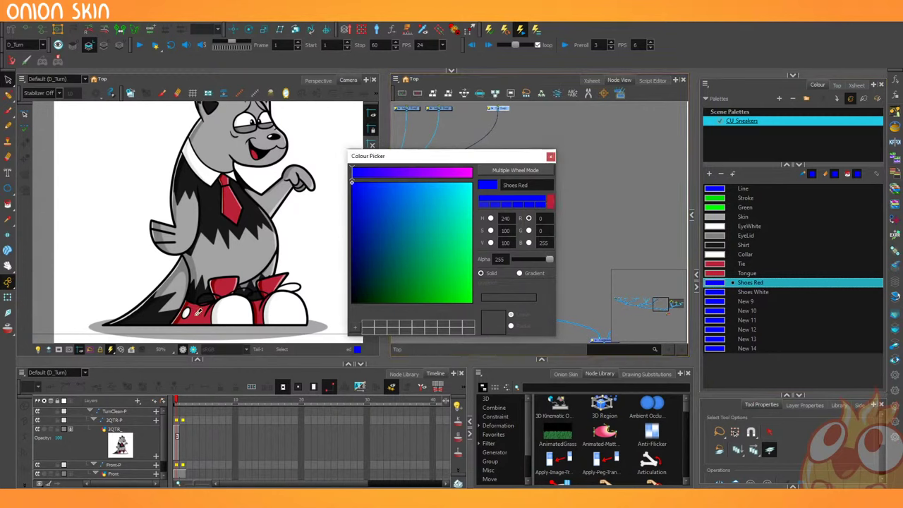
click(199, 312)
Sample the Shoes White colour from the white toe of the reference character's shoe.
click(751, 292)
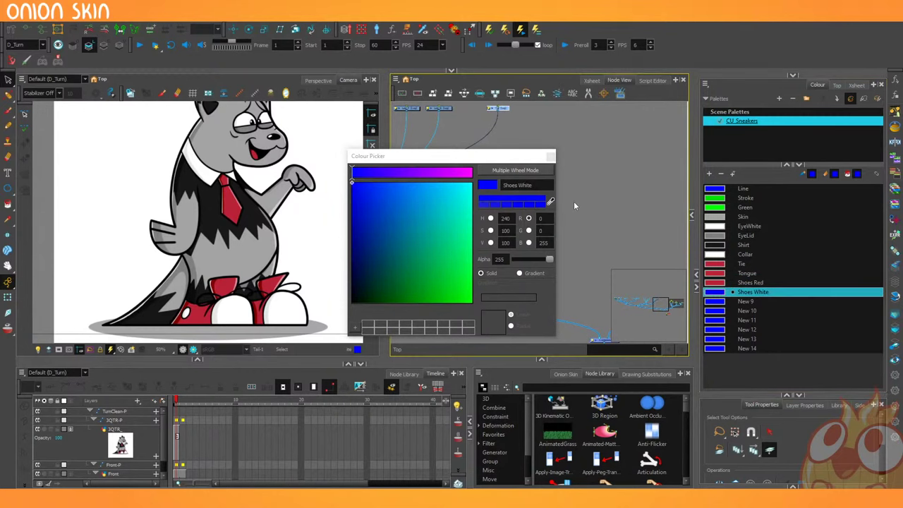
click(551, 203)
click(239, 309)
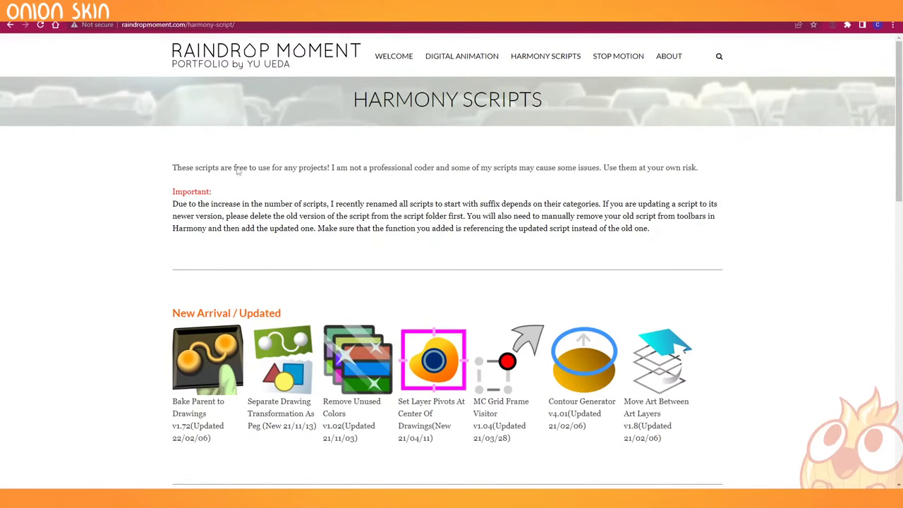
Look through the free Harmony scripts on the Raindrop Moment page, including the Animation, Deformation, Rigging and Palette categories.
scroll(210, 265, down, 3)
scroll(211, 265, down, 5)
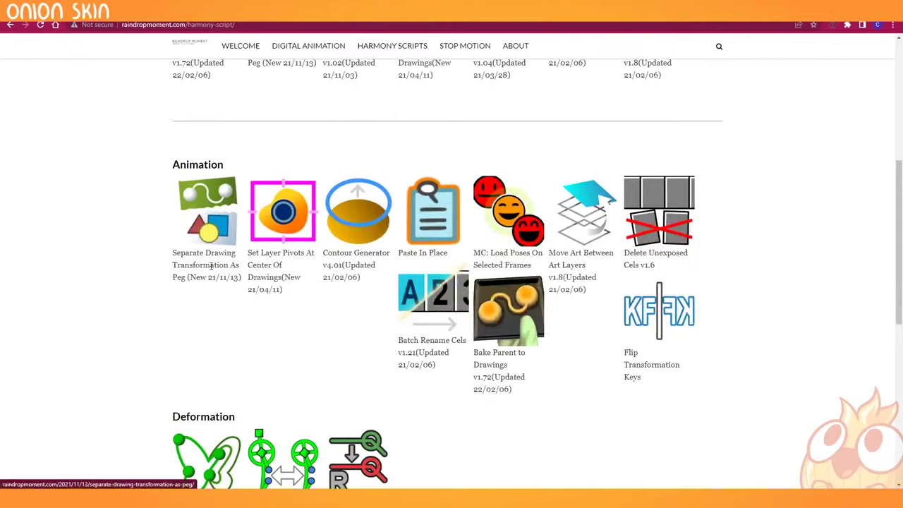
scroll(210, 270, down, 4)
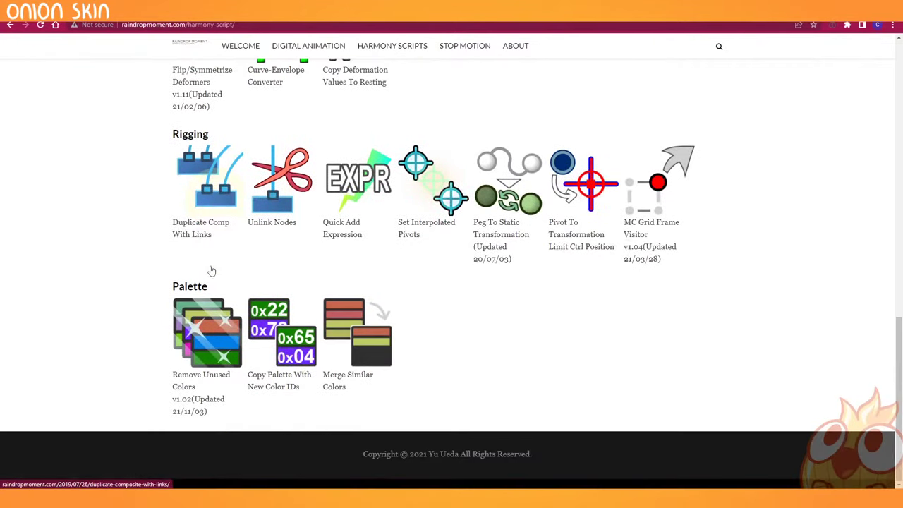
scroll(210, 271, up, 3)
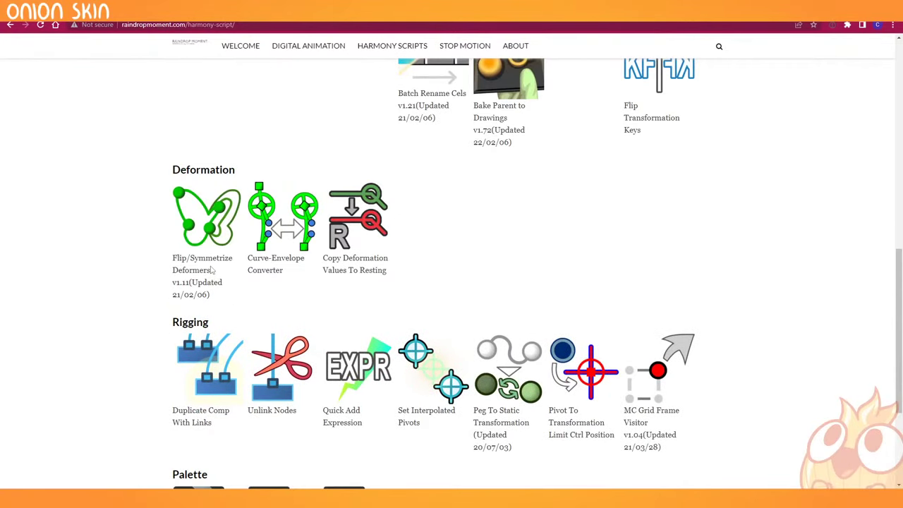
scroll(212, 270, up, 3)
scroll(211, 270, up, 2)
scroll(210, 270, down, 4)
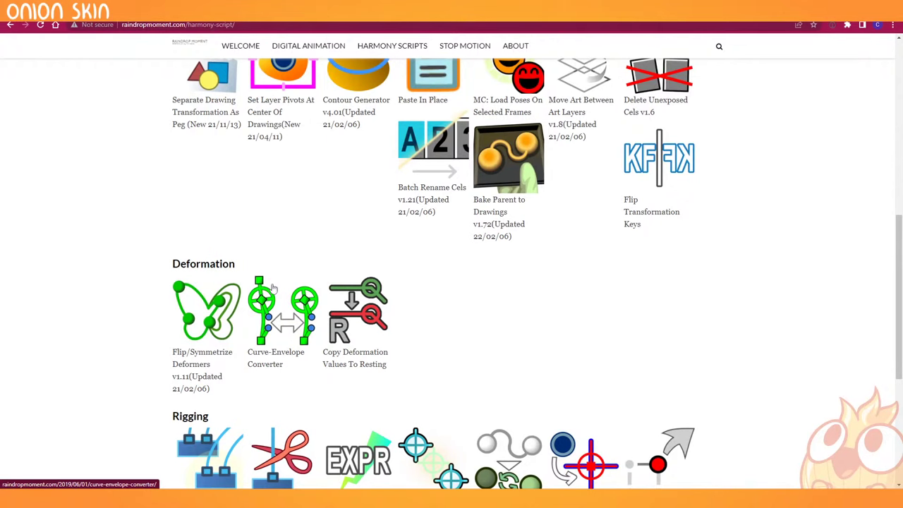
scroll(306, 341, up, 3)
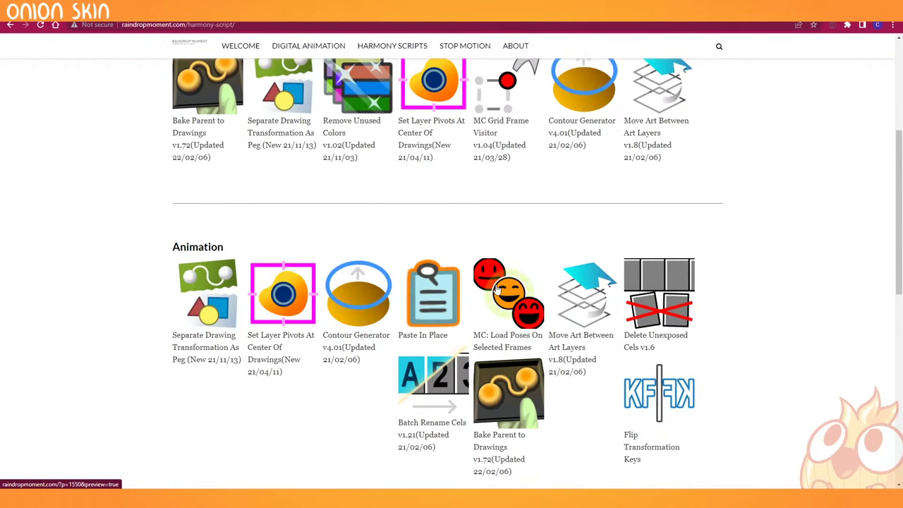
scroll(496, 288, up, 4)
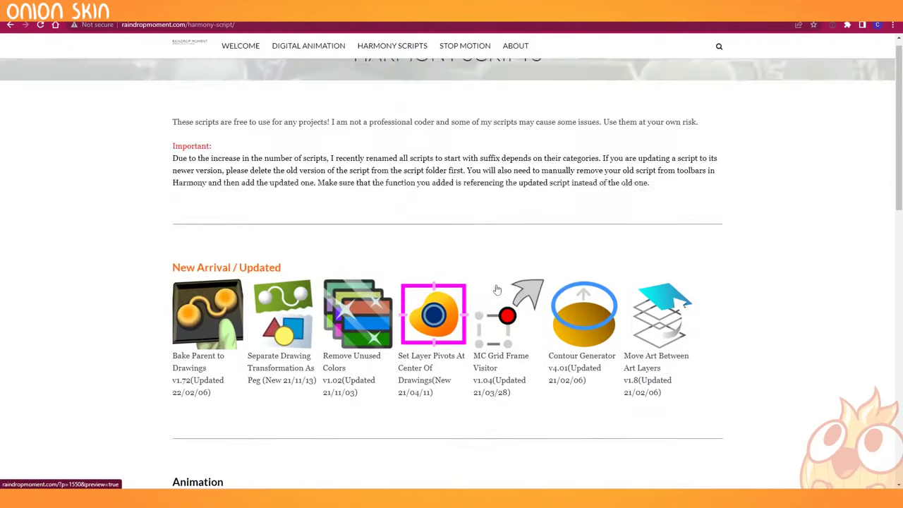
scroll(497, 289, down, 5)
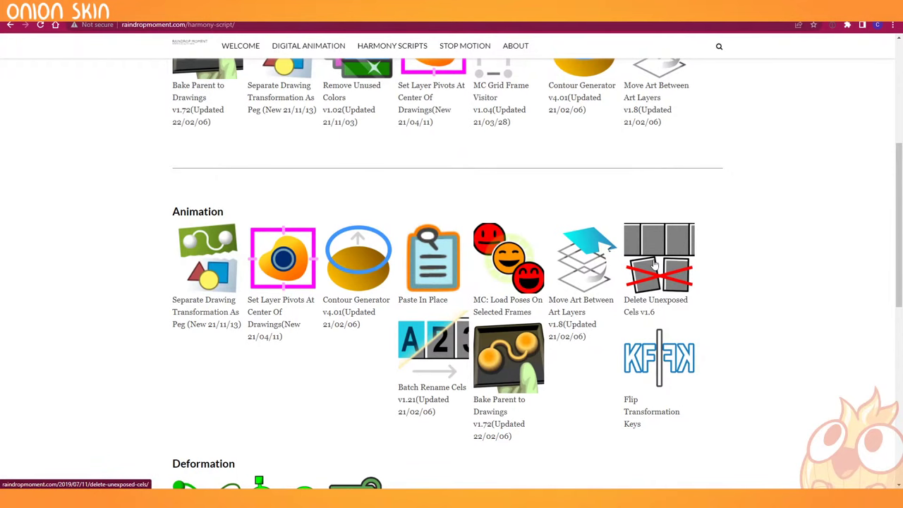
scroll(654, 262, up, 2)
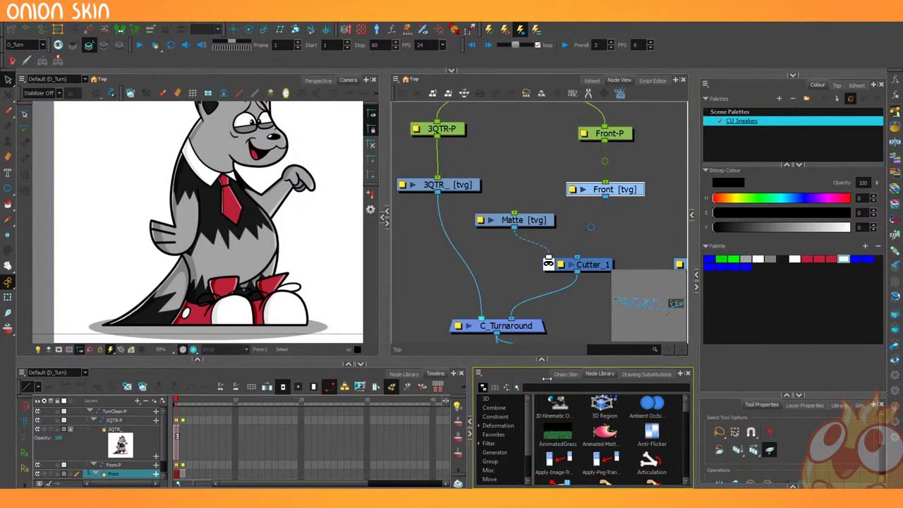
Switch back to Harmony, widen the timeline by narrowing the node library, and select the Tail drawing node.
drag(577, 382, 577, 382)
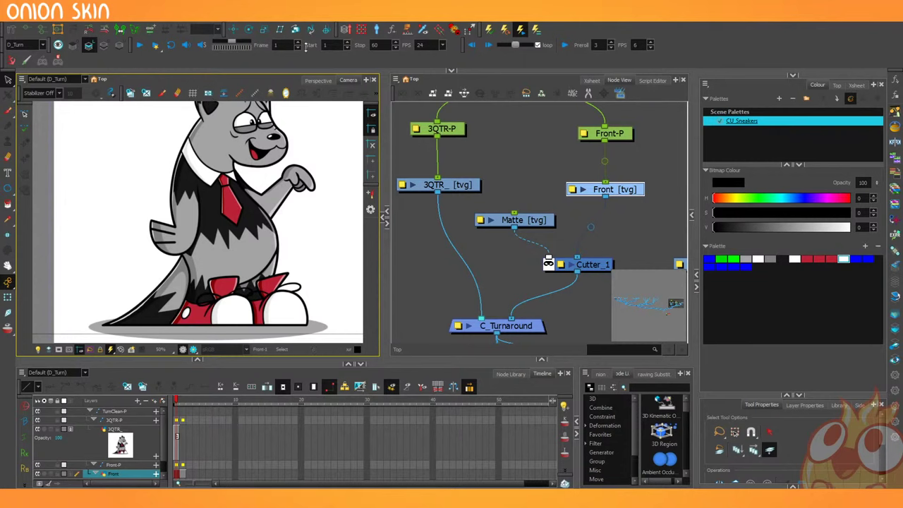
scroll(585, 234, down, 5)
scroll(551, 234, up, 2)
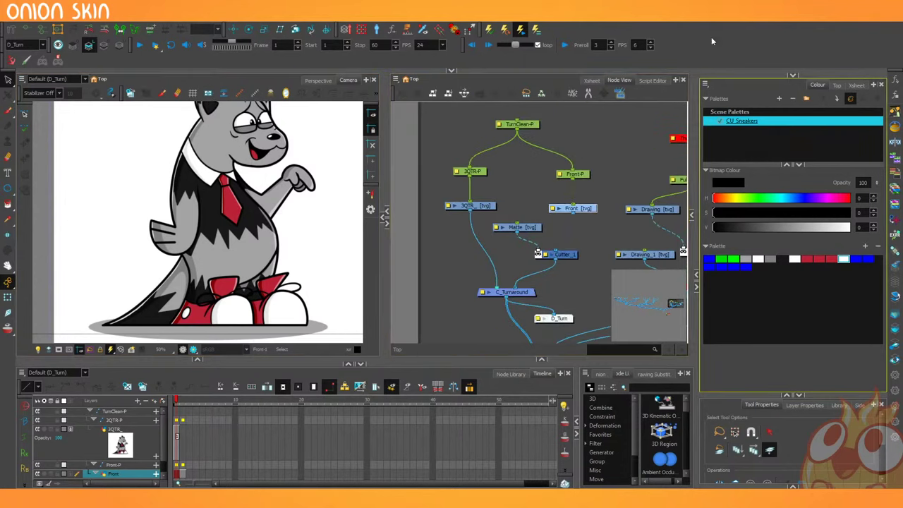
scroll(508, 185, down, 5)
drag(455, 180, 552, 197)
scroll(487, 174, up, 5)
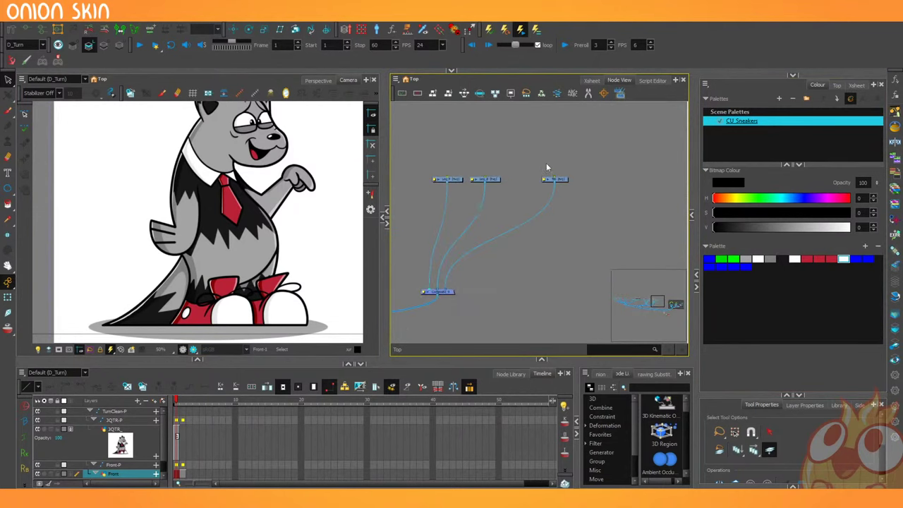
click(554, 179)
Delete the unused swatches New 9 through New 14 from the CU_Sneakers palette.
click(717, 305)
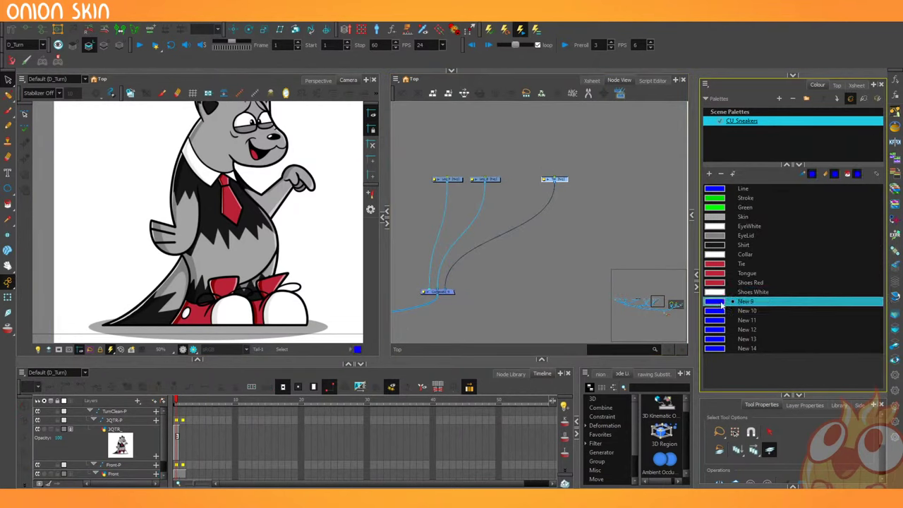
click(721, 173)
click(720, 173)
click(720, 175)
click(720, 175)
click(721, 175)
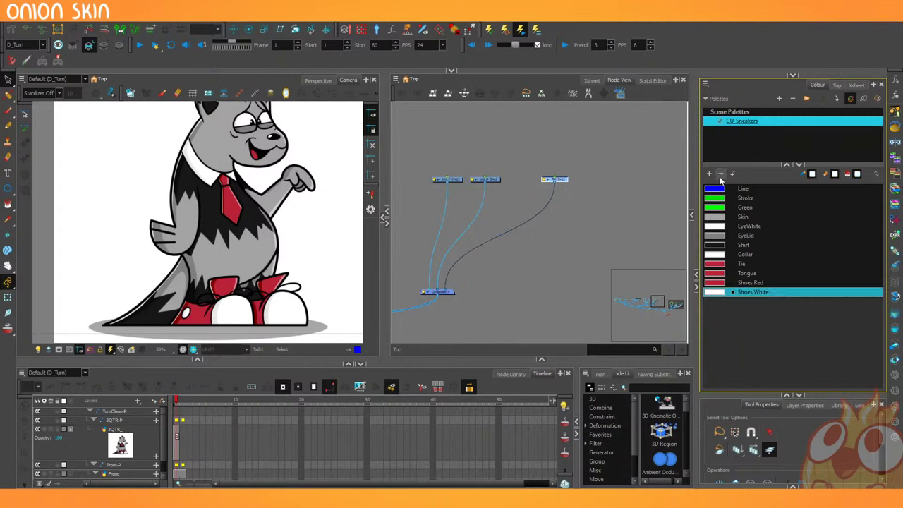
Switch the active display from D_Turn to Display and disable the composite node inside the Reference backdrop.
scroll(558, 253, down, 2)
scroll(537, 217, up, 6)
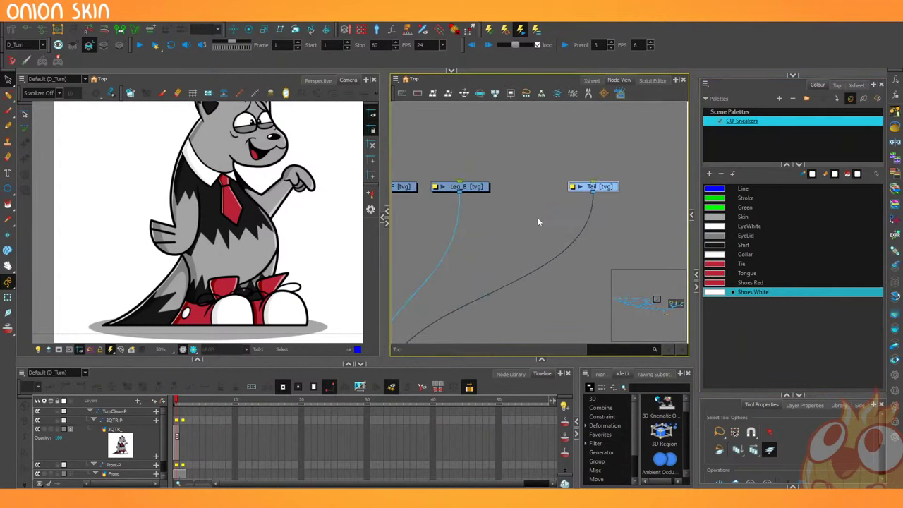
scroll(527, 243, down, 5)
drag(527, 259, 400, 147)
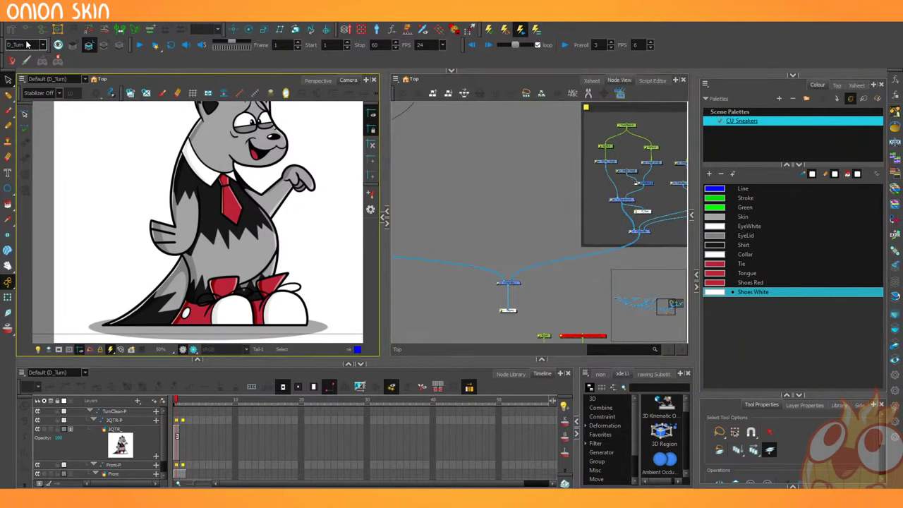
click(25, 44)
click(28, 97)
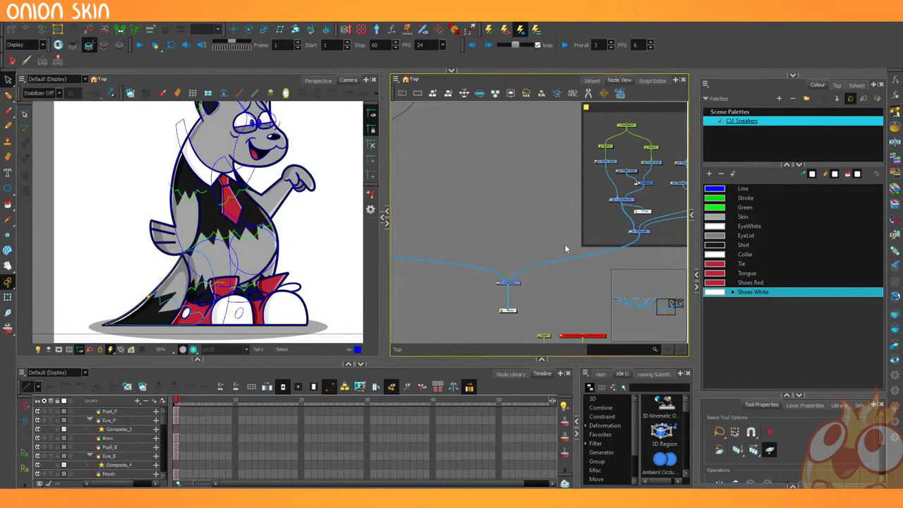
drag(614, 245, 525, 226)
scroll(525, 226, up, 2)
click(562, 203)
key(d)
scroll(483, 224, down, 5)
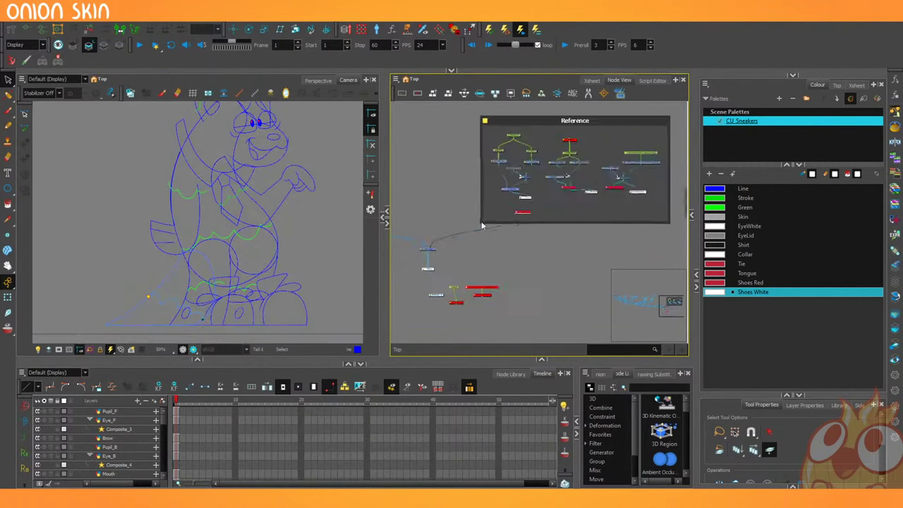
Change the Line swatch to black, with RGB 0, 0, 0.
drag(441, 201, 611, 216)
double_click(719, 189)
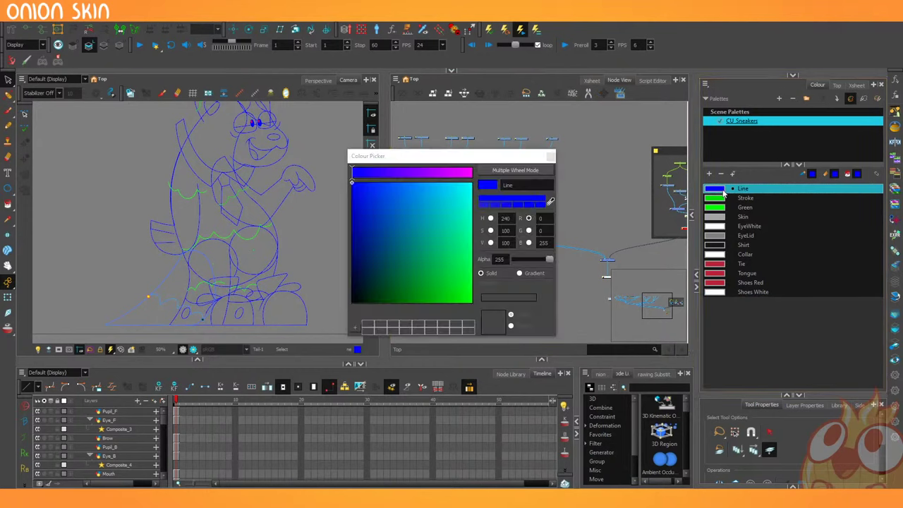
drag(452, 217, 205, 374)
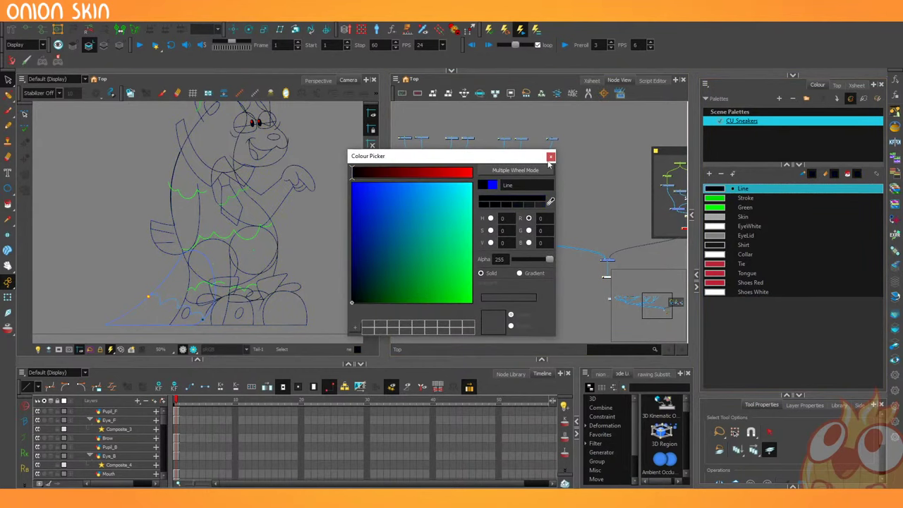
click(550, 157)
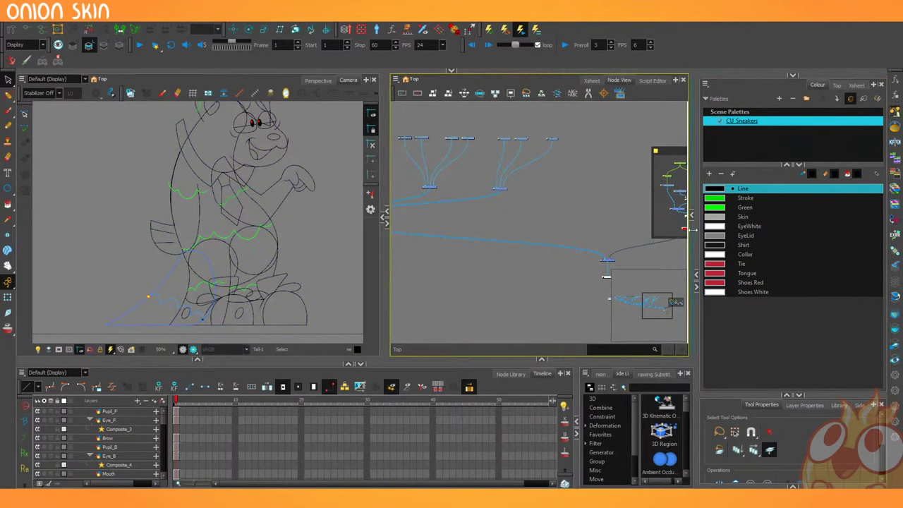
Paint the highlight of the Pupil_B drawing with the EyeWhite colour.
click(714, 225)
scroll(258, 117, up, 4)
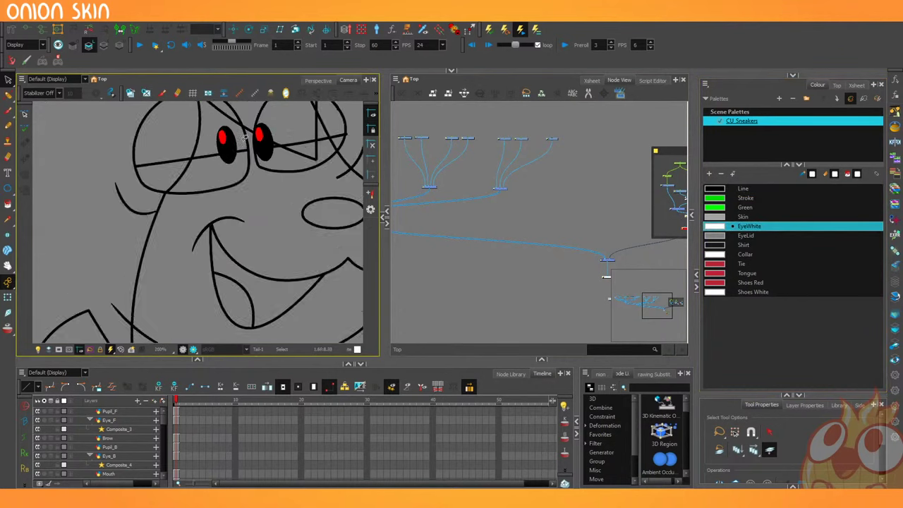
scroll(244, 137, up, 4)
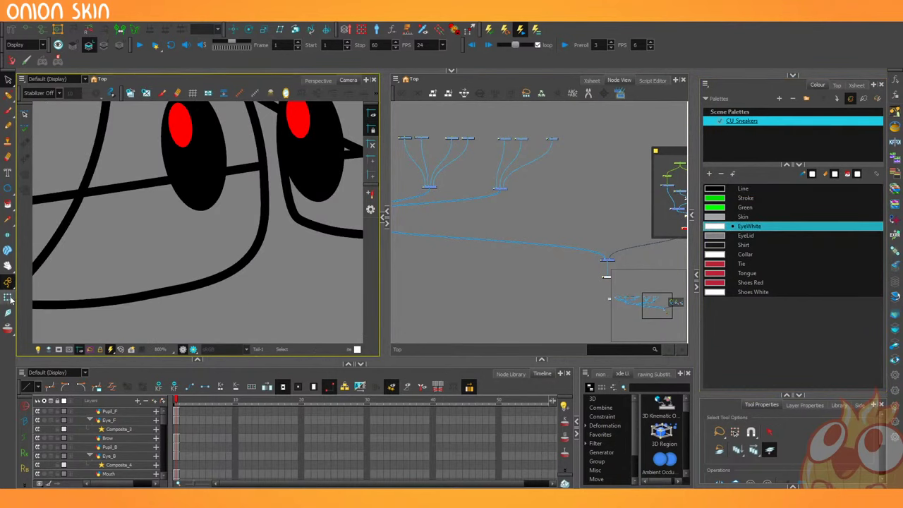
click(7, 297)
click(310, 159)
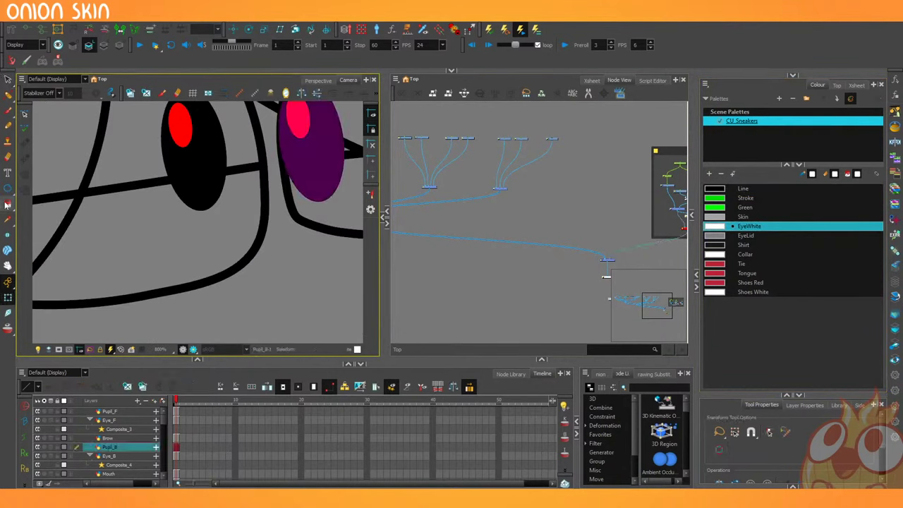
click(7, 204)
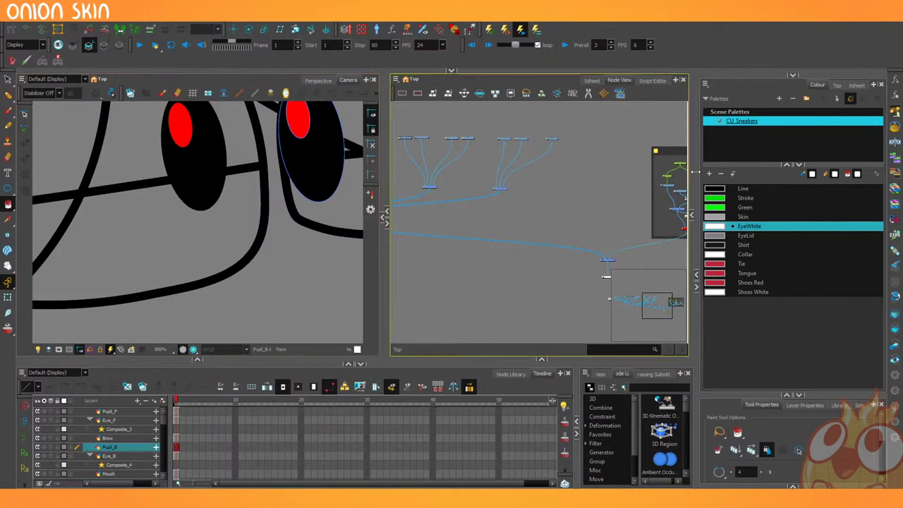
click(311, 127)
key(ctrl+z)
click(302, 124)
drag(281, 143, 296, 200)
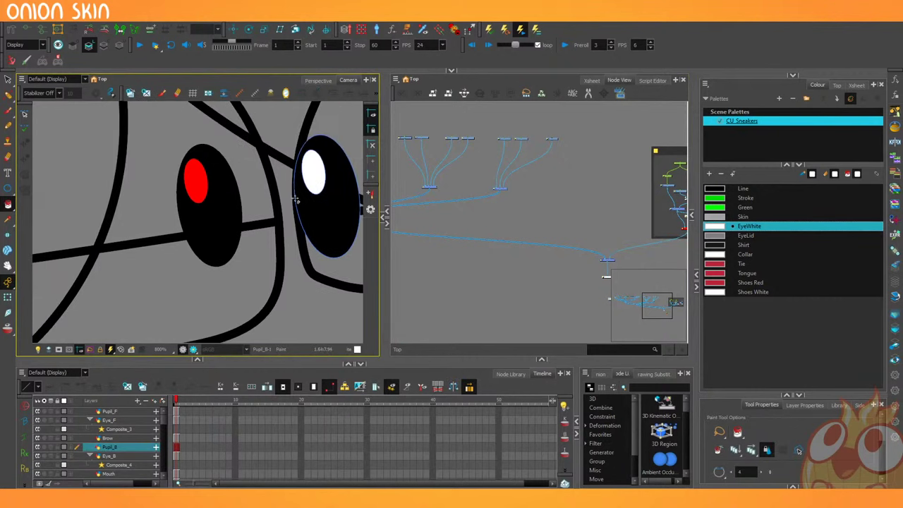
Select the Pupil_F drawing and fill its red highlight with EyeWhite.
key(shift+t)
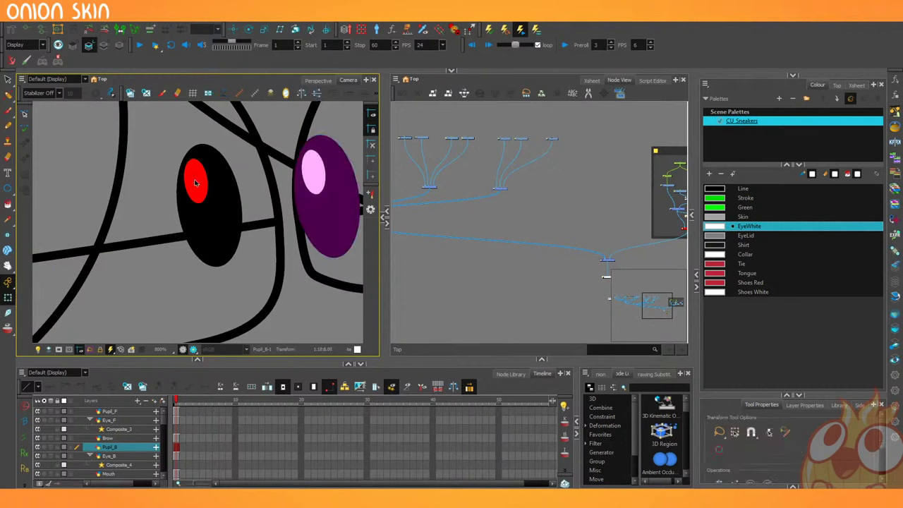
click(195, 187)
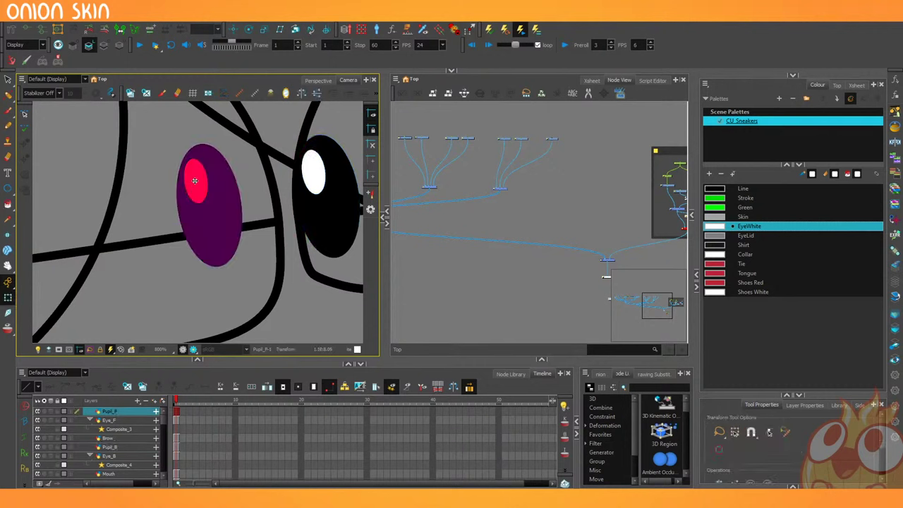
key(alt+i)
click(195, 180)
Select the Tail drawing as the active layer for painting.
scroll(554, 136, up, 5)
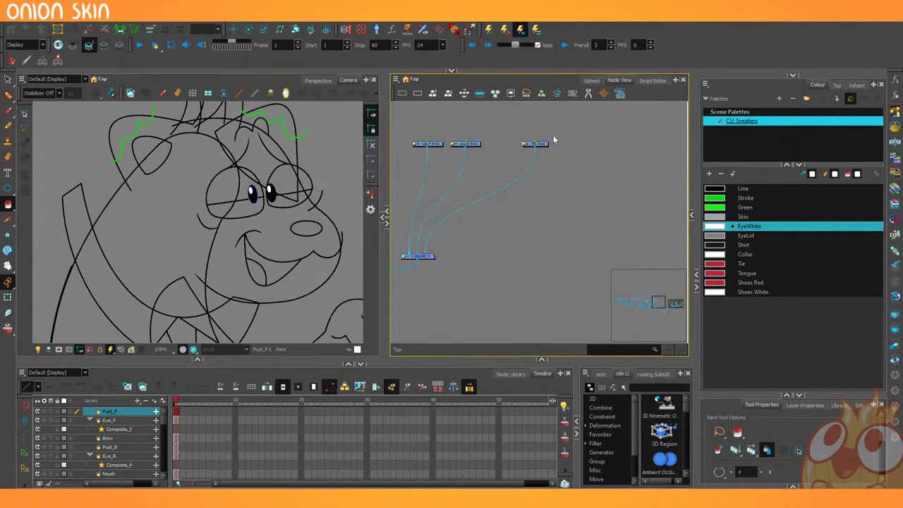
click(537, 148)
scroll(227, 171, down, 8)
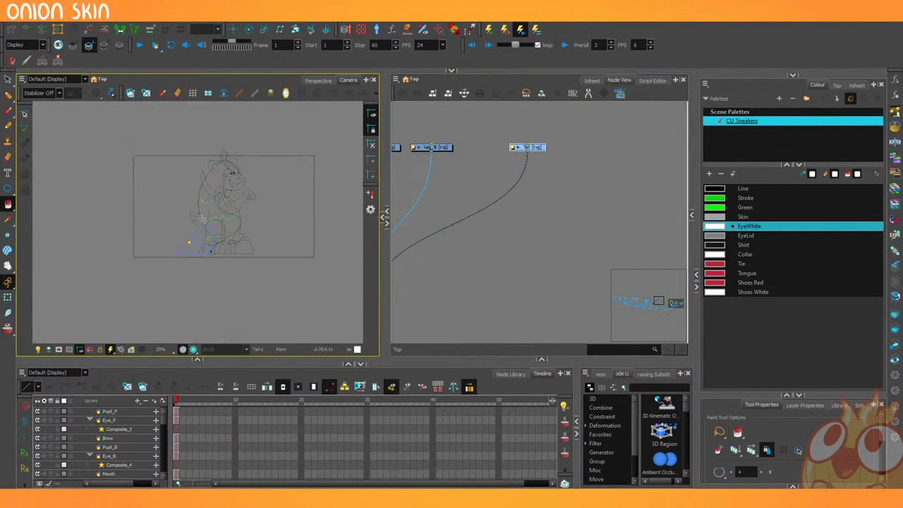
scroll(202, 218, up, 5)
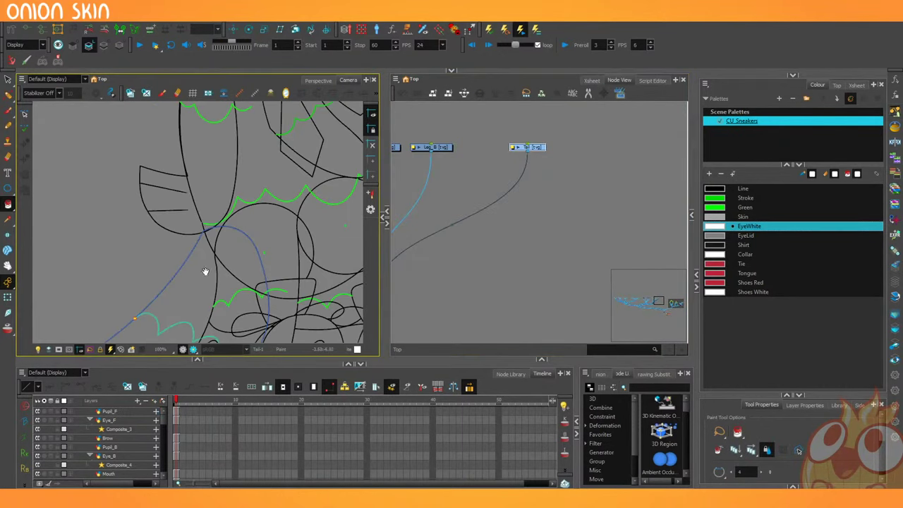
click(477, 195)
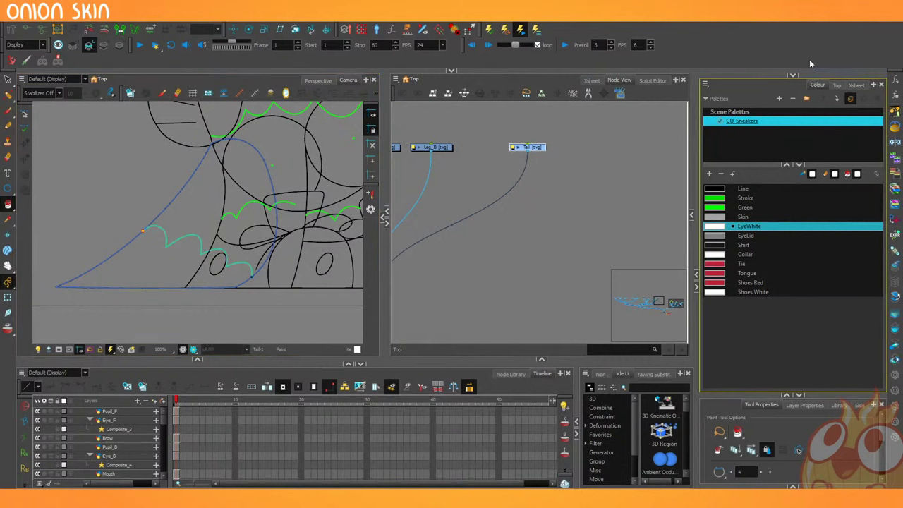
Make room for a second camera view above the colour palette and set it to display D_Turn as the colour reference.
drag(749, 75, 749, 248)
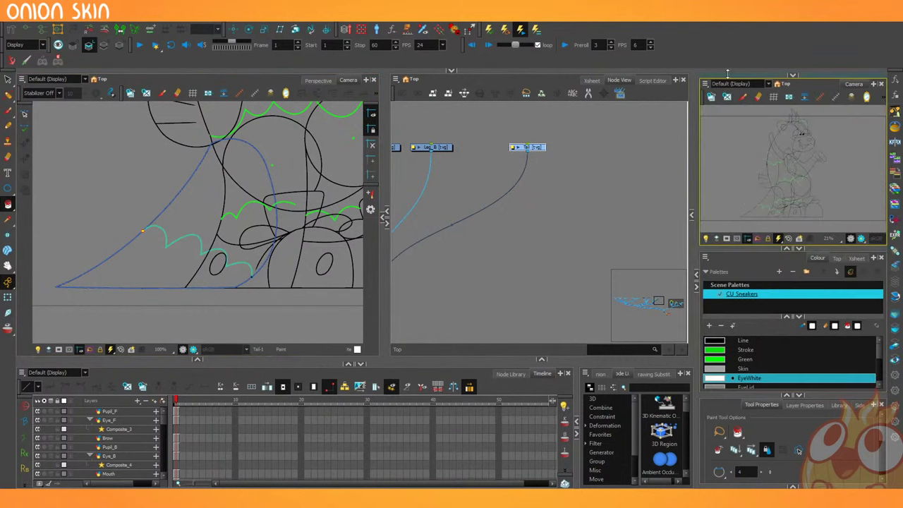
click(737, 85)
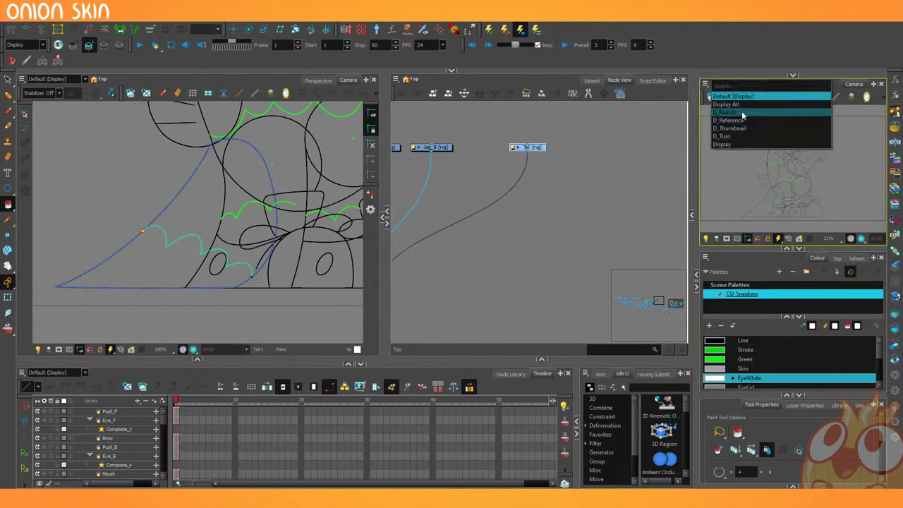
click(737, 136)
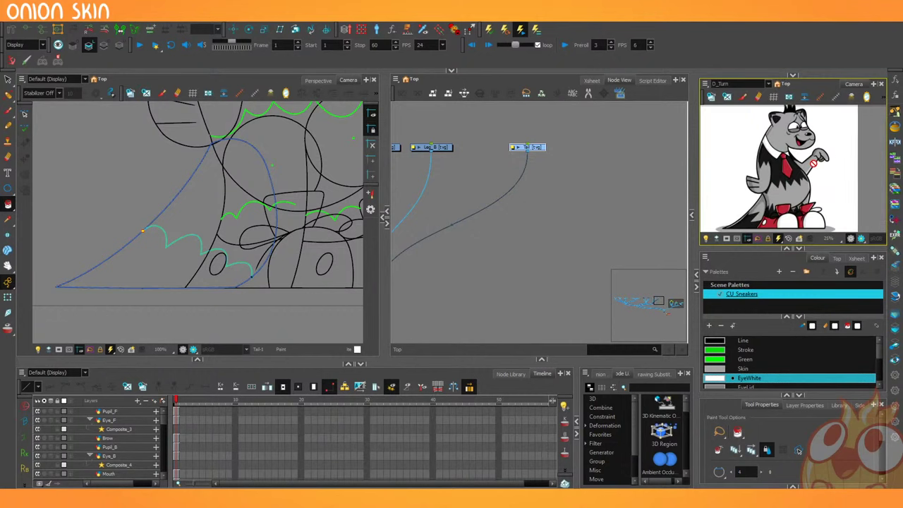
drag(769, 247, 781, 264)
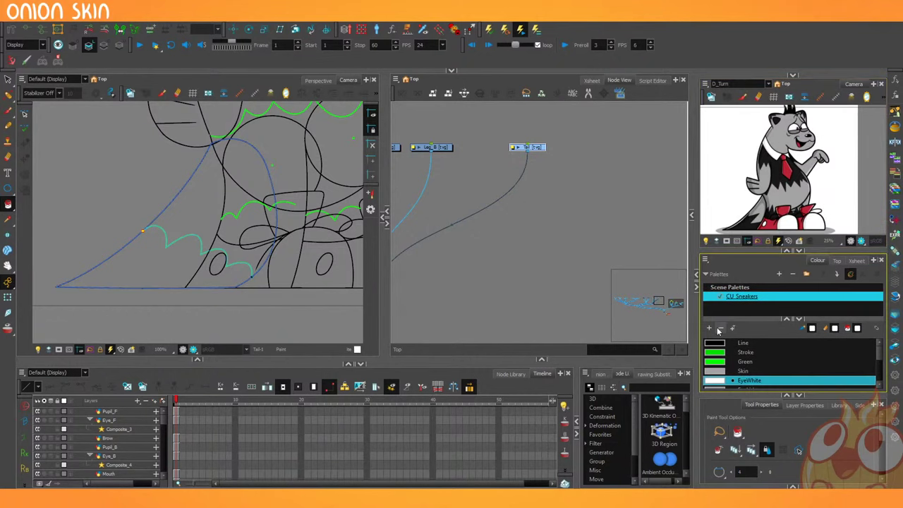
Enlarge the palette's colour list and turn on the light table in the camera view to dim the inactive drawings.
drag(726, 317, 725, 285)
click(471, 226)
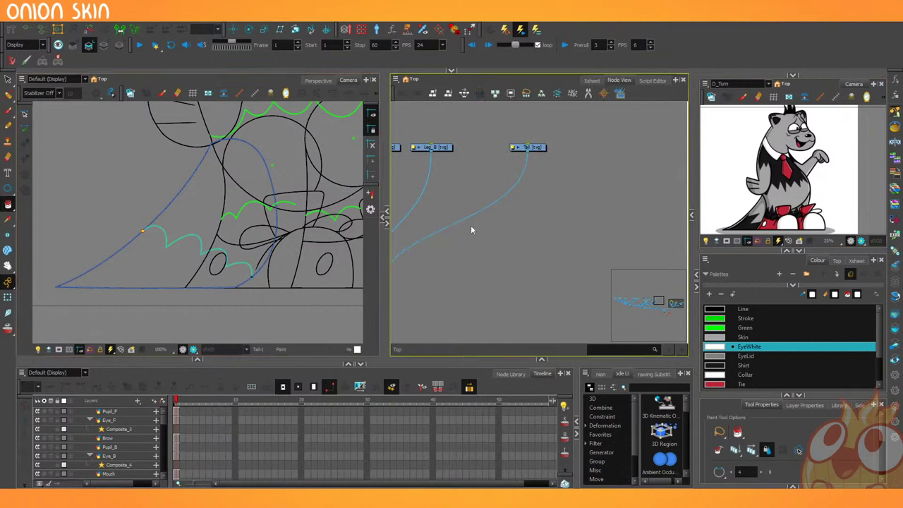
click(38, 349)
drag(475, 229, 474, 236)
scroll(517, 222, up, 5)
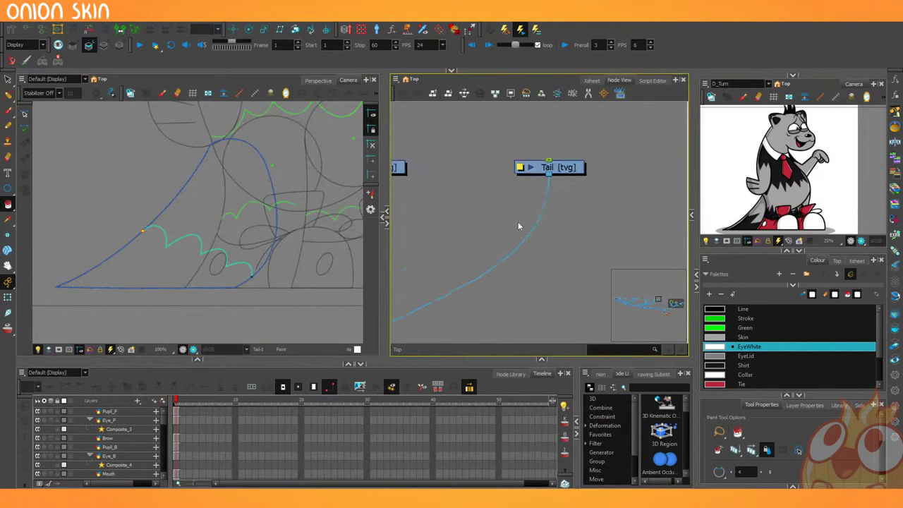
Fill the tip of the Tail drawing with the Shirt colour and its upper part with Skin.
click(716, 365)
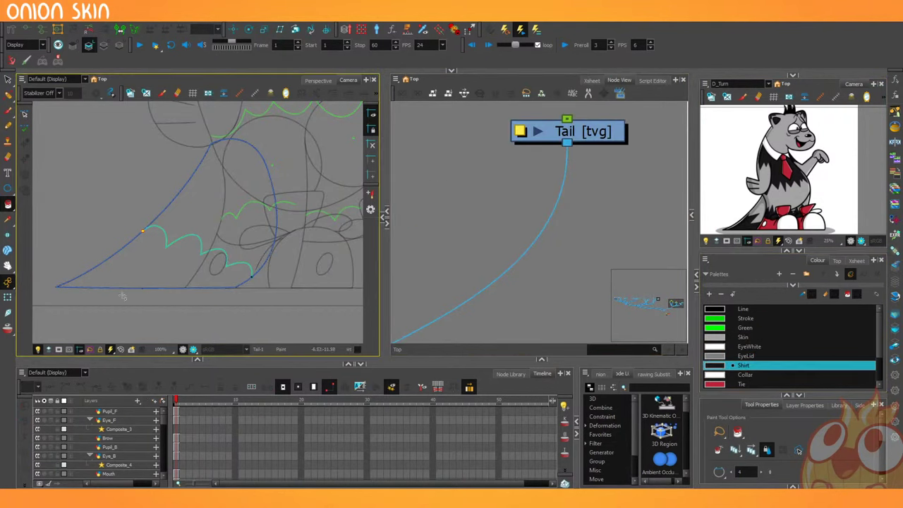
click(127, 270)
click(449, 271)
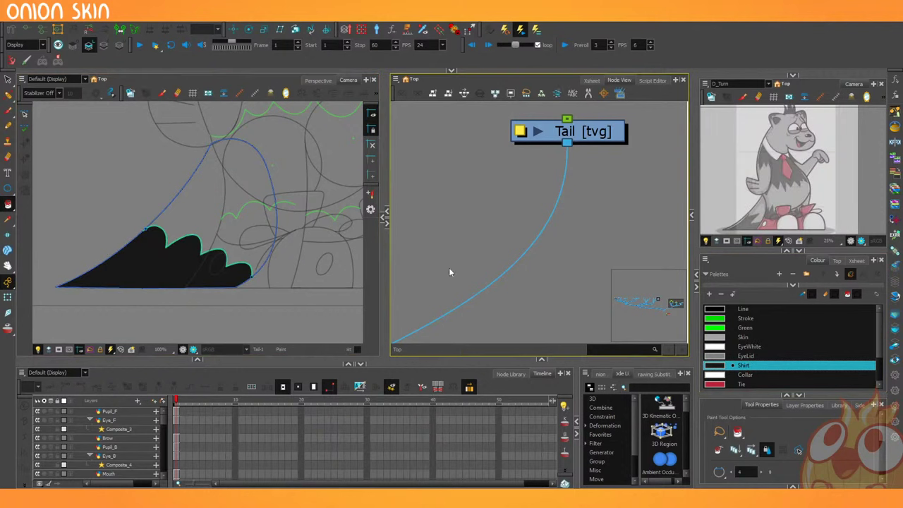
click(714, 337)
click(232, 225)
drag(281, 197, 246, 229)
scroll(491, 176, down, 2)
Hide the stroke display and make the Leg_B drawing the active layer.
drag(457, 179, 534, 198)
key(k)
drag(430, 192, 478, 196)
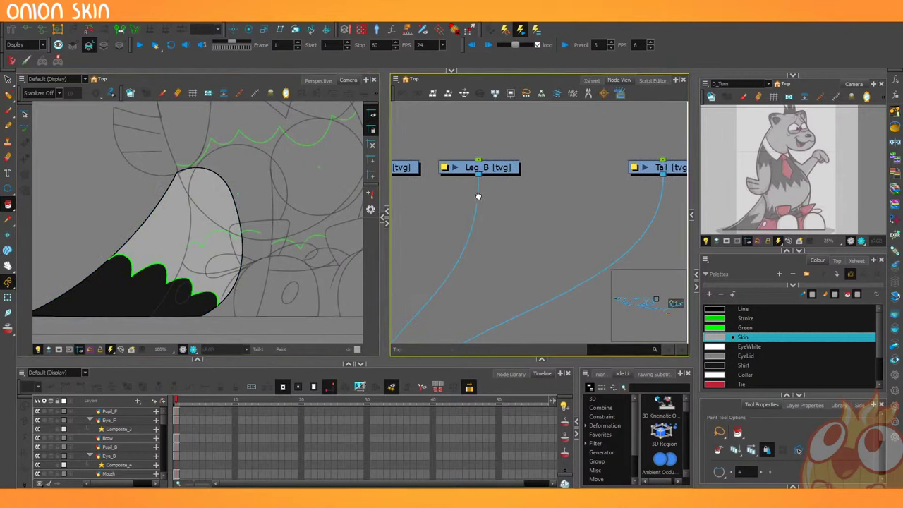
drag(516, 144, 472, 187)
drag(348, 192, 309, 217)
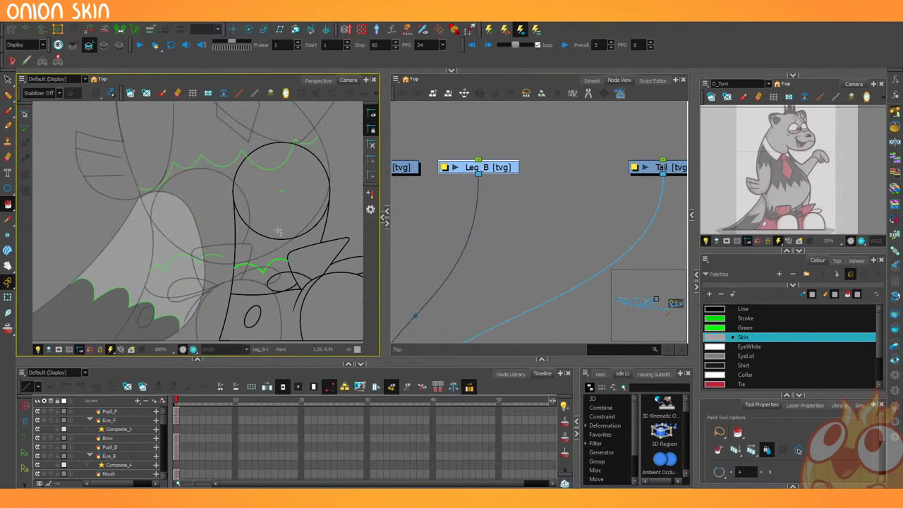
Try to cut the lower arc of the thigh circle out of Leg_B with the Cutter, and undo the cut.
key(alt+t)
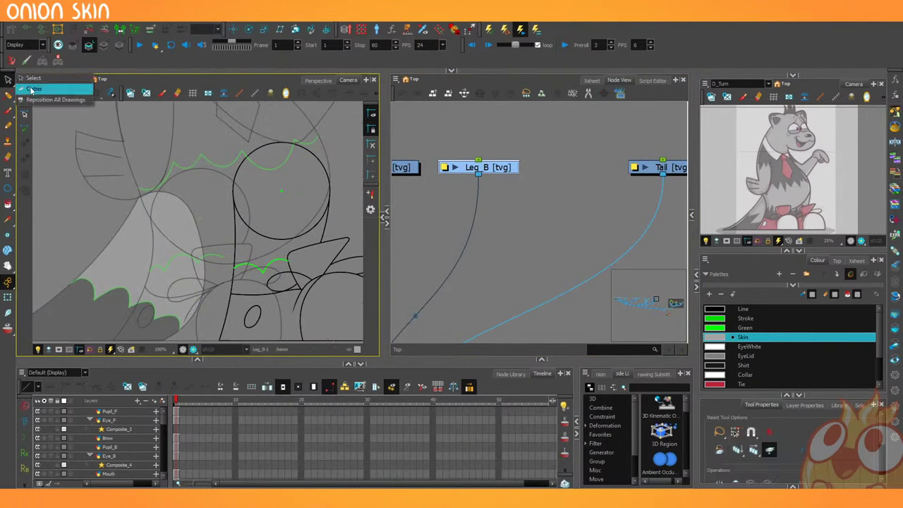
mouse_move(292, 219)
mouse_down()
mouse_move(273, 244)
mouse_move(270, 231)
mouse_up()
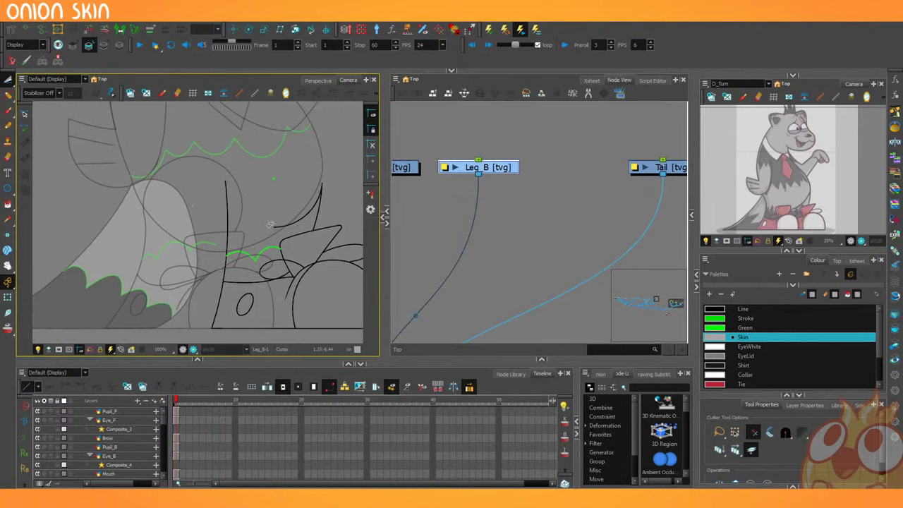
key(ctrl+z)
Show the strokes and align the upper end point of Leg_B's back line with the circle outline using the Contour Editor.
scroll(252, 201, up, 4)
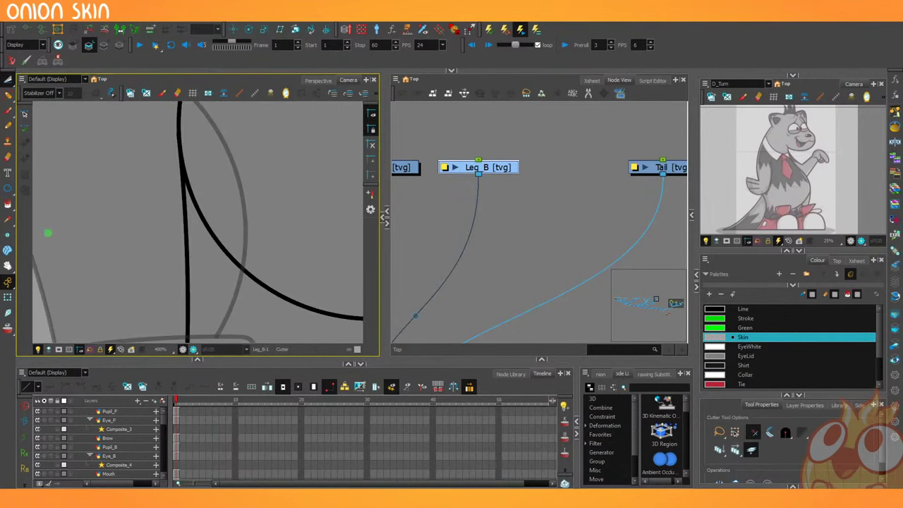
key(k)
scroll(175, 162, up, 2)
drag(170, 151, 177, 233)
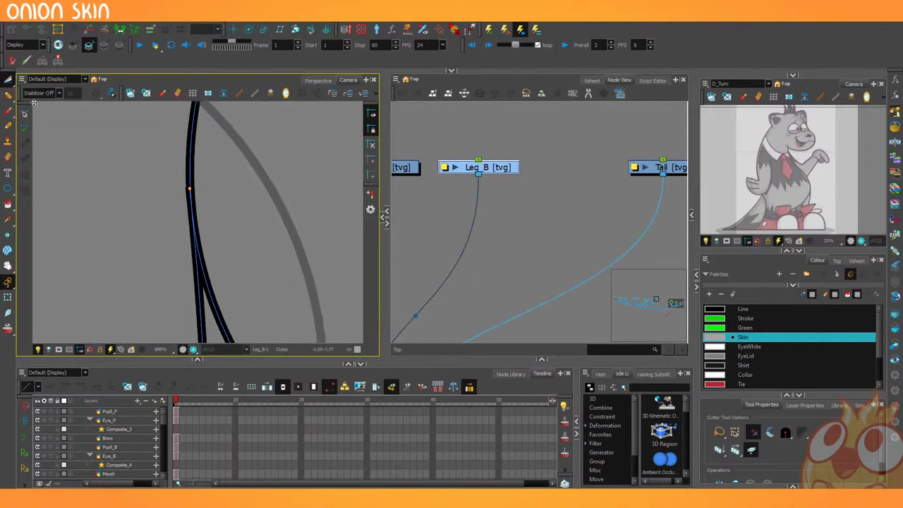
click(9, 94)
click(26, 94)
scroll(223, 172, up, 3)
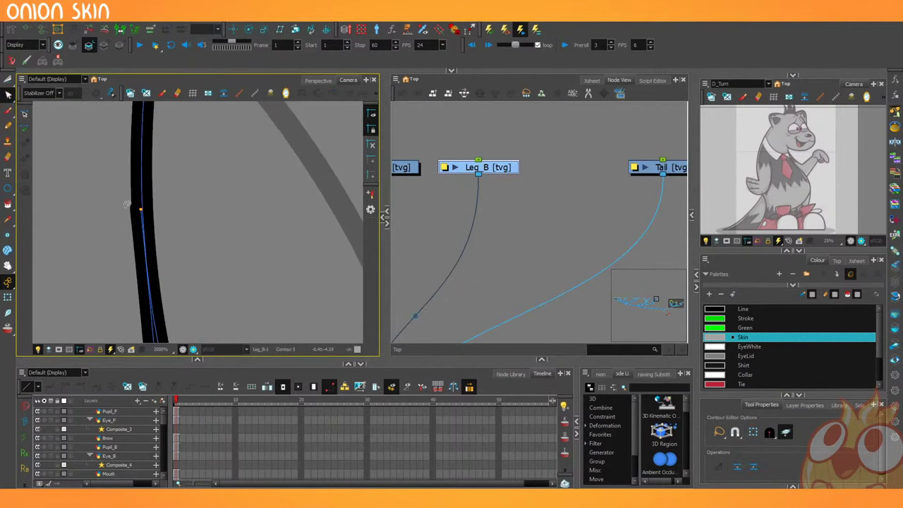
click(141, 210)
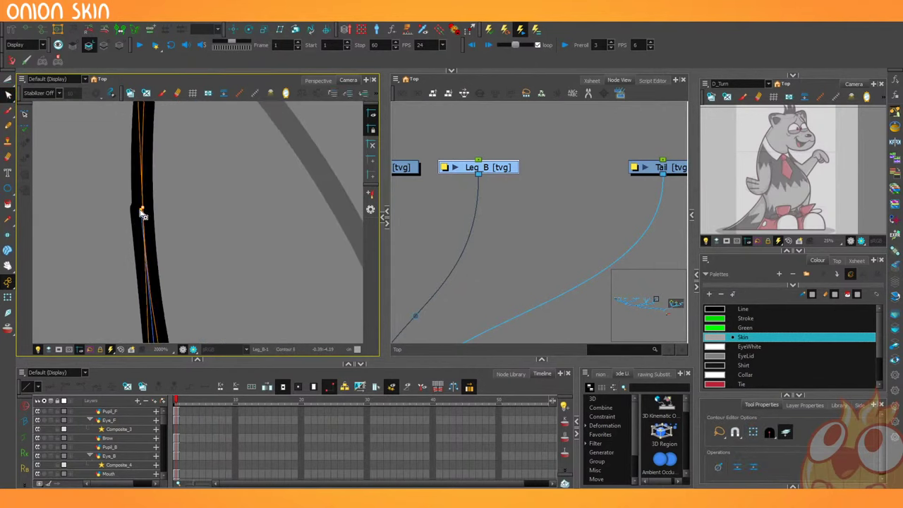
key(Delete)
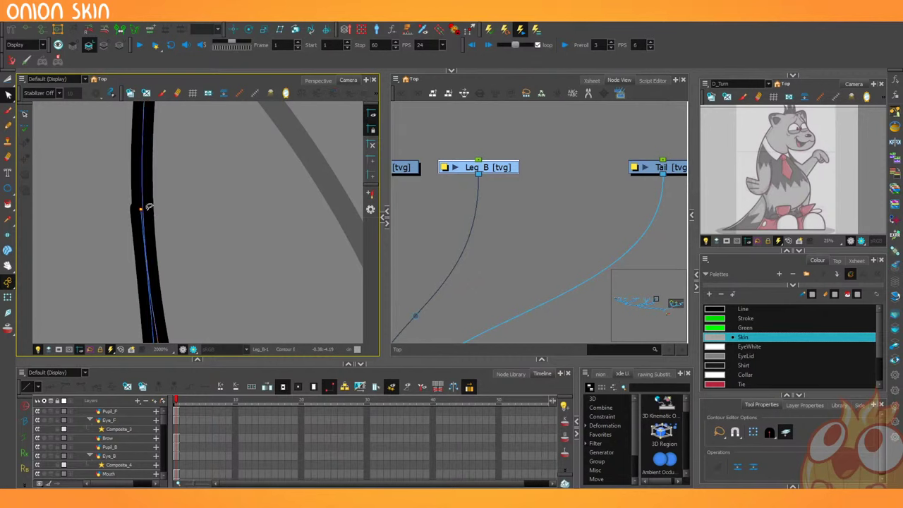
drag(141, 210, 142, 212)
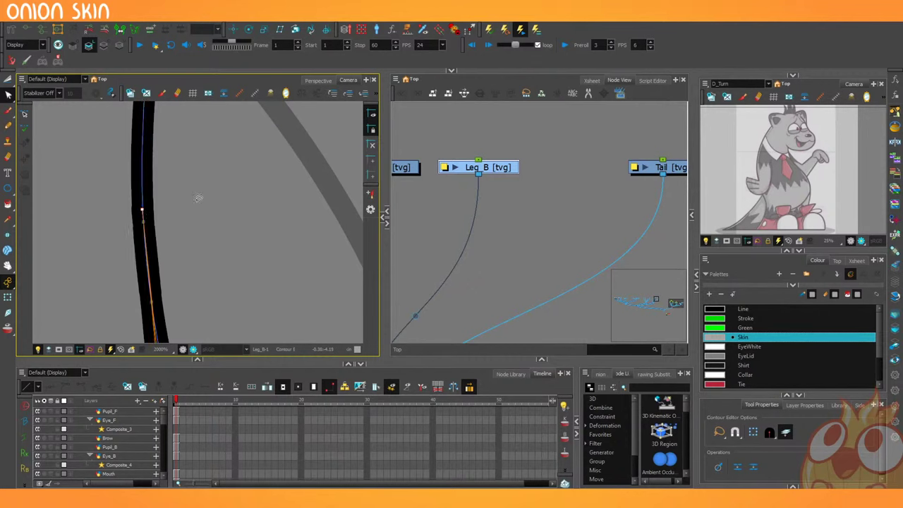
scroll(185, 174, down, 3)
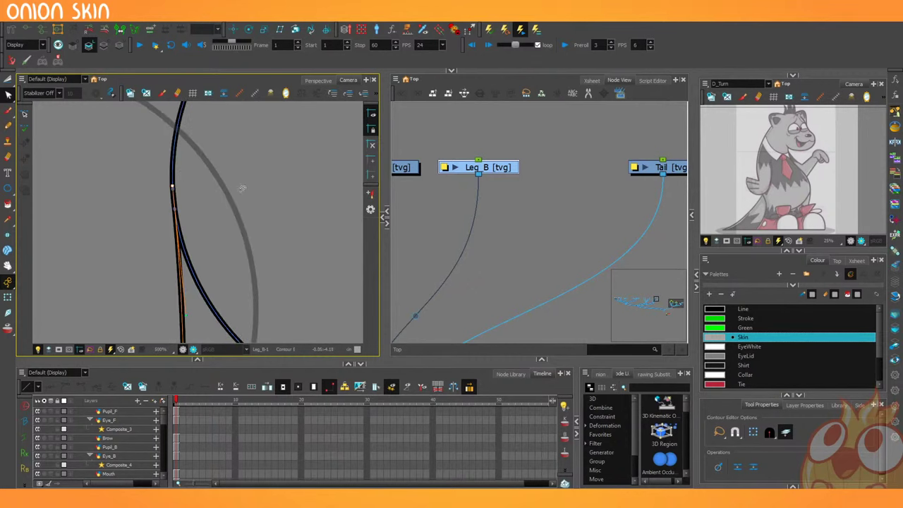
scroll(242, 188, down, 4)
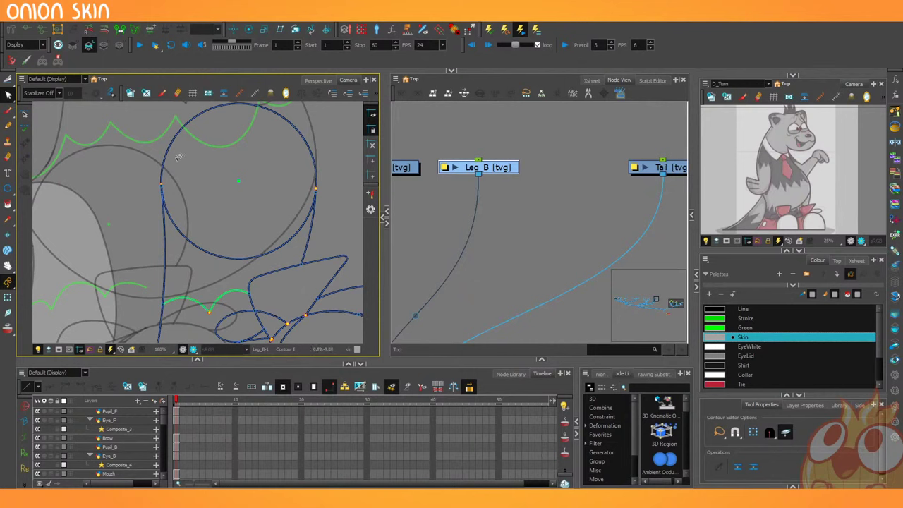
Cut away the lower arc of the thigh circle inside Leg_B with the Cutter.
click(7, 80)
drag(217, 228, 201, 269)
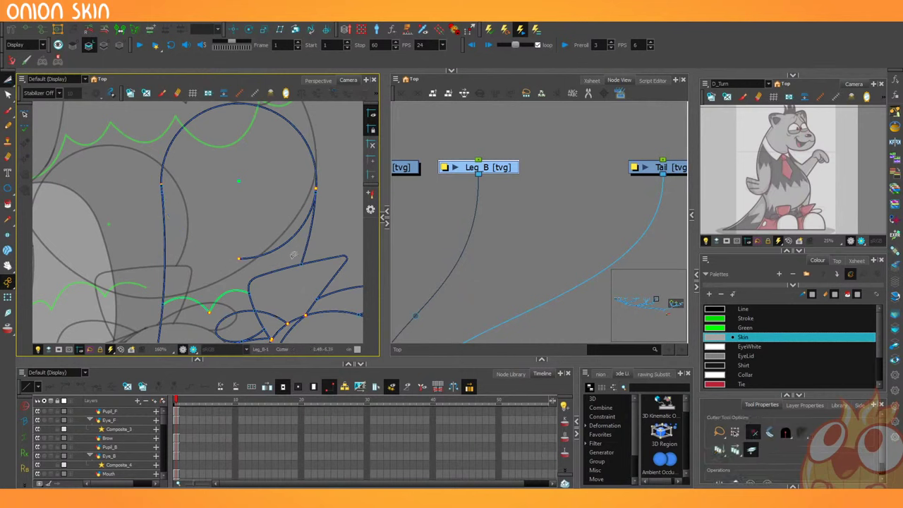
scroll(293, 254, down, 2)
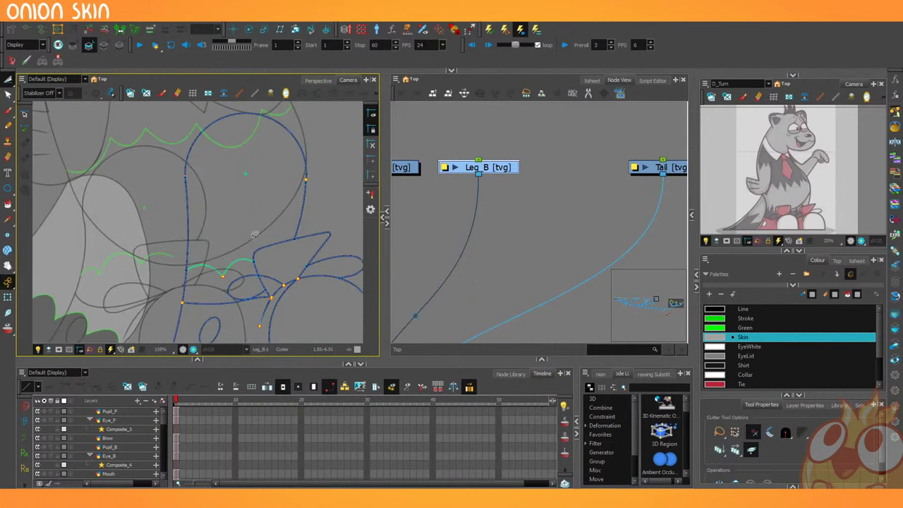
scroll(254, 235, down, 1)
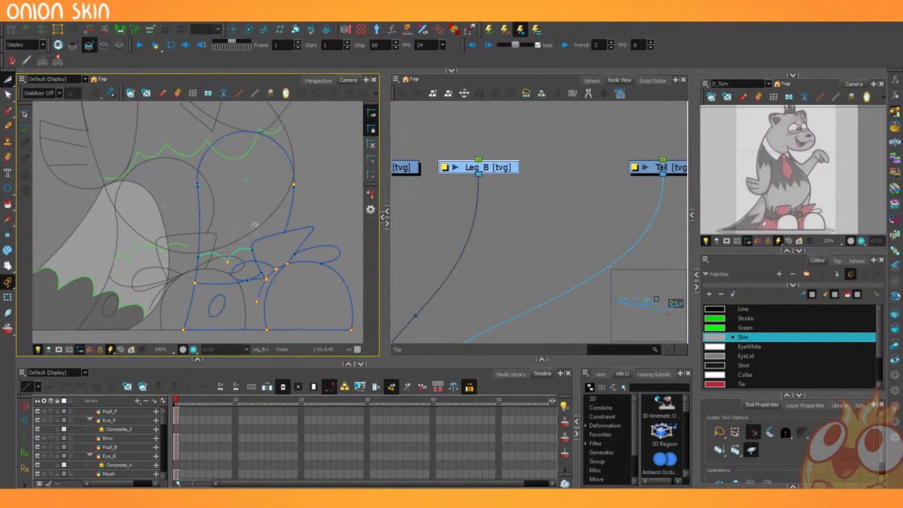
Enlarge the working views and bring up the Drawing view in place of the camera view.
scroll(255, 224, down, 2)
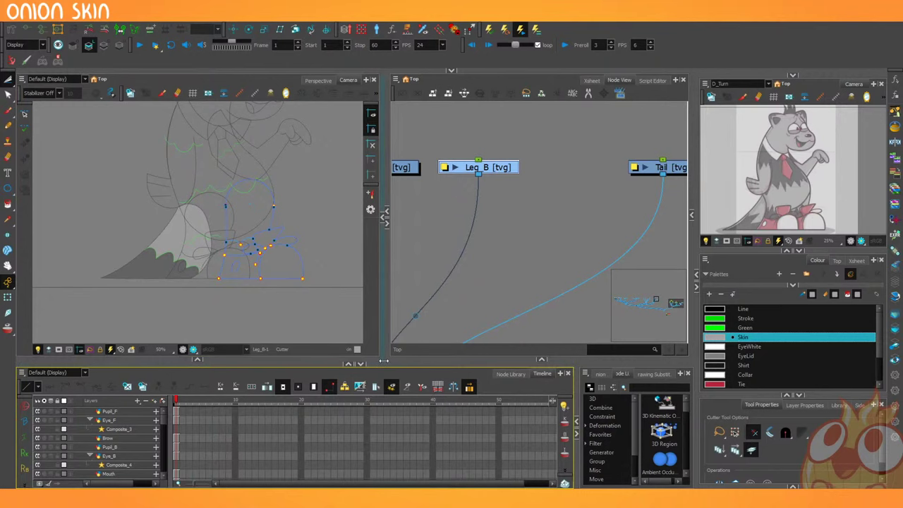
drag(387, 365, 386, 406)
drag(387, 309, 418, 309)
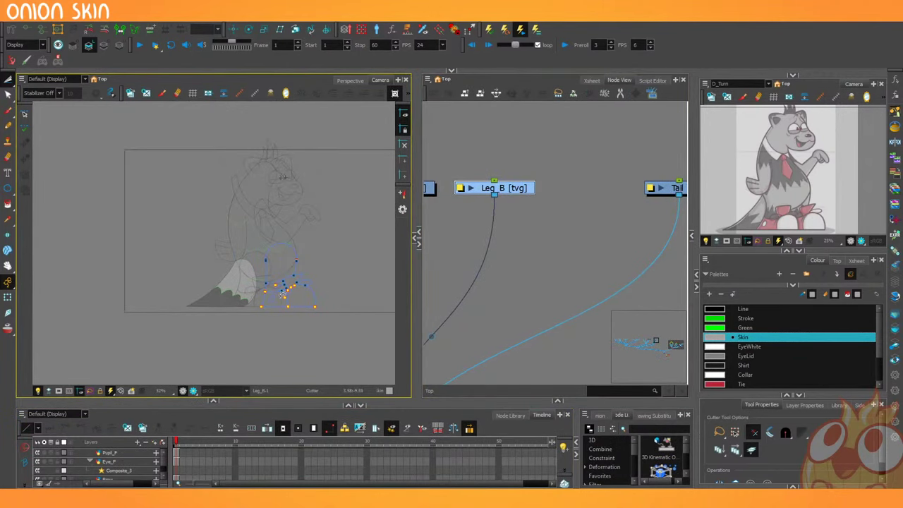
scroll(227, 291, up, 4)
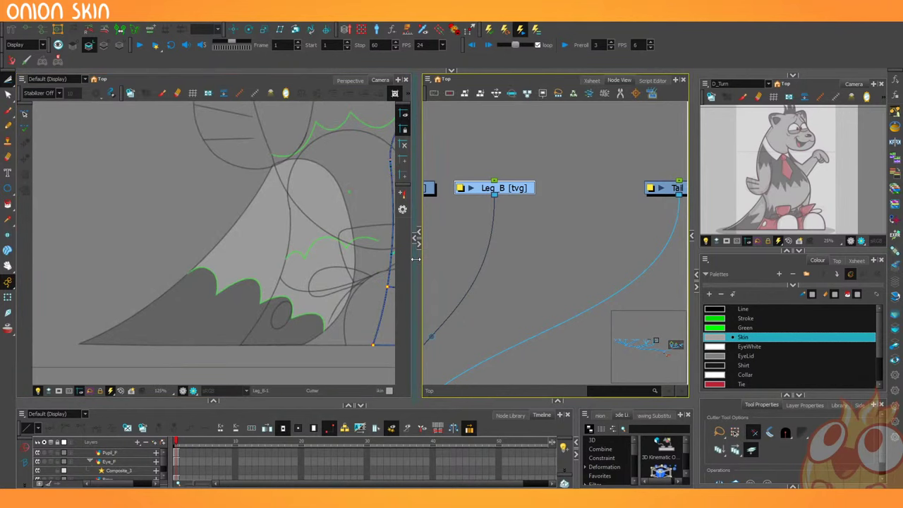
drag(415, 259, 19, 261)
scroll(226, 234, down, 4)
scroll(240, 311, up, 6)
scroll(483, 256, down, 2)
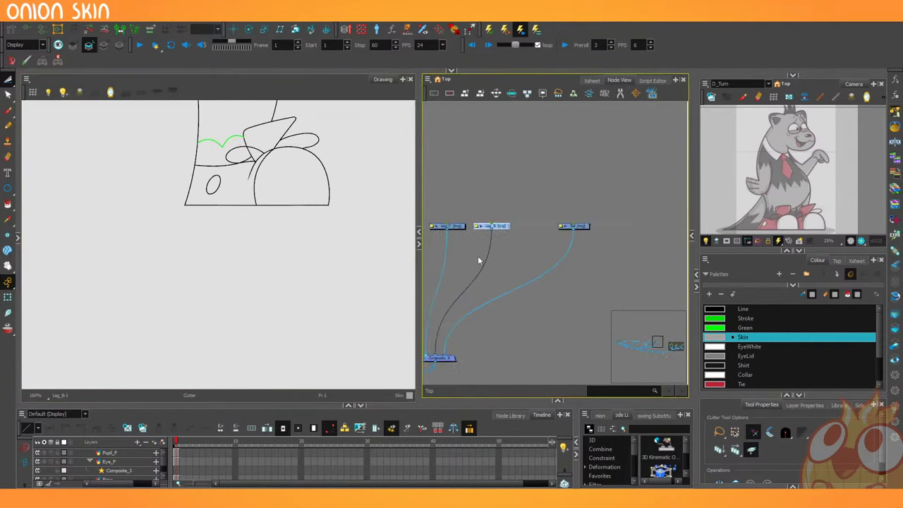
Select the Tail node to display its artwork in the Drawing view, and activate the Select tool.
drag(549, 225, 529, 235)
scroll(555, 216, up, 3)
drag(577, 216, 527, 282)
scroll(195, 237, down, 4)
scroll(134, 190, up, 4)
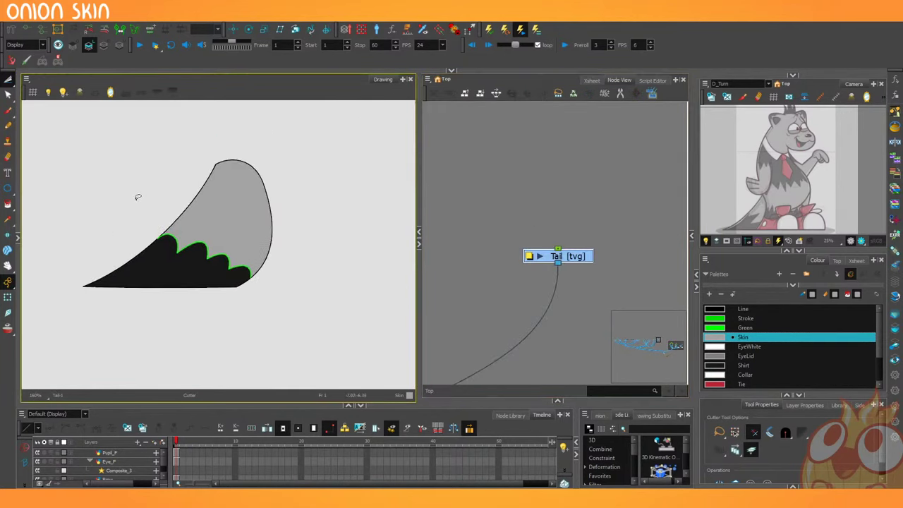
scroll(137, 198, up, 1)
drag(223, 260, 239, 242)
key(alt+s)
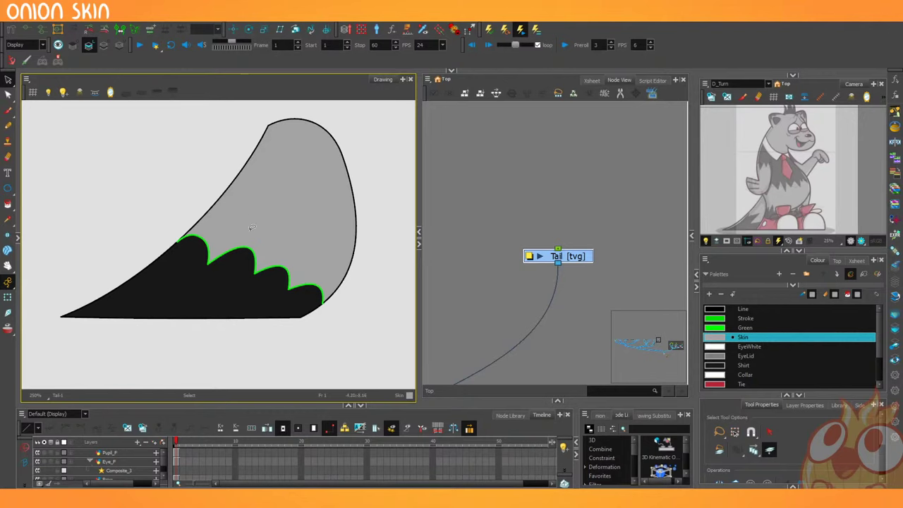
Search the keyboard shortcuts for "line art" to look up the Line Art/Colour Art switch, and close the dialog without changes.
click(24, 15)
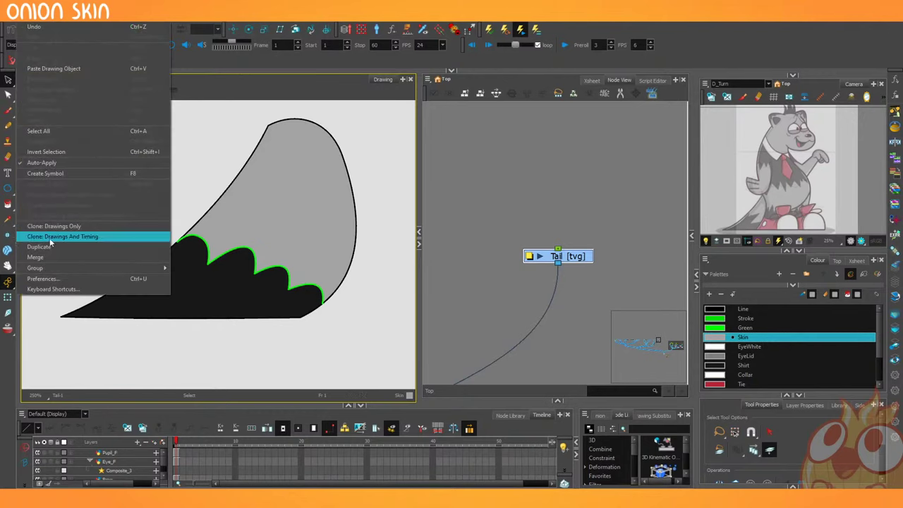
click(223, 60)
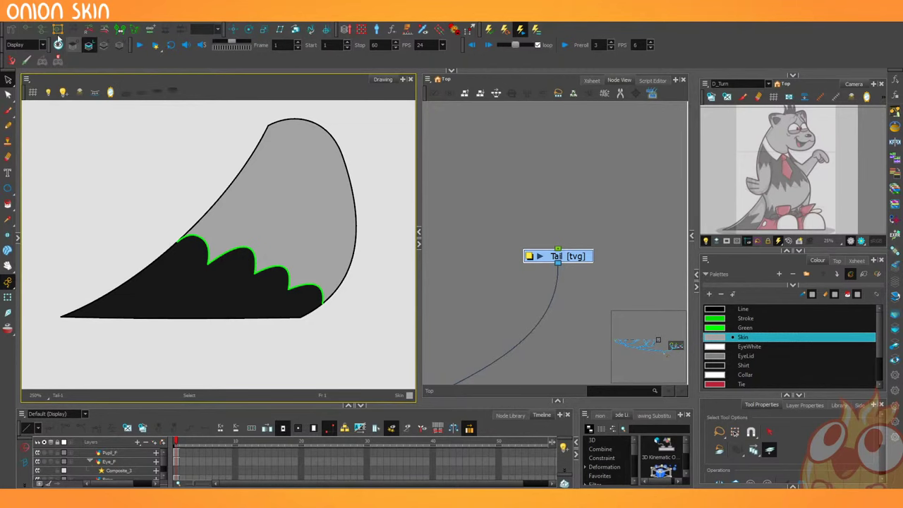
click(28, 10)
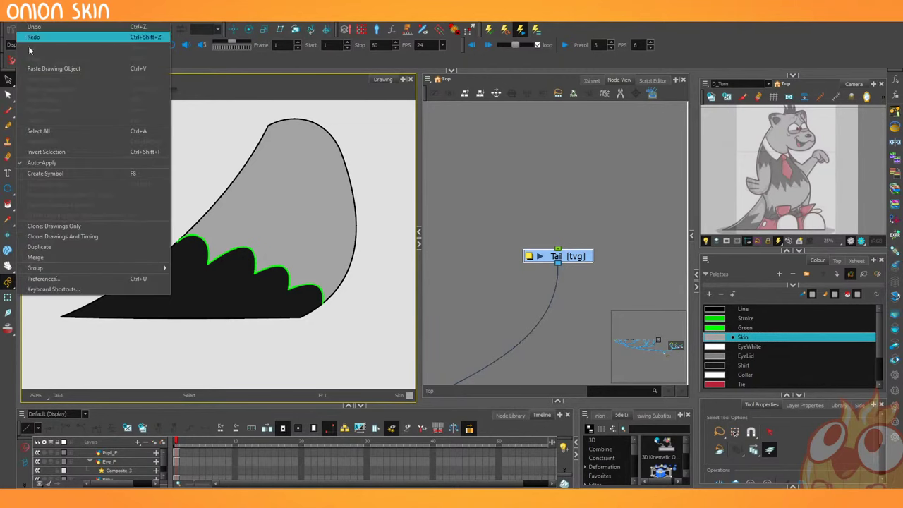
click(53, 289)
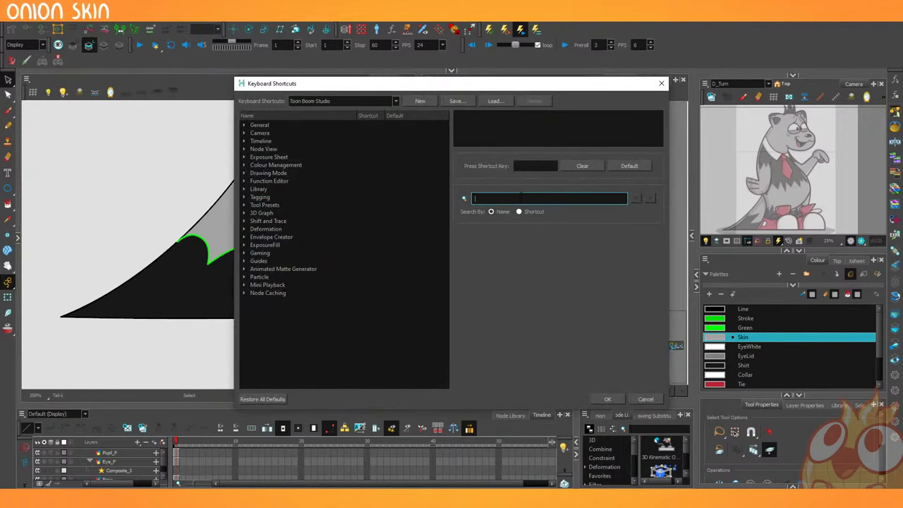
text(line art)
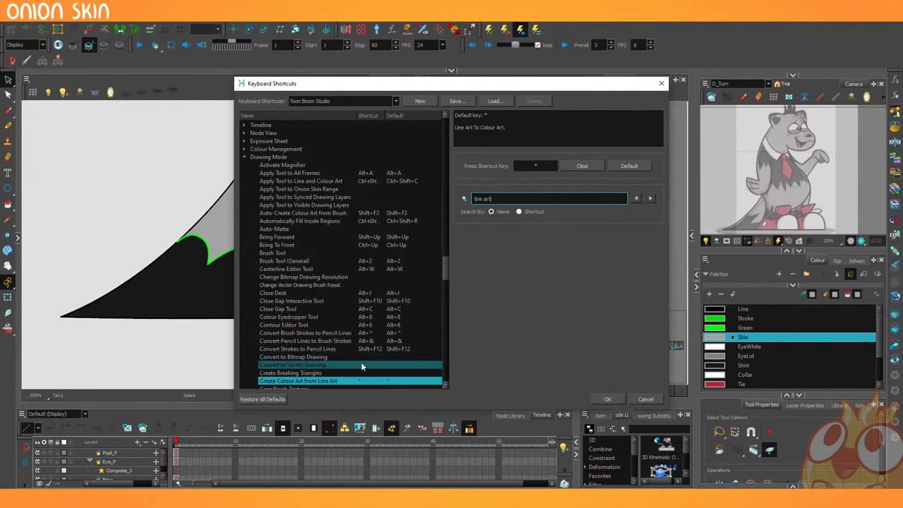
scroll(361, 361, down, 1)
click(650, 198)
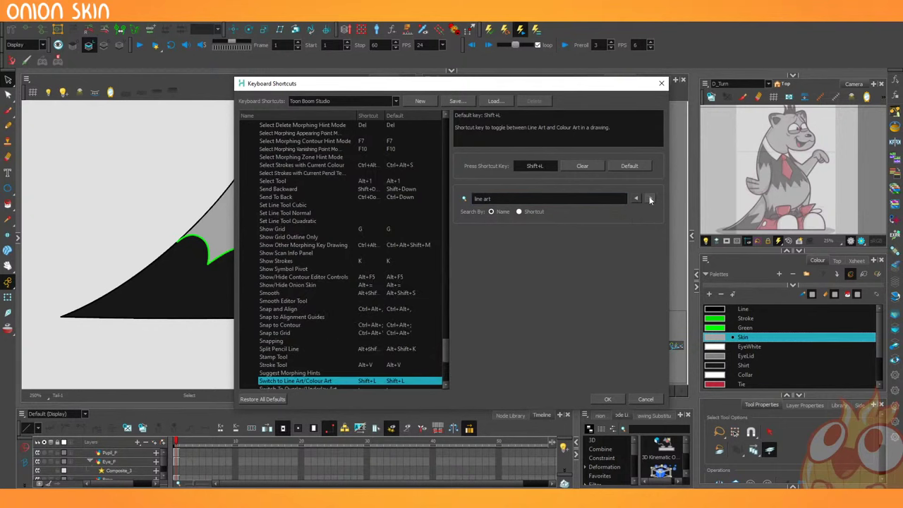
scroll(353, 332, down, 1)
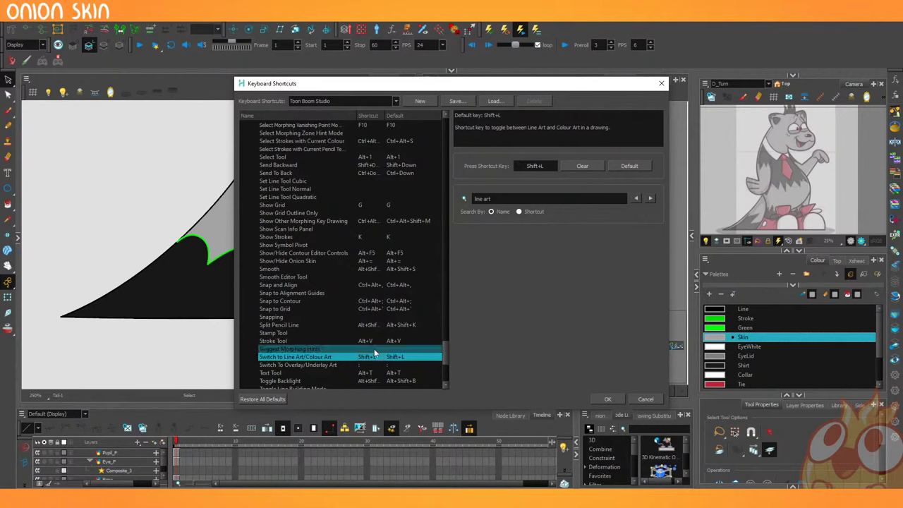
click(645, 399)
Switch the Tail drawing back and forth between its Line Art and Colour Art layers to check their contents.
key(l)
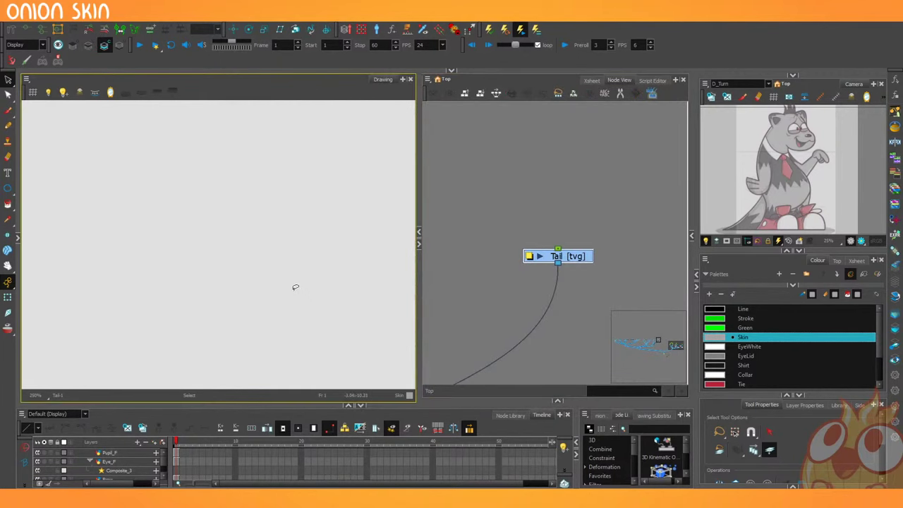
key(l)
key(l)
key(l)
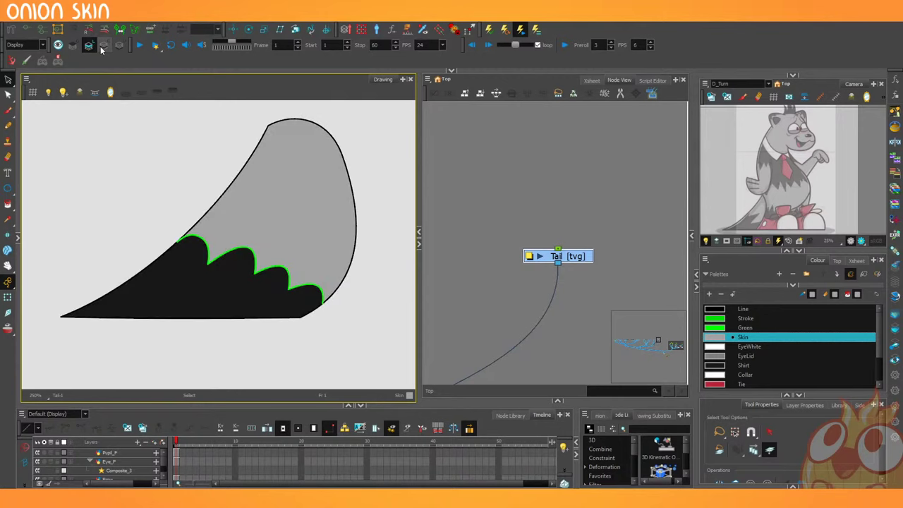
Delete the grey Skin fill from the upper part of the Tail drawing.
click(295, 212)
key(Delete)
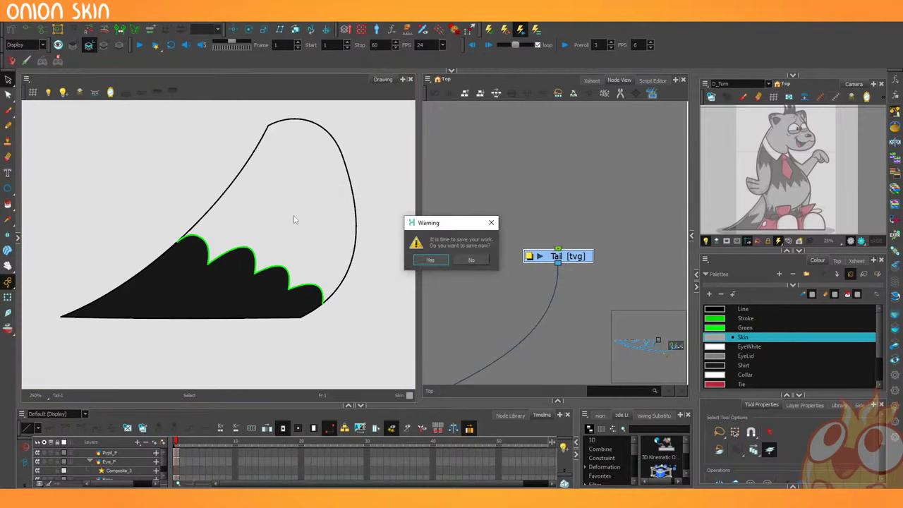
Decline the save reminder, undo the deletion of the Tail's grey Skin fill, and deselect the artwork.
click(471, 259)
key(ctrl+z)
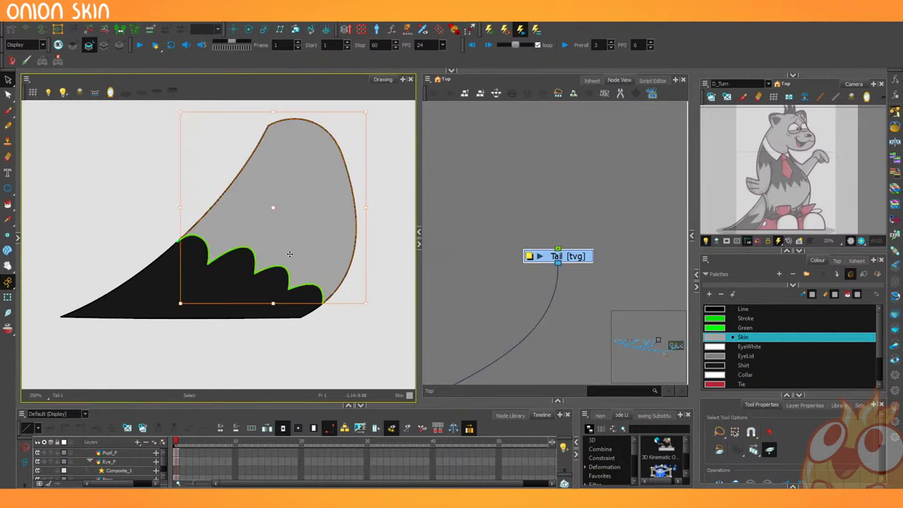
click(439, 263)
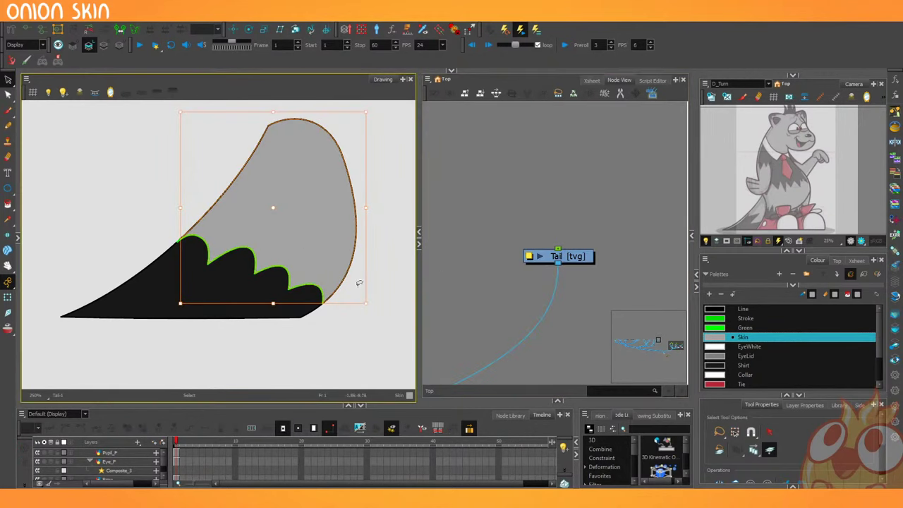
click(395, 276)
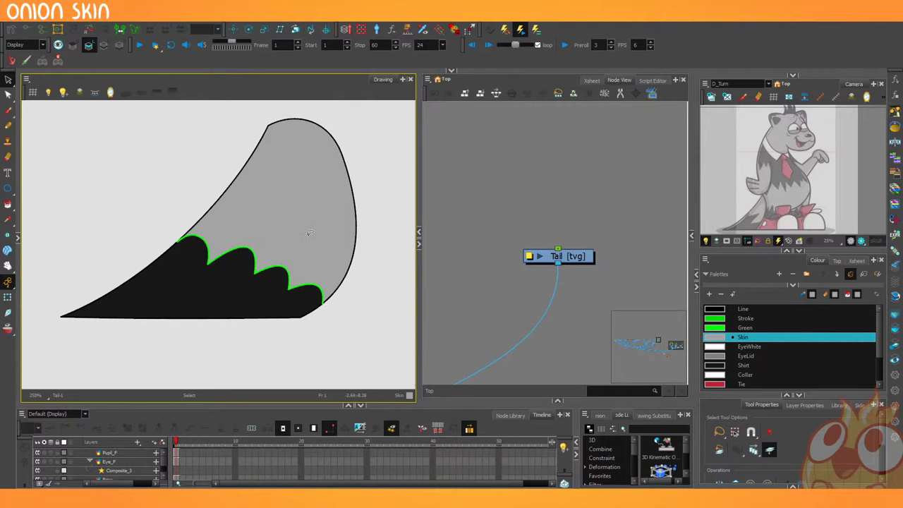
Remove the grey and black fills from the Tail's Line Art layer and paste them onto its Colour Art layer.
click(309, 233)
shift+click(206, 275)
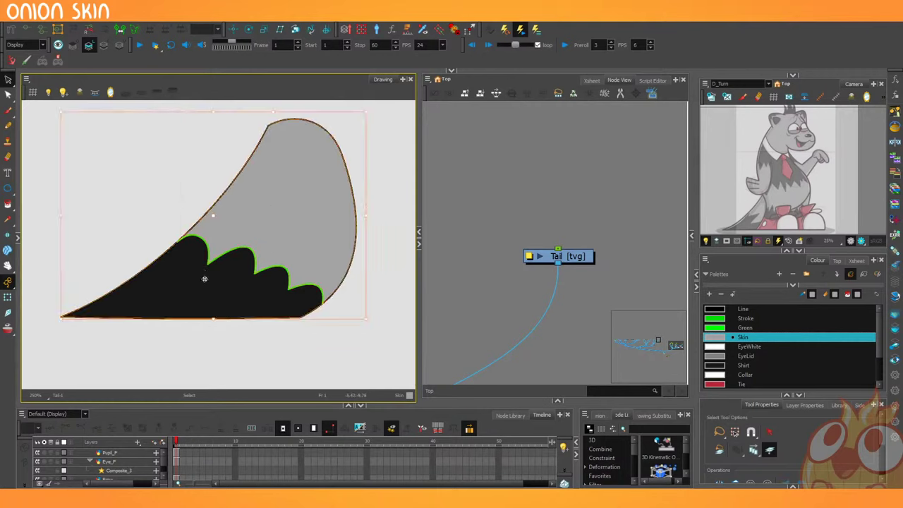
key(Delete)
key(l)
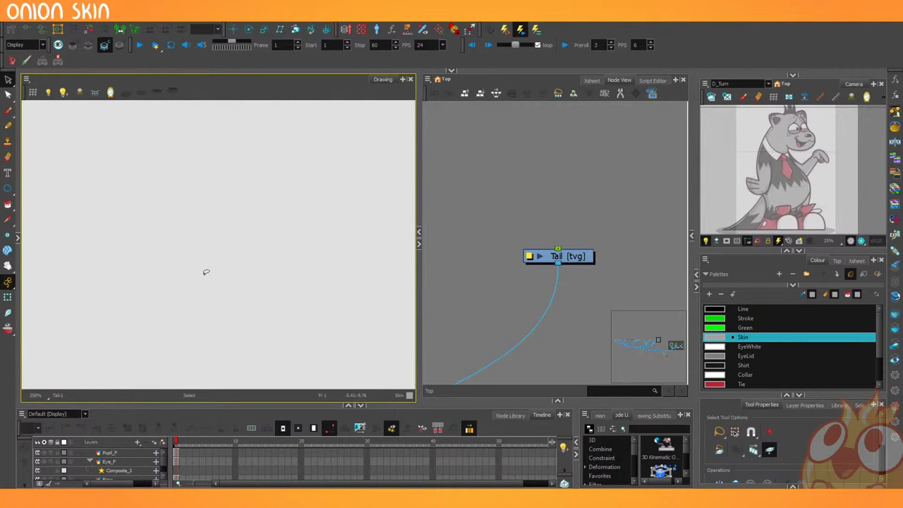
key(ctrl+v)
Remove the green dividing line from the Tail drawing and return to its Line Art layer.
key(Delete)
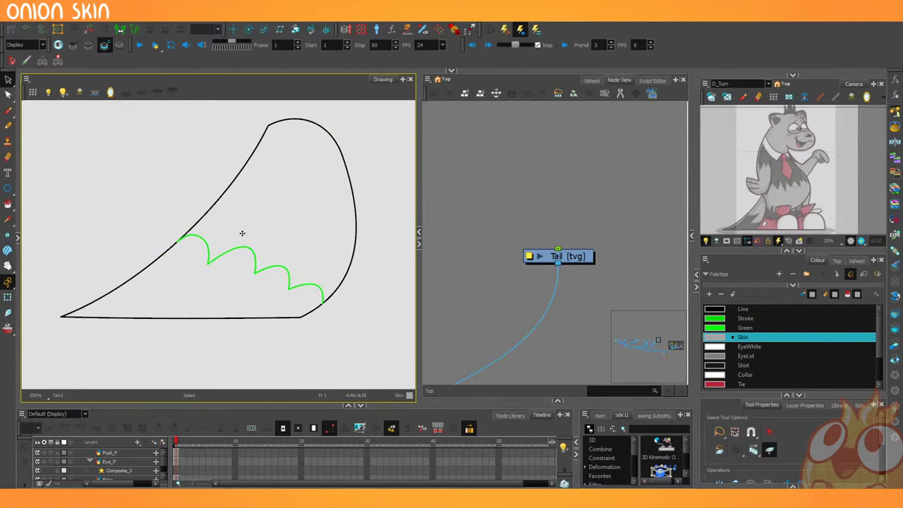
drag(291, 217, 224, 277)
key(Delete)
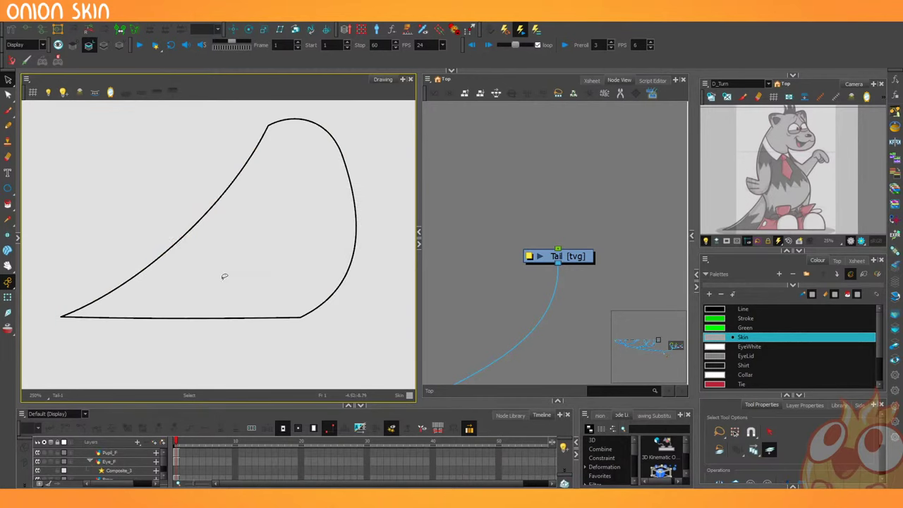
scroll(300, 266, down, 1)
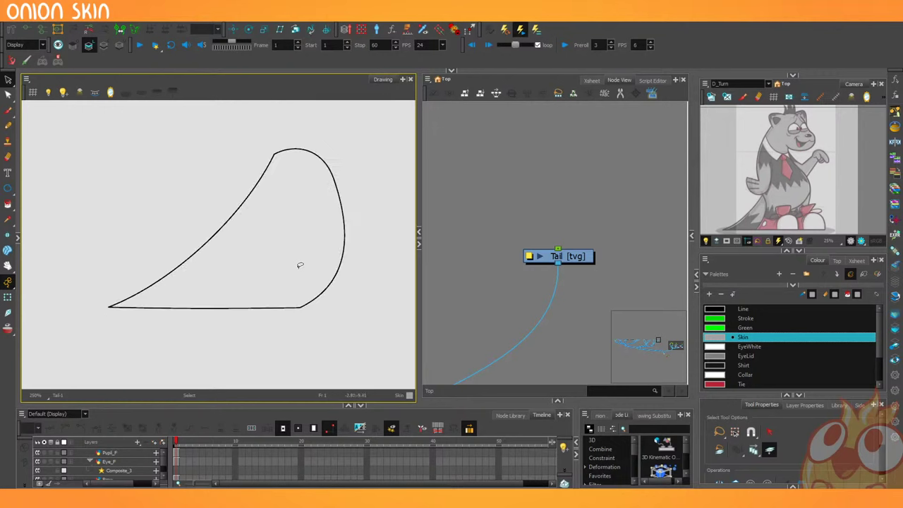
Select the Leg_B node to display its drawing and bring the green dot in the upper leg into close view.
scroll(536, 262, down, 4)
drag(504, 264, 552, 261)
scroll(552, 260, up, 2)
click(492, 254)
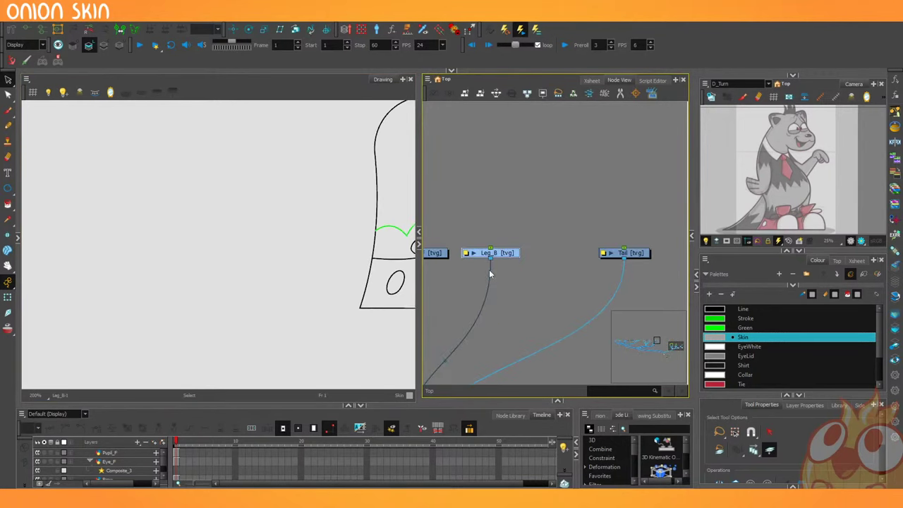
scroll(168, 258, down, 4)
scroll(266, 246, up, 4)
scroll(280, 168, up, 2)
scroll(279, 161, up, 2)
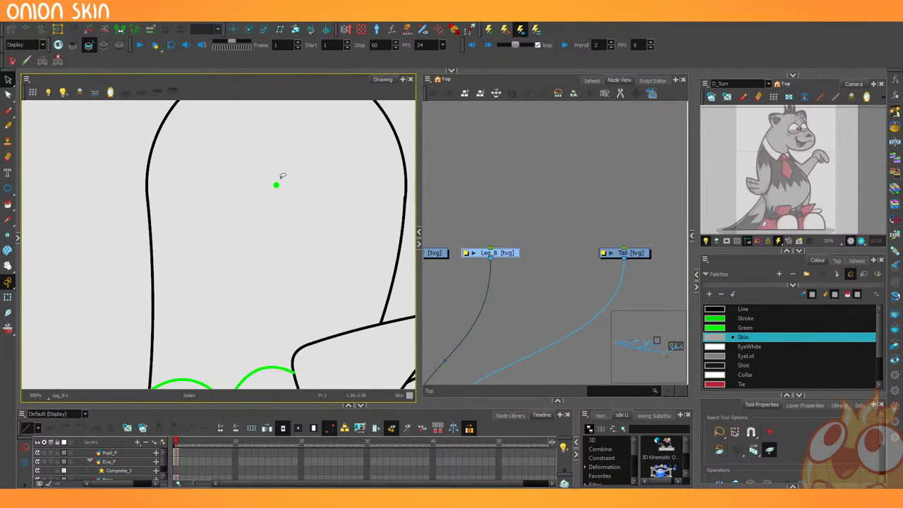
Move Leg_B's green dot from the Line Art layer to the Overlay layer, and return to Line Art.
mouse_move(291, 159)
mouse_down()
mouse_move(247, 203)
mouse_move(296, 161)
mouse_up()
key(Delete)
click(73, 45)
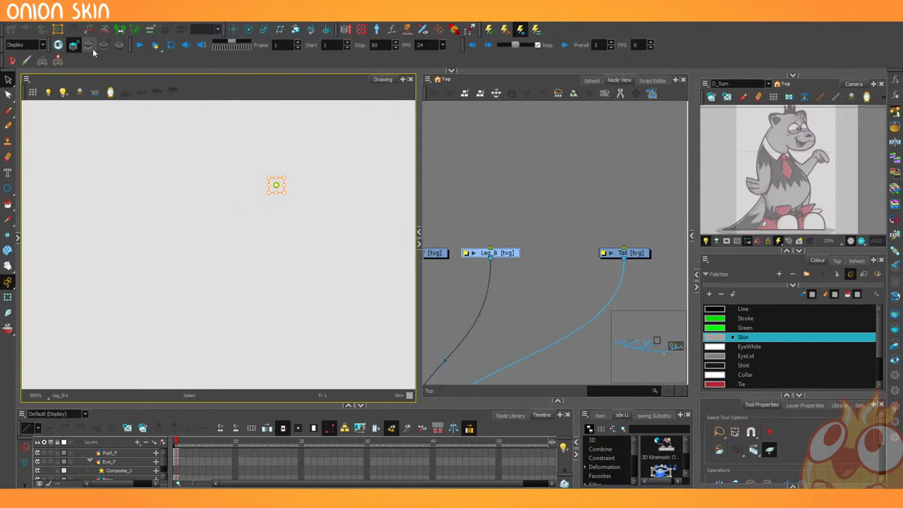
click(88, 45)
Fill Leg_B's upper leg with Skin, and the area below the green scalloped line, including behind the lace loop, with Shirt.
drag(260, 232, 203, 197)
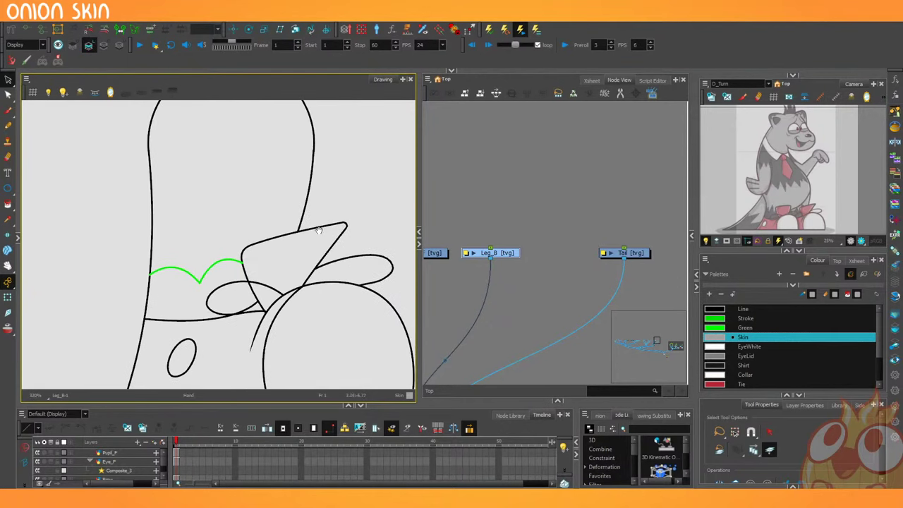
scroll(796, 223, up, 4)
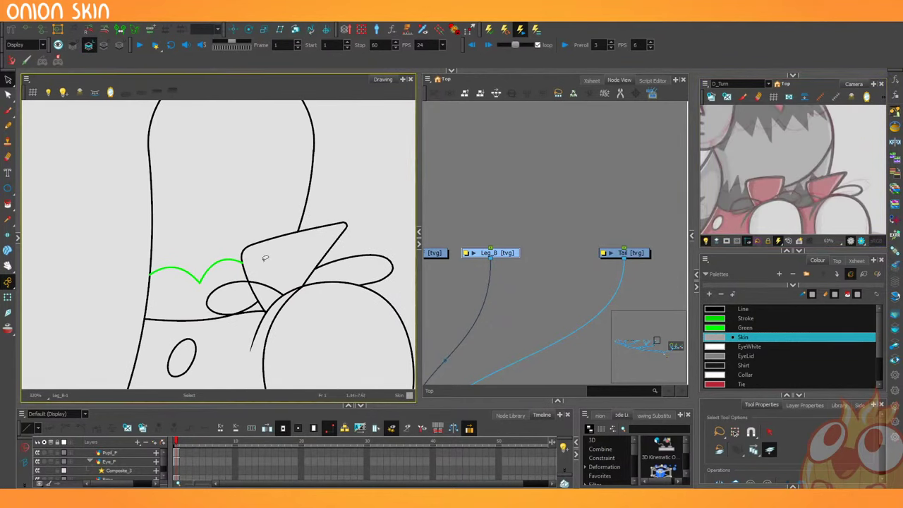
click(202, 206)
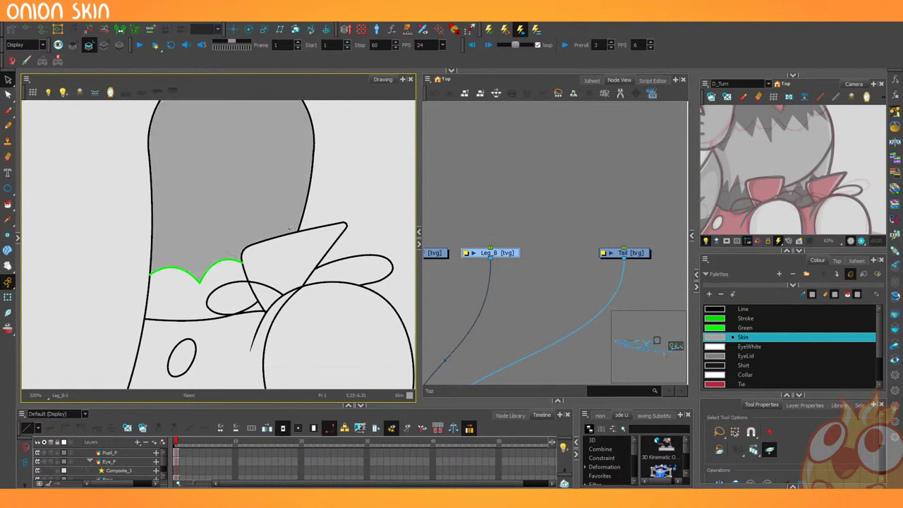
click(743, 364)
click(198, 296)
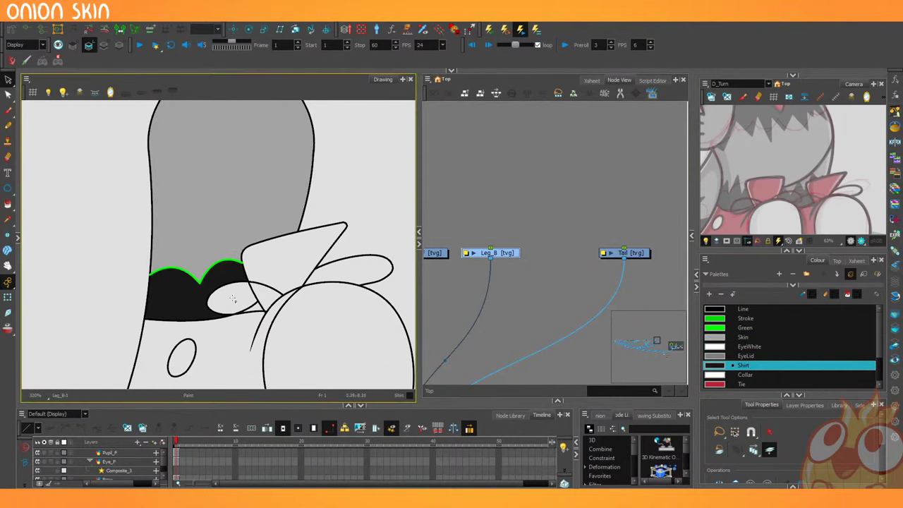
click(232, 298)
click(260, 310)
Fill the shoe body and the pointed tongue of Leg_B with Shoes Red.
drag(255, 328, 251, 267)
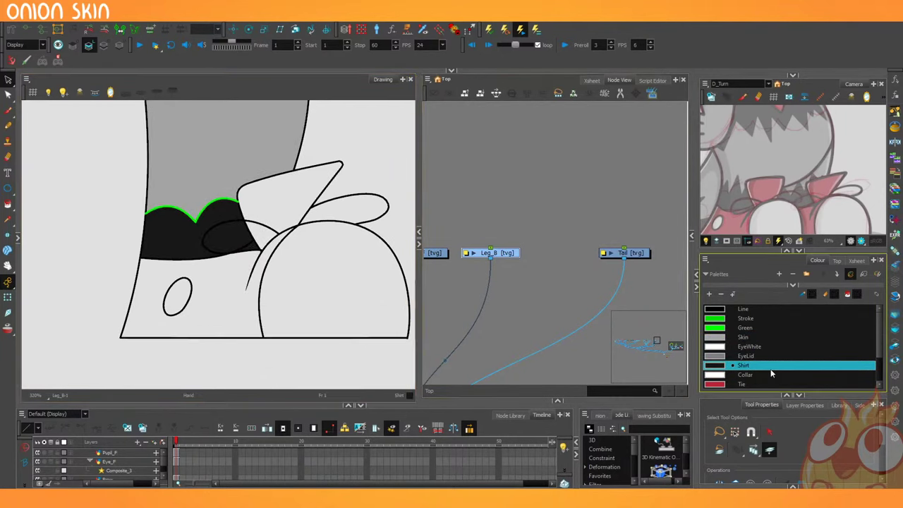
scroll(771, 374, down, 2)
click(717, 365)
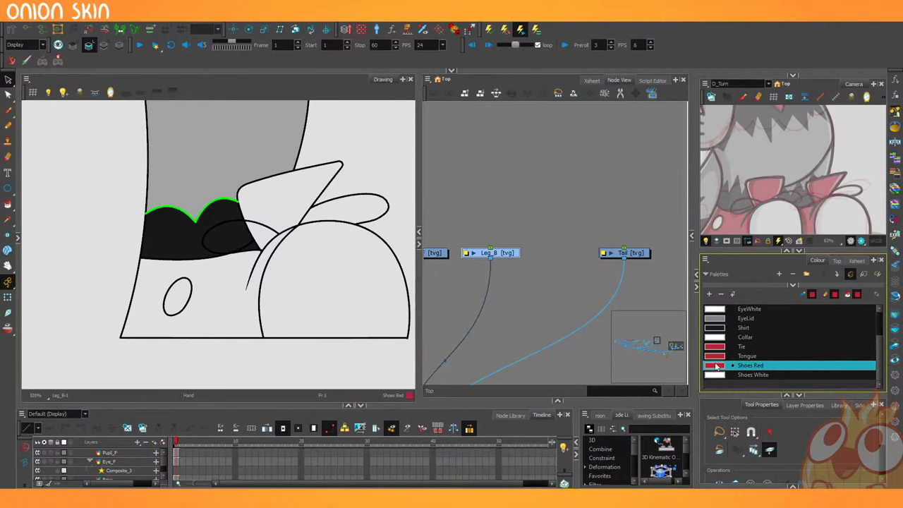
click(220, 307)
click(293, 224)
Show the drawing's hidden strokes to examine the unfilled sliver where the shoe tongue meets the toe cap.
scroll(293, 224, up, 5)
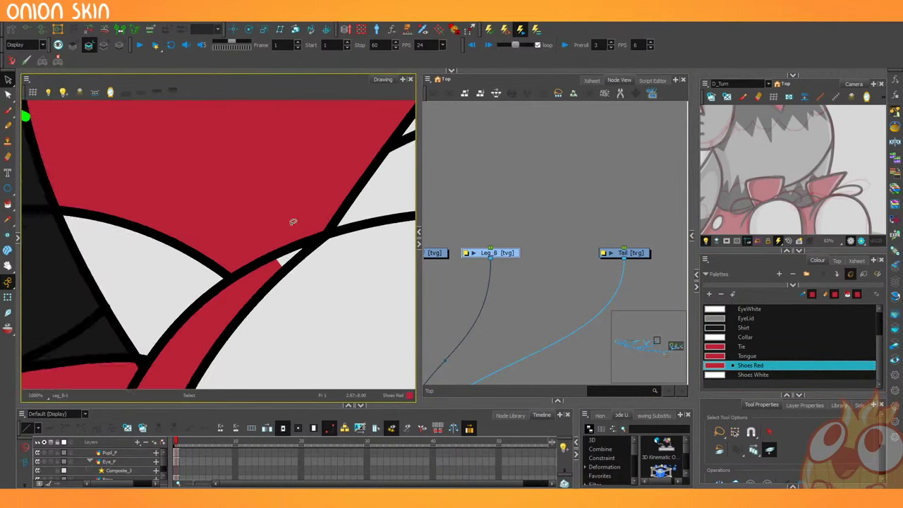
key(ctrl+z)
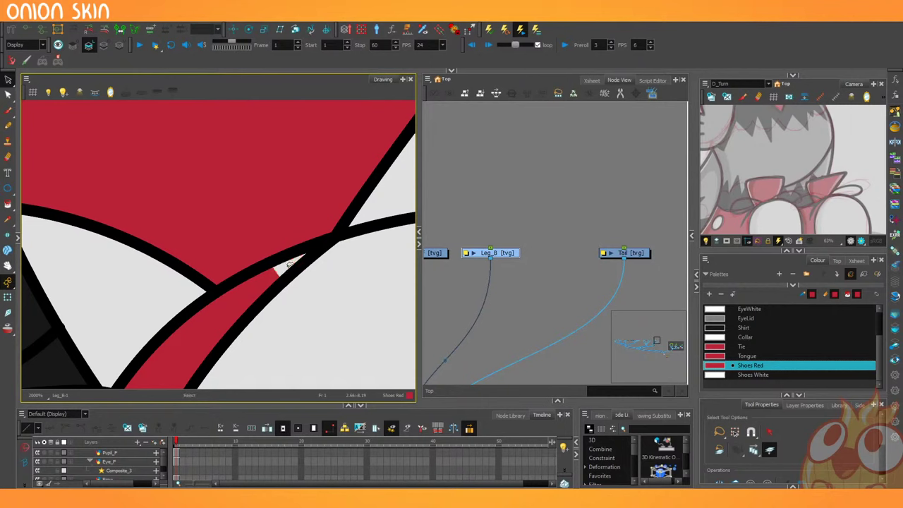
key(k)
scroll(292, 257, up, 2)
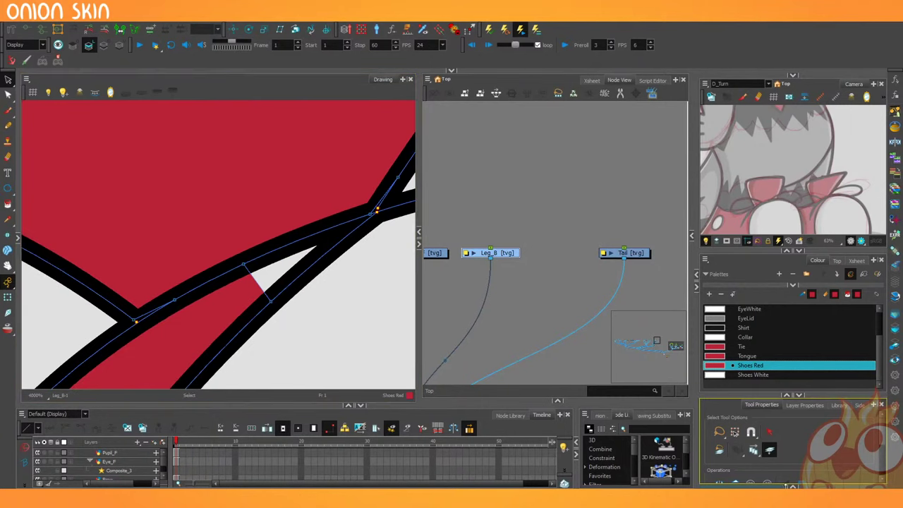
scroll(839, 446, down, 2)
Switch to the Stroke tool and check the open stroke end where the tongue and toe cap outlines meet.
click(8, 205)
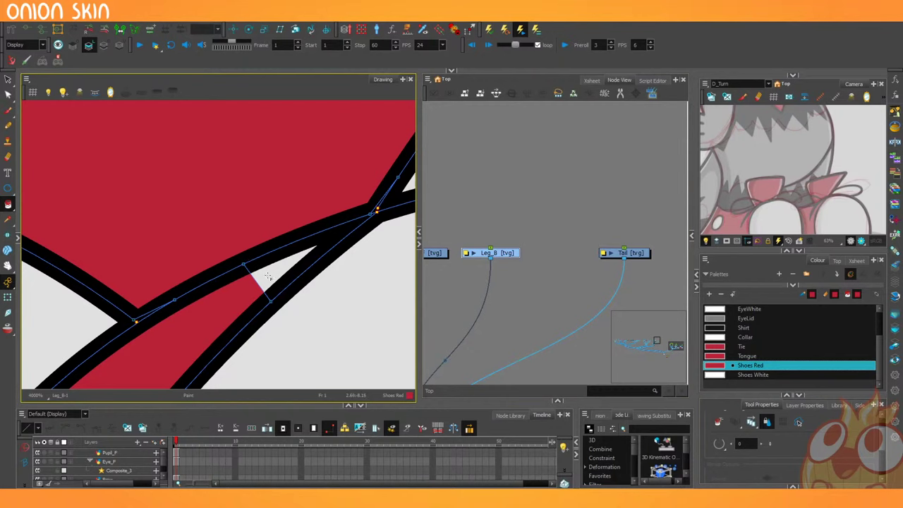
scroll(372, 205, up, 5)
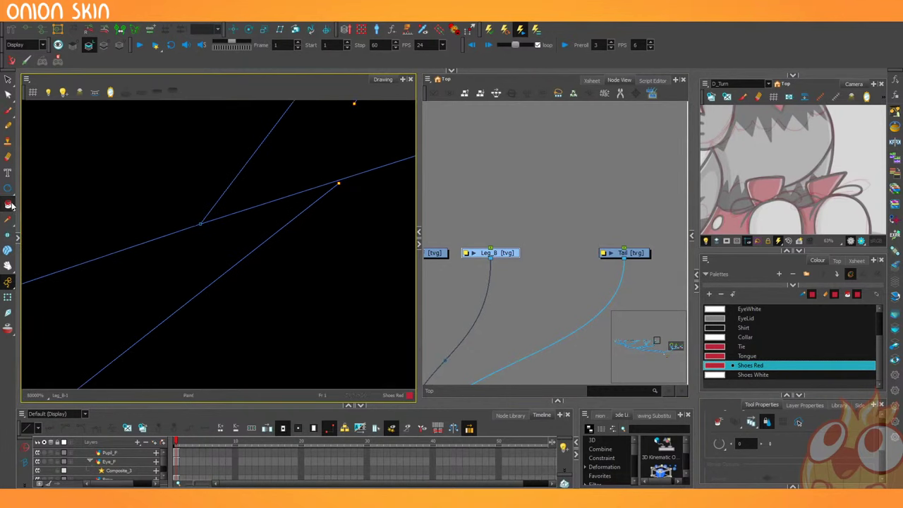
drag(10, 205, 42, 256)
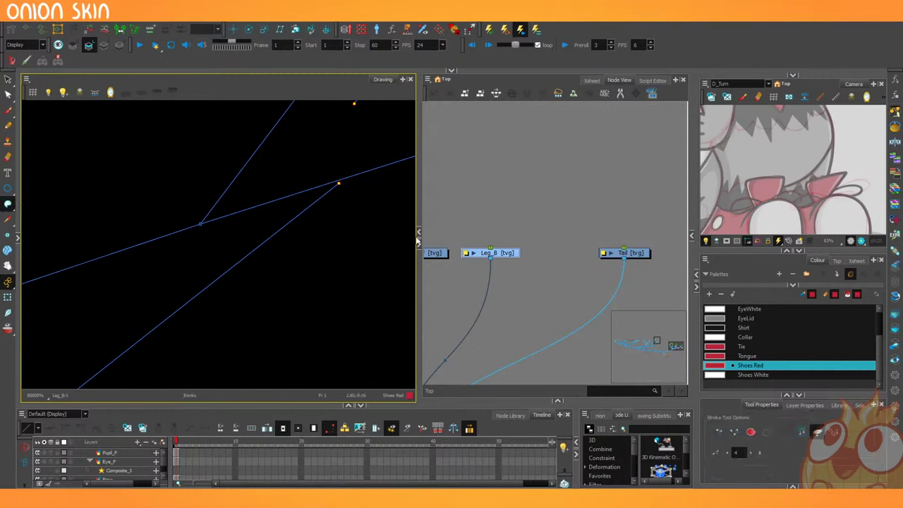
scroll(337, 182, down, 5)
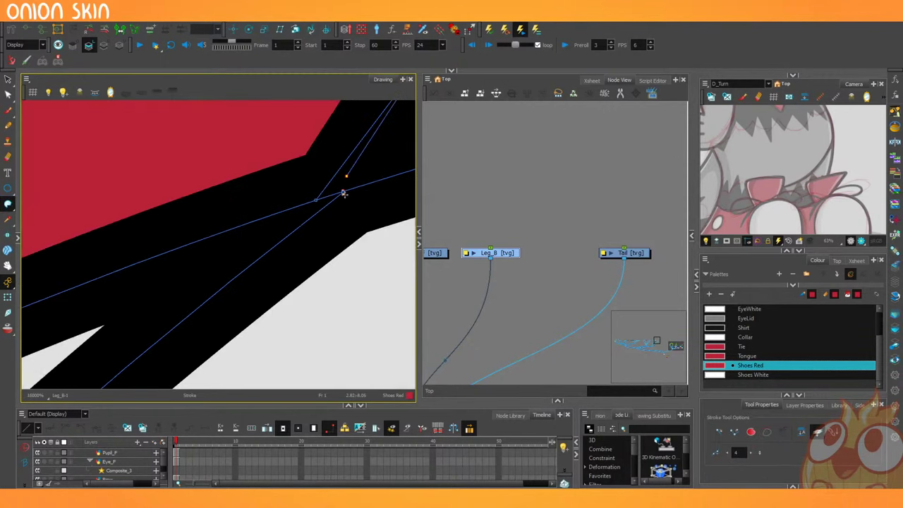
scroll(190, 307, down, 8)
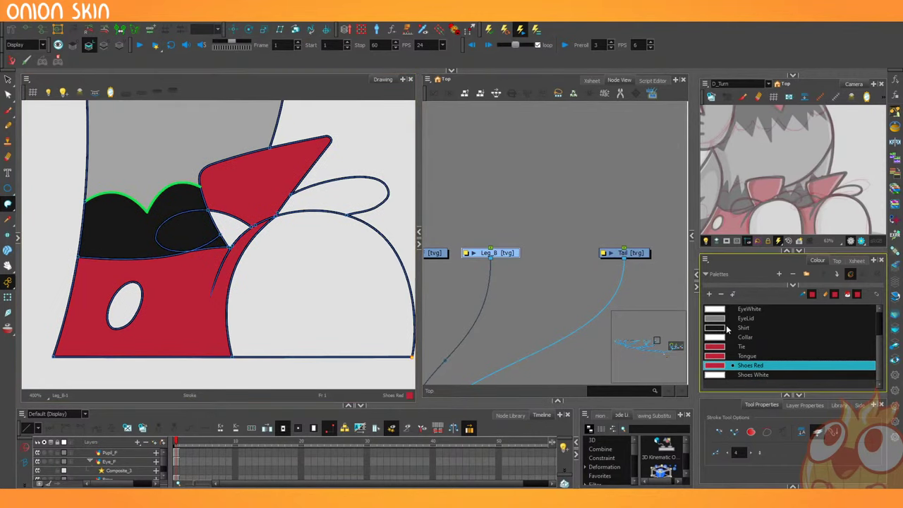
Fill the remaining unpainted part of the shoe tongue beside the lace loop with Shoes Red.
click(726, 327)
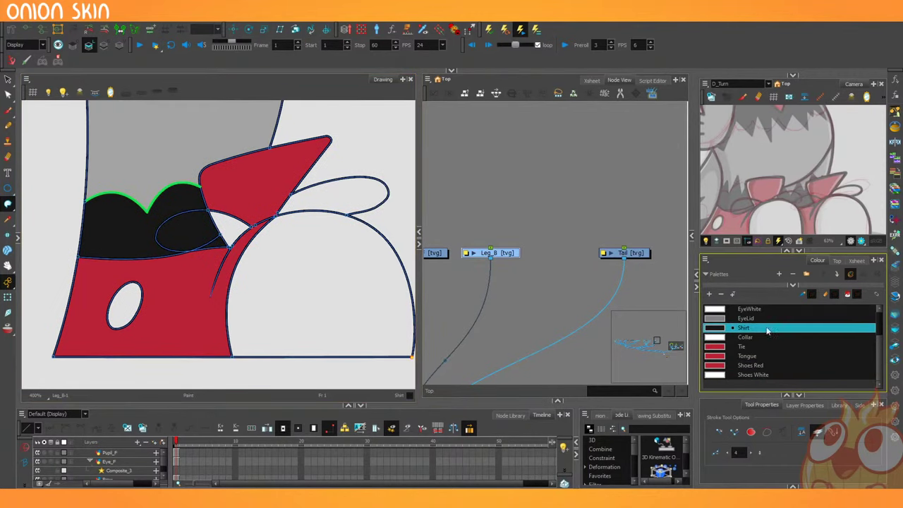
click(718, 357)
click(717, 365)
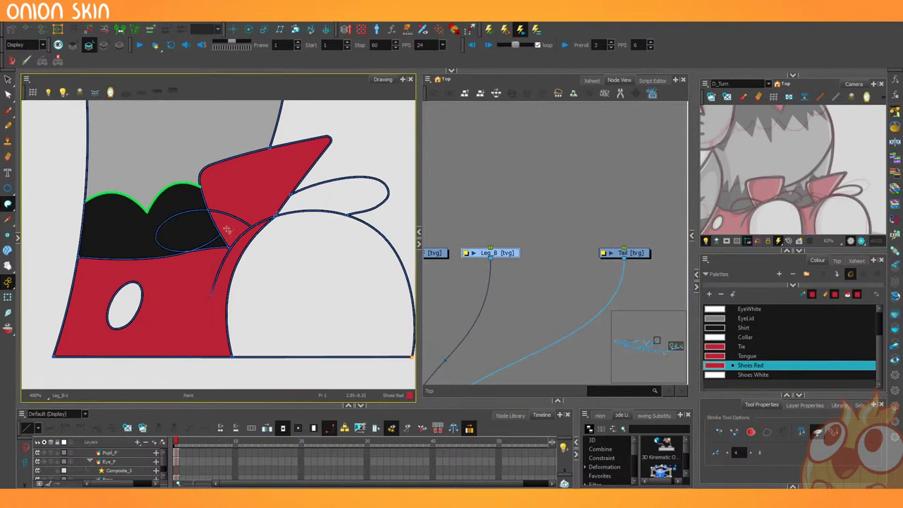
Fill the oval patch on the side of the shoe with Shoes White and try to fill the toe cap.
click(716, 374)
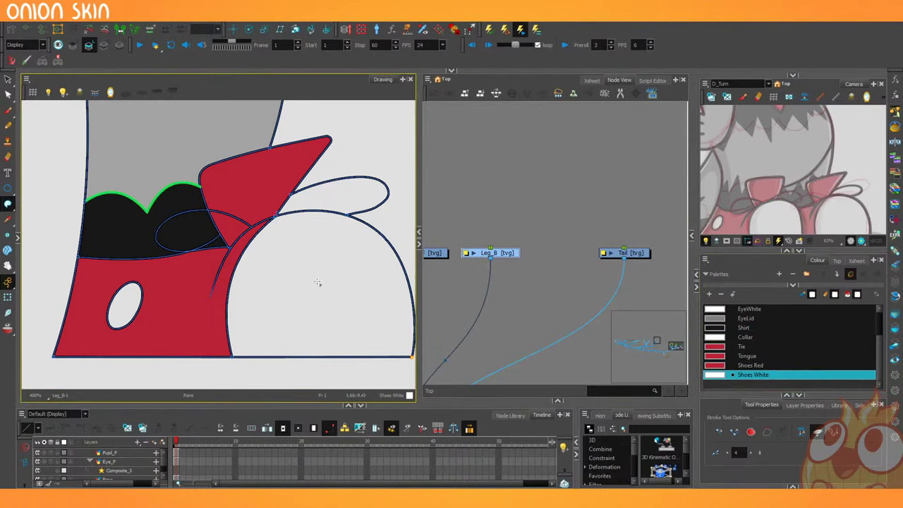
click(133, 308)
mouse_move(323, 269)
mouse_down()
mouse_move(285, 301)
mouse_move(263, 280)
mouse_move(248, 282)
mouse_up()
key(ctrl+z)
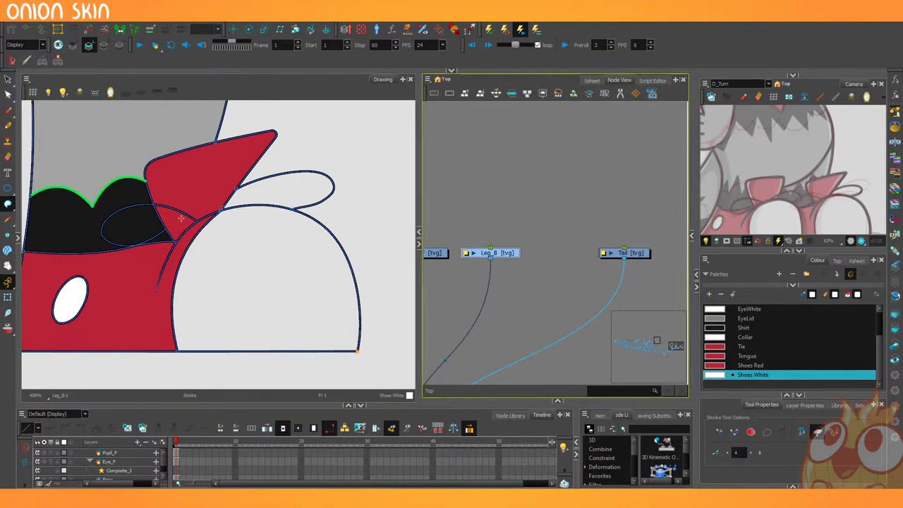
Set the Paint tool to Close Small Gap and fill the shoe's toe cap with Shoes White.
click(8, 205)
click(40, 200)
click(718, 472)
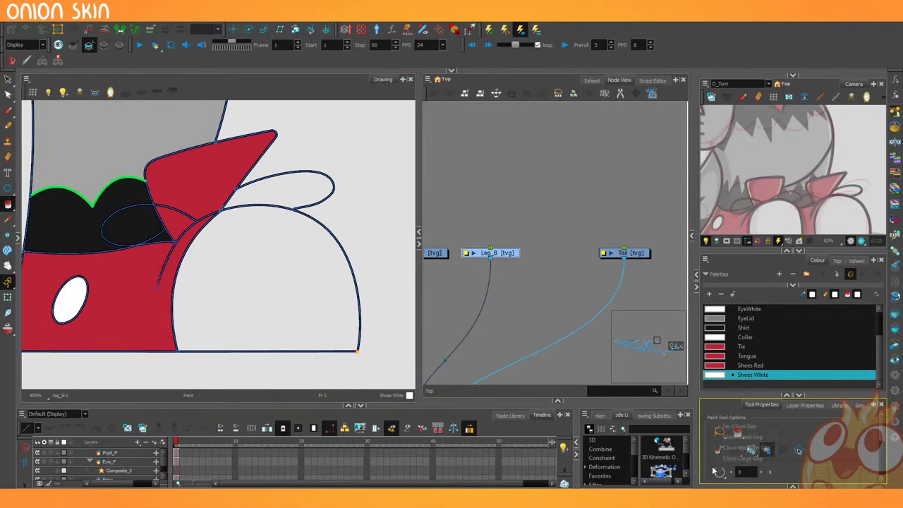
click(733, 437)
click(244, 267)
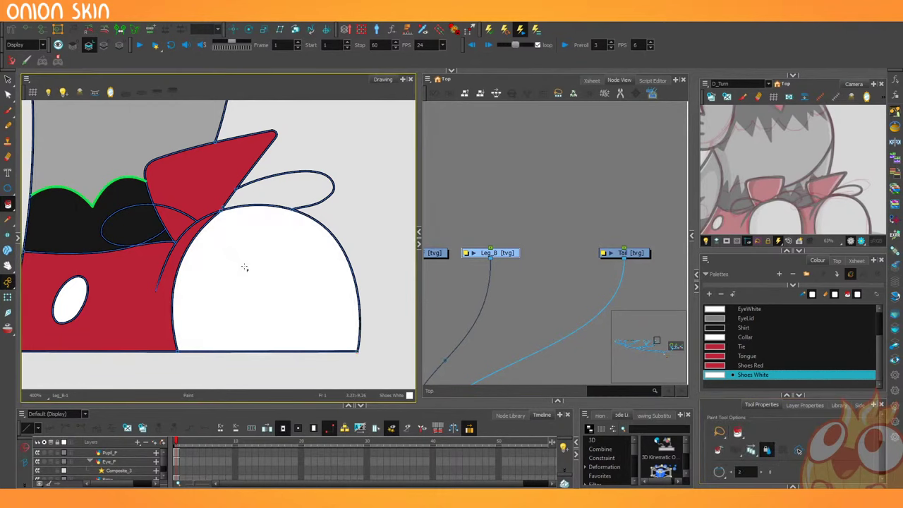
Switch to Logitech Gaming Software and examine the keyboard's G-key assignments, including the LineArtColourArt command.
key(shift+z)
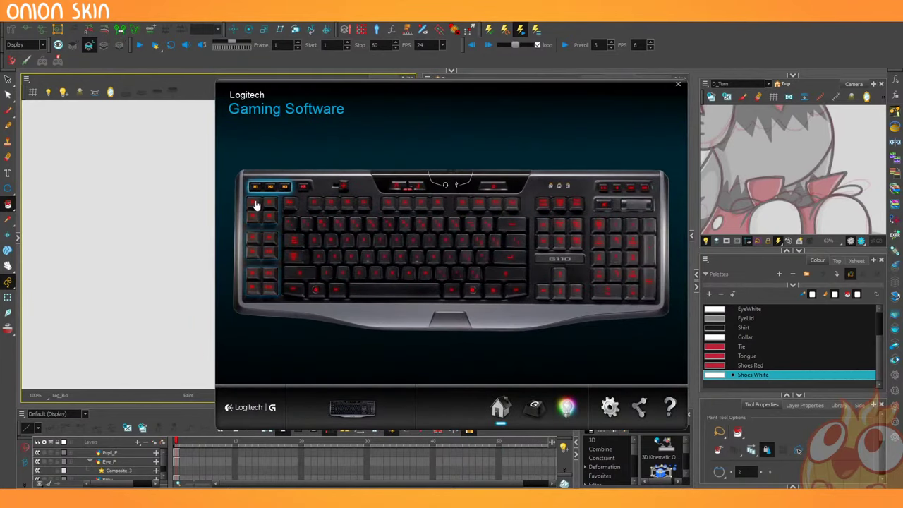
click(256, 204)
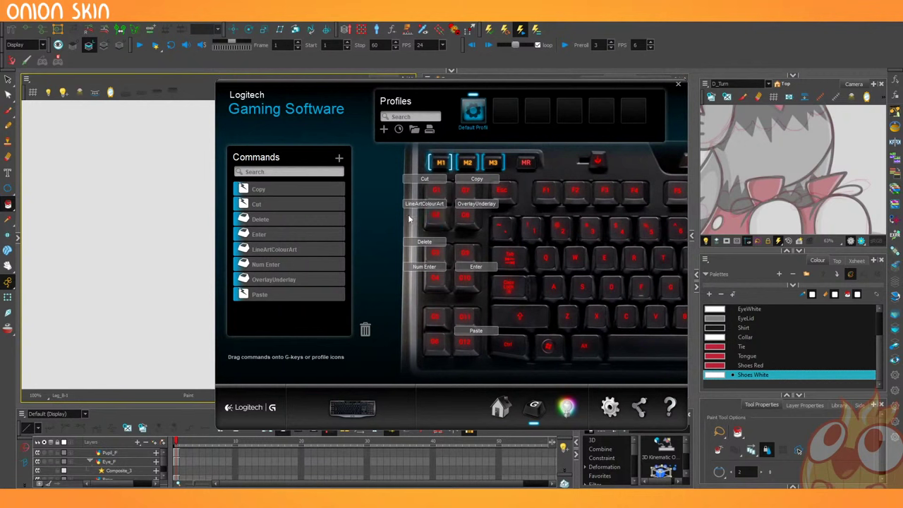
mouse_move(429, 215)
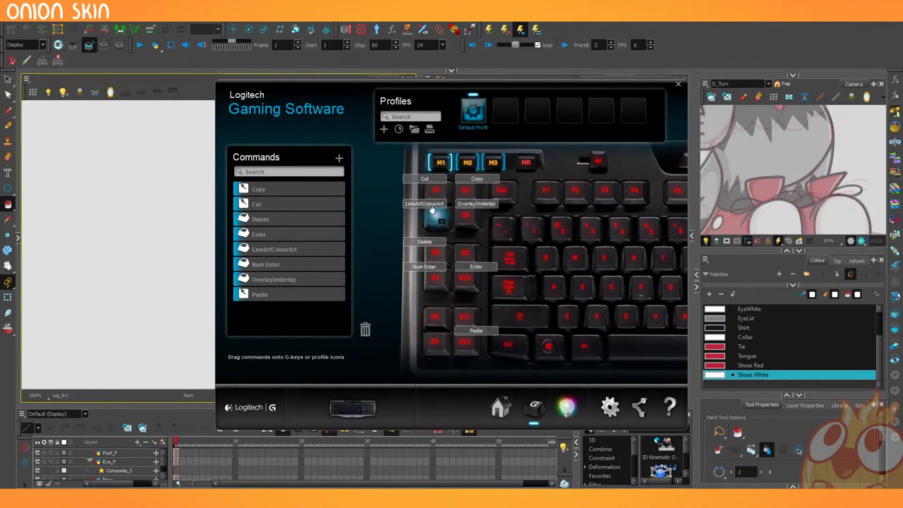
mouse_move(292, 247)
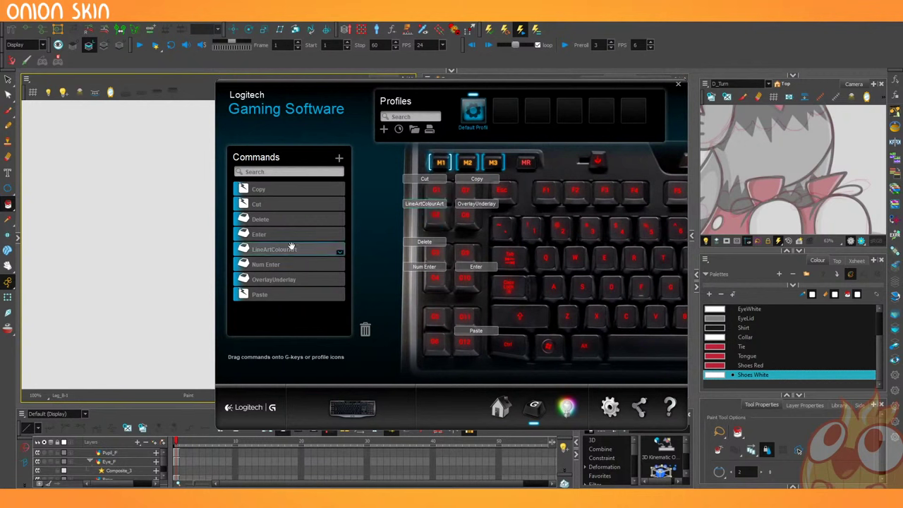
Re-enter the keystroke of the LineArtColourArt command, accept it, and return to Harmony.
click(342, 254)
click(350, 259)
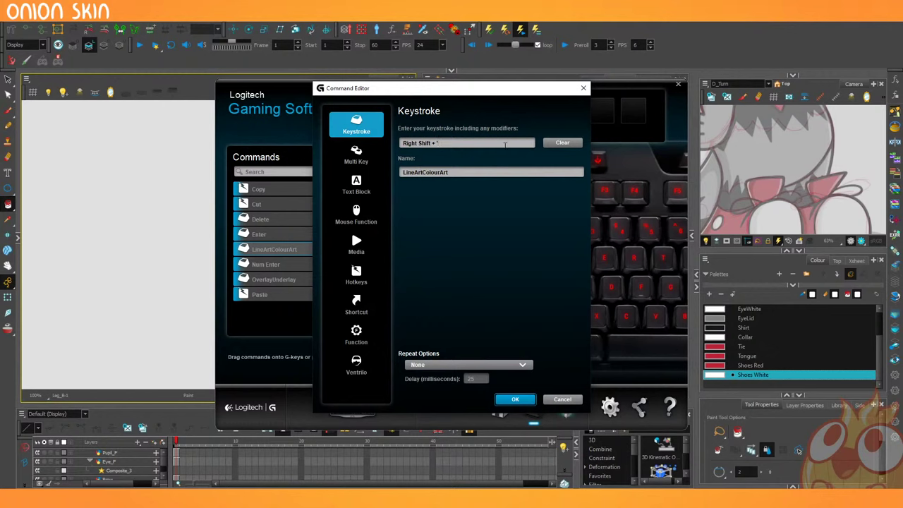
click(553, 146)
key(shift)
click(515, 400)
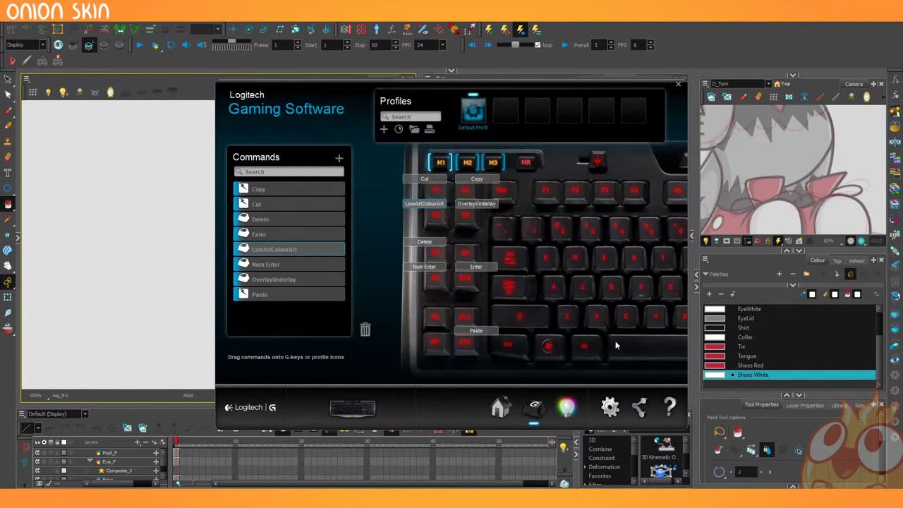
click(678, 85)
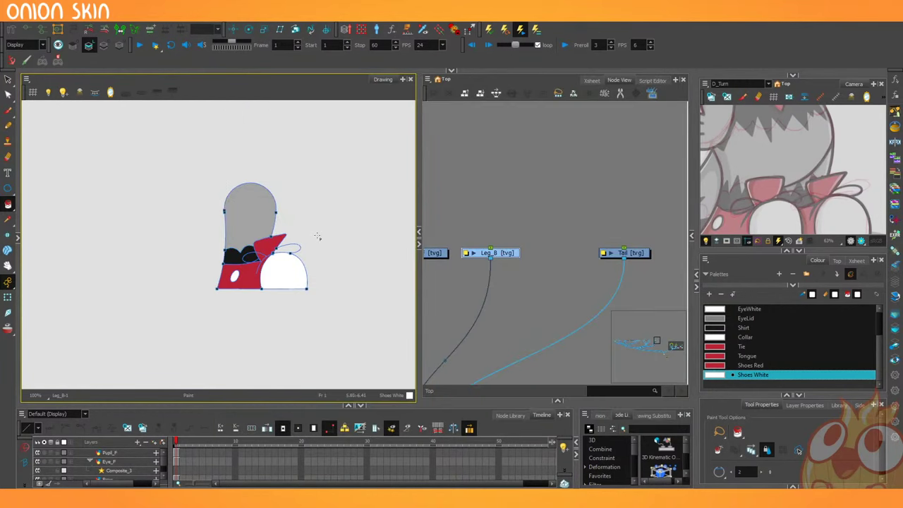
Toggle the Leg_B drawing between Line Art and Colour Art and examine the shoe's lines and fills.
key(l)
key(l)
key(l)
key(l)
scroll(247, 284, up, 6)
scroll(246, 284, down, 3)
Select Leg_B's white, red, black and grey fills by colour and move them from Line Art to Colour Art.
key(alt+s)
scroll(273, 267, up, 1)
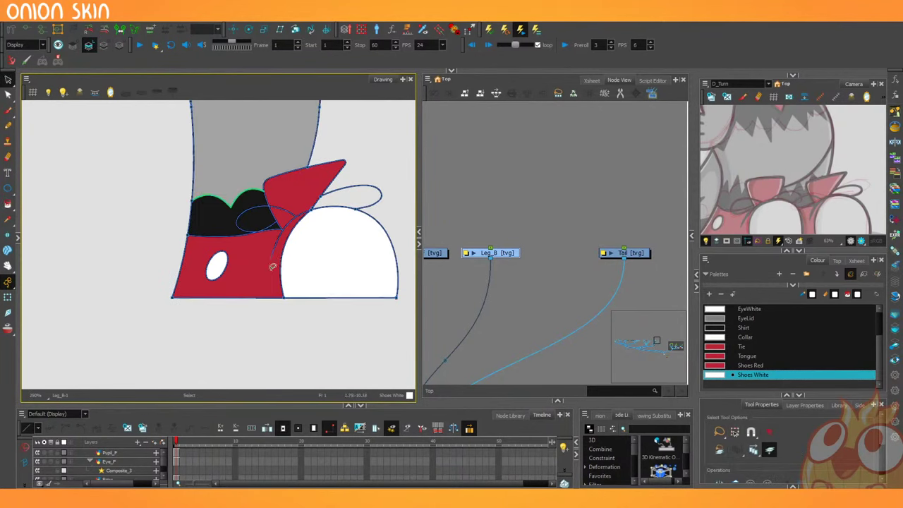
drag(284, 261, 276, 308)
click(768, 435)
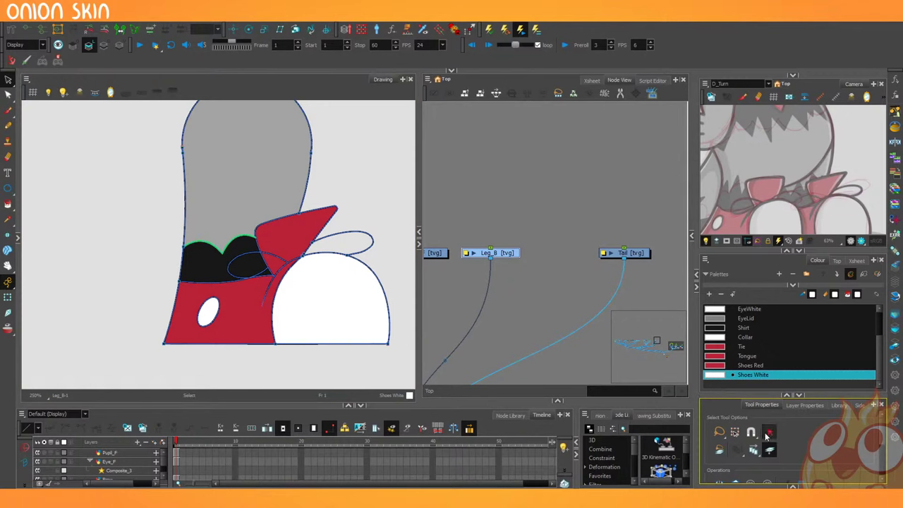
click(304, 300)
shift+click(280, 239)
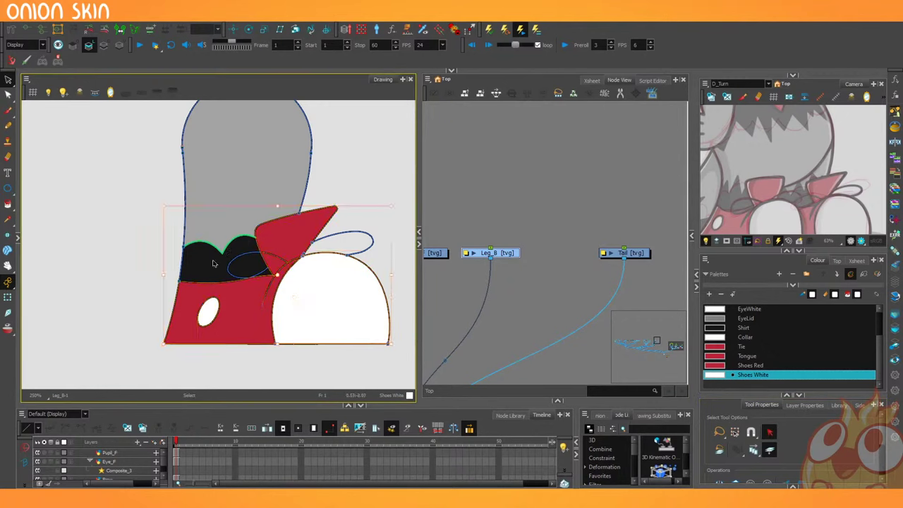
shift+click(202, 265)
shift+click(237, 173)
key(ctrl+x)
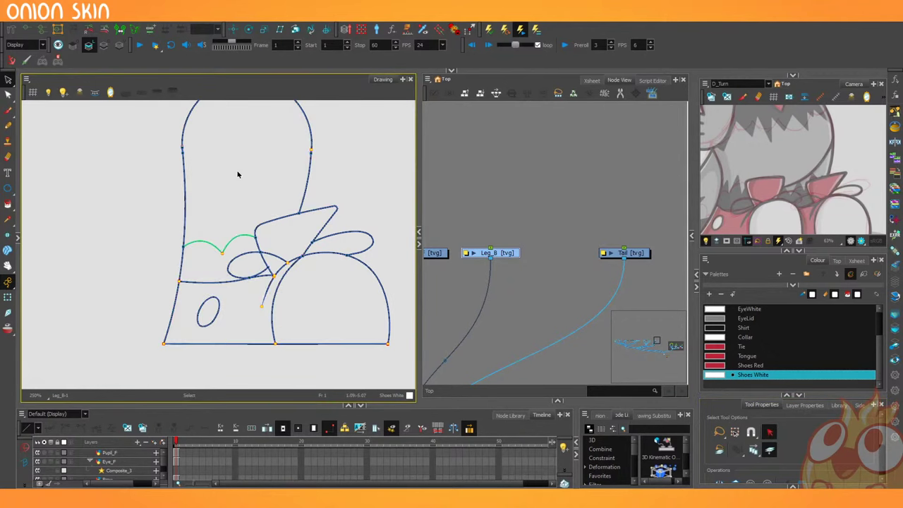
key(l)
key(ctrl+v)
key(l)
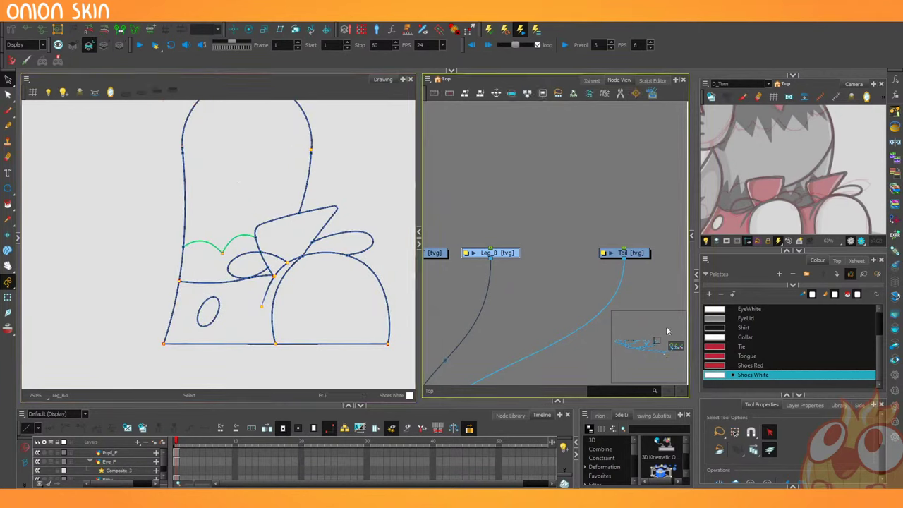
Delete the green scalloped guide line above the shoe from Leg_B's Line Art and compare the art layers.
click(238, 237)
key(Delete)
scroll(211, 229, down, 1)
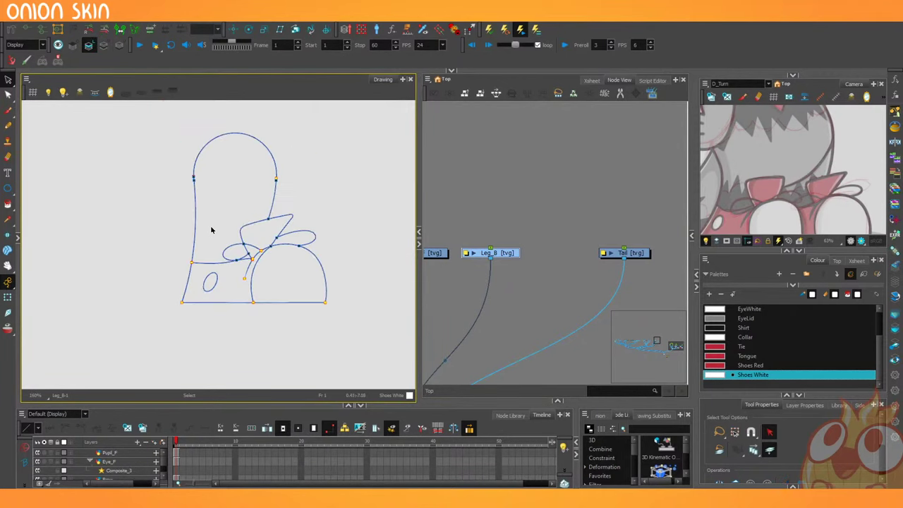
key(l)
key(l)
Move the small green dot inside the Leg_F drawing's upper leg from Line Art to Overlay.
scroll(513, 219, down, 2)
drag(487, 234, 535, 228)
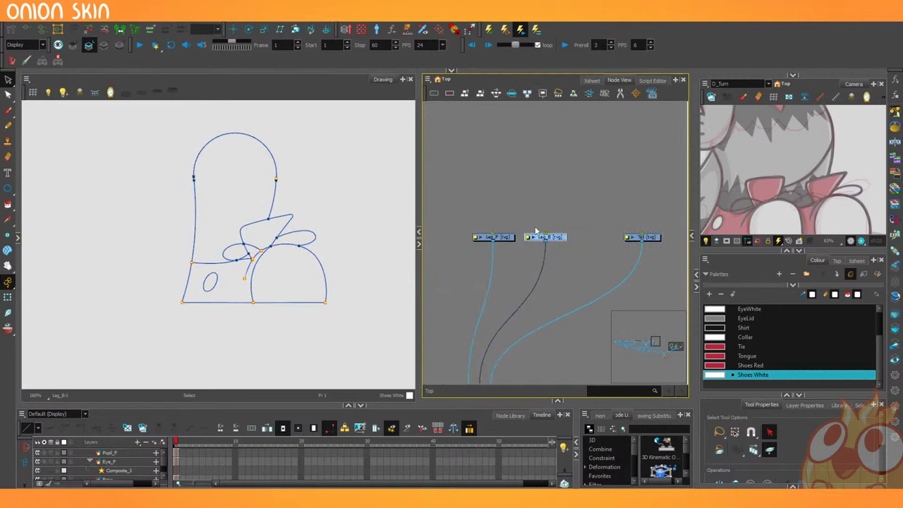
click(509, 240)
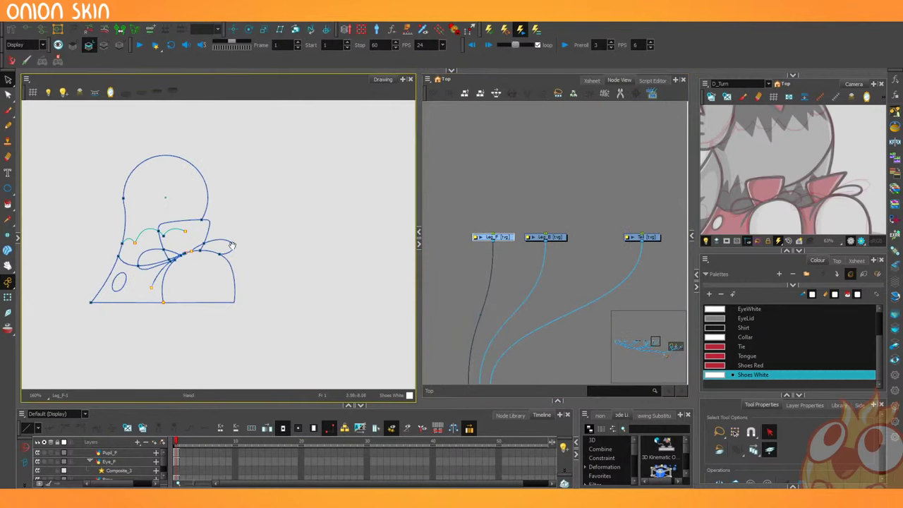
scroll(246, 197, up, 3)
key(ctrl+a)
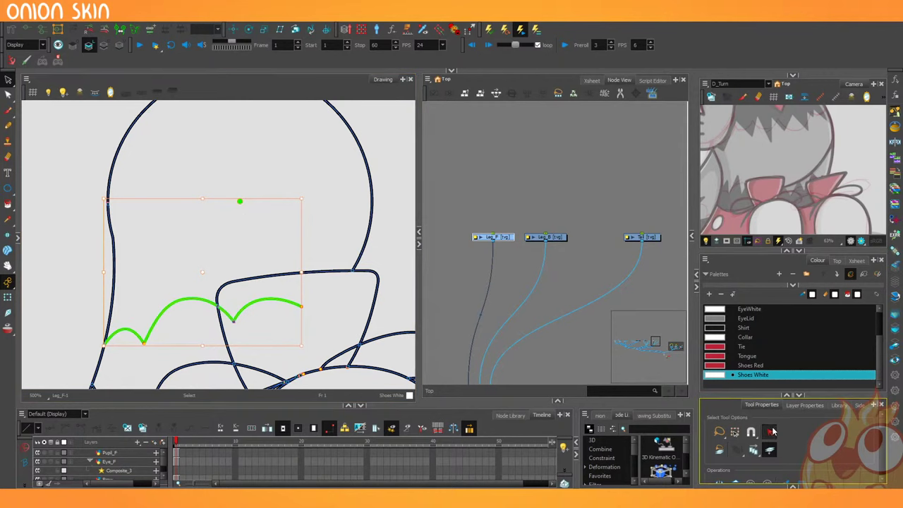
mouse_move(282, 173)
mouse_down()
mouse_move(243, 216)
mouse_move(296, 208)
mouse_up()
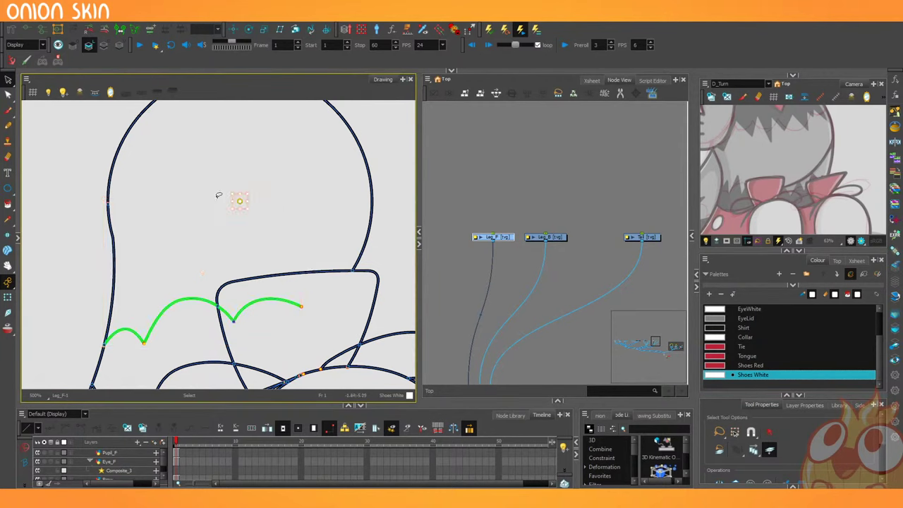
key(ctrl+x)
click(74, 45)
key(ctrl+v)
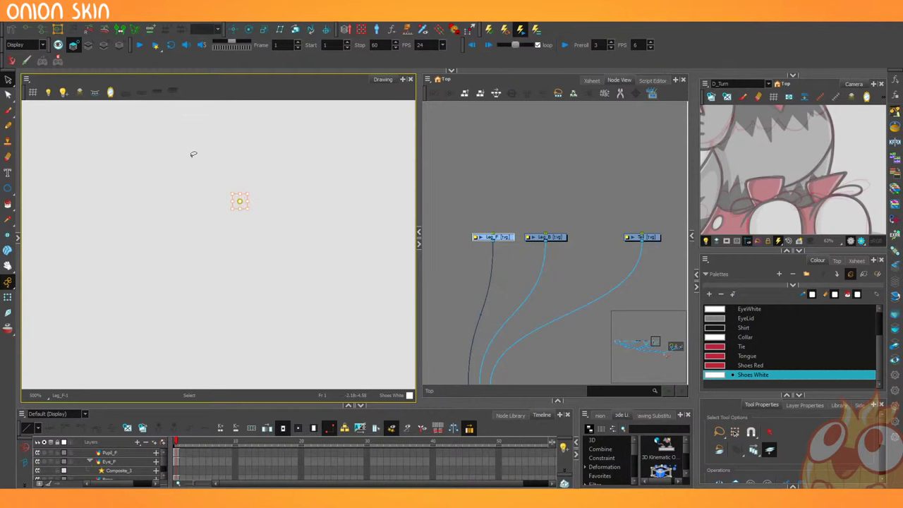
Fill the upper leg area of Leg_F above the green scalloped line with Skin in Line Art.
key(l)
scroll(231, 213, down, 2)
drag(235, 266, 266, 234)
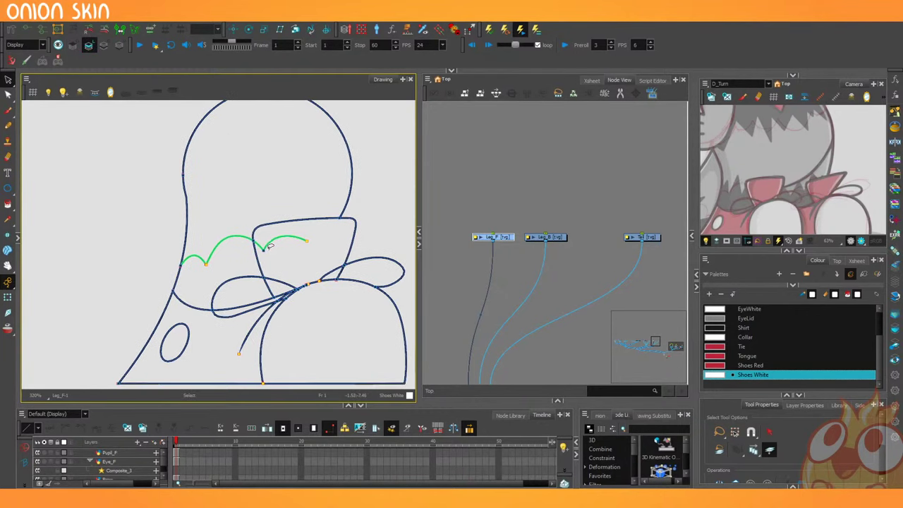
scroll(269, 246, up, 1)
scroll(713, 330, up, 1)
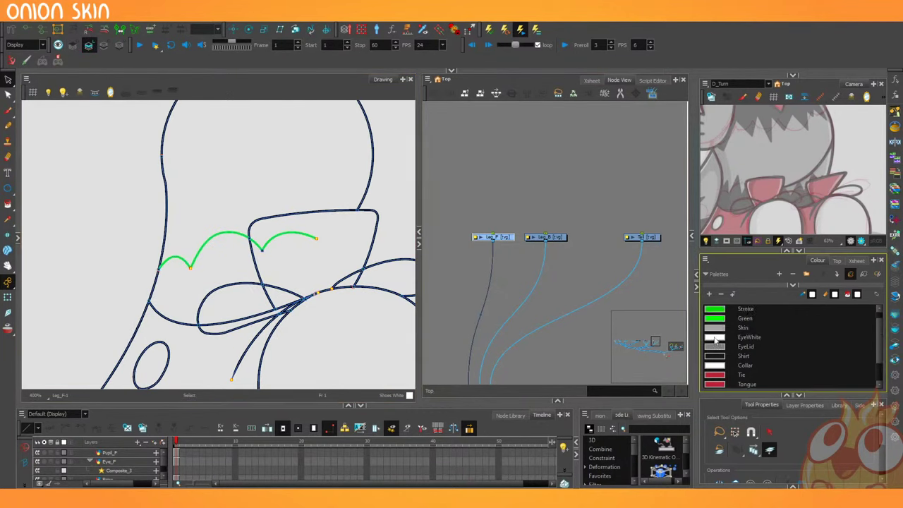
click(714, 327)
click(317, 181)
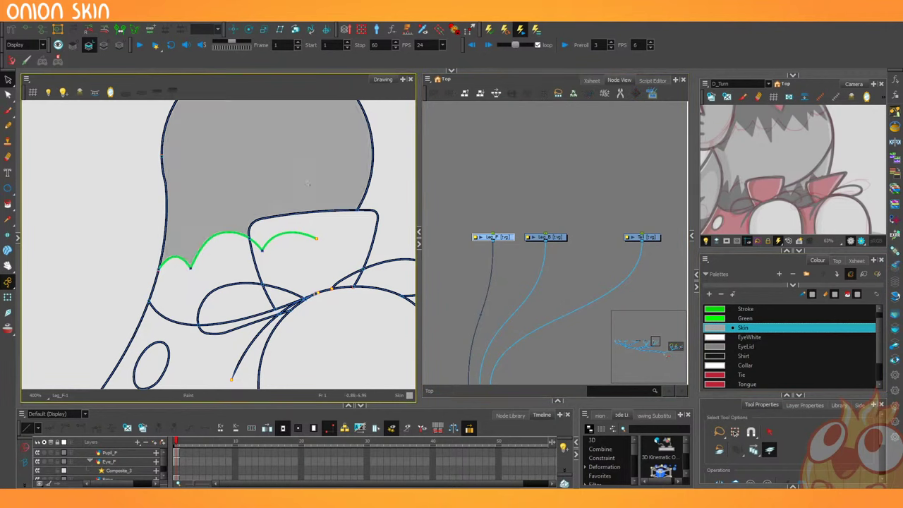
drag(282, 303, 272, 267)
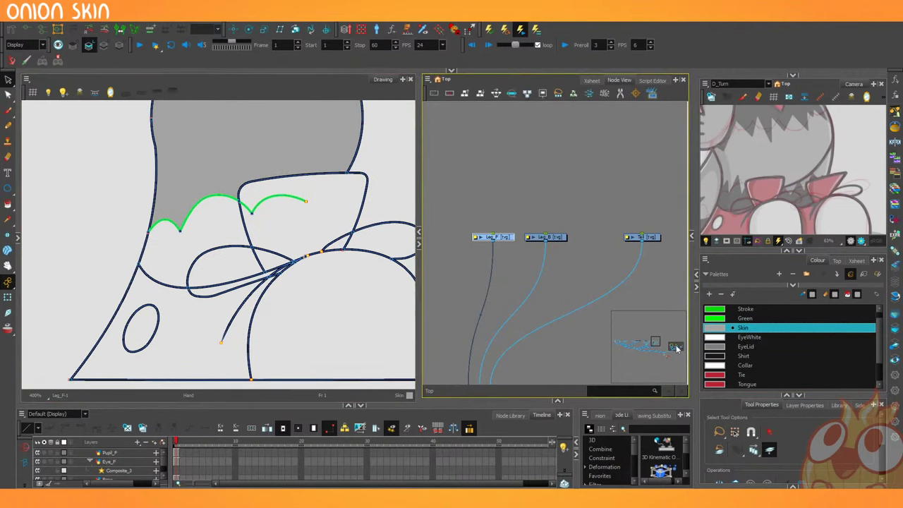
Fill the area between the green scalloped line and the shoe opening with the Shirt colour in the Leg_F drawing.
click(717, 356)
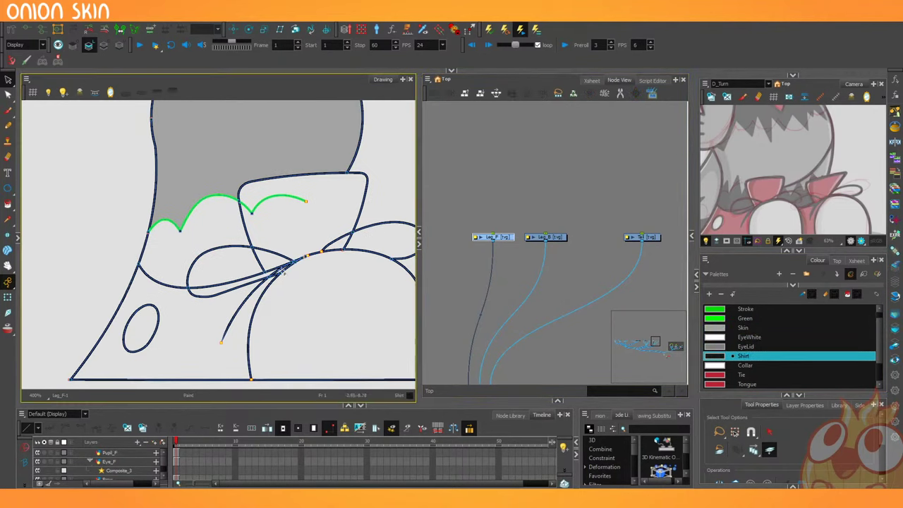
click(197, 234)
click(237, 262)
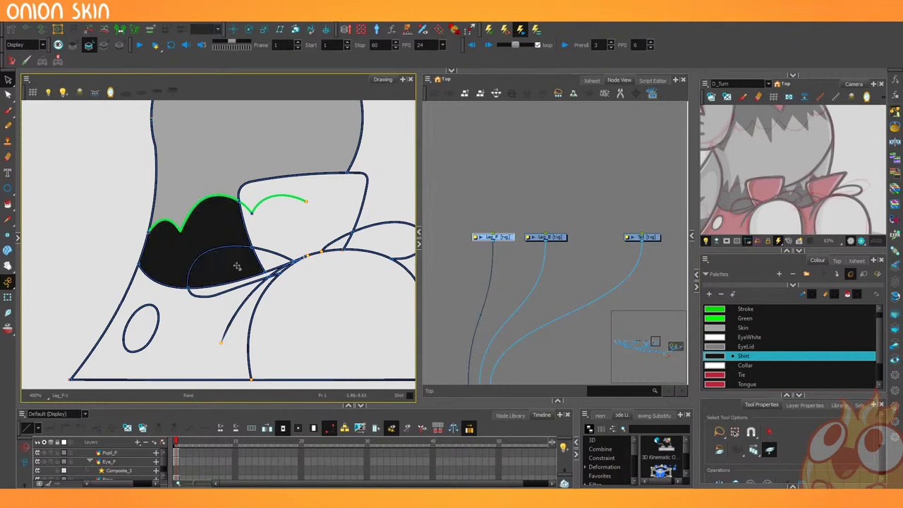
Fill the shoe's raised flap and the small area beneath it with the Shoes Red colour.
scroll(721, 385, down, 1)
click(717, 365)
click(283, 234)
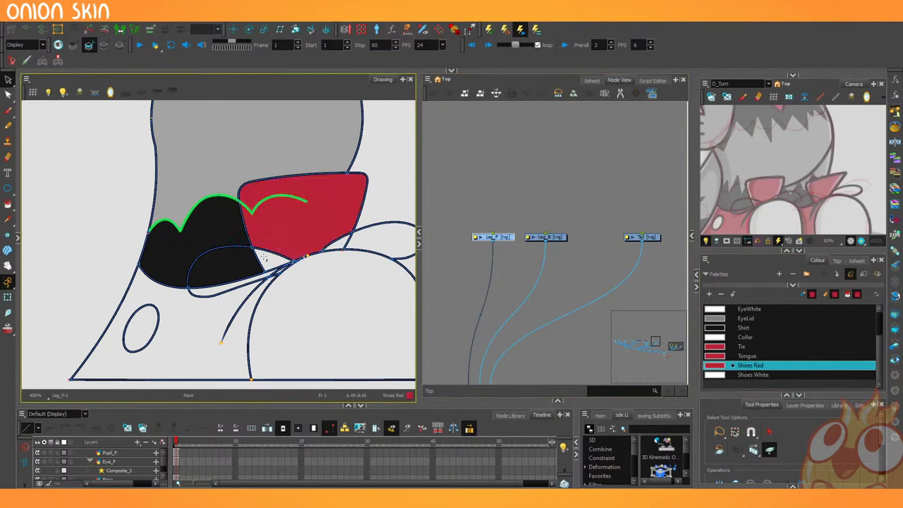
click(266, 258)
click(345, 246)
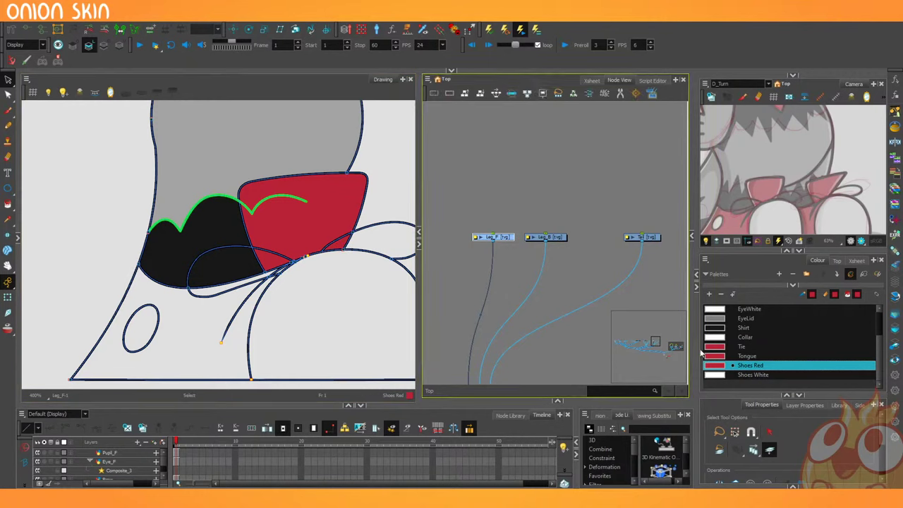
Fill the shoe's side and the narrow gaps between the crossing lace lines with Shoes Red.
click(716, 329)
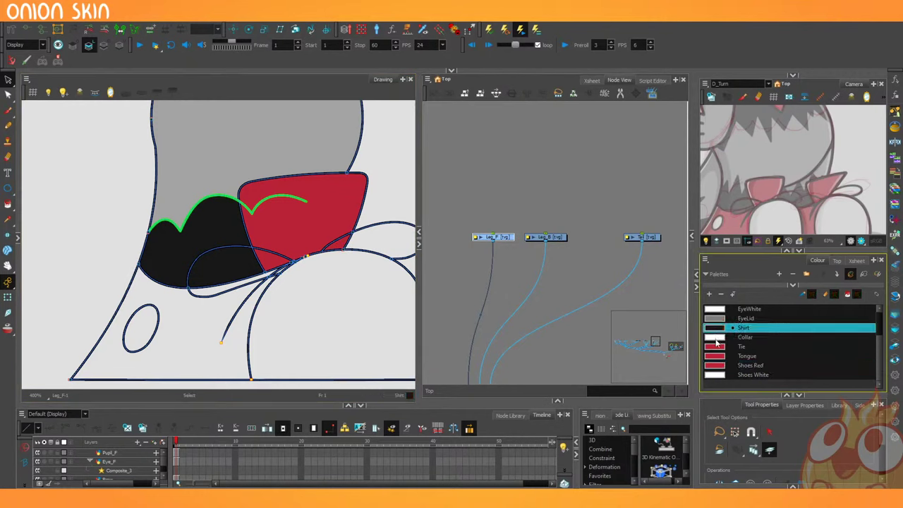
click(718, 364)
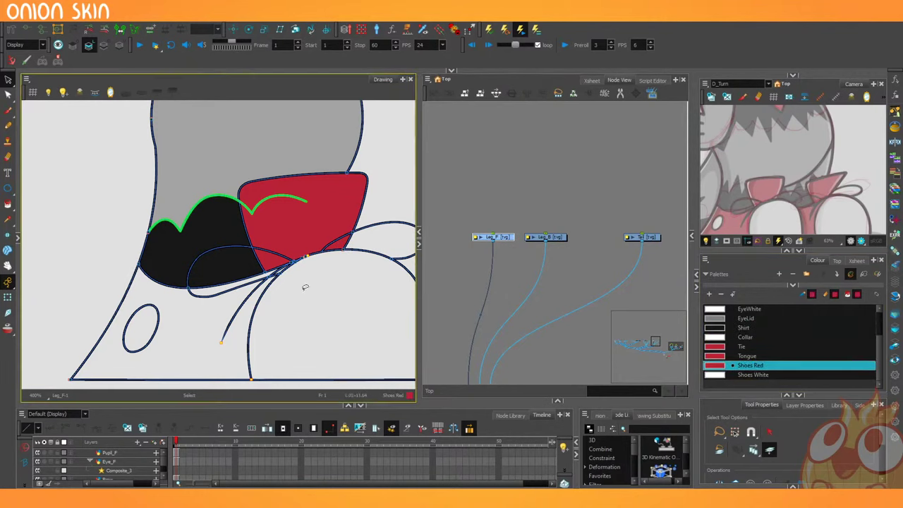
scroll(302, 286, up, 3)
click(266, 302)
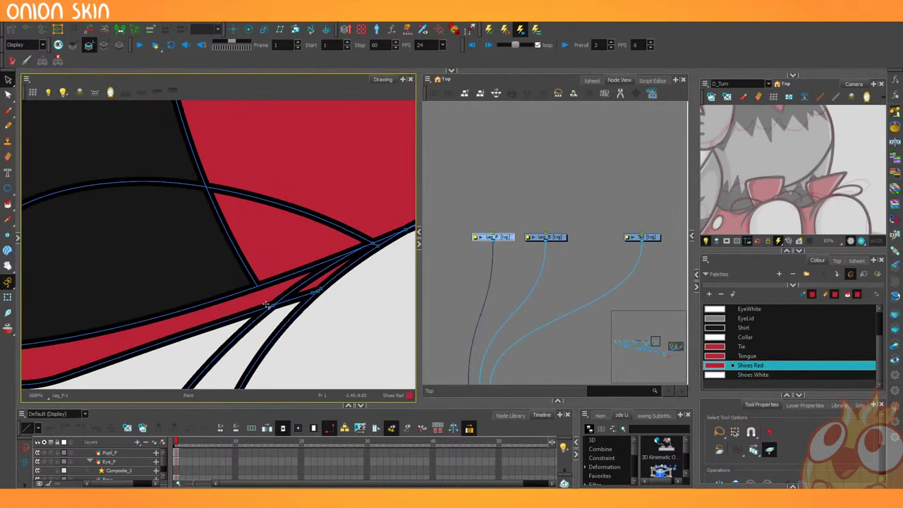
click(281, 317)
scroll(268, 233, down, 4)
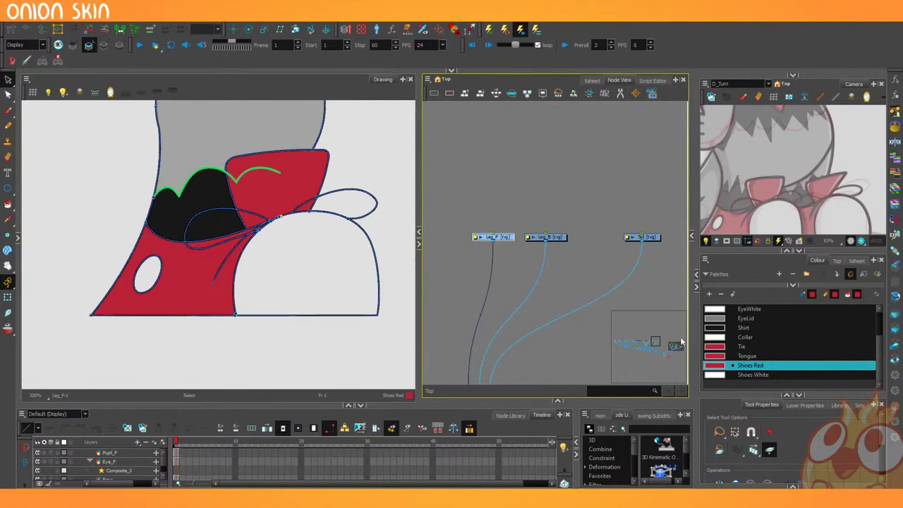
Fill the shoe's rounded toe cap and the oval spot on its side with Shoes White.
click(719, 375)
click(367, 277)
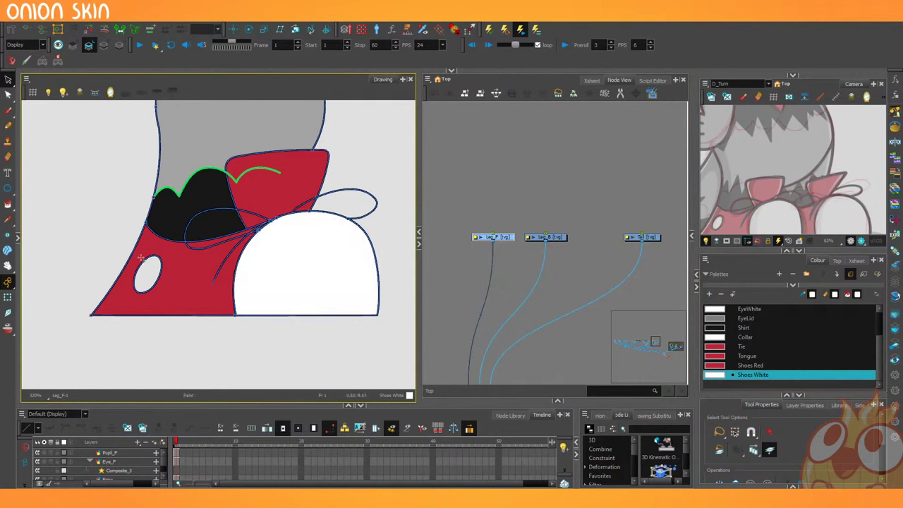
drag(234, 228, 236, 251)
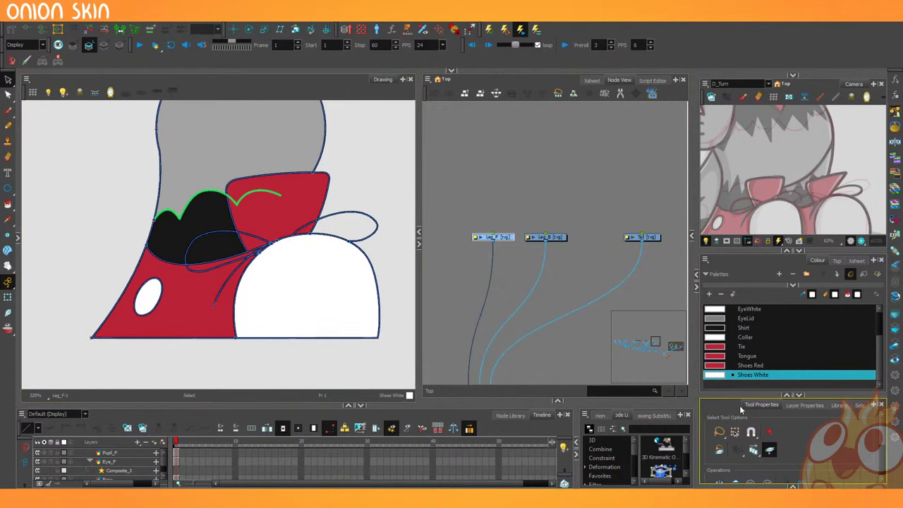
Move the leg and shoe fills from the line art to the colour art, and clear the green scalloped stroke from the line art.
click(770, 432)
click(310, 290)
shift+click(189, 311)
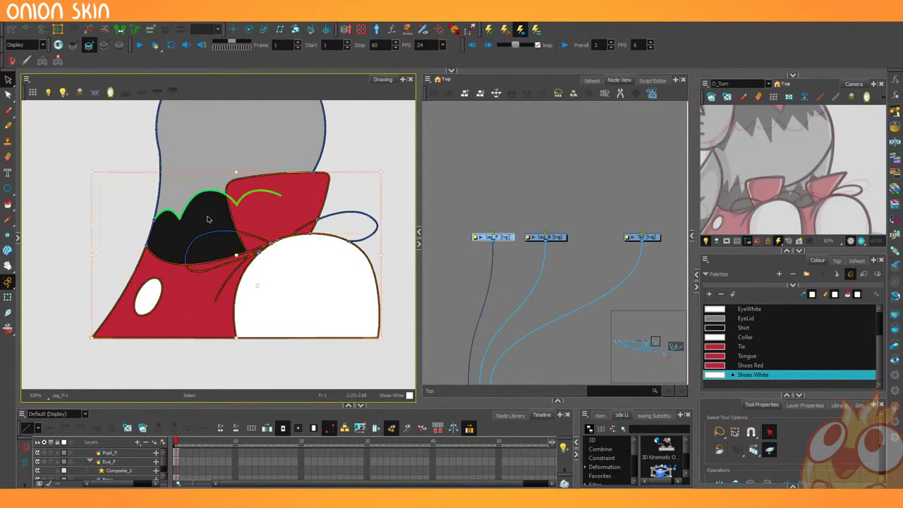
shift+click(208, 216)
shift+click(209, 160)
key(ctrl+x)
key(l)
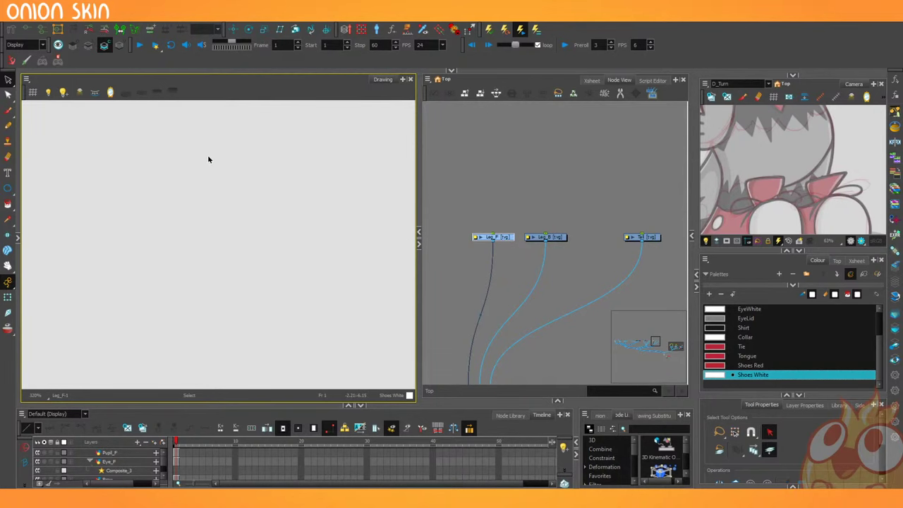
key(ctrl+v)
key(l)
click(203, 206)
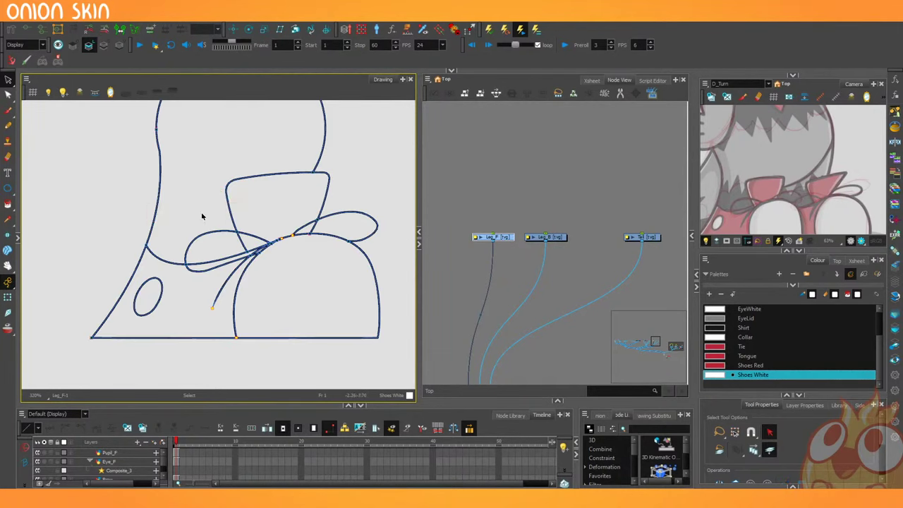
Open the Body drawing for colouring and frame its scalloped lower part.
scroll(217, 224, down, 2)
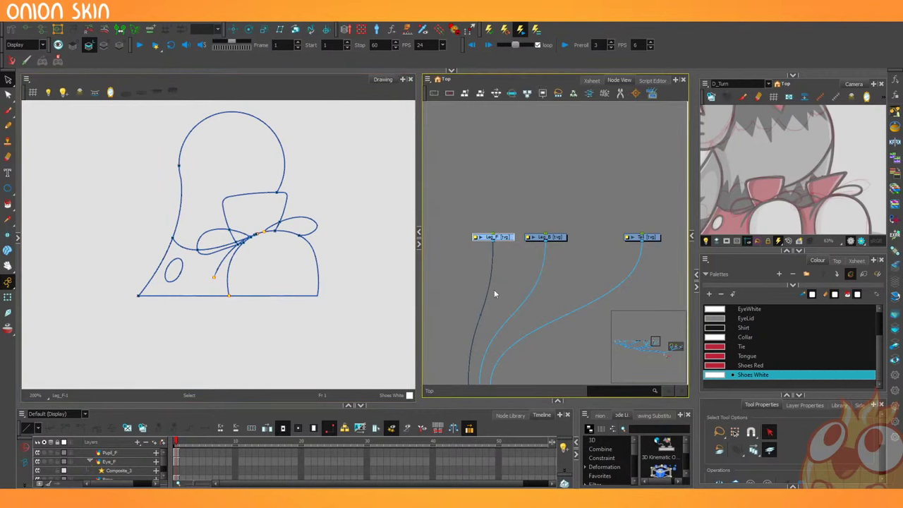
drag(495, 290, 641, 294)
click(537, 243)
scroll(348, 261, down, 5)
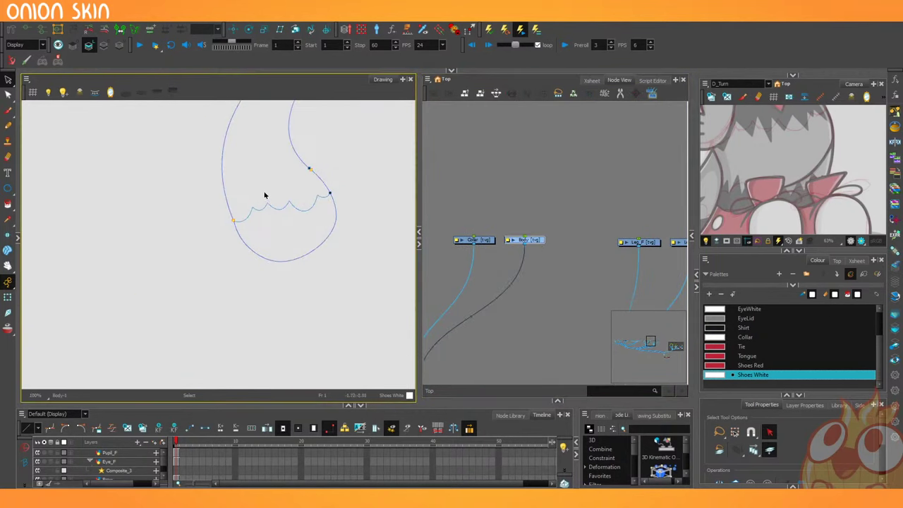
scroll(265, 195, up, 1)
scroll(271, 270, down, 4)
scroll(283, 214, up, 2)
scroll(282, 213, up, 1)
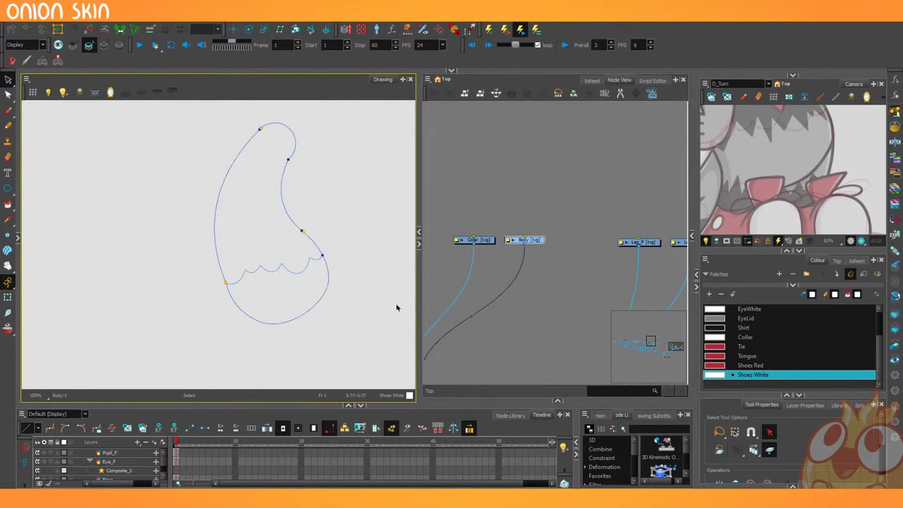
scroll(276, 283, up, 1)
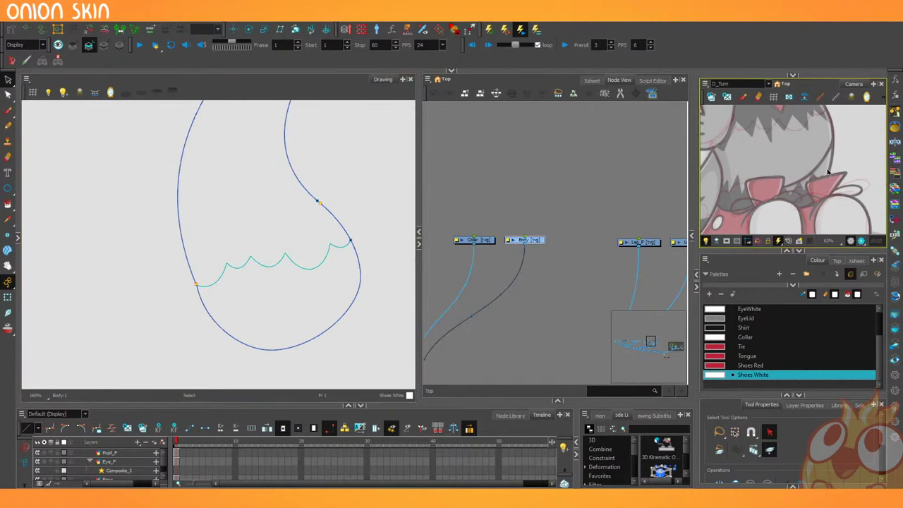
Fill the body above the scalloped line with Shirt and the area below it with Skin, following the reference sketch.
scroll(820, 175, up, 2)
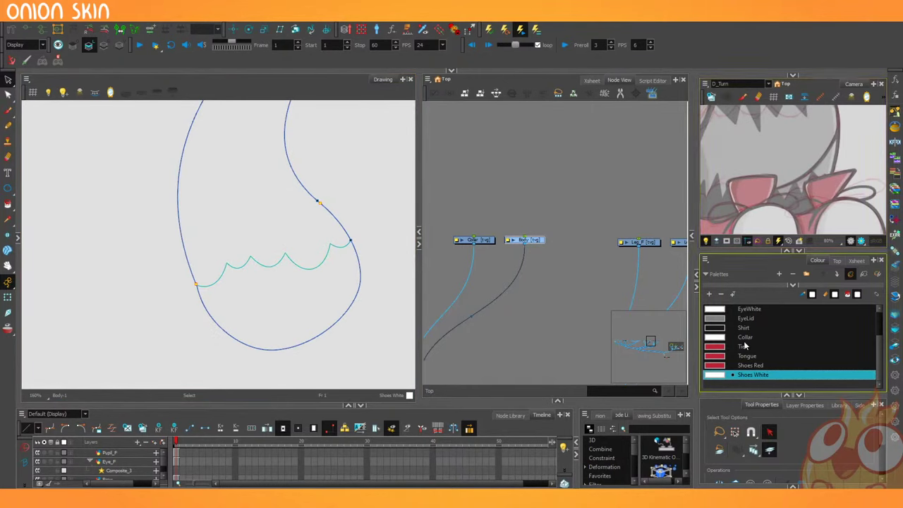
scroll(754, 155, down, 4)
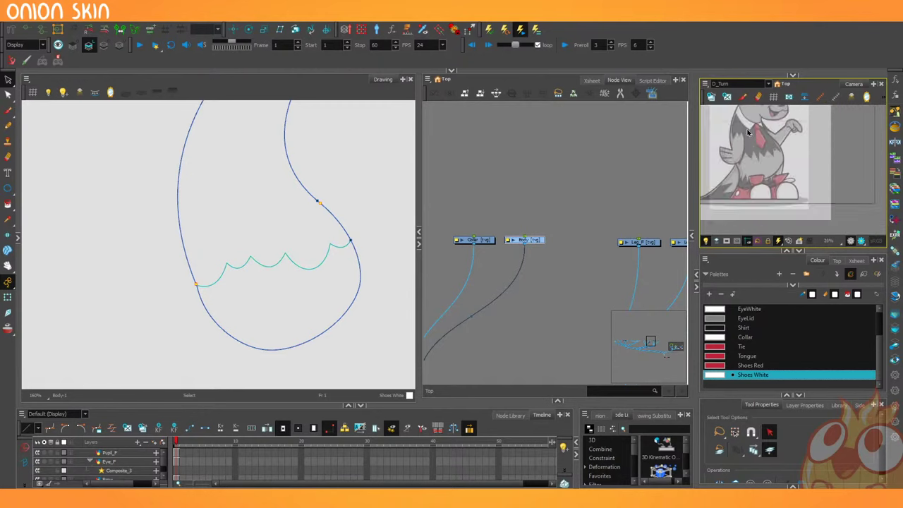
click(715, 328)
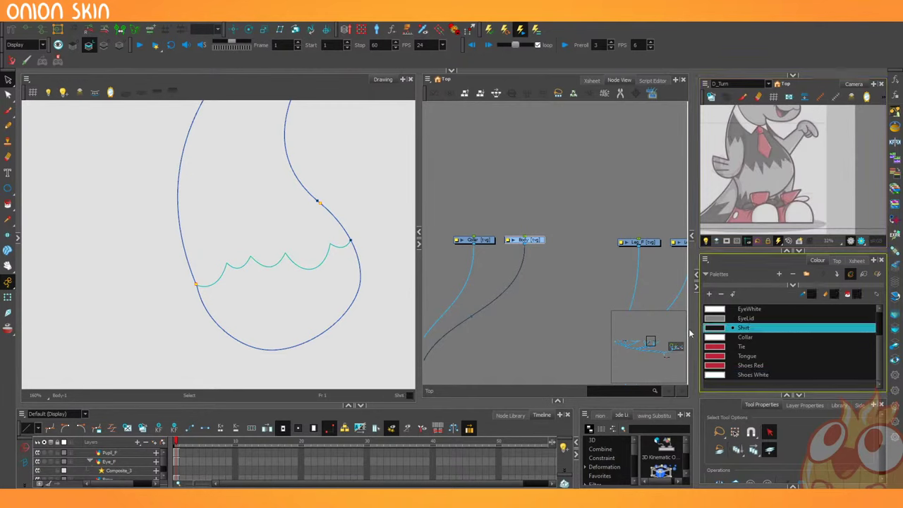
click(287, 237)
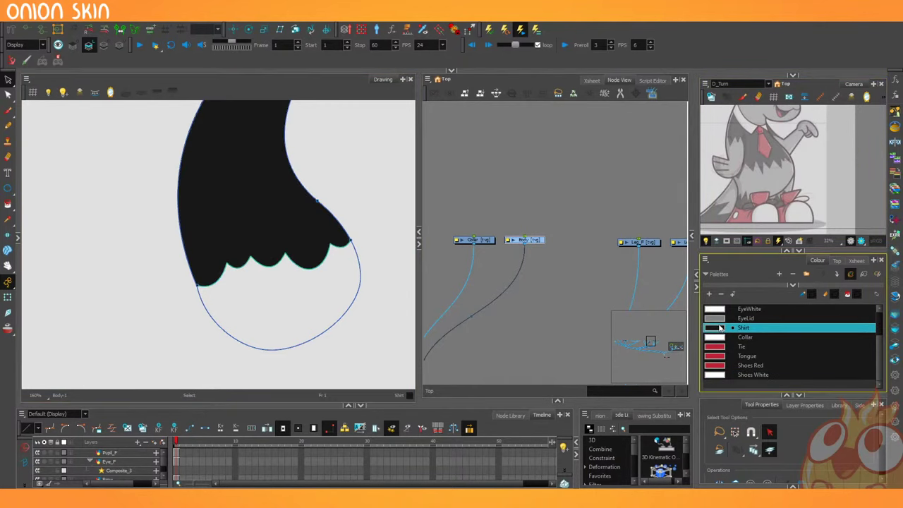
click(720, 318)
scroll(734, 358, up, 2)
click(719, 337)
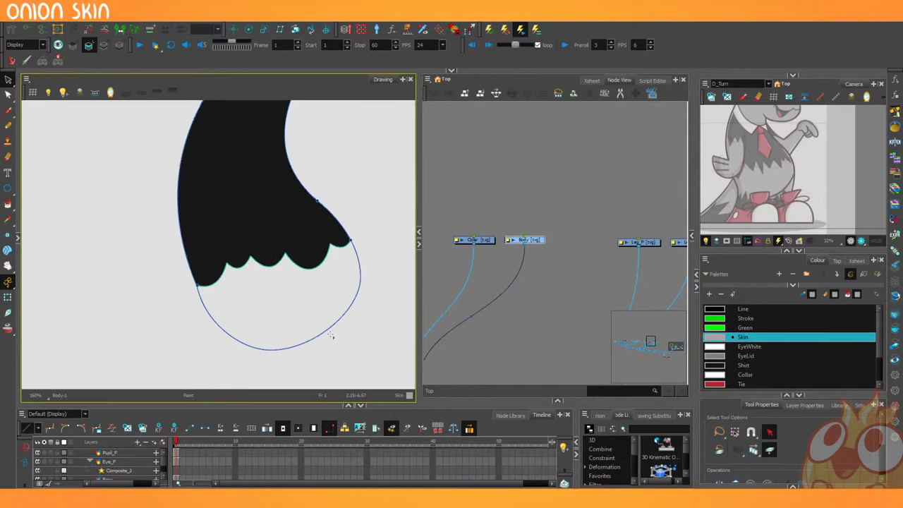
click(299, 320)
Try removing both body fills and the green scalloped stroke from the line art.
click(292, 311)
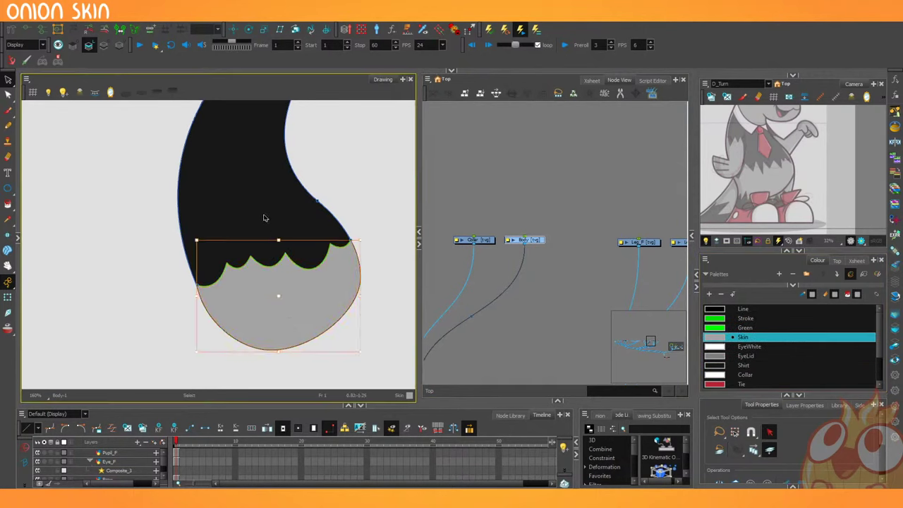
shift+click(264, 215)
key(Delete)
key(l)
key(l)
click(275, 262)
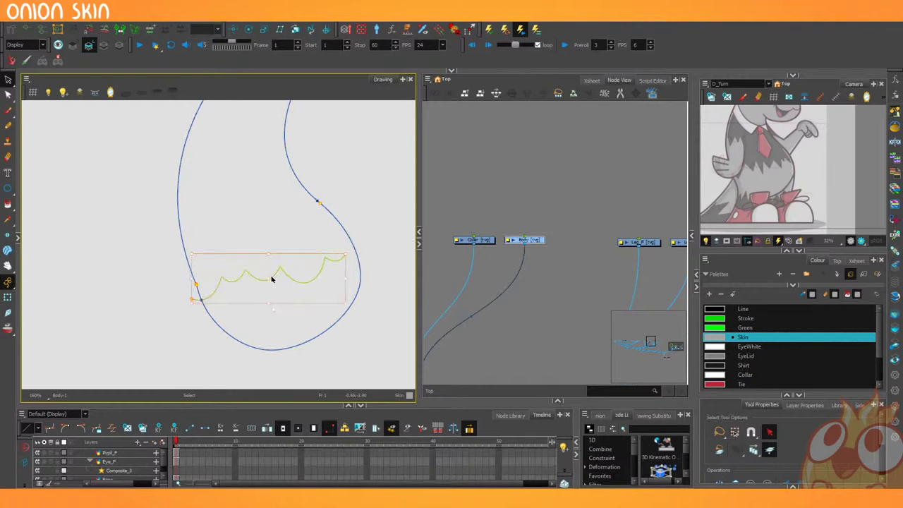
key(Delete)
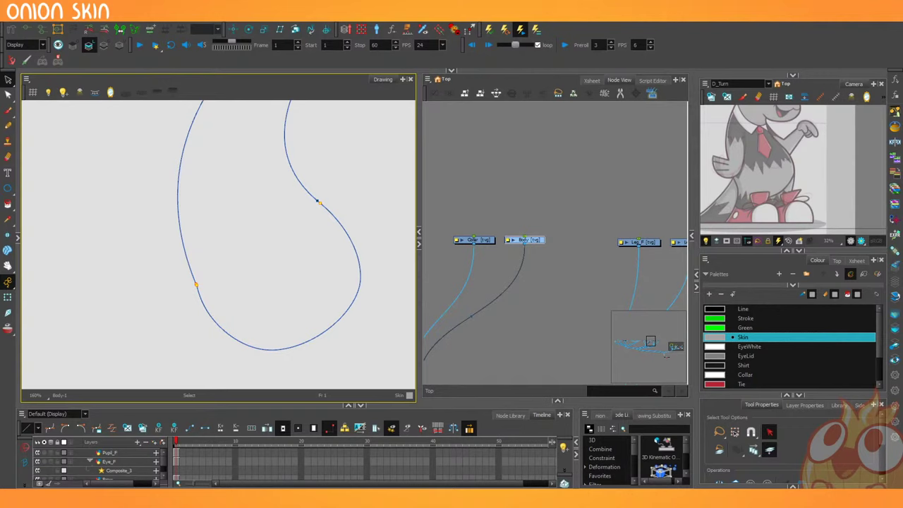
Try to merge the two outline strokes across the small gap on the body's lower back edge.
scroll(214, 296, up, 4)
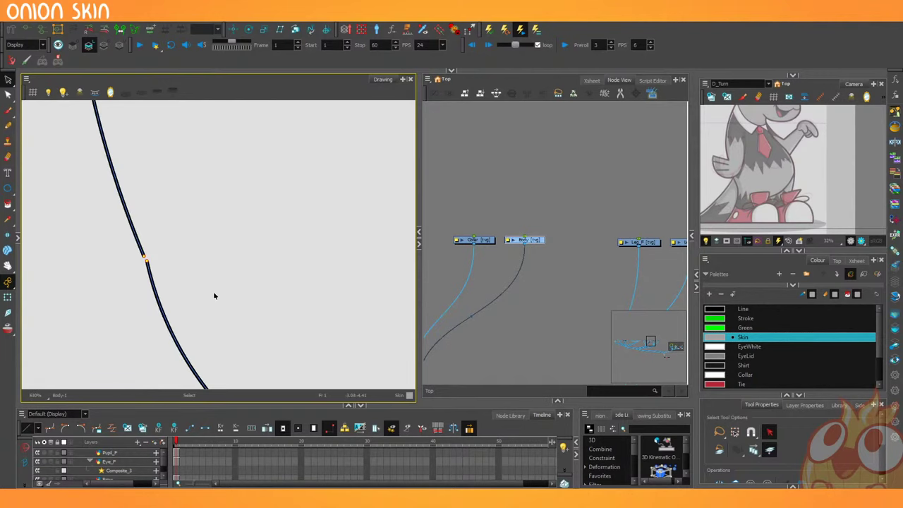
scroll(145, 259, up, 3)
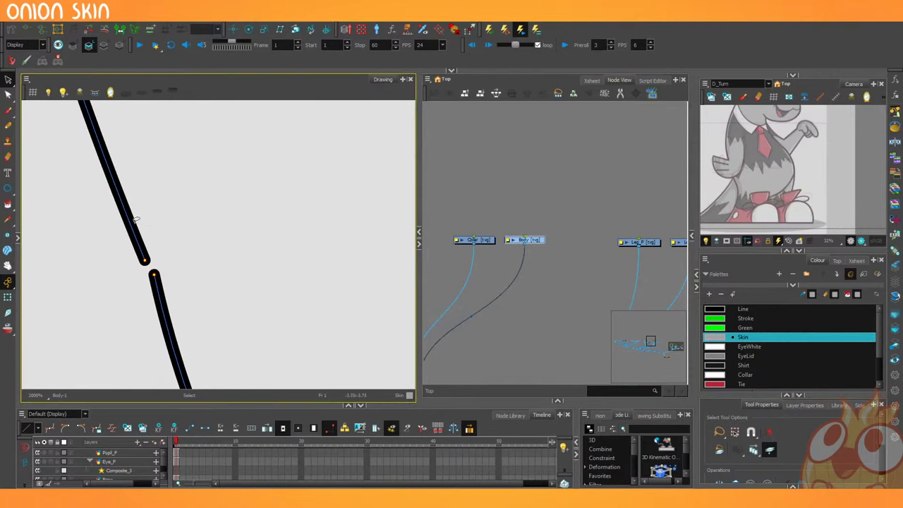
drag(137, 217, 209, 247)
scroll(211, 250, down, 4)
scroll(786, 436, down, 1)
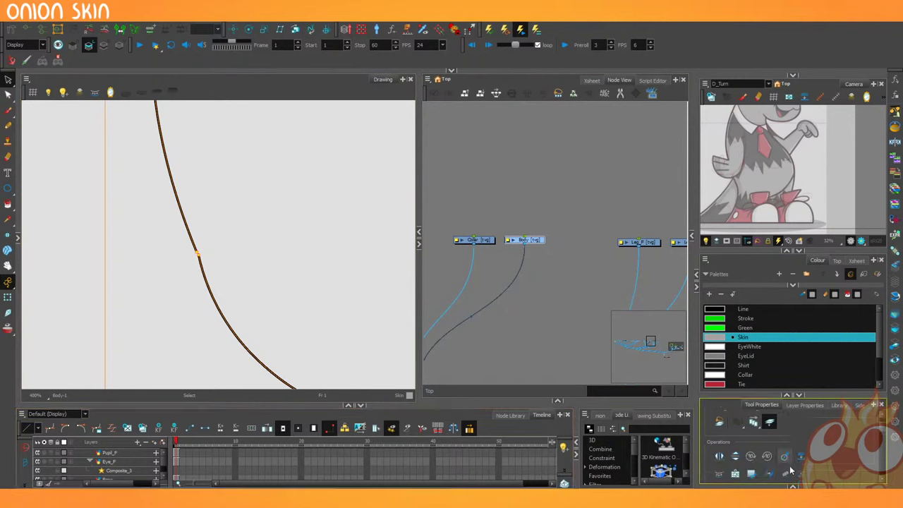
click(786, 474)
scroll(323, 234, down, 2)
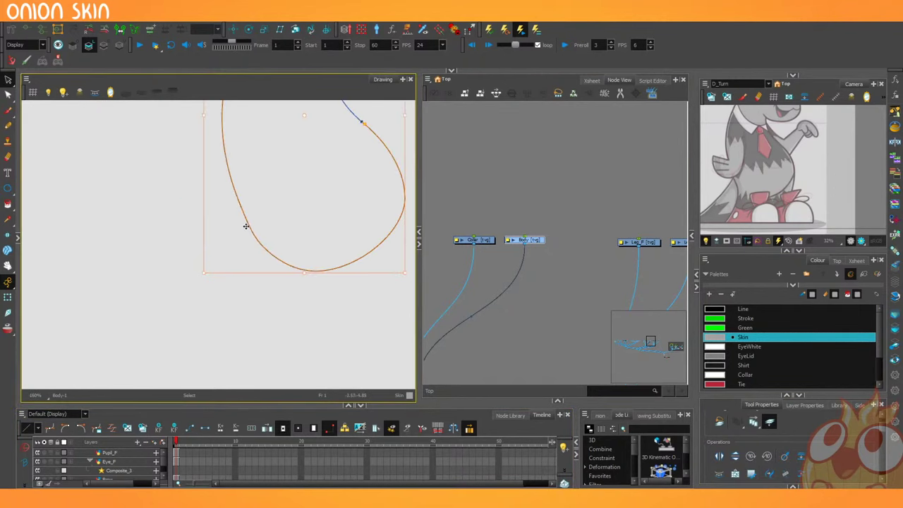
Undo the outline merge and the removal of the scalloped stroke and body fills.
scroll(246, 226, up, 1)
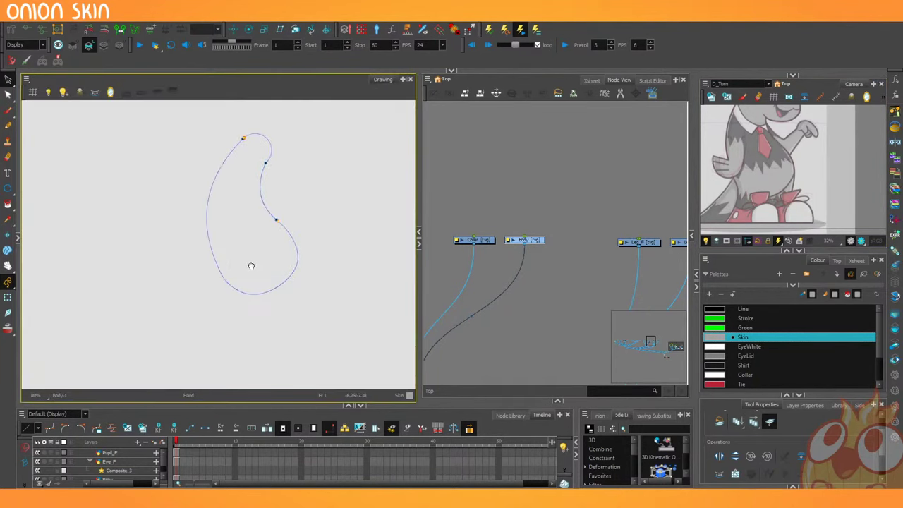
click(252, 260)
click(251, 264)
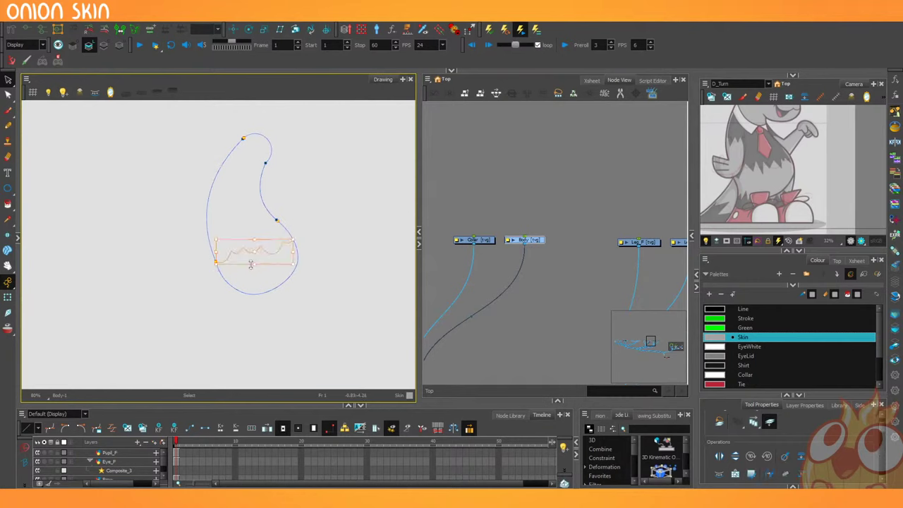
click(251, 262)
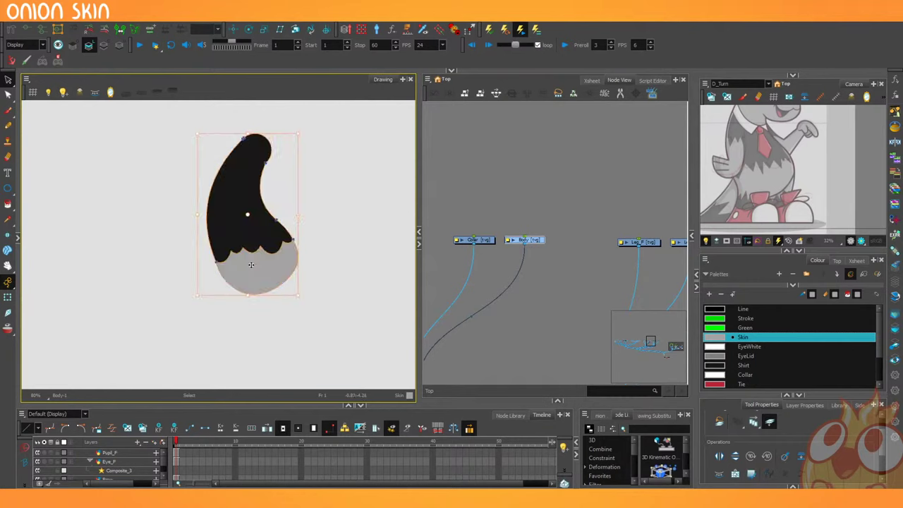
Take the Shirt and Skin fills out of the body's line art, keeping the outline and scalloped stroke.
scroll(246, 184, up, 3)
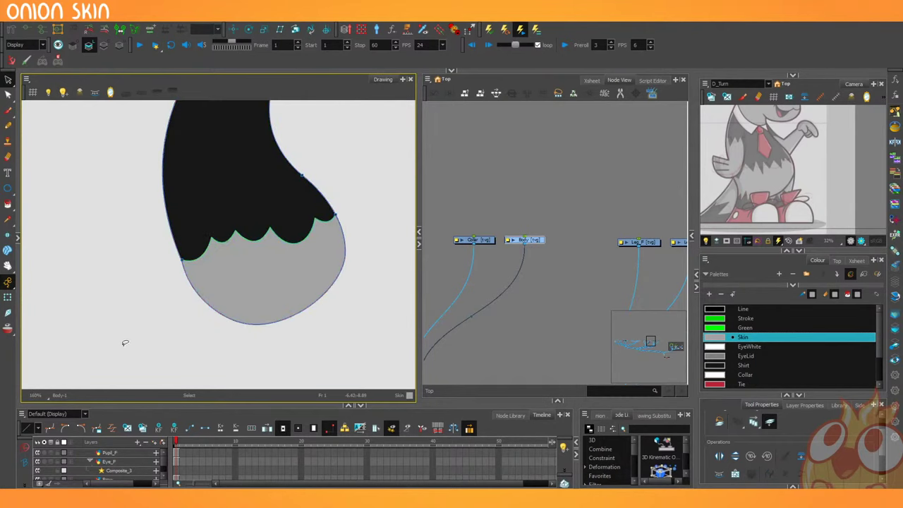
click(236, 268)
shift+click(234, 185)
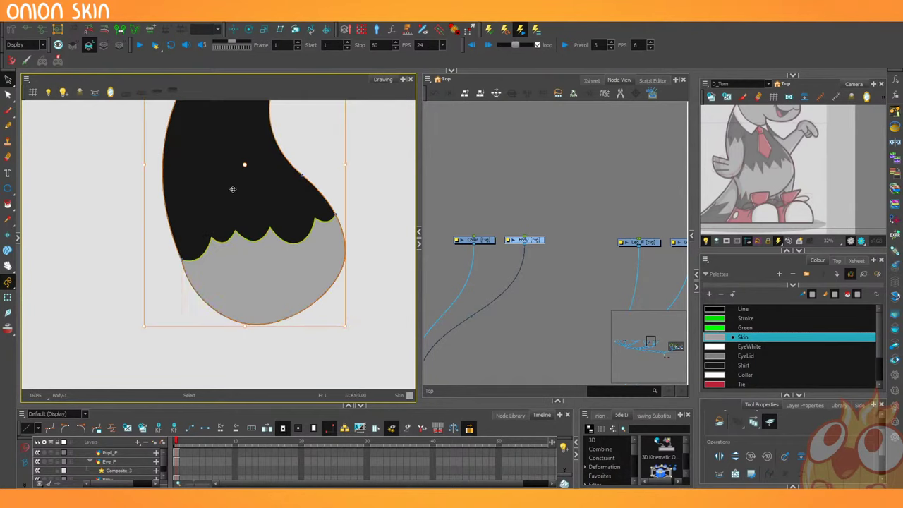
key(Delete)
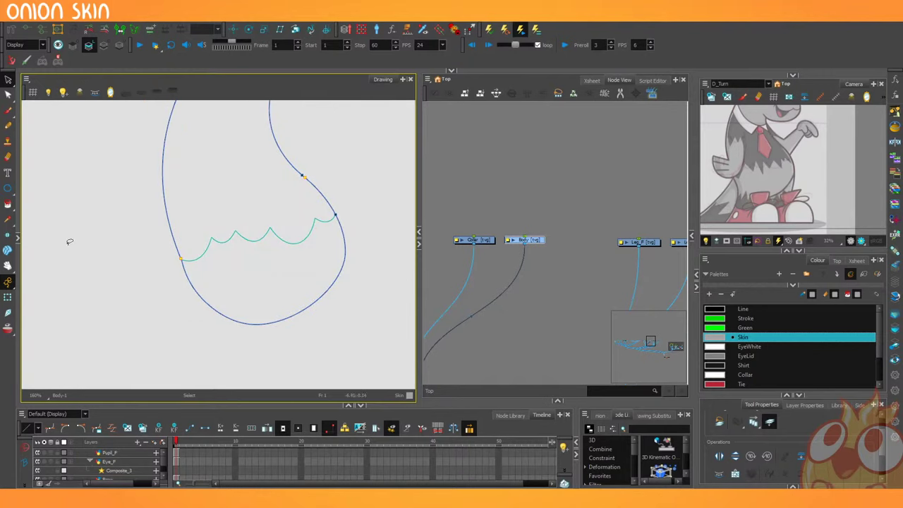
Move the green scalloped stroke out of the body's line art into the overlay art.
click(254, 242)
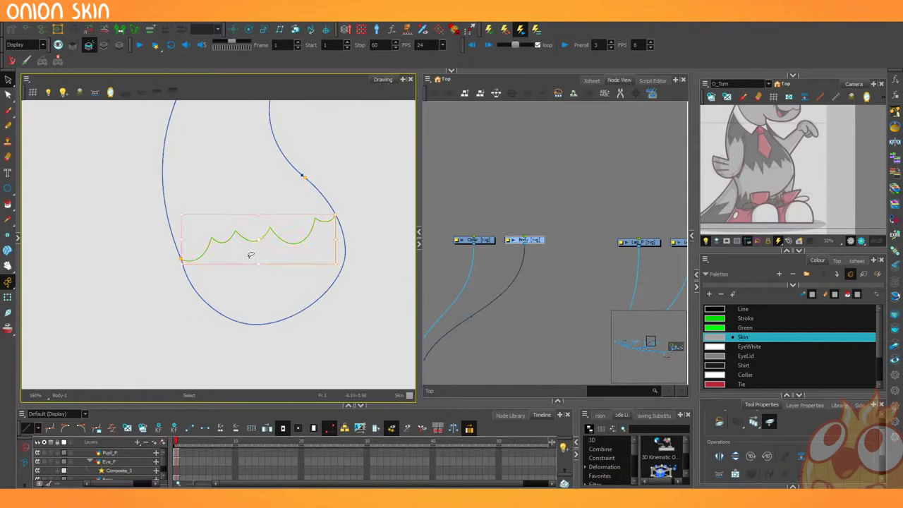
key(ctrl+x)
key(l)
key(ctrl+z)
key(l)
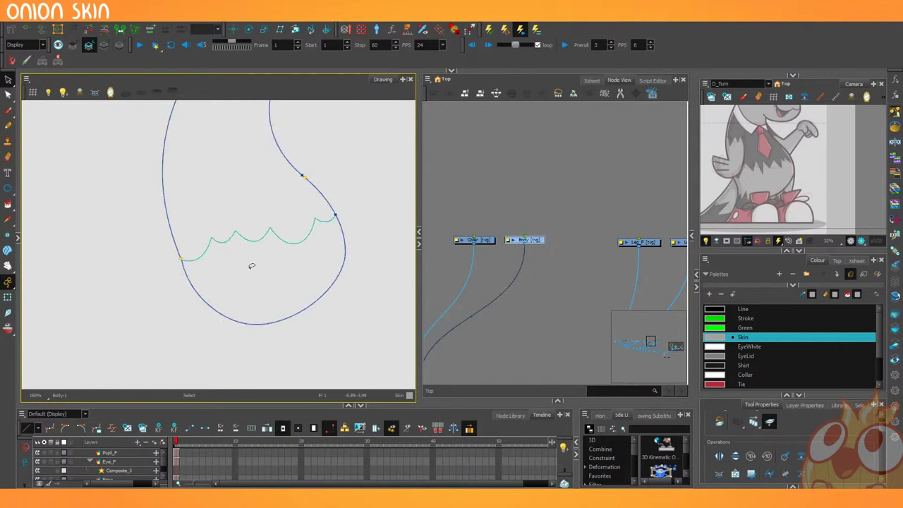
click(252, 263)
key(ctrl+x)
key(semicolon)
key(l)
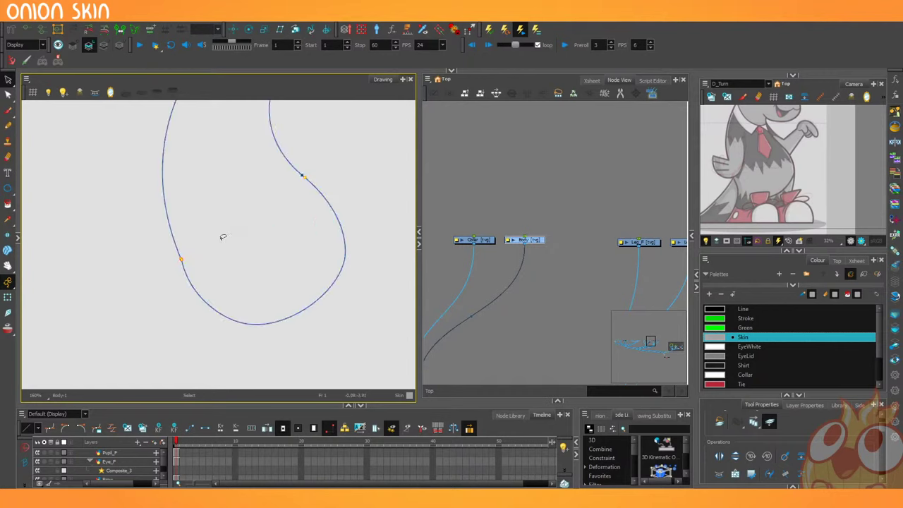
Merge the two outline strokes at the body's lower back edge, where the scalloped stroke had joined.
scroll(201, 241, up, 3)
mouse_move(217, 259)
mouse_down()
mouse_move(214, 289)
mouse_move(224, 267)
mouse_up()
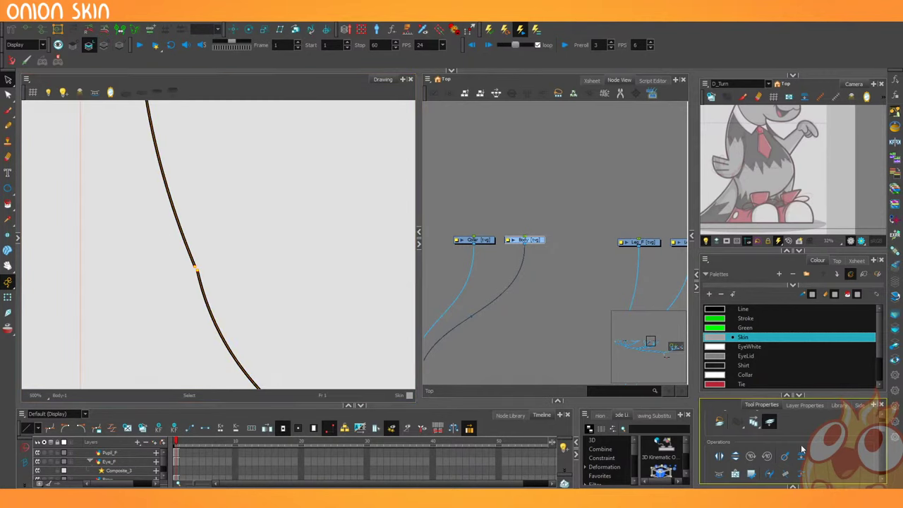
click(787, 473)
scroll(249, 255, down, 5)
click(230, 267)
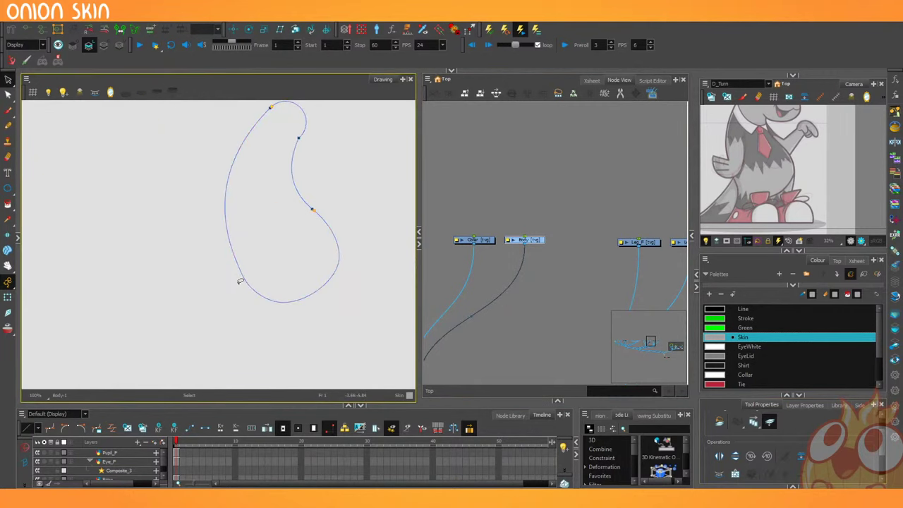
Smooth the body's lower back outline by adjusting its contour points around the merged join with the Contour Editor.
scroll(247, 253, up, 3)
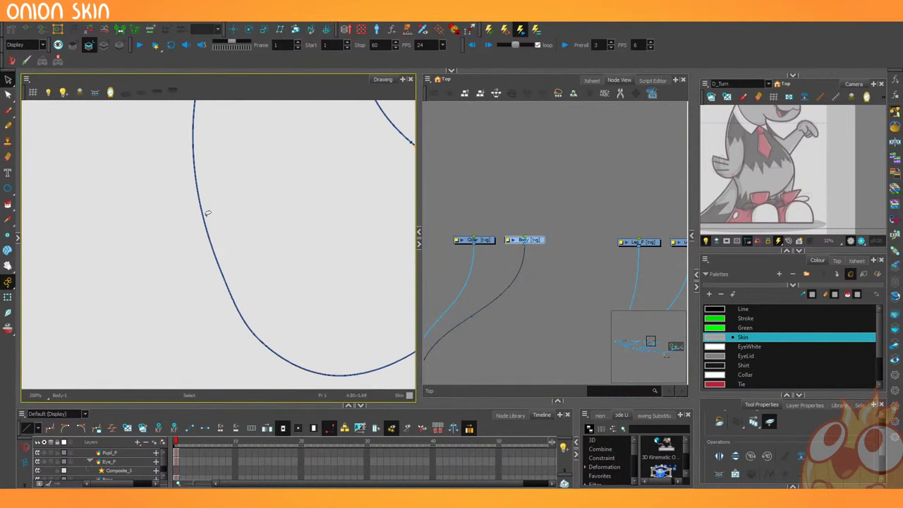
click(7, 94)
drag(245, 217, 212, 319)
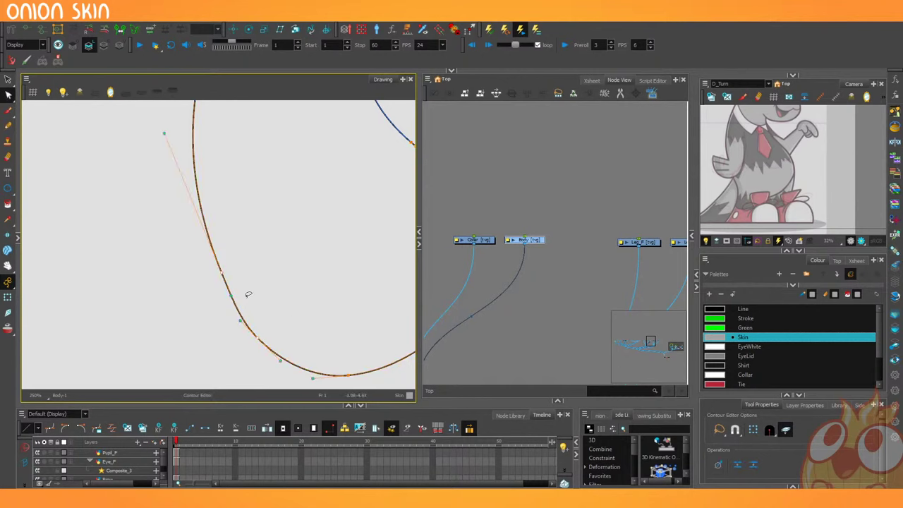
drag(226, 281, 227, 276)
scroll(295, 274, down, 4)
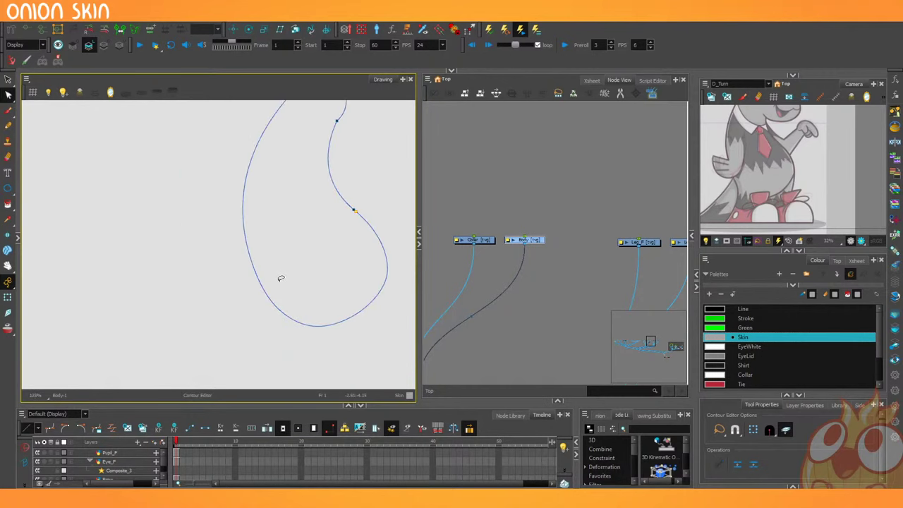
Bring the scalloped stroke back from the overlay art into the body's line art.
key(space)
drag(345, 265, 316, 274)
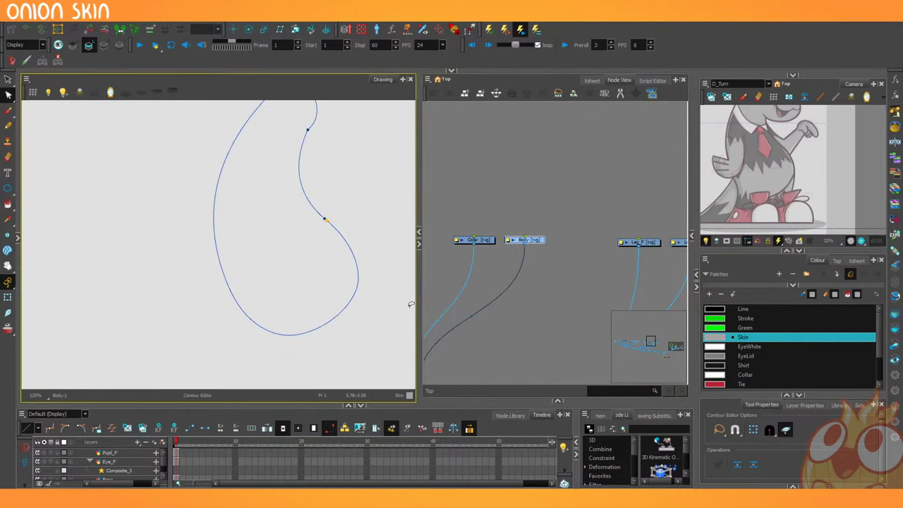
key(semicolon)
key(ctrl+a)
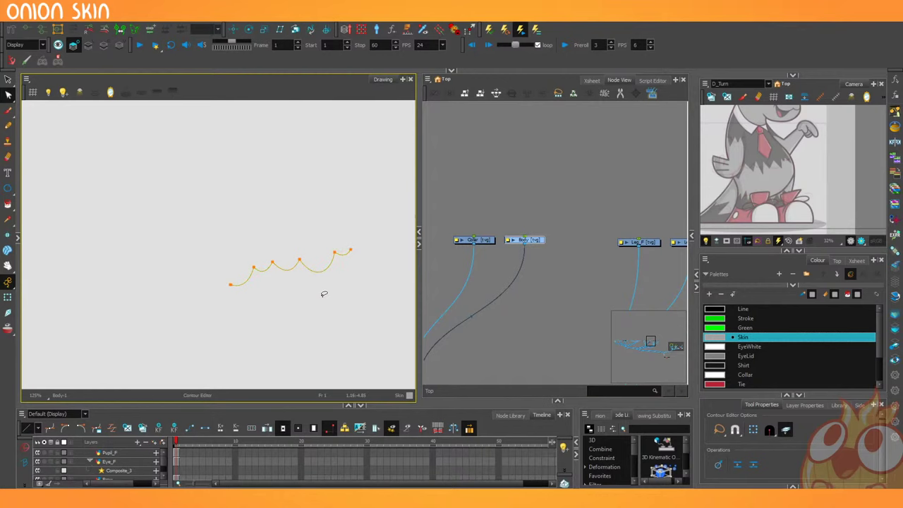
key(alt+s)
key(Delete)
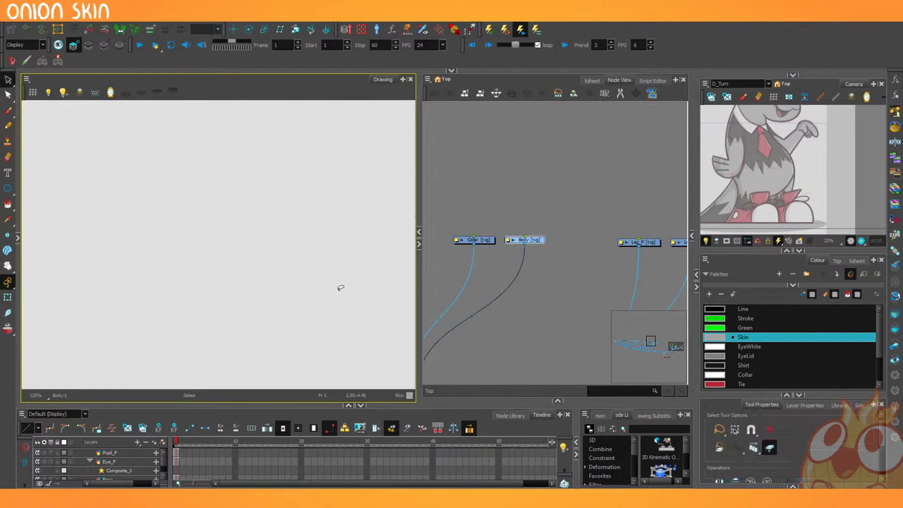
key(semicolon)
key(l)
key(ctrl+a)
key(Delete)
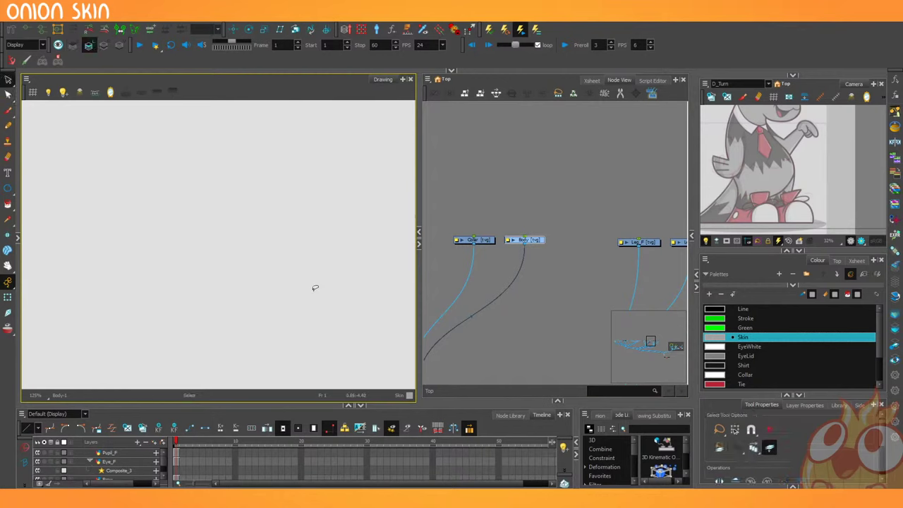
key(ctrl+z)
key(ctrl+z)
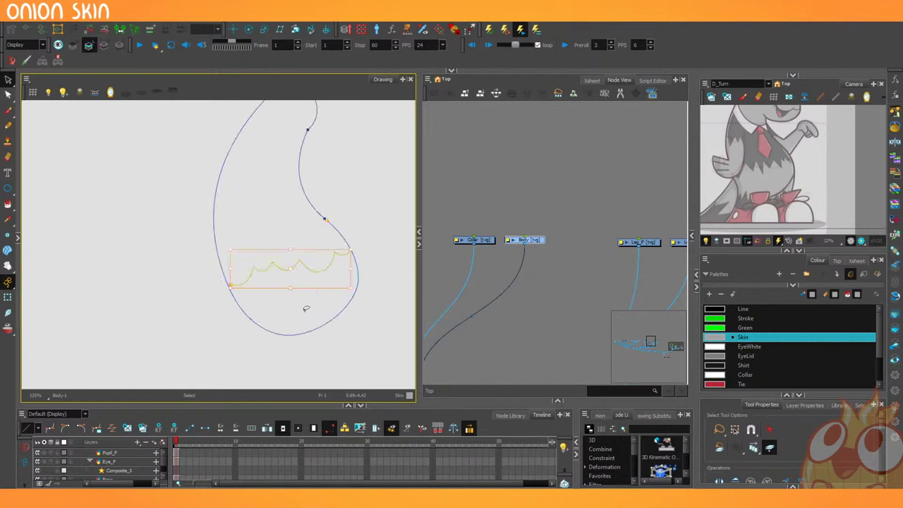
Try to fill the body's area below the scalloped stroke with the Skin colour.
key(alt+i)
click(312, 303)
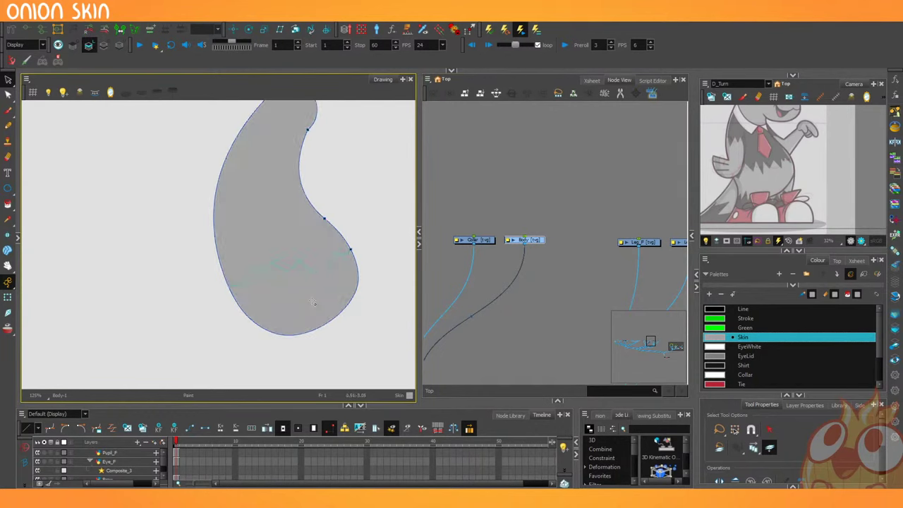
scroll(281, 294, up, 3)
key(l)
Extend the back end of the scalloped stroke past the body's outline with the Contour Editor.
scroll(235, 283, up, 4)
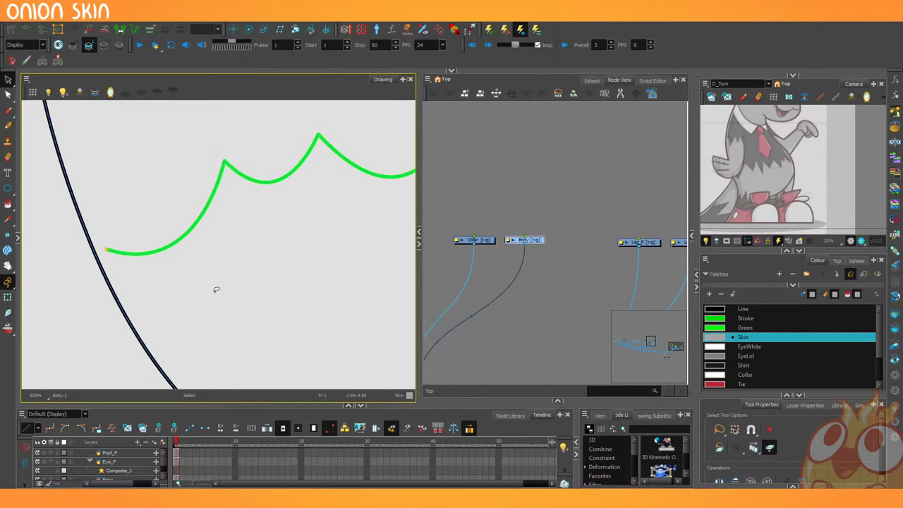
click(8, 95)
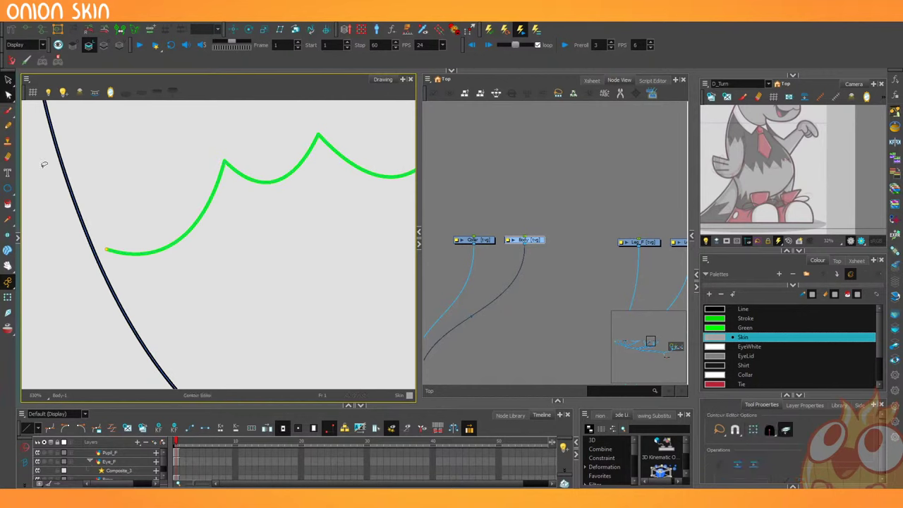
drag(67, 245, 170, 260)
scroll(170, 260, up, 2)
click(242, 273)
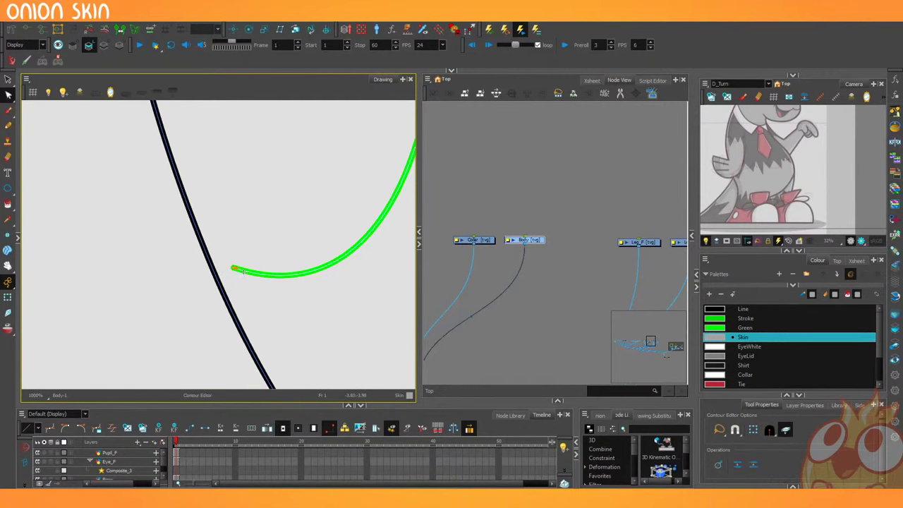
drag(234, 269, 151, 243)
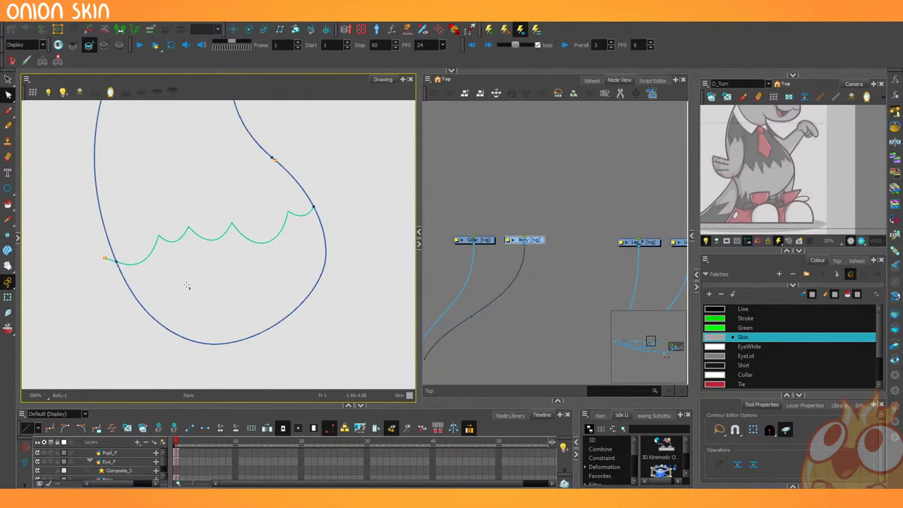
Fill the body's belly with Skin and the area above the scalloped stroke with Shirt.
click(187, 286)
click(744, 366)
click(204, 196)
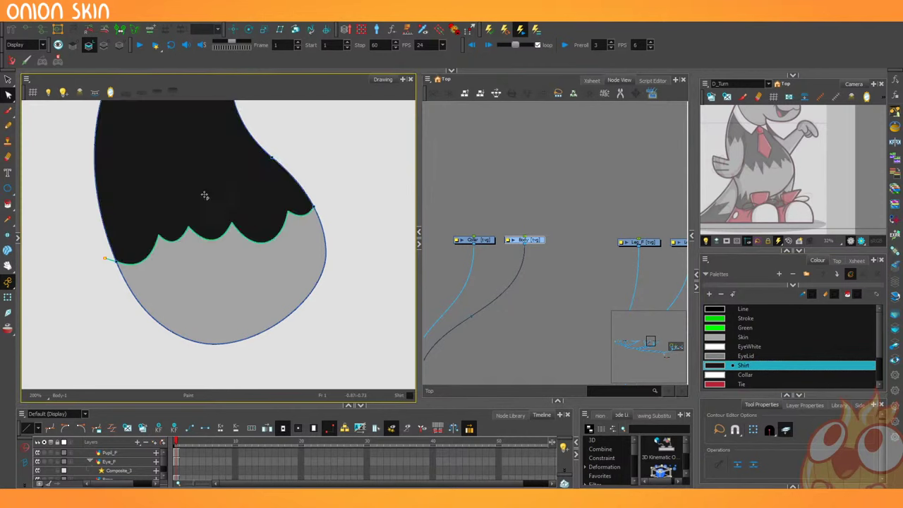
Move the body's Skin and Shirt fills from the line art to the colour art.
drag(215, 232, 263, 258)
key(alt+s)
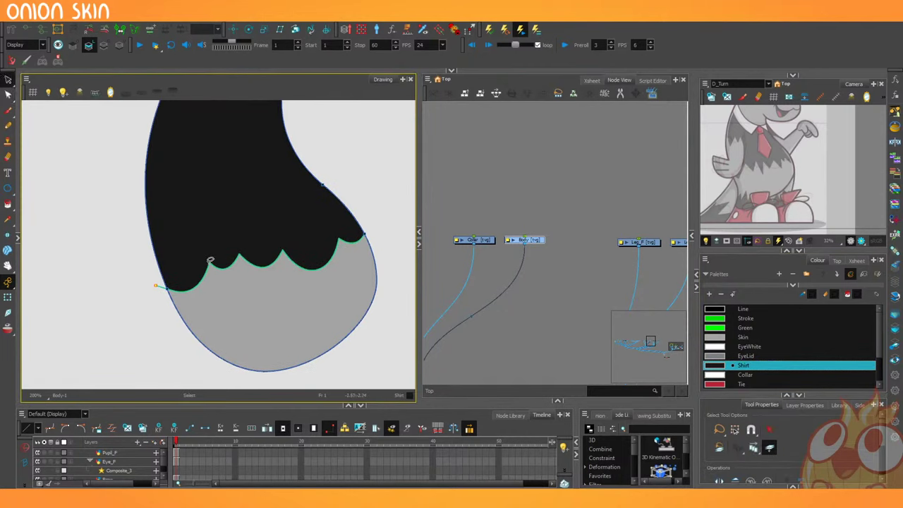
click(240, 304)
shift+click(202, 211)
key(Delete)
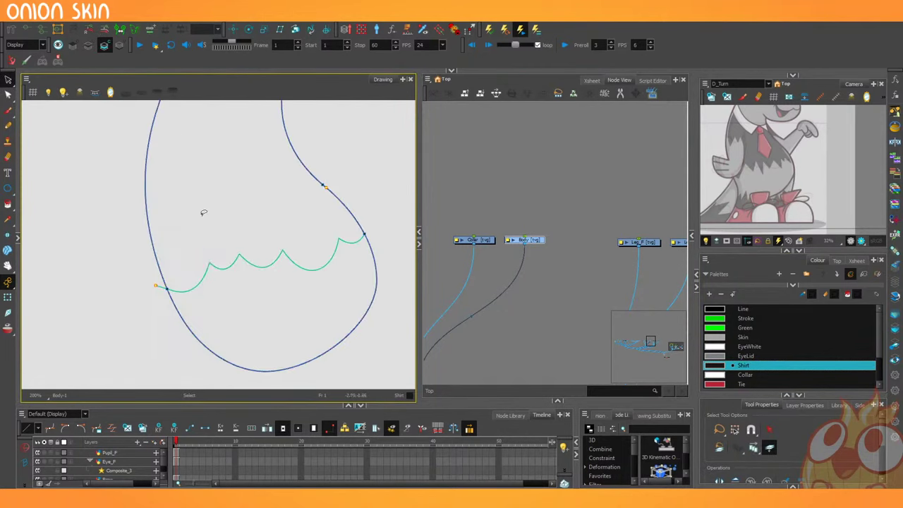
Remove the green scalloped stroke from the body's line art, leaving only the outline.
click(302, 271)
key(Delete)
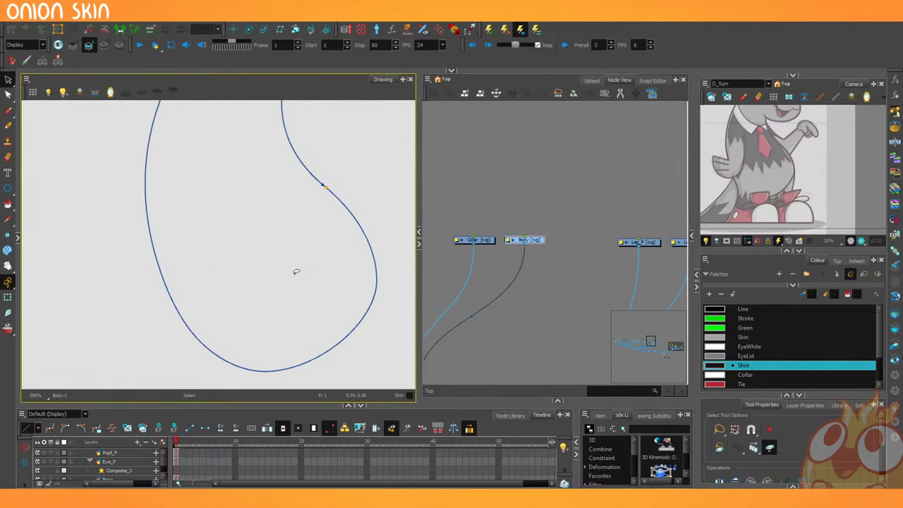
scroll(281, 276, down, 2)
key(l)
key(l)
Open the Collar drawing and fill both halves of the collar with the Collar colour.
drag(463, 261, 535, 257)
click(543, 241)
scroll(325, 327, down, 2)
scroll(259, 198, up, 4)
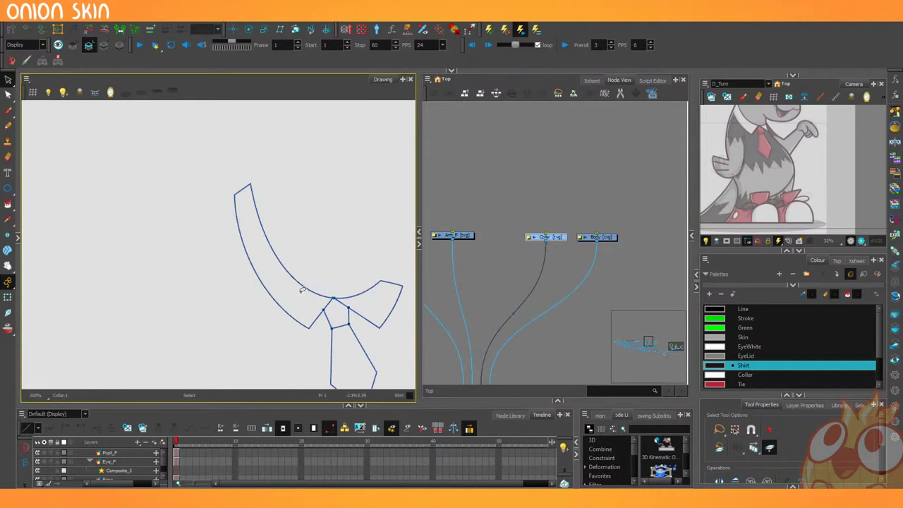
drag(328, 297, 276, 260)
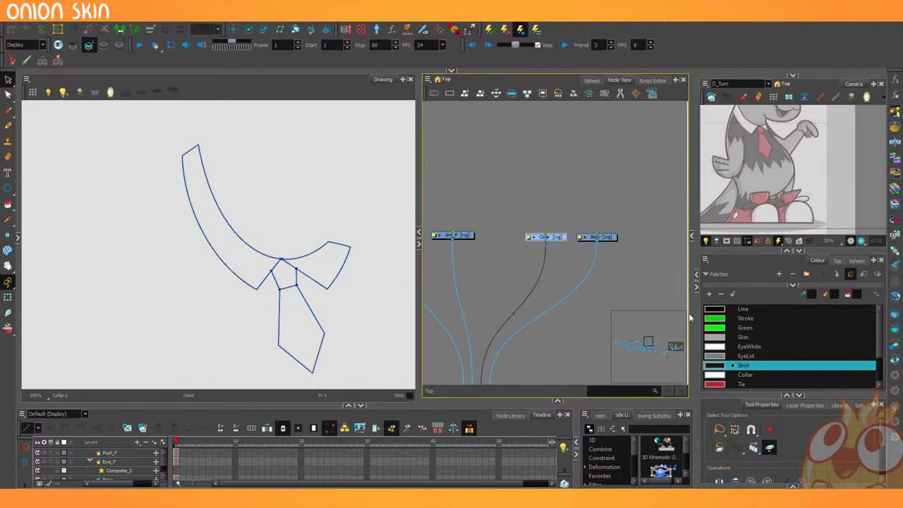
scroll(740, 364, down, 1)
click(745, 346)
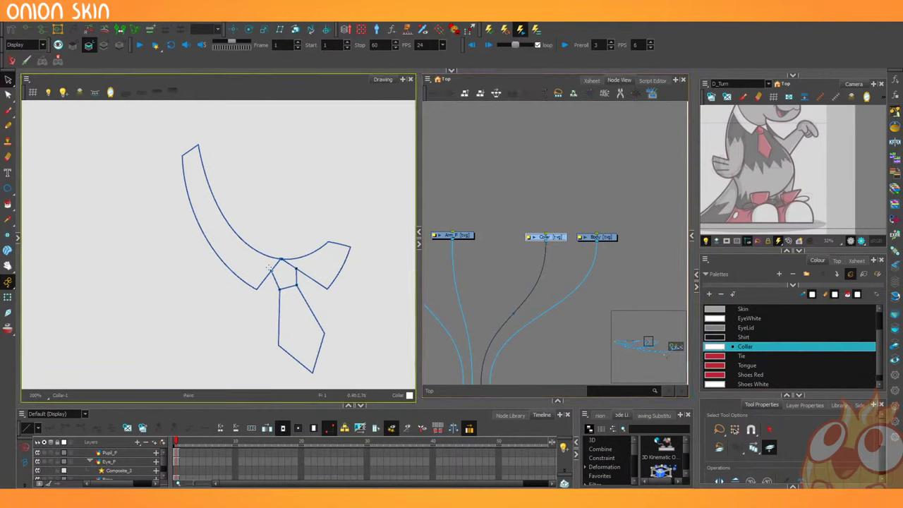
click(262, 268)
click(339, 269)
Fill the tie's body and knot with the Tie colour.
click(742, 356)
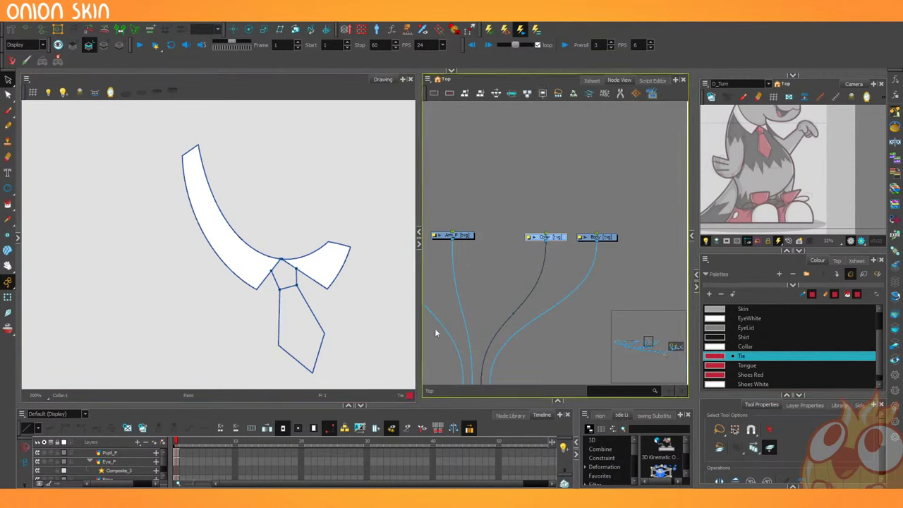
click(300, 331)
click(285, 276)
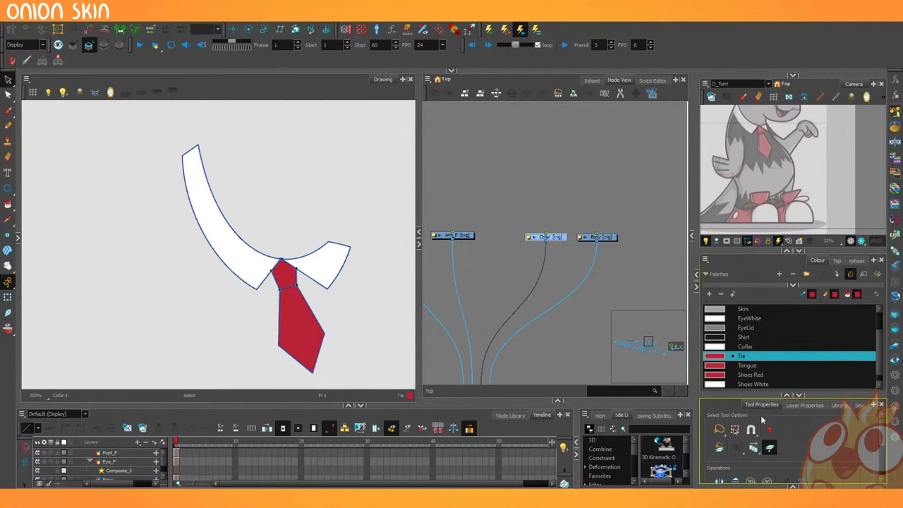
Move the collar and tie fills from the line art into the colour art.
key(ctrl+a)
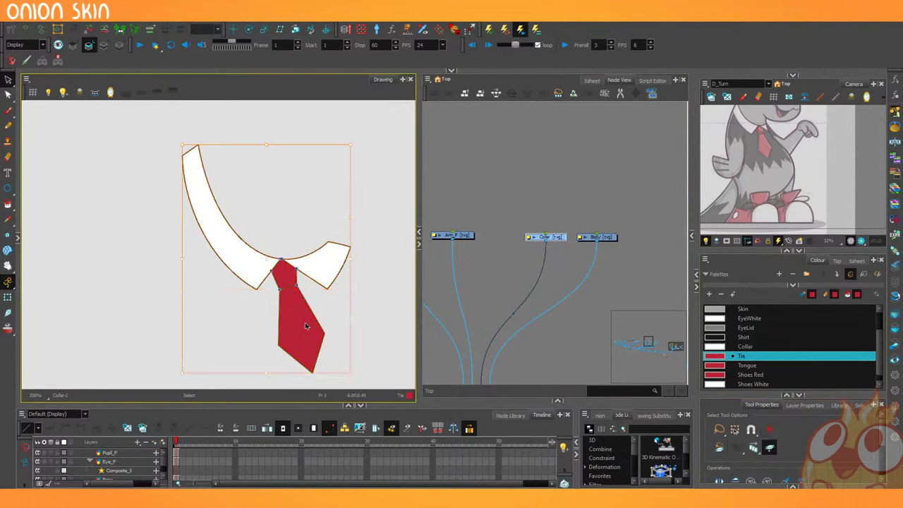
key(ctrl+x)
key(l)
key(ctrl+v)
key(l)
Open the Arm_F drawing and examine its outline, open ends and scalloped stroke against the body in the Camera view.
click(470, 238)
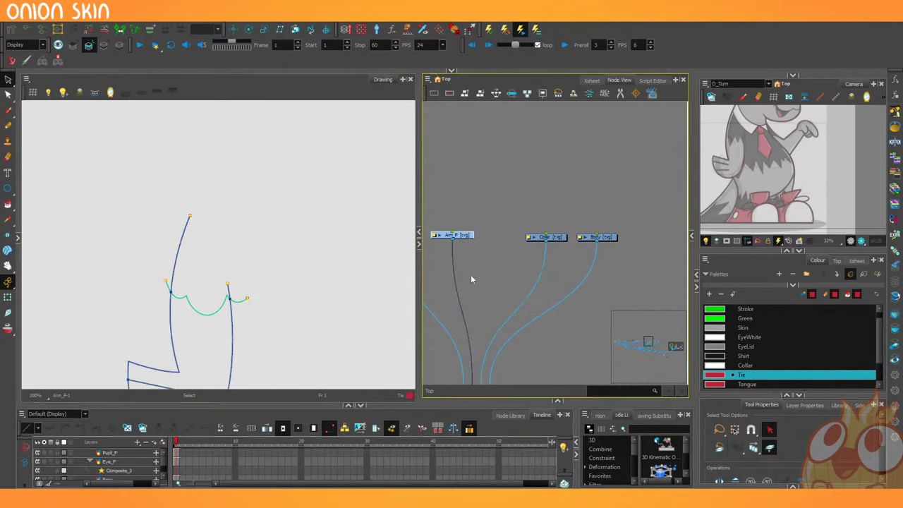
drag(471, 274, 564, 232)
scroll(238, 224, down, 2)
scroll(230, 244, up, 2)
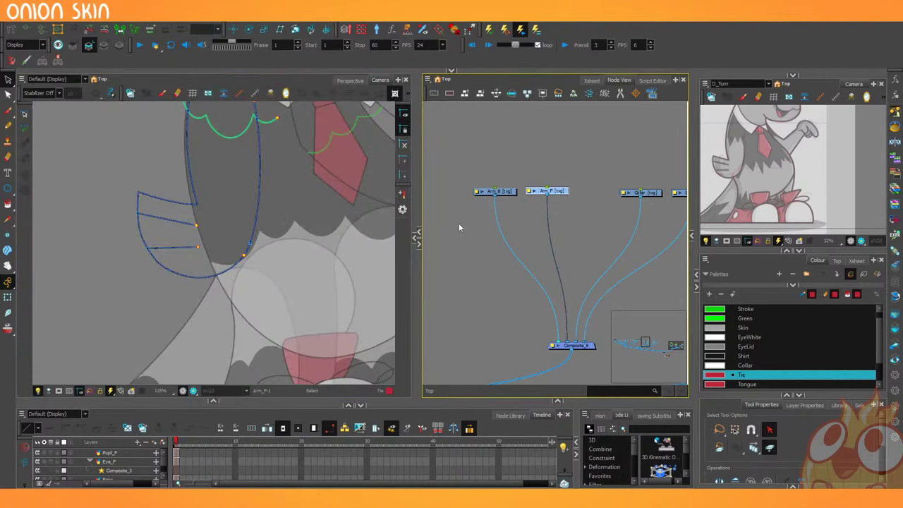
drag(134, 179, 138, 304)
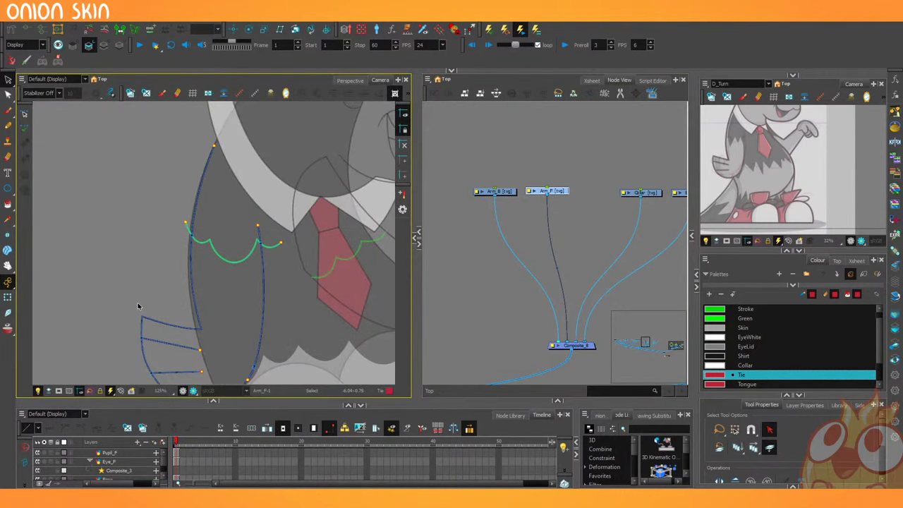
scroll(151, 209, up, 1)
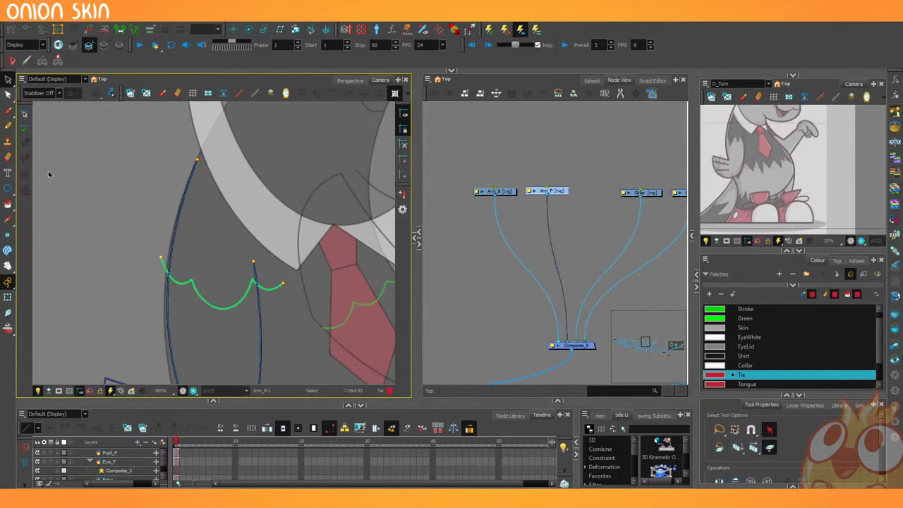
key(1)
key(1)
key(1)
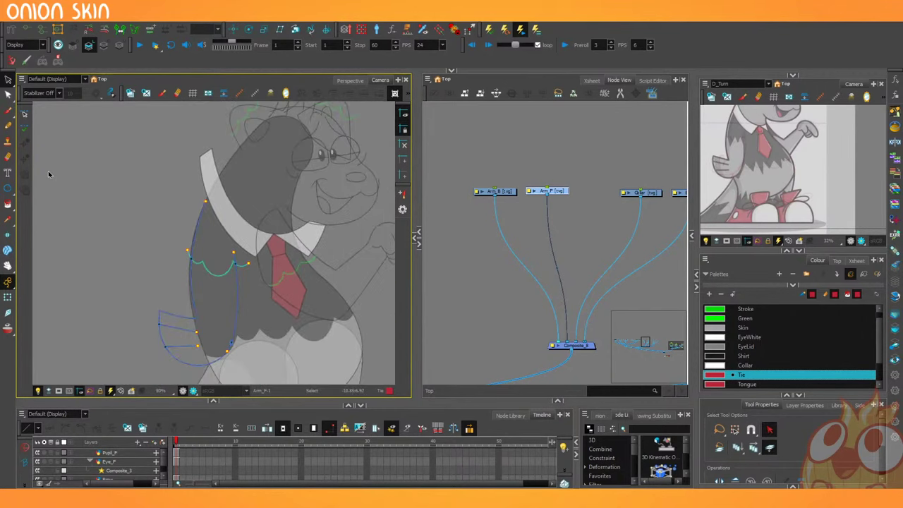
key(2)
key(2)
key(2)
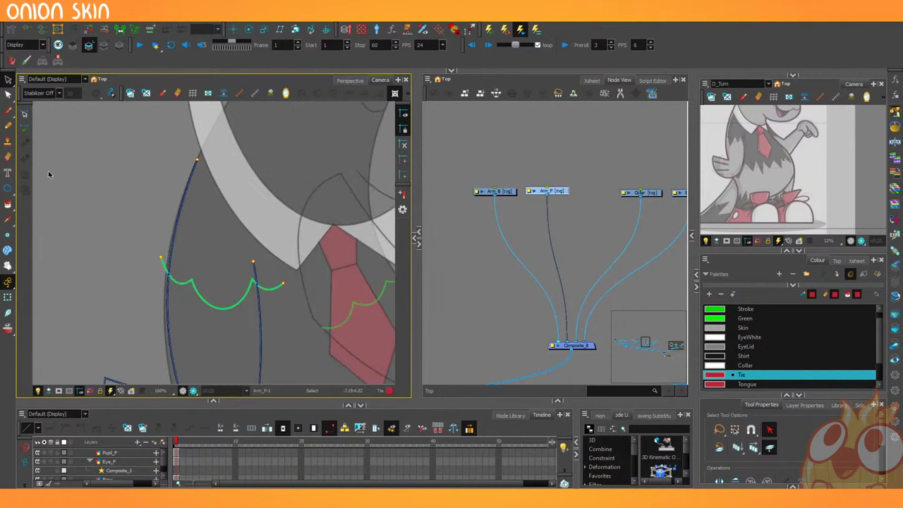
key(1)
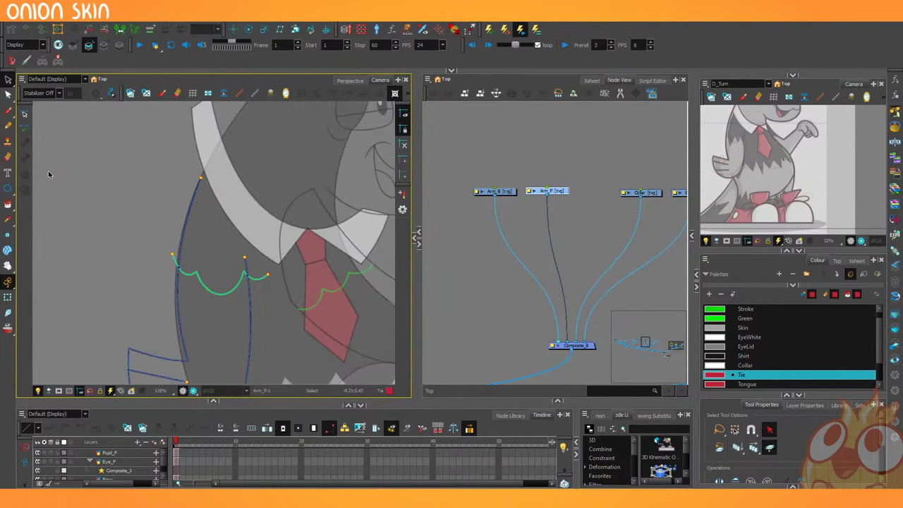
Close the open top of the Arm_F outline with an invisible stroke from the outer line's tip to the inner line's end.
key(2)
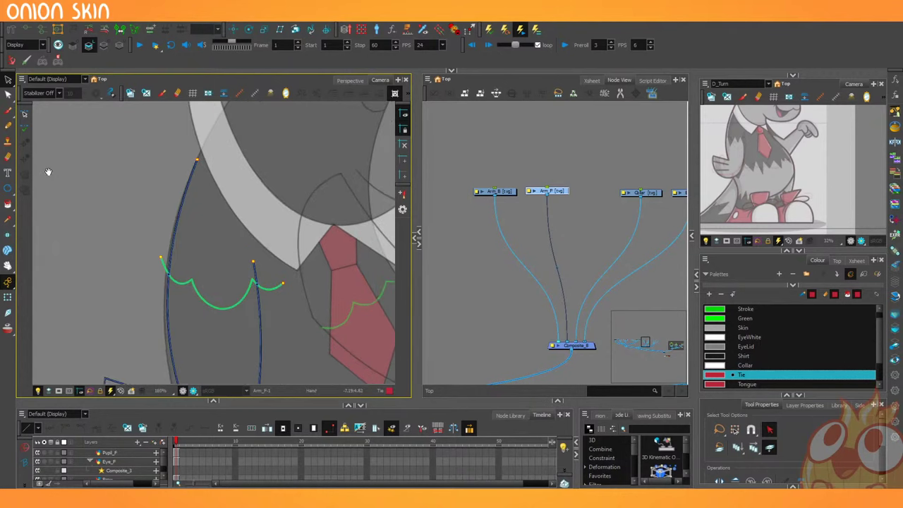
click(8, 125)
mouse_move(8, 203)
mouse_down()
mouse_move(42, 221)
mouse_move(43, 256)
mouse_up()
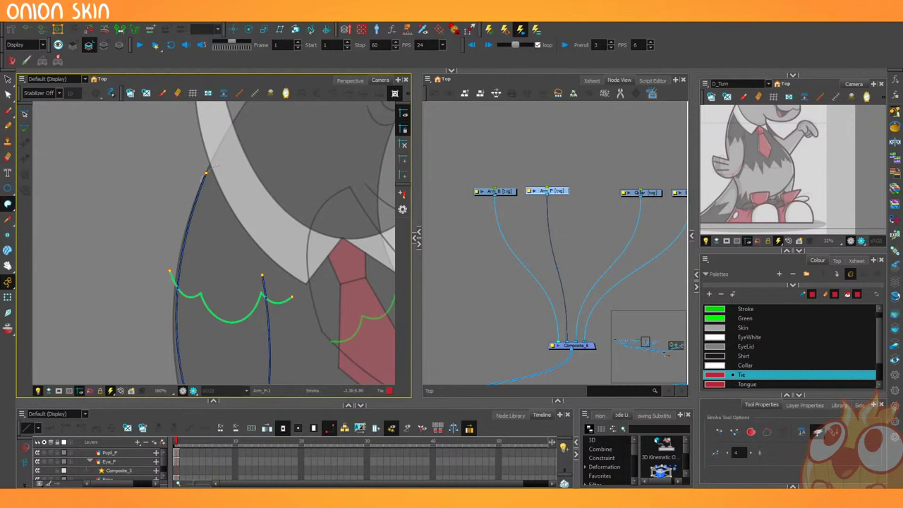
key(1)
key(1)
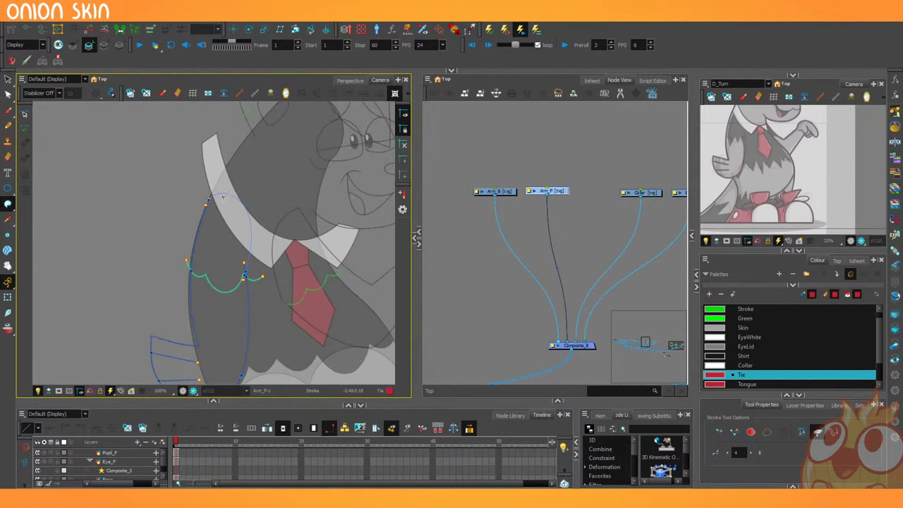
drag(148, 276, 90, 257)
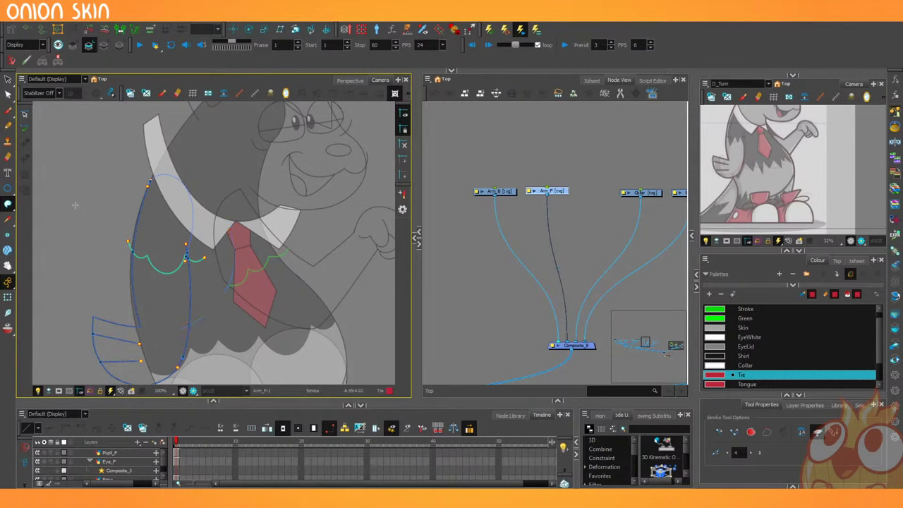
scroll(98, 199, up, 4)
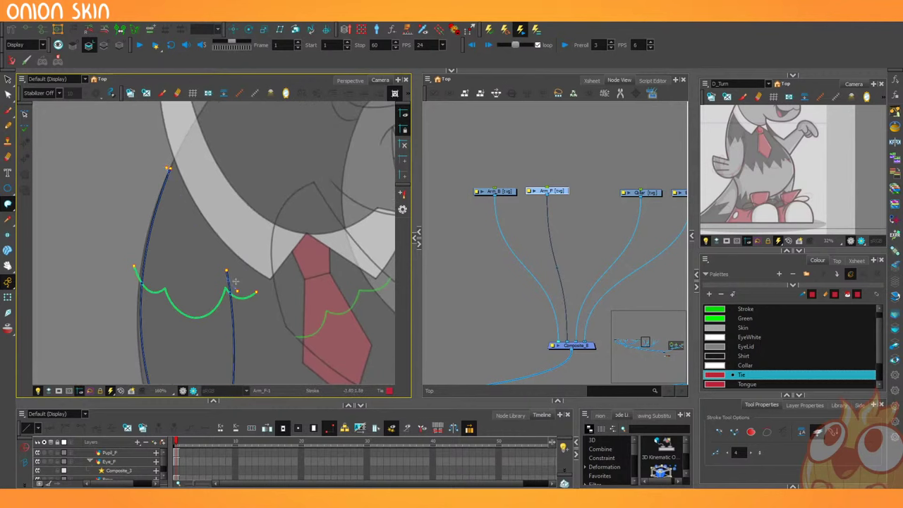
scroll(235, 281, down, 3)
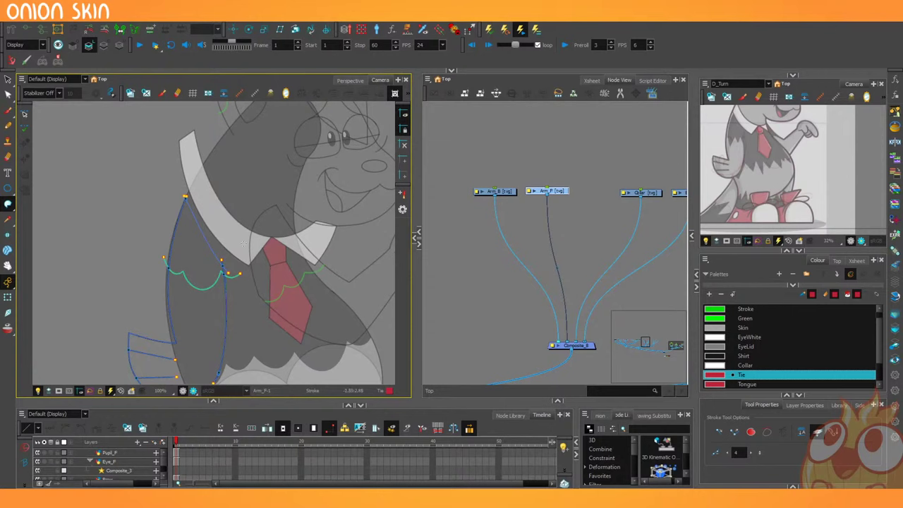
scroll(243, 244, up, 3)
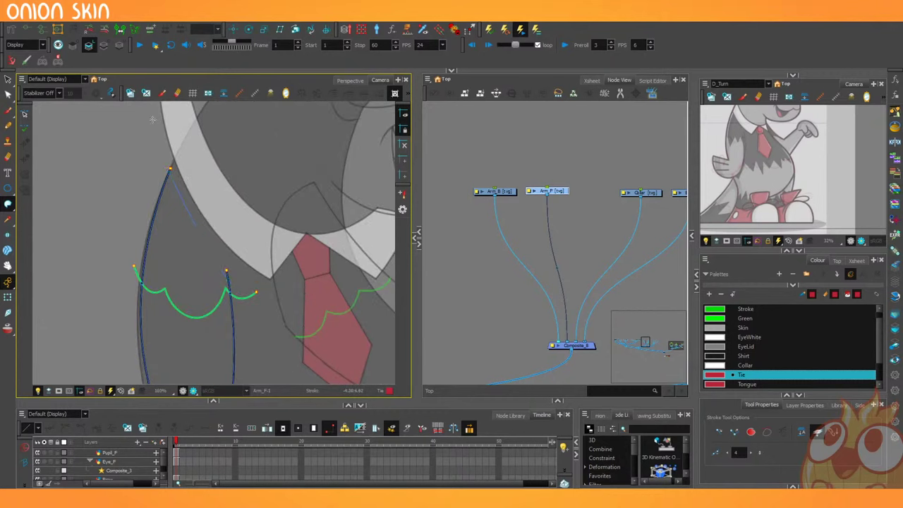
scroll(152, 120, up, 2)
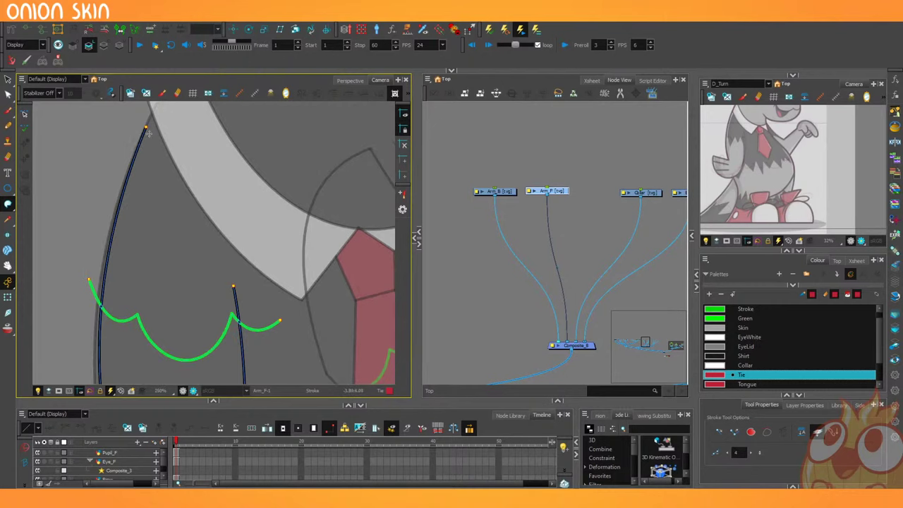
drag(144, 128, 234, 291)
scroll(233, 291, down, 3)
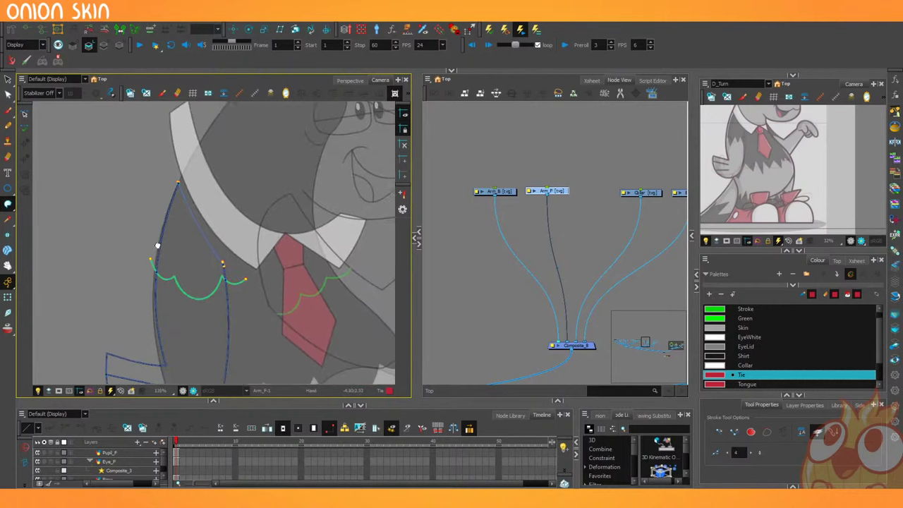
Fill the upper part of the Arm_F drawing with the Shirt colour and the lower arm and hand with the Skin colour.
click(714, 355)
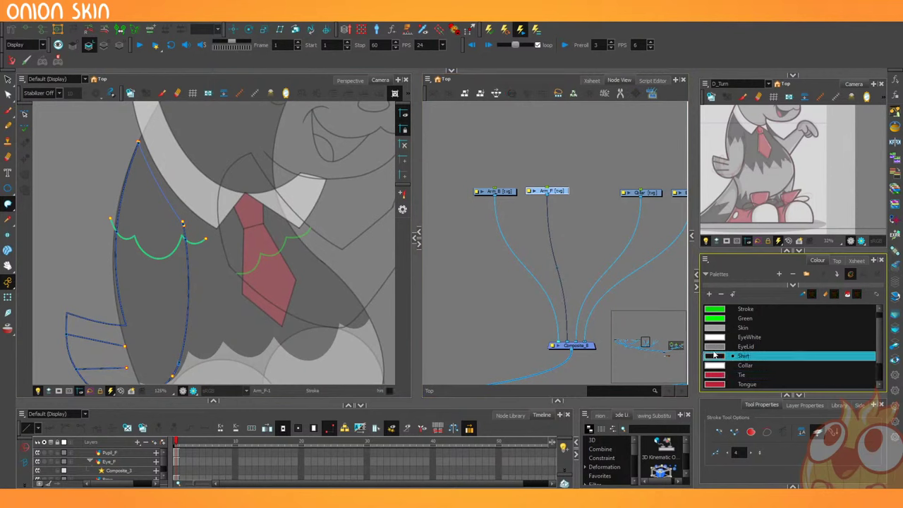
click(153, 207)
click(743, 327)
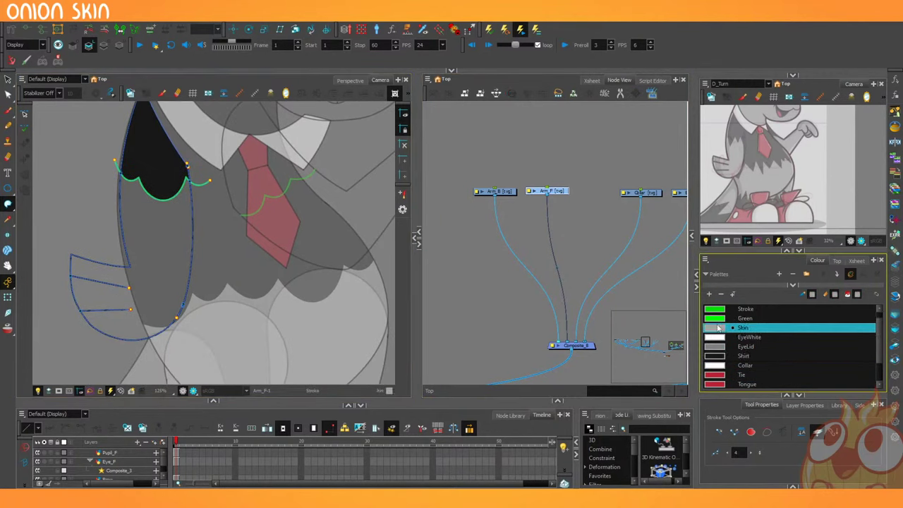
click(159, 243)
drag(109, 219, 133, 226)
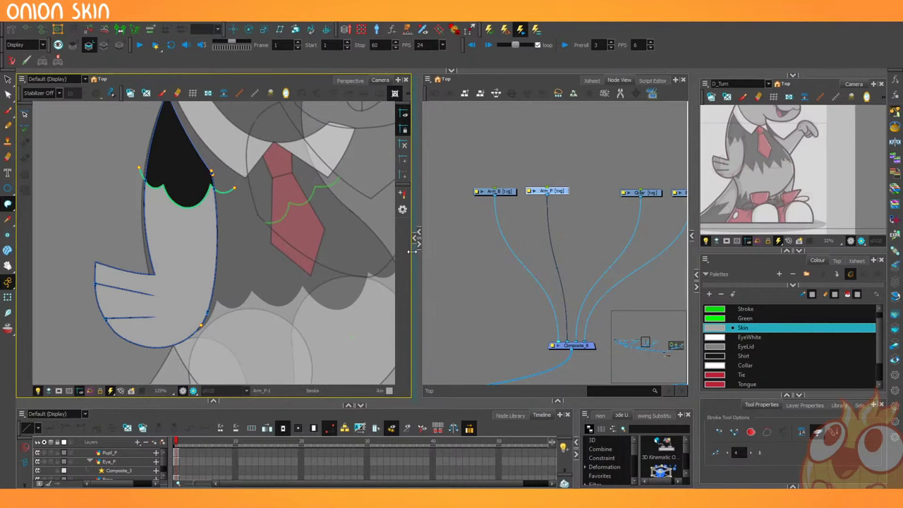
Isolate the Arm_F drawing in the Drawing view and move its shirt and skin fills from the line art into the colour art.
drag(414, 250, 13, 247)
drag(127, 216, 164, 173)
key(1)
key(2)
key(2)
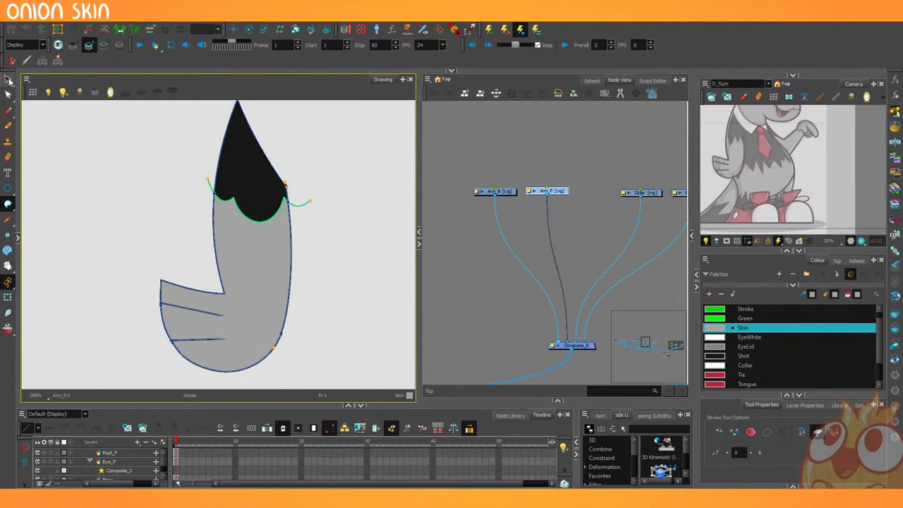
click(8, 79)
click(256, 195)
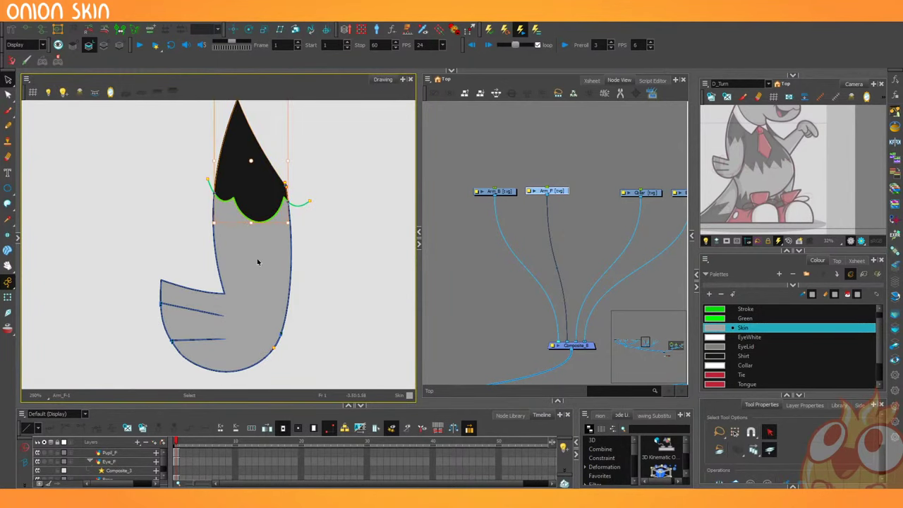
click(266, 281)
key(ctrl+x)
key(l)
key(ctrl+v)
key(l)
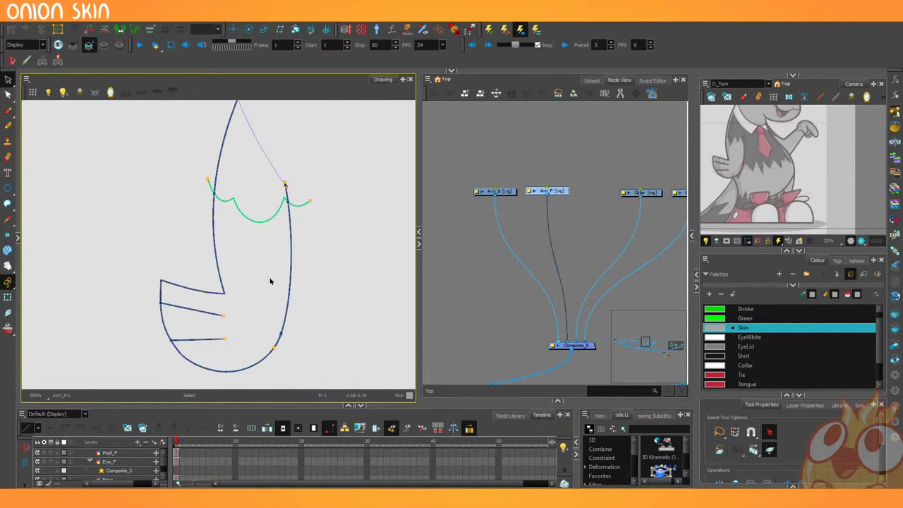
Delete the scalloped stroke and the invisible closing stroke from the Arm_F line art, and check its art layers.
drag(304, 204, 337, 216)
key(Delete)
drag(263, 161, 242, 207)
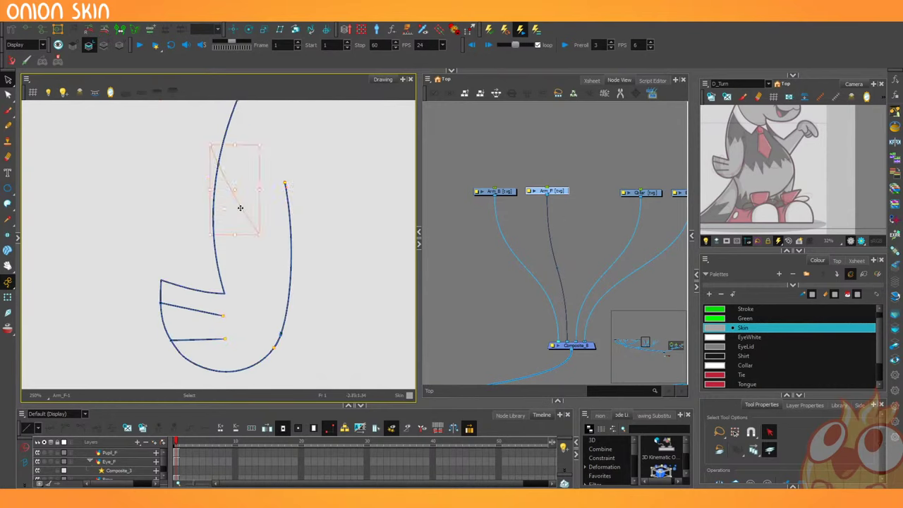
key(Delete)
key(l)
key(l)
key(shift+l)
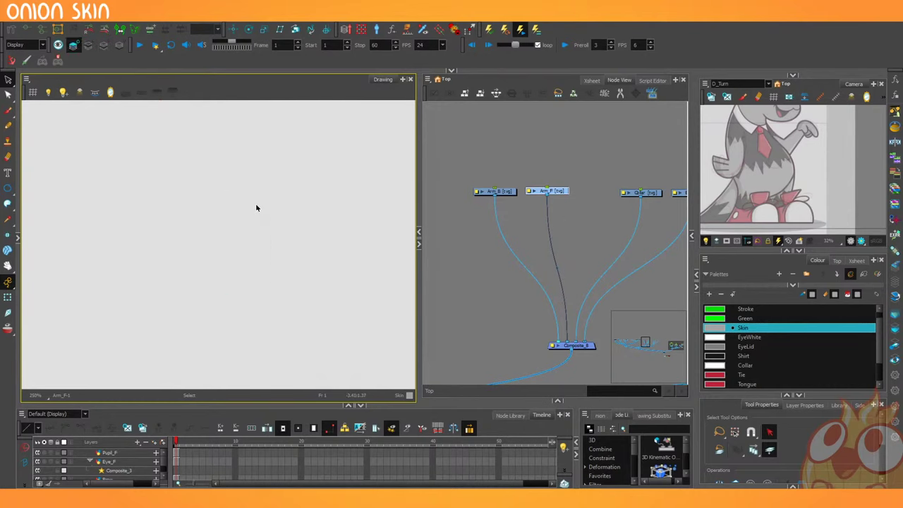
key(l)
Open the Arm_B drawing and paint its forearm, hand and fingers with the Skin colour.
click(510, 193)
scroll(200, 247, down, 3)
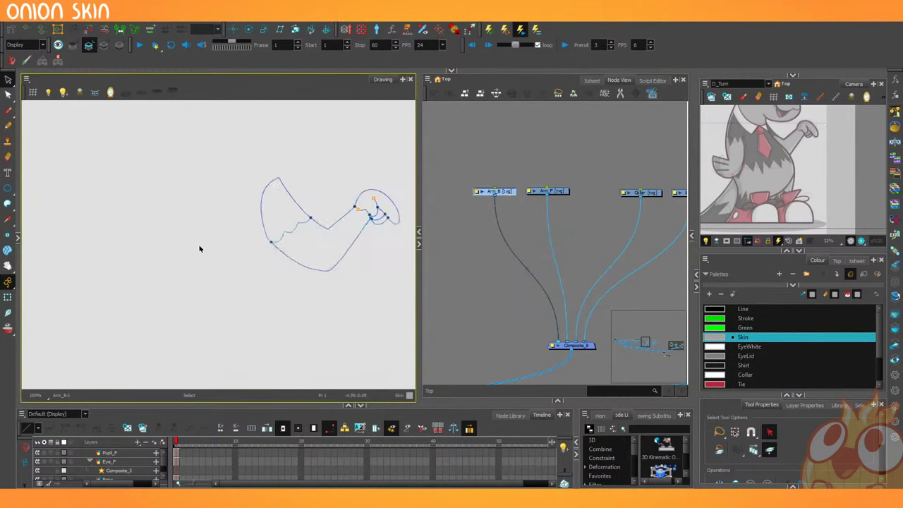
scroll(328, 227, up, 2)
drag(335, 238, 262, 251)
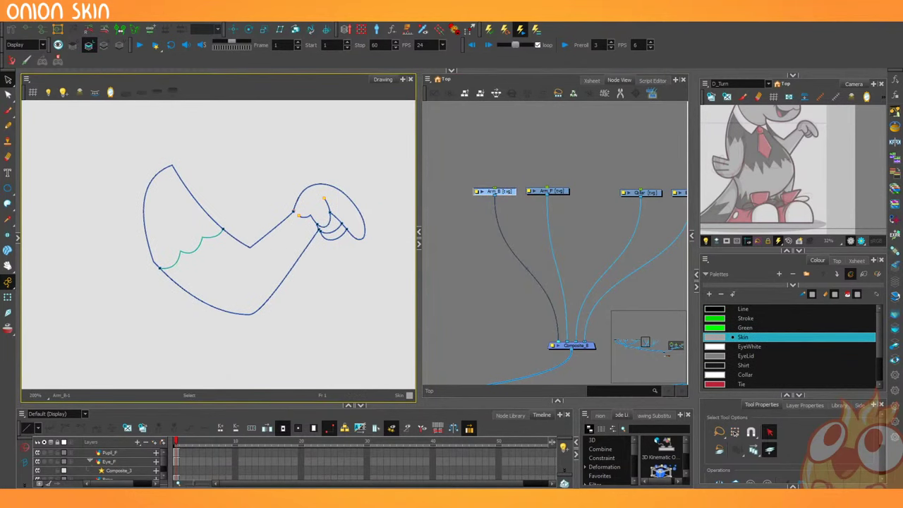
drag(8, 204, 35, 204)
click(34, 204)
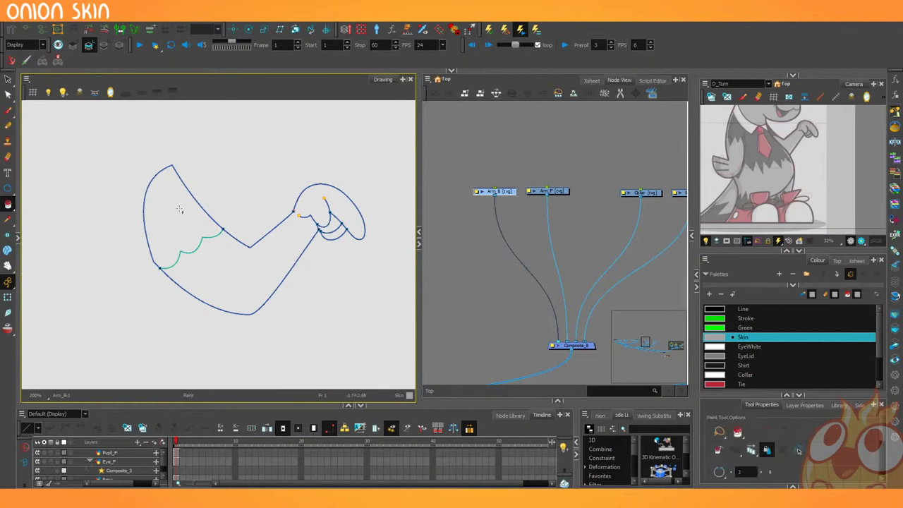
click(311, 204)
click(335, 234)
click(332, 225)
key(space)
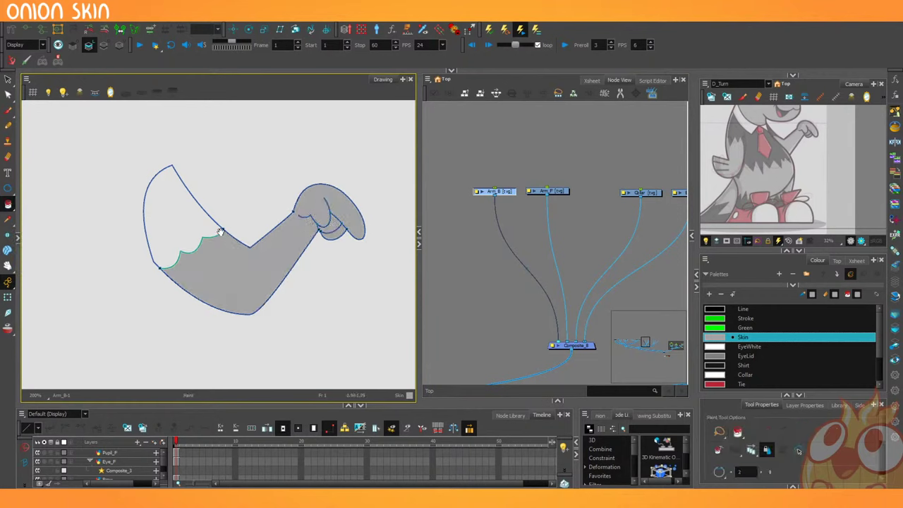
Fill the sleeve area above the scalloped line of Arm_B with the Shirt colour.
scroll(132, 183, up, 2)
click(721, 365)
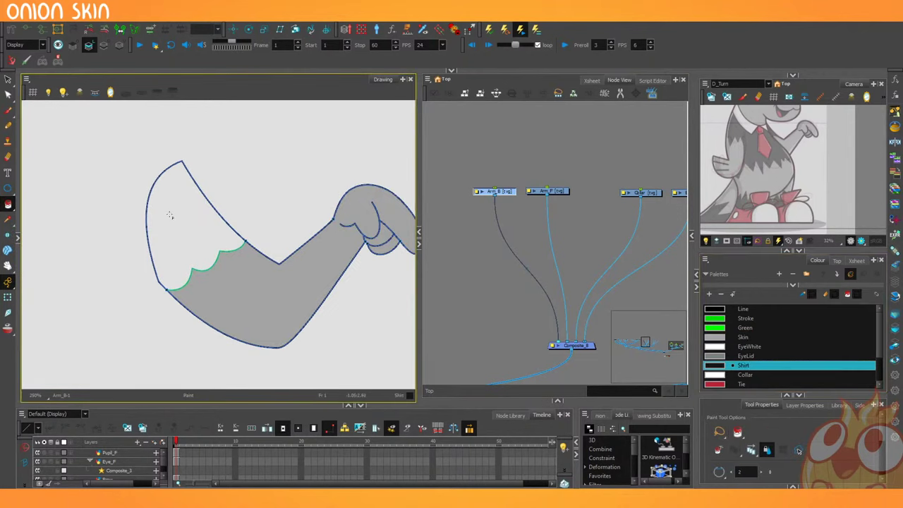
click(169, 215)
Move the Arm_B fills from the line art into the colour art and delete the scalloped stroke from the line art.
key(alt+s)
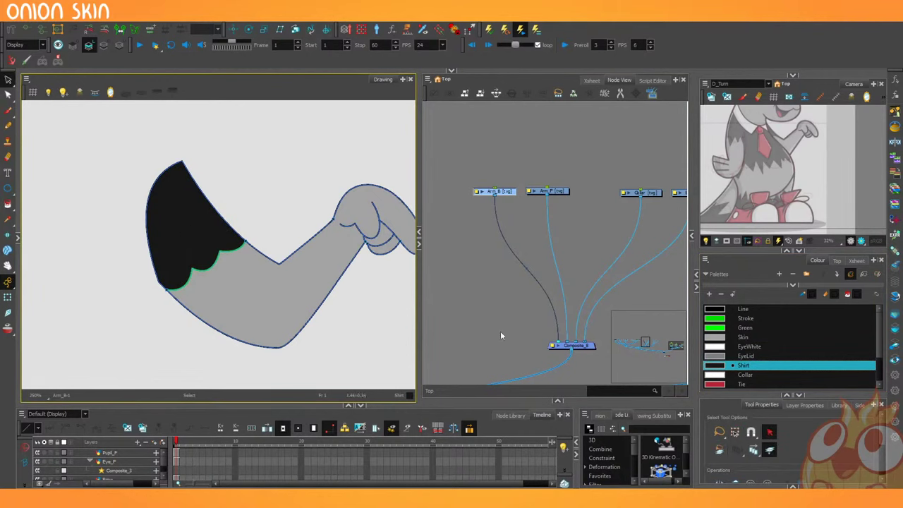
click(187, 234)
key(ctrl+a)
key(Delete)
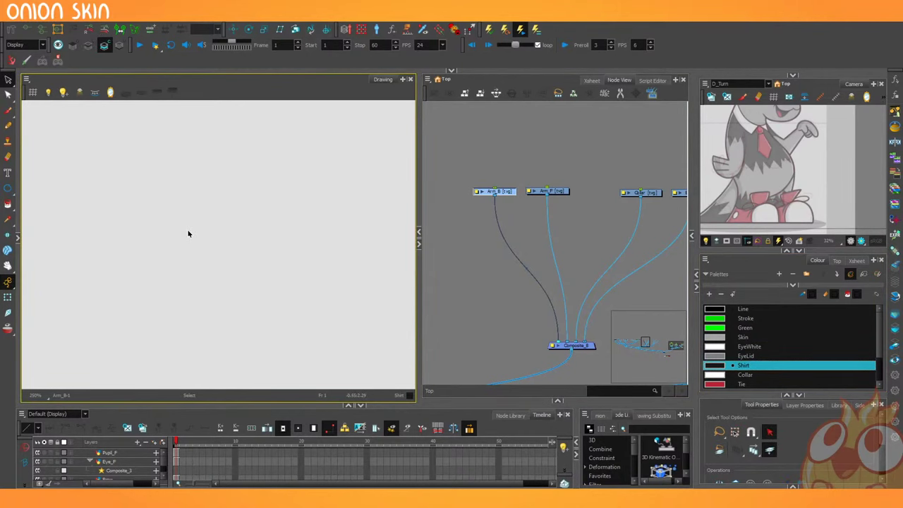
key(l)
drag(215, 261, 230, 275)
key(Delete)
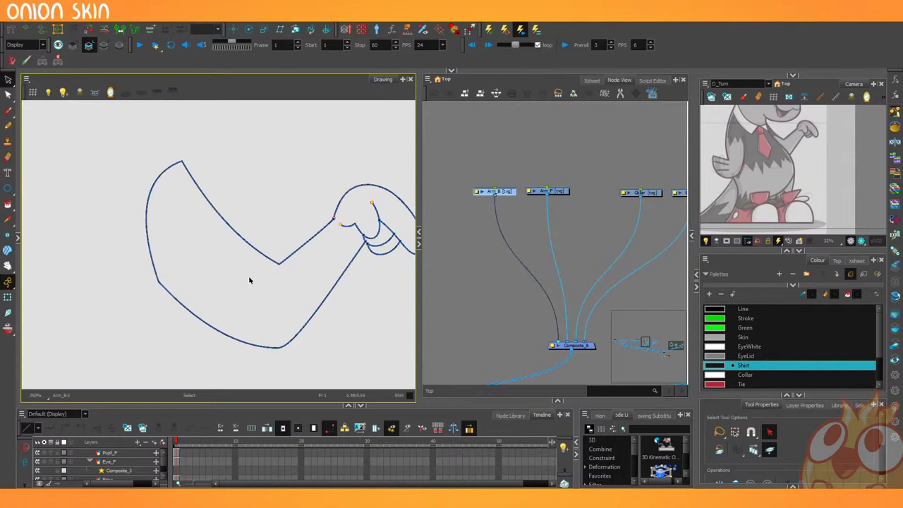
scroll(249, 280, down, 3)
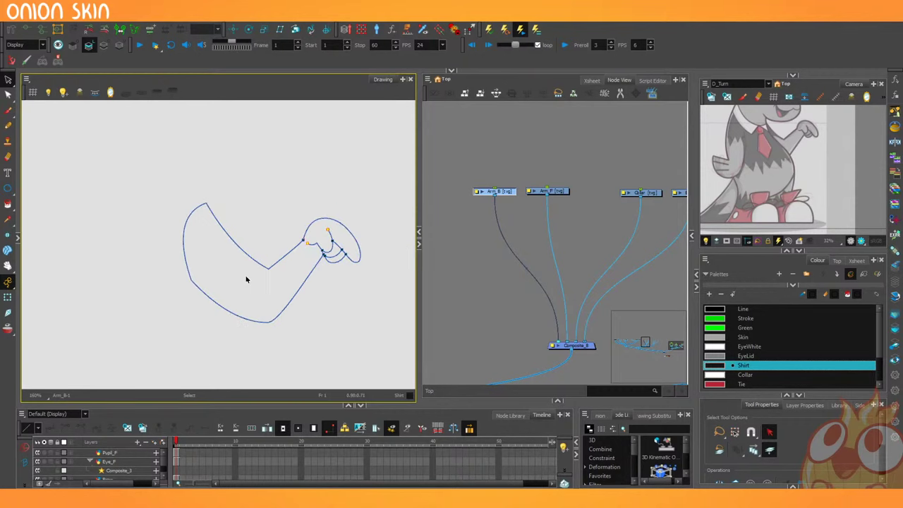
scroll(246, 280, up, 3)
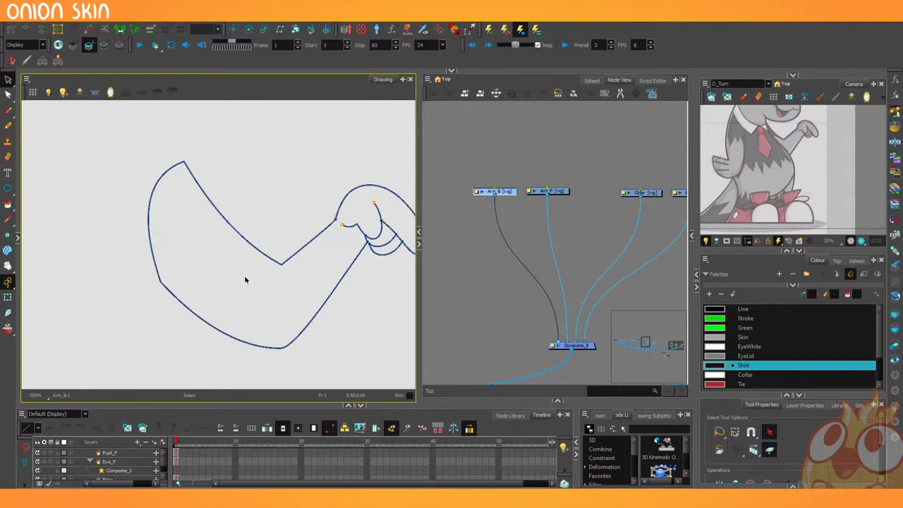
scroll(244, 275, down, 1)
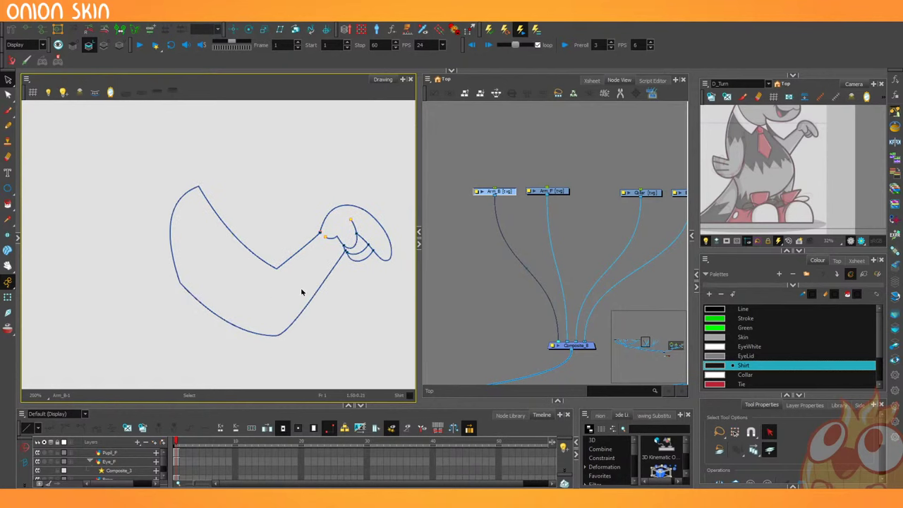
Add a new vector drawing layer with the default name in an empty area of the node network.
drag(483, 240, 671, 242)
click(566, 192)
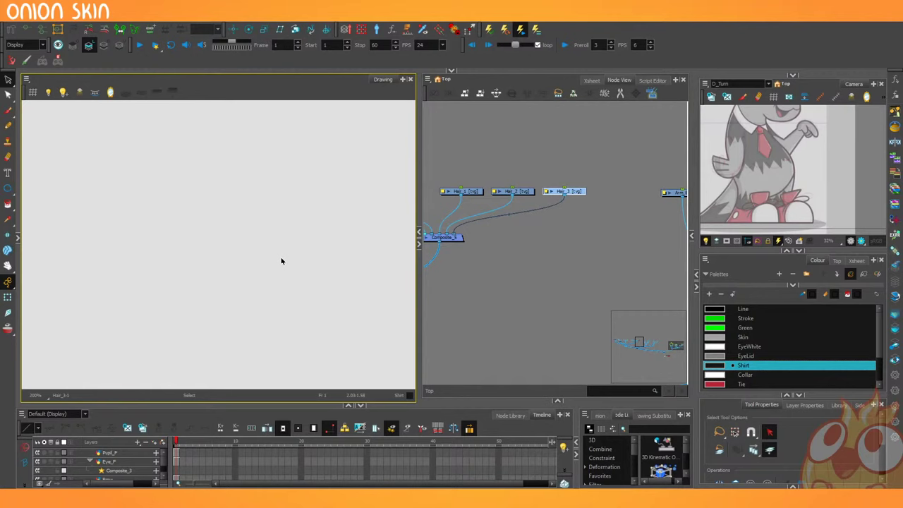
scroll(574, 252, down, 6)
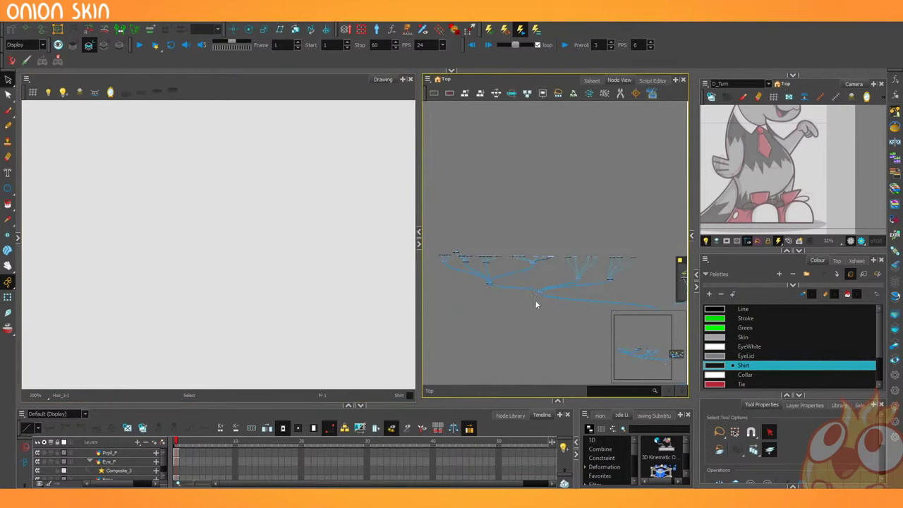
drag(534, 300, 532, 204)
scroll(533, 211, up, 5)
key(ctrl+r)
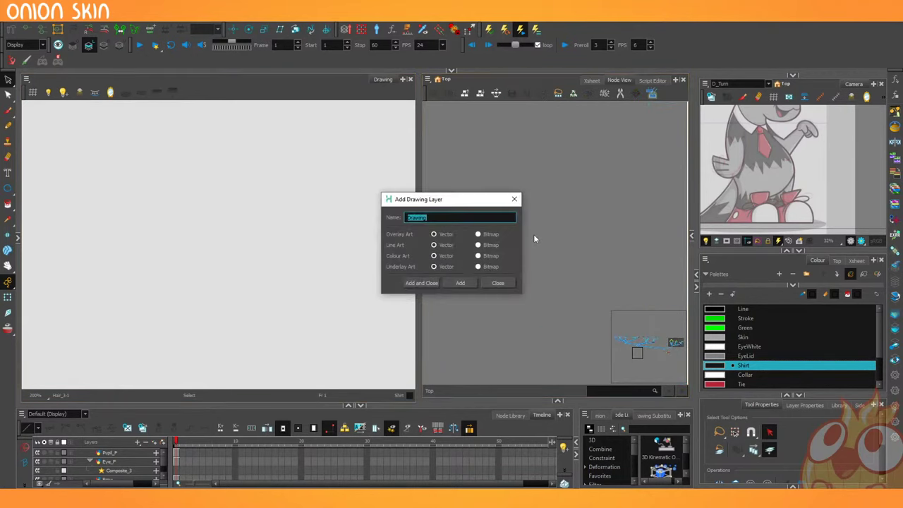
click(411, 283)
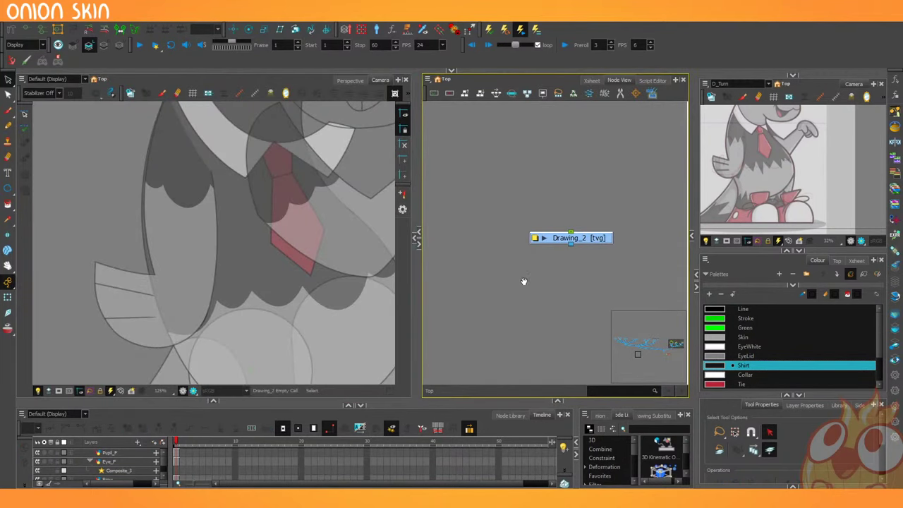
drag(523, 282, 514, 226)
click(515, 226)
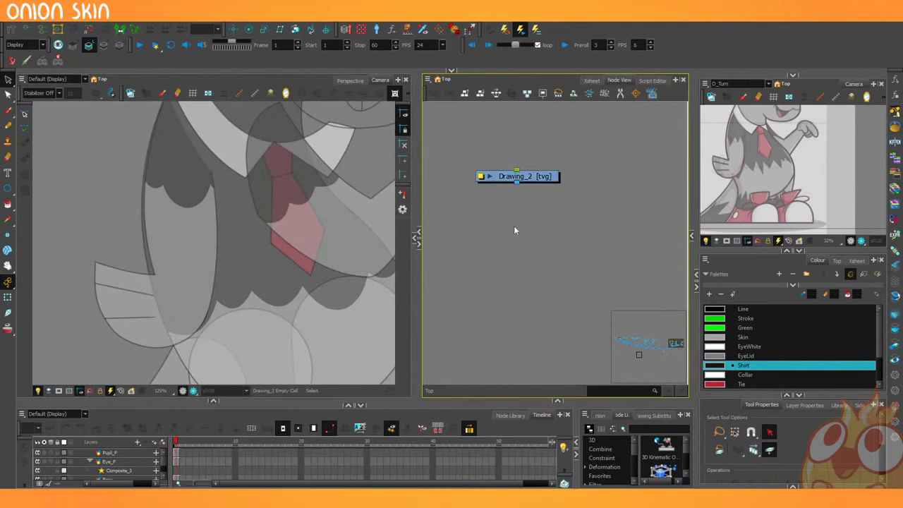
Connect the new drawing to a new display node and make Display_2 the active display.
key(ctrl+i)
drag(517, 182, 543, 214)
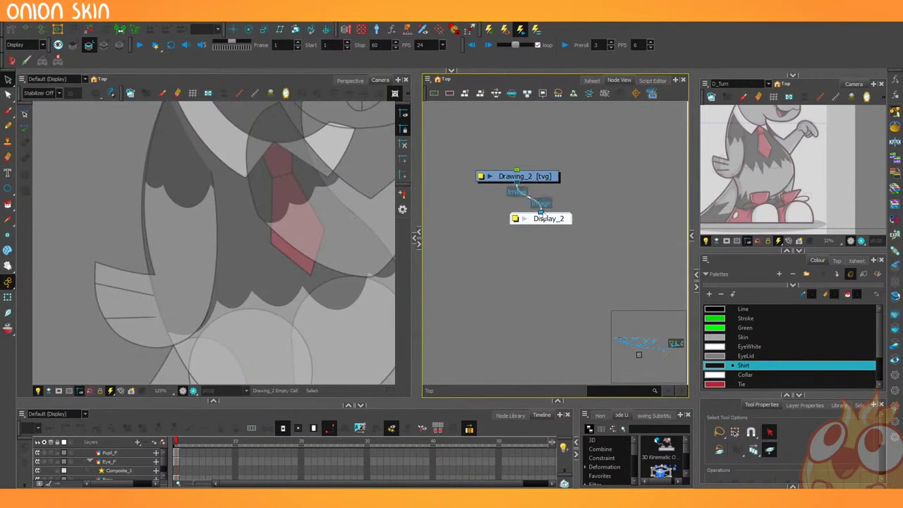
click(25, 44)
click(43, 103)
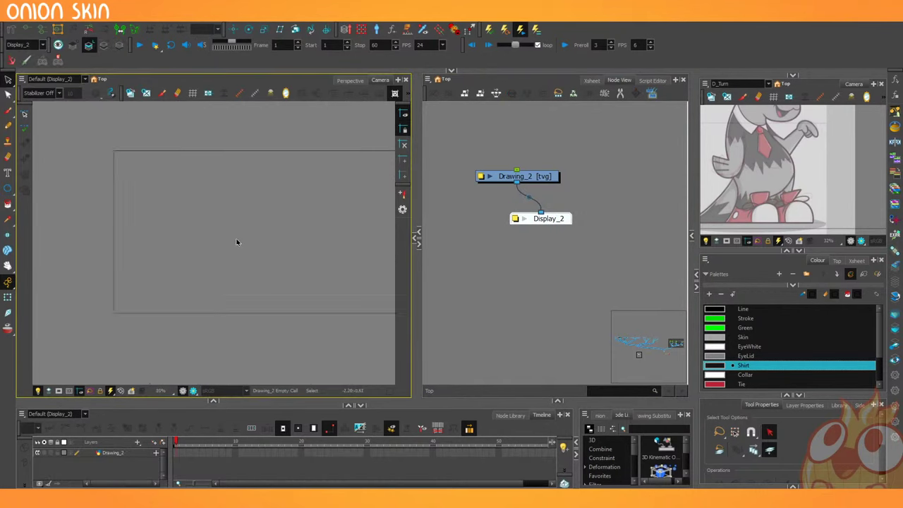
Draw a small circle near the centre of the frame in Drawing_2 and fill it with the Line colour.
click(534, 175)
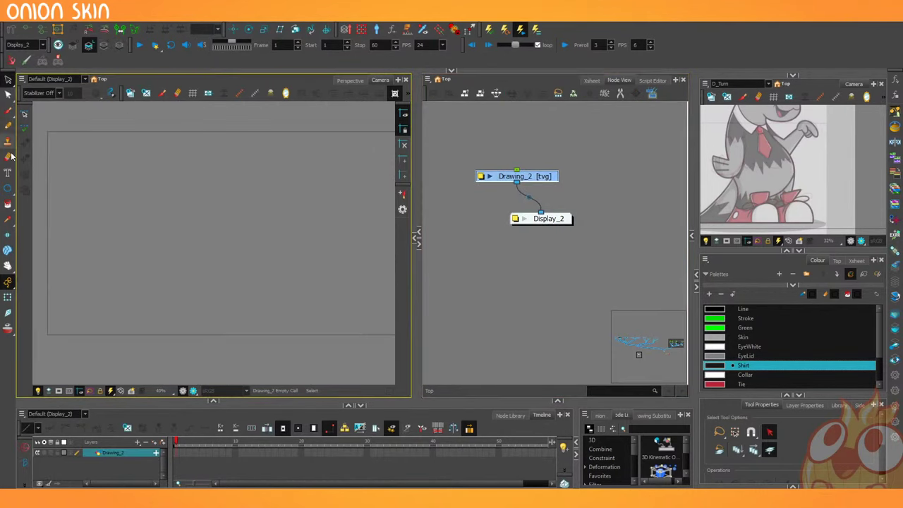
drag(7, 189, 47, 193)
click(45, 198)
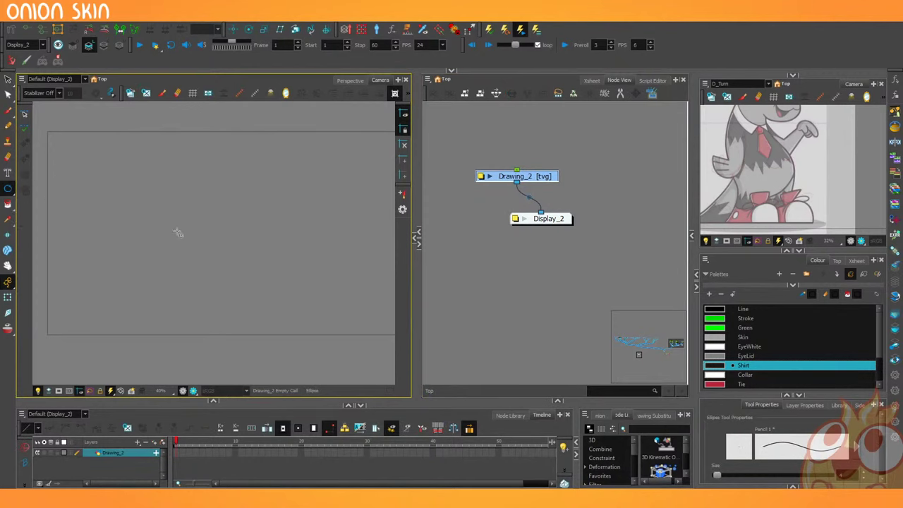
click(721, 311)
drag(210, 216, 244, 252)
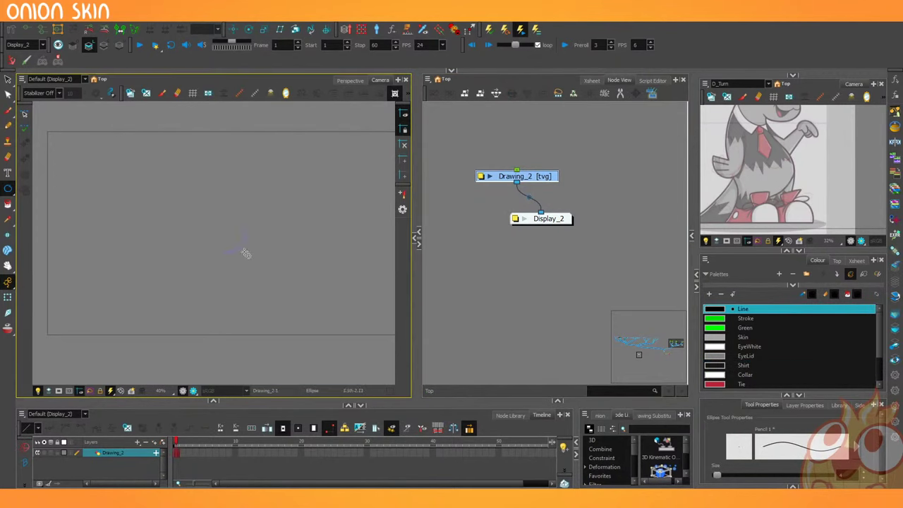
key(alt+i)
click(234, 241)
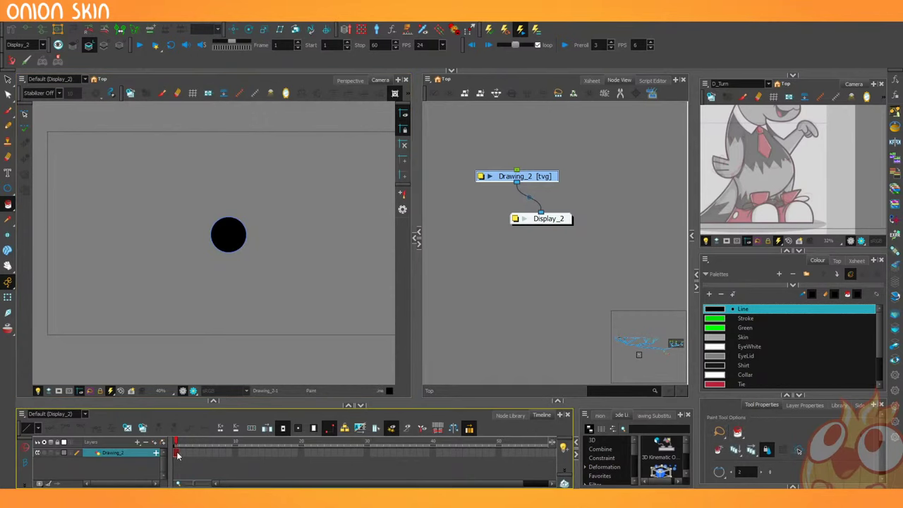
Extend the exposure of the circle drawing to about frame 27.
key(plus)
key(plus)
key(plus)
key(plus)
key(plus)
key(plus)
key(plus)
key(plus)
key(plus)
key(plus)
key(plus)
key(plus)
key(plus)
key(plus)
key(plus)
key(plus)
key(plus)
key(plus)
key(plus)
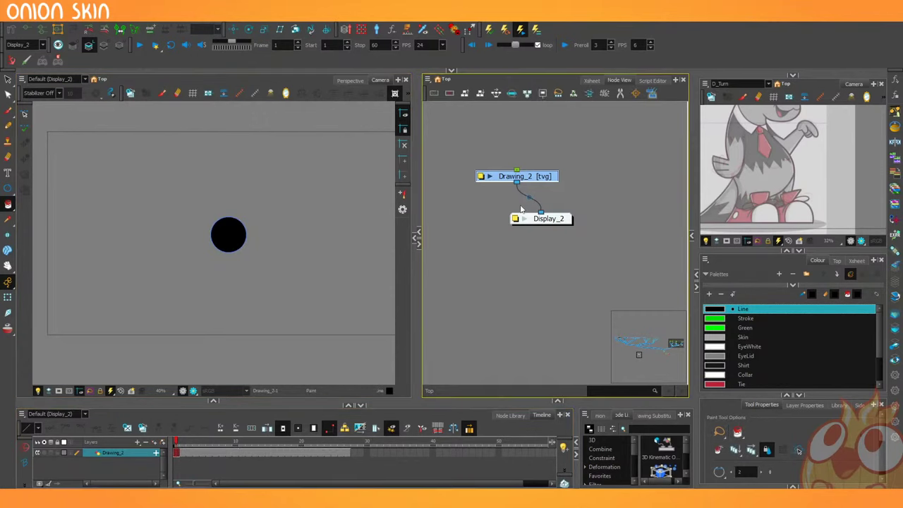
Add a parent peg to Drawing_2 and create a keyframe on the peg at frame 4.
key(ctrl+p)
click(195, 454)
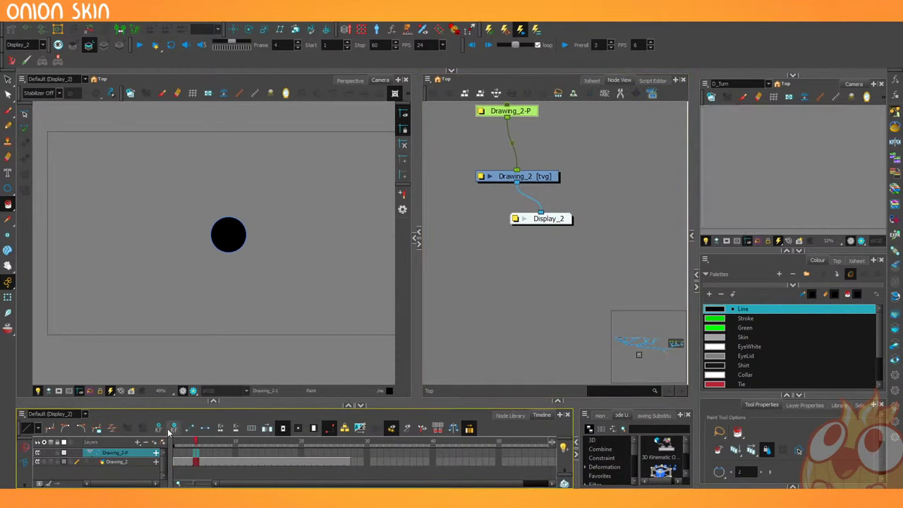
click(160, 427)
Translate the peg so the circle sits at the right of the camera frame on frame 20 and at the left on frame 4.
click(301, 453)
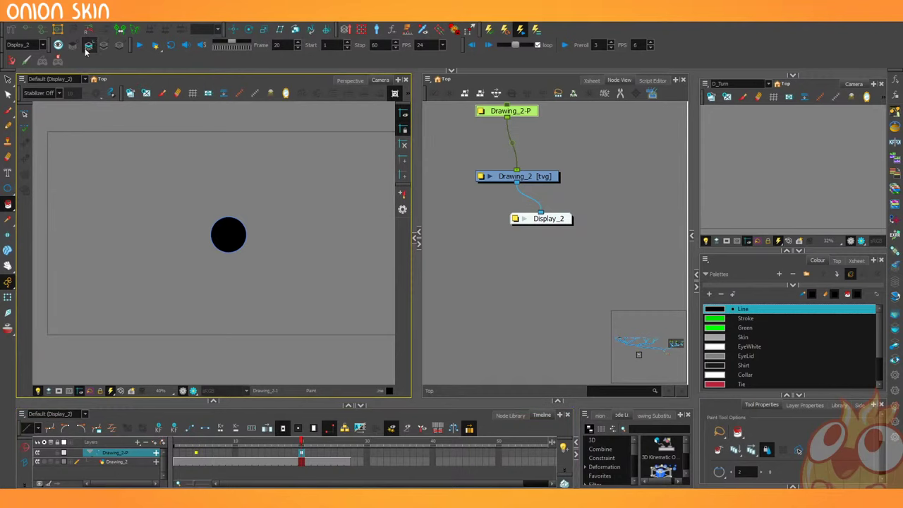
click(234, 30)
drag(148, 184, 217, 194)
click(197, 452)
drag(201, 240, 82, 239)
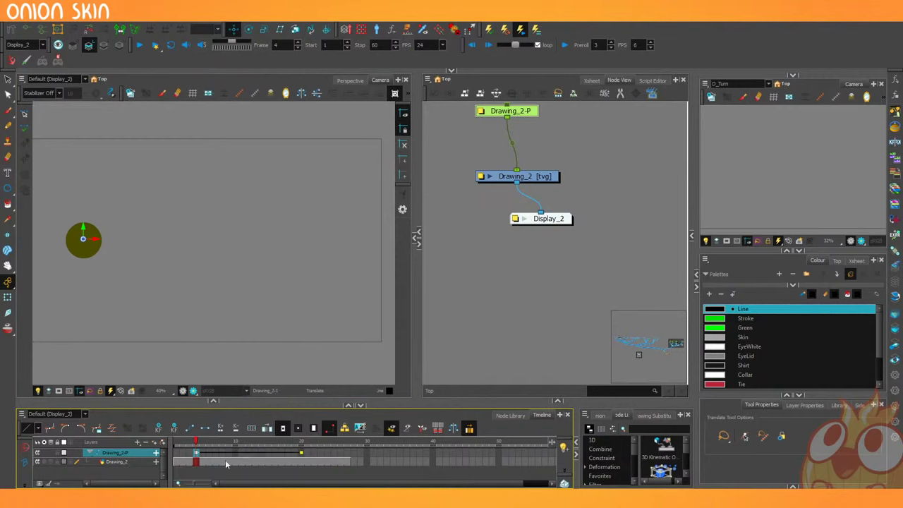
Scrub through the opening frames and play back the circle's linear movement.
scroll(209, 311, down, 1)
click(203, 442)
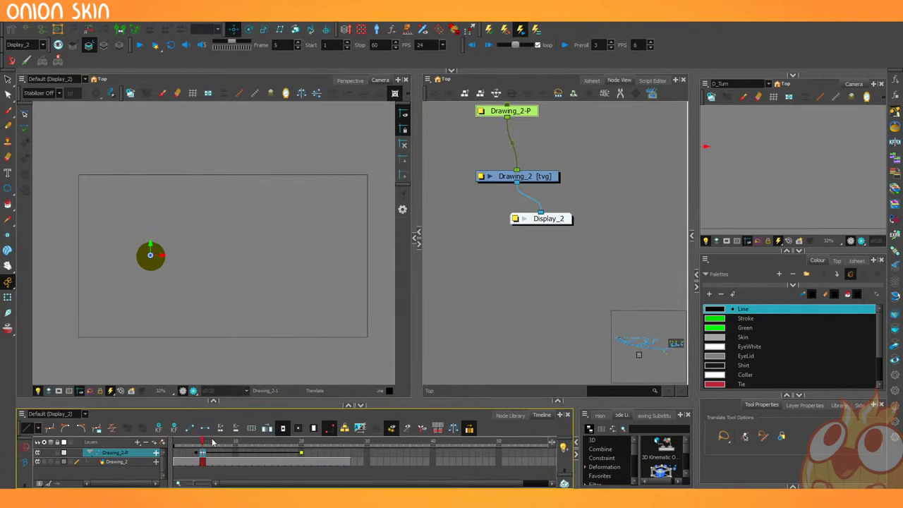
mouse_move(213, 442)
mouse_down()
mouse_move(320, 443)
mouse_move(143, 431)
mouse_move(175, 429)
mouse_move(197, 447)
mouse_up()
click(205, 441)
click(209, 441)
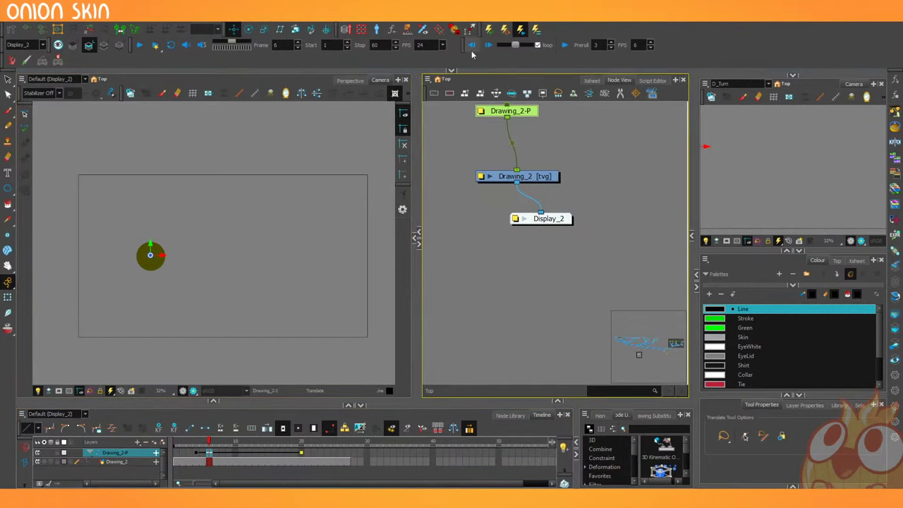
click(139, 45)
click(139, 45)
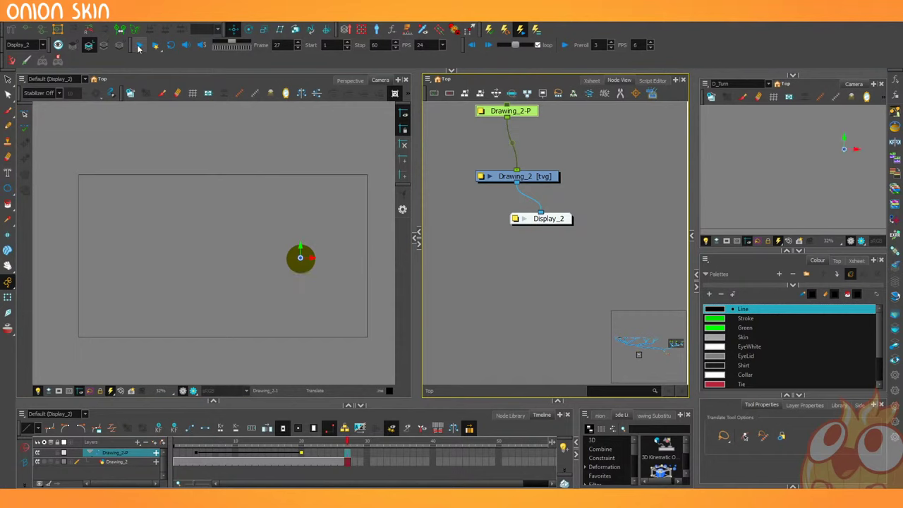
Apply a smooth ease to the peg's keyframes from frame 4 to frame 20 and preview the motion.
drag(196, 457, 302, 453)
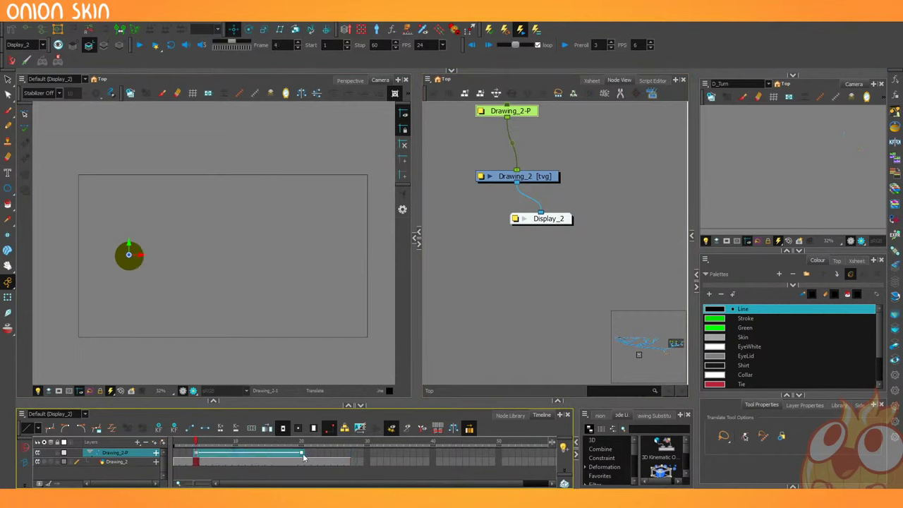
click(195, 460)
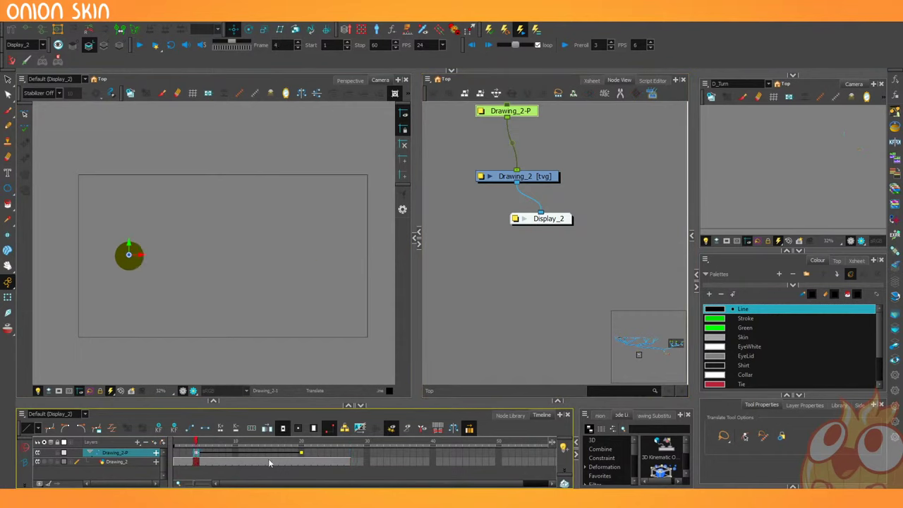
drag(301, 458, 195, 454)
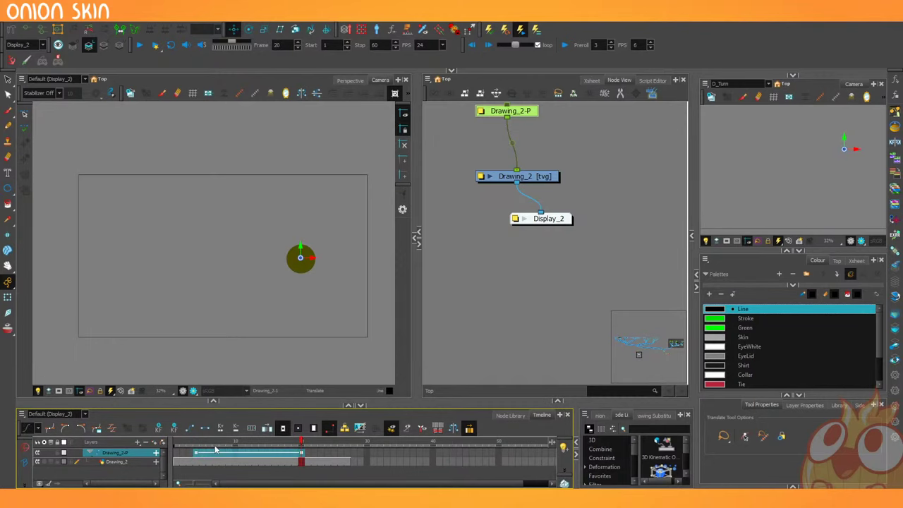
click(189, 453)
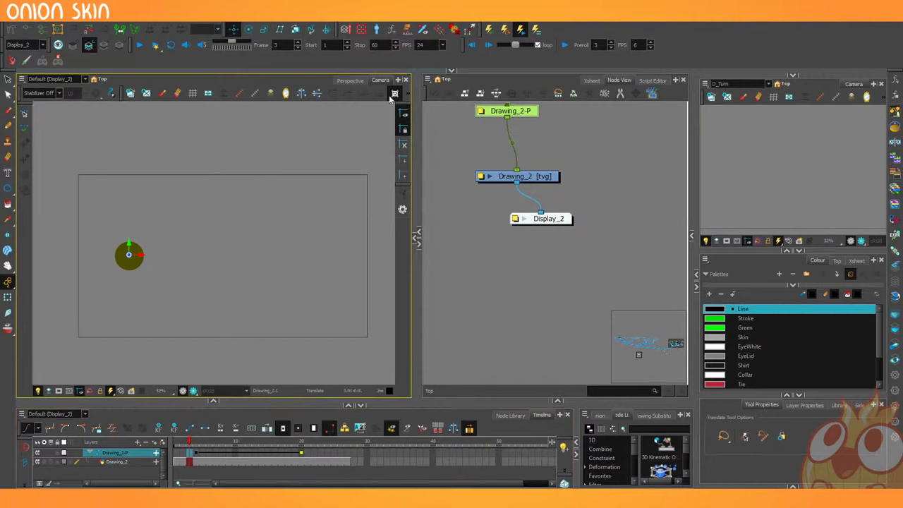
click(139, 45)
click(139, 47)
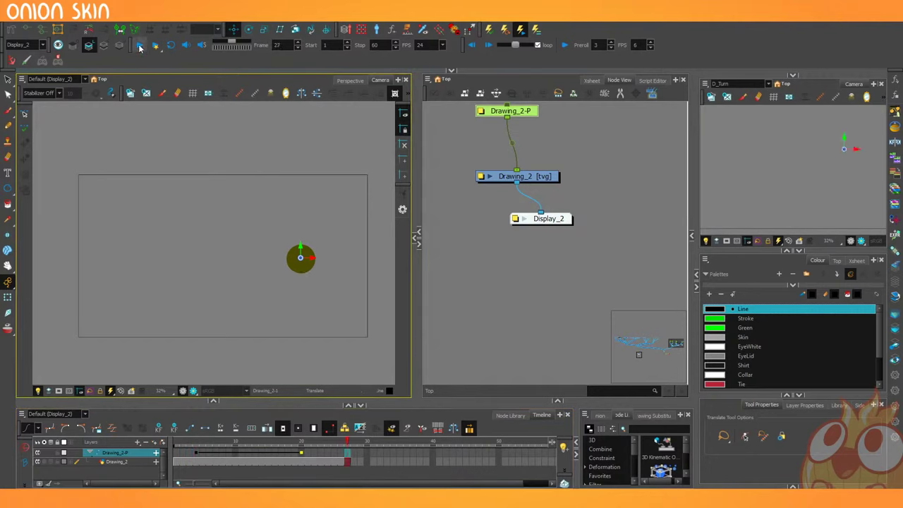
Set the frame 4 keyframe's ease to a right time ratio of 2.72 and right value ratio of -186.3.
click(196, 452)
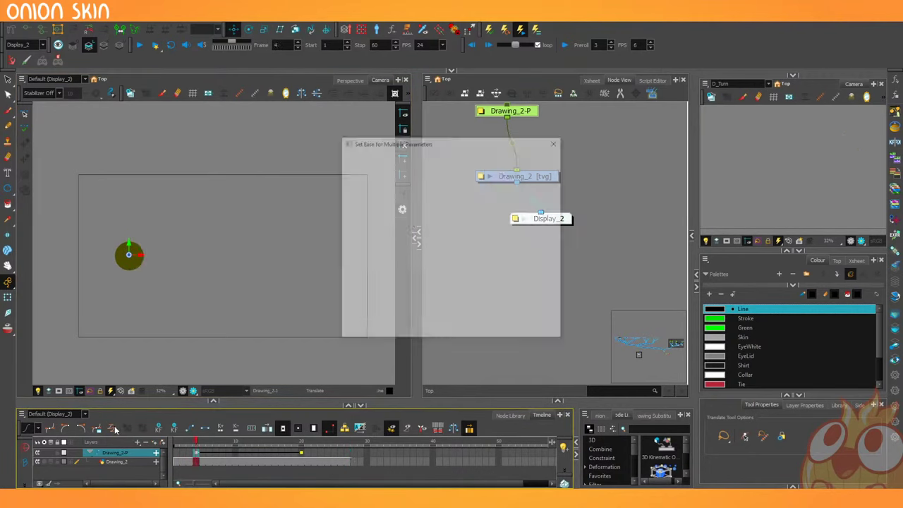
click(112, 428)
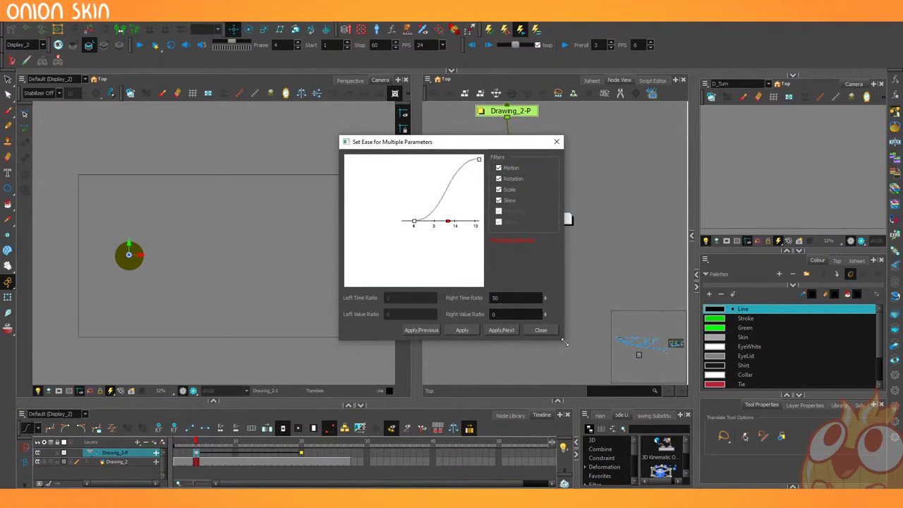
drag(559, 340, 606, 355)
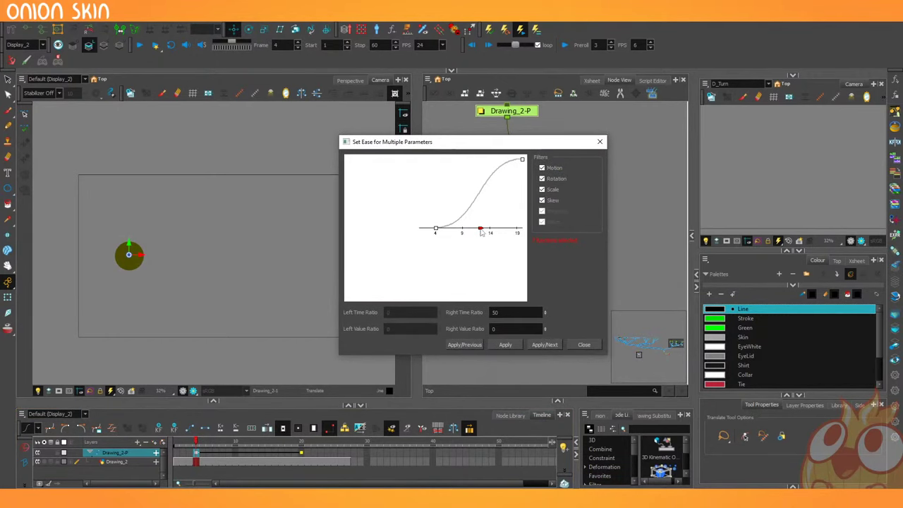
drag(480, 230, 438, 355)
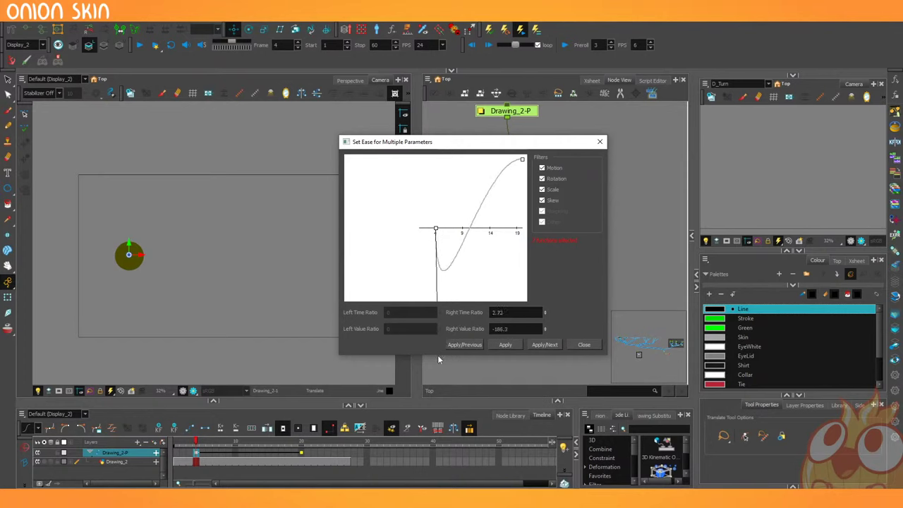
click(542, 344)
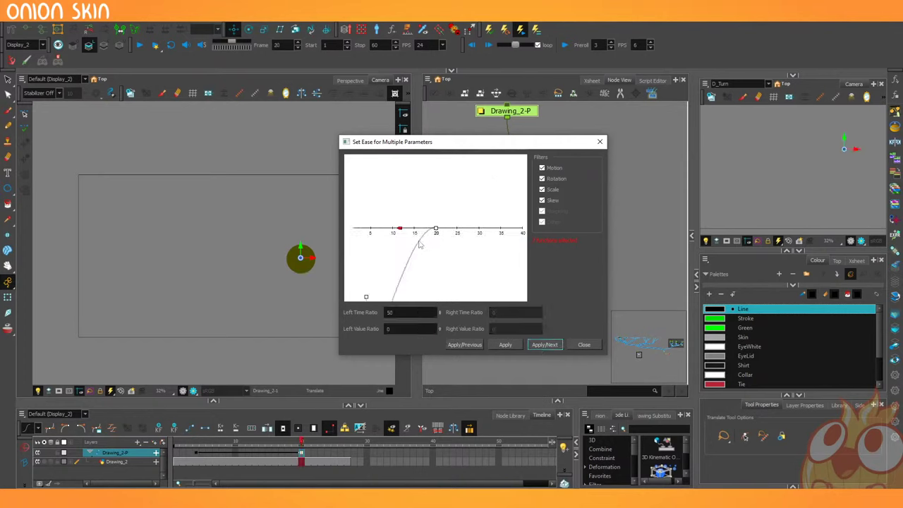
Set the frame 20 keyframe's ease to a left time ratio of 20.38 and left value ratio of -191.78.
drag(400, 229, 421, 95)
click(505, 344)
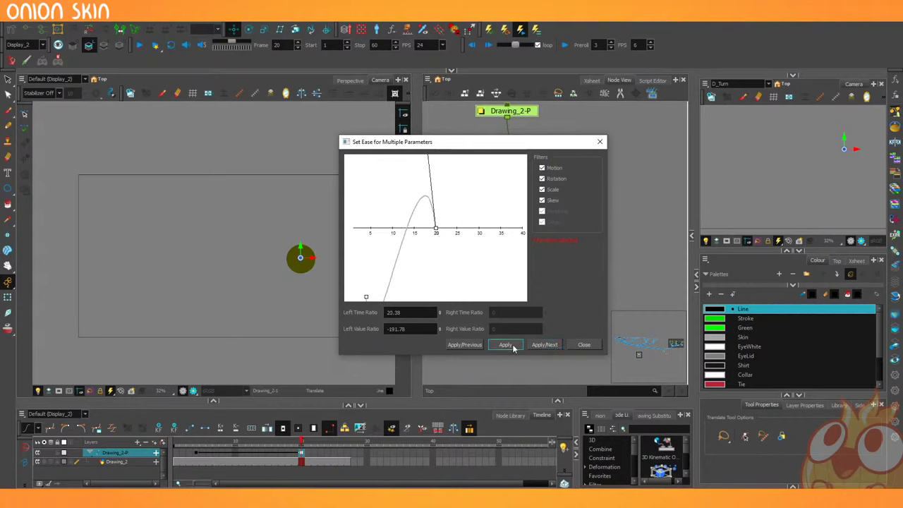
click(576, 344)
Play back the circle's motion from frame 4 to check the strong anticipation and overshoot easing.
click(200, 443)
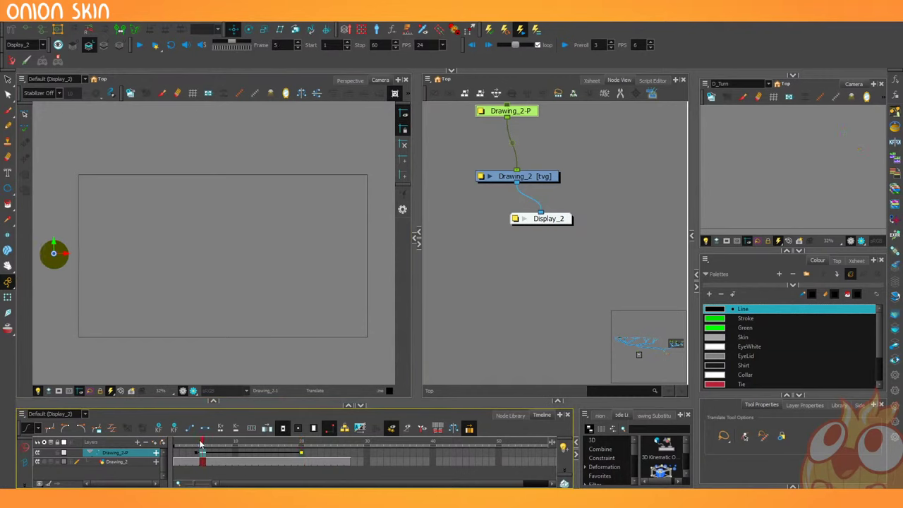
click(140, 44)
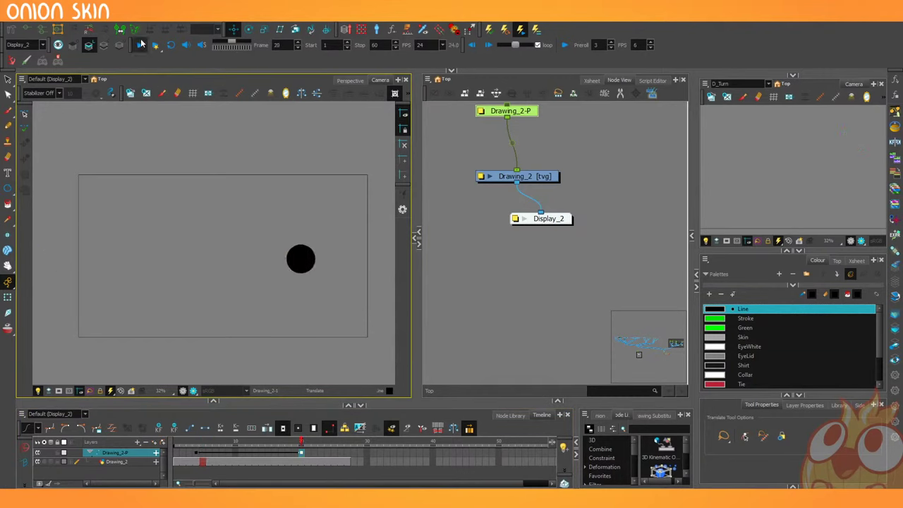
click(141, 44)
click(198, 443)
click(198, 440)
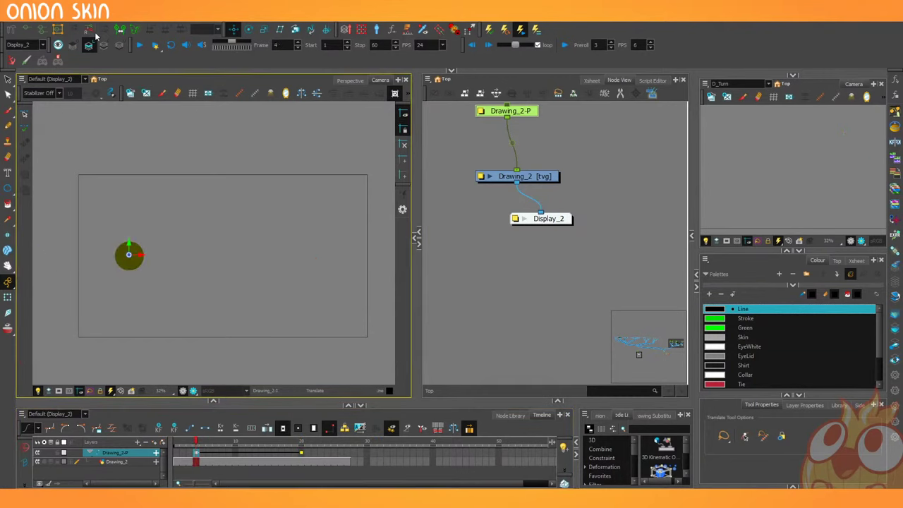
click(140, 44)
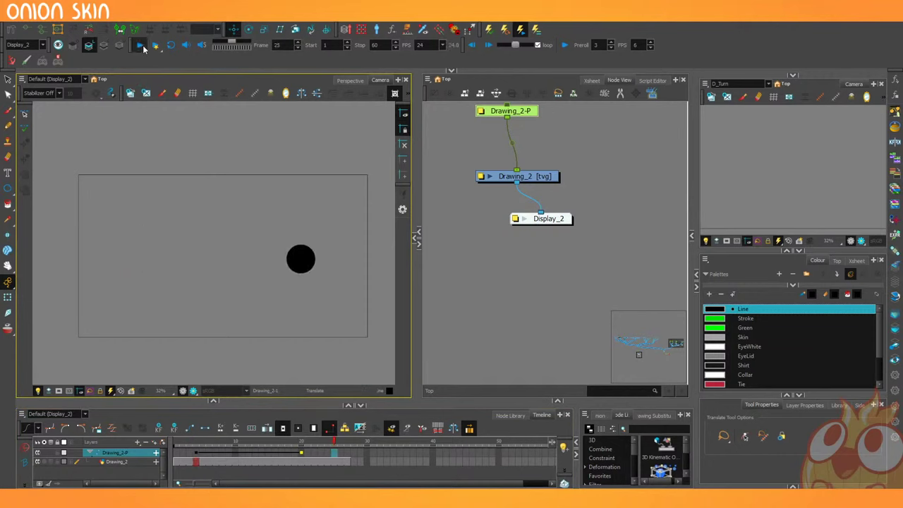
click(139, 45)
mouse_move(198, 443)
mouse_down()
mouse_move(215, 446)
mouse_move(198, 447)
mouse_up()
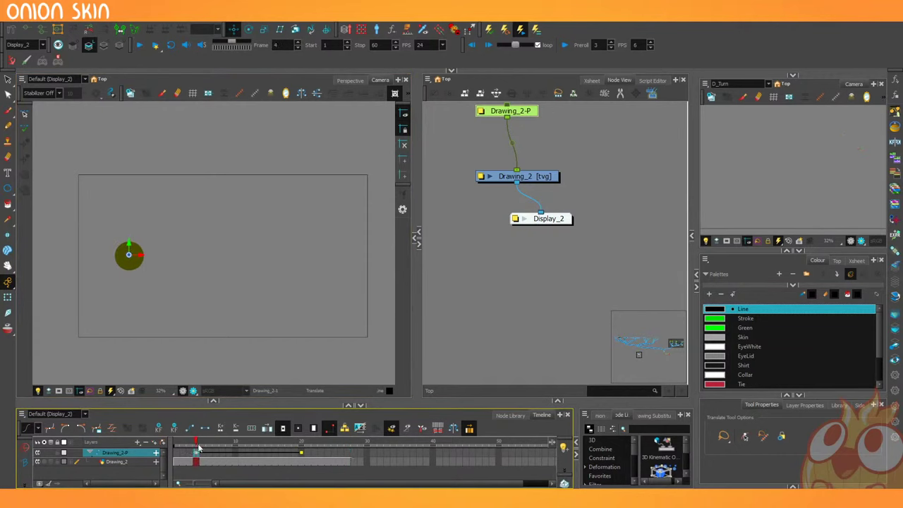
Soften the ease handle at frame 4 and set frame 20's left time ratio to 65.12 and left value ratio to -98.09.
click(111, 428)
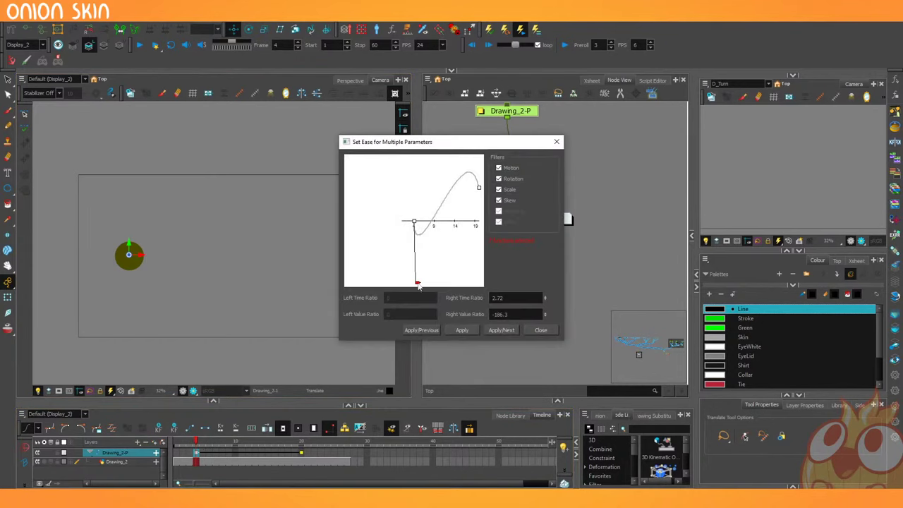
drag(417, 283, 448, 257)
click(501, 329)
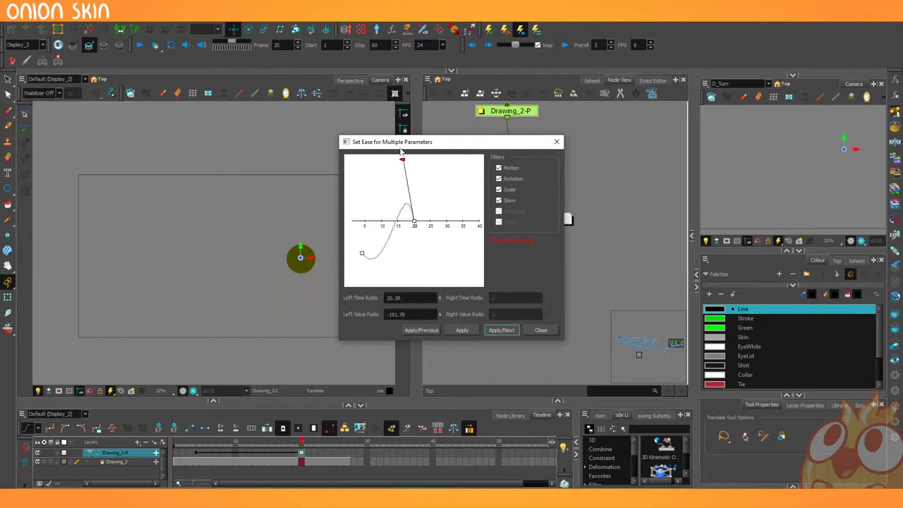
drag(403, 158, 381, 192)
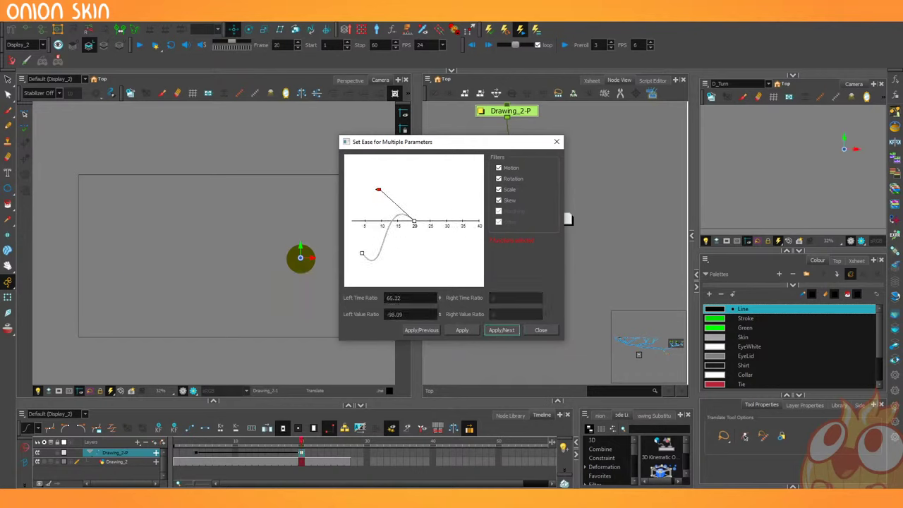
click(541, 330)
Step through the first frames and replay the circle's motion to review the softened easing.
mouse_move(182, 446)
mouse_down()
mouse_move(300, 456)
mouse_move(195, 455)
mouse_up()
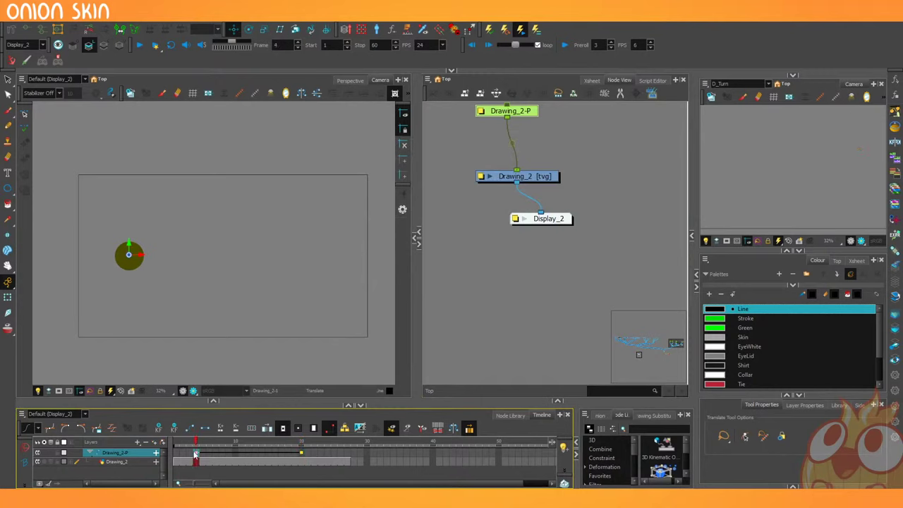
key(period)
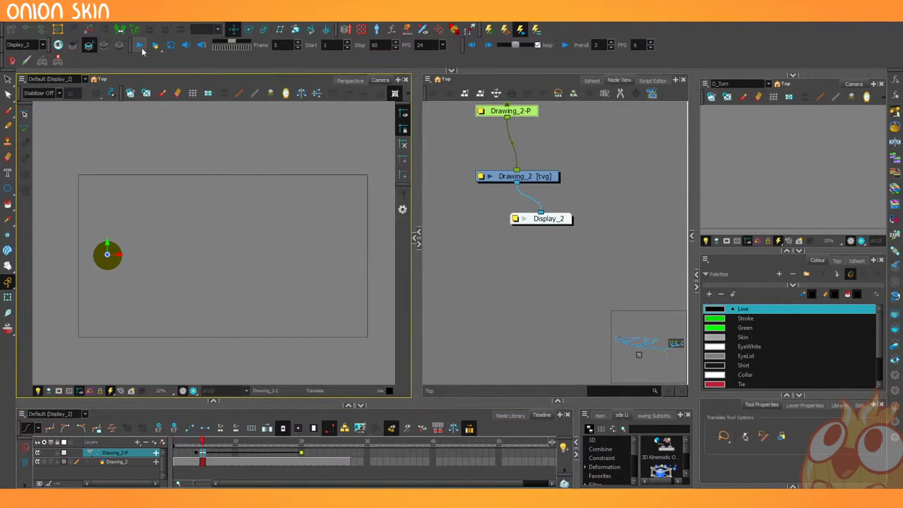
click(140, 46)
click(140, 47)
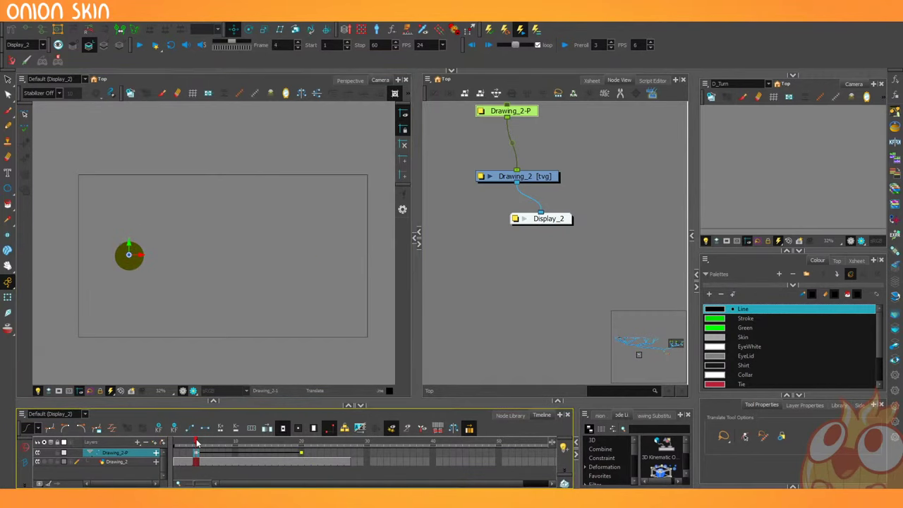
click(141, 48)
click(141, 48)
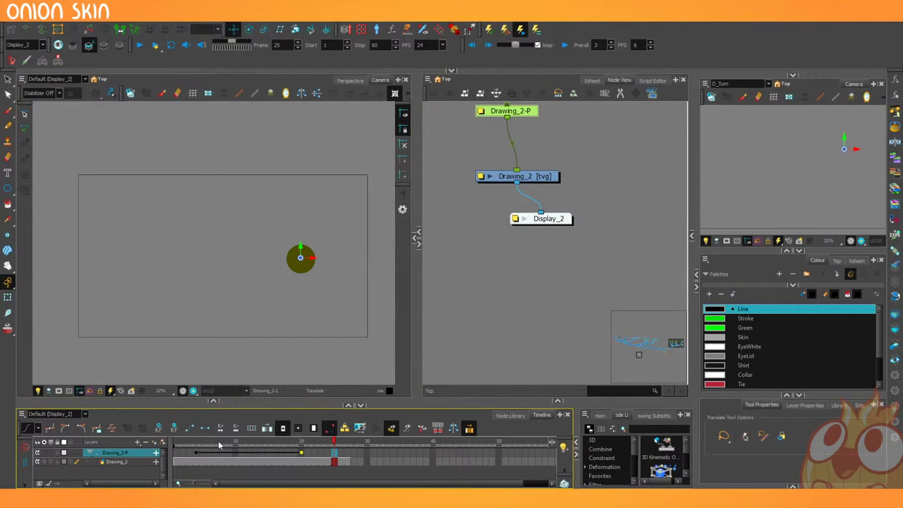
drag(218, 441, 199, 450)
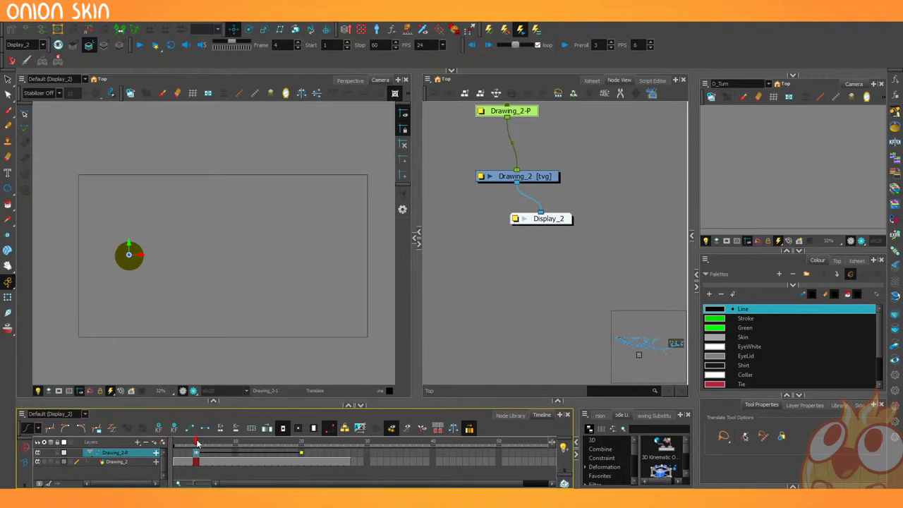
Add motion keyframes to the circle's peg at frames 7 and 16, inside its existing move.
drag(198, 443, 220, 445)
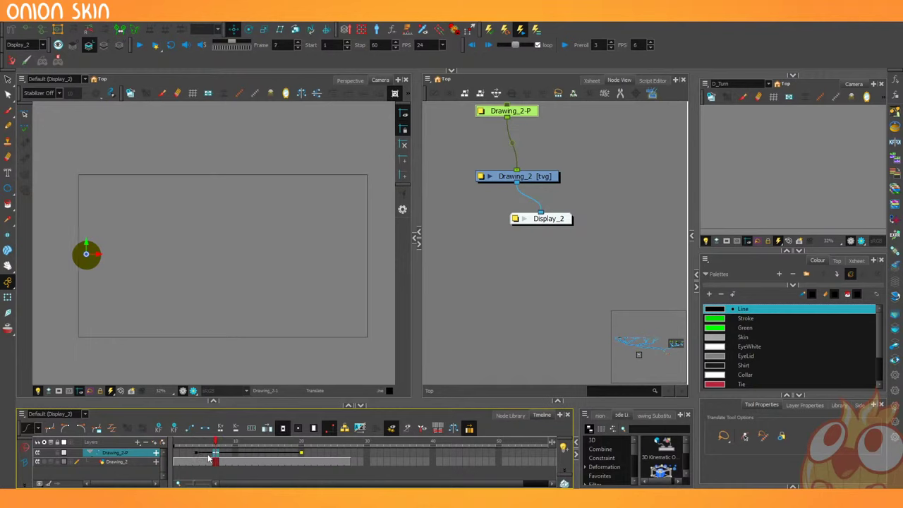
click(159, 428)
click(190, 428)
drag(220, 443, 274, 450)
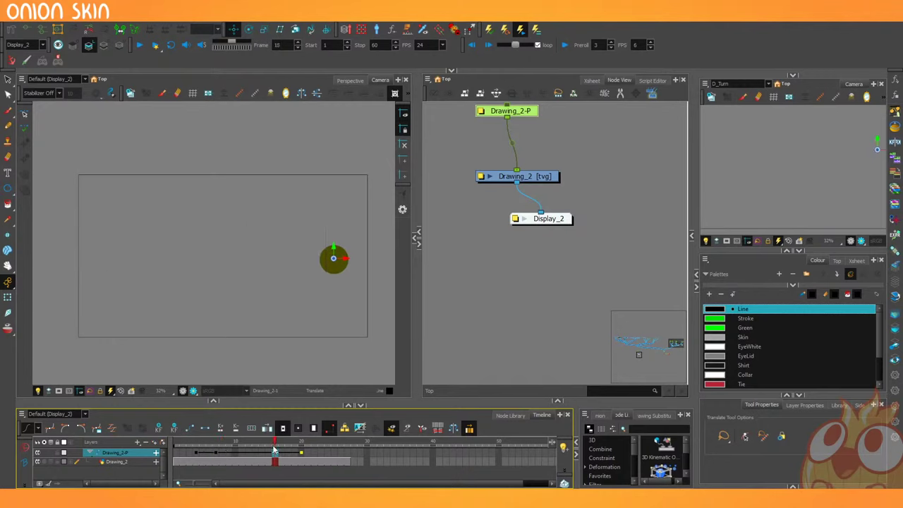
click(161, 430)
click(190, 429)
Play back the circle's motion from frame 4 with the extra in-between keyframes.
mouse_move(274, 446)
mouse_down()
mouse_move(314, 448)
mouse_move(275, 452)
mouse_up()
drag(182, 445, 196, 450)
click(139, 45)
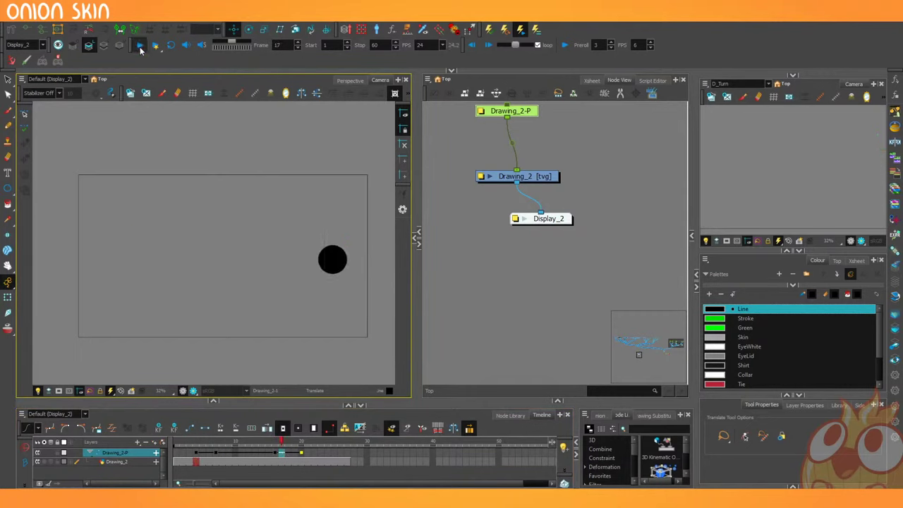
click(140, 45)
Examine the peg's ease curve and ratios for the keyframe at frame 7, leaving them as they are.
click(215, 446)
mouse_move(212, 447)
mouse_down()
mouse_move(202, 449)
mouse_move(215, 449)
mouse_up()
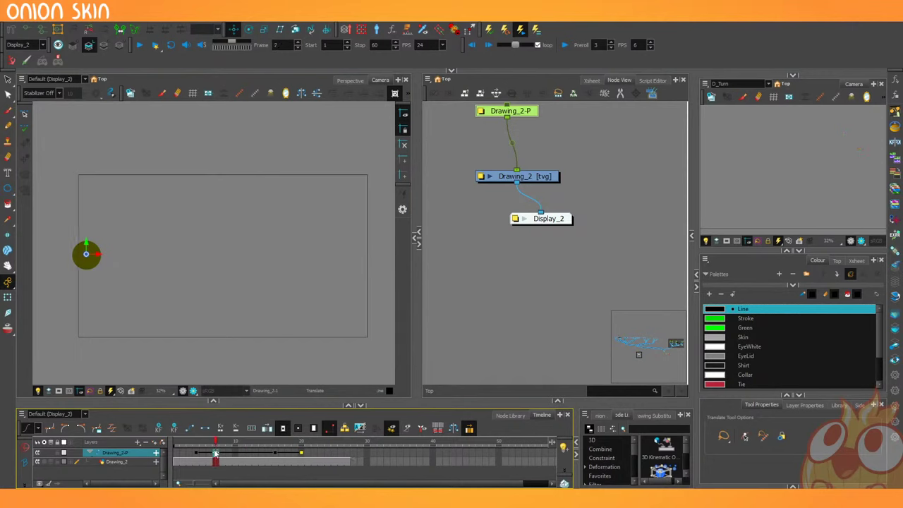
click(144, 329)
click(118, 429)
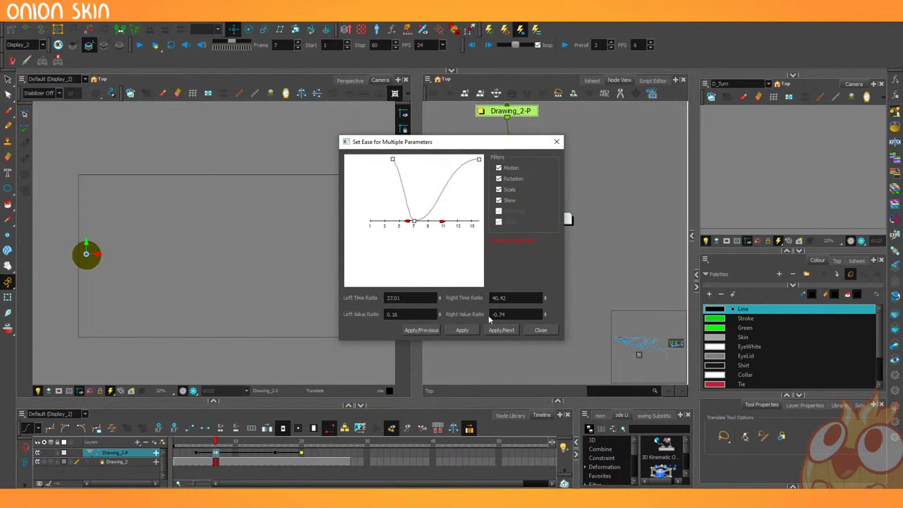
click(540, 330)
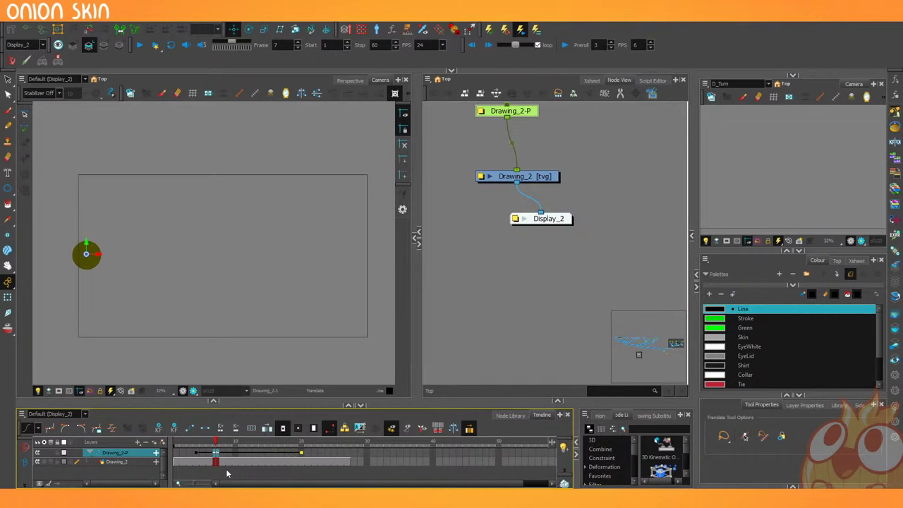
Scrub the circle's motion from frame 4 to frame 20 to compare its anticipation and overshoot positions.
mouse_move(215, 442)
mouse_down()
mouse_move(193, 442)
mouse_move(217, 444)
mouse_up()
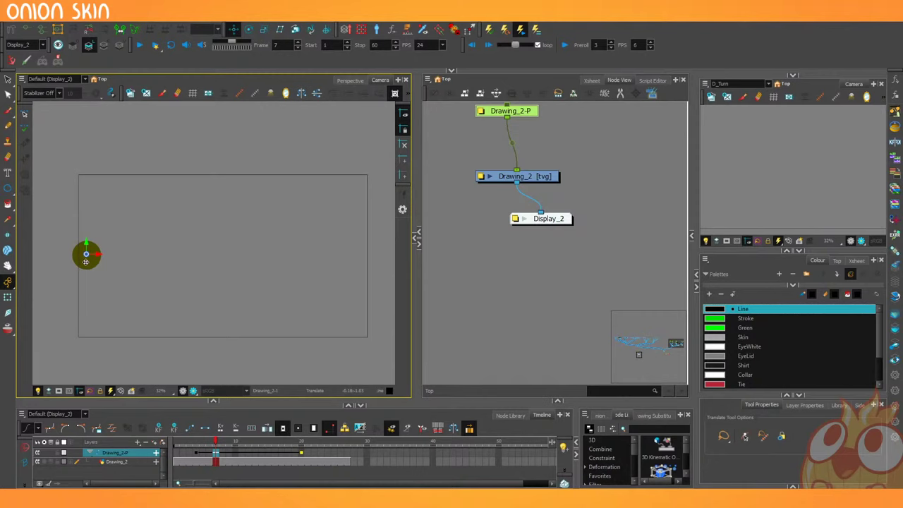
click(217, 453)
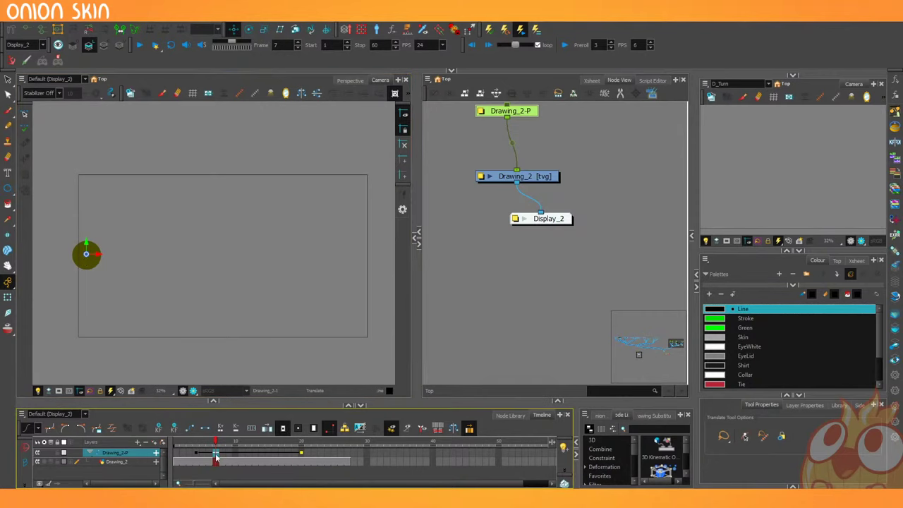
click(200, 442)
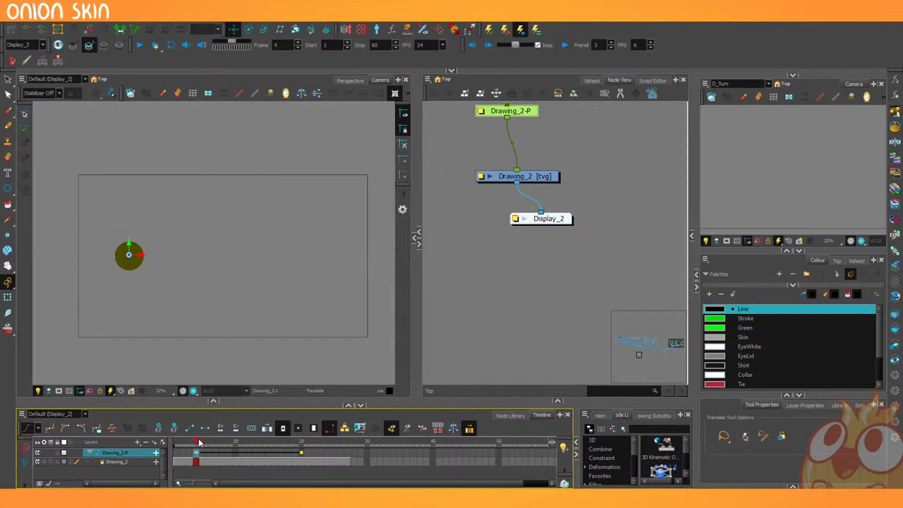
drag(200, 443, 301, 443)
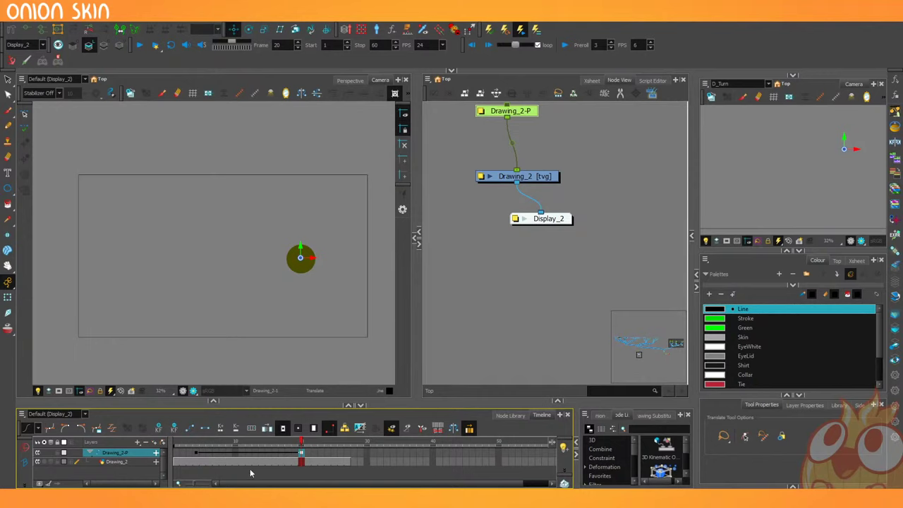
Switch the active display from the circle demonstration to Display.
scroll(471, 387, down, 2)
scroll(487, 339, up, 3)
drag(502, 290, 526, 365)
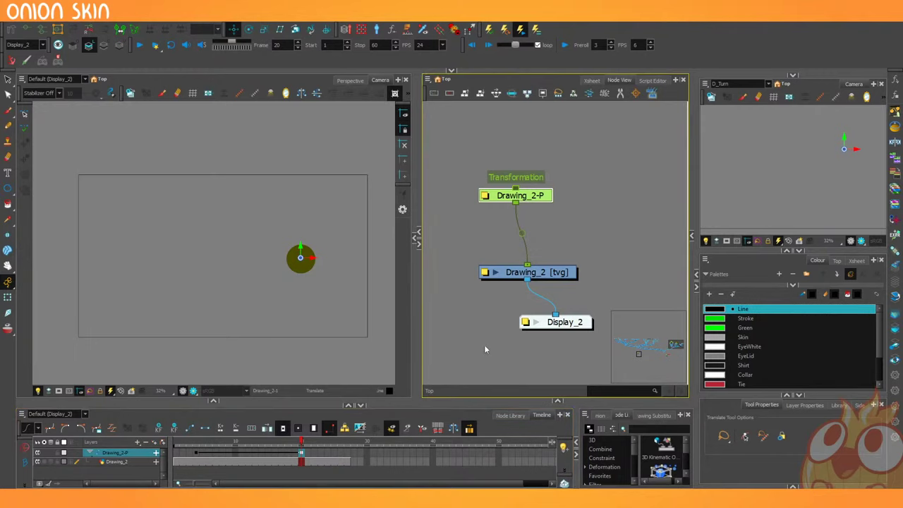
scroll(484, 344, down, 2)
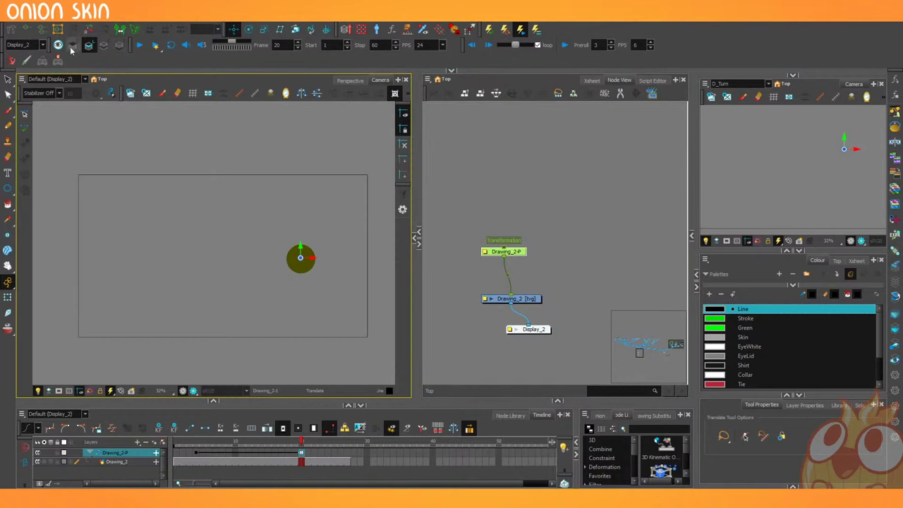
click(27, 44)
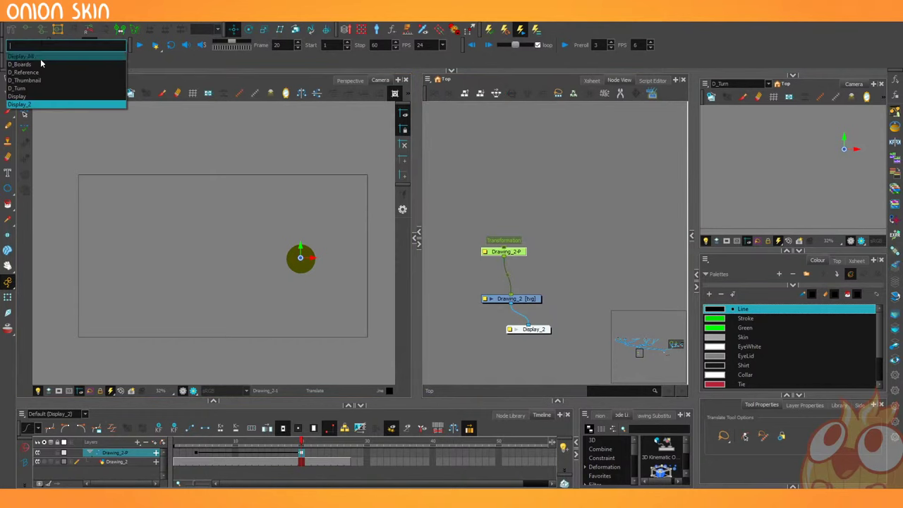
click(37, 97)
Delete the circle demonstration's Drawing_2-P, Drawing_2 and Display_2 nodes.
click(484, 230)
drag(527, 336, 514, 350)
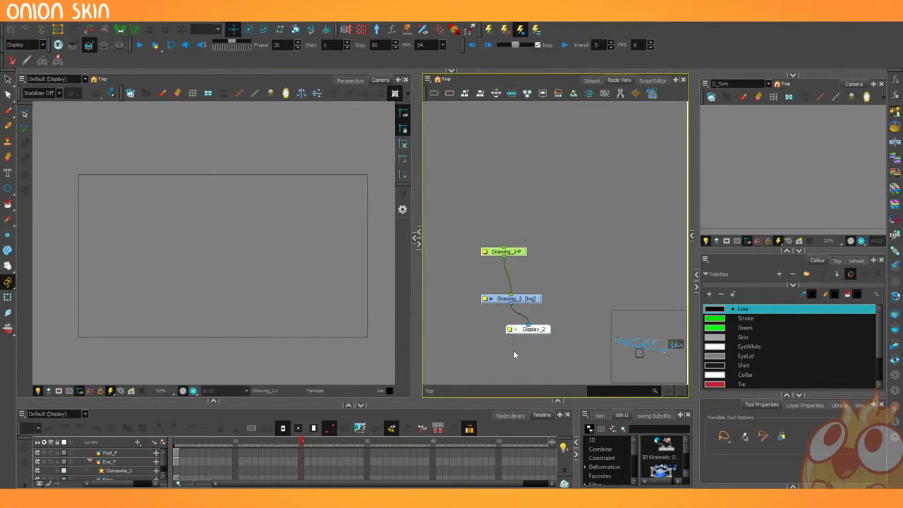
key(Delete)
Bring the character's node network into view and return to frame 1 to show the character.
scroll(513, 345, down, 4)
scroll(512, 337, down, 4)
drag(502, 301, 564, 285)
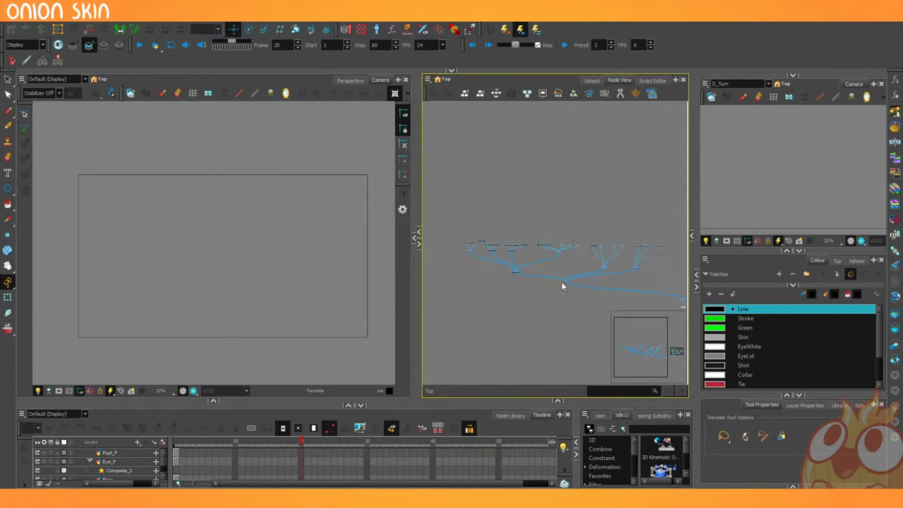
scroll(563, 286, up, 1)
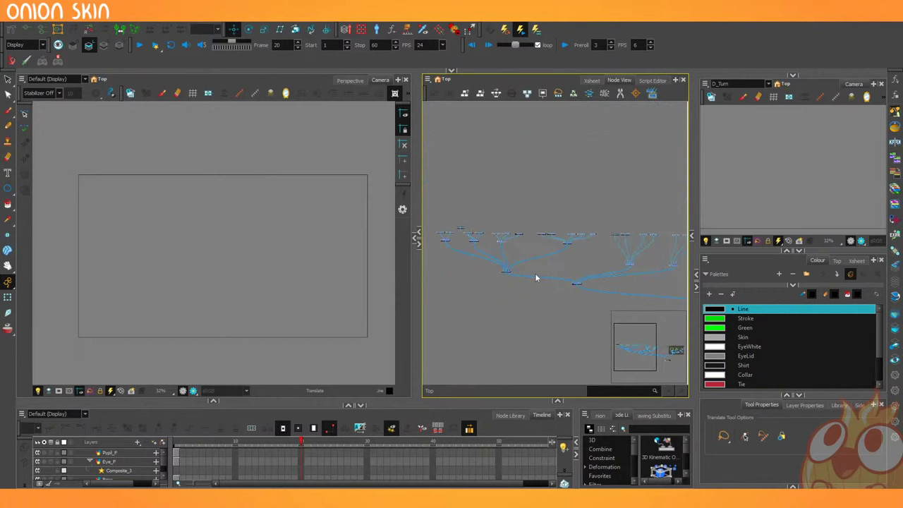
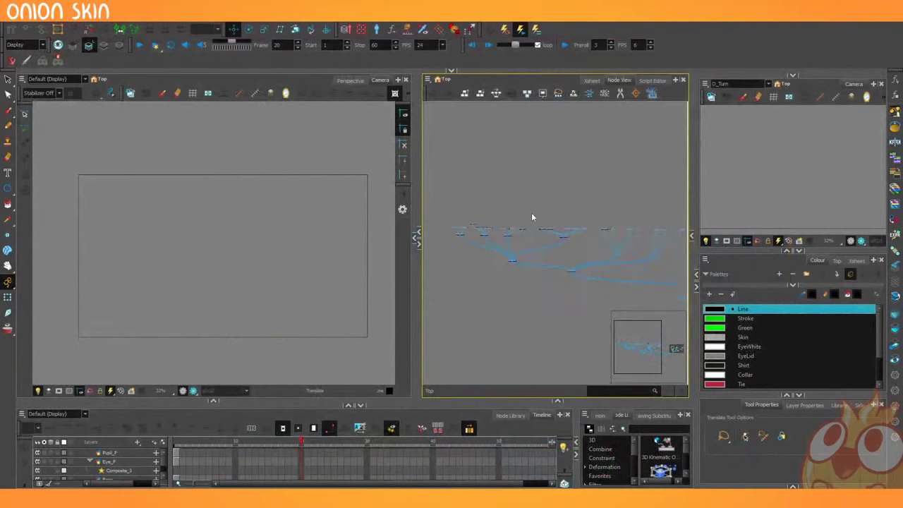
scroll(530, 216, up, 3)
drag(506, 235, 254, 229)
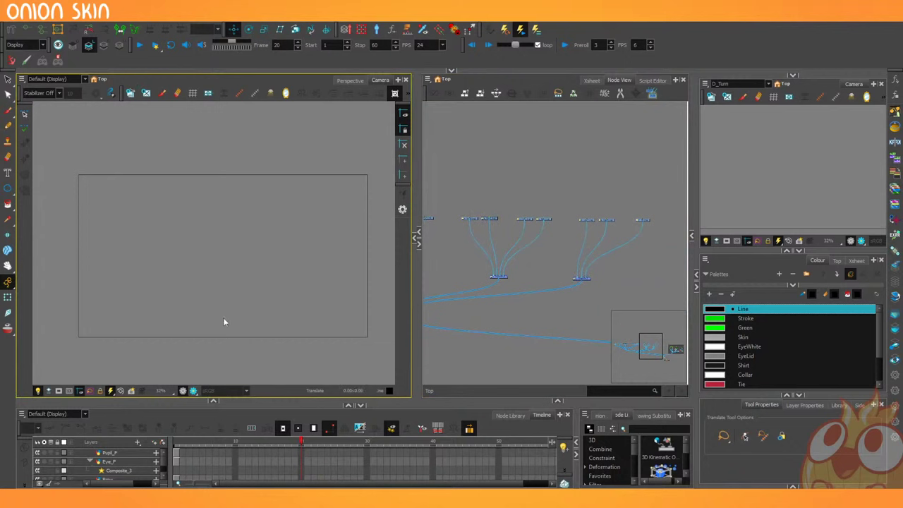
drag(202, 443, 159, 443)
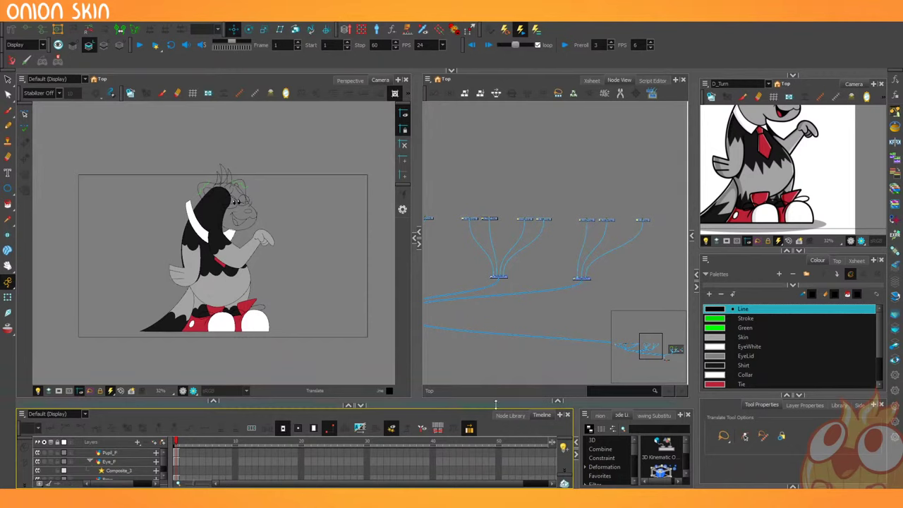
Select the character's Head drawing node and reveal its artwork in a Drawing view beside the node network.
click(477, 285)
scroll(459, 226, up, 3)
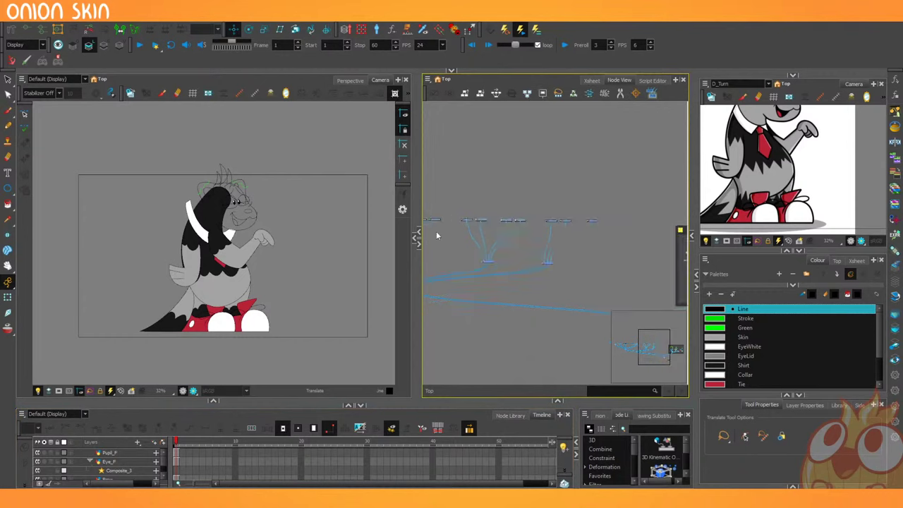
scroll(481, 219, up, 3)
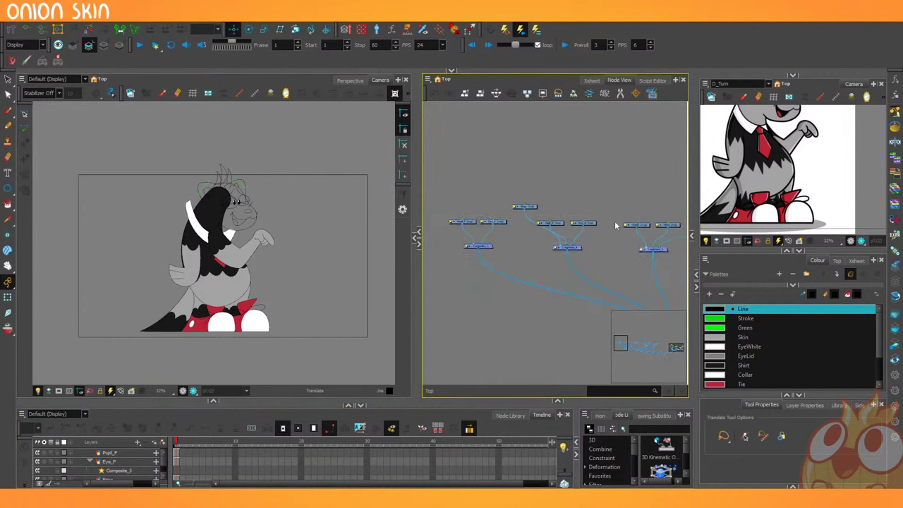
click(542, 223)
scroll(577, 228, down, 4)
scroll(601, 228, up, 5)
click(548, 242)
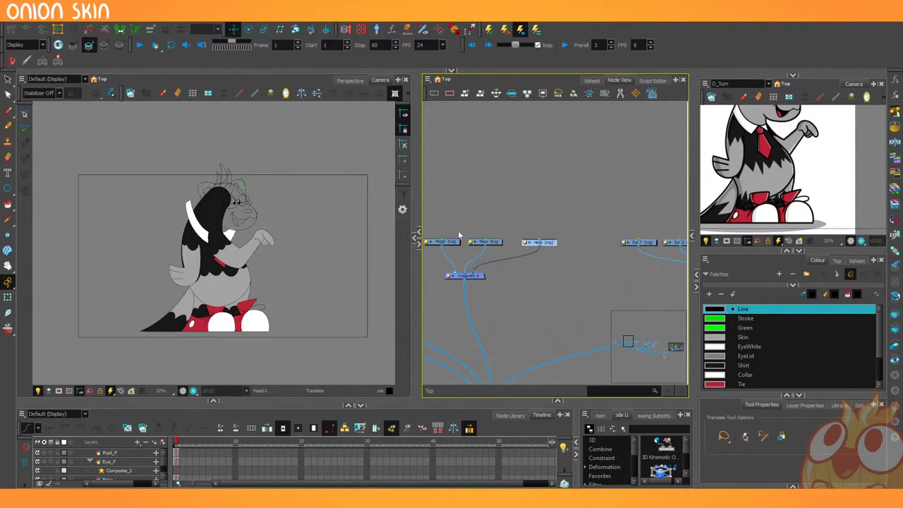
drag(415, 209, 289, 259)
Inspect the line artwork of the character's body and collar drawings.
scroll(289, 259, down, 1)
scroll(283, 195, up, 1)
drag(611, 247, 452, 244)
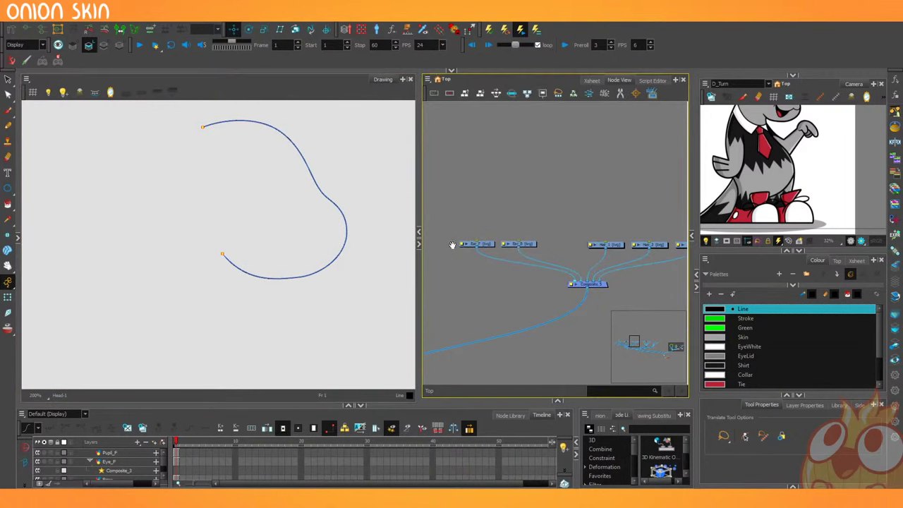
drag(594, 249, 237, 234)
mouse_move(524, 235)
mouse_down()
mouse_move(494, 236)
mouse_move(517, 235)
mouse_up()
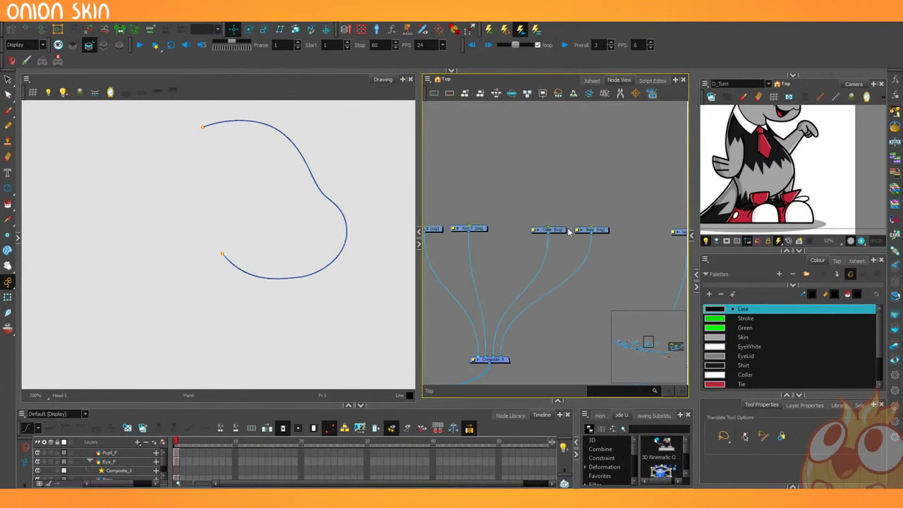
click(593, 230)
click(549, 230)
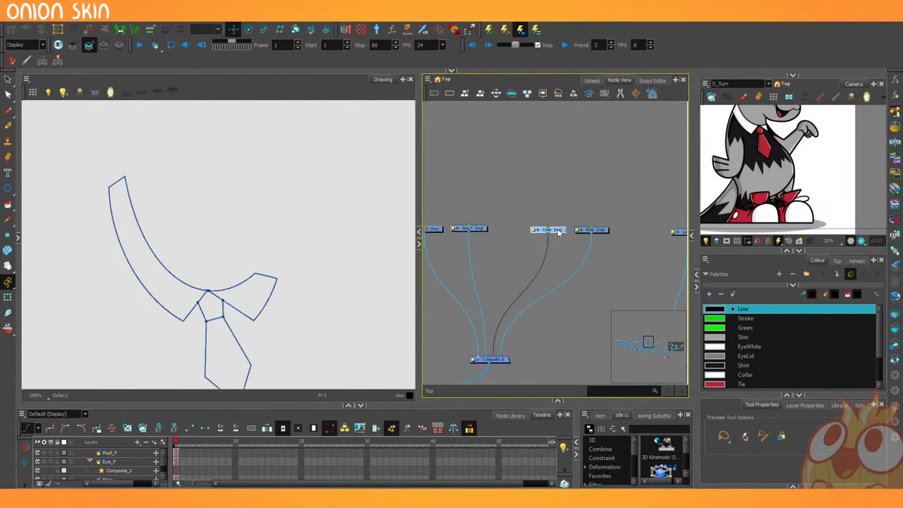
Inspect the Arm_F and Arm_B drawings, toggling between their line and colour art.
click(483, 230)
drag(459, 248, 553, 234)
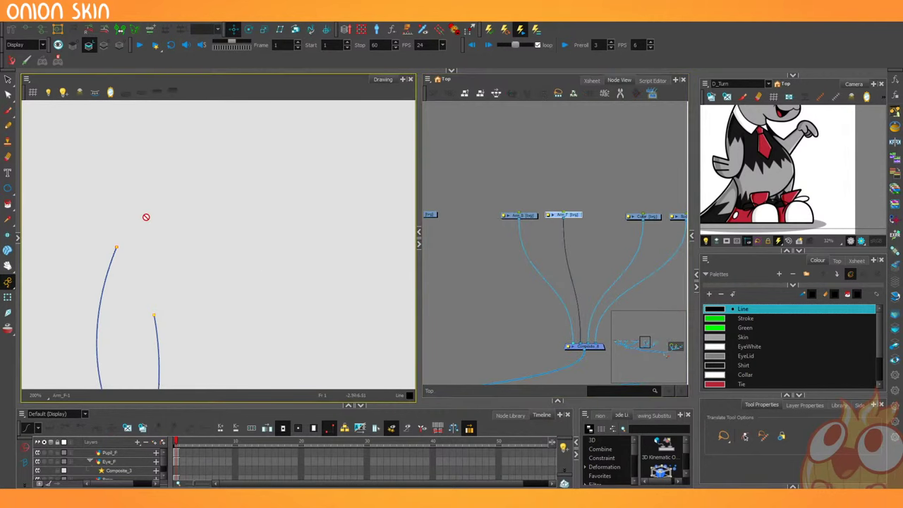
key(l)
key(l)
click(531, 216)
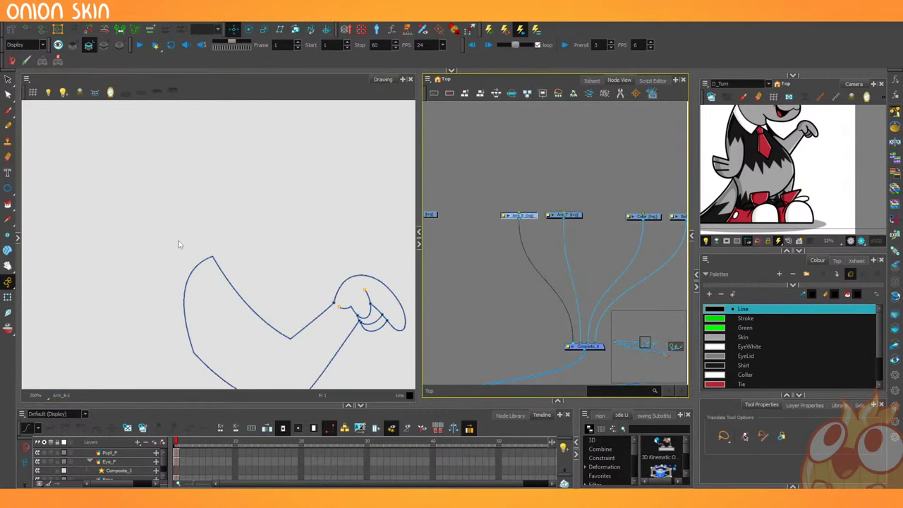
key(l)
key(l)
Select the Hair_3 drawing and toggle the light table on and off in the Drawing view.
drag(445, 218, 522, 222)
click(499, 218)
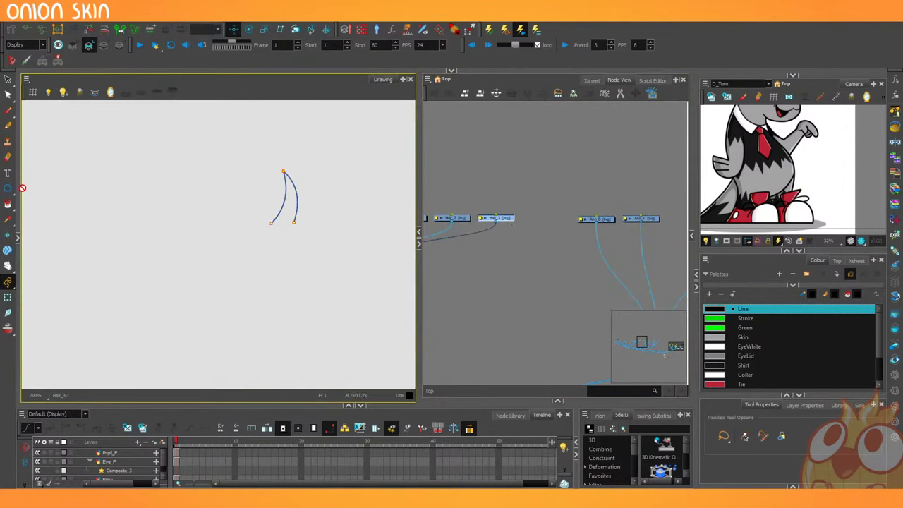
click(48, 95)
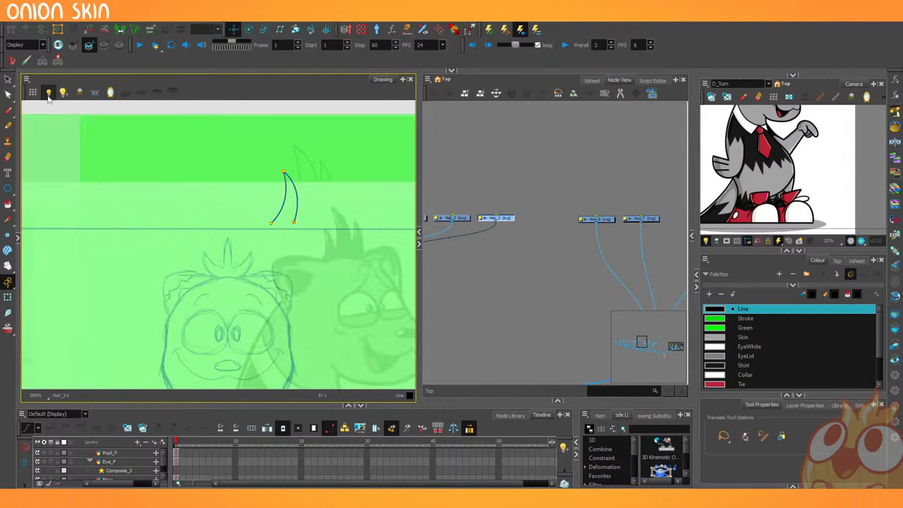
click(48, 94)
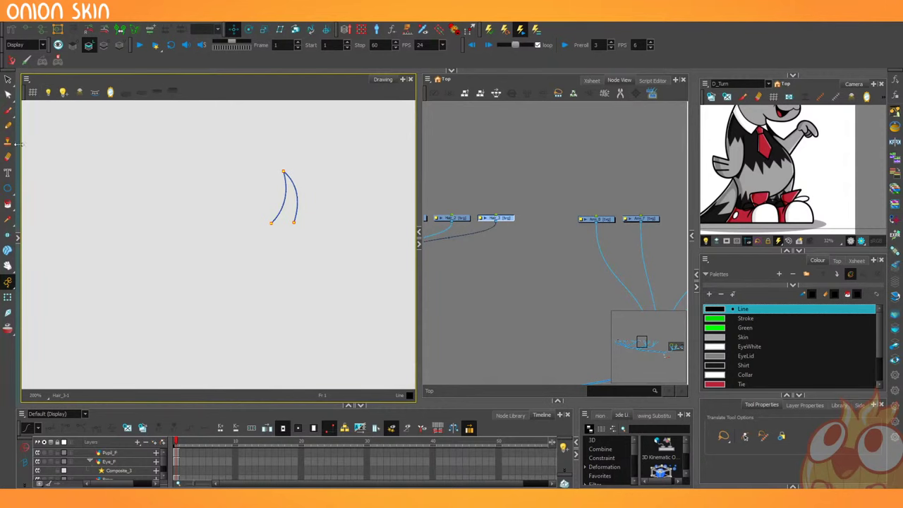
Show the Camera view beside a narrower Drawing view and activate the Stroke tool at the base of the Hair_3 spike.
mouse_move(22, 146)
mouse_down()
mouse_move(323, 146)
mouse_move(294, 146)
mouse_up()
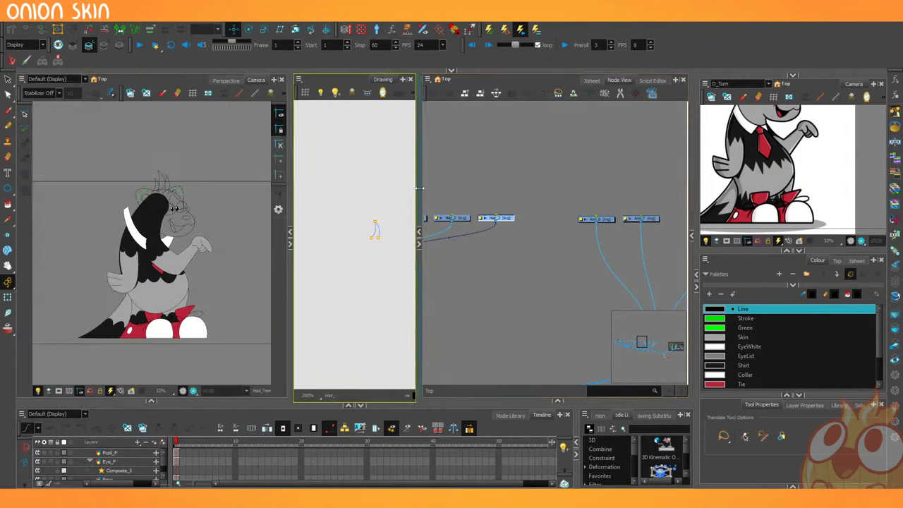
mouse_move(419, 188)
mouse_down()
mouse_move(555, 191)
mouse_move(469, 197)
mouse_up()
scroll(175, 202, up, 5)
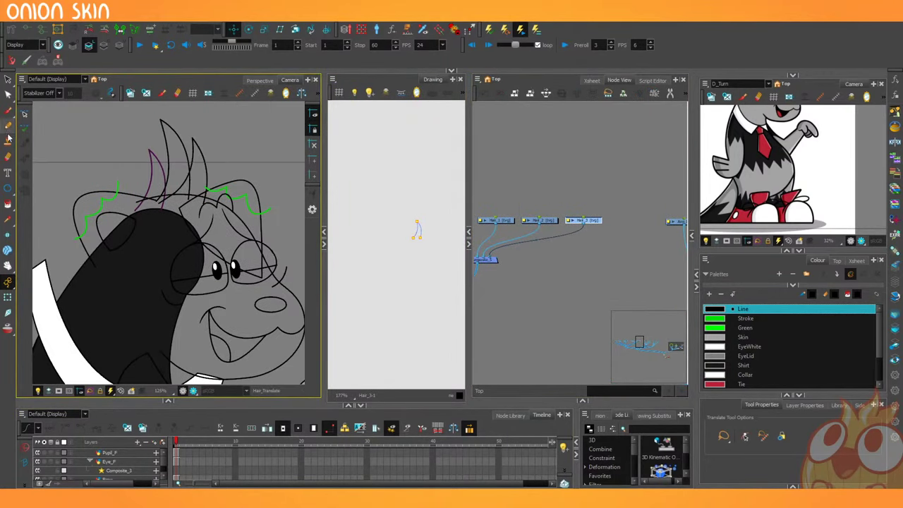
drag(5, 206, 36, 257)
scroll(116, 218, up, 4)
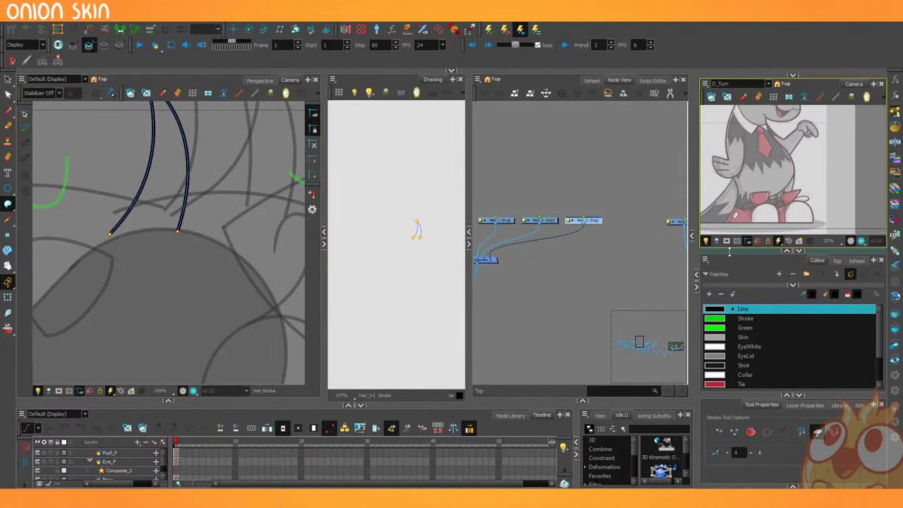
Enlarge the colour palette list and reframe the D_Turn reference on the character's head and upper body.
drag(768, 250, 767, 226)
drag(879, 318, 877, 329)
scroll(877, 326, up, 1)
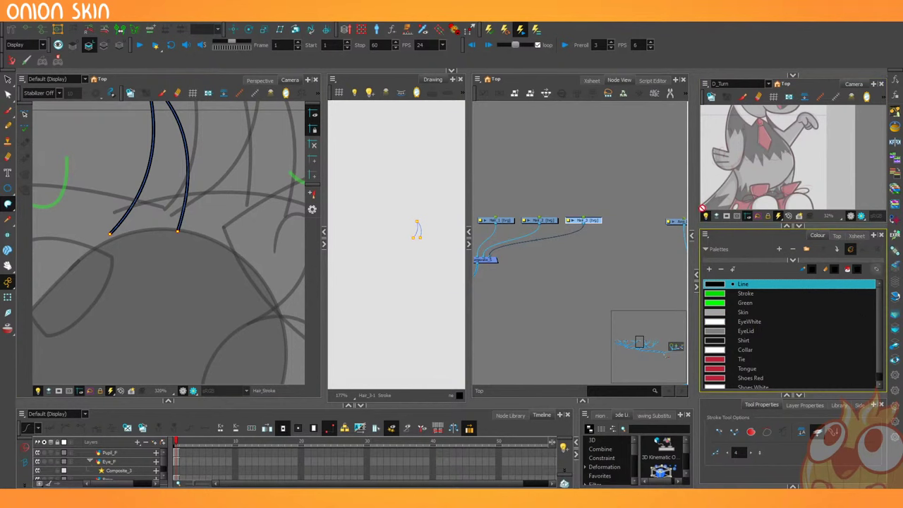
click(713, 215)
drag(764, 133, 753, 187)
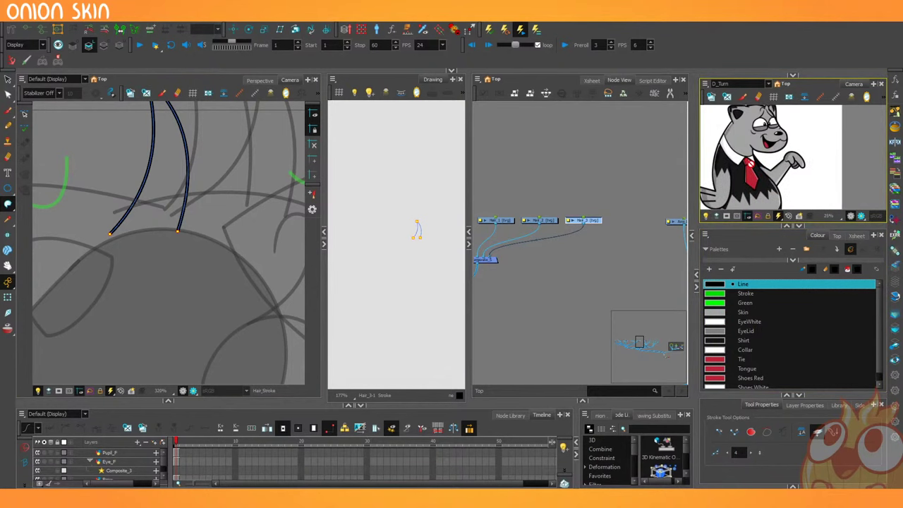
Frame the hair and ears in a taller D_Turn reference view and add two new colours to the palette.
scroll(755, 129, up, 1)
drag(757, 129, 763, 190)
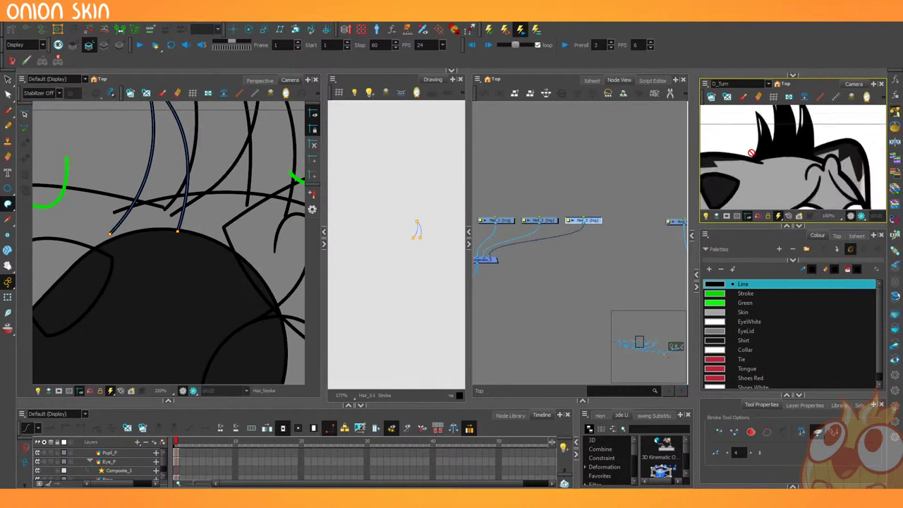
scroll(750, 153, up, 6)
drag(752, 170, 751, 216)
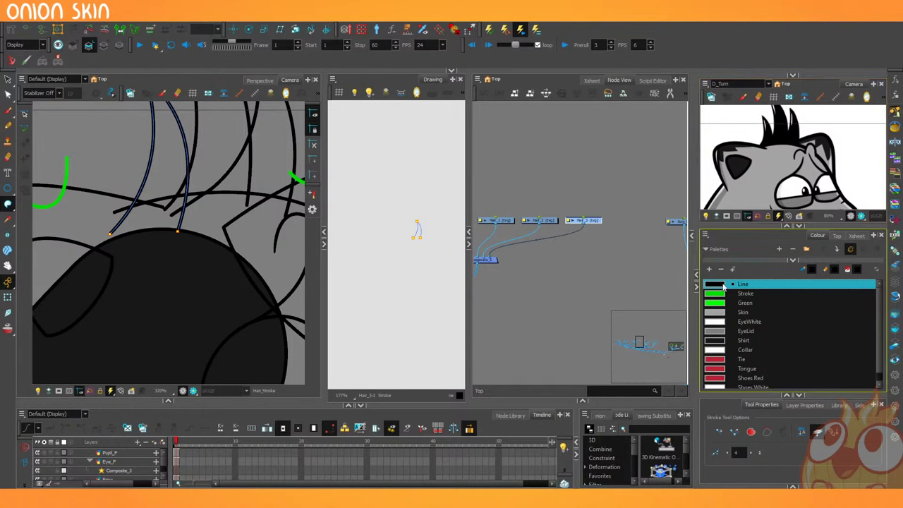
drag(831, 395, 834, 452)
click(715, 314)
click(715, 313)
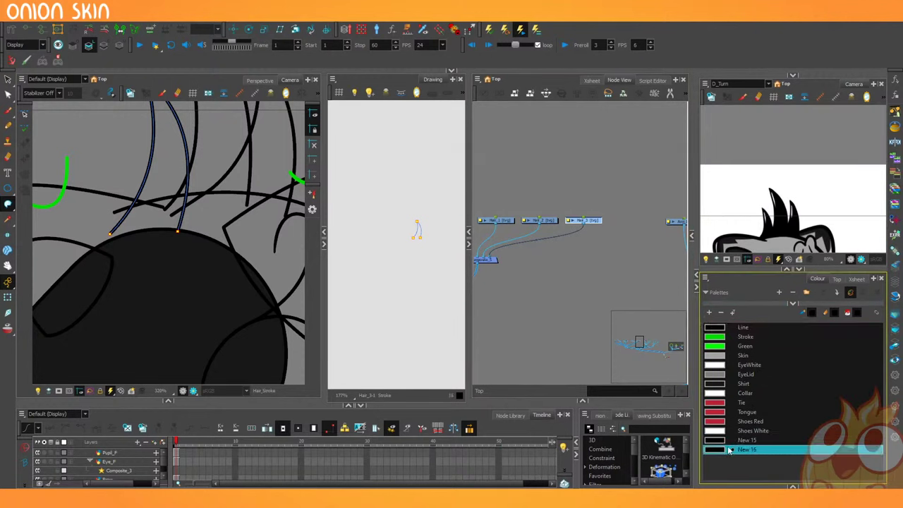
Open the New 15 and New 16 swatches for colour editing and sample the dark inner ear in the D_Turn reference for New 16.
click(718, 443)
double_click(717, 442)
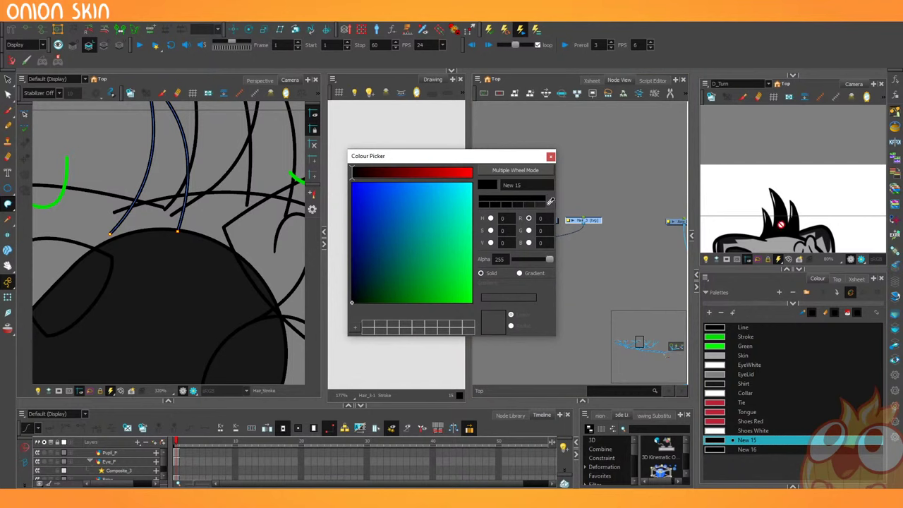
click(722, 448)
drag(752, 153, 755, 209)
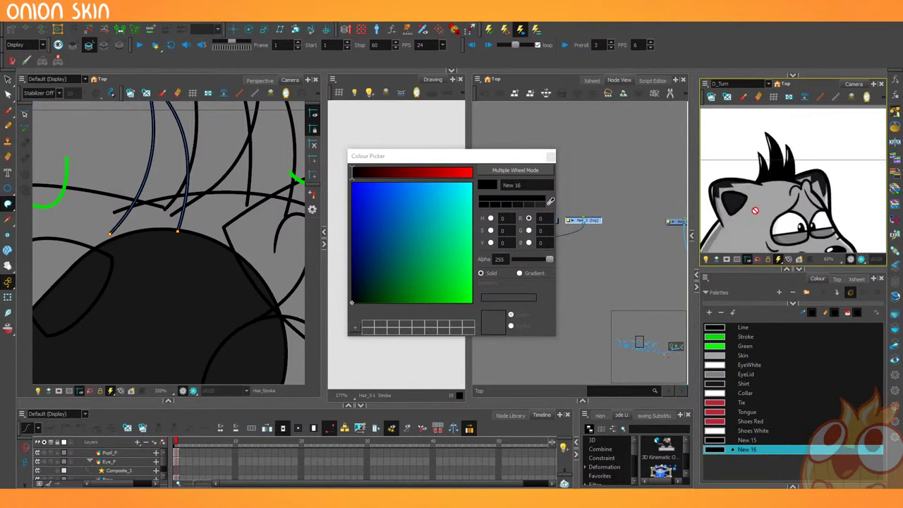
scroll(755, 210, up, 2)
click(550, 201)
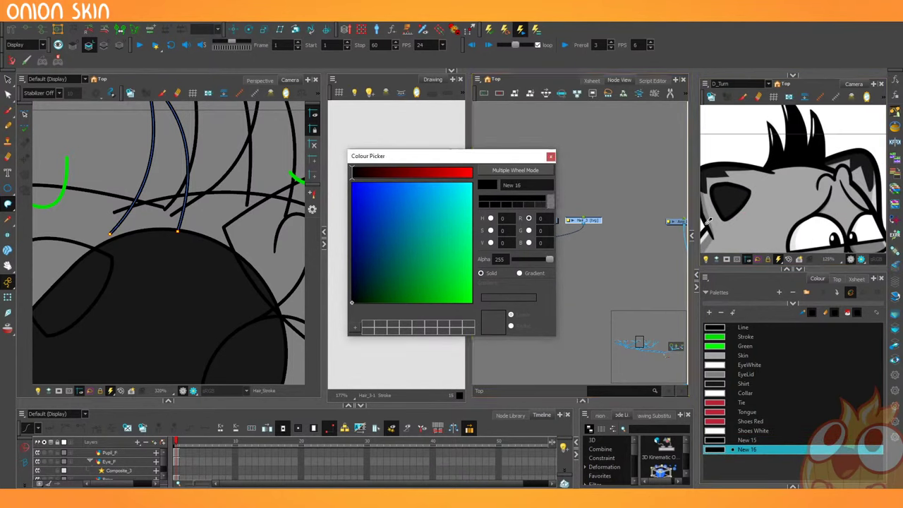
click(734, 197)
Rename the New 15 swatch as Hair and the New 16 swatch as Ear Inner, and finish the colour editing.
click(747, 439)
text(Hair)
key(Tab)
text(Ea)
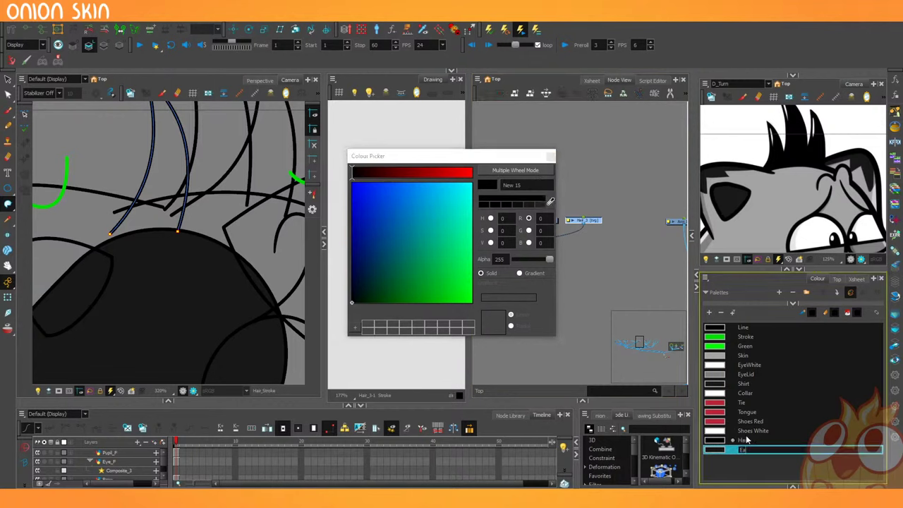
key(Return)
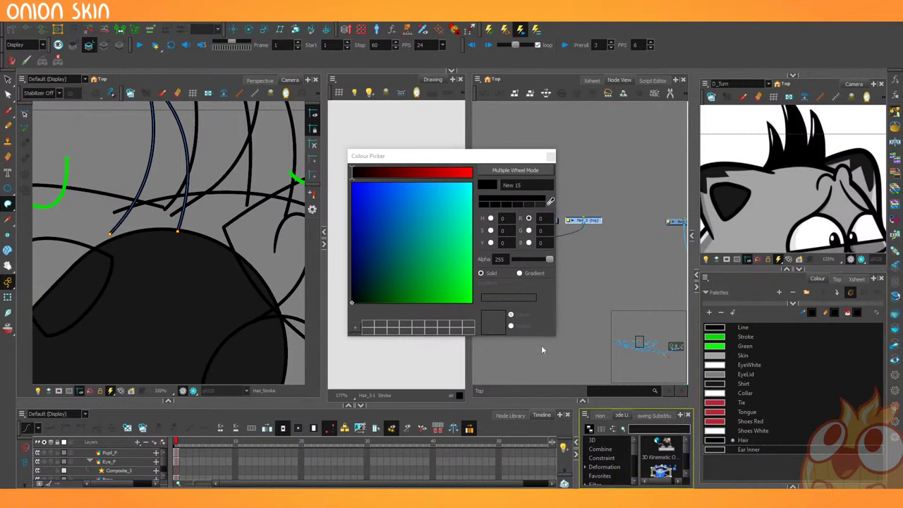
click(551, 155)
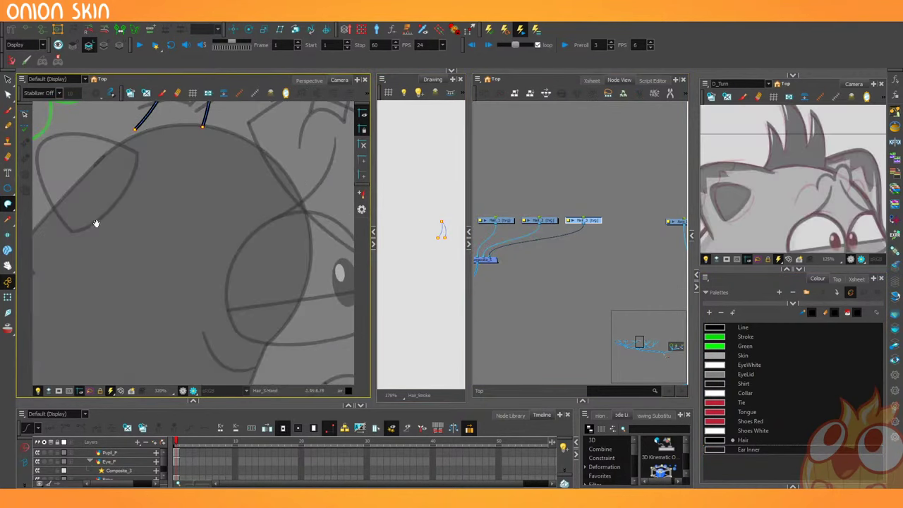
Close the open base of the Hair_3 spike with a stroke and fill the spike with the Hair colour.
drag(95, 222, 78, 316)
drag(127, 262, 144, 311)
key(2)
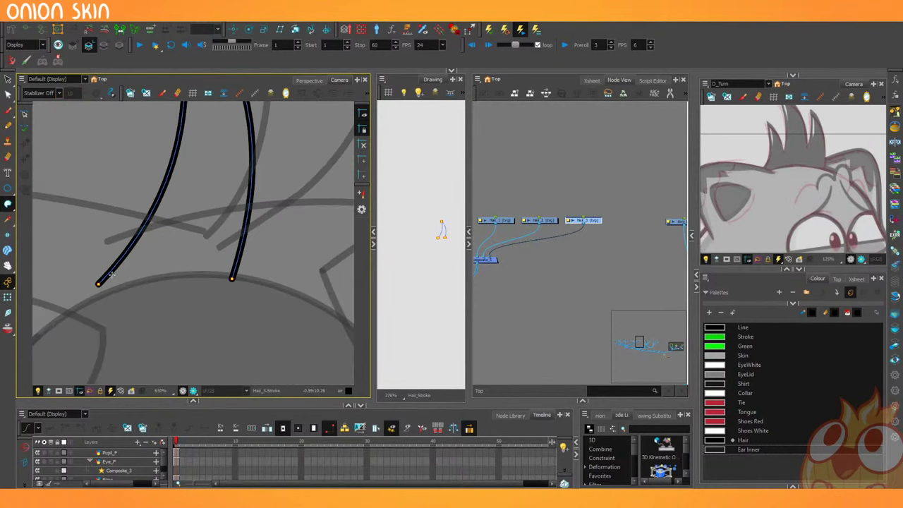
mouse_move(99, 283)
mouse_down()
mouse_move(202, 299)
mouse_move(232, 279)
mouse_move(185, 295)
mouse_move(176, 290)
mouse_move(302, 288)
mouse_up()
key(1)
click(181, 261)
Close the base of the Hair_2 spike with a shallow curved stroke, redrawing the first attempt, and fill it with Hair.
click(552, 222)
key(2)
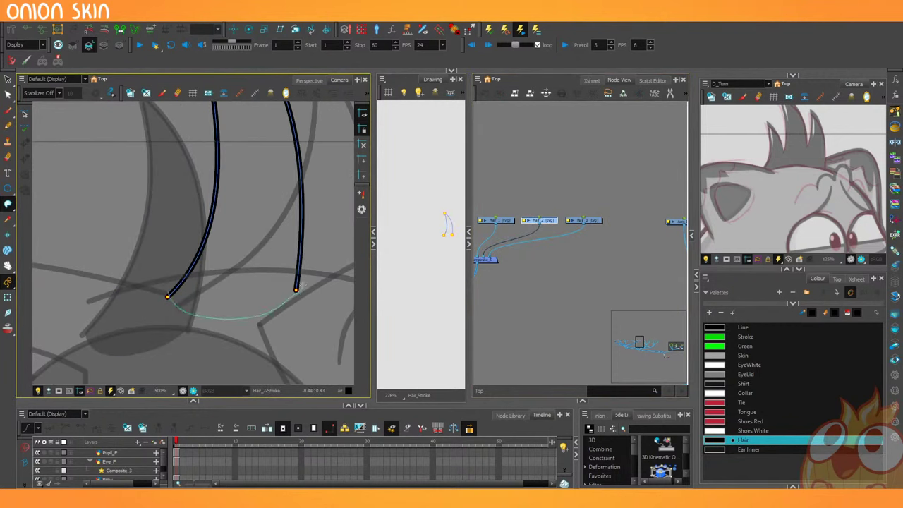
key(ctrl+z)
drag(167, 293, 297, 289)
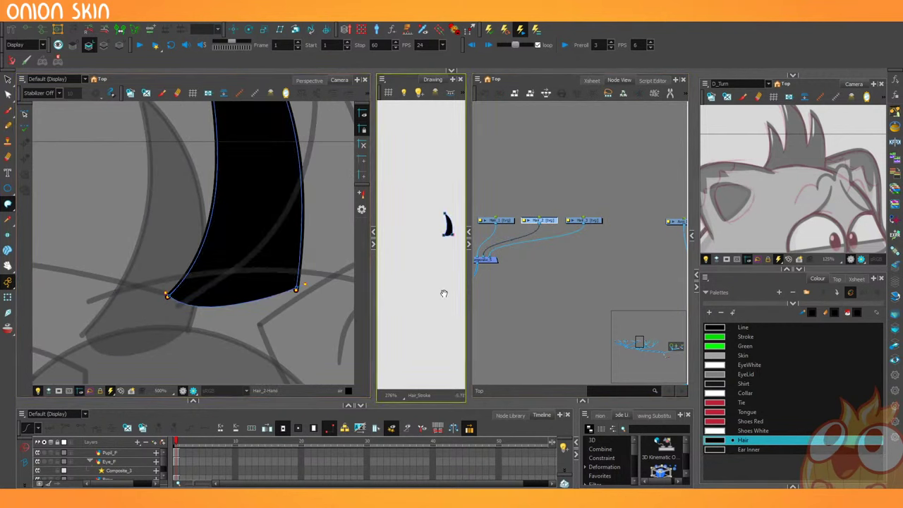
Close the base of the Hair_1 spike with a stroke, fill the spike with Hair and check its edges up close.
click(507, 221)
drag(201, 323, 36, 327)
drag(103, 329, 182, 311)
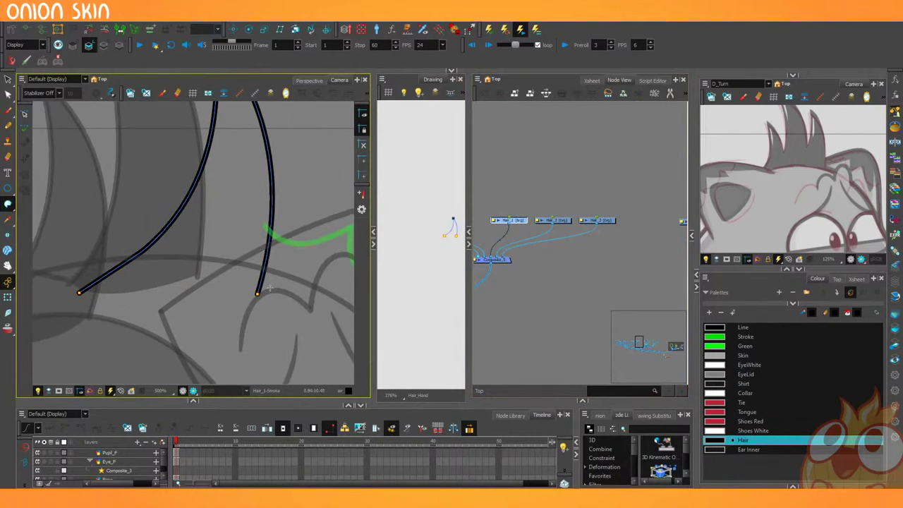
drag(263, 290, 78, 291)
key(1)
key(1)
click(169, 261)
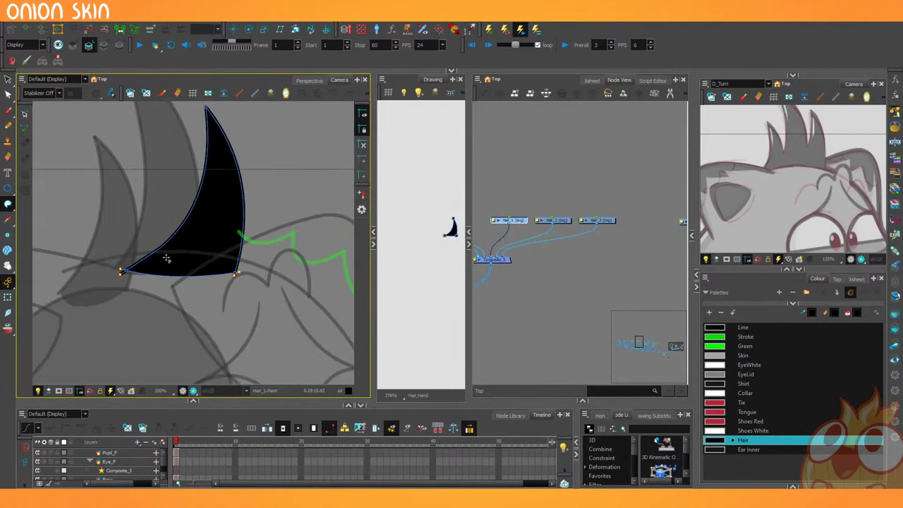
drag(152, 290, 207, 283)
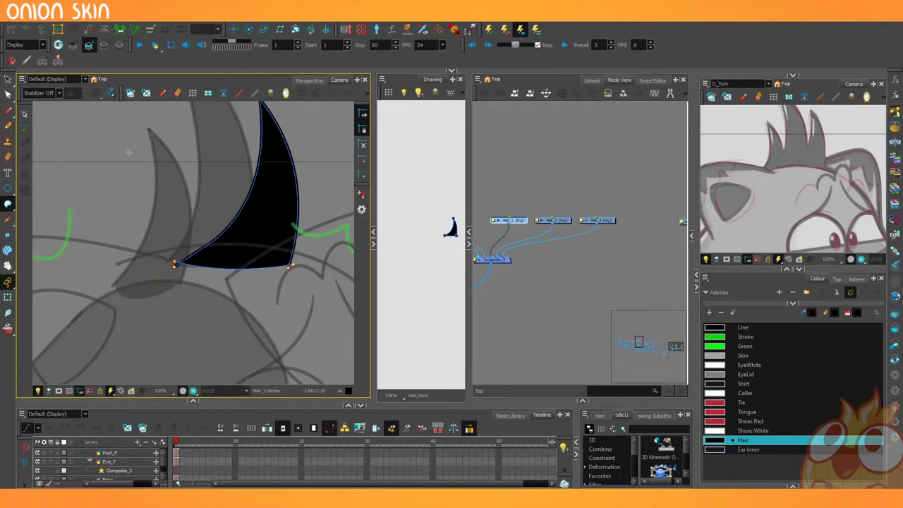
scroll(300, 216, up, 4)
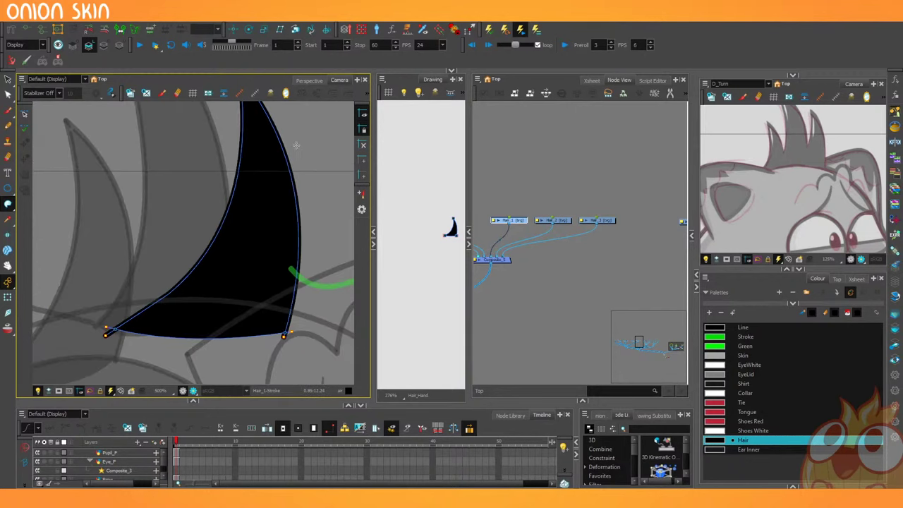
scroll(299, 215, down, 2)
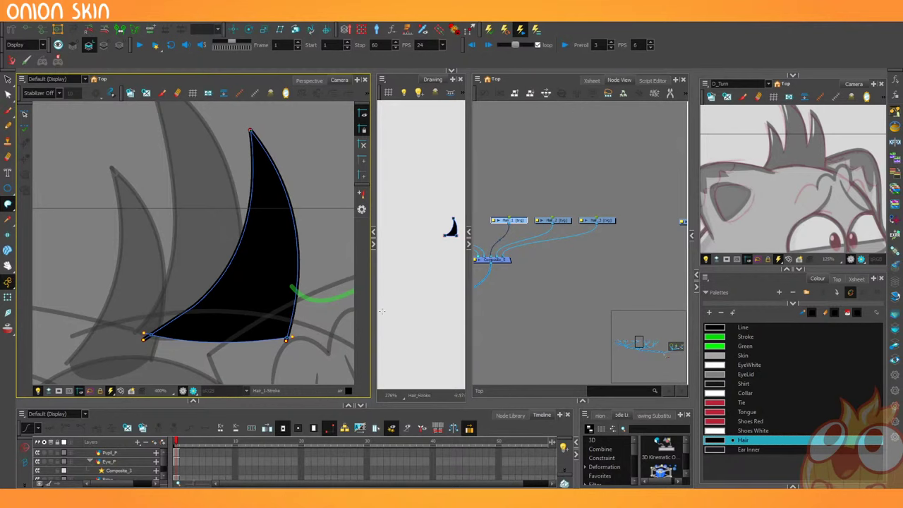
scroll(612, 239, down, 2)
Select the Ear_B drawing and fill the main ear area below the green stroke with the Skin colour.
click(598, 255)
scroll(599, 250, up, 4)
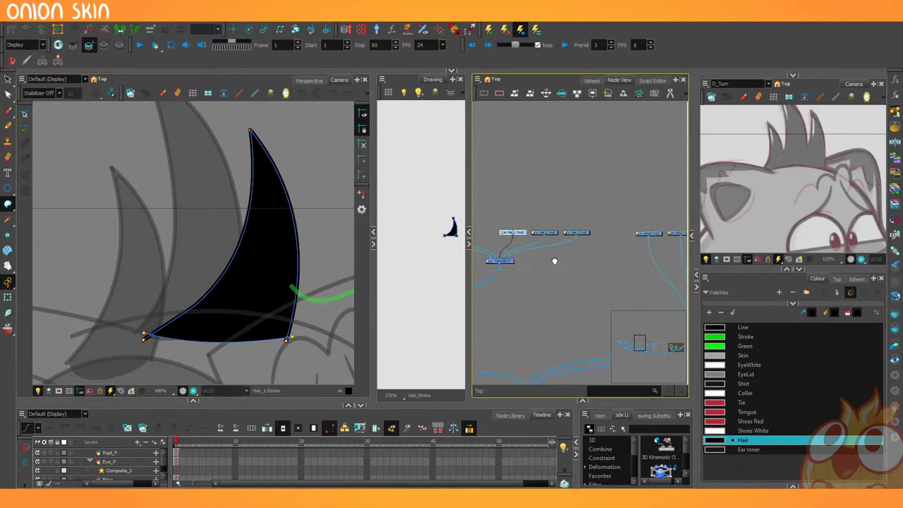
click(588, 208)
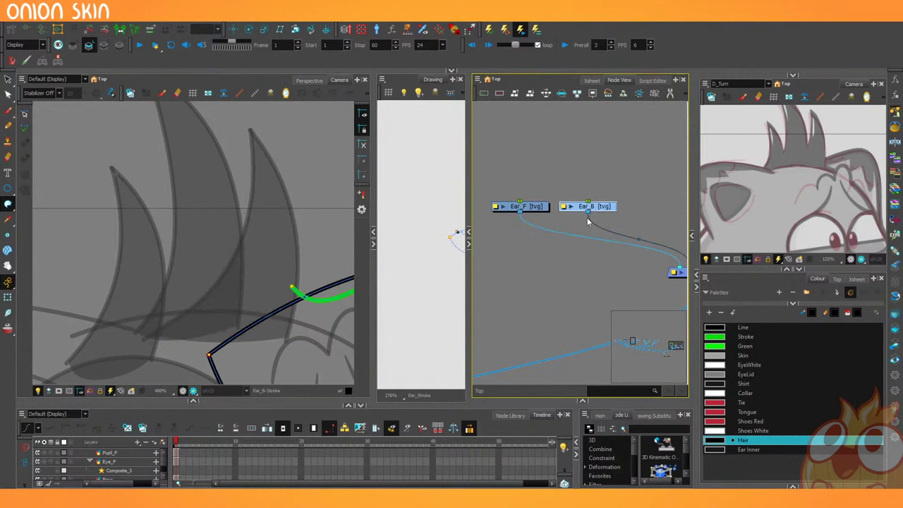
mouse_move(226, 296)
mouse_down()
mouse_move(113, 252)
mouse_move(97, 234)
mouse_up()
scroll(123, 213, down, 3)
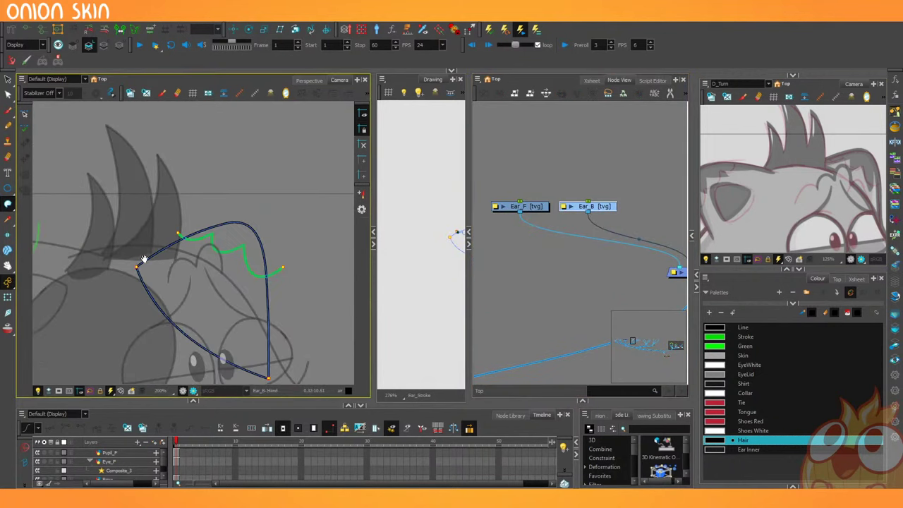
click(727, 356)
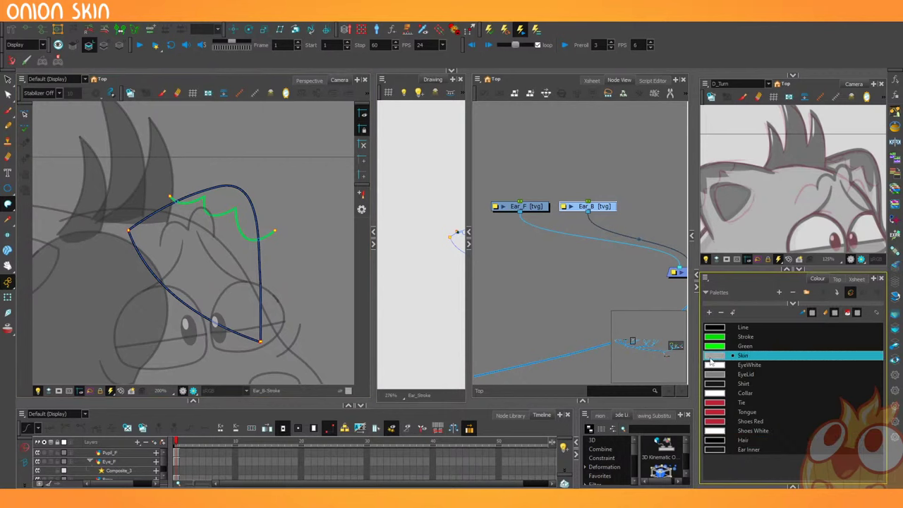
click(189, 277)
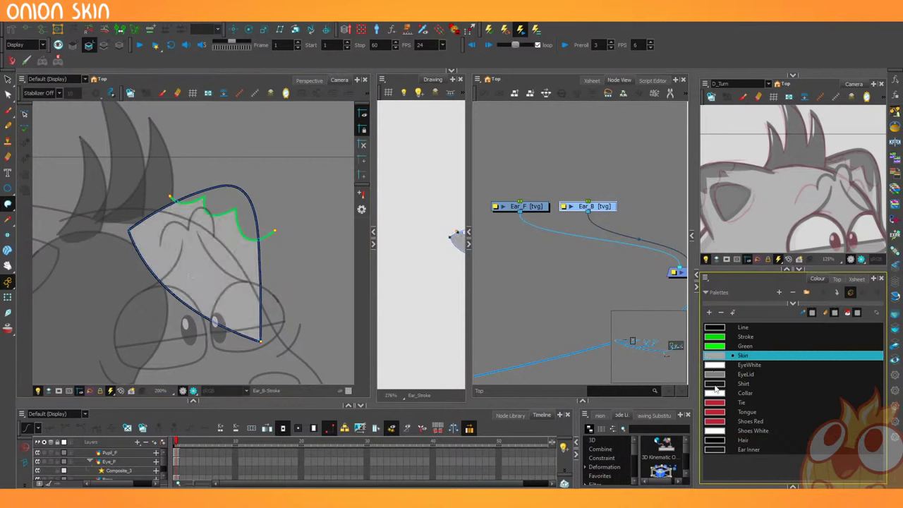
Fill the tip of Ear_B above the green stroke with the Shirt colour.
click(712, 450)
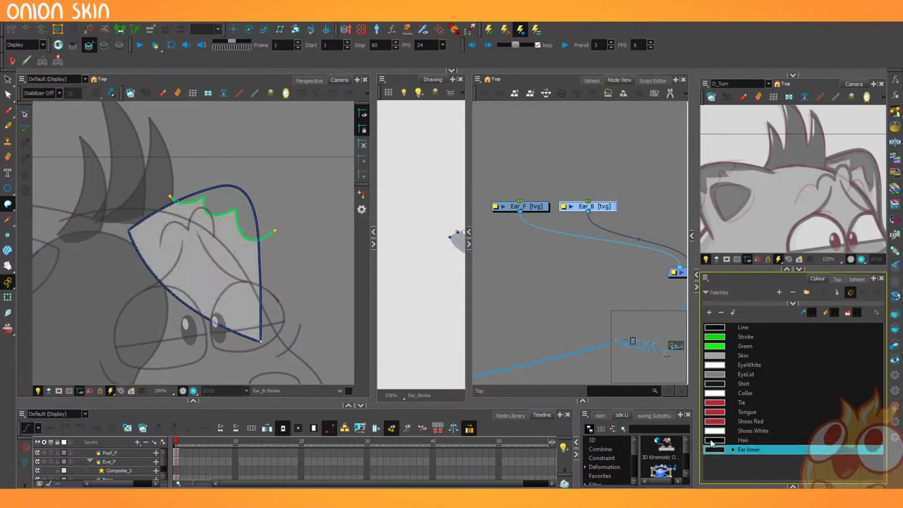
click(715, 386)
click(227, 207)
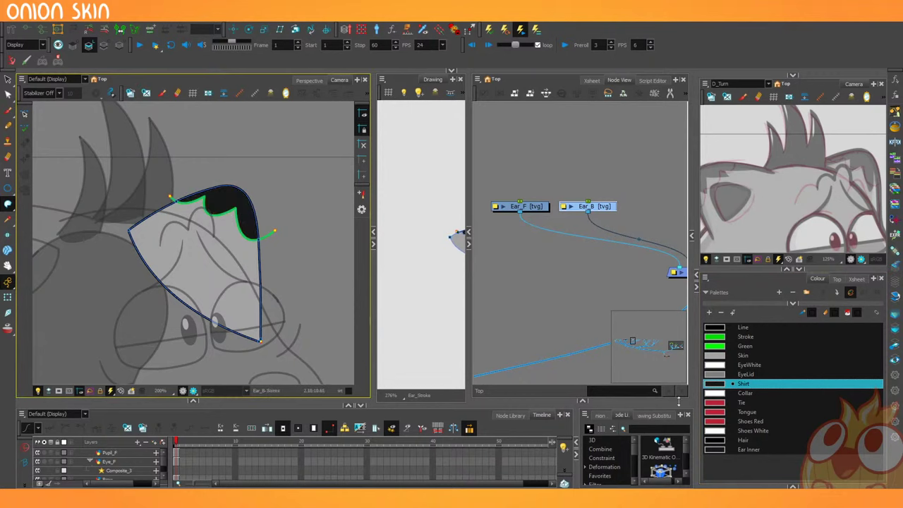
Rename the Shirt swatch as Body Secondary and Skin as Body Main, and place Body Main directly above Body Secondary.
double_click(743, 383)
text(Secondary)
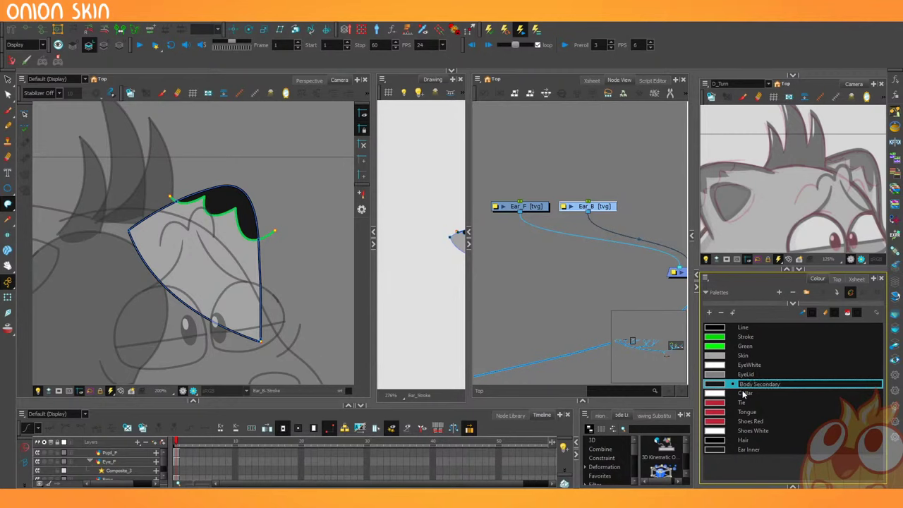
click(744, 356)
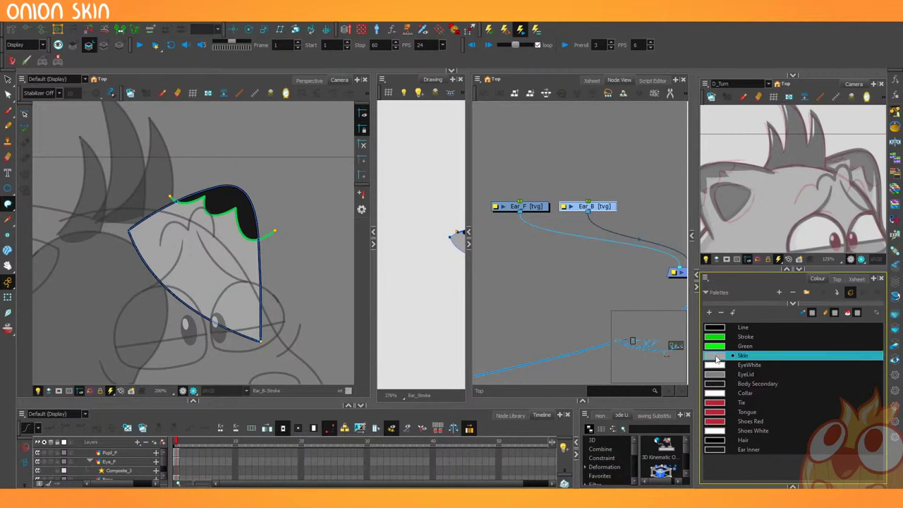
double_click(744, 355)
text(B)
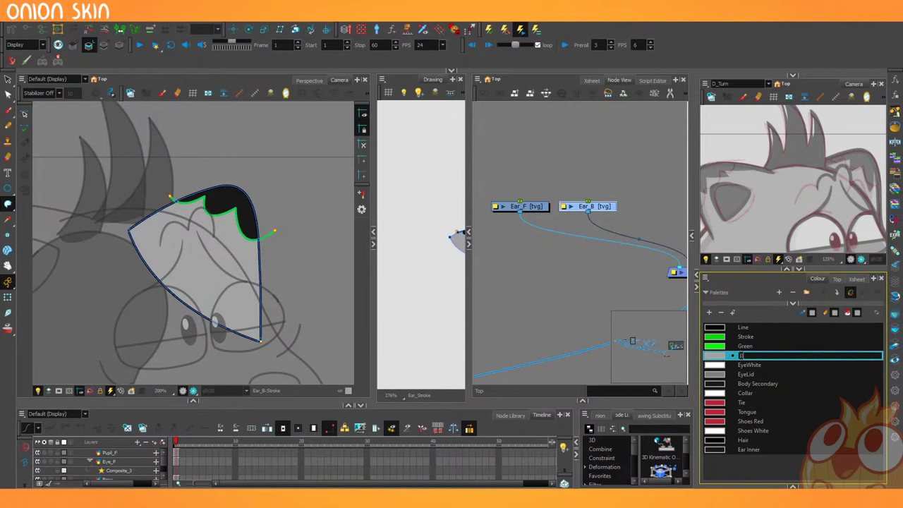
text(ody Main)
drag(721, 358, 715, 385)
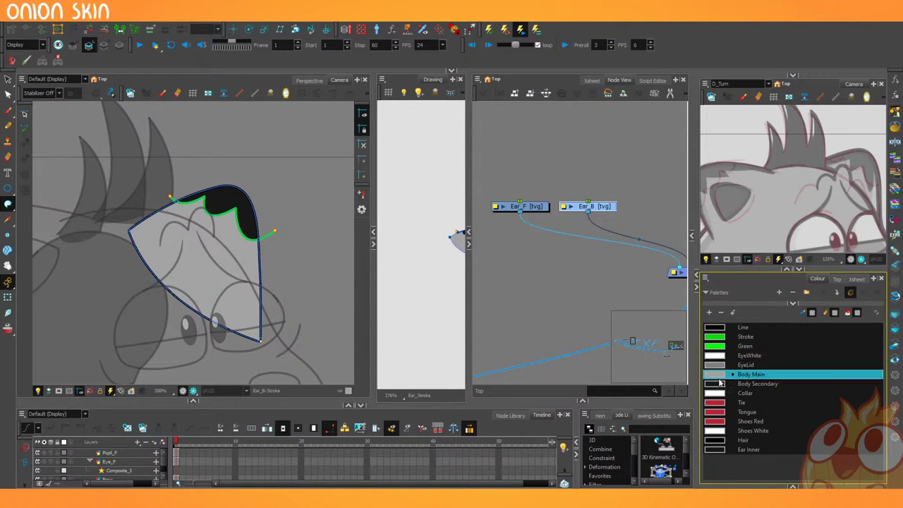
Select the Ear_F drawing and join the two open ends of its outline with a curved stroke.
click(435, 264)
click(563, 334)
click(530, 208)
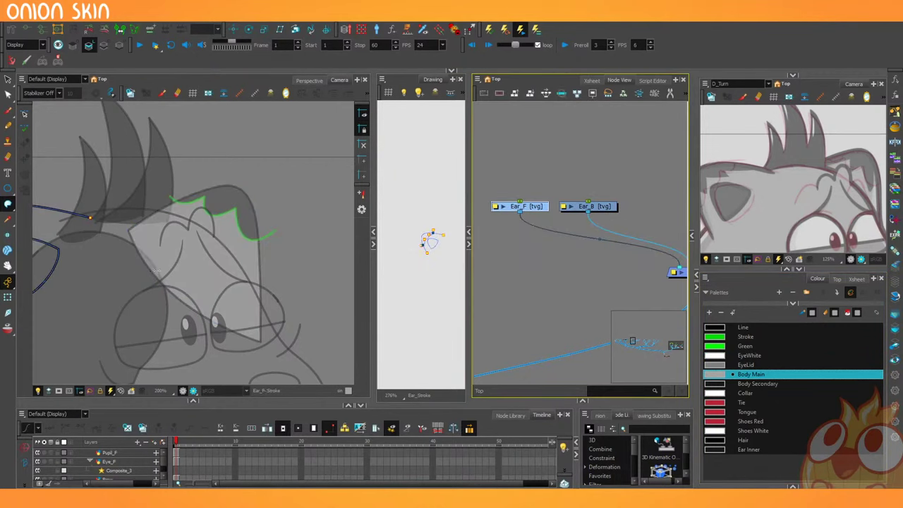
drag(52, 295, 263, 281)
drag(161, 289, 143, 269)
key(2)
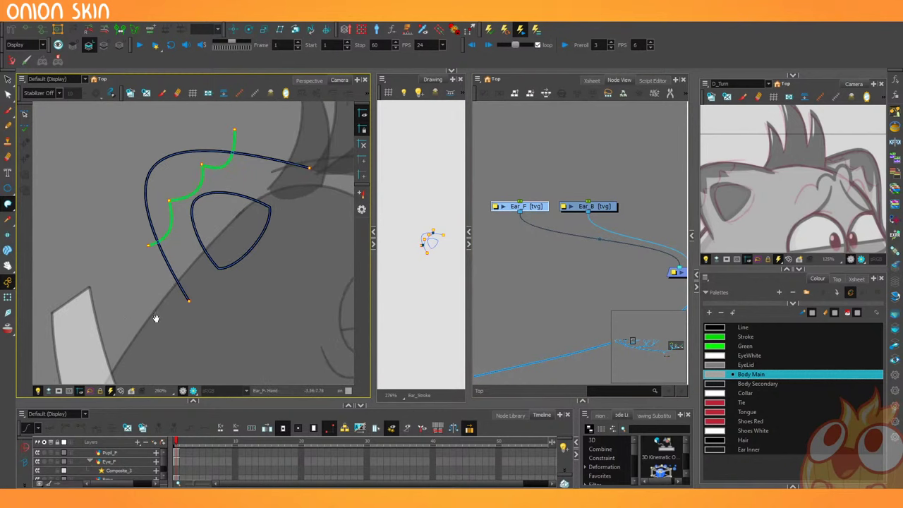
drag(157, 319, 193, 357)
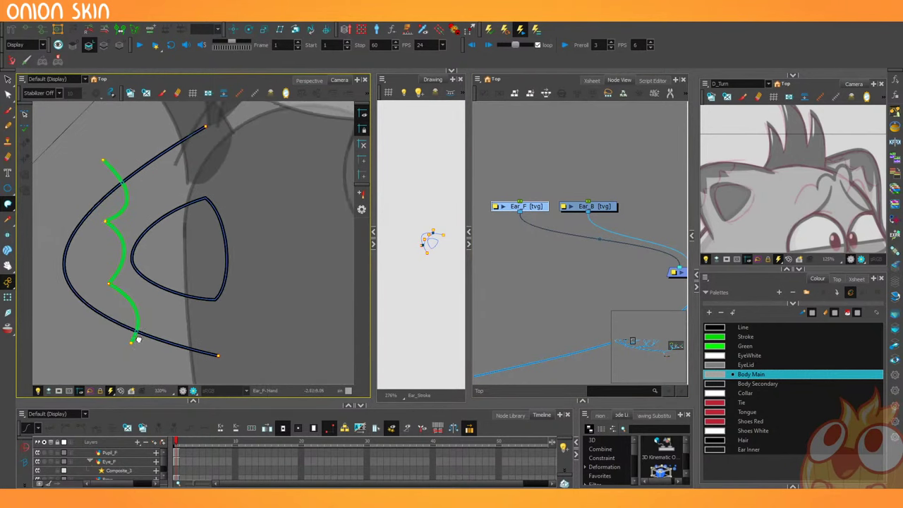
drag(139, 339, 139, 338)
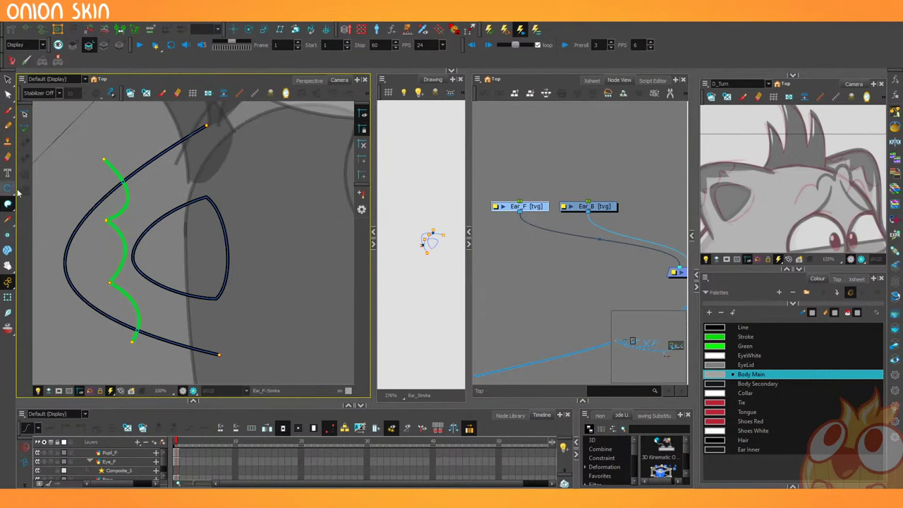
mouse_move(213, 354)
mouse_down()
mouse_move(237, 337)
mouse_move(258, 280)
mouse_move(257, 210)
mouse_move(201, 125)
mouse_up()
Reset the view rotation and fill the Ear_F area around the inner ear with Body Main.
key(shift+x)
key(1)
key(1)
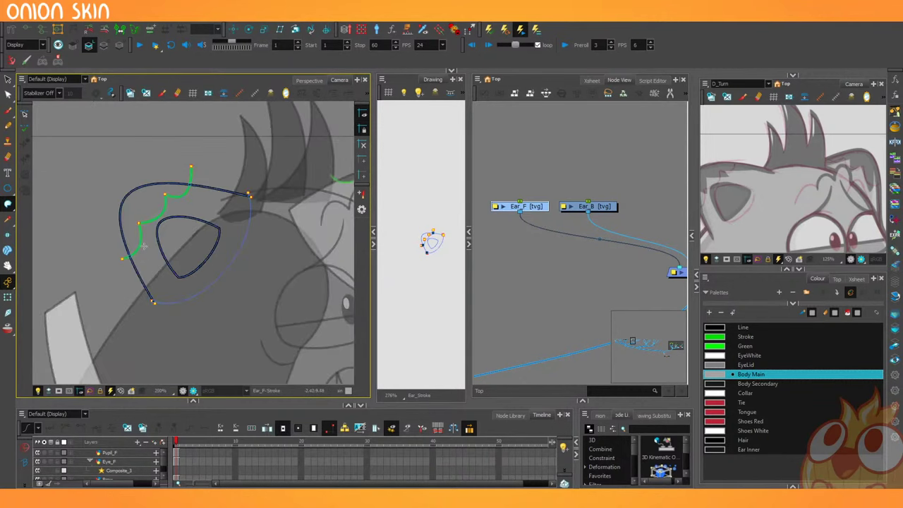
drag(122, 223, 124, 228)
click(149, 272)
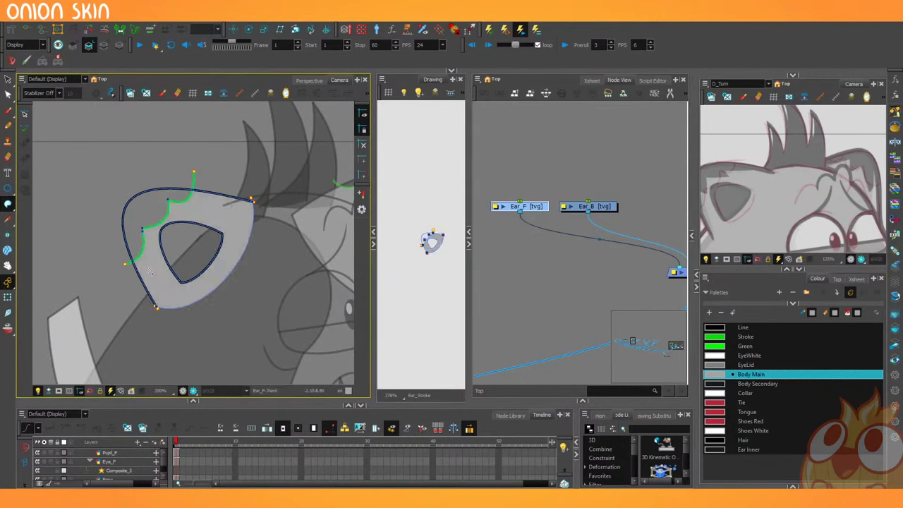
drag(150, 275, 151, 282)
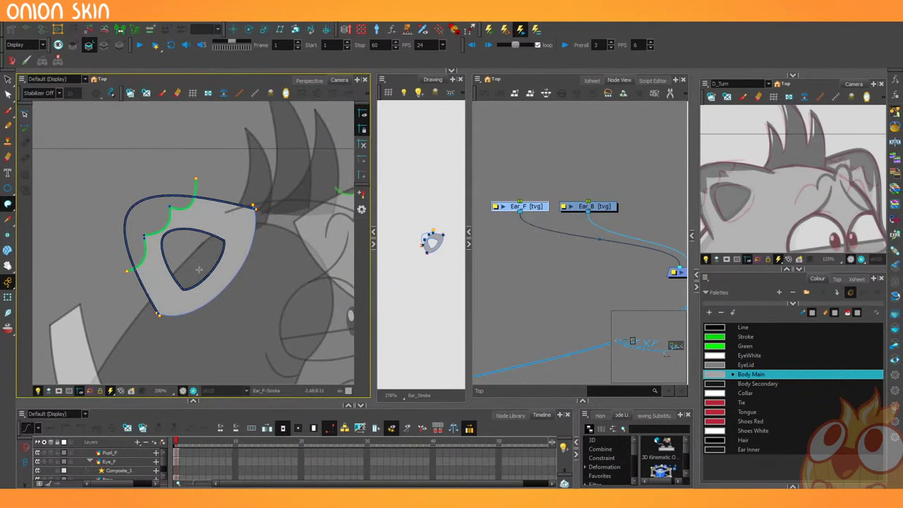
Fill the tip of Ear_F above the green stroke with Body Secondary and the inner ear shape with Ear Inner.
click(714, 384)
click(145, 226)
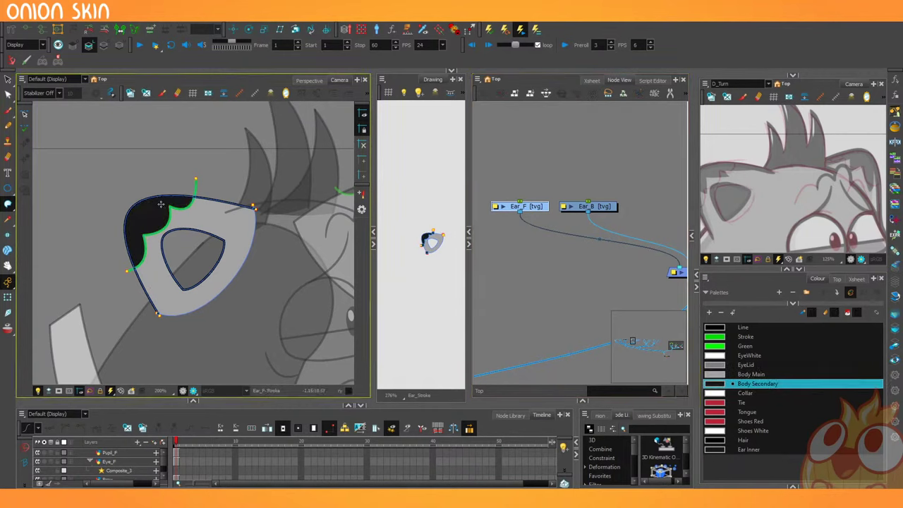
click(714, 450)
click(170, 236)
key(2)
key(2)
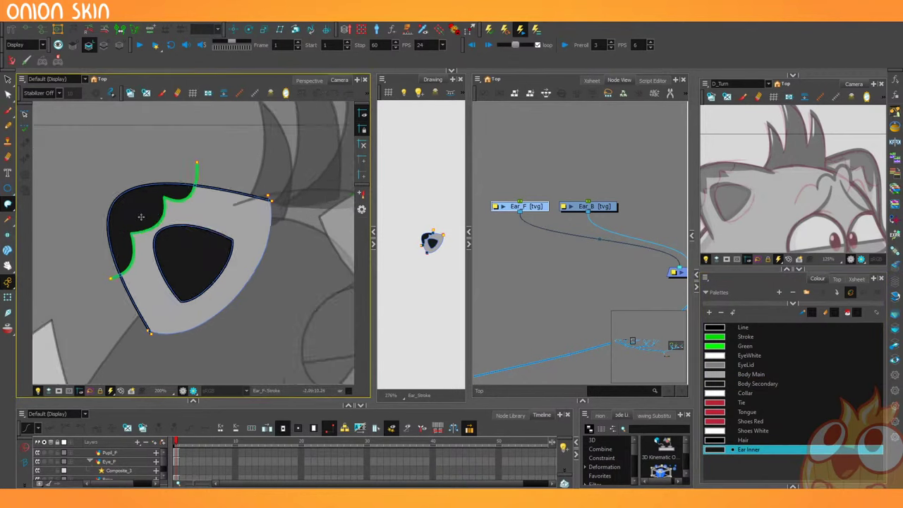
key(1)
key(1)
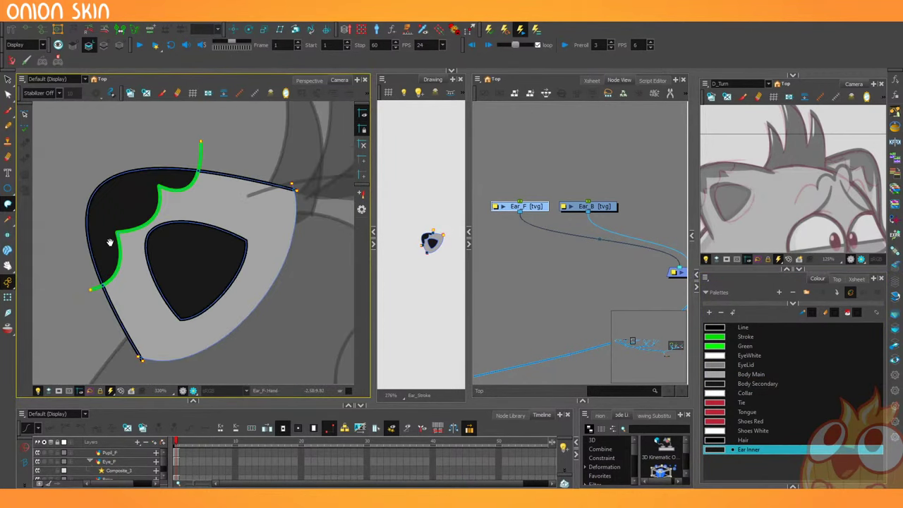
Select the Head drawing and close the open back of its outline with a curved stroke between the two ends.
scroll(551, 254, down, 3)
drag(254, 226, 152, 185)
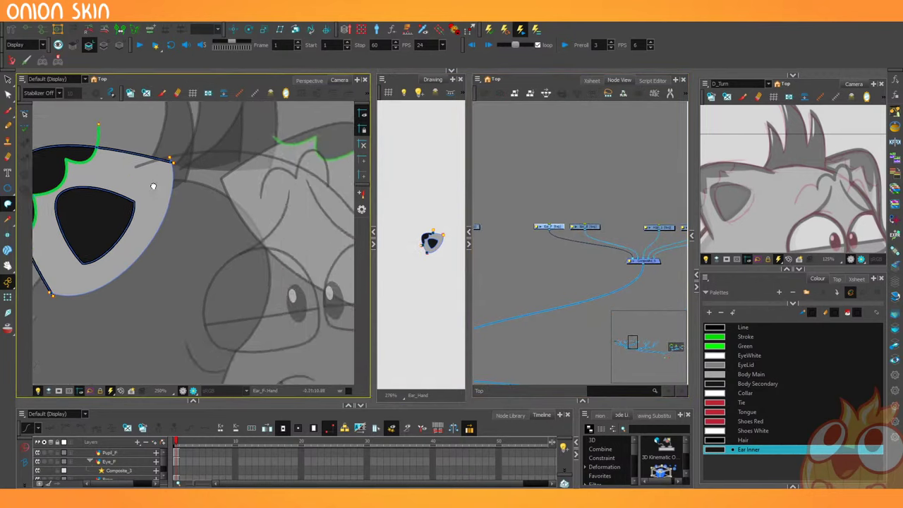
scroll(164, 199, down, 2)
scroll(599, 294, up, 3)
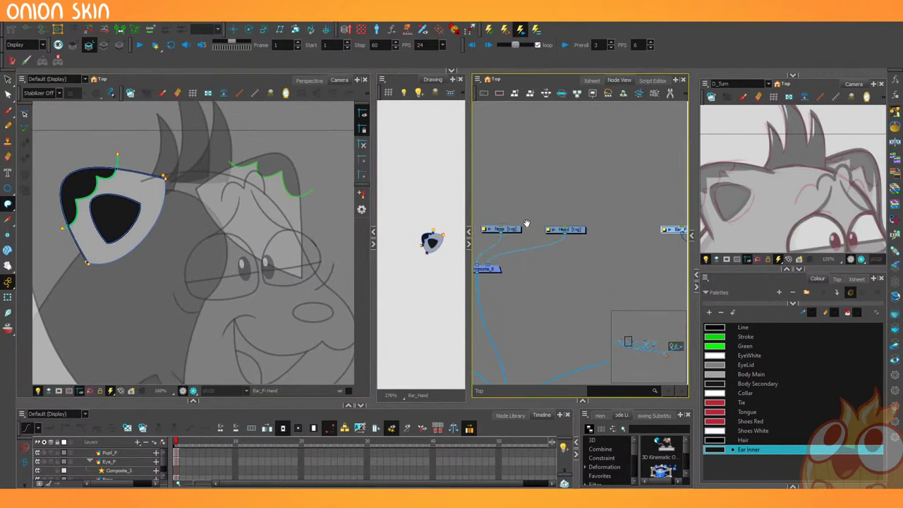
click(543, 230)
mouse_move(122, 308)
mouse_down()
mouse_move(169, 204)
mouse_move(165, 267)
mouse_up()
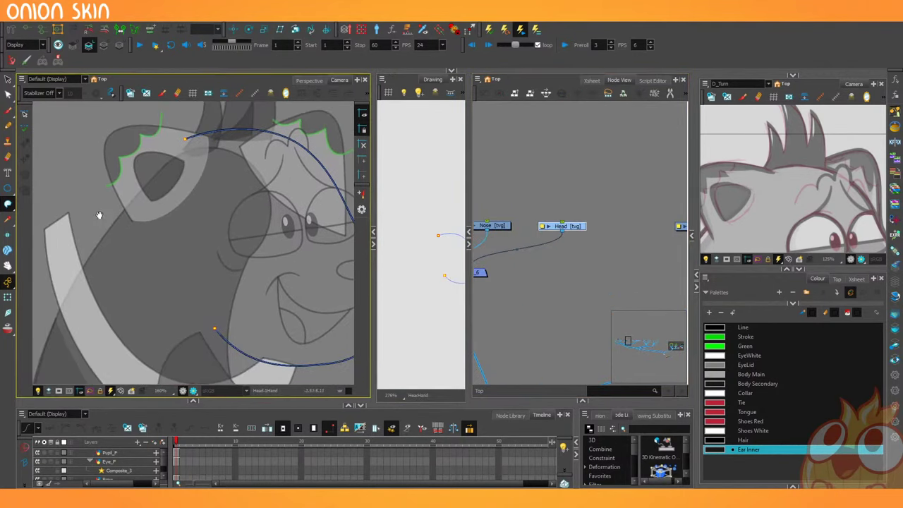
scroll(44, 241, down, 2)
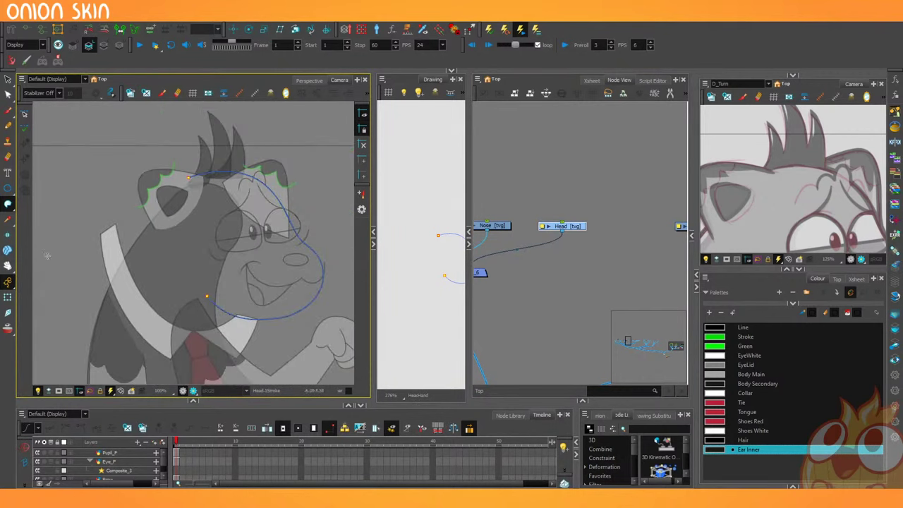
mouse_move(60, 270)
mouse_down()
mouse_move(78, 298)
mouse_move(89, 235)
mouse_up()
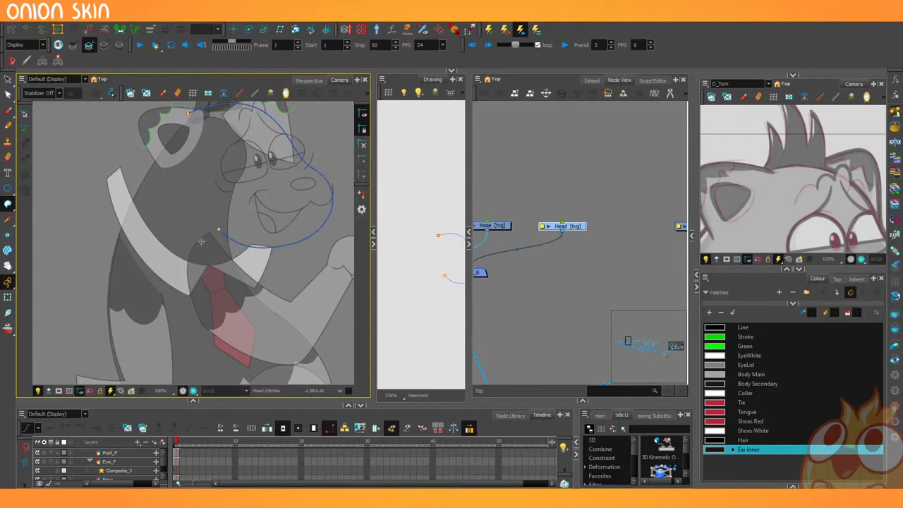
drag(93, 241, 101, 242)
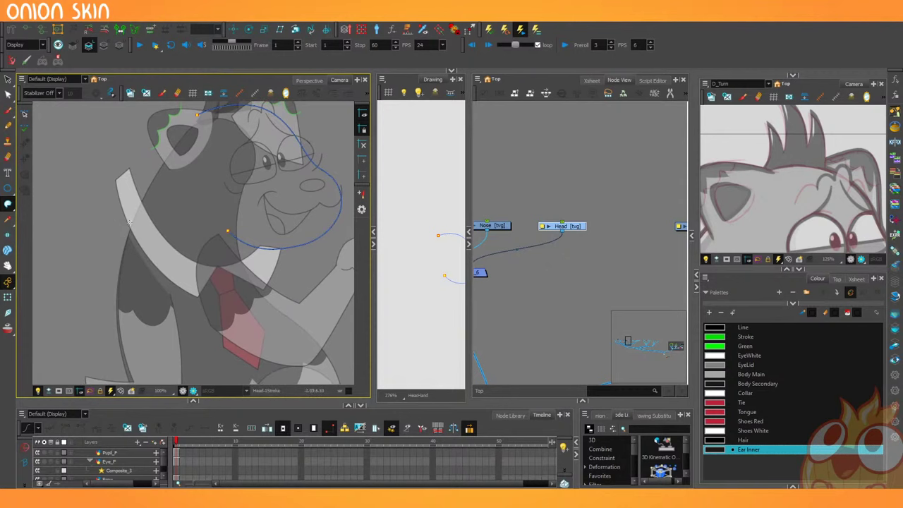
drag(173, 251, 170, 221)
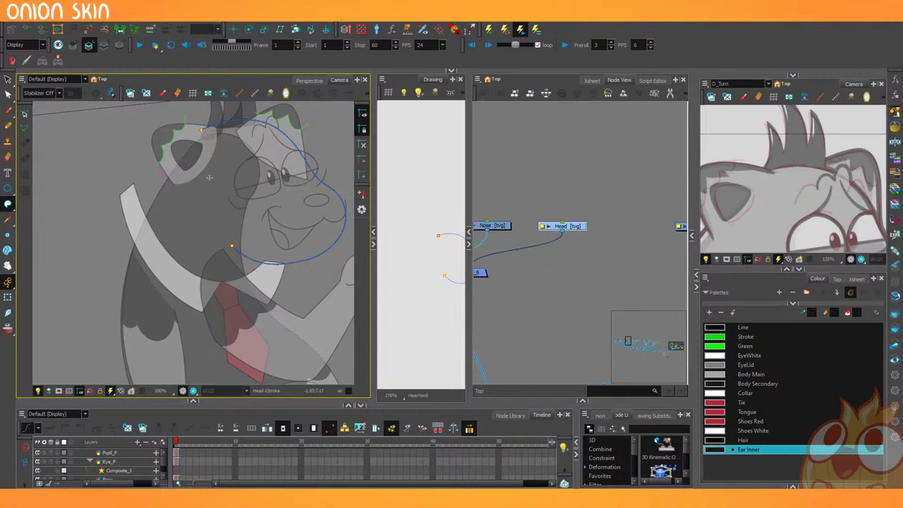
scroll(154, 244, up, 1)
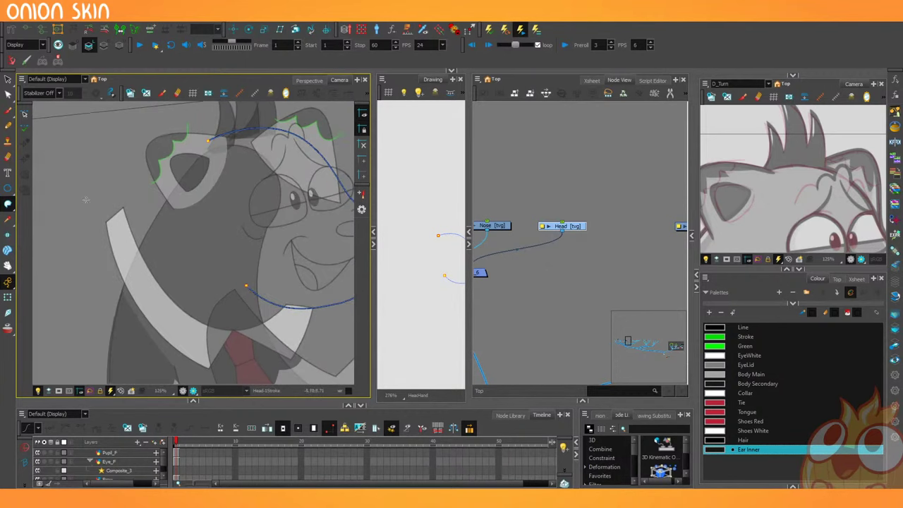
mouse_move(207, 143)
mouse_down()
mouse_move(203, 204)
mouse_move(220, 246)
mouse_up()
drag(248, 290, 198, 300)
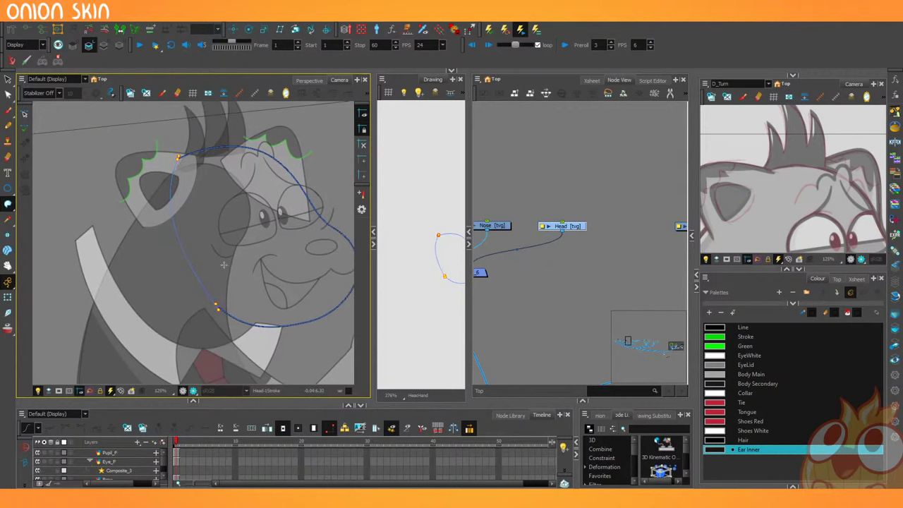
Fill the closed Head shape with Body Main.
click(711, 373)
click(708, 368)
click(710, 375)
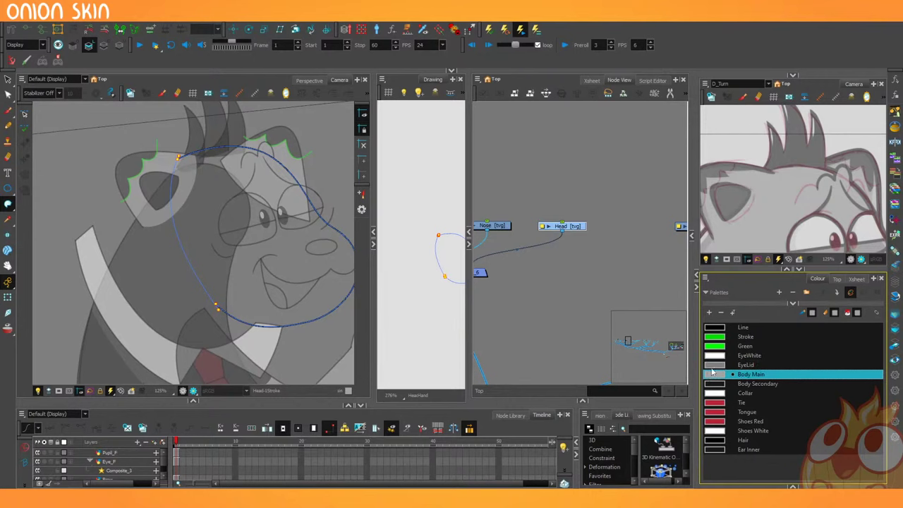
click(187, 238)
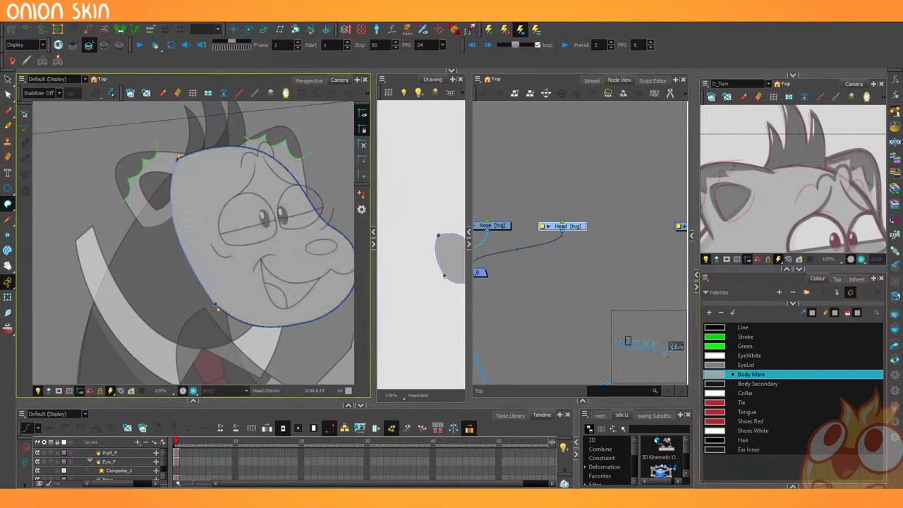
Select the Nose drawing and fill its highlight with EyeWhite and the rest of the nose with the Hair colour.
drag(495, 306, 513, 308)
click(510, 228)
scroll(226, 223, up, 2)
drag(325, 206, 249, 190)
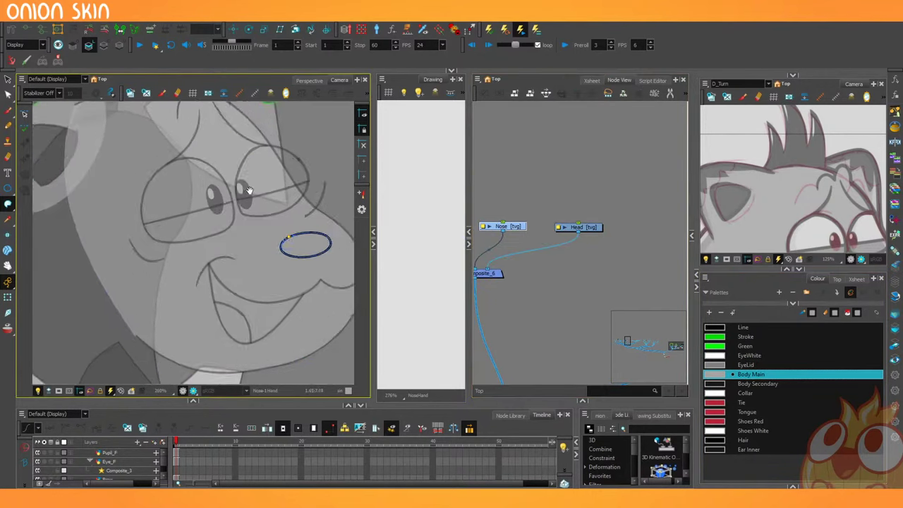
scroll(119, 218, up, 2)
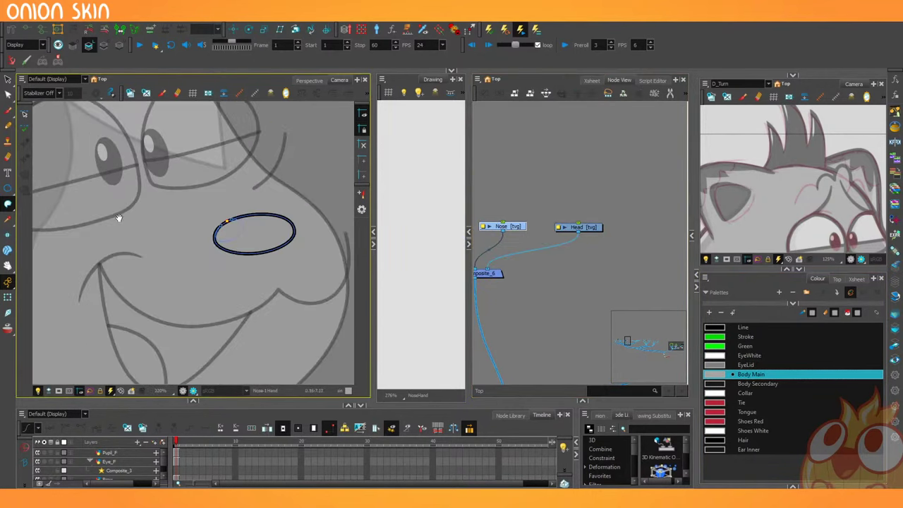
click(716, 356)
click(232, 230)
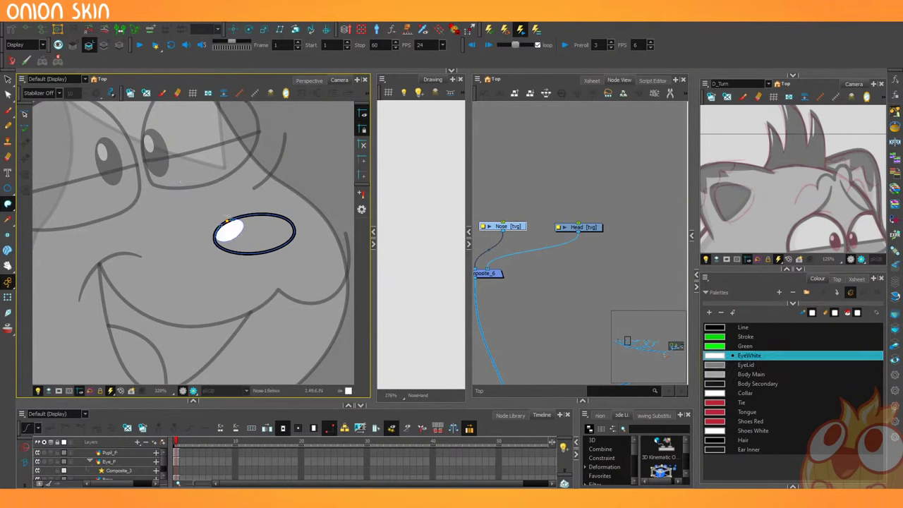
click(714, 440)
click(247, 236)
scroll(246, 236, down, 1)
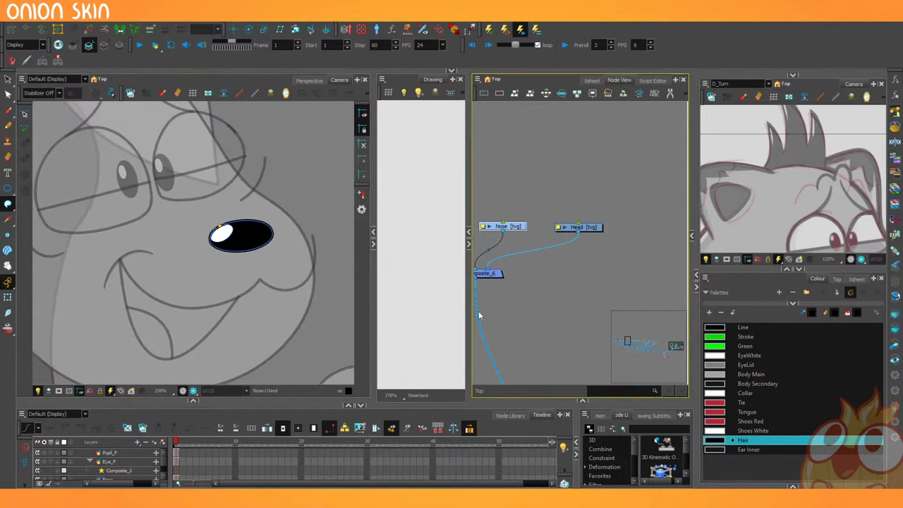
Select the Mouth drawing, bring the mouth into view in the reference and turn off the light table there.
drag(481, 314, 601, 333)
click(557, 244)
drag(134, 283, 195, 195)
scroll(195, 196, up, 2)
drag(246, 225, 206, 220)
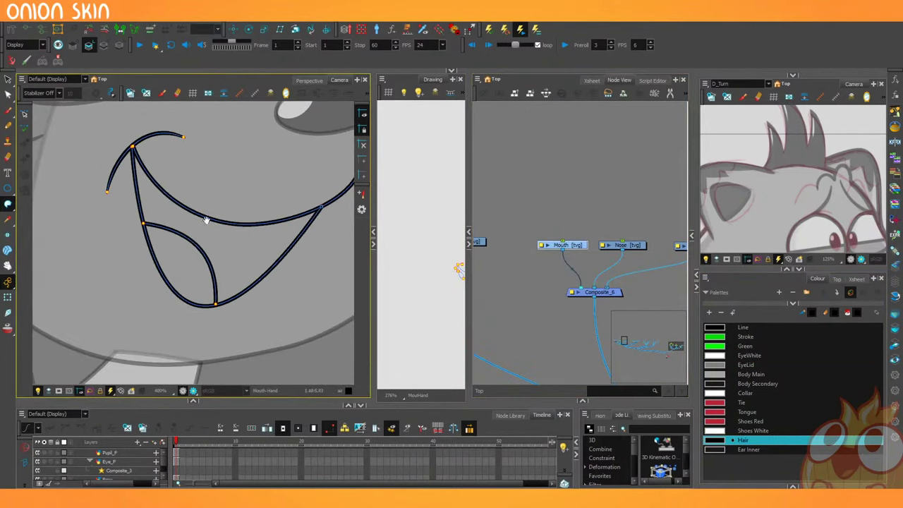
drag(748, 245, 717, 151)
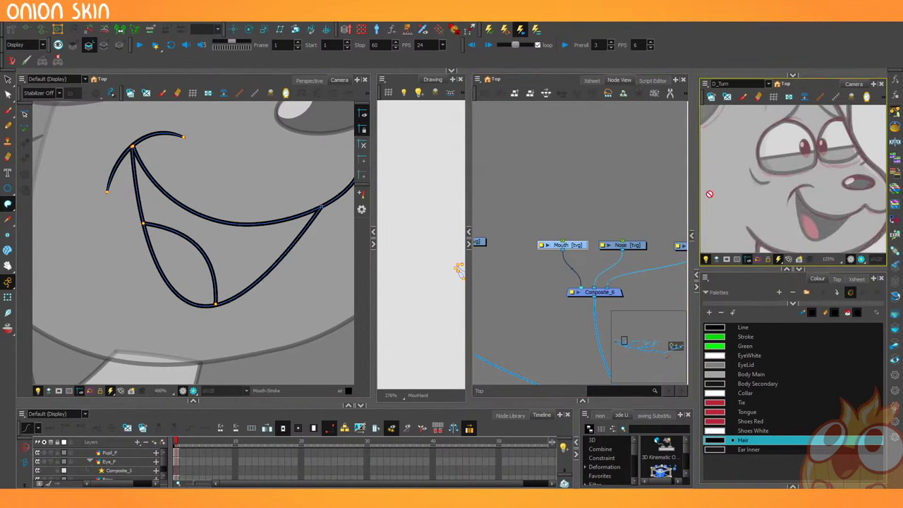
click(706, 259)
Add a new black swatch to the palette and name it Mouth Interior.
click(707, 312)
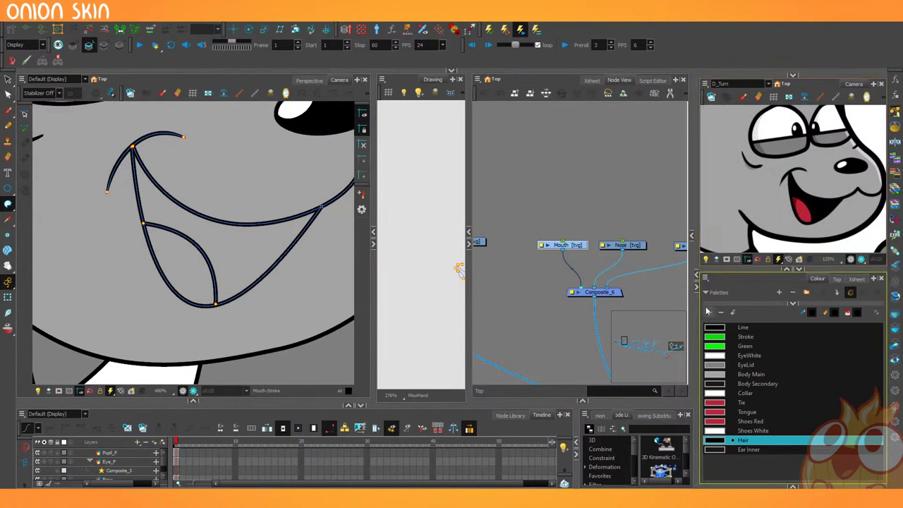
click(708, 311)
double_click(717, 461)
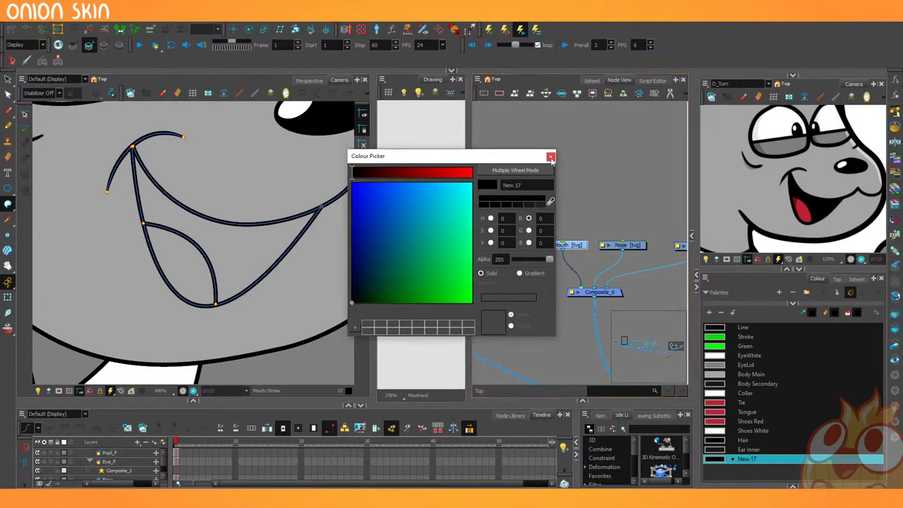
click(551, 157)
double_click(748, 460)
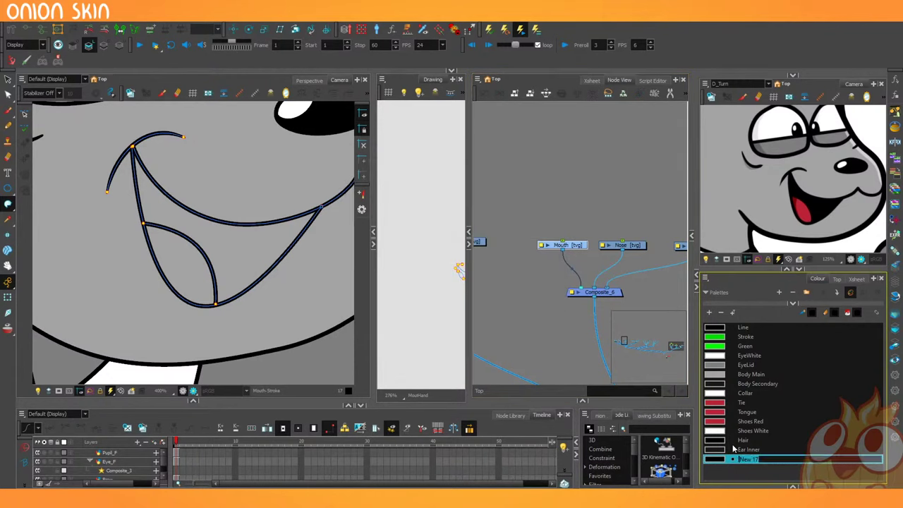
text(Mouth Interior)
key(Return)
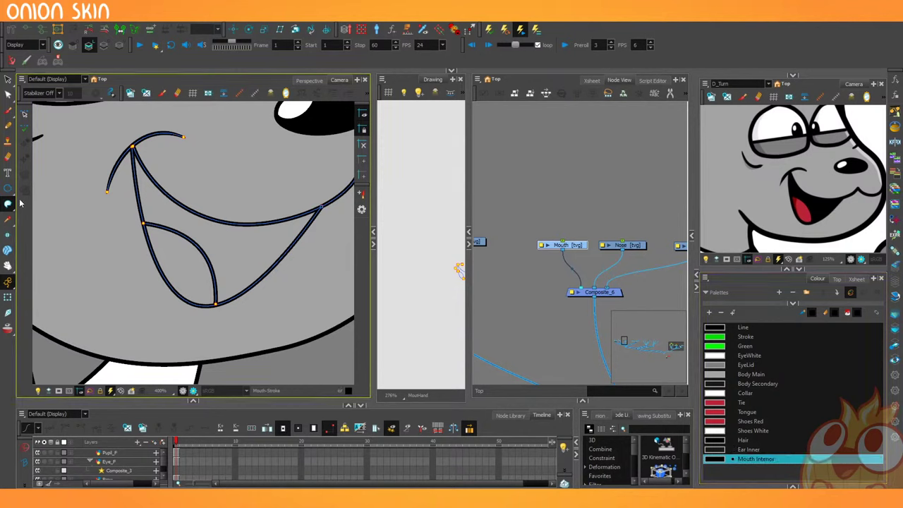
Paint the inside of the mouth with Mouth Interior and the tongue with the Tongue colour.
click(10, 205)
click(31, 205)
click(213, 225)
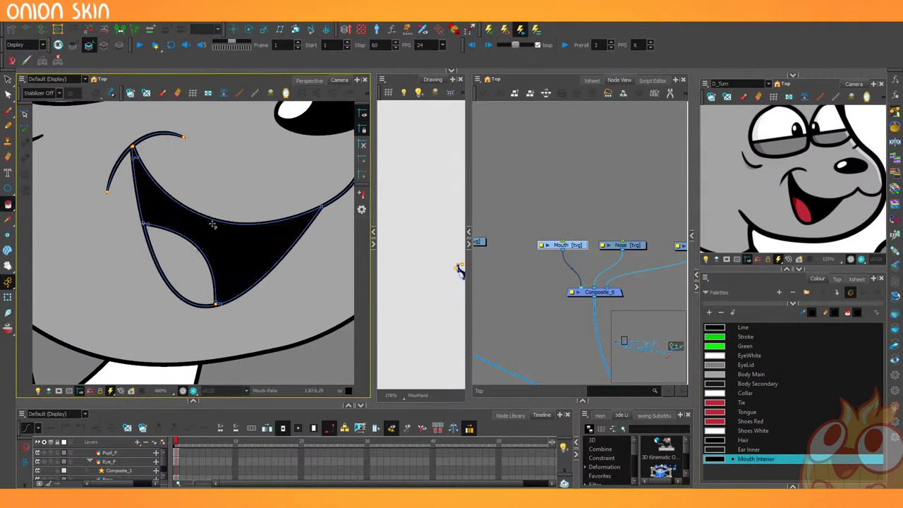
click(715, 412)
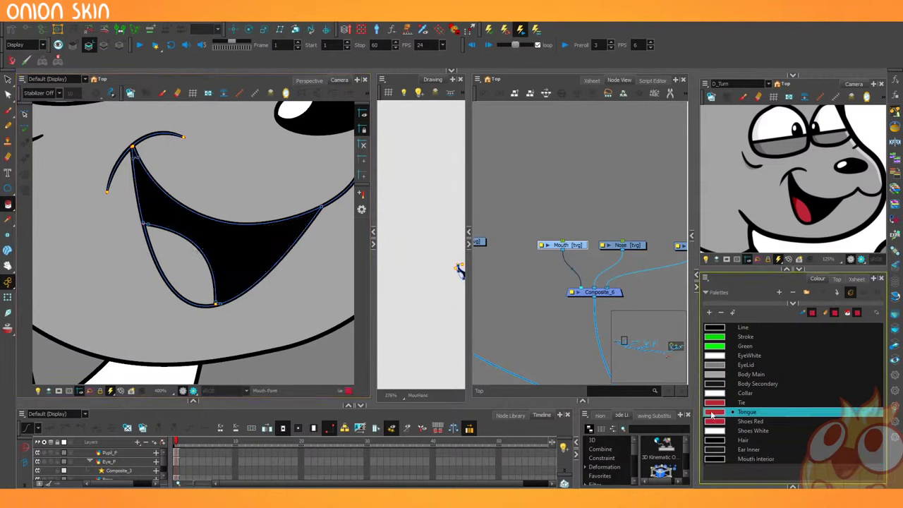
click(189, 252)
Select the Eye_B drawing and fill the area above the lid line with EyeWhite and the area below with EyeLid.
scroll(189, 252, down, 4)
drag(129, 281, 141, 292)
drag(531, 339, 625, 354)
click(556, 258)
drag(161, 241, 160, 288)
scroll(207, 230, up, 3)
drag(207, 230, 198, 282)
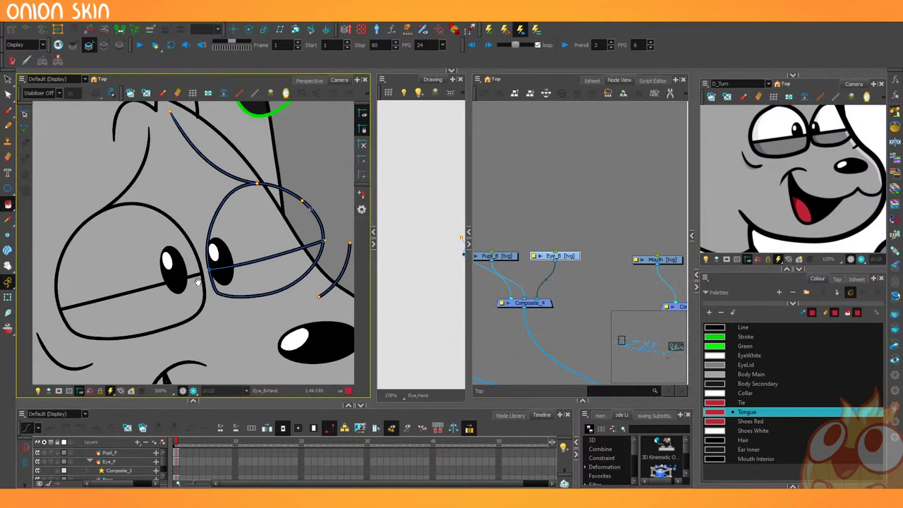
scroll(198, 281, up, 1)
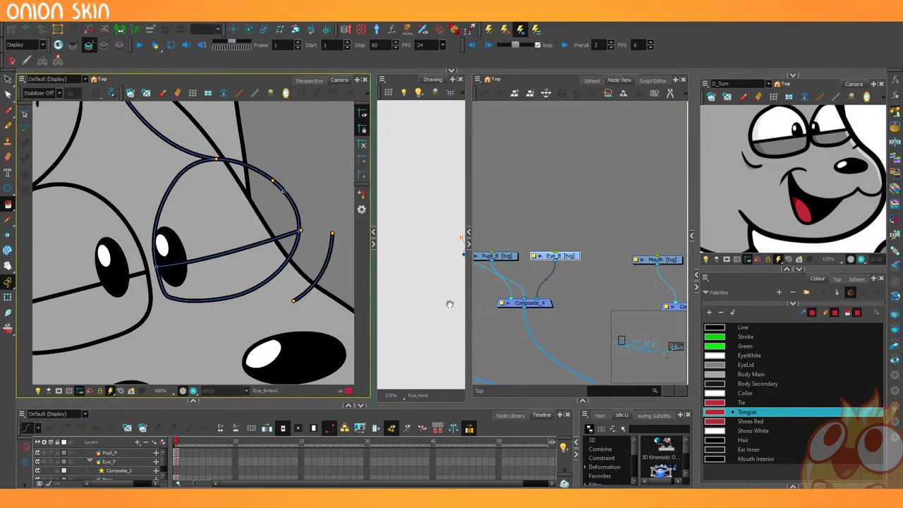
click(715, 355)
click(226, 204)
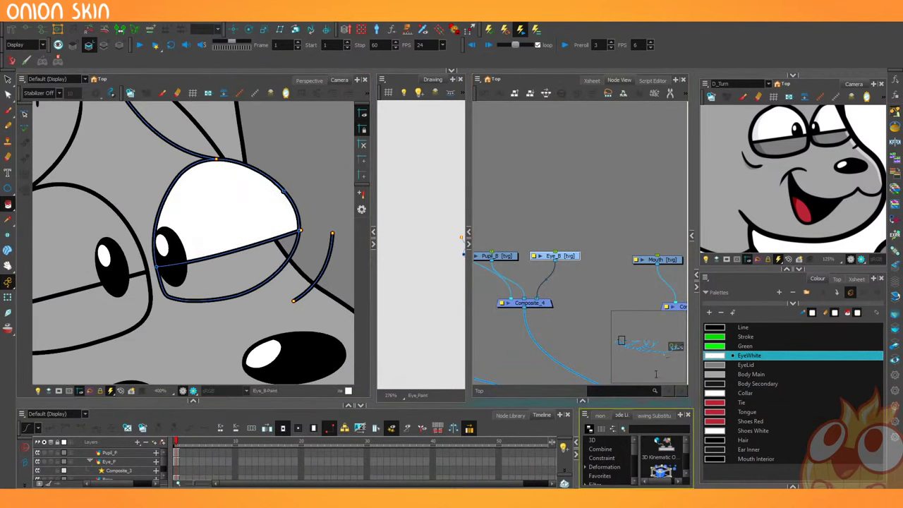
click(715, 366)
click(243, 275)
Select the Brow drawing and join the two open ends of its outline with a stroke.
drag(96, 316, 177, 292)
drag(477, 264, 577, 262)
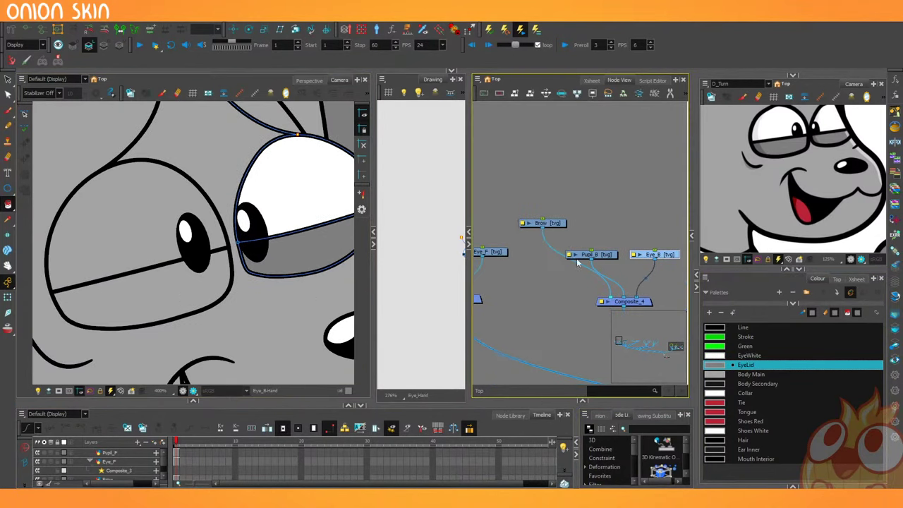
click(559, 225)
drag(511, 290, 556, 356)
mouse_move(265, 259)
mouse_down()
mouse_move(256, 322)
mouse_move(264, 381)
mouse_up()
drag(220, 304, 222, 326)
scroll(221, 326, up, 3)
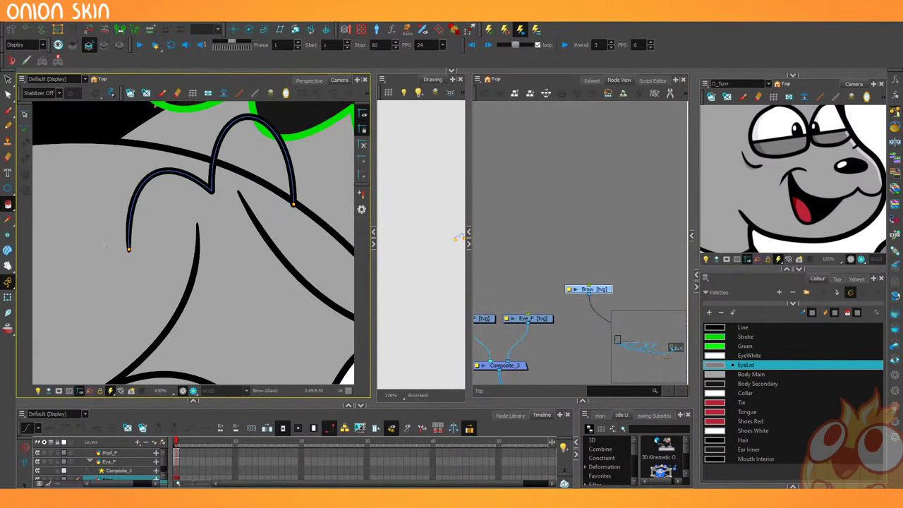
click(9, 206)
click(32, 256)
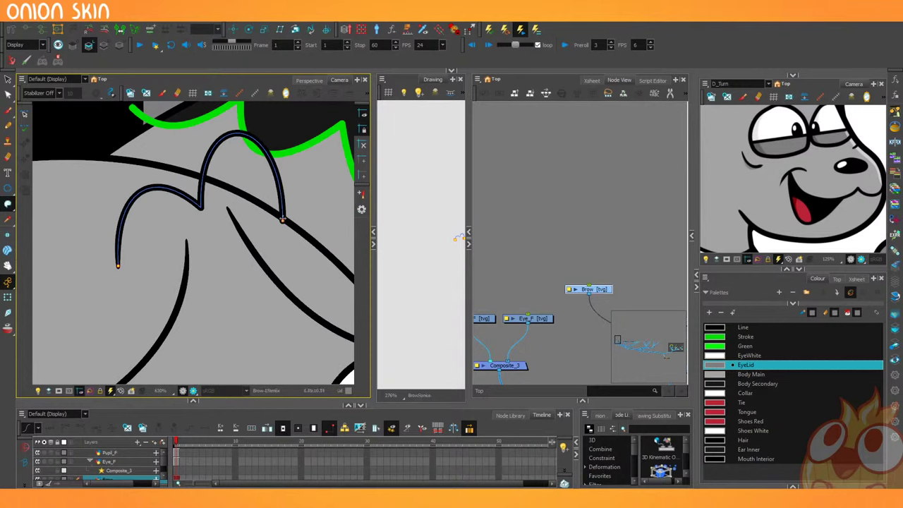
drag(269, 226, 282, 221)
Fill the closed Brow shape with Body Main.
click(153, 221)
drag(162, 322, 154, 283)
key(ctrl+z)
click(714, 378)
click(156, 185)
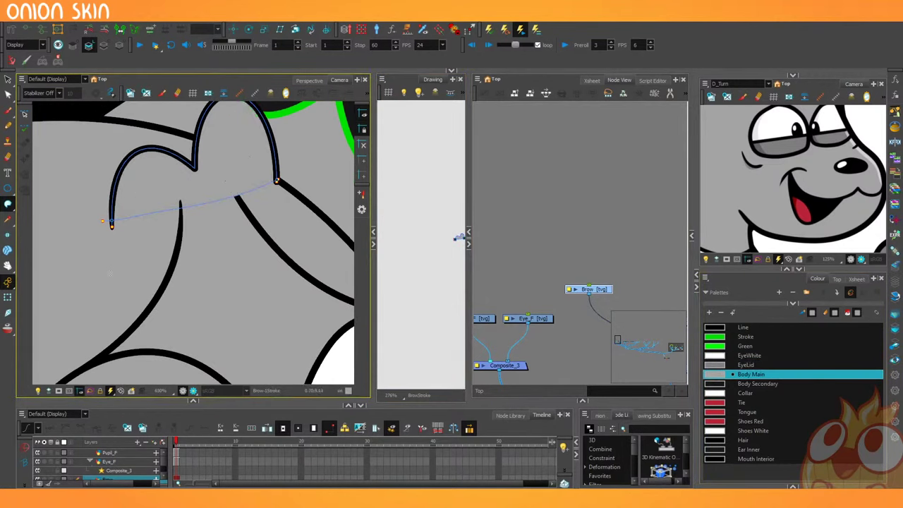
Select the Eye_F drawing and fill the area above its lid line with EyeWhite.
scroll(151, 332, down, 3)
drag(151, 339, 151, 224)
drag(505, 325, 565, 293)
click(578, 286)
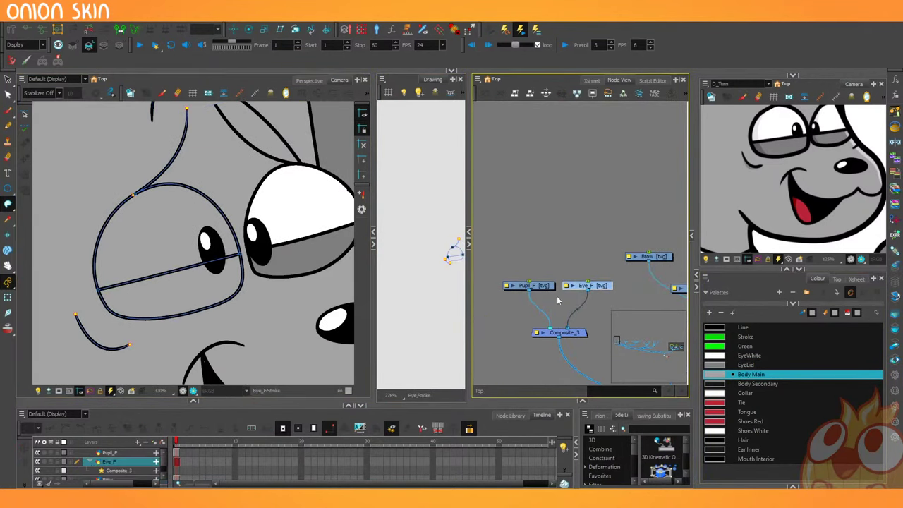
click(713, 355)
click(155, 248)
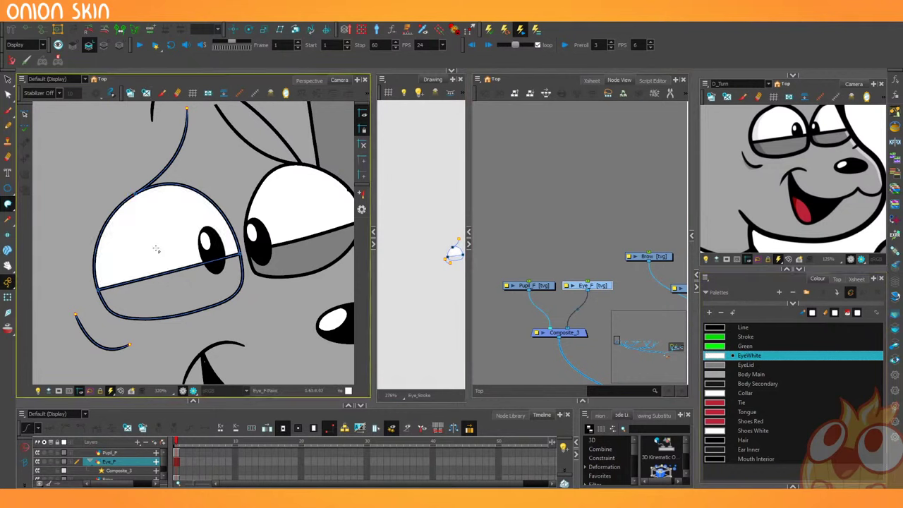
Fill the area below the lid line of the Eye_F drawing with EyeLid.
click(713, 365)
click(169, 293)
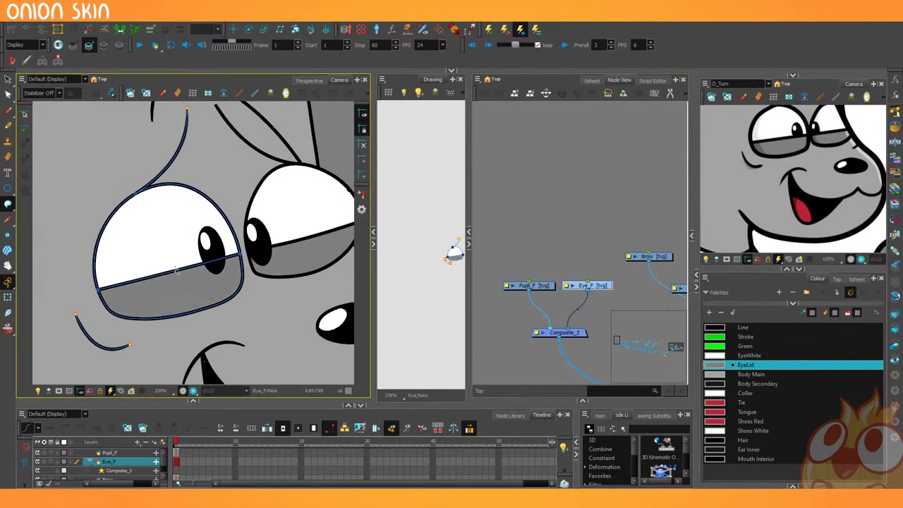
Select the Mouth drawing and delete the black fill inside the mouth, keeping the outlines and the red tongue.
scroll(155, 325, down, 3)
drag(155, 325, 143, 230)
scroll(143, 230, up, 6)
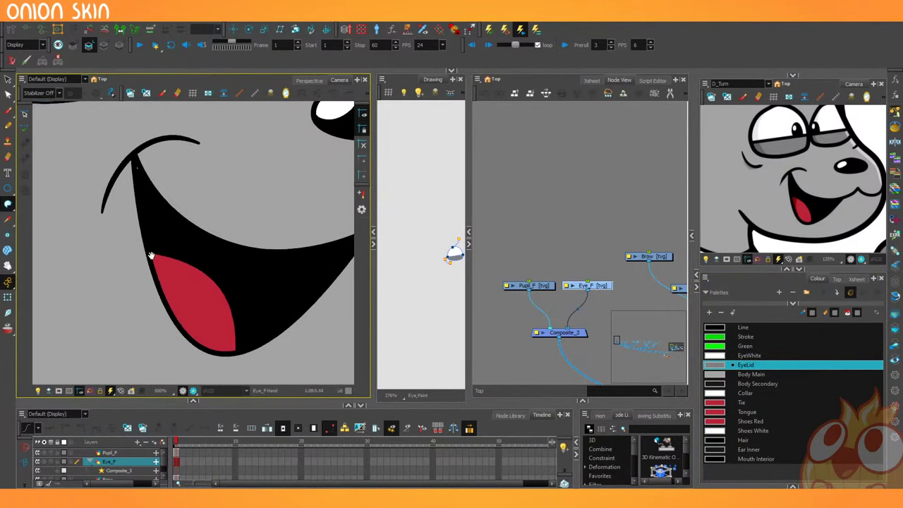
drag(534, 319, 514, 271)
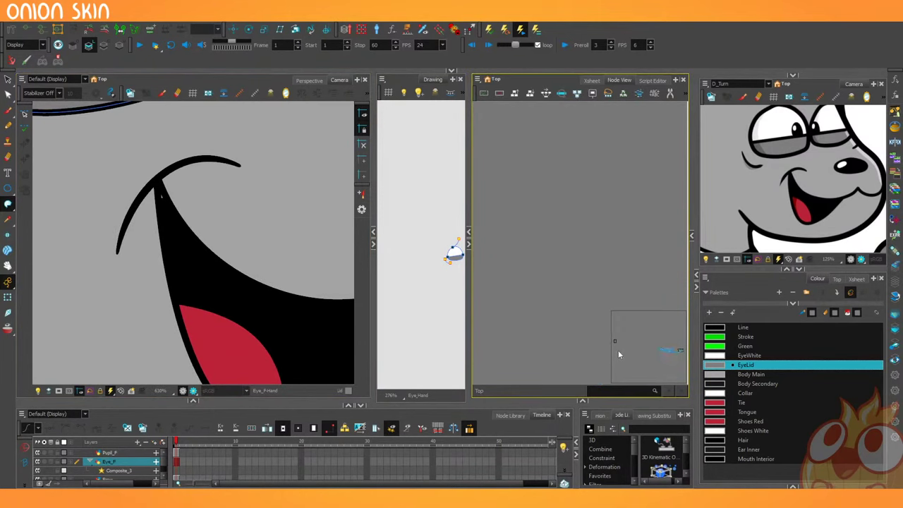
drag(618, 354, 646, 365)
drag(555, 295, 648, 278)
drag(519, 253, 656, 252)
drag(487, 251, 568, 271)
scroll(131, 268, up, 6)
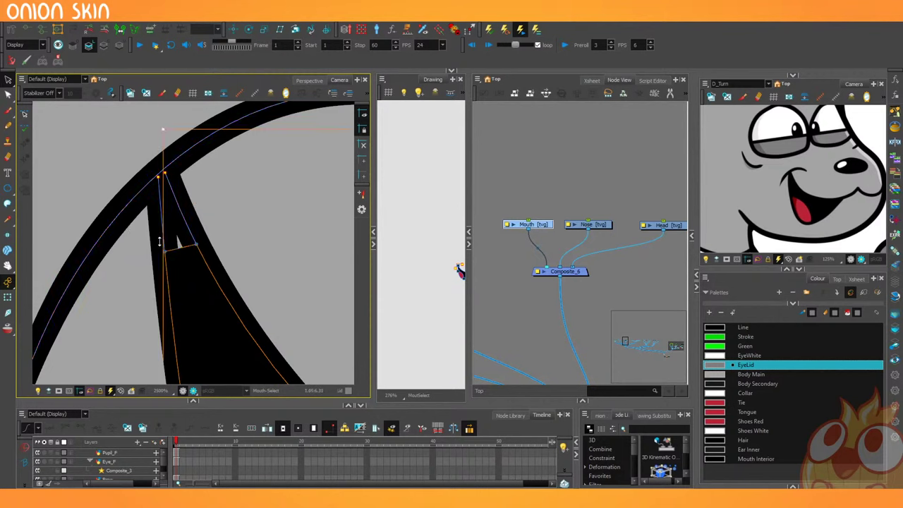
scroll(183, 230, down, 3)
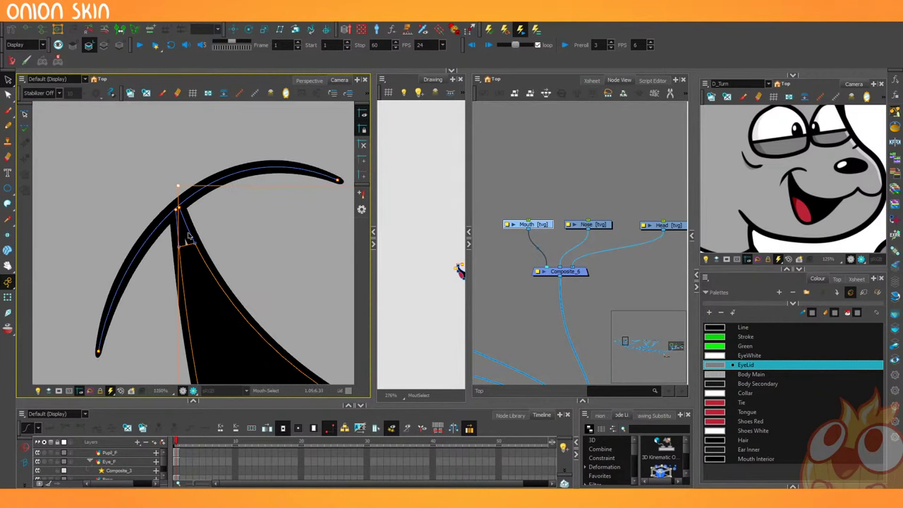
key(Delete)
Adjust the upper end points of the two mouth lines with the Contour Editor so they meet the smile crease.
drag(165, 252, 185, 305)
key(2)
key(2)
key(2)
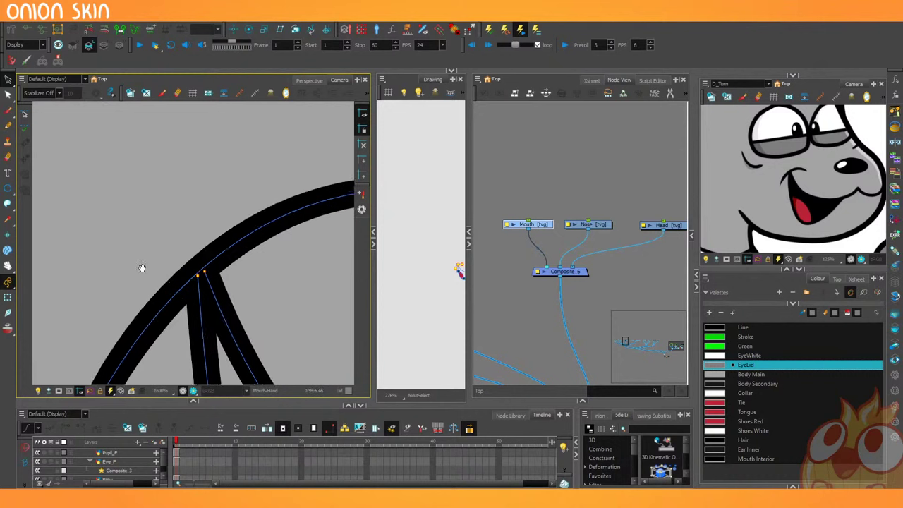
scroll(193, 287, up, 1)
click(201, 295)
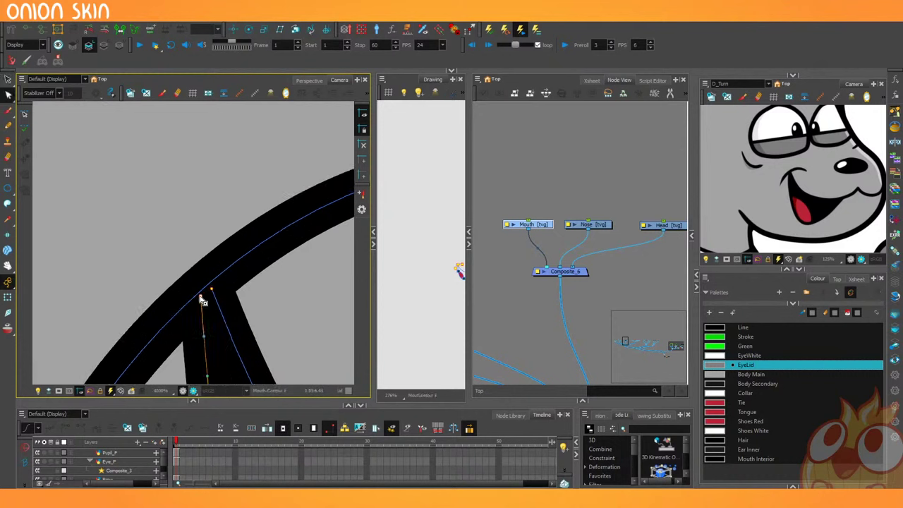
drag(200, 295, 203, 302)
click(203, 302)
ctrl+click(215, 297)
scroll(209, 284, down, 4)
scroll(207, 283, up, 5)
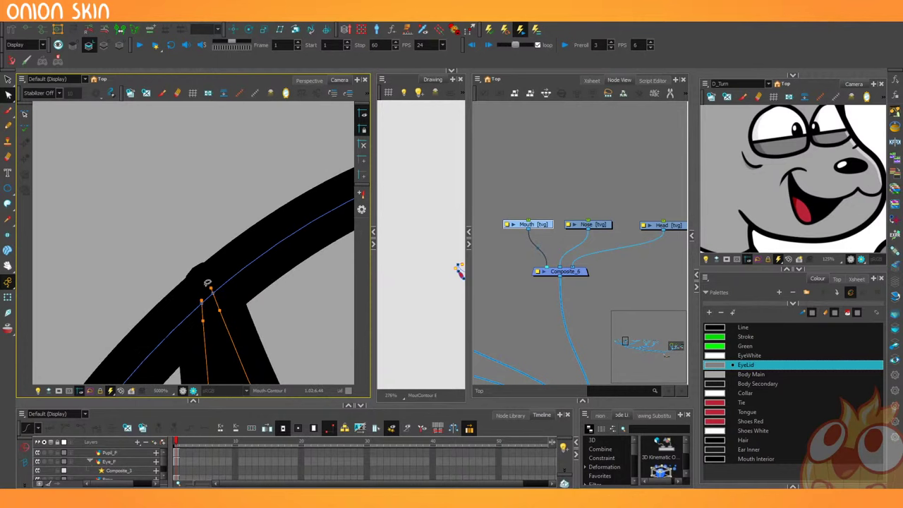
drag(211, 289, 213, 292)
scroll(215, 302, down, 8)
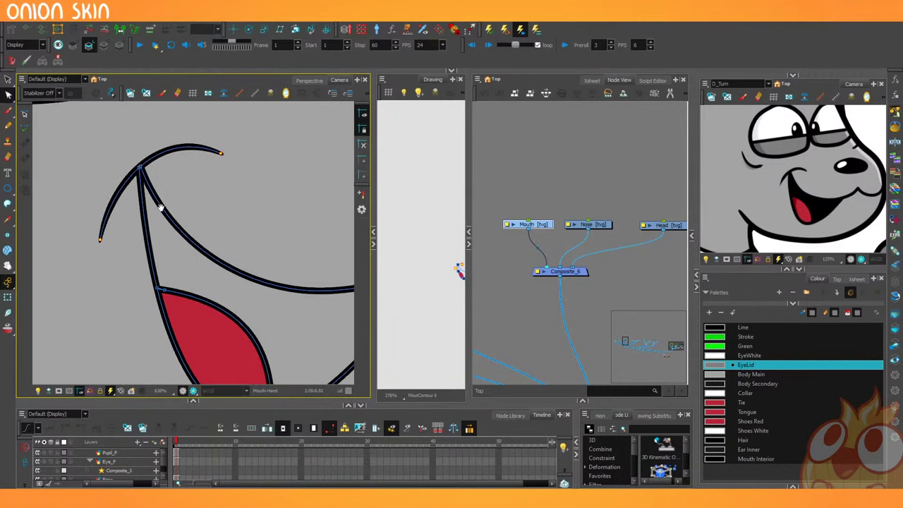
click(161, 208)
click(718, 463)
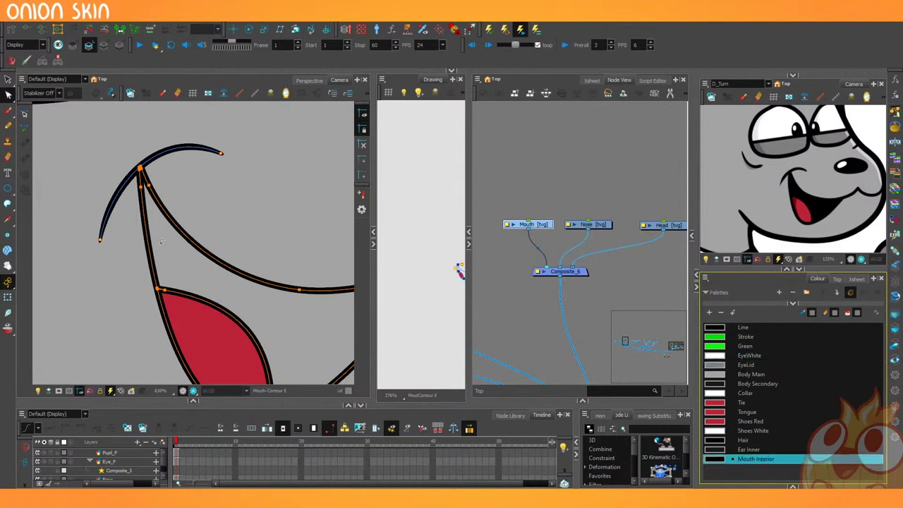
key(alt+i)
click(176, 247)
scroll(176, 245, down, 2)
key(ctrl+z)
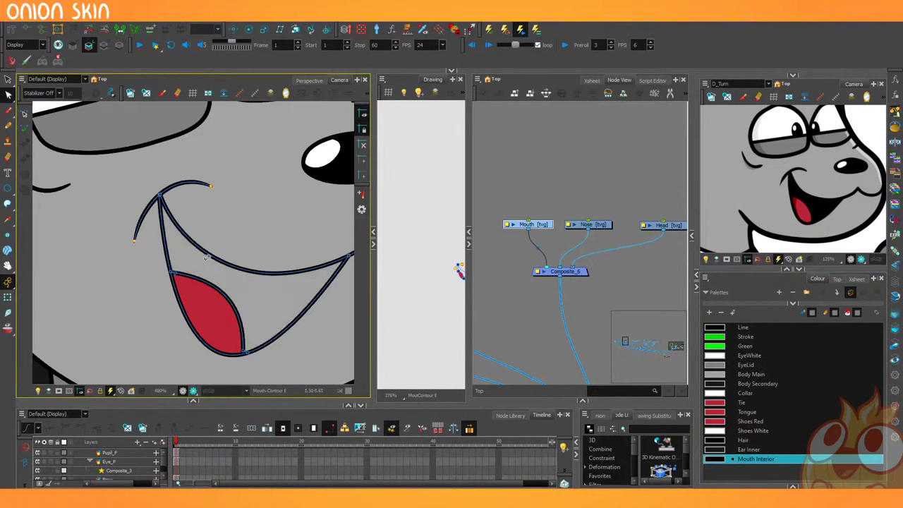
click(7, 204)
click(42, 203)
click(745, 364)
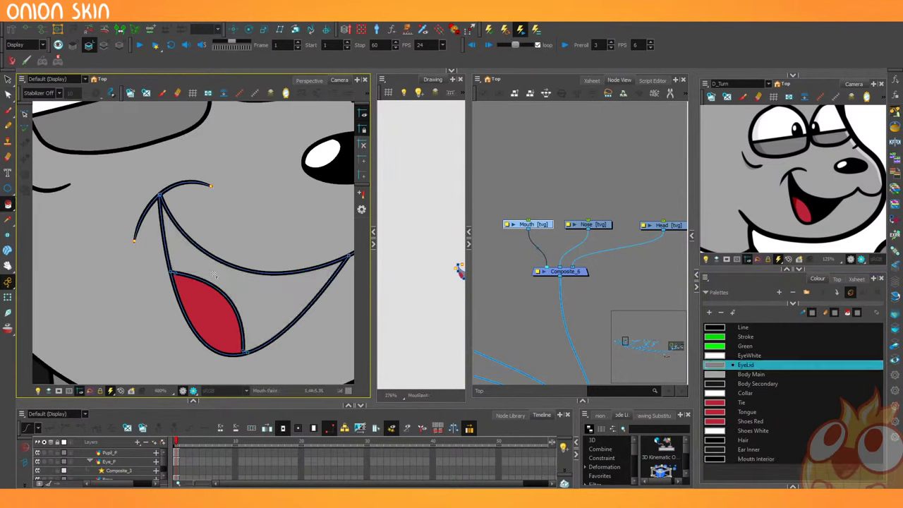
click(210, 270)
key(ctrl+z)
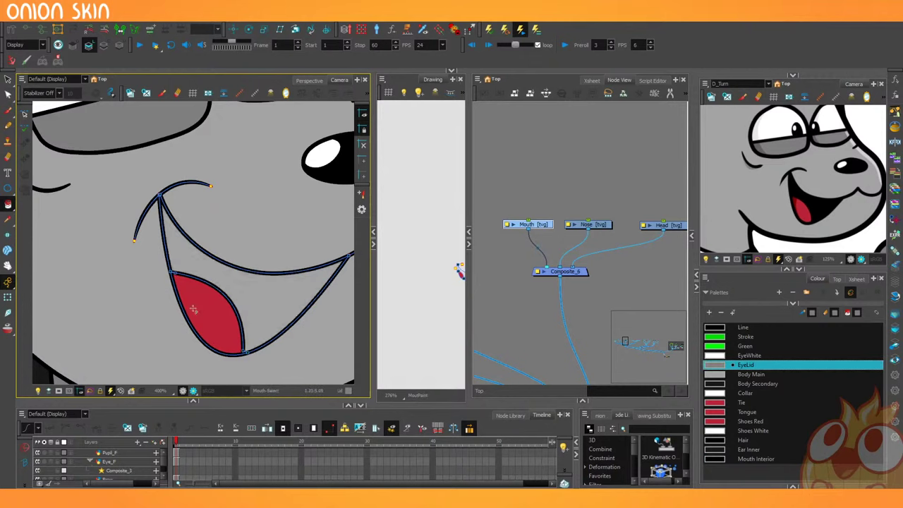
Fill the open mouth area around the tongue with Mouth Interior.
click(716, 460)
click(236, 293)
key(1)
key(1)
key(1)
key(1)
drag(113, 311, 95, 300)
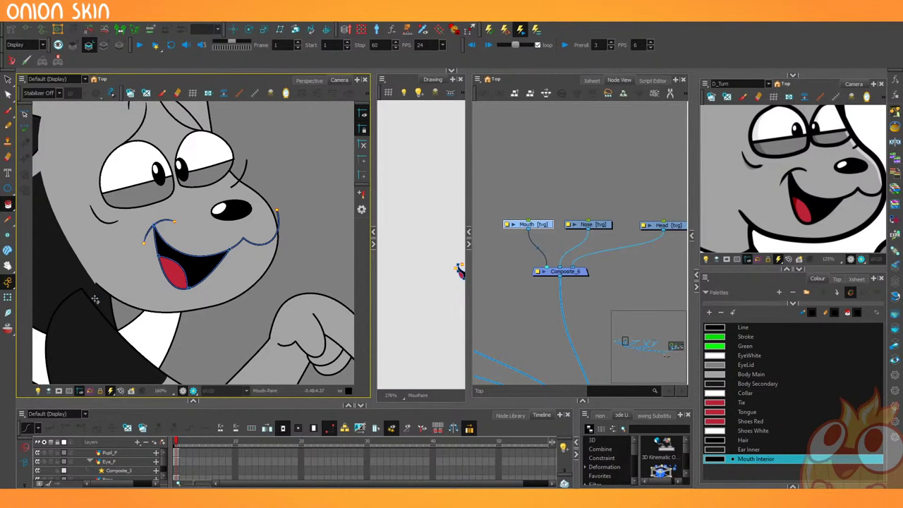
Select the Eye_B drawing and taper the lower end of its cheek crease with the Pencil Editor.
scroll(231, 156, up, 6)
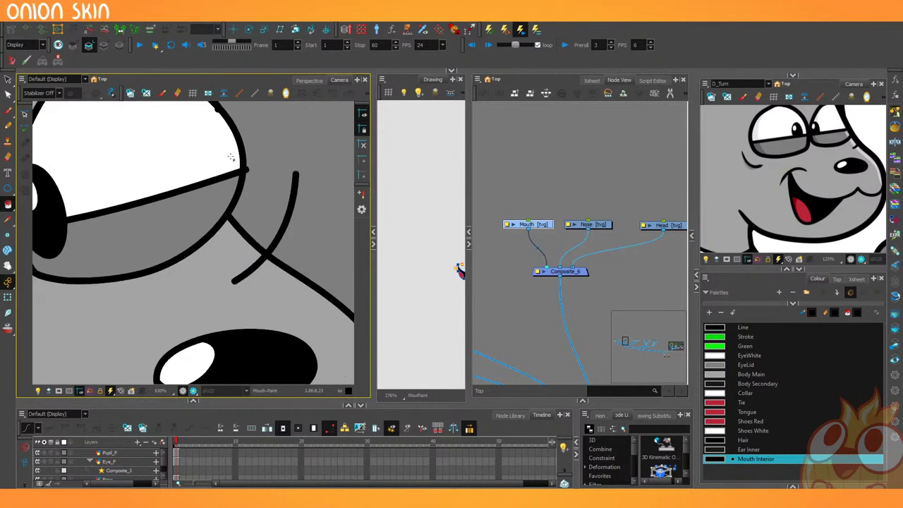
drag(8, 94, 32, 113)
scroll(240, 251, up, 2)
scroll(271, 294, up, 4)
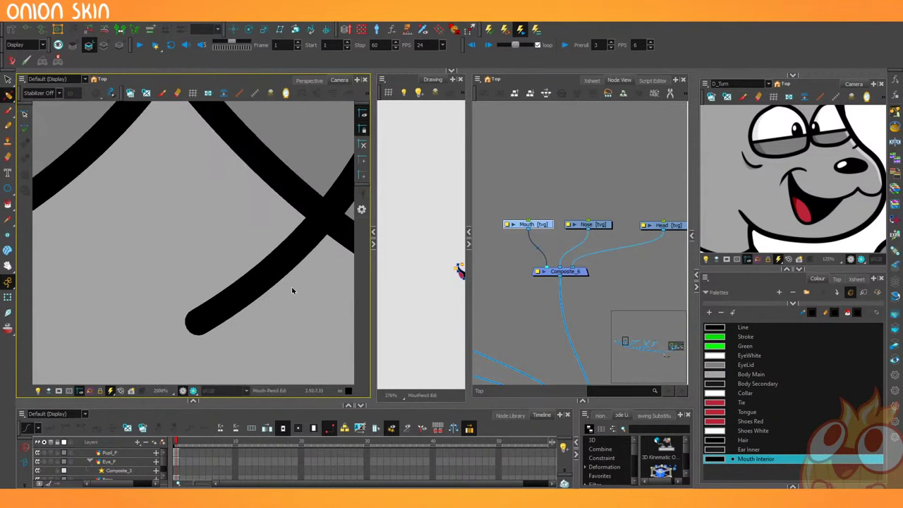
scroll(551, 234, down, 3)
drag(524, 236, 600, 227)
scroll(563, 215, up, 3)
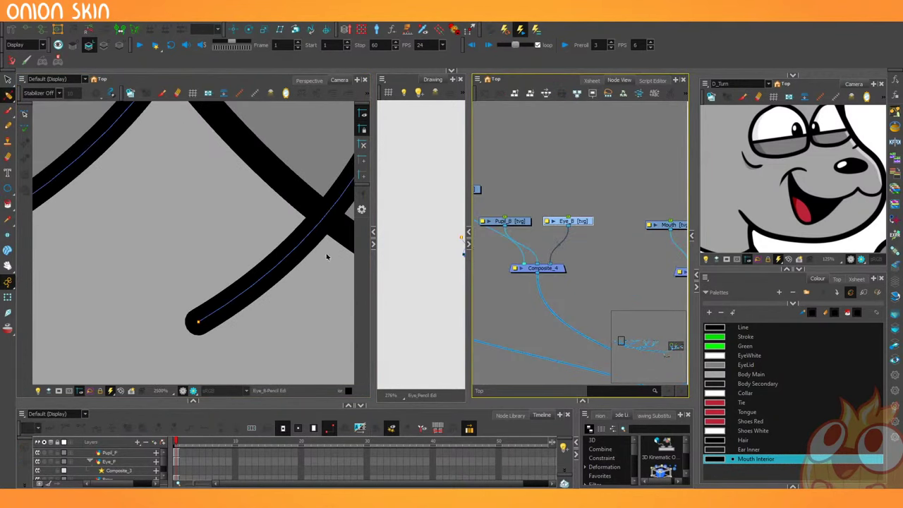
click(267, 284)
scroll(220, 325, up, 2)
mouse_move(182, 346)
mouse_down()
mouse_move(172, 340)
mouse_move(177, 296)
mouse_move(228, 313)
mouse_up()
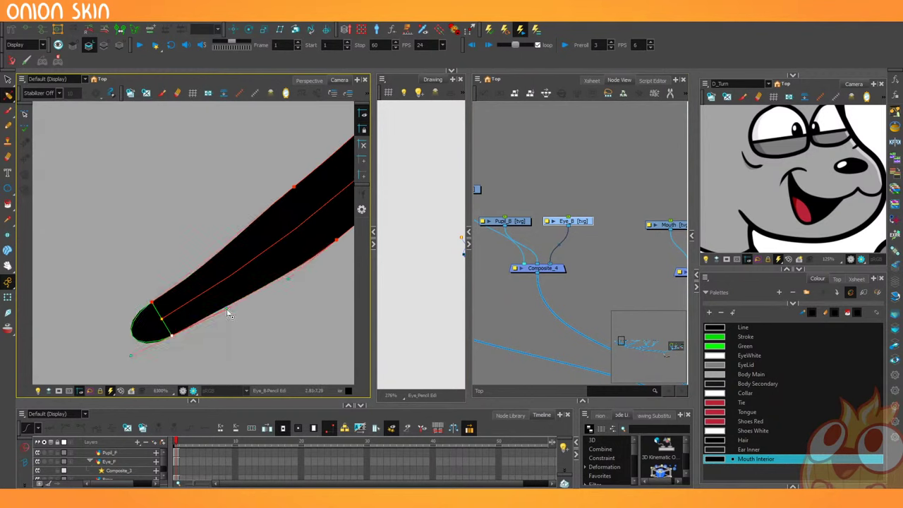
scroll(218, 304, down, 8)
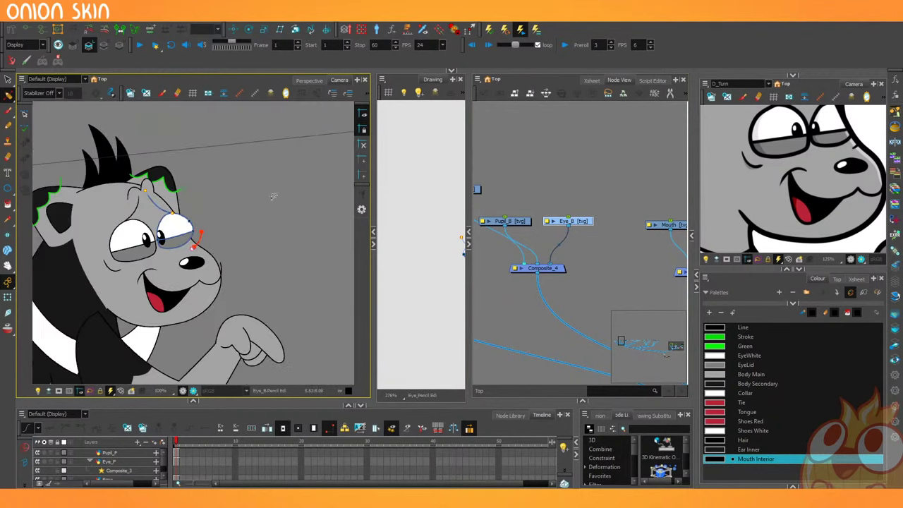
Reset the canvas rotation and examine the whole character and its eye and ear drawings in the node network.
scroll(274, 198, down, 4)
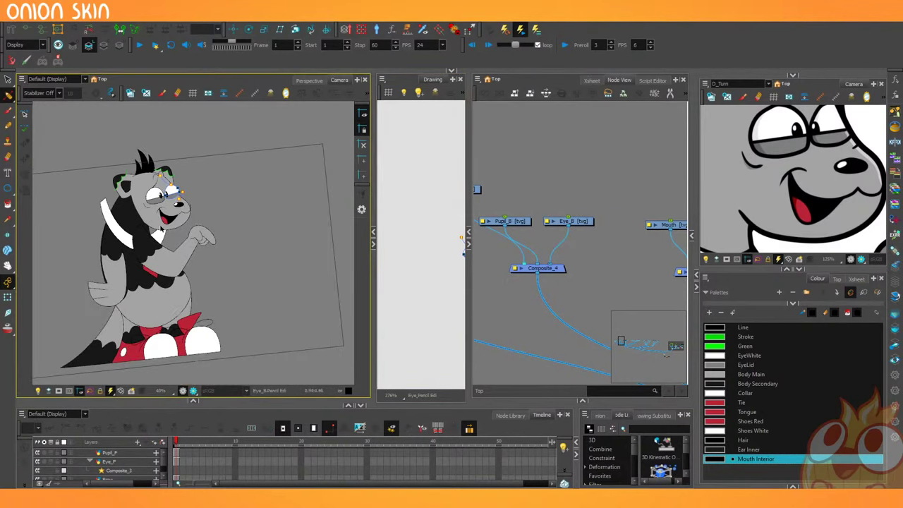
key(shift+x)
drag(175, 290, 207, 292)
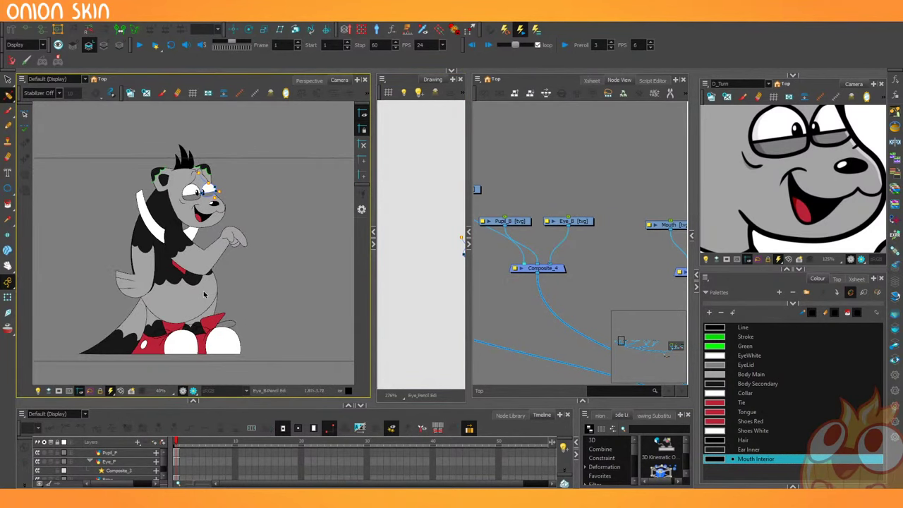
mouse_move(371, 277)
mouse_down()
mouse_move(463, 276)
mouse_move(337, 282)
mouse_up()
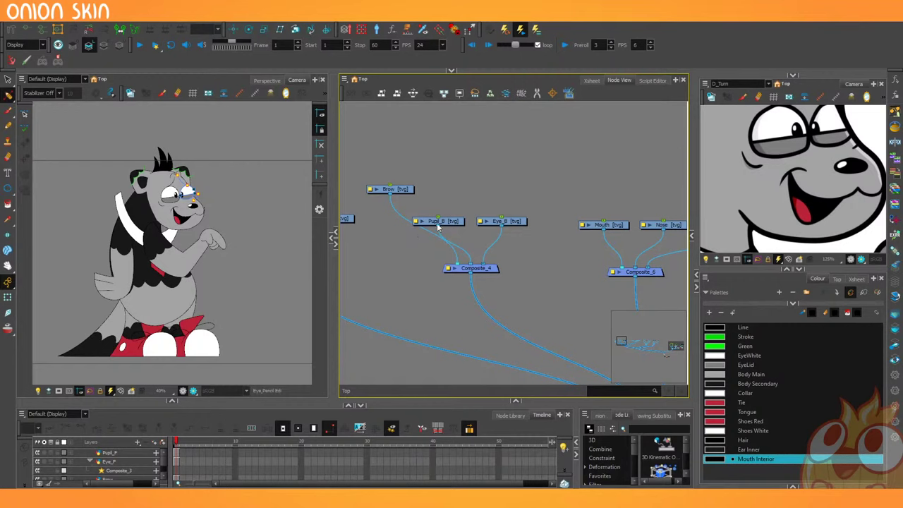
scroll(461, 220, down, 3)
drag(433, 223, 561, 231)
scroll(529, 229, up, 3)
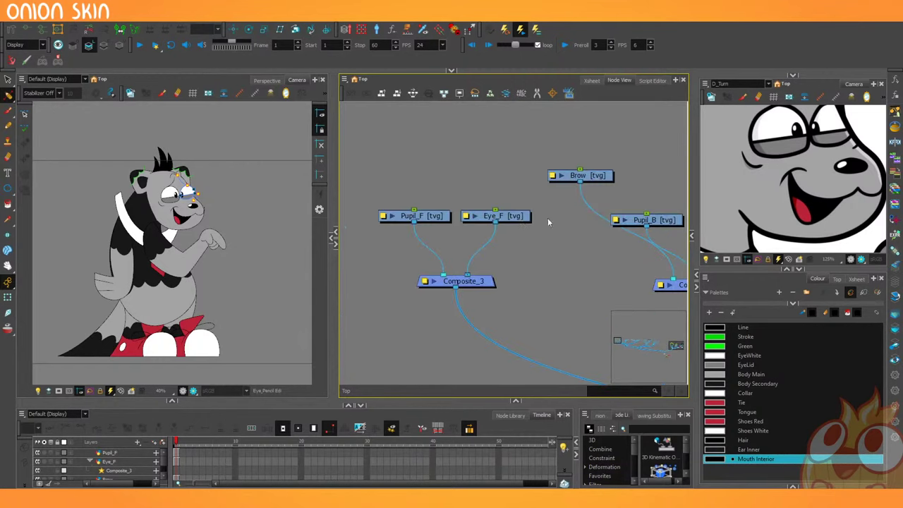
scroll(548, 221, down, 3)
scroll(553, 240, up, 3)
drag(617, 237, 384, 218)
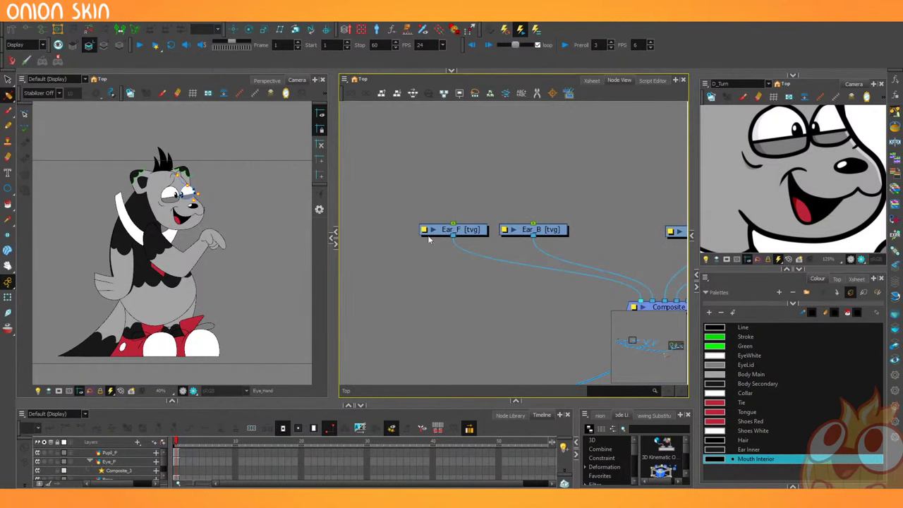
click(471, 229)
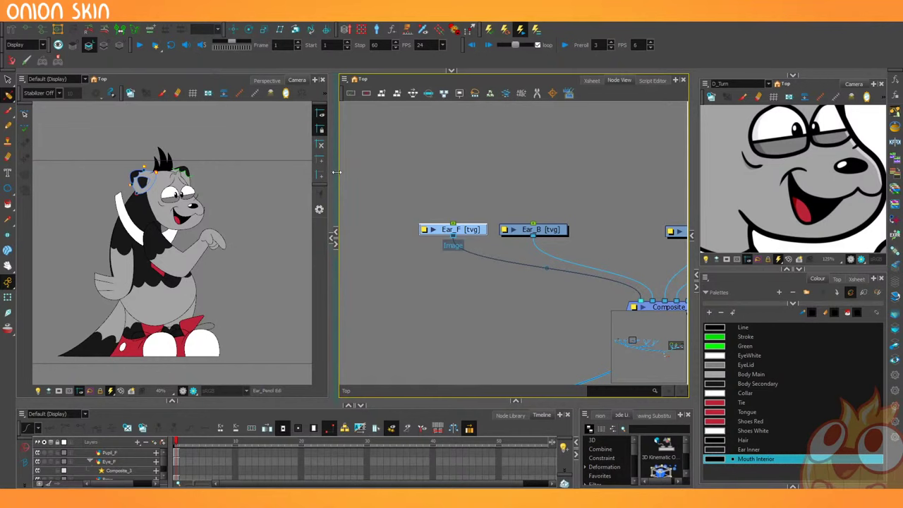
drag(337, 172, 432, 172)
scroll(515, 203, down, 4)
drag(626, 211, 541, 212)
scroll(566, 212, up, 4)
Select the Hair_3 drawing, show it in the Drawing view and examine the fill and outline at its tip.
drag(611, 222, 414, 218)
click(560, 223)
drag(476, 227, 623, 221)
click(563, 218)
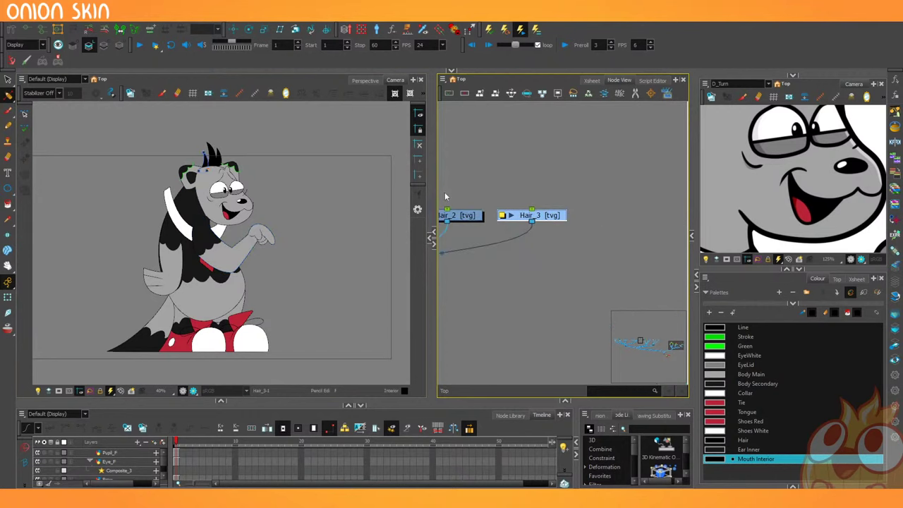
drag(430, 193, 42, 206)
scroll(242, 228, up, 4)
scroll(263, 257, up, 2)
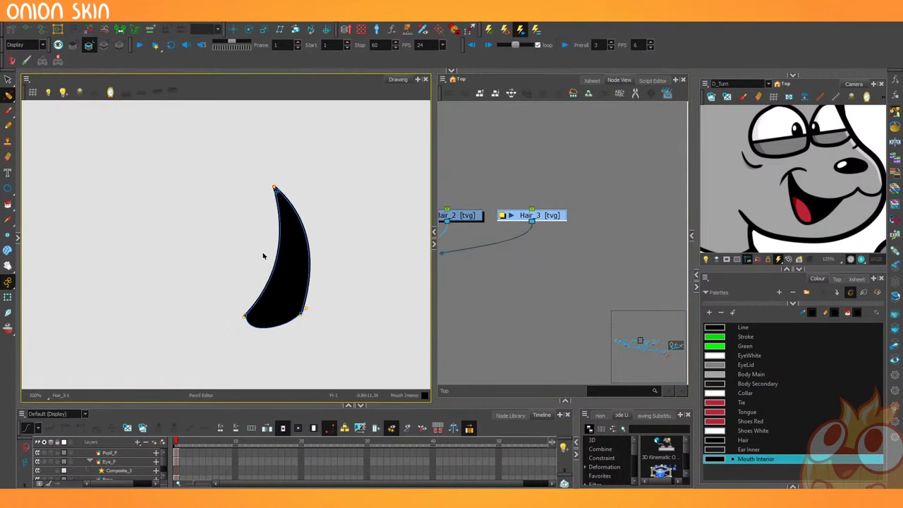
key(alt+s)
scroll(267, 187, up, 6)
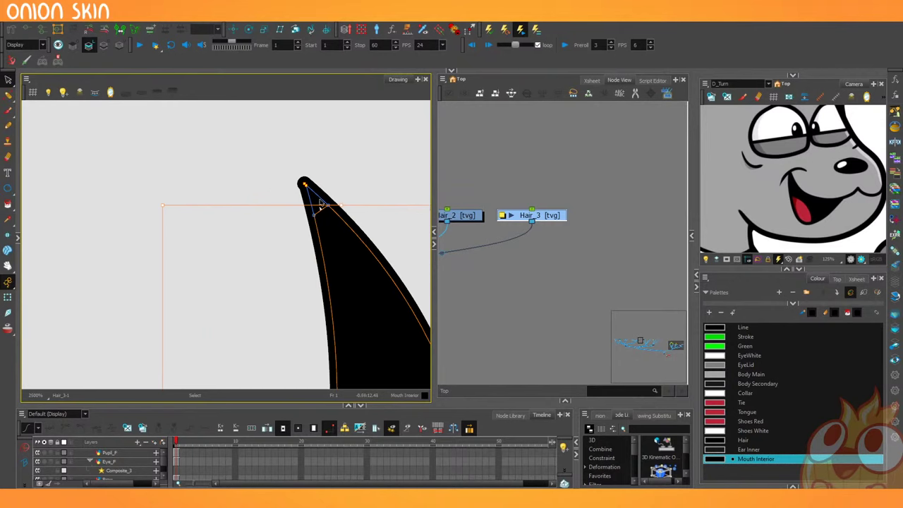
drag(9, 97, 43, 92)
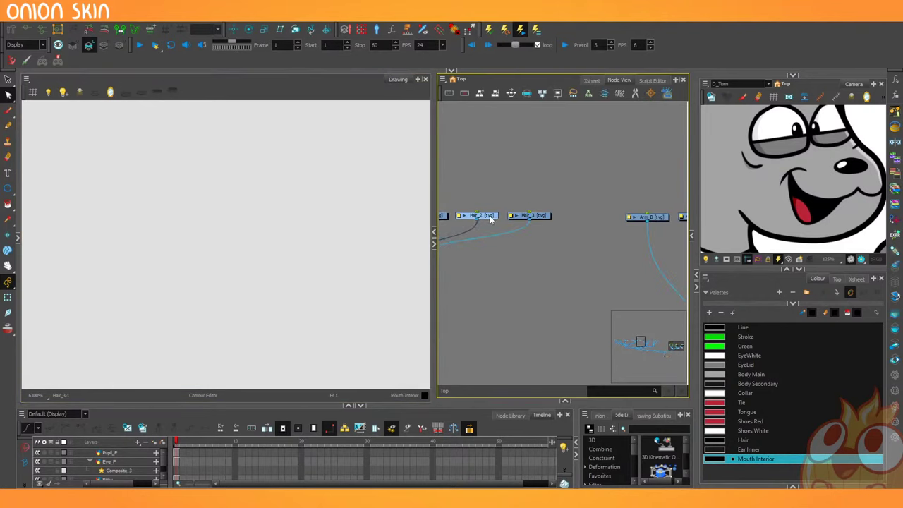
Select the Hair_1 drawing and remove the black fill from inside its outline.
scroll(224, 168, down, 4)
scroll(256, 169, up, 3)
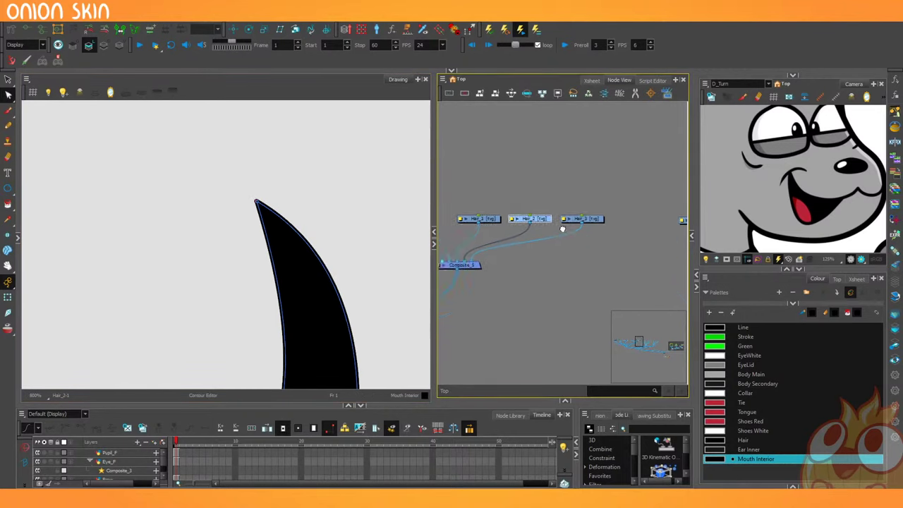
click(543, 219)
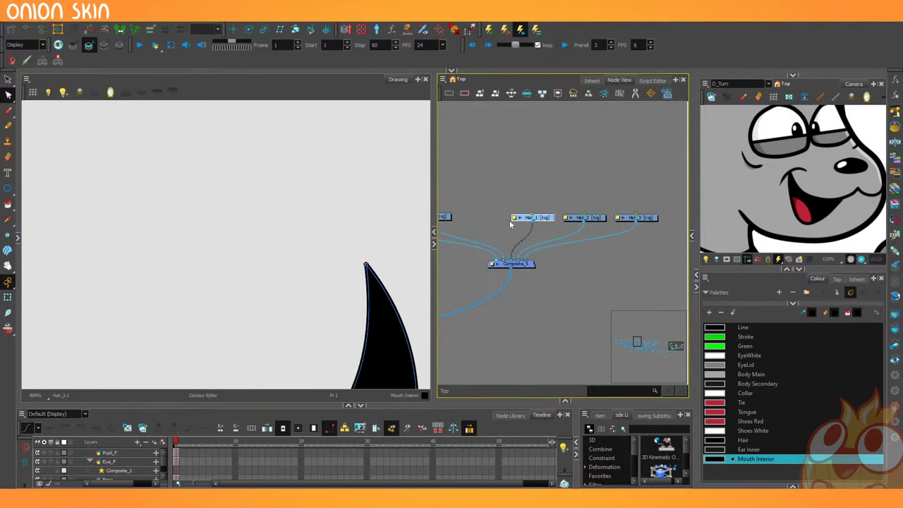
scroll(307, 178, down, 3)
scroll(321, 235, up, 3)
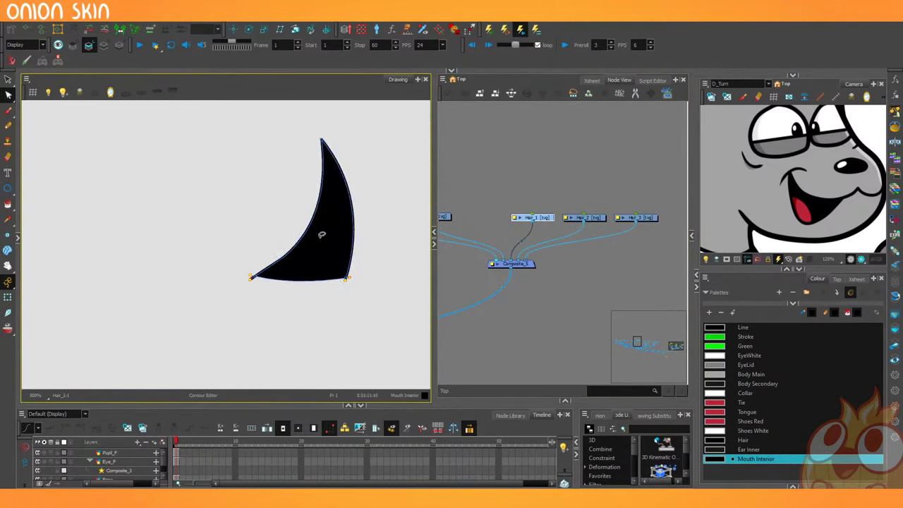
click(8, 79)
click(337, 237)
key(Delete)
key(ctrl+z)
key(Delete)
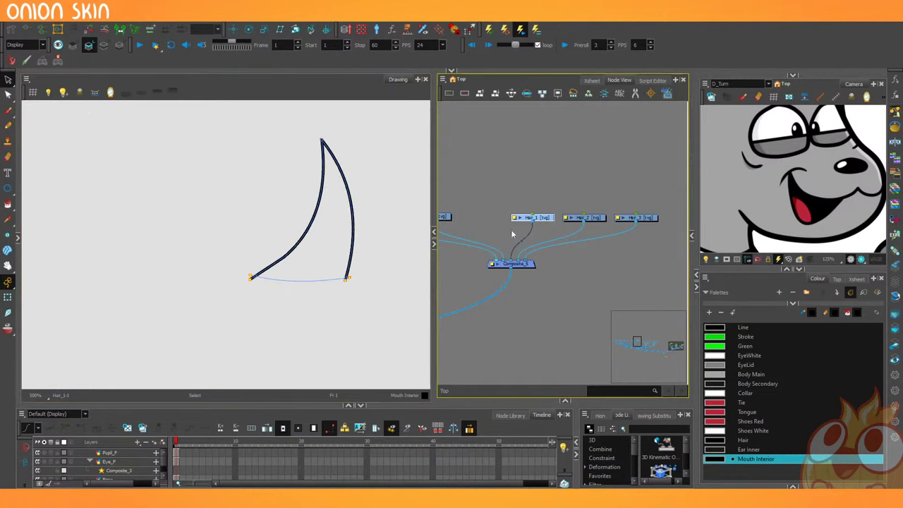
Select the Hair_2 drawing and move its black fill from the line art layer to the colour art layer.
click(597, 218)
click(296, 236)
key(ctrl+x)
key(l)
key(ctrl+v)
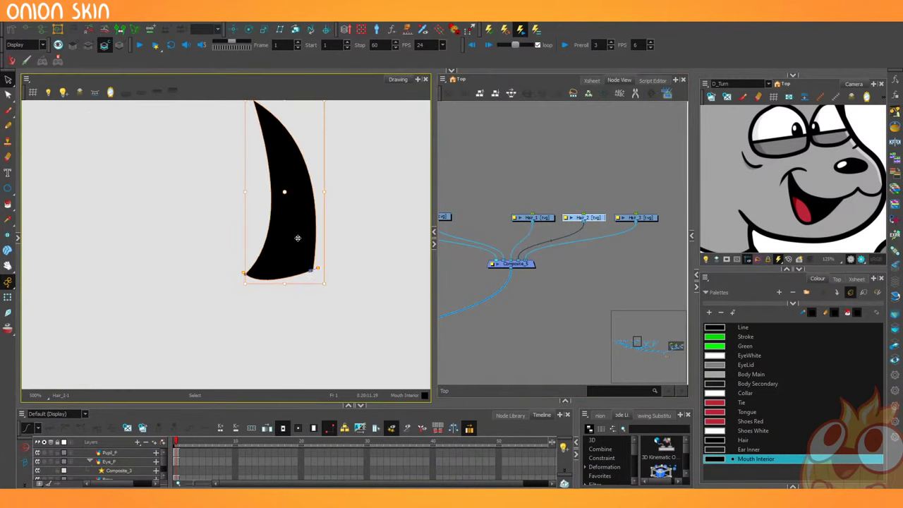
key(l)
Select the Hair_3 drawing and move its black fill from the line art layer to the colour art layer.
click(638, 218)
click(231, 271)
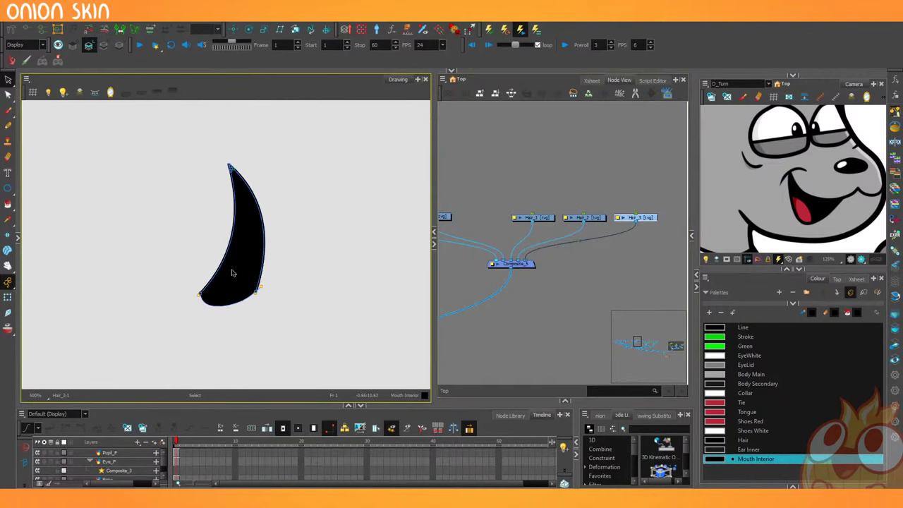
key(ctrl+x)
key(l)
key(ctrl+v)
key(l)
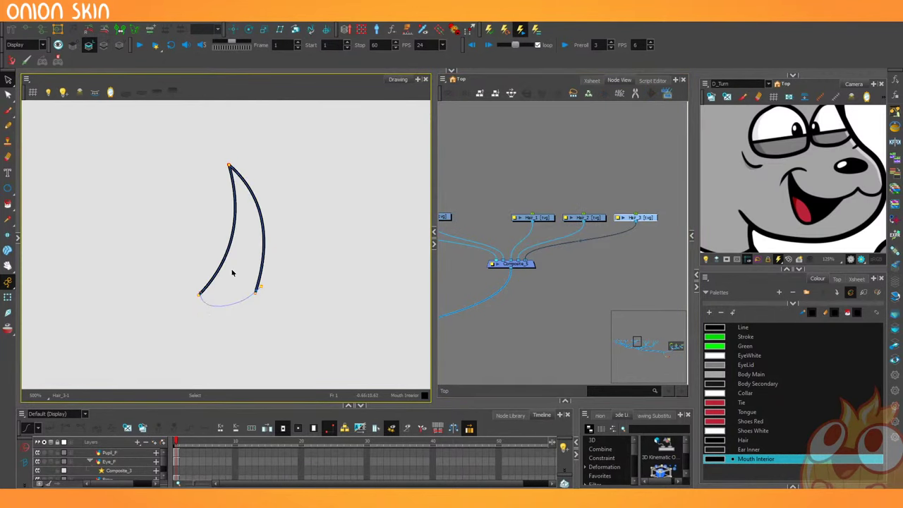
Move the Ear_B drawing's grey and dark fills from the line art layer to the colour art layer and delete its green scalloped line.
scroll(521, 262, down, 5)
click(506, 300)
drag(515, 300, 616, 300)
scroll(568, 242, up, 6)
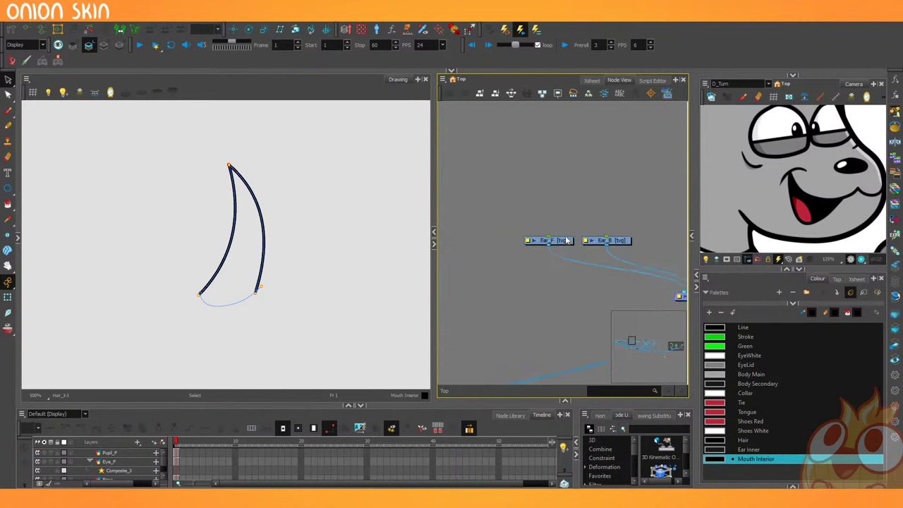
click(628, 240)
click(272, 254)
scroll(249, 246, down, 2)
scroll(322, 271, up, 2)
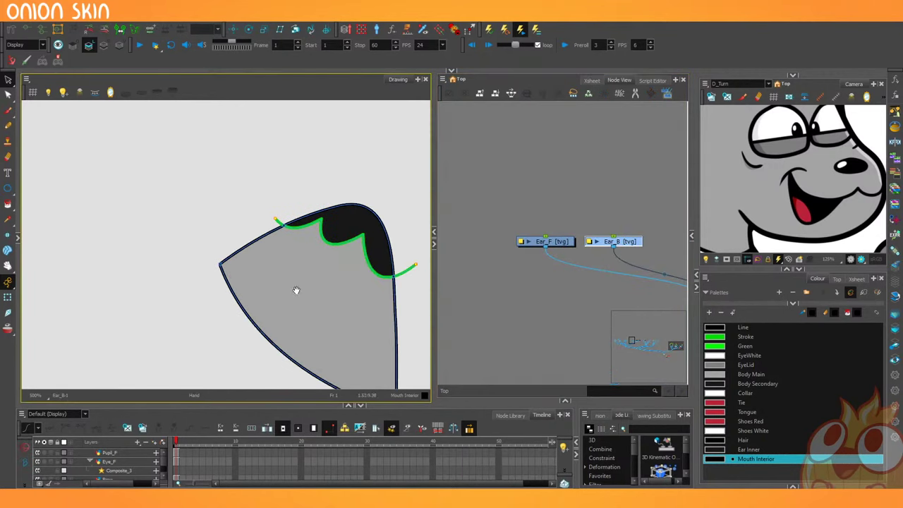
drag(287, 295, 288, 244)
drag(225, 335, 238, 295)
drag(101, 344, 135, 357)
key(Delete)
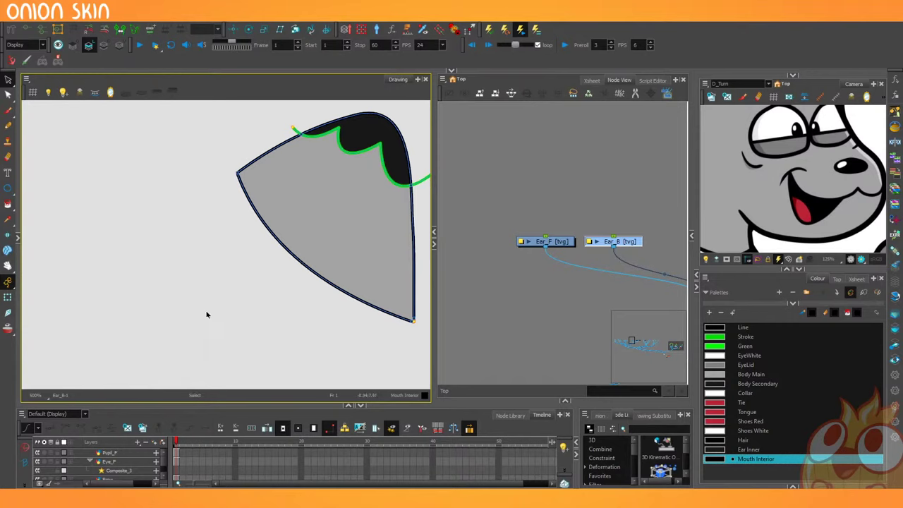
drag(300, 253, 234, 301)
click(270, 265)
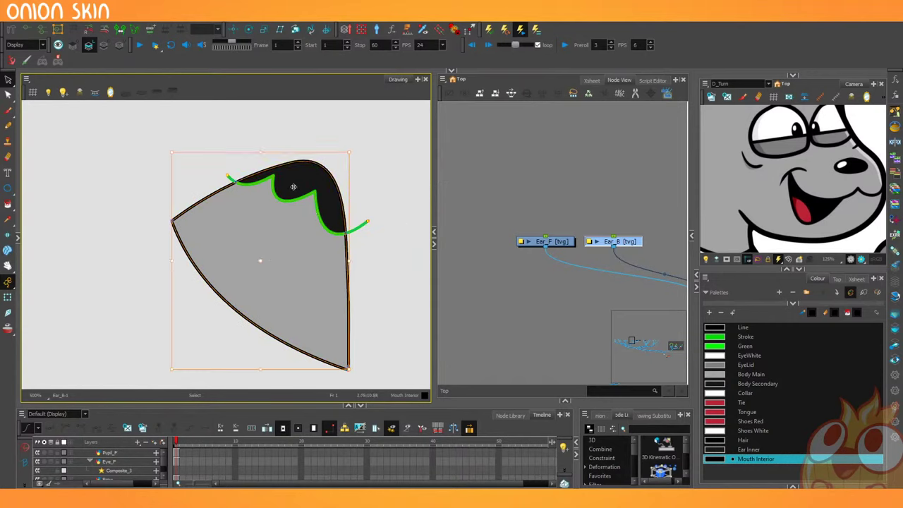
key(Delete)
key(ctrl+z)
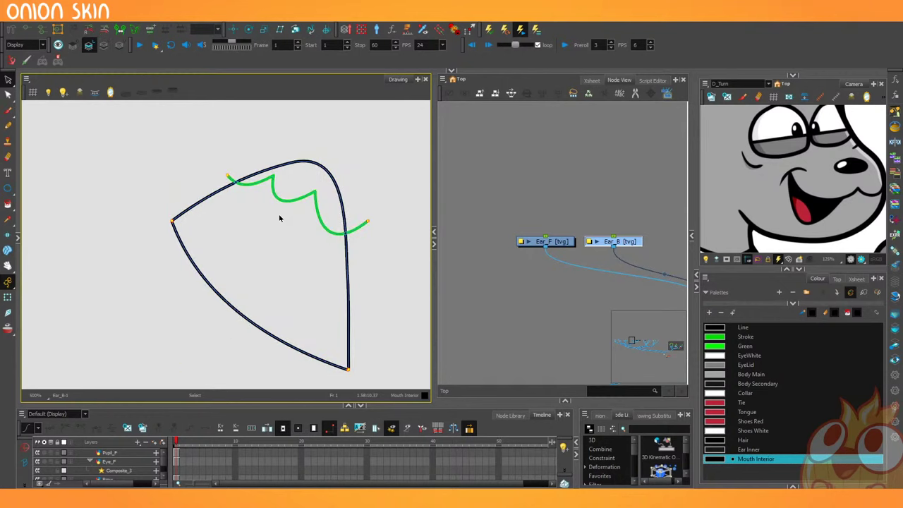
drag(287, 202, 268, 225)
key(Delete)
Select the Ear_F drawing and move its grey and dark fills from the line art layer to the colour art layer.
click(555, 244)
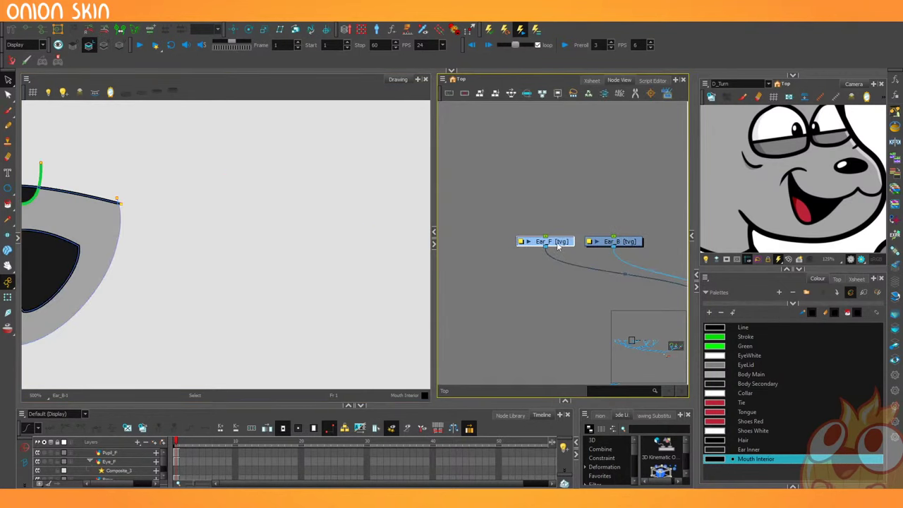
scroll(396, 258, down, 3)
scroll(256, 255, up, 5)
click(251, 267)
shift+click(300, 212)
key(Delete)
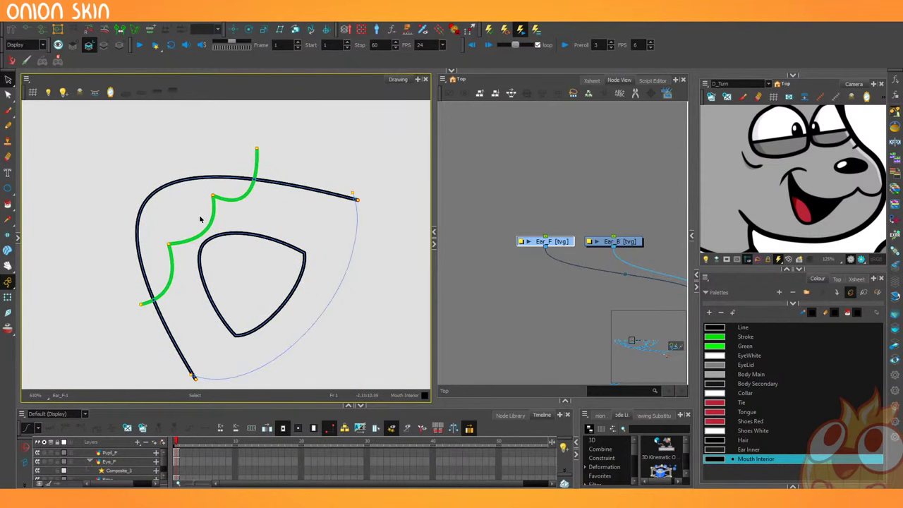
Delete the green scalloped line and the invisible closing stroke at the ear's base from the Ear_F line art.
click(212, 228)
key(Delete)
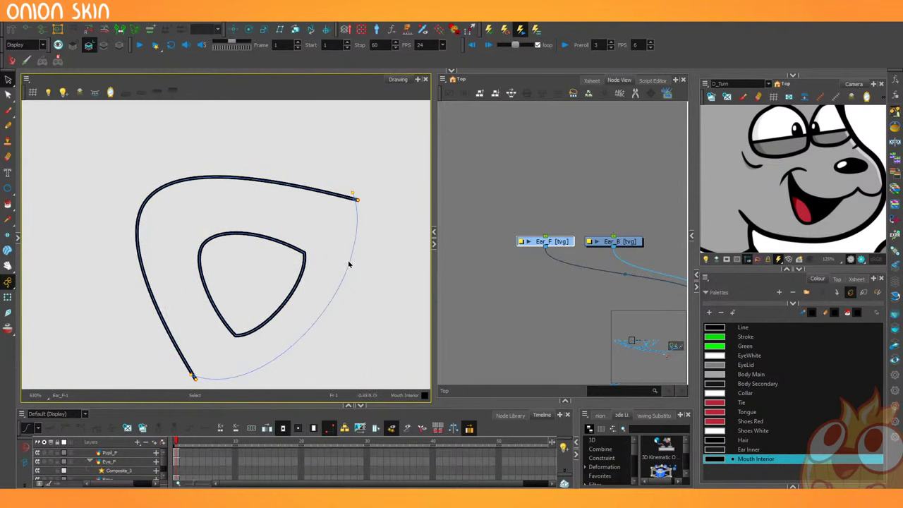
click(348, 263)
key(Delete)
scroll(303, 211, down, 3)
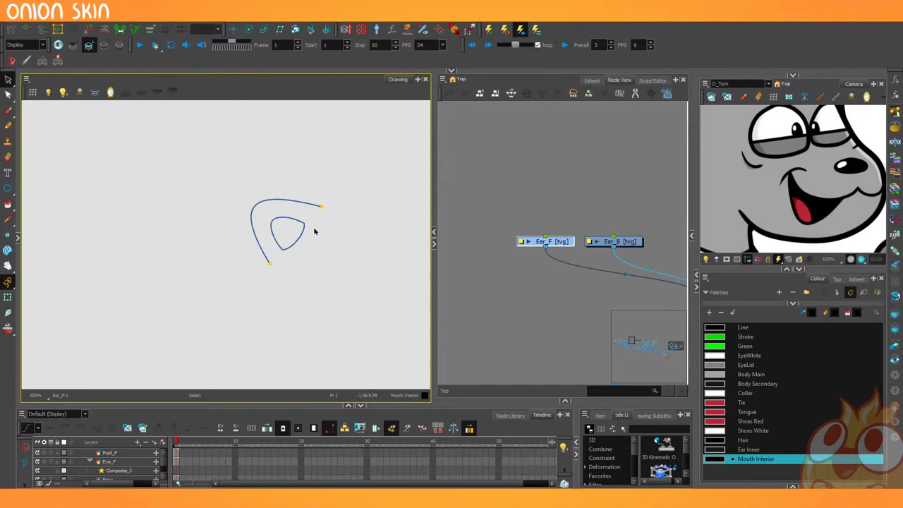
Select the Head drawing and move its grey fill from the line art layer to the colour art layer.
click(505, 251)
mouse_move(505, 251)
mouse_down()
mouse_move(637, 242)
mouse_move(550, 237)
mouse_up()
click(588, 235)
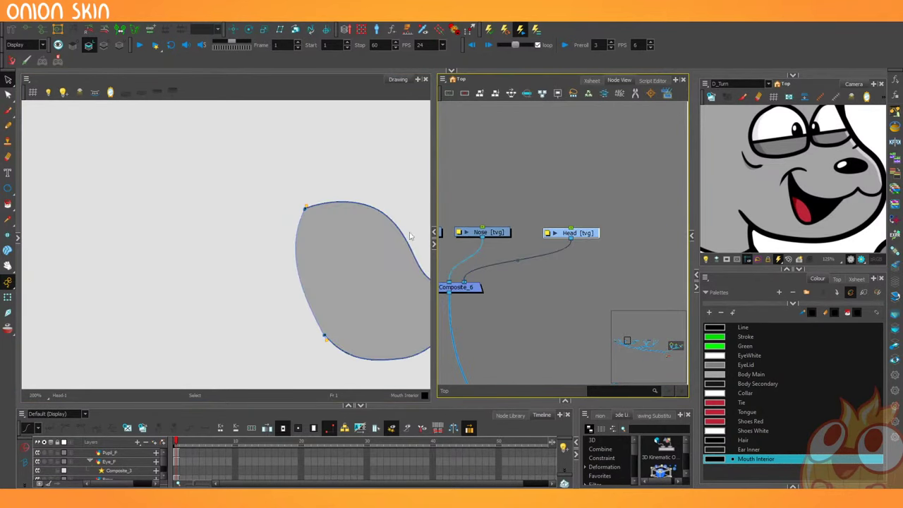
scroll(304, 243, down, 1)
scroll(317, 248, up, 1)
click(327, 252)
key(ctrl+x)
key(l)
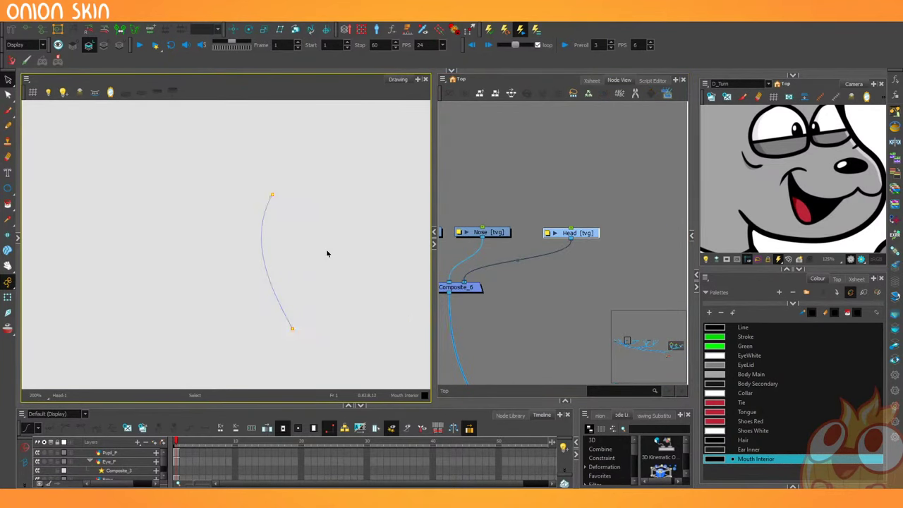
key(ctrl+v)
key(l)
Select the Nose drawing and move its black fill and white highlight from the line art layer to the colour art layer.
click(482, 234)
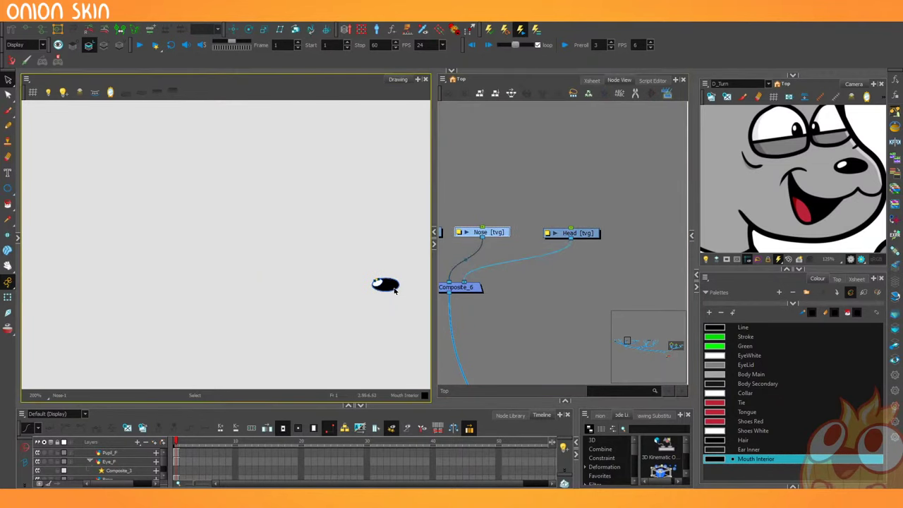
scroll(379, 283, up, 2)
click(381, 282)
shift+click(317, 269)
key(ctrl+x)
key(l)
key(ctrl+v)
key(l)
Select the Mouth drawing and move its black interior and red tongue fills from the line art layer to the colour art layer.
drag(467, 239, 584, 229)
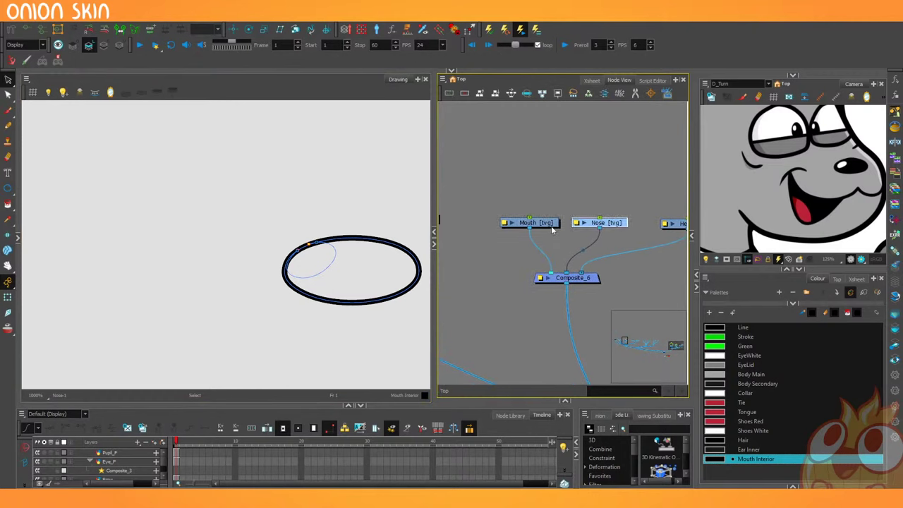
click(554, 225)
scroll(301, 269, down, 3)
click(202, 242)
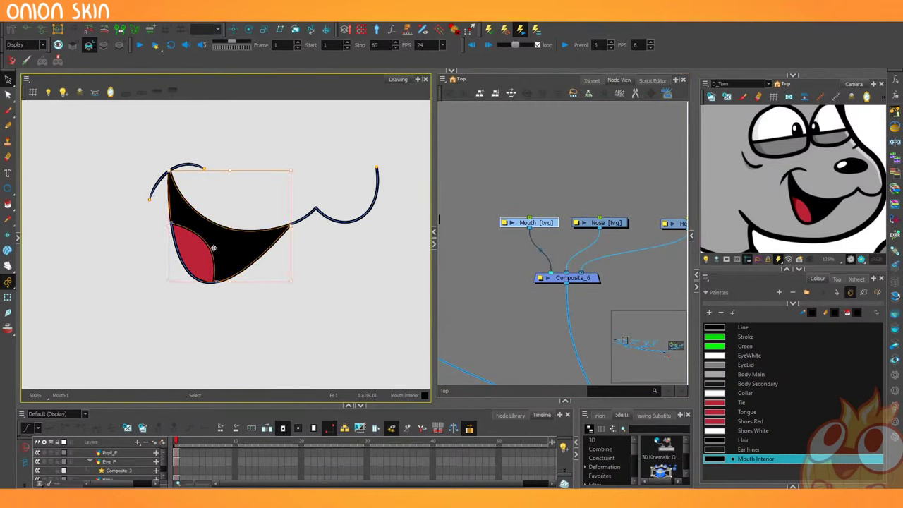
key(ctrl+x)
key(l)
key(ctrl+v)
key(l)
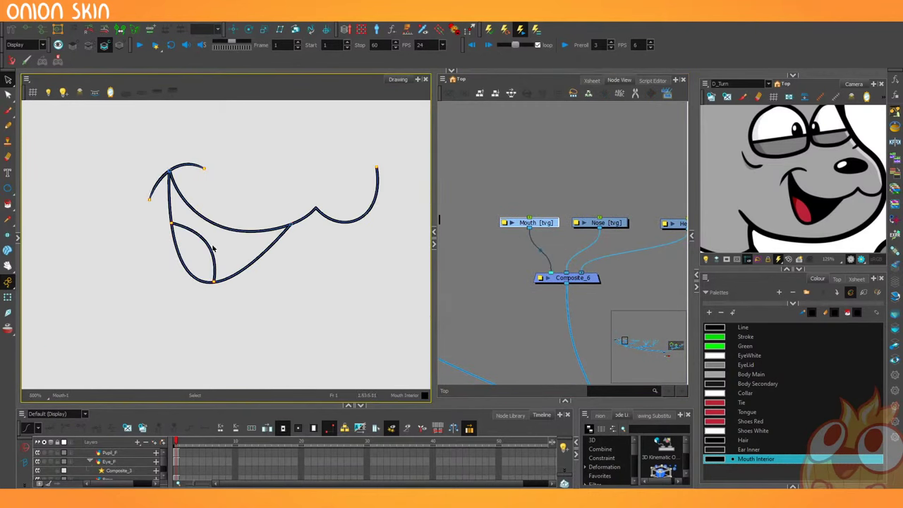
Select the Eye_B drawing and move the white eye fill off its line art layer, leaving the grey eyelid fill.
drag(481, 246, 643, 243)
click(593, 217)
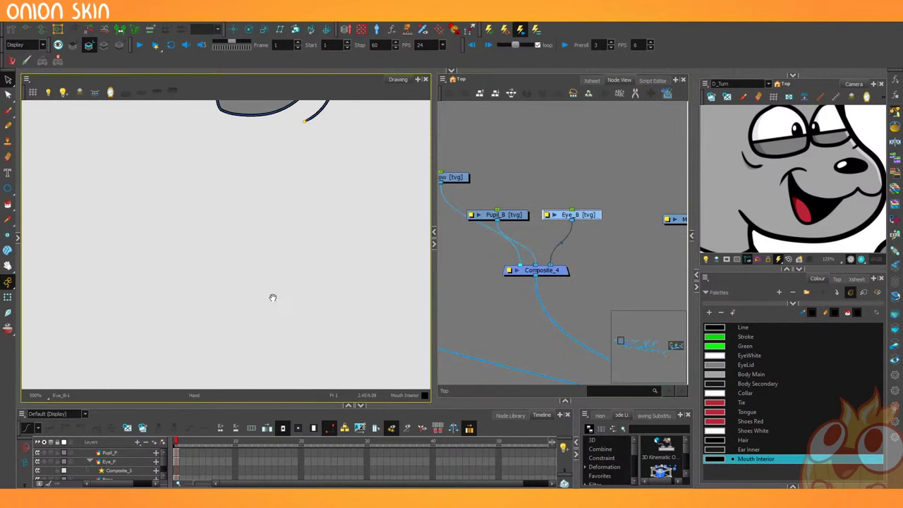
drag(267, 189, 269, 343)
click(270, 258)
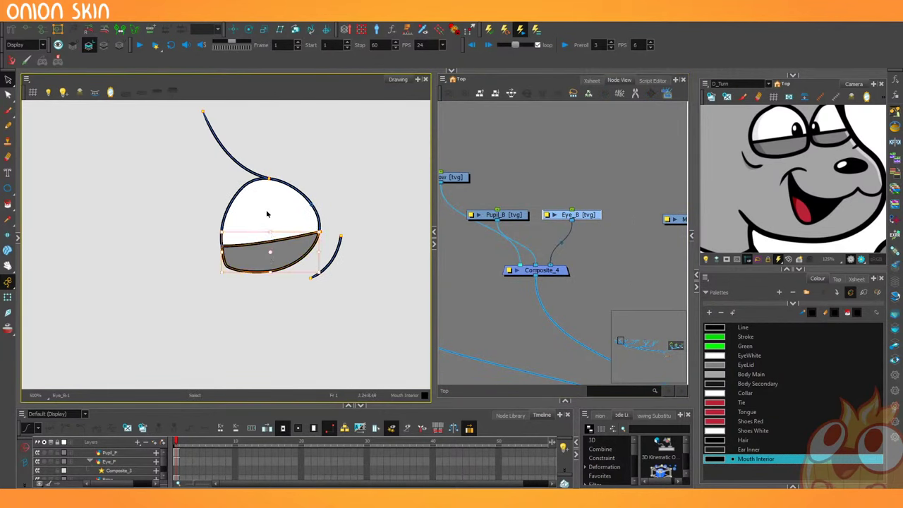
click(266, 213)
key(Delete)
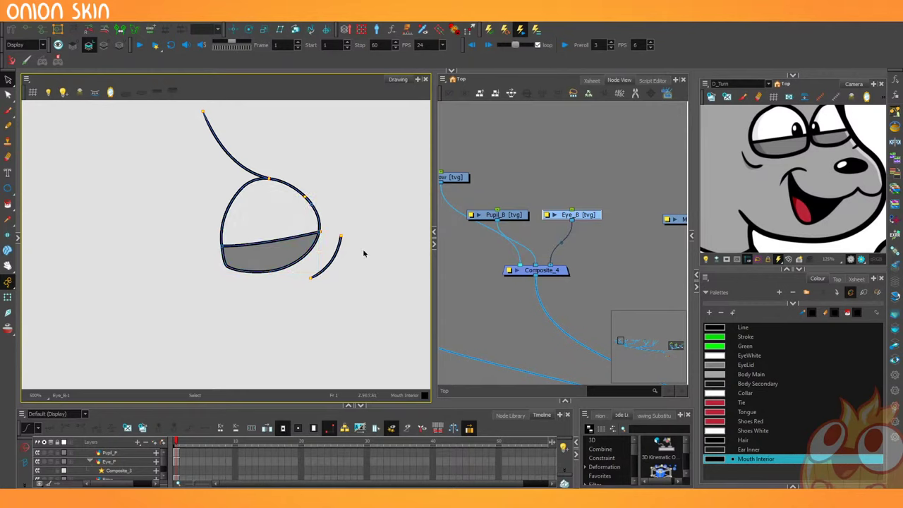
Show the Pupil_B and Brow drawings in turn and examine their fills and outlines.
drag(529, 223, 575, 237)
click(573, 232)
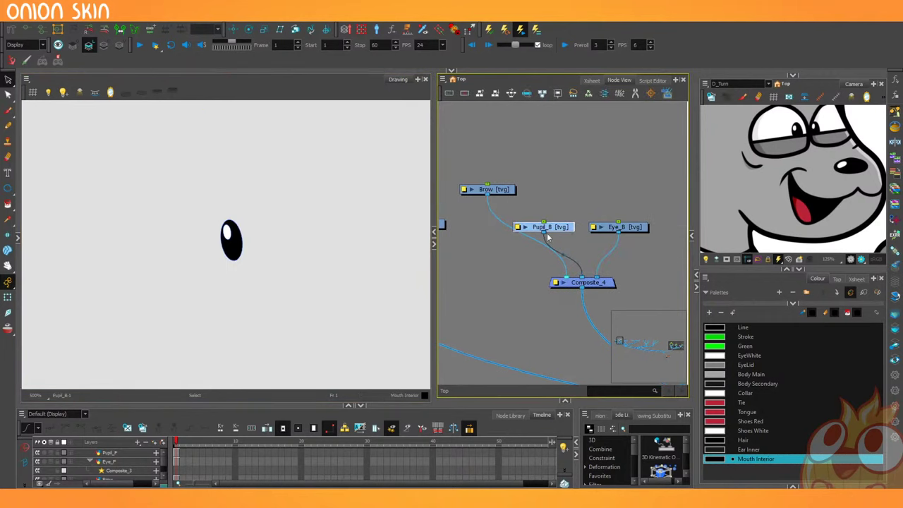
drag(496, 228, 599, 218)
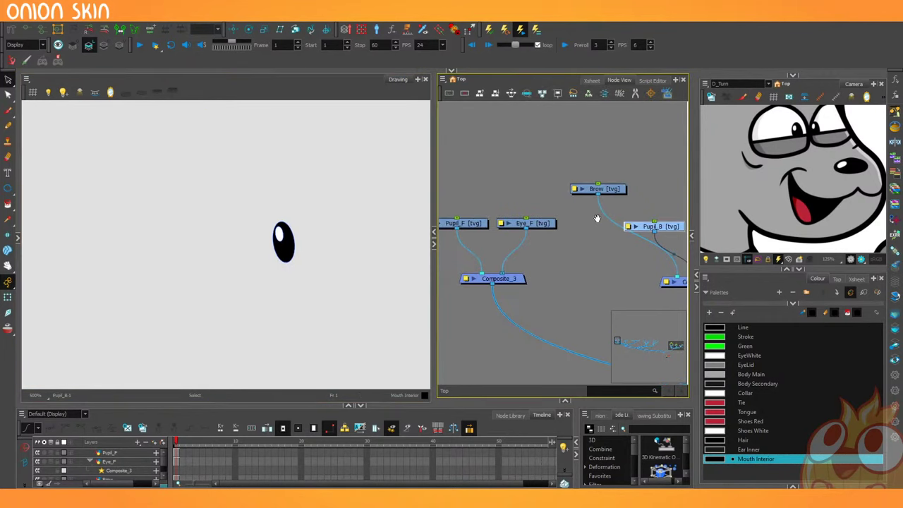
click(609, 190)
key(space)
drag(261, 189, 258, 272)
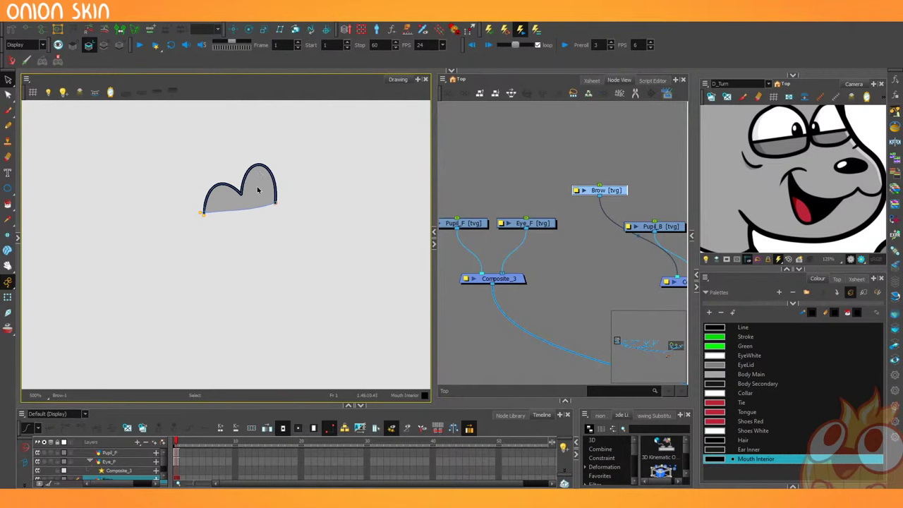
Select the Eye_F drawing and move its white eye fill from the line art layer to the colour art layer.
click(538, 224)
click(202, 319)
key(ctrl+x)
key(l)
key(ctrl+v)
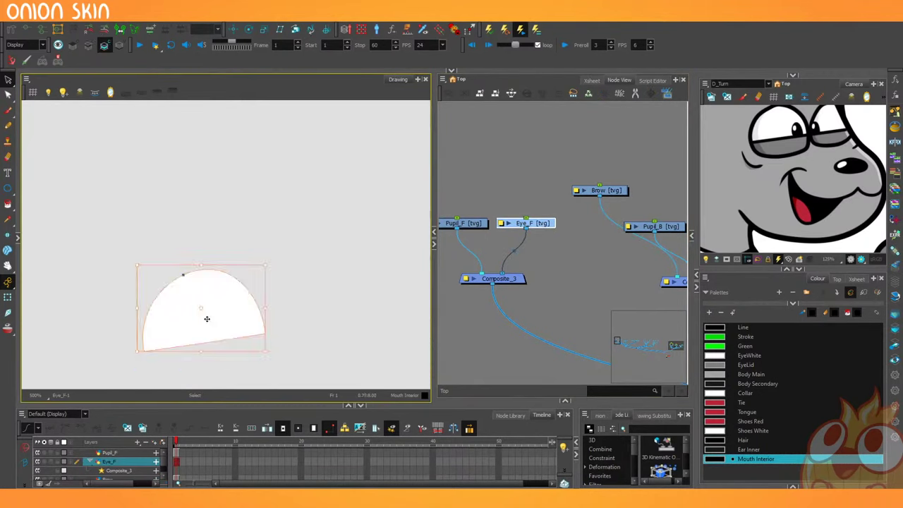
key(l)
Show the whole character in the Camera view and examine the colouring of its body, head and shoes.
key(space)
drag(470, 288, 646, 276)
scroll(541, 216, down, 2)
scroll(542, 219, down, 3)
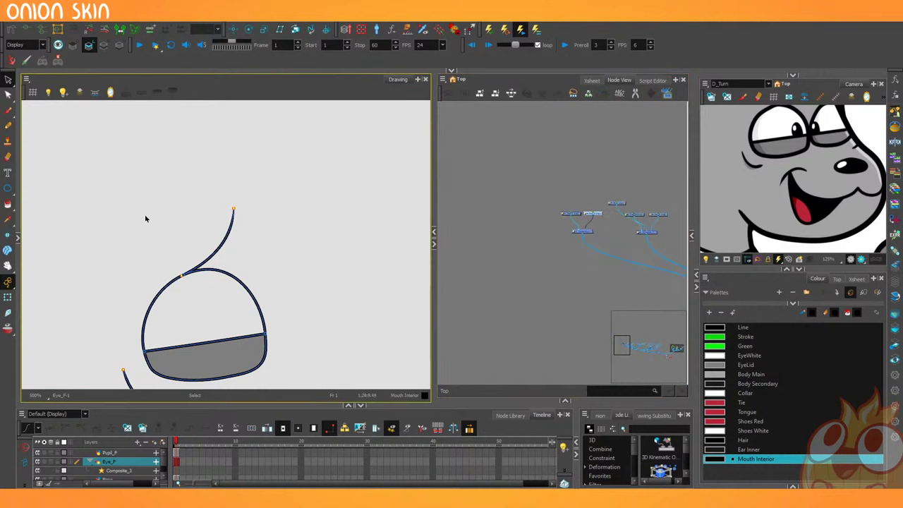
drag(18, 213, 455, 238)
scroll(292, 215, down, 2)
scroll(292, 214, up, 3)
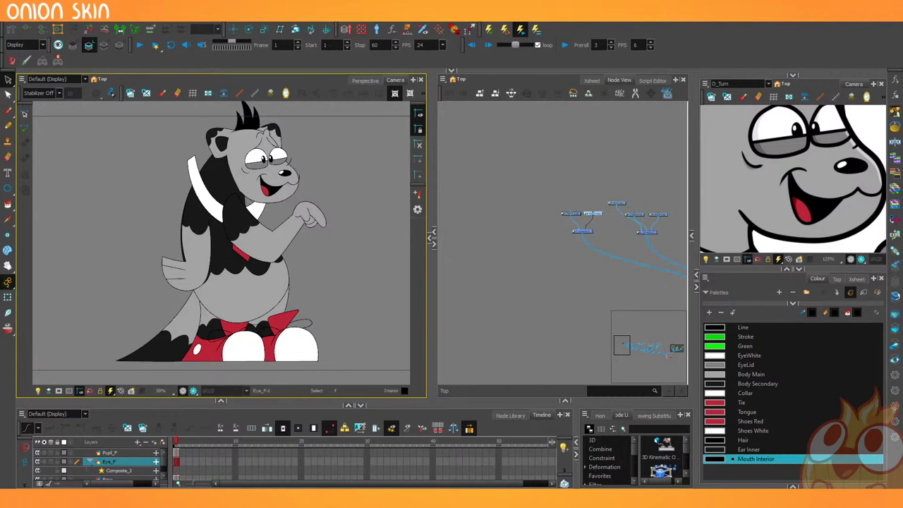
scroll(233, 277, up, 2)
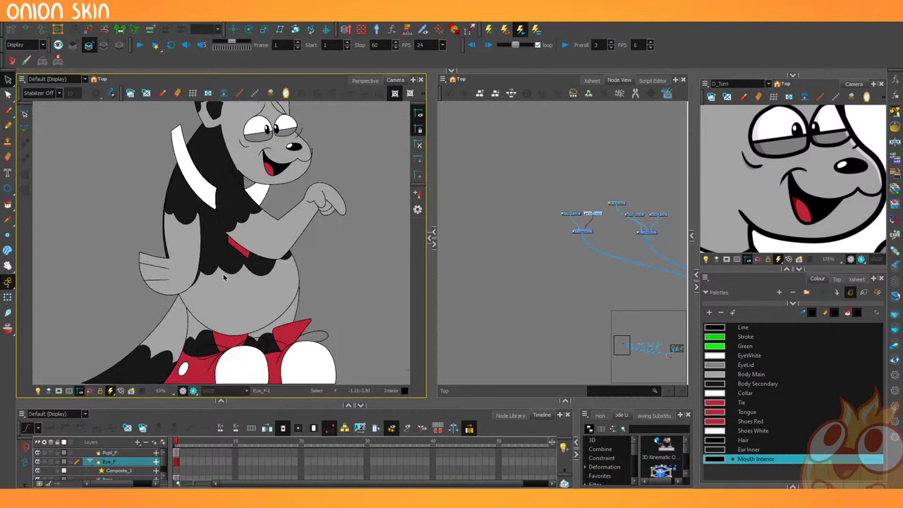
scroll(224, 277, down, 2)
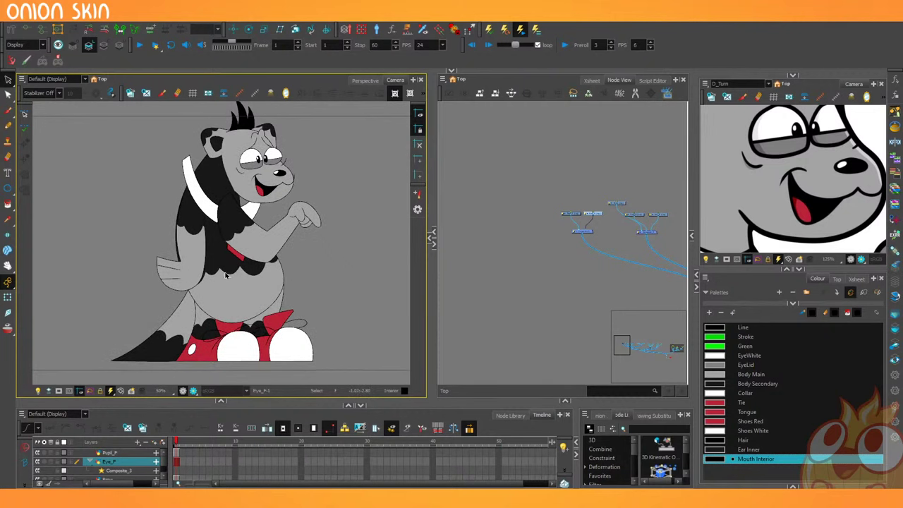
scroll(515, 237, up, 4)
Add a new drawing node beside Composite_1 and connect its output to that composite.
drag(581, 217, 397, 186)
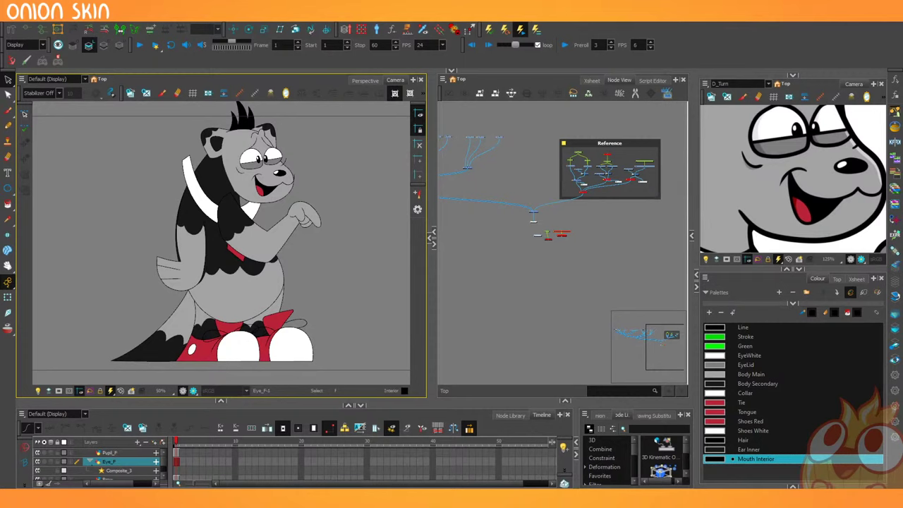
click(492, 226)
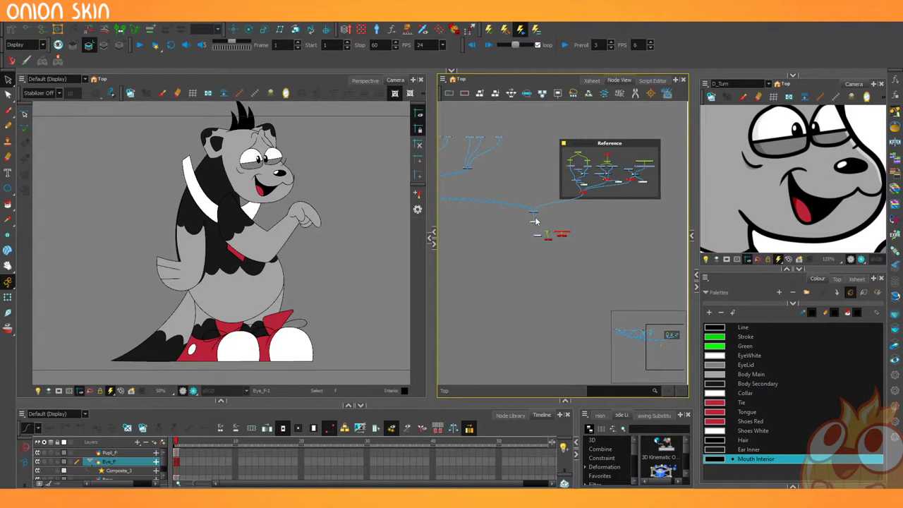
scroll(534, 215, up, 6)
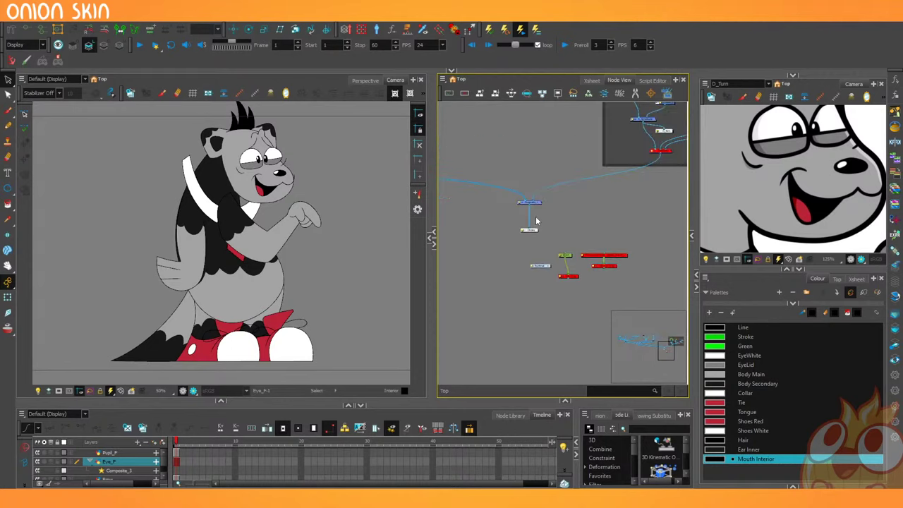
drag(515, 214, 583, 224)
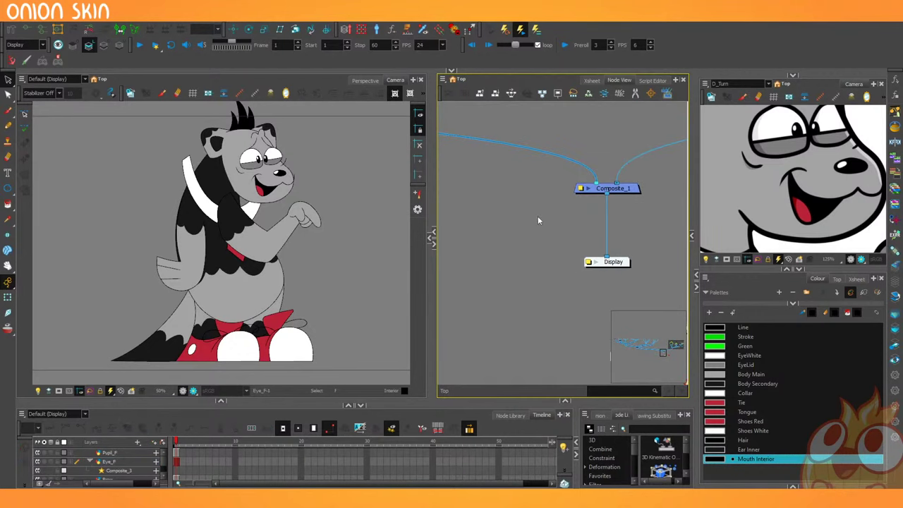
key(ctrl+r)
click(428, 280)
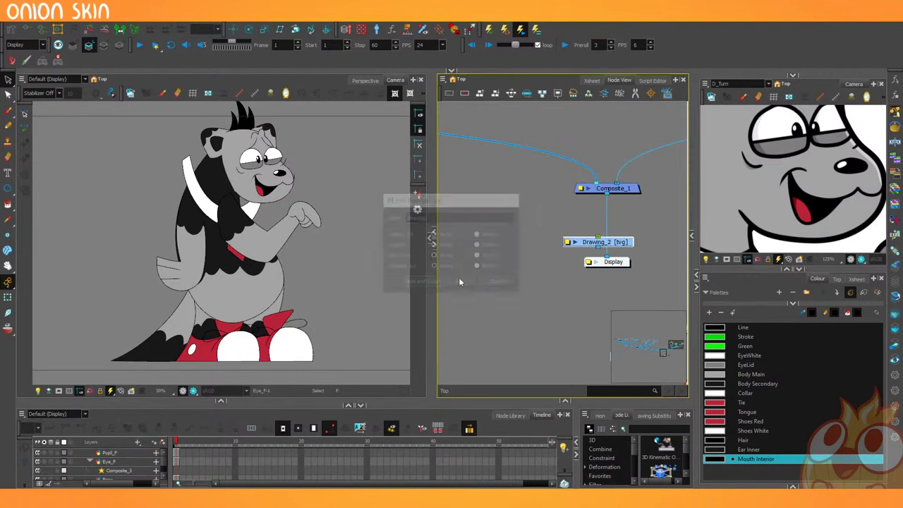
drag(598, 243, 579, 194)
drag(477, 199, 590, 188)
Brush the handwritten words "Back in 5 min" in the green Stroke colour across the character on the Drawing_2 layer.
click(731, 337)
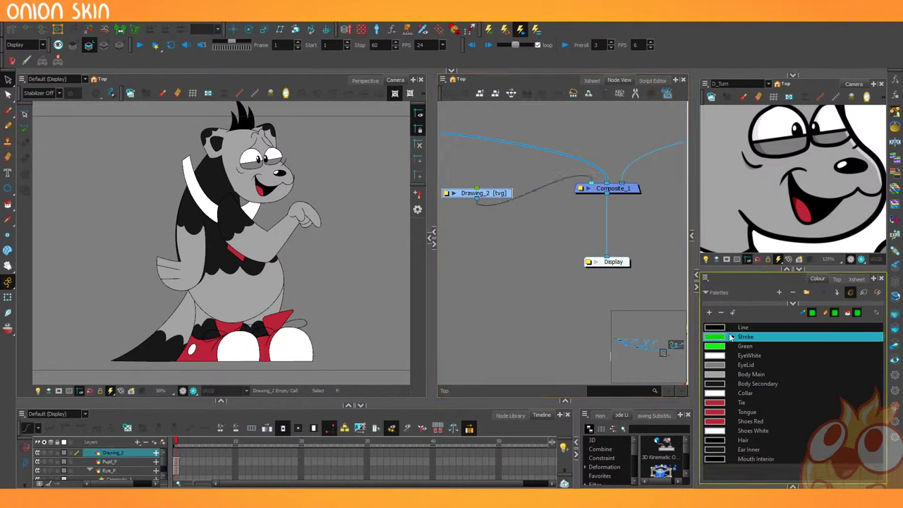
click(8, 111)
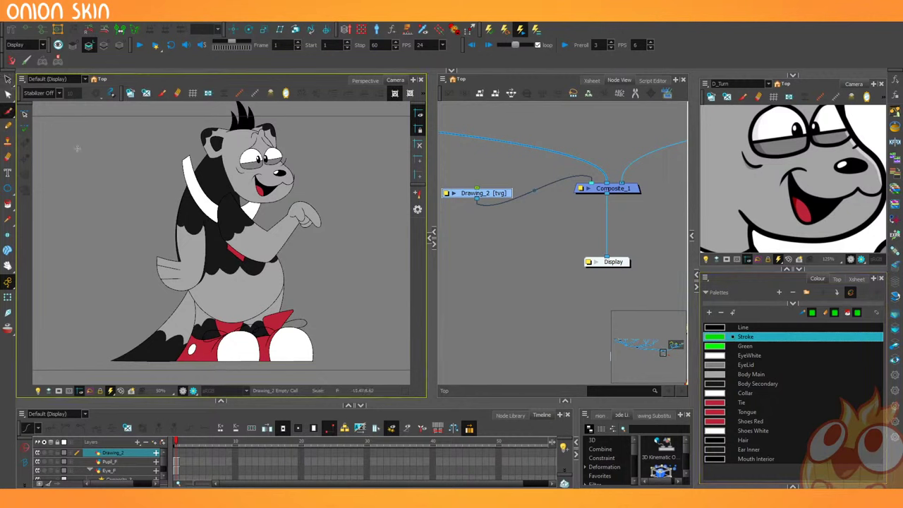
mouse_move(76, 146)
mouse_down()
mouse_move(83, 222)
mouse_move(88, 173)
mouse_move(77, 208)
mouse_up()
mouse_move(129, 191)
mouse_down()
mouse_move(129, 170)
mouse_move(155, 206)
mouse_up()
drag(130, 185, 151, 185)
drag(186, 154, 202, 189)
drag(194, 134, 202, 194)
mouse_move(239, 141)
mouse_down()
mouse_move(208, 174)
mouse_move(251, 185)
mouse_up()
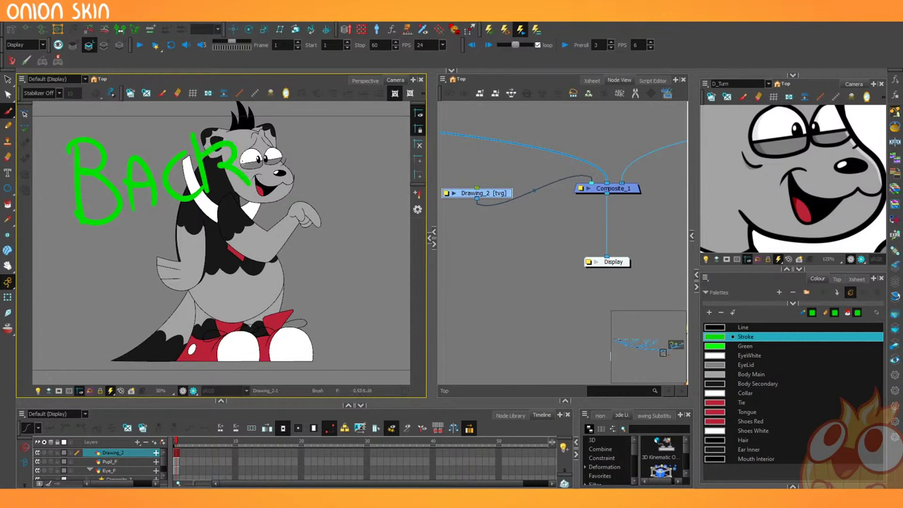
click(314, 140)
mouse_move(318, 150)
mouse_down()
mouse_move(337, 173)
mouse_move(359, 175)
mouse_up()
mouse_move(243, 201)
mouse_down()
mouse_move(206, 260)
mouse_move(216, 290)
mouse_up()
mouse_move(181, 345)
mouse_down()
mouse_move(182, 336)
mouse_move(239, 341)
mouse_up()
drag(248, 341, 278, 333)
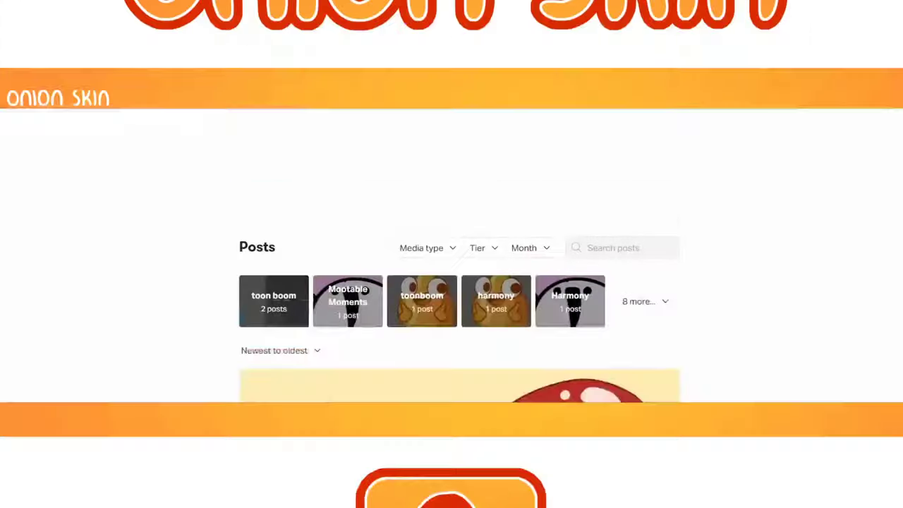
Browse the Patreon page's posts and examine the published Harmony working files, from the scissor lift onward.
scroll(458, 282, down, 5)
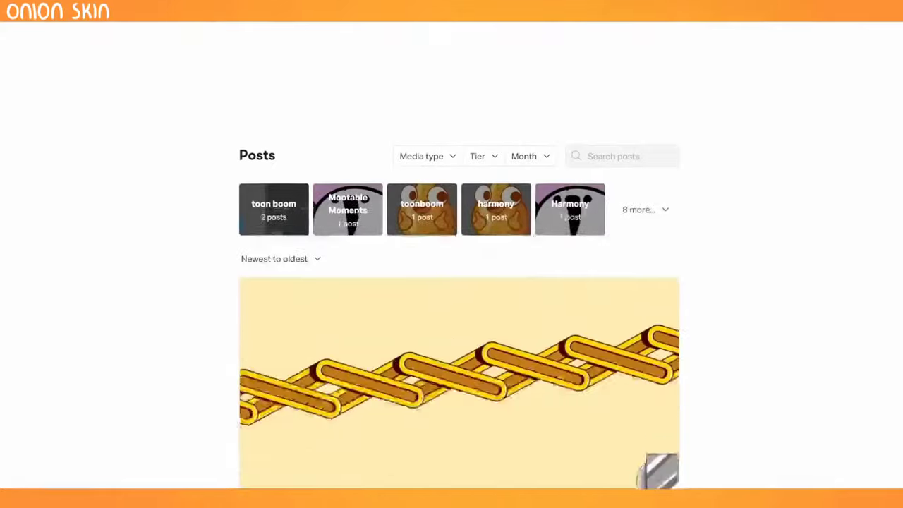
scroll(459, 282, down, 6)
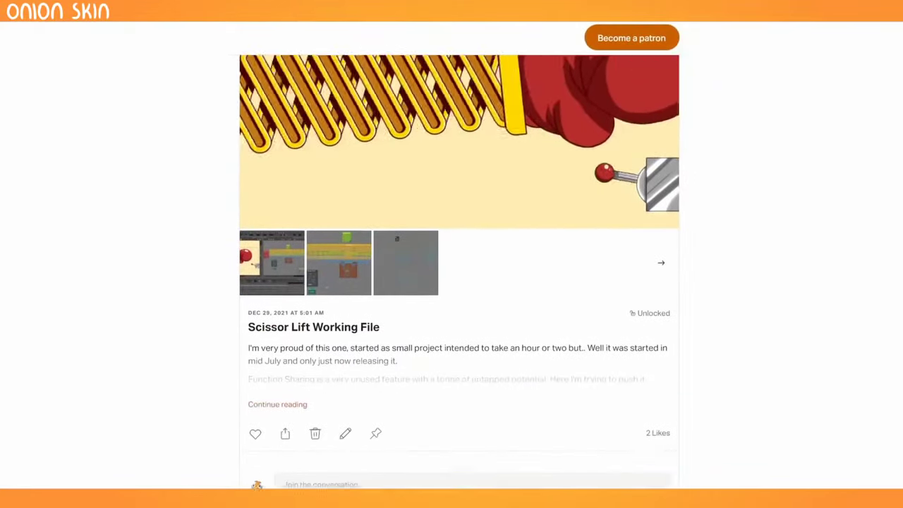
scroll(459, 283, down, 6)
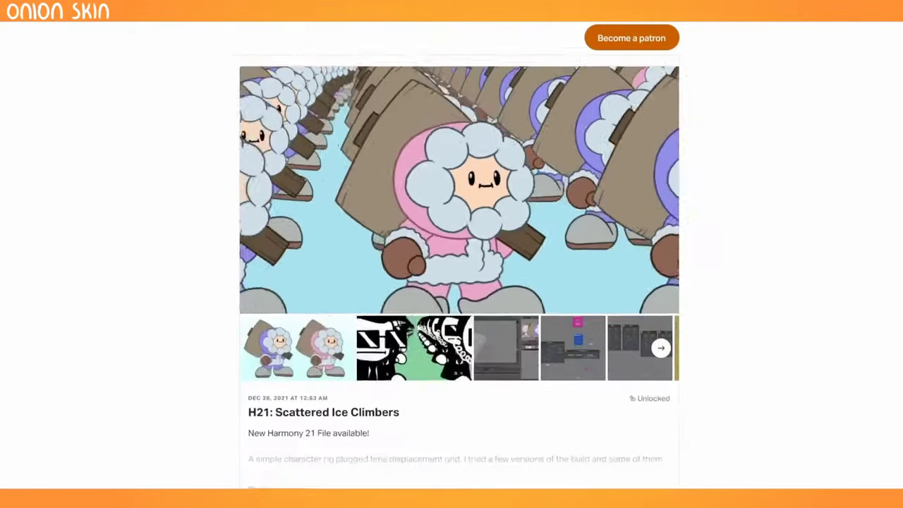
scroll(458, 272, down, 6)
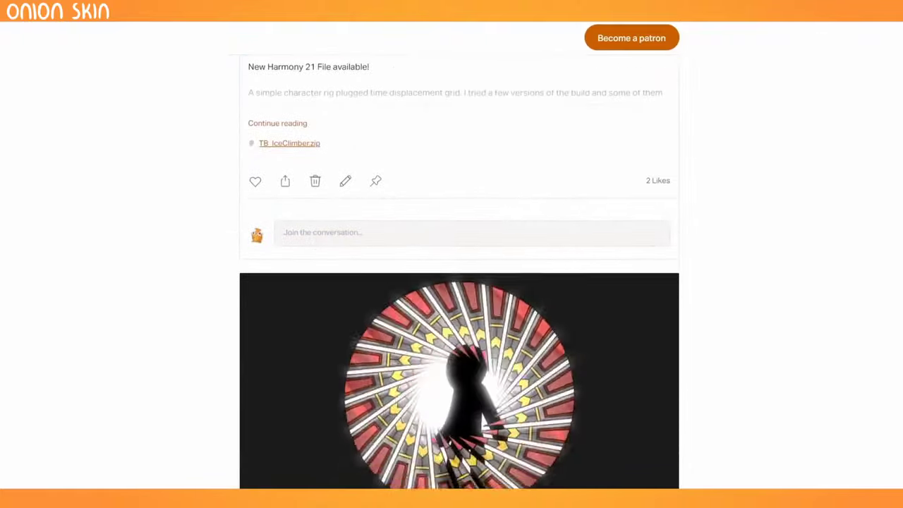
scroll(459, 272, down, 6)
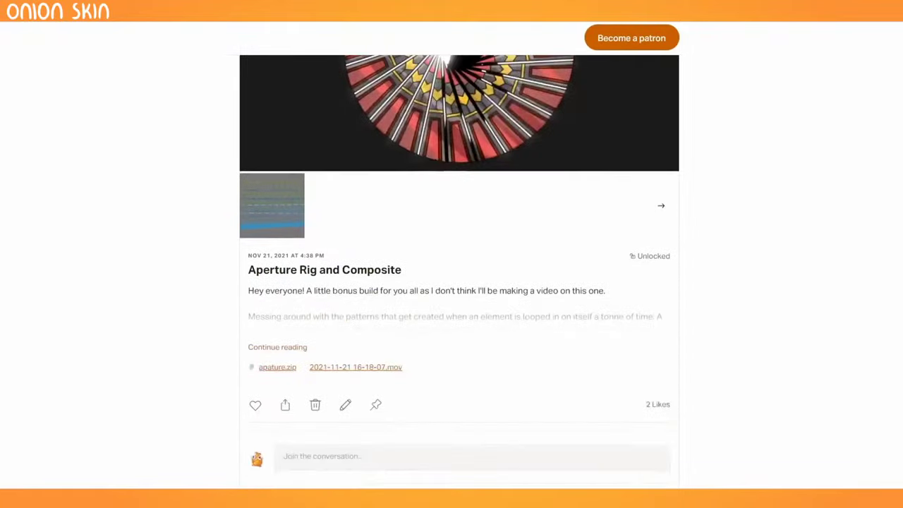
scroll(459, 271, down, 5)
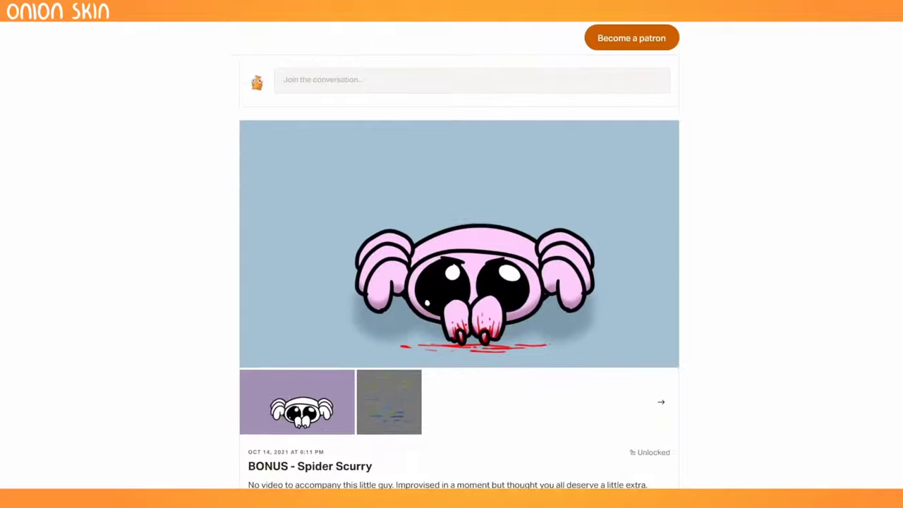
scroll(459, 272, down, 6)
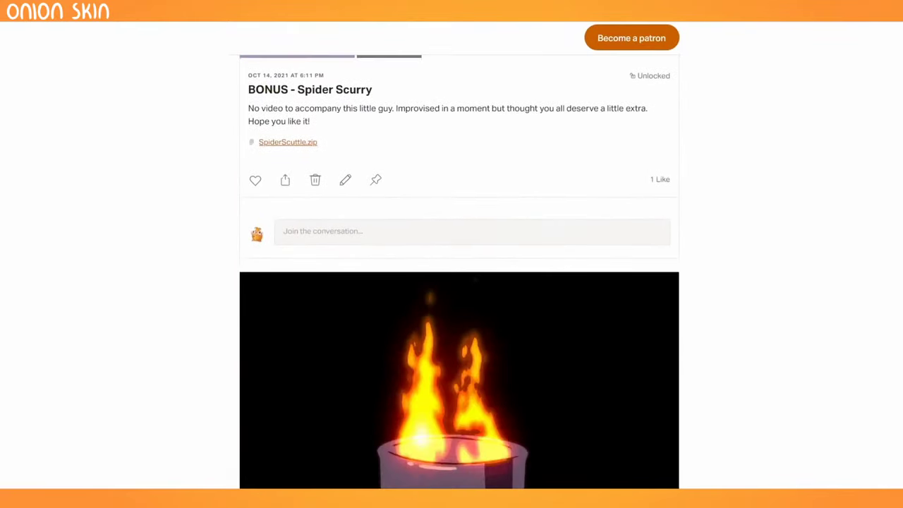
scroll(458, 272, down, 6)
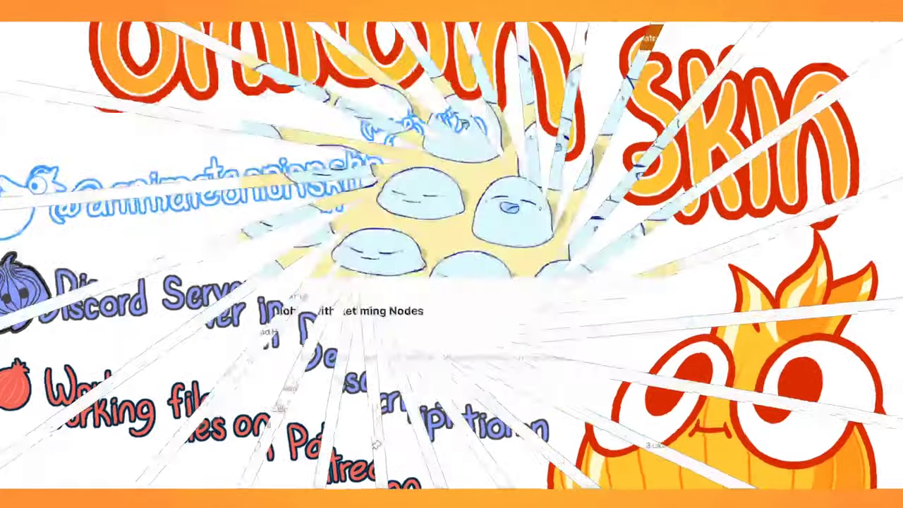
scroll(458, 272, down, 6)
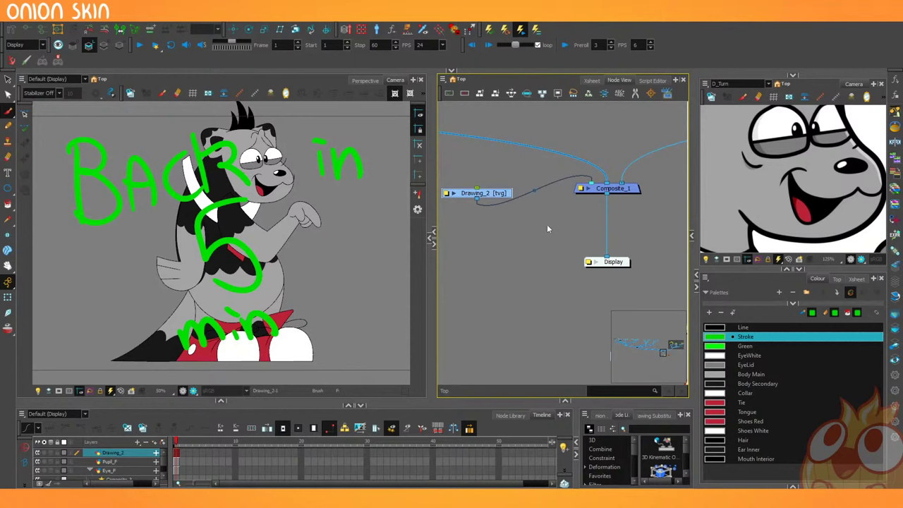
Delete the Drawing_2 node holding the green handwriting from the node network.
scroll(490, 280, down, 5)
scroll(491, 280, up, 2)
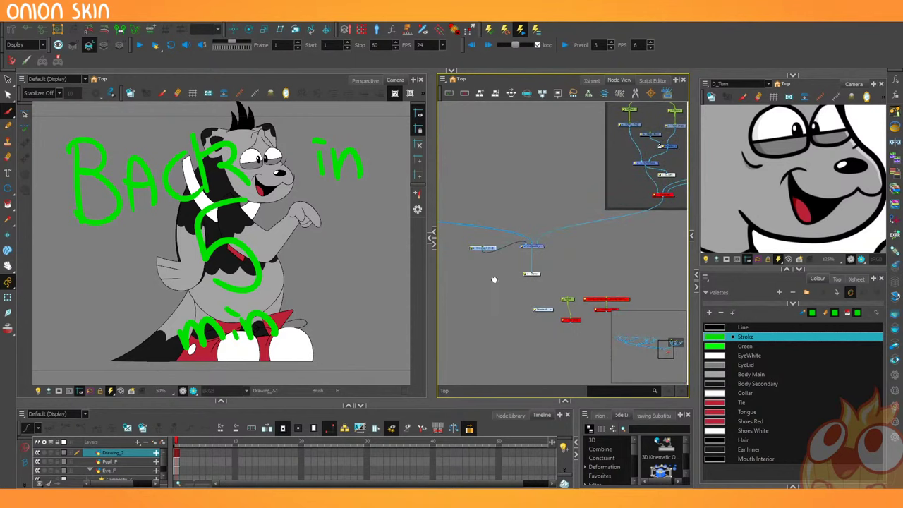
drag(494, 280, 633, 283)
scroll(554, 244, down, 2)
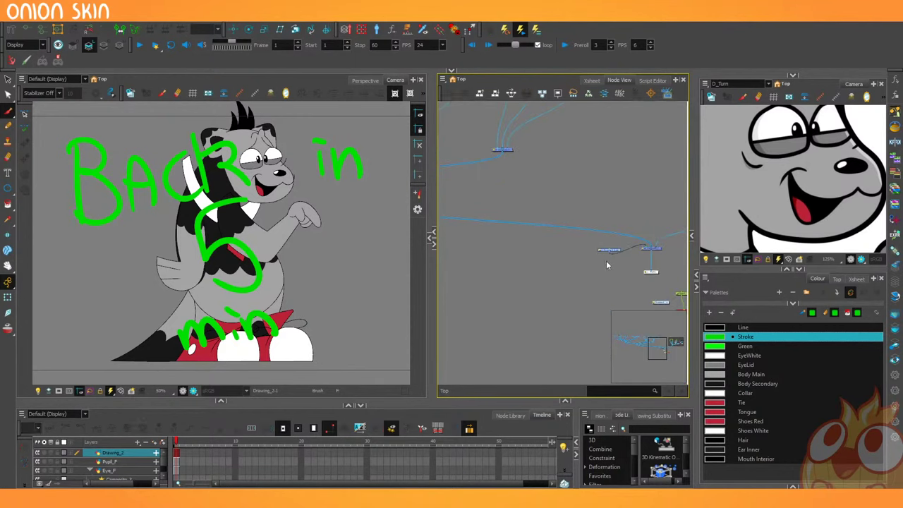
key(Delete)
key(Return)
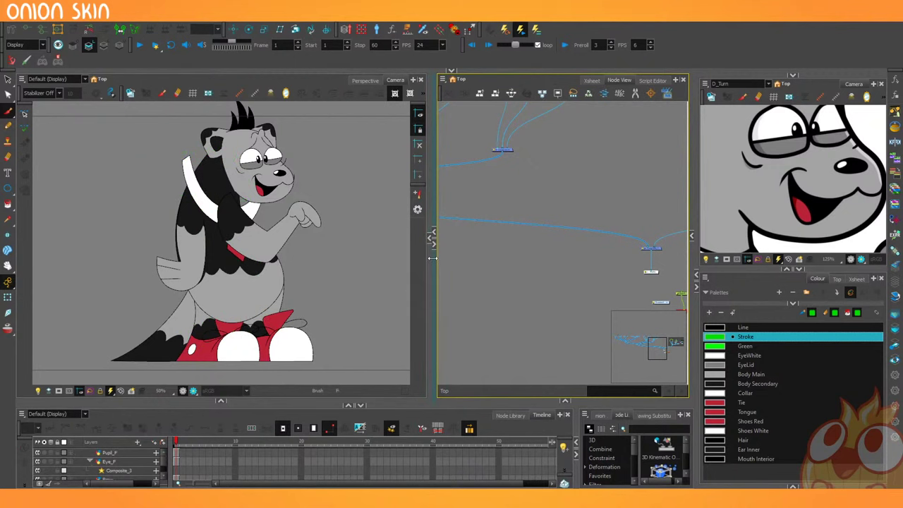
Expand the Node View over the main Camera view's area and enlarge the D_Turn reference camera view.
drag(432, 258, 465, 260)
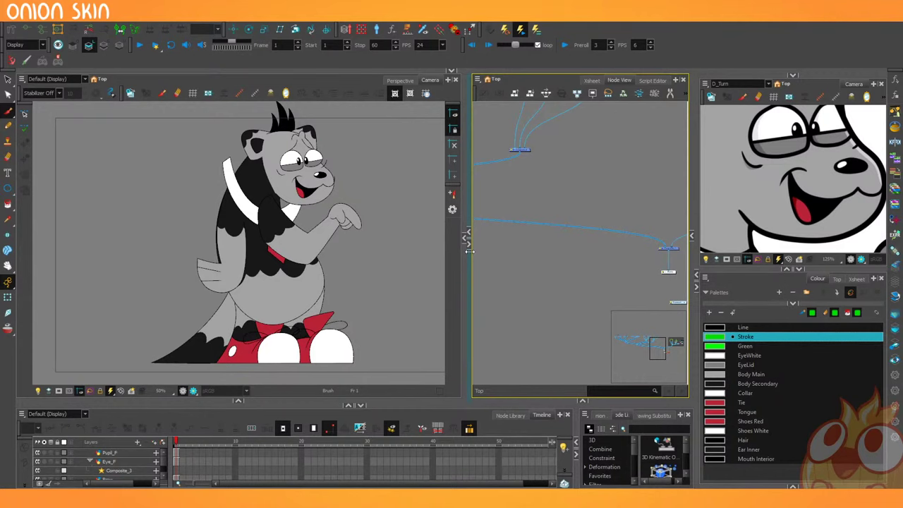
drag(469, 252, 17, 256)
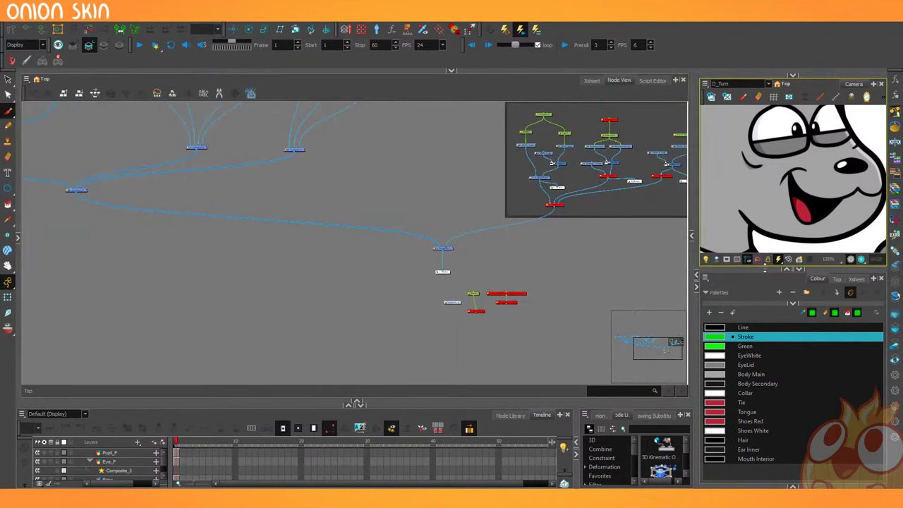
drag(696, 251, 627, 253)
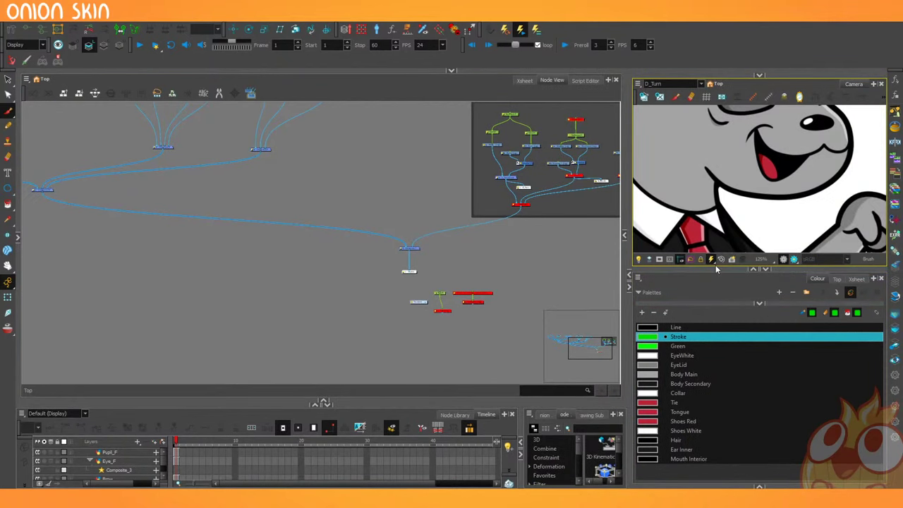
drag(718, 268, 718, 316)
scroll(434, 263, down, 3)
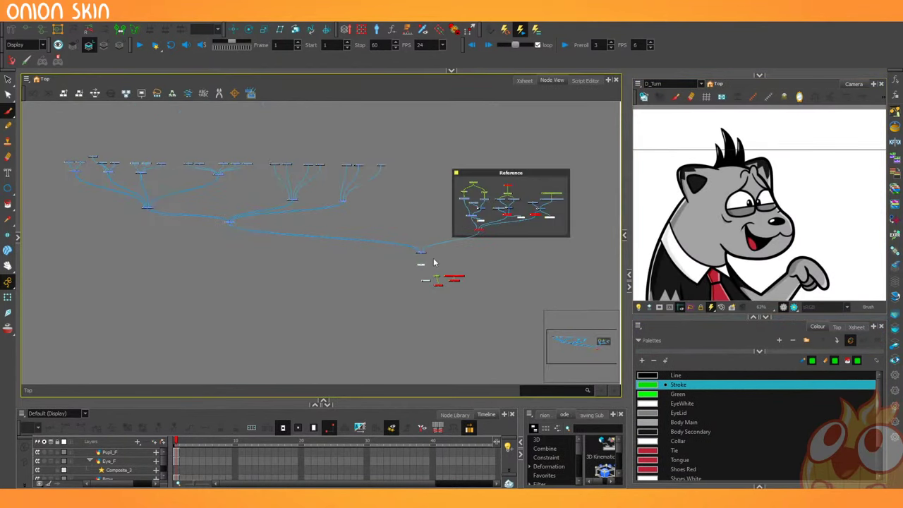
Move the Pupil_F, Eye_F and Composite_3 nodes away from the other eye group and align Brow beside Pupil_B.
scroll(379, 252, down, 2)
drag(321, 241, 408, 328)
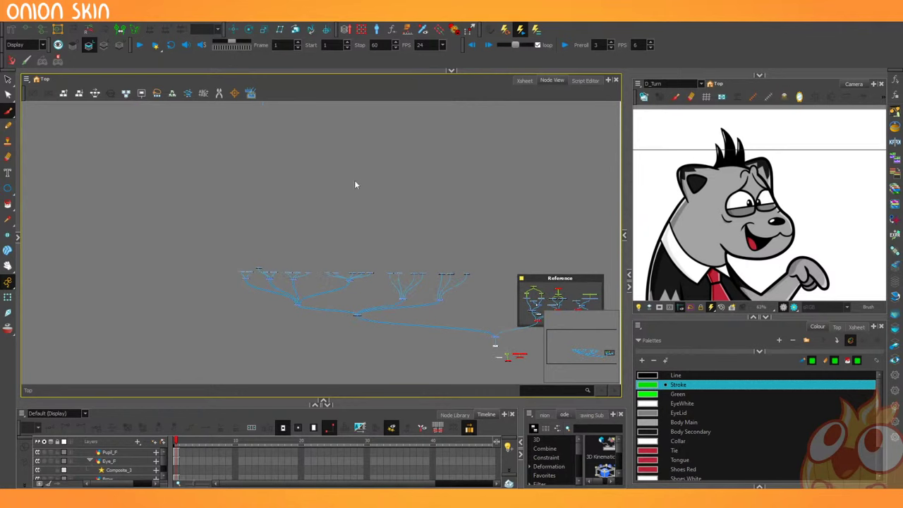
scroll(361, 255, up, 5)
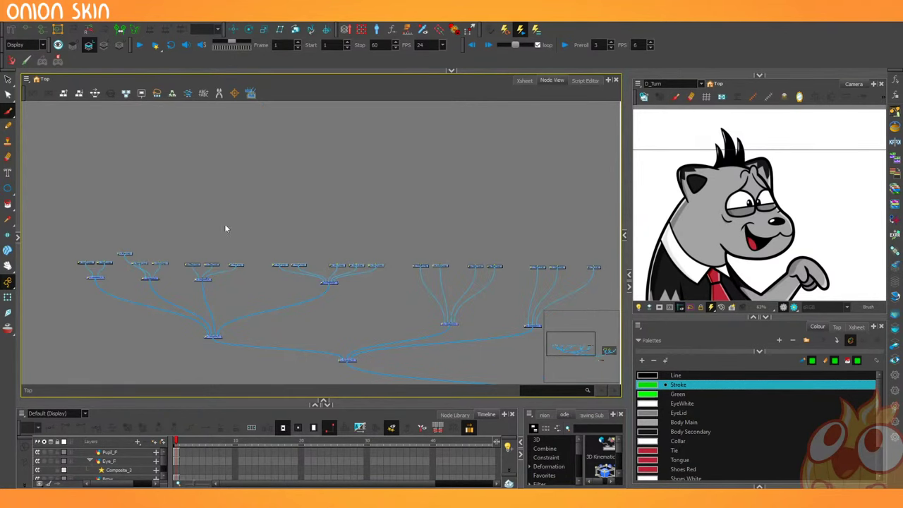
scroll(354, 233, up, 5)
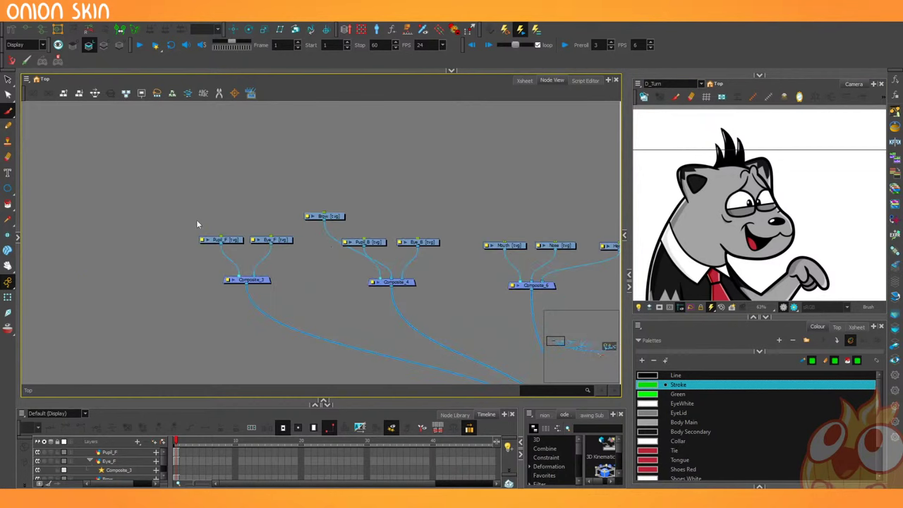
drag(198, 224, 173, 288)
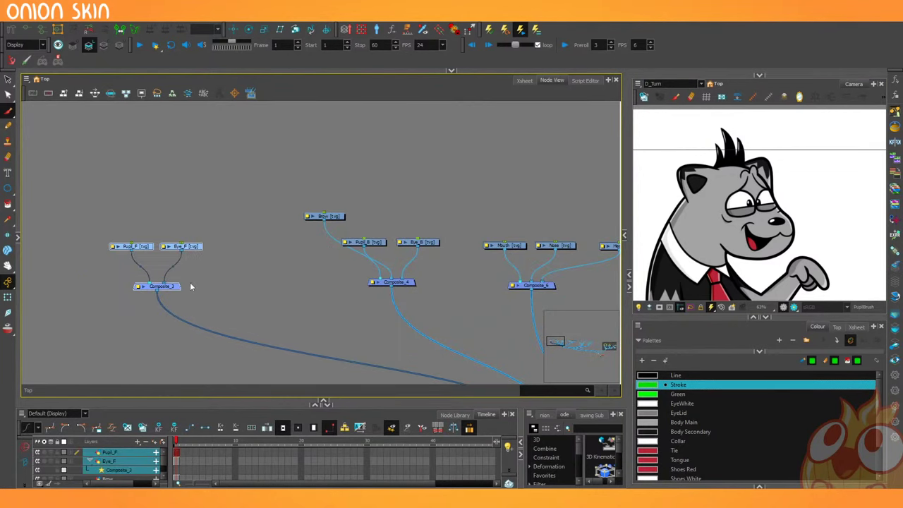
drag(338, 223, 325, 249)
Switch the D_Turn camera view to Default (Display), make it taller and frame the whole coloured character.
scroll(526, 202, down, 2)
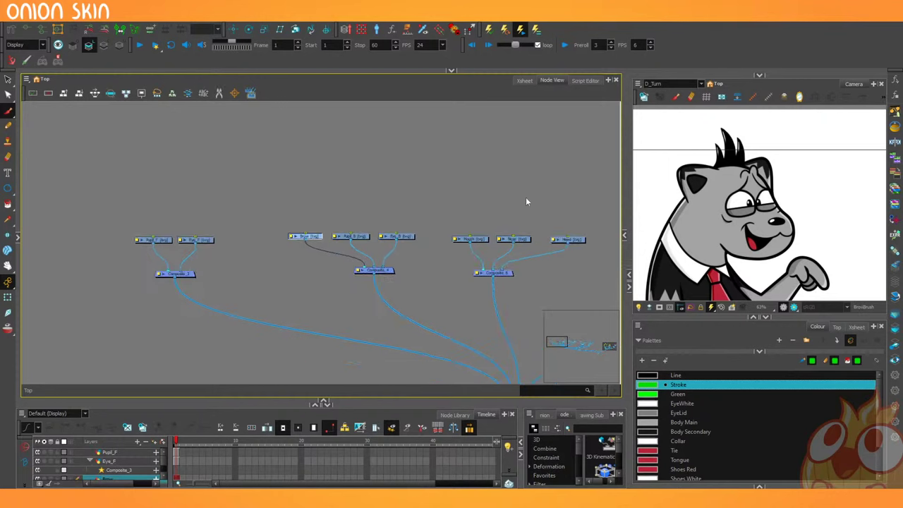
scroll(840, 172, down, 3)
scroll(846, 189, up, 2)
scroll(771, 186, down, 1)
scroll(748, 229, up, 1)
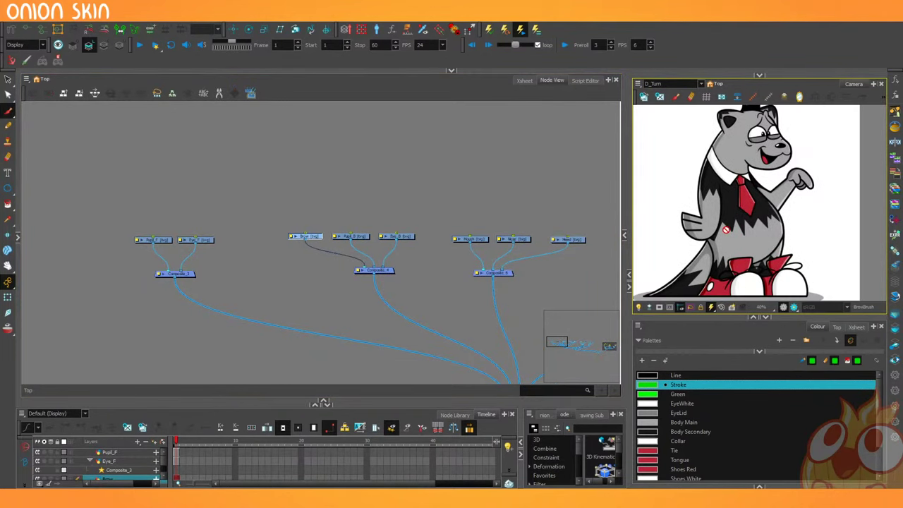
scroll(228, 234, down, 7)
scroll(346, 243, up, 1)
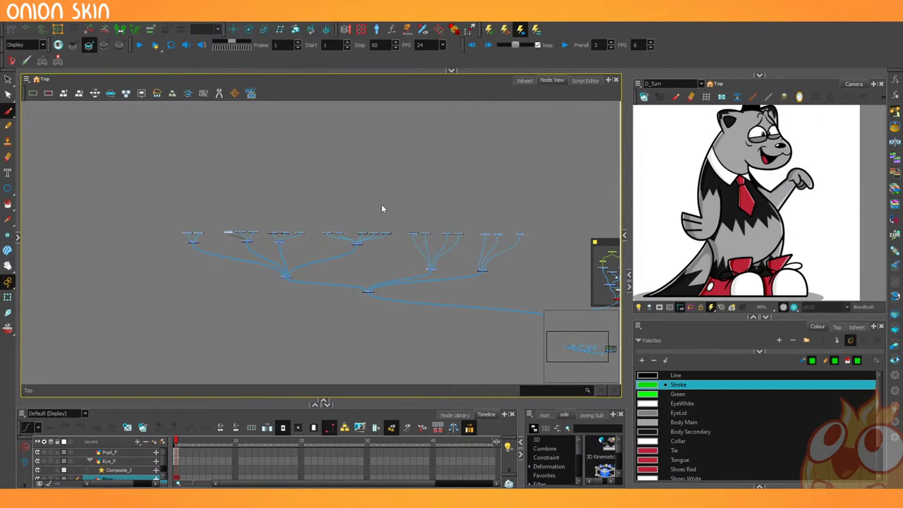
click(670, 83)
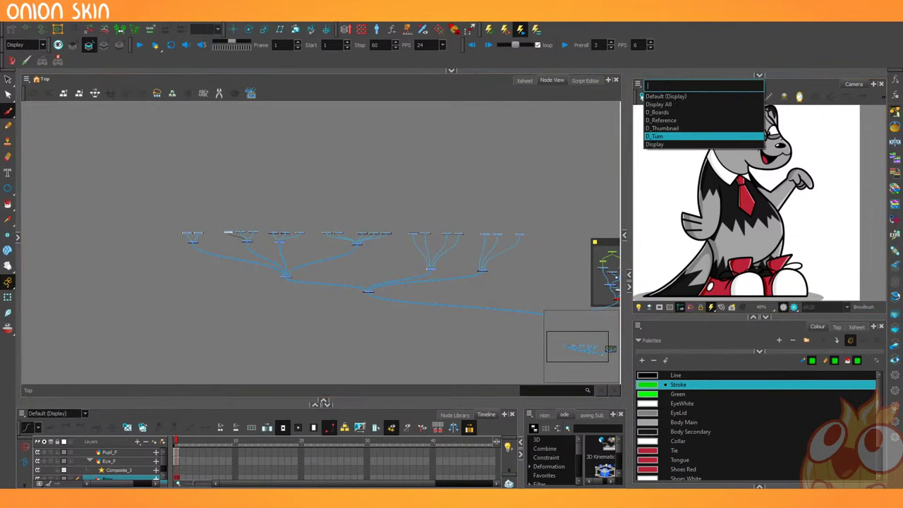
click(667, 90)
scroll(731, 189, up, 2)
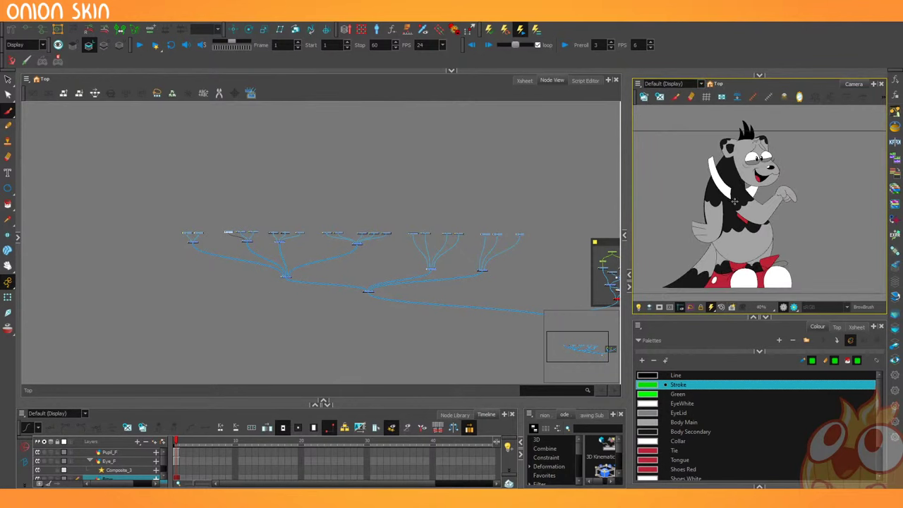
drag(733, 375, 733, 381)
scroll(731, 268, up, 2)
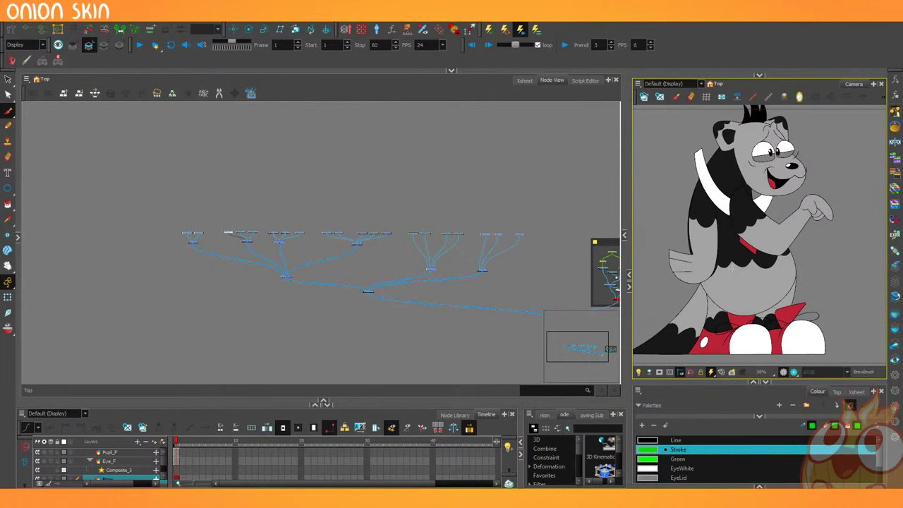
drag(721, 266, 741, 267)
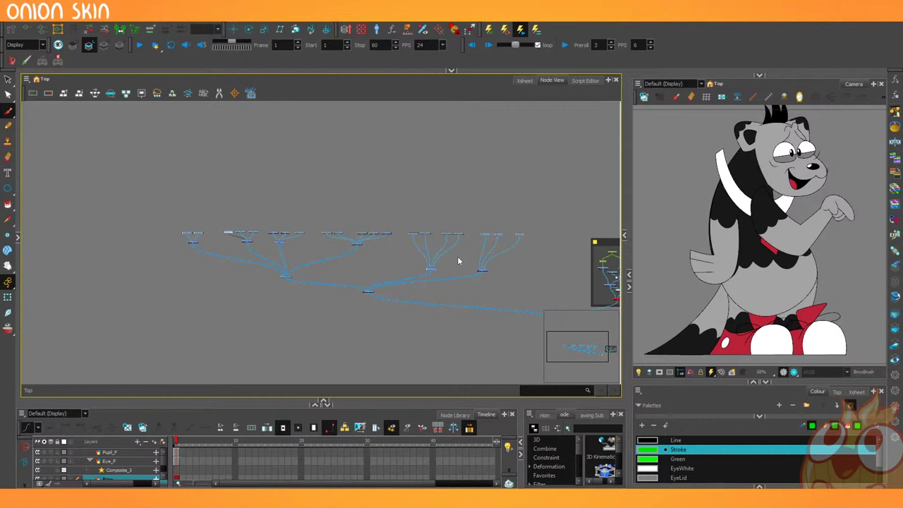
Examine the body and leg composites feeding Composite_10 and how the legs and belly overlap in the Camera view.
scroll(494, 272, up, 8)
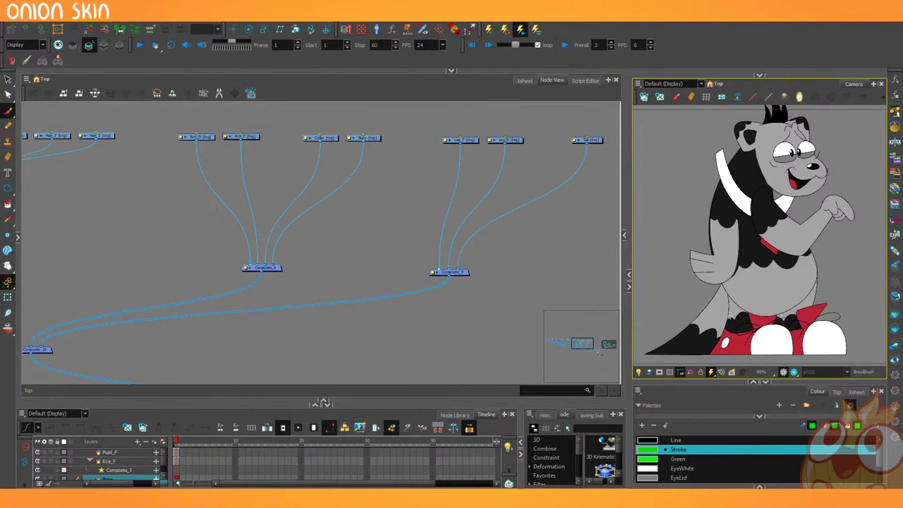
scroll(218, 329, up, 5)
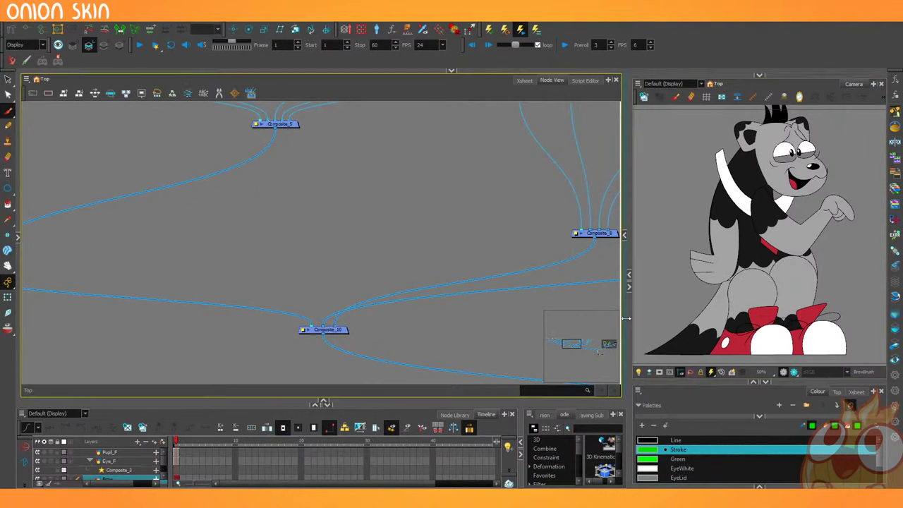
scroll(793, 282, up, 3)
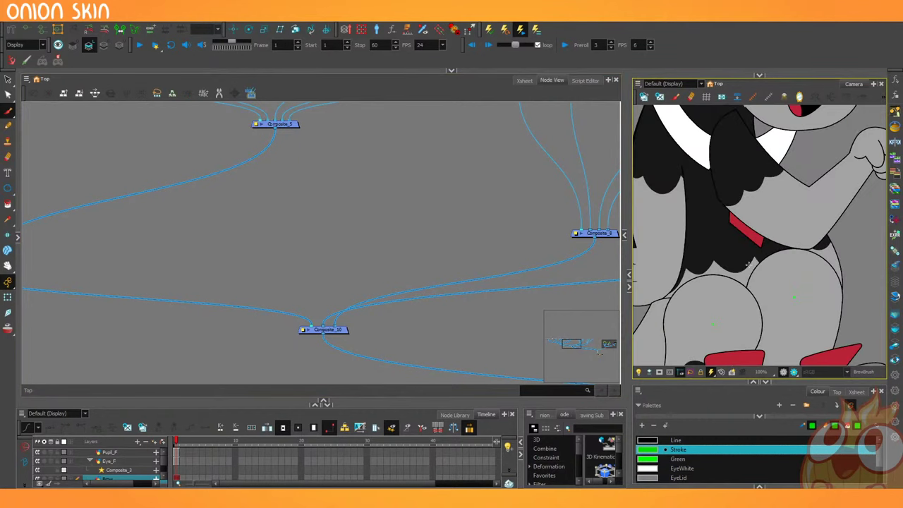
scroll(774, 260, down, 1)
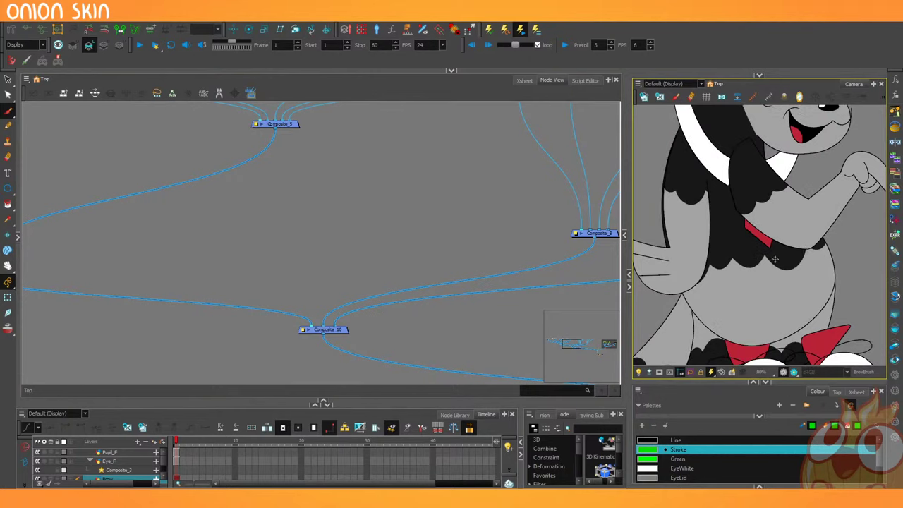
Examine the eye, head, hair, arm and body node groups alongside the coloured character in the Camera view.
scroll(519, 325, down, 4)
scroll(365, 288, up, 4)
scroll(359, 252, down, 3)
scroll(350, 252, up, 3)
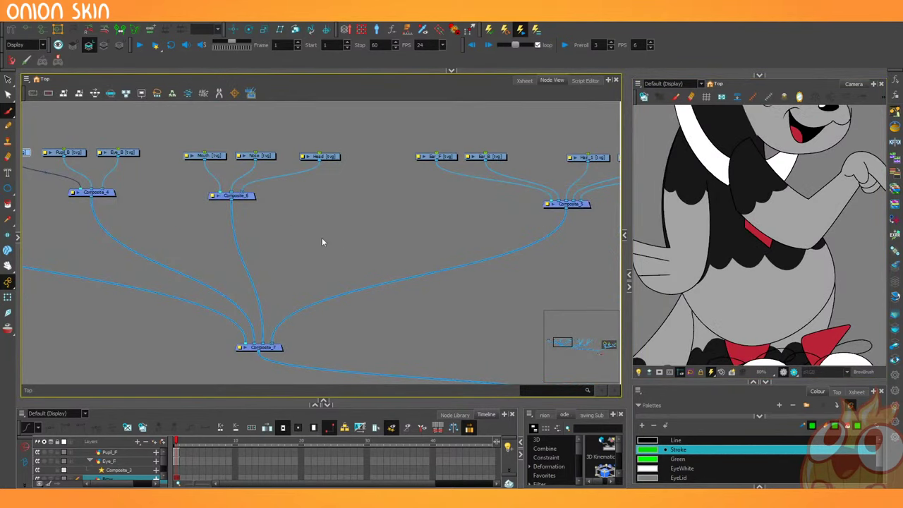
drag(484, 236, 273, 242)
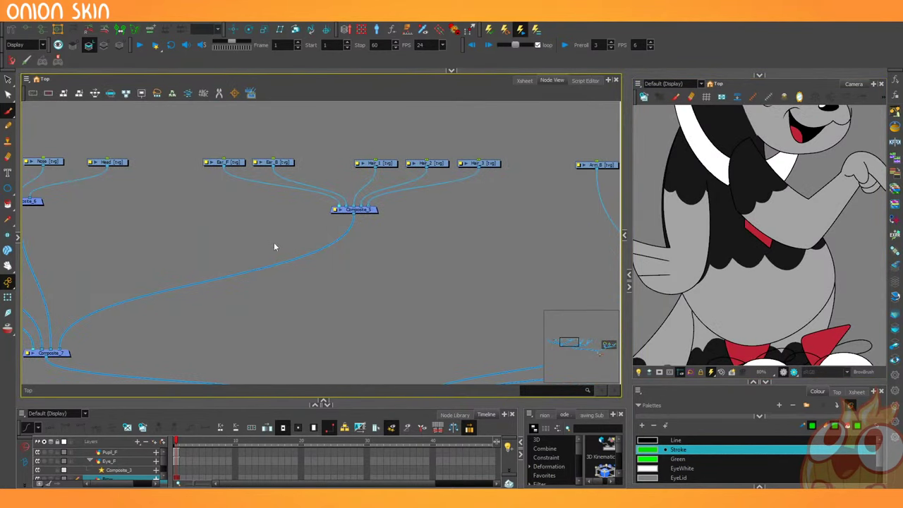
scroll(292, 240, down, 2)
drag(412, 237, 289, 254)
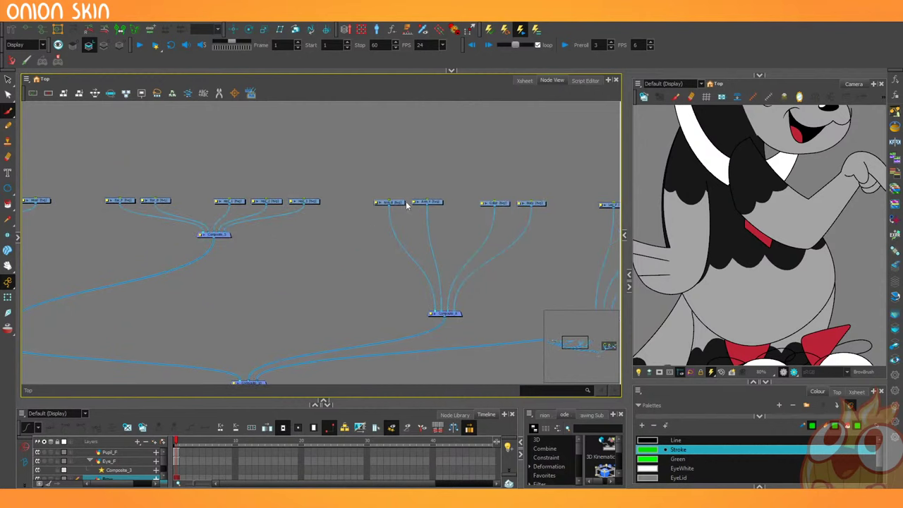
click(401, 202)
scroll(733, 227, down, 2)
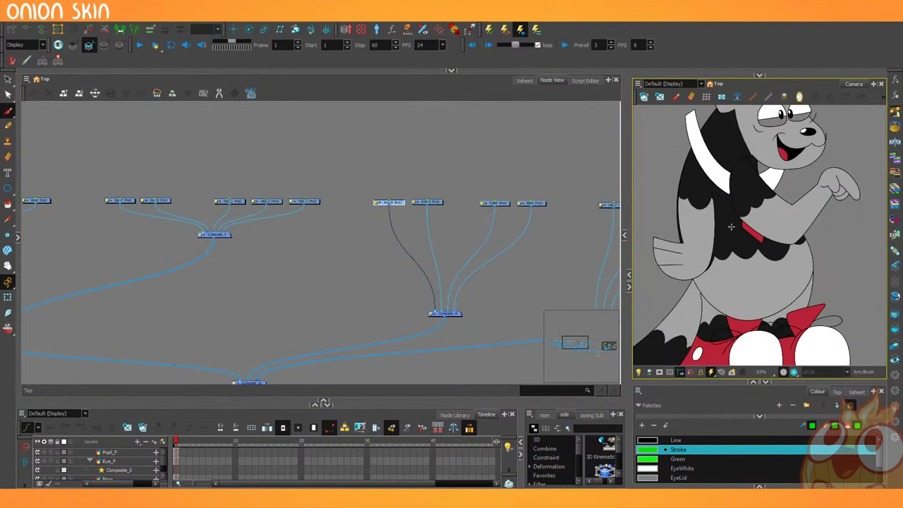
scroll(492, 283, down, 2)
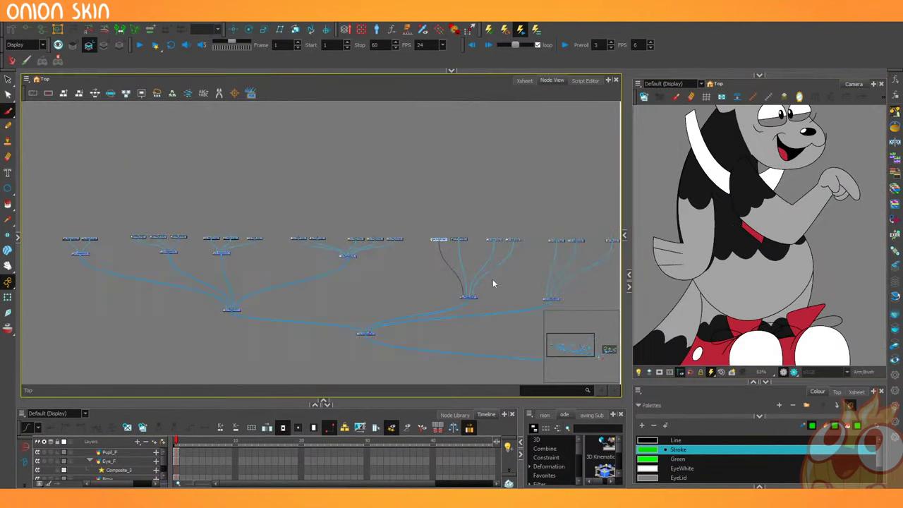
Add a parent peg above every drawing node of the character and move the pegs slightly higher above the drawings.
scroll(379, 268, down, 1)
drag(124, 237, 513, 255)
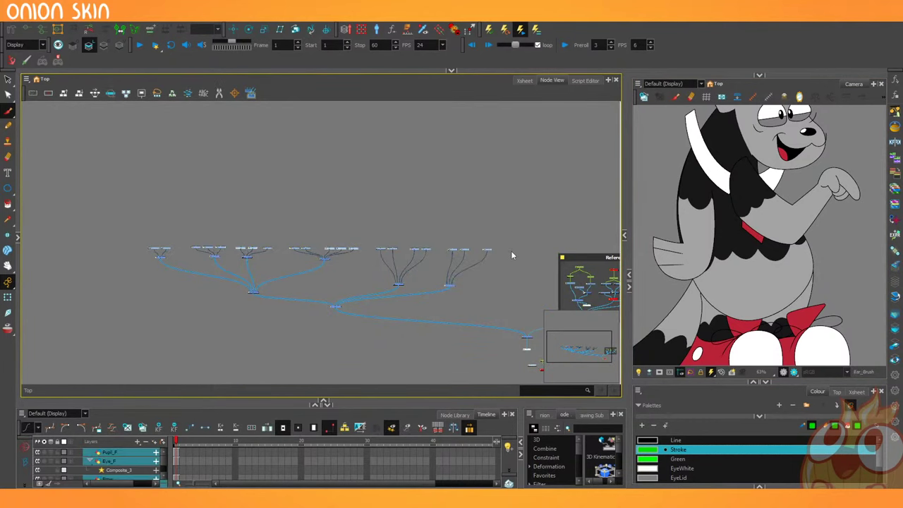
key(f)
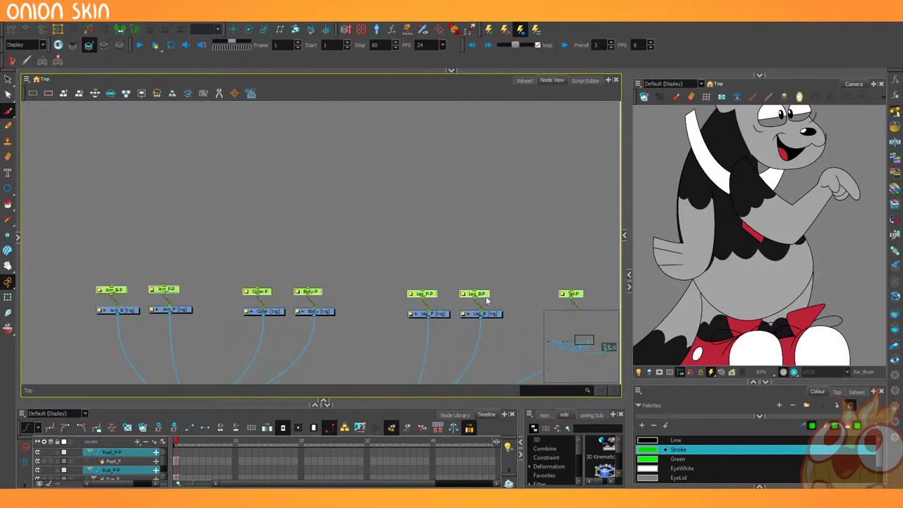
drag(487, 301, 488, 274)
click(392, 216)
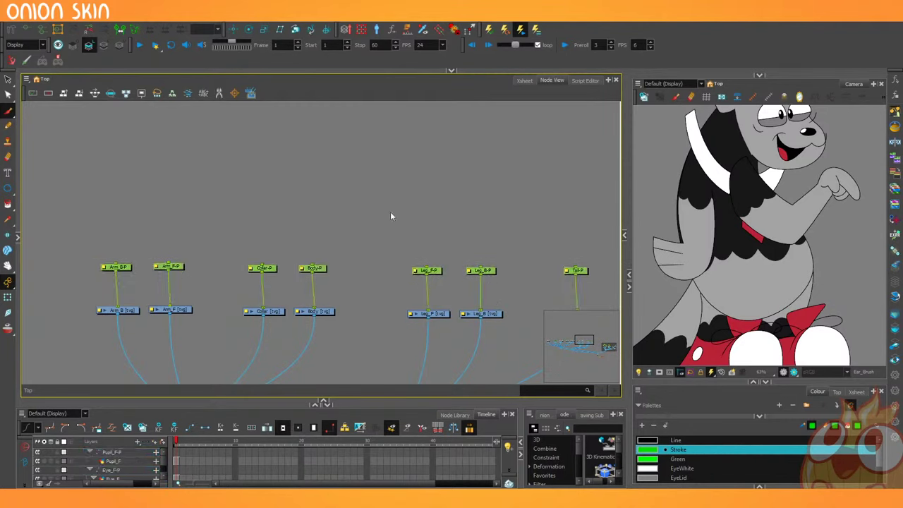
Select the Tail-P peg and activate the Rotate tool with the tail in view in the Camera view.
scroll(429, 233, down, 5)
scroll(511, 244, up, 6)
drag(509, 236, 404, 268)
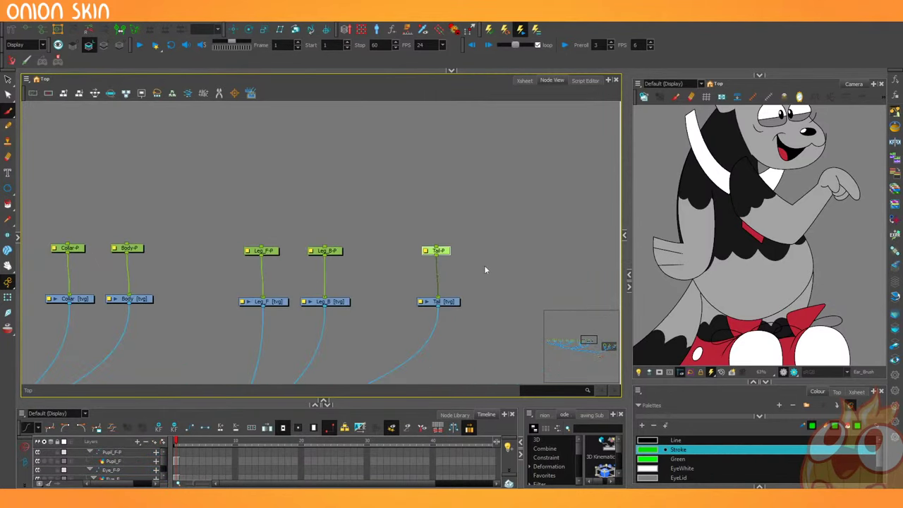
drag(682, 294, 697, 203)
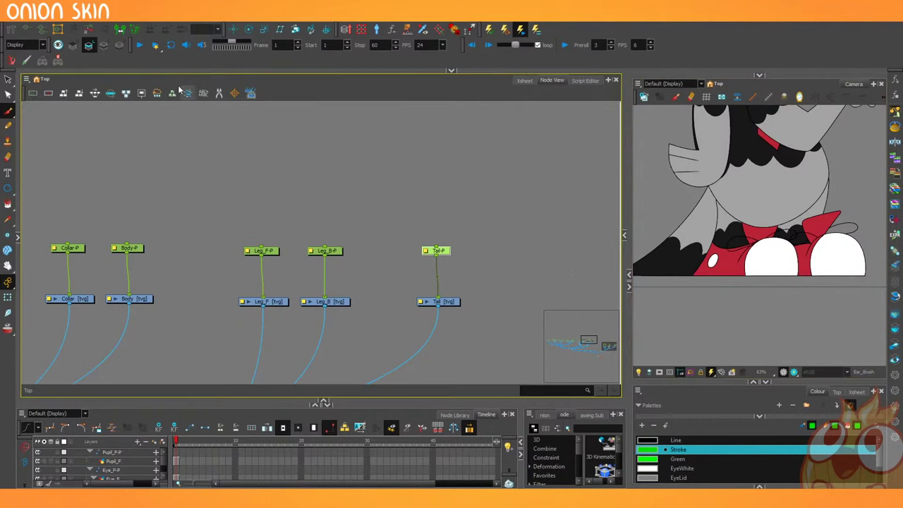
click(248, 29)
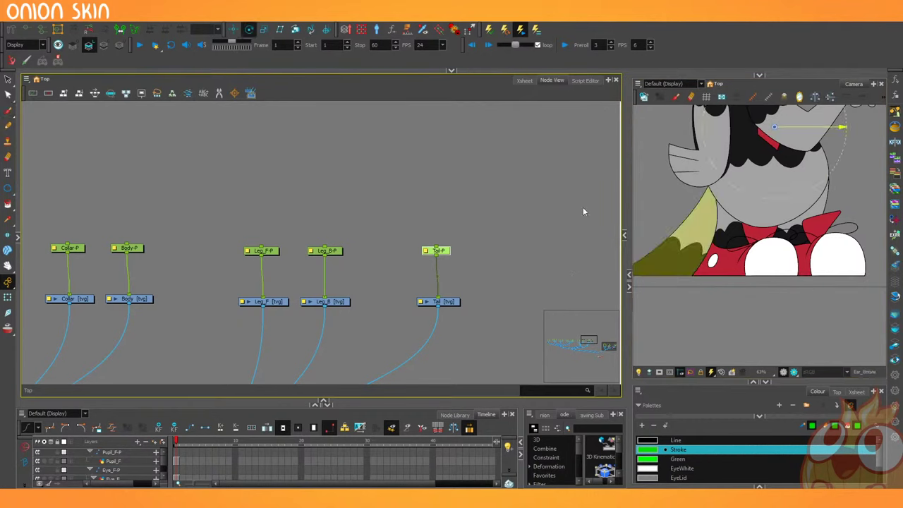
scroll(471, 272, down, 2)
scroll(466, 309, up, 2)
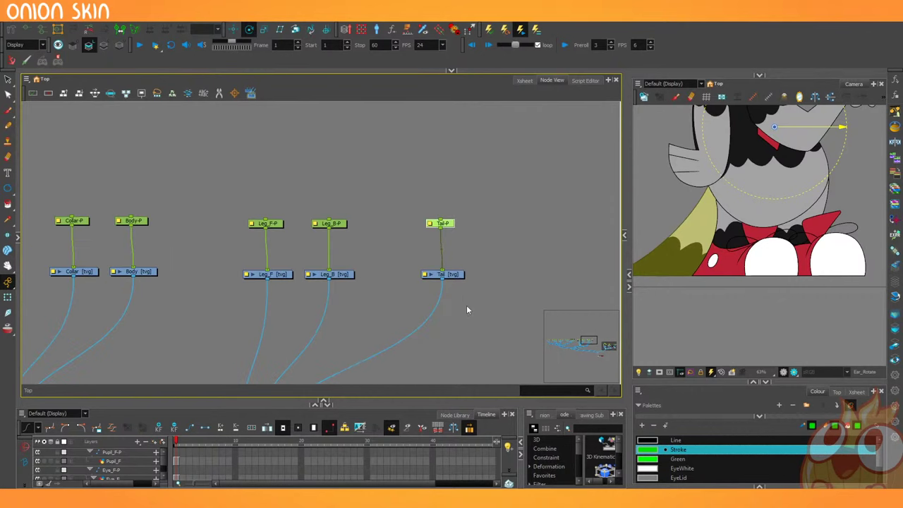
Add a Display node connected to the Tail drawing and set Display_2 as the current display to isolate the tail.
key(ctrl+8)
scroll(466, 309, up, 3)
drag(419, 261, 502, 290)
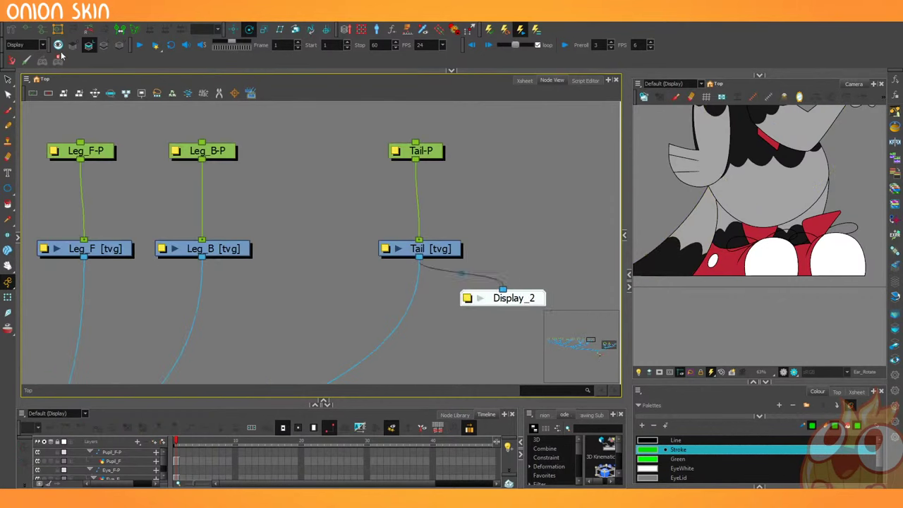
click(41, 45)
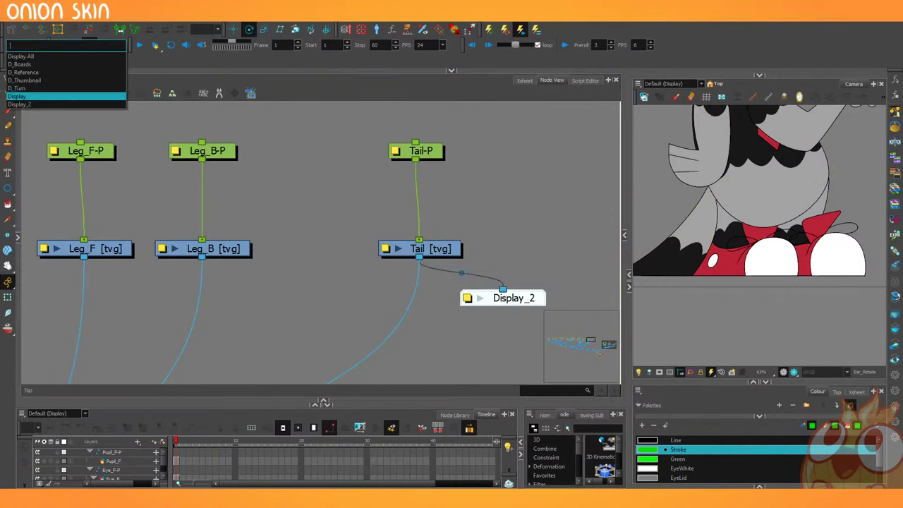
click(46, 101)
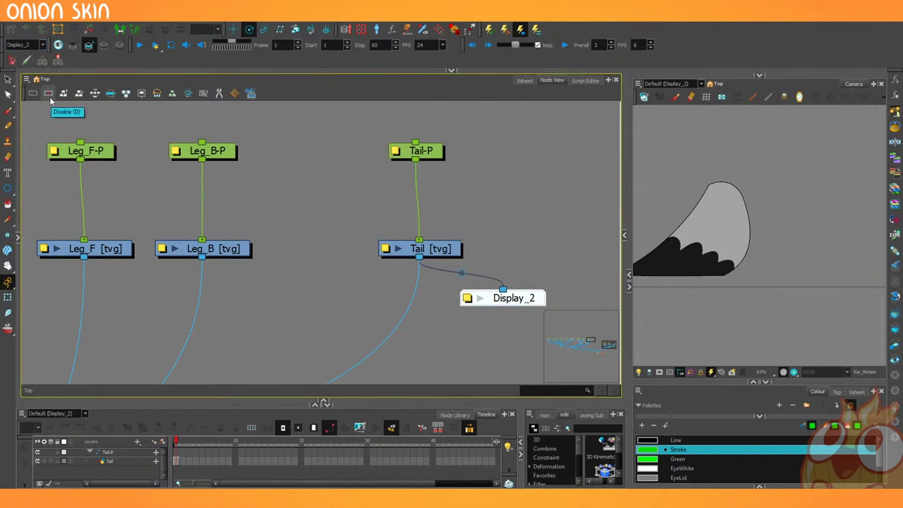
Place the pivot of the Tail-P peg inside the rounded upper end of the tail.
click(419, 150)
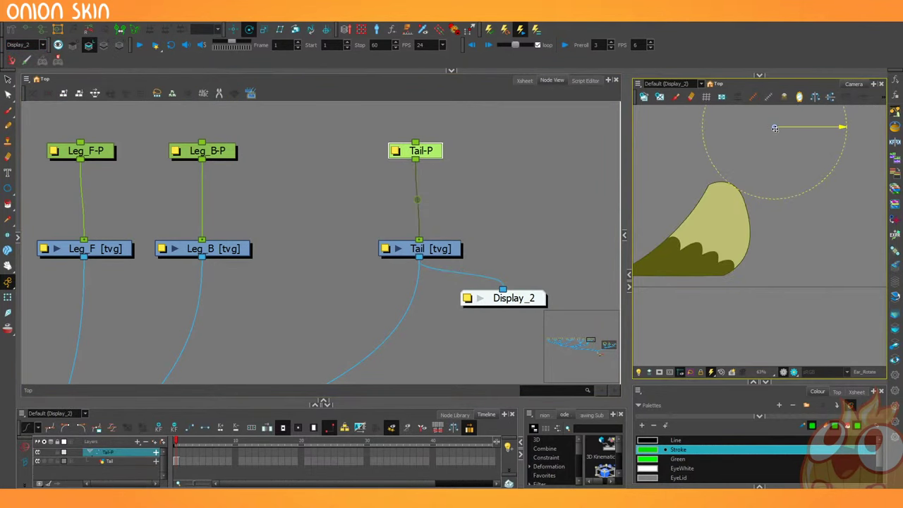
drag(775, 129, 734, 202)
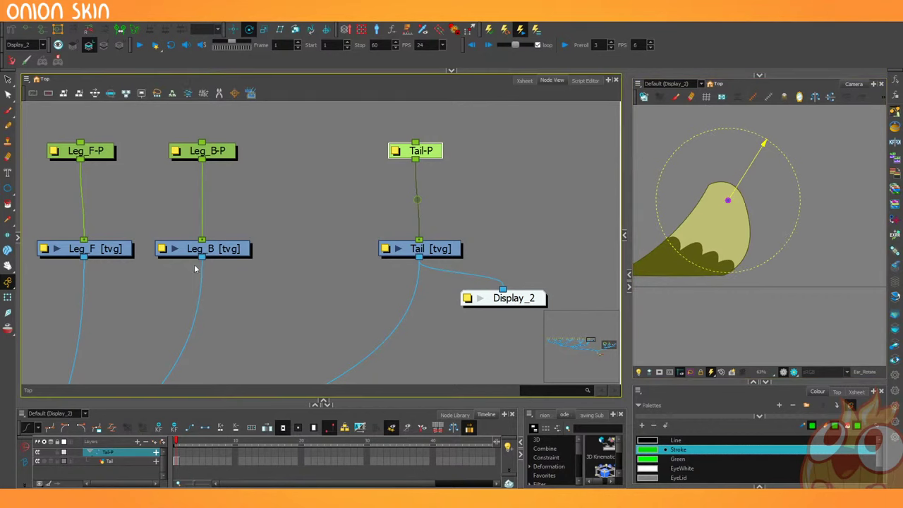
Reconnect Display_2 to the Leg_B drawing and place the display node directly below it.
drag(202, 258, 503, 289)
drag(469, 305, 168, 348)
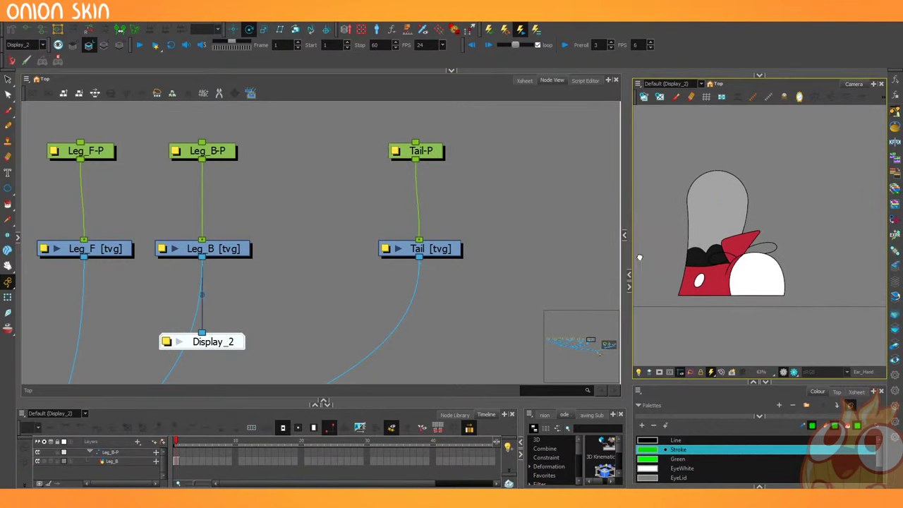
Move the Leg_B-P peg's pivot onto the green marker at the centre of the back leg's rounded top.
click(218, 155)
scroll(676, 171, up, 2)
scroll(677, 172, up, 1)
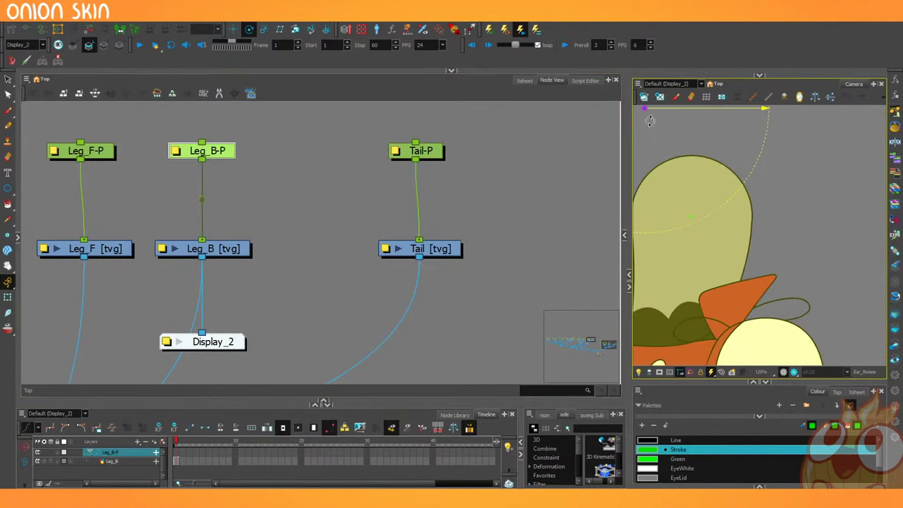
drag(645, 113, 671, 194)
key(ctrl+z)
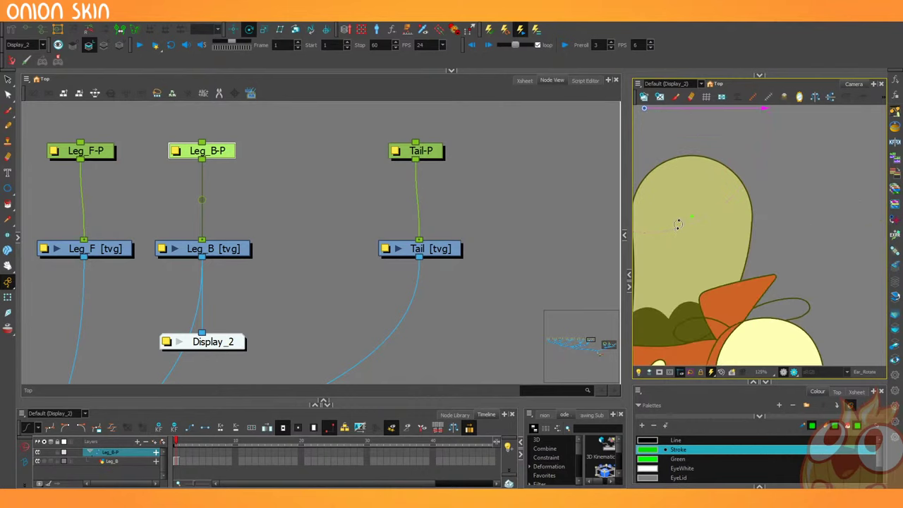
drag(678, 224, 714, 250)
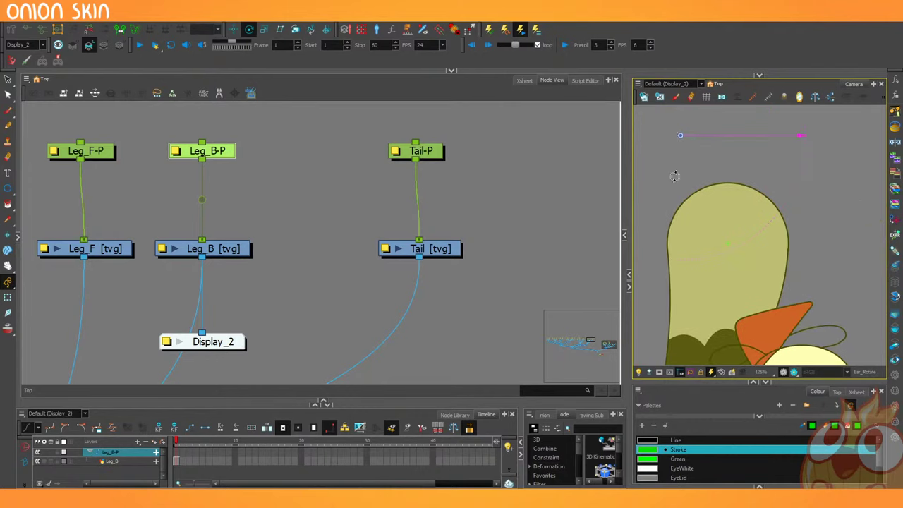
drag(682, 135, 727, 242)
key(2)
key(2)
key(2)
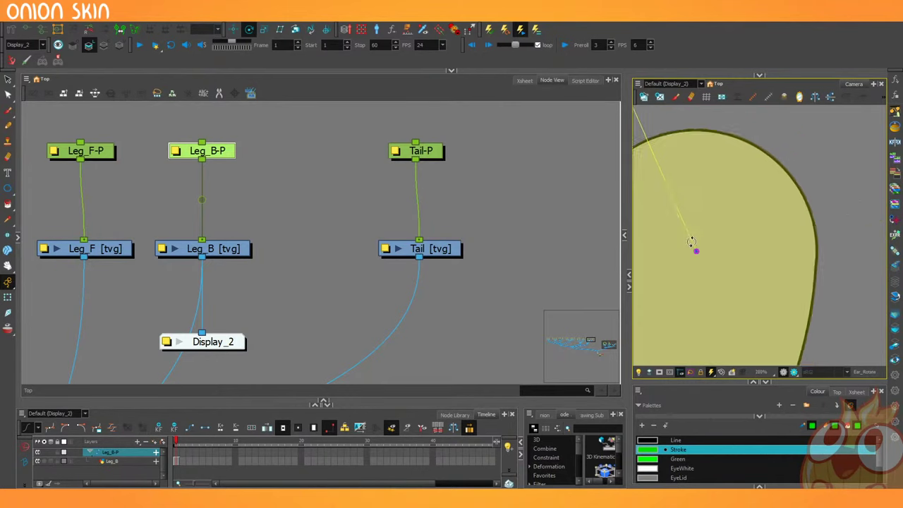
scroll(691, 242, up, 4)
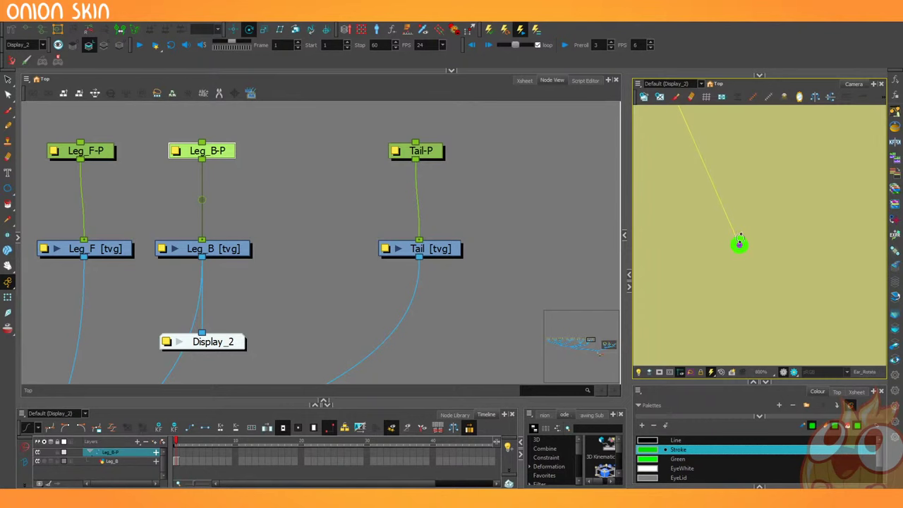
Connect the Leg_F drawing to Display_2 and move the Leg_F-P pivot onto the green marker in the leg's rounded top.
click(145, 257)
drag(84, 258, 201, 333)
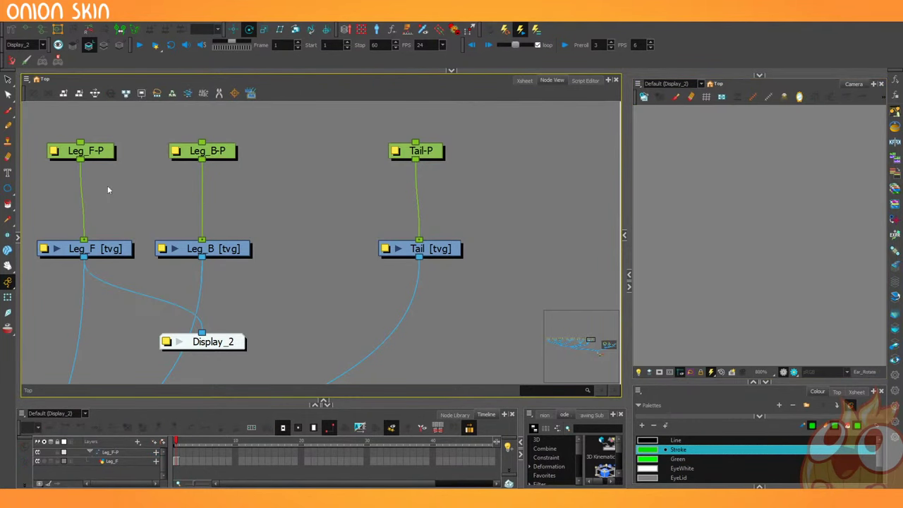
drag(104, 155, 108, 154)
scroll(680, 266, down, 1)
scroll(681, 266, down, 6)
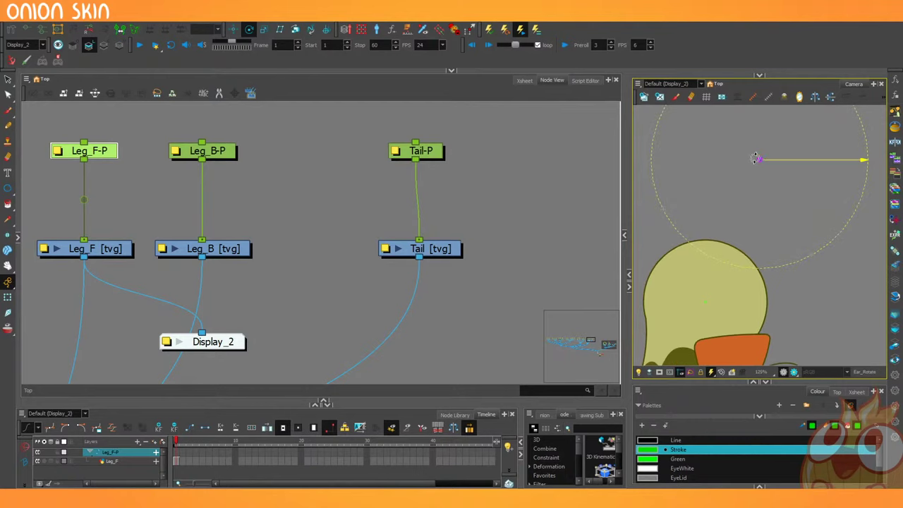
scroll(755, 158, up, 7)
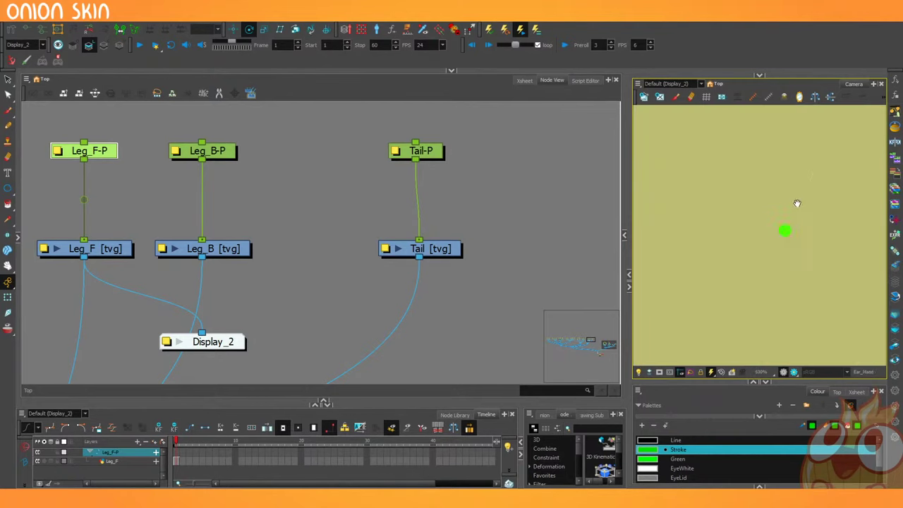
drag(794, 223, 786, 230)
Connect the Body drawing to Display_2 and bring its lower end into view.
scroll(791, 222, down, 1)
scroll(102, 317, down, 5)
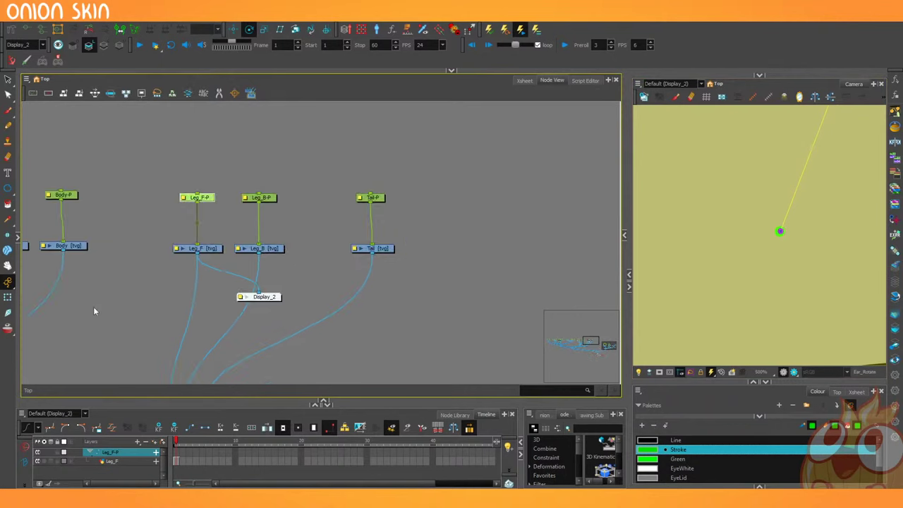
drag(102, 281, 230, 280)
drag(229, 247, 395, 282)
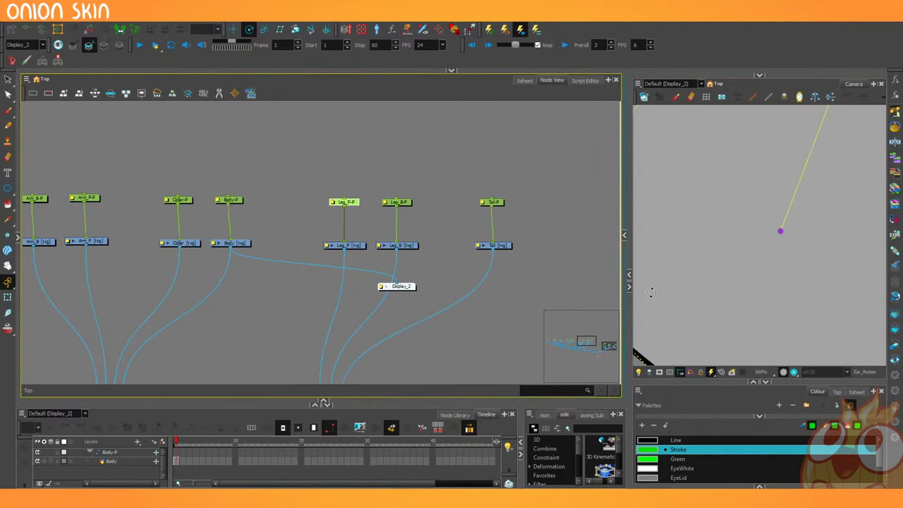
scroll(732, 304, down, 8)
scroll(733, 303, down, 1)
drag(730, 291, 687, 313)
scroll(685, 313, up, 1)
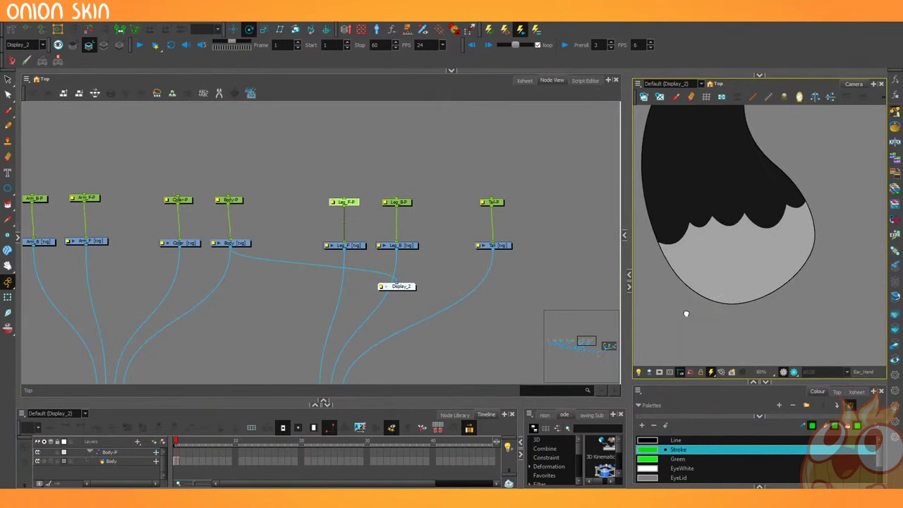
Switch the active display node from Display_2 to Display to view the whole character.
click(28, 44)
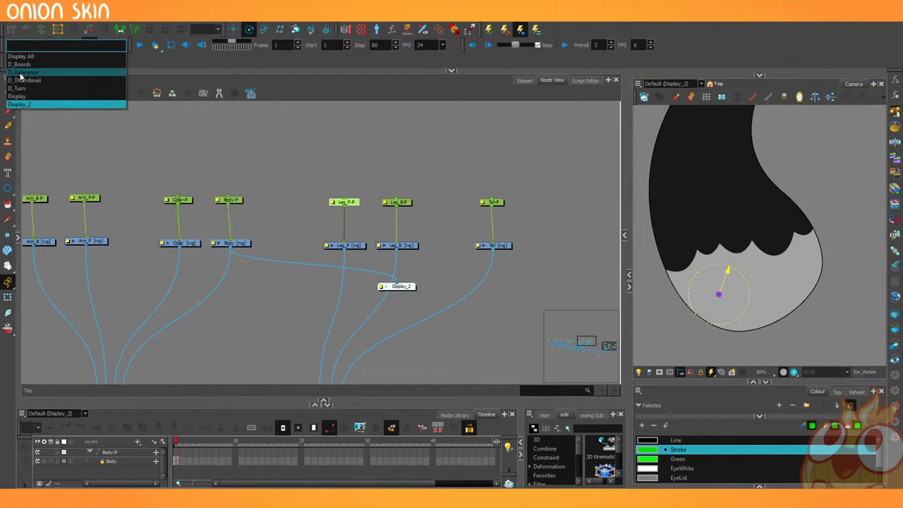
click(24, 98)
click(719, 293)
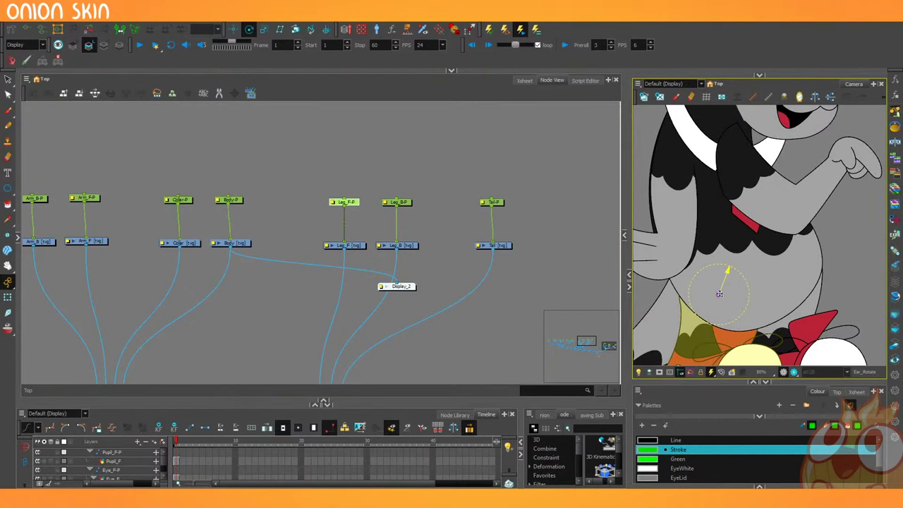
Place the Body-P pivot in the middle of the lower belly, test the body's rotation and undo the test rotations.
click(259, 240)
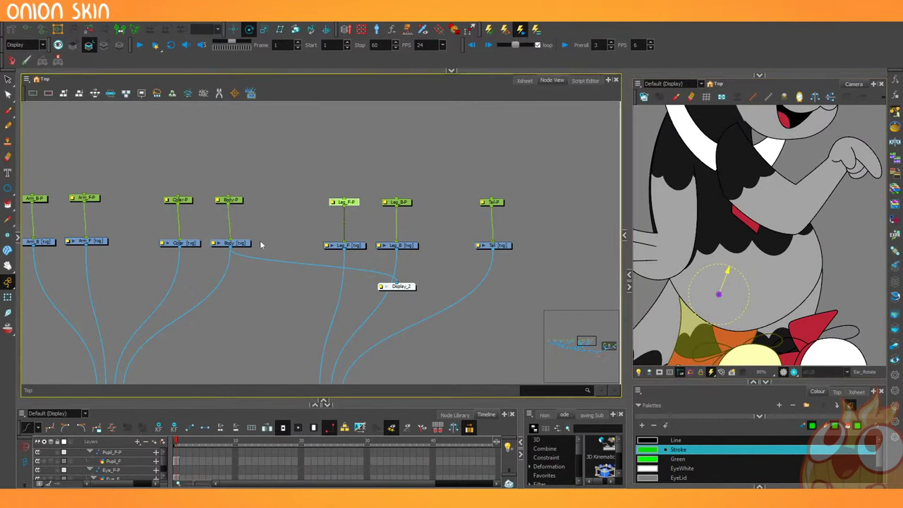
click(229, 200)
scroll(749, 206, down, 2)
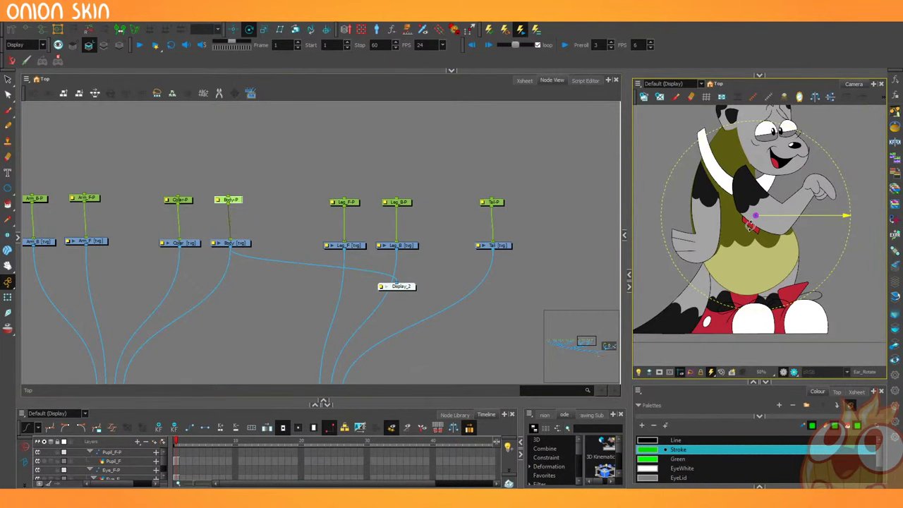
drag(756, 216, 759, 292)
drag(667, 292, 675, 256)
key(ctrl+z)
drag(759, 292, 755, 267)
drag(670, 309, 662, 282)
key(ctrl+z)
key(ctrl+shift+z)
key(ctrl+z)
Select the Collar-P peg and check where its pivot sits on the character.
click(187, 250)
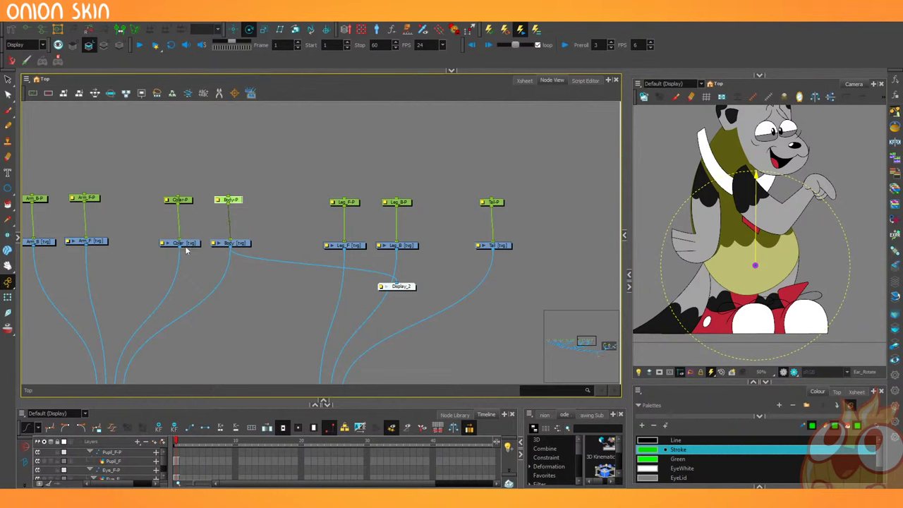
click(183, 201)
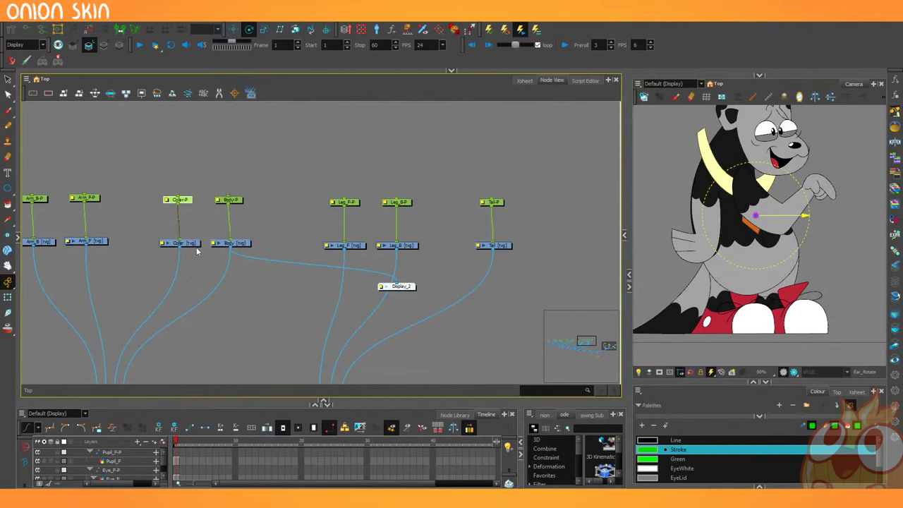
click(637, 368)
Dismiss the save reminder and insert a Transparency node directly below the character's main composite.
scroll(183, 313, down, 2)
drag(185, 307, 294, 167)
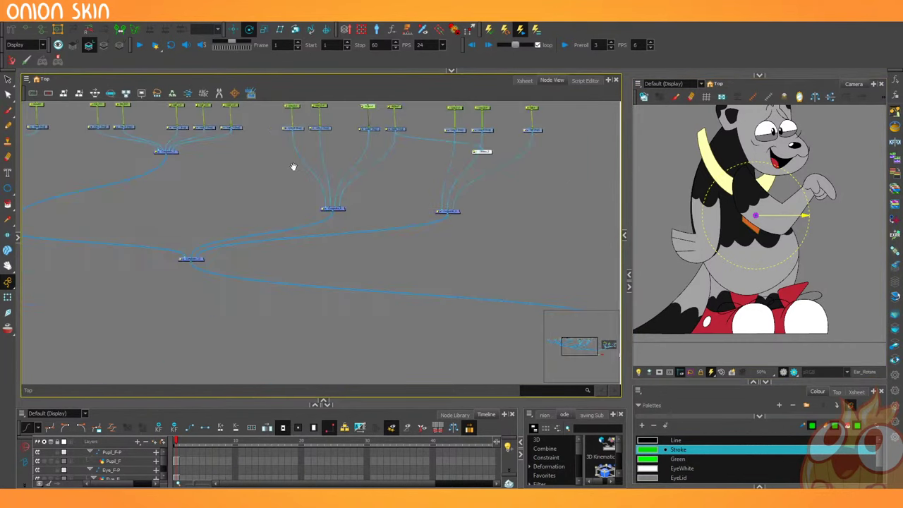
drag(108, 279, 184, 239)
scroll(185, 240, up, 2)
click(209, 251)
key(Return)
key(Return)
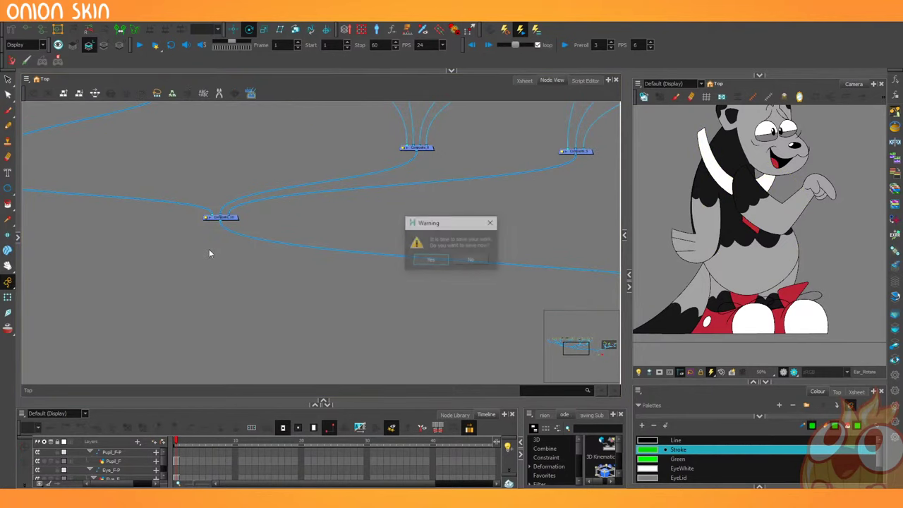
click(491, 223)
key(Tab)
text(trans)
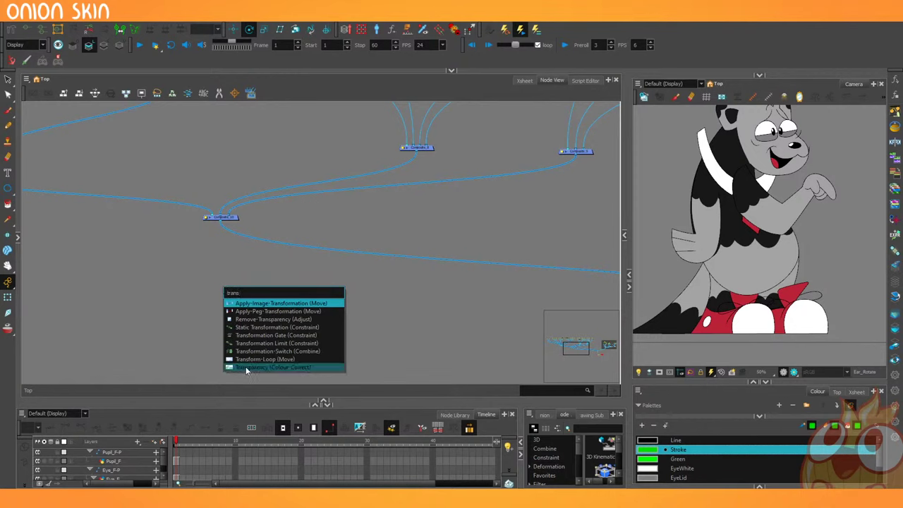
key(Return)
drag(257, 285, 231, 251)
click(223, 287)
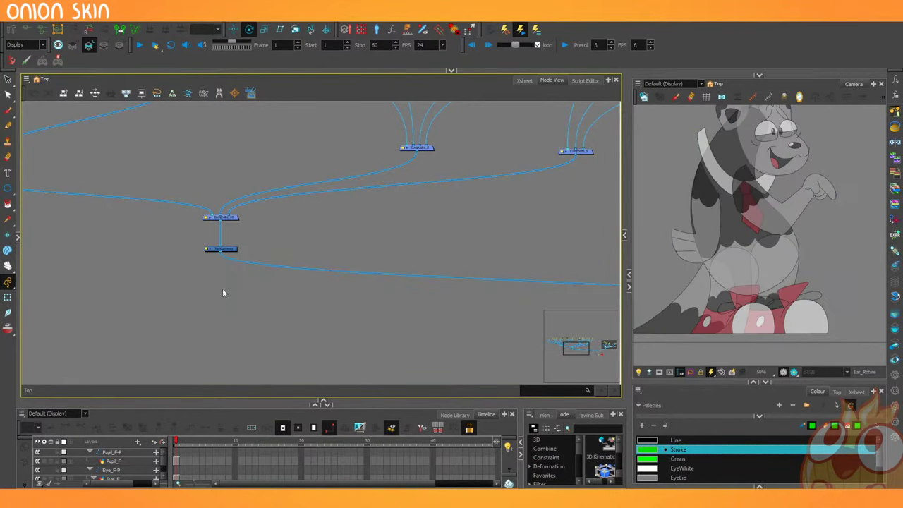
Move the Collar-P pivot to the top of the tie, where the two sides of the collar meet.
drag(321, 107, 156, 295)
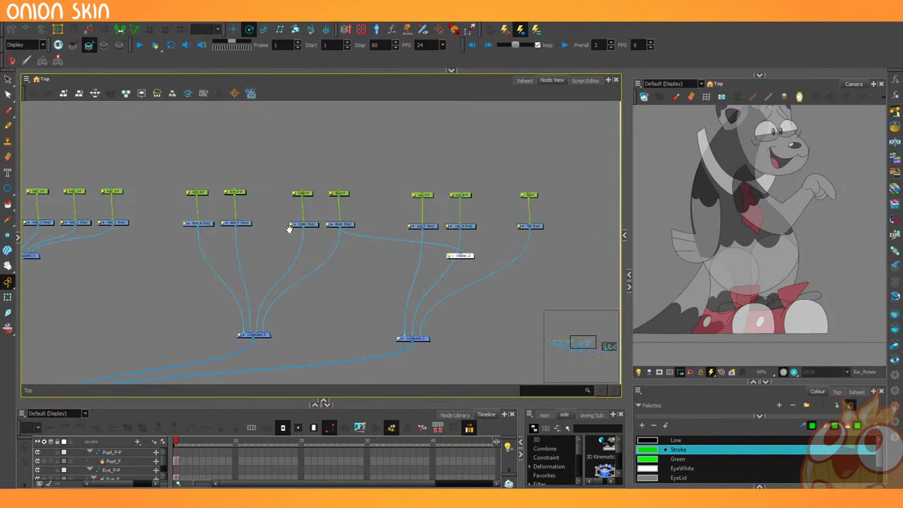
click(339, 193)
click(303, 192)
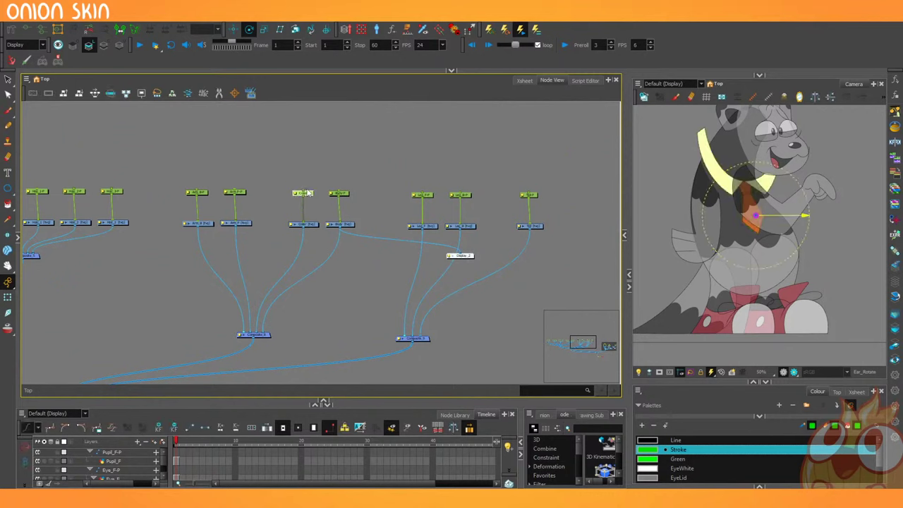
scroll(729, 212, down, 2)
scroll(732, 204, up, 2)
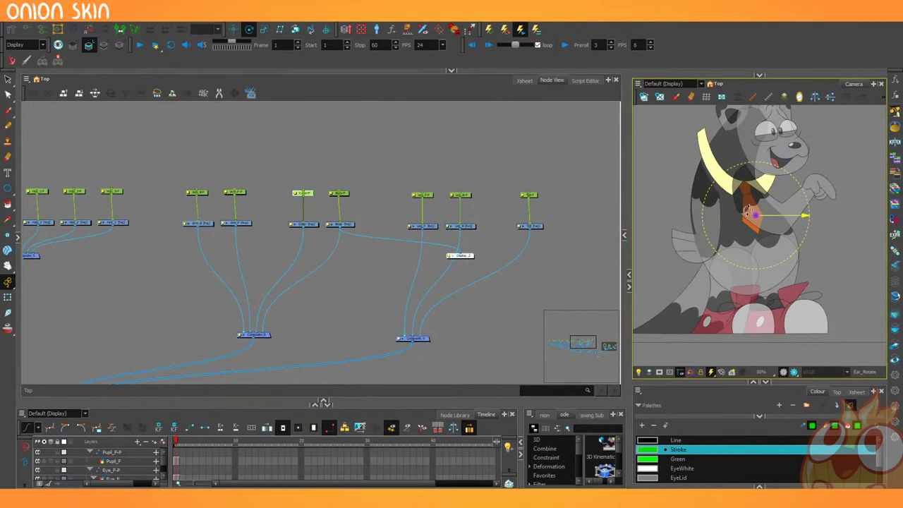
drag(756, 215, 744, 184)
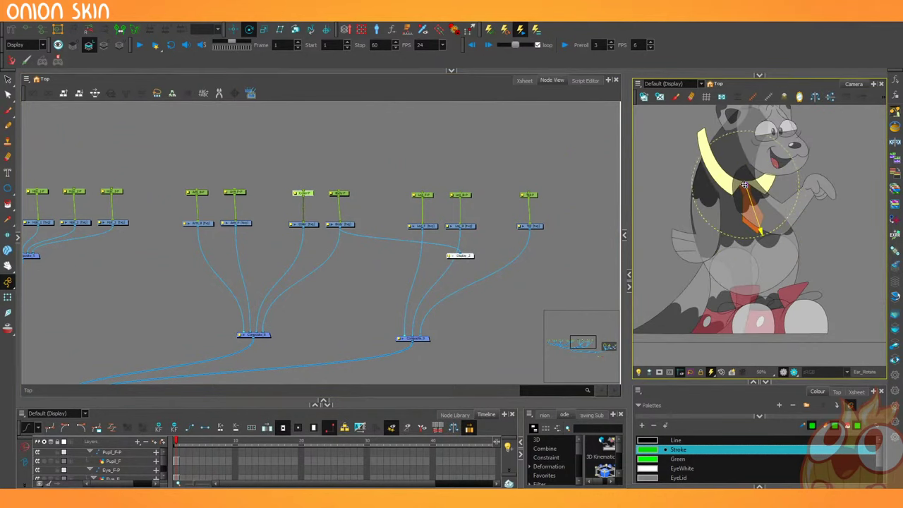
Move the Arm_F-P and Arm_B-P pivots to the shoulder of their respective arms.
click(244, 191)
scroll(685, 300, down, 2)
scroll(680, 251, up, 3)
drag(776, 261, 711, 214)
click(671, 272)
click(197, 191)
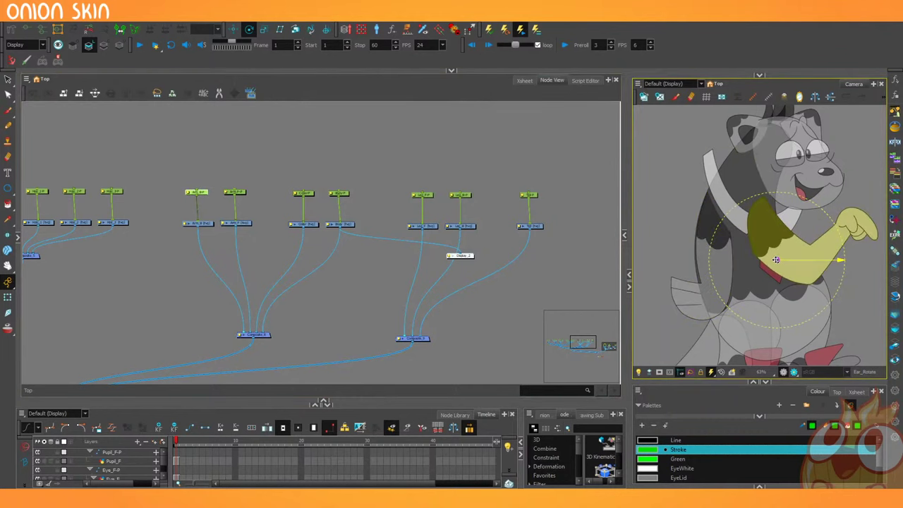
click(699, 231)
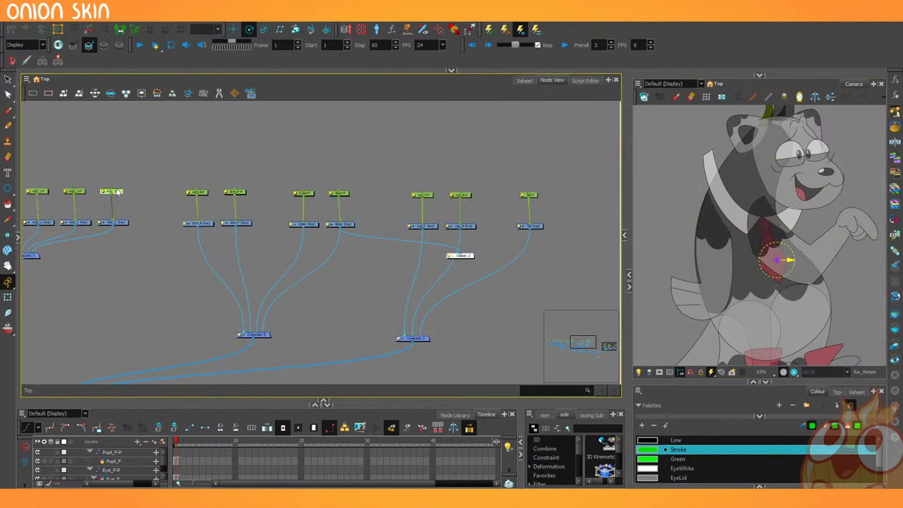
Move the pivots of the three hair tuft pegs to the base of the hair on top of the head.
drag(698, 232, 658, 297)
drag(734, 326, 726, 187)
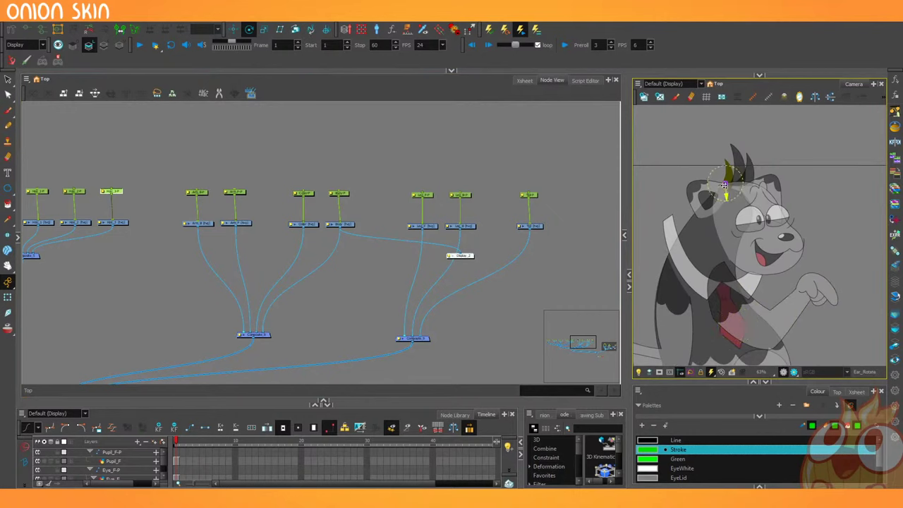
click(77, 193)
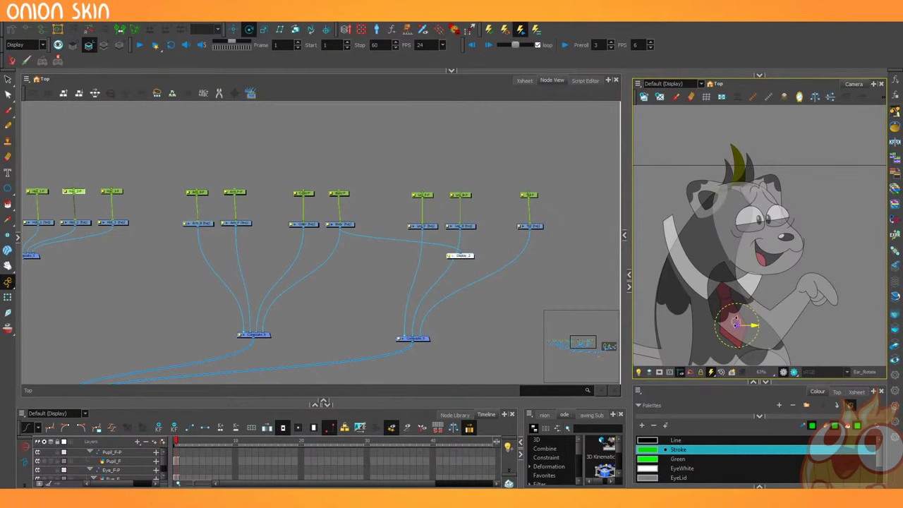
drag(736, 324, 740, 178)
click(39, 192)
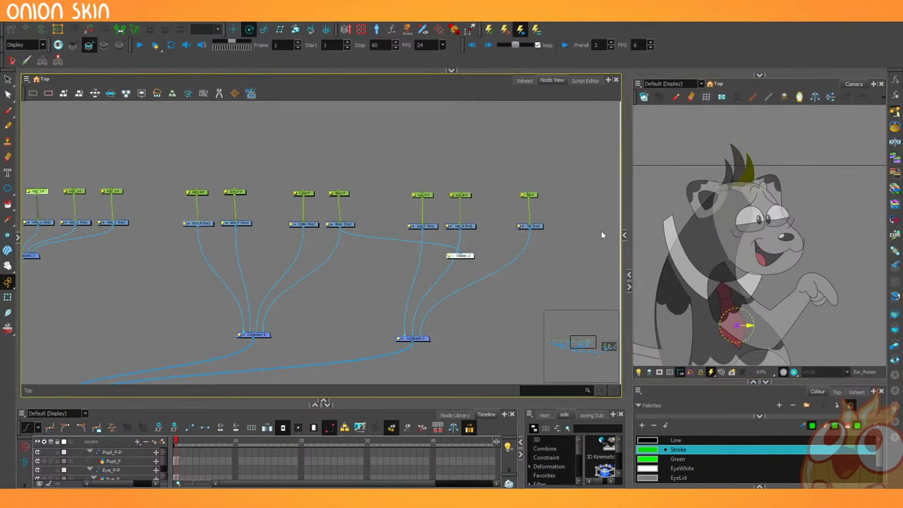
drag(733, 323, 732, 177)
Place the two ear pegs' pivots at the ear bases and the head peg's pivot at the back edge of the face.
drag(681, 302, 696, 256)
drag(122, 291, 336, 280)
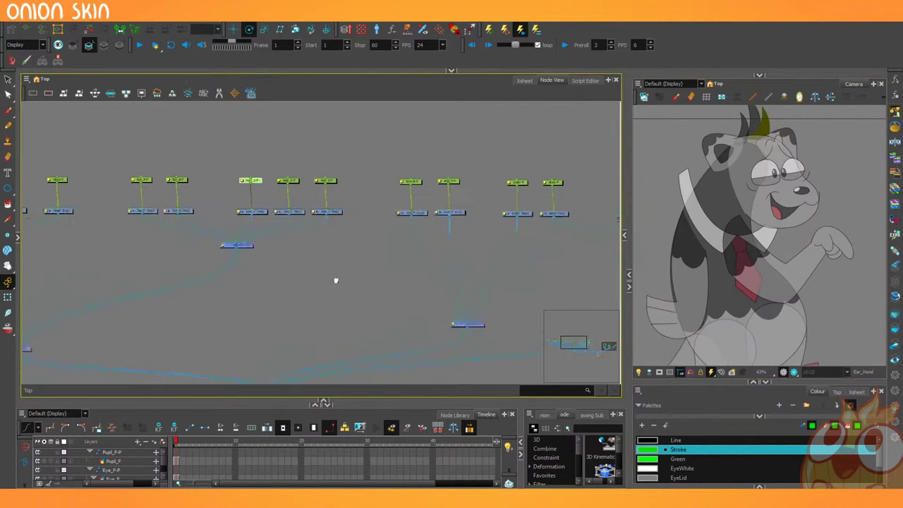
click(332, 194)
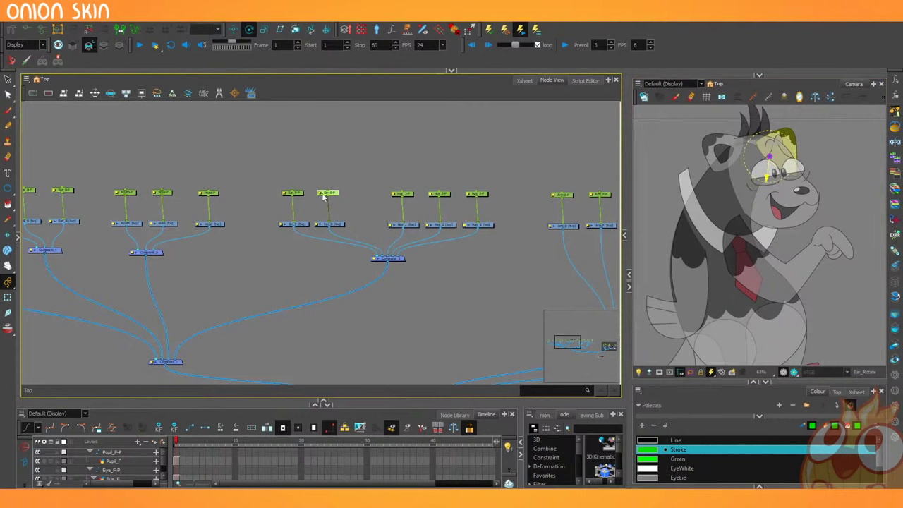
click(294, 192)
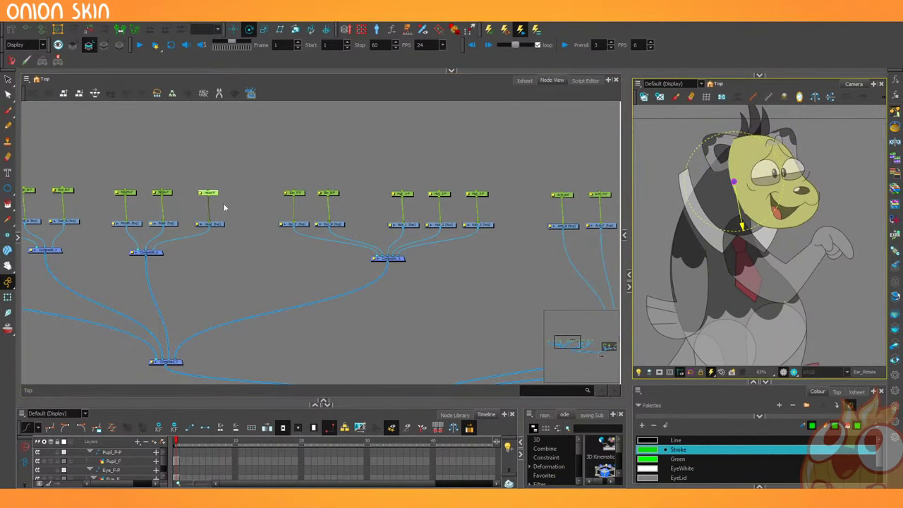
Place the Nose-P pivot on the nose and the Mouth-P pivot on the mouth.
click(165, 194)
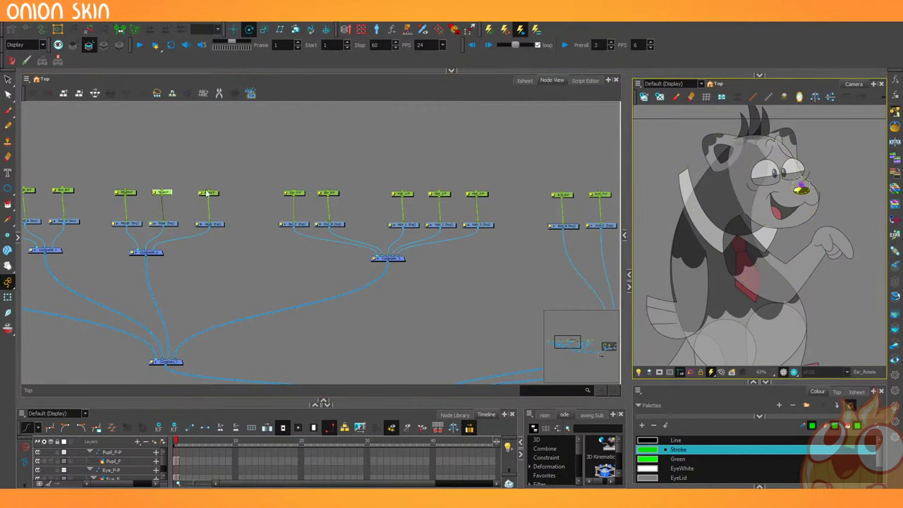
click(136, 194)
click(65, 191)
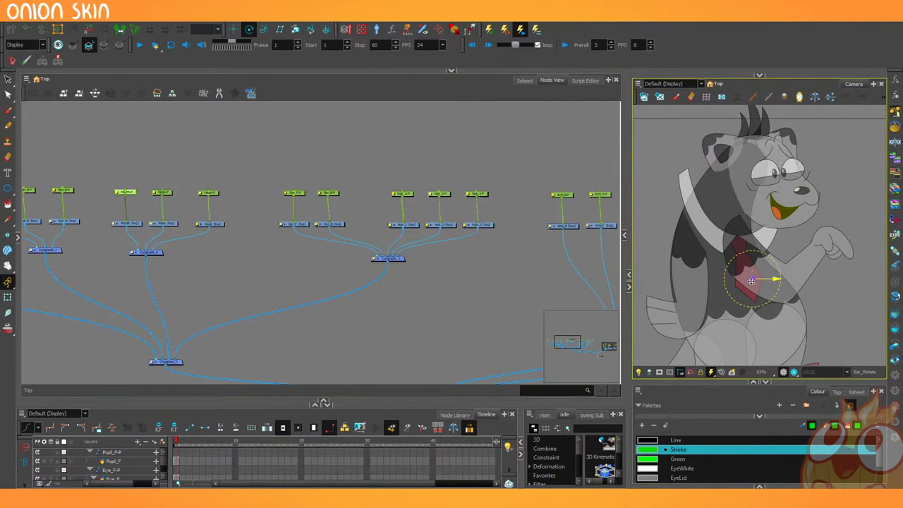
Move the Eye_B-P pivot onto the back eye and the Pupil_B-P pivot onto the back eye's pupil.
click(68, 192)
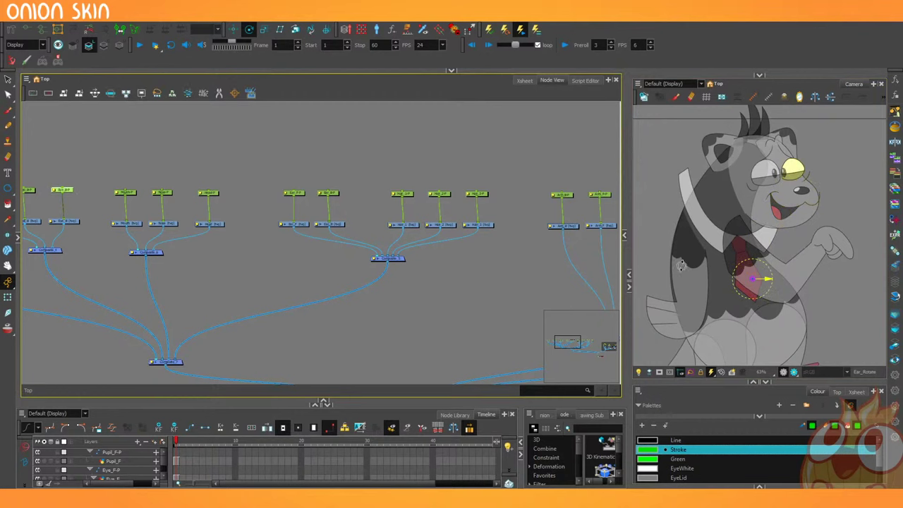
drag(751, 276, 788, 171)
drag(122, 203, 355, 197)
click(263, 184)
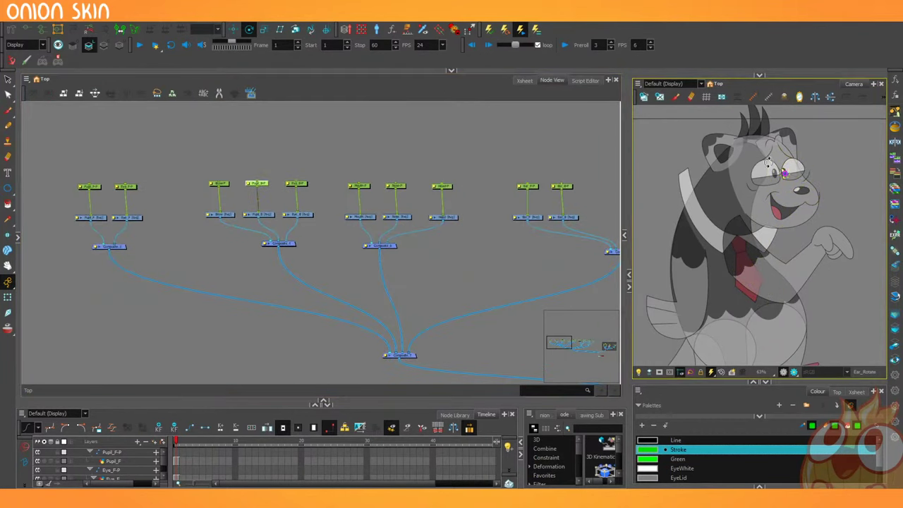
Place the Brow-P, Eye_F-P and Pupil_F-P pivots on the brows, front eye and front pupil, and widen the camera view slightly.
click(223, 185)
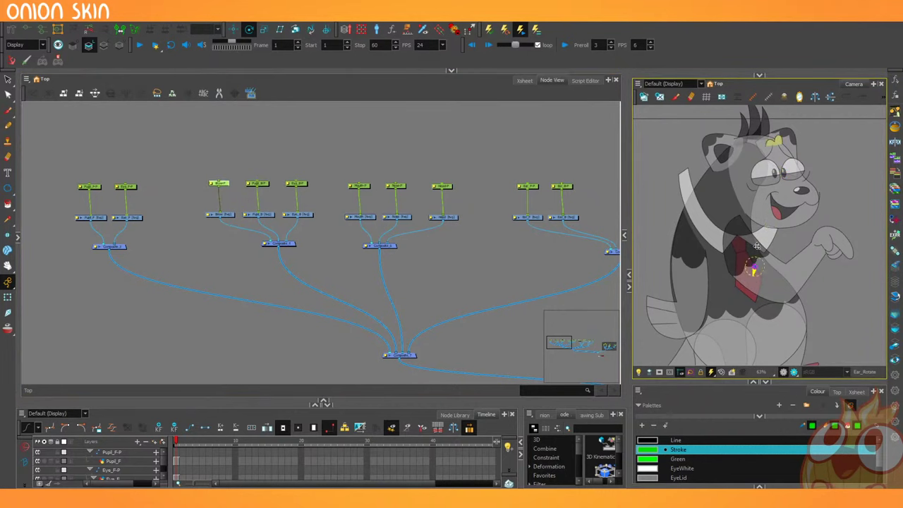
click(127, 188)
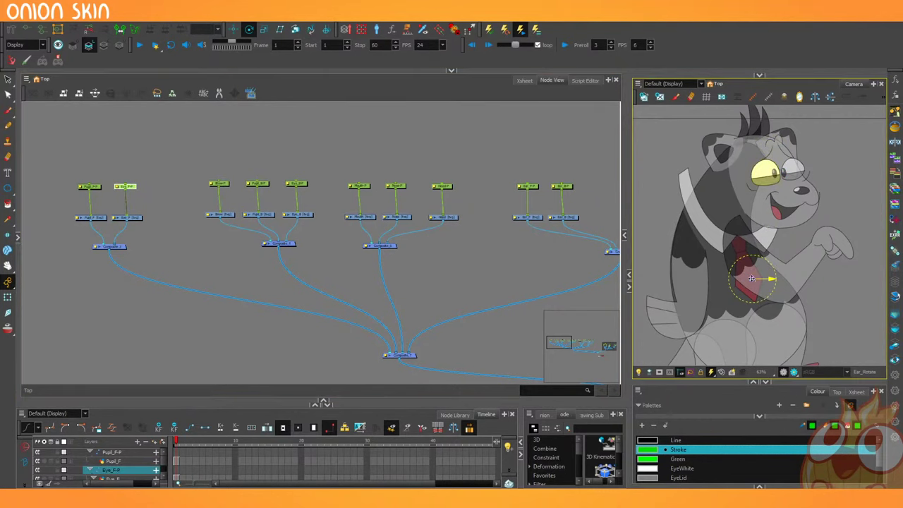
click(97, 187)
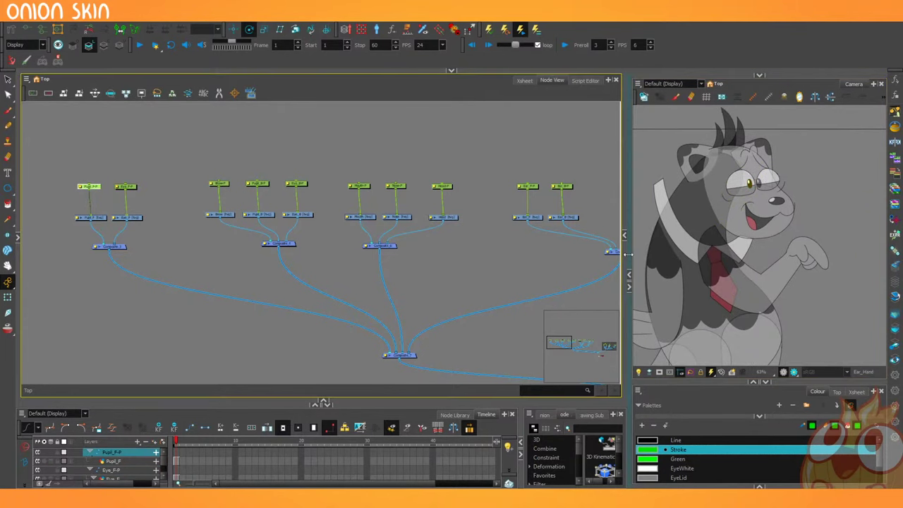
drag(628, 252, 606, 252)
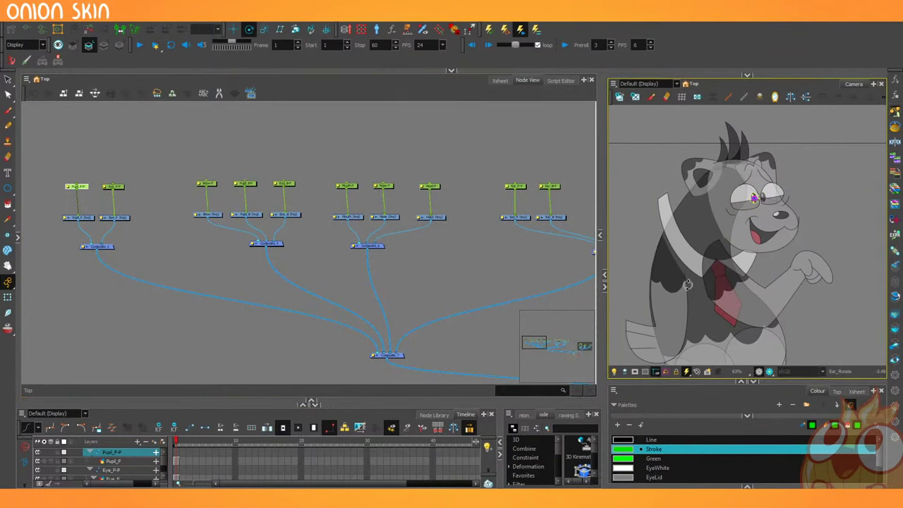
Add a vector drawing layer named Neck beside the head drawing node.
scroll(697, 257, down, 5)
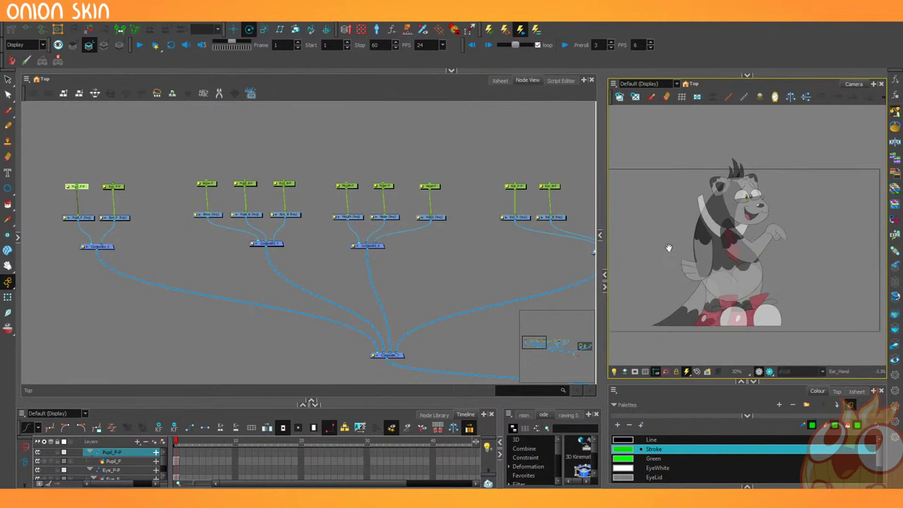
scroll(276, 298, down, 3)
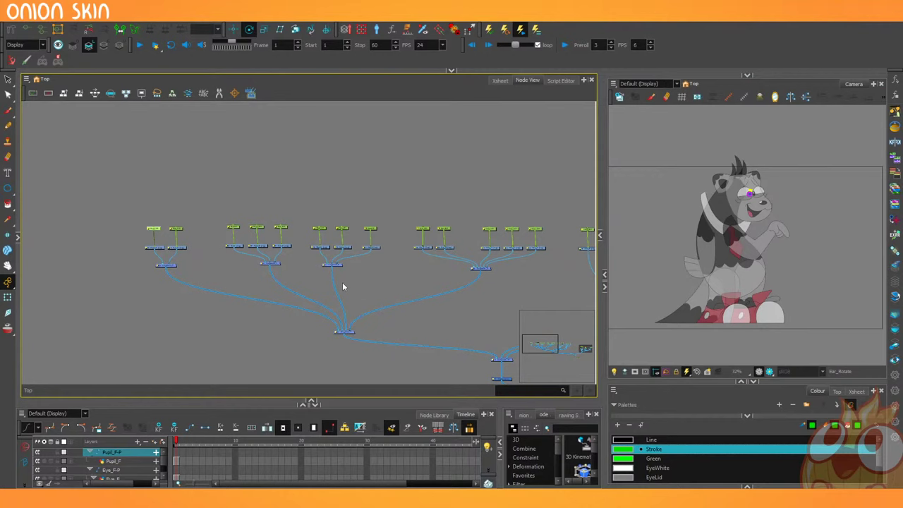
scroll(736, 213, up, 5)
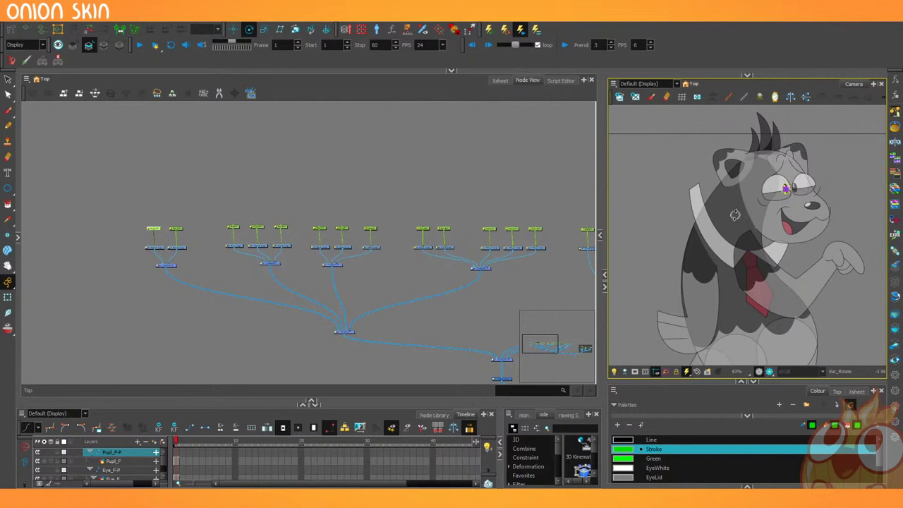
scroll(450, 258, up, 4)
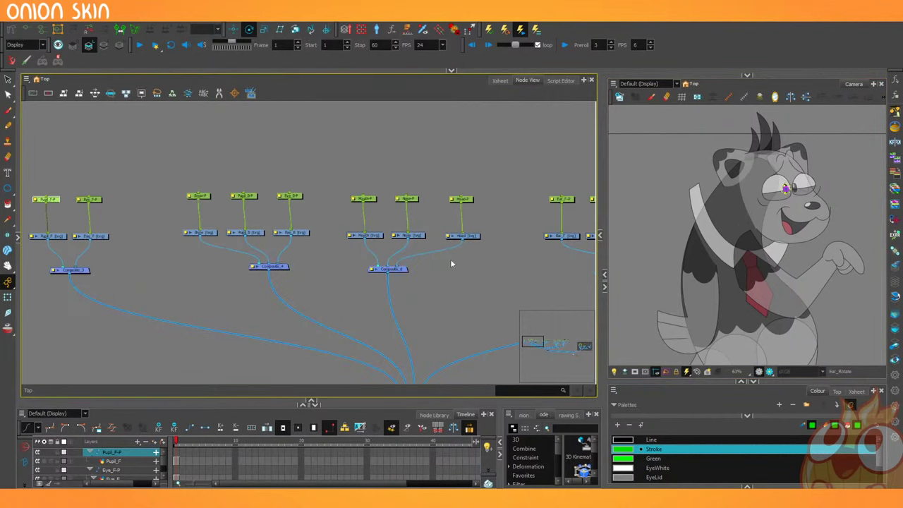
click(453, 236)
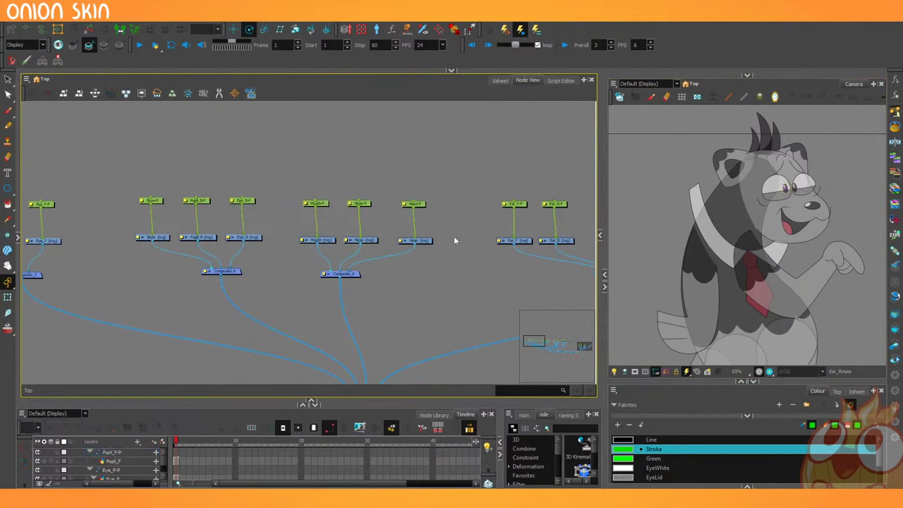
key(ctrl+r)
text(Nec)
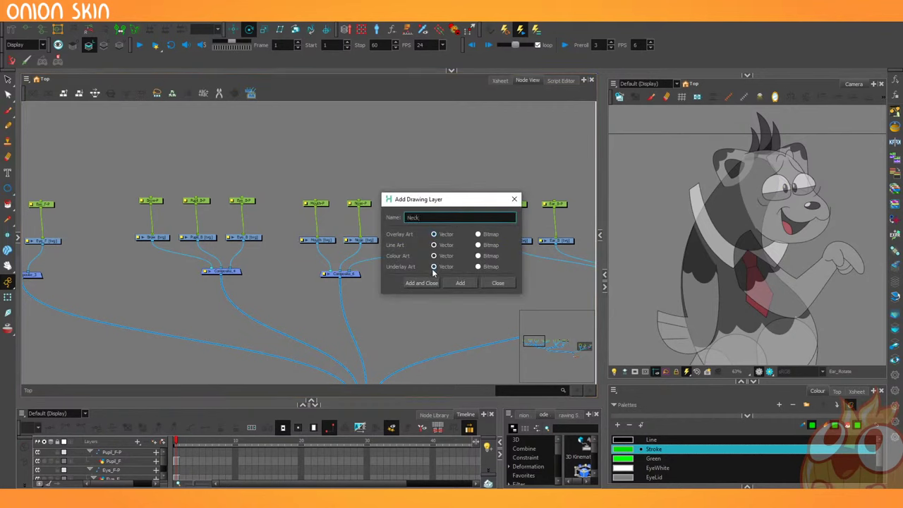
click(421, 283)
Connect the Neck drawing to the head's composite and add a parent peg above it.
drag(340, 249, 356, 273)
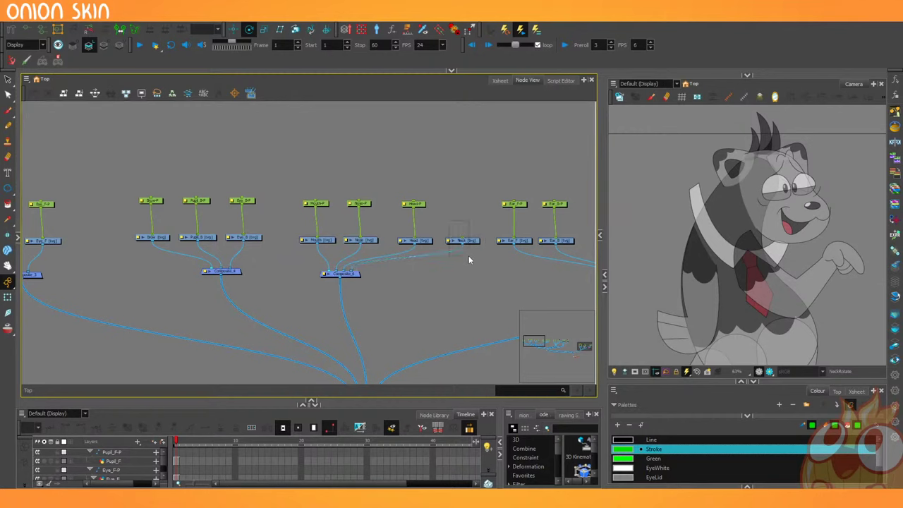
drag(449, 221, 468, 255)
key(ctrl+p)
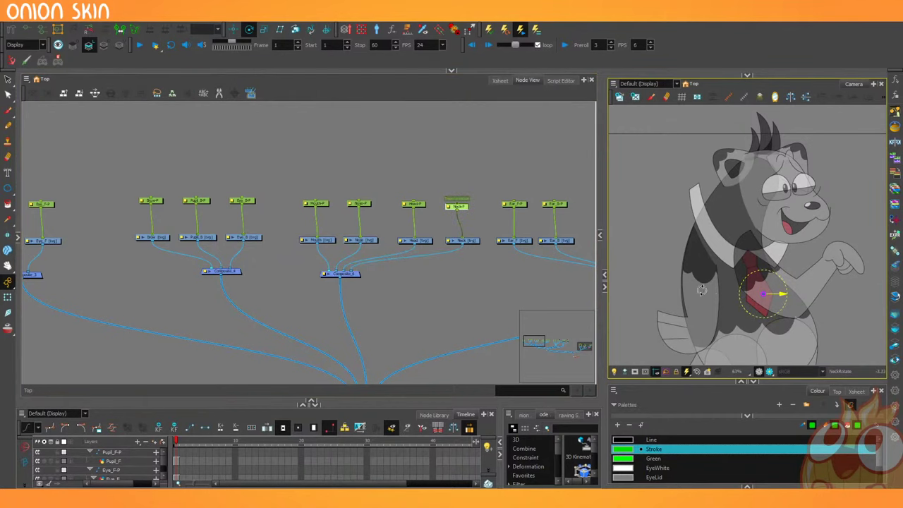
Move the Neck-P pivot up to the back edge of the face, behind the front eye.
drag(762, 292, 745, 198)
scroll(404, 256, down, 3)
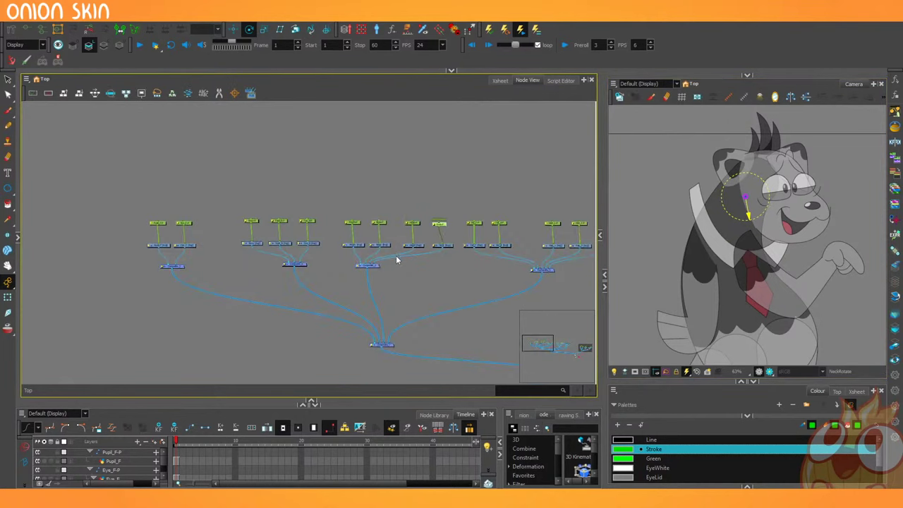
scroll(396, 257, up, 2)
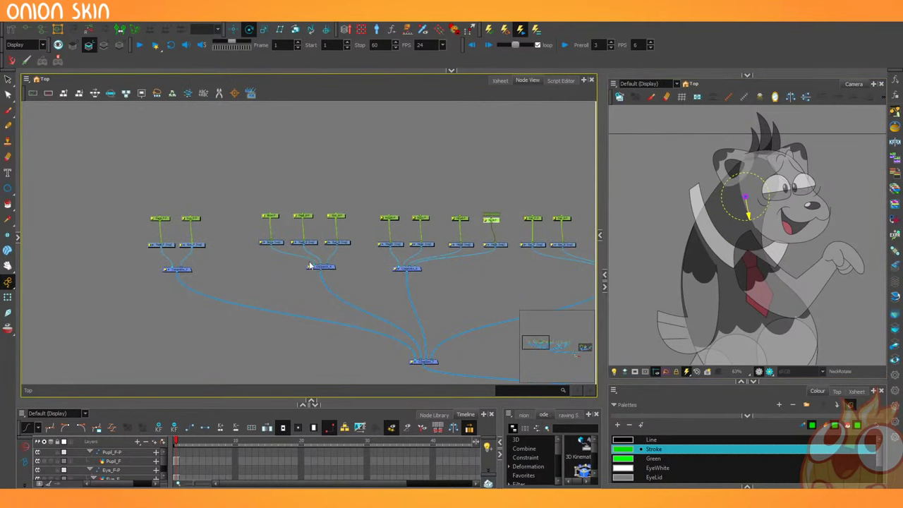
scroll(314, 259, up, 2)
drag(372, 256, 332, 264)
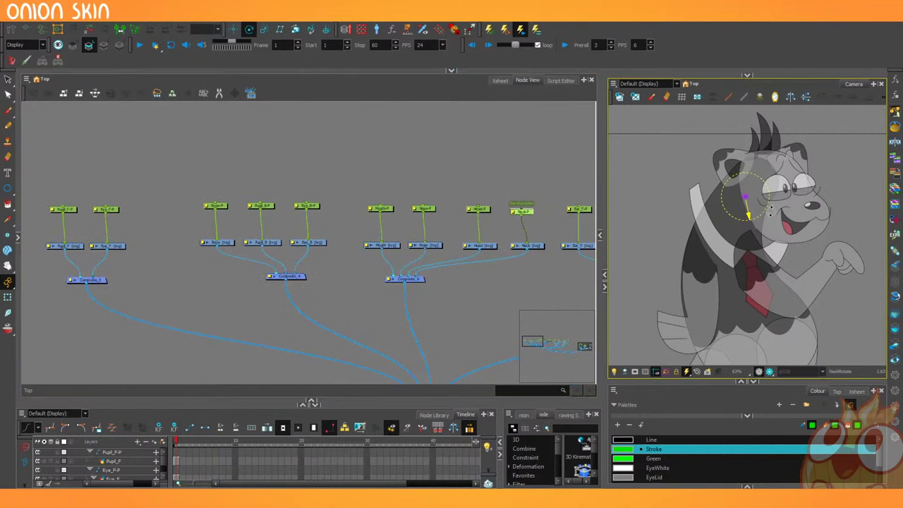
click(500, 225)
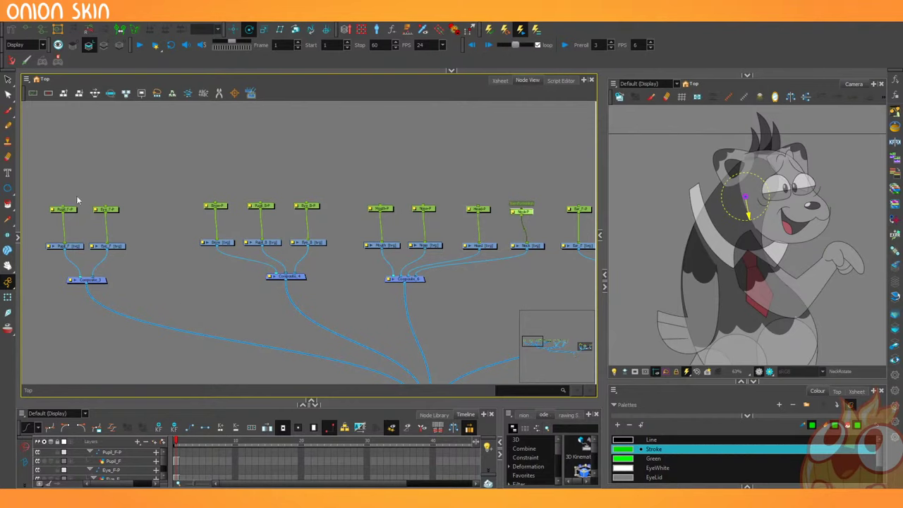
Try adding a parent peg to Eye_F-P, and undo it.
click(102, 210)
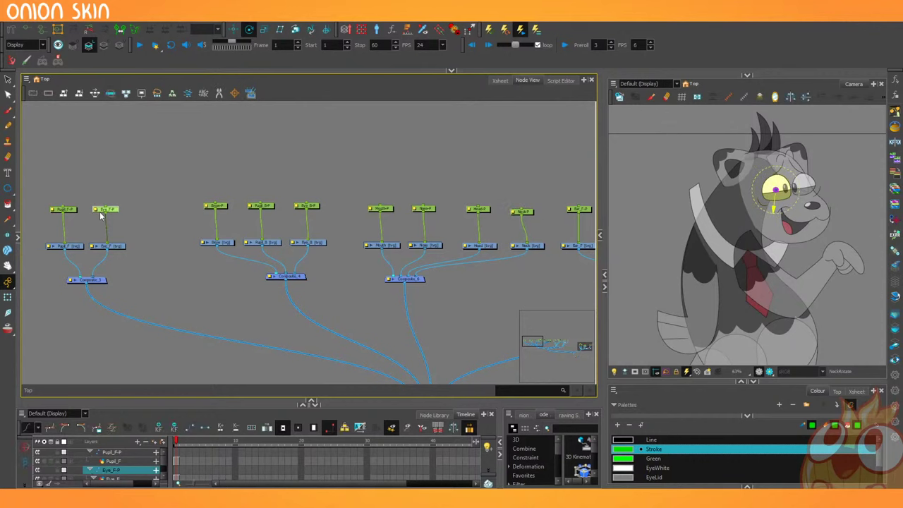
key(ctrl+p)
key(ctrl+z)
drag(118, 197, 272, 209)
scroll(234, 215, up, 2)
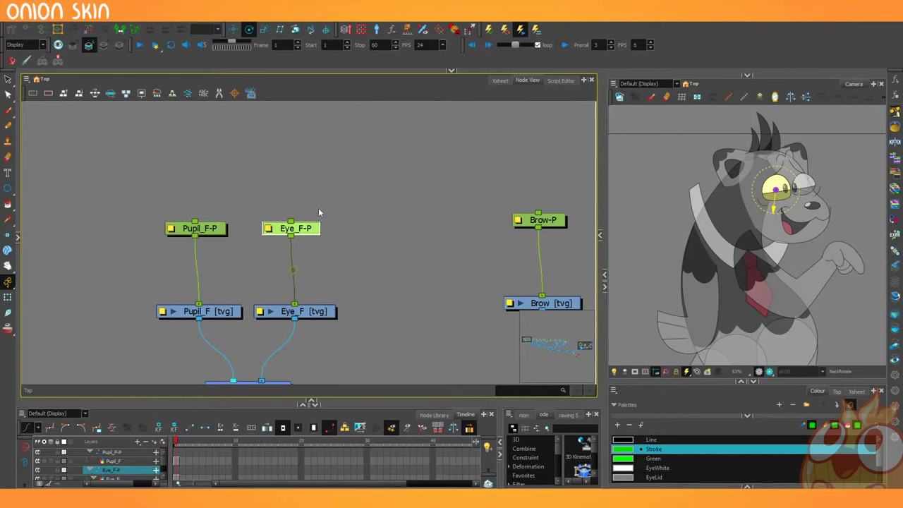
scroll(319, 212, down, 6)
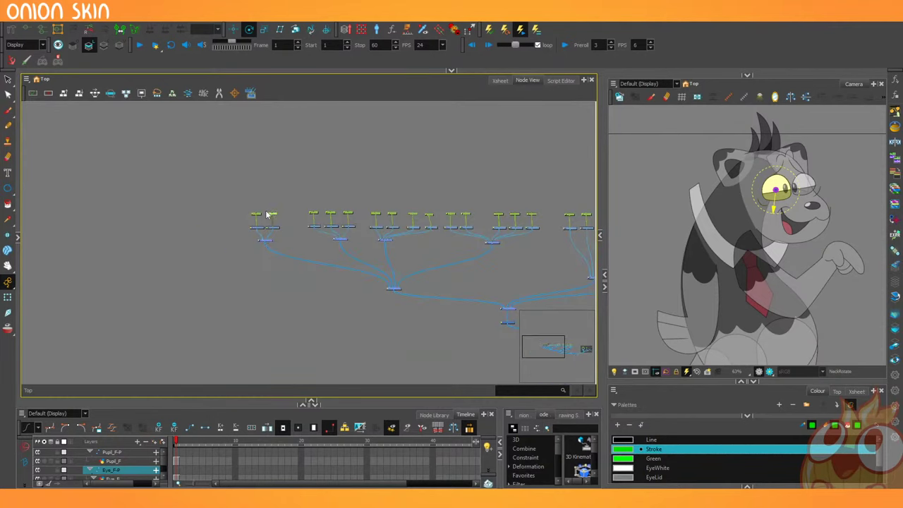
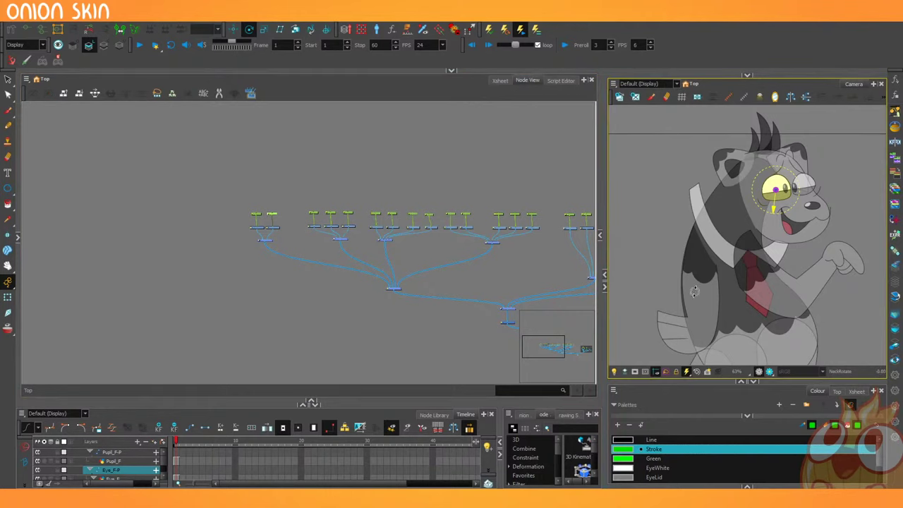
Centre the Pupil_F-P pivot on the front eye's pupil.
scroll(777, 229, up, 3)
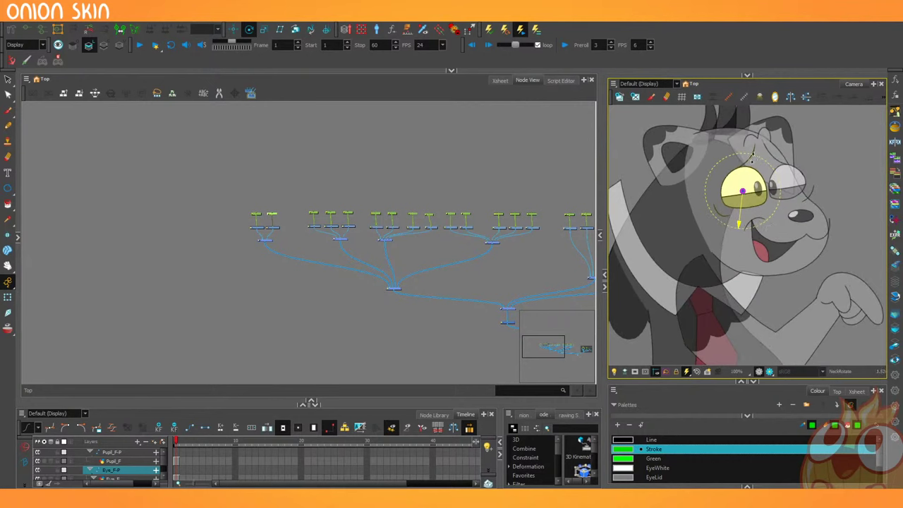
scroll(752, 159, up, 1)
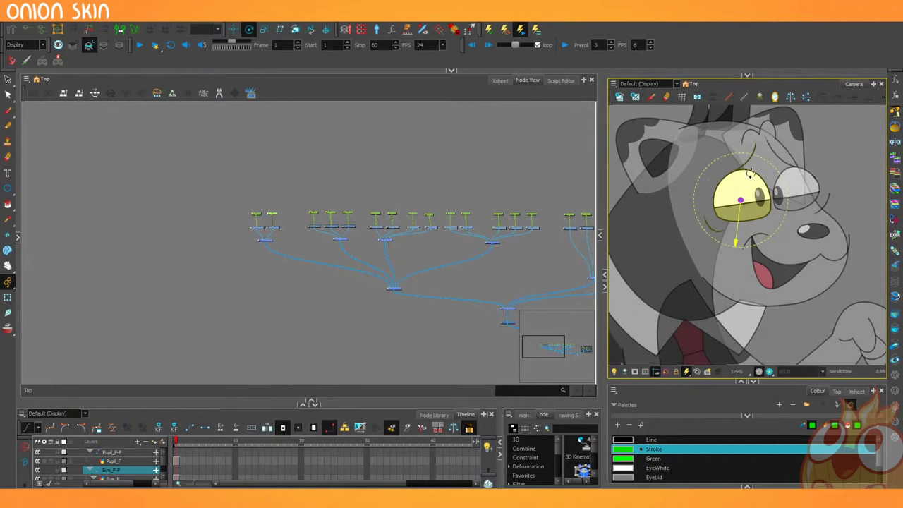
scroll(318, 267, down, 2)
scroll(779, 207, up, 1)
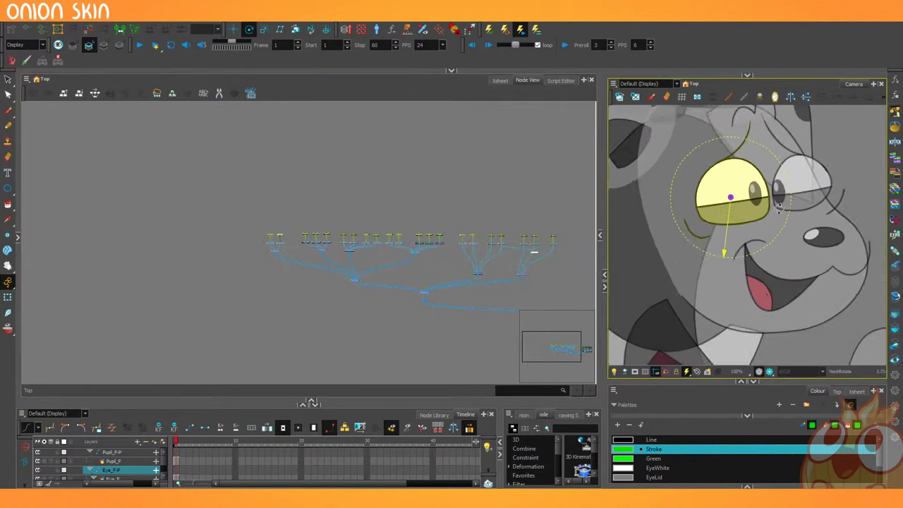
scroll(779, 207, up, 2)
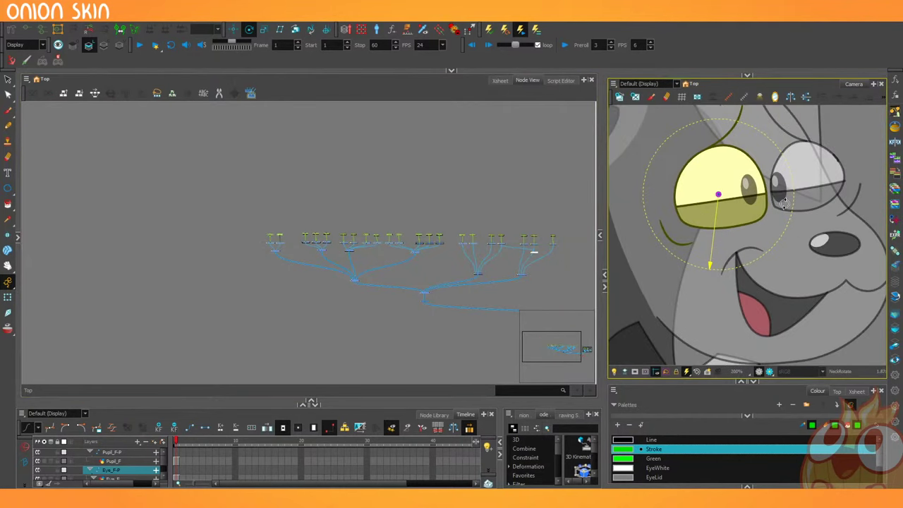
scroll(263, 233, up, 5)
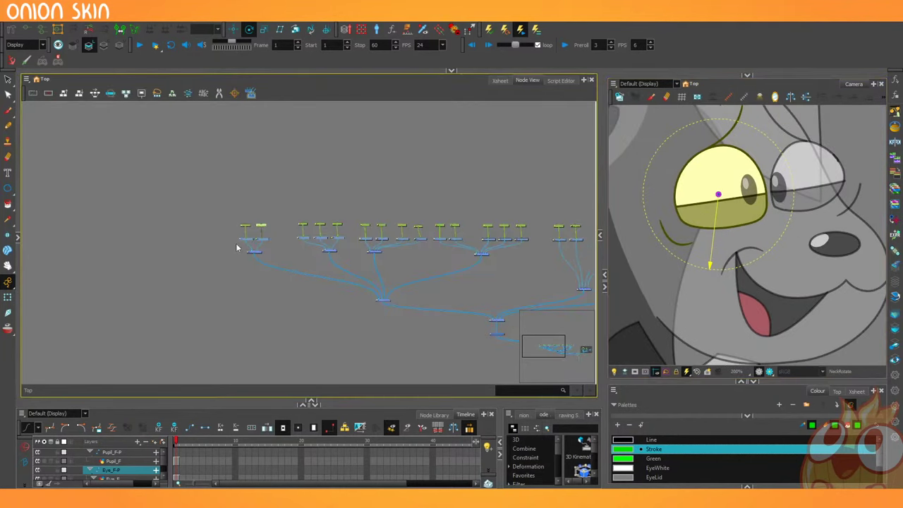
scroll(202, 230, up, 1)
click(212, 241)
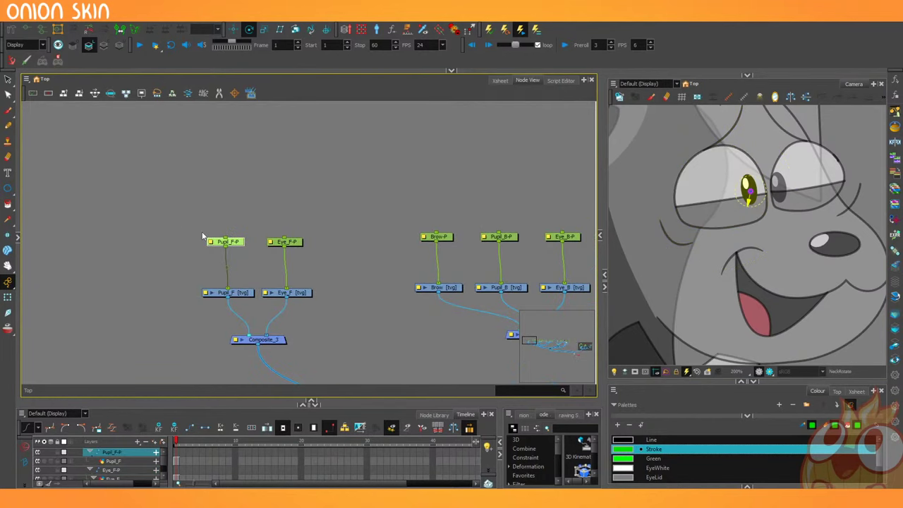
scroll(719, 219, up, 2)
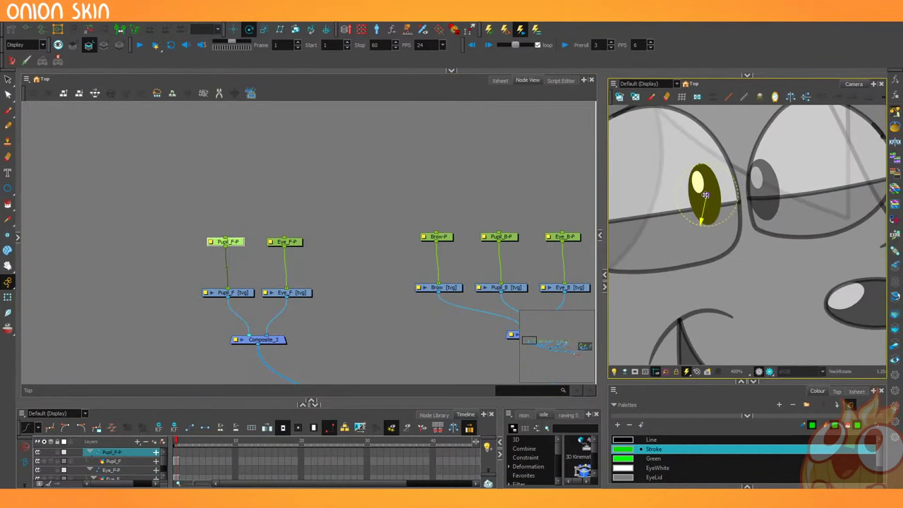
Move the Eye_F-P pivot from the eye's centre down to the middle of its lower edge.
click(286, 241)
drag(646, 269, 701, 285)
scroll(701, 285, down, 1)
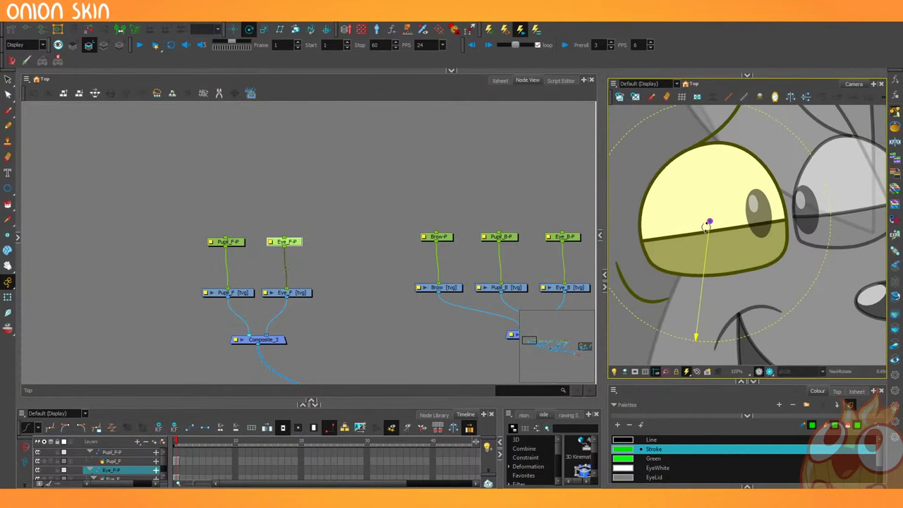
drag(710, 220, 723, 262)
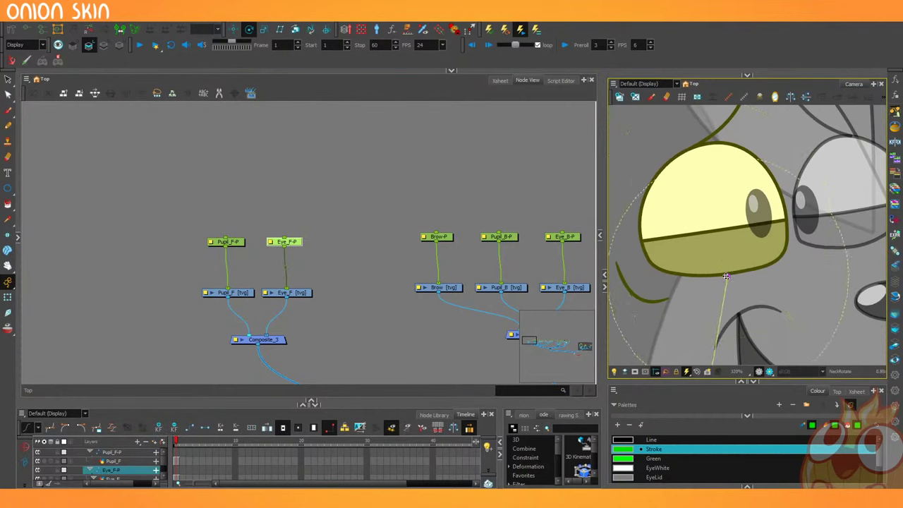
scroll(727, 261, down, 2)
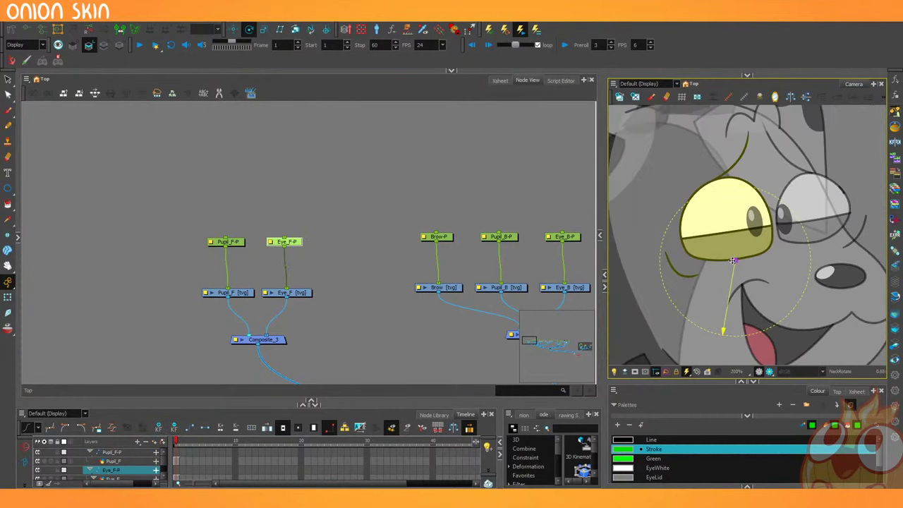
Check the Brow-P peg's pivot position between the two brow shapes.
drag(706, 297, 673, 306)
drag(403, 219, 435, 252)
click(436, 238)
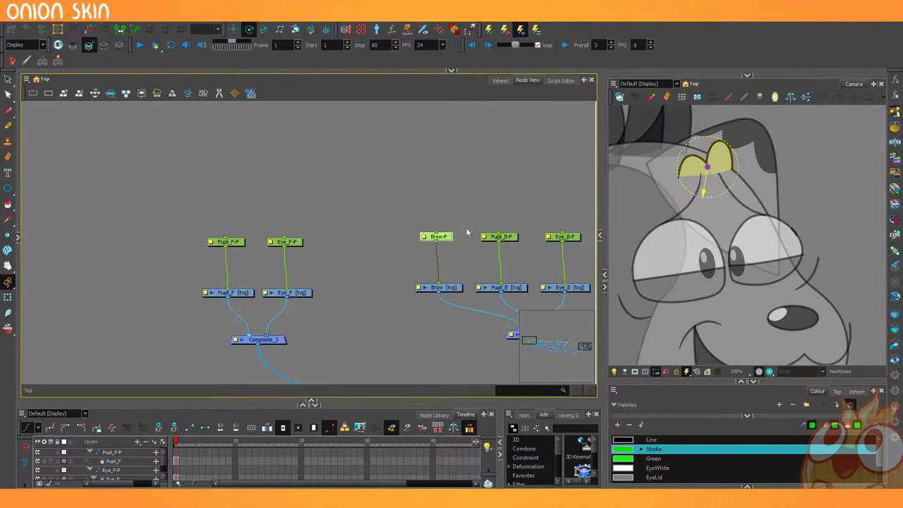
Check the Pupil_B-P pivot, then try rotating the Eye_B-P peg about the middle of the eye's lower edge and undo it.
drag(480, 228, 502, 249)
drag(471, 262, 392, 257)
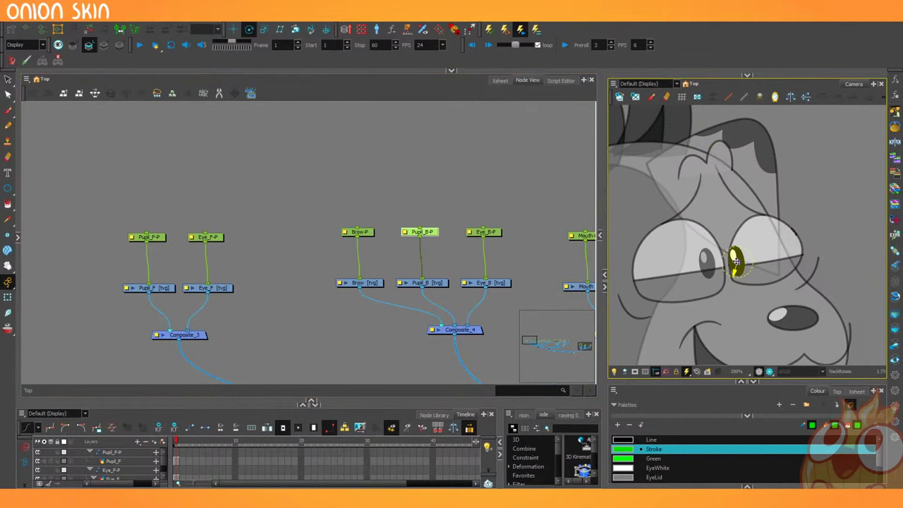
click(484, 232)
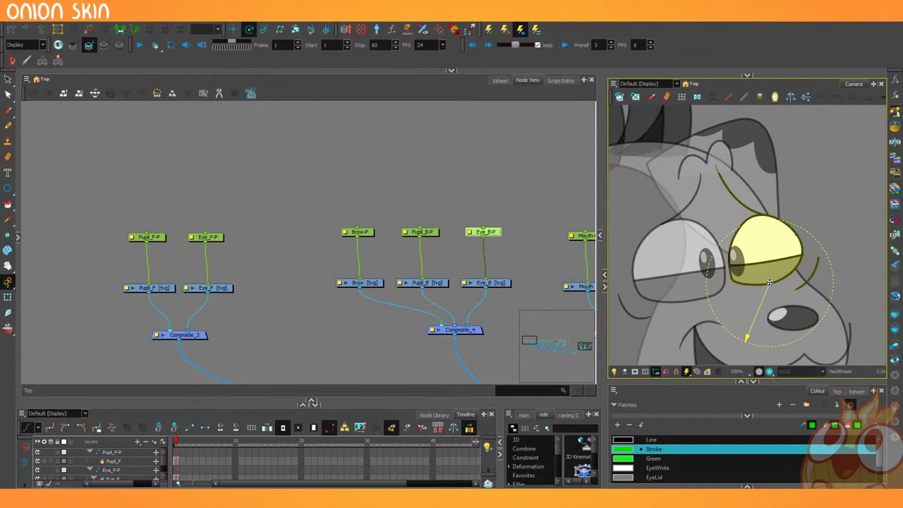
drag(695, 224, 687, 255)
key(ctrl+z)
drag(770, 283, 675, 308)
key(ctrl+z)
key(ctrl+z)
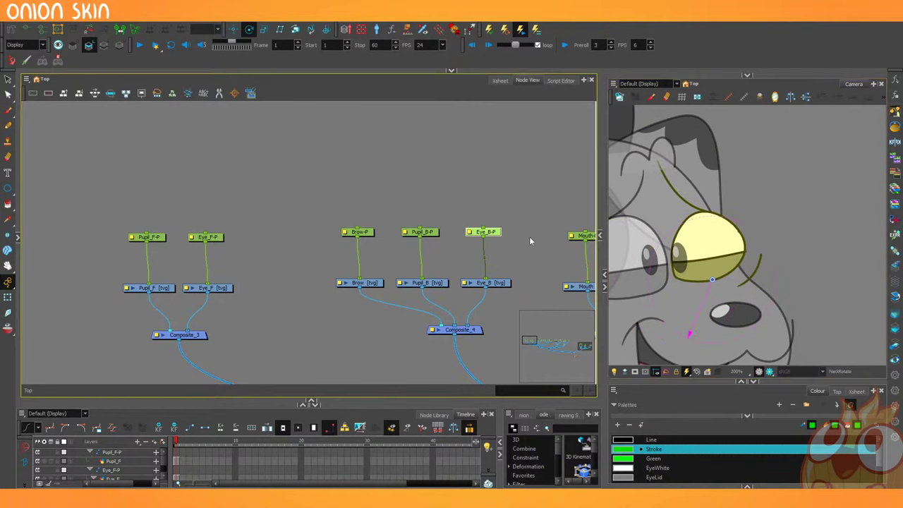
Test scaling the back eye about its pivot, undo the scaling, and set the Eye_B-P pivot at the middle of the eye's lower edge.
drag(563, 257, 586, 253)
drag(667, 299, 717, 307)
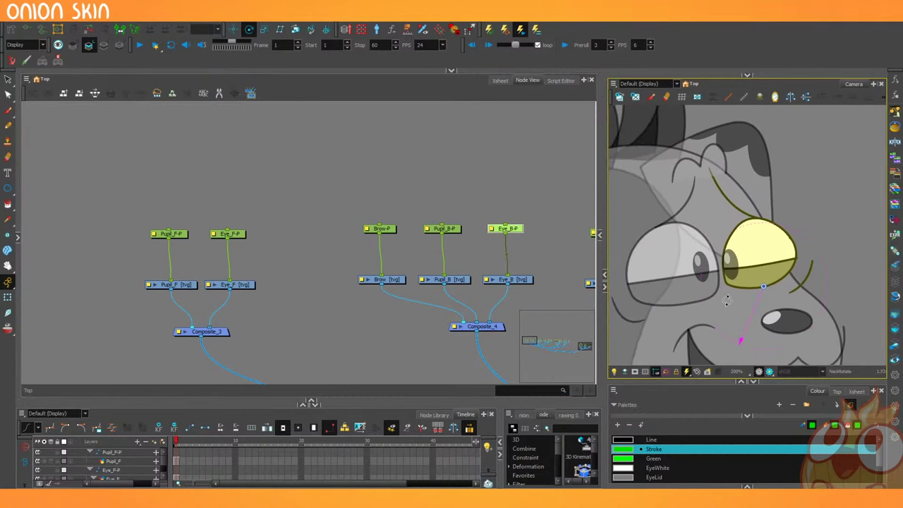
click(264, 30)
mouse_move(696, 169)
mouse_down()
mouse_move(666, 161)
mouse_move(726, 158)
mouse_up()
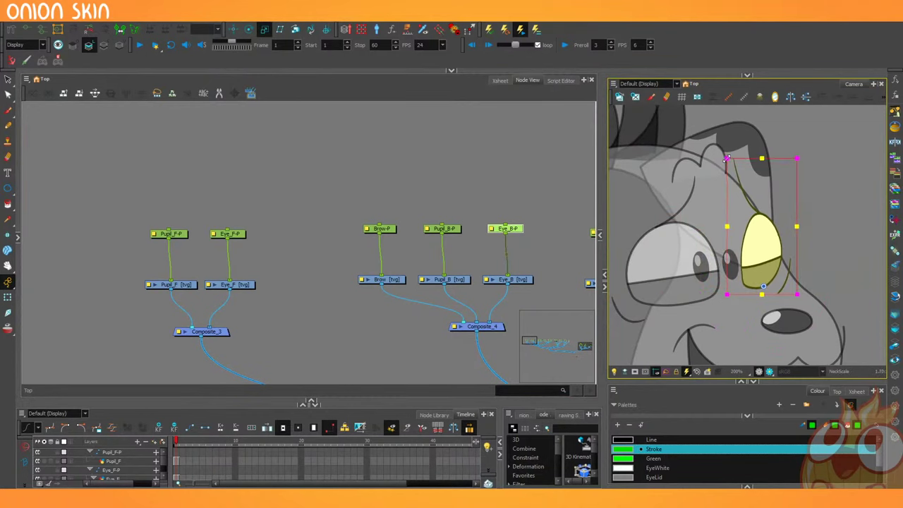
key(ctrl+z)
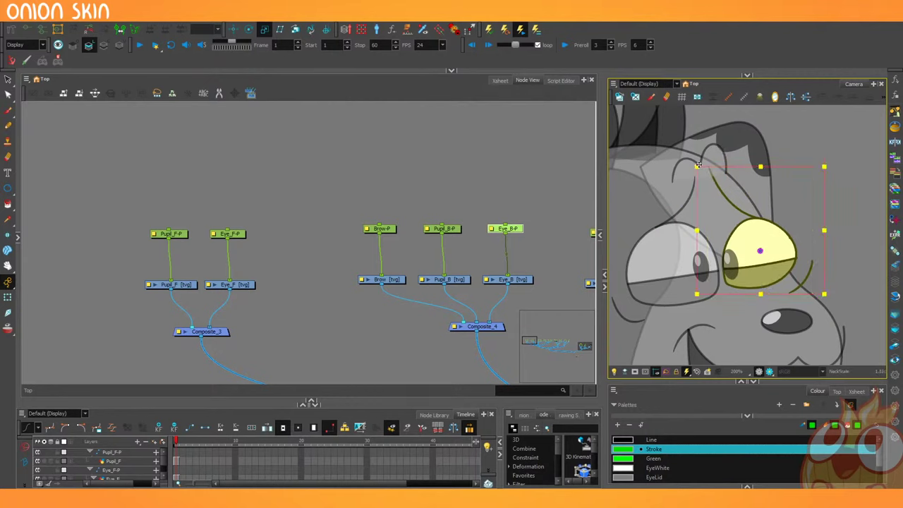
drag(699, 165, 696, 171)
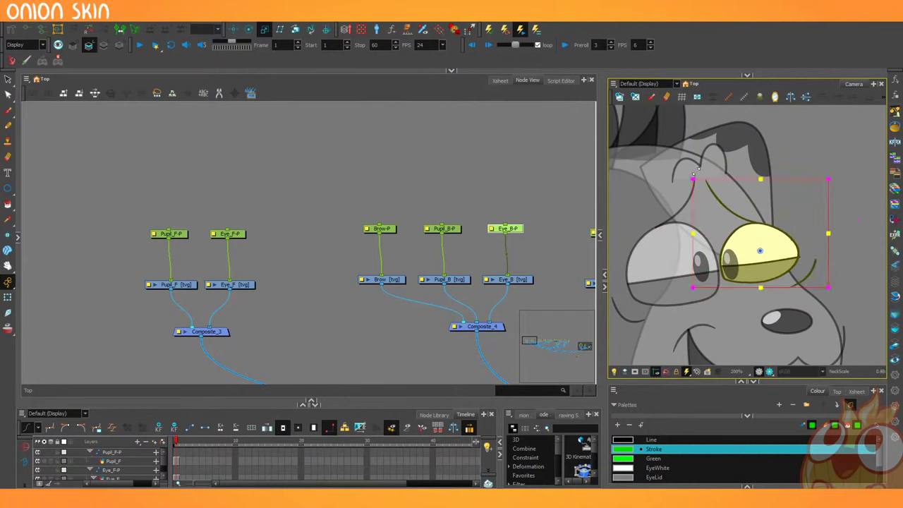
key(ctrl+z)
drag(759, 250, 763, 285)
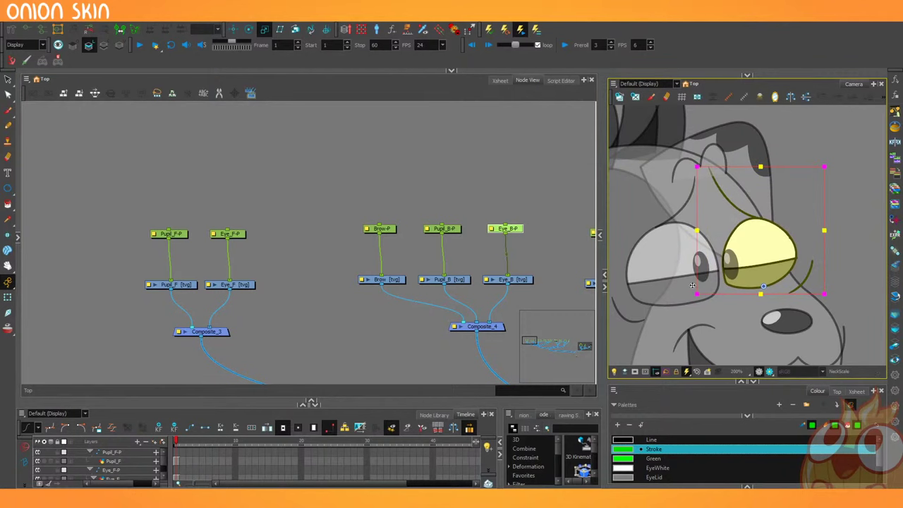
Set the Mouth-P pivot at the peak of the upper lip below the nose, and check the Nose-P pivot in the nose's centre.
drag(549, 256, 348, 263)
click(407, 240)
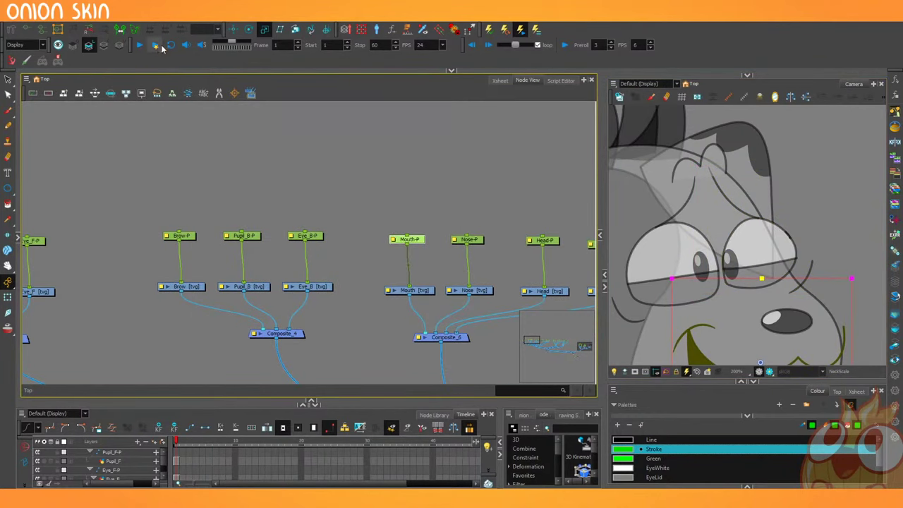
click(248, 29)
drag(732, 341, 781, 266)
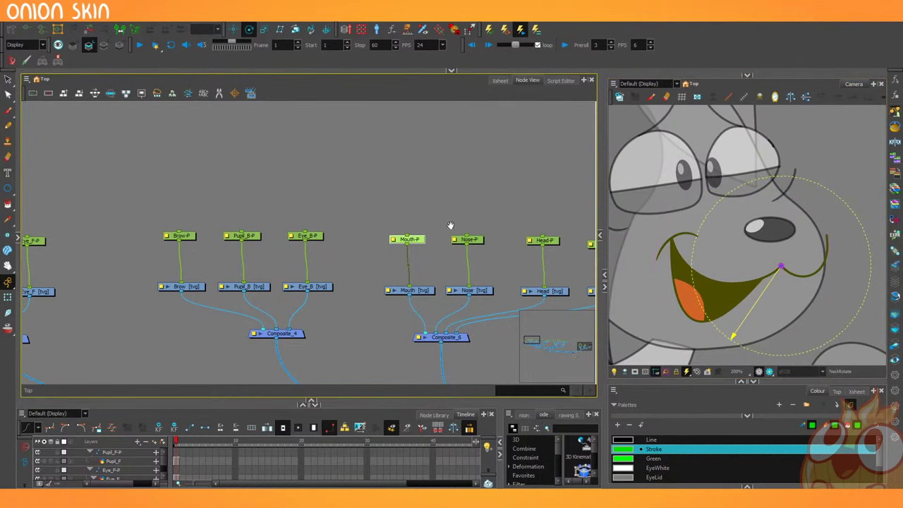
click(469, 239)
click(773, 222)
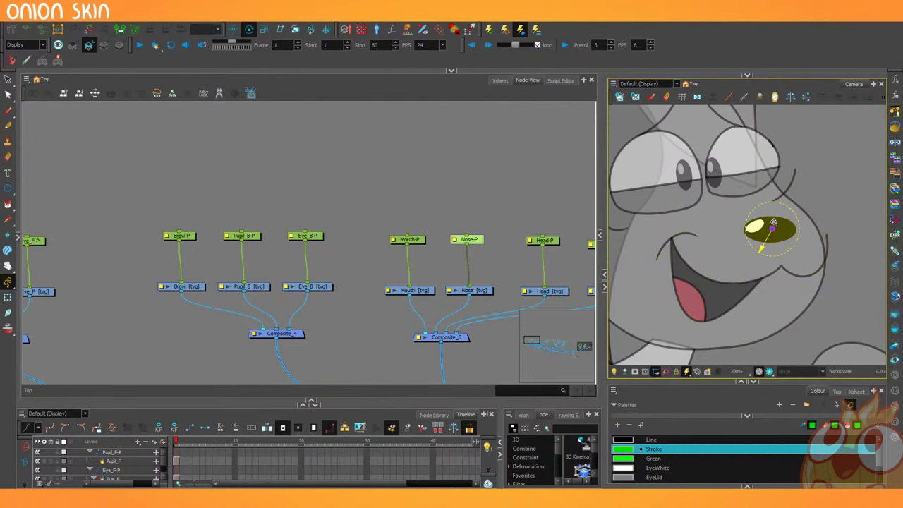
Try the Head-P pivot at the inner edge of the front ear and undo the test transformation of the head.
drag(473, 238, 352, 227)
click(425, 230)
key(1)
key(1)
drag(668, 309, 644, 280)
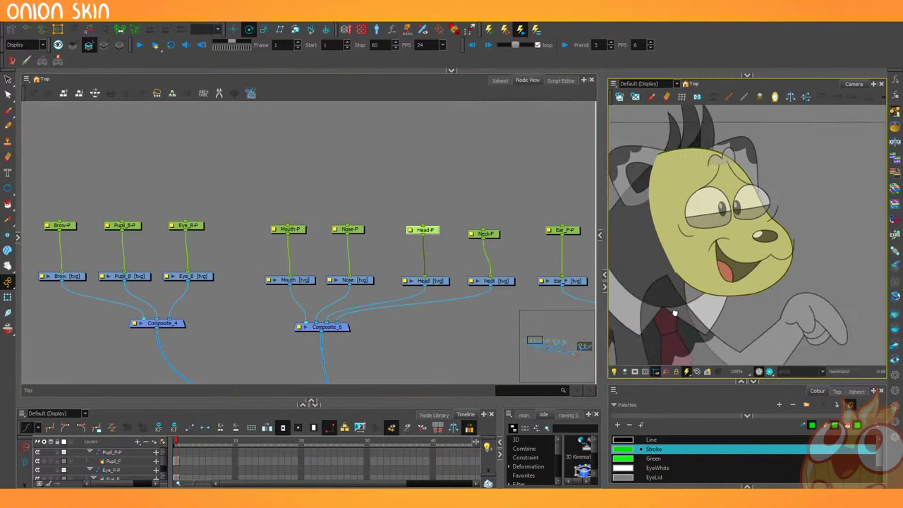
drag(656, 310, 647, 263)
click(713, 167)
drag(712, 167, 705, 173)
drag(627, 316, 752, 353)
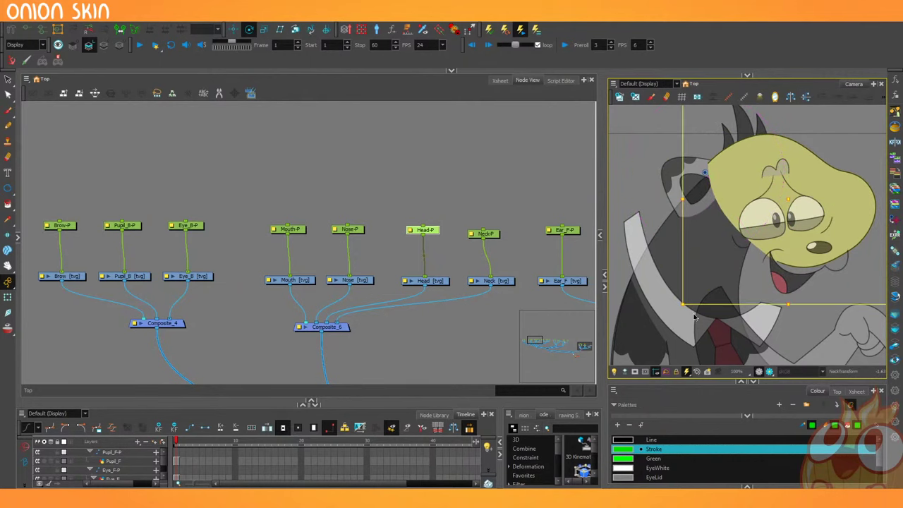
key(ctrl+z)
Try several lower Head-P pivot positions around the neck and back of the head, undoing each test rotation.
drag(704, 181, 709, 221)
drag(679, 295, 726, 305)
key(ctrl+z)
drag(708, 217, 692, 209)
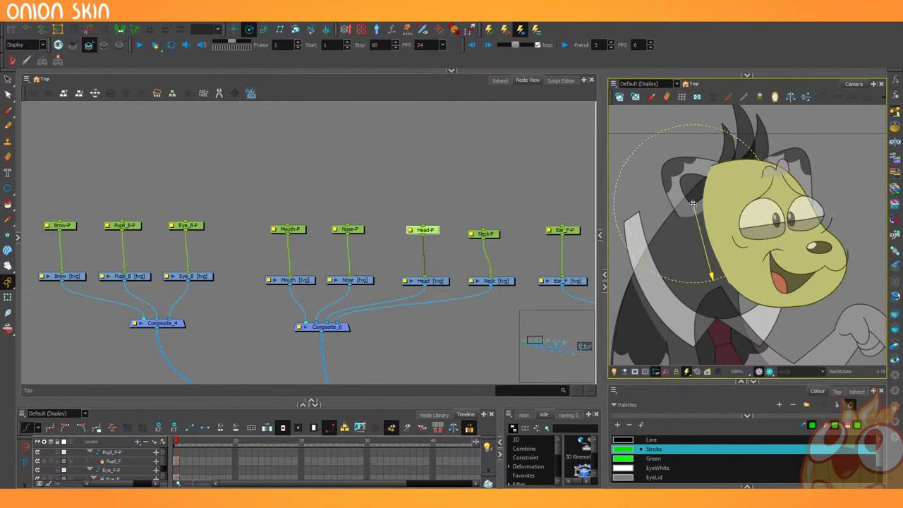
drag(658, 296, 684, 317)
key(ctrl+z)
drag(722, 232, 741, 257)
drag(742, 334, 786, 322)
key(ctrl+z)
Settle the Head-P pivot where the back of the head overlaps the neck, undo the test rotations, and check the Neck-P pivot.
drag(740, 257, 713, 244)
drag(660, 289, 689, 336)
key(ctrl+z)
drag(731, 238, 728, 239)
drag(689, 278, 723, 304)
key(ctrl+z)
drag(688, 247, 689, 297)
key(ctrl+z)
scroll(426, 261, right, 3)
click(377, 230)
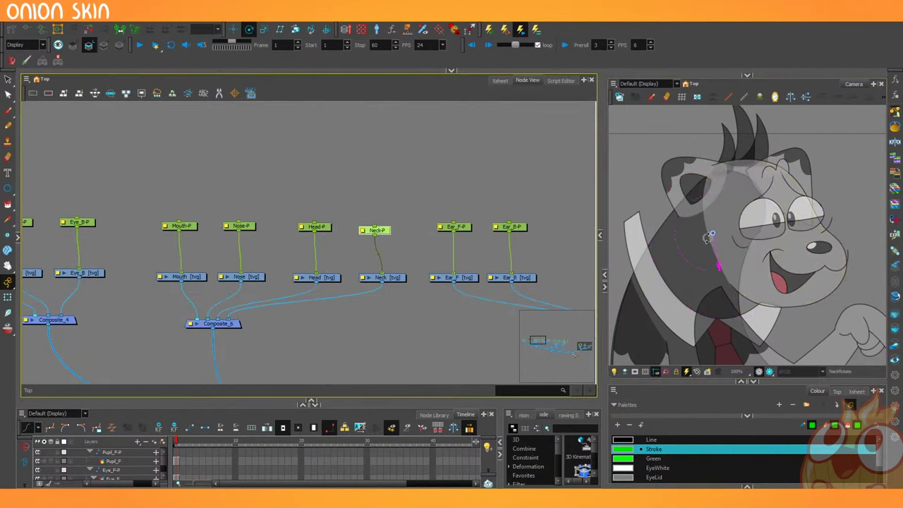
Move the Ear_F-P pivot to the ear's upper inner corner where it meets the head, testing the ear's rotation.
click(457, 227)
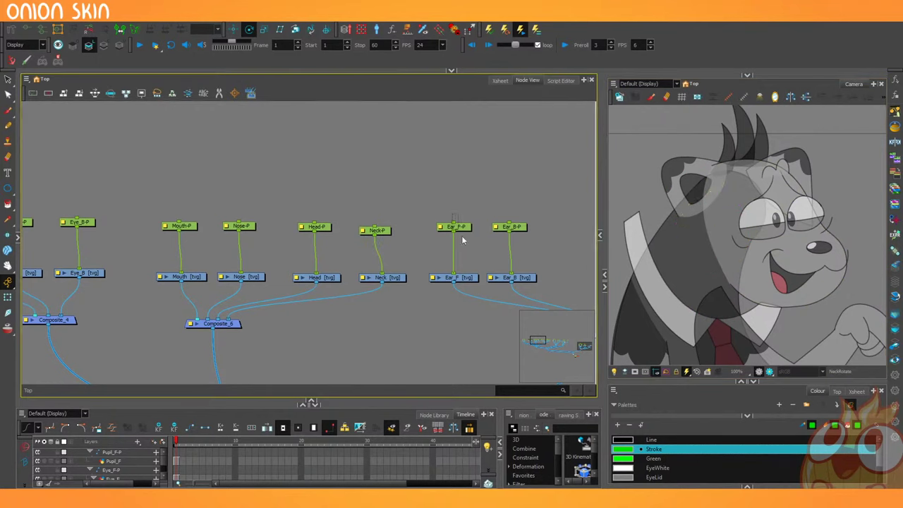
click(691, 189)
drag(692, 189, 733, 218)
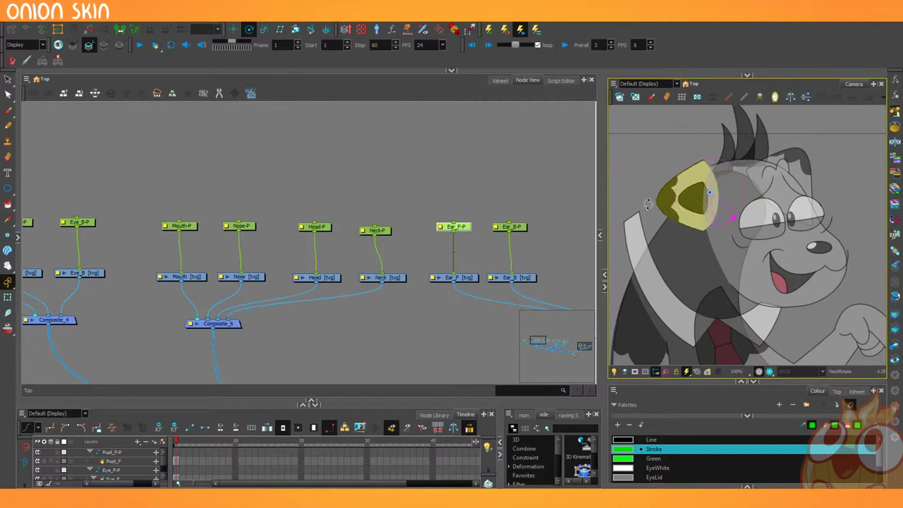
key(ctrl+z)
drag(710, 186, 724, 166)
drag(650, 174, 653, 213)
key(ctrl+z)
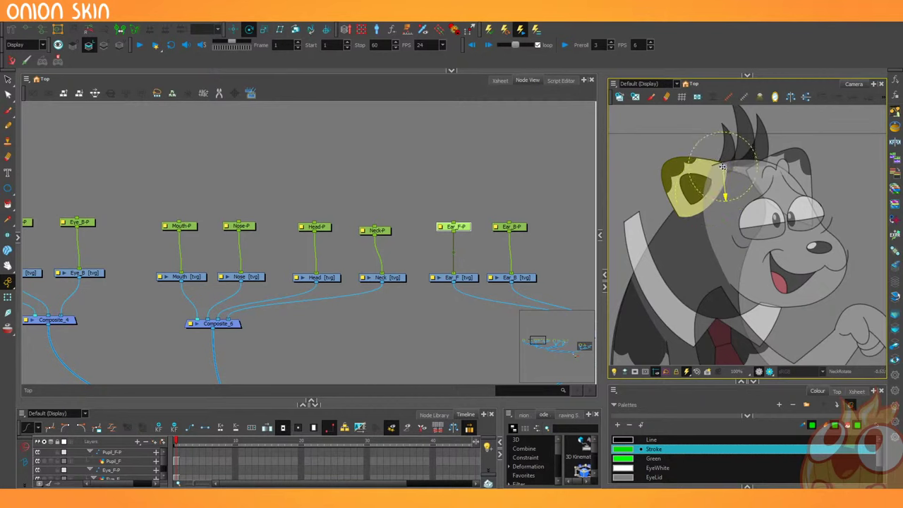
mouse_move(655, 159)
mouse_down()
mouse_move(644, 204)
mouse_move(655, 137)
mouse_move(645, 203)
mouse_move(671, 179)
mouse_move(663, 142)
mouse_up()
Move the Ear_B-P pivot to the lower part of the back ear, just above the back eye, and undo the test rotations.
click(510, 227)
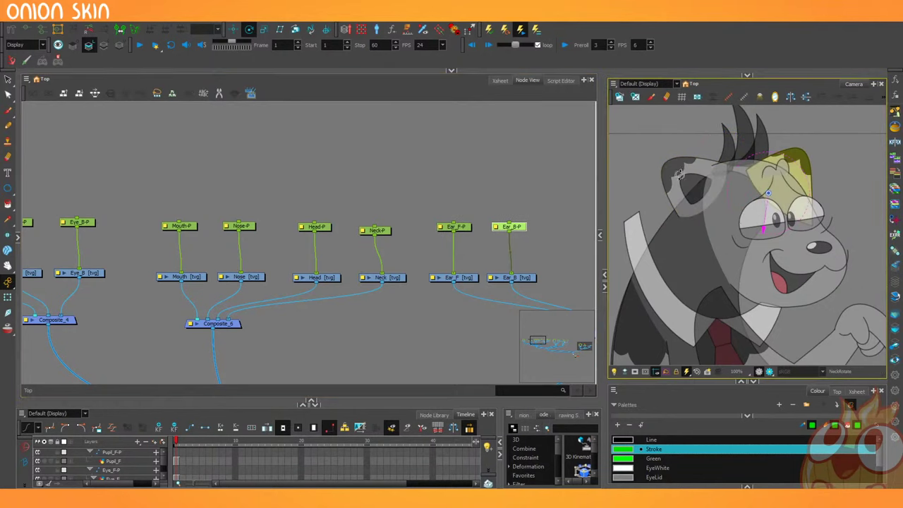
mouse_move(767, 193)
mouse_down()
mouse_move(763, 166)
mouse_move(730, 136)
mouse_move(702, 201)
mouse_move(726, 151)
mouse_up()
drag(780, 176, 705, 178)
key(ctrl+z)
drag(717, 155, 671, 238)
key(ctrl+z)
drag(696, 203, 678, 227)
key(ctrl+z)
drag(803, 199, 796, 195)
mouse_move(701, 202)
mouse_down()
mouse_move(700, 255)
mouse_move(700, 243)
mouse_move(644, 242)
mouse_up()
key(ctrl+z)
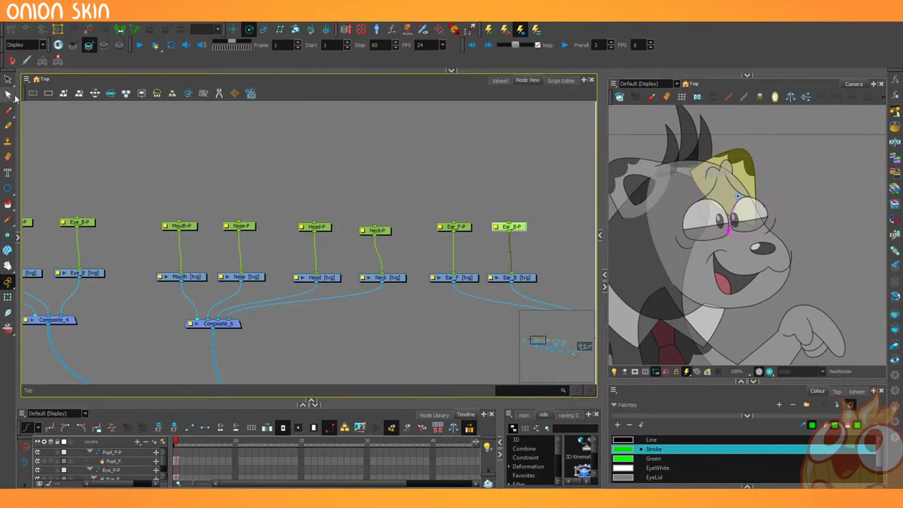
Activate the Contour Editor and select the Ear_B drawing for editing.
click(8, 95)
scroll(704, 234, up, 4)
drag(704, 232, 700, 314)
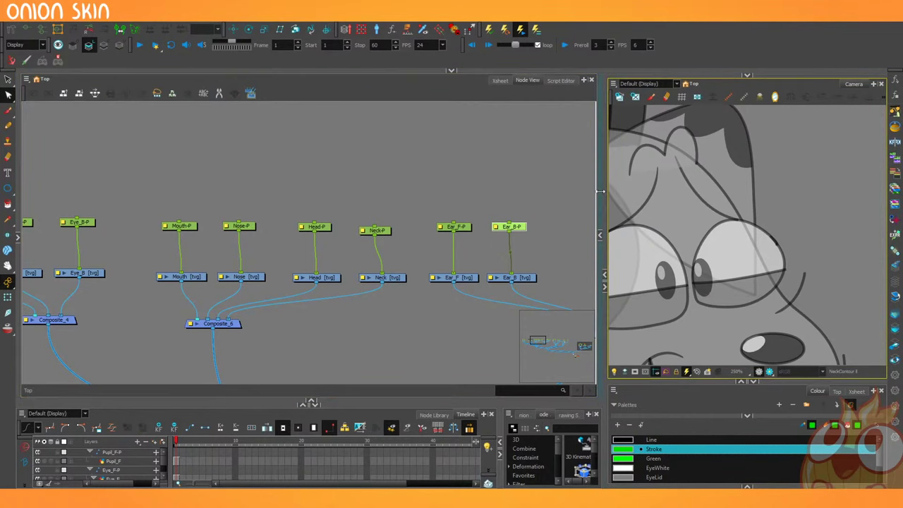
drag(601, 196, 330, 195)
drag(256, 277, 110, 265)
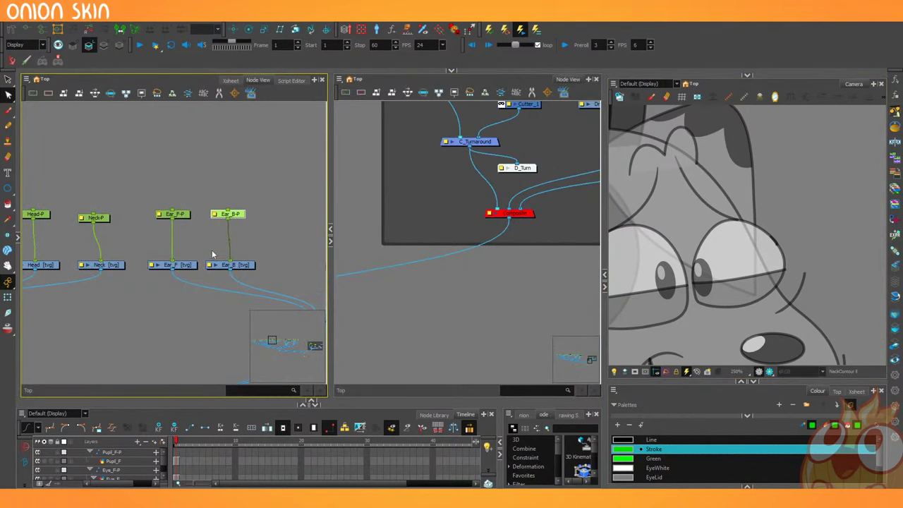
click(223, 263)
drag(331, 255, 675, 341)
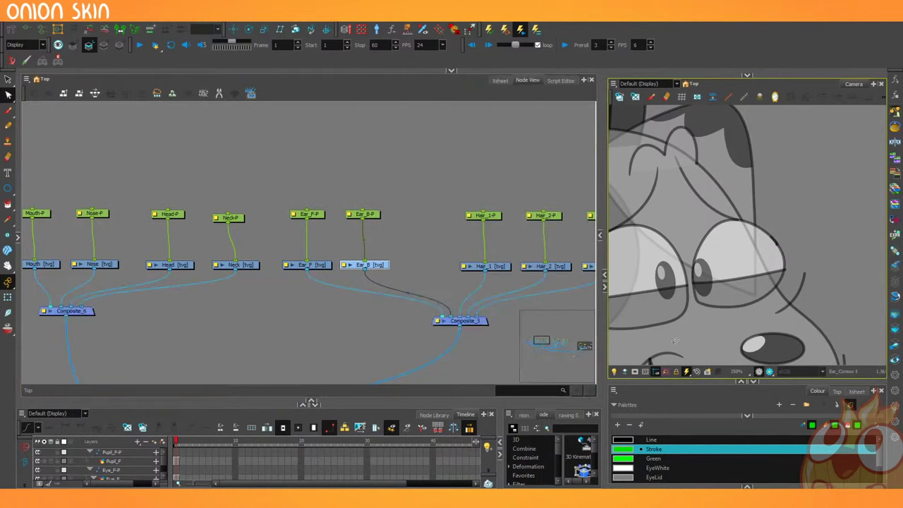
Open an additional view beside the node network for working on the Ear_B drawing.
click(17, 237)
drag(444, 305, 394, 313)
drag(181, 191, 138, 263)
scroll(231, 198, up, 4)
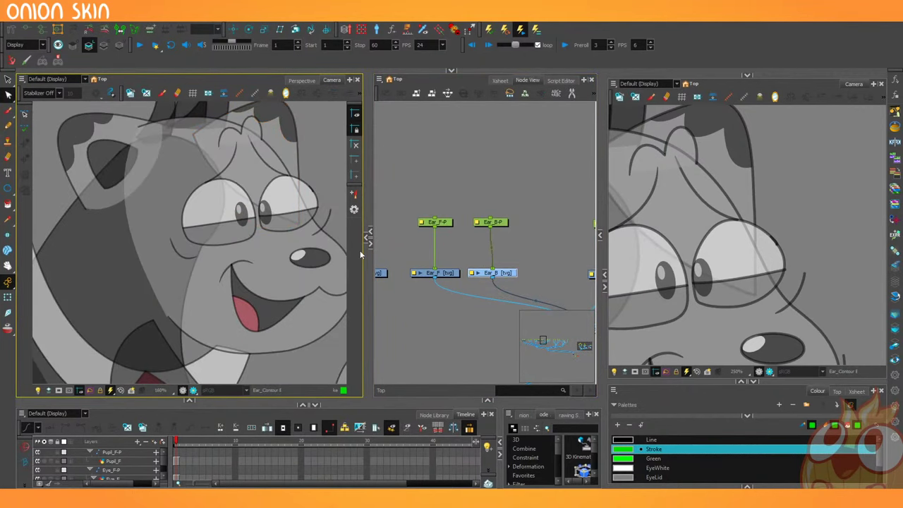
drag(366, 256, 18, 240)
mouse_move(159, 238)
mouse_down()
mouse_move(134, 218)
mouse_move(113, 312)
mouse_move(121, 322)
mouse_up()
Try drawing a curved line across the pointed end of the Ear_B shape with the Line tool, and undo it.
click(9, 189)
drag(7, 188, 25, 198)
mouse_move(254, 155)
mouse_down()
mouse_move(265, 268)
mouse_move(257, 302)
mouse_move(286, 209)
mouse_up()
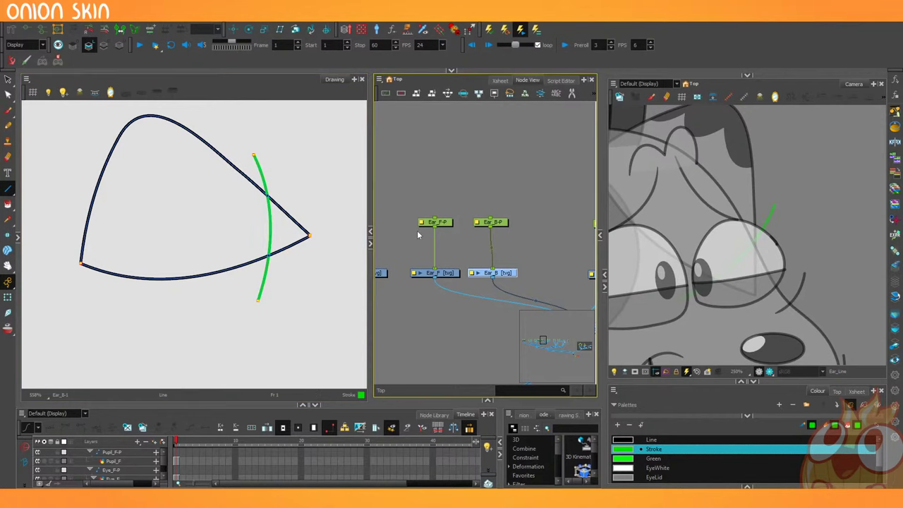
mouse_move(16, 256)
mouse_down()
mouse_move(183, 268)
mouse_move(170, 248)
mouse_move(10, 237)
mouse_up()
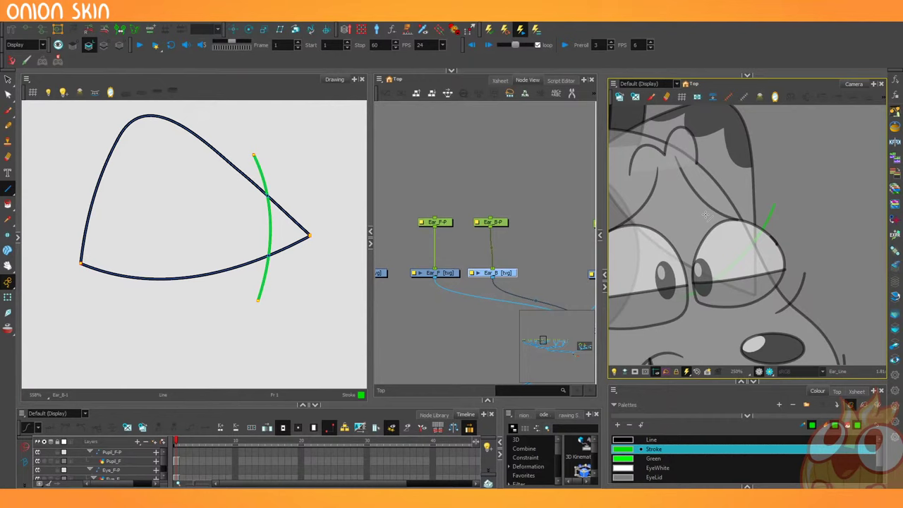
key(ctrl+z)
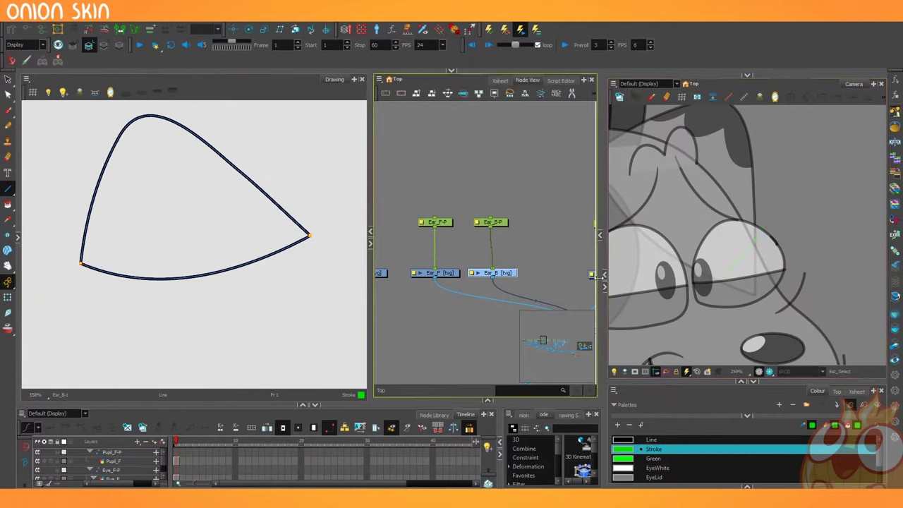
Draw a curved line across the back ear's pointed lower end in the camera view and recolour it with the Line swatch.
drag(769, 236, 697, 302)
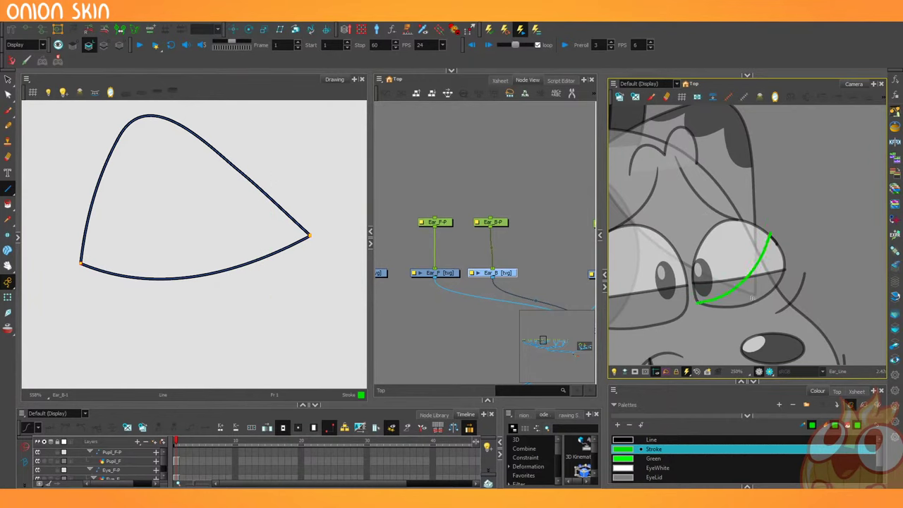
click(744, 258)
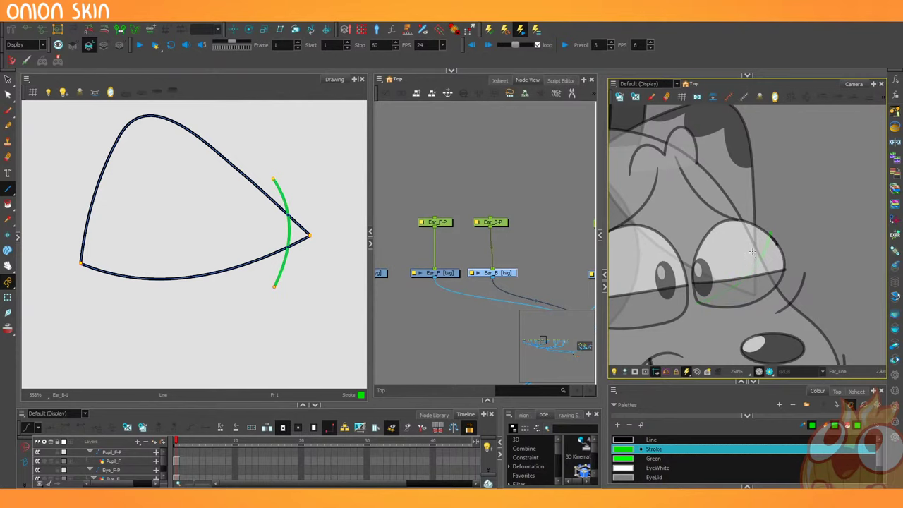
key(alt+s)
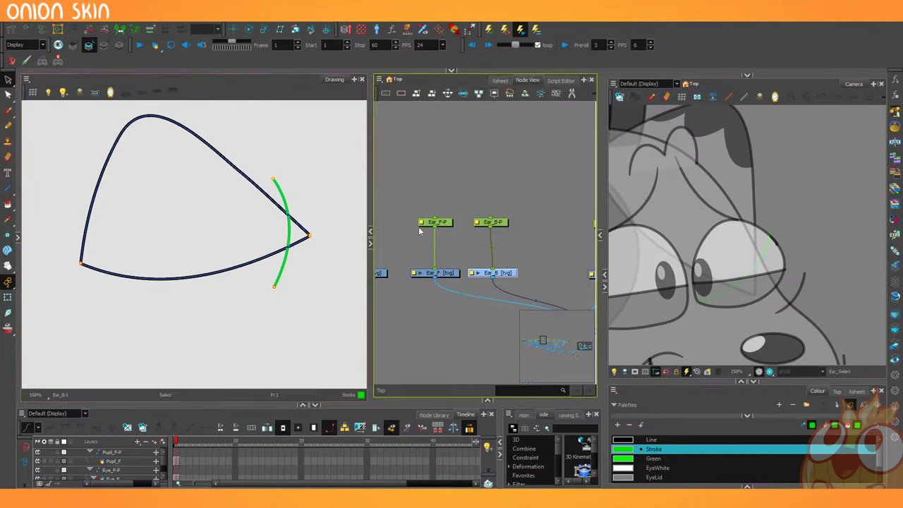
click(288, 233)
click(624, 443)
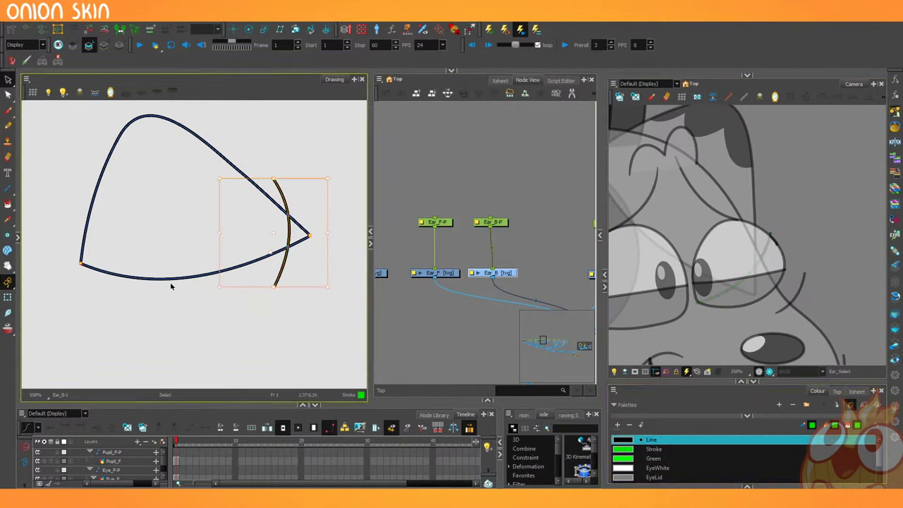
Cut away the ear's pointed tip and the overhanging ends of the curved line.
click(171, 287)
drag(302, 209, 306, 252)
mouse_move(277, 193)
mouse_down()
mouse_move(300, 206)
mouse_move(300, 290)
mouse_up()
drag(291, 277, 272, 264)
drag(294, 225, 314, 253)
key(Delete)
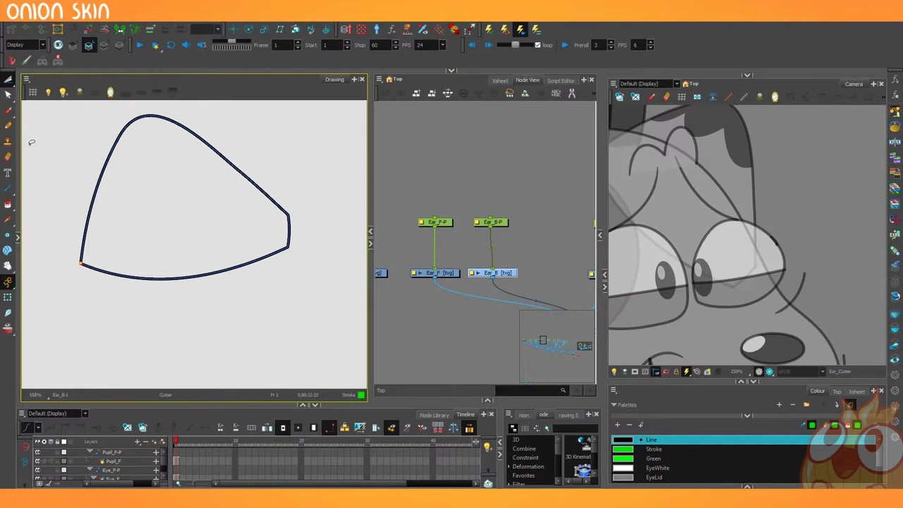
Copy the curved line closing the back ear's base from the line art into the Ear_B drawing's colour art.
click(7, 80)
drag(780, 382, 772, 290)
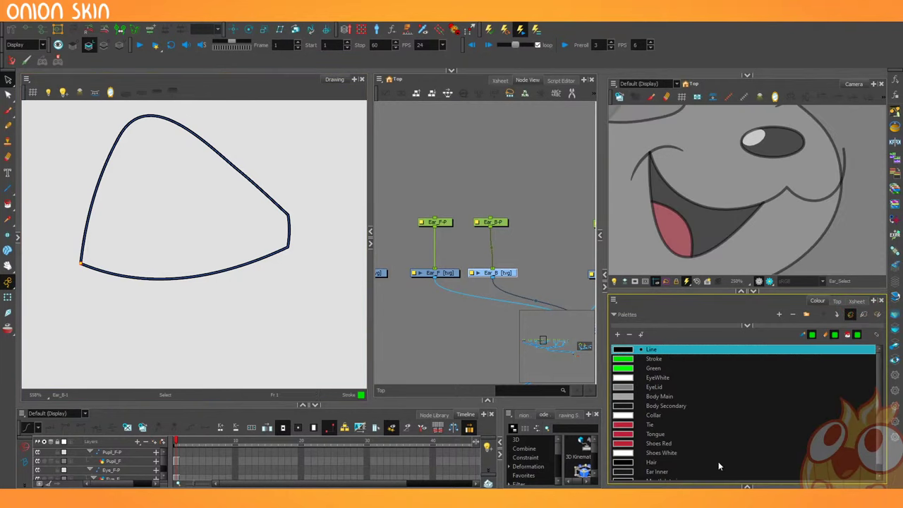
drag(716, 485, 716, 397)
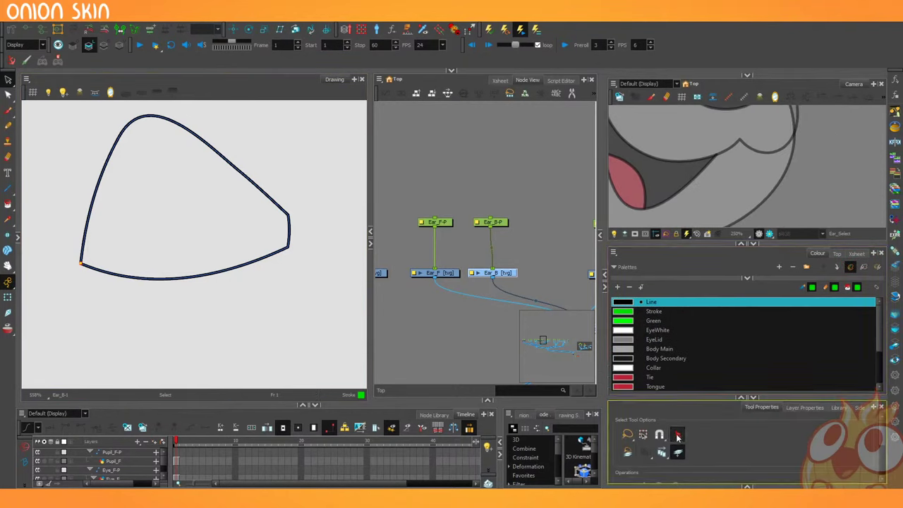
click(288, 227)
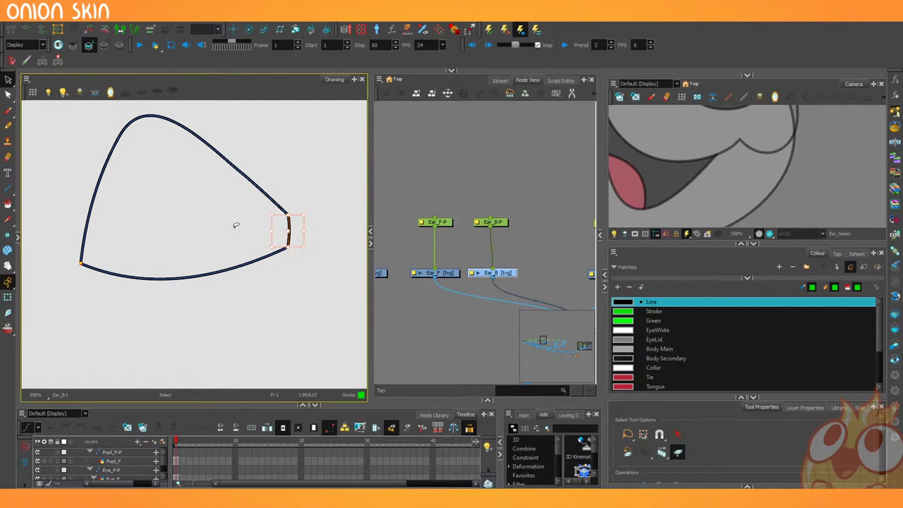
key(l)
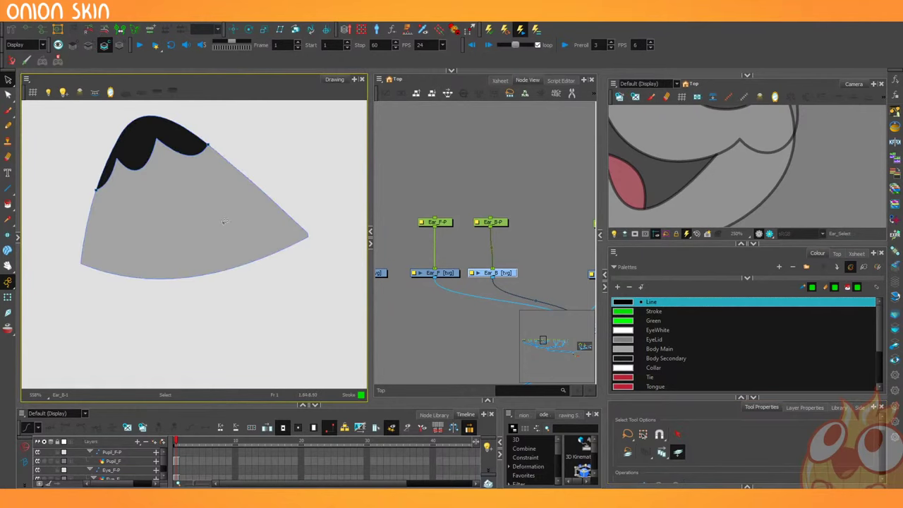
Cut the pointed tip off the back ear's colour fill, delete the copied line there, and return to the line art.
click(7, 79)
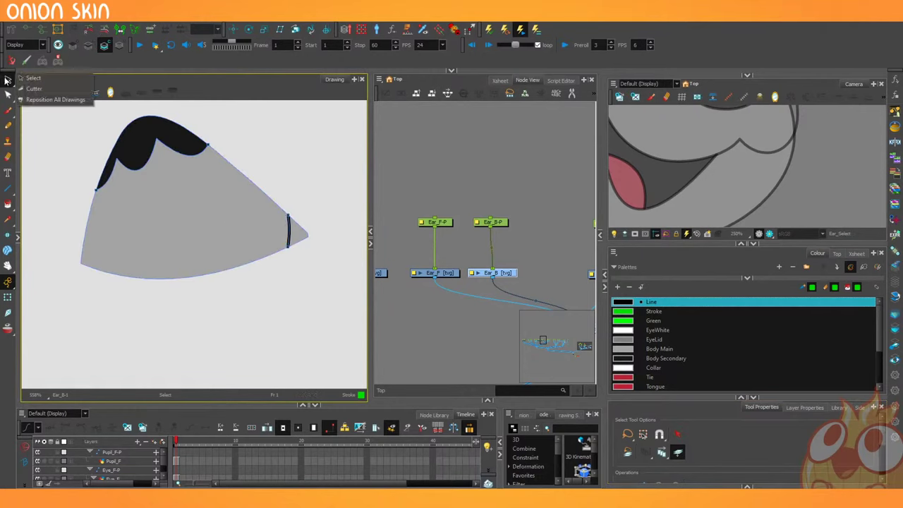
click(34, 88)
click(298, 230)
key(Delete)
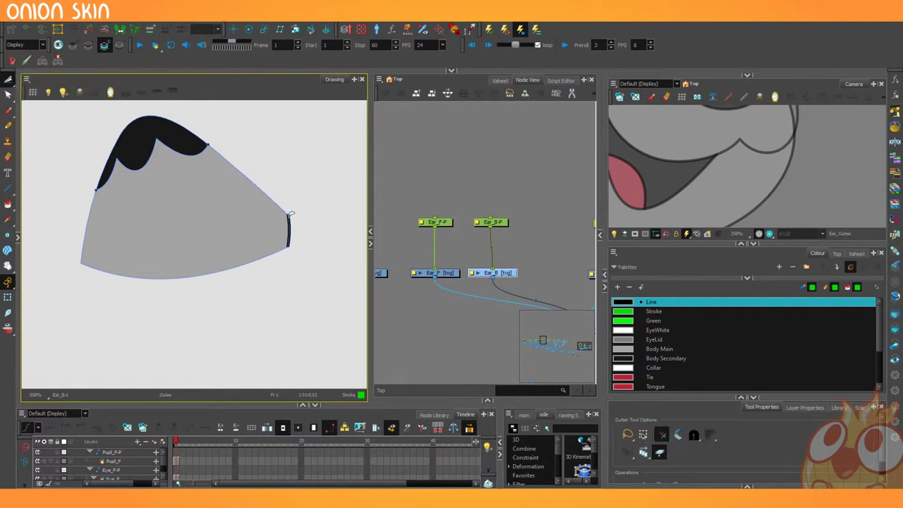
click(290, 228)
key(Delete)
click(89, 46)
scroll(203, 201, down, 2)
scroll(520, 254, down, 3)
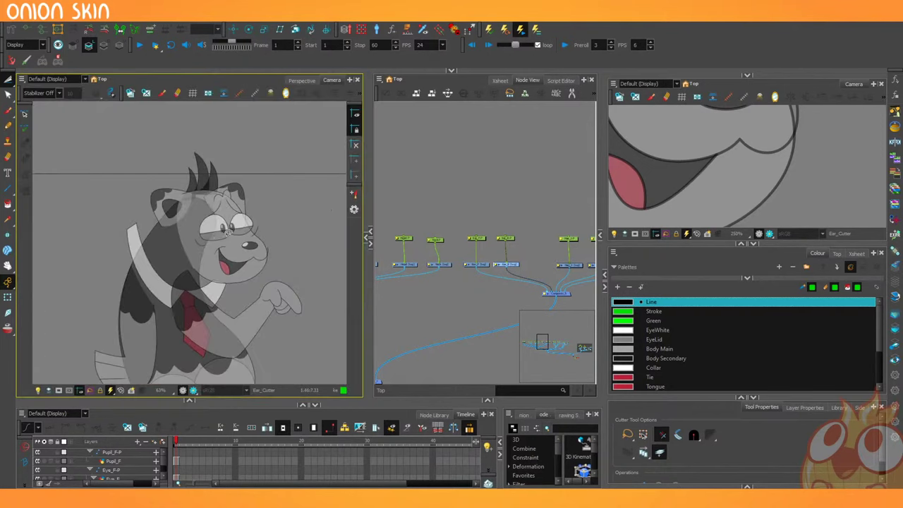
scroll(227, 232, up, 2)
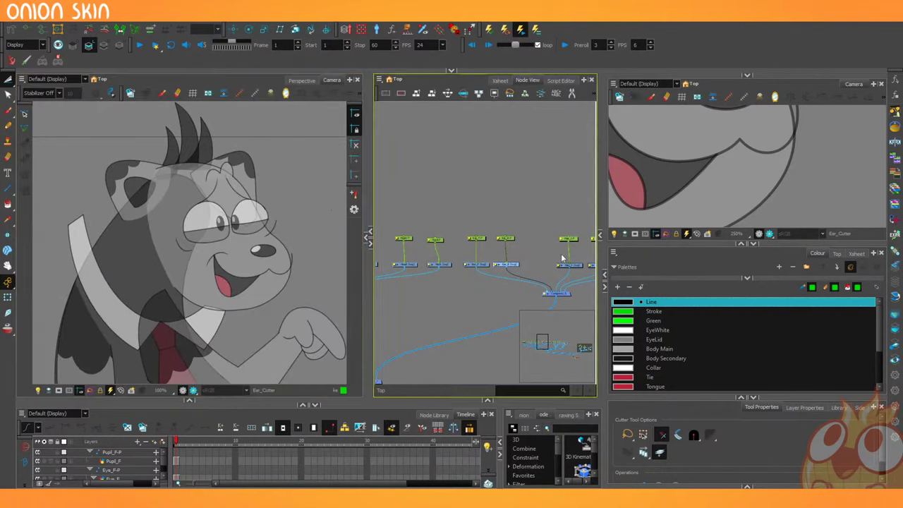
Enlarge the node network view across the main workspace and bring up the Pupil_F and Eye_F nodes.
drag(605, 232, 670, 228)
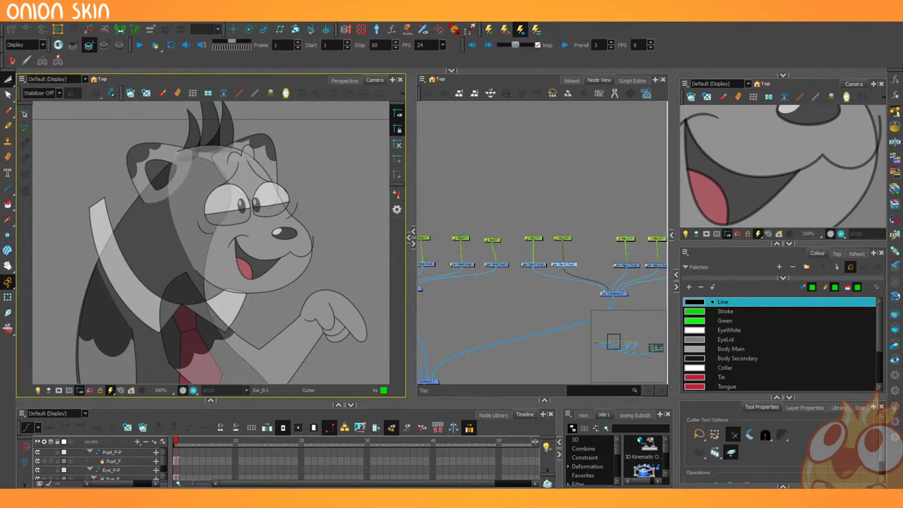
scroll(496, 286, down, 2)
drag(539, 274, 493, 280)
scroll(568, 283, up, 4)
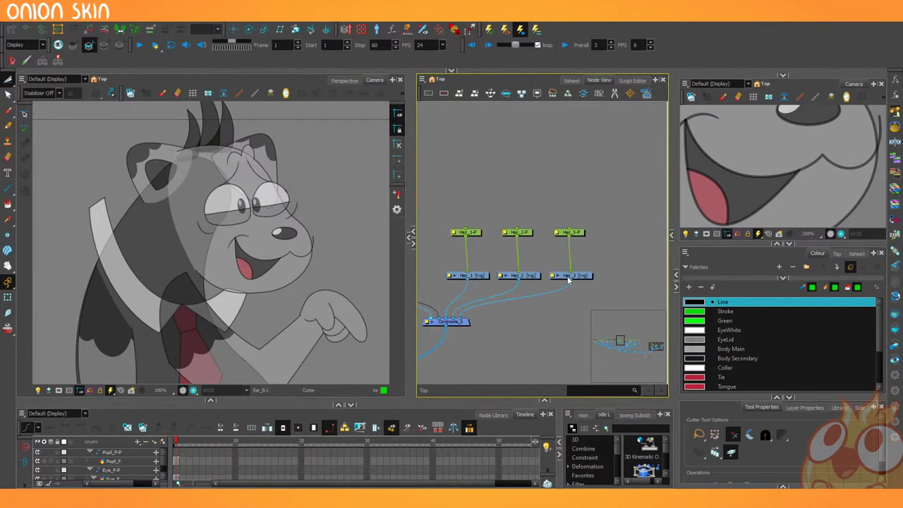
scroll(460, 254, down, 3)
drag(415, 214, 20, 214)
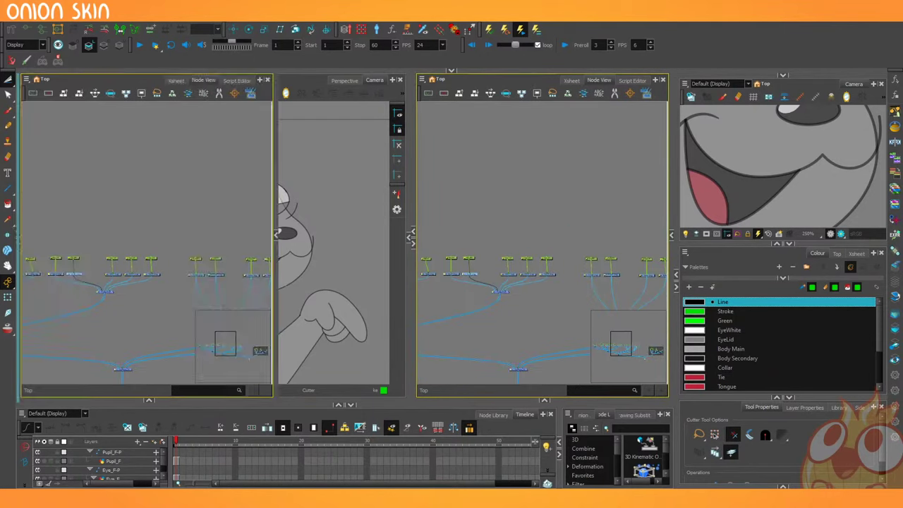
scroll(817, 175, down, 4)
scroll(817, 175, up, 4)
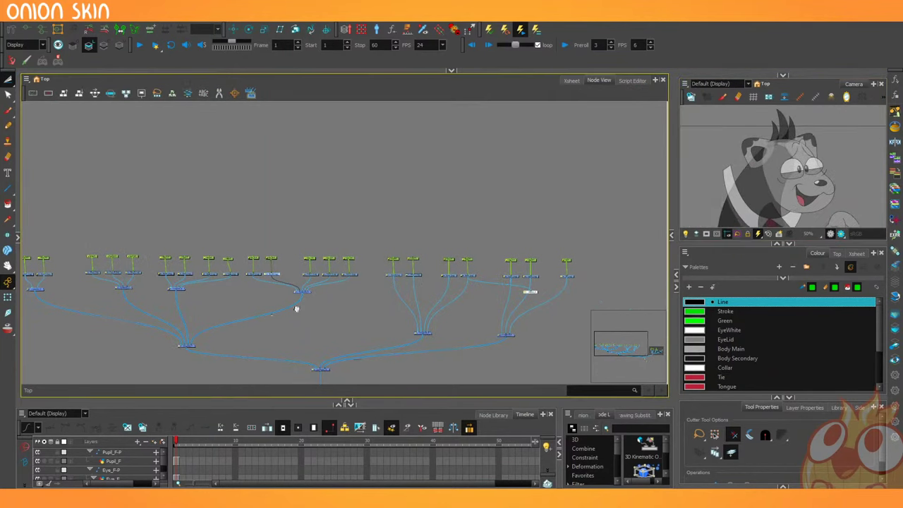
scroll(297, 309, up, 5)
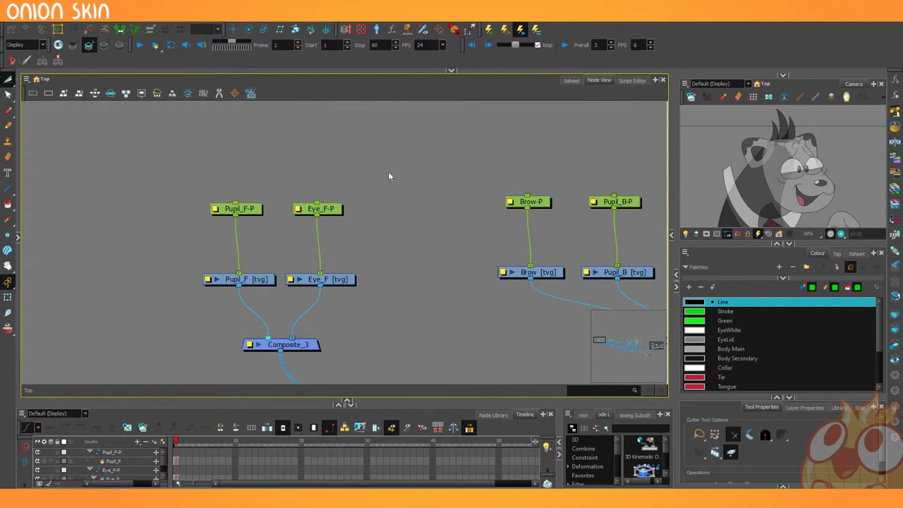
Try moving the front pupil's peg with the Translate tool, and undo the move.
click(318, 208)
scroll(809, 167, up, 3)
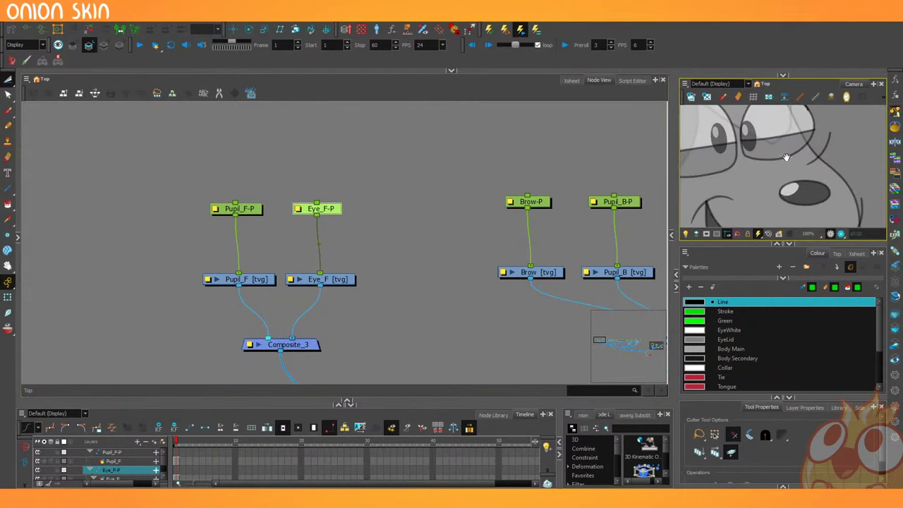
scroll(787, 157, up, 3)
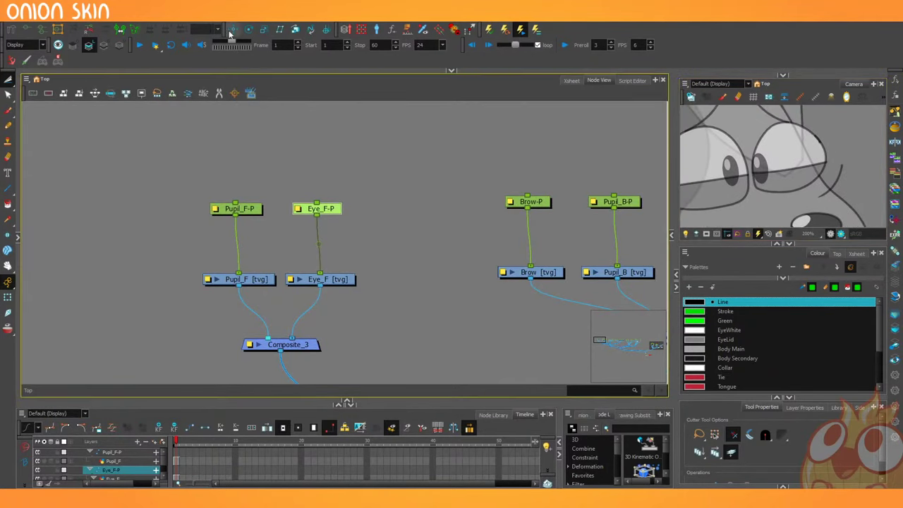
click(232, 30)
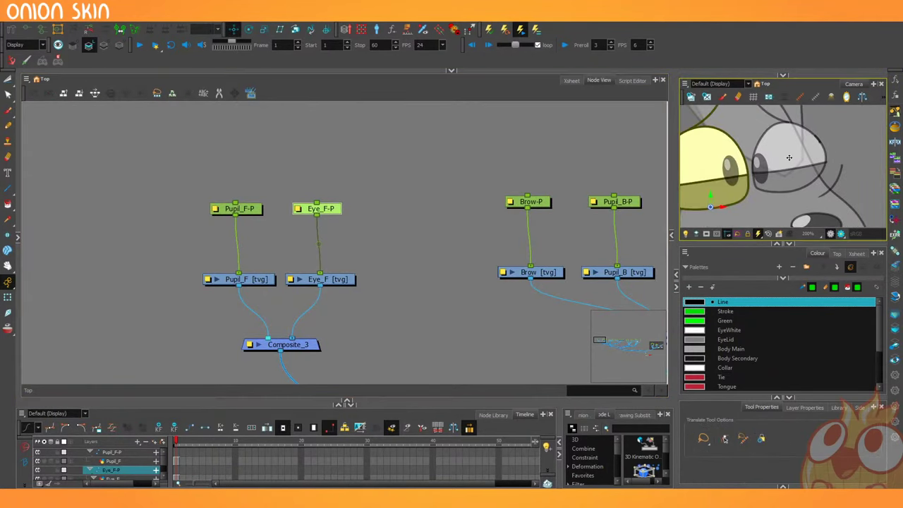
click(237, 209)
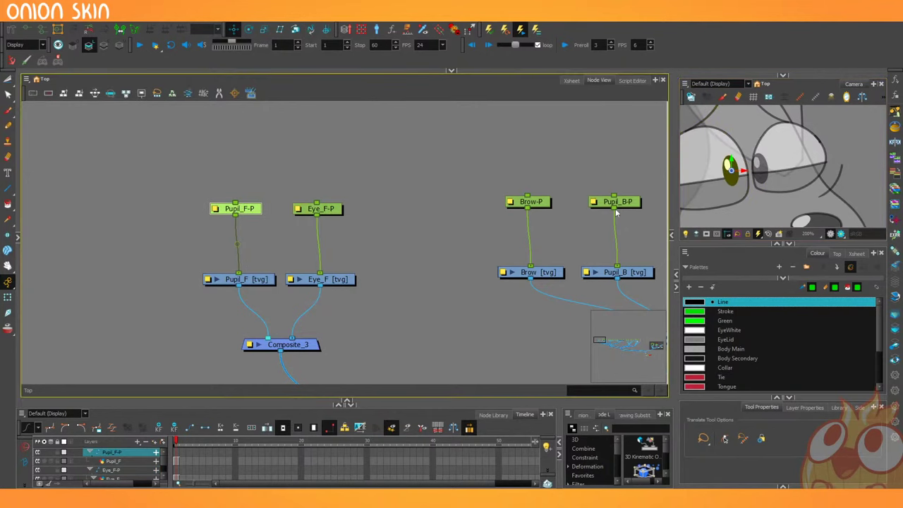
drag(761, 194, 787, 196)
key(ctrl+z)
drag(503, 213, 533, 225)
drag(778, 174, 819, 179)
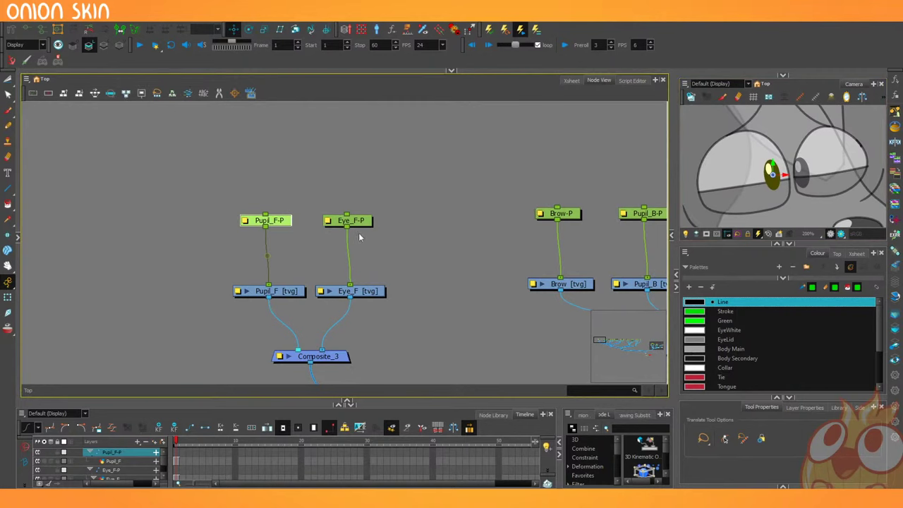
Try parenting Pupil_F-P directly under Eye_F-P, check the front eye in the camera view, and remove the connection.
drag(346, 227, 266, 214)
click(775, 192)
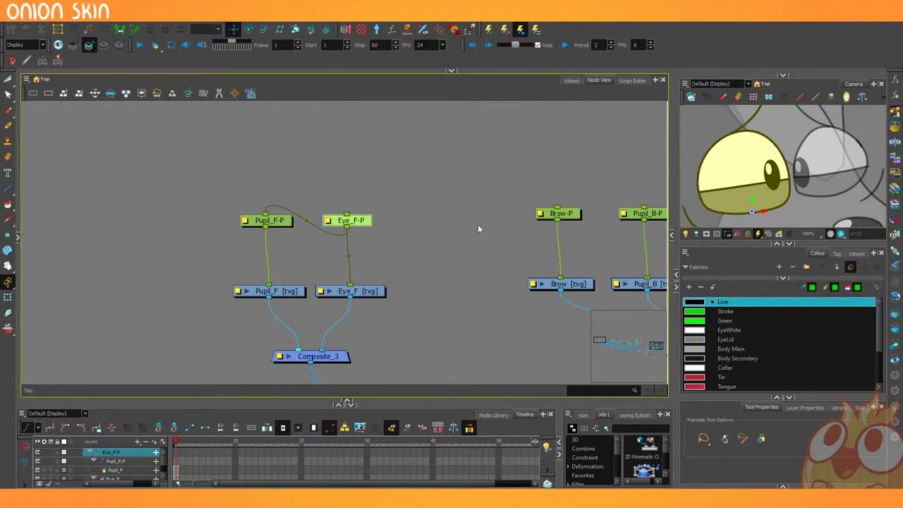
key(shift+b)
key(b)
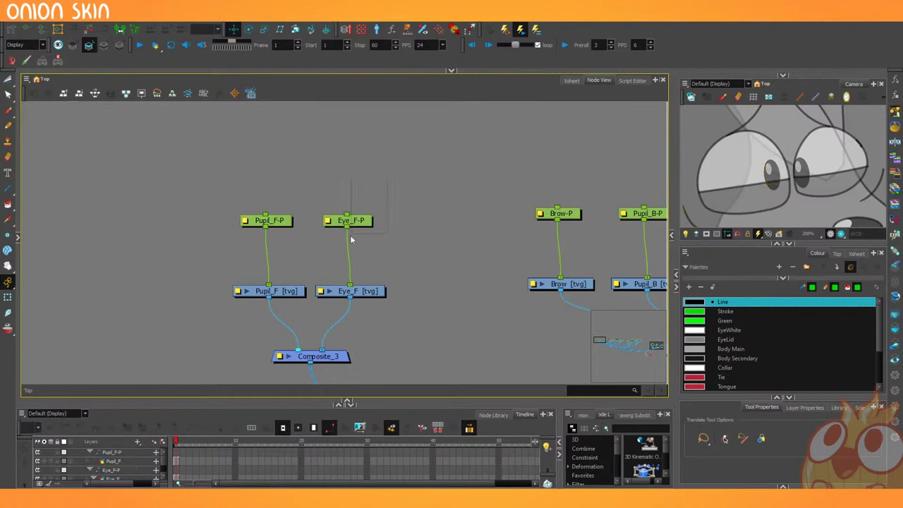
Add a parent peg above Eye_F-P, connect it to Pupil_F-P as well, and test moving the whole front eye.
key(ctrl+p)
drag(350, 161, 265, 217)
click(725, 190)
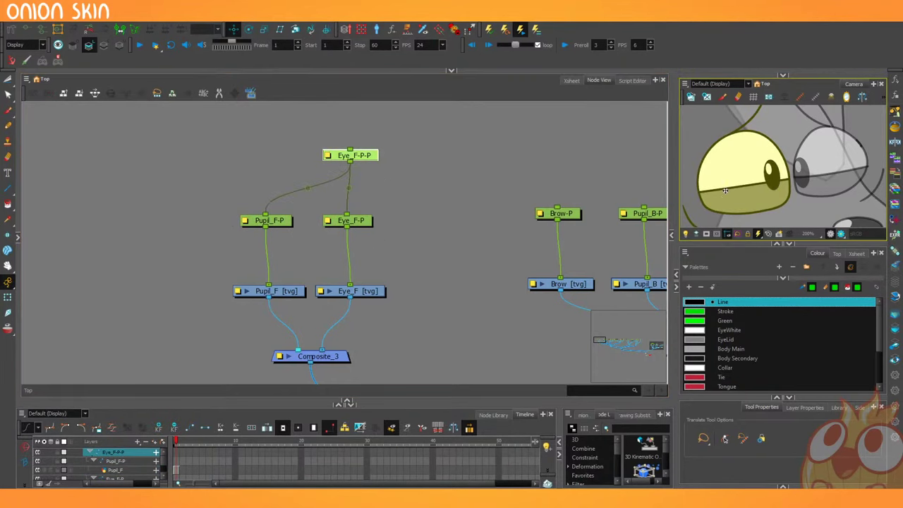
mouse_move(726, 191)
mouse_down()
mouse_move(706, 192)
mouse_move(764, 209)
mouse_move(774, 195)
mouse_up()
Compare the pivot of Eye_F-P with that of its new parent peg, and delete the parent peg.
click(335, 223)
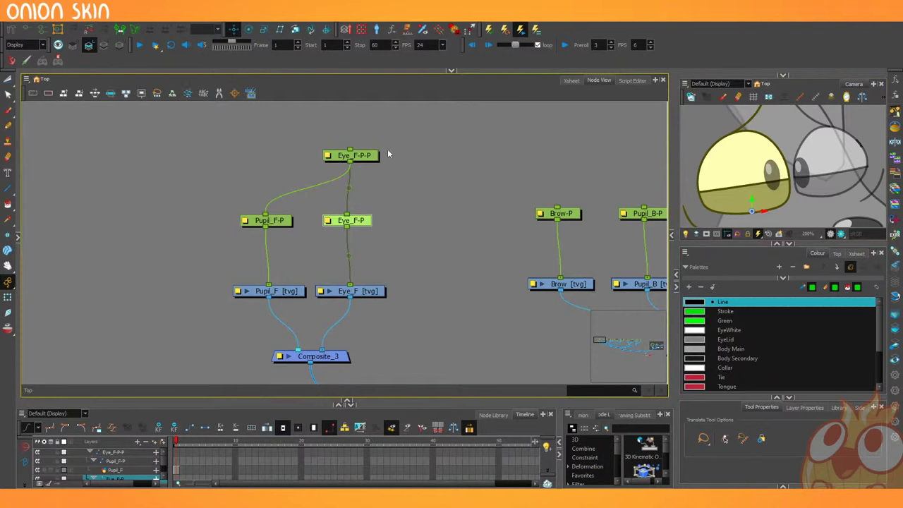
click(363, 155)
scroll(805, 160, down, 5)
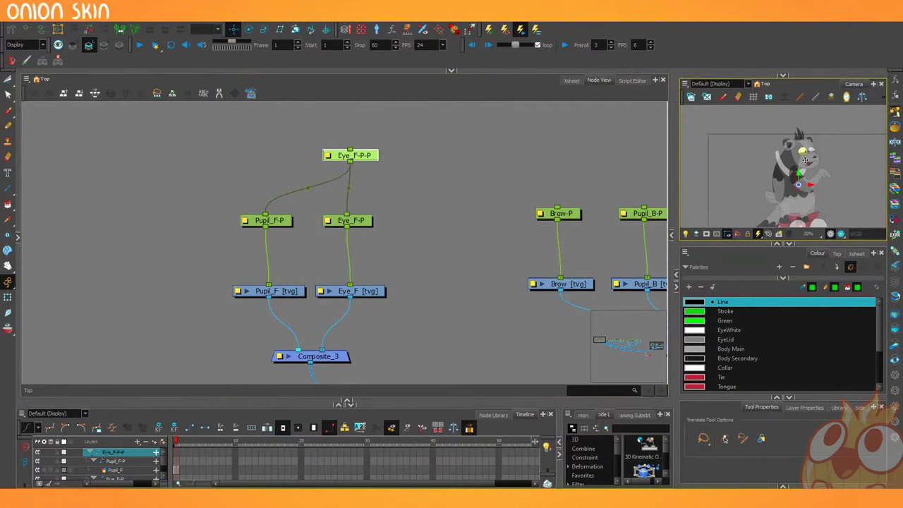
scroll(805, 161, up, 3)
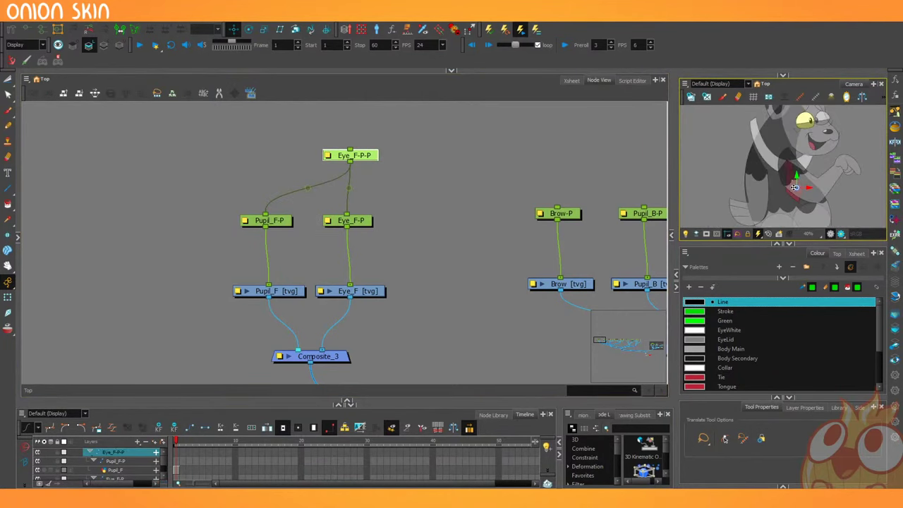
scroll(804, 155, up, 5)
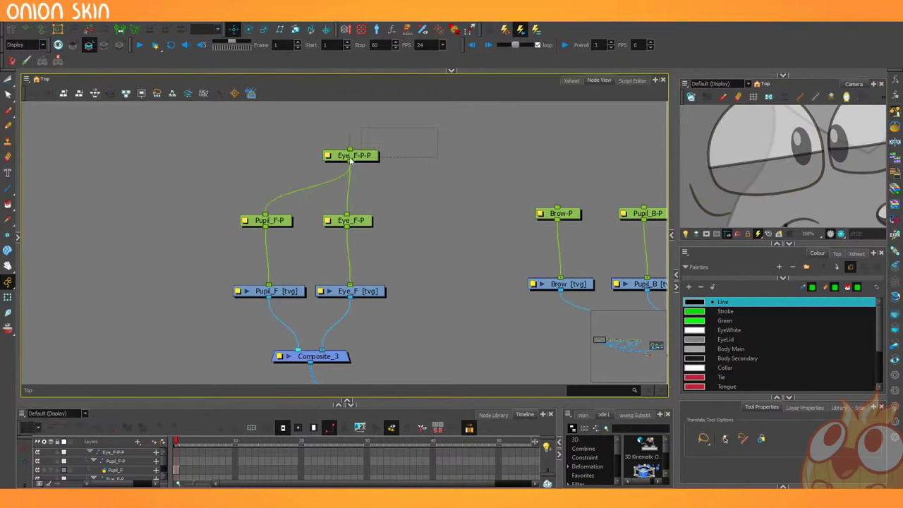
key(Delete)
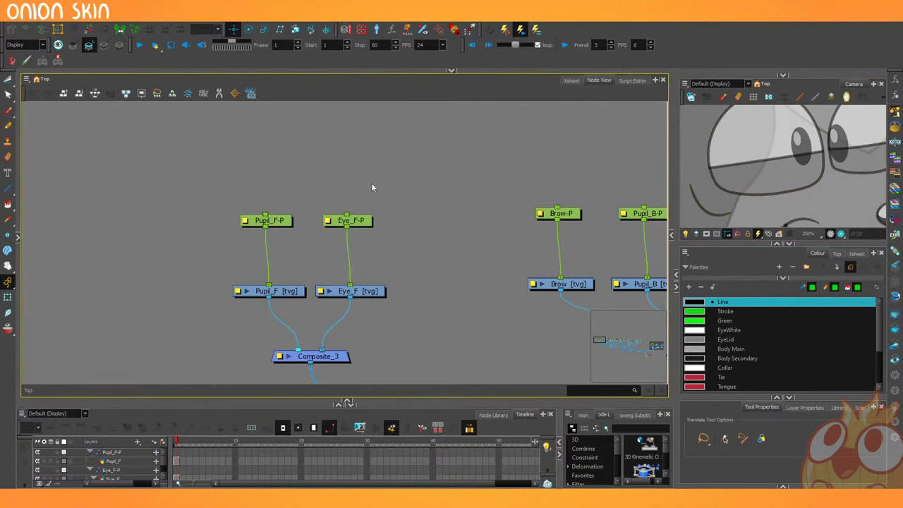
Duplicate the Eye_F-P peg and connect the copy as the parent of both Eye_F-P and Pupil_F-P.
click(346, 221)
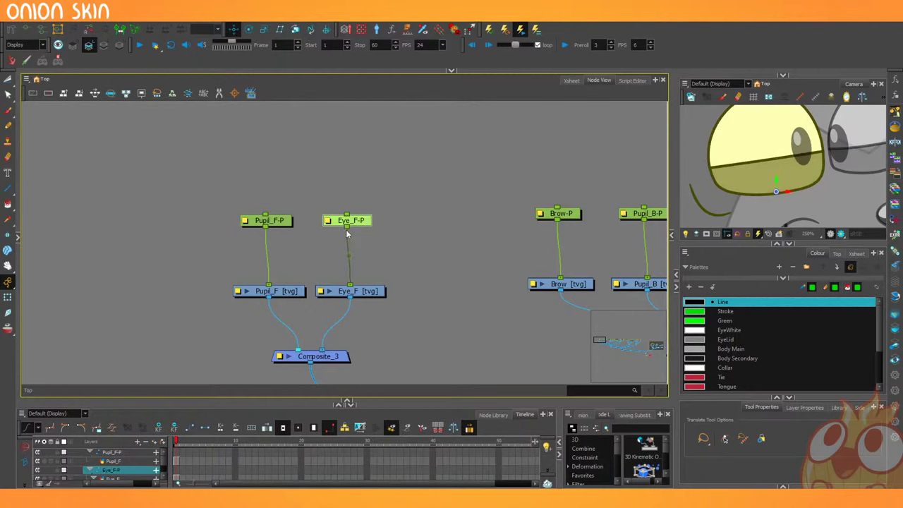
scroll(359, 229, down, 5)
scroll(362, 210, up, 6)
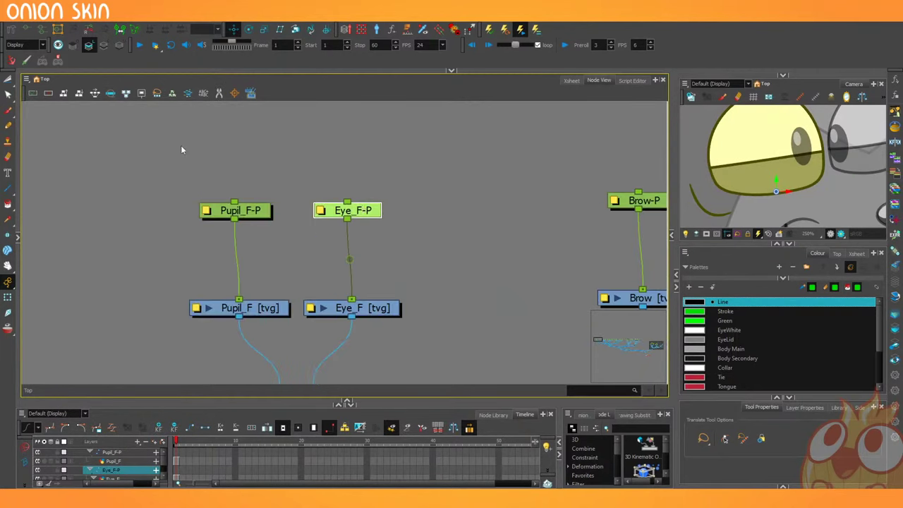
click(27, 80)
mouse_move(43, 119)
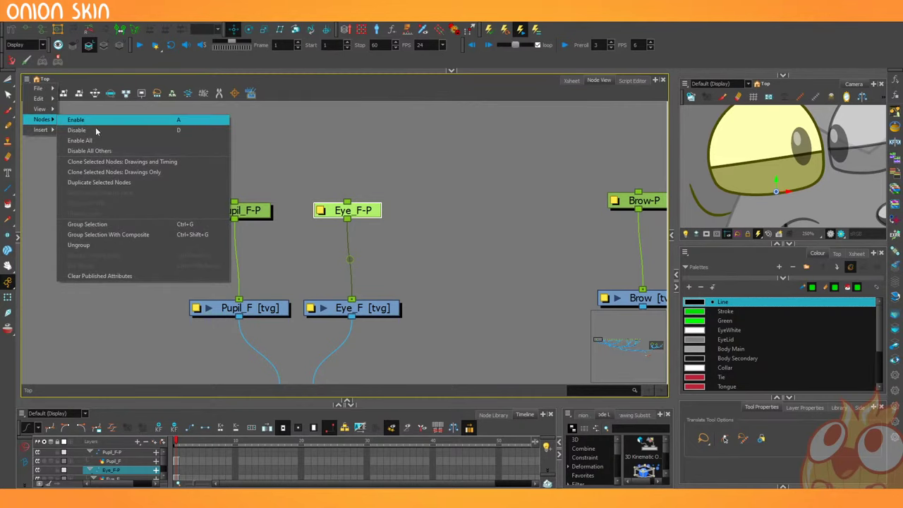
click(114, 183)
drag(170, 202, 348, 200)
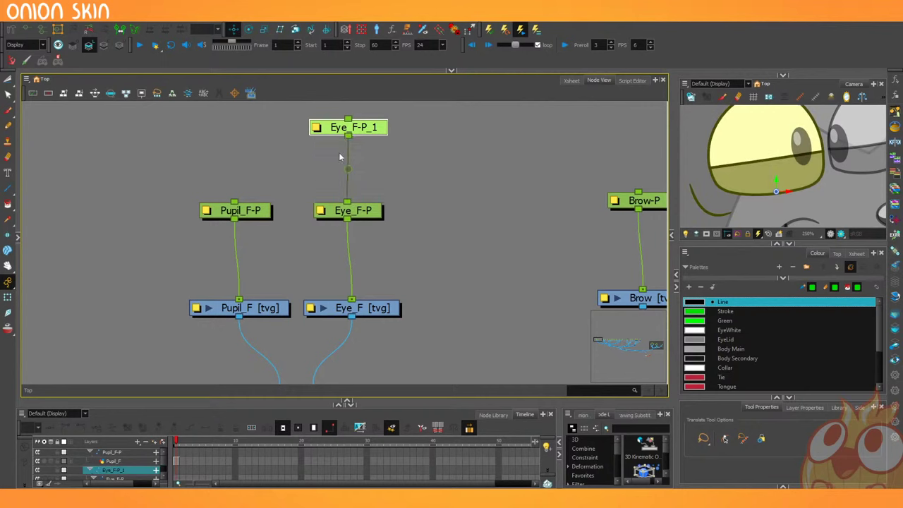
drag(349, 136, 258, 204)
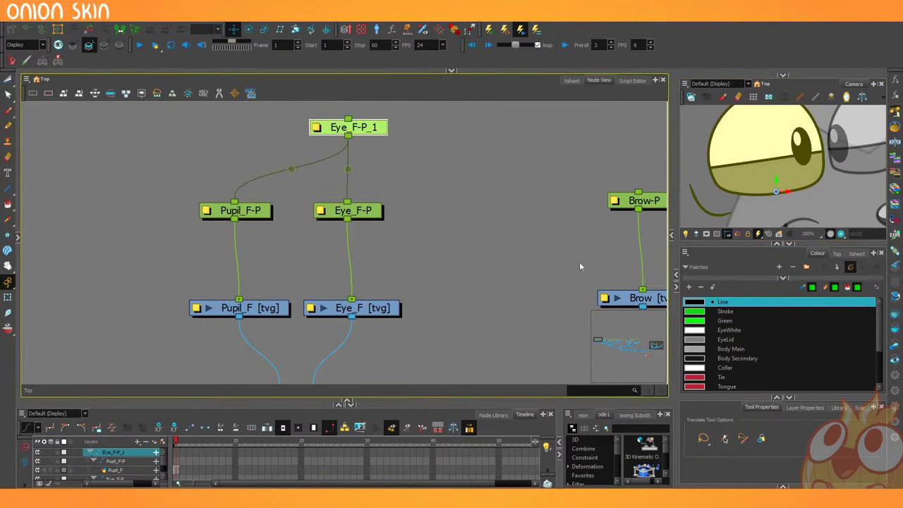
Rename the duplicated parent peg Eye_F-P_Master in its layer properties and try to shorten the name by removing Master.
click(804, 407)
drag(797, 397, 797, 331)
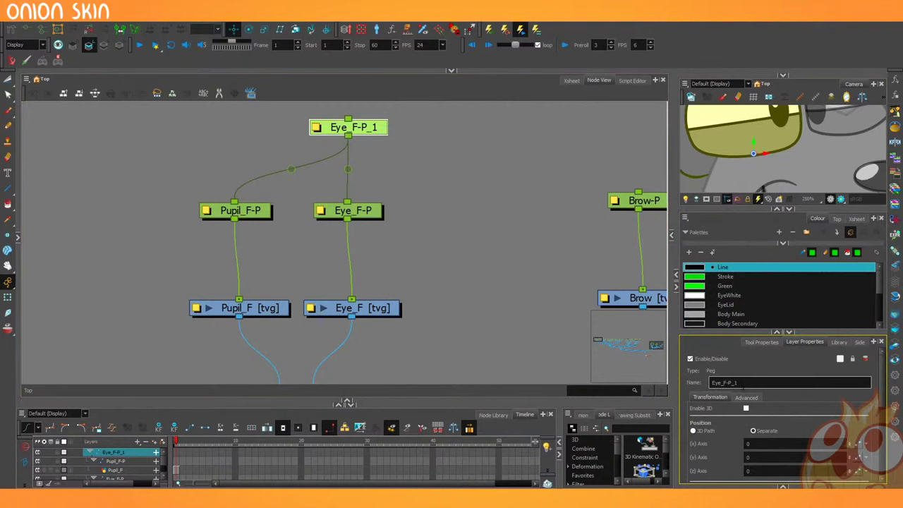
click(767, 383)
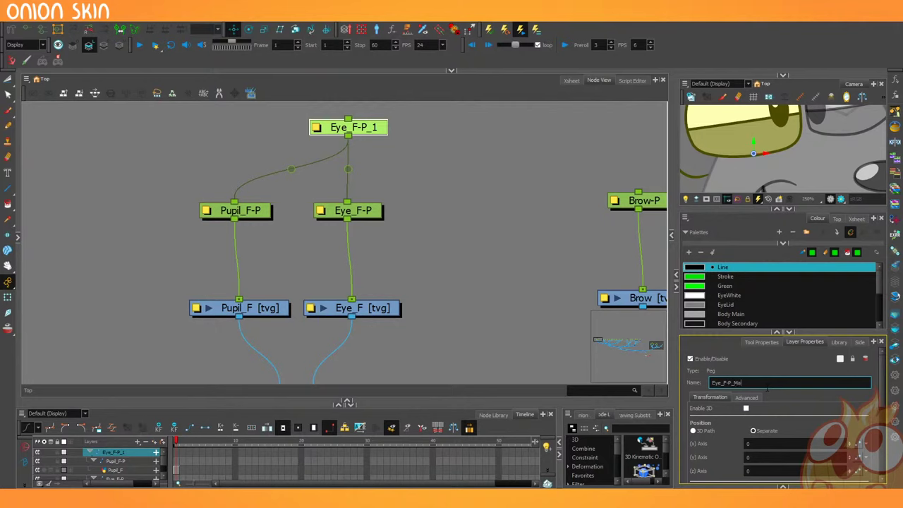
key(Return)
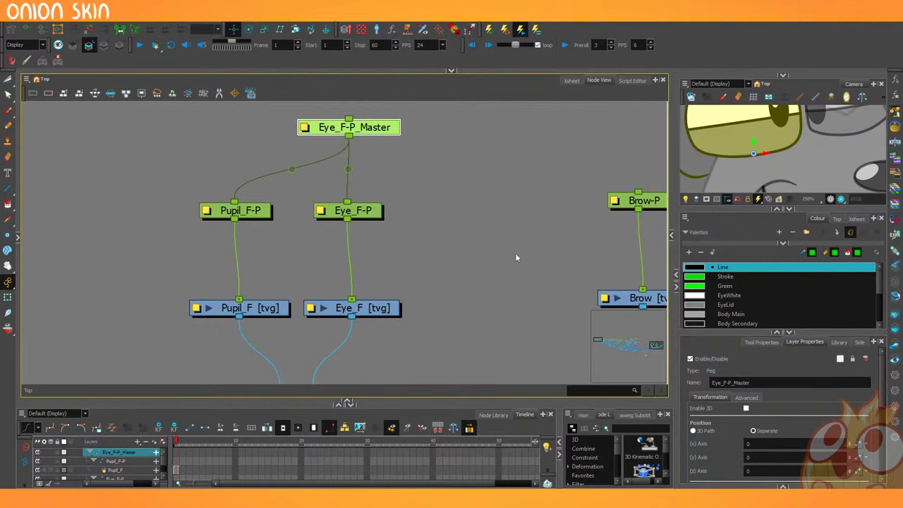
double_click(741, 382)
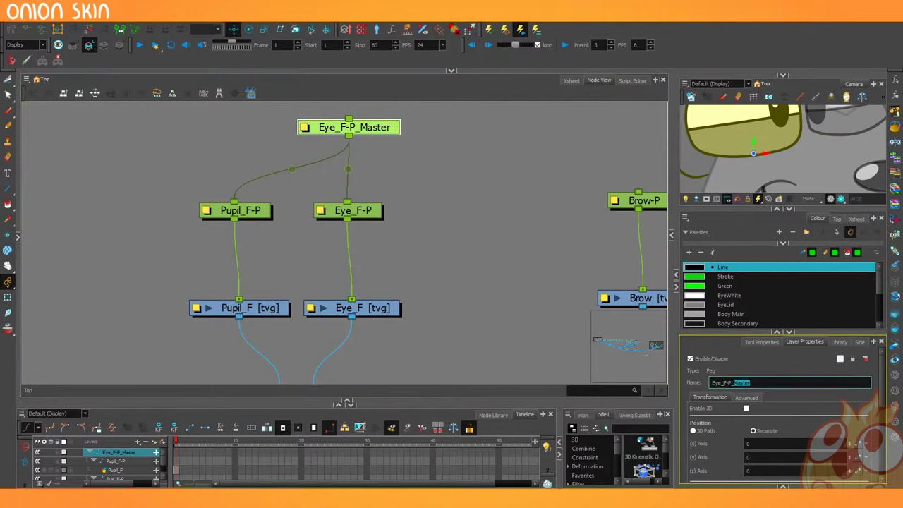
key(BackSpace)
key(Return)
click(526, 261)
Rename the peg directly above the Eye_F drawing as EyeWhite_F-P.
click(348, 212)
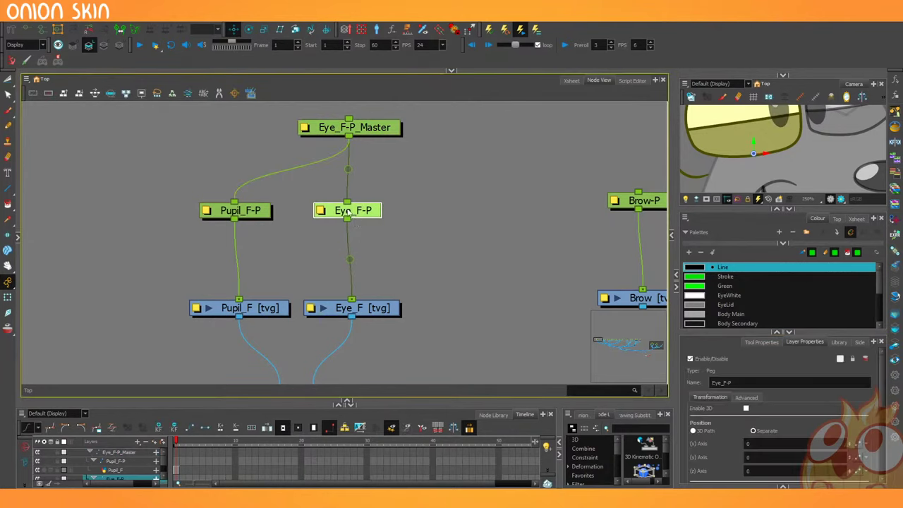
click(721, 383)
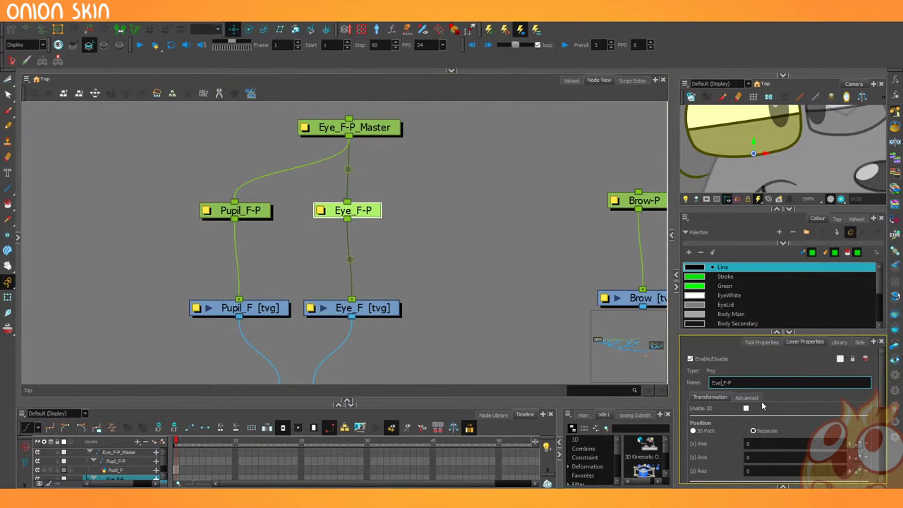
text(White)
key(Return)
click(475, 221)
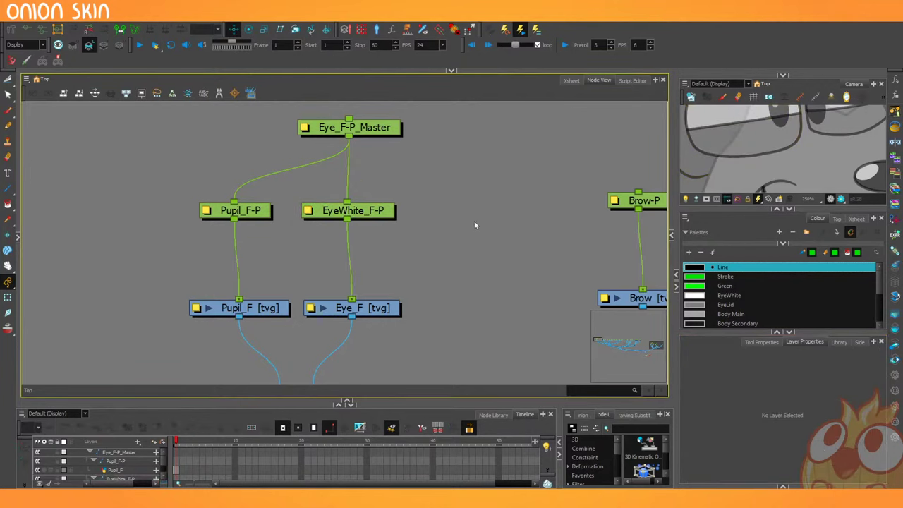
Rename the front eye's master peg as Eye_F-P.
click(377, 132)
drag(753, 383, 734, 383)
key(BackSpace)
key(Return)
click(468, 306)
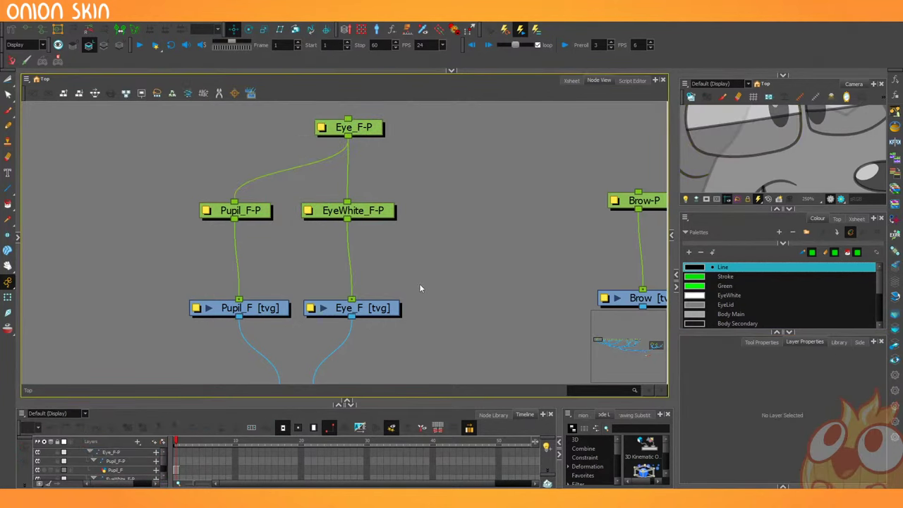
Search the keyboard shortcut settings for "duplicate" and look through the matching commands.
scroll(419, 284, down, 3)
click(27, 21)
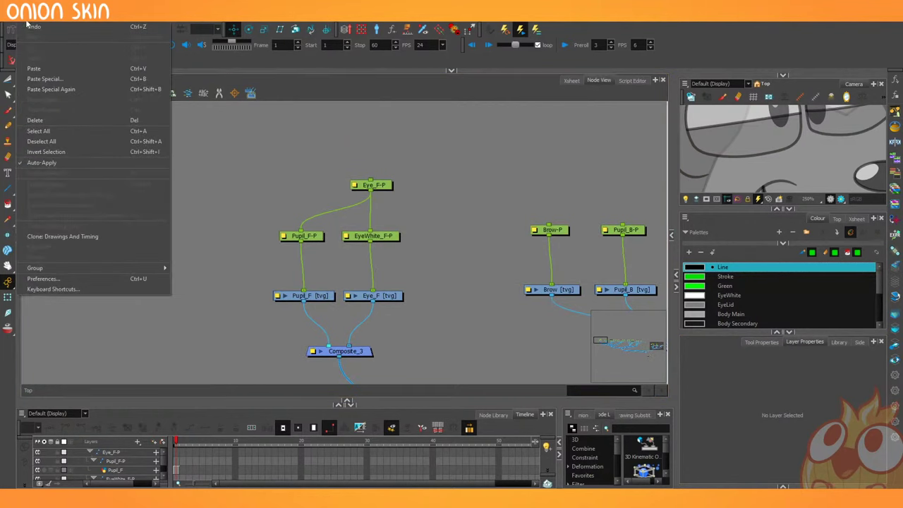
click(69, 289)
click(525, 199)
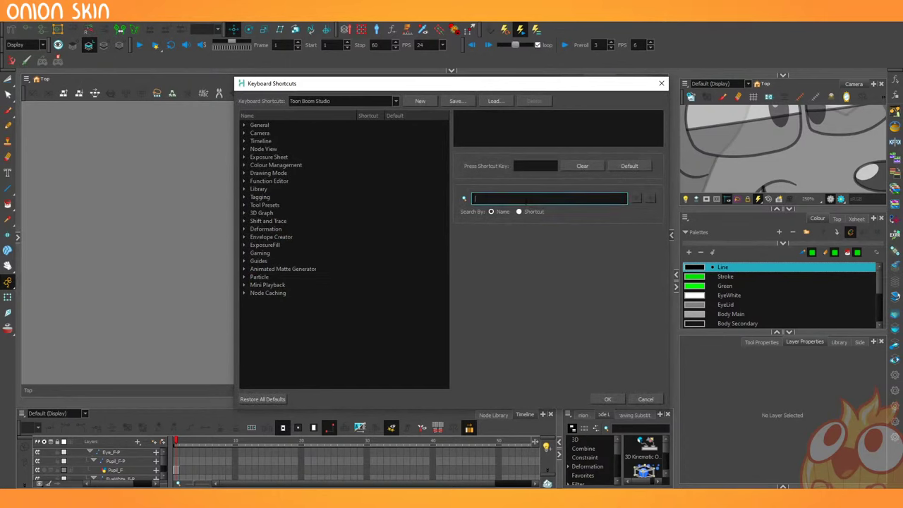
text(duplicate)
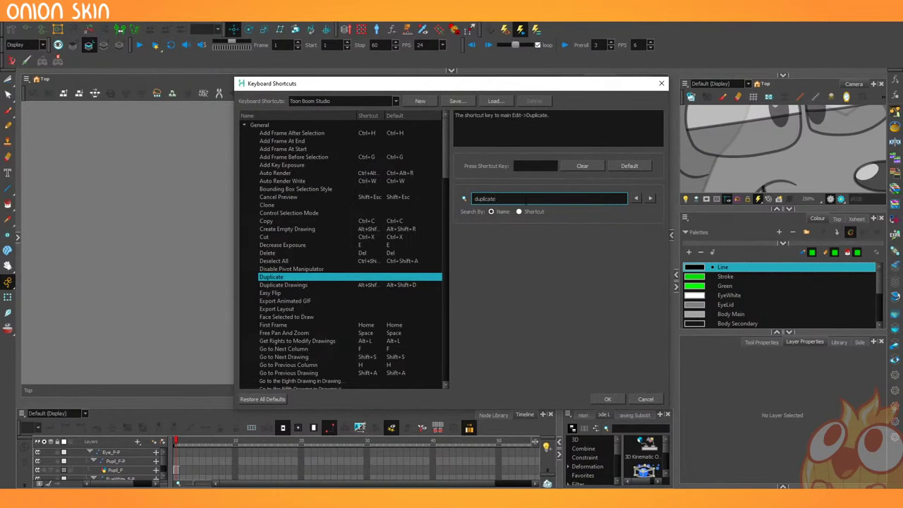
click(650, 199)
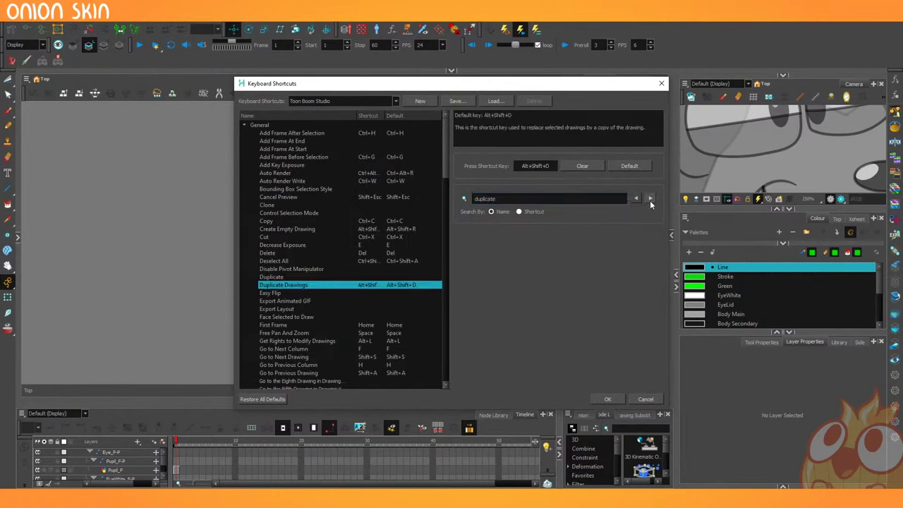
click(649, 199)
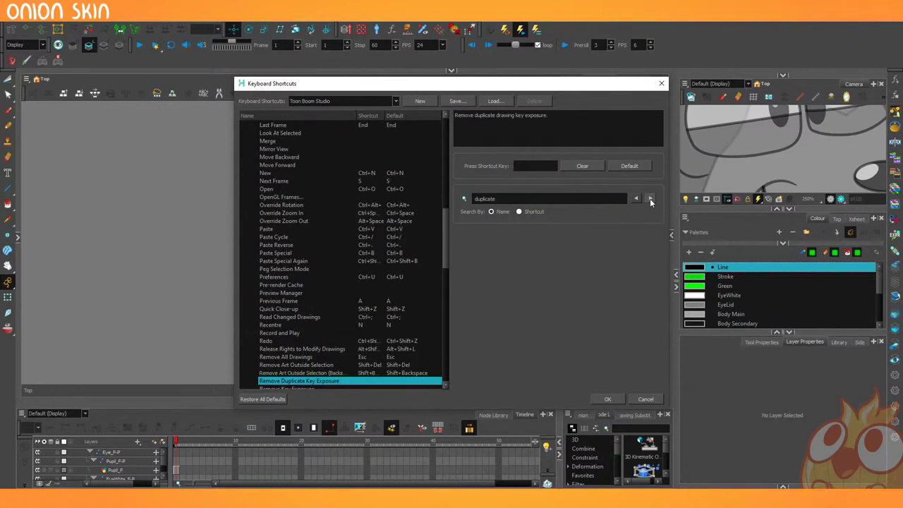
click(650, 198)
click(650, 199)
click(649, 198)
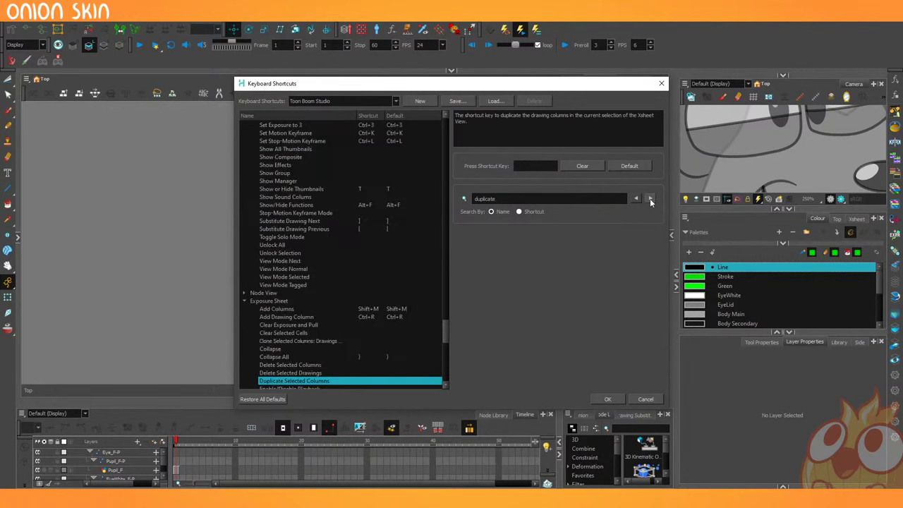
Return to the general Duplicate command in the shortcut settings, assign it Alt+D and accept the change.
click(587, 197)
text(node)
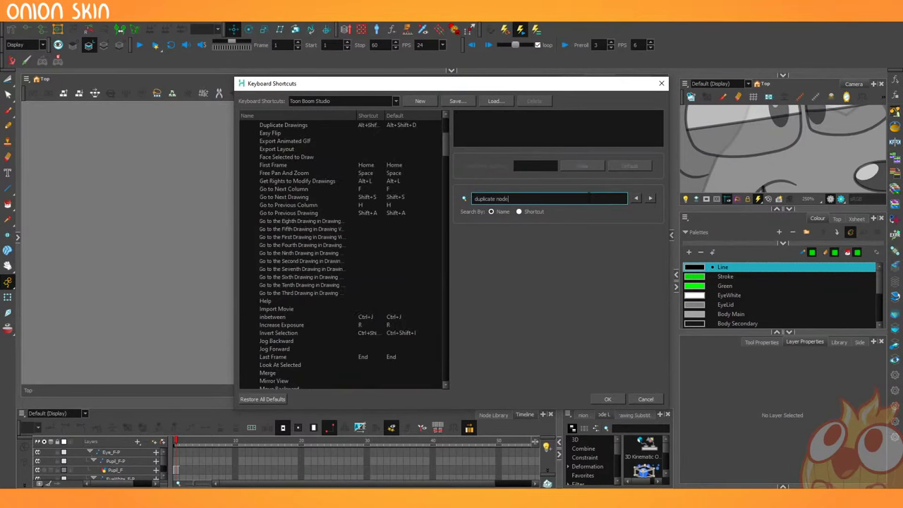
key(BackSpace)
key(BackSpace)
key(BackSpace)
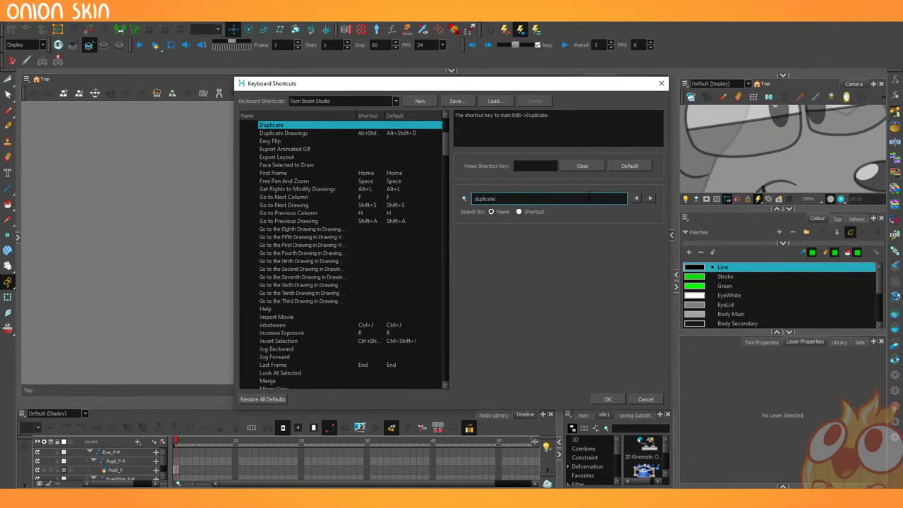
scroll(344, 203, up, 2)
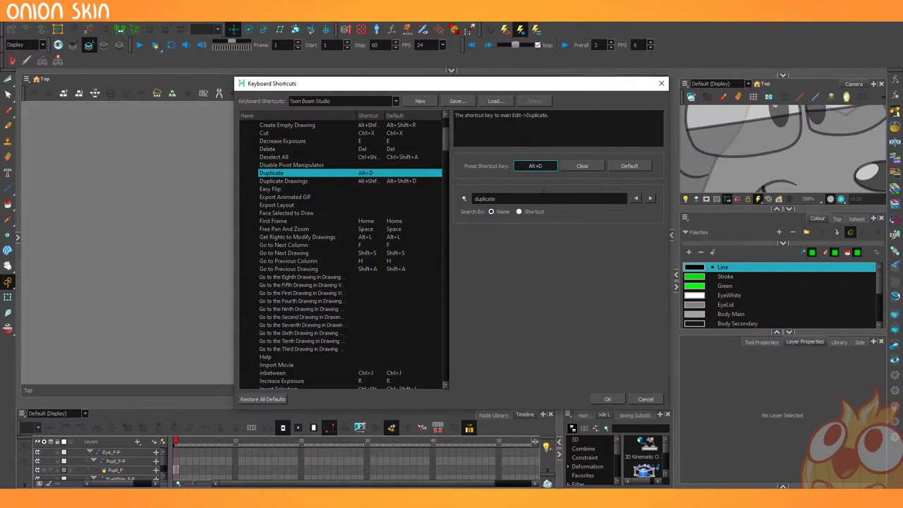
click(617, 402)
Test duplicating the EyeWhite_F-P peg and undo the duplication.
click(382, 239)
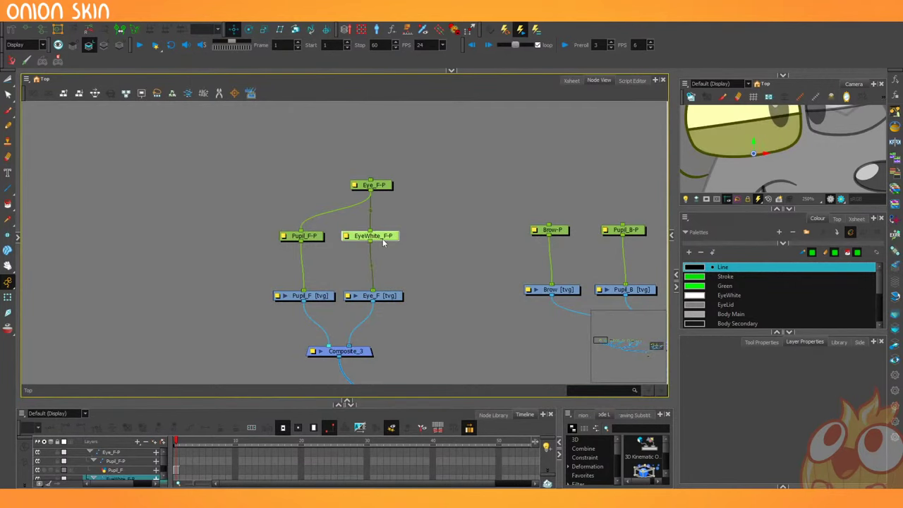
key(ctrl+d)
key(ctrl+z)
Duplicate the Eye_B-P peg and connect the copy as the parent of both Eye_B-P and Pupil_B-P.
drag(516, 258, 311, 250)
scroll(311, 250, down, 1)
drag(445, 251, 427, 252)
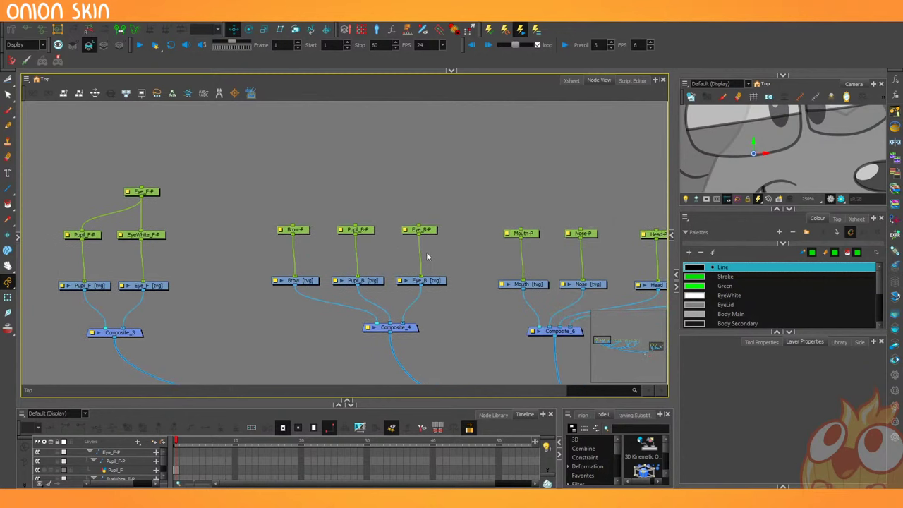
scroll(323, 268, down, 4)
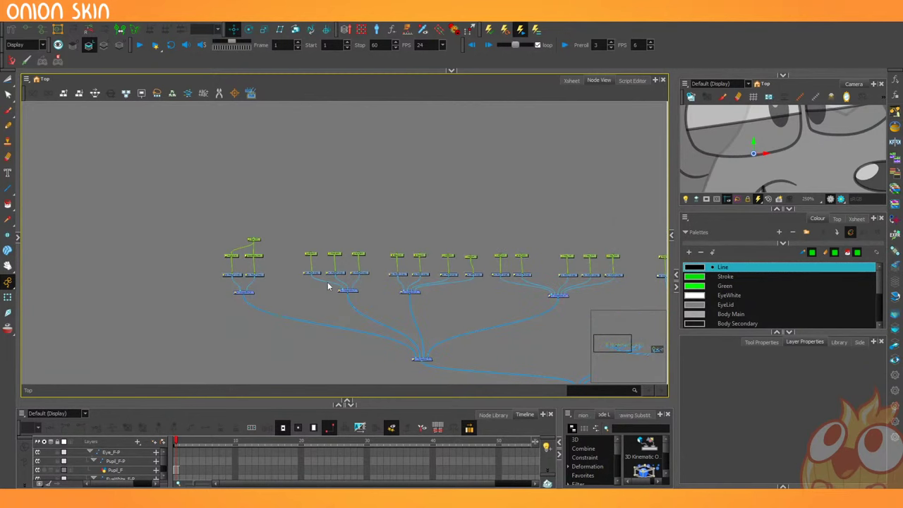
scroll(329, 288, up, 4)
drag(427, 187, 409, 202)
key(ctrl+d)
drag(409, 157, 345, 206)
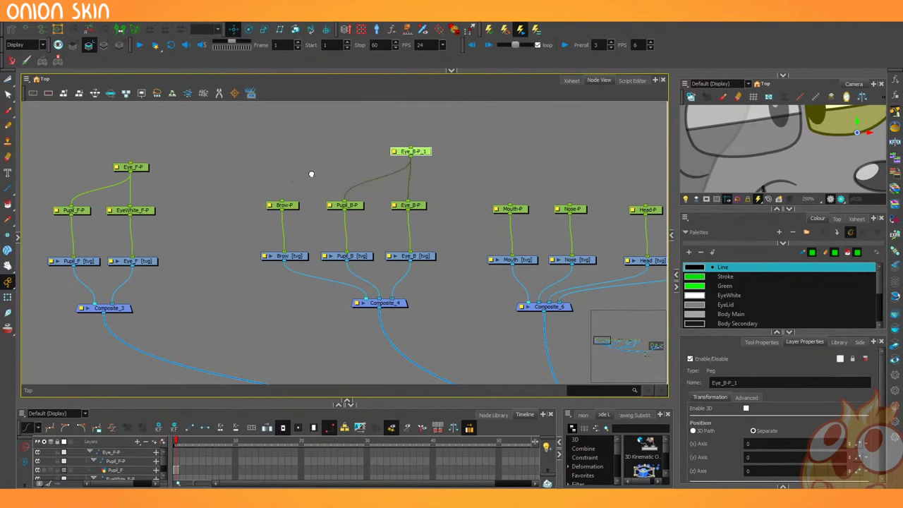
Rename the peg directly above the Eye_B drawing as EyeWhite_B-P.
click(416, 218)
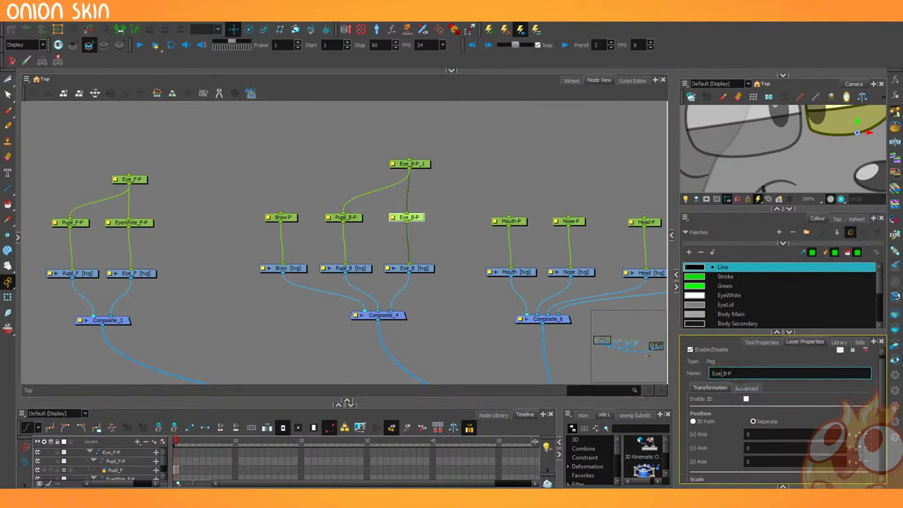
text(White)
key(Return)
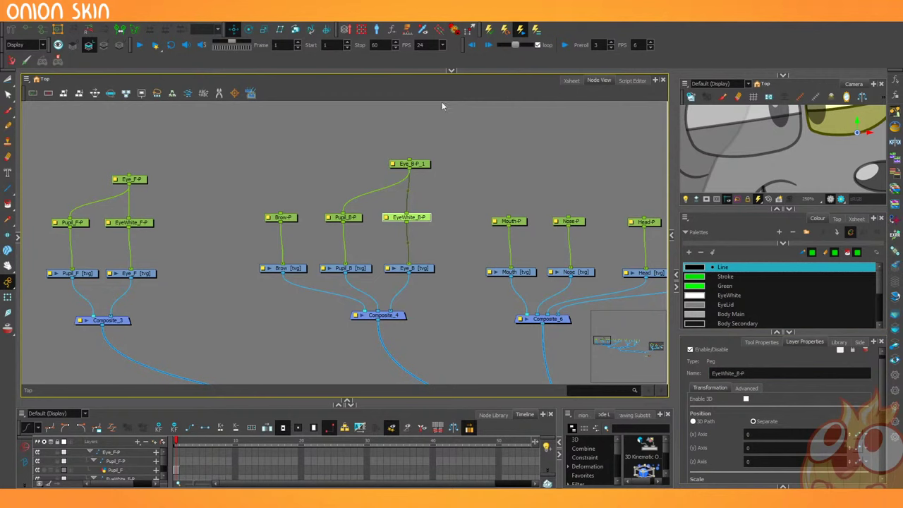
Rename the back eye's parent peg as Eye_B-P.
click(465, 207)
click(736, 382)
key(BackSpace)
key(BackSpace)
key(Return)
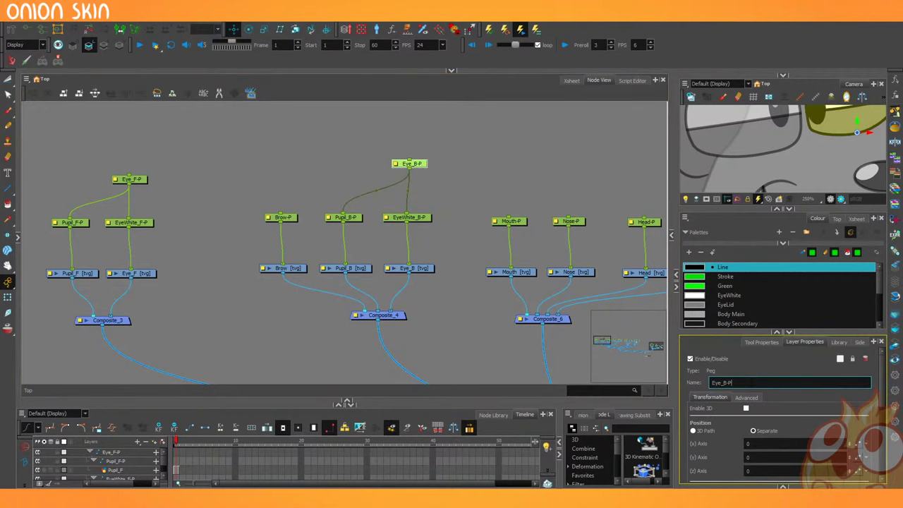
click(472, 235)
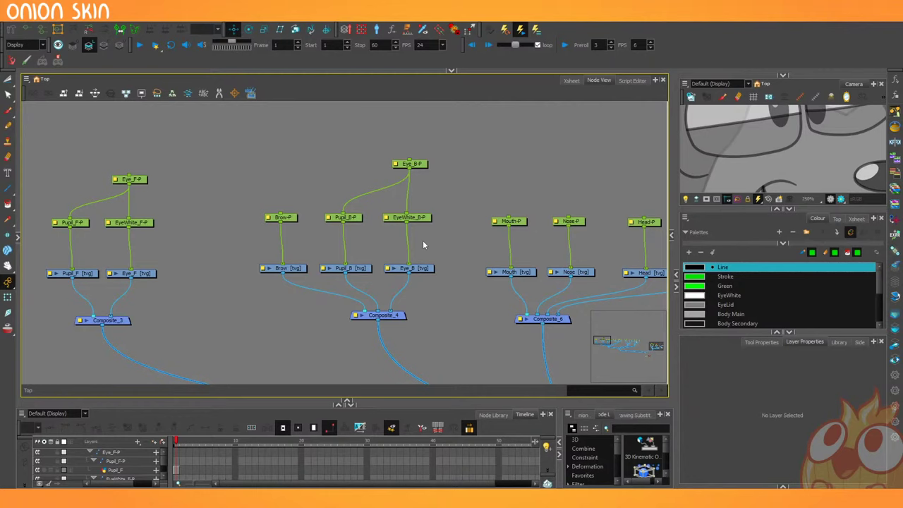
Move the Eye_F-P and Eye_B-P parent pegs higher above their child pegs.
drag(138, 181, 137, 136)
drag(406, 171, 415, 139)
click(419, 156)
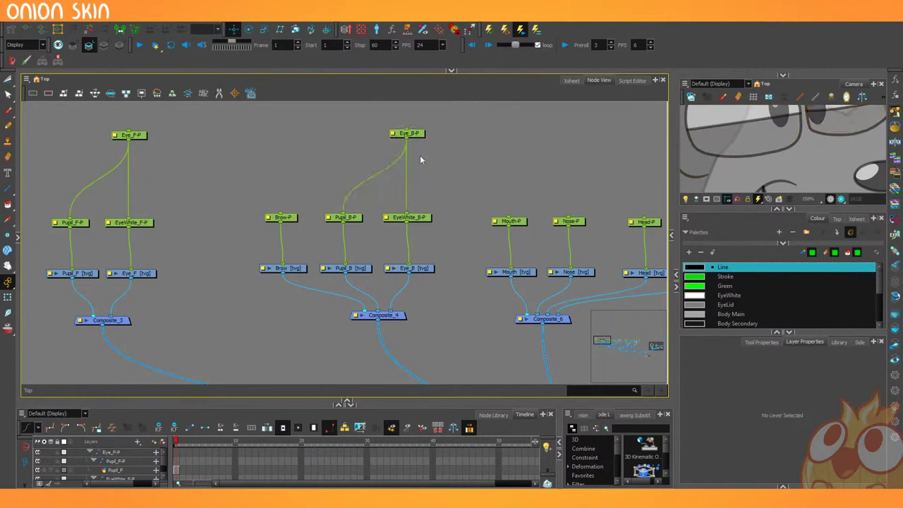
Enlarge the camera view and examine the panda's face alongside the facial feature nodes.
scroll(436, 206, down, 3)
drag(437, 215, 356, 235)
scroll(396, 240, up, 4)
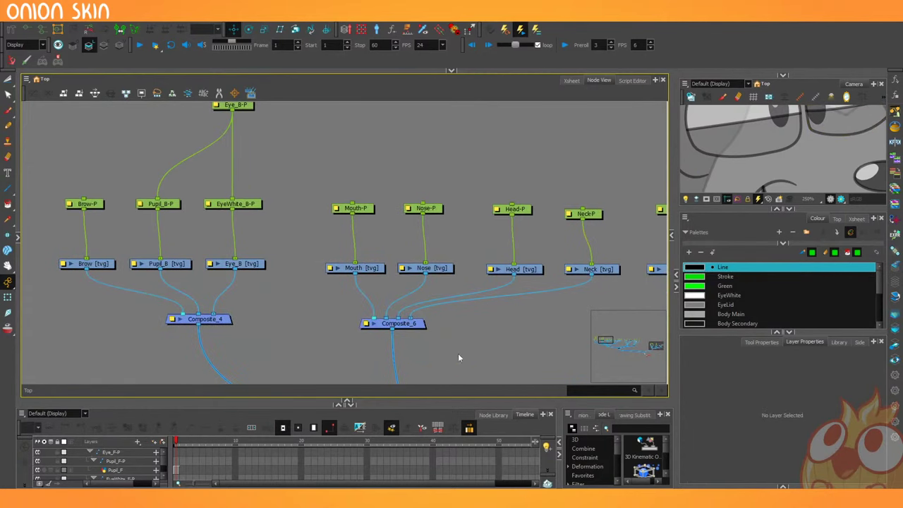
scroll(375, 297, down, 2)
drag(376, 297, 358, 296)
scroll(392, 276, down, 2)
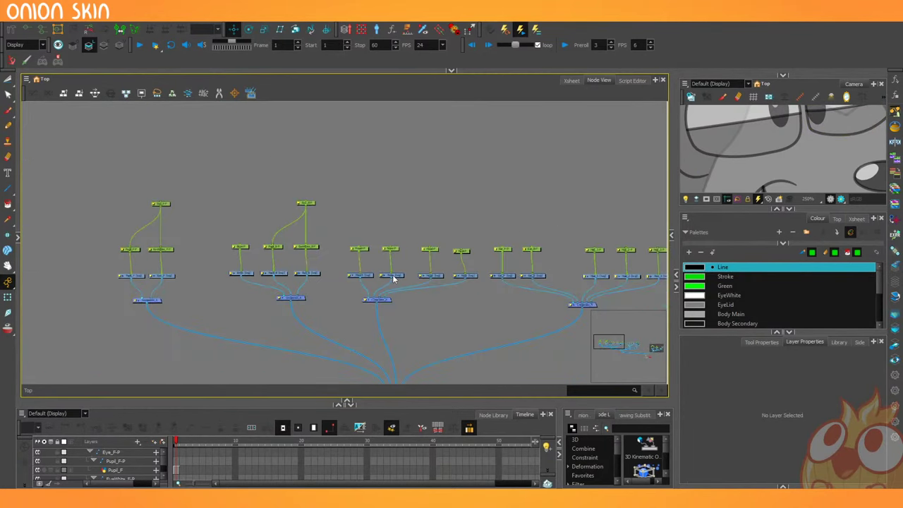
scroll(803, 149, down, 5)
drag(776, 211, 759, 294)
scroll(233, 261, up, 2)
scroll(787, 219, up, 3)
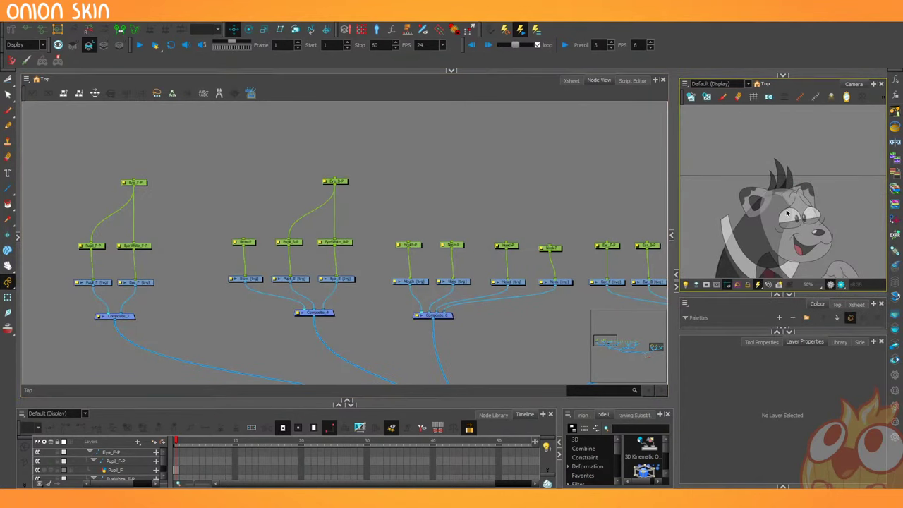
scroll(776, 235, down, 2)
scroll(790, 259, up, 2)
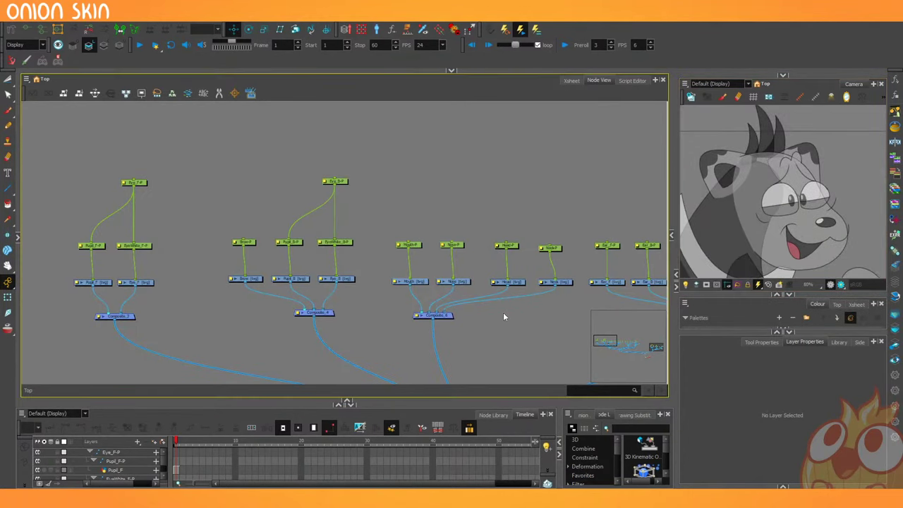
Select the Mouth-P, Nose-P, Brow-P, Eye_B-P and Eye_F-P pegs and add one shared parent peg above them.
drag(502, 315, 459, 284)
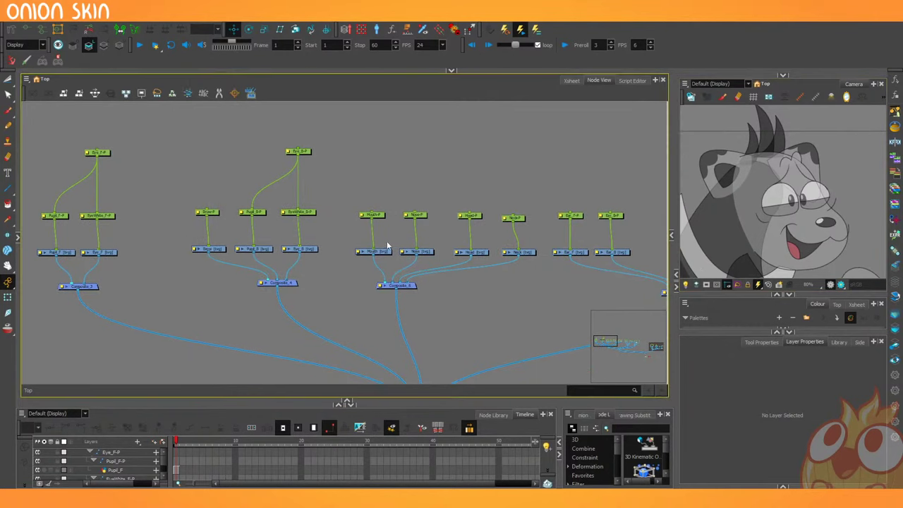
scroll(388, 242, down, 2)
drag(388, 241, 427, 252)
scroll(415, 243, up, 1)
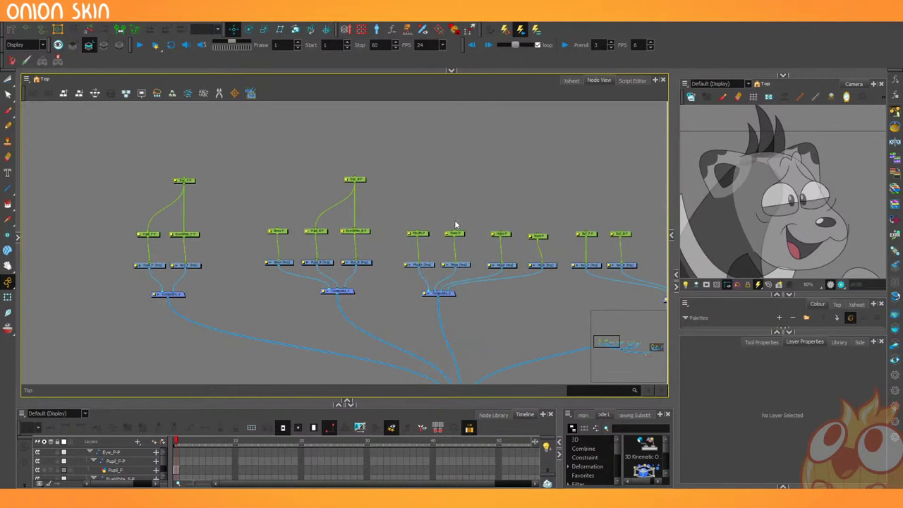
drag(455, 221, 422, 240)
drag(362, 157, 269, 236)
drag(202, 159, 169, 185)
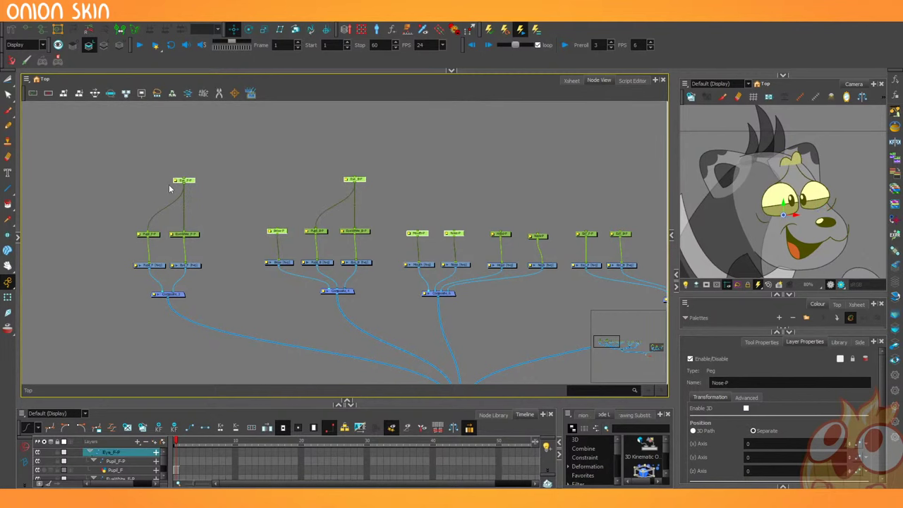
key(ctrl+p)
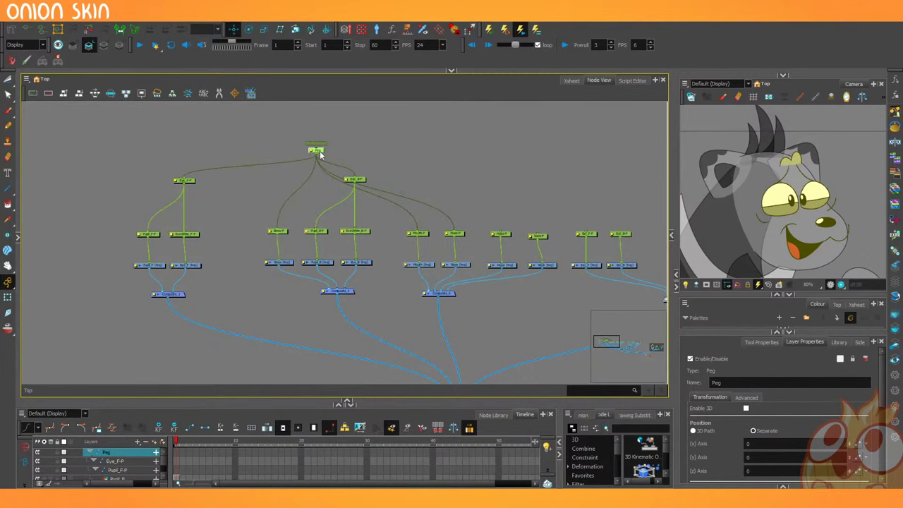
Move the new shared parent peg higher above the facial pegs and rename it Face-P.
drag(322, 153, 419, 118)
click(790, 382)
text(Face-P)
click(407, 120)
scroll(778, 189, down, 2)
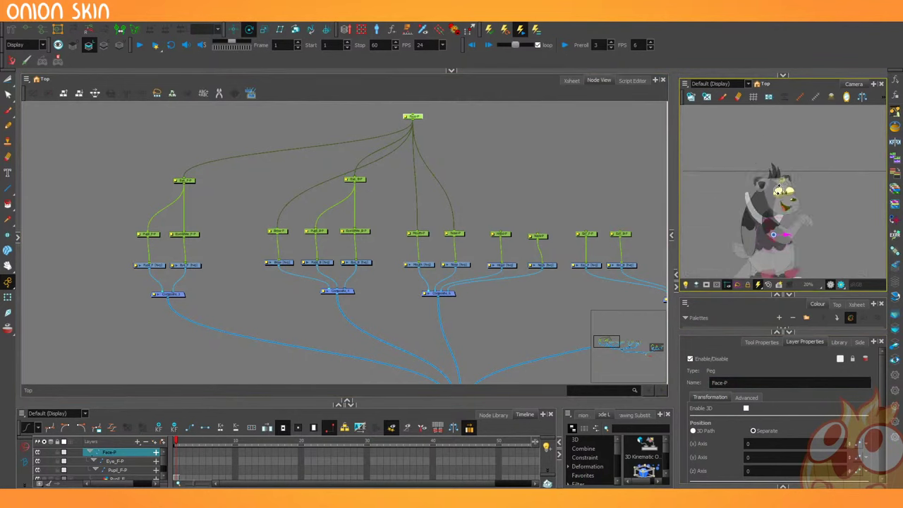
Place the Face-P peg's pivot between the panda's eyes and activate the Translate tool.
scroll(783, 198, up, 6)
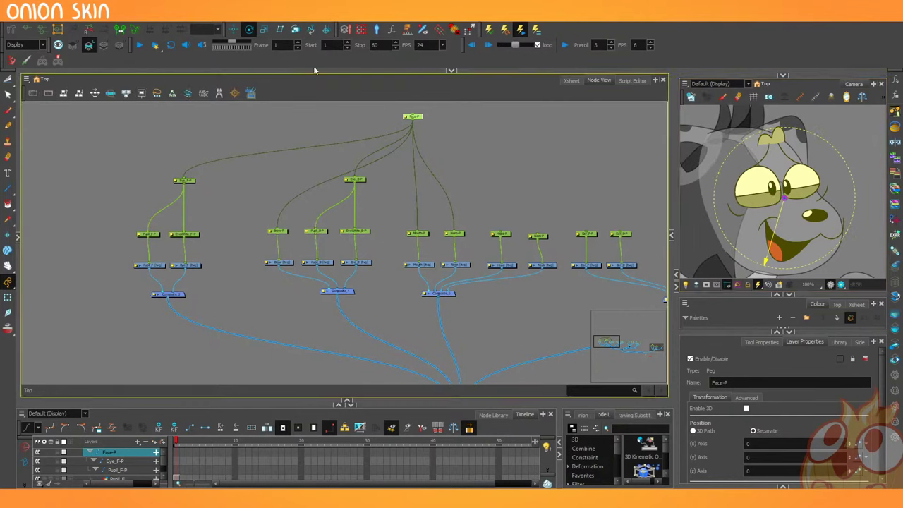
click(234, 29)
drag(783, 267, 785, 263)
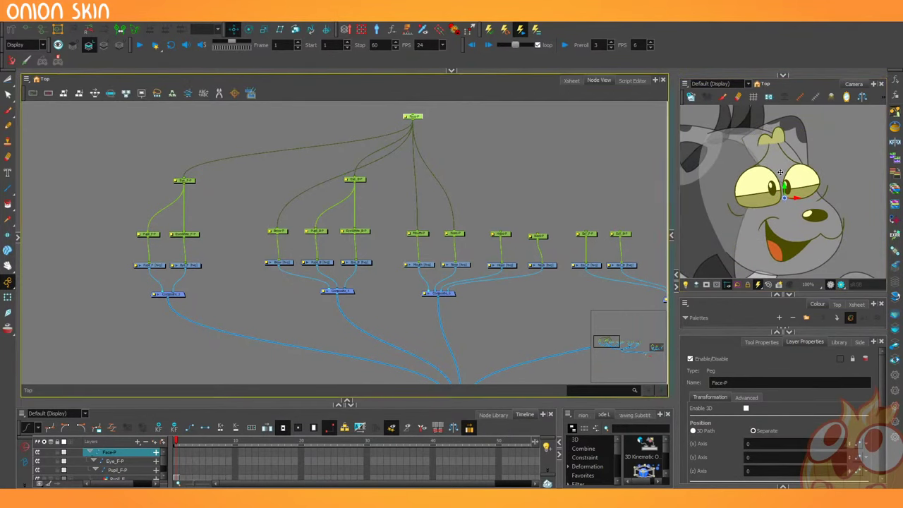
scroll(781, 175, down, 2)
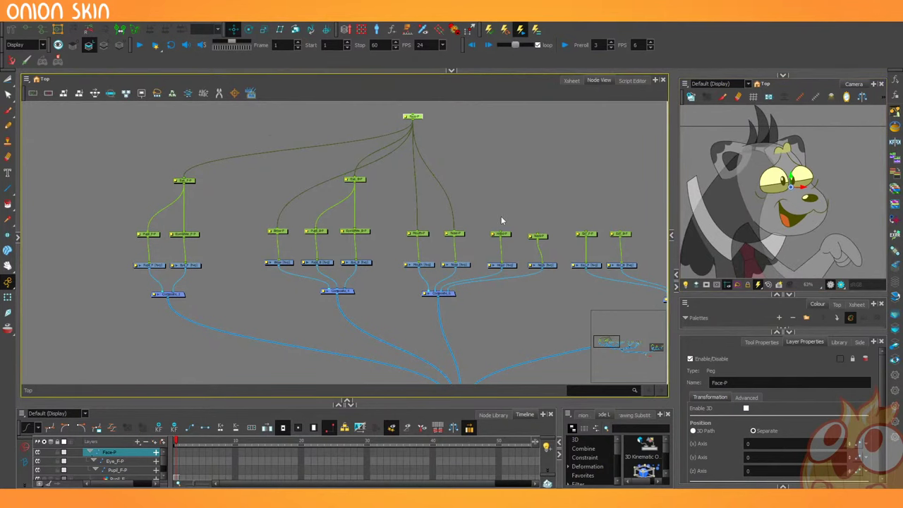
Try connecting the Face-P peg to the Ear_F-P peg and moving the face, and undo both changes.
scroll(501, 216, up, 1)
drag(543, 218, 466, 233)
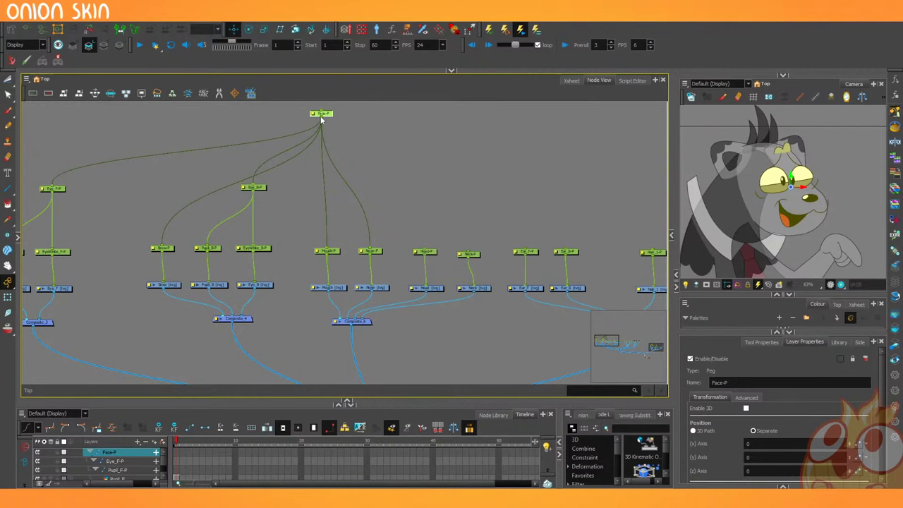
drag(321, 118, 524, 248)
drag(740, 223, 724, 229)
key(ctrl+z)
key(ctrl+z)
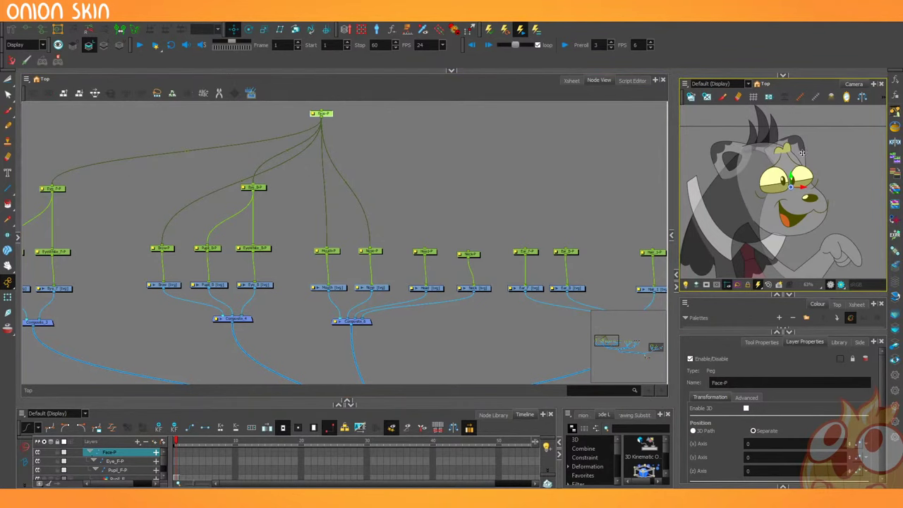
Duplicate the Head-P peg and place the copy high above it, beside the Face-P peg.
scroll(802, 148, up, 2)
drag(518, 234, 464, 243)
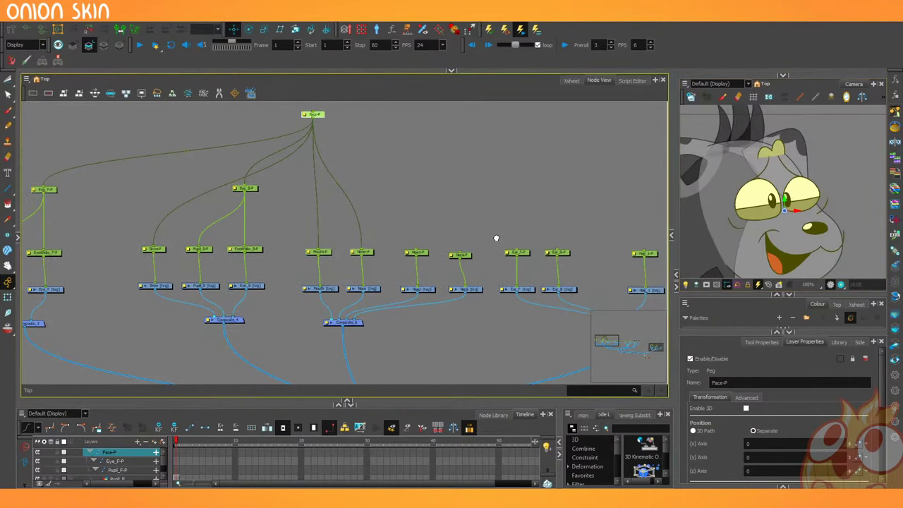
click(372, 261)
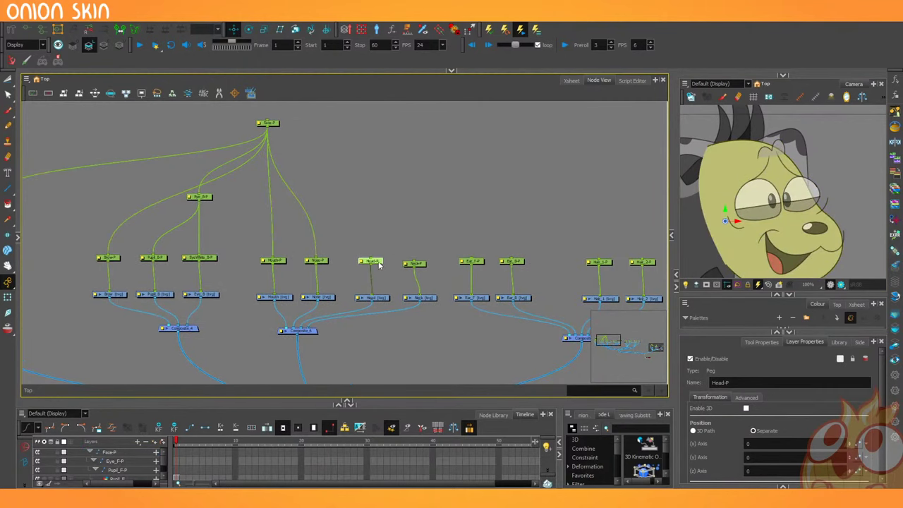
key(Delete)
click(430, 260)
key(ctrl+v)
drag(376, 264, 367, 107)
Rename the duplicated head peg as Head_Master.
click(778, 383)
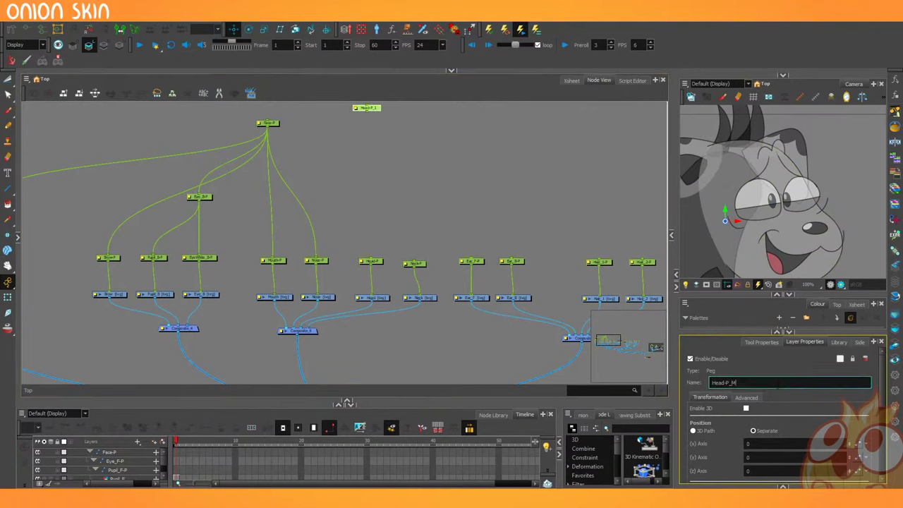
text(Master)
key(Return)
click(415, 197)
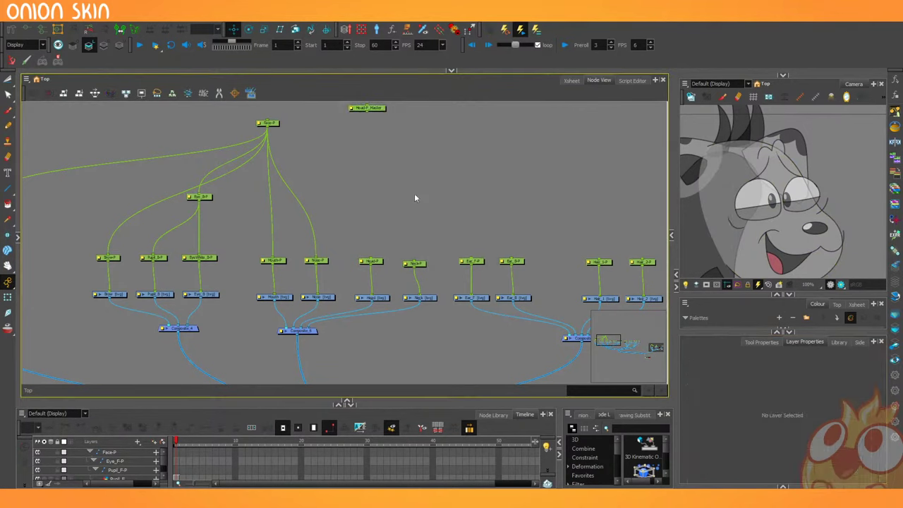
click(367, 108)
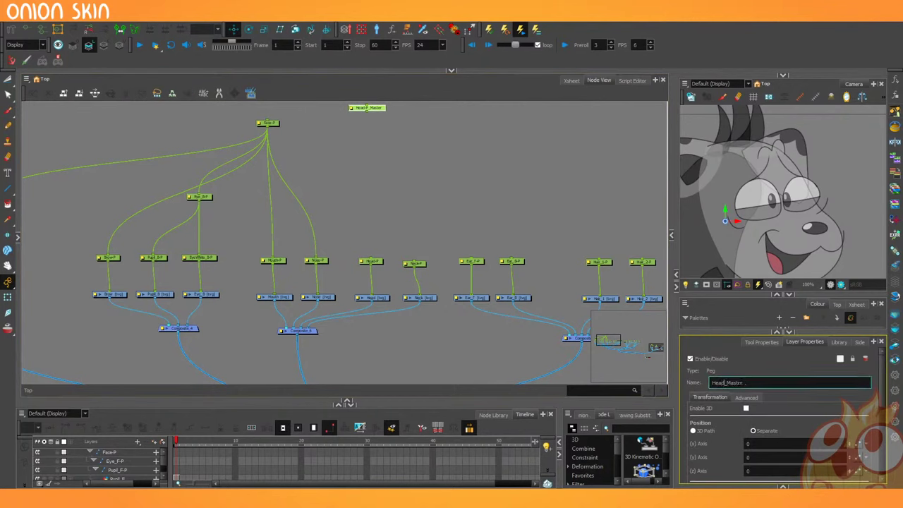
click(408, 215)
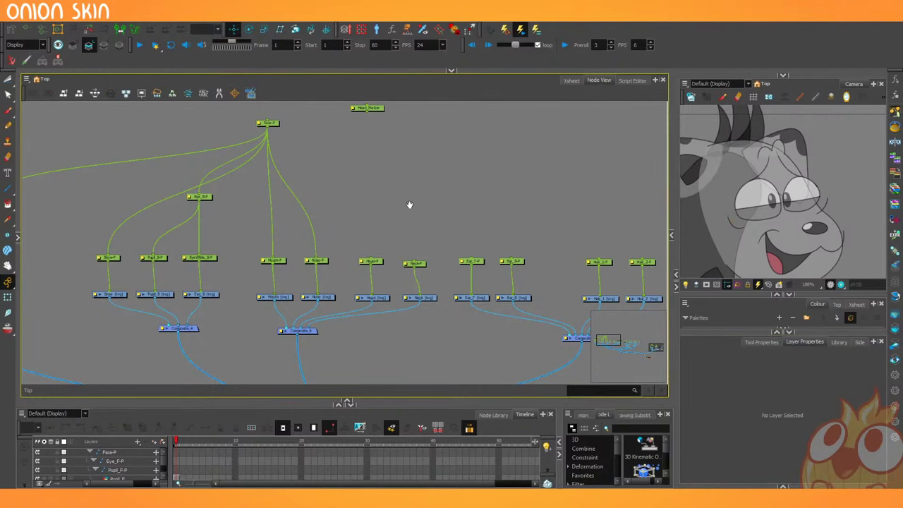
Connect Head_Master as the parent of the Head-P, Face-P, Ear_F-P and Ear_B-P pegs.
scroll(412, 204, up, 1)
drag(366, 122, 368, 272)
drag(365, 126, 266, 134)
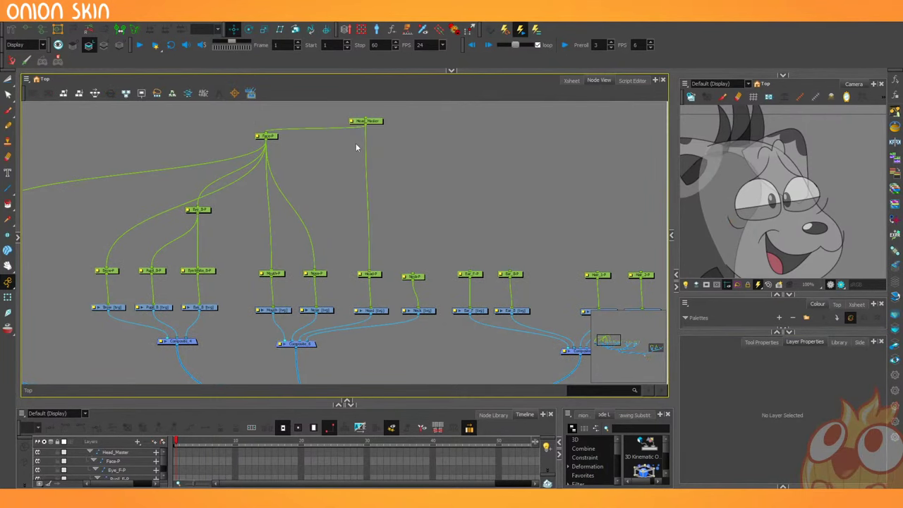
drag(366, 124, 470, 272)
drag(367, 125, 509, 271)
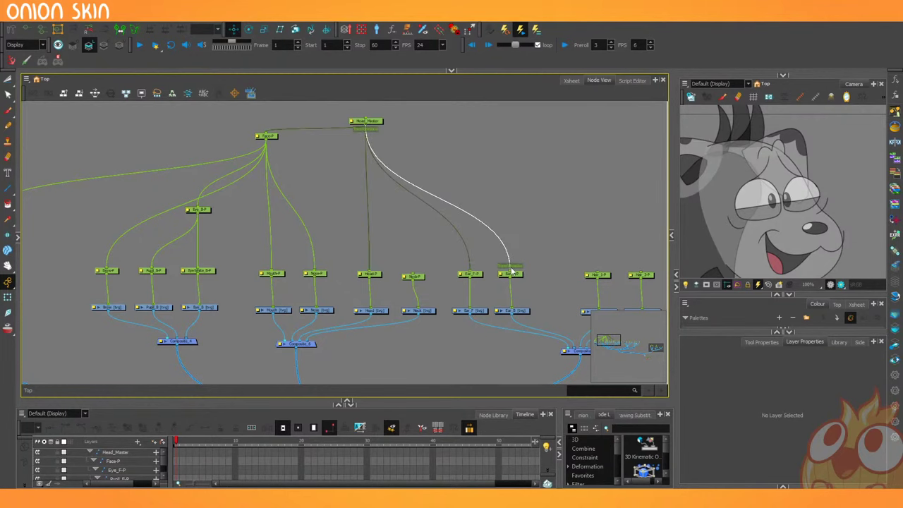
scroll(452, 241, down, 1)
Select Head_Master, test-rotate the whole head in the camera view and undo the rotation.
scroll(809, 200, down, 3)
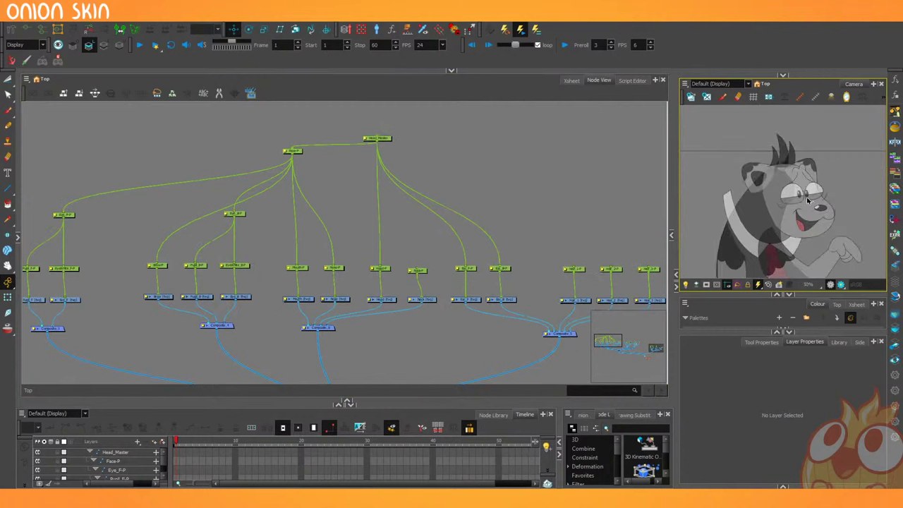
drag(427, 116, 374, 155)
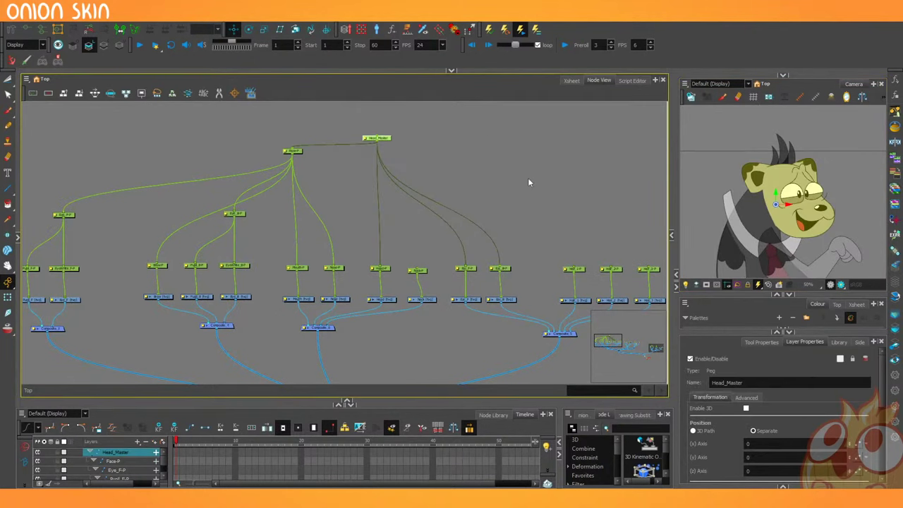
click(249, 29)
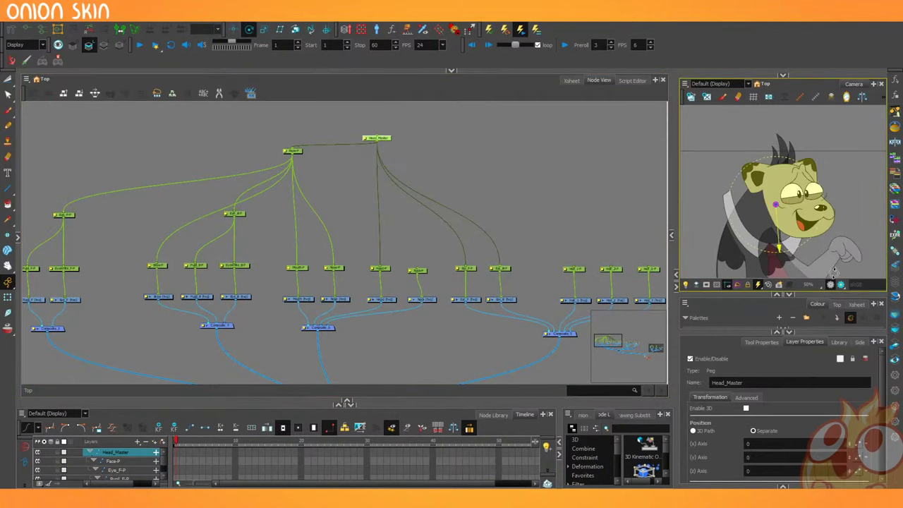
drag(831, 272, 852, 240)
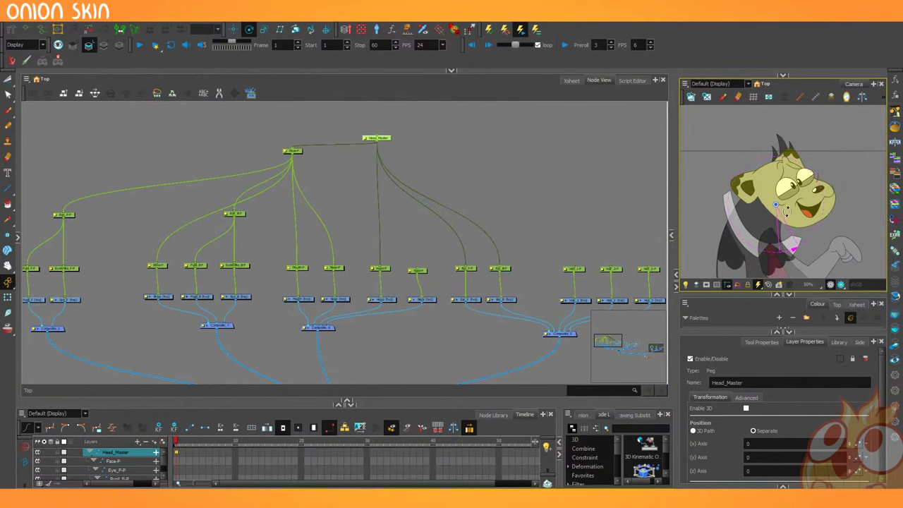
key(ctrl+z)
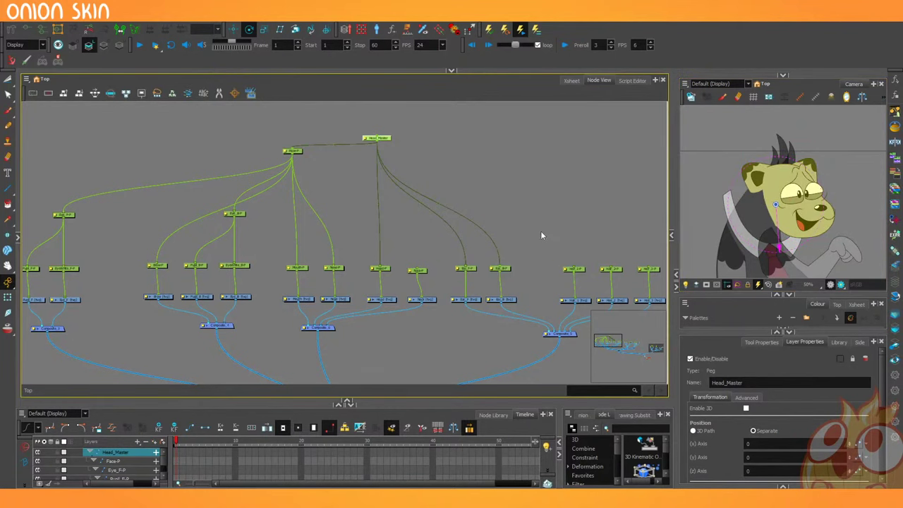
Select the Hair_1-P, Hair_2-P and Hair_3-P pegs and add one shared parent peg above them.
drag(540, 231, 516, 237)
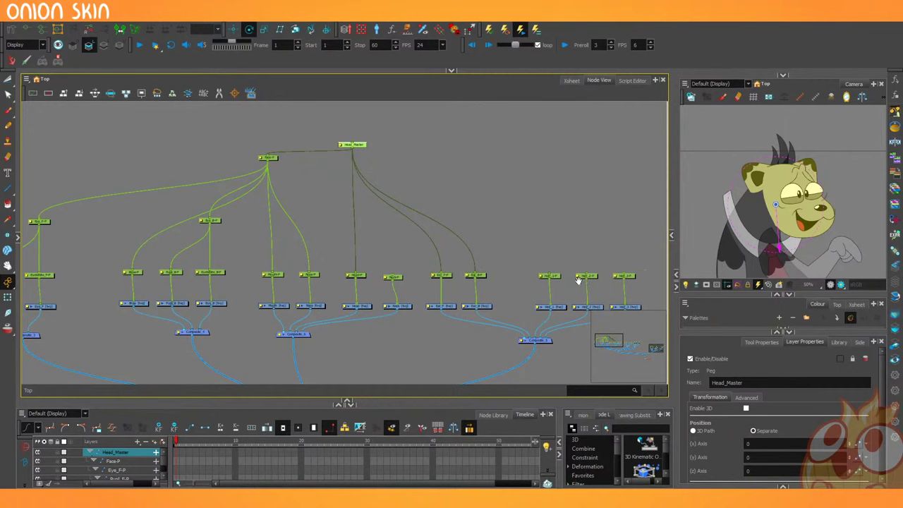
drag(579, 280, 514, 276)
scroll(514, 274, up, 2)
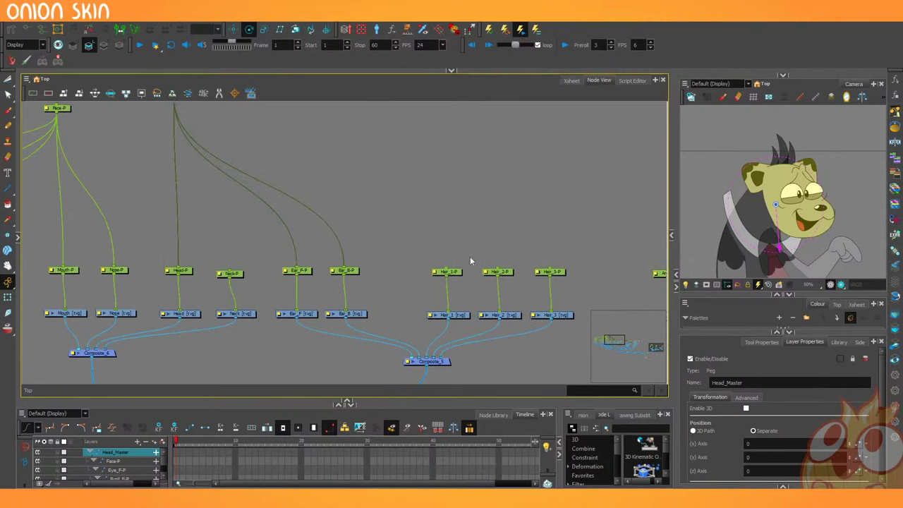
click(498, 273)
drag(420, 247, 578, 288)
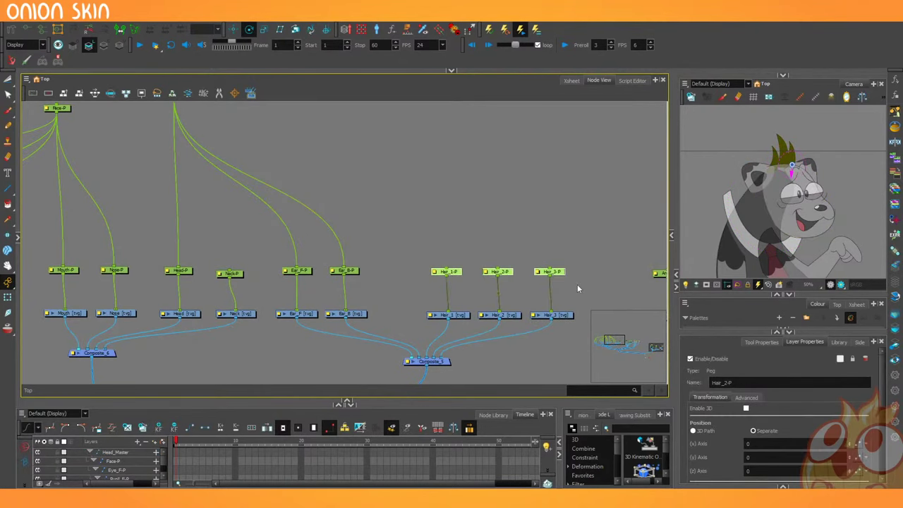
key(ctrl+p)
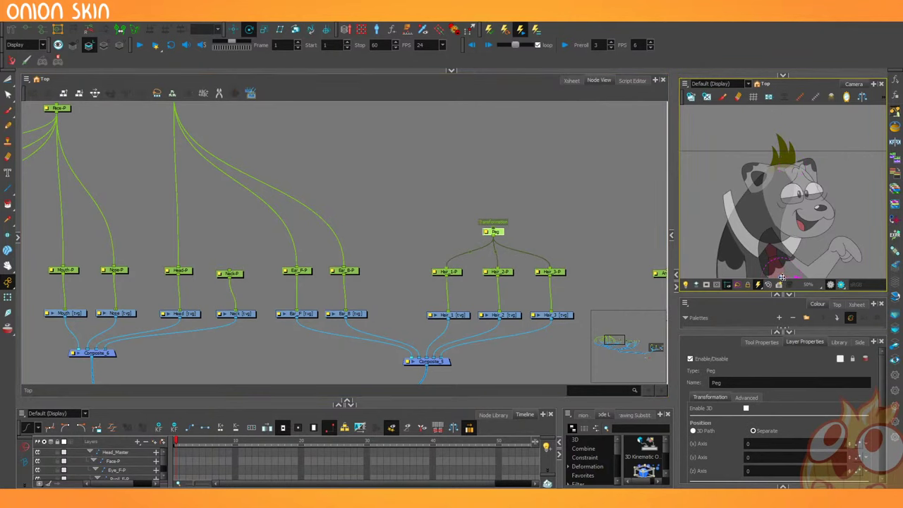
Set the new parent peg's pivot at the base of the hair and rename the peg Hair-P.
click(488, 233)
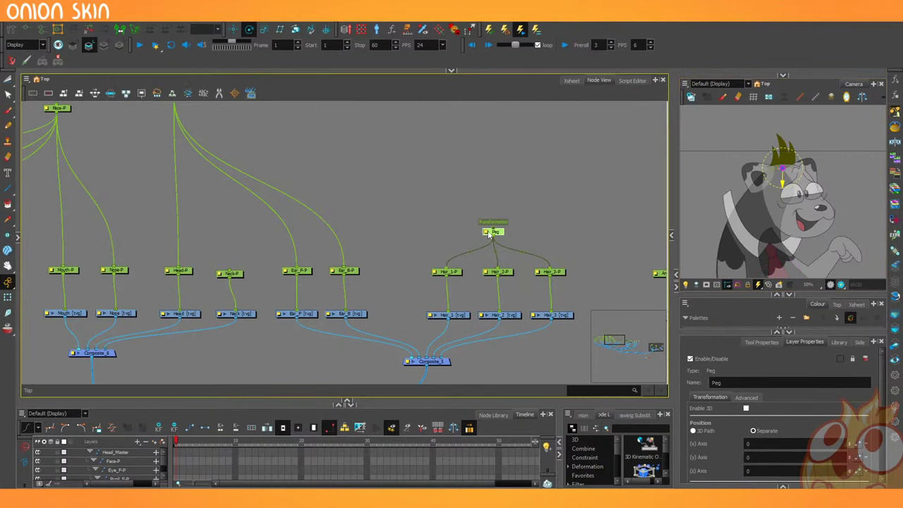
double_click(773, 382)
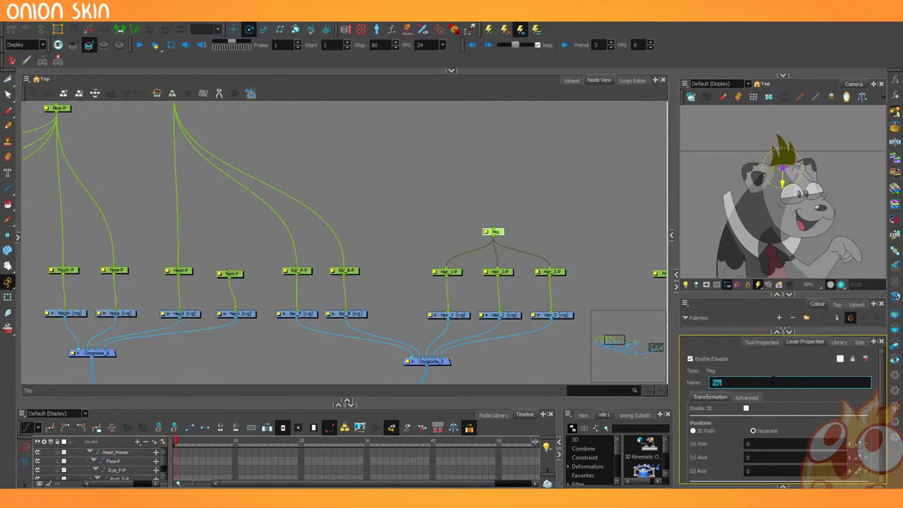
text(Hair-P)
key(Return)
Connect Head_Master as the parent of Hair-P and move Hair-P higher above the three hair pegs.
scroll(460, 228, down, 3)
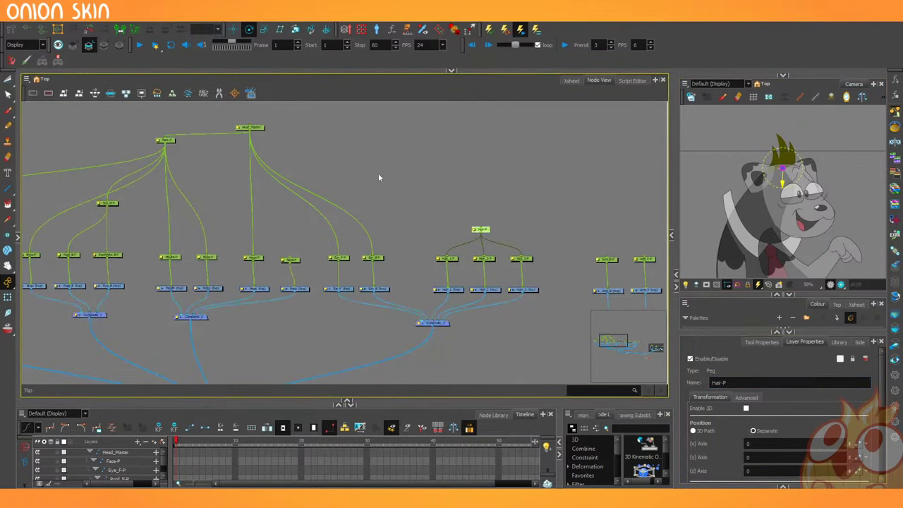
drag(251, 132, 480, 230)
scroll(414, 233, down, 2)
scroll(357, 232, up, 2)
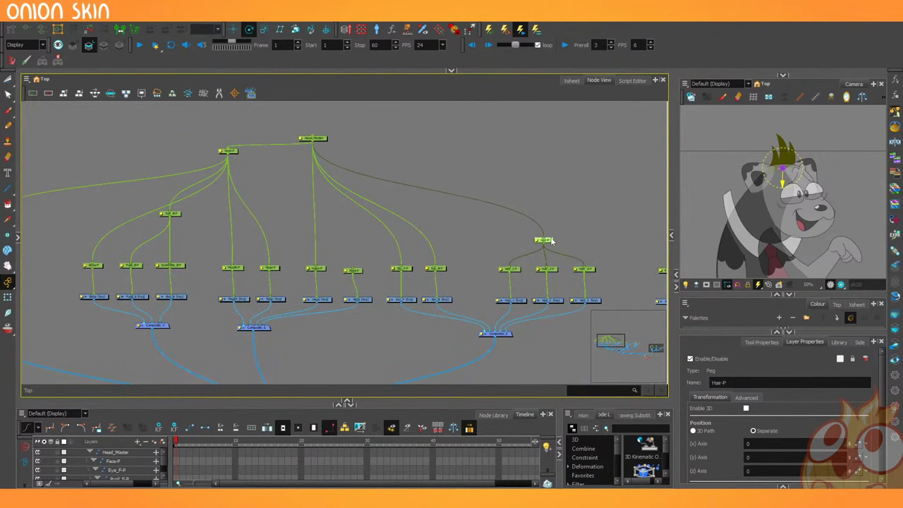
drag(547, 229, 544, 218)
Move the Head_Master peg higher above Face-P and Hair-P, and select the row of lowest head pegs to review them.
scroll(401, 208, down, 2)
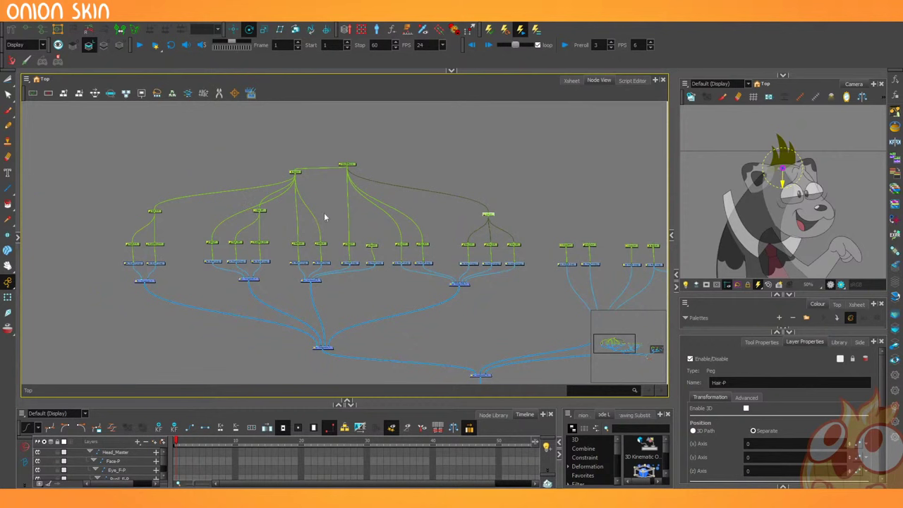
drag(501, 245, 434, 255)
drag(288, 175, 289, 143)
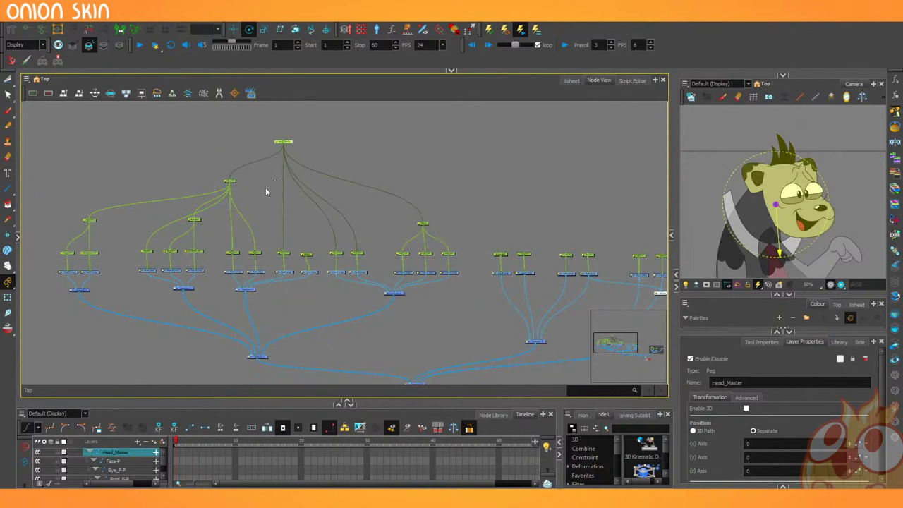
drag(32, 241, 472, 266)
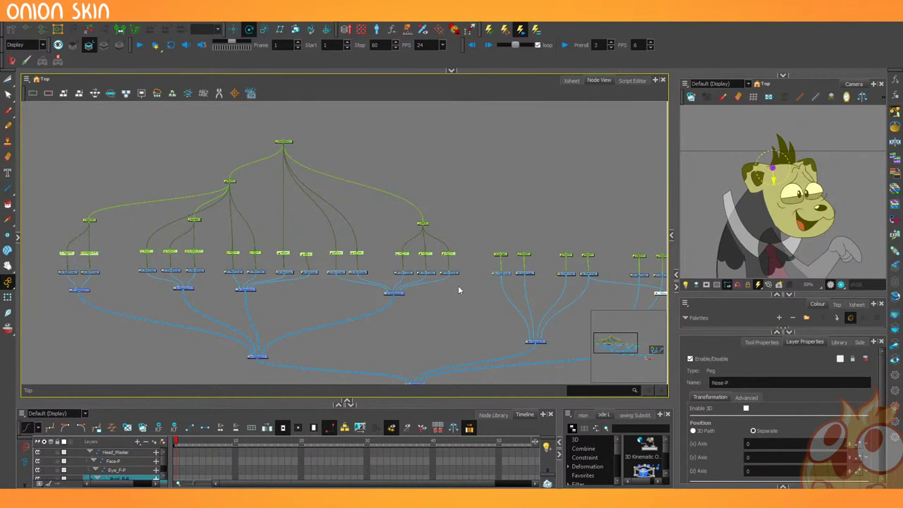
click(462, 320)
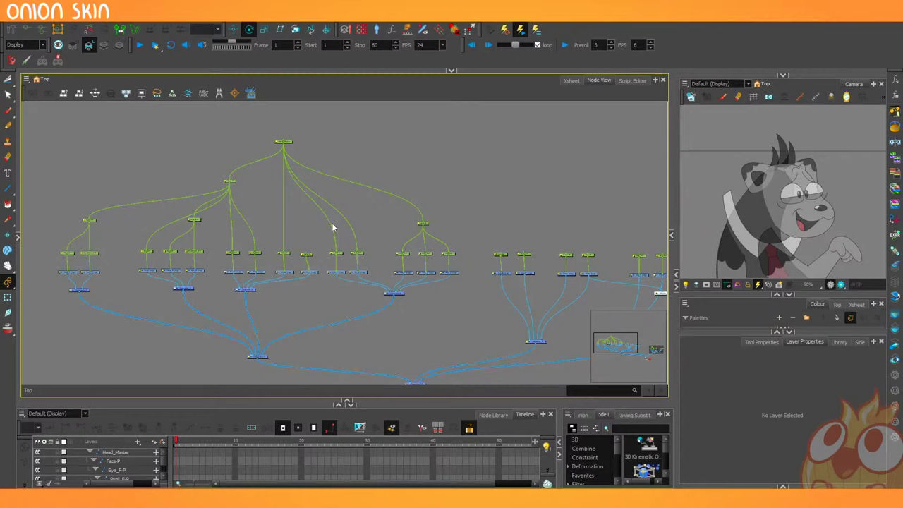
Duplicate the Body-P peg and place the copy well above the body pegs.
scroll(338, 231, down, 1)
scroll(516, 253, up, 5)
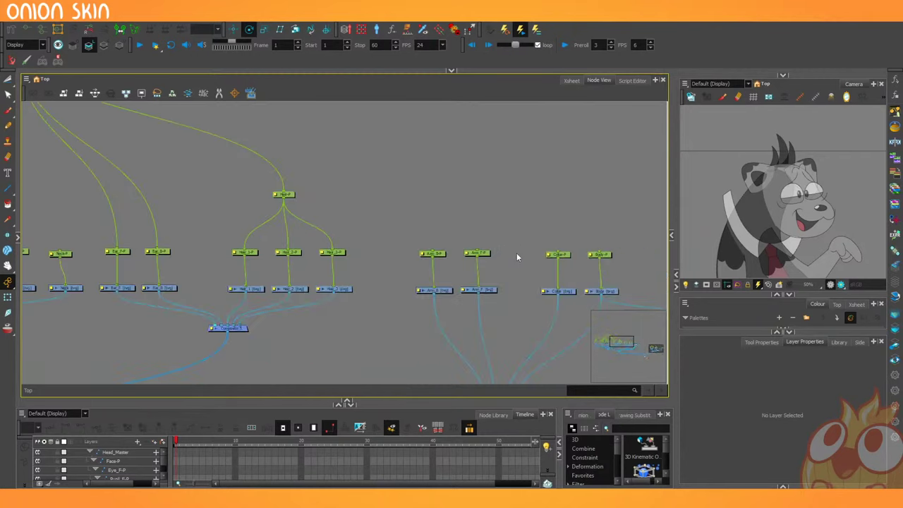
drag(504, 259, 438, 183)
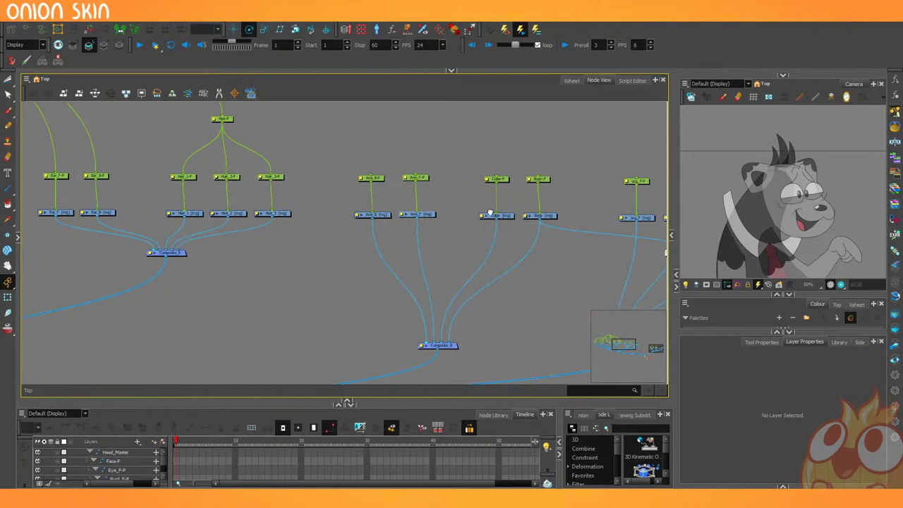
drag(490, 211, 345, 299)
click(391, 266)
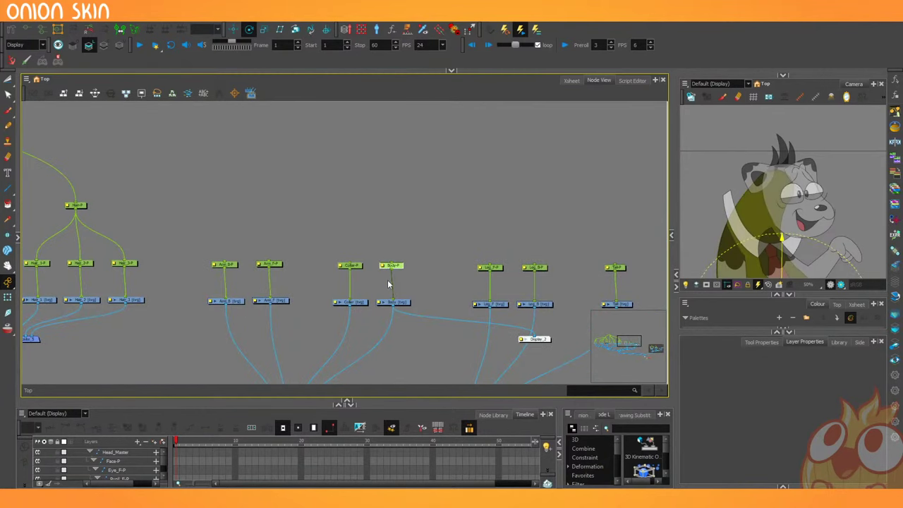
key(ctrl+c)
key(ctrl+v)
drag(403, 283, 382, 105)
Rename the duplicated body peg as UpperBody-P.
click(766, 381)
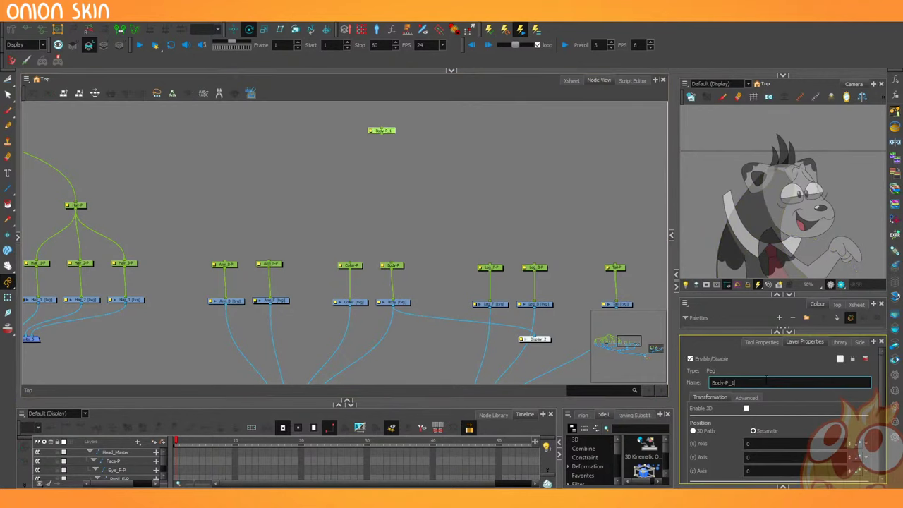
key(ctrl+a)
key(BackSpace)
text(UpperBody-P)
scroll(771, 147, down, 2)
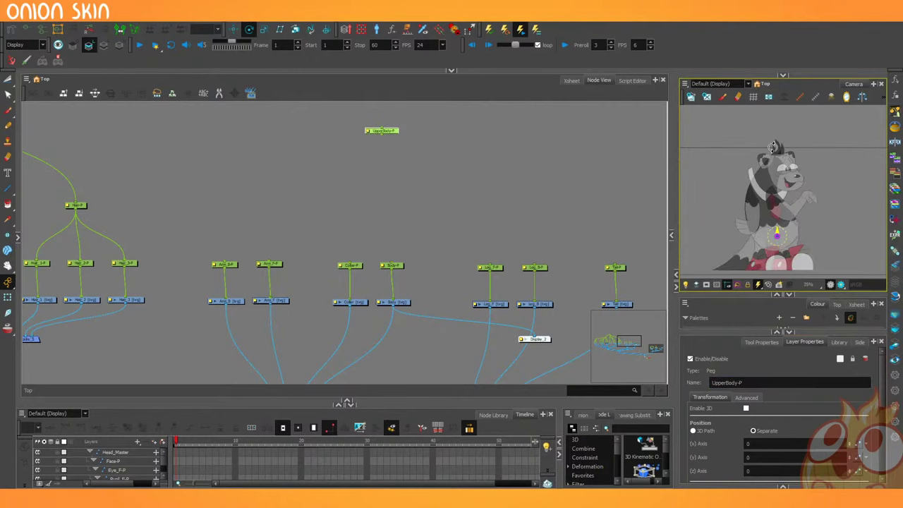
Add one parent peg above the Arm_B-P, Arm_F-P, Collar-P and Body-P pegs and place it below UpperBody-P.
scroll(784, 239, up, 1)
click(497, 204)
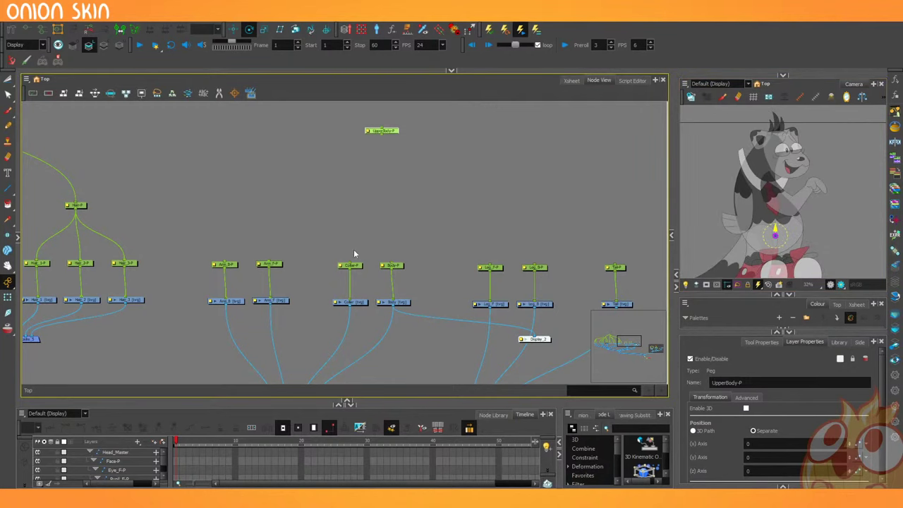
drag(205, 256, 404, 272)
drag(497, 286, 454, 284)
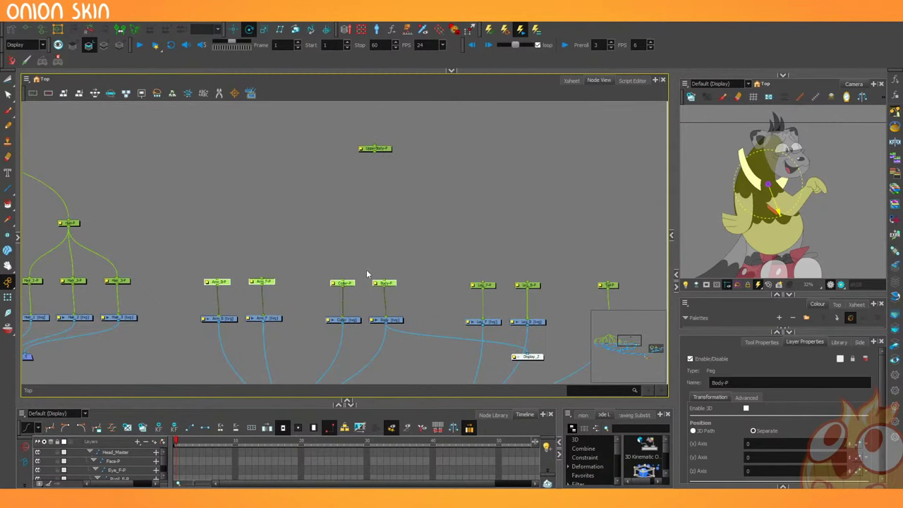
key(ctrl+p)
drag(299, 241, 372, 189)
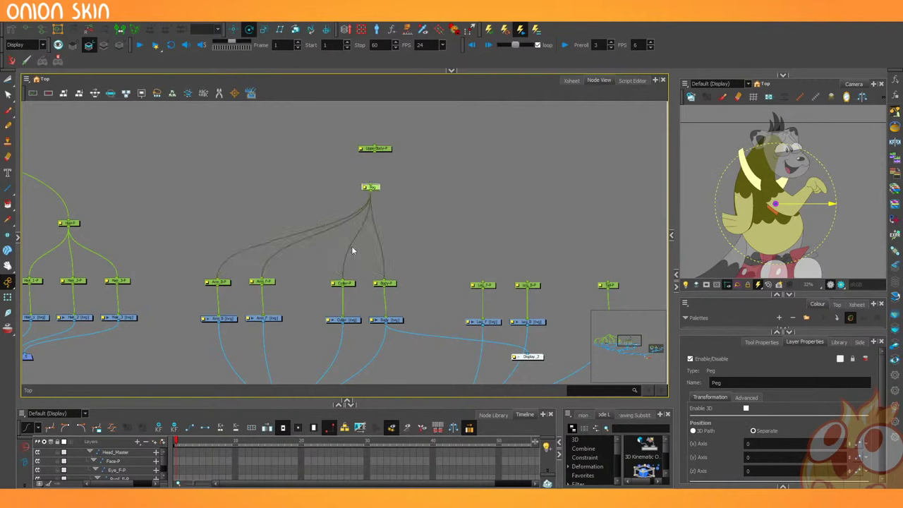
Transfer the four child connections from the new peg to UpperBody-P and delete the leftover peg.
scroll(352, 169, up, 3)
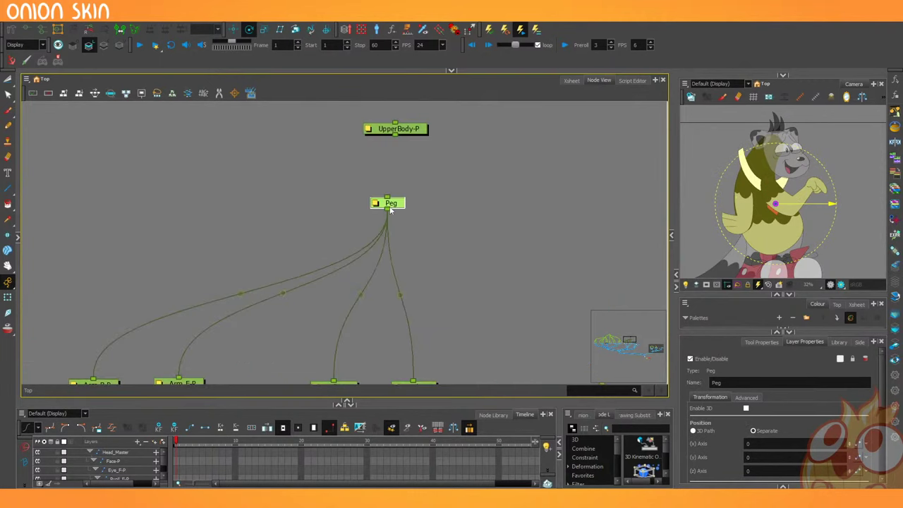
drag(387, 199, 422, 128)
key(Delete)
scroll(322, 216, down, 2)
scroll(487, 198, down, 2)
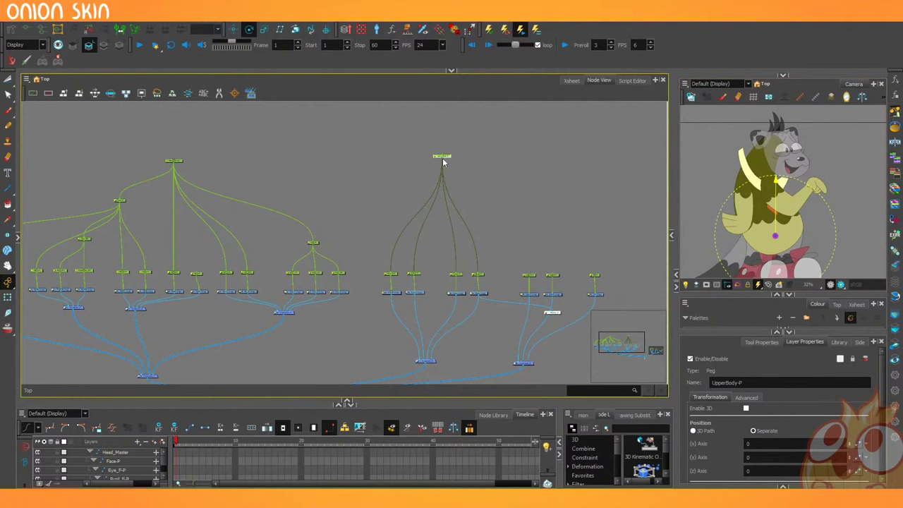
Connect UpperBody-P as the parent of Head_Master and move UpperBody-P higher in the hierarchy.
drag(441, 158, 177, 161)
drag(449, 161, 445, 118)
drag(523, 235, 360, 286)
Add a parent peg above UpperBody-P, the two leg pegs and the tail peg, and name it Body_Master-P.
drag(339, 143, 297, 174)
drag(489, 301, 386, 322)
key(ctrl+p)
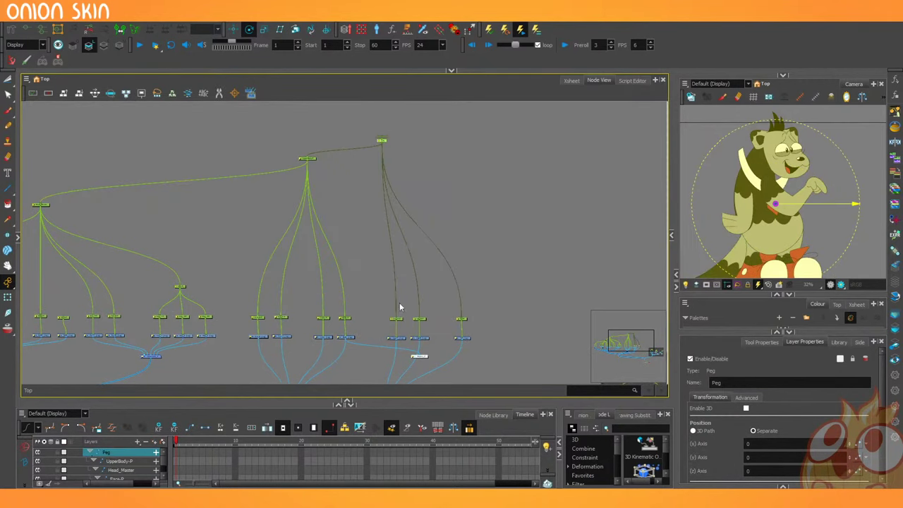
drag(730, 384, 711, 386)
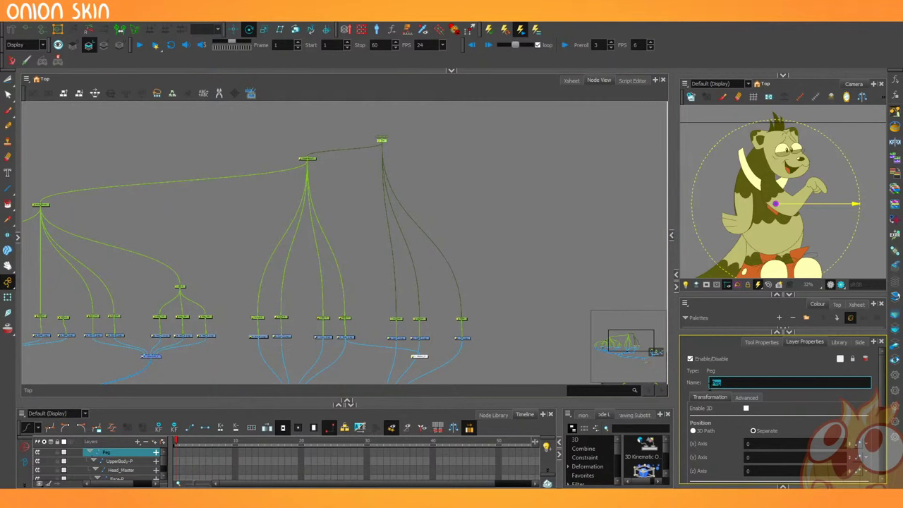
text(B)
text(ody_Master-P)
key(Return)
Add another parent peg above Body_Master-P and name it FerryGuy_Master.
drag(424, 134, 369, 149)
key(ctrl+p)
double_click(381, 141)
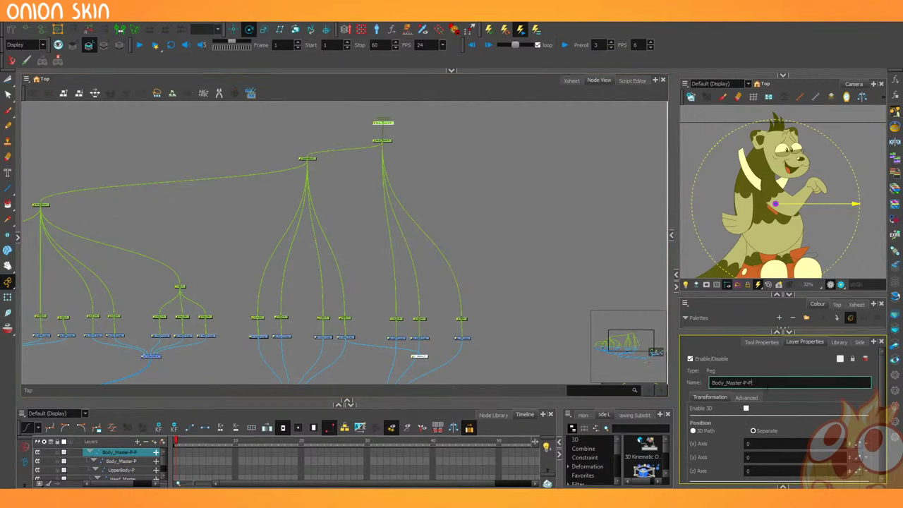
text(FerryGu)
key(Return)
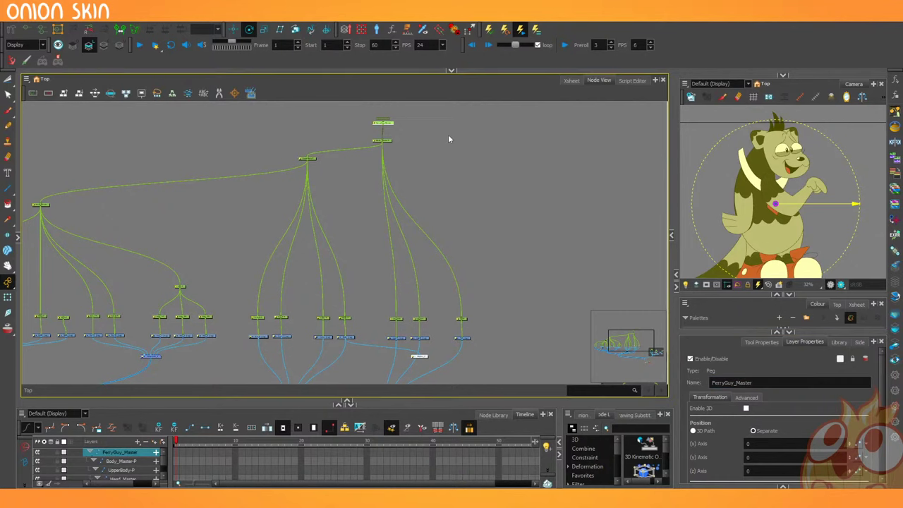
Place the pivots of Body_Master-P and FerryGuy_Master at ground level between the character's feet.
click(761, 208)
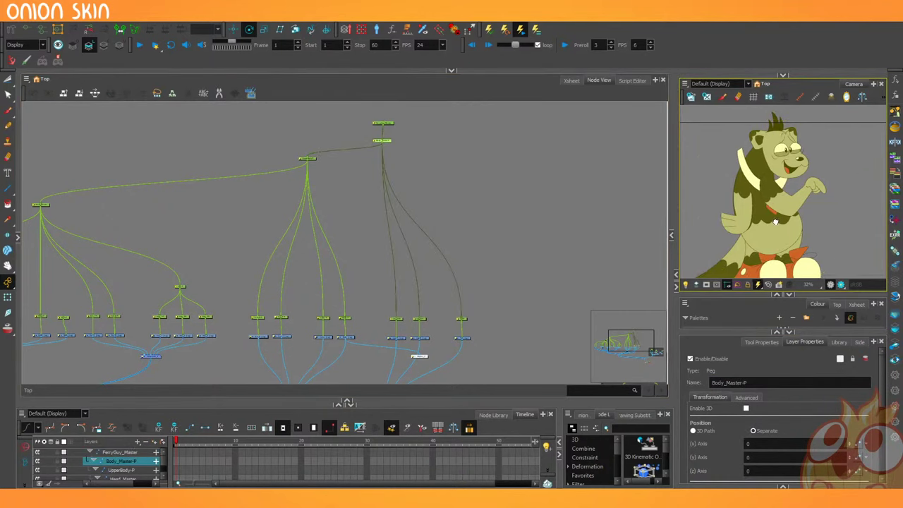
drag(777, 220, 767, 262)
click(470, 128)
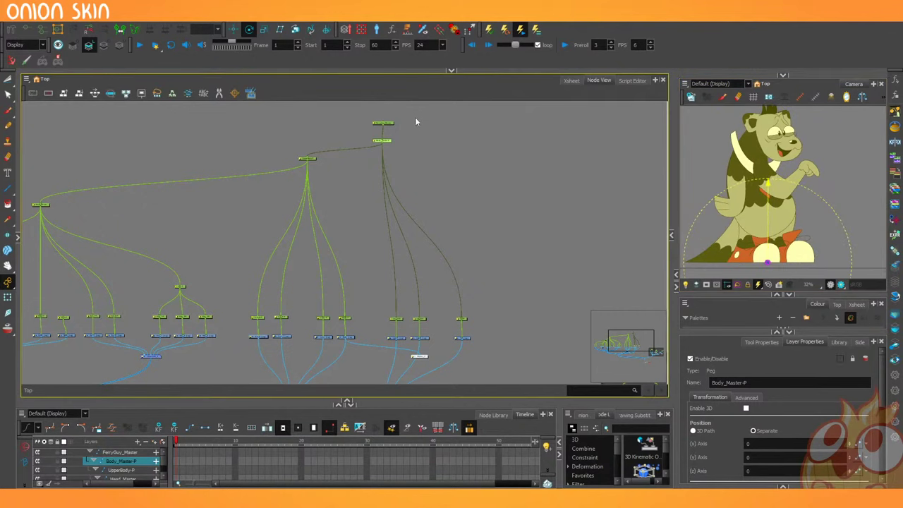
click(382, 122)
click(769, 192)
drag(772, 244, 770, 262)
click(527, 226)
Disable the Transparency node below the character's final composite.
scroll(392, 213, down, 3)
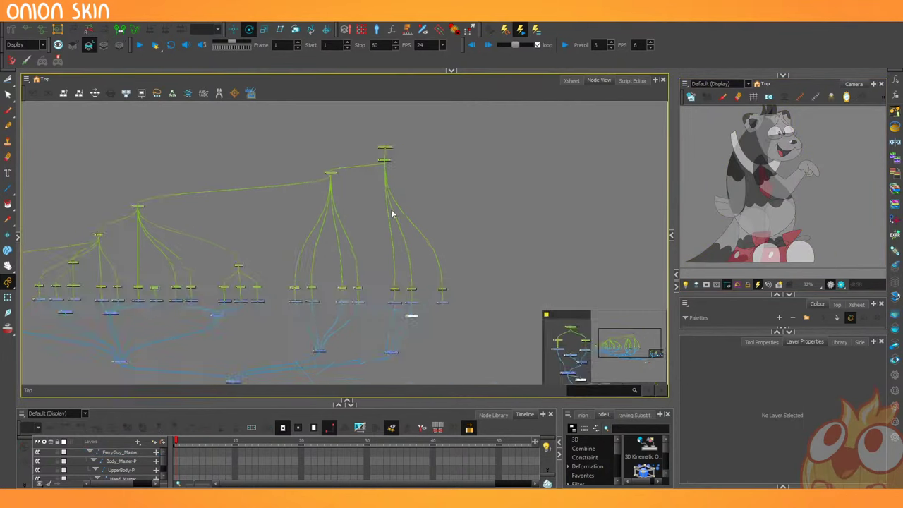
scroll(392, 212, down, 1)
scroll(324, 295, up, 6)
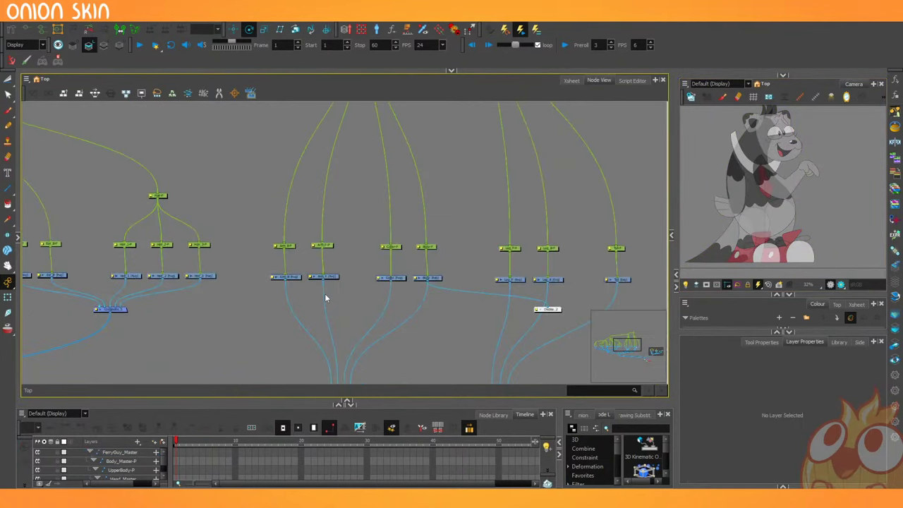
scroll(335, 277, down, 1)
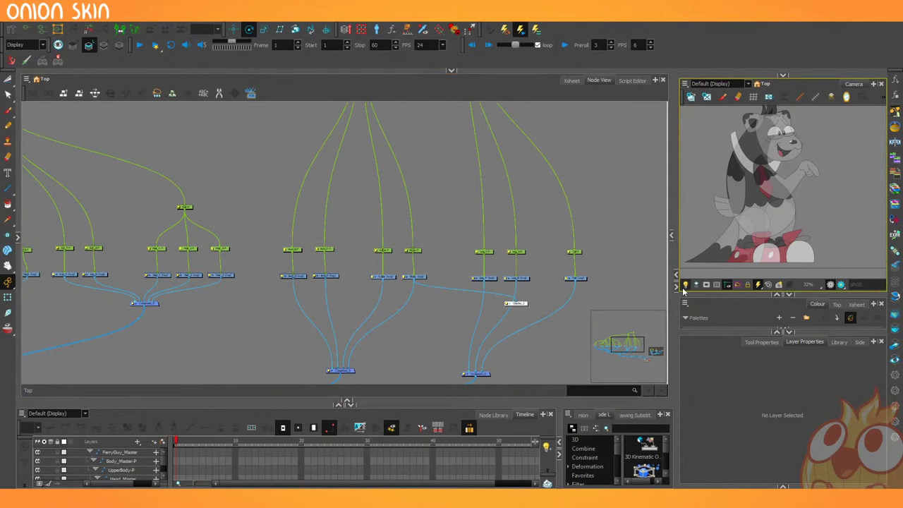
scroll(361, 258, down, 3)
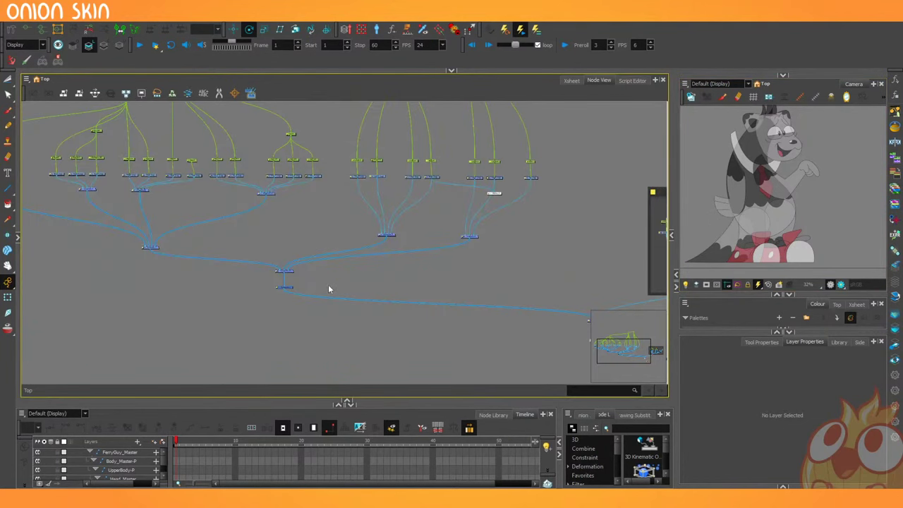
click(282, 288)
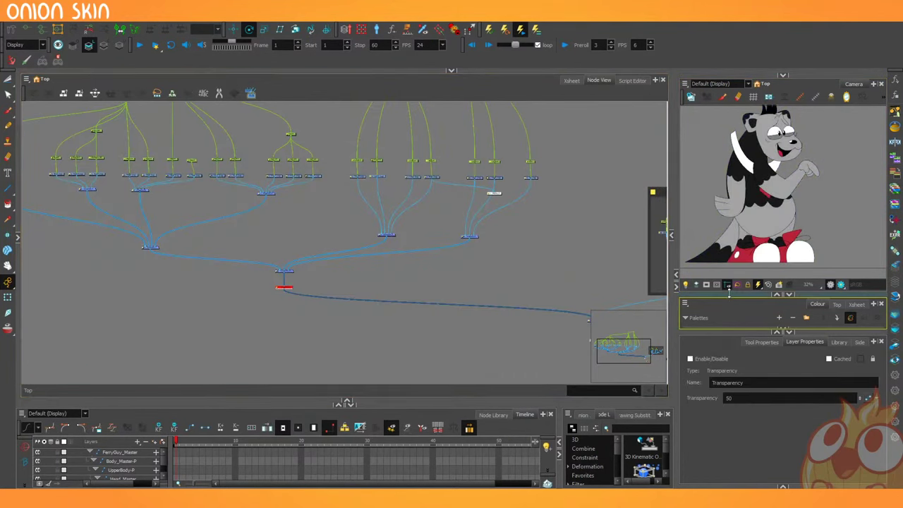
Enlarge the camera view and frame the whole character more closely in it.
drag(729, 293, 742, 392)
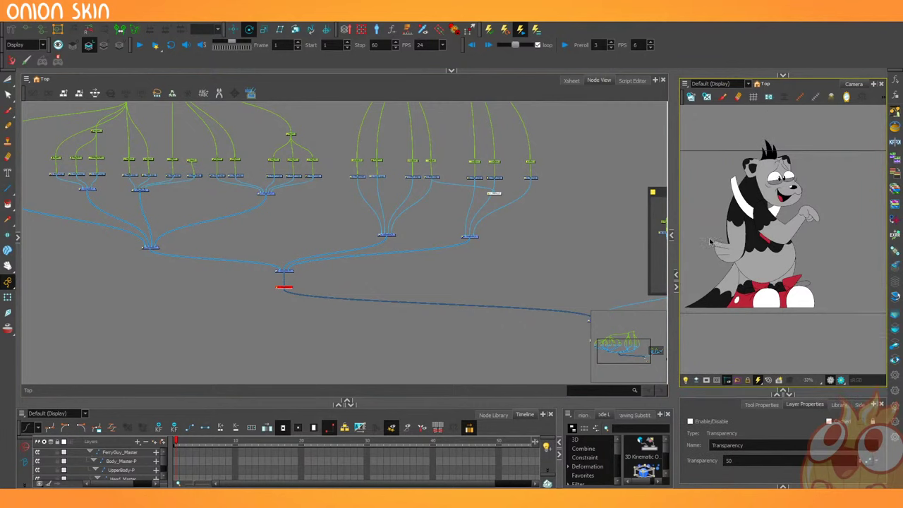
scroll(715, 216, up, 2)
click(413, 283)
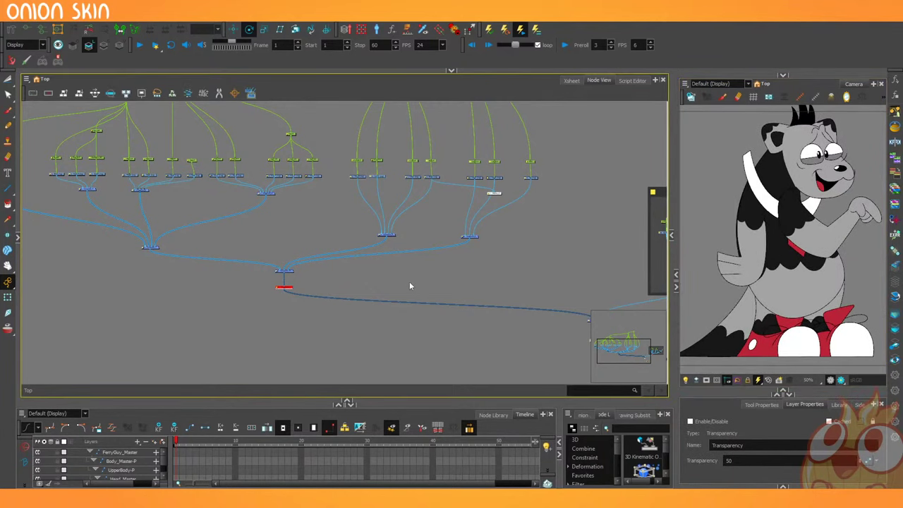
scroll(319, 288, down, 2)
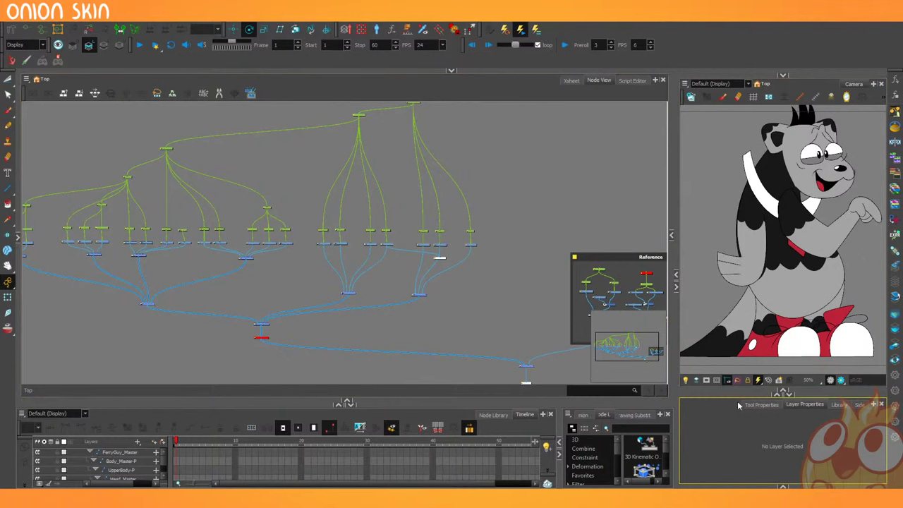
Arrange two camera views one above the other and set the upper one to show the D_Turn display.
drag(739, 393, 731, 274)
drag(737, 473, 738, 484)
drag(734, 76, 747, 262)
click(708, 83)
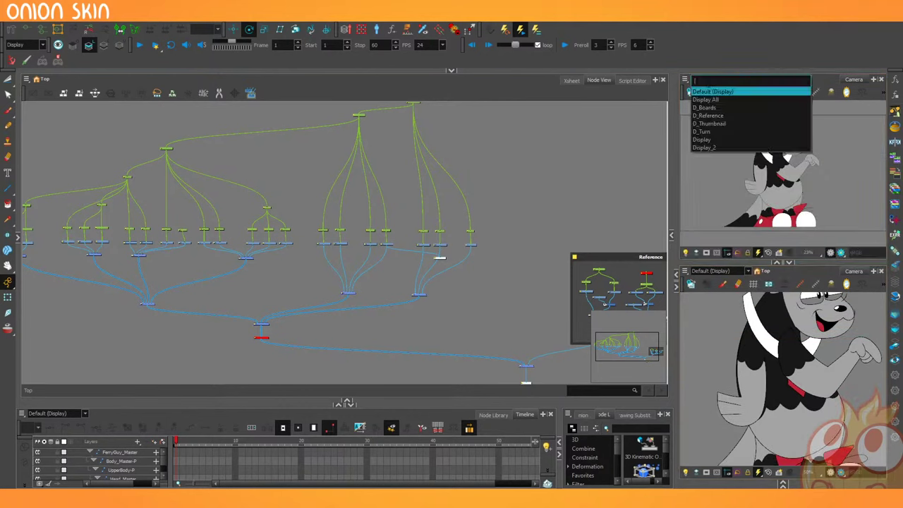
click(713, 132)
click(785, 273)
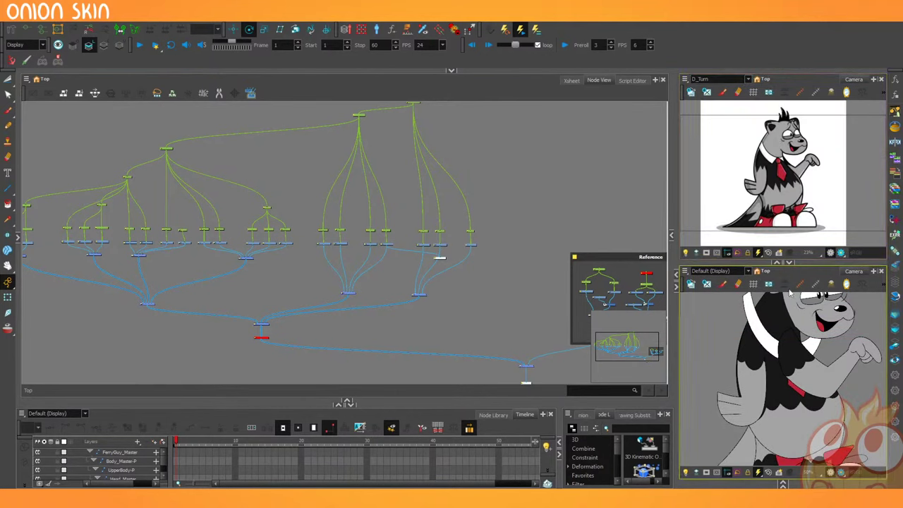
Adjust the divider between the two camera views and fit the full character in the lower one.
drag(770, 263, 773, 255)
scroll(776, 309, down, 2)
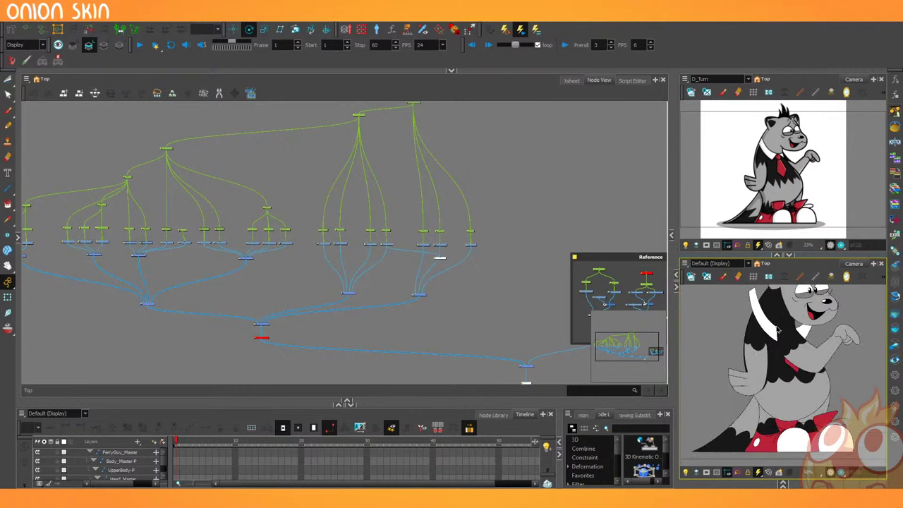
drag(782, 340, 784, 359)
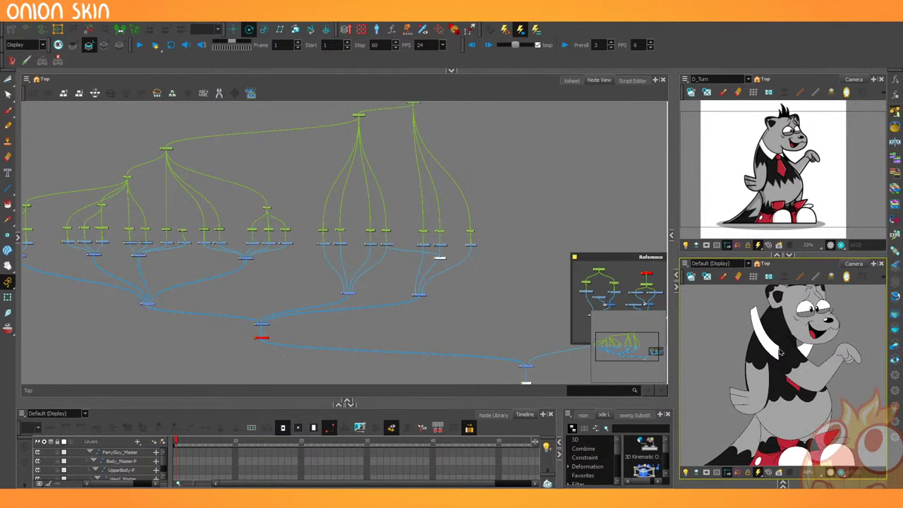
scroll(781, 316, down, 2)
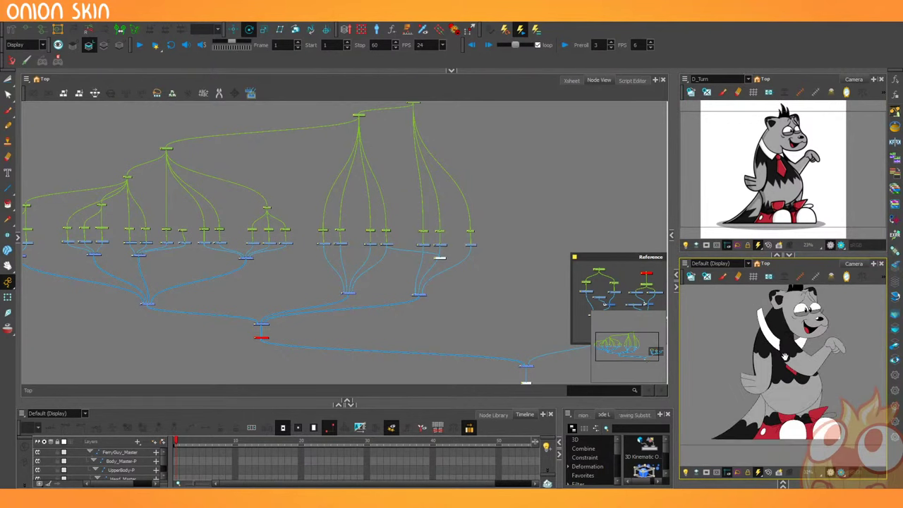
drag(785, 354, 784, 367)
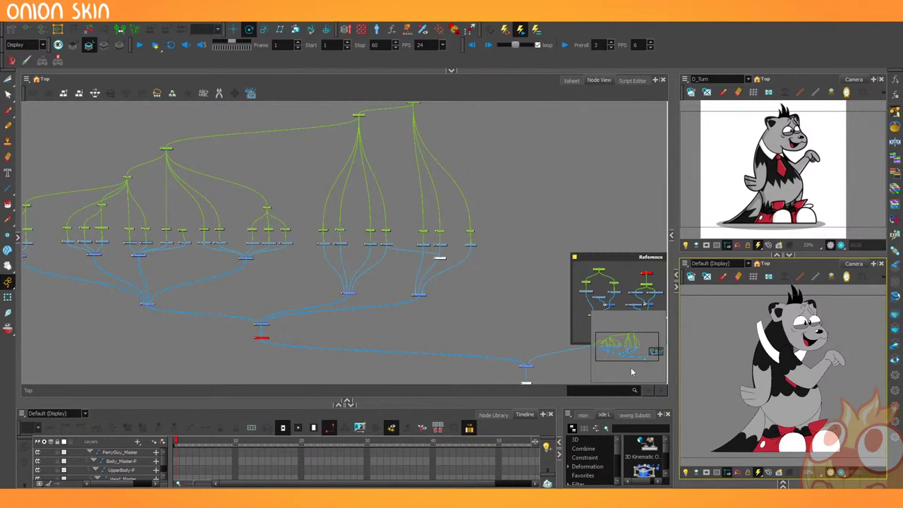
Delete the Display_2 node and nudge the Leg_F-P peg forward in depth, in front of the body.
scroll(428, 261, up, 5)
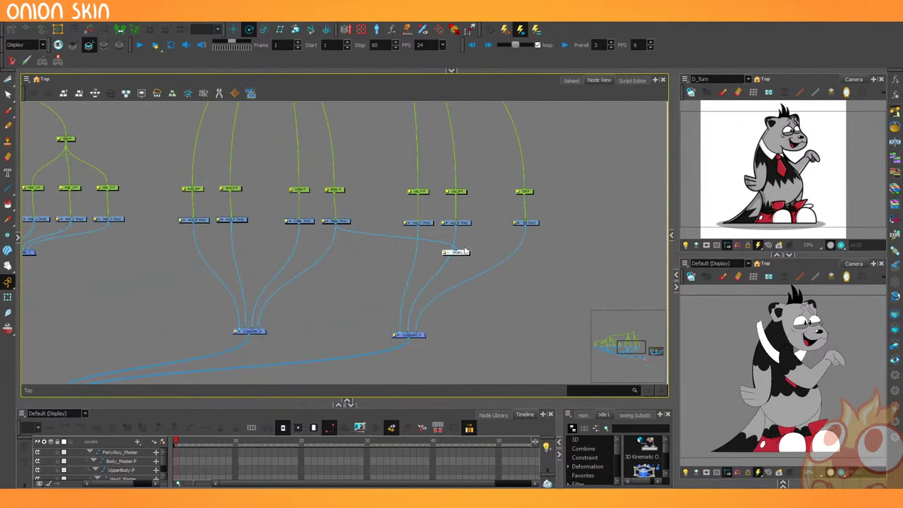
click(422, 193)
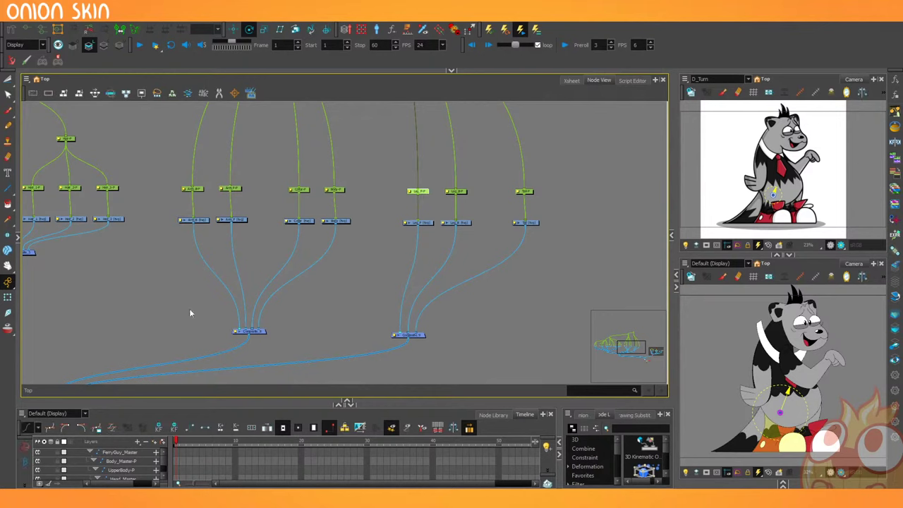
key(shift+t)
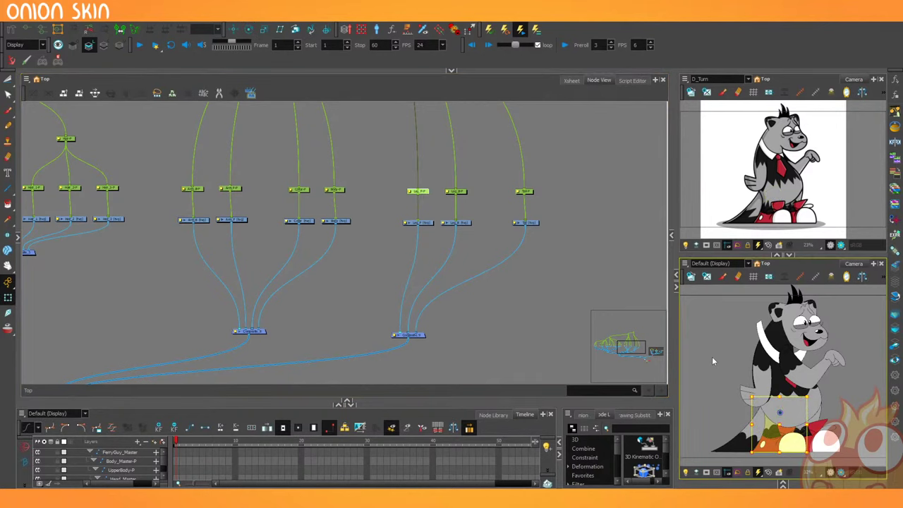
key(alt+Down)
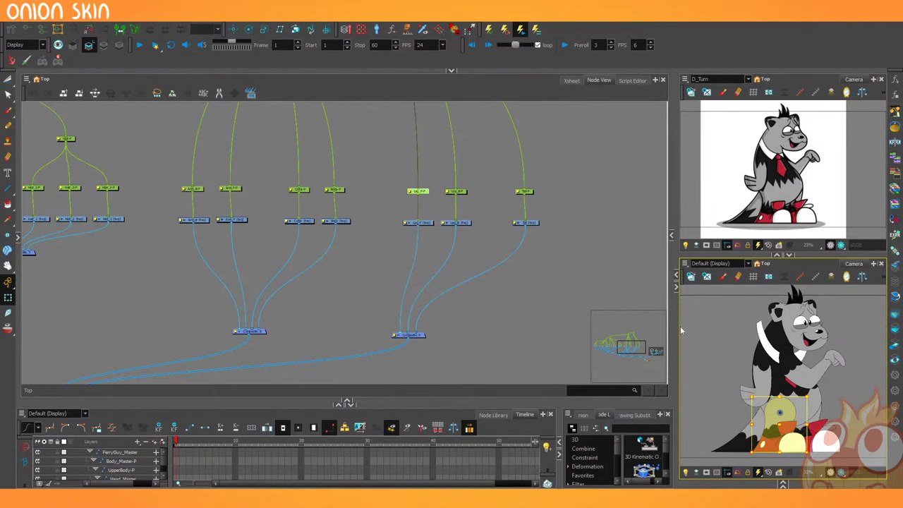
Swap the Arm_F and Arm_B peg and drawing nodes so that Arm_F comes before Arm_B in the row.
scroll(379, 213, down, 2)
drag(379, 214, 435, 255)
scroll(435, 255, up, 3)
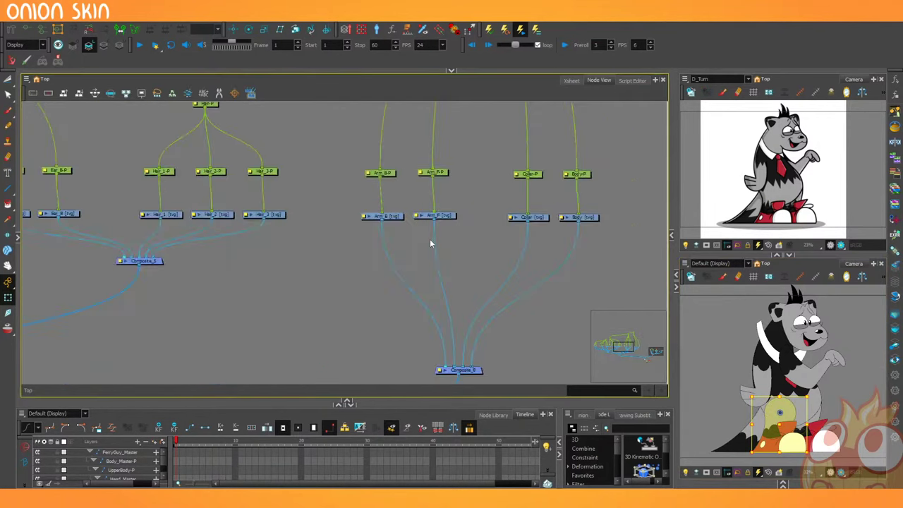
click(440, 162)
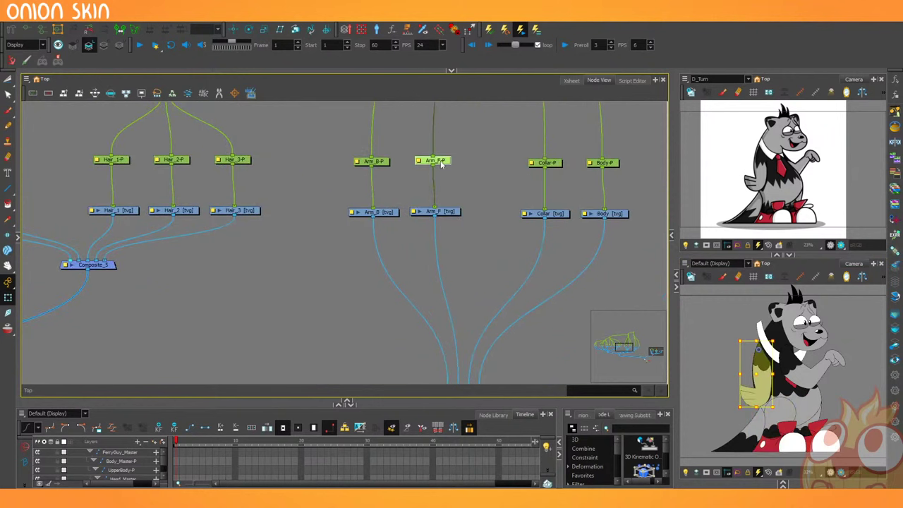
click(383, 164)
drag(426, 356, 443, 350)
drag(409, 251, 399, 342)
drag(313, 194, 368, 274)
drag(364, 268, 484, 270)
drag(359, 188, 441, 268)
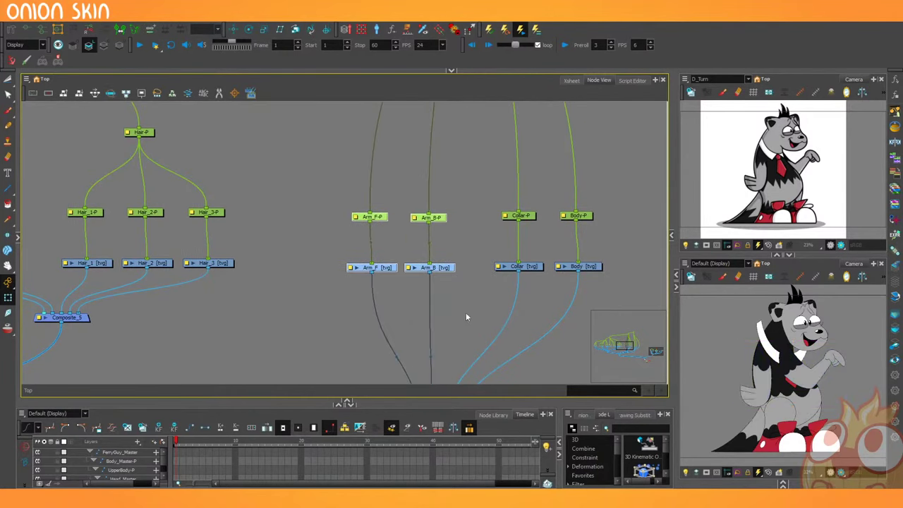
Nudge the Arm_B-P peg backward in depth, behind the tie and body.
click(430, 218)
key(alt+Up)
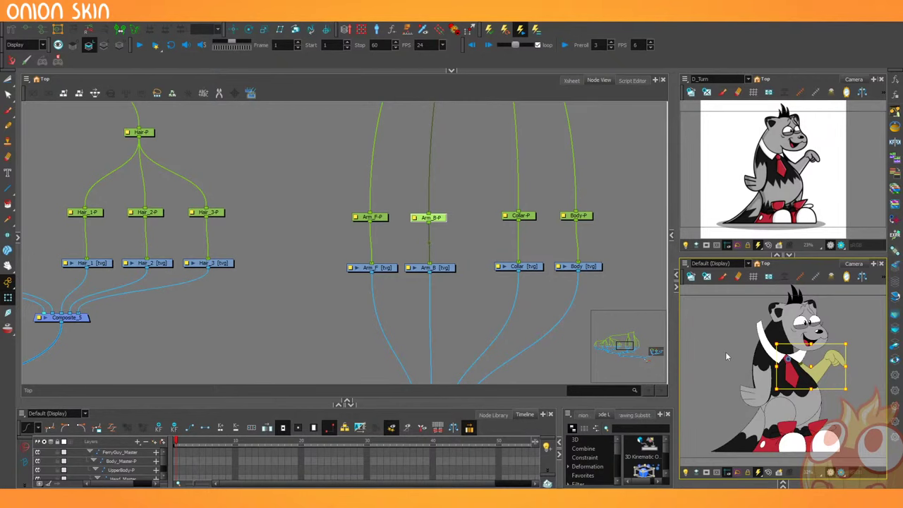
scroll(809, 313, up, 4)
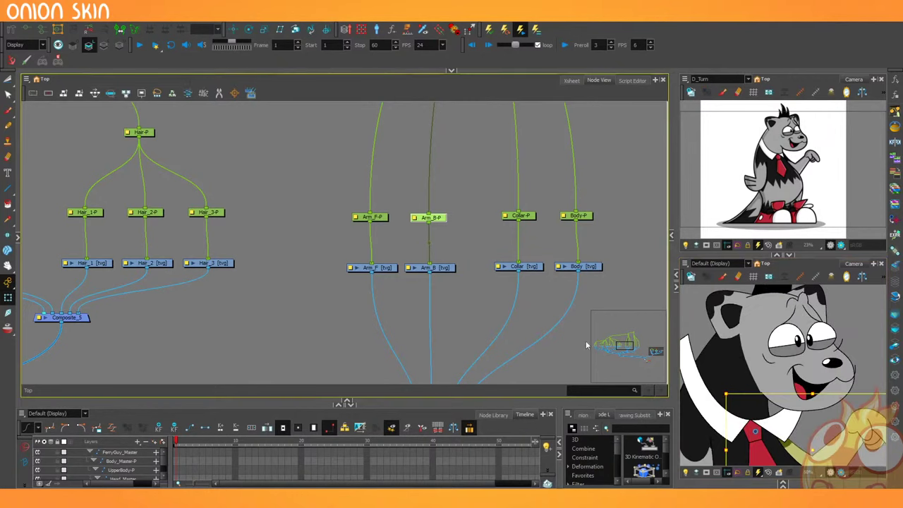
scroll(353, 278, down, 5)
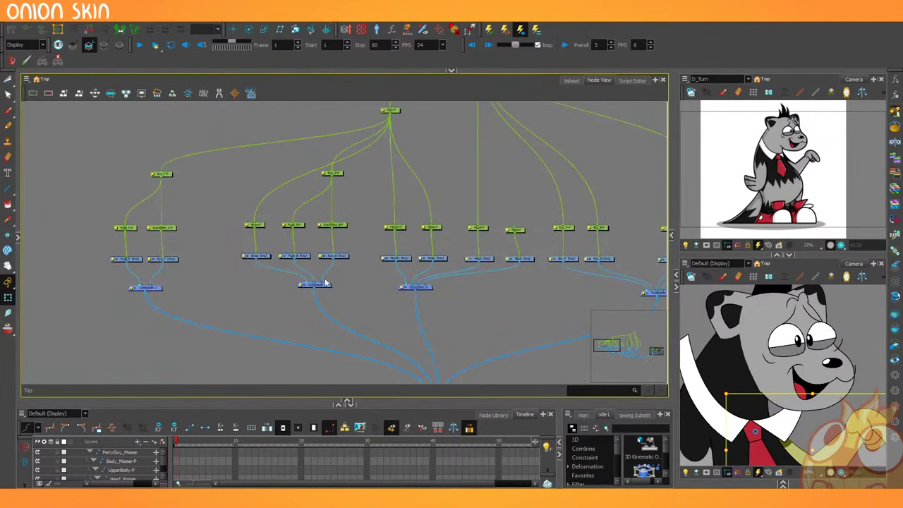
Reconnect the Ear_F drawing from Composite_5 to Composite_6, lowering both composite nodes slightly to make room.
scroll(455, 282, up, 3)
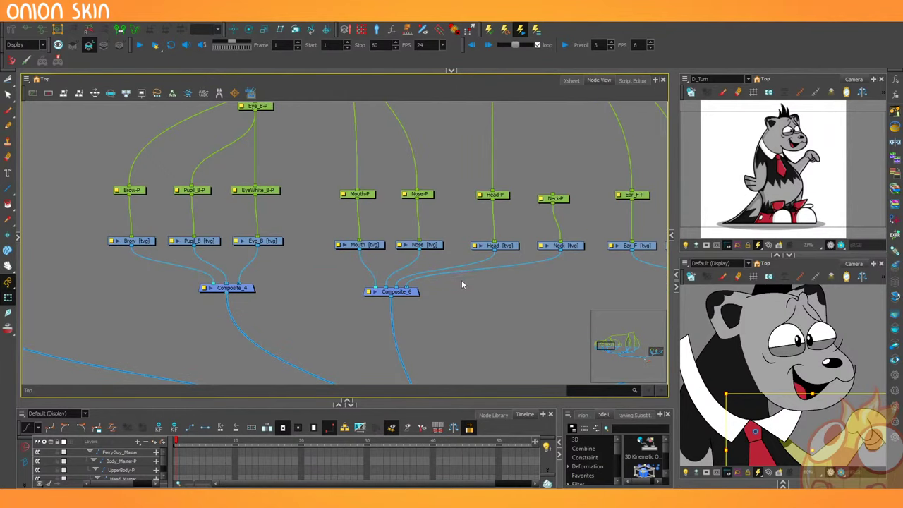
drag(459, 284, 279, 299)
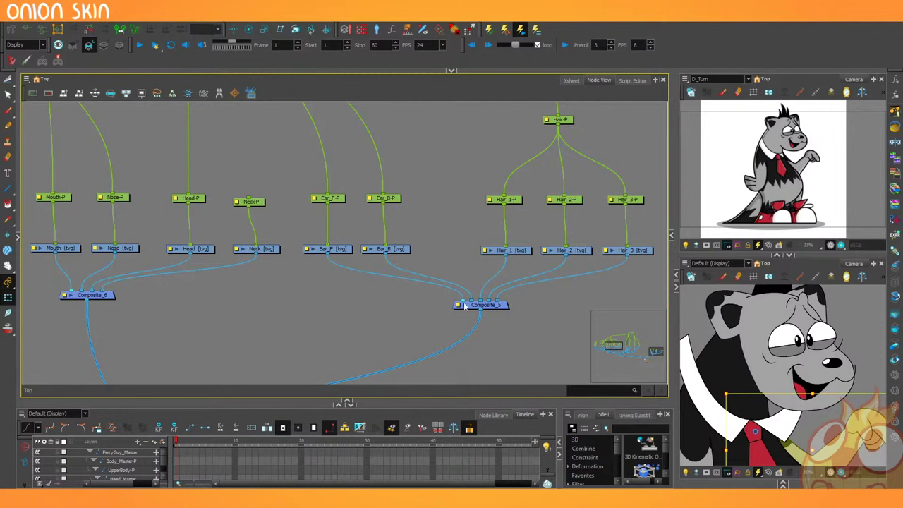
drag(497, 307, 494, 313)
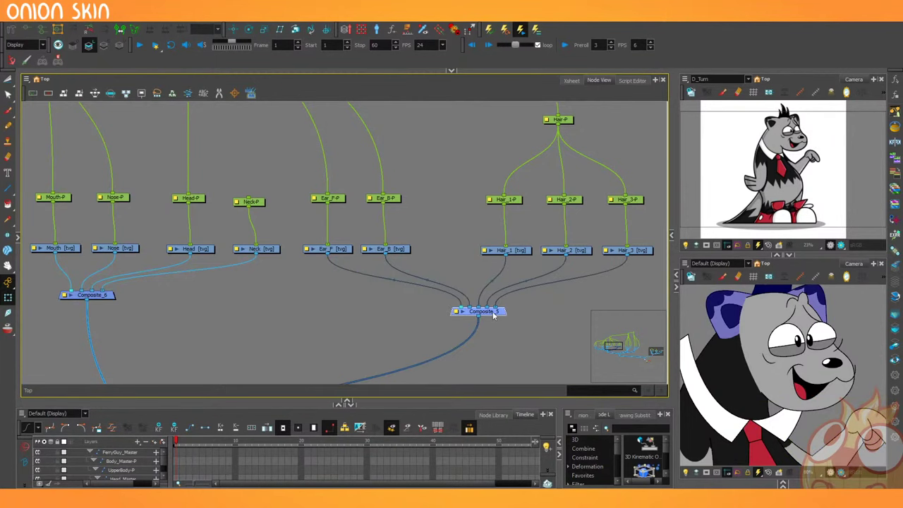
scroll(515, 307, down, 1)
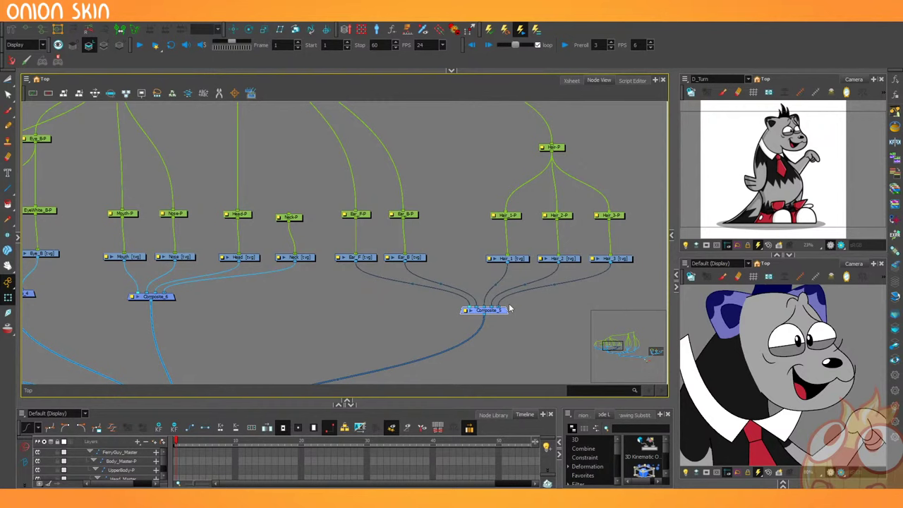
drag(169, 298, 170, 314)
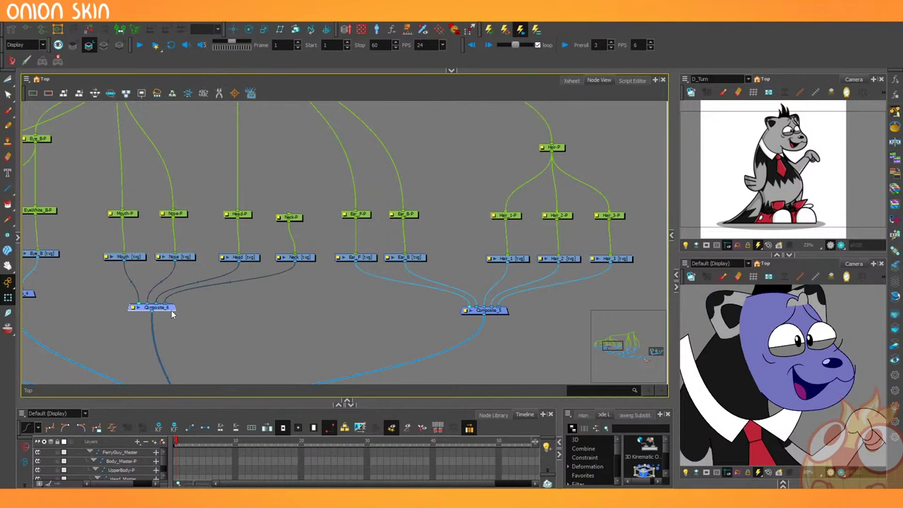
drag(471, 308, 157, 308)
click(258, 327)
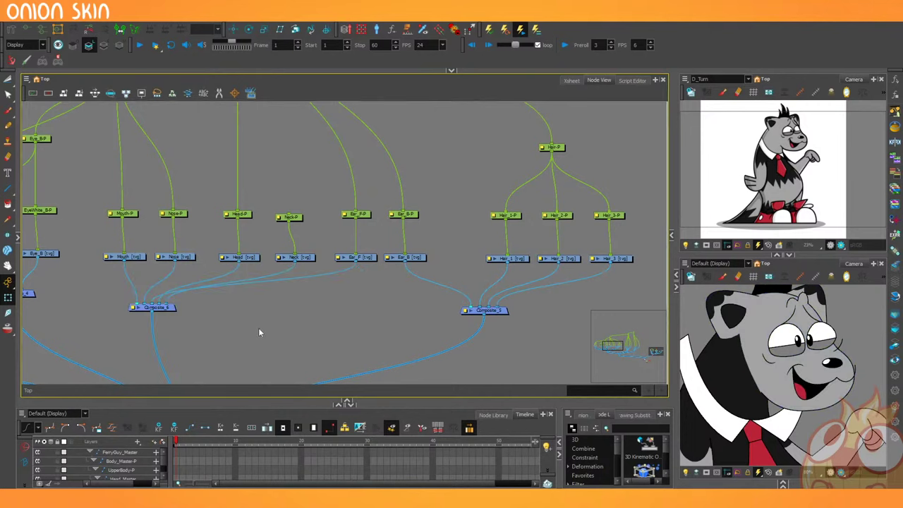
scroll(734, 316, down, 1)
click(499, 339)
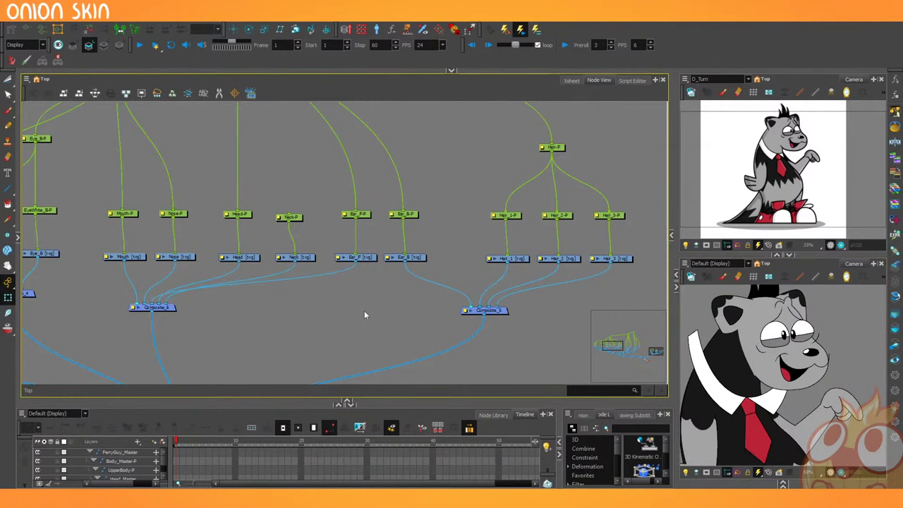
Reroute the Brow drawing's output from Composite_4 into Composite_6 with the other head parts.
drag(364, 311, 562, 309)
drag(310, 295, 447, 295)
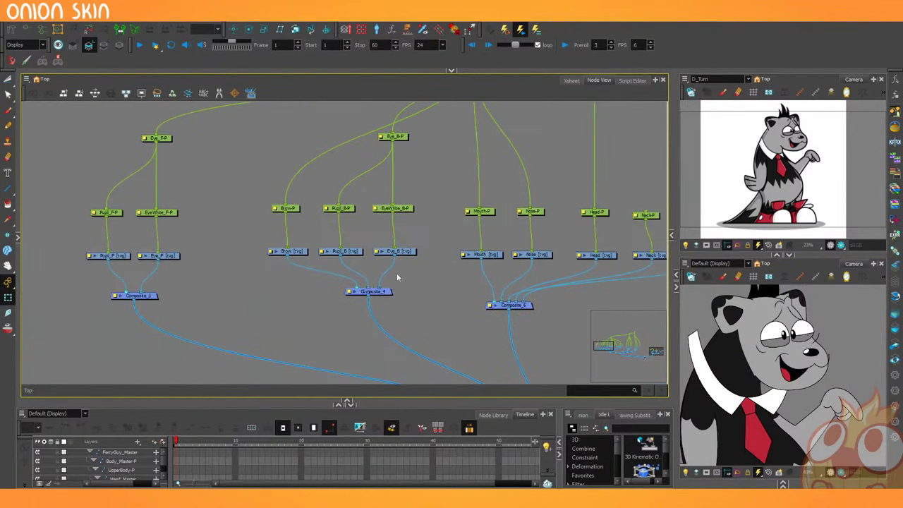
click(290, 252)
drag(357, 288, 417, 295)
Examine the brow up close, undoing and redoing its reconnection to compare how it renders over the head.
click(789, 296)
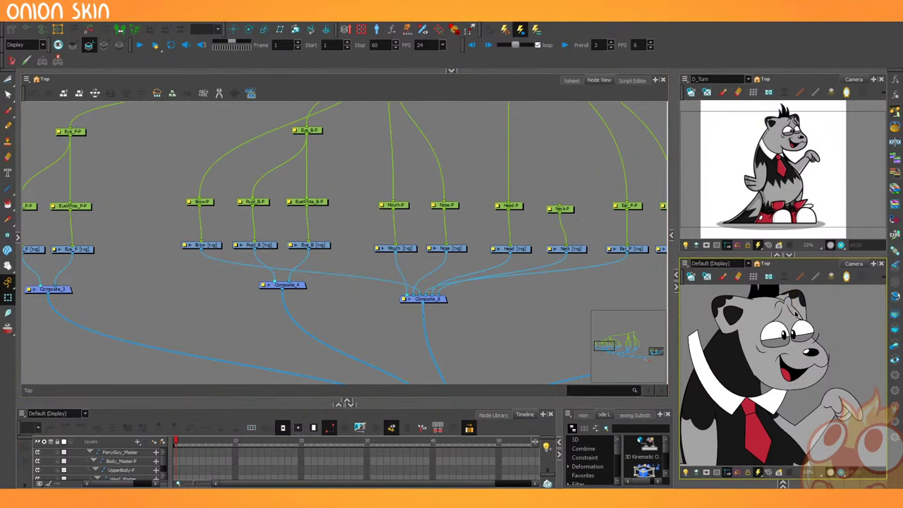
scroll(789, 296, up, 5)
drag(797, 307, 785, 345)
key(ctrl+z)
key(ctrl+z)
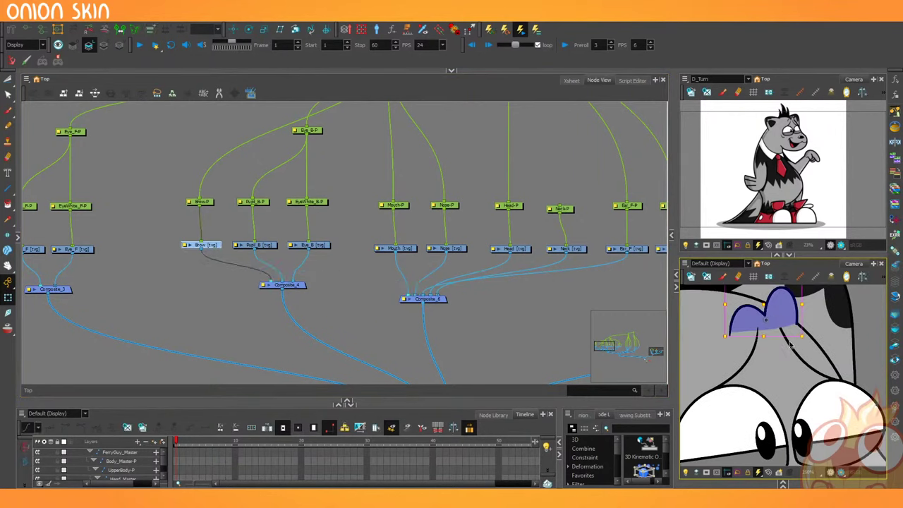
key(ctrl+shift+z)
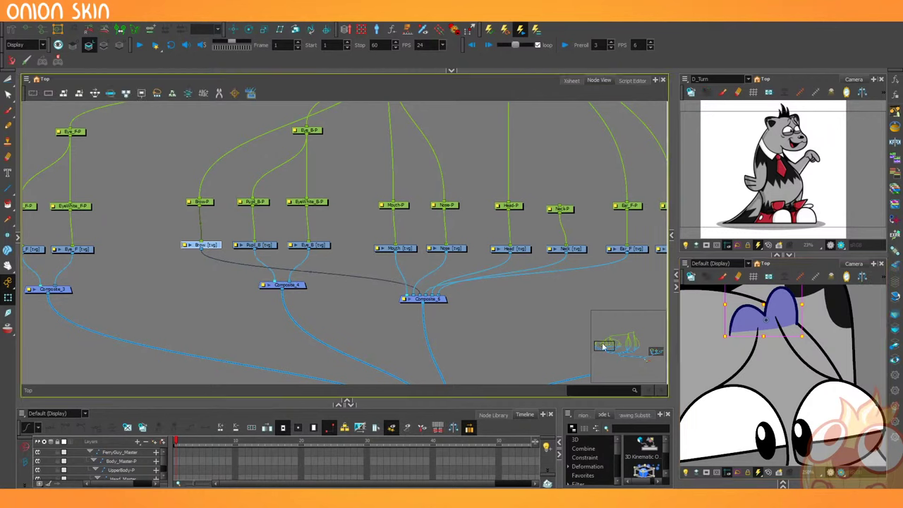
Move the Composite_4 and Composite_3 nodes down roughly level with Composite_6.
scroll(365, 271, down, 2)
click(371, 300)
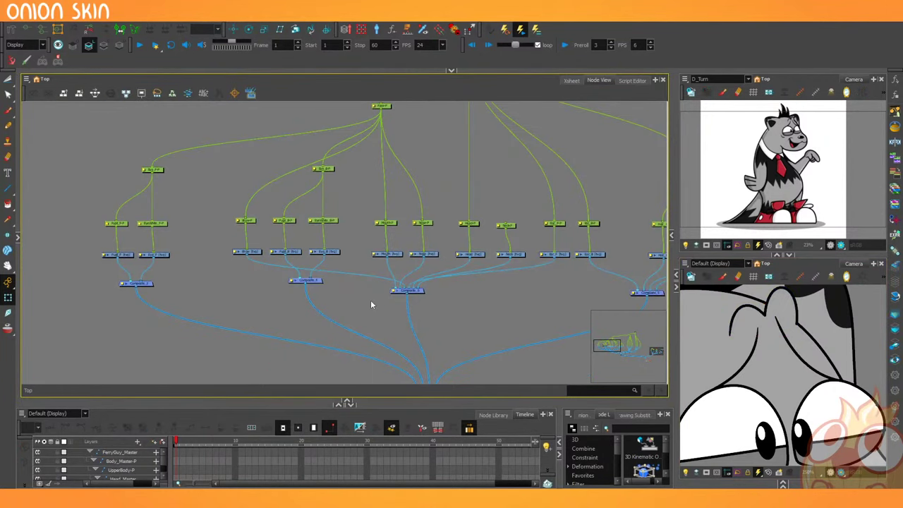
scroll(834, 324, down, 3)
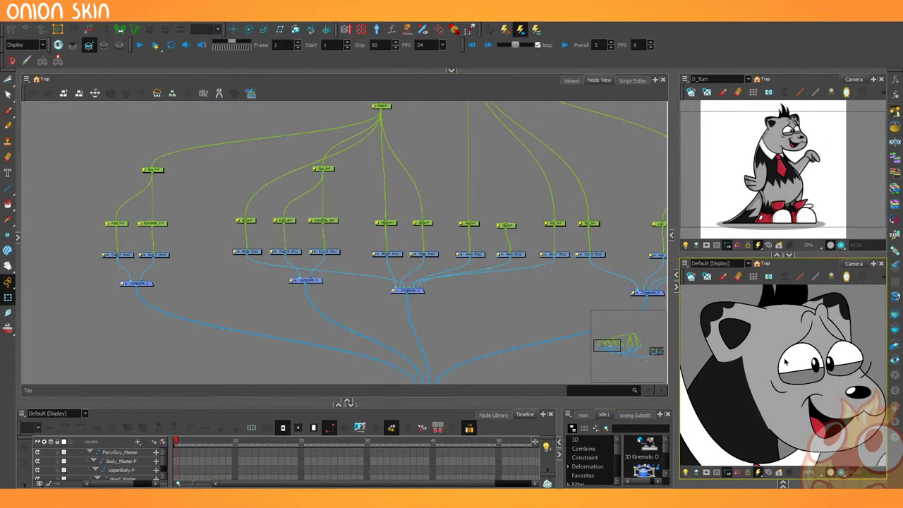
scroll(775, 352, down, 2)
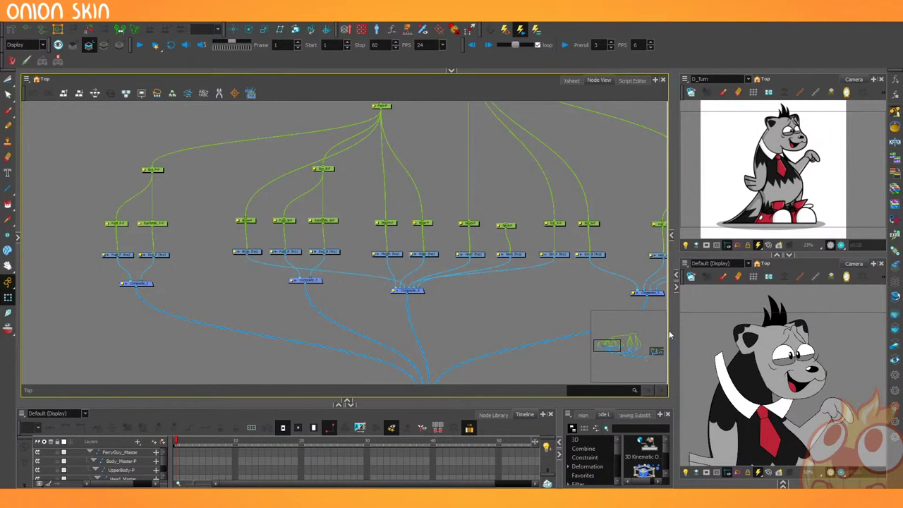
drag(670, 335, 665, 336)
scroll(757, 341, down, 2)
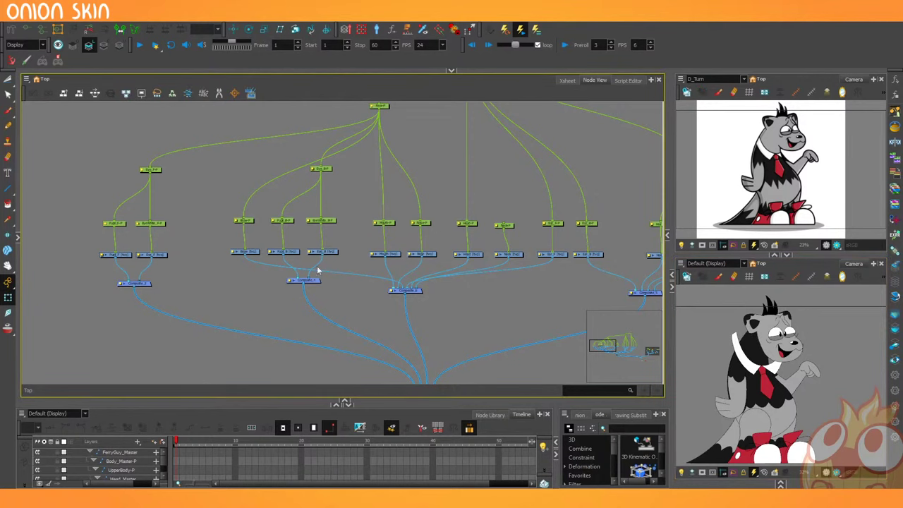
drag(309, 283, 302, 294)
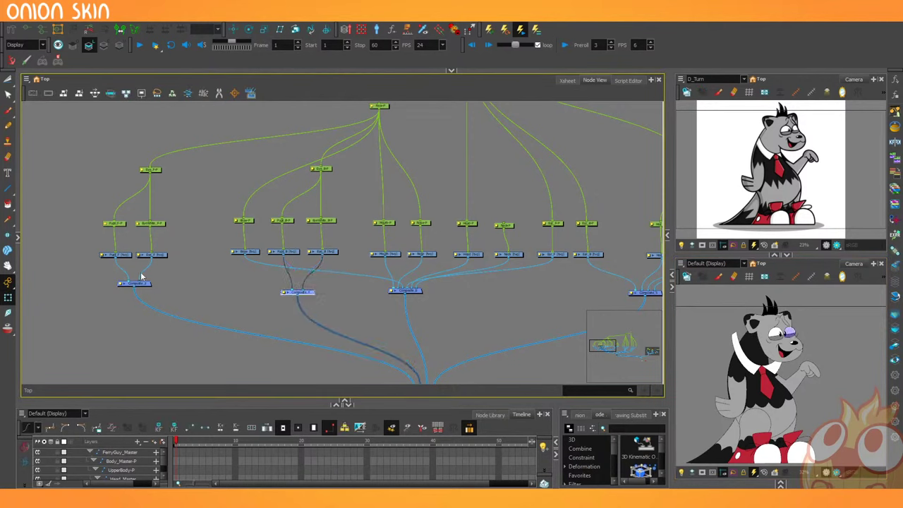
drag(147, 283, 151, 294)
click(166, 303)
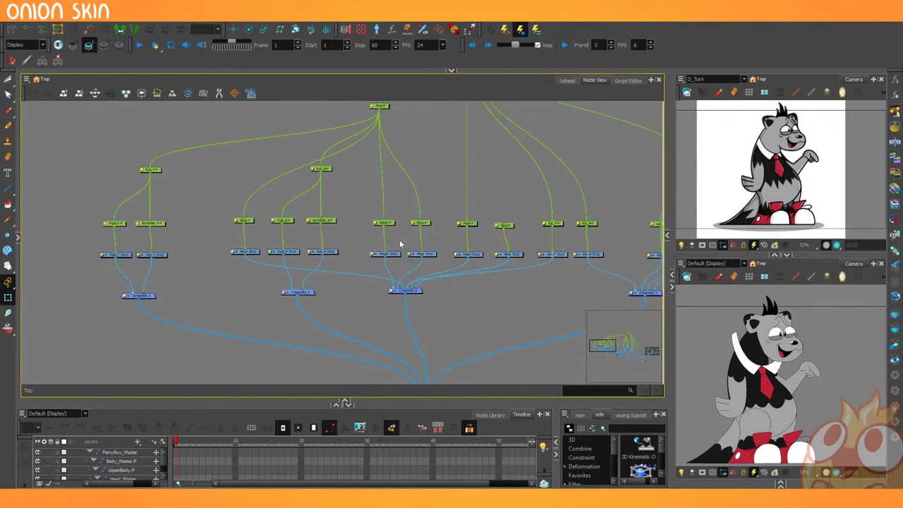
Frame the eyes in the camera view and lower Composite_3 to free space below the Pupil_F and Eye_F drawings.
click(776, 313)
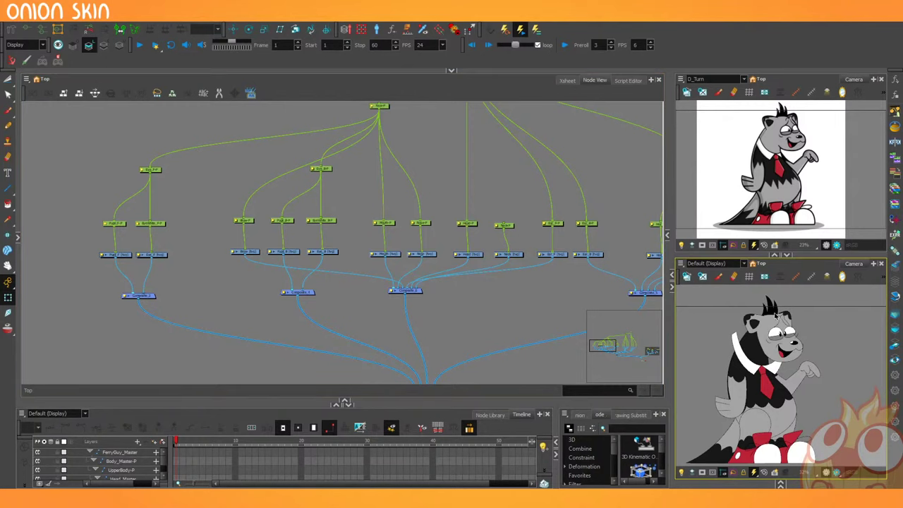
scroll(798, 321, up, 2)
scroll(797, 316, up, 2)
scroll(798, 316, down, 2)
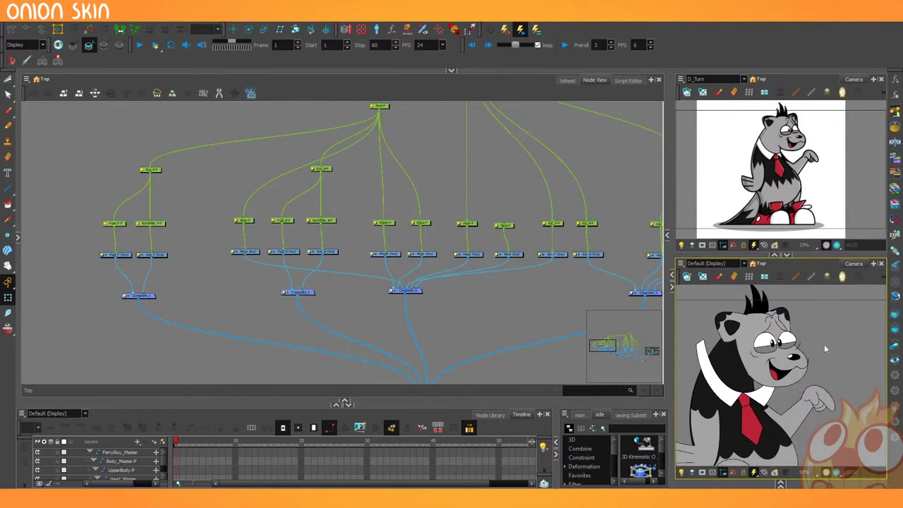
scroll(797, 316, up, 3)
click(392, 351)
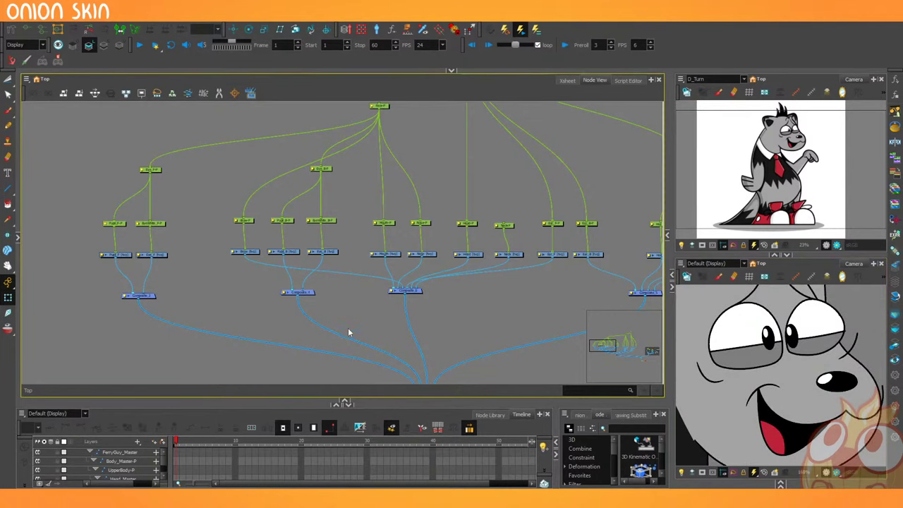
drag(348, 332, 502, 334)
drag(304, 301, 305, 321)
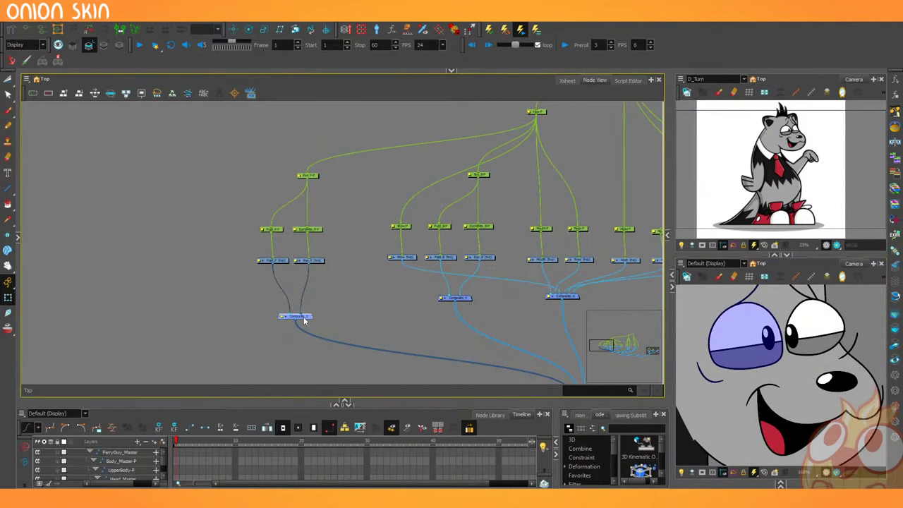
Add a Colour-Art node and a Cutter node near the Eye_F drawing.
scroll(318, 292, up, 3)
key(Tab)
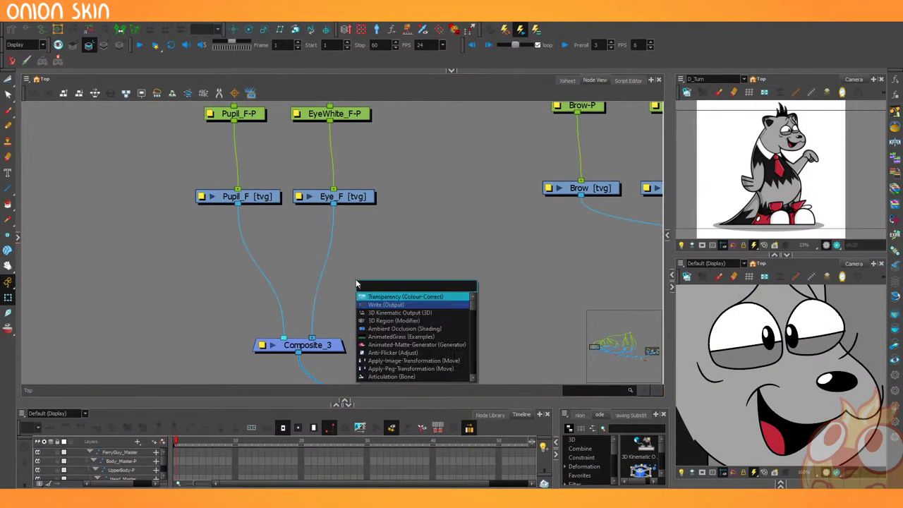
text(colour)
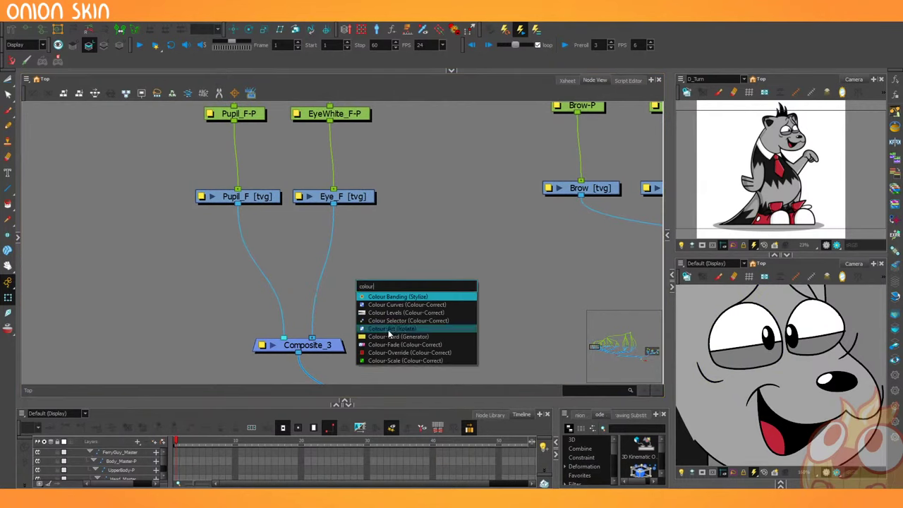
click(388, 330)
key(Tab)
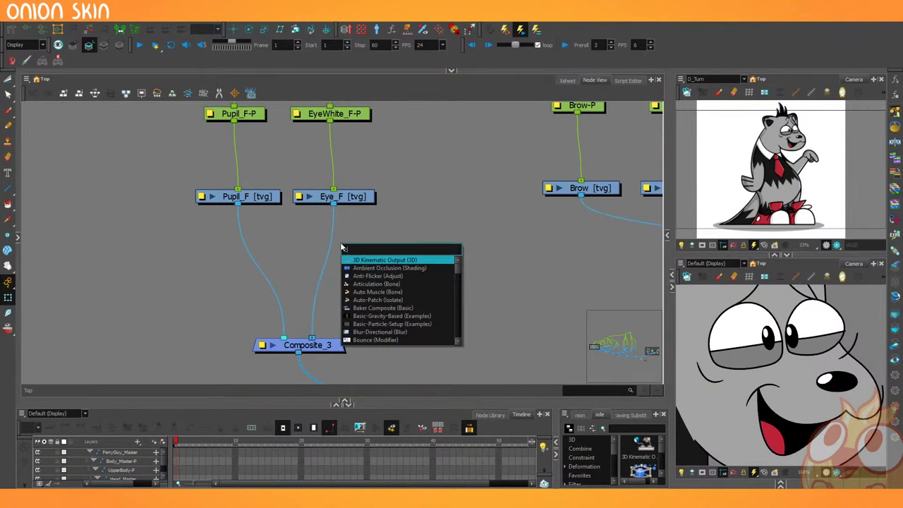
text(cutt)
click(370, 261)
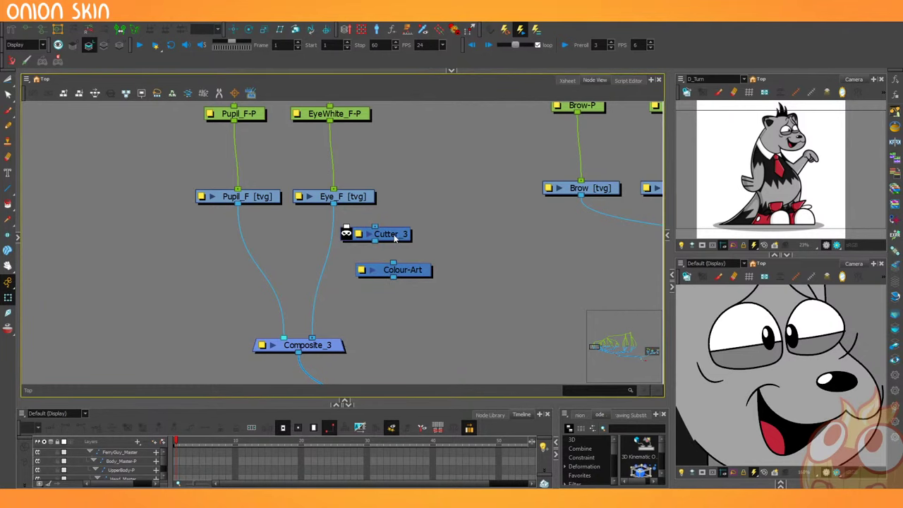
Insert the Cutter between Pupil_F and Composite_3, and feed Eye_F through Colour-Art into the Cutter's matte.
drag(395, 239, 252, 283)
drag(422, 271, 209, 234)
drag(331, 206, 209, 276)
Move the front pupil toward the eye's inner corner and inspect how the cutter masks it against the outline.
scroll(762, 338, up, 5)
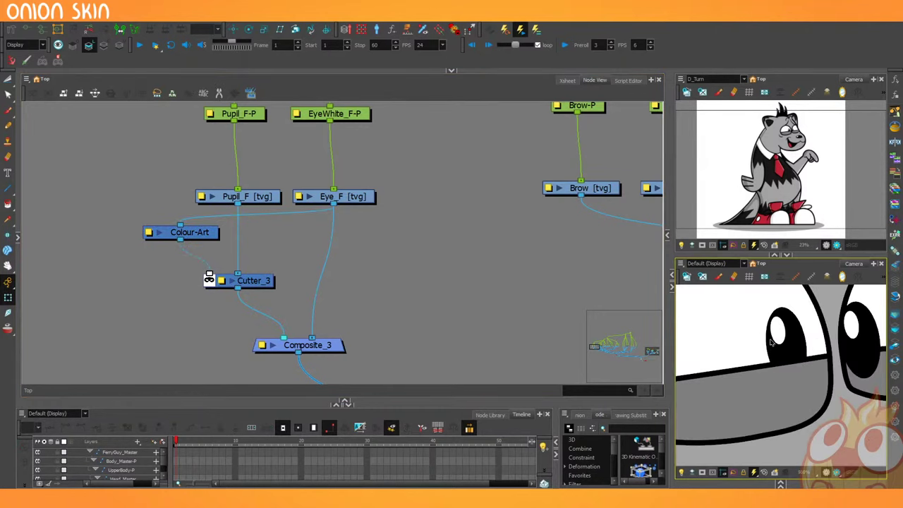
click(786, 346)
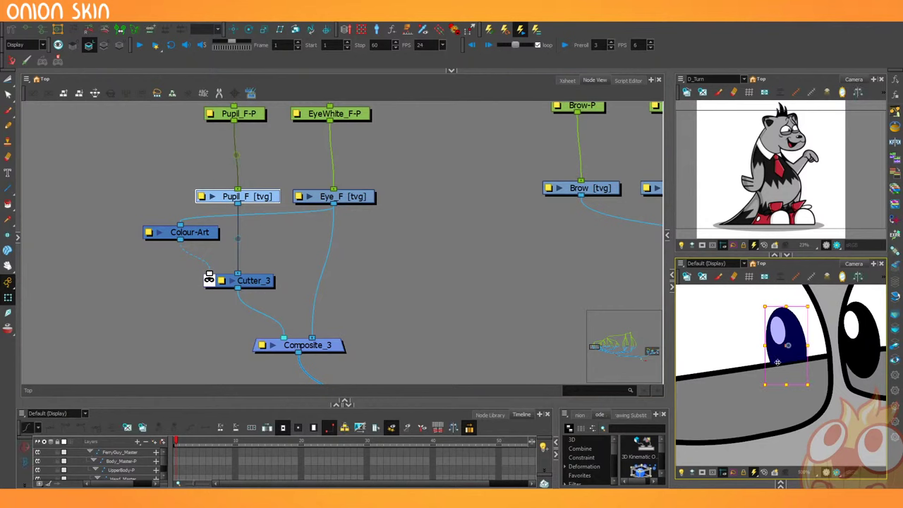
scroll(737, 366, down, 3)
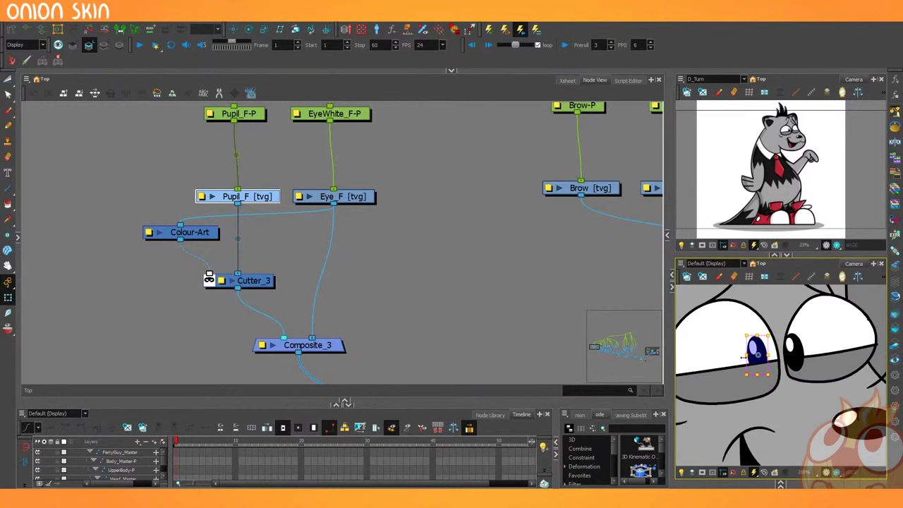
scroll(748, 357, up, 3)
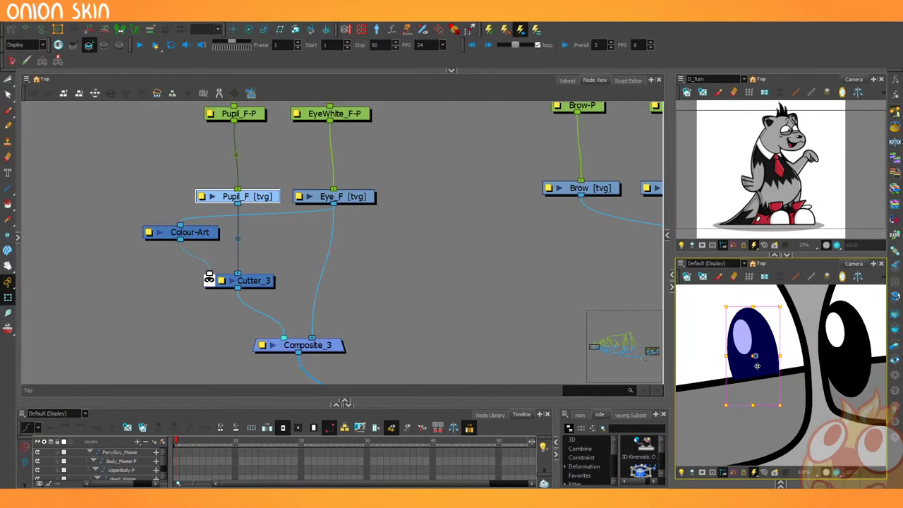
drag(760, 366, 784, 357)
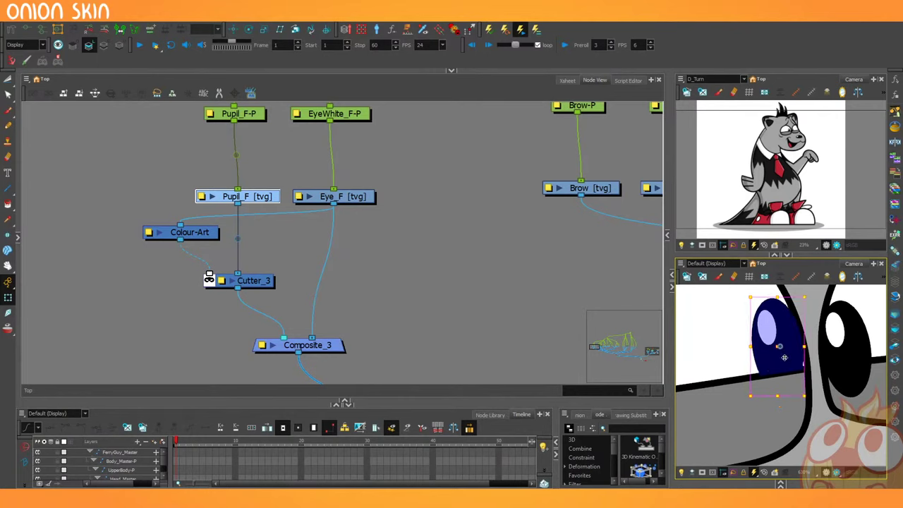
scroll(787, 363, up, 5)
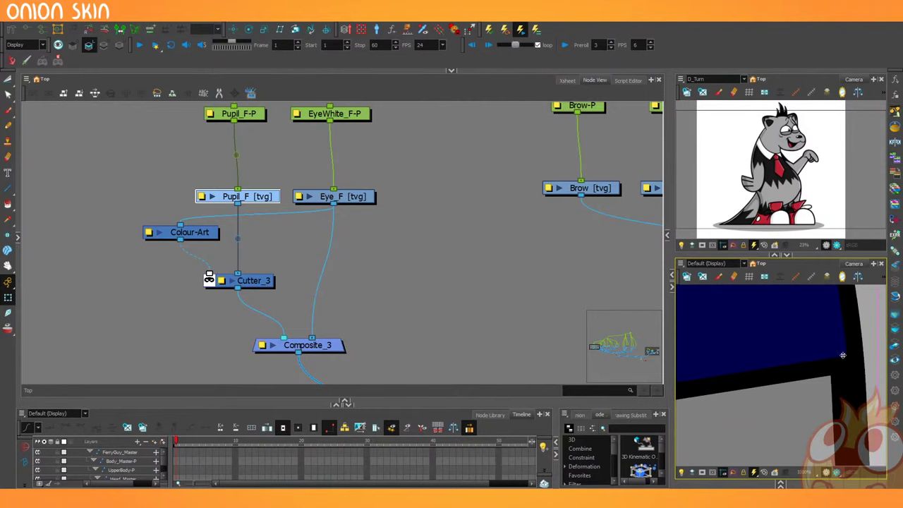
scroll(843, 355, down, 4)
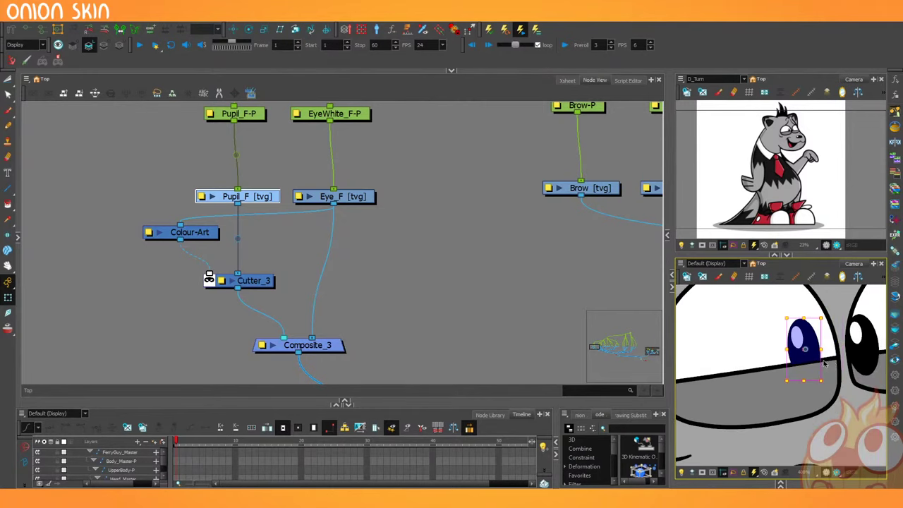
click(824, 362)
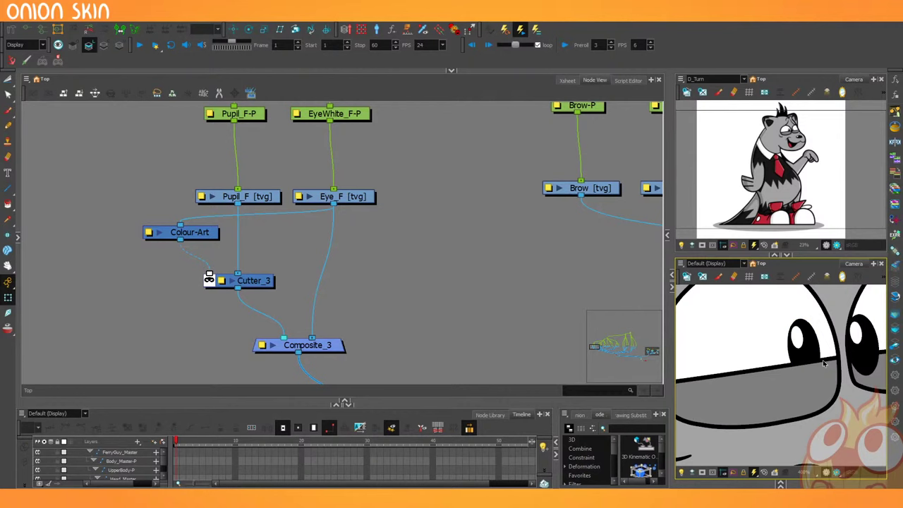
Add a Line-Art node fed by Eye_F and connect it to Composite_3 in front of the cutter and eye inputs.
click(447, 306)
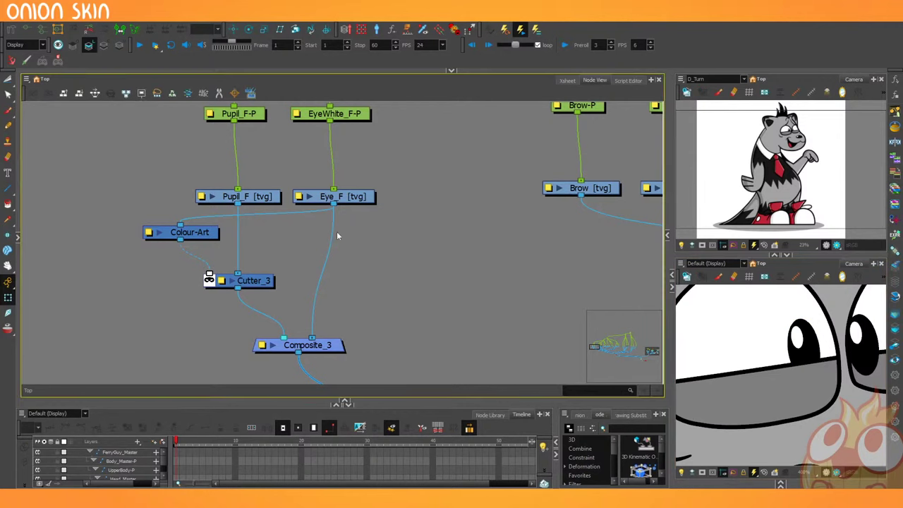
key(Tab)
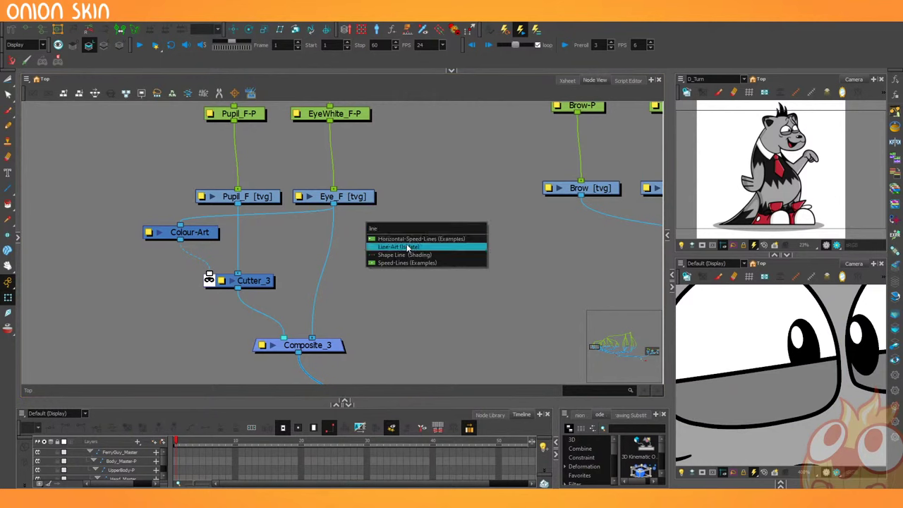
click(398, 246)
drag(341, 202, 277, 339)
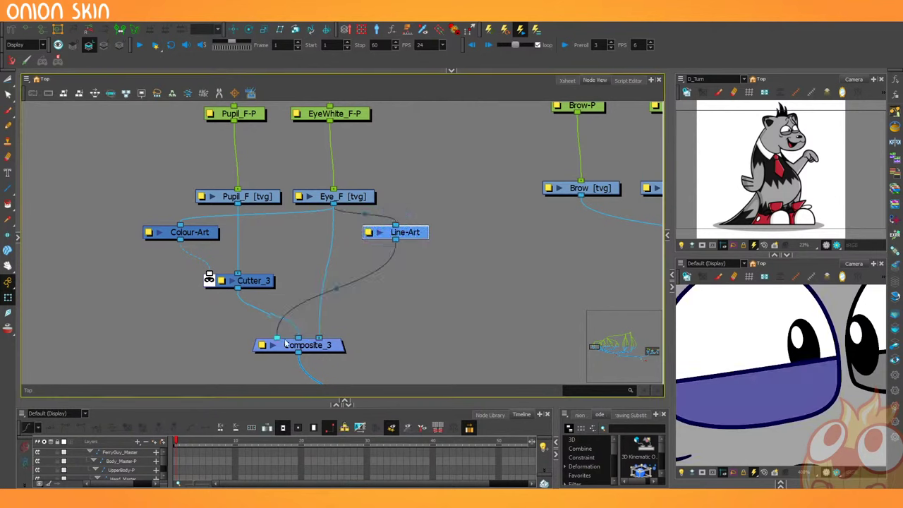
click(387, 334)
Select the front pupil and examine its edge against the eye outline up close.
click(804, 344)
scroll(850, 362, up, 5)
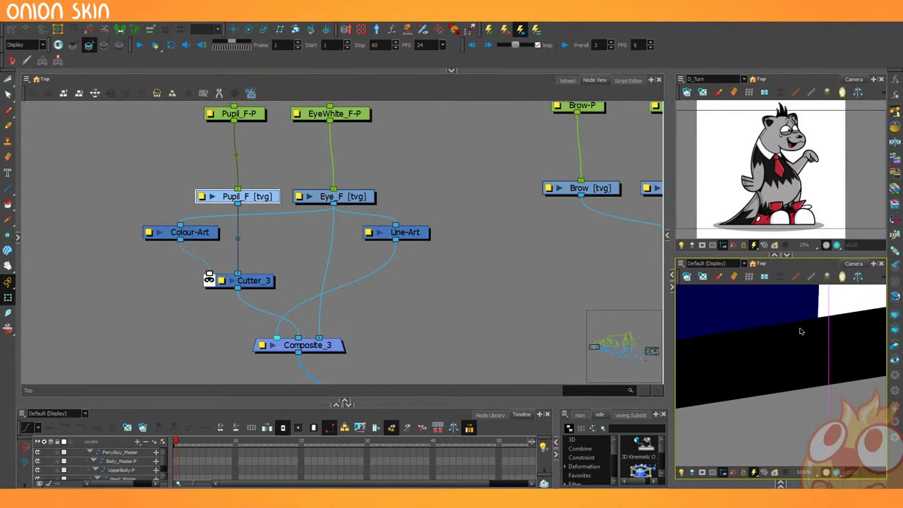
scroll(790, 332, down, 5)
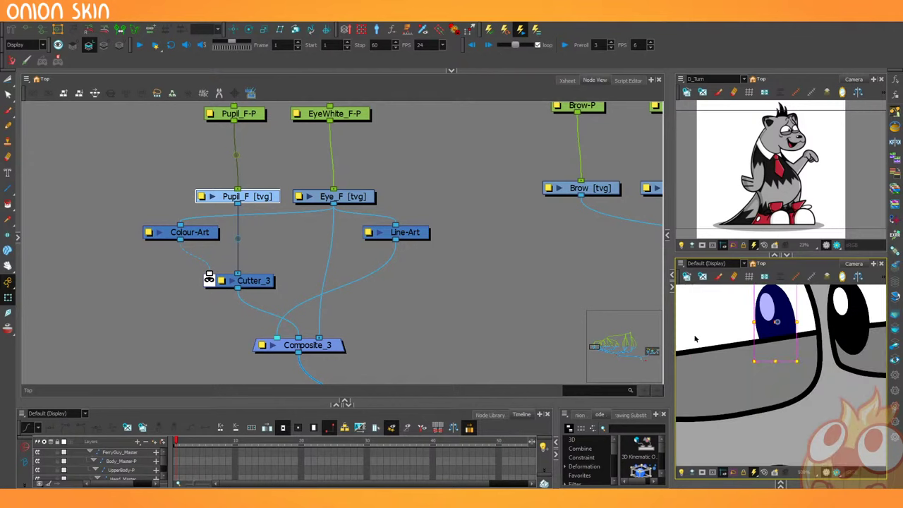
click(398, 287)
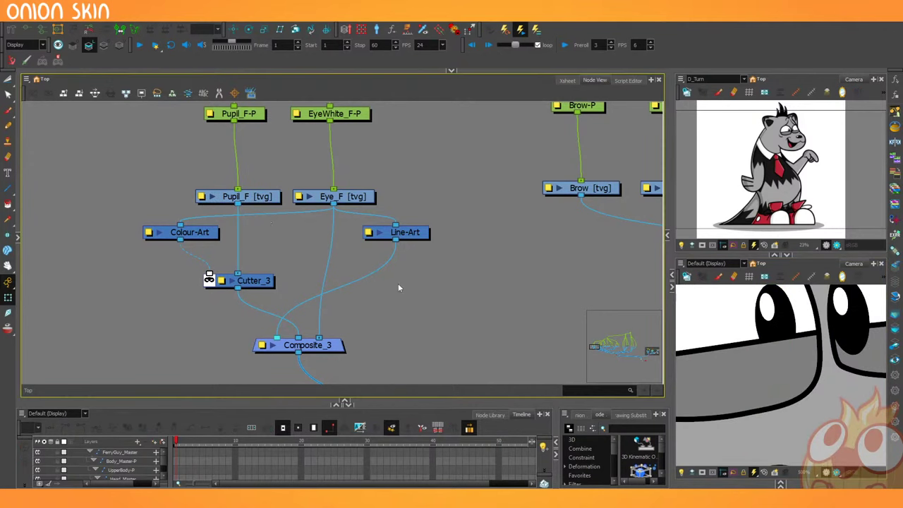
Tidy the front eye nodes by lowering Composite_3 and Cutter_3 and arranging Line-Art and Colour-Art side by side below Eye_F.
scroll(362, 267, down, 2)
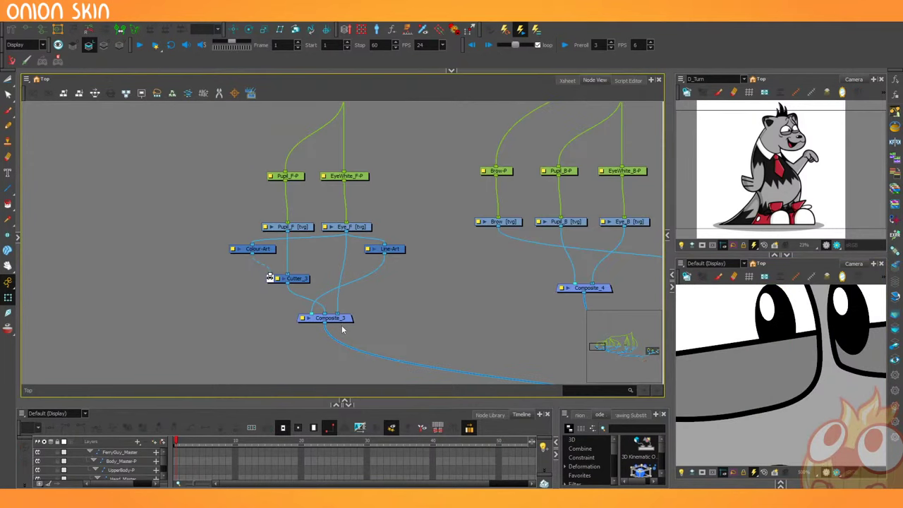
drag(342, 322, 344, 361)
drag(400, 250, 375, 260)
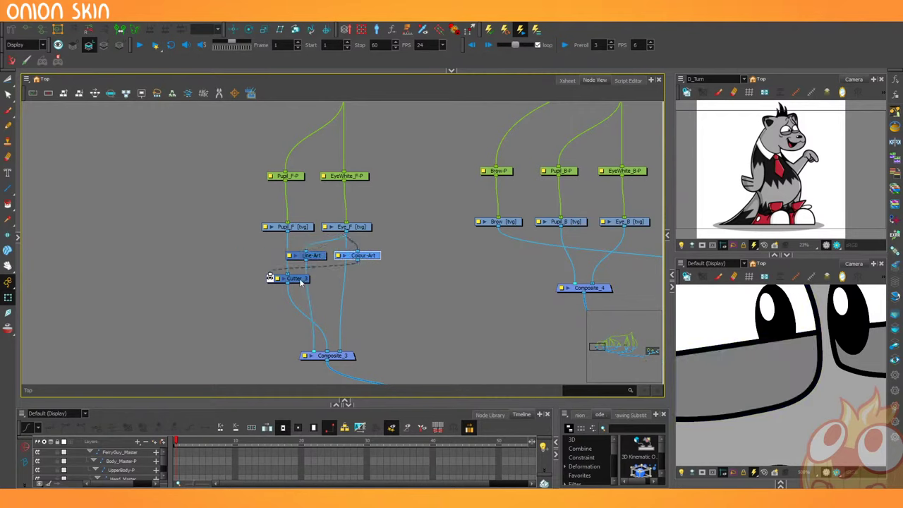
mouse_move(303, 284)
mouse_down()
mouse_move(298, 304)
mouse_move(280, 297)
mouse_move(302, 297)
mouse_up()
drag(247, 248, 387, 300)
drag(378, 259, 378, 284)
click(413, 324)
Lower Composite_4, duplicate the Line-Art, Colour-Art and Cutter_3 nodes, and place the copies below Pupil_B and Eye_B.
drag(389, 341, 334, 282)
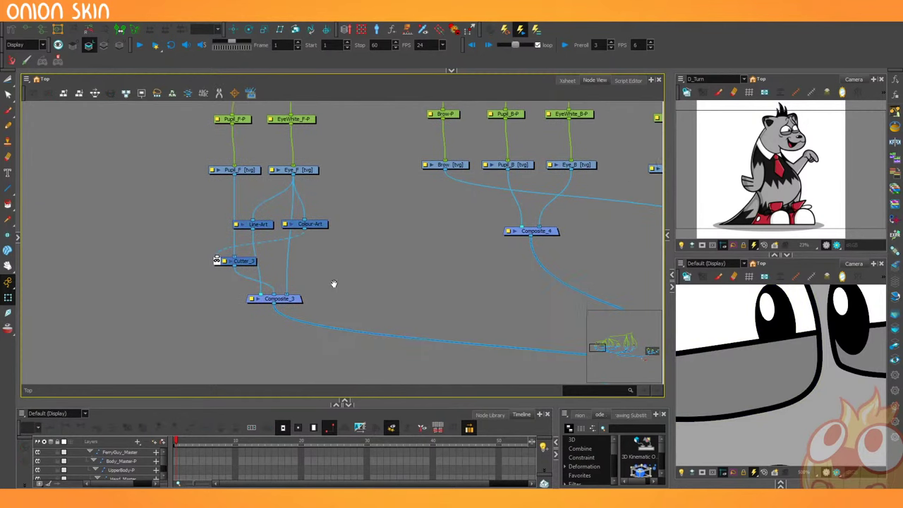
drag(550, 231, 553, 300)
drag(165, 206, 326, 272)
key(ctrl+c)
key(ctrl+v)
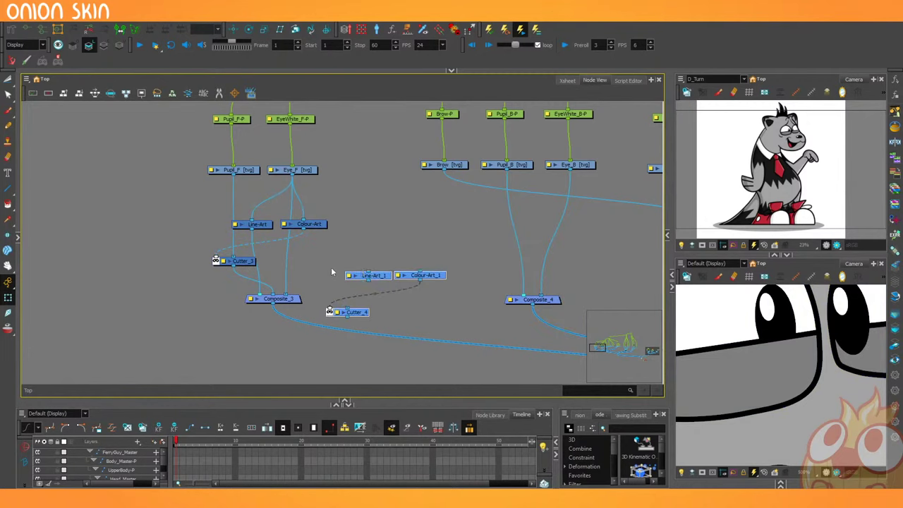
drag(433, 278, 581, 219)
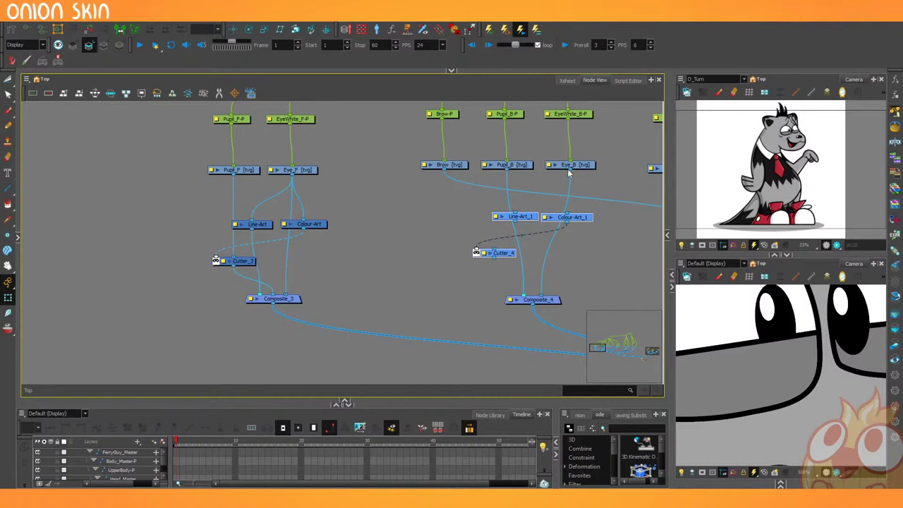
Feed Eye_B into Line-Art_1 and Colour-Art_1, insert Cutter_4 between Pupil_B and Composite_4, and connect Line-Art_1 as the composite's front input.
drag(568, 172, 515, 215)
drag(517, 220, 532, 295)
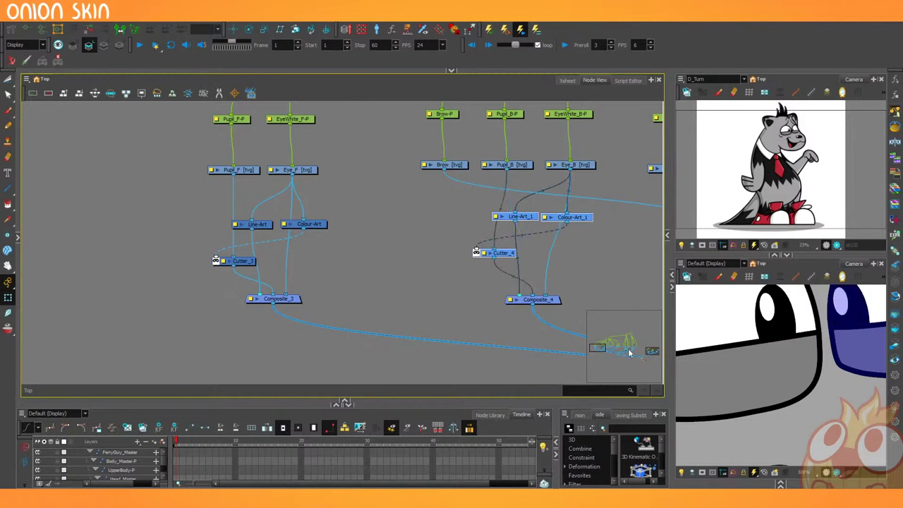
scroll(709, 370, down, 3)
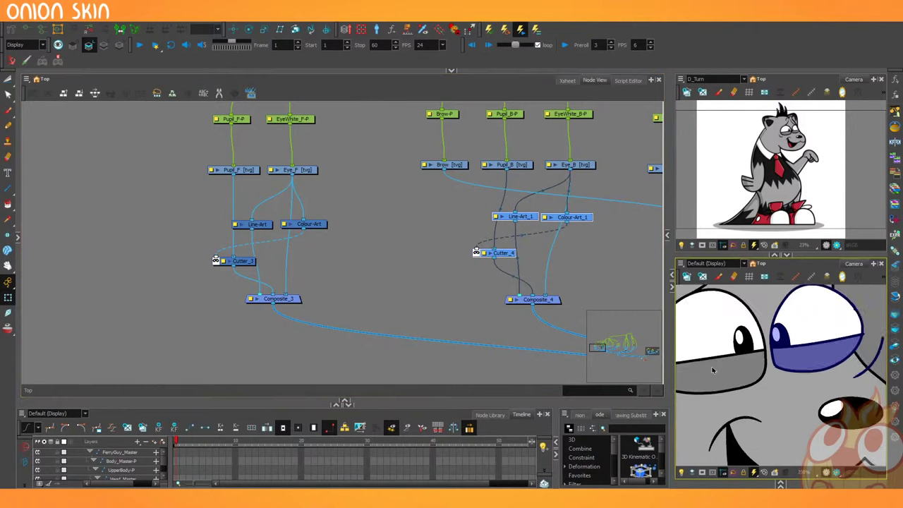
Examine the back pupil's masking and compare the rig's face with the turnaround drawing.
click(776, 344)
scroll(775, 343, up, 2)
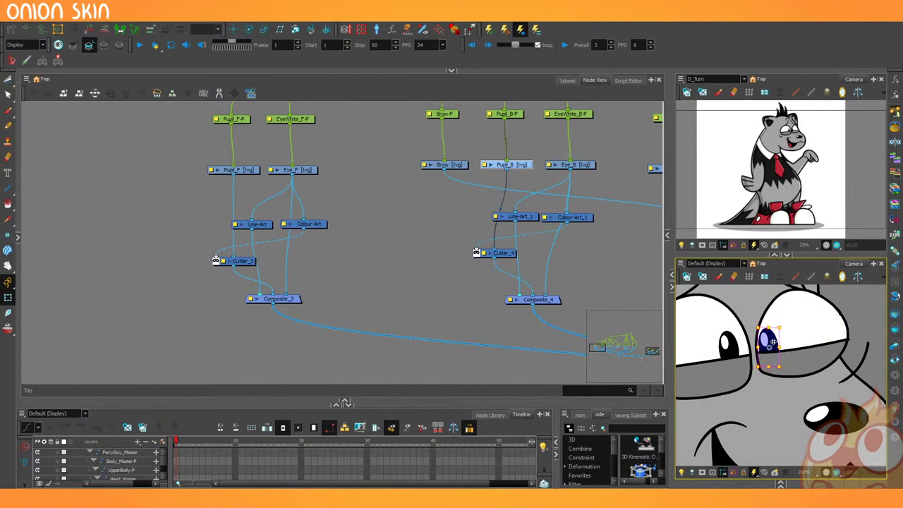
scroll(776, 344, down, 2)
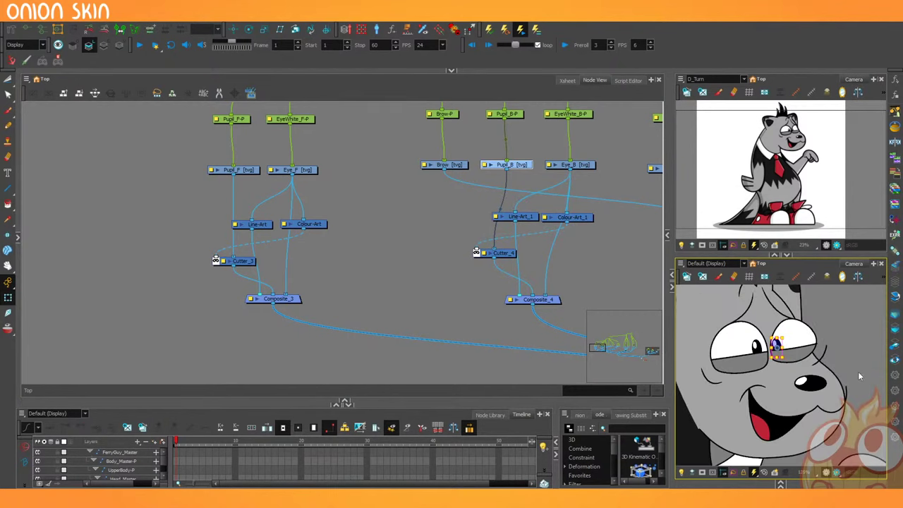
scroll(860, 376, down, 2)
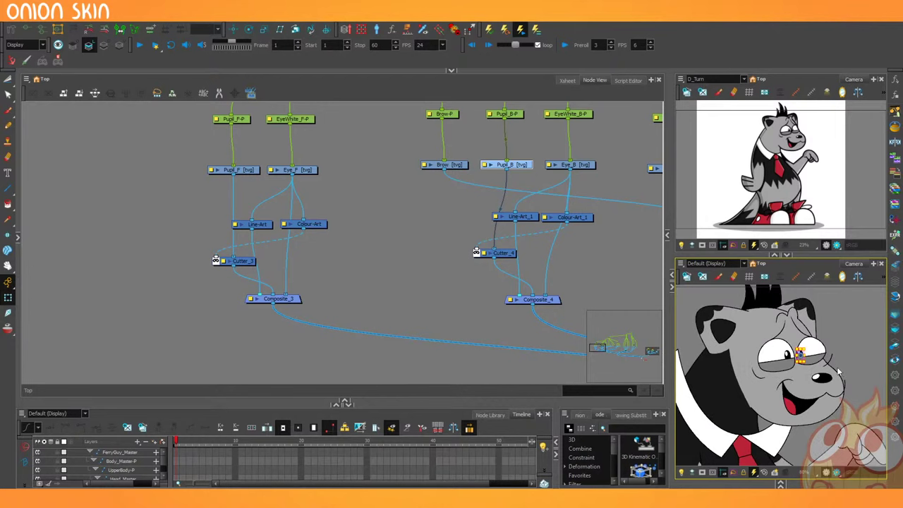
scroll(812, 360, up, 2)
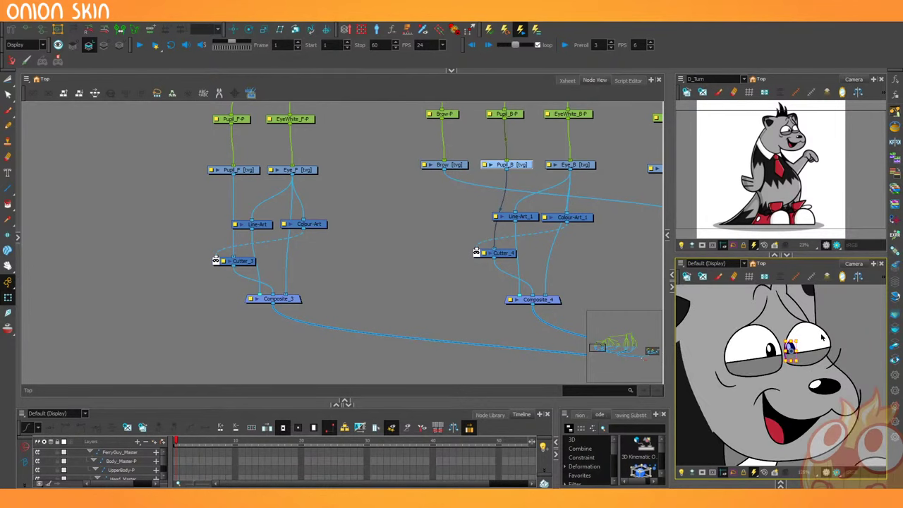
scroll(797, 121, up, 2)
scroll(798, 142, up, 2)
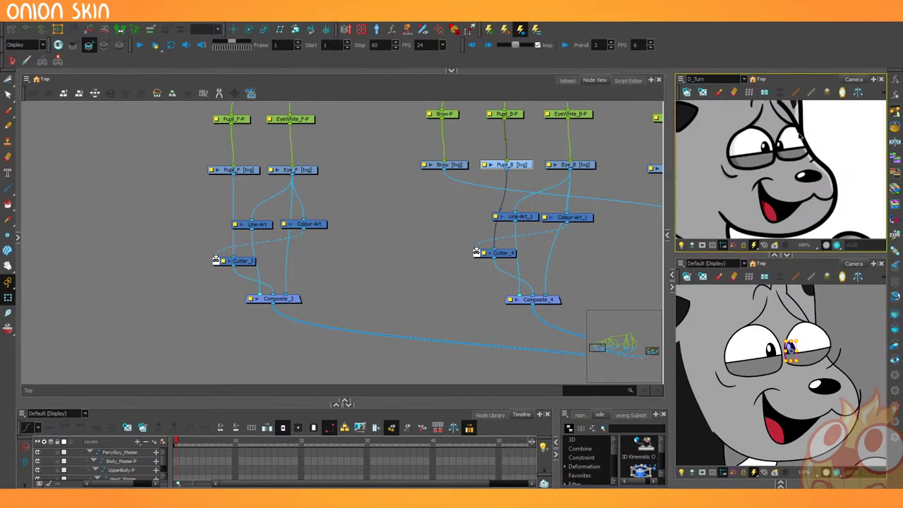
scroll(805, 180, down, 2)
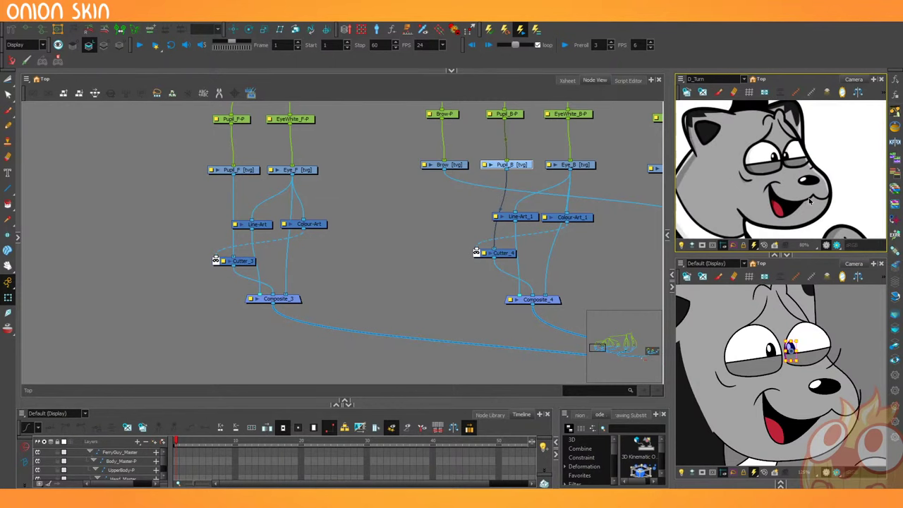
scroll(788, 374, down, 1)
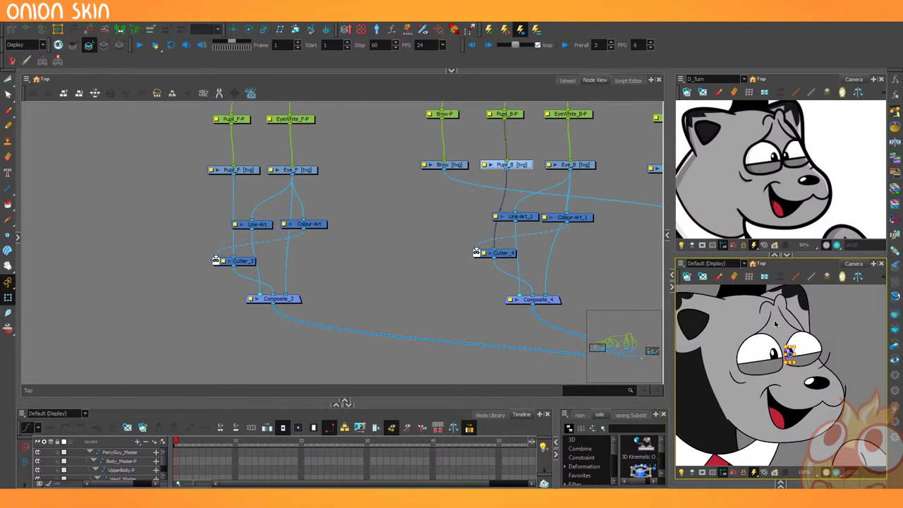
Lower the head group's composite and the neighbouring hair composite to free space below their drawings.
scroll(459, 227, down, 3)
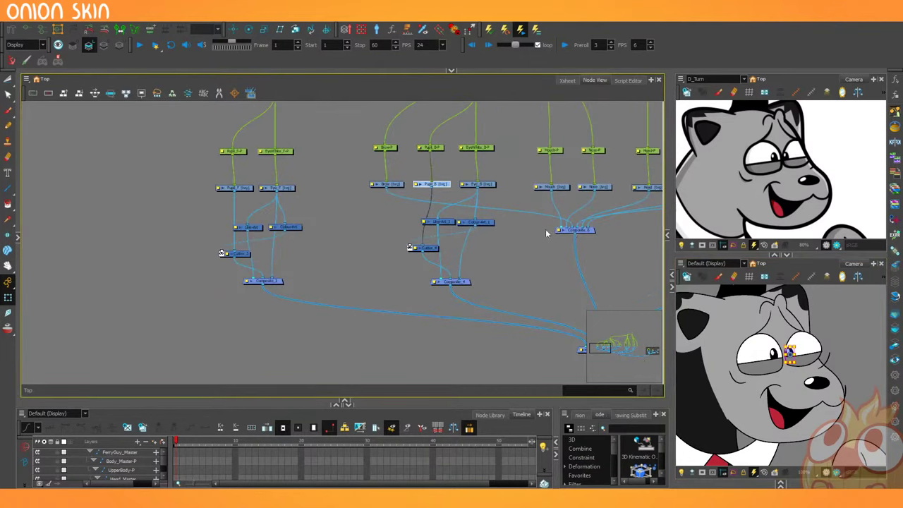
drag(572, 228, 364, 212)
drag(574, 256, 505, 275)
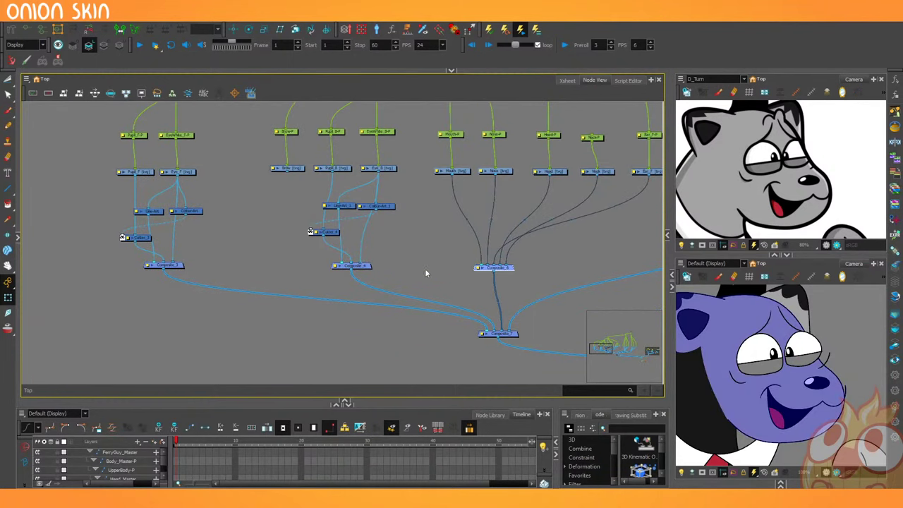
scroll(363, 263, down, 3)
scroll(414, 263, up, 2)
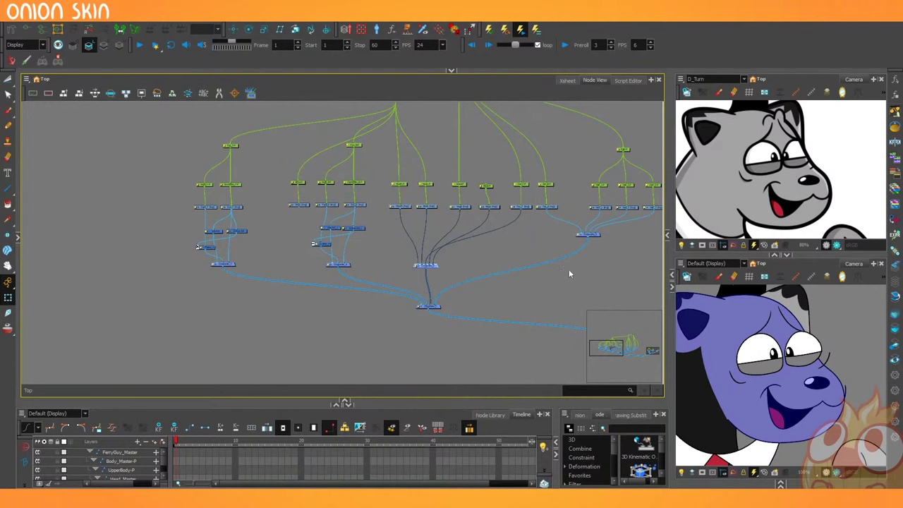
scroll(585, 243, up, 1)
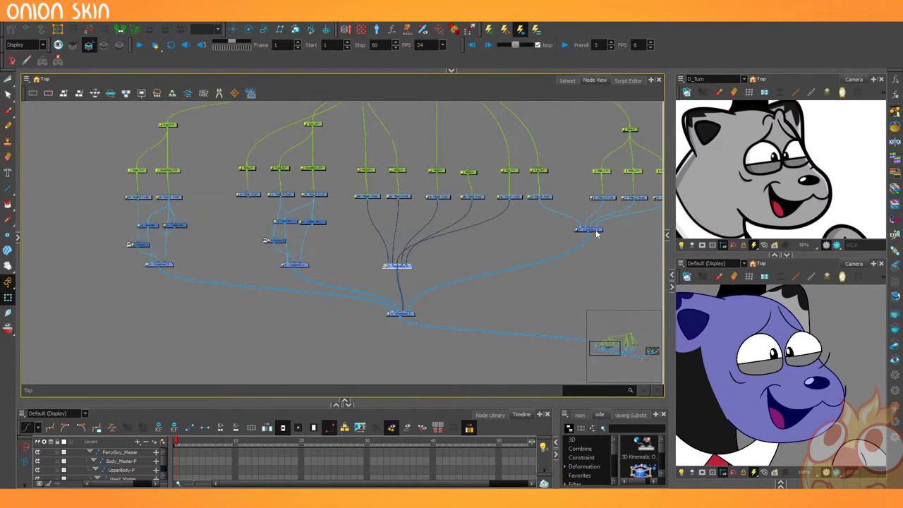
drag(596, 234, 592, 275)
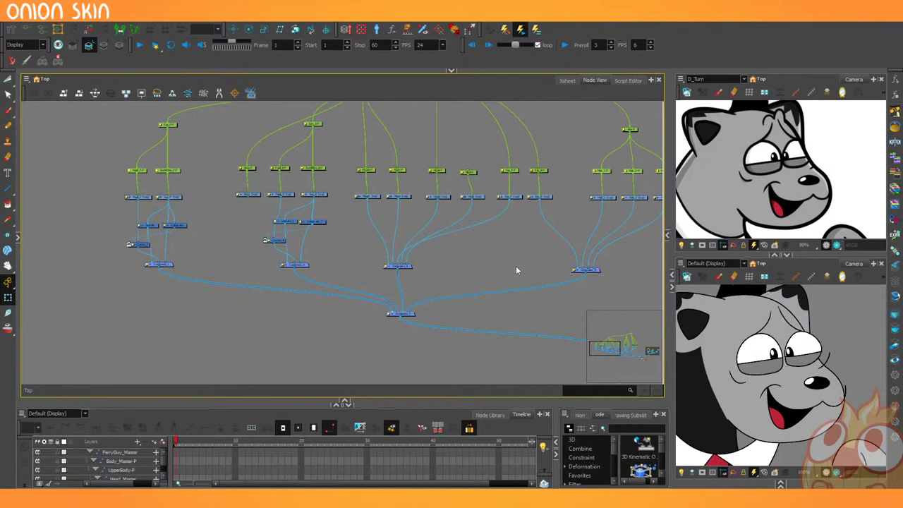
Duplicate Line-Art_1 and Colour-Art_1 and place the copies in the open space below the Neck and Ear_F drawings.
scroll(452, 261, up, 2)
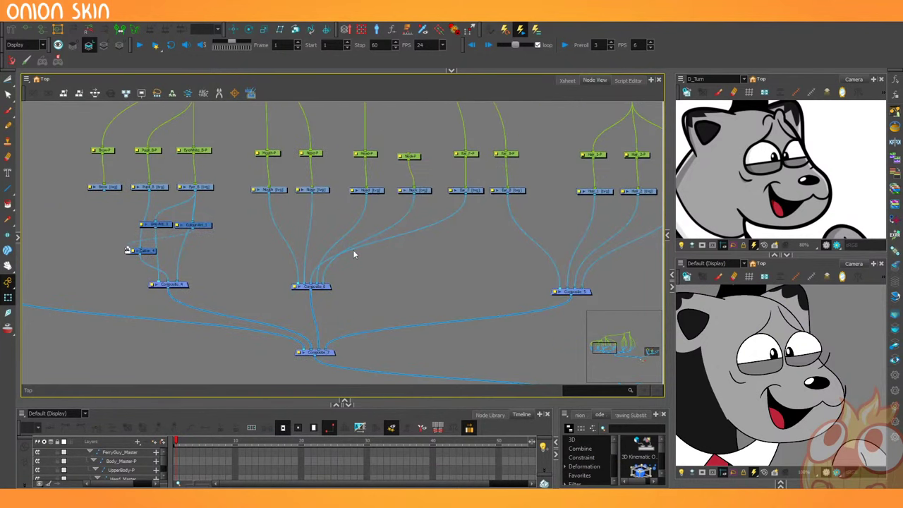
click(156, 226)
shift+click(187, 227)
key(ctrl+c)
key(ctrl+v)
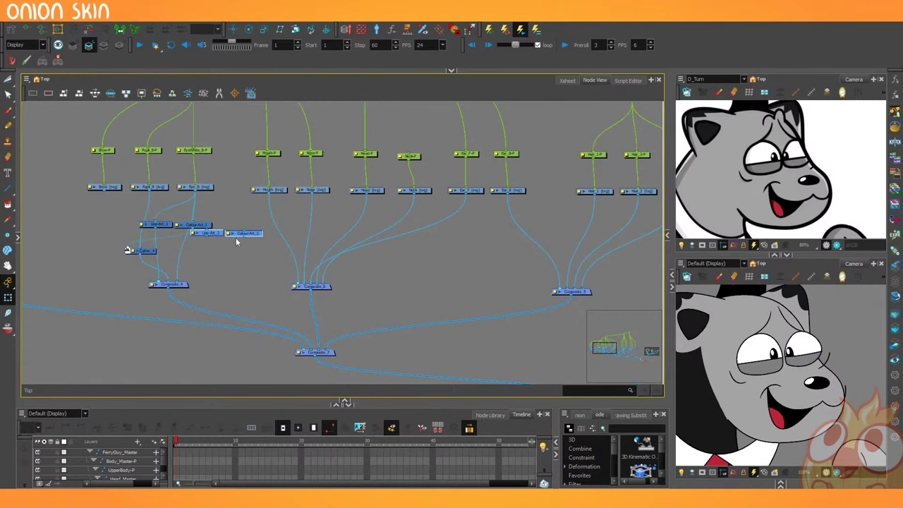
drag(254, 236, 447, 269)
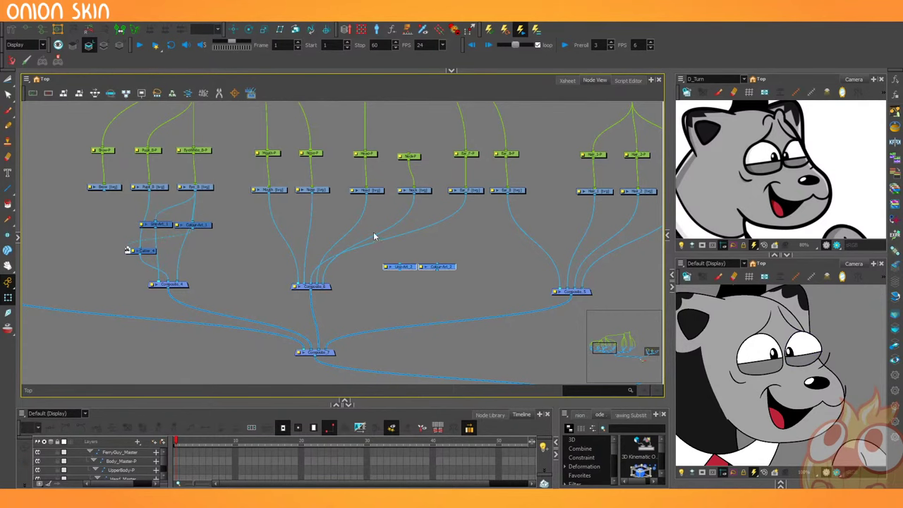
drag(345, 242, 331, 243)
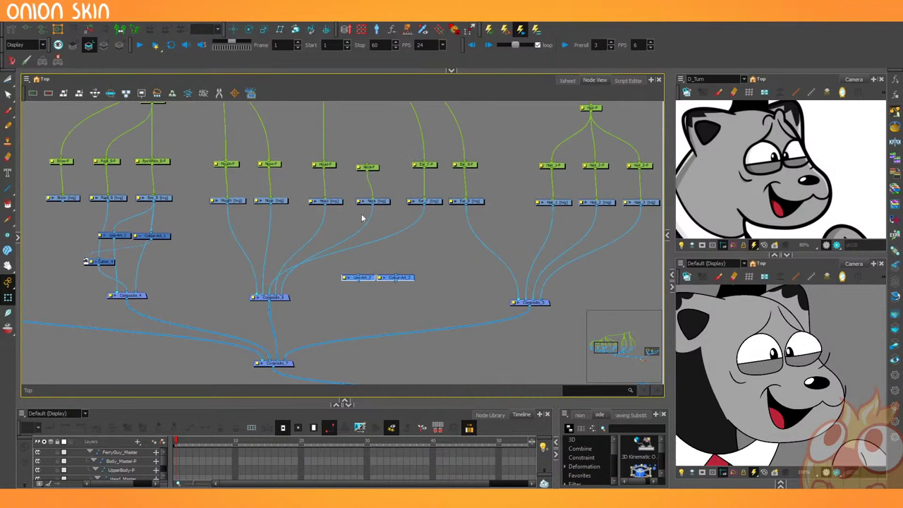
Detach the Head drawing from its composite and feed it into both Line-Art_2 and Colour-Art_2 instead.
click(336, 204)
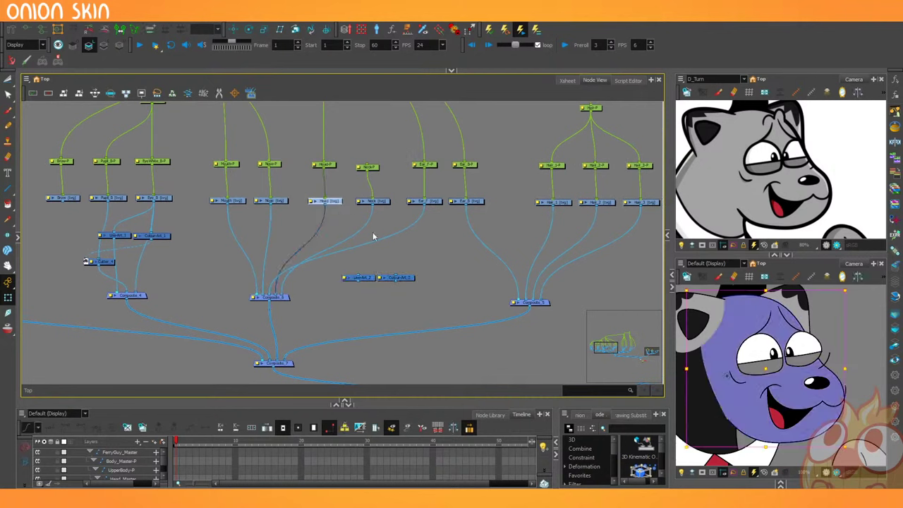
drag(399, 279, 330, 233)
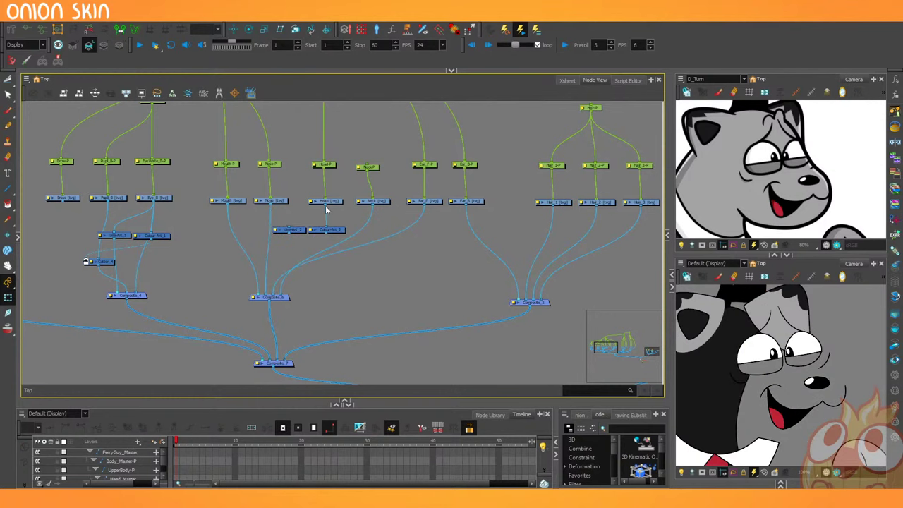
drag(347, 279, 380, 285)
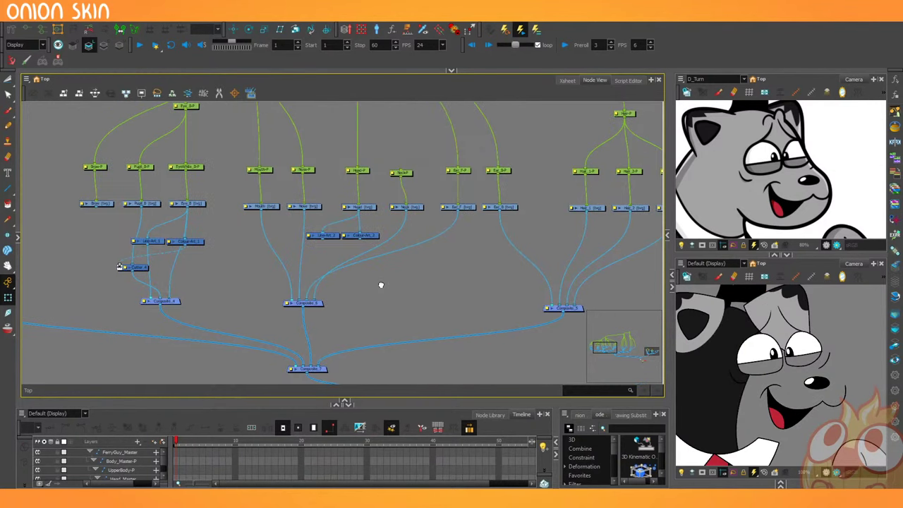
Shift Line-Art_2 and Colour-Art_2 below the Ear_F drawing and detach Ear_F and Neck from Composite_6.
drag(373, 237, 477, 251)
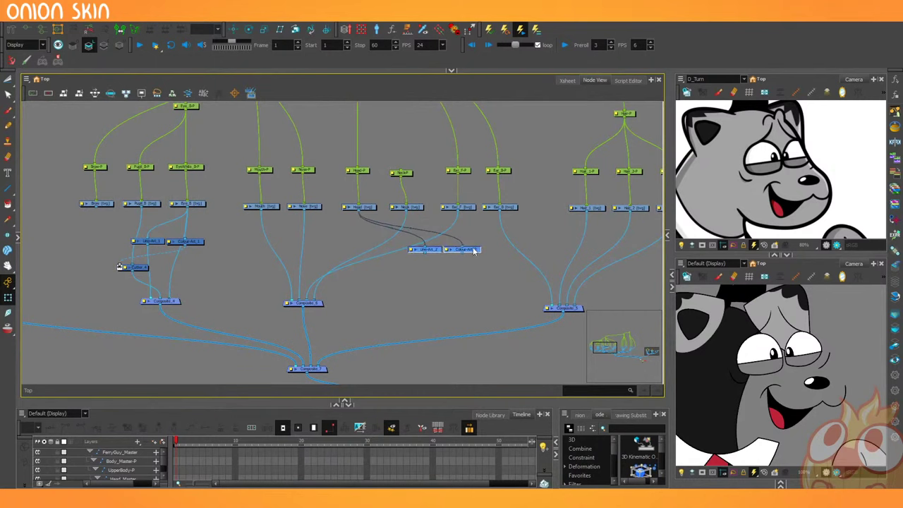
click(456, 210)
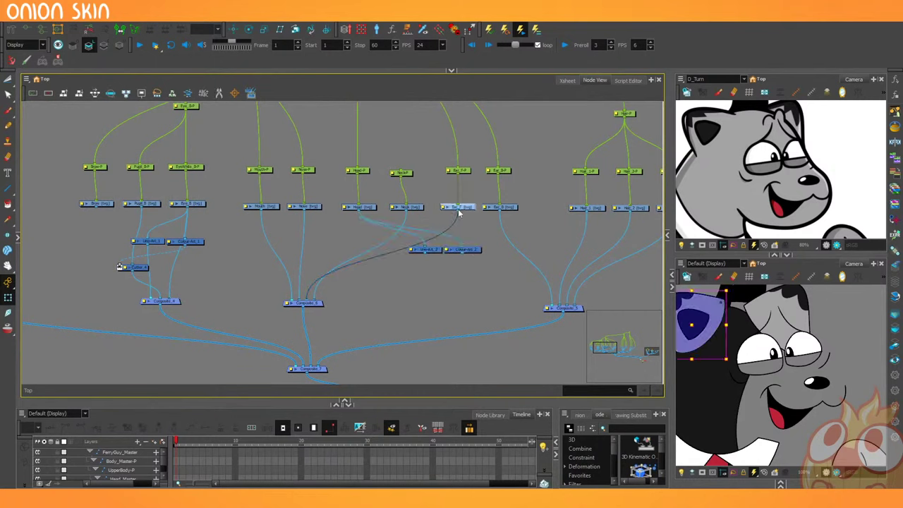
click(307, 302)
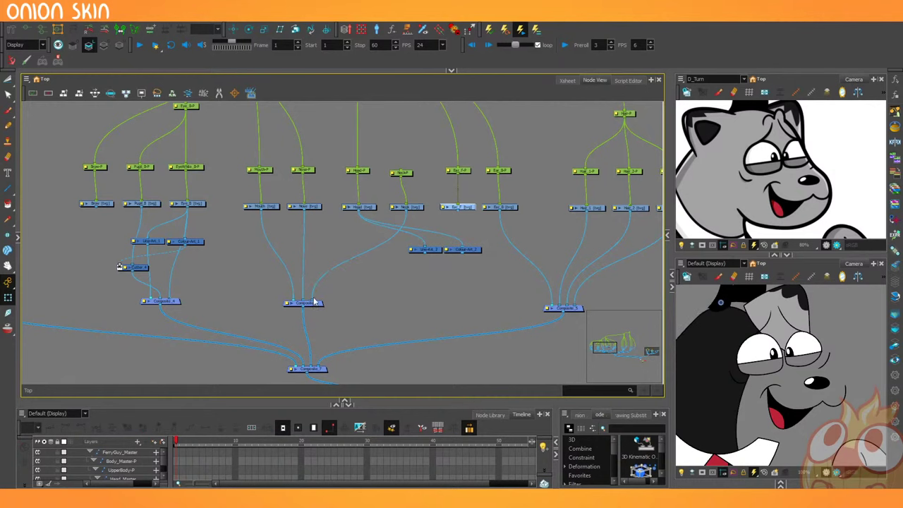
drag(313, 302, 480, 283)
Detach the hair composite from Composite_7 and stack Composite_6 and Composite_7 neatly below the Mouth and Nose drawings.
drag(315, 304, 295, 301)
drag(213, 309, 344, 288)
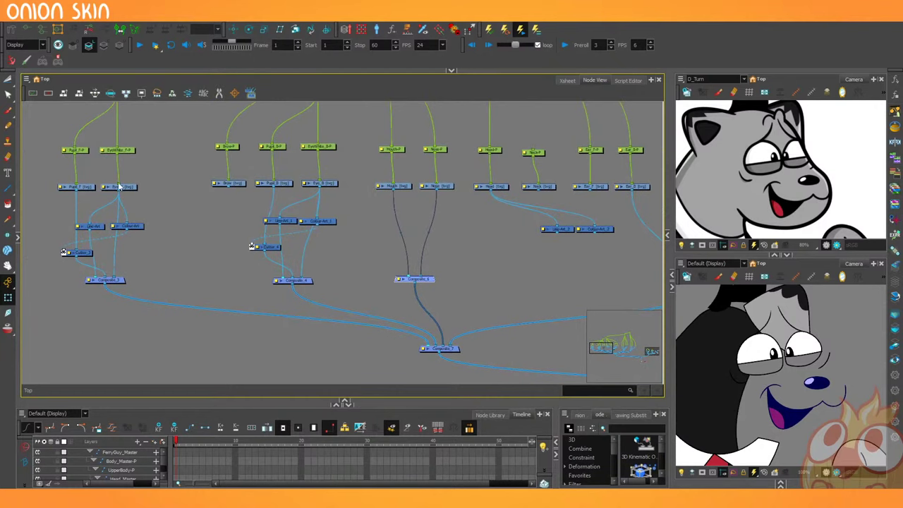
drag(379, 315, 347, 300)
click(409, 312)
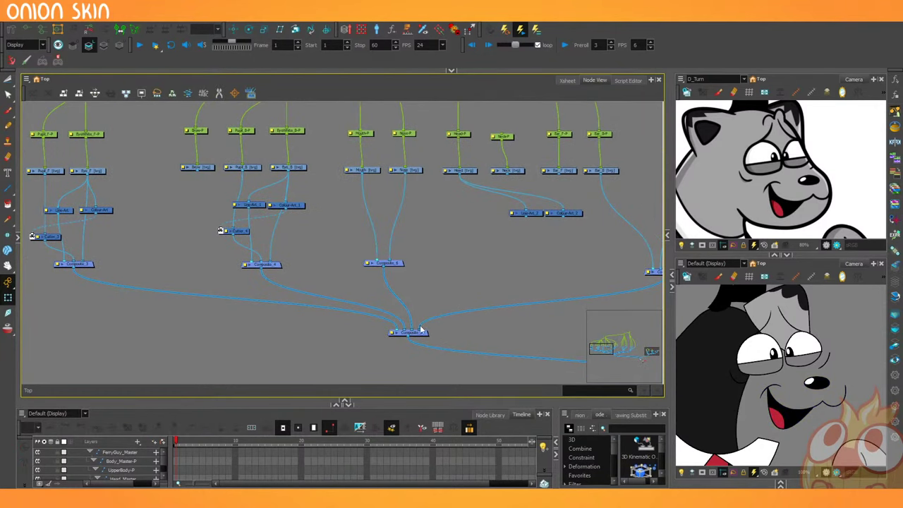
drag(421, 329, 391, 305)
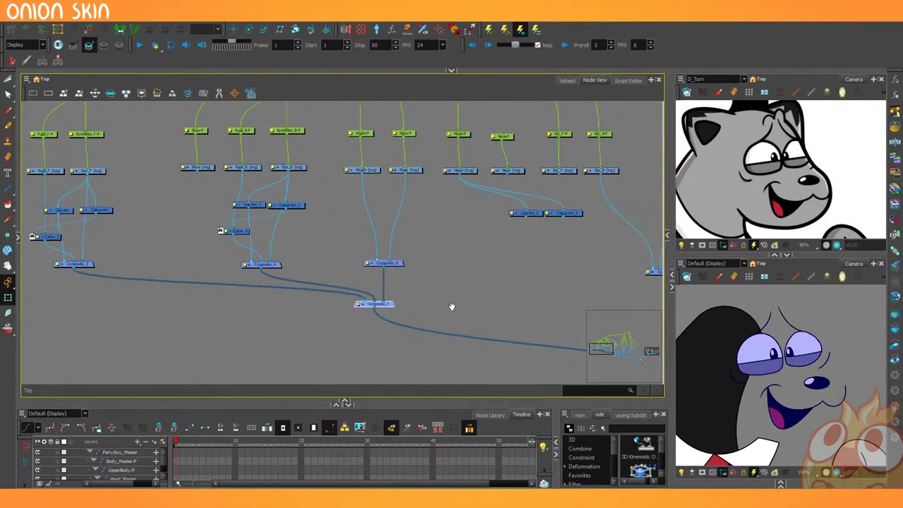
Paste another composite and insert it on the cable between Composite_7 and the rig's final composite.
drag(451, 306, 307, 255)
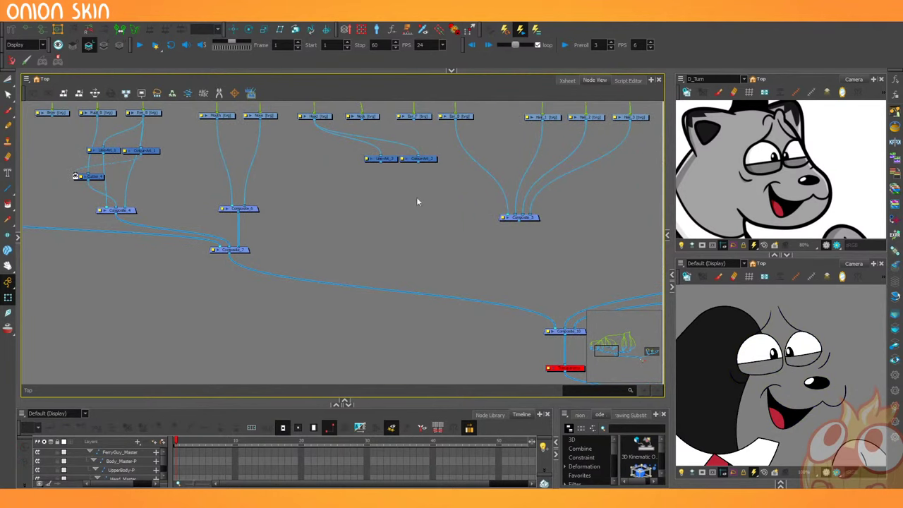
key(ctrl+v)
drag(450, 259, 395, 295)
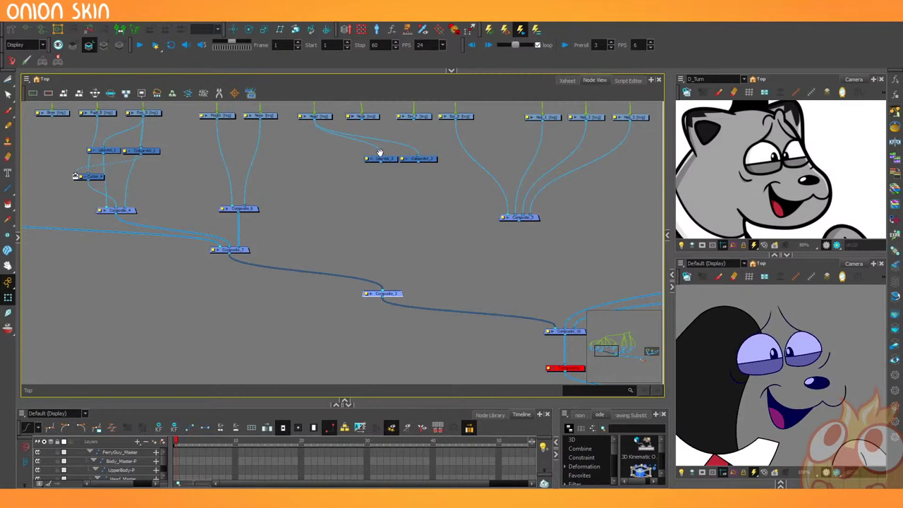
Add a Cutter between Composite_7 and Composite_2, using Colour-Art_2 as its matte.
drag(380, 154, 395, 184)
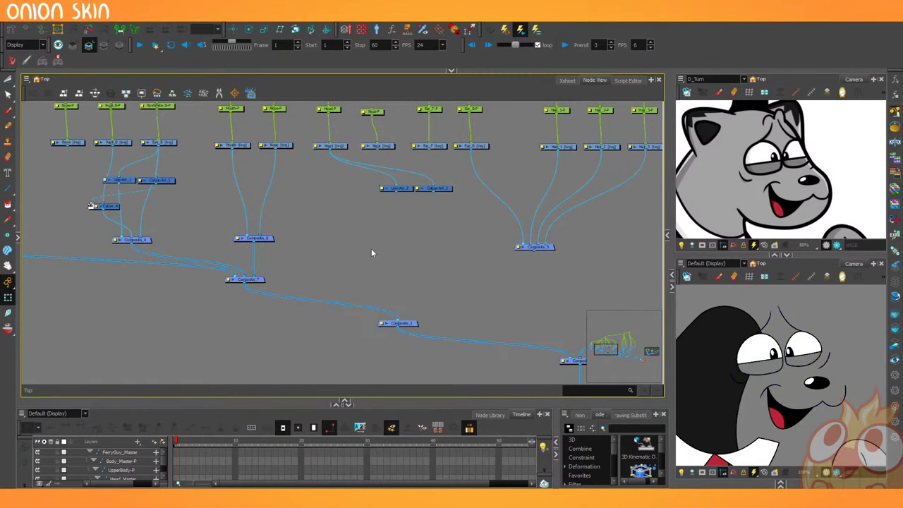
key(Tab)
text(cutt)
key(Return)
mouse_move(392, 247)
mouse_down()
mouse_move(297, 311)
mouse_move(302, 300)
mouse_move(287, 318)
mouse_up()
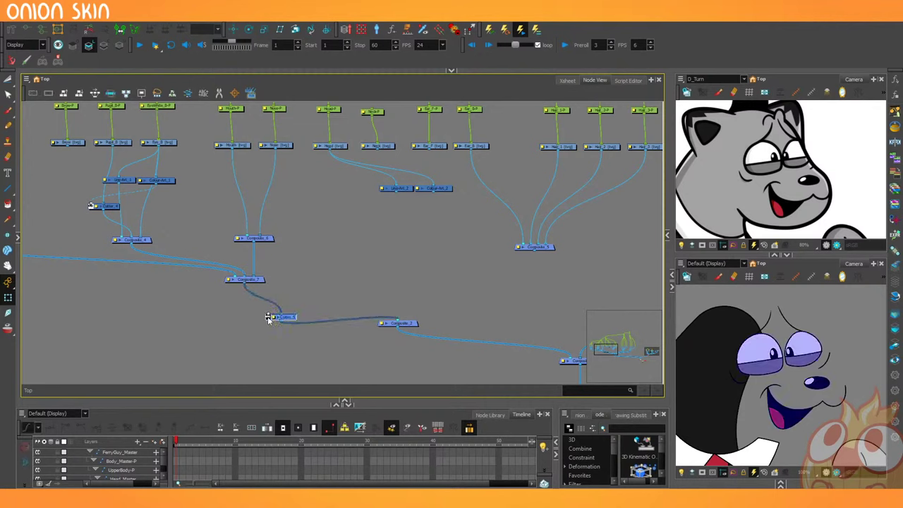
drag(433, 193, 270, 315)
key(ctrl+z)
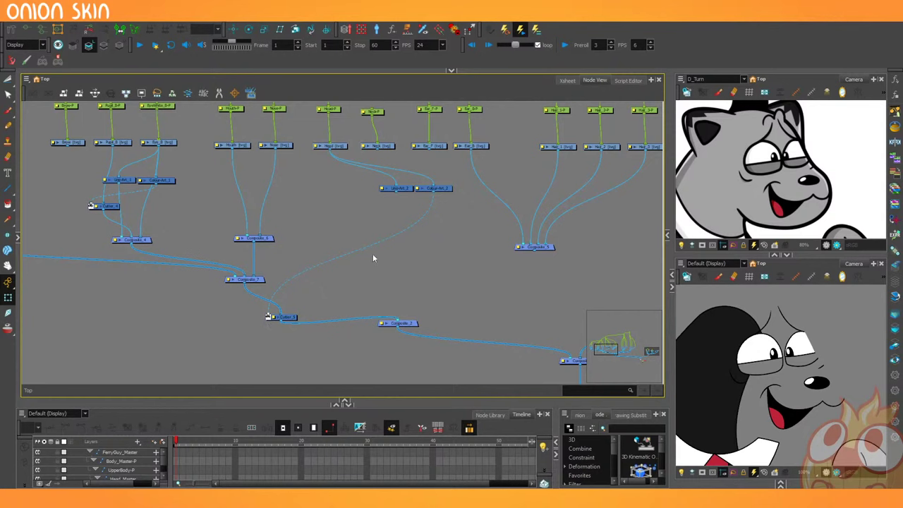
Lower Composite_2 and feed both Line-Art_2 and Colour-Art_2 into it on either side of the cutter's cable.
drag(407, 325, 391, 356)
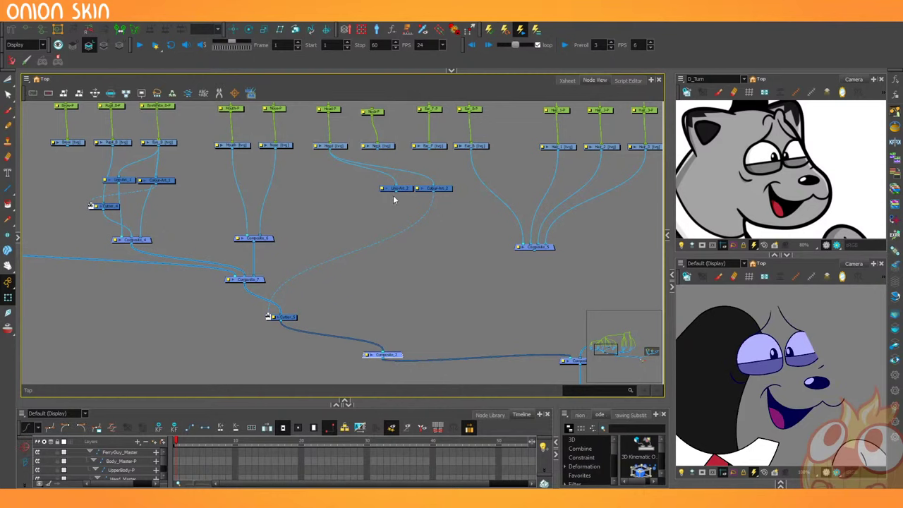
drag(395, 193, 367, 354)
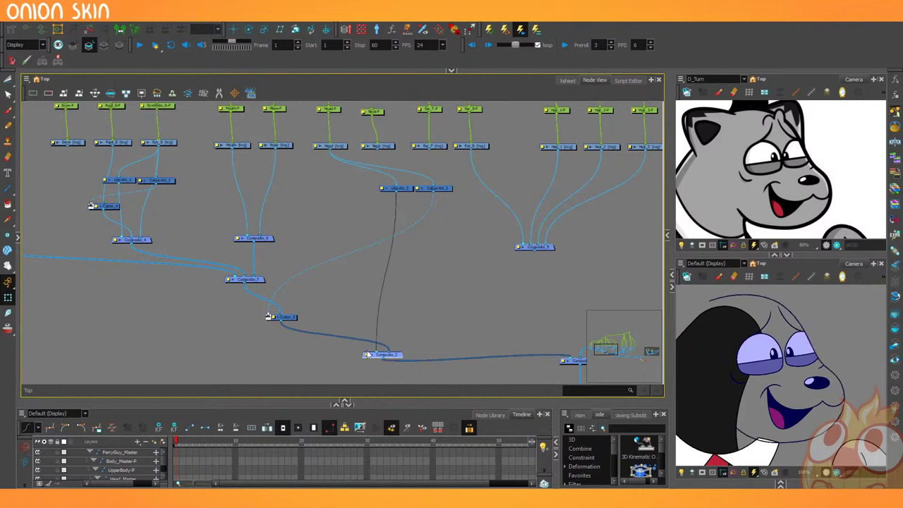
click(426, 332)
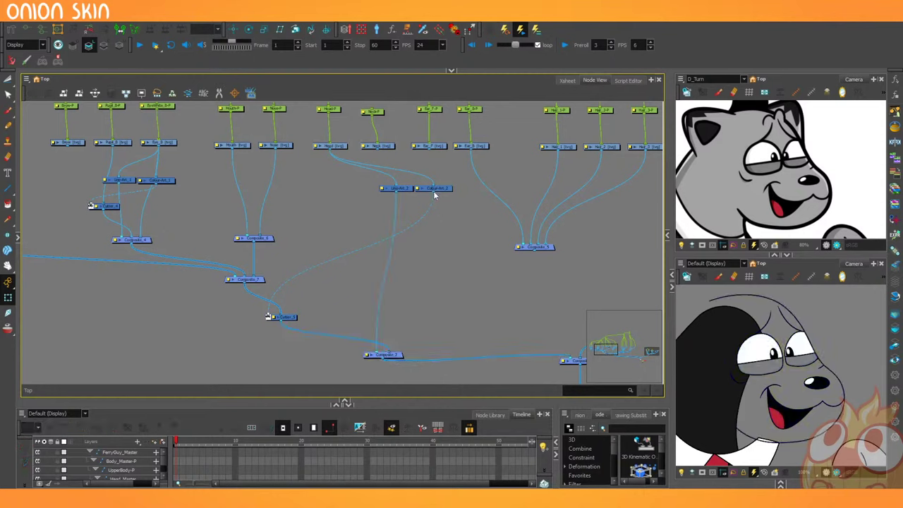
drag(435, 195, 390, 353)
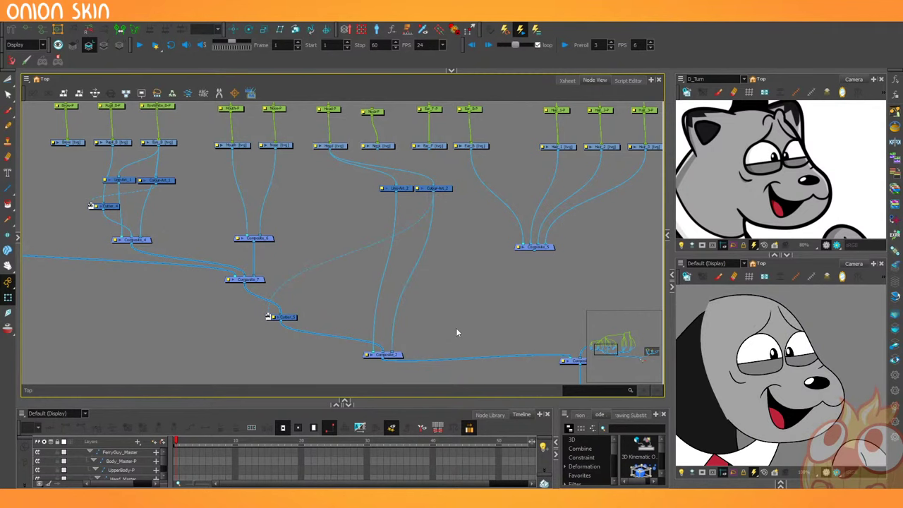
Examine the back eye's cutter connections and inspect both eyes closely in the rendered face.
scroll(459, 325, down, 2)
scroll(268, 227, up, 5)
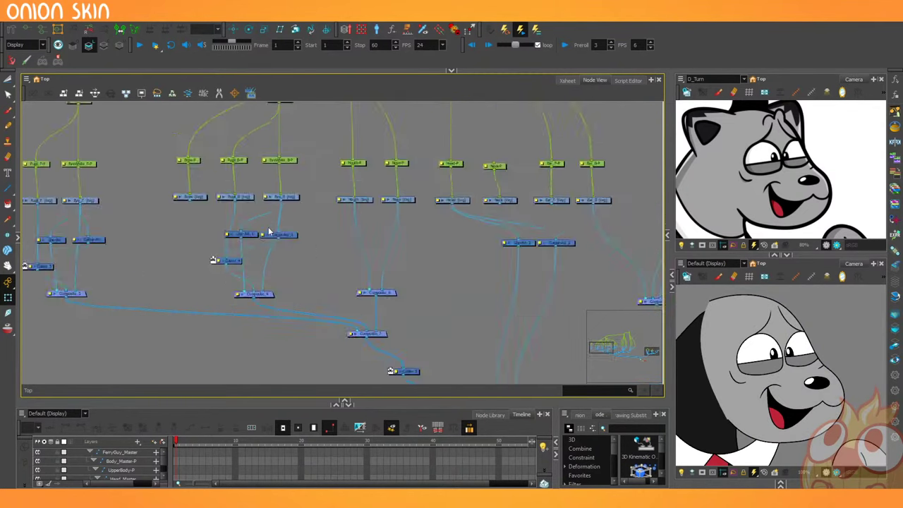
drag(293, 247, 261, 349)
key(ctrl+z)
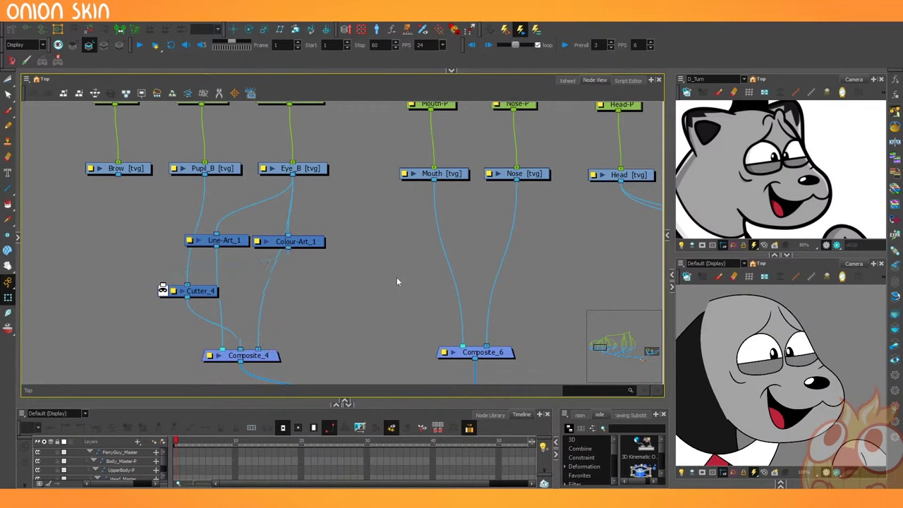
scroll(779, 364, up, 3)
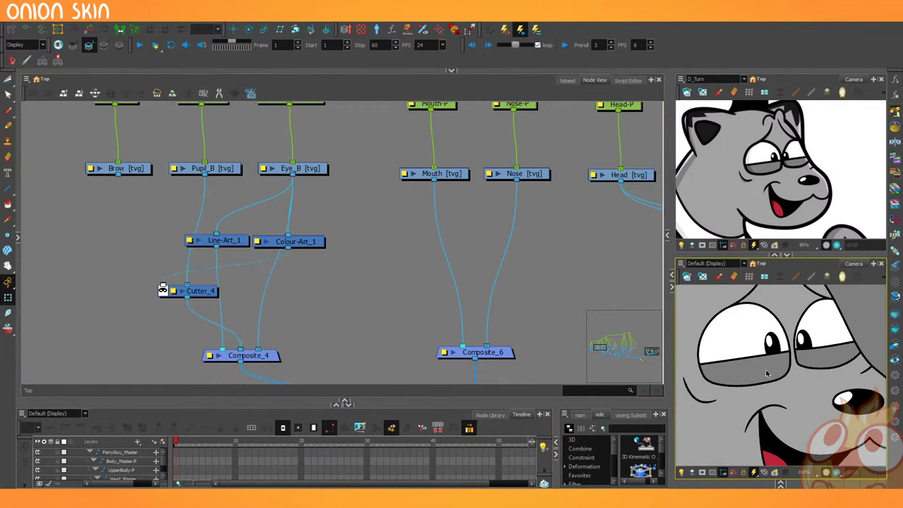
scroll(767, 374, down, 3)
scroll(302, 250, down, 3)
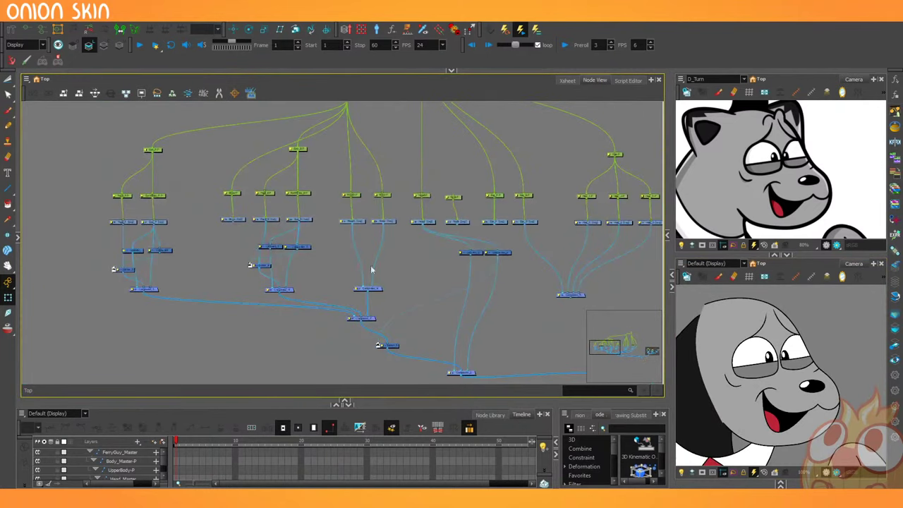
Place Line-Art_2 and Colour-Art_2 directly below the Head drawing and shift the face cutter slightly down.
scroll(409, 281, up, 5)
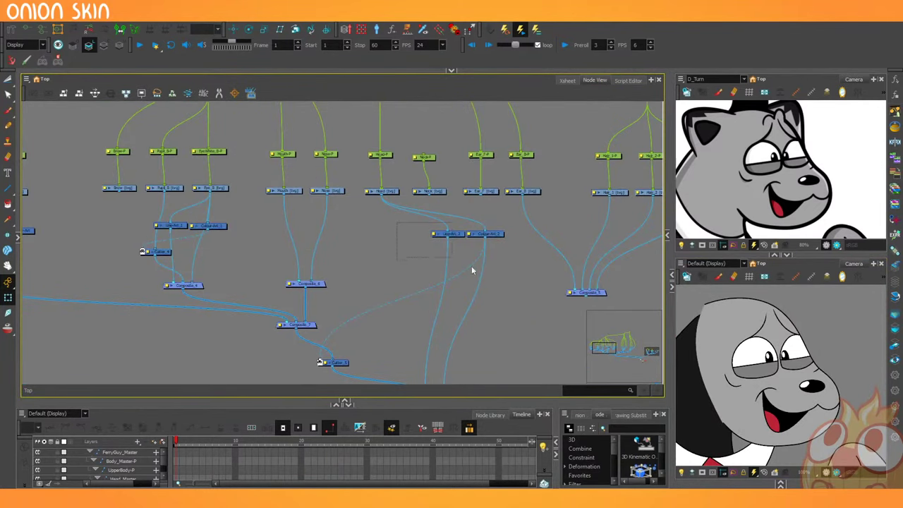
drag(498, 235, 430, 230)
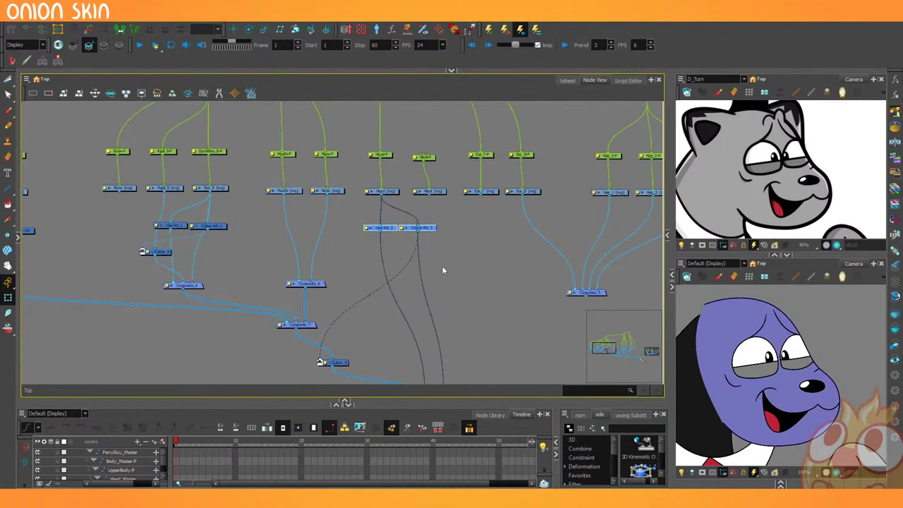
drag(340, 363, 331, 371)
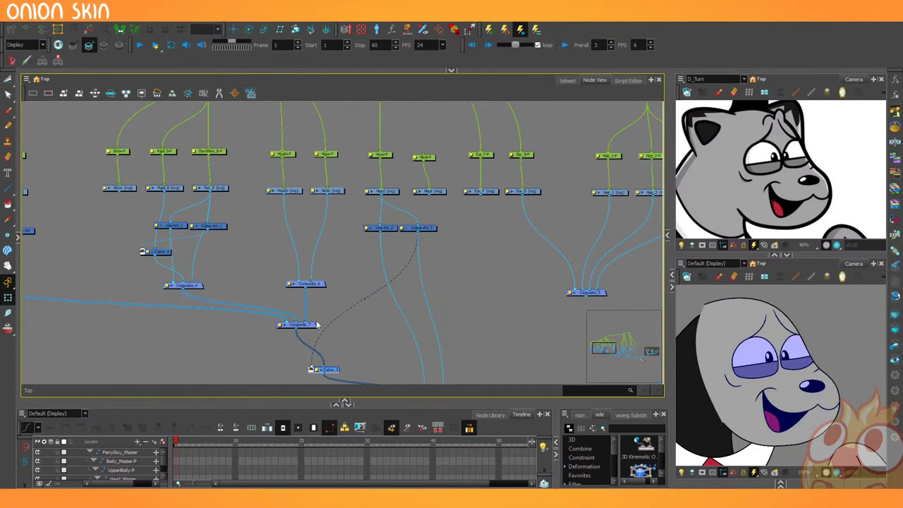
scroll(454, 302, down, 2)
click(455, 302)
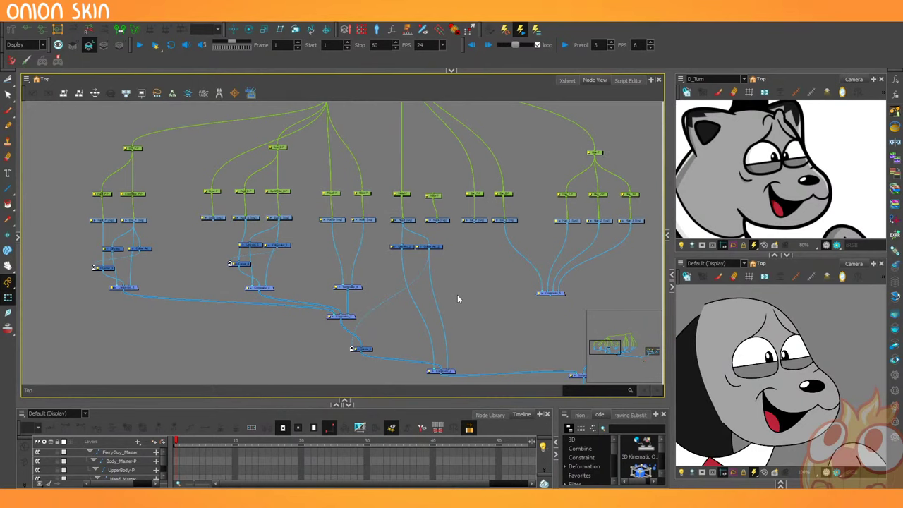
Connect the Brow drawing to Composite_2 and move it with its peg to the open space below Ear_F.
scroll(391, 337, down, 2)
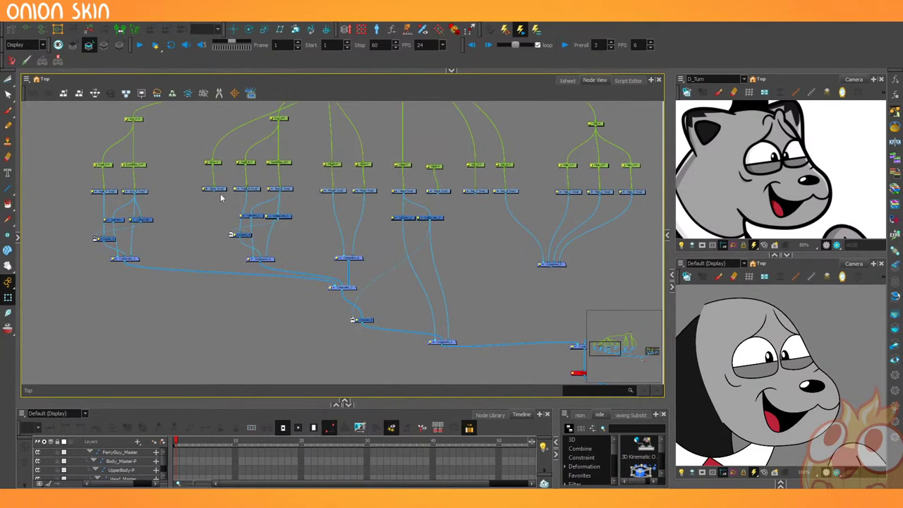
drag(214, 193, 431, 346)
click(222, 189)
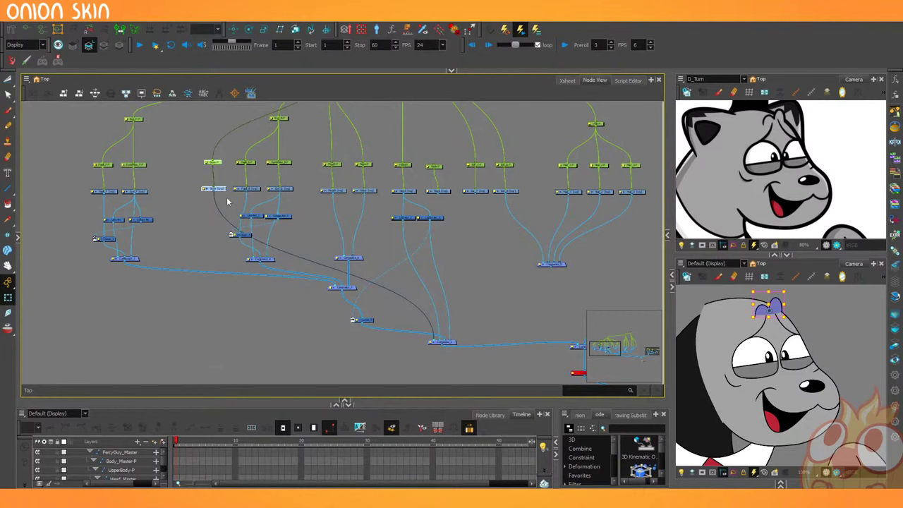
drag(236, 227, 224, 300)
drag(214, 260, 474, 306)
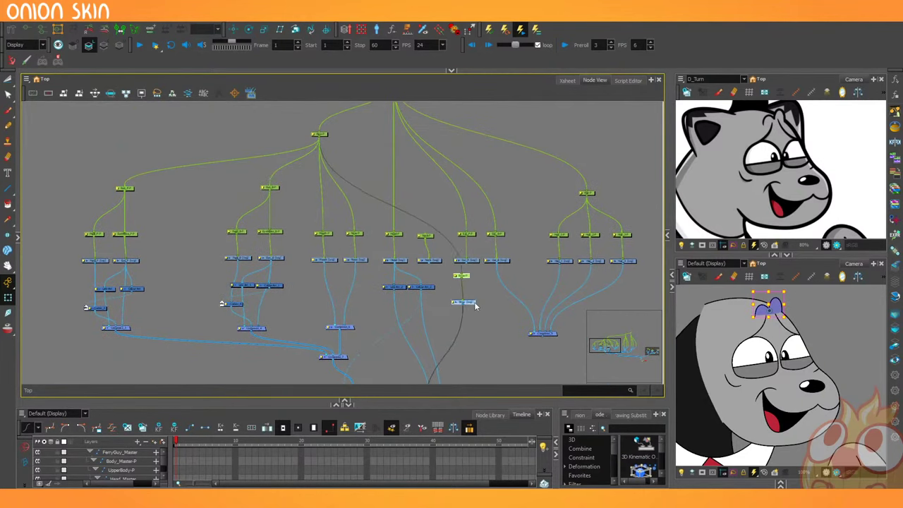
Shift the eye, mouth, nose, head and neck branches sideways and align the Brow branch in the gap before Ear_F.
click(72, 188)
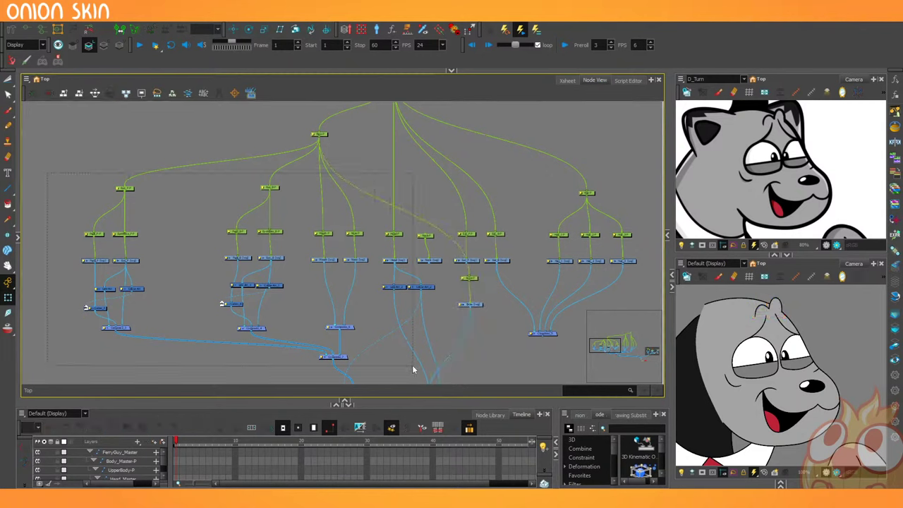
click(428, 288)
drag(430, 291, 367, 293)
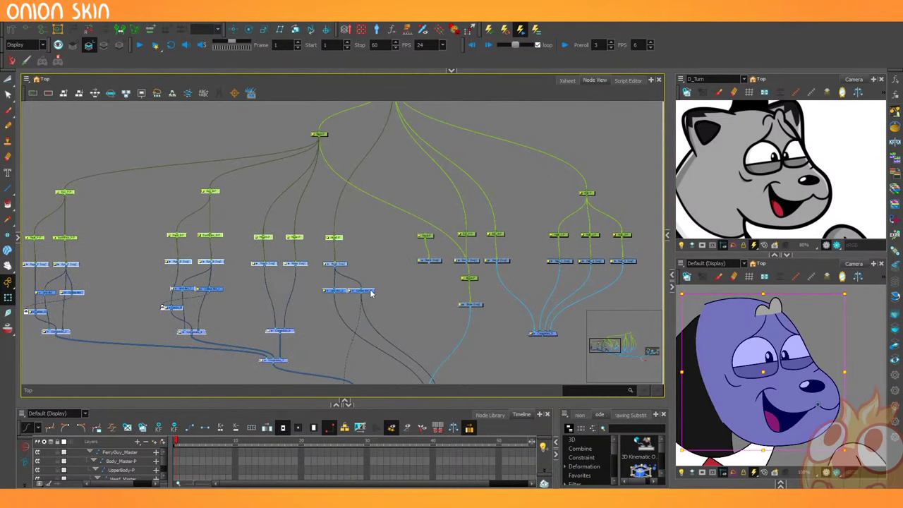
mouse_move(405, 230)
mouse_down()
mouse_move(438, 266)
mouse_move(385, 265)
mouse_move(483, 313)
mouse_move(439, 253)
mouse_move(440, 264)
mouse_up()
click(453, 285)
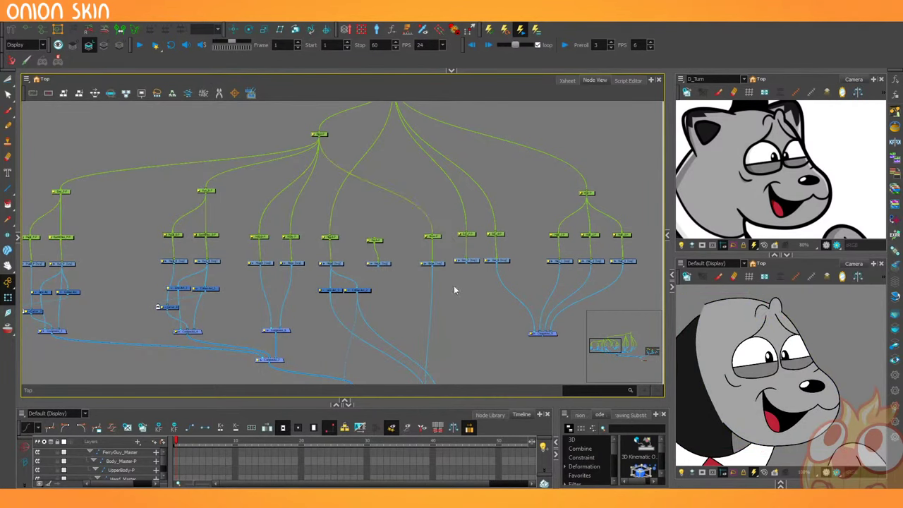
Lower Composite_2 and move the rig's final composite and the red node beneath it further down the network.
drag(351, 162, 344, 194)
scroll(401, 231, down, 5)
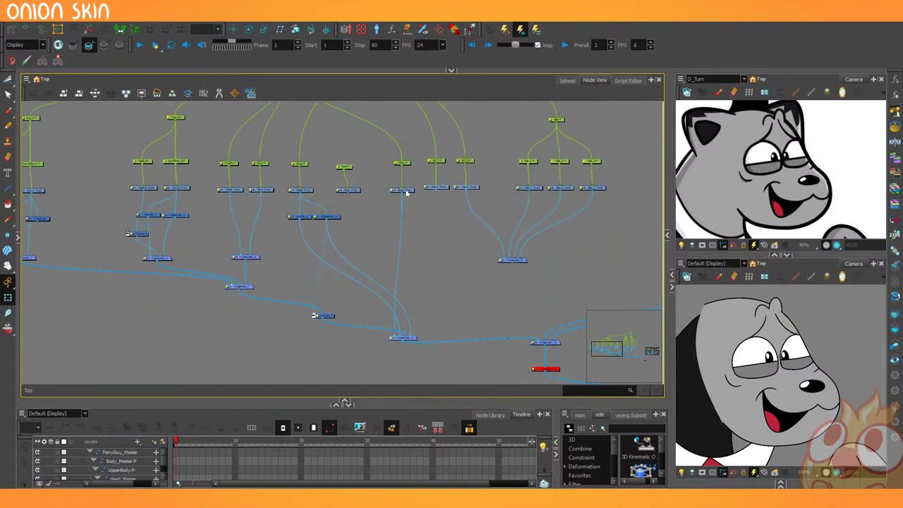
drag(407, 345, 386, 367)
scroll(396, 291, down, 3)
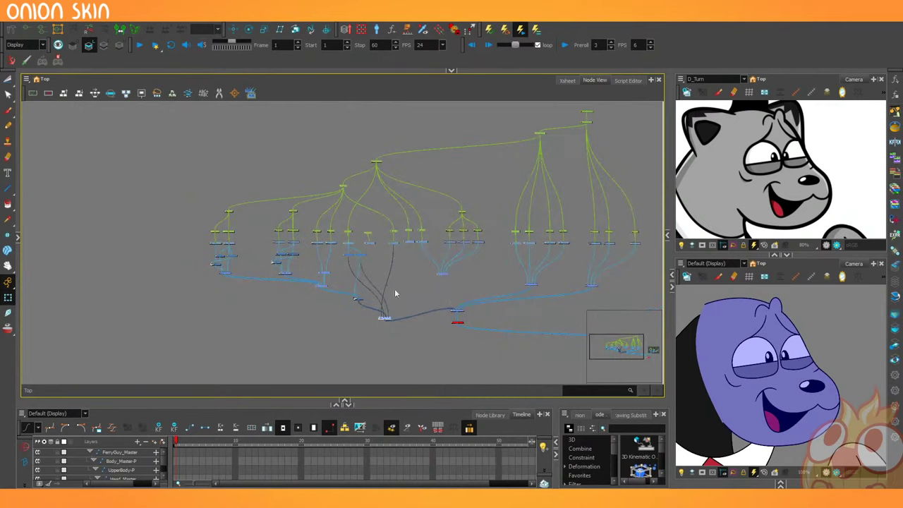
drag(450, 301, 443, 377)
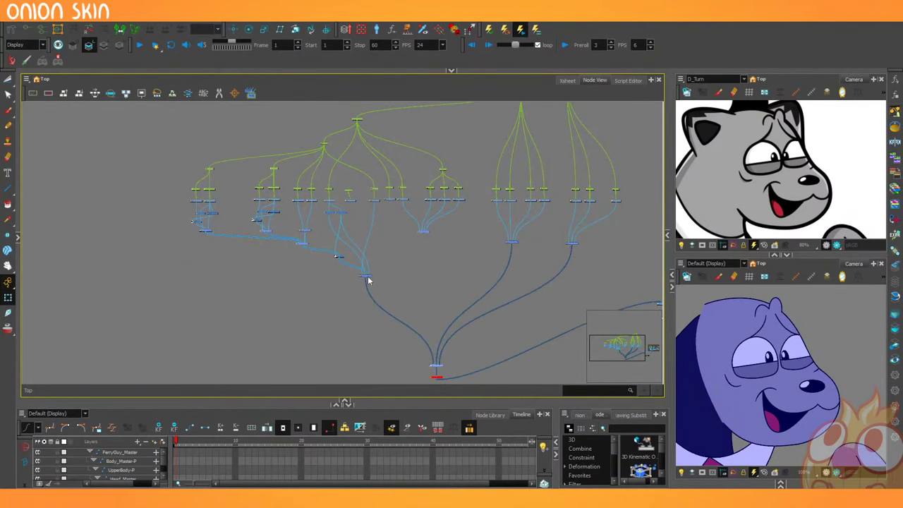
drag(368, 277, 365, 288)
Connect the Ear_F drawing to Composite_2 with the head and brow.
scroll(347, 231, up, 3)
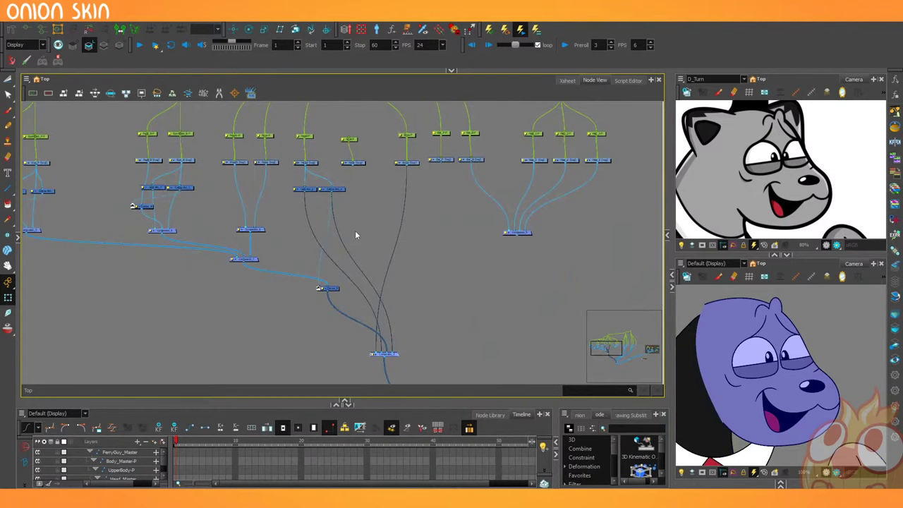
drag(355, 235, 356, 273)
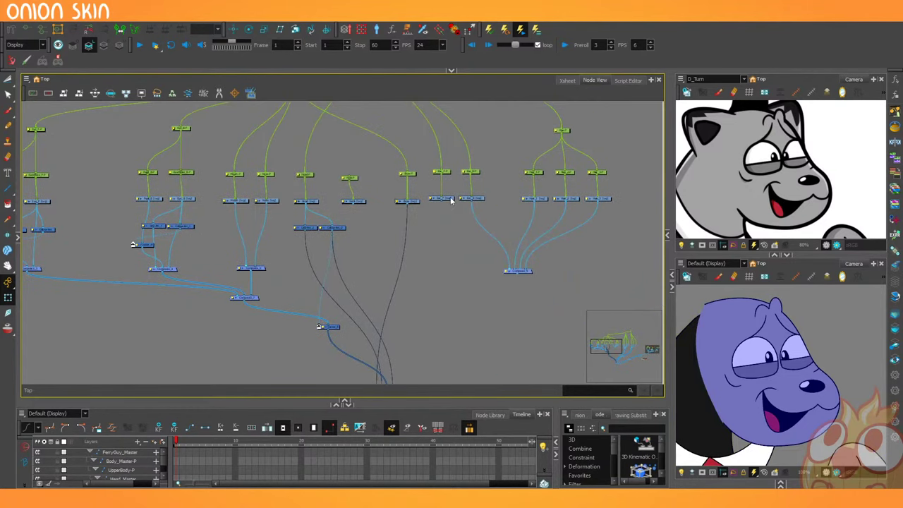
click(455, 242)
drag(441, 211, 372, 366)
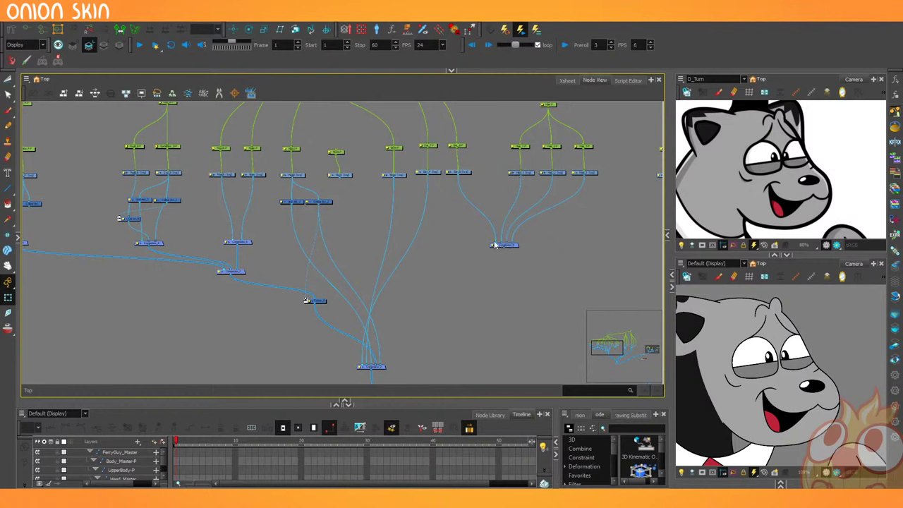
Reconnect the Ear_B drawing from the hair composite to Composite_2 and link the hair composite to Composite_2 as well.
drag(455, 176, 372, 365)
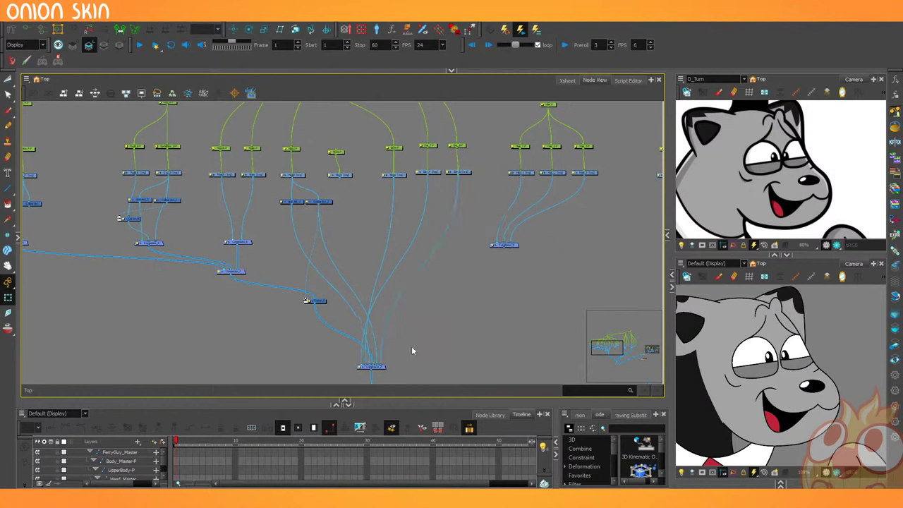
drag(505, 251, 387, 370)
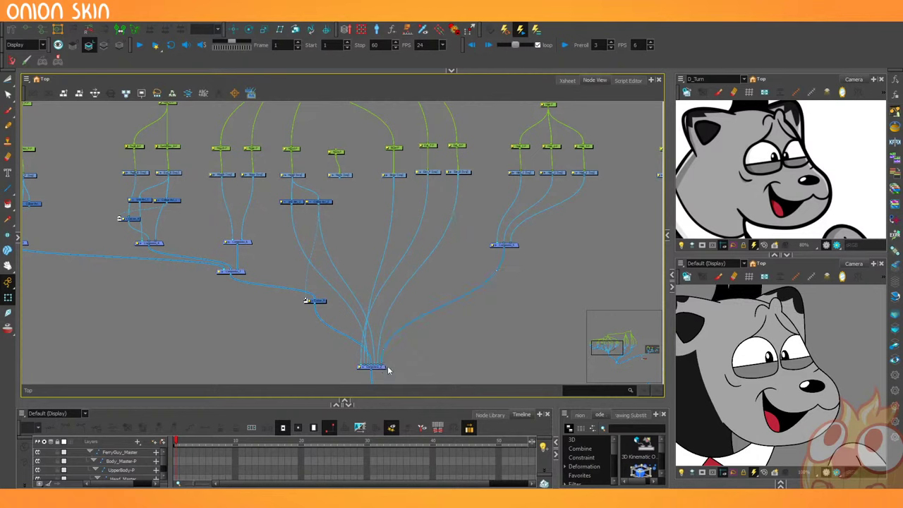
scroll(435, 321, up, 2)
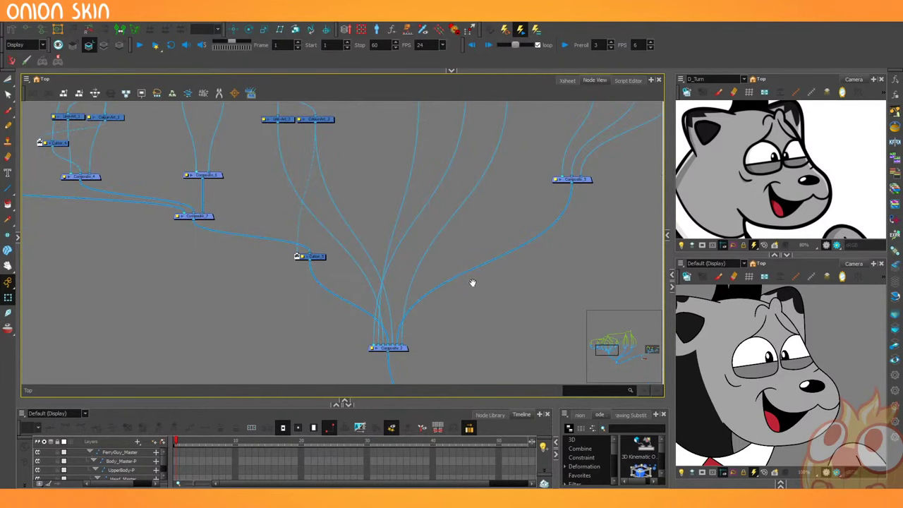
drag(473, 283, 464, 341)
Align the hair composite beneath the Hair_2 drawing and shift the face-feature cutter clear of the head's colour-art connection.
drag(564, 244, 509, 215)
click(815, 339)
scroll(815, 340, down, 3)
scroll(815, 339, up, 1)
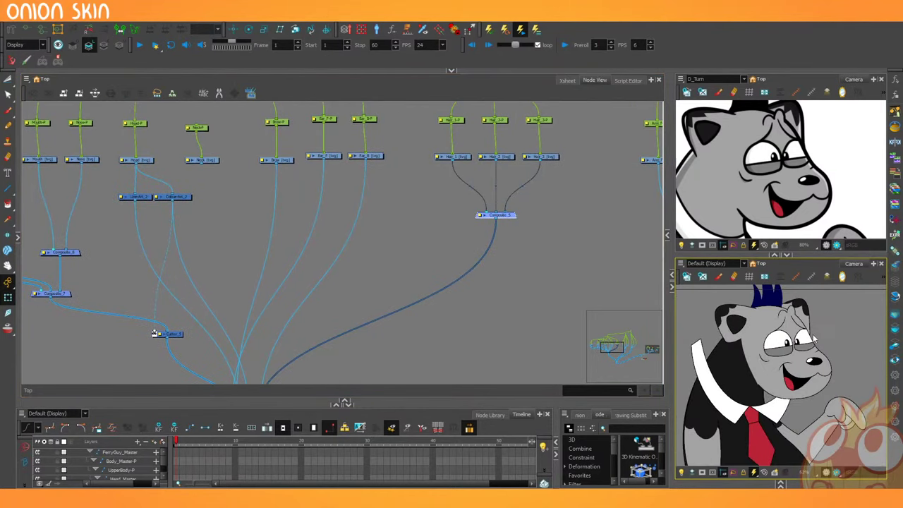
scroll(813, 339, up, 1)
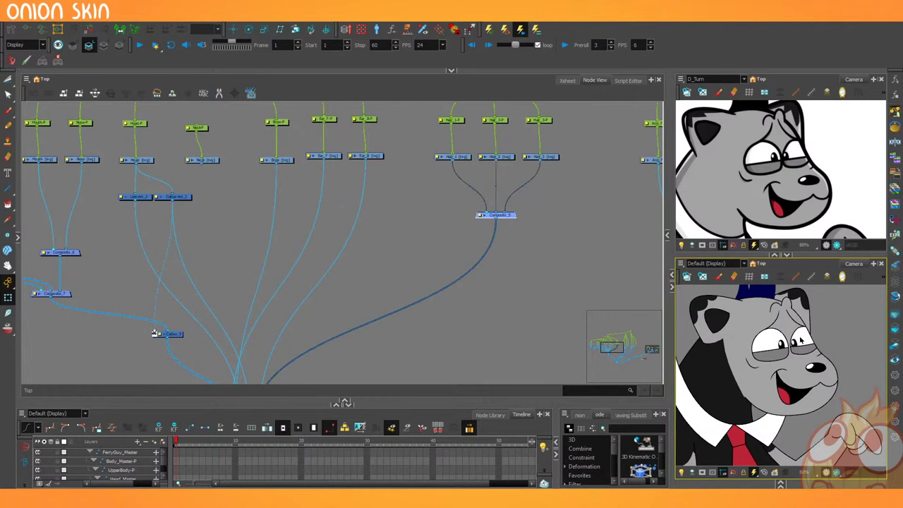
scroll(477, 290, down, 2)
scroll(327, 321, up, 1)
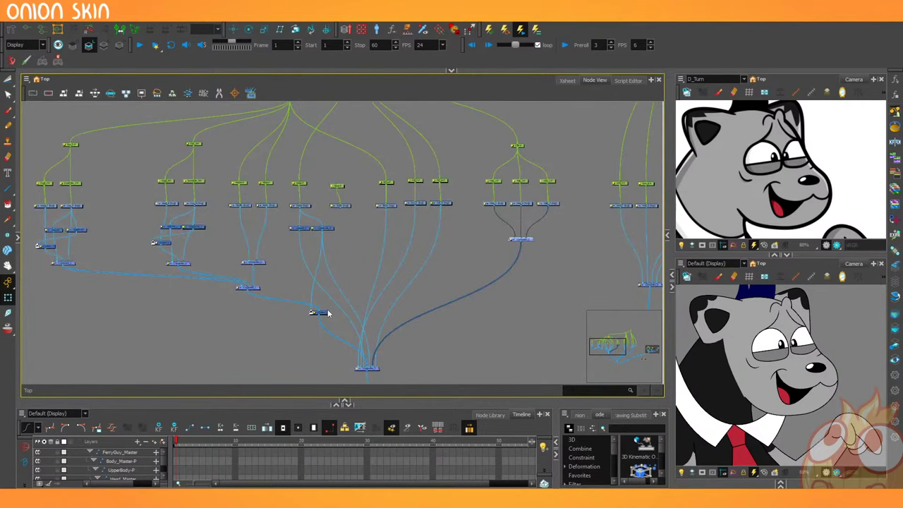
drag(321, 312, 296, 319)
click(477, 319)
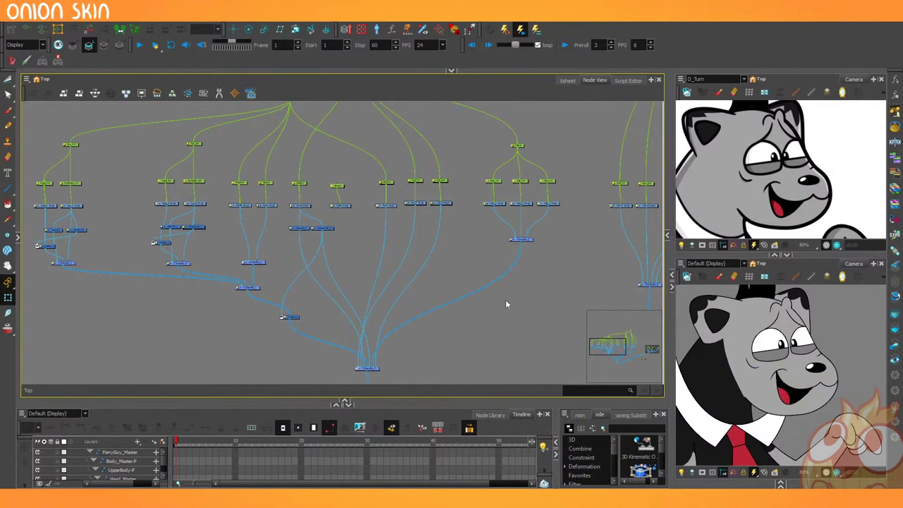
Parent the Neck peg to the UpperBody peg in the node hierarchy.
scroll(430, 201, up, 1)
scroll(429, 202, up, 1)
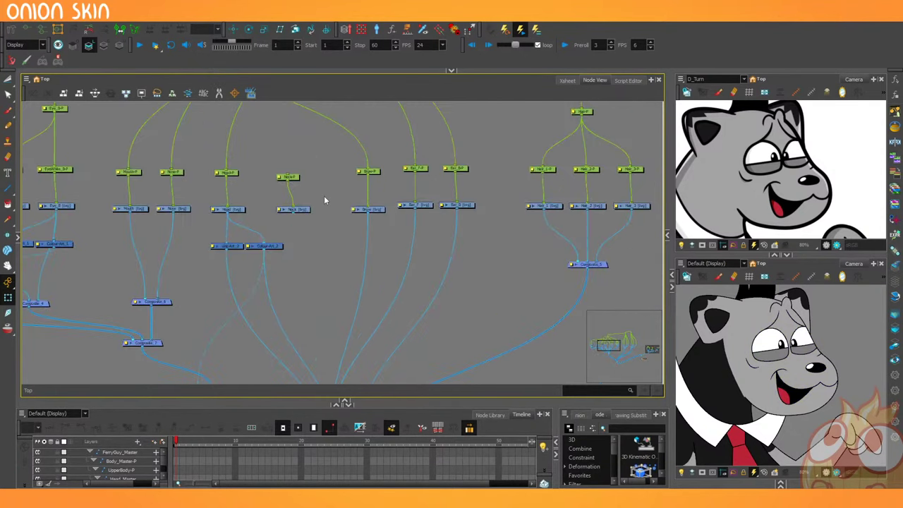
scroll(340, 214, up, 1)
scroll(340, 214, down, 3)
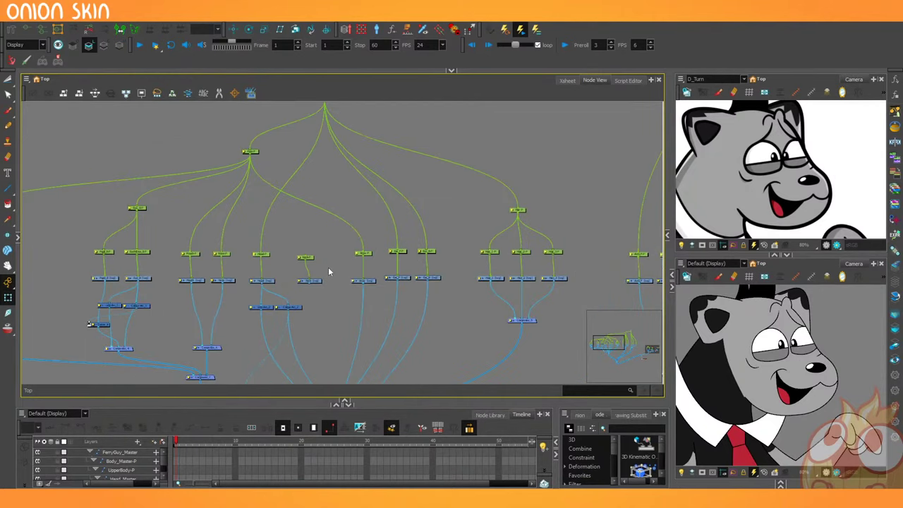
click(430, 259)
scroll(331, 271, down, 1)
scroll(332, 271, down, 1)
scroll(315, 240, down, 2)
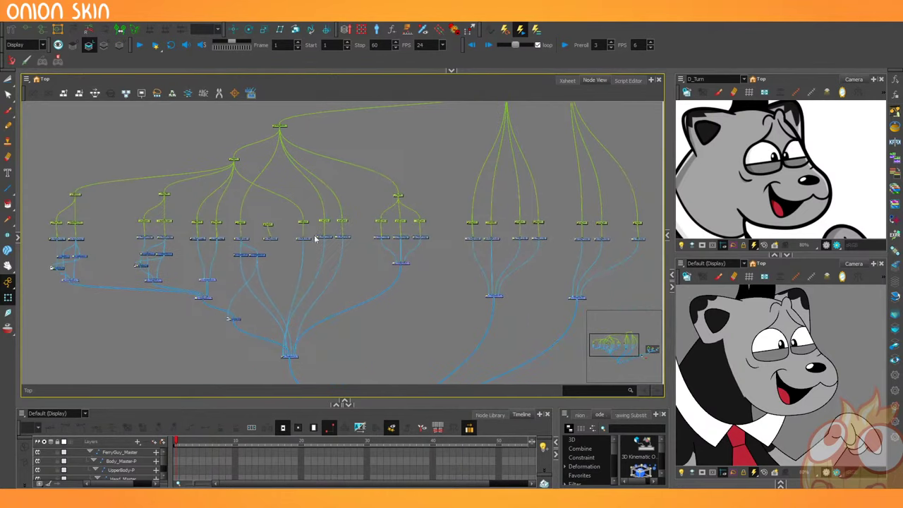
scroll(271, 218, up, 1)
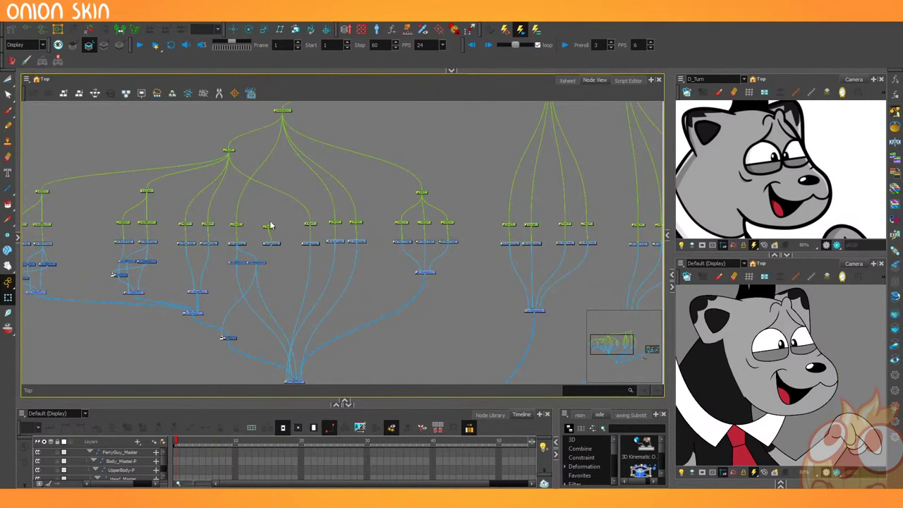
drag(319, 189, 283, 276)
click(272, 314)
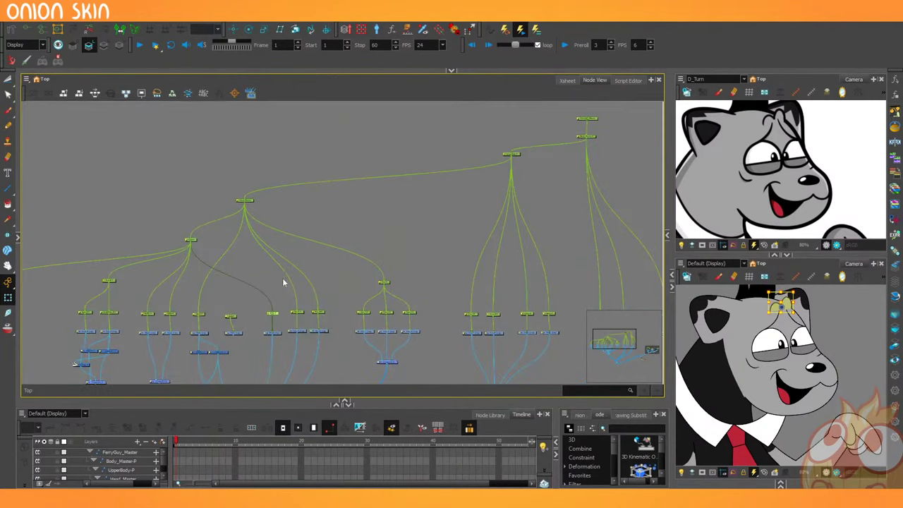
scroll(283, 283, up, 1)
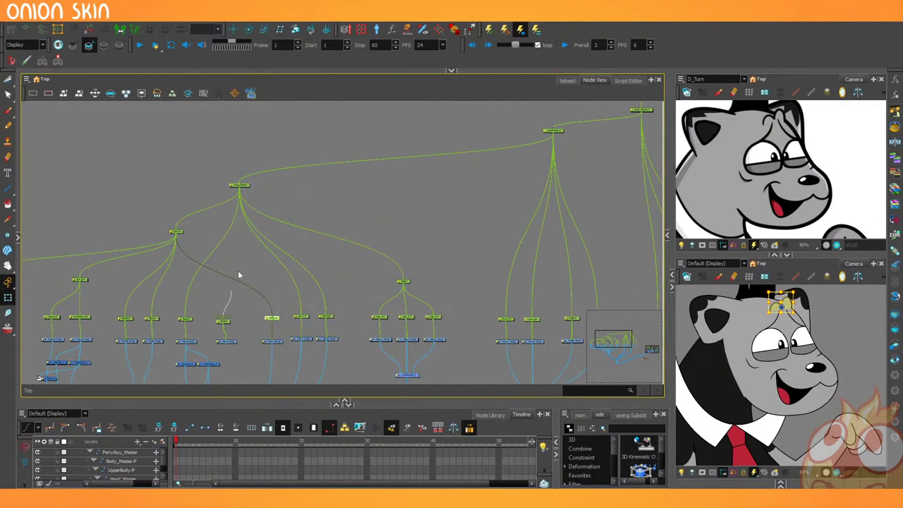
drag(239, 275, 553, 134)
Connect the Neck drawing to the upper-body composite and move it with its peg beside the upper-body drawings.
drag(244, 369, 294, 183)
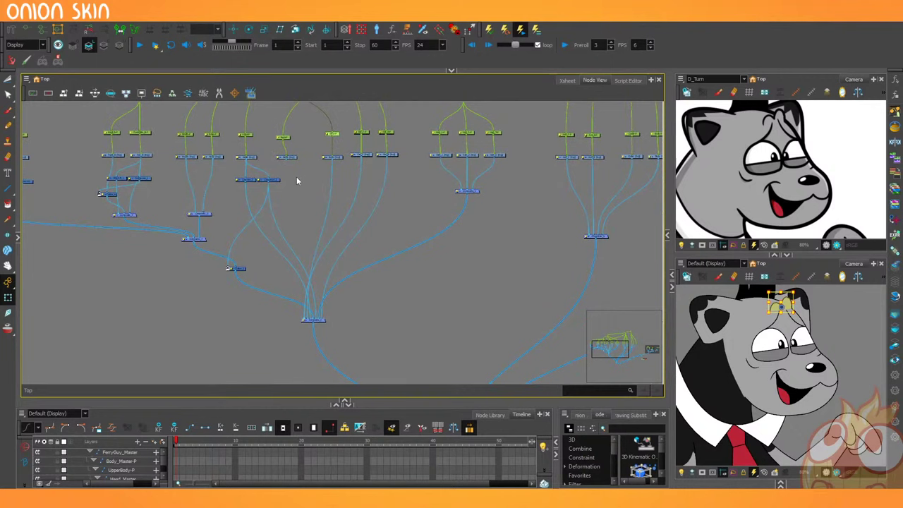
drag(312, 224, 355, 206)
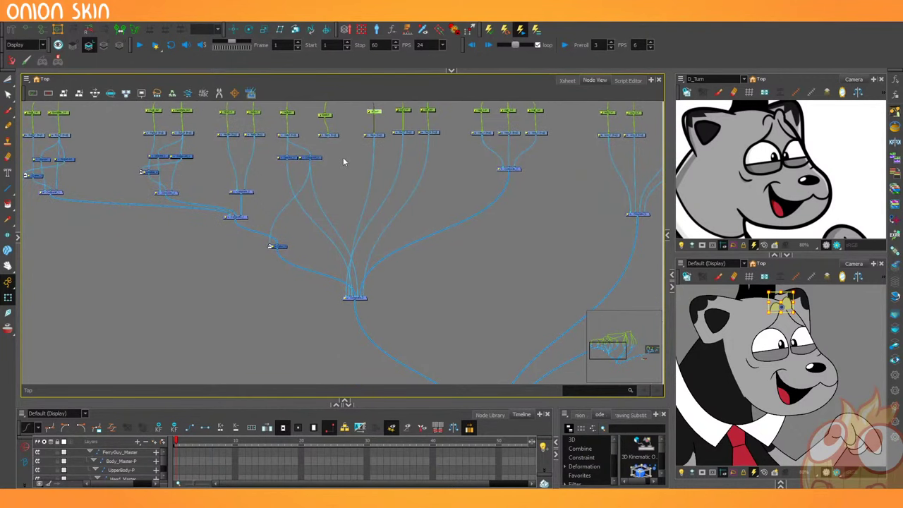
drag(328, 140, 554, 268)
drag(258, 184, 510, 166)
click(516, 200)
click(513, 198)
click(509, 189)
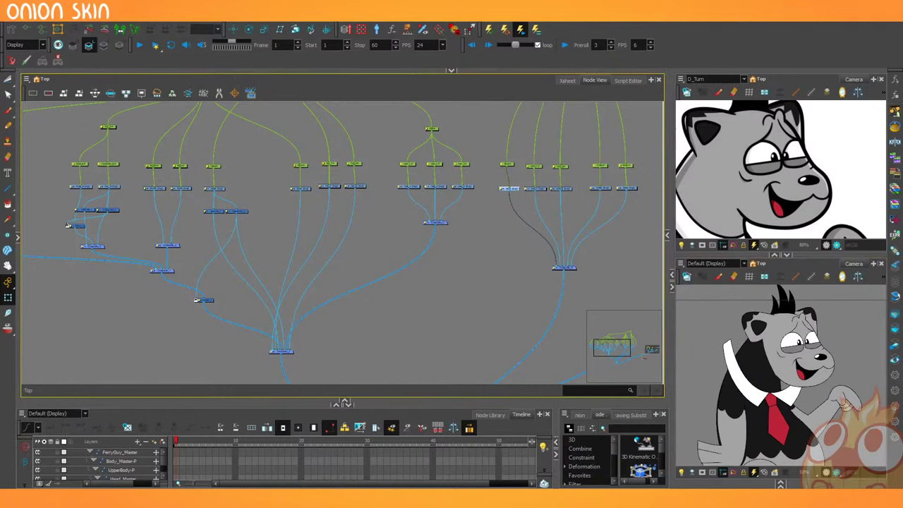
click(9, 190)
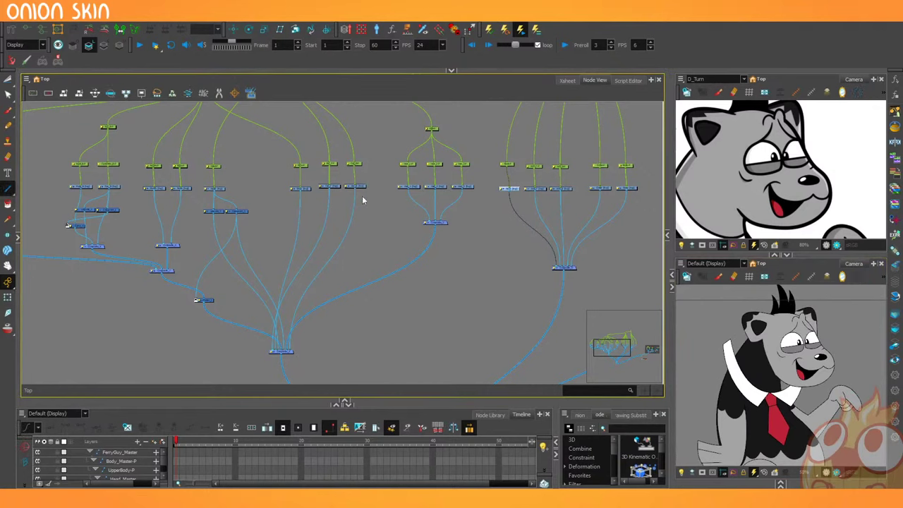
click(700, 387)
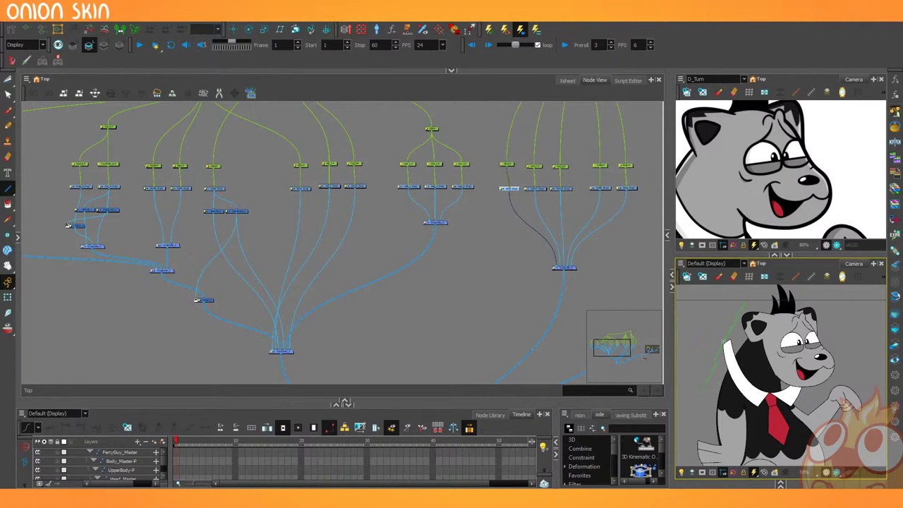
mouse_move(704, 383)
mouse_down()
mouse_move(779, 420)
mouse_move(768, 422)
mouse_move(744, 415)
mouse_move(767, 415)
mouse_move(821, 395)
mouse_up()
click(99, 275)
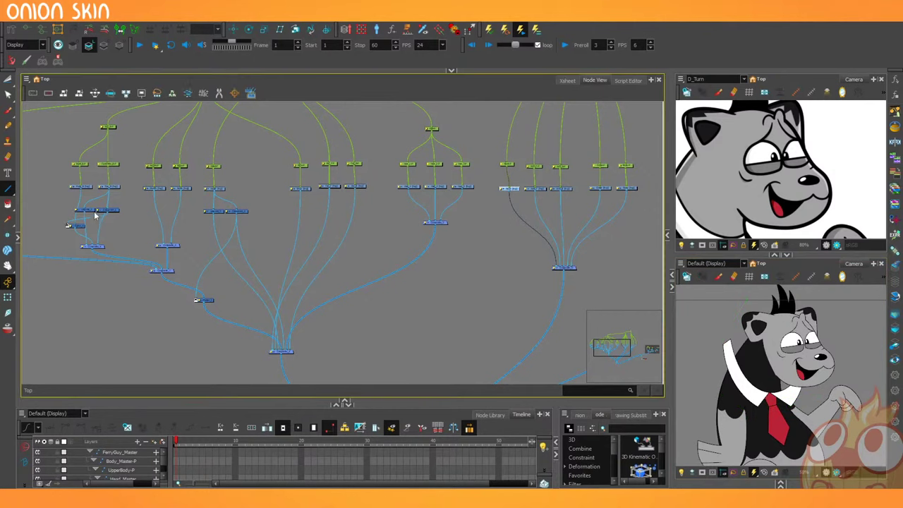
Enlarge the main camera view beside the network, reveal the colour palette and tool properties, and choose the Stroke colour.
drag(17, 168, 444, 196)
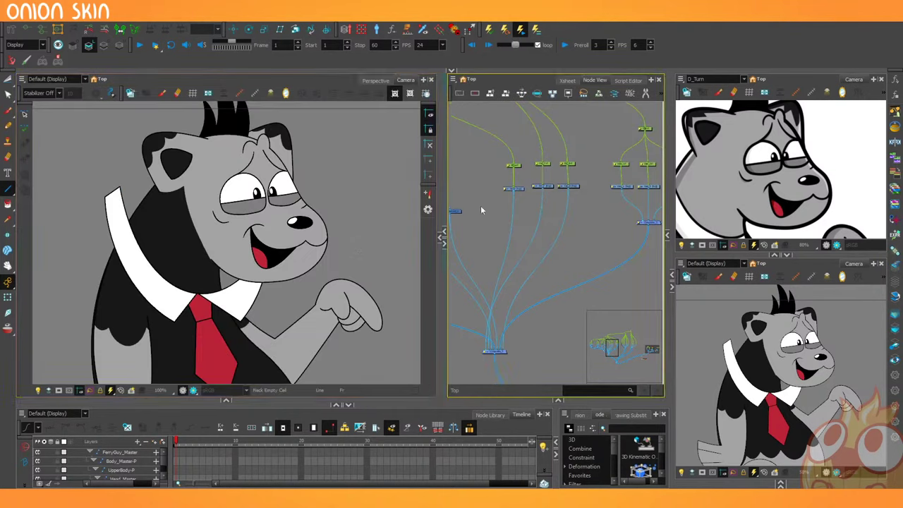
click(781, 483)
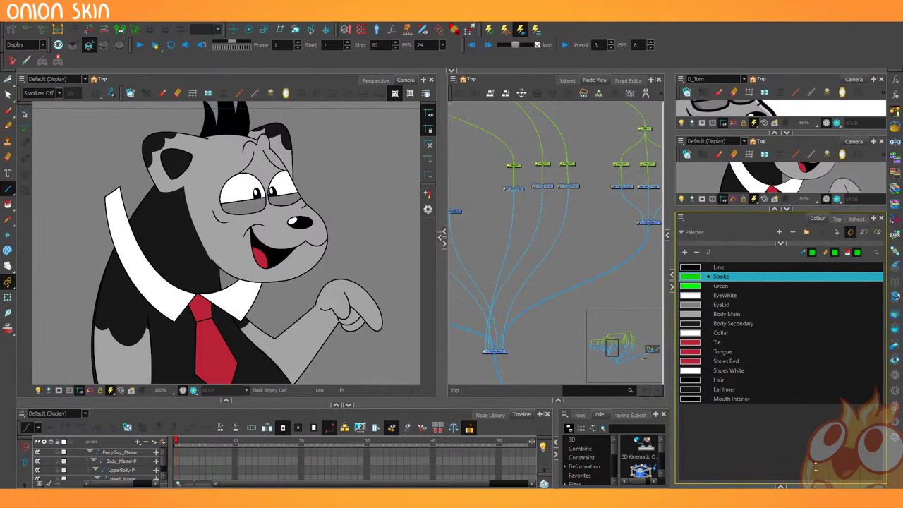
drag(815, 467, 818, 451)
scroll(878, 395, down, 5)
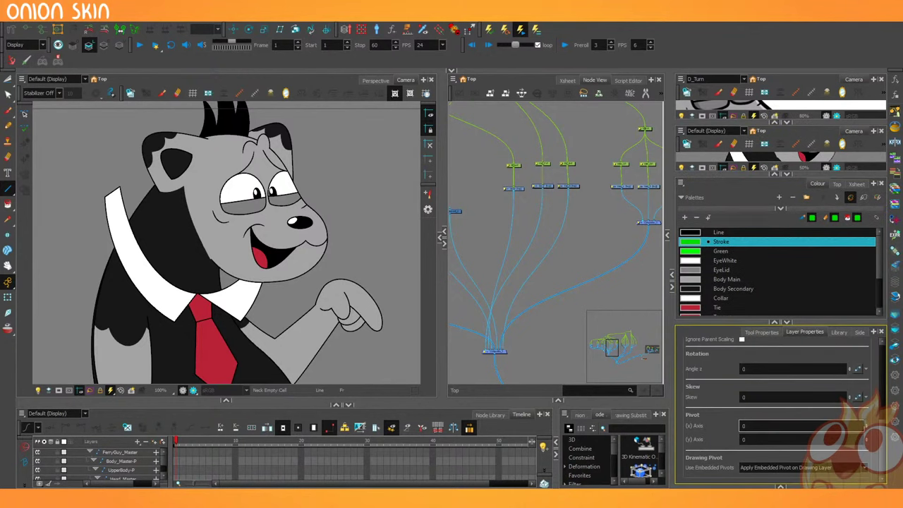
click(763, 331)
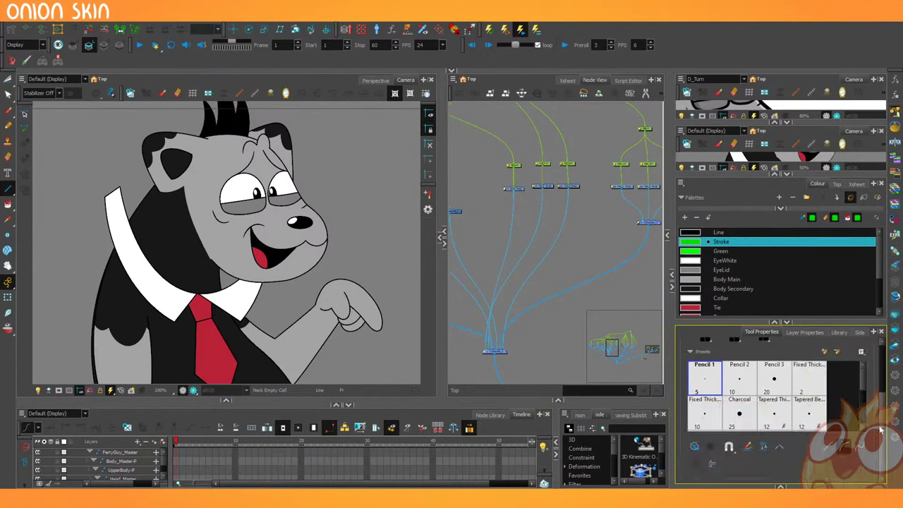
click(698, 244)
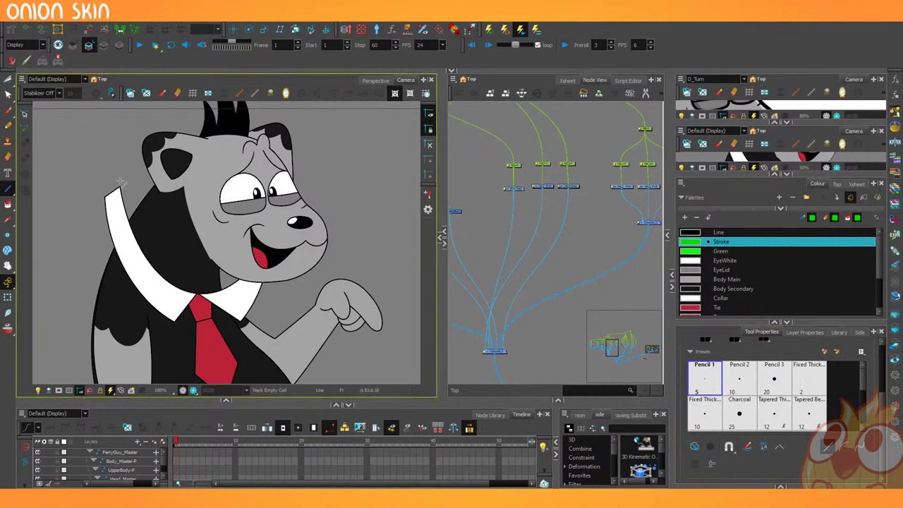
Draw a closed neck outline with the Pencil in the Stroke colour, following the collar's inner edge and looping over the head.
drag(108, 187, 123, 241)
key(ctrl+z)
click(8, 126)
mouse_move(112, 189)
mouse_down()
mouse_move(148, 279)
mouse_move(170, 303)
mouse_move(197, 297)
mouse_move(189, 299)
mouse_up()
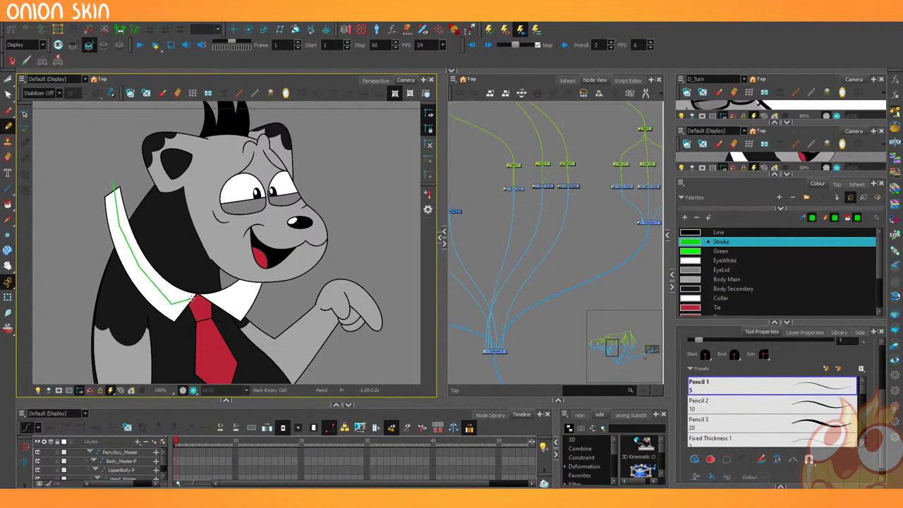
key(ctrl+z)
mouse_move(251, 272)
mouse_down()
mouse_move(218, 298)
mouse_move(164, 295)
mouse_move(178, 297)
mouse_move(147, 272)
mouse_move(111, 183)
mouse_up()
mouse_move(304, 197)
mouse_down()
mouse_move(280, 248)
mouse_move(239, 285)
mouse_up()
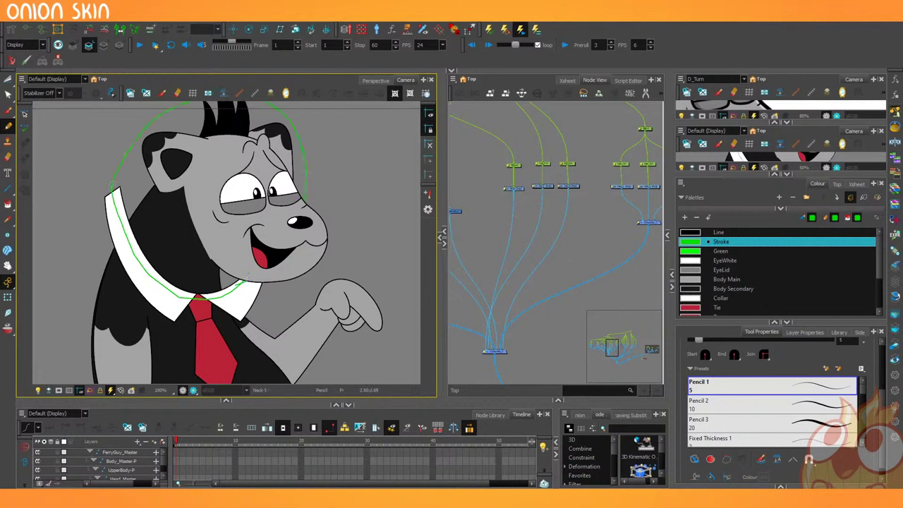
Fill the neck outline with the Body Main colour and activate the Select tool.
click(687, 281)
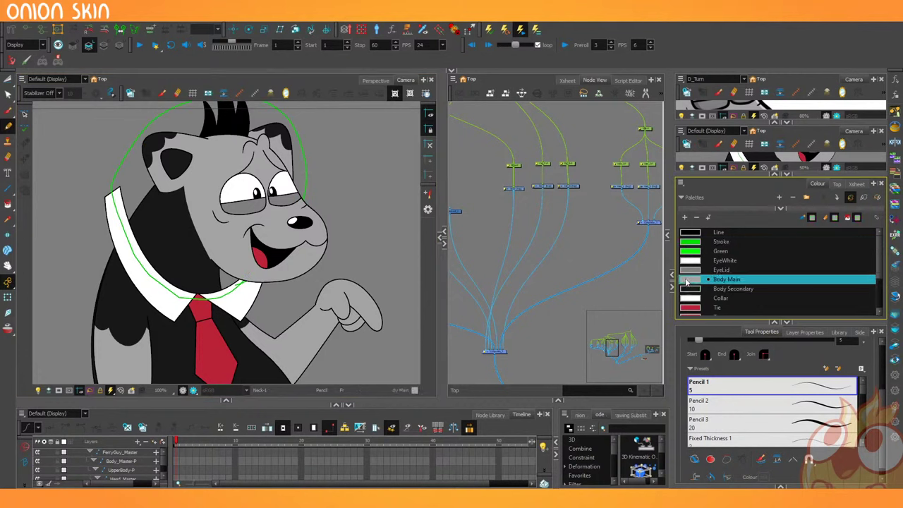
click(188, 238)
key(alt+s)
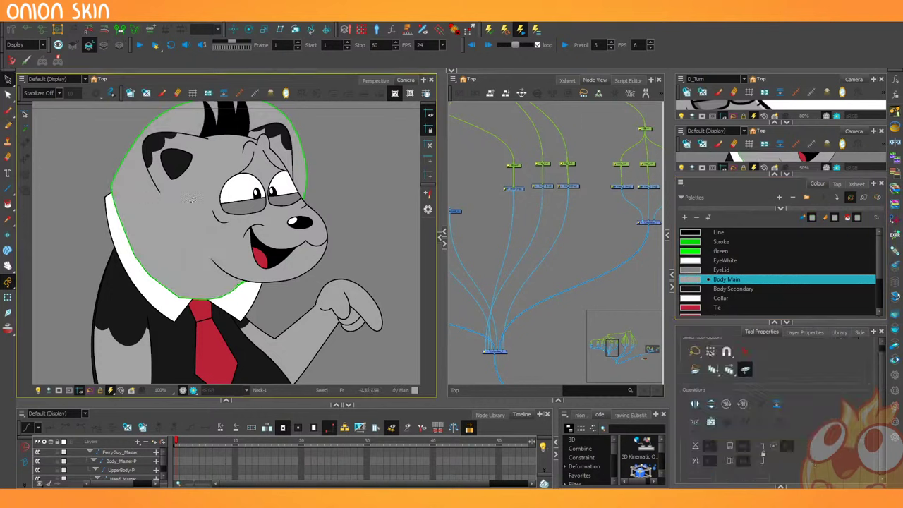
Delete the outline stroke of the neck drawing, keeping its grey fill.
click(745, 352)
click(121, 229)
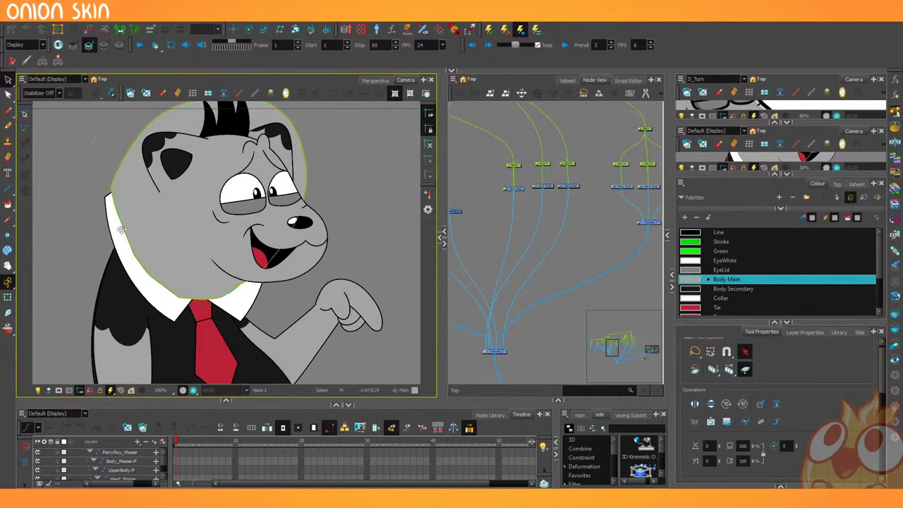
key(Delete)
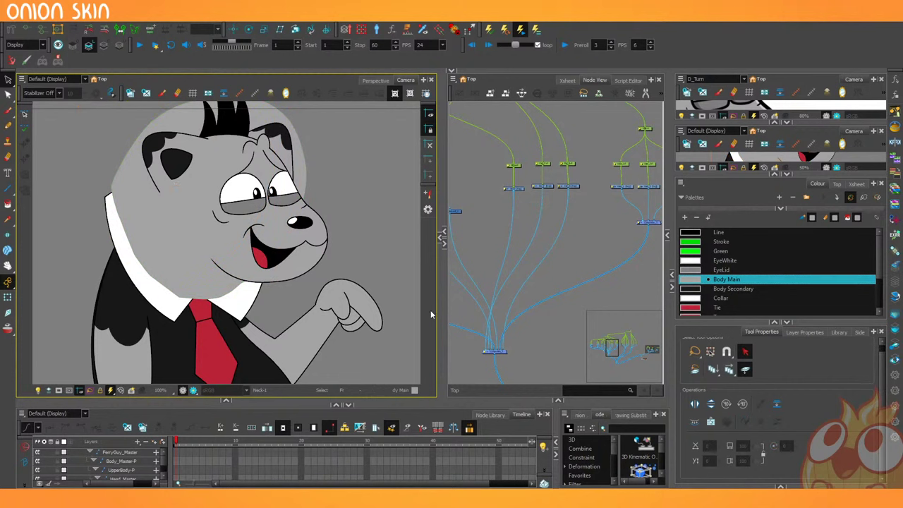
Enlarge the two secondary camera views and expand the Node View over the main camera view's space.
click(486, 252)
scroll(486, 252, down, 2)
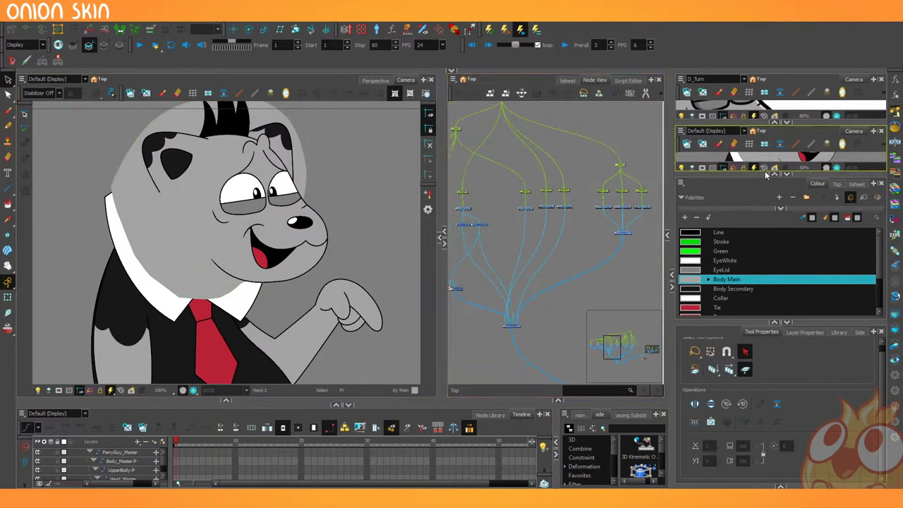
drag(761, 172, 799, 469)
drag(734, 324, 765, 458)
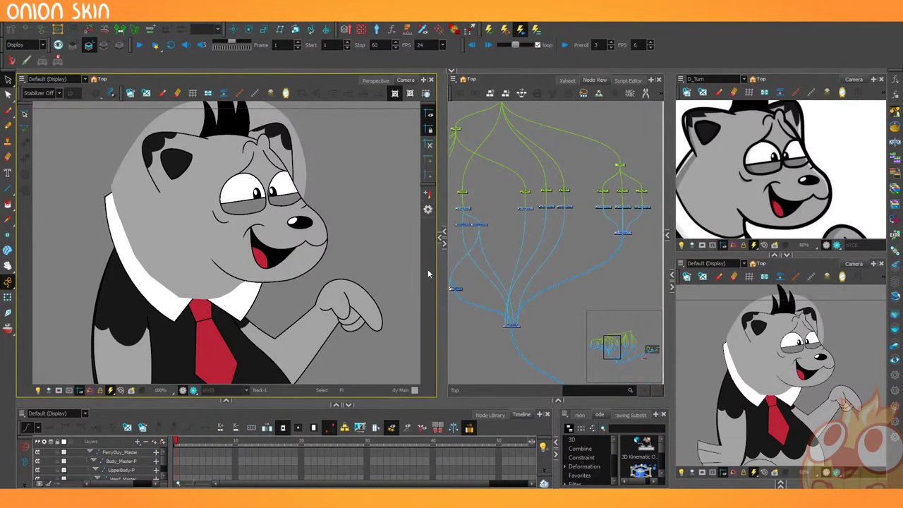
click(443, 233)
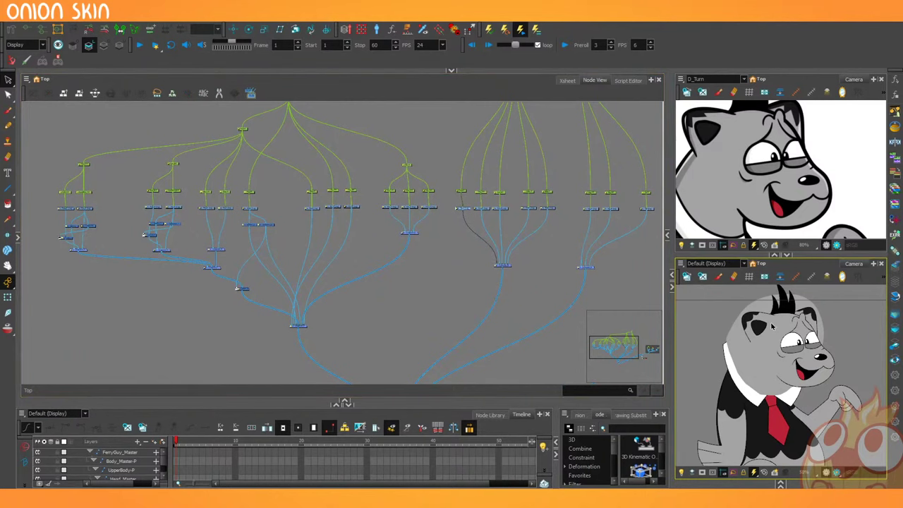
Add a Cutter node on the Neck drawing's connection to the Composite and feed the Body drawing into its matte port.
scroll(453, 253, up, 3)
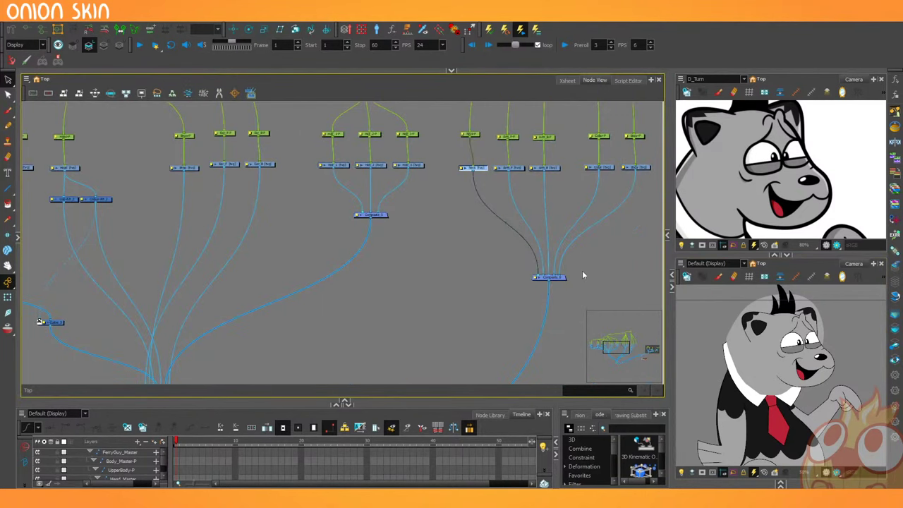
drag(562, 280, 554, 388)
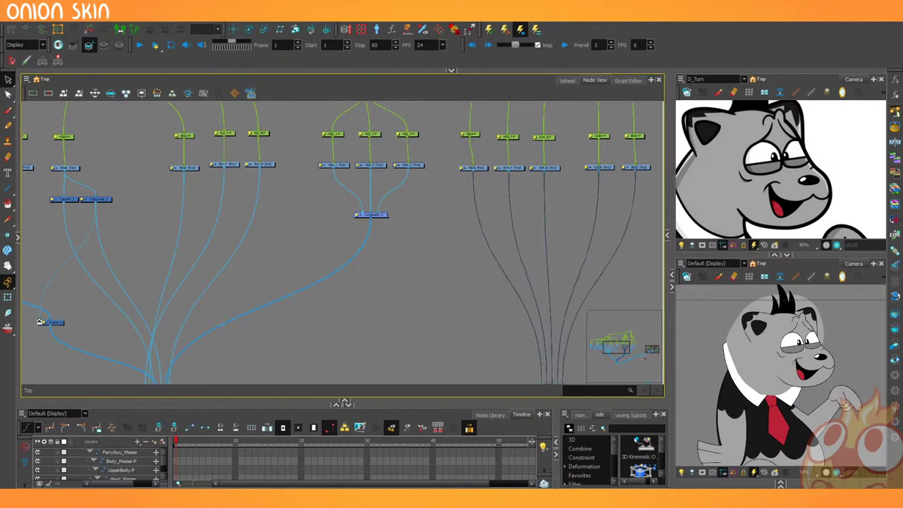
key(Return)
text(cut)
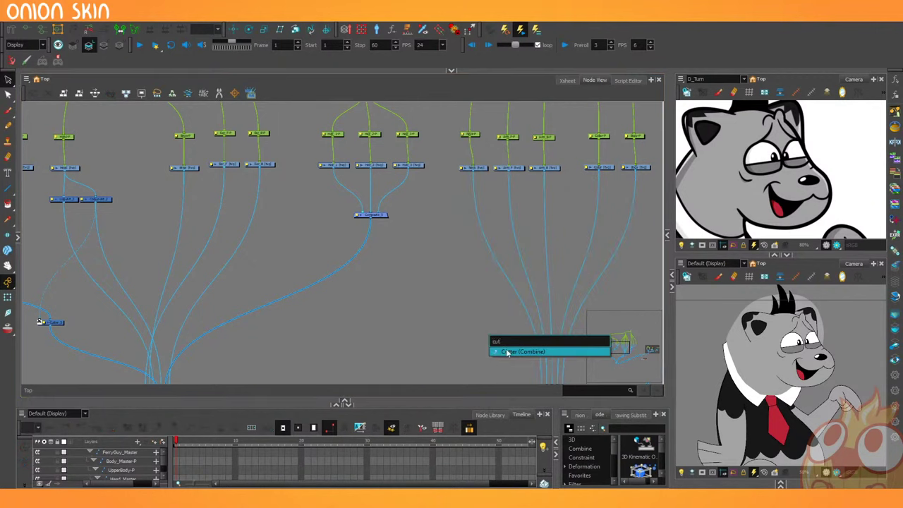
click(506, 352)
drag(512, 331, 493, 320)
drag(396, 316, 320, 317)
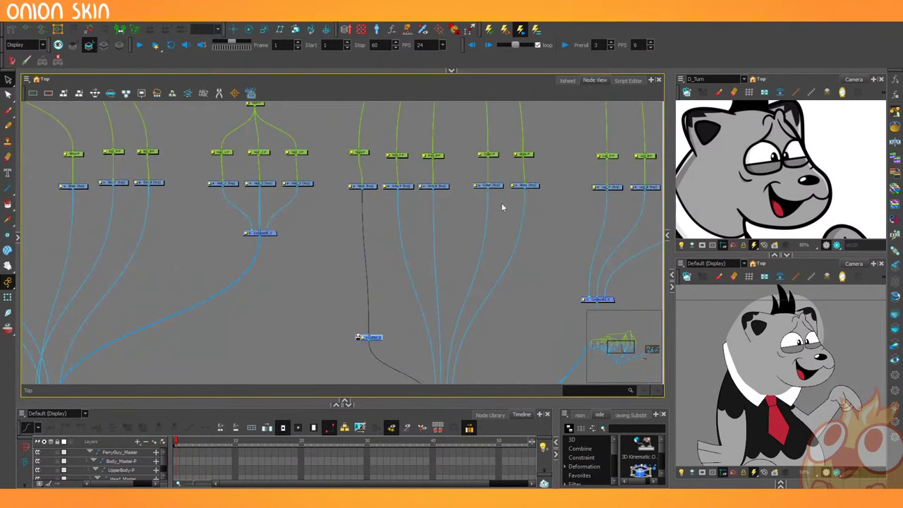
drag(524, 189, 359, 338)
click(345, 313)
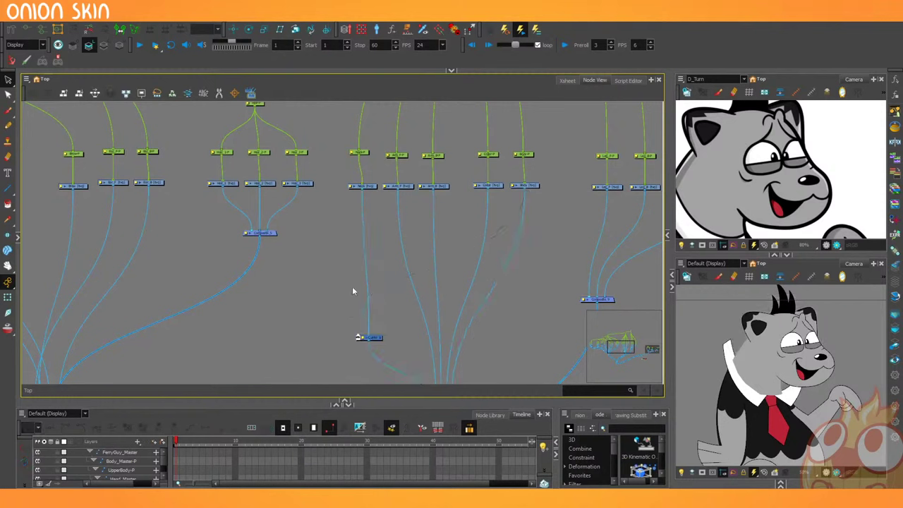
Add a Colour-Art node beneath the Body drawing, routing it into the matte port of the neck's Cutter.
key(Tab)
text(colou)
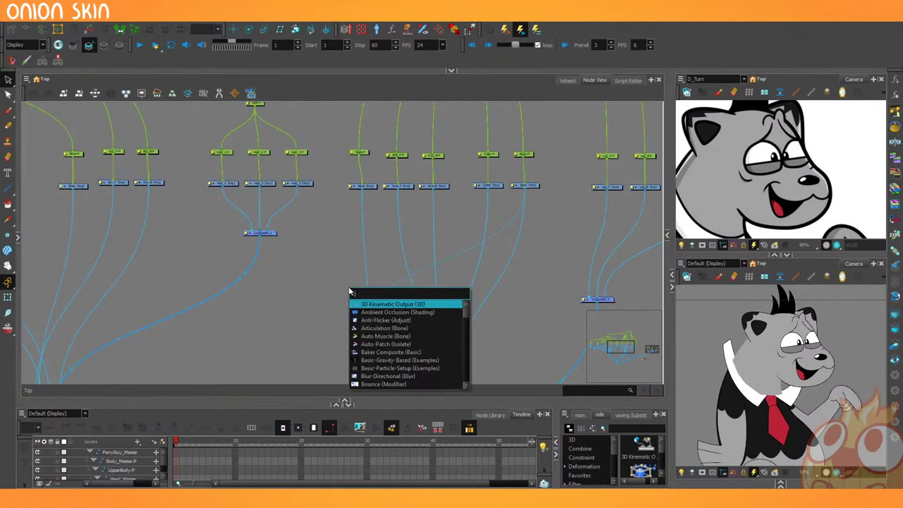
click(375, 336)
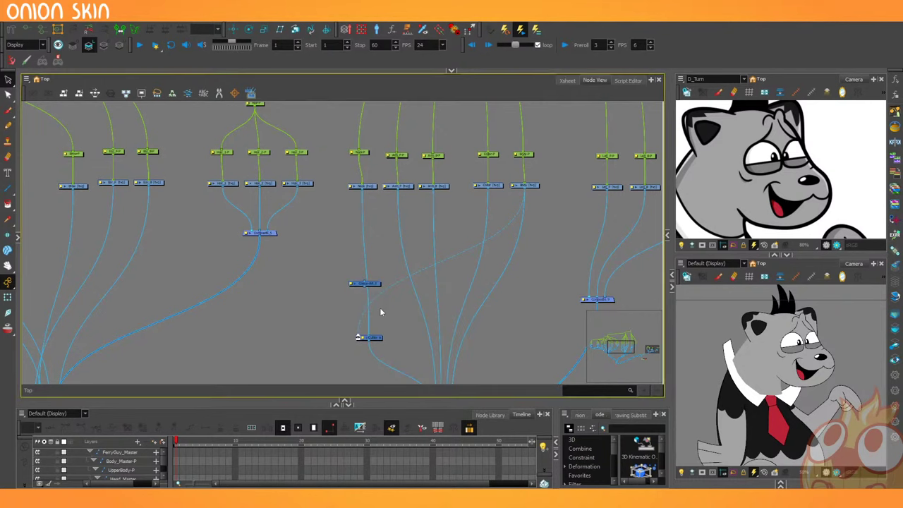
drag(378, 290, 556, 219)
click(529, 262)
drag(524, 276, 514, 251)
Add a Line-Art node below the Body drawing and connect its output to the upper-body Composite.
key(Tab)
text(line)
key(Return)
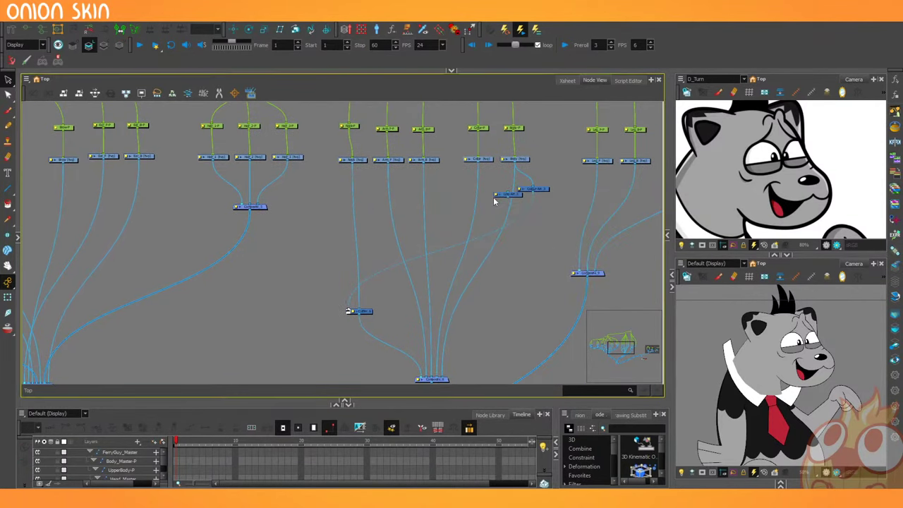
drag(520, 194, 422, 378)
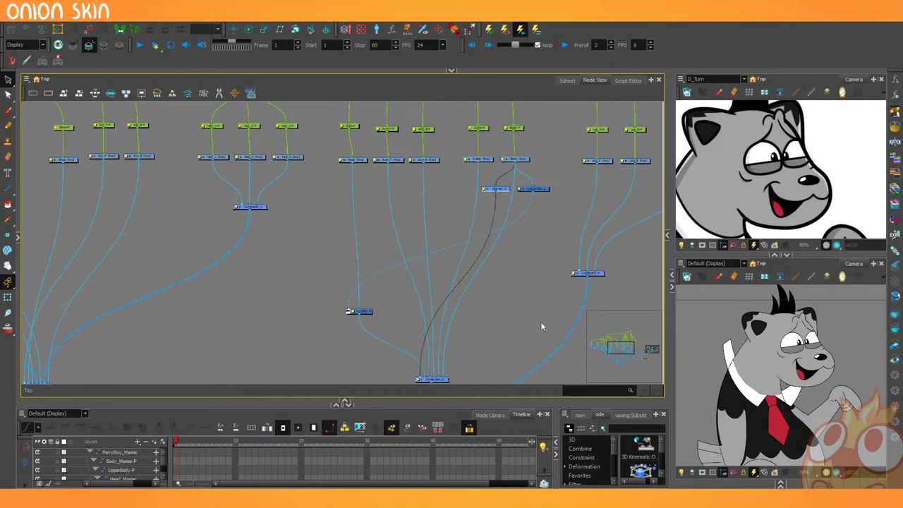
Reorder the Line-Art connection in the upper-body Composite so it sits beside the Body's connection.
scroll(741, 383, down, 2)
scroll(737, 414, up, 3)
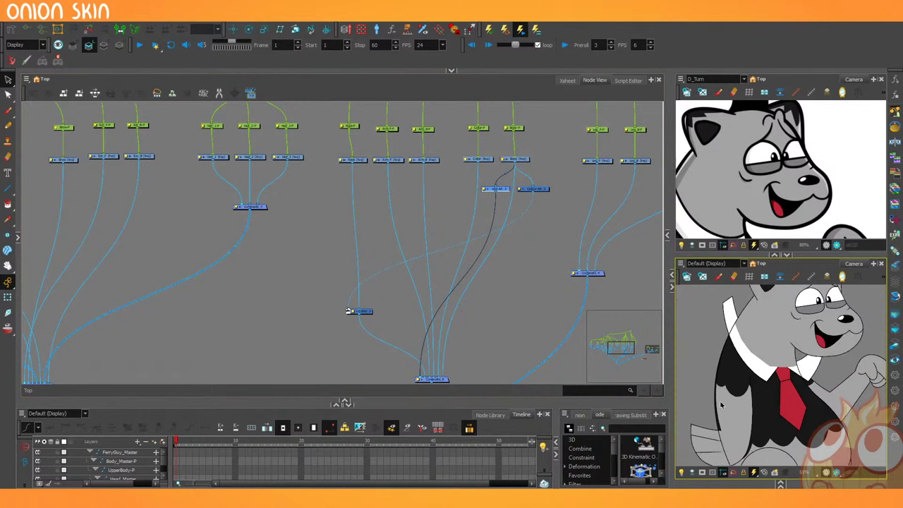
scroll(722, 458, down, 2)
click(386, 329)
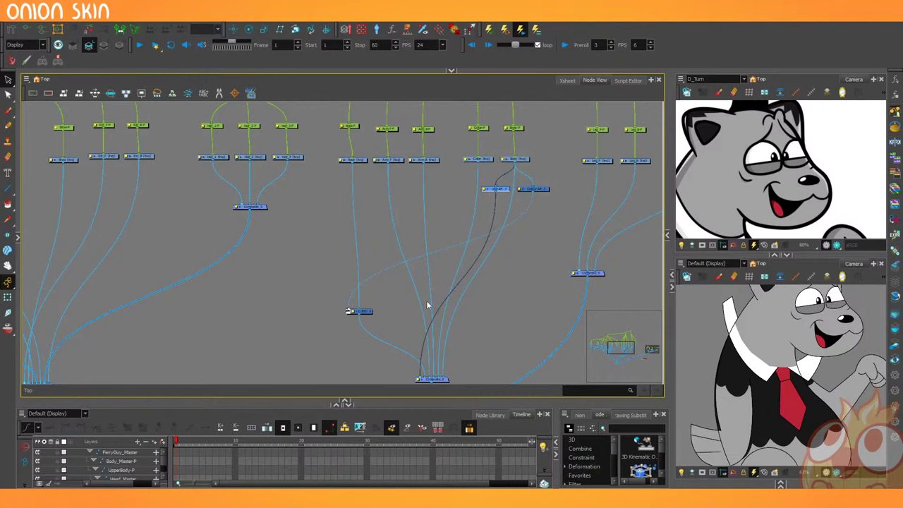
click(505, 288)
drag(419, 381, 439, 378)
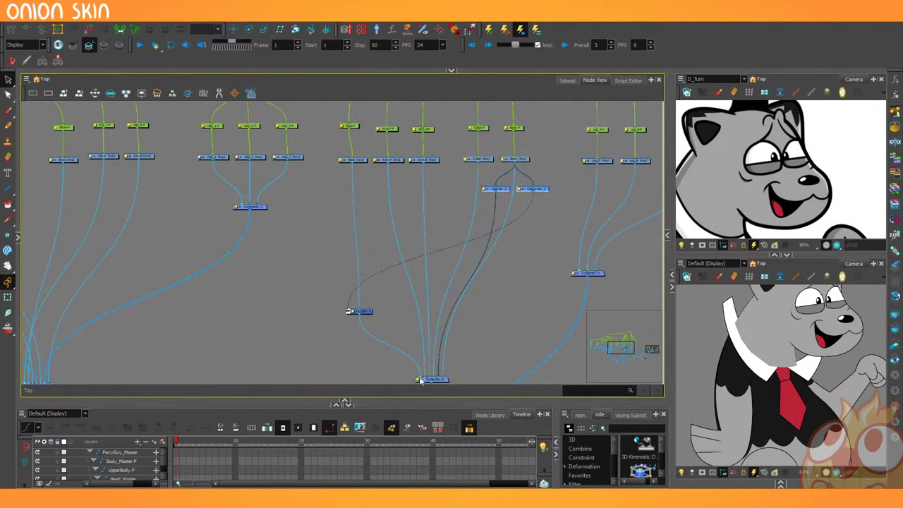
Add a new Composite node and reroute the Body, Line-Art and neck Cutter connections into it.
drag(468, 367, 461, 305)
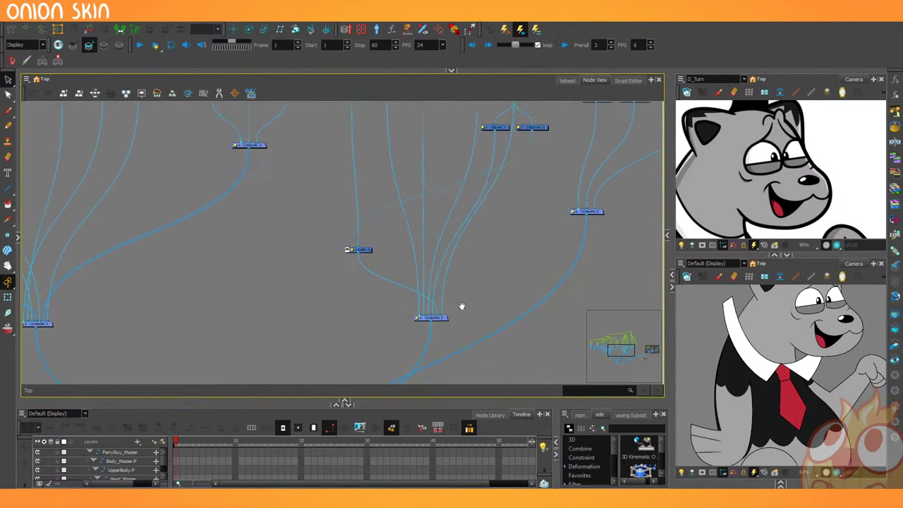
scroll(458, 306, up, 2)
key(ctrl+h)
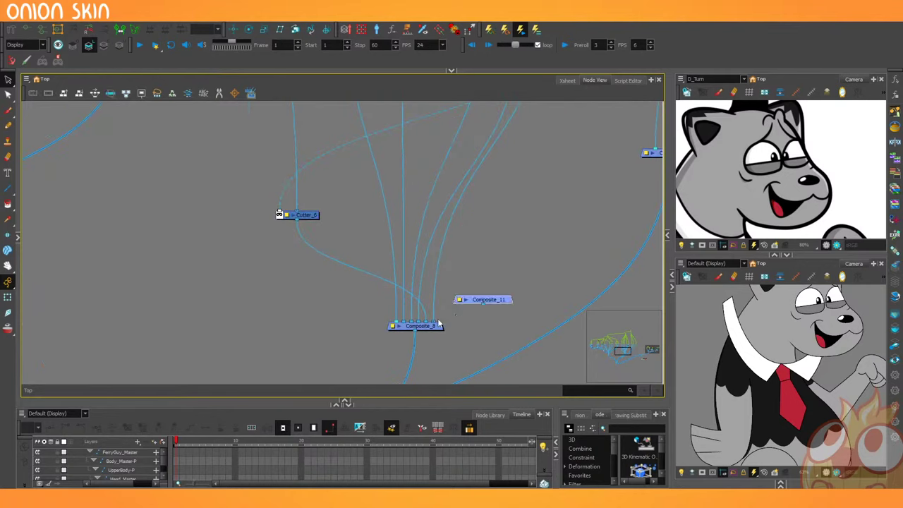
drag(434, 322, 483, 297)
drag(428, 324, 409, 369)
scroll(498, 316, down, 3)
Raise the neck's Cutter node, connect the new Composite to the upper-body Composite, and place it below the Body nodes.
click(360, 315)
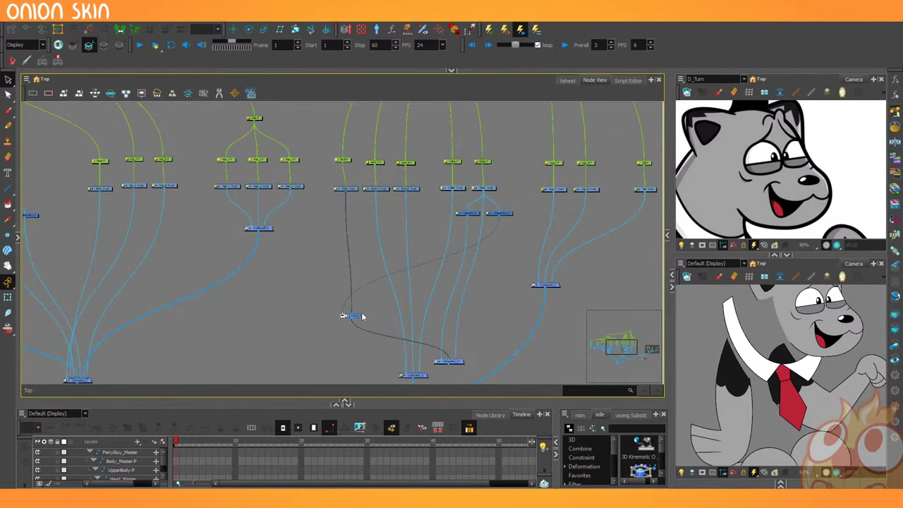
drag(362, 317, 359, 261)
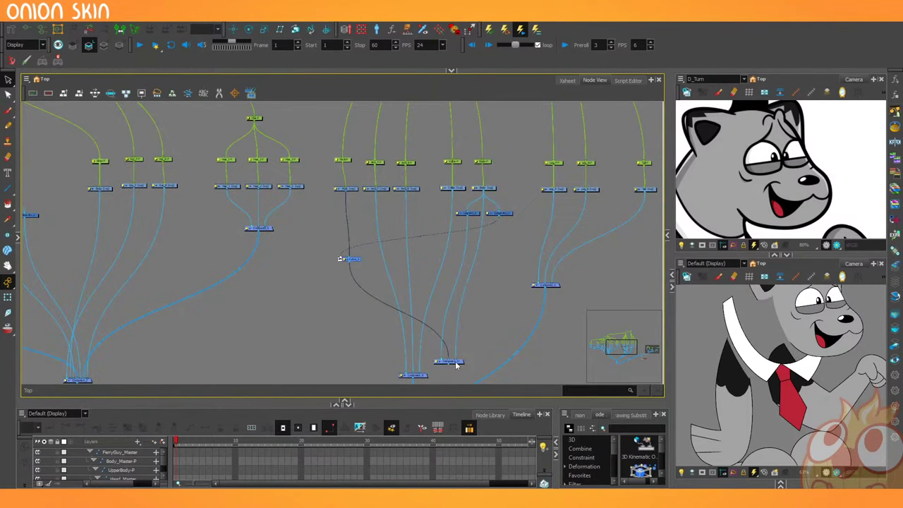
drag(455, 364, 426, 377)
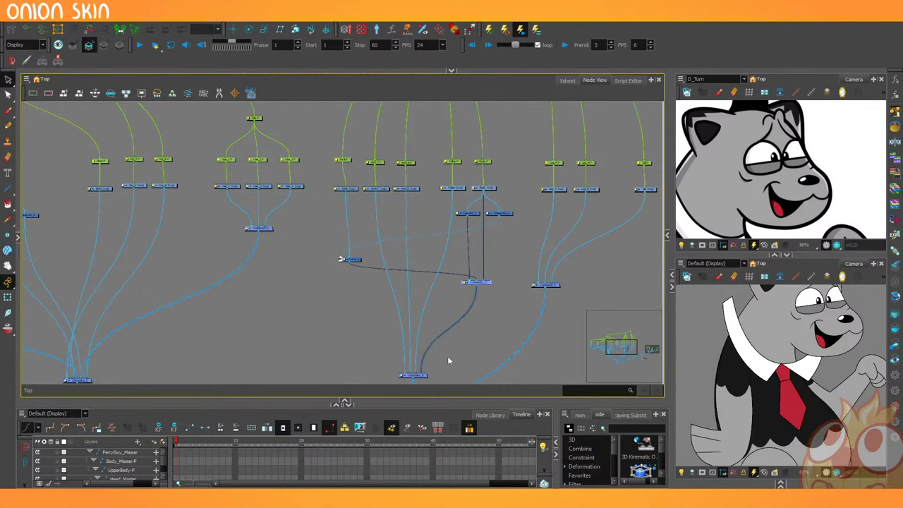
click(448, 358)
Move the leg node group aside to make room and shift the Body nodes with their Composite into the gap.
scroll(330, 179, down, 3)
drag(486, 166, 421, 243)
scroll(431, 189, up, 2)
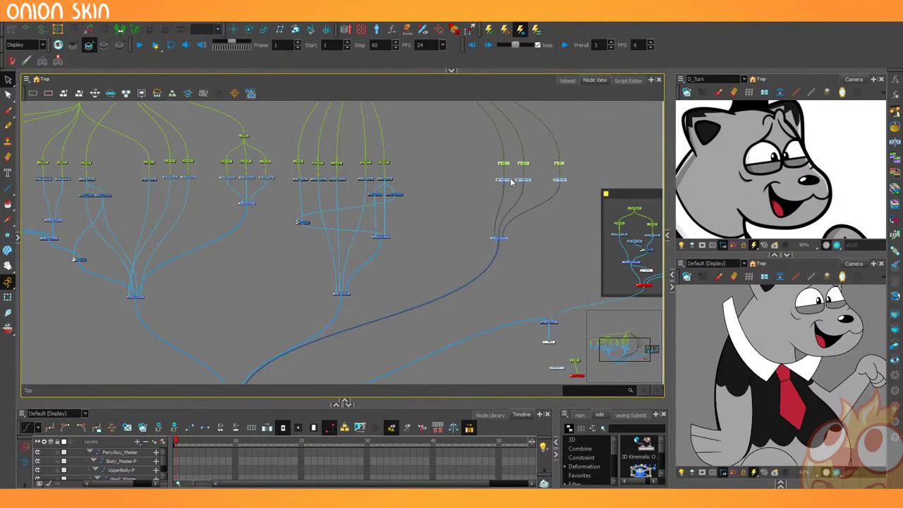
scroll(445, 162, up, 2)
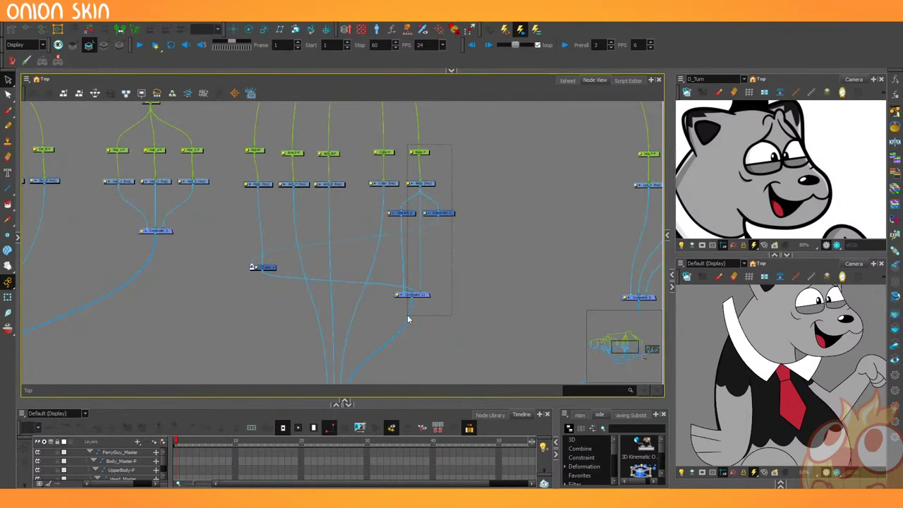
drag(421, 297, 521, 300)
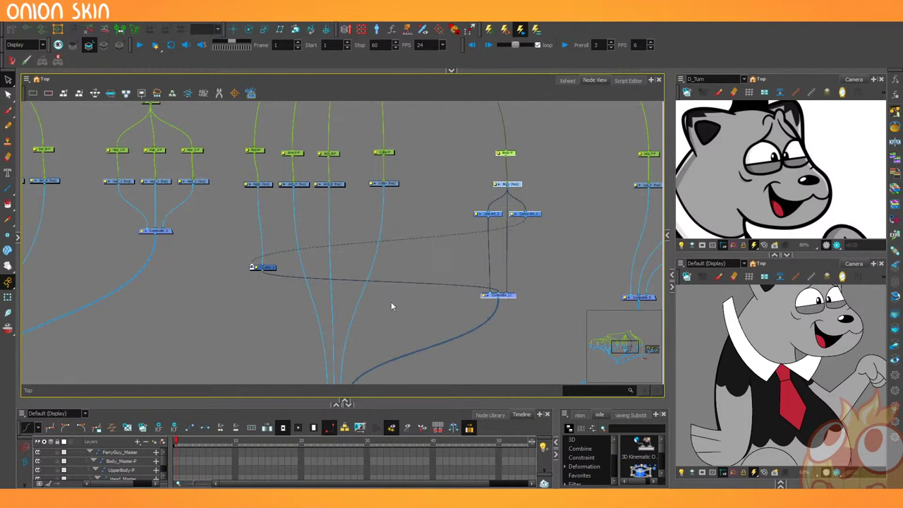
Place the Neck nodes and their Cutter beside the Body branch and straighten the Neck-P and Body-P pegs above their drawings.
drag(217, 133, 472, 270)
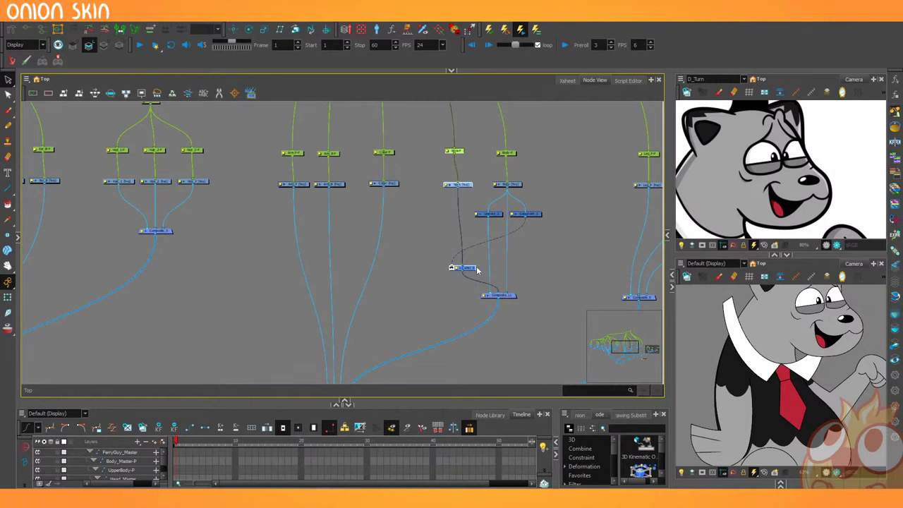
scroll(500, 155, up, 3)
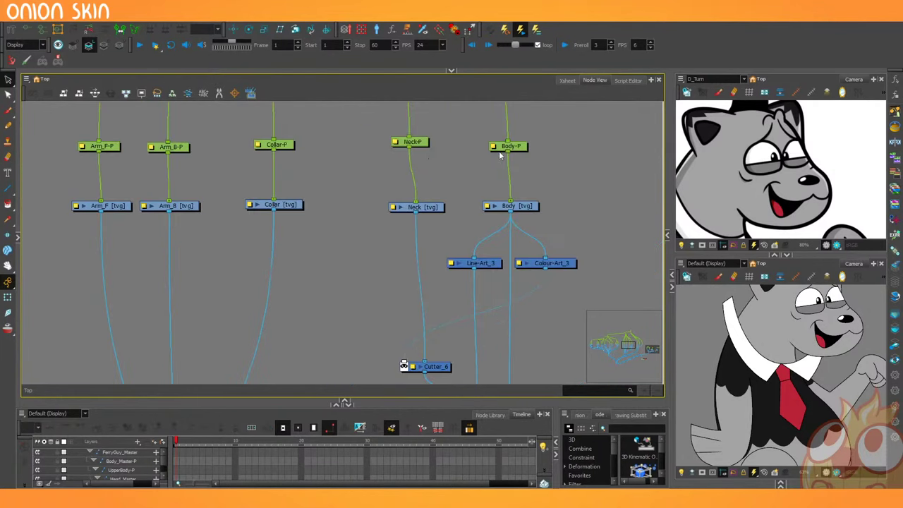
drag(426, 142, 435, 144)
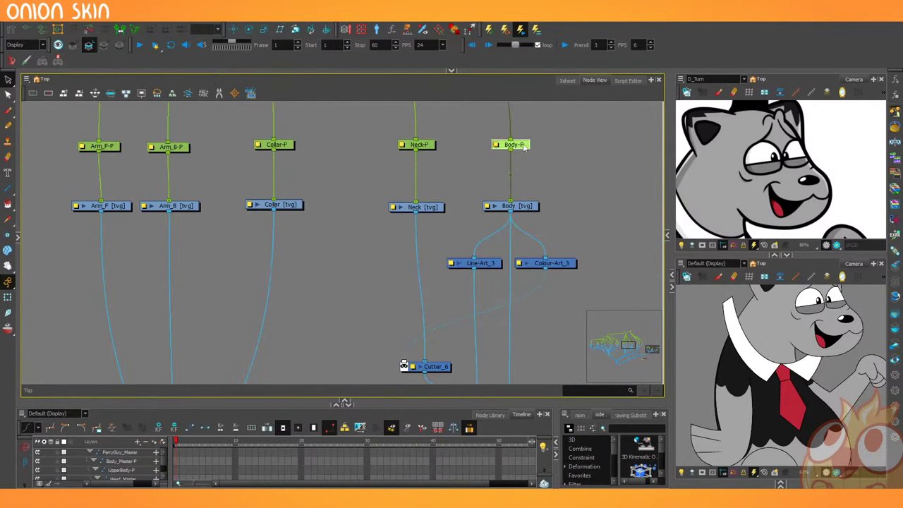
Examine how the eye, head and neck branches are wired through their Line-Art, Colour-Art, Cutter and Composite nodes.
scroll(519, 191, down, 3)
scroll(427, 271, down, 3)
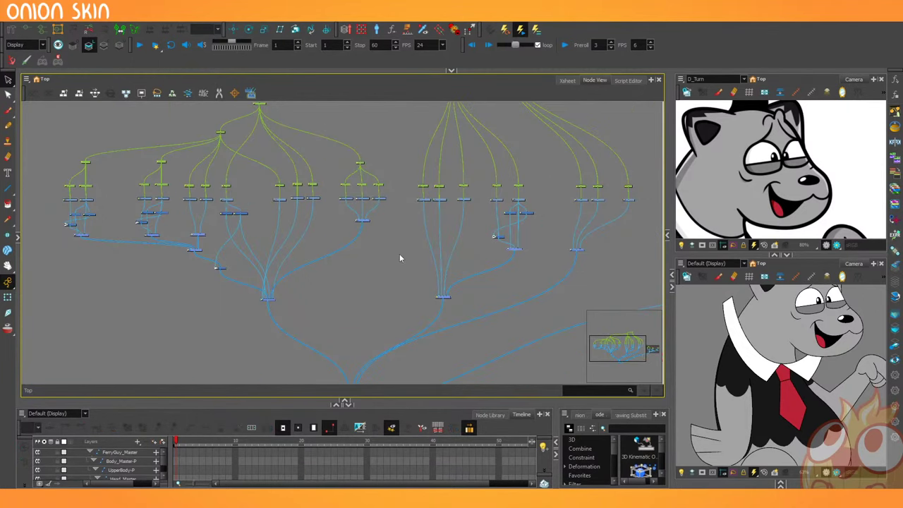
drag(345, 273, 381, 292)
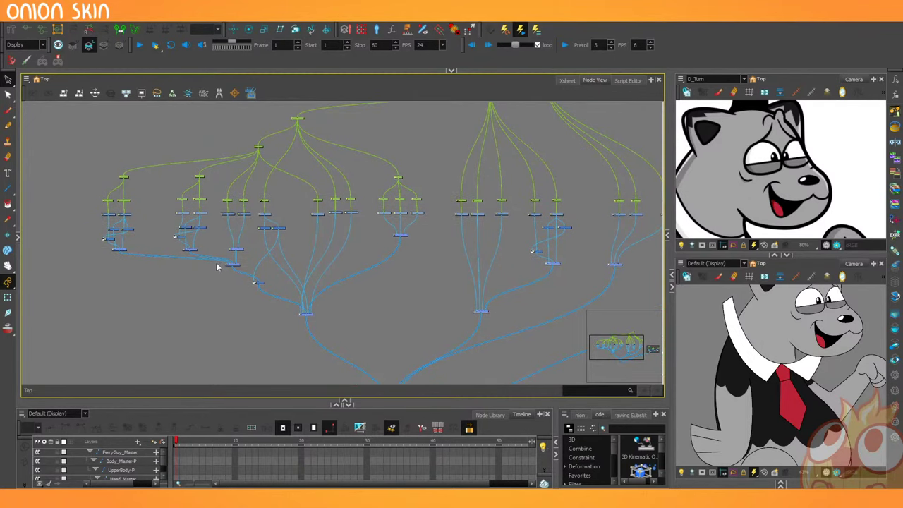
scroll(185, 240, up, 5)
scroll(233, 233, down, 5)
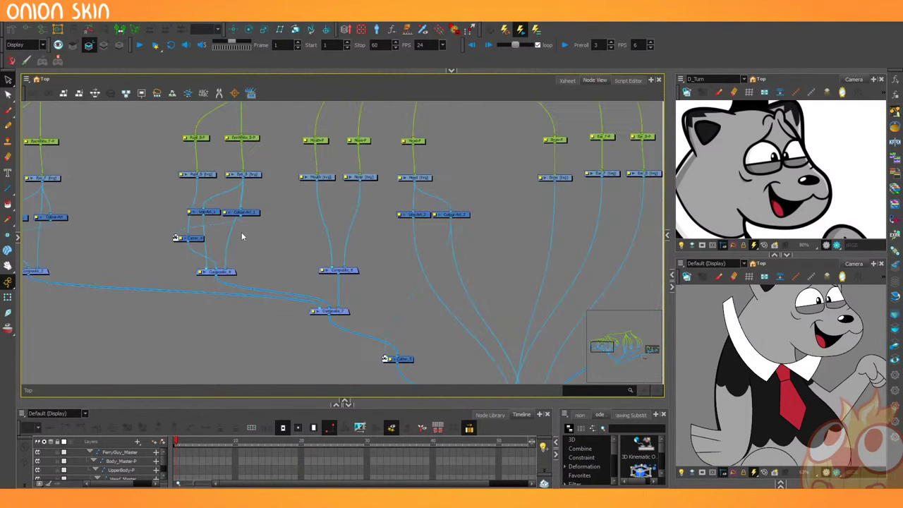
scroll(183, 243, up, 8)
scroll(238, 309, down, 1)
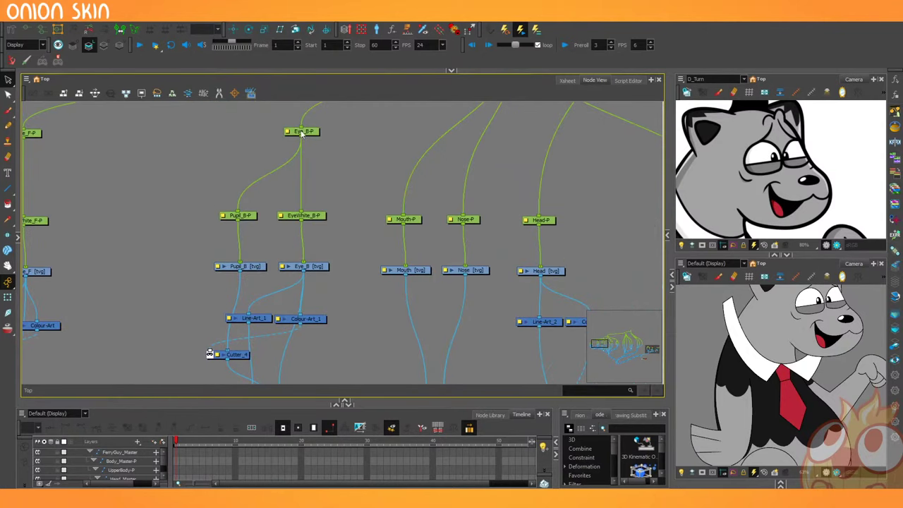
drag(283, 200, 293, 111)
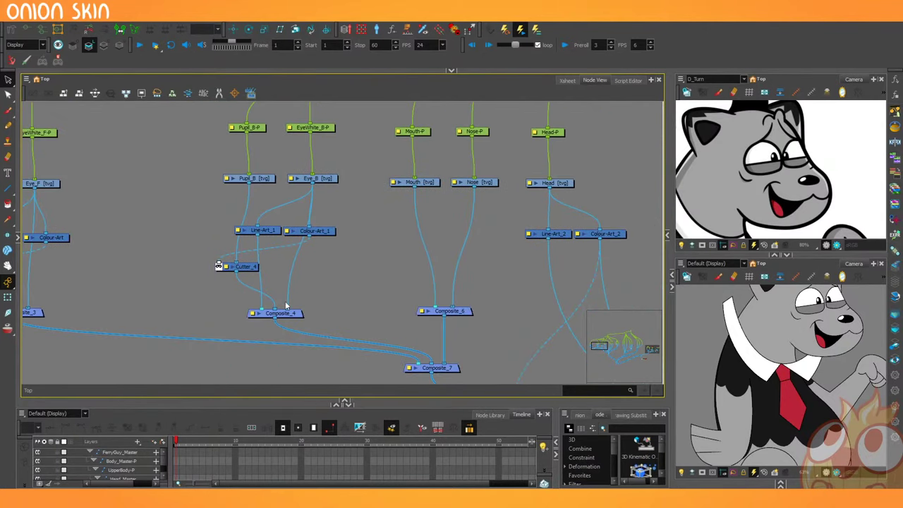
scroll(286, 305, down, 3)
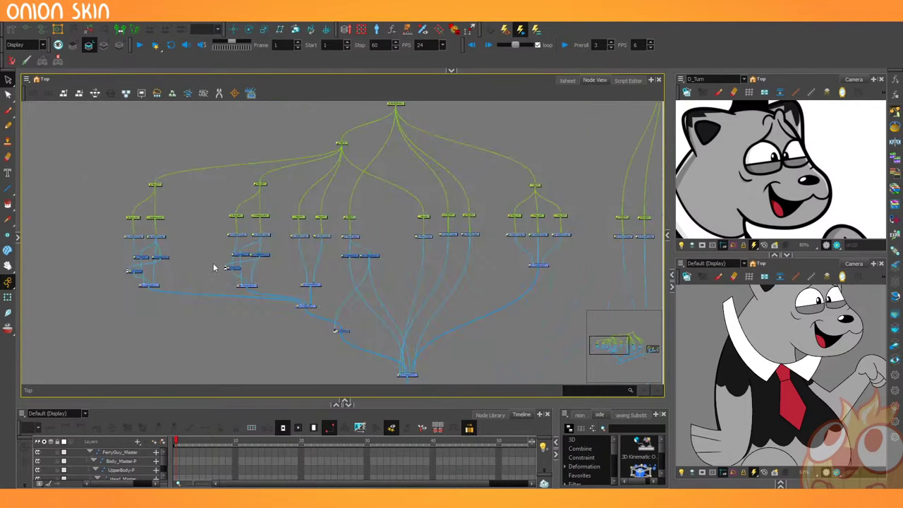
drag(556, 250, 9, 239)
scroll(310, 212, up, 4)
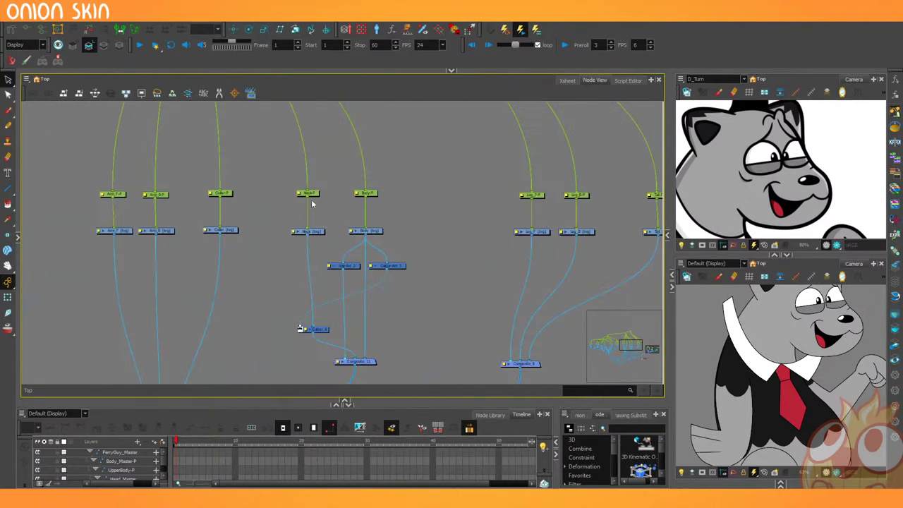
Examine how the Neck and Body branches sit beside the head, hair, arm, collar and leg branches of the node network.
scroll(315, 232, down, 5)
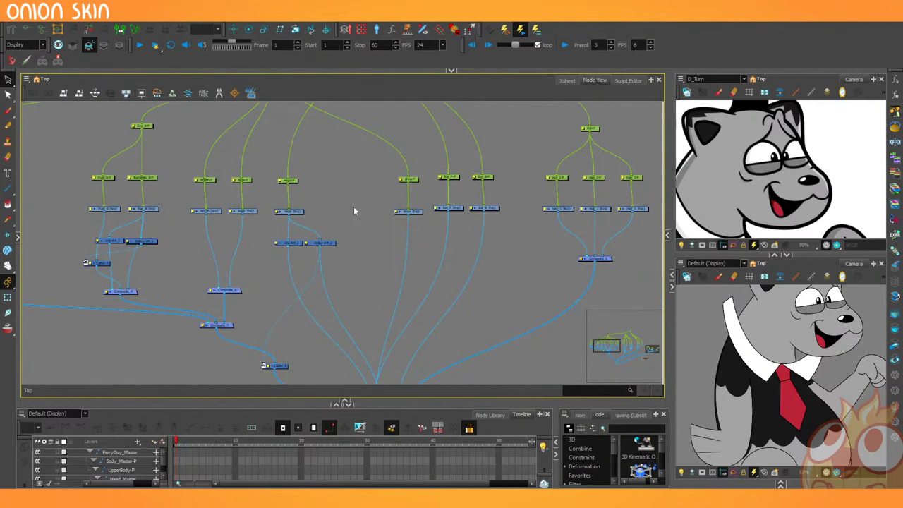
drag(472, 213, 55, 220)
drag(312, 213, 144, 199)
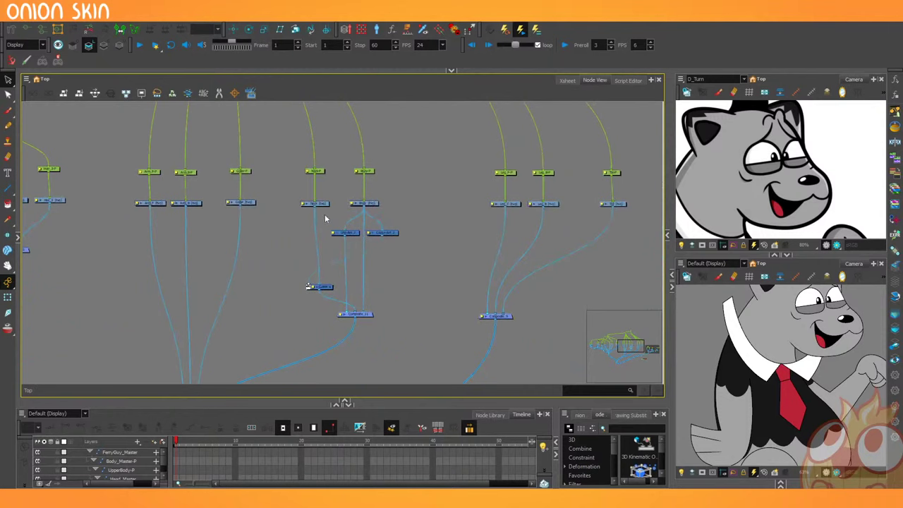
scroll(326, 219, up, 2)
scroll(320, 278, down, 4)
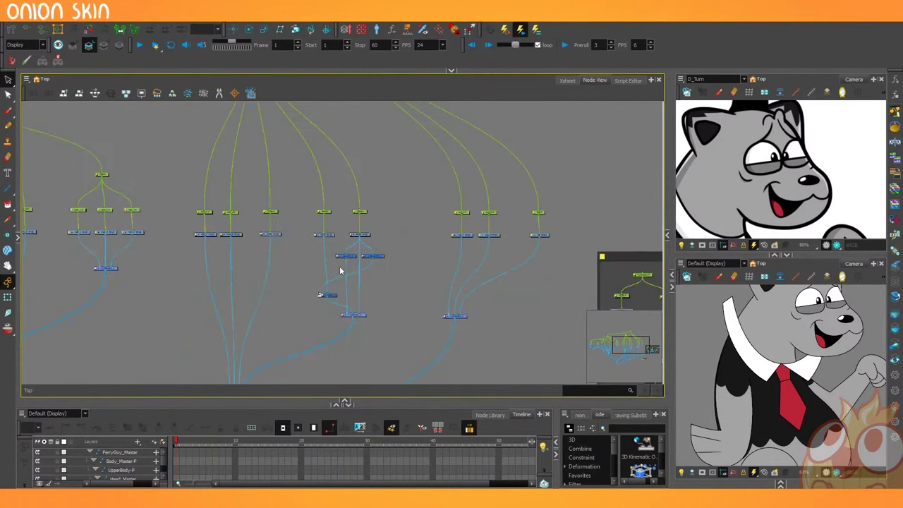
scroll(353, 275, up, 3)
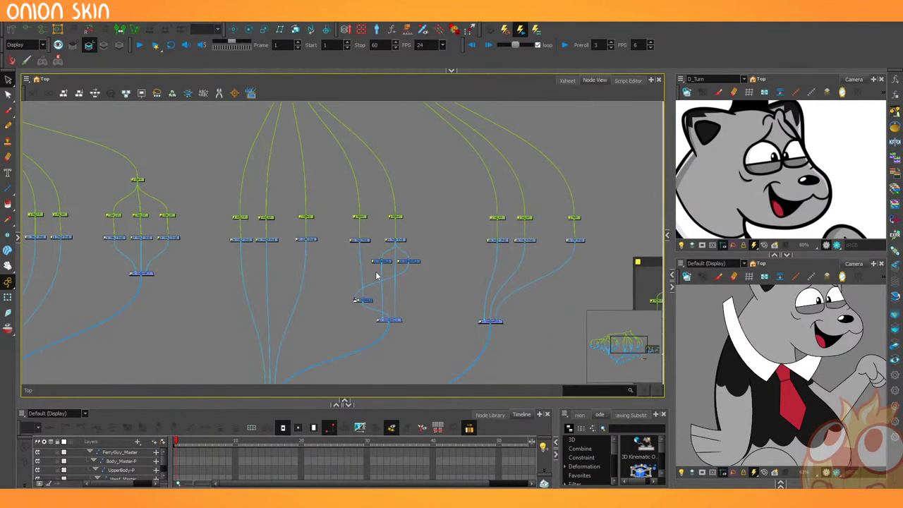
click(400, 220)
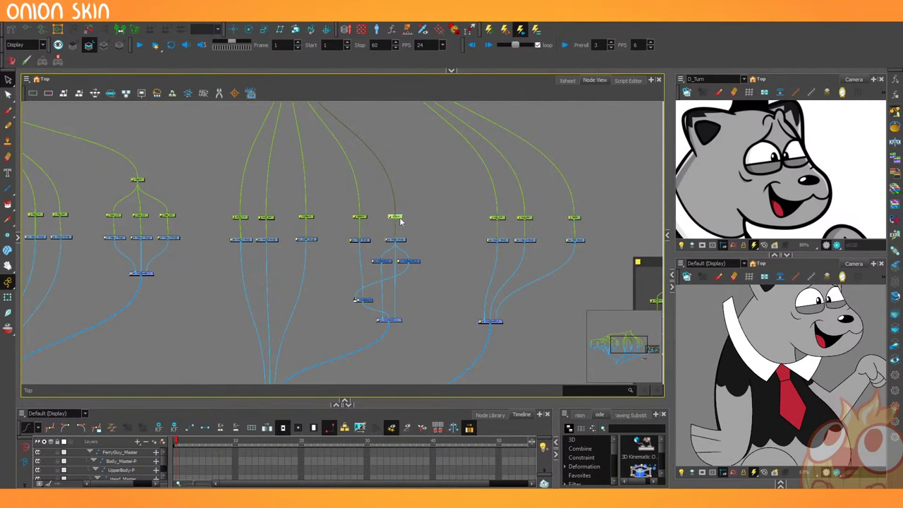
scroll(399, 220, up, 3)
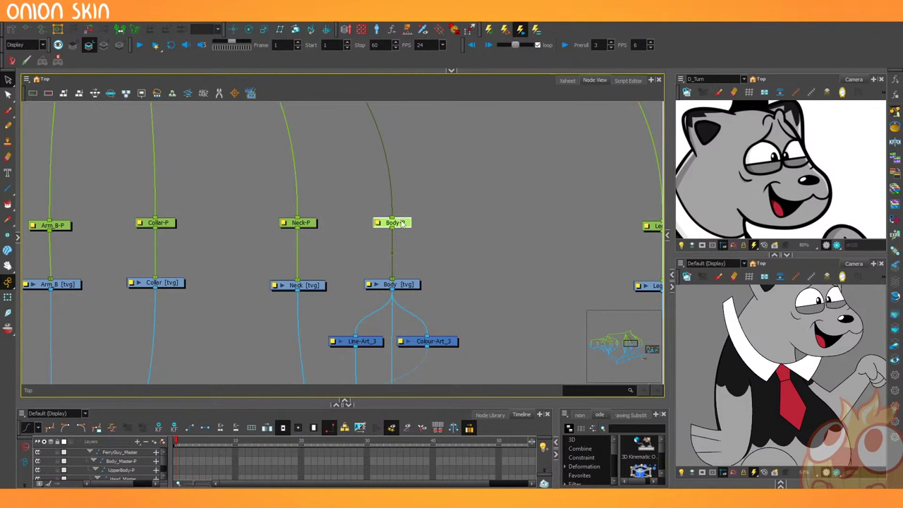
scroll(402, 222, down, 1)
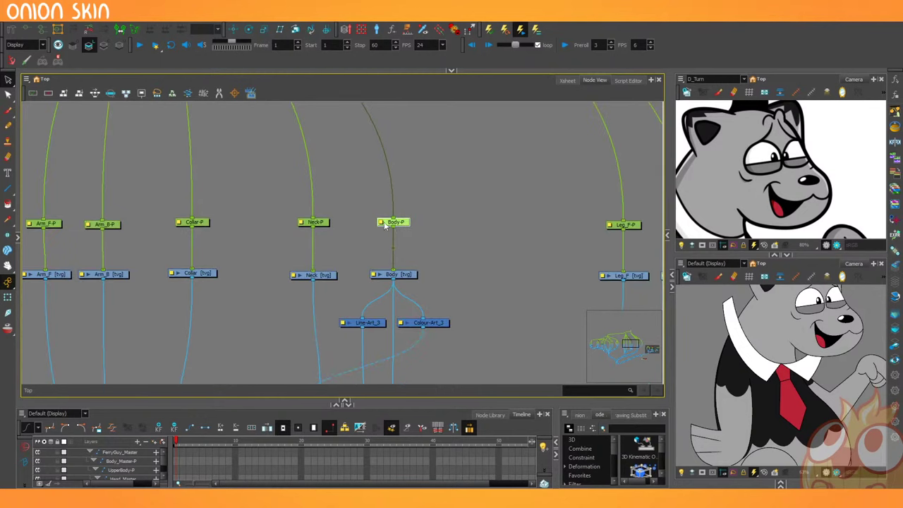
double_click(381, 224)
double_click(264, 191)
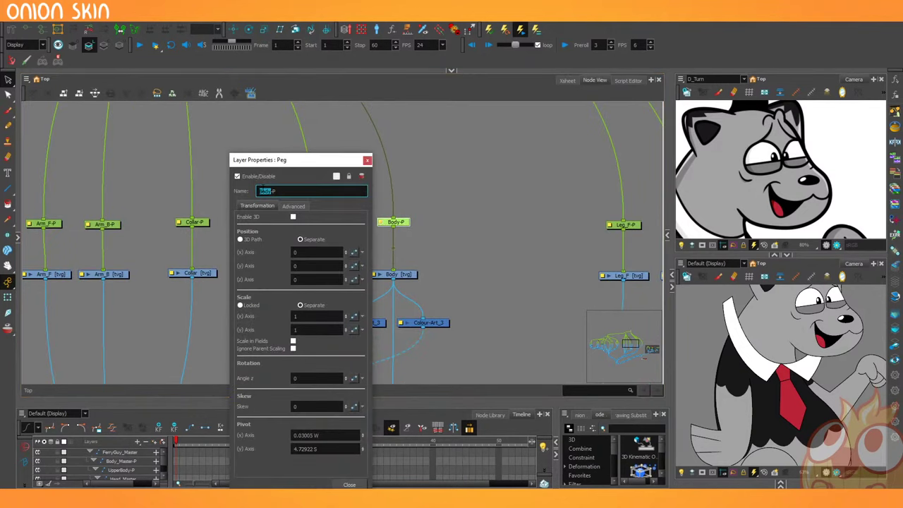
text(T)
text(orso)
key(BackSpace)
text(B)
click(367, 160)
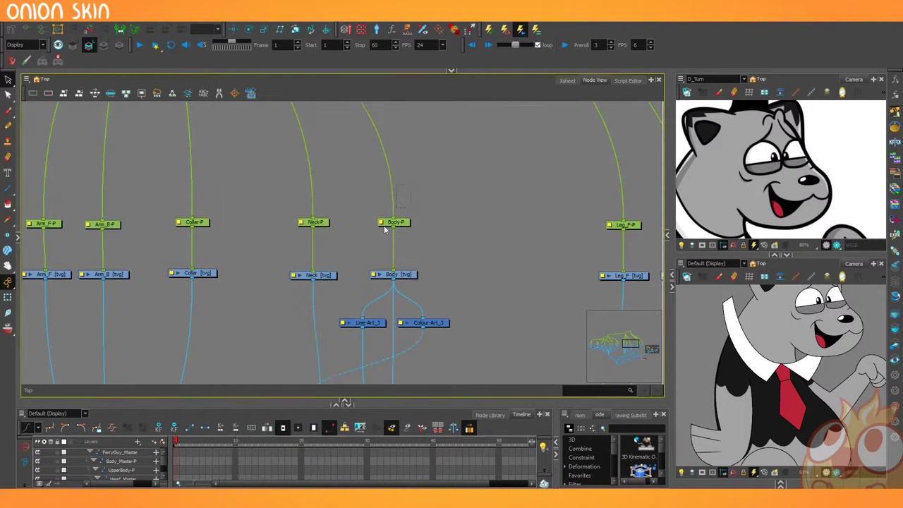
Add a duplicate of the Body-P peg as shared parent of Neck-P and Body-P, and name it Body+Neck-P.
key(ctrl+d)
drag(416, 236, 410, 169)
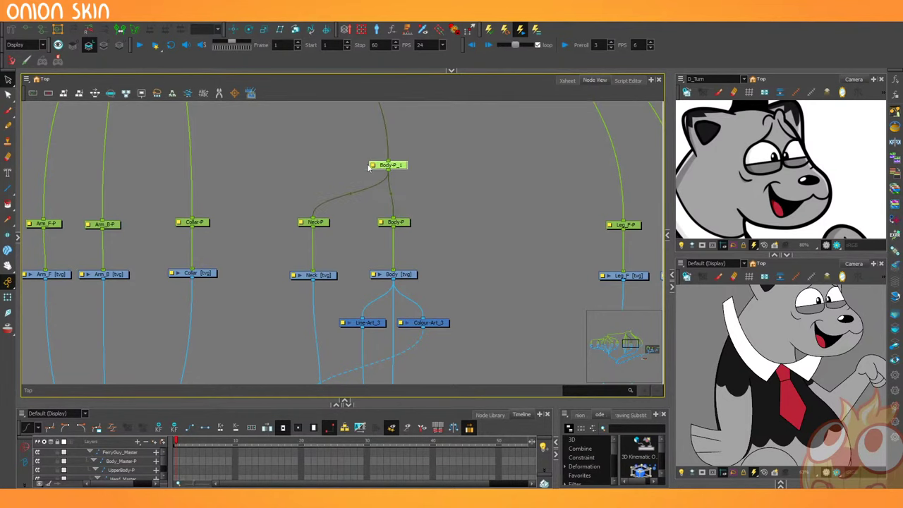
double_click(384, 166)
text(Torso-P)
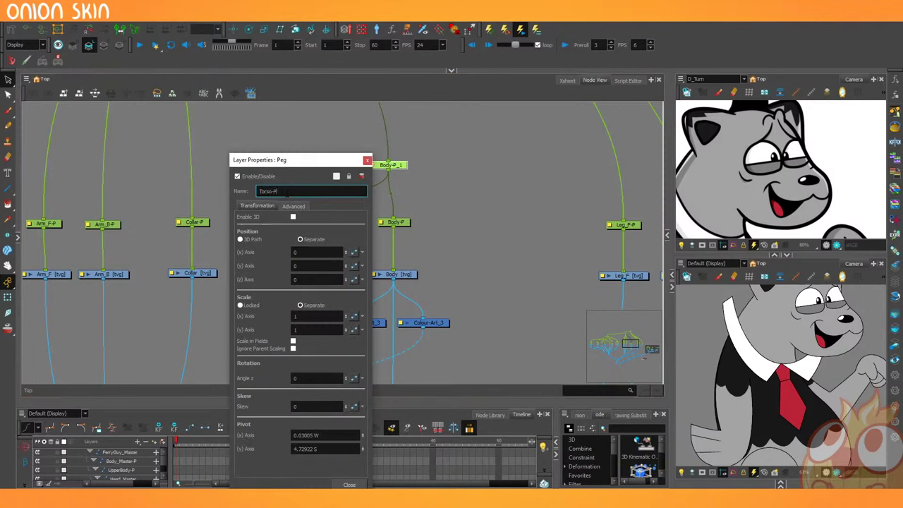
key(Return)
key(ctrl+a)
text(Body+Neck-P)
key(Return)
click(367, 160)
Align the Body+Neck-P peg straight above the Body-P peg.
scroll(416, 208, down, 3)
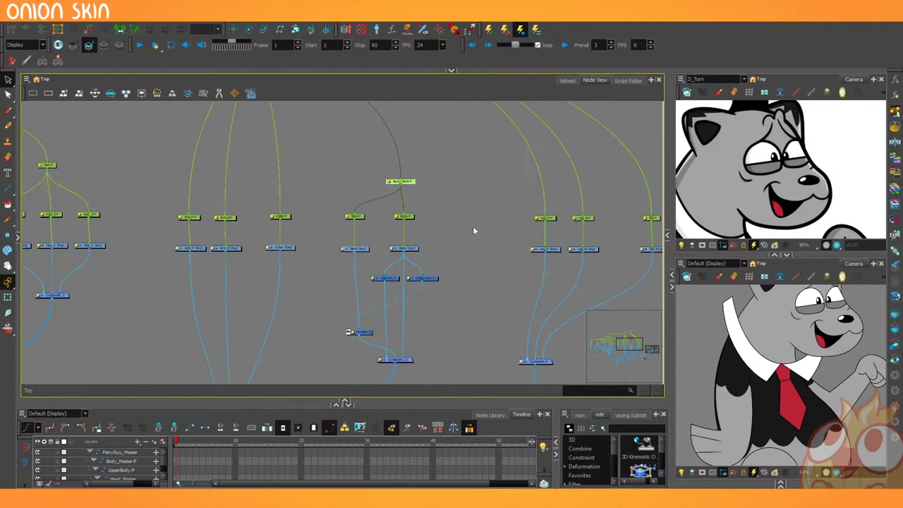
scroll(407, 211, up, 2)
drag(415, 176, 421, 170)
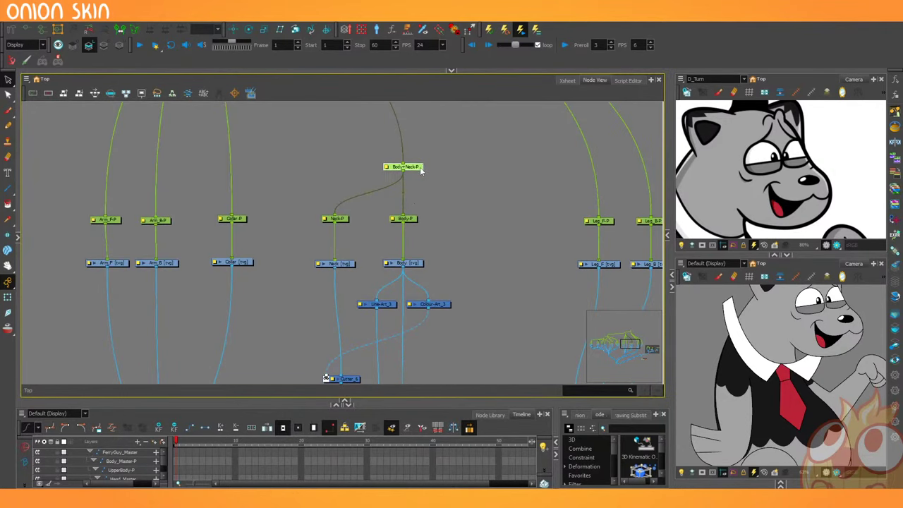
scroll(433, 209, down, 3)
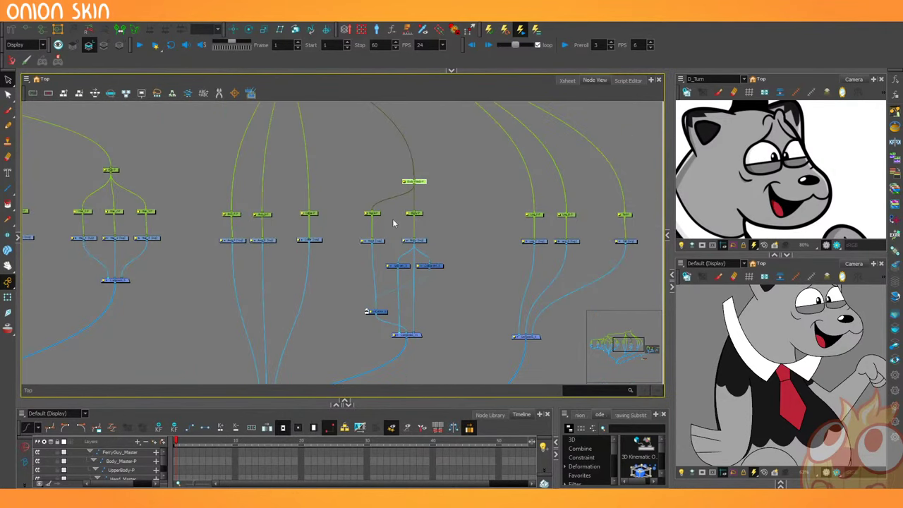
scroll(395, 223, up, 4)
scroll(442, 208, down, 2)
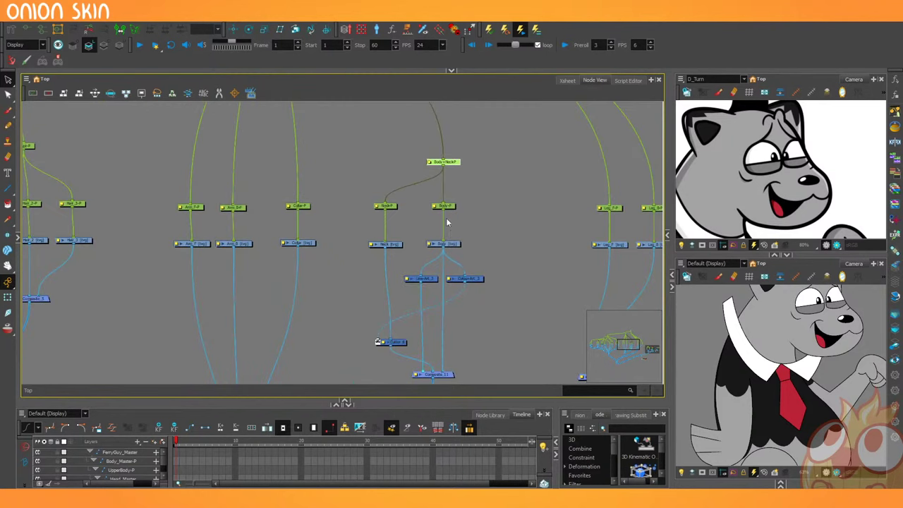
Try moving the collar drawing down over the body with the Transform tool, and undo the move.
click(765, 364)
click(761, 378)
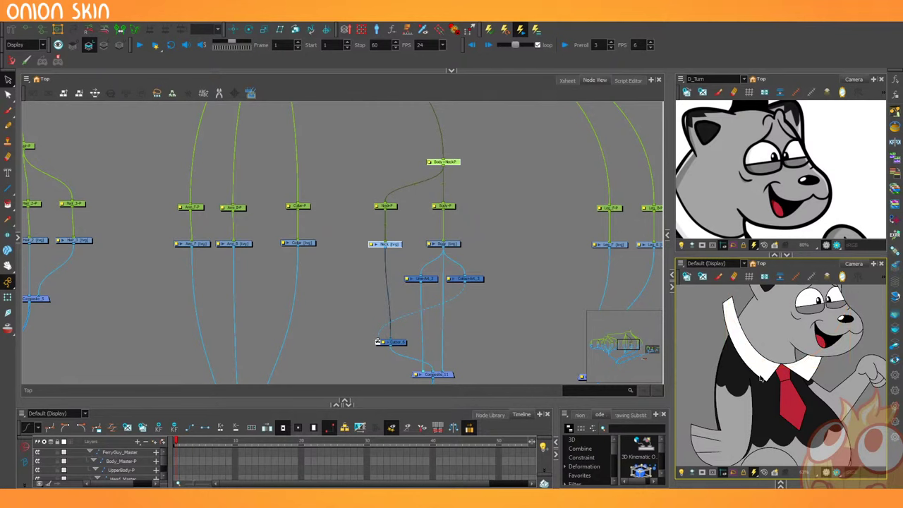
key(shift+t)
click(767, 368)
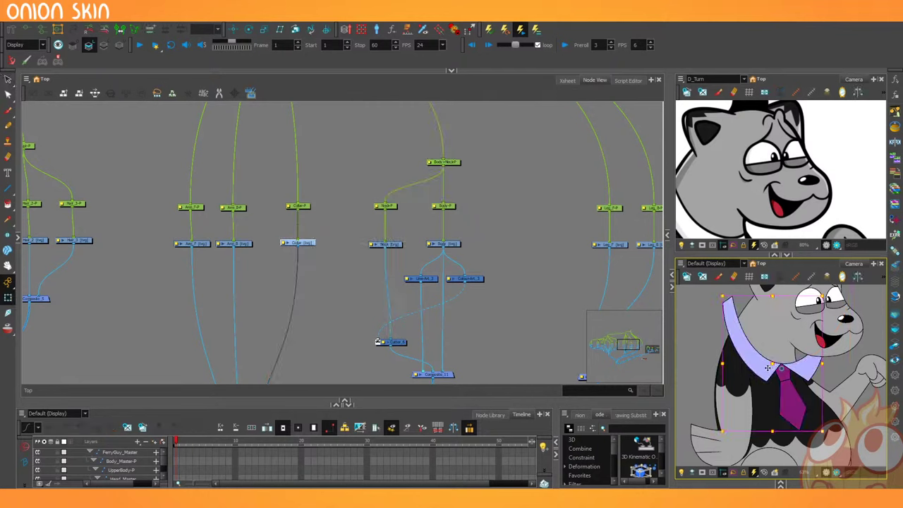
mouse_move(767, 367)
mouse_down()
mouse_move(768, 412)
mouse_move(767, 369)
mouse_move(767, 381)
mouse_up()
key(ctrl+z)
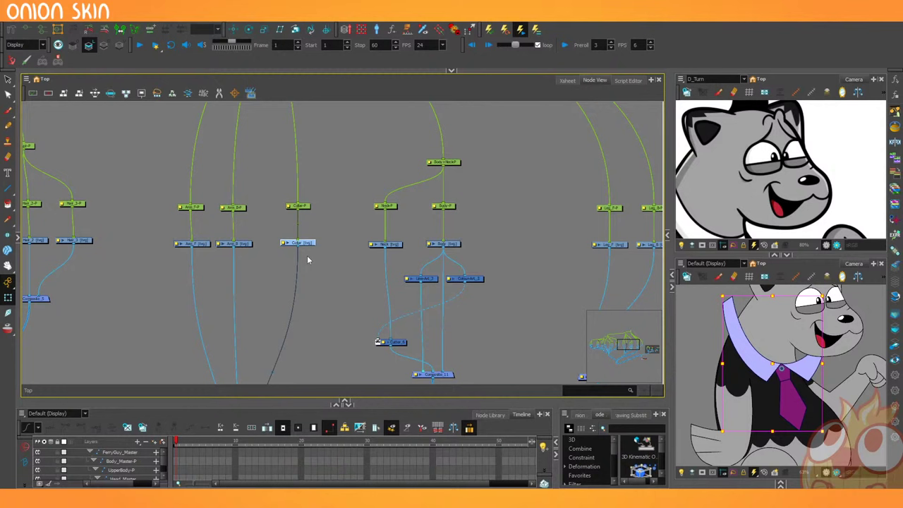
Raise the Body+Neck-P peg to make room and connect Collar-P beneath it.
drag(325, 239, 338, 307)
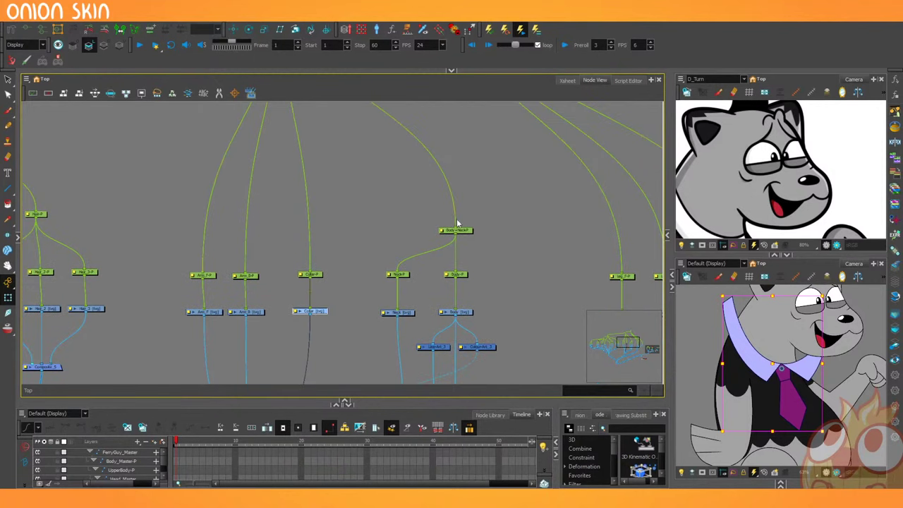
drag(473, 232, 472, 197)
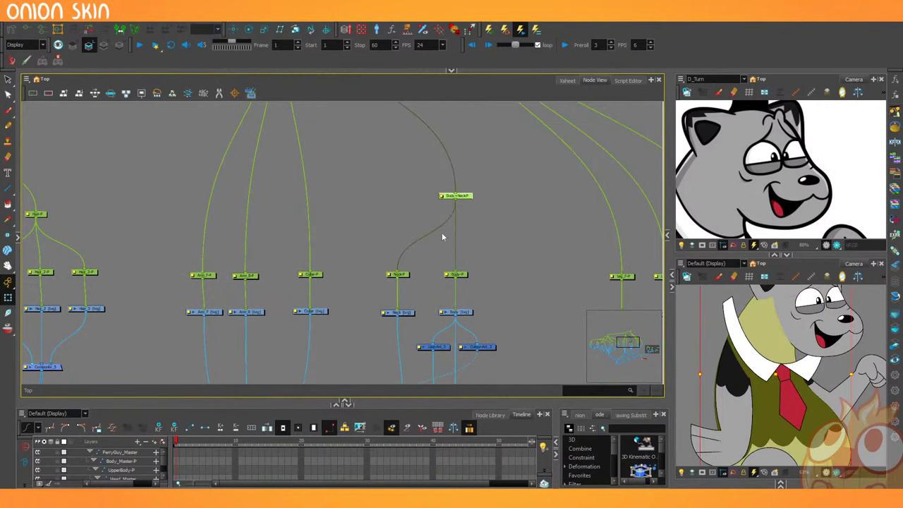
click(406, 275)
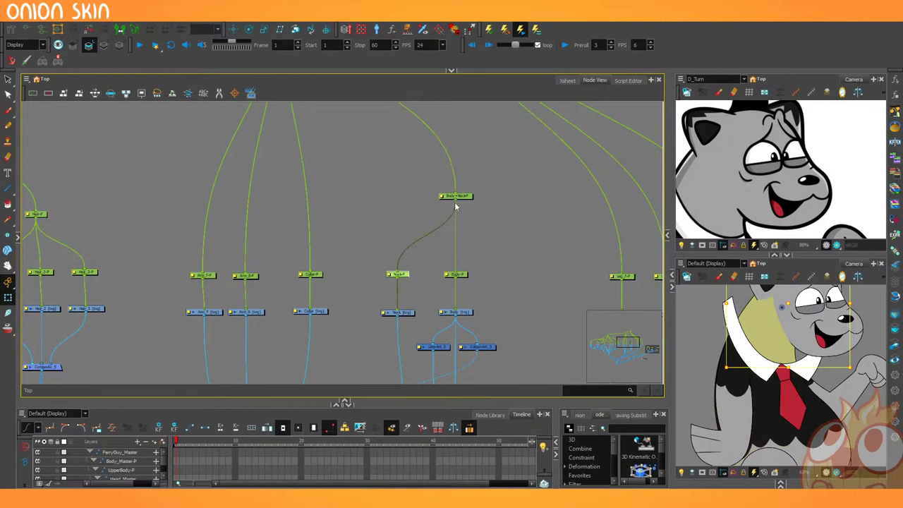
drag(456, 205, 310, 271)
click(431, 246)
Try grouping Neck-P and Collar-P under a new peg below Body+Neck-P, test moving them together, and delete that peg.
scroll(404, 258, up, 2)
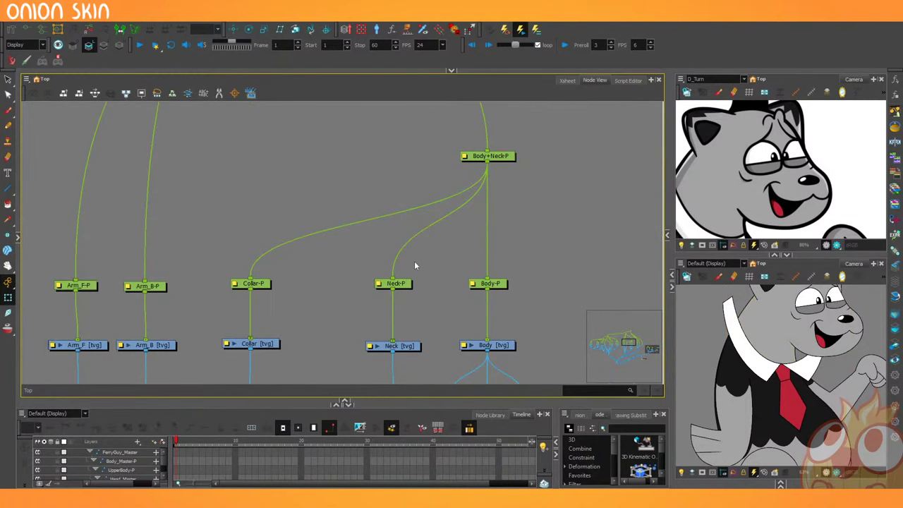
key(ctrl+p)
drag(442, 258, 416, 240)
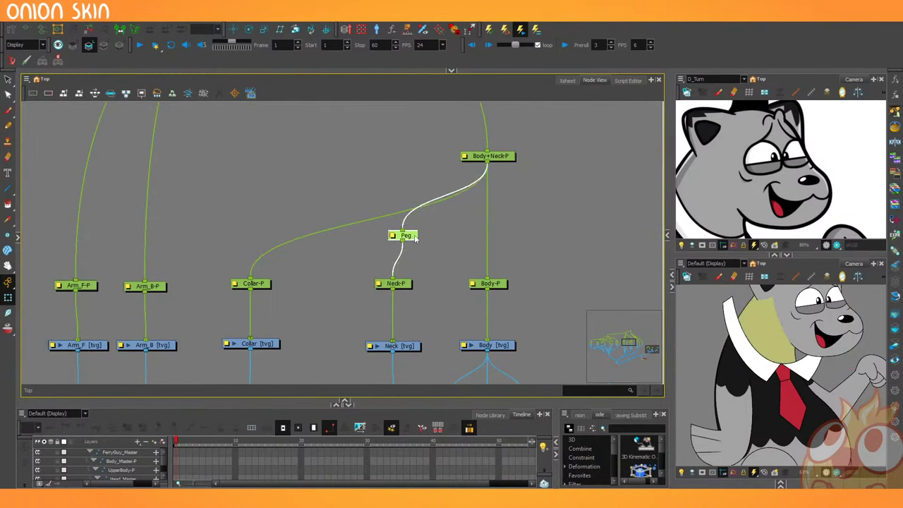
drag(251, 278, 374, 221)
scroll(414, 241, down, 2)
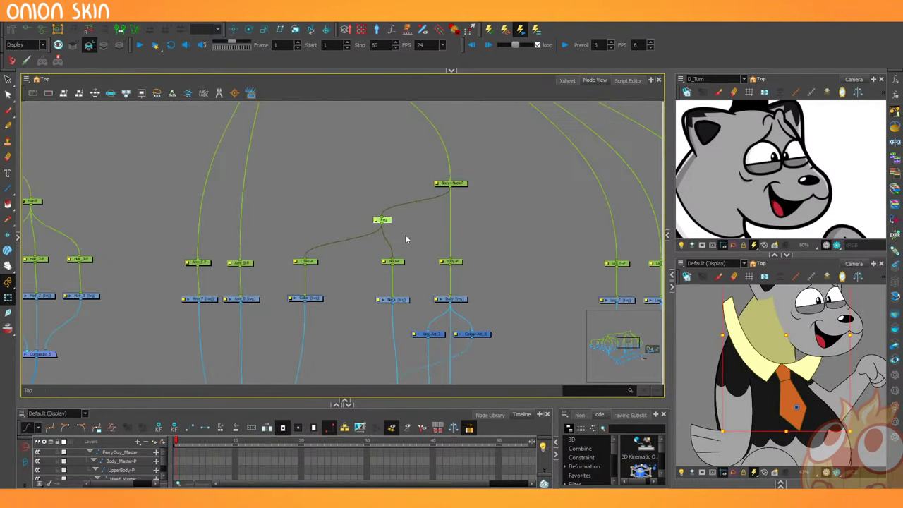
drag(789, 340, 789, 358)
click(474, 281)
scroll(330, 258, up, 3)
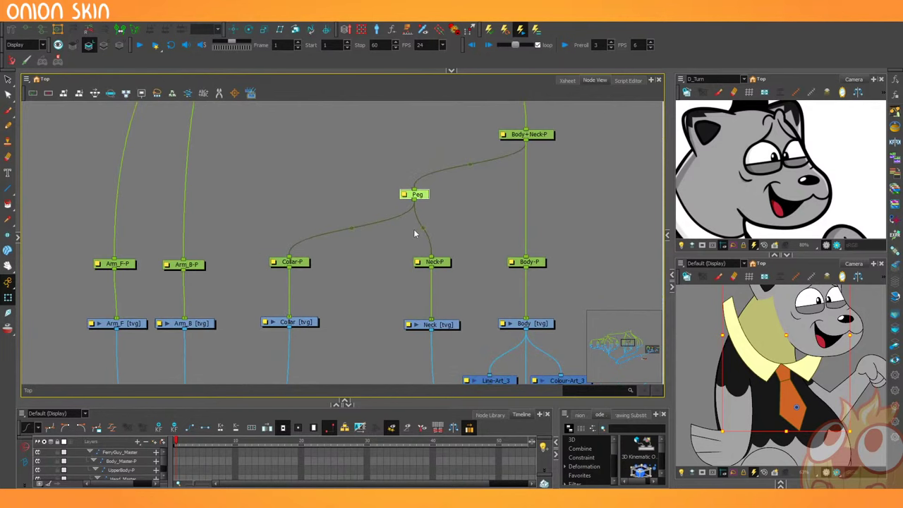
key(Delete)
Parent Neck-P to the Collar-P peg and place it just above the Neck drawing, lower than Collar-P.
drag(288, 266, 306, 222)
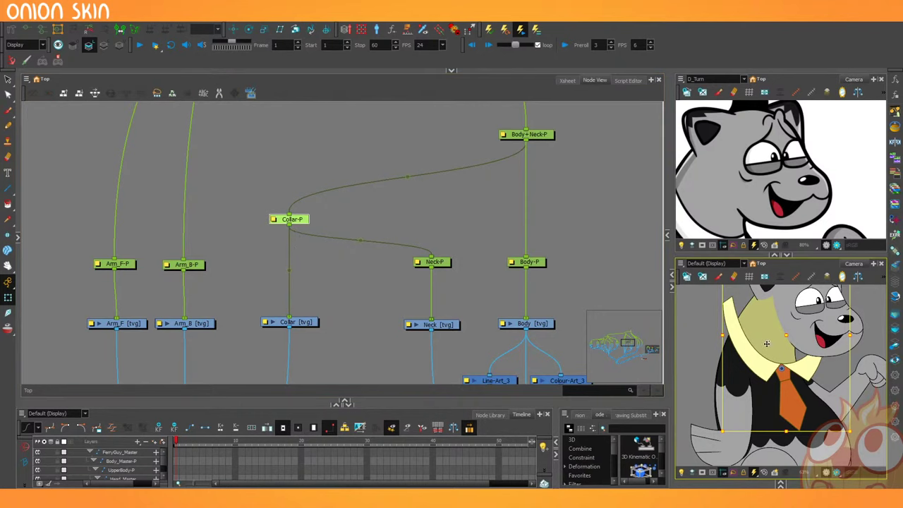
click(433, 263)
scroll(428, 268, down, 3)
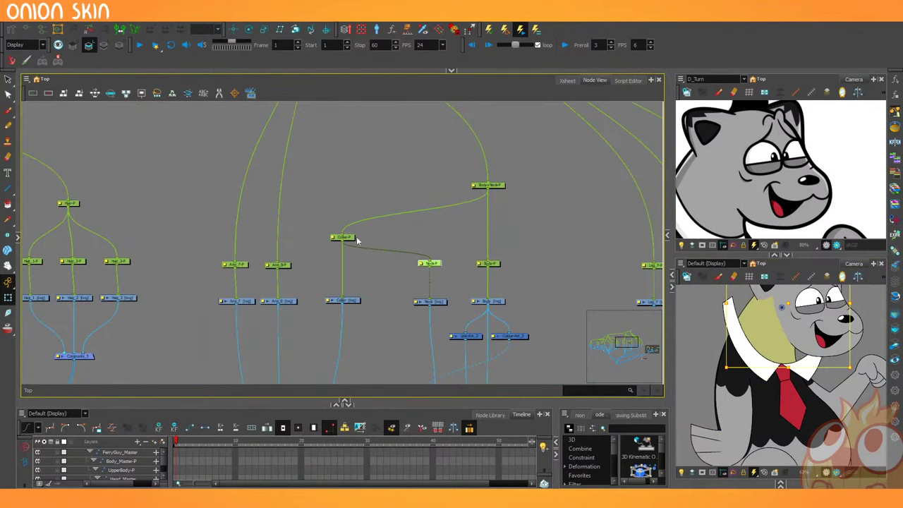
drag(349, 239, 349, 260)
scroll(443, 286, up, 3)
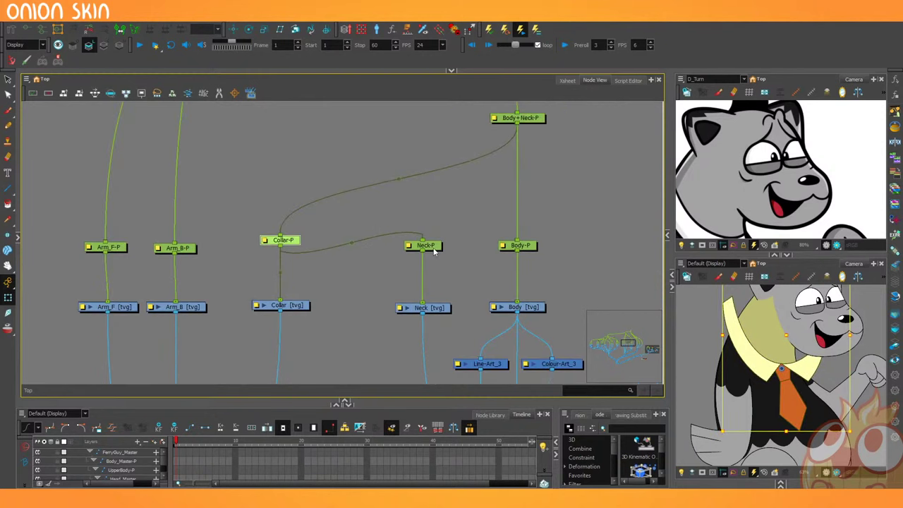
drag(434, 251, 435, 278)
scroll(461, 241, down, 3)
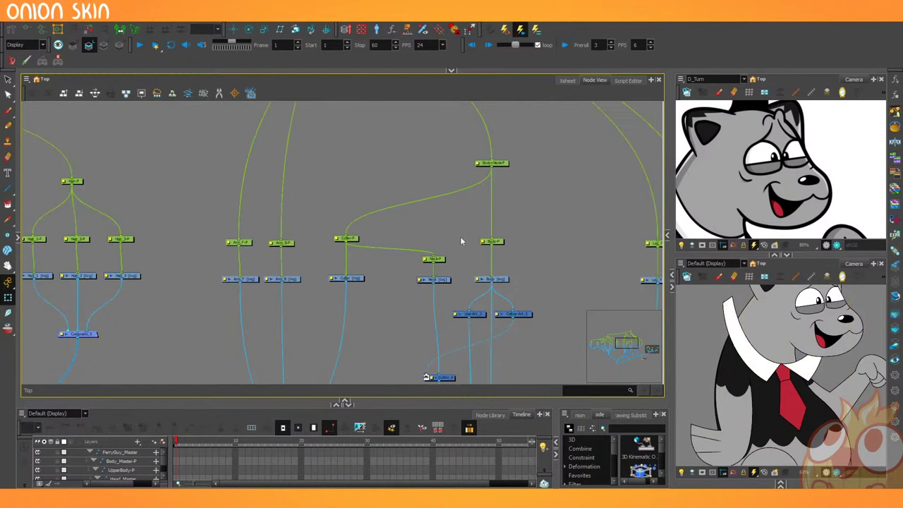
Level the Collar-P peg with the neighbouring arm and body pegs and raise Neck-P slightly above its drawing.
scroll(465, 243, down, 5)
drag(84, 235, 580, 248)
scroll(431, 246, up, 5)
drag(441, 245, 441, 232)
click(448, 243)
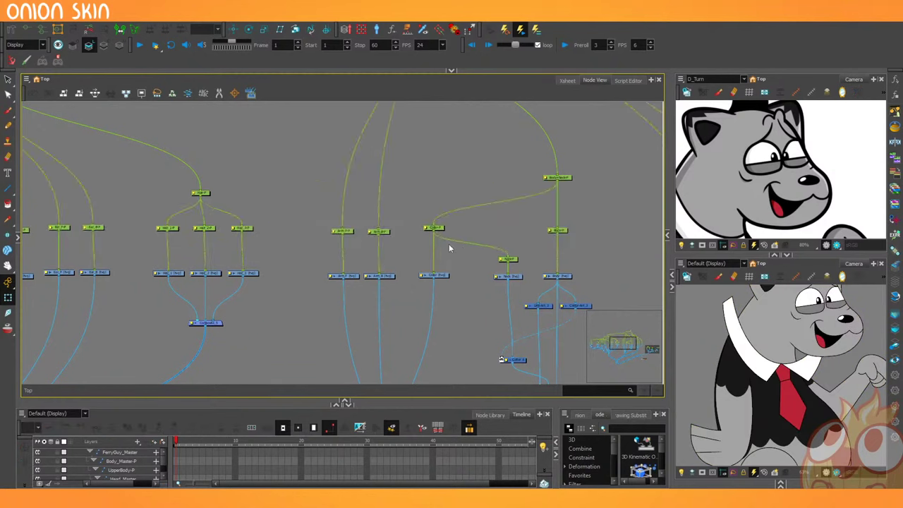
scroll(448, 244, down, 5)
scroll(449, 245, up, 1)
scroll(446, 243, up, 2)
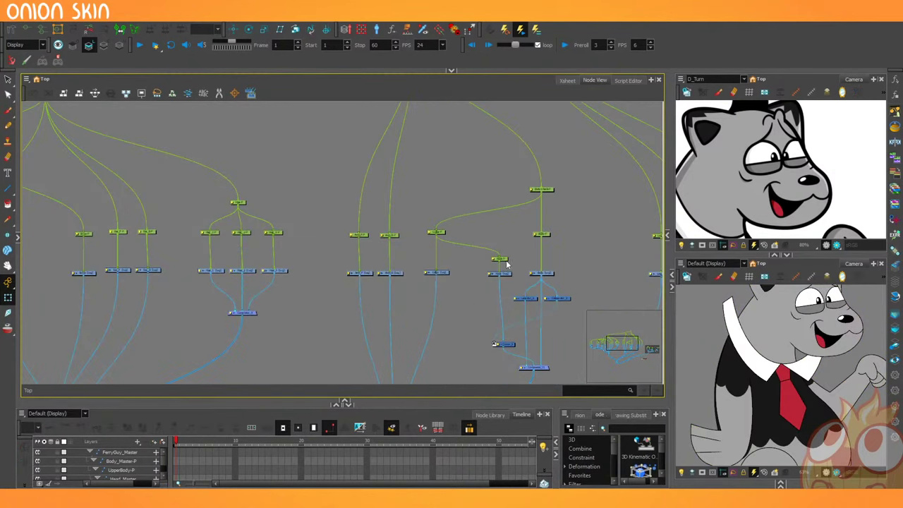
drag(507, 262, 507, 257)
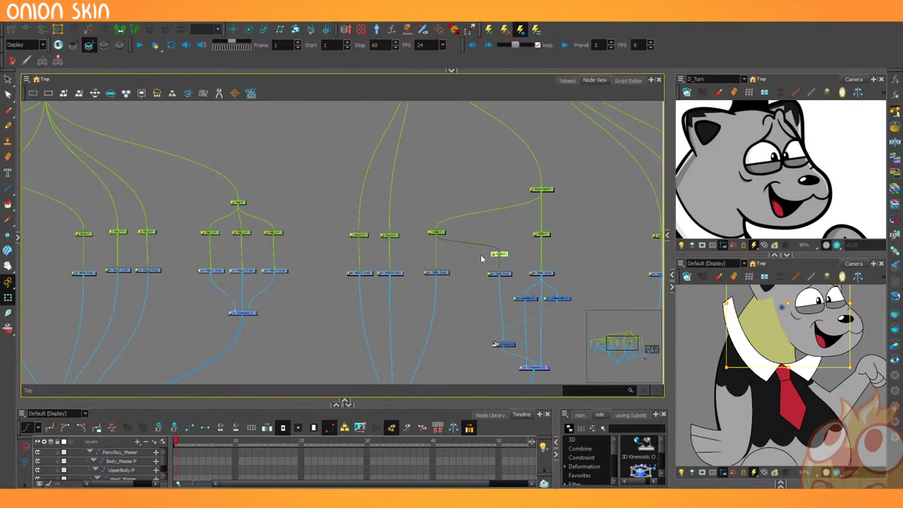
Lower the Composite node that joins the neck Cutter and the Body nodes to widen its spacing.
scroll(453, 205, down, 4)
scroll(719, 312, down, 1)
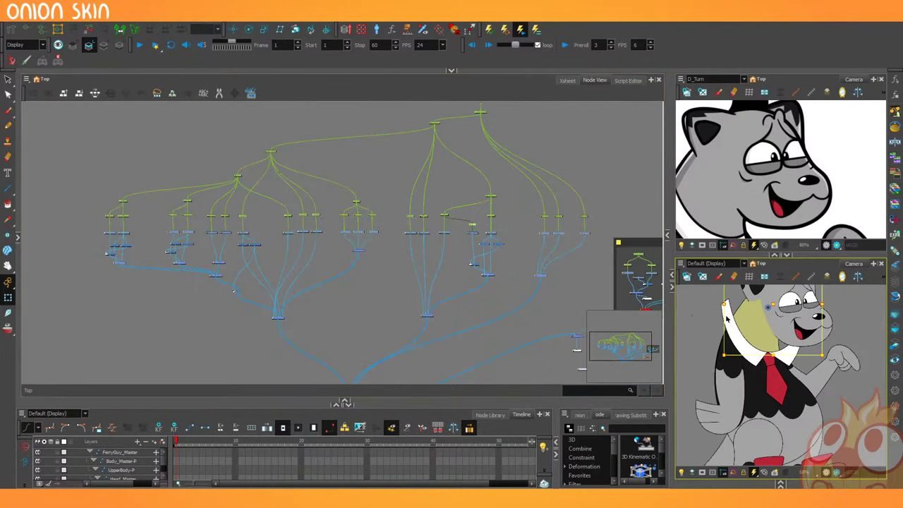
scroll(526, 281, up, 5)
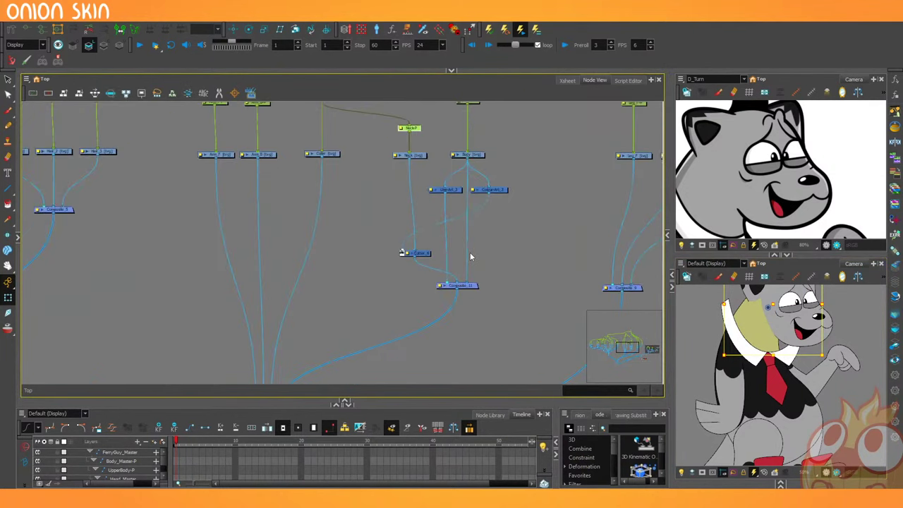
drag(470, 288, 470, 304)
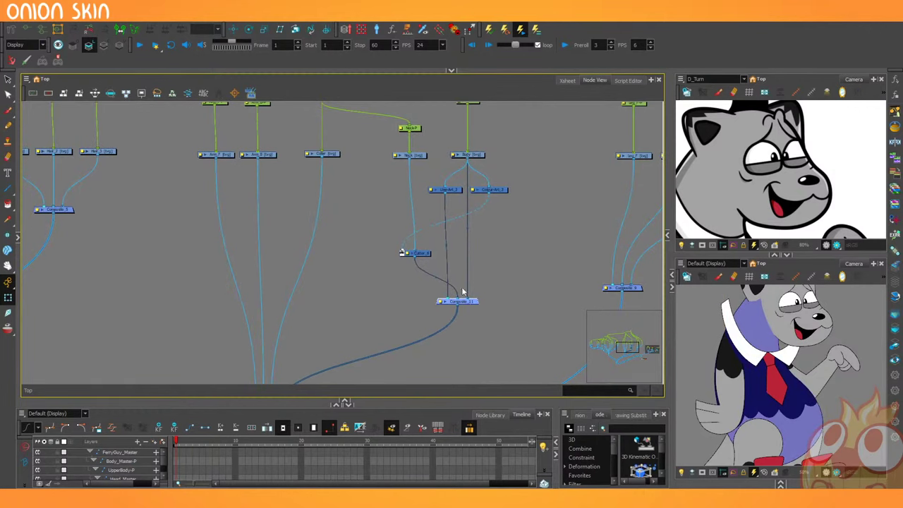
Move the neck Cutter down and slightly left to leave room beneath the Neck drawing.
drag(423, 254, 408, 265)
scroll(380, 216, up, 4)
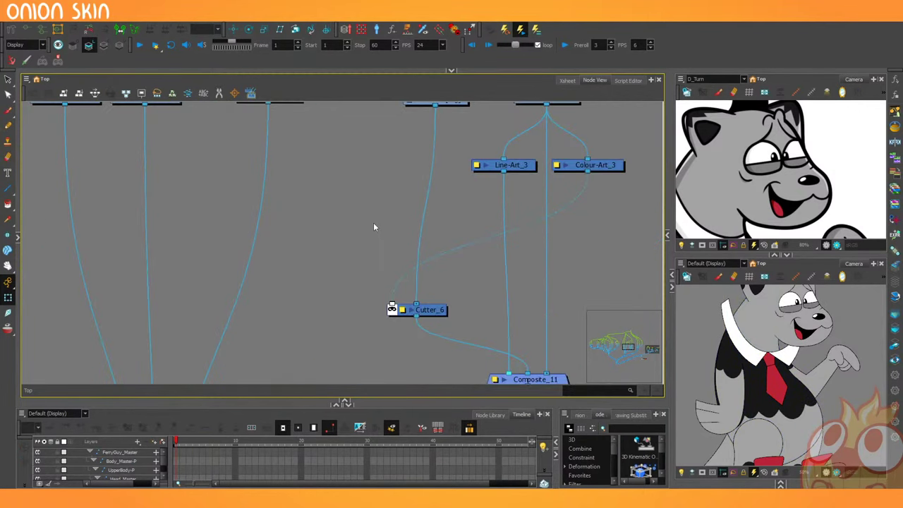
scroll(374, 222, down, 3)
click(412, 277)
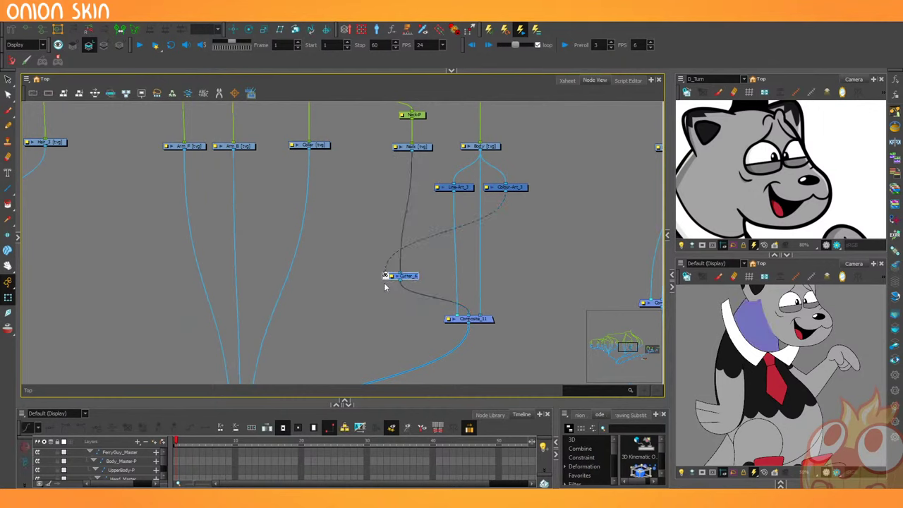
click(355, 274)
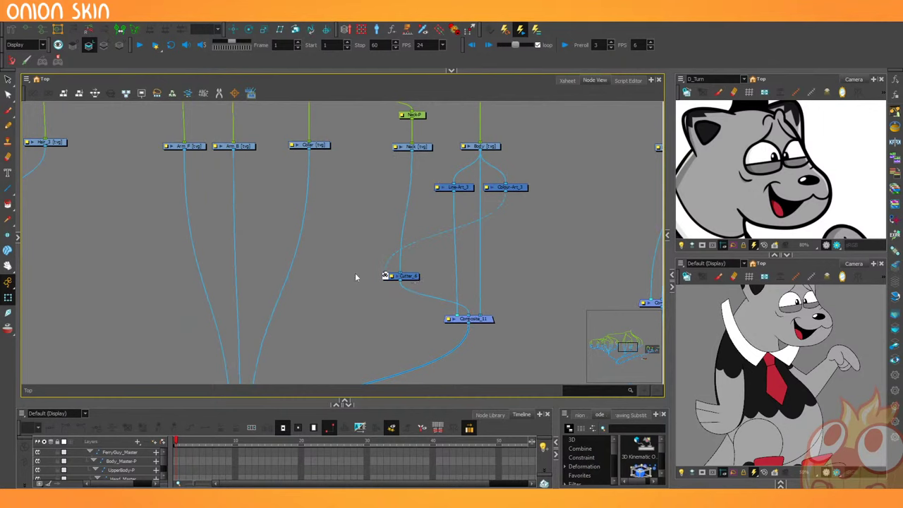
Insert a Composite between the Neck drawing and its Cutter, and reroute the Collar drawing into that Composite.
key(ctrl+v)
drag(397, 267, 421, 230)
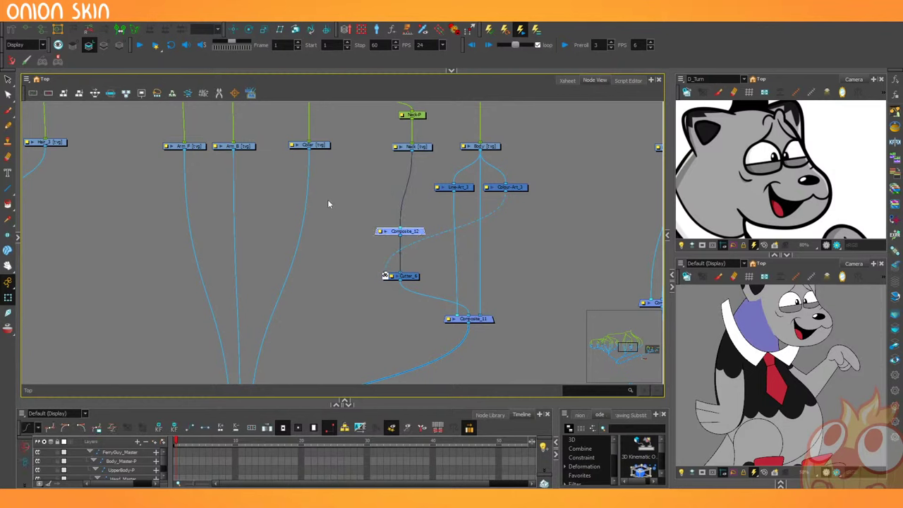
drag(307, 197, 391, 233)
click(694, 362)
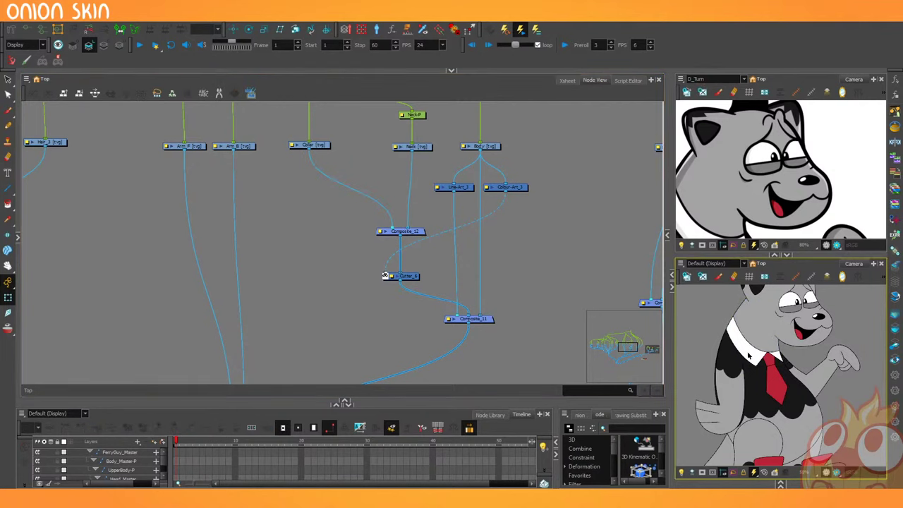
scroll(746, 356, up, 5)
scroll(746, 343, down, 5)
scroll(695, 297, up, 4)
scroll(695, 298, down, 4)
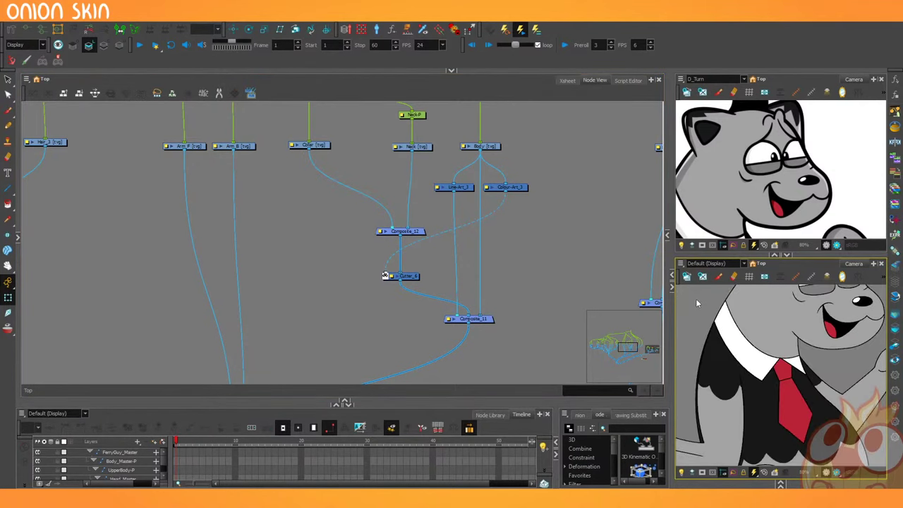
scroll(729, 334, down, 1)
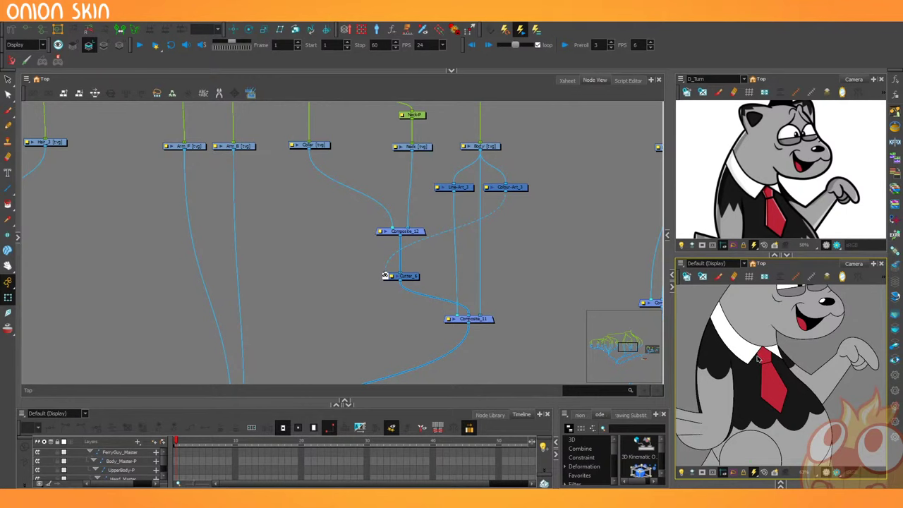
Move the Collar drawing and its peg closer to Neck, and shift Arm_B with its peg slightly towards them.
click(529, 295)
scroll(500, 309, down, 4)
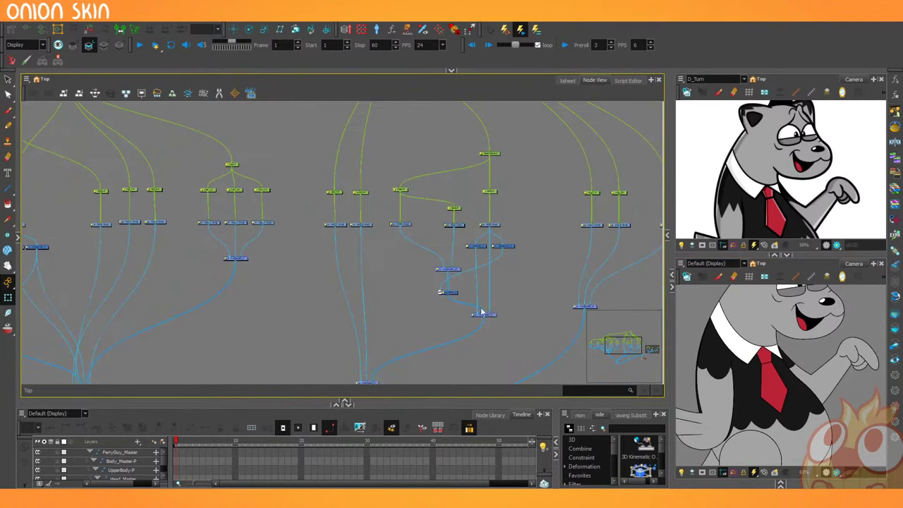
scroll(440, 275, up, 3)
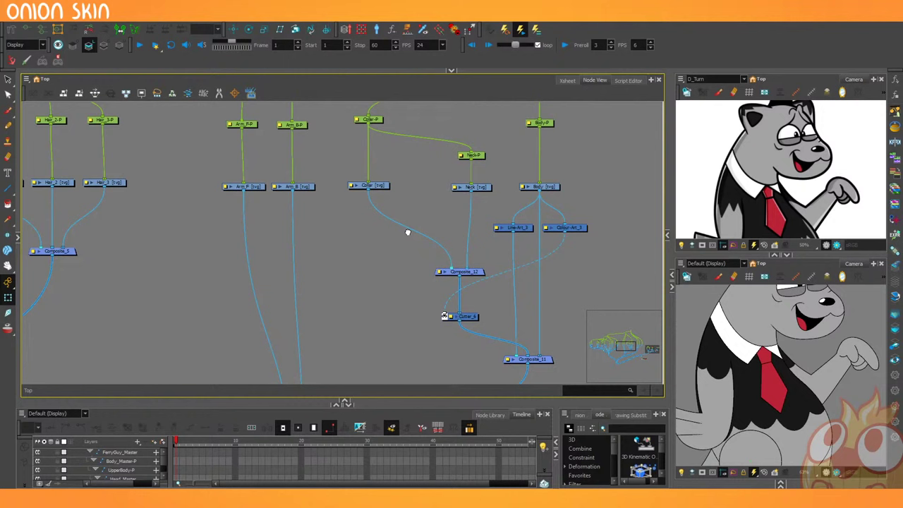
drag(407, 232, 406, 248)
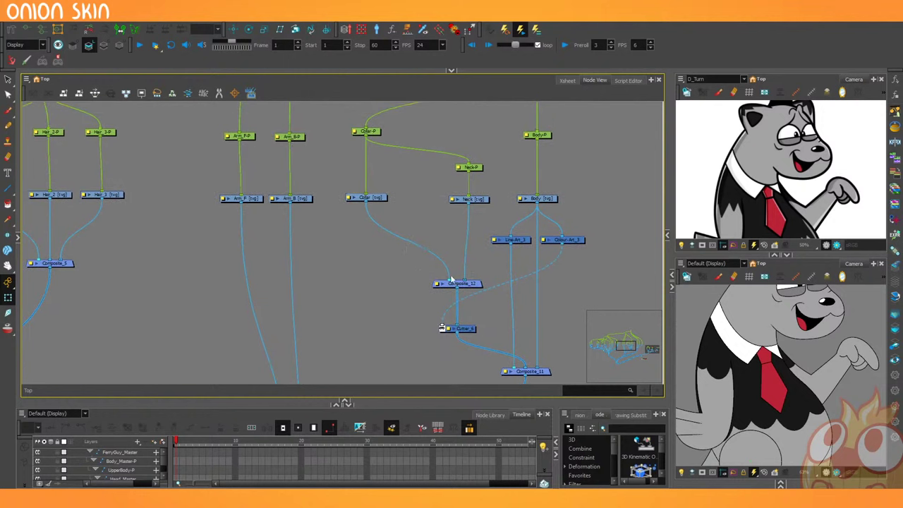
drag(365, 199, 417, 199)
scroll(356, 256, down, 3)
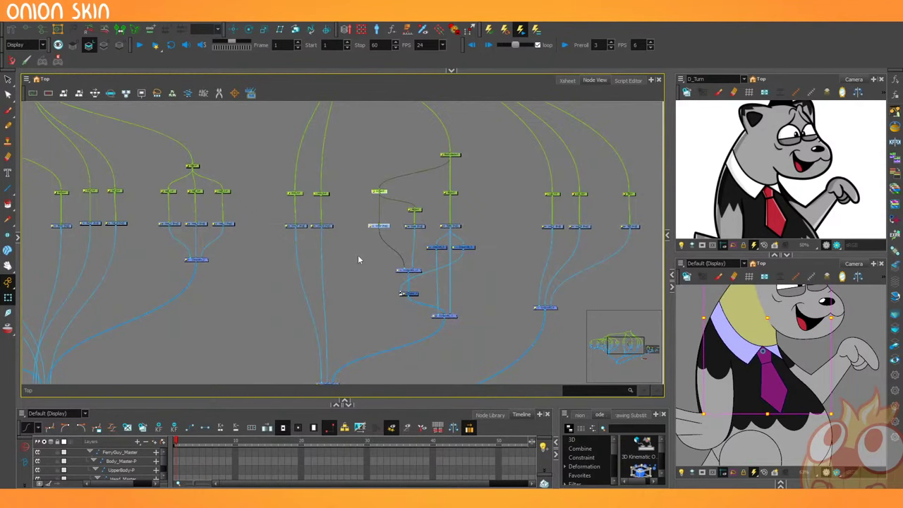
mouse_move(333, 188)
mouse_down()
mouse_move(317, 244)
mouse_move(334, 226)
mouse_up()
click(367, 272)
scroll(367, 272, down, 2)
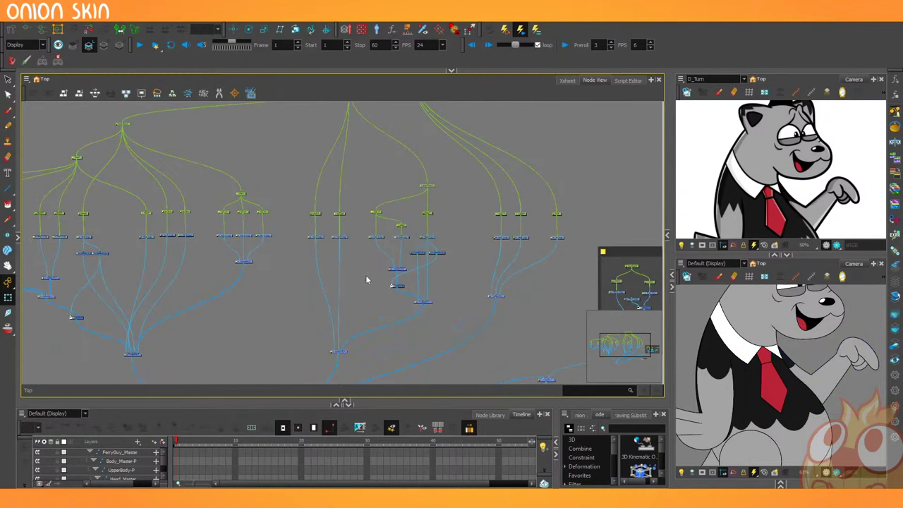
Enlarge the Default display's Camera view and examine where the front leg overlaps the body.
drag(404, 304, 464, 257)
scroll(413, 215, up, 3)
drag(446, 326, 255, 272)
click(729, 266)
drag(739, 254, 744, 124)
scroll(757, 265, down, 1)
scroll(760, 353, up, 2)
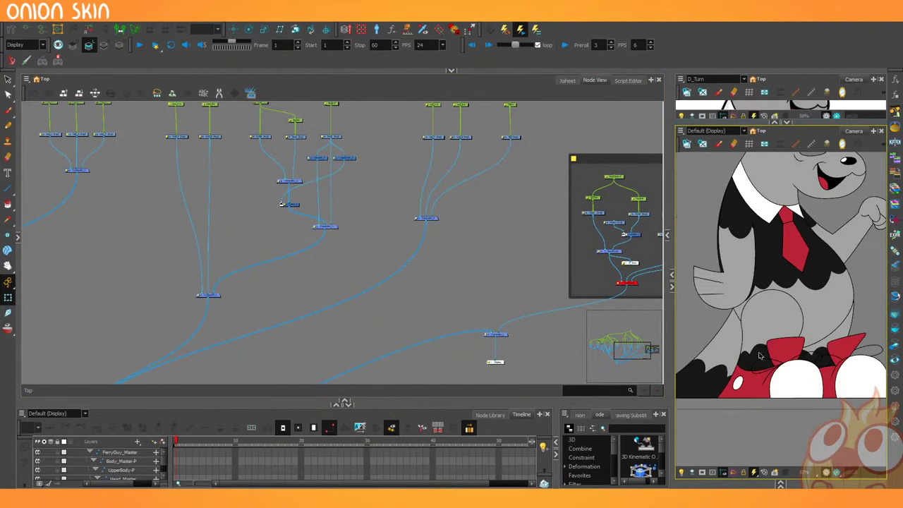
scroll(798, 323, up, 2)
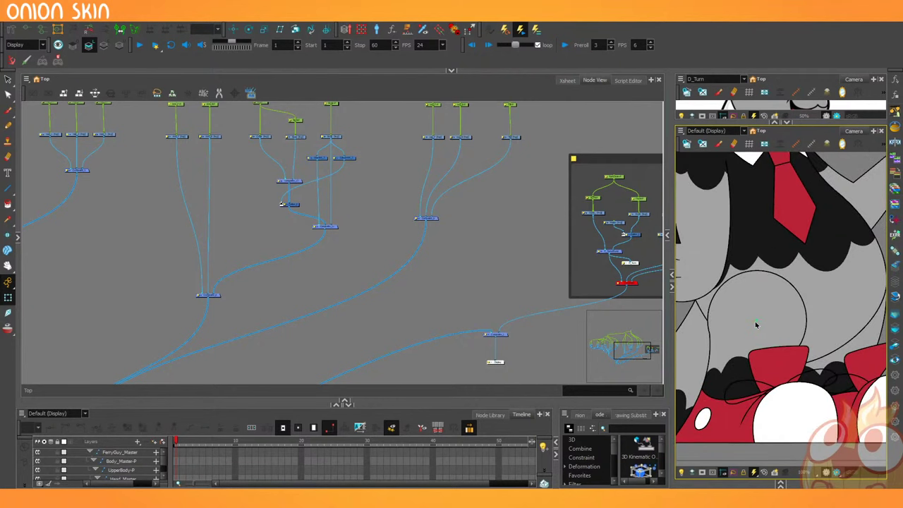
scroll(494, 250, up, 4)
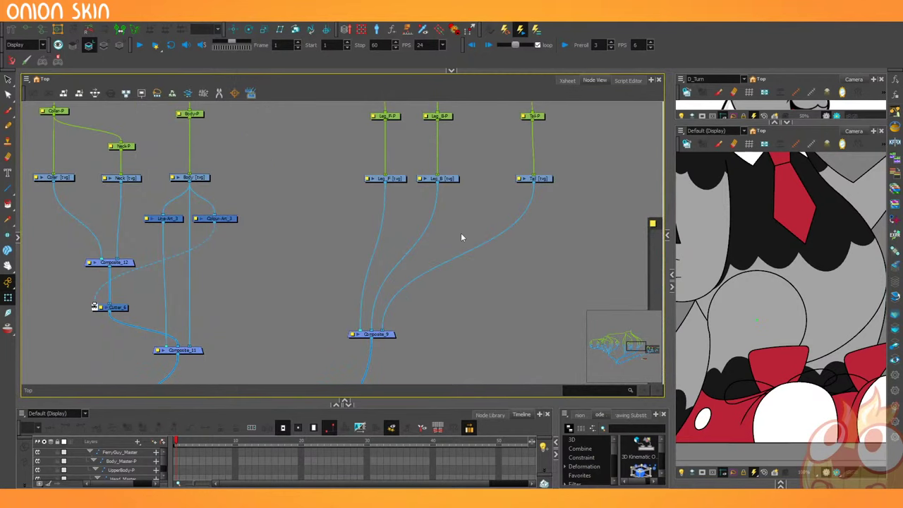
Duplicate the body's Line-Art and Colour-Art nodes and place the copies in the empty area beside the leg and tail Composite.
drag(263, 206, 164, 245)
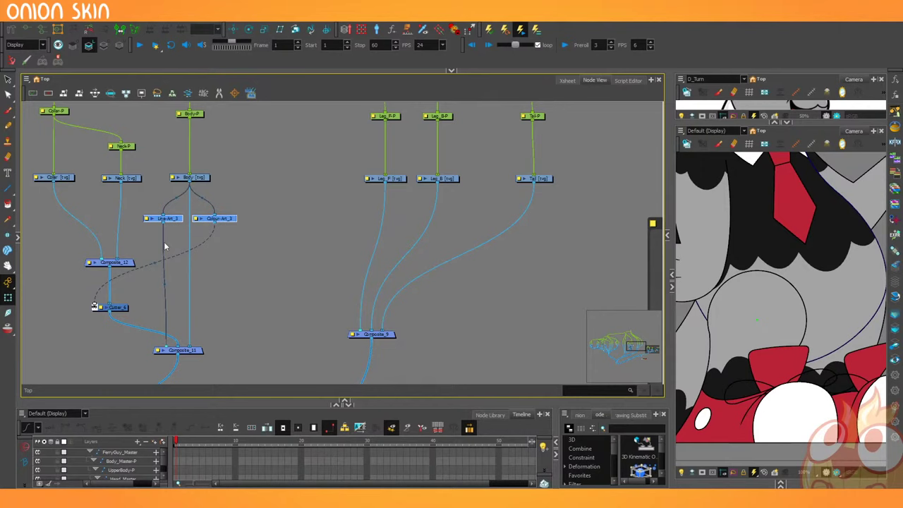
scroll(761, 328, down, 2)
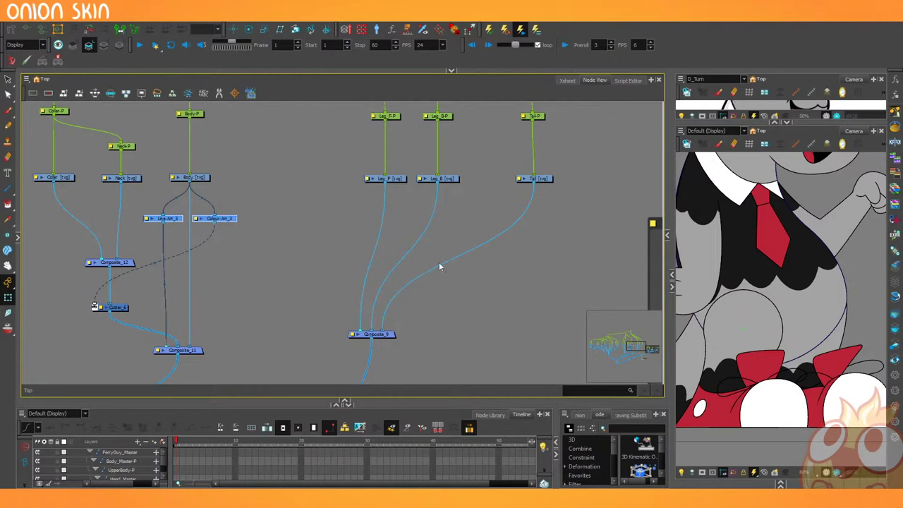
click(300, 262)
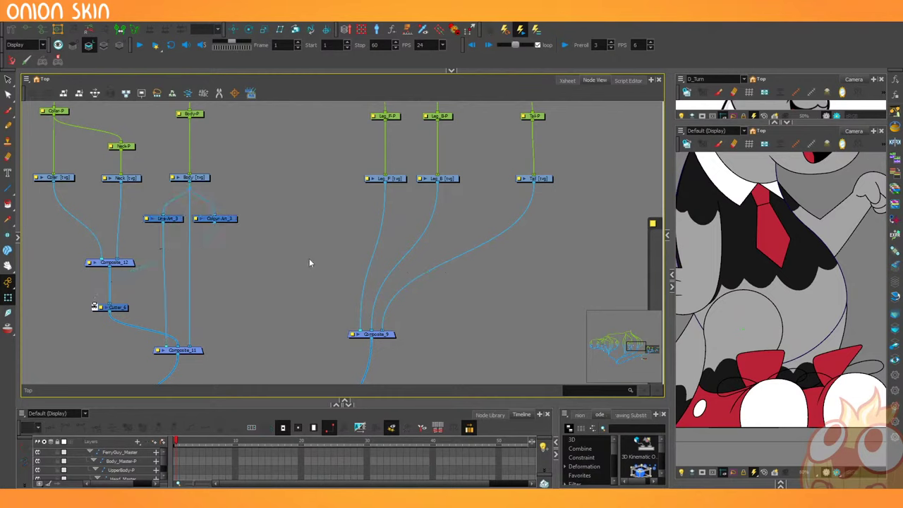
key(Tab)
key(Escape)
drag(243, 205, 182, 238)
key(ctrl+c)
key(ctrl+v)
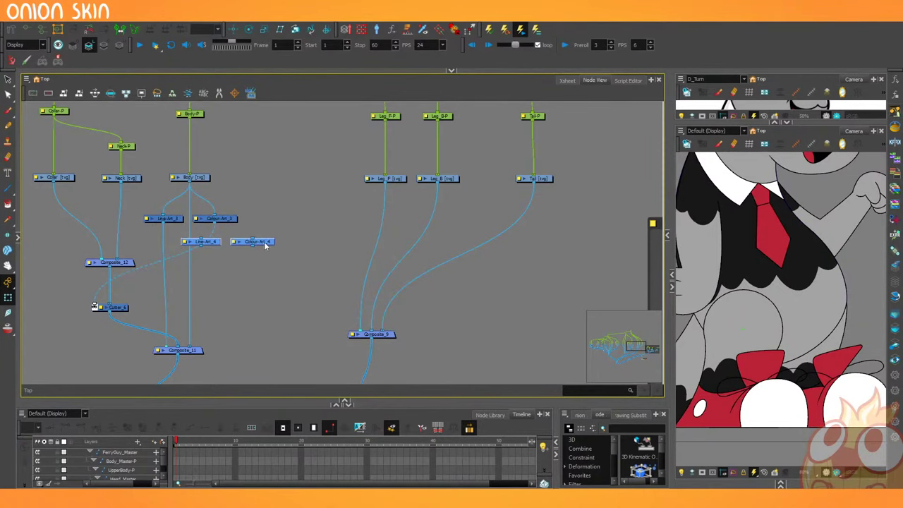
drag(266, 246, 423, 244)
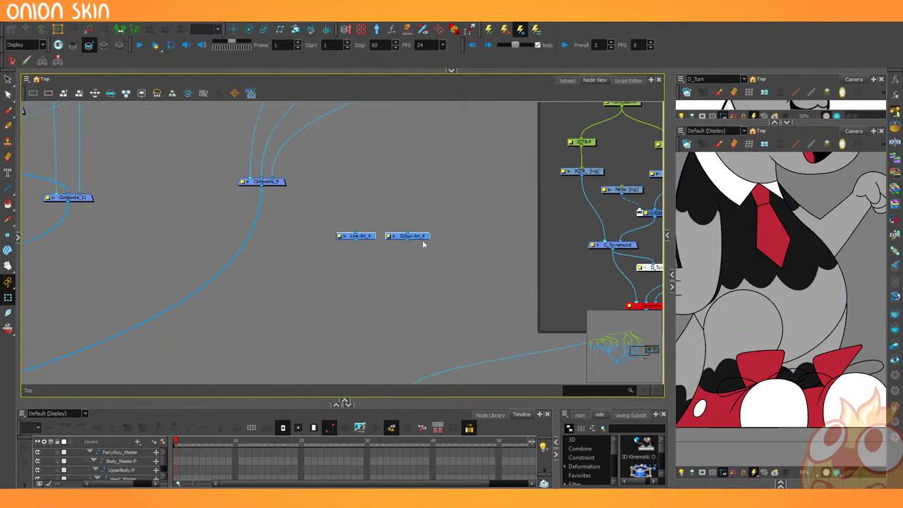
click(395, 261)
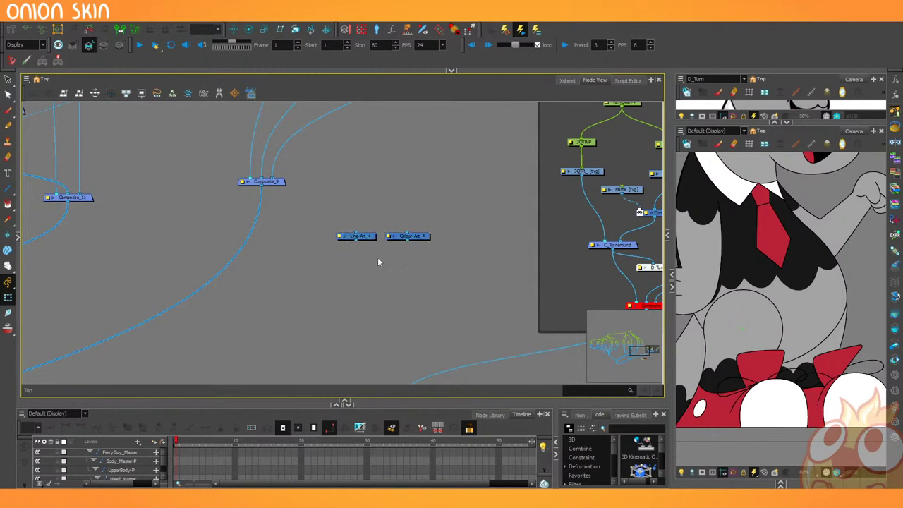
Add an Overlay-Layer node and line it up before the copied Line-Art node.
scroll(378, 261, up, 2)
key(Tab)
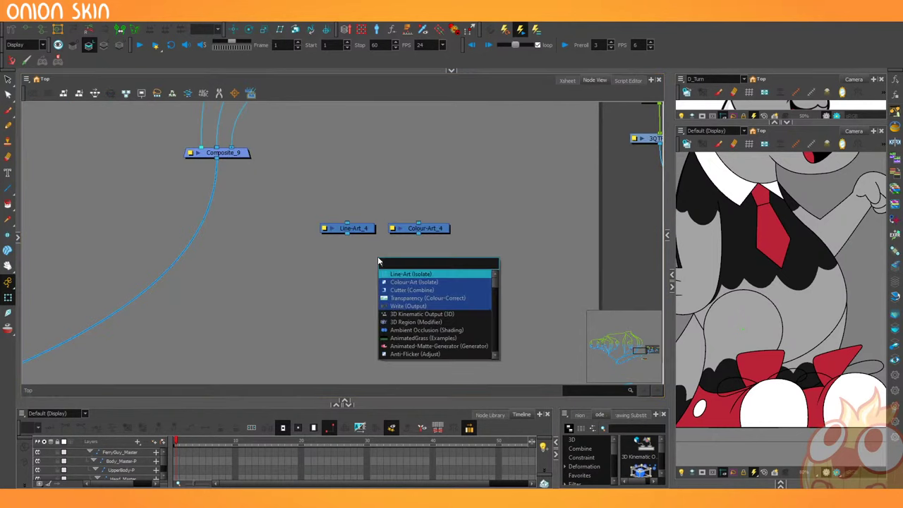
text(over)
key(Down)
key(Return)
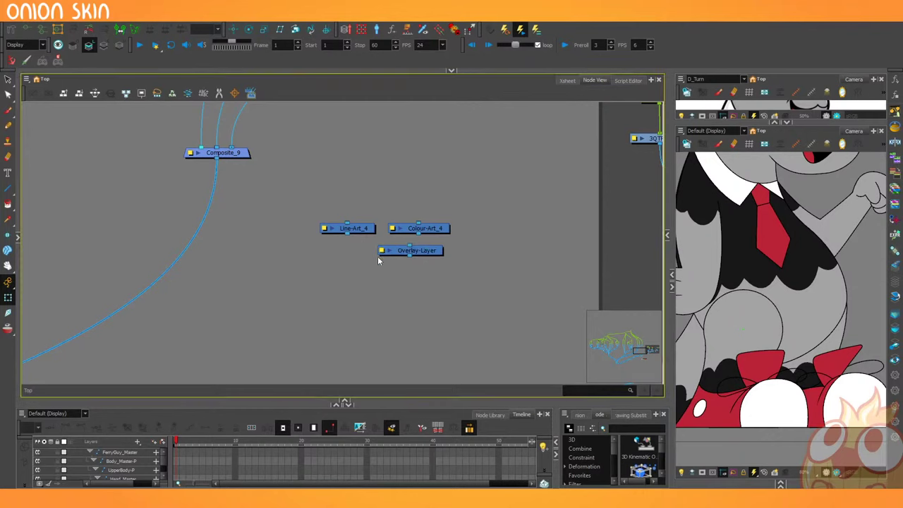
drag(434, 251, 301, 228)
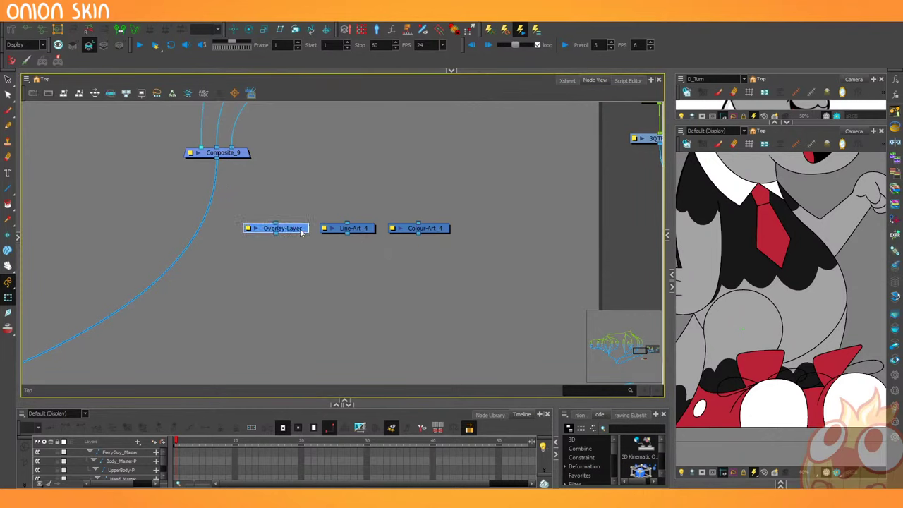
Add an Underlay-Layer node and line it up after the copied Colour-Art node.
click(339, 274)
key(Return)
text(und)
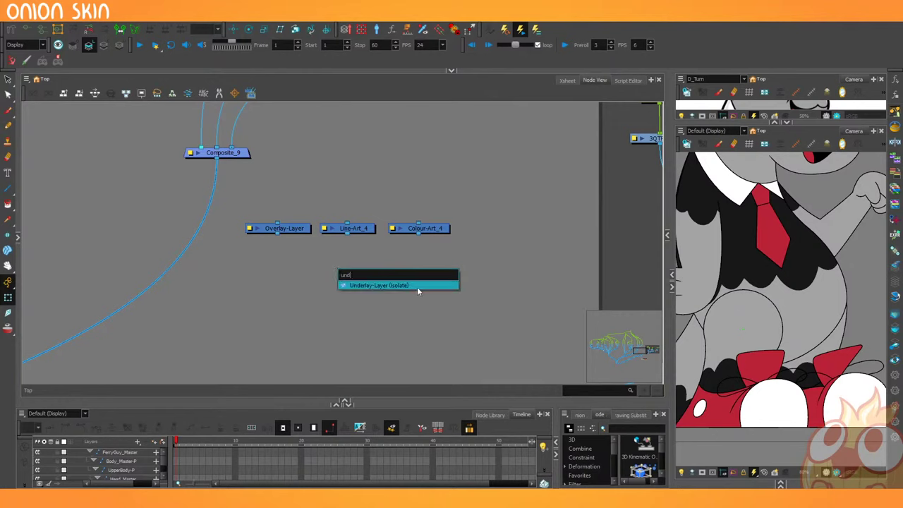
click(418, 286)
drag(398, 268, 518, 235)
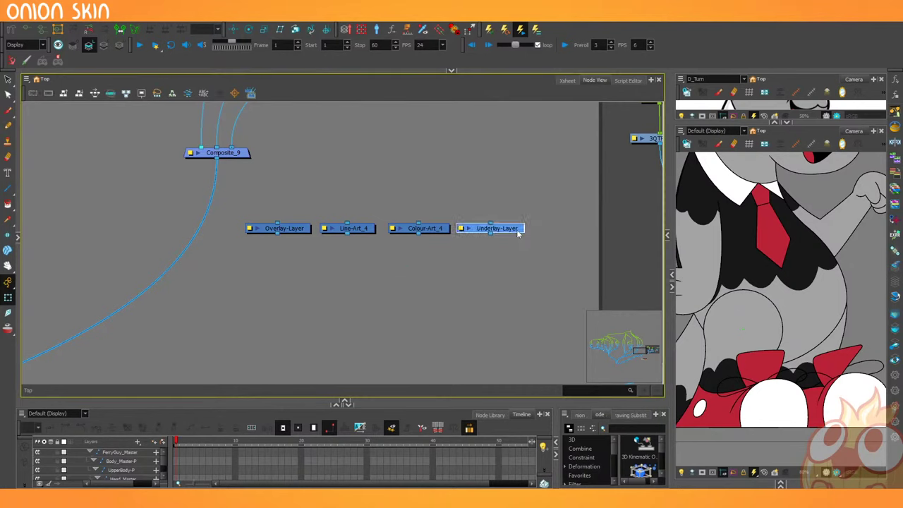
Add a Cutter node and place it beneath the row of four art-layer nodes, below Line-Art.
click(399, 315)
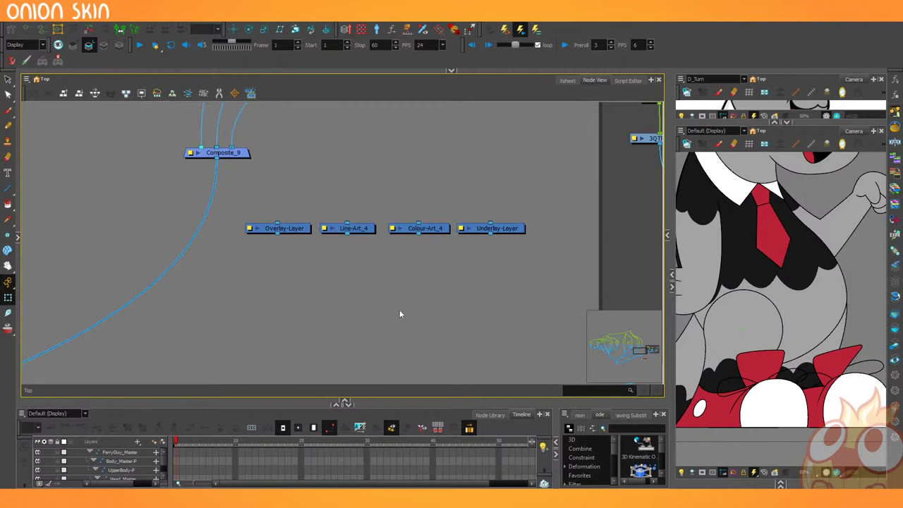
key(Tab)
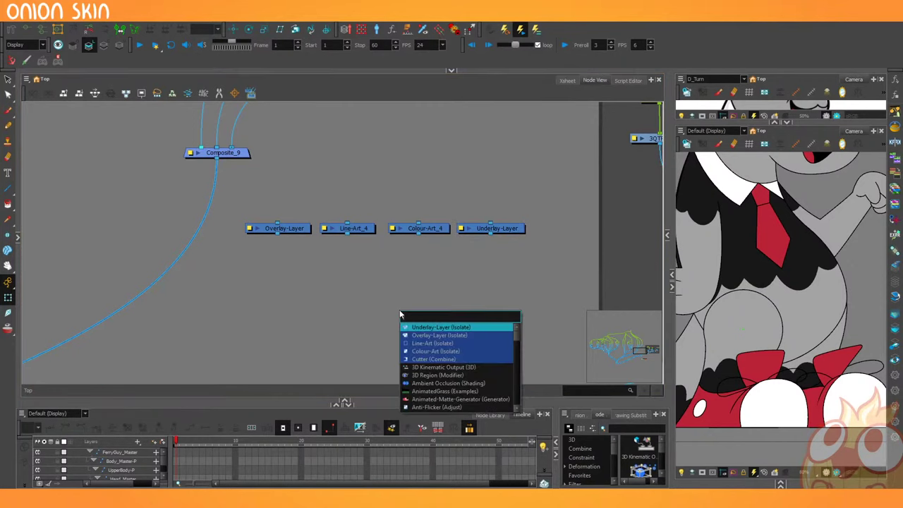
text(cutt)
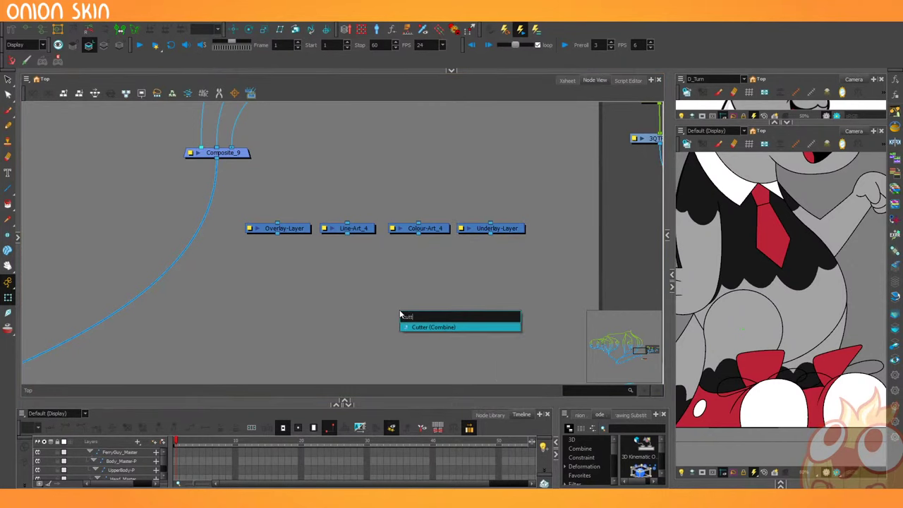
click(419, 327)
drag(440, 304, 374, 304)
Add an Auto-Patch node beneath the row of art-layer nodes, near the new Cutter.
click(430, 289)
key(Tab)
text(auto)
key(Down)
key(Down)
key(Return)
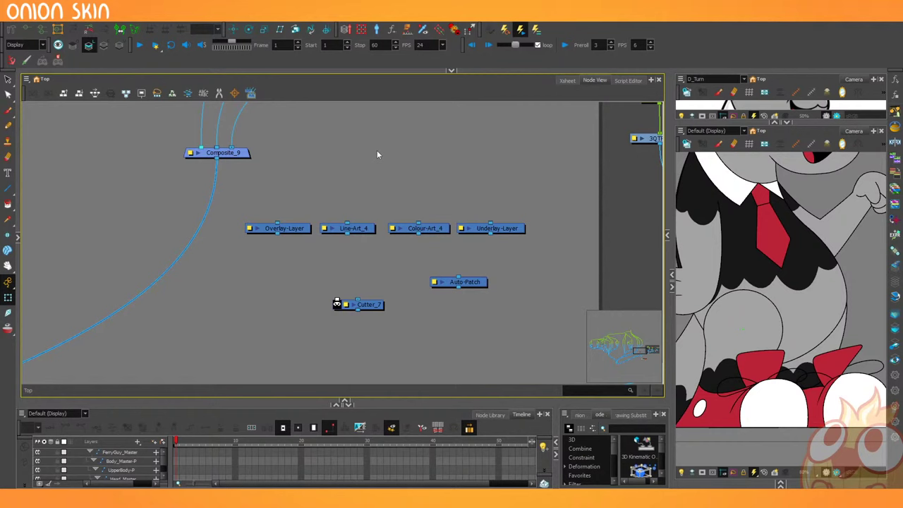
Create a Composite above the art-layer nodes and connect its output to Overlay-Layer, Line-Art, Colour-Art and Underlay-Layer.
key(ctrl+h)
drag(409, 150, 277, 223)
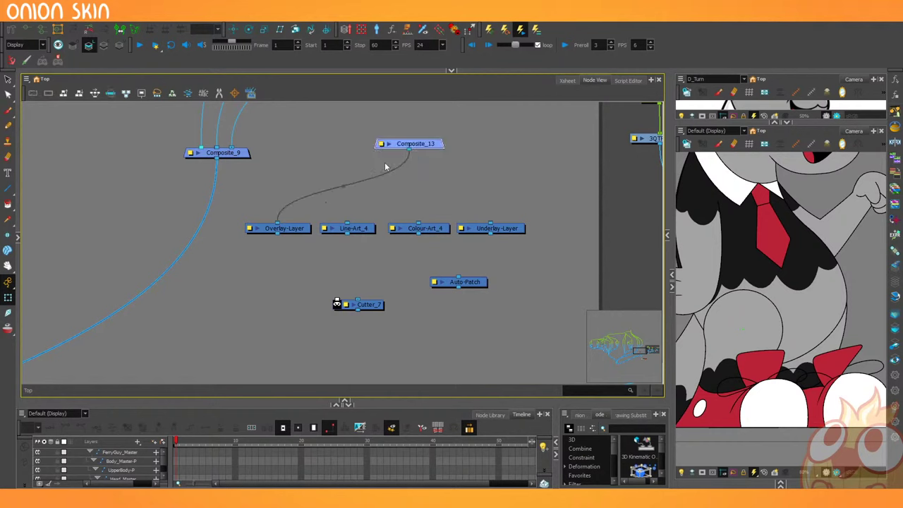
drag(409, 149, 348, 223)
drag(407, 149, 437, 241)
drag(410, 150, 468, 233)
Connect the copied Line-Art node to the Cutter beneath it, and set the Auto-Patch node aside from the network.
mouse_move(367, 305)
mouse_down()
mouse_move(353, 316)
mouse_move(352, 304)
mouse_up()
drag(346, 235, 344, 298)
drag(462, 285, 187, 340)
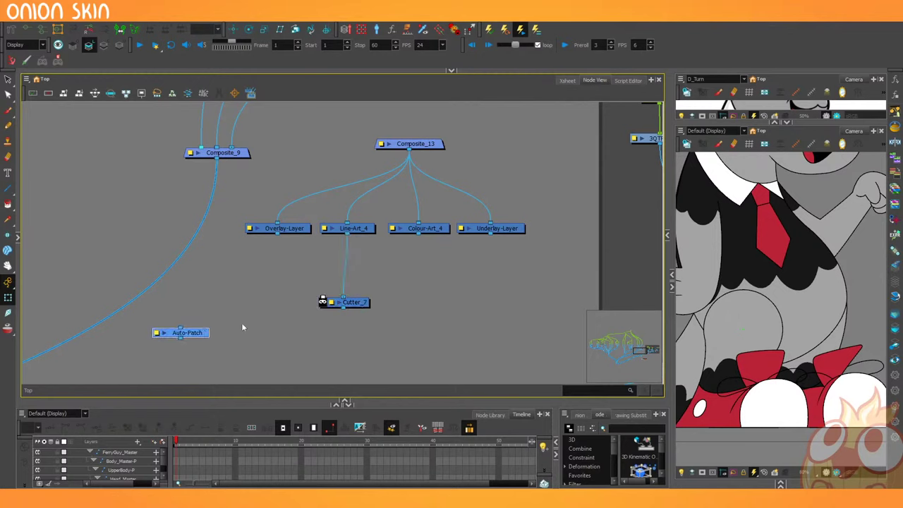
Combine Overlay-Layer, the Cutter, Colour-Art and Underlay-Layer into a Composite below them, and raise the Cutter closer to Line-Art.
click(298, 232)
ctrl+click(363, 304)
ctrl+click(426, 231)
ctrl+click(505, 231)
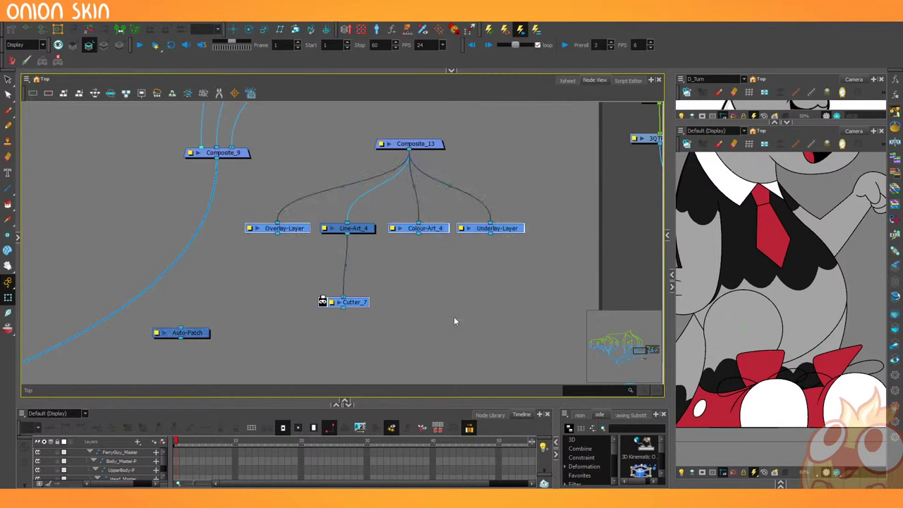
key(ctrl+k)
scroll(401, 289, down, 2)
drag(373, 296, 380, 281)
drag(407, 337, 388, 344)
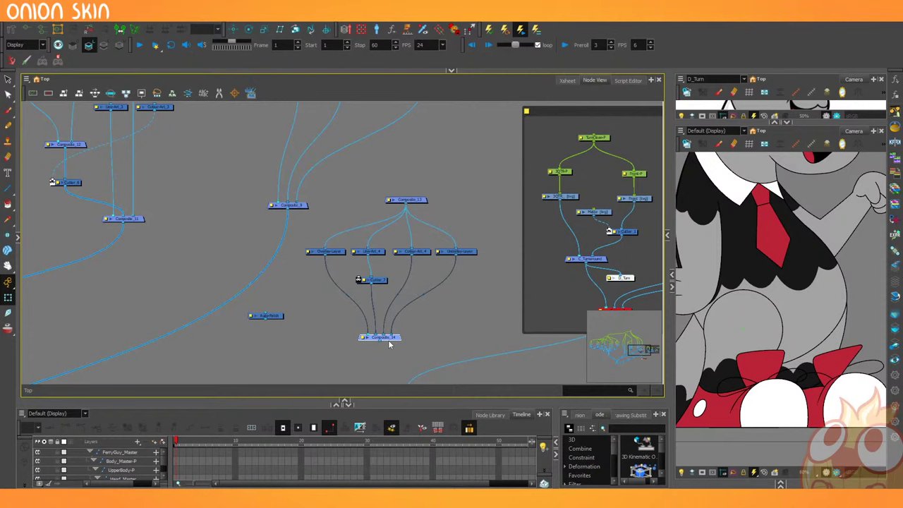
Connect the upper Composite to Auto-Patch beside the art-layer nodes, and lower the Cutter further below Line-Art.
click(282, 315)
drag(271, 316, 437, 231)
scroll(433, 237, up, 4)
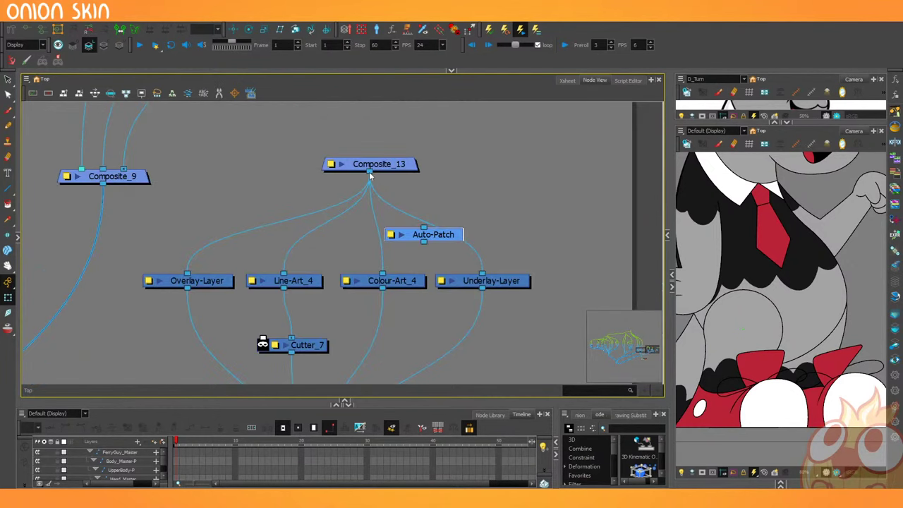
scroll(398, 195, down, 5)
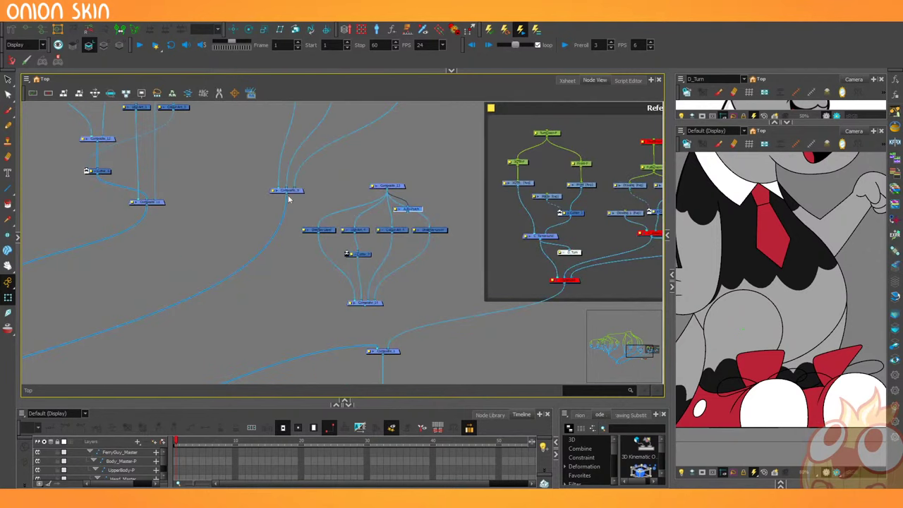
scroll(427, 219, up, 2)
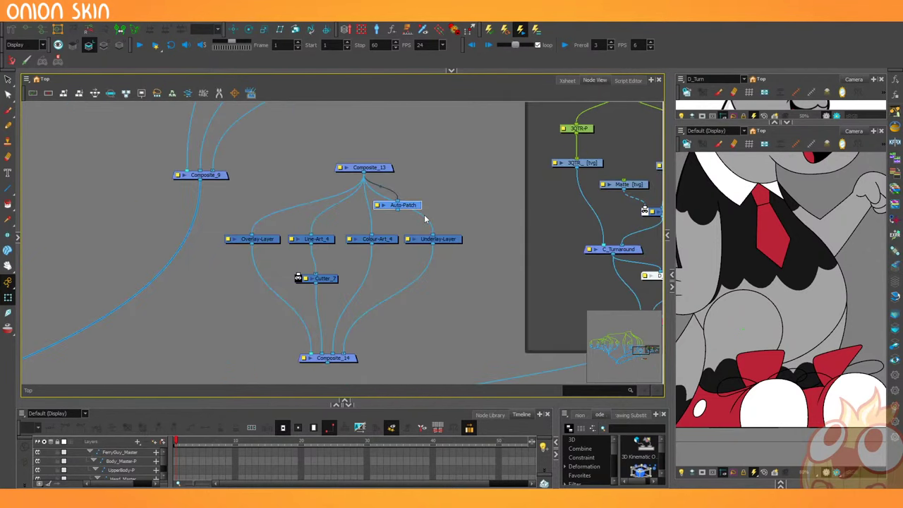
mouse_move(397, 214)
mouse_down()
mouse_move(364, 345)
mouse_move(348, 359)
mouse_move(381, 337)
mouse_move(369, 207)
mouse_move(381, 207)
mouse_move(239, 233)
mouse_move(645, 207)
mouse_move(318, 218)
mouse_move(412, 211)
mouse_up()
drag(238, 279, 233, 287)
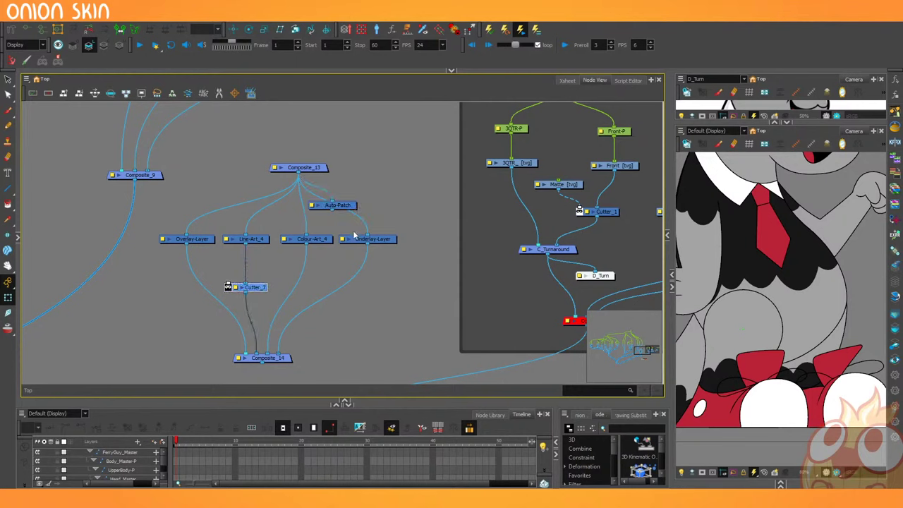
drag(335, 204, 262, 248)
Move the Reference group and the whole patch node setup farther away to clear space beside the leg and tail nodes.
scroll(387, 207, down, 3)
scroll(244, 234, down, 3)
drag(336, 189, 570, 164)
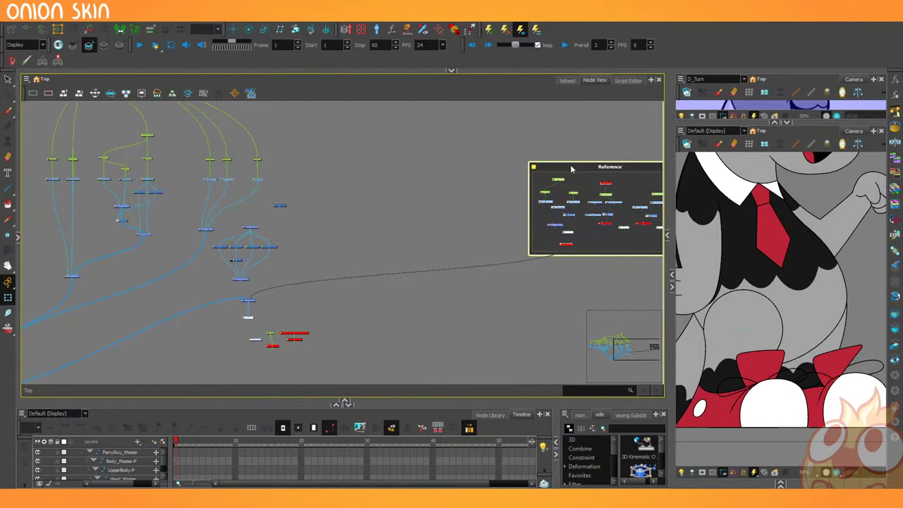
scroll(269, 219, up, 2)
drag(307, 198, 215, 314)
drag(227, 258, 376, 166)
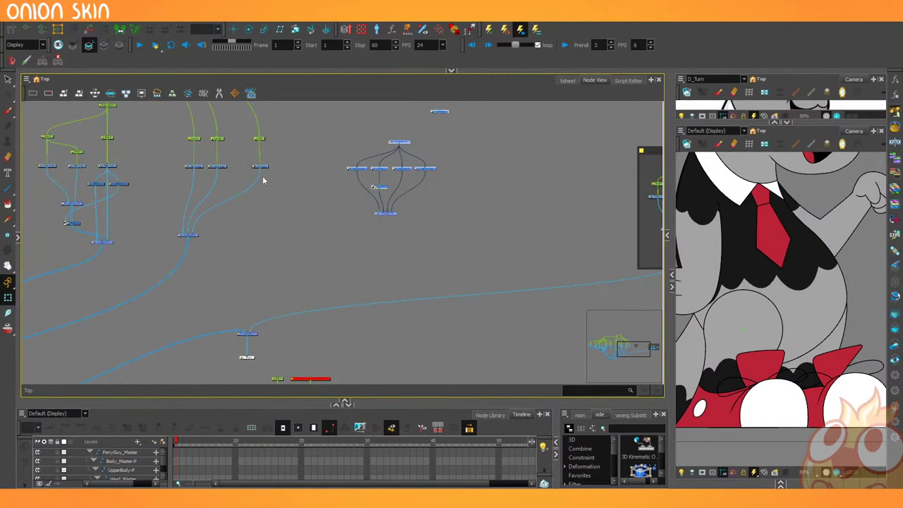
scroll(259, 177, up, 3)
drag(296, 141, 228, 219)
scroll(241, 207, down, 4)
drag(415, 159, 232, 282)
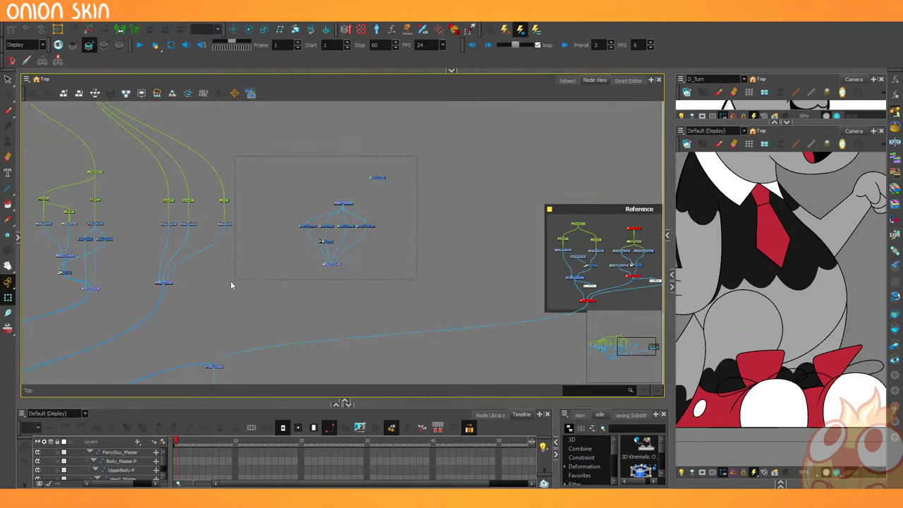
Spread the Leg_B and tail drawings with their pegs apart from Leg_F, and lower their shared Composite.
drag(228, 221, 333, 228)
drag(214, 192, 266, 226)
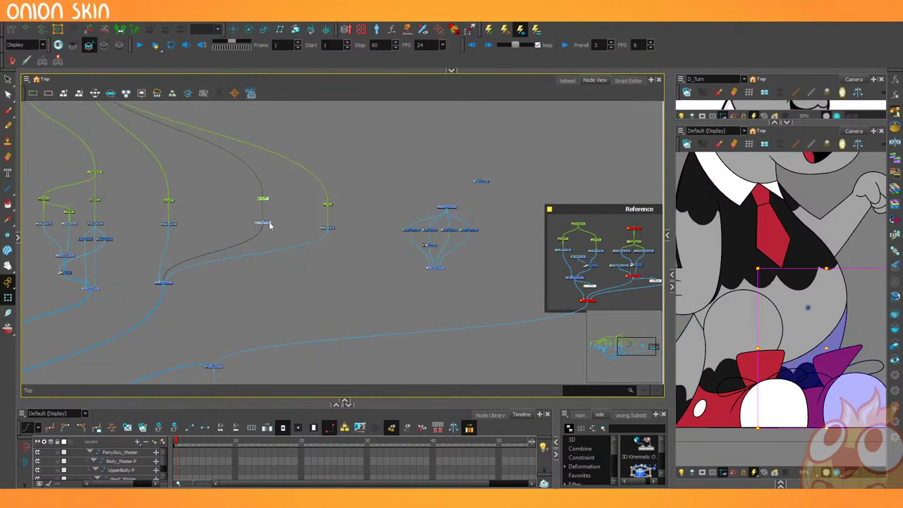
drag(168, 287, 220, 318)
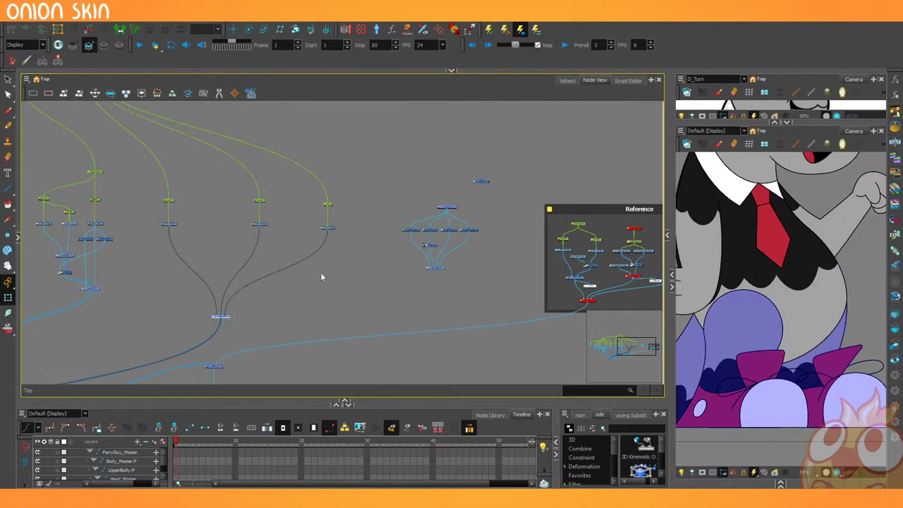
click(317, 271)
Place the patch node setup, without Auto-Patch, directly beneath the Leg_F drawing node.
scroll(243, 237, up, 3)
drag(297, 240, 363, 219)
scroll(270, 228, down, 1)
scroll(307, 231, down, 3)
scroll(438, 211, up, 1)
scroll(437, 215, up, 1)
drag(501, 162, 599, 260)
drag(553, 215, 248, 239)
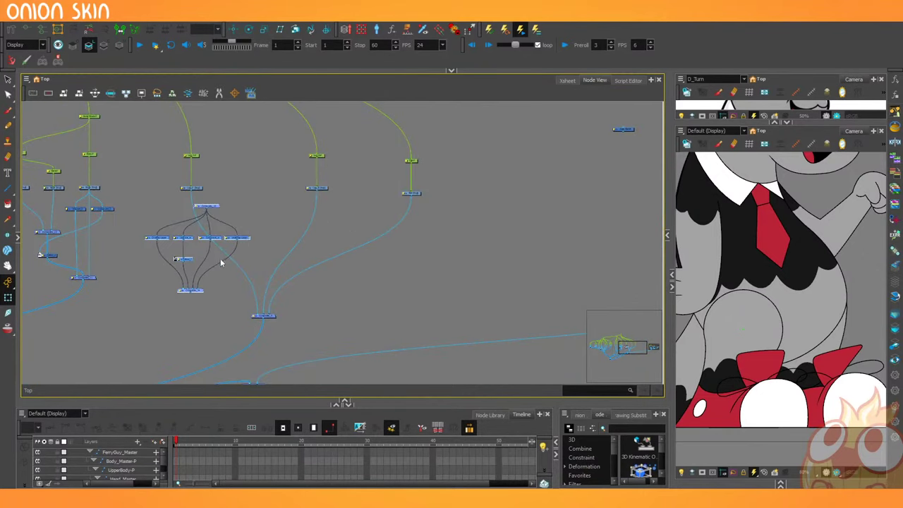
scroll(222, 262, up, 2)
drag(225, 273, 304, 278)
click(315, 314)
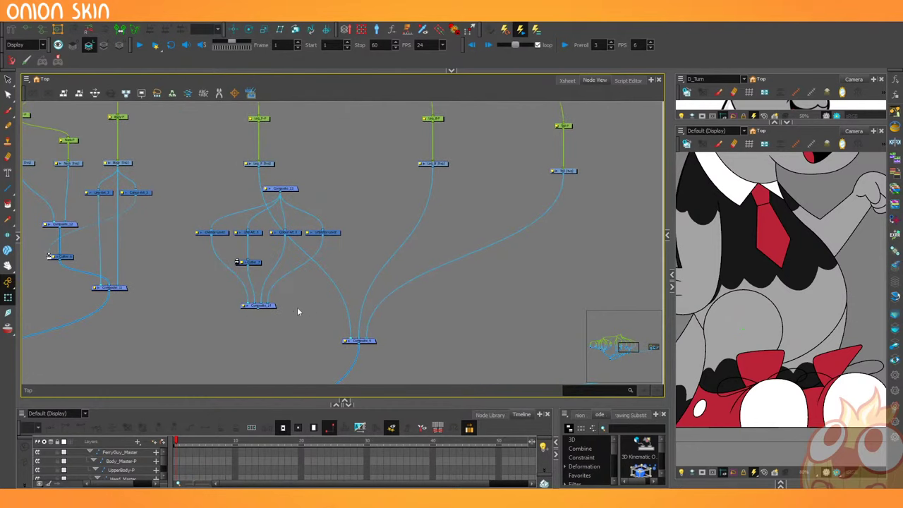
Delete the Underlay-Layer and Overlay-Layer nodes from the leg's patch setup.
scroll(246, 305, up, 1)
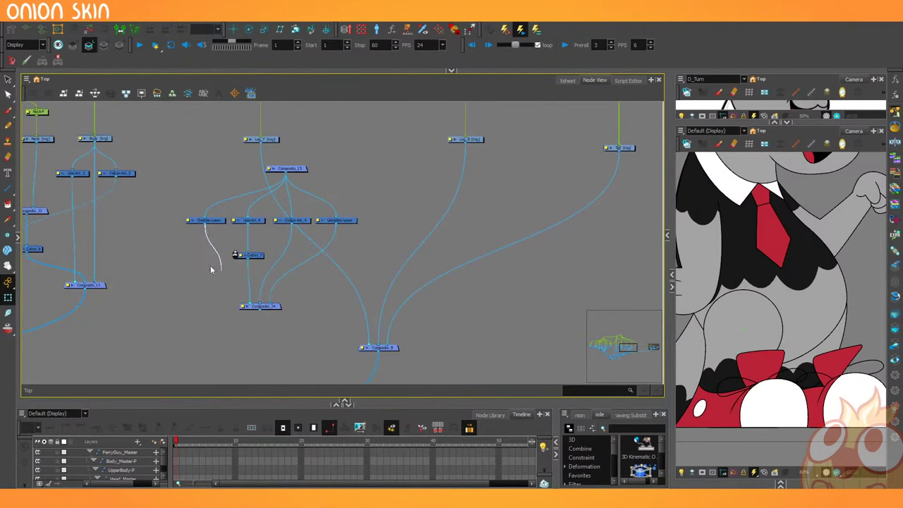
click(354, 219)
key(Delete)
click(194, 222)
key(Delete)
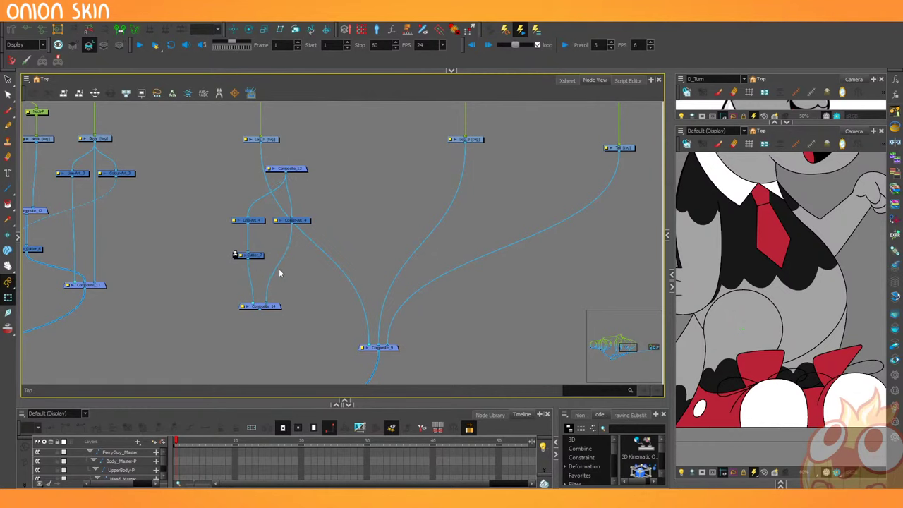
Move the Auto-Patch node next to Colour-Art beneath the Body drawing.
scroll(280, 271, down, 1)
drag(280, 271, 339, 282)
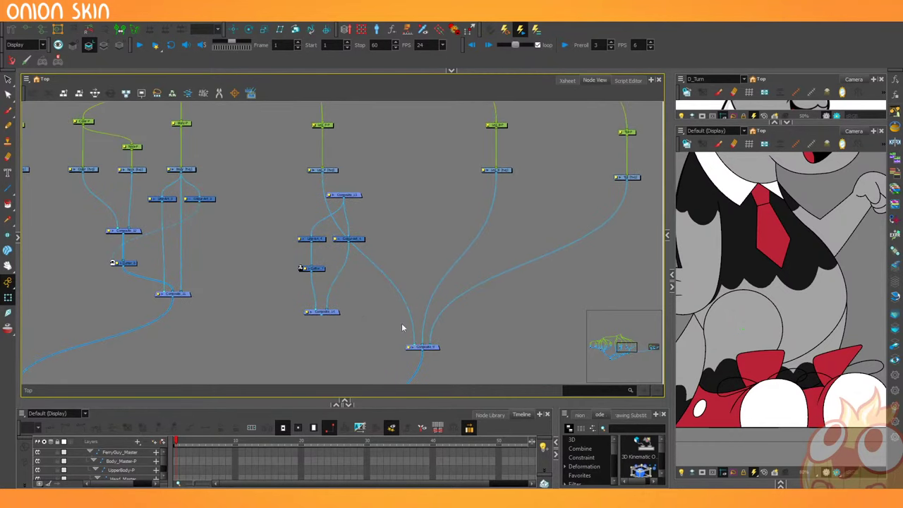
scroll(393, 222, down, 2)
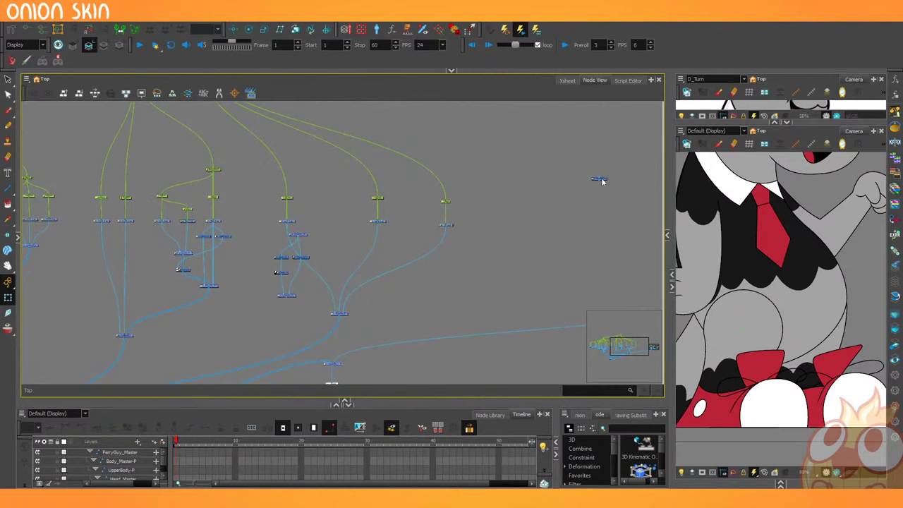
drag(601, 179, 511, 215)
scroll(342, 249, up, 4)
drag(511, 215, 261, 178)
scroll(350, 186, up, 4)
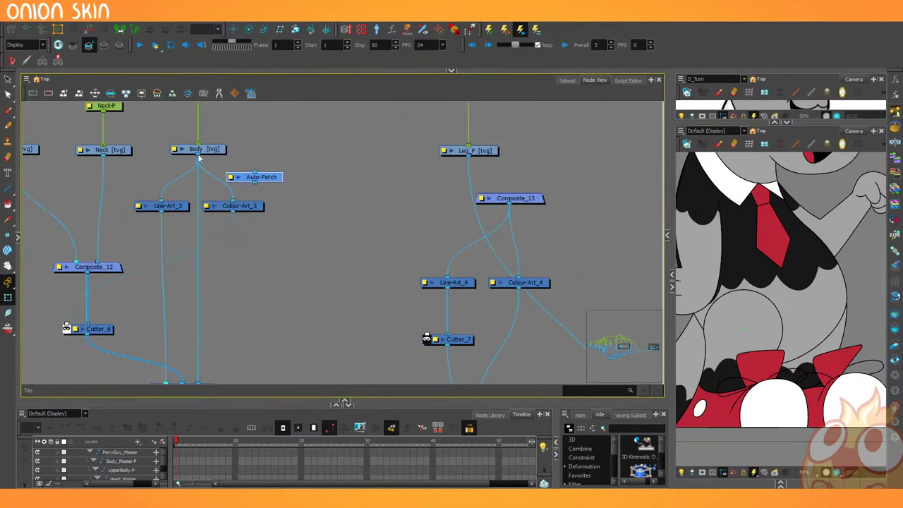
Connect the Body drawing to Auto-Patch, and feed Auto-Patch into the matte input of the leg's Cutter.
drag(199, 158, 376, 308)
scroll(239, 184, down, 2)
scroll(345, 279, down, 3)
scroll(385, 208, up, 3)
Route Leg_F through the patch setup's upper Composite, and connect its lower Composite to the shared leg Composite.
mouse_move(372, 216)
mouse_down()
mouse_move(386, 281)
mouse_move(395, 251)
mouse_up()
scroll(403, 255, down, 2)
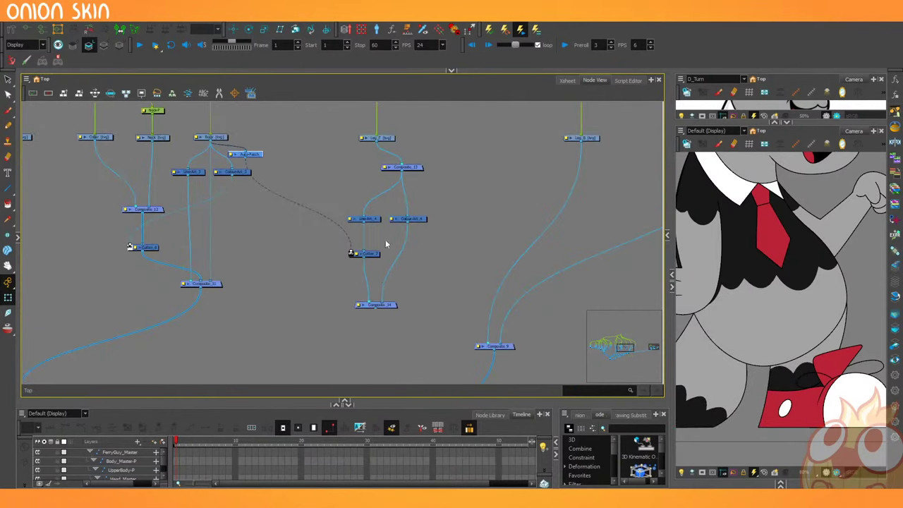
drag(376, 310, 487, 343)
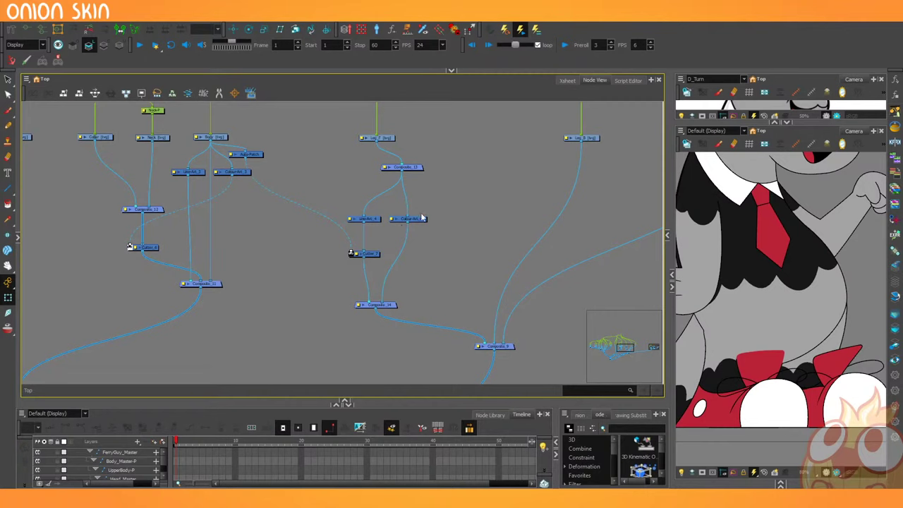
Delete the Composite between Leg_F and its art layers, and move Line-Art and Colour-Art closer to the drawing.
click(415, 170)
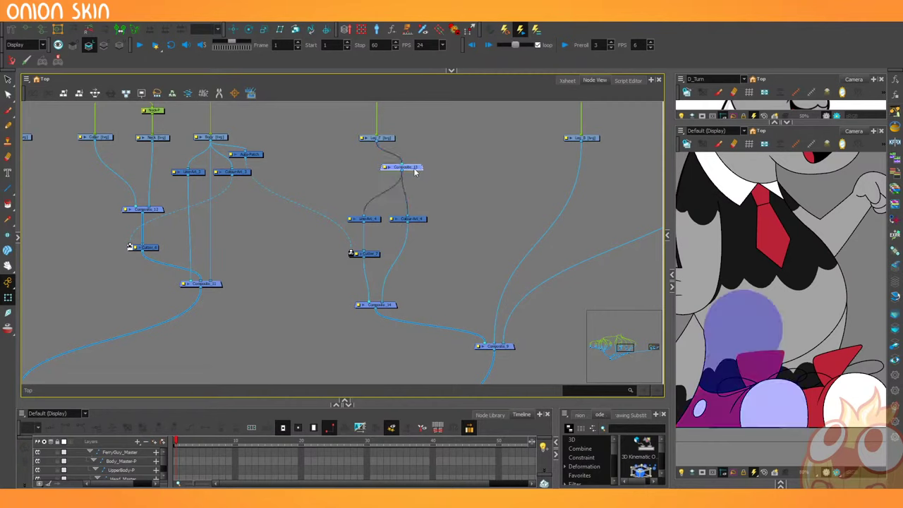
key(Delete)
mouse_move(421, 221)
mouse_down()
mouse_move(417, 181)
mouse_move(423, 192)
mouse_up()
drag(376, 221, 375, 196)
click(430, 241)
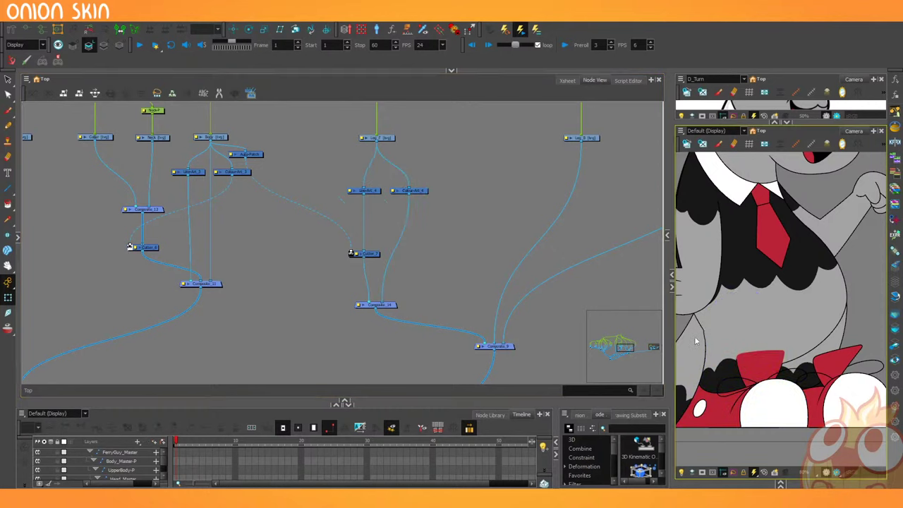
Try transforming the front leg in the camera view to test the patch.
click(769, 416)
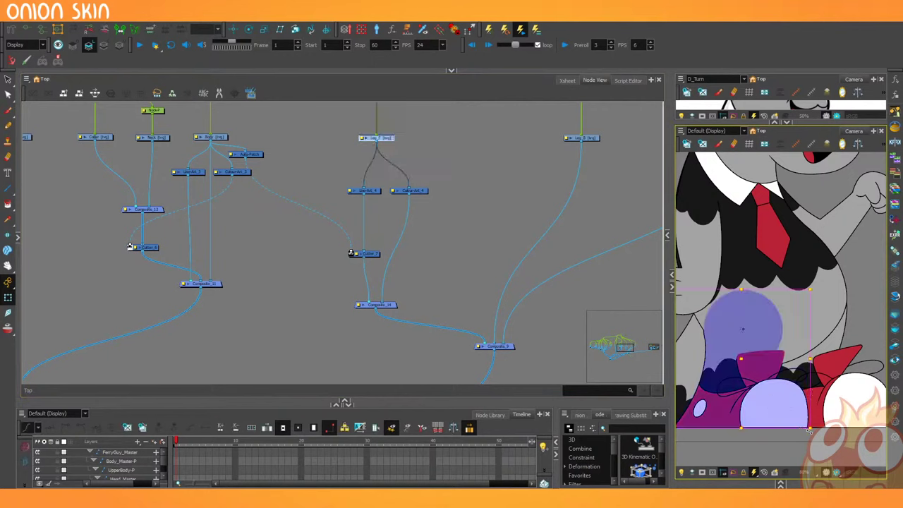
mouse_move(810, 431)
mouse_down()
mouse_move(809, 444)
mouse_move(790, 457)
mouse_move(843, 411)
mouse_move(829, 395)
mouse_move(790, 423)
mouse_move(823, 357)
mouse_up()
key(ctrl+z)
click(477, 264)
Open a Drawing view beside the node network and display the Leg_F colour art in it.
drag(403, 206, 464, 287)
mouse_move(18, 174)
mouse_down()
mouse_move(447, 194)
mouse_move(136, 239)
mouse_up()
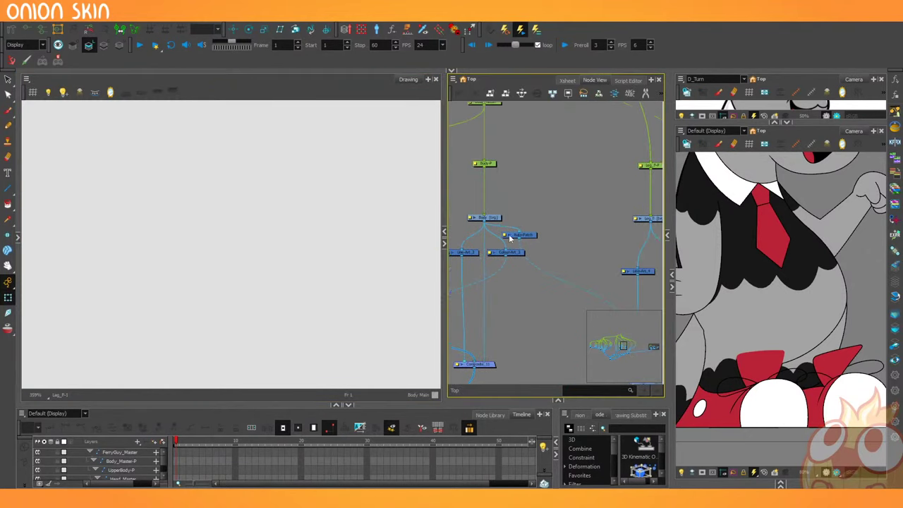
scroll(510, 236, down, 2)
click(598, 225)
click(282, 258)
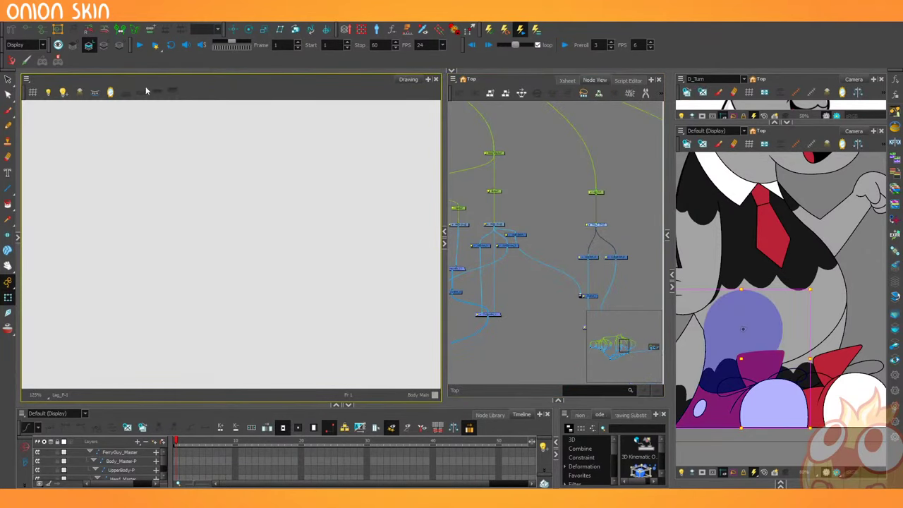
scroll(141, 187, down, 6)
scroll(179, 230, up, 5)
key(shift+x)
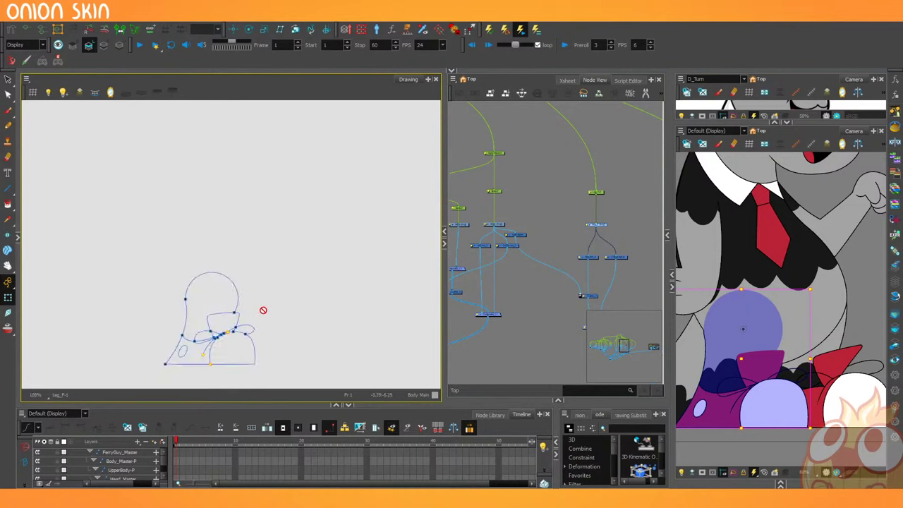
scroll(198, 333, up, 3)
drag(199, 316, 197, 267)
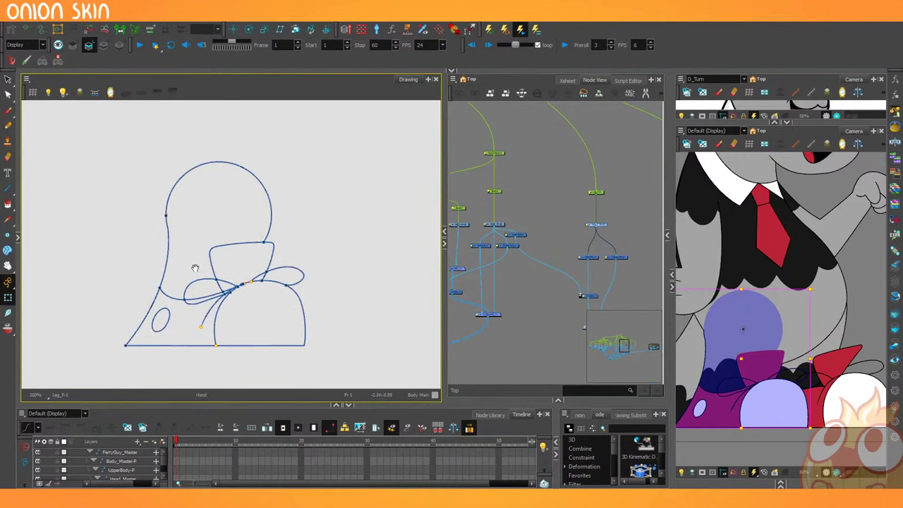
Activate the Line Art layer with the Select tool, and reveal Tool Properties beneath the camera view.
click(75, 47)
scroll(214, 202, up, 1)
key(alt+s)
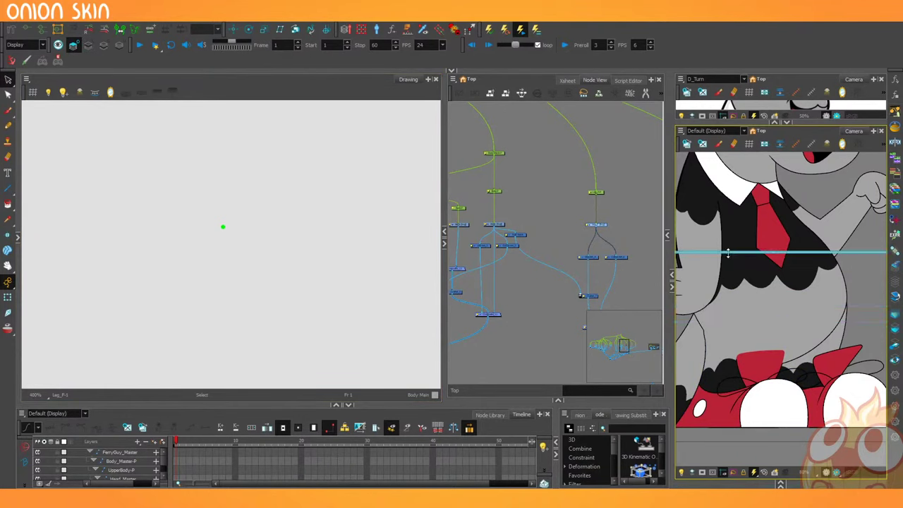
click(780, 486)
click(501, 258)
click(682, 202)
click(726, 118)
drag(727, 122, 727, 75)
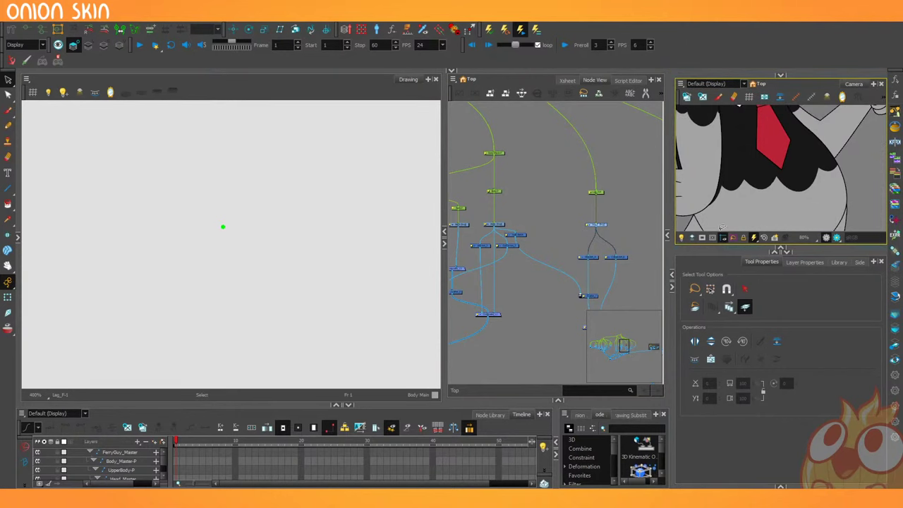
drag(726, 262, 725, 304)
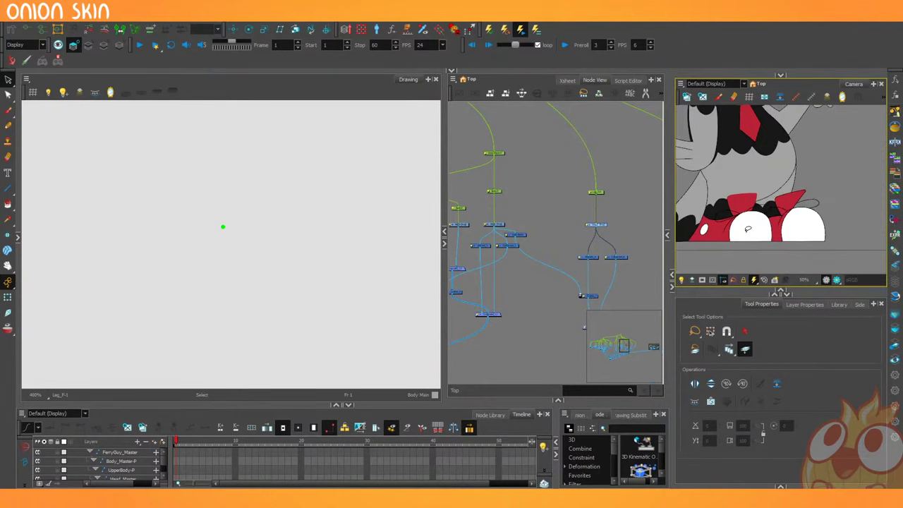
Copy the complete Leg_F outline from the Colour Art layer and paste it into the Line Art layer.
drag(279, 216, 277, 254)
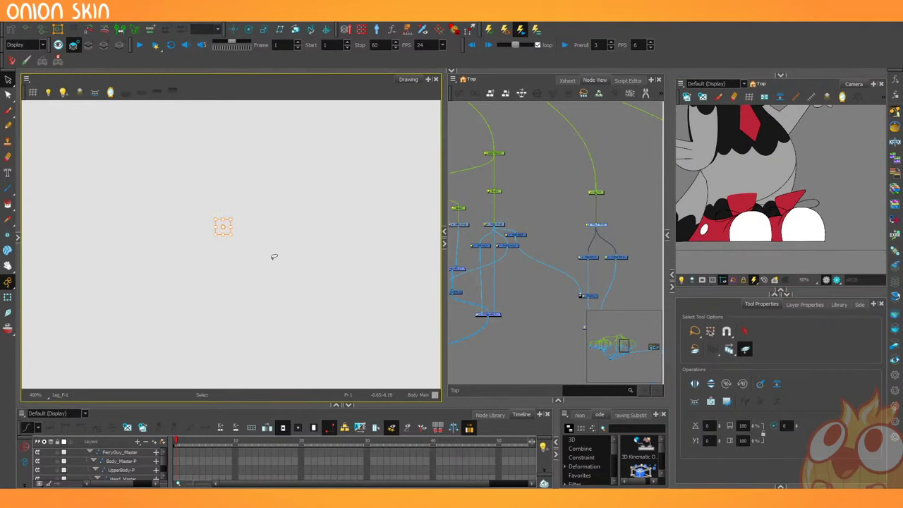
click(252, 246)
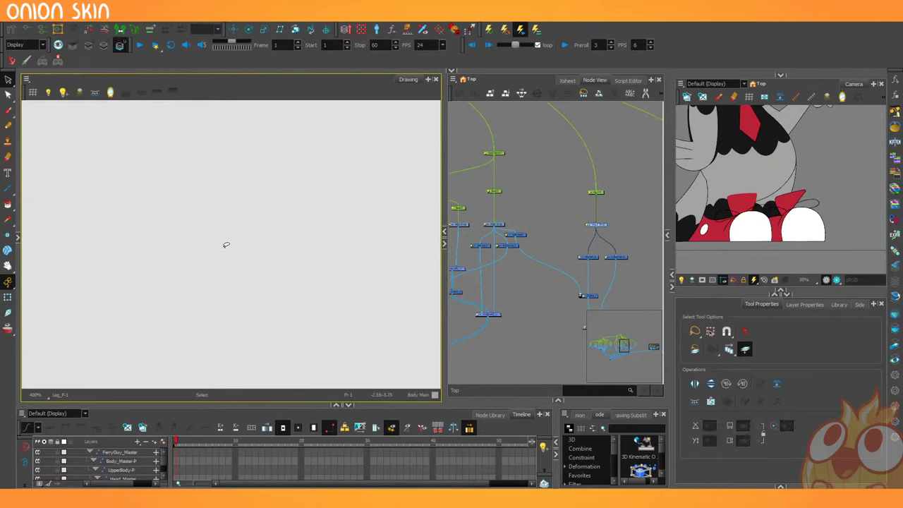
key(ctrl+a)
click(88, 45)
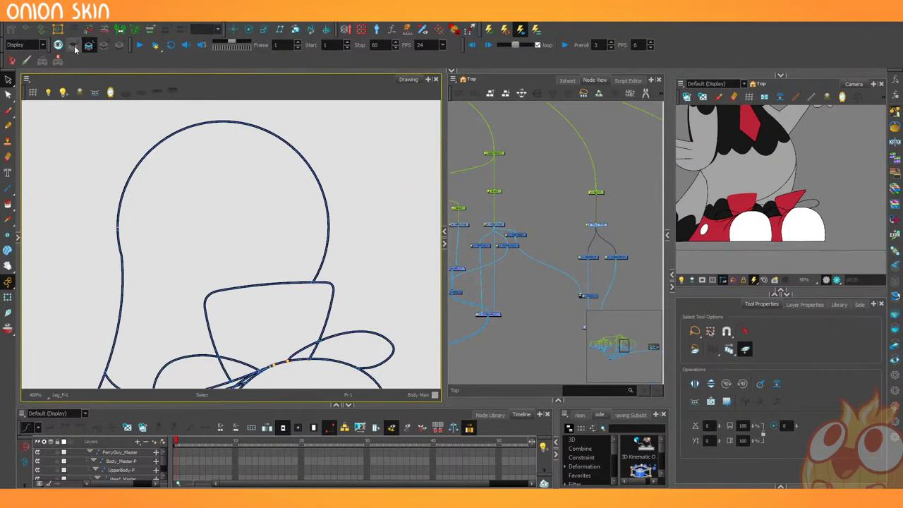
click(73, 45)
click(88, 46)
scroll(230, 199, down, 4)
mouse_move(335, 284)
mouse_down()
mouse_move(202, 146)
mouse_move(197, 385)
mouse_up()
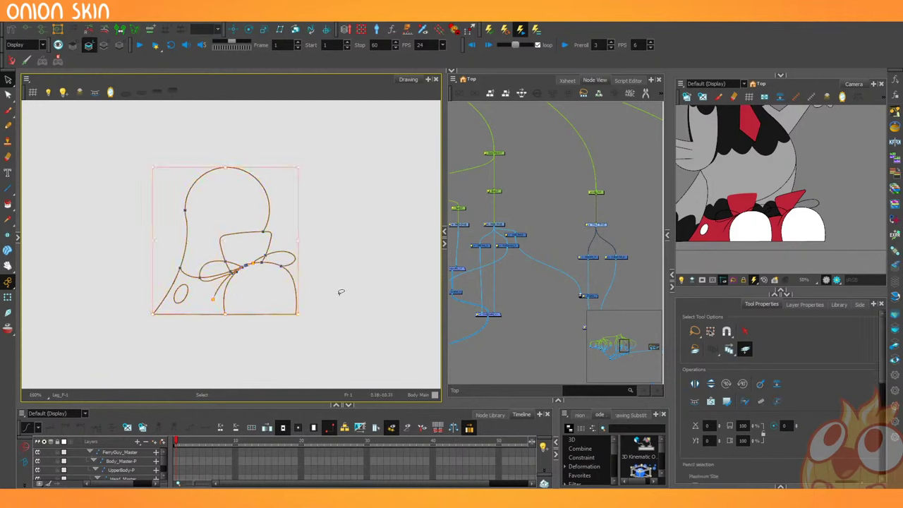
key(ctrl+c)
click(73, 45)
key(ctrl+v)
key(Escape)
Delete the rounded curve at the top of the leg from the Line Art layer.
scroll(220, 213, up, 2)
drag(340, 181, 260, 184)
key(Delete)
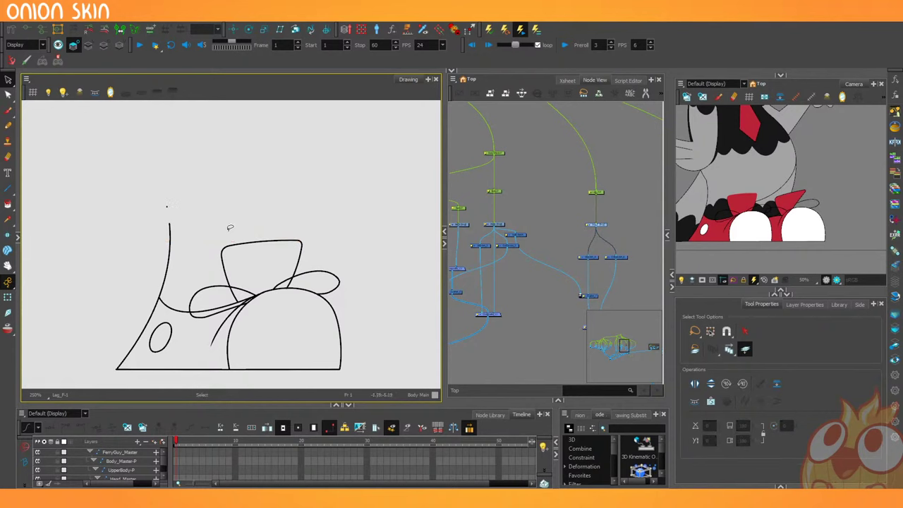
Try deleting the leg's long left side line from the Line Art layer.
drag(199, 239, 132, 285)
key(Delete)
key(ctrl+z)
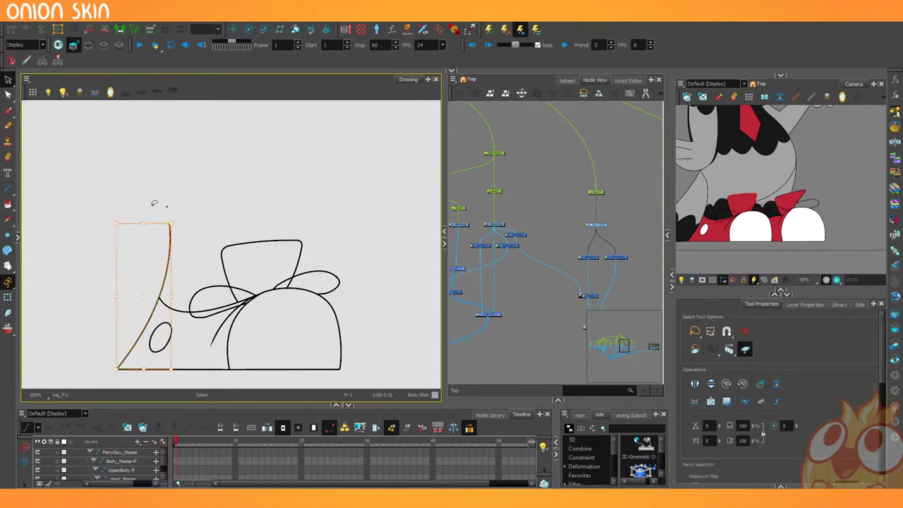
Trim off the leg's side line above its junction with the curved line using the Cutter tool, and save the scene.
click(157, 204)
scroll(143, 315, up, 4)
click(8, 94)
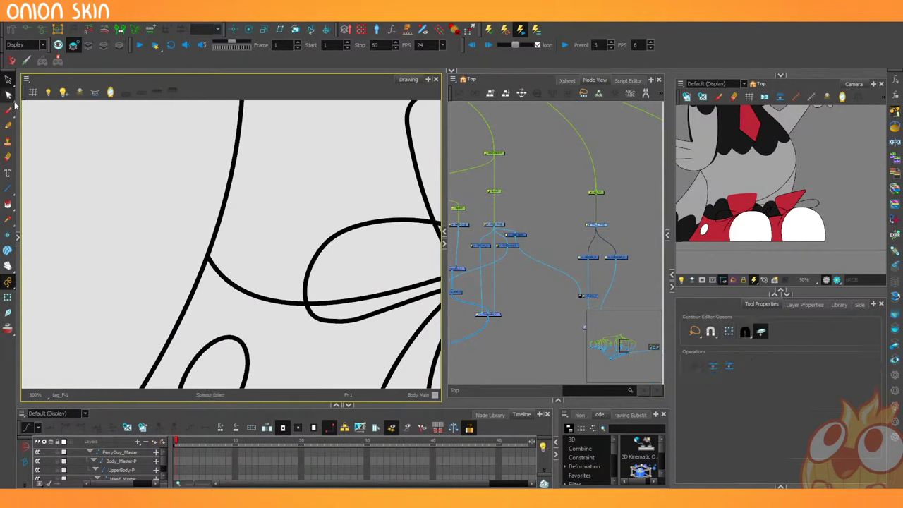
key(k)
scroll(220, 251, up, 3)
scroll(217, 248, down, 3)
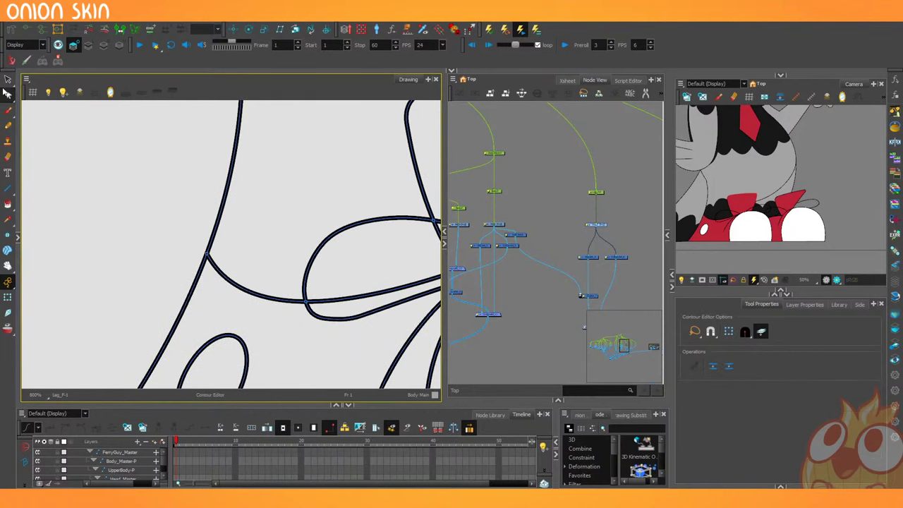
click(8, 80)
click(32, 90)
drag(295, 148, 95, 186)
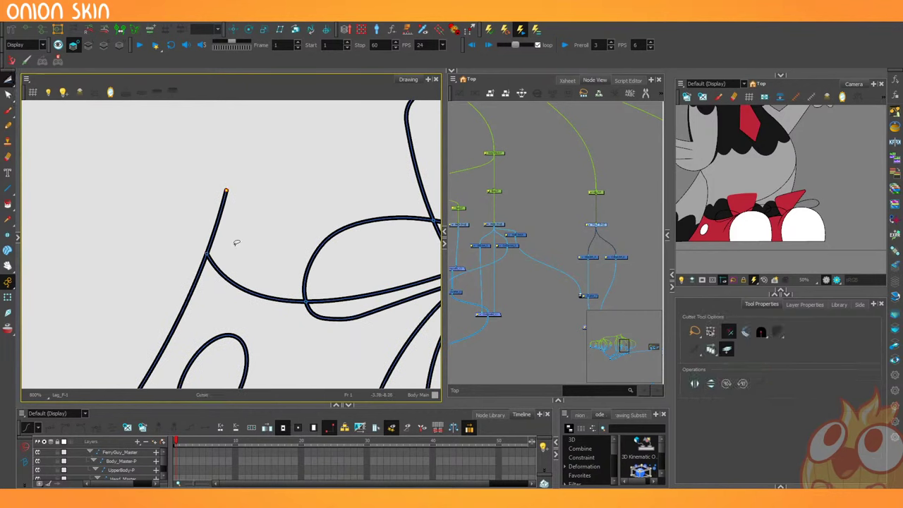
drag(240, 221, 162, 228)
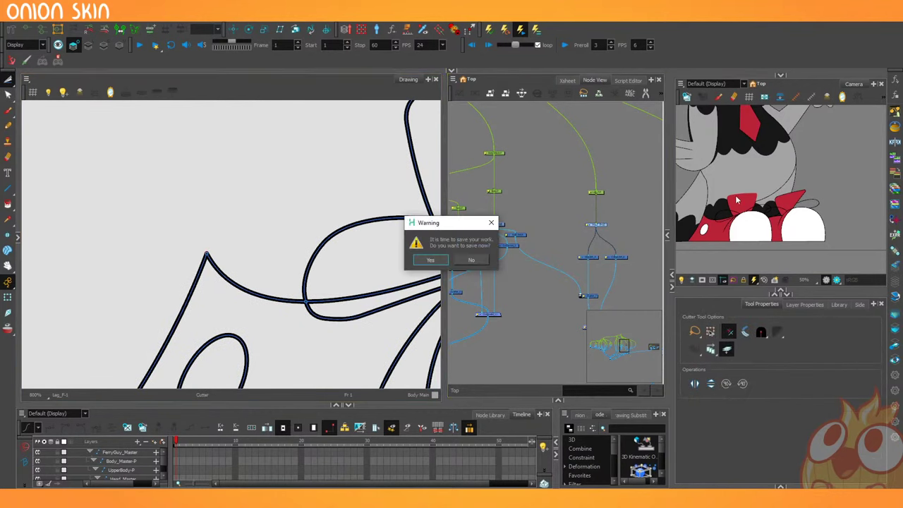
click(430, 260)
Switch from the Drawing view to the Camera view, enlarge the Node View beside it, and frame the bear's feet.
scroll(712, 205, up, 3)
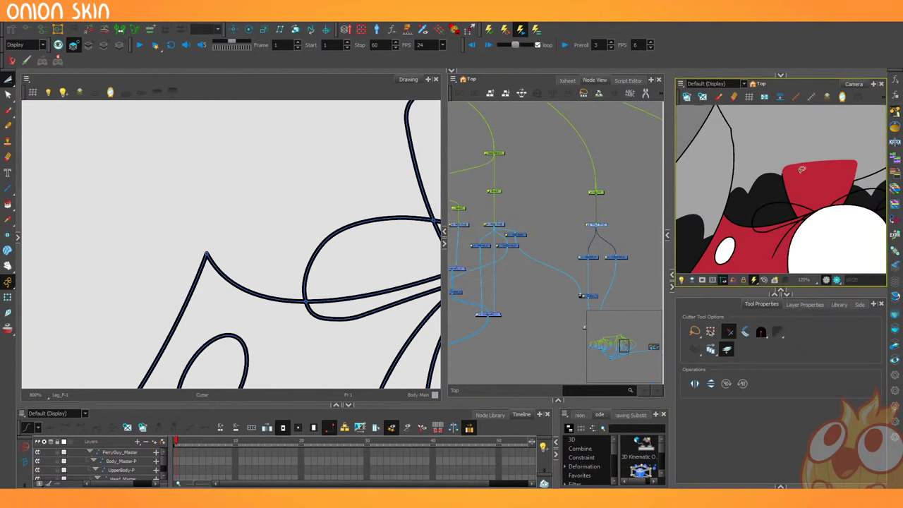
drag(805, 184, 758, 210)
scroll(123, 282, down, 5)
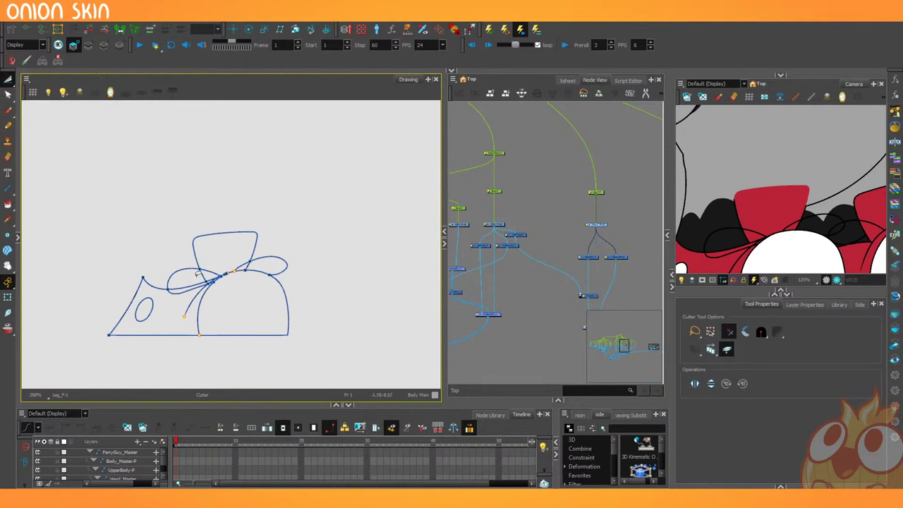
drag(564, 256, 542, 252)
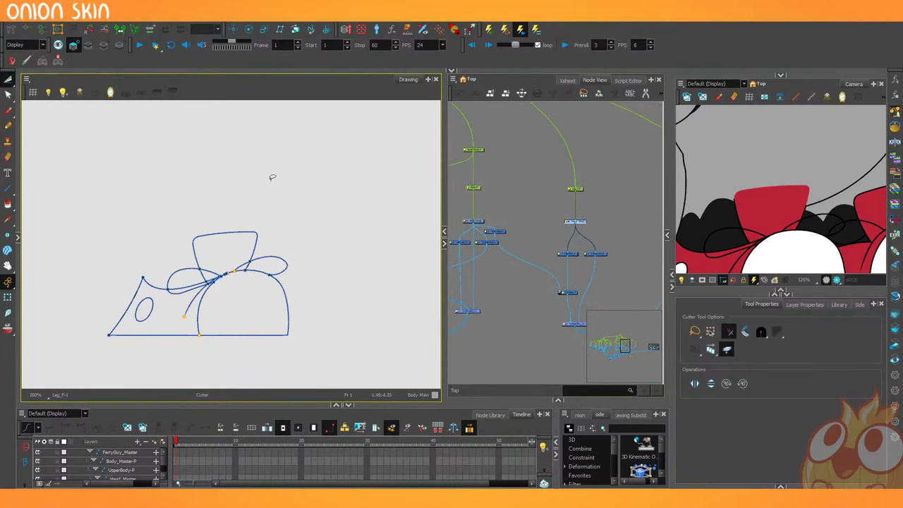
click(89, 49)
drag(19, 118, 531, 180)
drag(449, 185, 359, 186)
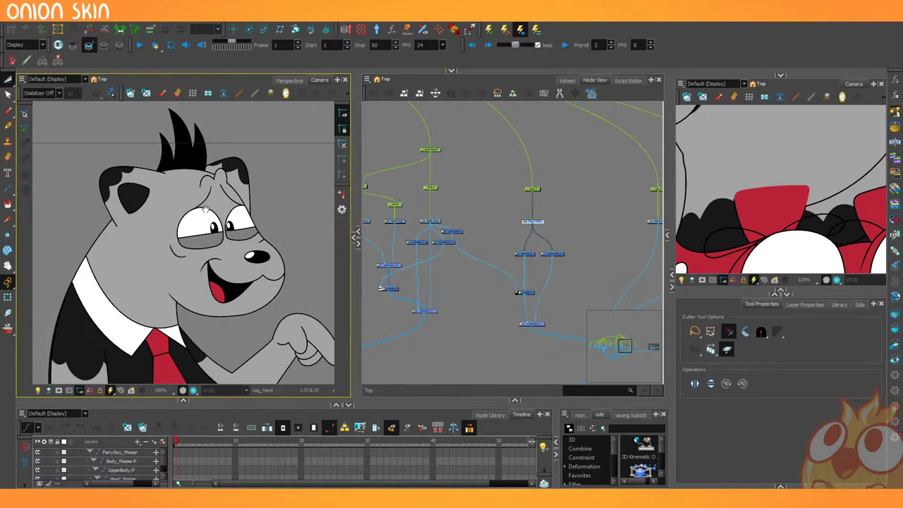
scroll(208, 210, down, 10)
scroll(529, 229, up, 4)
Add an Overlay-Layer node and connect it between the Leg_F drawing and the leg's composite.
click(480, 254)
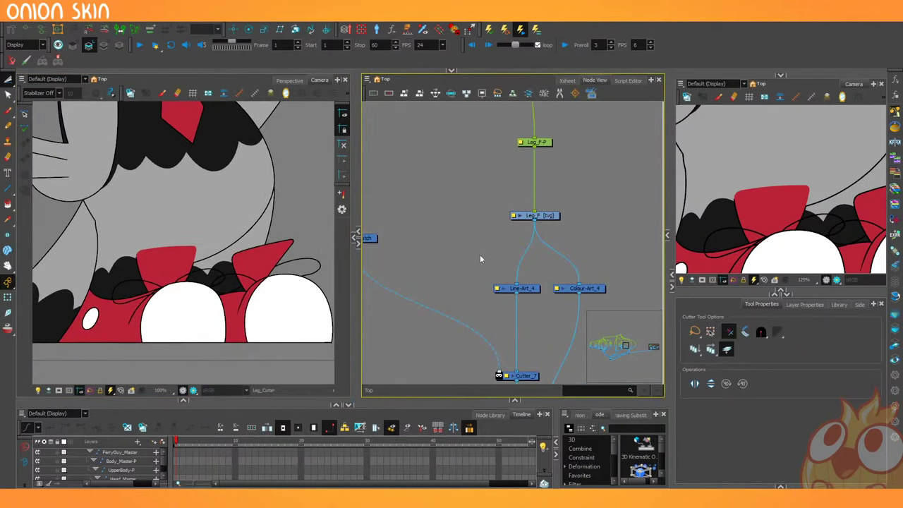
key(Return)
text(over)
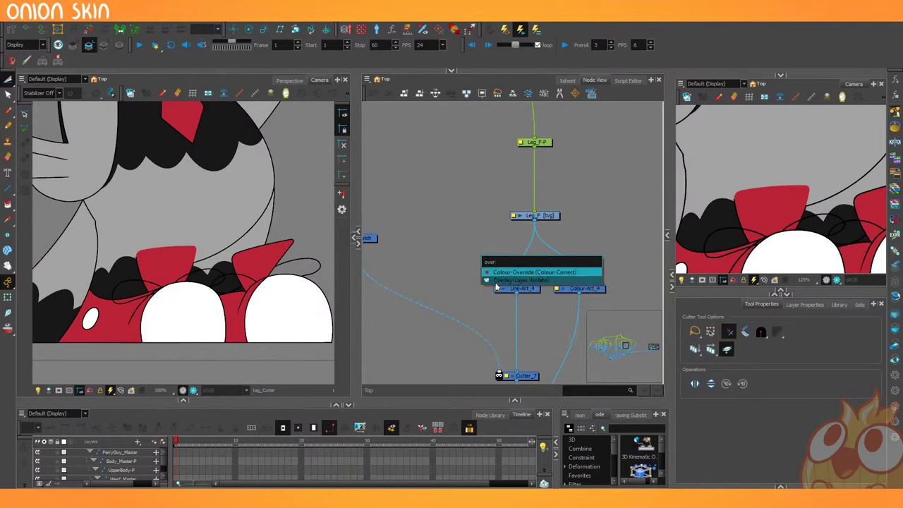
click(534, 280)
drag(524, 254, 500, 372)
Line up the Overlay, Line Art and Colour Art nodes beneath Leg_F, and tidy the neighbouring cutter and composite nodes.
scroll(473, 250, down, 3)
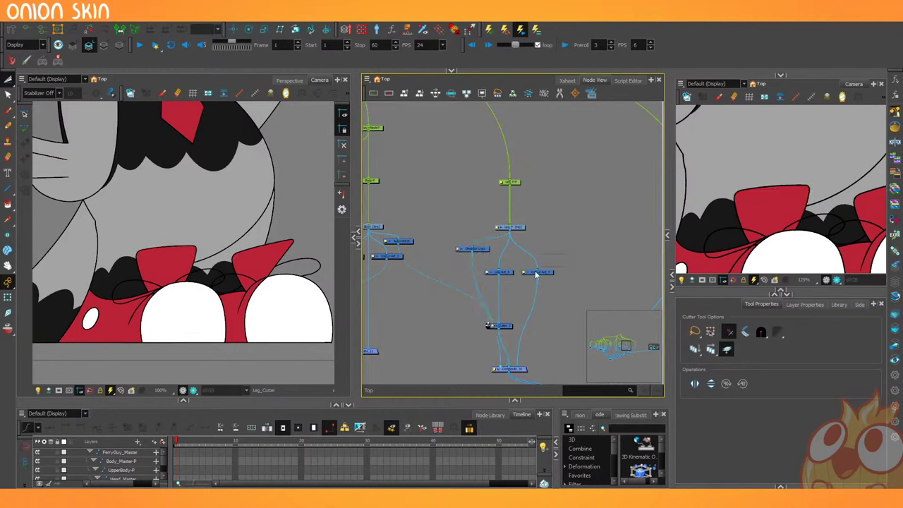
drag(509, 275, 497, 257)
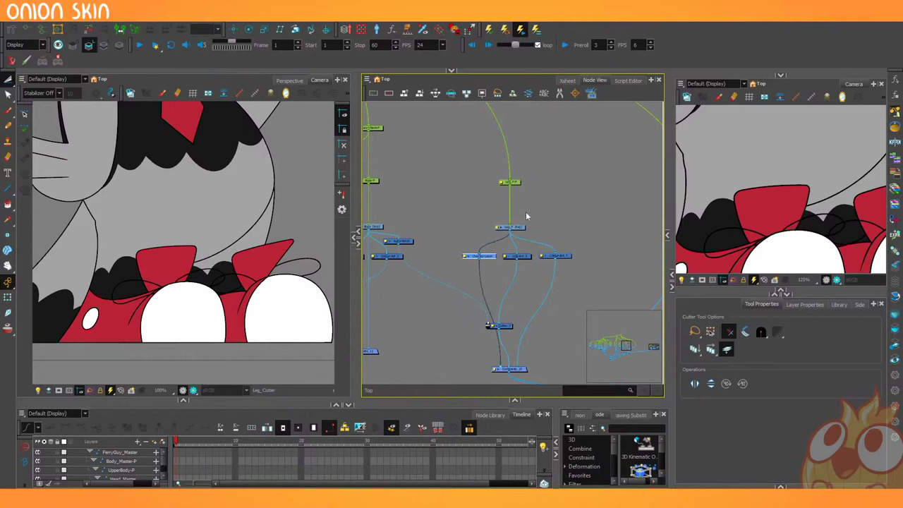
scroll(526, 215, down, 2)
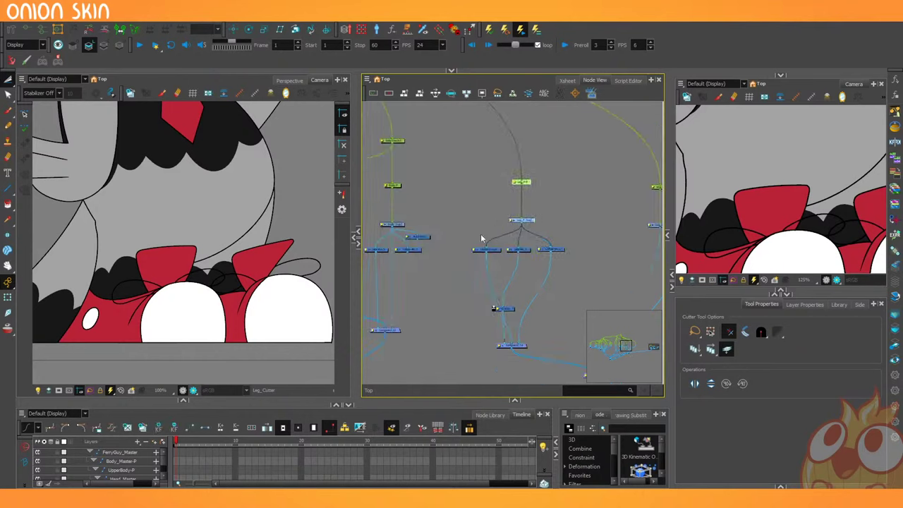
scroll(543, 288, down, 1)
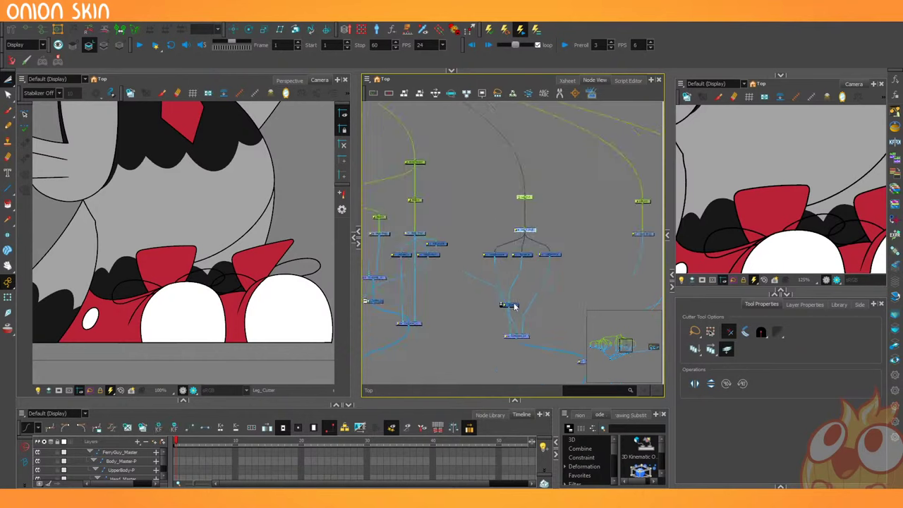
drag(515, 306, 523, 303)
scroll(470, 332, down, 4)
drag(465, 328, 492, 288)
scroll(511, 283, up, 2)
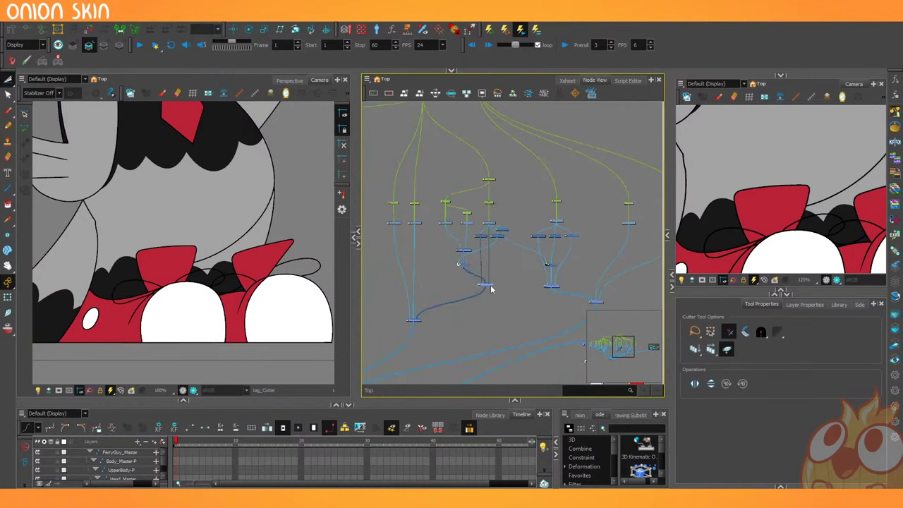
Rotate the front leg backward with the Transform tool to test its joint against the body.
click(232, 239)
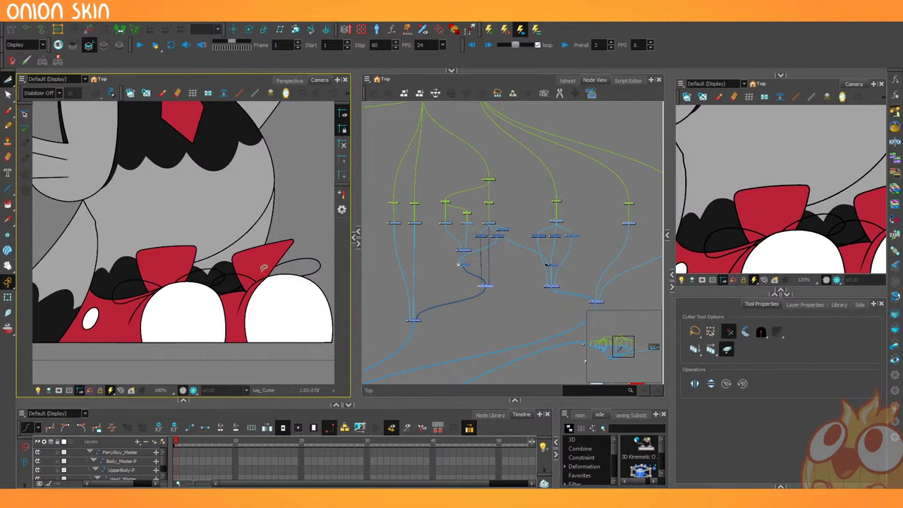
scroll(174, 307, down, 4)
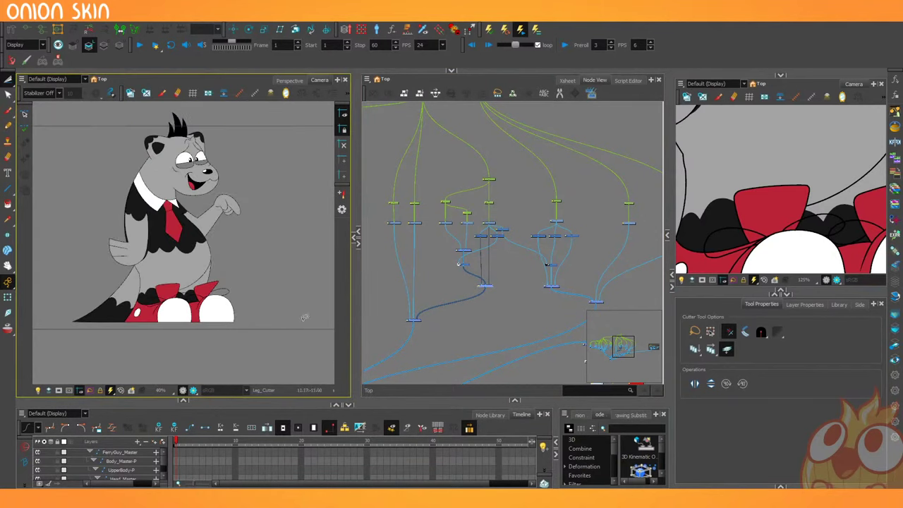
click(8, 297)
click(159, 295)
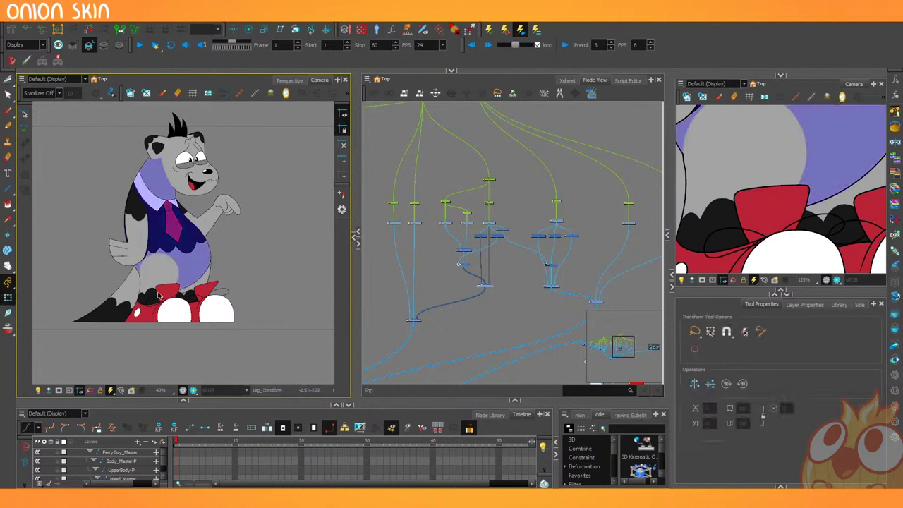
click(160, 273)
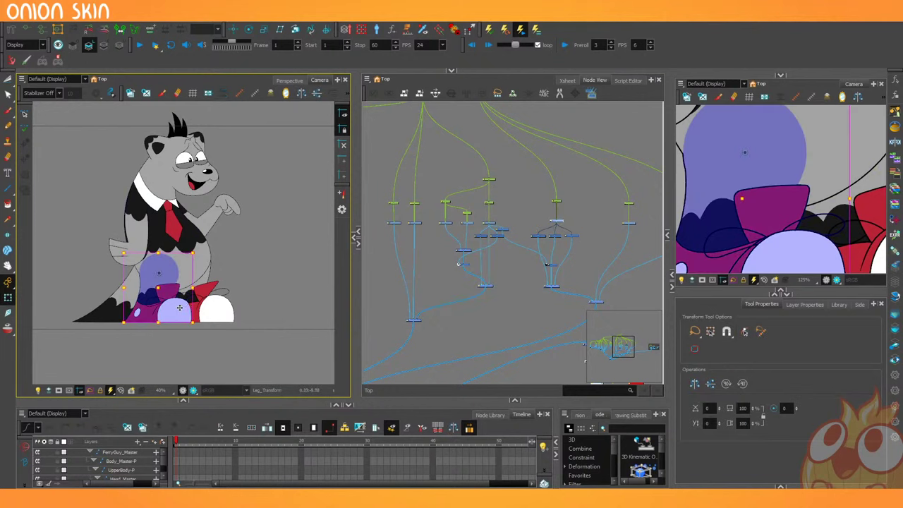
drag(195, 326, 146, 340)
scroll(96, 252, up, 2)
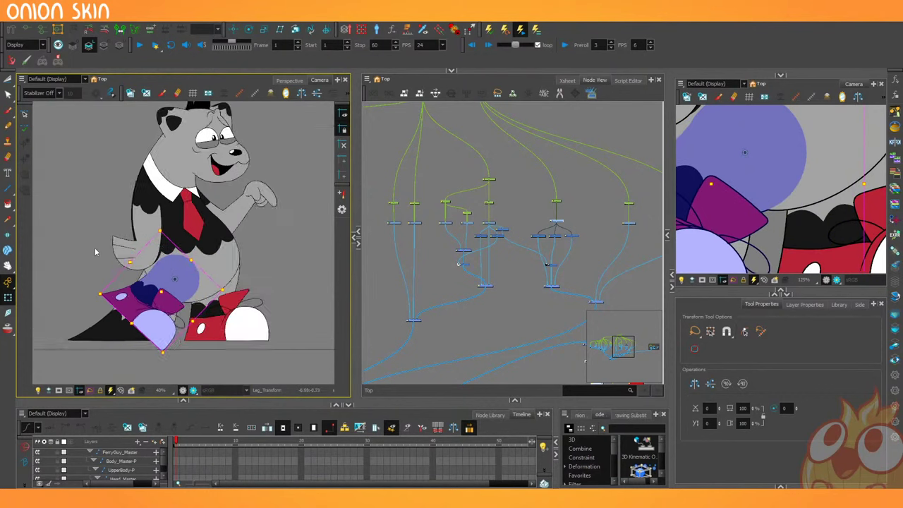
Rotate the front leg once more to check the joint, and undo the test rotations.
scroll(95, 252, up, 2)
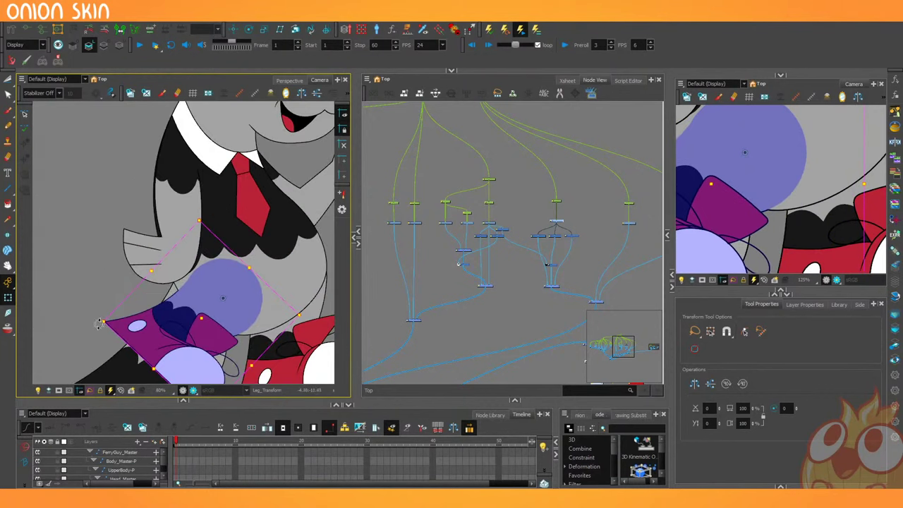
drag(100, 322, 309, 377)
key(ctrl+z)
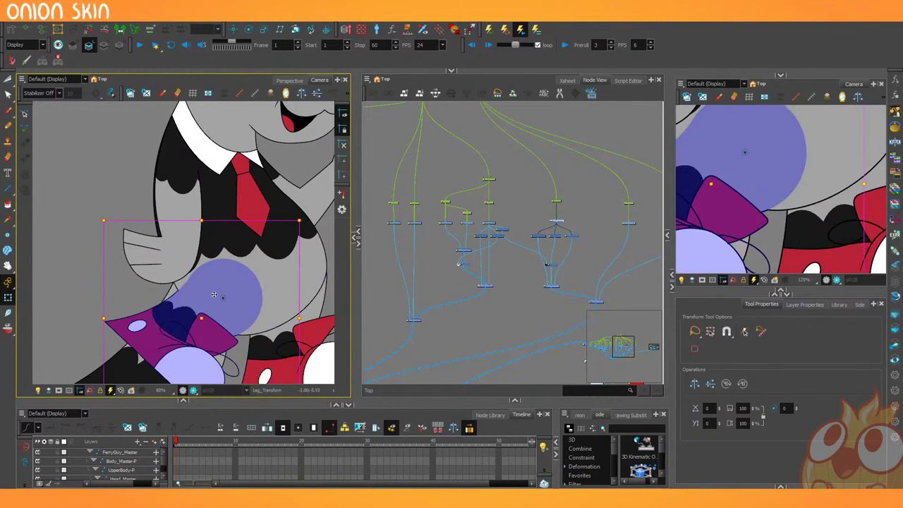
key(ctrl+z)
scroll(199, 242, down, 5)
scroll(202, 242, up, 2)
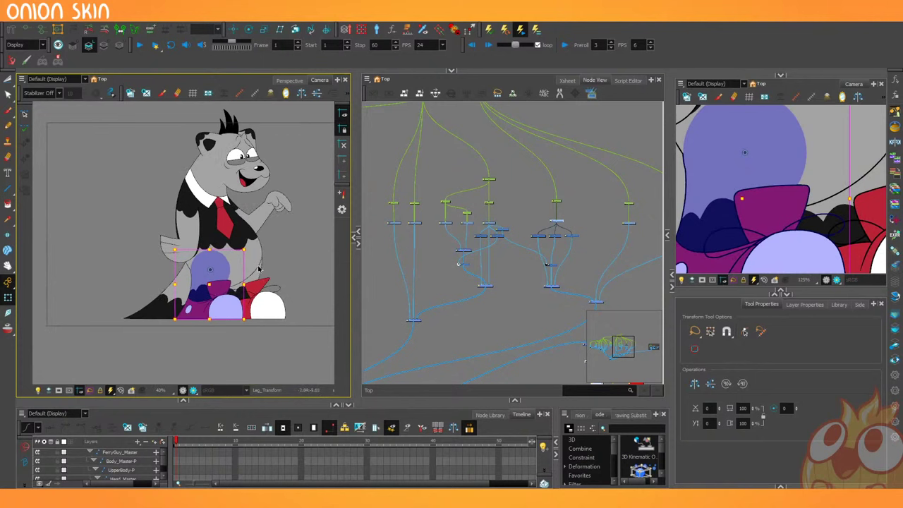
click(479, 308)
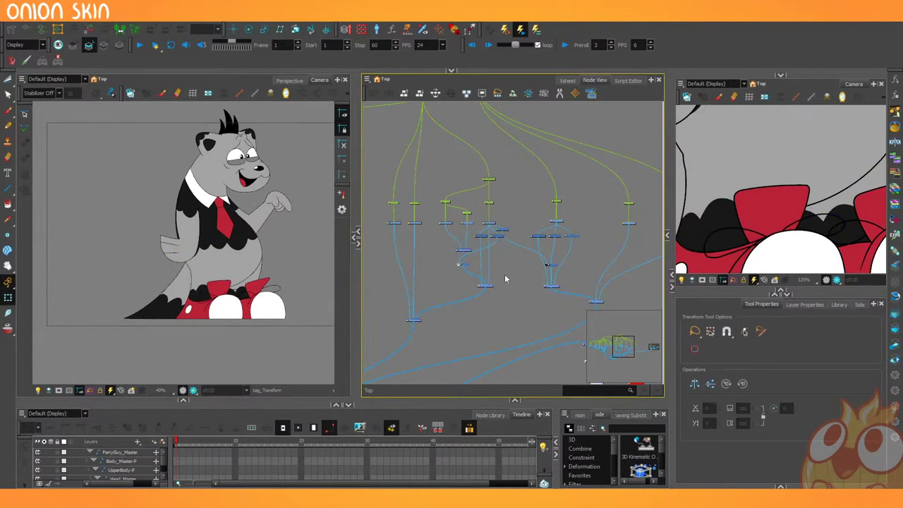
scroll(203, 274, down, 1)
scroll(240, 247, up, 1)
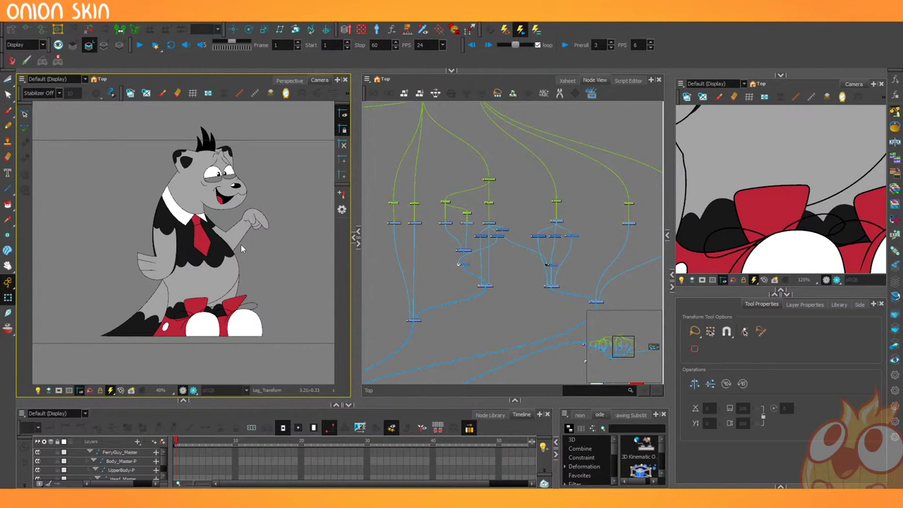
click(478, 313)
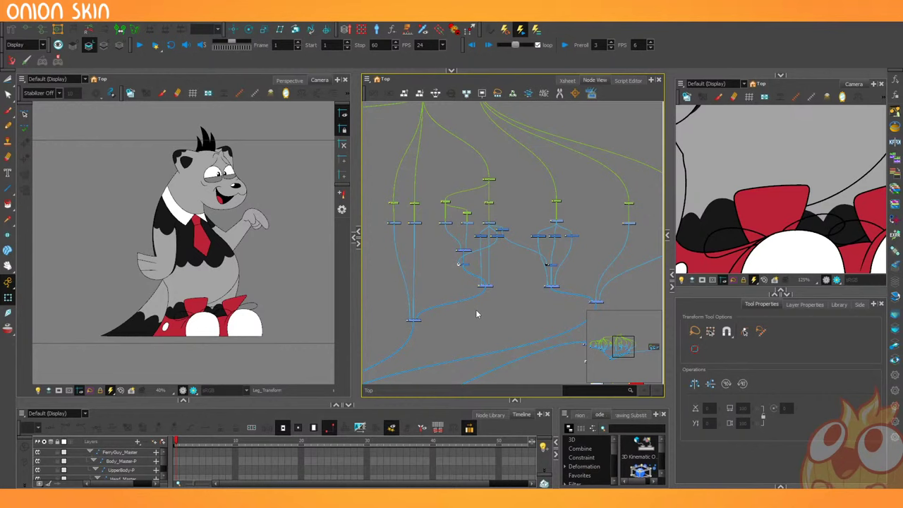
scroll(476, 309, down, 2)
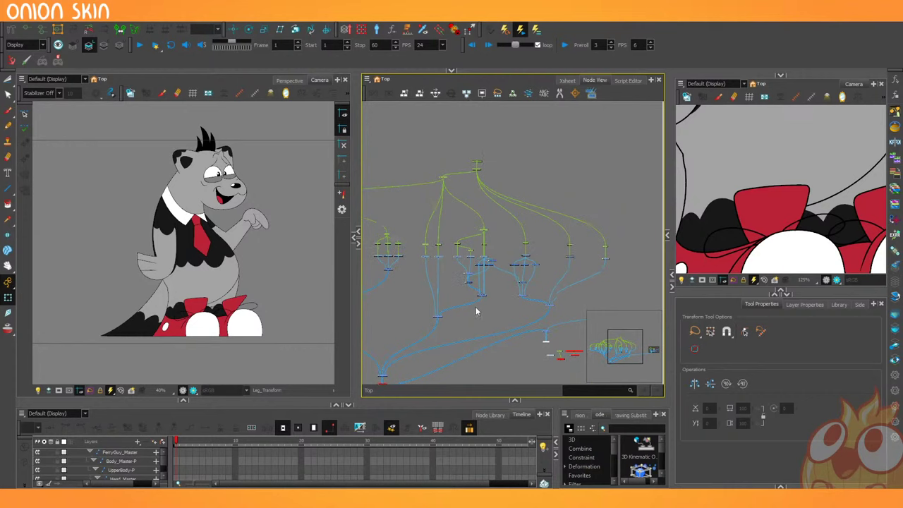
Select the Tail drawing node, activate the Rigging tool, and widen the Camera view.
scroll(612, 248, up, 6)
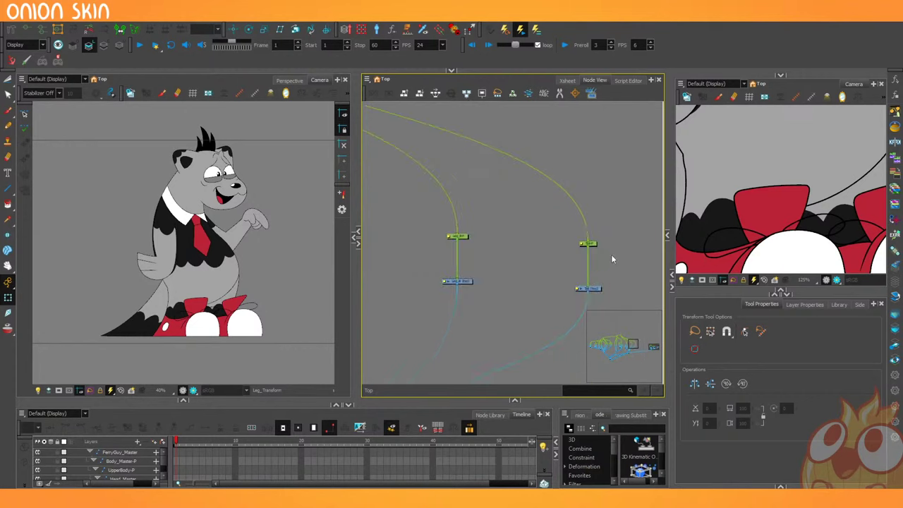
click(577, 300)
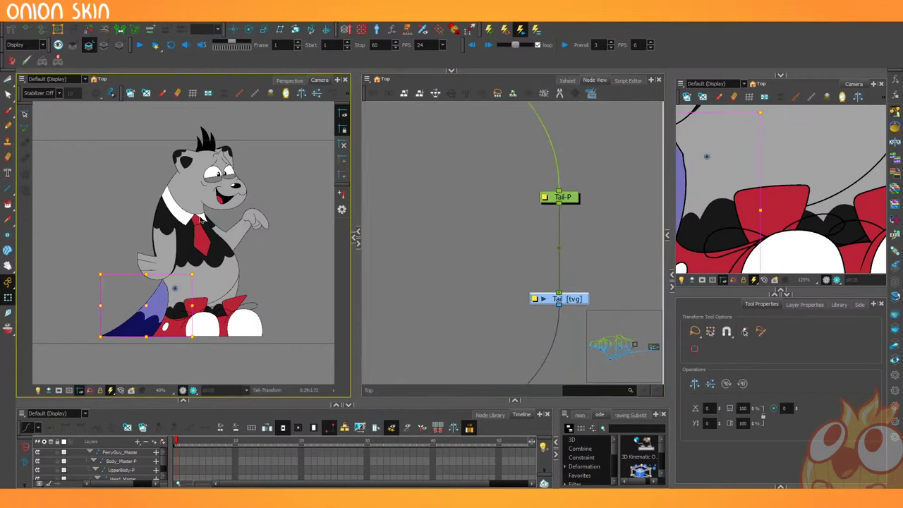
click(25, 29)
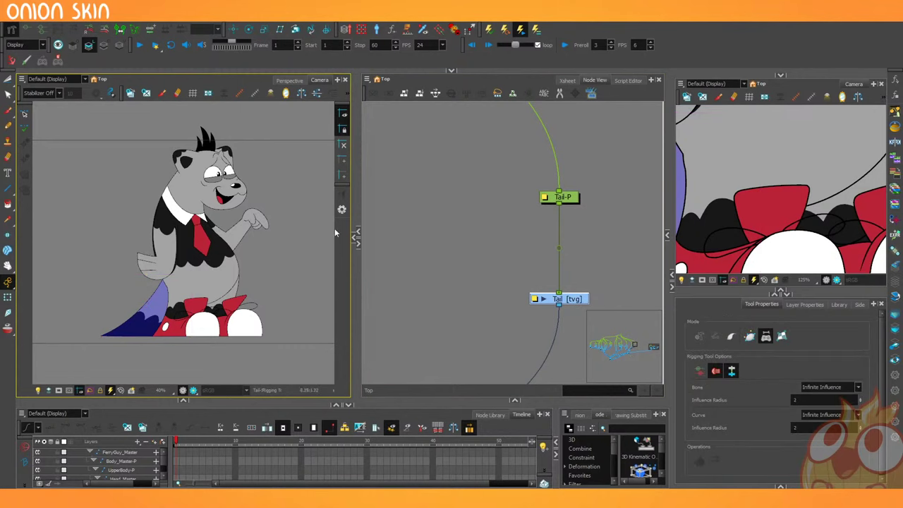
drag(357, 238, 393, 239)
scroll(478, 219, down, 2)
scroll(537, 262, up, 2)
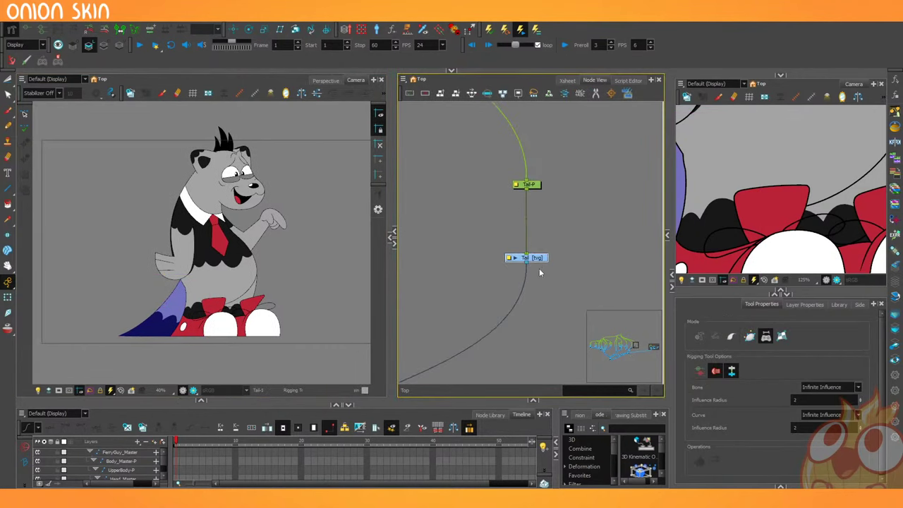
Connect a new Display node to the Tail drawing and isolate the tail by choosing Display_2 as the active display.
click(542, 280)
key(ctrl+i)
drag(526, 263, 561, 275)
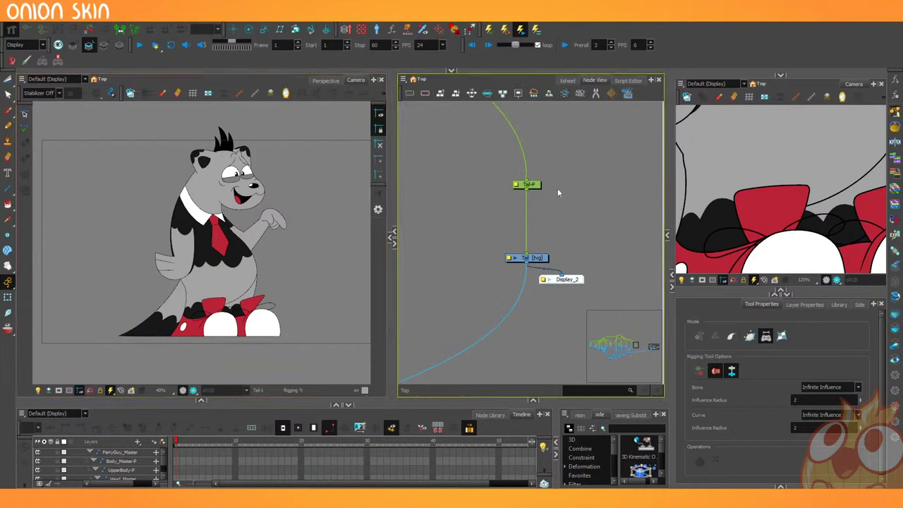
click(748, 338)
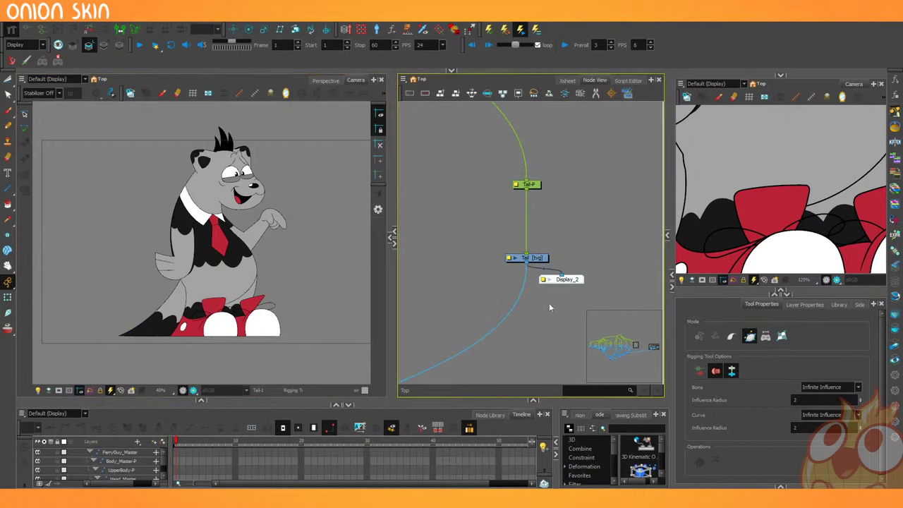
click(39, 44)
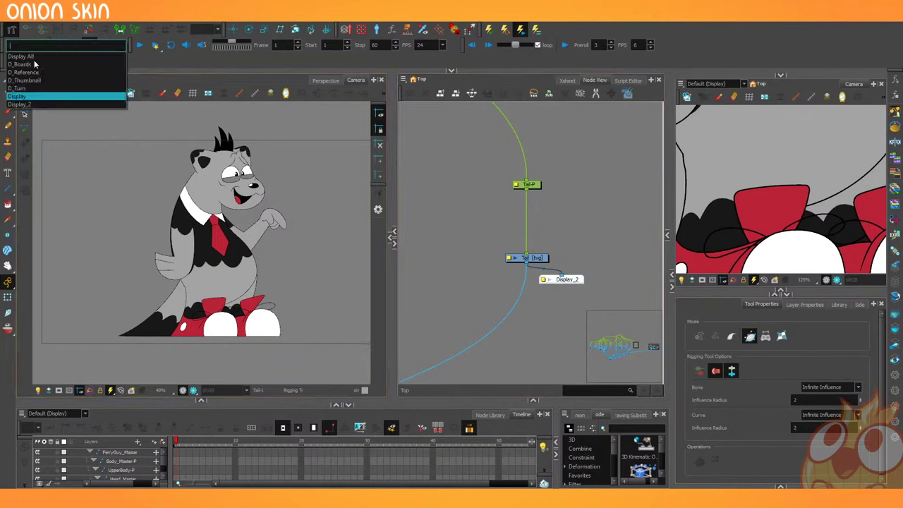
click(43, 103)
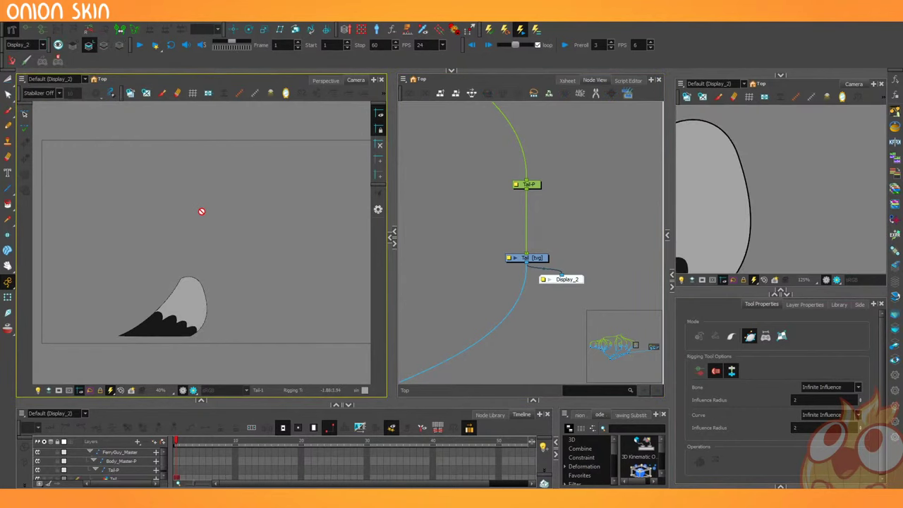
Bring the whole character back into view by choosing Display as the active display, and clear the node selection.
drag(563, 280, 557, 302)
scroll(560, 257, down, 5)
scroll(526, 262, up, 5)
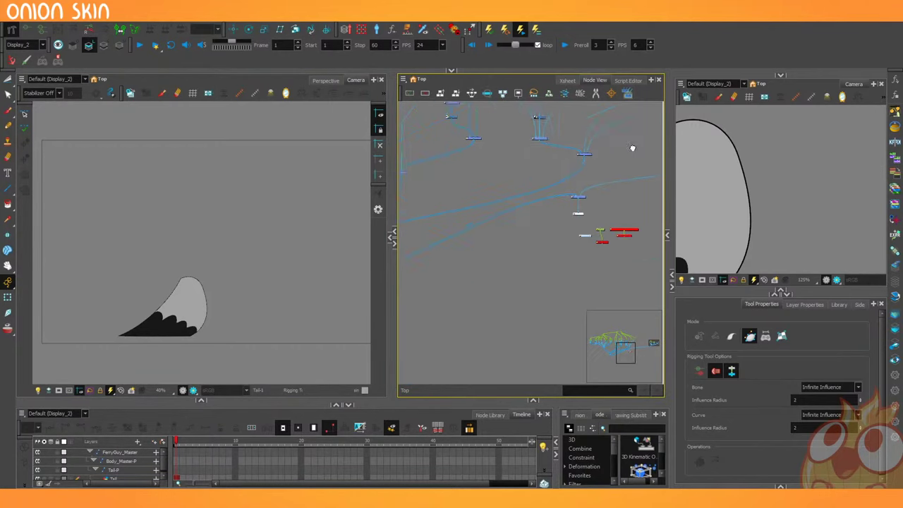
scroll(494, 257, up, 3)
click(445, 261)
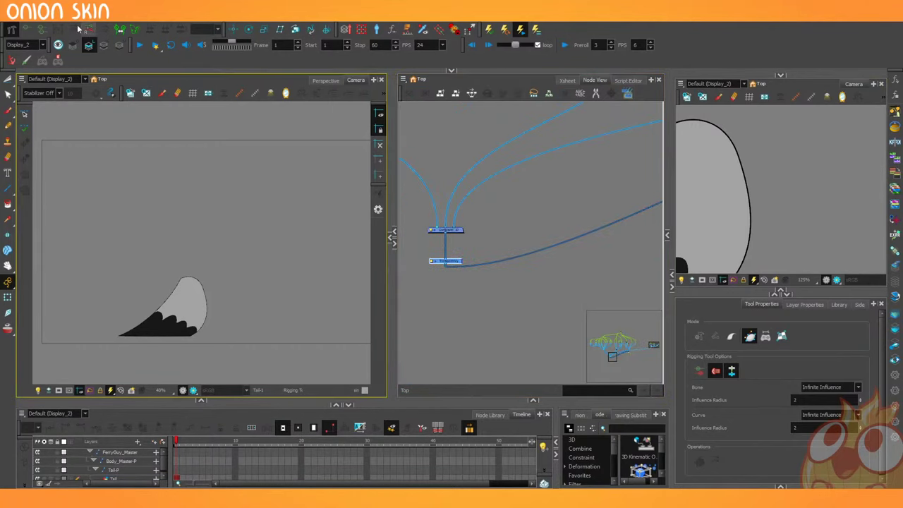
click(25, 44)
click(35, 96)
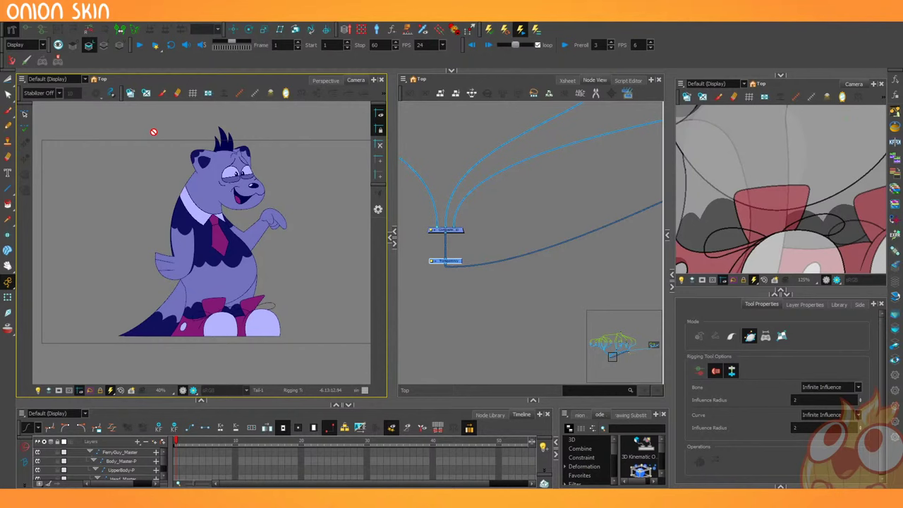
click(438, 330)
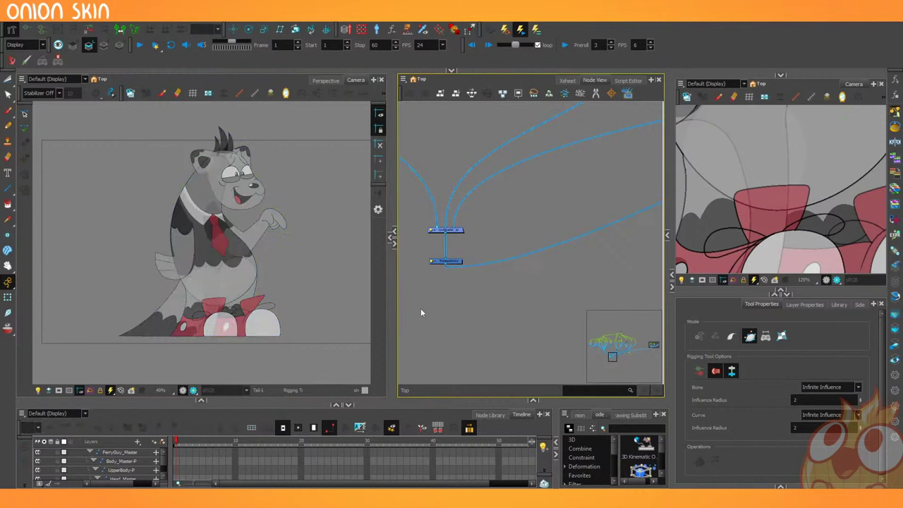
Find the Tail drawing node in the network and select it for rigging.
drag(493, 222, 445, 314)
drag(486, 237, 433, 302)
scroll(537, 236, down, 4)
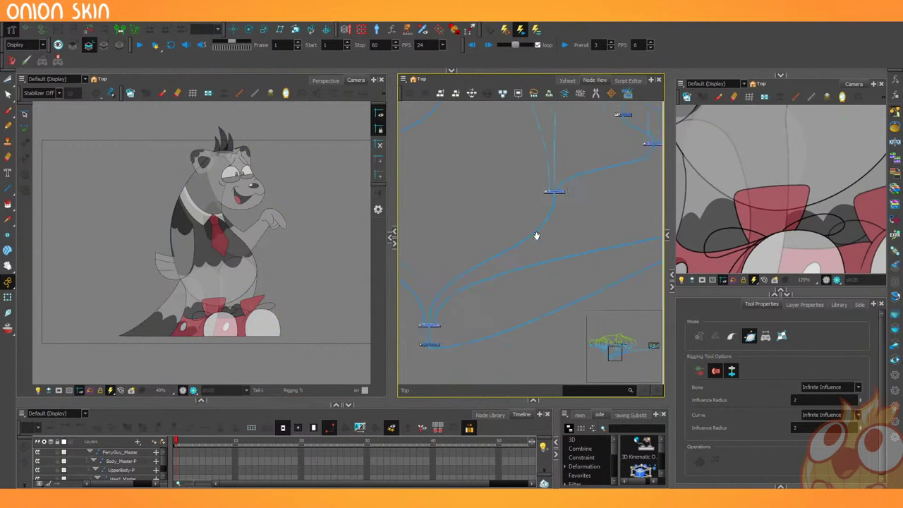
drag(566, 218, 438, 296)
scroll(437, 295, up, 8)
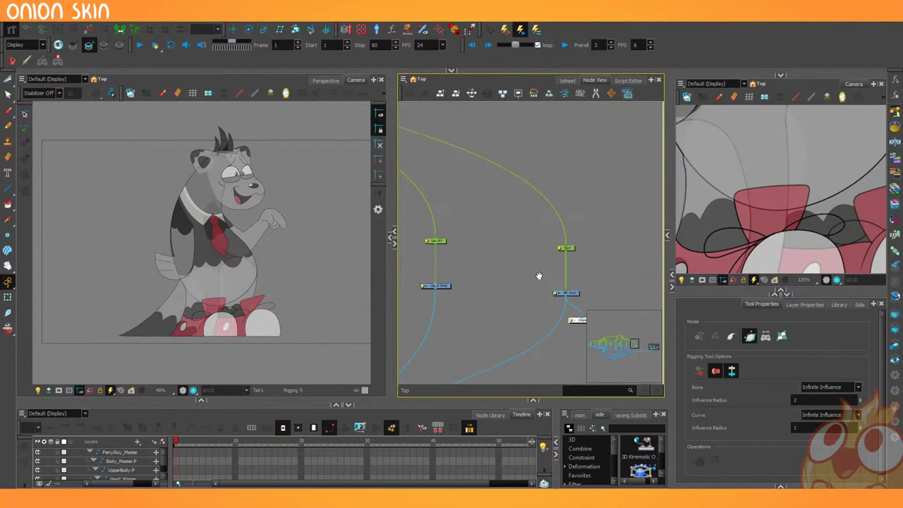
drag(543, 316, 440, 251)
click(498, 250)
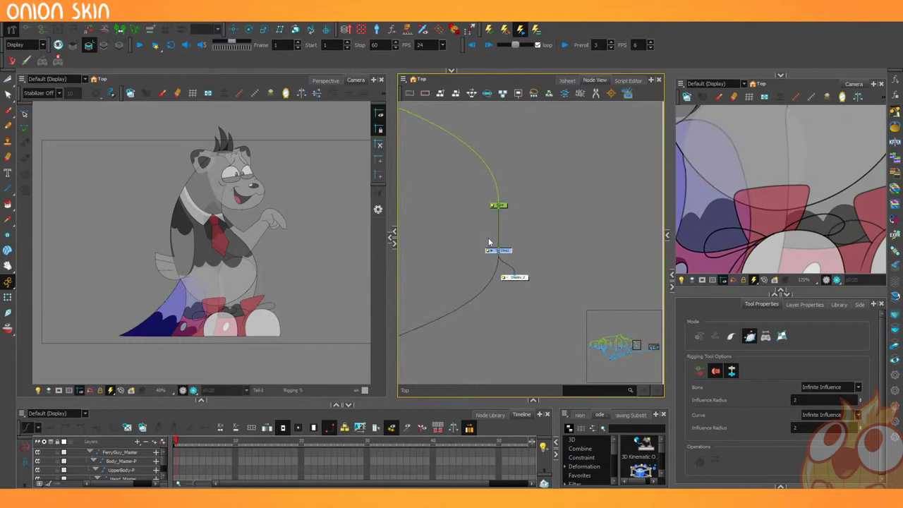
click(42, 61)
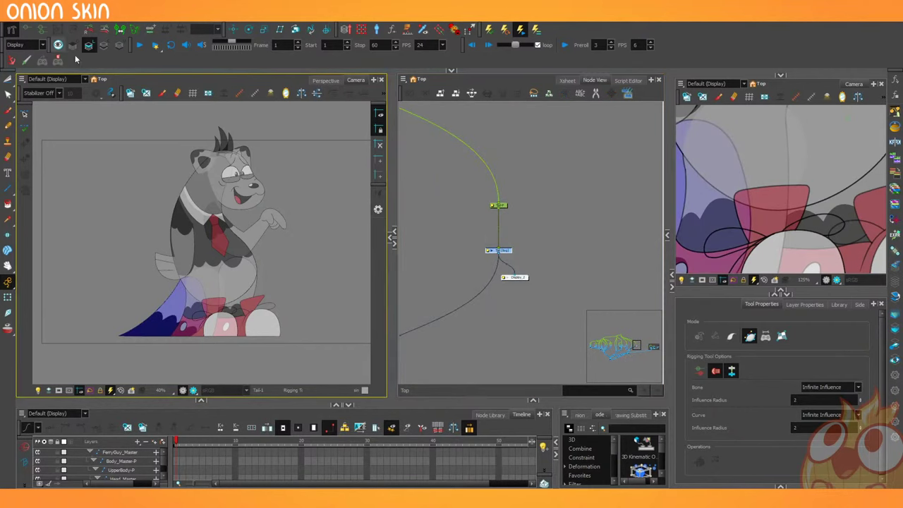
Create a curve deformer along the tail, running from its base at the lower back down to the tip.
mouse_move(182, 290)
mouse_down()
mouse_move(242, 177)
mouse_move(181, 292)
mouse_up()
key(2)
key(2)
key(2)
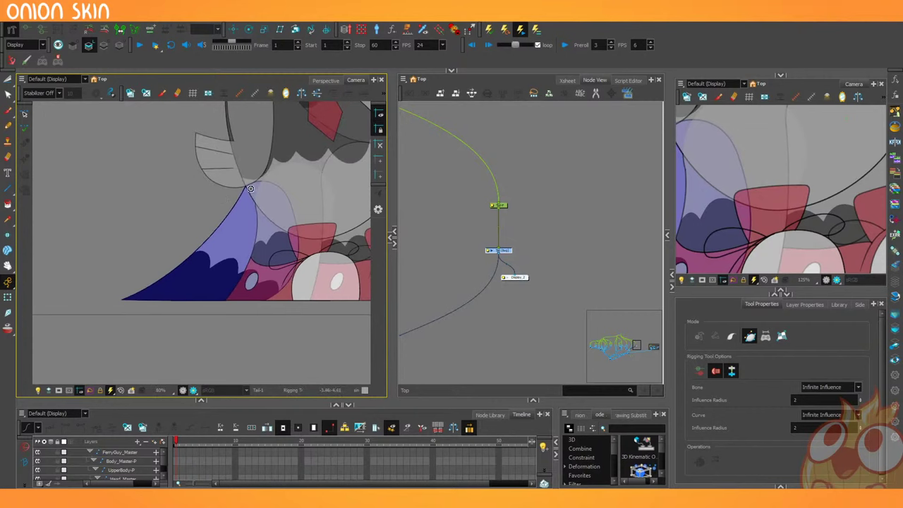
click(229, 225)
drag(123, 298, 204, 284)
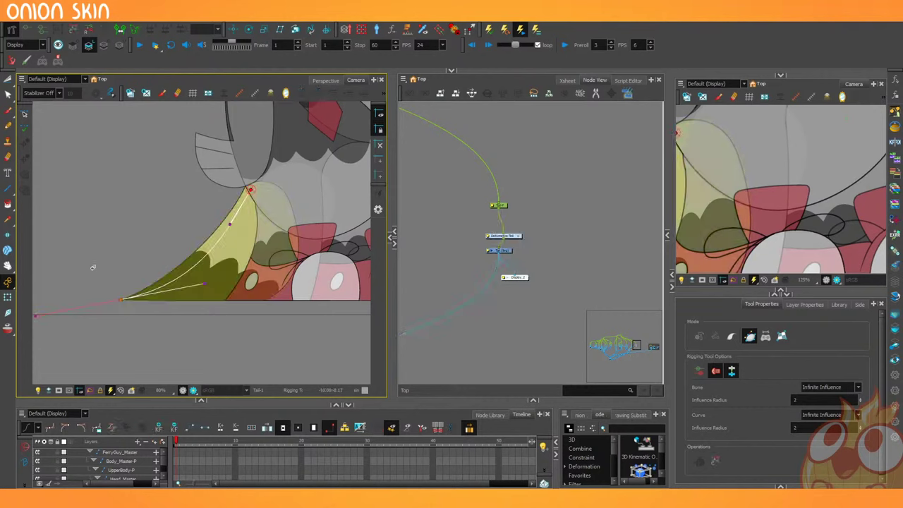
Test the tail curve by moving its tip point and handle with the Transform tool, and undo the test changes.
click(9, 297)
drag(122, 295, 99, 268)
drag(184, 250, 165, 300)
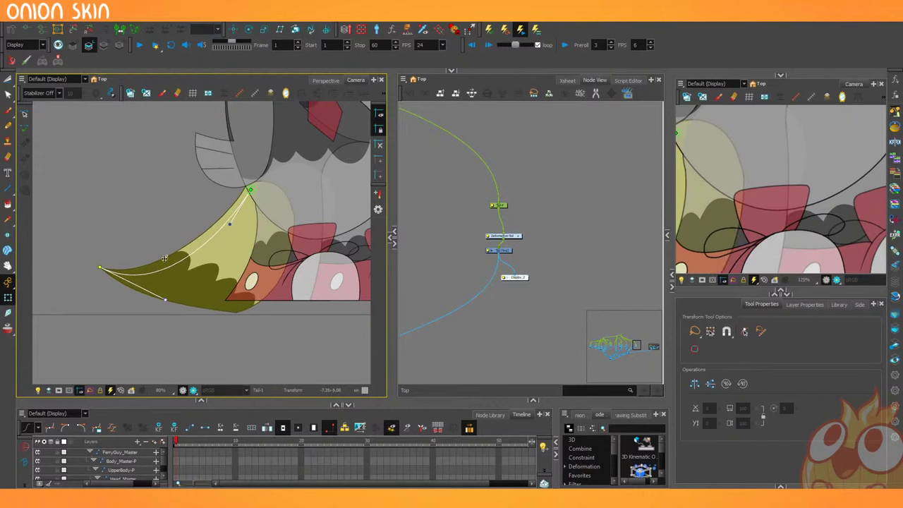
key(ctrl+z)
key(ctrl+z)
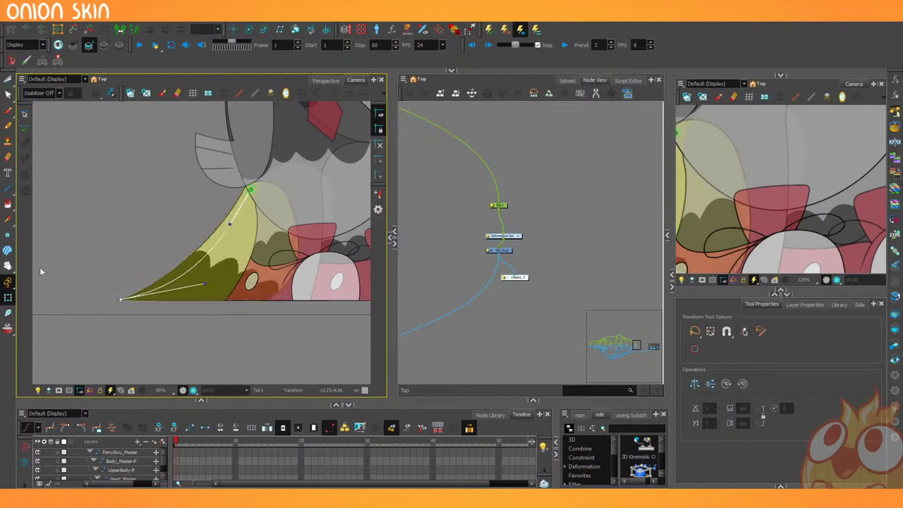
With the Rigging tool, move the tail curve's base point inside the rounded joint and realign its handle.
click(11, 31)
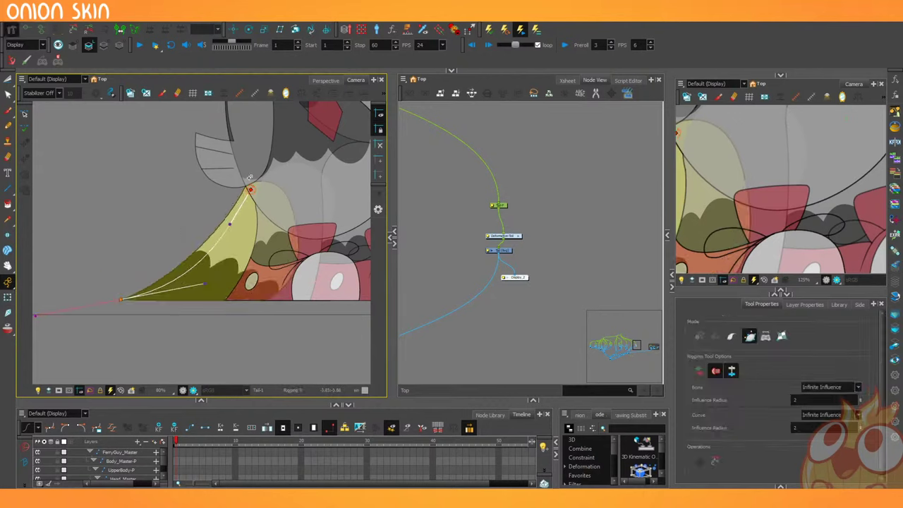
drag(250, 189, 265, 200)
drag(251, 245, 250, 246)
Pull the tail's tip with the Transform tool to test the corrected curve, and restore its rest pose.
key(shift+t)
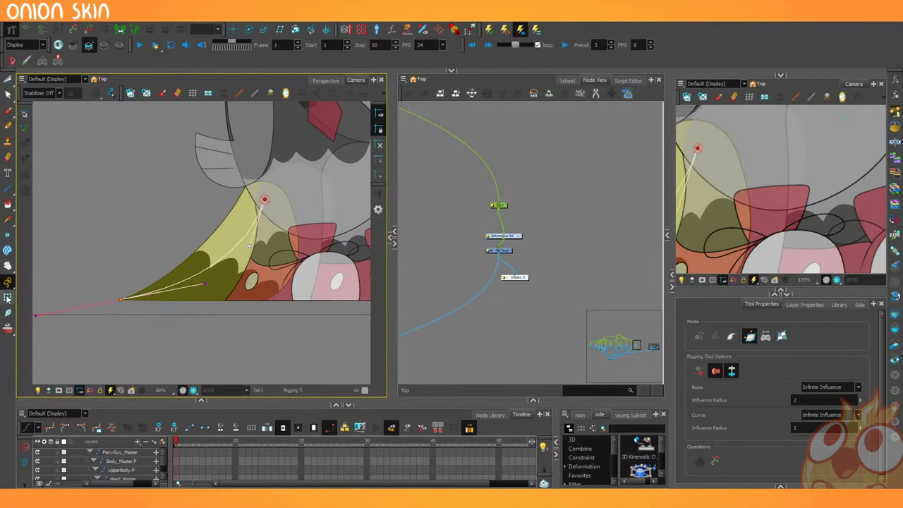
drag(123, 302, 109, 257)
key(ctrl+z)
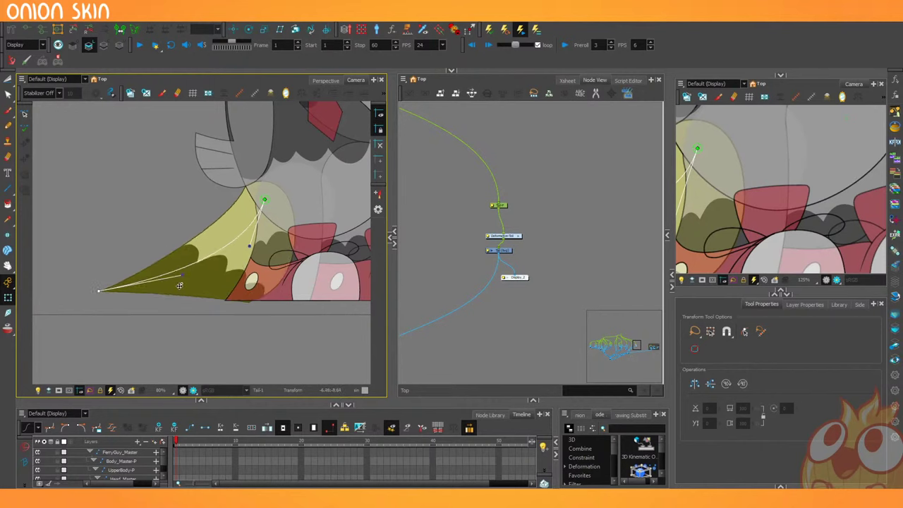
key(ctrl+shift+z)
key(ctrl+z)
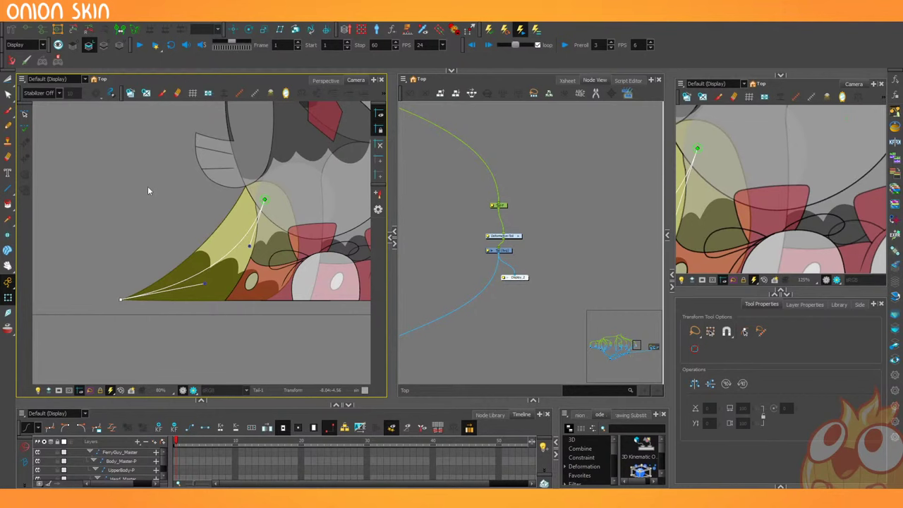
Locate the Body drawing node in the network and select it.
key(1)
key(1)
drag(436, 299, 611, 304)
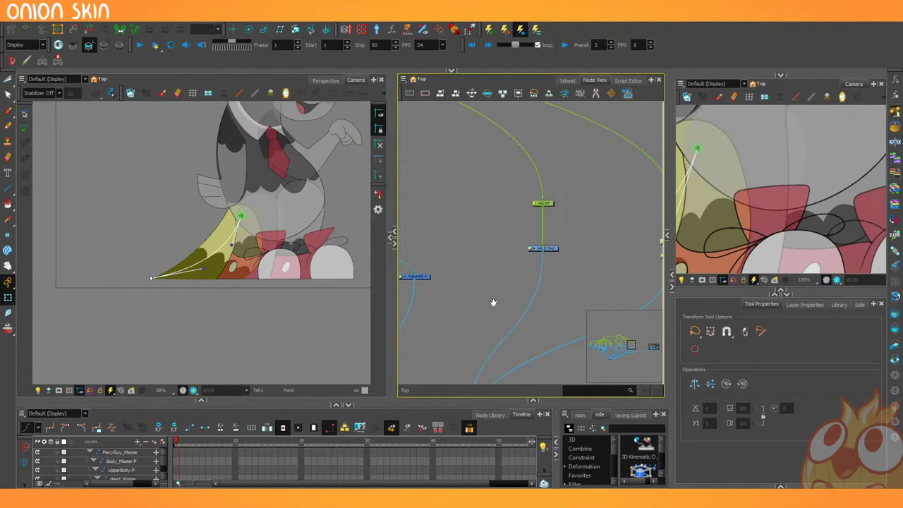
drag(494, 302, 409, 299)
drag(593, 245, 587, 237)
drag(431, 303, 526, 306)
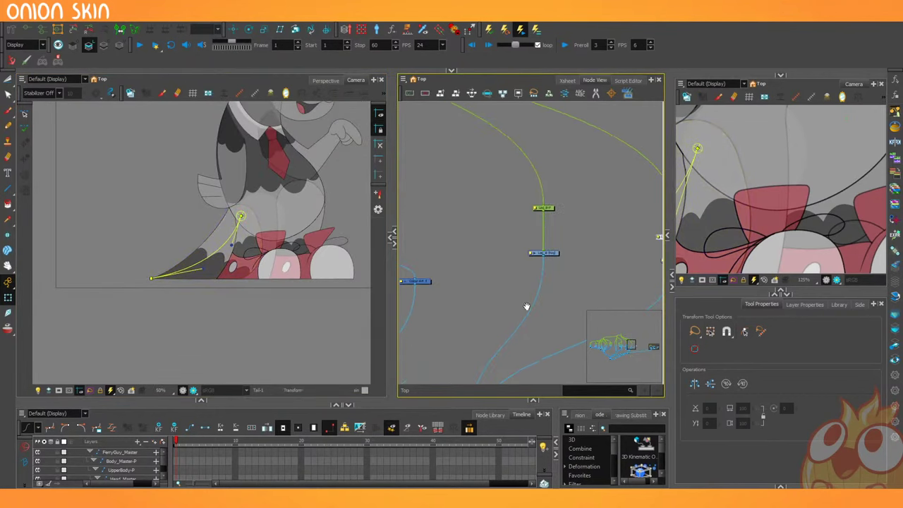
drag(412, 313, 494, 311)
drag(442, 329, 555, 316)
drag(467, 303, 505, 306)
click(456, 244)
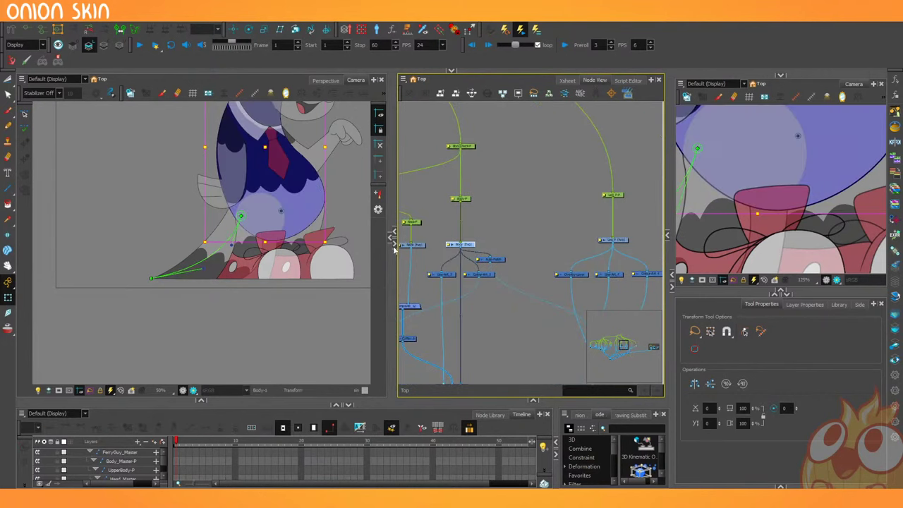
Activate the Rigging tool, hide the tail's deformation controls, and enlarge the Camera view around the body.
mouse_move(174, 144)
mouse_down()
mouse_move(176, 224)
mouse_move(143, 223)
mouse_up()
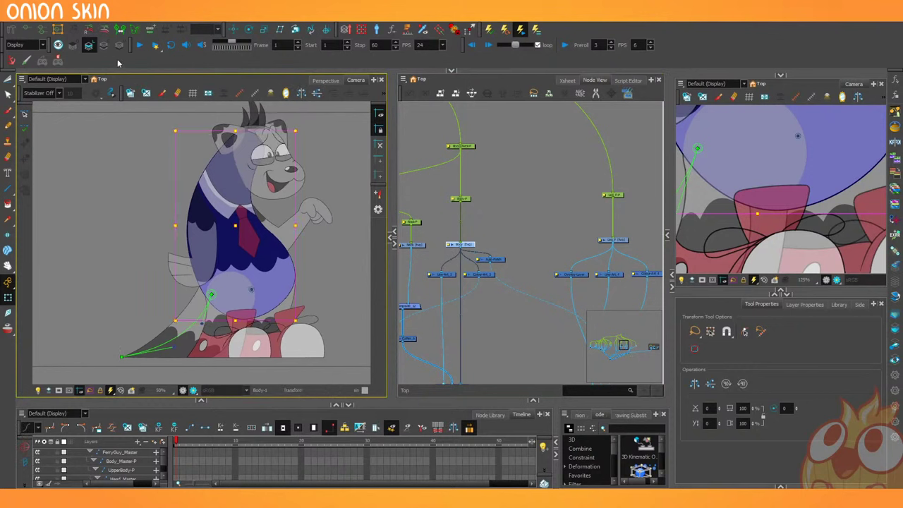
click(13, 31)
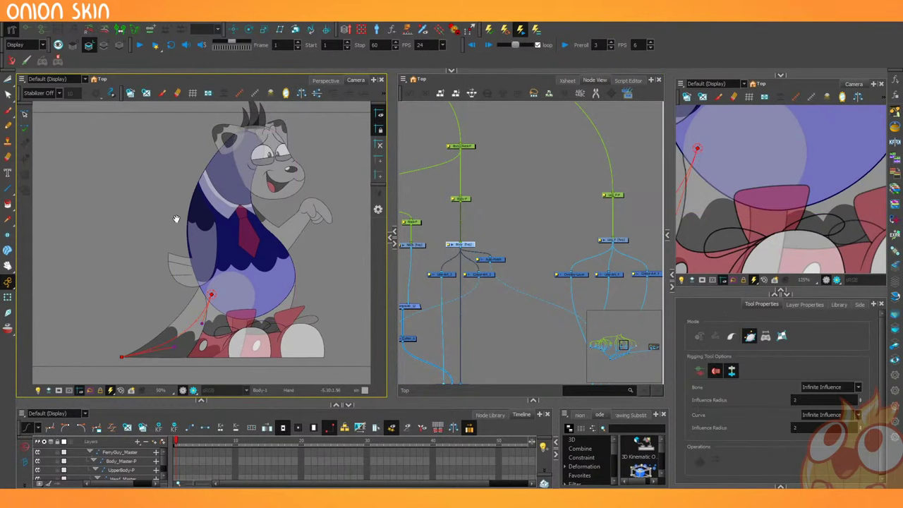
drag(176, 219, 167, 219)
click(28, 30)
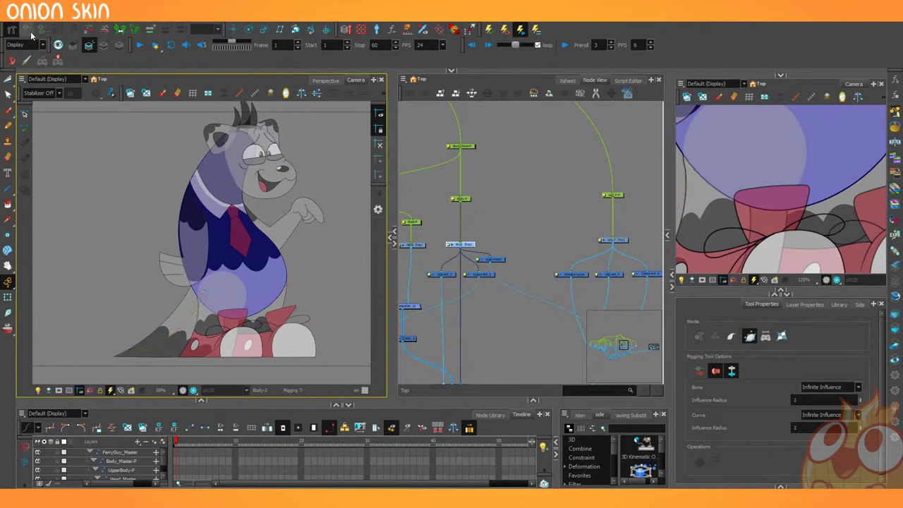
key(2)
key(2)
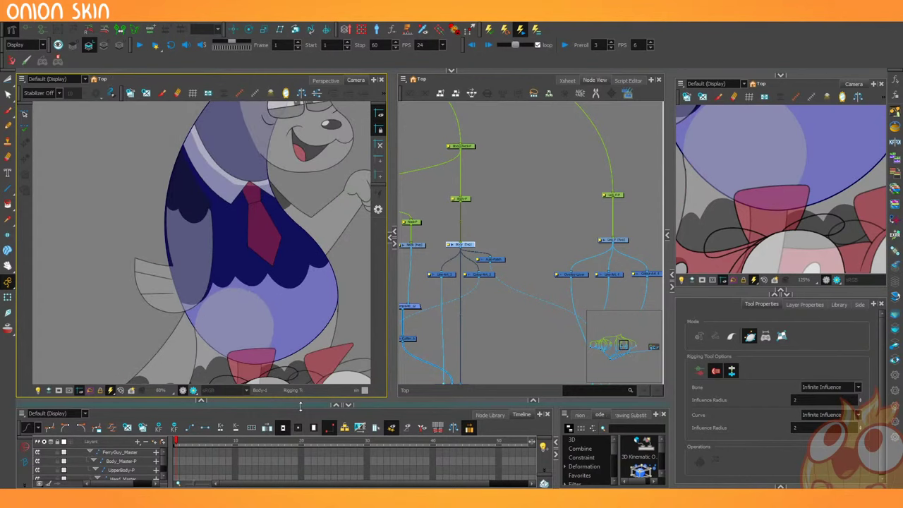
drag(299, 406, 289, 468)
drag(393, 364, 443, 364)
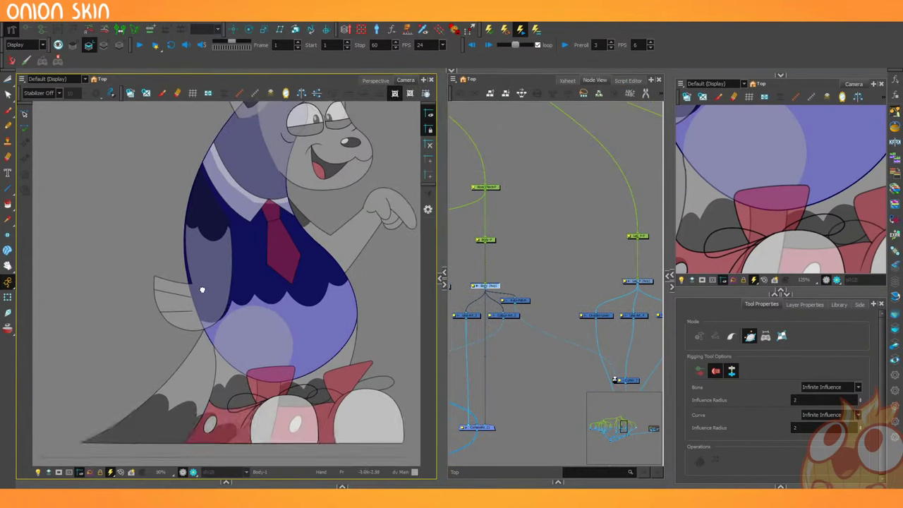
scroll(298, 329, up, 3)
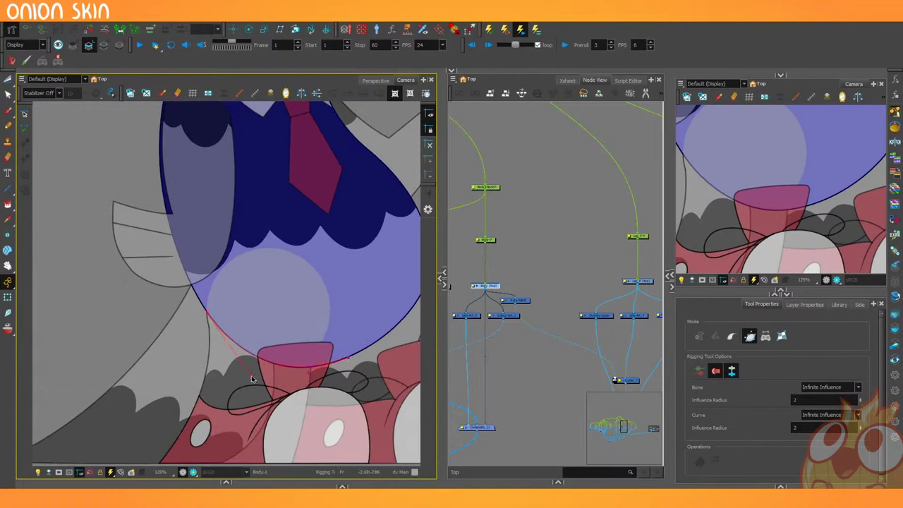
Start a curve deformation outline on the body, from the bottom of the belly around the lower back up to the collar.
drag(254, 381, 254, 380)
drag(120, 201, 145, 300)
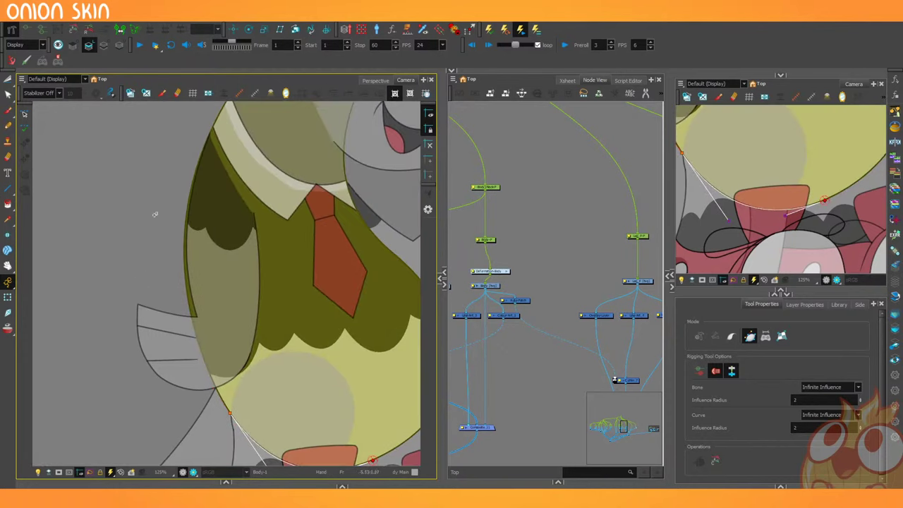
key(1)
drag(177, 218, 148, 214)
key(1)
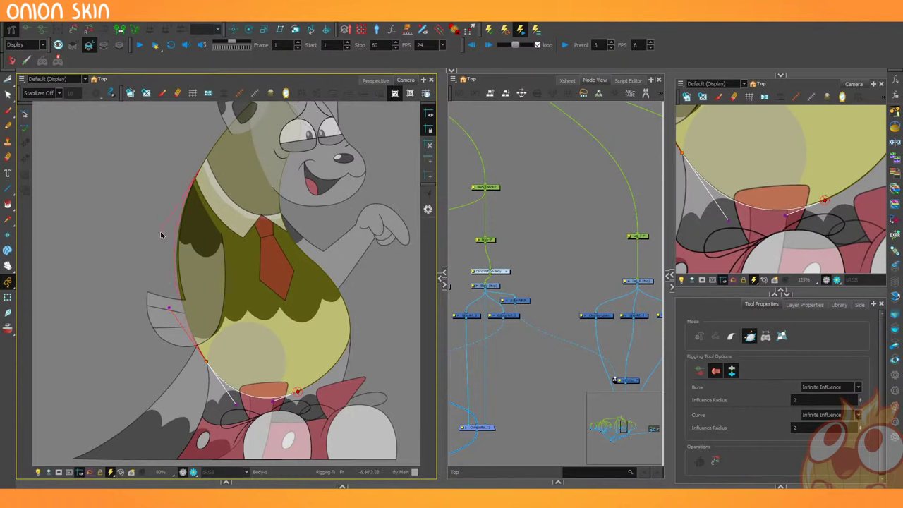
drag(168, 218, 127, 270)
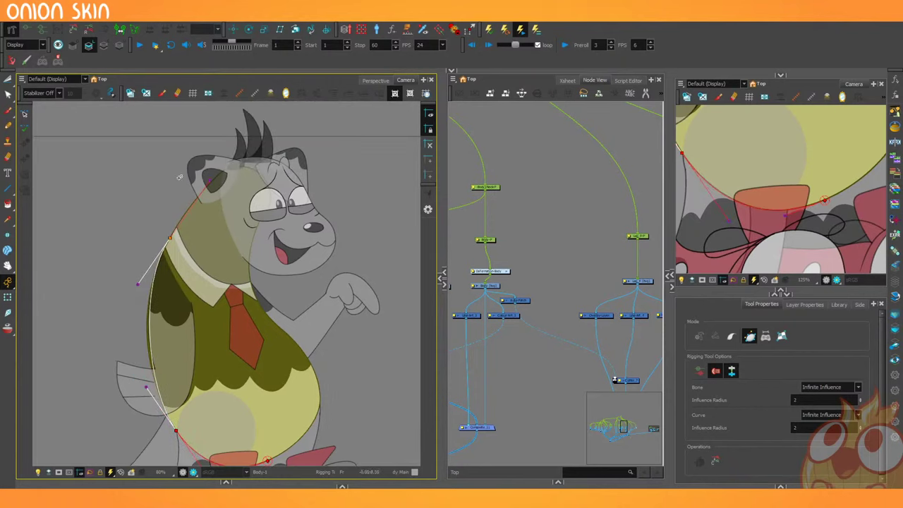
Extend the body's deformation outline over the top of the head and down the neck front to the chest.
key(2)
click(219, 146)
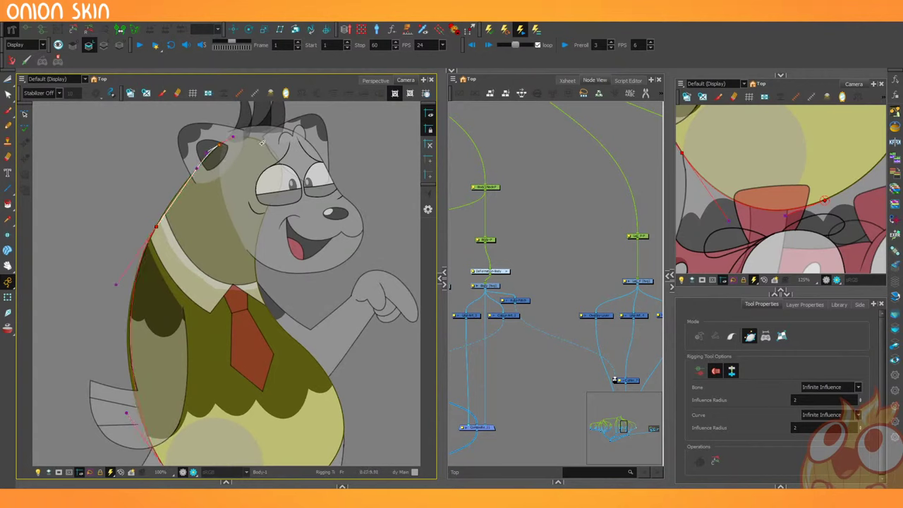
drag(252, 137, 252, 133)
drag(270, 204, 294, 179)
drag(253, 265, 253, 263)
drag(242, 299, 204, 198)
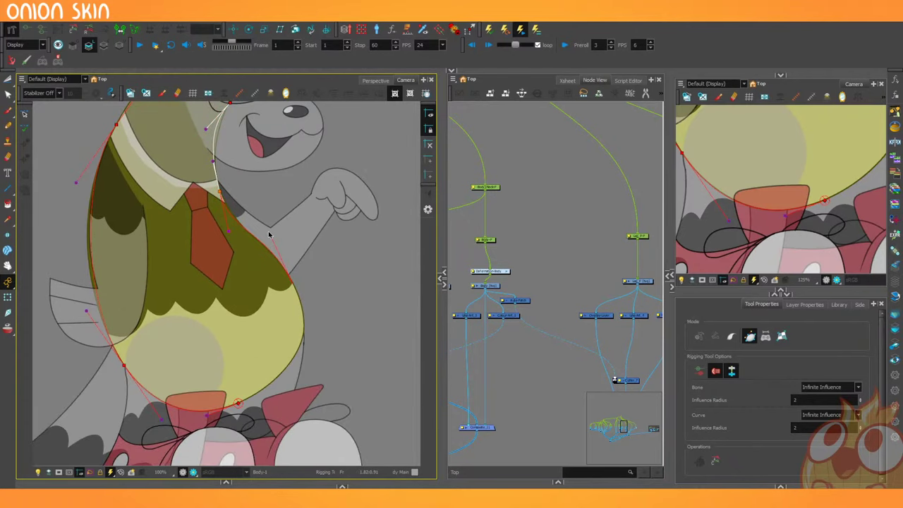
Continue the body's deformation outline around the front of the belly, close it at the starting point, and shape the closing segment.
click(292, 284)
click(304, 341)
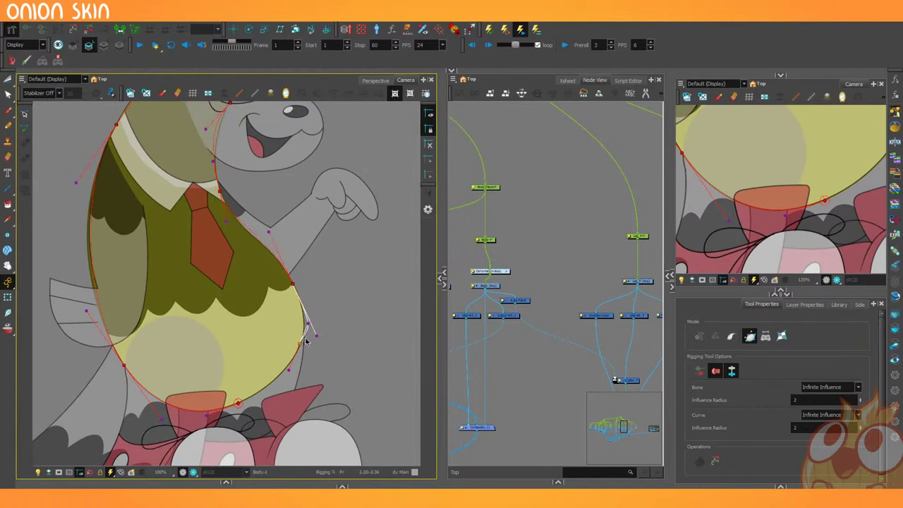
click(239, 402)
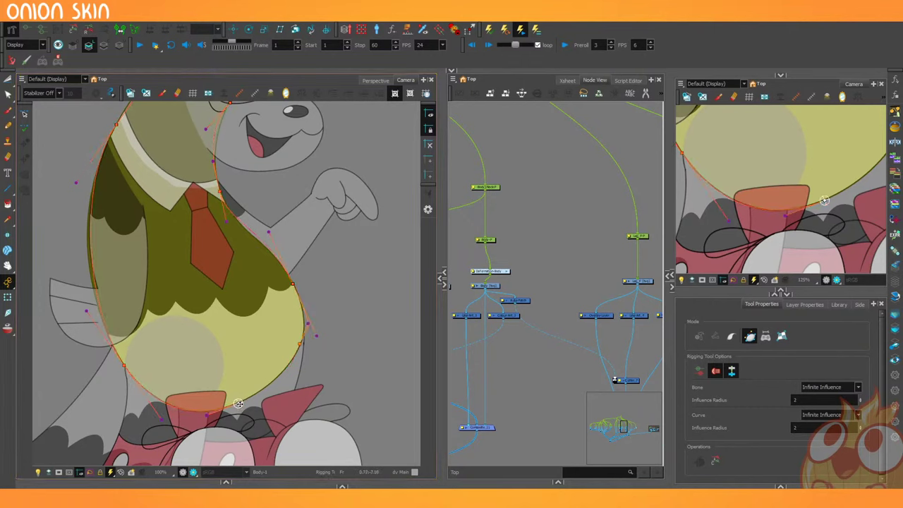
click(268, 386)
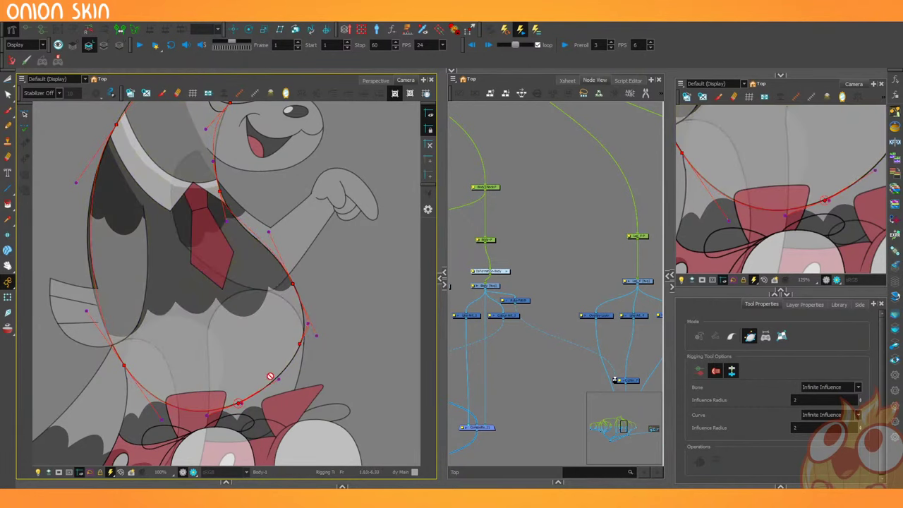
click(301, 343)
click(301, 343)
drag(239, 402, 268, 386)
Reshape the body deformation outline's handles along the back, from the lower back to the collar, to follow the drawing.
key(Escape)
key(2)
key(space)
drag(122, 297, 216, 307)
drag(136, 157, 129, 210)
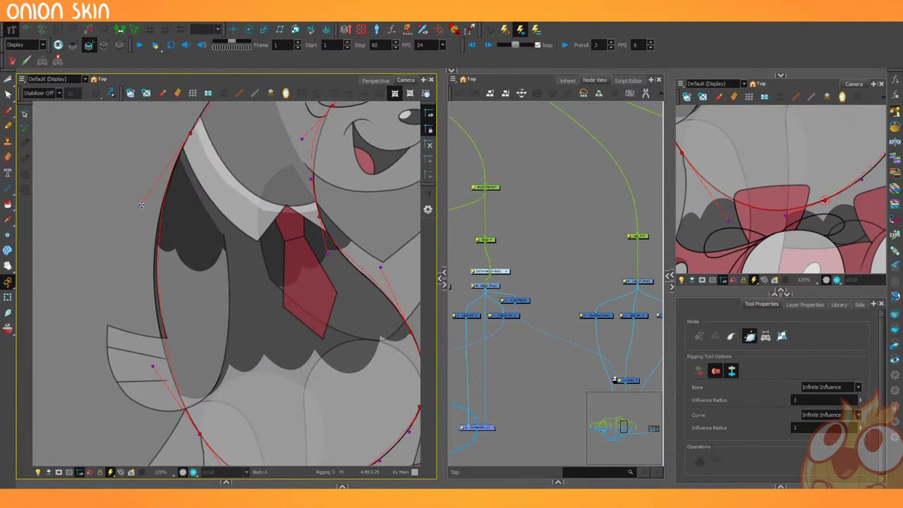
key(space)
drag(132, 174, 117, 233)
scroll(136, 280, down, 1)
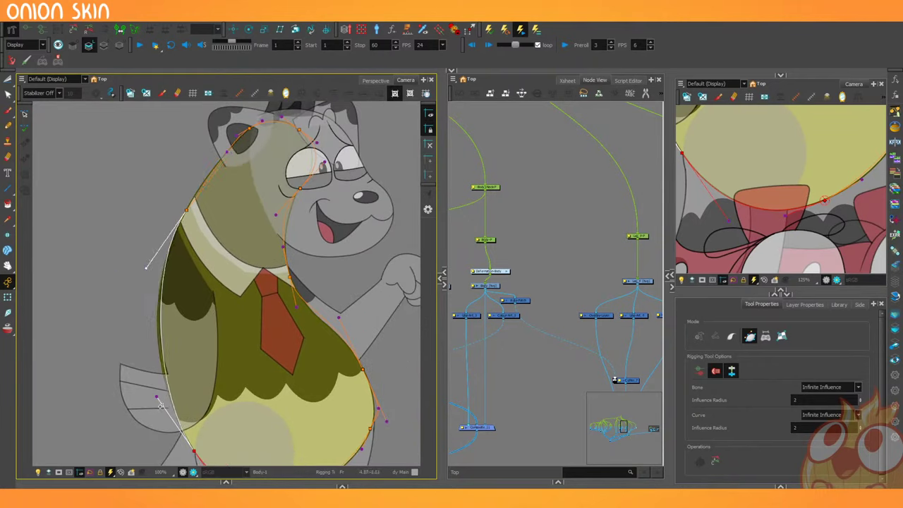
drag(157, 397, 151, 387)
drag(146, 268, 113, 306)
Refine the outline's points and handles from the back of the collar over the head and down to the neck front.
key(space)
scroll(194, 239, up, 1)
click(200, 195)
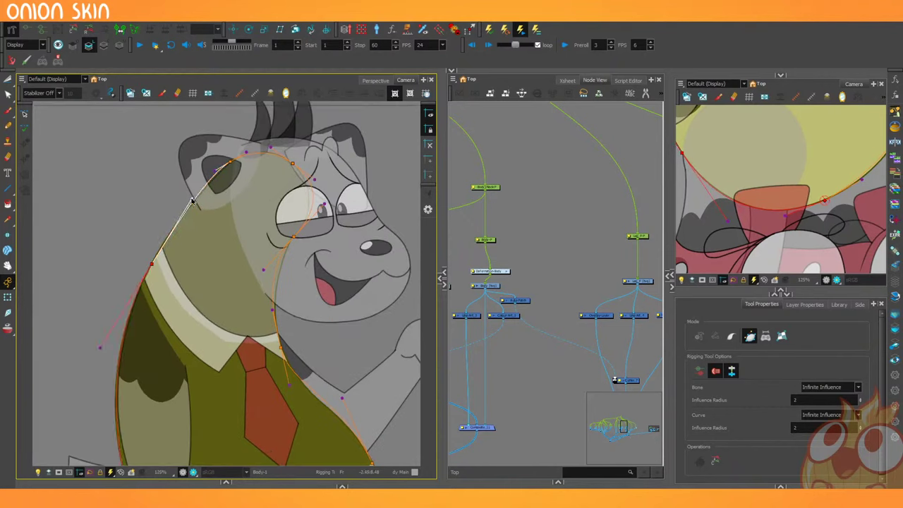
click(151, 263)
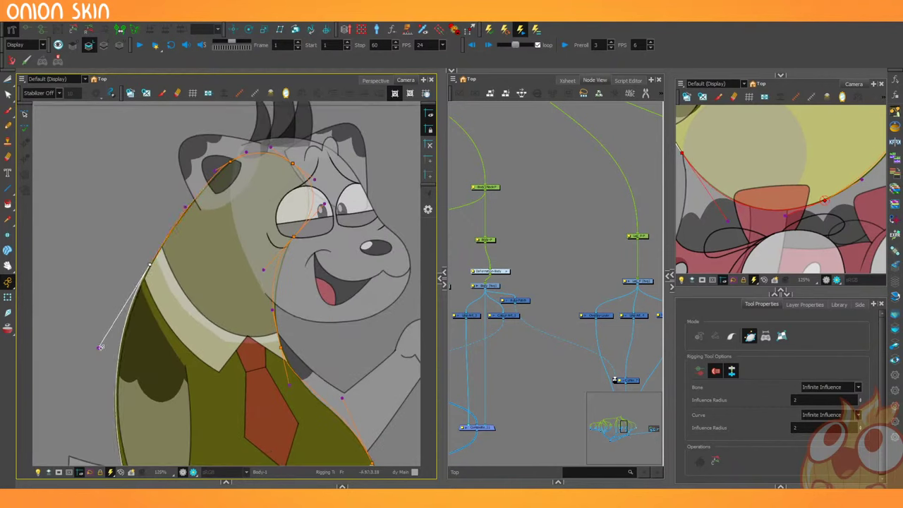
mouse_move(100, 347)
mouse_down()
mouse_move(88, 355)
mouse_move(99, 349)
mouse_up()
click(231, 163)
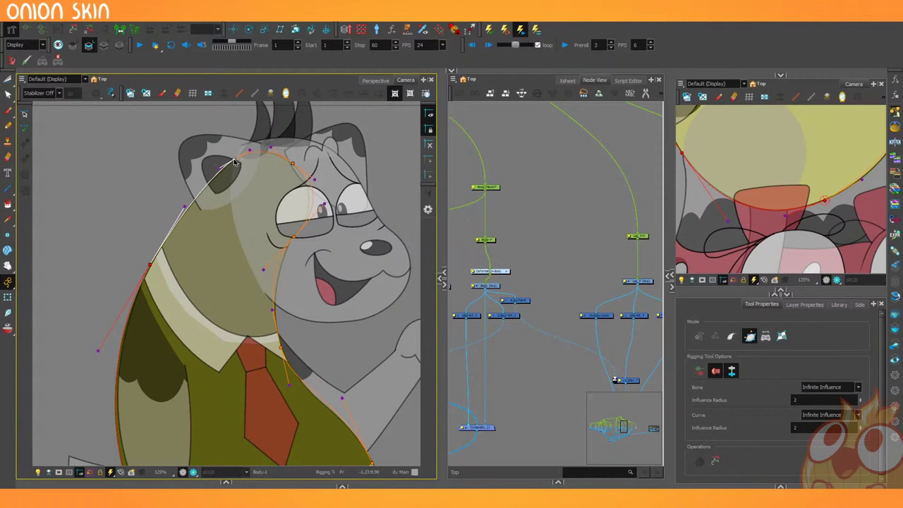
click(275, 148)
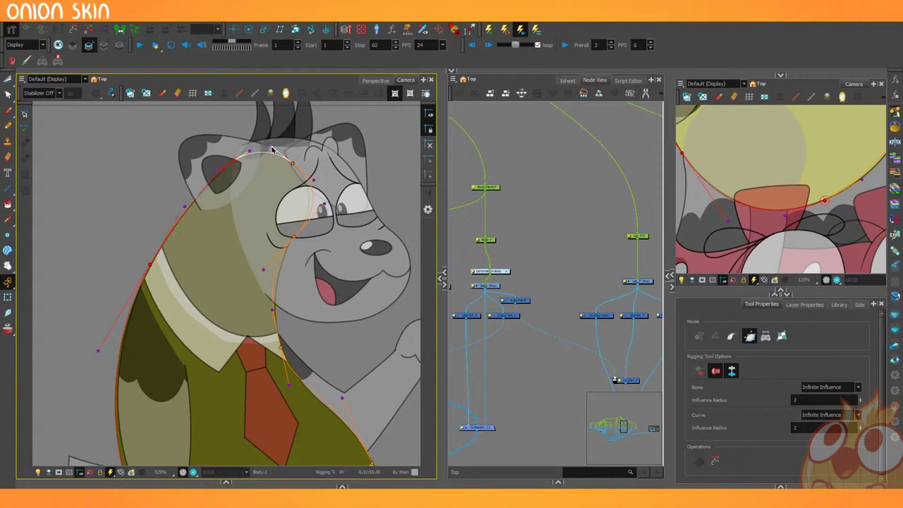
click(321, 207)
click(275, 260)
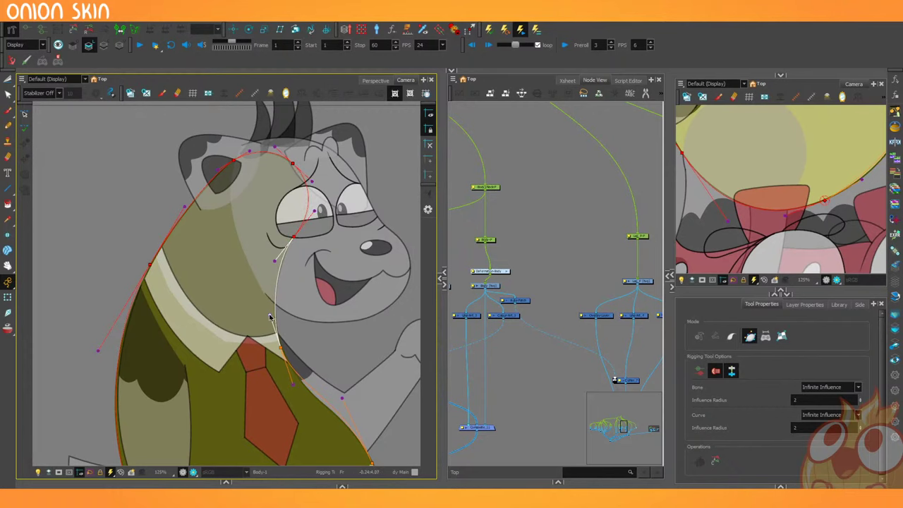
Adjust the outline's handles from the neck front down the chest to match the body's contour.
drag(240, 350, 149, 234)
drag(251, 289, 264, 303)
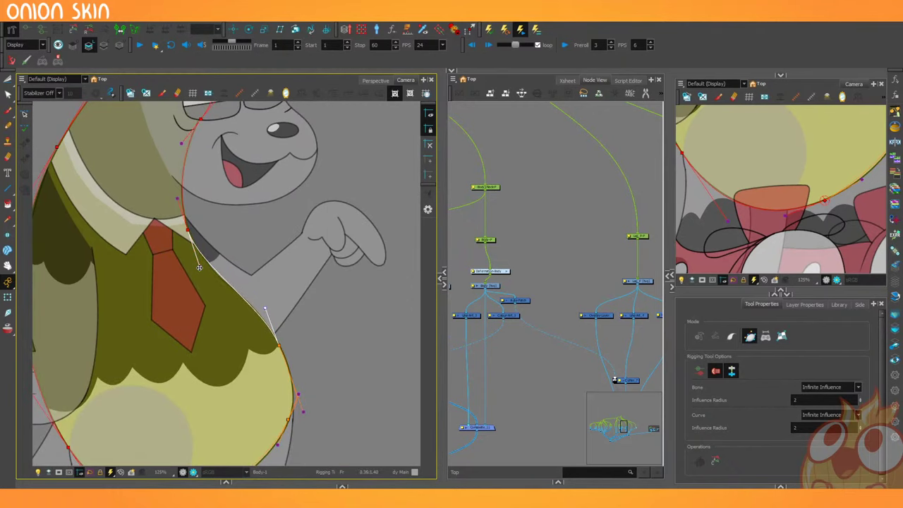
drag(199, 267, 208, 285)
drag(265, 309, 266, 302)
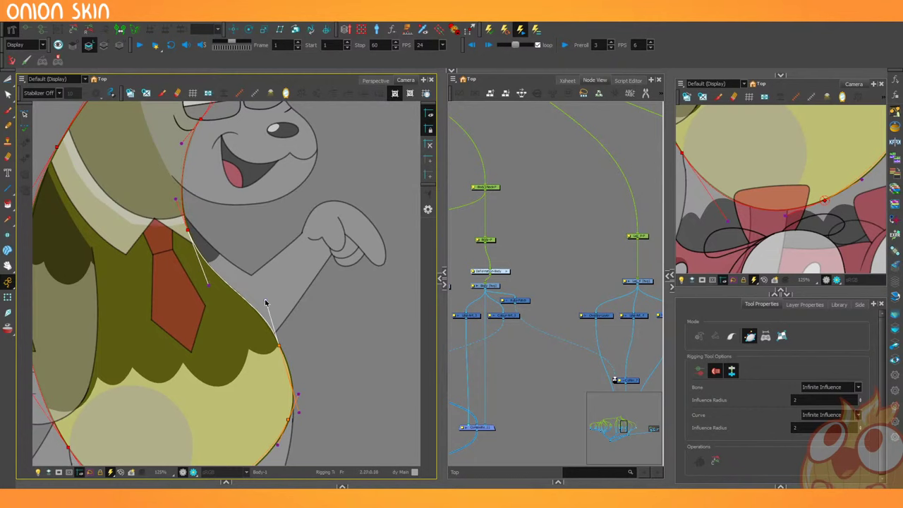
Adjust the outline's points and handles around the belly front and along the closing segment under the belly.
drag(260, 379, 244, 288)
key(2)
click(295, 312)
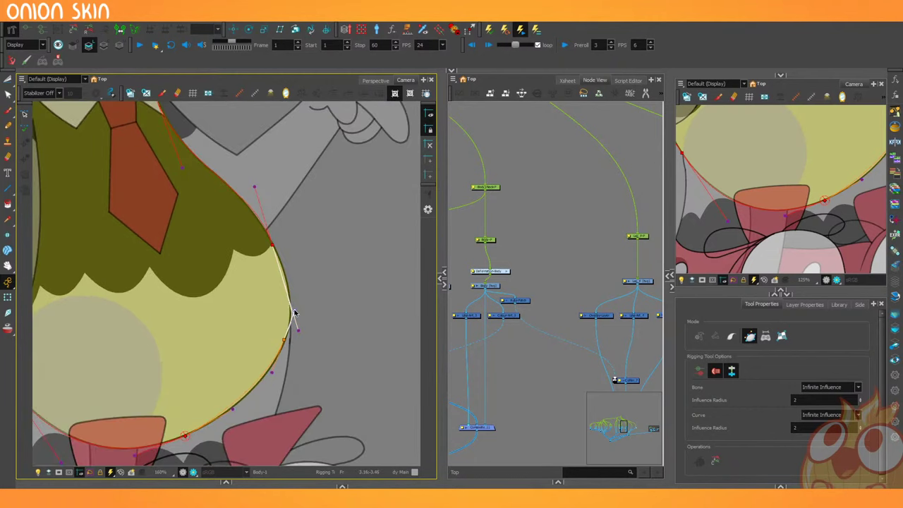
drag(298, 330, 286, 279)
click(271, 245)
key(1)
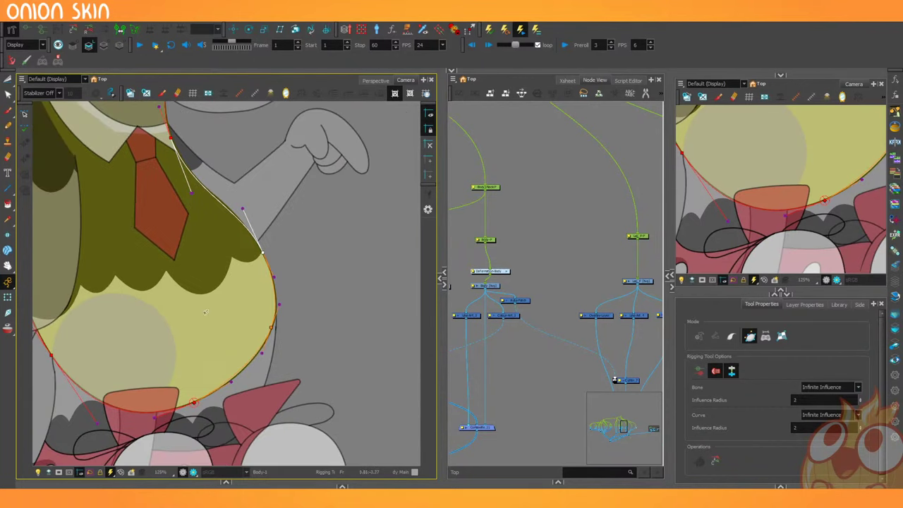
drag(231, 382, 232, 382)
drag(163, 325, 229, 346)
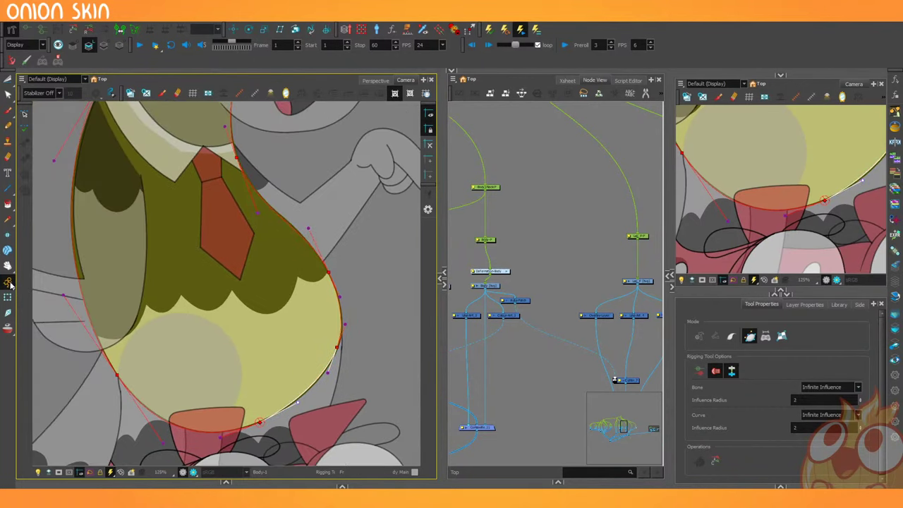
With the Transform tool, test the deformation by moving the belly-front and lower-back points, and undo the moves.
click(8, 297)
key(1)
drag(307, 274, 323, 257)
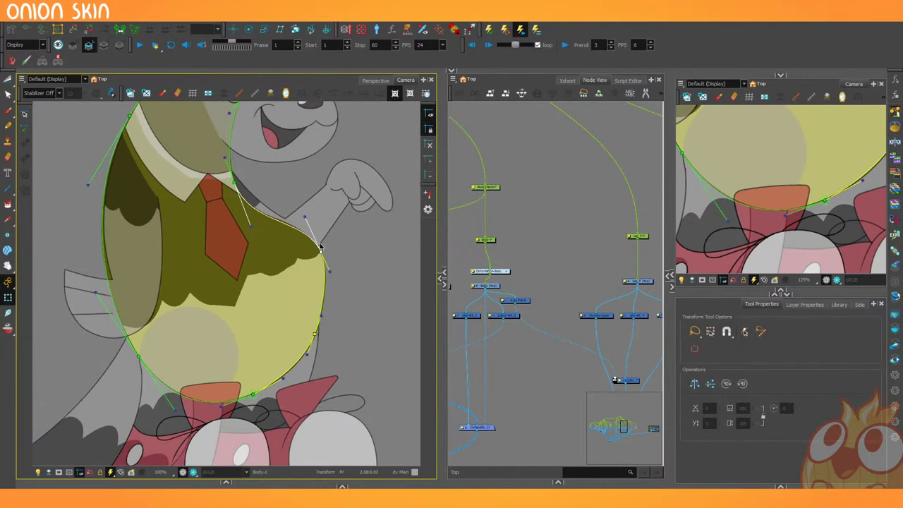
key(ctrl+z)
drag(139, 357, 168, 332)
drag(146, 368, 110, 332)
key(ctrl+z)
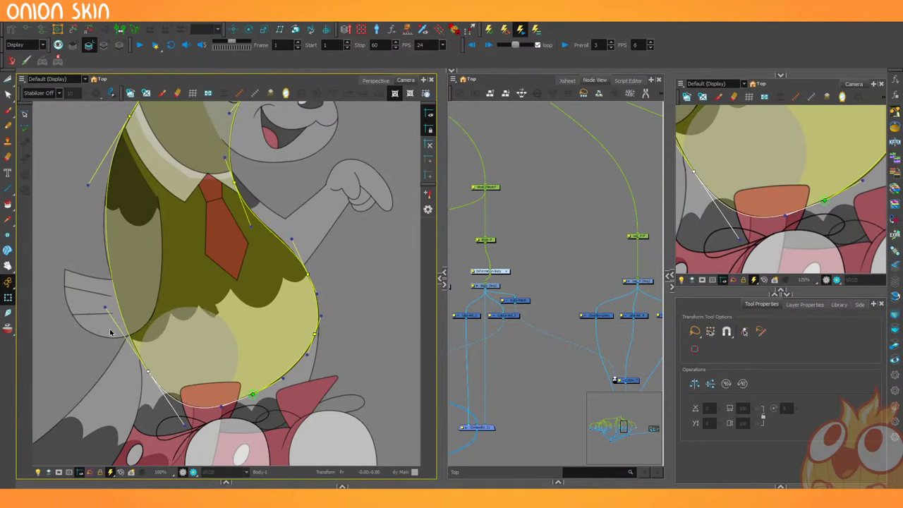
key(ctrl+z)
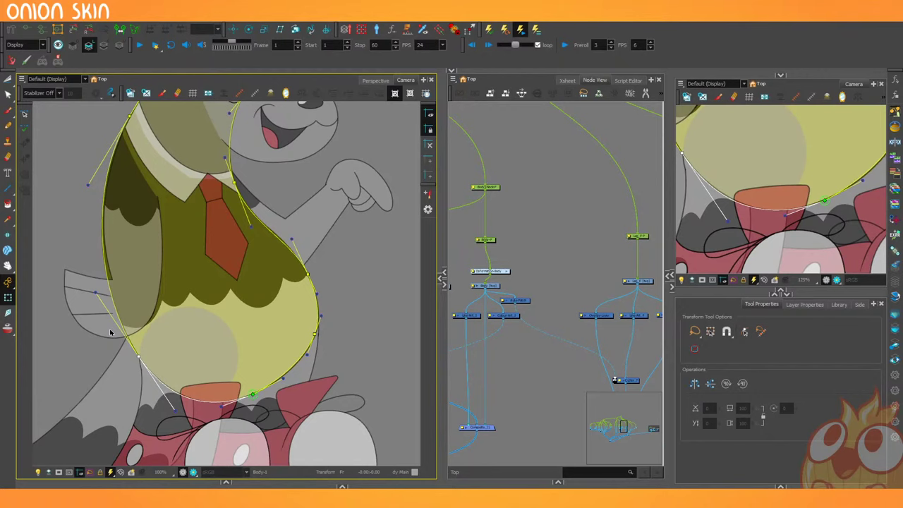
Widen the Node View, enter the Deformation-Body group, and move Multi-Port-Out down to make room below the curve chain.
drag(441, 248, 383, 240)
scroll(410, 237, down, 3)
scroll(433, 213, down, 2)
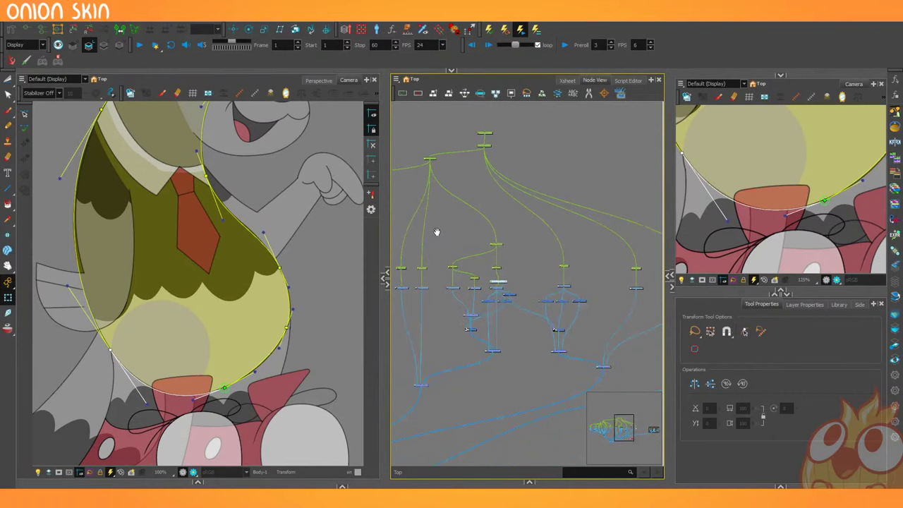
scroll(451, 304, up, 5)
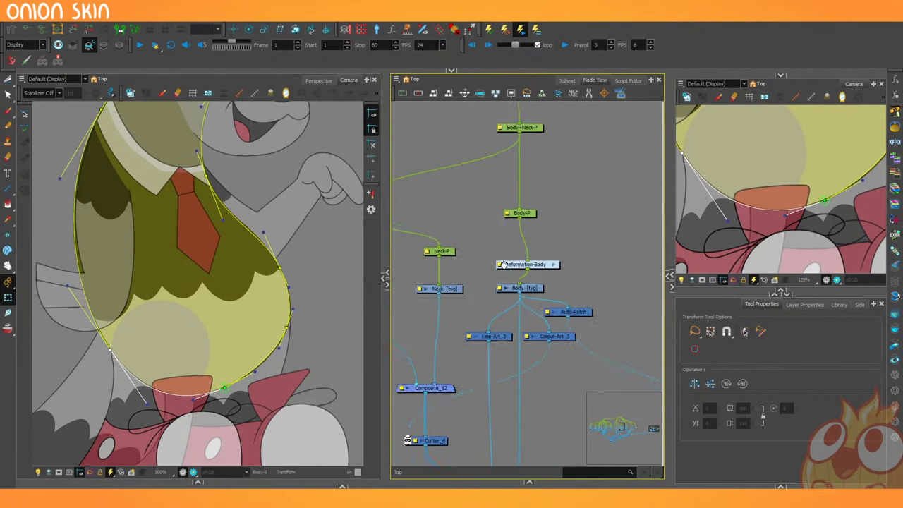
scroll(503, 265, up, 1)
drag(543, 264, 539, 248)
key(ctrl+e)
scroll(466, 305, down, 1)
drag(483, 356, 473, 286)
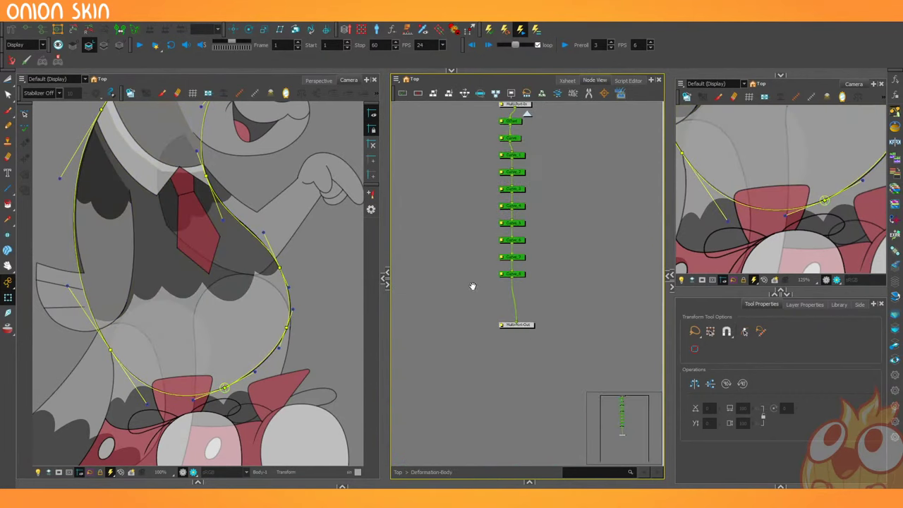
drag(528, 329, 524, 372)
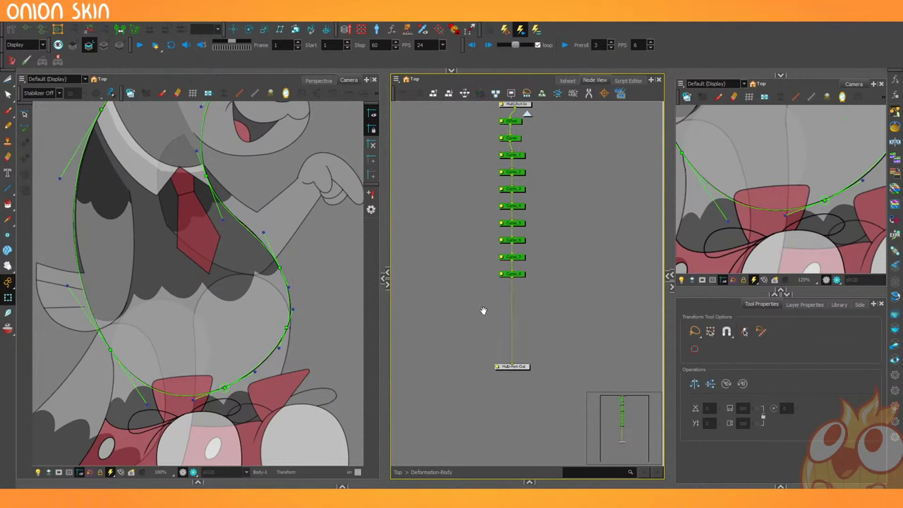
Add a Weighted Deform node and place it beside the chain, between the last curve and Multi-Port-Out.
drag(442, 269, 434, 312)
click(527, 115)
double_click(557, 292)
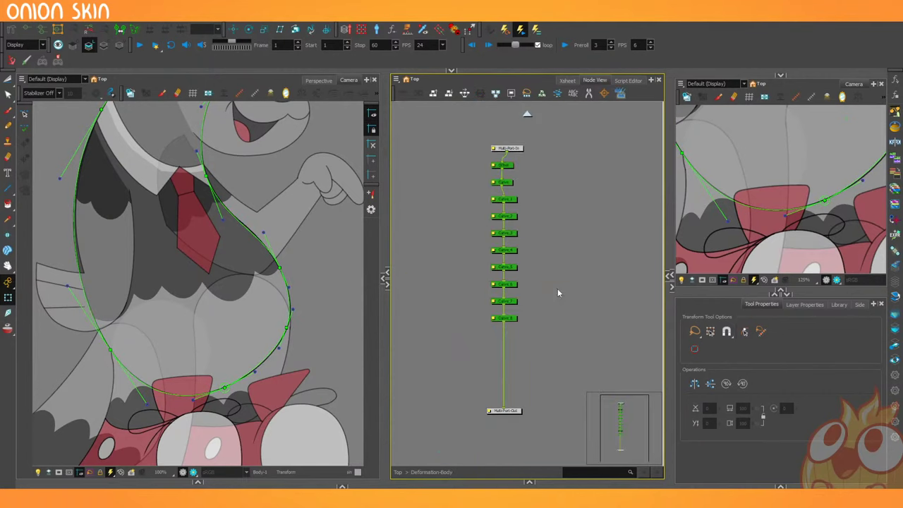
key(Tab)
text(wei)
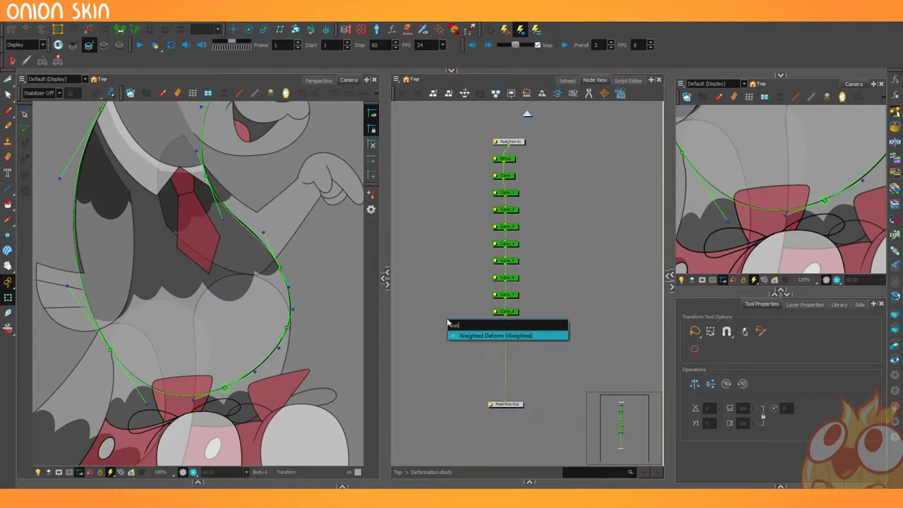
click(475, 338)
drag(482, 322, 553, 353)
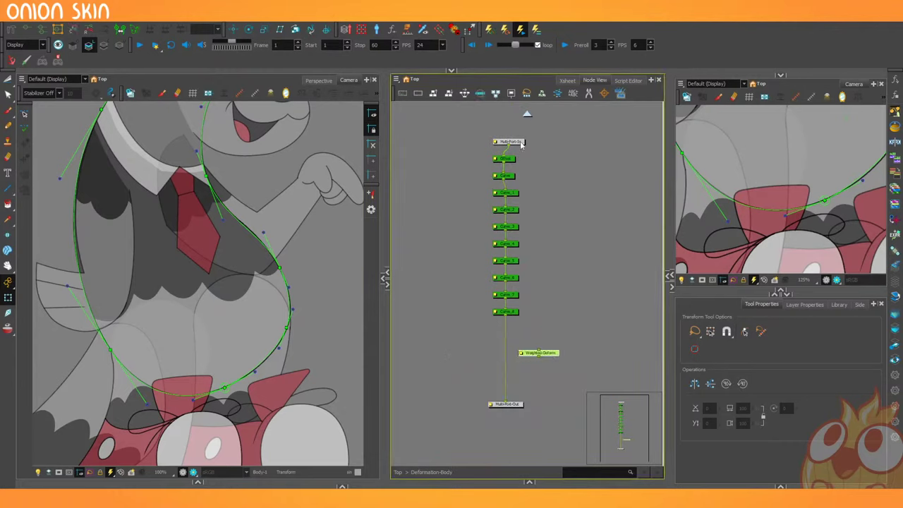
Connect Multi-Port-In and the last curve node to Weighted Deform, and route its output to Multi-Port-Out.
drag(509, 141, 522, 354)
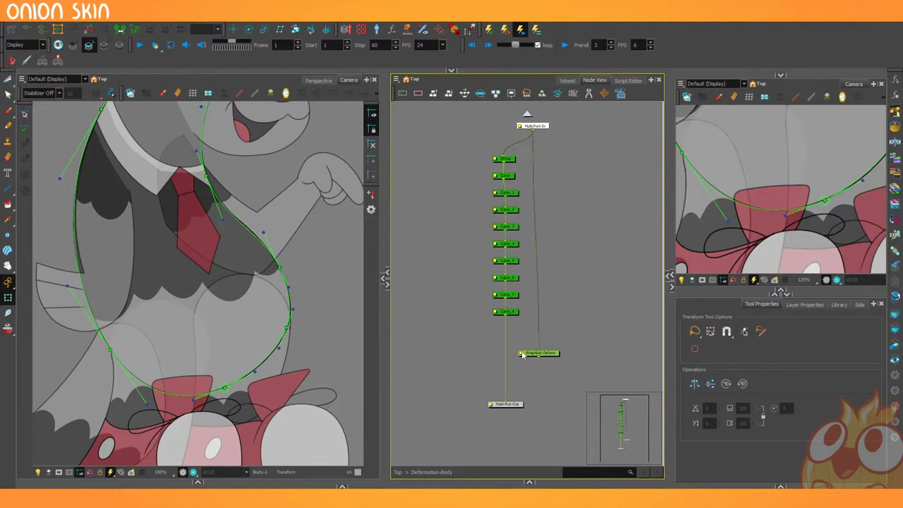
drag(505, 399, 532, 367)
drag(506, 317, 532, 350)
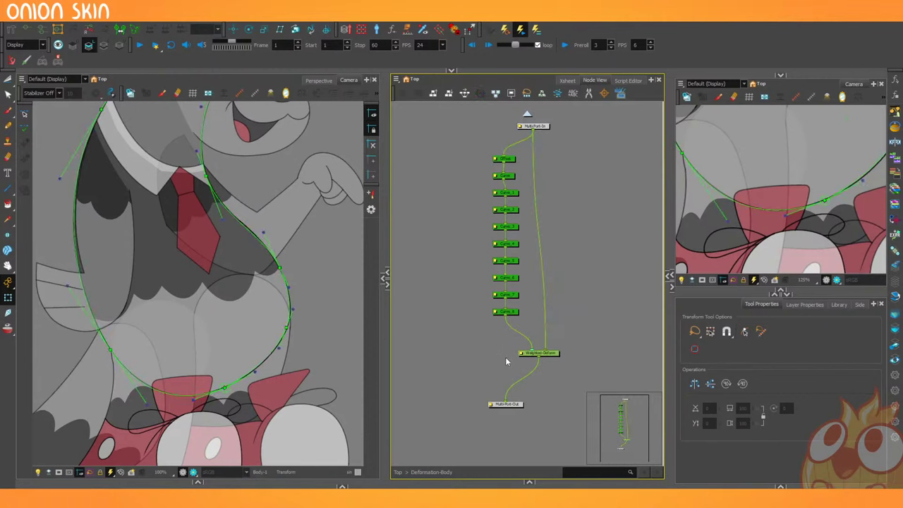
Test the weighted deformation by moving the lower-back and belly-front points, and undo both moves.
click(108, 346)
drag(108, 346, 116, 281)
key(ctrl+z)
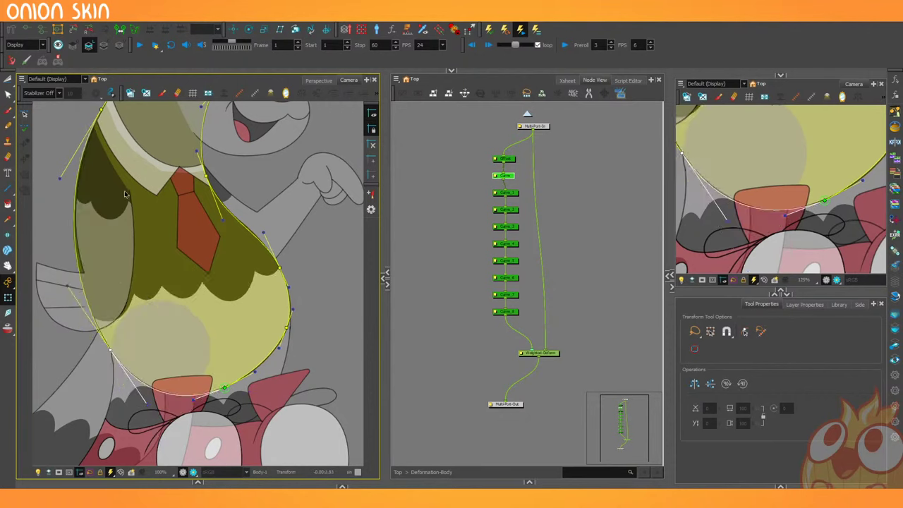
drag(280, 269, 341, 239)
key(ctrl+z)
scroll(342, 241, down, 3)
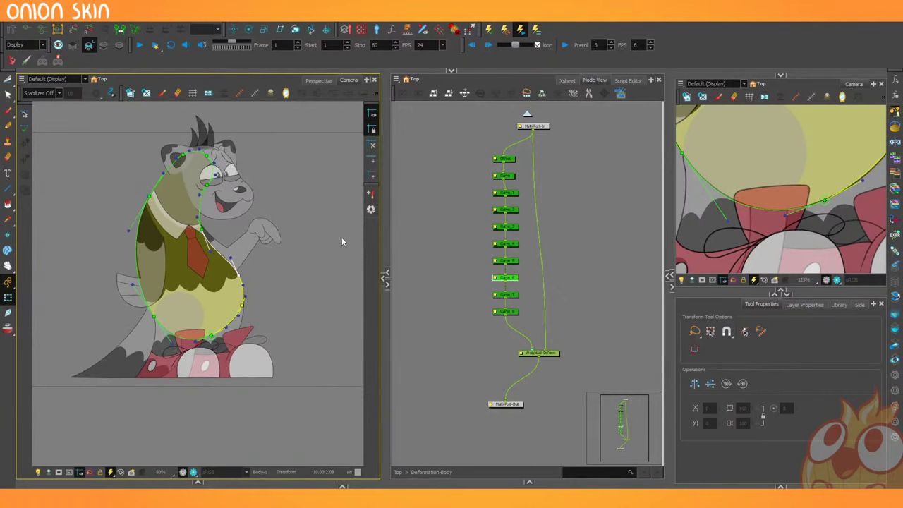
Step up the deformation chain from the belly-front curve to the Offset, and back down to the first curves.
scroll(342, 241, up, 2)
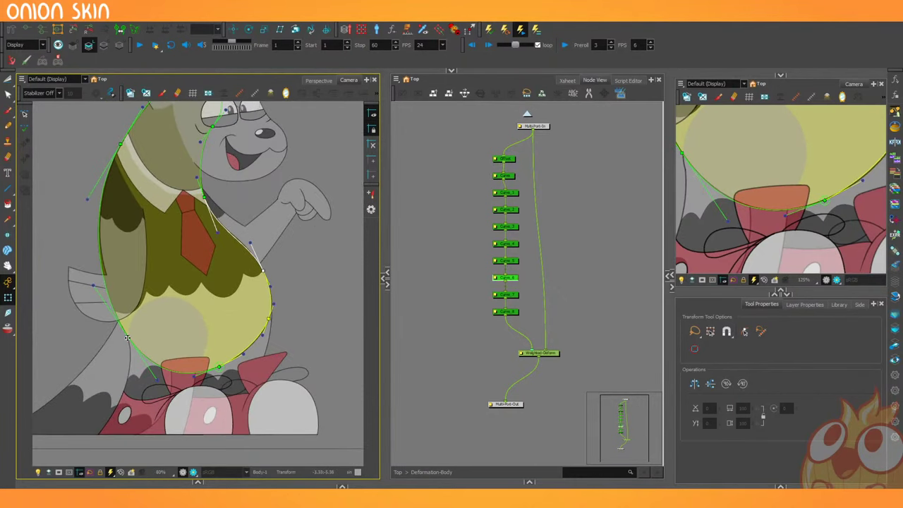
key(shift+b)
key(shift+b)
key(shift+b)
key(shift+b)
key(shift+b)
key(shift+b)
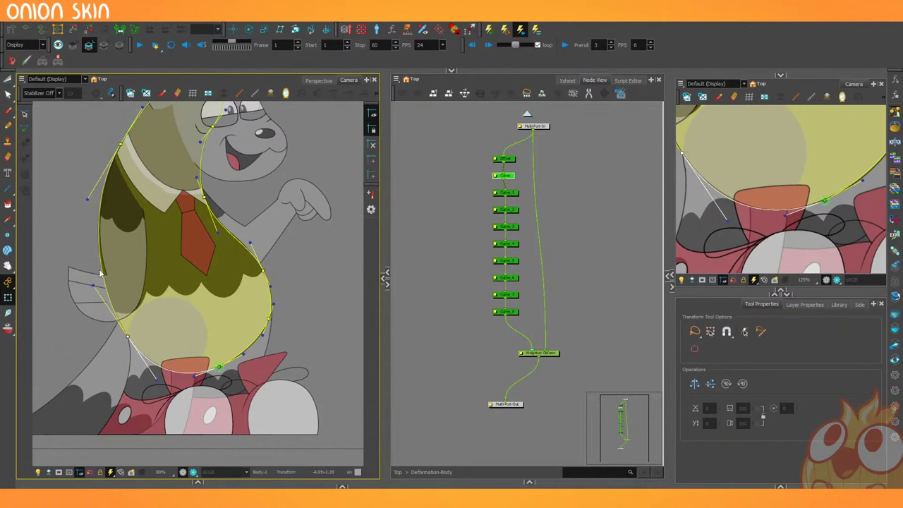
key(shift+b)
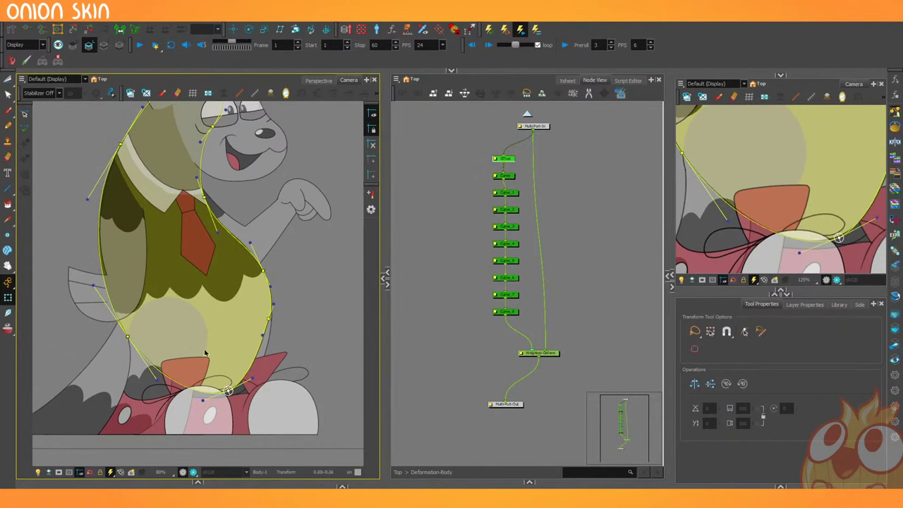
key(shift+n)
key(shift+n)
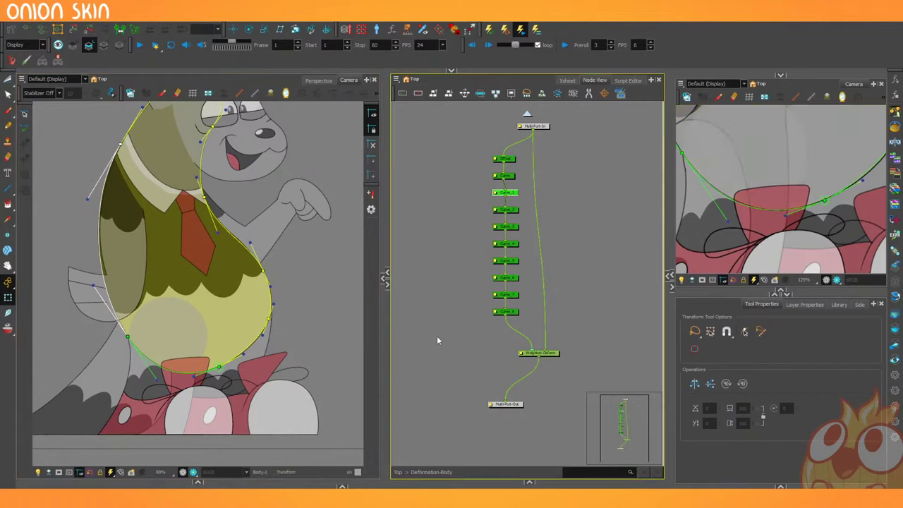
Leave the deformation group with the Rigging tool active, detach Deformation-Body from the body's node chain, and select the Body drawing.
click(460, 383)
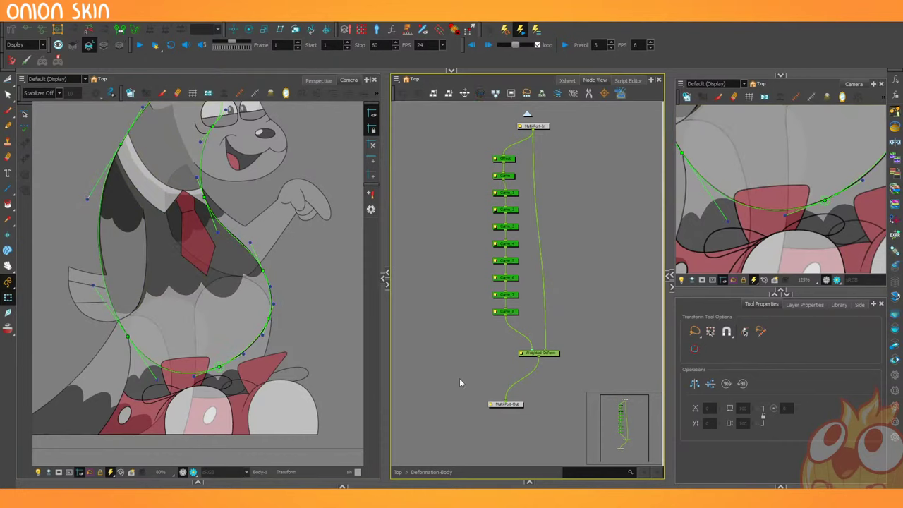
click(10, 29)
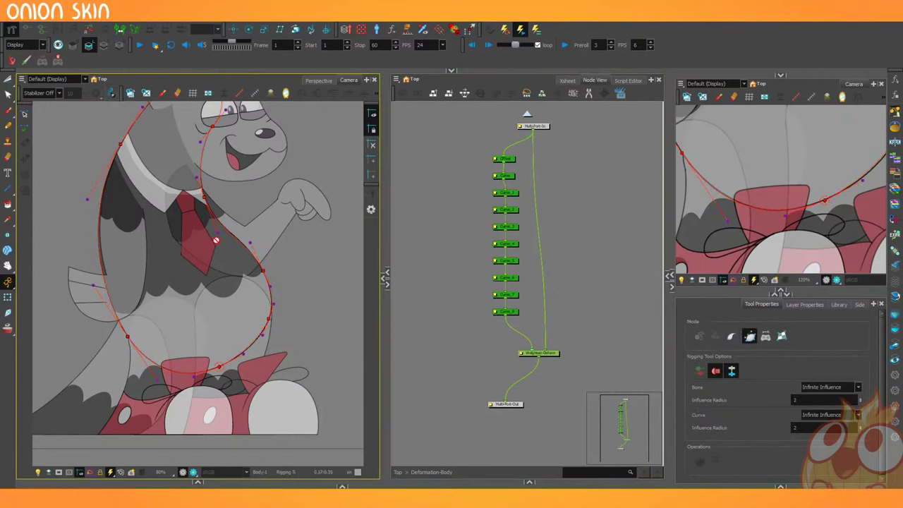
click(462, 342)
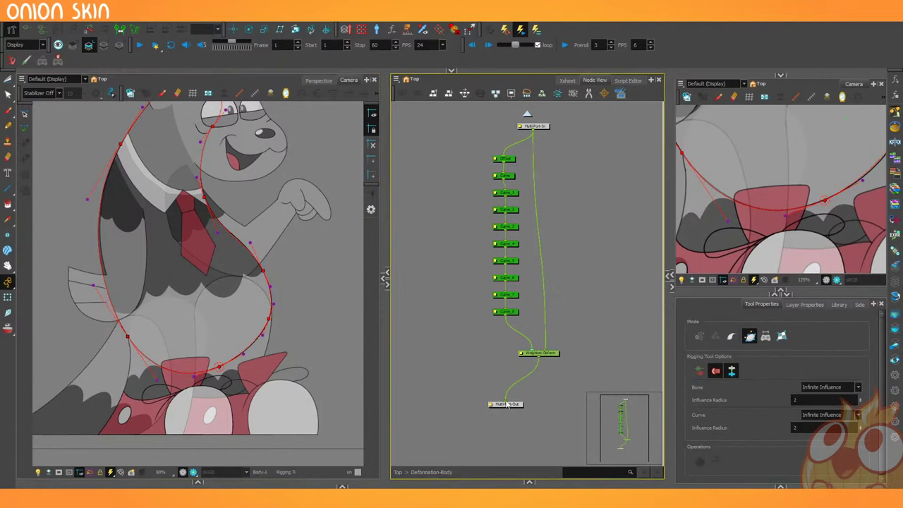
click(528, 115)
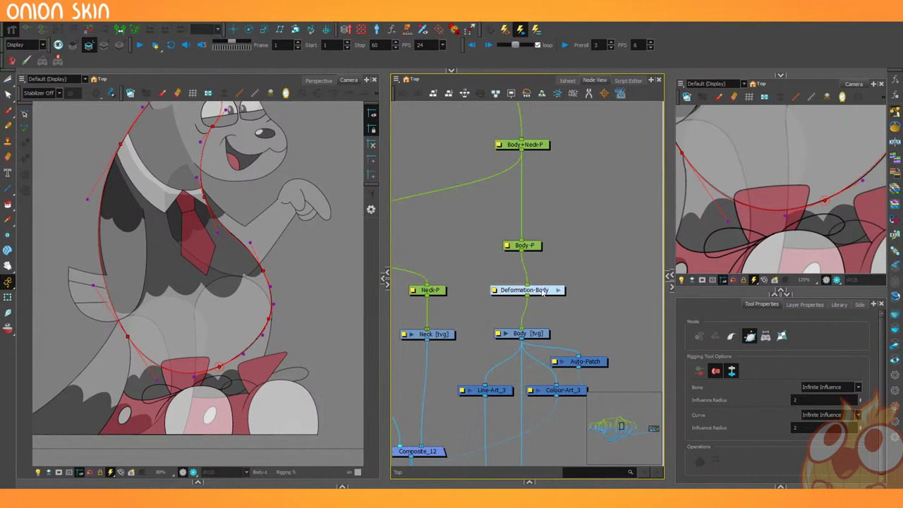
drag(543, 293, 601, 296)
click(146, 287)
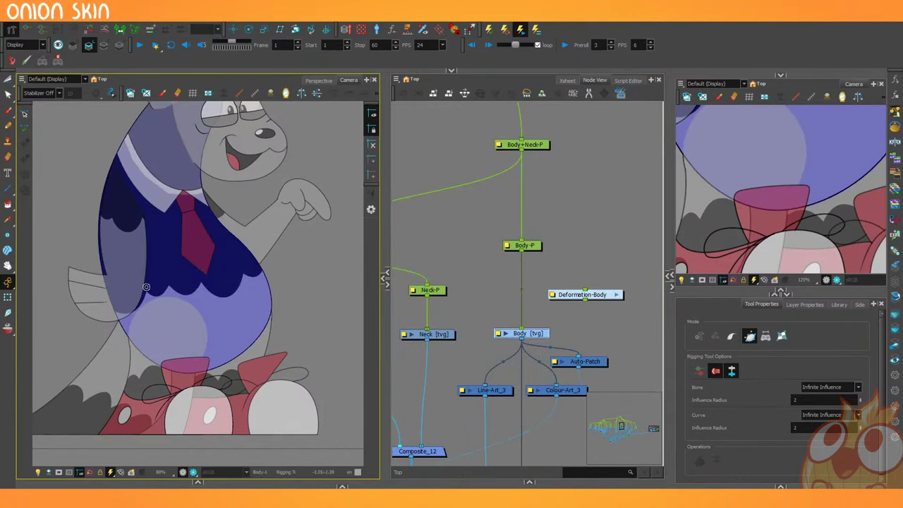
Draw a curve deformer across the body from the belly front to the lower back, then test-move its back end and undo.
drag(255, 272, 227, 289)
drag(117, 308, 169, 301)
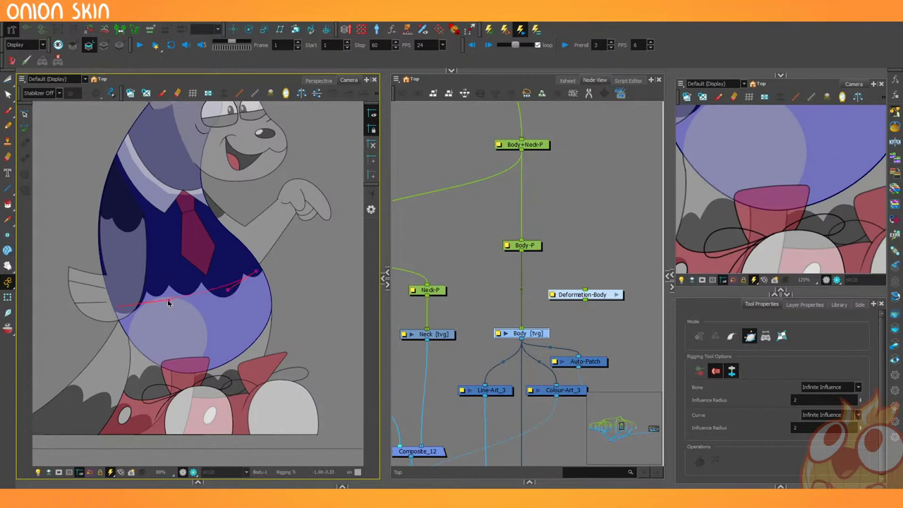
click(8, 297)
drag(118, 306, 122, 289)
key(ctrl+z)
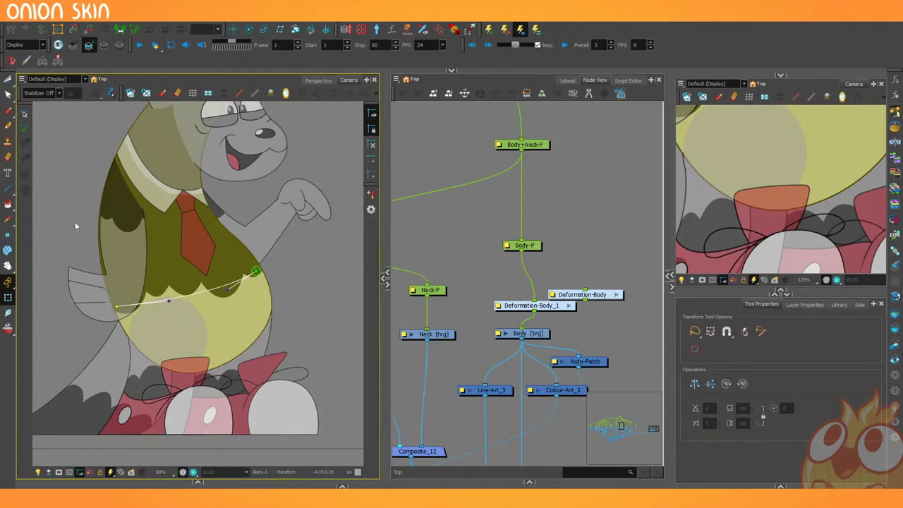
Cut the new belly deformation group, reinsert Deformation-Body between Body-P and the Body drawing, and open it.
click(539, 279)
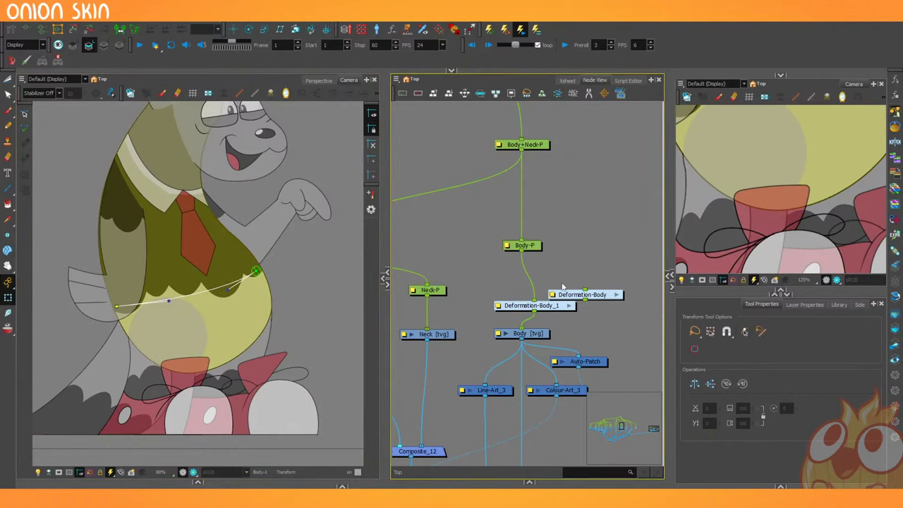
click(543, 310)
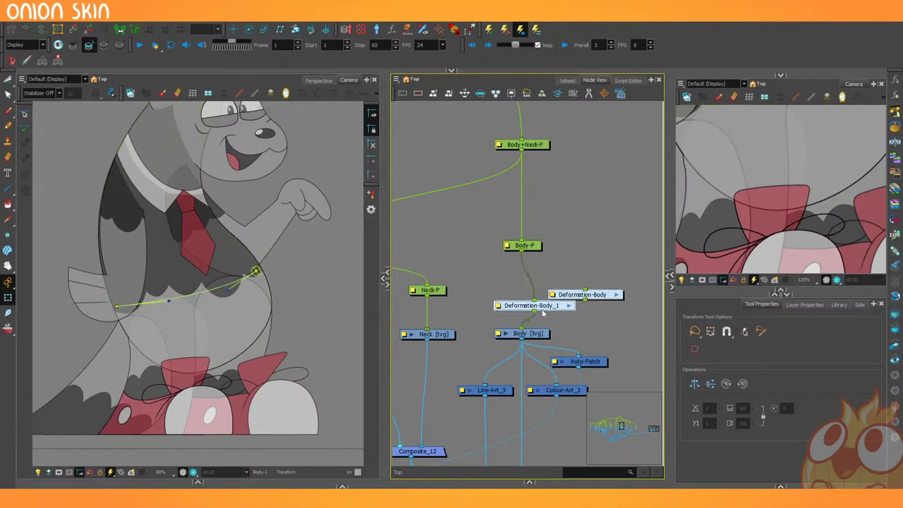
key(Delete)
drag(596, 296, 532, 292)
click(552, 291)
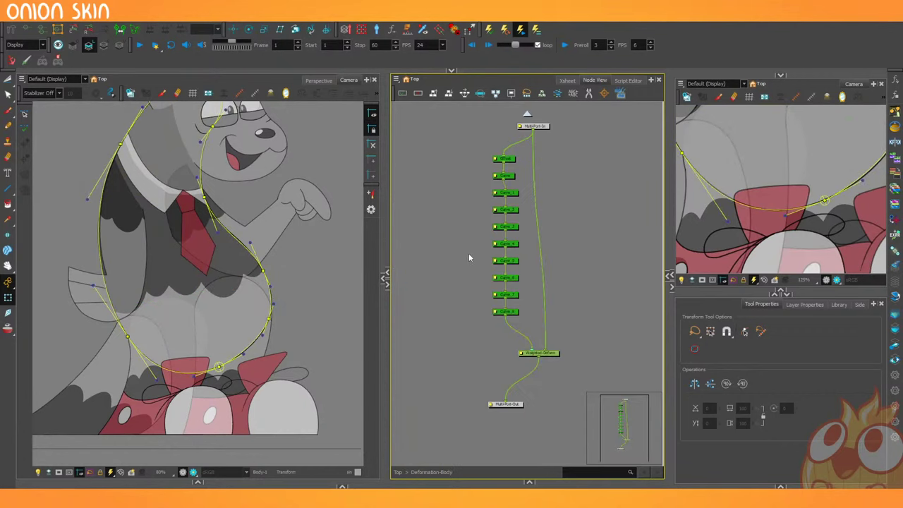
Paste the belly deformation group inside Deformation-Body, beside the curve chain, and ungroup it.
key(ctrl+v)
drag(468, 301, 436, 279)
right_click(435, 278)
mouse_move(439, 271)
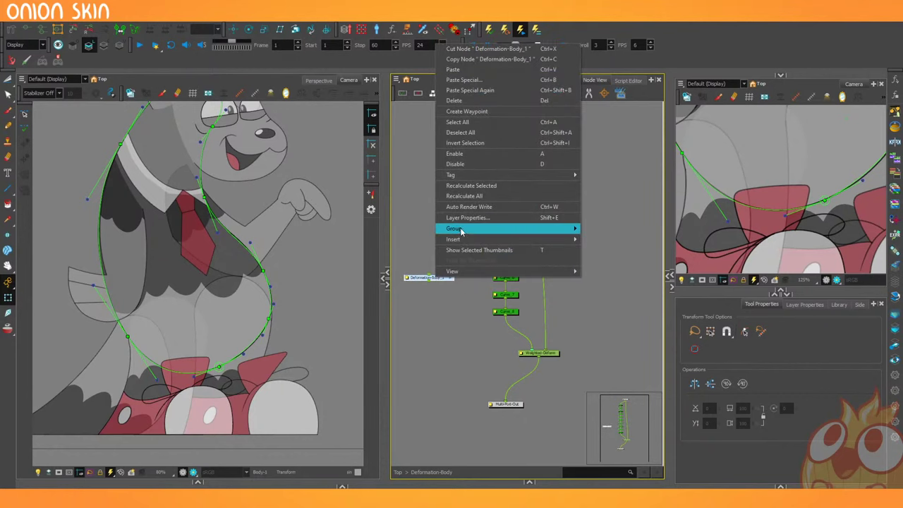
click(587, 230)
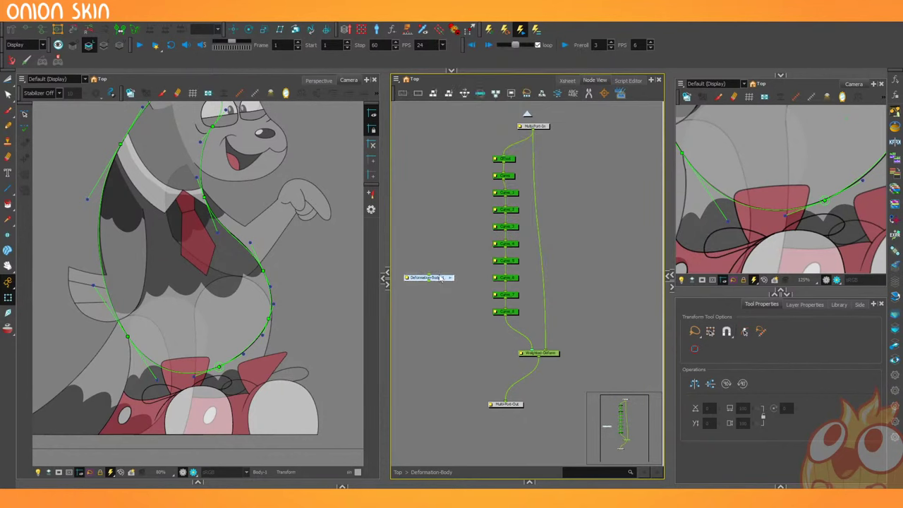
right_click(437, 278)
mouse_move(473, 227)
click(596, 246)
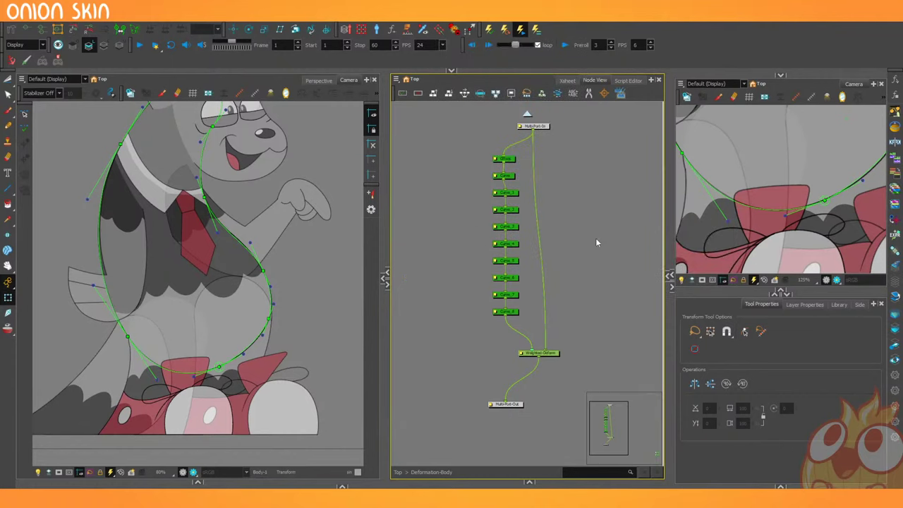
Move Offset_1 and Curve_9 beside the main chain and connect them between Multi-Port-In and Weighted Deform.
scroll(421, 259, down, 3)
drag(618, 413, 630, 414)
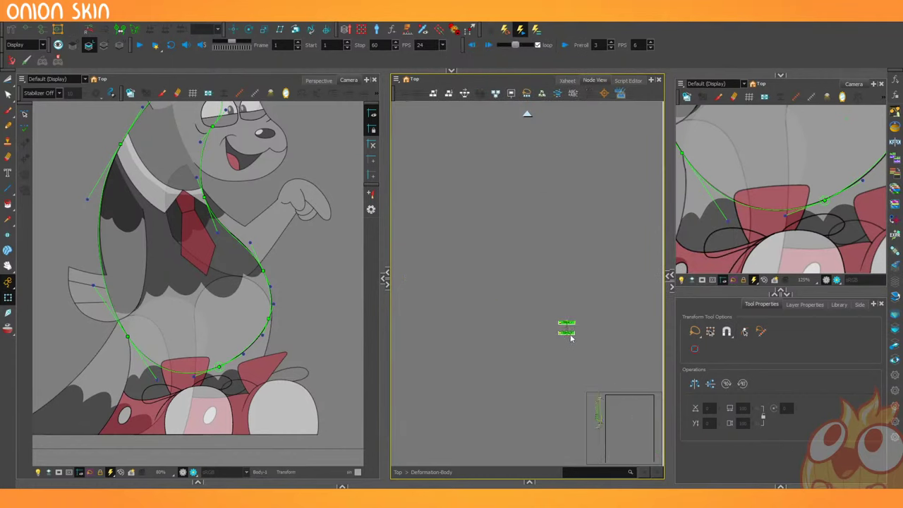
drag(571, 334, 508, 242)
scroll(459, 222, up, 4)
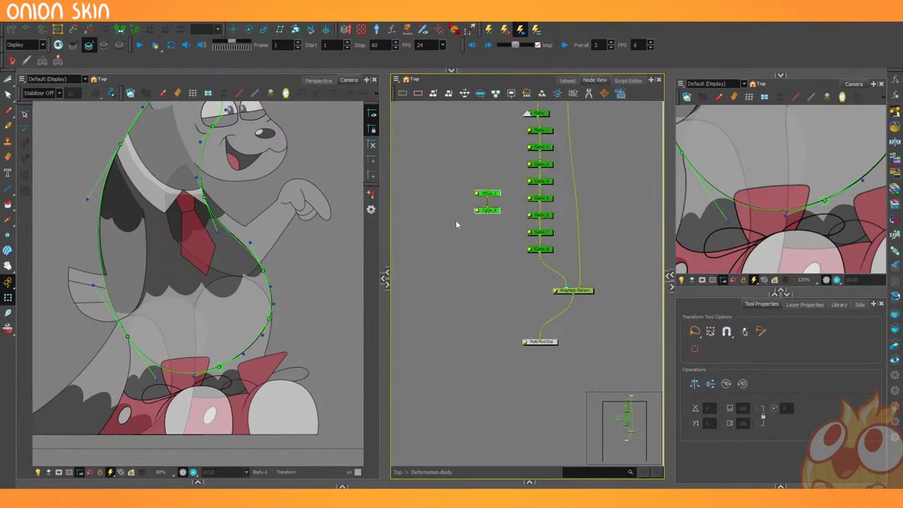
drag(458, 218, 454, 329)
drag(568, 140, 558, 403)
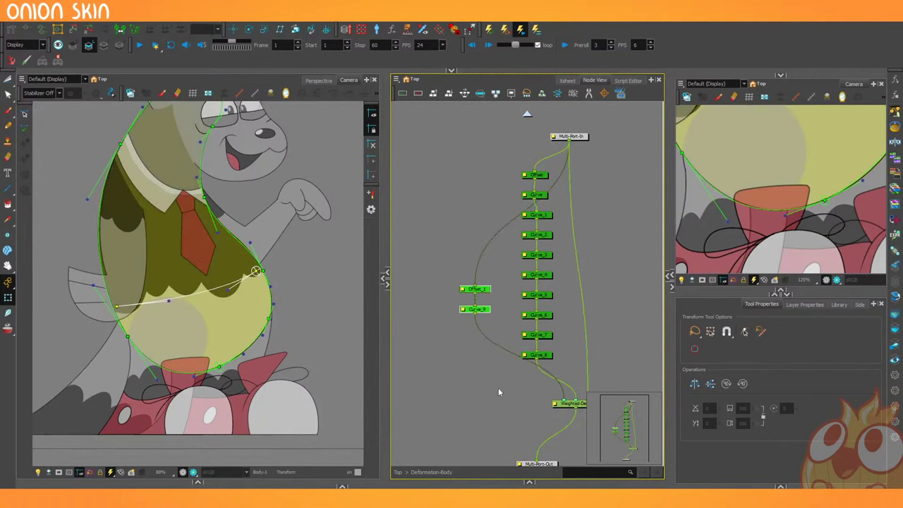
Test the combined deformation by moving points and handles on the cross-belly curve and the belly front, and undo the moves.
click(122, 340)
drag(95, 354, 101, 346)
key(ctrl+z)
click(116, 307)
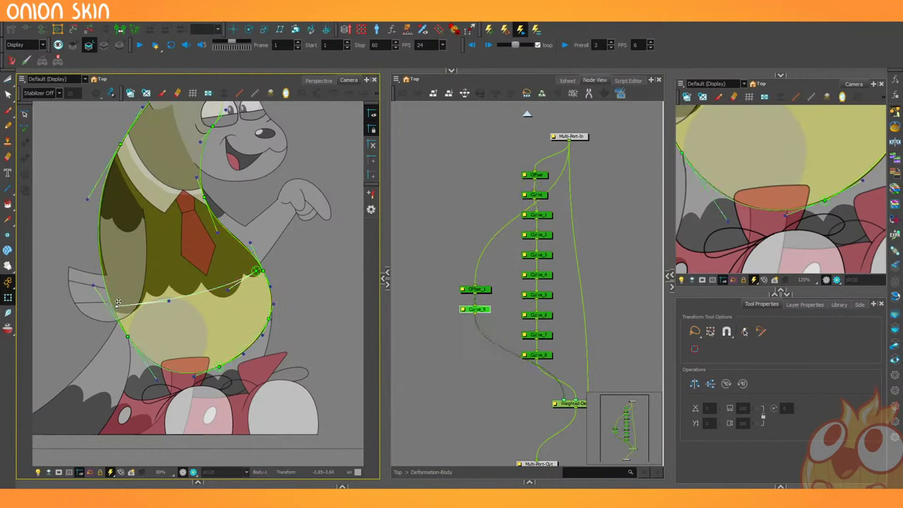
drag(228, 290, 187, 320)
drag(117, 308, 79, 270)
key(ctrl+z)
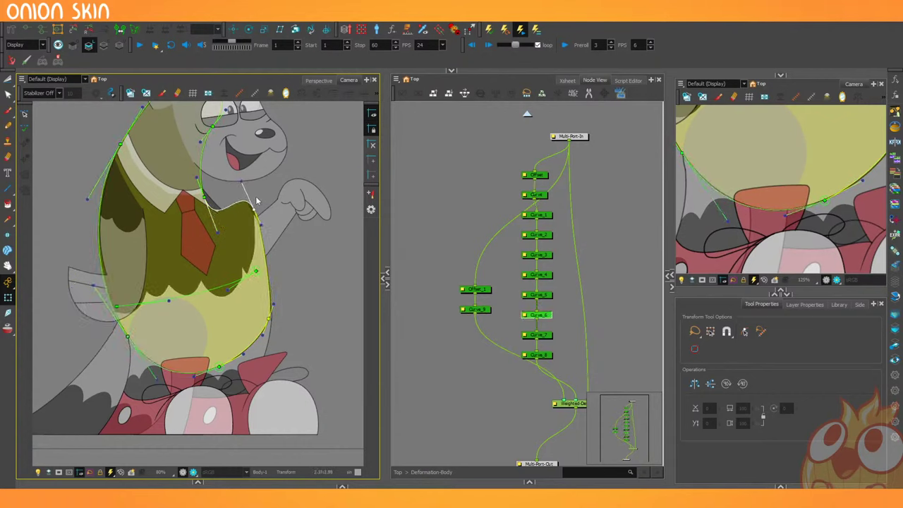
mouse_move(268, 318)
mouse_down()
mouse_move(307, 366)
mouse_move(282, 321)
mouse_up()
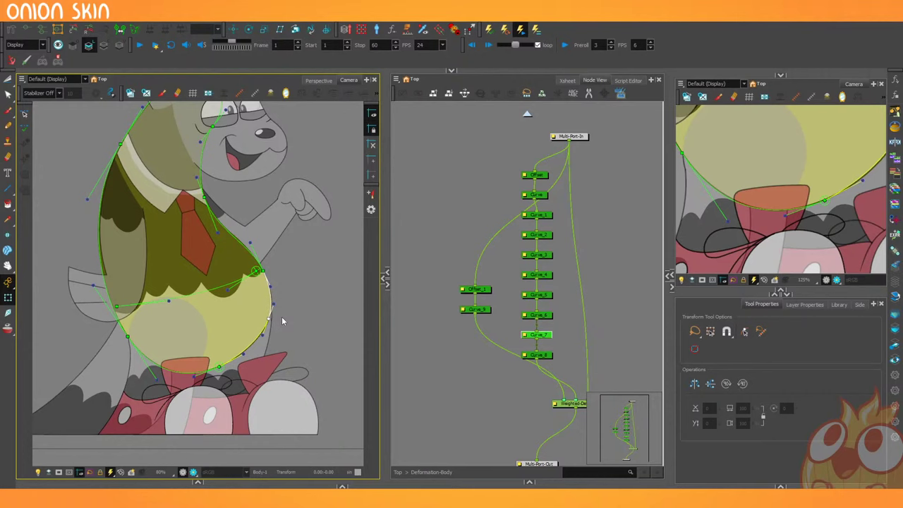
Leave the deformation group and connect the Neck drawing directly to the lower composite that joins the arms and body.
key(1)
key(1)
click(433, 303)
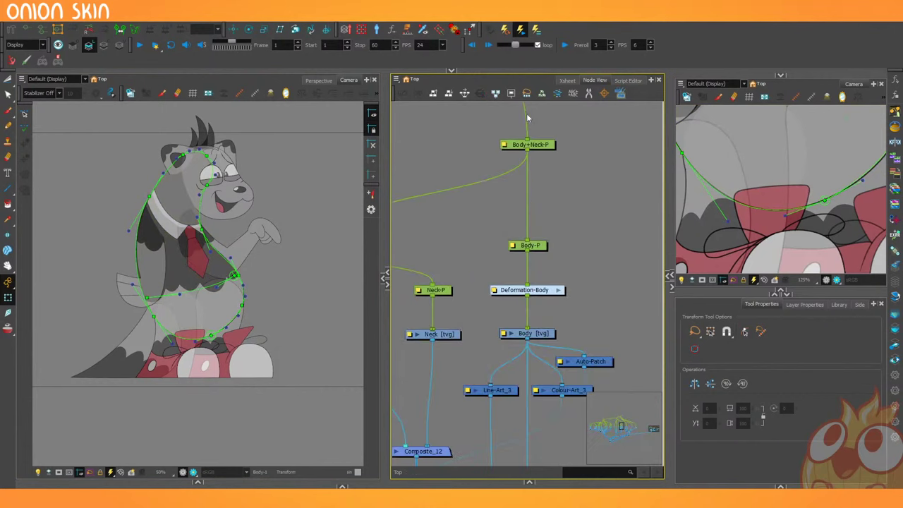
scroll(525, 111, down, 5)
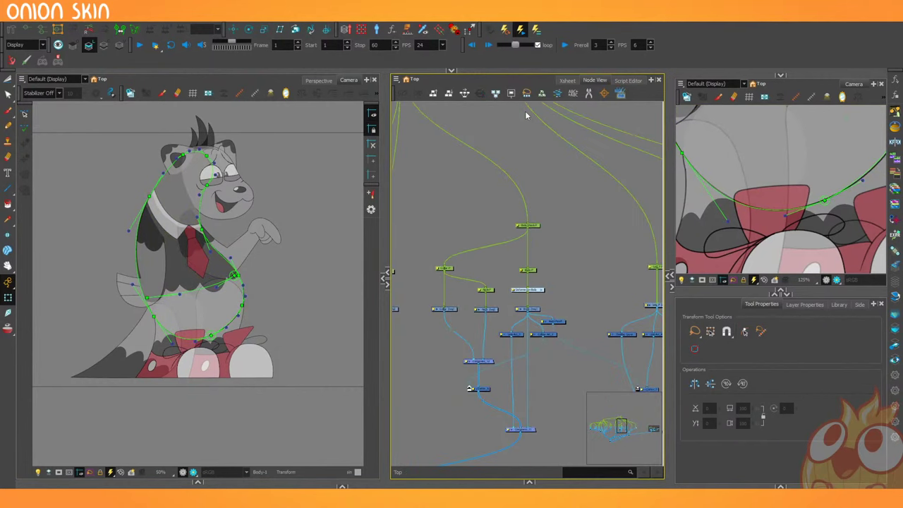
drag(427, 351, 435, 332)
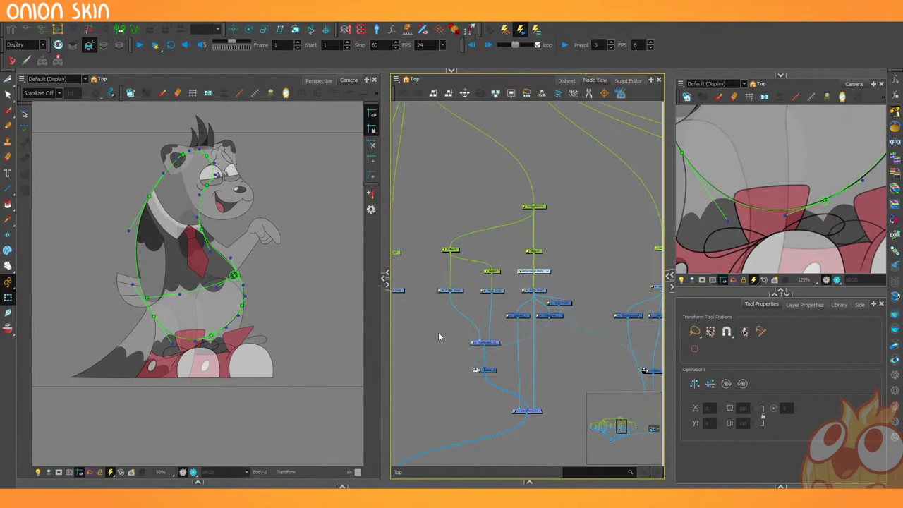
scroll(438, 332, up, 4)
click(468, 292)
mouse_move(411, 362)
mouse_down()
mouse_move(458, 370)
mouse_move(433, 238)
mouse_up()
scroll(408, 331, down, 4)
drag(492, 191, 466, 355)
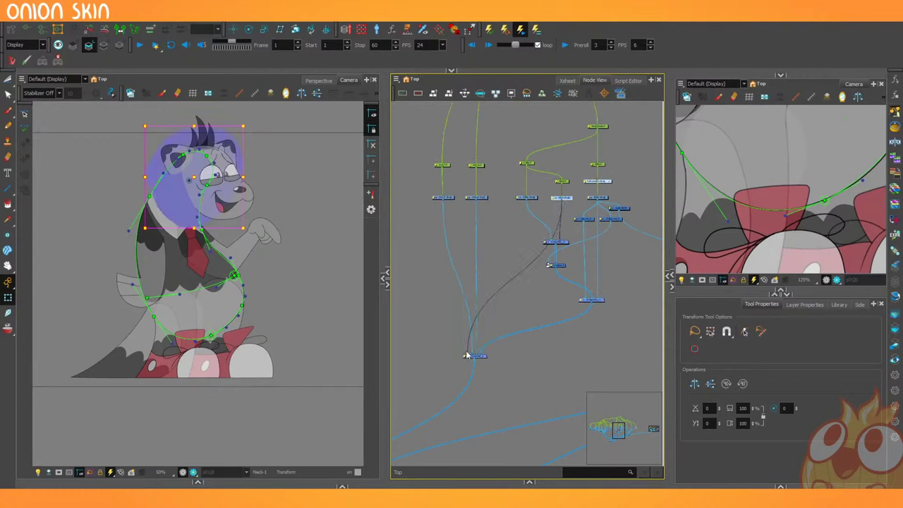
click(437, 332)
scroll(450, 360, up, 2)
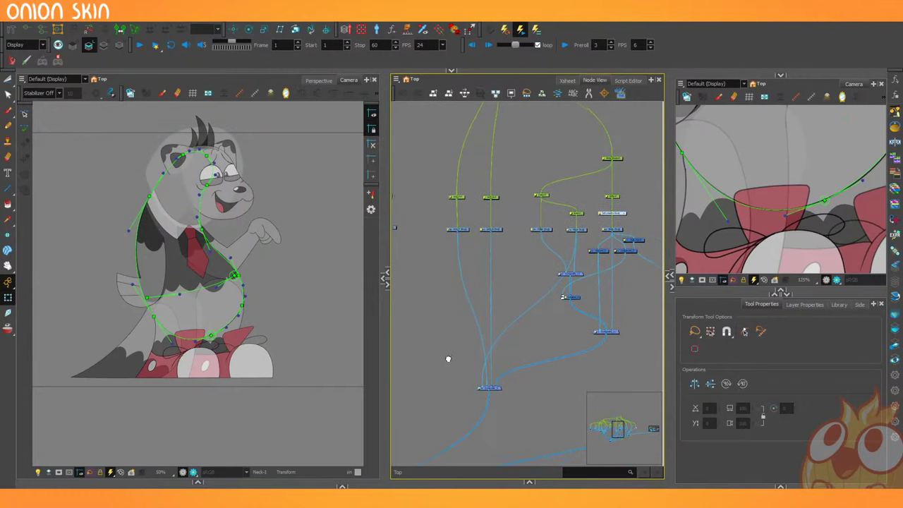
scroll(449, 356, up, 1)
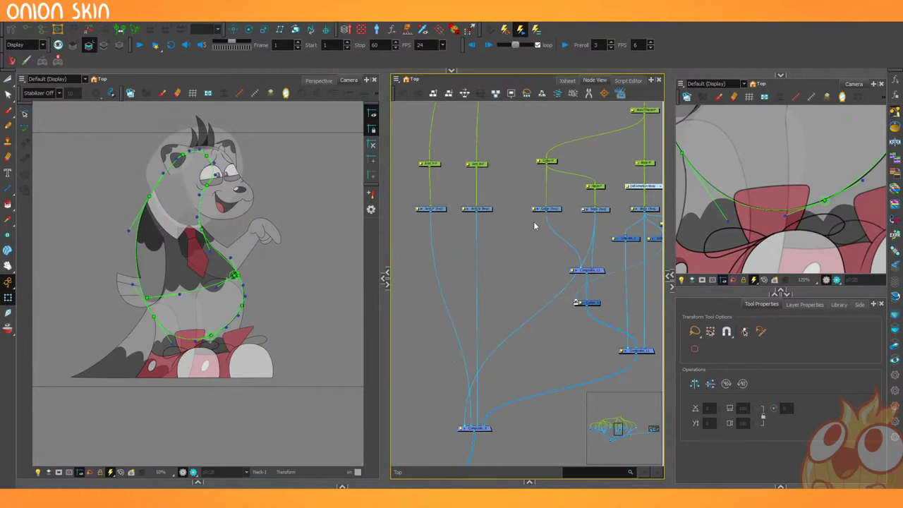
Draw a curve deformer on the Neck drawing from the tie knot, around the back and top of the head, to the mouth.
click(594, 209)
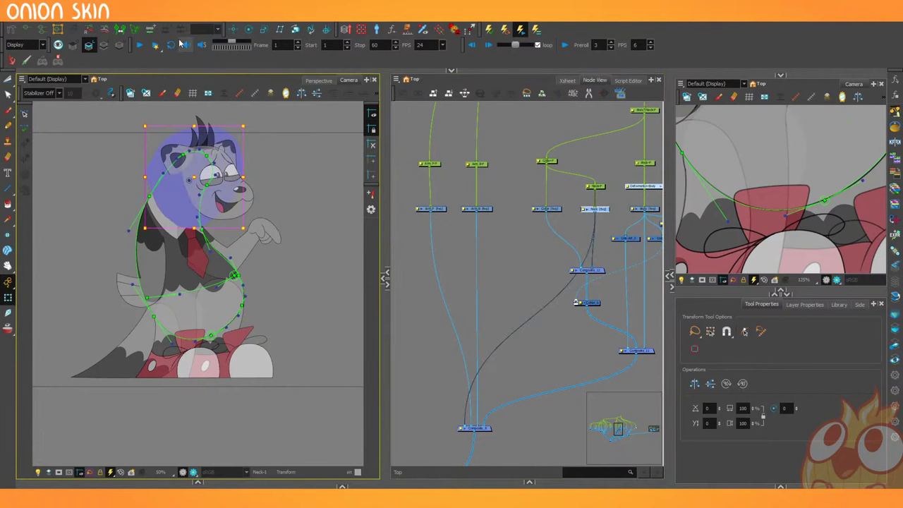
click(12, 31)
scroll(201, 314, up, 4)
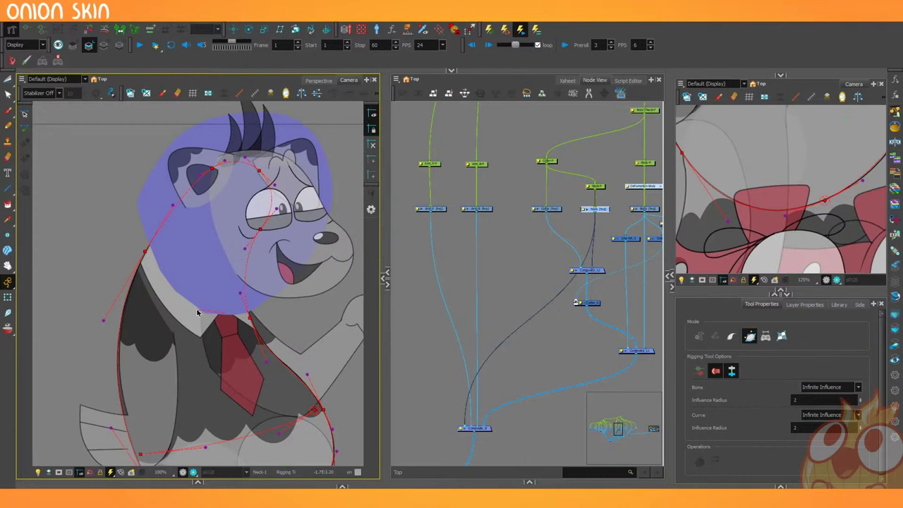
drag(147, 268, 147, 267)
drag(110, 237, 92, 269)
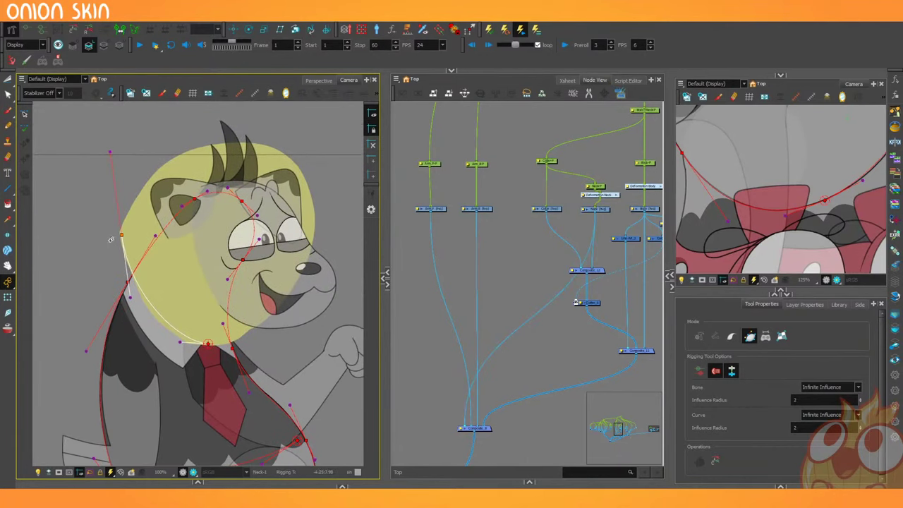
click(245, 134)
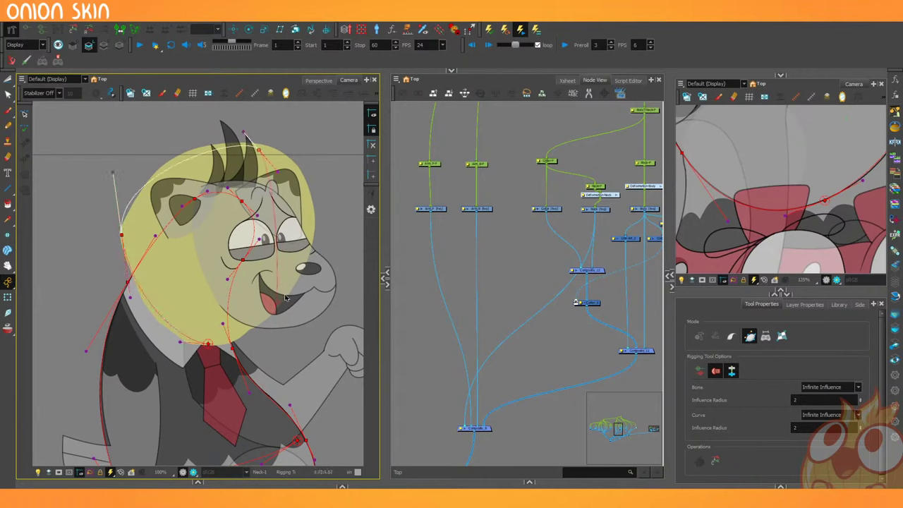
drag(275, 304, 346, 196)
Select the Collar drawing and build a curve deformer from the tie knot to the back of the neck and to the mouth.
click(8, 297)
drag(436, 346, 412, 366)
click(522, 230)
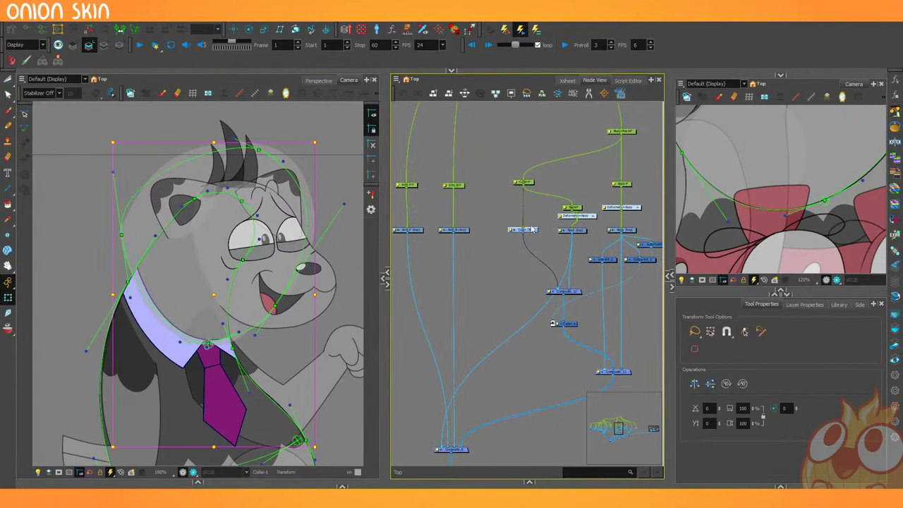
drag(74, 213, 96, 170)
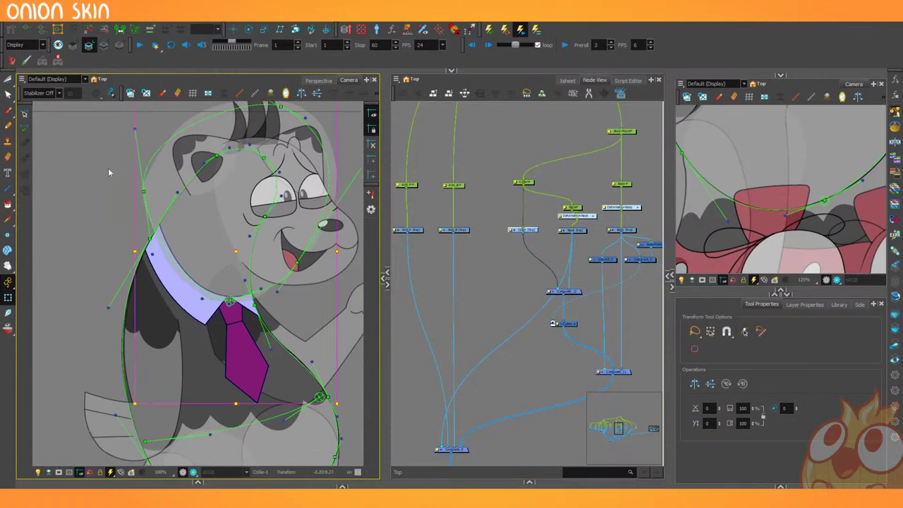
key(alt+4)
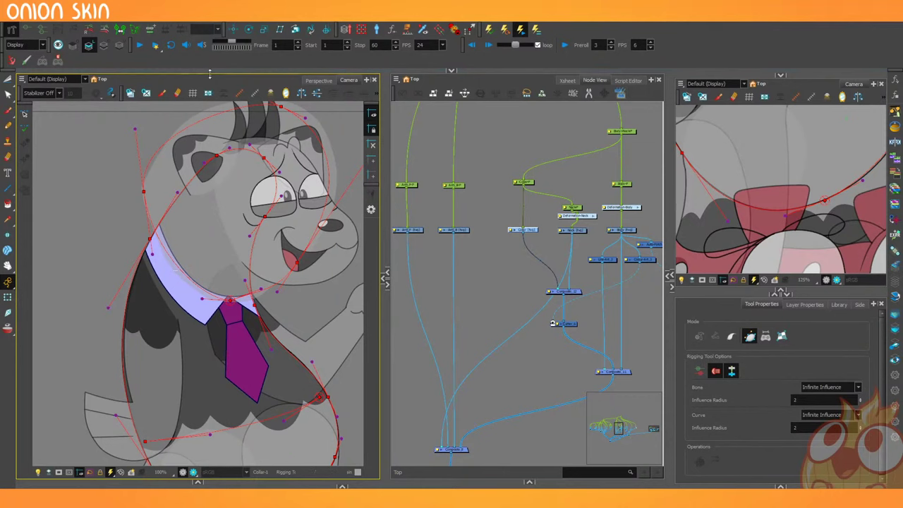
click(27, 30)
key(2)
drag(206, 313, 197, 261)
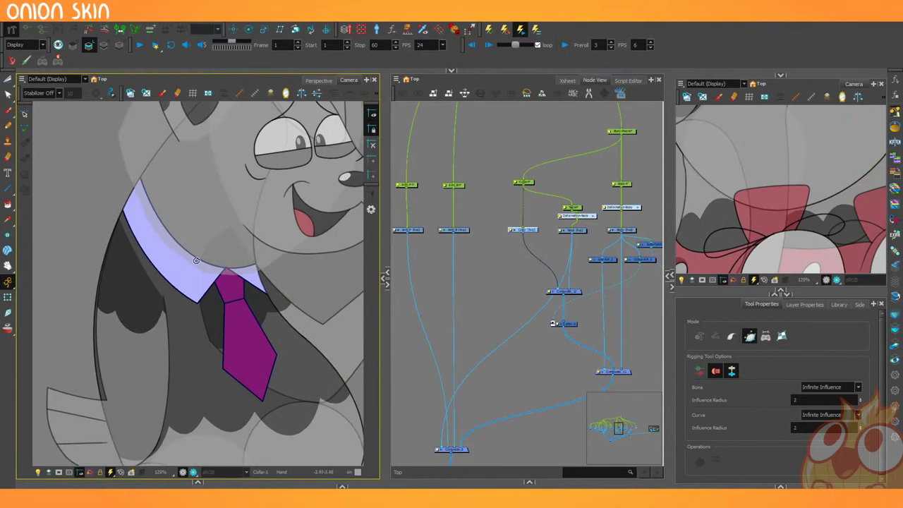
click(129, 166)
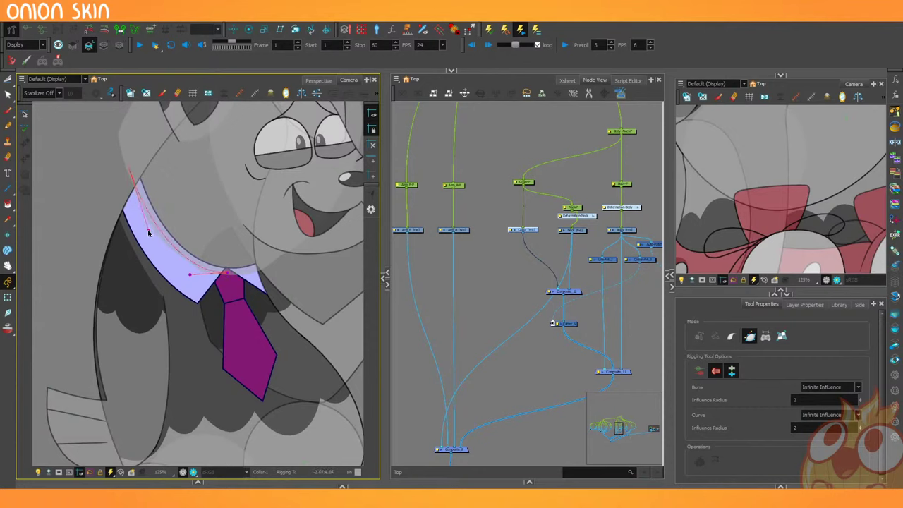
click(306, 225)
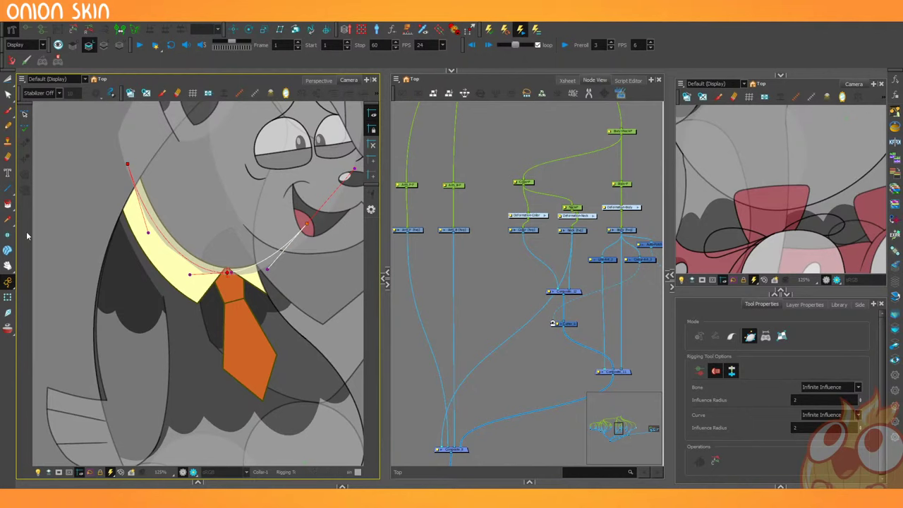
Test the collar deformer by moving its tie-knot point, back-of-neck point and handles, and undo the moves.
click(8, 297)
drag(227, 272, 182, 279)
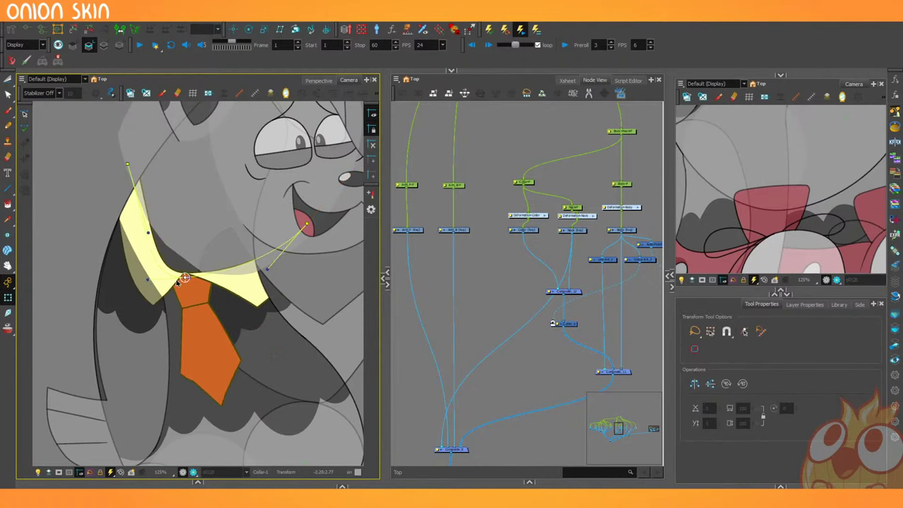
key(ctrl+z)
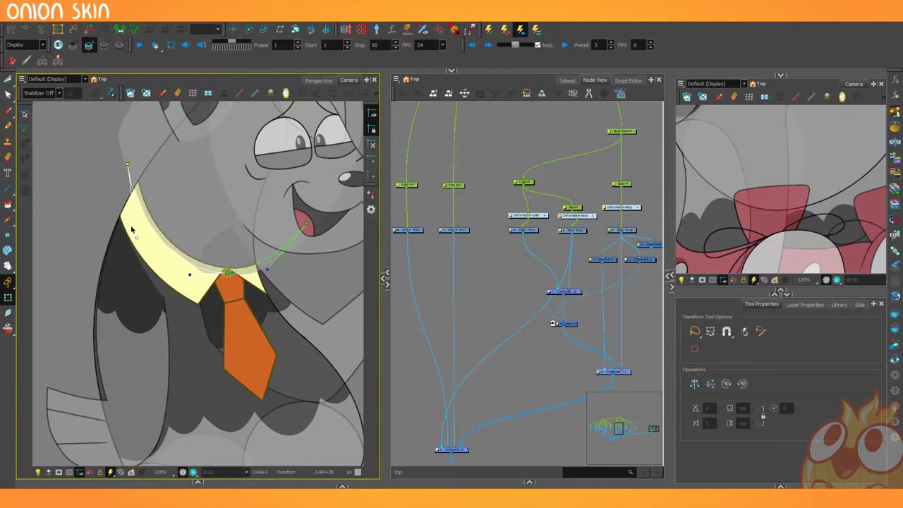
drag(131, 229, 146, 228)
drag(128, 164, 112, 207)
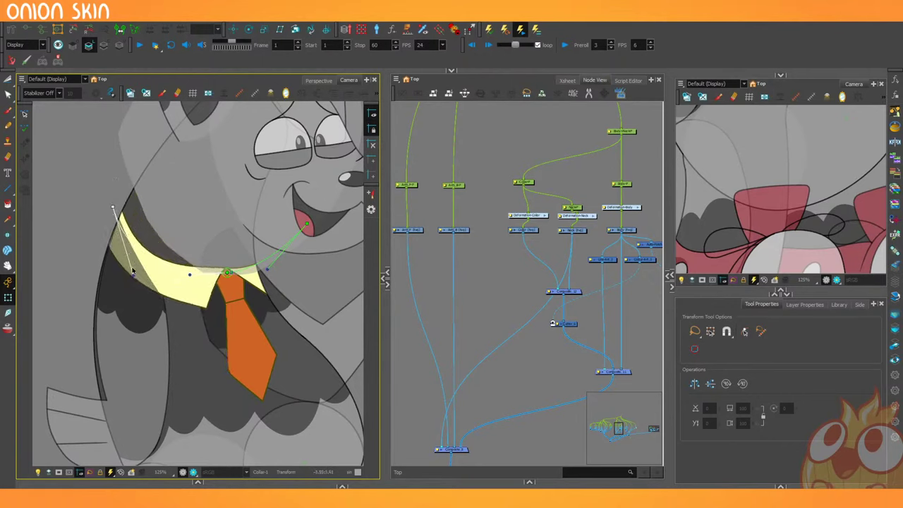
drag(134, 275, 159, 234)
key(ctrl+z)
key(ctrl+z)
drag(227, 273, 204, 290)
key(ctrl+z)
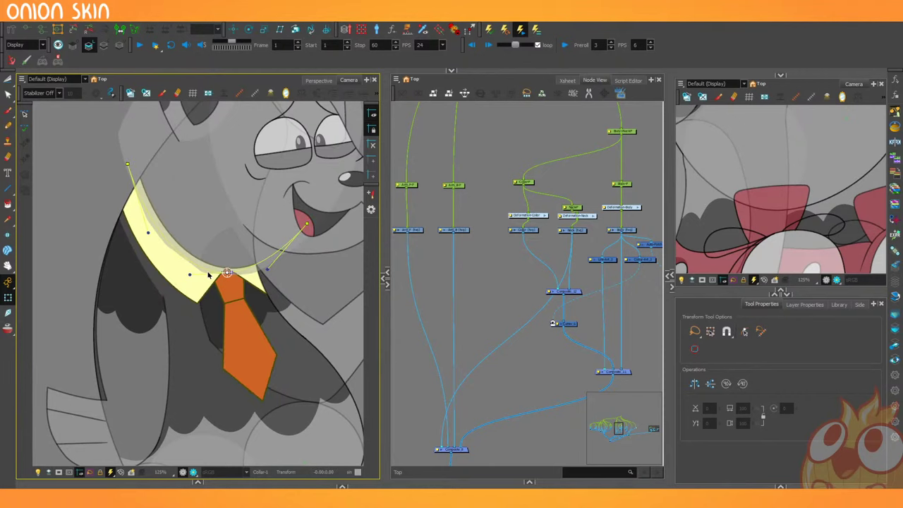
Duplicate the Collar drawing node beside the original and connect the copy to the collar's peg and the collar-neck composite.
click(570, 231)
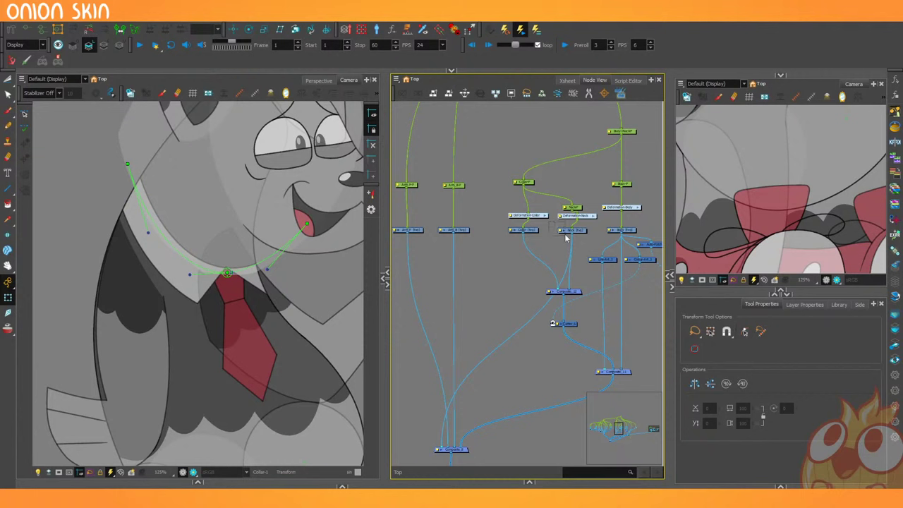
click(526, 230)
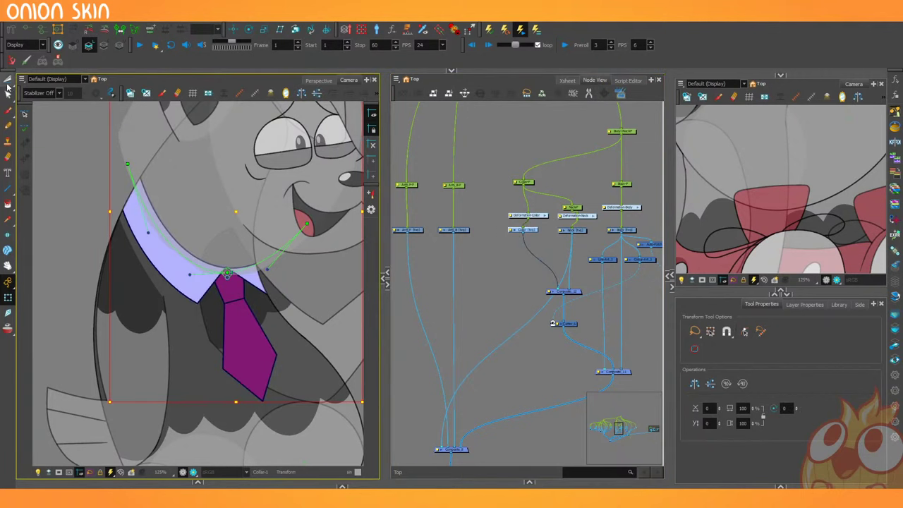
click(9, 92)
click(31, 78)
click(508, 226)
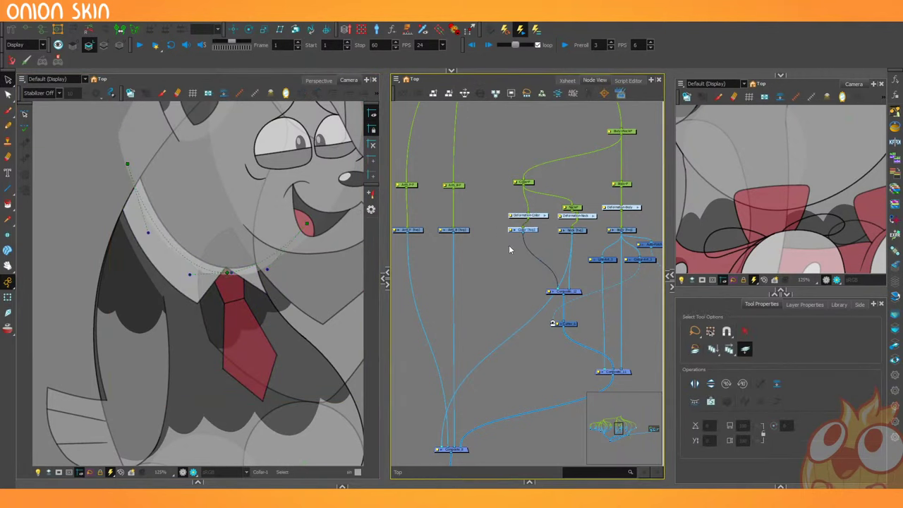
key(ctrl+v)
drag(533, 251, 507, 251)
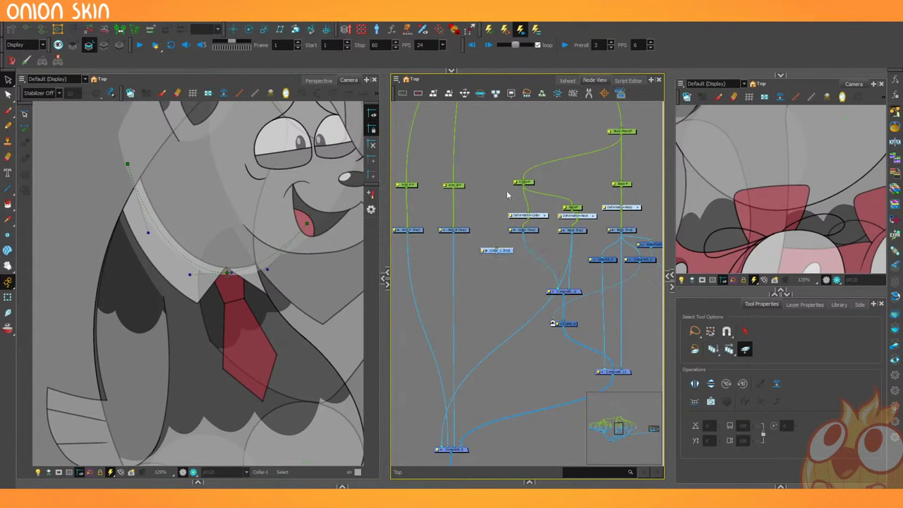
click(513, 195)
mouse_move(523, 187)
mouse_down()
mouse_move(497, 251)
mouse_move(555, 287)
mouse_up()
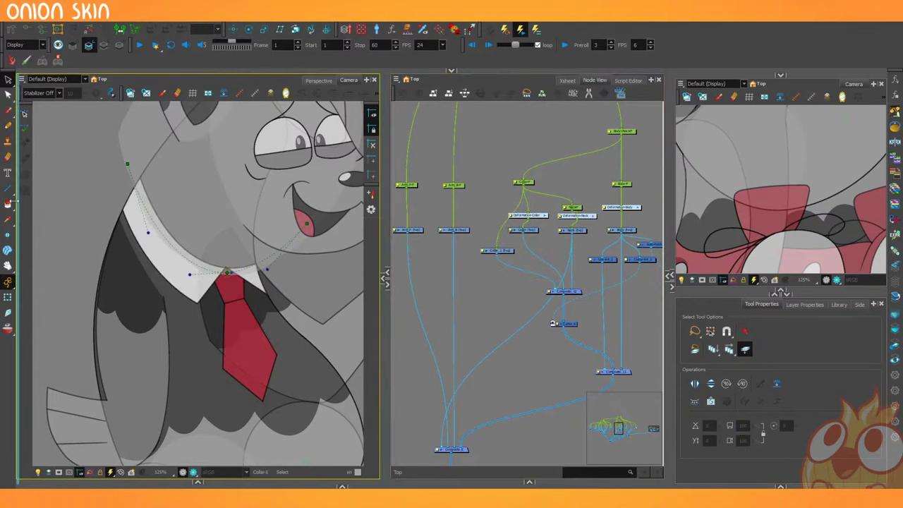
In the Collar copy's line art, use the Contour Editor to raise and widen the tie knot's two upper side corners.
click(16, 307)
key(space)
drag(118, 310, 131, 365)
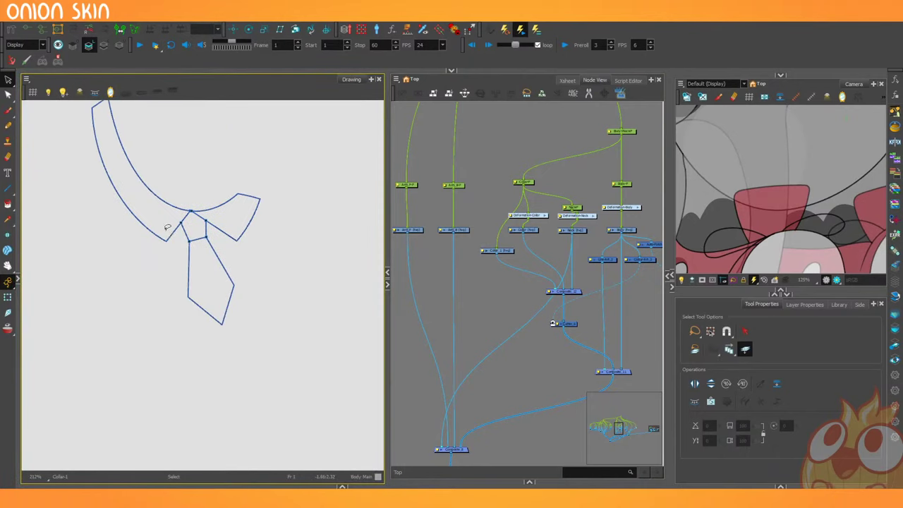
click(498, 251)
mouse_move(159, 183)
mouse_down()
mouse_move(135, 224)
mouse_move(151, 219)
mouse_up()
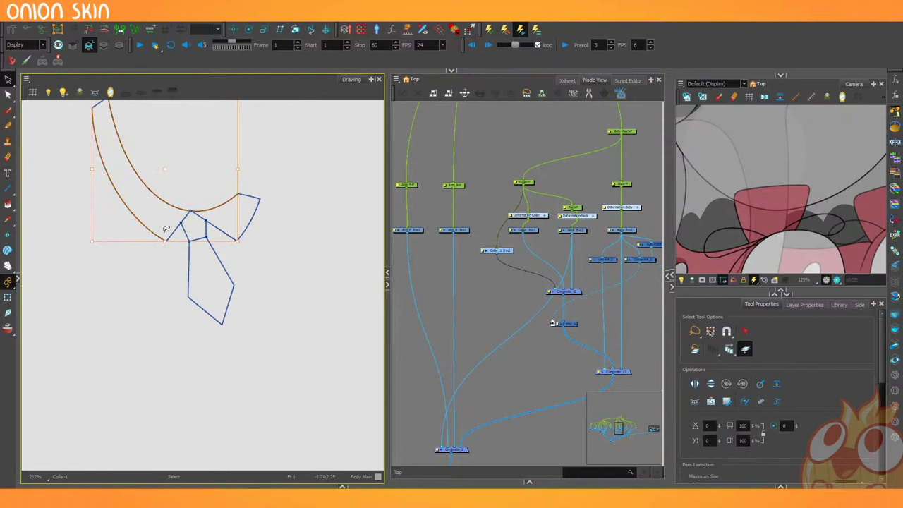
scroll(162, 229, up, 5)
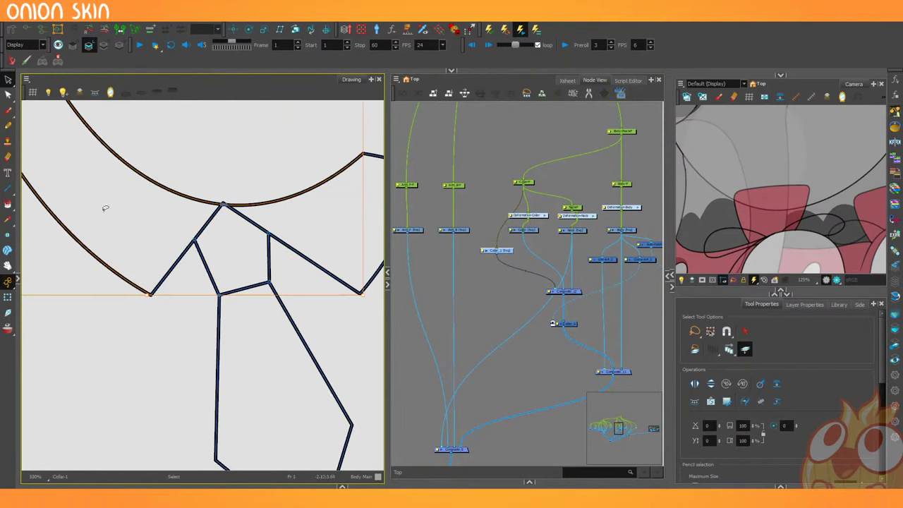
click(7, 95)
drag(192, 244, 181, 211)
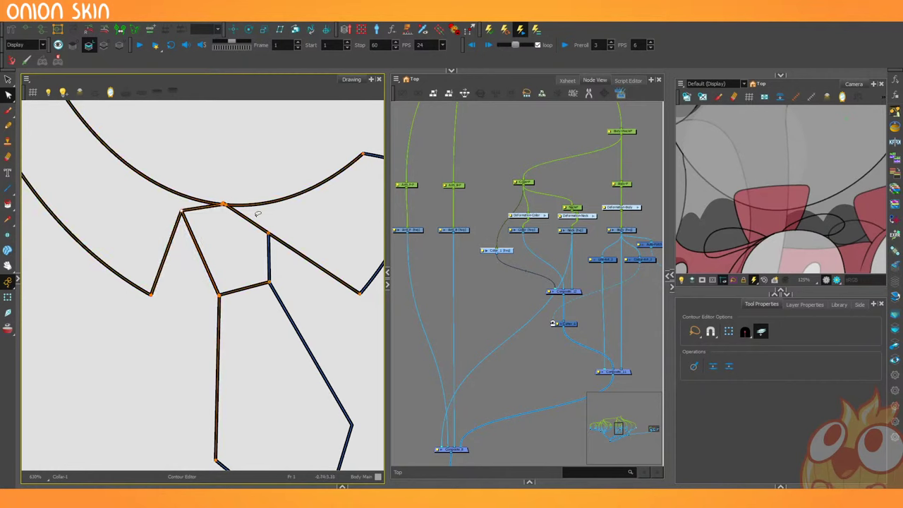
drag(269, 234, 277, 210)
key(1)
key(1)
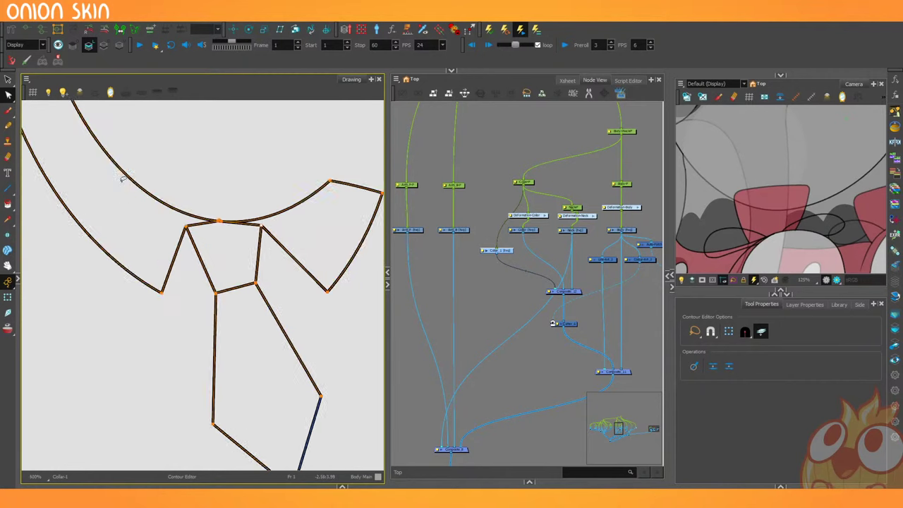
Cut away the collar outlines on both sides of the tie in the copy's line art, keeping the tie.
drag(107, 182, 112, 198)
key(alt+s)
click(151, 292)
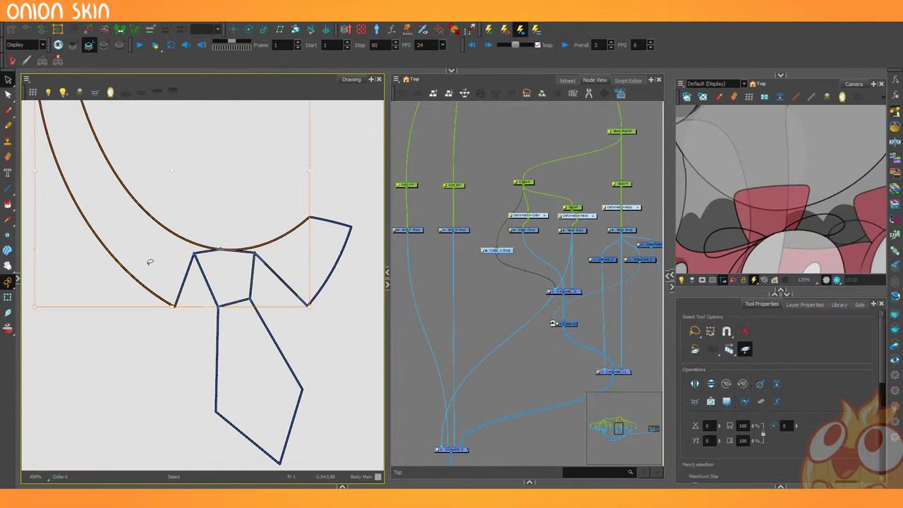
key(Delete)
key(ctrl+z)
click(150, 267)
click(8, 80)
click(24, 91)
drag(164, 268, 191, 307)
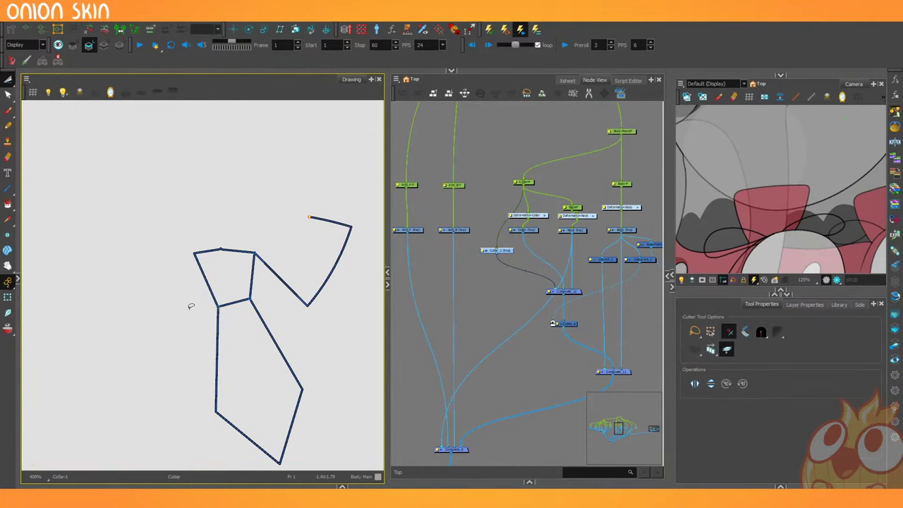
mouse_move(284, 201)
mouse_down()
mouse_move(363, 226)
mouse_move(290, 317)
mouse_up()
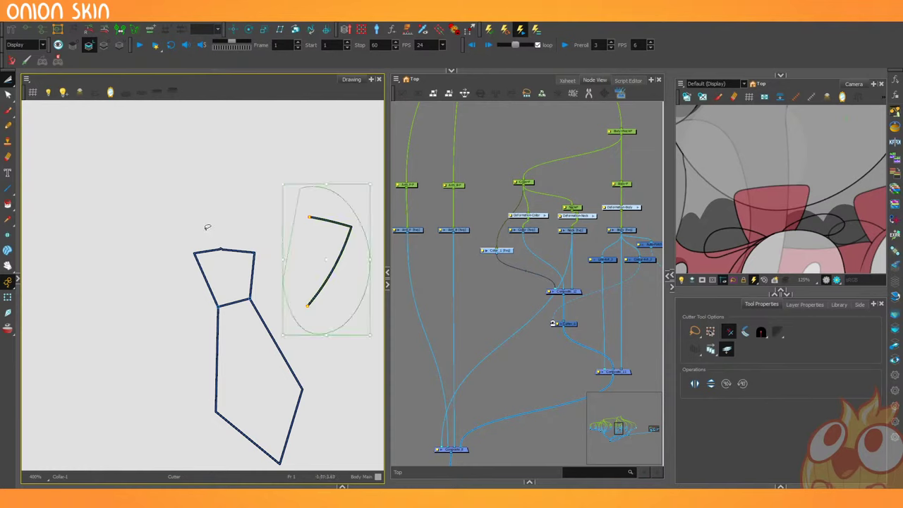
key(Delete)
Delete the bump point on the tie knot's upper edge with the Contour Editor and join the two open line ends.
key(alt+q)
key(2)
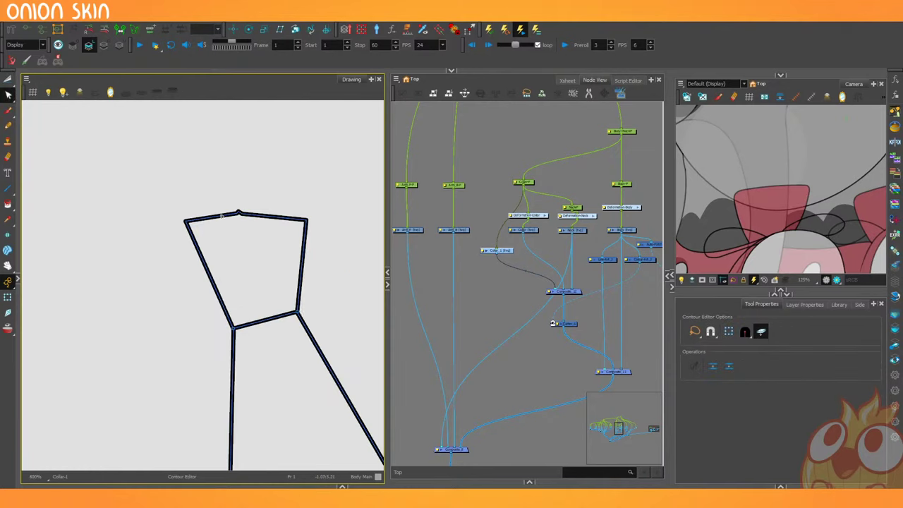
scroll(240, 208, up, 4)
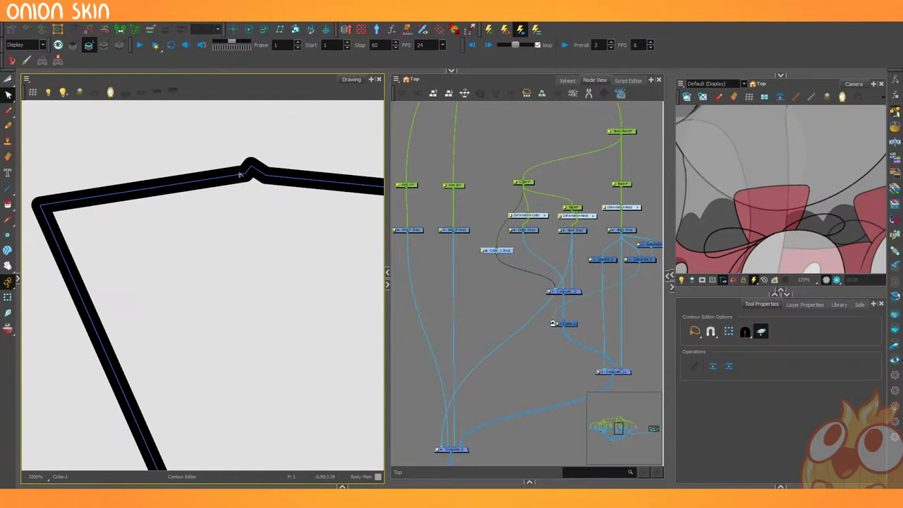
click(247, 158)
key(Delete)
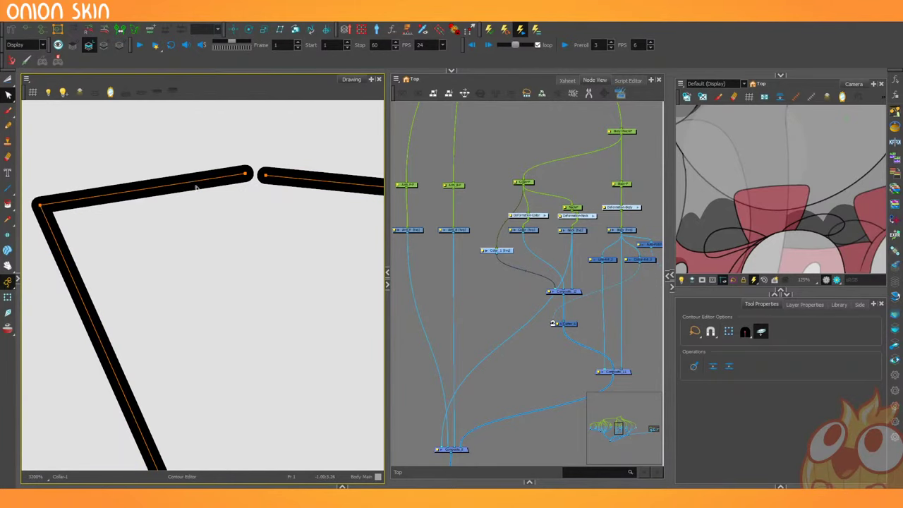
drag(245, 174, 265, 175)
scroll(202, 172, down, 4)
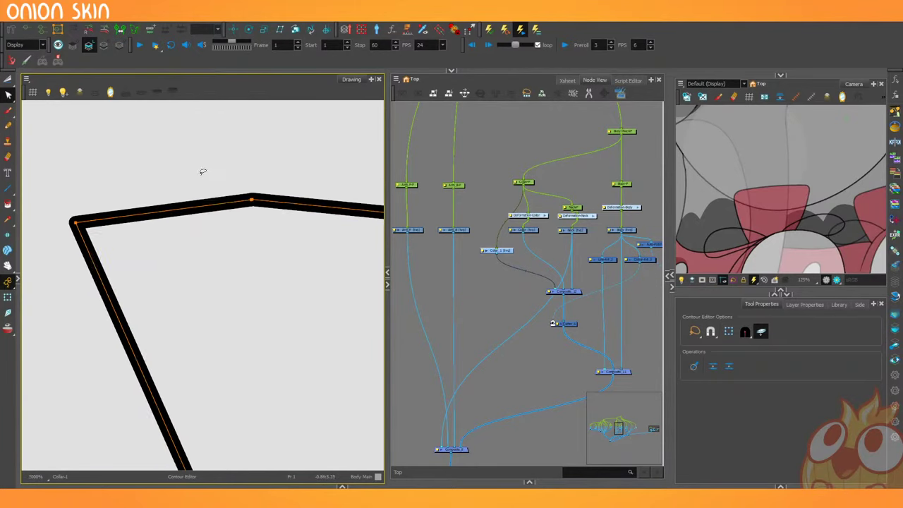
scroll(182, 252, down, 2)
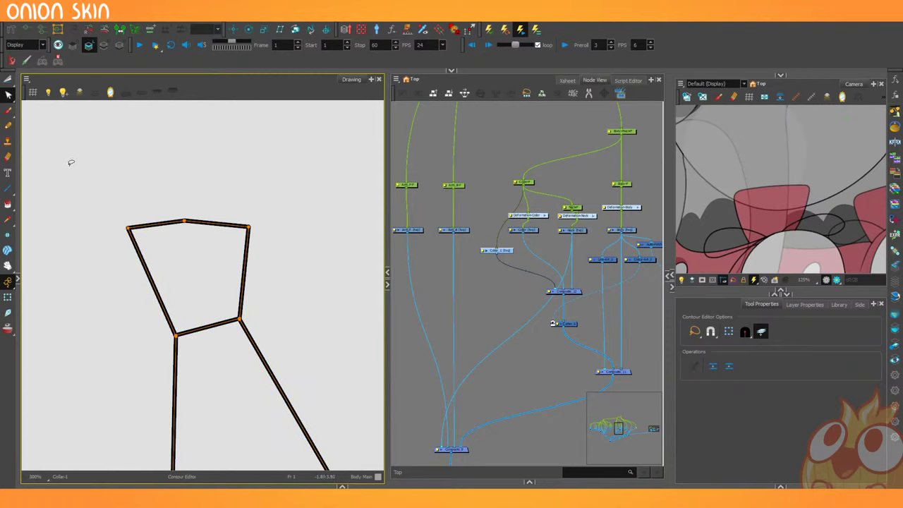
scroll(73, 169, down, 2)
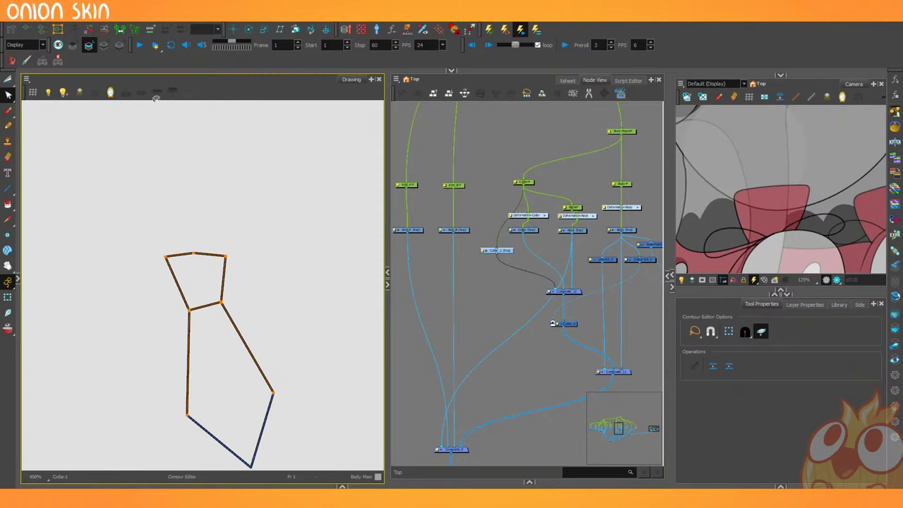
Delete both collar fills and the old tie fill from the copy's colour art.
key(l)
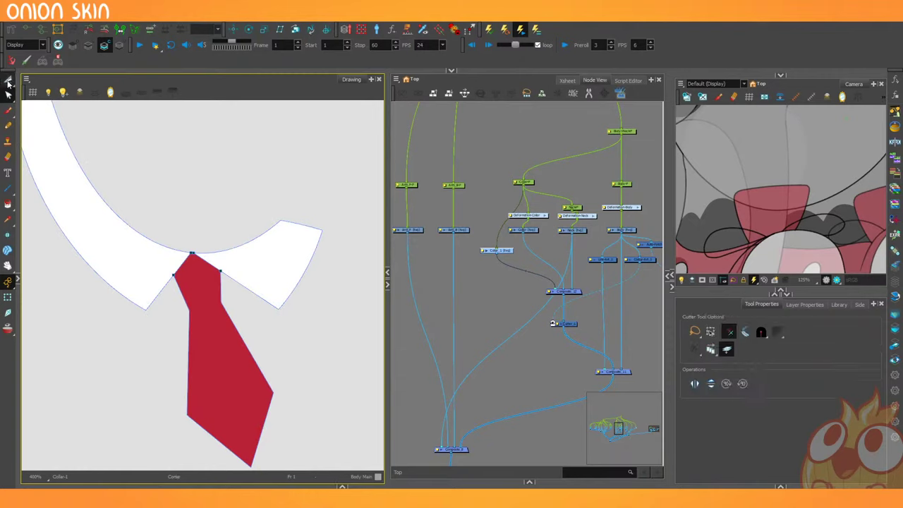
click(8, 79)
click(36, 83)
click(139, 284)
key(Delete)
click(276, 304)
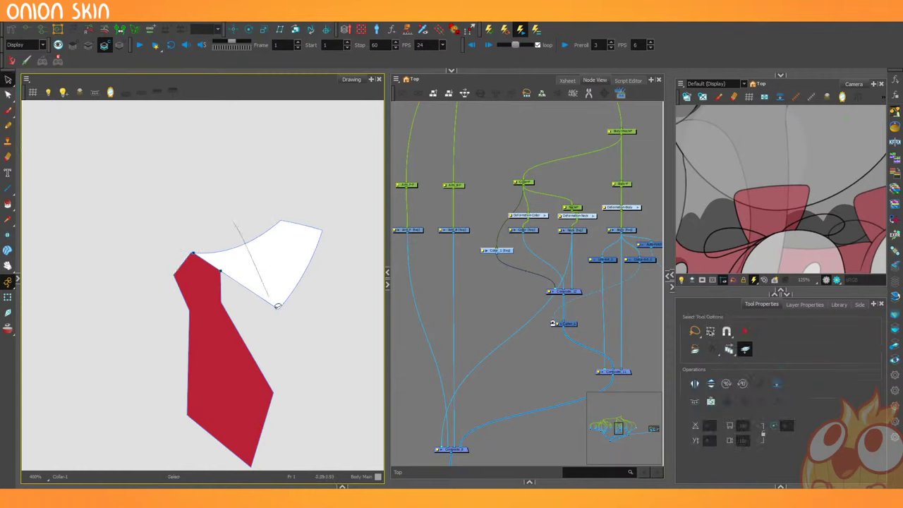
key(Delete)
click(204, 379)
key(Delete)
Paint the tie's knot and body within the copy's line art using the Tie colour.
click(8, 204)
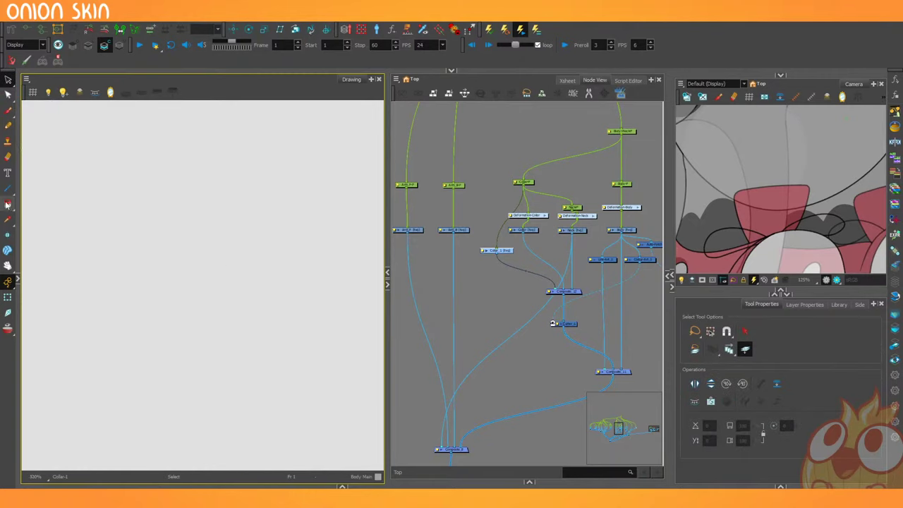
drag(750, 257, 702, 119)
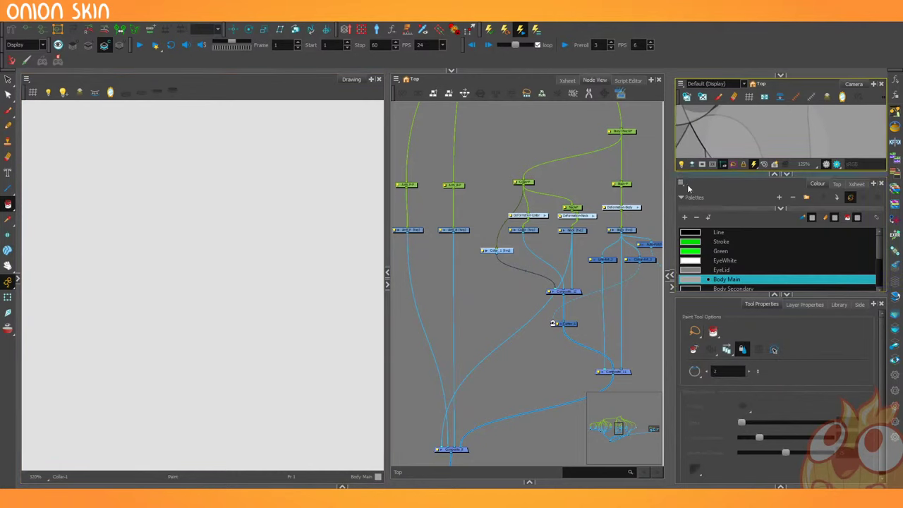
drag(881, 257, 883, 281)
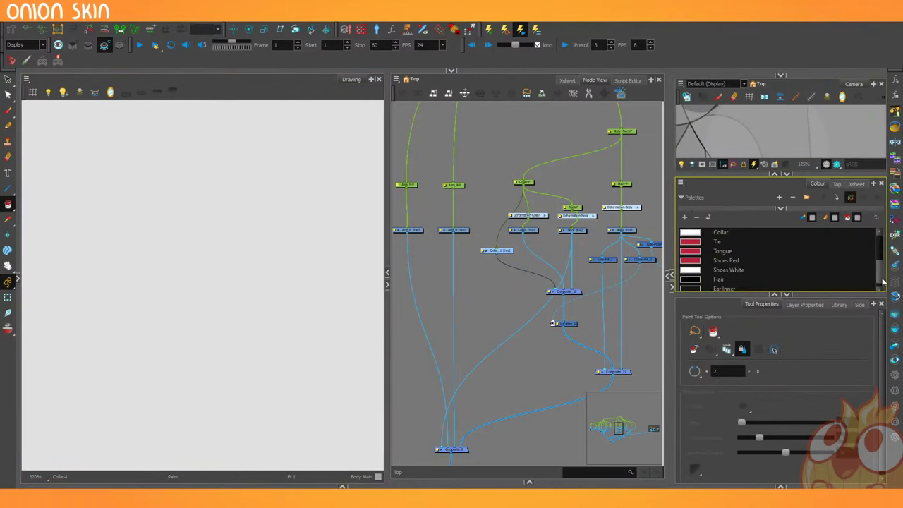
click(699, 242)
click(88, 44)
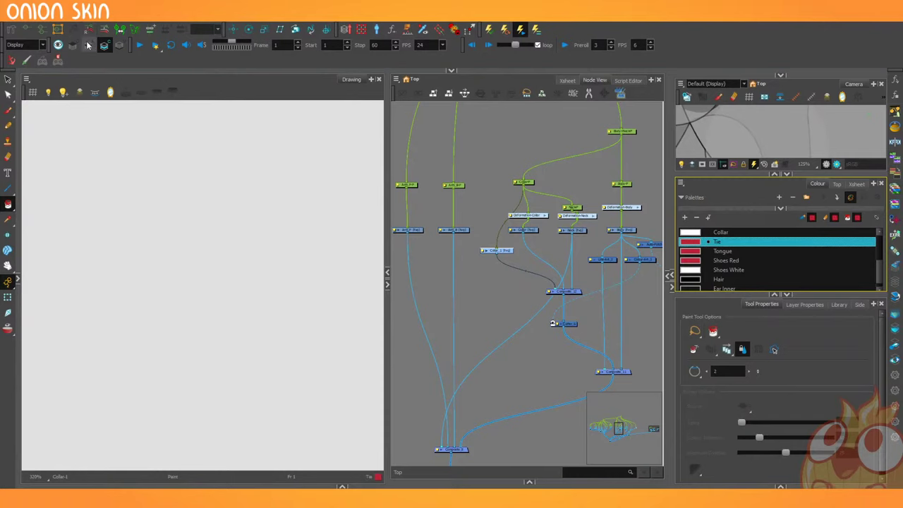
click(190, 275)
click(223, 334)
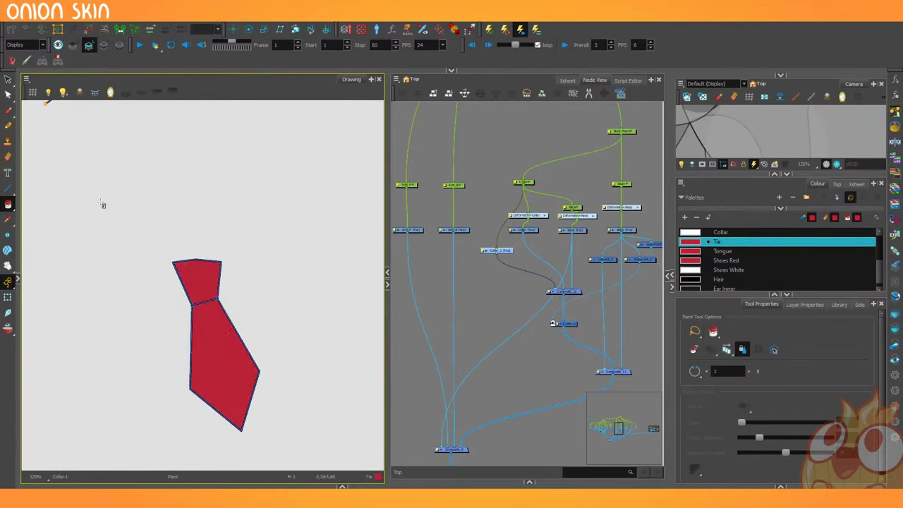
Move the two red tie fills from the copy's line art to its colour art layer.
key(alt+s)
click(200, 281)
shift+click(210, 346)
key(Delete)
key(l)
key(ctrl+v)
key(l)
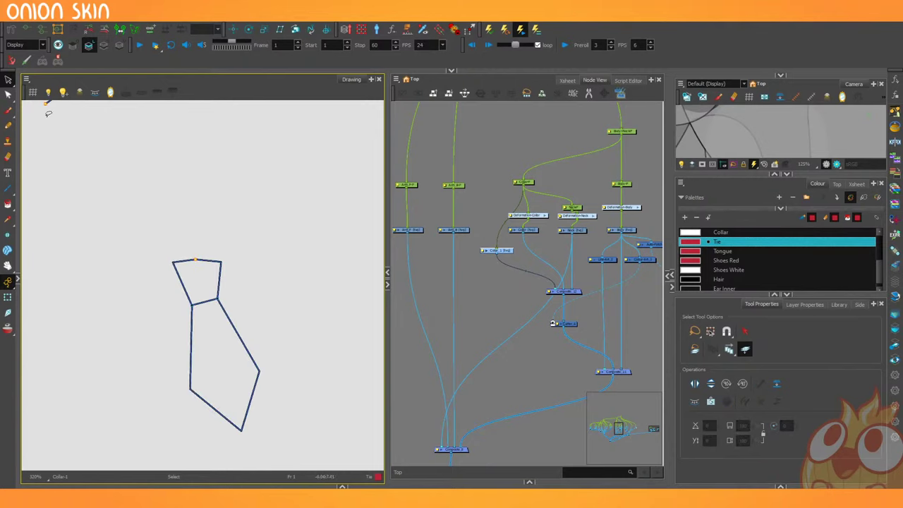
Delete the leftover collar stroke above the tie in the copy's line art.
drag(85, 196, 135, 294)
key(1)
key(1)
drag(101, 199, 123, 233)
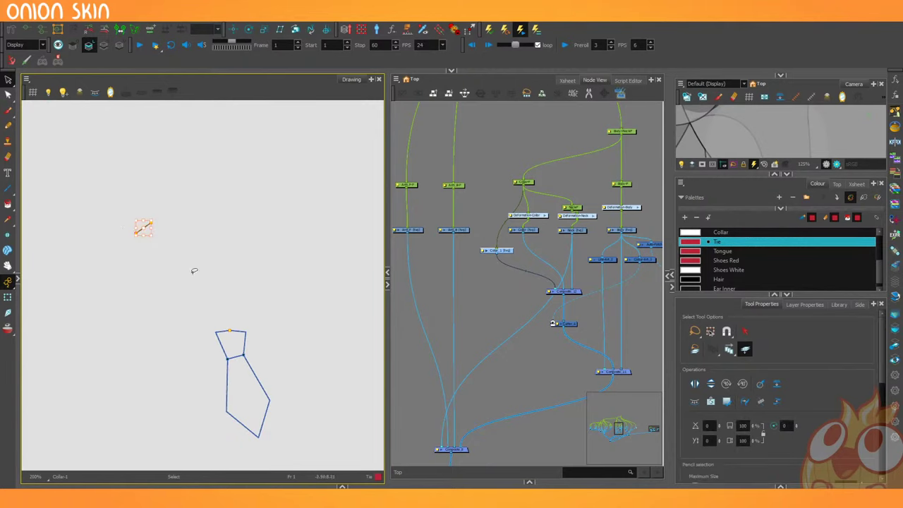
key(Delete)
Remove the tie's outlines from the original Collar drawing's line art and its red fill from the colour art.
click(536, 230)
drag(144, 320, 120, 232)
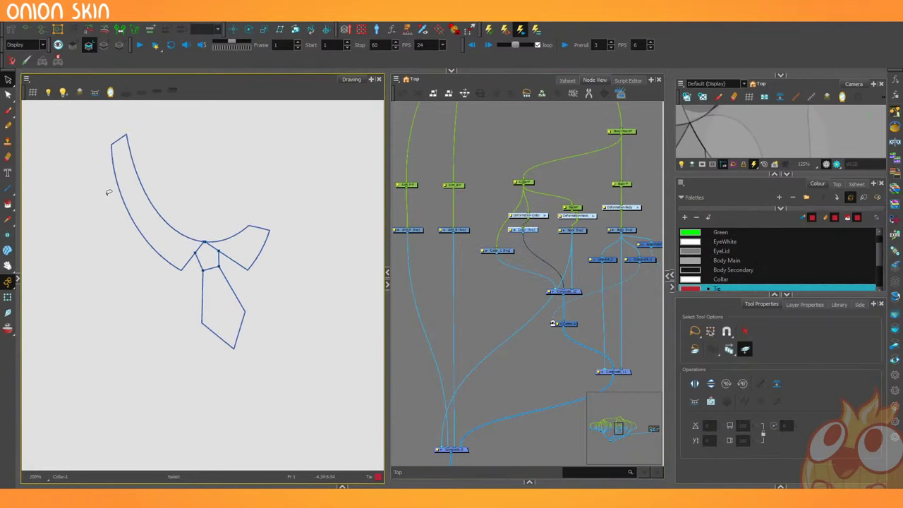
drag(192, 266, 170, 277)
key(Delete)
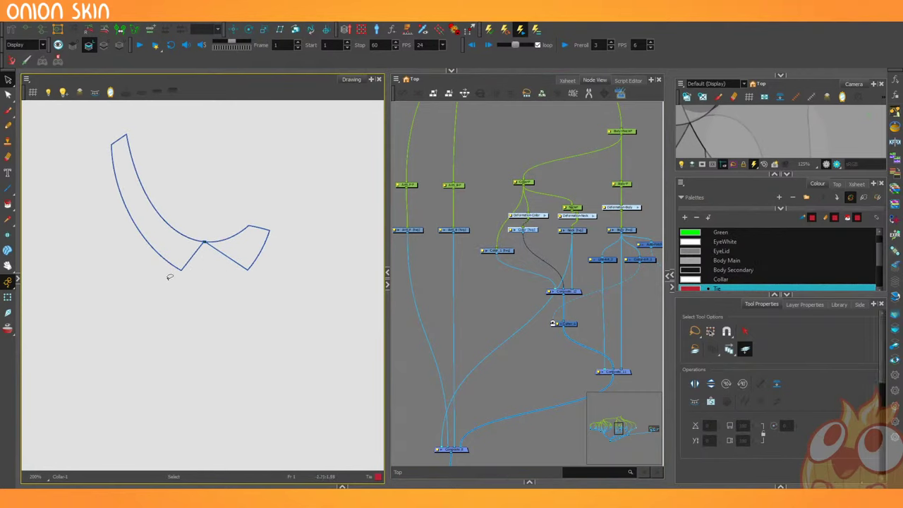
click(104, 46)
click(212, 296)
key(Delete)
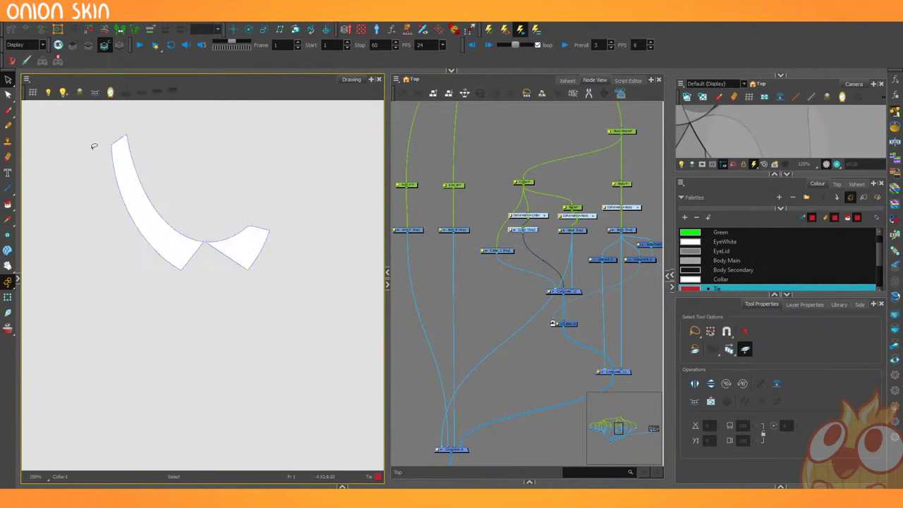
key(ctrl+z)
key(Delete)
Rename the copied Collar_1 drawing node that holds the tie artwork as Tie.
drag(17, 146, 213, 146)
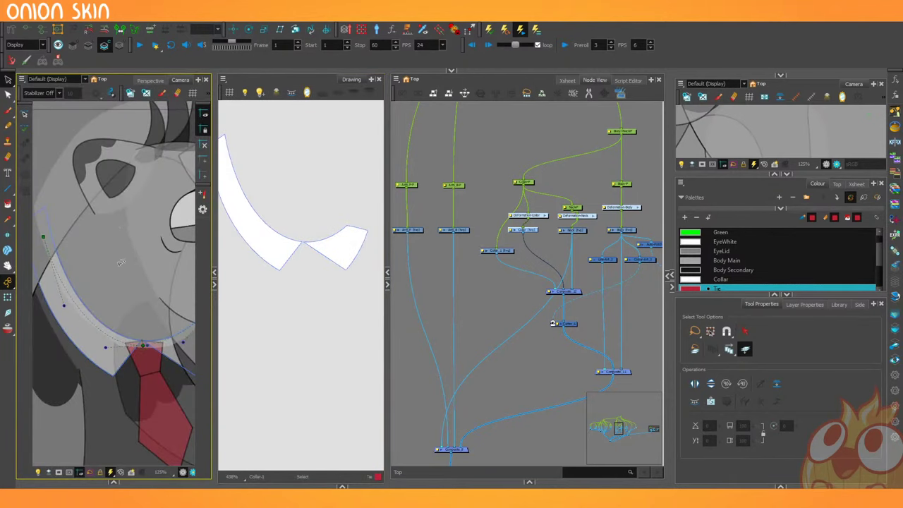
scroll(118, 267, up, 5)
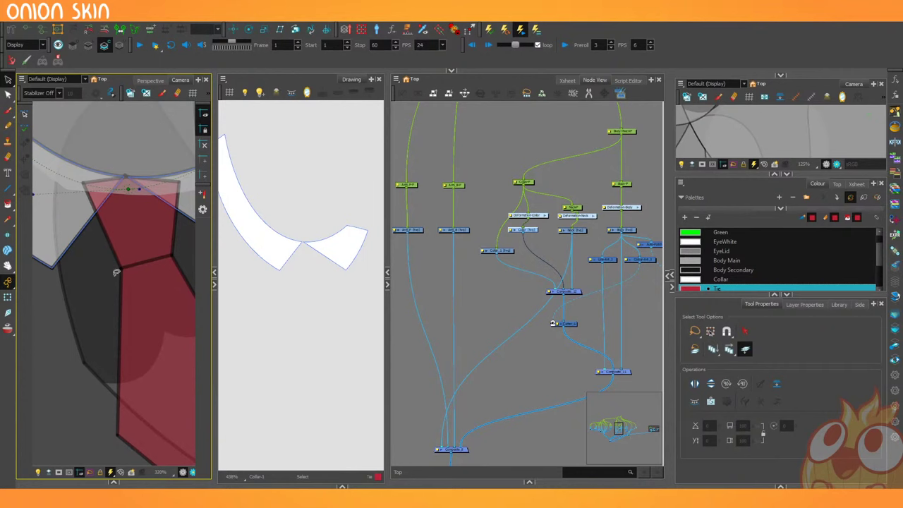
drag(214, 254, 385, 254)
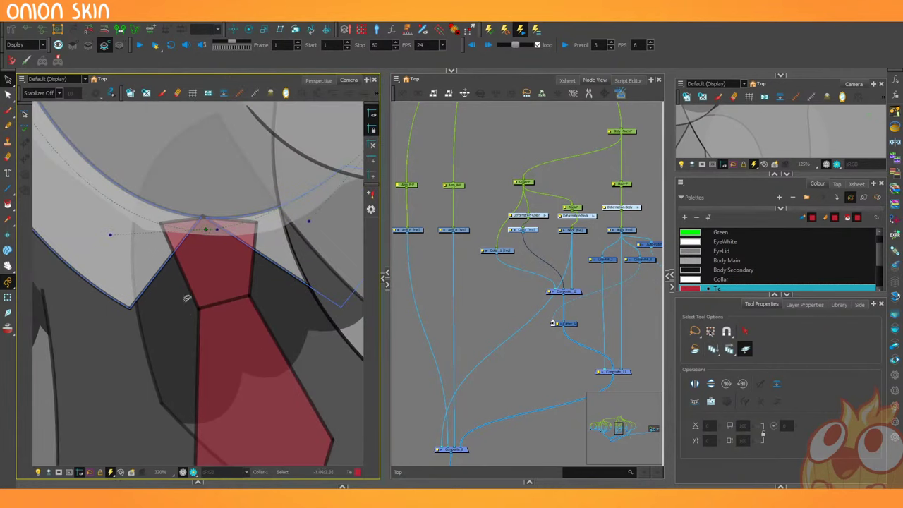
click(497, 251)
click(805, 305)
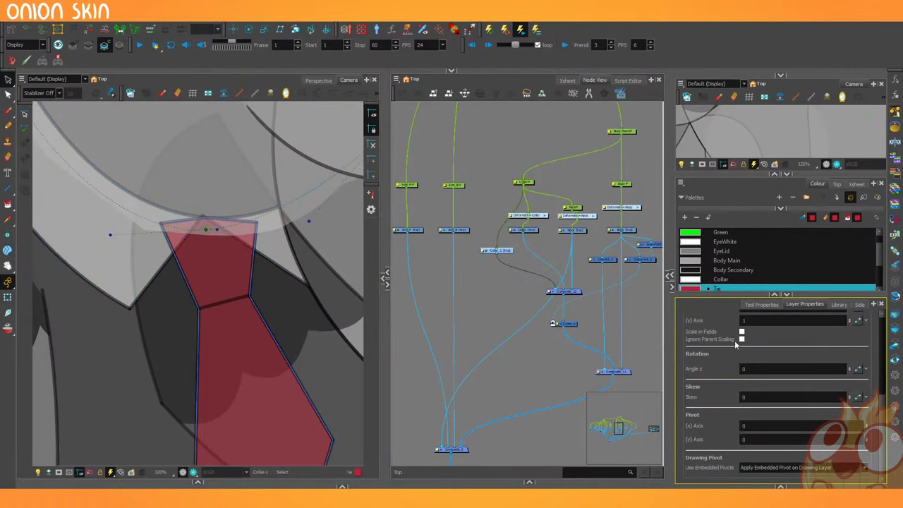
scroll(734, 348, up, 5)
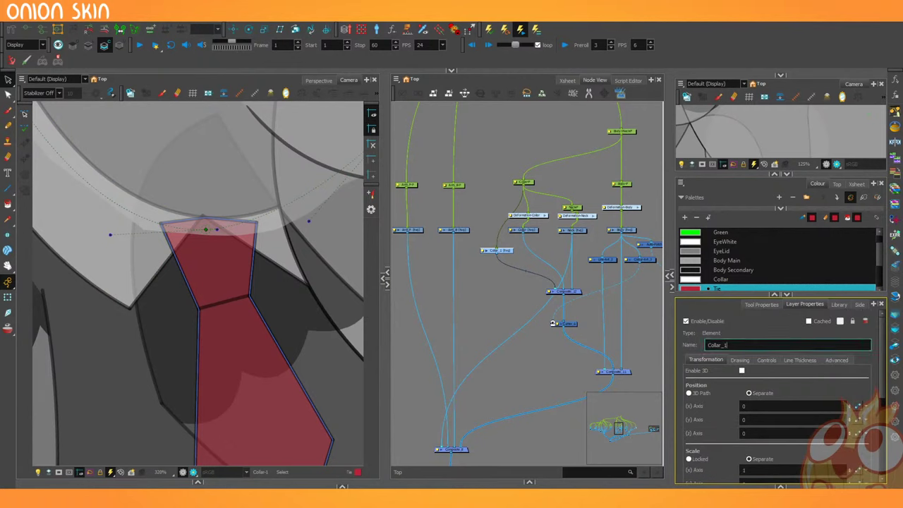
text(Tie)
key(Return)
Add a parent peg above the Tie drawing and place its rotation pivot at the centre of the knot's upper edge.
click(498, 249)
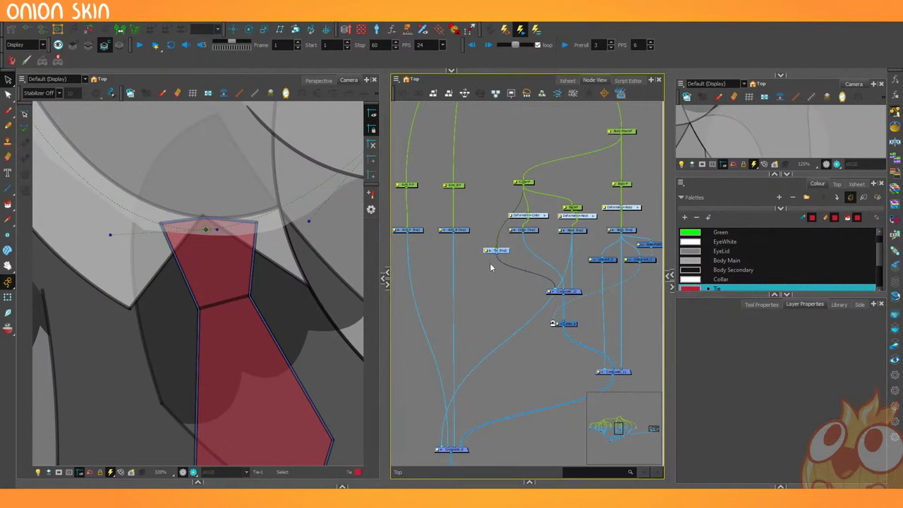
key(ctrl+p)
drag(497, 223, 502, 231)
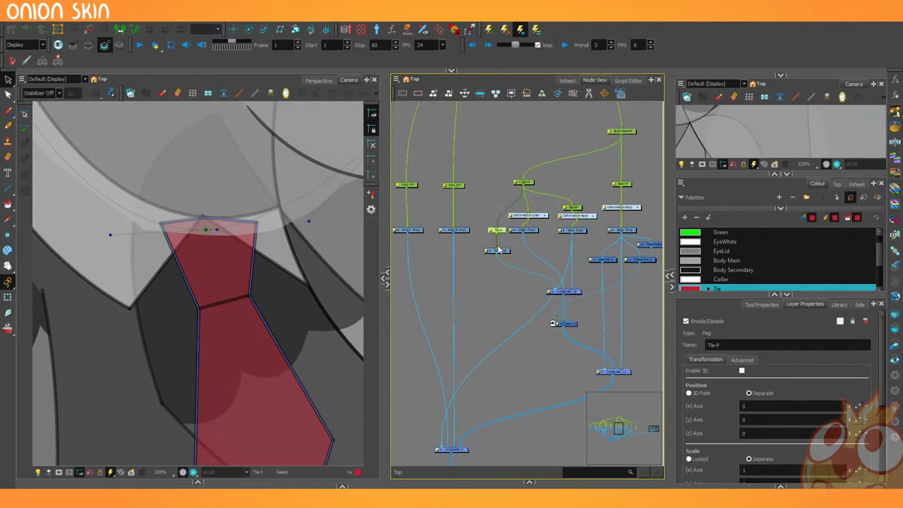
click(248, 29)
drag(282, 438, 202, 218)
drag(195, 296, 148, 334)
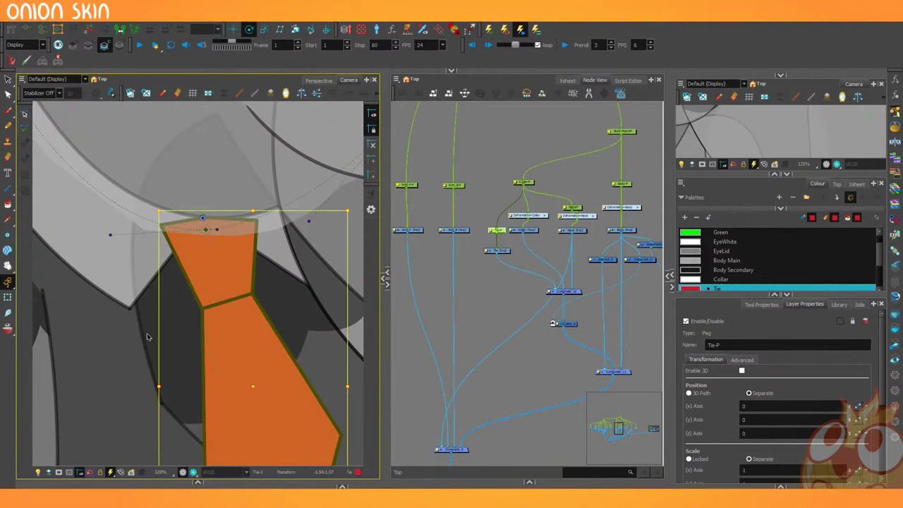
key(ctrl+z)
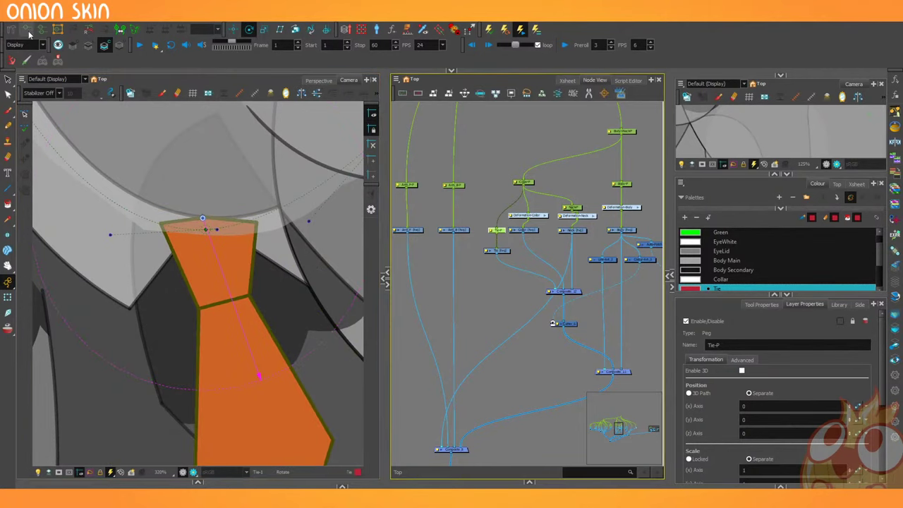
Build a curve deformer under the tie's peg, running from the top of the knot down to the tie's tip.
click(12, 30)
scroll(179, 236, down, 1)
key(space)
drag(191, 265, 182, 223)
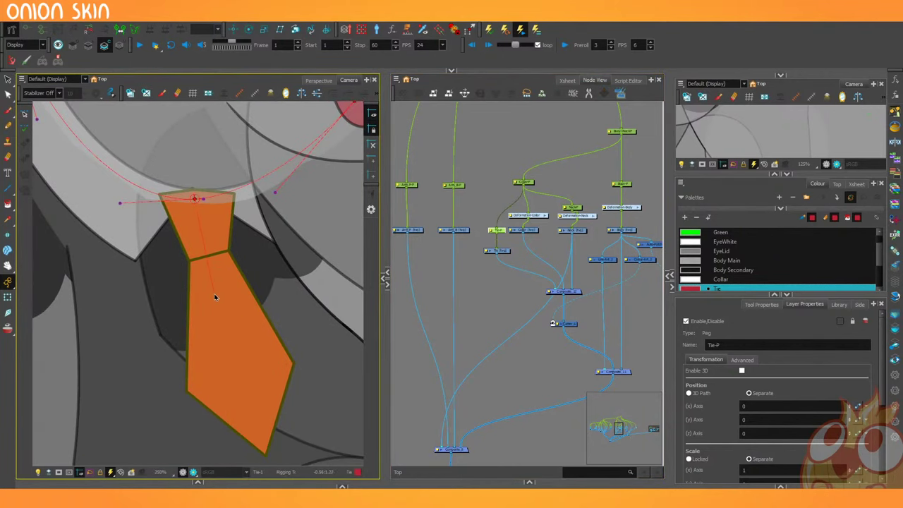
drag(267, 453, 232, 360)
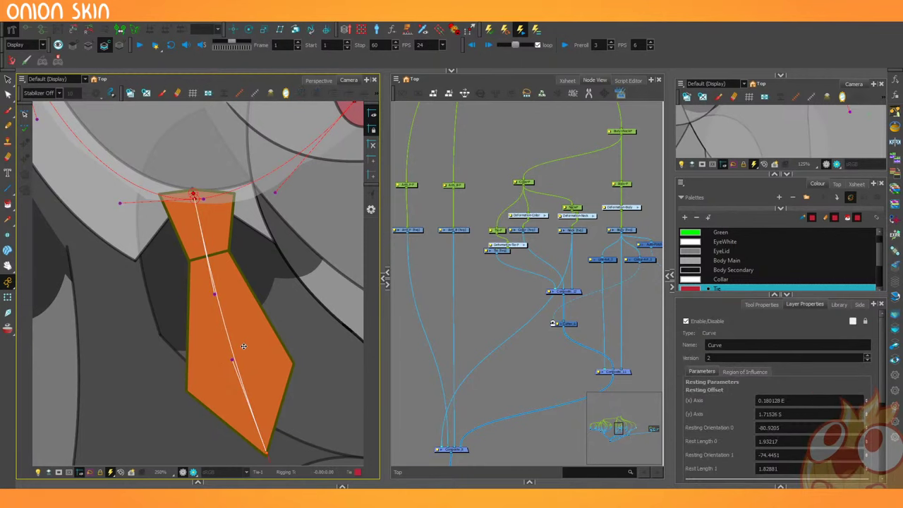
mouse_move(503, 253)
mouse_down()
mouse_move(507, 275)
mouse_move(511, 249)
mouse_move(502, 255)
mouse_up()
key(1)
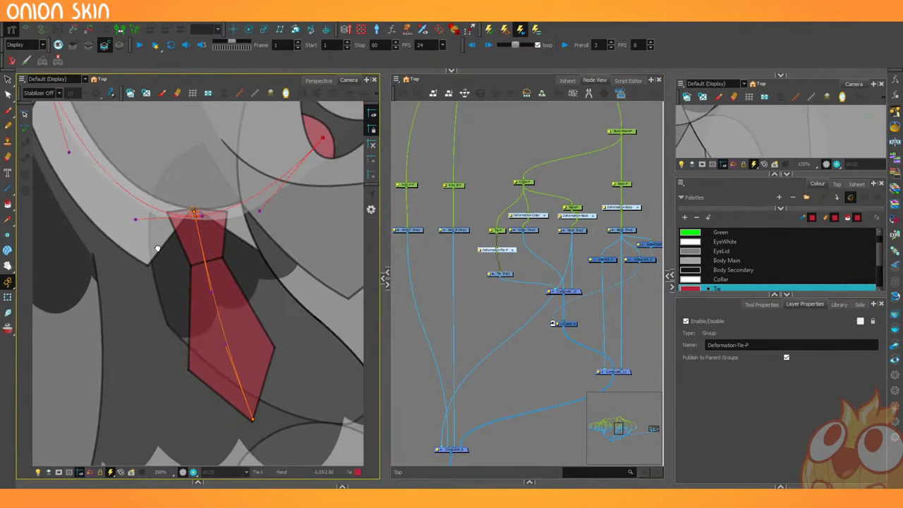
drag(158, 248, 171, 315)
Shift the Collar drawing node away from its deformation group and add a Kinematic Output node beneath the Tie drawing.
drag(527, 231, 534, 237)
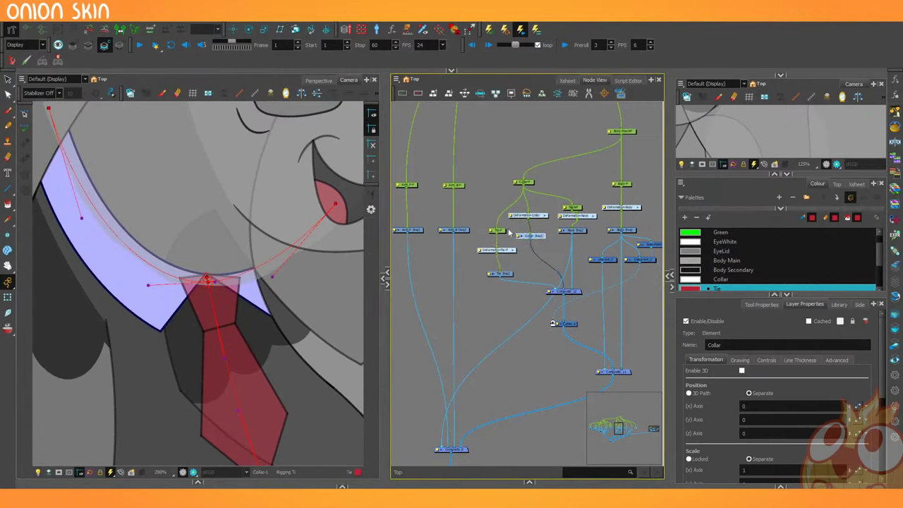
key(2)
key(2)
click(488, 296)
key(Tab)
text(kin)
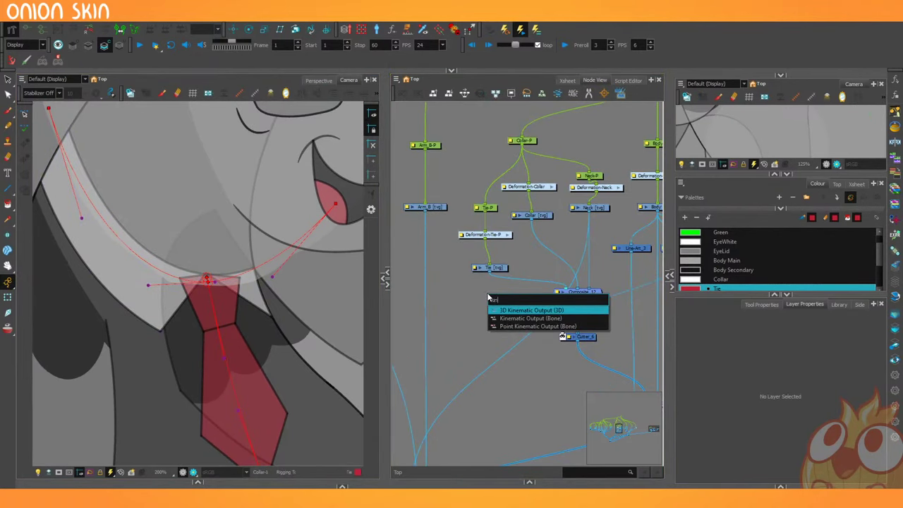
click(496, 322)
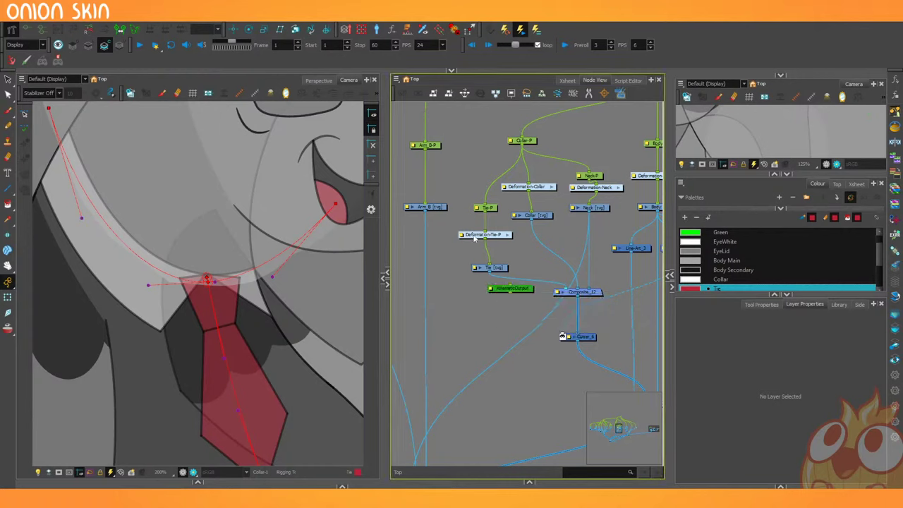
drag(519, 294, 501, 312)
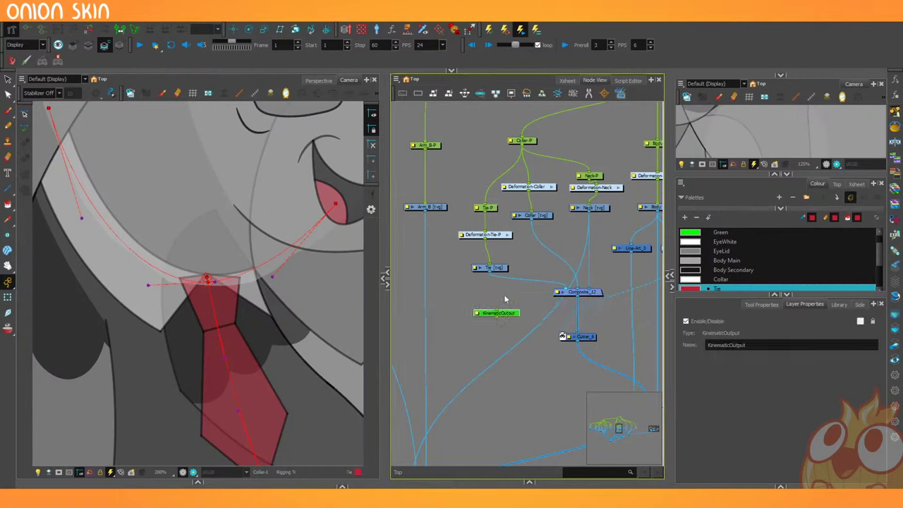
Open the Deformation-Collar group and spread out its Offset, Curve and Deformation-Composite nodes.
click(552, 188)
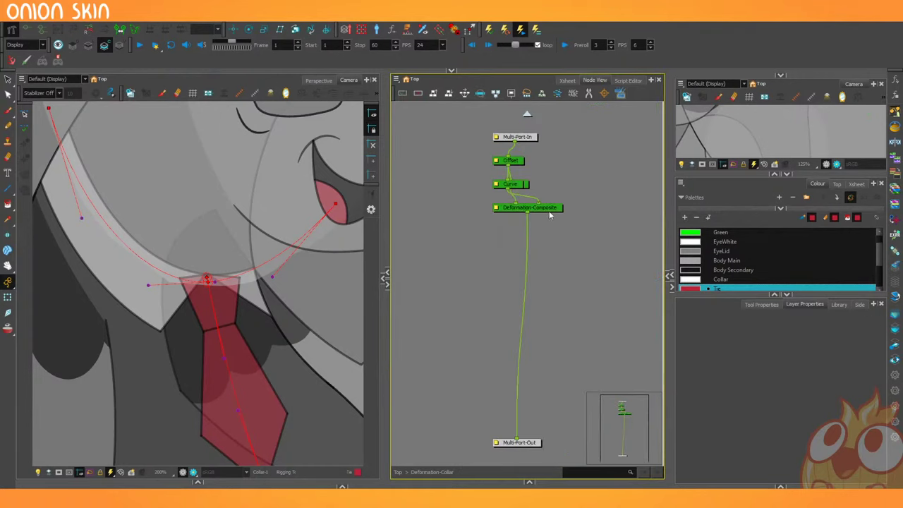
drag(548, 210, 536, 298)
drag(522, 187, 506, 230)
drag(515, 163, 466, 166)
drag(540, 297, 562, 291)
Add a Kinematic Output node inside the collar's group and wire it from the Offset node to a new Multi-Port-Out port.
click(443, 330)
key(Return)
text(kine)
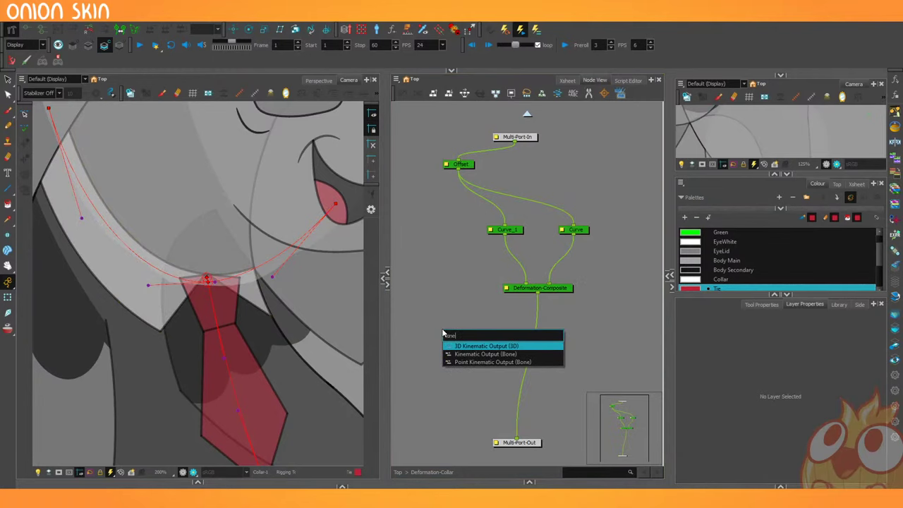
click(457, 354)
drag(481, 322, 460, 290)
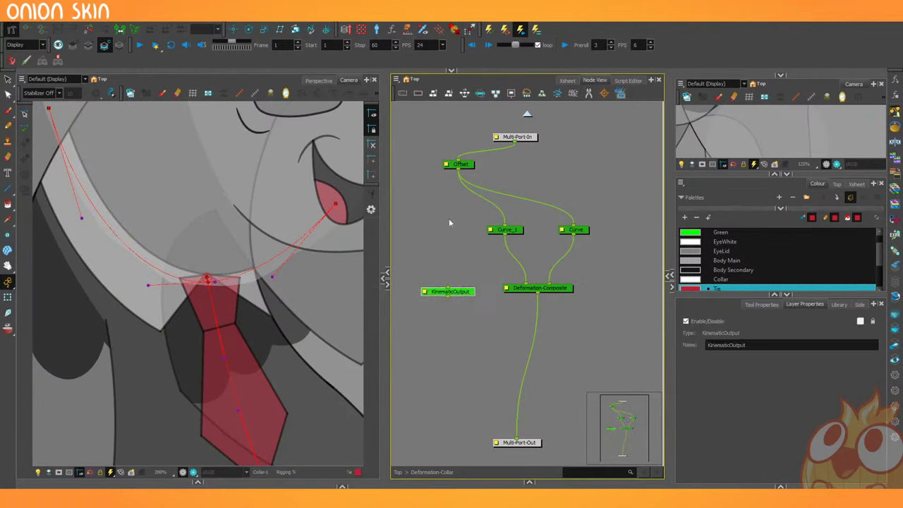
drag(458, 170, 508, 439)
click(460, 358)
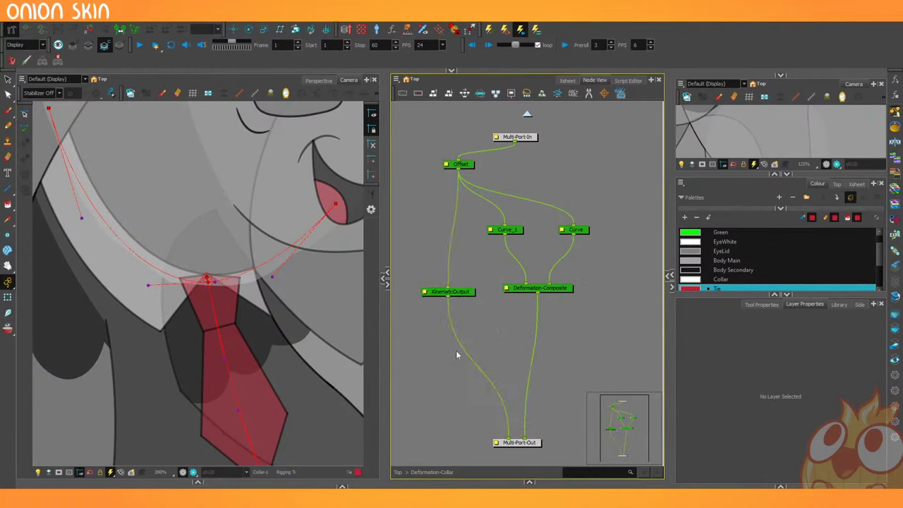
Connect the Tie-P peg to the collar deformation's kinematic output port and try nudging the collar's offset point.
click(526, 114)
drag(455, 275, 463, 215)
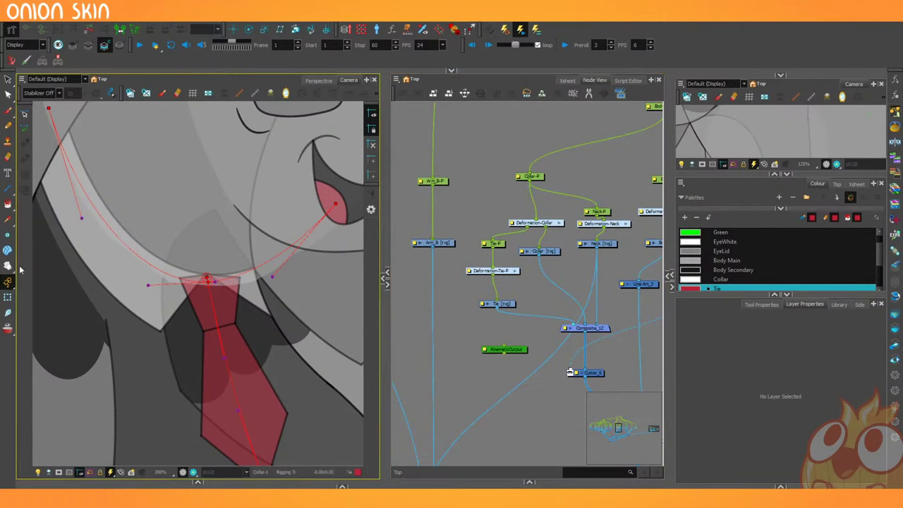
click(8, 298)
key(1)
key(1)
mouse_move(204, 281)
mouse_down()
mouse_move(195, 252)
mouse_move(209, 289)
mouse_move(204, 282)
mouse_up()
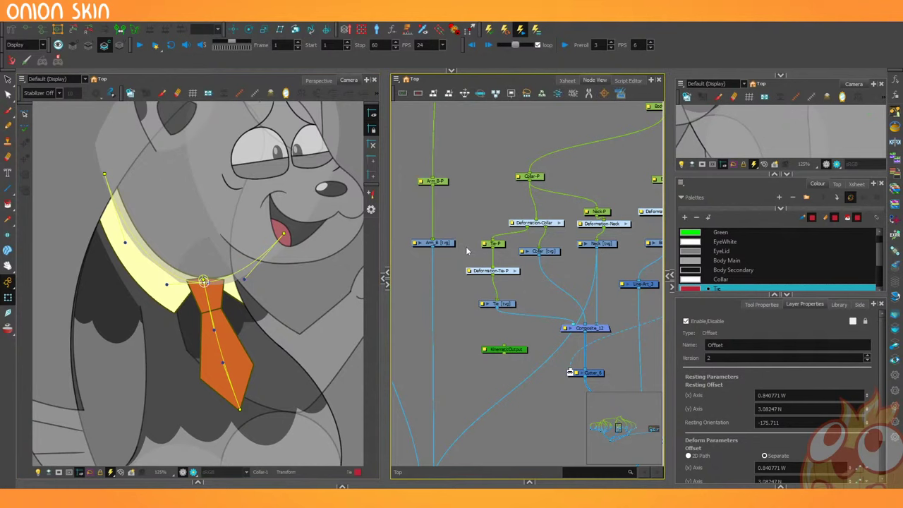
Save the scene and test the tie's attachment by moving the collar's offset while reviewing the nodes inside Deformation-Collar.
scroll(528, 213, up, 3)
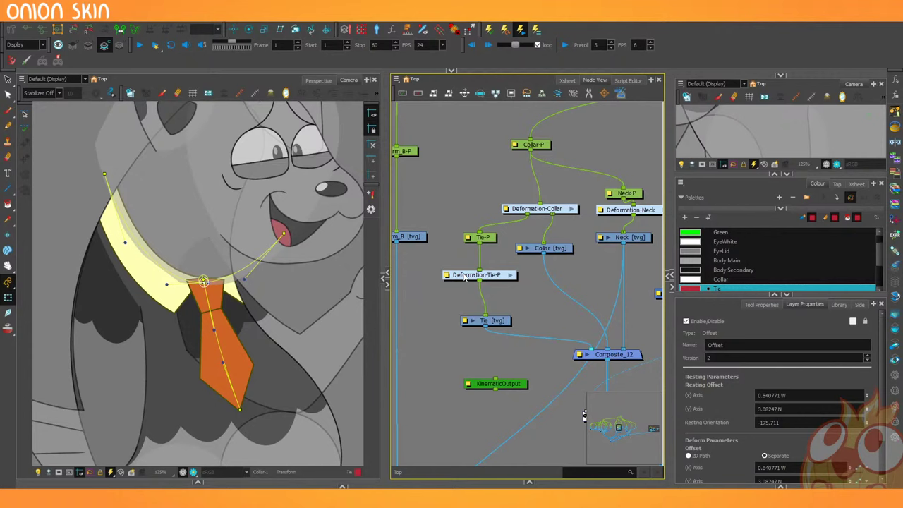
click(573, 209)
click(169, 259)
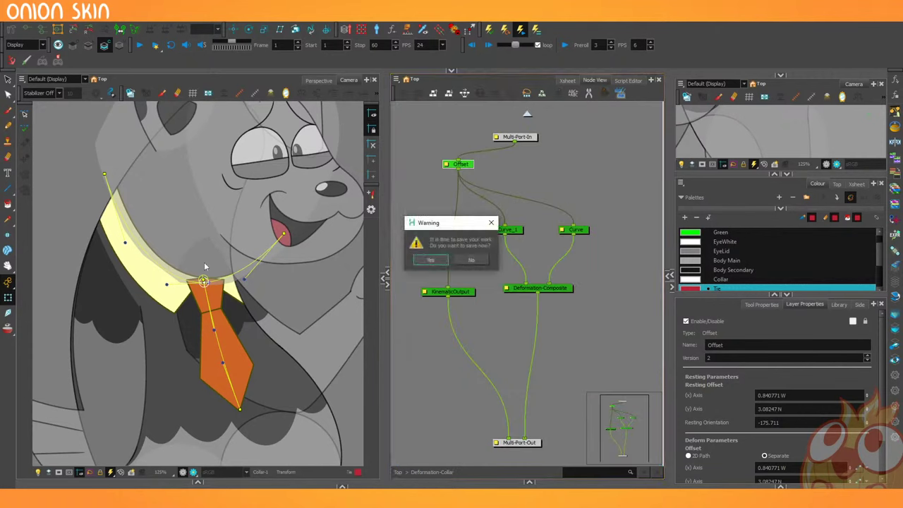
click(422, 259)
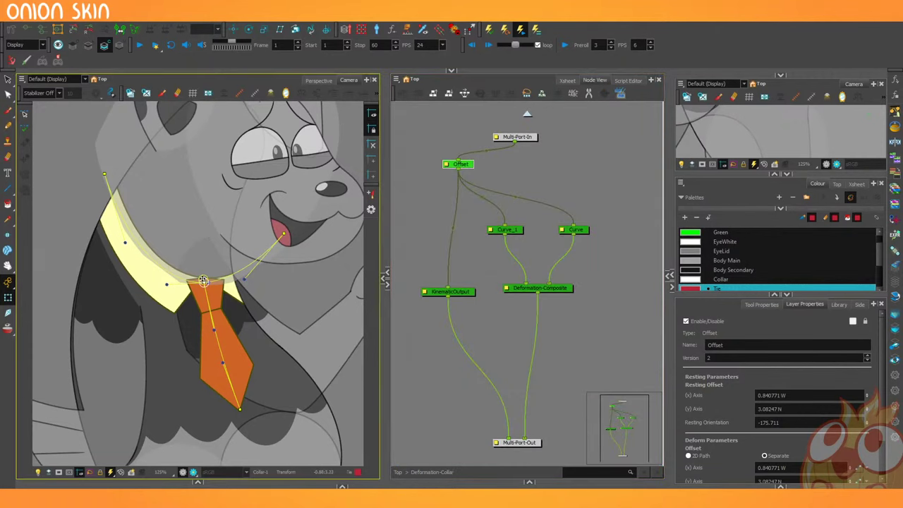
mouse_move(203, 281)
mouse_down()
mouse_move(198, 258)
mouse_move(205, 300)
mouse_move(200, 270)
mouse_move(215, 304)
mouse_move(202, 276)
mouse_move(204, 283)
mouse_up()
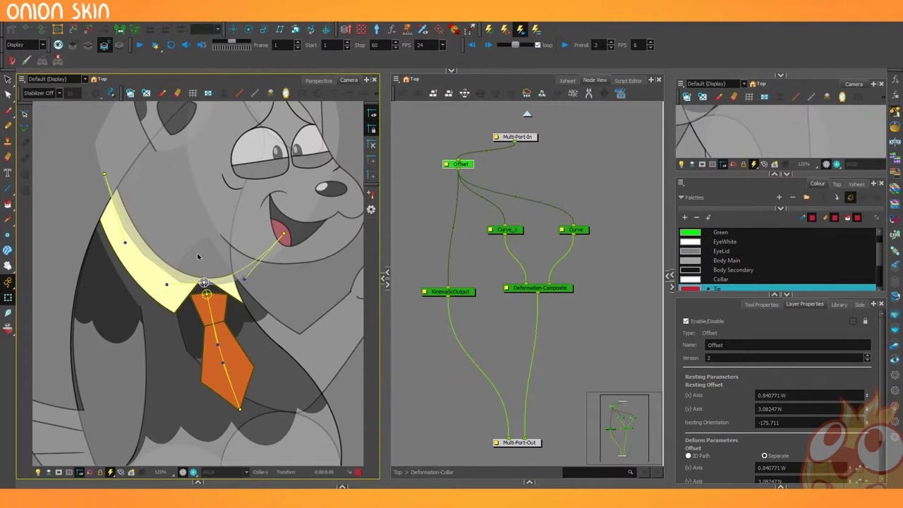
click(105, 173)
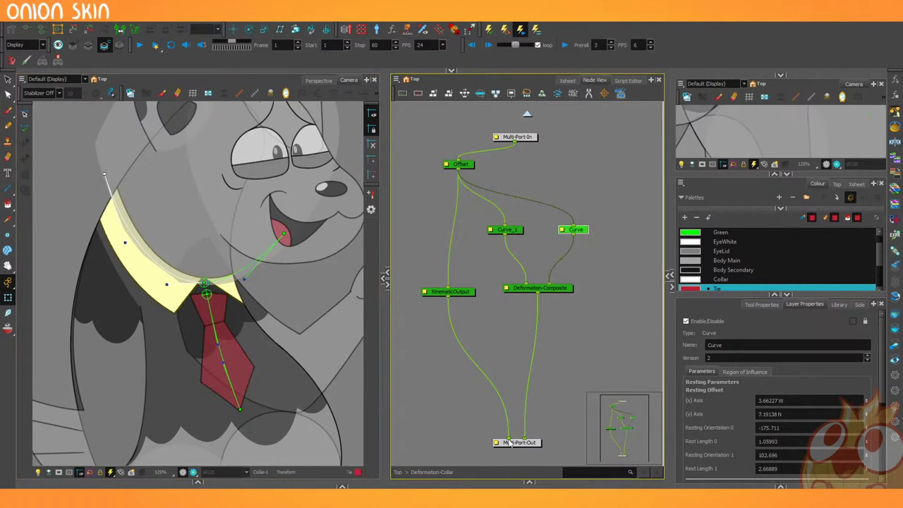
click(527, 112)
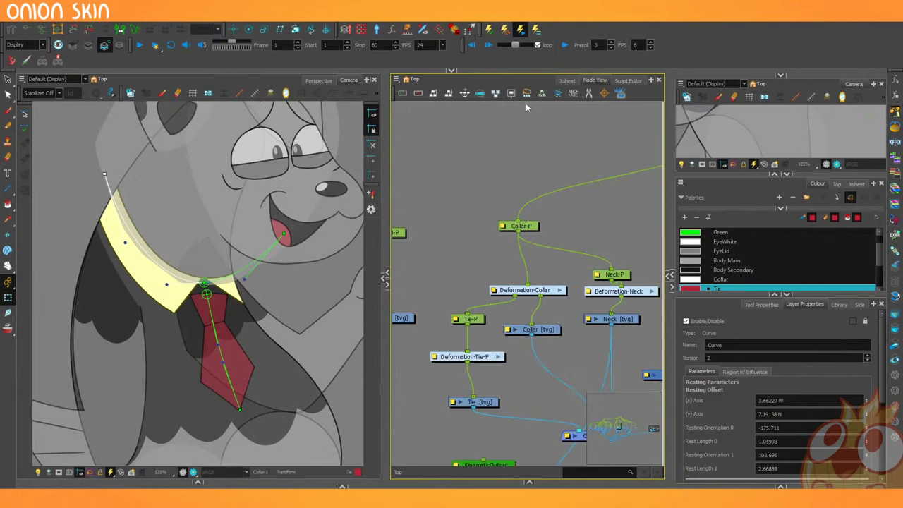
Move the Deformation-Tie-P group from the top level into the Deformation-Collar group.
click(486, 356)
click(558, 290)
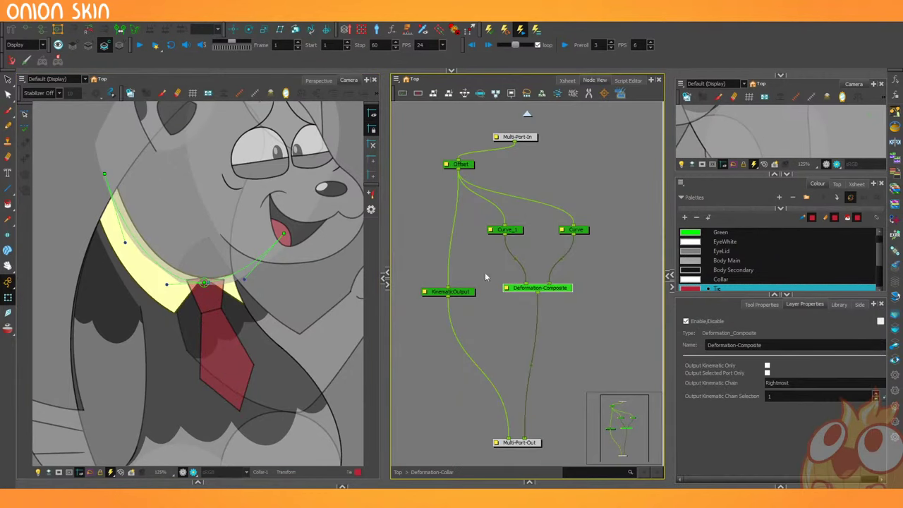
mouse_move(423, 354)
mouse_down()
mouse_move(478, 374)
mouse_move(433, 341)
mouse_up()
click(461, 360)
key(ctrl+v)
Copy the tie's Curve node out of Deformation-Tie-P and paste it into the Deformation-Collar group.
click(458, 350)
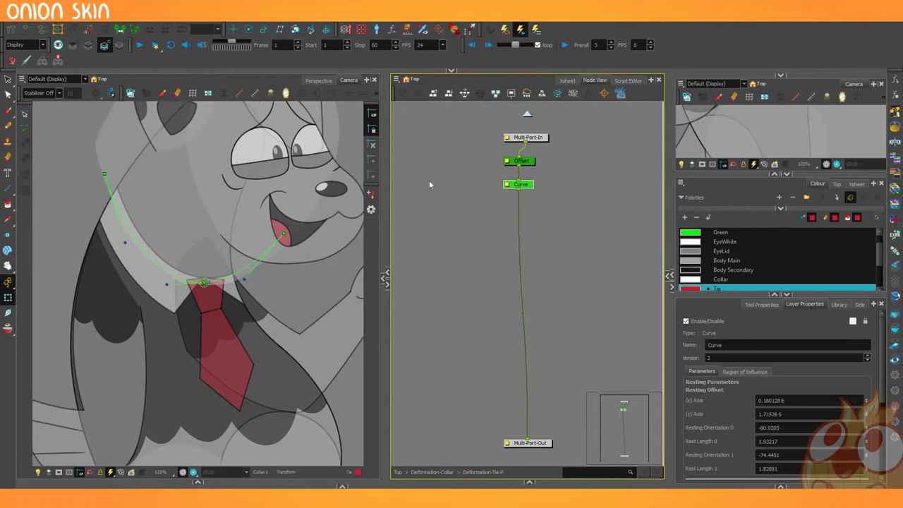
click(437, 202)
click(527, 114)
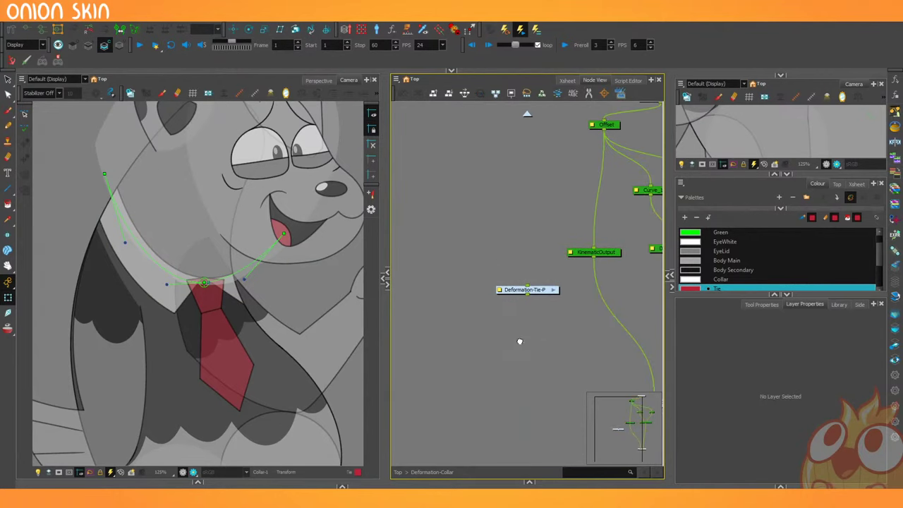
drag(520, 341, 433, 353)
key(ctrl+v)
Wire the pasted tie curve between the collar's Offset and Deformation-Composite nodes, and return to the top level.
drag(465, 234, 484, 188)
drag(517, 141, 577, 258)
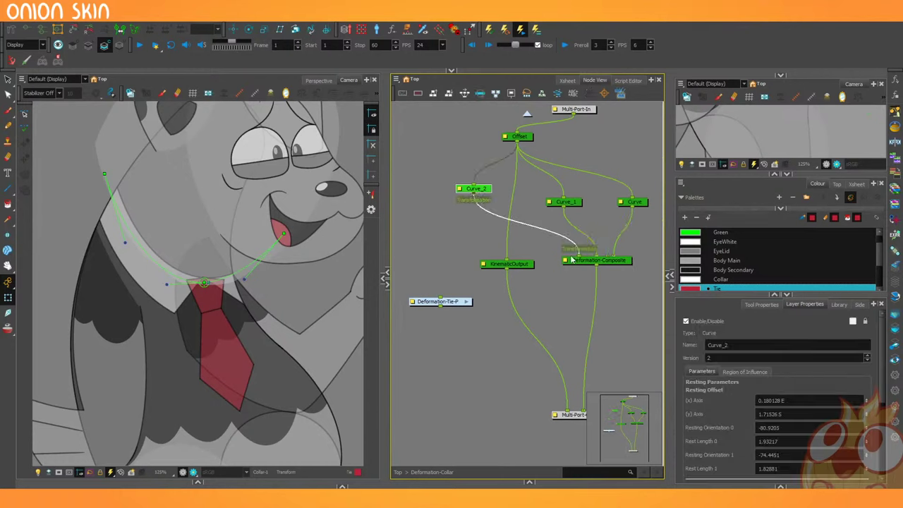
click(522, 361)
click(527, 113)
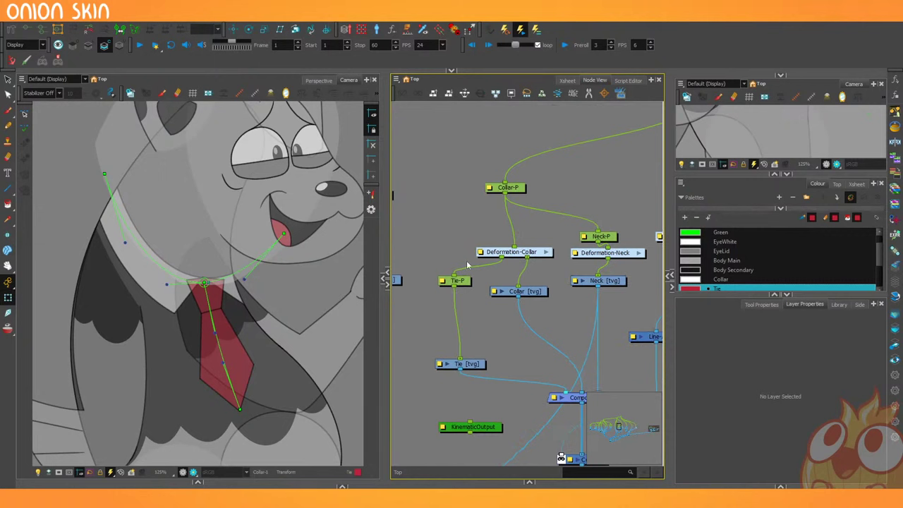
Connect the Tie drawing directly to Deformation-Collar's deformation output and test the link by moving the shared offset point.
drag(524, 291, 544, 291)
drag(526, 258, 461, 359)
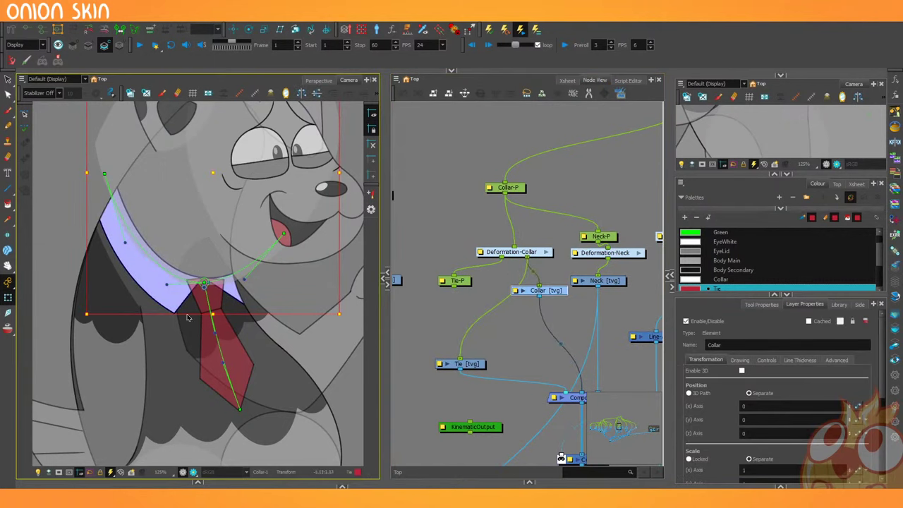
click(204, 280)
drag(204, 281, 150, 282)
key(ctrl+z)
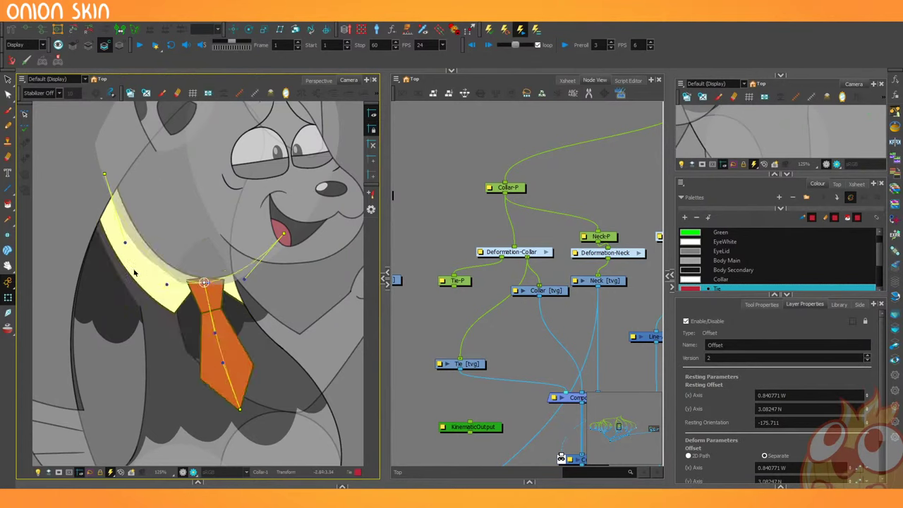
Test the linked deformers by bending the collar curve and swinging the tie's tip, undoing each change.
drag(127, 242, 115, 314)
key(ctrl+z)
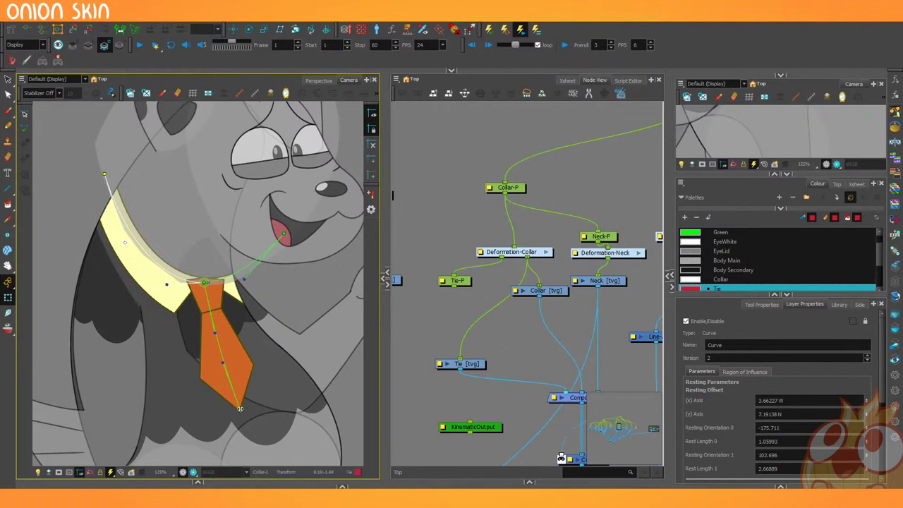
drag(240, 409, 155, 381)
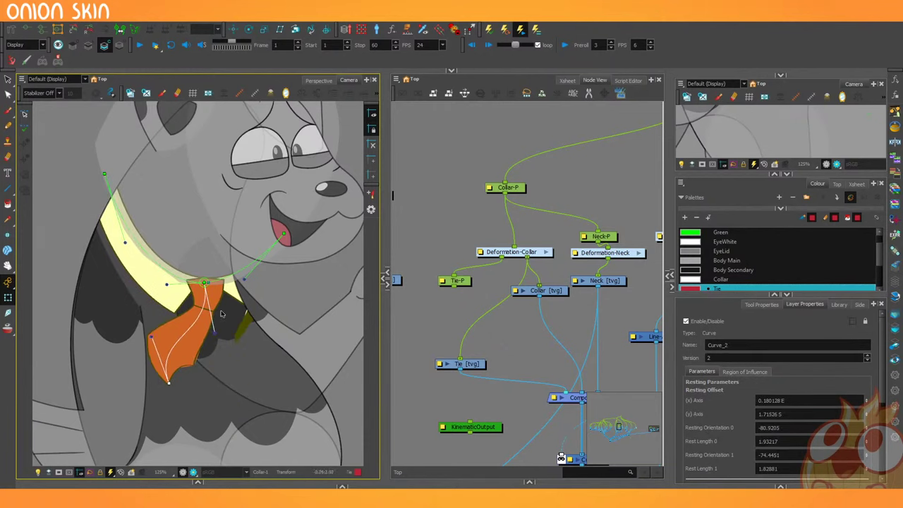
key(ctrl+z)
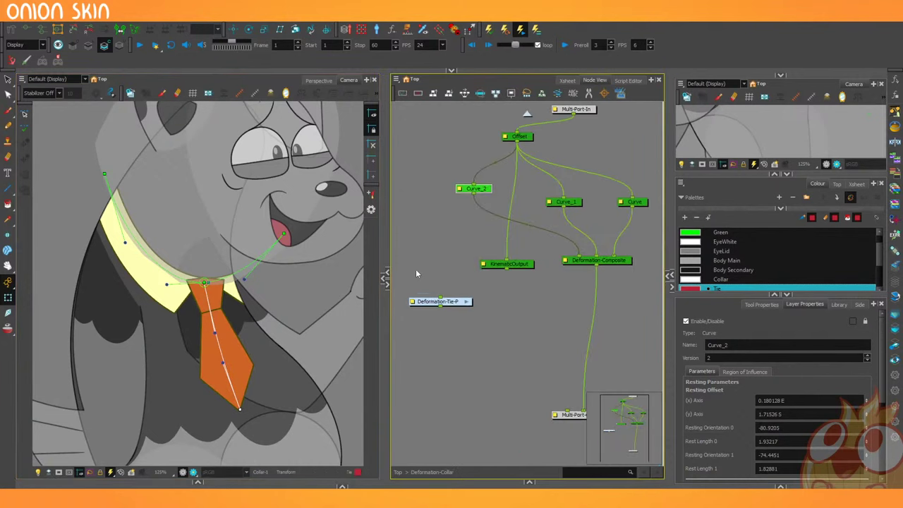
Connect Curve_2 directly to its own port on Multi-Port-Out inside Deformation-Collar, and feed the Tie drawing from that separate output.
drag(497, 293, 483, 291)
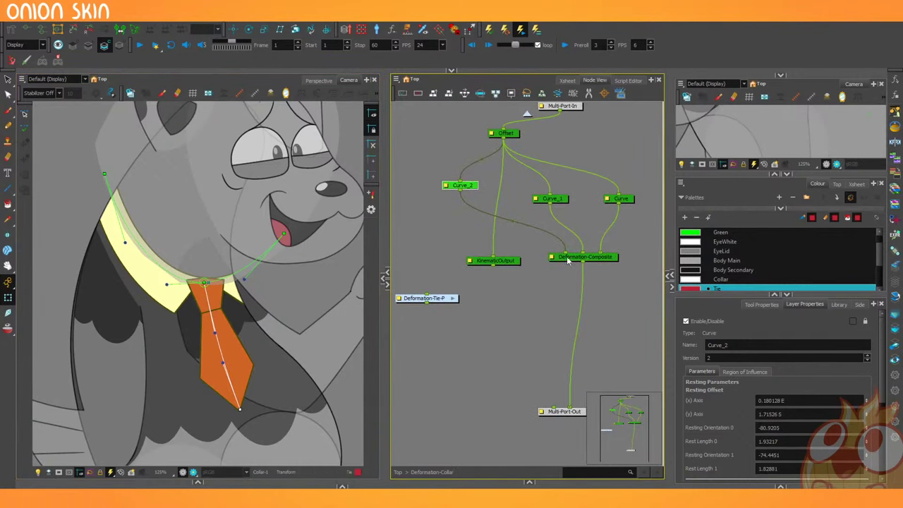
drag(565, 254, 553, 408)
click(476, 274)
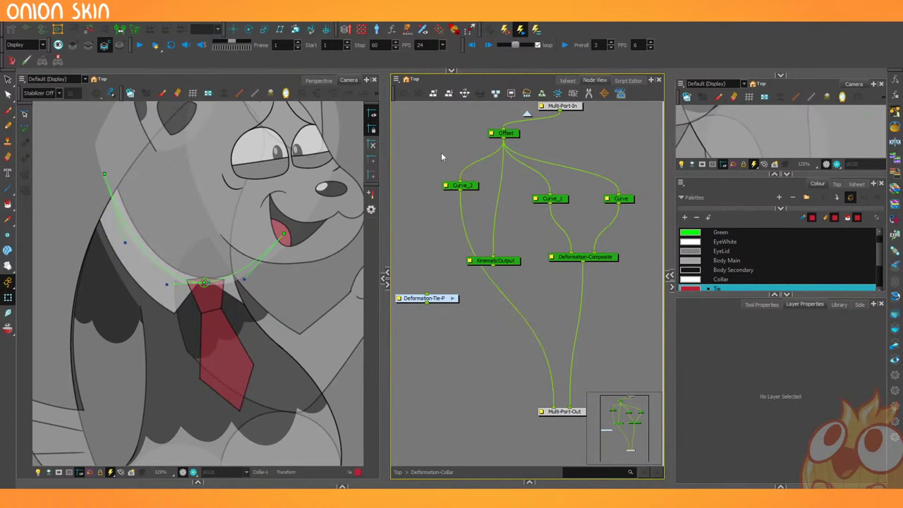
click(527, 115)
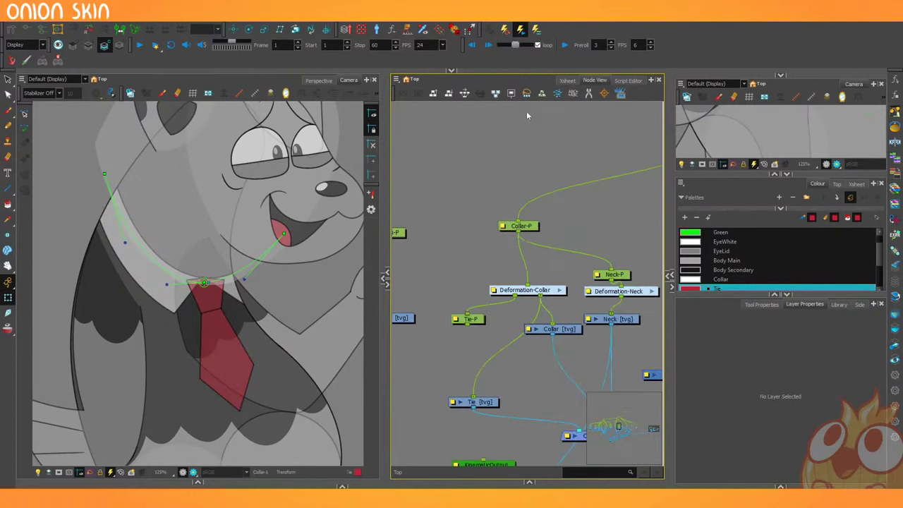
click(470, 318)
Test the separated outputs by moving the shared offset and bending the tie and collar curves, undoing every change.
click(203, 283)
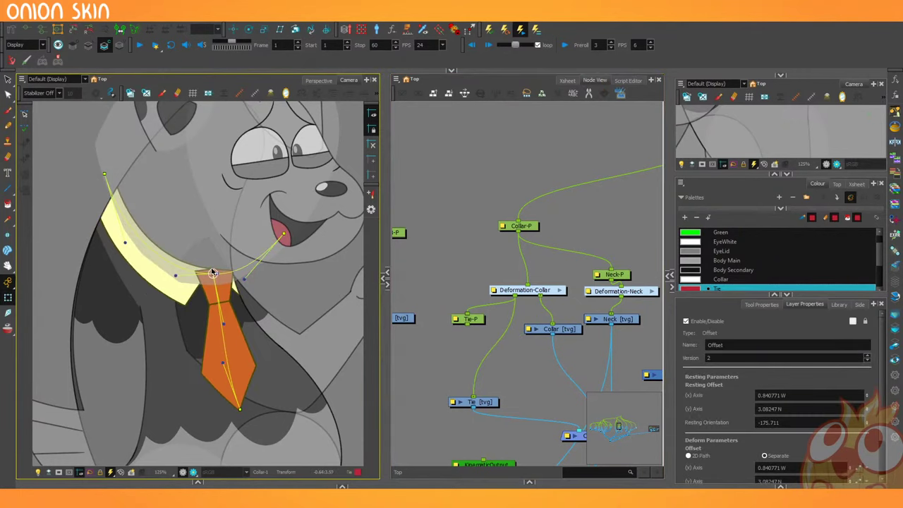
drag(220, 362, 154, 365)
key(ctrl+z)
key(ctrl+z)
key(ctrl+shift+z)
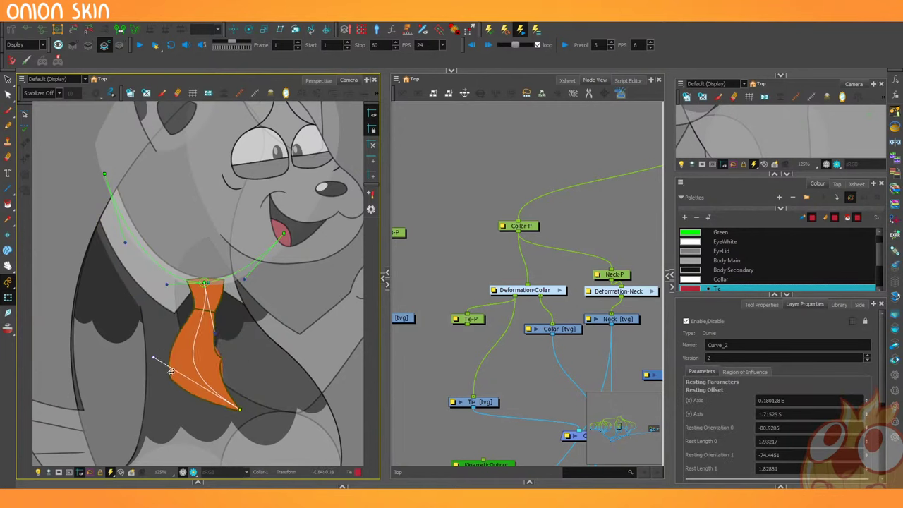
key(ctrl+z)
drag(235, 402, 268, 393)
key(ctrl+z)
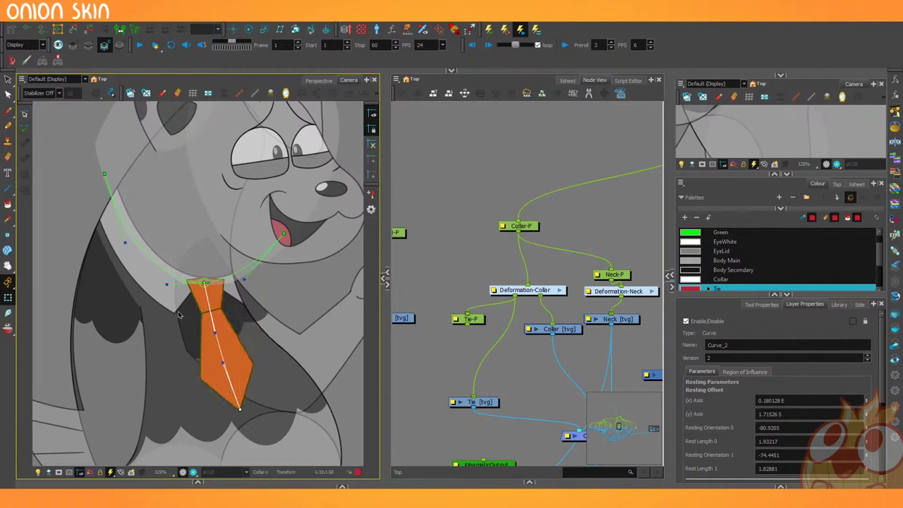
click(104, 175)
drag(104, 175, 119, 261)
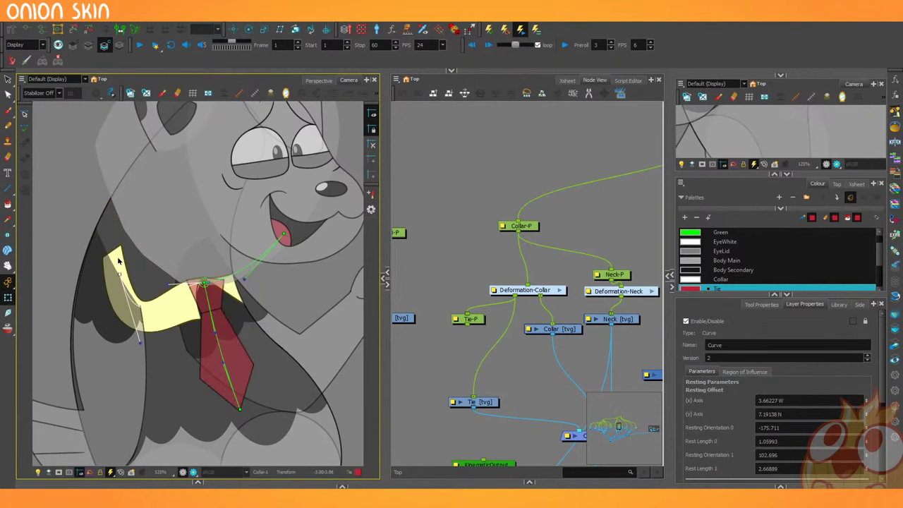
key(ctrl+z)
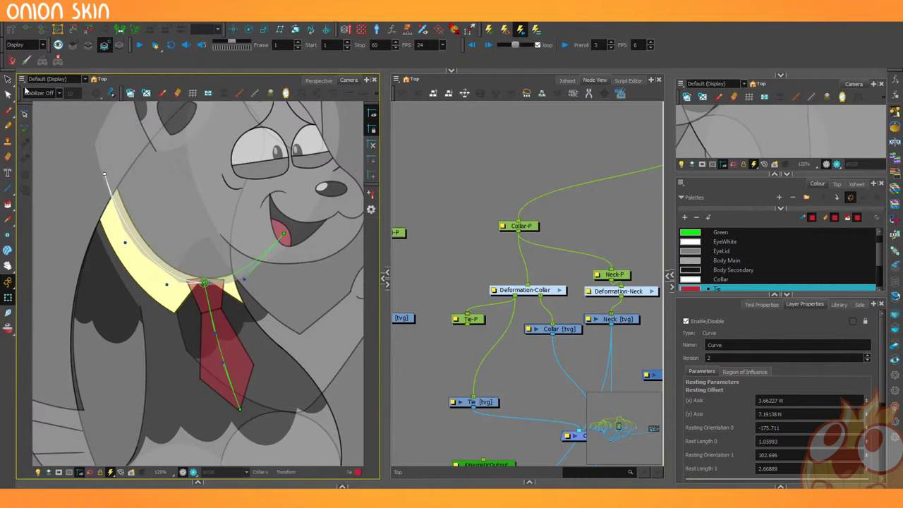
Shorten the tie's deformation curve by moving its resting end point up inside the tie with the Rigging tool.
click(13, 31)
click(224, 364)
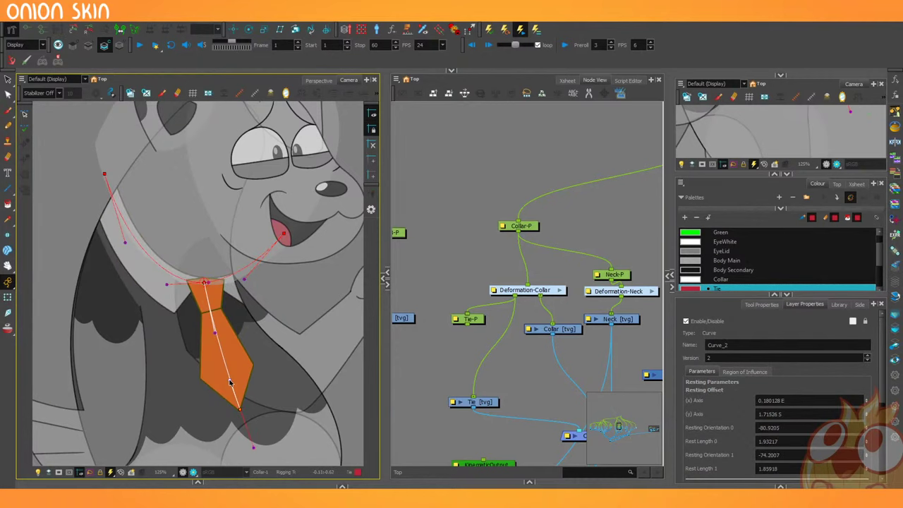
drag(237, 406, 243, 350)
Test bending the lower part of the tie, check it in render preview, and undo the bend.
click(8, 281)
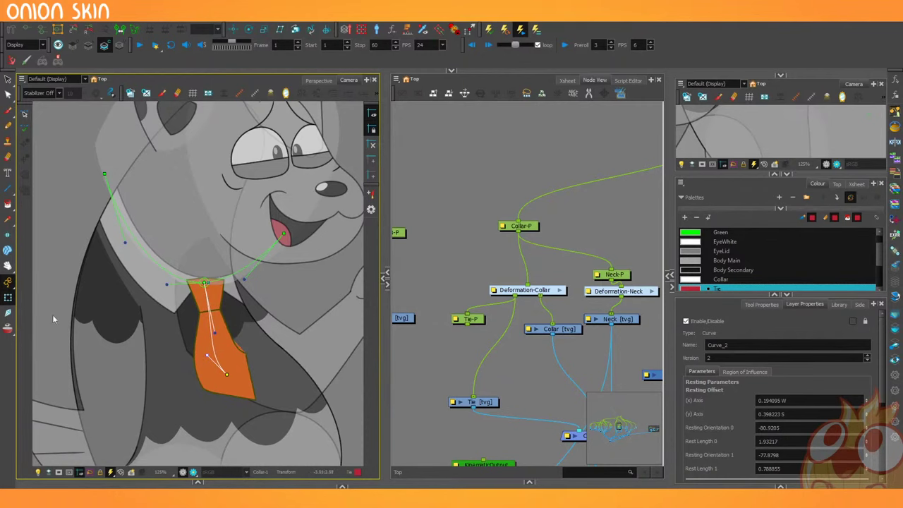
click(193, 472)
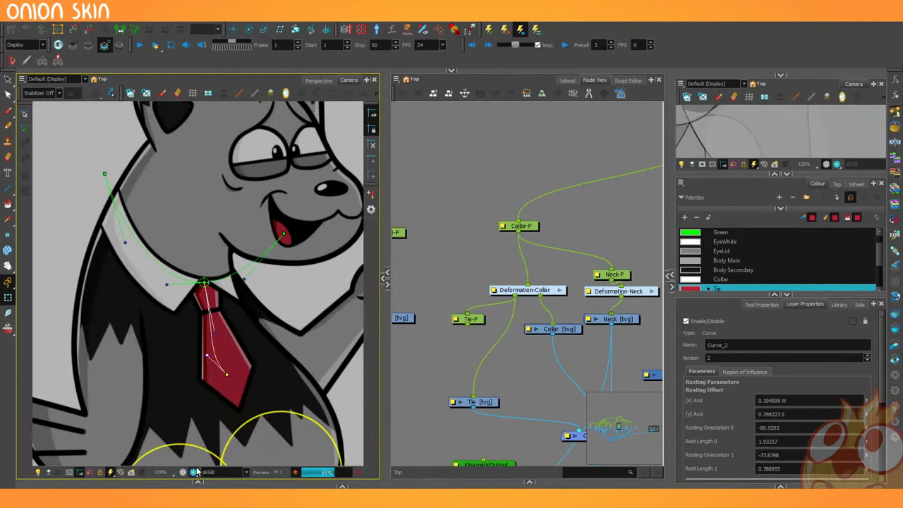
click(192, 472)
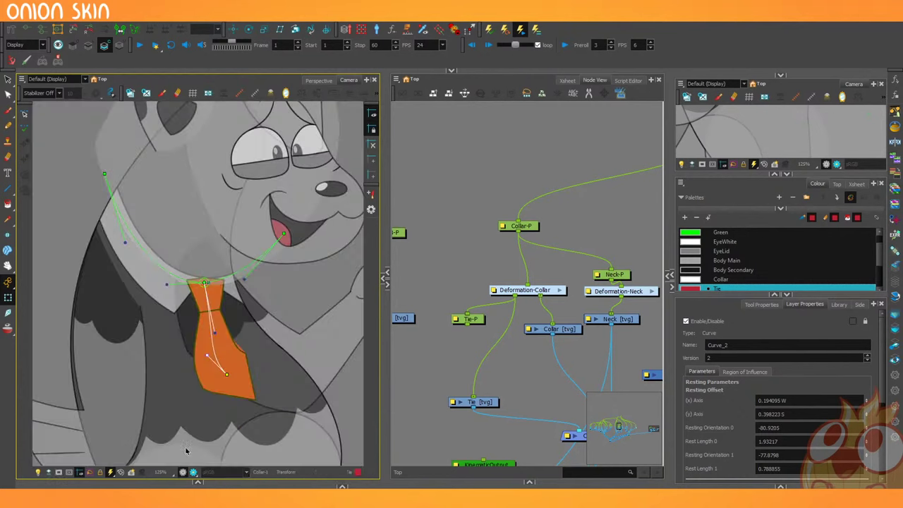
key(ctrl+z)
key(ctrl+z)
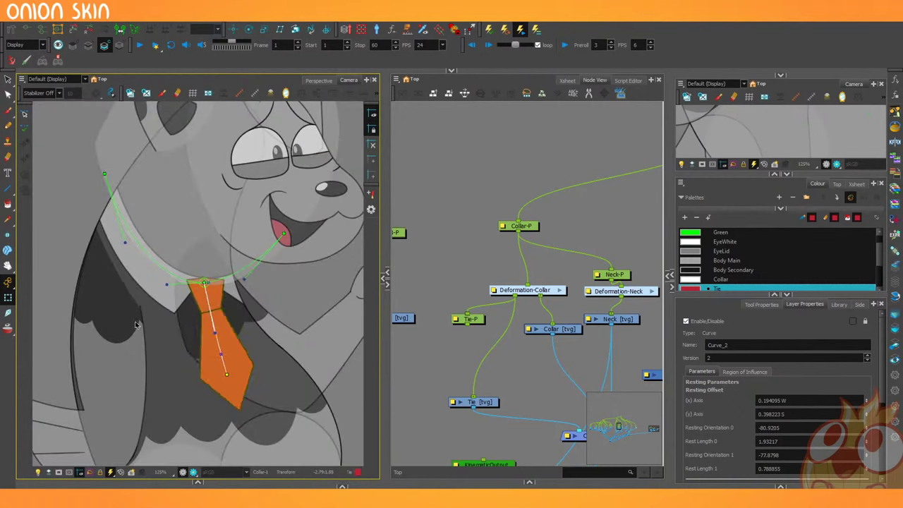
Delete the unused Tie-P peg and place the Tie drawing node under Deformation-Collar, beside the Collar node.
click(11, 30)
key(2)
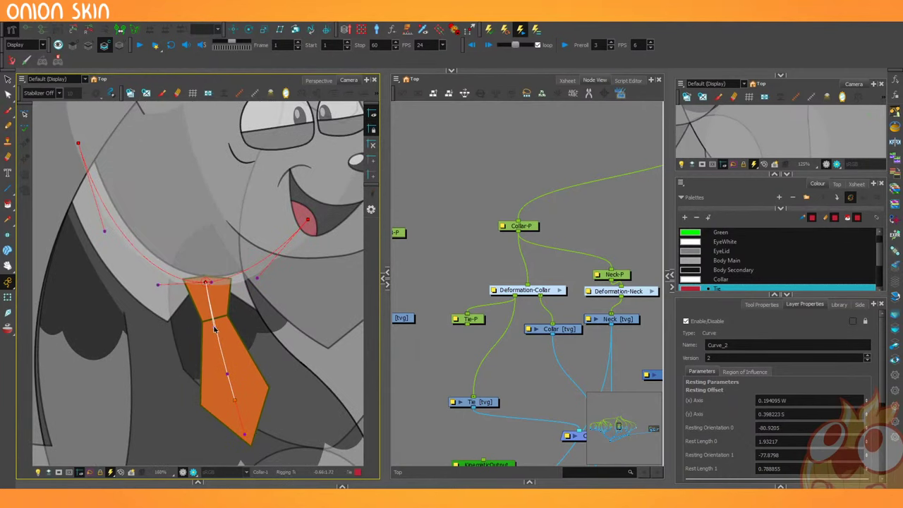
key(1)
key(1)
drag(428, 309, 484, 371)
key(Delete)
drag(480, 402, 493, 329)
Delete Deformation-Tie-P and KinematicOutput inside Deformation-Collar, and line up Curve_2 with the other curves before returning to the top level.
click(559, 291)
mouse_move(438, 219)
mouse_down()
mouse_move(474, 314)
mouse_move(497, 340)
mouse_up()
key(Delete)
drag(462, 185, 492, 198)
click(466, 164)
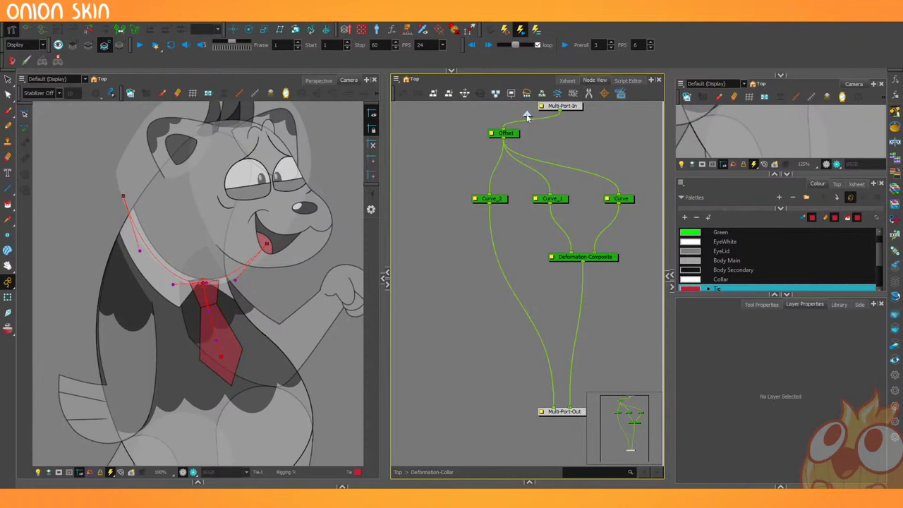
click(526, 115)
Test the combined collar and tie rig by shifting the shared offset point, and undo the movement.
key(1)
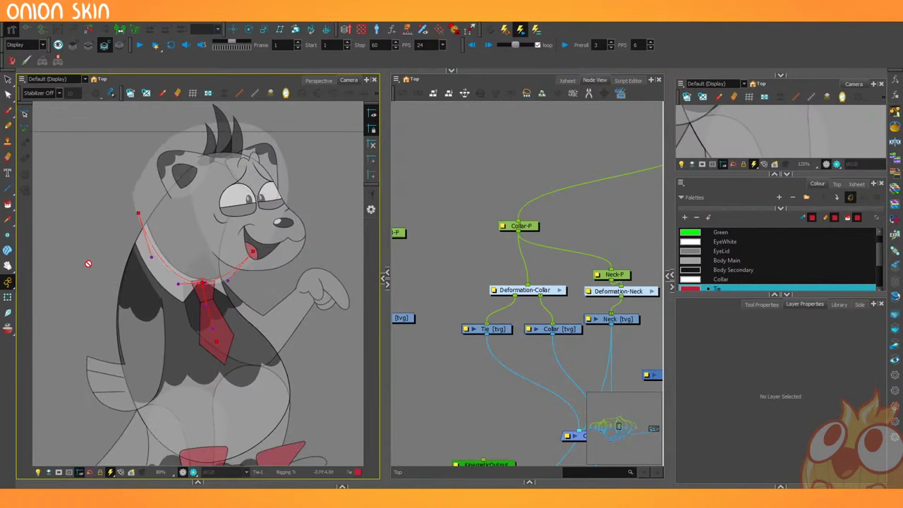
click(7, 296)
click(194, 288)
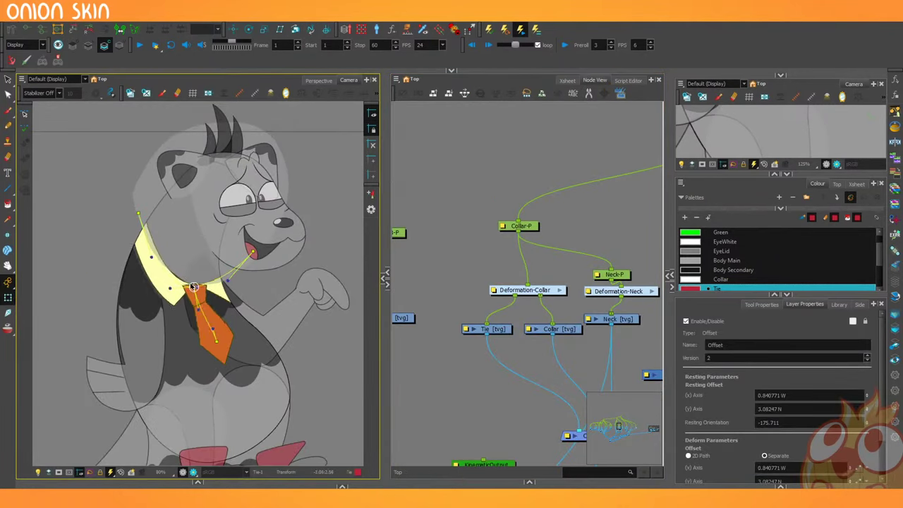
mouse_move(194, 287)
mouse_down()
mouse_move(203, 286)
mouse_move(193, 291)
mouse_up()
key(ctrl+z)
Swap the Tie and Collar connections into Composite_12 and reposition Collar-P centrally above the collar and neck branches.
drag(464, 362, 407, 302)
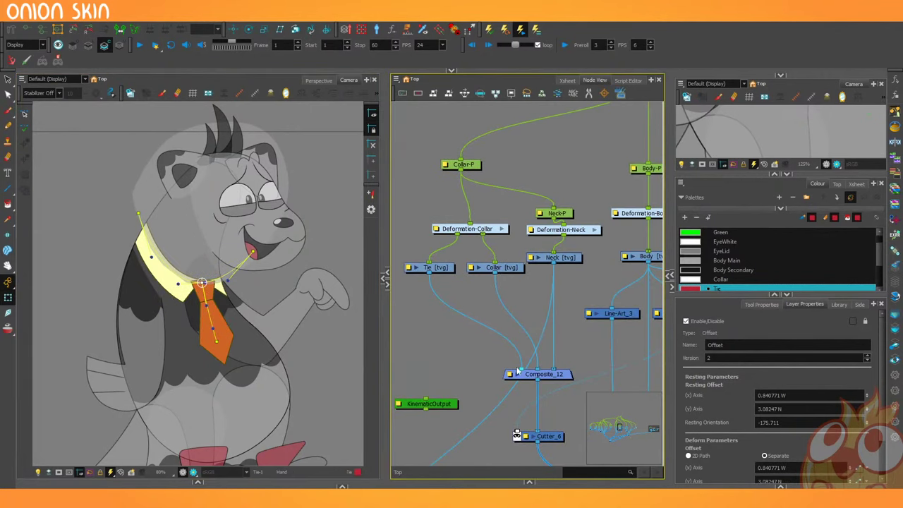
click(462, 333)
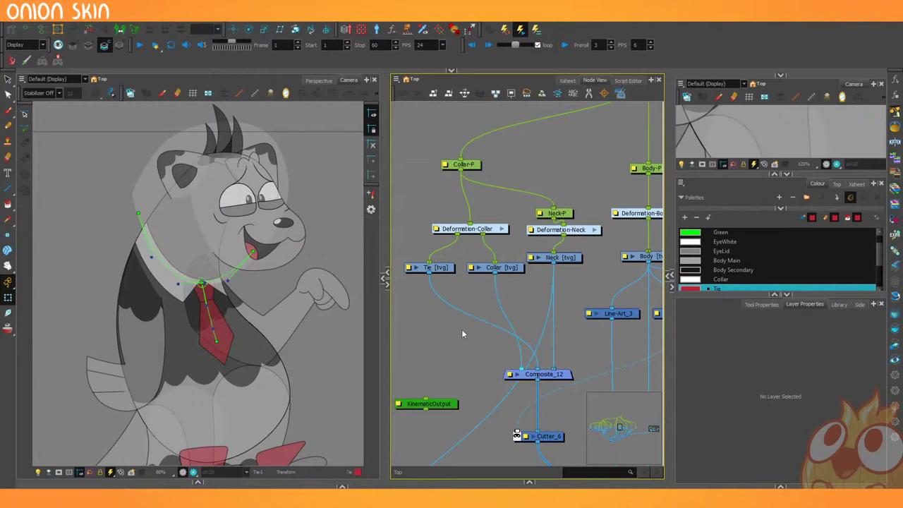
drag(473, 165, 498, 148)
click(496, 200)
Remove the Neck drawing's extra connection that bypasses Composite_12, and select the Collar drawing.
drag(451, 349, 423, 333)
mouse_move(457, 396)
mouse_down()
mouse_move(454, 411)
mouse_move(458, 387)
mouse_up()
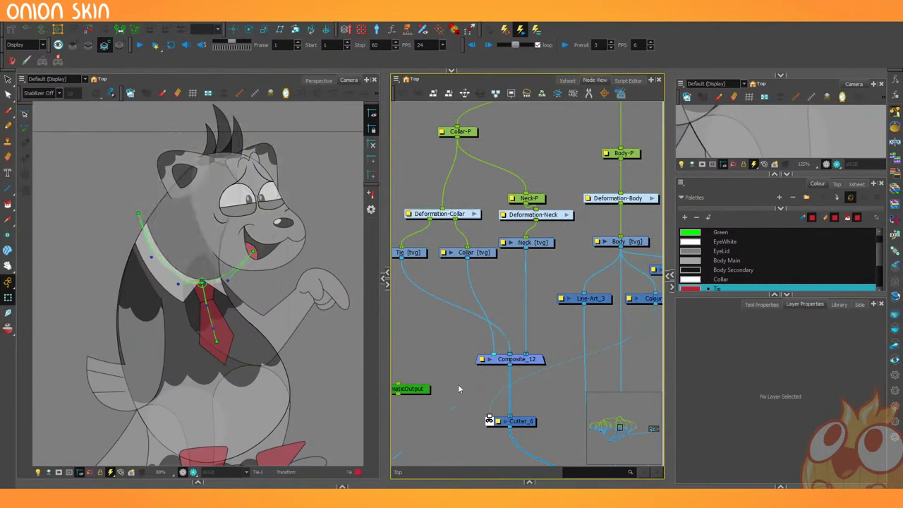
click(177, 243)
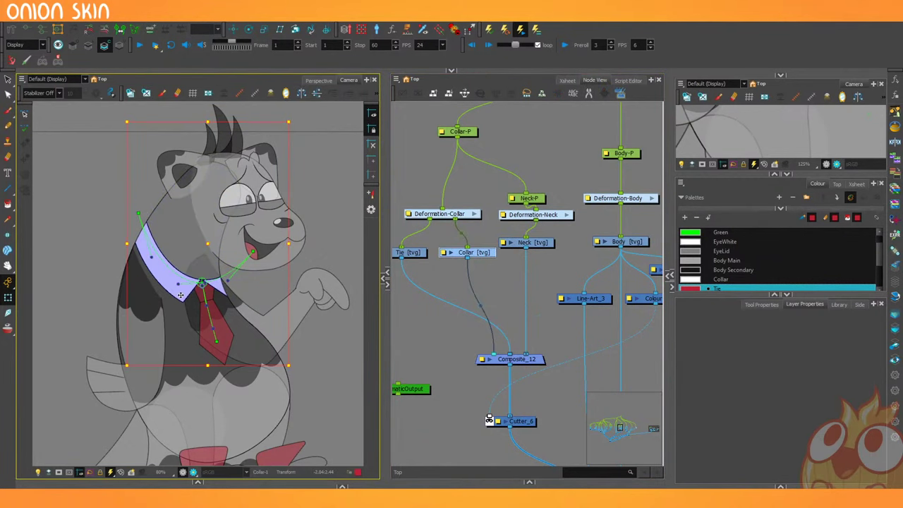
Try moving the collar, undo it, and shift the Neck-P peg slightly higher in the node network.
drag(180, 295, 162, 255)
key(ctrl+z)
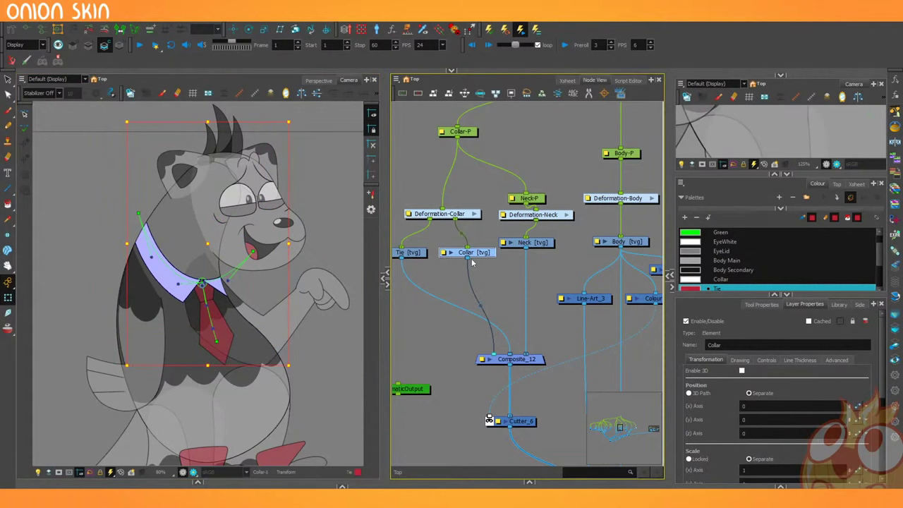
scroll(473, 263, down, 3)
click(512, 205)
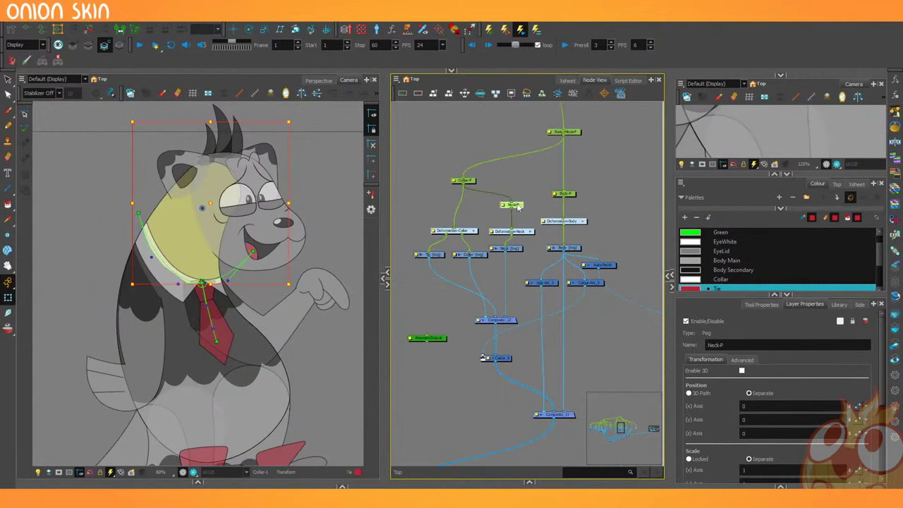
drag(517, 205, 512, 196)
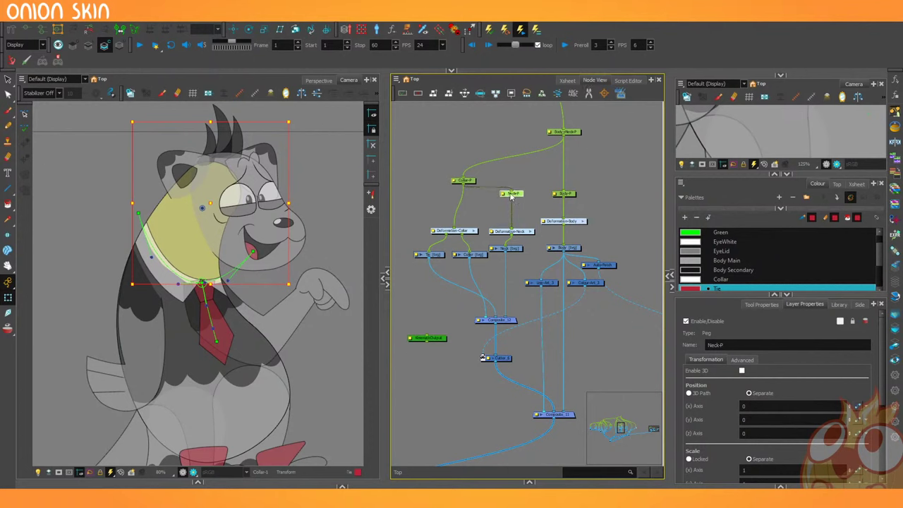
Move the Deformation-Collar group with the Tie and Collar drawings up level with the neighbouring neck nodes.
scroll(512, 196, up, 3)
click(461, 221)
scroll(461, 221, down, 4)
click(458, 262)
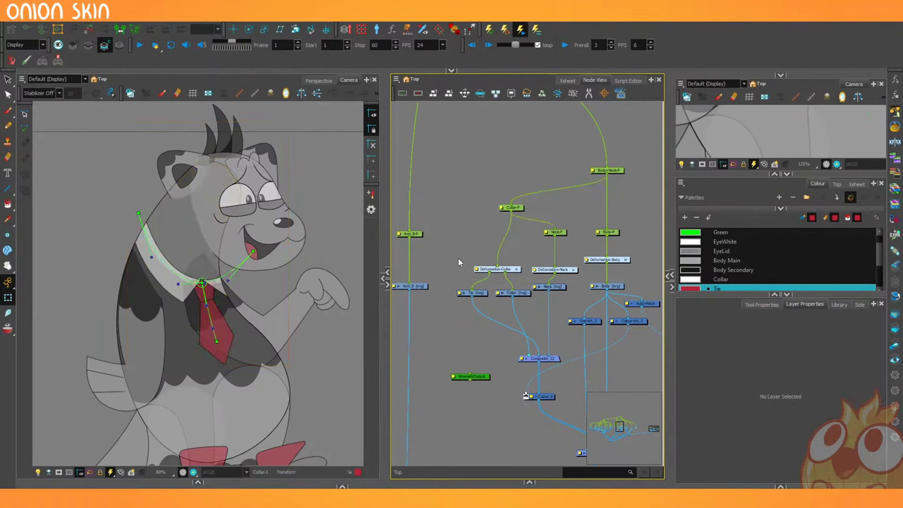
drag(459, 261, 516, 304)
drag(515, 292, 510, 286)
click(467, 332)
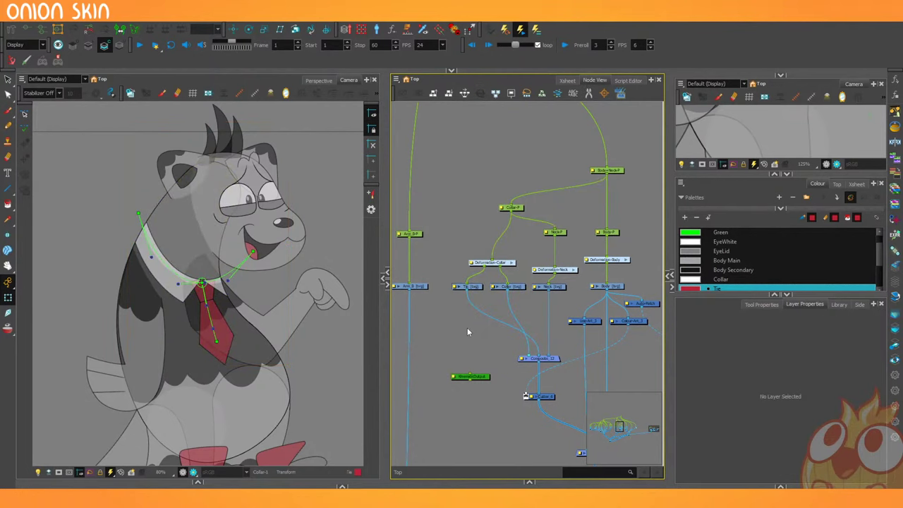
Delete the unconnected automatic output node beside the body composites.
click(460, 376)
key(Delete)
scroll(465, 315, down, 3)
scroll(551, 312, up, 5)
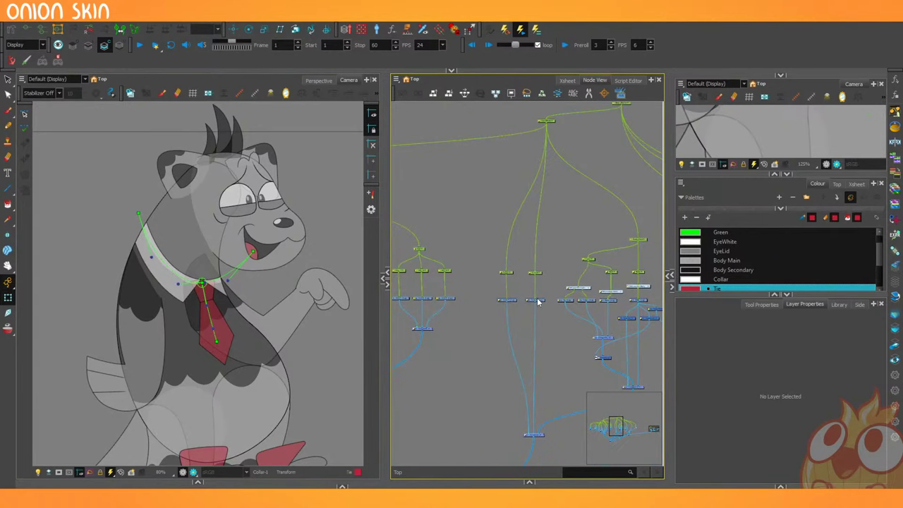
Examine the body part of the node network, checking which artwork the Arm_B-P and Arm_F-P pegs control.
drag(620, 278, 616, 298)
drag(568, 308, 567, 315)
drag(579, 255, 580, 270)
scroll(546, 282, down, 3)
drag(504, 289, 551, 280)
scroll(550, 280, up, 2)
click(548, 273)
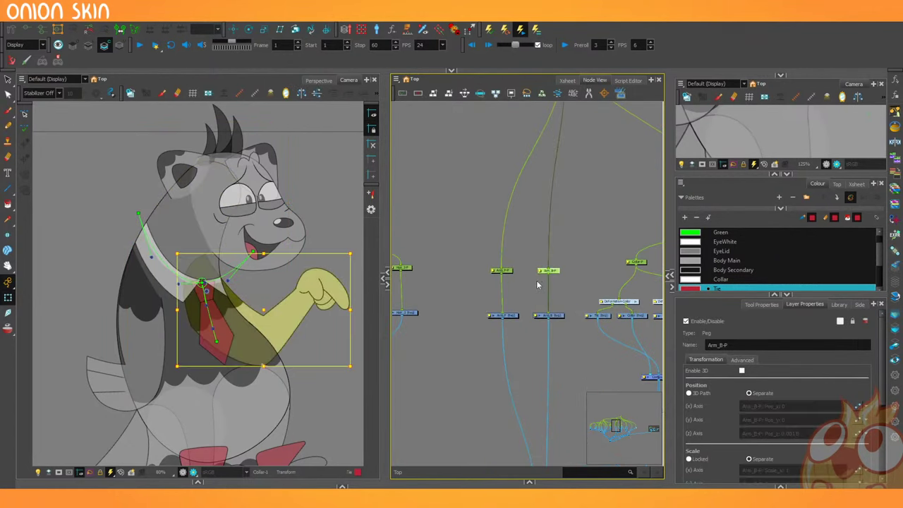
click(504, 271)
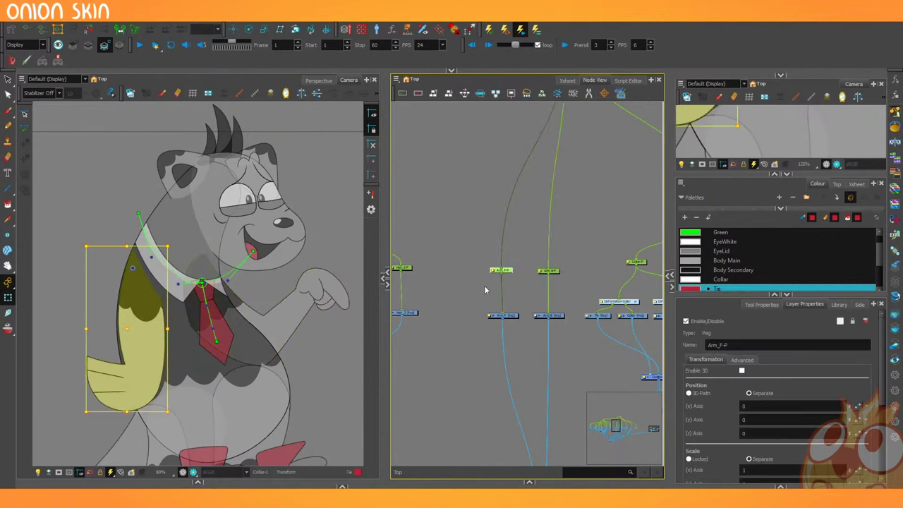
scroll(542, 286, down, 3)
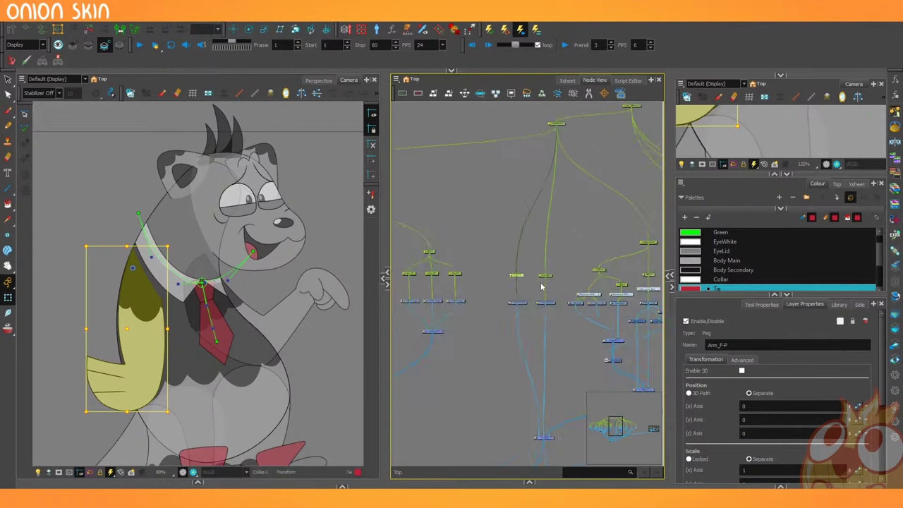
Select the Hair_3-P peg, widen the Camera view around the hair tufts and activate the Rigging tool.
drag(505, 290, 597, 298)
scroll(579, 277, up, 5)
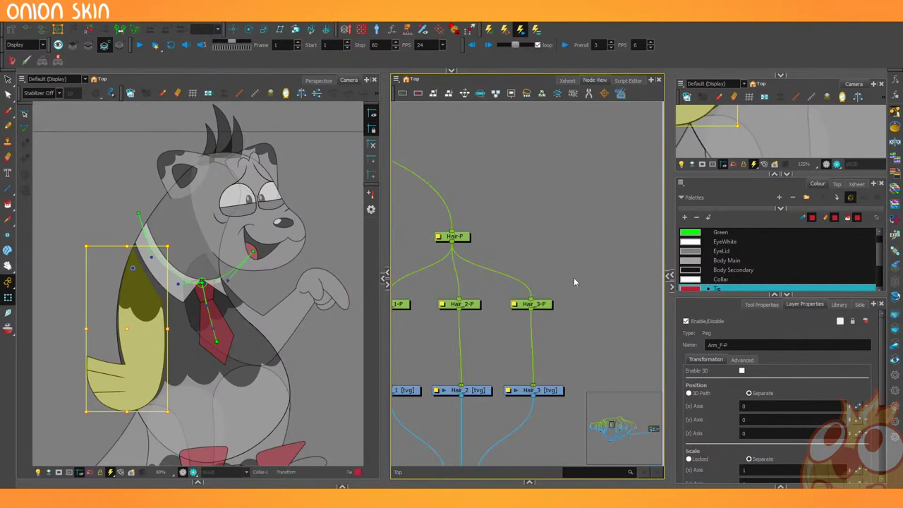
click(531, 305)
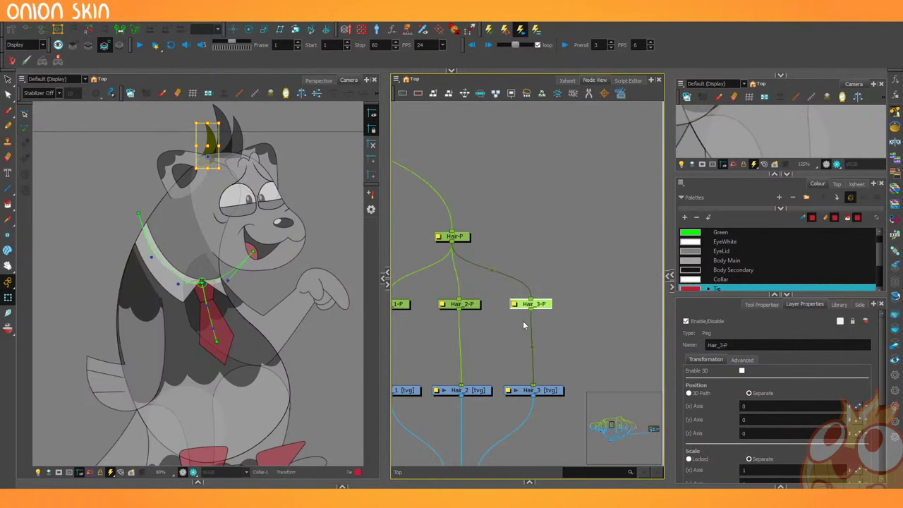
drag(386, 223, 444, 232)
scroll(175, 301, up, 4)
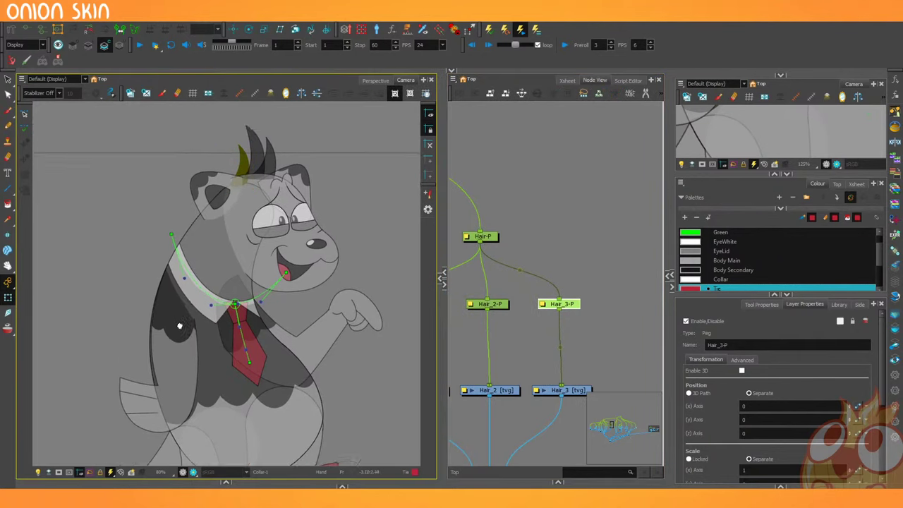
drag(176, 300, 124, 395)
click(10, 30)
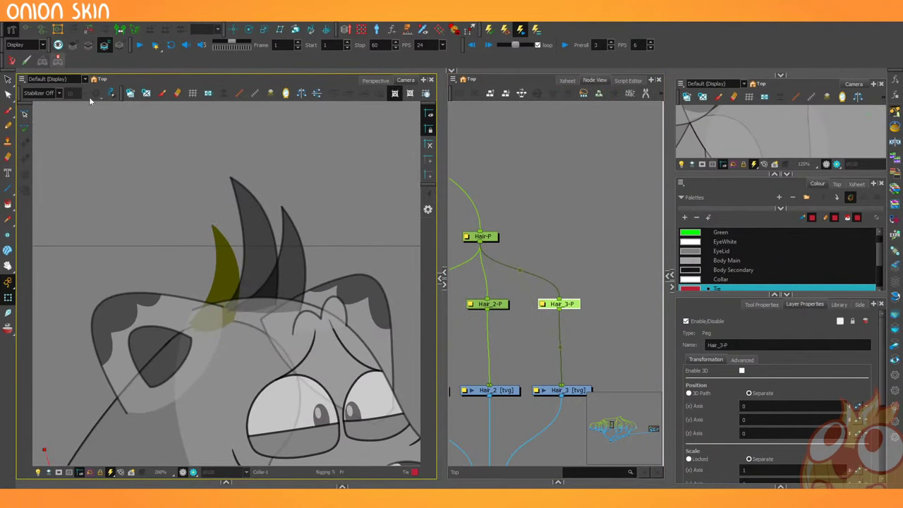
scroll(181, 252, up, 1)
drag(203, 281, 215, 278)
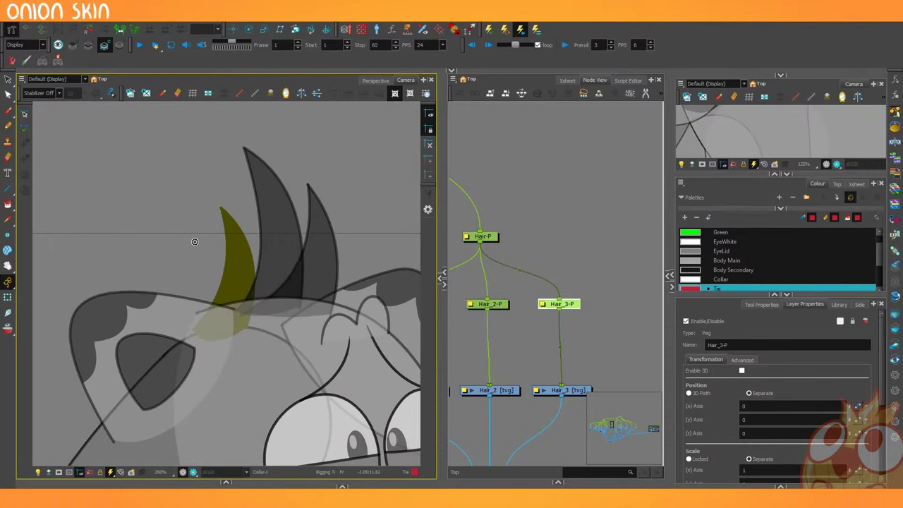
scroll(195, 241, down, 2)
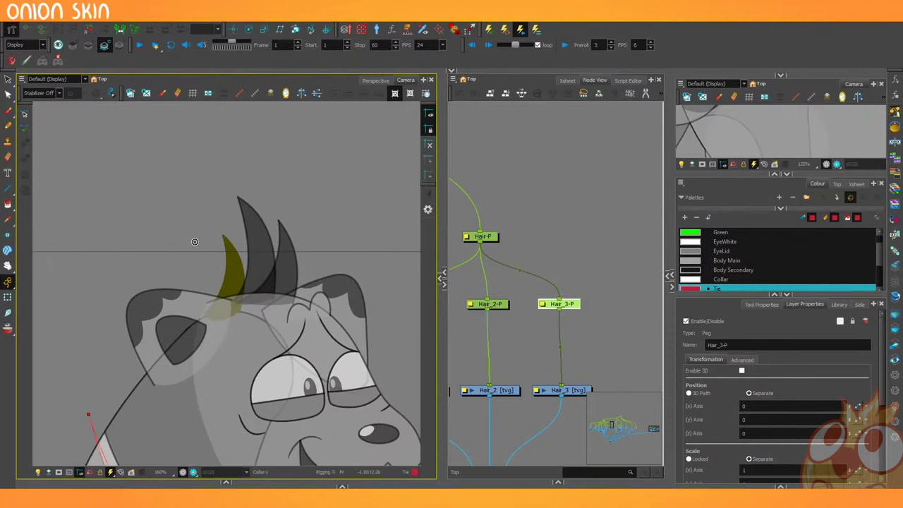
Duplicate the Hair_1-P, Hair_2-P and Hair_3-P pegs and place the unconnected copies above Hair-P.
drag(494, 335, 556, 294)
scroll(553, 272, down, 2)
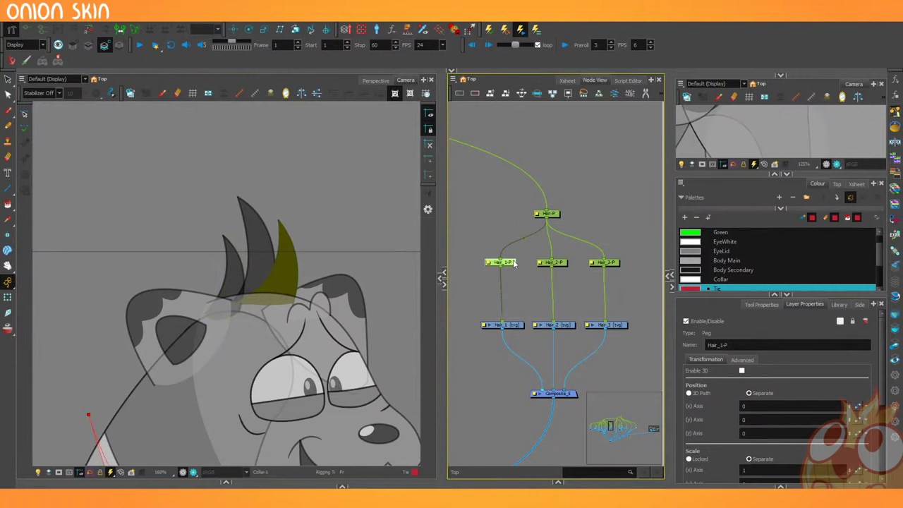
drag(592, 207, 524, 125)
key(ctrl+c)
key(ctrl+v)
click(556, 165)
Move the pivots of Hair_1-P, Hair_2-P and Hair_3-P to the tips of their hair tufts using the Rotate tool.
click(512, 266)
scroll(283, 296, up, 2)
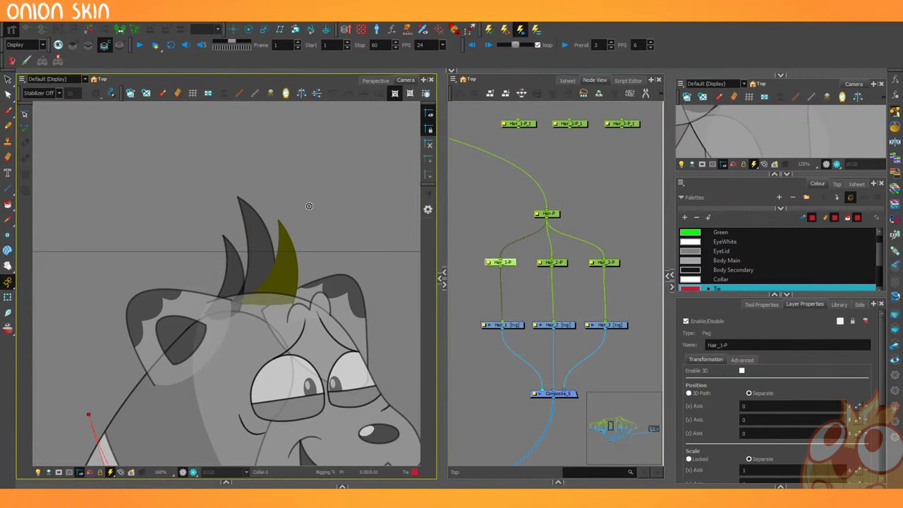
click(248, 29)
scroll(264, 292, up, 2)
drag(301, 310, 287, 194)
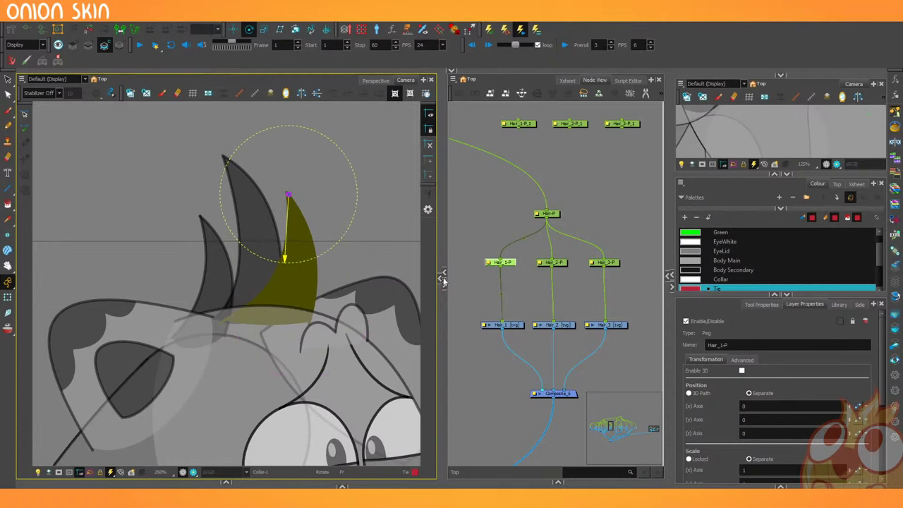
click(553, 264)
drag(263, 294, 224, 158)
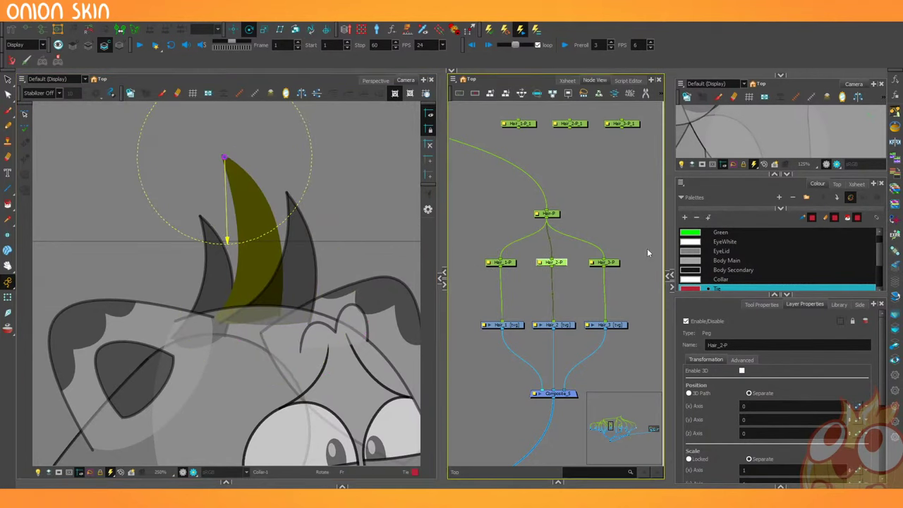
click(616, 265)
drag(207, 319, 202, 215)
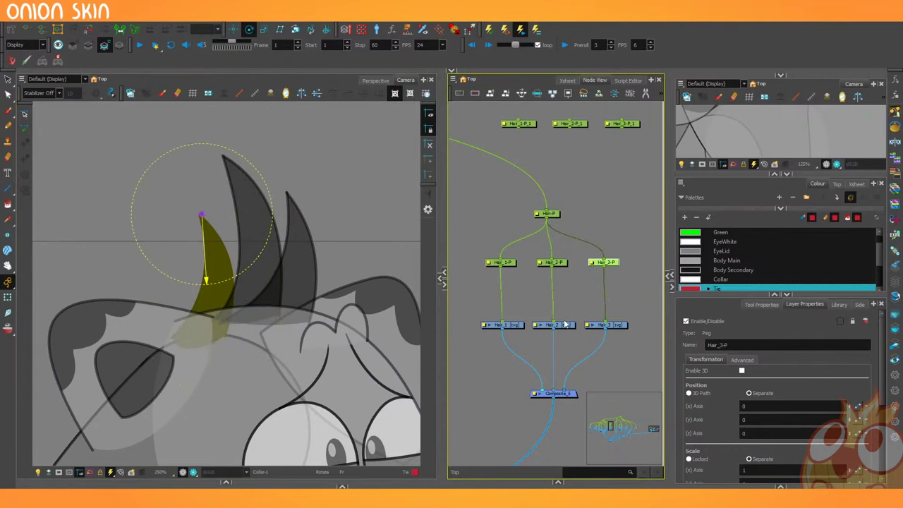
Add a Weighted Deform node and connect it between Hair-P, the three hair pegs and the three hair drawings.
click(567, 310)
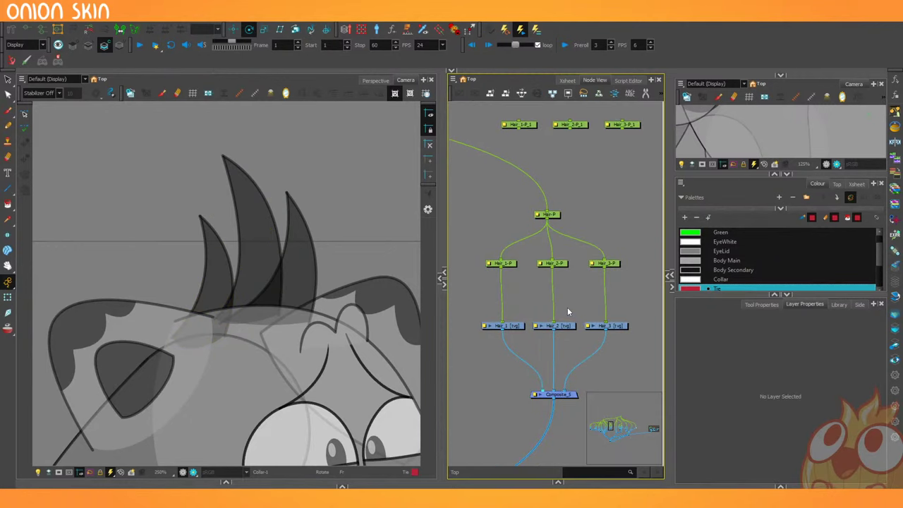
key(Tab)
text(we)
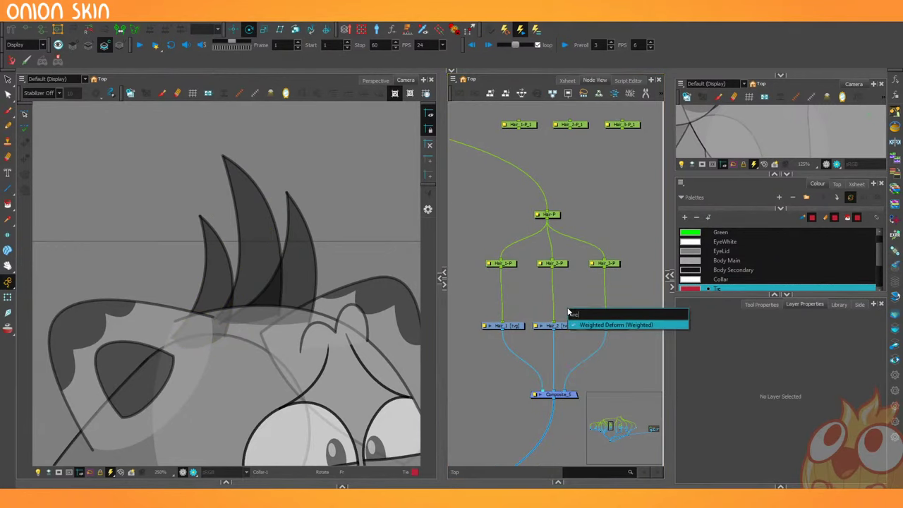
key(Return)
drag(590, 302, 556, 298)
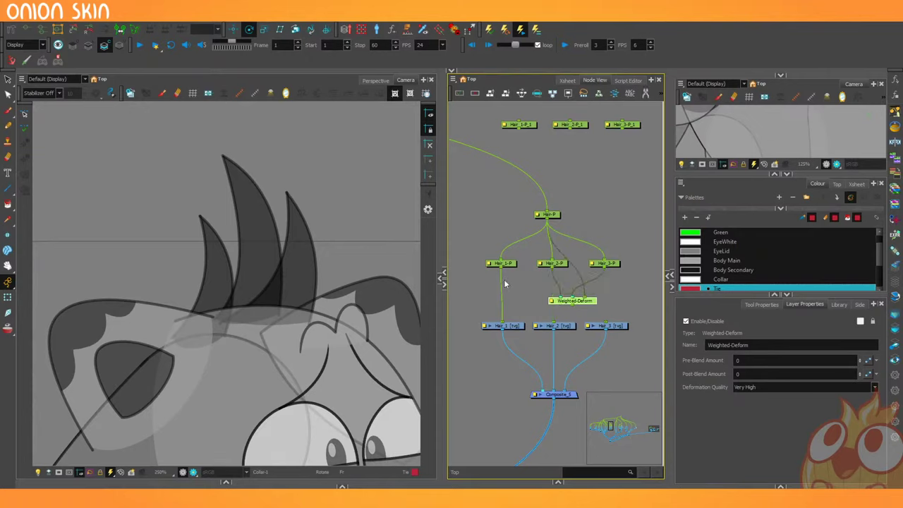
drag(505, 283, 606, 324)
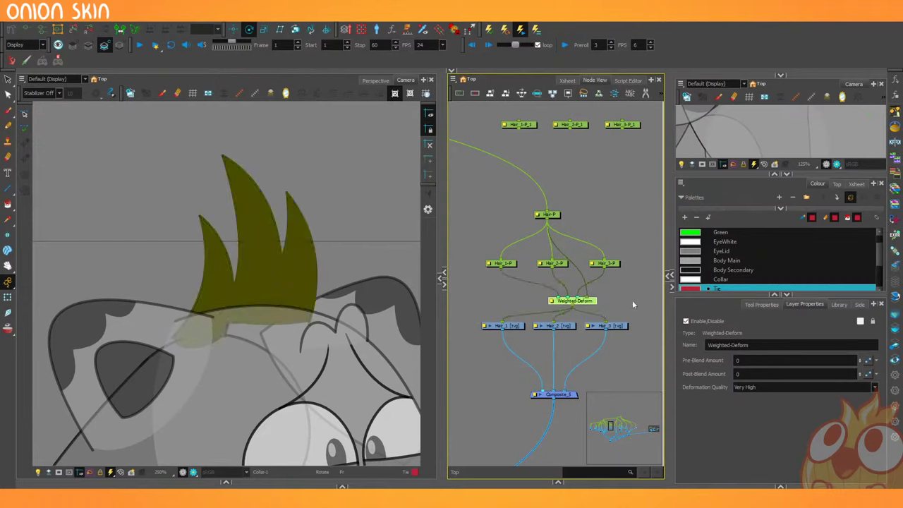
click(632, 301)
Activate the Translate tool for Hair_1-P and add a second connection from Hair-P to the Weighted-Deform node.
click(512, 264)
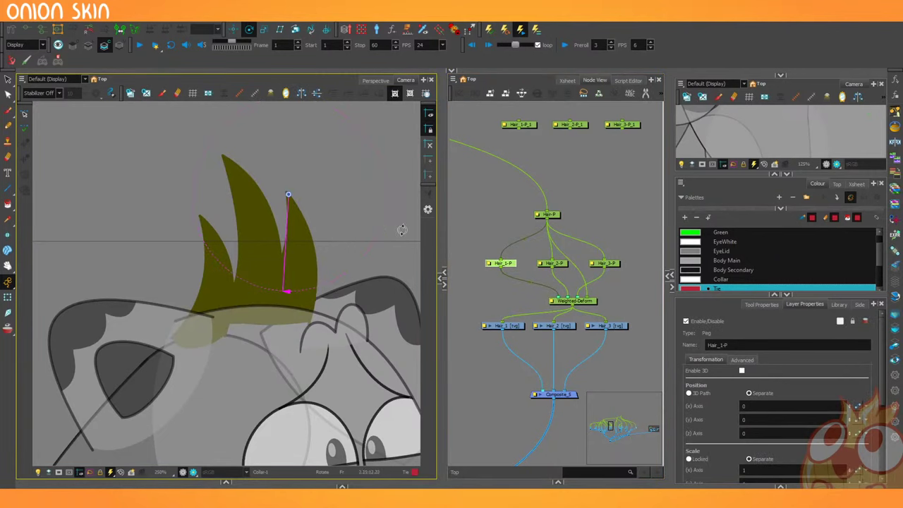
click(248, 29)
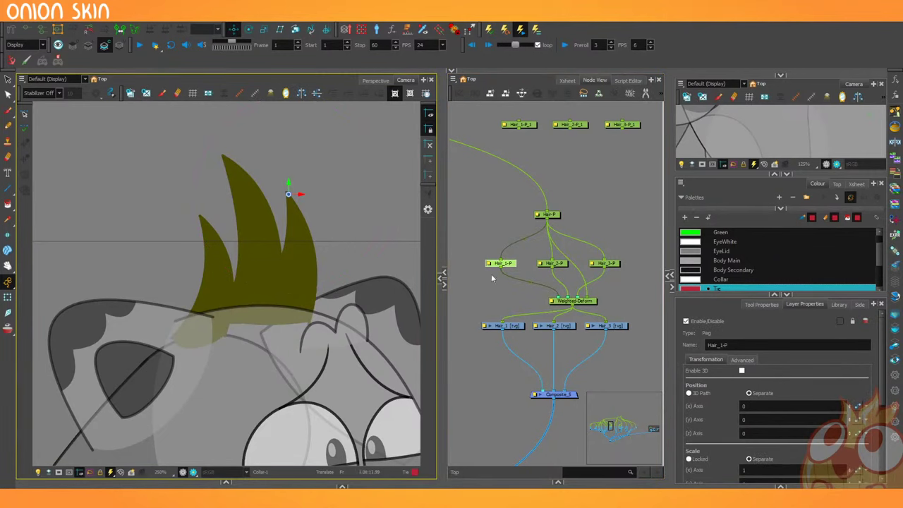
scroll(214, 274, down, 1)
drag(265, 278, 295, 293)
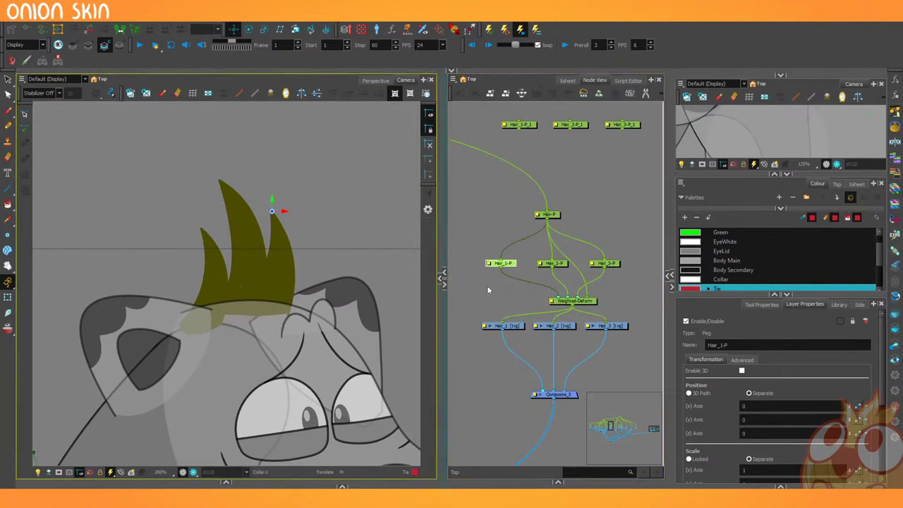
click(580, 301)
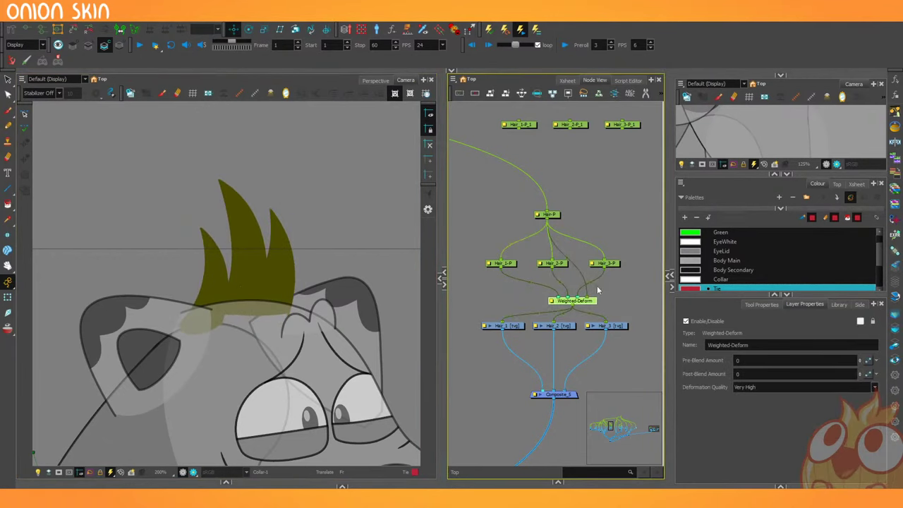
click(548, 216)
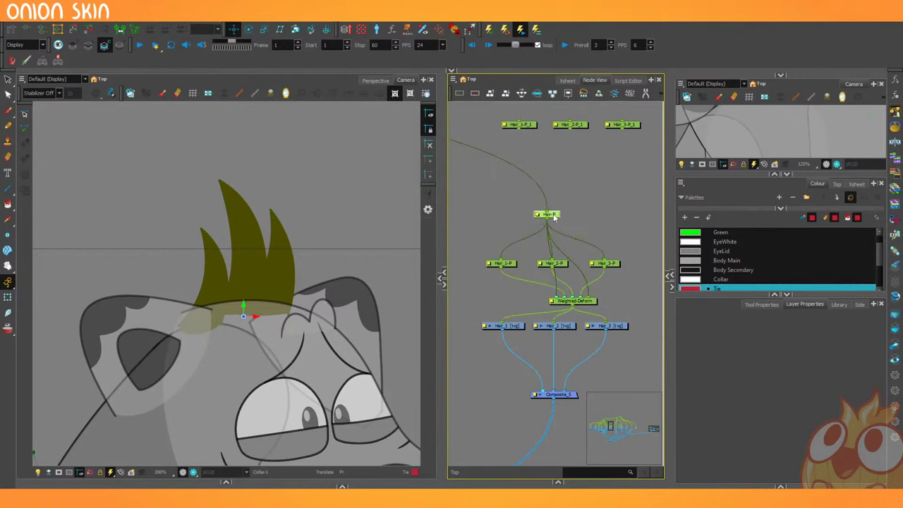
Test the weighted deformation by moving the Hair_1-P and Hair_2-P tips, undoing the moves.
click(514, 263)
drag(328, 253, 347, 252)
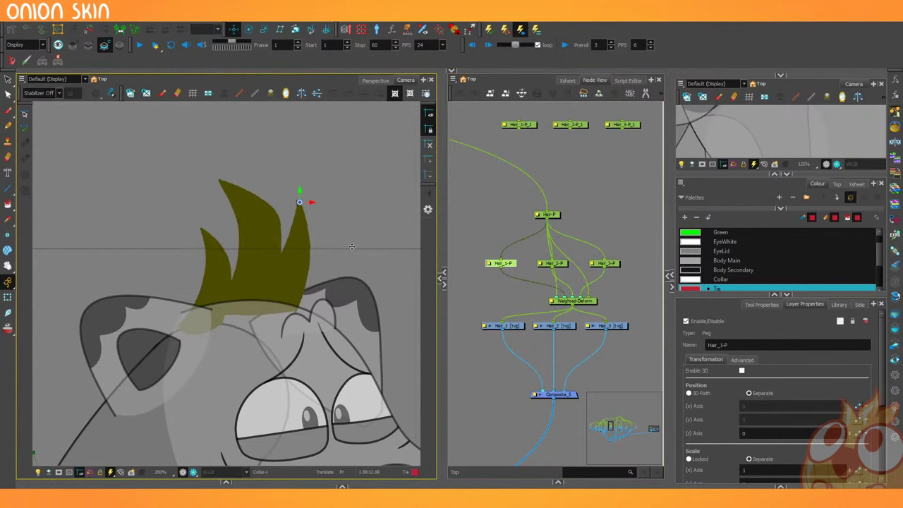
click(562, 265)
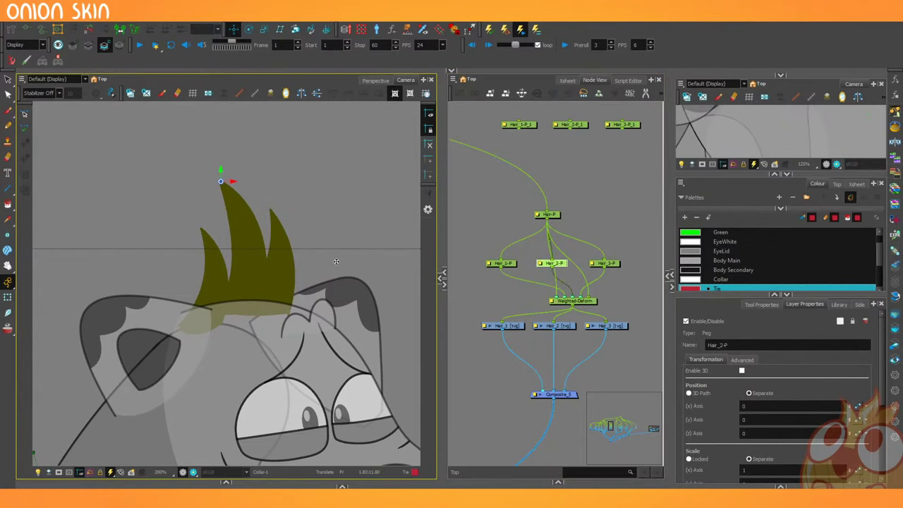
drag(343, 258, 342, 268)
click(513, 264)
key(ctrl+z)
Replace the original hair pegs and Weighted-Deform node with the duplicated pegs, connected between Hair-P and the hair drawings.
drag(487, 250, 630, 299)
key(Delete)
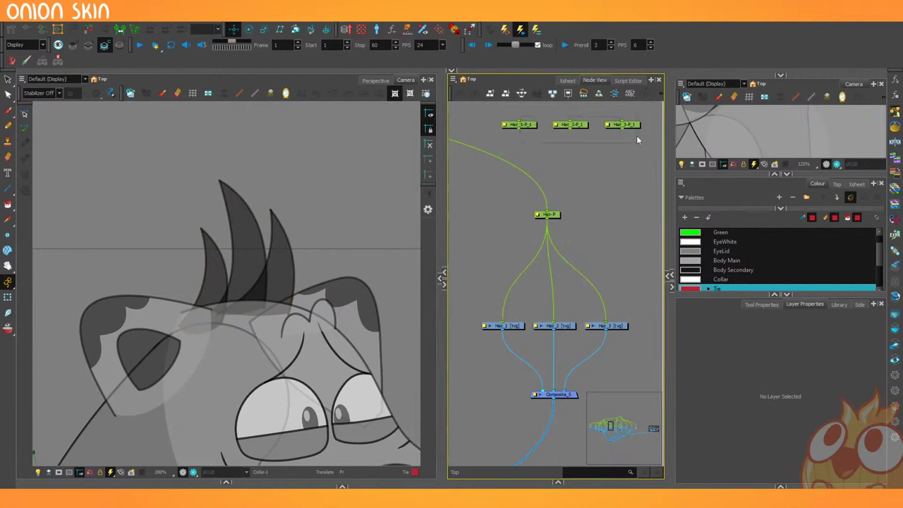
drag(620, 125, 517, 280)
Rig Hair_1-P_1 with a curve deformer running from the tuft's base to its tip, and select the Hair_2-P_1 peg.
click(512, 278)
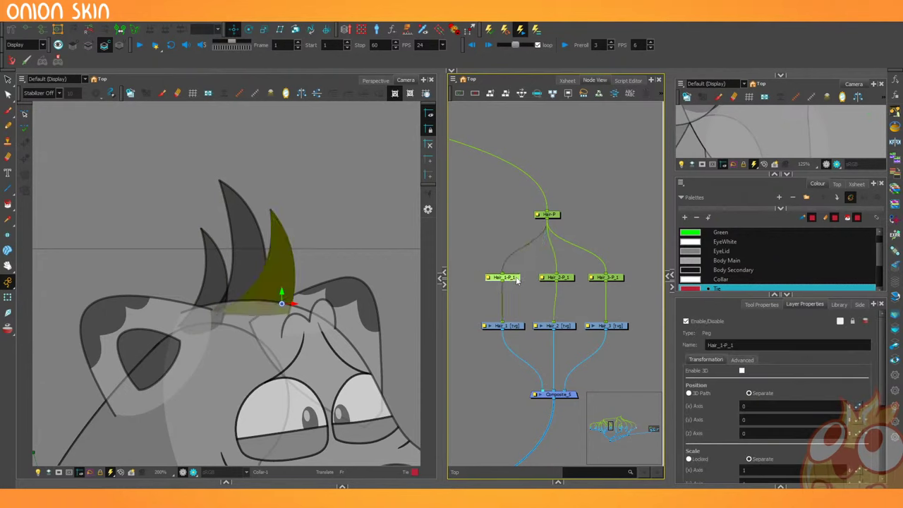
click(11, 30)
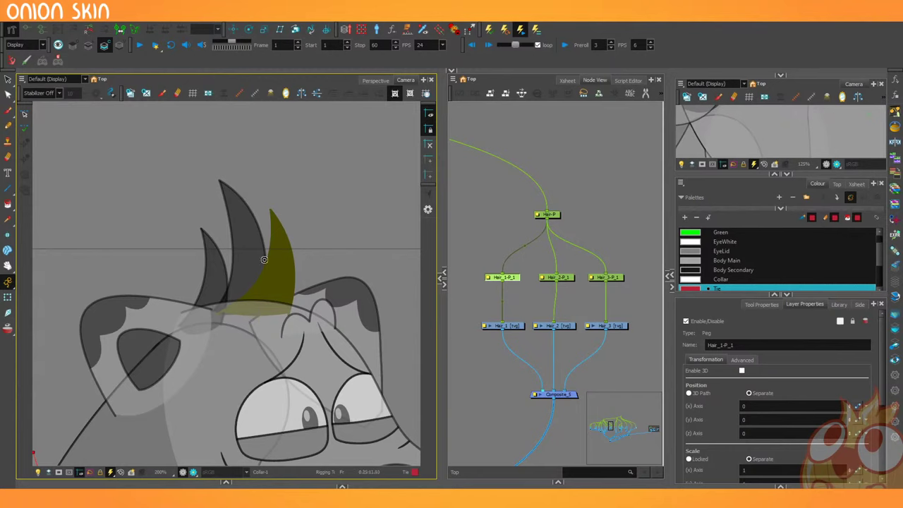
drag(250, 315, 275, 285)
click(271, 213)
click(563, 283)
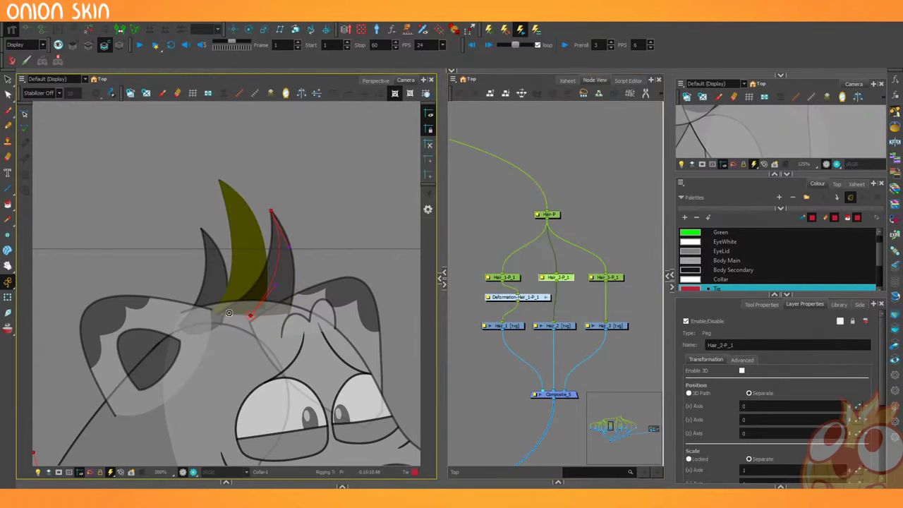
Rig Hair_2-P_1 and Hair_3-P_1 with curve deformers, each running from its tuft's base to its tip.
drag(219, 180, 263, 236)
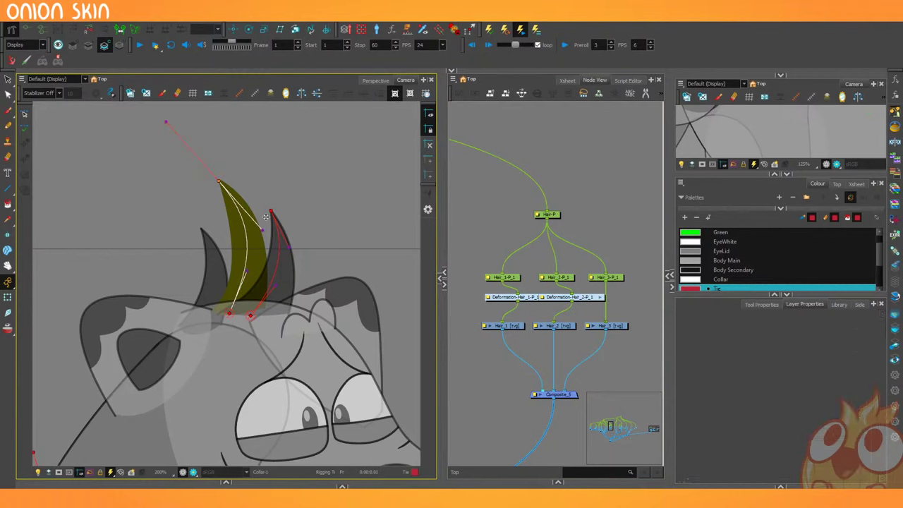
click(607, 276)
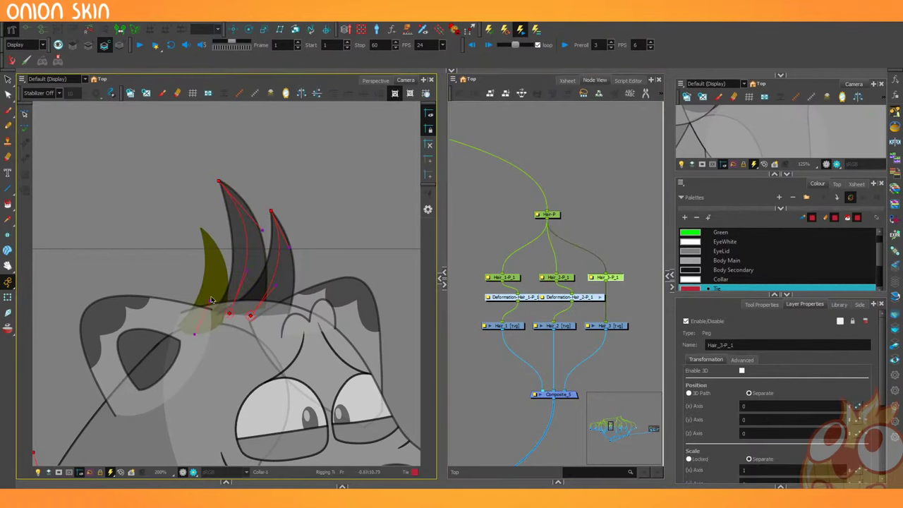
drag(200, 229, 228, 263)
key(1)
key(1)
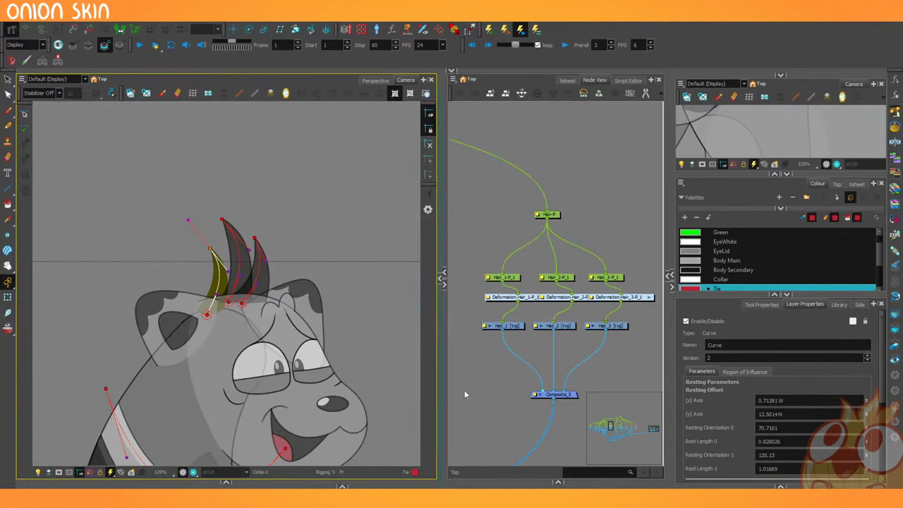
Locate the ear and brow pegs in the node network and select Brow-P.
drag(472, 363, 527, 354)
key(1)
key(1)
key(1)
drag(504, 385, 565, 334)
click(577, 205)
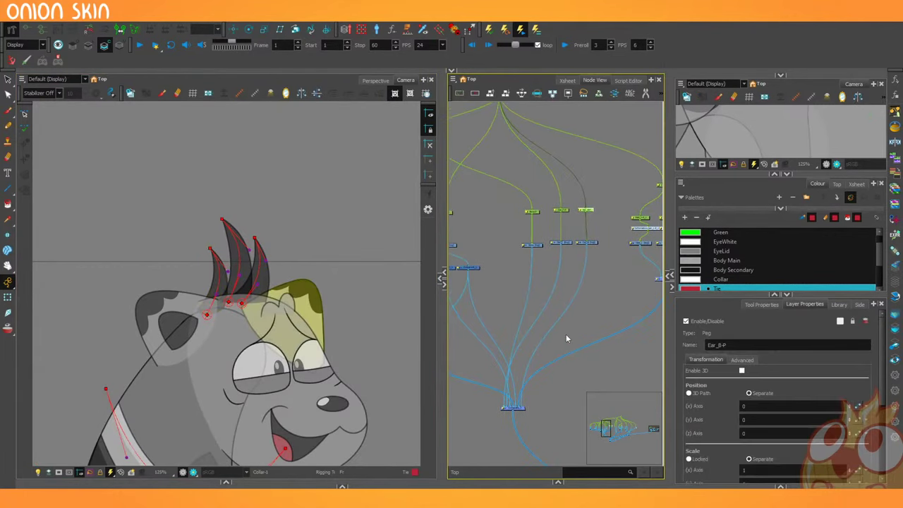
key(2)
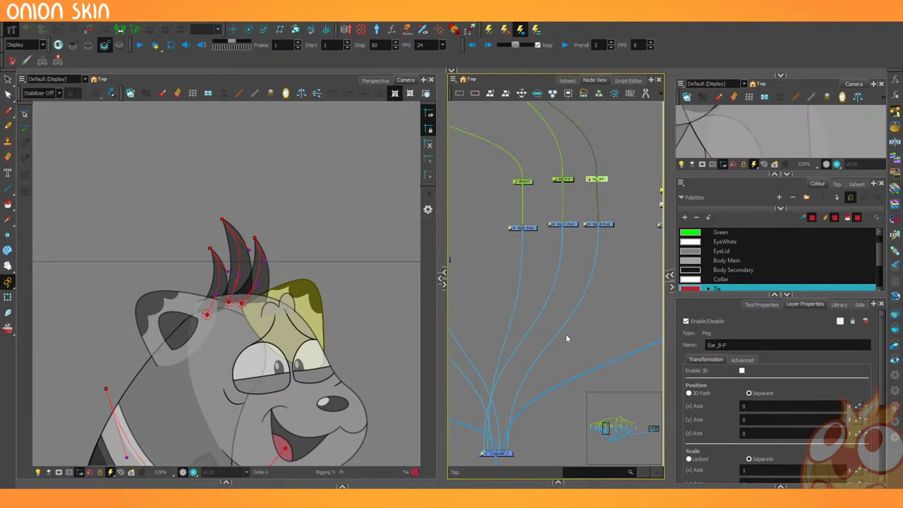
scroll(566, 339, up, 1)
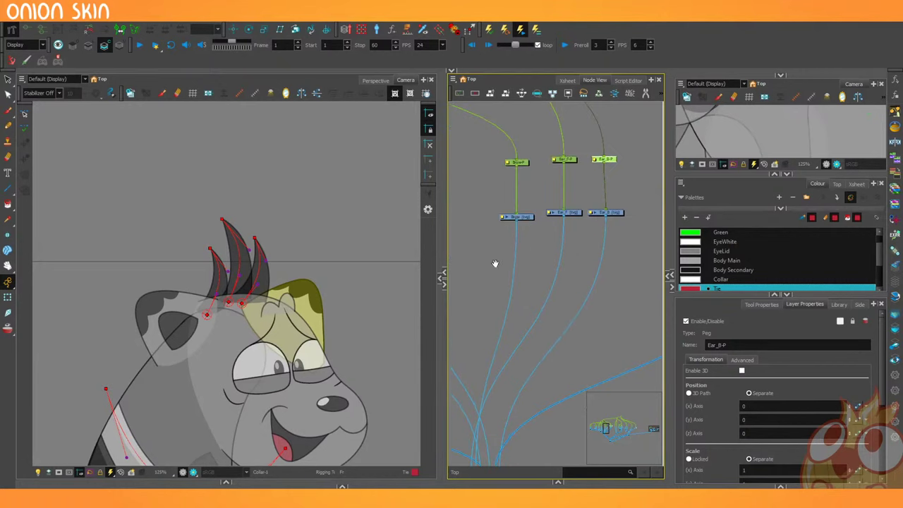
click(544, 204)
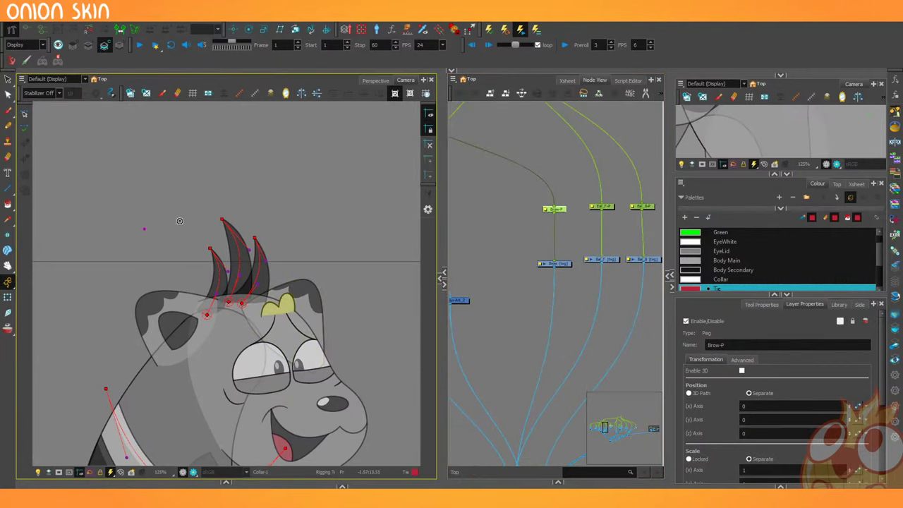
scroll(308, 364, up, 2)
scroll(307, 365, up, 1)
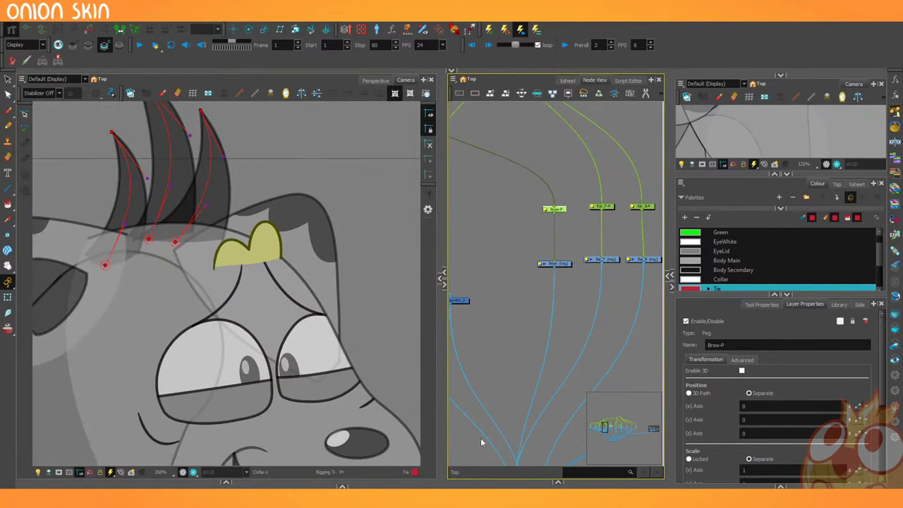
Disable the Transparency node below the character's final composite.
click(515, 361)
scroll(513, 384, down, 4)
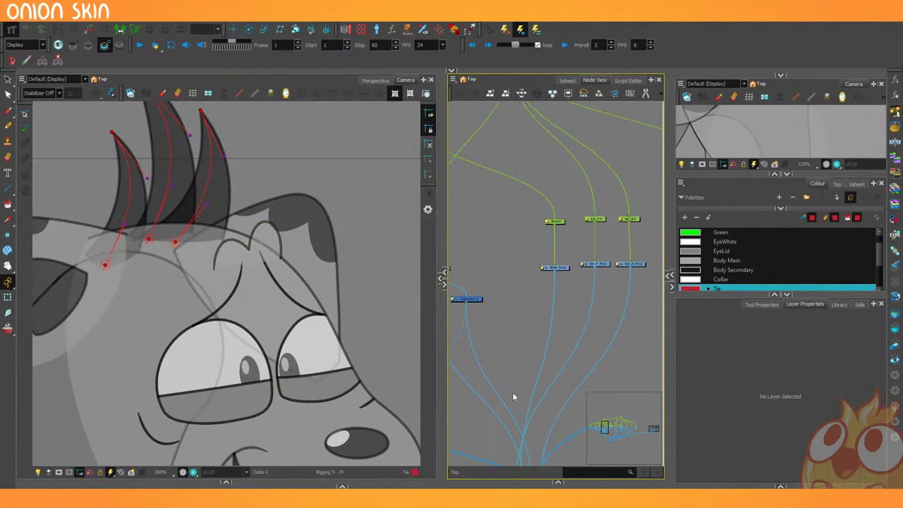
scroll(505, 300, up, 4)
click(538, 289)
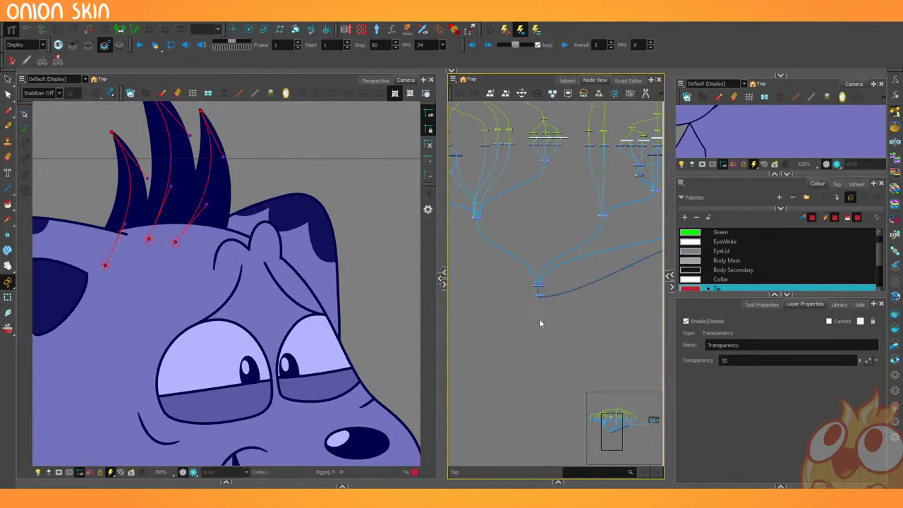
click(532, 348)
drag(471, 222, 537, 352)
Select the Brow-P peg together with its Brow drawing node.
scroll(487, 292, up, 5)
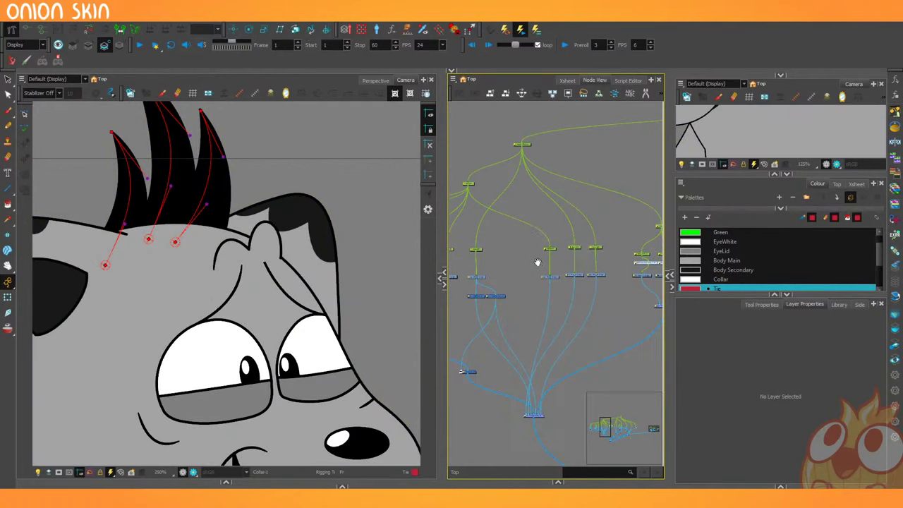
drag(562, 229, 540, 300)
drag(503, 388, 506, 327)
scroll(502, 346, up, 3)
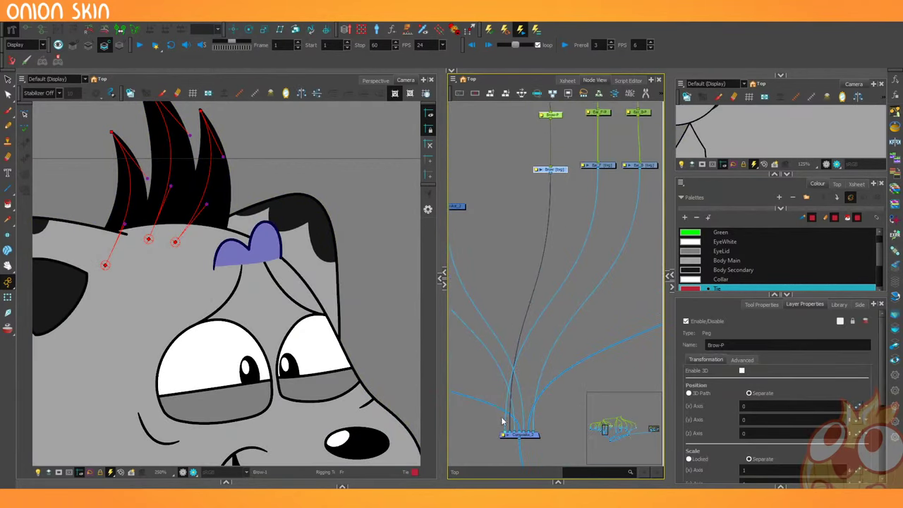
mouse_move(499, 403)
mouse_down()
mouse_move(487, 377)
mouse_move(513, 407)
mouse_move(500, 409)
mouse_up()
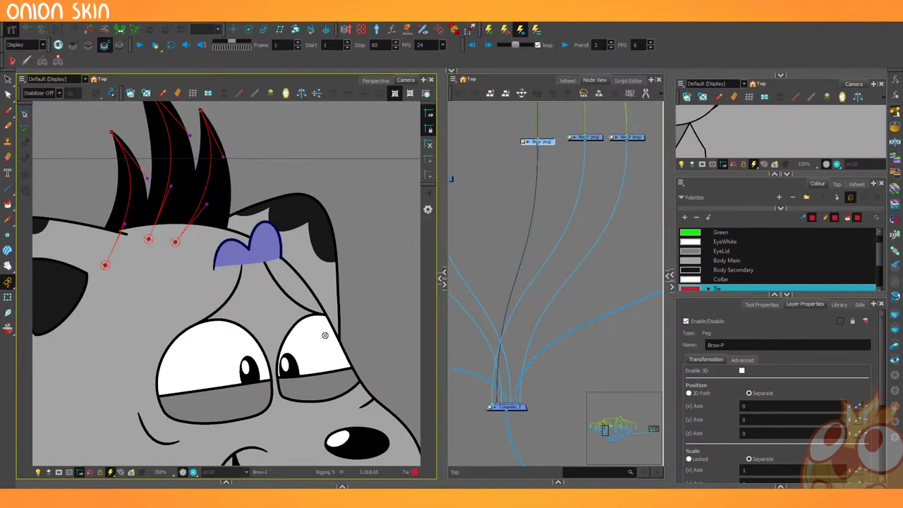
Examine the brow's node connections and how the brow sits on the character's head and body.
scroll(301, 358, down, 1)
scroll(301, 358, up, 1)
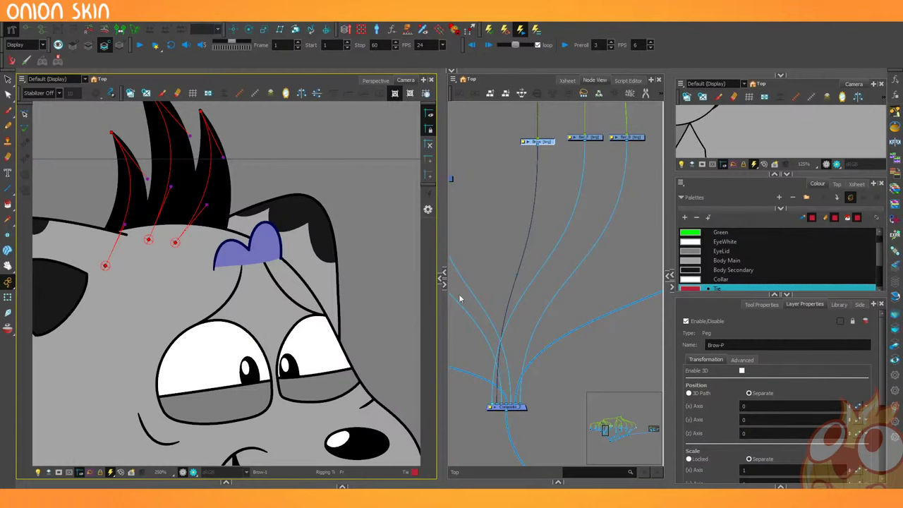
scroll(480, 307, down, 4)
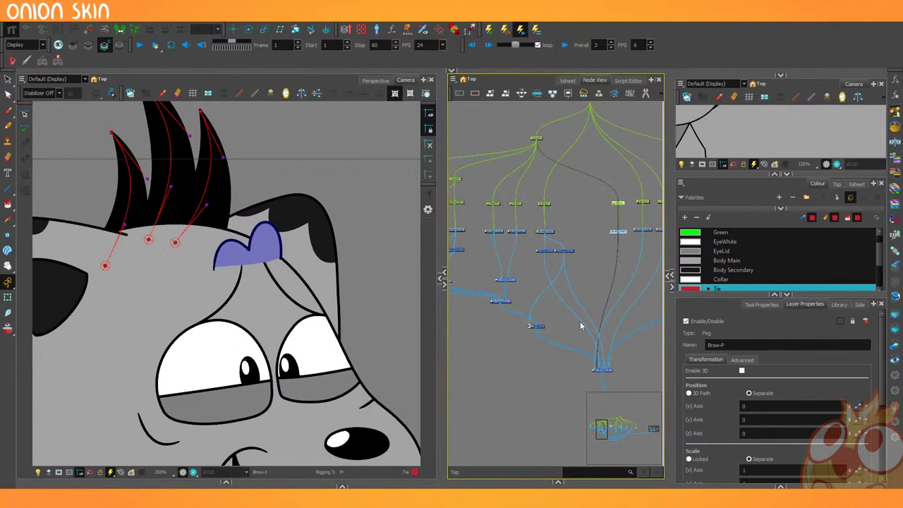
scroll(367, 258, down, 3)
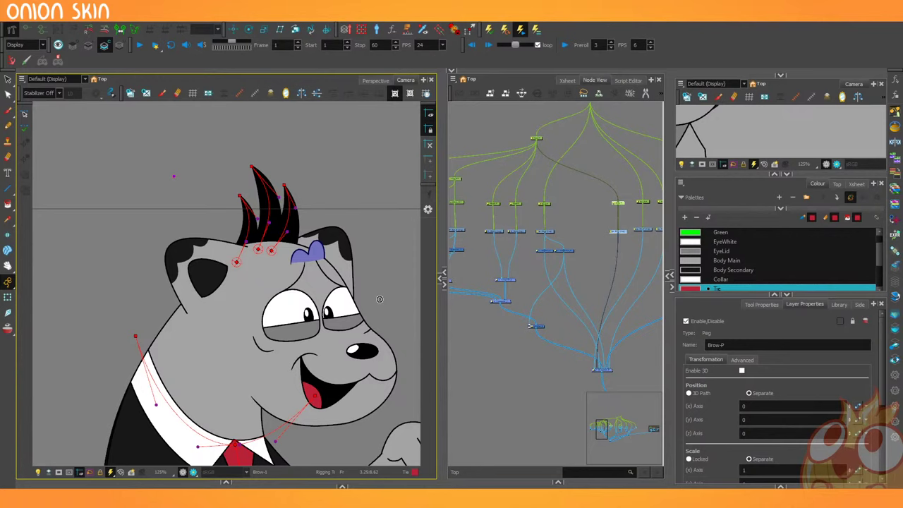
scroll(287, 273, down, 3)
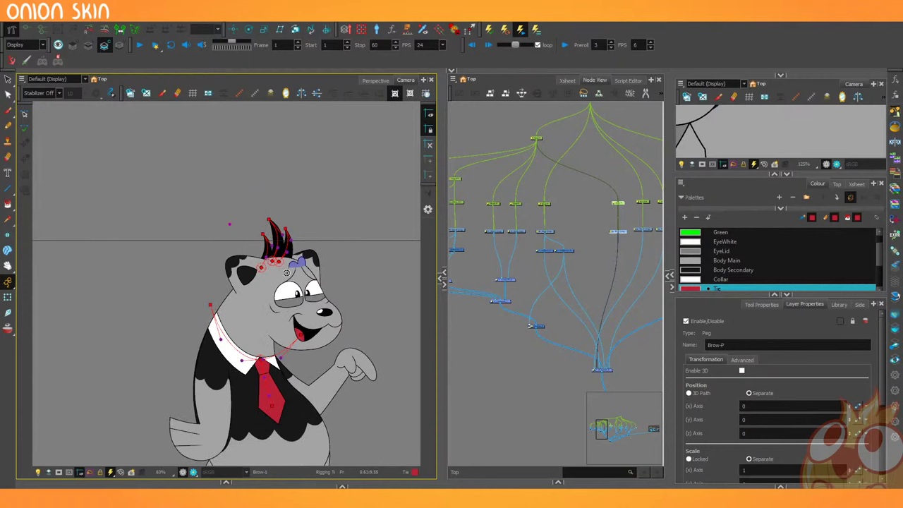
scroll(290, 296, up, 2)
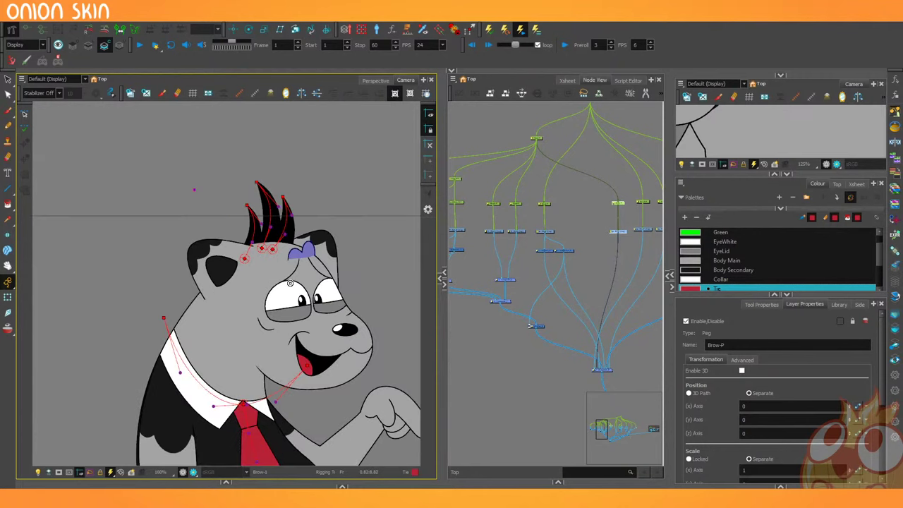
scroll(282, 252, down, 2)
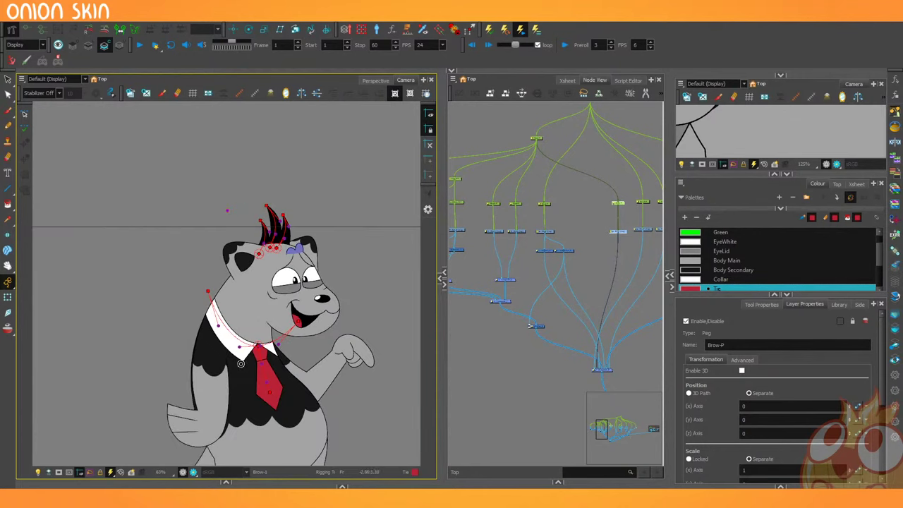
scroll(286, 276, up, 4)
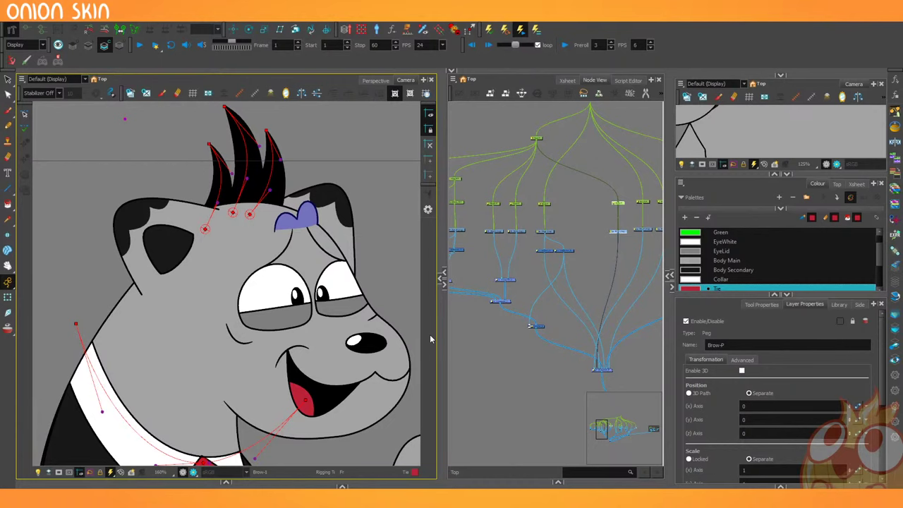
click(455, 325)
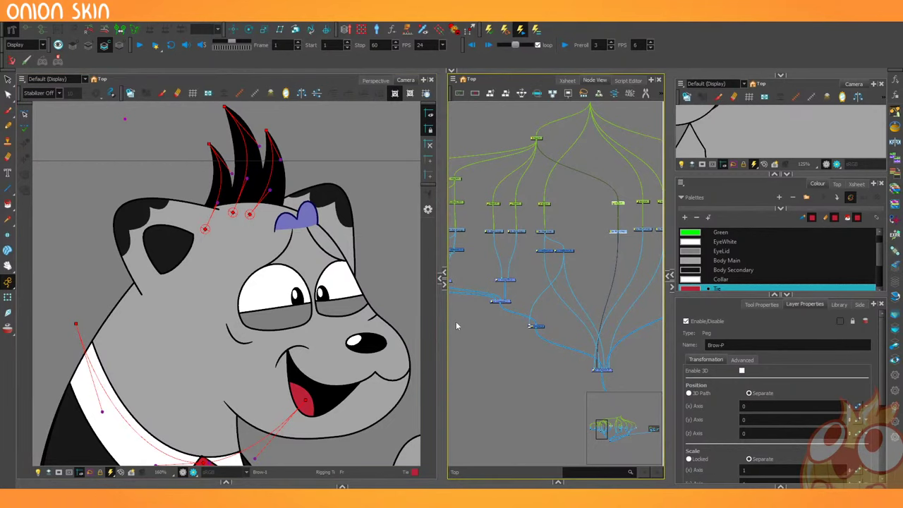
Enlarge the secondary camera view and frame the character's head and upper body in it.
drag(444, 324, 428, 329)
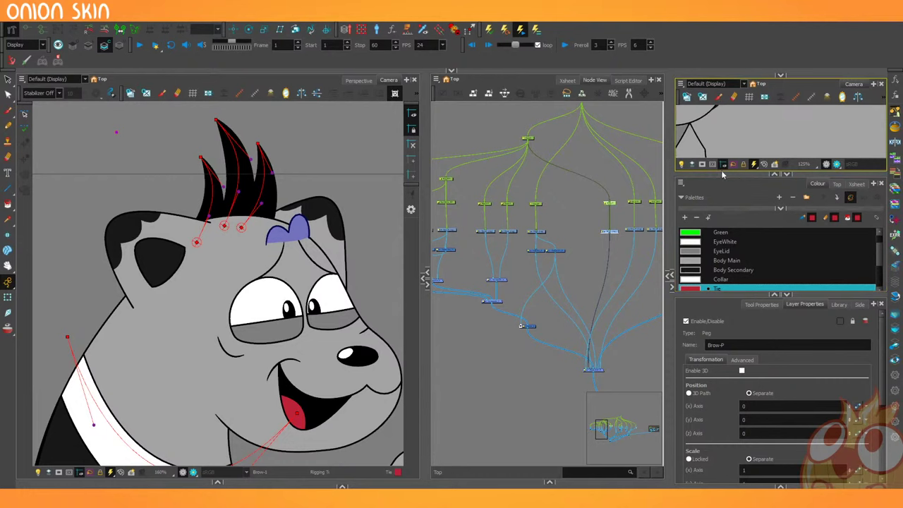
drag(721, 174, 740, 355)
scroll(799, 281, down, 6)
scroll(799, 280, down, 3)
scroll(799, 215, up, 5)
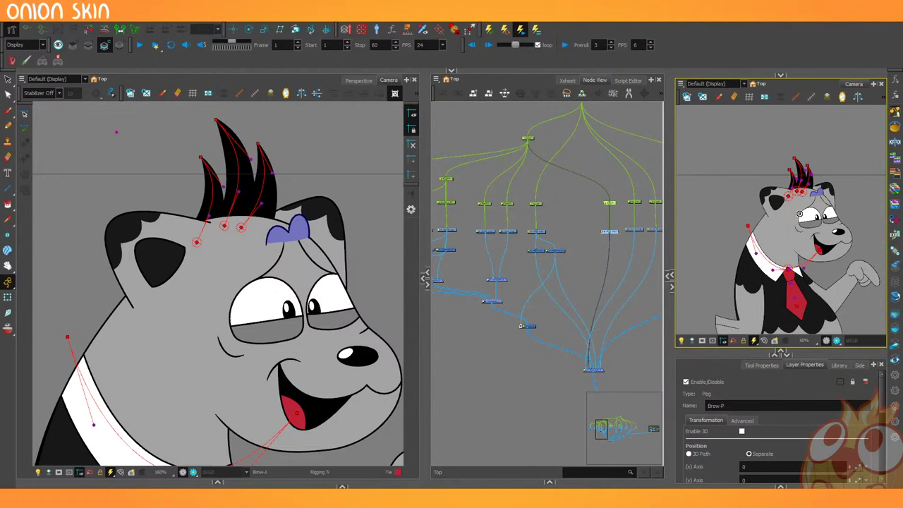
scroll(816, 216, up, 2)
scroll(816, 216, down, 2)
scroll(829, 211, up, 3)
scroll(841, 205, down, 2)
Set the secondary camera view's display to D_Boards and reveal the timeline.
click(709, 84)
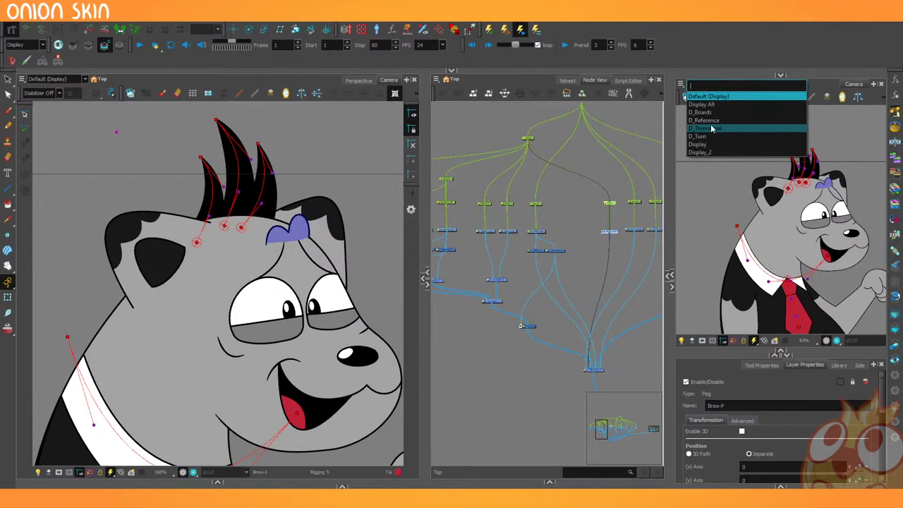
click(707, 113)
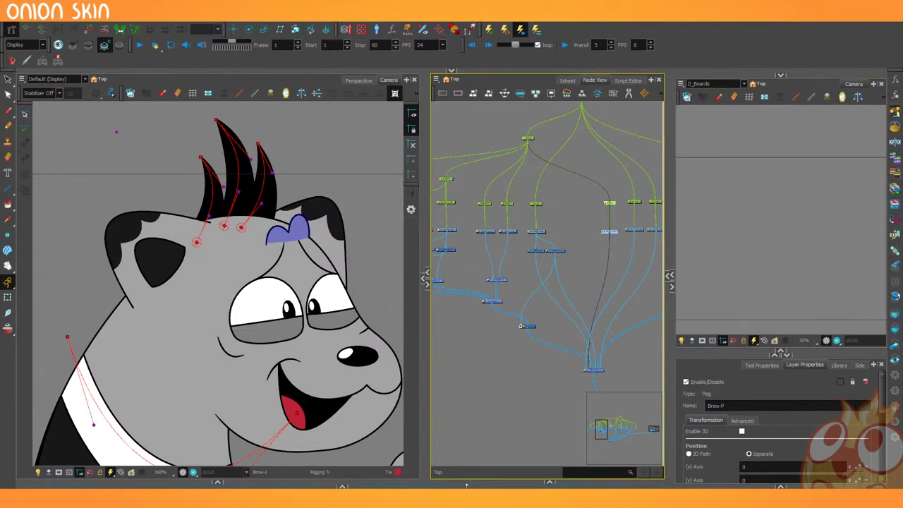
click(342, 486)
drag(197, 424, 176, 422)
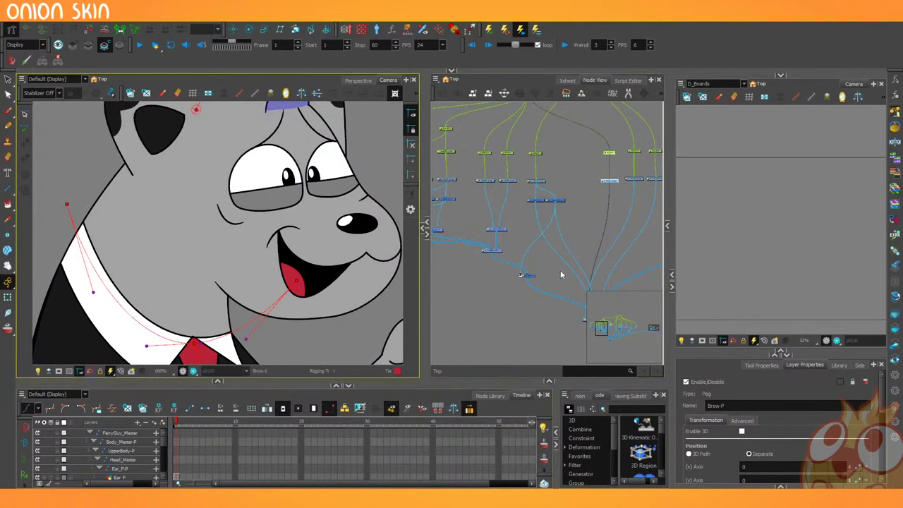
Locate the storyboard nodes at the far end of the network and enable the C_Boards composite.
scroll(618, 221, down, 5)
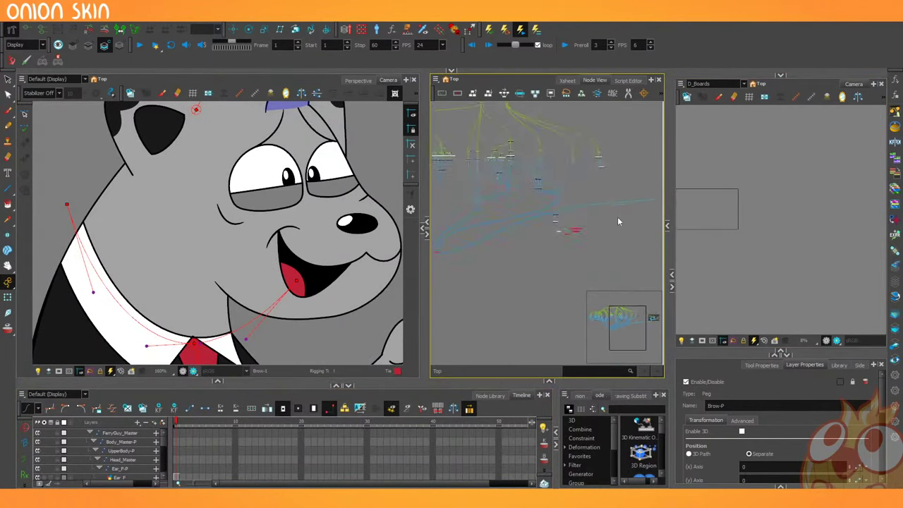
drag(618, 222, 350, 241)
drag(460, 233, 575, 227)
scroll(542, 216, up, 5)
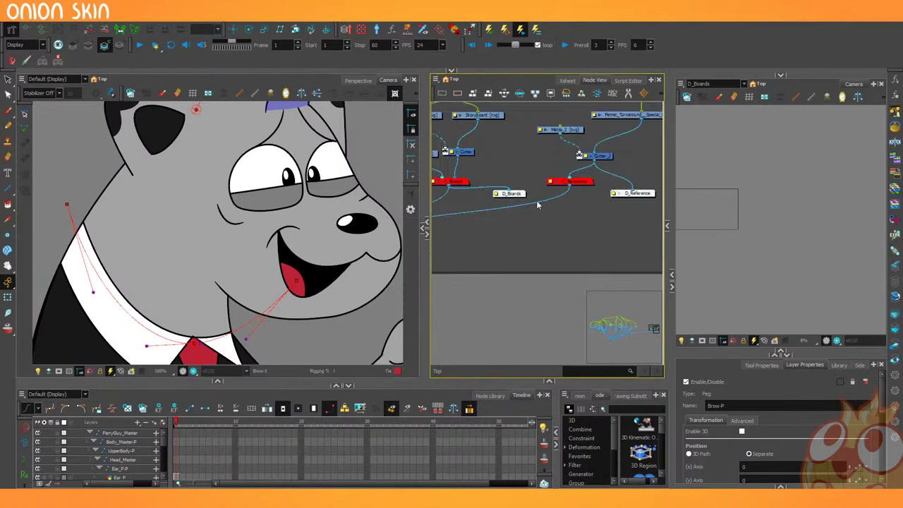
drag(471, 173, 526, 189)
click(512, 199)
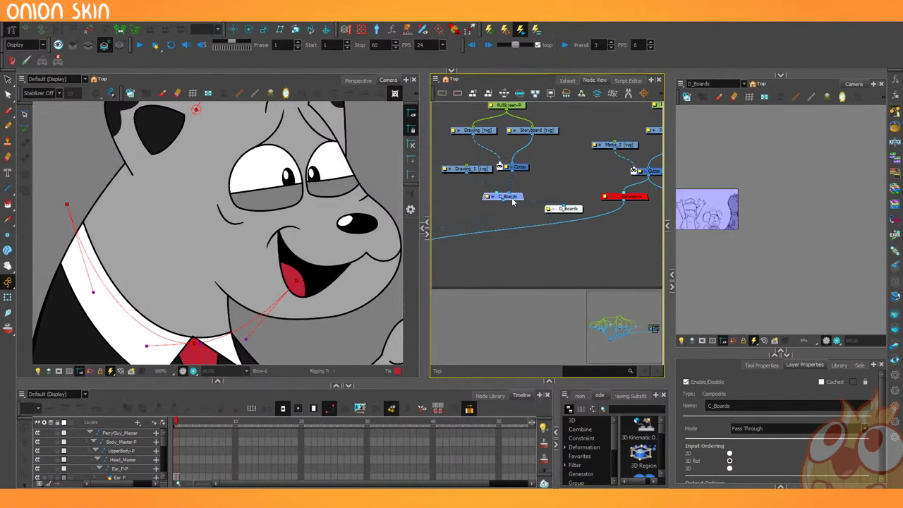
Examine the character's poses and brow expressions across the storyboard frames.
scroll(691, 216, up, 3)
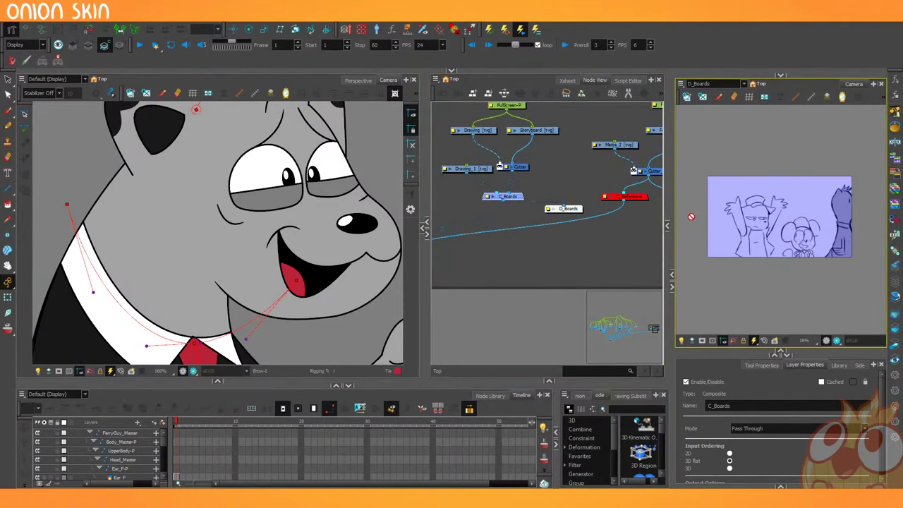
key(period)
key(period)
key(period)
key(period)
key(period)
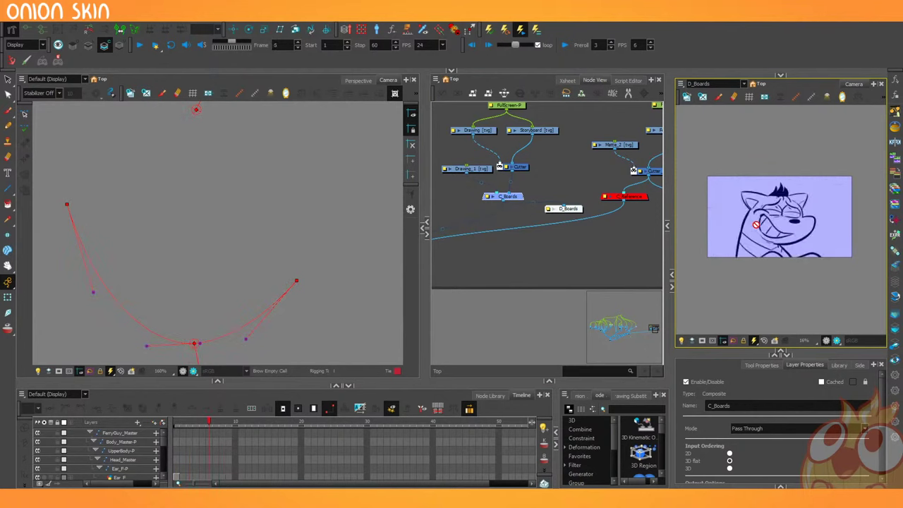
scroll(755, 224, up, 3)
key(period)
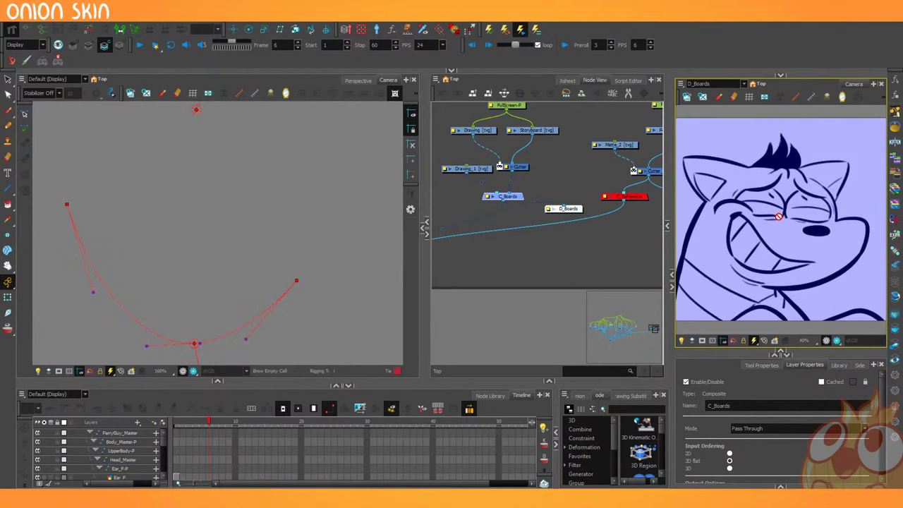
key(comma)
key(period)
key(comma)
key(comma)
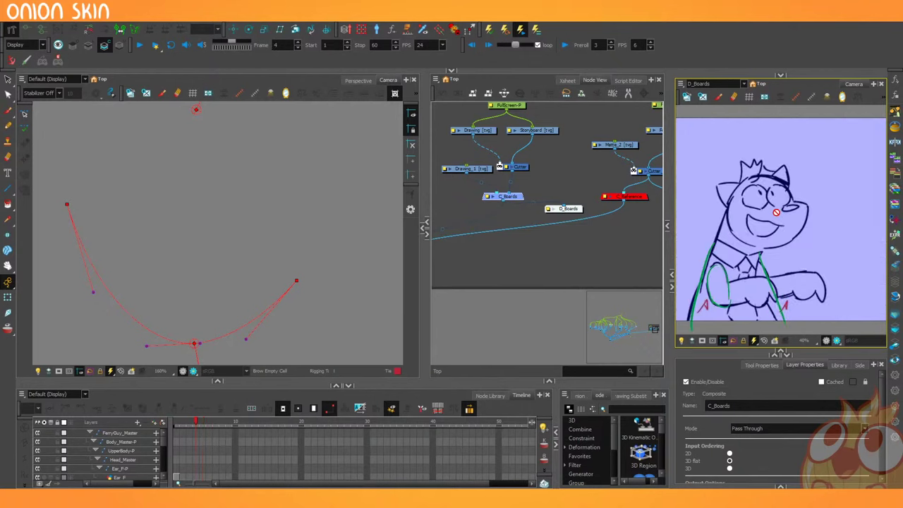
key(period)
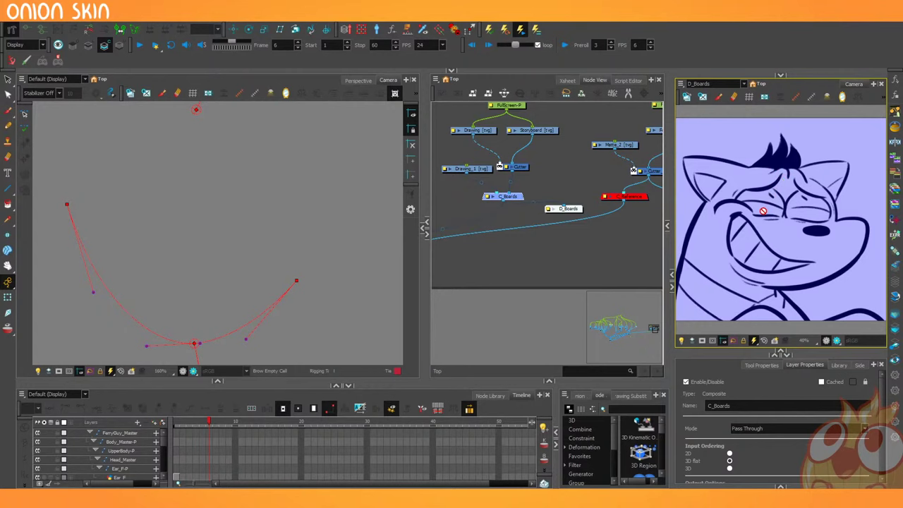
key(period)
key(comma)
key(period)
scroll(827, 227, down, 2)
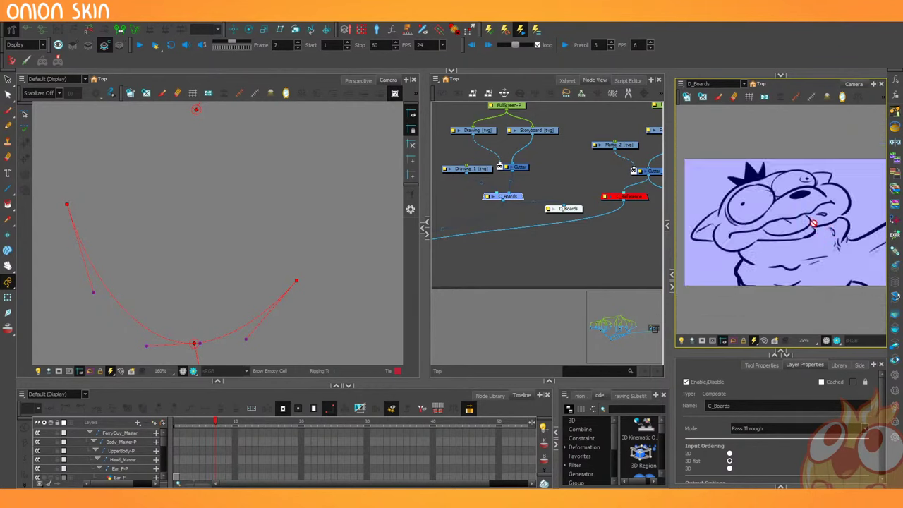
Examine the face and brow of the storyboard pose at frame 7 at different magnifications.
scroll(756, 219, up, 1)
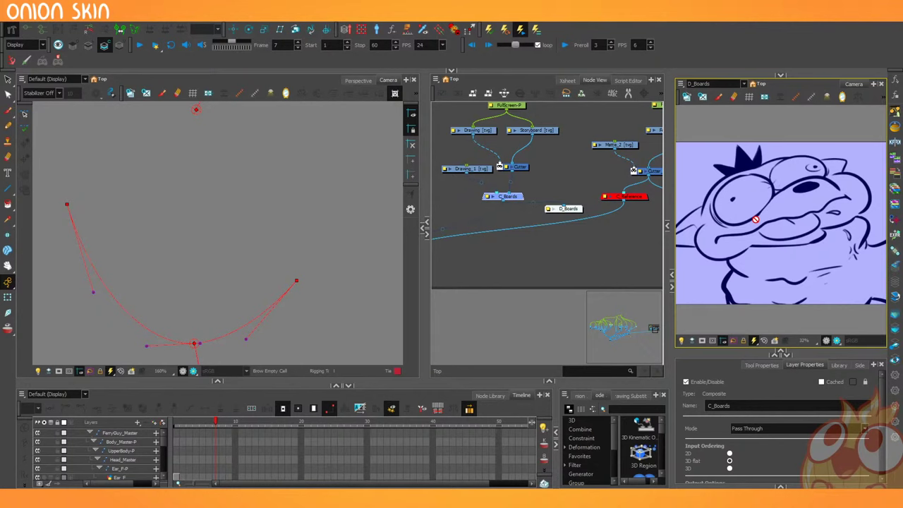
scroll(825, 244, down, 1)
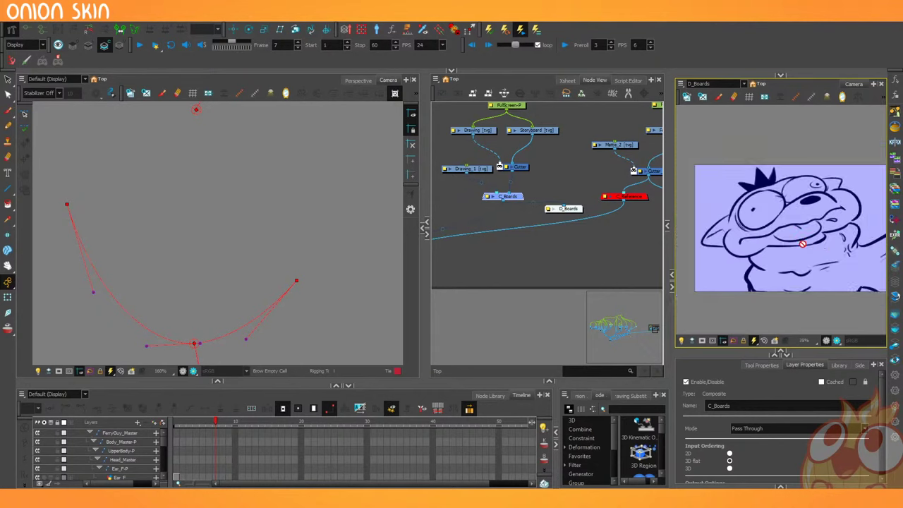
scroll(801, 244, up, 1)
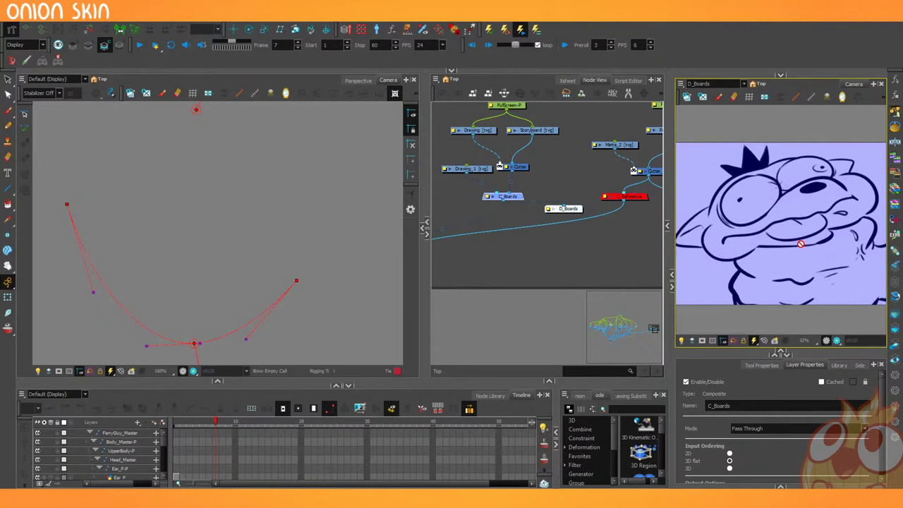
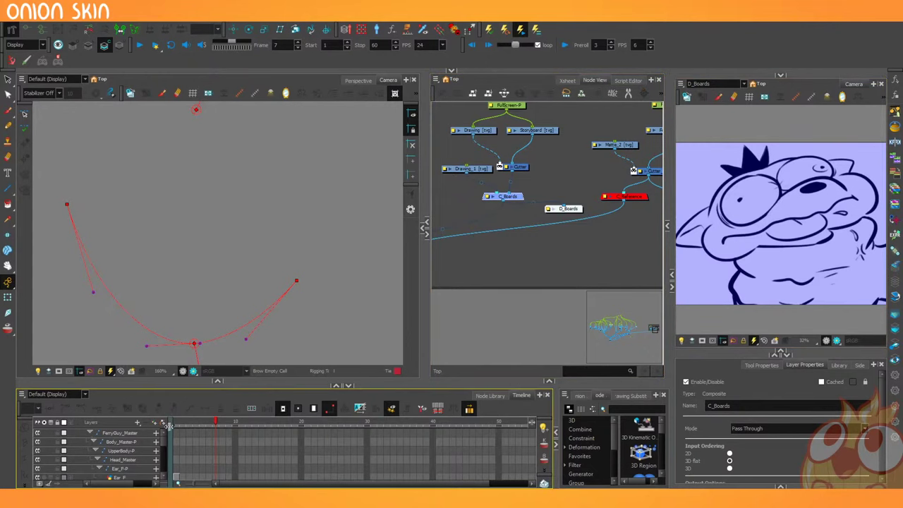
Return to frame 1 and examine the character's brow and the crease lines above the eyes up close.
click(176, 424)
scroll(229, 314, down, 2)
scroll(229, 315, up, 3)
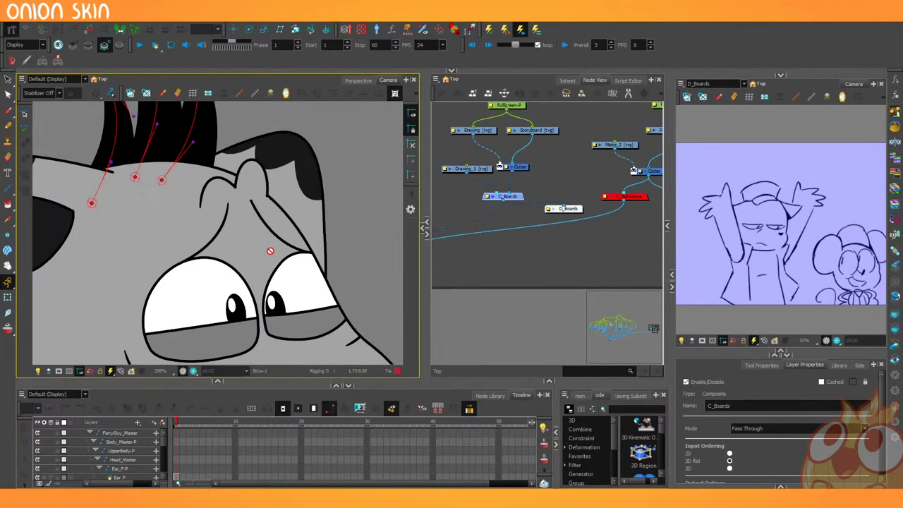
scroll(258, 206, up, 4)
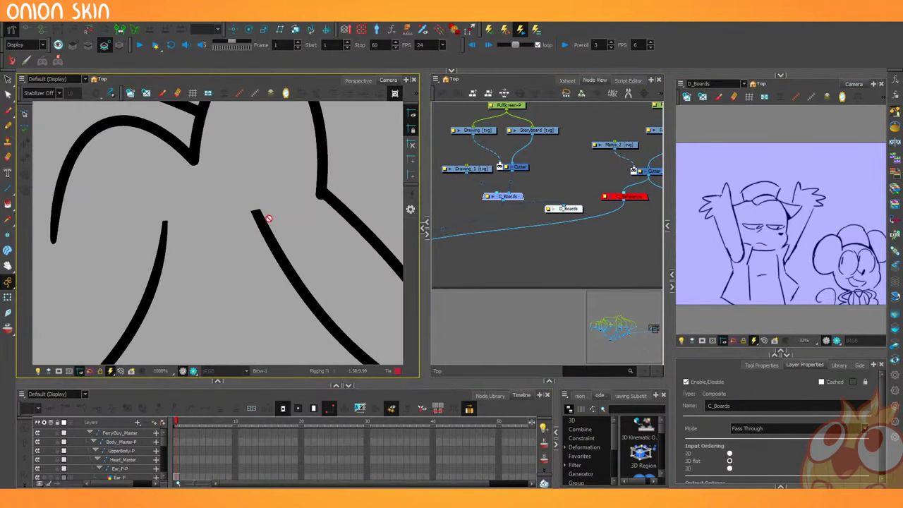
scroll(254, 182, down, 4)
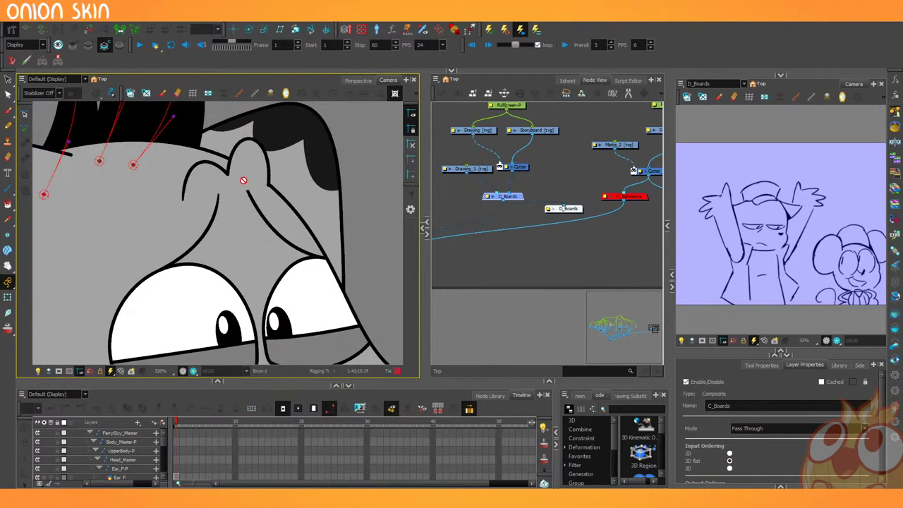
scroll(246, 182, down, 1)
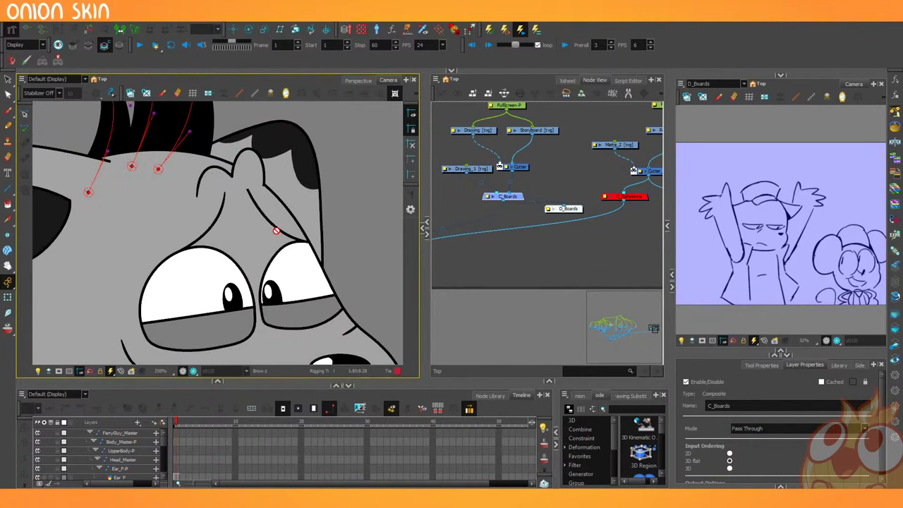
scroll(290, 237, up, 3)
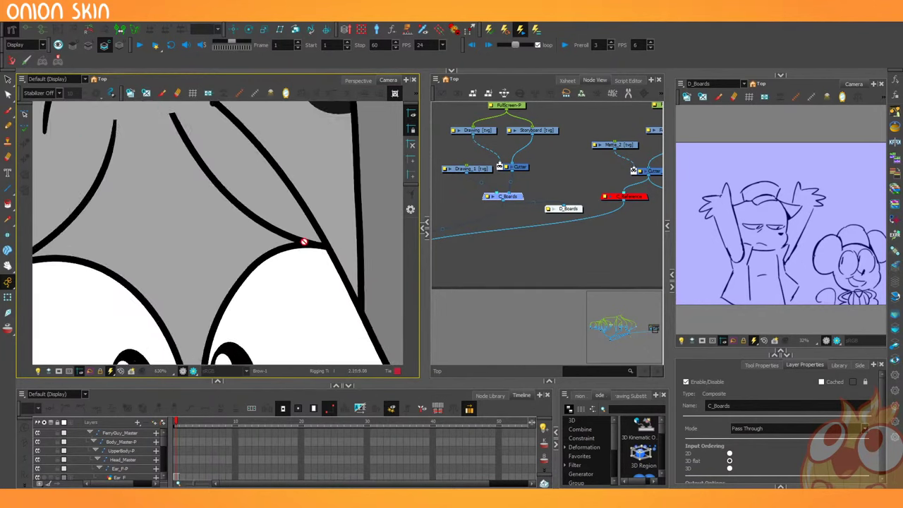
scroll(342, 226, down, 1)
scroll(345, 244, down, 2)
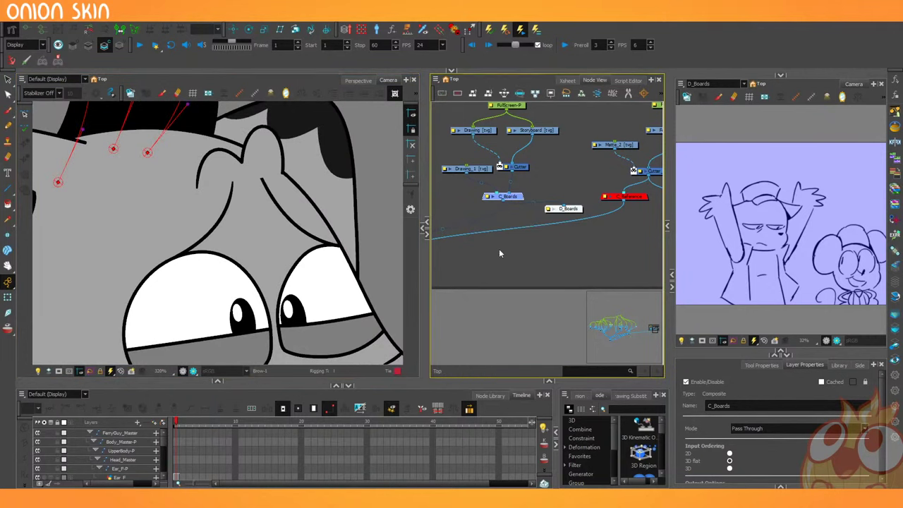
Return from the Reference group to the head nodes in the network and widen the main work views beside the storyboard camera.
scroll(575, 245, down, 4)
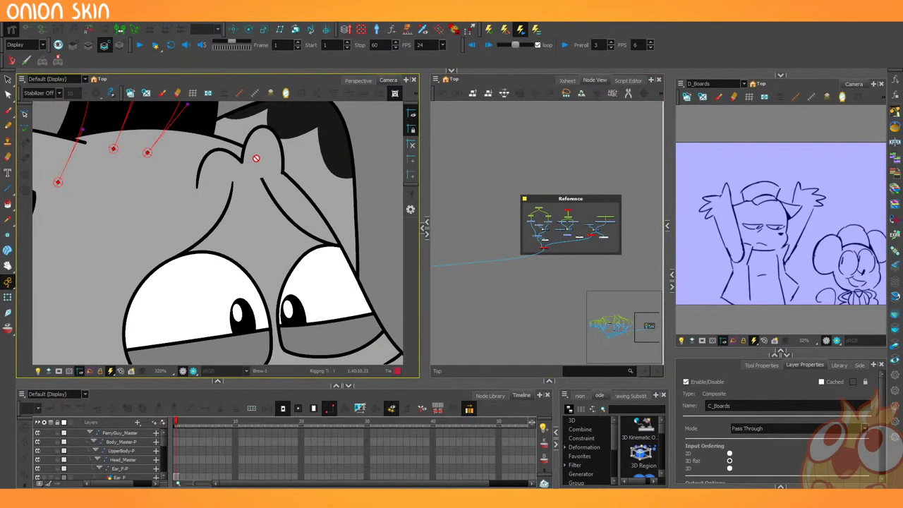
scroll(541, 279, up, 5)
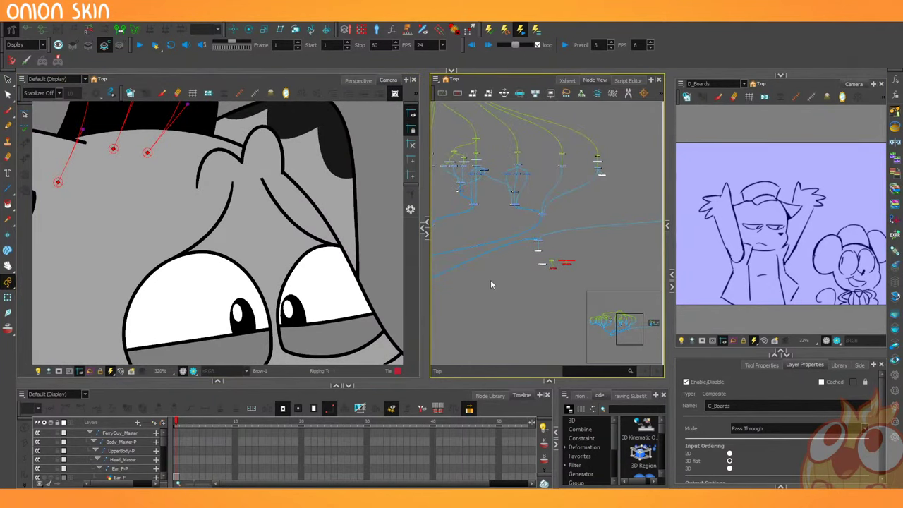
scroll(564, 261, up, 2)
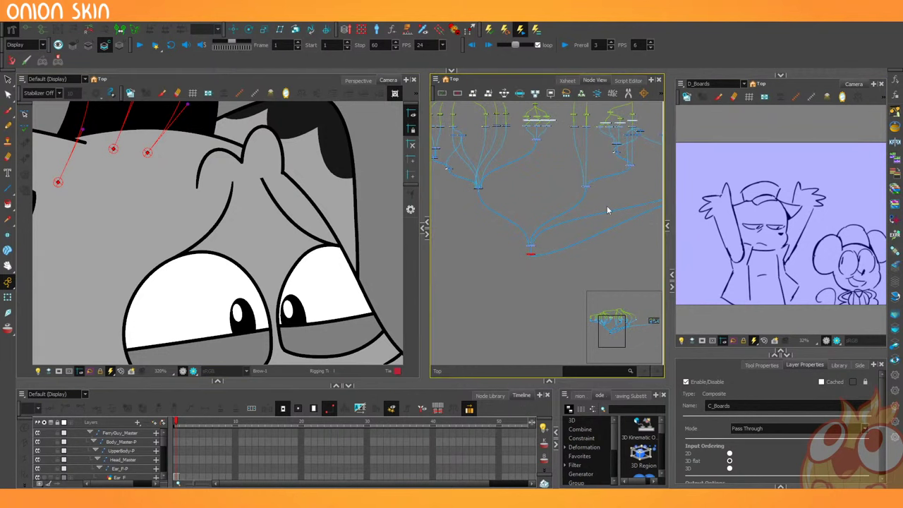
scroll(601, 210, down, 1)
scroll(582, 216, down, 1)
scroll(511, 191, up, 3)
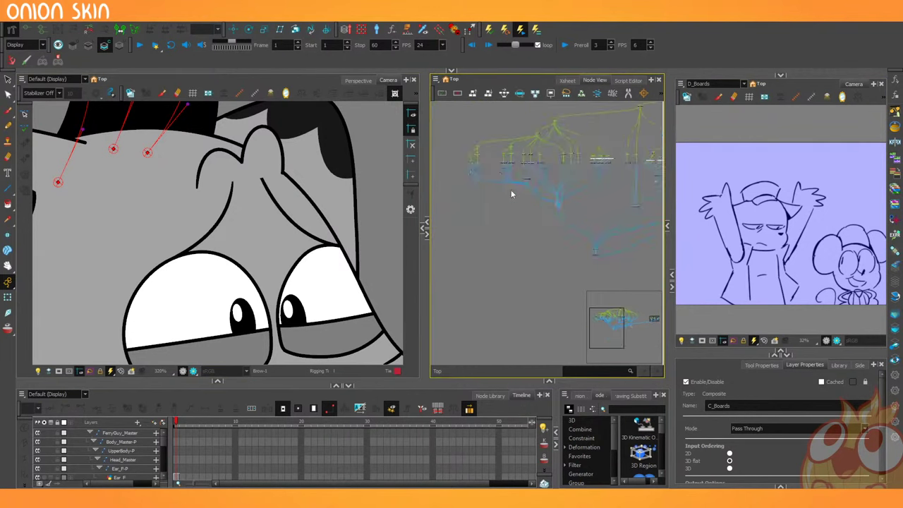
drag(506, 190, 592, 218)
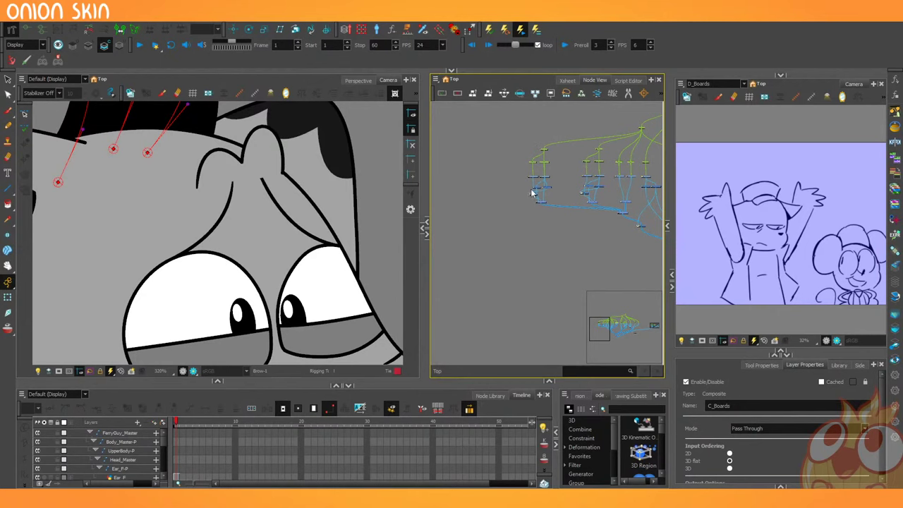
scroll(533, 192, up, 3)
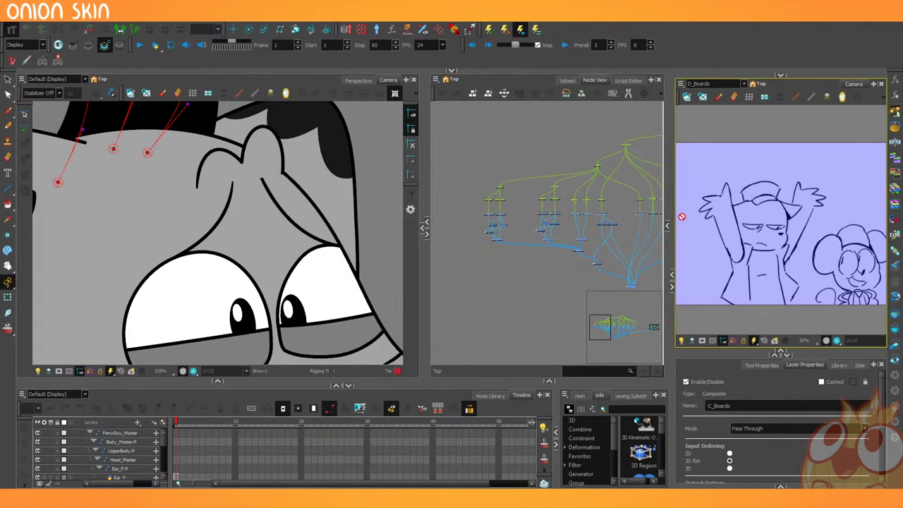
drag(673, 215, 720, 216)
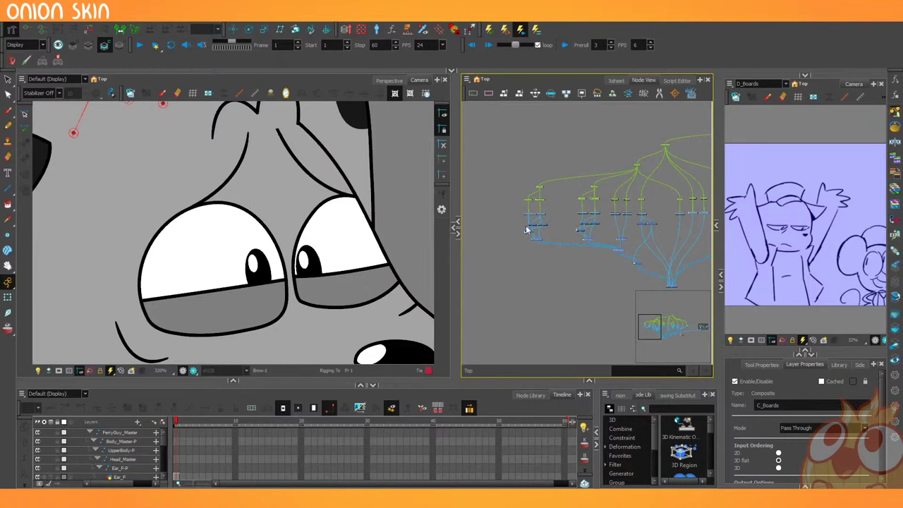
Compare the rig's brow and eyes with the storyboard expression at frame 6, ending back on frame 1.
scroll(526, 227, up, 1)
scroll(347, 281, down, 1)
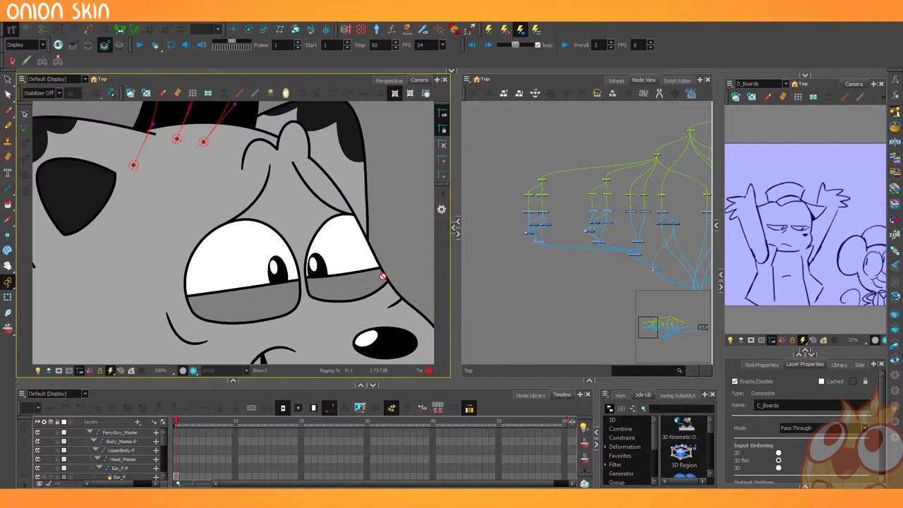
scroll(381, 275, up, 3)
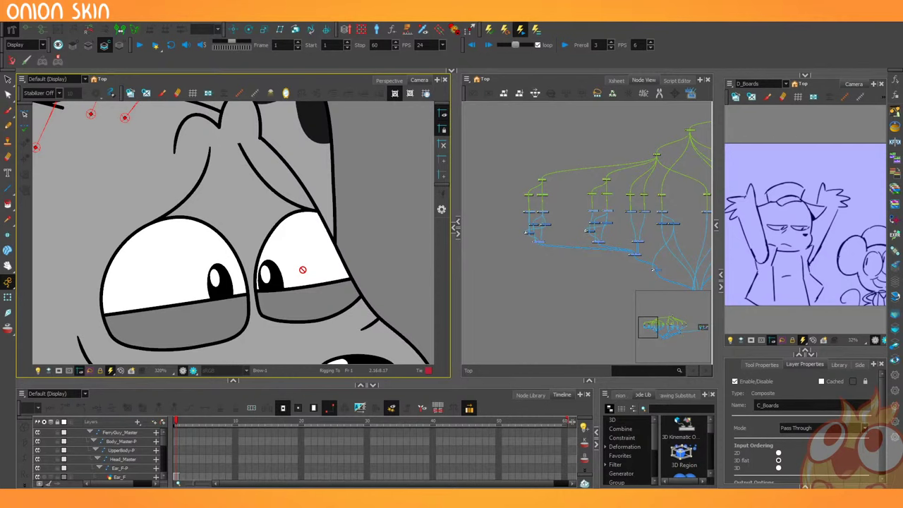
scroll(377, 252, down, 2)
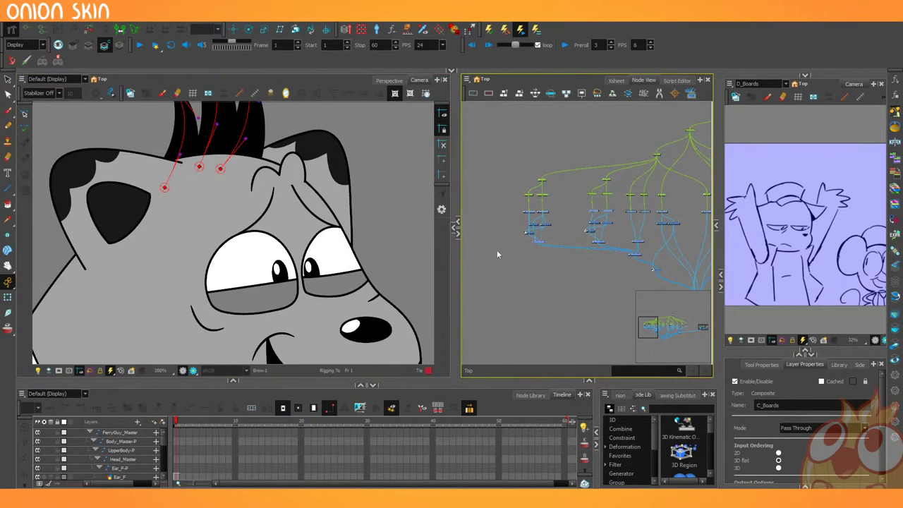
drag(185, 422, 210, 422)
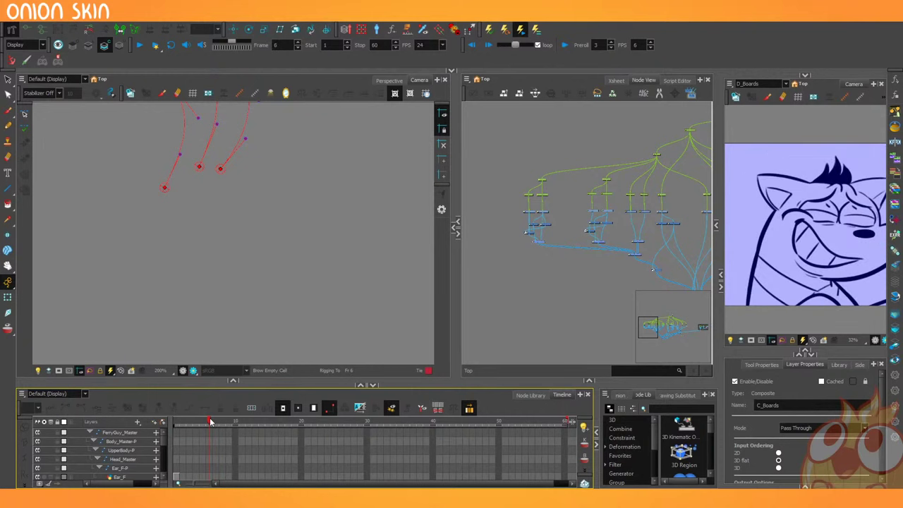
drag(818, 206, 787, 210)
scroll(859, 200, up, 1)
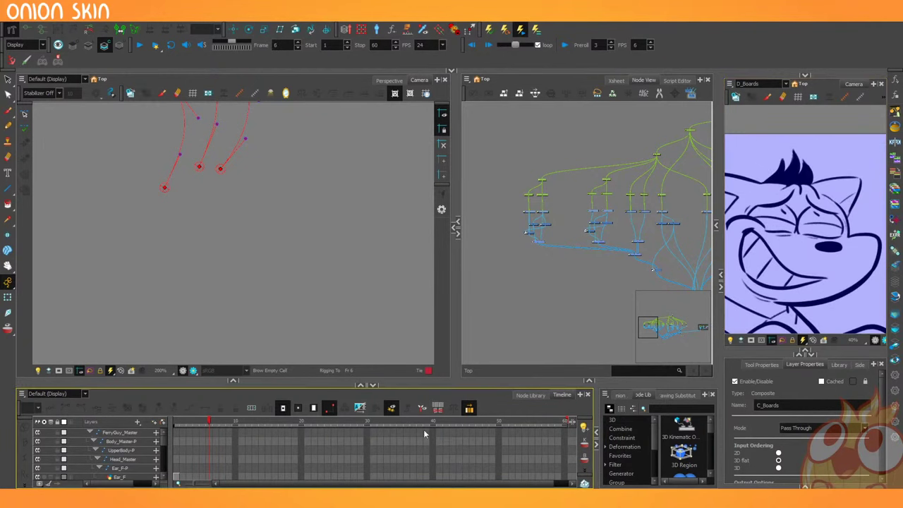
drag(213, 421, 177, 421)
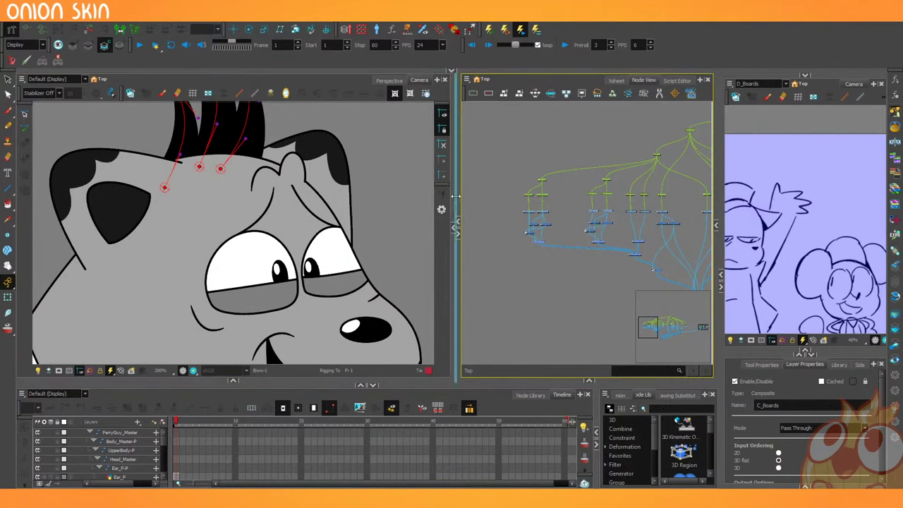
Widen the node view, locate the Brow nodes, and move the eye node groups away from them to make room.
drag(458, 195, 426, 197)
drag(577, 211, 588, 214)
scroll(639, 231, up, 6)
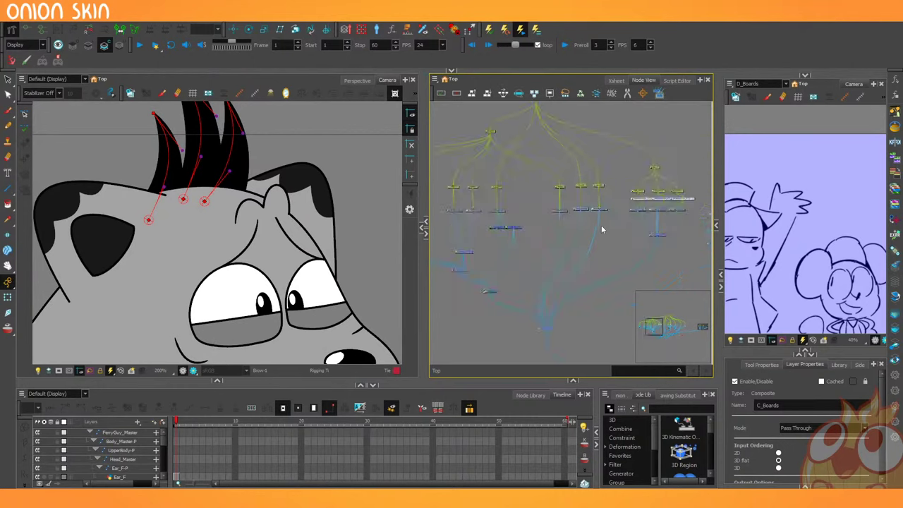
click(537, 168)
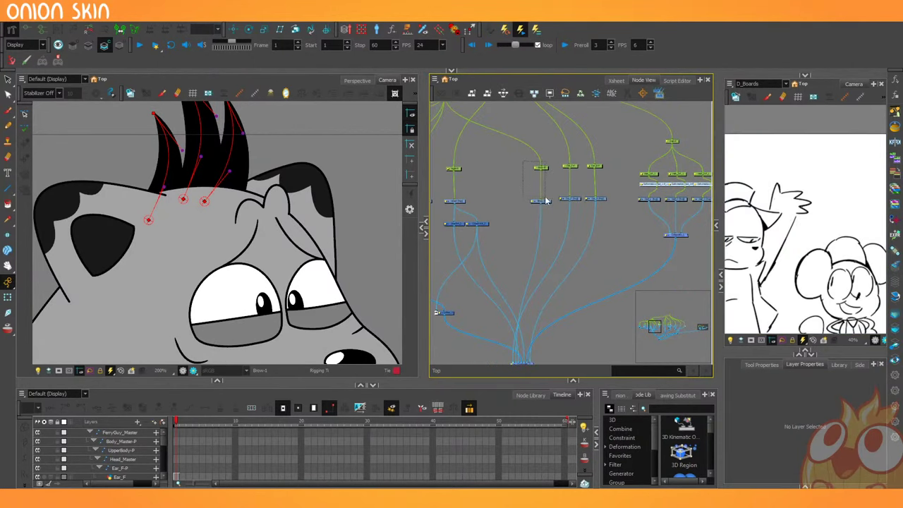
scroll(516, 210, down, 5)
drag(517, 211, 574, 216)
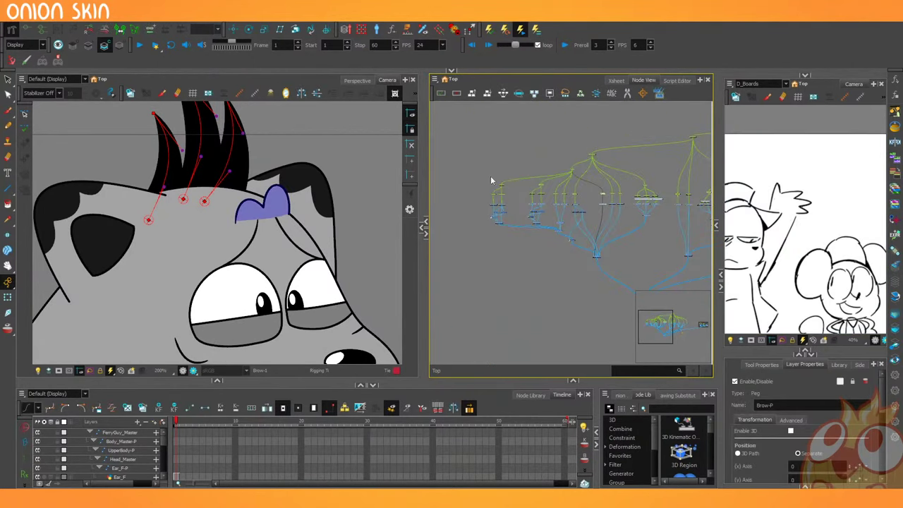
drag(470, 168, 546, 212)
click(584, 214)
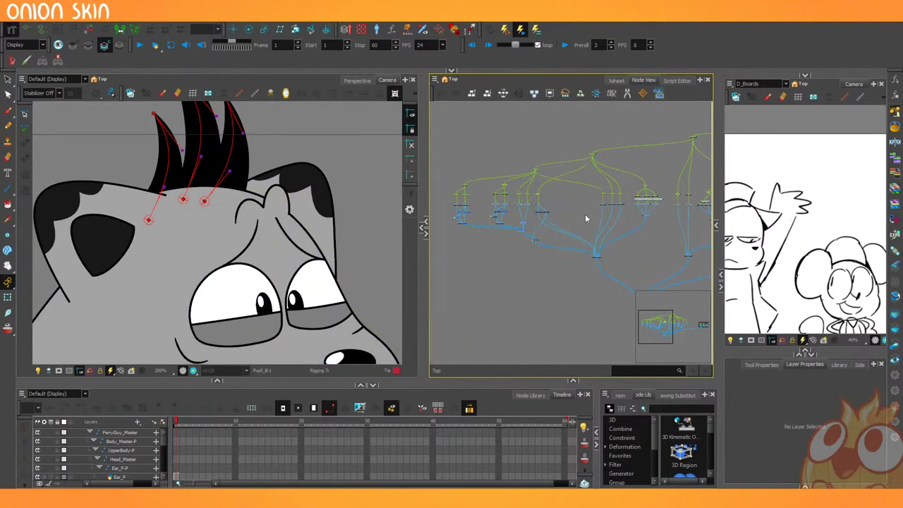
Bring the whole character and the Brow nodes into view, and select the Brow-P peg with the Rotate tool active.
scroll(616, 213, up, 3)
scroll(603, 199, up, 3)
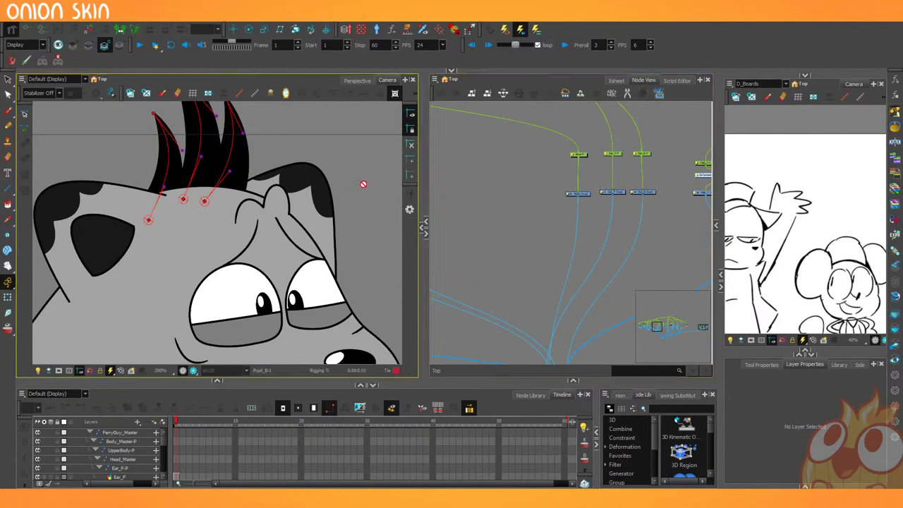
scroll(271, 158, down, 6)
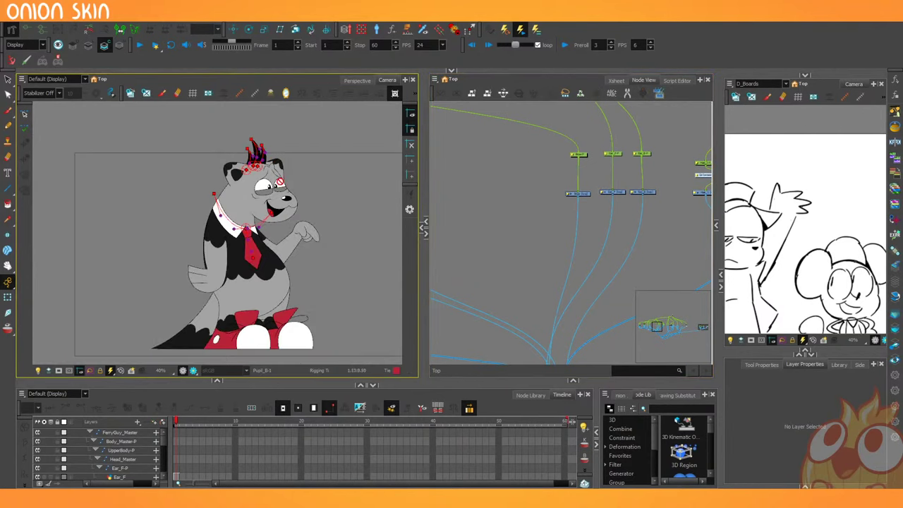
click(523, 190)
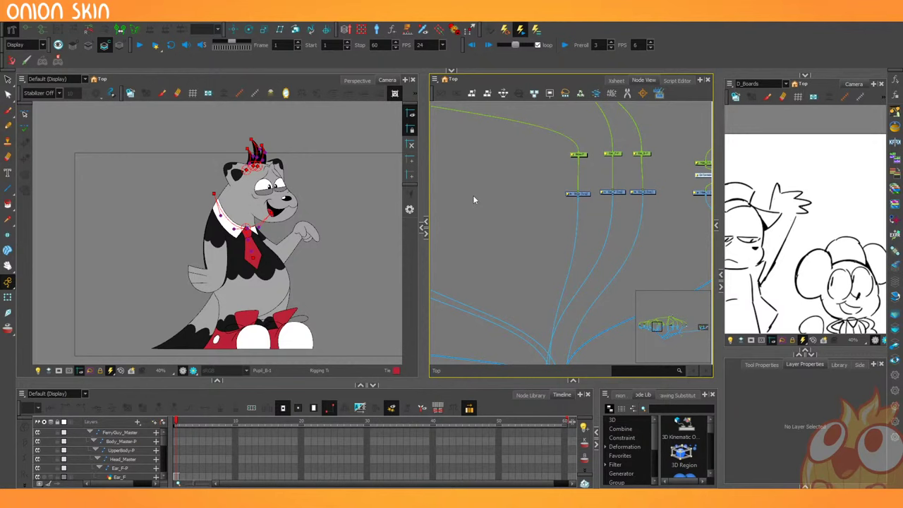
drag(535, 195, 495, 211)
scroll(535, 191, up, 2)
click(547, 222)
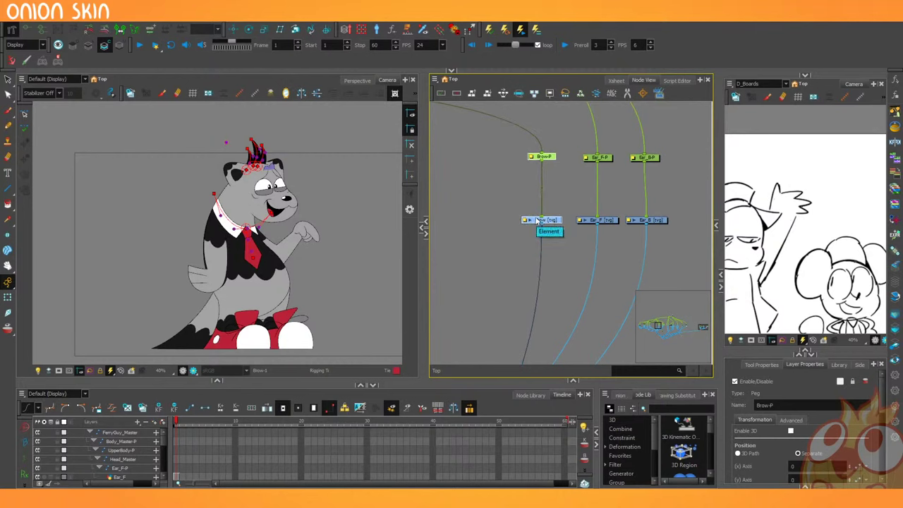
click(445, 196)
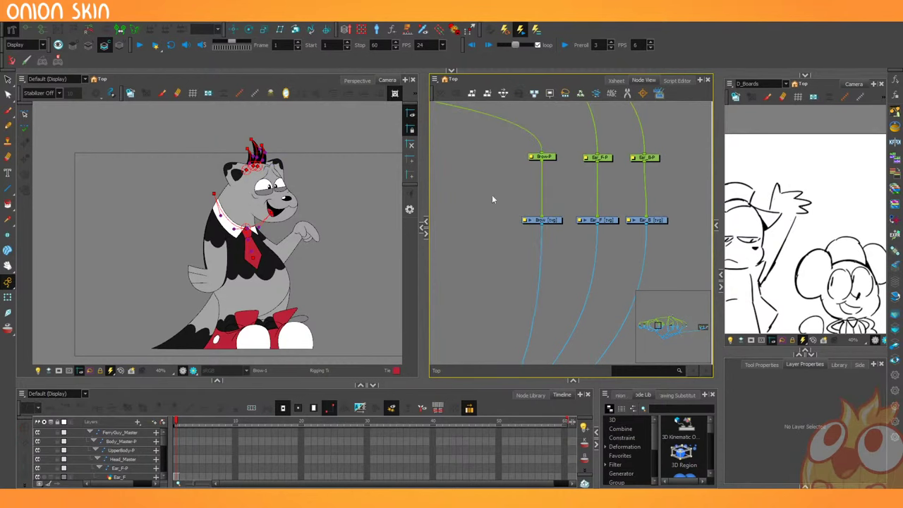
click(551, 222)
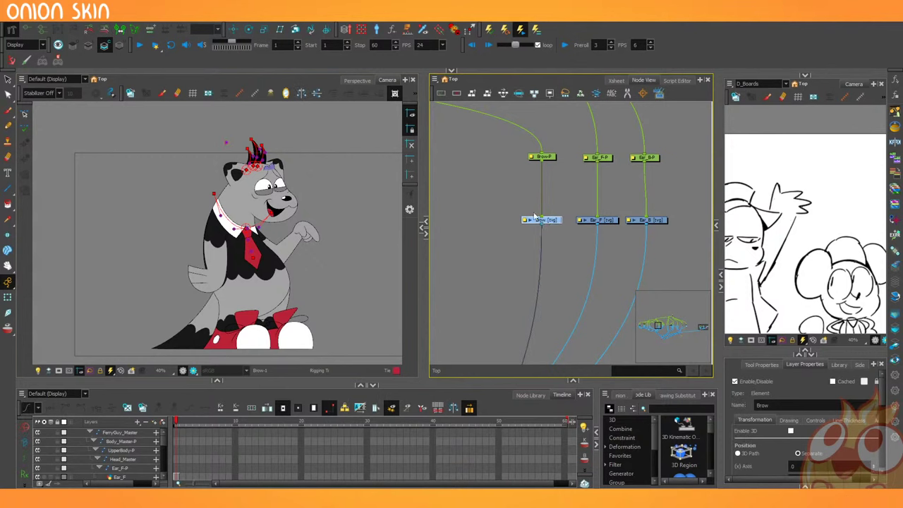
click(547, 155)
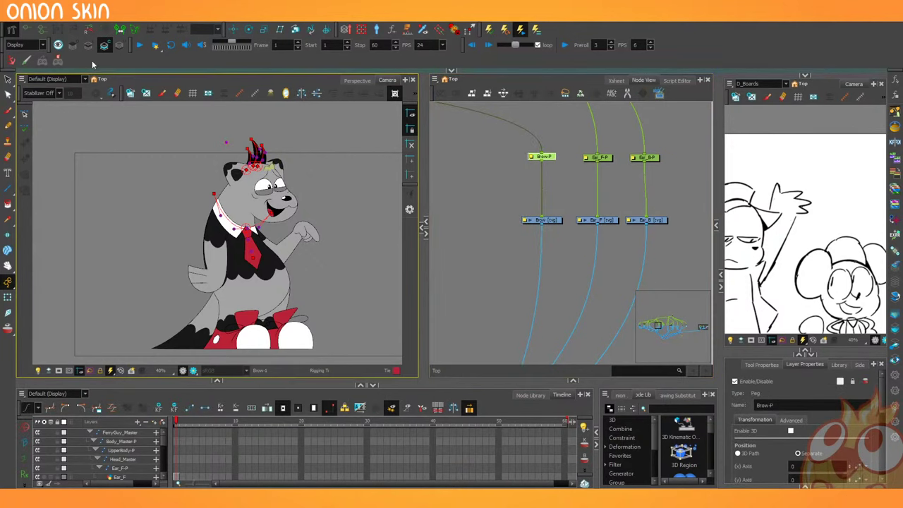
click(248, 29)
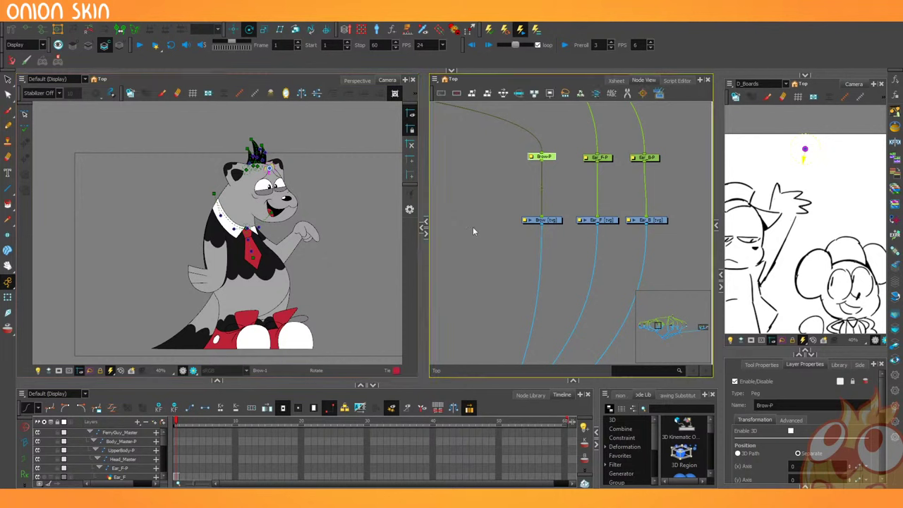
Spread the Brow, Ear_F and Ear_B peg and drawing pairs apart in the network to make room around the ears.
drag(503, 145, 472, 216)
mouse_move(472, 216)
mouse_down()
mouse_move(615, 215)
mouse_move(472, 232)
mouse_up()
key(Delete)
click(432, 260)
drag(608, 150, 581, 228)
click(588, 251)
key(ctrl+v)
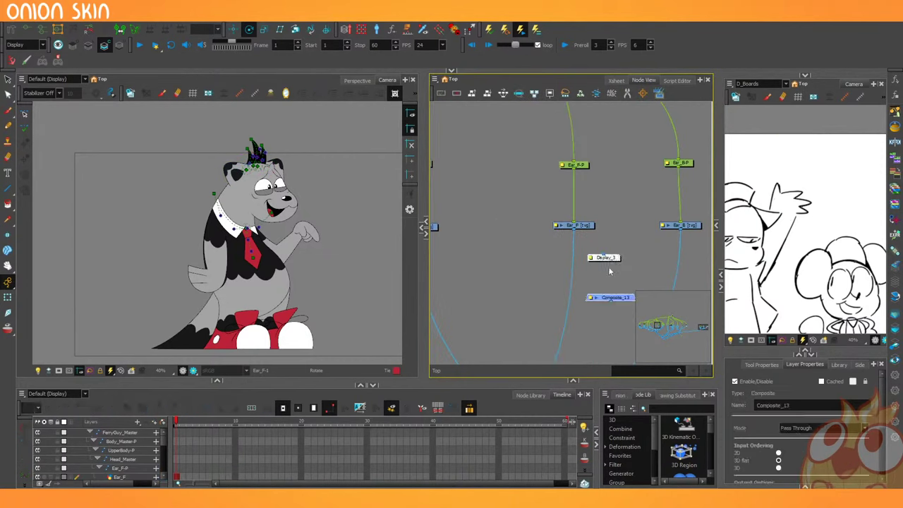
key(ctrl+z)
key(ctrl+z)
Insert a pass-through composite below the Ear_F drawing node and move it farther down its connection.
click(573, 228)
key(ctrl+h)
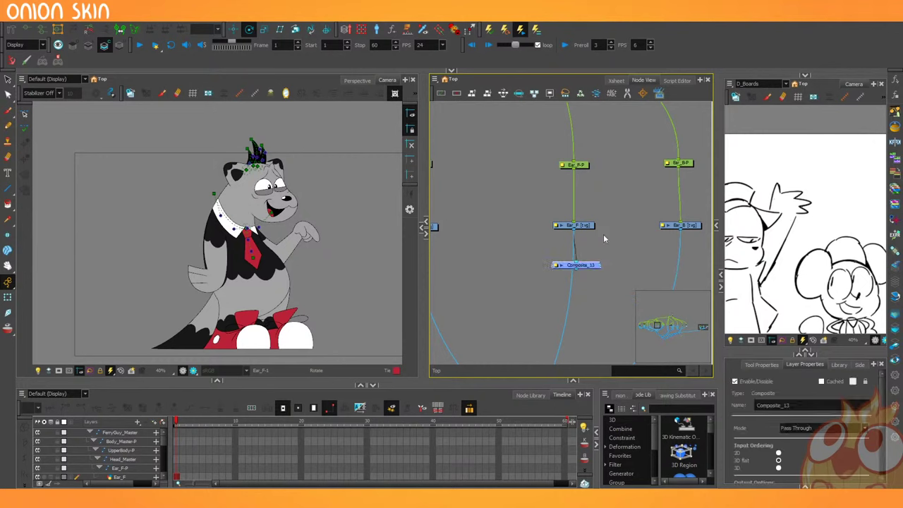
drag(591, 268, 583, 302)
Make two copies of the Ear_F drawing node and place them side by side next to the original.
drag(562, 206, 490, 230)
key(ctrl+c)
key(ctrl+v)
key(ctrl+v)
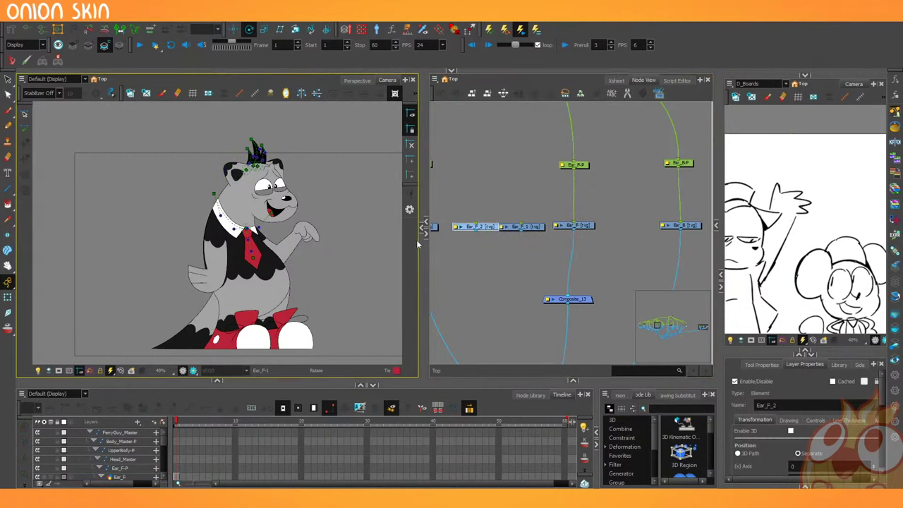
Rename the two copied ear drawing nodes Ear_F_Inner and Ear_F_Tip.
click(536, 228)
double_click(776, 404)
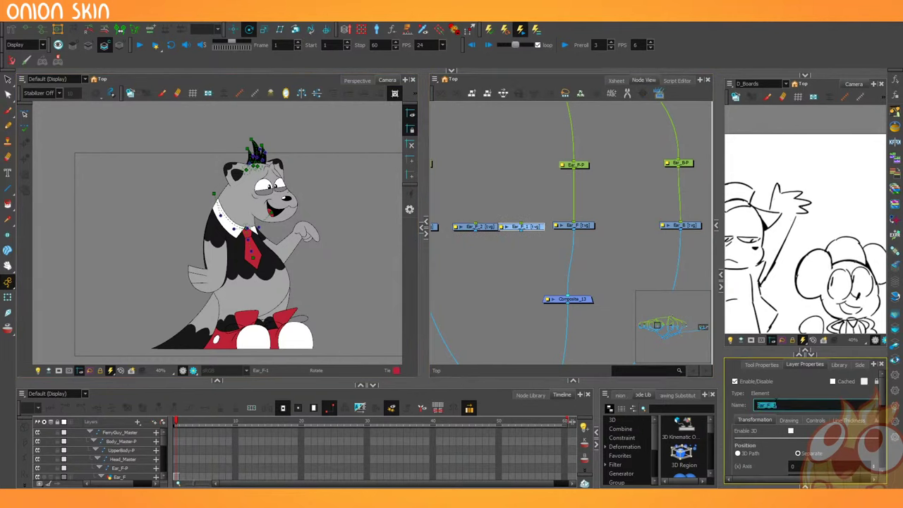
text(F)
key(Return)
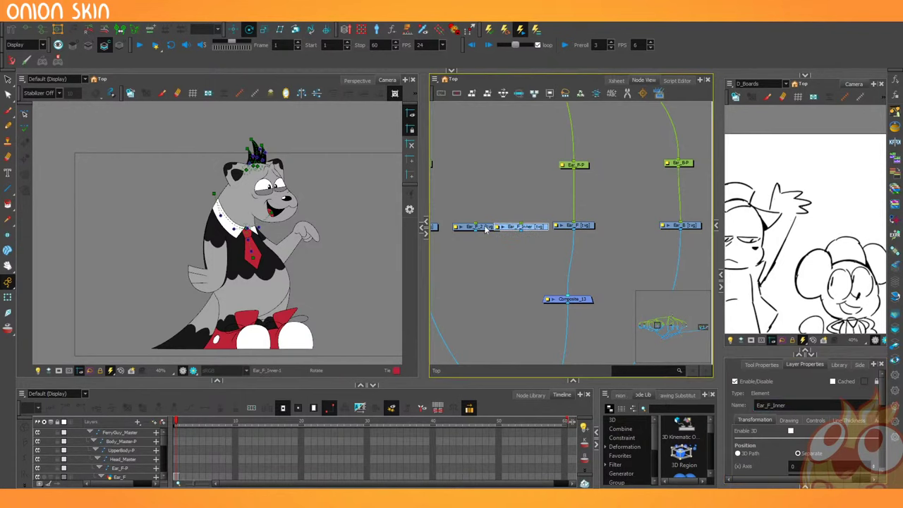
double_click(769, 405)
text(Ear_F_)
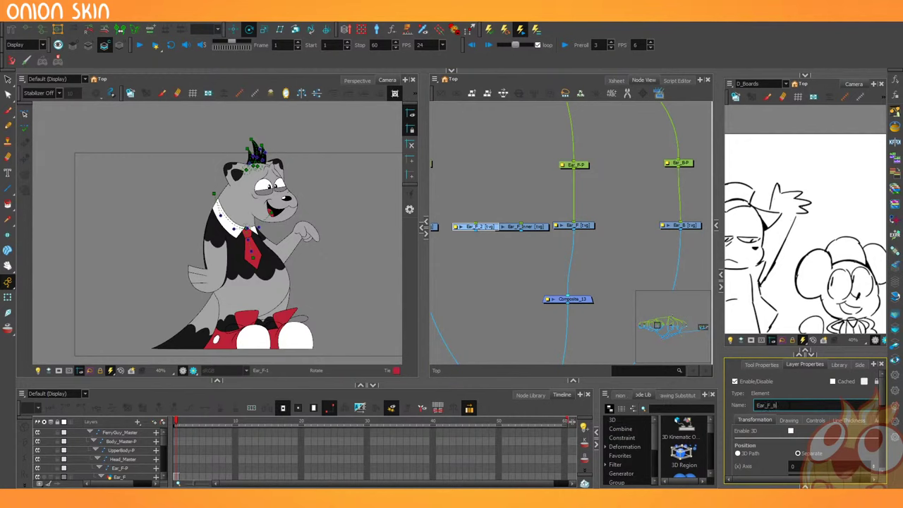
text(Tip)
key(Return)
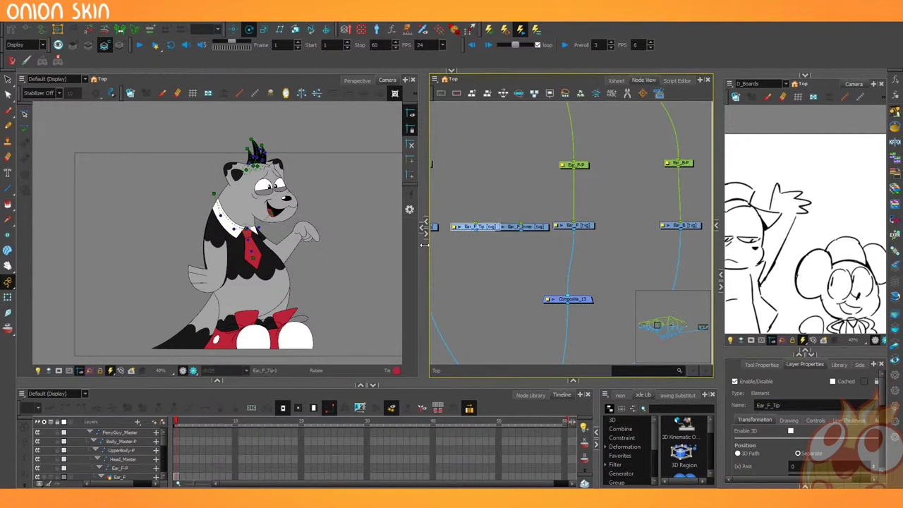
Show the Ear_F_Tip drawing in isolation, check its line art, and return to a close view of the colour art.
drag(420, 246, 19, 307)
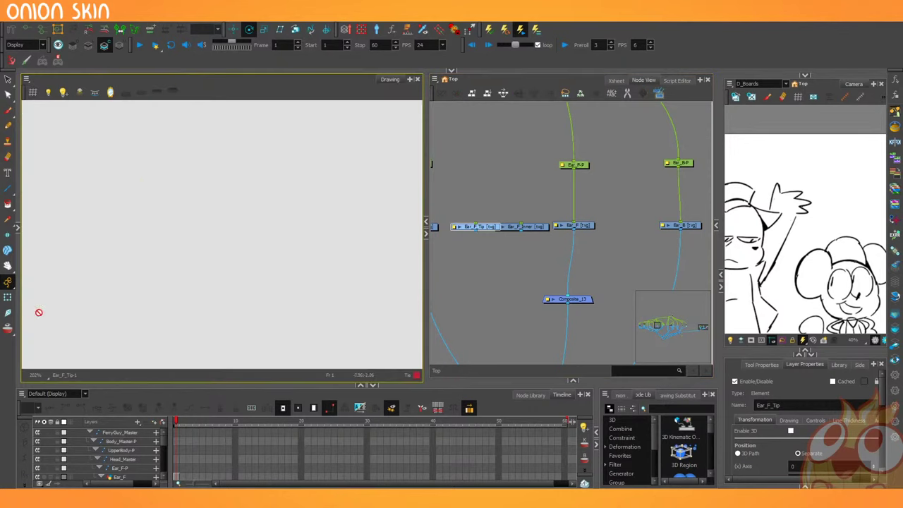
click(89, 45)
scroll(184, 229, up, 3)
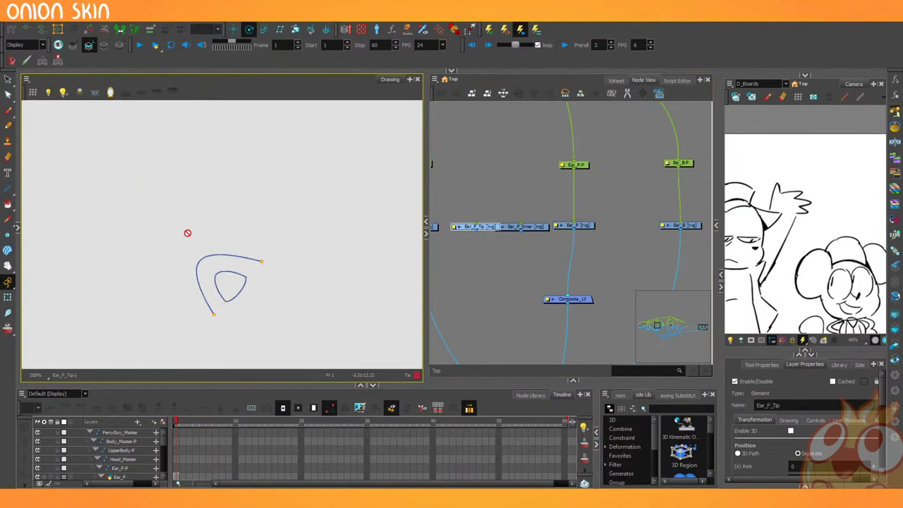
scroll(216, 279, up, 2)
drag(227, 302, 232, 256)
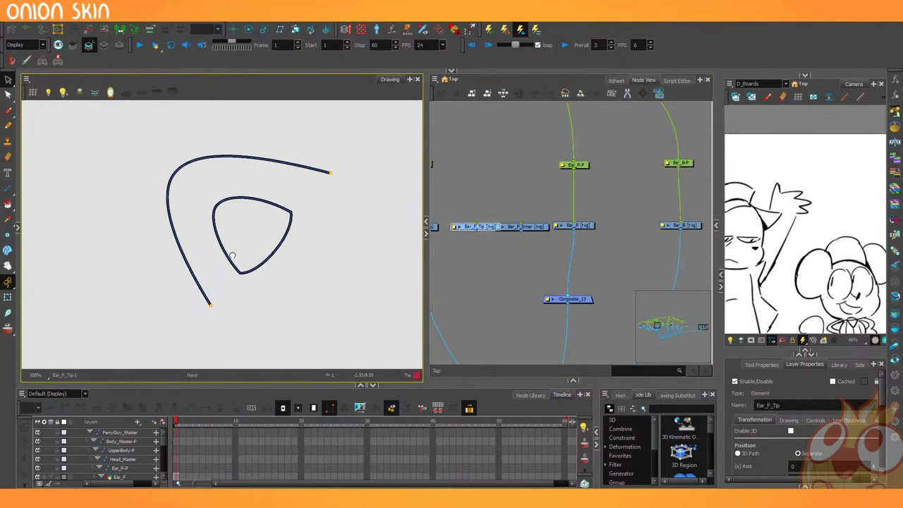
click(104, 45)
drag(318, 218, 290, 314)
key(ctrl+z)
mouse_move(374, 266)
mouse_down()
mouse_move(315, 365)
mouse_move(299, 374)
mouse_up()
scroll(273, 218, up, 1)
scroll(271, 217, up, 1)
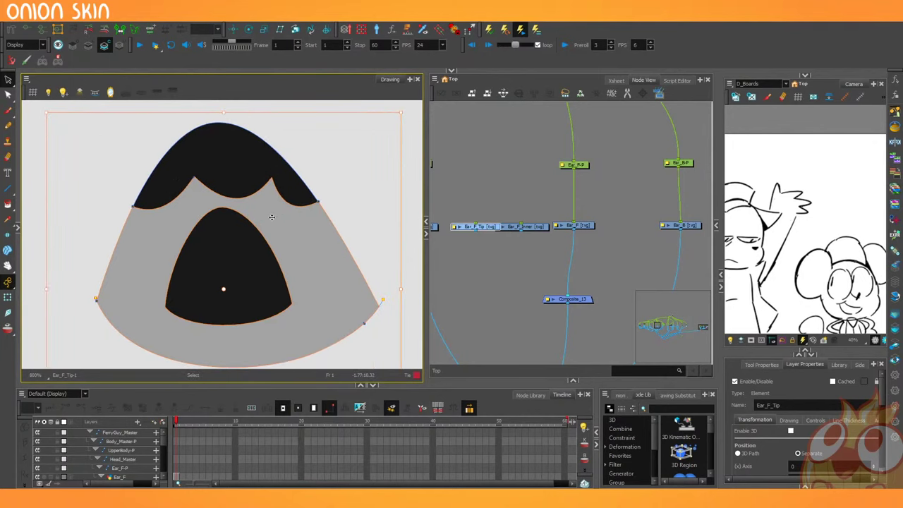
key(alt+q)
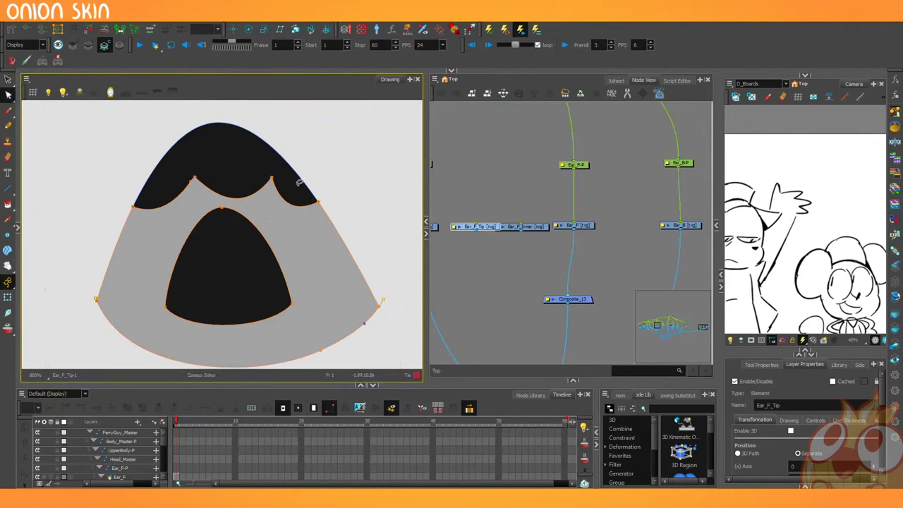
mouse_move(300, 183)
mouse_down()
mouse_move(270, 201)
mouse_move(303, 194)
mouse_up()
click(289, 223)
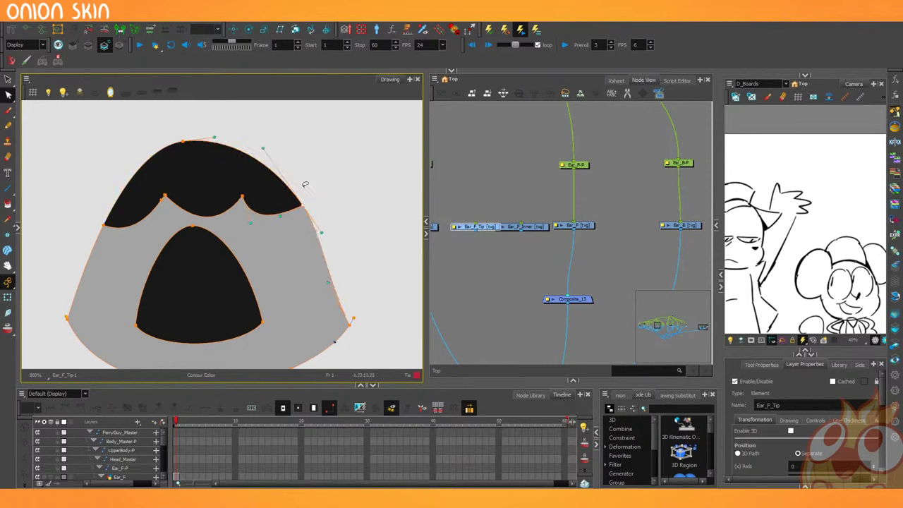
key(ctrl+z)
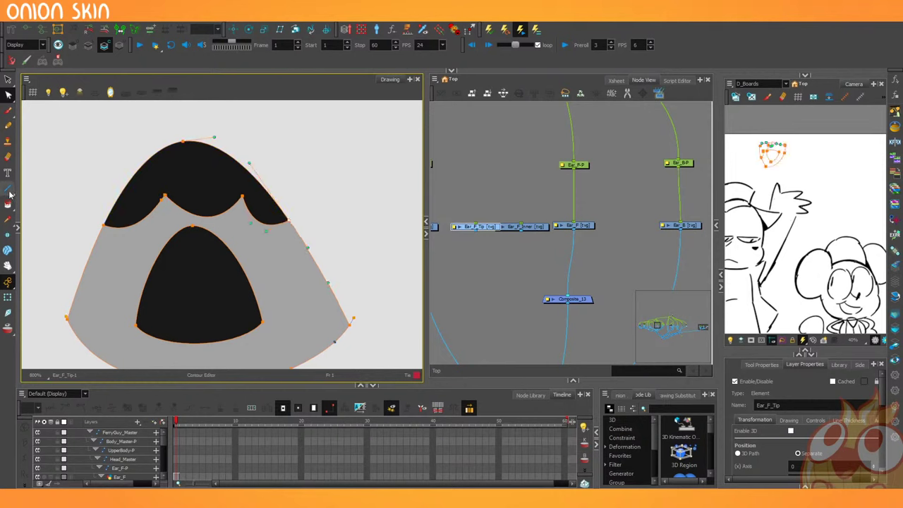
Delete the grey ear base and the black inner-ear shape from Ear_F_Tip, keeping only the black tip.
key(alt+s)
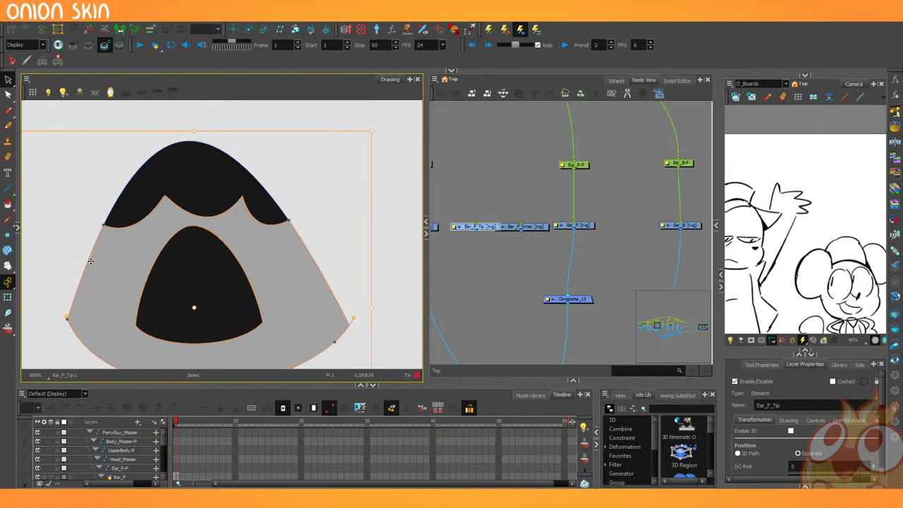
key(Delete)
drag(115, 263, 182, 372)
key(Delete)
click(144, 200)
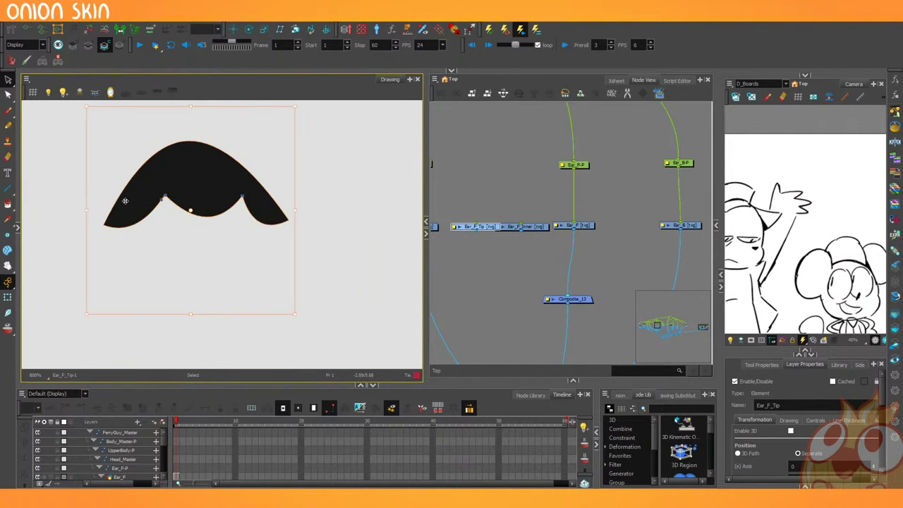
right_click(126, 202)
mouse_move(212, 420)
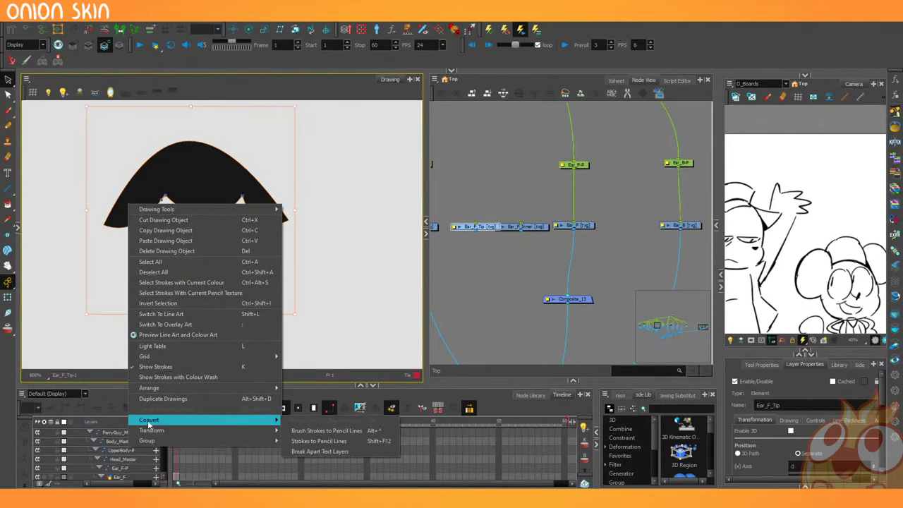
click(299, 431)
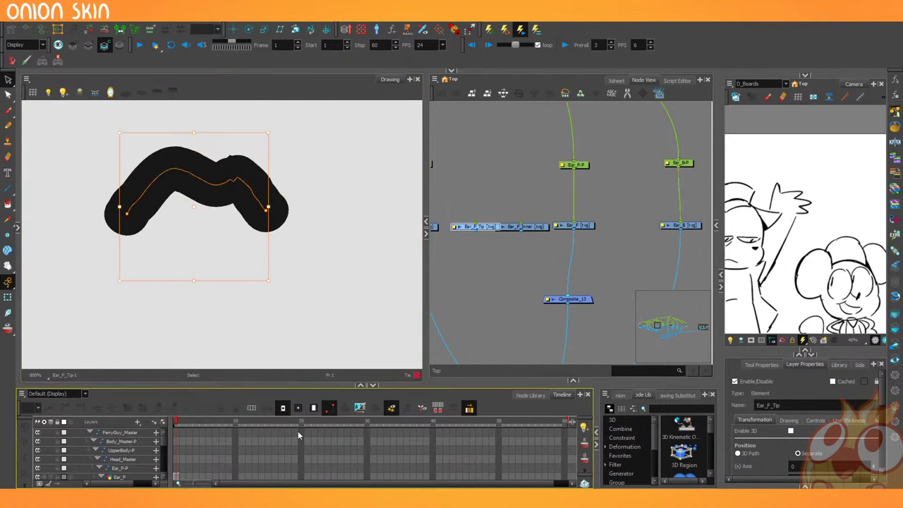
key(ctrl+z)
Convert the strokes of the black ear tip to pencil lines.
right_click(164, 187)
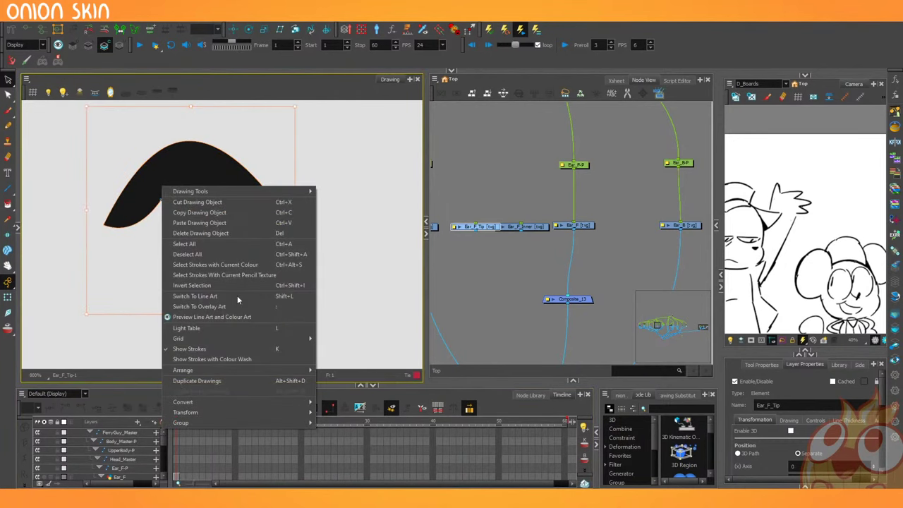
mouse_move(285, 406)
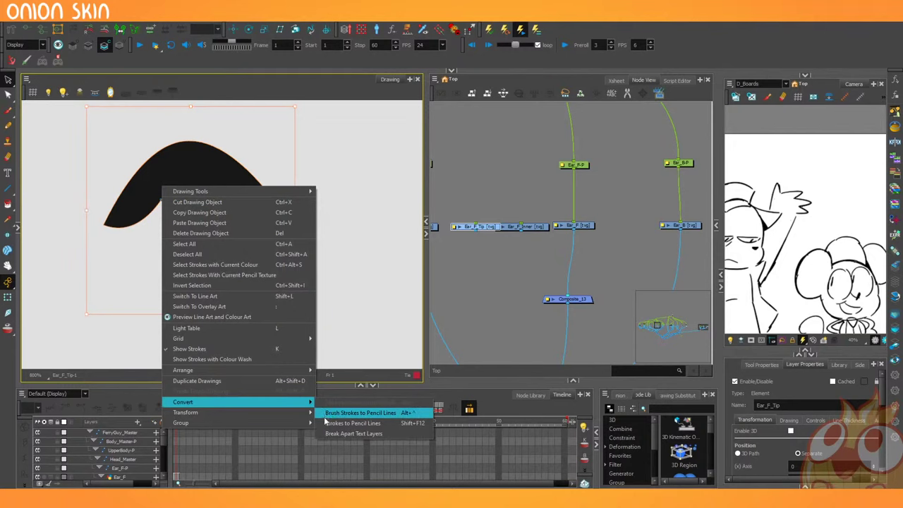
click(353, 422)
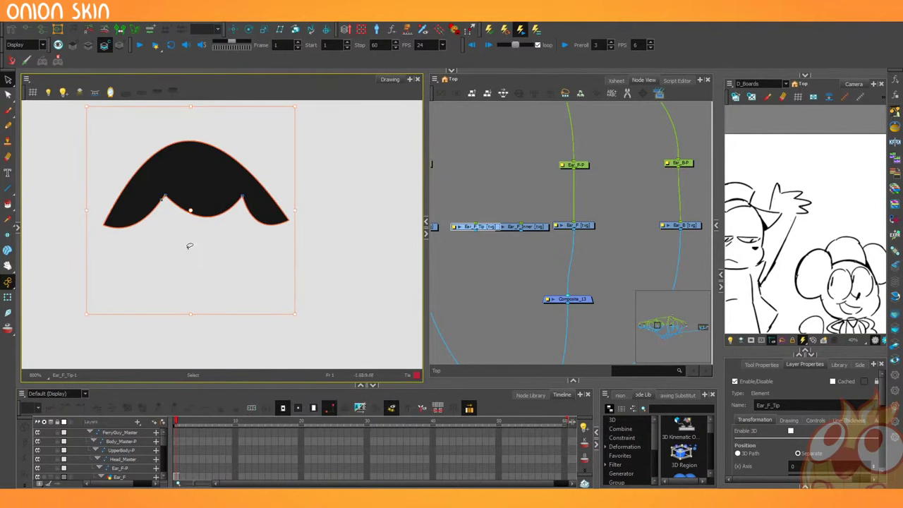
Cut away the tip's black fill and upper outline with the Cutter, keeping only the scalloped lower stroke.
drag(93, 224, 69, 239)
click(8, 81)
click(30, 91)
drag(142, 177, 122, 139)
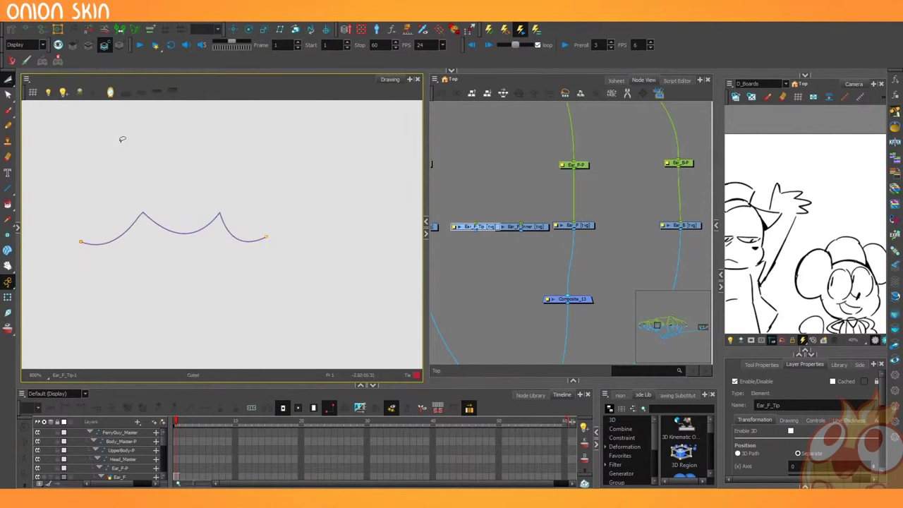
Extend the right end of the scalloped stroke up and outward with the Contour Editor, bending it into a smooth curve.
click(8, 94)
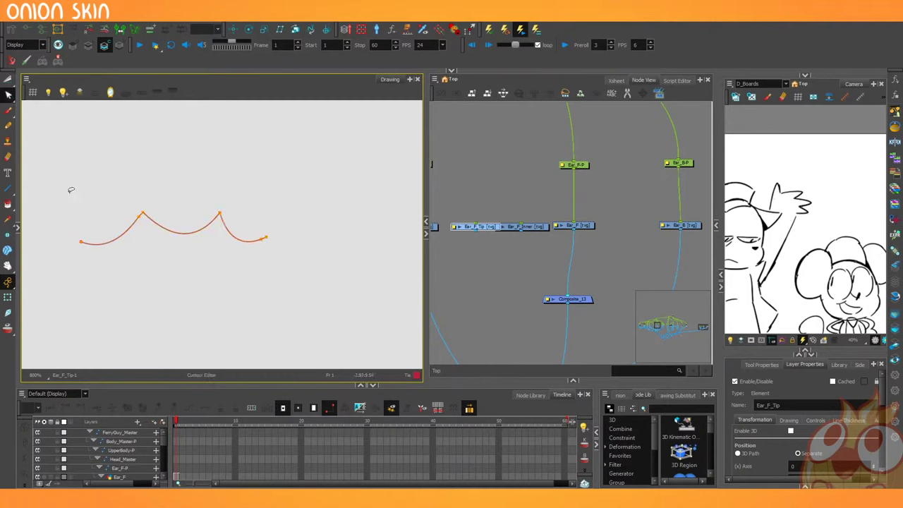
click(82, 242)
click(95, 208)
drag(267, 237, 285, 220)
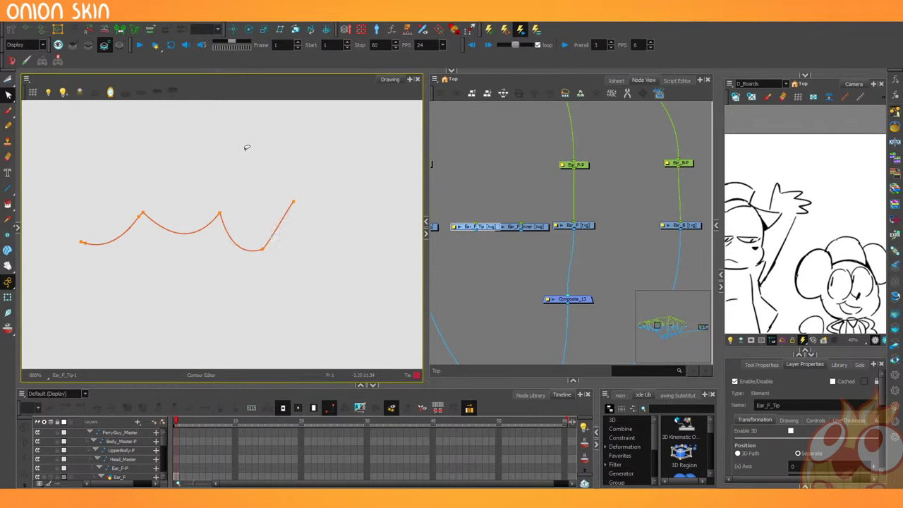
key(ctrl+z)
drag(275, 225, 280, 225)
key(ctrl+z)
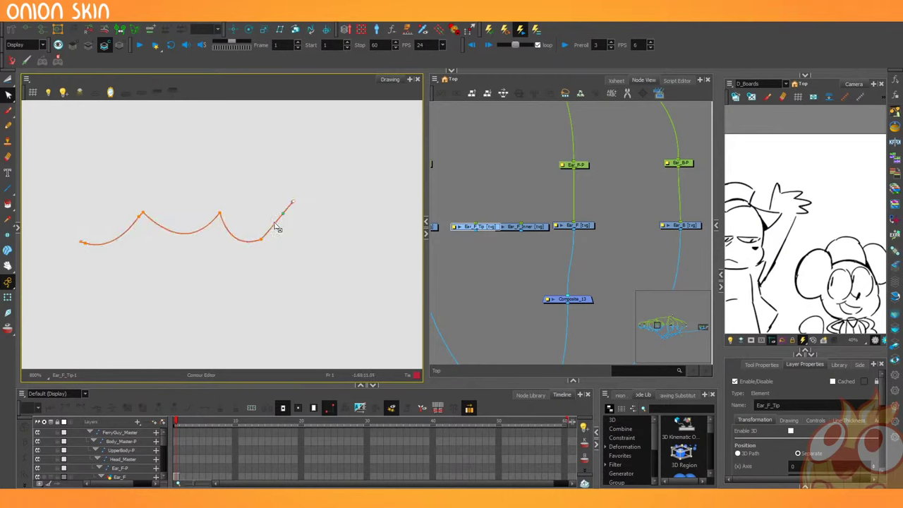
click(293, 201)
drag(261, 240, 244, 249)
drag(294, 201, 289, 209)
key(ctrl+z)
Extend the left end of the scalloped stroke up and outward in a matching curve.
key(space)
drag(140, 278, 247, 268)
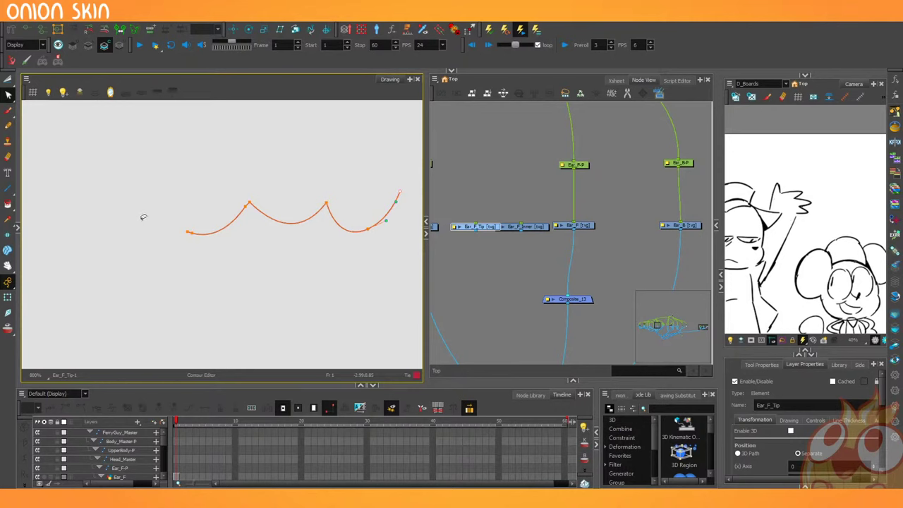
scroll(140, 215, up, 3)
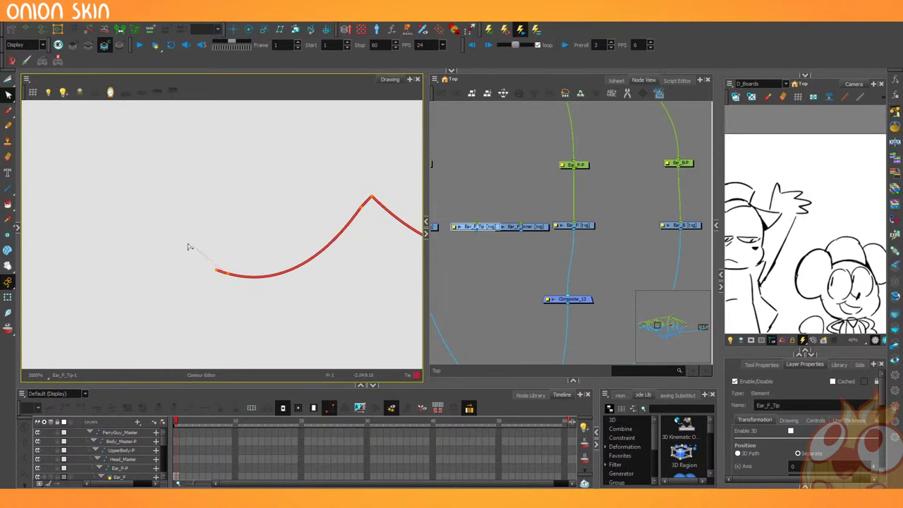
click(154, 204)
drag(154, 203, 177, 262)
key(1)
key(1)
scroll(177, 265, down, 2)
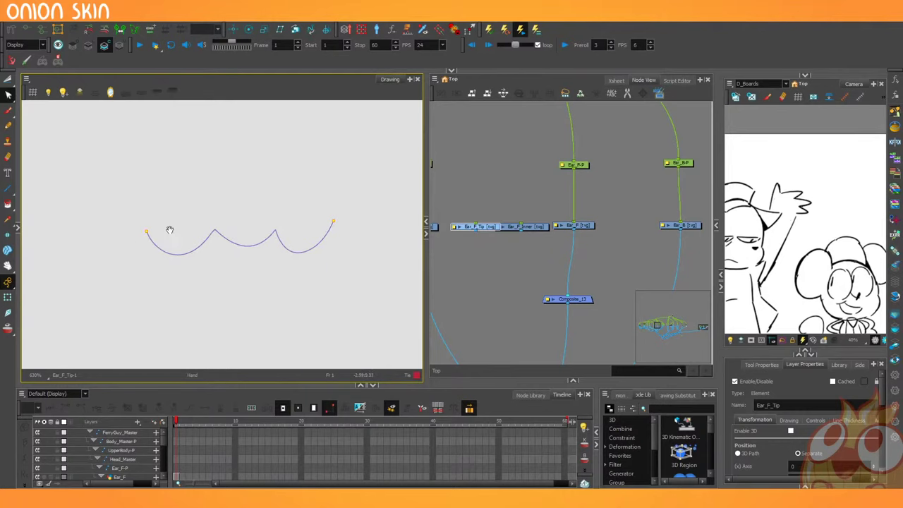
drag(170, 230, 165, 282)
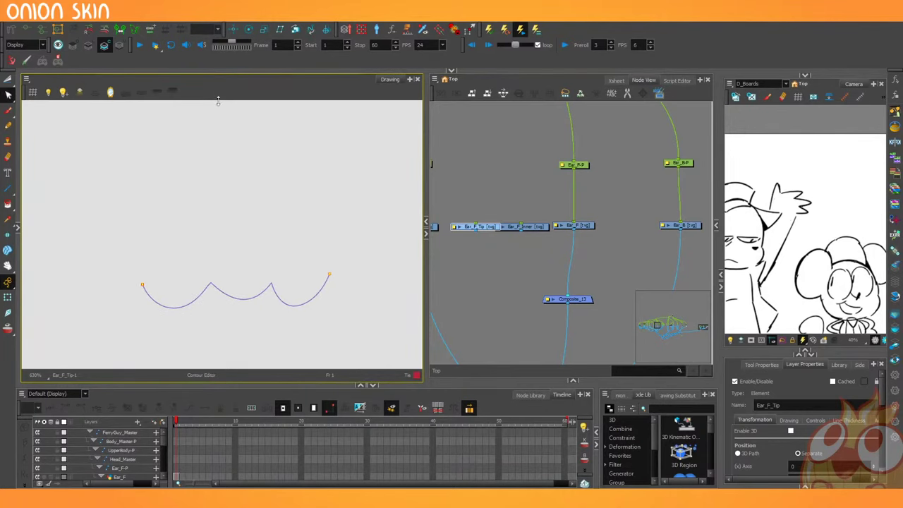
click(9, 189)
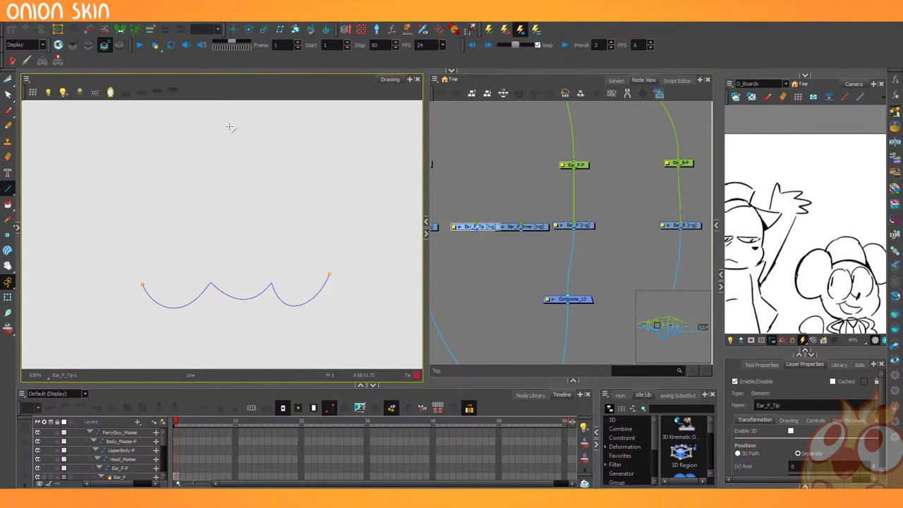
mouse_move(230, 127)
mouse_down()
mouse_move(137, 188)
mouse_move(142, 286)
mouse_up()
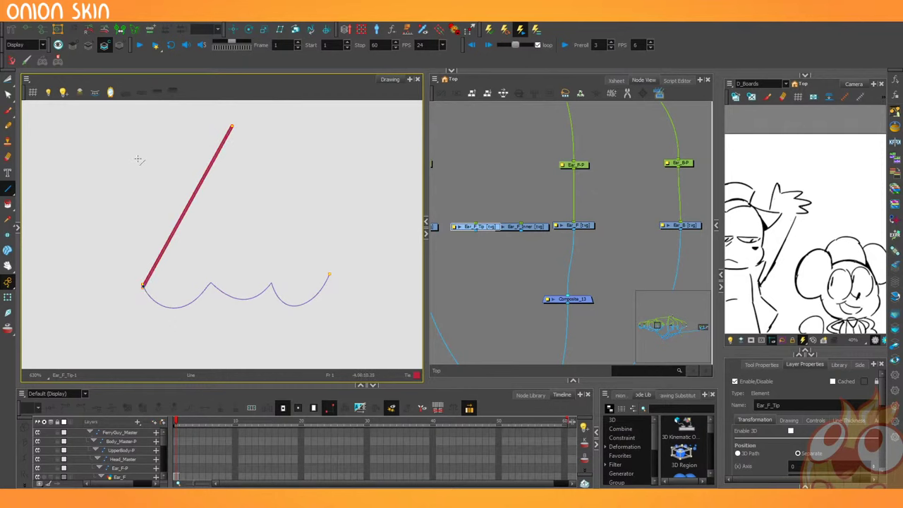
click(539, 230)
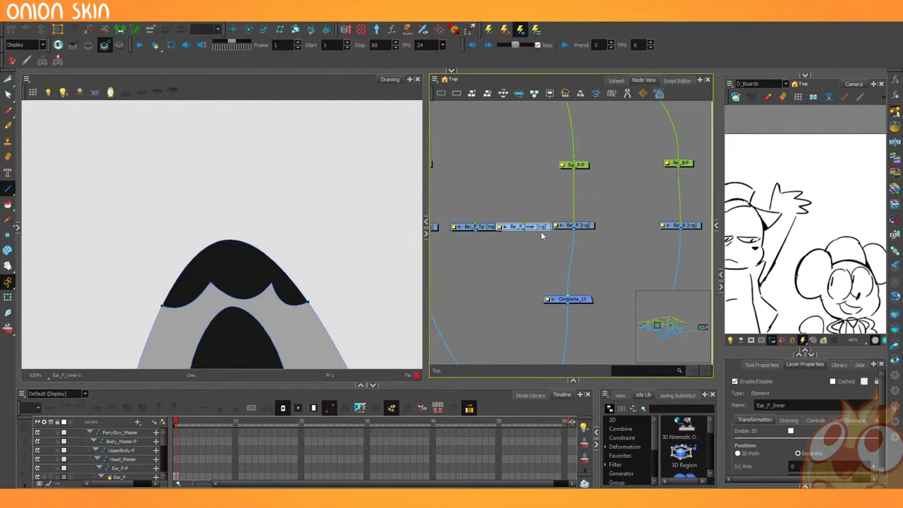
click(487, 228)
drag(273, 283, 258, 235)
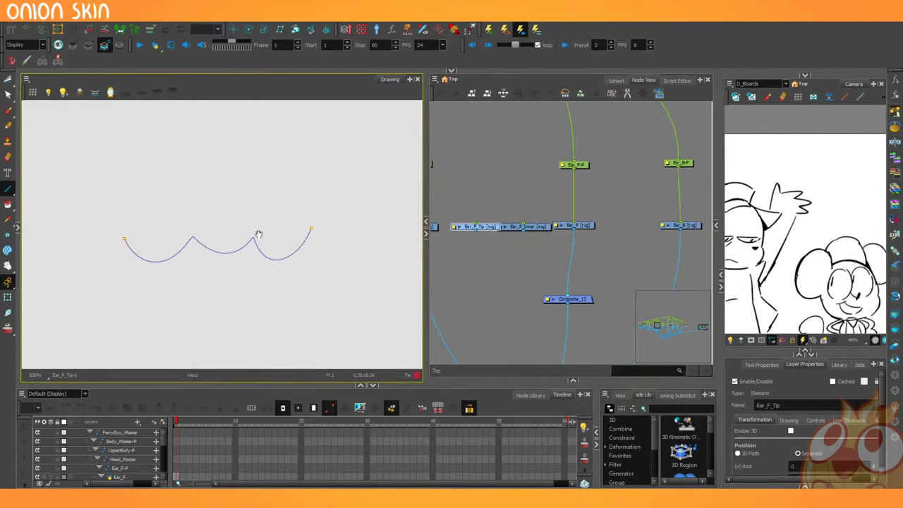
In the Ear_F_Inner drawing, sketch a wide pencil arc in the Tie colour above the ear, extending past both sides of the black tip.
click(542, 228)
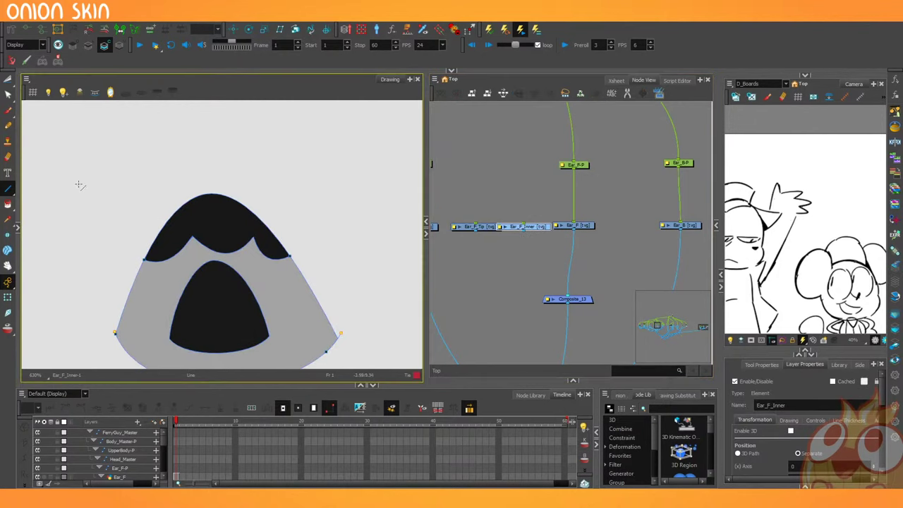
key(alt+b)
drag(307, 261, 233, 187)
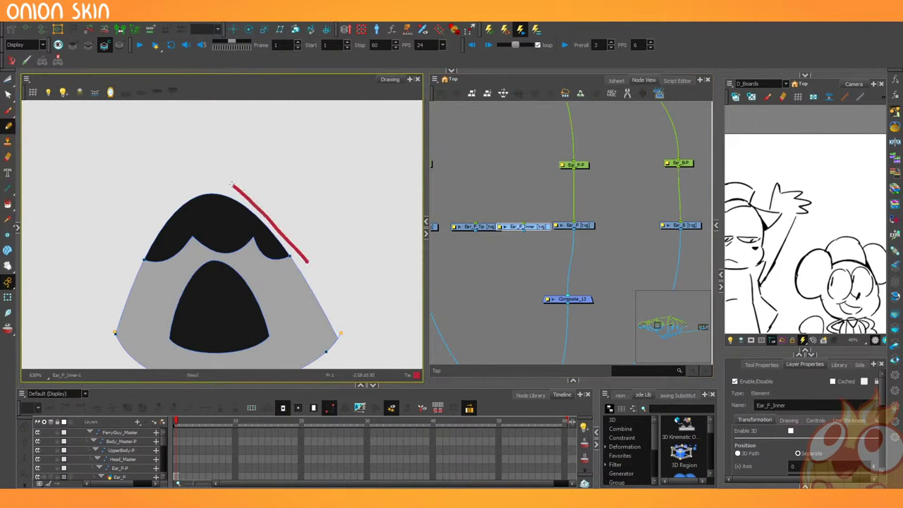
key(ctrl+z)
mouse_move(348, 250)
mouse_down()
mouse_move(312, 198)
mouse_move(179, 149)
mouse_move(83, 281)
mouse_up()
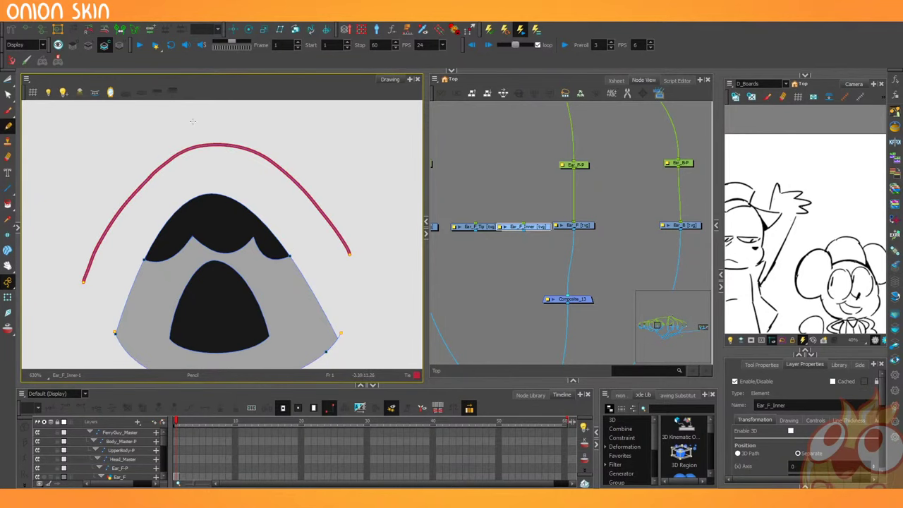
Cut the new arc out of Ear_F_Inner and paste it into the Ear_F_Tip drawing.
click(7, 80)
click(26, 79)
mouse_move(38, 88)
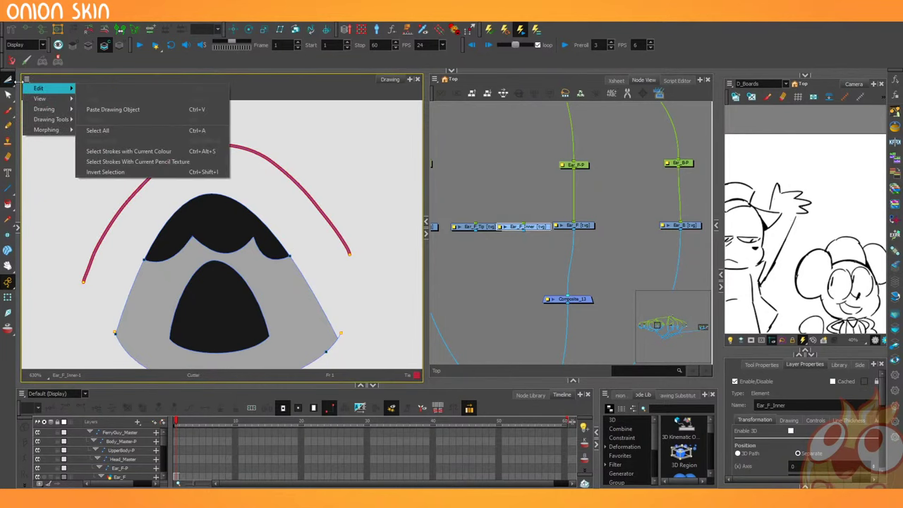
click(97, 130)
click(7, 80)
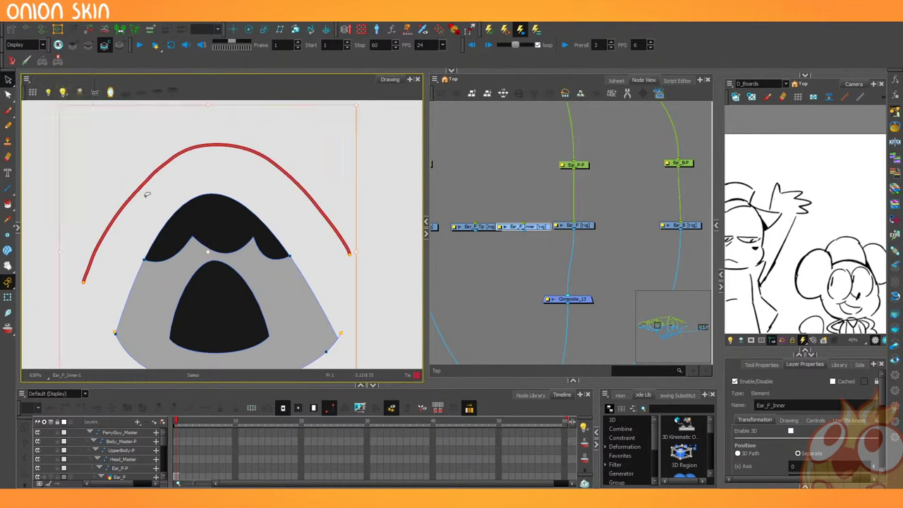
key(ctrl+x)
click(455, 229)
key(ctrl+v)
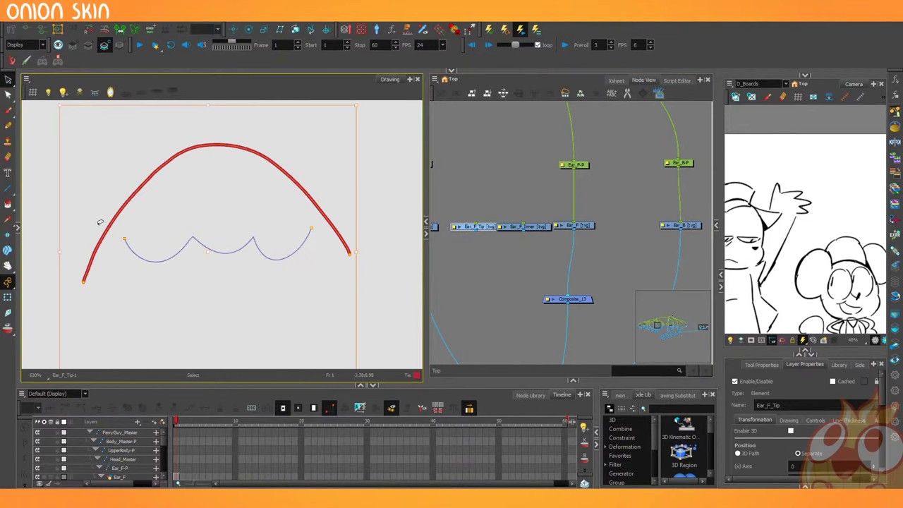
Draw curved lines from both ends of the scalloped stroke outward, so that each crosses the arc.
click(121, 254)
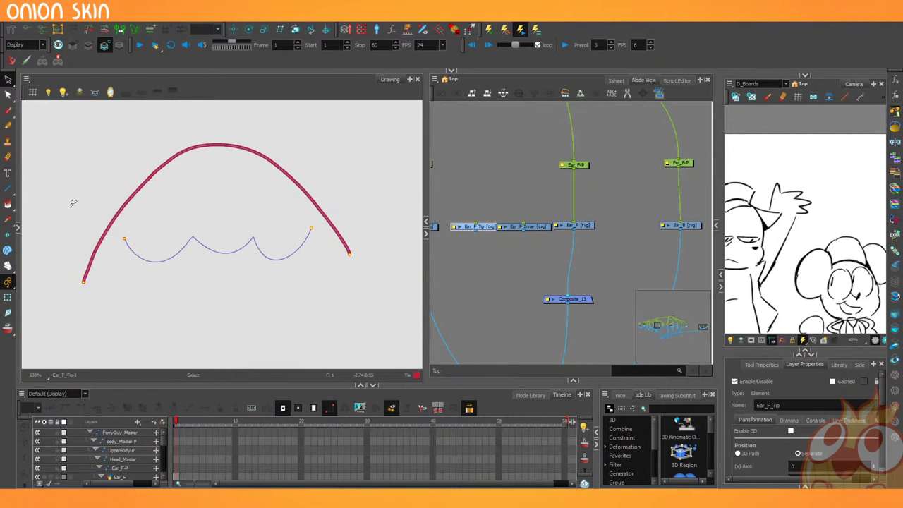
key(2)
drag(105, 255, 144, 289)
click(129, 259)
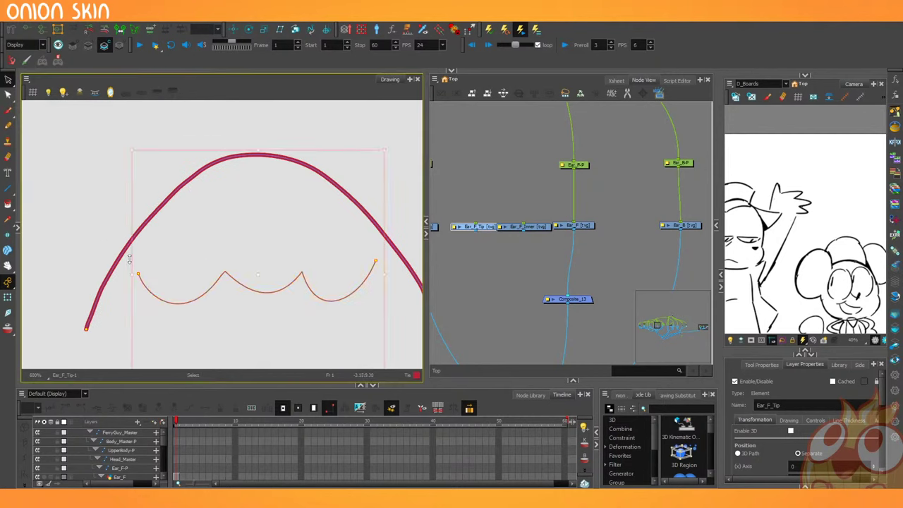
click(117, 303)
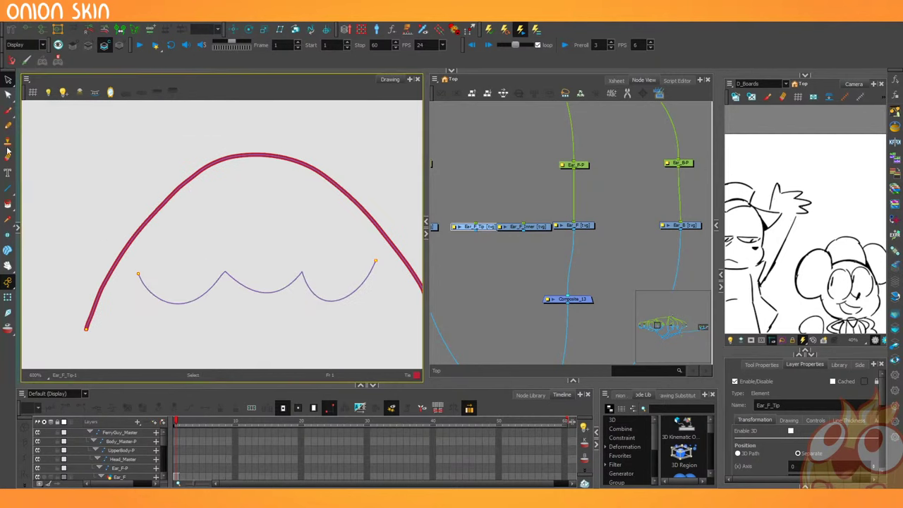
click(8, 188)
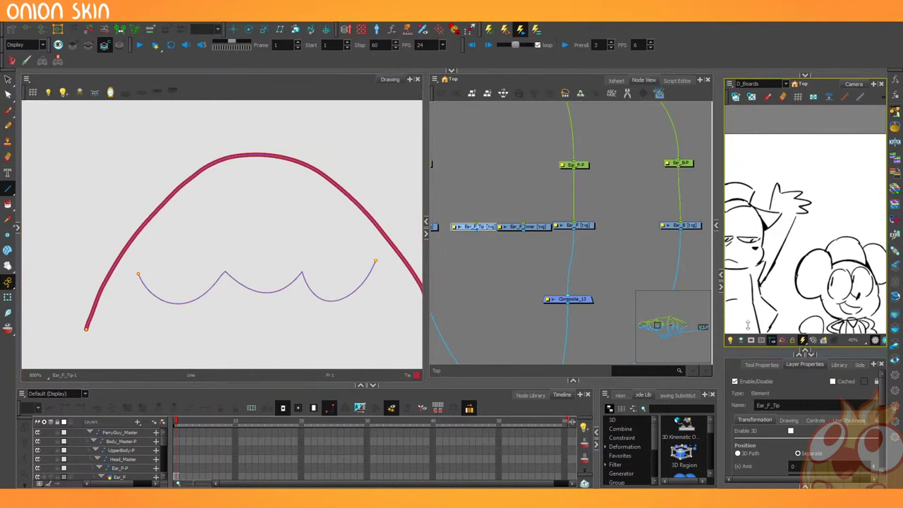
drag(748, 324, 749, 233)
click(764, 237)
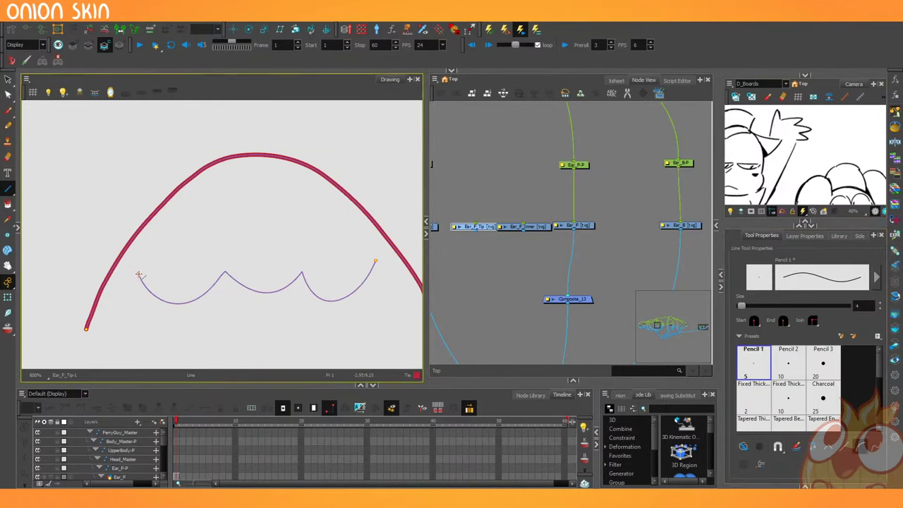
drag(139, 275, 84, 295)
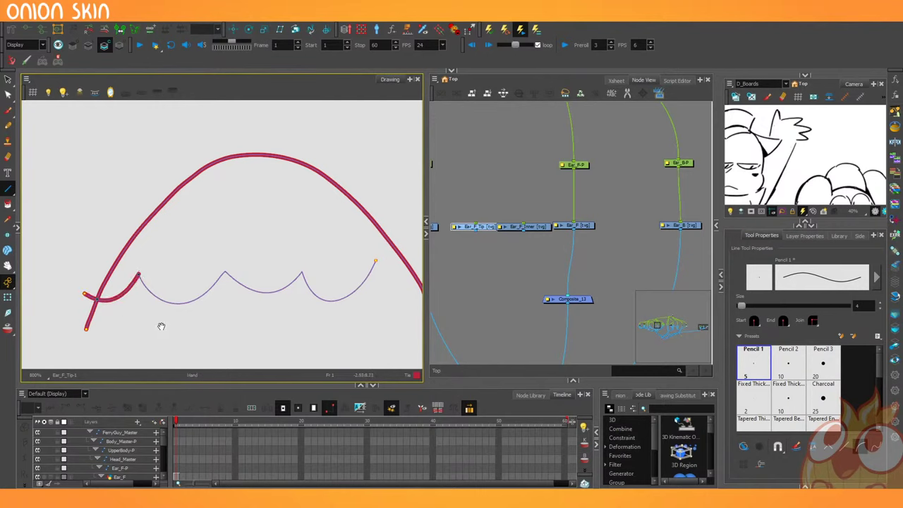
drag(161, 326, 26, 324)
mouse_move(241, 258)
mouse_down()
mouse_move(312, 286)
mouse_move(251, 286)
mouse_move(258, 298)
mouse_up()
drag(161, 309, 268, 306)
In Ear_F_Inner, delete the grey base, black tip and outer ear outline, keeping only the inner ear shape.
click(578, 227)
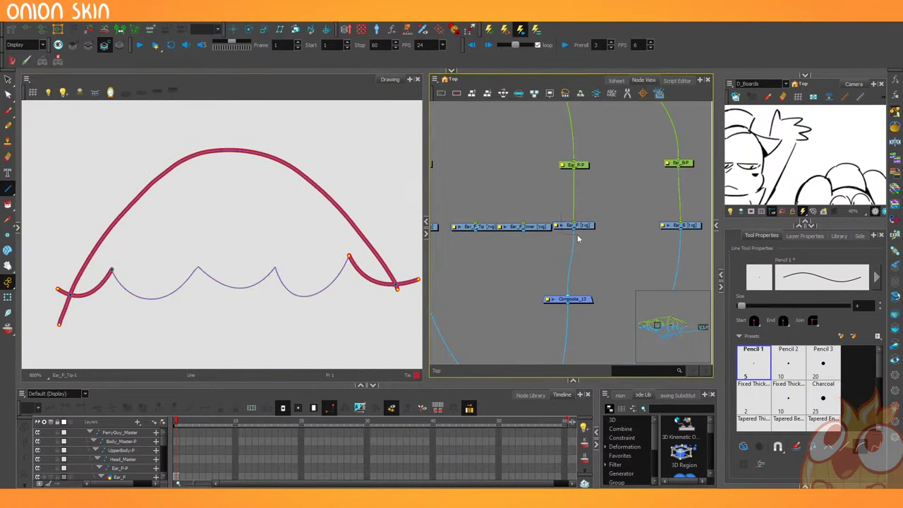
click(535, 228)
scroll(127, 287, down, 5)
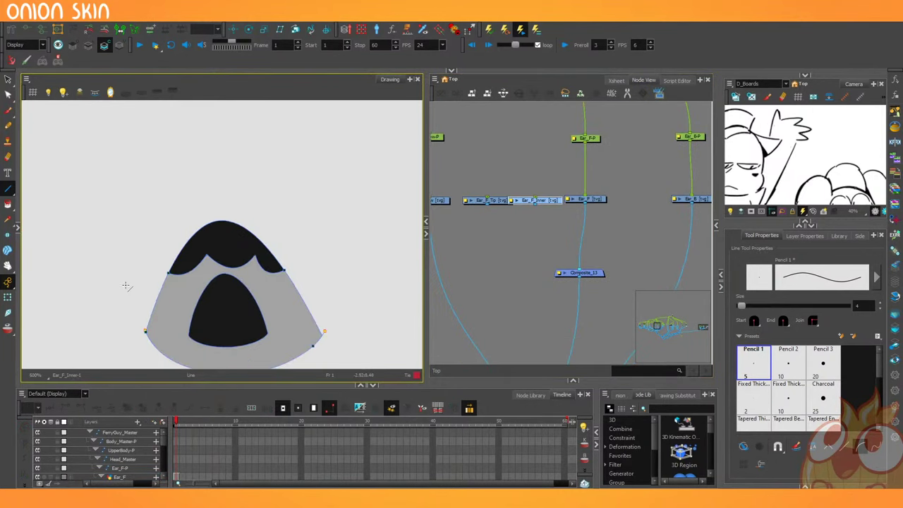
key(alt+s)
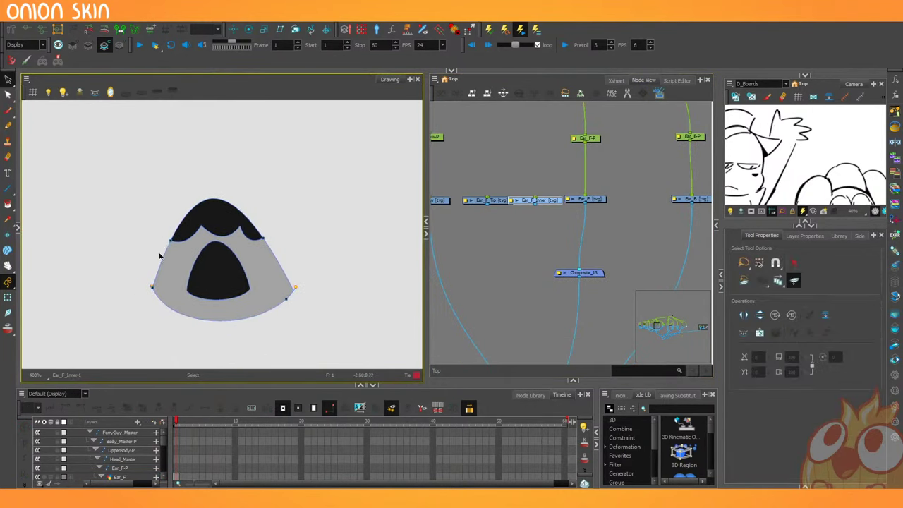
key(ctrl+a)
key(Delete)
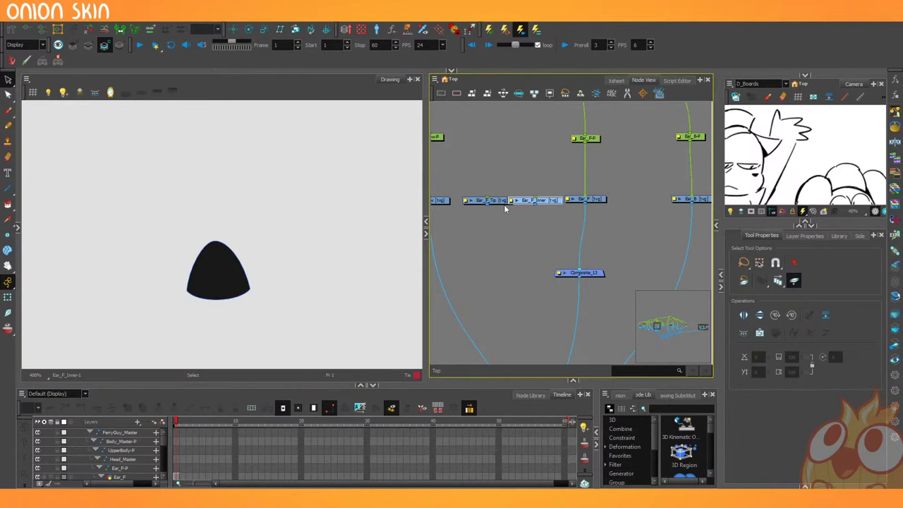
click(88, 45)
key(ctrl+a)
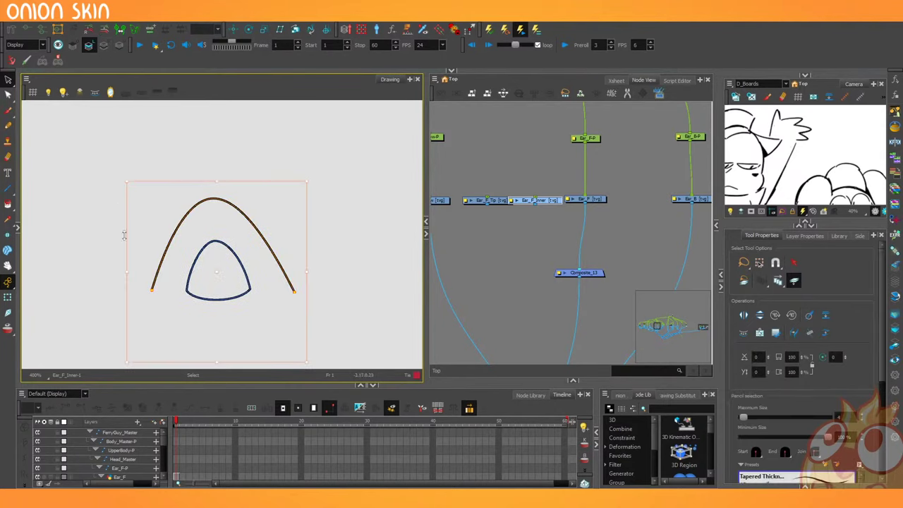
key(Delete)
Fill the area between the arc and the scalloped strokes of Ear_F_Tip with Body Secondary on the colour art layer.
click(494, 201)
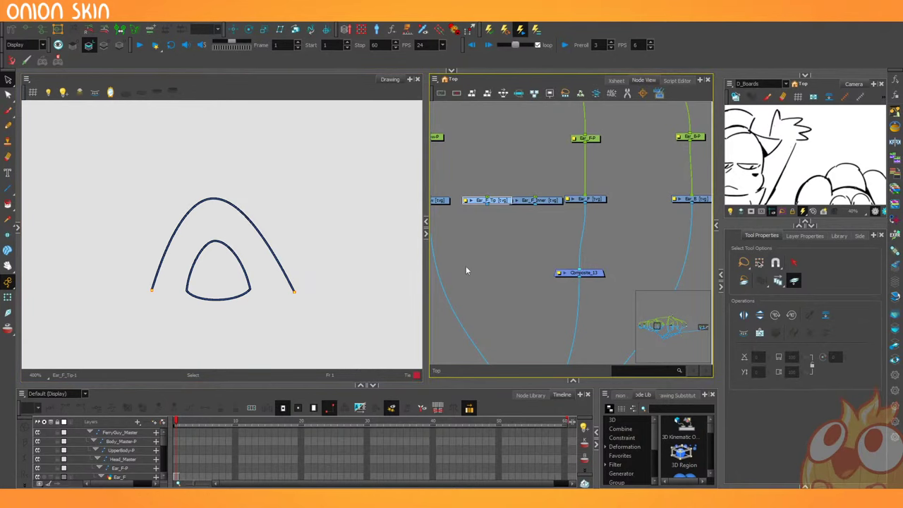
click(104, 44)
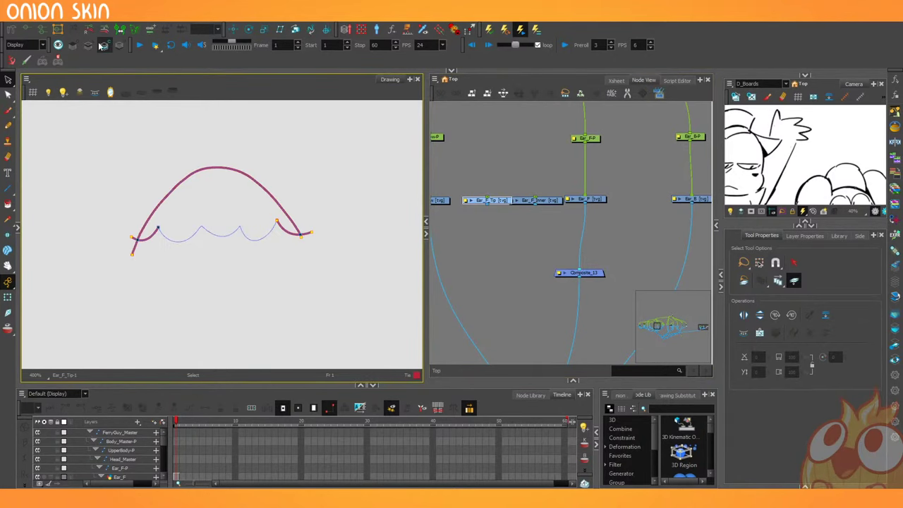
drag(176, 190, 185, 204)
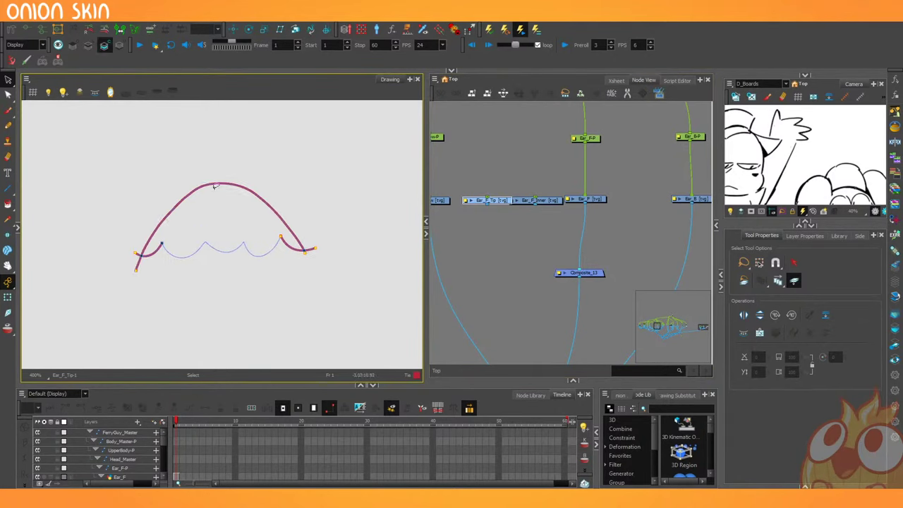
click(817, 85)
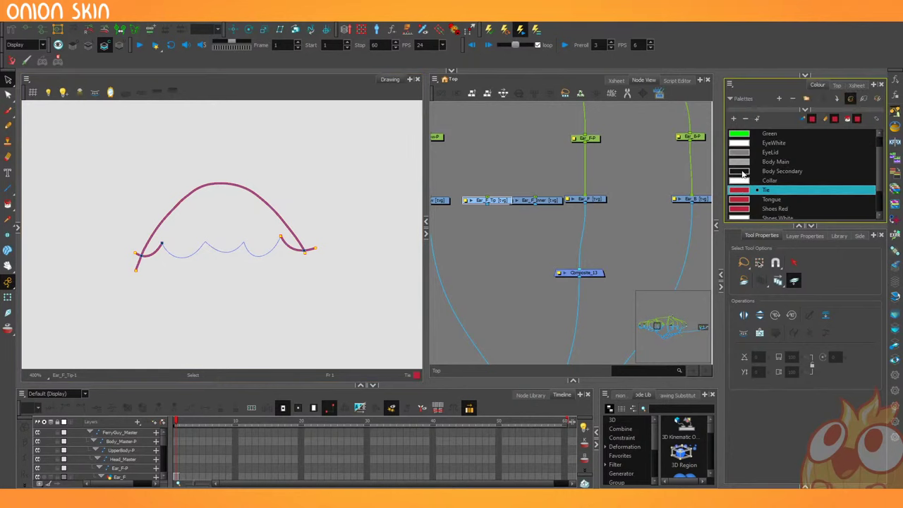
click(742, 172)
click(197, 205)
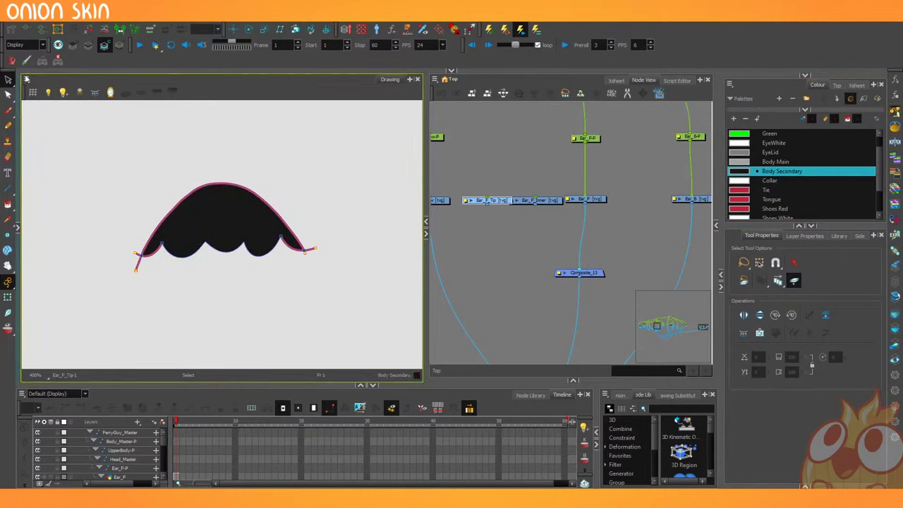
click(303, 259)
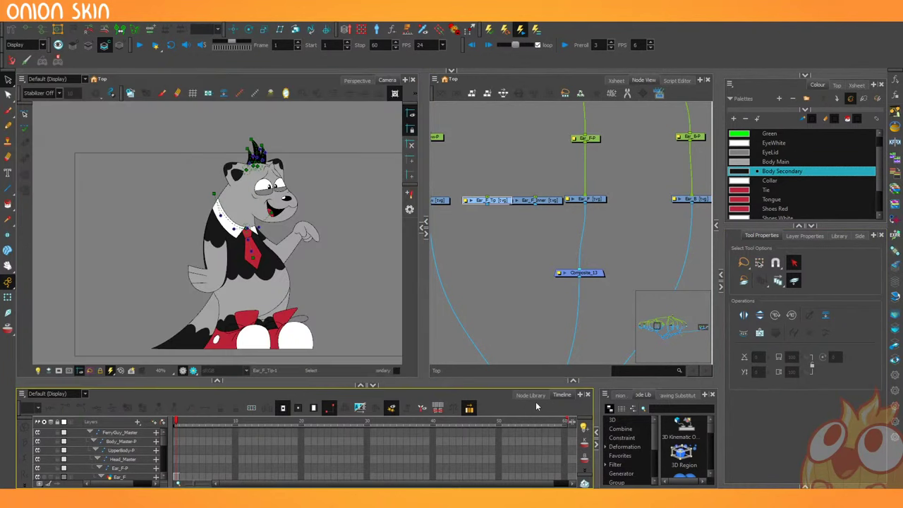
In the Ear_F drawing, repaint the black inner ear and tip areas with Body Main.
scroll(162, 237, up, 4)
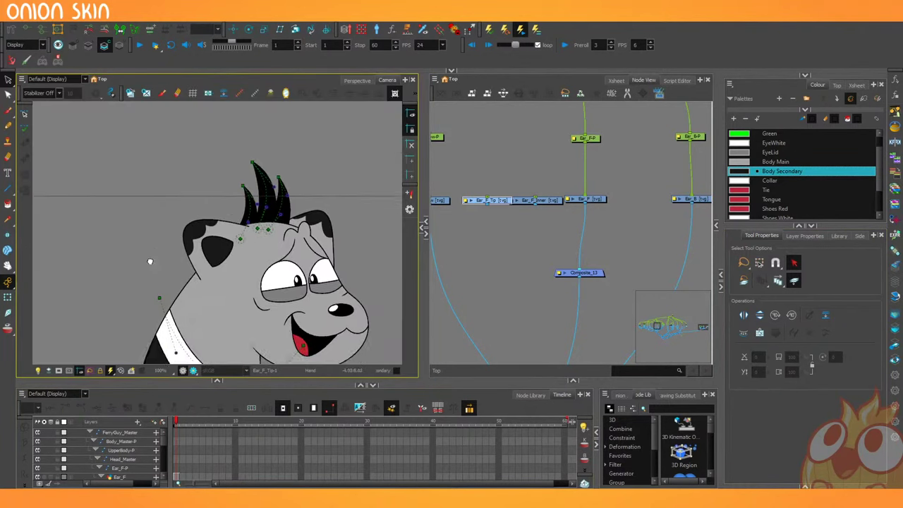
drag(149, 261, 142, 294)
click(585, 199)
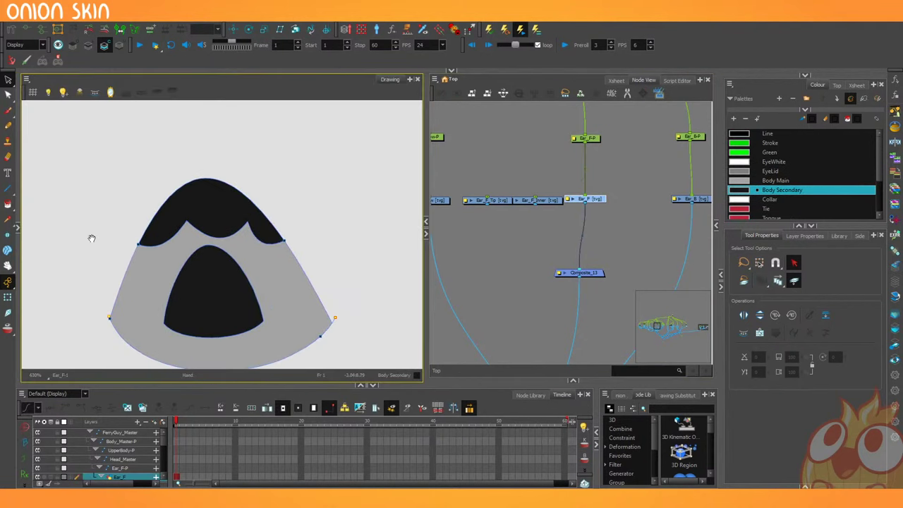
drag(92, 239, 102, 189)
click(8, 204)
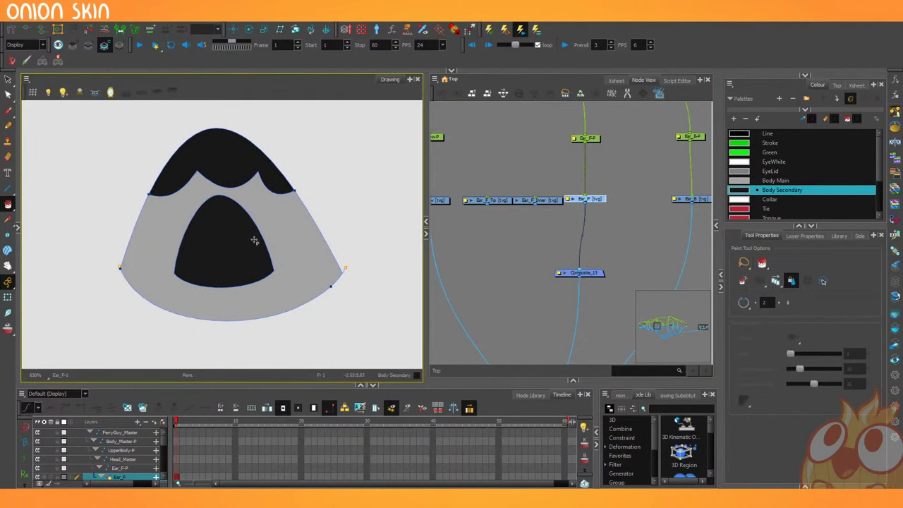
click(776, 181)
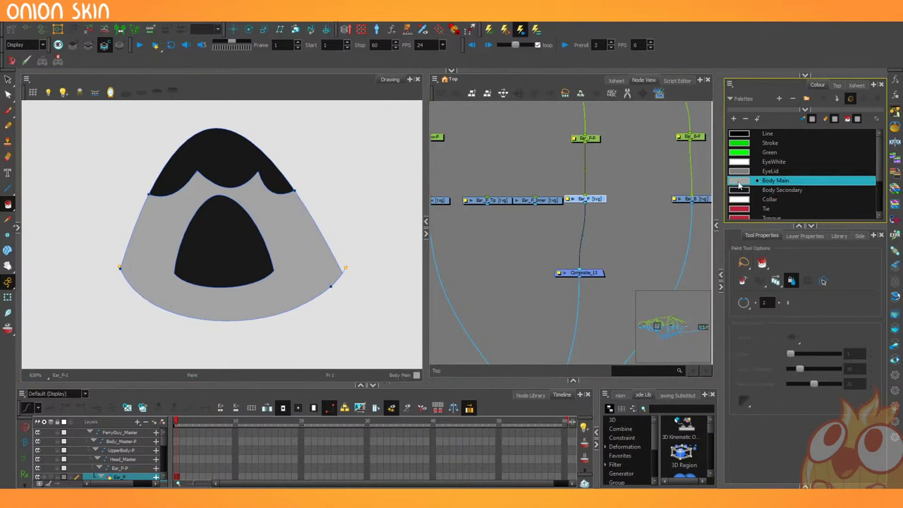
click(218, 225)
click(207, 154)
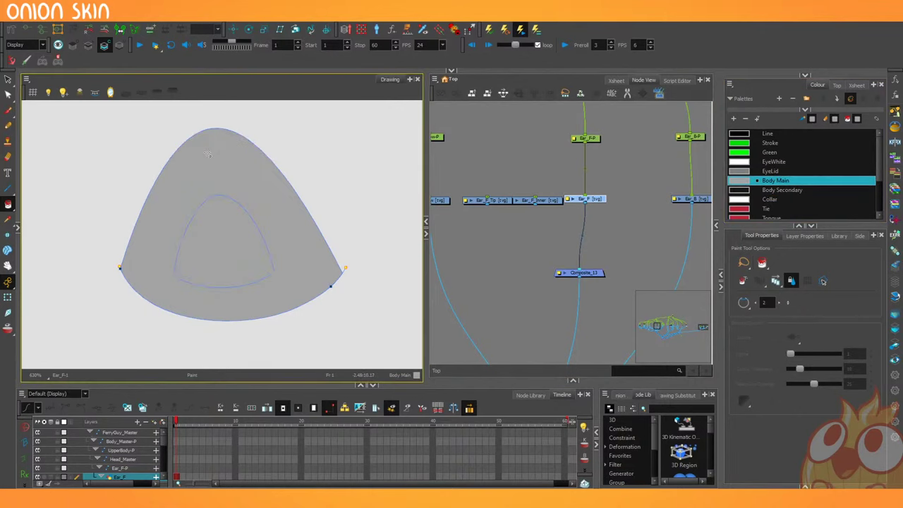
Delete the inner ear outline from the line art of Ear_F, keeping only the outer arc.
click(88, 45)
key(alt+s)
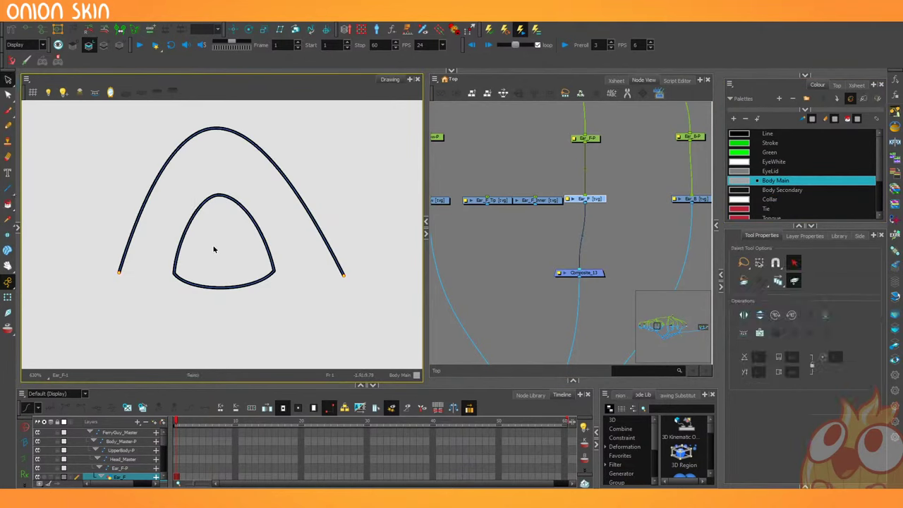
click(247, 217)
key(Delete)
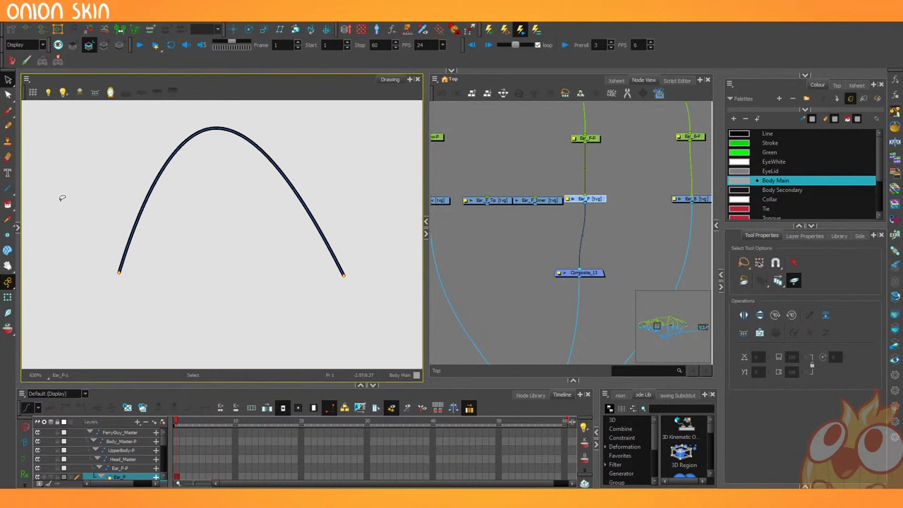
Spread out the front ear's drawing nodes and connect Ear_F_Inner and Ear_F_Tip to Composite_13.
click(18, 227)
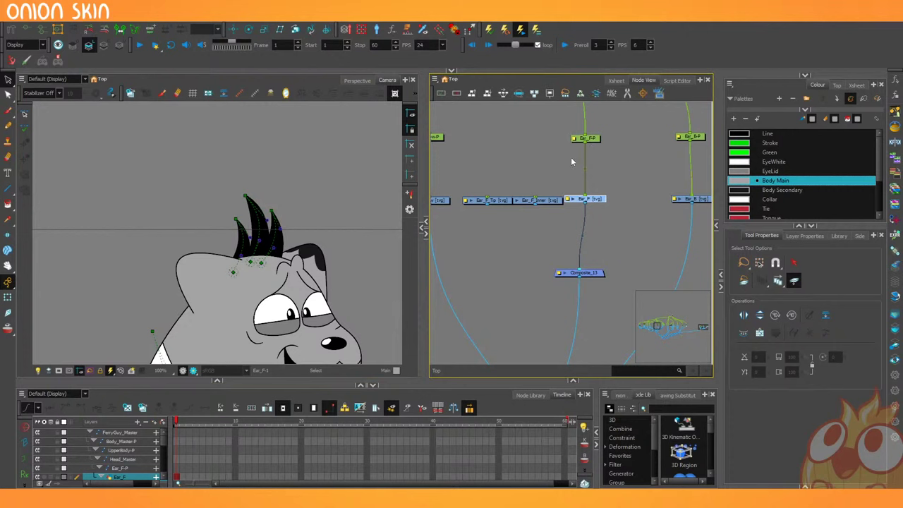
drag(545, 187, 561, 215)
drag(638, 162, 601, 242)
drag(613, 230, 639, 232)
drag(556, 229, 575, 229)
drag(519, 229, 527, 229)
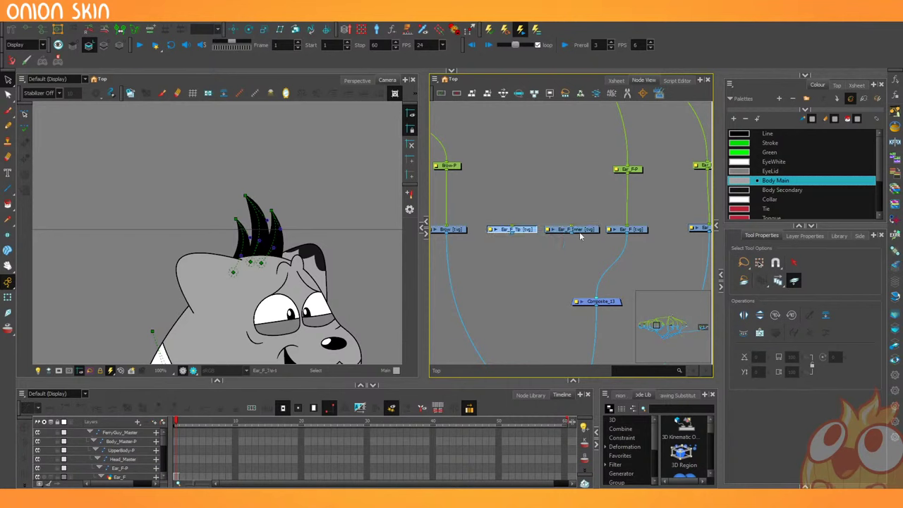
drag(573, 249, 576, 290)
drag(513, 233, 580, 299)
Add pegs to Ear_F_Tip and Ear_F_Inner and move them up level with the Ear_F peg.
drag(567, 211, 533, 232)
key(ctrl+p)
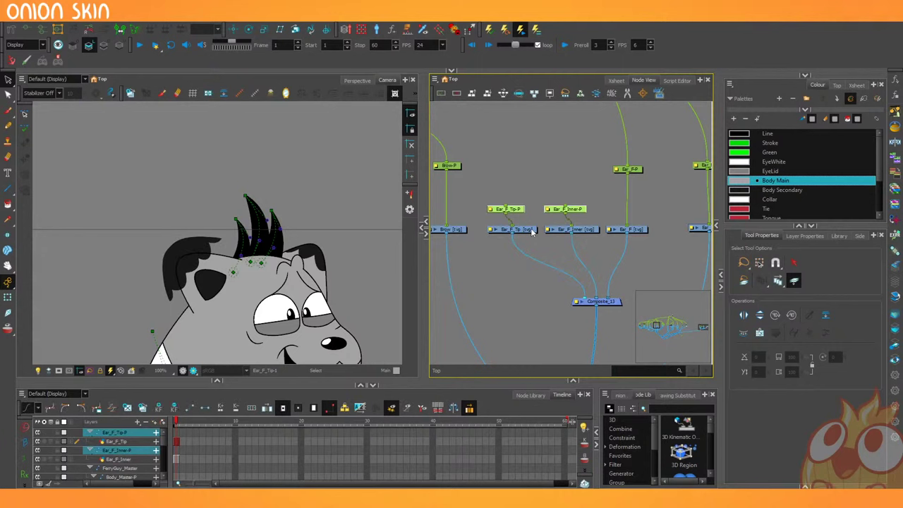
drag(577, 213, 584, 172)
Add a parent peg above the Ear_F-P peg.
drag(585, 169, 545, 246)
click(570, 288)
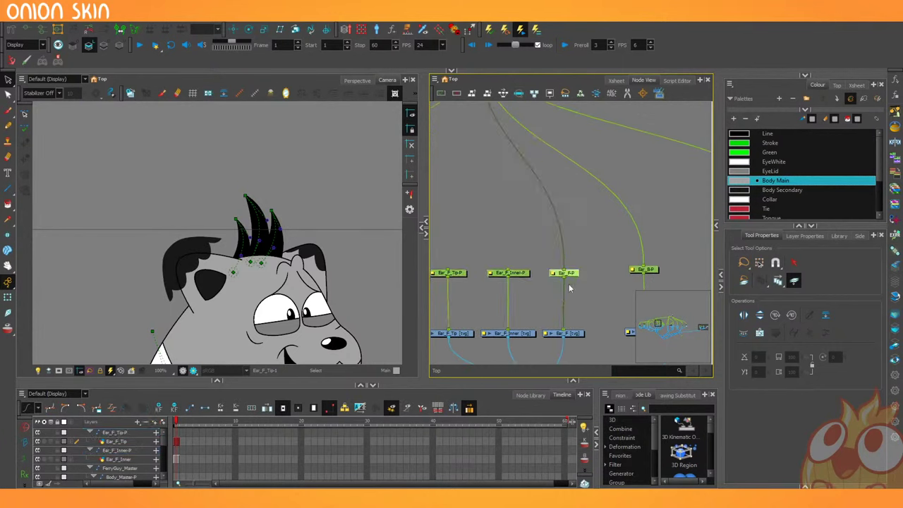
key(ctrl+p)
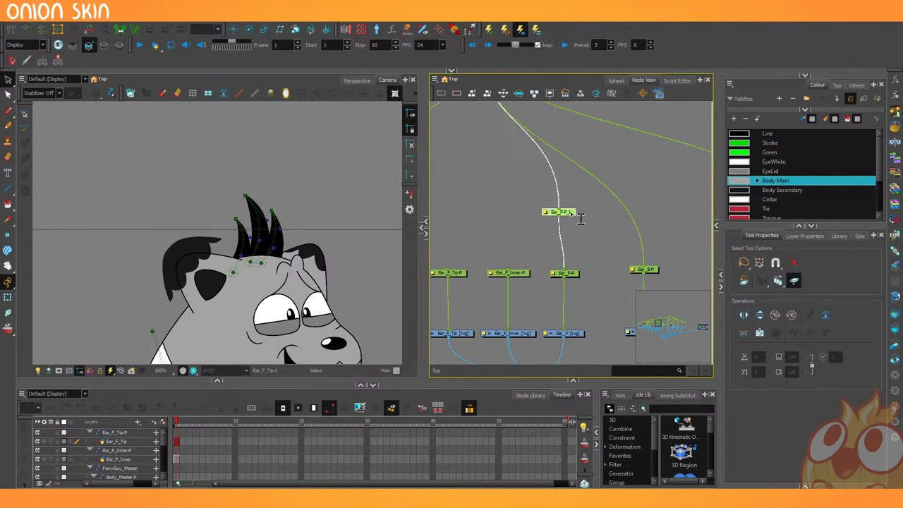
Parent Ear_F_Tip-P and Ear_F_Inner-P to the Ear_F-P_1 peg and place their rotation pivots on the ear tip and inner ear.
drag(561, 221, 526, 247)
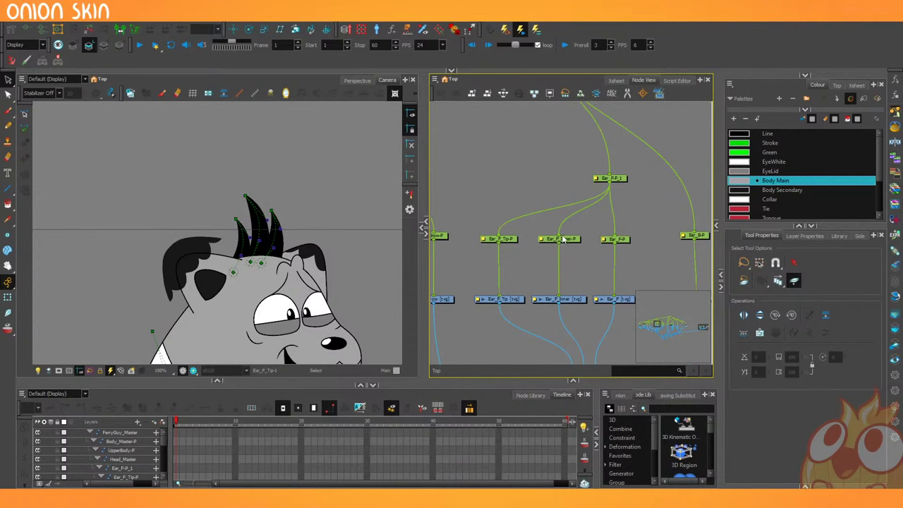
click(248, 29)
scroll(230, 329, up, 3)
scroll(238, 290, down, 5)
drag(261, 351, 307, 273)
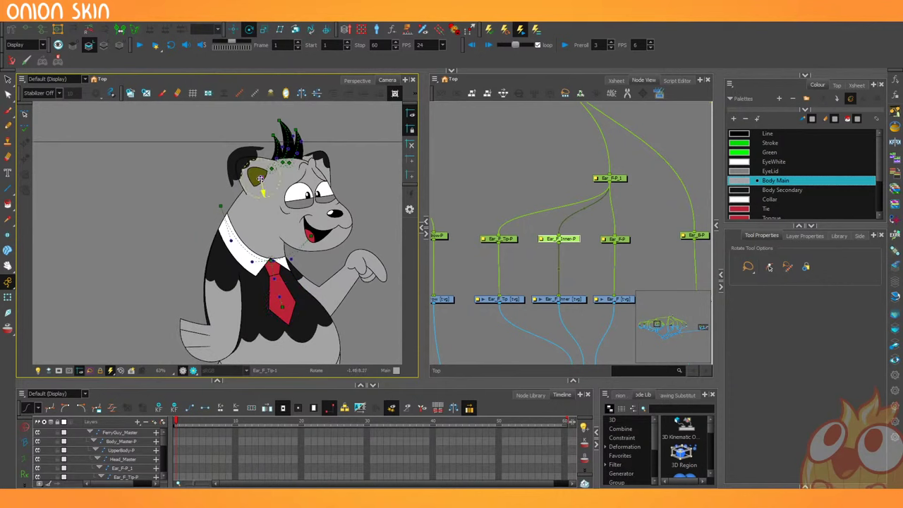
scroll(260, 179, up, 5)
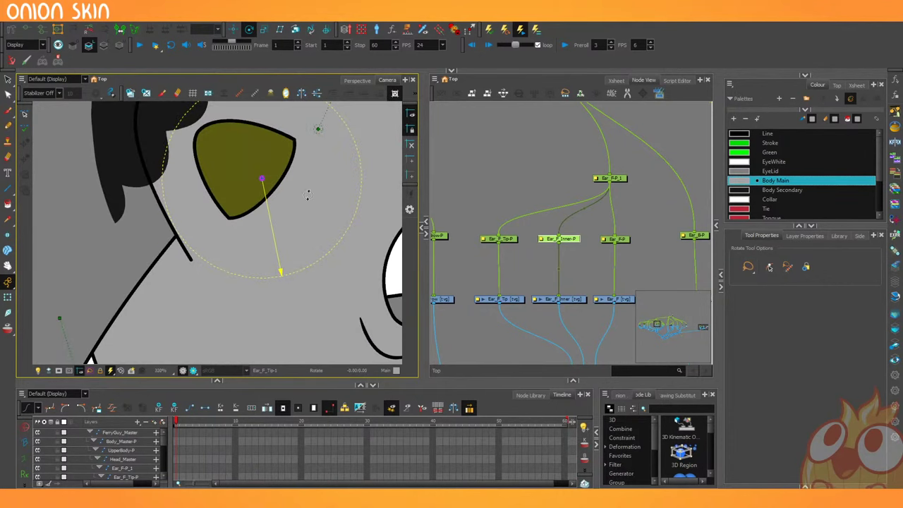
click(500, 239)
scroll(229, 311, down, 5)
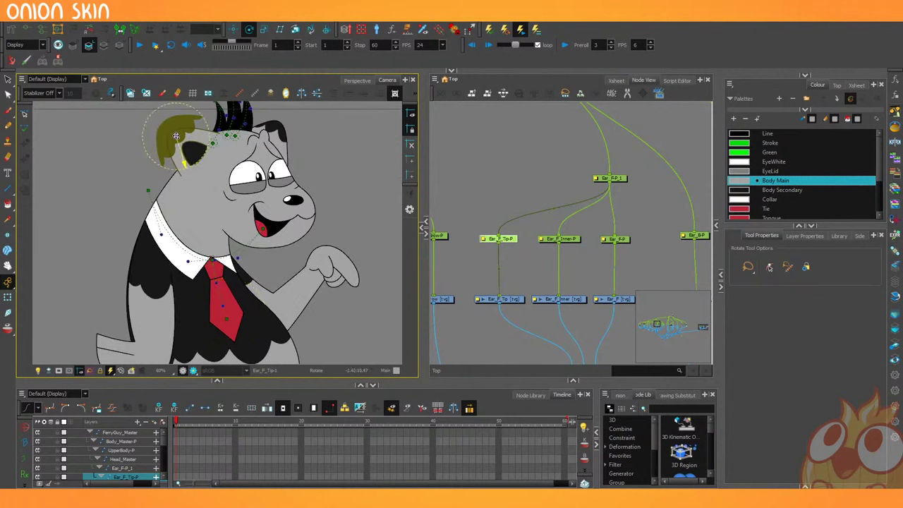
mouse_move(175, 136)
mouse_down()
mouse_move(188, 139)
mouse_move(177, 138)
mouse_up()
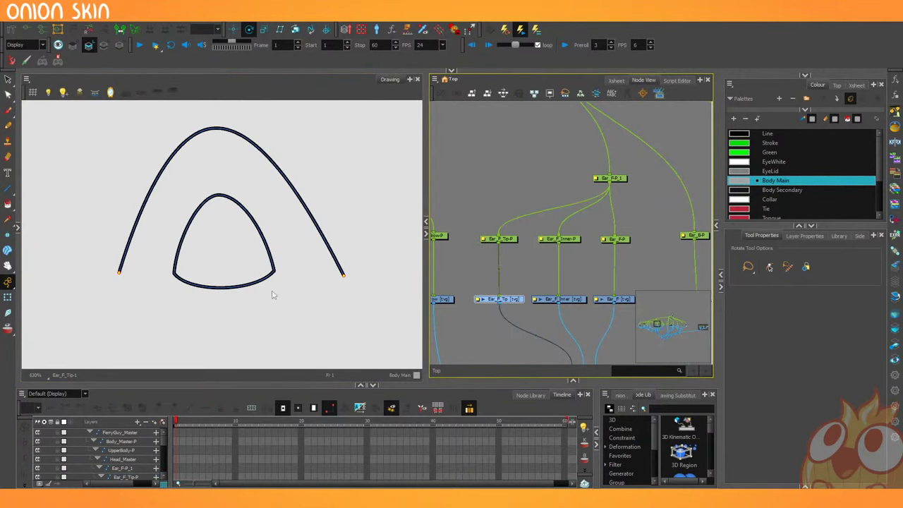
Delete all the line art from the Ear_F_Tip drawing, leaving only its colour fill.
scroll(270, 292, down, 4)
key(alt+s)
mouse_move(323, 292)
mouse_down()
mouse_move(266, 187)
mouse_move(317, 298)
mouse_up()
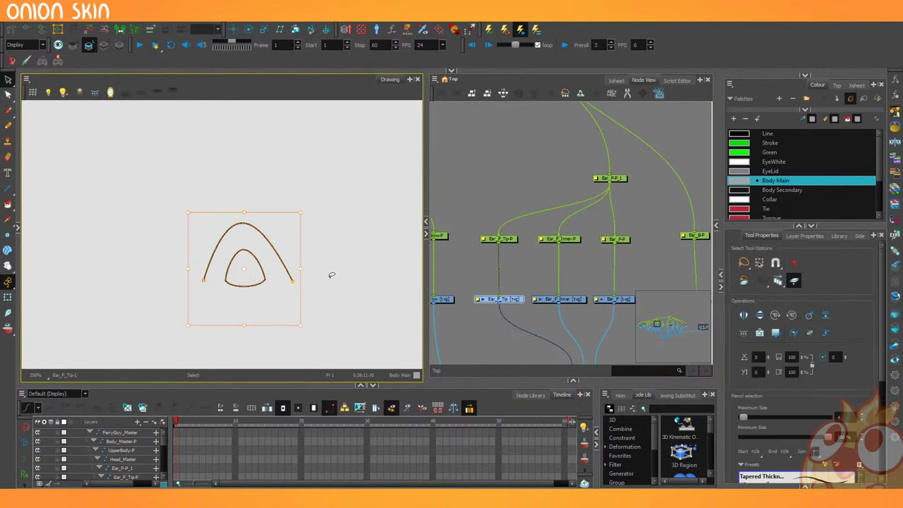
key(Delete)
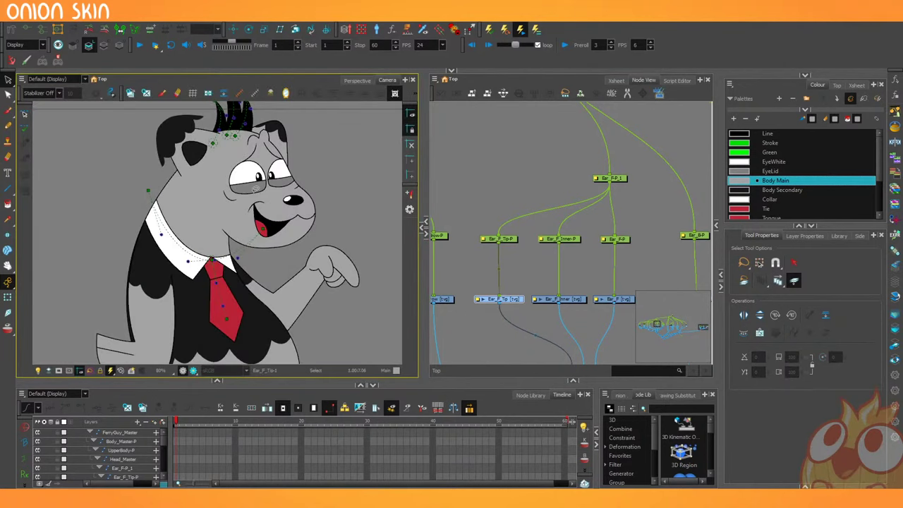
Add Colour-Art and Line-Art nodes below Ear_F and connect Ear_F to both instead of to Composite_13.
scroll(237, 171, up, 4)
scroll(236, 171, up, 2)
scroll(530, 265, up, 5)
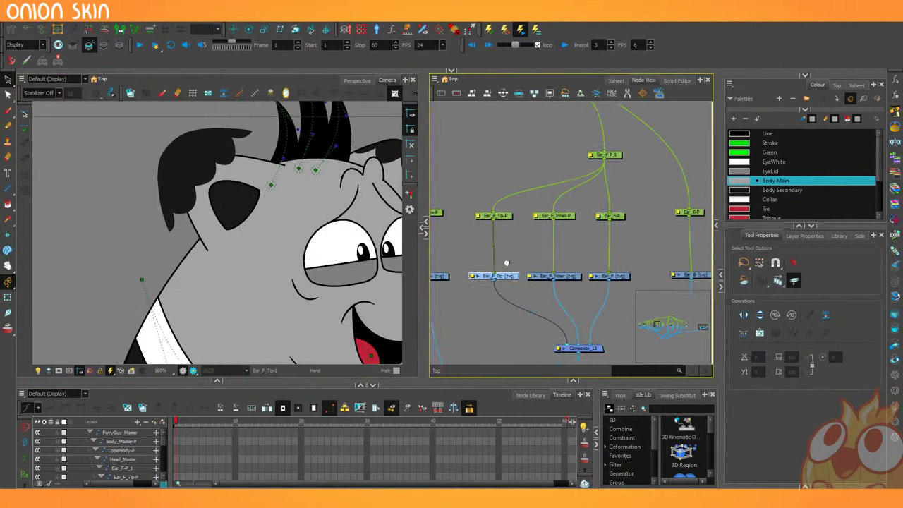
click(529, 265)
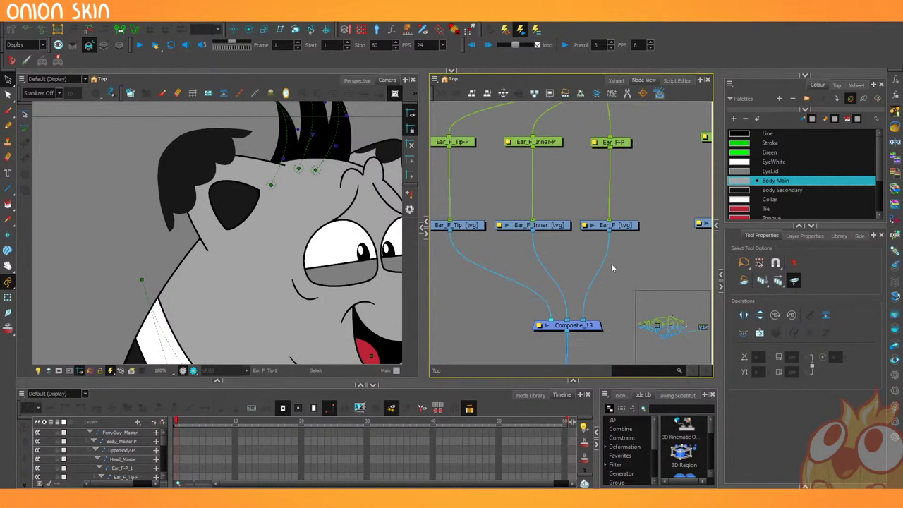
key(Tab)
text(colou)
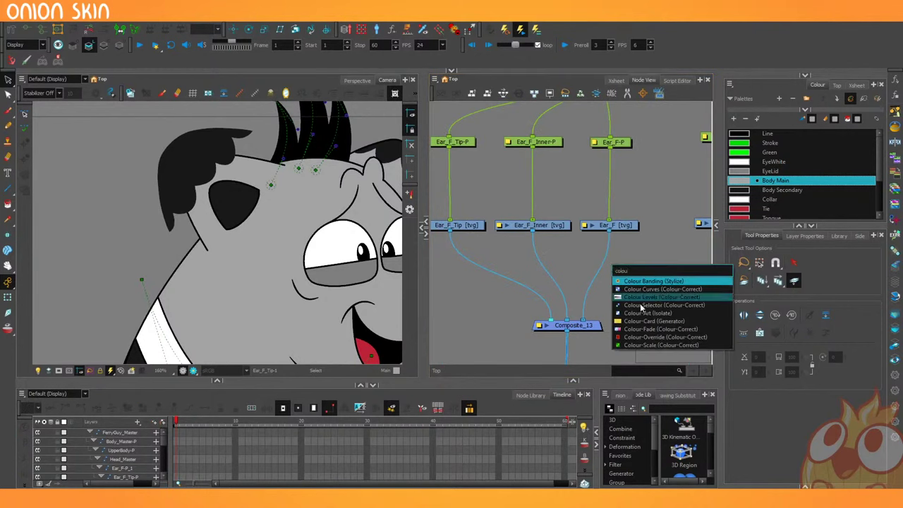
click(643, 313)
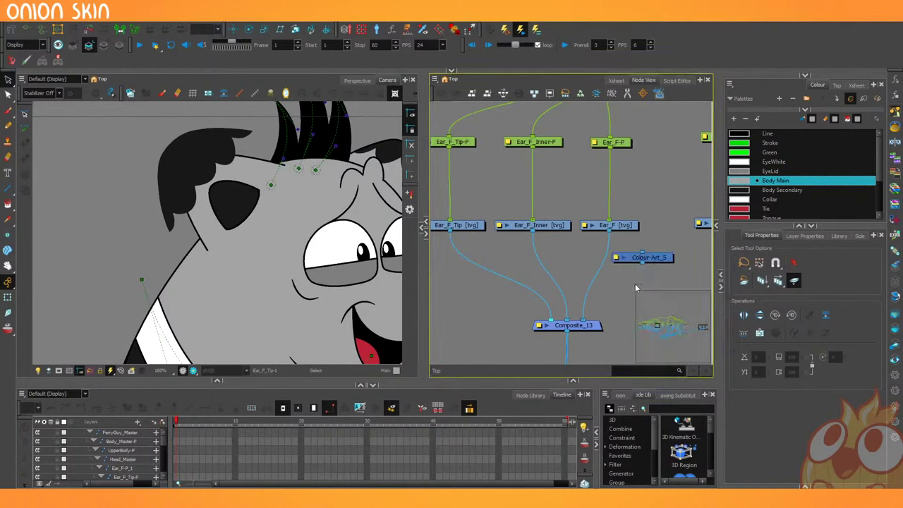
key(Tab)
text(lin)
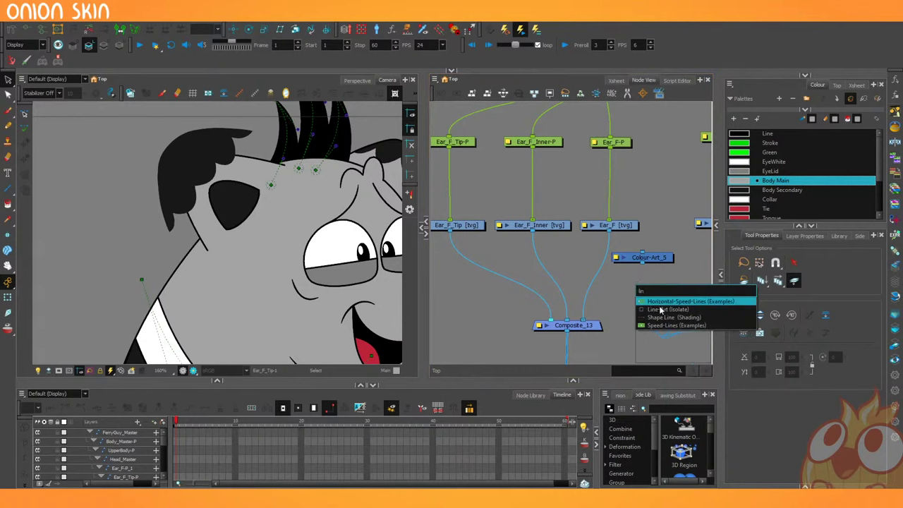
click(661, 310)
drag(683, 279, 642, 257)
drag(609, 231, 583, 257)
Add a Cutter node and a second composite below Composite_13, and move Composite_13 under Ear_F_Tip and Ear_F_Inner.
drag(616, 301, 614, 265)
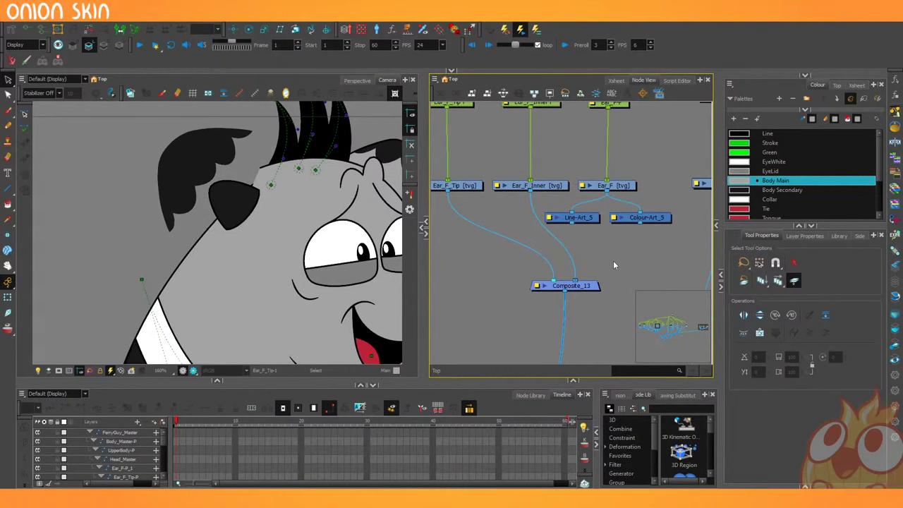
key(Tab)
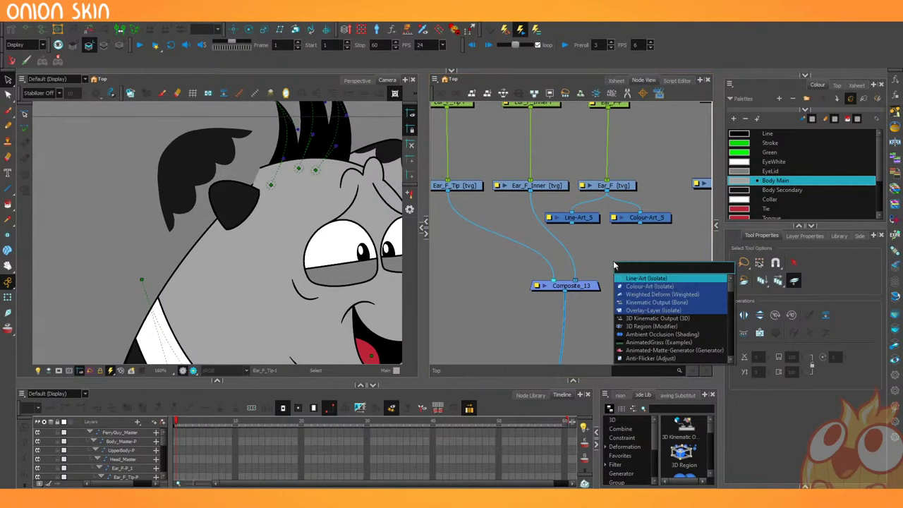
text(cut)
click(644, 280)
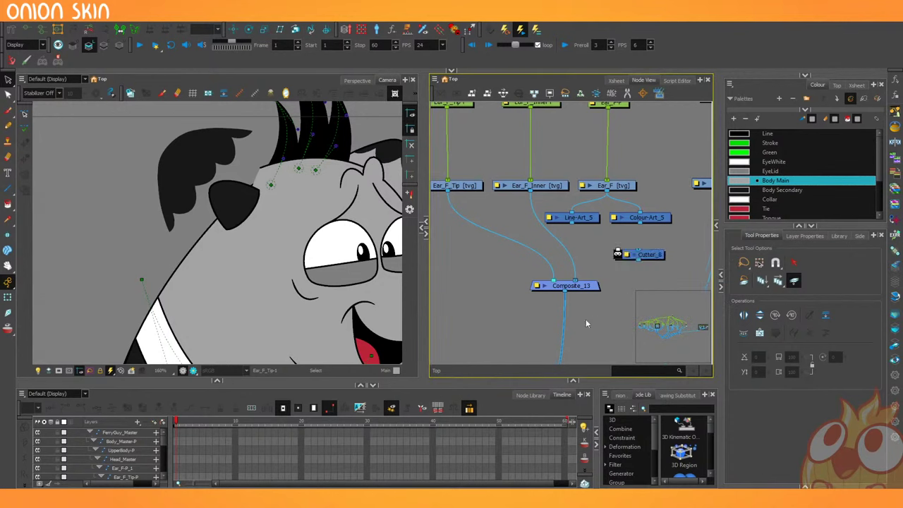
drag(589, 323, 584, 303)
key(ctrl+h)
drag(640, 302, 585, 315)
drag(586, 269, 508, 238)
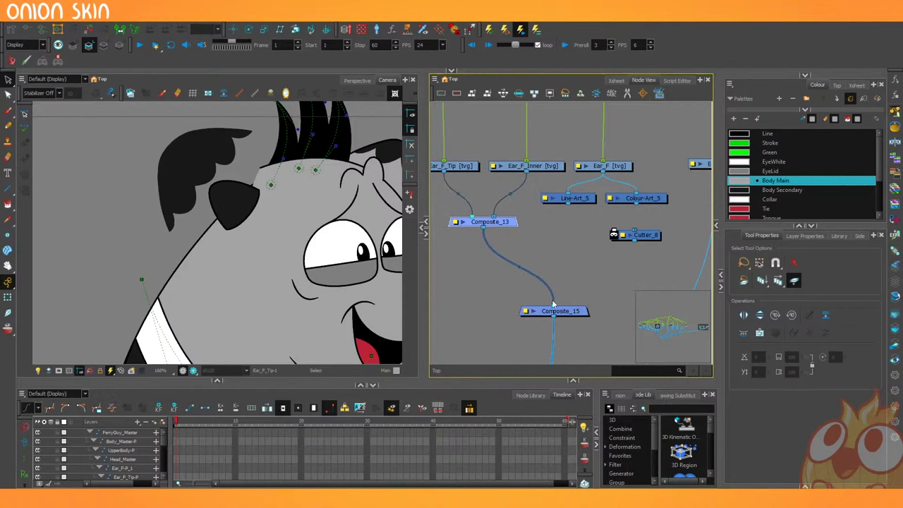
Place the cutter between Composite_13 and Composite_15, with Composite_13 as its image and Colour-Art_5 as its matte.
mouse_move(553, 304)
mouse_down()
mouse_move(612, 234)
mouse_move(579, 267)
mouse_up()
mouse_move(638, 204)
mouse_down()
mouse_move(558, 259)
mouse_move(554, 308)
mouse_up()
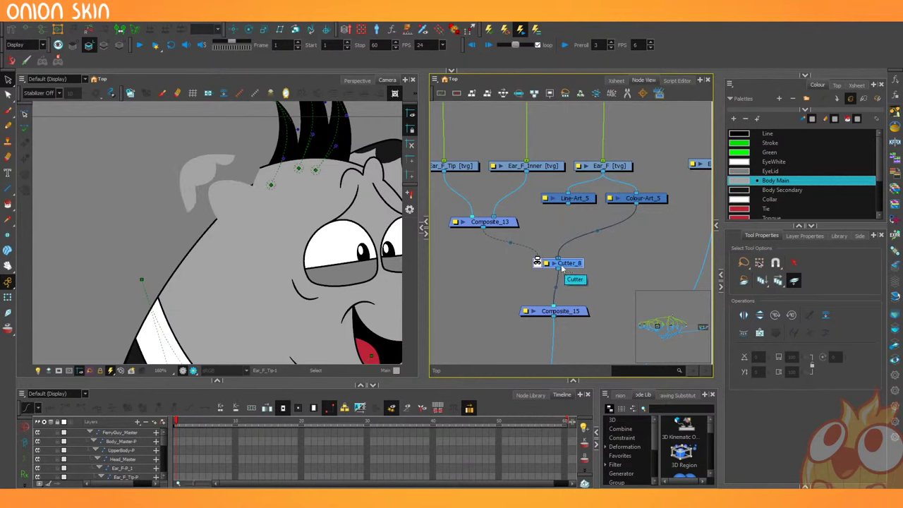
drag(559, 259, 659, 270)
drag(545, 262, 555, 258)
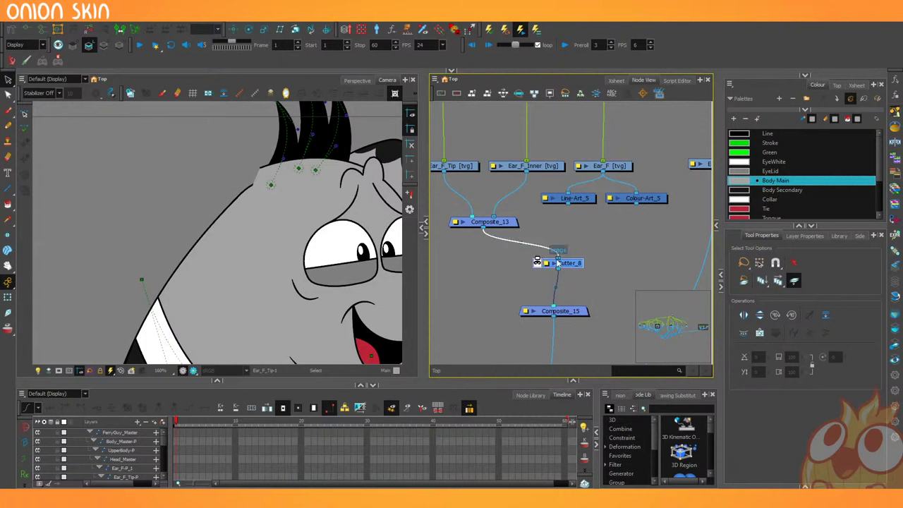
mouse_move(632, 206)
mouse_down()
mouse_move(538, 263)
mouse_move(582, 270)
mouse_move(550, 267)
mouse_up()
Connect Line-Art_5 in front of and Colour-Art_5 behind the cutter in Composite_15, and align the cutter with Composite_13.
drag(570, 206, 561, 308)
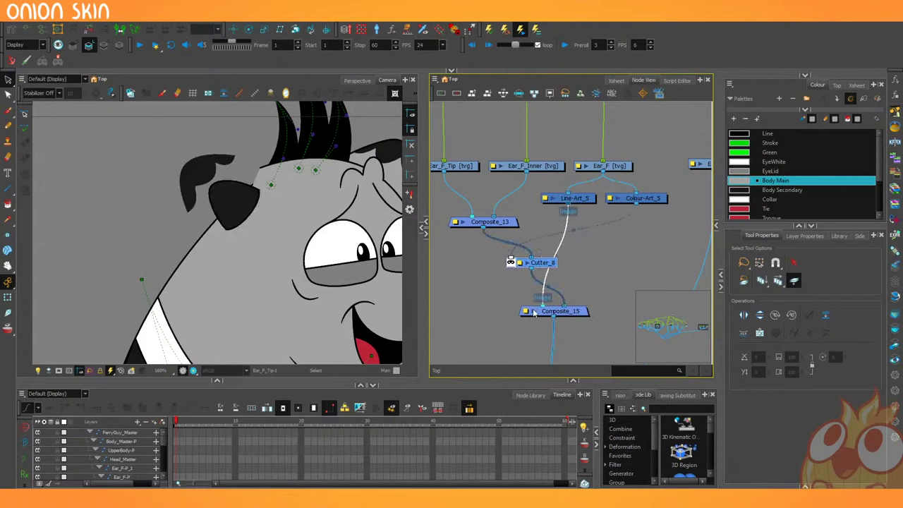
drag(634, 210, 582, 309)
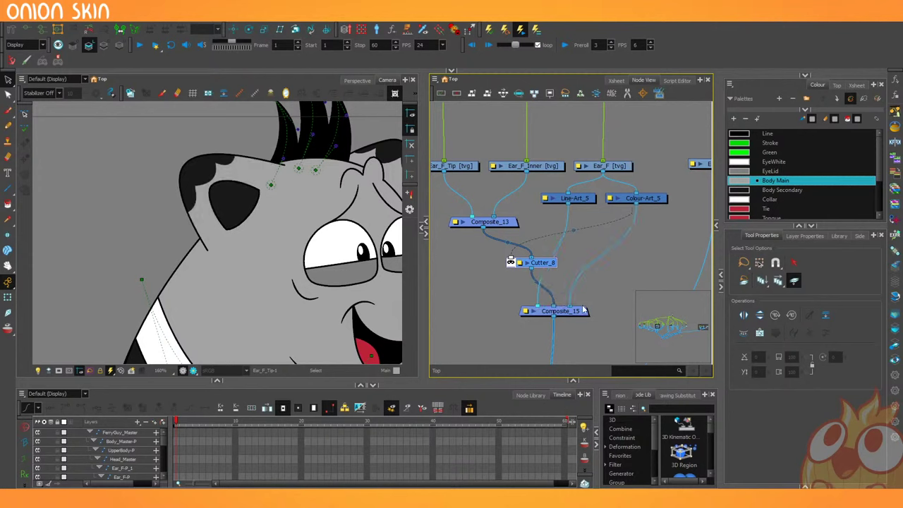
drag(553, 266, 507, 273)
scroll(630, 231, down, 2)
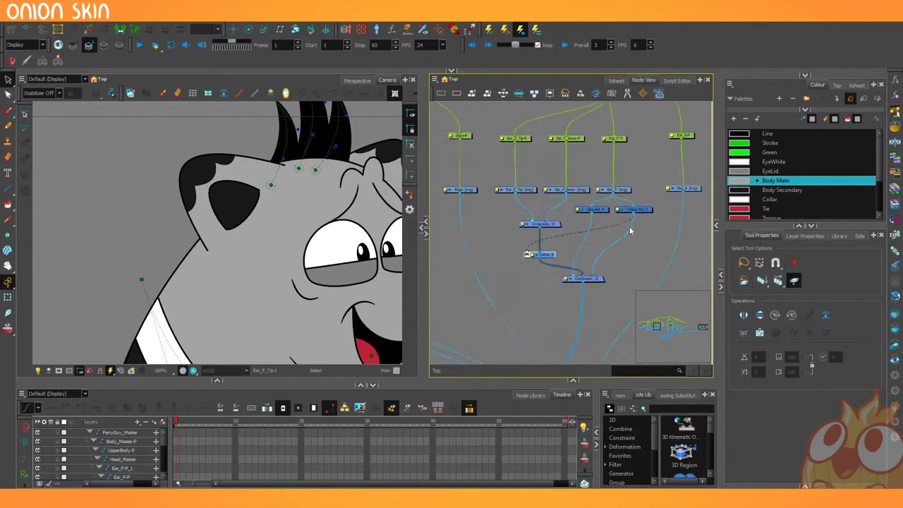
drag(556, 225, 554, 236)
Try moving the inner ear past the ear's edge with Ear_F_Inner-P to test the cutter, and undo it.
scroll(183, 230, down, 3)
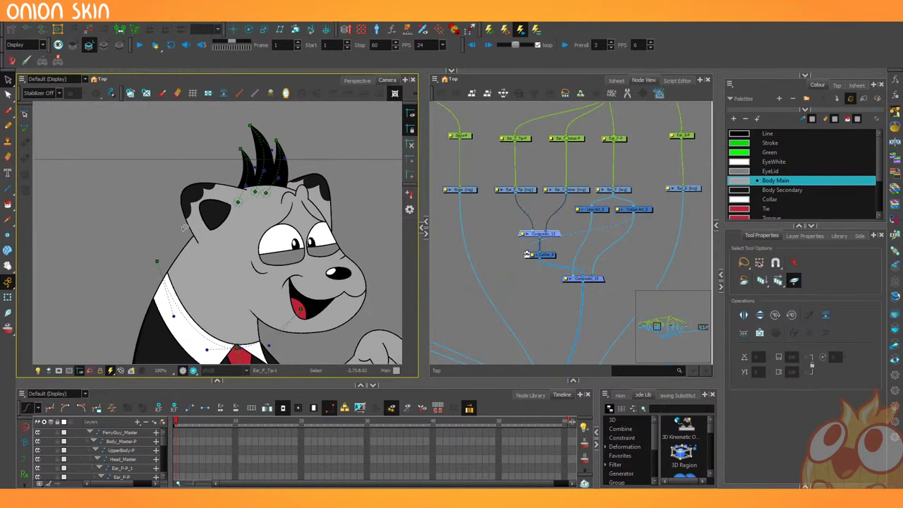
scroll(215, 218, up, 4)
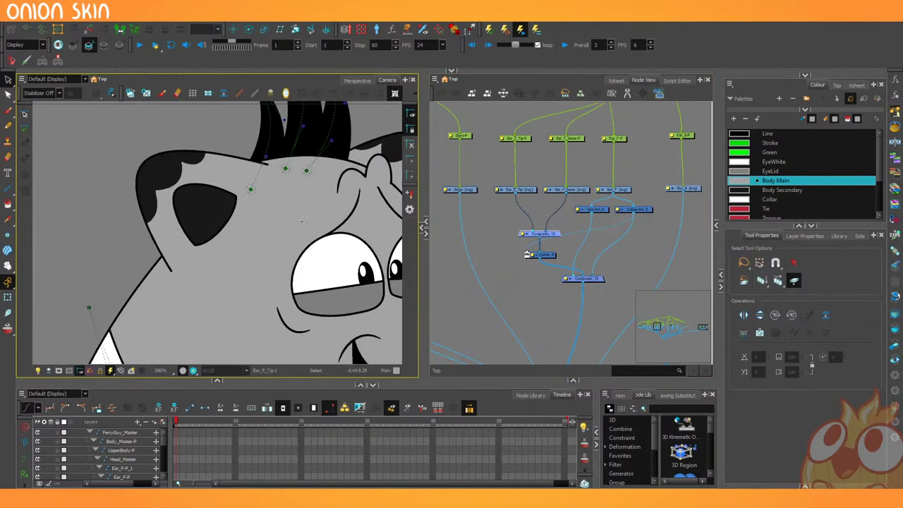
click(577, 140)
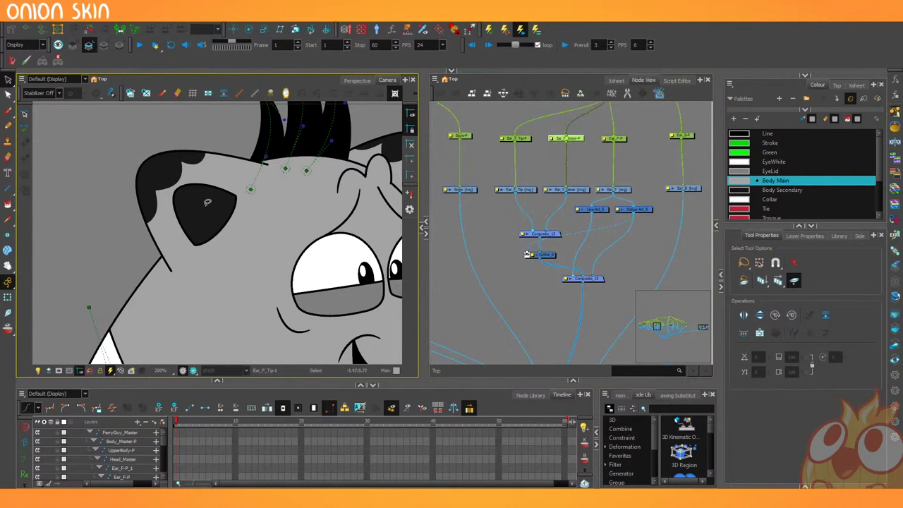
key(shift+t)
click(205, 195)
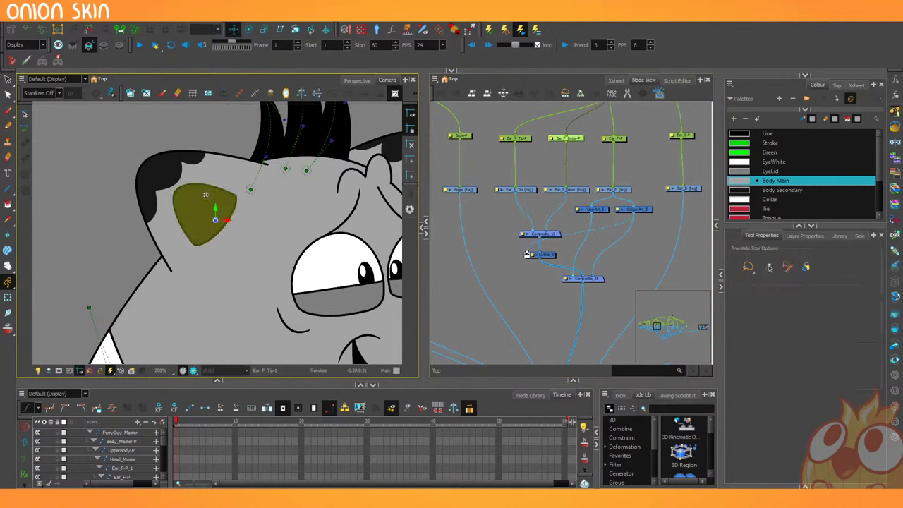
drag(192, 221, 217, 145)
key(ctrl+z)
key(ctrl+z)
Rig Ear_F_Tip with a chain of curve deformers running from above the ear down across its tip.
click(490, 199)
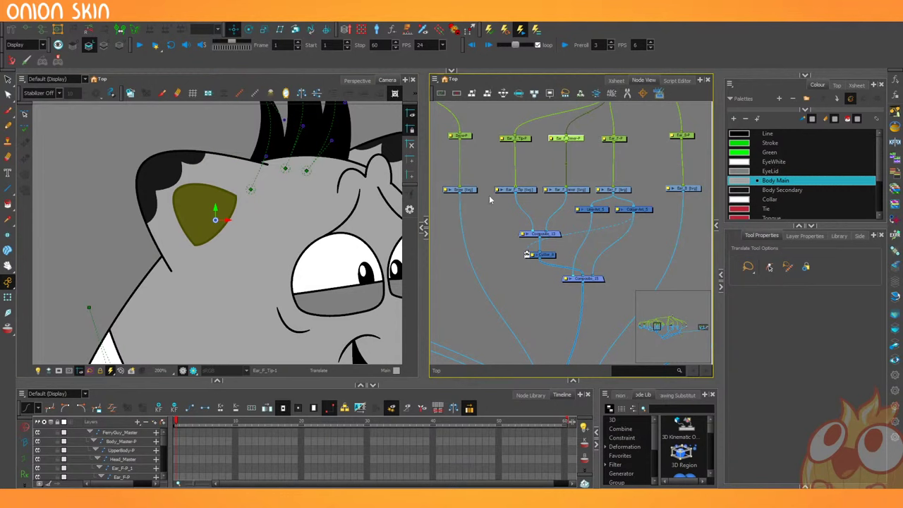
click(525, 193)
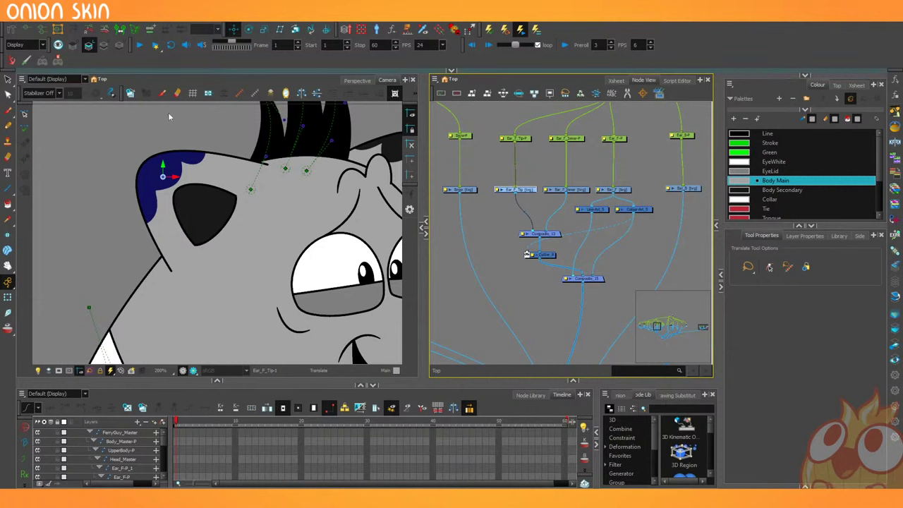
drag(63, 134, 87, 169)
click(12, 30)
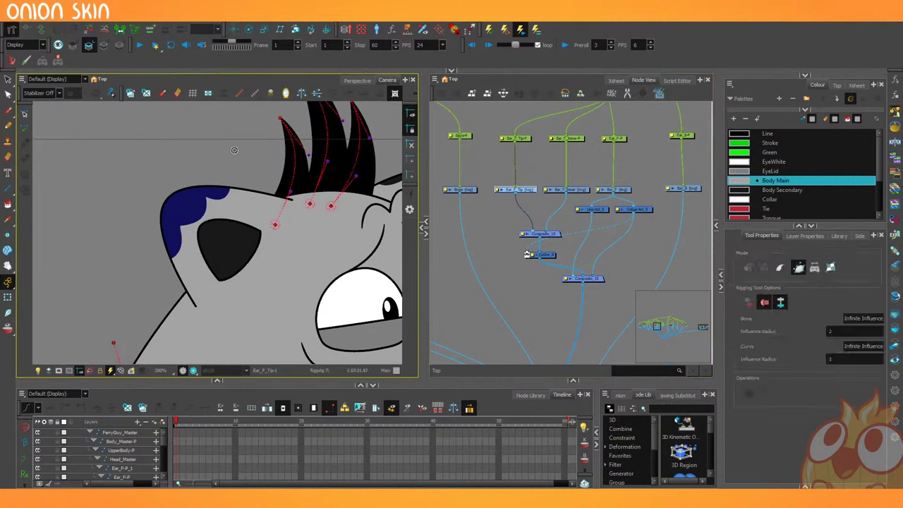
click(223, 189)
key(ctrl+z)
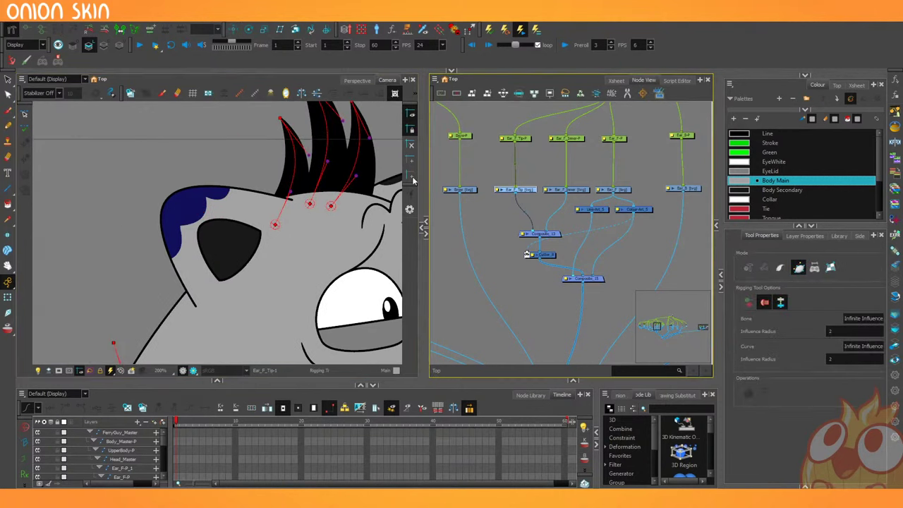
drag(213, 159, 211, 179)
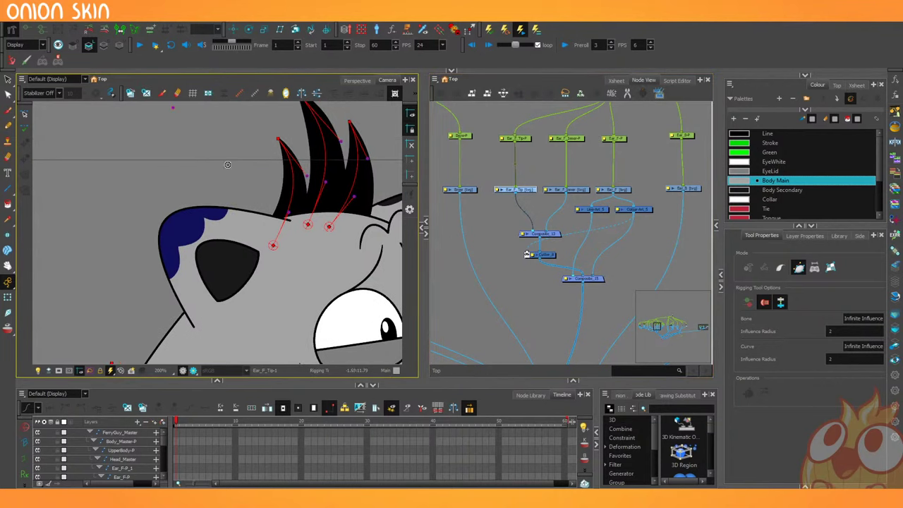
click(218, 215)
drag(189, 285, 192, 284)
drag(126, 277, 126, 291)
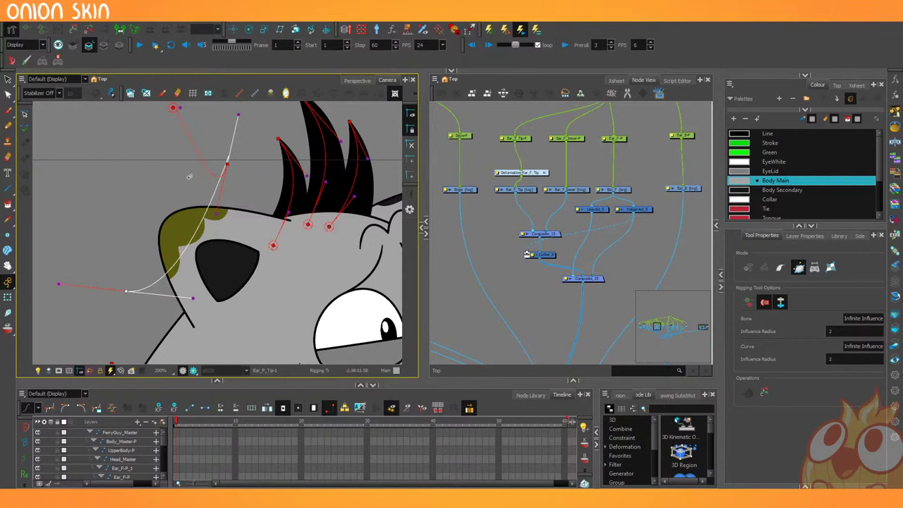
Open the Deformation-Ear_F_Tip group and delete the first curve below the Offset, keeping Curve_1.
drag(189, 176, 187, 221)
drag(220, 196, 221, 206)
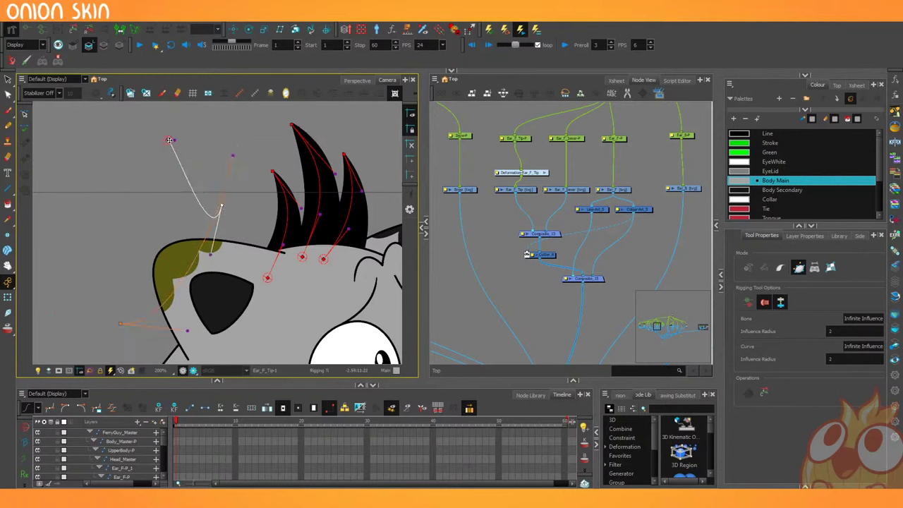
click(544, 173)
drag(513, 215, 505, 272)
drag(520, 183, 544, 198)
key(Delete)
Move the Offset to just above the ear's upper edge and reshape Curve_1 to follow the inner side of the ear tip.
click(167, 141)
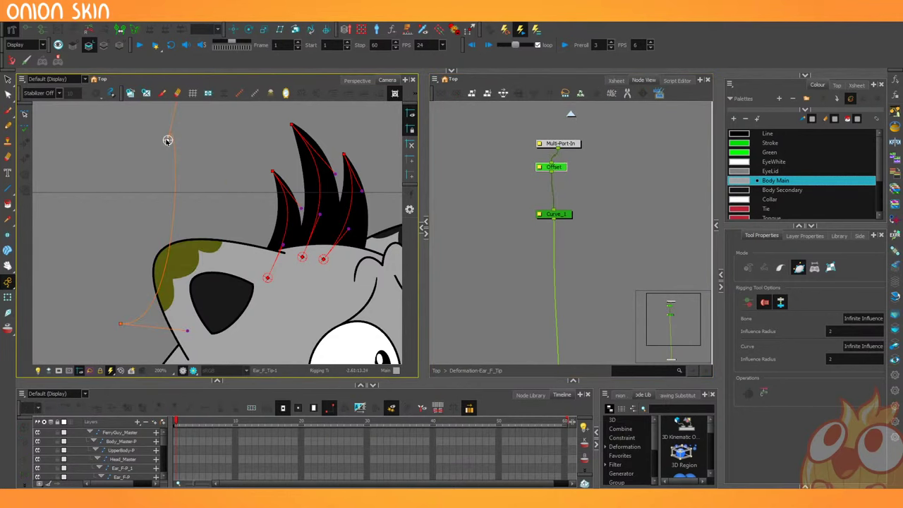
drag(231, 203, 230, 197)
mouse_move(206, 247)
mouse_down()
mouse_move(193, 231)
mouse_move(208, 246)
mouse_up()
drag(229, 198, 217, 222)
click(218, 221)
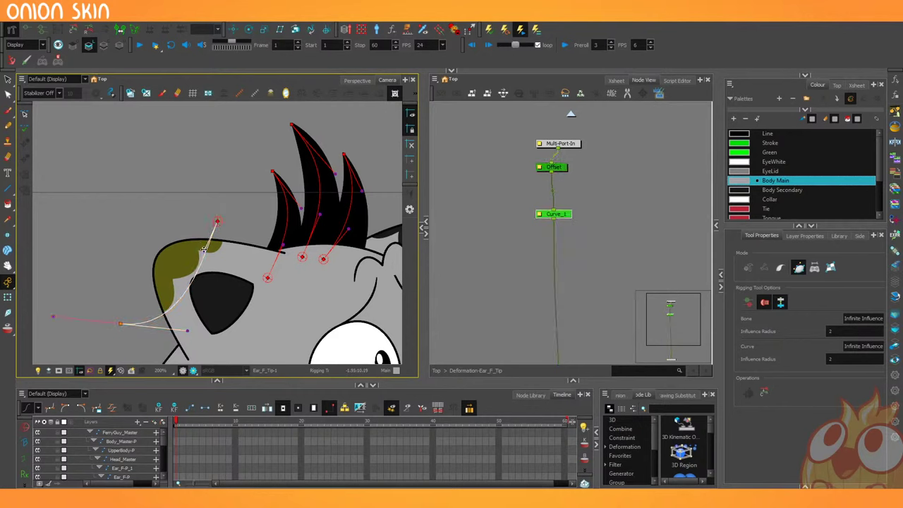
drag(118, 325, 141, 311)
drag(213, 315, 152, 323)
click(8, 297)
key(ctrl+z)
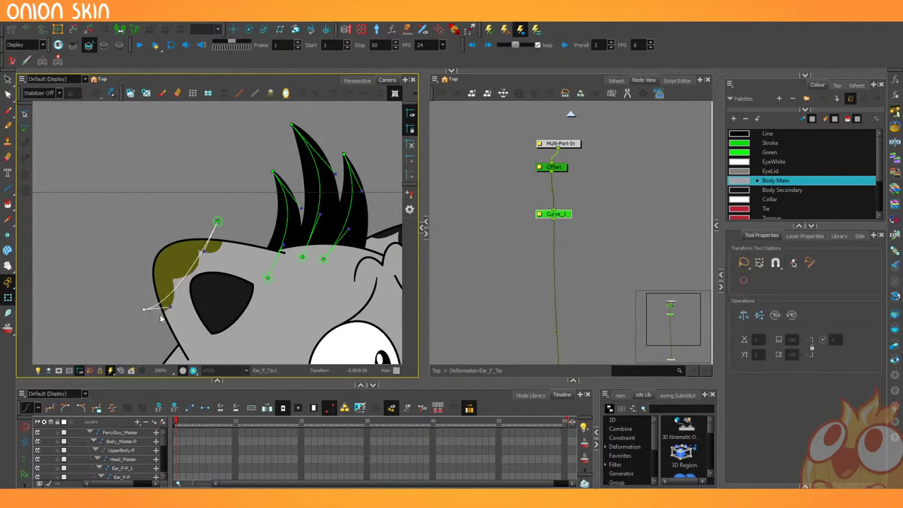
Leave the Deformation-Ear_F_Tip group and return to the front ear's nodes in the top-level network.
click(563, 238)
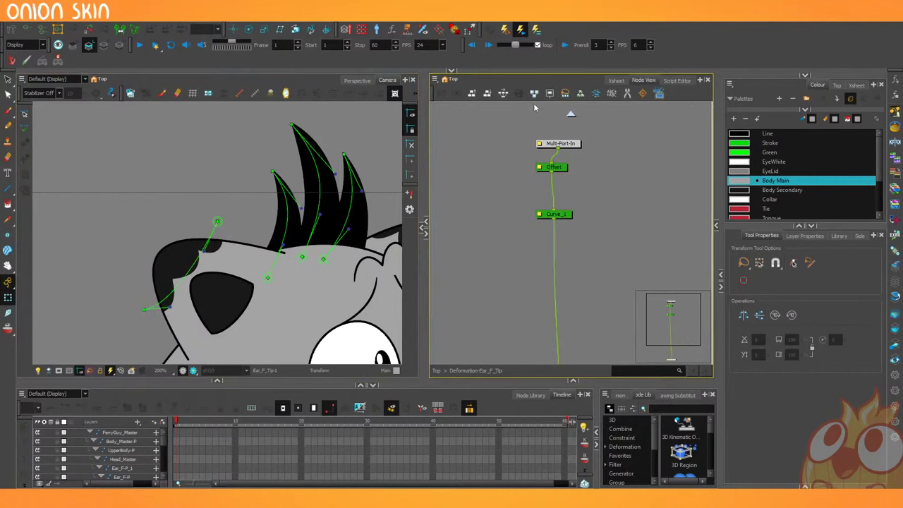
click(570, 117)
scroll(531, 256, up, 2)
drag(672, 255, 572, 246)
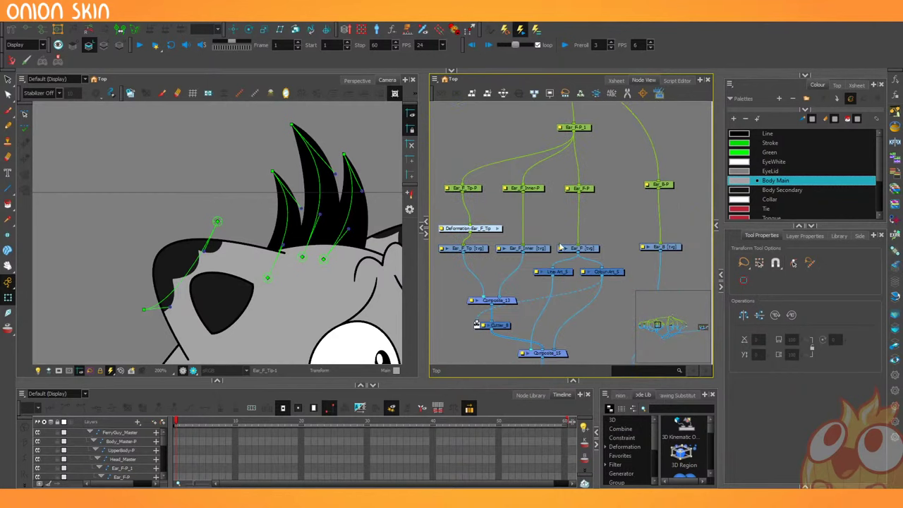
Rig Ear_F with a closed chain of curve deformers following the ear's outline, with points at its corners.
click(572, 247)
click(132, 79)
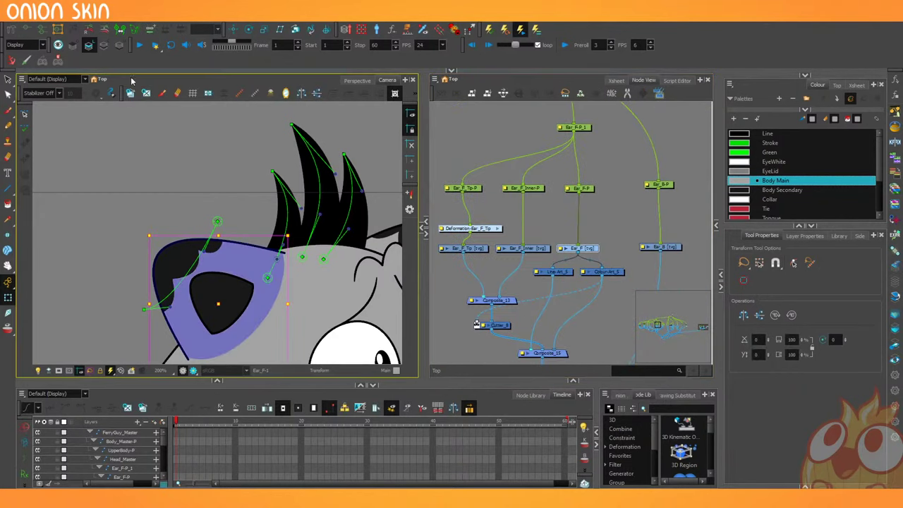
click(11, 31)
drag(152, 264, 146, 210)
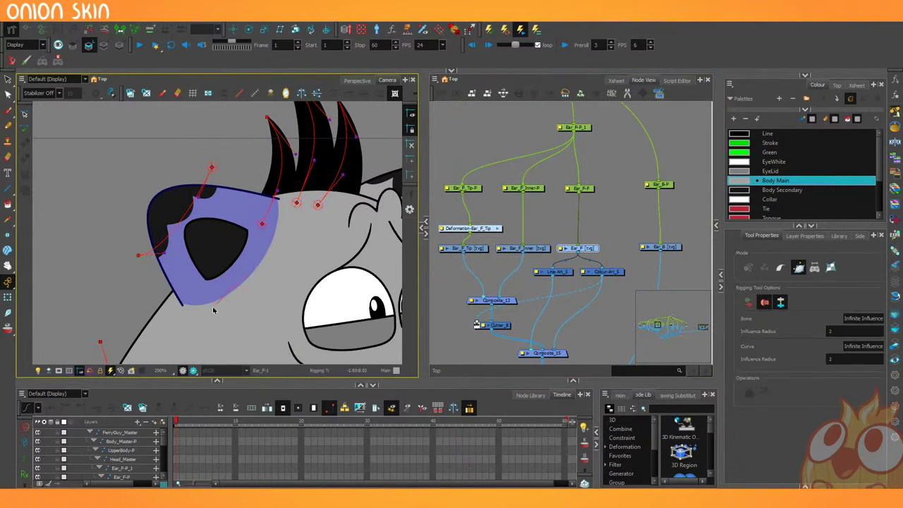
click(181, 305)
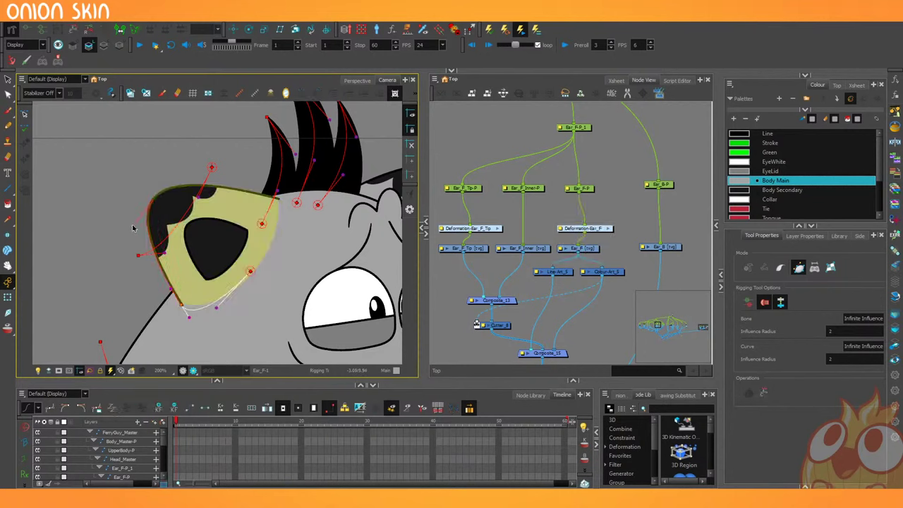
click(151, 200)
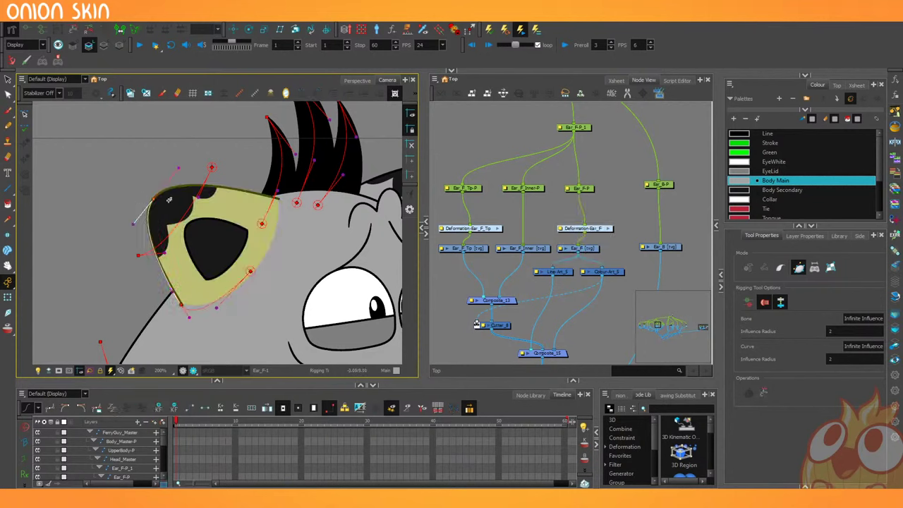
click(251, 189)
click(251, 272)
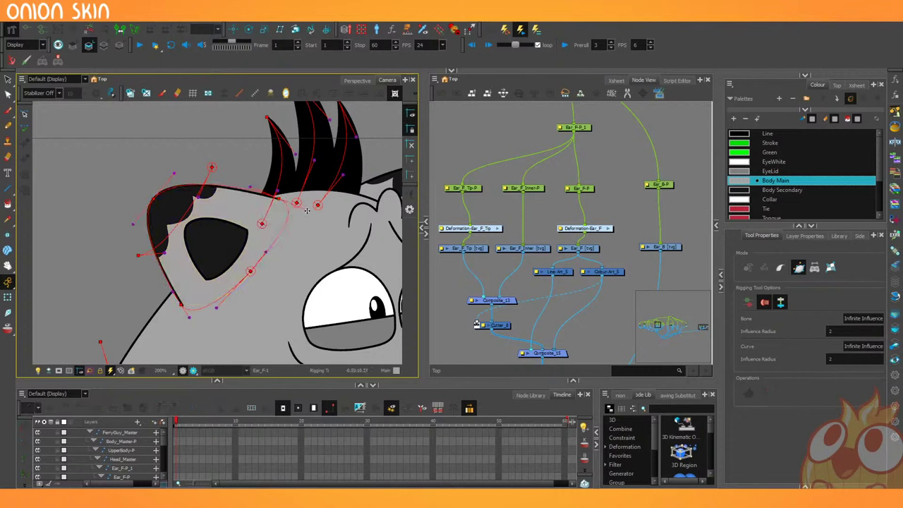
click(191, 318)
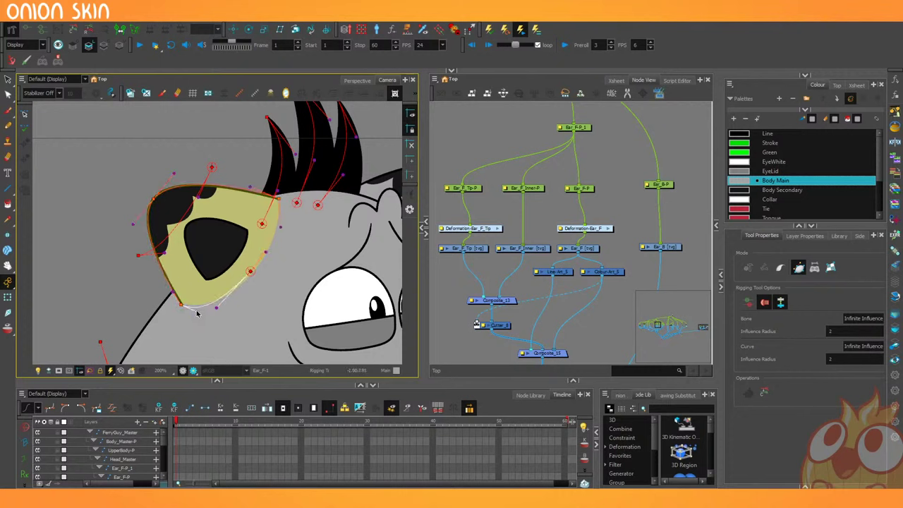
Try pulling the outer corner point of the Ear_F deformer outward, undo it, and select the Ear_F-P_1 peg.
key(1)
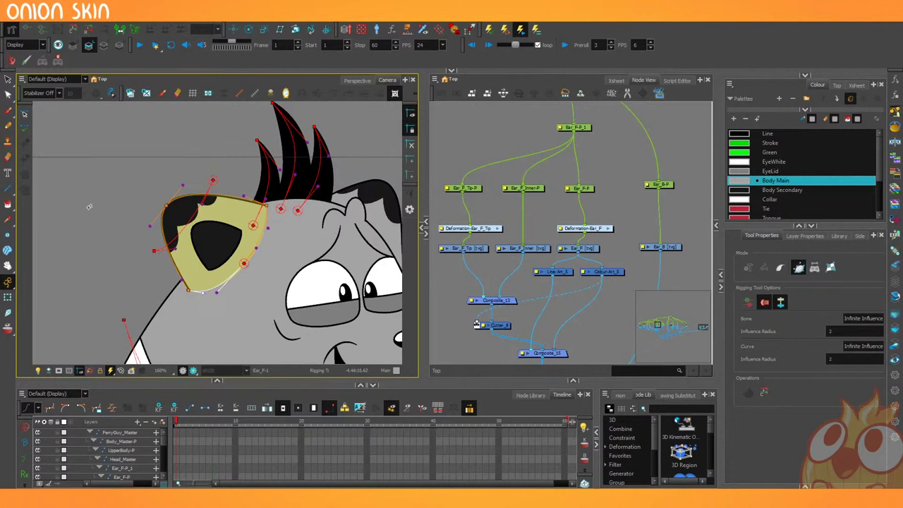
click(8, 297)
drag(165, 203, 117, 180)
key(ctrl+z)
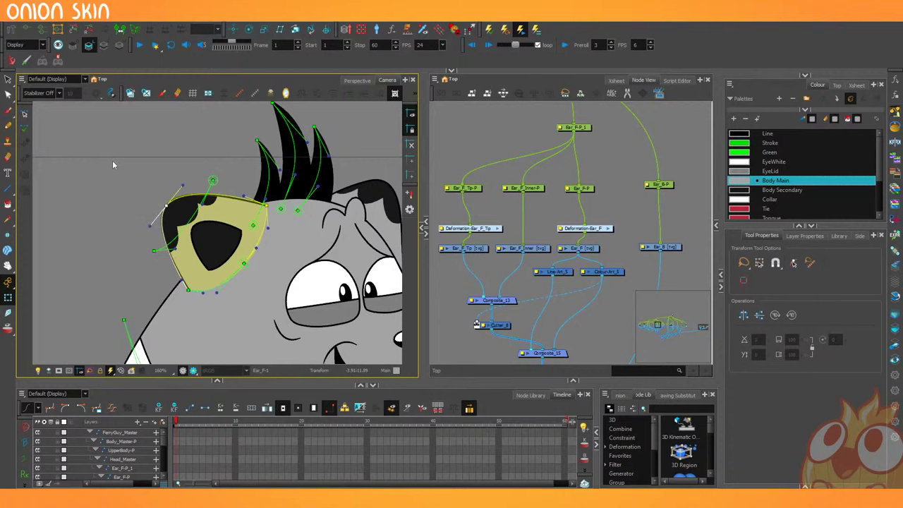
click(587, 128)
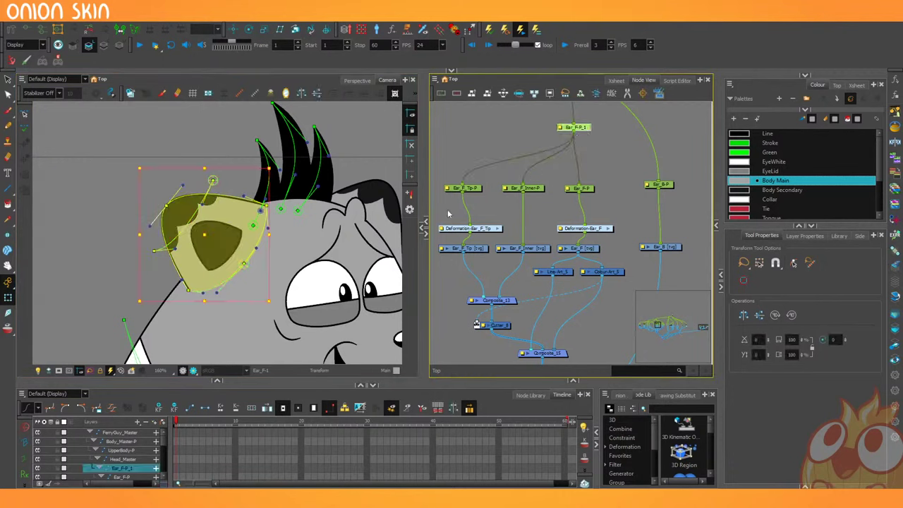
Rig Ear_F_Inner with a closed chain of curve deformers around the dark inner-ear shape, with points at its corners.
click(211, 243)
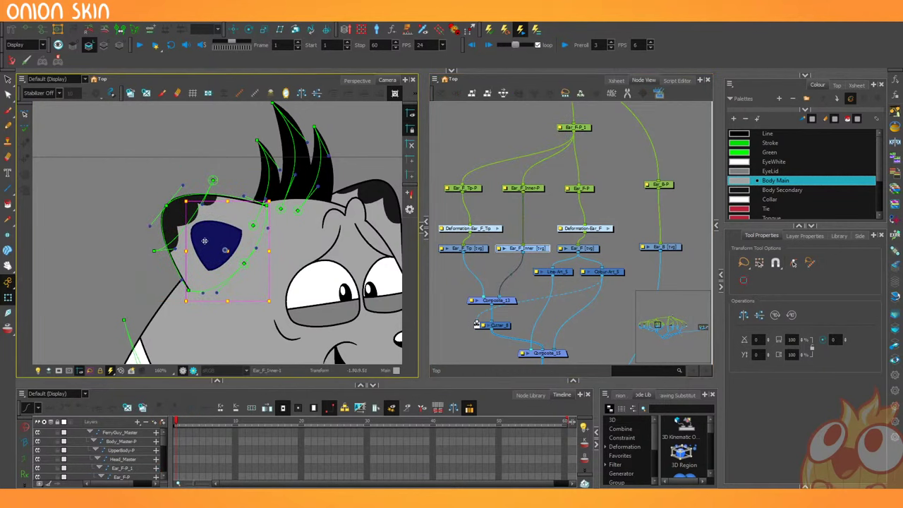
scroll(213, 245, up, 2)
scroll(213, 245, up, 1)
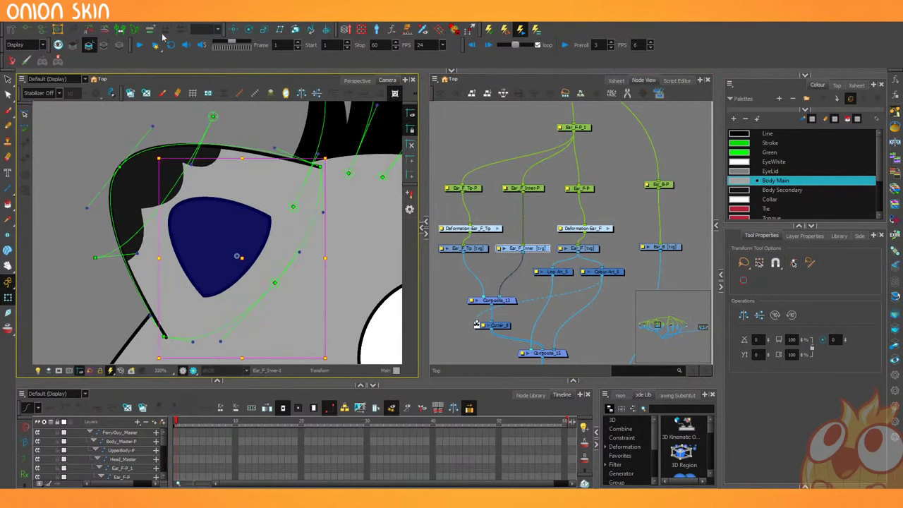
click(10, 32)
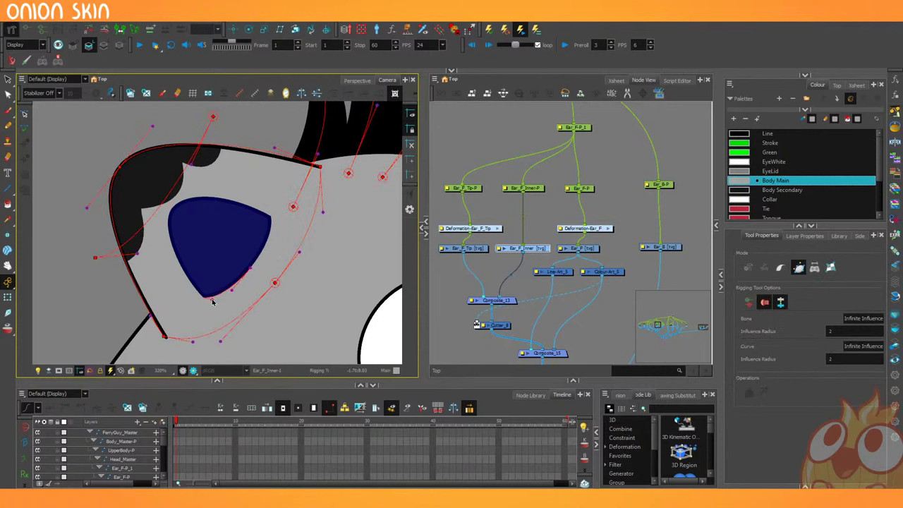
click(172, 208)
drag(162, 226, 159, 232)
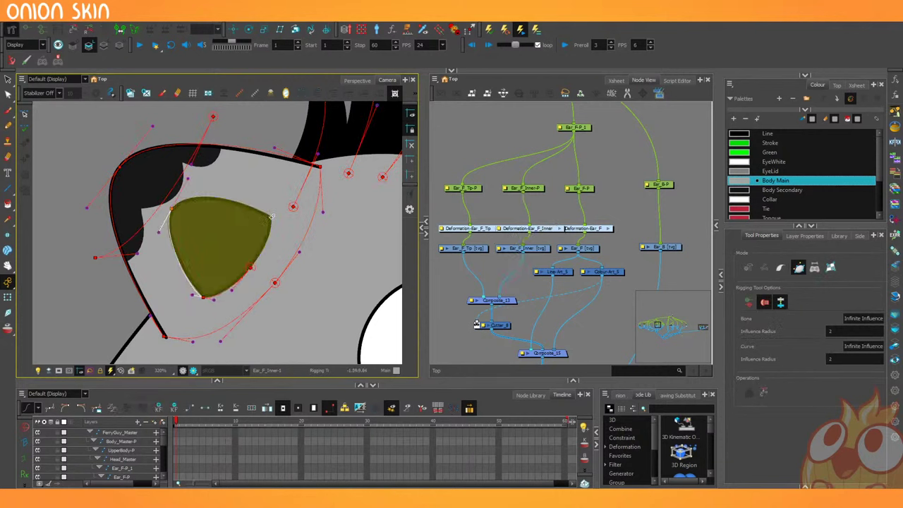
click(270, 214)
drag(250, 268, 273, 231)
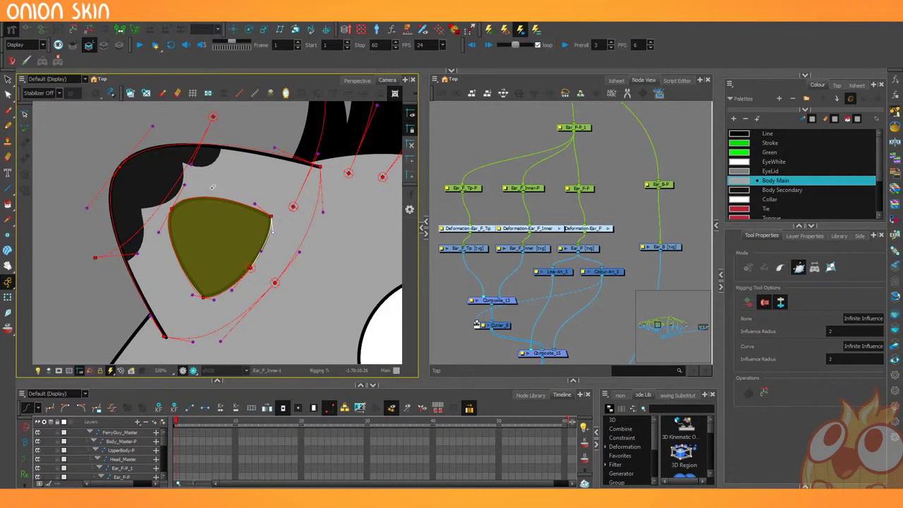
Try pulling the lowest point of the Ear_F_Inner deformer upward to test the inner ear's deformation, and undo it.
click(9, 297)
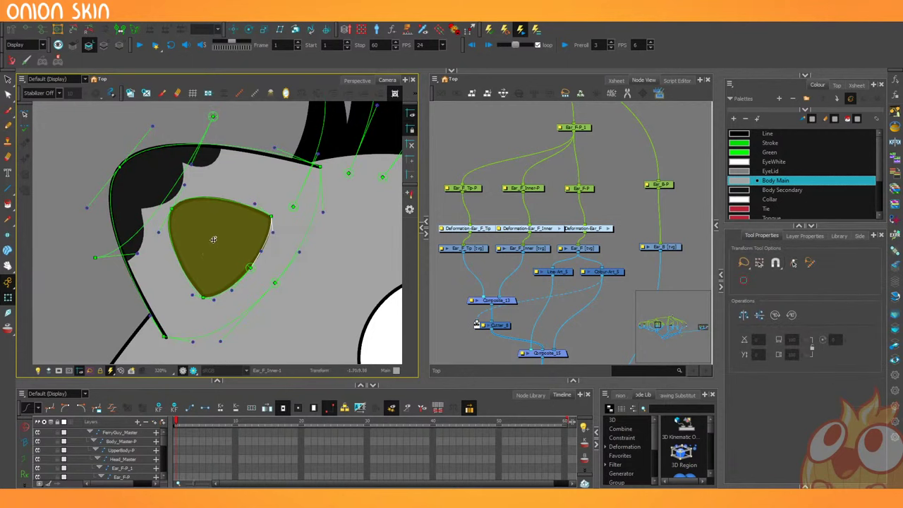
click(540, 188)
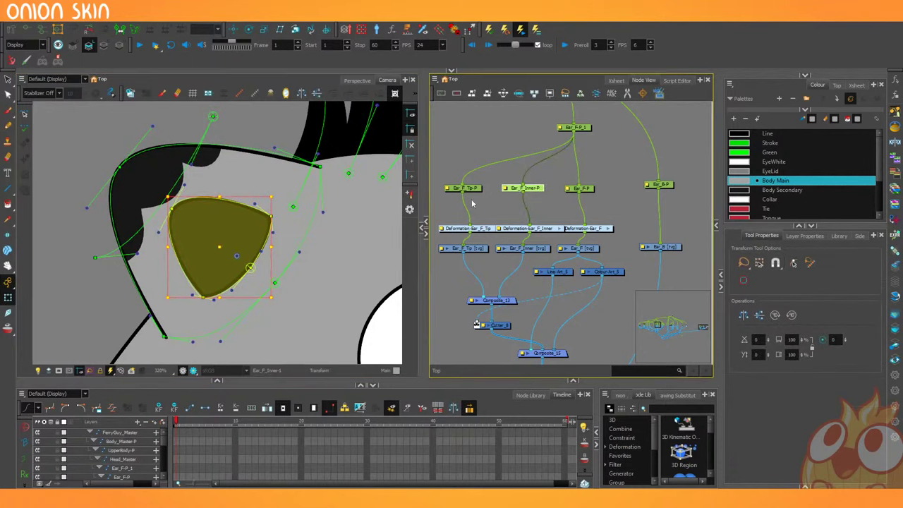
mouse_move(230, 227)
mouse_down()
mouse_move(207, 256)
mouse_move(232, 227)
mouse_up()
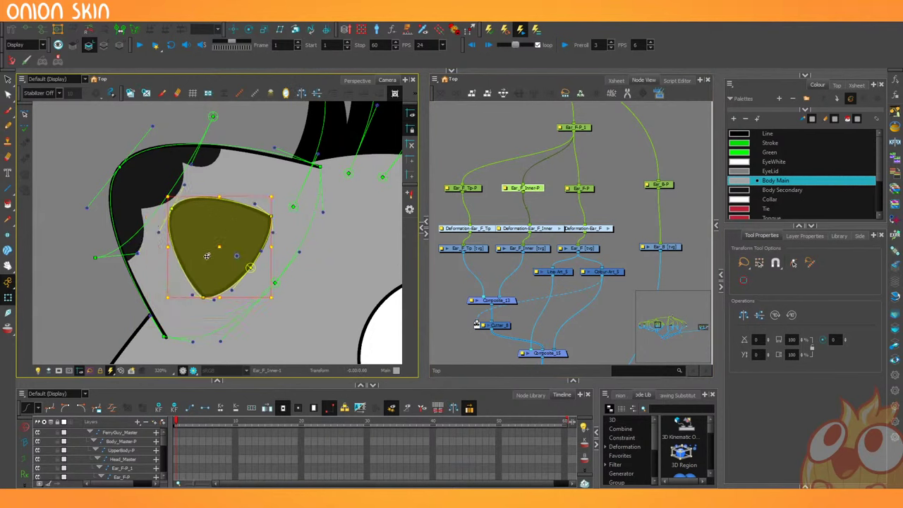
click(244, 128)
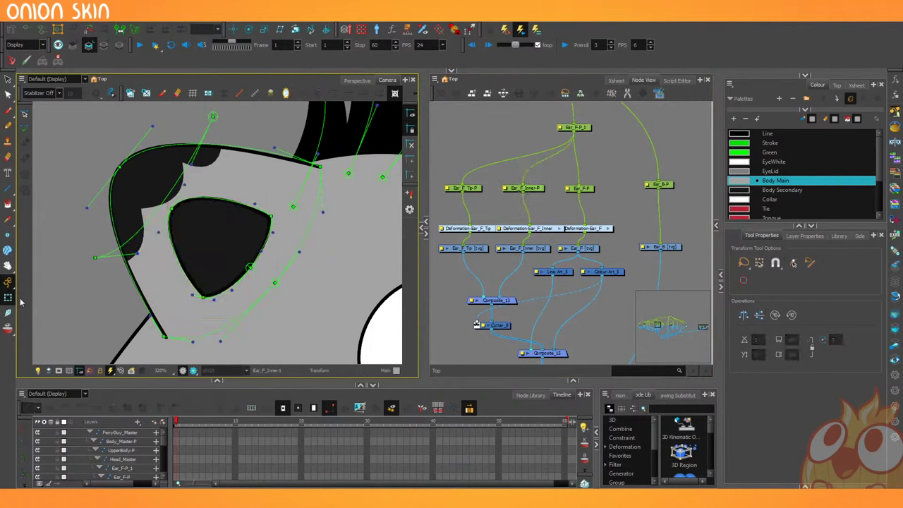
click(201, 296)
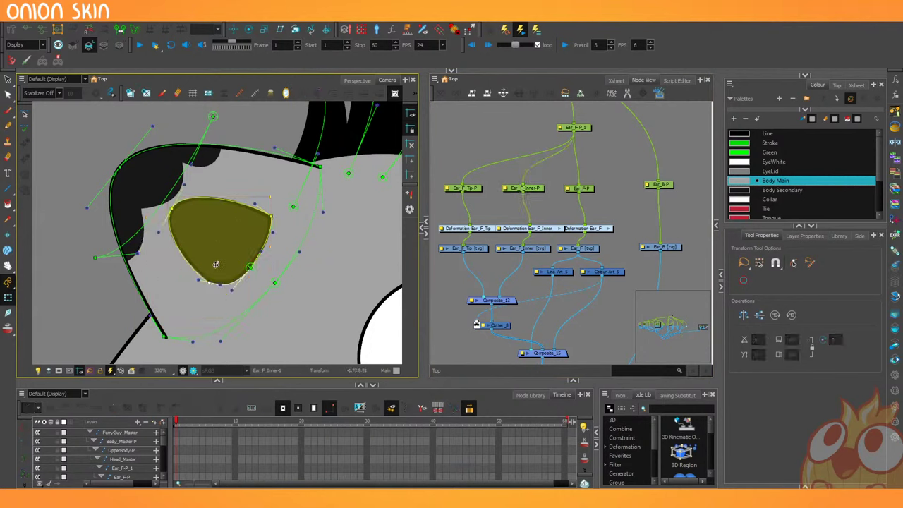
drag(201, 296, 218, 248)
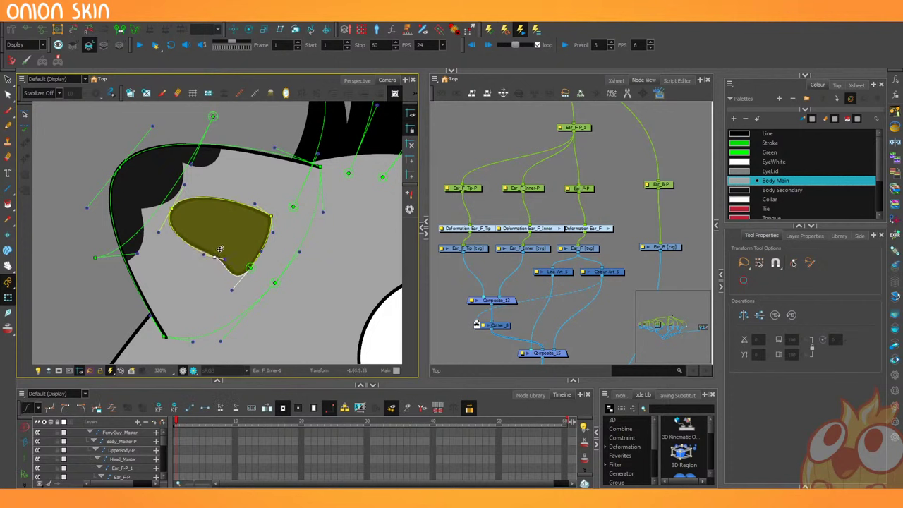
scroll(219, 248, down, 4)
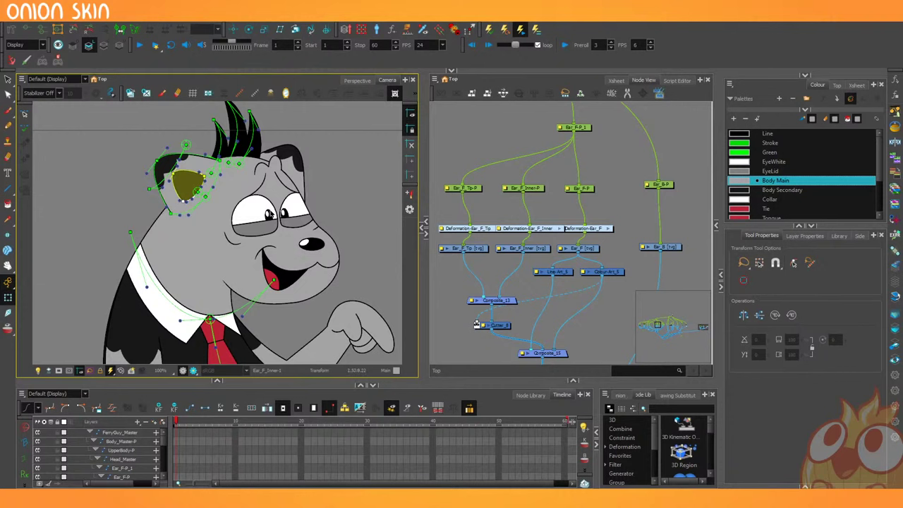
Duplicate the complete front-ear node network, from the Ear_F-P_1 peg through its deformations, drawings and cutter to its final composite.
scroll(601, 236, down, 2)
scroll(604, 237, down, 3)
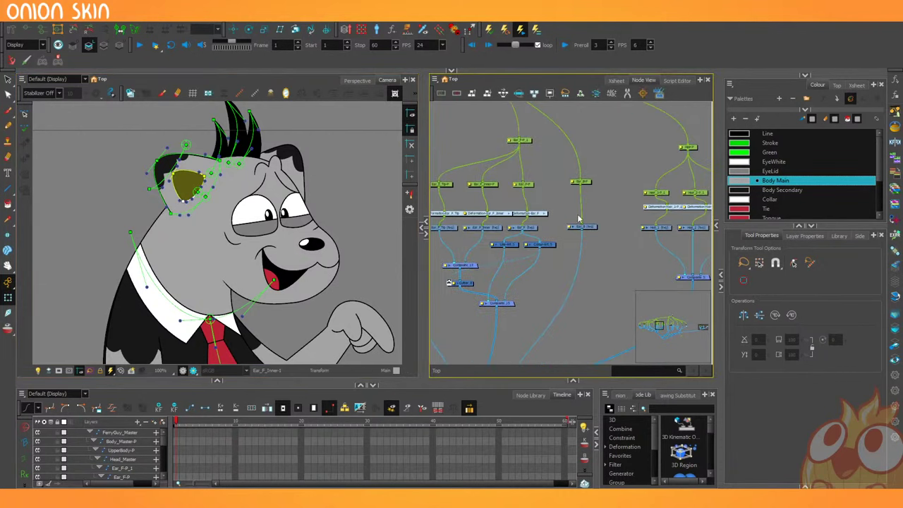
drag(573, 216, 638, 208)
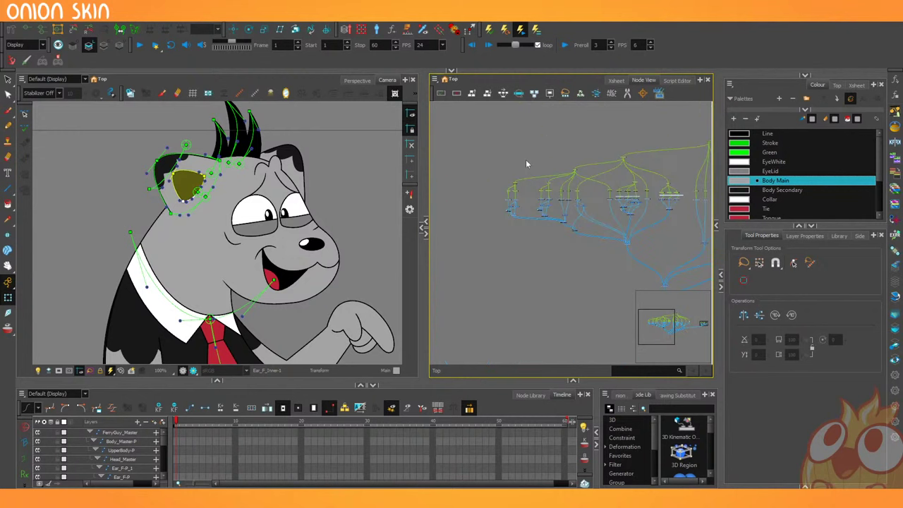
drag(491, 149, 641, 235)
scroll(642, 212, up, 2)
scroll(648, 192, up, 2)
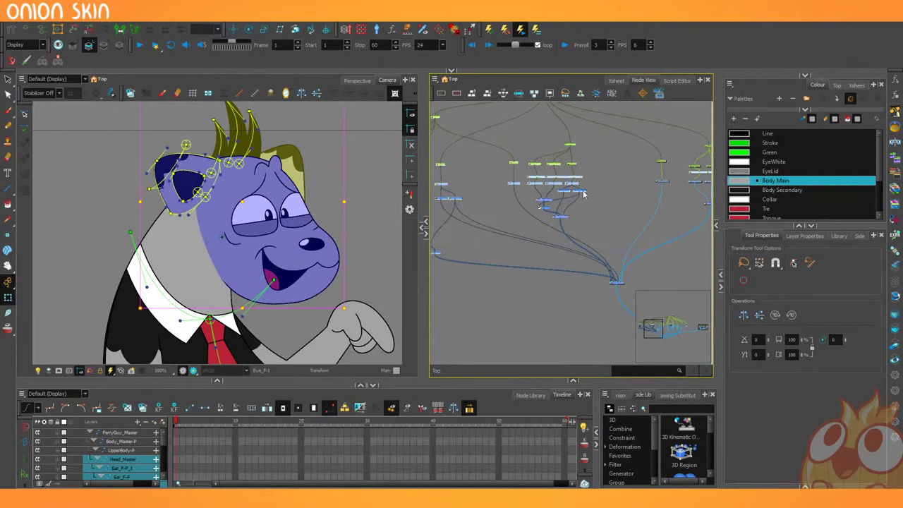
click(223, 189)
scroll(223, 190, up, 1)
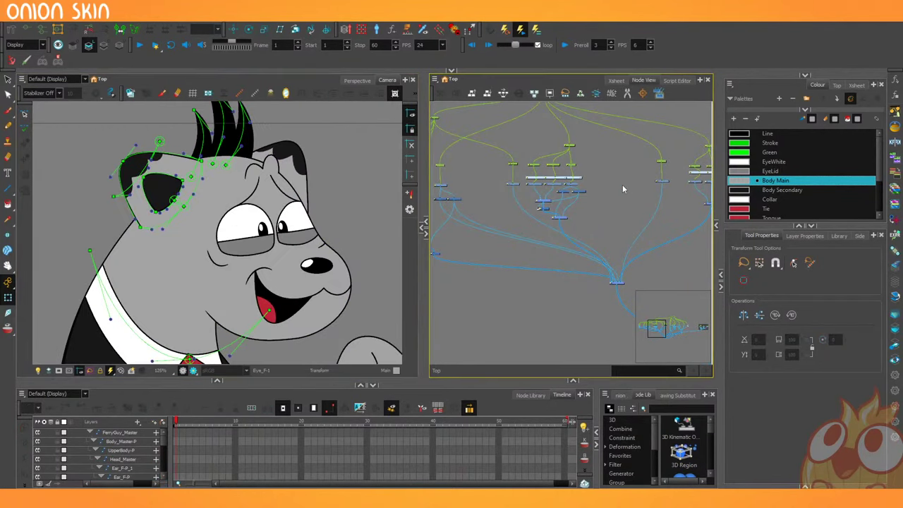
scroll(622, 189, up, 2)
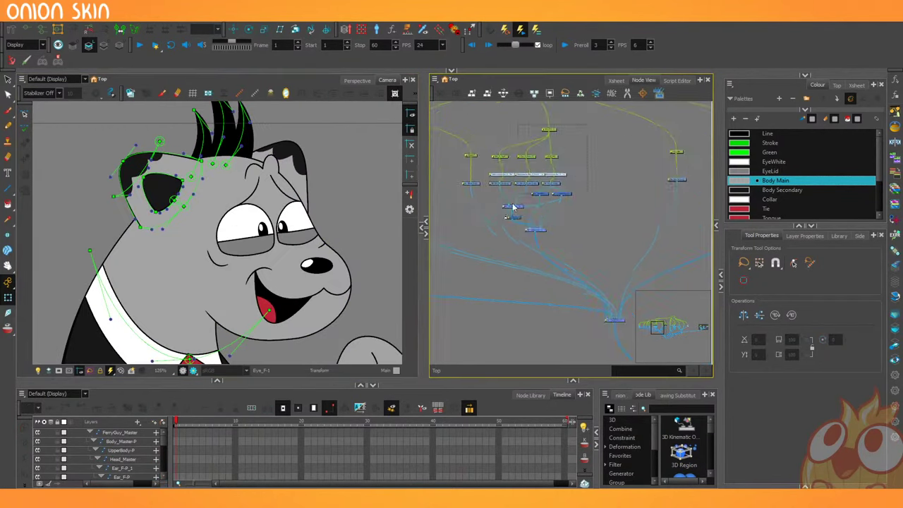
drag(495, 236, 496, 236)
drag(565, 195, 555, 215)
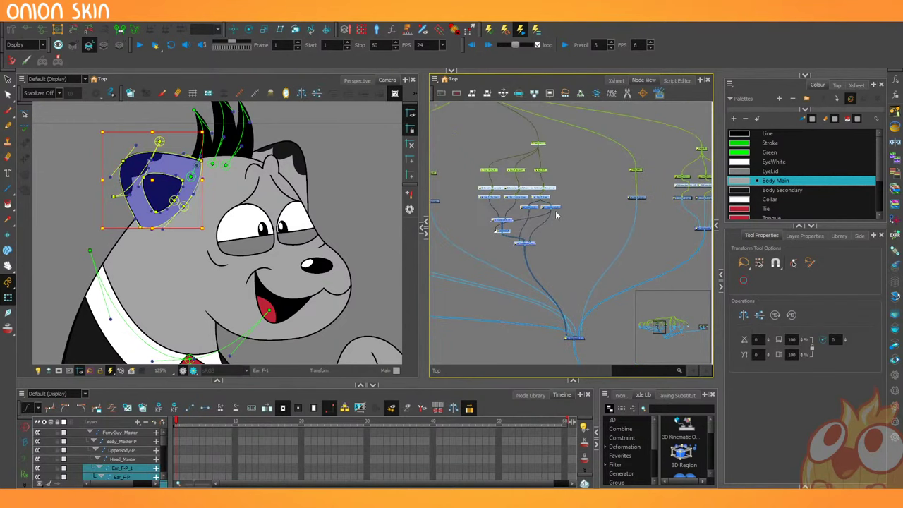
key(ctrl+v)
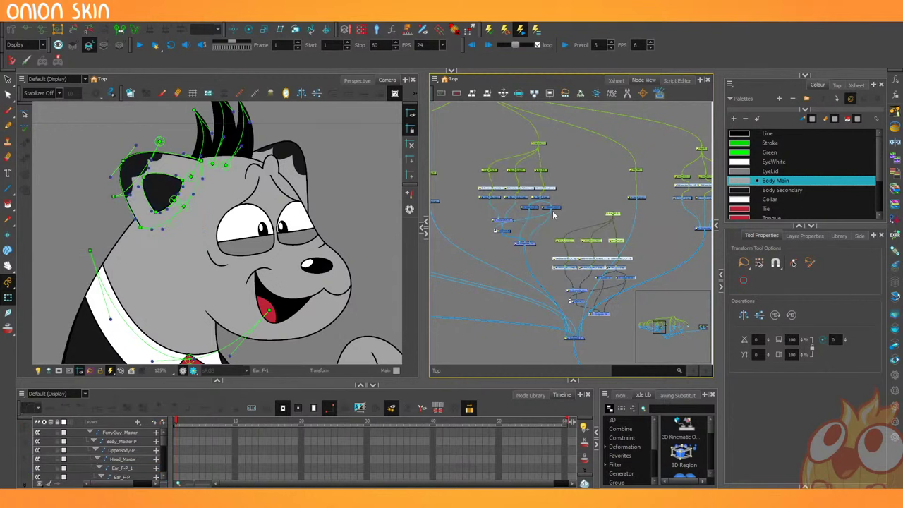
Delete the old back-ear drawing Ear_B together with its Ear_B-P peg from the network.
click(637, 199)
drag(644, 200, 642, 189)
drag(642, 188, 625, 238)
drag(625, 239, 650, 133)
Connect the duplicated ear network to the head's composite and master peg, placing it between the front-ear and hair nodes.
drag(591, 250, 596, 195)
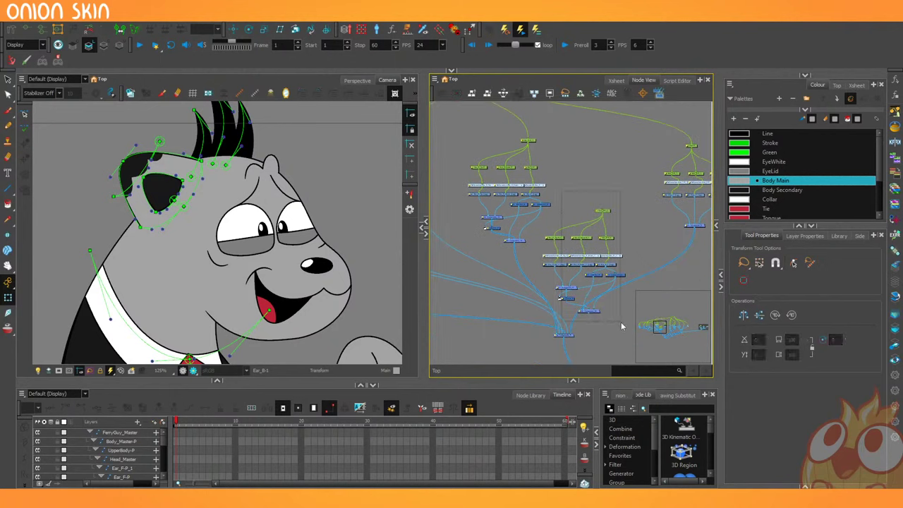
drag(599, 315, 569, 337)
drag(539, 121, 514, 232)
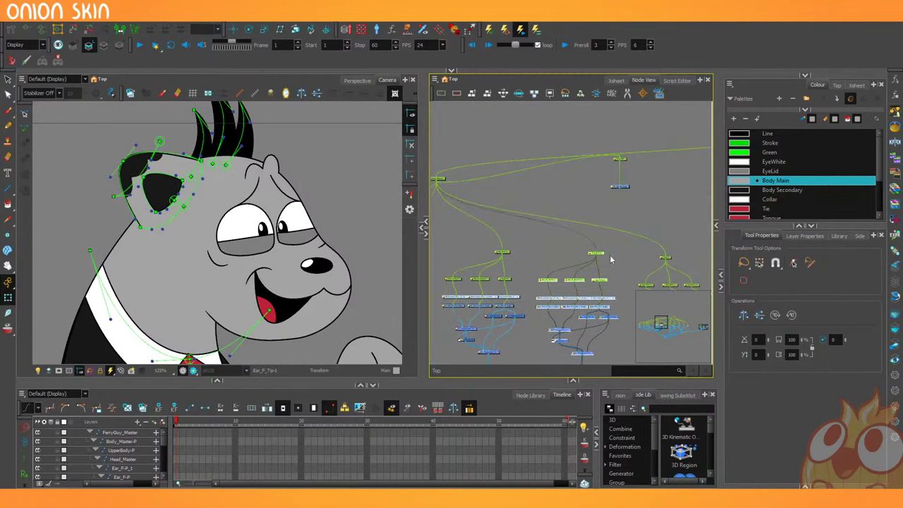
scroll(590, 188, down, 3)
Flip the duplicated ear horizontally through its main peg and move it to the back ear's place behind the head.
drag(590, 189, 586, 168)
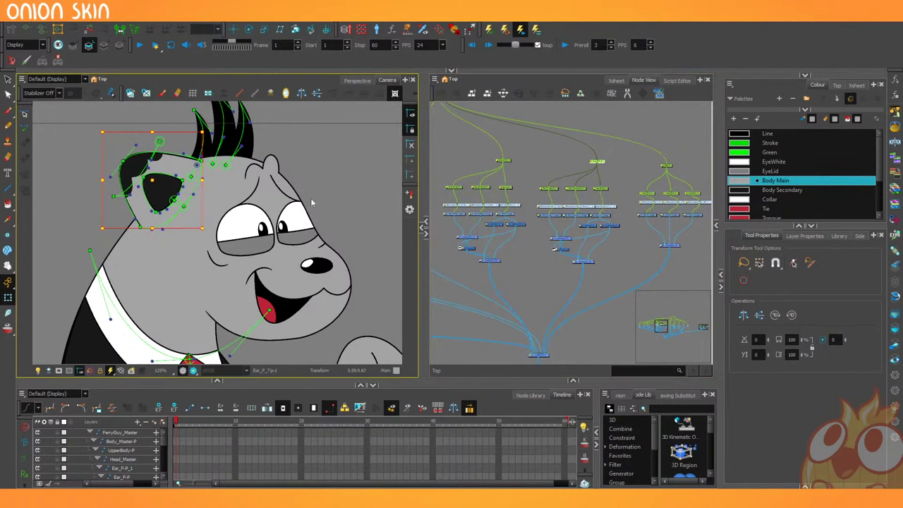
click(302, 93)
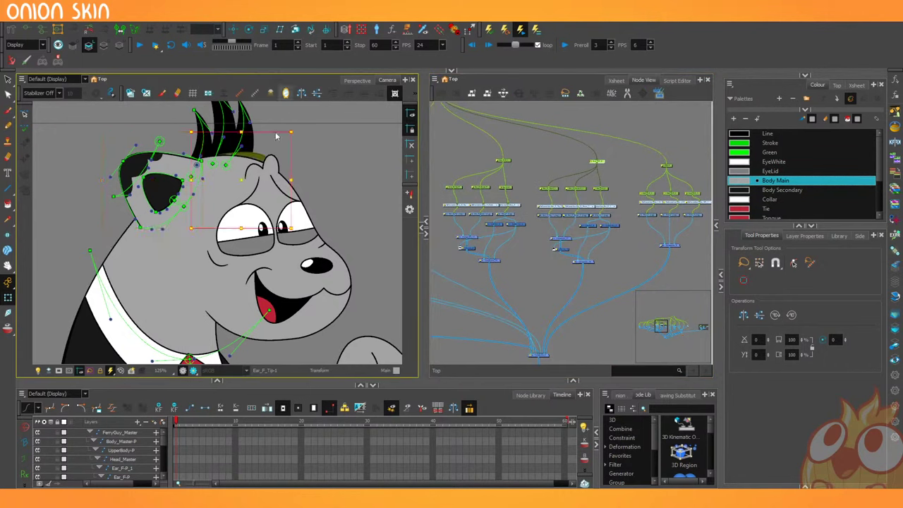
drag(246, 182, 299, 175)
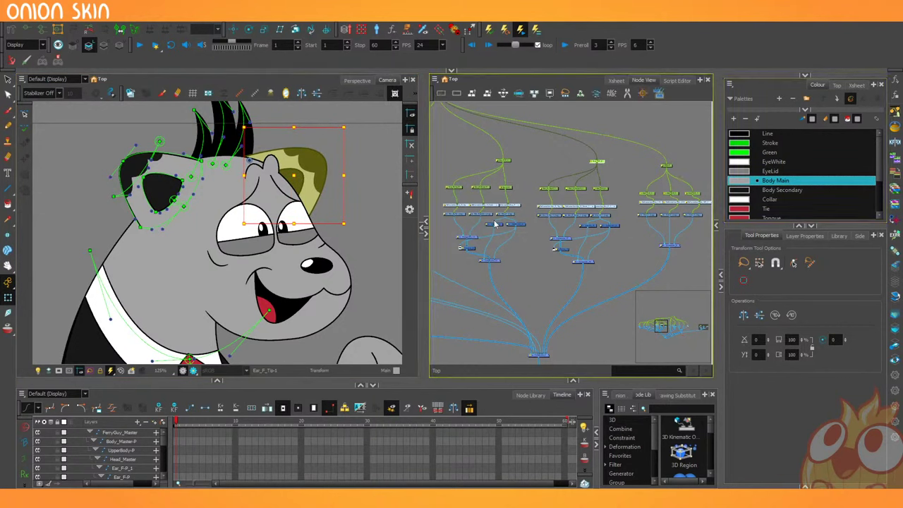
Enable the reference group's disabled composite so the reference artwork shows behind the rigged character.
scroll(483, 149, down, 4)
scroll(502, 181, down, 3)
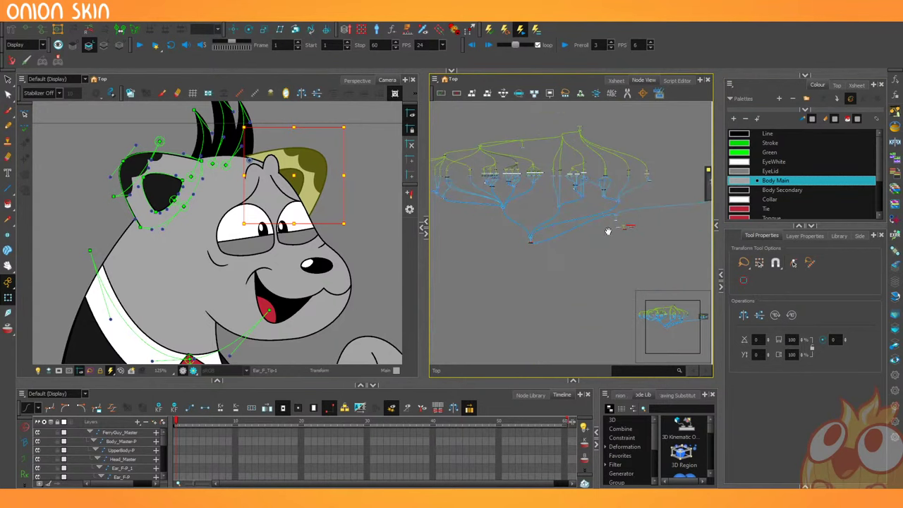
drag(608, 231, 485, 252)
scroll(601, 231, up, 4)
scroll(588, 185, up, 3)
click(579, 201)
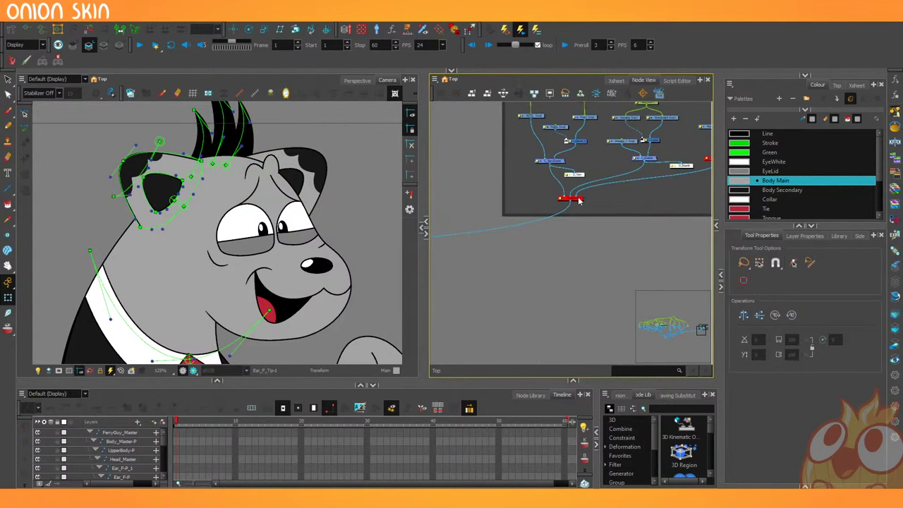
click(559, 183)
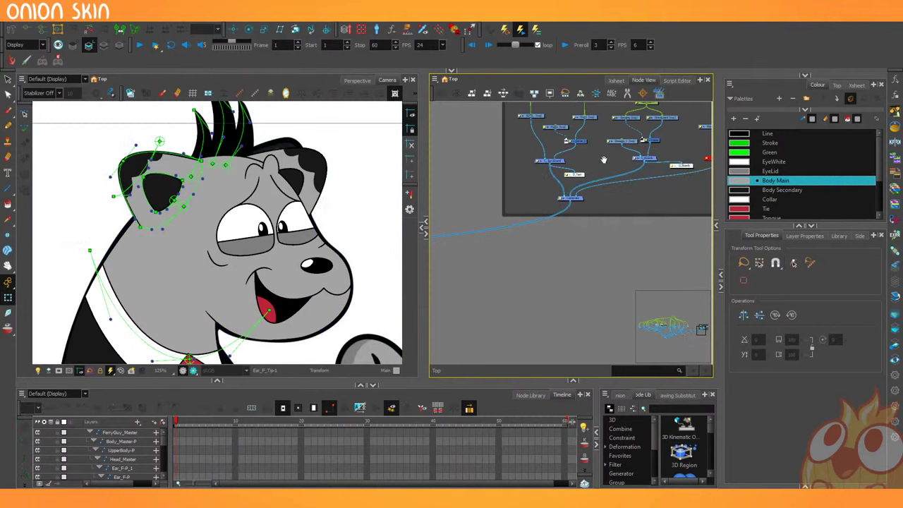
Enable the disabled transparency node beneath the rig's final composite so the reference can be seen through the character.
drag(604, 164, 590, 202)
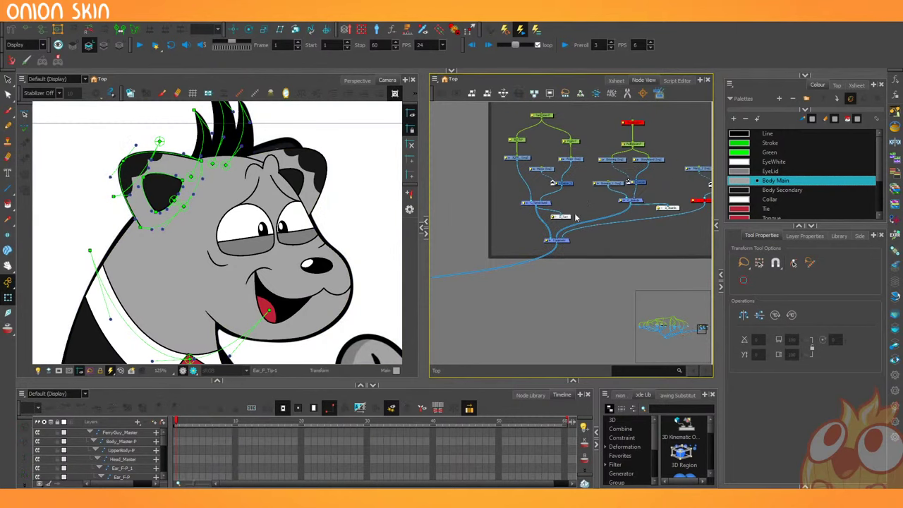
scroll(573, 216, down, 3)
drag(515, 266, 868, 163)
drag(591, 207, 757, 175)
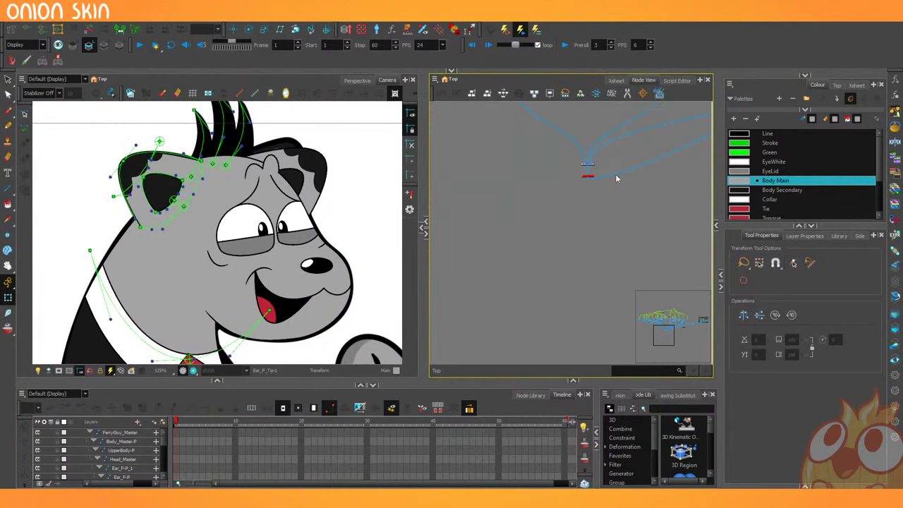
click(588, 176)
click(601, 199)
Select the duplicated ear's main peg, Ear_F-P_2, and rotate and move the ear over the reference's back ear.
scroll(583, 233, down, 3)
scroll(565, 236, up, 5)
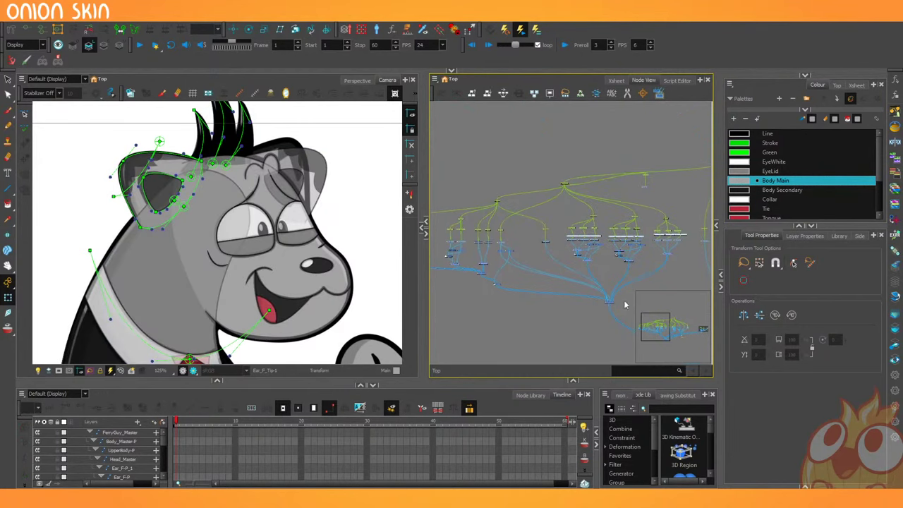
scroll(563, 233, up, 2)
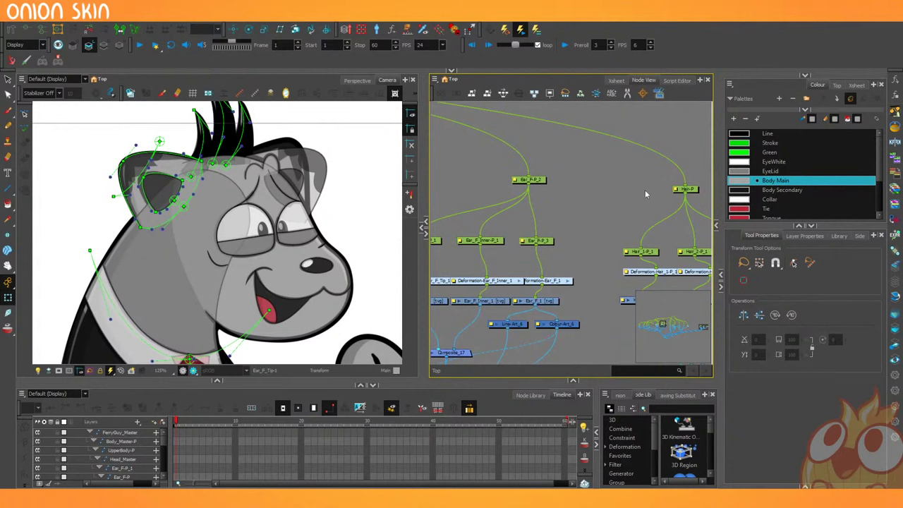
click(529, 182)
scroll(529, 199, down, 2)
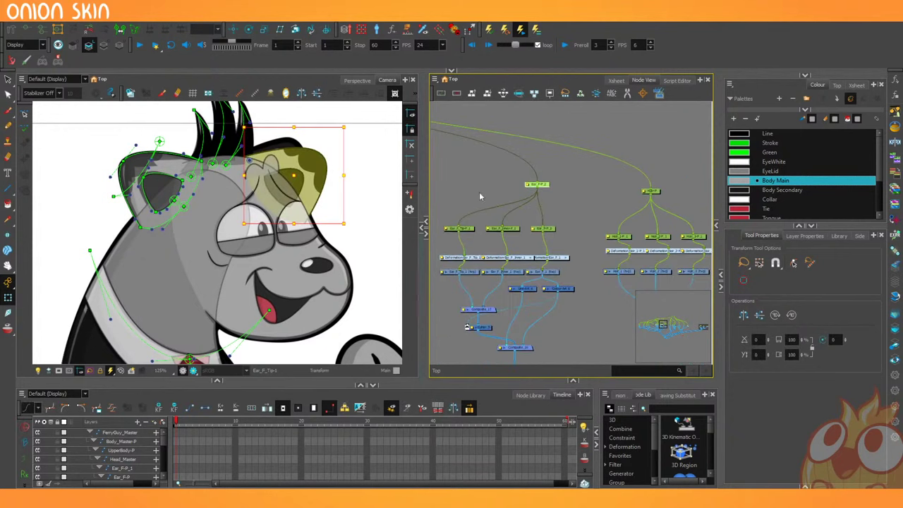
drag(348, 226, 358, 200)
drag(301, 170, 280, 175)
drag(344, 210, 346, 181)
drag(282, 163, 282, 176)
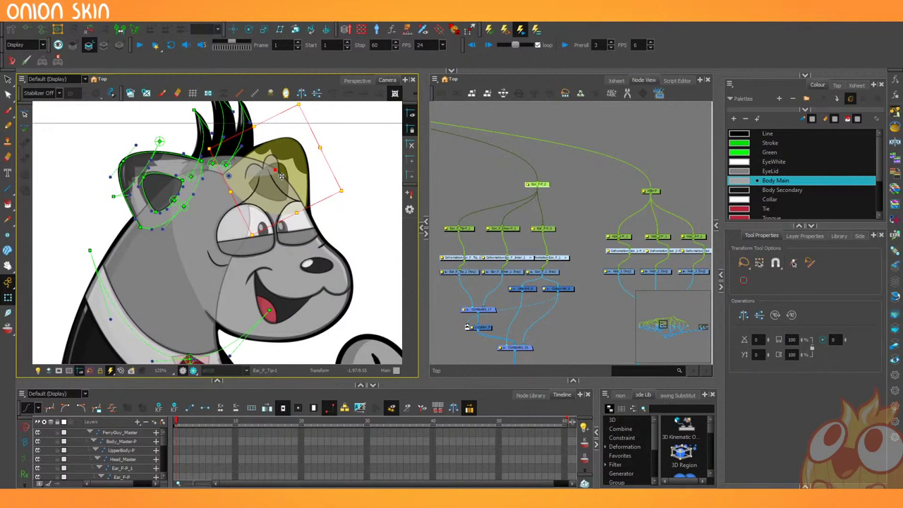
Flip the duplicated ear horizontally again, and rotate and reposition it to line up with the reference's back ear.
click(302, 94)
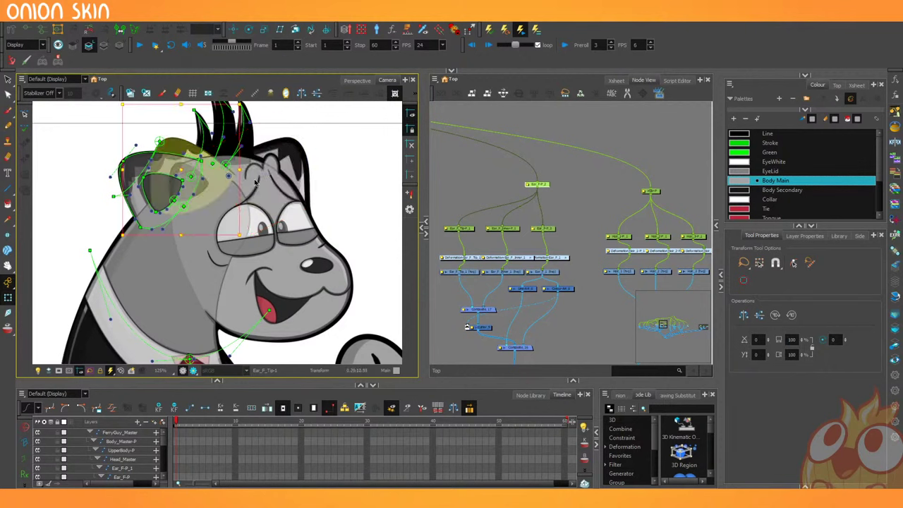
drag(191, 171, 278, 178)
drag(203, 250, 178, 100)
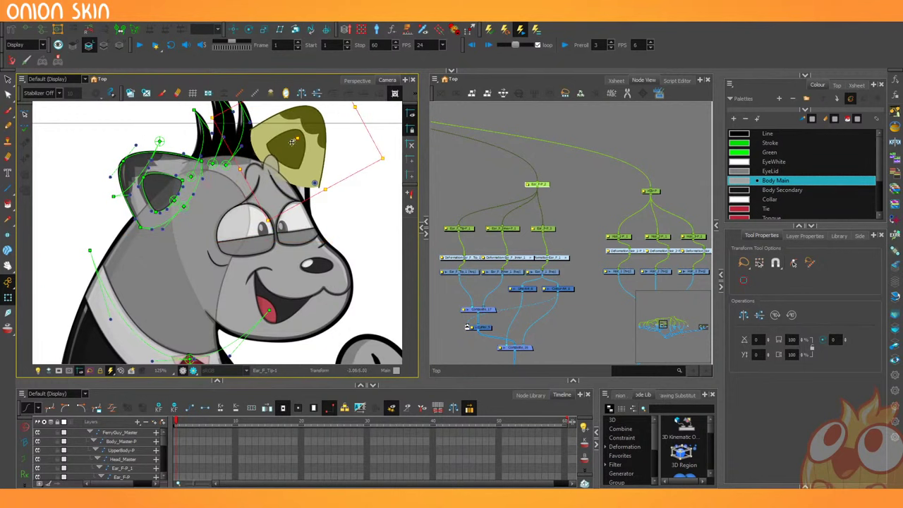
drag(303, 146, 266, 164)
mouse_move(198, 148)
mouse_down()
mouse_move(184, 188)
mouse_move(196, 153)
mouse_up()
drag(301, 177, 261, 172)
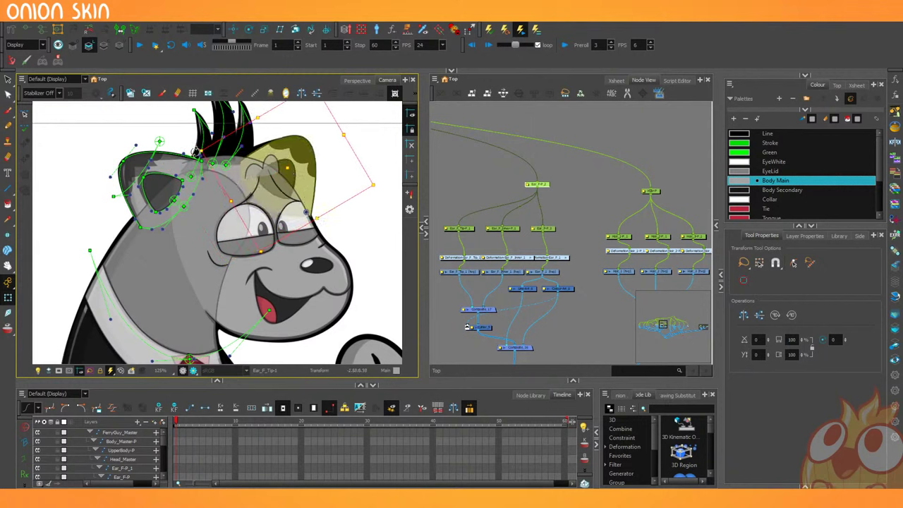
drag(195, 152, 282, 177)
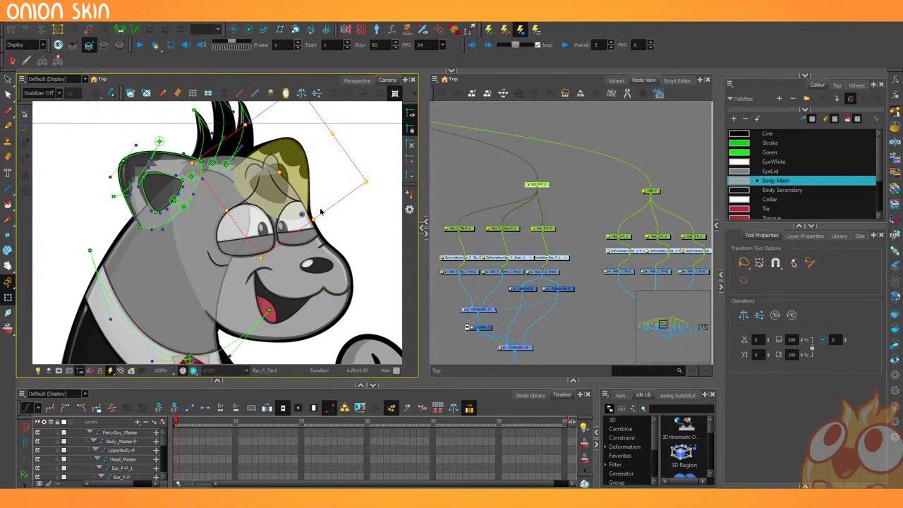
Create an empty drawing on the duplicated ear's inner-shape layer, Ear_F_Inner_1, after undoing an accidental move.
click(463, 195)
key(2)
drag(261, 177, 360, 217)
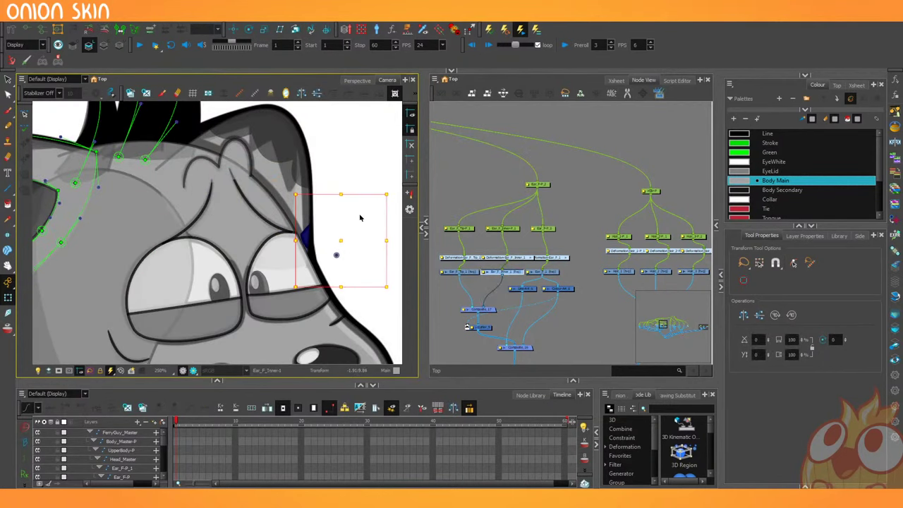
key(ctrl+z)
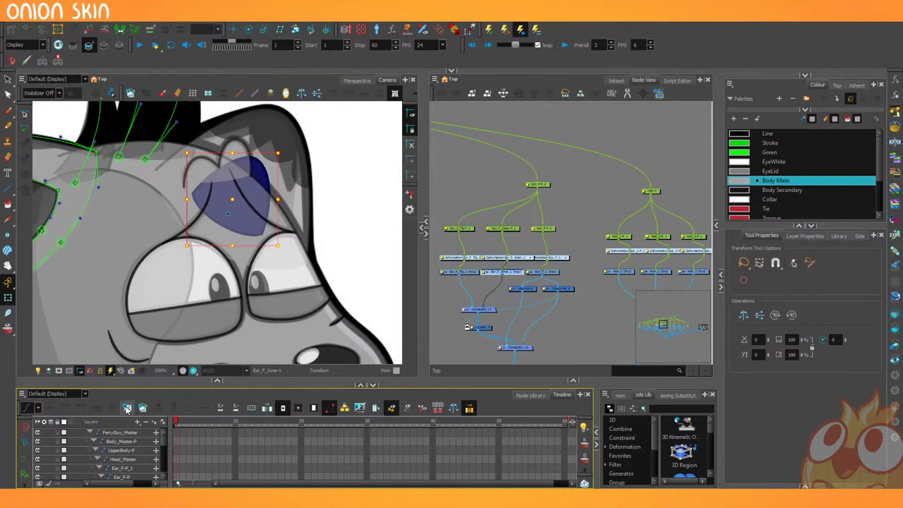
click(127, 408)
Open Drawing Substitution for Ear_F_Inner_1 and test switching between drawings 1 and 2, ending on empty drawing 2.
click(676, 396)
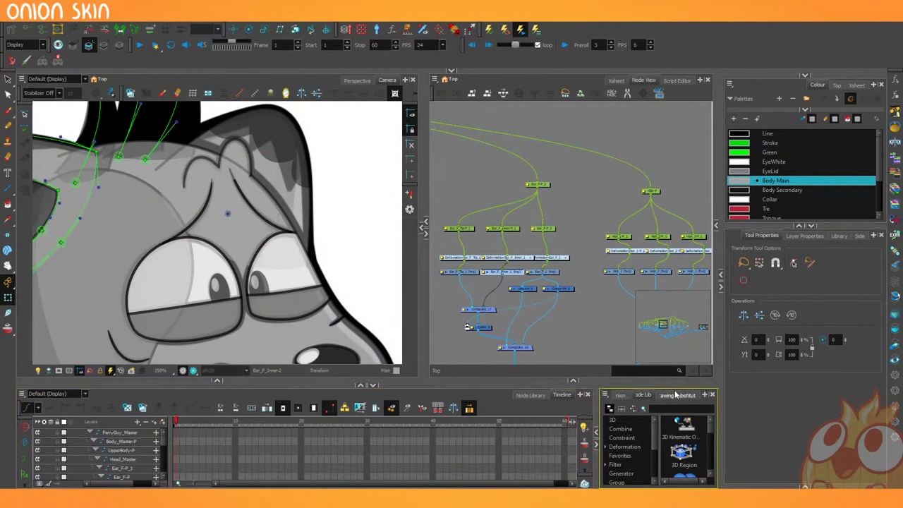
drag(683, 388, 682, 326)
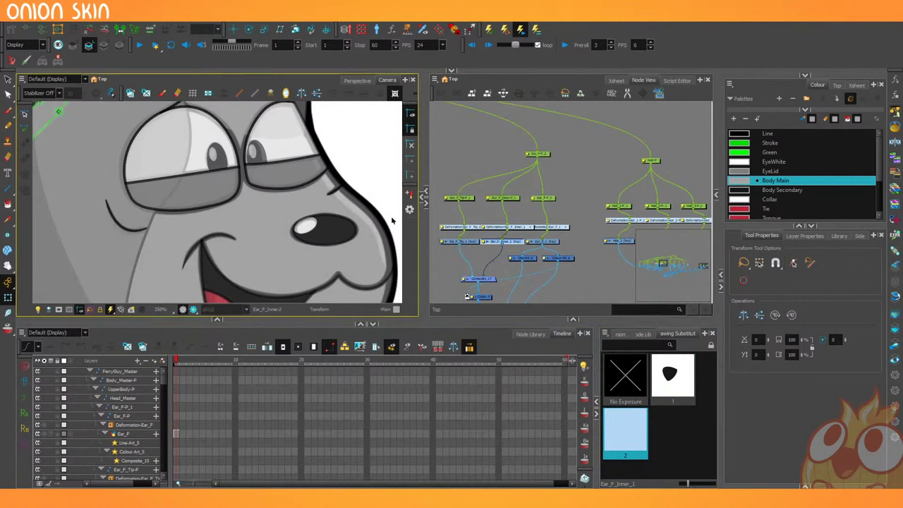
scroll(381, 232, down, 2)
scroll(359, 232, up, 1)
click(667, 380)
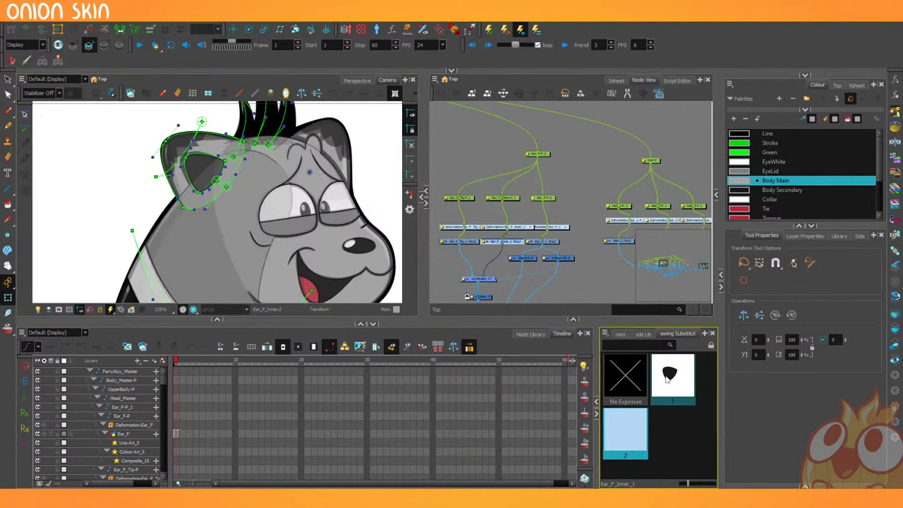
click(668, 380)
click(623, 433)
click(670, 381)
click(632, 432)
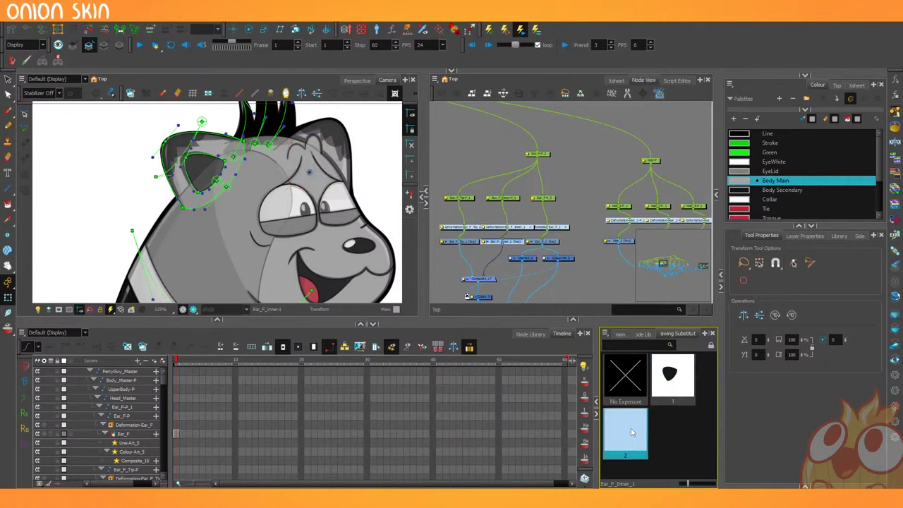
drag(360, 324, 359, 374)
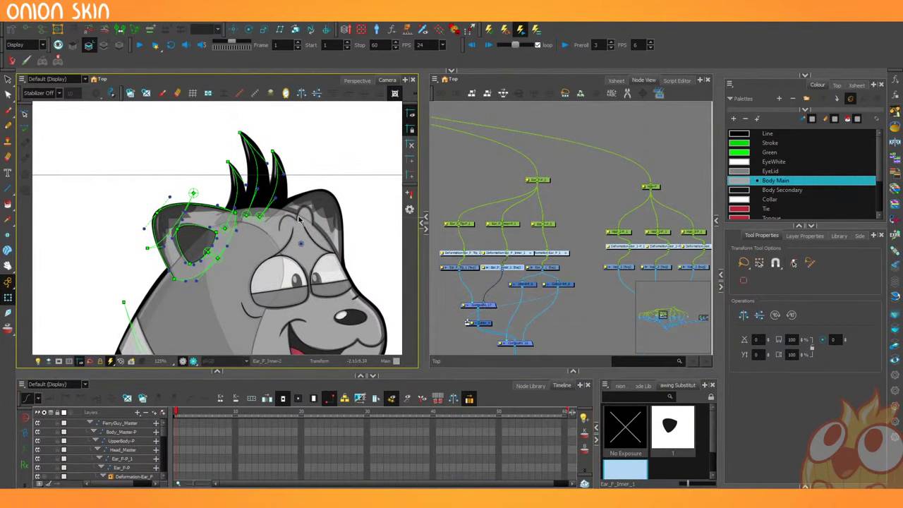
Clear the selection and hide all the deformer controls on the character.
scroll(327, 224, down, 2)
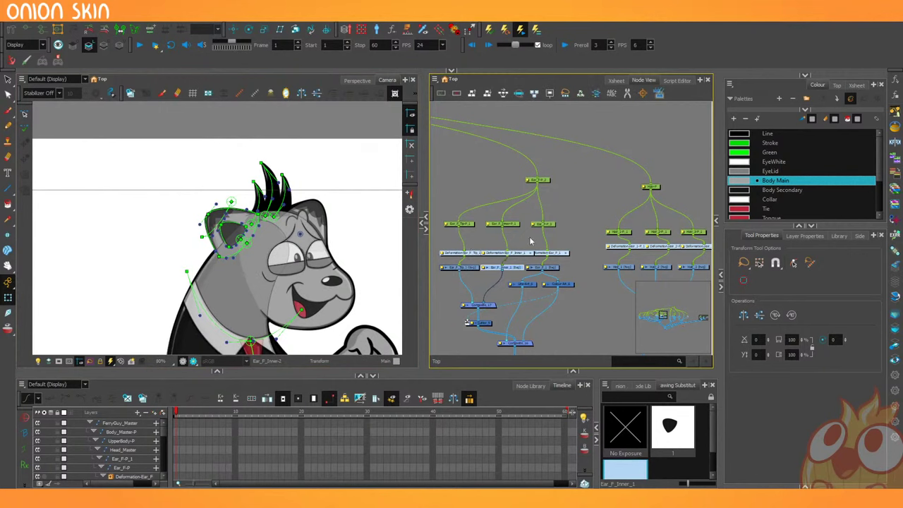
scroll(530, 241, down, 1)
click(466, 195)
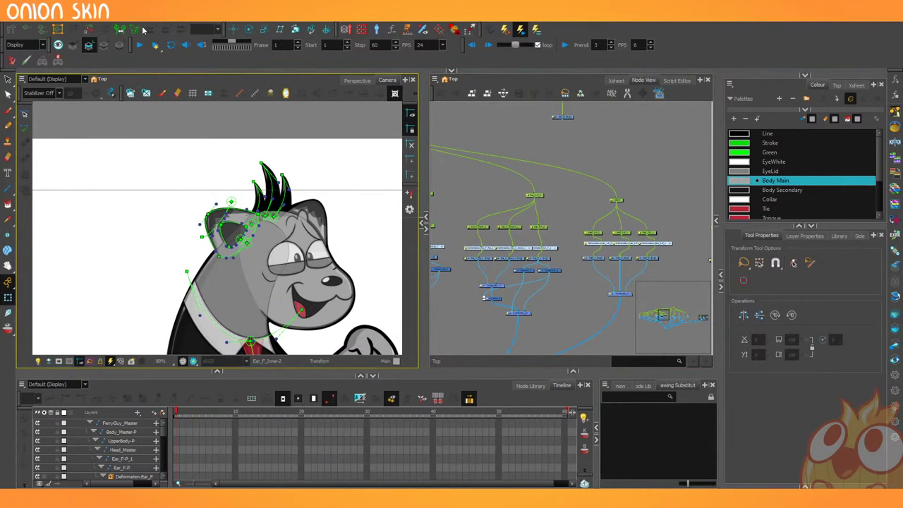
click(28, 30)
scroll(165, 125, down, 1)
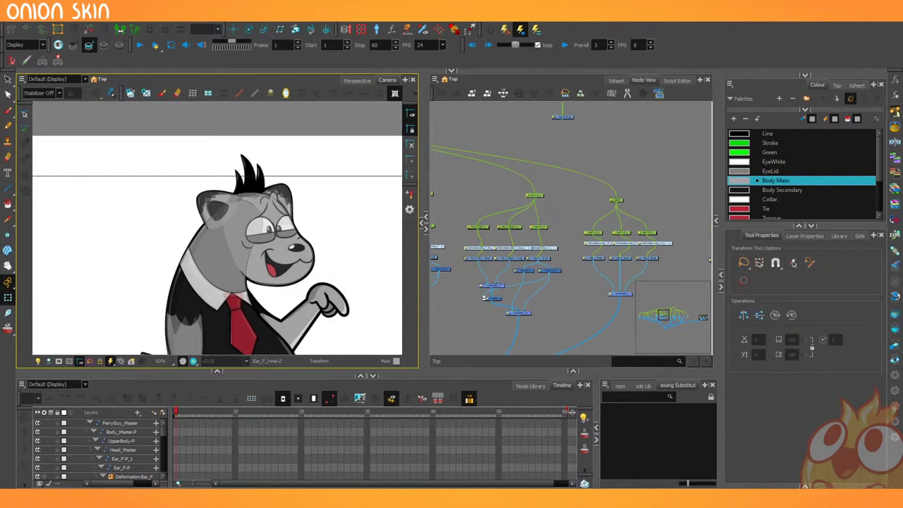
Examine how the node network is organised across the character's head, ear and body groups.
click(507, 275)
scroll(515, 252, down, 4)
drag(506, 252, 620, 247)
drag(477, 252, 564, 232)
scroll(492, 223, up, 3)
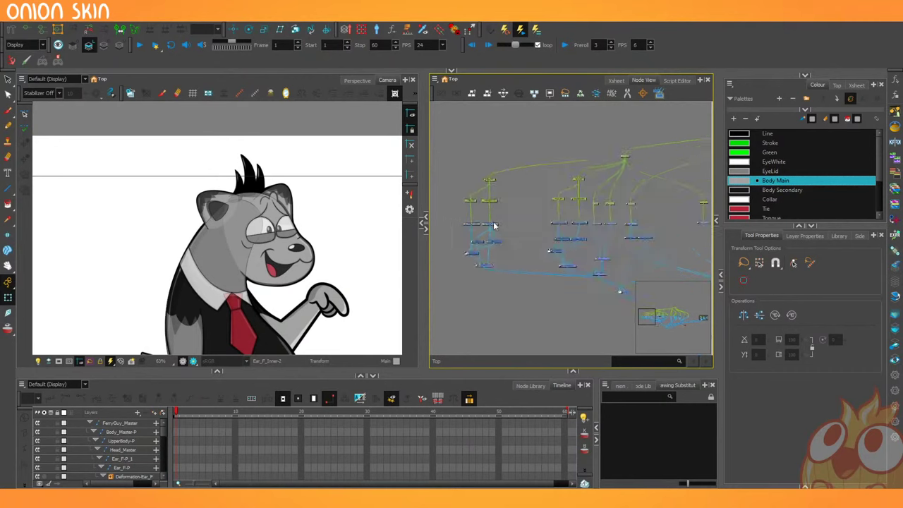
scroll(494, 227, down, 5)
drag(602, 254, 441, 256)
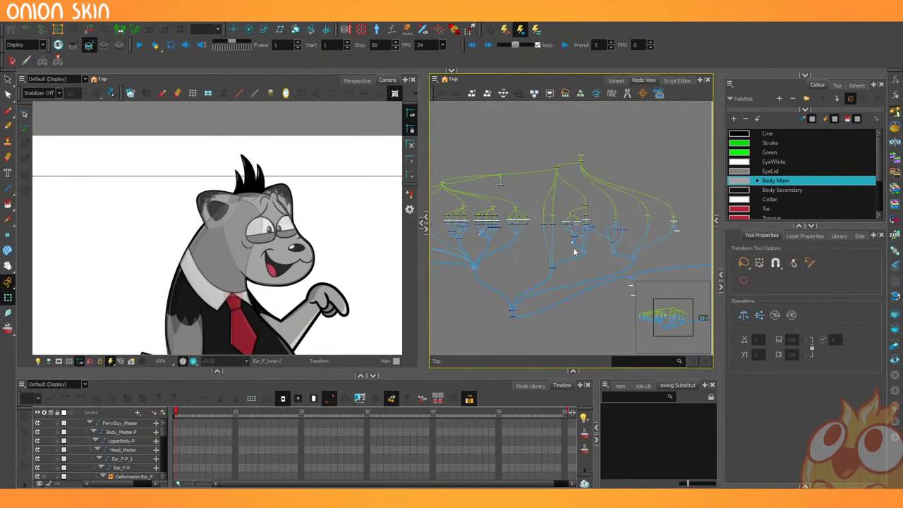
scroll(575, 251, up, 2)
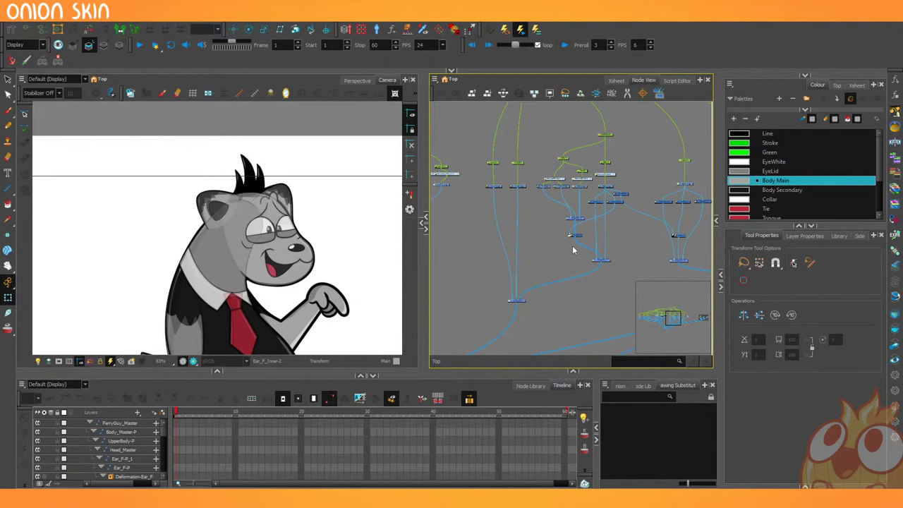
drag(620, 255, 521, 258)
scroll(522, 259, down, 1)
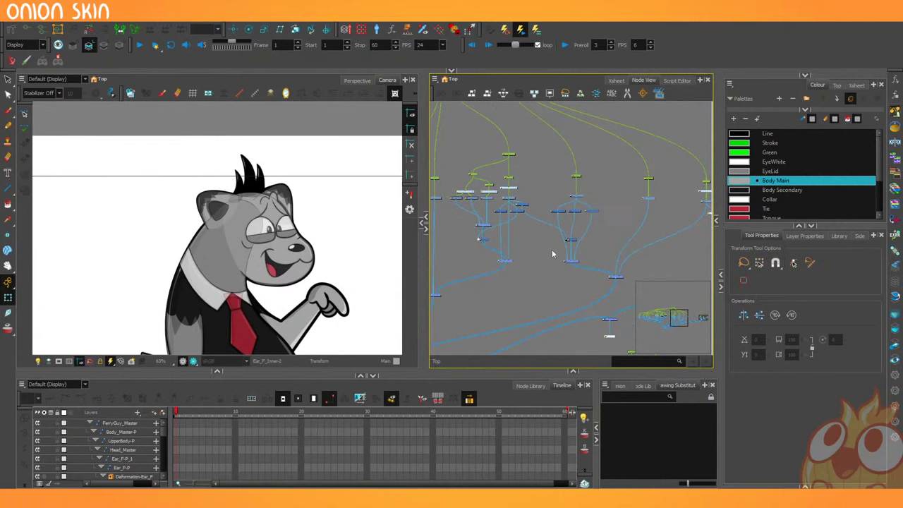
Disable the composite in the Reference group to hide the reference artwork.
drag(559, 256, 212, 194)
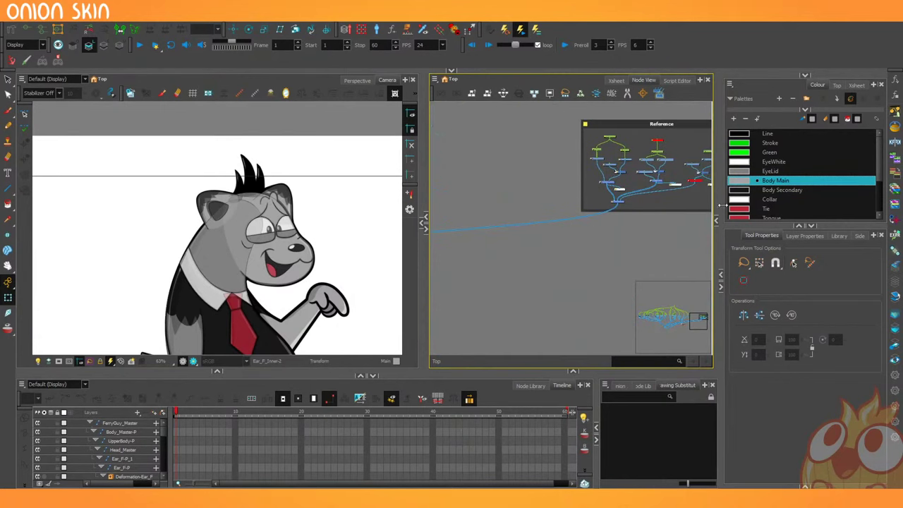
drag(654, 194, 600, 213)
key(d)
Disable the transparency node beneath the rig's final composite to return the character to full opacity.
scroll(636, 225, down, 2)
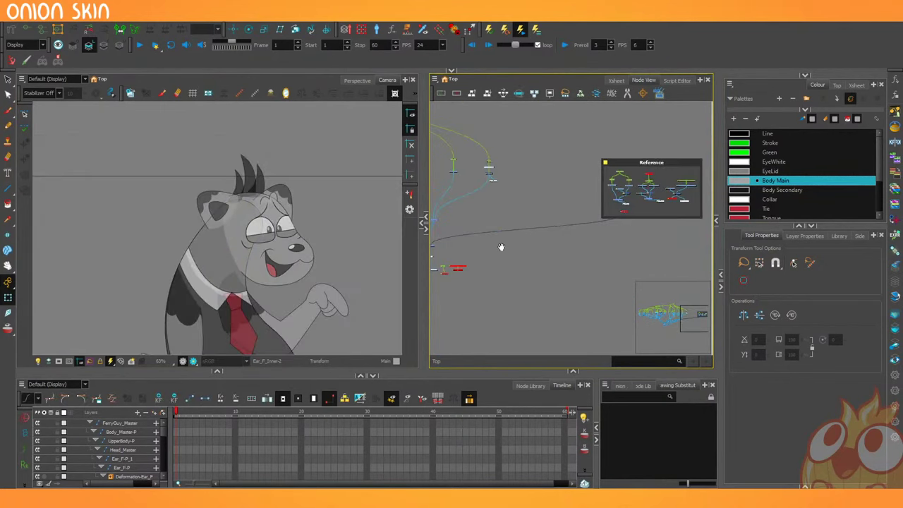
drag(502, 248, 768, 271)
drag(481, 211, 519, 231)
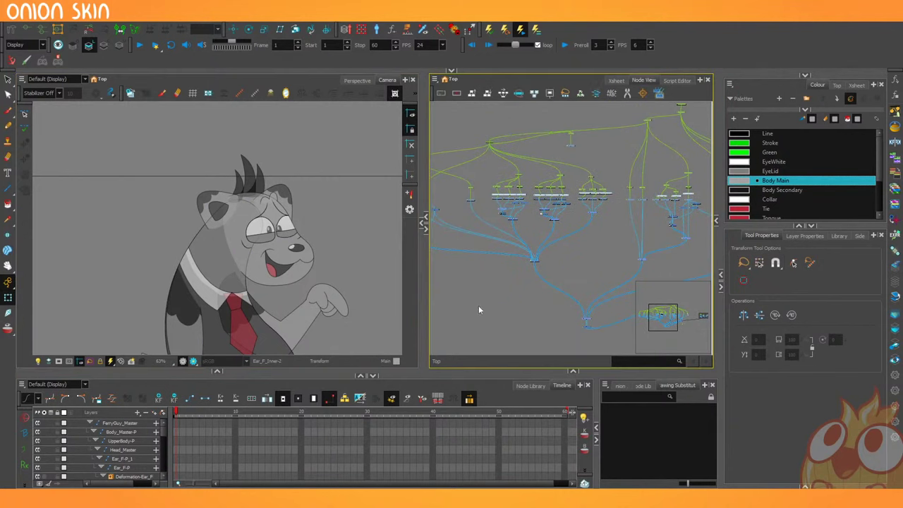
drag(553, 332, 543, 314)
click(579, 315)
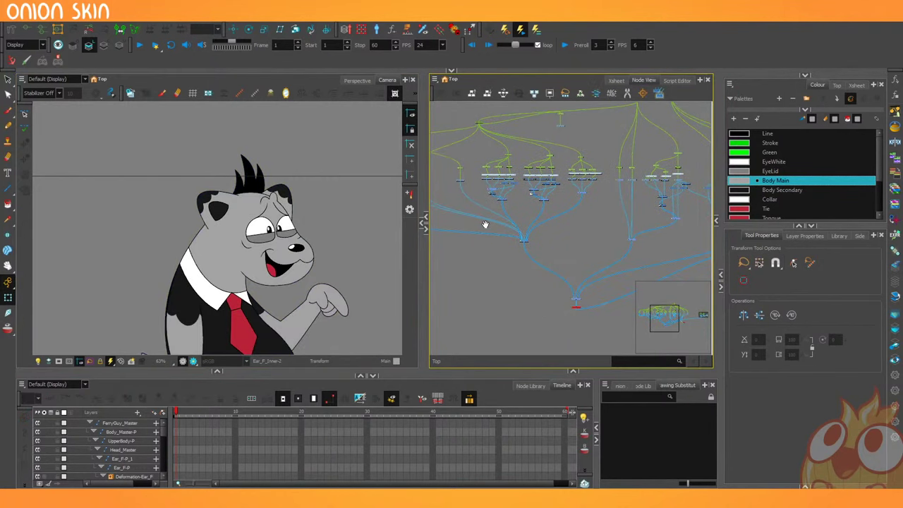
Save the scene and examine up close where the far eye meets the head's outline.
scroll(488, 222, up, 1)
drag(490, 220, 570, 222)
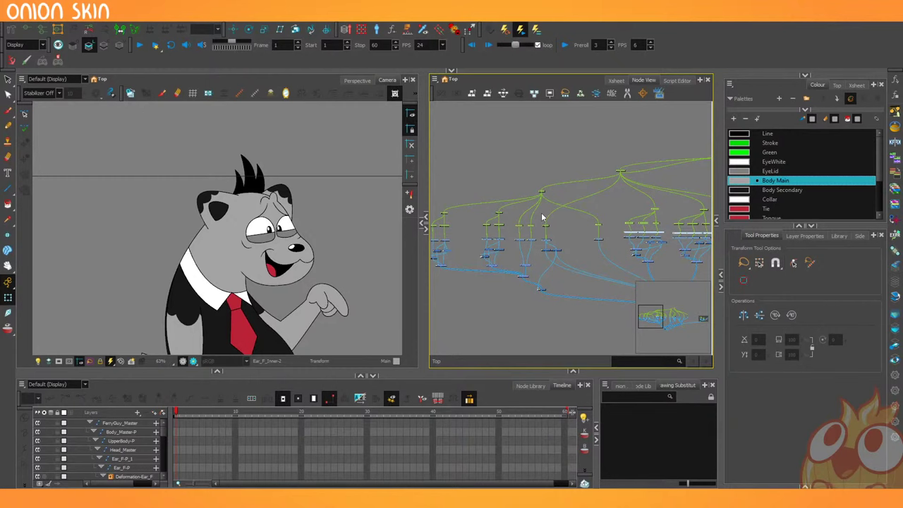
click(275, 204)
scroll(272, 205, up, 3)
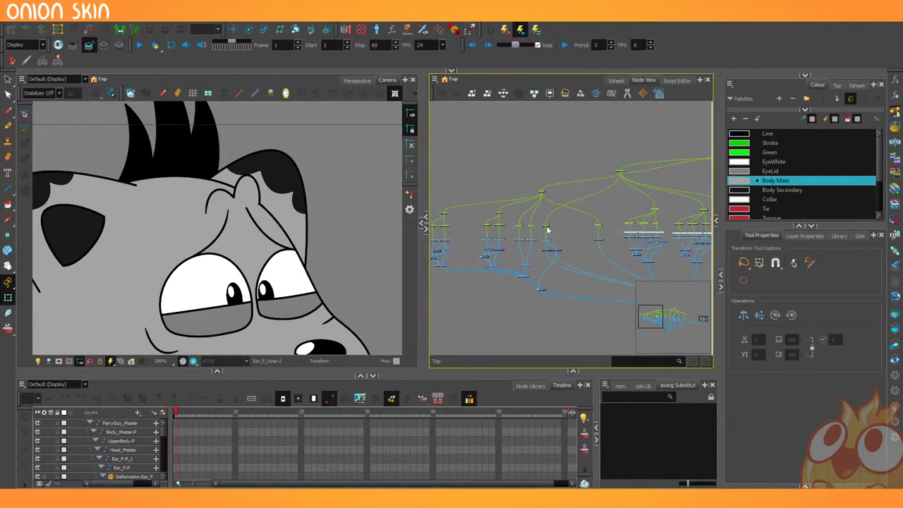
scroll(545, 226, up, 3)
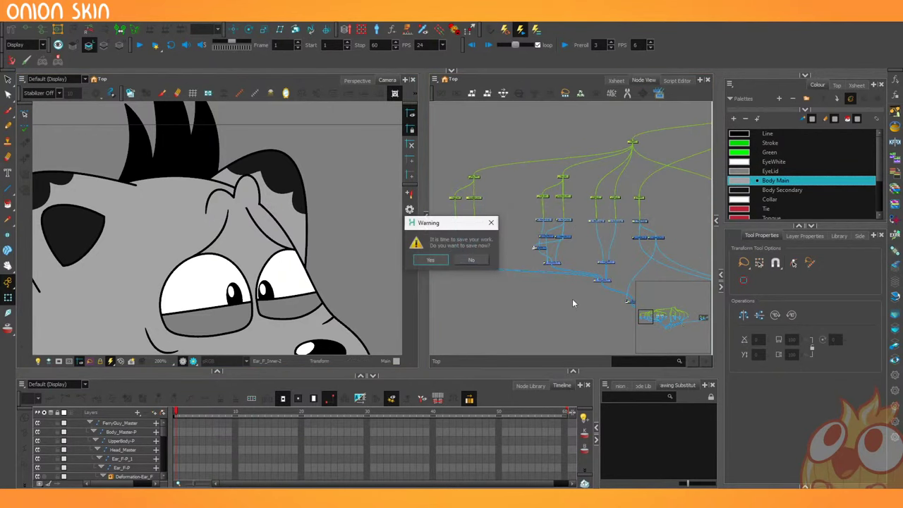
click(430, 269)
scroll(289, 255, up, 4)
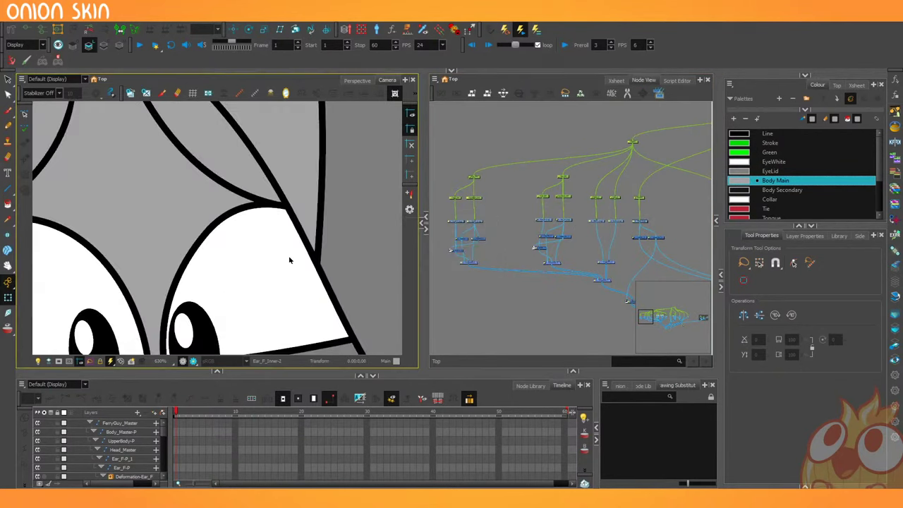
Examine up close how the brow and its wrinkle lines meet the eyes and the head's outline.
scroll(330, 282, down, 6)
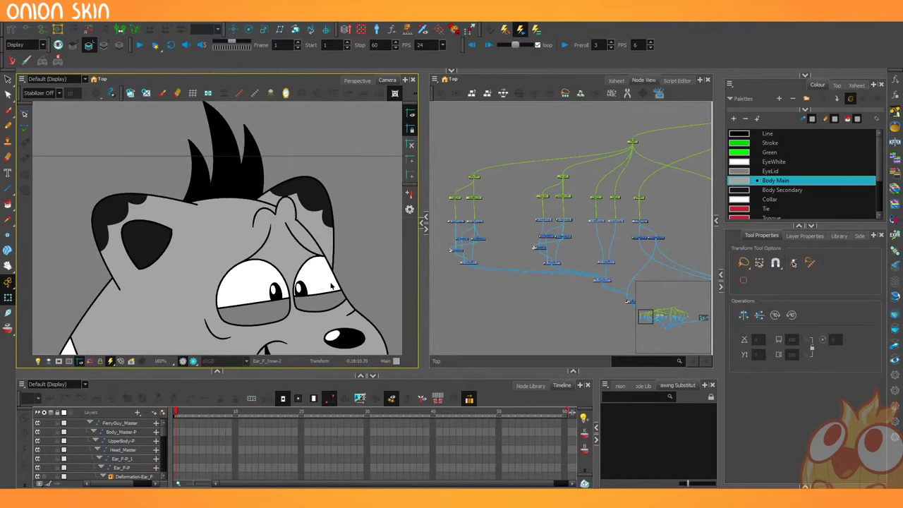
scroll(331, 285, up, 4)
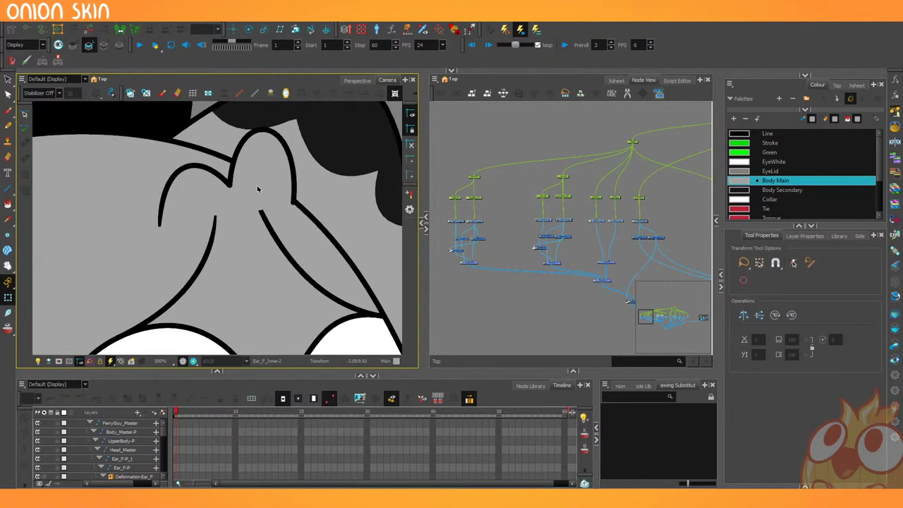
scroll(261, 212, down, 3)
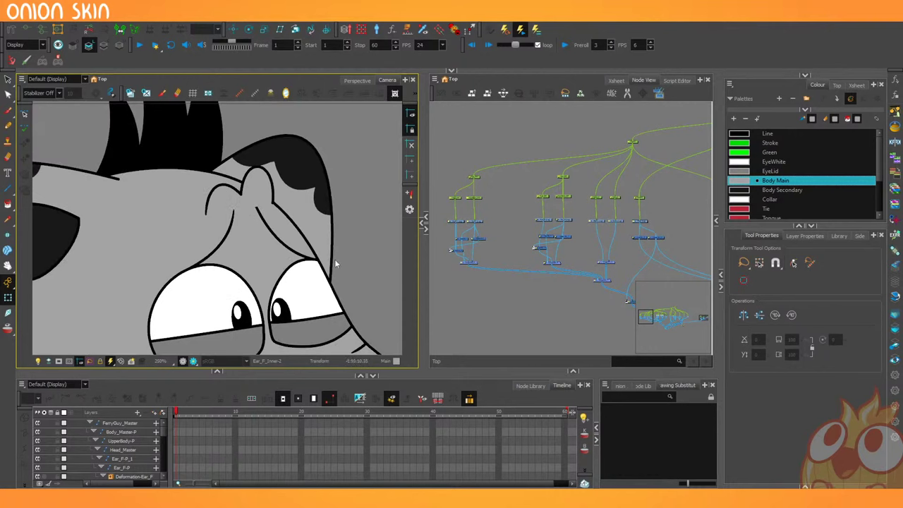
scroll(335, 263, down, 3)
scroll(321, 268, up, 5)
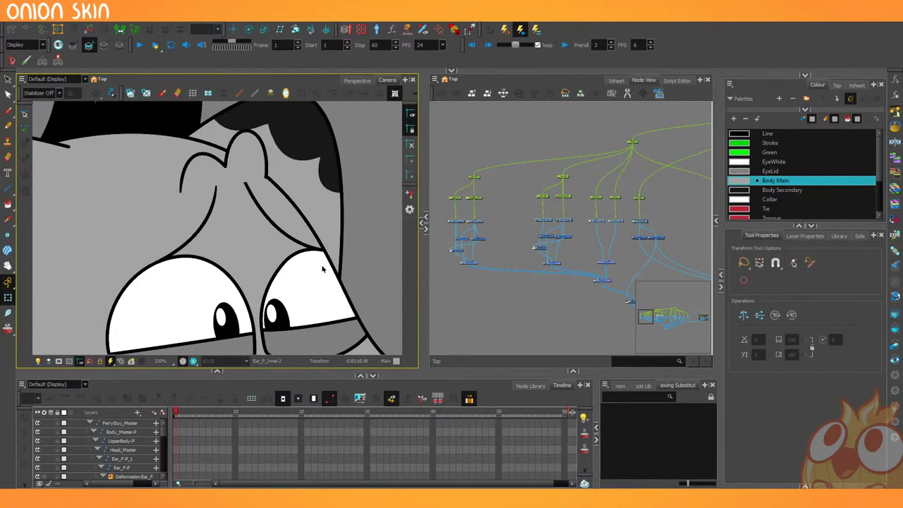
click(538, 278)
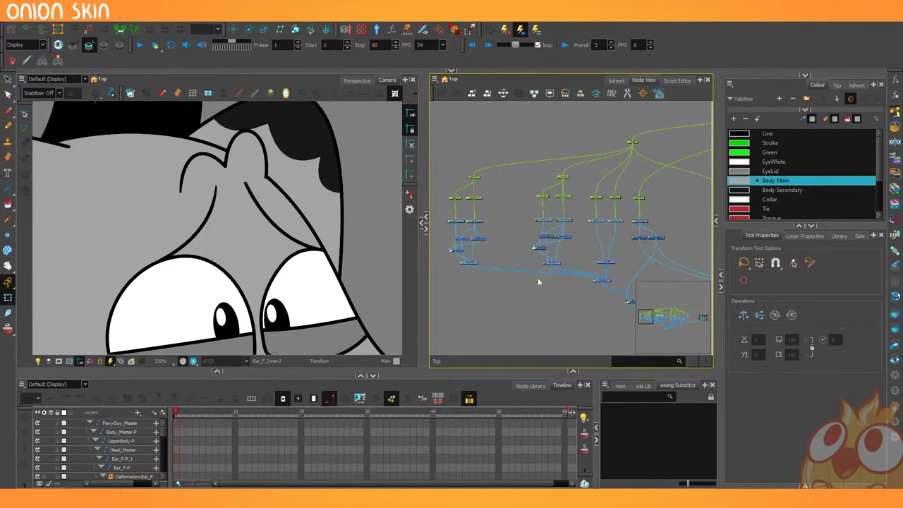
click(390, 252)
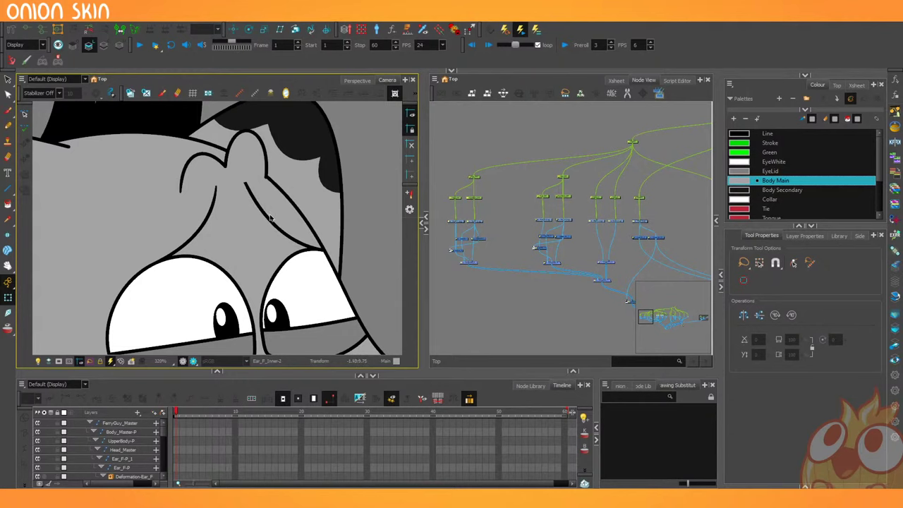
scroll(247, 170, up, 3)
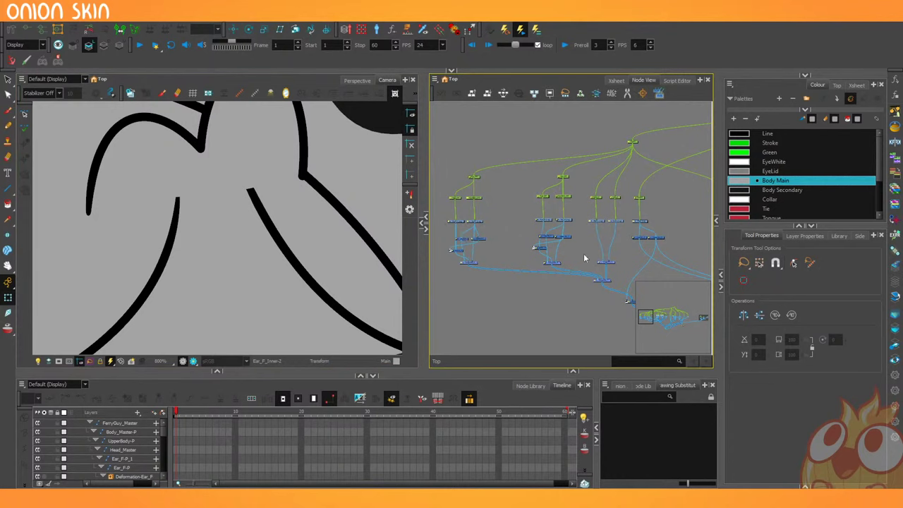
Duplicate the back eye's Colour-Art and cutter nodes in the network.
scroll(581, 257, up, 1)
drag(582, 250, 480, 242)
scroll(585, 250, up, 2)
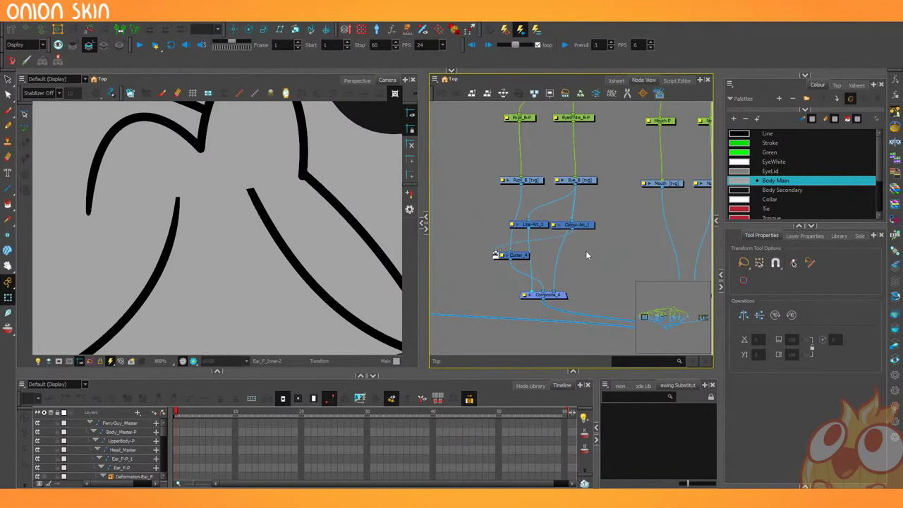
drag(513, 259, 535, 265)
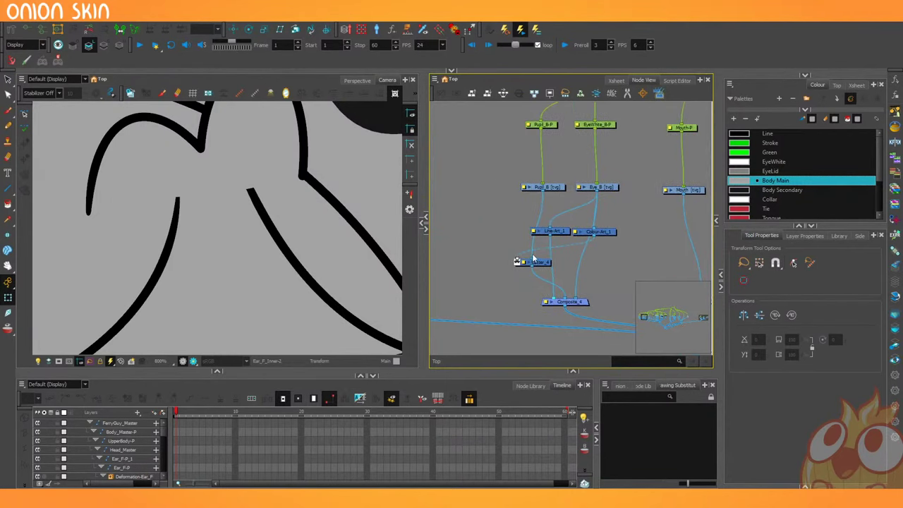
scroll(533, 257, down, 1)
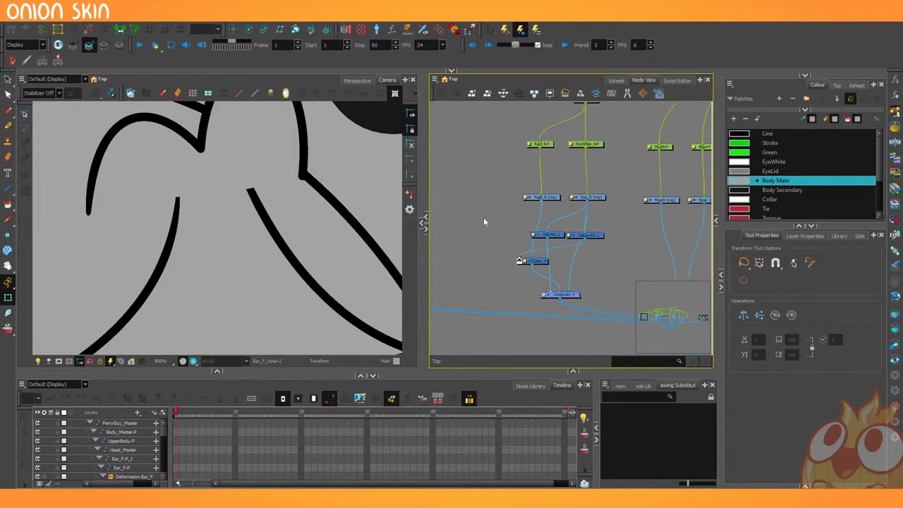
key(Tab)
key(Return)
shift+click(544, 263)
key(ctrl+d)
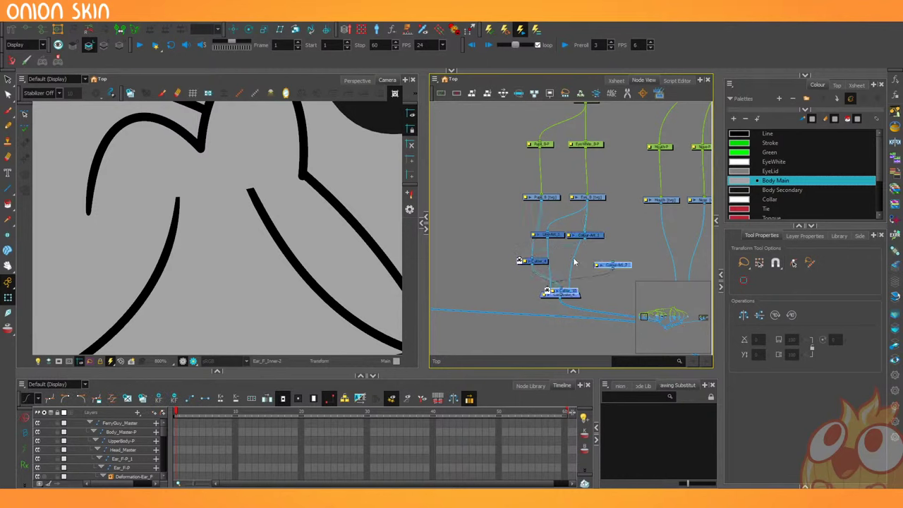
Move the duplicated Colour-Art and cutter nodes to the empty area below the eye composites.
drag(620, 267, 625, 242)
scroll(542, 257, down, 2)
drag(624, 242, 528, 234)
drag(528, 234, 447, 280)
drag(447, 280, 492, 301)
scroll(591, 202, down, 3)
mouse_move(591, 202)
mouse_down()
mouse_move(466, 227)
mouse_move(540, 175)
mouse_move(562, 188)
mouse_up()
Try feeding the Brow drawing into the duplicated Colour-Art node.
scroll(543, 221, up, 3)
click(470, 200)
scroll(540, 175, down, 2)
drag(487, 266, 540, 274)
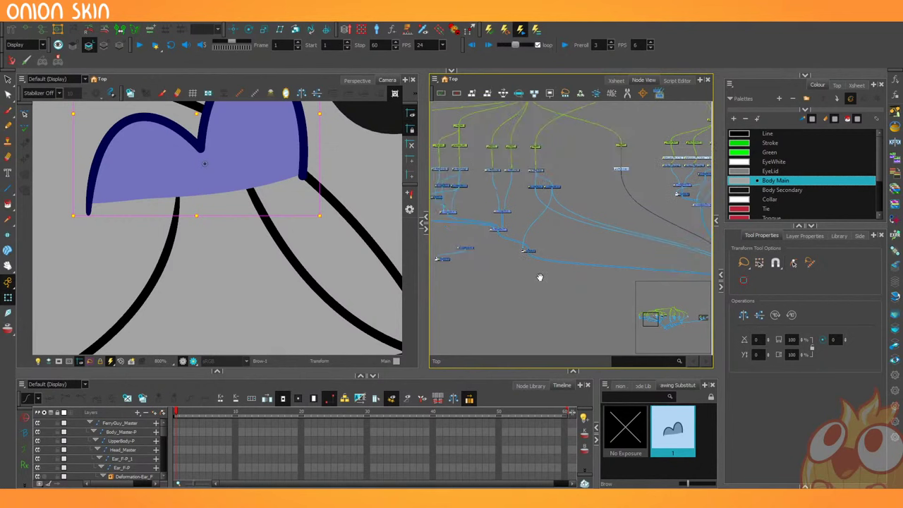
click(540, 275)
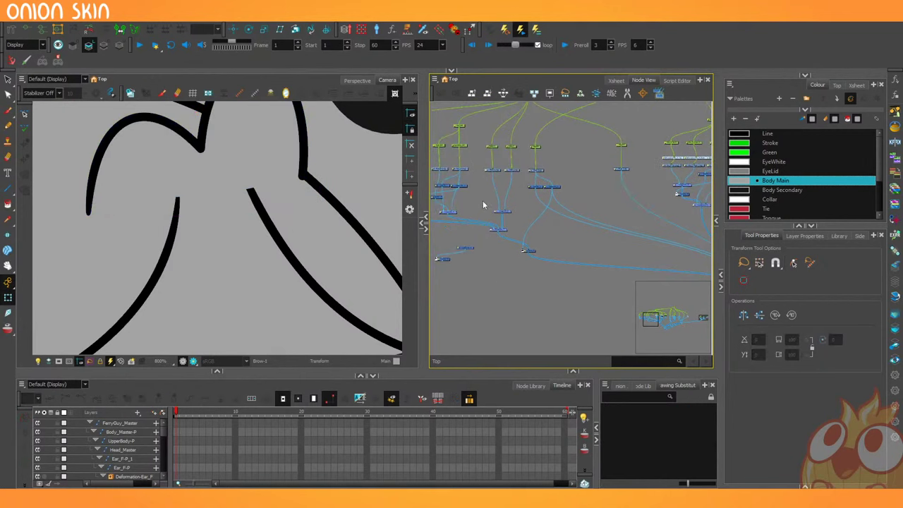
scroll(499, 199, up, 1)
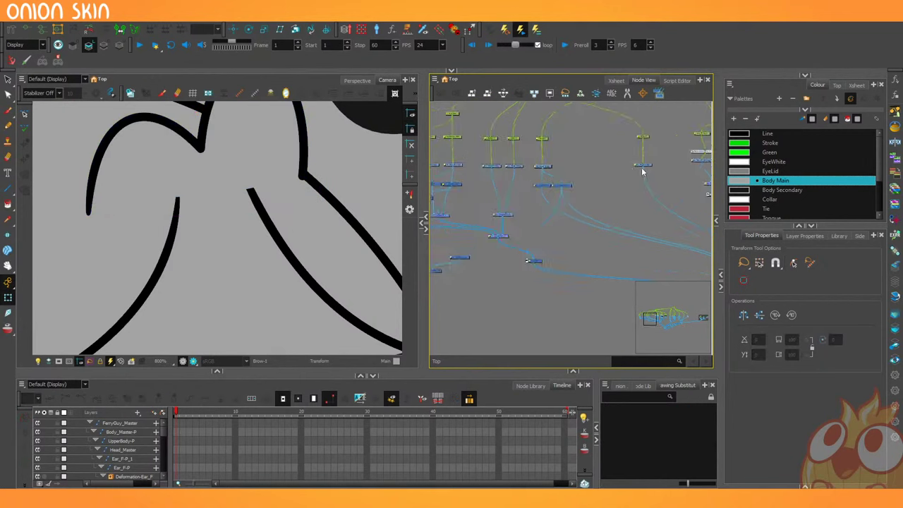
drag(643, 168, 520, 284)
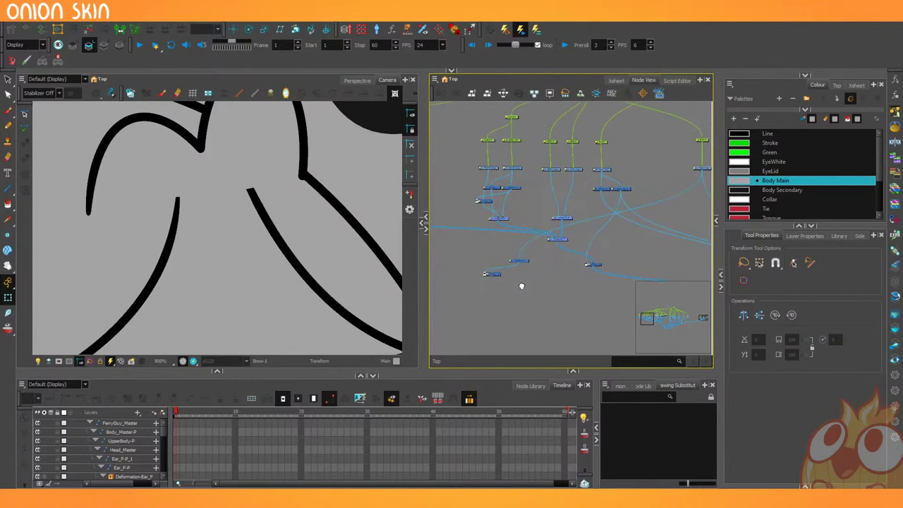
scroll(524, 264, up, 2)
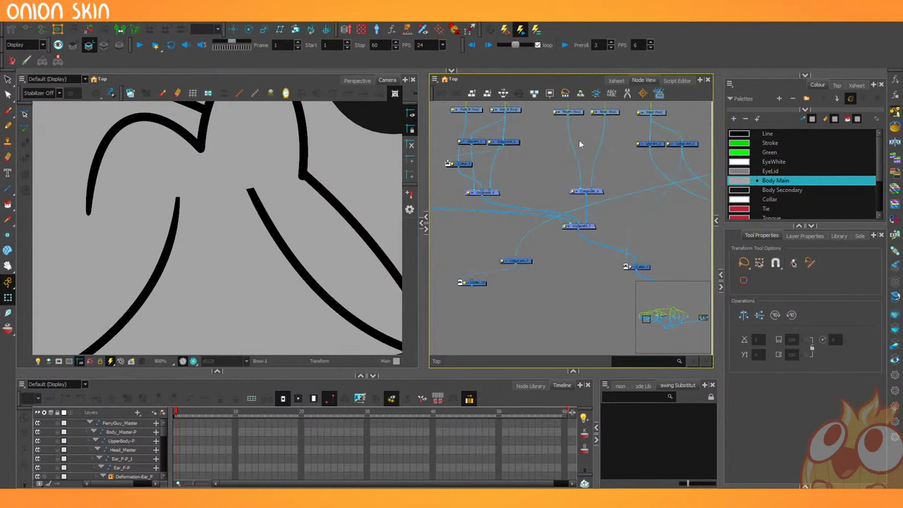
drag(603, 137, 587, 155)
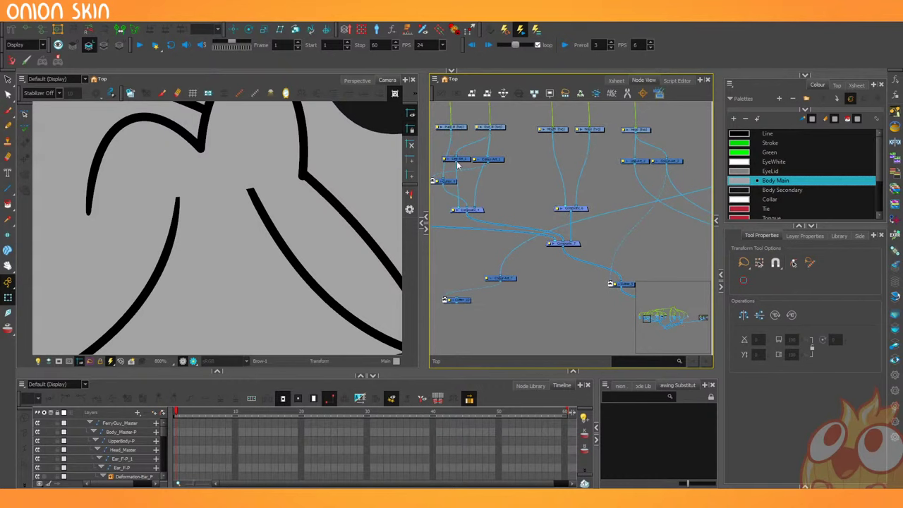
Try routing the back eye's line art through the duplicated cutter, and check the masking in the rendered preview.
drag(460, 207, 456, 305)
drag(452, 204, 454, 206)
mouse_move(468, 305)
mouse_down()
mouse_move(507, 319)
mouse_move(457, 301)
mouse_up()
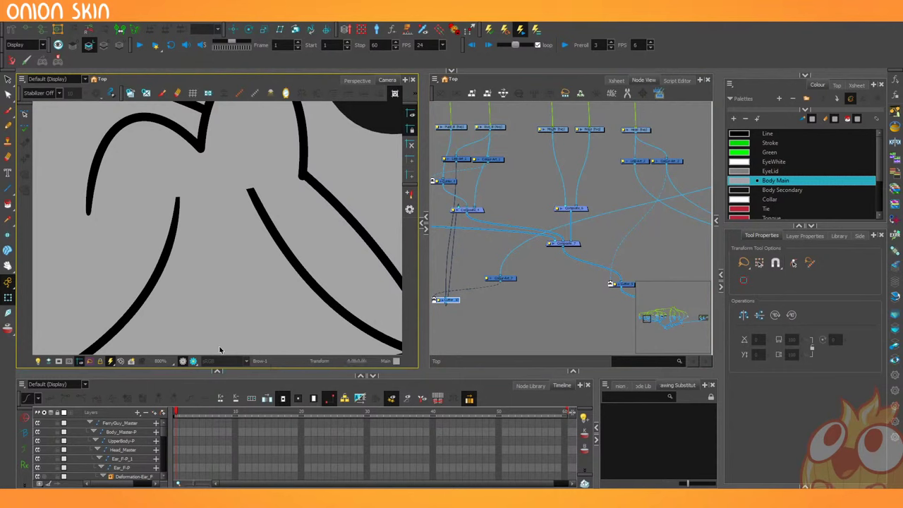
click(182, 361)
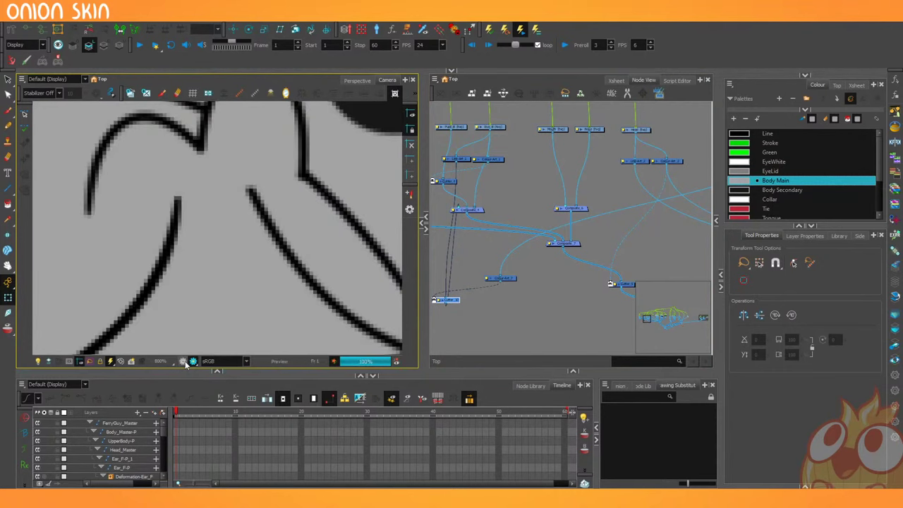
click(186, 364)
drag(461, 299, 523, 311)
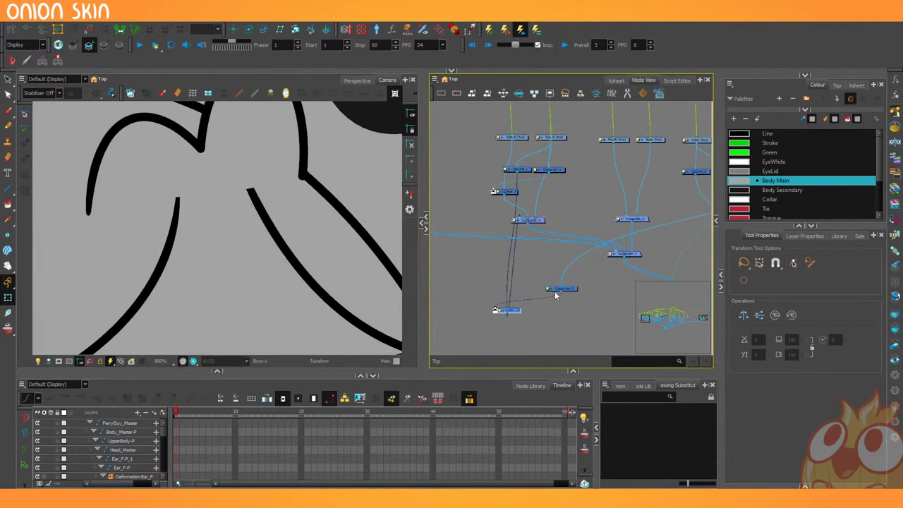
drag(570, 291, 495, 275)
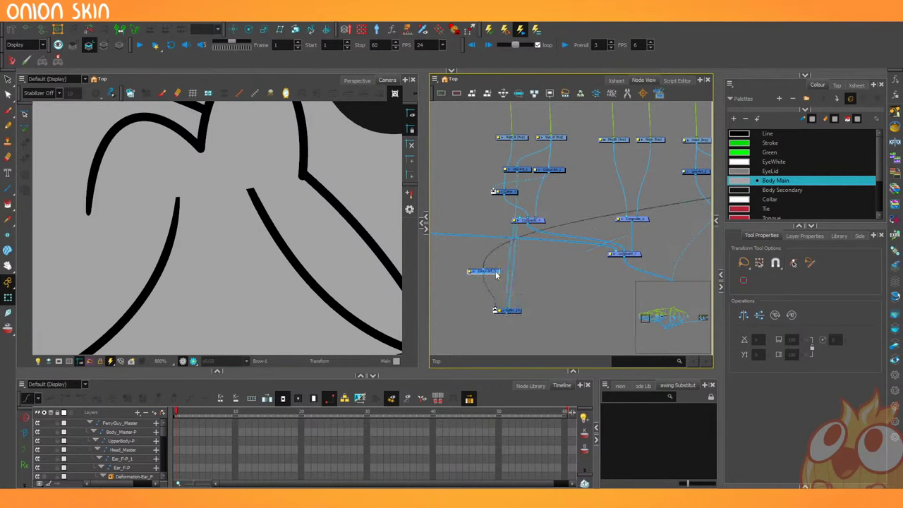
Undo the duplicated Colour-Art and cutter nodes together with all their connections.
key(ctrl+z)
key(ctrl+z)
key(ctrl+z)
key(ctrl+z)
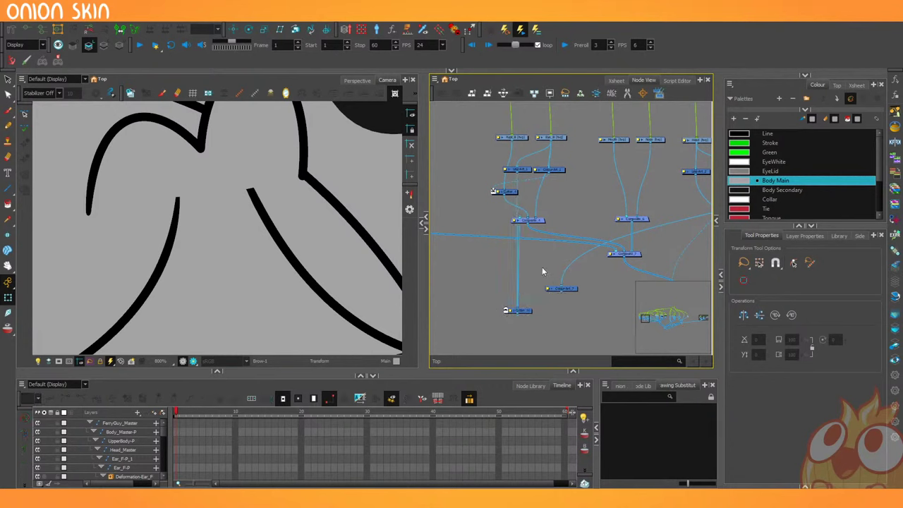
key(ctrl+z)
key(ctrl+z)
key(ctrl+z)
key(ctrl+z)
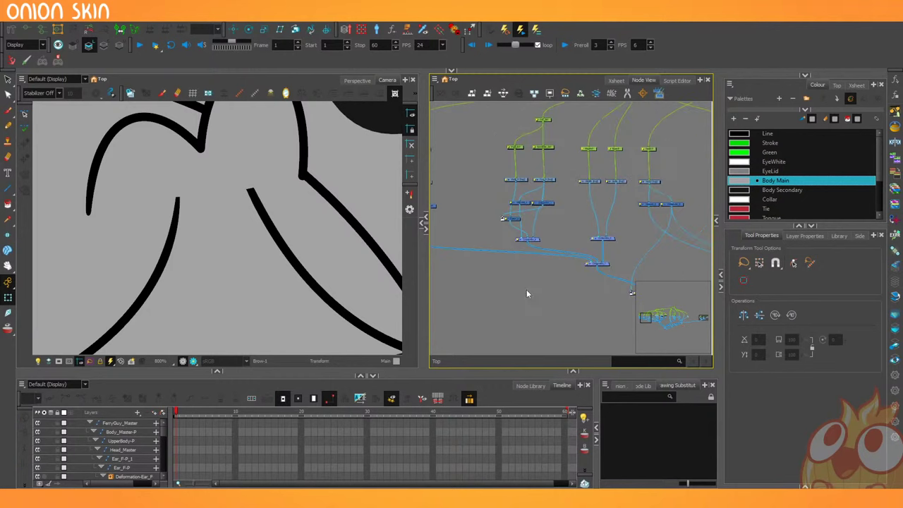
Toggle the cutter below the facial features' composite off and on to compare how it trims the far eye at the head's outline.
scroll(322, 237, down, 3)
scroll(322, 237, up, 1)
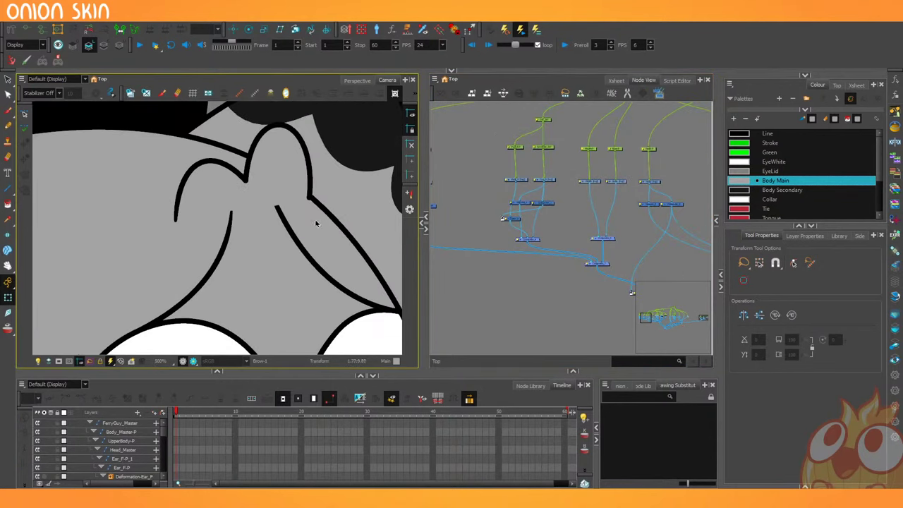
scroll(315, 220, down, 2)
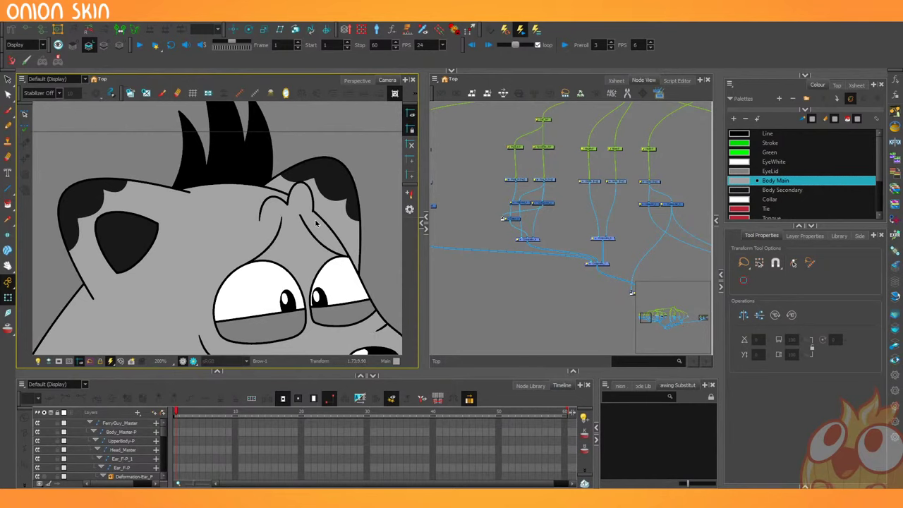
scroll(316, 223, up, 2)
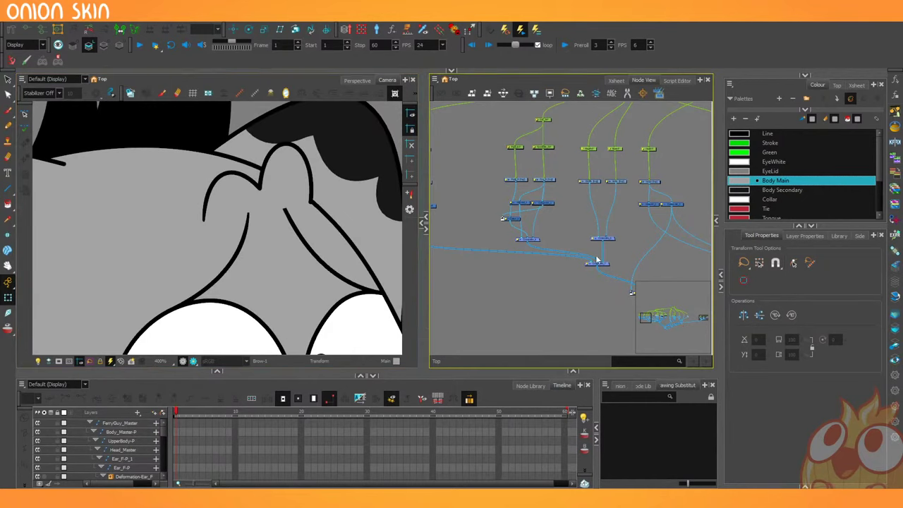
scroll(513, 238, up, 3)
click(519, 252)
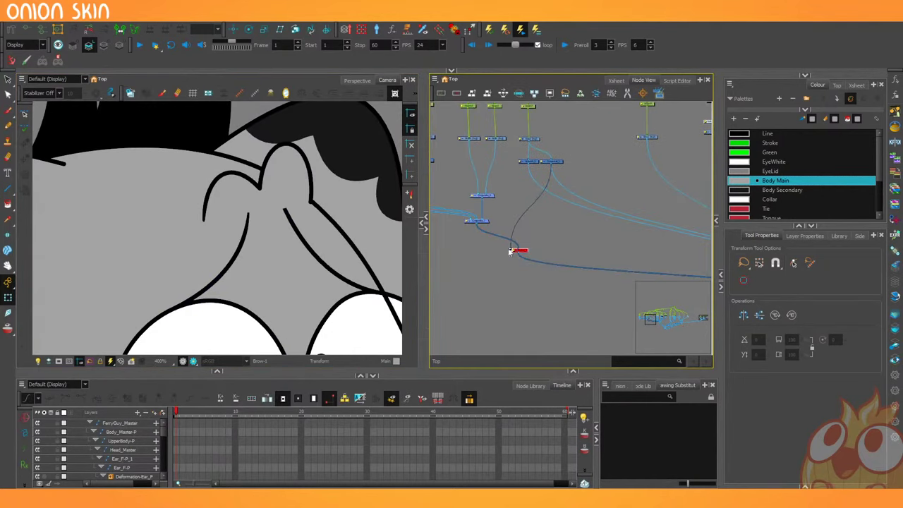
scroll(102, 166, down, 2)
key(a)
key(d)
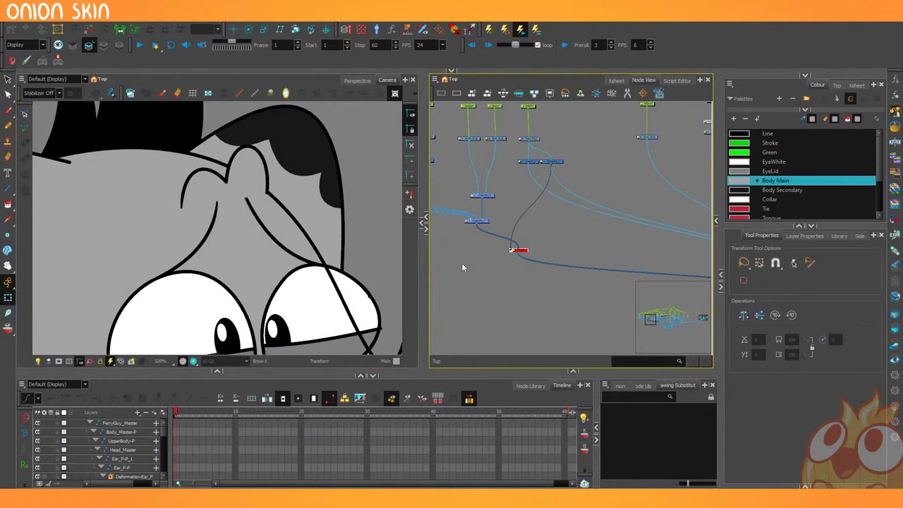
key(a)
key(d)
key(a)
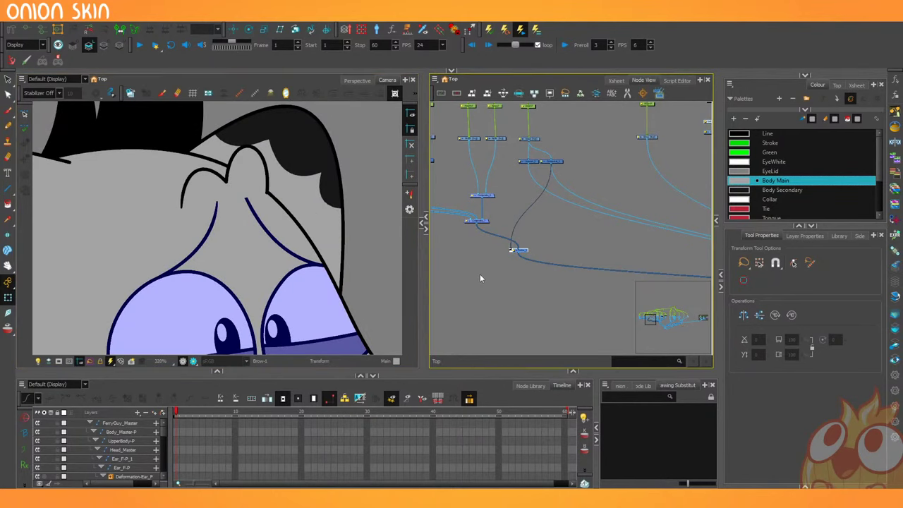
Reorder the Brow drawing's connection in the head's composite so it sits behind the head's outline.
scroll(494, 247, down, 3)
click(589, 179)
scroll(611, 272, up, 5)
drag(611, 271, 623, 270)
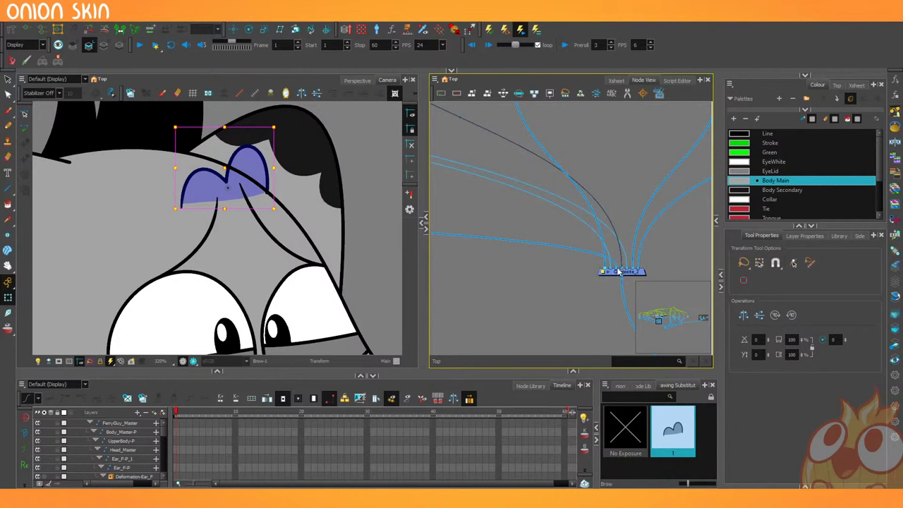
drag(623, 271, 621, 272)
click(530, 263)
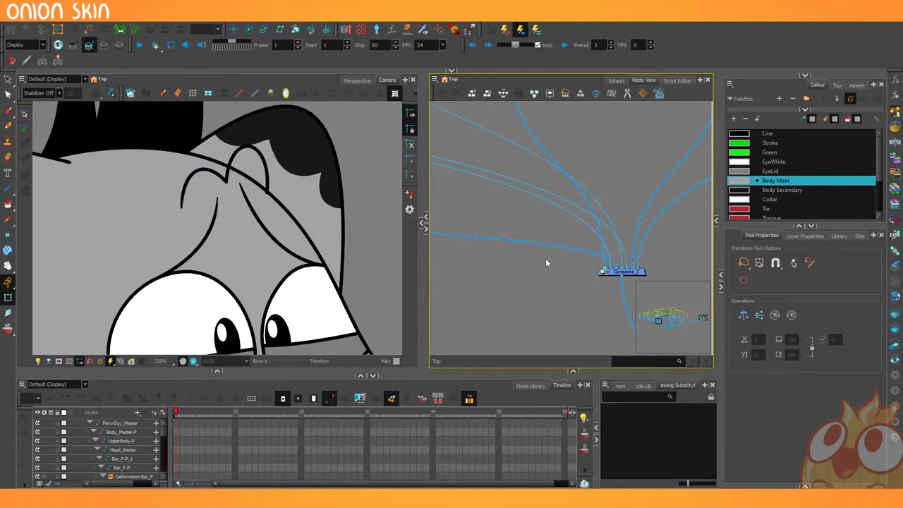
Add a Cutter node and insert it on the connection directly beneath the Brow drawing.
scroll(545, 258, up, 5)
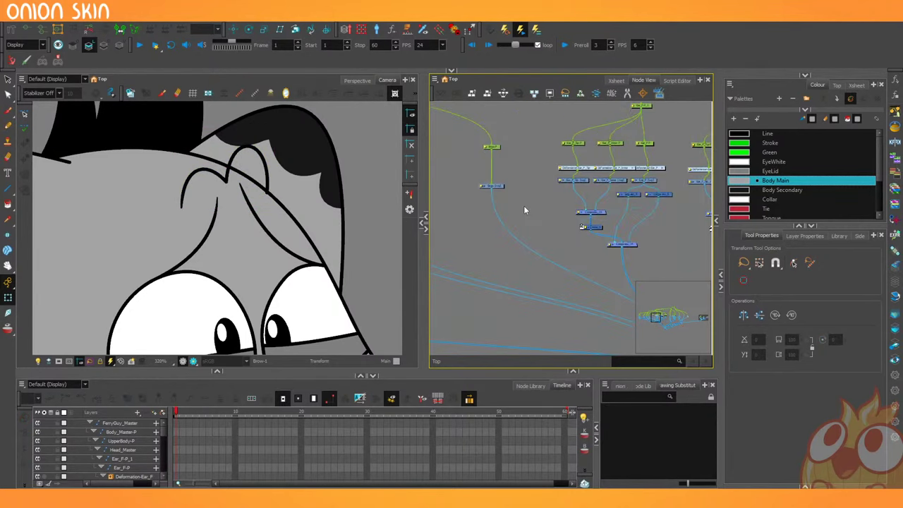
key(Tab)
text(cutt)
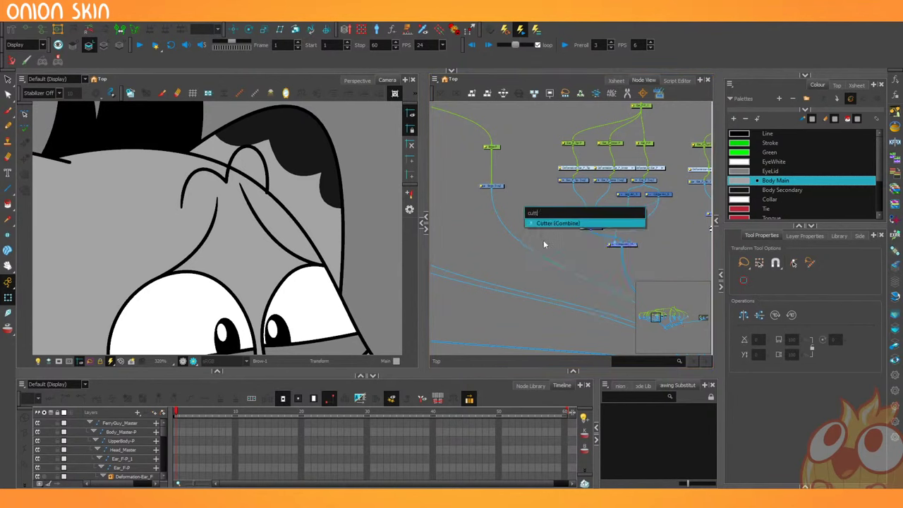
click(555, 222)
drag(545, 206, 505, 215)
click(522, 213)
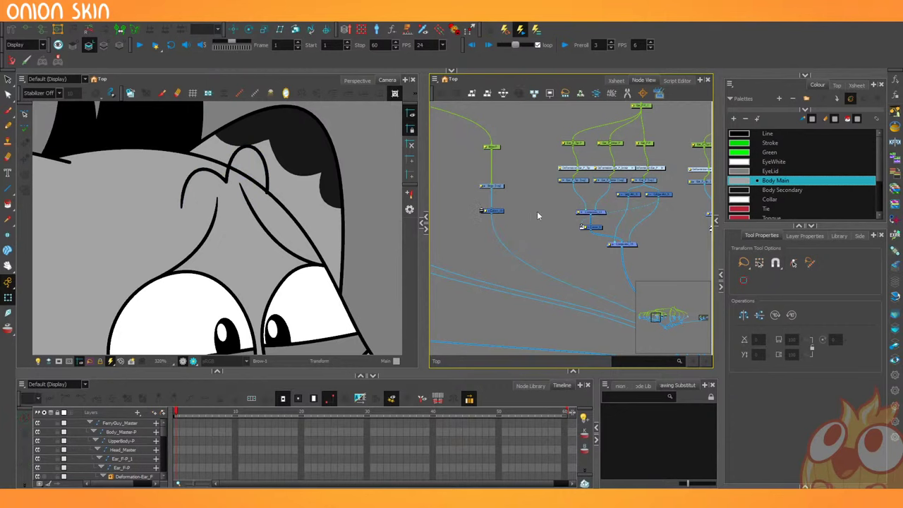
scroll(627, 197, up, 3)
scroll(554, 182, down, 4)
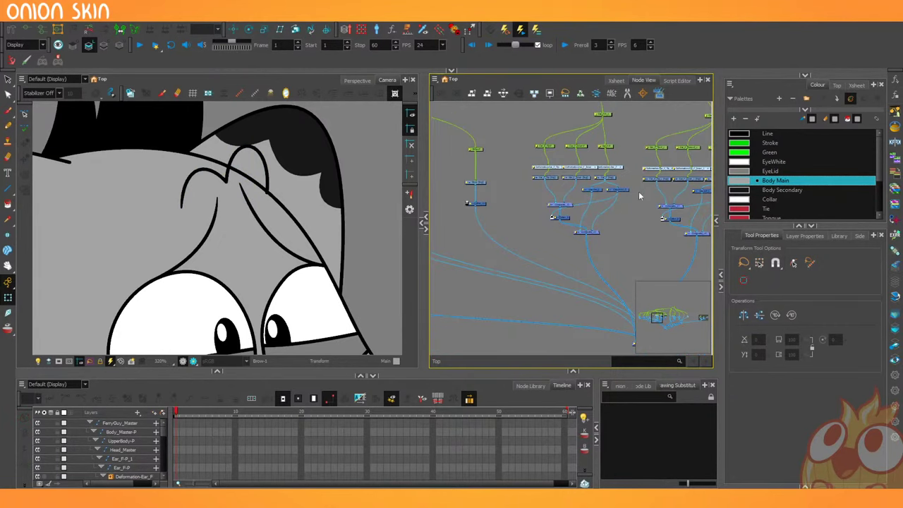
Move the Cutter out of the Brow's connection and insert it on the connection that carries the head's outline.
mouse_move(639, 196)
mouse_down()
mouse_move(393, 204)
mouse_move(639, 200)
mouse_up()
drag(439, 200, 537, 205)
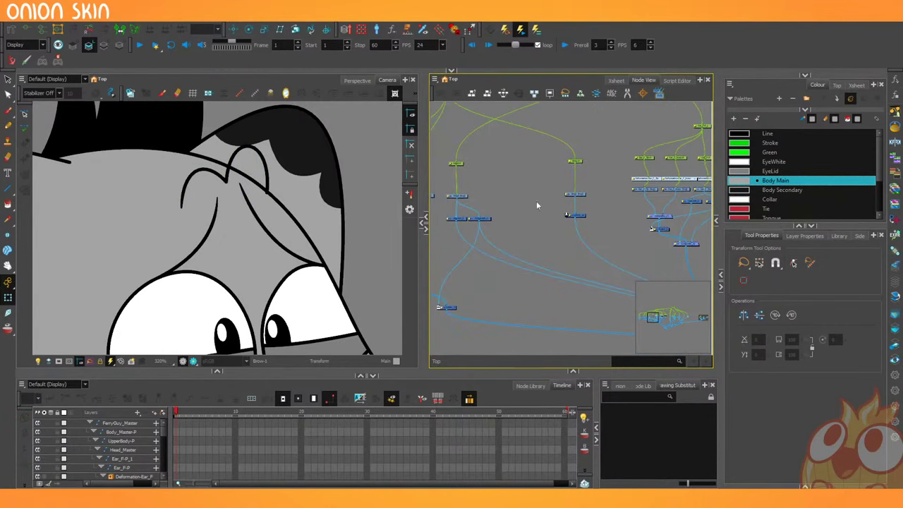
scroll(536, 205, up, 3)
drag(444, 242, 678, 269)
drag(623, 279, 617, 238)
scroll(617, 237, down, 2)
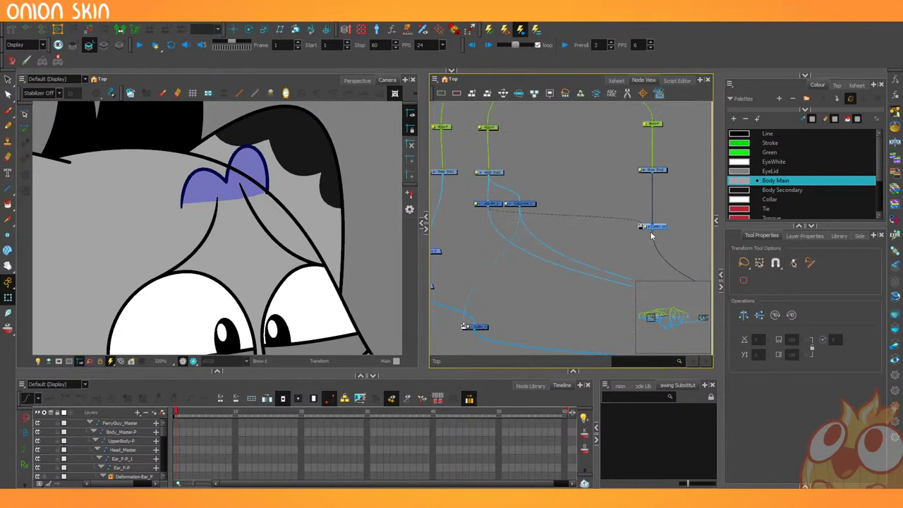
drag(659, 225, 535, 267)
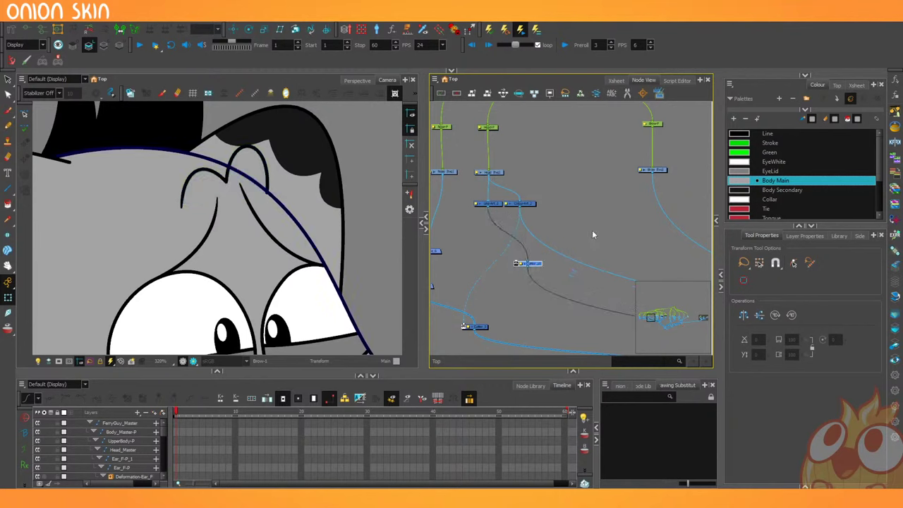
Add a Colour-Art node, feed it from the Brow drawing, and connect it as the matte of the head outline's Cutter.
key(Tab)
text(colou)
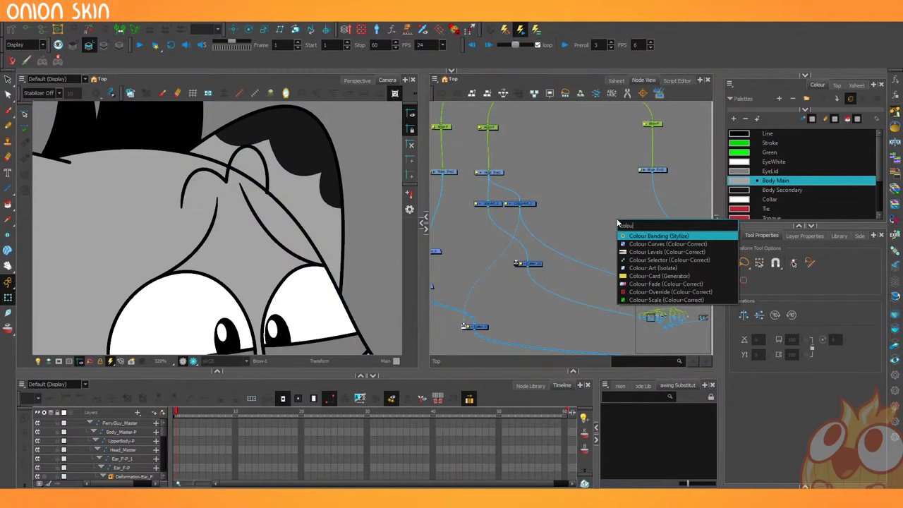
click(651, 269)
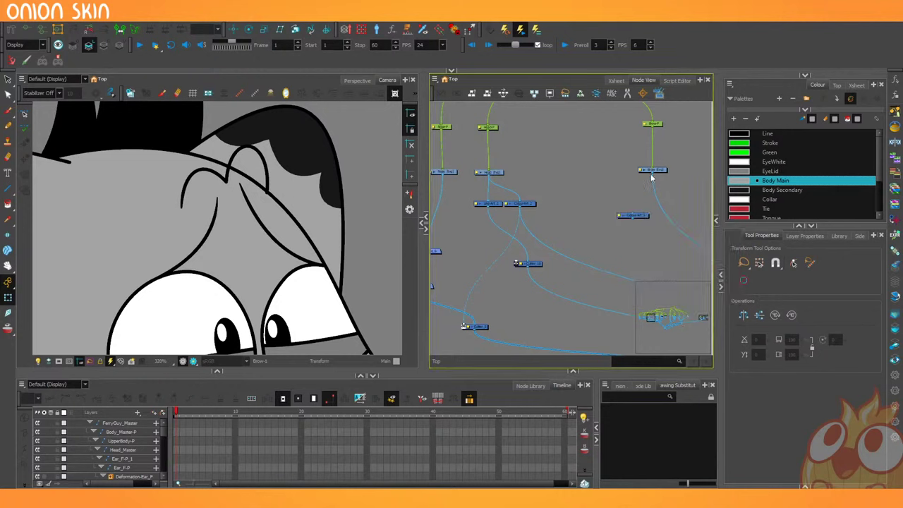
drag(653, 176, 518, 265)
Preview the rendered cut where the brow meets the head's outline, and return to the normal display mode.
scroll(251, 154, down, 2)
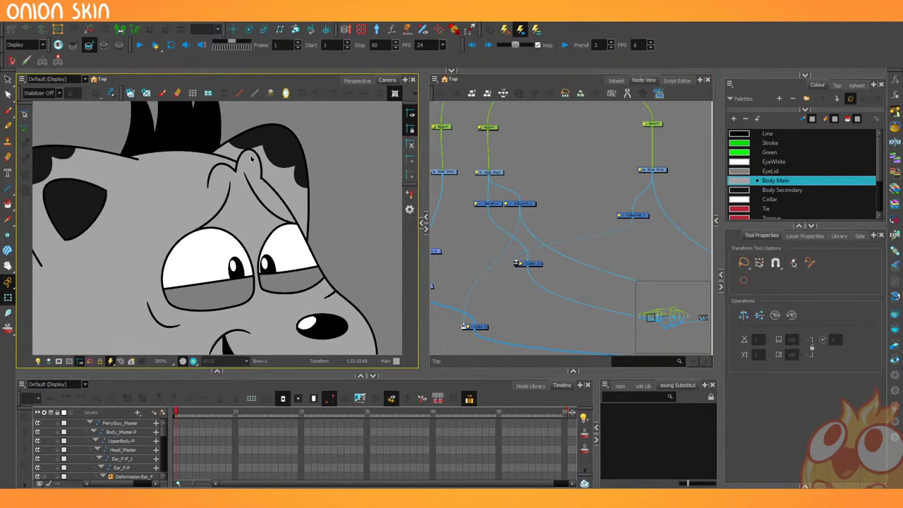
scroll(241, 156, up, 2)
click(193, 361)
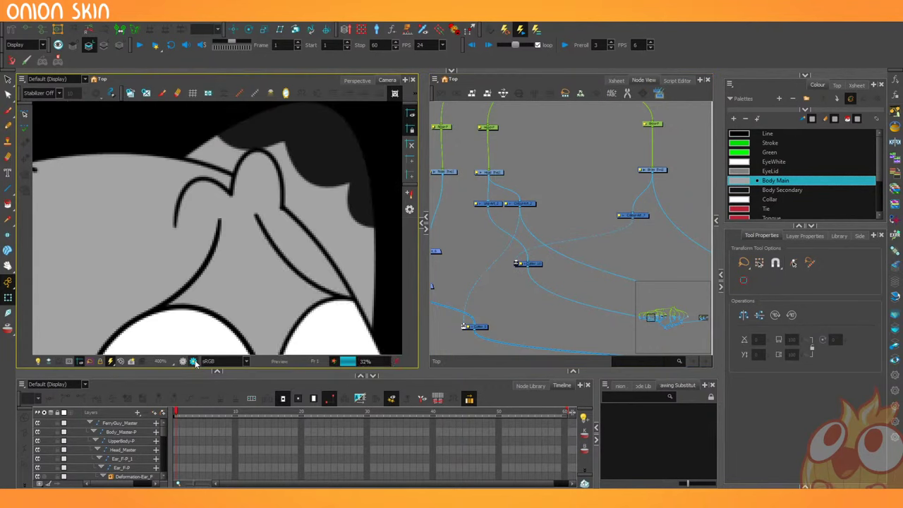
click(182, 361)
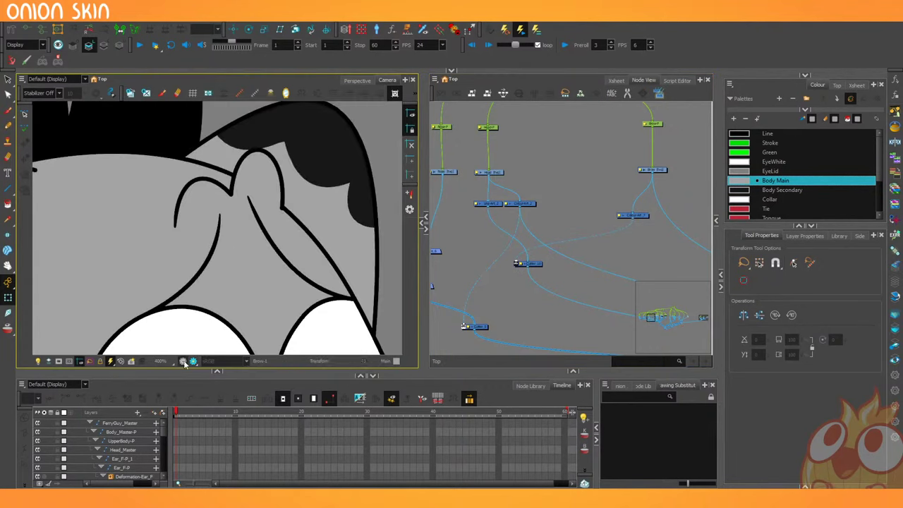
Try moving the brow down to test the outline cut, and undo the move.
click(261, 173)
drag(261, 173, 266, 225)
key(ctrl+z)
click(258, 213)
scroll(257, 191, down, 2)
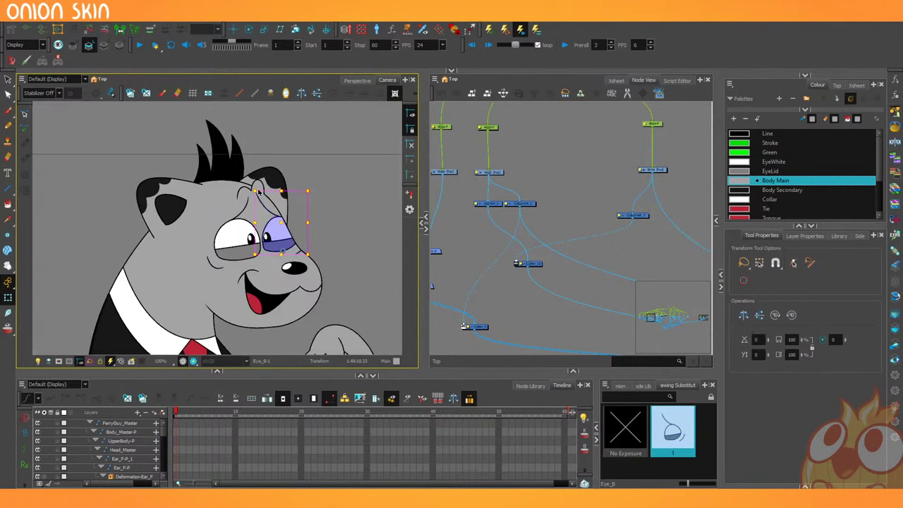
scroll(257, 192, up, 3)
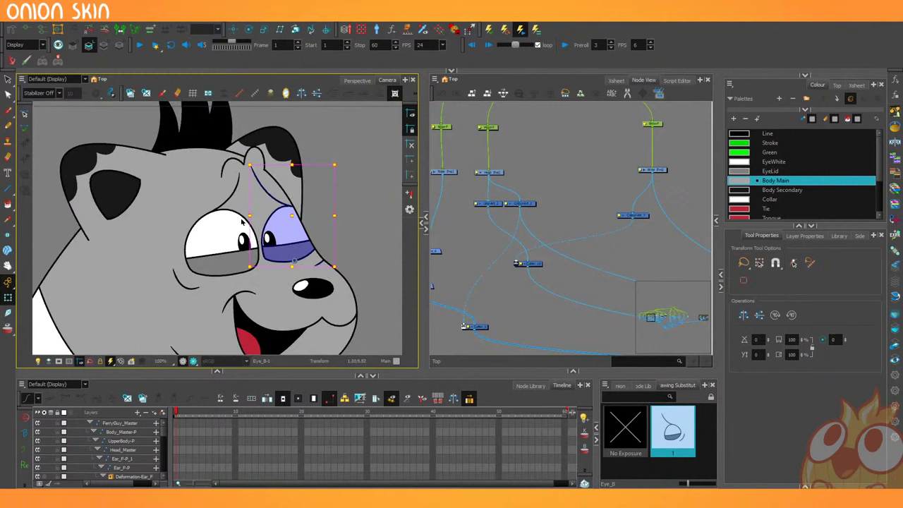
scroll(270, 230, down, 1)
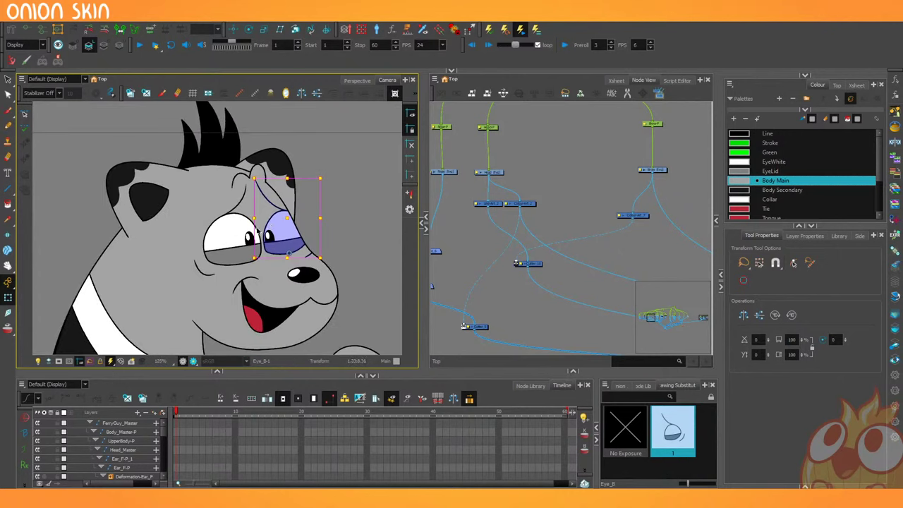
scroll(257, 231, down, 3)
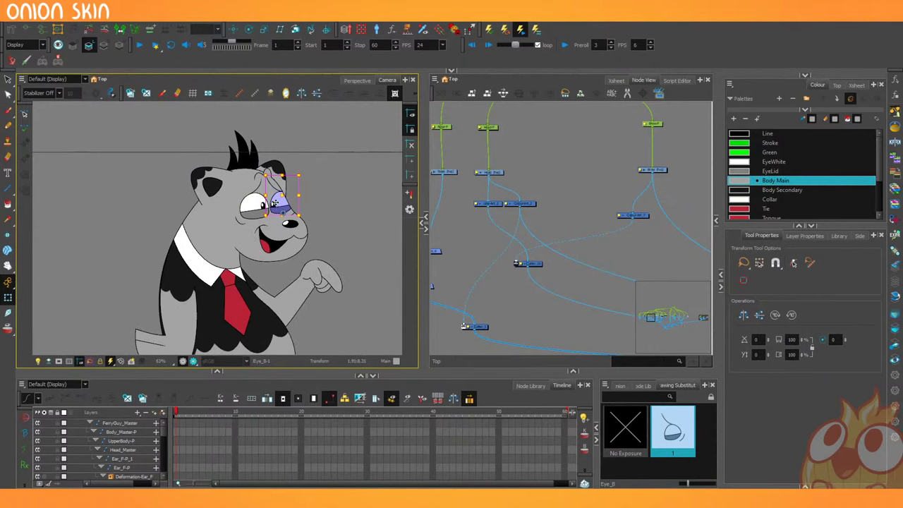
scroll(273, 204, down, 2)
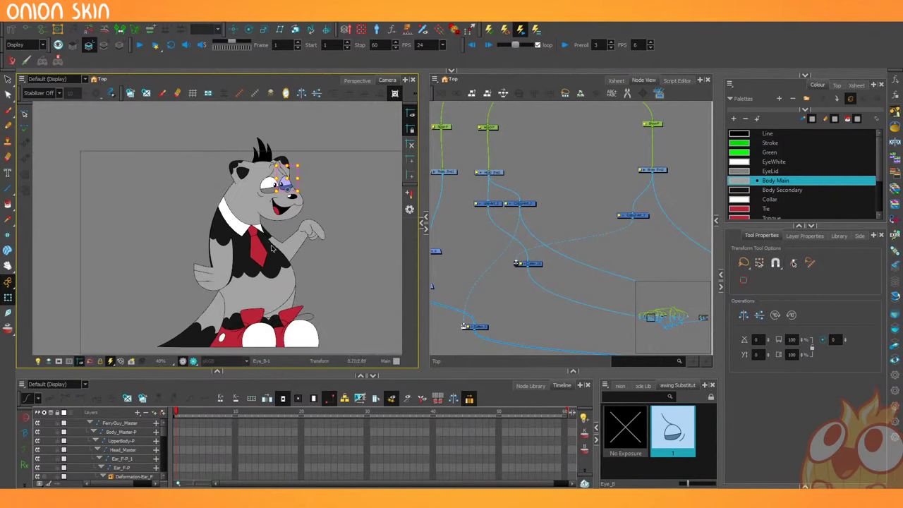
Select the body drawing and show its deformation controls to examine how they follow the torso.
click(282, 290)
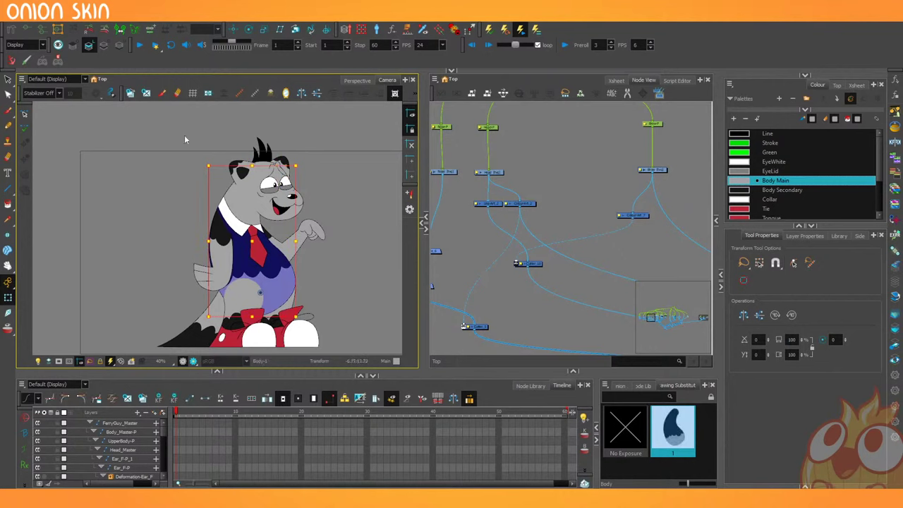
click(26, 31)
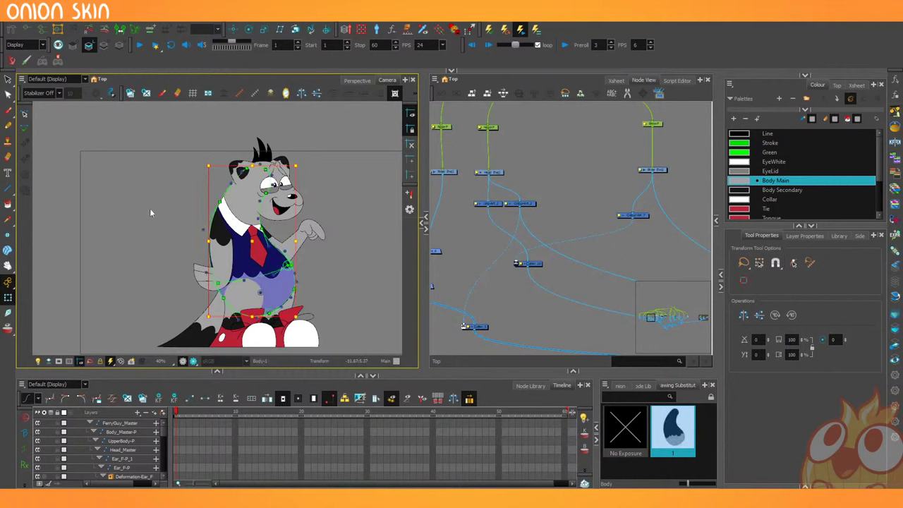
scroll(249, 287, up, 3)
scroll(246, 283, down, 2)
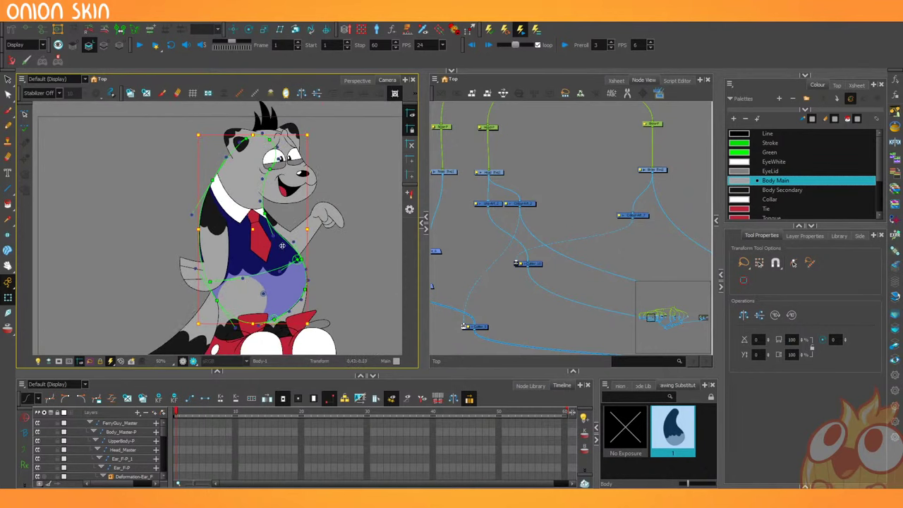
scroll(246, 283, down, 2)
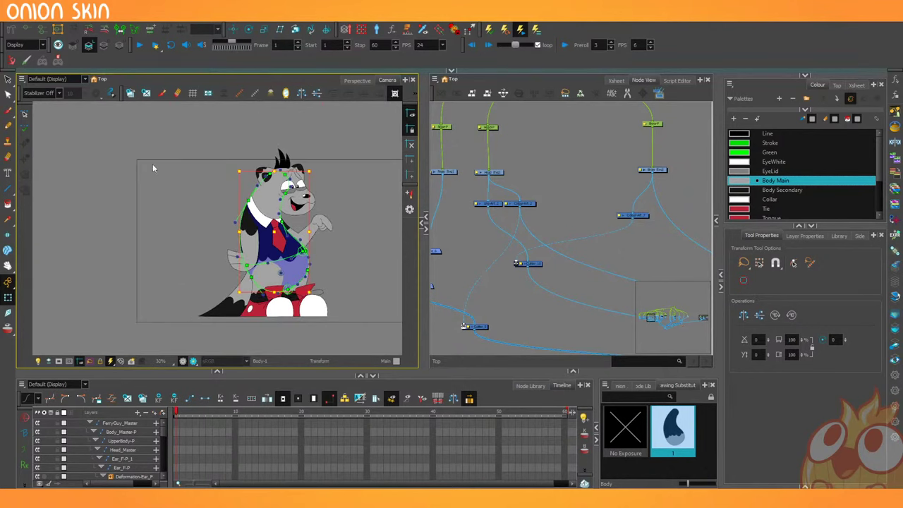
Show the deformation controls of the whole character, and hide them all again.
mouse_move(152, 168)
mouse_down()
mouse_move(389, 234)
mouse_move(204, 110)
mouse_up()
click(27, 31)
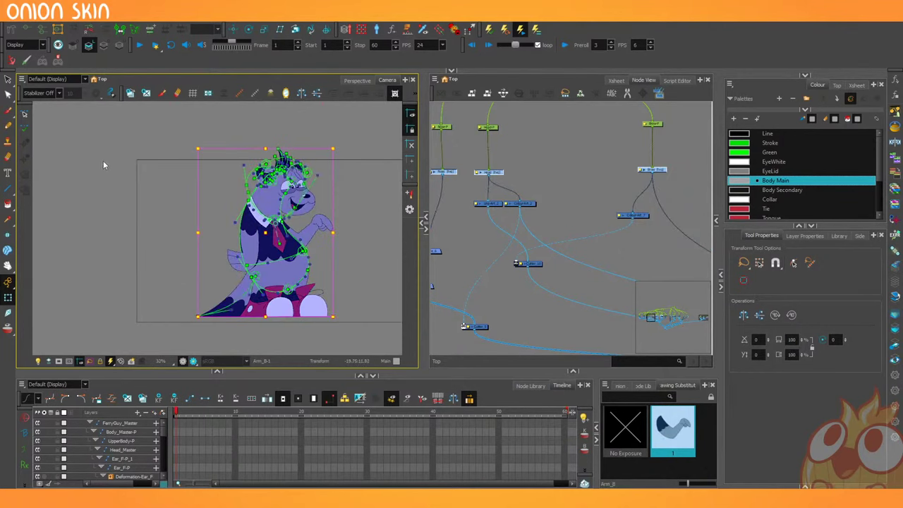
click(106, 151)
click(31, 34)
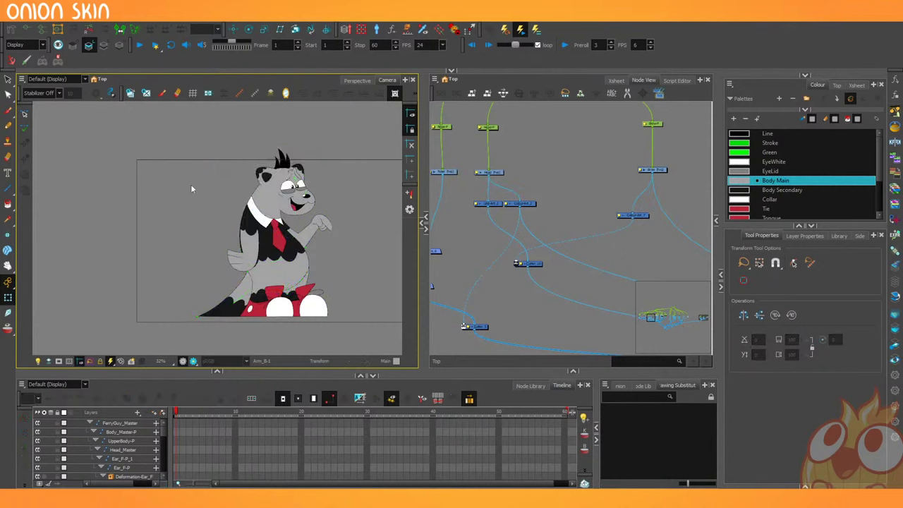
Delete the stray Ear_B node lying above the head's branch of the node network.
scroll(300, 251, up, 2)
scroll(466, 254, down, 3)
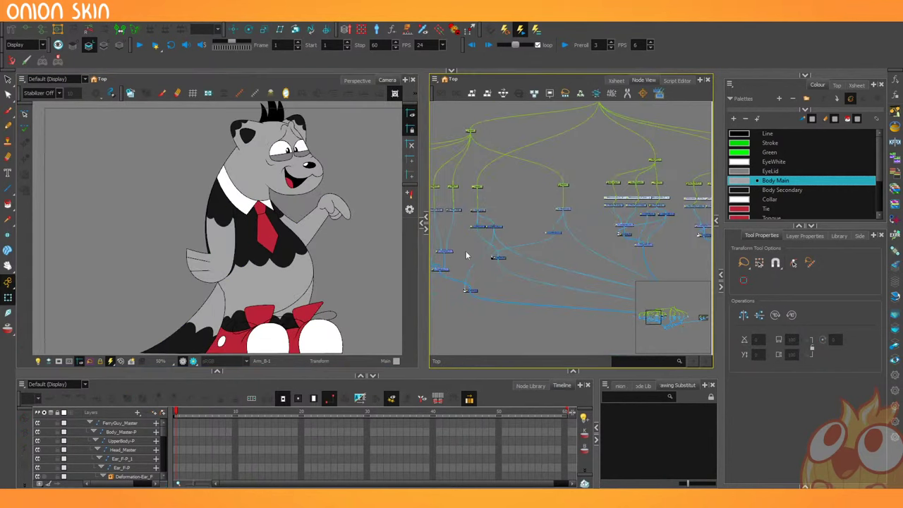
scroll(491, 255, down, 2)
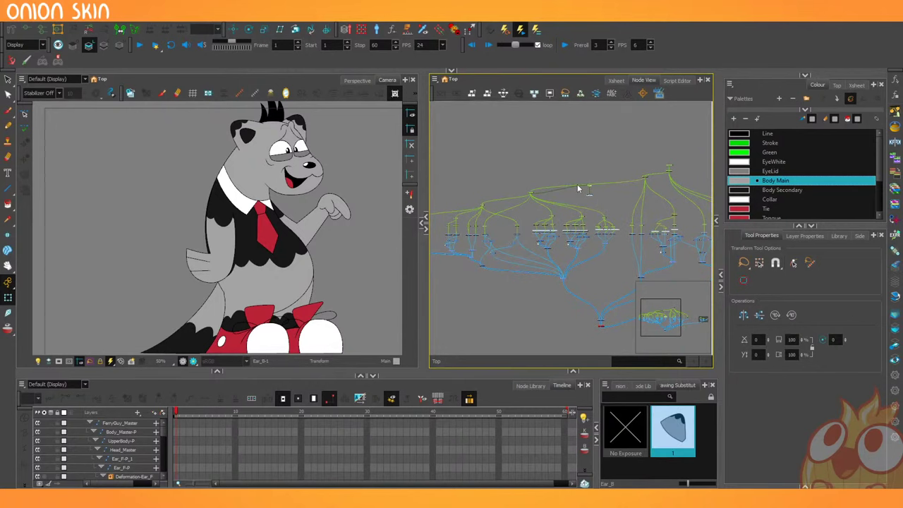
key(Delete)
key(Return)
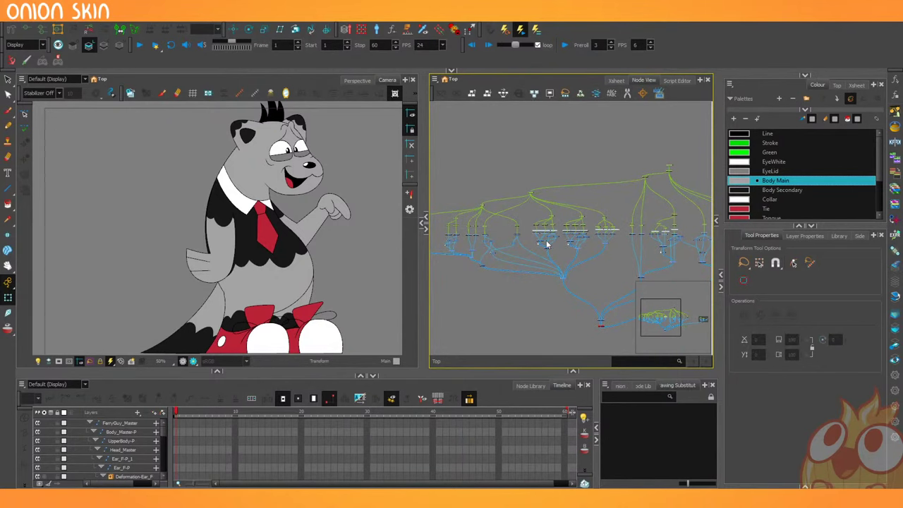
Widen the node network's area by narrowing the camera view, and clear the selection.
drag(424, 261, 395, 261)
click(180, 203)
scroll(180, 203, down, 2)
scroll(210, 231, up, 2)
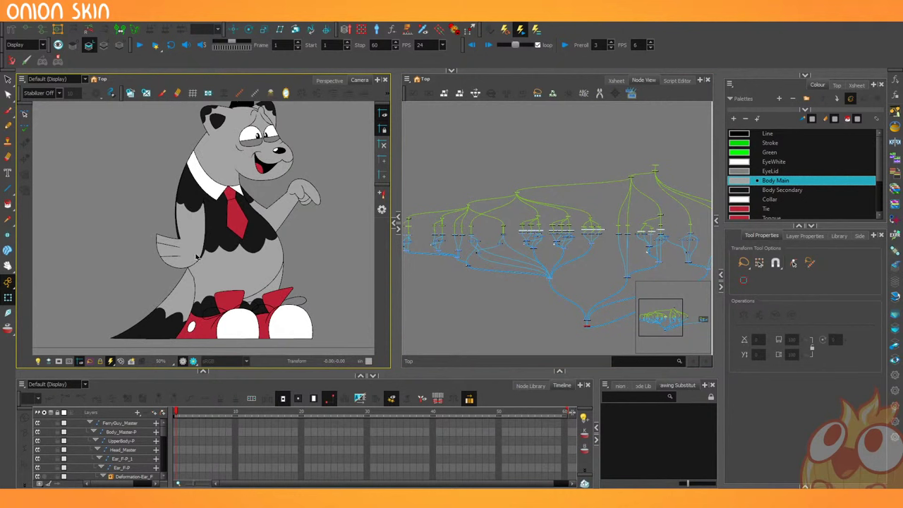
Try rotating the front arm up and backward about the shoulder, and undo the rotation.
click(198, 257)
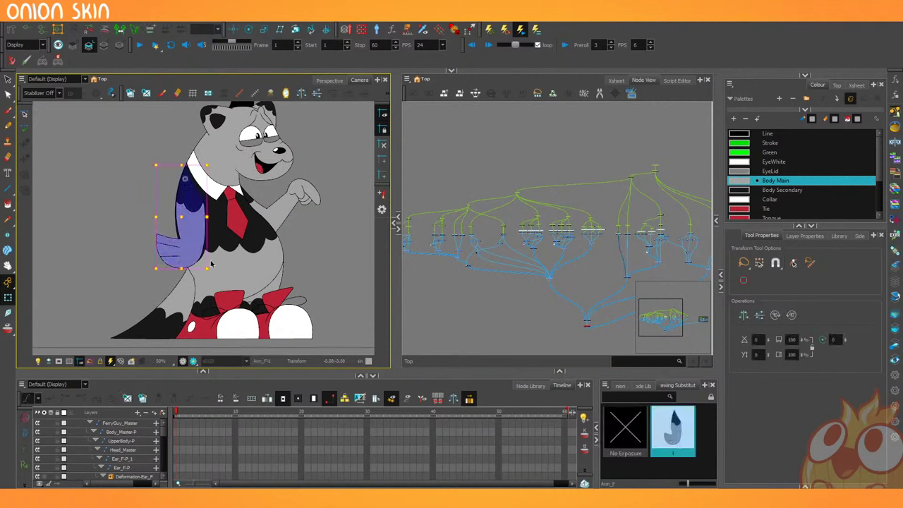
drag(168, 277, 90, 168)
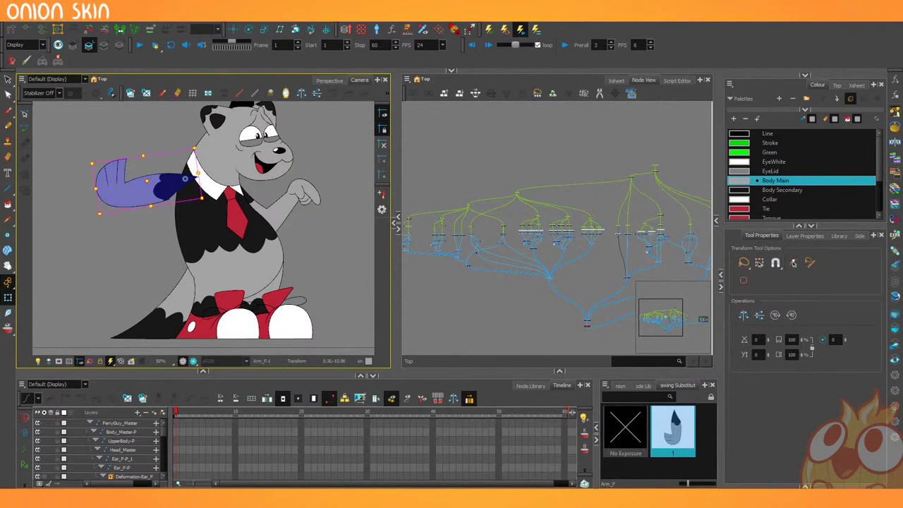
key(ctrl+z)
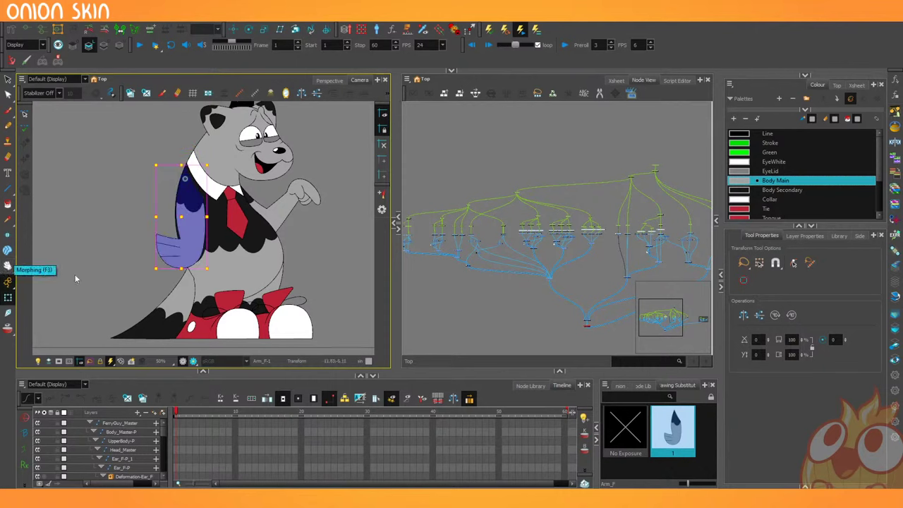
Select the far arm, far leg, front pupil and front eye in turn to check each rigged part.
click(286, 208)
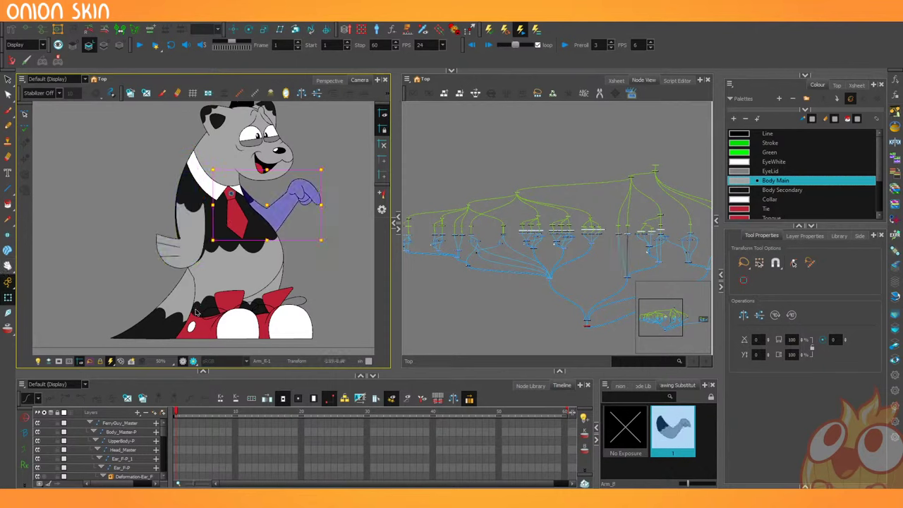
click(272, 314)
scroll(278, 323, down, 2)
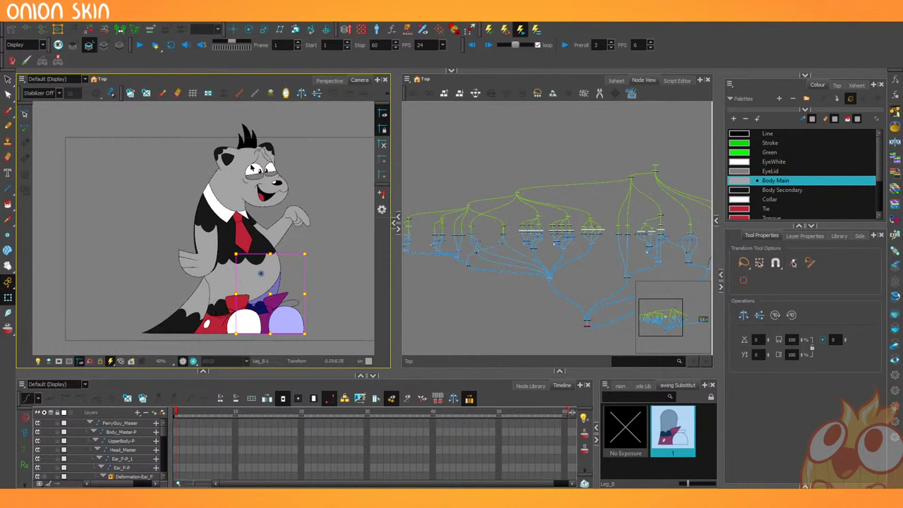
scroll(250, 166, up, 5)
click(273, 186)
click(281, 187)
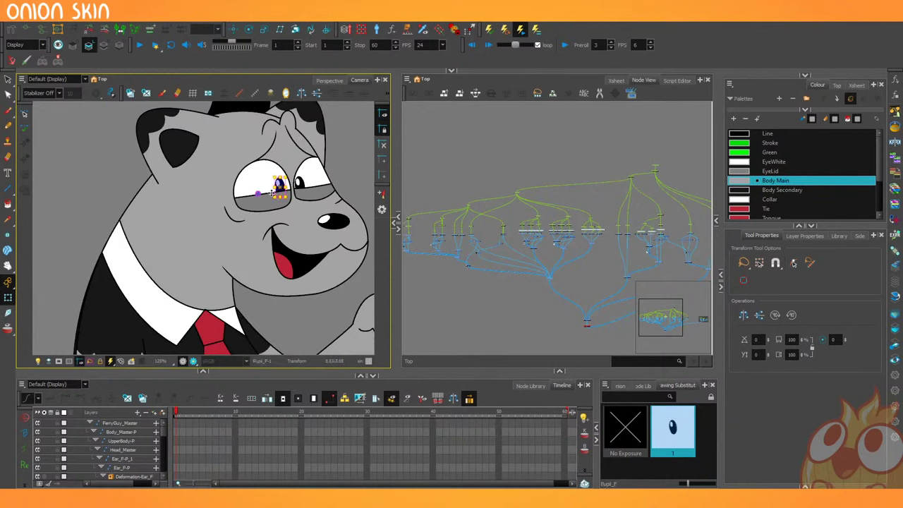
click(278, 166)
scroll(278, 166, down, 4)
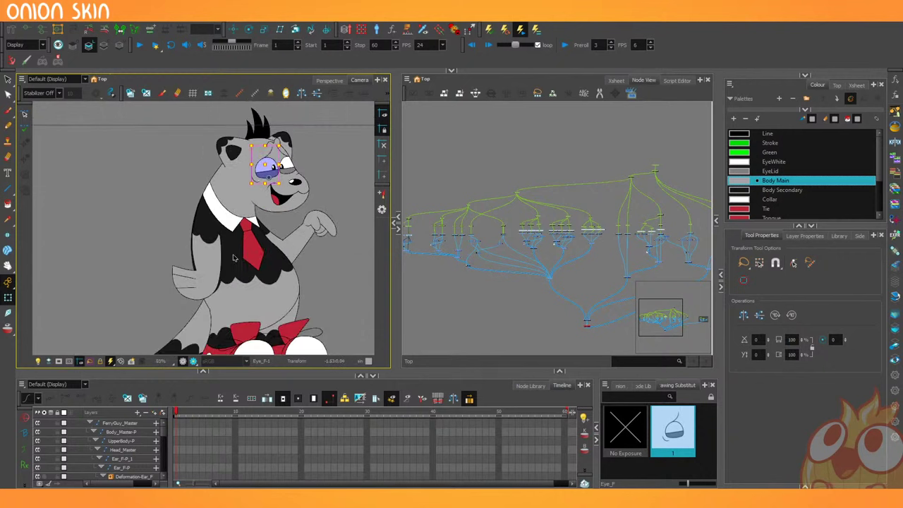
Select the body and show the control points of its deformer.
click(246, 278)
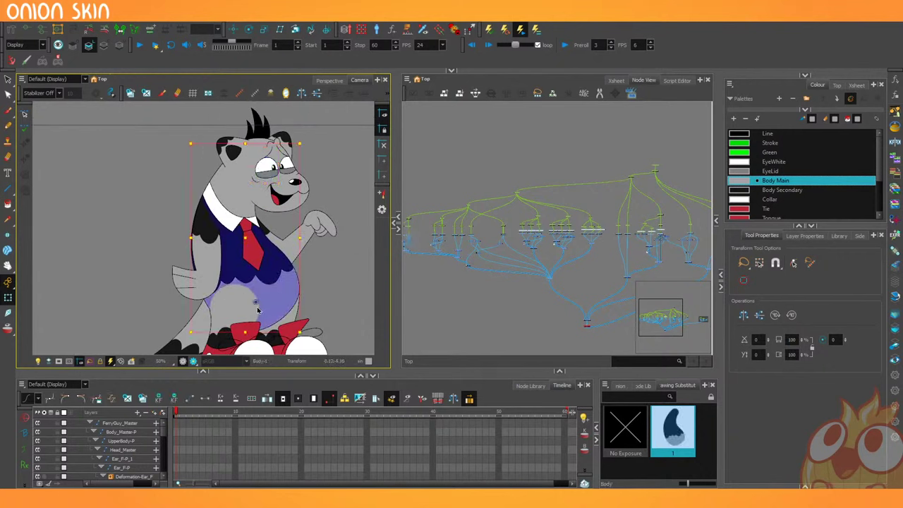
scroll(238, 222, down, 2)
scroll(234, 235, up, 2)
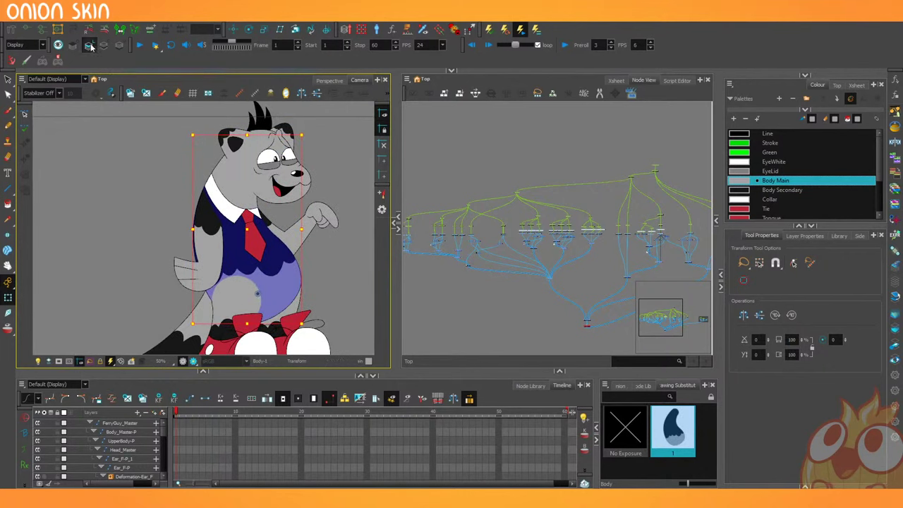
click(89, 45)
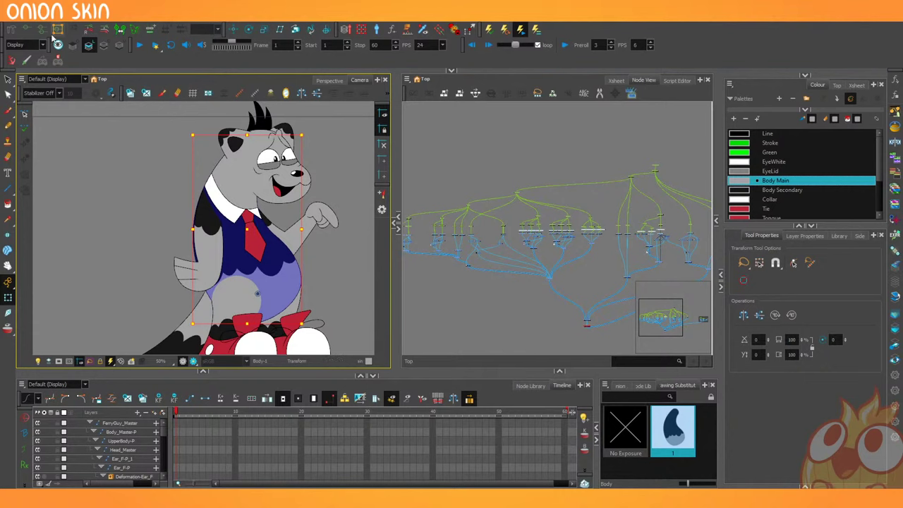
click(27, 29)
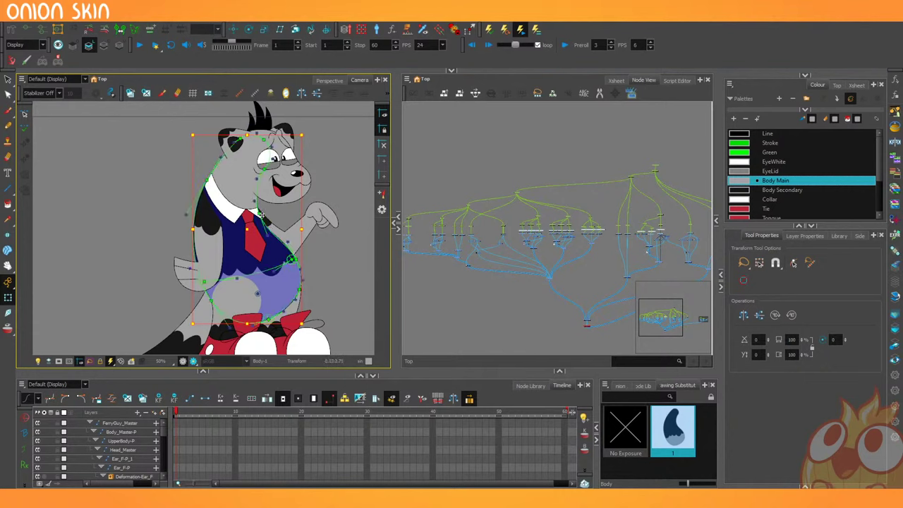
Try pulling the body deformer's chest point outward over the far arm, and undo the move.
click(266, 215)
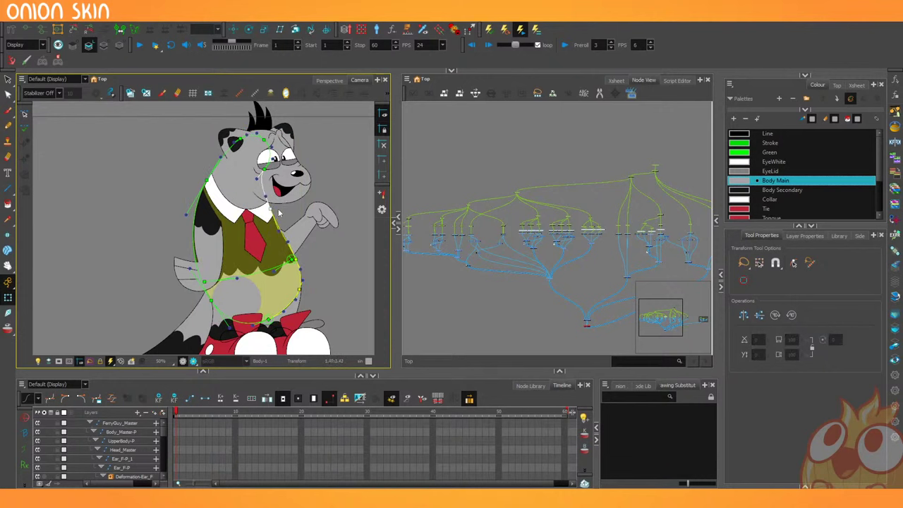
scroll(264, 229, up, 2)
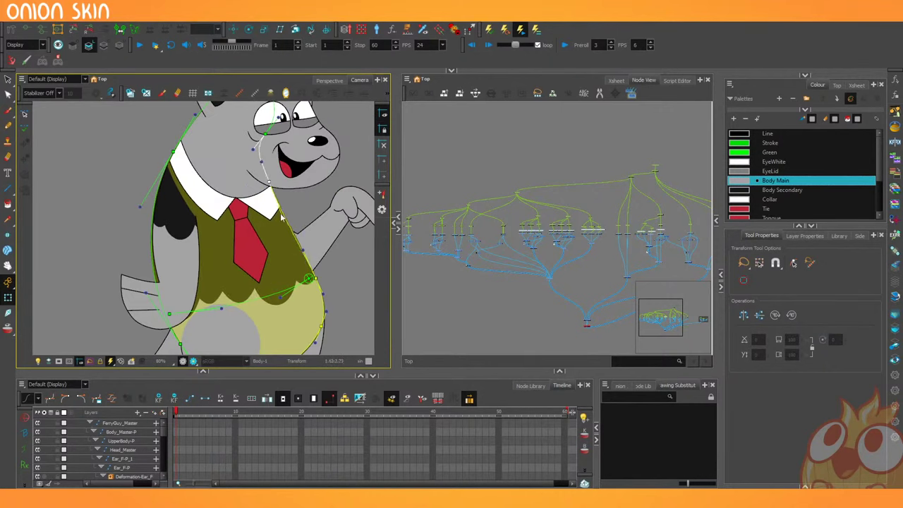
key(ctrl+z)
key(ctrl+z)
key(ctrl+z)
key(ctrl+z)
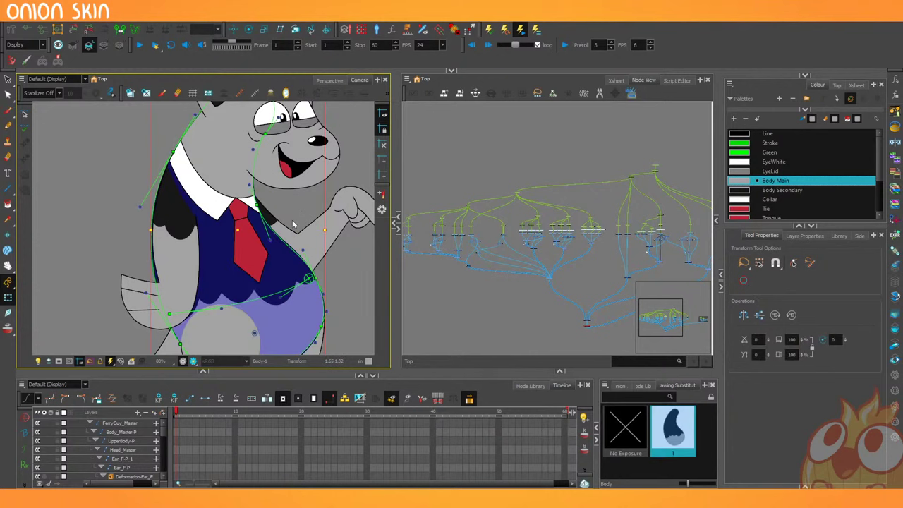
Select the far arm, undo the selection and select the body deformer's chest point again.
click(271, 214)
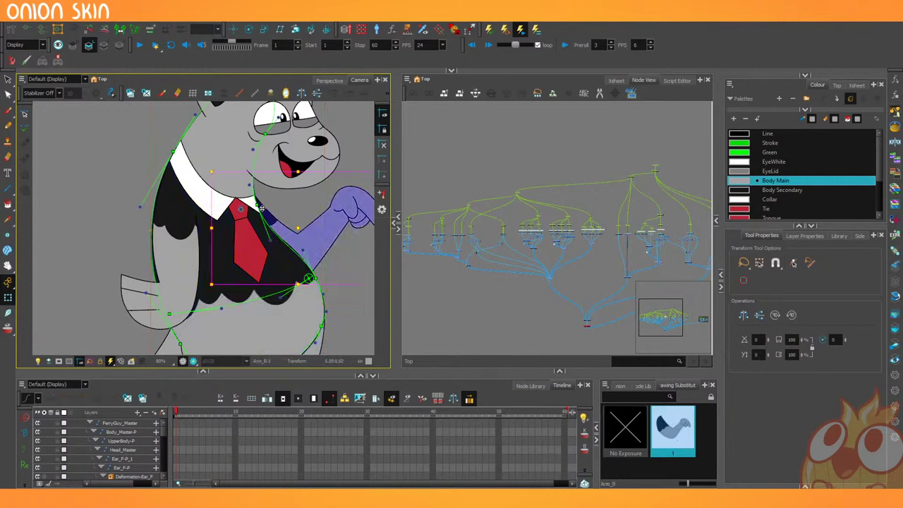
key(ctrl+z)
key(ctrl+z)
key(ctrl+z)
key(ctrl+z)
key(slash)
key(slash)
key(slash)
key(slash)
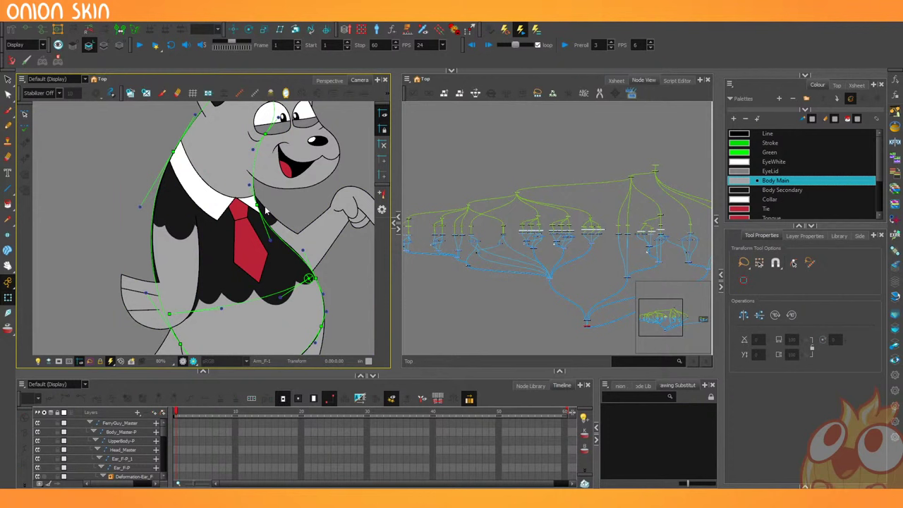
key(ctrl+shift+z)
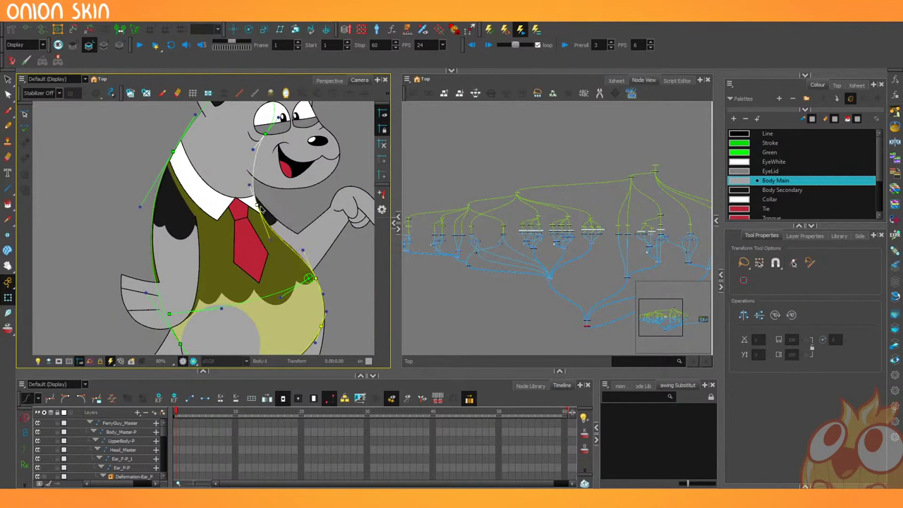
Clear the selection and hide the body deformer's control points.
scroll(280, 206, down, 5)
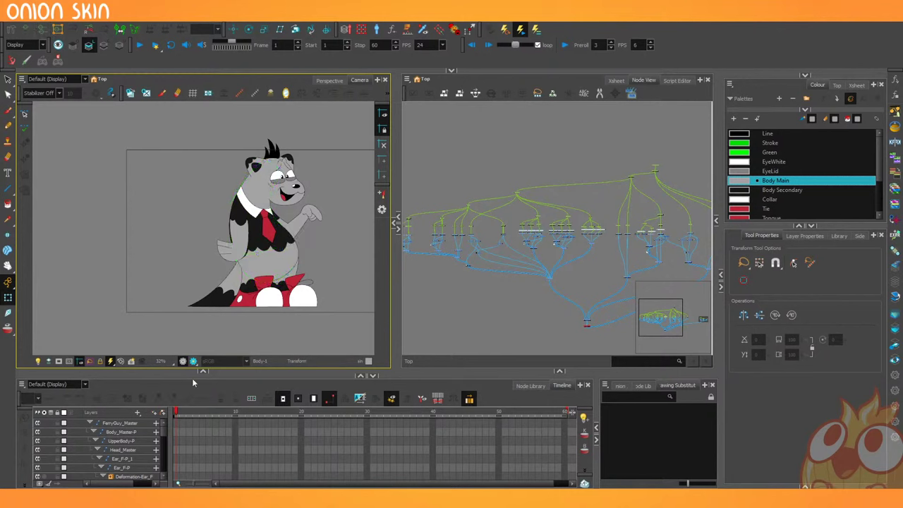
click(184, 414)
click(177, 415)
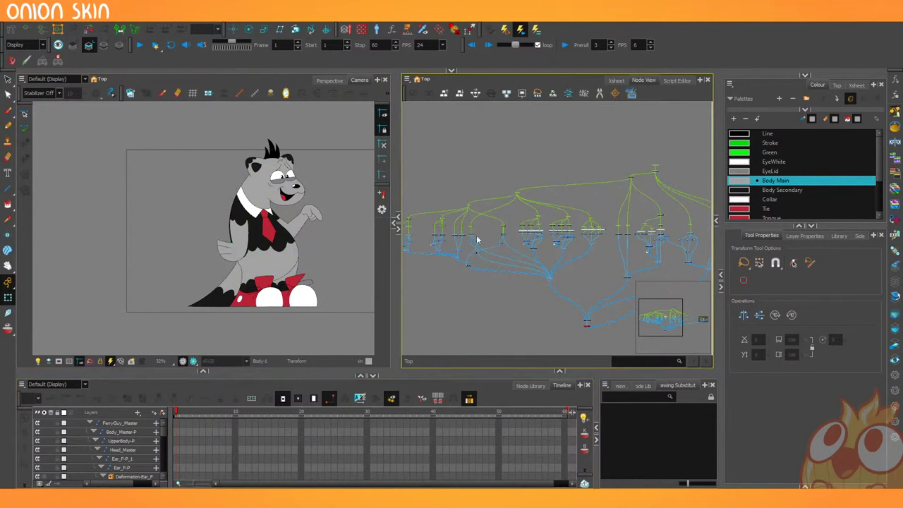
Enlarge the camera and node views by reducing the height of the timeline area.
scroll(564, 222, down, 3)
scroll(496, 219, up, 2)
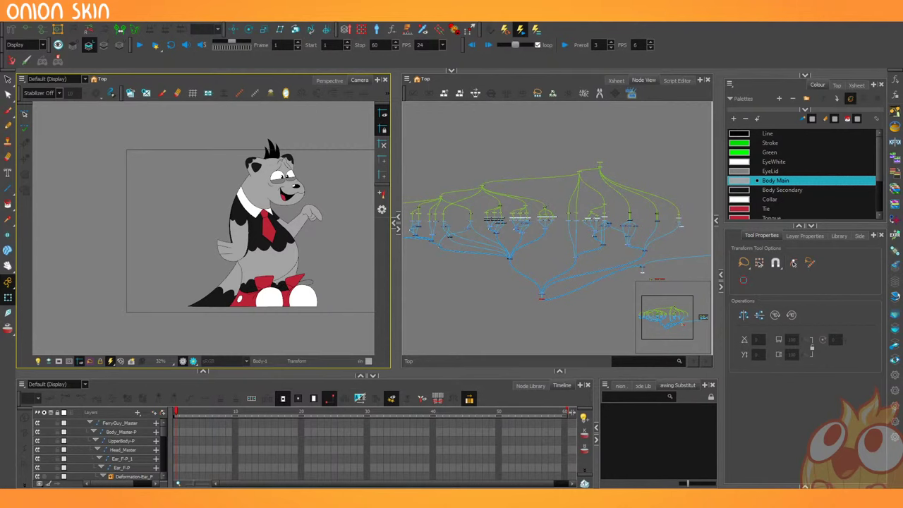
scroll(314, 282, up, 2)
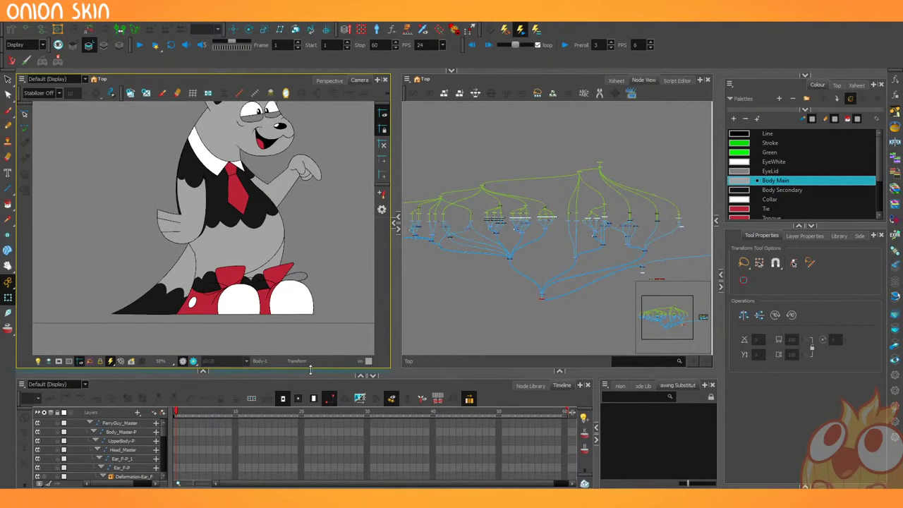
drag(311, 369, 311, 425)
scroll(244, 191, up, 1)
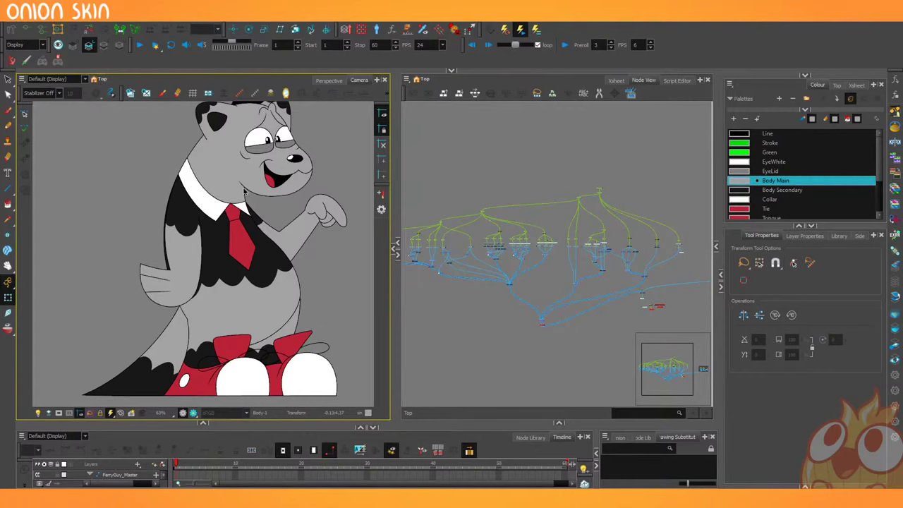
Select the front arm and the front eye in turn, and inspect the eye up close.
click(177, 250)
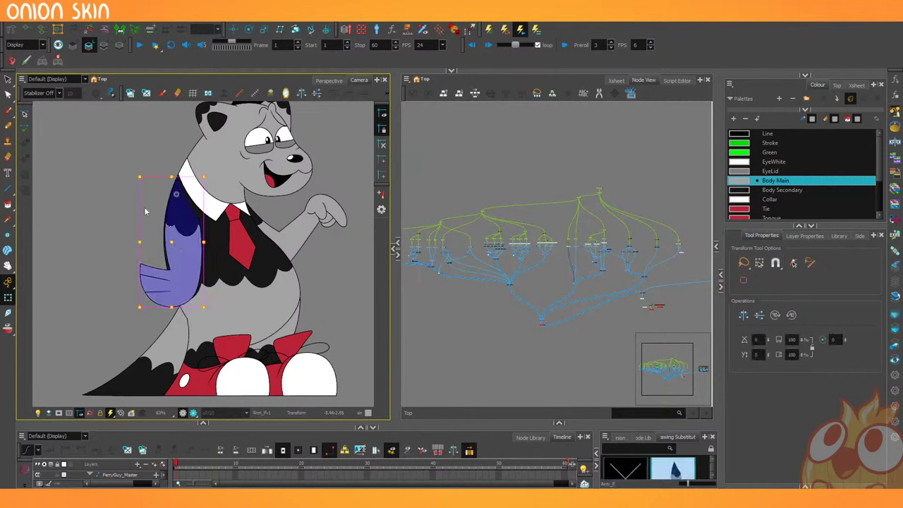
click(100, 196)
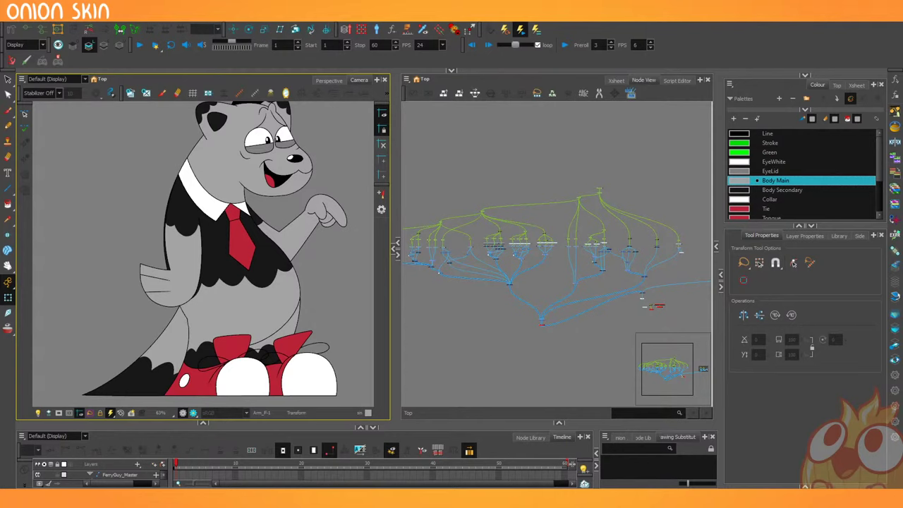
click(161, 289)
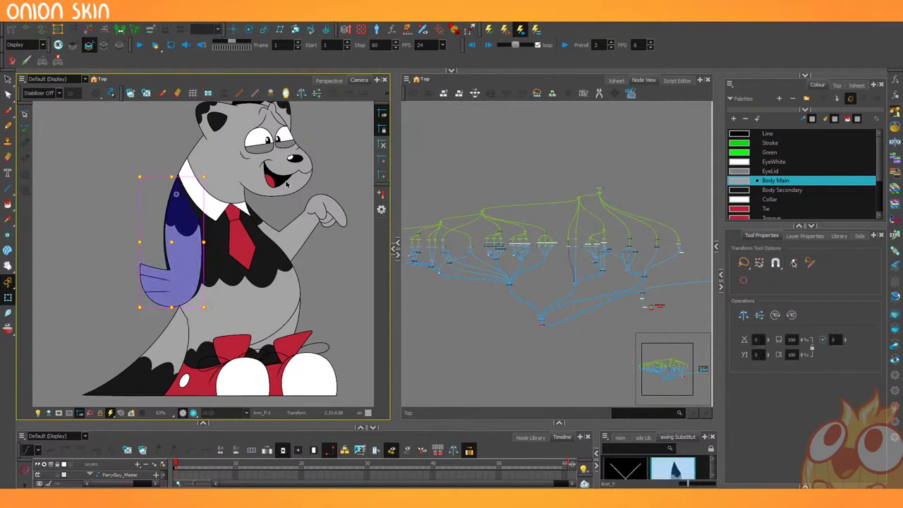
click(266, 138)
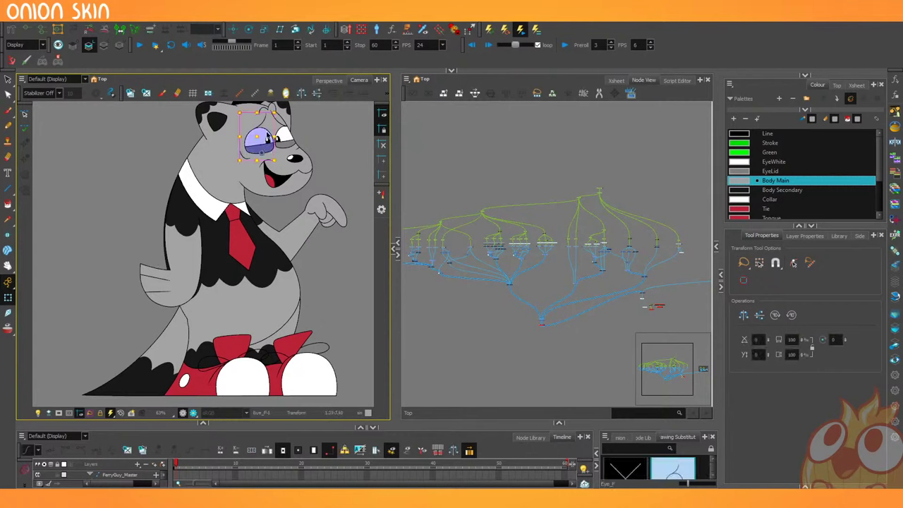
scroll(268, 137, up, 4)
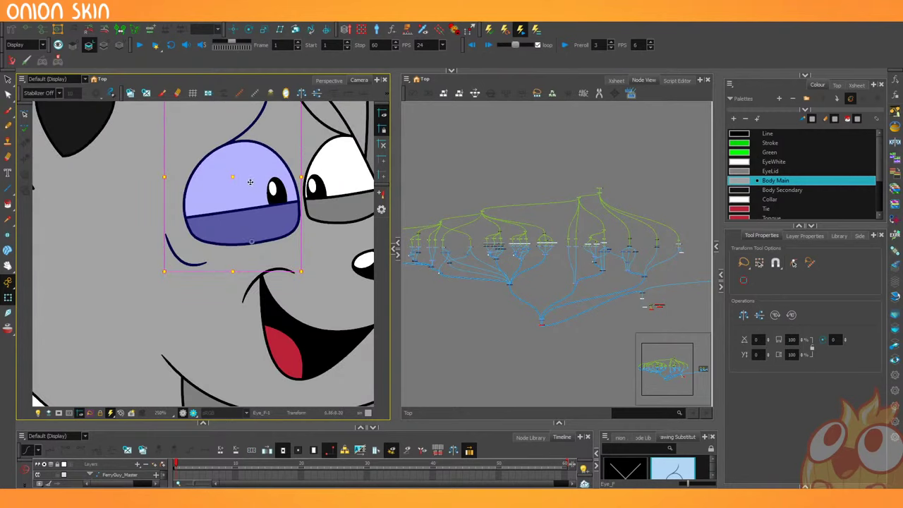
scroll(250, 182, down, 6)
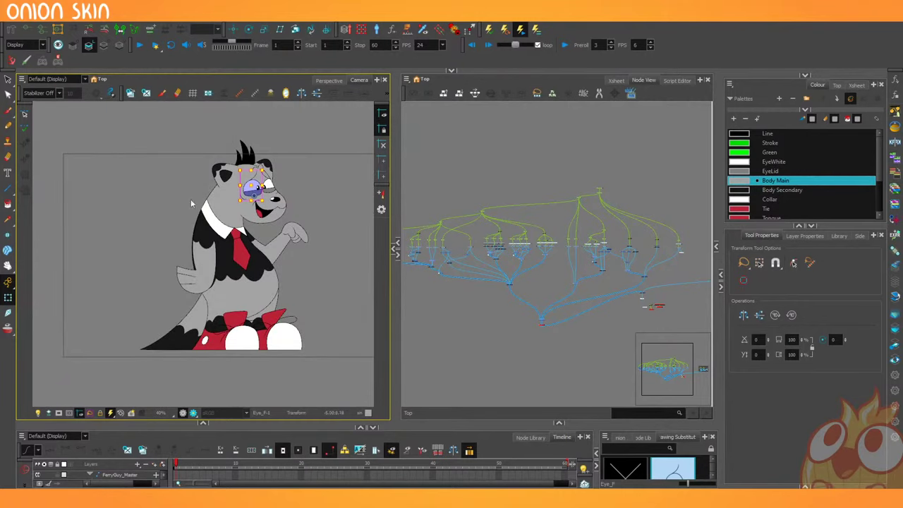
scroll(175, 244, up, 3)
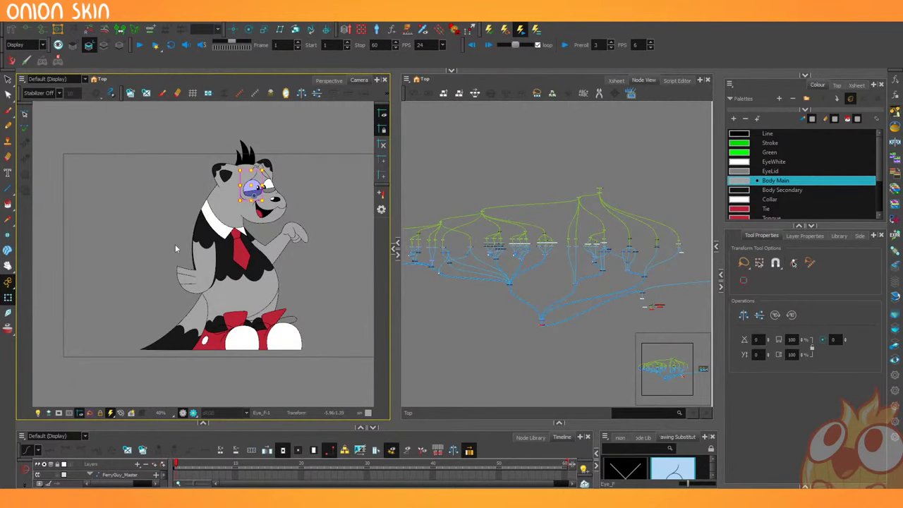